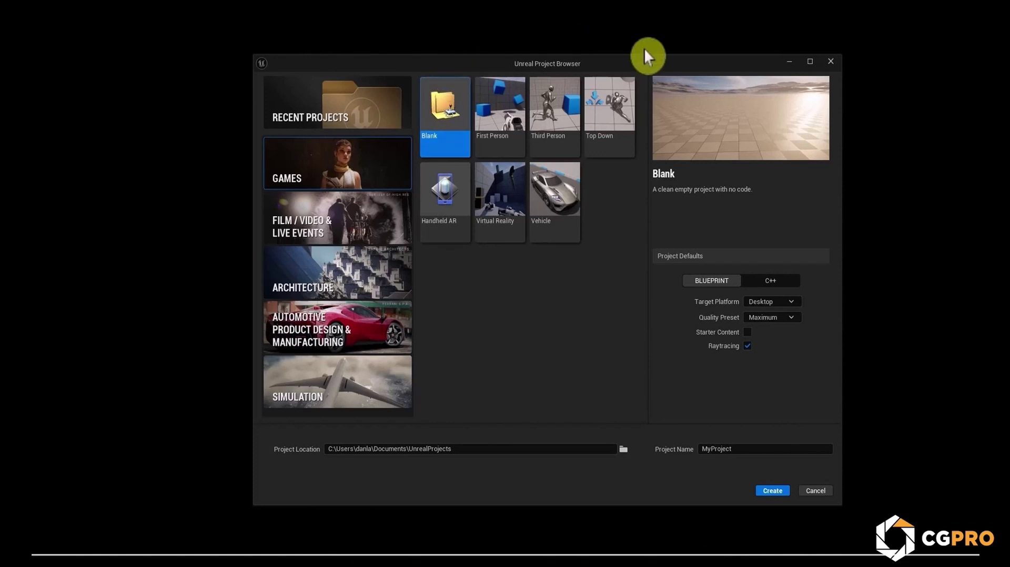
# Create a Blank game project named SecretsOfLuminara with ray tracing enabled.
pyautogui.click(744, 347)
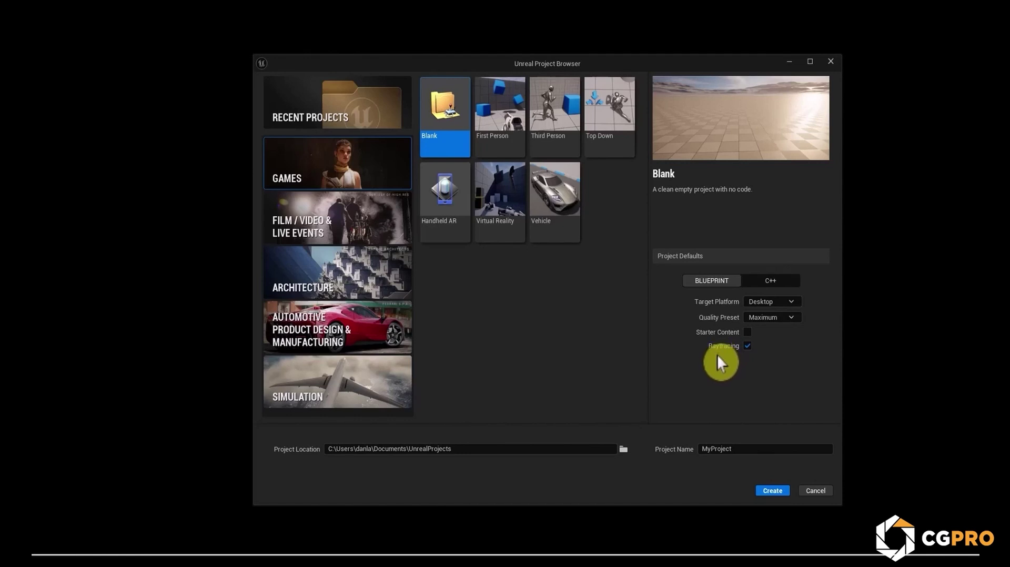
pyautogui.click(749, 347)
pyautogui.click(420, 448)
pyautogui.click(450, 447)
pyautogui.click(661, 473)
pyautogui.click(739, 449)
pyautogui.write('Secret')
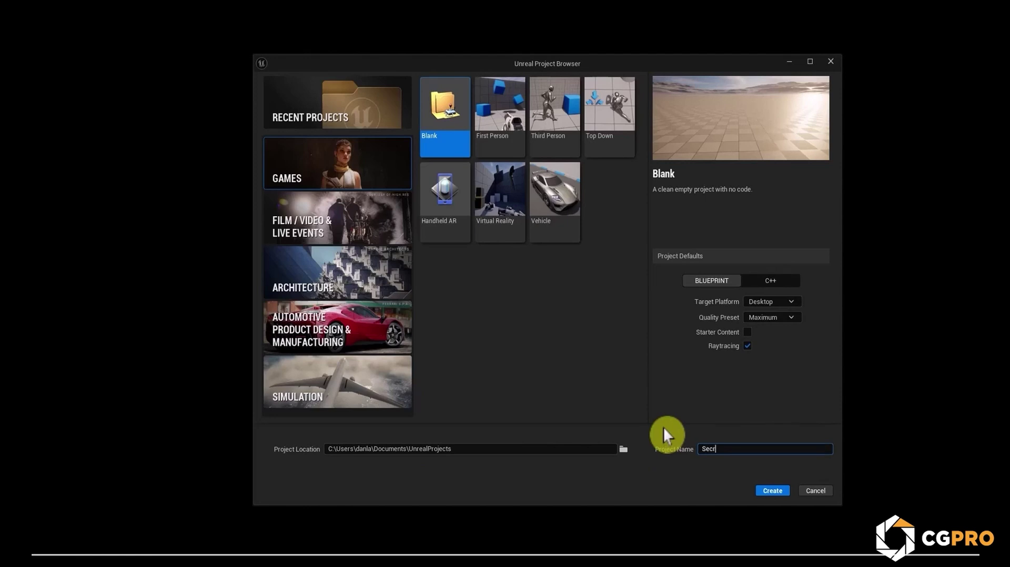
pyautogui.write('sOfLuminara')
pyautogui.press('Return')
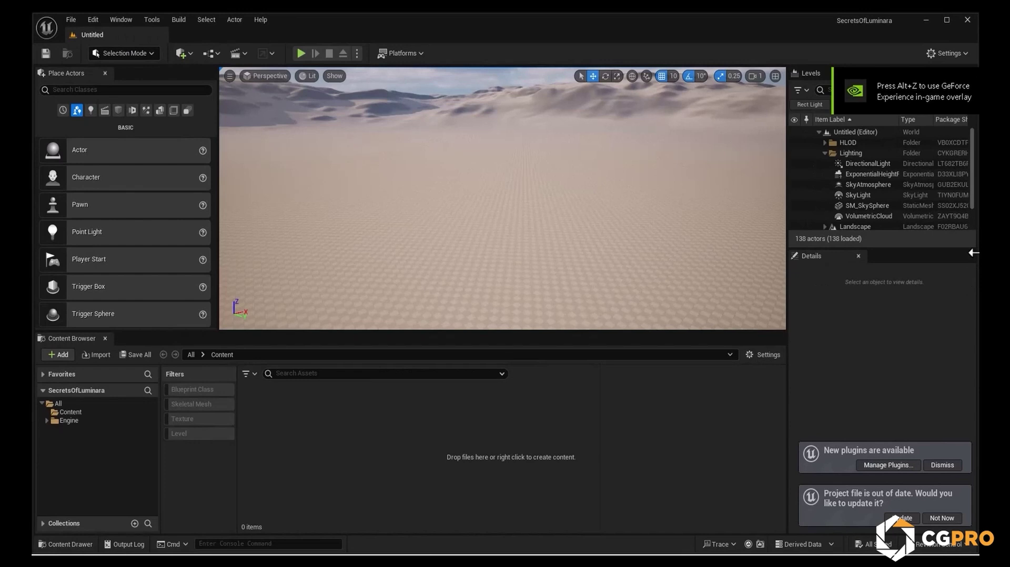
# Load the UE4 Classic Layout and shrink the Content Browser's height to enlarge the viewport.
pyautogui.click(942, 466)
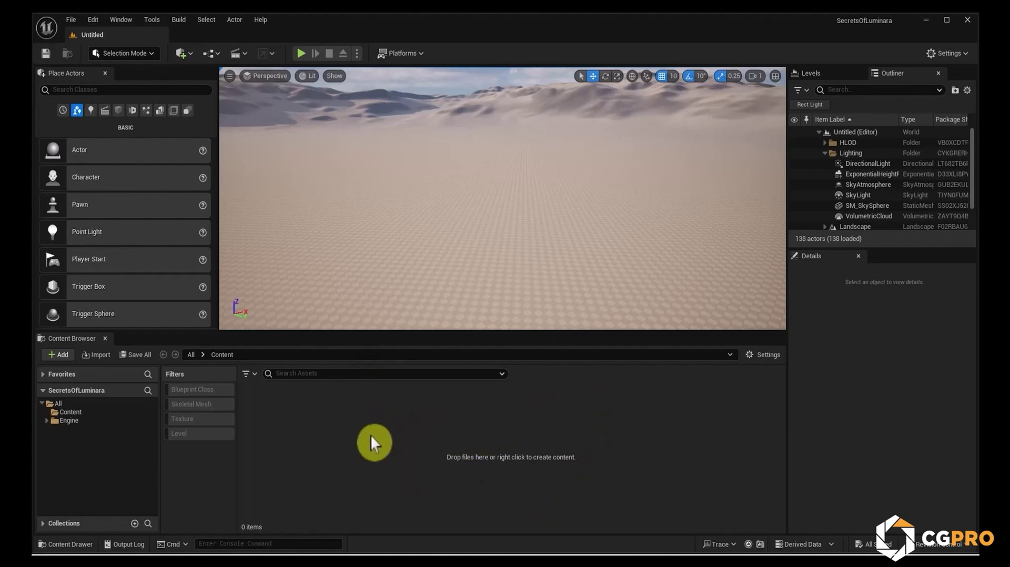
pyautogui.click(125, 21)
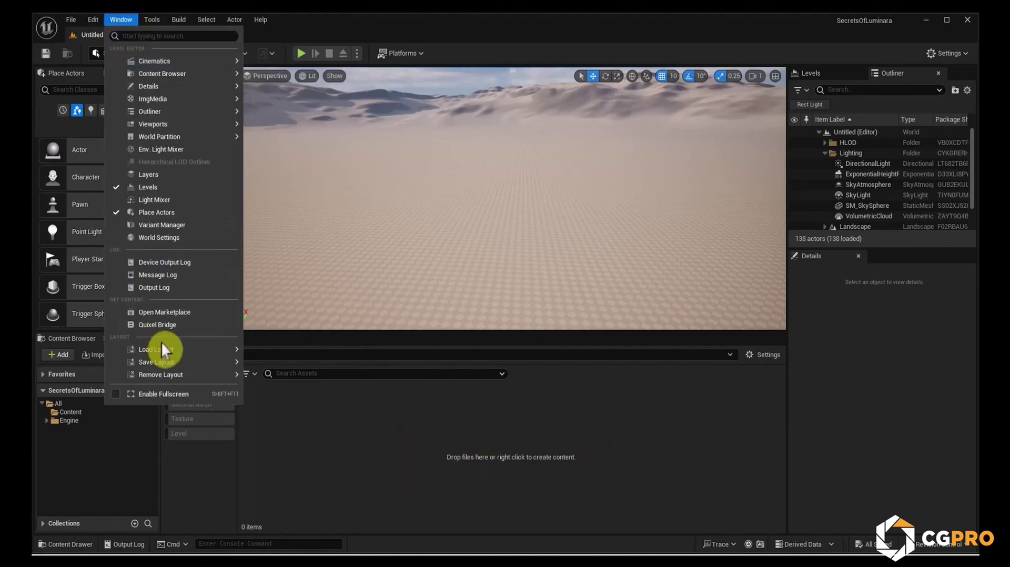
pyautogui.moveTo(163, 352)
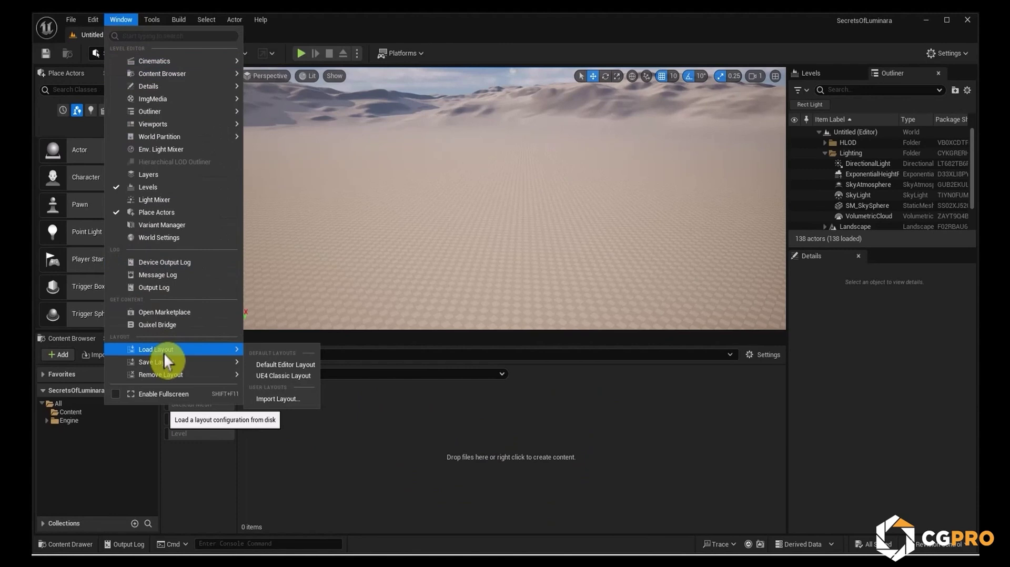
pyautogui.click(295, 377)
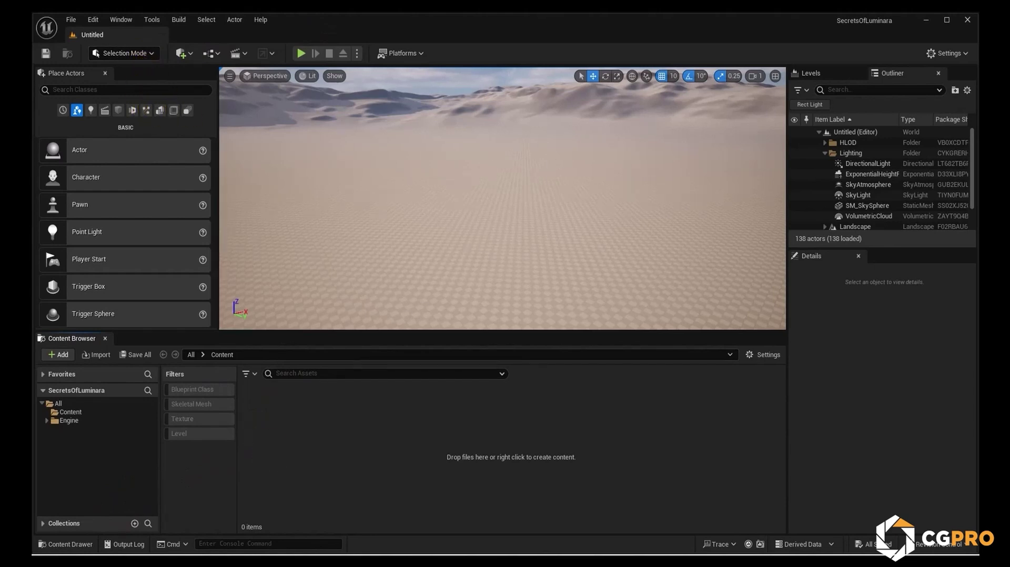
pyautogui.moveTo(296, 333); pyautogui.dragTo(316, 351)
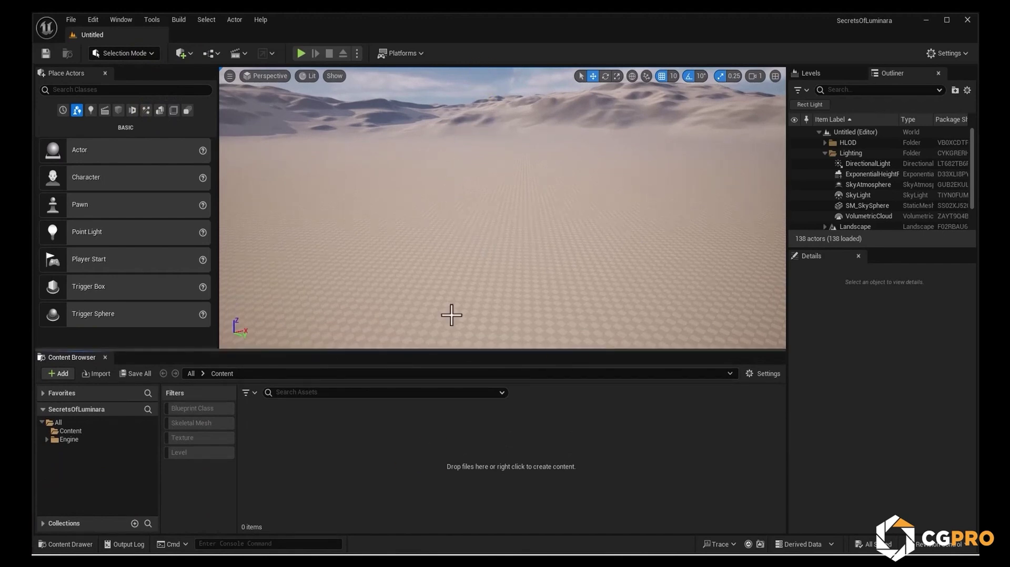
# Look and fly around the desert landscape in the perspective viewport, varying the camera speed up to 3.5.
pyautogui.moveTo(600, 243)
pyautogui.mouseDown(button='right')
pyautogui.moveTo(606, 213)
pyautogui.moveTo(619, 240)
pyautogui.moveTo(591, 237)
pyautogui.mouseUp(button='right')
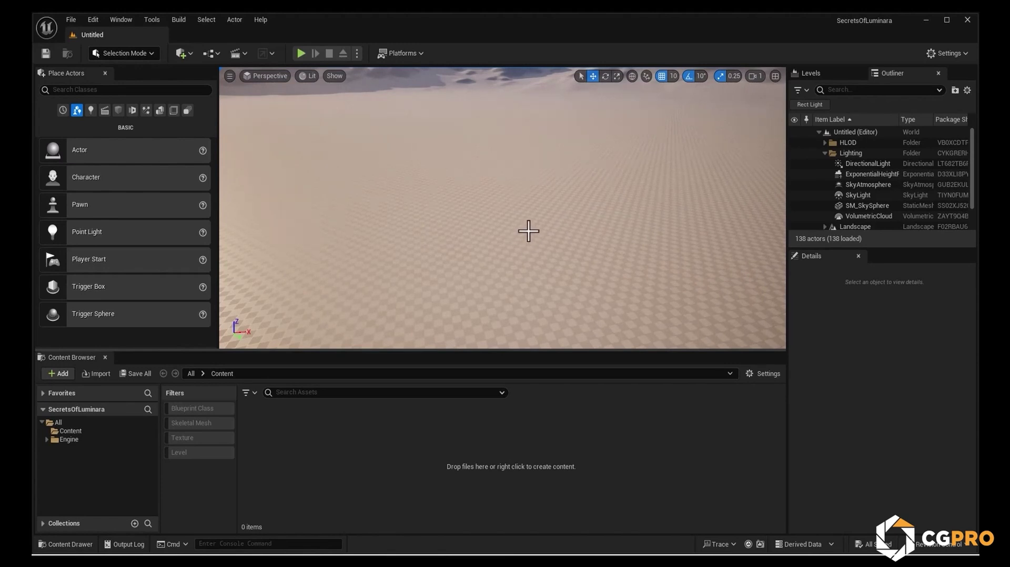
pyautogui.moveTo(514, 230)
pyautogui.mouseDown(button='right')
pyautogui.moveTo(513, 188)
pyautogui.moveTo(513, 234)
pyautogui.moveTo(530, 208)
pyautogui.moveTo(530, 231)
pyautogui.mouseUp(button='right')
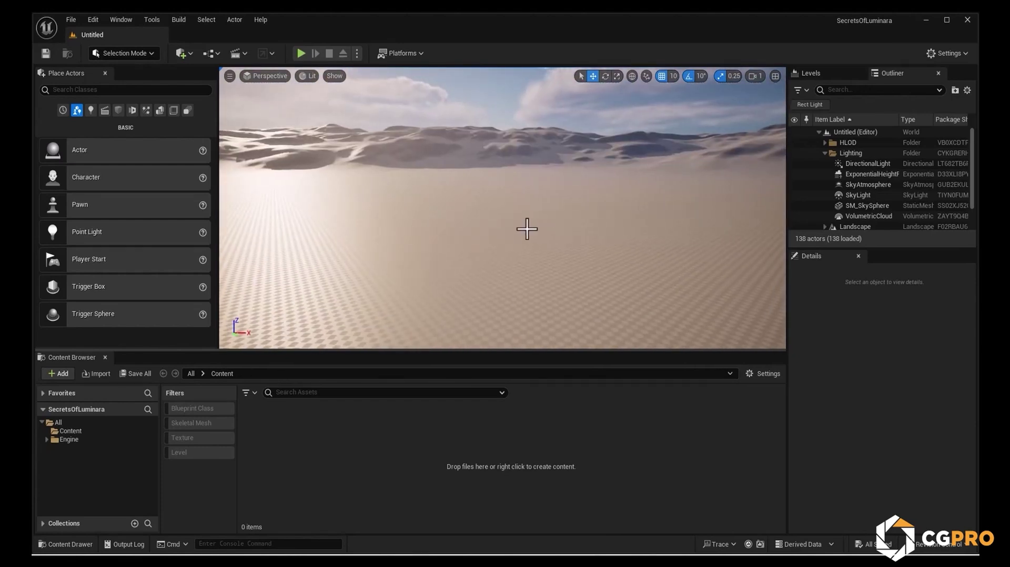
pyautogui.moveTo(527, 228); pyautogui.dragTo(538, 260, button='right')
pyautogui.scroll(1, 527, 224)
pyautogui.press('s')
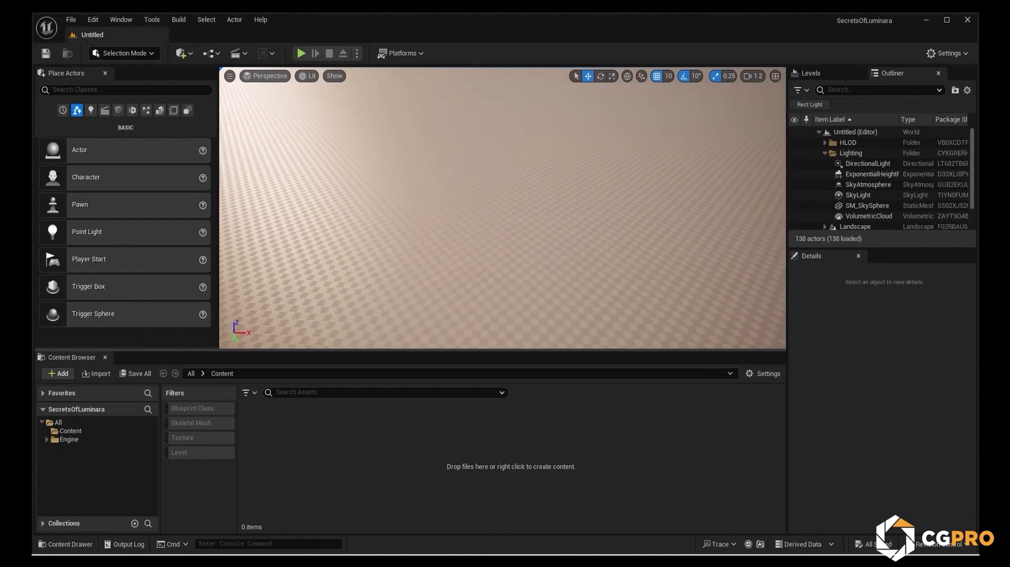
pyautogui.moveTo(538, 261); pyautogui.dragTo(715, 247, button='right')
pyautogui.scroll(2, 548, 250)
pyautogui.press('s')
pyautogui.press('w')
pyautogui.press('w')
pyautogui.press('s')
pyautogui.scroll(-2, 542, 250)
pyautogui.scroll(-4, 542, 250)
pyautogui.scroll(8, 546, 262)
pyautogui.press('w')
pyautogui.press('e')
pyautogui.press('w')
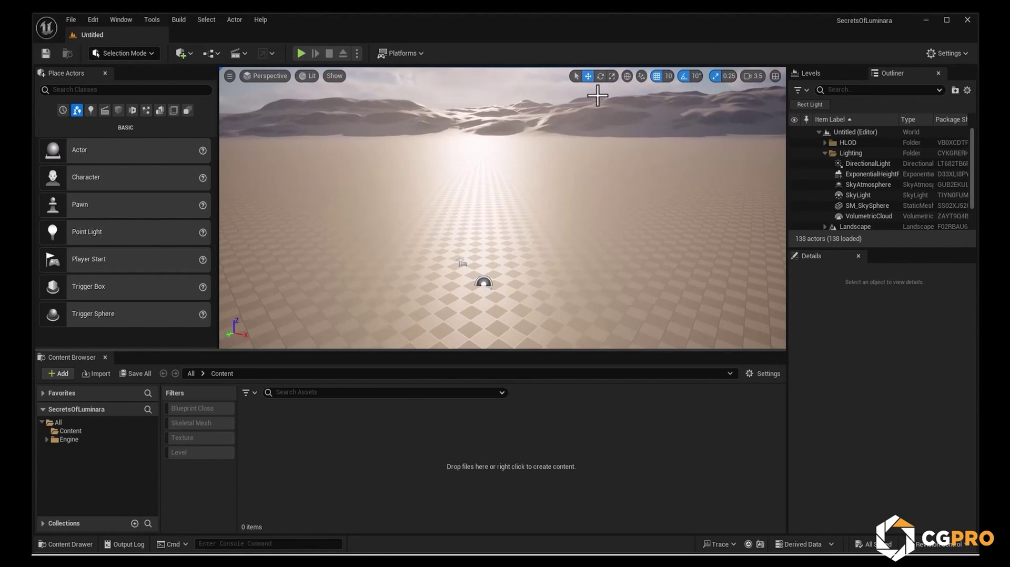
# Raise the camera speed to its maximum and test flying backward and forward through the level.
pyautogui.click(750, 77)
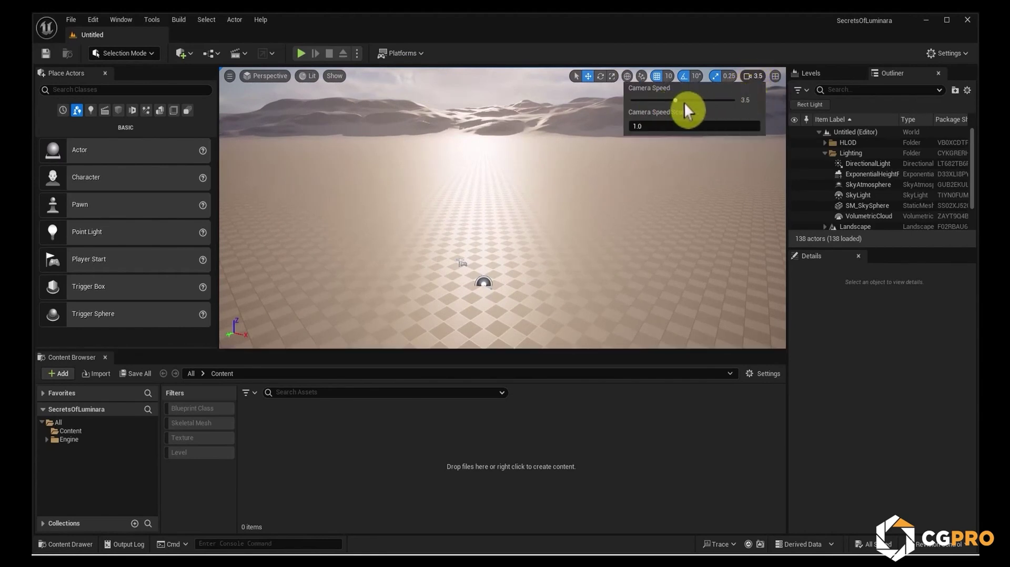
pyautogui.moveTo(678, 100); pyautogui.dragTo(741, 101)
pyautogui.moveTo(459, 221); pyautogui.dragTo(458, 221, button='right')
pyautogui.press('s')
pyautogui.press('w')
# Bring the viewport camera speed back down to 1.
pyautogui.click(752, 79)
pyautogui.moveTo(734, 100); pyautogui.dragTo(655, 101)
pyautogui.moveTo(459, 221); pyautogui.dragTo(459, 221, button='right')
pyautogui.scroll(1, 458, 221)
pyautogui.scroll(1, 458, 221)
pyautogui.scroll(1, 459, 221)
pyautogui.scroll(1, 548, 193)
pyautogui.moveTo(548, 194); pyautogui.dragTo(548, 194, button='right')
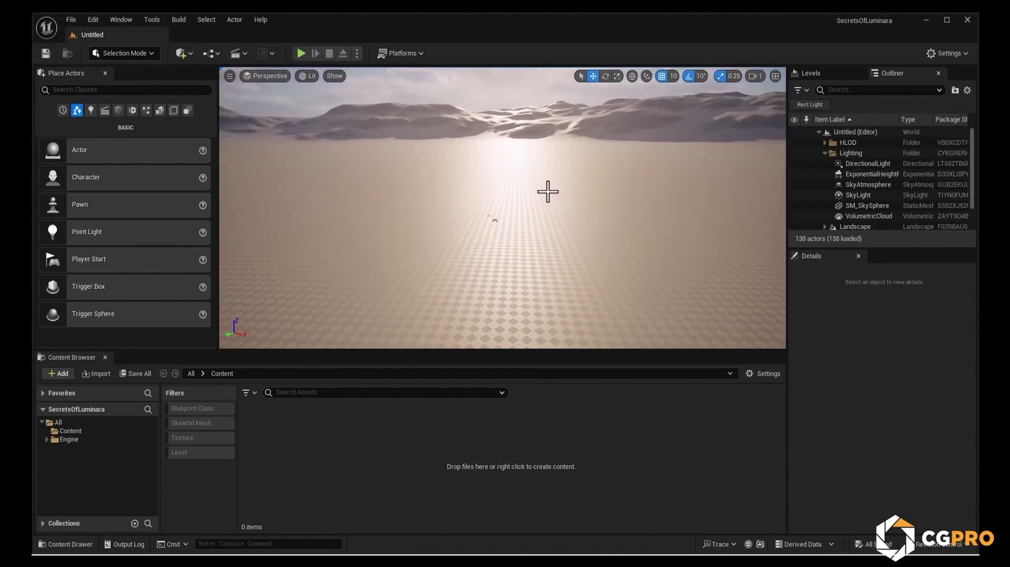
# Increase the Outliner's height to show all level actors and close the Levels panel.
pyautogui.moveTo(895, 248); pyautogui.dragTo(894, 303)
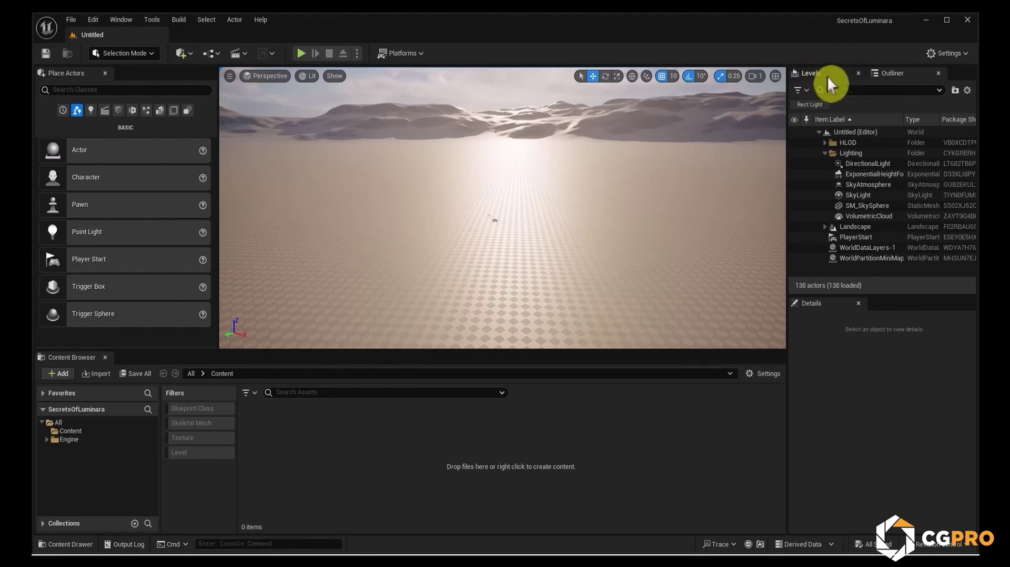
pyautogui.click(859, 73)
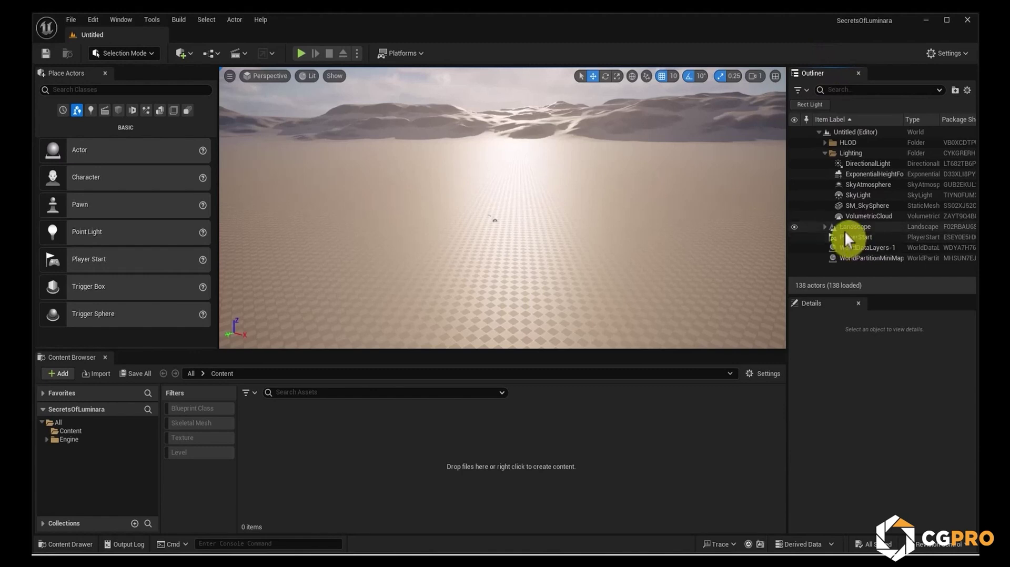
# Examine each actor in the Lighting folder, from DirectionalLight to VolumetricCloud, and look at the surrounding scene.
pyautogui.click(853, 166)
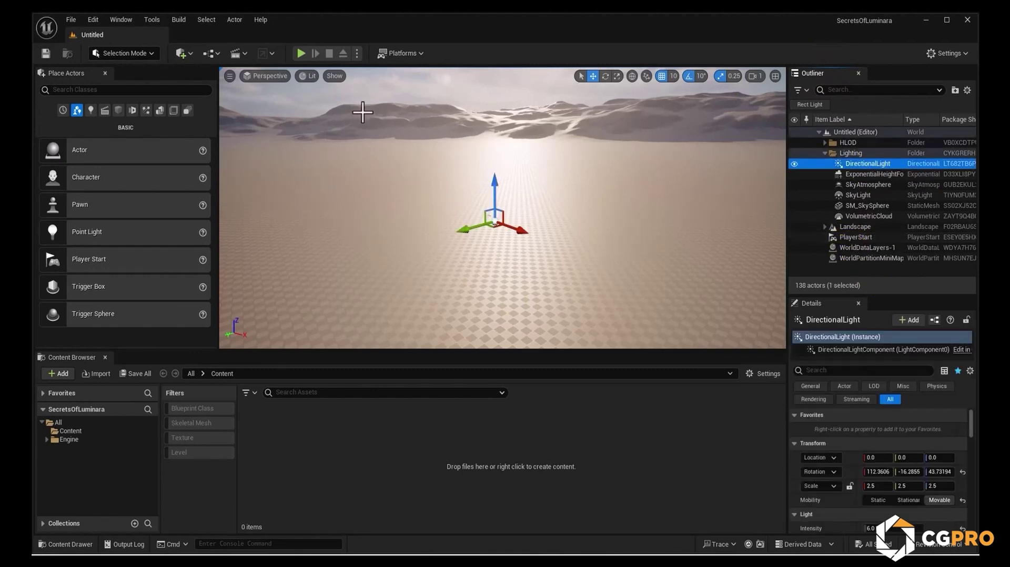
pyautogui.click(863, 175)
pyautogui.click(865, 185)
pyautogui.click(866, 195)
pyautogui.click(866, 206)
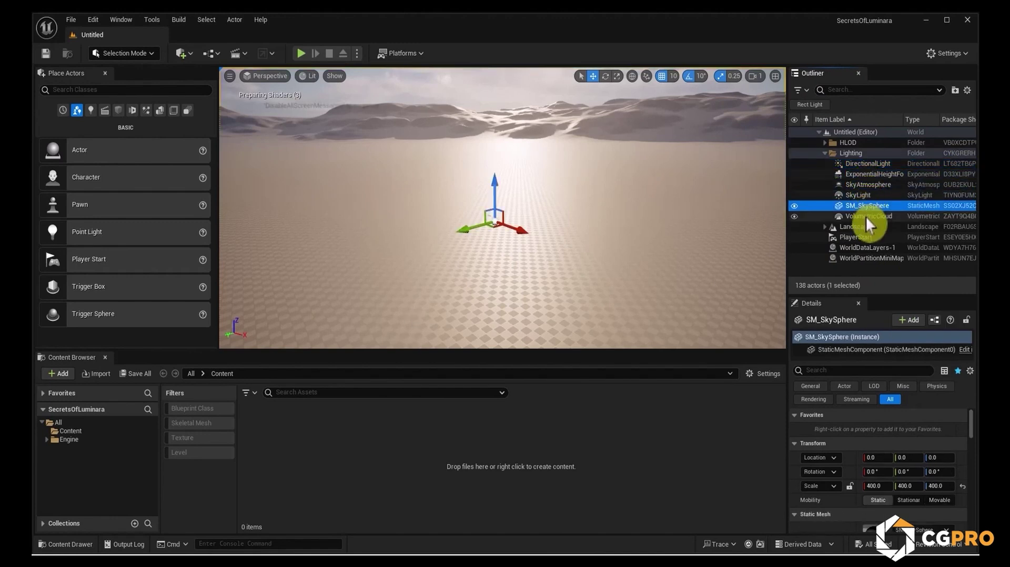
pyautogui.click(866, 216)
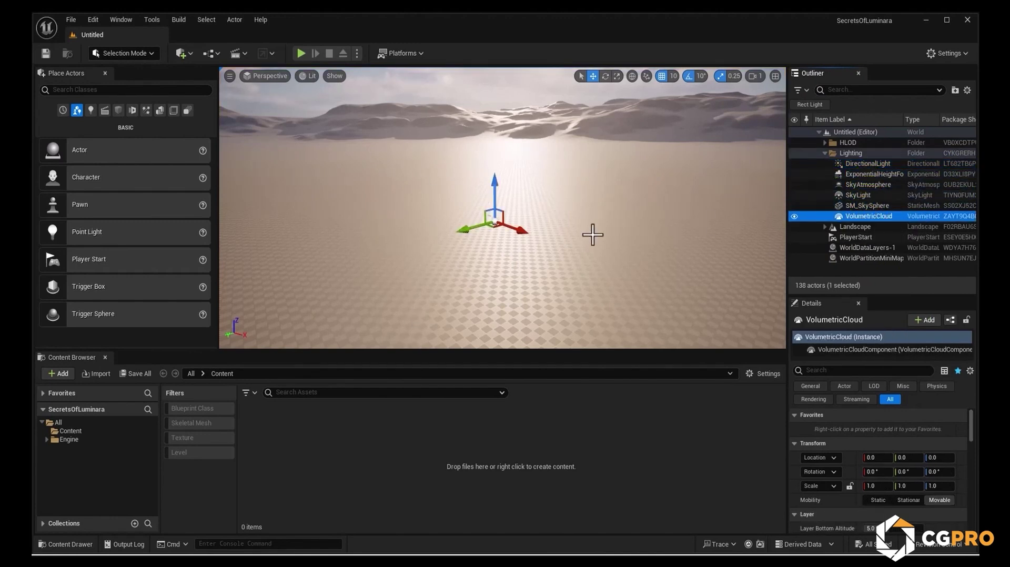
pyautogui.moveTo(587, 205); pyautogui.dragTo(609, 234, button='right')
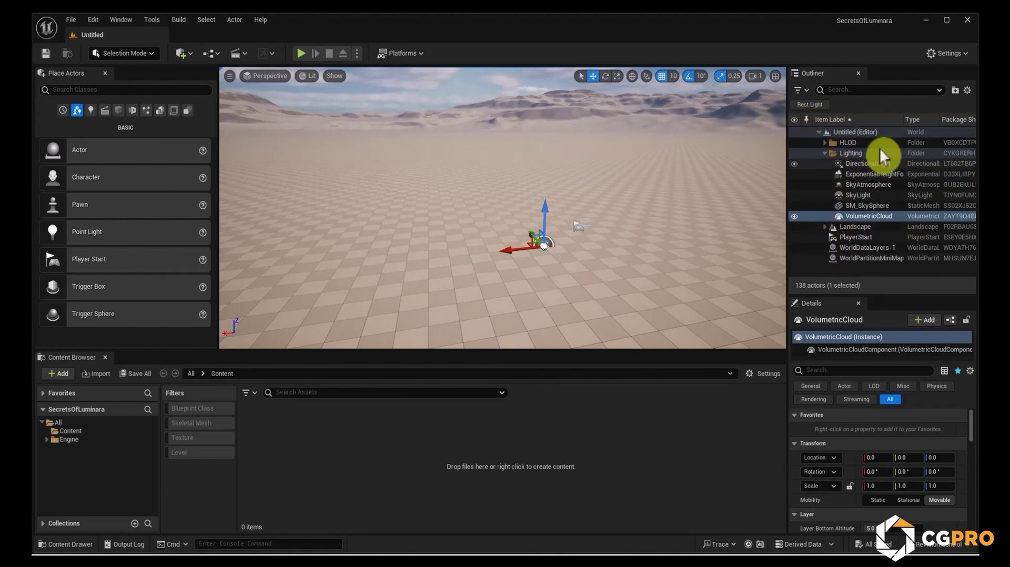
# Collapse and re-expand the Lighting folder, and go back and forth through its actors to compare their details.
pyautogui.click(827, 154)
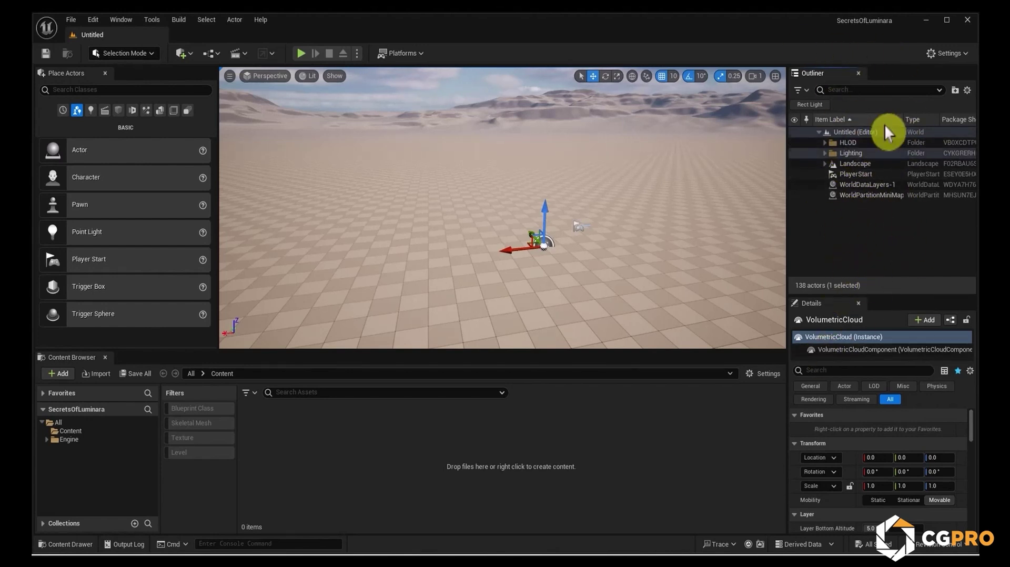
pyautogui.click(825, 153)
pyautogui.click(867, 163)
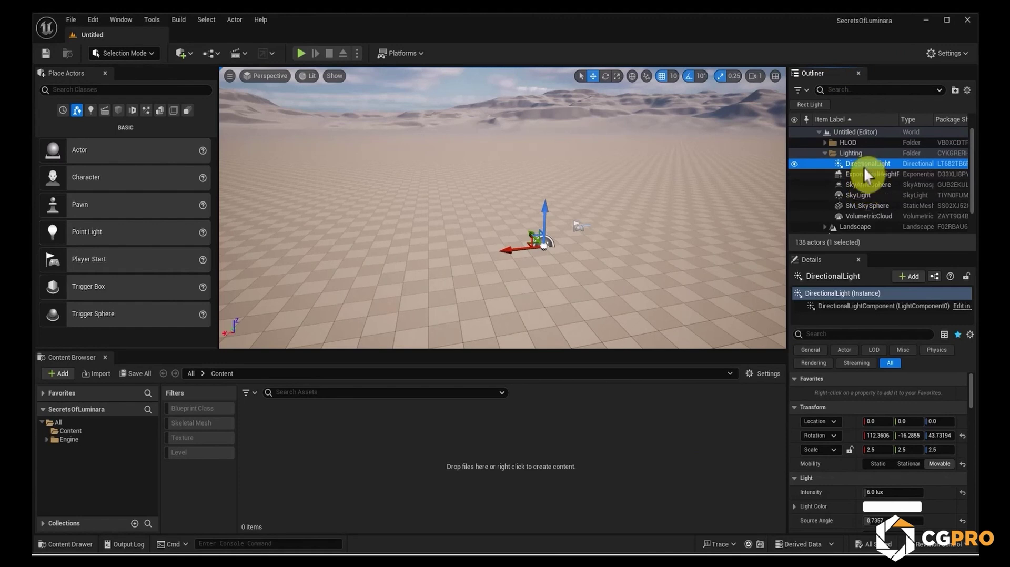
pyautogui.click(864, 175)
pyautogui.click(867, 185)
pyautogui.click(866, 195)
pyautogui.click(869, 206)
pyautogui.click(867, 216)
pyautogui.click(868, 206)
pyautogui.click(868, 195)
pyautogui.click(870, 185)
pyautogui.click(873, 174)
pyautogui.click(873, 166)
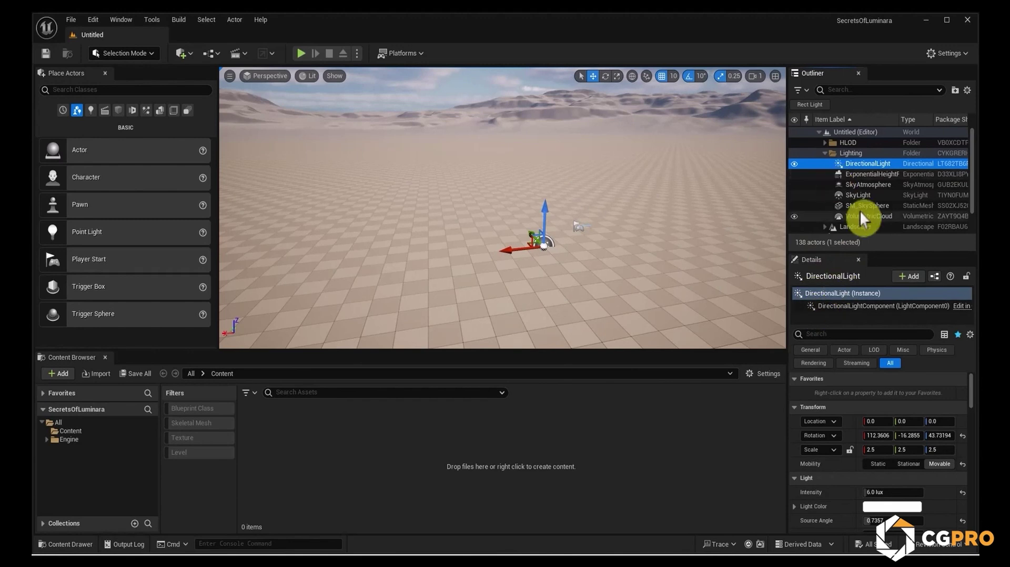
pyautogui.click(876, 177)
pyautogui.click(876, 196)
pyautogui.click(874, 163)
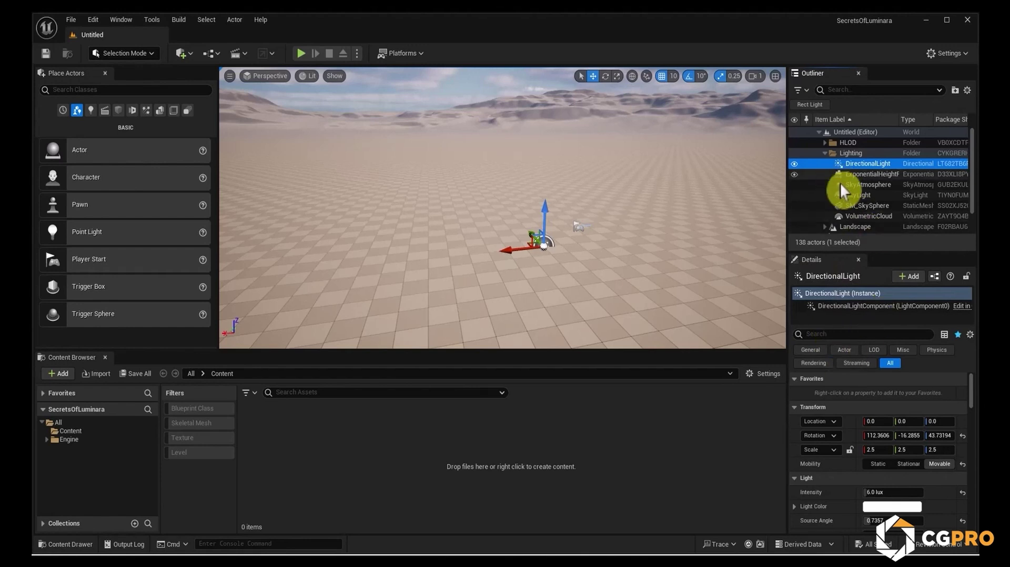
pyautogui.click(857, 175)
# Set the DirectionalLight's Z rotation to -31° and its intensity to about 15.84 lux.
pyautogui.click(864, 165)
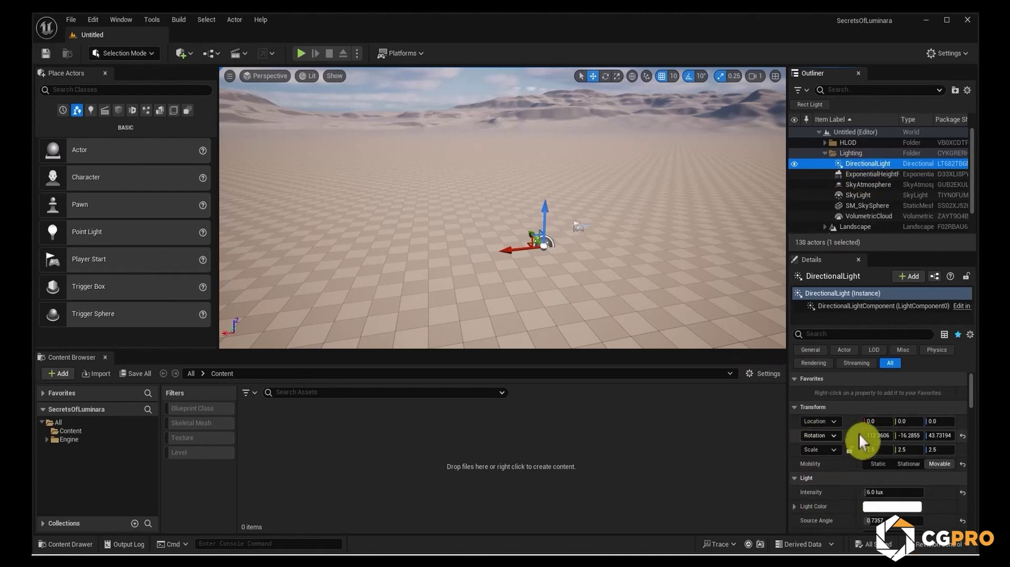
pyautogui.click(940, 436)
pyautogui.write('-31')
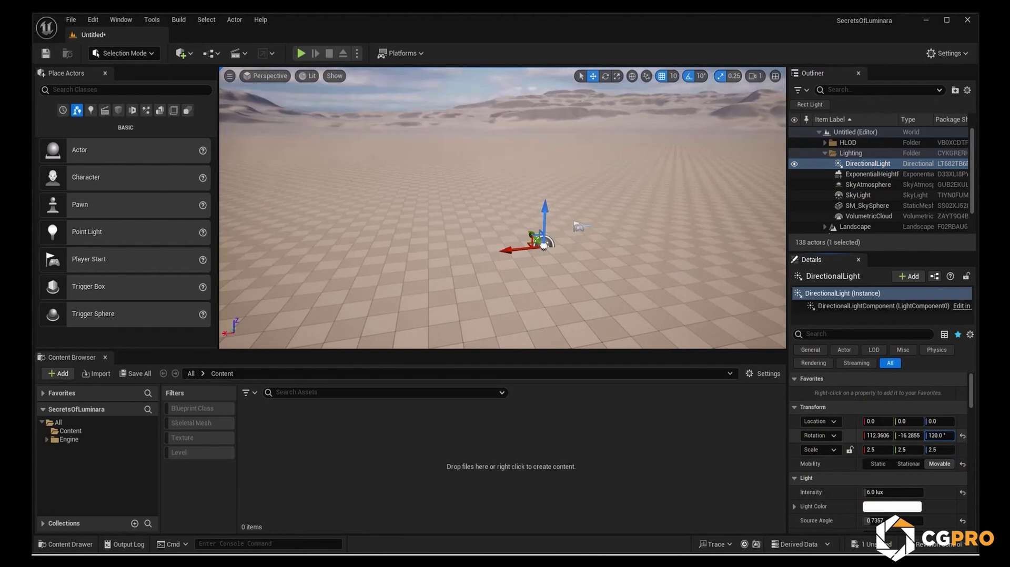
pyautogui.click(875, 513)
pyautogui.scroll(-2, 875, 517)
pyautogui.moveTo(889, 442)
pyautogui.mouseDown()
pyautogui.moveTo(926, 442)
pyautogui.moveTo(873, 442)
pyautogui.moveTo(890, 445)
pyautogui.mouseUp()
pyautogui.click(901, 457)
pyautogui.moveTo(777, 367); pyautogui.dragTo(730, 345)
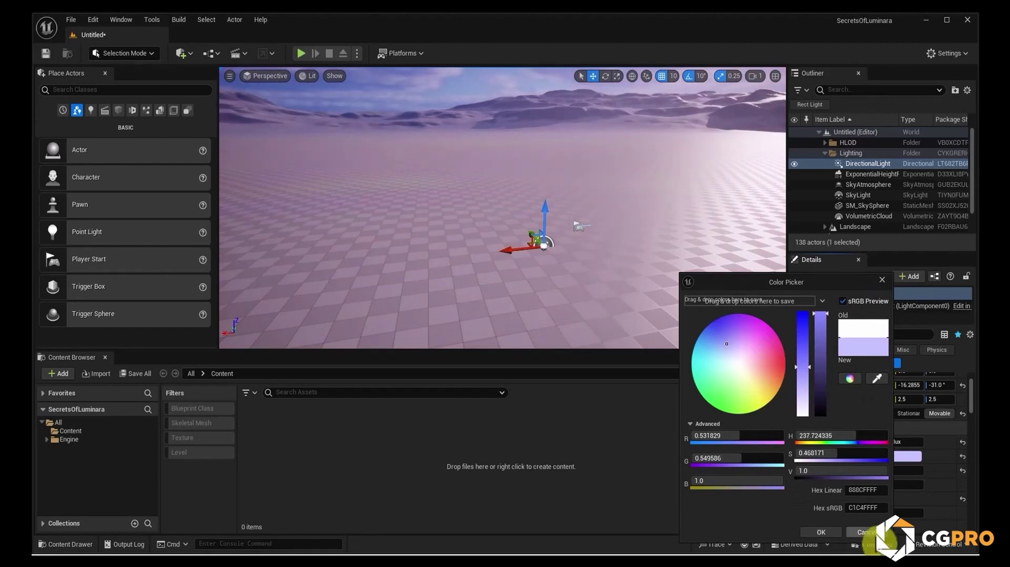
pyautogui.click(865, 533)
# Reselect the DirectionalLight and view its rotate and scale gizmos from different angles, leaving the scale mode active.
pyautogui.click(862, 205)
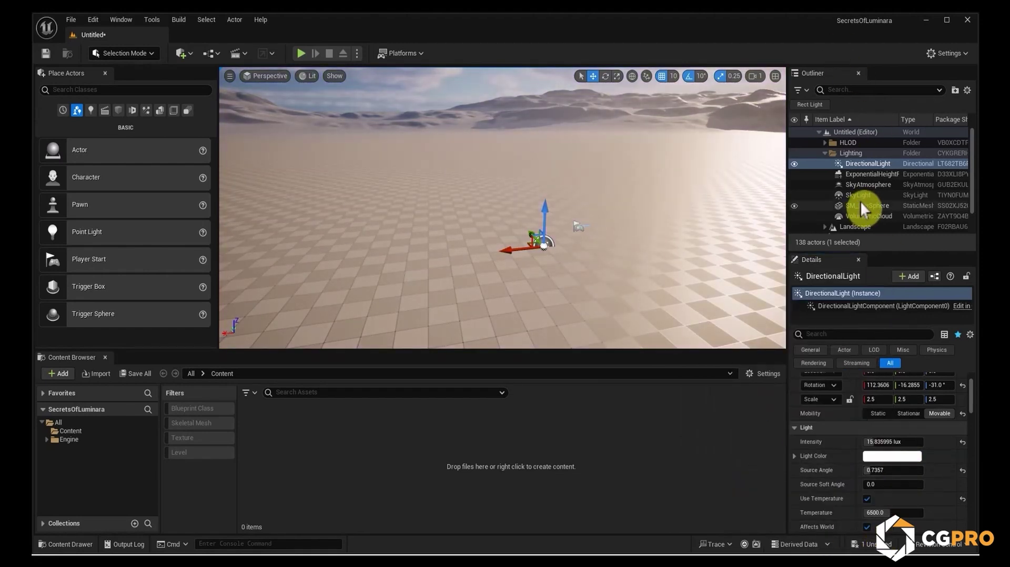
pyautogui.click(869, 163)
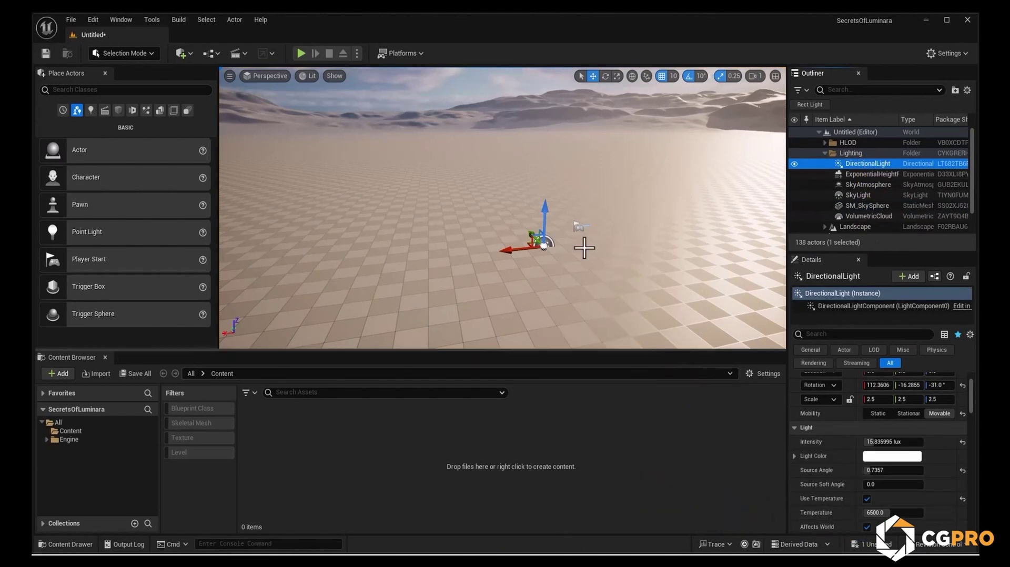
pyautogui.moveTo(563, 209); pyautogui.dragTo(319, 244, button='right')
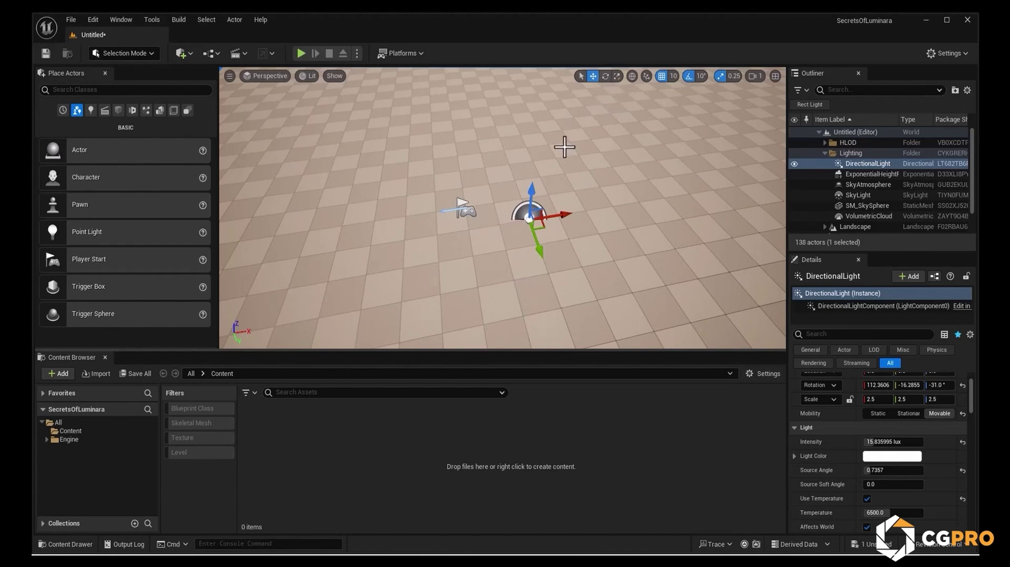
pyautogui.click(605, 77)
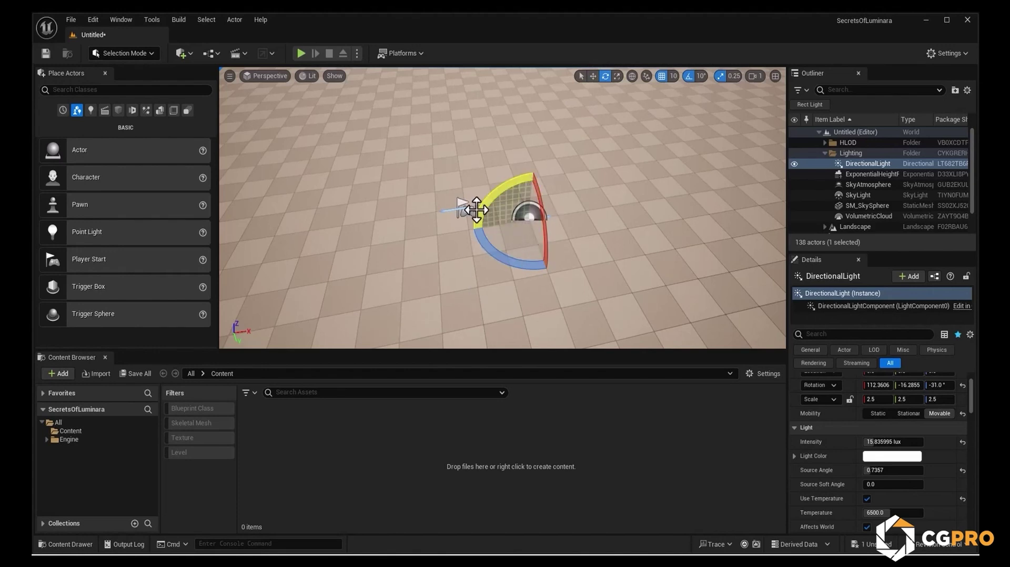
pyautogui.moveTo(618, 221)
pyautogui.mouseDown(button='right')
pyautogui.moveTo(585, 221)
pyautogui.moveTo(626, 224)
pyautogui.moveTo(615, 224)
pyautogui.mouseUp(button='right')
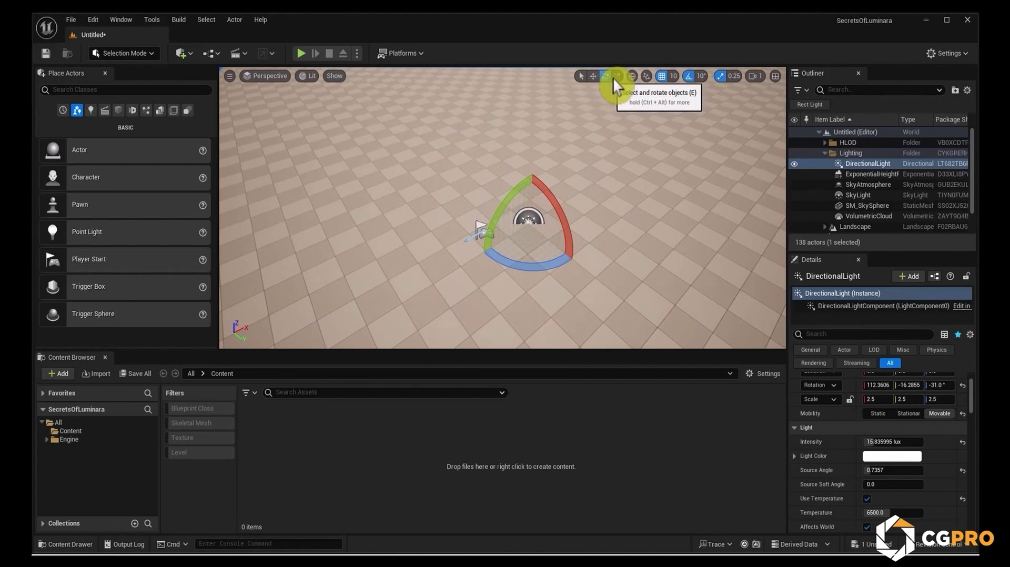
pyautogui.click(619, 76)
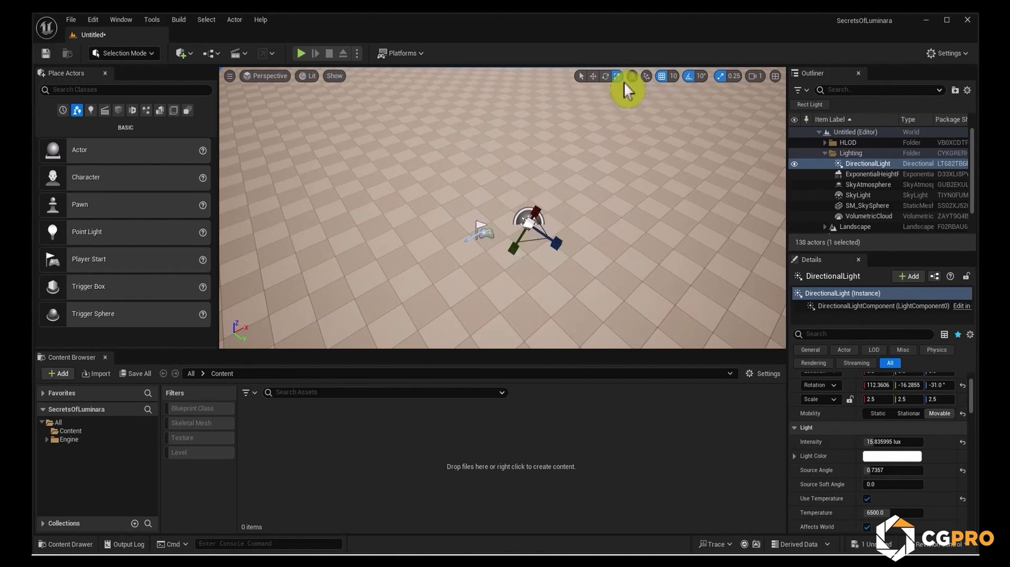
pyautogui.moveTo(479, 203); pyautogui.dragTo(508, 158, button='right')
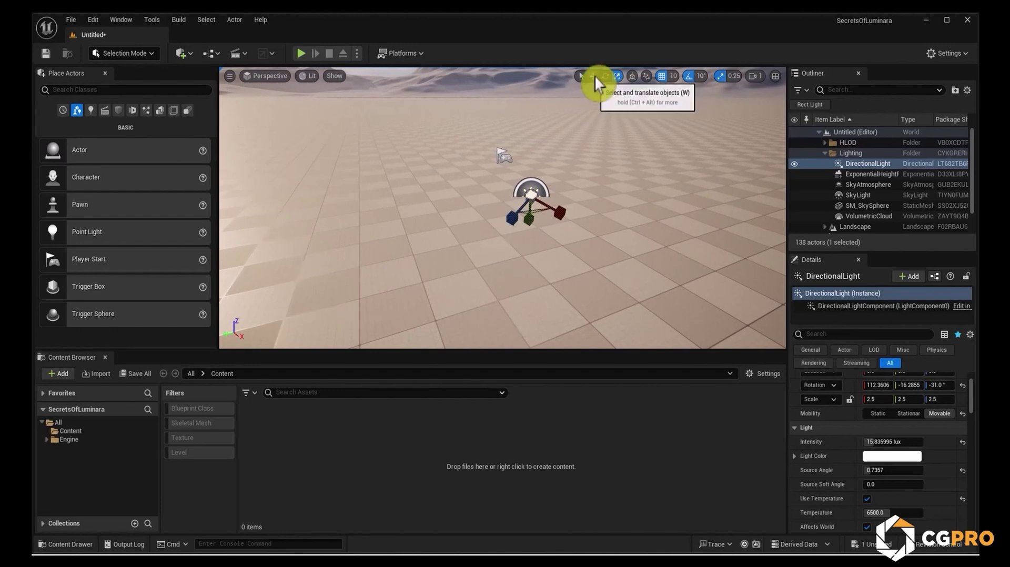
pyautogui.moveTo(599, 190); pyautogui.dragTo(589, 158, button='right')
pyautogui.moveTo(611, 226); pyautogui.dragTo(609, 214, button='right')
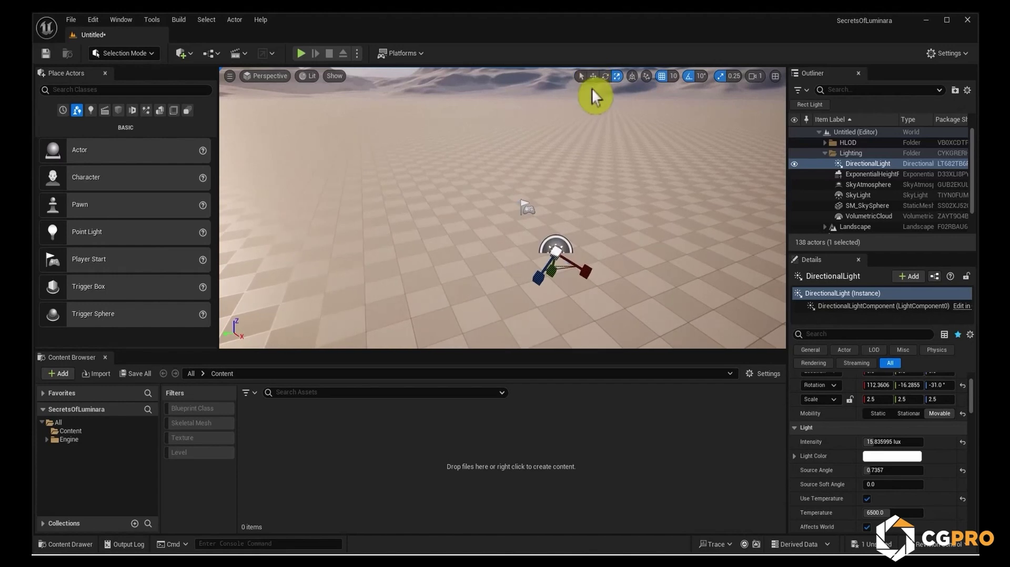
# Activate move mode for the DirectionalLight and try out its single-axis arrows from several viewing angles.
pyautogui.click(593, 76)
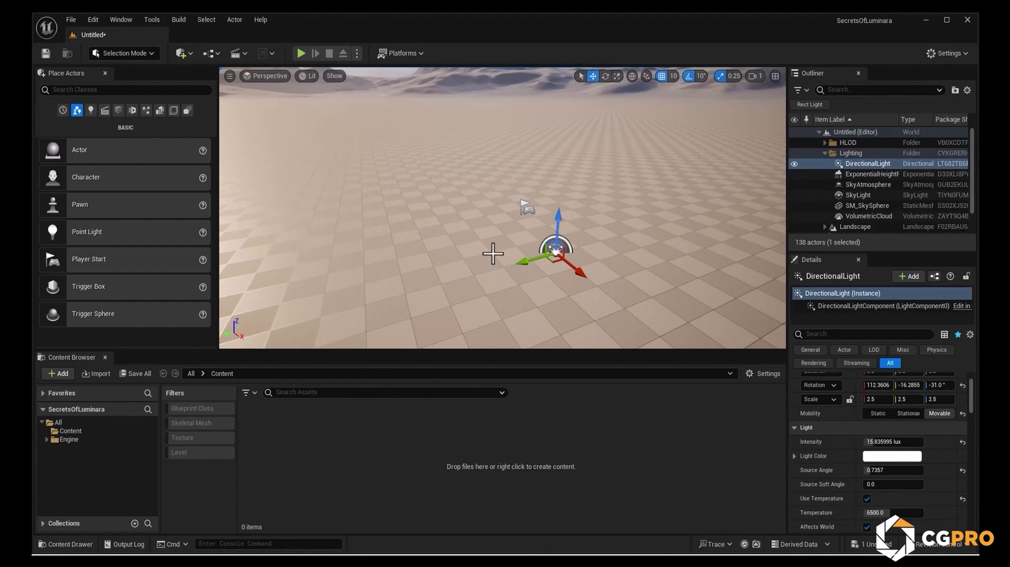
pyautogui.moveTo(464, 275); pyautogui.dragTo(605, 305, button='right')
pyautogui.press('a')
pyautogui.press('w')
pyautogui.moveTo(474, 225); pyautogui.dragTo(519, 224, button='right')
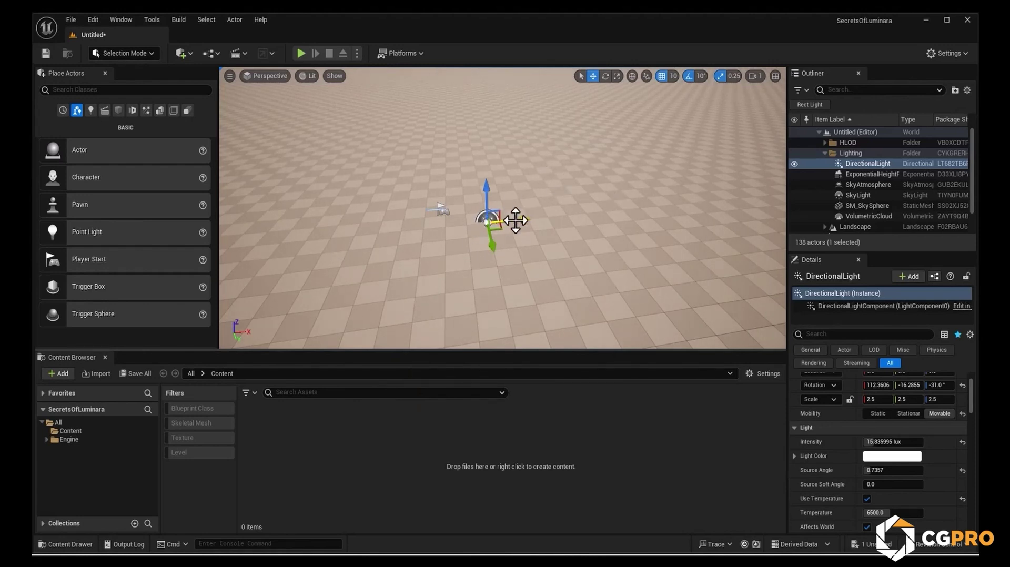
pyautogui.moveTo(520, 220)
pyautogui.mouseDown()
pyautogui.moveTo(461, 221)
pyautogui.moveTo(609, 220)
pyautogui.moveTo(461, 221)
pyautogui.moveTo(518, 229)
pyautogui.mouseUp()
pyautogui.moveTo(626, 188); pyautogui.dragTo(591, 189, button='right')
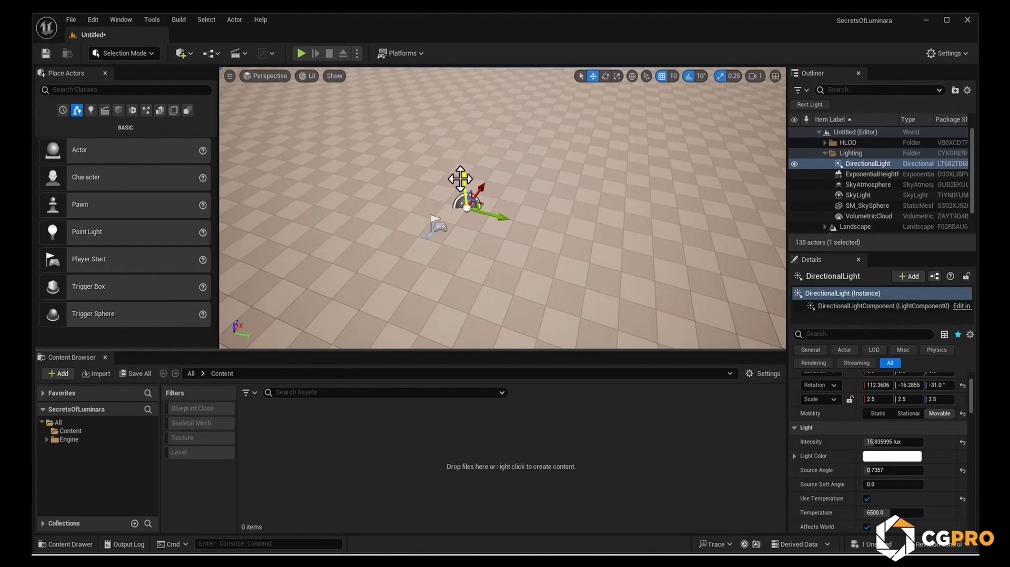
pyautogui.moveTo(462, 181)
pyautogui.mouseDown()
pyautogui.moveTo(462, 110)
pyautogui.moveTo(462, 182)
pyautogui.moveTo(456, 169)
pyautogui.moveTo(452, 177)
pyautogui.mouseUp()
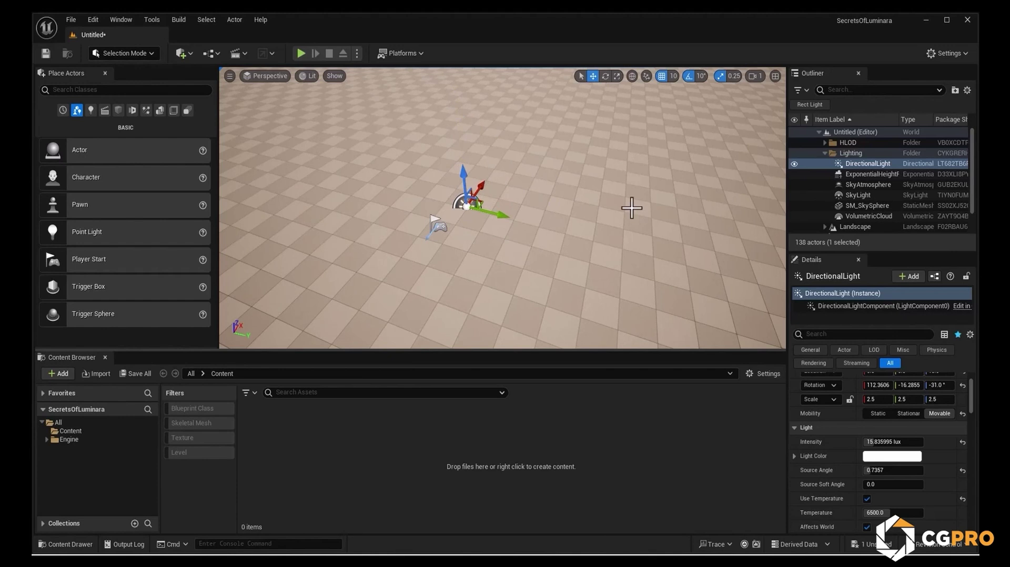
# Try moving the DirectionalLight with the handles that combine several axes, and undo the last move.
pyautogui.keyDown('alt'); pyautogui.moveTo(539, 198); pyautogui.dragTo(518, 225); pyautogui.keyUp('alt')
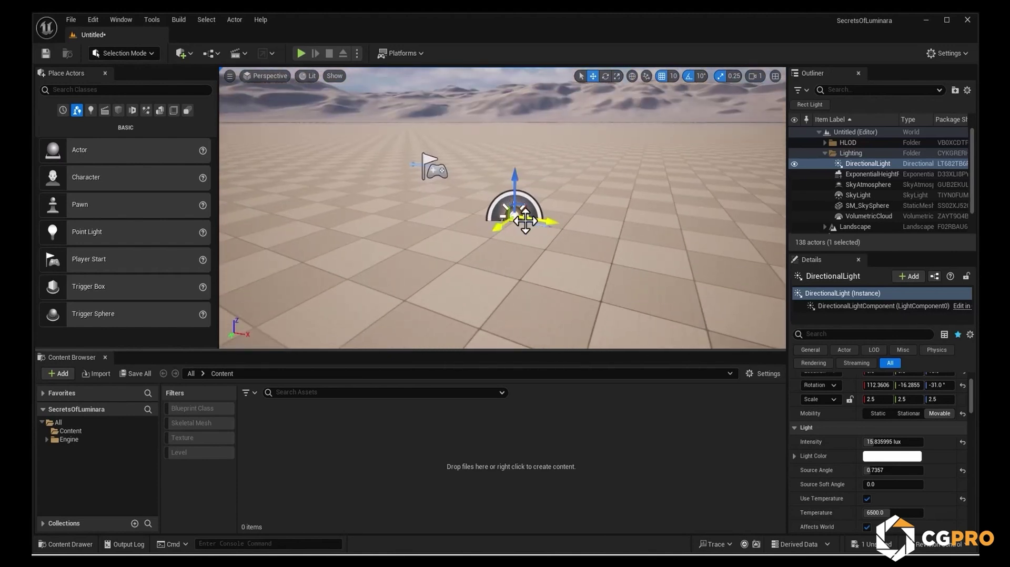
pyautogui.moveTo(524, 206); pyautogui.dragTo(533, 157)
pyautogui.moveTo(610, 168); pyautogui.dragTo(605, 215, button='right')
pyautogui.press('s')
pyautogui.scroll(-1, 610, 167)
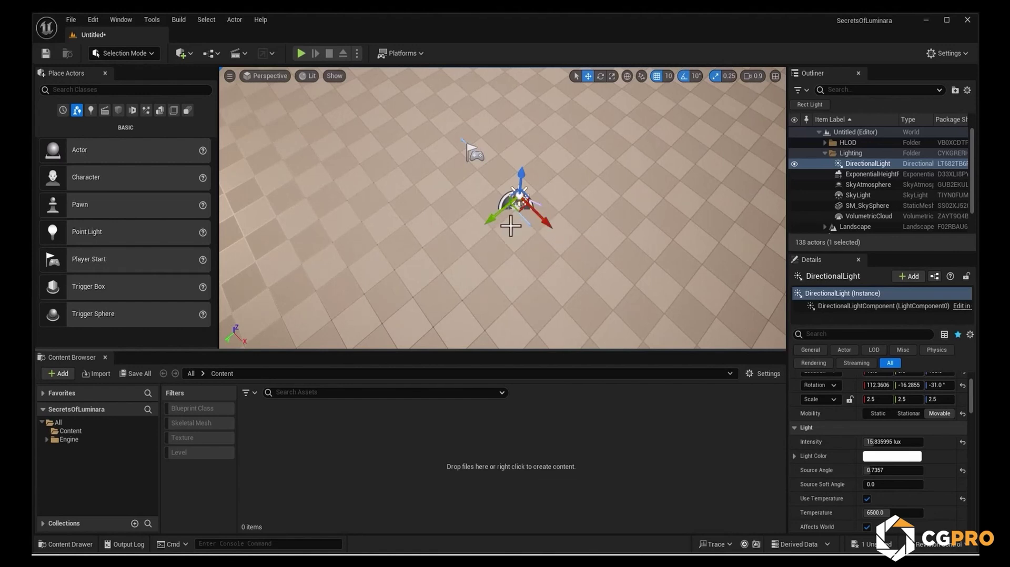
pyautogui.moveTo(605, 216); pyautogui.dragTo(505, 217, button='right')
pyautogui.press('w')
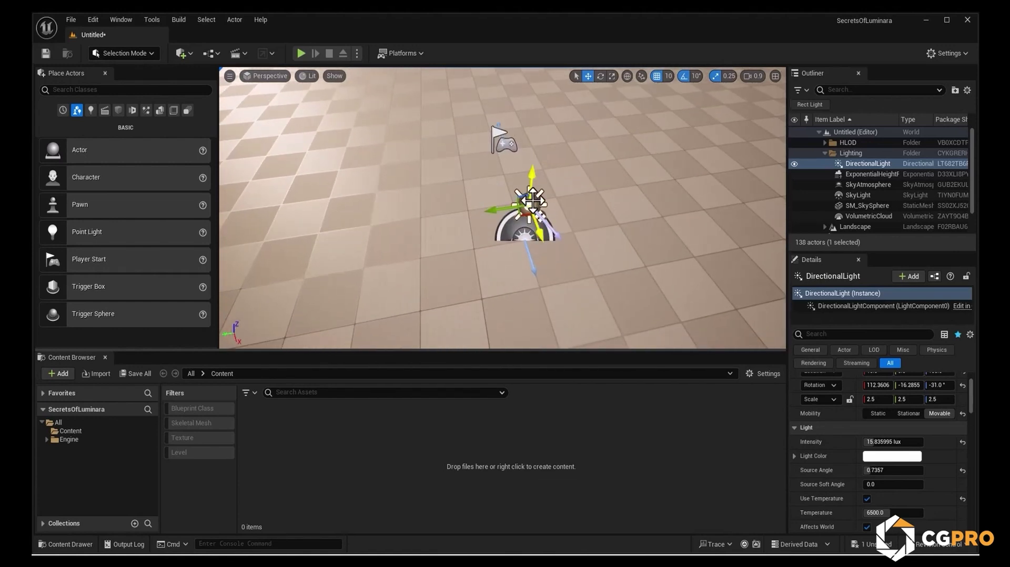
pyautogui.moveTo(527, 210); pyautogui.dragTo(529, 185)
pyautogui.hotkey('ctrl', 'z')
# Activate rotate mode and turn the DirectionalLight 90° about its vertical Z axis.
pyautogui.moveTo(583, 227); pyautogui.dragTo(736, 230, button='right')
pyautogui.press('s')
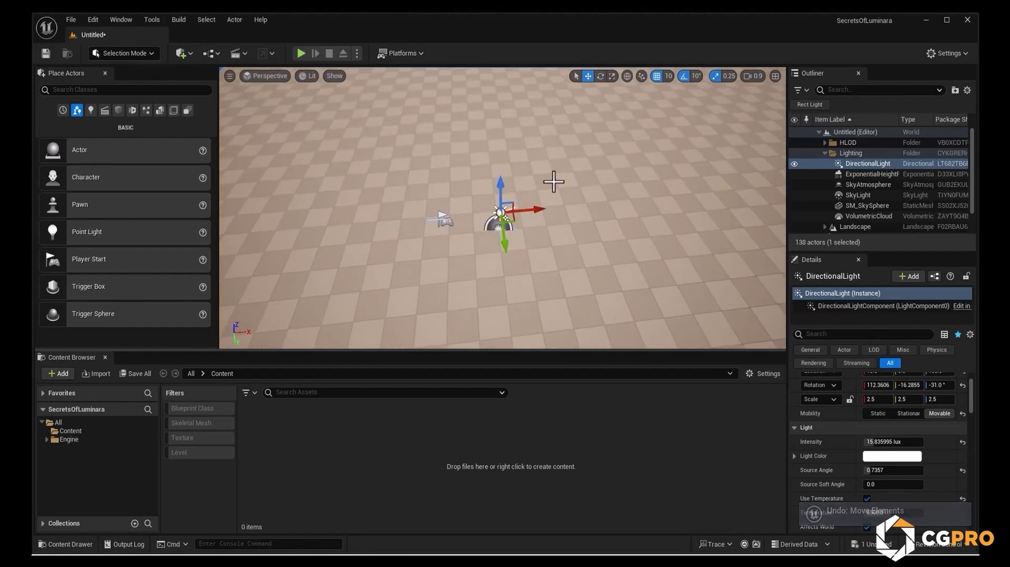
pyautogui.scroll(3, 533, 223)
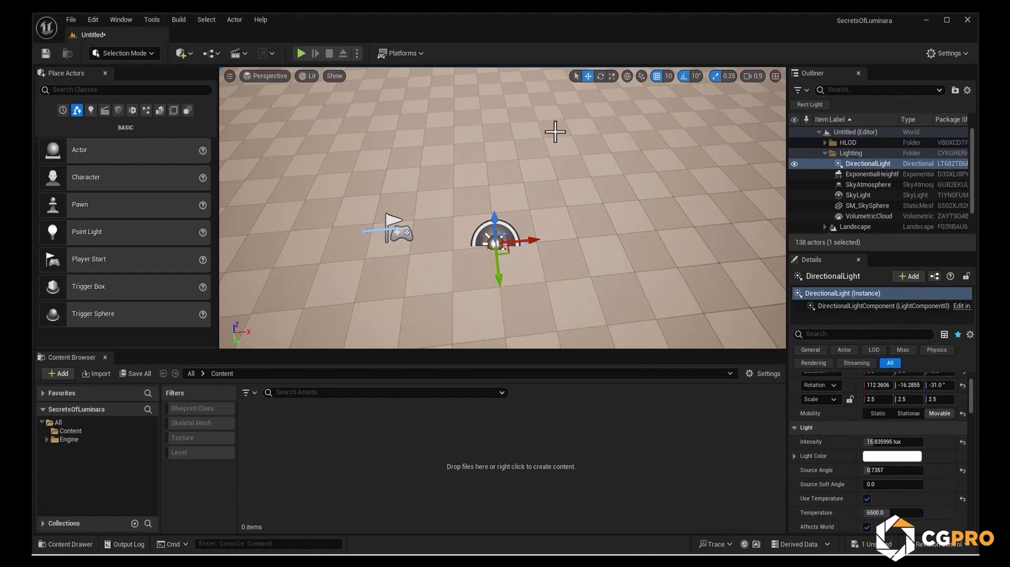
pyautogui.press('e')
pyautogui.moveTo(535, 226); pyautogui.dragTo(627, 242, button='right')
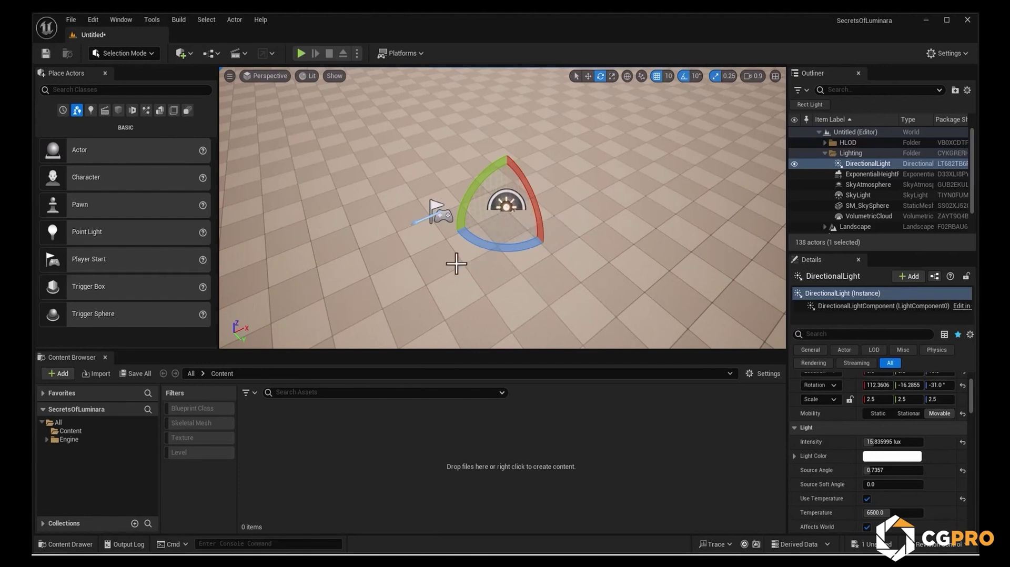
pyautogui.moveTo(472, 244); pyautogui.dragTo(543, 248)
pyautogui.moveTo(558, 196); pyautogui.dragTo(558, 261)
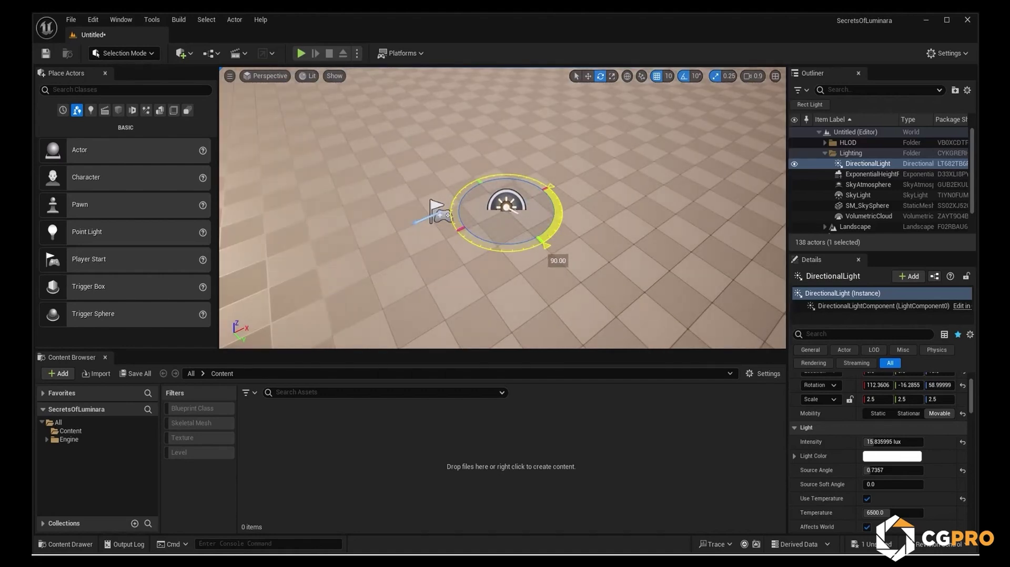
# Try rotating the DirectionalLight further, and undo the last rotation.
pyautogui.moveTo(518, 181); pyautogui.dragTo(565, 210, button='right')
pyautogui.moveTo(532, 181); pyautogui.dragTo(569, 215)
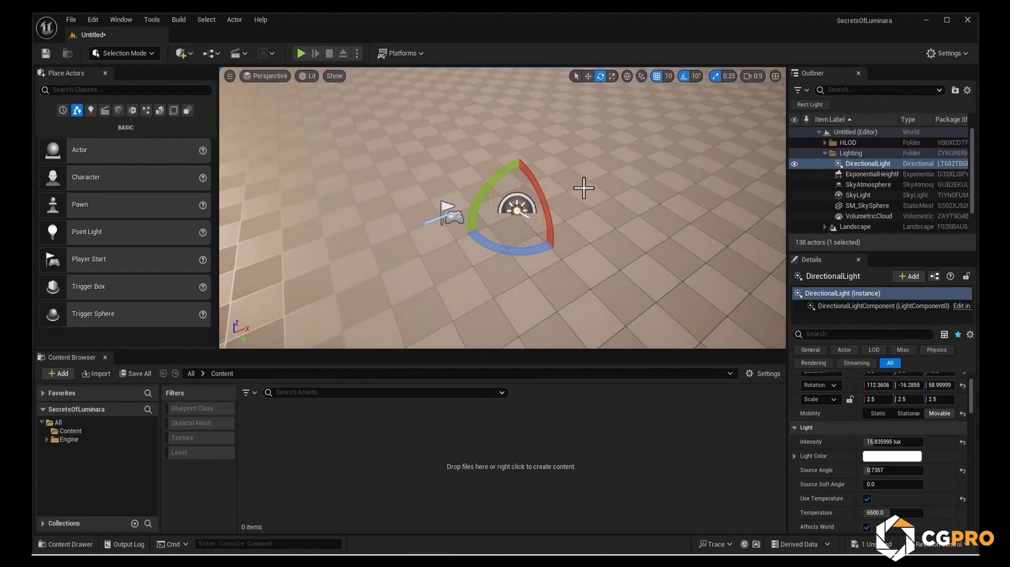
pyautogui.hotkey('ctrl', 'z')
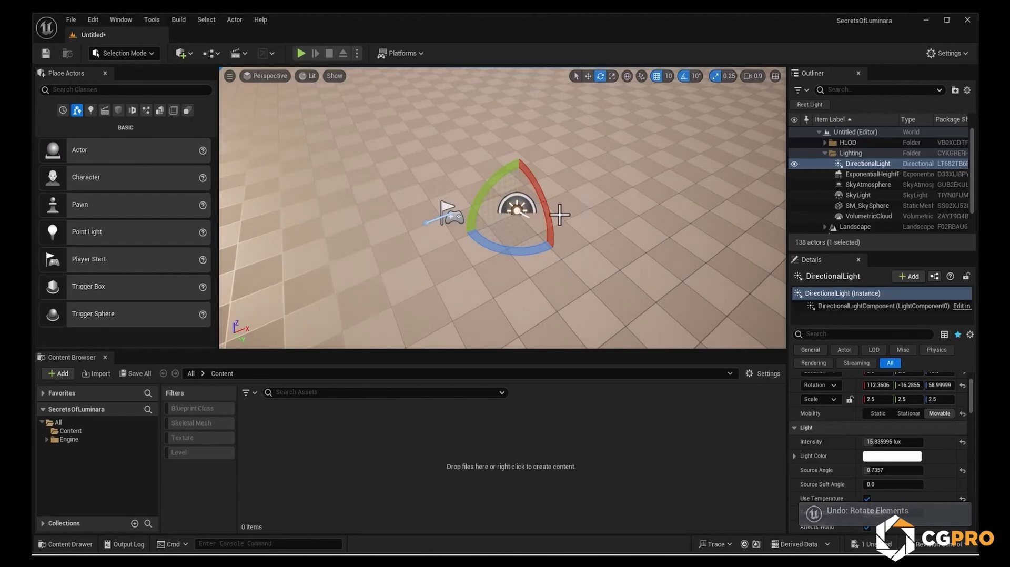
pyautogui.moveTo(561, 214); pyautogui.dragTo(543, 180, button='right')
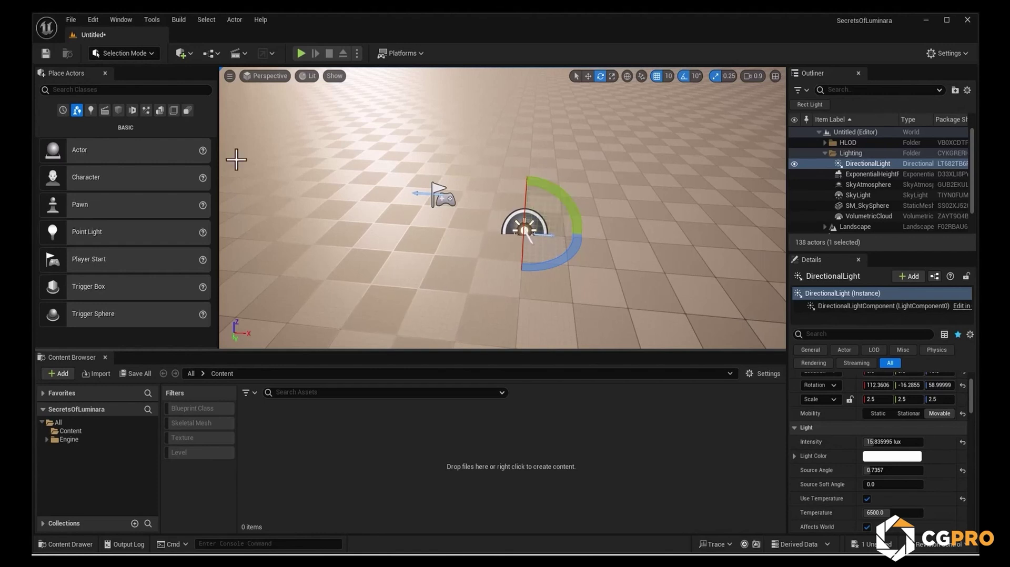
# Switch the transform gizmo from world to local space and examine the DirectionalLight's rotation rings from different angles.
pyautogui.moveTo(412, 224); pyautogui.dragTo(559, 159, button='right')
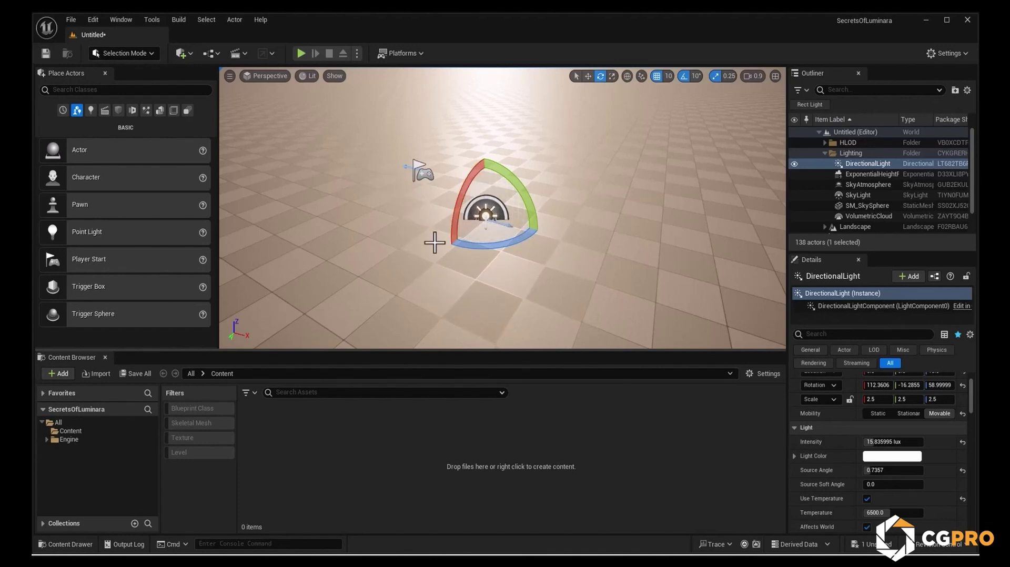
pyautogui.moveTo(433, 258); pyautogui.dragTo(469, 285, button='right')
pyautogui.moveTo(551, 246); pyautogui.dragTo(589, 242, button='right')
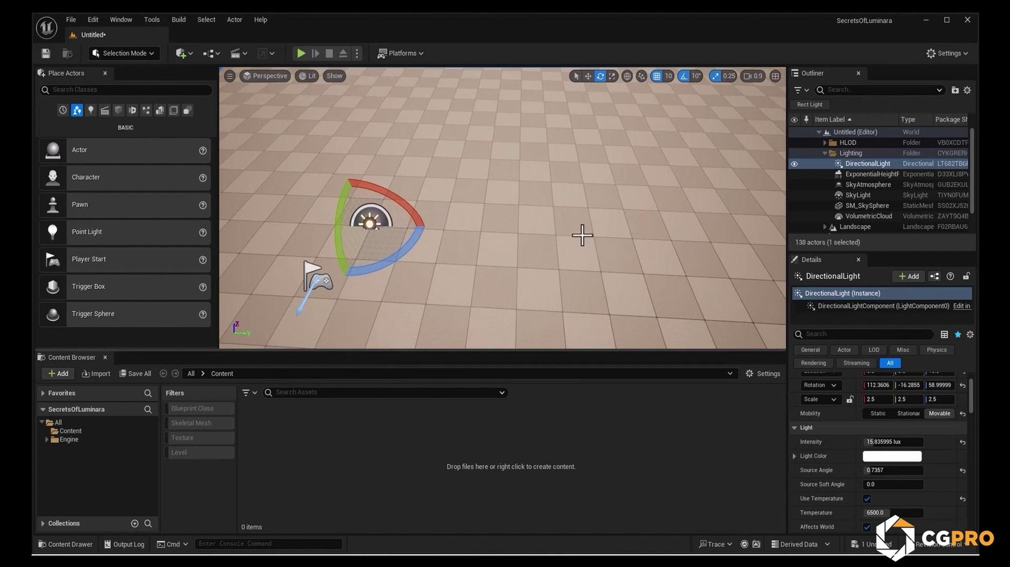
pyautogui.click(628, 76)
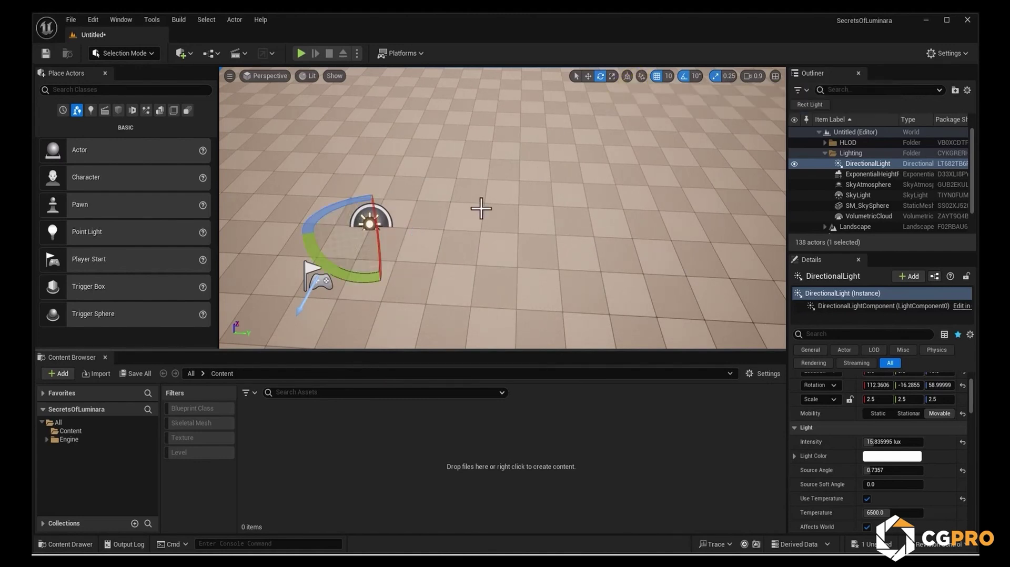
pyautogui.moveTo(543, 234)
pyautogui.mouseDown(button='right')
pyautogui.moveTo(521, 225)
pyautogui.moveTo(544, 234)
pyautogui.mouseUp(button='right')
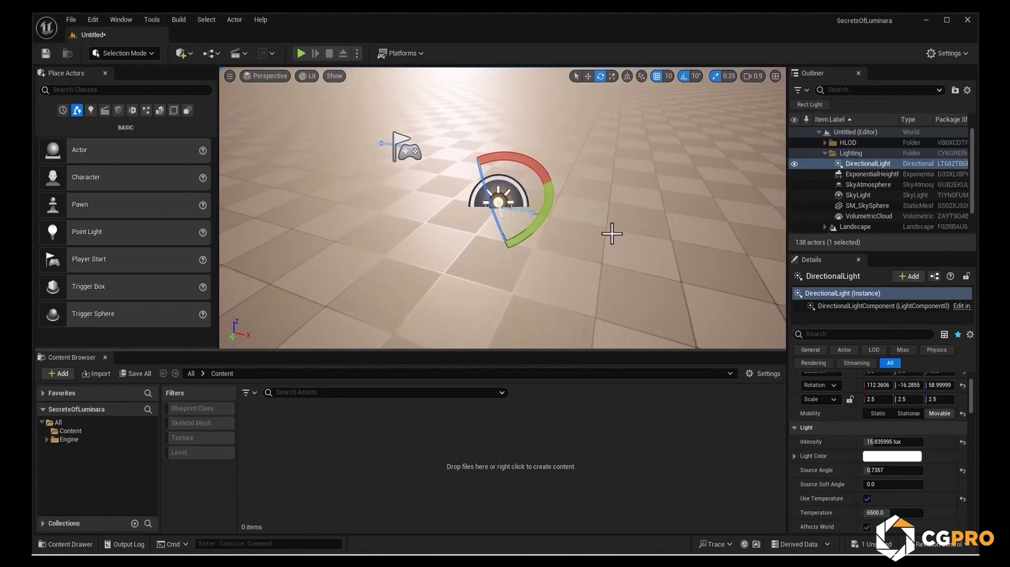
pyautogui.moveTo(410, 301)
pyautogui.mouseDown(button='right')
pyautogui.moveTo(426, 300)
pyautogui.moveTo(410, 301)
pyautogui.mouseUp(button='right')
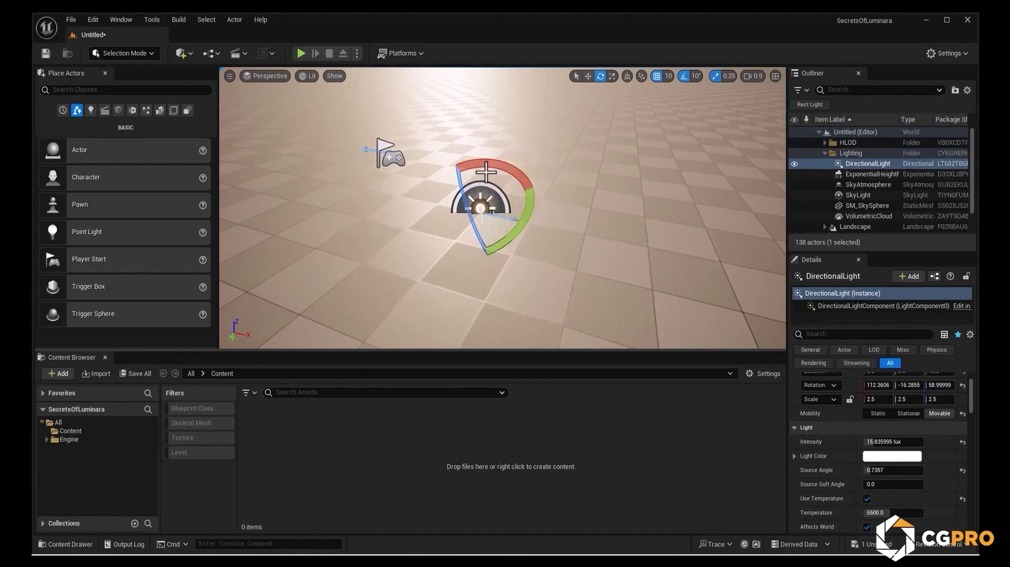
# Reset the DirectionalLight's rotation to its default and raise the light to a Z location of 150.
pyautogui.scroll(3, 859, 456)
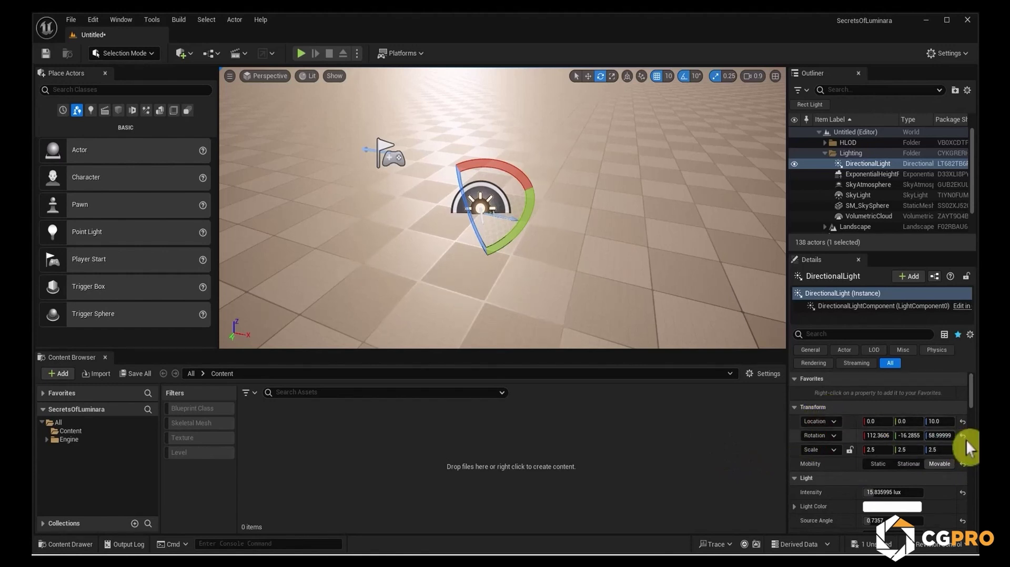
pyautogui.click(964, 436)
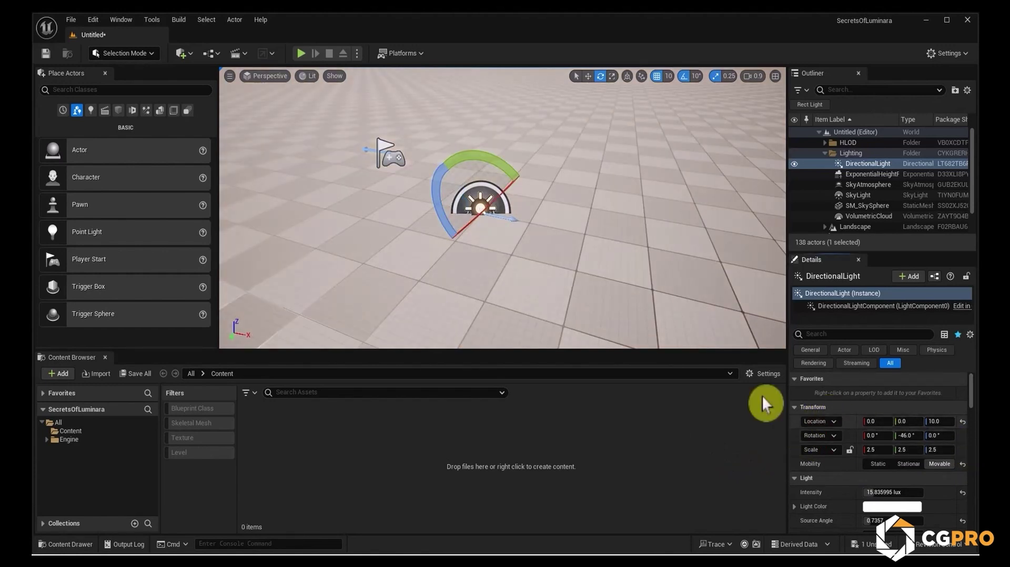
pyautogui.moveTo(564, 212); pyautogui.dragTo(564, 212, button='right')
pyautogui.moveTo(510, 268); pyautogui.dragTo(510, 269, button='right')
pyautogui.press('w')
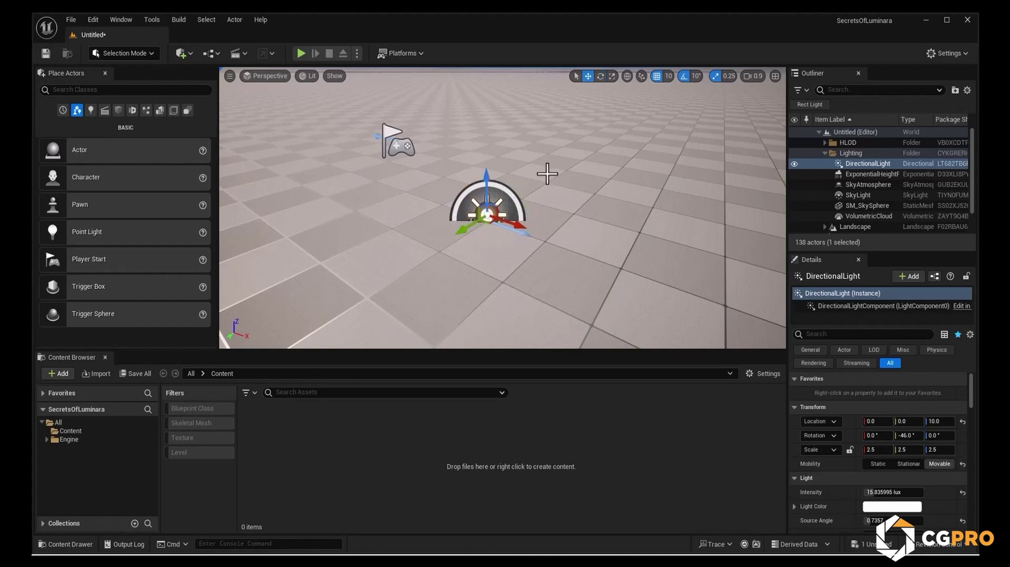
pyautogui.moveTo(488, 182); pyautogui.dragTo(485, 111)
pyautogui.moveTo(540, 213); pyautogui.dragTo(540, 213, button='right')
pyautogui.moveTo(460, 164); pyautogui.dragTo(460, 165, button='right')
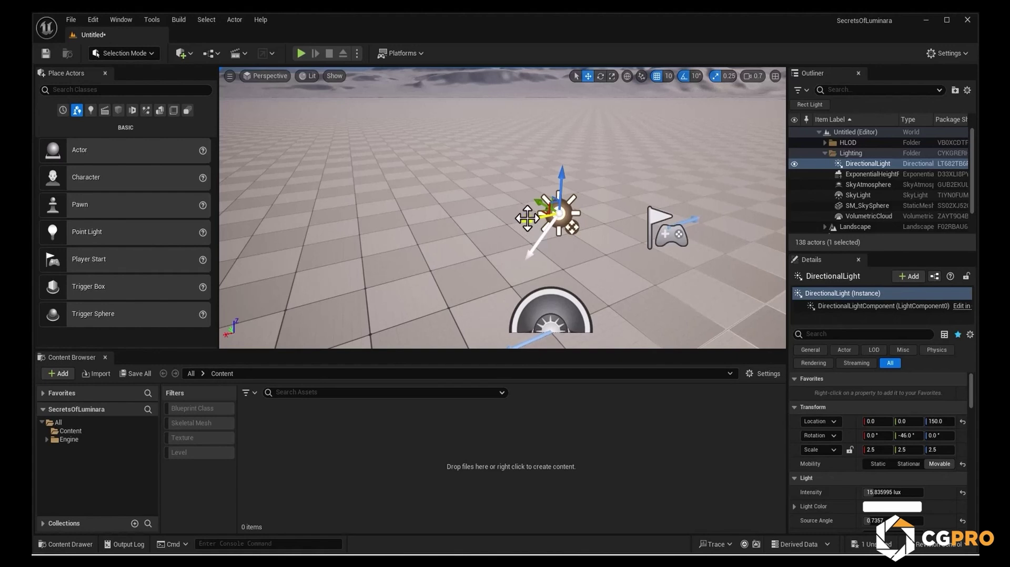
# Set the move gizmo to local space and view how its arrows align with the DirectionalLight.
pyautogui.click(628, 76)
pyautogui.moveTo(534, 212); pyautogui.dragTo(535, 212, button='right')
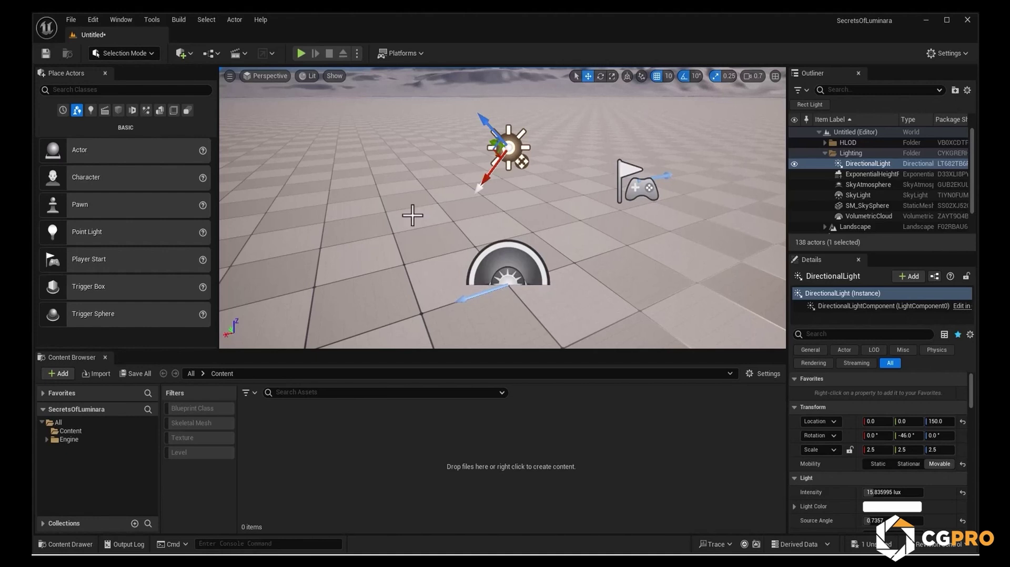
pyautogui.moveTo(566, 169); pyautogui.dragTo(605, 188, button='right')
# Rotate the DirectionalLight in rotate mode to a Y rotation of -16°.
pyautogui.press('e')
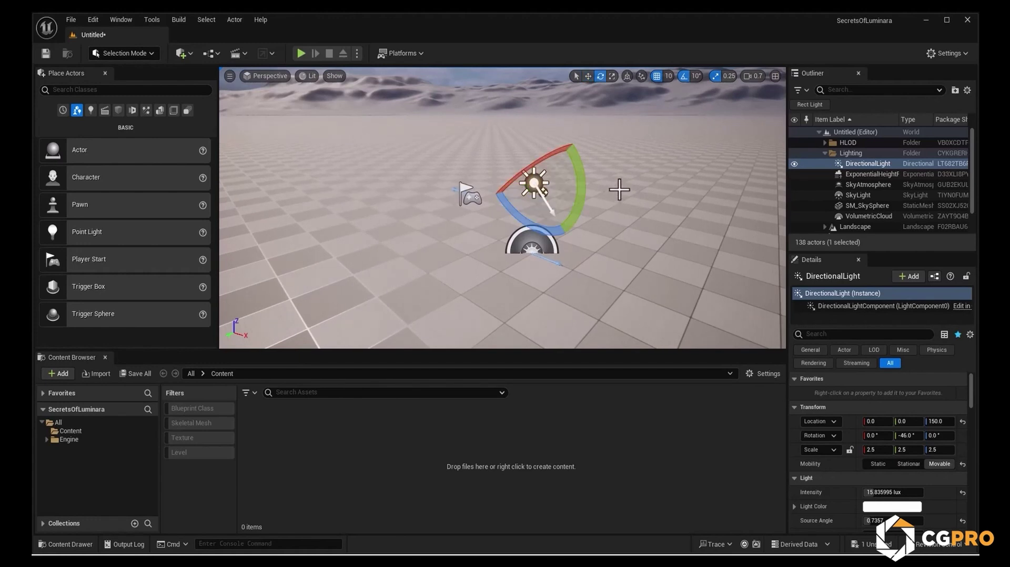
pyautogui.moveTo(478, 262); pyautogui.dragTo(479, 262, button='right')
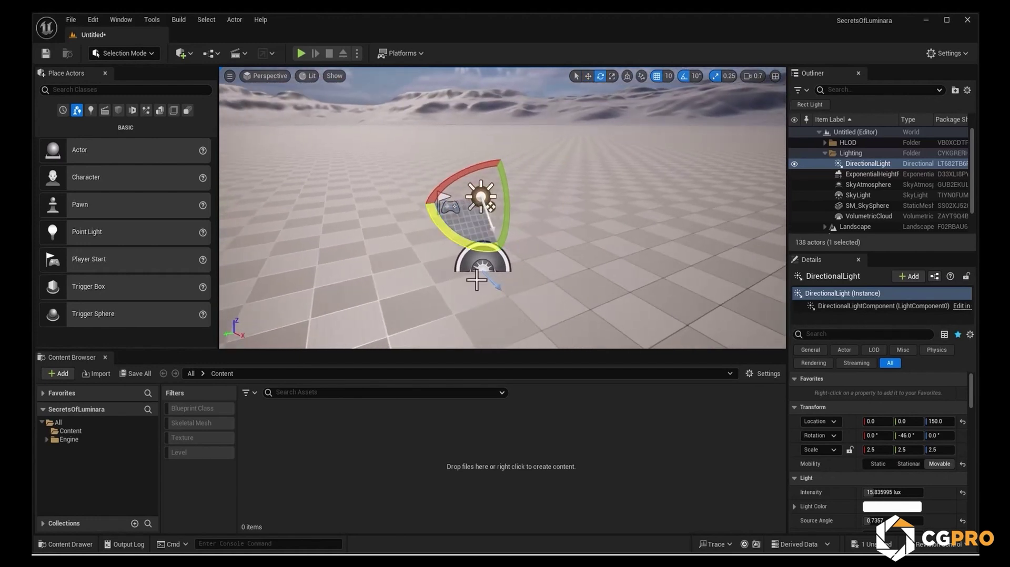
pyautogui.moveTo(576, 292); pyautogui.dragTo(575, 292, button='right')
pyautogui.moveTo(559, 158); pyautogui.dragTo(573, 213)
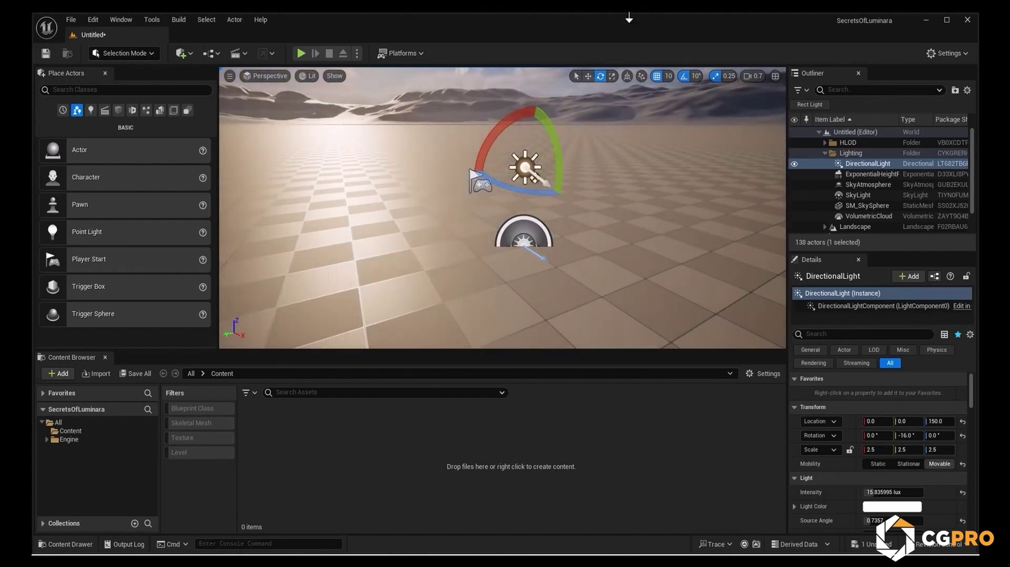
pyautogui.moveTo(661, 164); pyautogui.dragTo(661, 164, button='right')
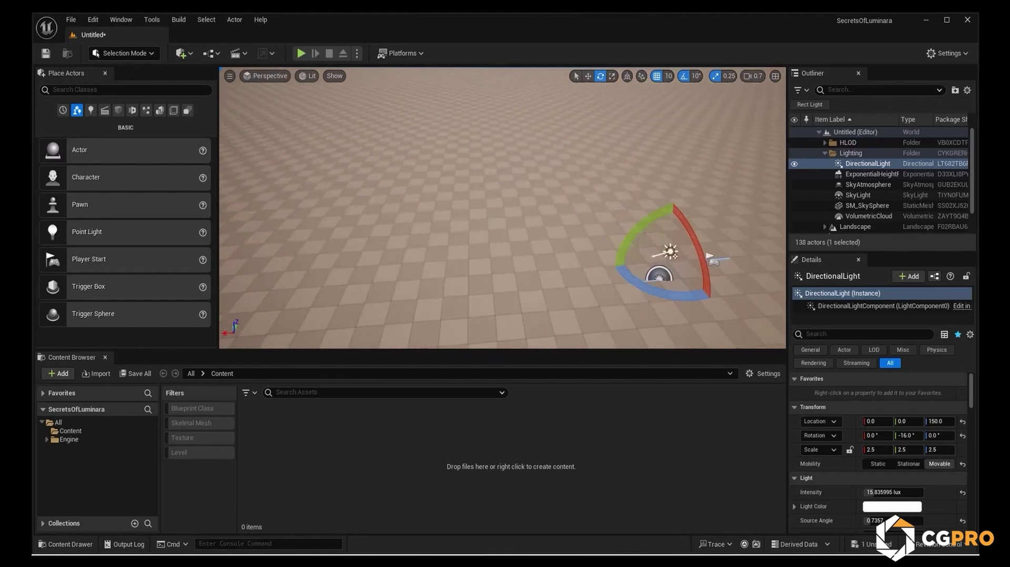
pyautogui.moveTo(643, 203); pyautogui.dragTo(643, 203, button='right')
# Activate scale mode for the DirectionalLight and view its scale gizmo from different sides.
pyautogui.click(613, 78)
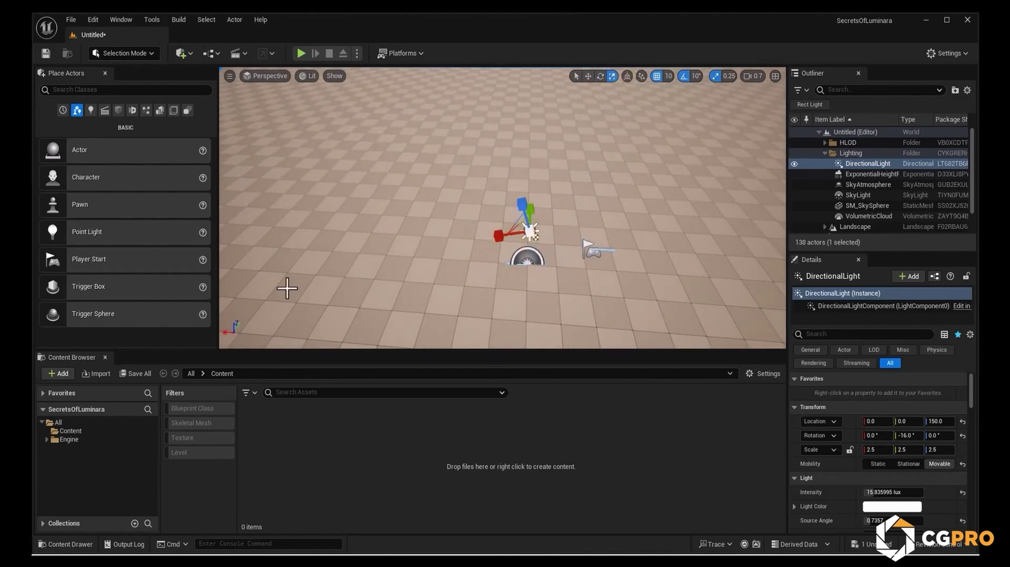
pyautogui.moveTo(567, 257); pyautogui.dragTo(569, 258, button='right')
pyautogui.moveTo(613, 284); pyautogui.dragTo(374, 222, button='right')
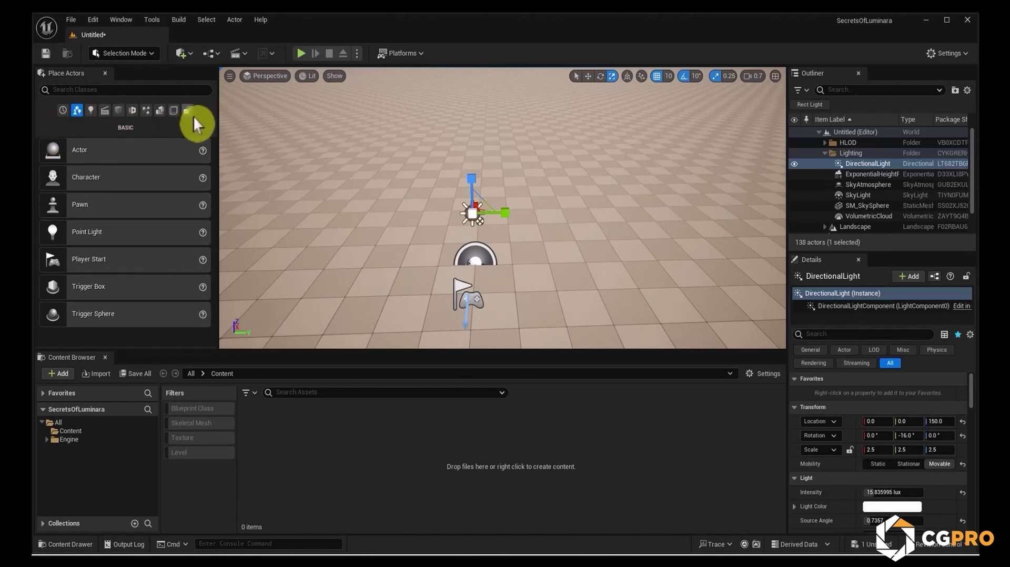
# Browse the placeable actor categories from lights through shapes and media plate to visual effects.
pyautogui.click(92, 110)
pyautogui.click(105, 111)
pyautogui.click(118, 111)
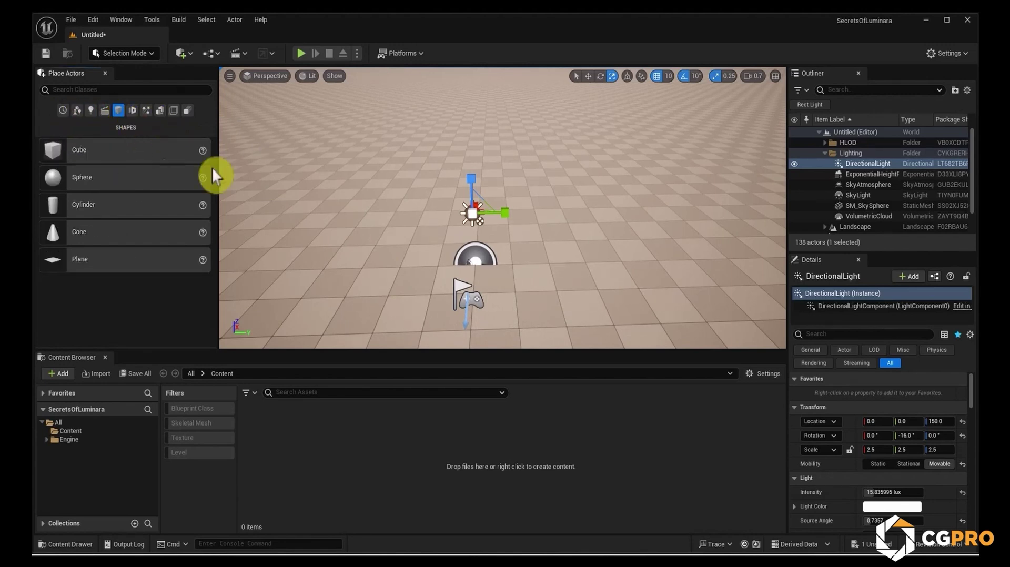
pyautogui.click(132, 110)
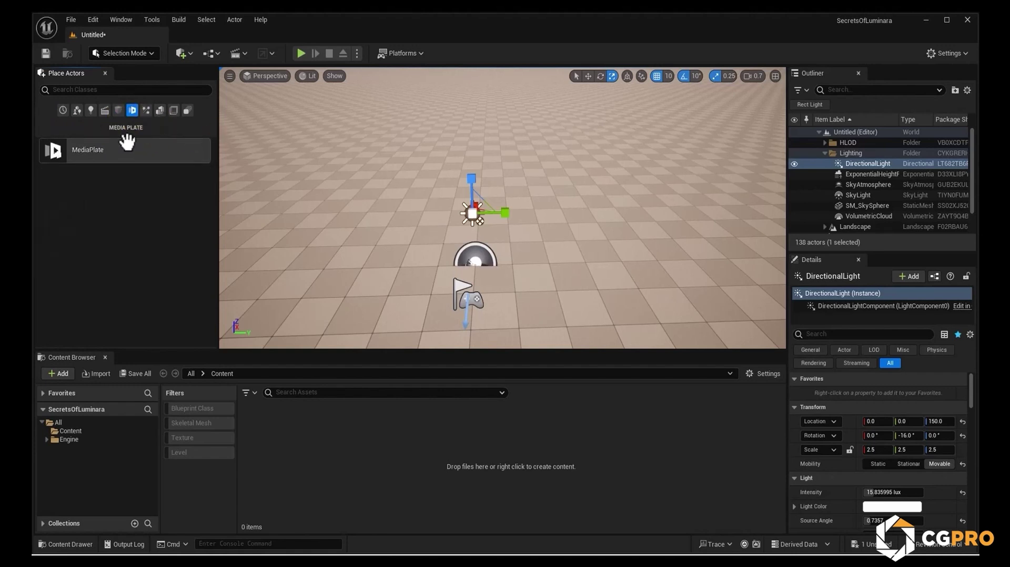
pyautogui.click(147, 111)
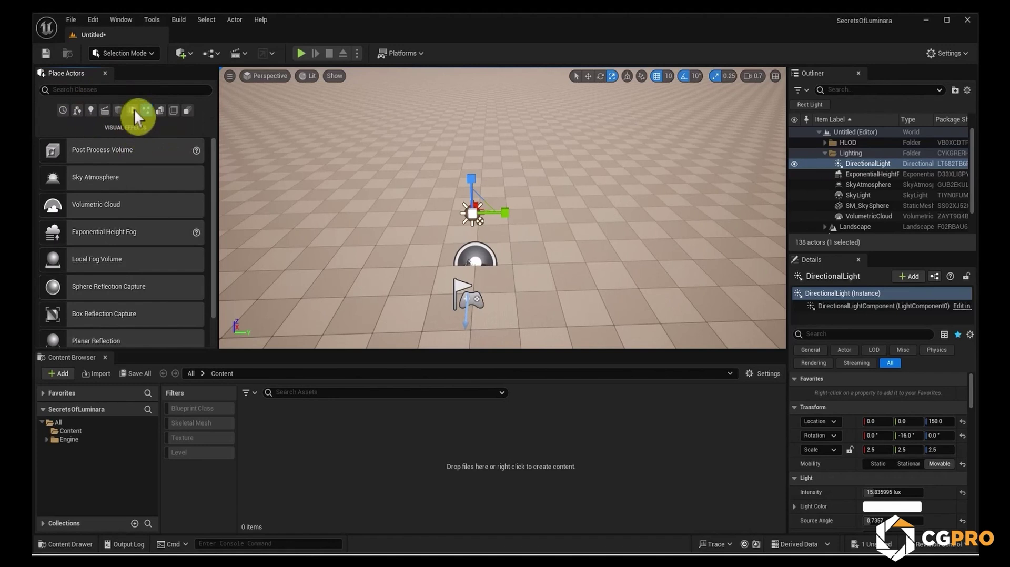
# Place a Cube from the Shapes category on the floor at about X 150, Y 140, Z 0.
pyautogui.click(120, 112)
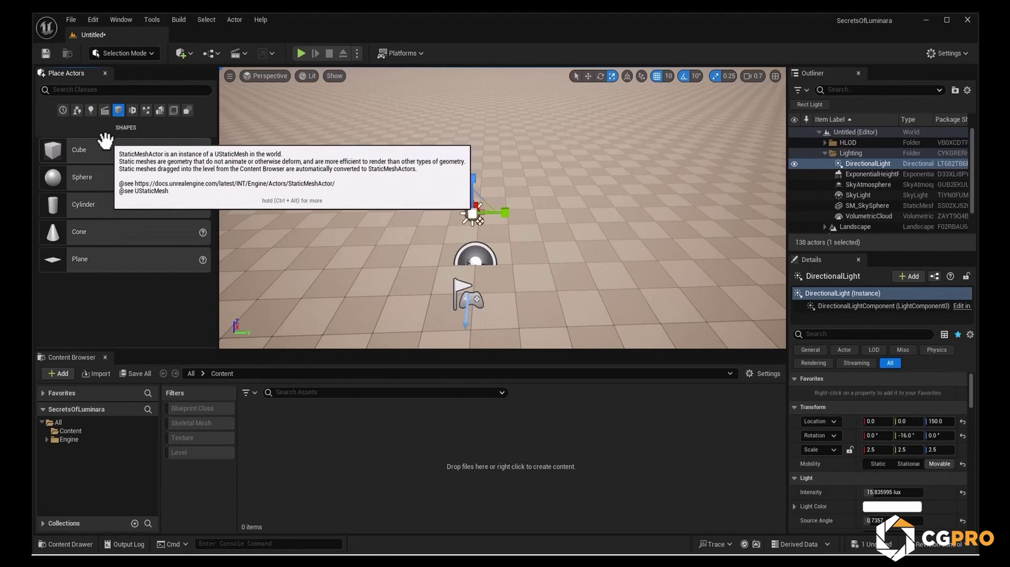
pyautogui.moveTo(105, 149); pyautogui.dragTo(526, 226)
pyautogui.moveTo(582, 163); pyautogui.dragTo(605, 77, button='right')
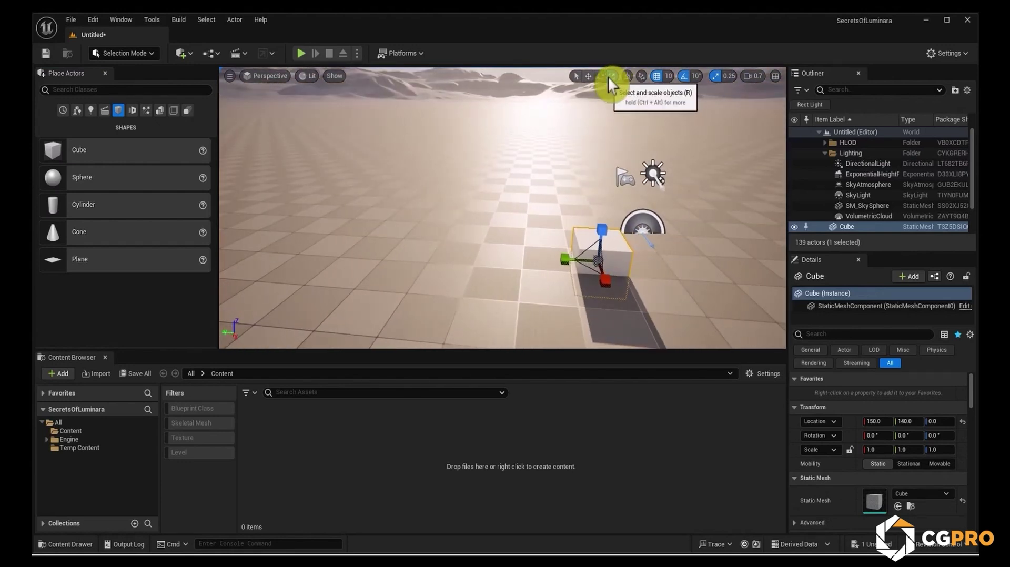
# Rotate the Cube on the floor to a Z rotation of -50°.
pyautogui.moveTo(491, 250)
pyautogui.mouseDown(button='right')
pyautogui.moveTo(532, 295)
pyautogui.moveTo(489, 243)
pyautogui.mouseUp(button='right')
pyautogui.press('e')
pyautogui.moveTo(435, 271); pyautogui.dragTo(447, 267)
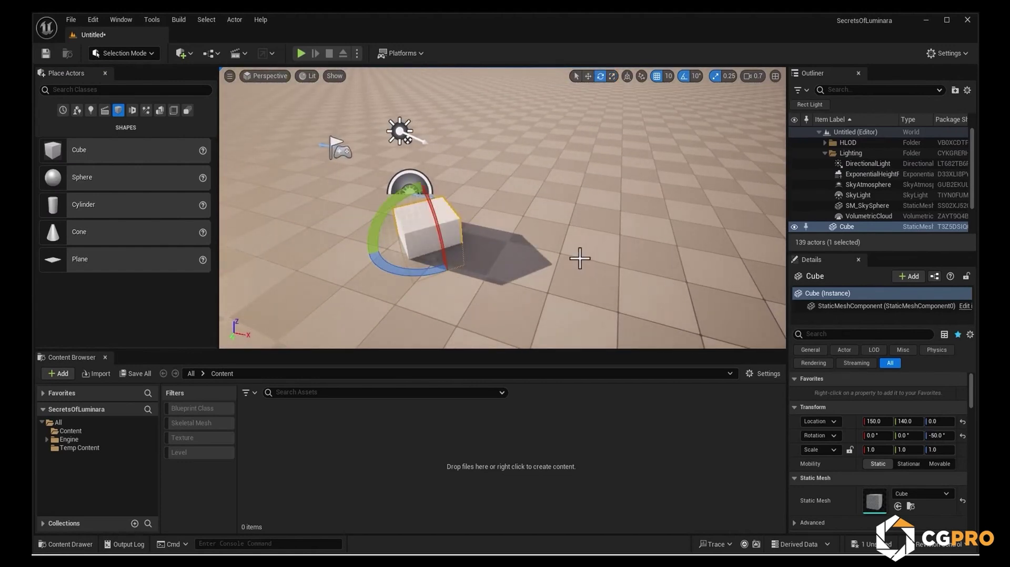
# Scale the Cube along its Y axis to 5.25 in scale mode, and undo the extra stretch along another axis.
pyautogui.press('r')
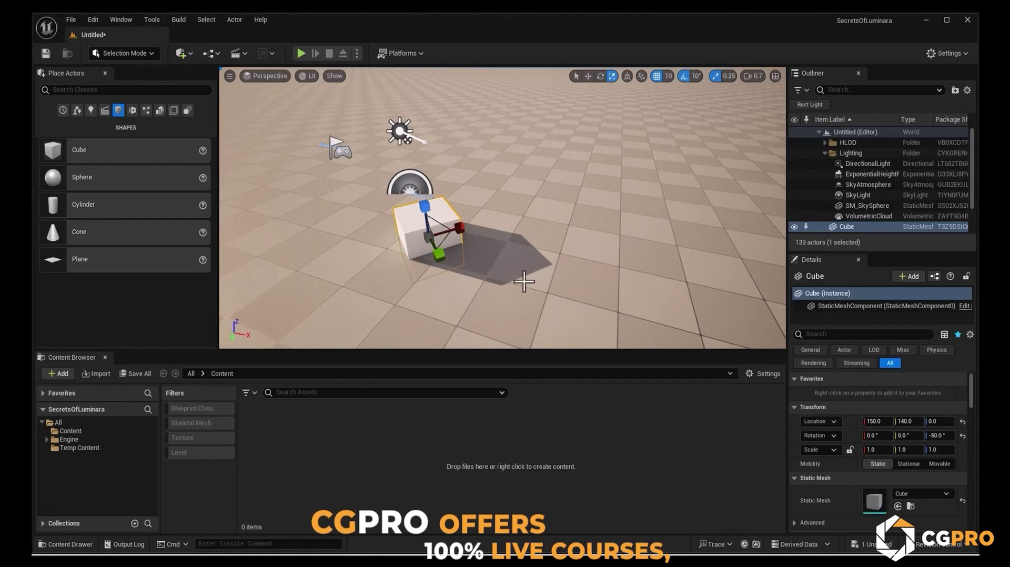
pyautogui.moveTo(499, 218)
pyautogui.mouseDown(button='right')
pyautogui.moveTo(474, 211)
pyautogui.moveTo(532, 221)
pyautogui.moveTo(485, 231)
pyautogui.mouseUp(button='right')
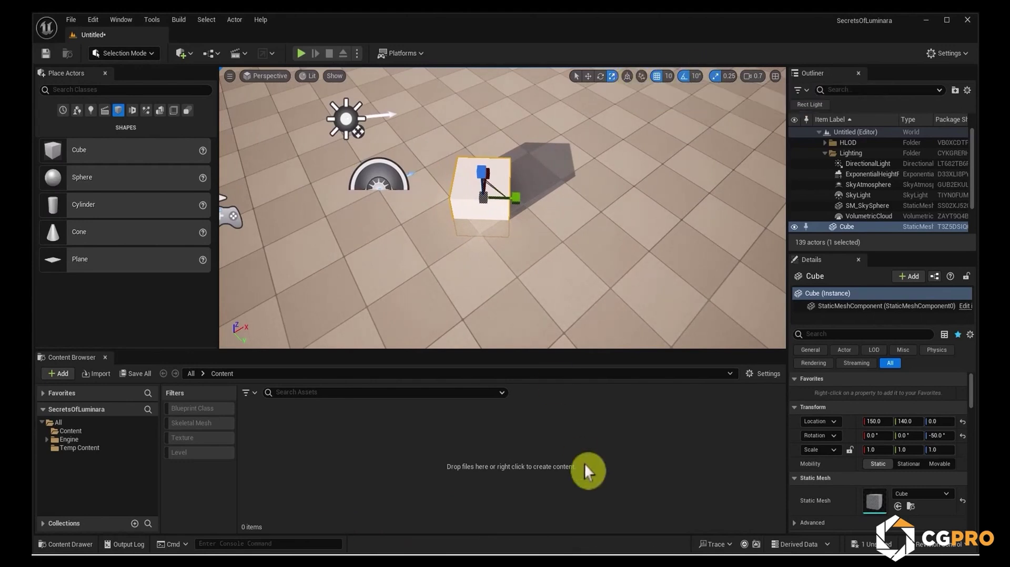
pyautogui.moveTo(515, 198); pyautogui.dragTo(567, 199)
pyautogui.moveTo(568, 199); pyautogui.dragTo(527, 198, button='right')
pyautogui.moveTo(541, 186); pyautogui.dragTo(622, 213)
pyautogui.hotkey('ctrl', 'z')
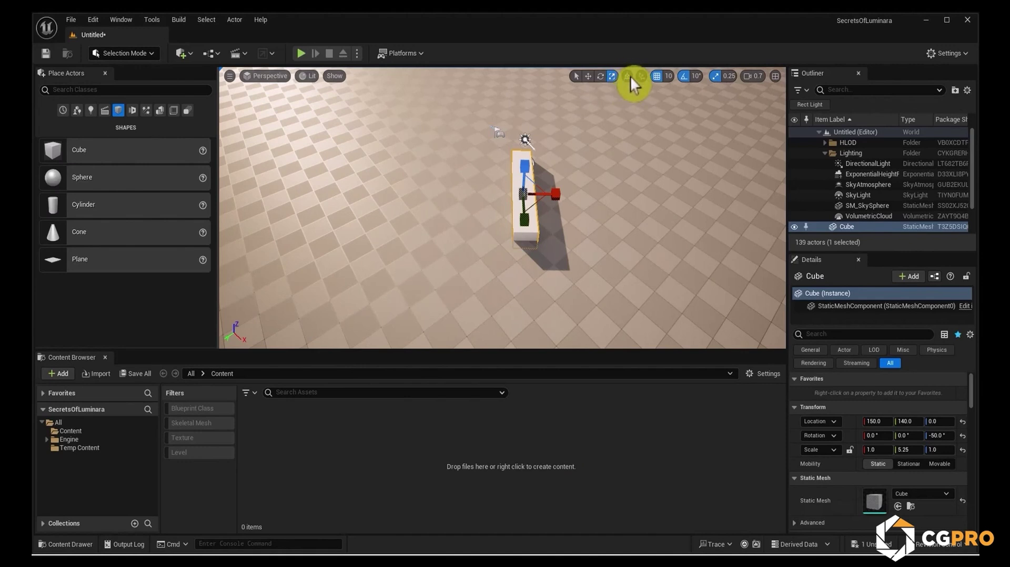
# Practise rotating and scaling the Cube, up to a scale of 11.5, 6.5, 6.25, and delete it from the level.
pyautogui.moveTo(546, 185); pyautogui.dragTo(553, 227, button='right')
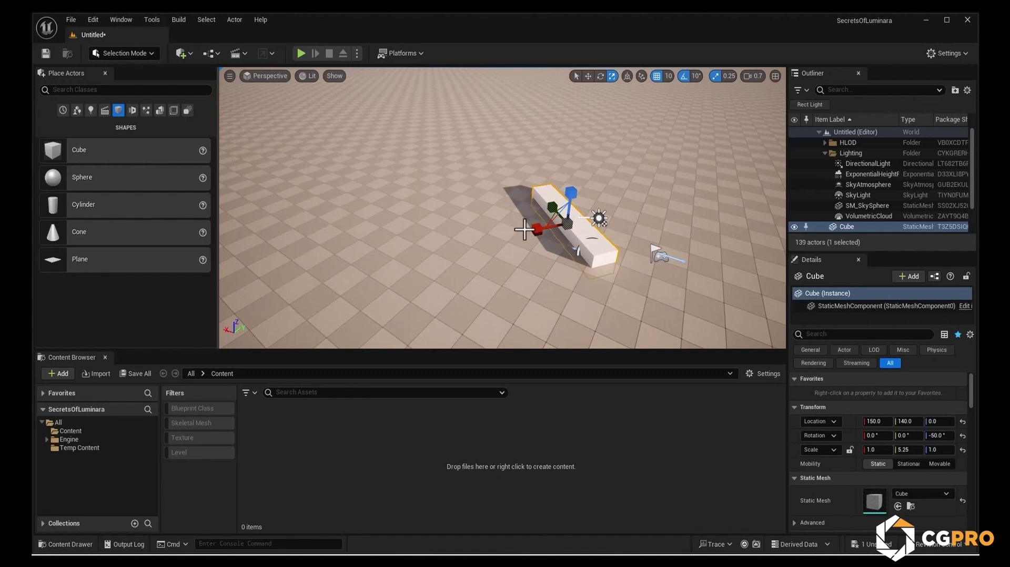
pyautogui.moveTo(535, 233); pyautogui.dragTo(651, 101)
pyautogui.press('e')
pyautogui.press('r')
pyautogui.moveTo(530, 228)
pyautogui.mouseDown(button='right')
pyautogui.moveTo(523, 234)
pyautogui.moveTo(534, 216)
pyautogui.mouseUp(button='right')
pyautogui.moveTo(548, 208); pyautogui.dragTo(564, 216)
pyautogui.moveTo(503, 208); pyautogui.dragTo(640, 178, button='right')
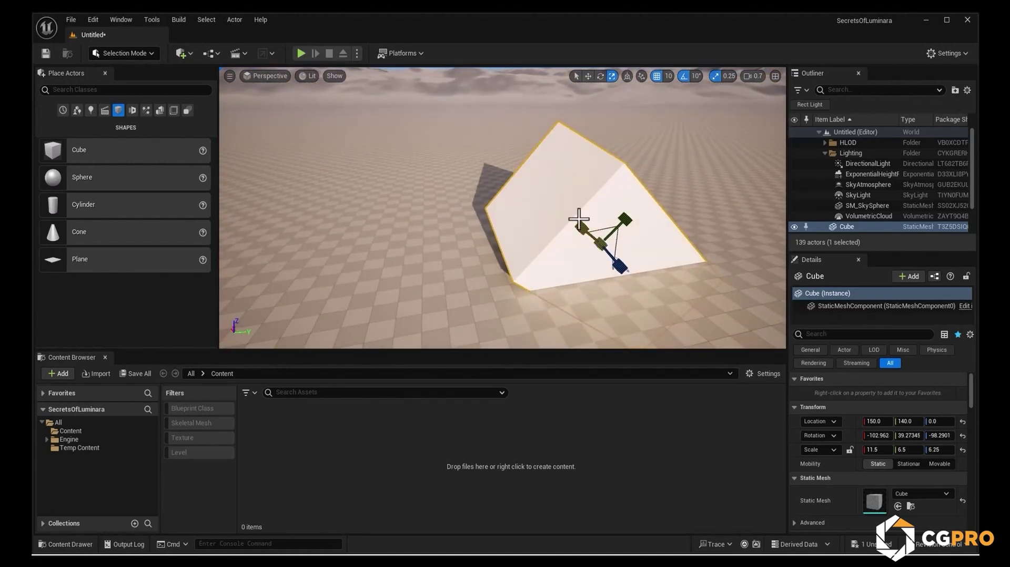
pyautogui.press('Delete')
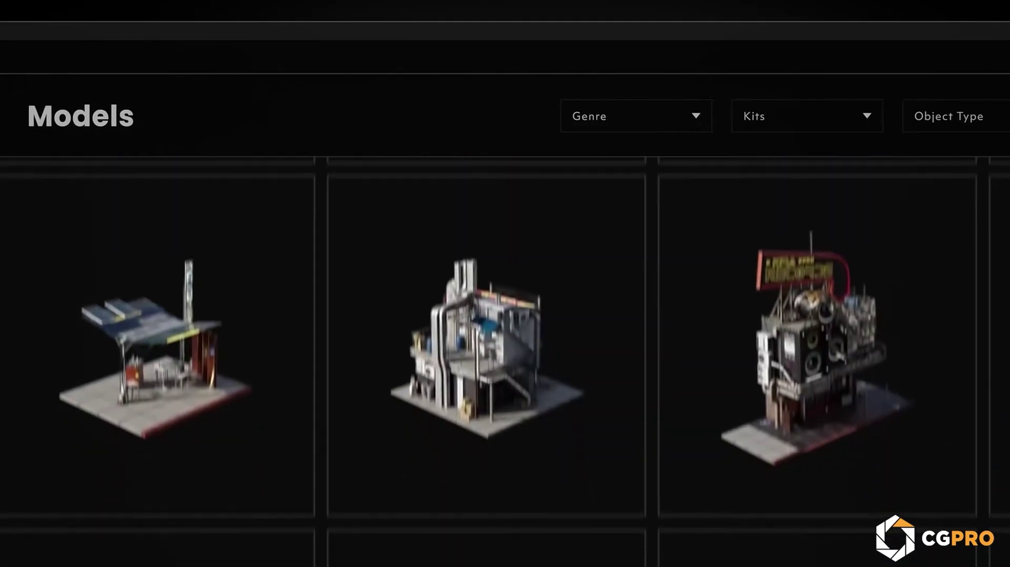
# Switch to Cargo and look over the Secrets of the Luminara kit, the Discover page and the account's software settings.
pyautogui.click(652, 113)
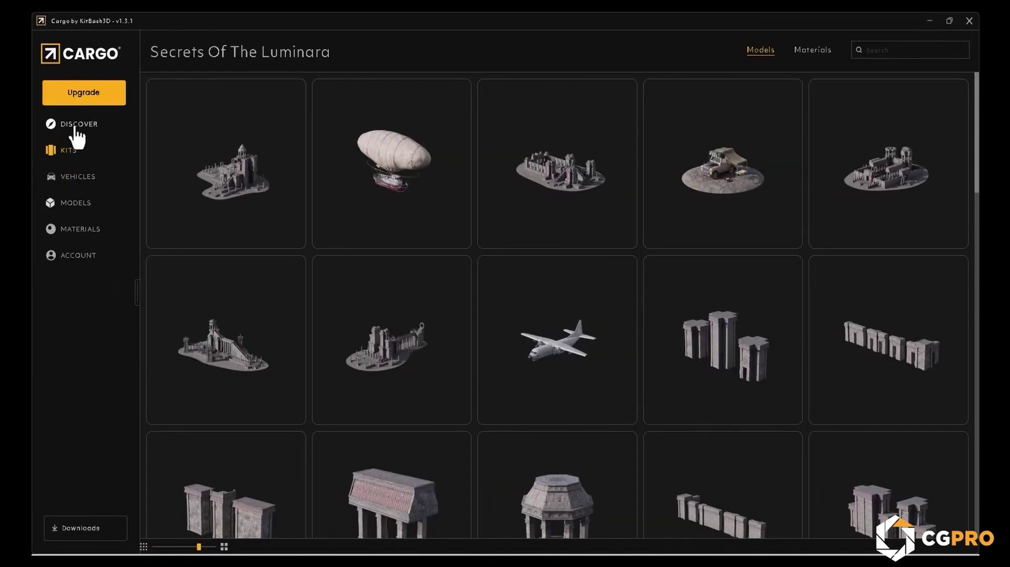
pyautogui.click(76, 127)
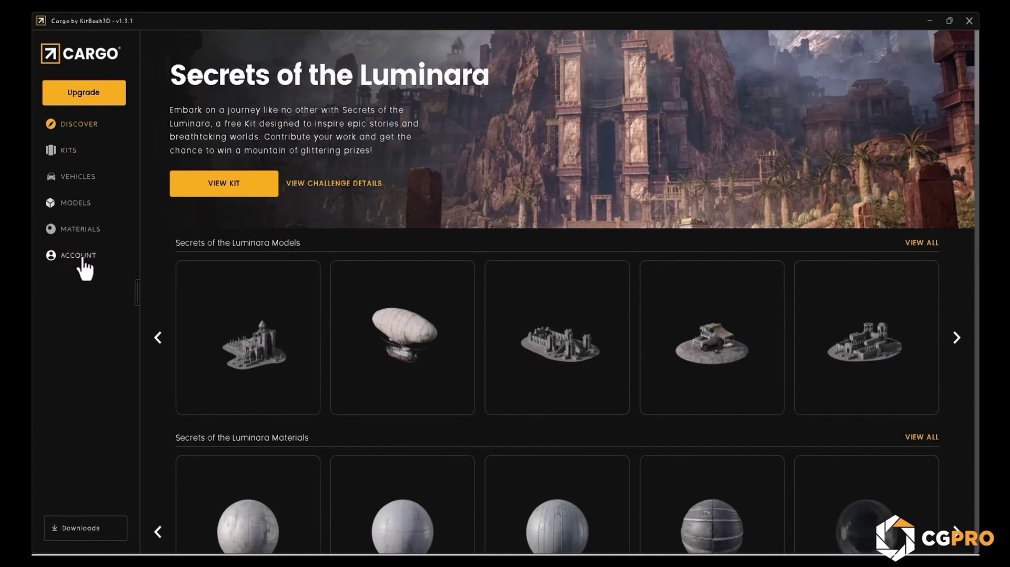
pyautogui.click(83, 259)
pyautogui.scroll(-1, 247, 299)
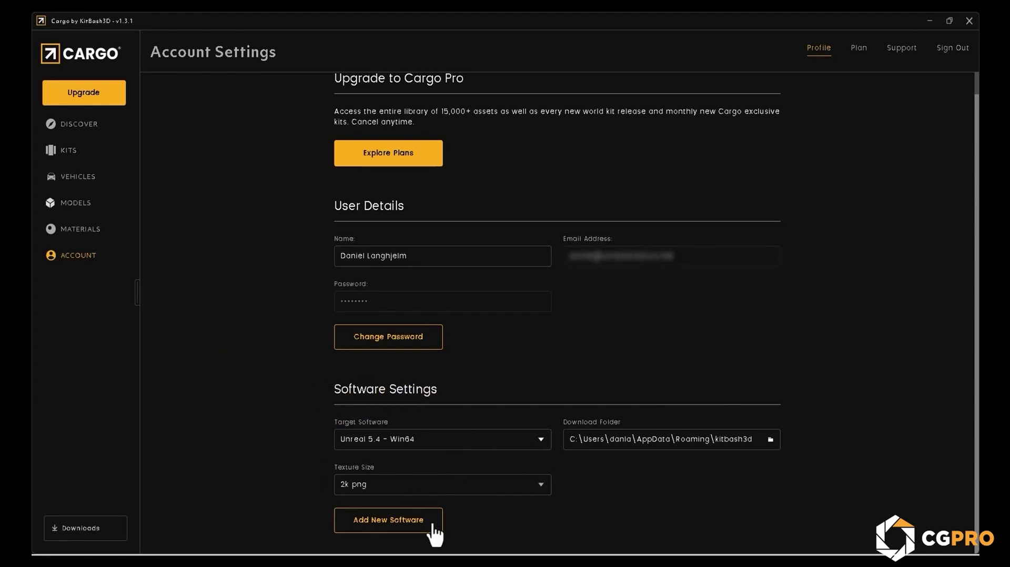
# View the Unreal versions offered when adding new 3D software in Cargo, and close the setup without installing.
pyautogui.click(388, 529)
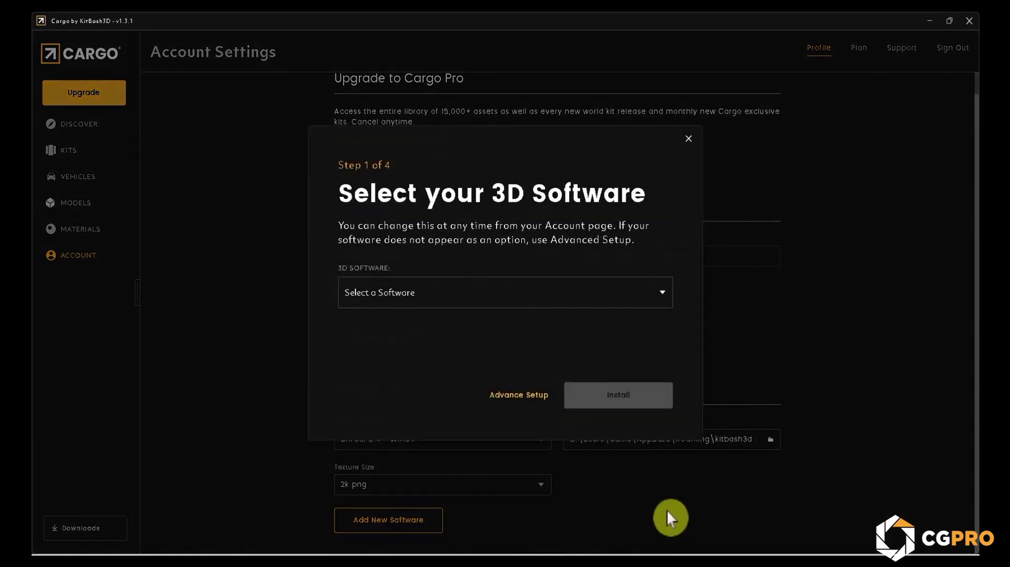
pyautogui.click(383, 296)
pyautogui.click(351, 338)
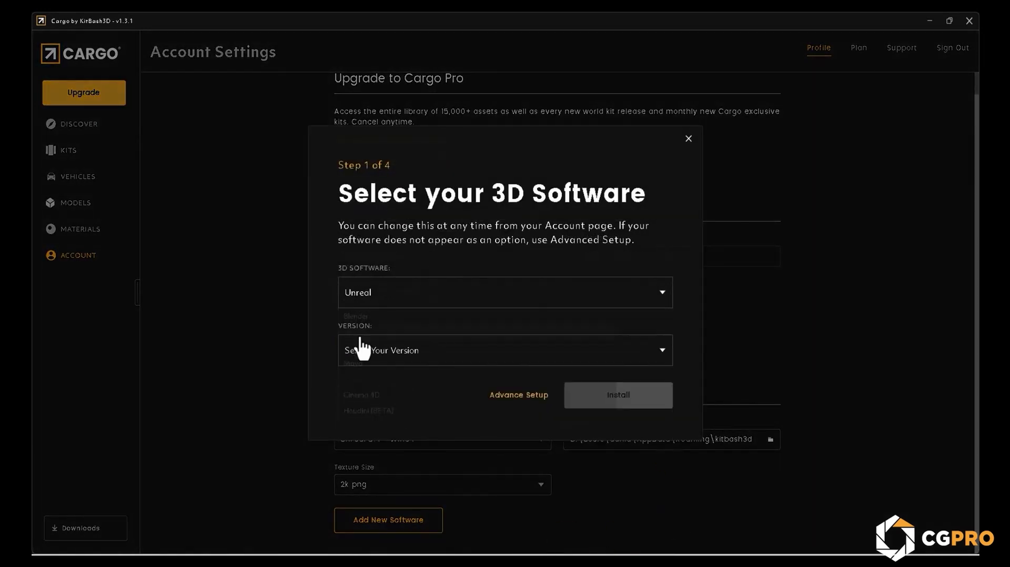
pyautogui.click(415, 360)
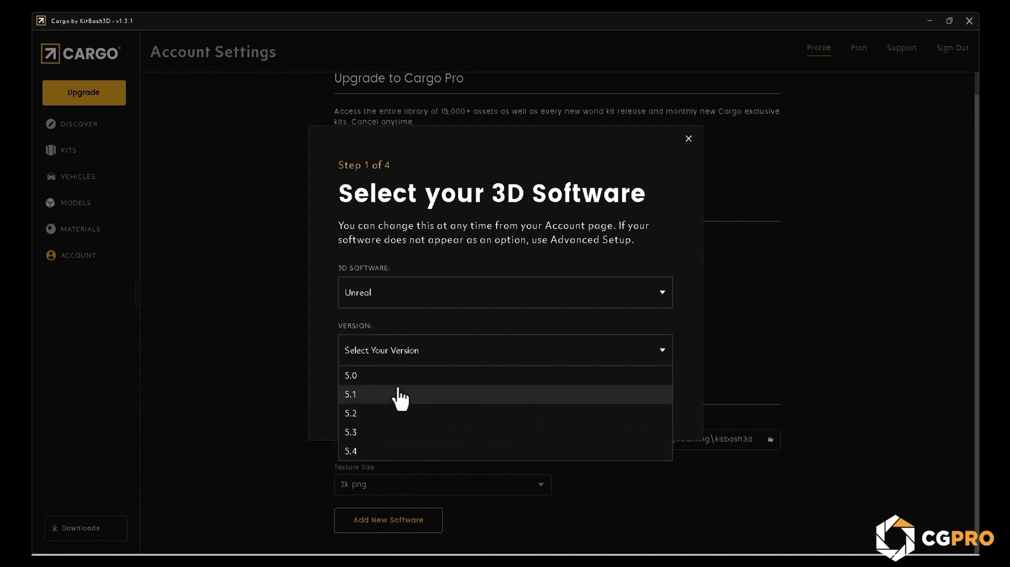
pyautogui.click(688, 143)
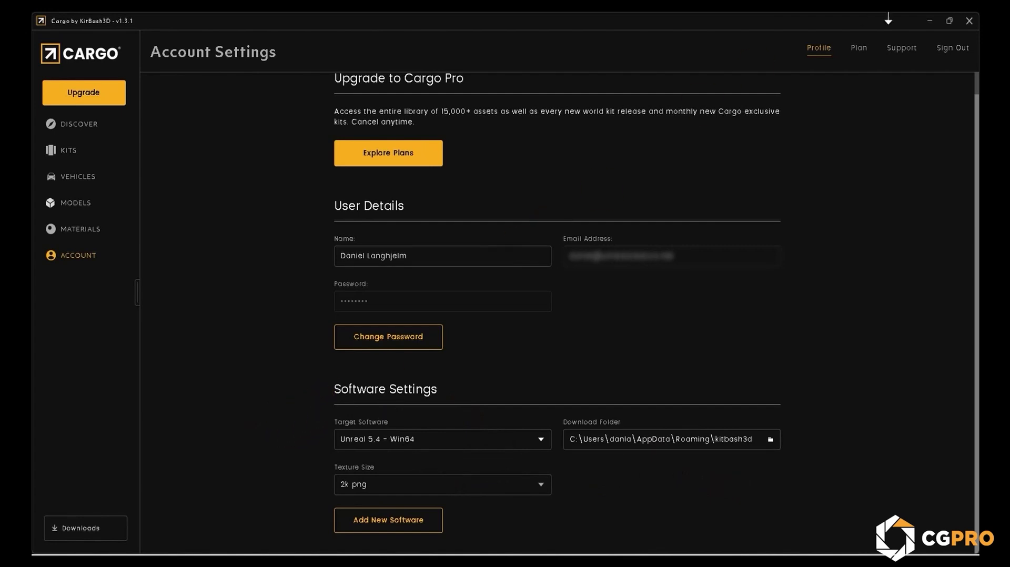
# Switch to the Unreal Editor and search the plugins for "cargo" to check whether the Cargo plugin is enabled.
pyautogui.click(936, 24)
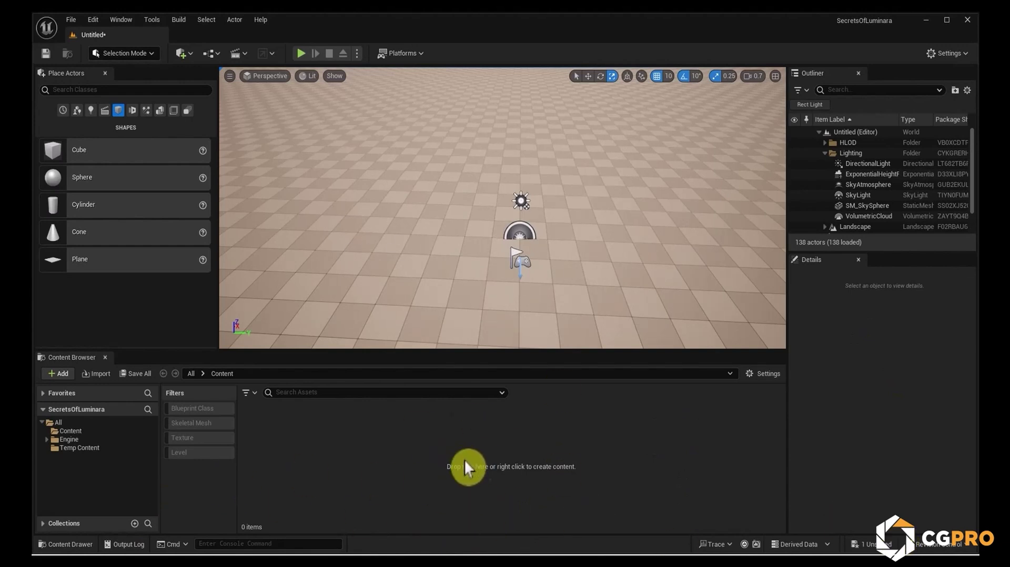
pyautogui.click(94, 21)
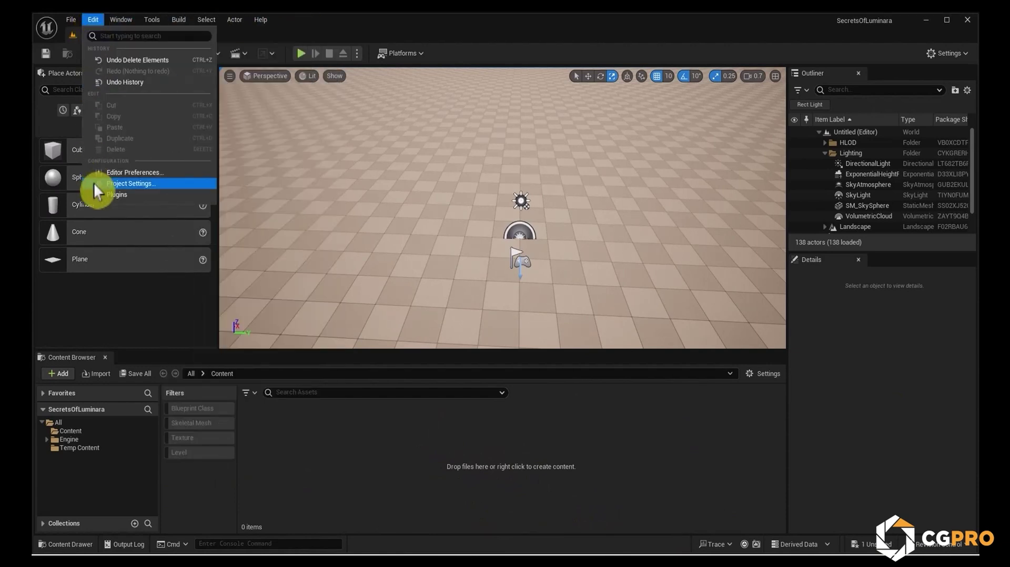
pyautogui.click(121, 198)
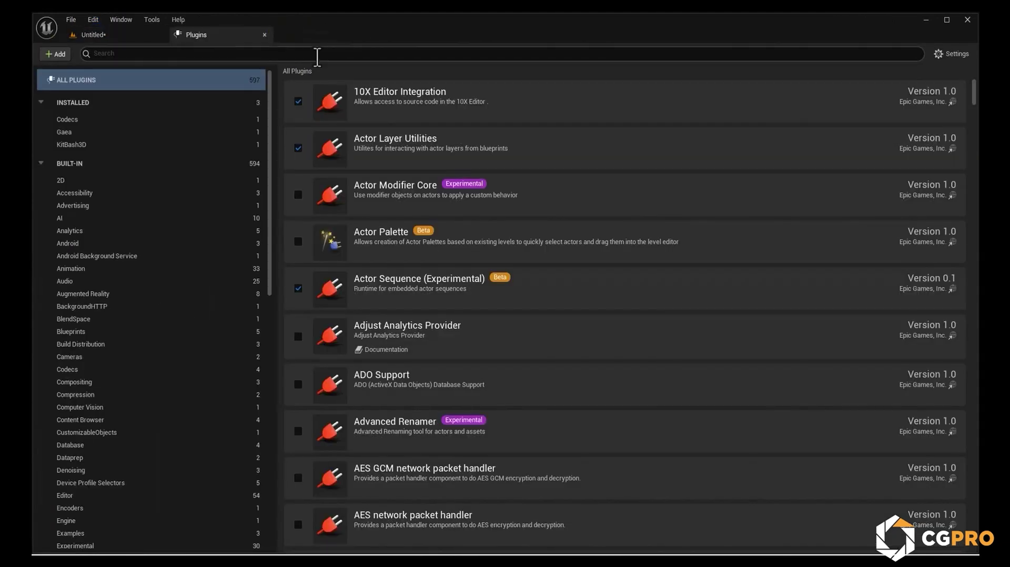
pyautogui.write('cargo')
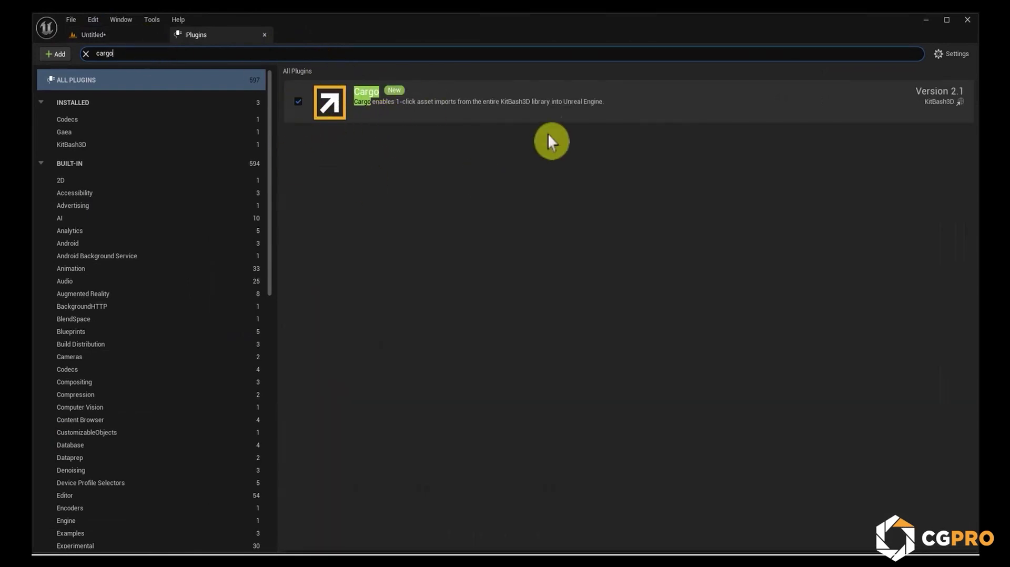
pyautogui.click(264, 36)
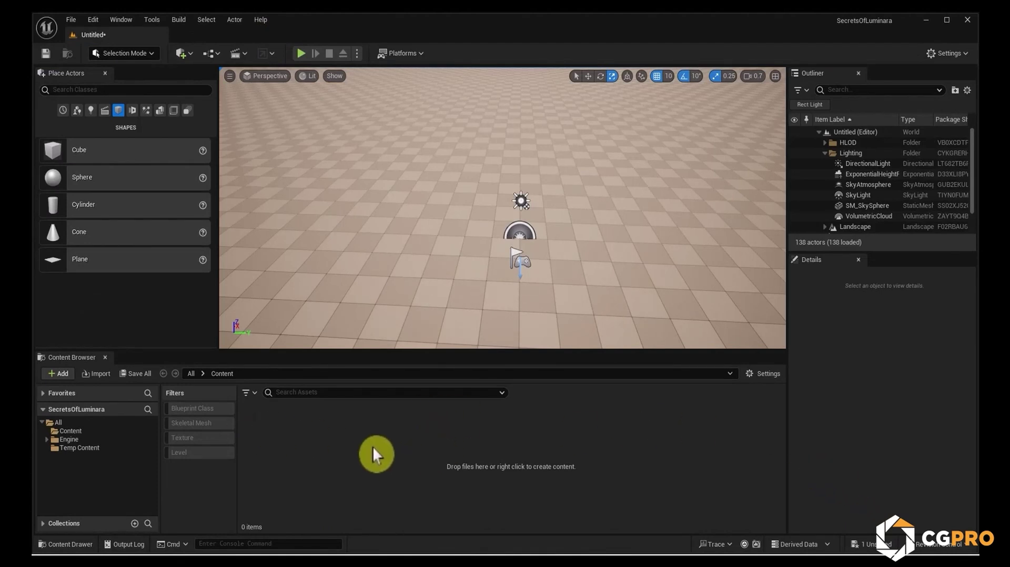
# Turn on the Cargo plugin's connection in the level editor.
pyautogui.click(272, 53)
pyautogui.click(297, 71)
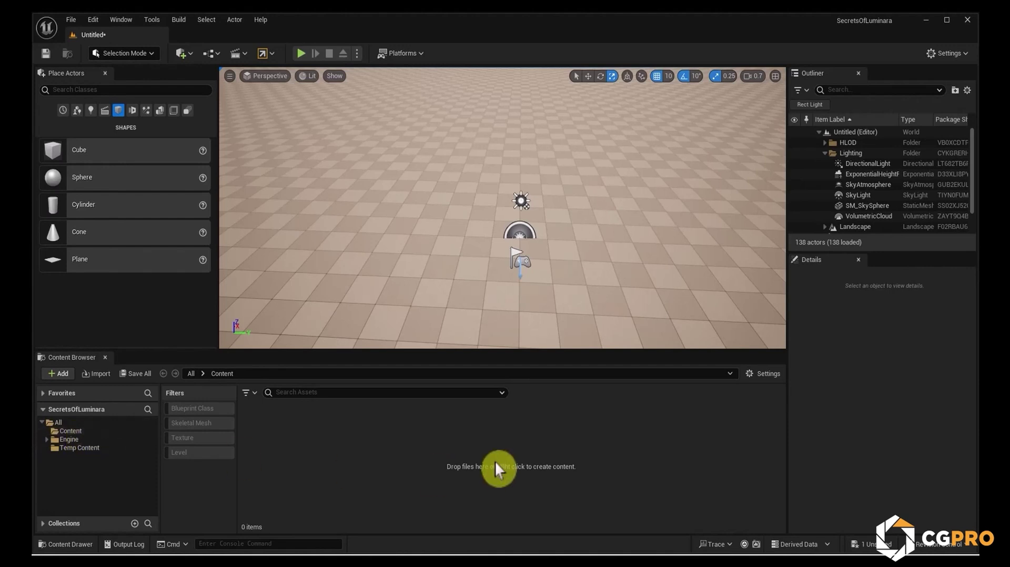
# Create a folder named Luminara in the project's Content folder.
pyautogui.rightClick(290, 435)
pyautogui.moveTo(290, 435)
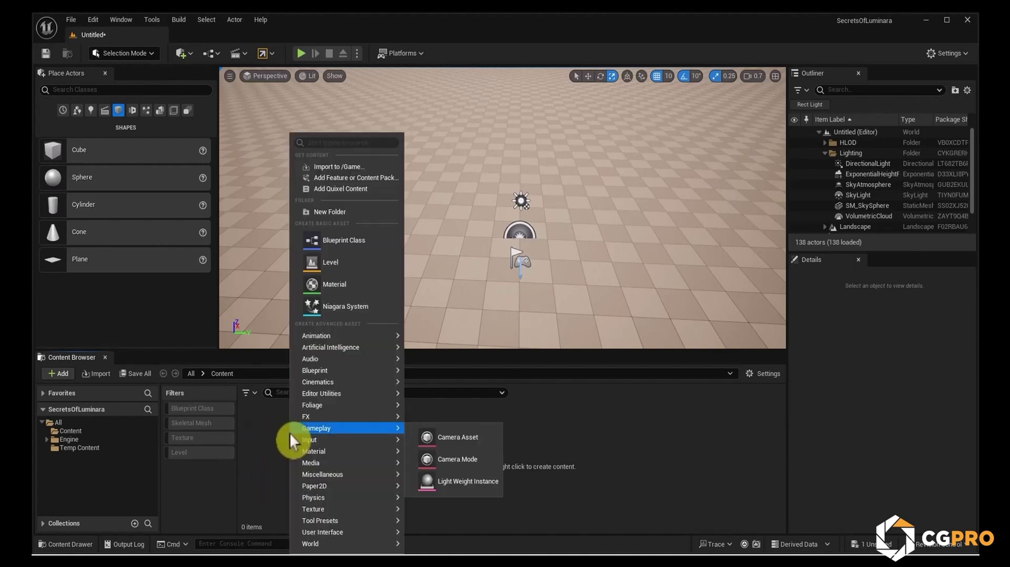
pyautogui.click(328, 210)
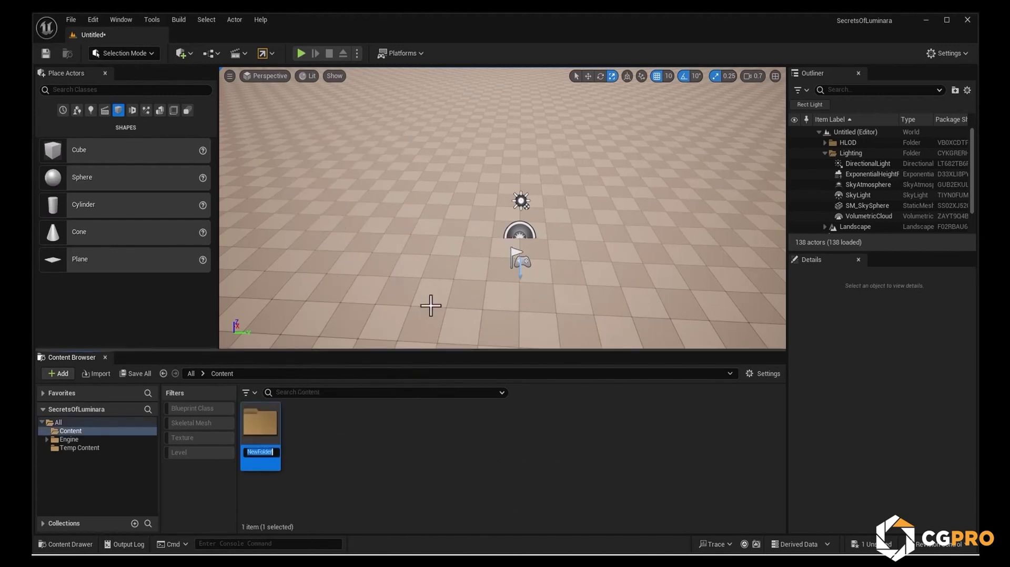
pyautogui.press('BackSpace')
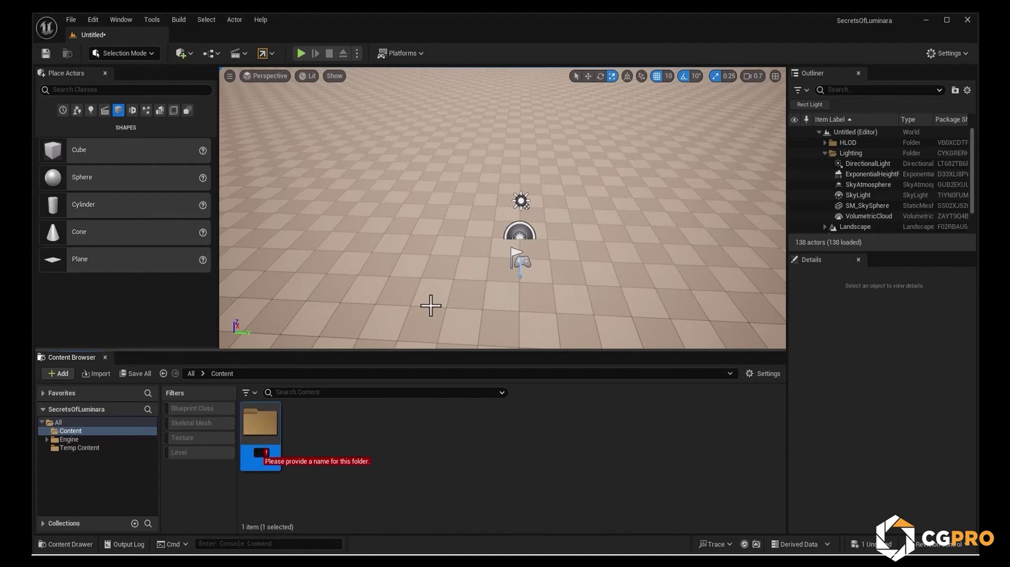
pyautogui.write('Luminara')
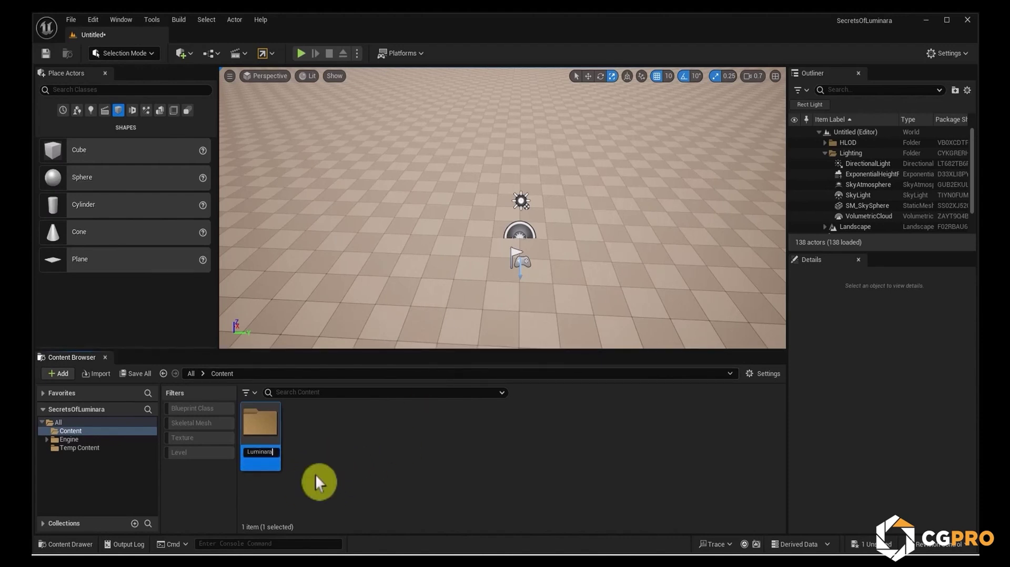
pyautogui.click(398, 462)
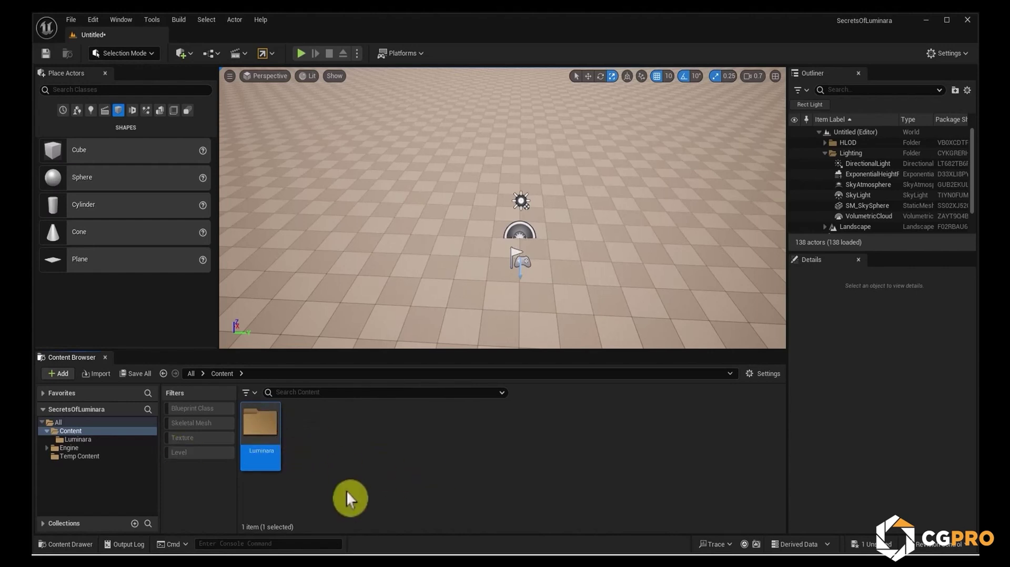
# Create a folder named Maps inside the Luminara folder.
pyautogui.doubleClick(256, 429)
pyautogui.rightClick(399, 466)
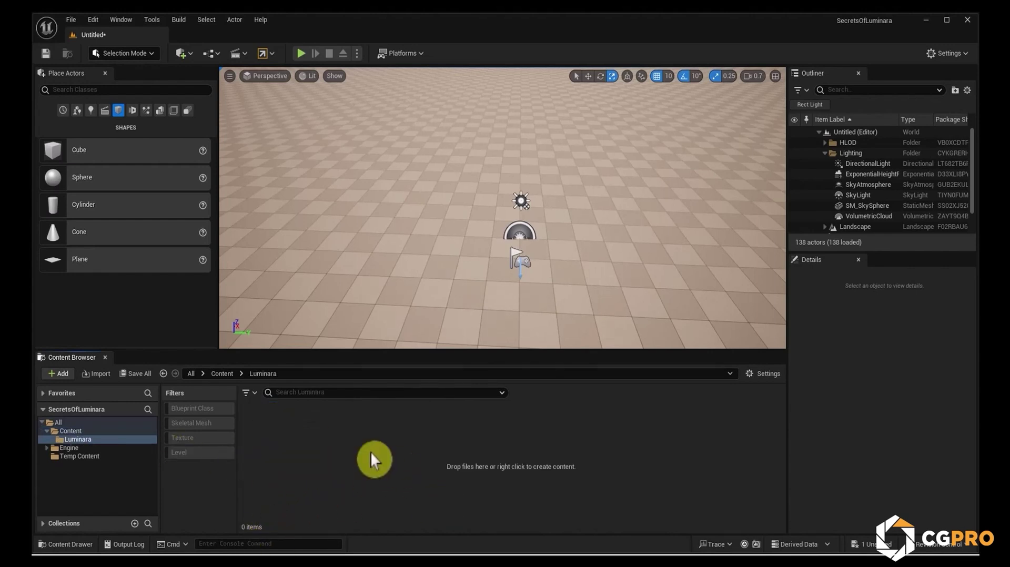
pyautogui.click(408, 109)
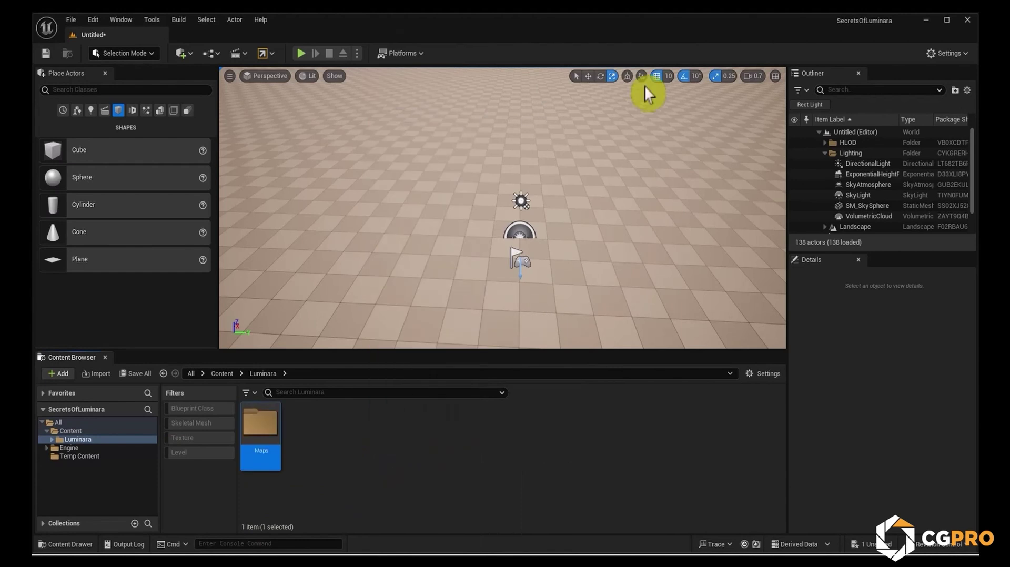
# Create a level named L_Luminara_Assets inside the Maps folder.
pyautogui.doubleClick(260, 426)
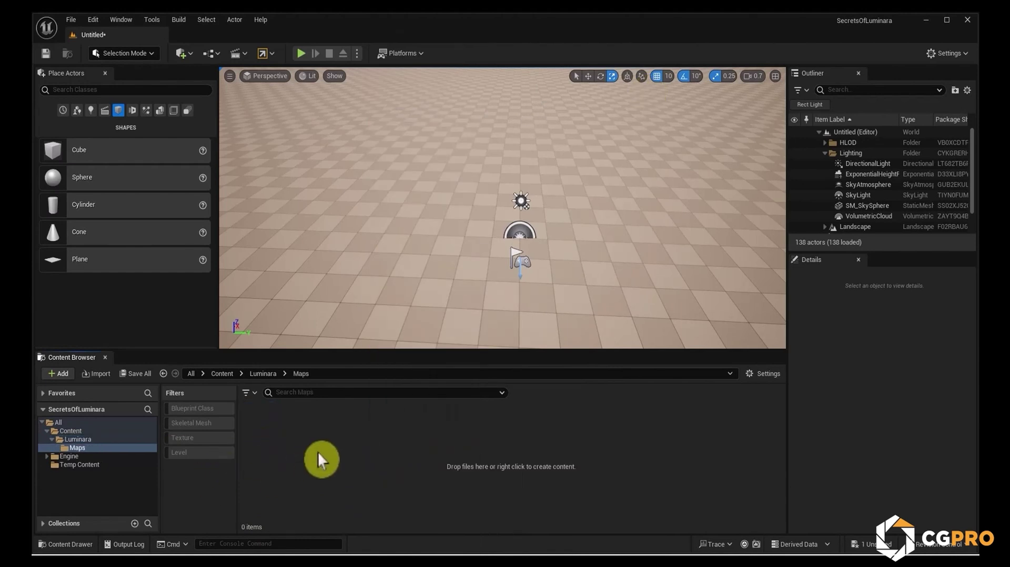
pyautogui.rightClick(316, 442)
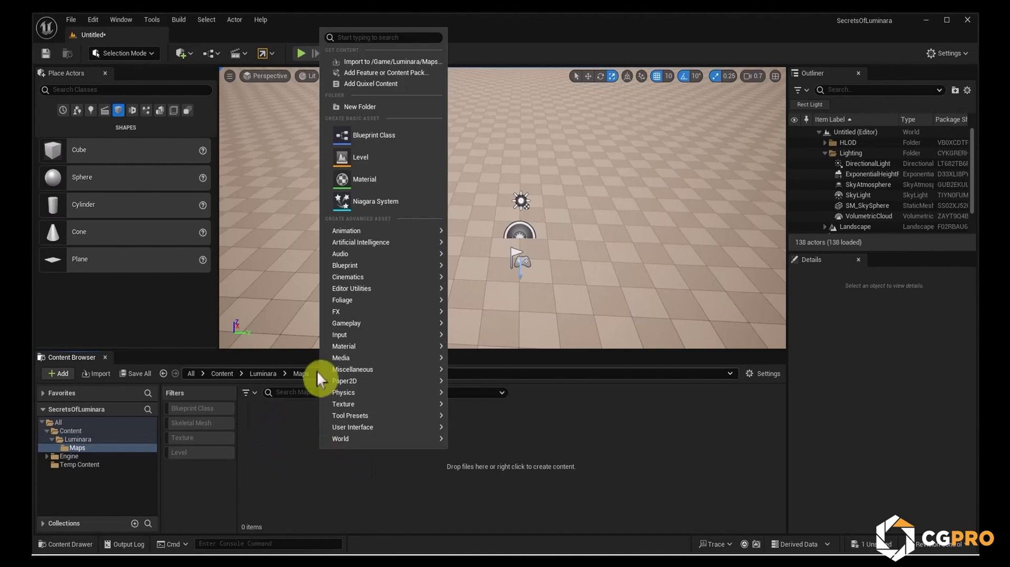
pyautogui.click(380, 157)
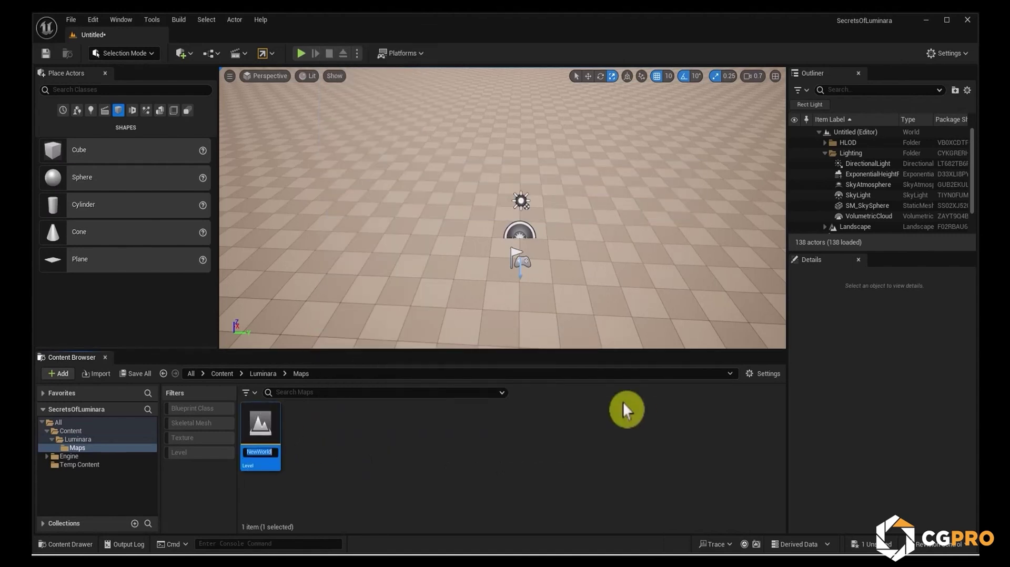
pyautogui.press('BackSpace')
pyautogui.write('L_Luminara_Assets')
# Open the L_Luminara_Assets level without saving the untitled level.
pyautogui.doubleClick(259, 429)
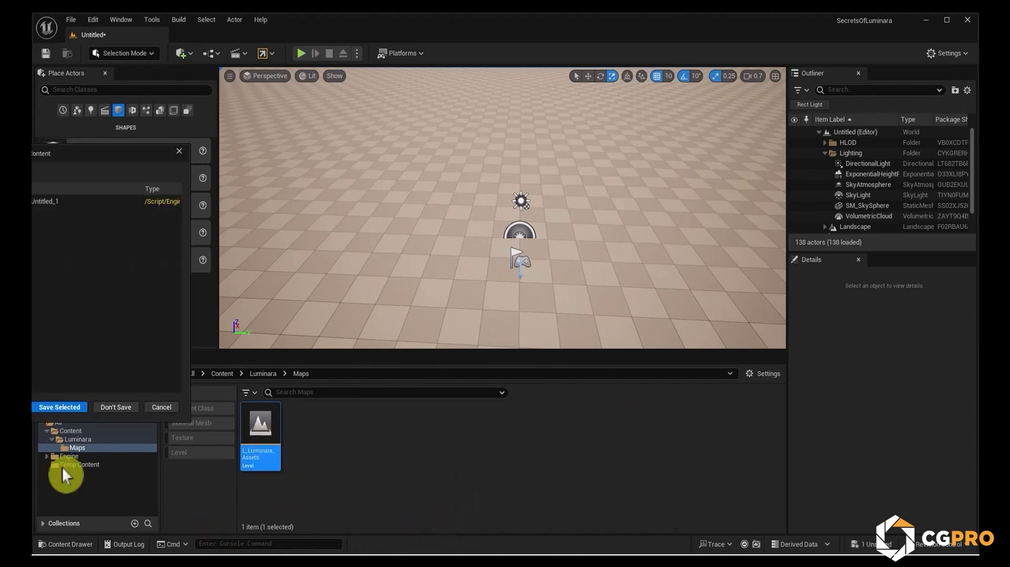
pyautogui.click(126, 408)
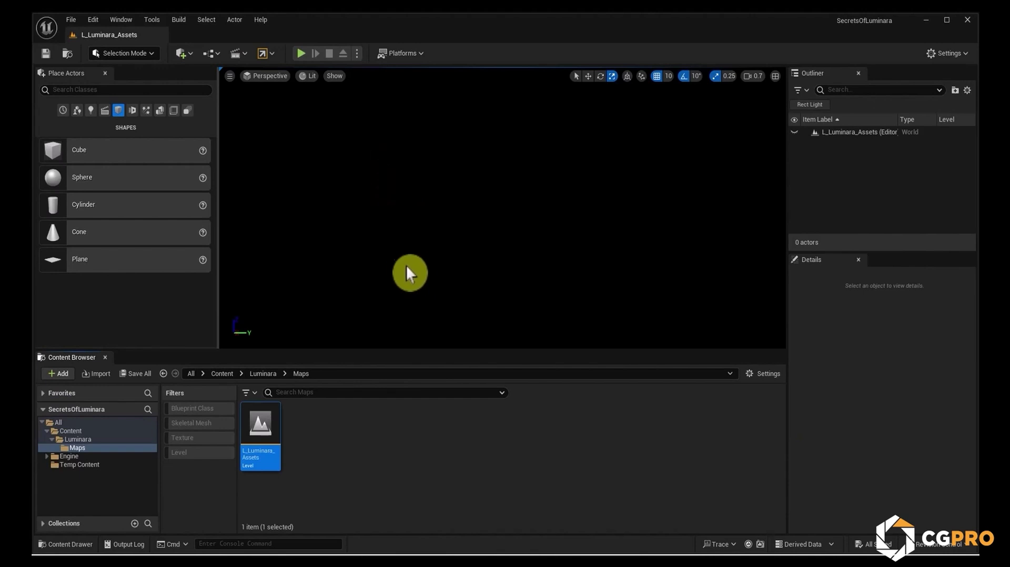
# Add a sky light to the empty level with the Env. Light Mixer.
pyautogui.click(124, 20)
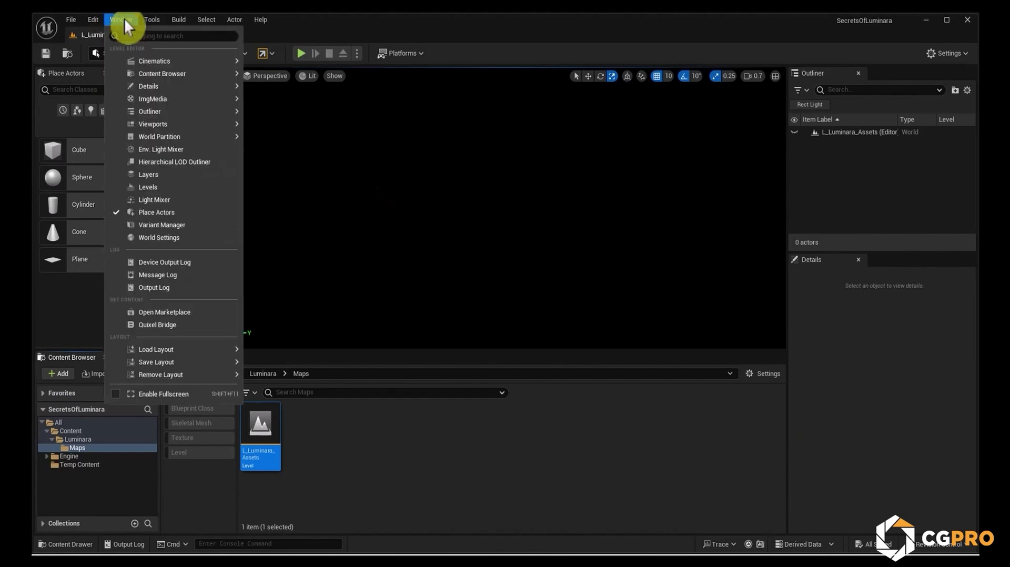
pyautogui.click(162, 150)
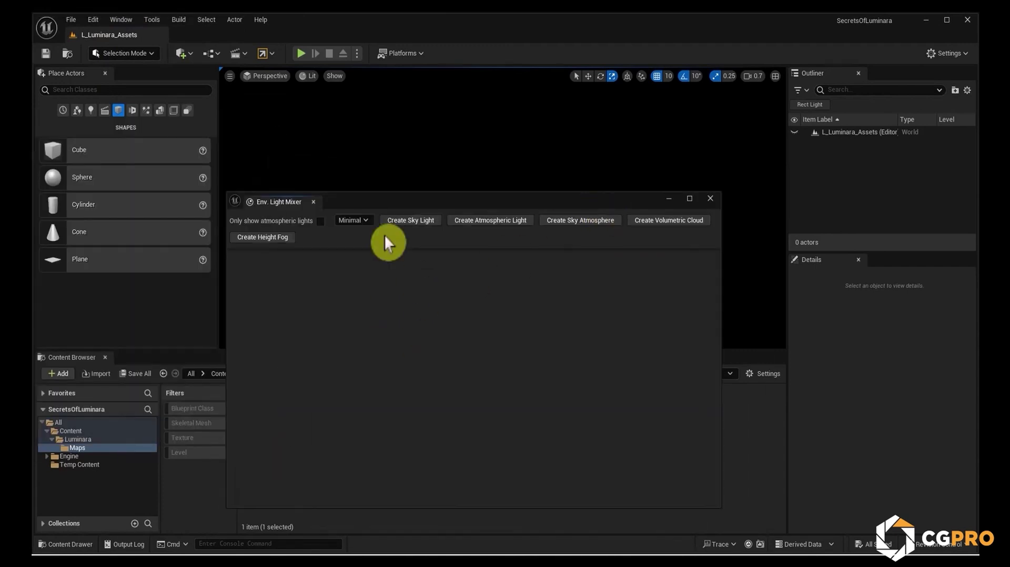
pyautogui.click(400, 221)
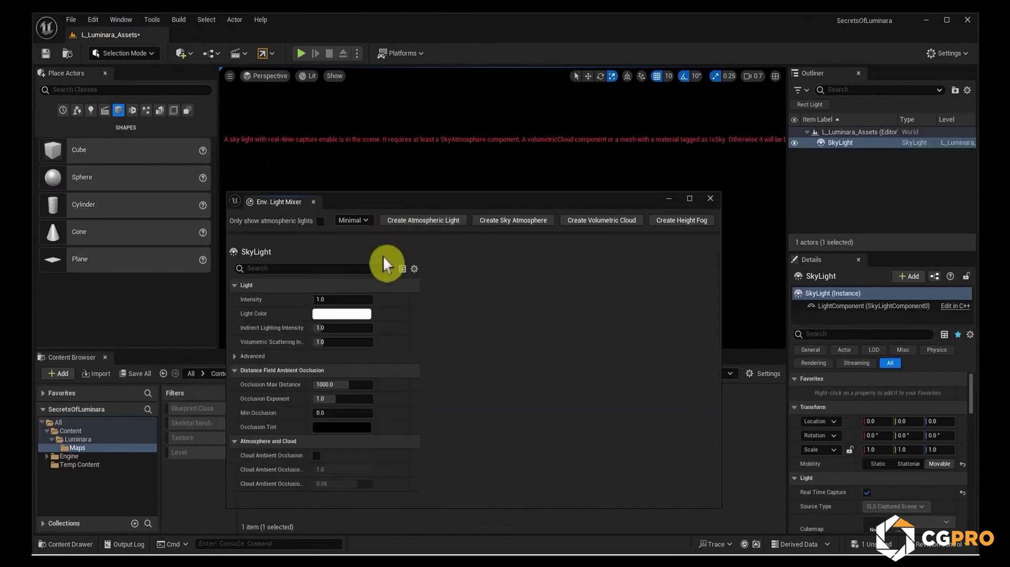
# Add an atmospheric directional light and a sky atmosphere with the Env. Light Mixer, and close the mixer.
pyautogui.click(432, 221)
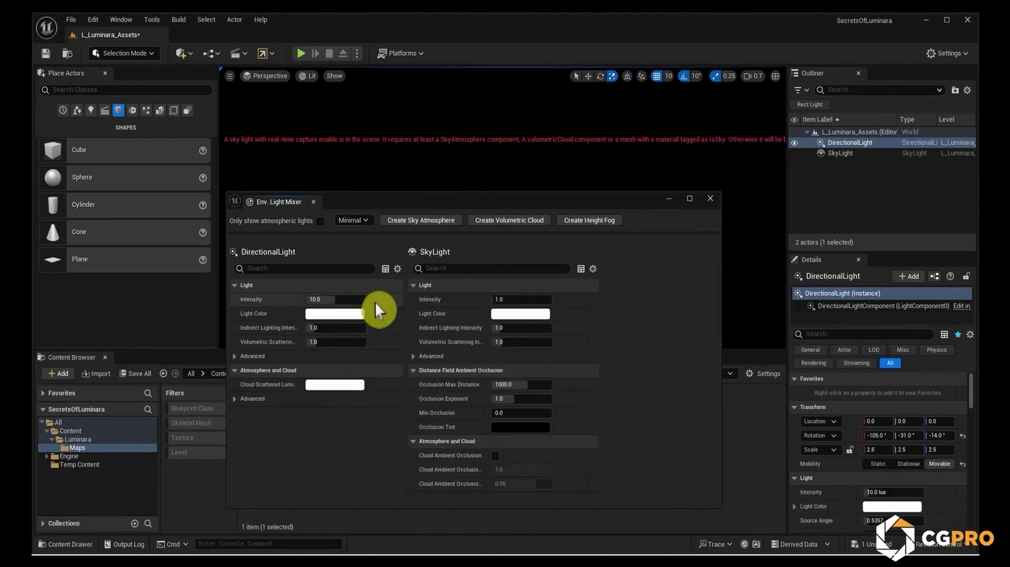
pyautogui.click(409, 219)
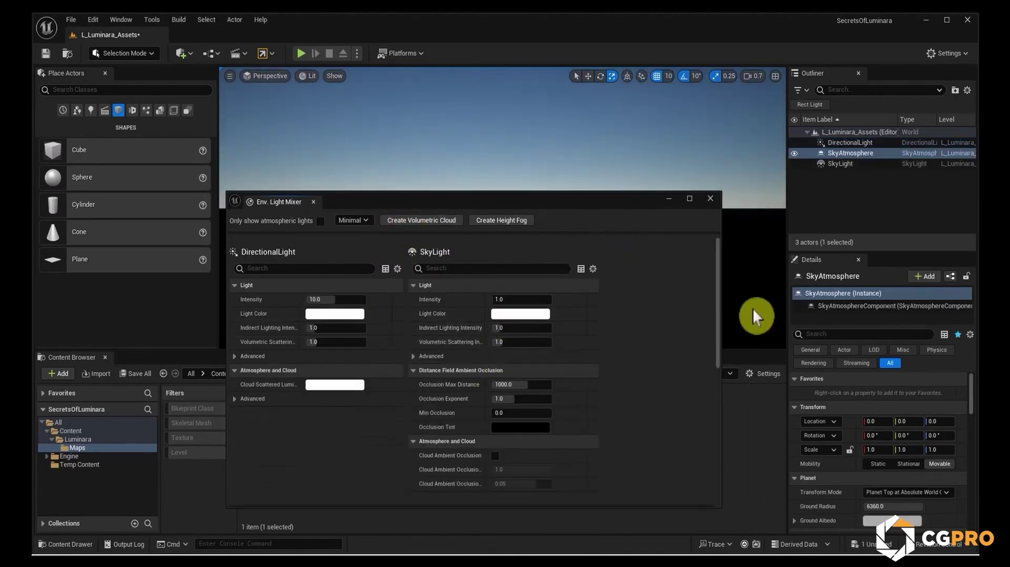
pyautogui.click(710, 199)
# Place a cube in the level and reset its location to 0, 0, 0.
pyautogui.press('s')
pyautogui.moveTo(465, 204)
pyautogui.mouseDown(button='right')
pyautogui.moveTo(506, 274)
pyautogui.moveTo(502, 239)
pyautogui.moveTo(464, 207)
pyautogui.mouseUp(button='right')
pyautogui.scroll(1, 503, 239)
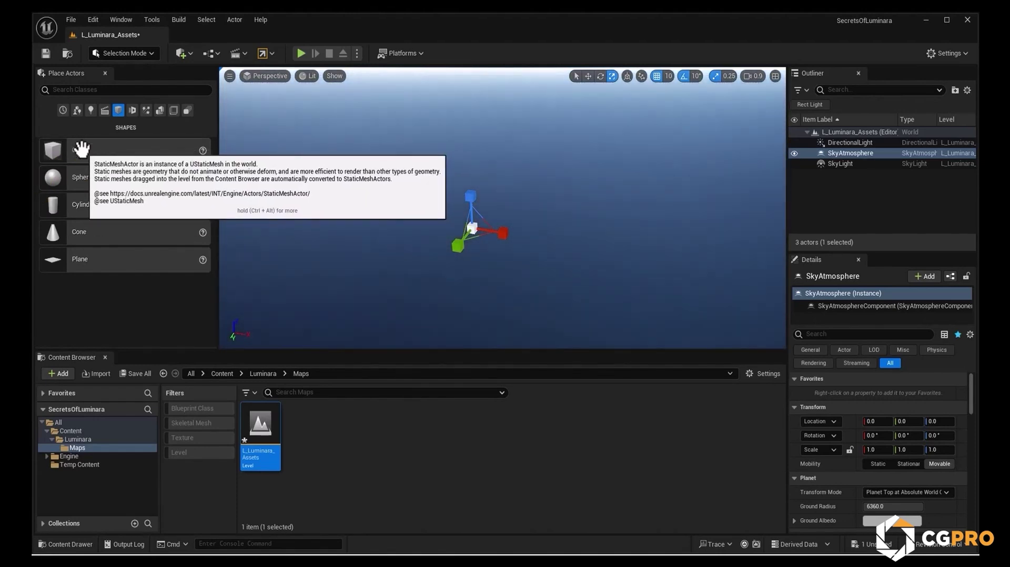
pyautogui.moveTo(66, 143); pyautogui.dragTo(458, 247)
pyautogui.click(965, 425)
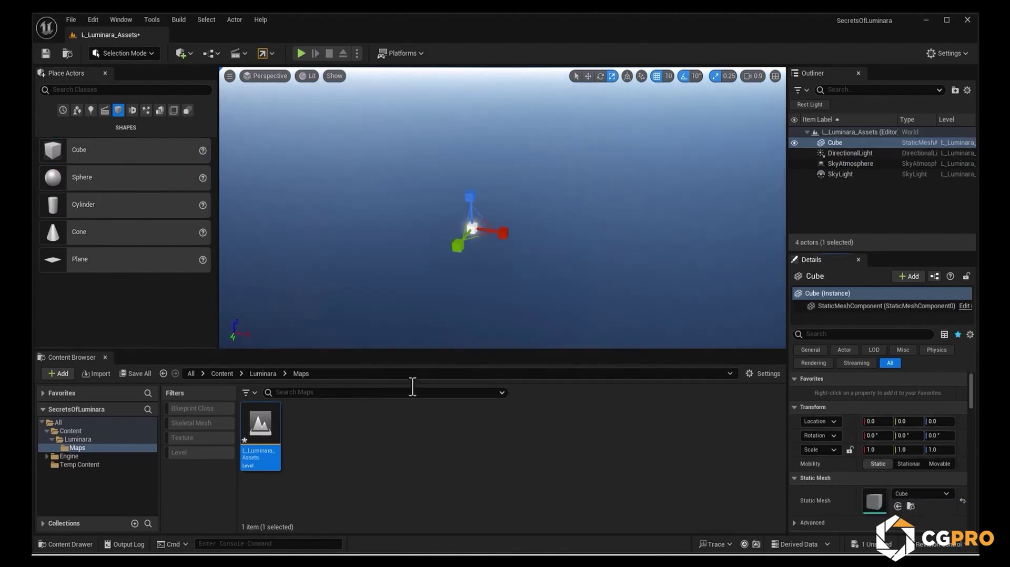
pyautogui.moveTo(576, 251); pyautogui.dragTo(537, 236, button='right')
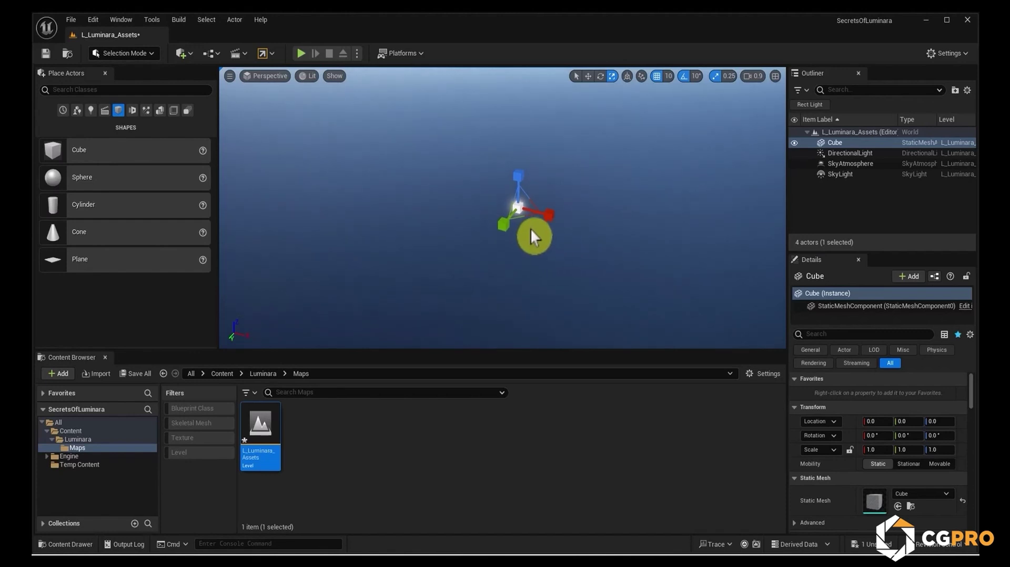
# Scale the cube to 50 in X and Y as a ground slab, and save the level.
pyautogui.moveTo(521, 218); pyautogui.dragTo(607, 231)
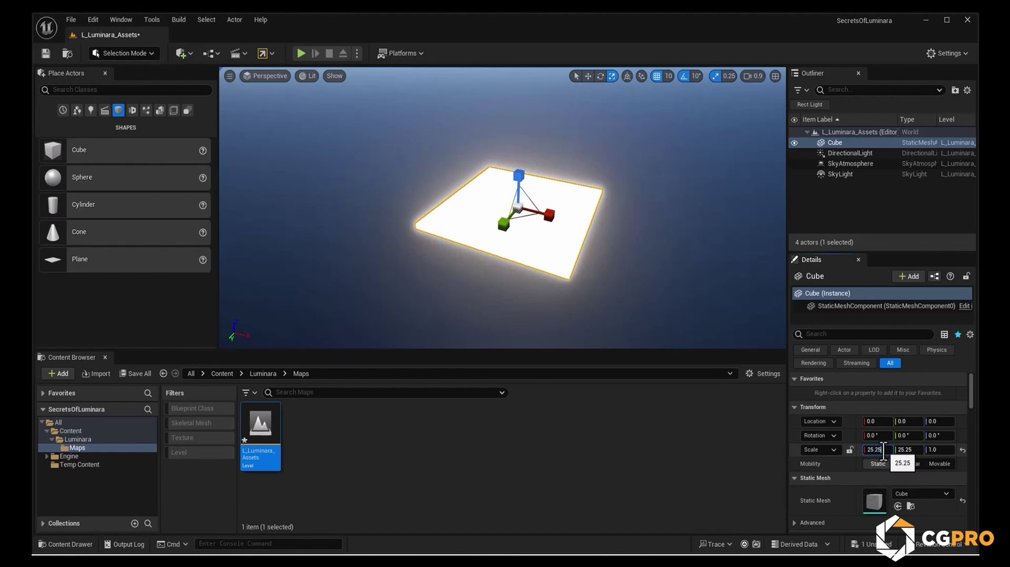
pyautogui.write('50')
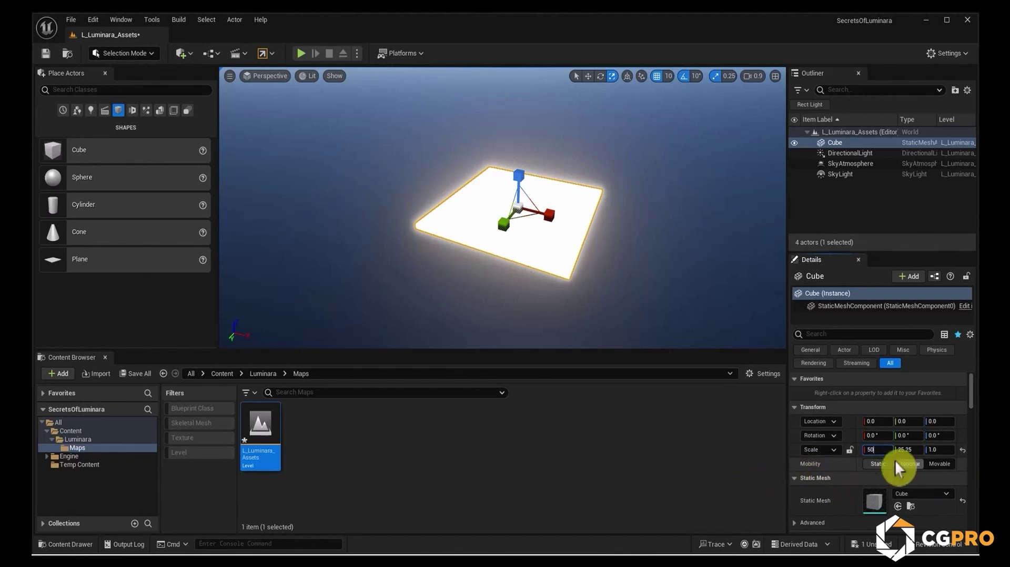
pyautogui.press('Tab')
pyautogui.write('50')
pyautogui.press('Return')
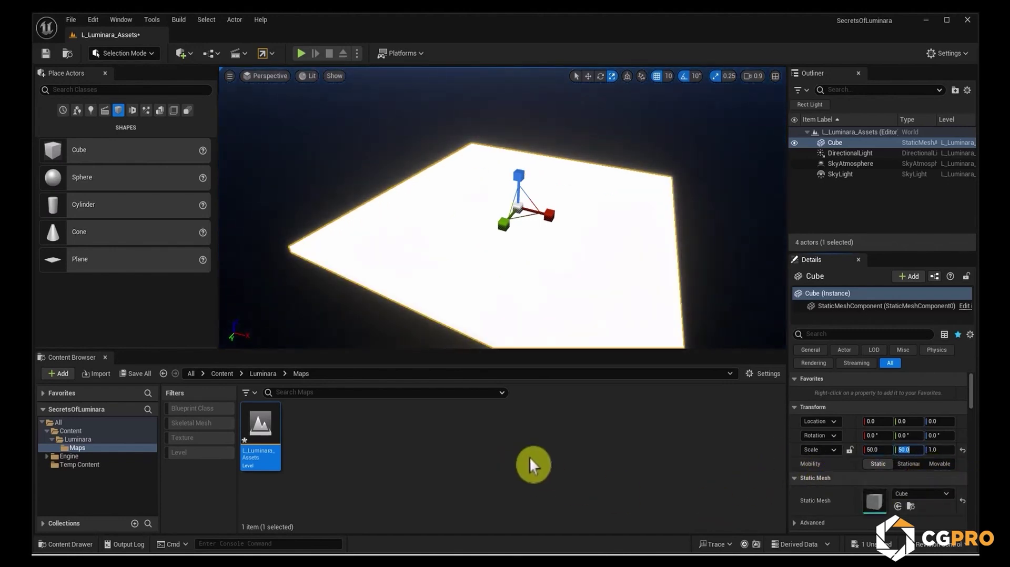
pyautogui.moveTo(498, 289); pyautogui.dragTo(568, 263, button='right')
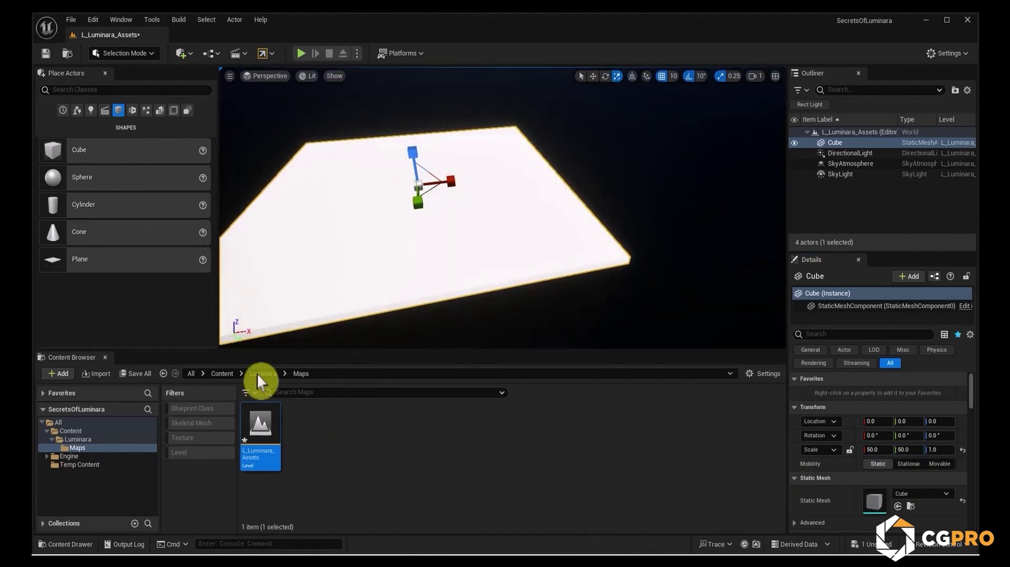
pyautogui.hotkey('ctrl', 's')
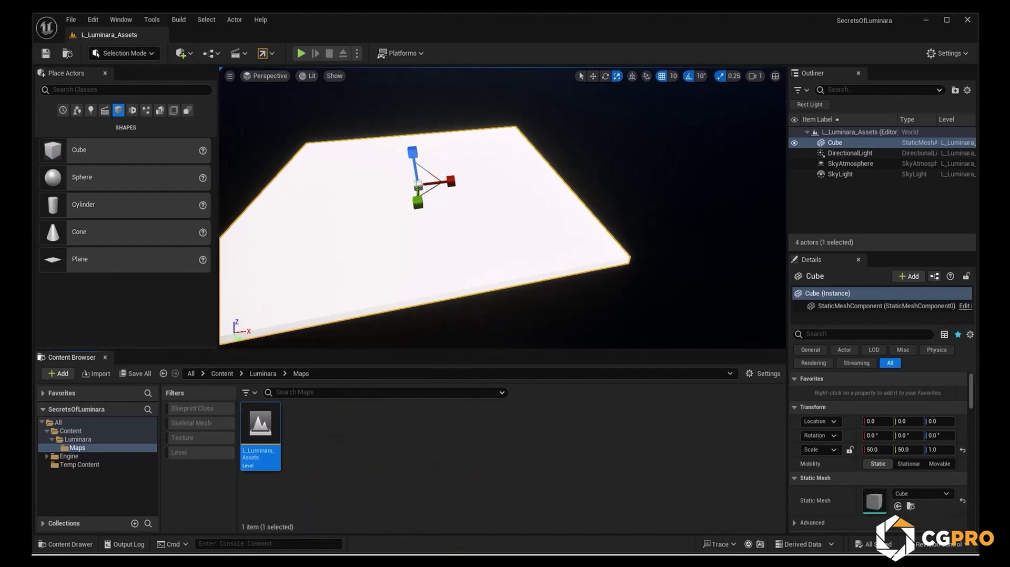
# Switch to Cargo and open the Secrets Of The Luminara kit from the list of kits.
pyautogui.click(347, 562)
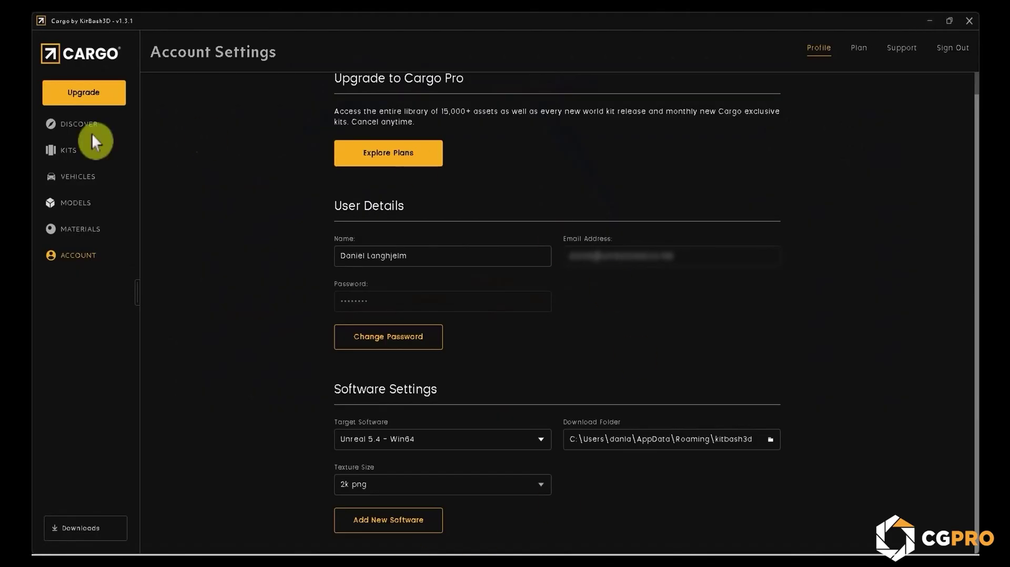
pyautogui.click(72, 148)
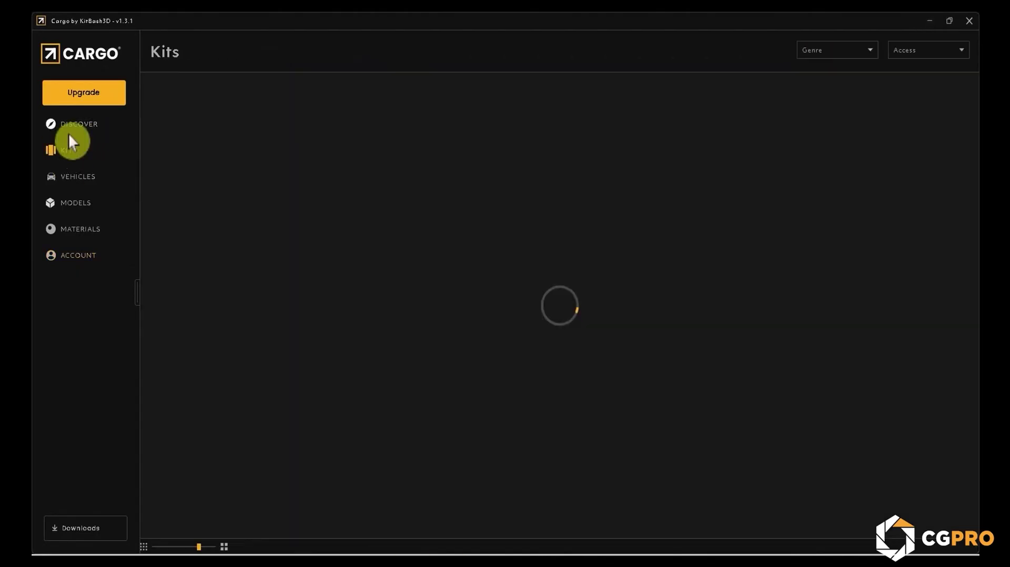
pyautogui.click(91, 150)
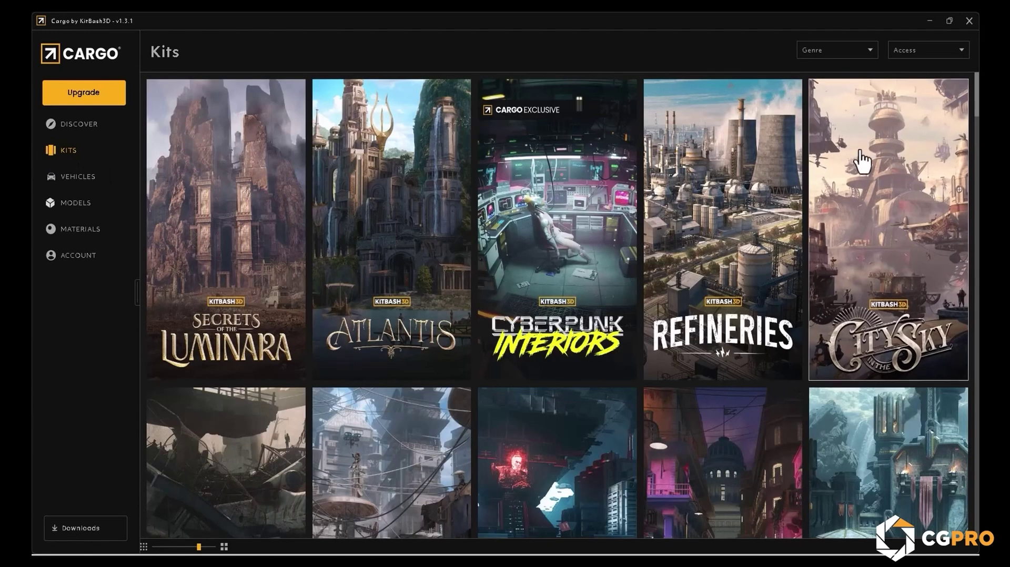
pyautogui.click(233, 171)
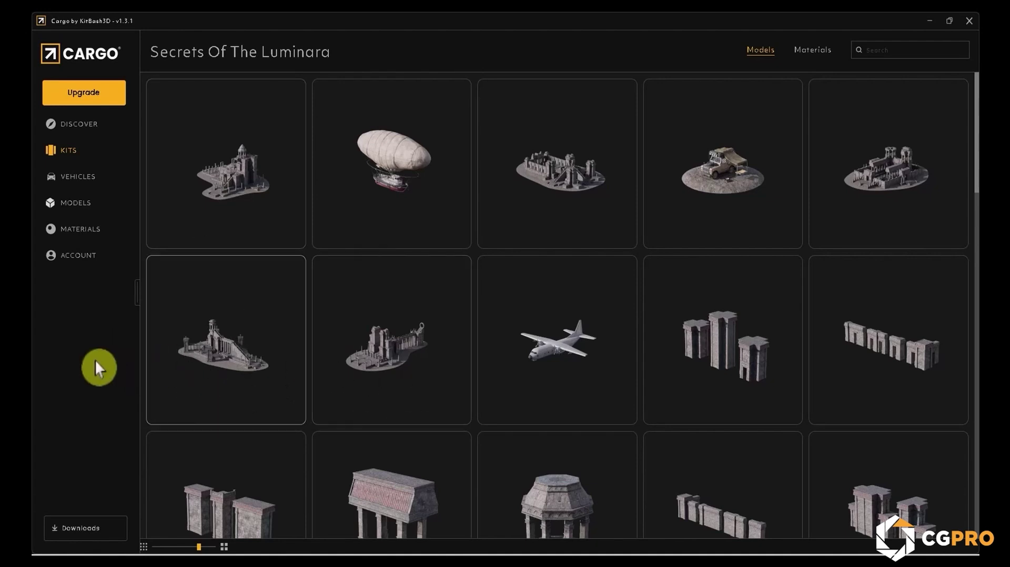
# Download the God's Embrace model for Unreal 5.4 with 2k png textures, import it, and return to Unreal Editor.
pyautogui.click(256, 353)
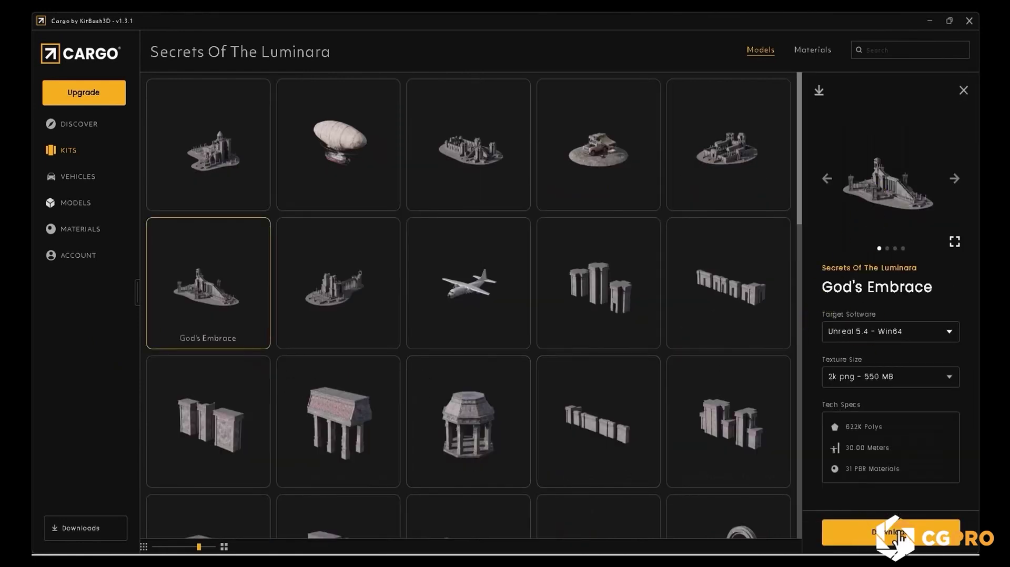
pyautogui.click(901, 536)
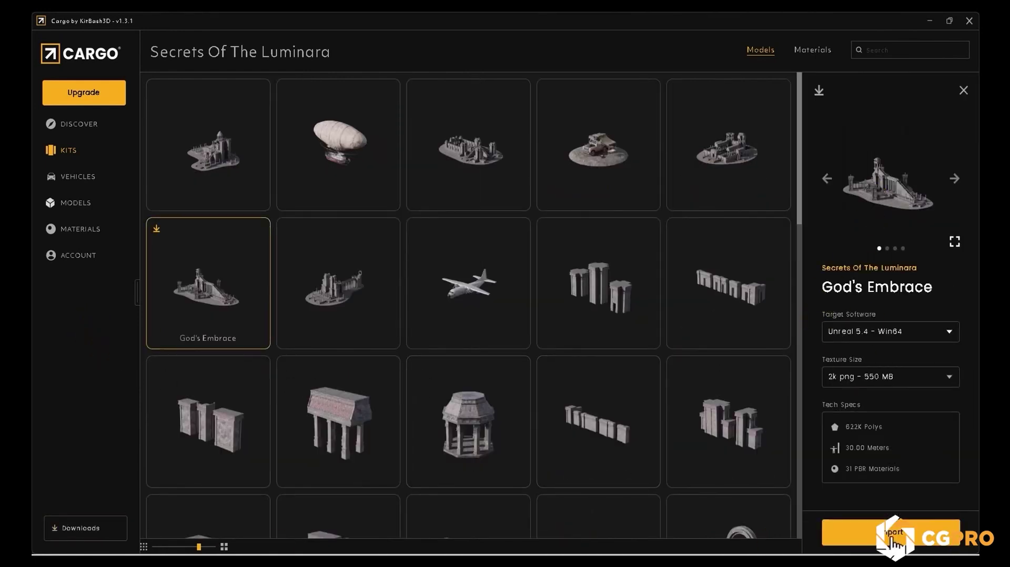
pyautogui.click(896, 534)
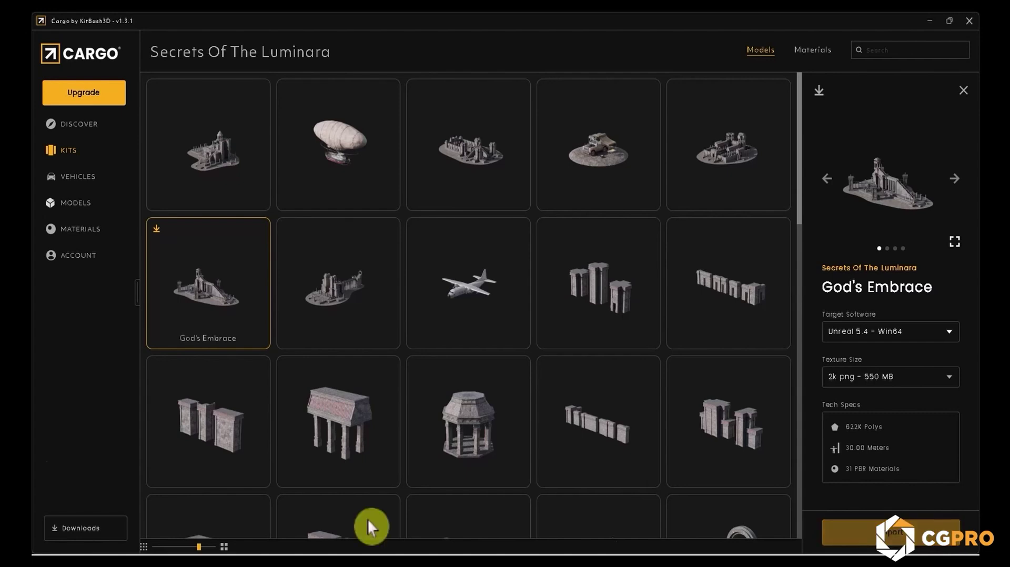
pyautogui.click(930, 20)
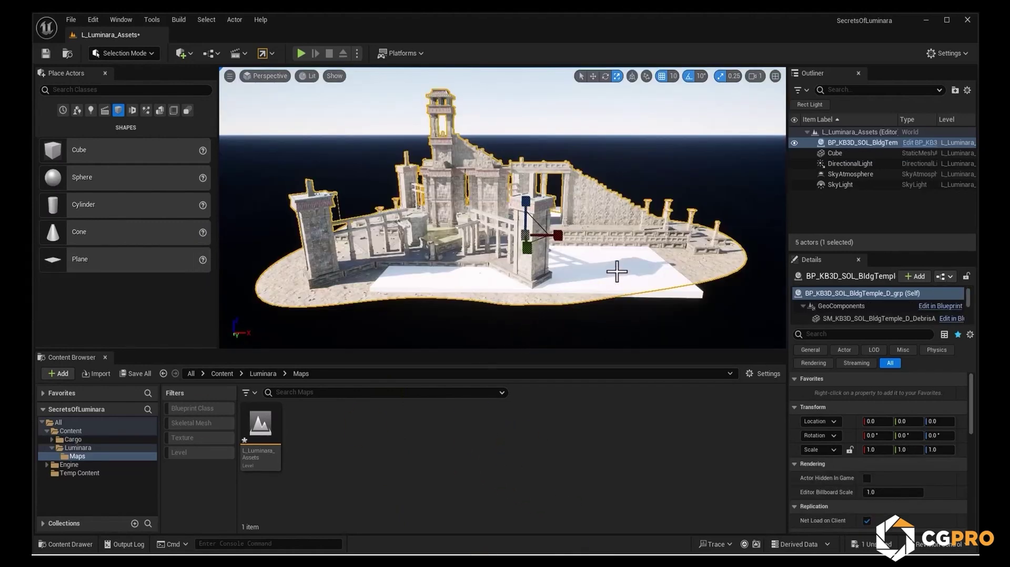
# Examine the imported temple and the contents of the Actors, Geometry, Materials and Textures subfolders in the Cargo folder.
pyautogui.moveTo(601, 259); pyautogui.dragTo(566, 257, button='right')
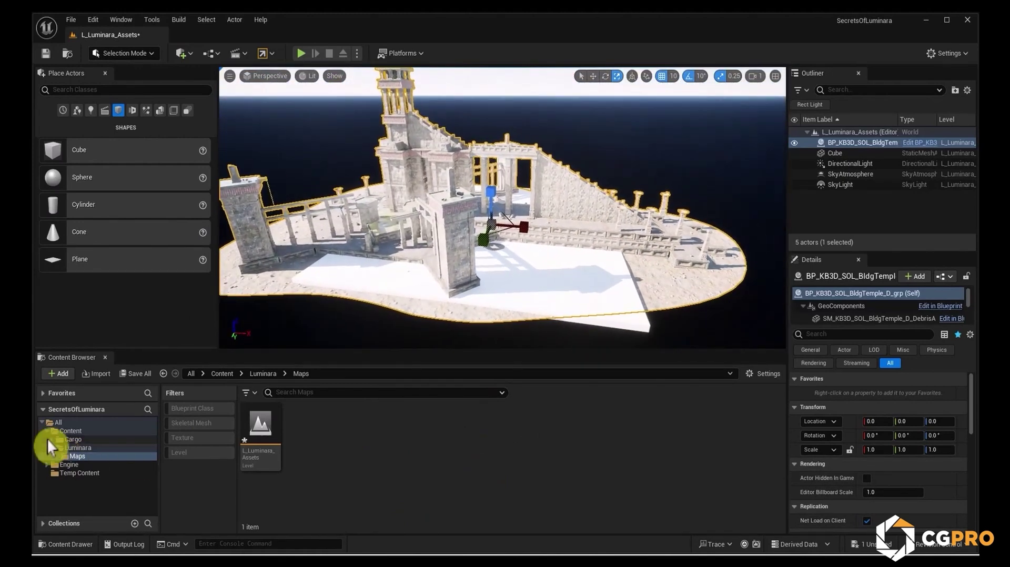
pyautogui.click(73, 439)
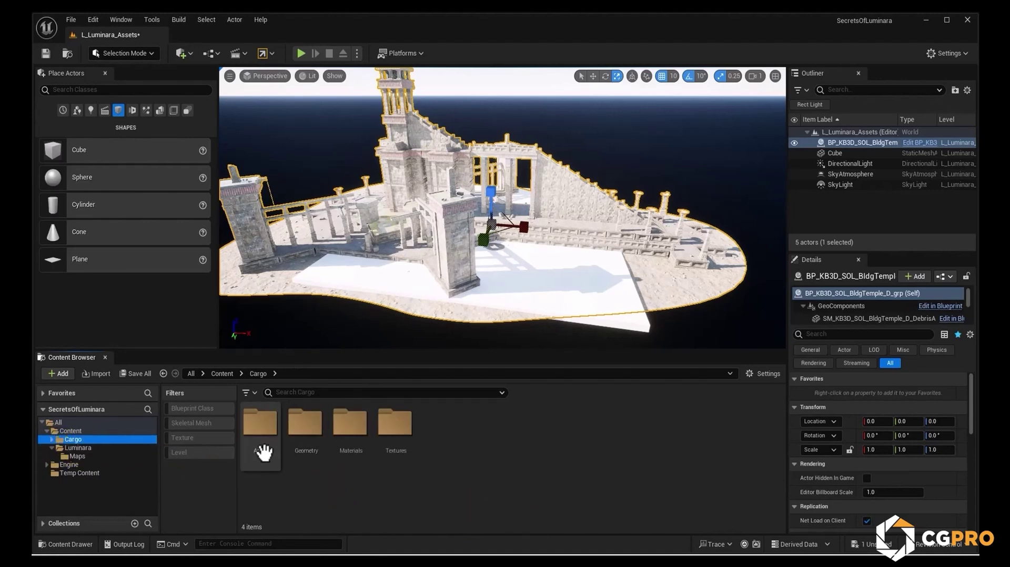
pyautogui.doubleClick(266, 426)
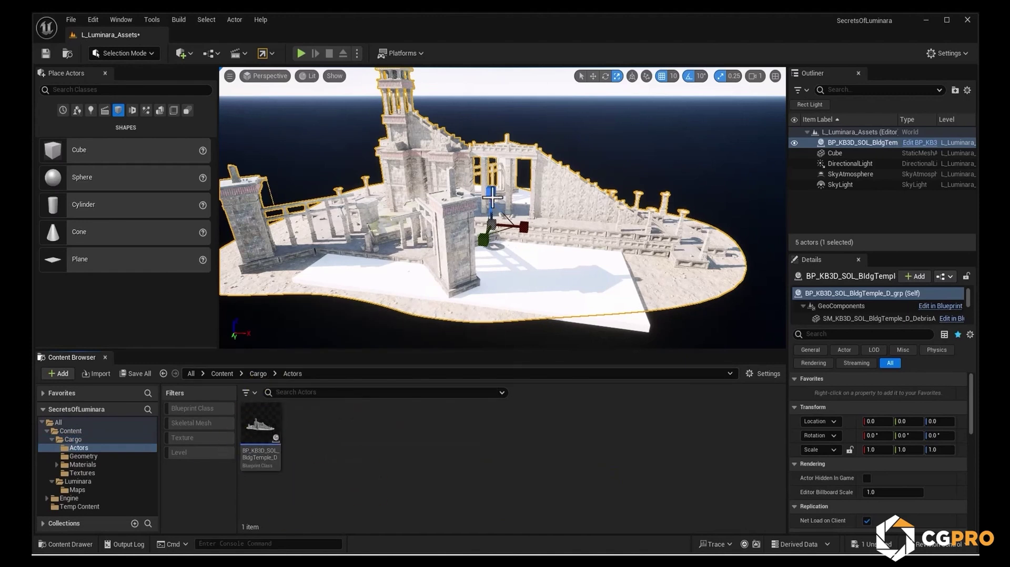
pyautogui.click(259, 374)
pyautogui.doubleClick(312, 472)
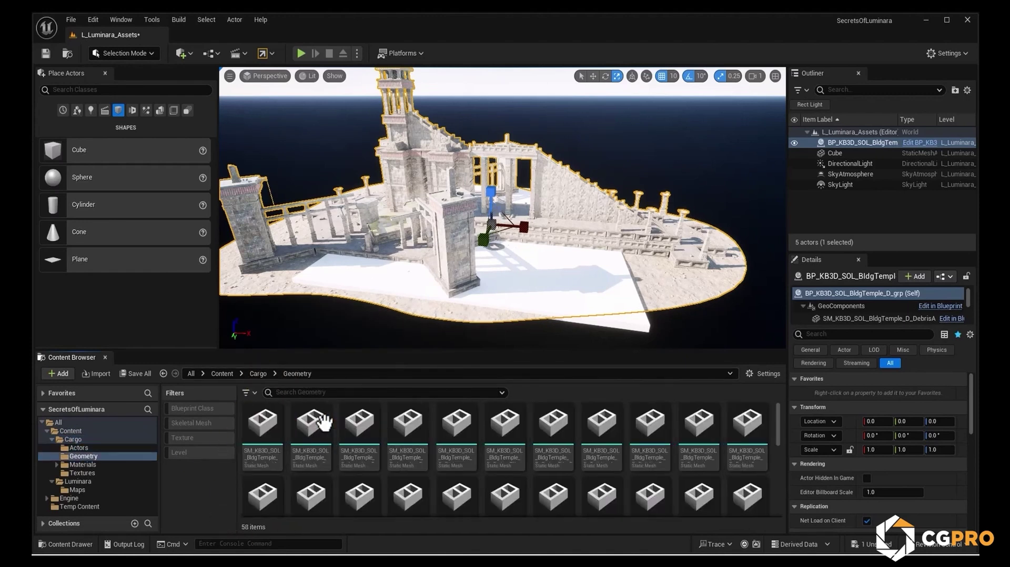
pyautogui.scroll(-6, 311, 417)
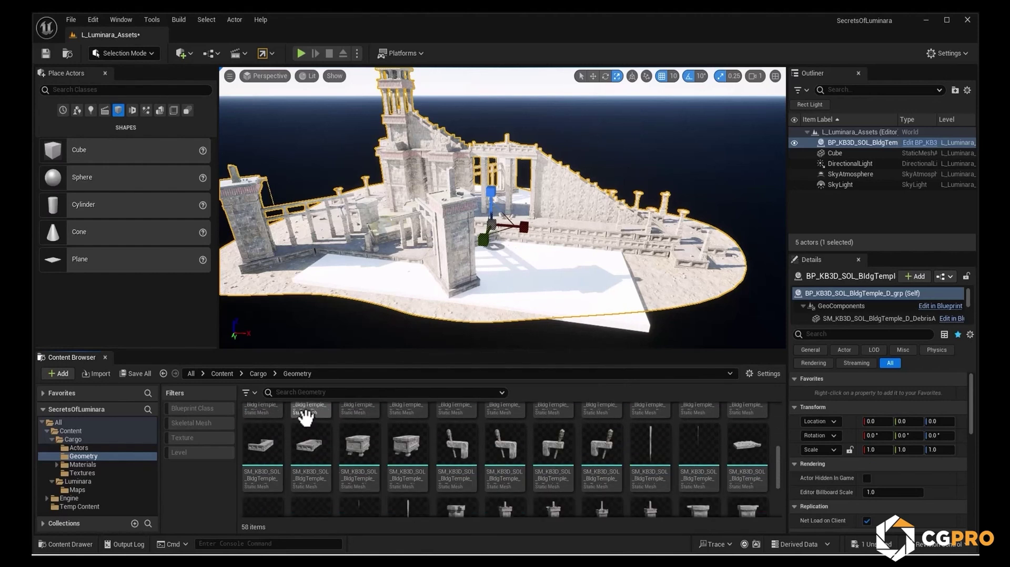
pyautogui.scroll(5, 372, 473)
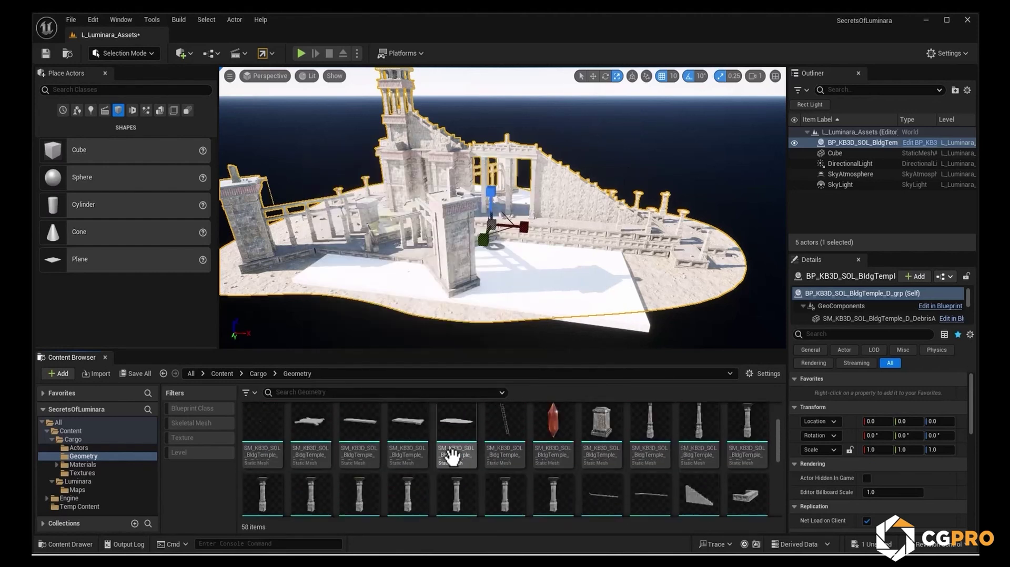
pyautogui.click(259, 373)
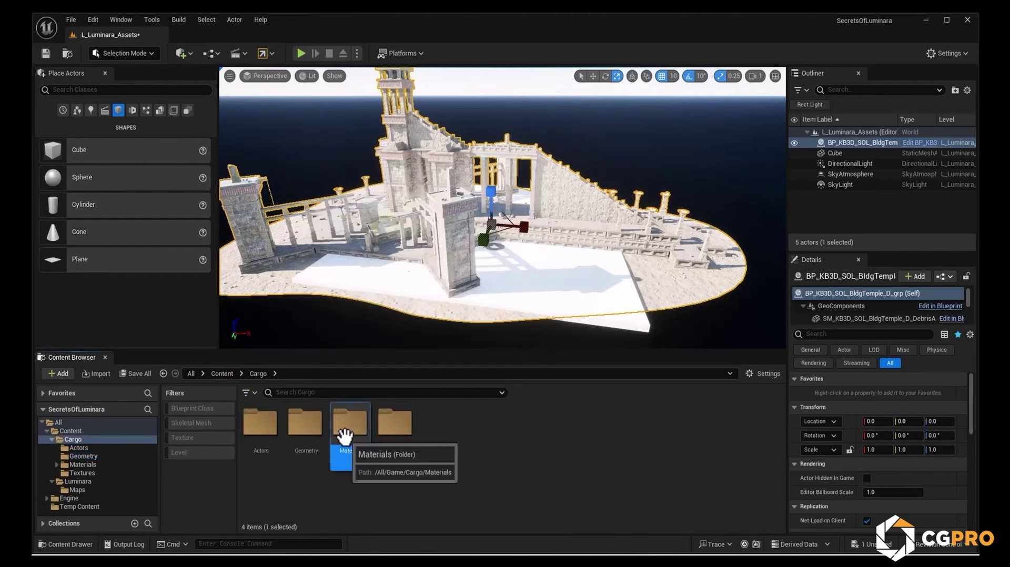
pyautogui.doubleClick(351, 427)
pyautogui.click(261, 372)
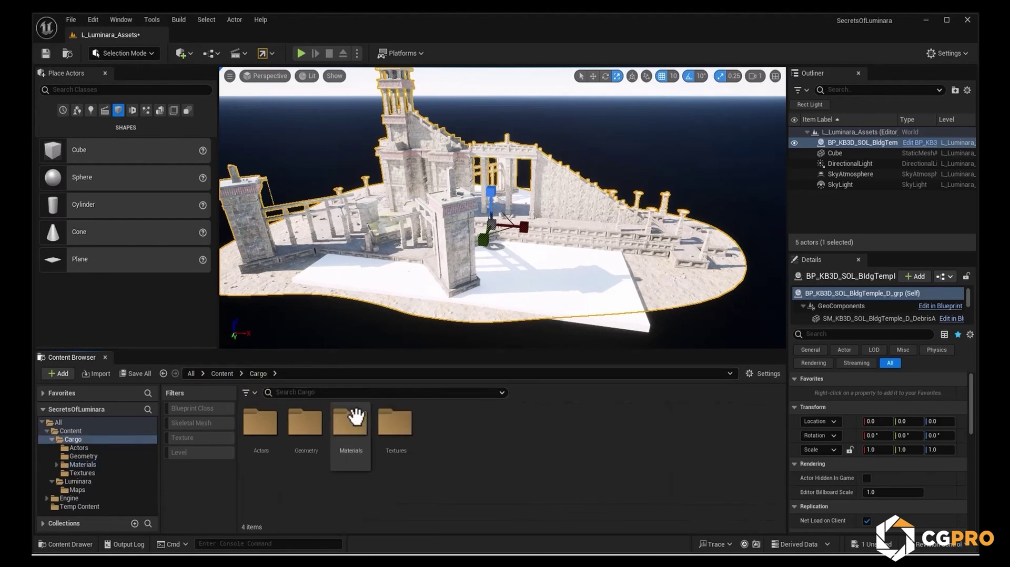
pyautogui.doubleClick(387, 419)
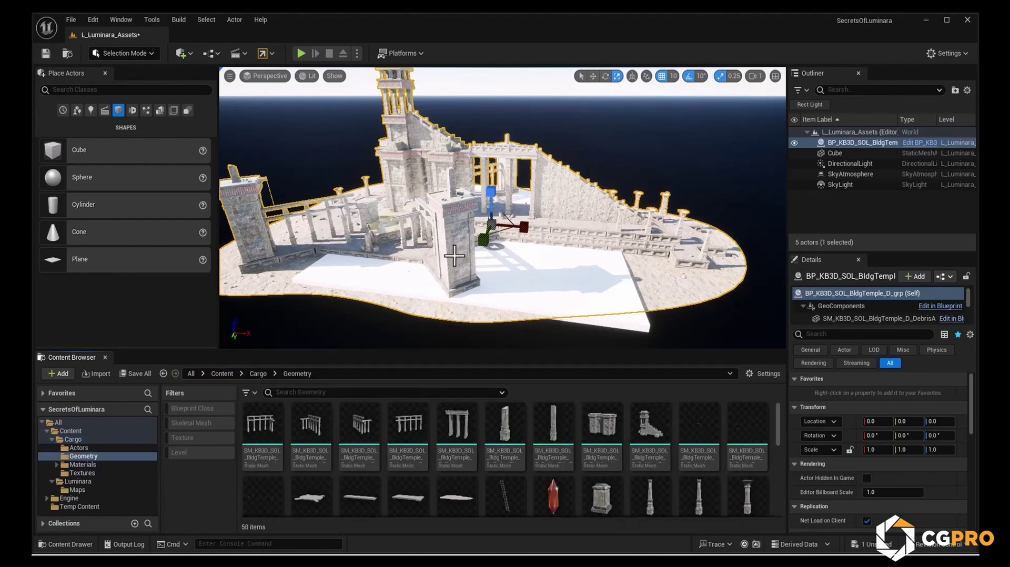
# Place a columned temple mesh from the Geometry folder in the level as a test and delete it.
pyautogui.moveTo(570, 213); pyautogui.dragTo(537, 218, button='right')
pyautogui.click(458, 429)
pyautogui.moveTo(462, 430); pyautogui.dragTo(497, 299)
pyautogui.moveTo(498, 299); pyautogui.dragTo(489, 214, button='right')
pyautogui.press('Delete')
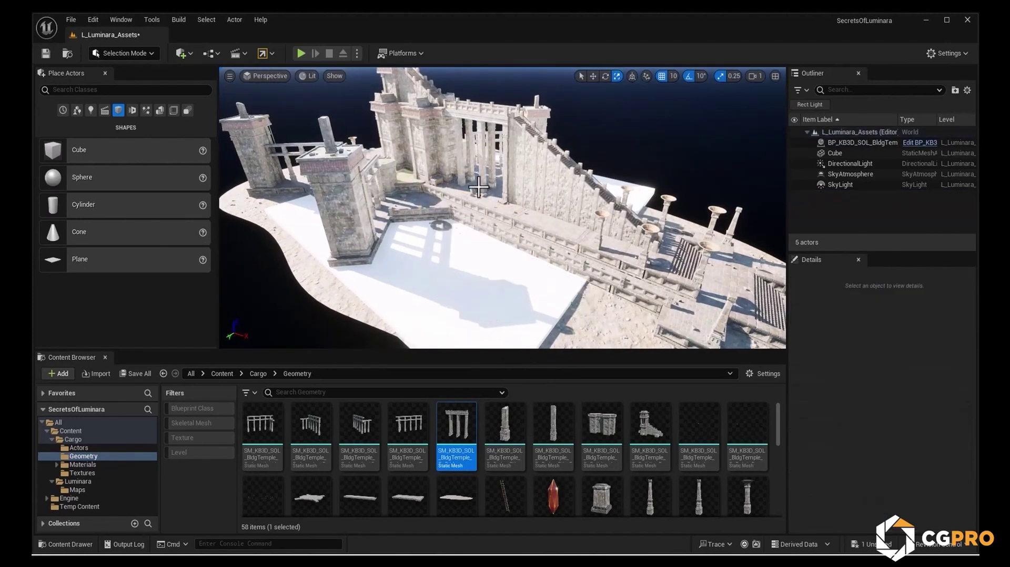
# Look through the remaining temple meshes in the Geometry folder and view the whole temple in the level.
pyautogui.scroll(-2, 550, 451)
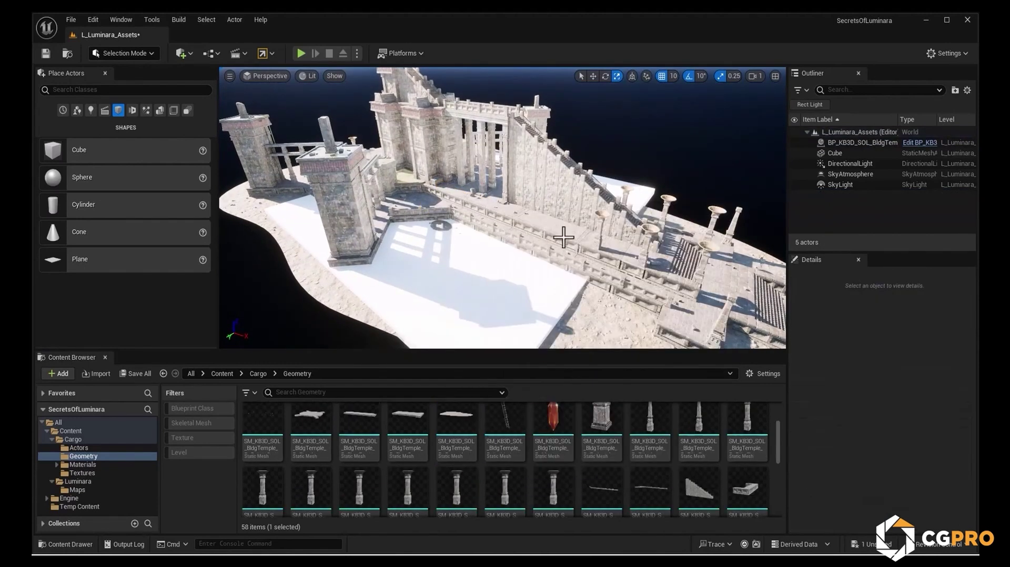
pyautogui.scroll(-3, 490, 456)
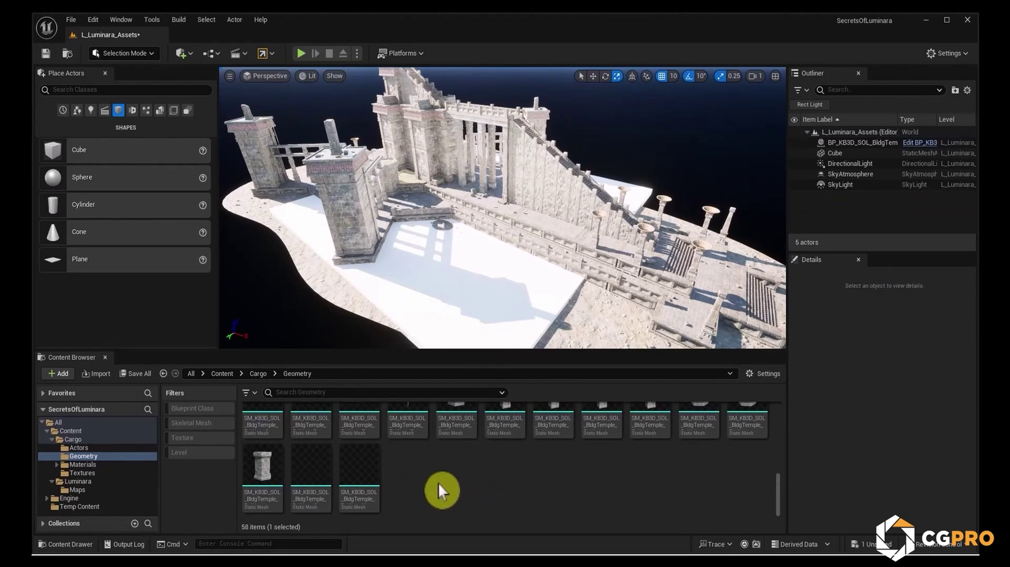
pyautogui.scroll(2, 415, 489)
pyautogui.moveTo(490, 283); pyautogui.dragTo(525, 284, button='right')
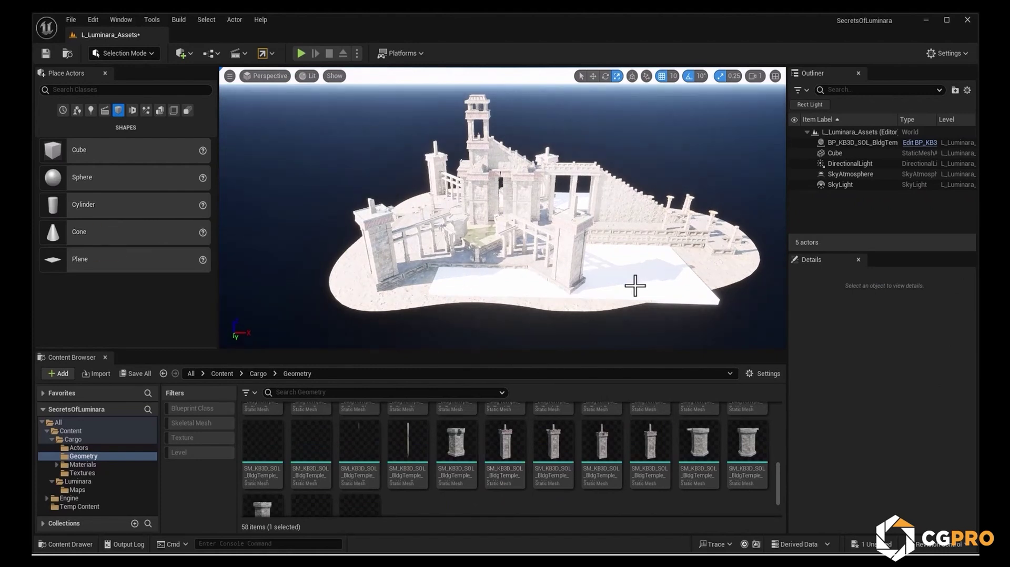
# Select the God's Embrace temple in the level and reposition it with the Move tool.
pyautogui.click(551, 275)
pyautogui.press('f')
pyautogui.moveTo(491, 205); pyautogui.dragTo(484, 226)
pyautogui.moveTo(500, 203); pyautogui.dragTo(474, 226, button='right')
pyautogui.click(390, 211)
pyautogui.press('w')
pyautogui.moveTo(500, 264); pyautogui.dragTo(586, 166)
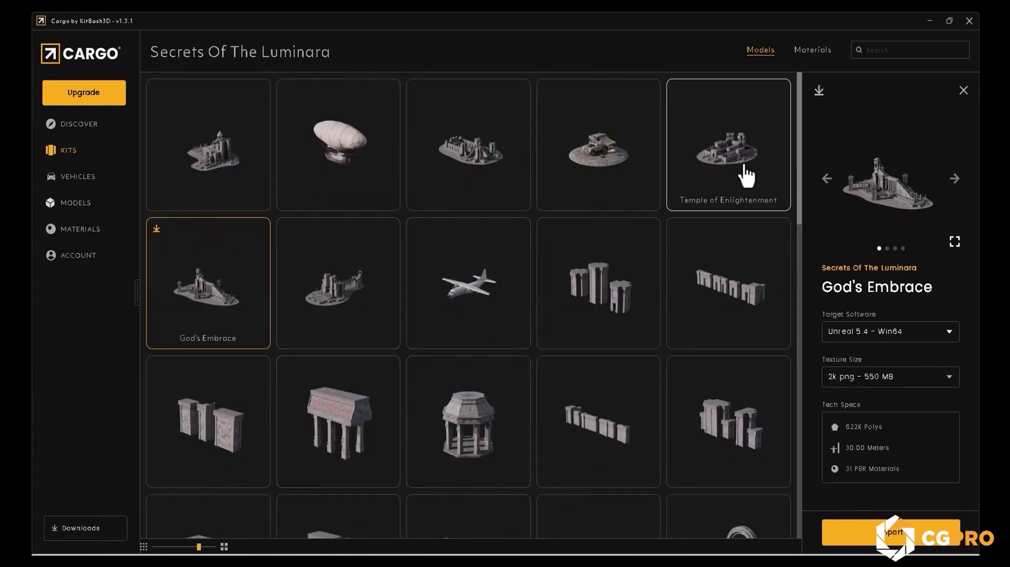
# Switch to Cargo, find the Stairs B model in the Luminara kit, and download and import it with 2k png textures.
pyautogui.click(744, 176)
pyautogui.scroll(-4, 702, 295)
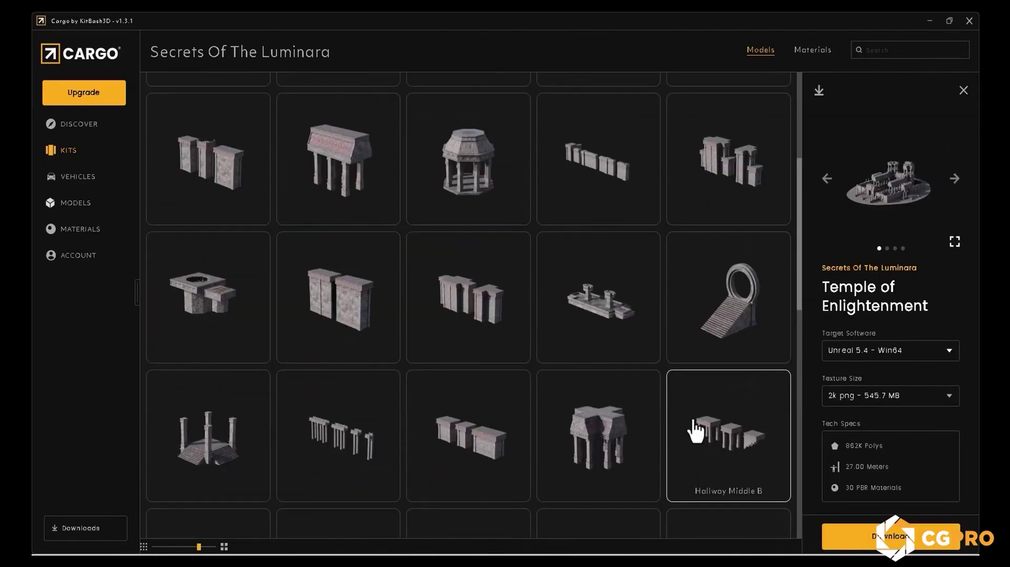
pyautogui.scroll(-5, 695, 417)
pyautogui.click(341, 430)
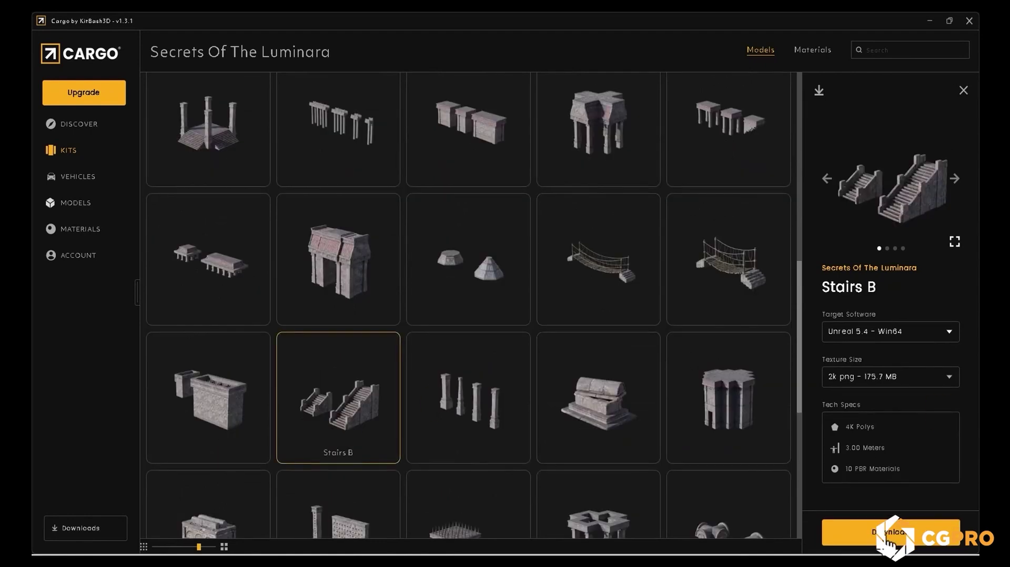
pyautogui.scroll(-3, 408, 455)
pyautogui.click(907, 536)
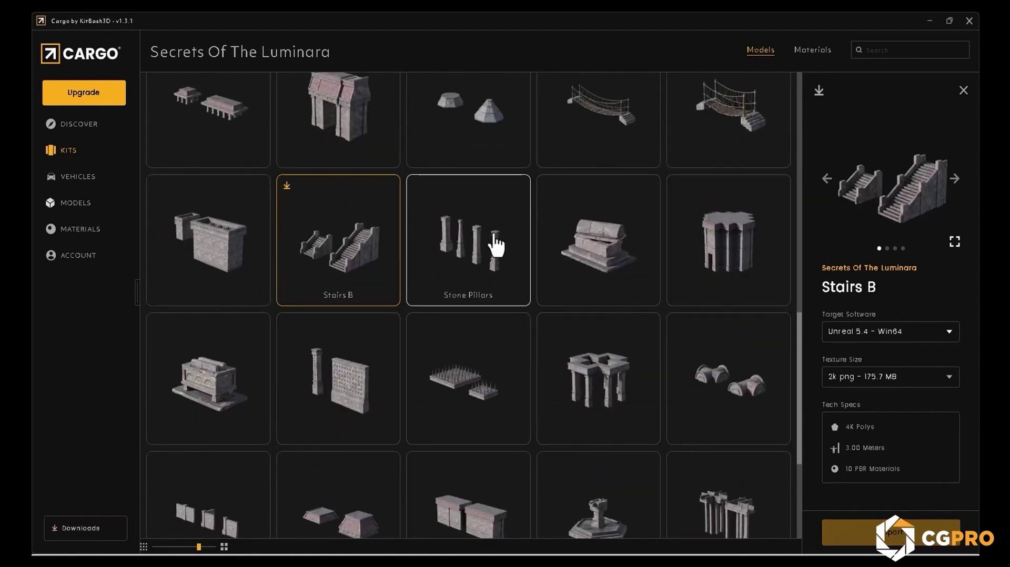
# Download and import the Stone Pillars model with 2k png textures from the Luminara kit.
pyautogui.click(496, 244)
pyautogui.scroll(-8, 417, 327)
pyautogui.scroll(-12, 476, 435)
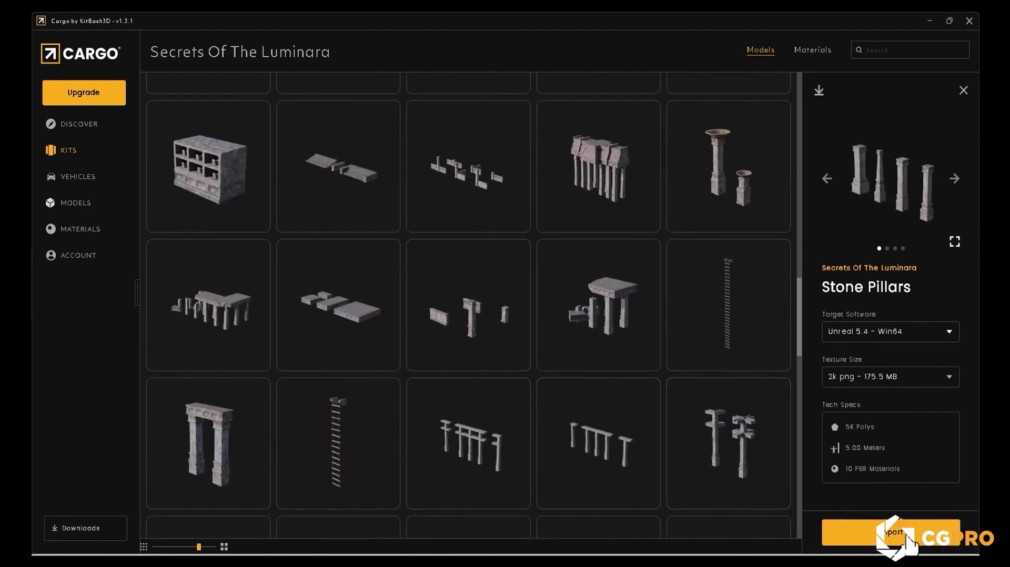
# Download Ruin D, the two ruins beside it, the Broken Stone Pillars and both broken wall models.
pyautogui.click(468, 195)
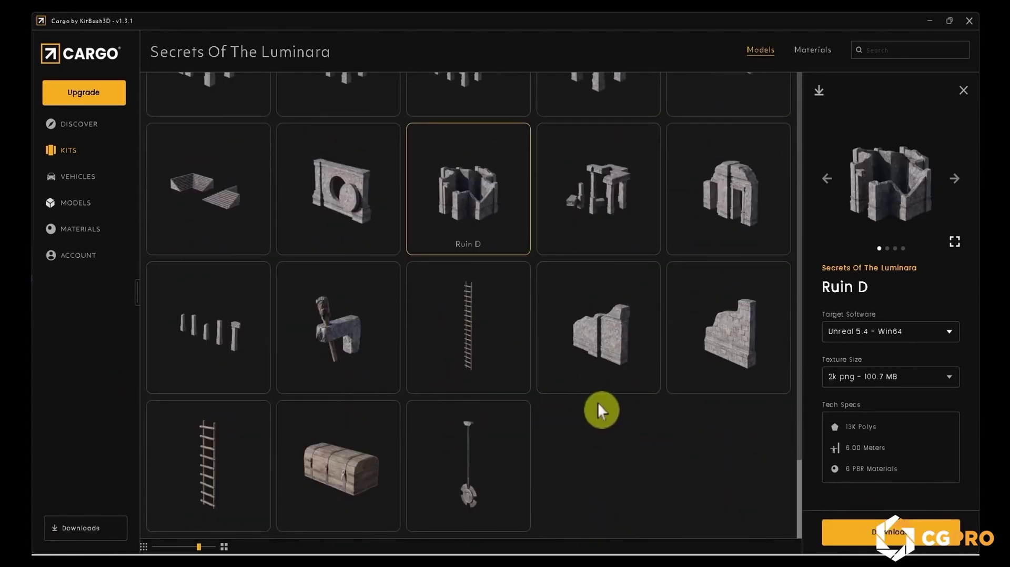
pyautogui.click(873, 534)
pyautogui.click(633, 228)
pyautogui.click(874, 534)
pyautogui.click(729, 210)
pyautogui.click(876, 535)
pyautogui.click(208, 326)
pyautogui.click(874, 534)
pyautogui.click(598, 326)
pyautogui.click(874, 533)
pyautogui.click(729, 326)
pyautogui.click(951, 542)
# Import the downloaded ruins, broken walls and Broken Stone Pillars into the Unreal project.
pyautogui.click(952, 537)
pyautogui.click(893, 538)
pyautogui.click(598, 332)
pyautogui.click(913, 536)
pyautogui.click(711, 209)
pyautogui.click(599, 227)
pyautogui.click(451, 248)
pyautogui.click(203, 342)
pyautogui.scroll(15, 519, 410)
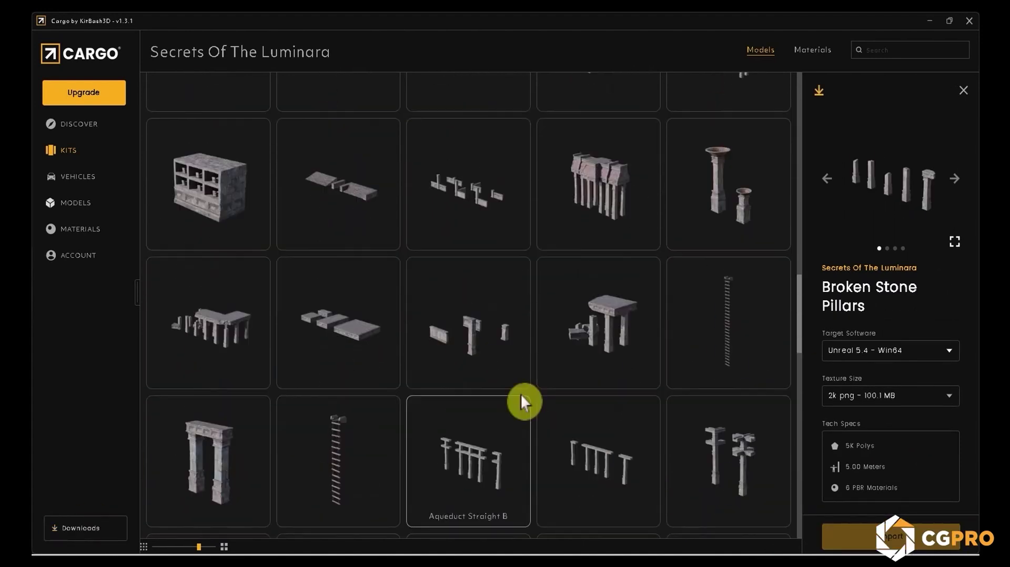
# Download and import the Braziers model with 2k png textures, and switch back to Unreal Engine.
pyautogui.click(677, 293)
pyautogui.scroll(3, 591, 250)
pyautogui.scroll(5, 590, 250)
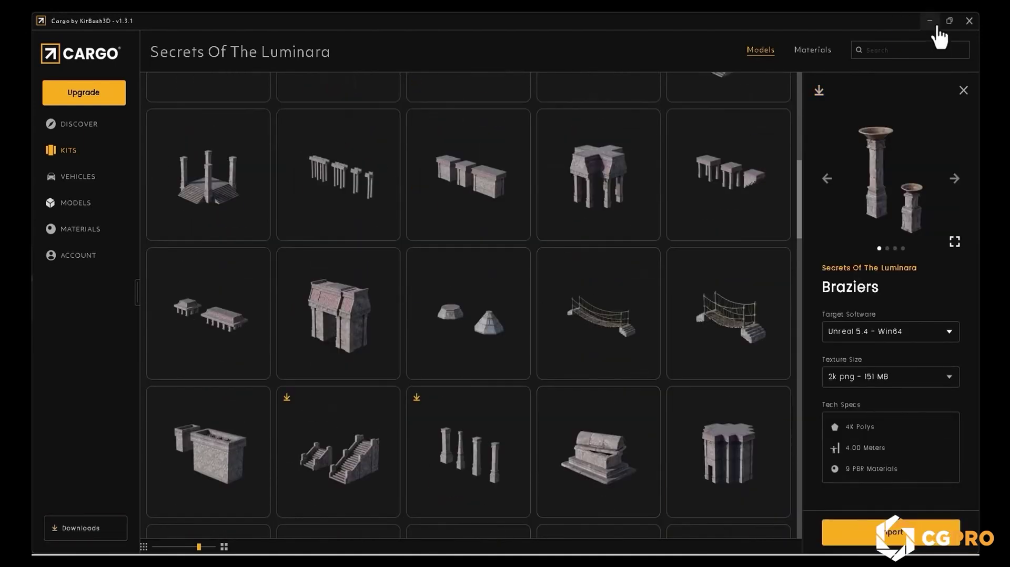
pyautogui.click(931, 22)
# Arrange the newly imported ruins, walls and pillars in a spaced row beside the temple in the level.
pyautogui.click(381, 247)
pyautogui.moveTo(387, 247); pyautogui.dragTo(553, 168)
pyautogui.click(381, 247)
pyautogui.click(382, 248)
pyautogui.moveTo(387, 248); pyautogui.dragTo(269, 282)
pyautogui.click(371, 255)
pyautogui.click(381, 248)
pyautogui.click(382, 248)
pyautogui.click(370, 258)
pyautogui.keyDown('alt'); pyautogui.moveTo(503, 215); pyautogui.dragTo(594, 258); pyautogui.keyUp('alt')
pyautogui.moveTo(503, 208); pyautogui.dragTo(557, 214, button='right')
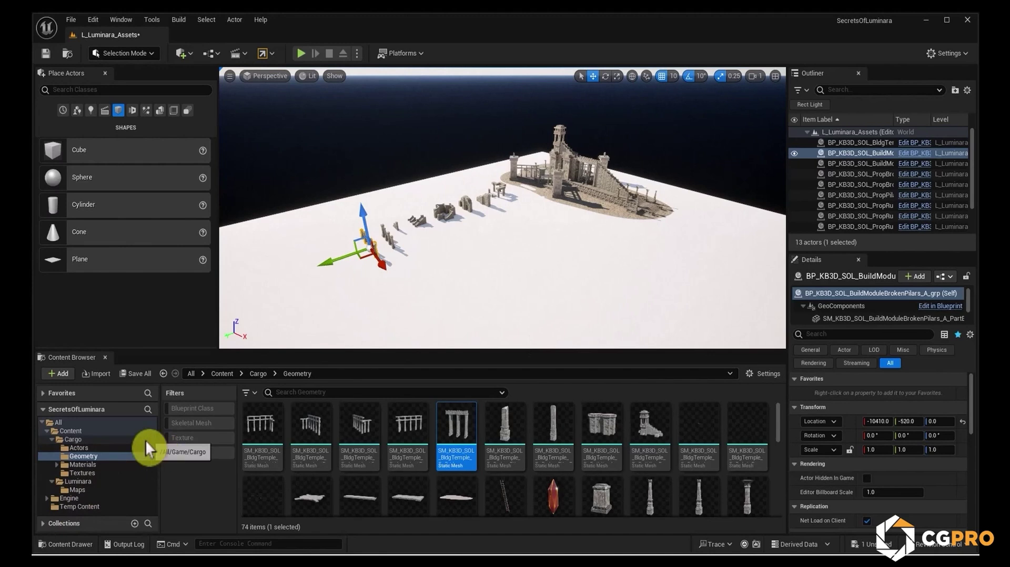
# Start importing TestBall.fbx from the Desktop into the project's Content folder.
pyautogui.click(70, 431)
pyautogui.click(378, 130)
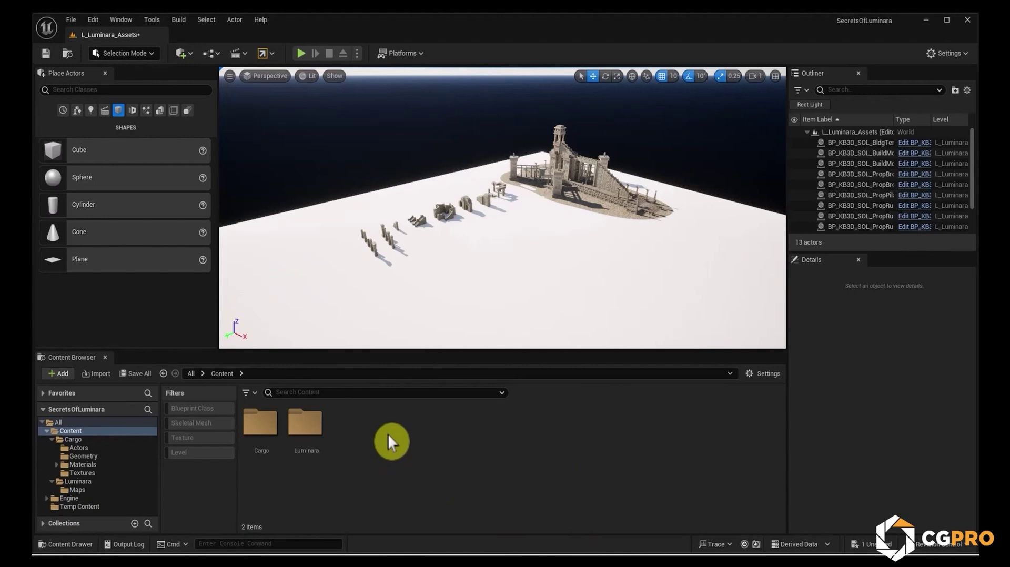
pyautogui.rightClick(419, 449)
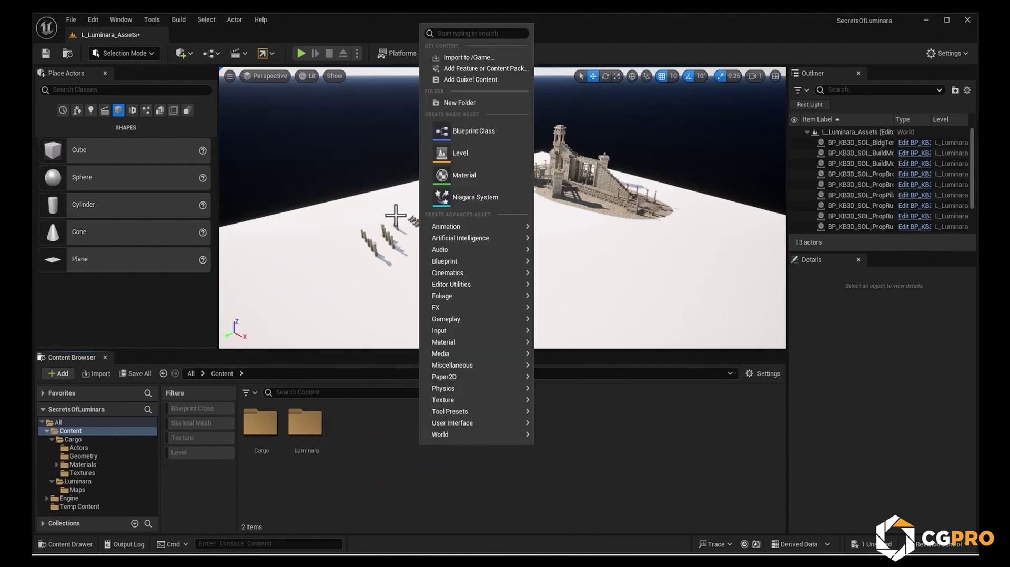
pyautogui.click(520, 58)
pyautogui.scroll(-5, 430, 258)
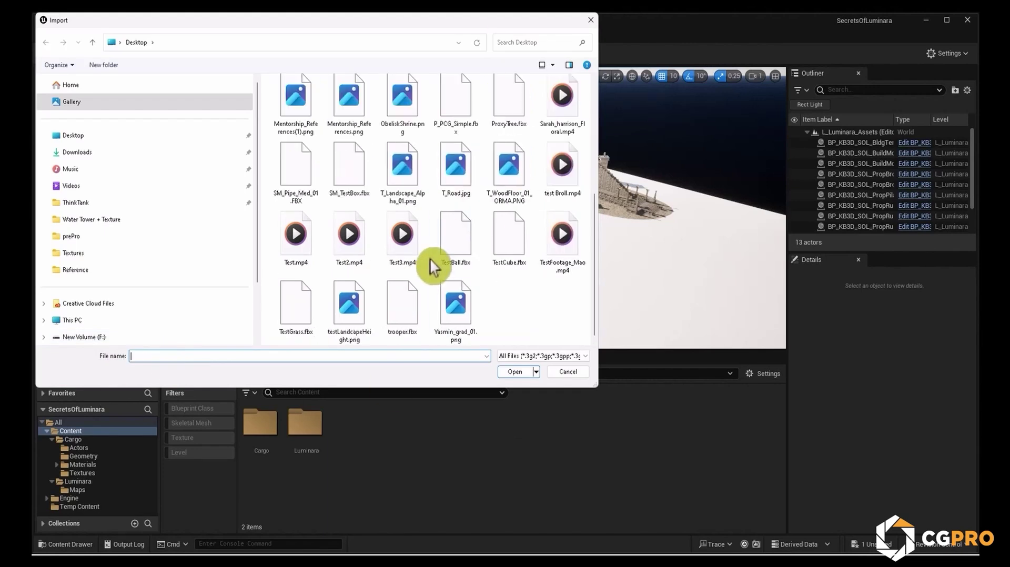
pyautogui.click(456, 248)
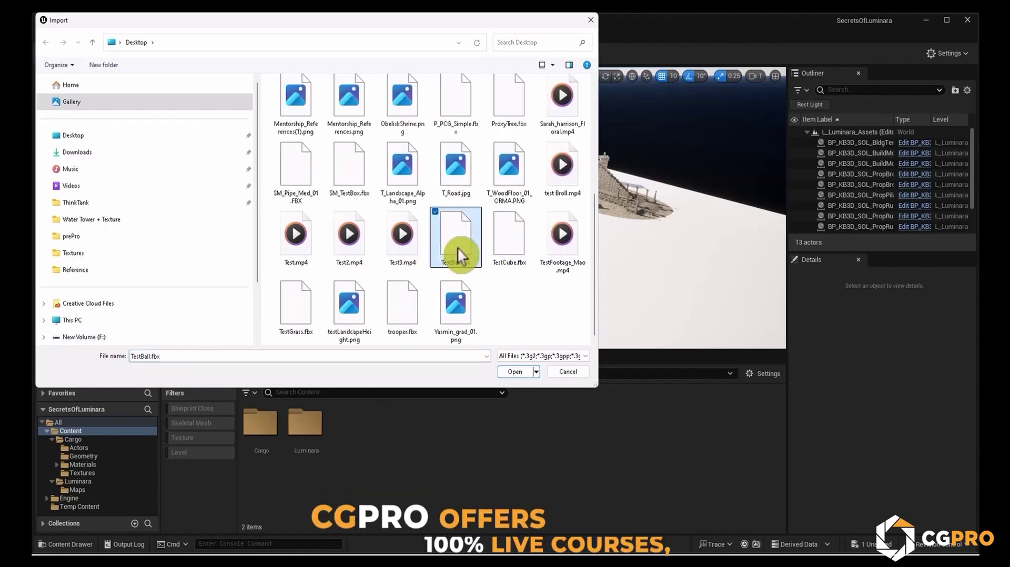
pyautogui.click(508, 375)
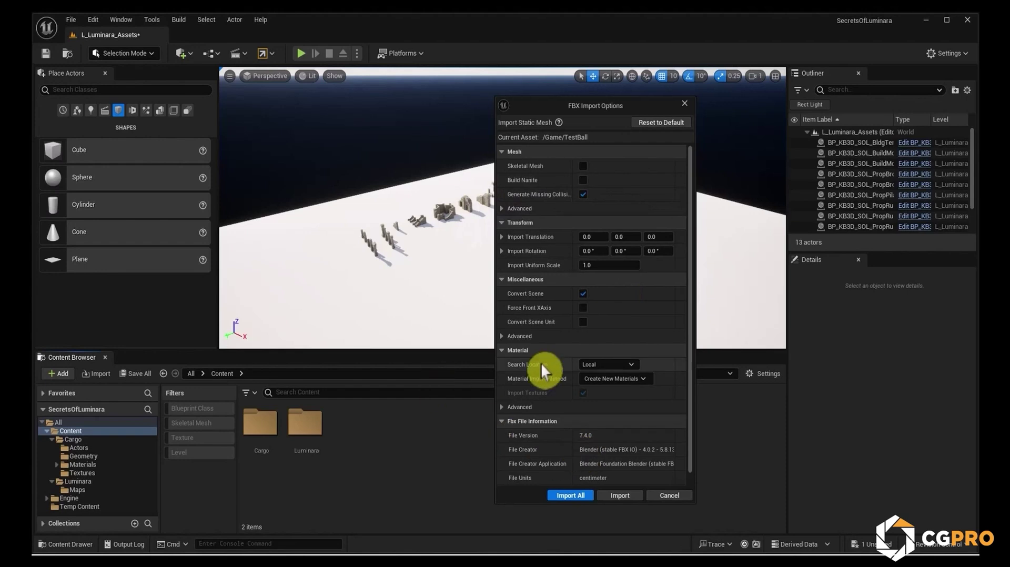
# Import TestBall as a static mesh with Do Not Create Material chosen and Import Textures turned off.
pyautogui.scroll(-1, 553, 349)
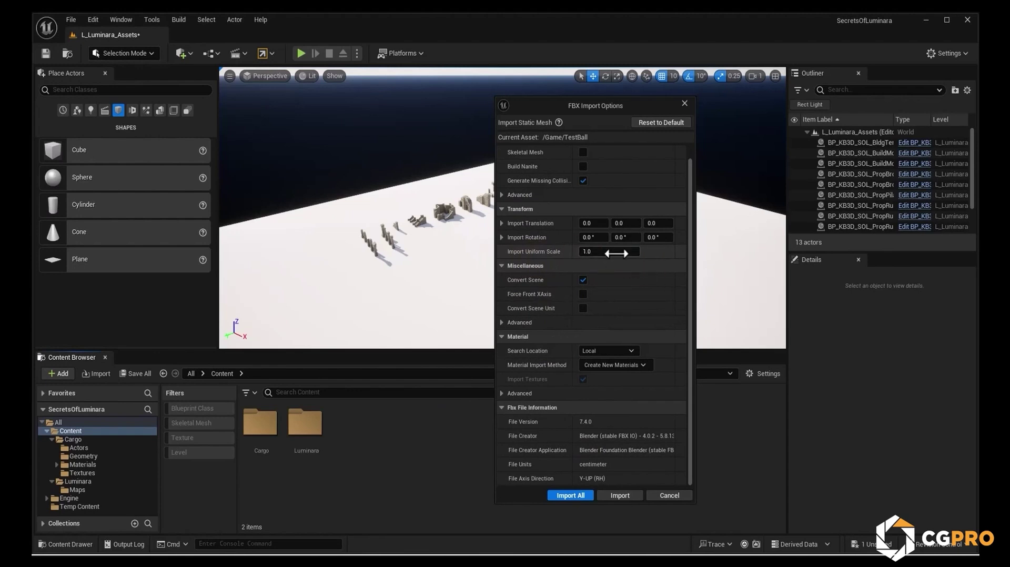
pyautogui.hotkey('ctrl', 'z')
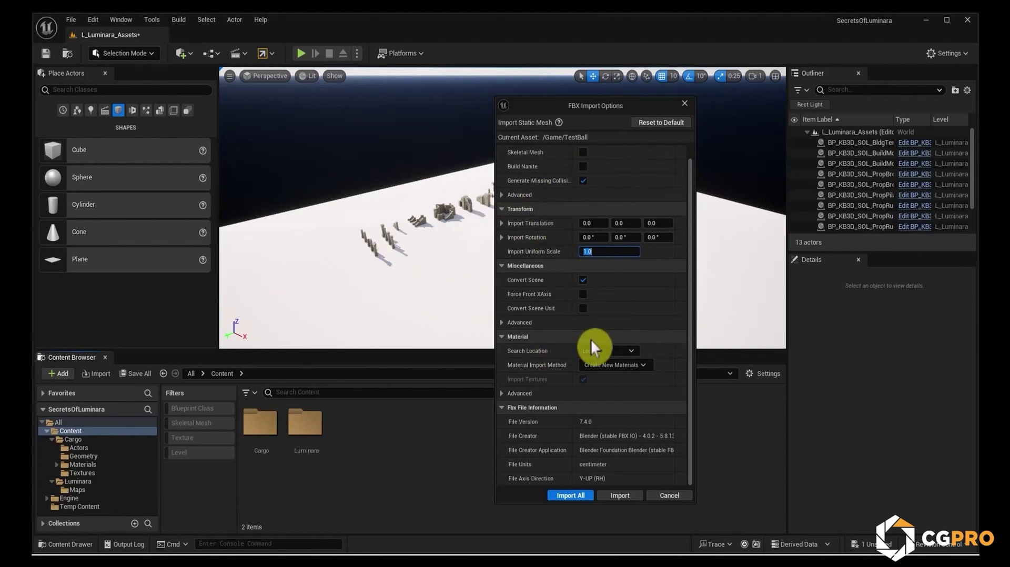
pyautogui.click(637, 294)
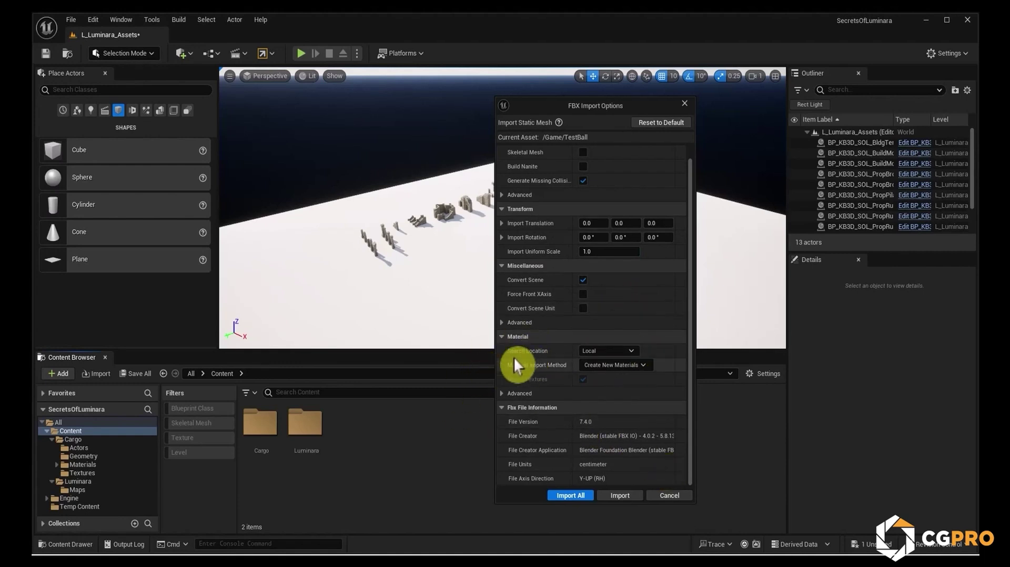
pyautogui.click(615, 365)
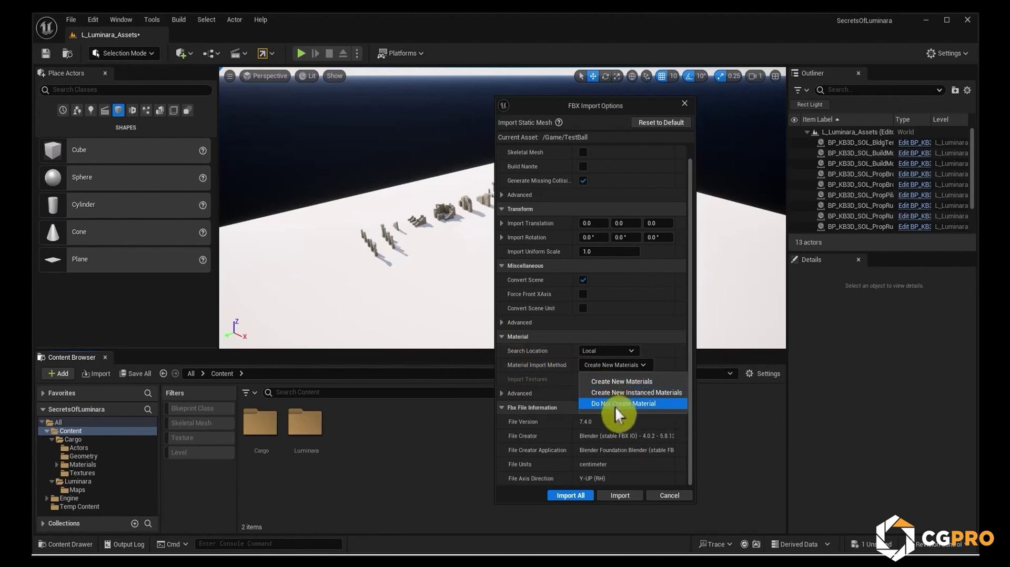
pyautogui.click(643, 403)
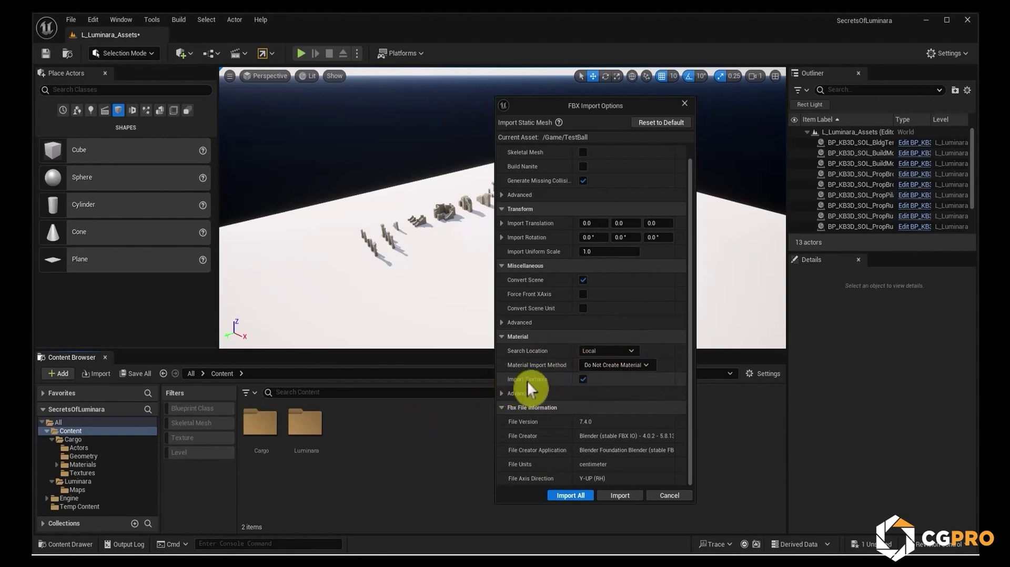
pyautogui.click(580, 380)
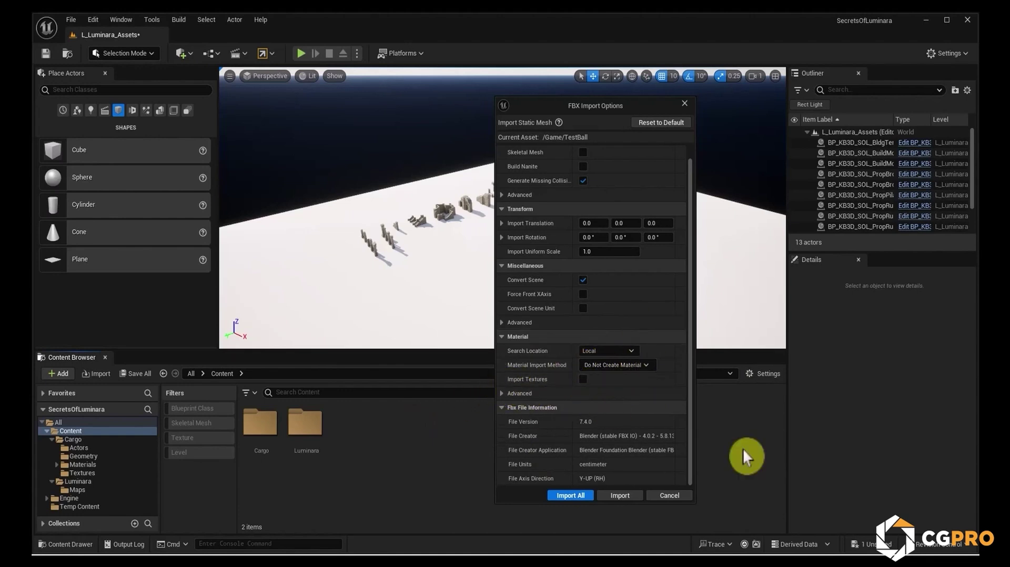
pyautogui.click(629, 497)
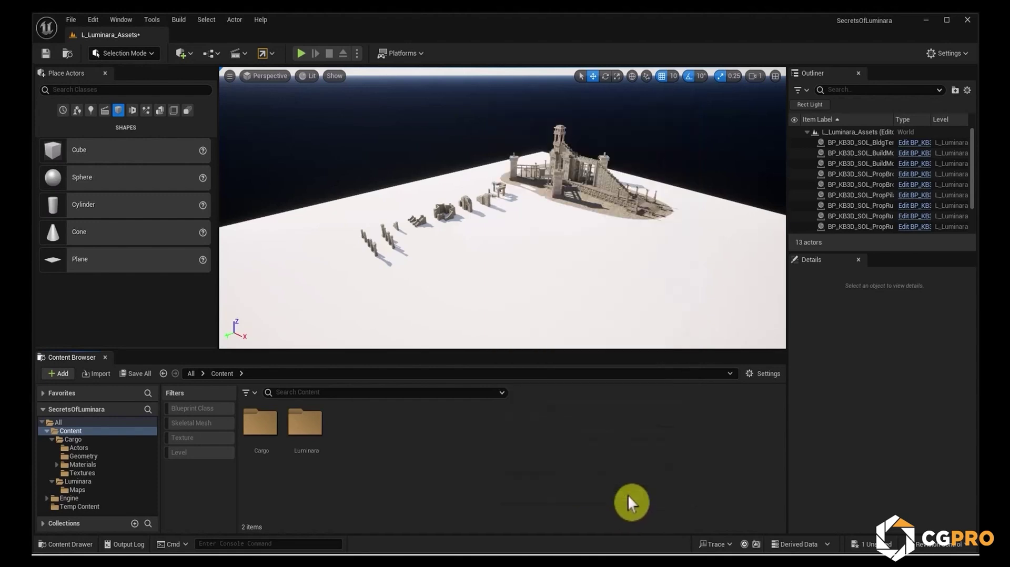
pyautogui.click(267, 132)
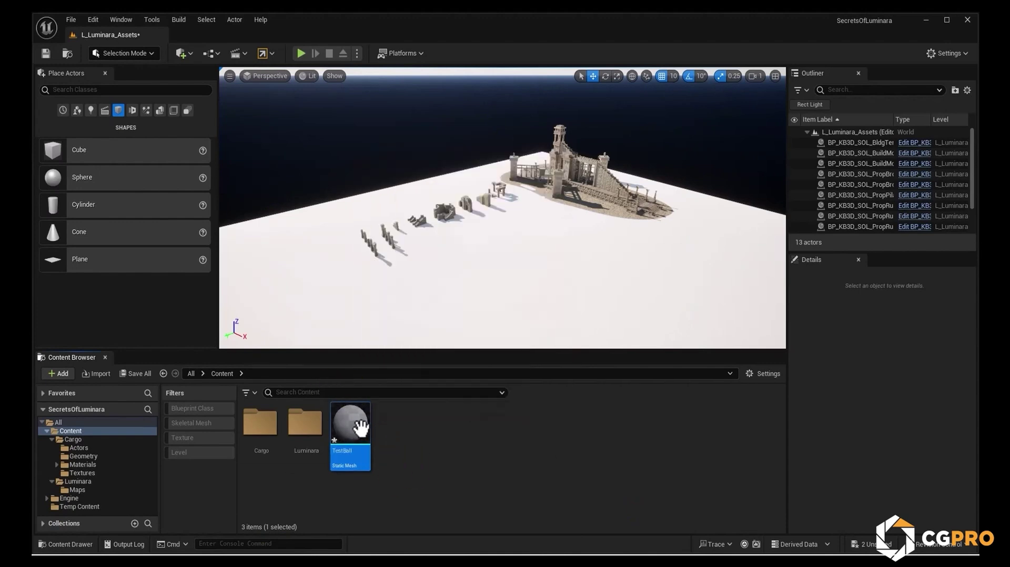
# Place the TestBall mesh on the empty ground of the level and raise it to a Z location of 160.
pyautogui.moveTo(349, 431); pyautogui.dragTo(458, 303)
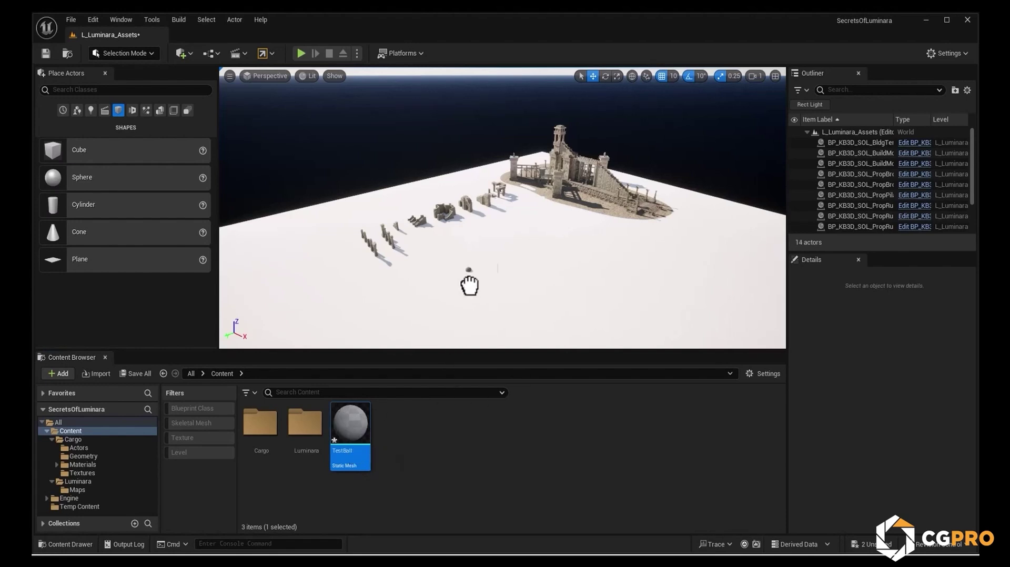
pyautogui.press('f')
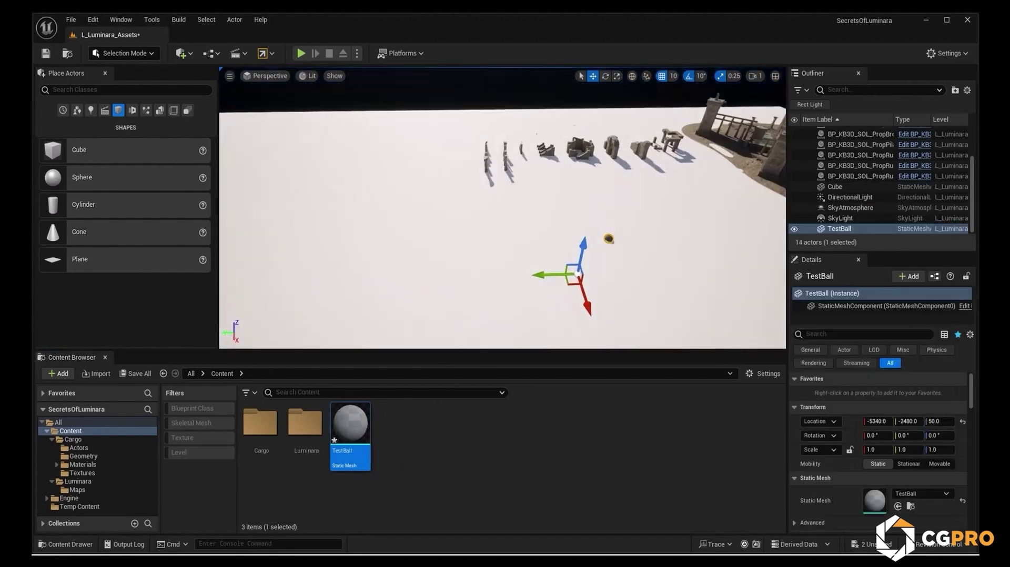
pyautogui.moveTo(503, 208); pyautogui.dragTo(505, 158, button='right')
pyautogui.moveTo(499, 237); pyautogui.dragTo(500, 188)
pyautogui.moveTo(500, 188); pyautogui.dragTo(555, 248, button='right')
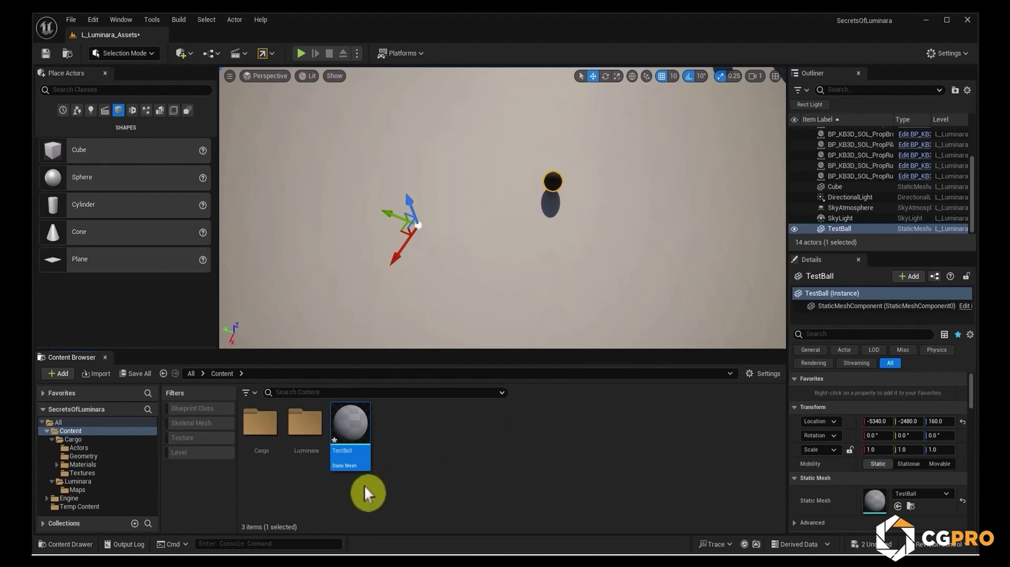
# Open the TestBall static mesh, set its Import Translation X to -500 and reimport the base mesh.
pyautogui.moveTo(340, 420)
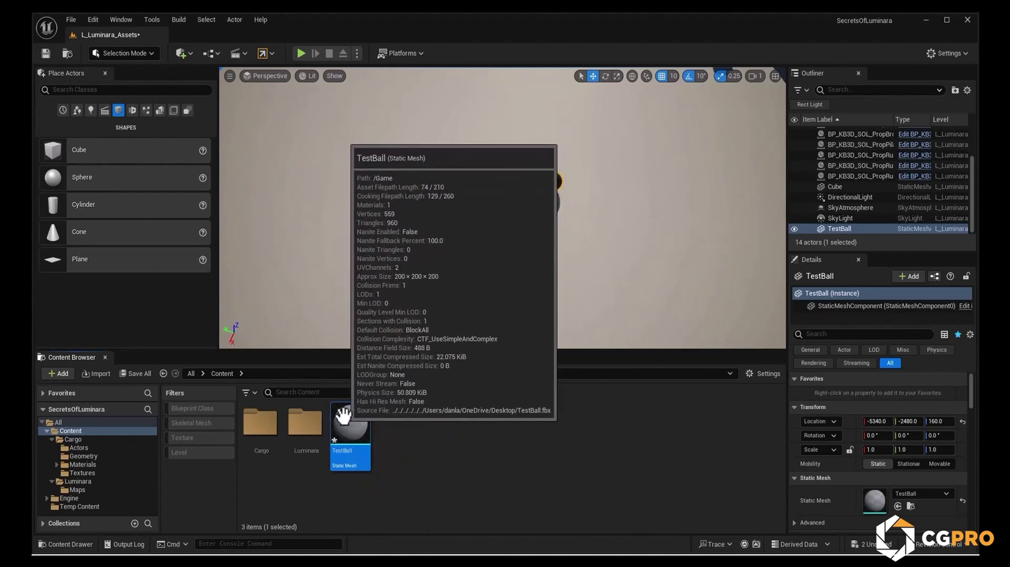
pyautogui.moveTo(343, 416); pyautogui.dragTo(418, 226)
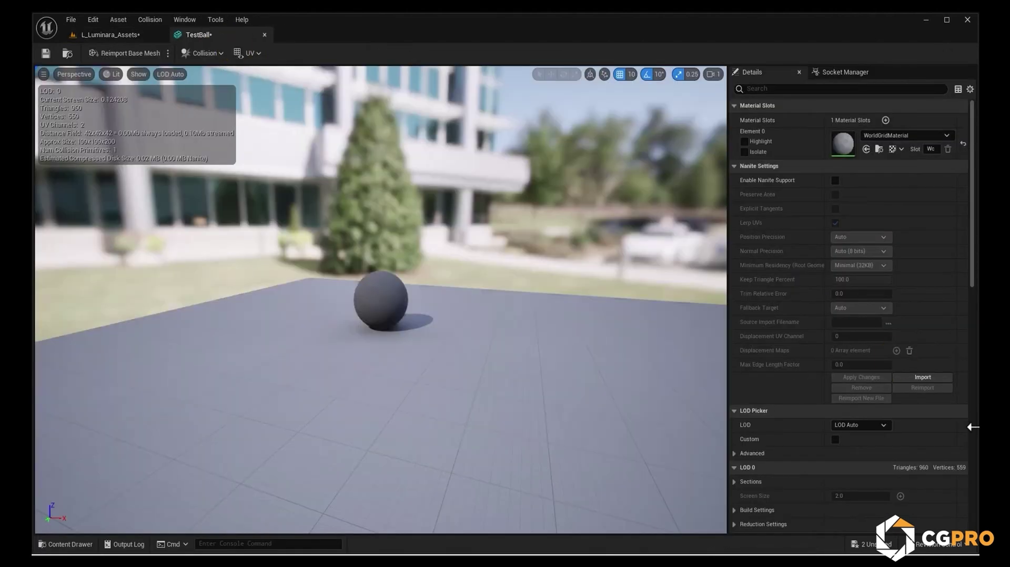
pyautogui.scroll(-2, 974, 197)
pyautogui.moveTo(975, 197); pyautogui.dragTo(973, 420)
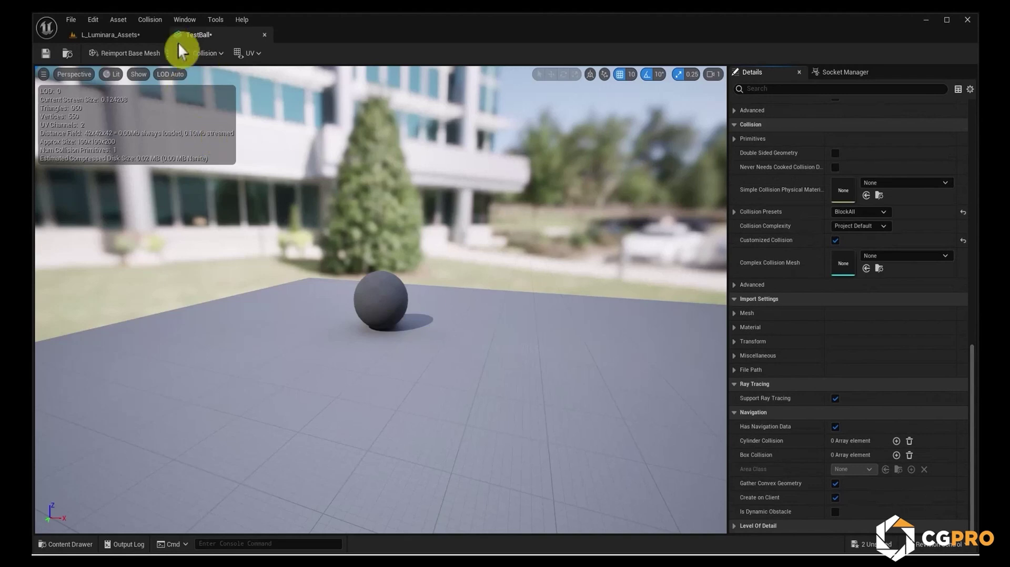
pyautogui.click(734, 342)
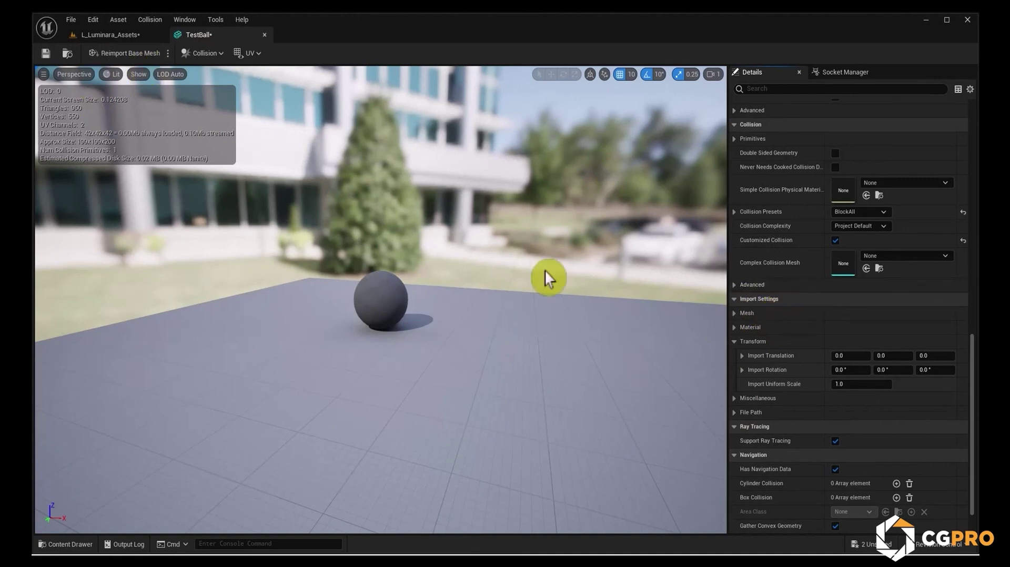
pyautogui.click(854, 362)
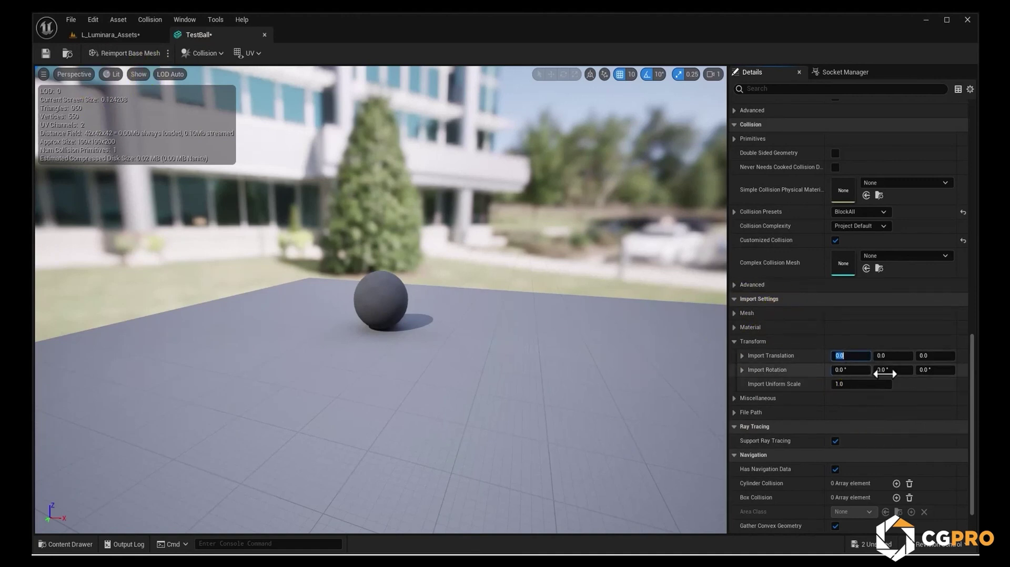
pyautogui.write('-500')
pyautogui.press('Return')
pyautogui.click(114, 55)
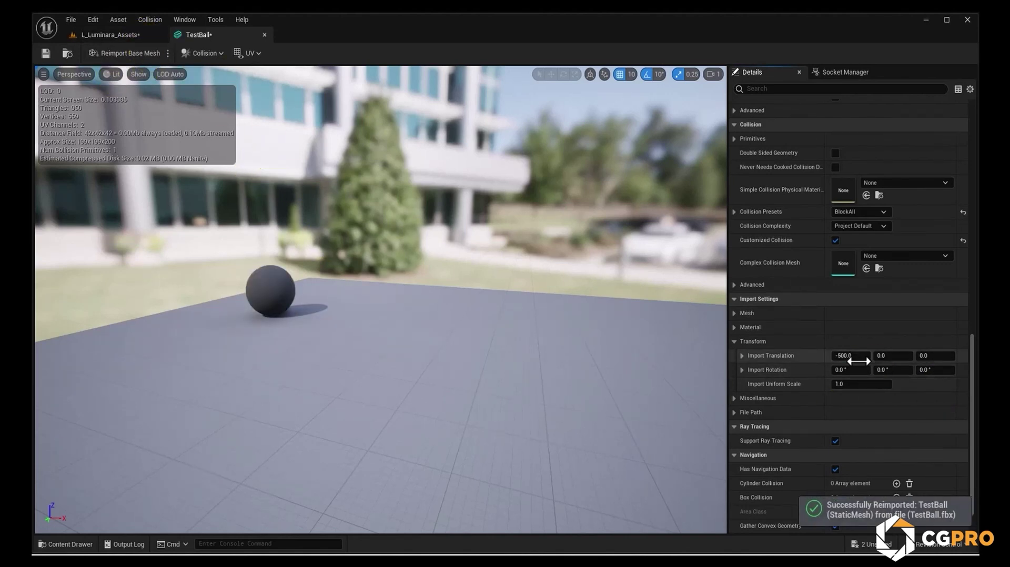
# Set TestBall's Import Translation X to 500 and reimport the base mesh.
pyautogui.write('500')
pyautogui.press('Return')
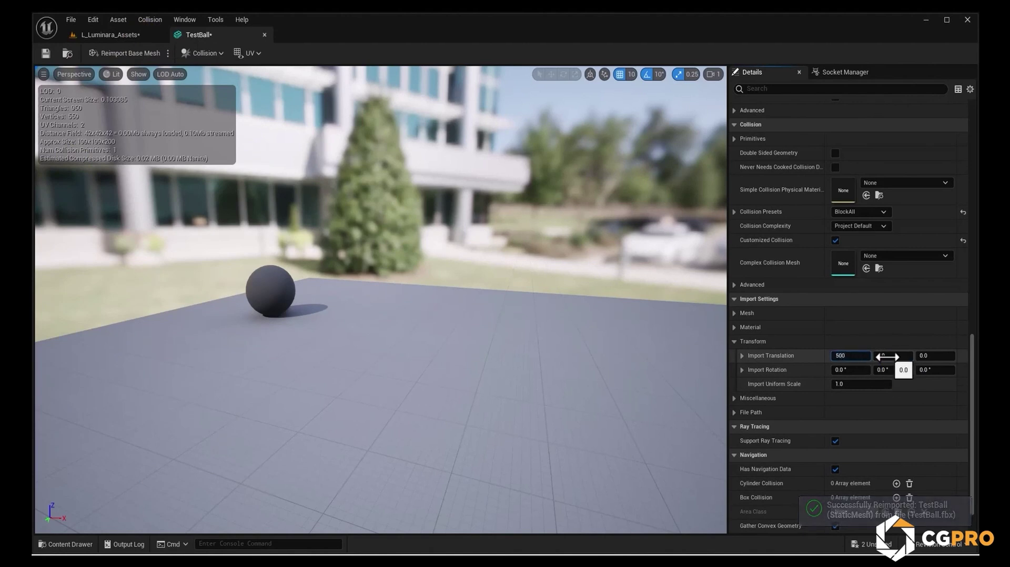
pyautogui.click(128, 54)
# Set TestBall's Import Translation Y to 500, reimport the base mesh and check the ball's pivot in the level.
pyautogui.moveTo(462, 356); pyautogui.dragTo(462, 316, button='right')
pyautogui.click(893, 356)
pyautogui.write('500')
pyautogui.press('Return')
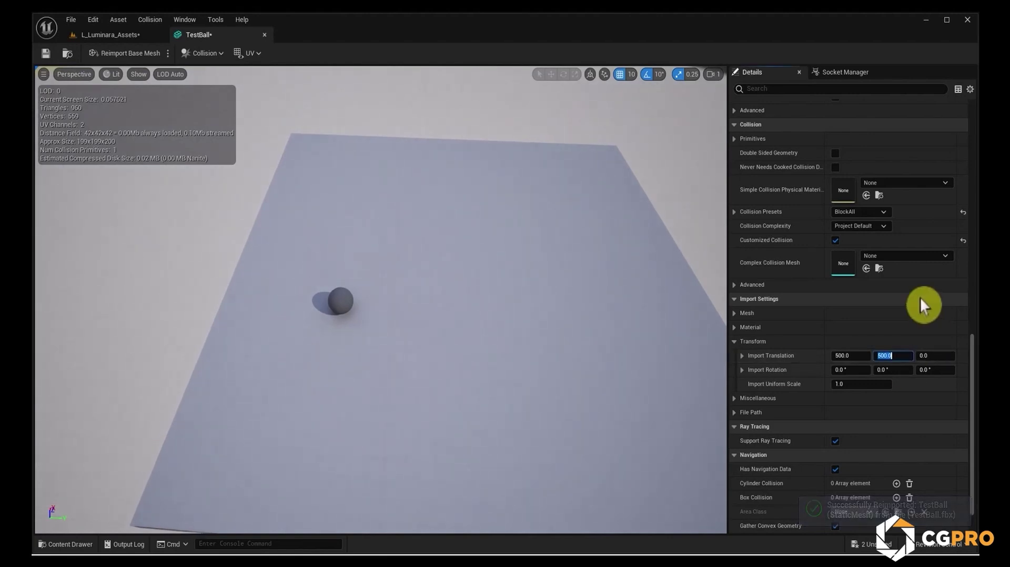
pyautogui.click(101, 54)
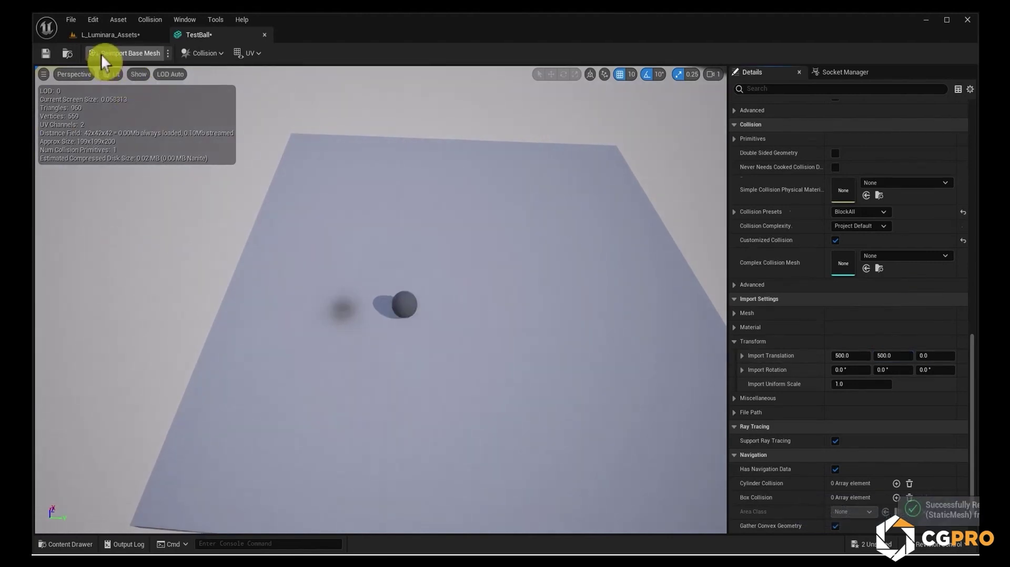
pyautogui.click(105, 33)
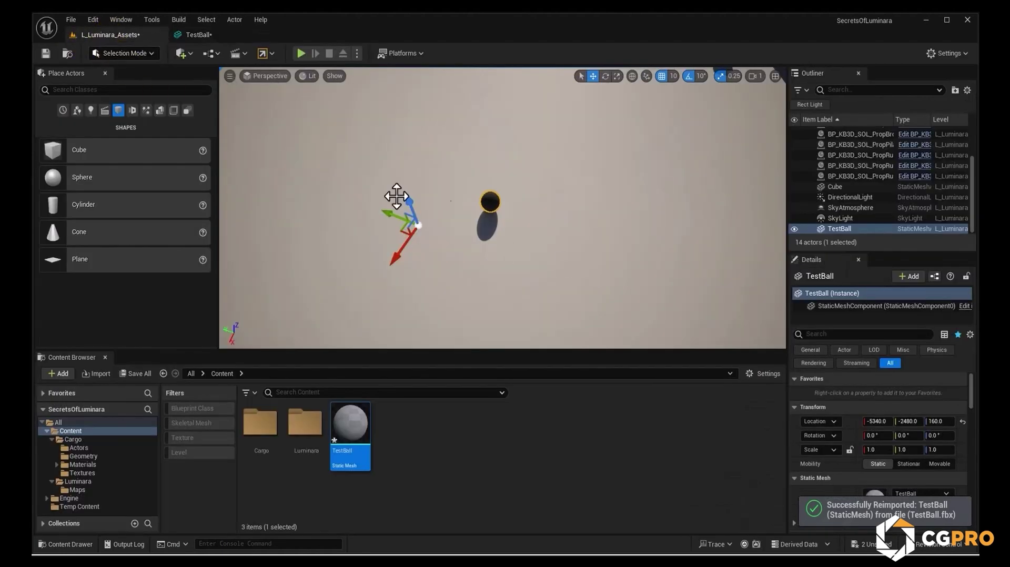
# Set TestBall's Import Translation Y to 1500, reimport the base mesh and check the ball in the level.
pyautogui.click(213, 36)
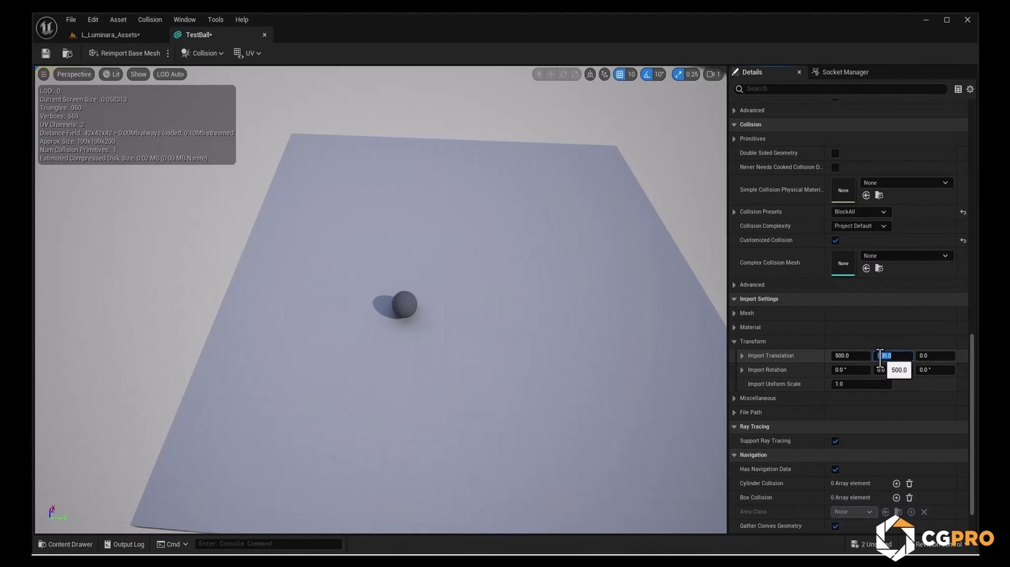
pyautogui.write('1')
pyautogui.press('Return')
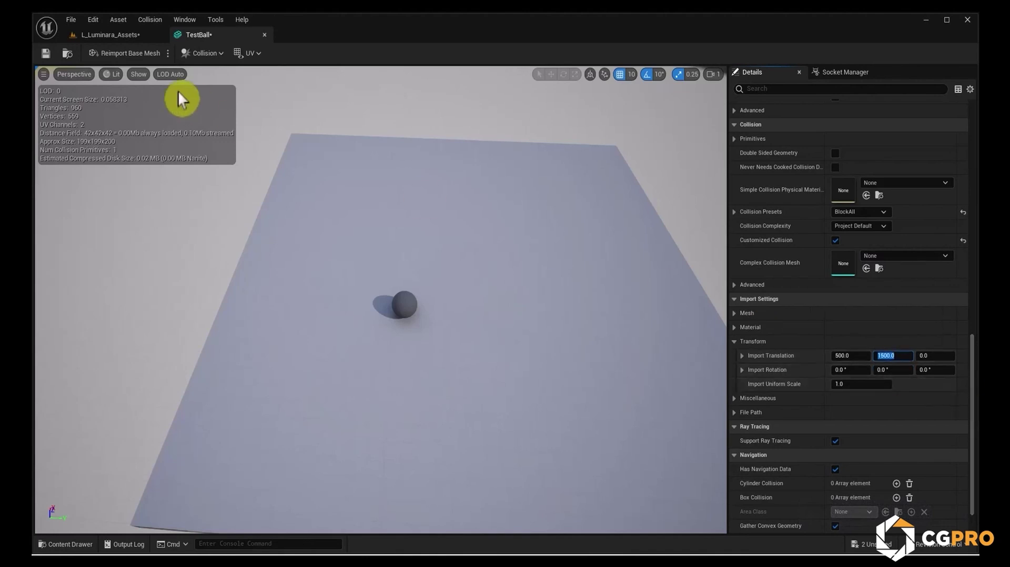
pyautogui.click(126, 57)
pyautogui.click(124, 35)
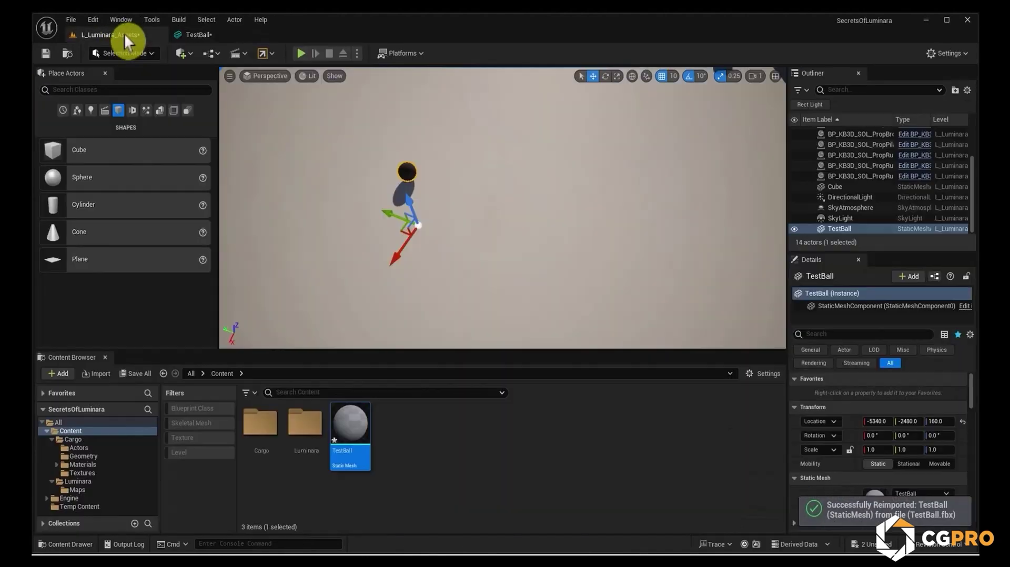
# Set TestBall's Import Translation X to 750, reimport the base mesh and check the ball in the level.
pyautogui.click(861, 359)
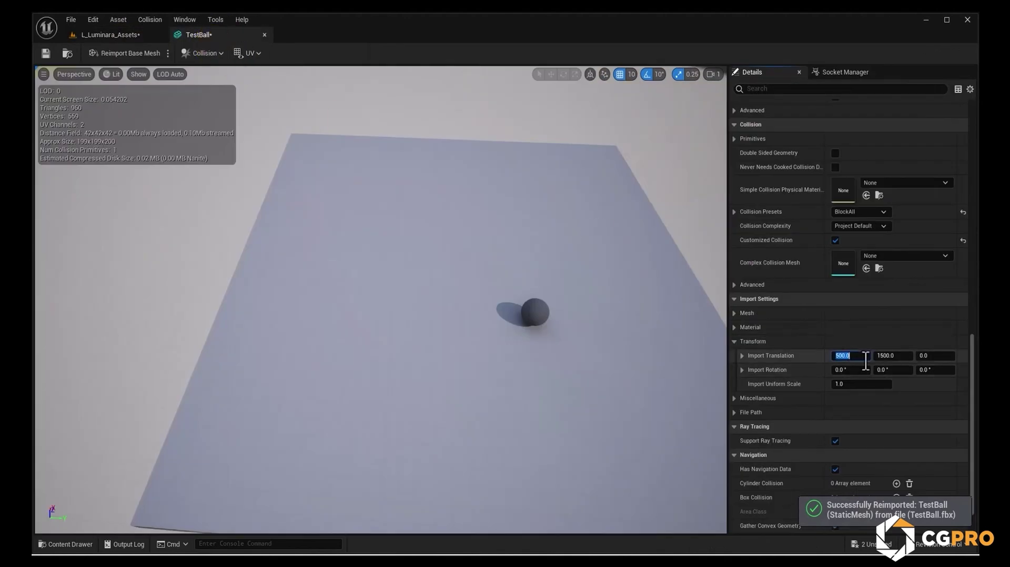
pyautogui.write('750')
pyautogui.press('Return')
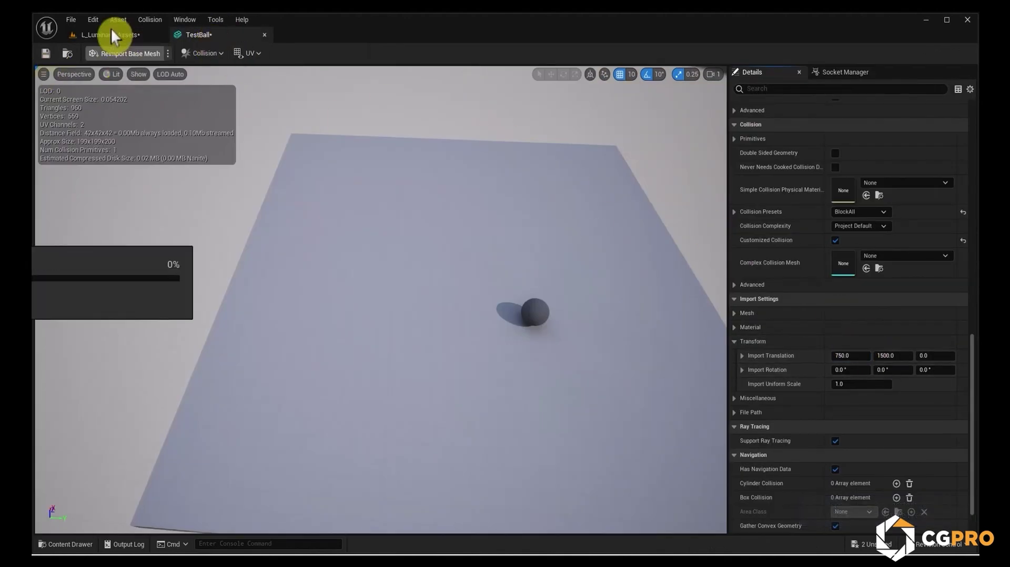
pyautogui.click(112, 34)
# Set TestBall's Import Translation X to 1000, reimport the base mesh and check the ball in the level.
pyautogui.click(216, 36)
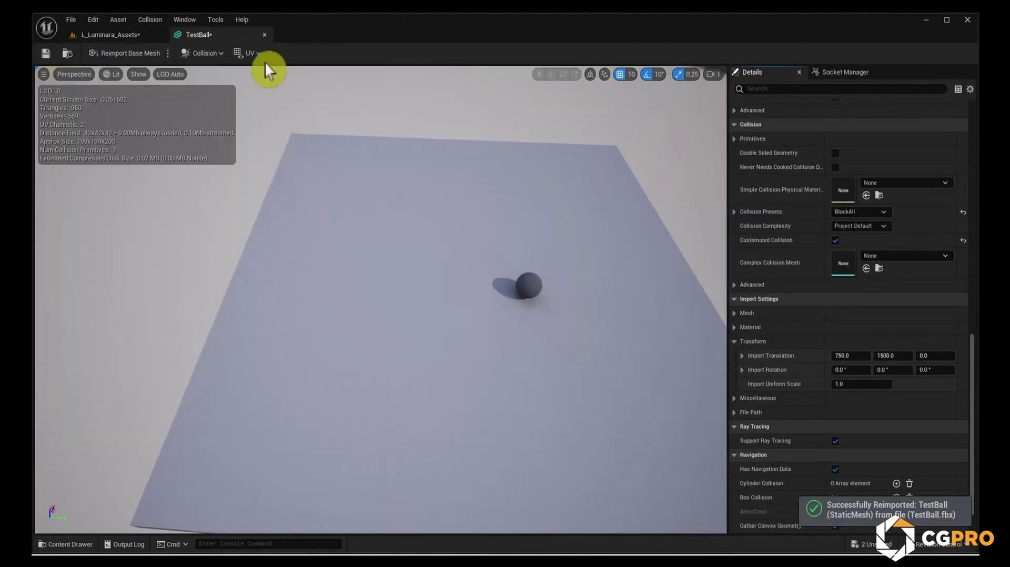
pyautogui.write('1000')
pyautogui.press('Return')
pyautogui.click(121, 58)
pyautogui.click(112, 34)
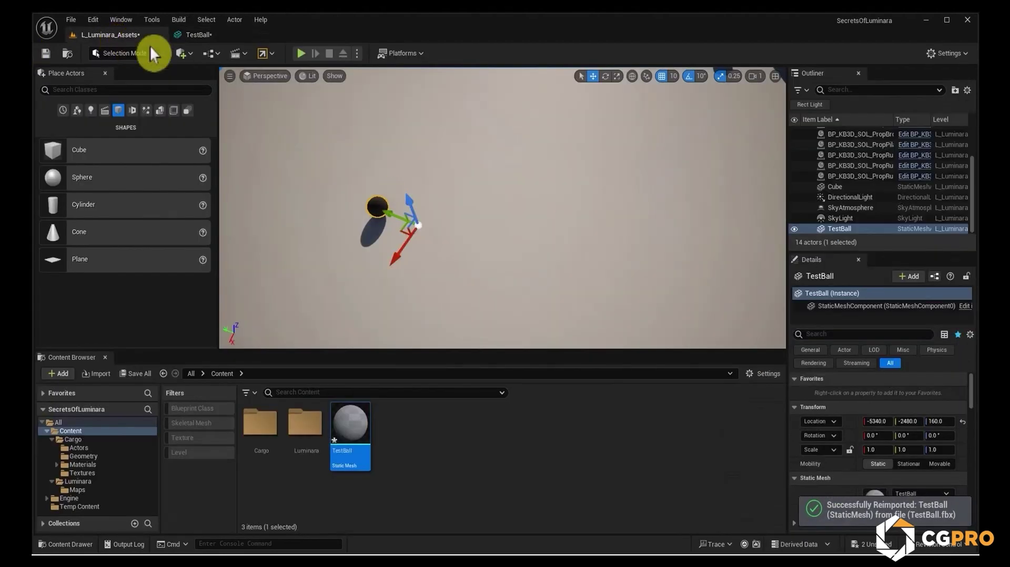
# Set TestBall's Import Translation Y to 1250, reimport the base mesh and check the ball in the level.
pyautogui.click(203, 33)
pyautogui.click(894, 356)
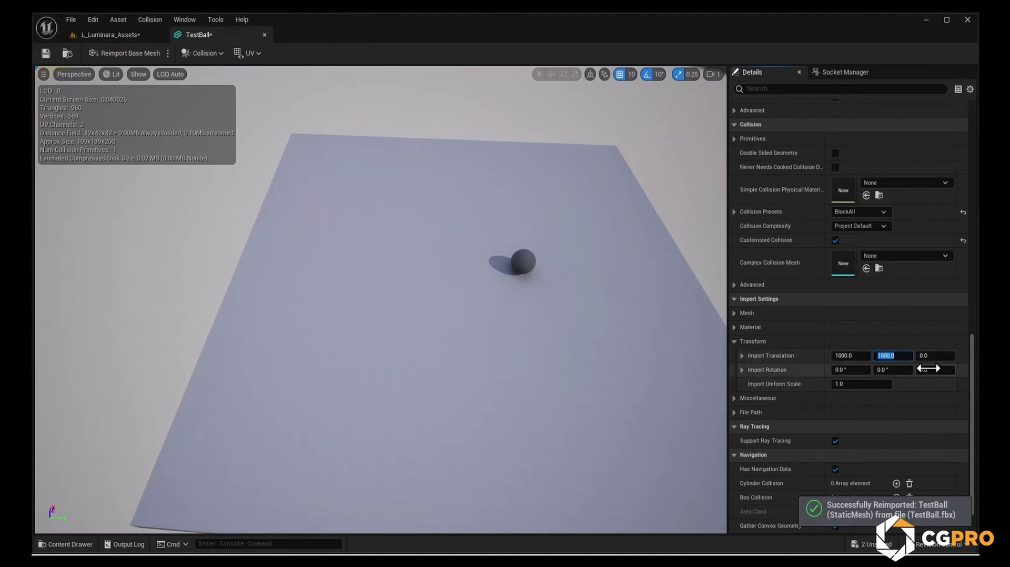
pyautogui.write('1250')
pyautogui.press('Return')
pyautogui.click(115, 34)
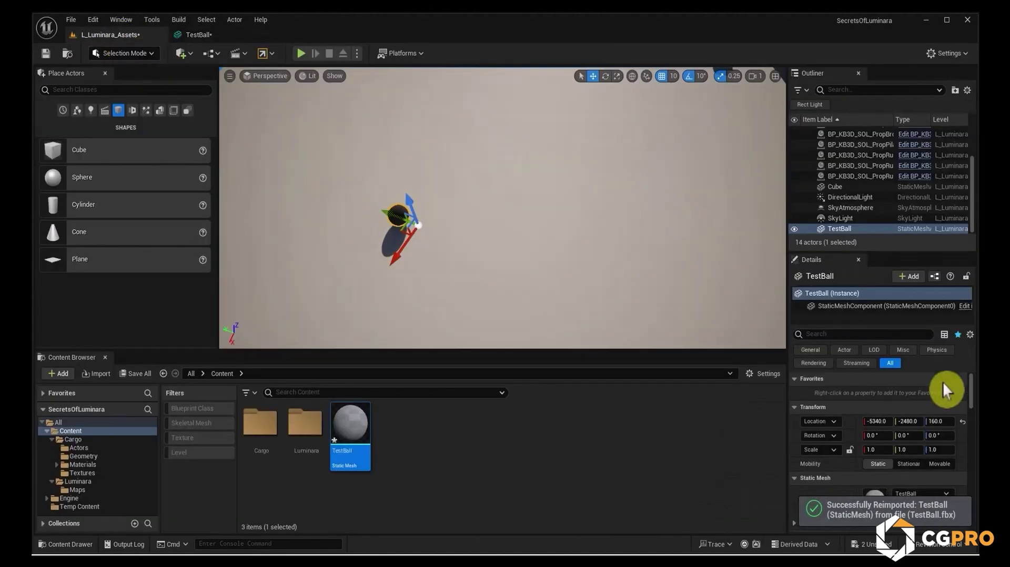
# Set TestBall's Import Translation Y to 1000, reimport the base mesh and inspect the ball's pivot up close in the level.
pyautogui.click(248, 35)
pyautogui.click(893, 356)
pyautogui.write('1000')
pyautogui.click(125, 52)
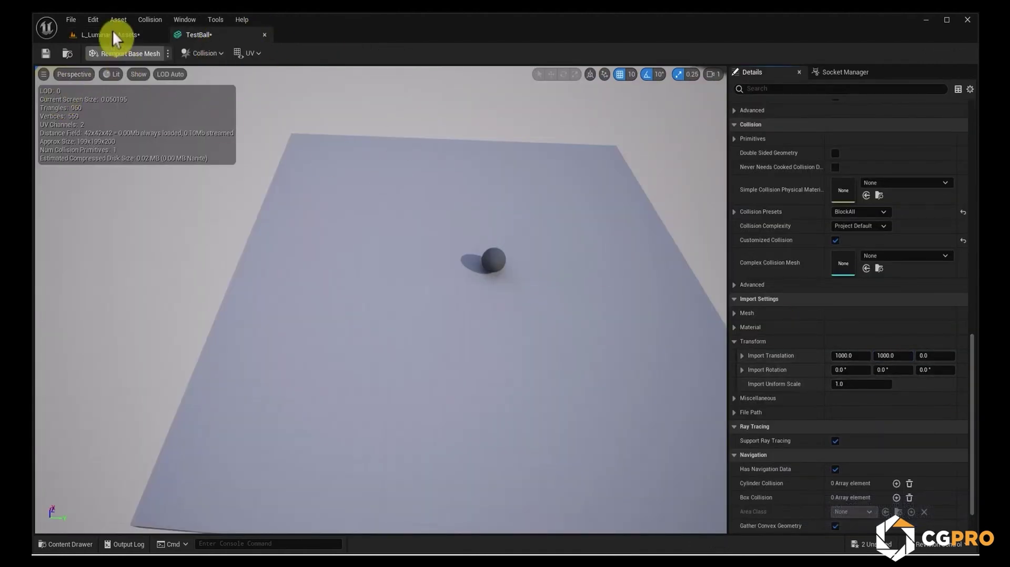
pyautogui.click(111, 36)
pyautogui.moveTo(555, 206); pyautogui.dragTo(474, 221, button='right')
pyautogui.press('f')
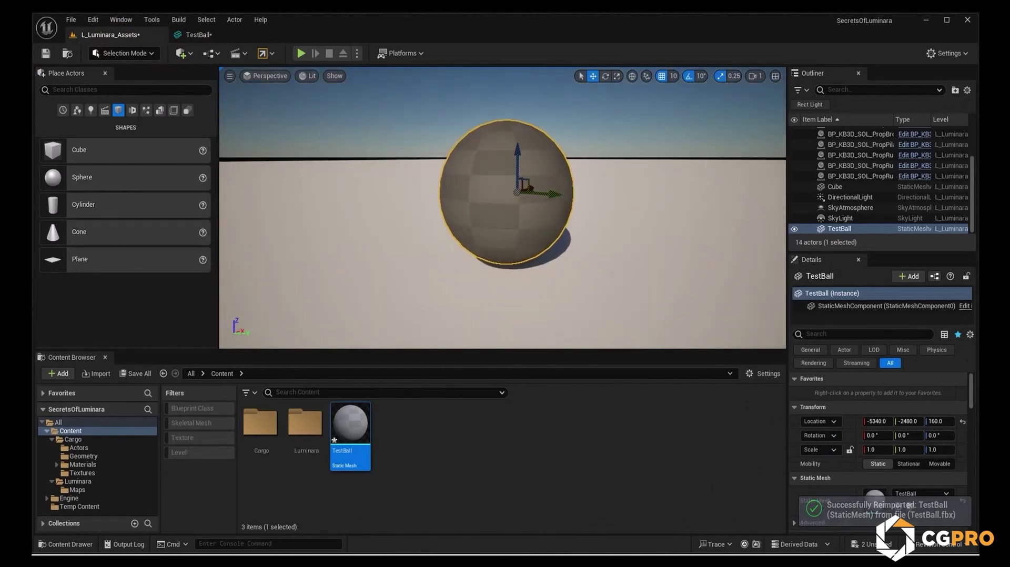
pyautogui.moveTo(570, 210); pyautogui.dragTo(606, 210, button='right')
pyautogui.scroll(-1, 544, 166)
pyautogui.moveTo(544, 166)
pyautogui.mouseDown(button='right')
pyautogui.moveTo(521, 168)
pyautogui.moveTo(552, 166)
pyautogui.moveTo(544, 166)
pyautogui.mouseUp(button='right')
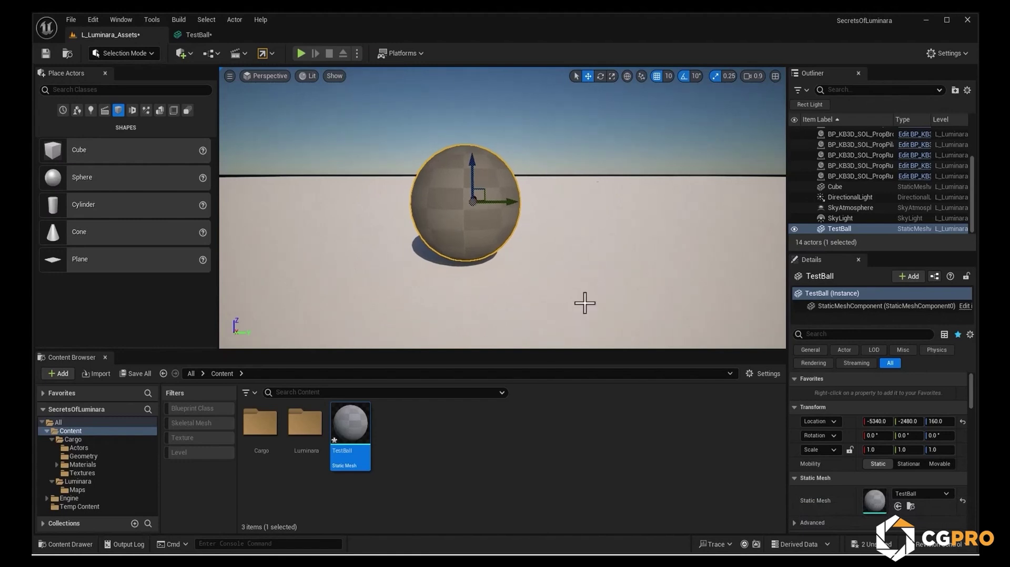
pyautogui.moveTo(524, 248)
pyautogui.mouseDown(button='right')
pyautogui.moveTo(505, 247)
pyautogui.moveTo(505, 263)
pyautogui.moveTo(497, 232)
pyautogui.moveTo(502, 263)
pyautogui.moveTo(508, 240)
pyautogui.moveTo(505, 258)
pyautogui.moveTo(508, 250)
pyautogui.mouseUp(button='right')
# Close the TestBall mesh editor and delete TestBall from both the level and the project's Content folder.
pyautogui.click(204, 34)
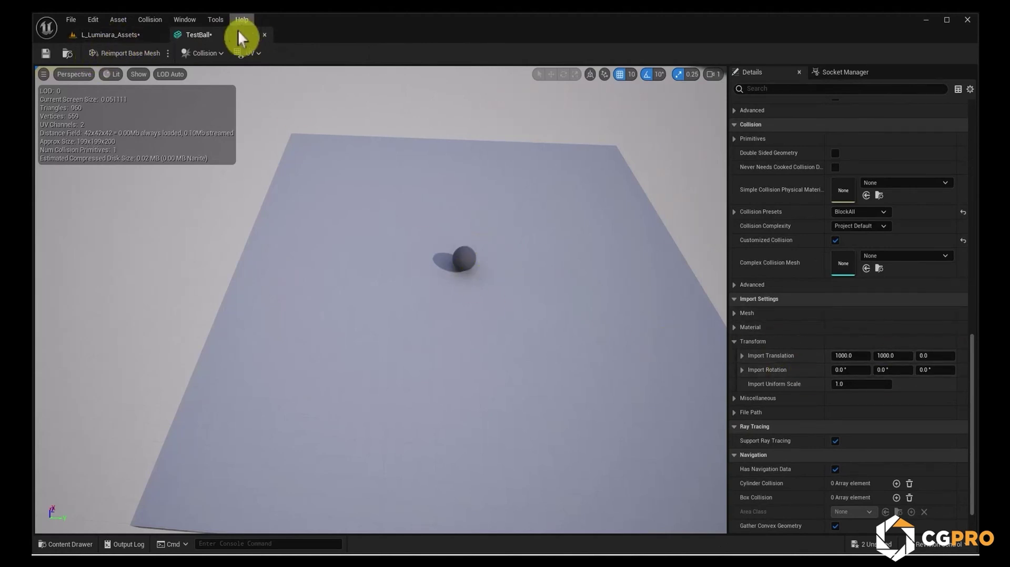
pyautogui.click(264, 35)
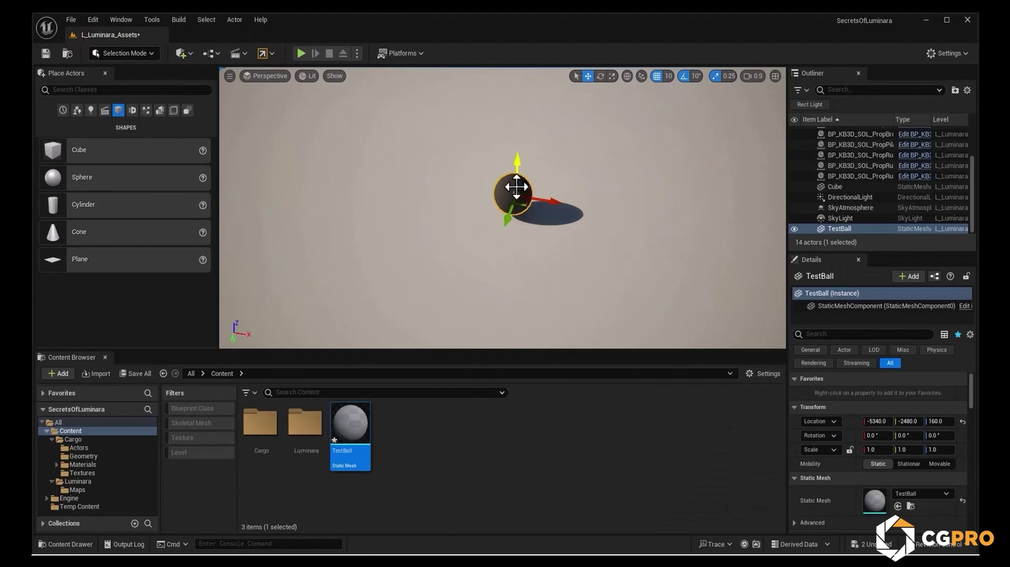
pyautogui.press('Delete')
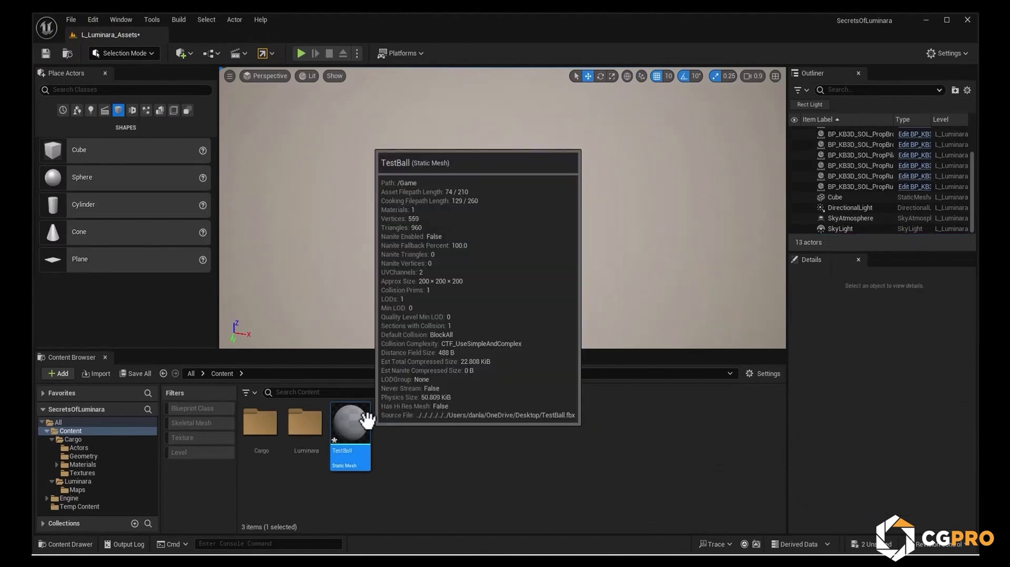
pyautogui.click(353, 425)
pyautogui.press('Delete')
pyautogui.click(35, 471)
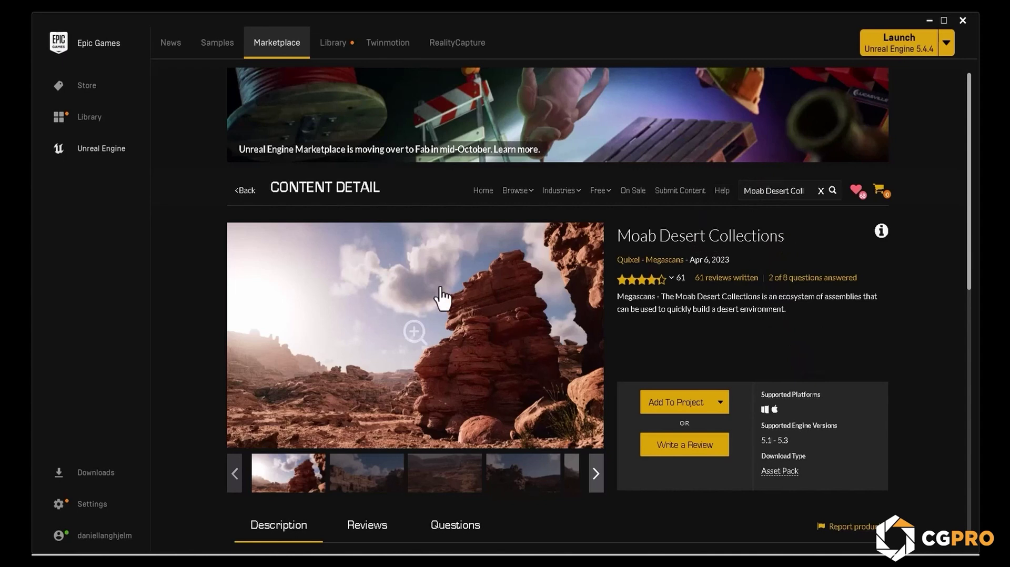
# In the Epic Games Launcher, choose the MegascansGoddessTemple project as the target for adding the Moab Desert Collections pack.
pyautogui.click(690, 409)
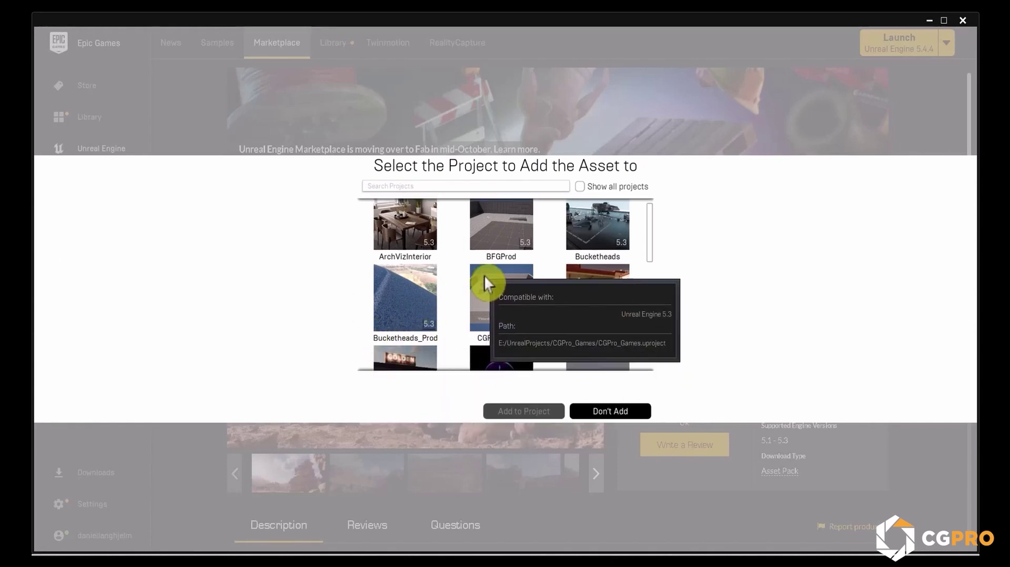
pyautogui.scroll(-3, 484, 279)
pyautogui.scroll(-3, 480, 324)
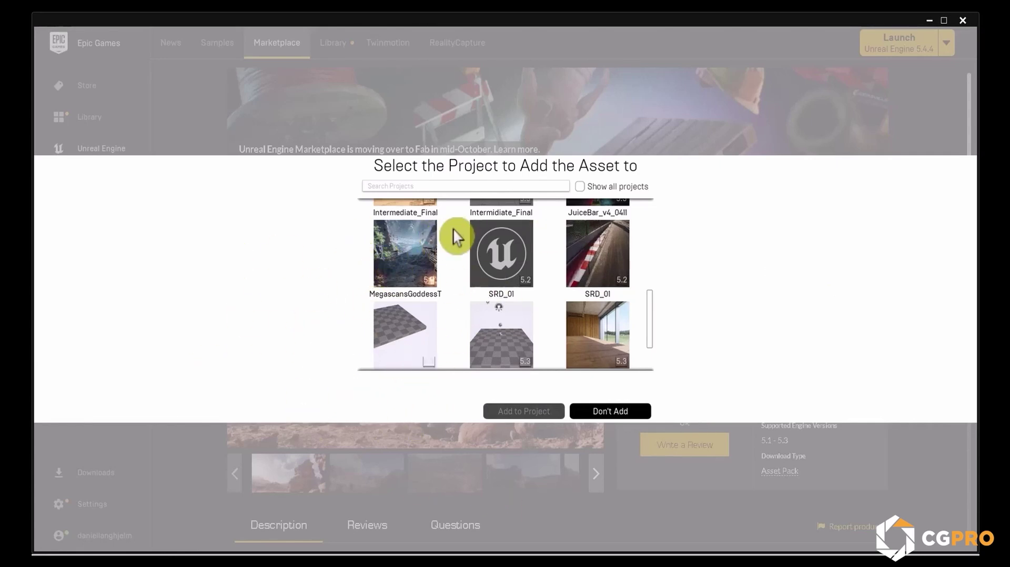
pyautogui.moveTo(395, 240)
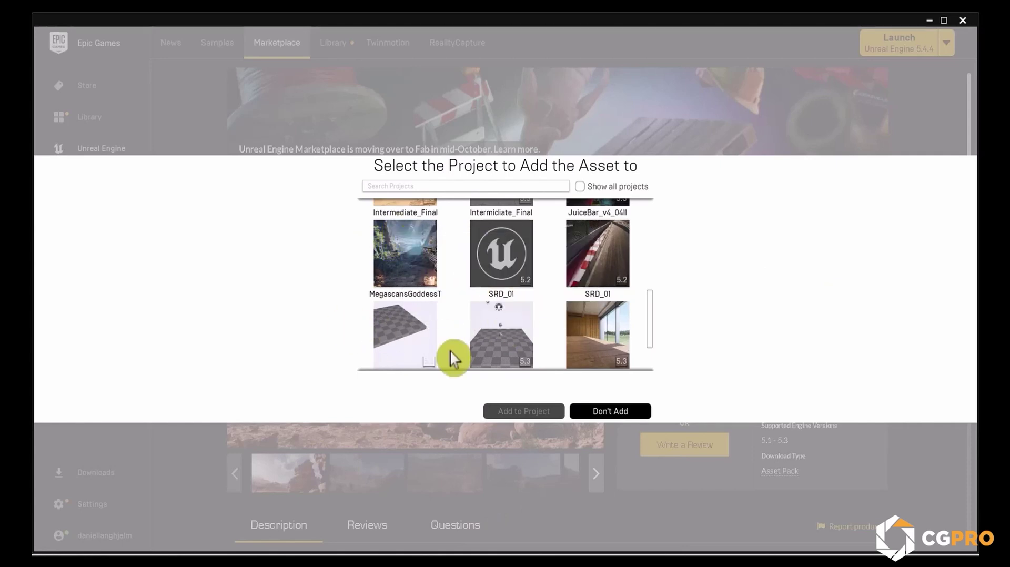
pyautogui.click(410, 263)
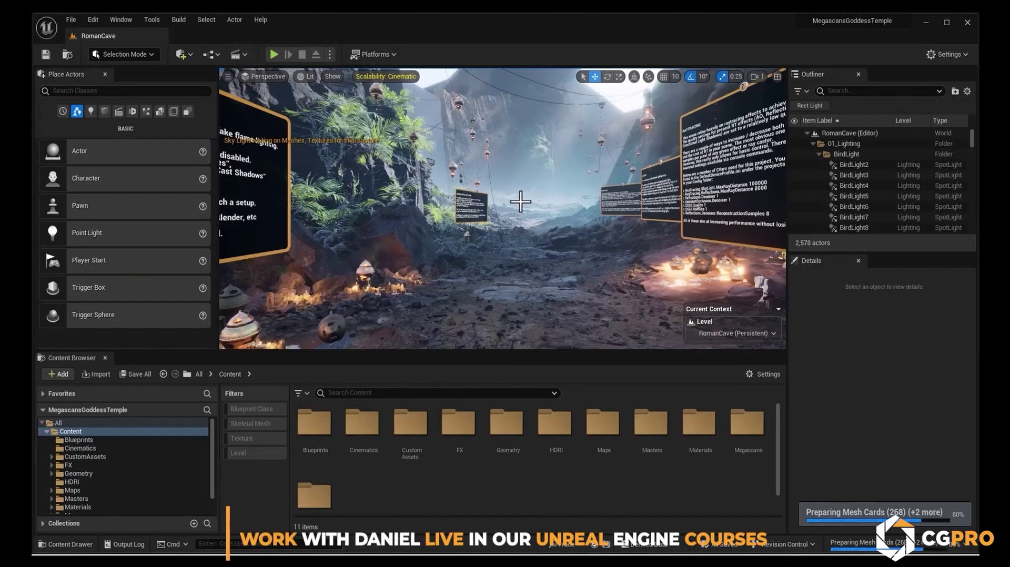
# In the MegascansGoddessTemple project, look around the RomanCave level and browse Geometry > Assembly > Cliff for the cliff assemblies.
pyautogui.moveTo(493, 206)
pyautogui.mouseDown(button='right')
pyautogui.moveTo(522, 200)
pyautogui.moveTo(530, 181)
pyautogui.moveTo(437, 207)
pyautogui.moveTo(379, 204)
pyautogui.moveTo(490, 199)
pyautogui.mouseUp(button='right')
pyautogui.press('w')
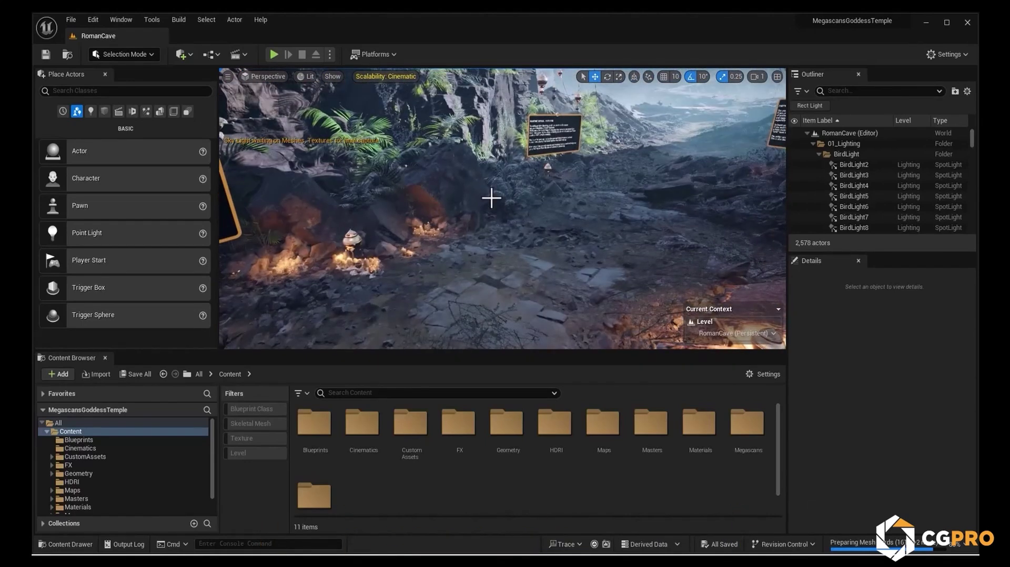
pyautogui.click(364, 100)
pyautogui.click(642, 343)
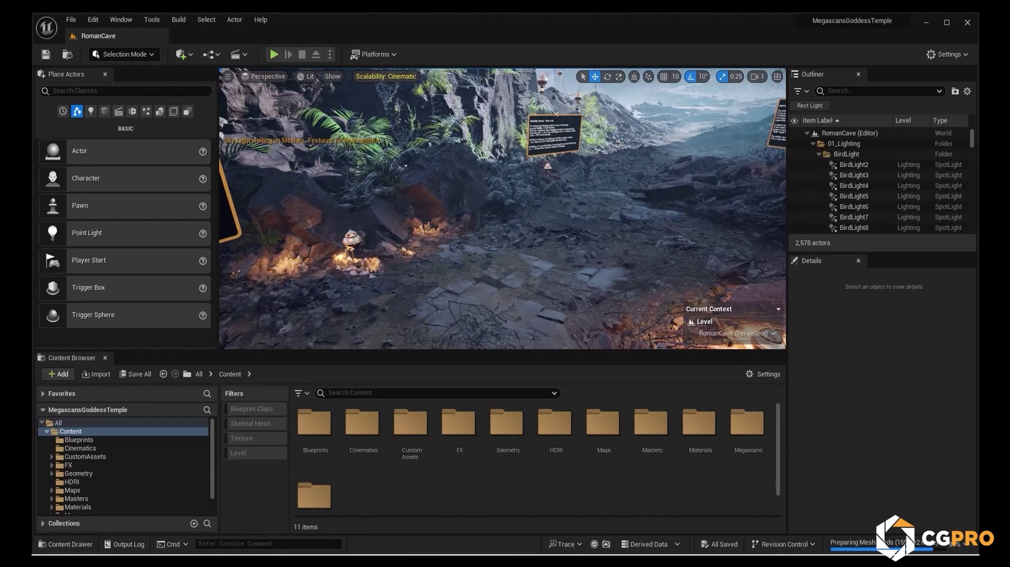
pyautogui.click(87, 472)
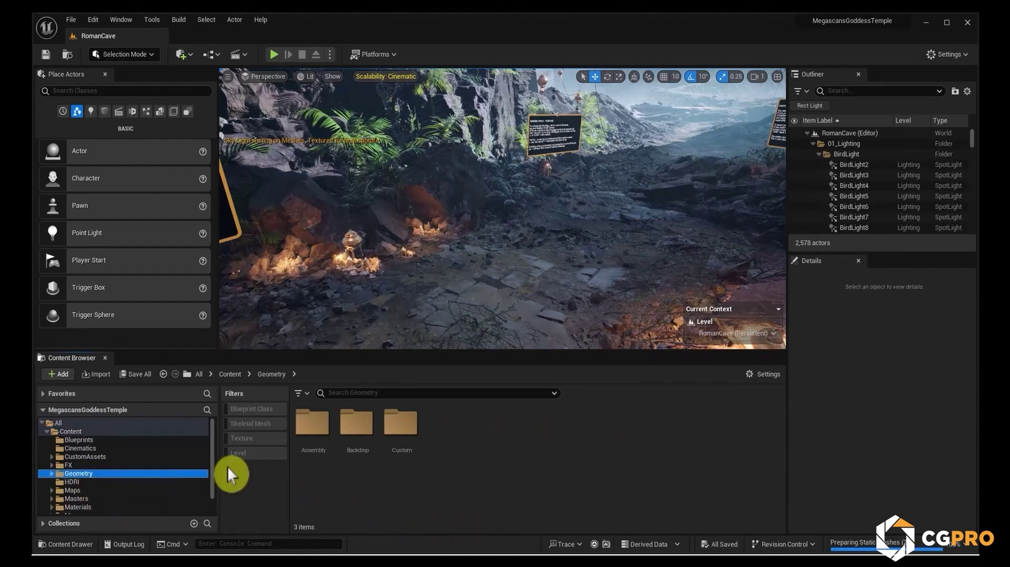
pyautogui.doubleClick(303, 435)
pyautogui.click(396, 436)
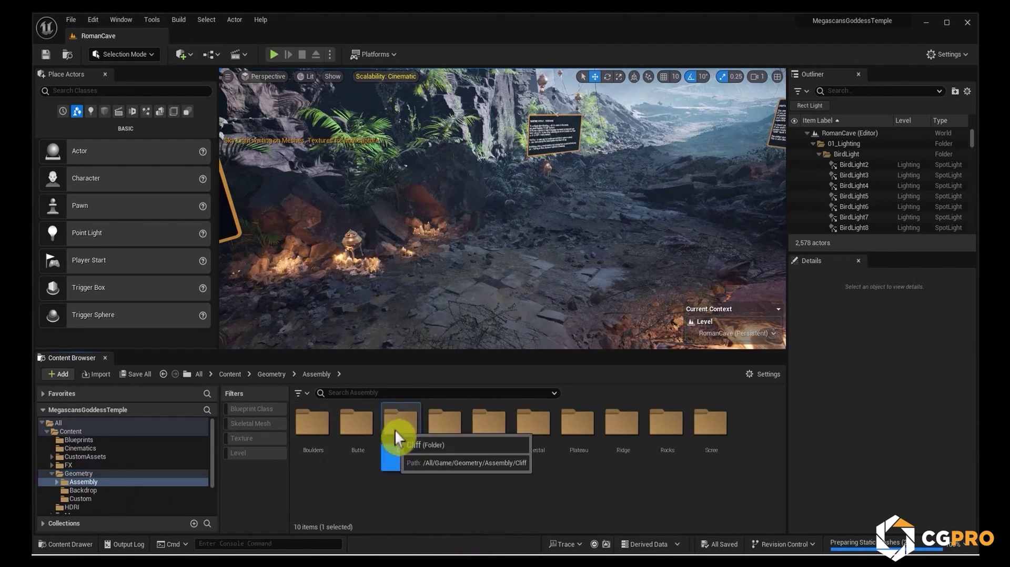
pyautogui.doubleClick(394, 429)
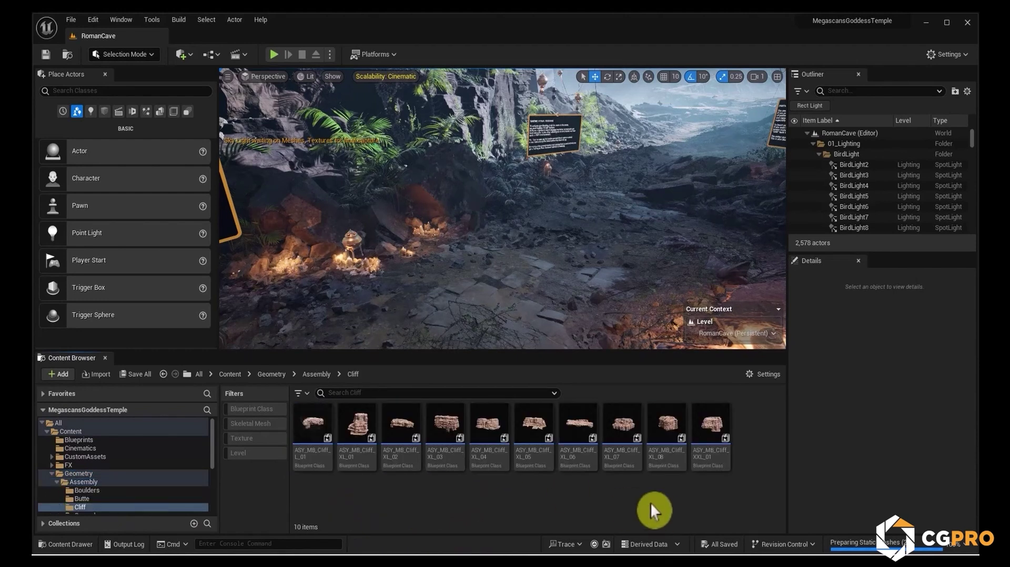
# Start migrating the whole Geometry folder to bring up its asset report.
pyautogui.click(279, 375)
pyautogui.click(97, 481)
pyautogui.click(56, 483)
pyautogui.click(97, 475)
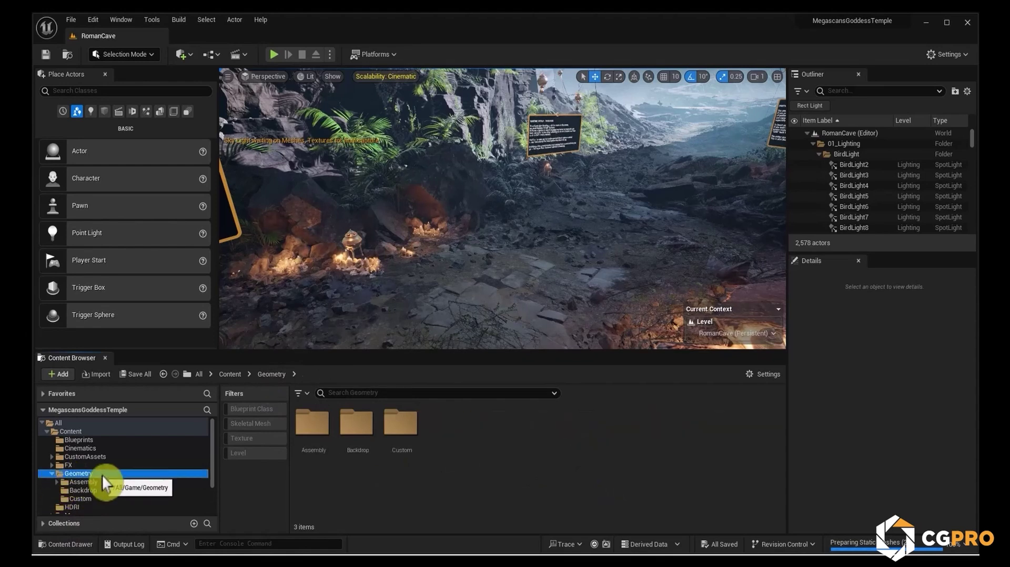
pyautogui.rightClick(102, 475)
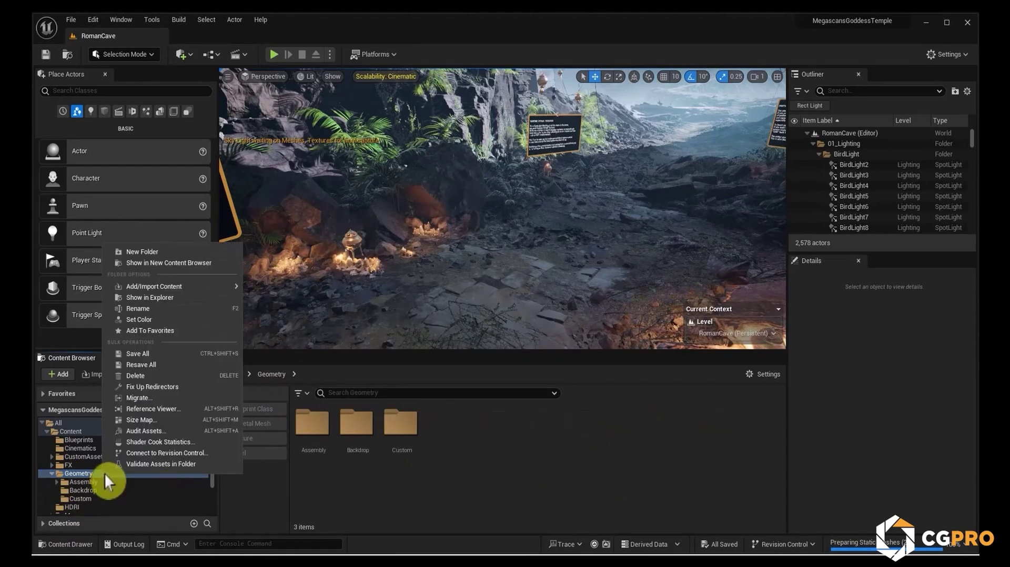
pyautogui.click(148, 402)
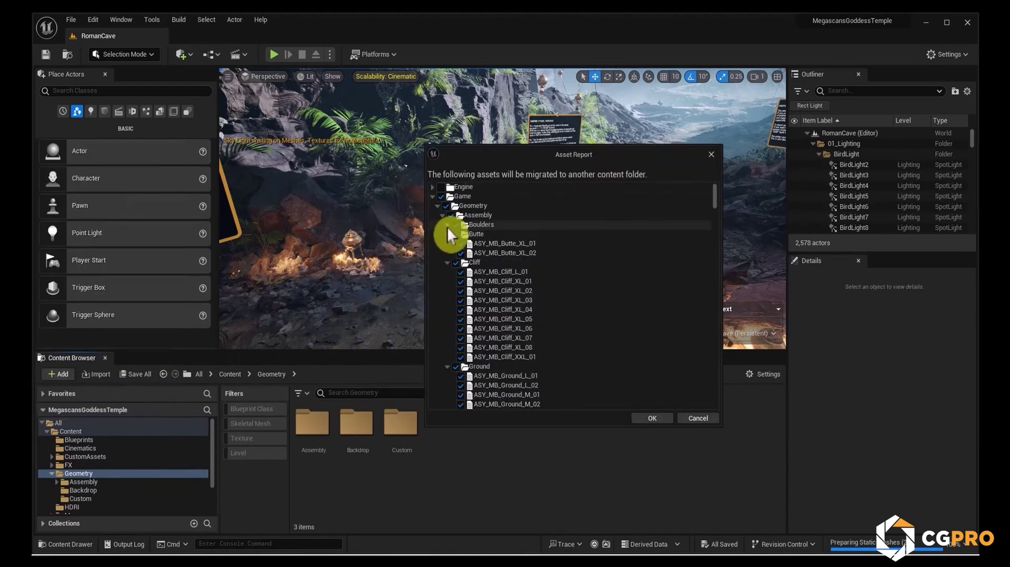
# Review the asset report, collapsing Geometry's Assembly, Backdrop and Custom folders and the Maps Assembly folder while keeping everything included.
pyautogui.click(442, 215)
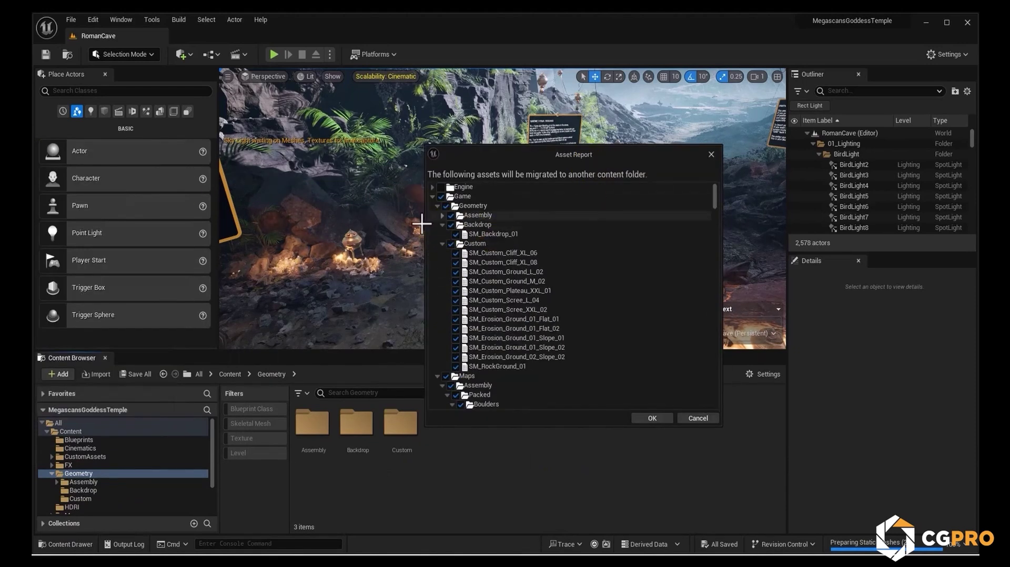
pyautogui.click(451, 226)
pyautogui.click(451, 225)
pyautogui.click(443, 225)
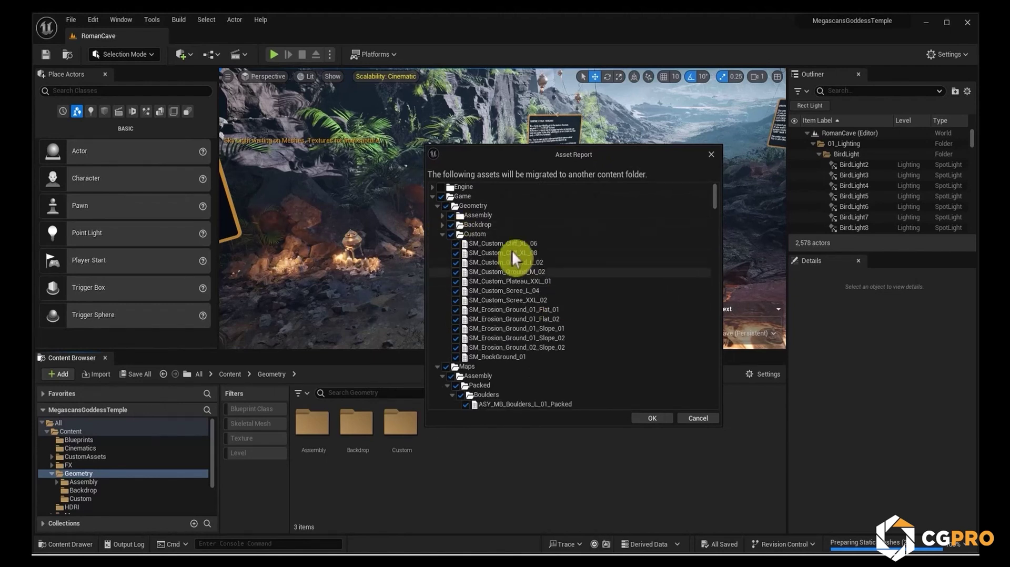
pyautogui.click(442, 234)
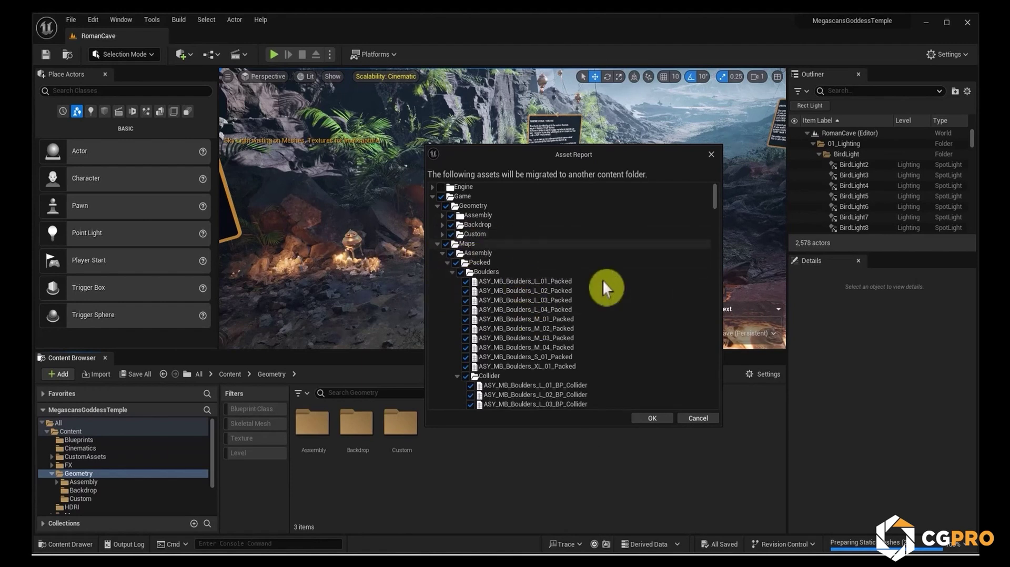
pyautogui.moveTo(715, 198); pyautogui.dragTo(697, 169)
pyautogui.click(442, 253)
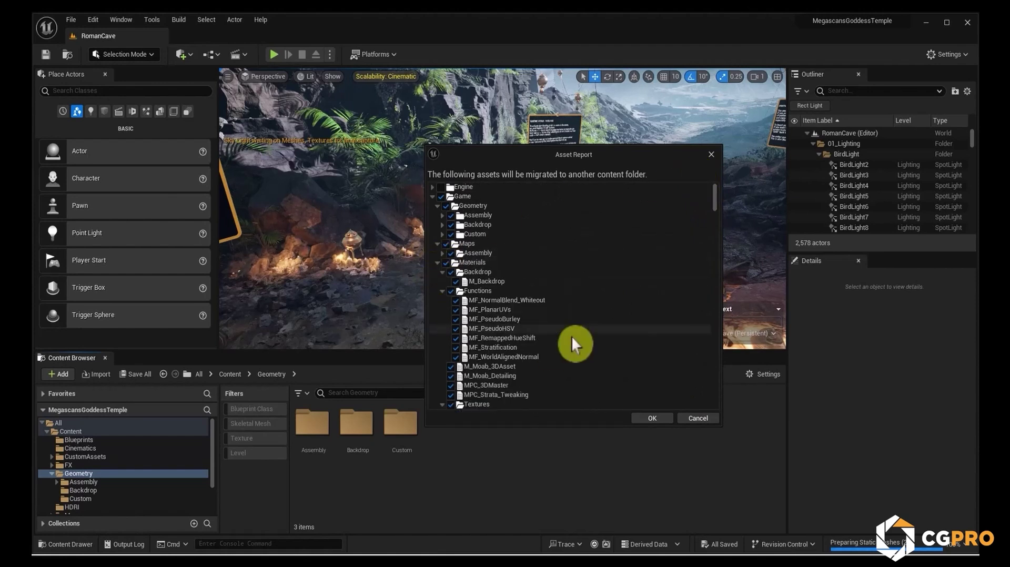
# Accept the asset report and migrate the assets into the Content folder of the SecretsOfLuminara project.
pyautogui.click(656, 418)
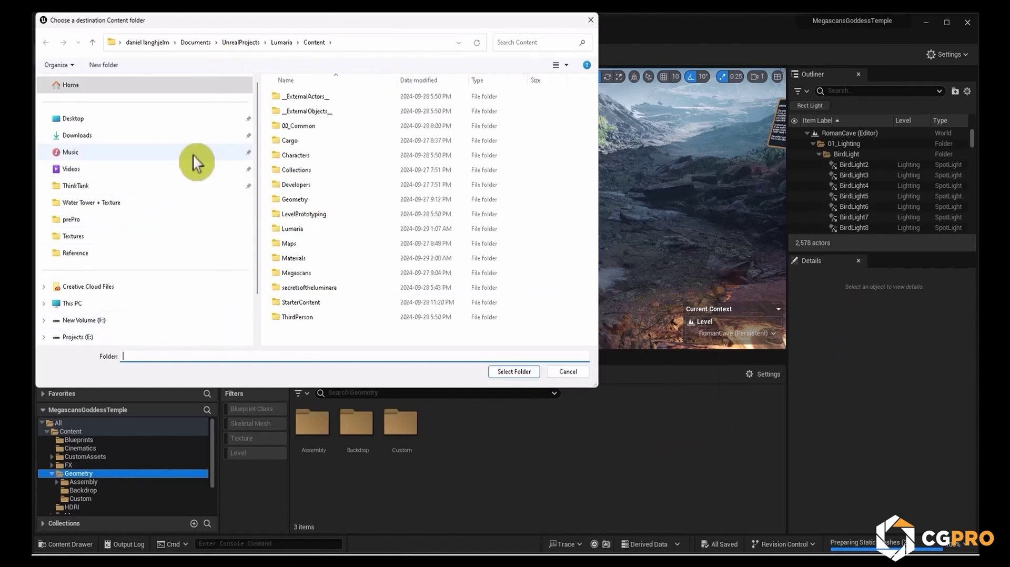
pyautogui.click(241, 41)
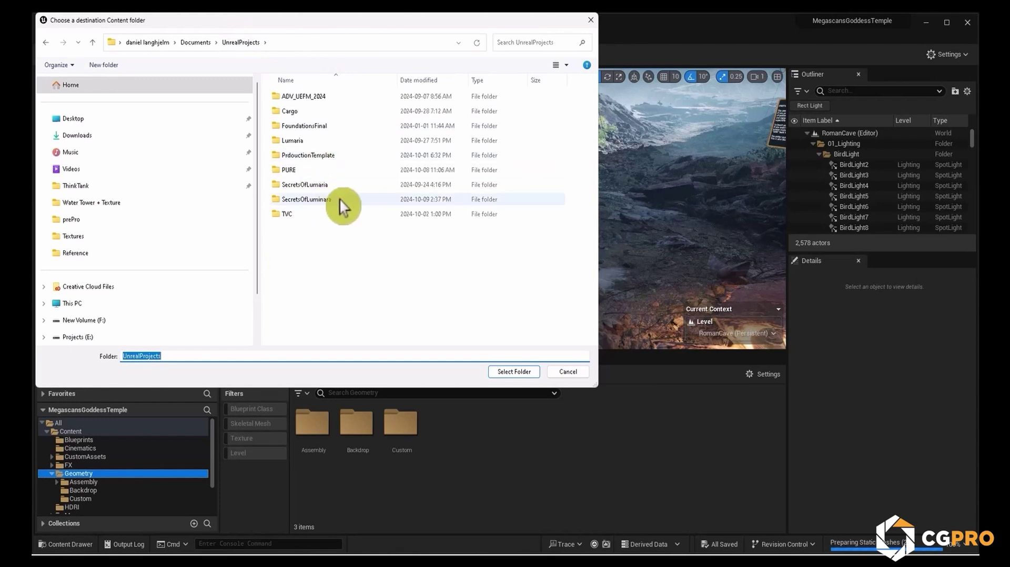
pyautogui.doubleClick(339, 199)
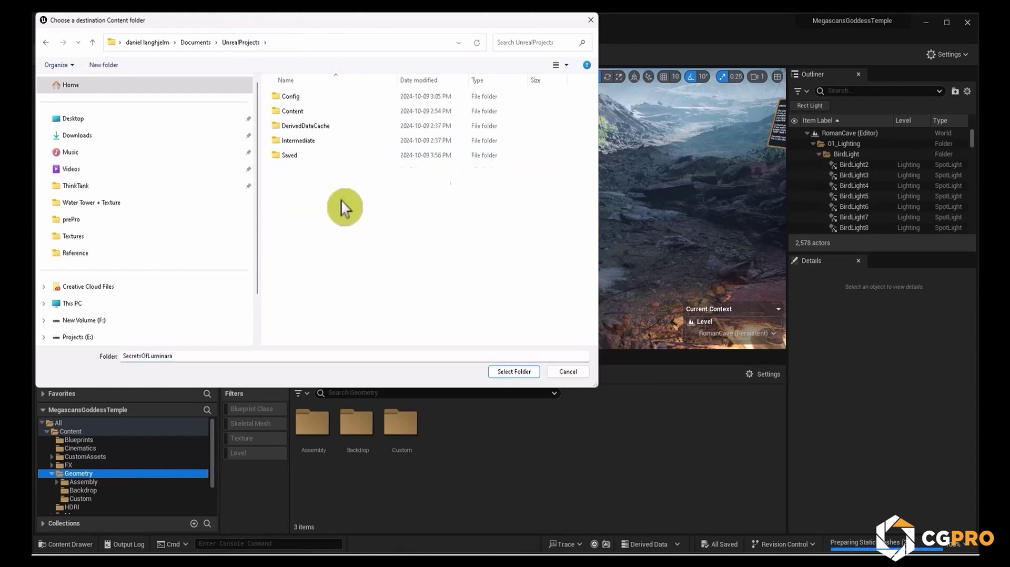
pyautogui.doubleClick(325, 111)
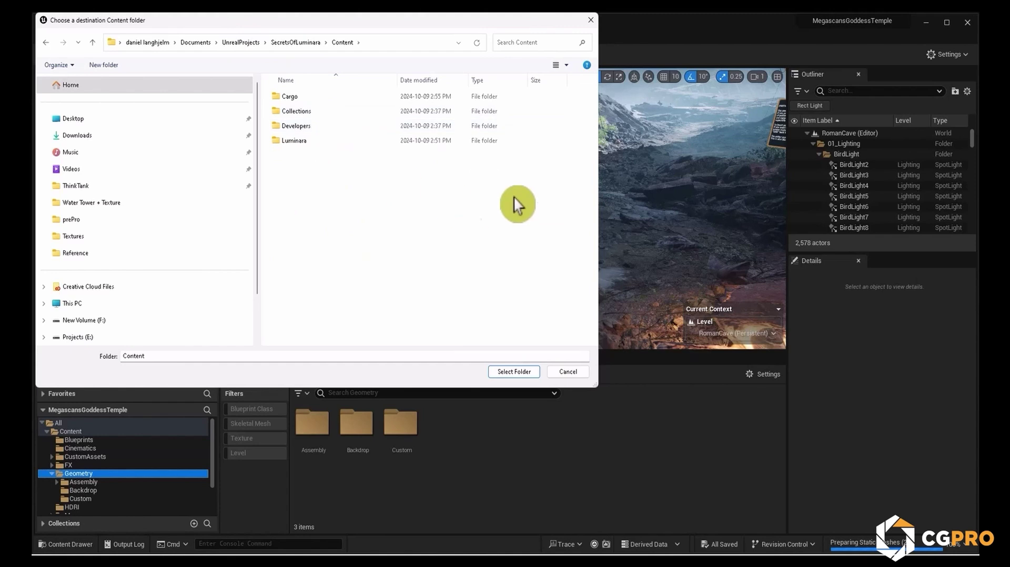
pyautogui.click(523, 372)
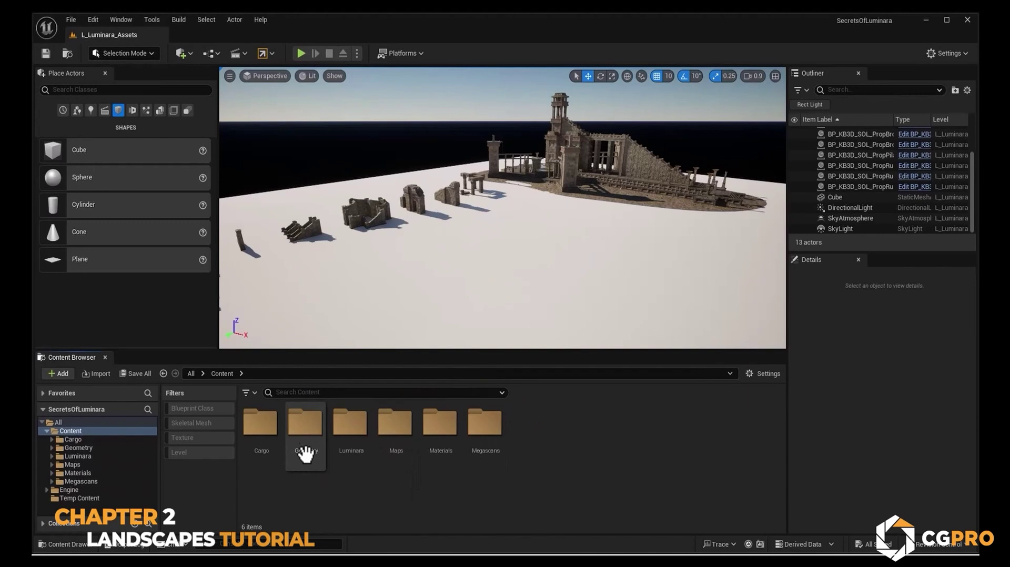
# Back in the SecretsOfLuminara project, open the migrated Megascans folder.
pyautogui.doubleClick(480, 421)
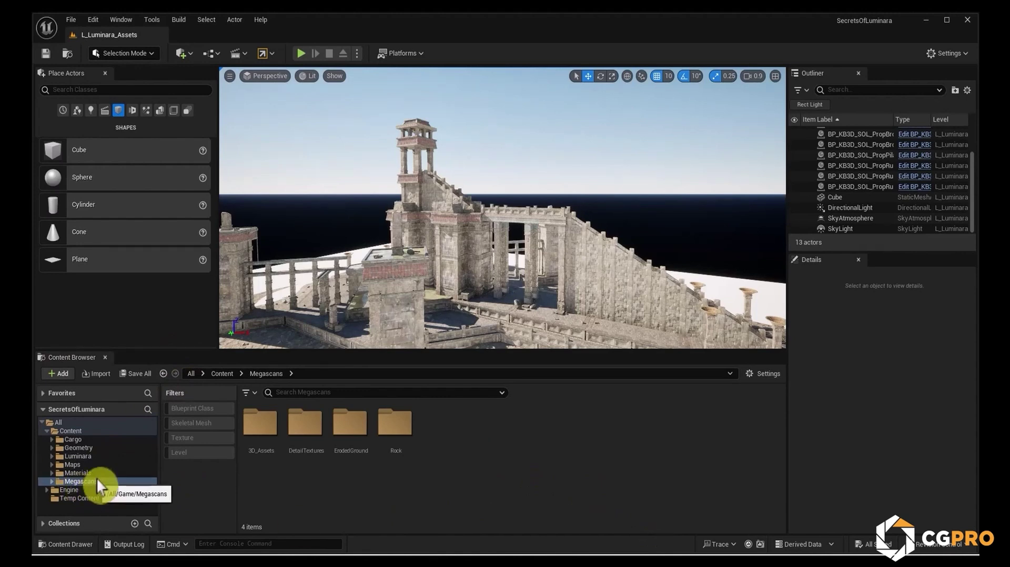
# Open the Maps folder inside the project's Luminara folder.
pyautogui.click(108, 457)
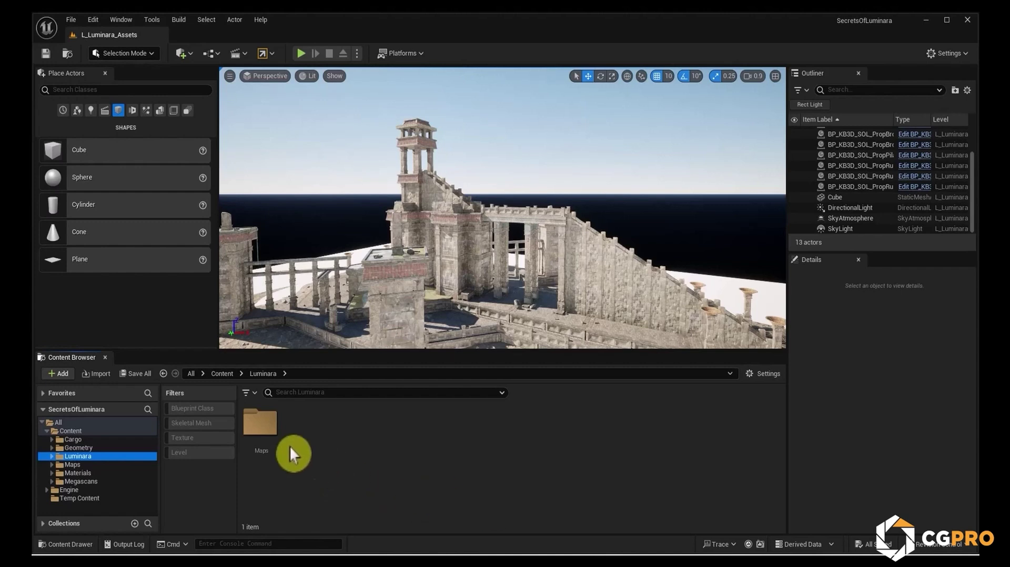
pyautogui.doubleClick(260, 424)
pyautogui.rightClick(348, 437)
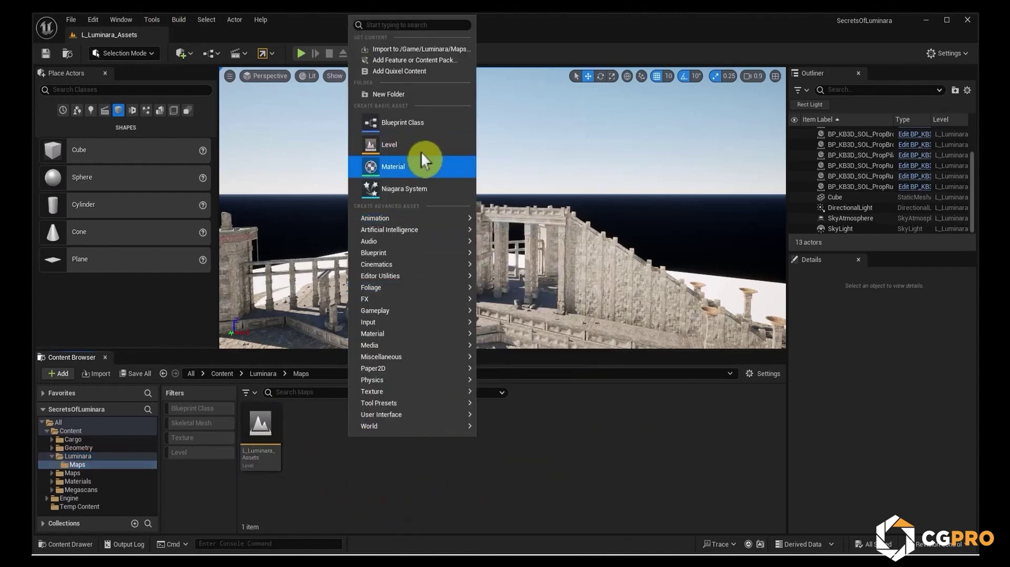
pyautogui.click(487, 509)
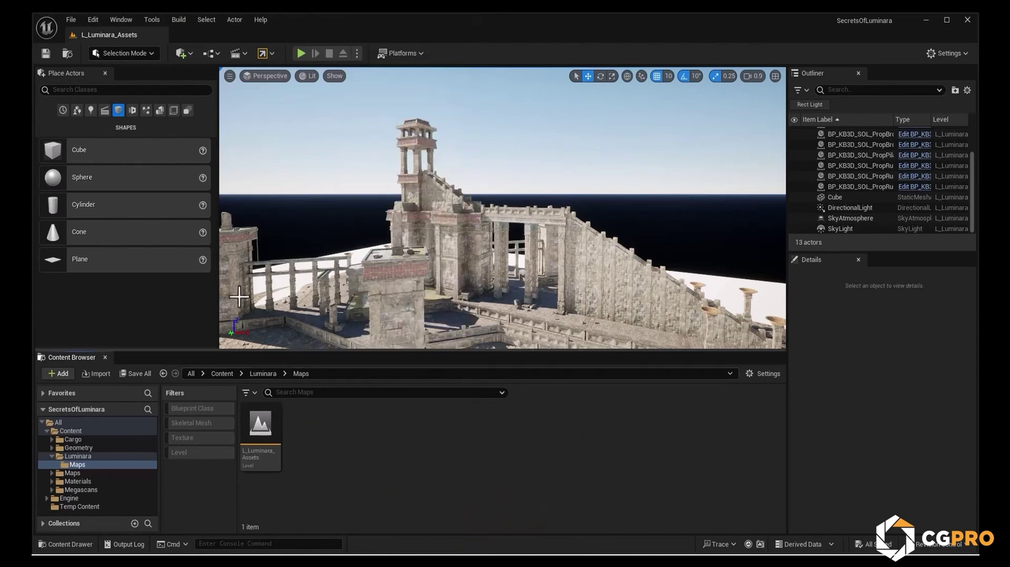
# Create a new level from the Basic template.
pyautogui.click(73, 21)
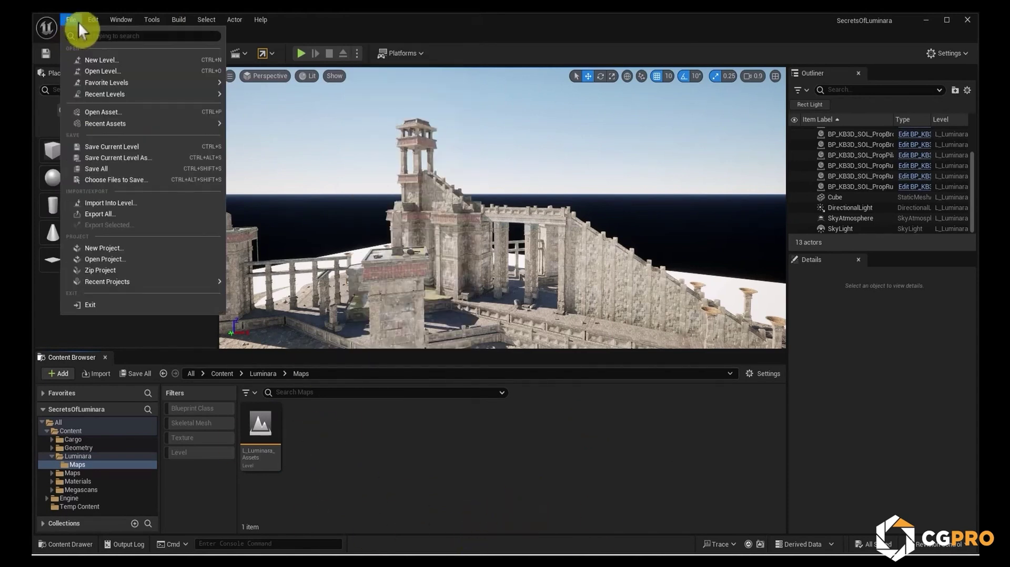
pyautogui.click(130, 61)
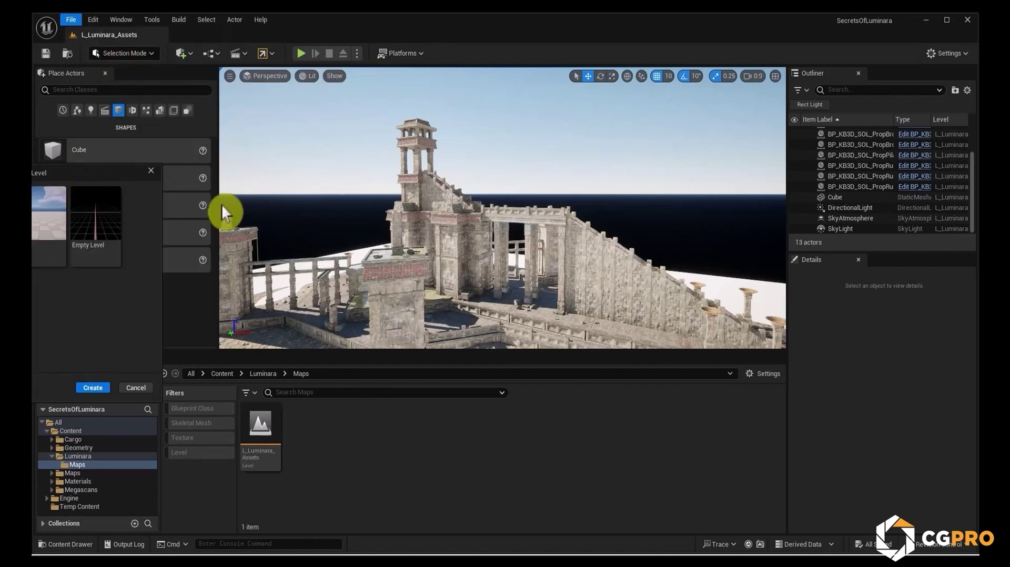
pyautogui.moveTo(59, 171); pyautogui.dragTo(378, 181)
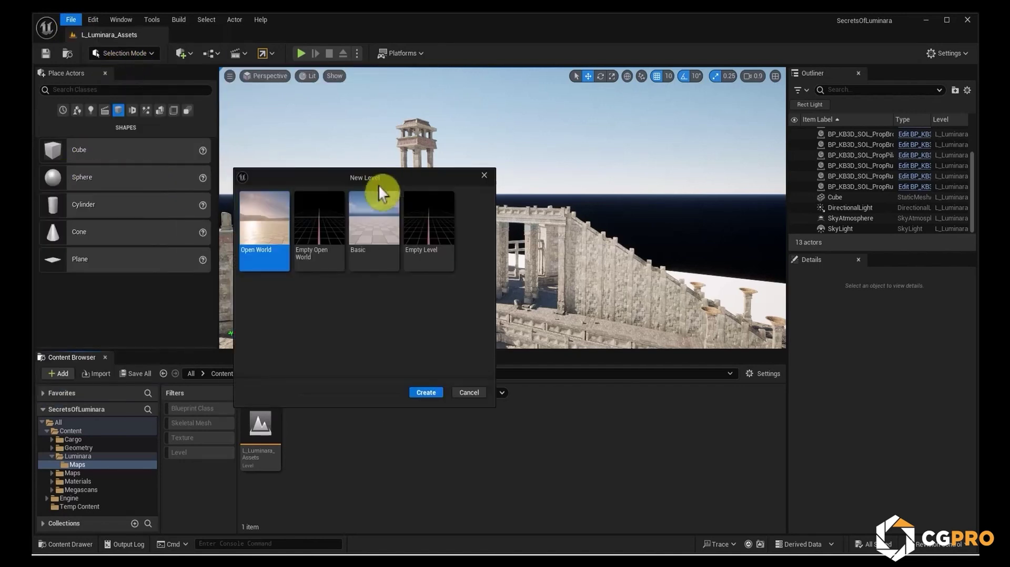
pyautogui.click(374, 240)
pyautogui.click(427, 394)
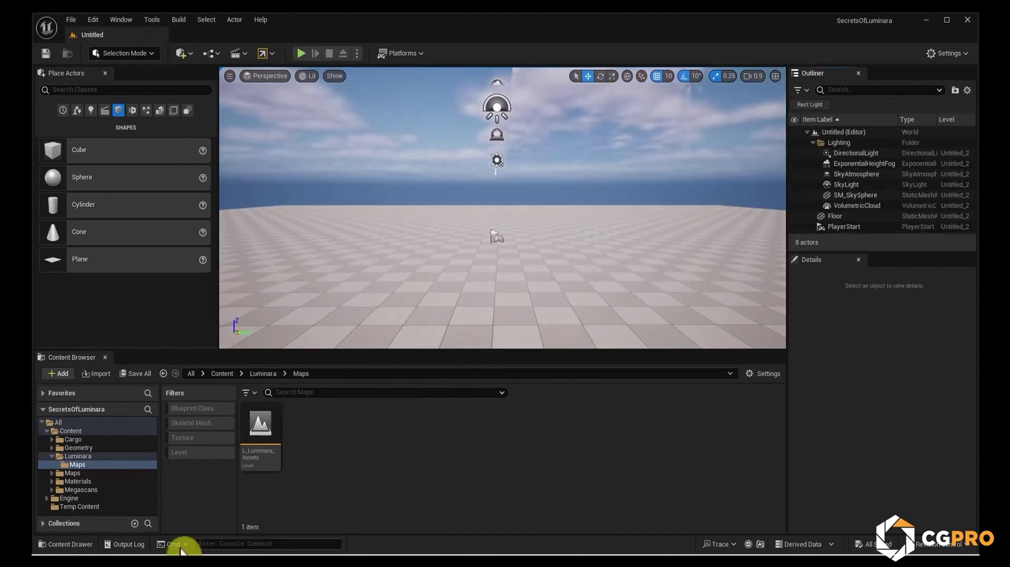
# Save the new level as P_Luminara in the Luminara/Maps folder.
pyautogui.click(50, 56)
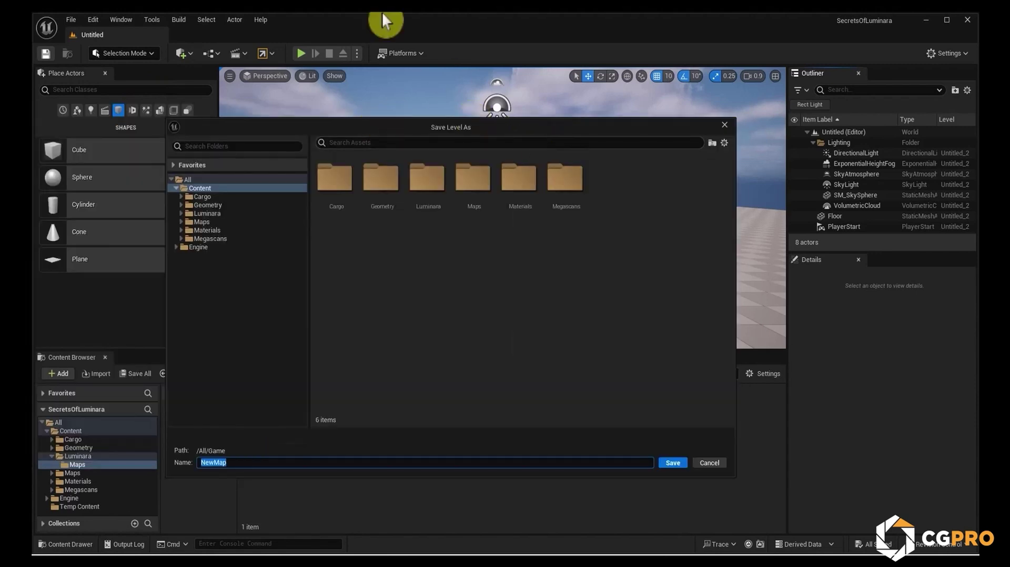
pyautogui.click(216, 213)
pyautogui.doubleClick(337, 189)
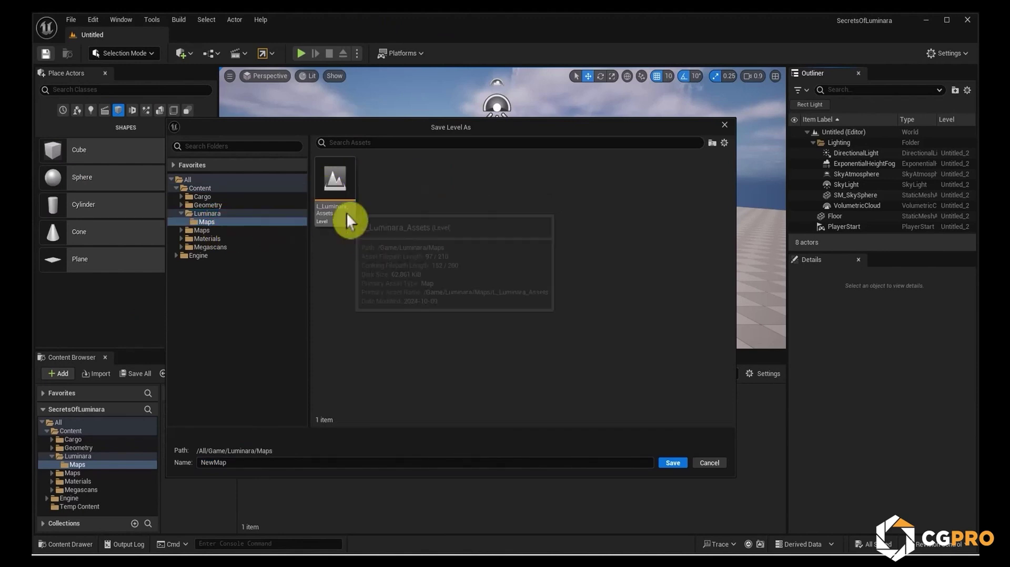
pyautogui.press('BackSpace')
pyautogui.press('BackSpace')
pyautogui.press('BackSpace')
pyautogui.press('BackSpace')
pyautogui.press('BackSpace')
pyautogui.write('P_')
pyautogui.write('Luminara')
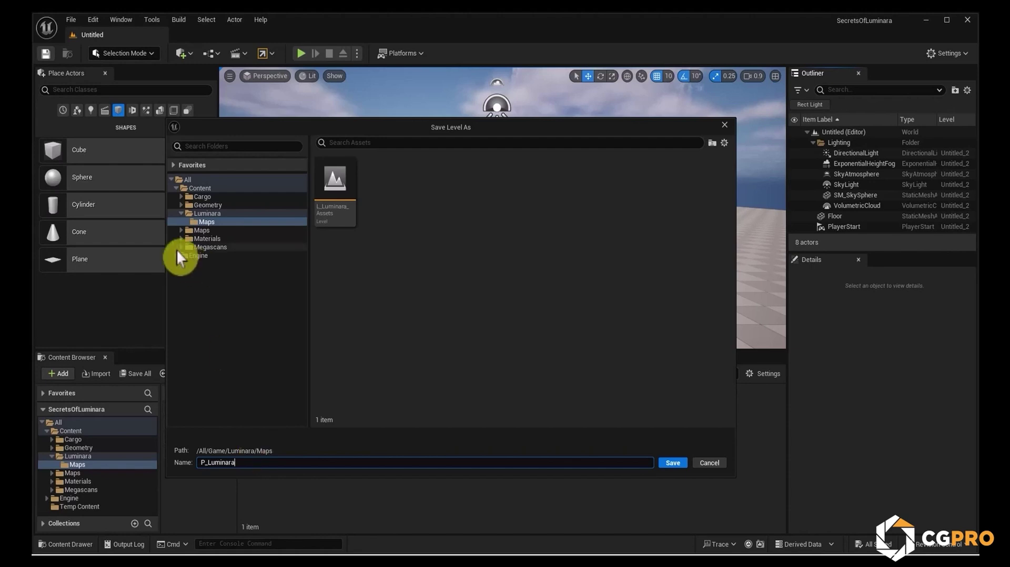
pyautogui.click(674, 462)
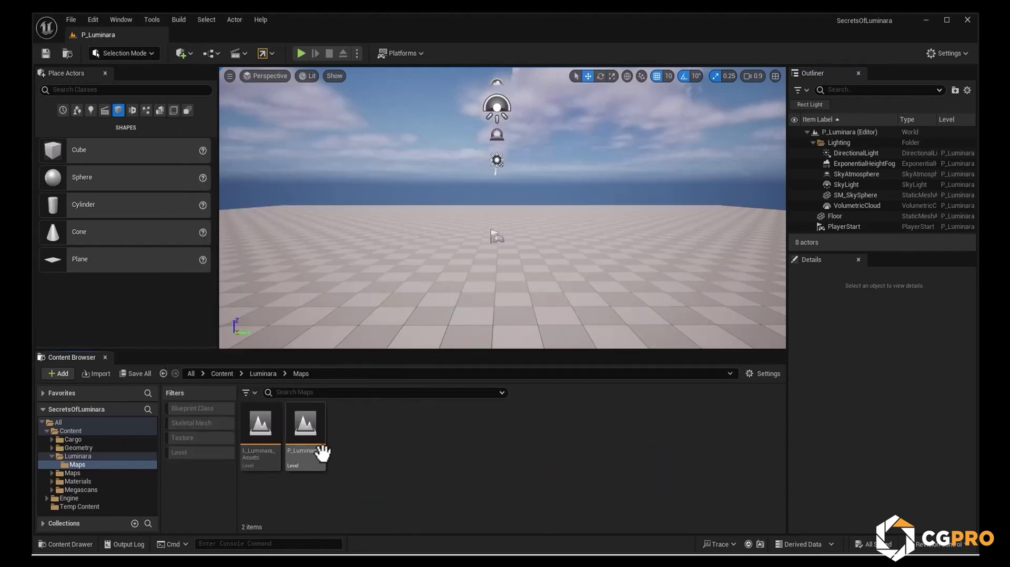
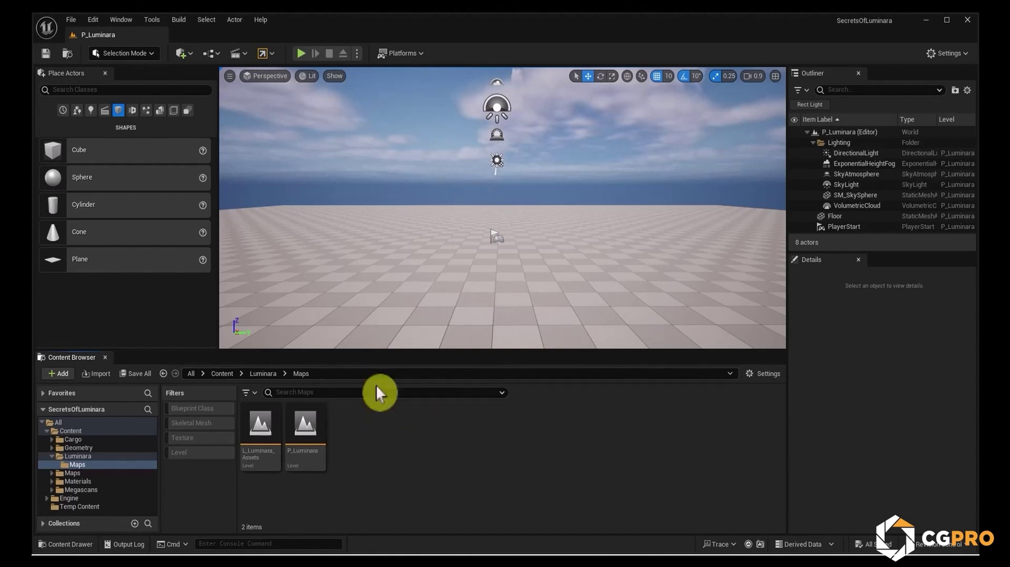
# Delete the Floor and PlayerStart actors from P_Luminara and save the level.
pyautogui.moveTo(889, 254); pyautogui.dragTo(858, 363)
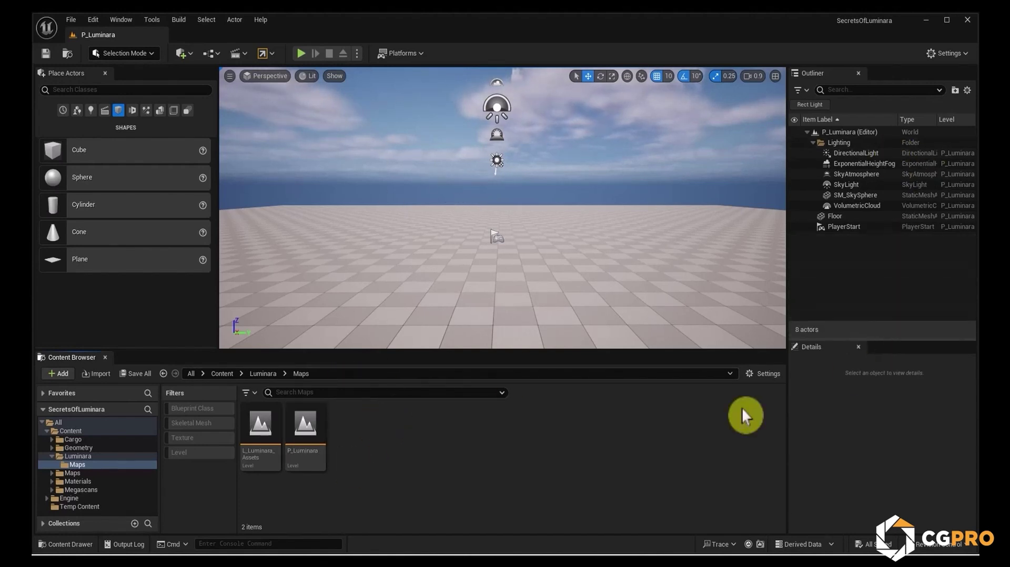
pyautogui.click(929, 229)
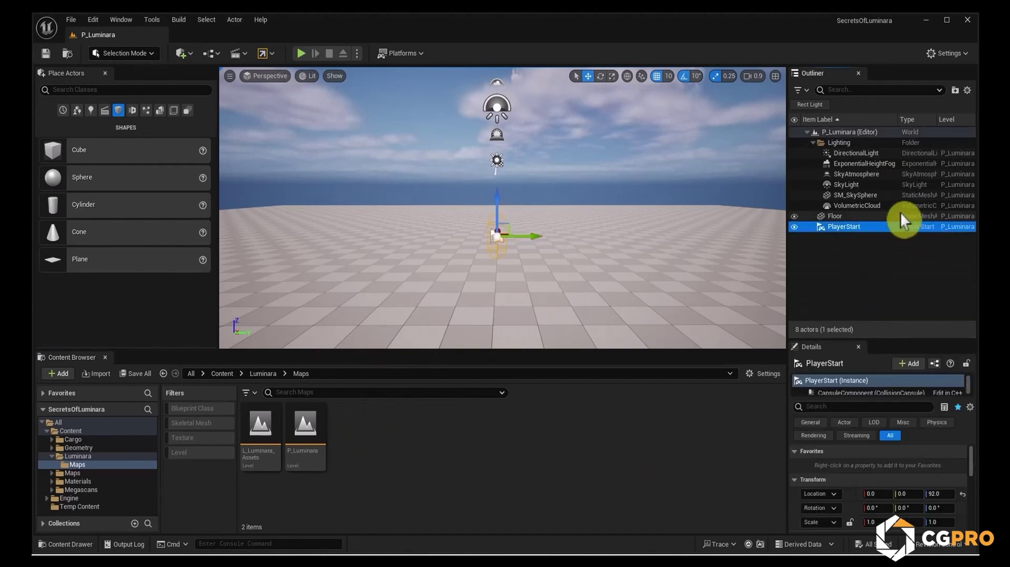
pyautogui.keyDown('ctrl'); pyautogui.moveTo(863, 220); pyautogui.dragTo(863, 219); pyautogui.keyUp('ctrl')
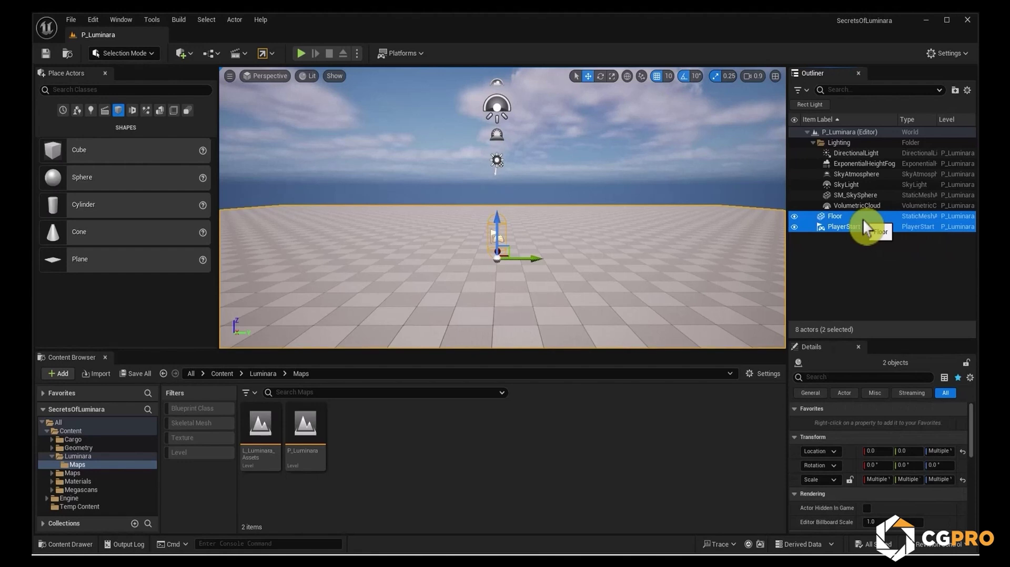
pyautogui.press('Delete')
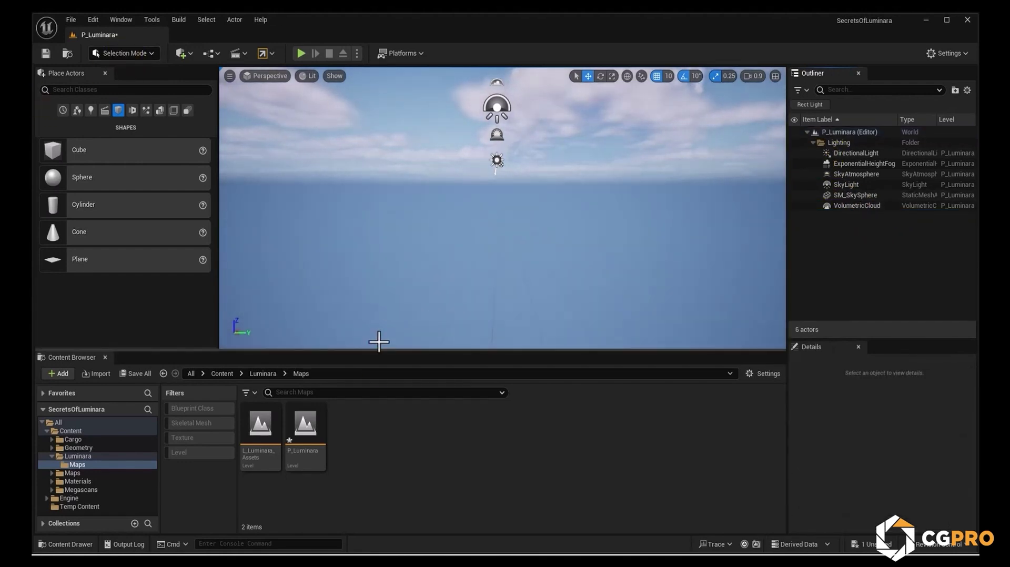
pyautogui.click(304, 429)
pyautogui.hotkey('ctrl', 's')
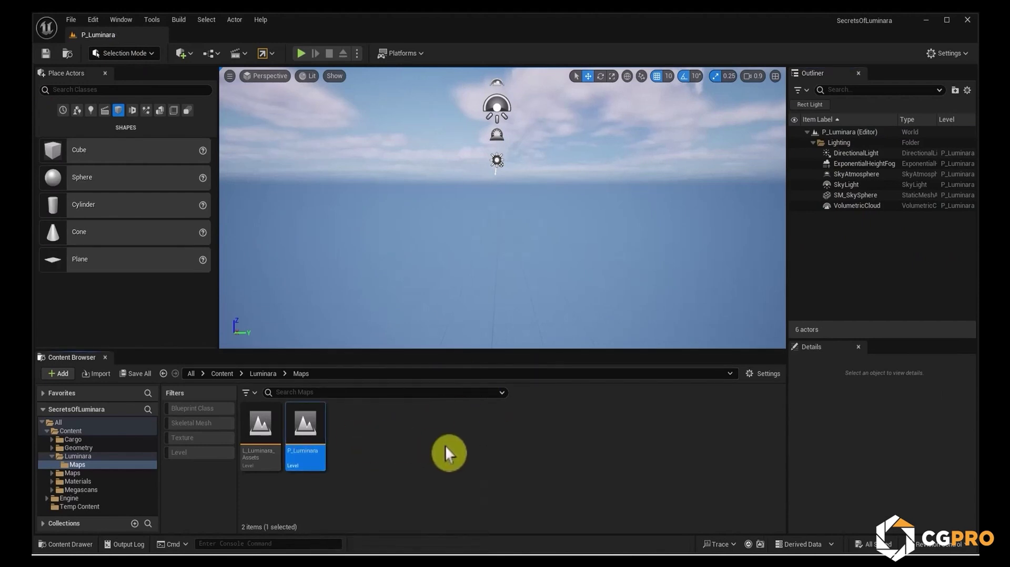
pyautogui.click(445, 446)
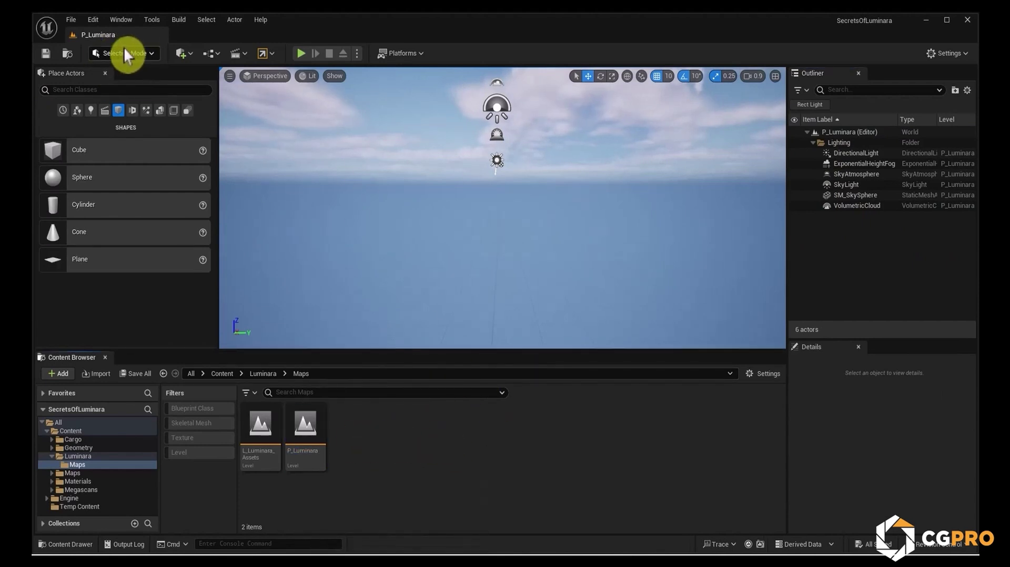
# Switch to Landscape mode and look over the proposed new landscape grid.
pyautogui.click(143, 55)
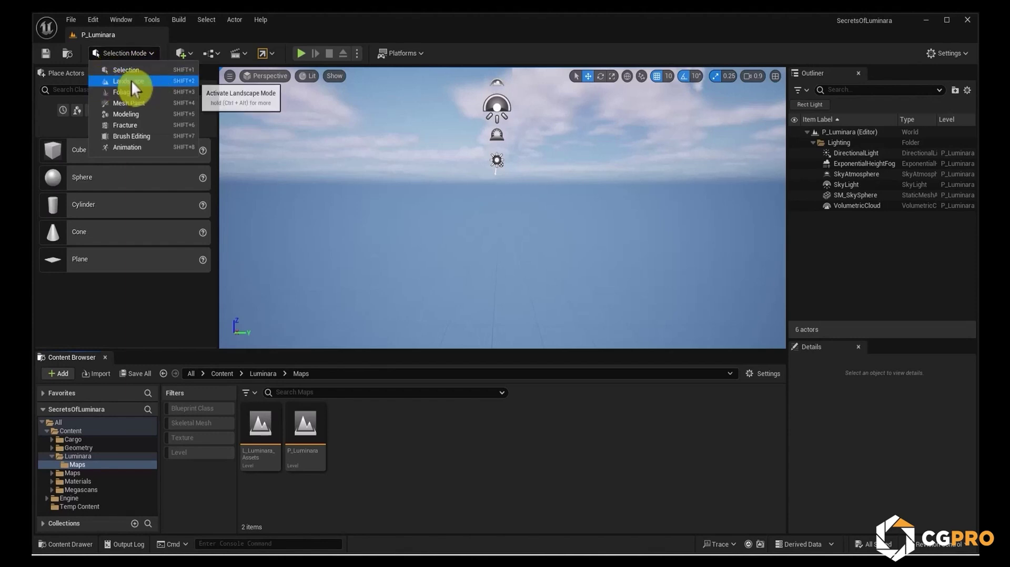
pyautogui.click(165, 83)
pyautogui.moveTo(443, 281); pyautogui.dragTo(444, 282, button='middle')
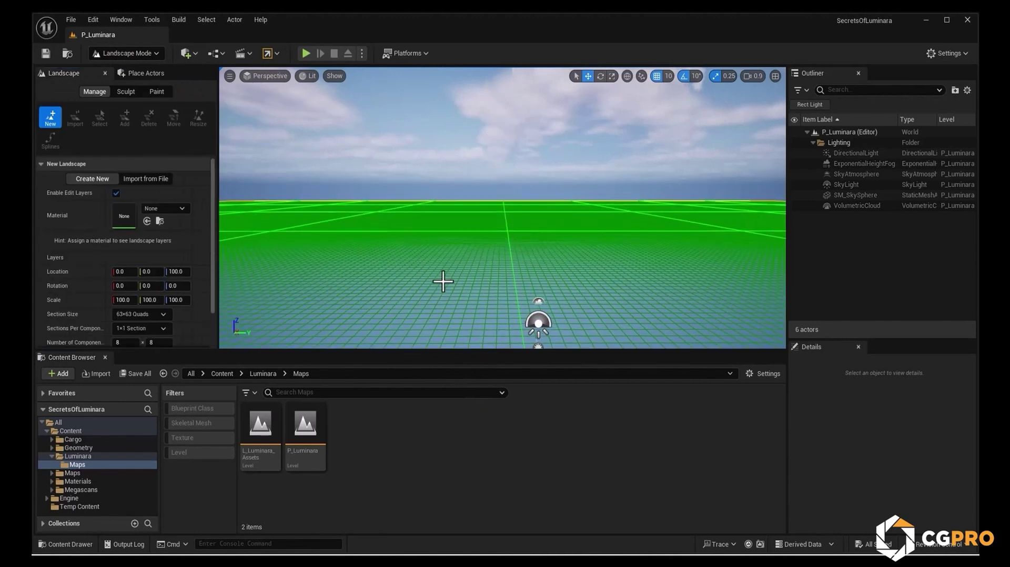
pyautogui.moveTo(468, 259); pyautogui.dragTo(469, 259, button='right')
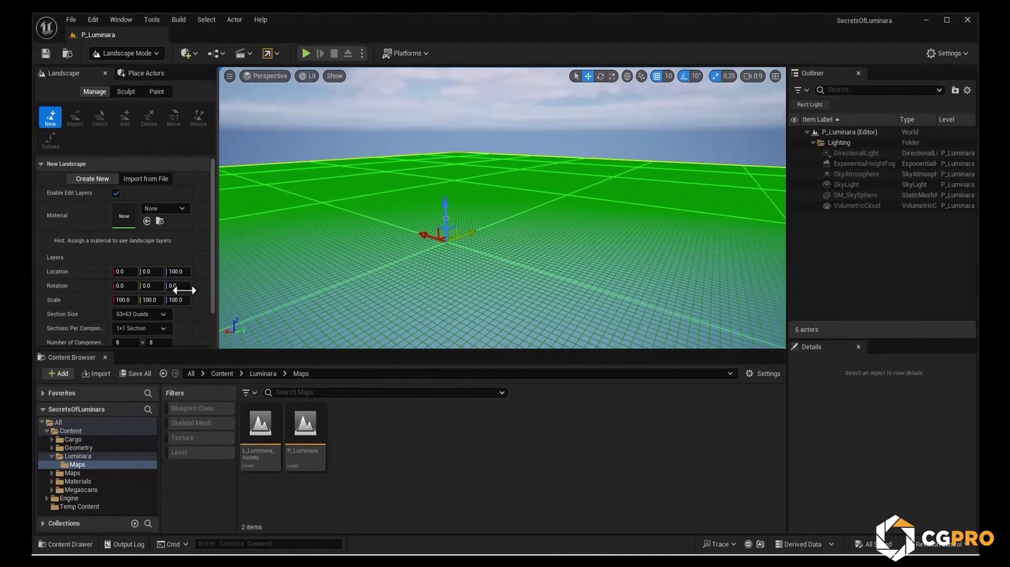
# Look at the Import from File options for the new landscape, and return to Create New.
pyautogui.click(146, 179)
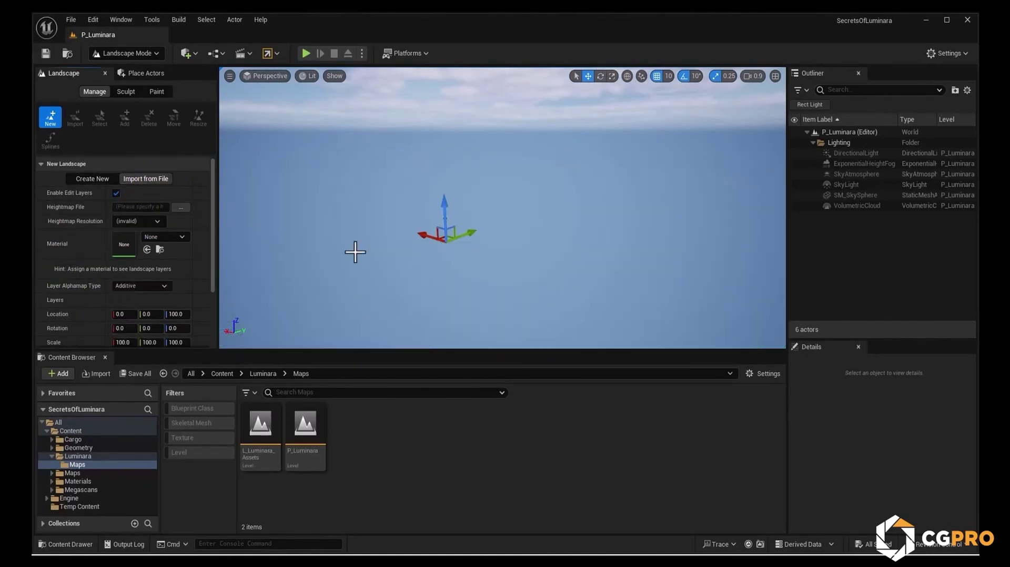
pyautogui.click(92, 180)
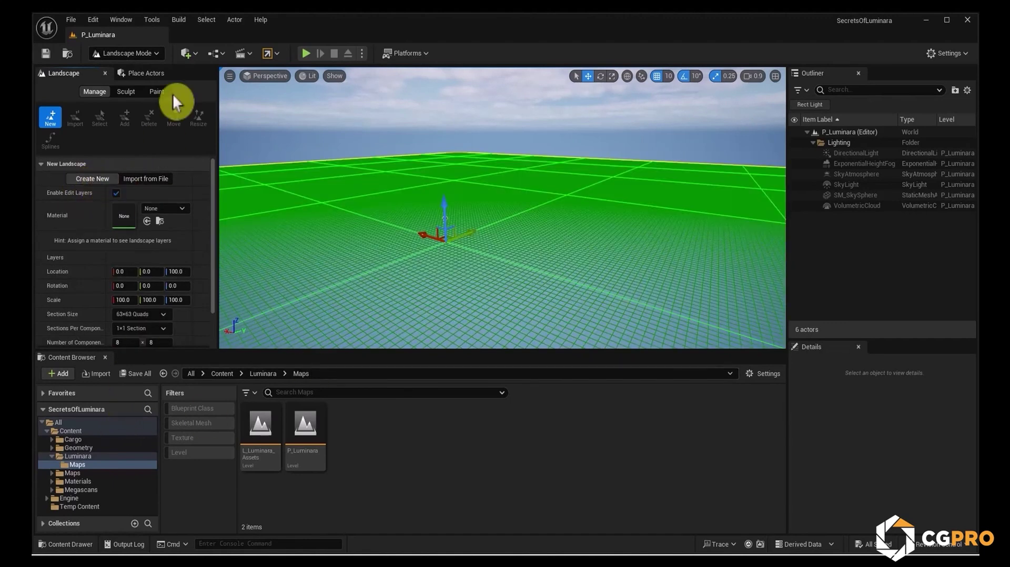
pyautogui.moveTo(430, 281)
pyautogui.mouseDown(button='middle')
pyautogui.moveTo(406, 316)
pyautogui.moveTo(422, 289)
pyautogui.moveTo(415, 276)
pyautogui.mouseUp(button='middle')
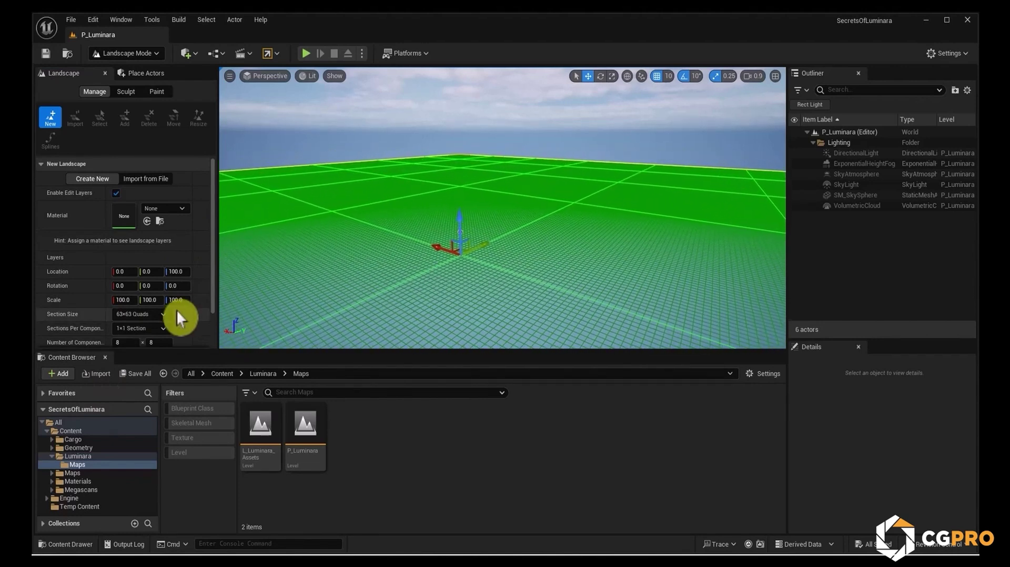
# Set the new landscape's Z location to 0.
pyautogui.scroll(-3, 48, 258)
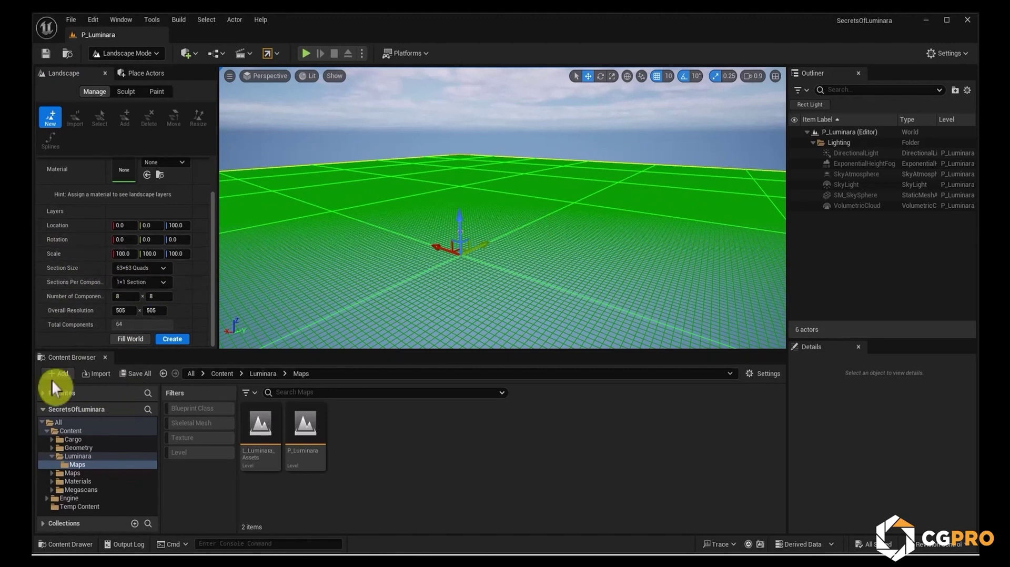
pyautogui.scroll(3, 70, 269)
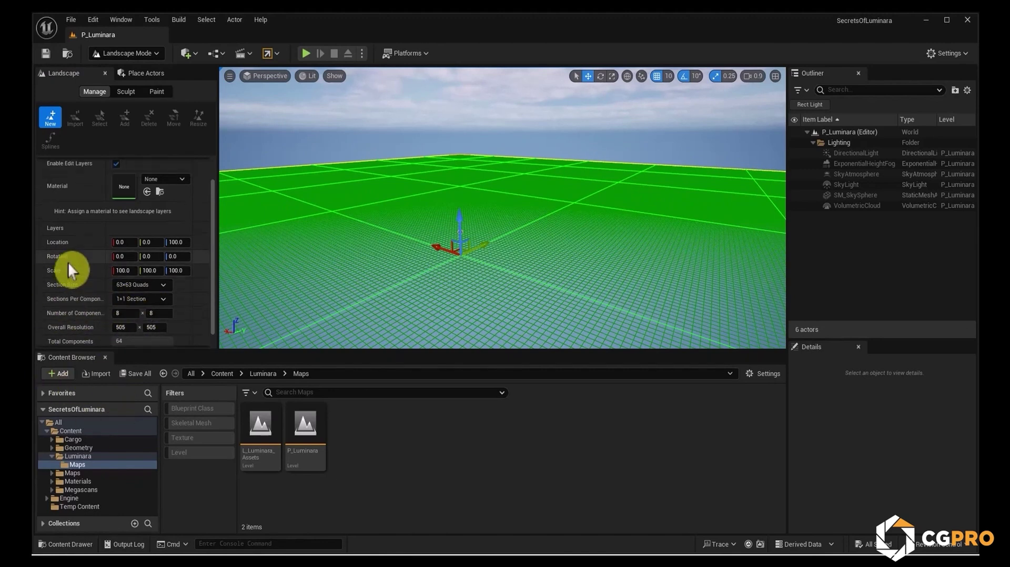
pyautogui.click(176, 271)
pyautogui.write('0')
pyautogui.press('Return')
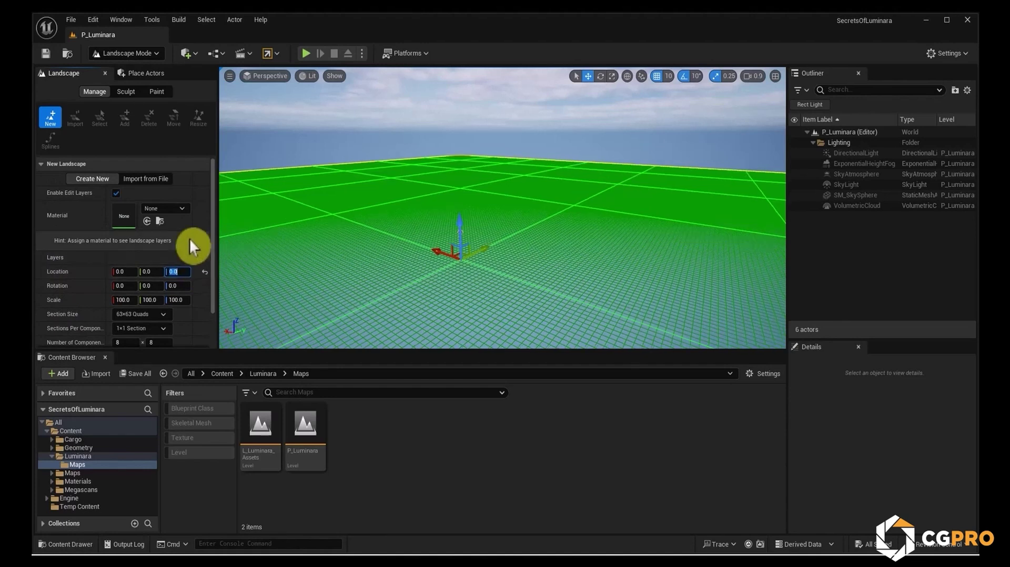
# Set the new landscape's number of components to 10 × 10.
pyautogui.scroll(-3, 190, 235)
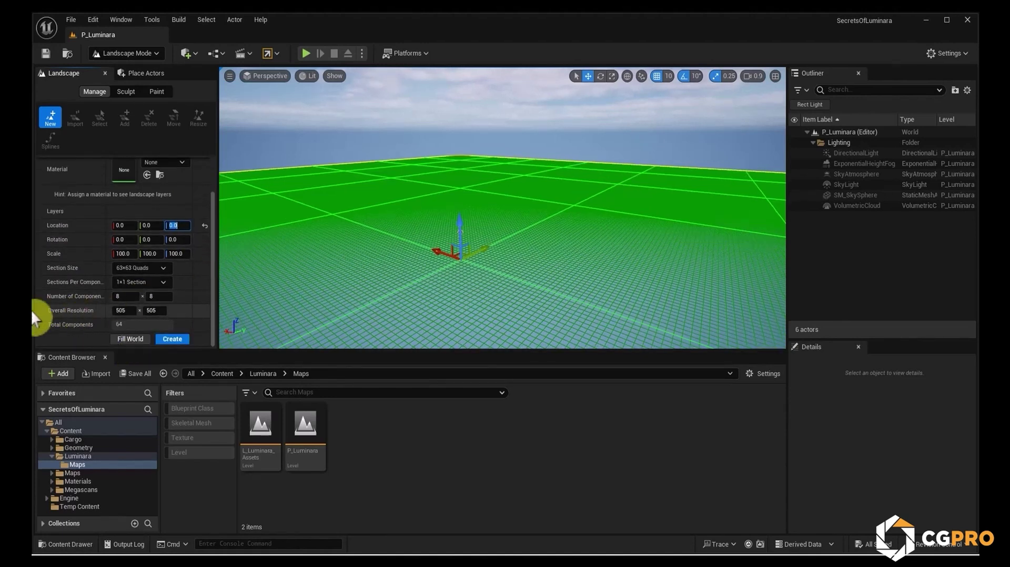
pyautogui.click(125, 299)
pyautogui.moveTo(125, 299)
pyautogui.mouseDown()
pyautogui.moveTo(145, 299)
pyautogui.moveTo(116, 299)
pyautogui.moveTo(128, 299)
pyautogui.mouseUp()
pyautogui.click(128, 298)
pyautogui.write('10')
pyautogui.click(150, 297)
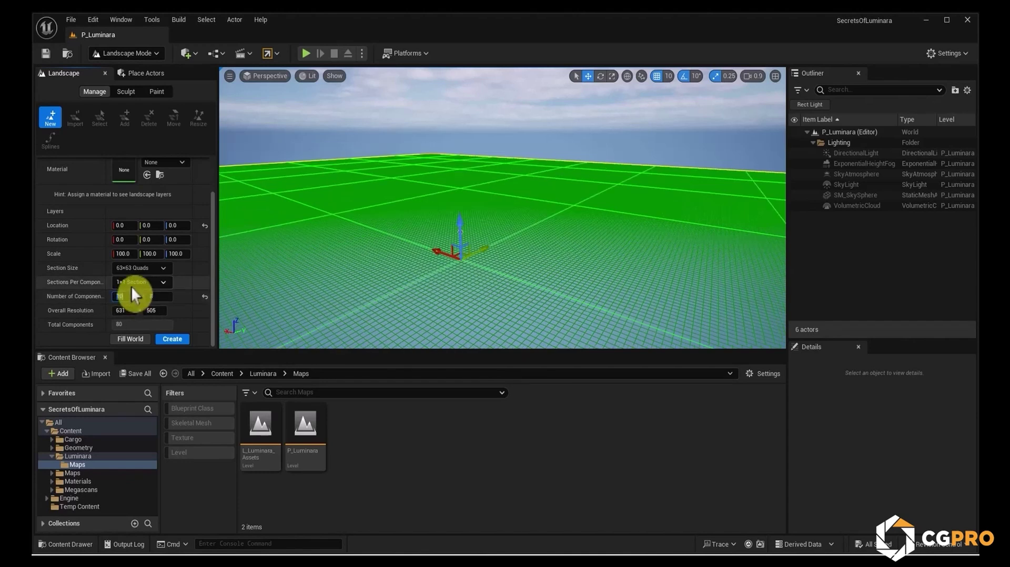
pyautogui.write('10')
pyautogui.press('Return')
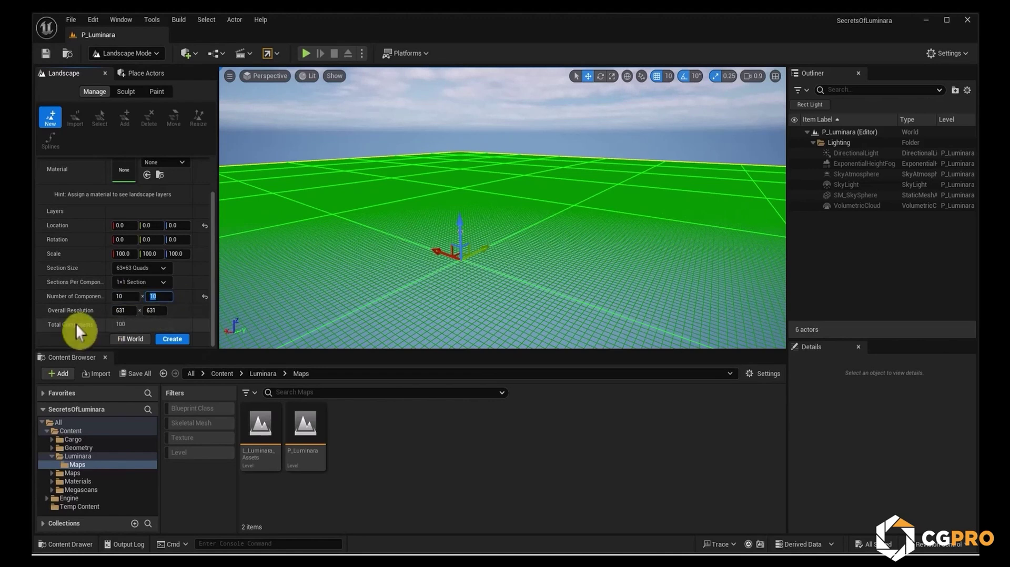
# Try 12 × 12 components for the new landscape, and reset the number of components to its default.
pyautogui.click(121, 297)
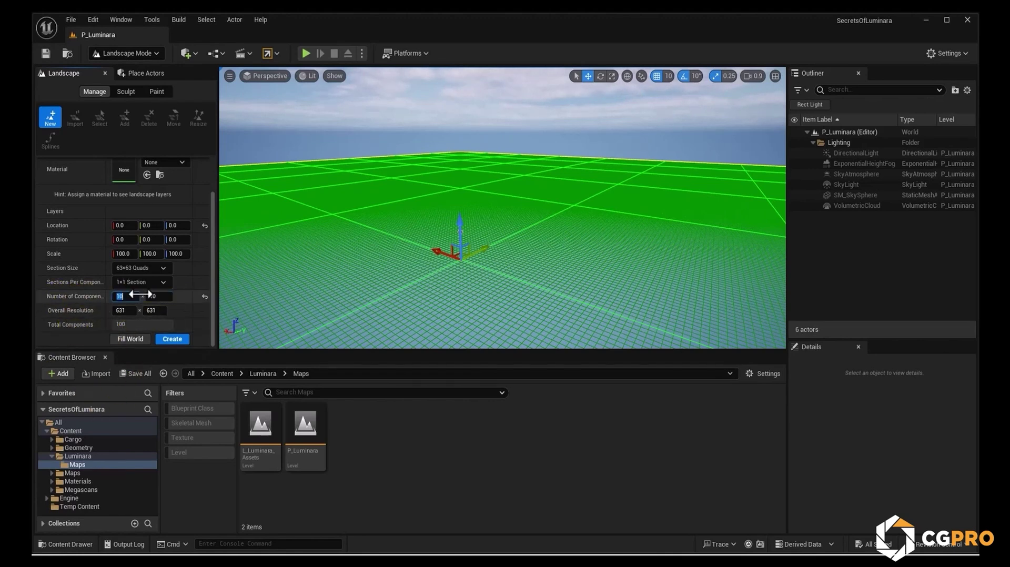
pyautogui.write('1')
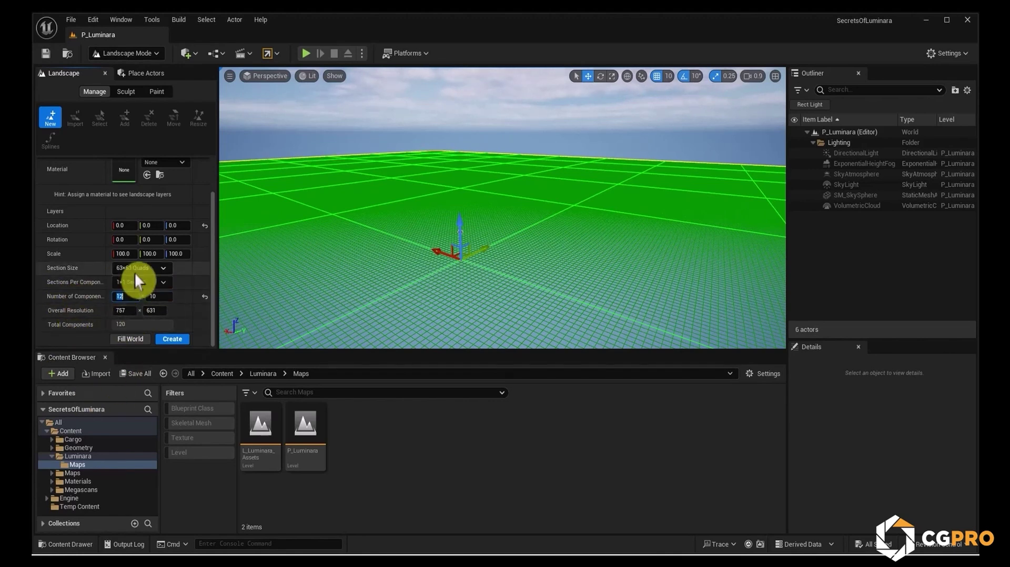
pyautogui.write('2')
pyautogui.press('Tab')
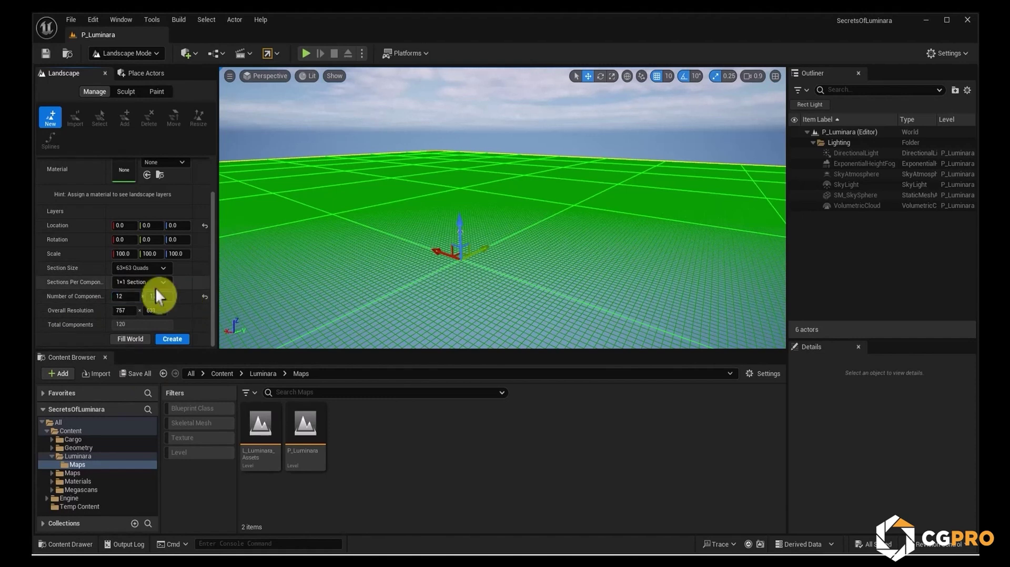
pyautogui.write('12')
pyautogui.press('Tab')
pyautogui.moveTo(473, 211); pyautogui.dragTo(474, 253, button='right')
pyautogui.click(204, 296)
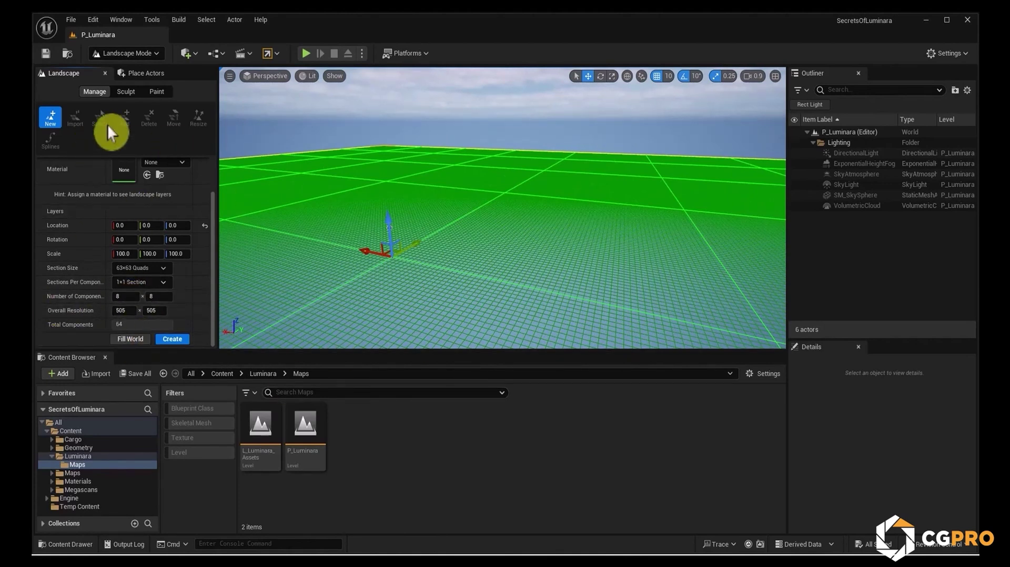
# Create the new landscape with 8 × 8 components and return the editor to Selection mode.
pyautogui.click(127, 297)
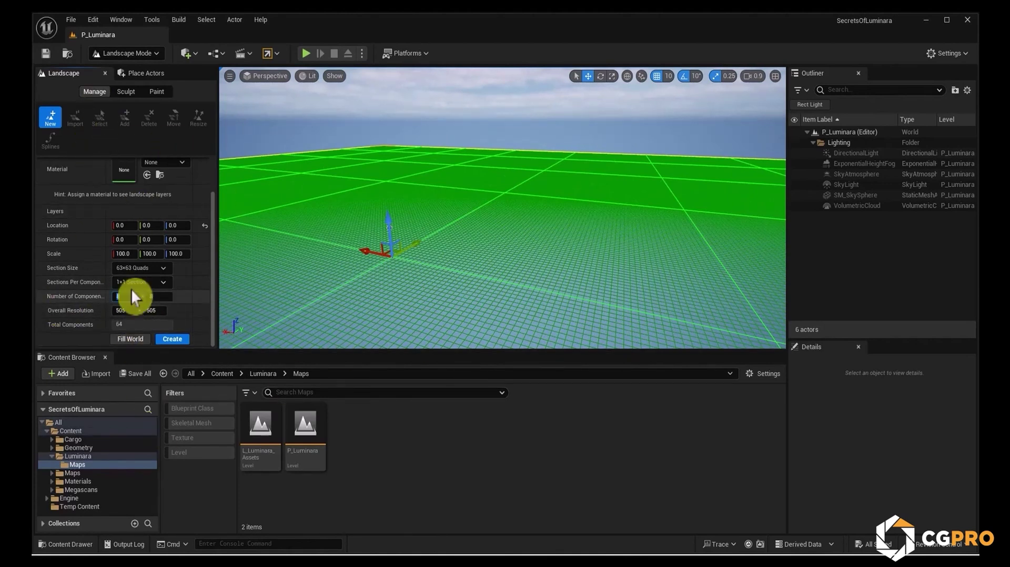
pyautogui.click(176, 338)
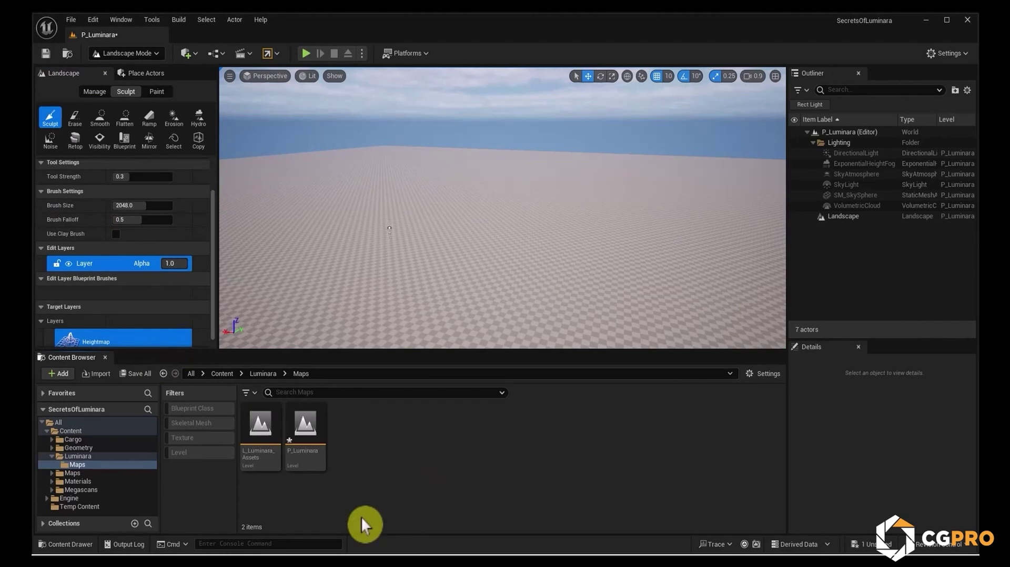
pyautogui.click(127, 54)
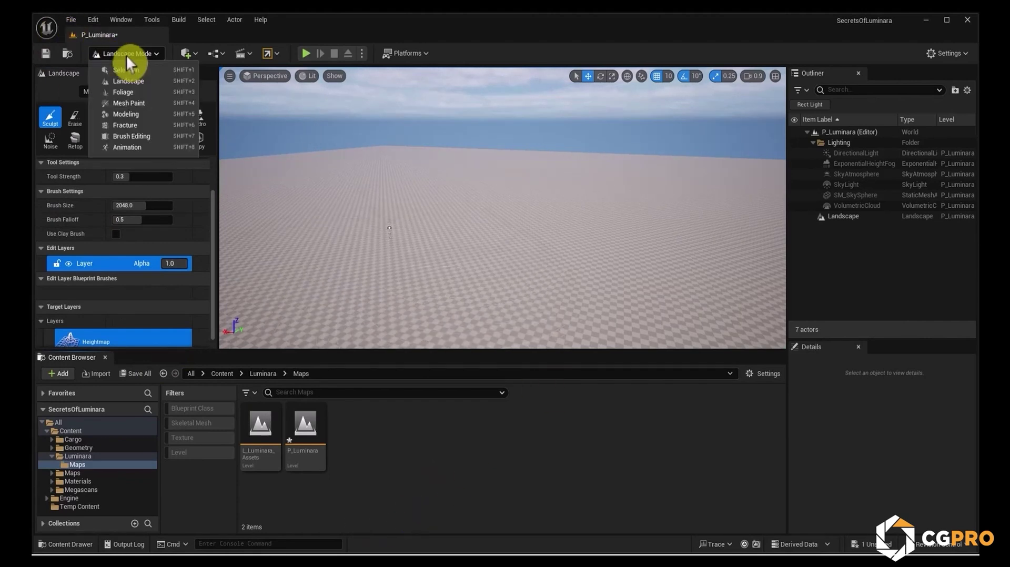
pyautogui.click(140, 71)
pyautogui.moveTo(460, 293)
pyautogui.mouseDown(button='right')
pyautogui.moveTo(453, 313)
pyautogui.moveTo(463, 324)
pyautogui.moveTo(463, 312)
pyautogui.mouseUp(button='right')
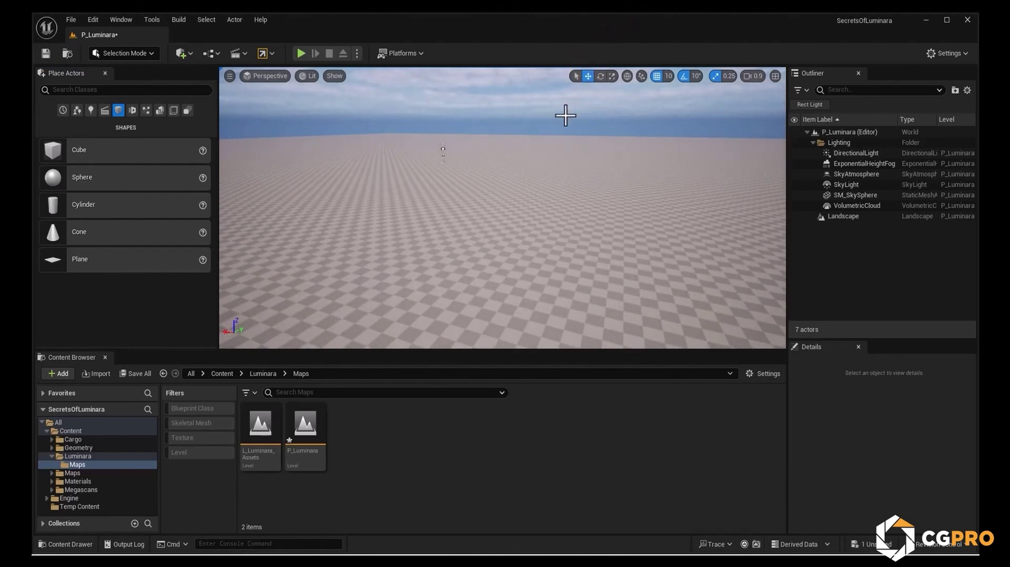
pyautogui.moveTo(451, 235); pyautogui.dragTo(570, 252, button='right')
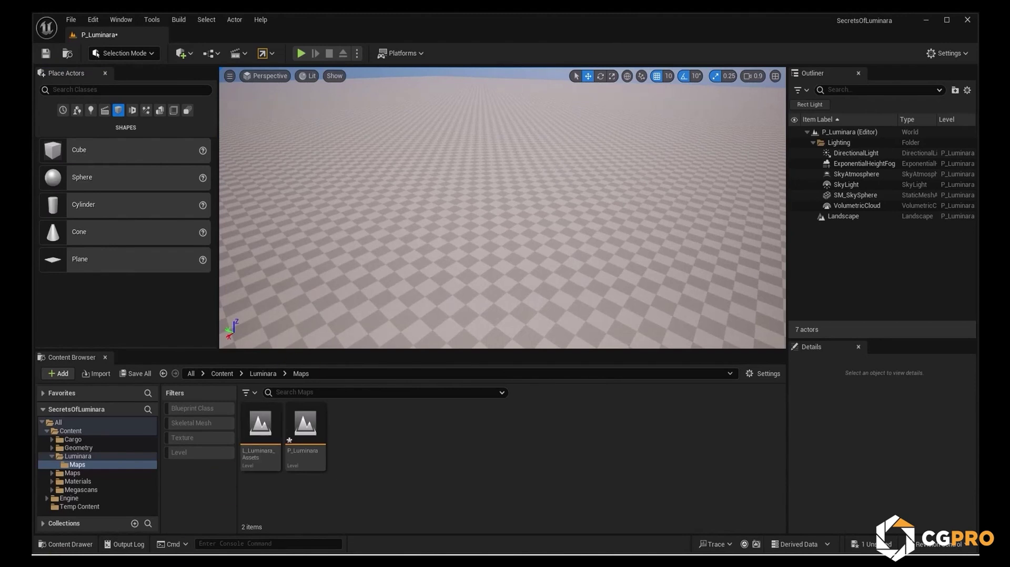
# Save the P_Luminara level with its new landscape.
pyautogui.click(315, 425)
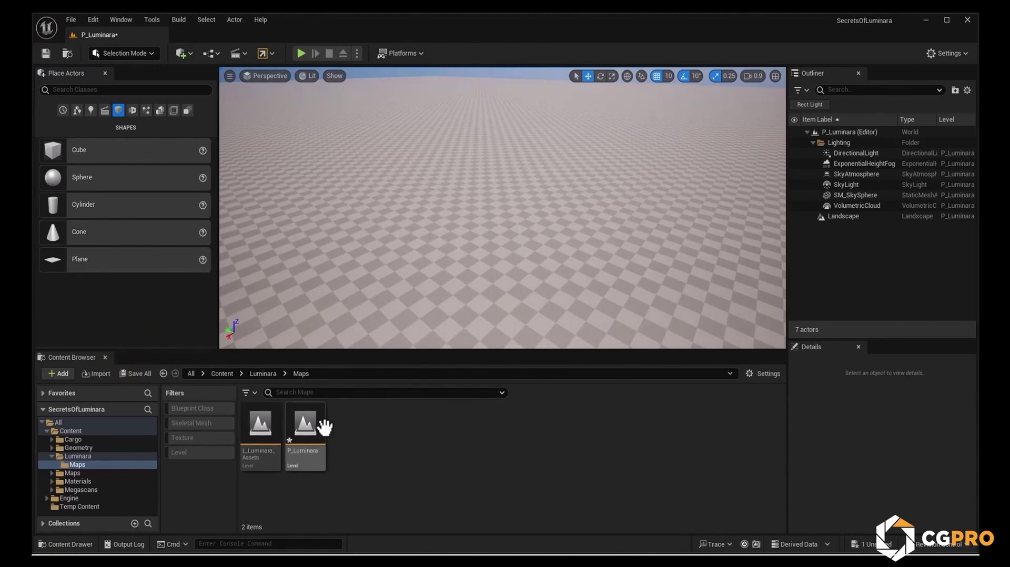
pyautogui.hotkey('ctrl', 's')
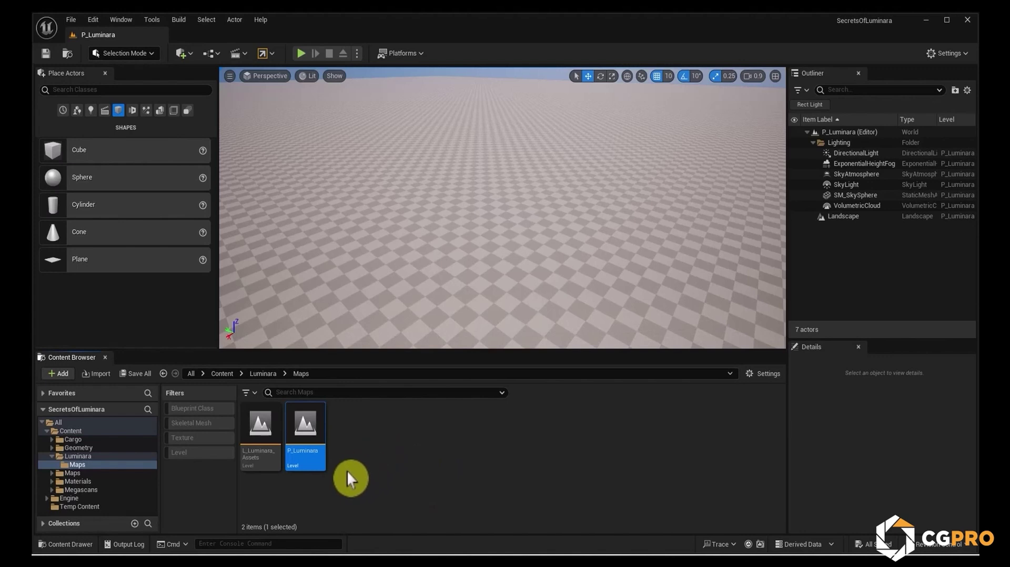
pyautogui.click(447, 430)
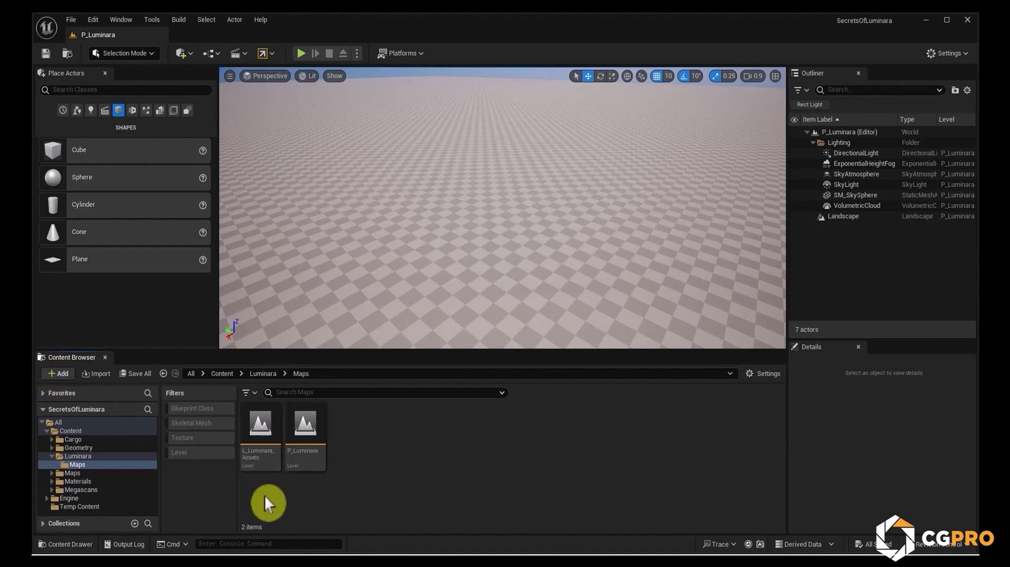
# Add the Third Person Blueprint feature pack to the project.
pyautogui.click(55, 378)
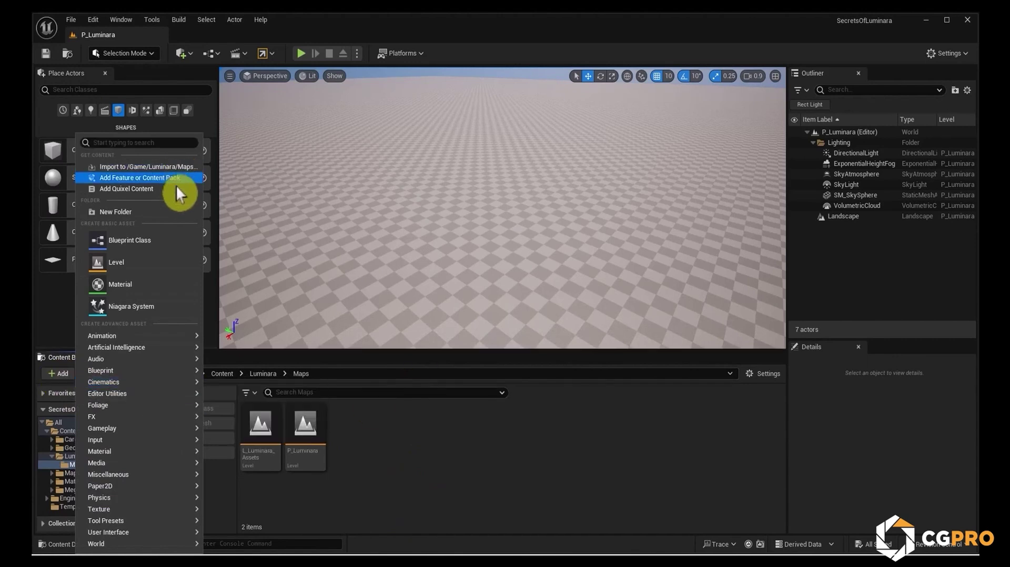
pyautogui.click(161, 179)
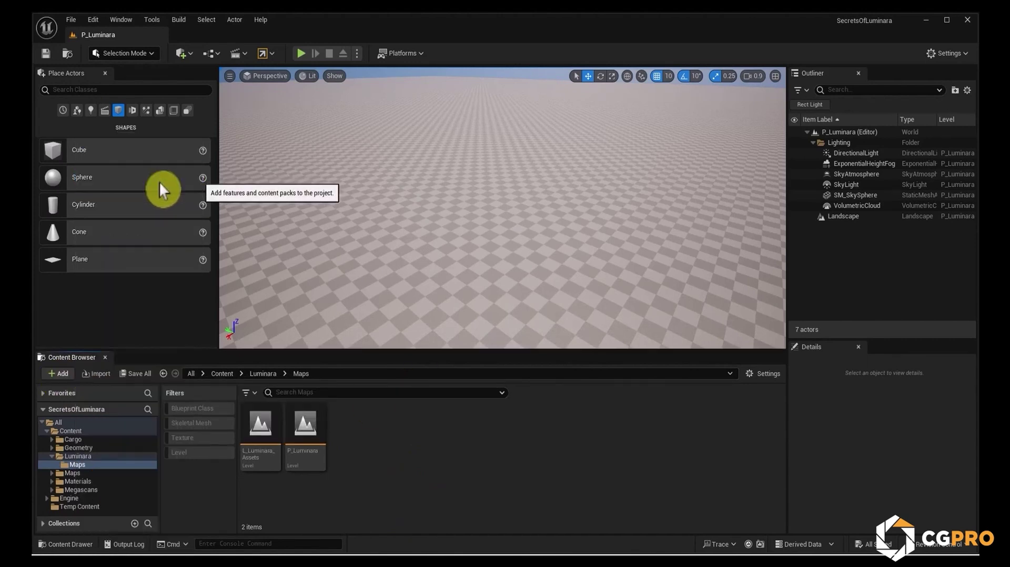
pyautogui.moveTo(108, 151); pyautogui.dragTo(677, 149)
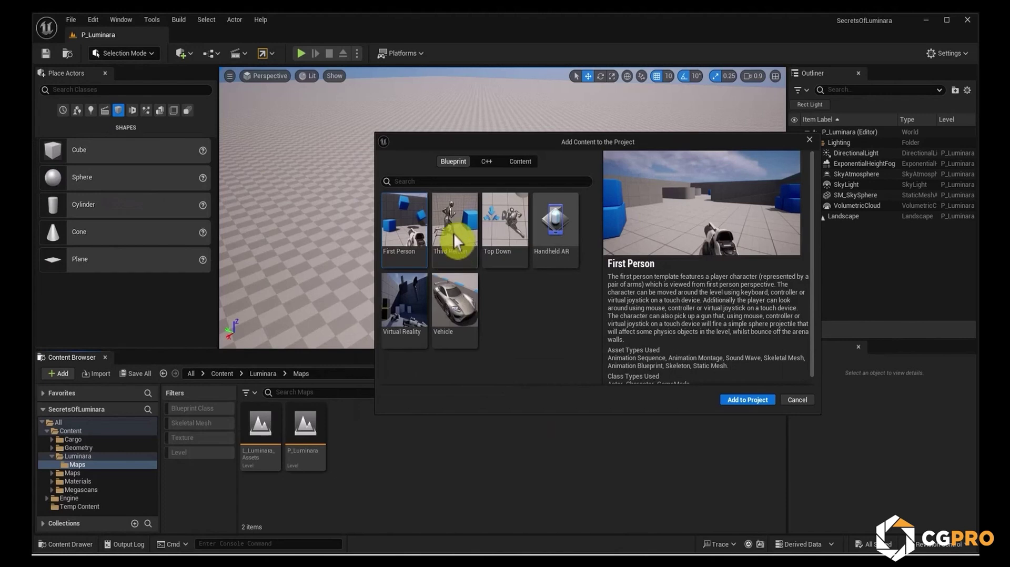
pyautogui.click(466, 221)
pyautogui.click(752, 405)
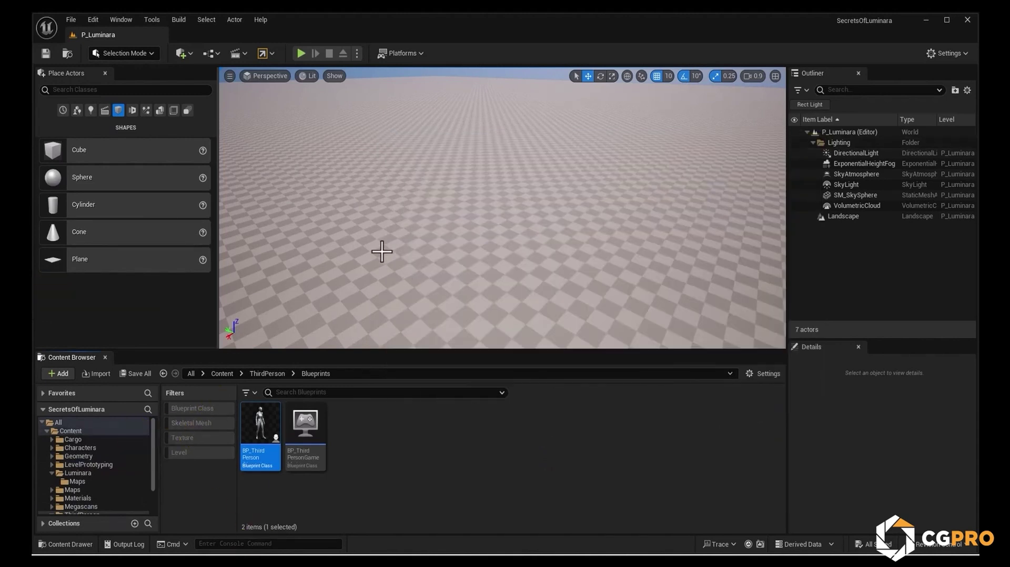
# Delete the ThirdPerson folder from the project's content, forcing deletion of its assets.
pyautogui.scroll(-3, 95, 479)
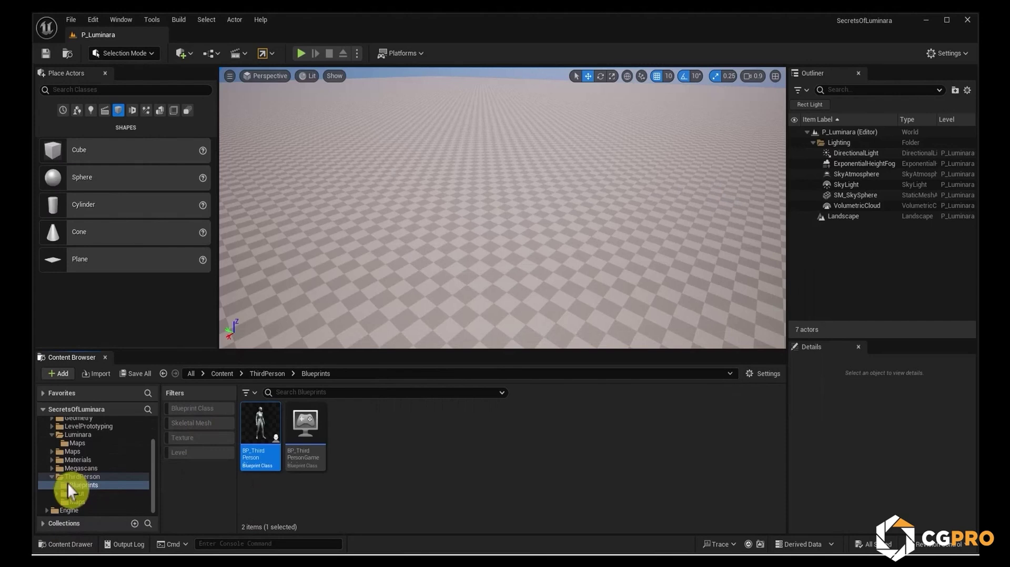
pyautogui.click(53, 478)
pyautogui.click(90, 496)
pyautogui.click(97, 501)
pyautogui.moveTo(106, 497); pyautogui.dragTo(104, 497)
pyautogui.click(130, 513)
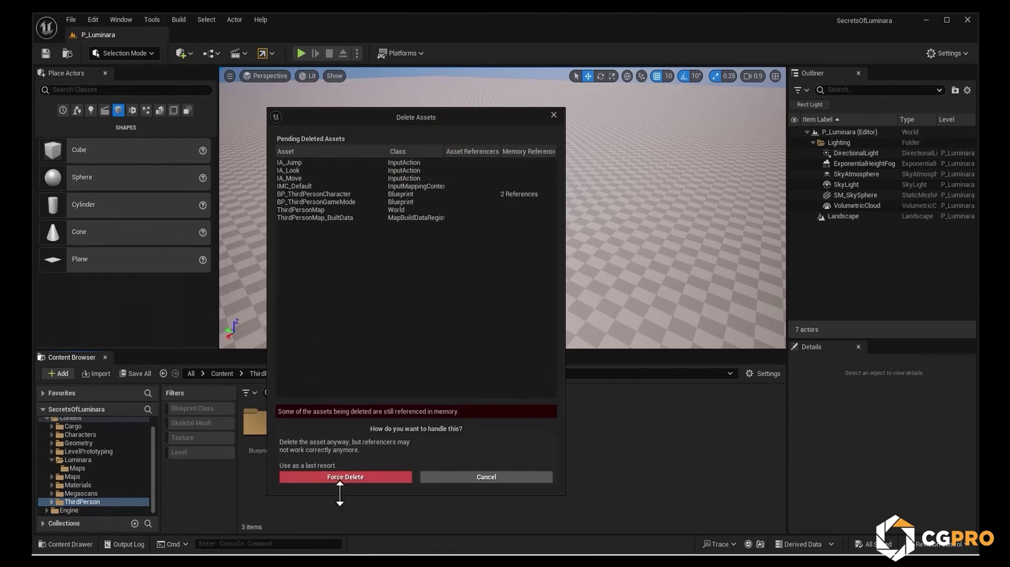
pyautogui.click(351, 479)
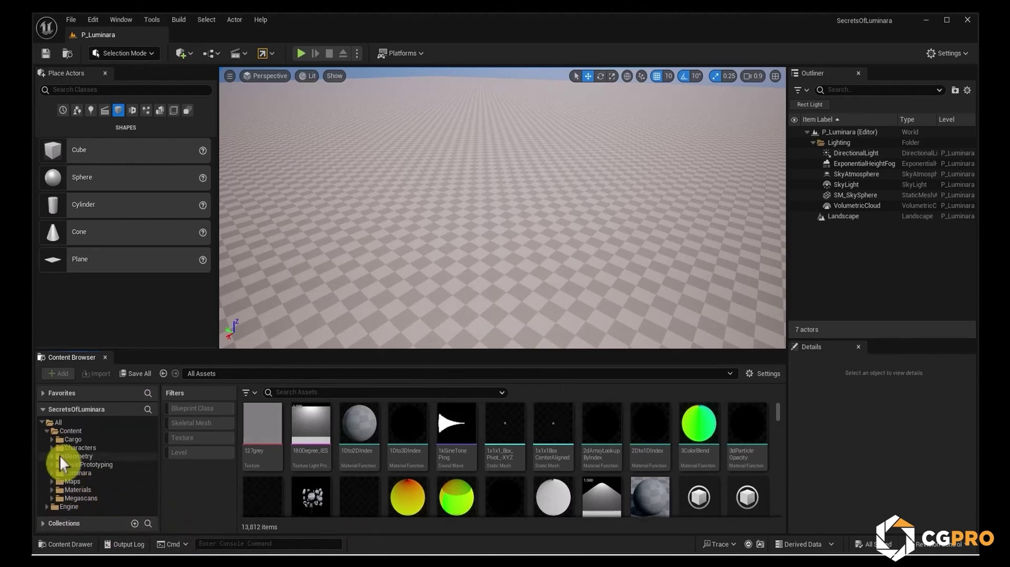
# Place the SM_Cube static mesh from the LevelPrototyping/Meshes folder on the landscape.
pyautogui.click(92, 448)
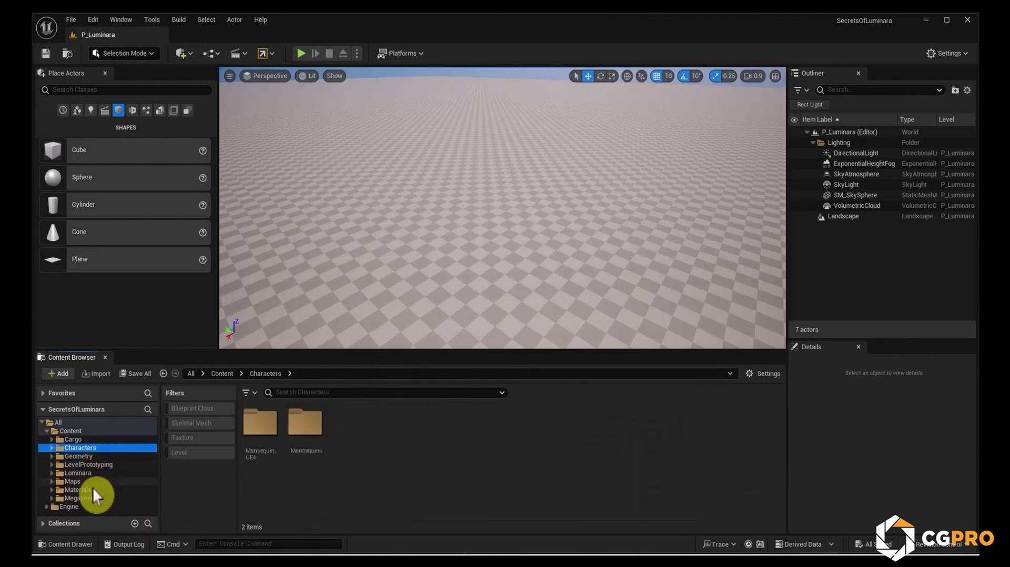
pyautogui.click(110, 490)
pyautogui.click(113, 465)
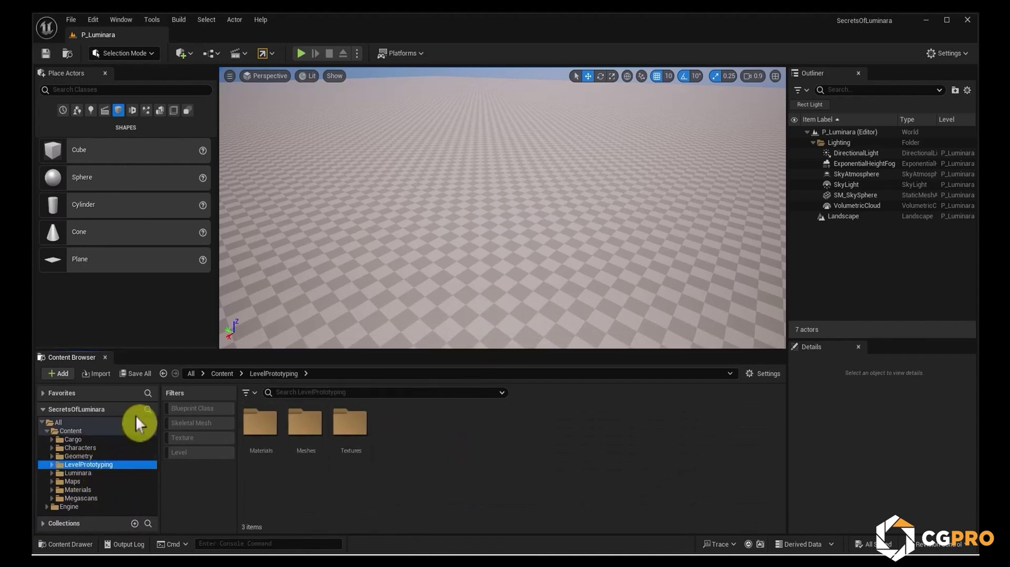
pyautogui.doubleClick(299, 425)
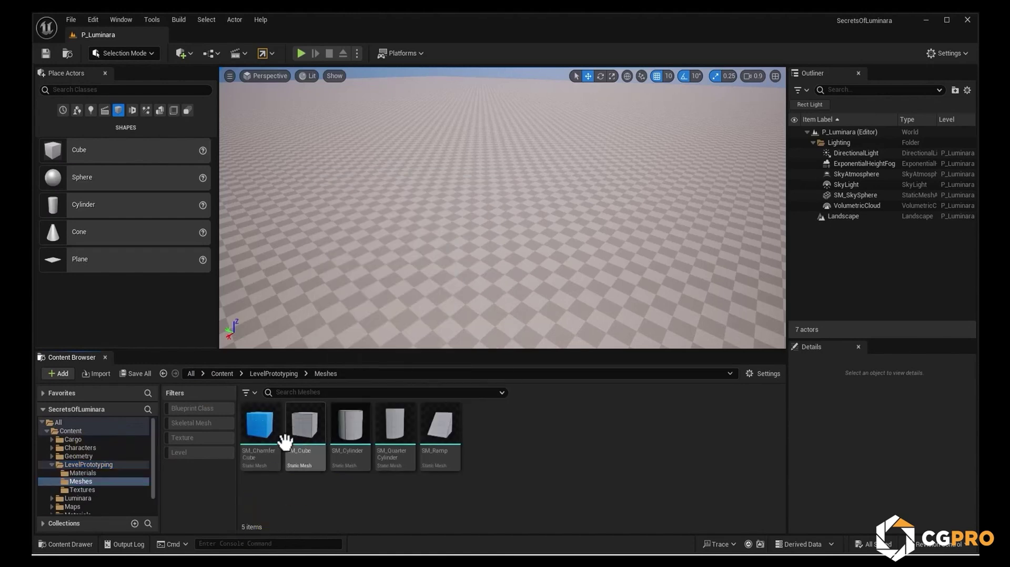
pyautogui.moveTo(420, 235); pyautogui.dragTo(420, 234, button='right')
pyautogui.moveTo(316, 418); pyautogui.dragTo(429, 227)
pyautogui.scroll(-10, 533, 219)
# Try stretching the placed cube with the Scale tool, and delete it from the level.
pyautogui.press('r')
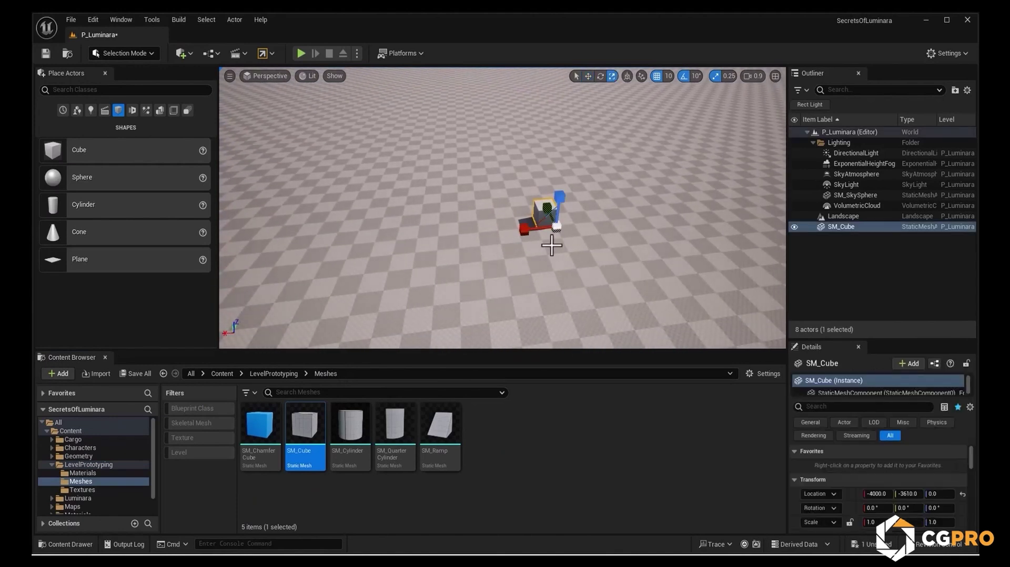
pyautogui.moveTo(524, 230); pyautogui.dragTo(451, 215)
pyautogui.moveTo(547, 207); pyautogui.dragTo(547, 208)
pyautogui.moveTo(494, 268); pyautogui.dragTo(490, 298, button='right')
pyautogui.press('Delete')
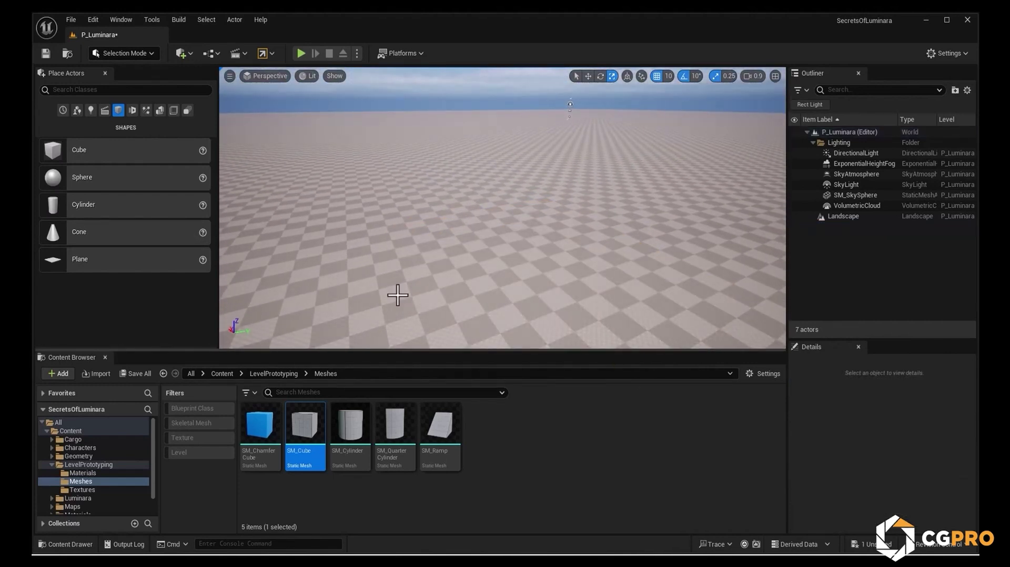
# Place the SKM_Manny skeletal mesh from the Characters/Mannequins/Meshes folder on the landscape as a scale reference.
pyautogui.click(51, 465)
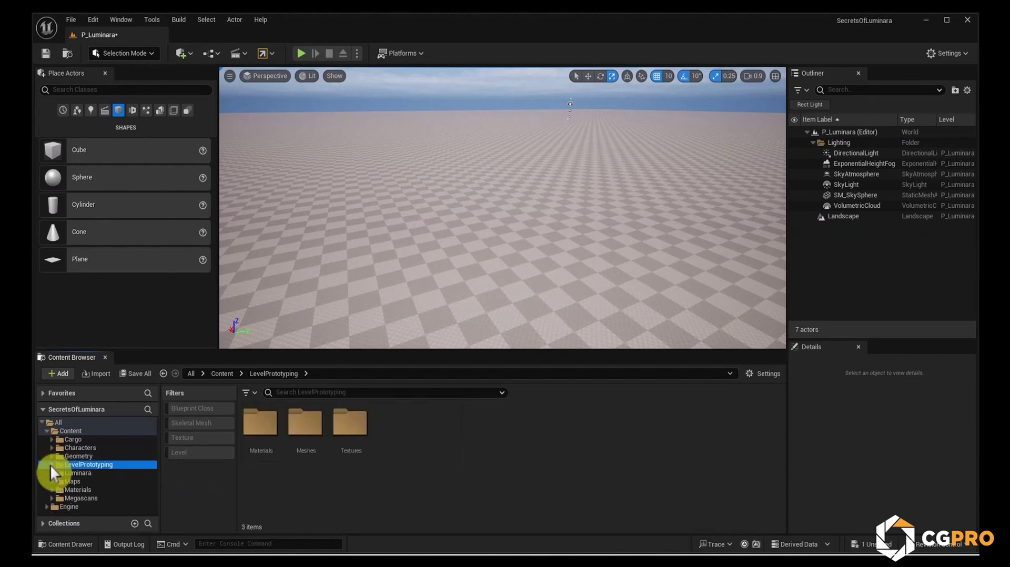
pyautogui.click(74, 448)
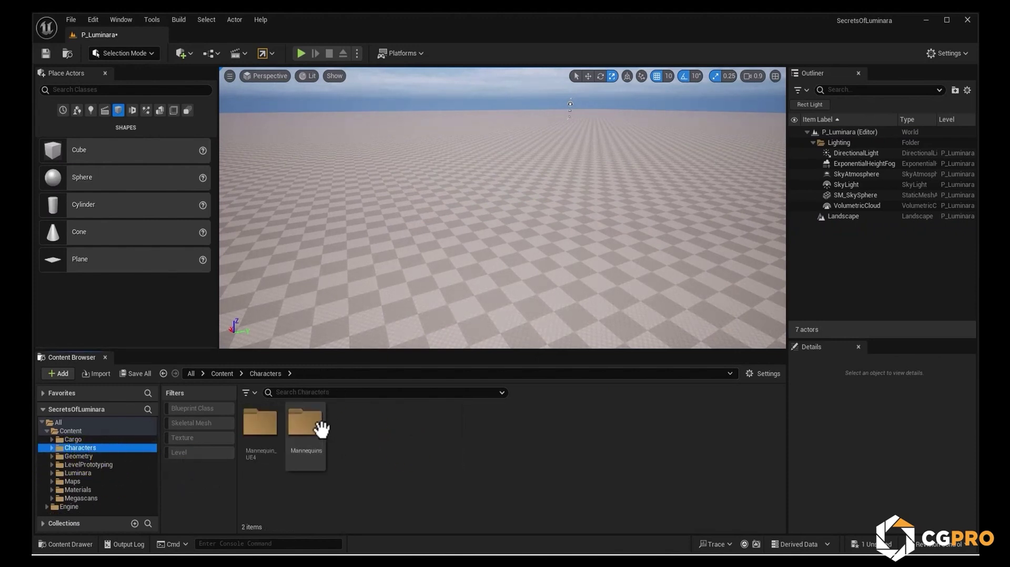
pyautogui.doubleClick(303, 429)
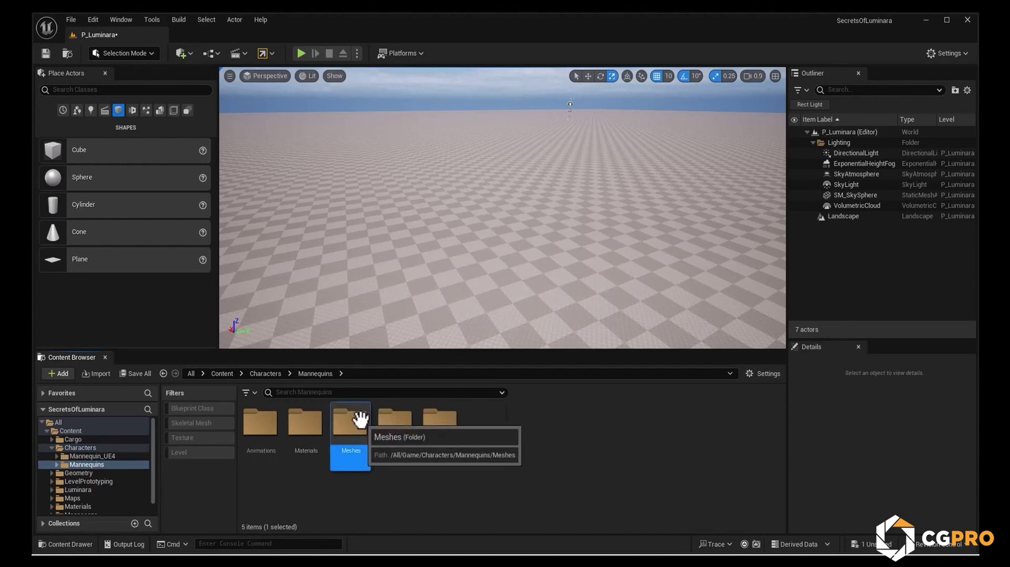
pyautogui.doubleClick(354, 420)
pyautogui.moveTo(354, 419); pyautogui.dragTo(492, 296)
pyautogui.moveTo(492, 295); pyautogui.dragTo(477, 279, button='right')
pyautogui.press('w')
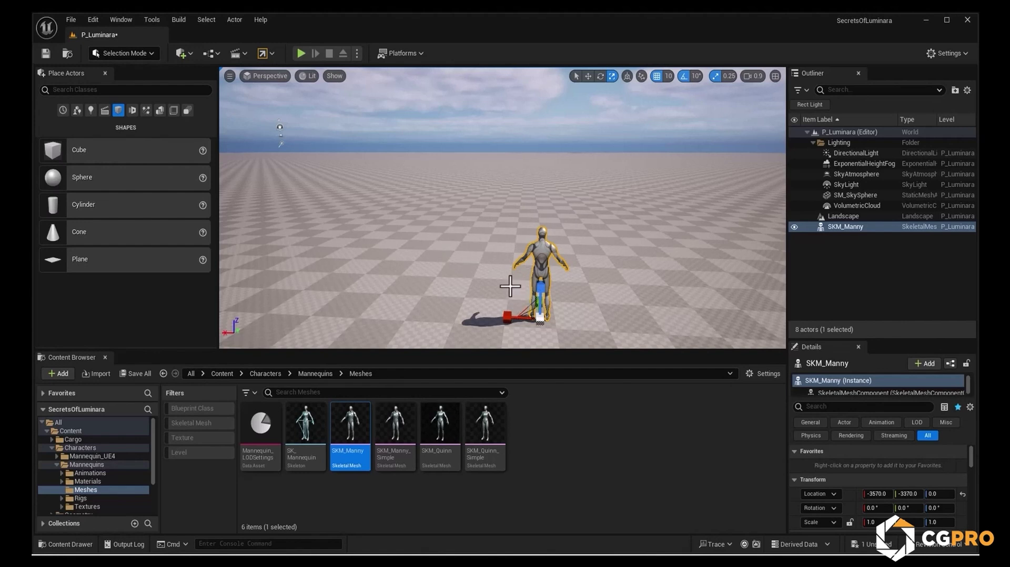
# Duplicate the SKM_Manny mannequin to a spot far behind the original, and clear the selection.
pyautogui.moveTo(525, 278); pyautogui.dragTo(506, 297, button='right')
pyautogui.press('w')
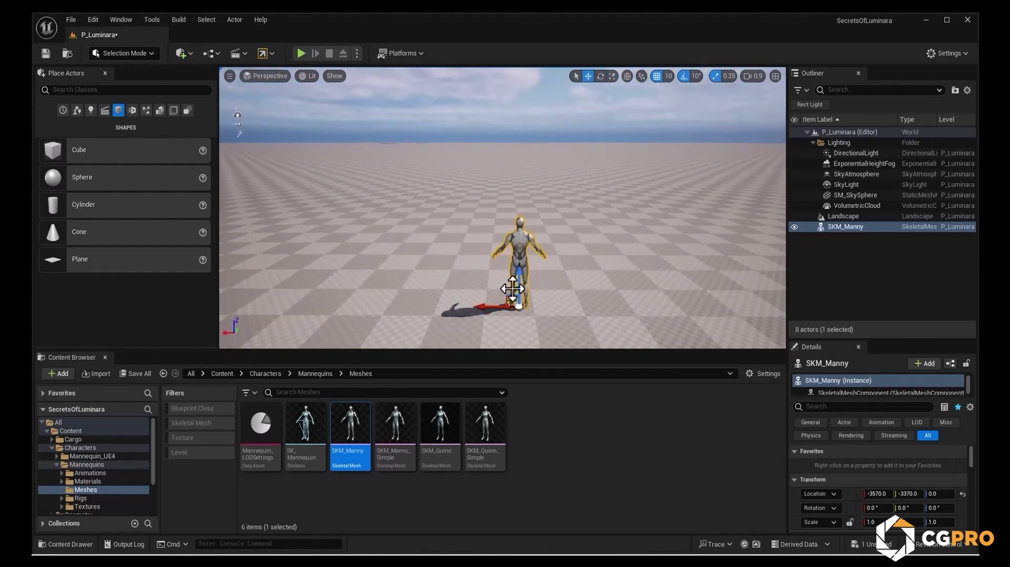
pyautogui.keyDown('alt'); pyautogui.moveTo(504, 299); pyautogui.dragTo(412, 180); pyautogui.keyUp('alt')
pyautogui.click(469, 122)
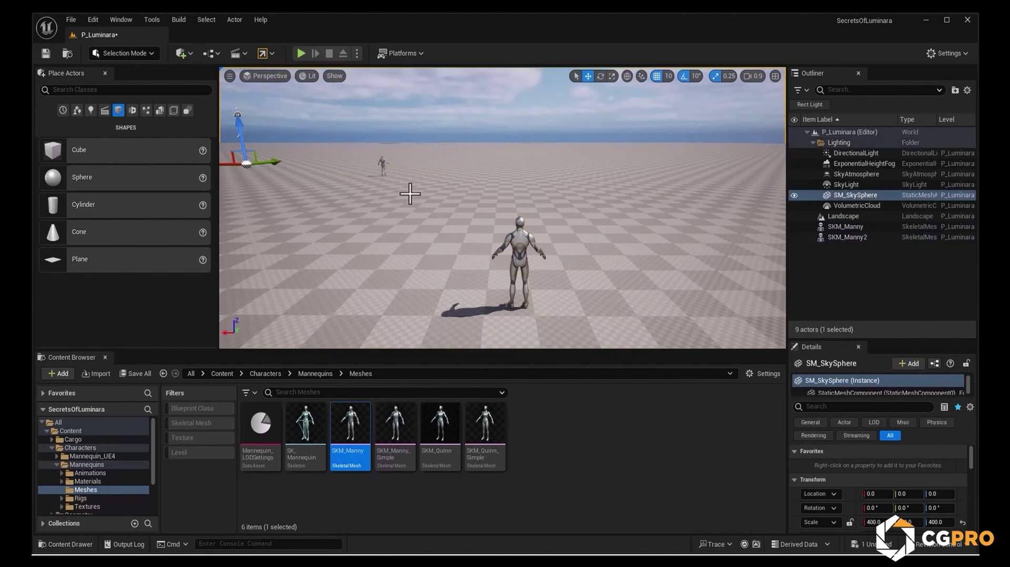
pyautogui.moveTo(291, 146); pyautogui.dragTo(274, 158, button='middle')
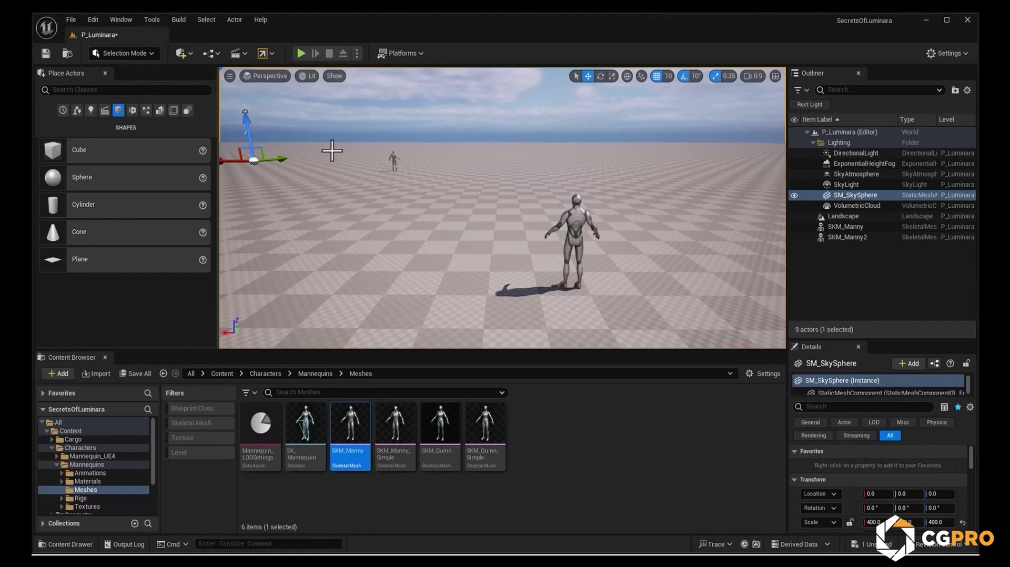
pyautogui.press('Escape')
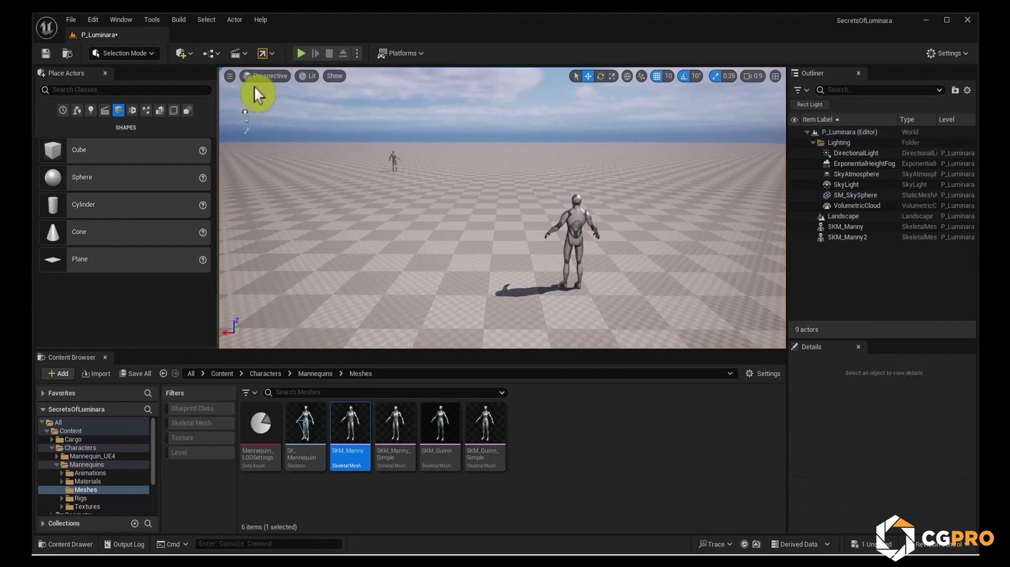
# Create a Cine Camera Actor at the current viewport view.
pyautogui.click(231, 76)
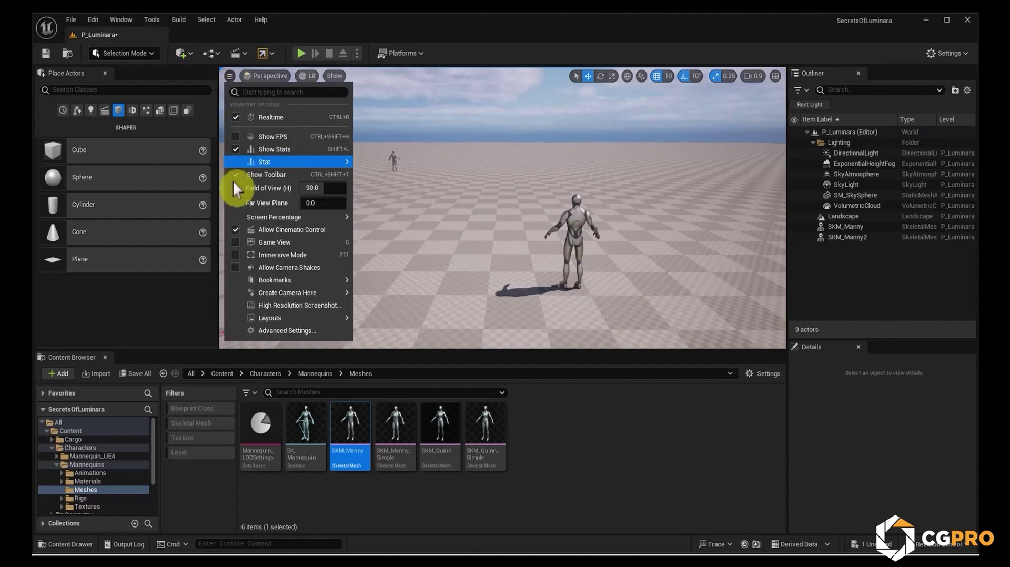
pyautogui.moveTo(282, 294)
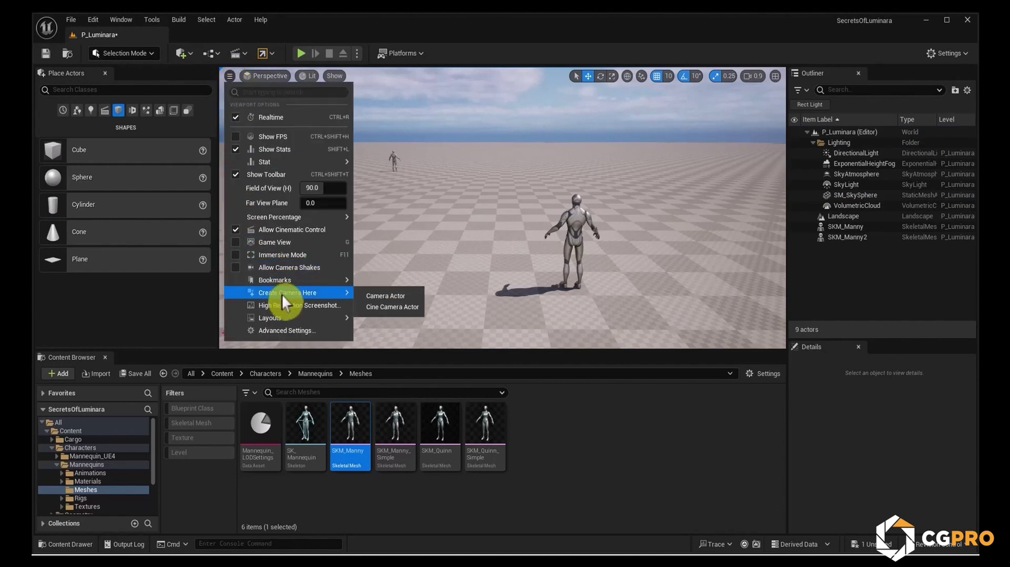
pyautogui.click(401, 308)
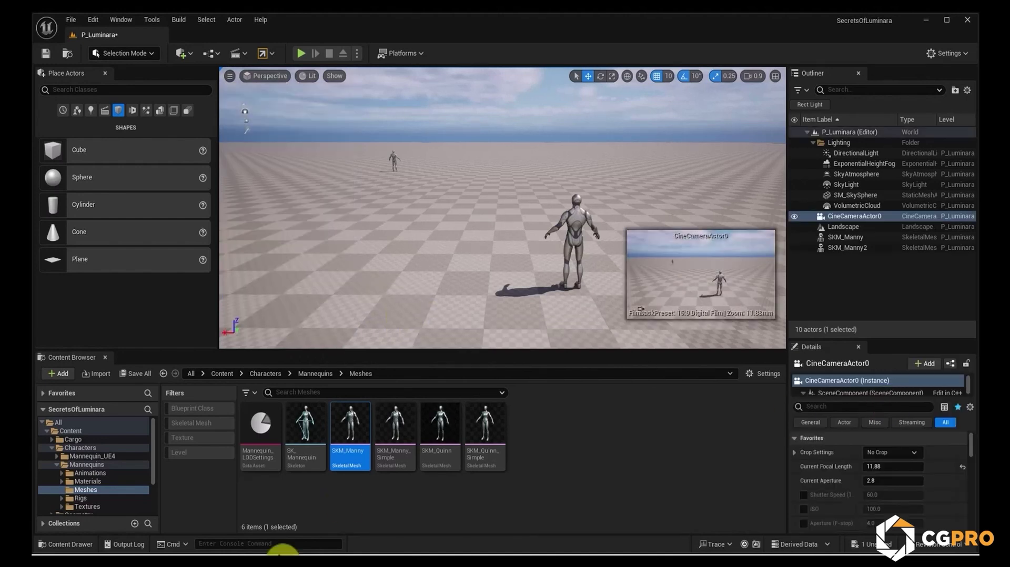
pyautogui.click(276, 77)
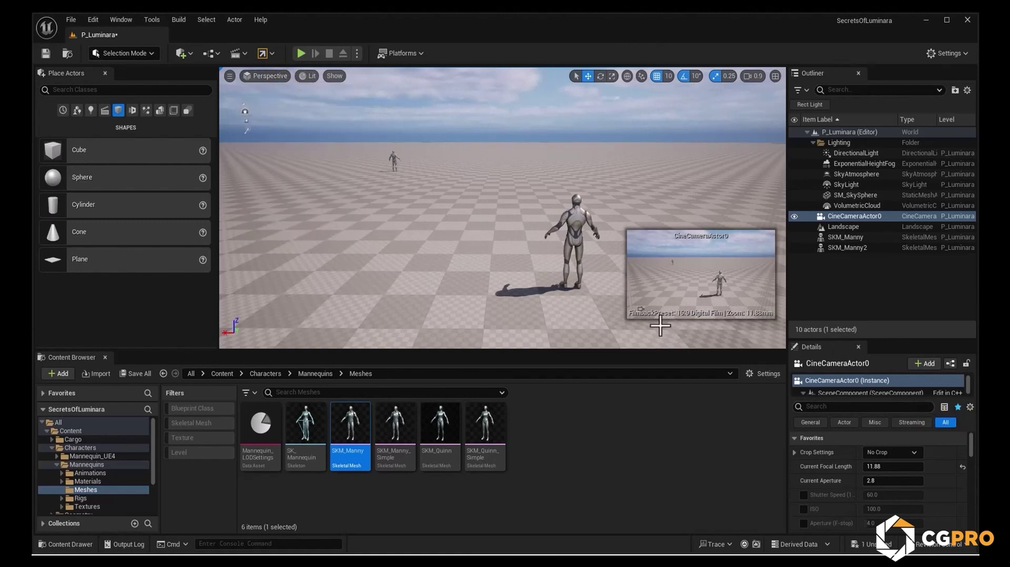
# Frame the cine camera in the viewport and examine it from the side, together with the mannequins.
pyautogui.press('f')
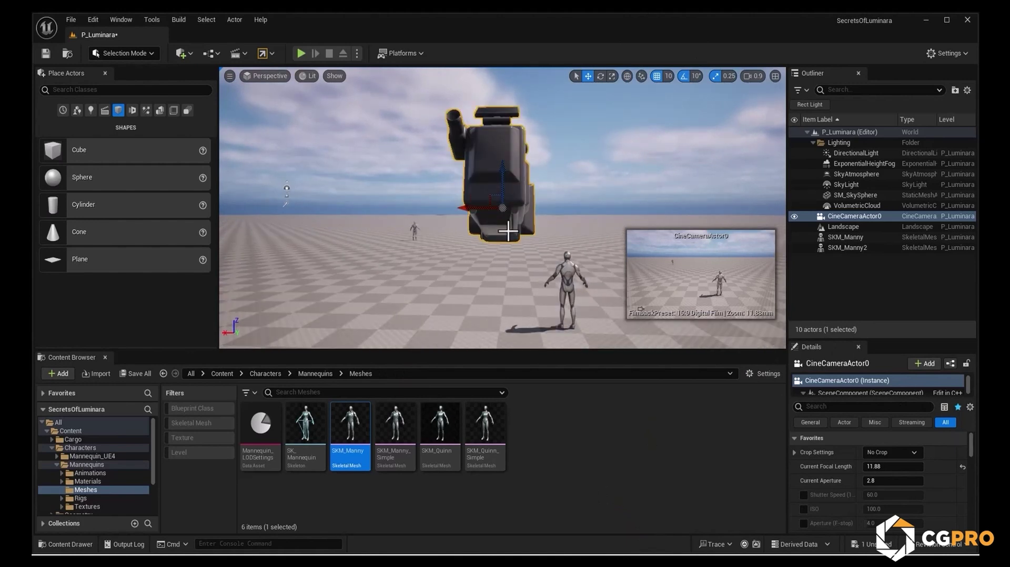
pyautogui.moveTo(516, 208); pyautogui.dragTo(561, 173, button='middle')
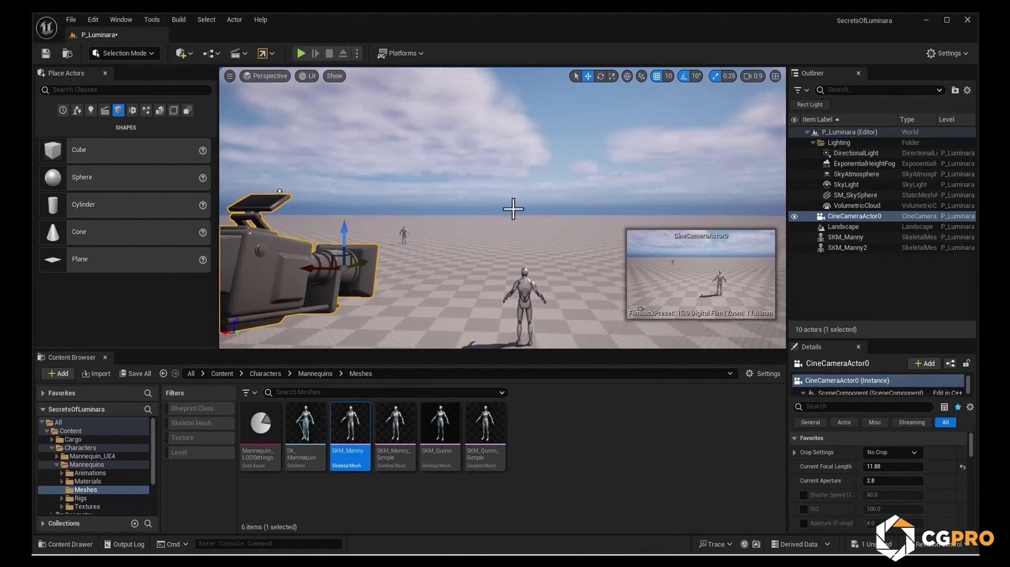
pyautogui.moveTo(517, 207); pyautogui.dragTo(485, 224, button='right')
pyautogui.moveTo(389, 260); pyautogui.dragTo(350, 260, button='right')
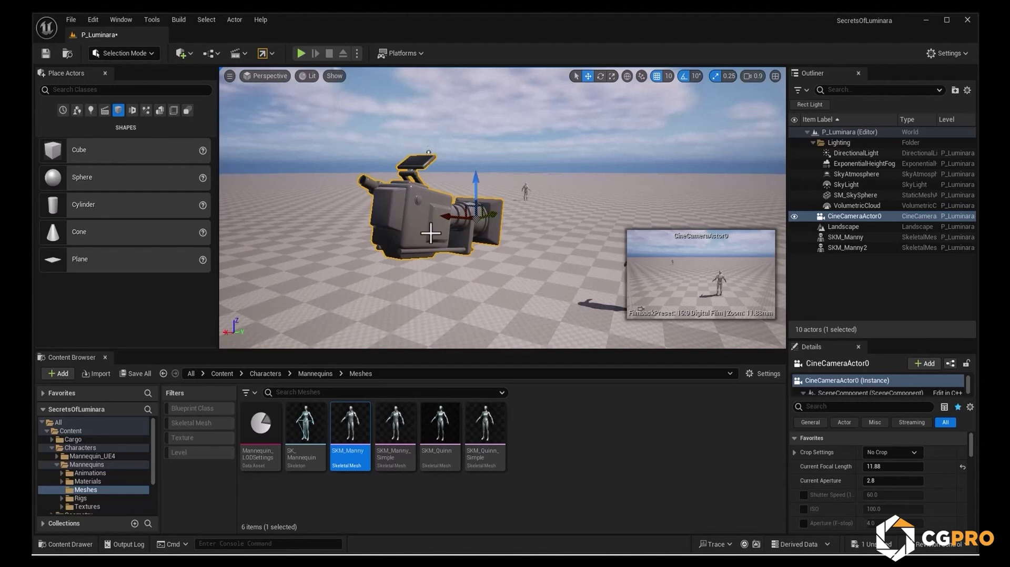
# View the level through CineCameraActor0 and reposition the camera so the near mannequin stands full-length beside the distant one.
pyautogui.rightClick(419, 194)
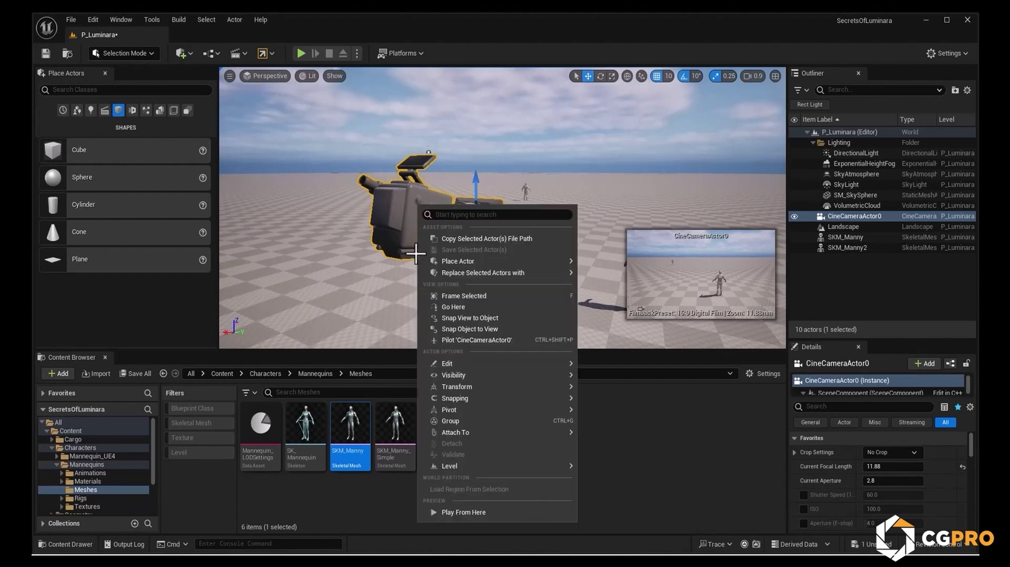
pyautogui.click(458, 261)
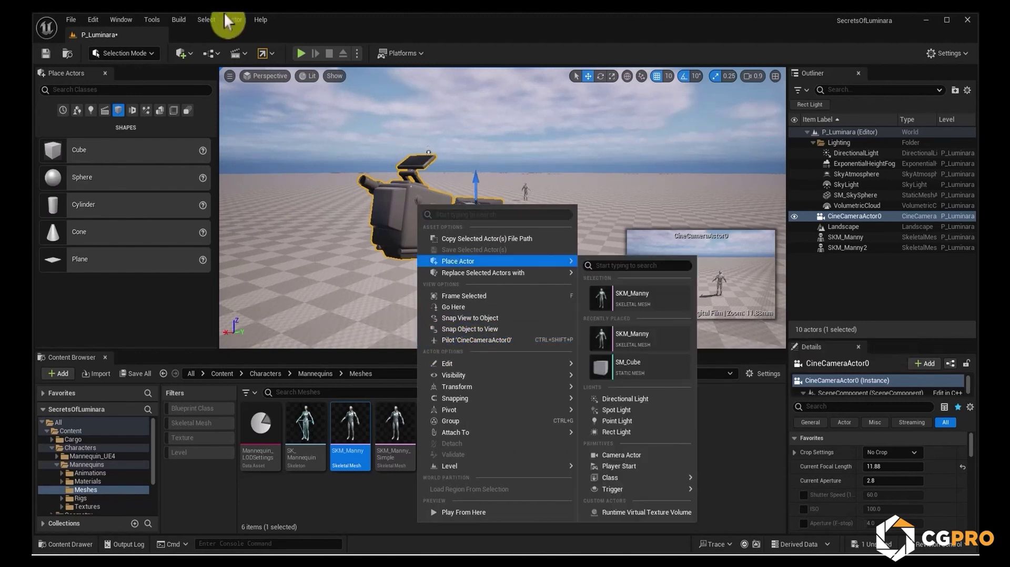
pyautogui.click(270, 75)
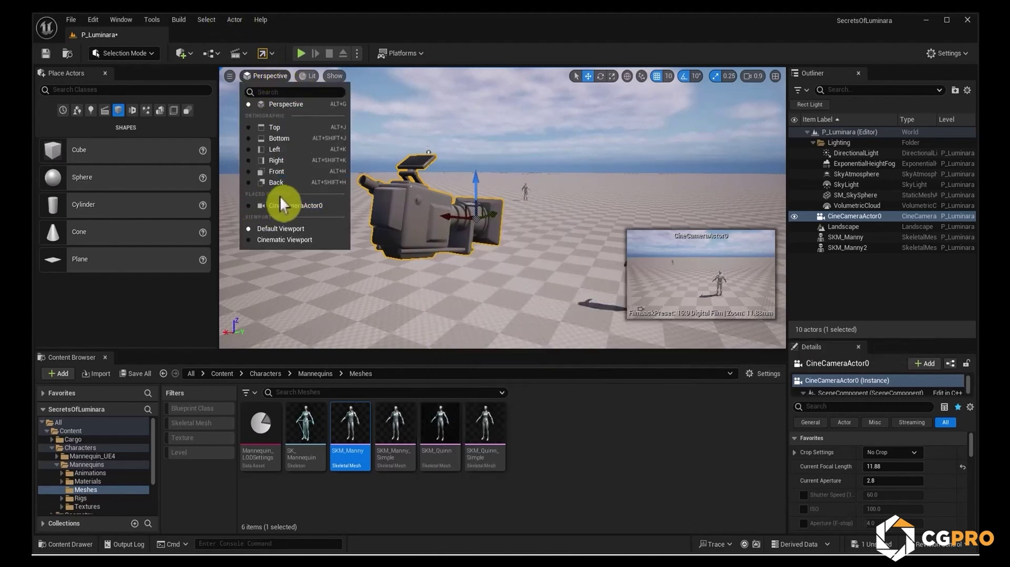
pyautogui.click(296, 206)
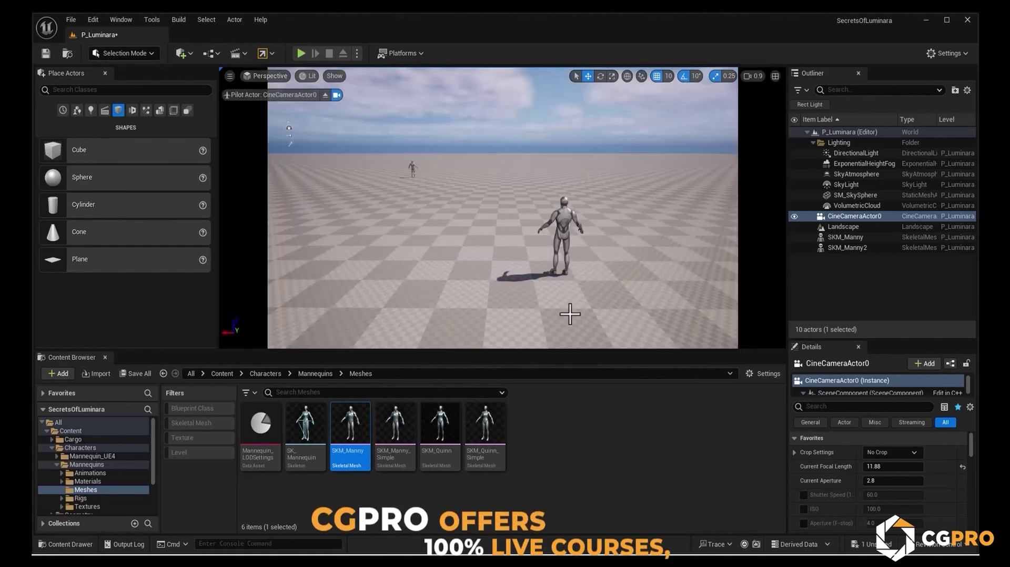
pyautogui.moveTo(598, 211); pyautogui.dragTo(575, 209, button='right')
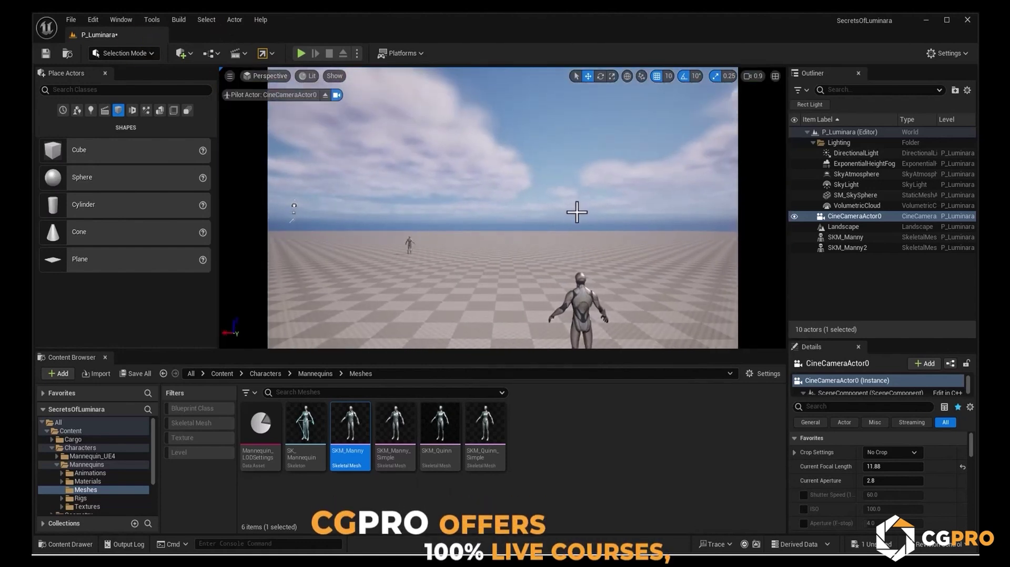
pyautogui.moveTo(568, 292)
pyautogui.mouseDown(button='middle')
pyautogui.moveTo(568, 316)
pyautogui.moveTo(568, 293)
pyautogui.mouseUp(button='middle')
pyautogui.moveTo(443, 243)
pyautogui.mouseDown(button='middle')
pyautogui.moveTo(442, 221)
pyautogui.moveTo(420, 226)
pyautogui.moveTo(424, 215)
pyautogui.moveTo(435, 240)
pyautogui.moveTo(445, 229)
pyautogui.mouseUp(button='middle')
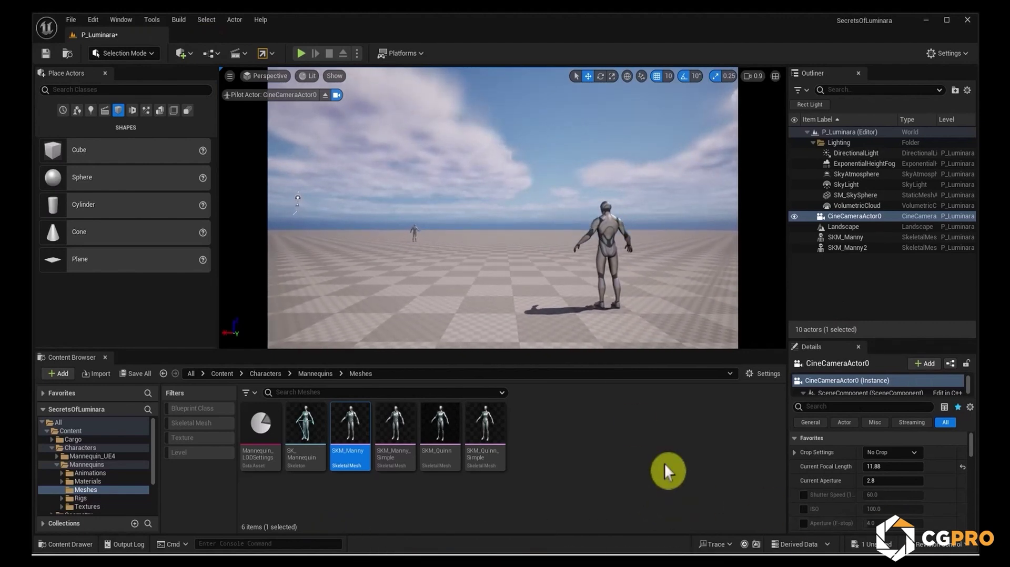
# Set the cine camera's filmback to Full Frame DSLR and move the camera closer to the near mannequin.
pyautogui.scroll(-5, 835, 489)
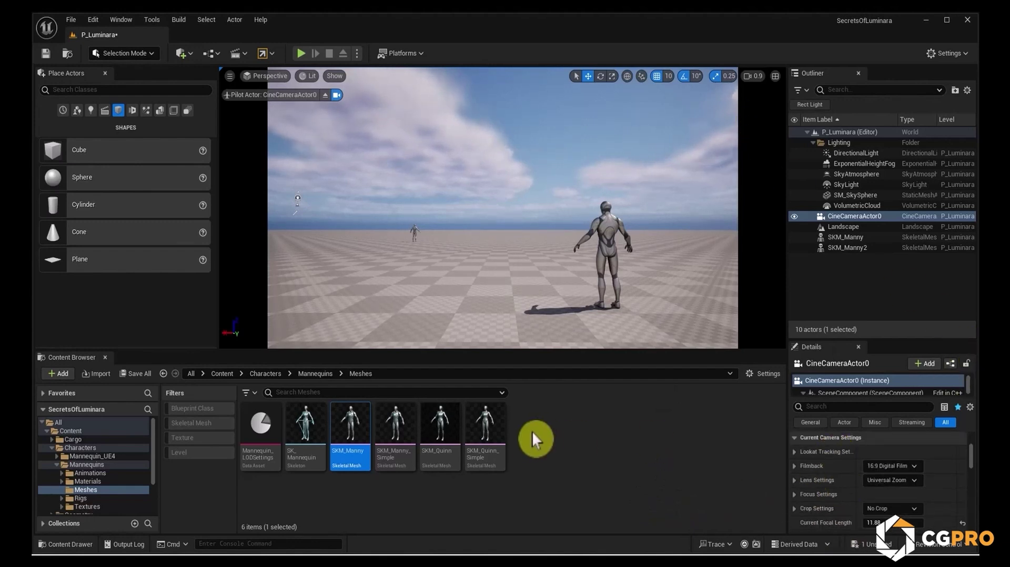
pyautogui.click(795, 466)
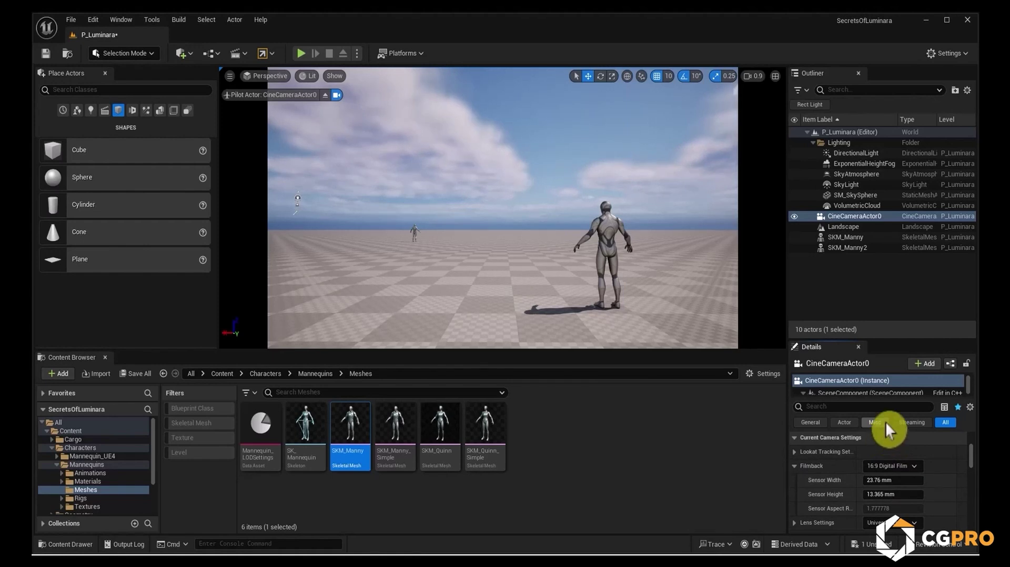
pyautogui.click(887, 468)
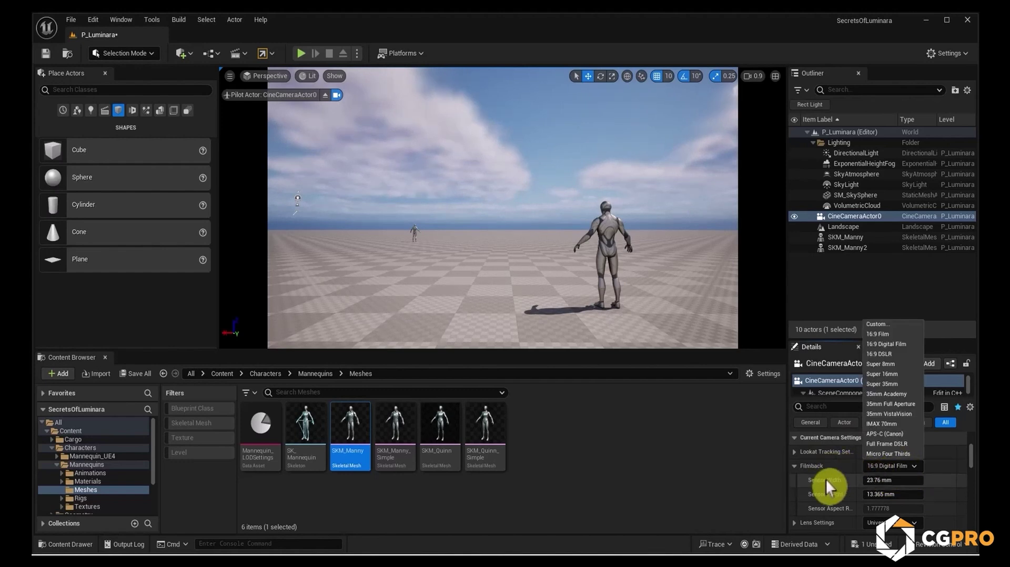
pyautogui.click(904, 445)
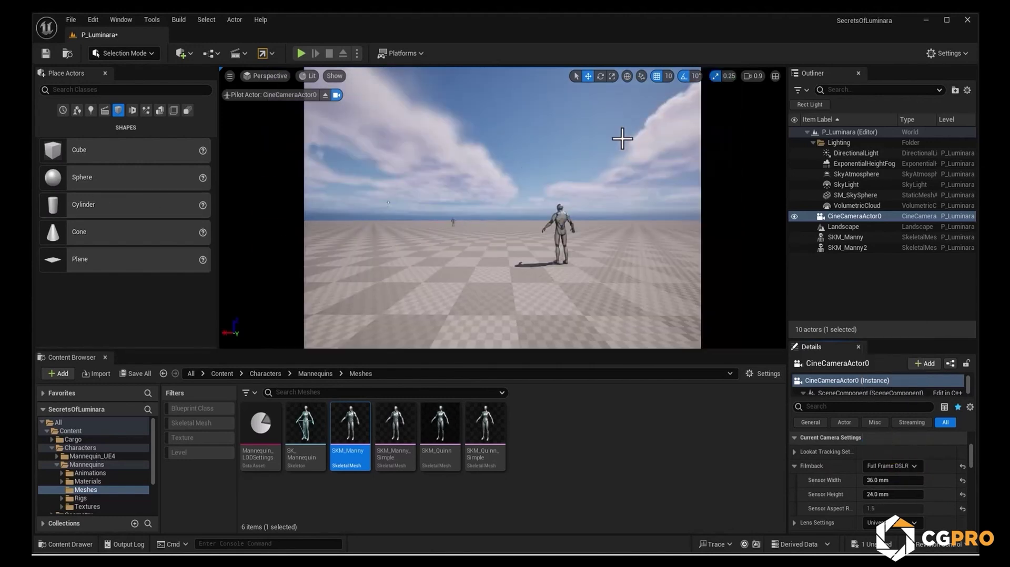
pyautogui.moveTo(537, 213); pyautogui.dragTo(519, 202, button='right')
# Try a current focal length of 18 on the cine camera, settle on 24, and re-aim it at both mannequins.
pyautogui.scroll(-2, 798, 500)
pyautogui.scroll(-2, 797, 500)
pyautogui.click(887, 498)
pyautogui.write('18')
pyautogui.press('Return')
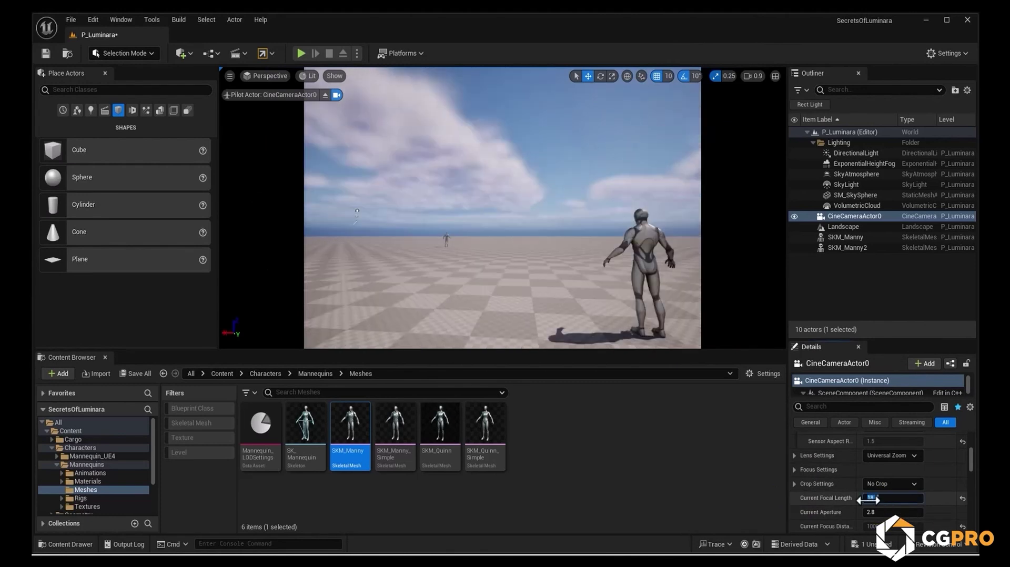
pyautogui.write('24')
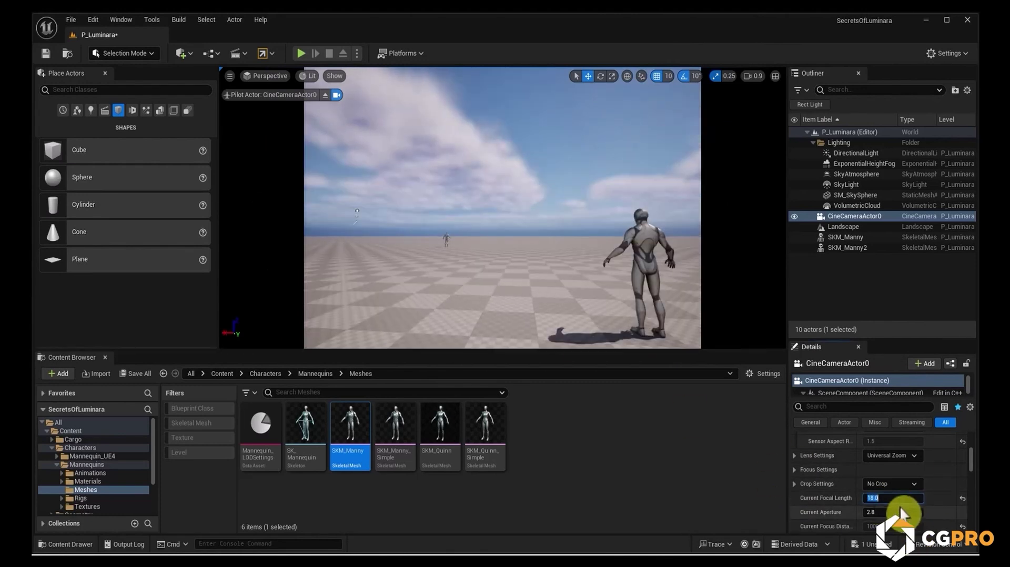
pyautogui.press('Return')
pyautogui.press('s')
pyautogui.moveTo(529, 270)
pyautogui.mouseDown(button='right')
pyautogui.moveTo(529, 284)
pyautogui.moveTo(538, 266)
pyautogui.mouseUp(button='right')
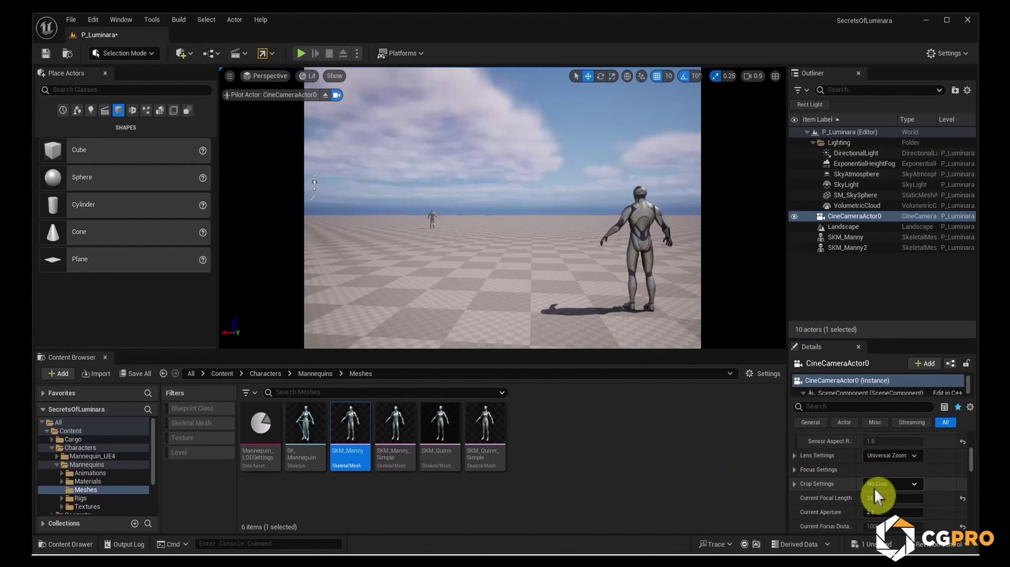
# Set the cine camera's crop to 2.39 and push the camera in toward the mannequins.
pyautogui.click(912, 485)
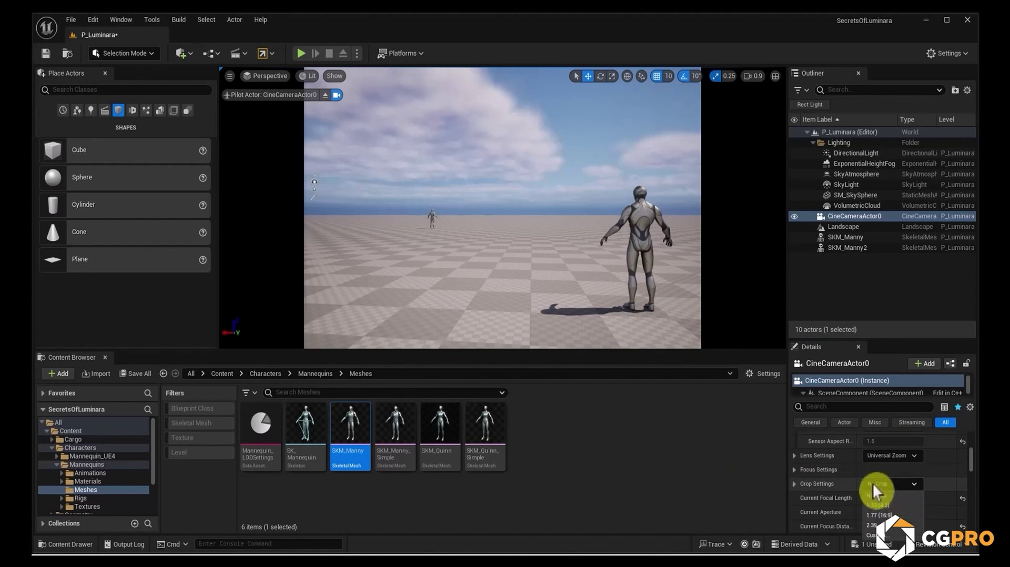
pyautogui.click(888, 527)
pyautogui.moveTo(419, 266); pyautogui.dragTo(418, 260, button='right')
pyautogui.moveTo(452, 234); pyautogui.dragTo(457, 233, button='middle')
pyautogui.scroll(2, 452, 232)
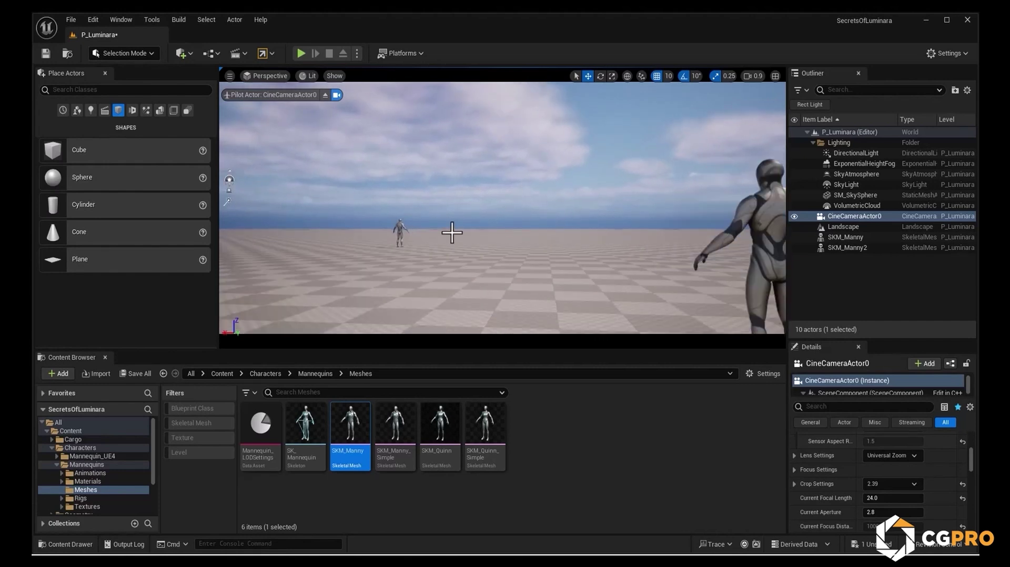
# Pull the cine camera back to show the near mannequin in full, and shift the distant mannequin sideways toward it.
pyautogui.scroll(1, 464, 233)
pyautogui.scroll(-3, 461, 235)
pyautogui.moveTo(470, 225); pyautogui.dragTo(469, 226, button='right')
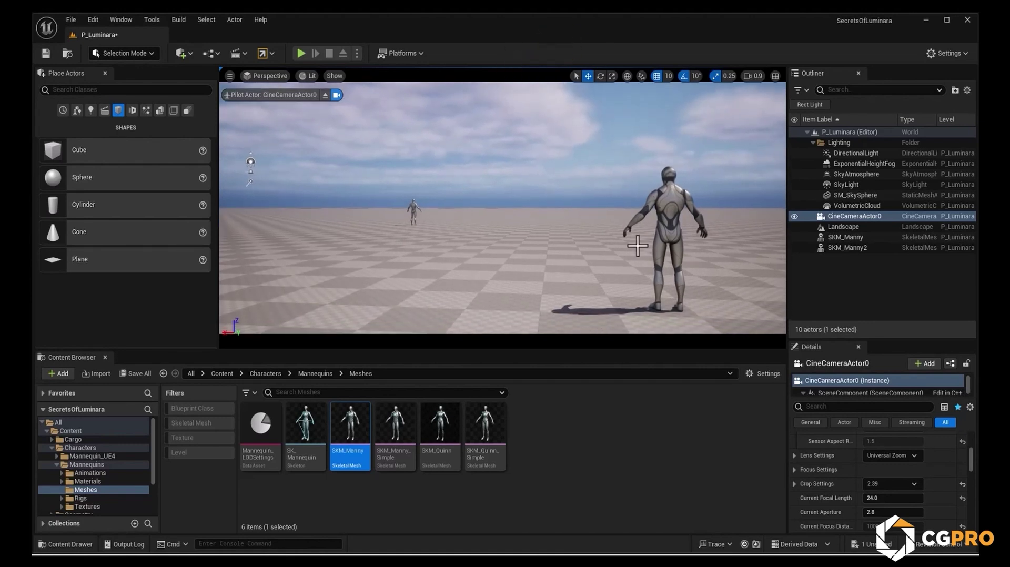
pyautogui.click(416, 214)
pyautogui.moveTo(391, 226); pyautogui.dragTo(412, 228)
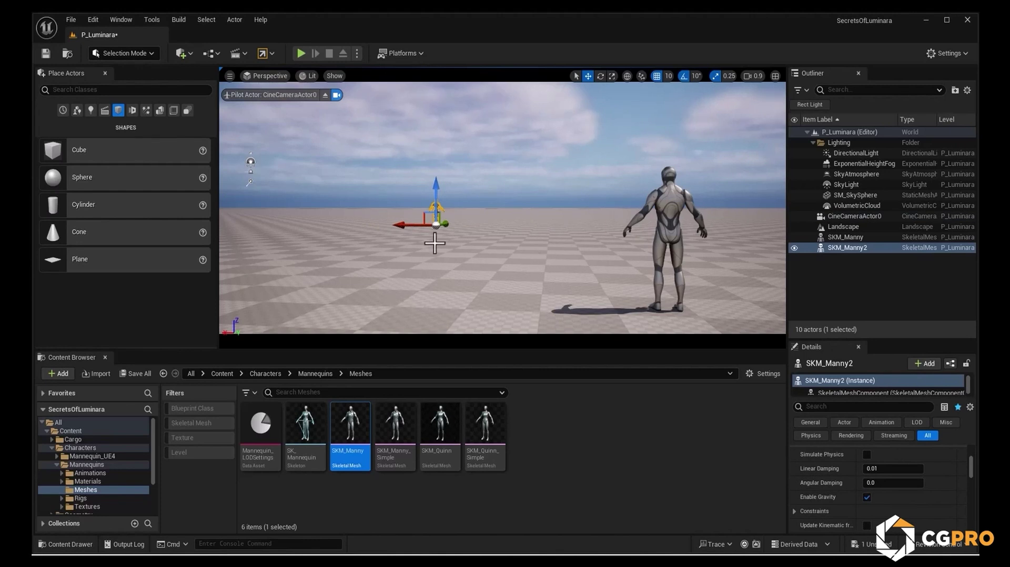
# Lock actor movement on CineCameraActor0 so the composed view stays fixed.
pyautogui.click(844, 217)
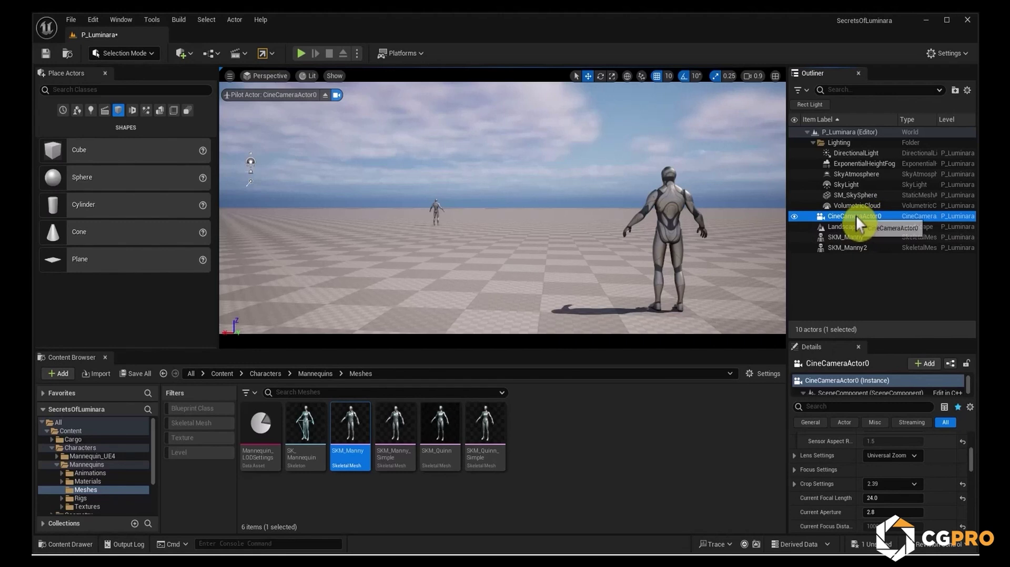
pyautogui.rightClick(857, 216)
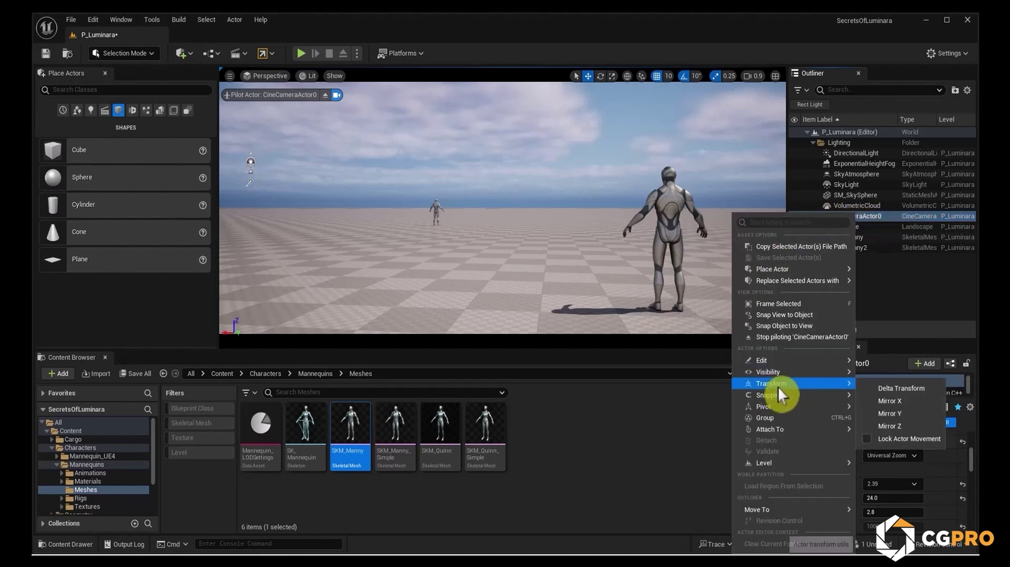
pyautogui.moveTo(821, 384)
pyautogui.click(906, 440)
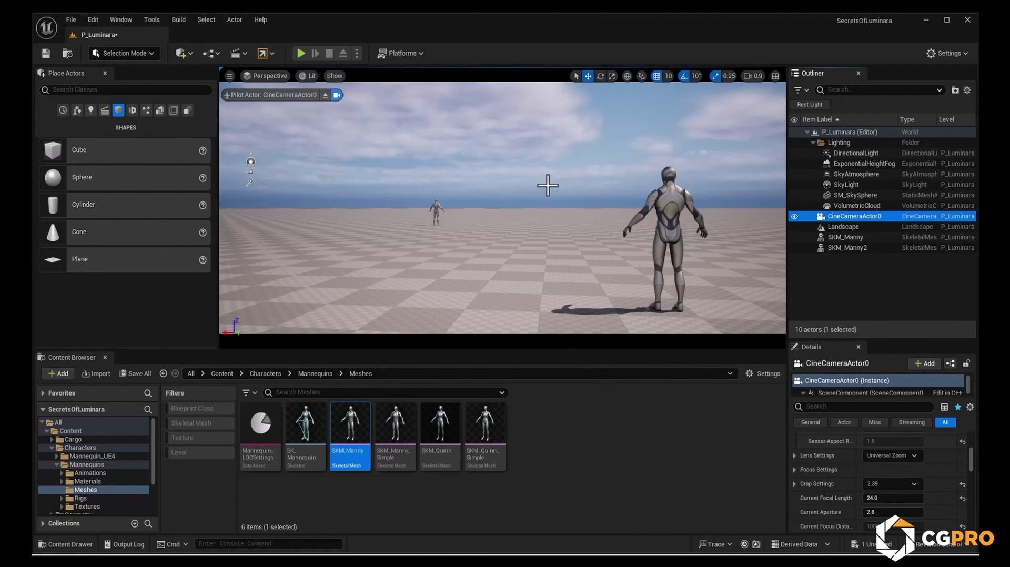
pyautogui.click(885, 195)
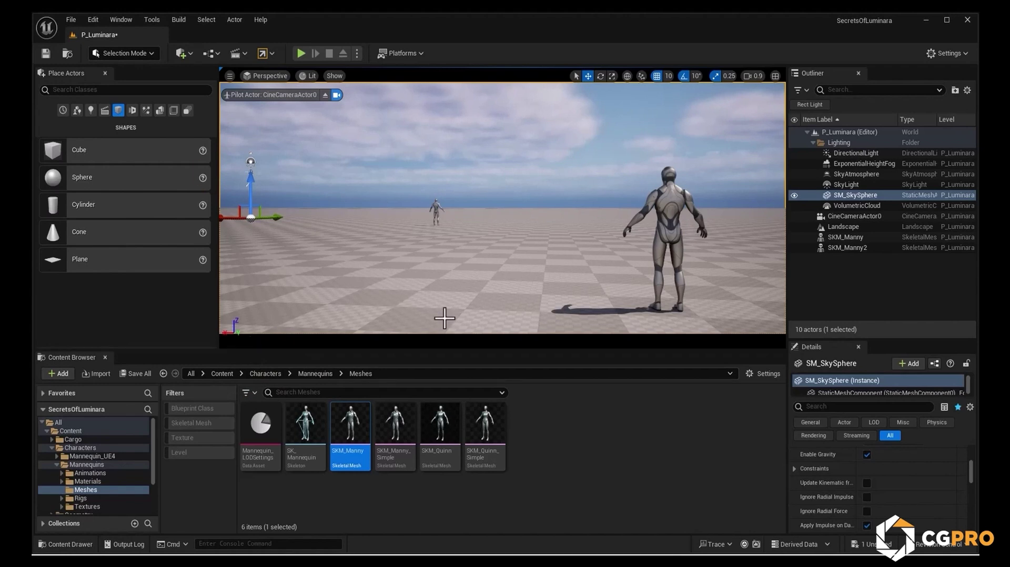
pyautogui.click(666, 477)
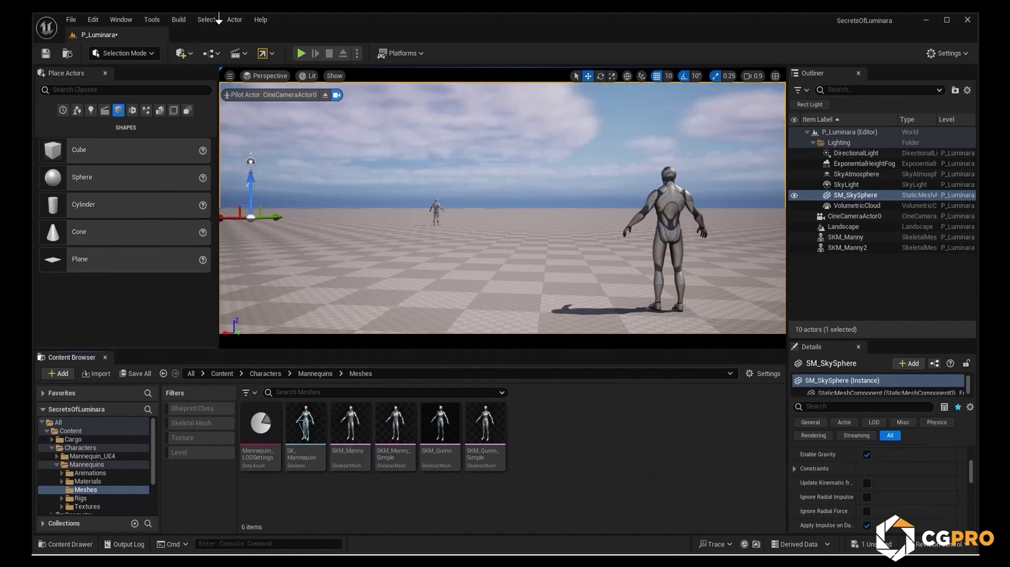
pyautogui.click(325, 97)
pyautogui.moveTo(482, 163)
pyautogui.mouseDown(button='right')
pyautogui.moveTo(482, 205)
pyautogui.moveTo(473, 179)
pyautogui.moveTo(500, 171)
pyautogui.mouseUp(button='right')
pyautogui.click(271, 78)
pyautogui.click(316, 245)
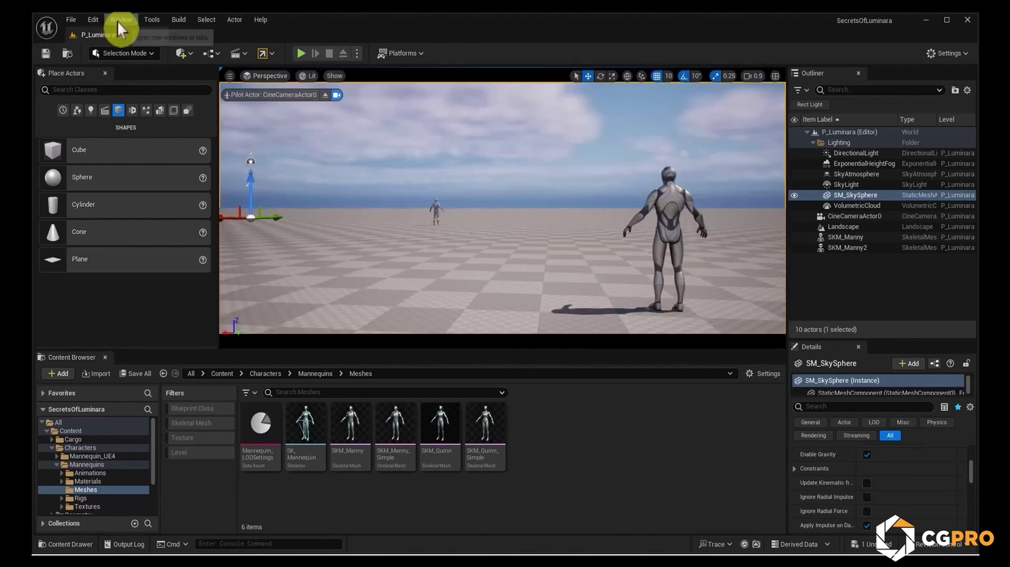
# Open Viewport 2, dock it beside the camera viewport, and clear the actor selection.
pyautogui.click(121, 21)
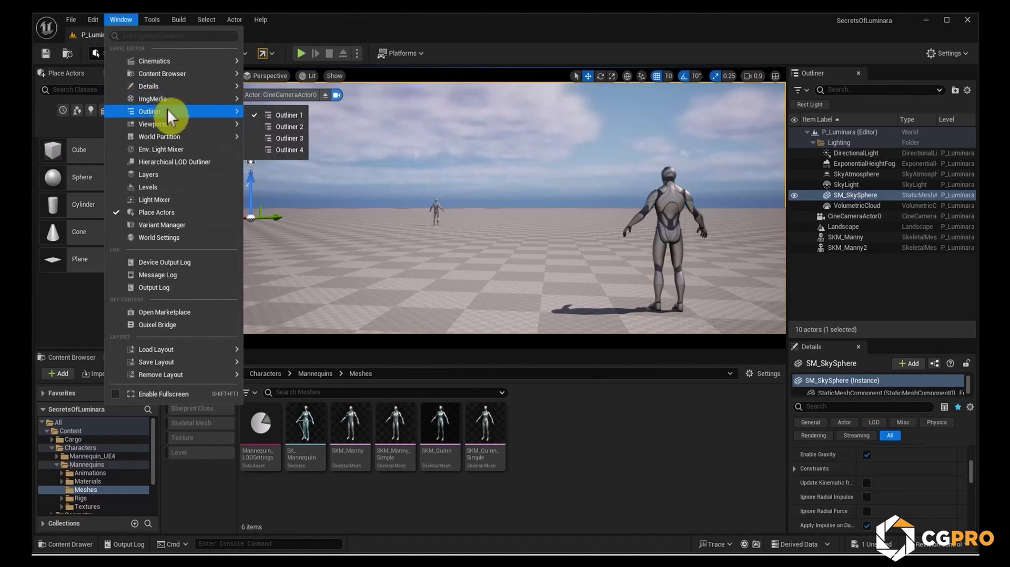
pyautogui.moveTo(172, 125)
pyautogui.click(282, 140)
pyautogui.moveTo(33, 131); pyautogui.dragTo(272, 103)
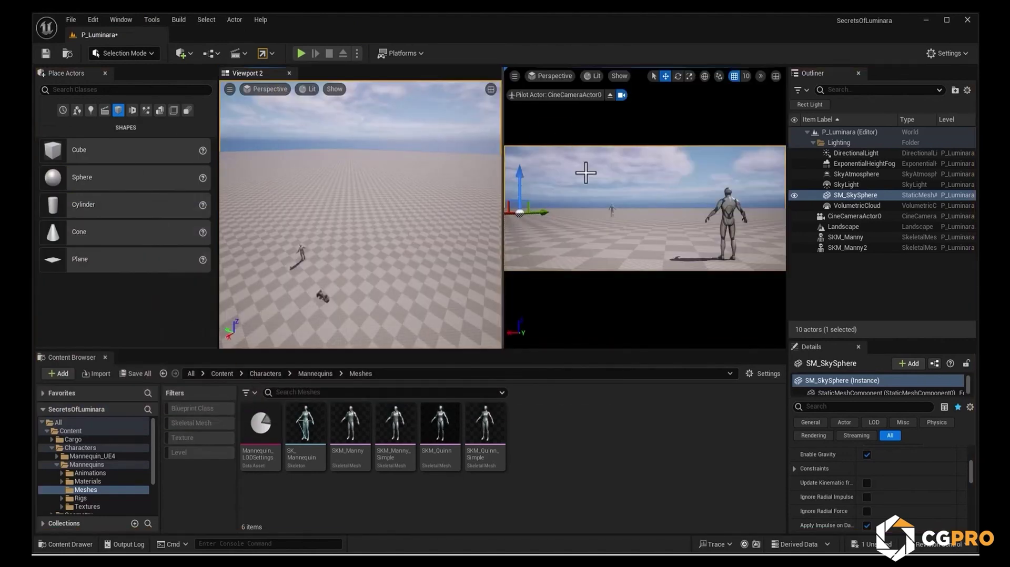
pyautogui.click(314, 200)
pyautogui.press('Escape')
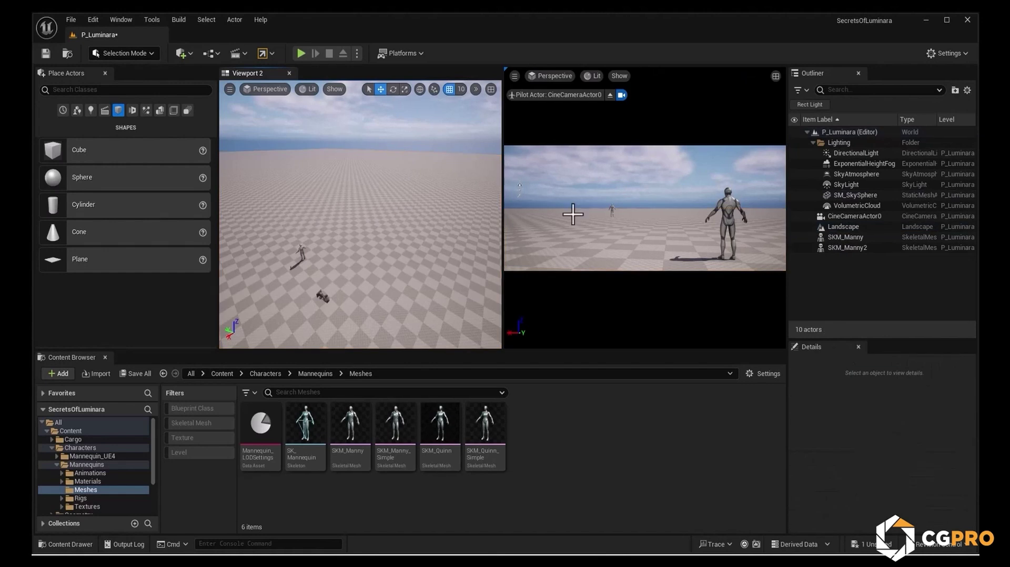
# Place the SM_Cube mesh from the LevelPrototyping/Meshes folder on the landscape beside the distant mannequin in Viewport 2.
pyautogui.click(542, 215)
pyautogui.moveTo(368, 246); pyautogui.dragTo(420, 129, button='right')
pyautogui.press('w')
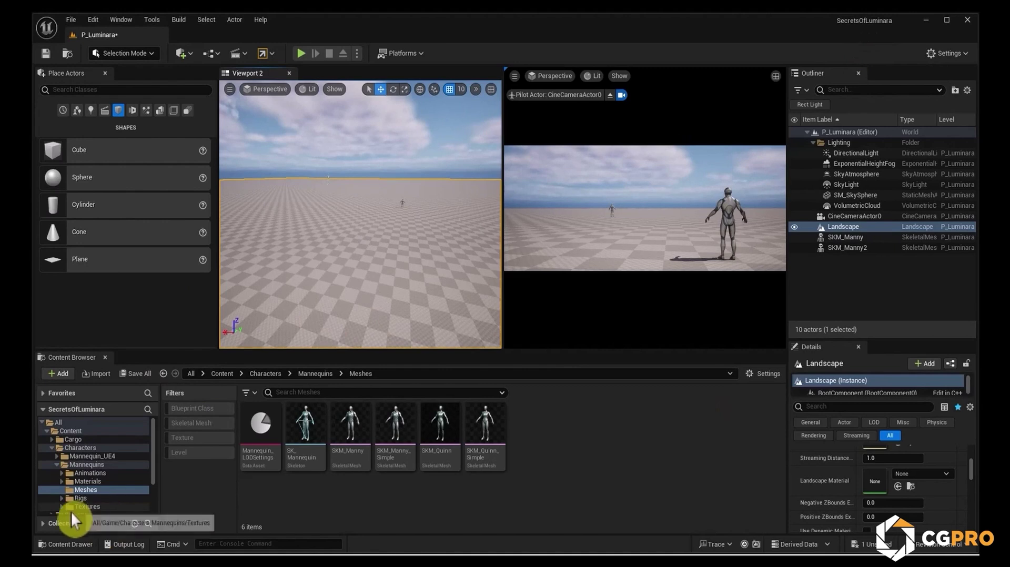
pyautogui.scroll(-3, 91, 484)
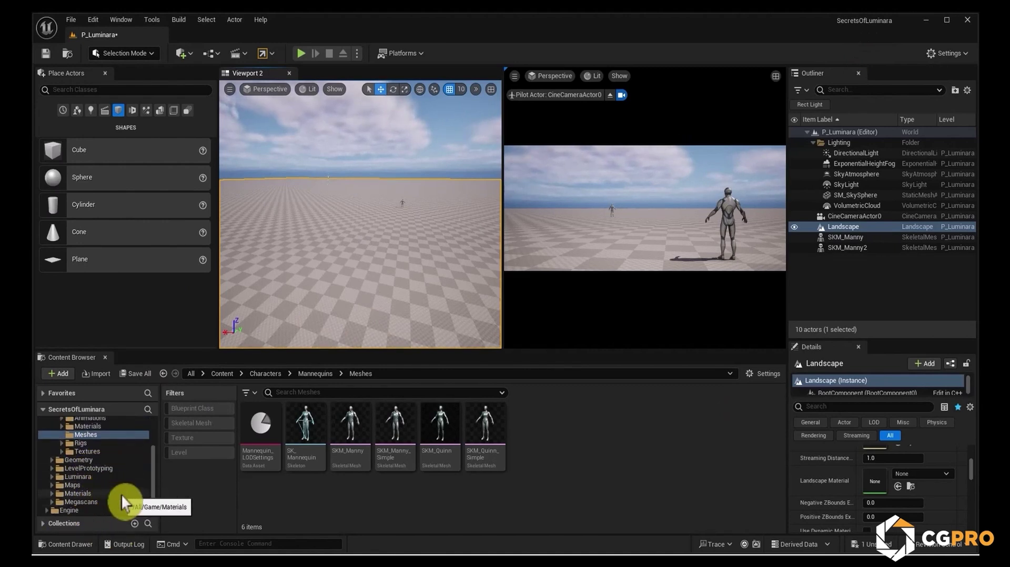
pyautogui.moveTo(347, 234); pyautogui.dragTo(352, 234, button='right')
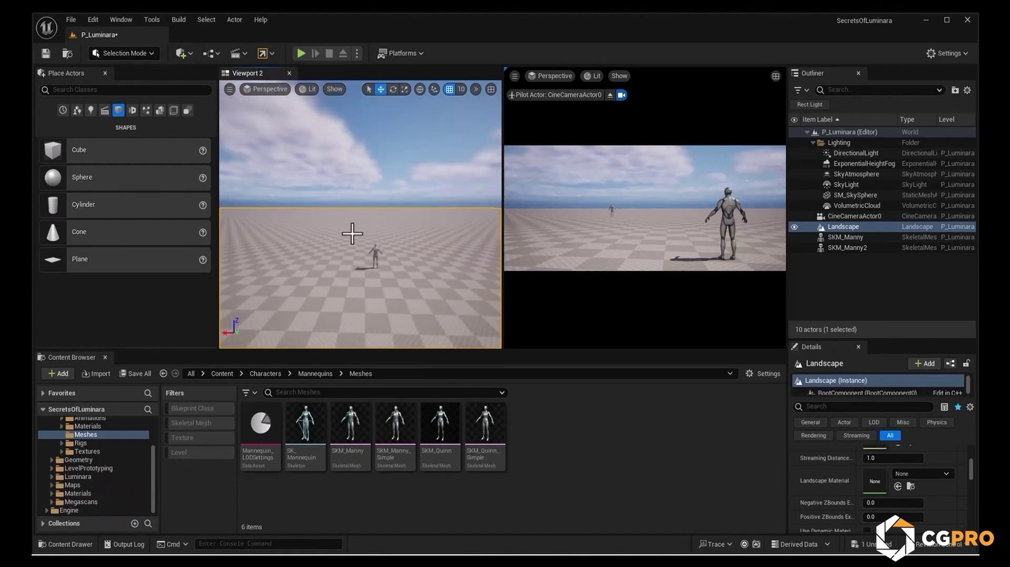
pyautogui.click(93, 470)
pyautogui.doubleClick(305, 429)
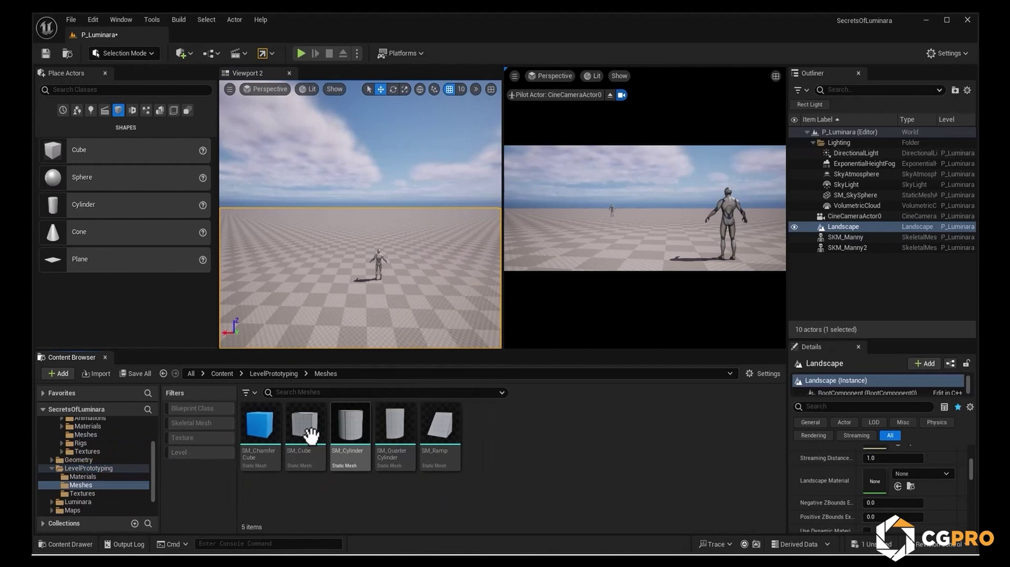
pyautogui.moveTo(322, 431); pyautogui.dragTo(361, 279)
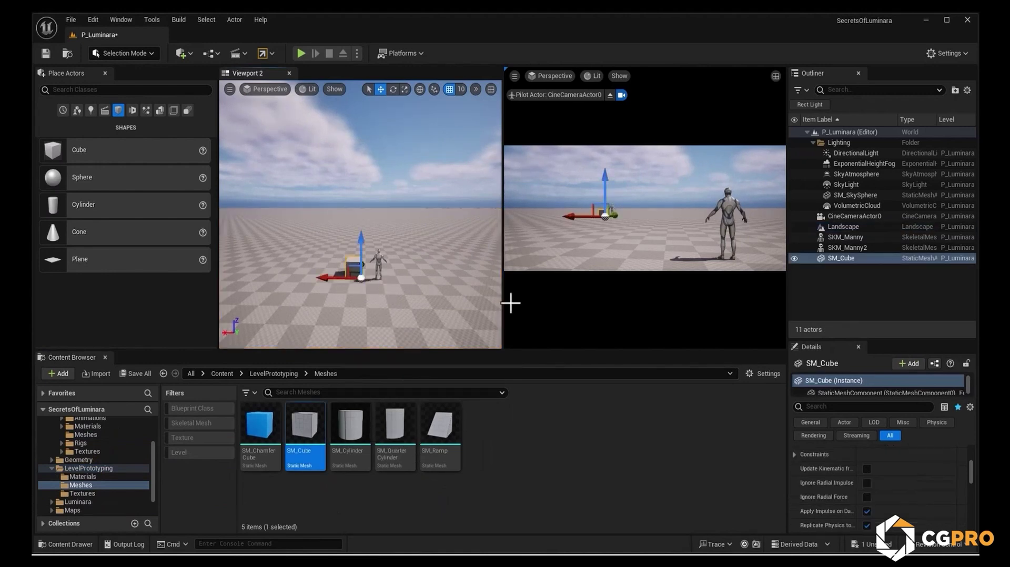
# Enlarge the SM_Cube into a building-sized block next to the distant mannequin and rotate it about 10 degrees.
pyautogui.moveTo(450, 307); pyautogui.dragTo(383, 244, button='right')
pyautogui.moveTo(383, 244); pyautogui.dragTo(350, 246)
pyautogui.press('w')
pyautogui.press('e')
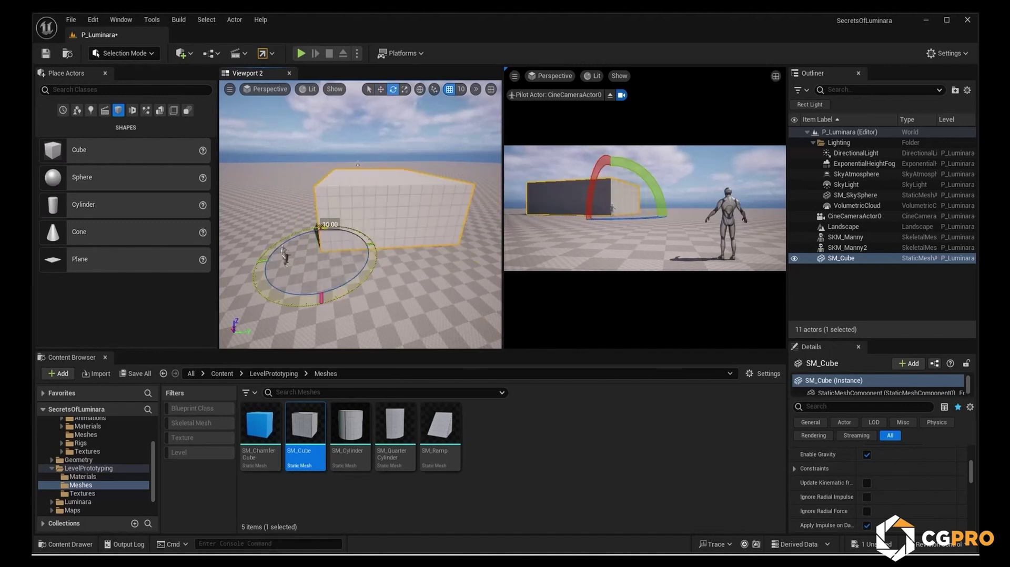
pyautogui.press('w')
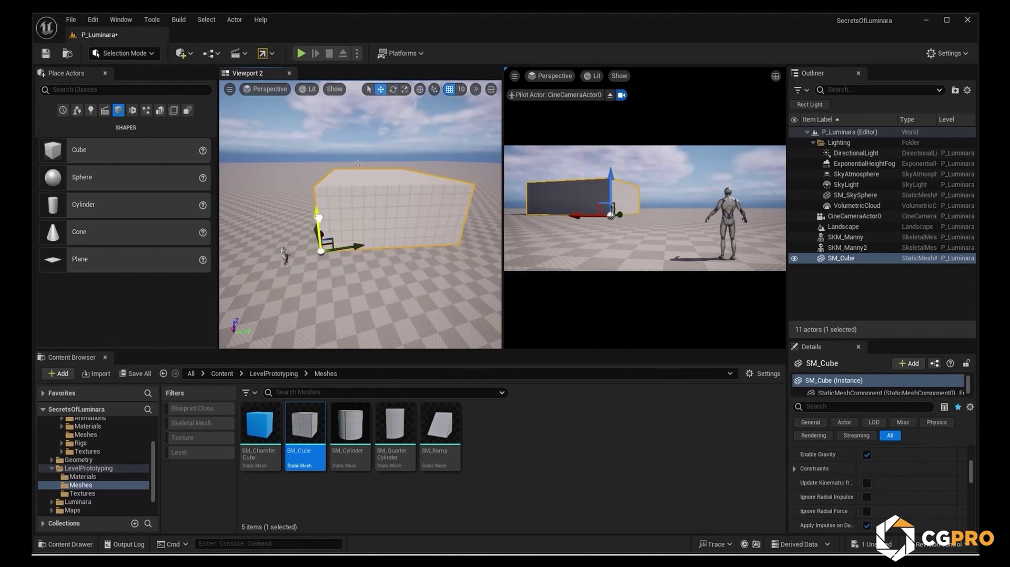
# Duplicate the SM_Cube block to a spot farther back on the landscape, and frame the original block in Viewport 2.
pyautogui.keyDown('alt'); pyautogui.moveTo(358, 166); pyautogui.dragTo(354, 169); pyautogui.keyUp('alt')
pyautogui.keyDown('alt'); pyautogui.moveTo(303, 204); pyautogui.dragTo(174, 230); pyautogui.keyUp('alt')
pyautogui.keyDown('alt'); pyautogui.moveTo(335, 224); pyautogui.dragTo(341, 223); pyautogui.keyUp('alt')
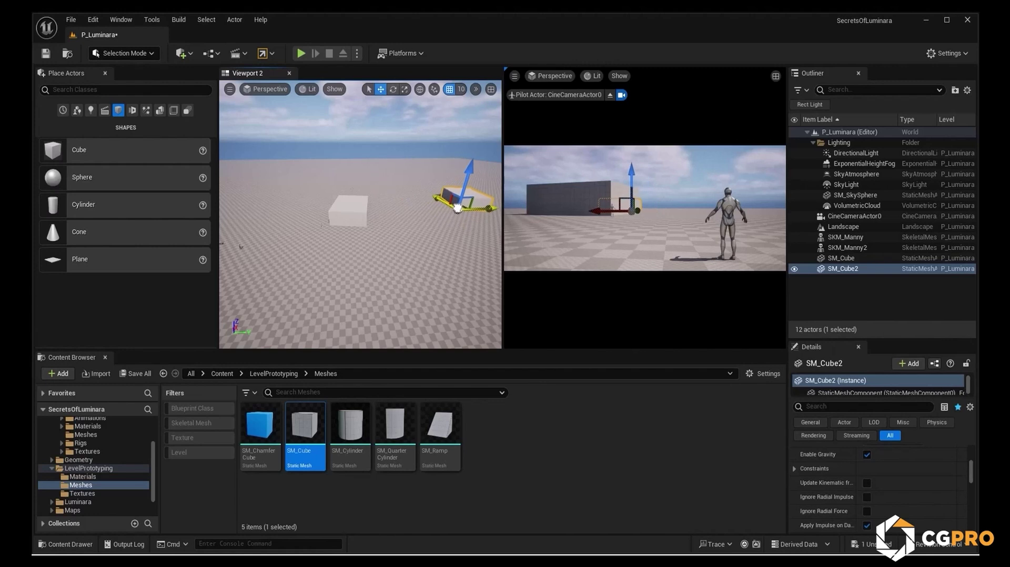
pyautogui.click(337, 210)
pyautogui.press('f')
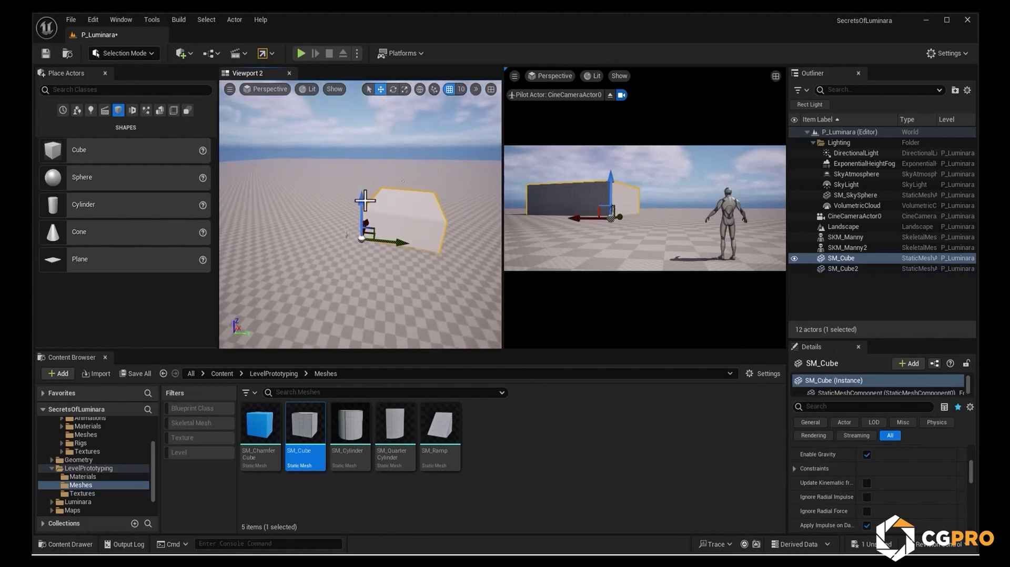
# Reduce the height of the original SM_Cube block, and turn the duplicate SM_Cube2 block about its vertical axis.
pyautogui.press('r')
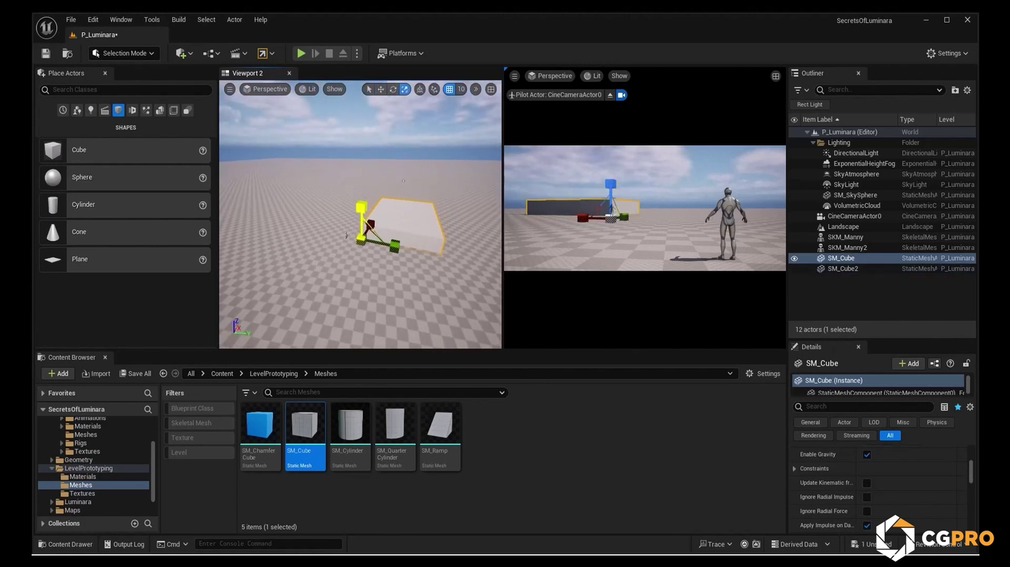
pyautogui.moveTo(357, 203); pyautogui.dragTo(363, 234, button='right')
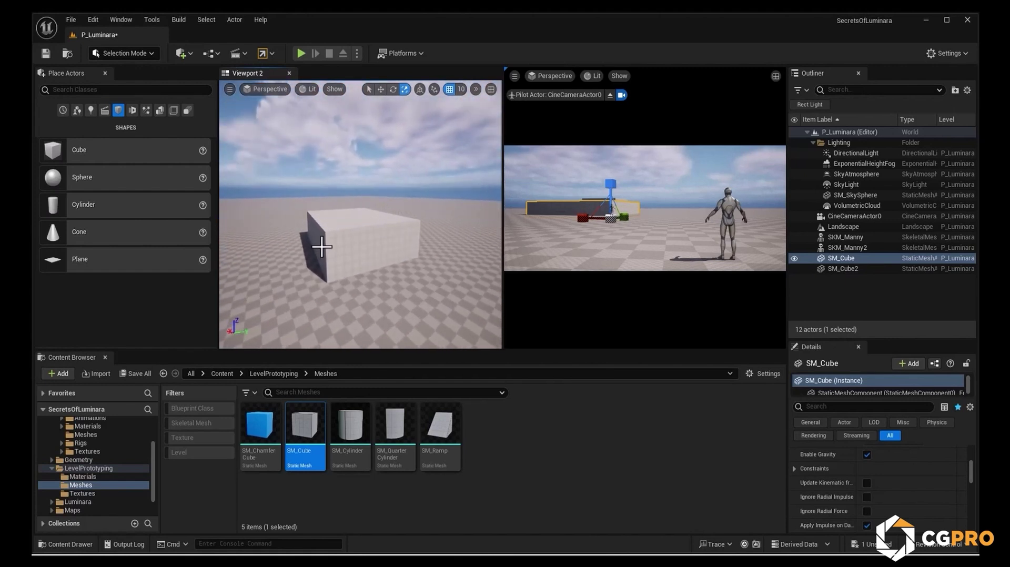
pyautogui.click(348, 263)
pyautogui.press('e')
pyautogui.moveTo(341, 330); pyautogui.dragTo(315, 311)
# Scale SM_Cube2 into a larger, taller block and move it behind the low SM_Cube block in the camera shot.
pyautogui.press('r')
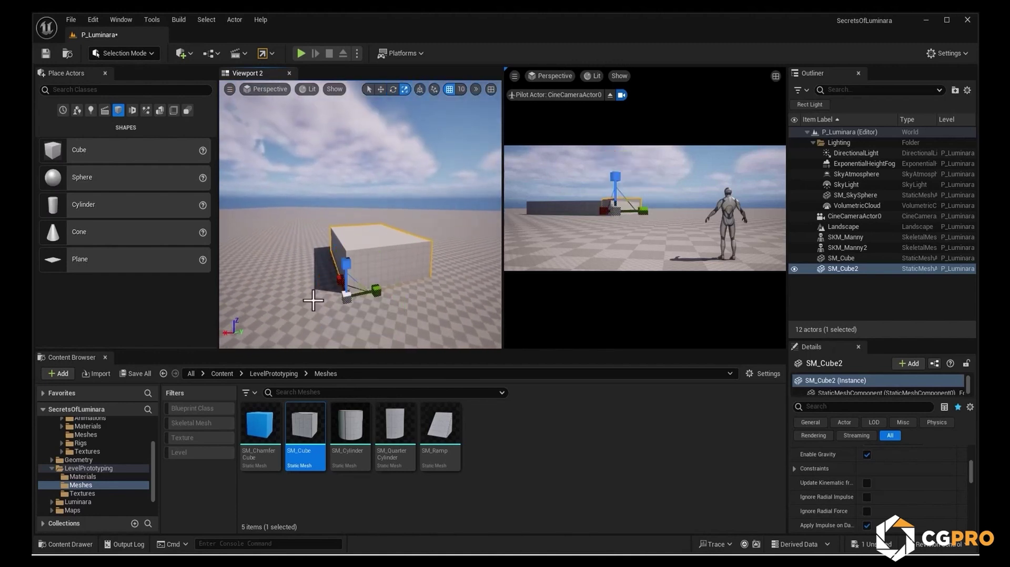
pyautogui.moveTo(349, 262); pyautogui.dragTo(349, 183)
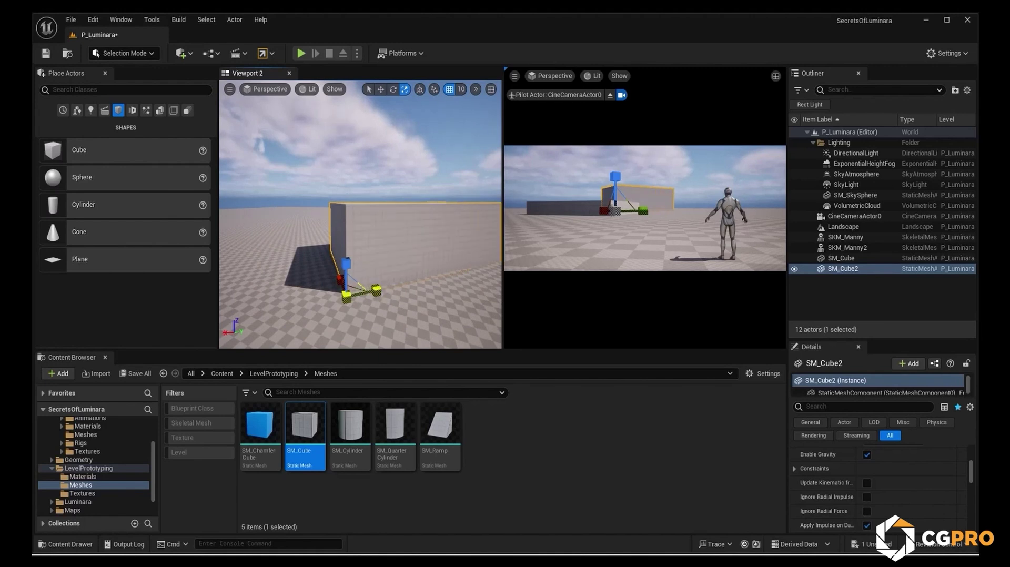
pyautogui.moveTo(339, 263); pyautogui.dragTo(339, 227)
pyautogui.press('w')
pyautogui.moveTo(351, 289); pyautogui.dragTo(234, 232)
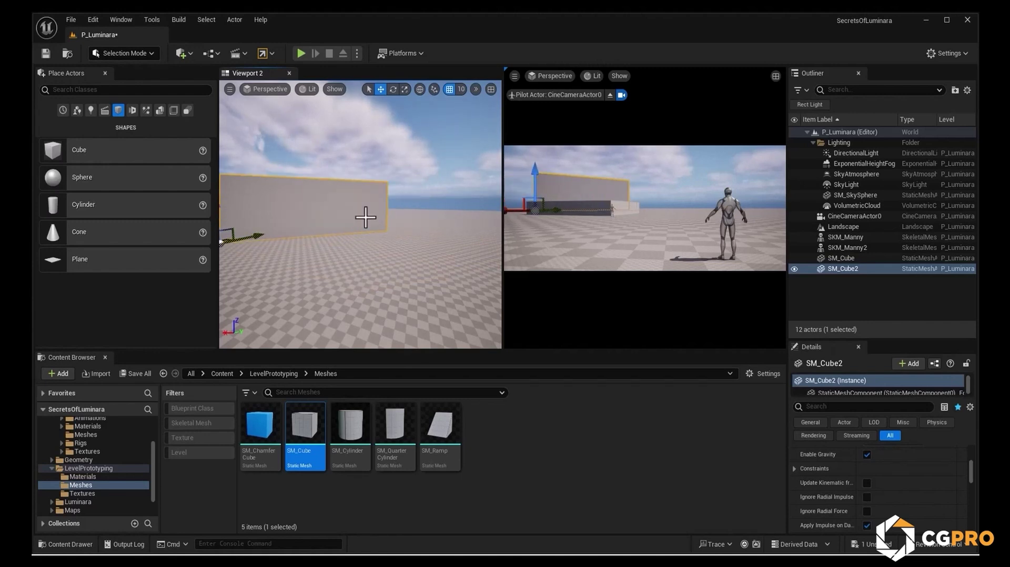
# Duplicate the tall SM_Cube2 block and place the copy farther away on the other side of the scene.
pyautogui.press('f')
pyautogui.keyDown('alt'); pyautogui.moveTo(327, 232); pyautogui.dragTo(337, 210); pyautogui.keyUp('alt')
pyautogui.click(369, 236)
pyautogui.click(398, 192)
pyautogui.keyDown('alt'); pyautogui.moveTo(398, 192); pyautogui.dragTo(439, 221); pyautogui.keyUp('alt')
pyautogui.keyDown('alt'); pyautogui.moveTo(337, 201); pyautogui.dragTo(445, 106); pyautogui.keyUp('alt')
# Rotate the new block and lower it into the landscape, behind the foreground mannequin in the camera shot.
pyautogui.press('e')
pyautogui.keyDown('alt'); pyautogui.moveTo(428, 173); pyautogui.dragTo(345, 161); pyautogui.keyUp('alt')
pyautogui.press('w')
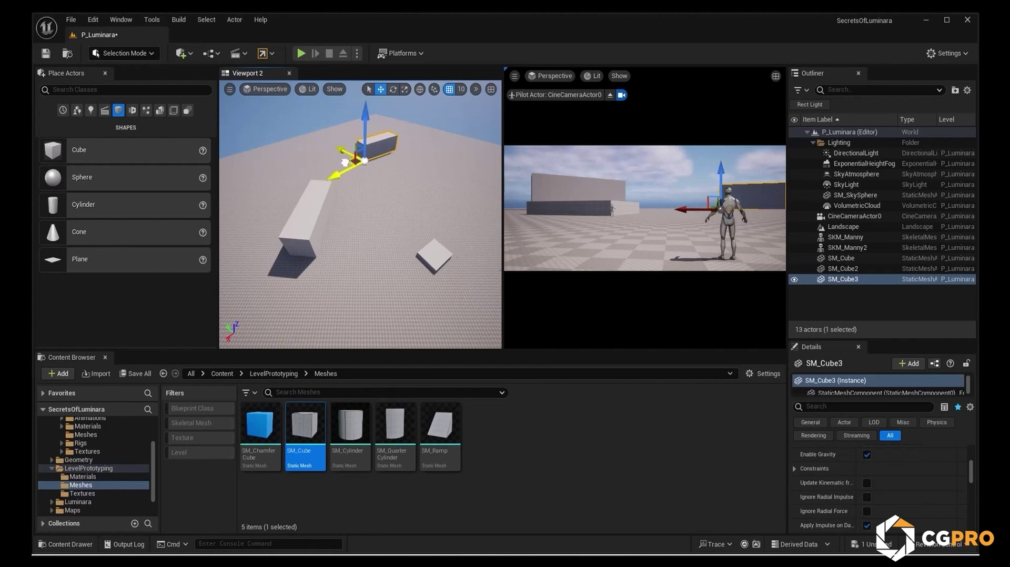
pyautogui.moveTo(360, 114); pyautogui.dragTo(363, 126)
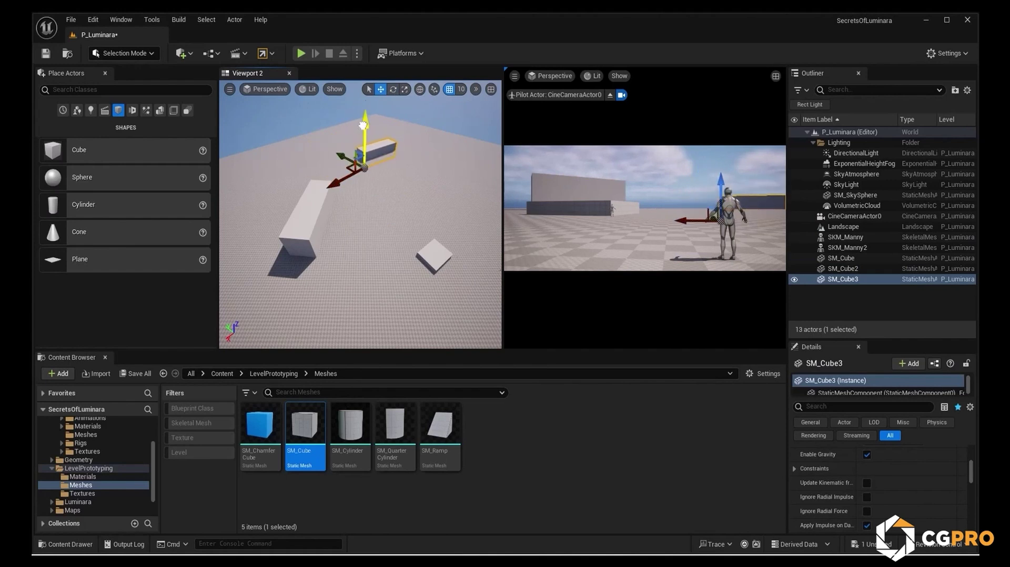
# Bring the mannequins and blocks back into view in Viewport 2, and switch to Landscape mode with the Sculpt tool.
pyautogui.click(232, 150)
pyautogui.press('w')
pyautogui.moveTo(322, 173); pyautogui.dragTo(350, 178, button='right')
pyautogui.press('s')
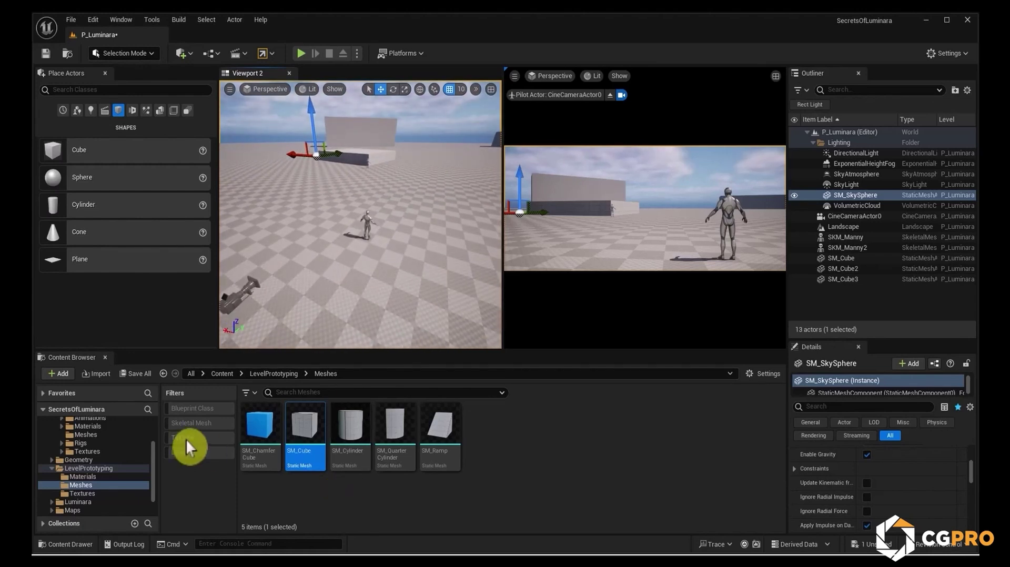
pyautogui.click(630, 485)
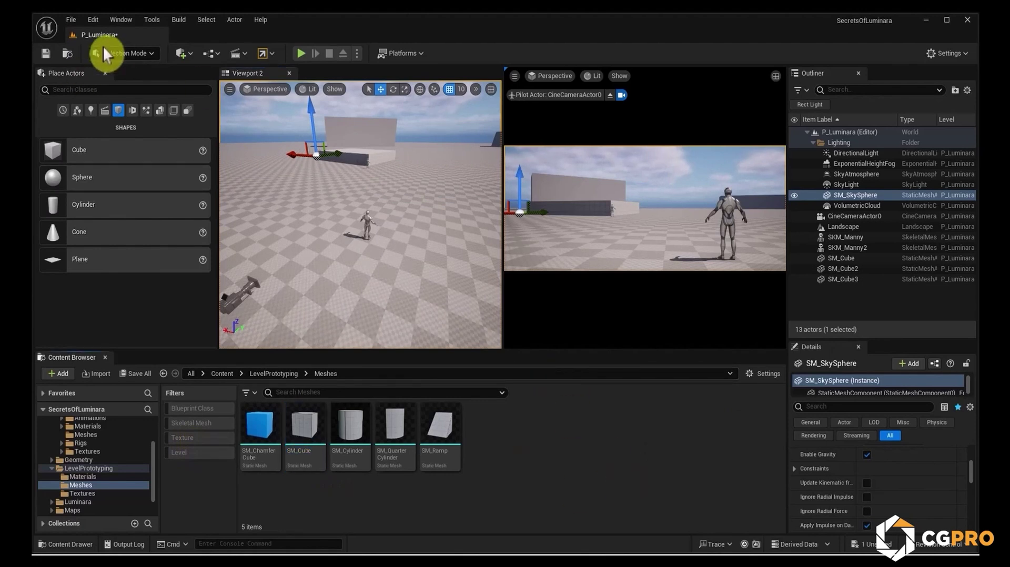
pyautogui.click(142, 55)
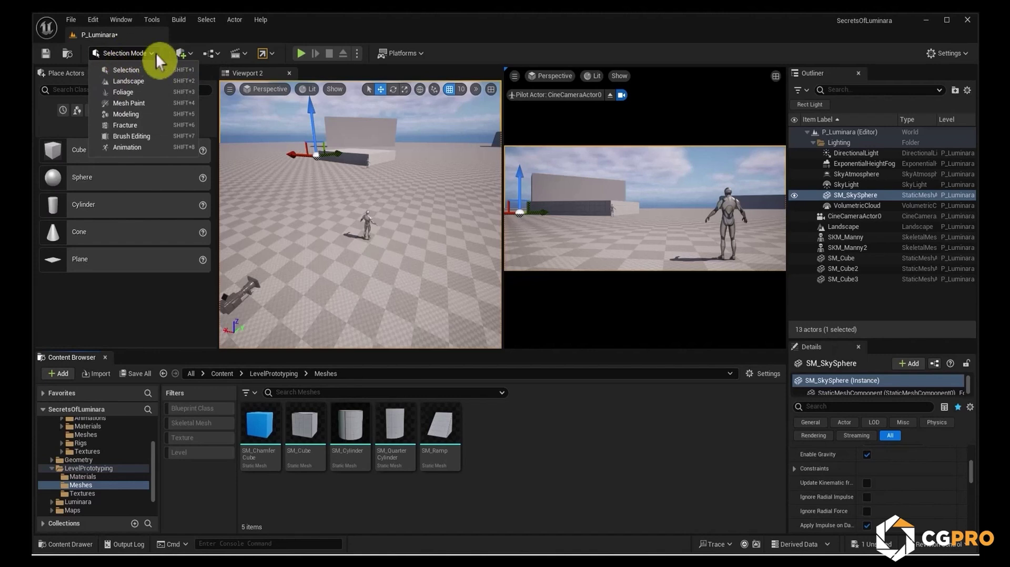
pyautogui.click(153, 84)
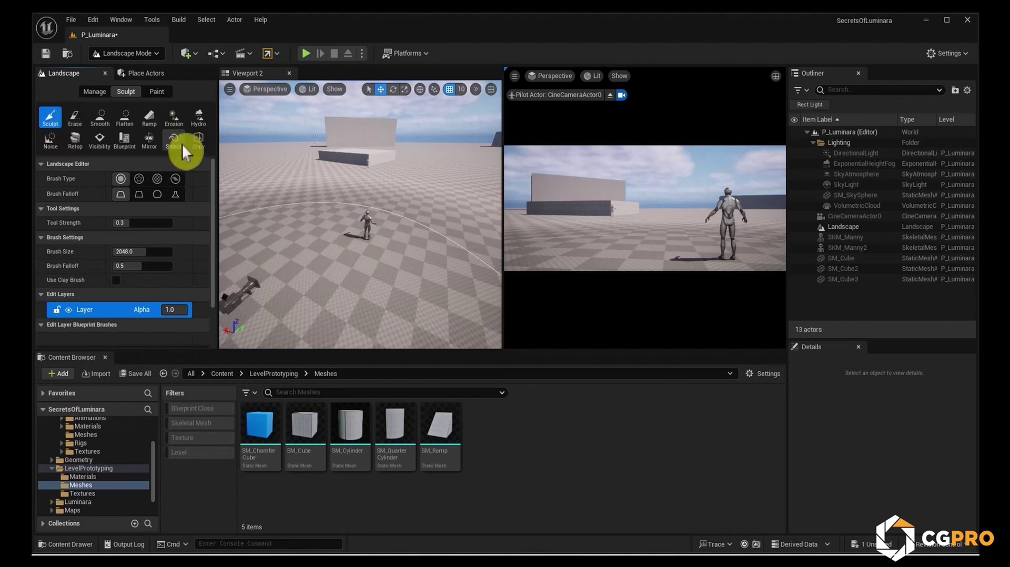
pyautogui.click(76, 140)
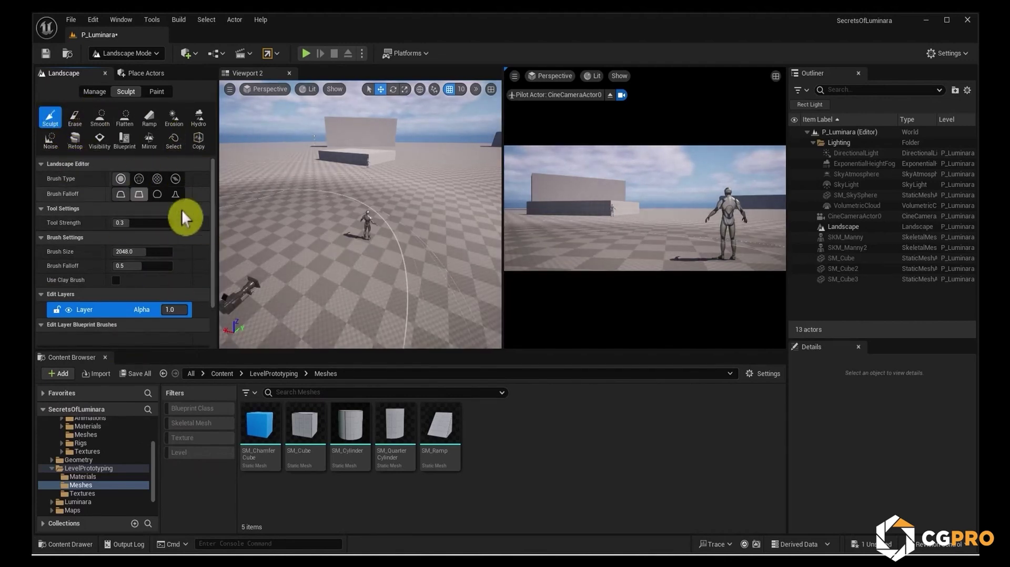
pyautogui.click(50, 118)
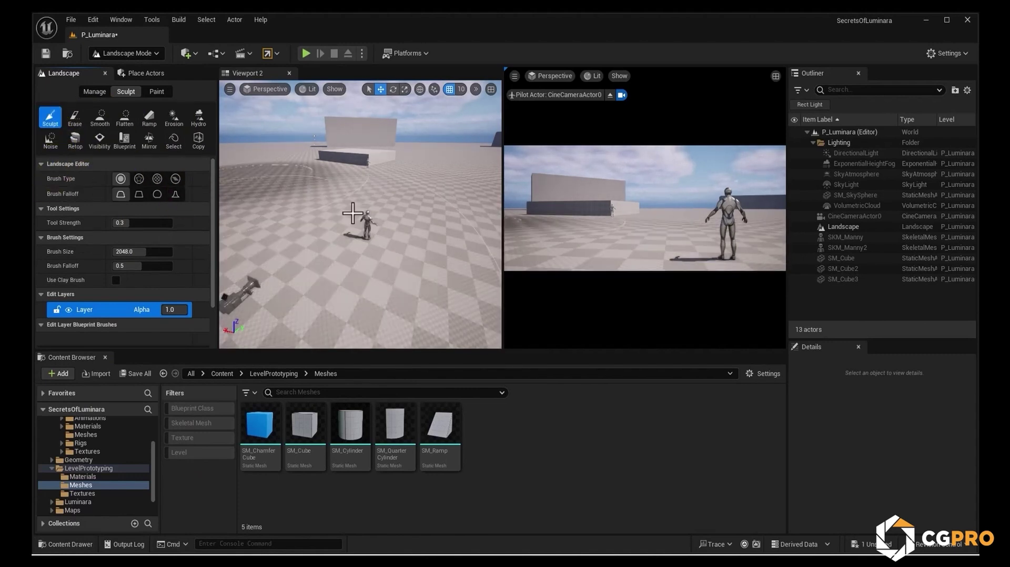
# Try sculpting bumps around the low block with a brush size of about 396, and undo the strokes.
pyautogui.moveTo(158, 251); pyautogui.dragTo(129, 251)
pyautogui.click(45, 119)
pyautogui.click(136, 202)
pyautogui.moveTo(397, 196); pyautogui.dragTo(341, 189, button='right')
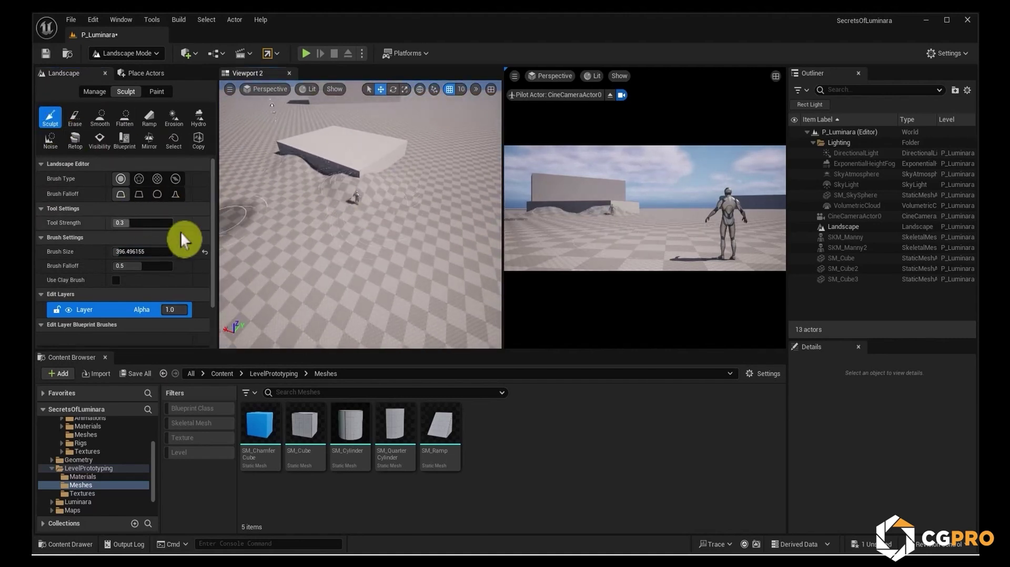
pyautogui.hotkey('ctrl', 'z')
pyautogui.moveTo(363, 181)
pyautogui.mouseDown(button='right')
pyautogui.moveTo(360, 168)
pyautogui.moveTo(345, 198)
pyautogui.mouseUp(button='right')
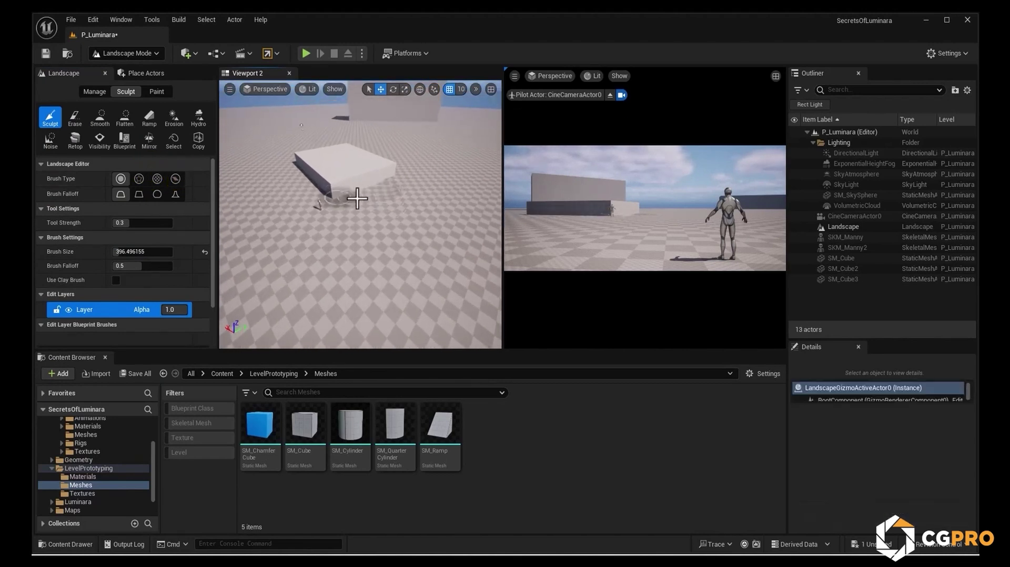
pyautogui.hotkey('ctrl', 'z')
pyautogui.moveTo(382, 229)
pyautogui.mouseDown(button='right')
pyautogui.moveTo(394, 225)
pyautogui.moveTo(369, 185)
pyautogui.mouseUp(button='right')
# Try raising a broad hill before the blocks with brush size about 1924 and falloff about 0.876, and undo it.
pyautogui.moveTo(126, 251)
pyautogui.mouseDown()
pyautogui.moveTo(161, 252)
pyautogui.moveTo(165, 266)
pyautogui.mouseUp()
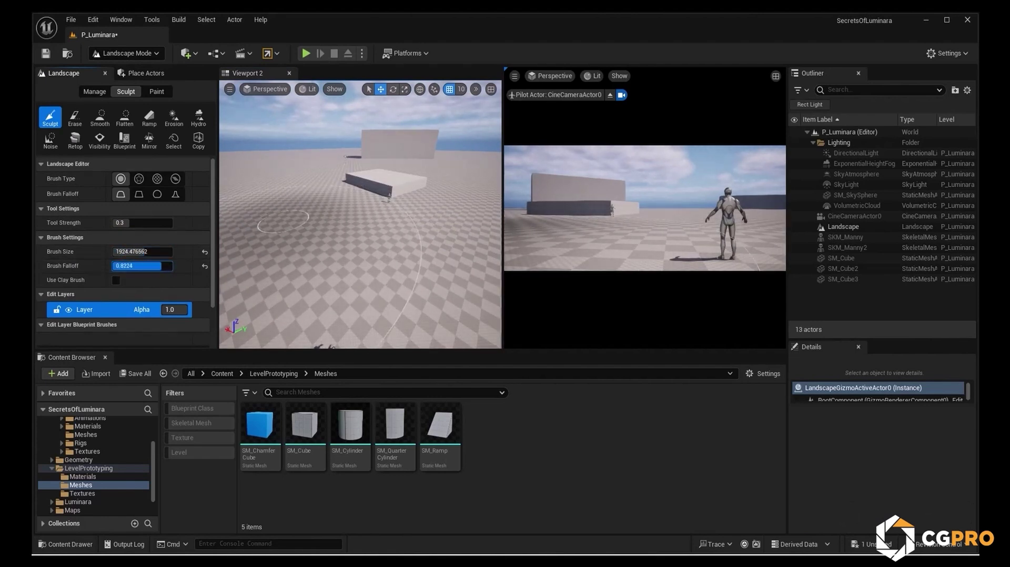
pyautogui.moveTo(401, 251); pyautogui.dragTo(188, 299)
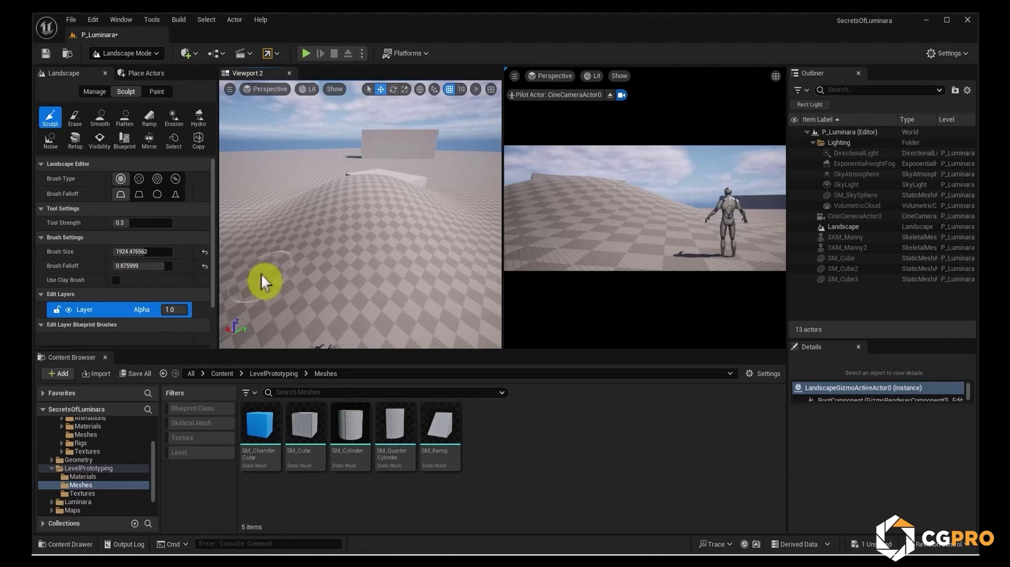
pyautogui.hotkey('ctrl', 'z')
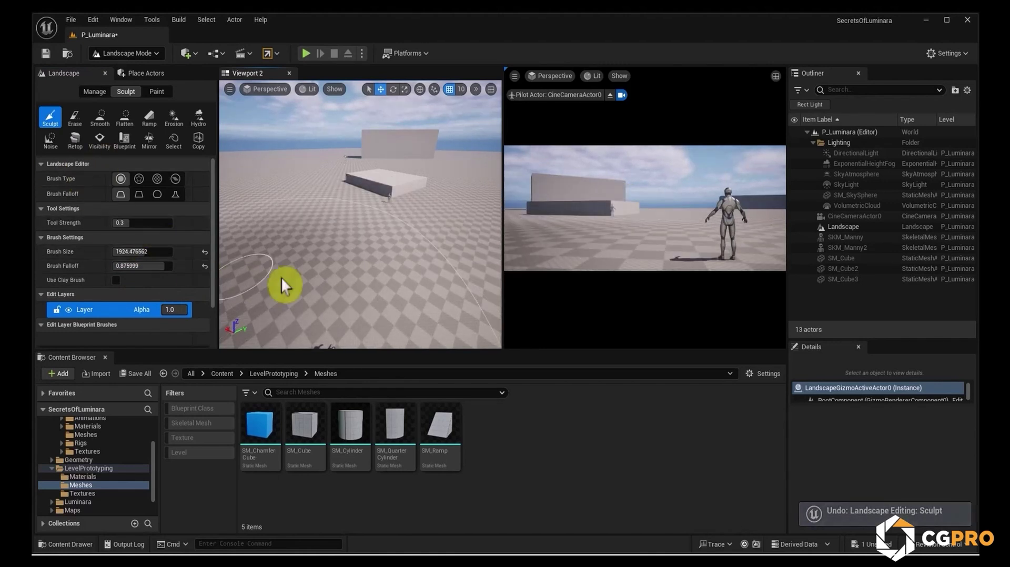
# Sculpt a raised area in the foreground and flatten it back with the Erase tool.
pyautogui.moveTo(330, 211); pyautogui.dragTo(316, 208)
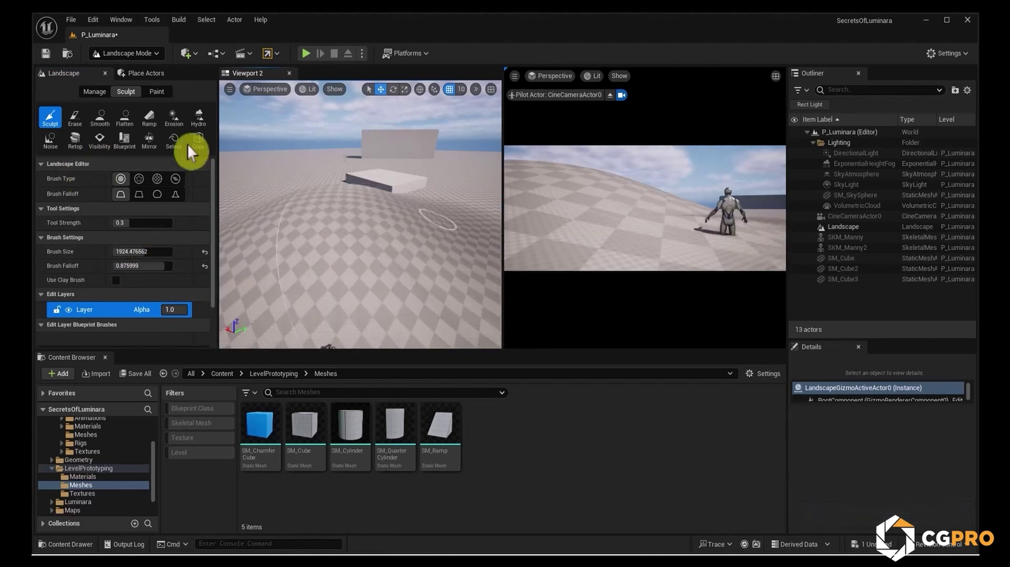
pyautogui.click(74, 119)
pyautogui.moveTo(326, 263)
pyautogui.mouseDown()
pyautogui.moveTo(338, 288)
pyautogui.moveTo(318, 253)
pyautogui.moveTo(401, 226)
pyautogui.moveTo(389, 221)
pyautogui.mouseUp()
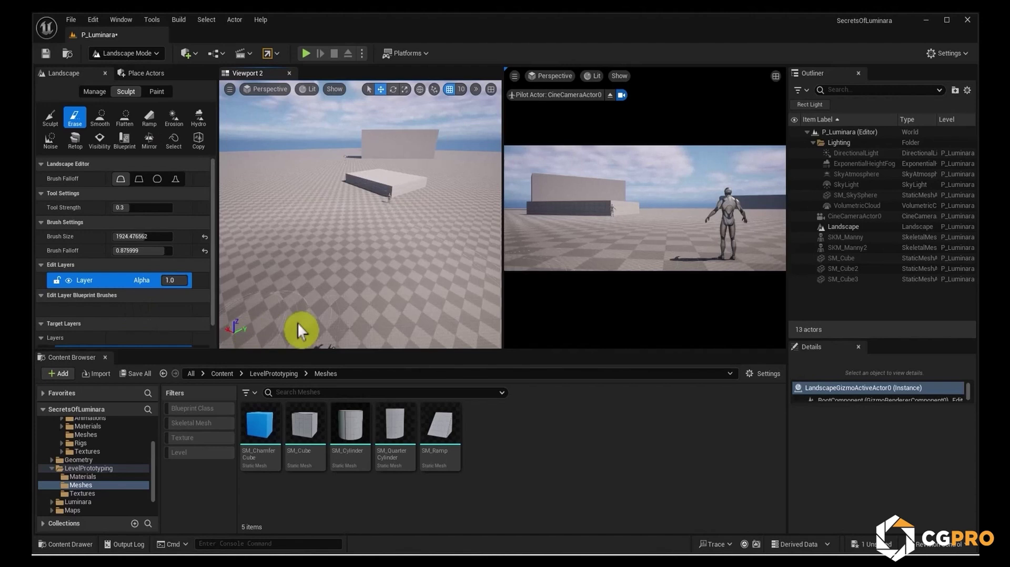
# Try sculpting another broad mound in front of the low block, and undo the stroke.
pyautogui.click(50, 117)
pyautogui.moveTo(337, 221)
pyautogui.mouseDown()
pyautogui.moveTo(352, 192)
pyautogui.moveTo(274, 273)
pyautogui.moveTo(287, 251)
pyautogui.mouseUp()
pyautogui.click(135, 318)
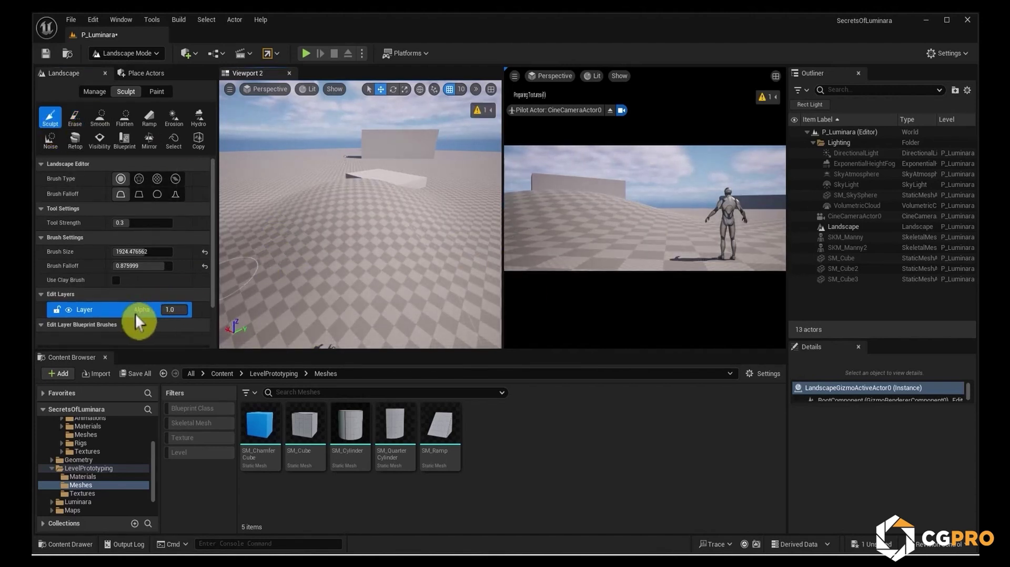
pyautogui.hotkey('ctrl', 'z')
# Set the sculpt brush size to about 415 and falloff to 0.0048, and raise a steep hill in front of the blocks.
pyautogui.moveTo(153, 266)
pyautogui.mouseDown()
pyautogui.moveTo(121, 266)
pyautogui.moveTo(131, 251)
pyautogui.moveTo(115, 251)
pyautogui.mouseUp()
pyautogui.moveTo(354, 229)
pyautogui.mouseDown()
pyautogui.moveTo(364, 237)
pyautogui.moveTo(312, 216)
pyautogui.moveTo(495, 276)
pyautogui.mouseUp()
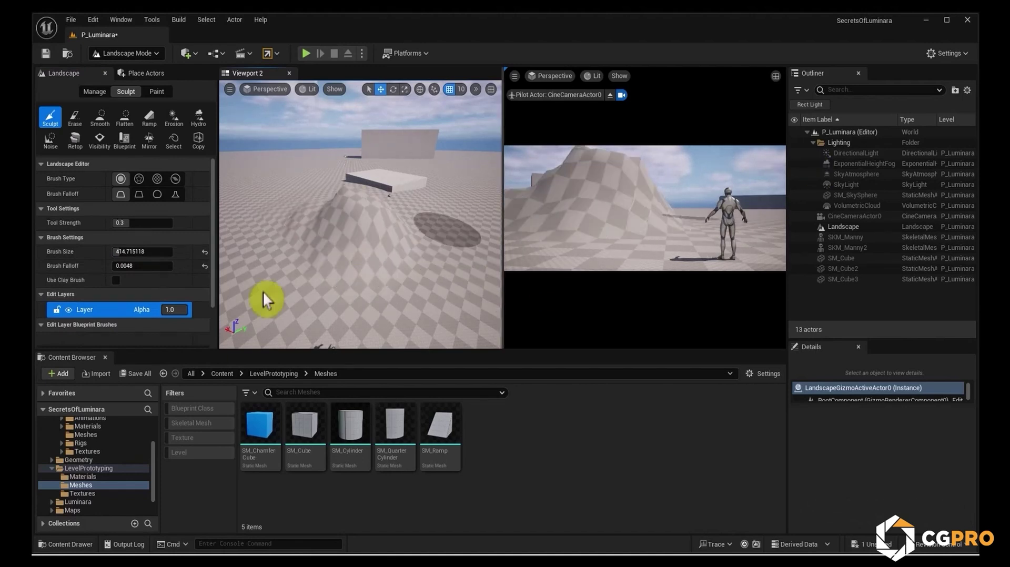
pyautogui.moveTo(323, 210)
pyautogui.mouseDown(button='right')
pyautogui.moveTo(389, 226)
pyautogui.moveTo(310, 216)
pyautogui.mouseUp(button='right')
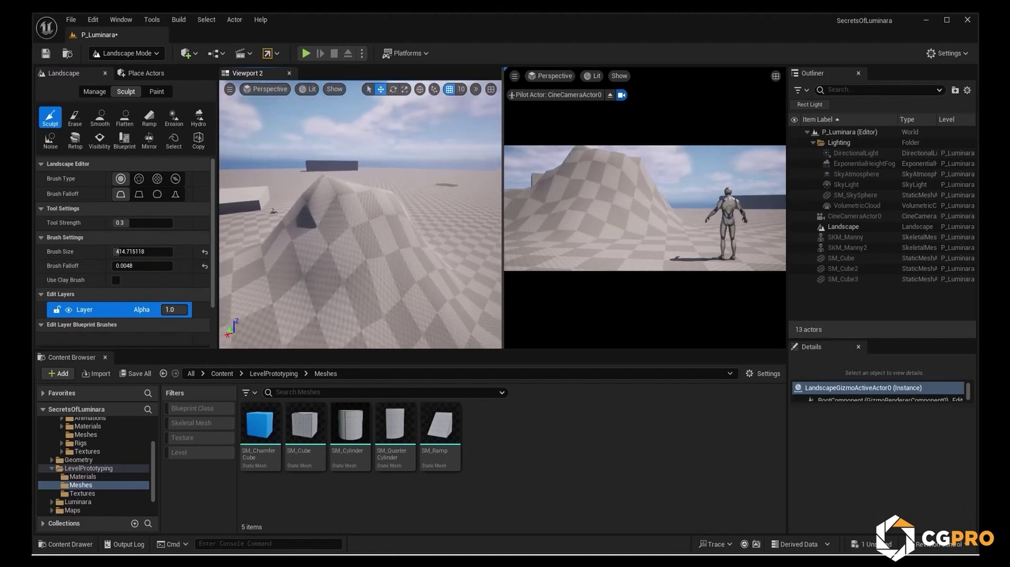
# Soften the hill's ridges with the Smooth tool, using the default 0.5 brush falloff and a brush size of about 249.
pyautogui.click(100, 117)
pyautogui.moveTo(428, 239); pyautogui.dragTo(431, 290, button='right')
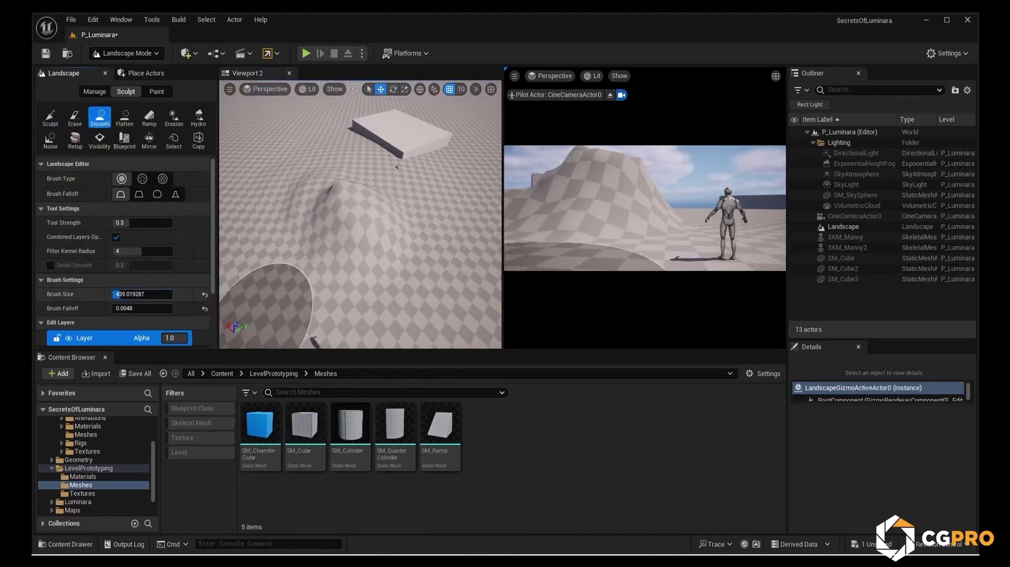
pyautogui.click(205, 309)
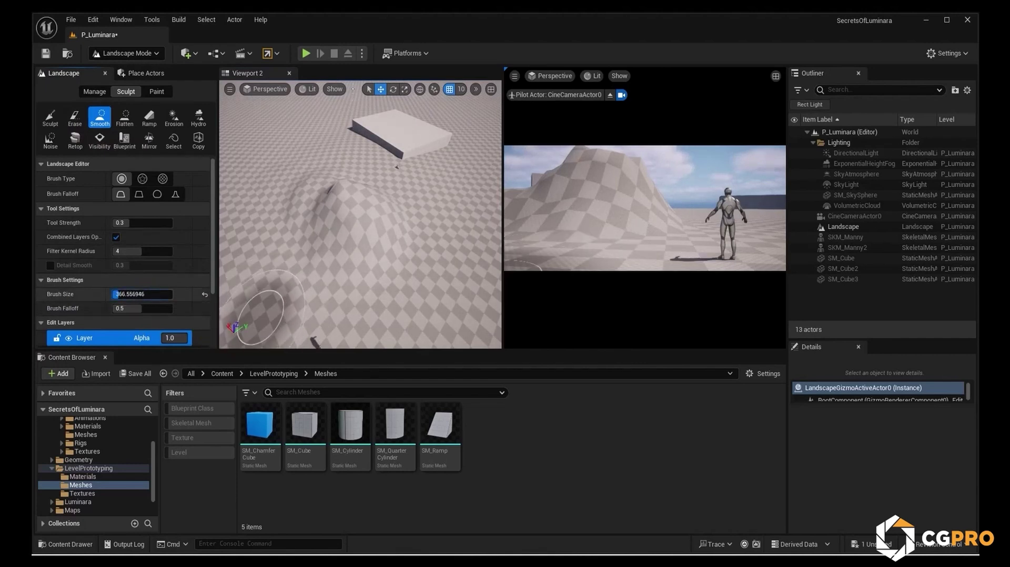
pyautogui.moveTo(357, 247)
pyautogui.mouseDown(button='right')
pyautogui.moveTo(293, 228)
pyautogui.moveTo(347, 228)
pyautogui.mouseUp(button='right')
pyautogui.moveTo(346, 203)
pyautogui.mouseDown()
pyautogui.moveTo(384, 285)
pyautogui.moveTo(318, 210)
pyautogui.moveTo(373, 269)
pyautogui.mouseUp()
pyautogui.moveTo(373, 270); pyautogui.dragTo(378, 206, button='right')
pyautogui.moveTo(377, 206)
pyautogui.mouseDown()
pyautogui.moveTo(355, 196)
pyautogui.moveTo(271, 289)
pyautogui.moveTo(318, 300)
pyautogui.moveTo(360, 245)
pyautogui.mouseUp()
pyautogui.moveTo(361, 245); pyautogui.dragTo(289, 237, button='right')
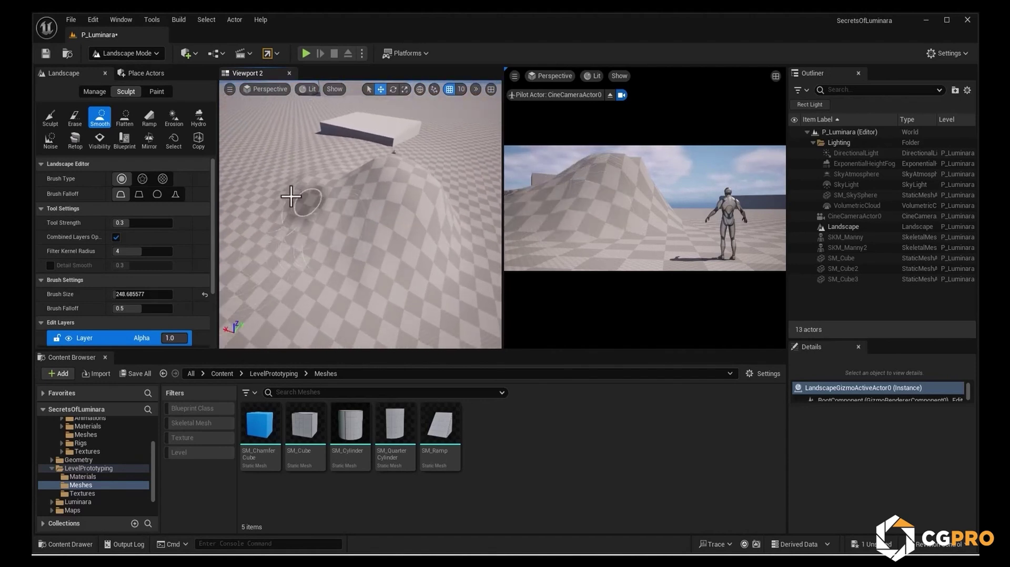
# Smooth the peak and slopes of the sculpted hill with the Smooth brush.
pyautogui.moveTo(440, 192)
pyautogui.mouseDown()
pyautogui.moveTo(413, 286)
pyautogui.moveTo(406, 185)
pyautogui.mouseUp()
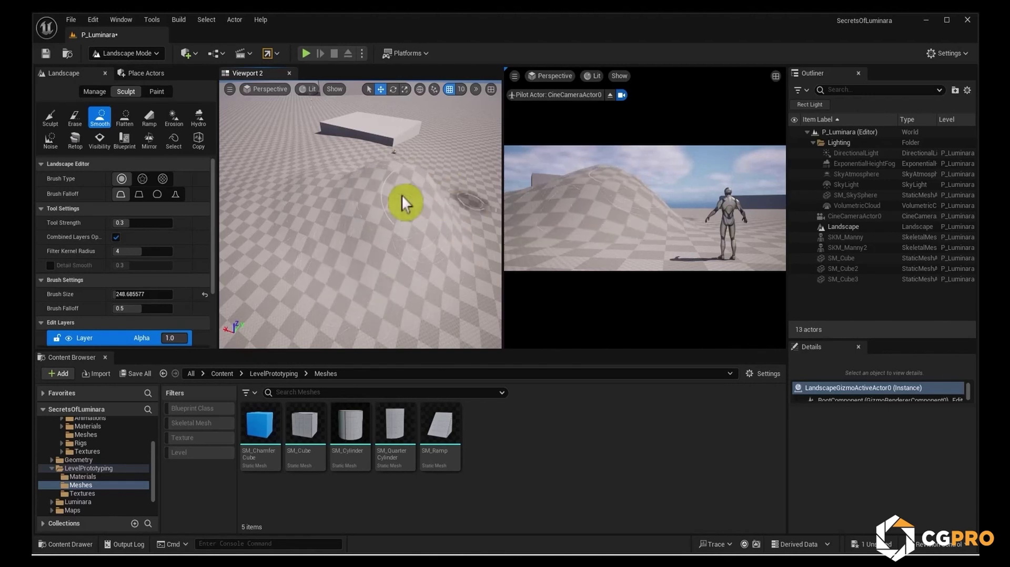
pyautogui.moveTo(344, 233)
pyautogui.mouseDown(button='right')
pyautogui.moveTo(331, 232)
pyautogui.moveTo(374, 186)
pyautogui.mouseUp(button='right')
pyautogui.moveTo(375, 186)
pyautogui.mouseDown()
pyautogui.moveTo(363, 168)
pyautogui.moveTo(395, 223)
pyautogui.moveTo(383, 251)
pyautogui.moveTo(418, 227)
pyautogui.mouseUp()
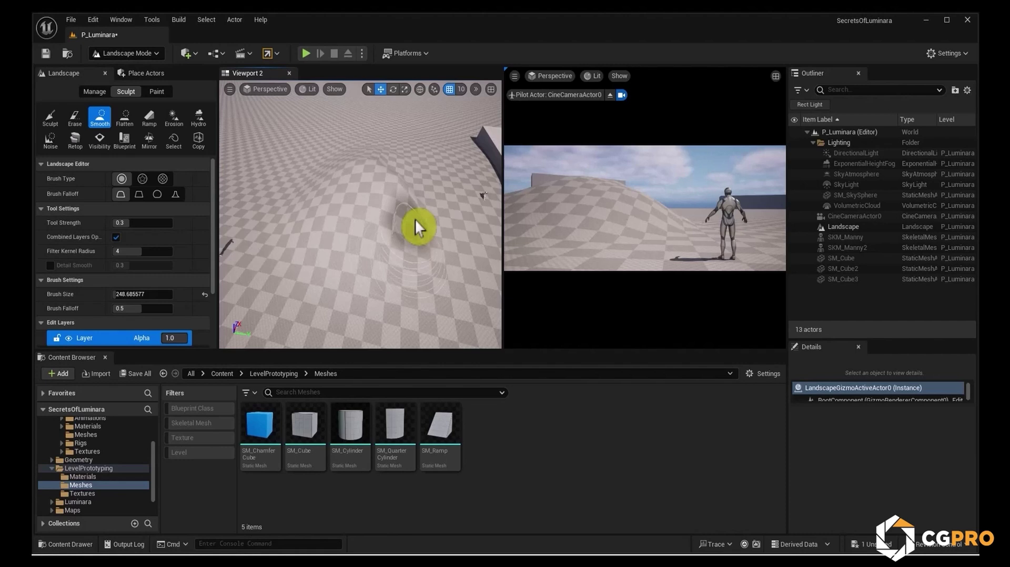
# Erase the sculpted hill with the Erase tool, enlarging the brush size to about 3339.
pyautogui.click(73, 118)
pyautogui.moveTo(288, 232)
pyautogui.mouseDown()
pyautogui.moveTo(363, 205)
pyautogui.moveTo(326, 195)
pyautogui.mouseUp()
pyautogui.moveTo(116, 237); pyautogui.dragTo(158, 236)
pyautogui.moveTo(310, 200)
pyautogui.mouseDown()
pyautogui.moveTo(390, 181)
pyautogui.moveTo(432, 152)
pyautogui.mouseUp()
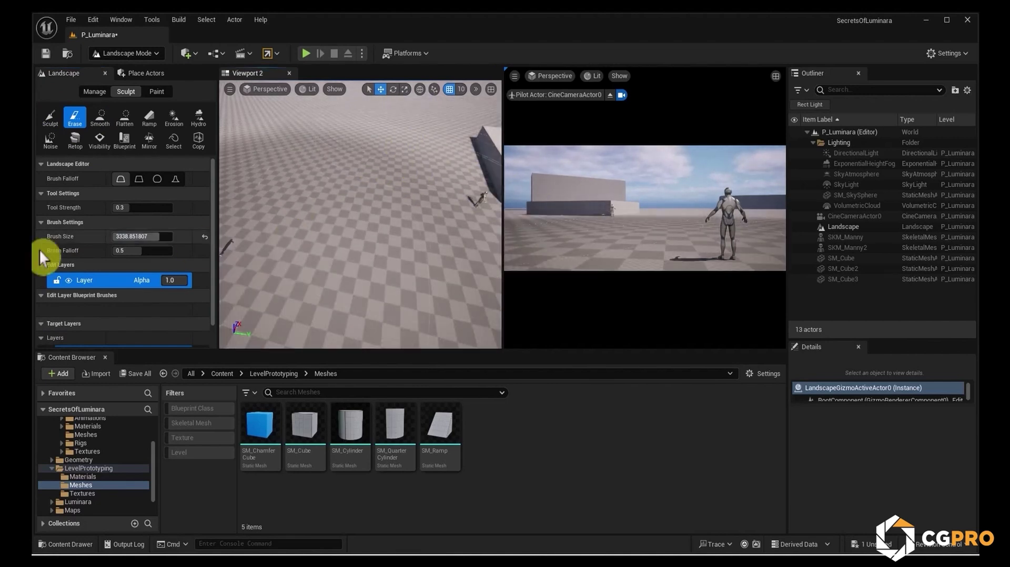
pyautogui.moveTo(309, 129); pyautogui.dragTo(313, 92, button='right')
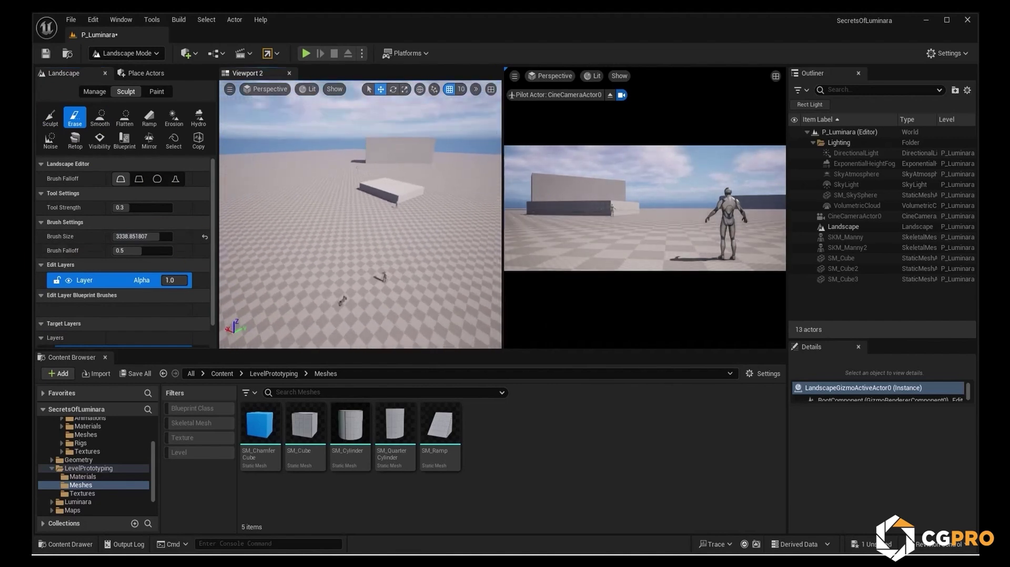
# Activate the Flatten tool, enable its flatten target and set the target height to 400.
pyautogui.click(124, 118)
pyautogui.click(51, 222)
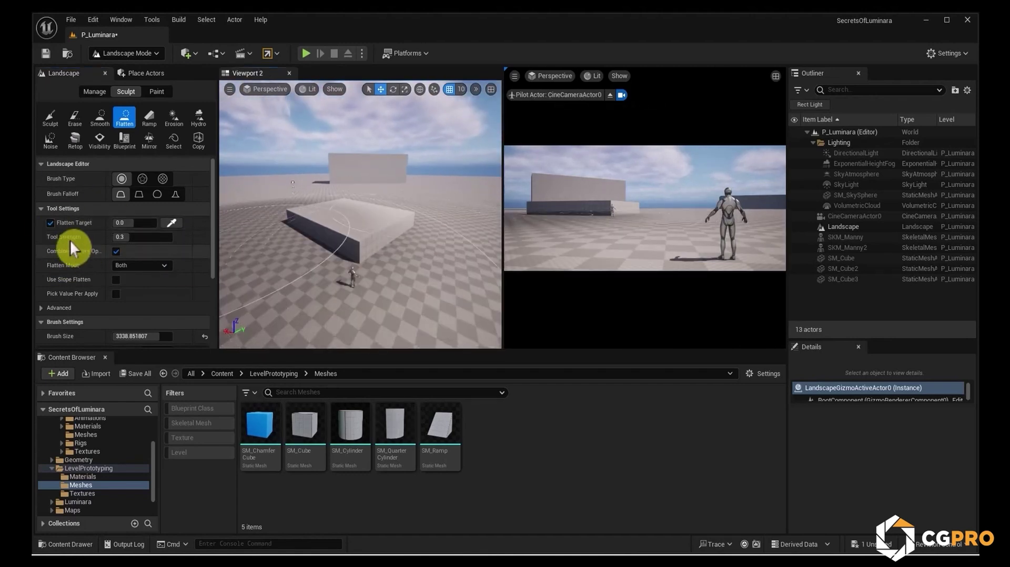
pyautogui.click(50, 223)
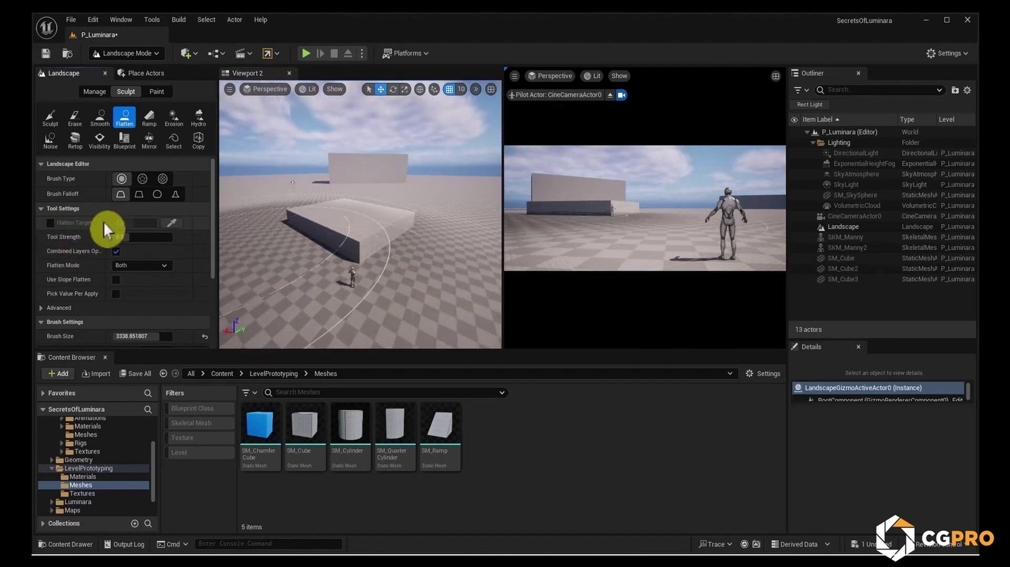
pyautogui.click(50, 222)
pyautogui.click(134, 223)
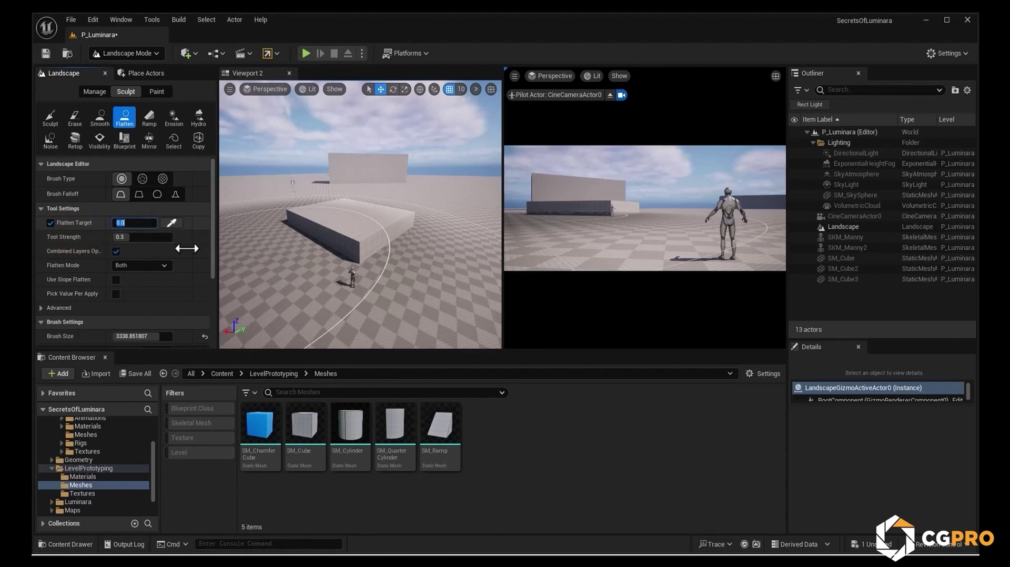
pyautogui.write('400')
pyautogui.press('Return')
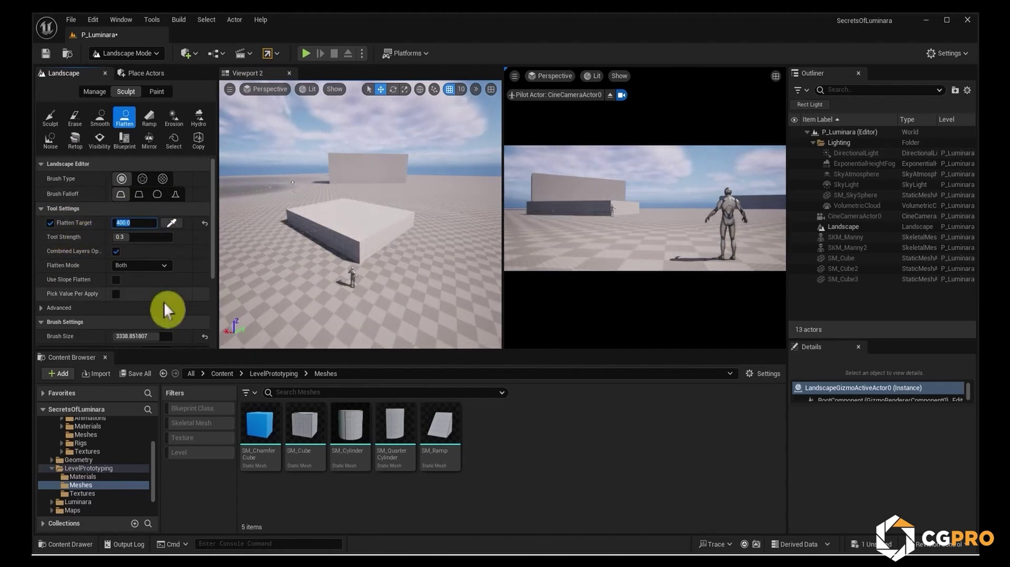
# Reduce the brush size to about 415, try a flattening stroke beside the large box and undo it.
pyautogui.scroll(-1, 137, 331)
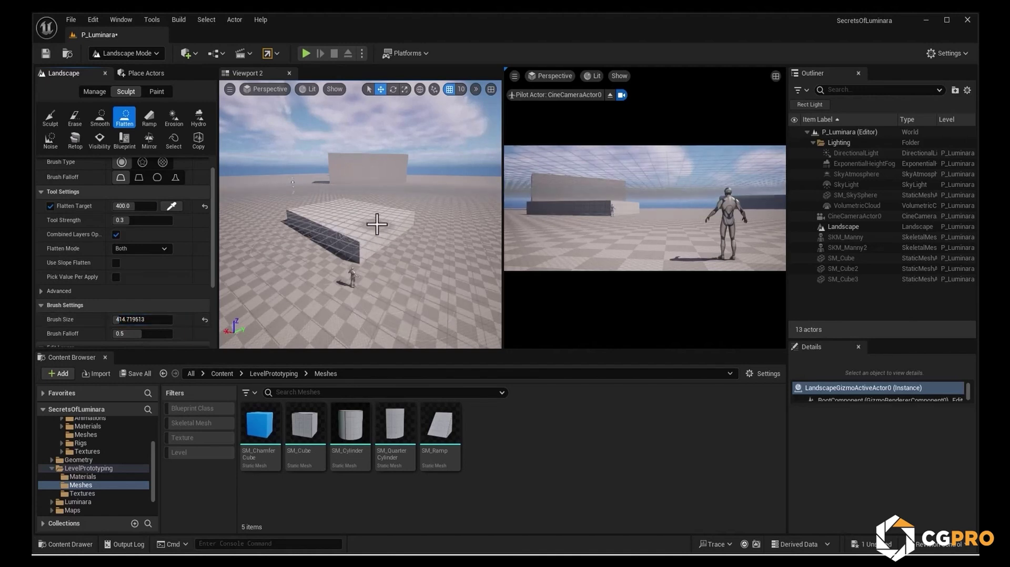
pyautogui.moveTo(290, 211)
pyautogui.mouseDown()
pyautogui.moveTo(372, 236)
pyautogui.moveTo(384, 226)
pyautogui.moveTo(400, 284)
pyautogui.moveTo(301, 249)
pyautogui.mouseUp()
pyautogui.hotkey('ctrl', 'z')
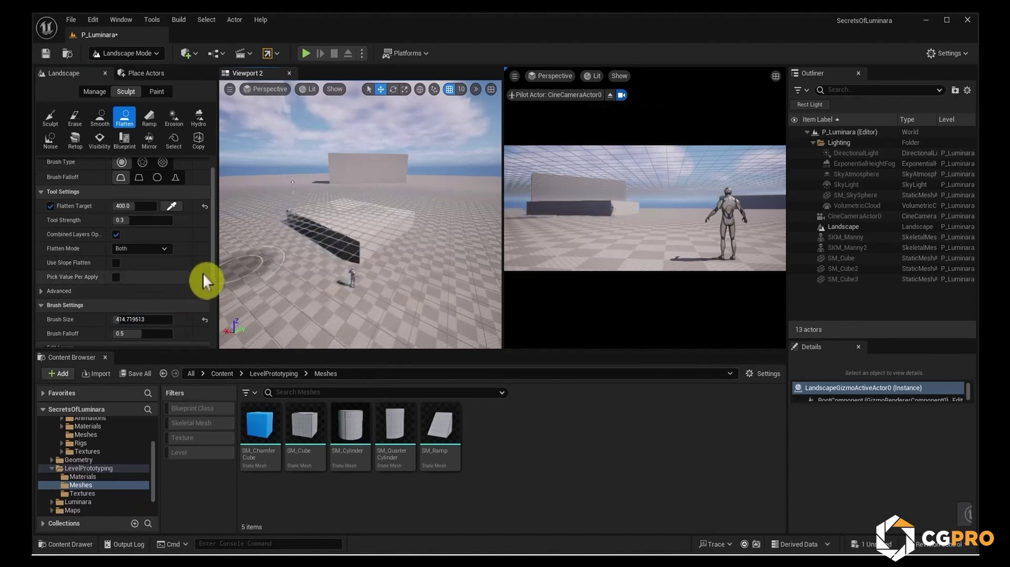
# Set the flatten target to 200 and raise the landscape into a flat mound around the large box.
pyautogui.press('w')
pyautogui.moveTo(358, 210)
pyautogui.mouseDown(button='right')
pyautogui.moveTo(352, 221)
pyautogui.moveTo(358, 209)
pyautogui.mouseUp(button='right')
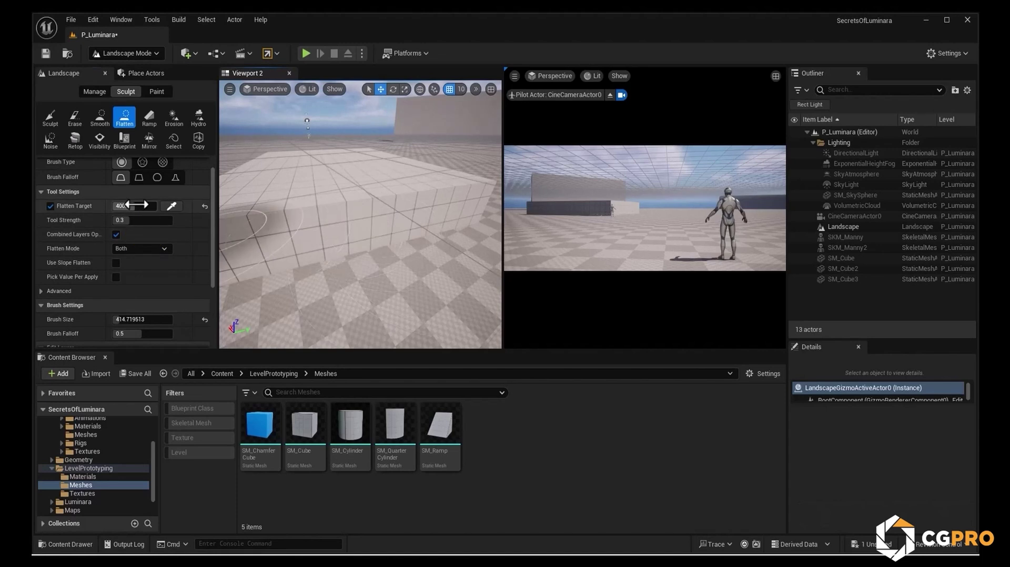
pyautogui.moveTo(276, 244)
pyautogui.mouseDown()
pyautogui.moveTo(388, 226)
pyautogui.moveTo(331, 203)
pyautogui.moveTo(330, 183)
pyautogui.mouseUp()
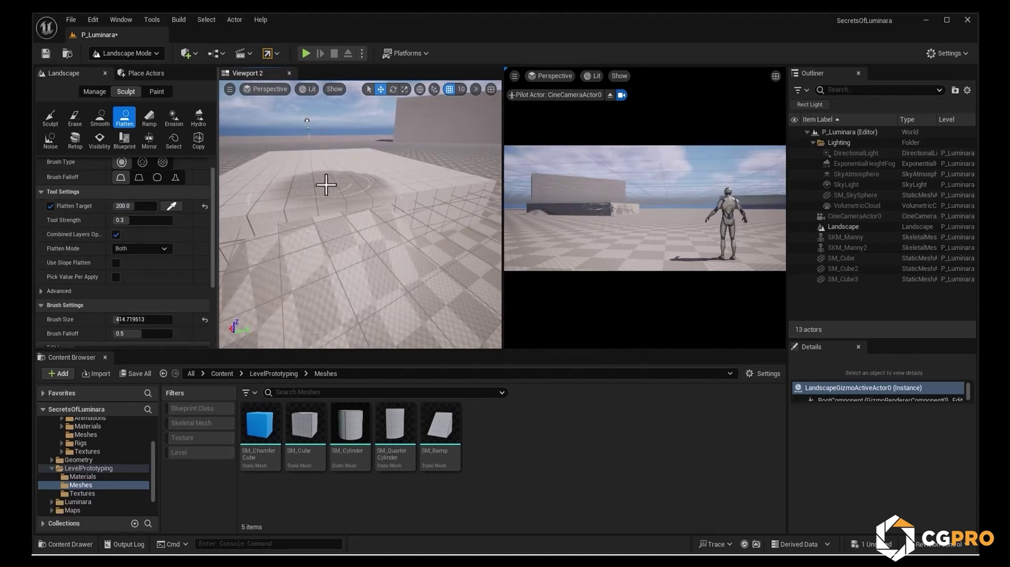
pyautogui.moveTo(363, 205)
pyautogui.mouseDown(button='right')
pyautogui.moveTo(411, 227)
pyautogui.moveTo(478, 221)
pyautogui.mouseUp(button='right')
pyautogui.moveTo(477, 221)
pyautogui.mouseDown()
pyautogui.moveTo(428, 278)
pyautogui.moveTo(307, 204)
pyautogui.mouseUp()
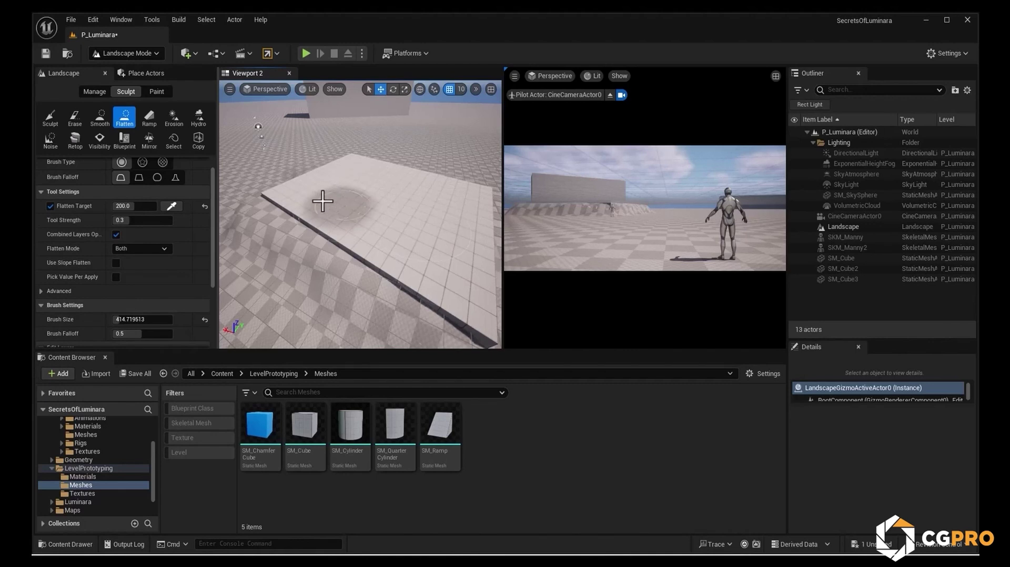
pyautogui.moveTo(382, 238); pyautogui.dragTo(293, 223, button='right')
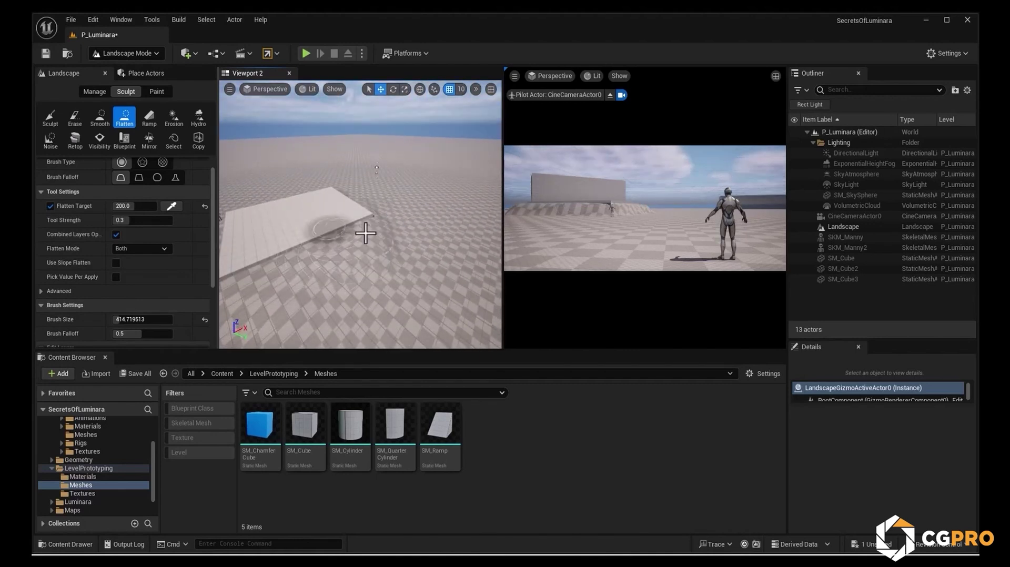
pyautogui.moveTo(339, 193); pyautogui.dragTo(333, 230, button='right')
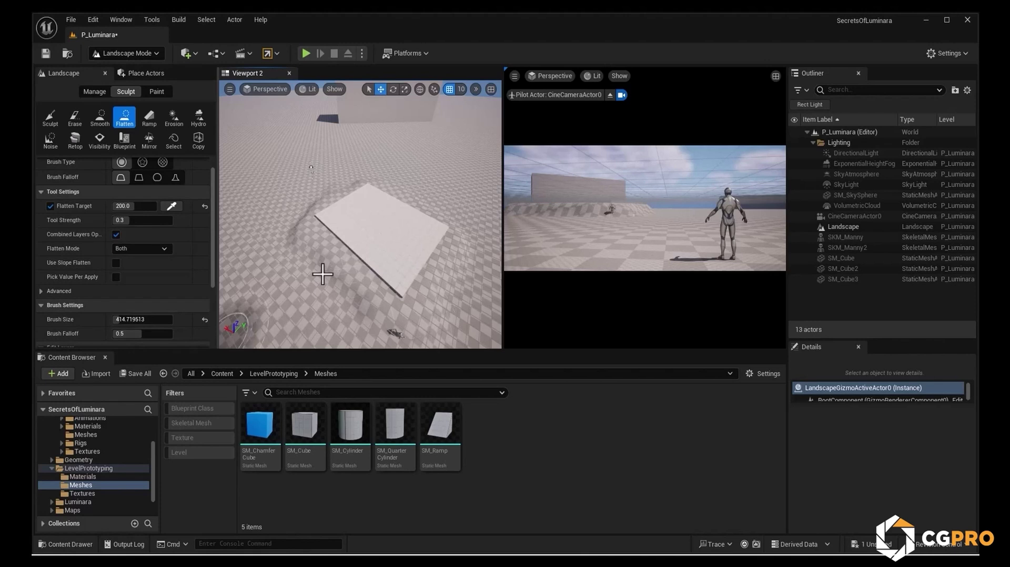
pyautogui.moveTo(257, 311); pyautogui.dragTo(275, 169, button='right')
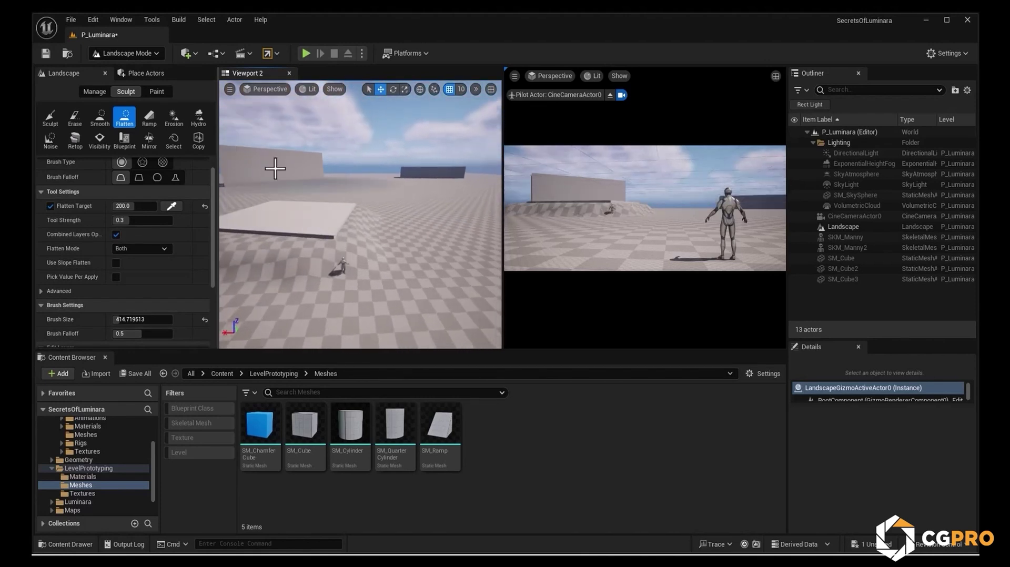
# Try to add a ramp with a width of 2000 between two ramp points placed on the landscape.
pyautogui.click(143, 118)
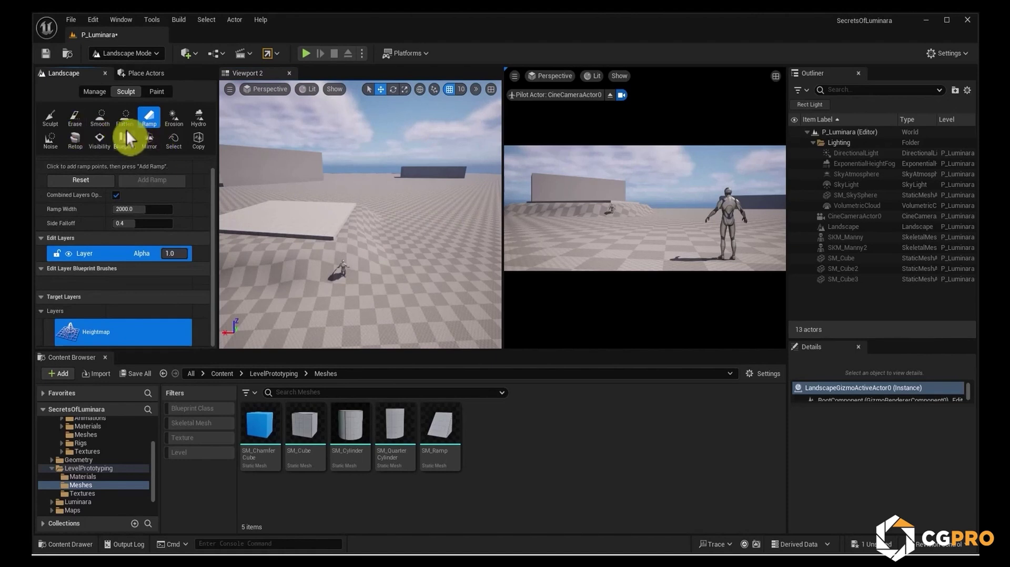
pyautogui.moveTo(387, 208)
pyautogui.mouseDown(button='right')
pyautogui.moveTo(347, 237)
pyautogui.moveTo(354, 255)
pyautogui.moveTo(284, 232)
pyautogui.moveTo(280, 246)
pyautogui.mouseUp(button='right')
pyautogui.moveTo(367, 220); pyautogui.dragTo(376, 253, button='right')
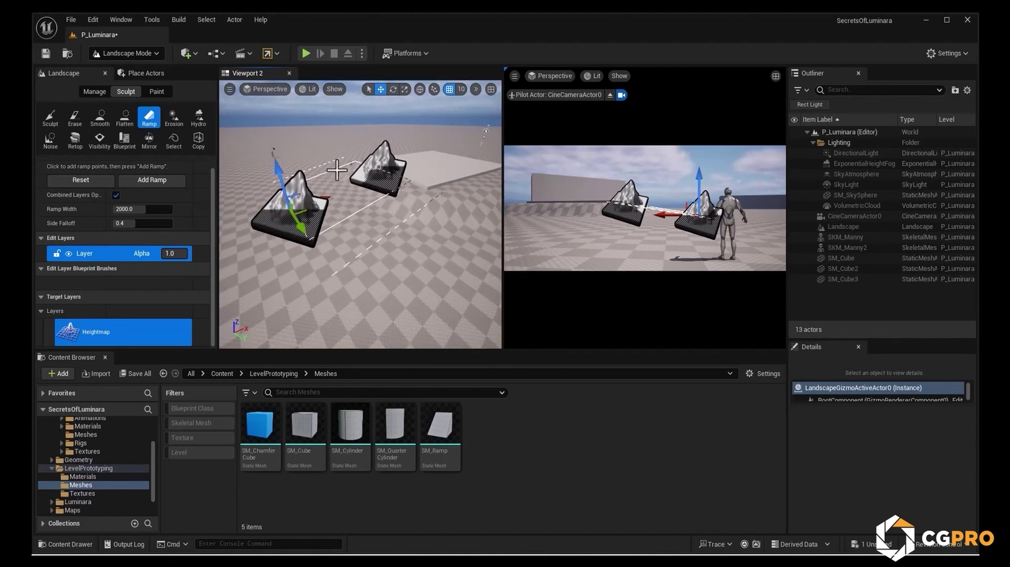
pyautogui.click(150, 184)
pyautogui.moveTo(418, 196); pyautogui.dragTo(410, 202, button='right')
pyautogui.moveTo(373, 241); pyautogui.dragTo(237, 178, button='right')
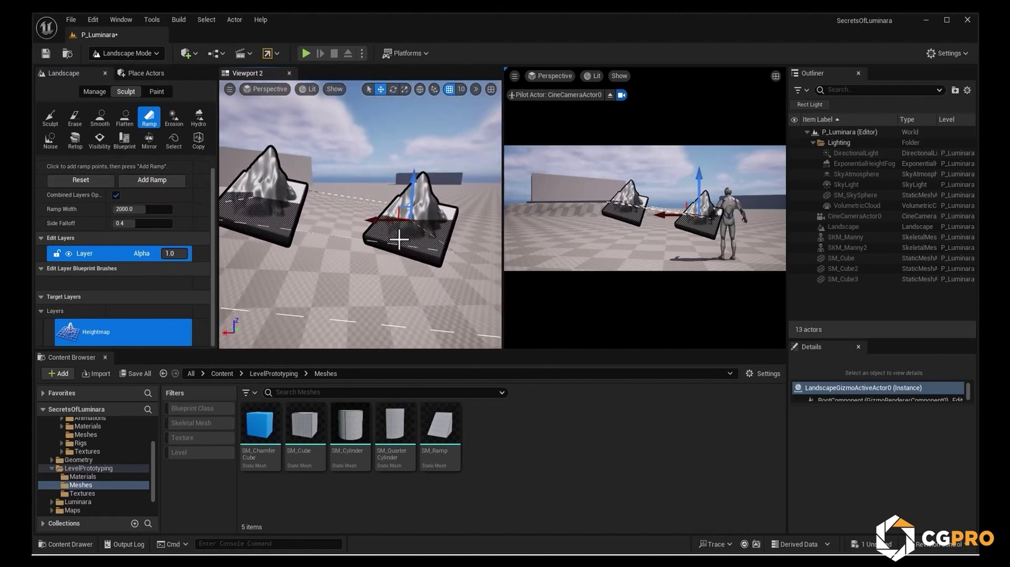
# Reset the ramp points and undo the last landscape change.
pyautogui.moveTo(350, 213); pyautogui.dragTo(407, 217, button='right')
pyautogui.click(82, 180)
pyautogui.moveTo(315, 213)
pyautogui.mouseDown(button='right')
pyautogui.moveTo(332, 211)
pyautogui.moveTo(349, 169)
pyautogui.moveTo(363, 221)
pyautogui.moveTo(380, 238)
pyautogui.mouseUp(button='right')
pyautogui.hotkey('ctrl', 'z')
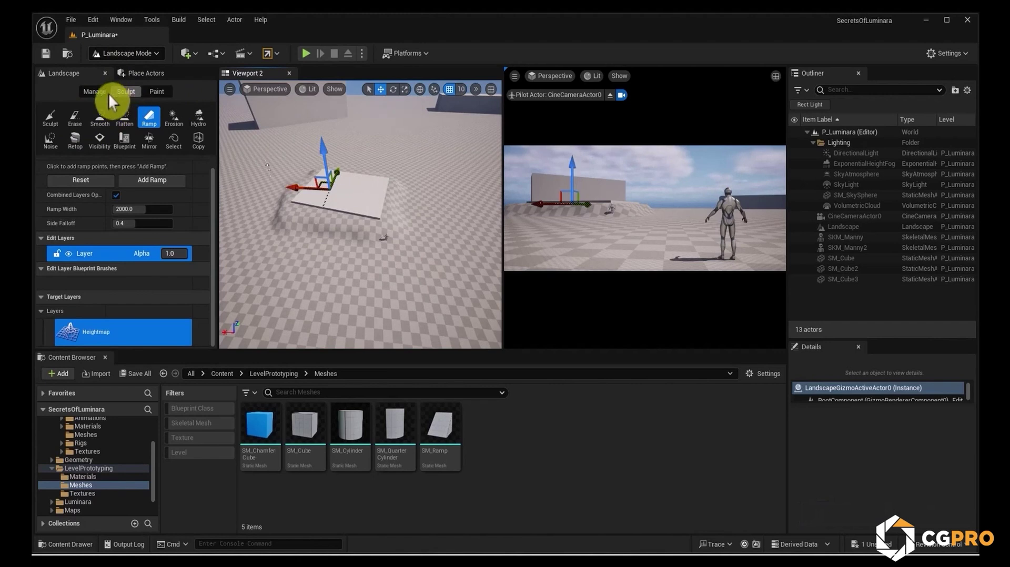
# Return to Selection Mode, select the large box on the mound and examine it from several sides.
pyautogui.click(117, 55)
pyautogui.click(123, 75)
pyautogui.click(323, 191)
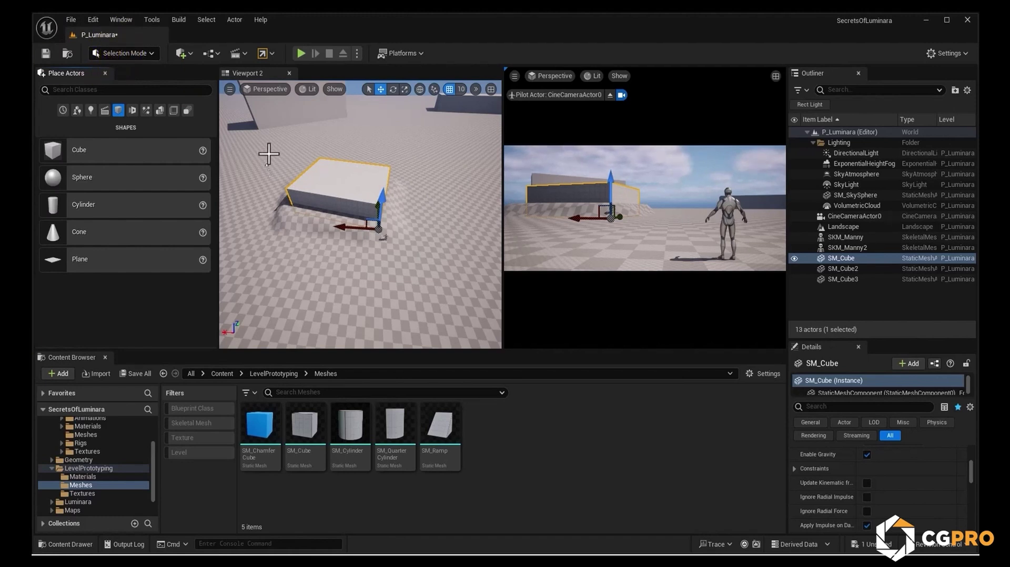
pyautogui.keyDown('alt'); pyautogui.moveTo(367, 213); pyautogui.dragTo(336, 119); pyautogui.keyUp('alt')
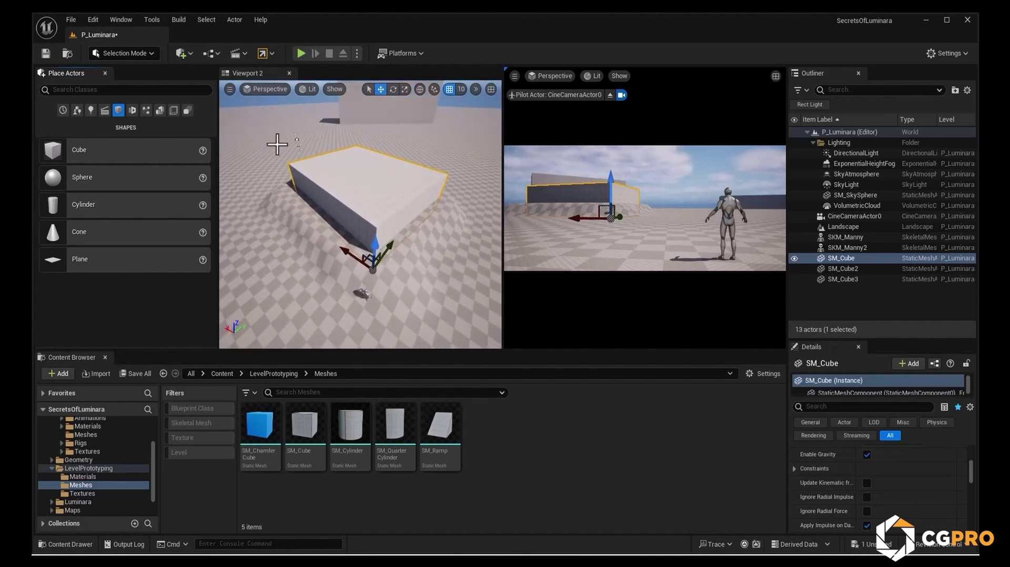
pyautogui.keyDown('alt'); pyautogui.moveTo(351, 206); pyautogui.dragTo(373, 196); pyautogui.keyUp('alt')
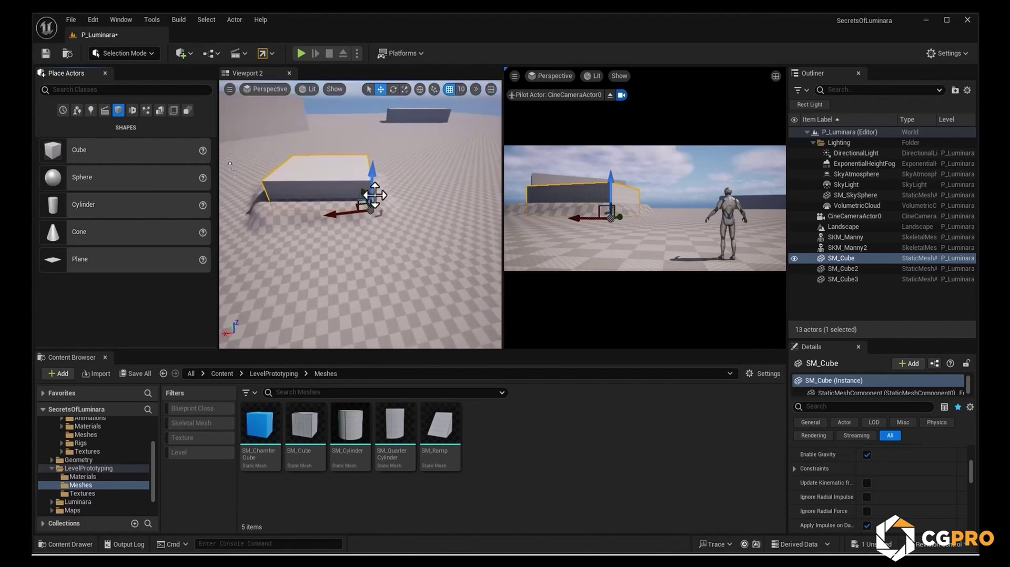
pyautogui.keyDown('alt'); pyautogui.moveTo(373, 278); pyautogui.dragTo(329, 162); pyautogui.keyUp('alt')
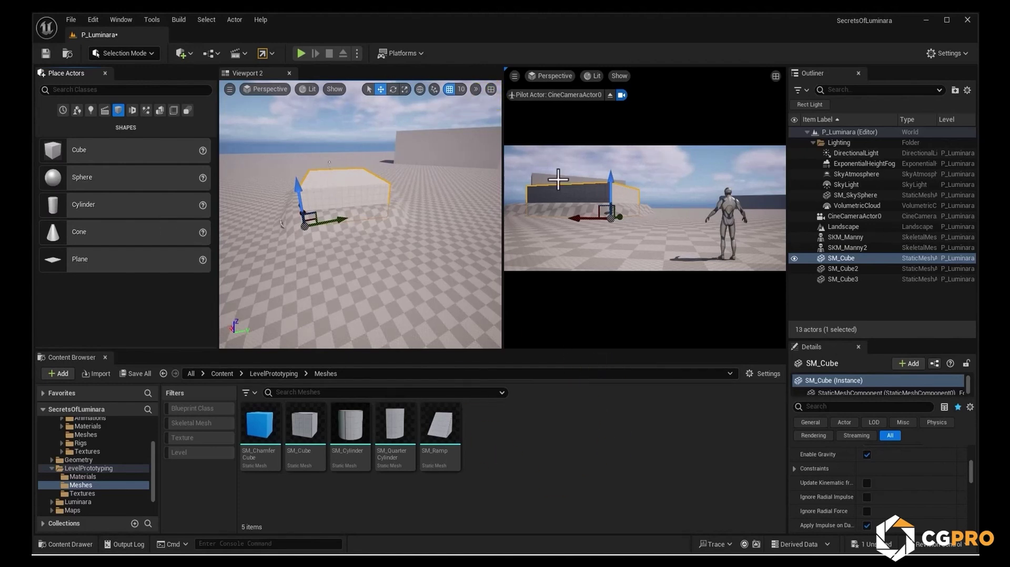
pyautogui.keyDown('alt'); pyautogui.moveTo(403, 274); pyautogui.dragTo(371, 240); pyautogui.keyUp('alt')
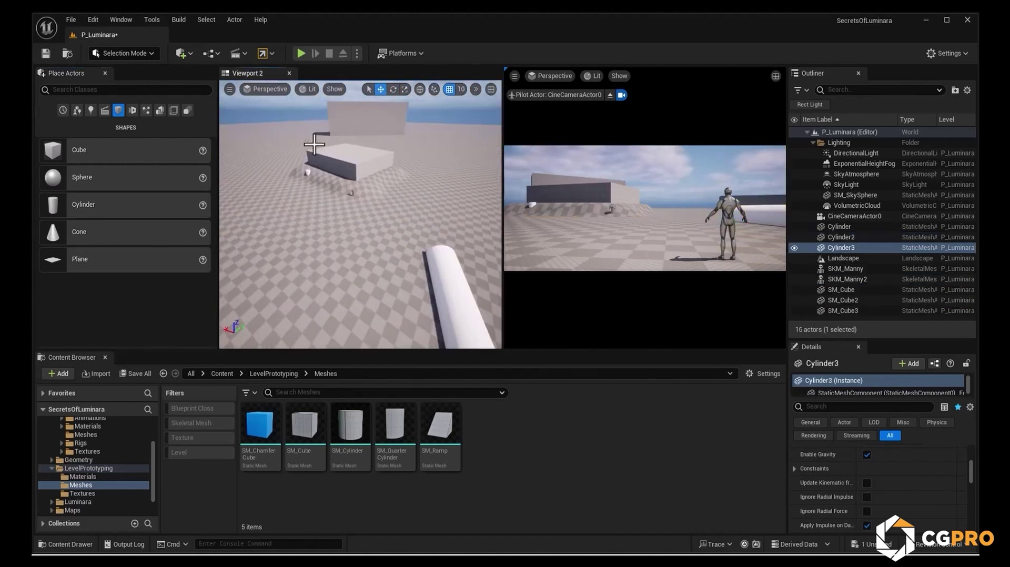
# Switch to Landscape Mode and activate the Smooth tool.
pyautogui.click(125, 53)
pyautogui.click(126, 83)
pyautogui.click(100, 117)
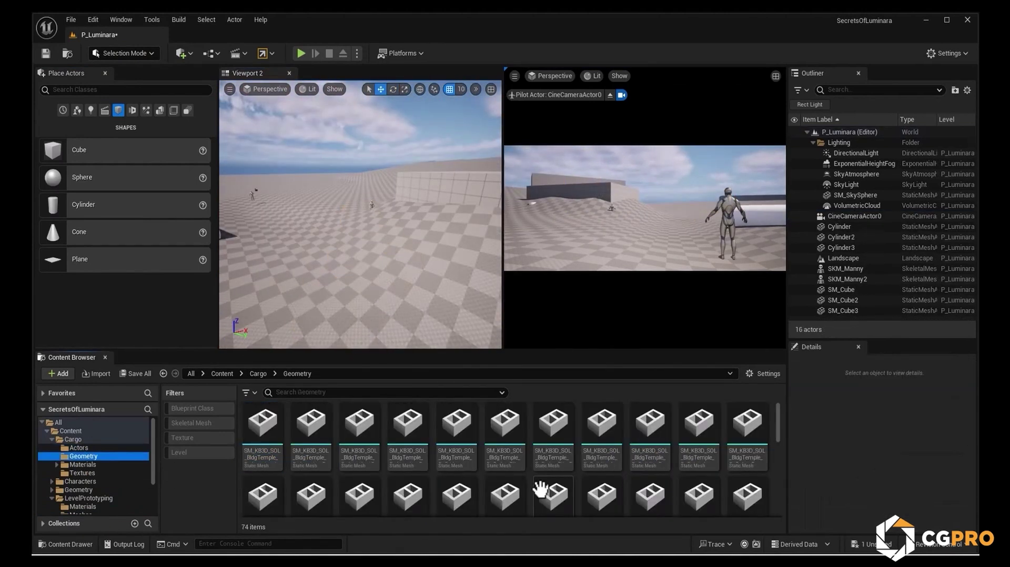
# Place the staircase module from the Cargo Geometry folder beside the large box.
pyautogui.scroll(-1, 541, 485)
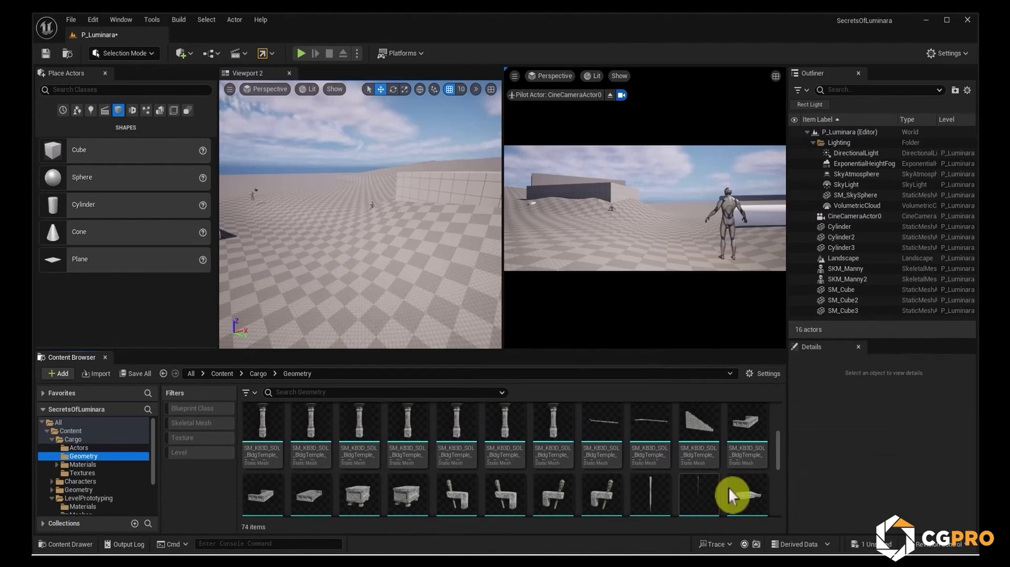
pyautogui.moveTo(744, 437); pyautogui.dragTo(410, 226)
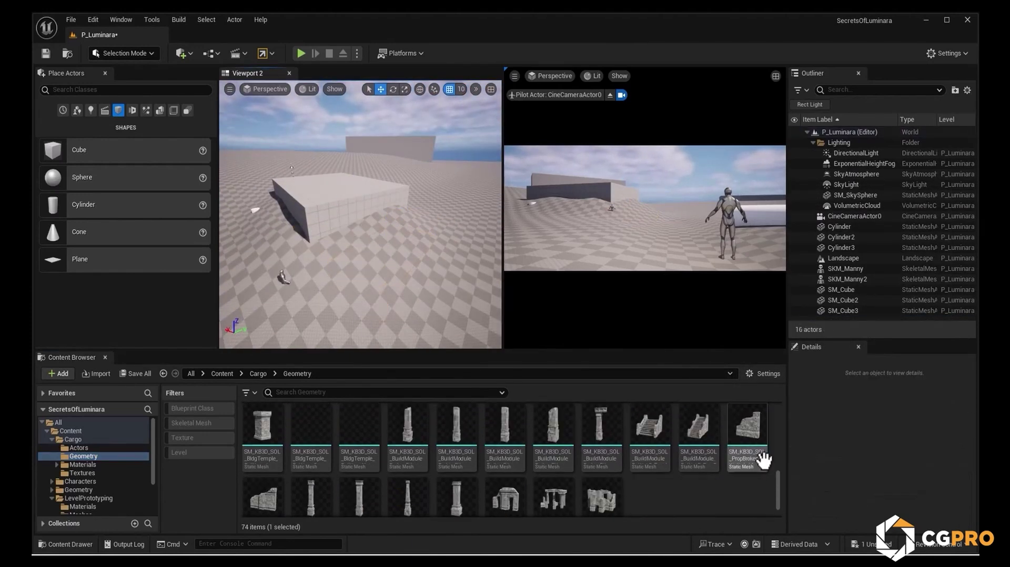
pyautogui.moveTo(699, 436); pyautogui.dragTo(389, 232)
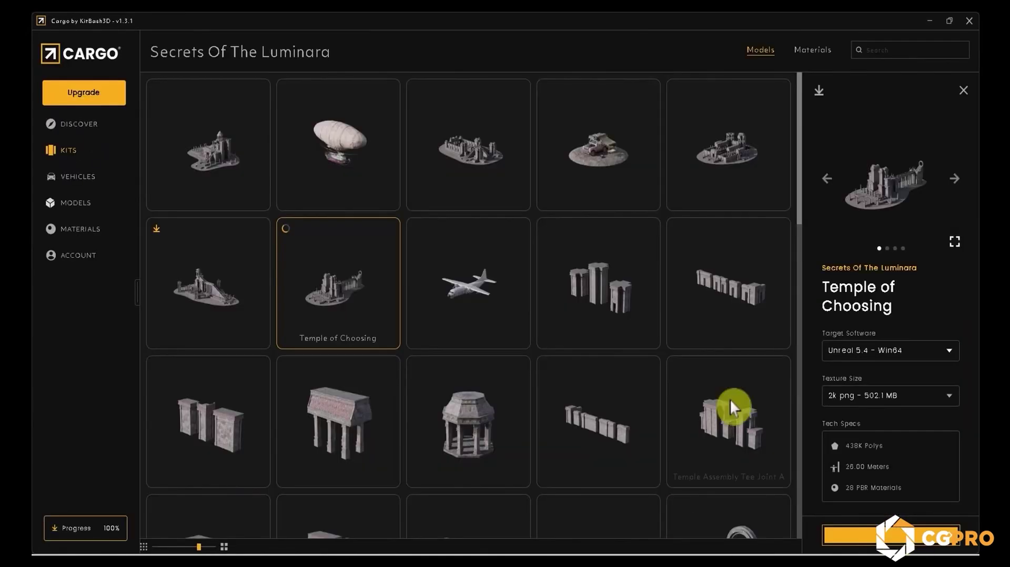
# Switch to Cargo and import the Temple of Choosing model for Unreal 5.4 - Win64 with 2k png textures.
pyautogui.scroll(-5, 733, 406)
pyautogui.click(825, 532)
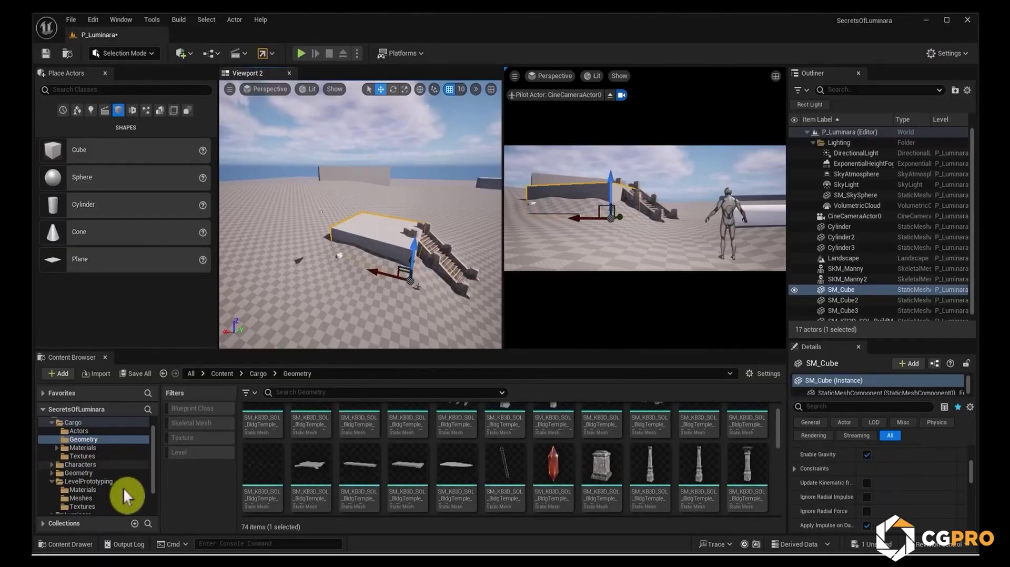
pyautogui.click(120, 482)
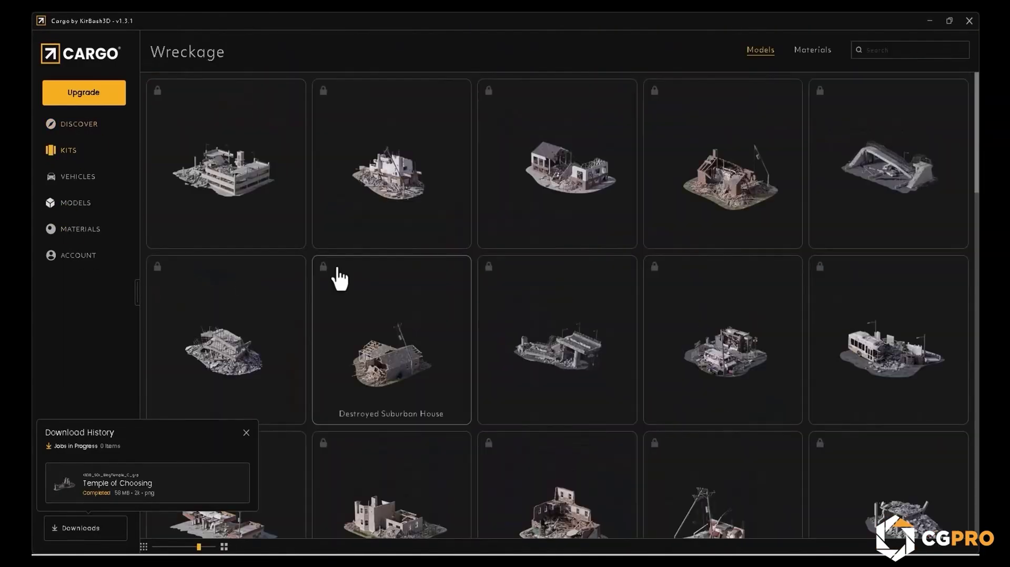
# Browse the models of the Wreckage kit in Cargo and close the download history.
pyautogui.scroll(-10, 237, 203)
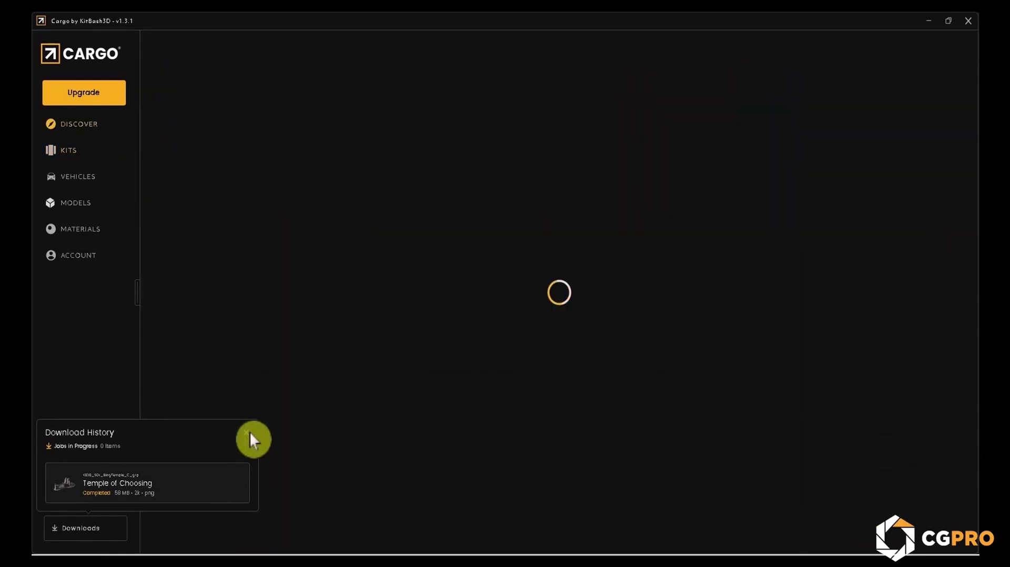
pyautogui.click(246, 433)
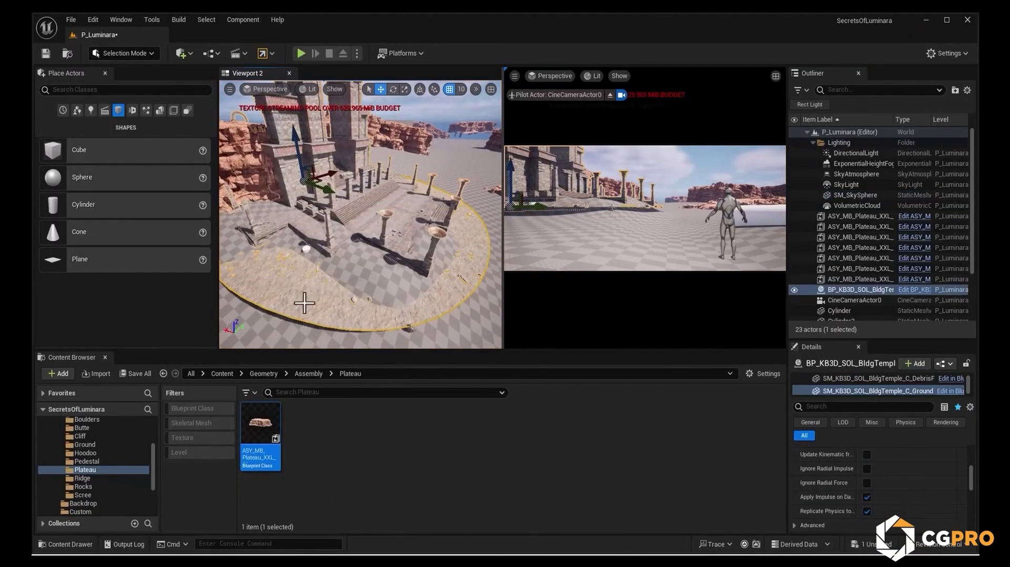
# Remove the round ground piece from the temple assembly.
pyautogui.click(300, 299)
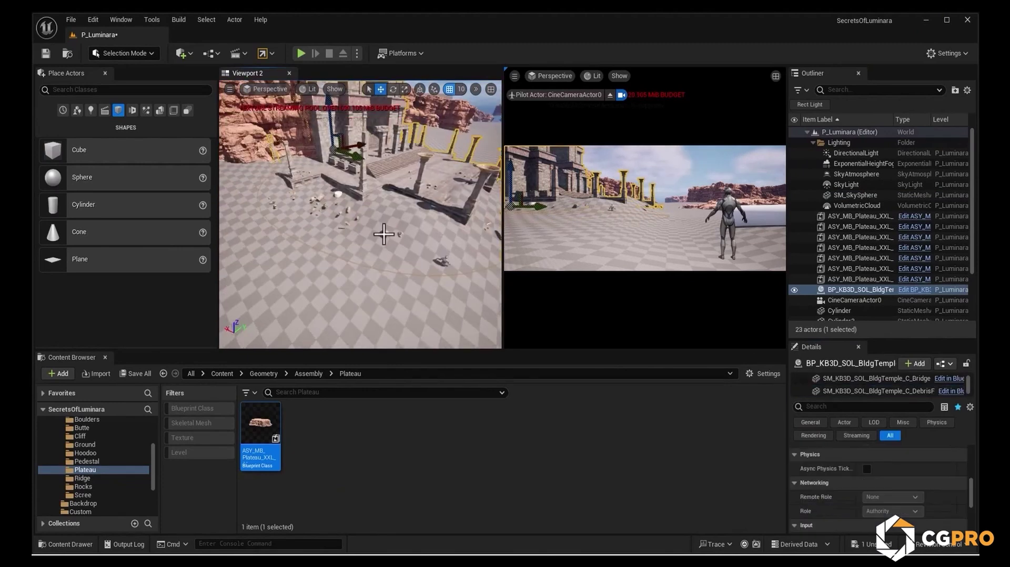
# Sculpt the landscape around the temple's base and fallen columns in Landscape mode, finishing back in Selection mode.
pyautogui.hotkey('shift', '2')
pyautogui.moveTo(405, 188); pyautogui.dragTo(402, 197)
pyautogui.moveTo(402, 197); pyautogui.dragTo(400, 237, button='right')
pyautogui.moveTo(400, 237); pyautogui.dragTo(392, 245)
pyautogui.moveTo(392, 244)
pyautogui.mouseDown(button='right')
pyautogui.moveTo(392, 226)
pyautogui.moveTo(376, 253)
pyautogui.mouseUp(button='right')
pyautogui.click(100, 118)
pyautogui.click(50, 118)
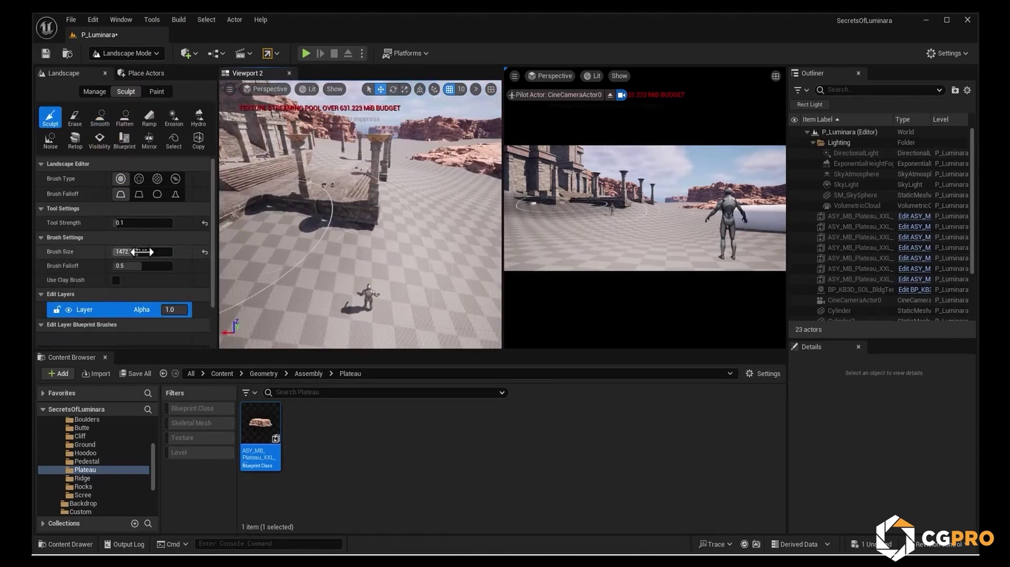
pyautogui.hotkey('shift', '1')
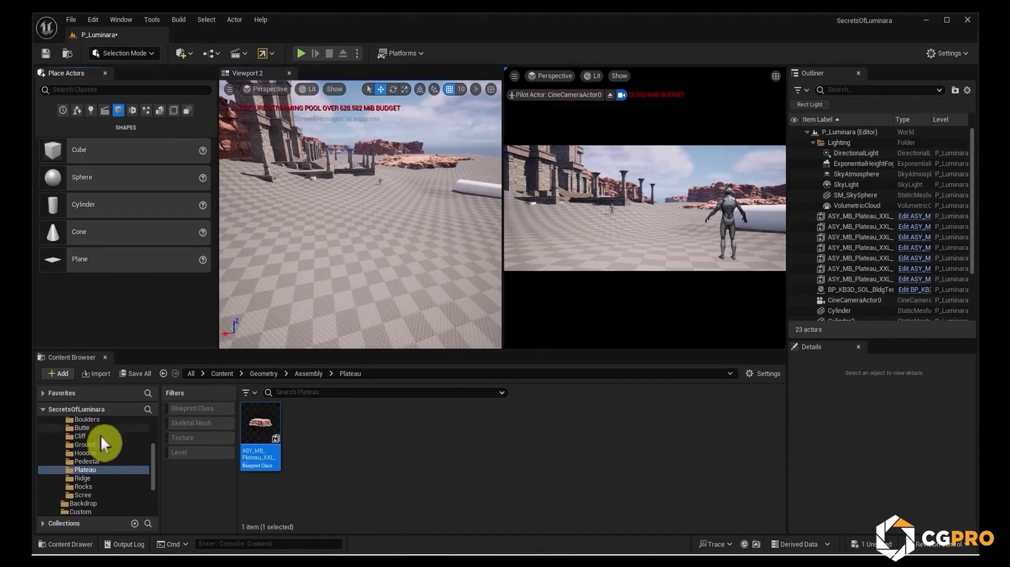
# Place the ASY_MB_Ground_M_03 piece from the Ground assembly folder beside the cylinders and adjust its orientation.
pyautogui.click(98, 428)
pyautogui.click(85, 445)
pyautogui.moveTo(529, 437); pyautogui.dragTo(383, 217)
pyautogui.moveTo(440, 427); pyautogui.dragTo(424, 248)
pyautogui.press('e')
pyautogui.click(315, 202)
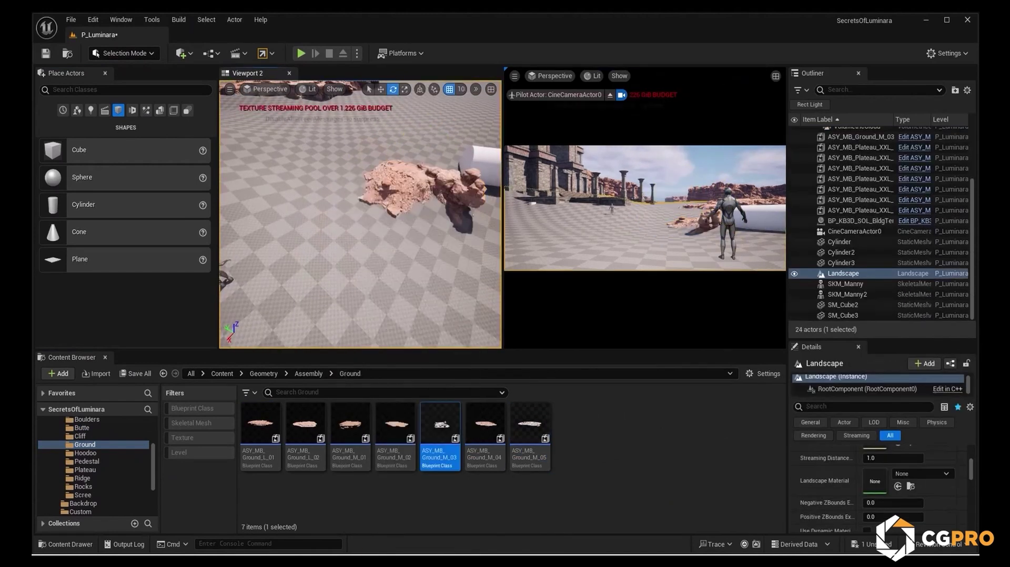
pyautogui.moveTo(316, 202); pyautogui.dragTo(326, 211, button='right')
pyautogui.click(338, 214)
pyautogui.press('w')
# Place the ASY_MB_Ground_L_01, ASY_MB_Ground_L_02 and ASY_MB_Ground_M_01 pieces on the checkered ground around the temple.
pyautogui.moveTo(260, 426); pyautogui.dragTo(349, 195)
pyautogui.moveTo(349, 195); pyautogui.dragTo(369, 200, button='right')
pyautogui.moveTo(305, 426); pyautogui.dragTo(361, 158)
pyautogui.moveTo(361, 158); pyautogui.dragTo(339, 200, button='right')
pyautogui.click(361, 180)
pyautogui.press('e')
pyautogui.moveTo(350, 427); pyautogui.dragTo(382, 153)
pyautogui.press('w')
pyautogui.moveTo(382, 144); pyautogui.dragTo(316, 163, button='right')
# Place the ASY_MB_Ridge_S_02 assembly on the ground near the temple and make two duplicates of it.
pyautogui.click(86, 462)
pyautogui.click(82, 478)
pyautogui.moveTo(620, 437); pyautogui.dragTo(358, 210)
pyautogui.moveTo(357, 211); pyautogui.dragTo(379, 205, button='right')
pyautogui.press('e')
pyautogui.press('w')
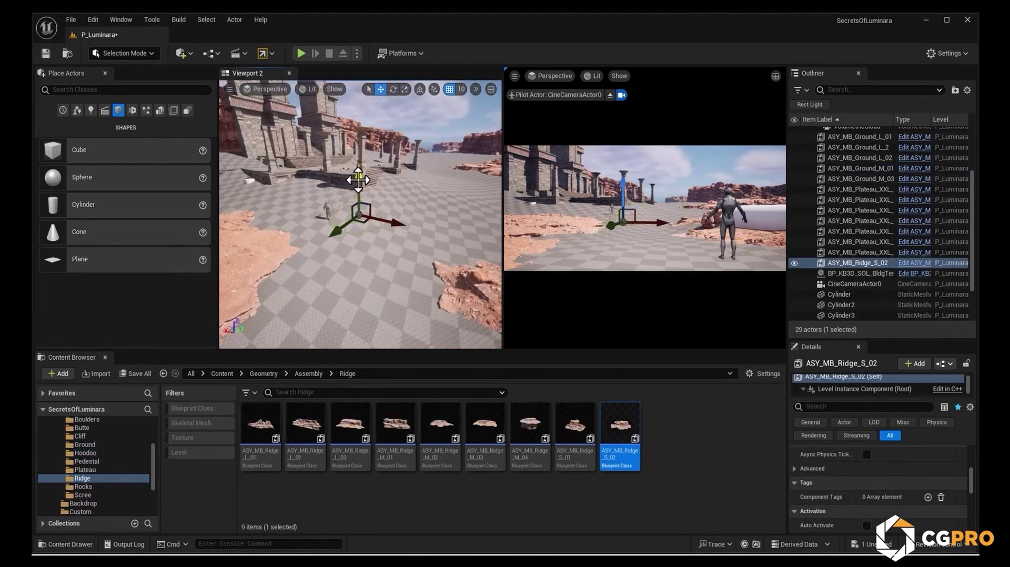
pyautogui.moveTo(358, 168); pyautogui.dragTo(400, 251, button='right')
pyautogui.moveTo(325, 226)
pyautogui.mouseDown(button='right')
pyautogui.moveTo(258, 216)
pyautogui.moveTo(295, 200)
pyautogui.moveTo(284, 221)
pyautogui.moveTo(273, 189)
pyautogui.moveTo(337, 211)
pyautogui.mouseUp(button='right')
pyautogui.hotkey('ctrl', 'd')
pyautogui.hotkey('ctrl', 'd')
# Duplicate one of the plateau rock formations near the temple.
pyautogui.click(247, 158)
pyautogui.keyDown('alt'); pyautogui.moveTo(389, 205); pyautogui.dragTo(464, 215); pyautogui.keyUp('alt')
pyautogui.moveTo(465, 216); pyautogui.dragTo(458, 196, button='right')
pyautogui.moveTo(398, 224); pyautogui.dragTo(368, 231, button='right')
# Place the ASY_MB_Cliff_XL_03 assembly beside the temple and adjust its position and rotation.
pyautogui.press('e')
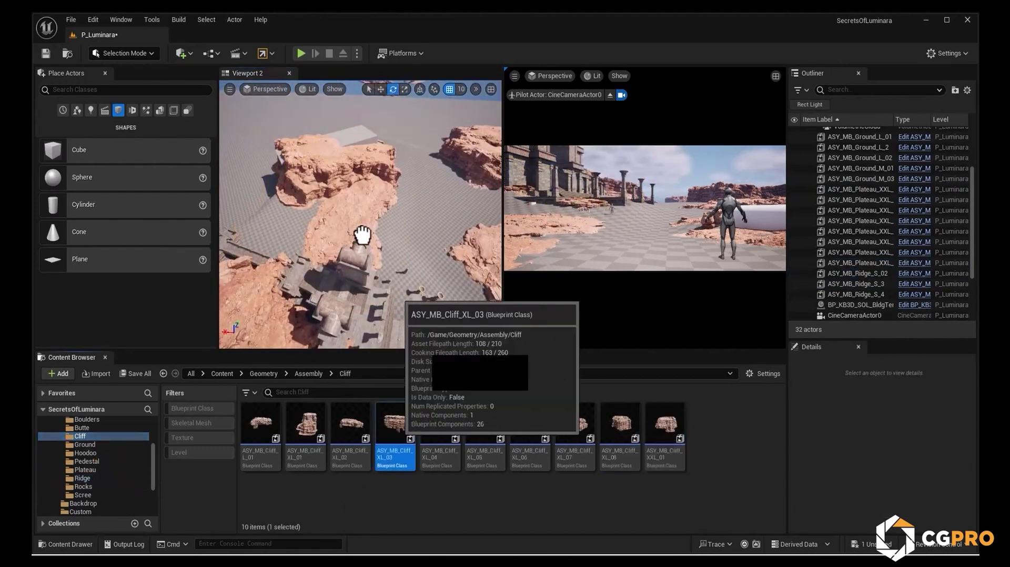
pyautogui.moveTo(362, 234); pyautogui.dragTo(363, 228)
pyautogui.press('w')
pyautogui.moveTo(363, 227); pyautogui.dragTo(400, 226, button='right')
pyautogui.moveTo(408, 253); pyautogui.dragTo(369, 247)
pyautogui.moveTo(369, 247)
pyautogui.mouseDown(button='right')
pyautogui.moveTo(358, 237)
pyautogui.moveTo(394, 235)
pyautogui.moveTo(358, 237)
pyautogui.mouseUp(button='right')
pyautogui.click(395, 235)
# Place the ASY_MB_Scree_L_05 assembly at the foot of the cliff and duplicate it alongside.
pyautogui.click(83, 495)
pyautogui.moveTo(456, 427); pyautogui.dragTo(316, 227)
pyautogui.press('Delete')
pyautogui.click(396, 234)
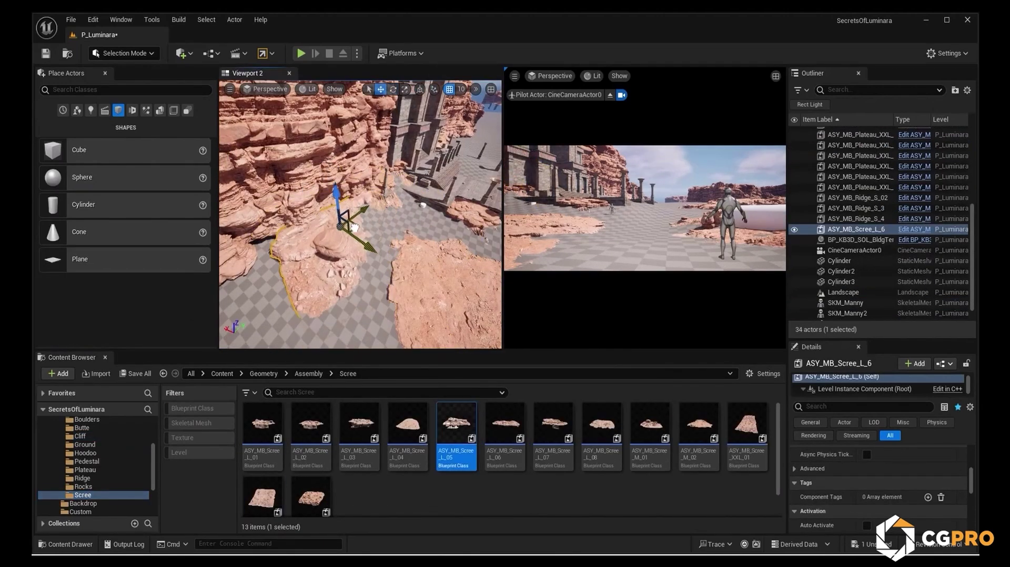
pyautogui.moveTo(333, 195); pyautogui.dragTo(416, 216, button='right')
pyautogui.keyDown('alt'); pyautogui.moveTo(416, 215); pyautogui.dragTo(449, 223); pyautogui.keyUp('alt')
pyautogui.press('e')
pyautogui.press('w')
# Adjust the scree piece's placement at the base of the rocks and create one more duplicate.
pyautogui.moveTo(384, 252); pyautogui.dragTo(332, 241, button='right')
pyautogui.click(331, 242)
pyautogui.click(337, 231)
pyautogui.press('e')
pyautogui.press('w')
pyautogui.keyDown('alt'); pyautogui.moveTo(406, 282); pyautogui.dragTo(413, 266); pyautogui.keyUp('alt')
pyautogui.moveTo(413, 267); pyautogui.dragTo(404, 254, button='right')
# Place the ASY_MB_Scree_XXL_01 assembly against the side of the plateau and rotate it to fit the slope.
pyautogui.moveTo(747, 427); pyautogui.dragTo(400, 247)
pyautogui.press('e')
pyautogui.press('w')
pyautogui.press('e')
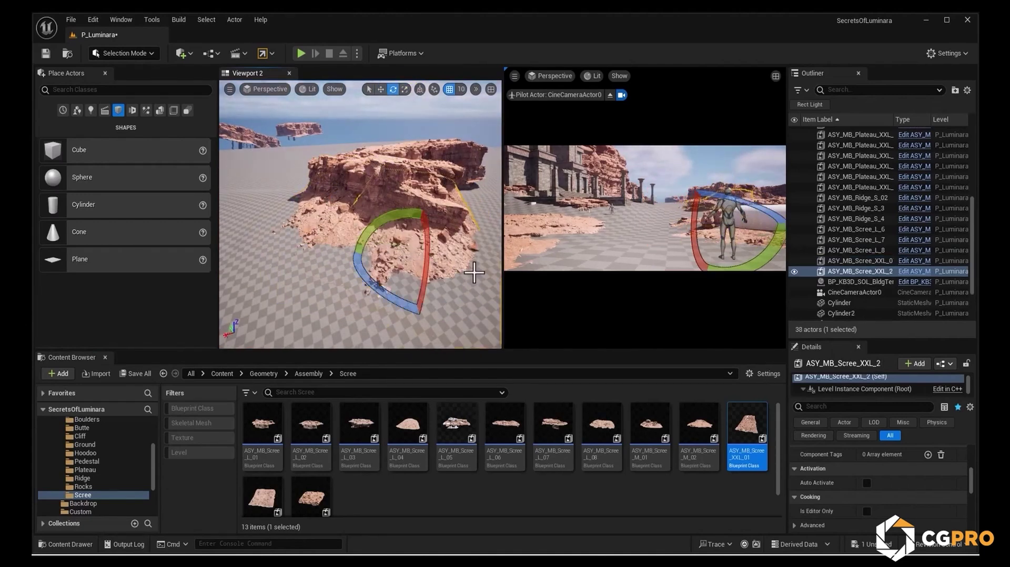
pyautogui.moveTo(400, 253); pyautogui.dragTo(363, 248, button='right')
pyautogui.press('w')
# Reposition the large scree slope and duplicate it along the plateau's base.
pyautogui.moveTo(324, 221); pyautogui.dragTo(323, 235)
pyautogui.moveTo(323, 235); pyautogui.dragTo(379, 246, button='right')
pyautogui.keyDown('alt'); pyautogui.moveTo(379, 247); pyautogui.dragTo(377, 263); pyautogui.keyUp('alt')
pyautogui.press('e')
pyautogui.press('w')
# Delete the unneeded scree piece and rotate the neighbouring one to fit the rocks.
pyautogui.click(333, 247)
pyautogui.press('Delete')
pyautogui.click(354, 227)
pyautogui.press('e')
pyautogui.moveTo(337, 264); pyautogui.dragTo(337, 279, button='right')
pyautogui.moveTo(402, 188); pyautogui.dragTo(404, 191)
pyautogui.press('w')
# Duplicate the large scree piece once more at the foot of the rock formations.
pyautogui.moveTo(394, 225)
pyautogui.mouseDown(button='right')
pyautogui.moveTo(379, 224)
pyautogui.moveTo(400, 221)
pyautogui.mouseUp(button='right')
pyautogui.keyDown('alt'); pyautogui.moveTo(416, 199); pyautogui.dragTo(464, 191); pyautogui.keyUp('alt')
pyautogui.moveTo(368, 210); pyautogui.dragTo(389, 210, button='right')
pyautogui.click(326, 196)
pyautogui.click(463, 113)
pyautogui.moveTo(327, 196); pyautogui.dragTo(379, 221, button='right')
# Duplicate the large ASY_MB_Ground_L_01 piece to extend the rocky ground in front of the temple.
pyautogui.click(477, 231)
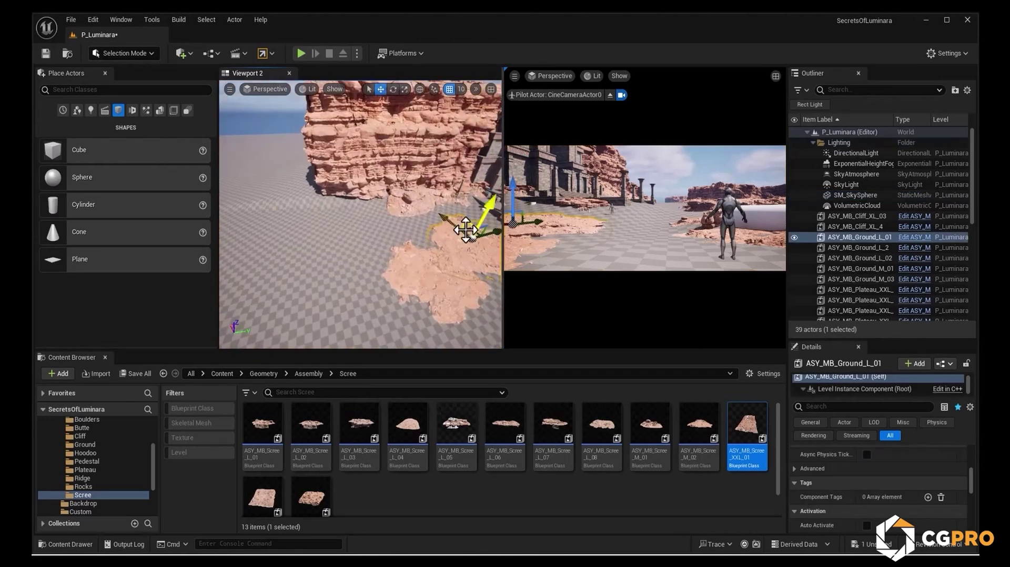
pyautogui.keyDown('alt'); pyautogui.moveTo(481, 213); pyautogui.dragTo(364, 213); pyautogui.keyUp('alt')
pyautogui.press('r')
pyautogui.moveTo(358, 176); pyautogui.dragTo(327, 205, button='right')
pyautogui.keyDown('alt'); pyautogui.moveTo(294, 231); pyautogui.dragTo(345, 203); pyautogui.keyUp('alt')
pyautogui.moveTo(342, 195); pyautogui.dragTo(345, 197, button='right')
# Place the ASY_MB_Rocks_XS_02 assembly on the rocky ground in front of the temple and rotate it.
pyautogui.click(83, 487)
pyautogui.moveTo(486, 425); pyautogui.dragTo(320, 255)
pyautogui.press('f')
pyautogui.press('e')
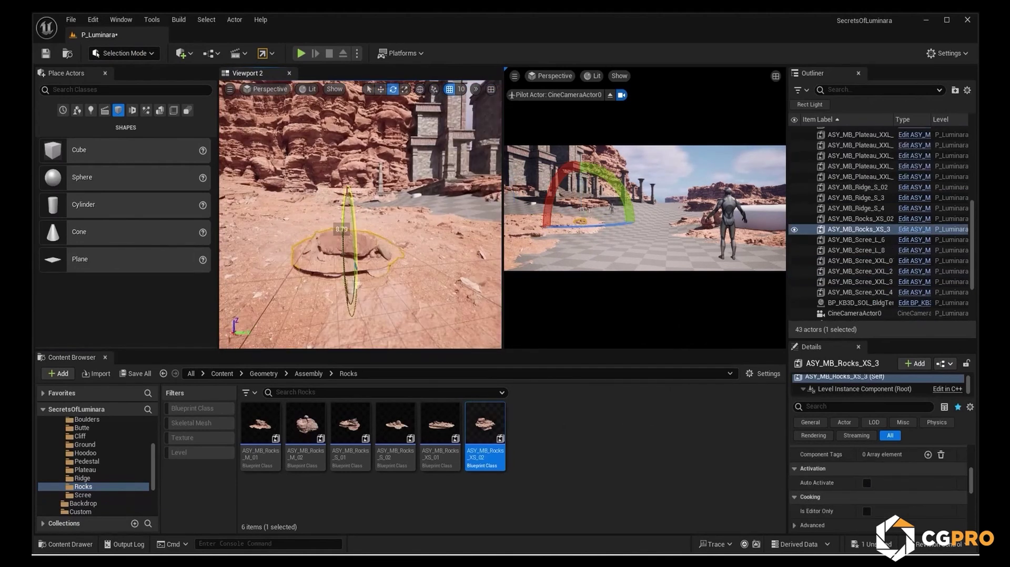
pyautogui.moveTo(358, 221); pyautogui.dragTo(410, 237, button='right')
# Place another ASY_MB_Rocks_XS_02 assembly on the ground piece beside the cylinders.
pyautogui.moveTo(485, 425); pyautogui.dragTo(403, 268)
pyautogui.press('w')
pyautogui.moveTo(369, 221); pyautogui.dragTo(342, 242, button='right')
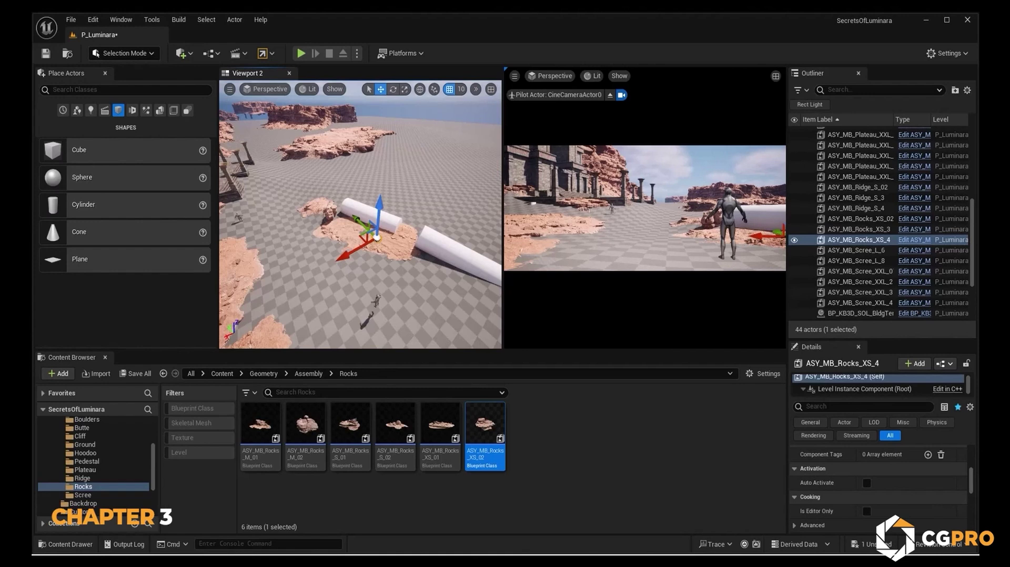
pyautogui.click(413, 112)
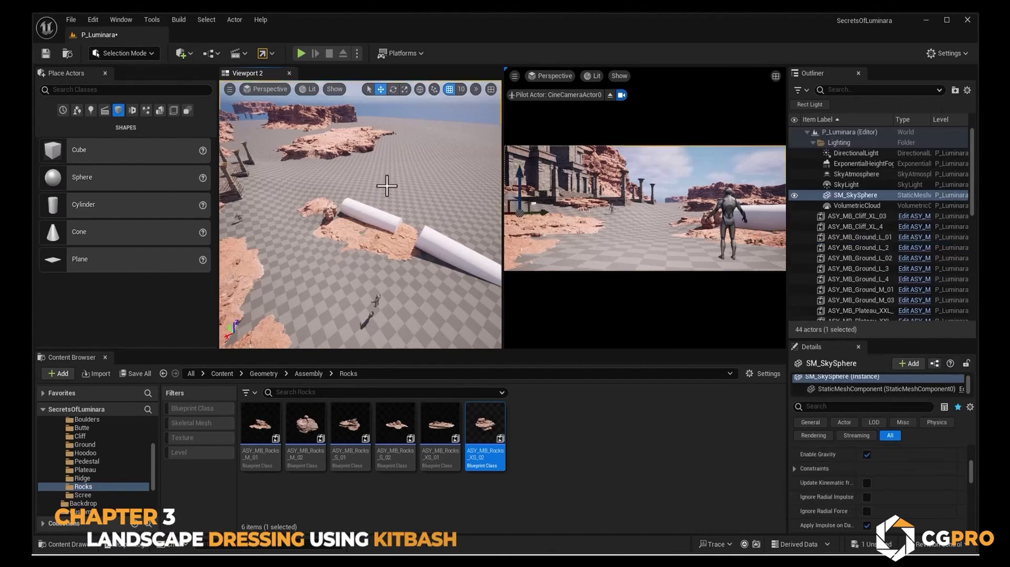
pyautogui.moveTo(441, 202); pyautogui.dragTo(360, 292, button='right')
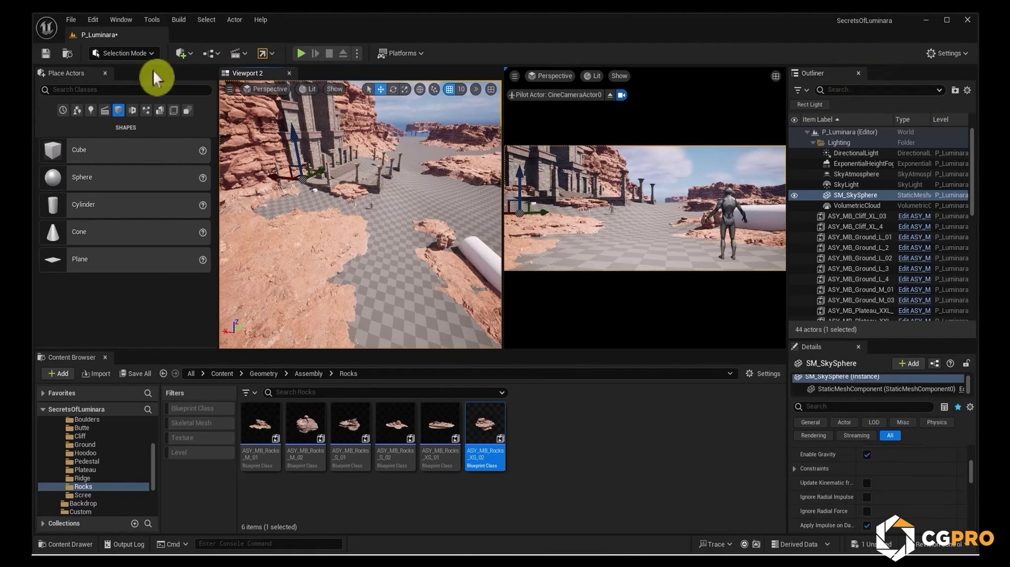
pyautogui.moveTo(376, 233); pyautogui.dragTo(463, 221, button='right')
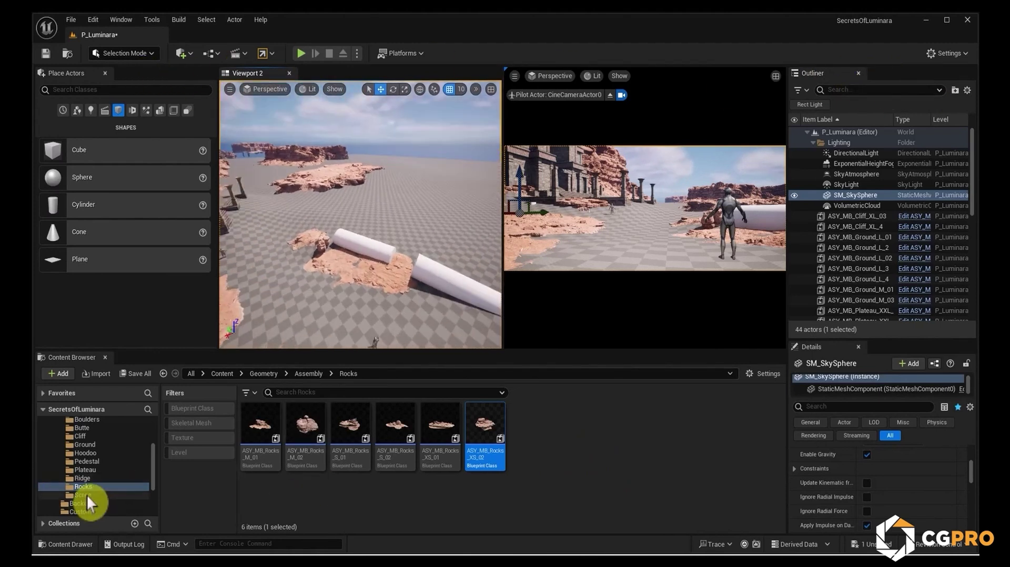
# Open the project's Geometry folder and bring up the Levels window.
pyautogui.scroll(5, 89, 484)
pyautogui.click(47, 490)
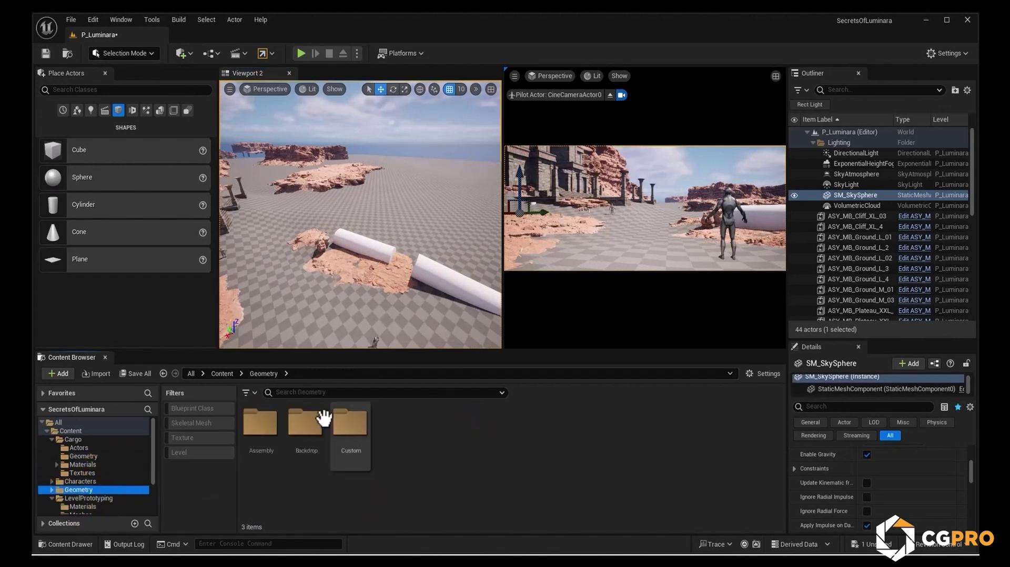
pyautogui.click(124, 21)
pyautogui.click(129, 20)
pyautogui.click(126, 19)
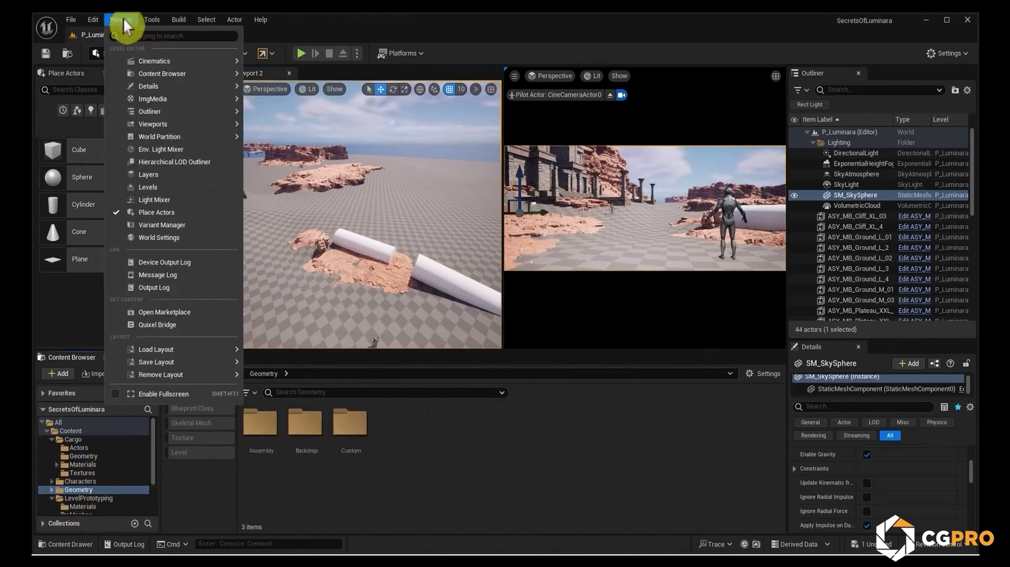
pyautogui.click(152, 188)
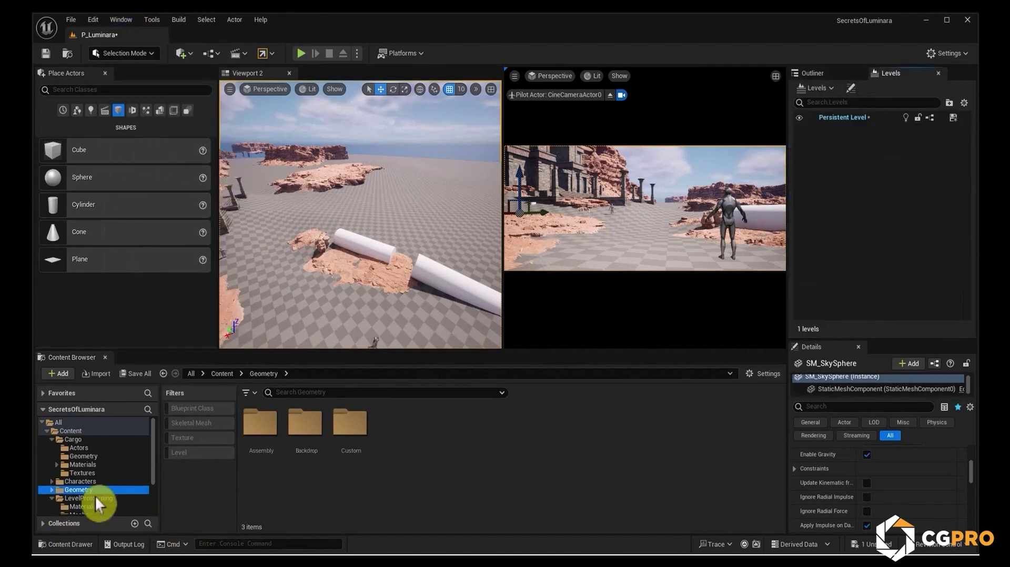
# Add the L_Luminara_Assets level from the Luminara Maps folder as a sublevel of the Persistent Level.
pyautogui.scroll(-2, 107, 476)
pyautogui.scroll(-1, 110, 473)
pyautogui.click(100, 477)
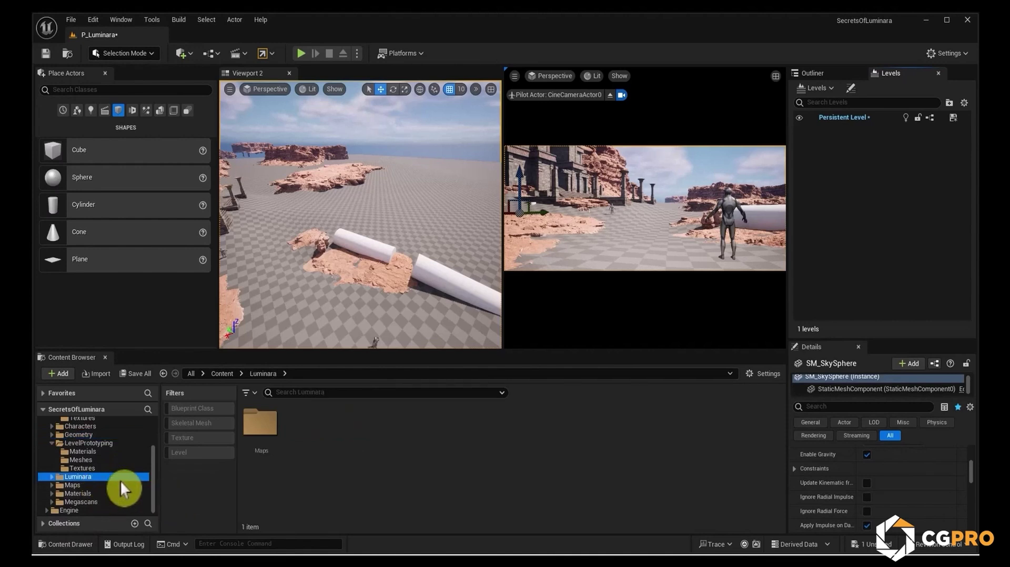
pyautogui.doubleClick(261, 428)
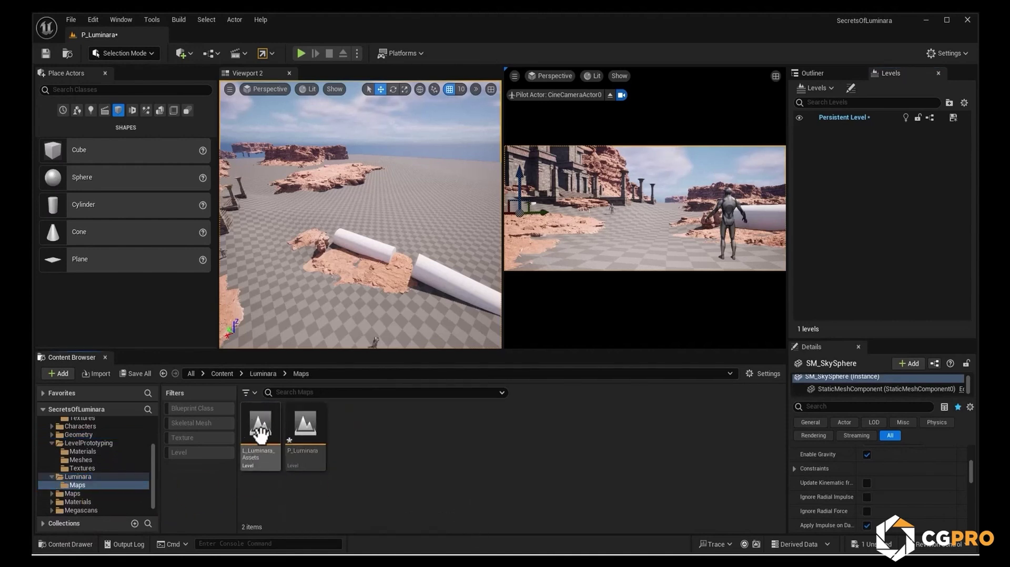
pyautogui.moveTo(261, 423); pyautogui.dragTo(884, 240)
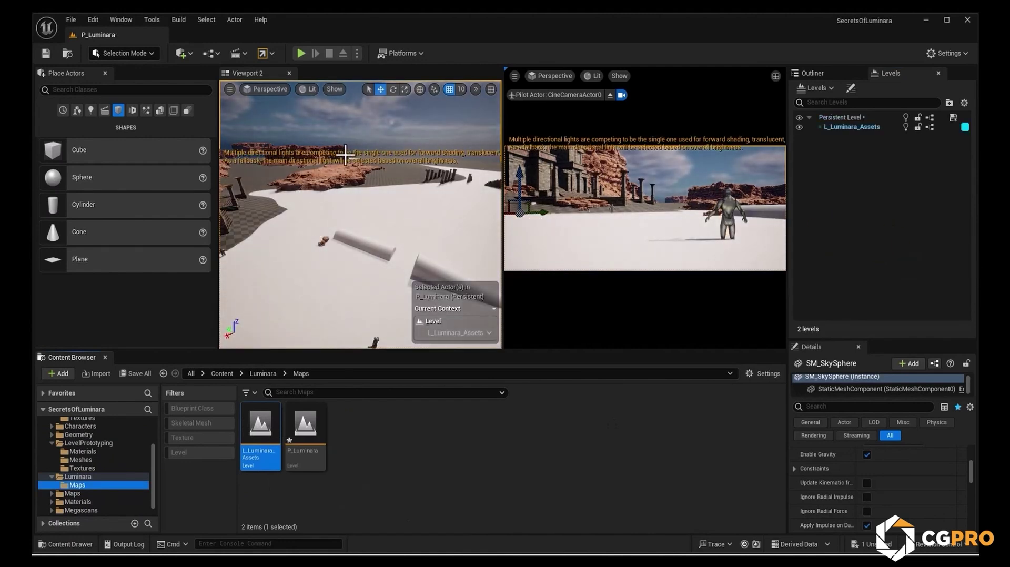
# Delete the persistent level's six Lighting folder actors, from DirectionalLight through VolumetricCloud.
pyautogui.click(832, 74)
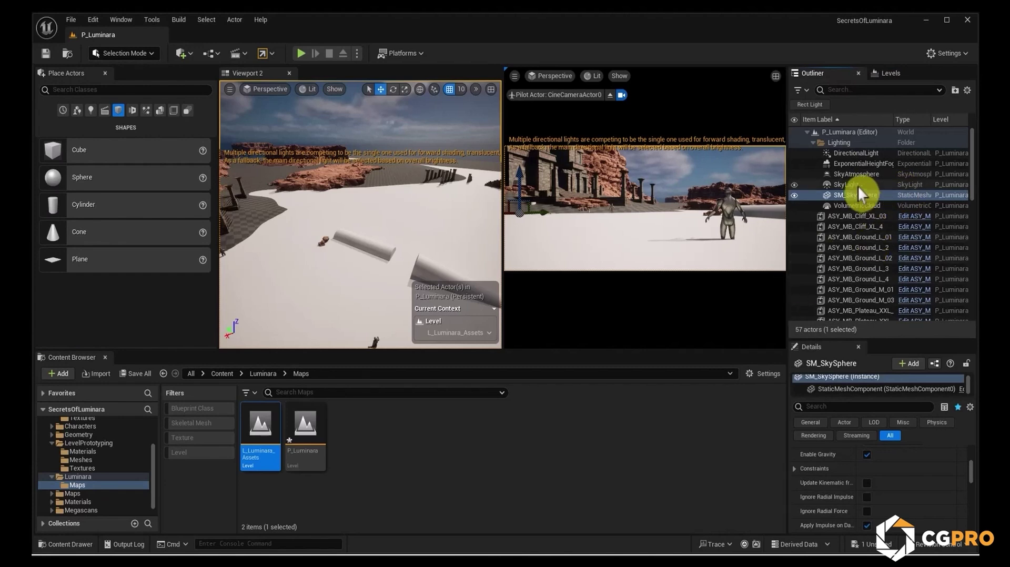
pyautogui.click(868, 153)
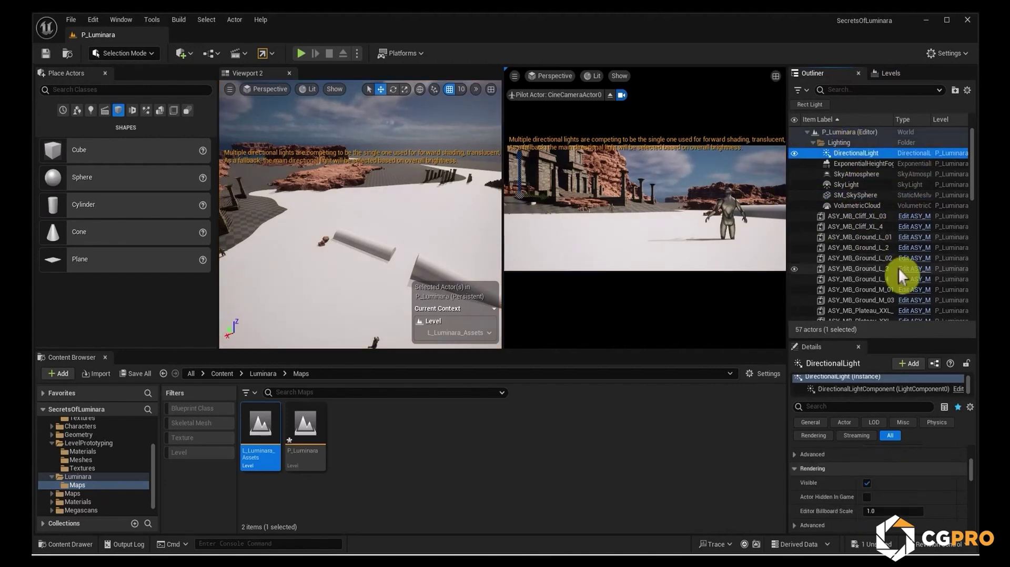
pyautogui.scroll(-5, 895, 264)
pyautogui.scroll(-3, 898, 269)
pyautogui.moveTo(972, 190); pyautogui.dragTo(971, 142)
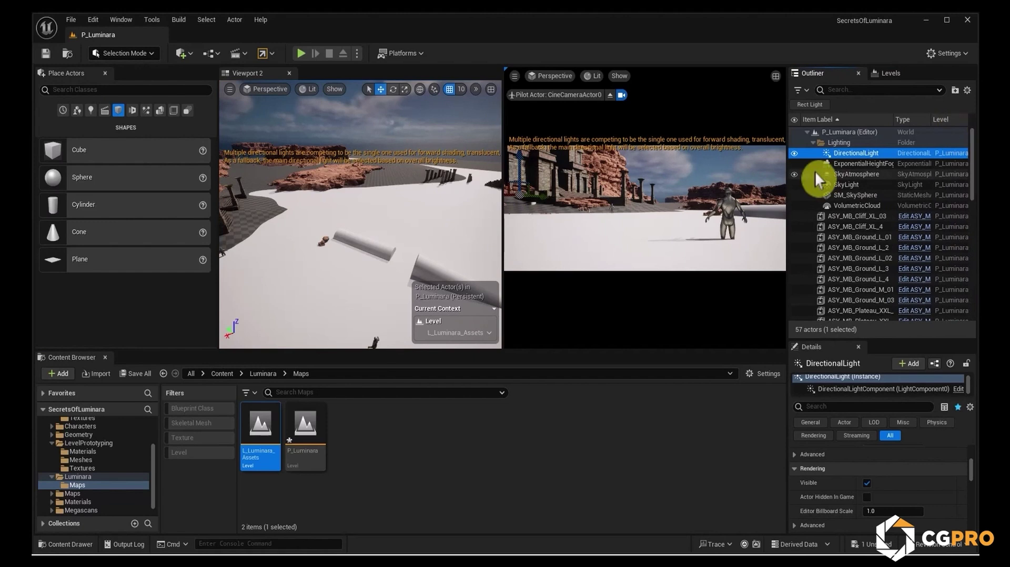
pyautogui.click(861, 164)
pyautogui.click(866, 154)
pyautogui.keyDown('shift'); pyautogui.click(875, 207); pyautogui.keyUp('shift')
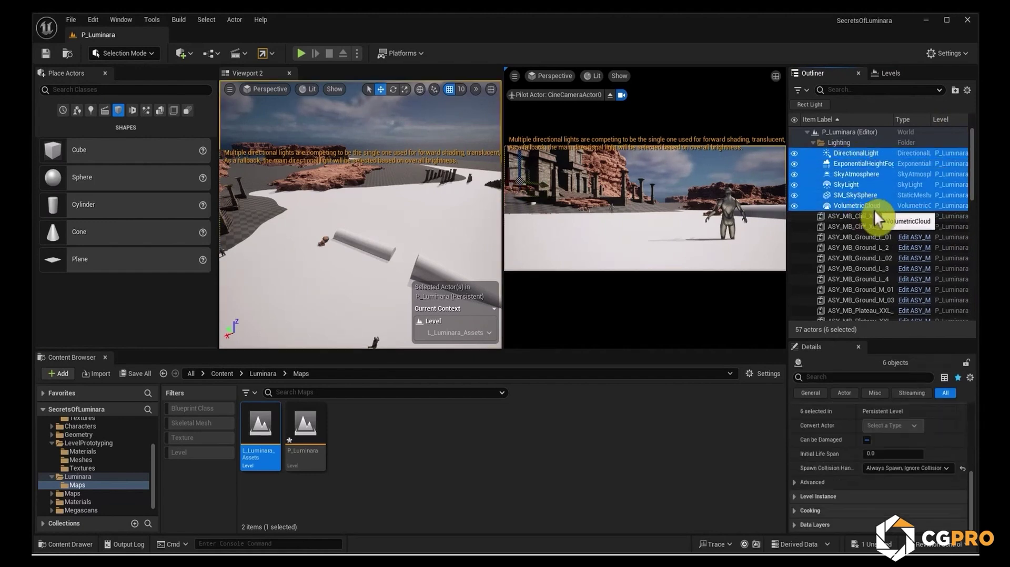
pyautogui.press('Delete')
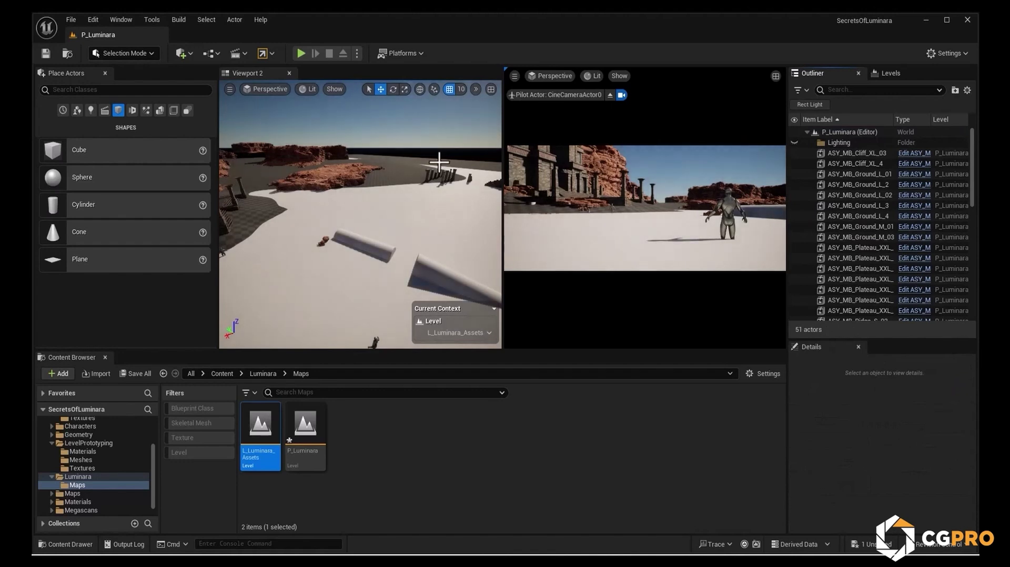
# Open the level details of the L_Luminara_Assets sublevel.
pyautogui.press('s')
pyautogui.moveTo(360, 211); pyautogui.dragTo(245, 259, button='right')
pyautogui.click(890, 74)
pyautogui.click(853, 128)
pyautogui.click(830, 88)
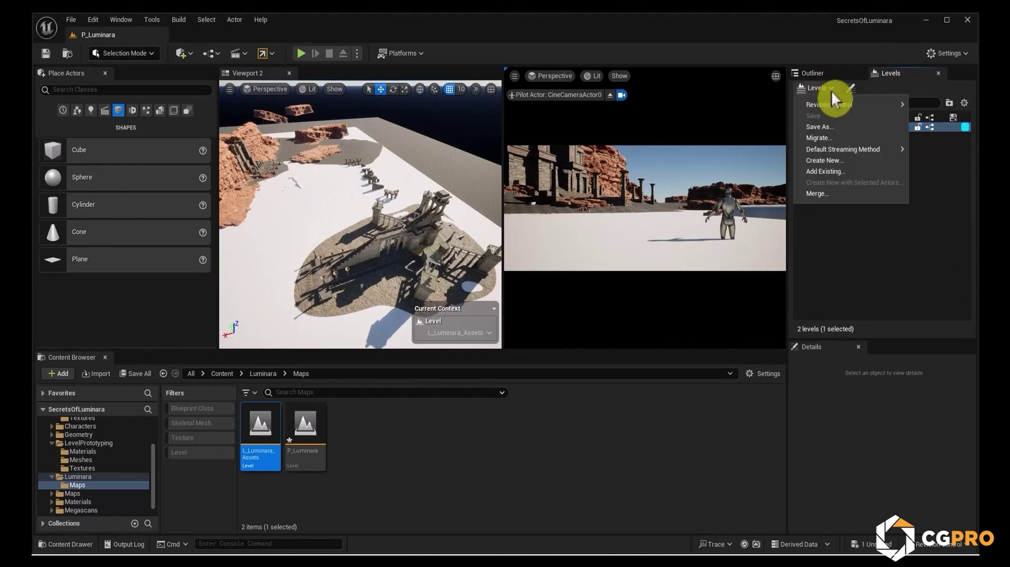
pyautogui.click(854, 86)
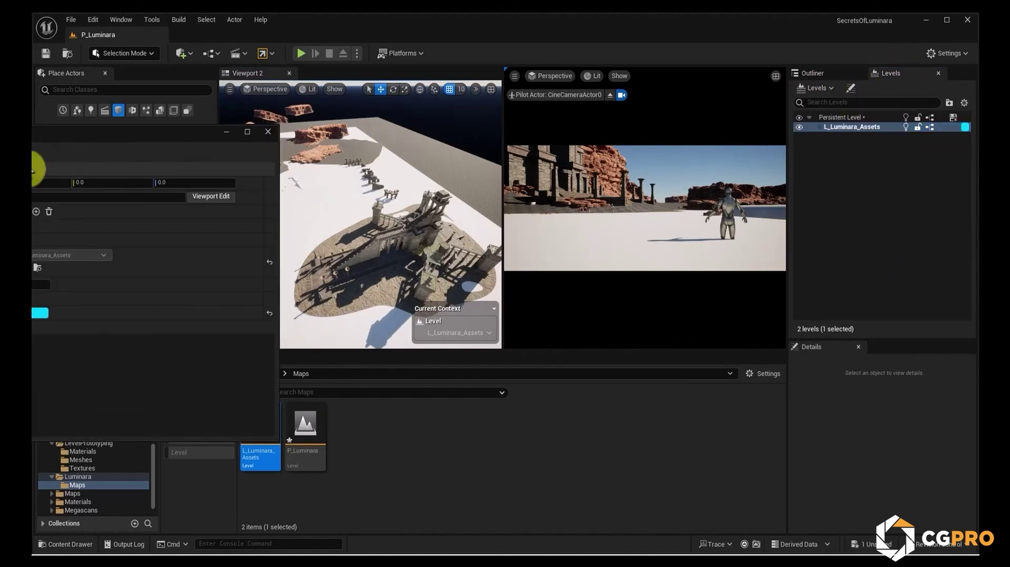
# Set the X position of the L_Luminara_Assets level to -15000.
pyautogui.moveTo(77, 135); pyautogui.dragTo(482, 343)
pyautogui.click(282, 217)
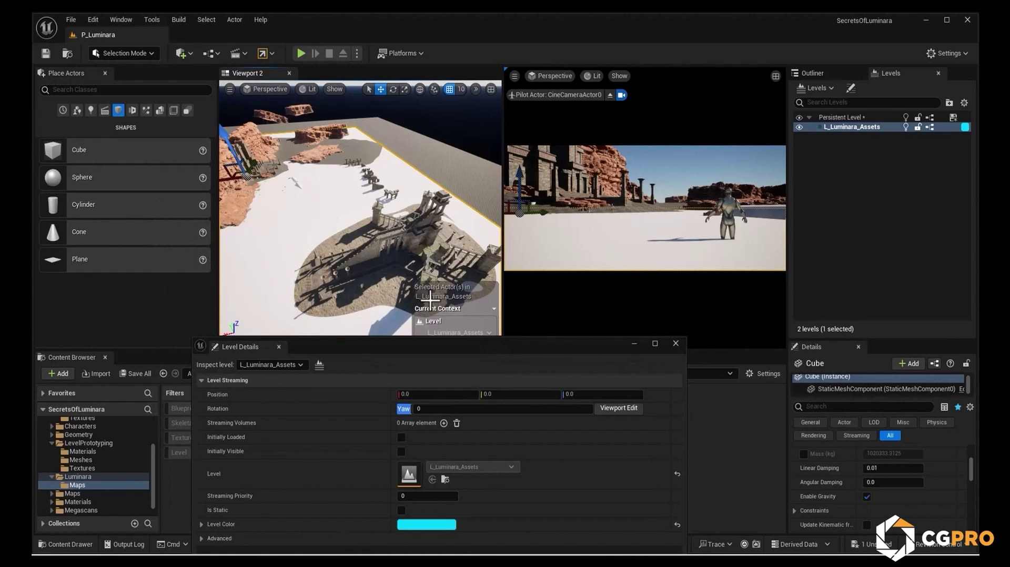
pyautogui.moveTo(299, 210); pyautogui.dragTo(299, 210, button='right')
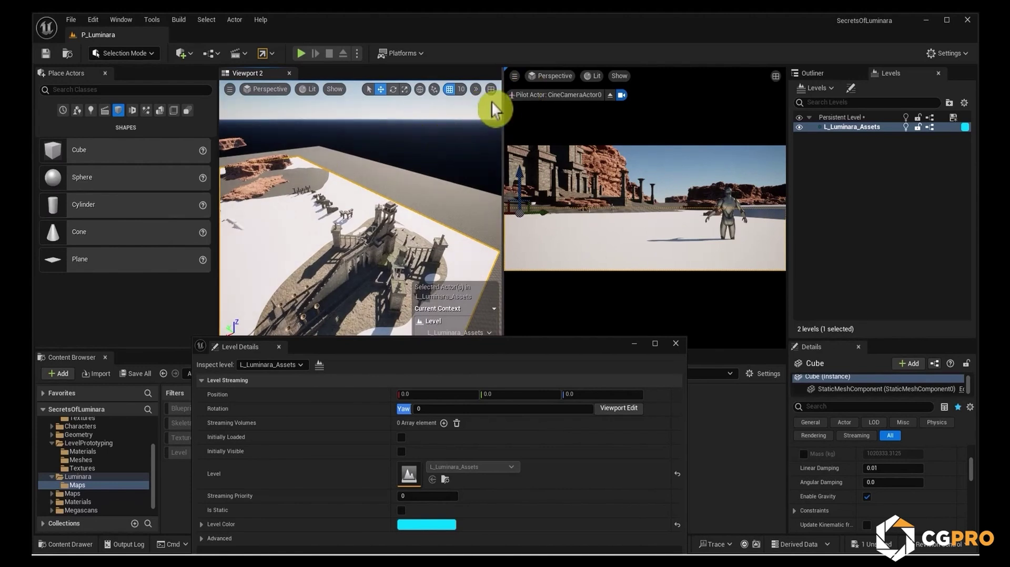
pyautogui.moveTo(457, 344); pyautogui.dragTo(403, 179)
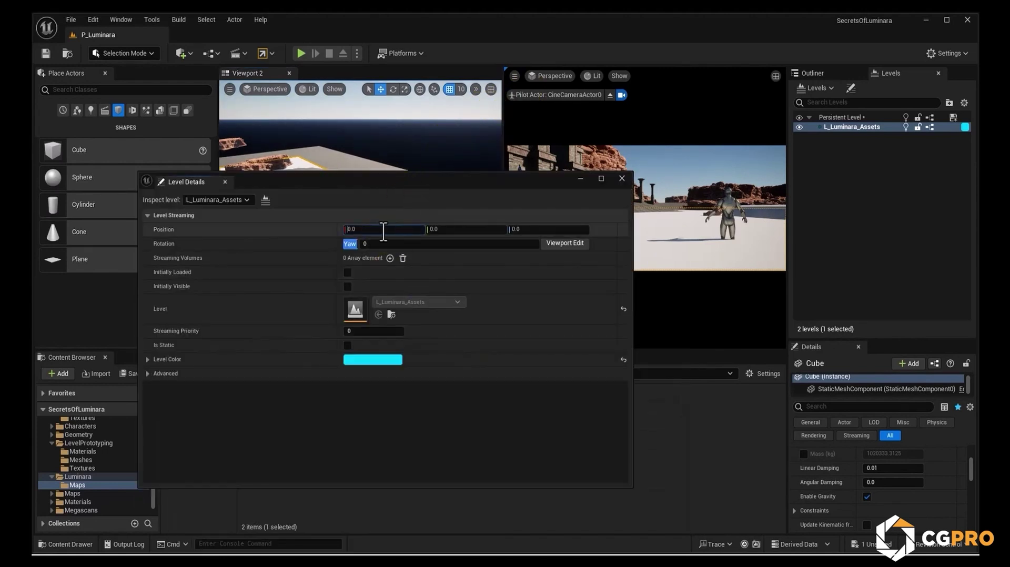
pyautogui.write('-1500.0')
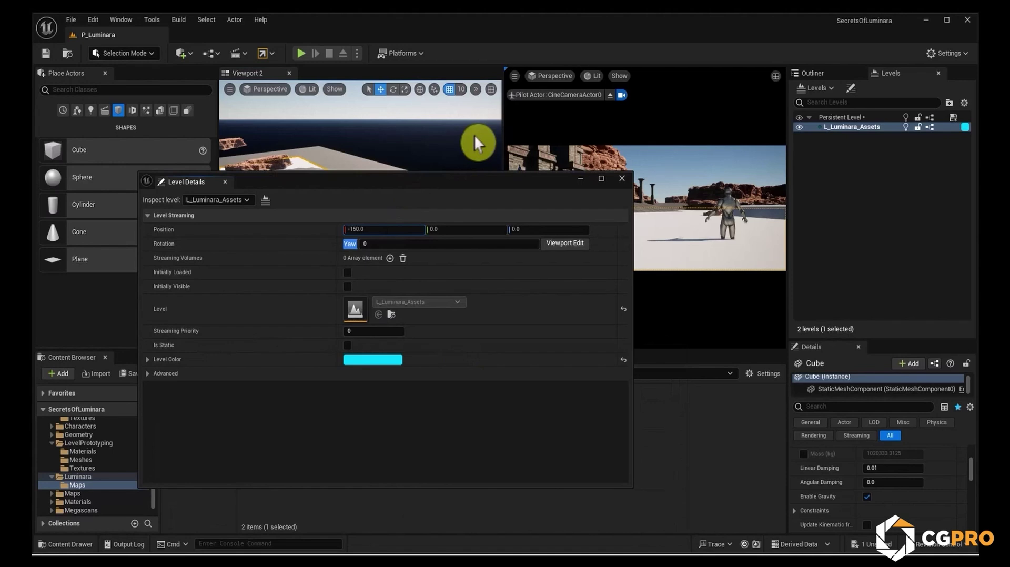
pyautogui.write('00')
pyautogui.press('Return')
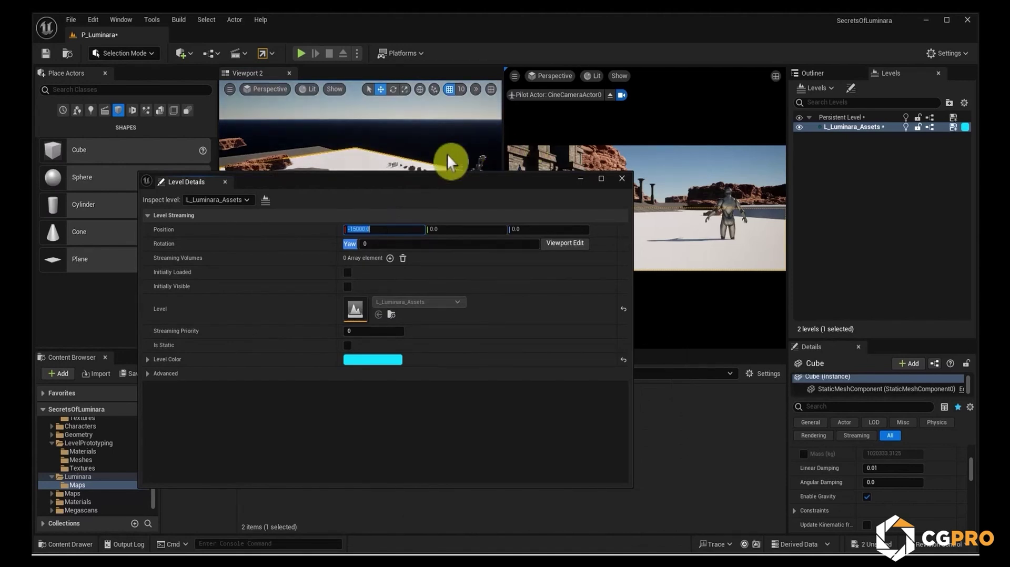
# Set the X position of the L_Luminara_Assets level to -55000.
pyautogui.moveTo(363, 132); pyautogui.dragTo(408, 108, button='right')
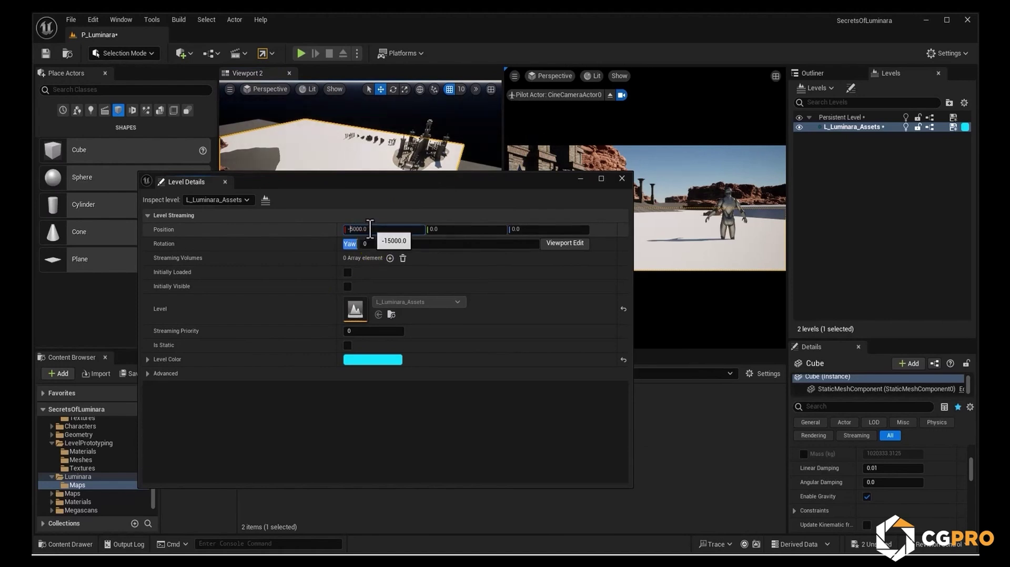
pyautogui.press('Return')
pyautogui.moveTo(405, 124); pyautogui.dragTo(406, 109, button='right')
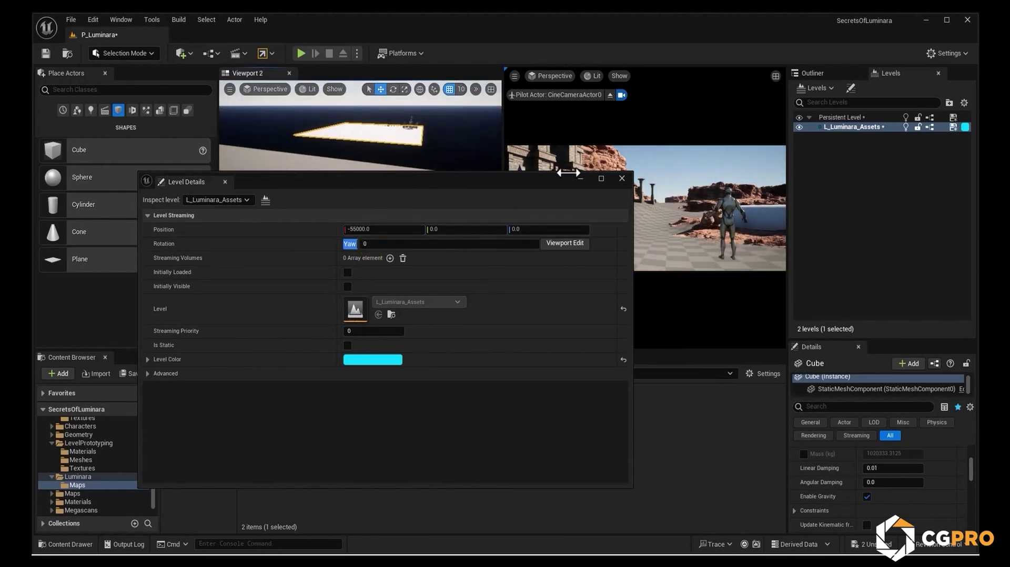
pyautogui.click(586, 180)
pyautogui.moveTo(336, 224); pyautogui.dragTo(289, 208, button='right')
# Reopen the level details of L_Luminara_Assets and readjust its X position relative to the main landscape.
pyautogui.moveTo(403, 562)
pyautogui.click(851, 89)
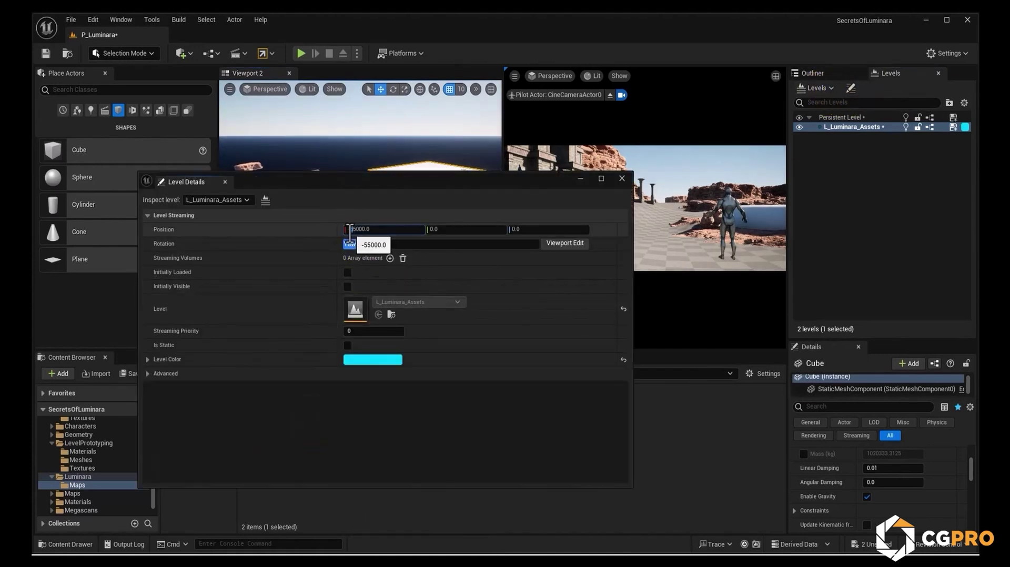
pyautogui.click(583, 179)
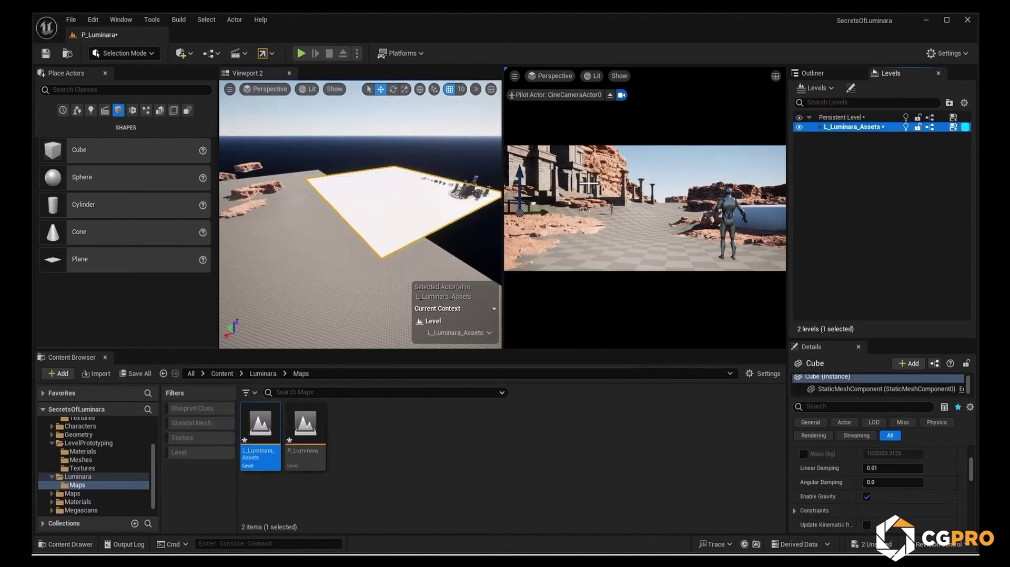
# Select the group of five ruin actors on the white plane and move them onto the main landscape near the rocks.
pyautogui.press('w')
pyautogui.moveTo(360, 215); pyautogui.dragTo(434, 245, button='right')
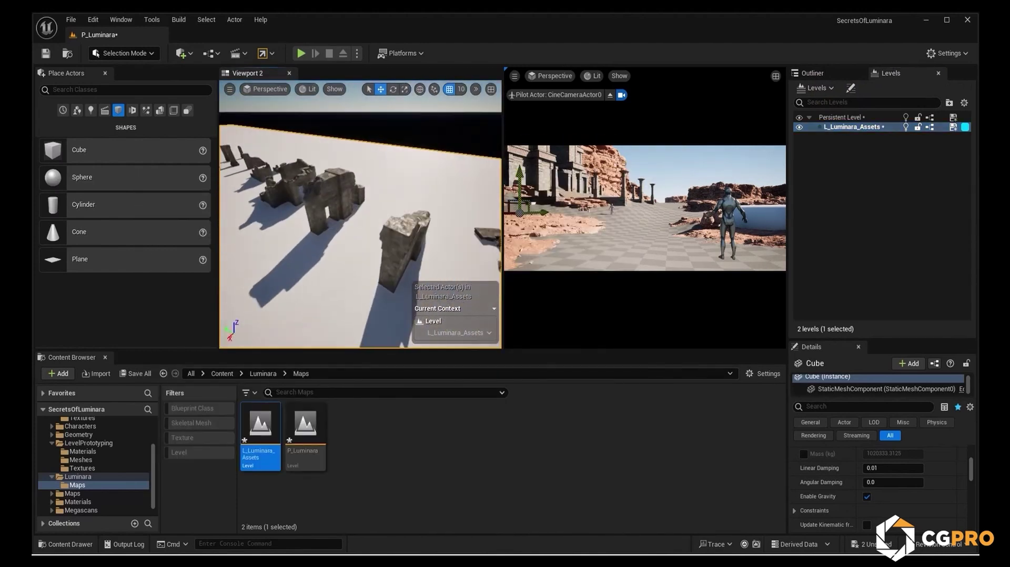
pyautogui.click(330, 185)
pyautogui.keyDown('shift'); pyautogui.click(299, 182); pyautogui.keyUp('shift')
pyautogui.keyDown('shift'); pyautogui.click(263, 171); pyautogui.keyUp('shift')
pyautogui.keyDown('shift'); pyautogui.click(403, 257); pyautogui.keyUp('shift')
pyautogui.moveTo(405, 248); pyautogui.dragTo(303, 258, button='right')
pyautogui.press('s')
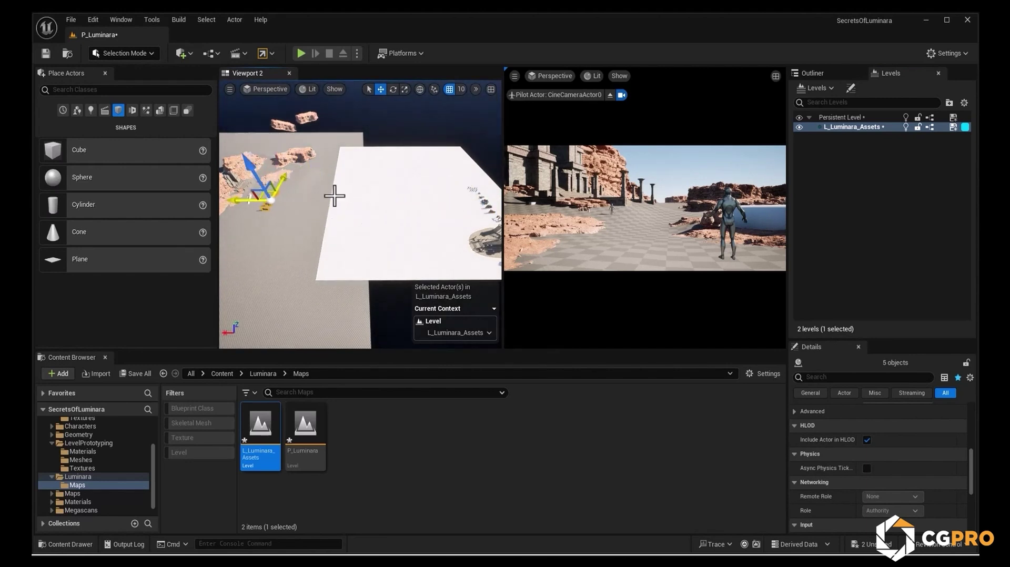
pyautogui.press('f')
# Move the PropBrokenWall_B actor across the landscape to the fallen white cylinder beside the rocks.
pyautogui.moveTo(307, 219); pyautogui.dragTo(315, 234, button='right')
pyautogui.press('w')
pyautogui.click(342, 294)
pyautogui.press('s')
pyautogui.moveTo(343, 295)
pyautogui.mouseDown(button='right')
pyautogui.moveTo(311, 295)
pyautogui.moveTo(327, 293)
pyautogui.mouseUp(button='right')
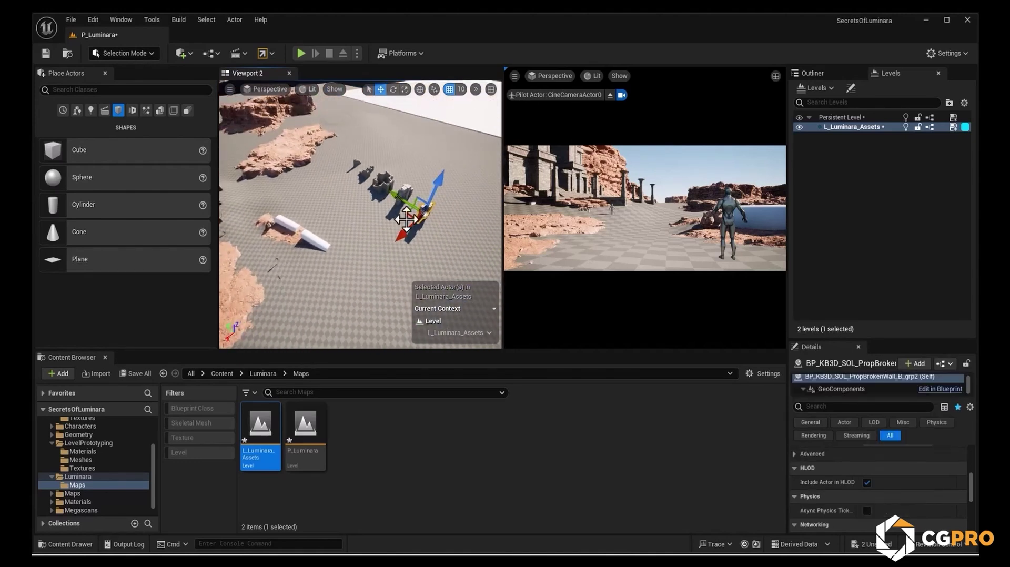
pyautogui.moveTo(406, 217); pyautogui.dragTo(275, 223)
pyautogui.moveTo(295, 231); pyautogui.dragTo(263, 184, button='right')
pyautogui.press('w')
# Lower PropBrokenWall_B into the rocks against the white cylinder and rotate it about 190 degrees.
pyautogui.press('e')
pyautogui.moveTo(346, 216); pyautogui.dragTo(345, 217)
pyautogui.moveTo(345, 217); pyautogui.dragTo(392, 237, button='right')
pyautogui.press('w')
pyautogui.press('w')
pyautogui.moveTo(419, 233); pyautogui.dragTo(377, 240)
pyautogui.moveTo(395, 221); pyautogui.dragTo(395, 231)
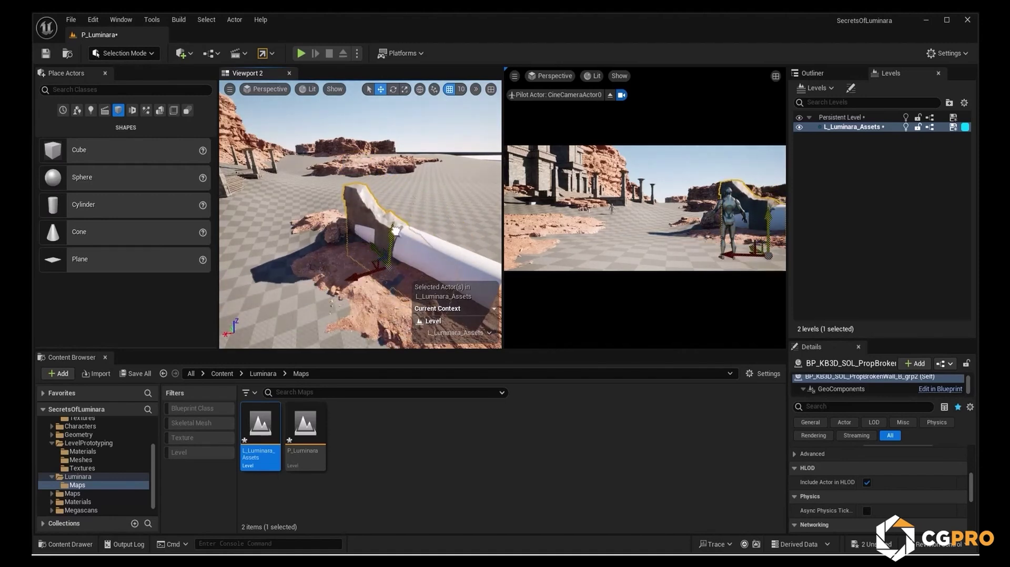
pyautogui.press('e')
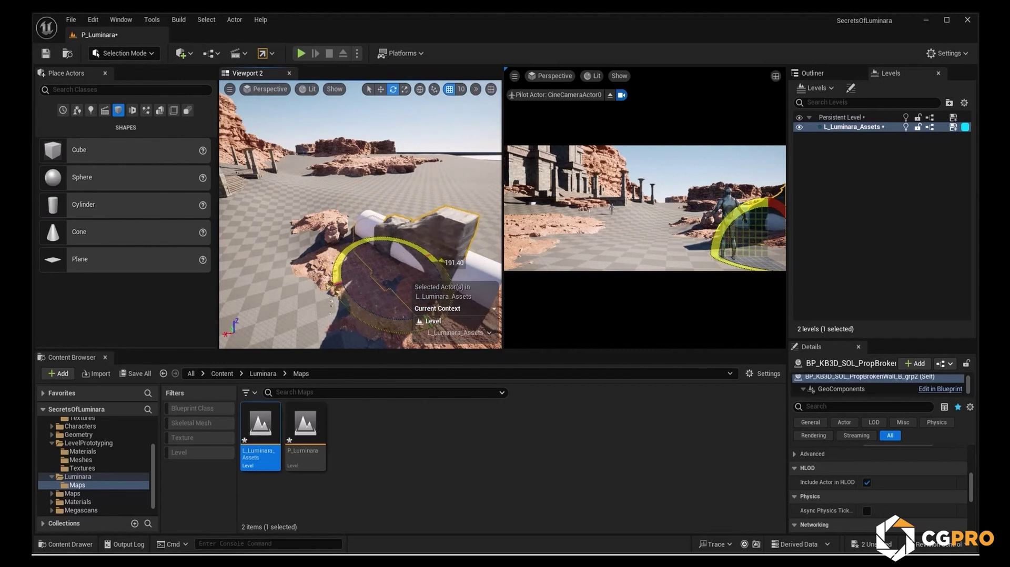
pyautogui.moveTo(437, 231); pyautogui.dragTo(300, 176, button='right')
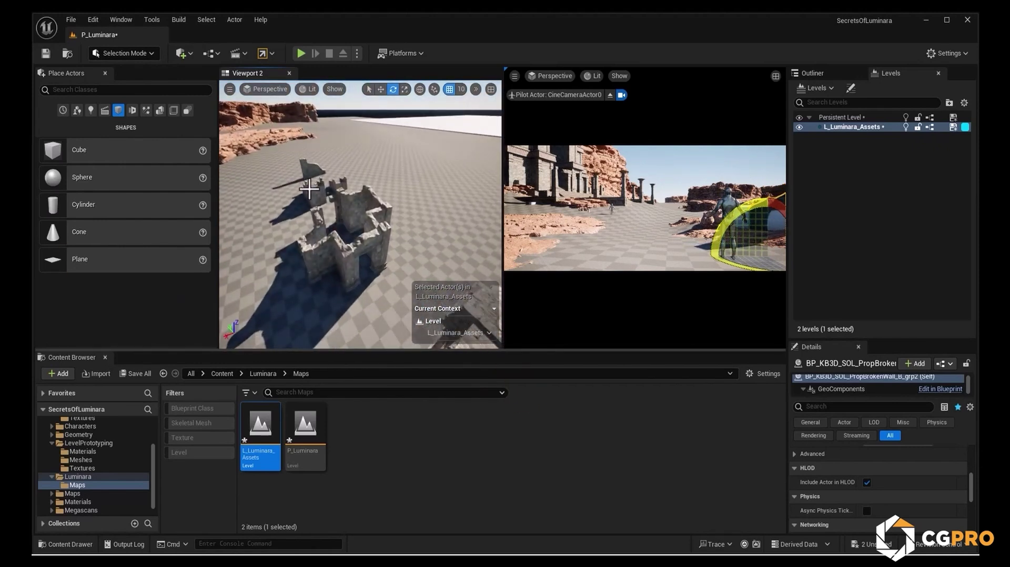
pyautogui.click(300, 175)
pyautogui.press('f')
pyautogui.press('w')
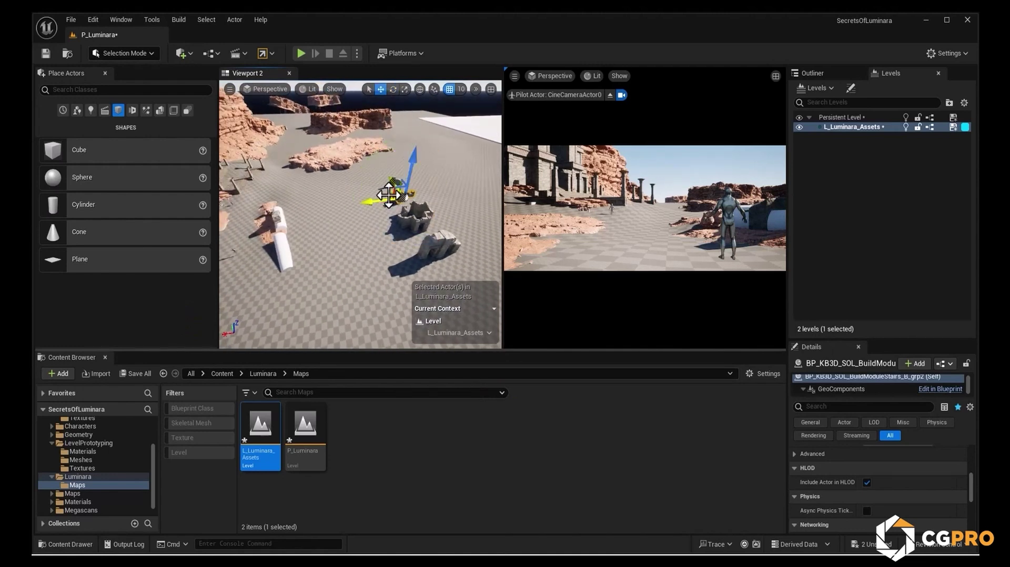
pyautogui.moveTo(379, 203); pyautogui.dragTo(293, 246, button='right')
pyautogui.press('Escape')
# Move the PropRuin_D ruin onto the rock formation beyond the white cylinder and adjust its rotation.
pyautogui.click(369, 221)
pyautogui.moveTo(398, 225); pyautogui.dragTo(416, 232, button='right')
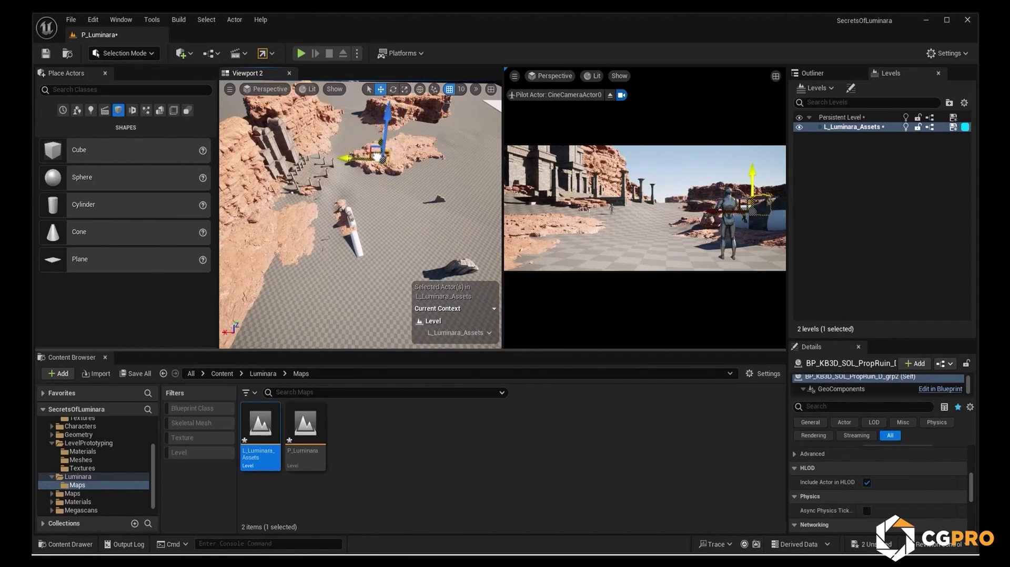
pyautogui.moveTo(379, 182); pyautogui.dragTo(388, 176, button='right')
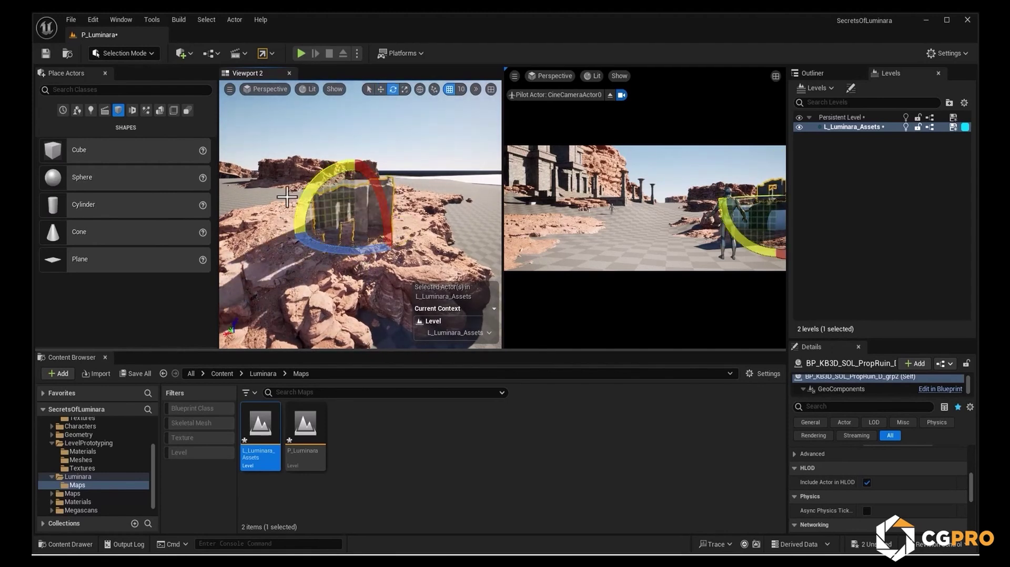
# Move the PropRuin_B ruin over to the temple, rotate it, and place it on the rocks beside the temple.
pyautogui.moveTo(352, 185); pyautogui.dragTo(440, 154, button='right')
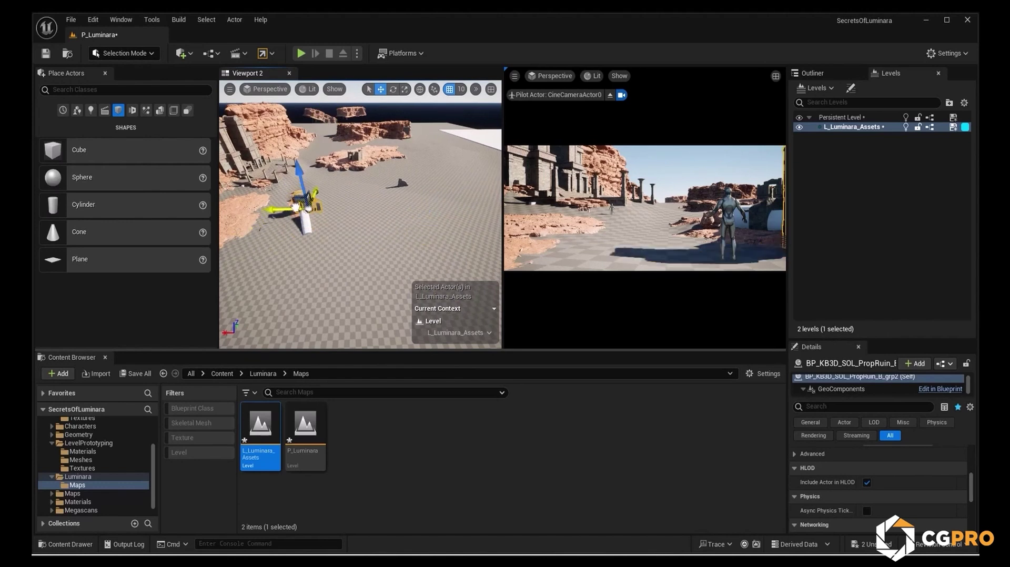
pyautogui.moveTo(440, 154); pyautogui.dragTo(429, 316, button='right')
pyautogui.press('e')
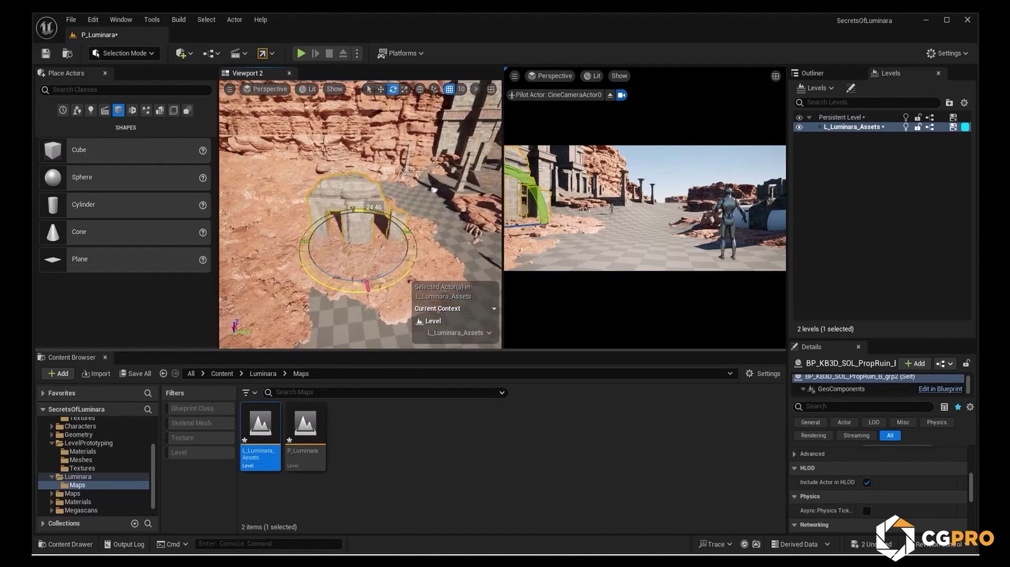
pyautogui.moveTo(443, 247); pyautogui.dragTo(317, 213, button='right')
pyautogui.moveTo(316, 213); pyautogui.dragTo(431, 156)
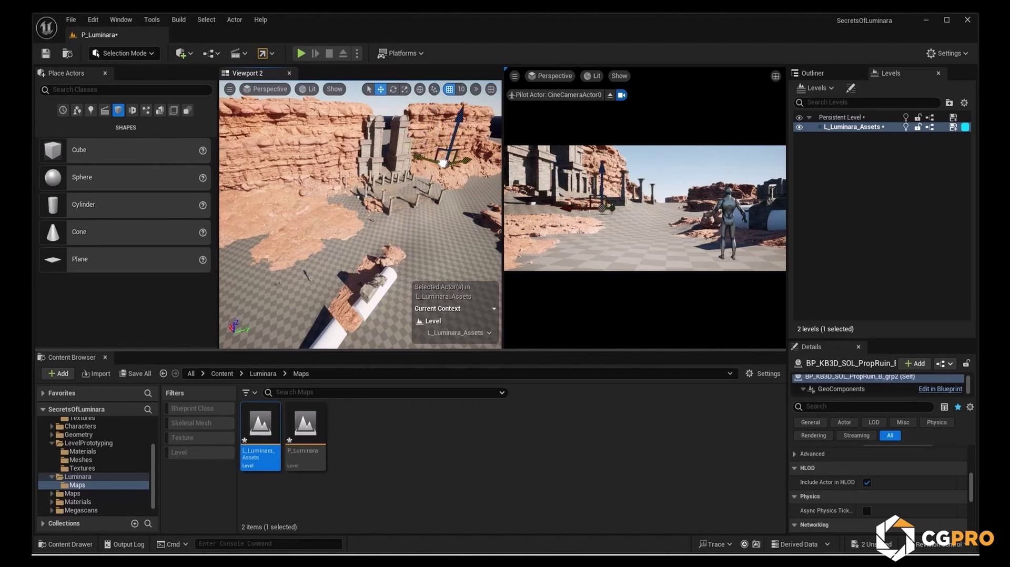
# Rotate PropRuin_B and tuck it against the far edge of the large rock formation, then clear the selection.
pyautogui.moveTo(466, 196); pyautogui.dragTo(338, 272, button='right')
pyautogui.press('e')
pyautogui.moveTo(339, 272); pyautogui.dragTo(333, 240)
pyautogui.press('w')
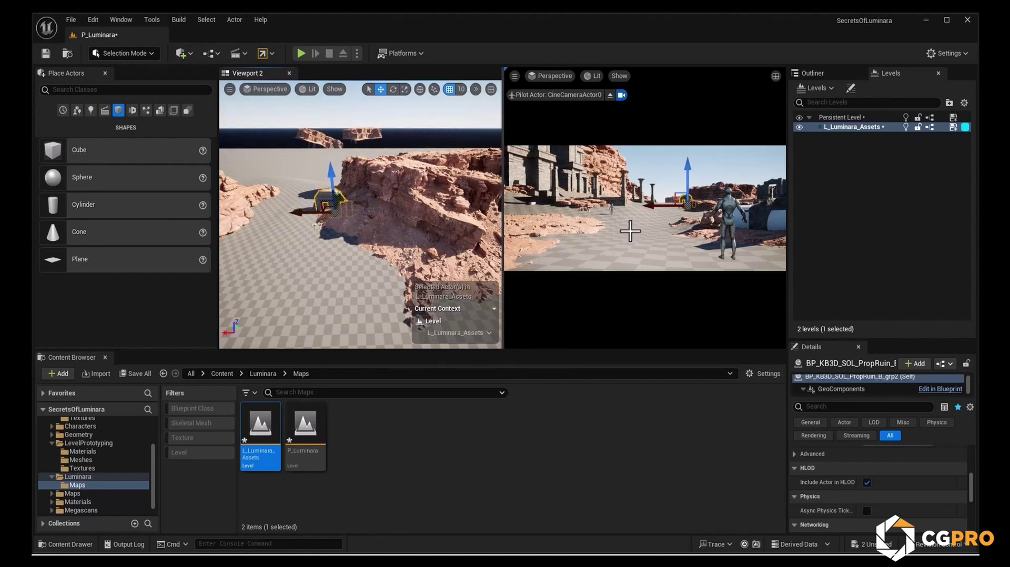
pyautogui.click(651, 161)
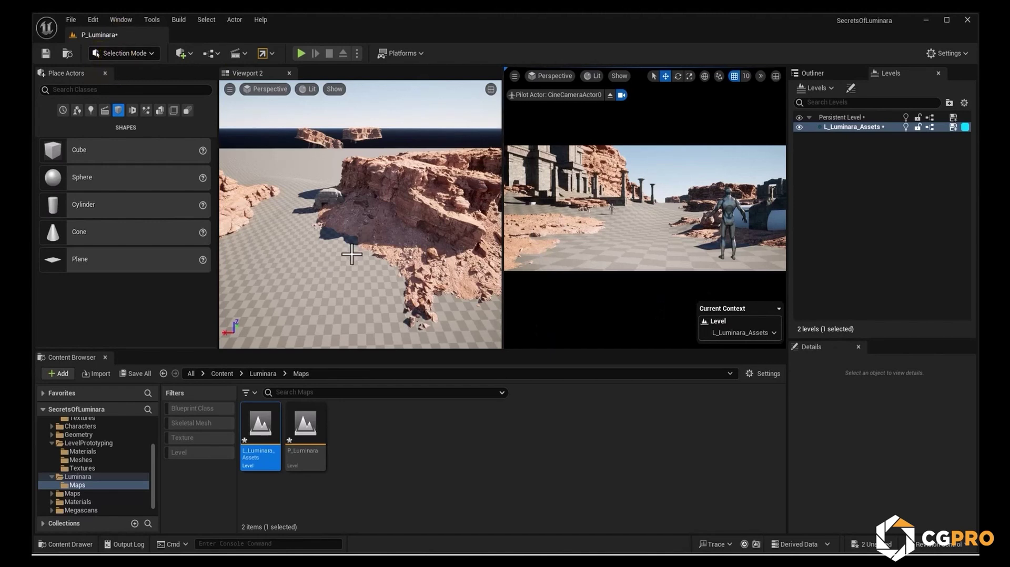
# Rotate and reposition the PropBrokenWall_A actor among the rock formations.
pyautogui.moveTo(361, 214); pyautogui.dragTo(458, 216, button='right')
pyautogui.click(392, 226)
pyautogui.moveTo(392, 227); pyautogui.dragTo(339, 229, button='right')
pyautogui.press('e')
pyautogui.moveTo(339, 240); pyautogui.dragTo(368, 237)
pyautogui.press('w')
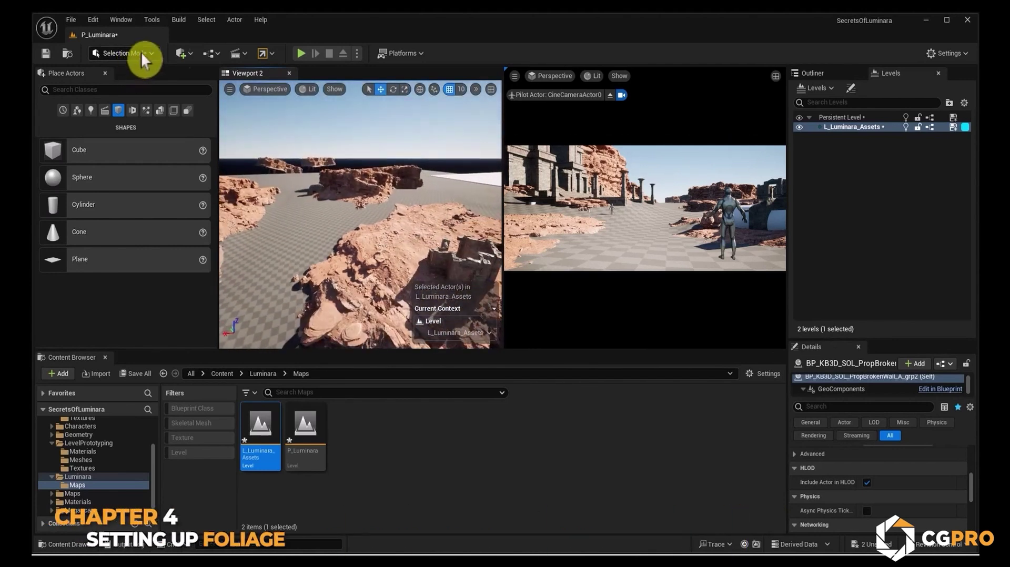
# Switch to Foliage mode and find the PropRuin static meshes in the Cargo Geometry folder.
pyautogui.click(133, 53)
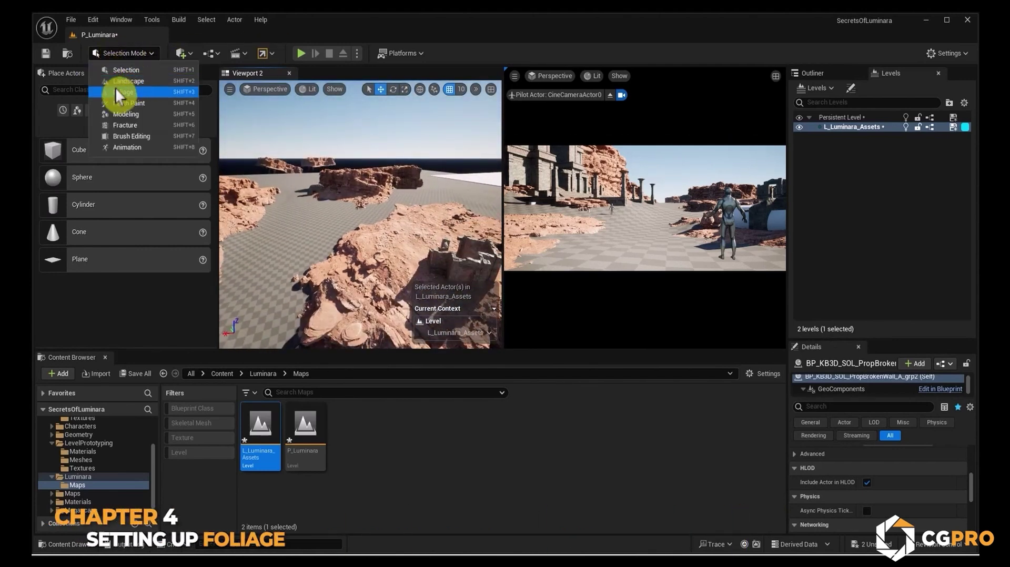
pyautogui.click(140, 93)
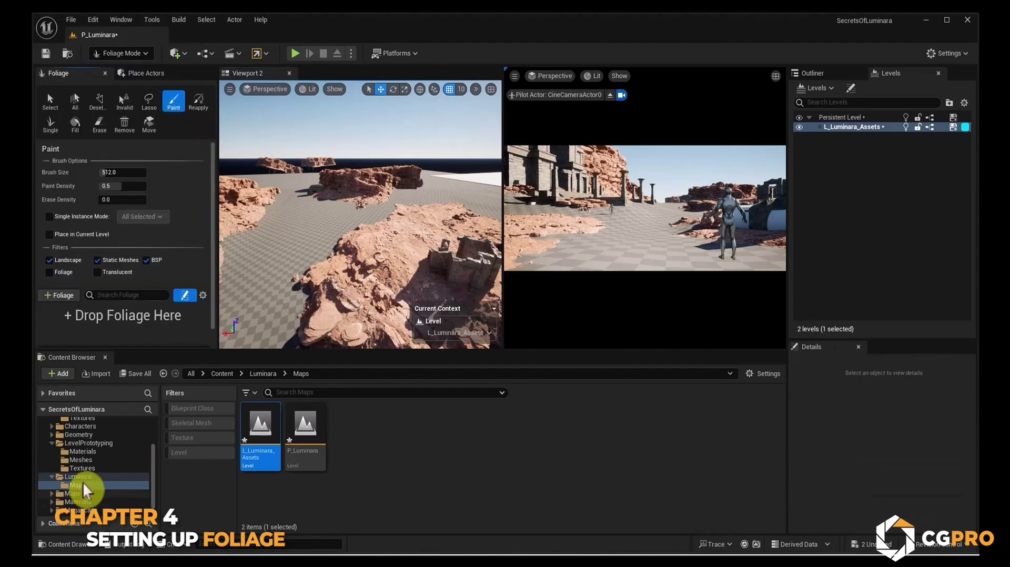
pyautogui.scroll(3, 105, 459)
pyautogui.click(106, 457)
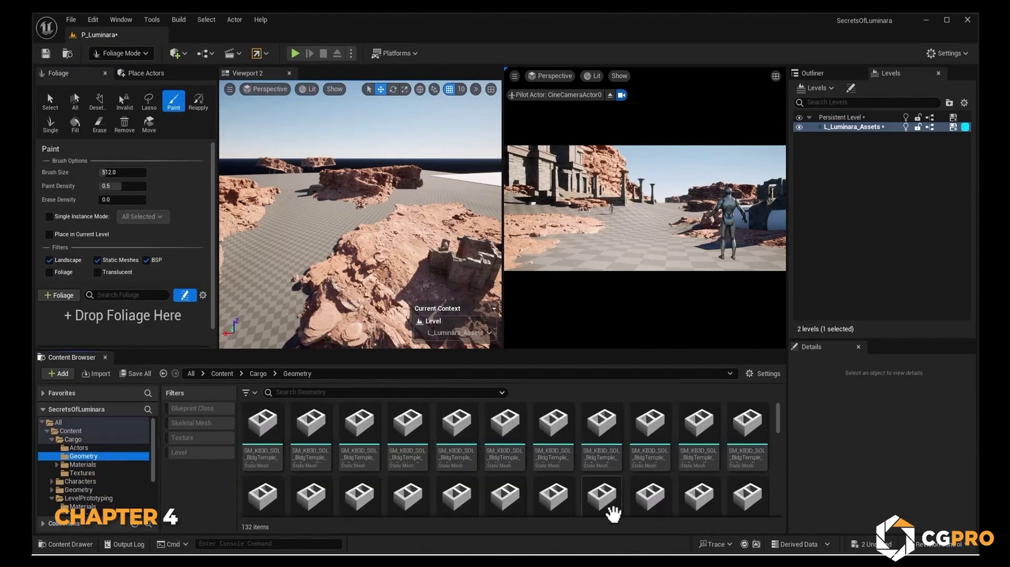
pyautogui.scroll(-3, 397, 495)
pyautogui.scroll(-5, 692, 466)
pyautogui.scroll(-5, 500, 460)
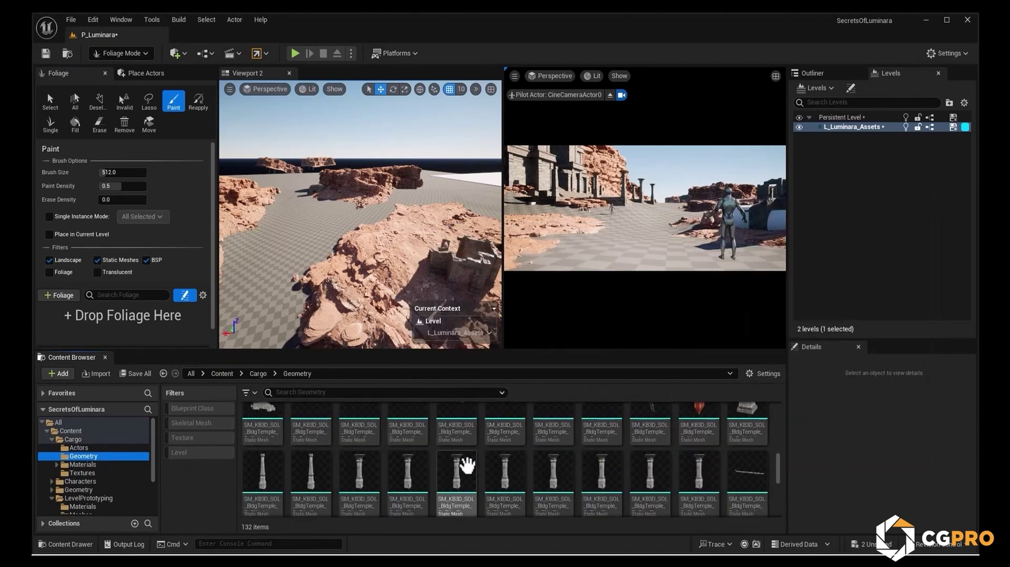
pyautogui.scroll(-3, 335, 459)
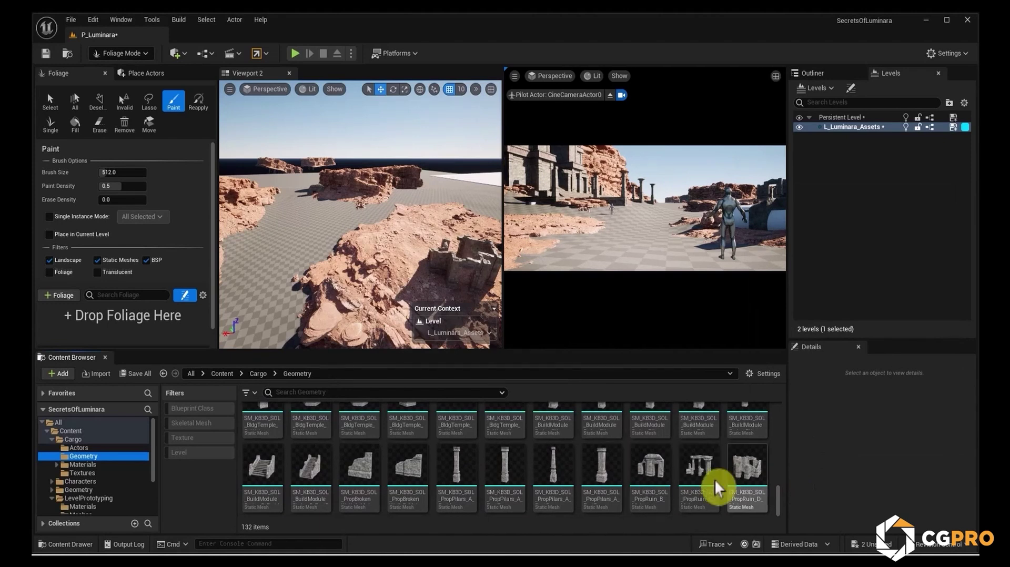
# Add the PropRuin_C, PropRuin_B and PropRuin_D meshes as foliage types, saving each foliage type asset.
pyautogui.moveTo(703, 473); pyautogui.dragTo(179, 353)
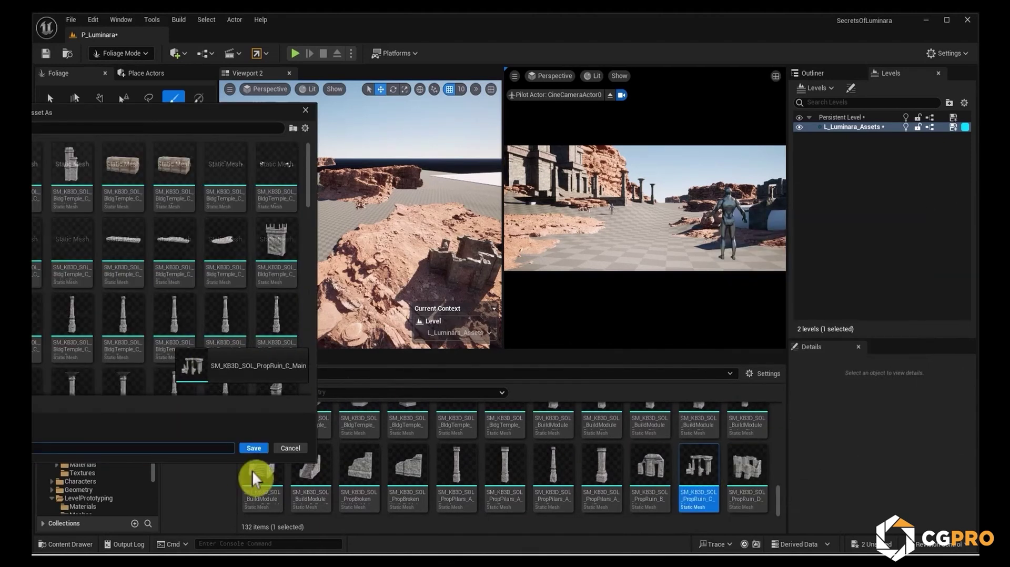
pyautogui.click(256, 451)
pyautogui.moveTo(651, 466); pyautogui.dragTo(111, 329)
pyautogui.click(254, 450)
pyautogui.moveTo(757, 481); pyautogui.dragTo(192, 335)
pyautogui.click(255, 449)
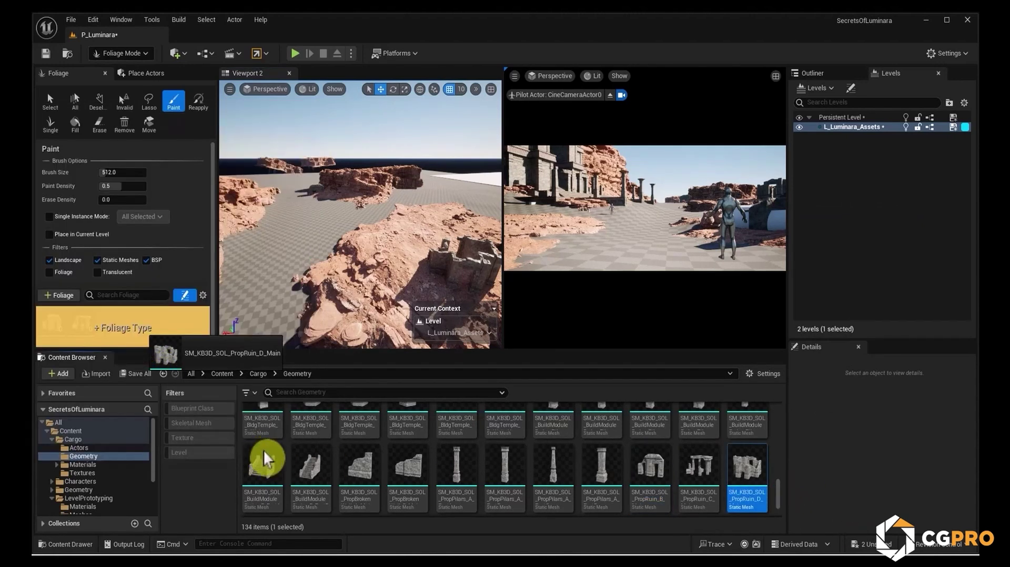
# Select and activate all three PropRuin foliage types in the foliage palette for painting.
pyautogui.click(51, 326)
pyautogui.keyDown('shift'); pyautogui.click(110, 326); pyautogui.keyUp('shift')
pyautogui.scroll(-1, 121, 328)
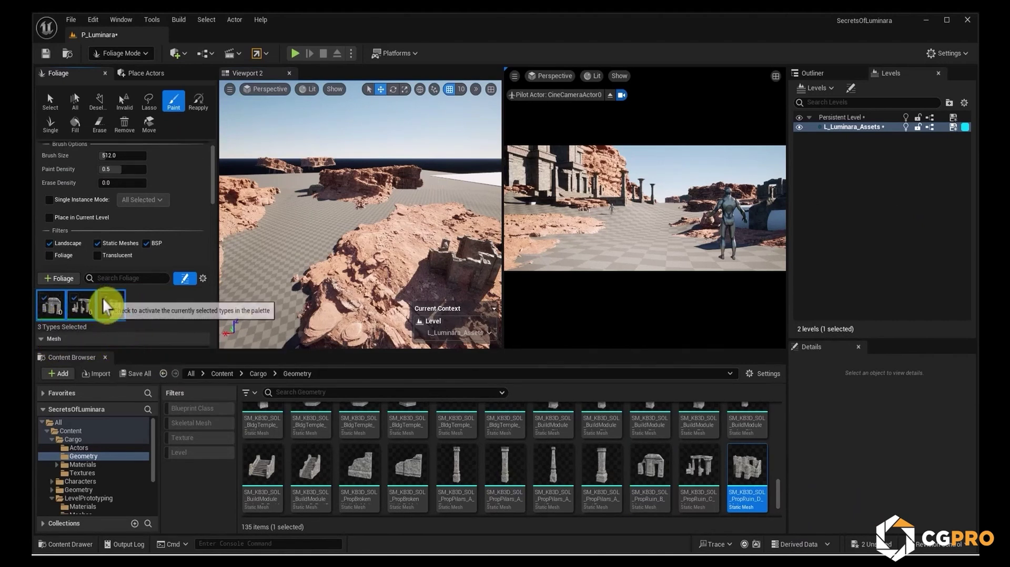
pyautogui.click(104, 299)
pyautogui.click(159, 316)
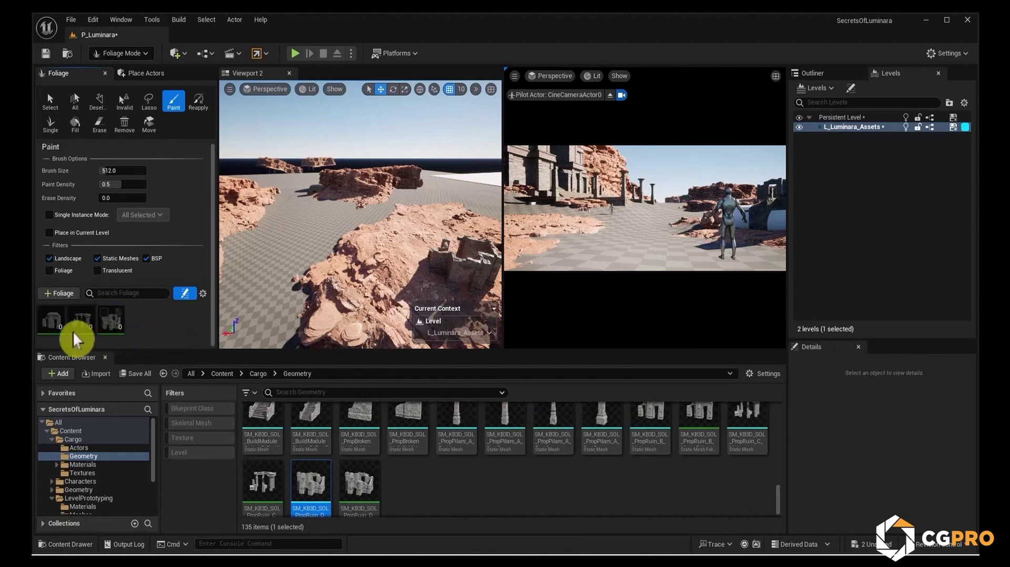
pyautogui.click(115, 327)
pyautogui.keyDown('shift'); pyautogui.click(46, 306); pyautogui.keyUp('shift')
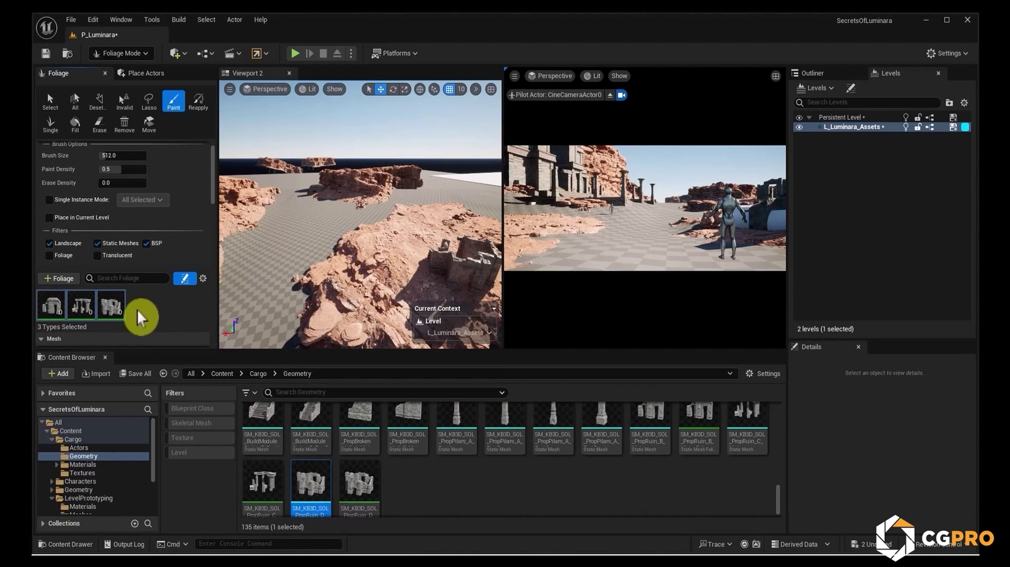
# Paint a test dab of the ruin foliage on the open ground and undo it.
pyautogui.moveTo(332, 232); pyautogui.dragTo(332, 232, button='right')
pyautogui.moveTo(379, 293); pyautogui.dragTo(379, 293, button='right')
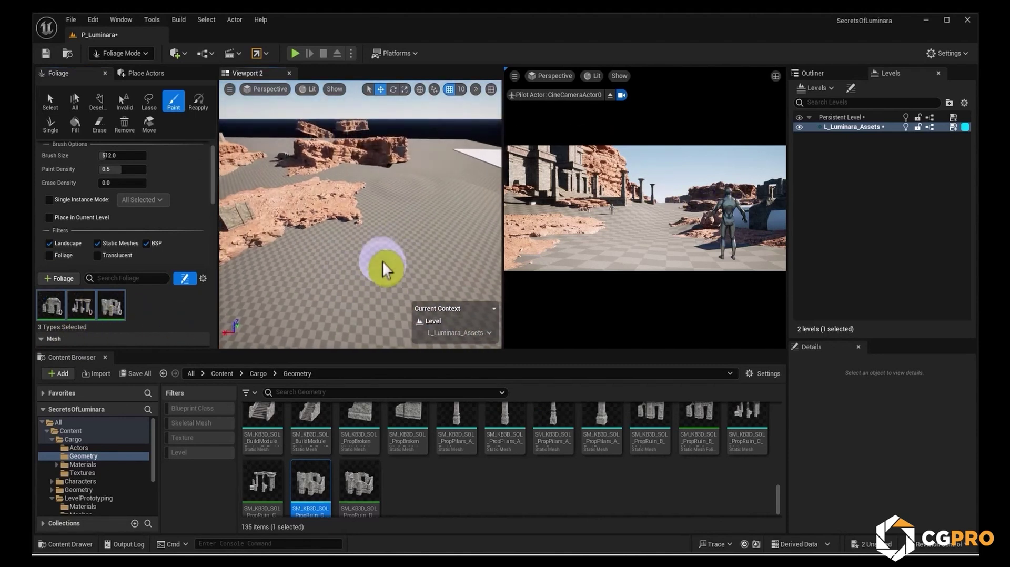
pyautogui.click(372, 266)
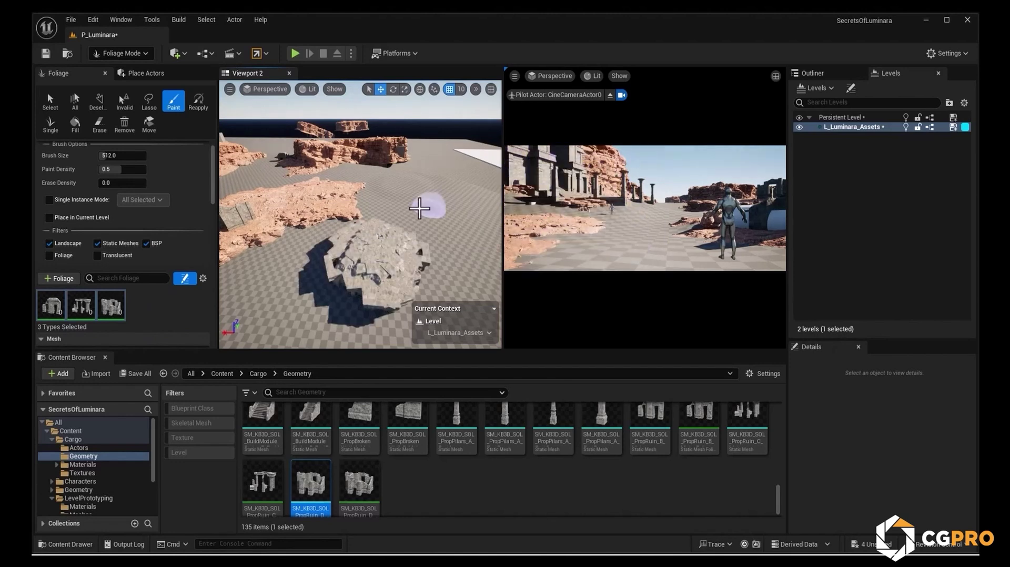
pyautogui.moveTo(399, 203); pyautogui.dragTo(399, 203, button='right')
pyautogui.hotkey('ctrl', 'z')
# Set the painting density of the three ruin foliage types to 1, paint a test stroke, and undo it.
pyautogui.scroll(1, 195, 198)
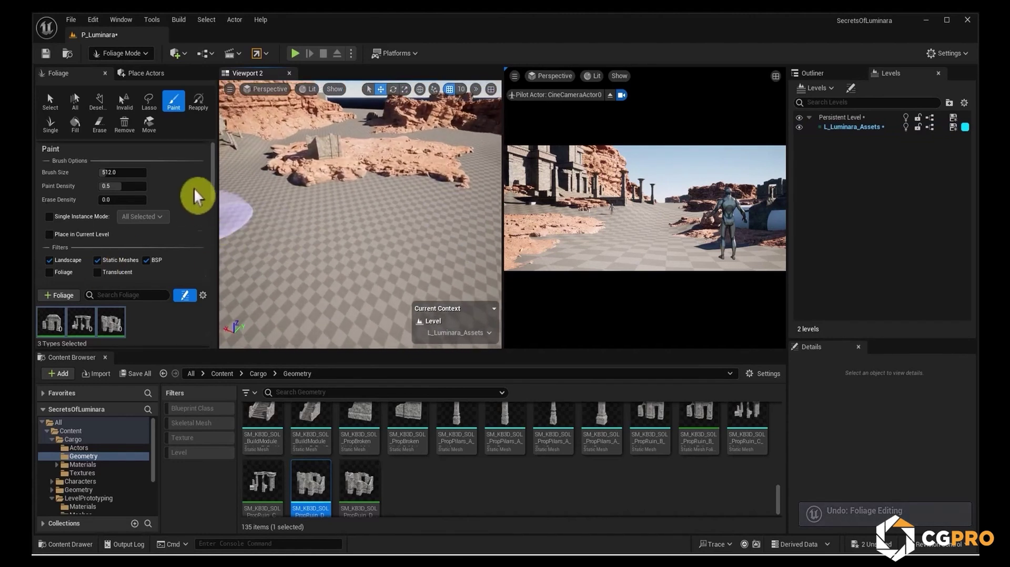
pyautogui.scroll(-1, 194, 198)
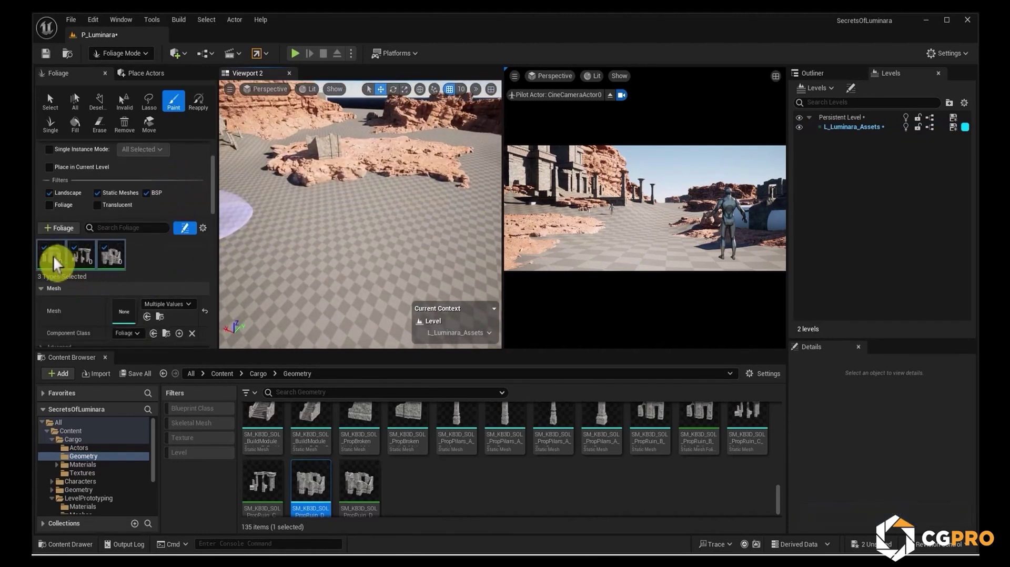
pyautogui.scroll(-2, 113, 227)
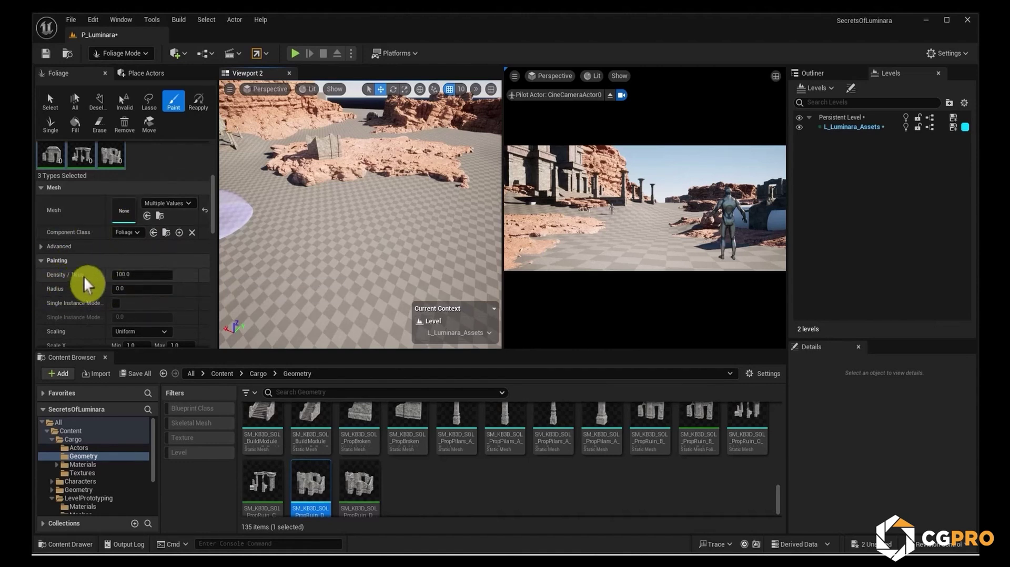
pyautogui.write('1')
pyautogui.moveTo(384, 242)
pyautogui.mouseDown()
pyautogui.moveTo(368, 295)
pyautogui.moveTo(349, 229)
pyautogui.mouseUp()
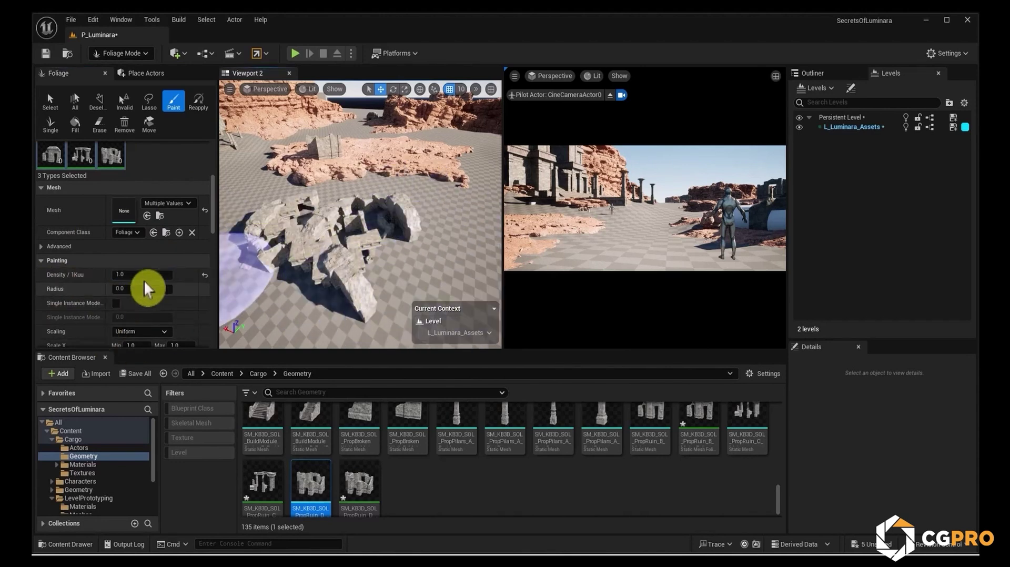
pyautogui.hotkey('ctrl', 'z')
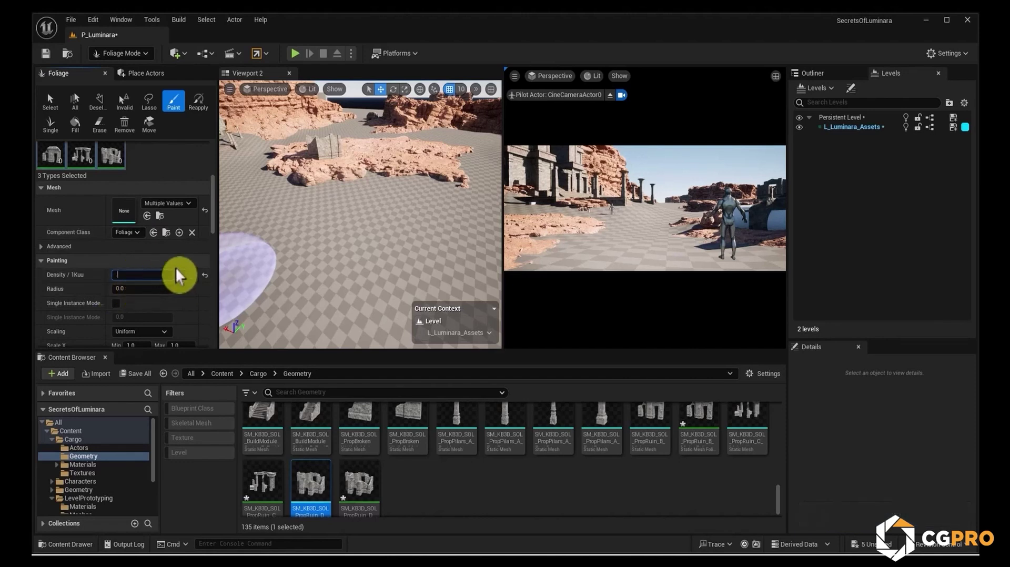
# Set the painting density of the three ruin foliage types to 0.1, paint test ruins, and undo the painting.
pyautogui.write('0.1')
pyautogui.moveTo(373, 222)
pyautogui.mouseDown()
pyautogui.moveTo(361, 217)
pyautogui.moveTo(352, 306)
pyautogui.moveTo(480, 212)
pyautogui.moveTo(254, 207)
pyautogui.mouseUp()
pyautogui.moveTo(383, 234); pyautogui.dragTo(390, 261, button='right')
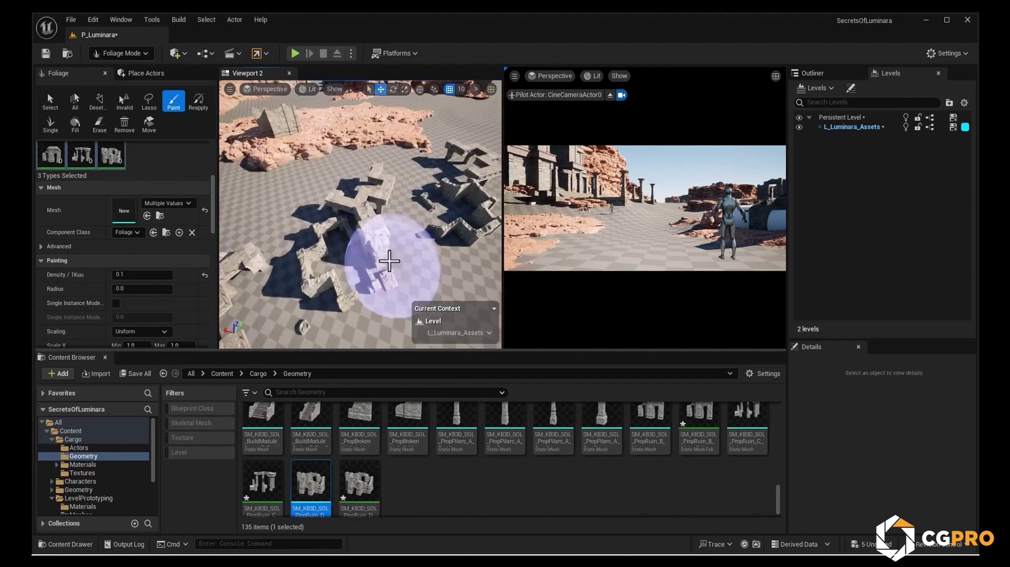
pyautogui.hotkey('ctrl', 'z')
pyautogui.hotkey('ctrl', 'z')
pyautogui.hotkey('ctrl', 'z')
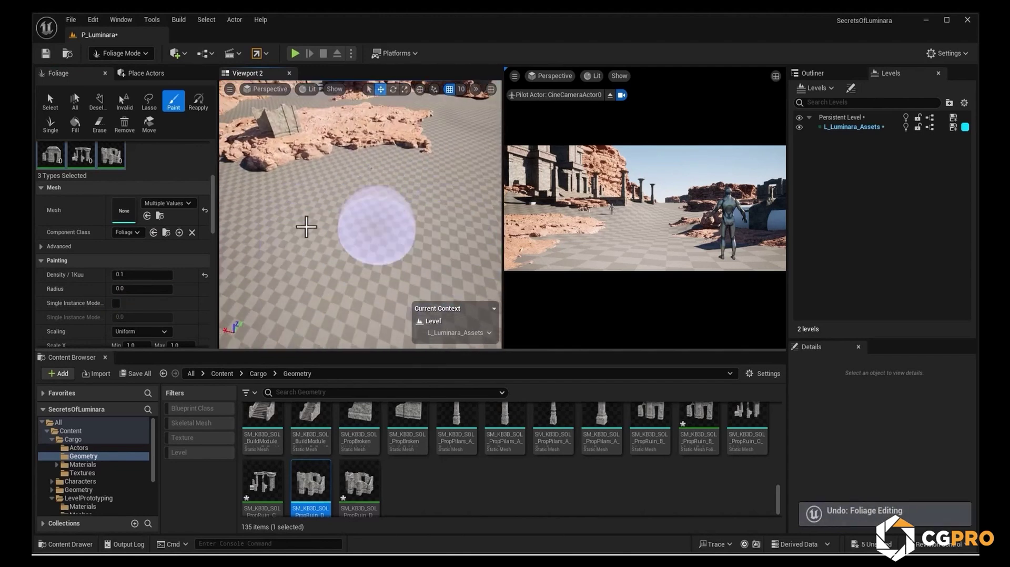
# Set the PropRuin_D foliage type's painting density to 1000, paint a test patch on the open ground, and undo it.
pyautogui.click(111, 155)
pyautogui.click(80, 162)
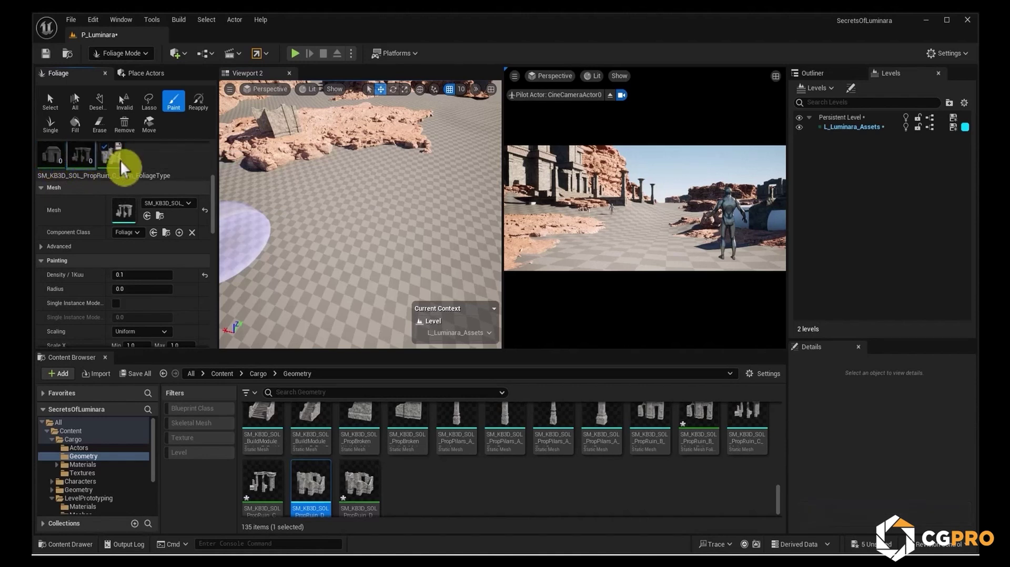
pyautogui.scroll(-10, 174, 289)
pyautogui.scroll(10, 157, 307)
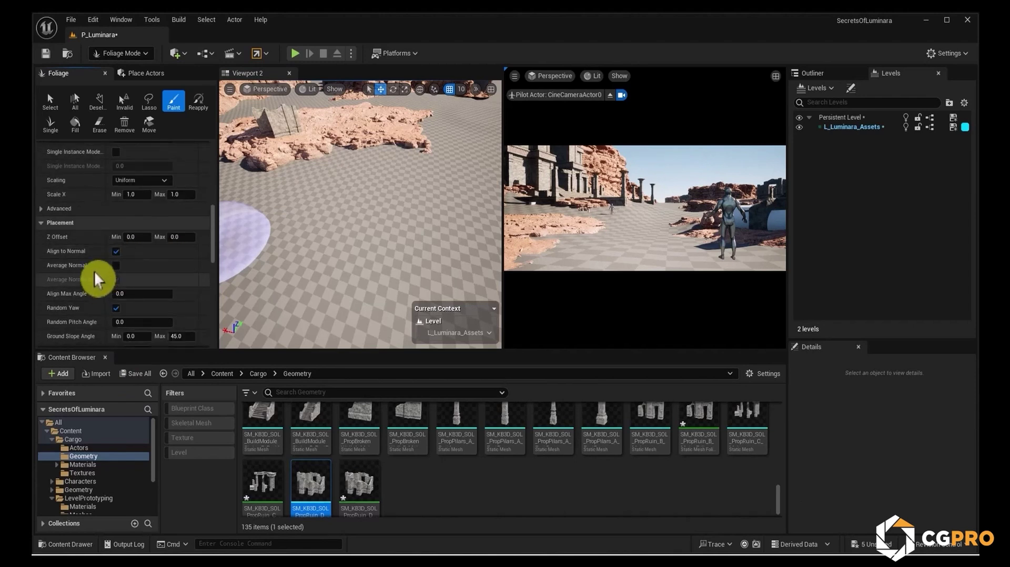
pyautogui.scroll(5, 98, 282)
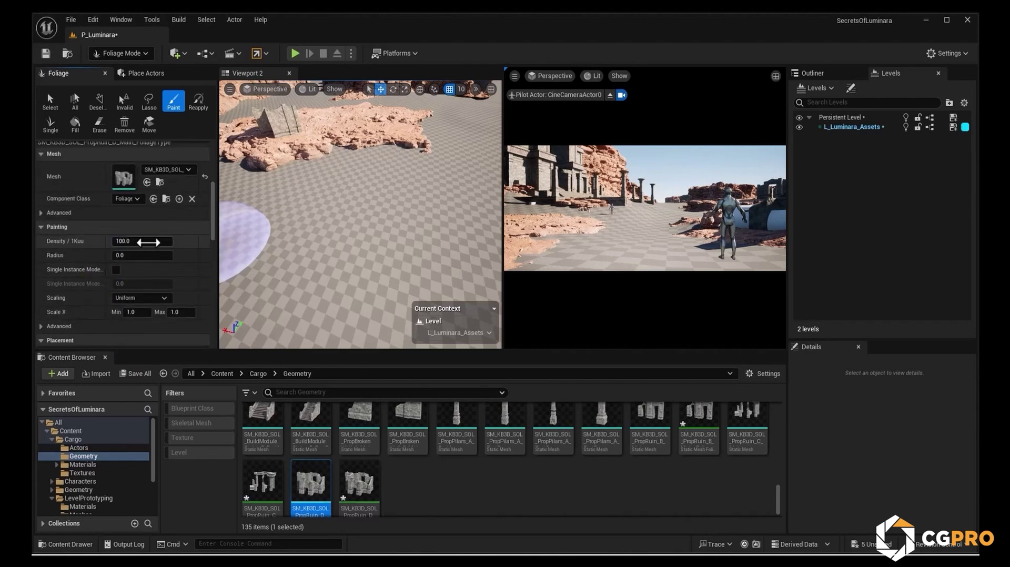
pyautogui.write('1000')
pyautogui.press('Return')
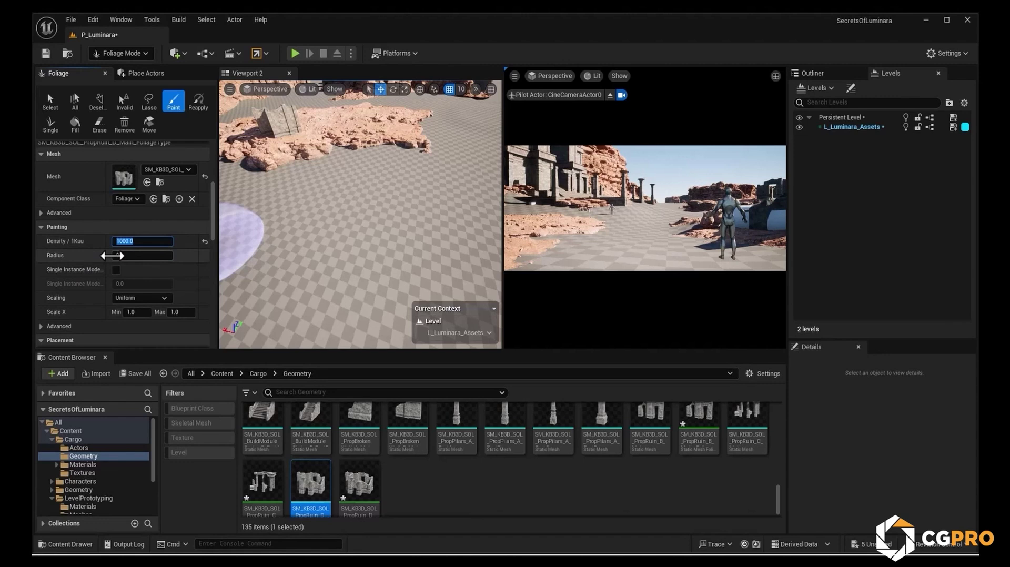
pyautogui.moveTo(390, 203); pyautogui.dragTo(392, 181)
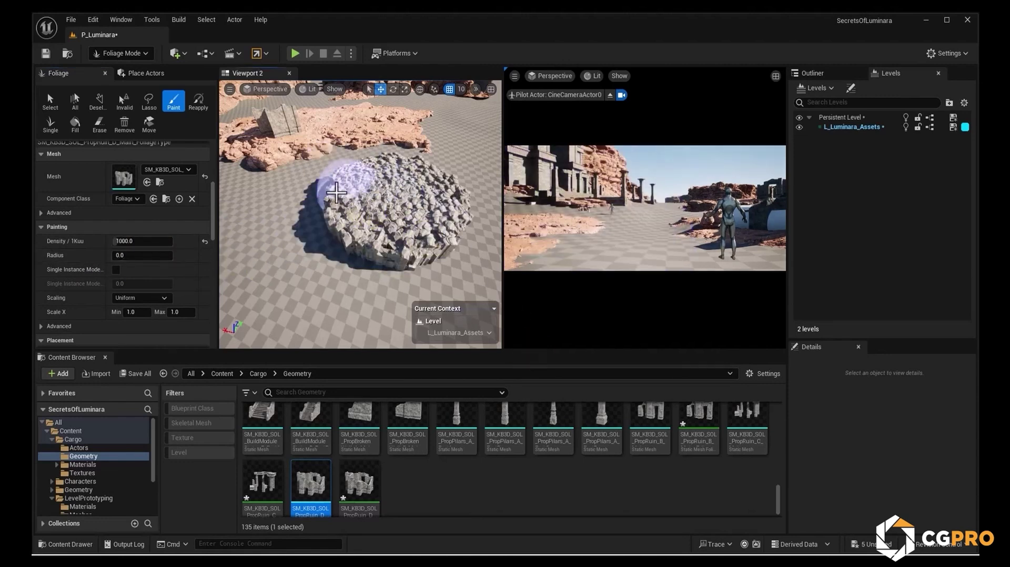
pyautogui.hotkey('ctrl', 'z')
# Set the foliage type's painting radius to 500, paint test ruins in the open area, and undo them.
pyautogui.click(157, 256)
pyautogui.write('500')
pyautogui.press('Return')
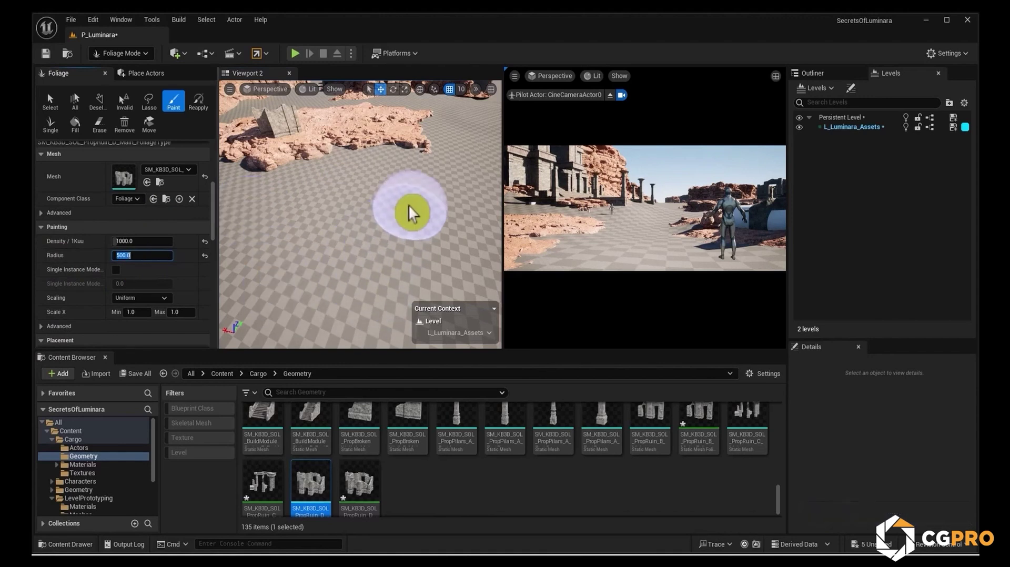
pyautogui.click(358, 226)
pyautogui.press('w')
pyautogui.moveTo(355, 225)
pyautogui.mouseDown(button='right')
pyautogui.moveTo(358, 210)
pyautogui.moveTo(451, 180)
pyautogui.mouseUp(button='right')
pyautogui.hotkey('ctrl', 'z')
pyautogui.moveTo(369, 185); pyautogui.dragTo(361, 225, button='right')
# Set the painting radius to 750, paint ruins across the rocky mound, inspect them up close, and undo the painting.
pyautogui.click(145, 256)
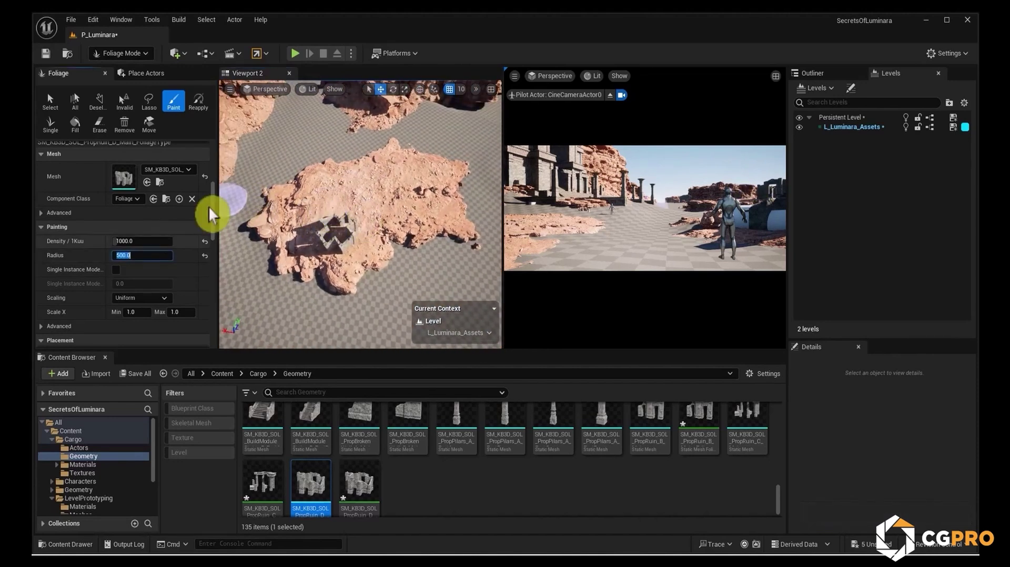
pyautogui.write('752')
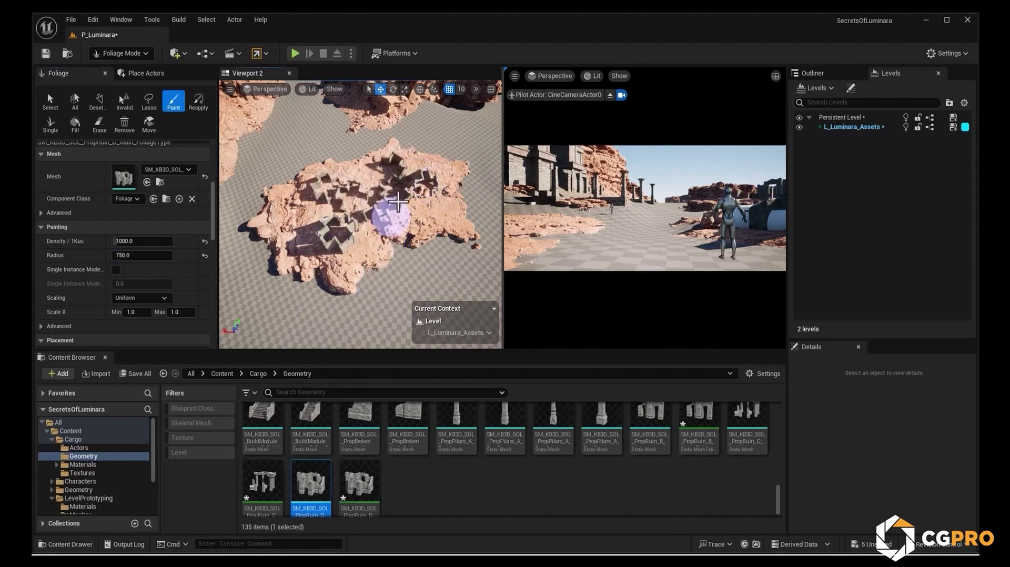
pyautogui.press('w')
pyautogui.moveTo(403, 192)
pyautogui.mouseDown(button='right')
pyautogui.moveTo(403, 123)
pyautogui.moveTo(329, 132)
pyautogui.moveTo(393, 127)
pyautogui.mouseUp(button='right')
pyautogui.press('s')
pyautogui.press('a')
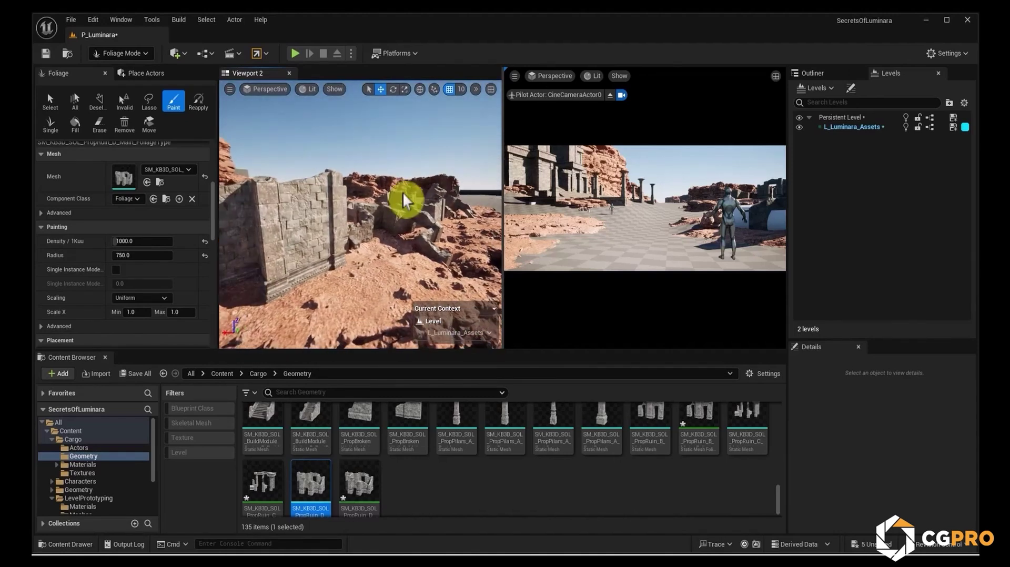
pyautogui.moveTo(306, 202); pyautogui.dragTo(292, 236, button='right')
pyautogui.press('s')
pyautogui.press('w')
pyautogui.press('s')
pyautogui.moveTo(342, 208); pyautogui.dragTo(352, 237, button='right')
pyautogui.hotkey('ctrl', 'z')
# Disable Align to Normal for the foliage type, paint ruins across the rocky mound, and undo the last strokes.
pyautogui.press('s')
pyautogui.moveTo(311, 204); pyautogui.dragTo(311, 200, button='right')
pyautogui.press('w')
pyautogui.scroll(-5, 86, 280)
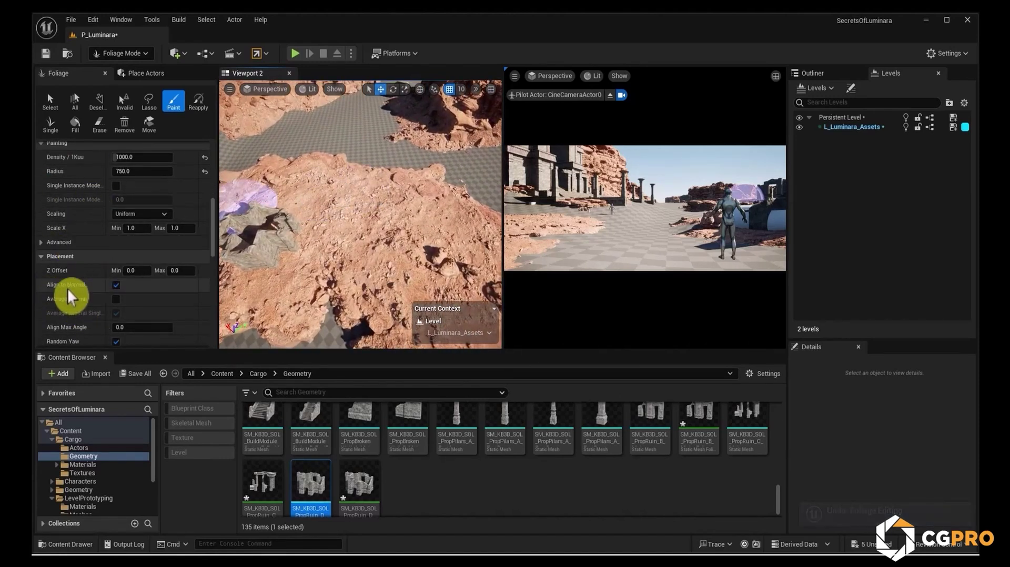
pyautogui.click(116, 284)
pyautogui.moveTo(384, 260)
pyautogui.mouseDown()
pyautogui.moveTo(352, 226)
pyautogui.moveTo(429, 248)
pyautogui.moveTo(370, 274)
pyautogui.moveTo(421, 282)
pyautogui.moveTo(372, 227)
pyautogui.moveTo(268, 182)
pyautogui.moveTo(419, 274)
pyautogui.mouseUp()
pyautogui.hotkey('ctrl', 'z')
pyautogui.hotkey('ctrl', 'z')
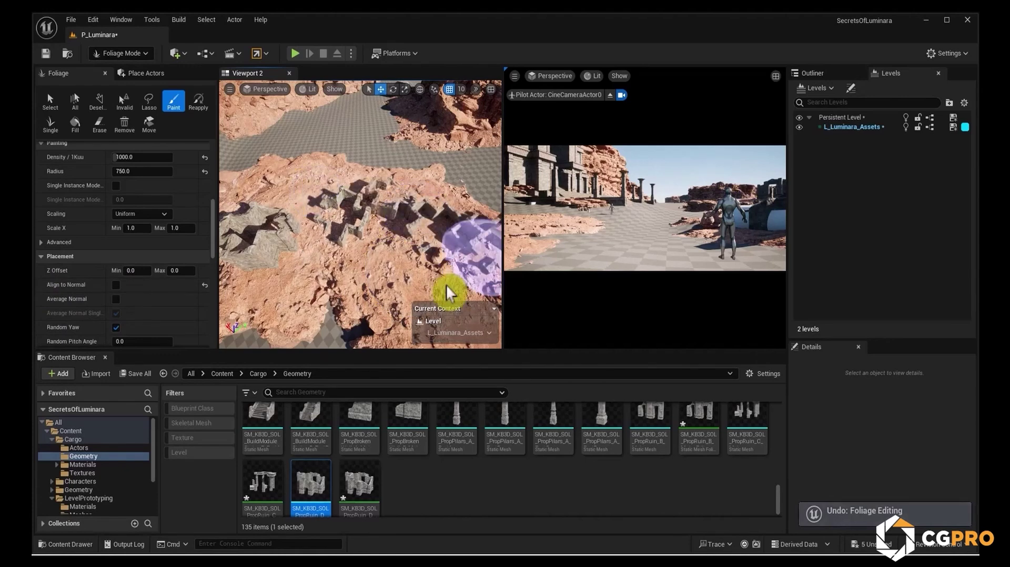
# Paint ruins over the top of the tall rock cliff and undo the last stroke.
pyautogui.moveTo(360, 208)
pyautogui.mouseDown(button='right')
pyautogui.moveTo(368, 195)
pyautogui.moveTo(379, 202)
pyautogui.moveTo(360, 207)
pyautogui.mouseUp(button='right')
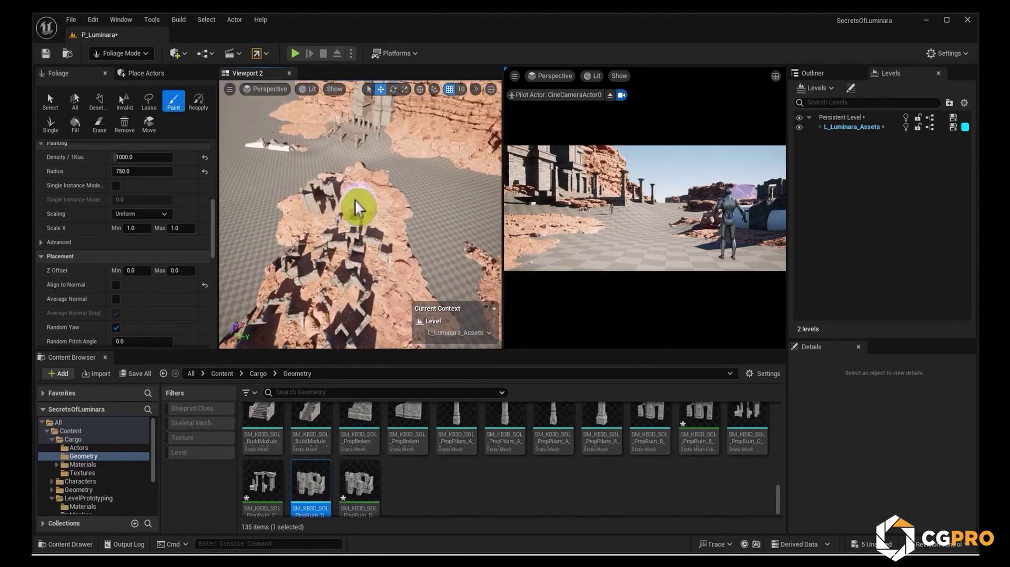
pyautogui.moveTo(377, 323); pyautogui.dragTo(377, 292, button='right')
pyautogui.moveTo(380, 221); pyautogui.dragTo(380, 221, button='right')
pyautogui.moveTo(352, 258); pyautogui.dragTo(340, 260, button='right')
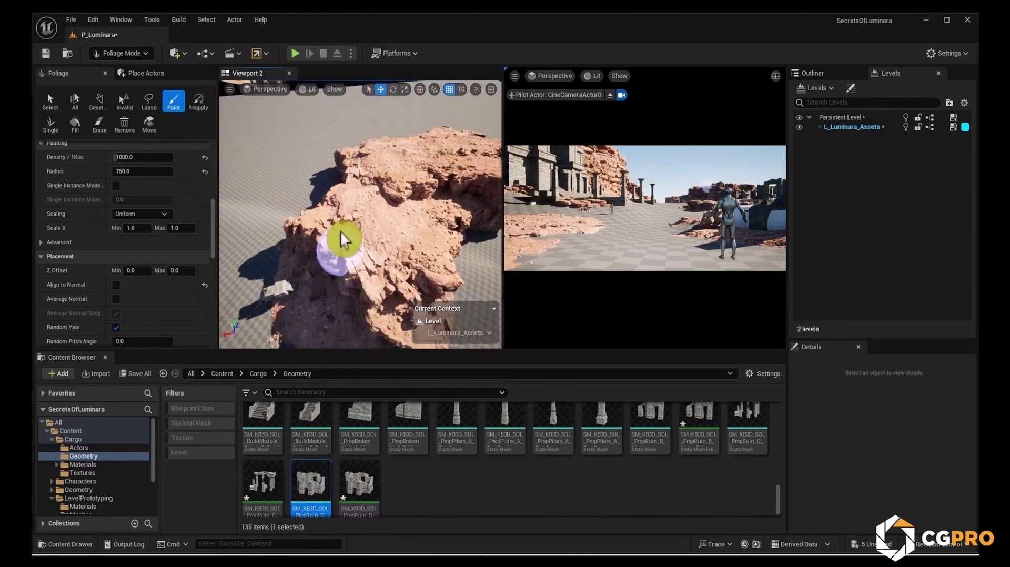
pyautogui.click(404, 211)
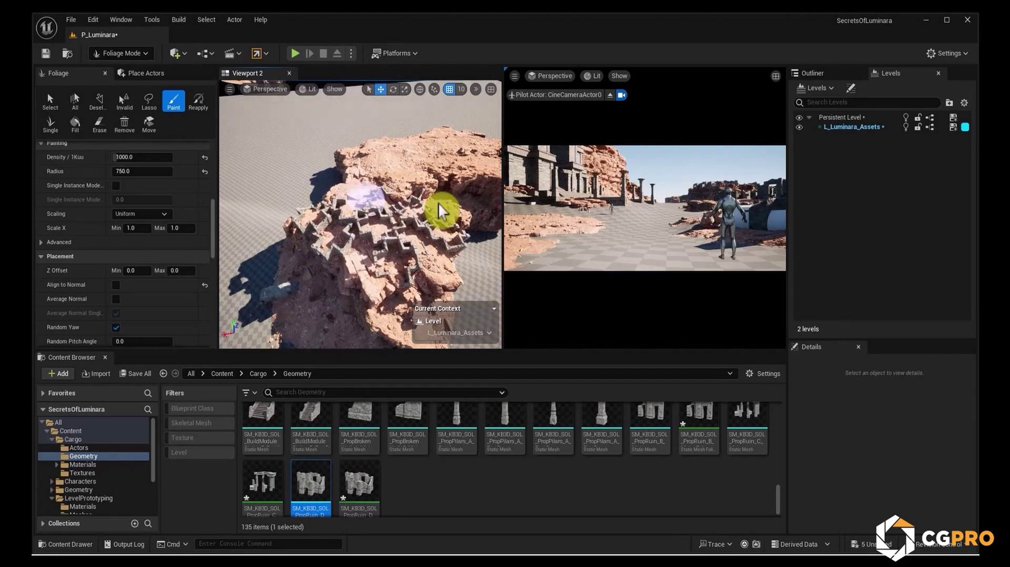
pyautogui.moveTo(380, 193); pyautogui.dragTo(358, 187, button='right')
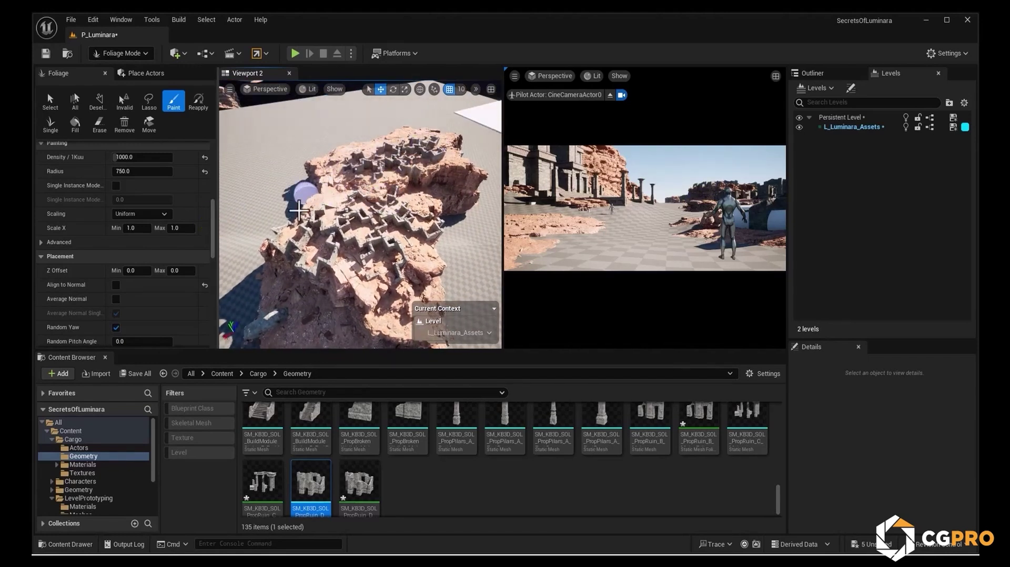
pyautogui.hotkey('ctrl', 'z')
# Undo the stray stroke near the large grey block and paint ruins onto the rocks beside the cliff.
pyautogui.moveTo(305, 207)
pyautogui.mouseDown(button='right')
pyautogui.moveTo(430, 234)
pyautogui.moveTo(370, 226)
pyautogui.moveTo(377, 241)
pyautogui.mouseUp(button='right')
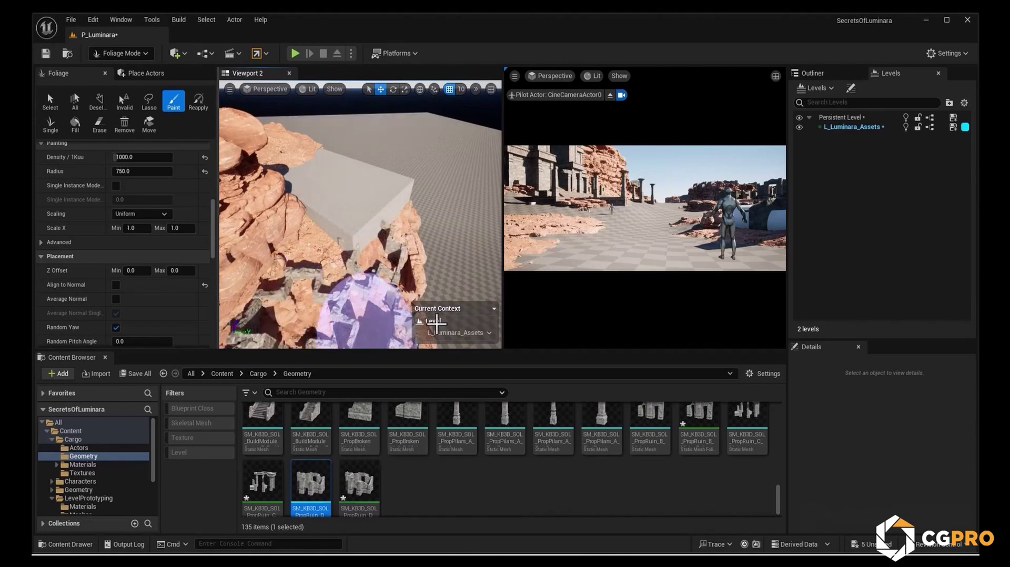
pyautogui.hotkey('ctrl', 'z')
pyautogui.click(373, 247)
pyautogui.moveTo(294, 279)
pyautogui.mouseDown(button='right')
pyautogui.moveTo(263, 276)
pyautogui.moveTo(284, 292)
pyautogui.moveTo(355, 217)
pyautogui.moveTo(379, 220)
pyautogui.moveTo(340, 214)
pyautogui.mouseUp(button='right')
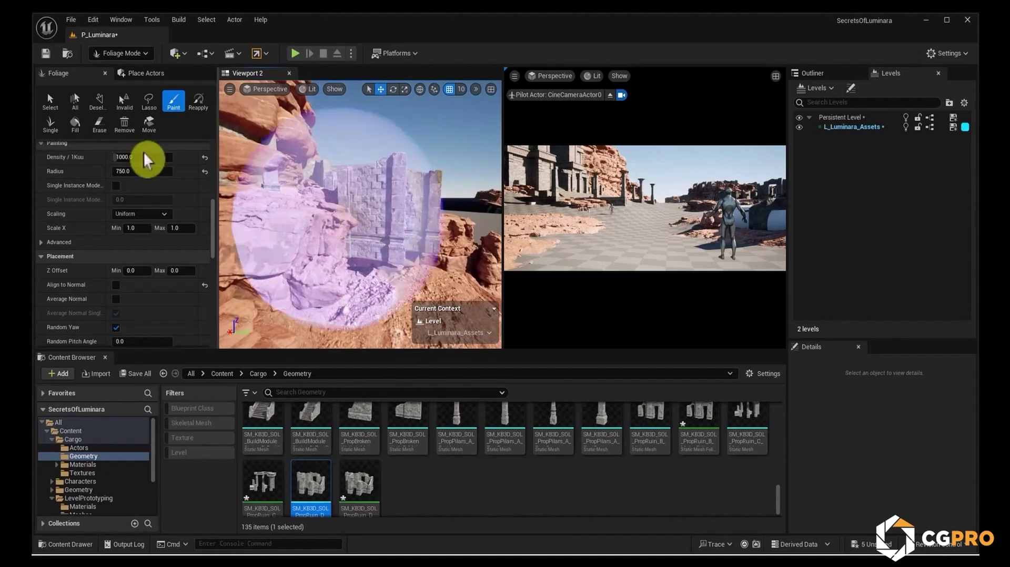
# Select the painted ruin wall beside the cliff as a foliage instance and move it vertically among the rocks.
pyautogui.click(50, 100)
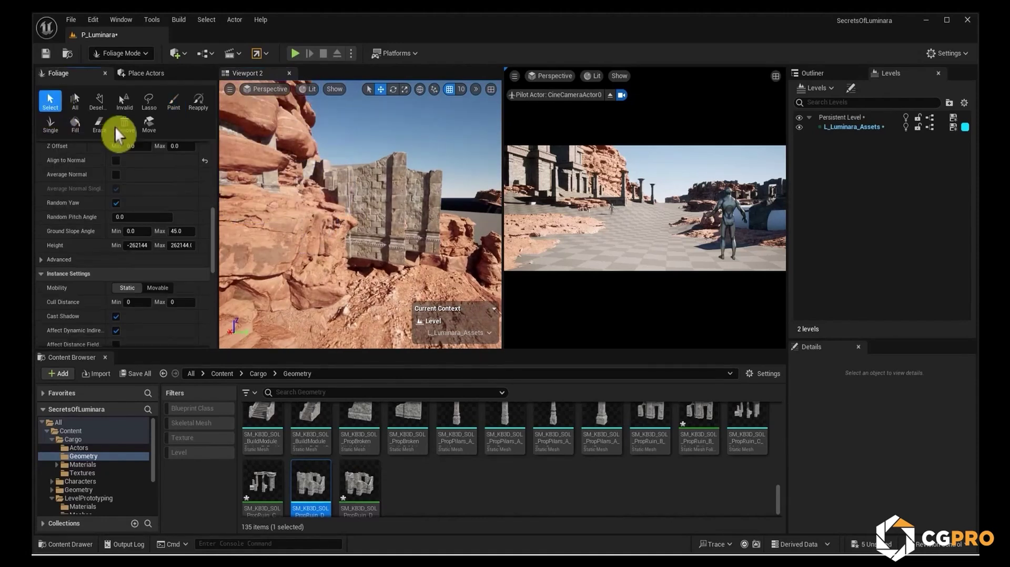
pyautogui.click(376, 201)
pyautogui.moveTo(380, 164); pyautogui.dragTo(382, 190)
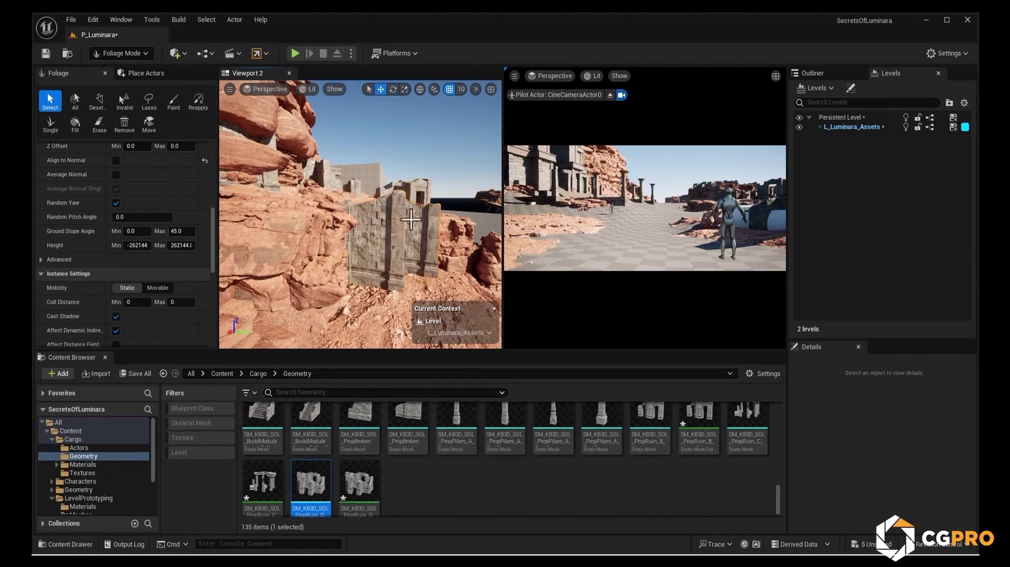
pyautogui.moveTo(377, 195); pyautogui.dragTo(362, 147)
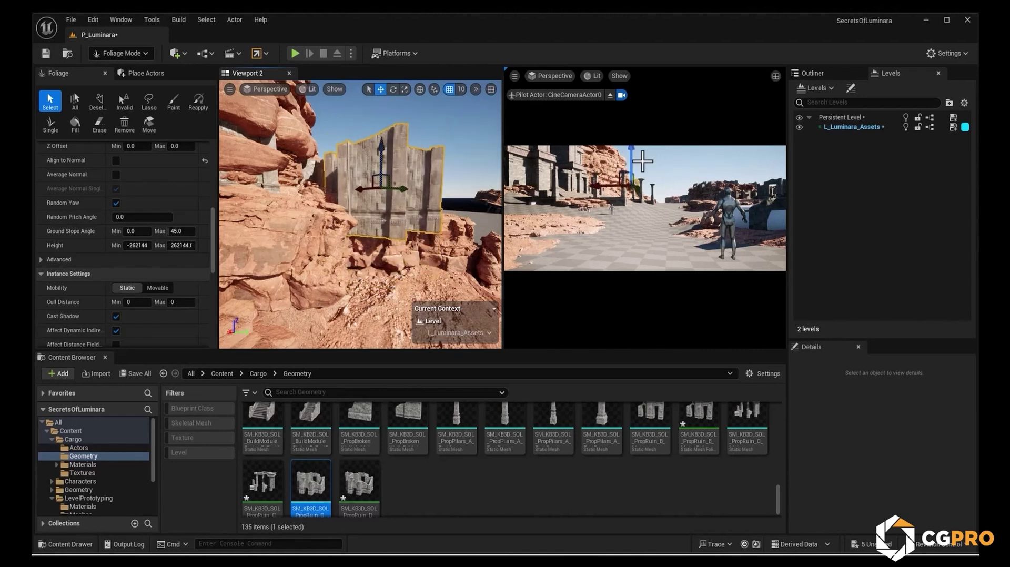
# Set up the Reapply tool to change scaling, with Scale X from a minimum of 1.0 to a maximum of 1.25.
pyautogui.moveTo(450, 128); pyautogui.dragTo(232, 258, button='right')
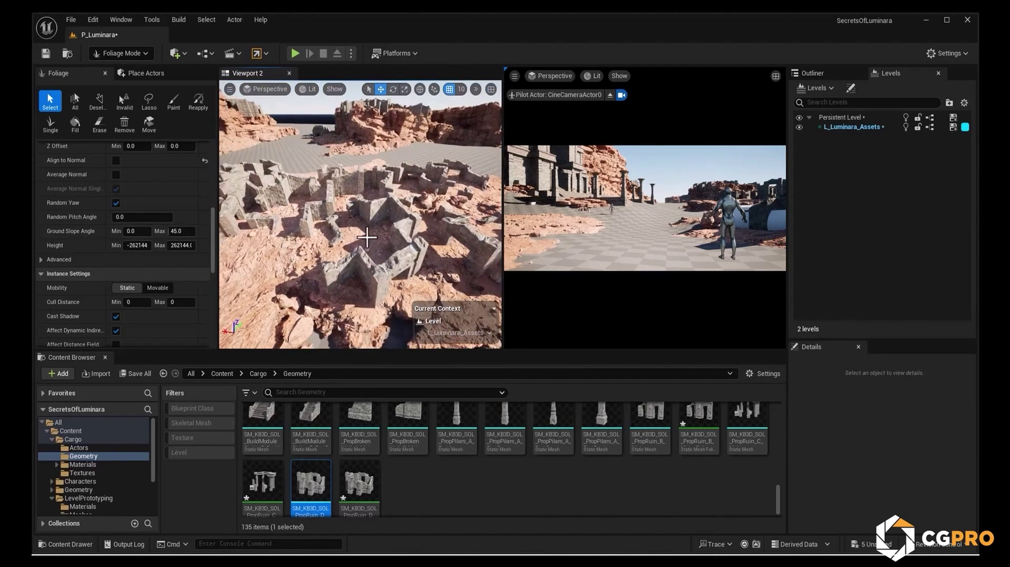
pyautogui.scroll(3, 113, 236)
pyautogui.scroll(2, 105, 255)
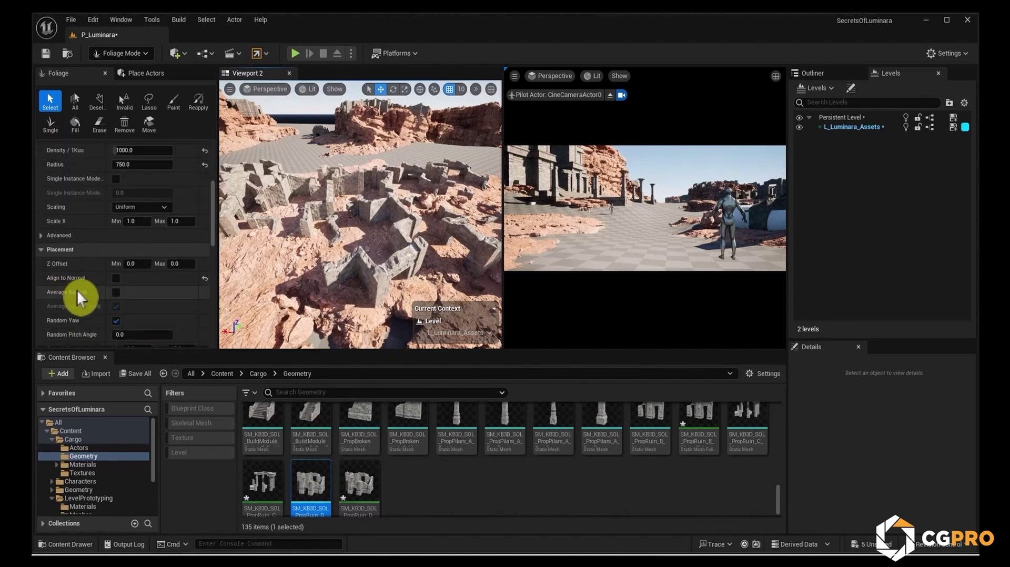
pyautogui.click(198, 102)
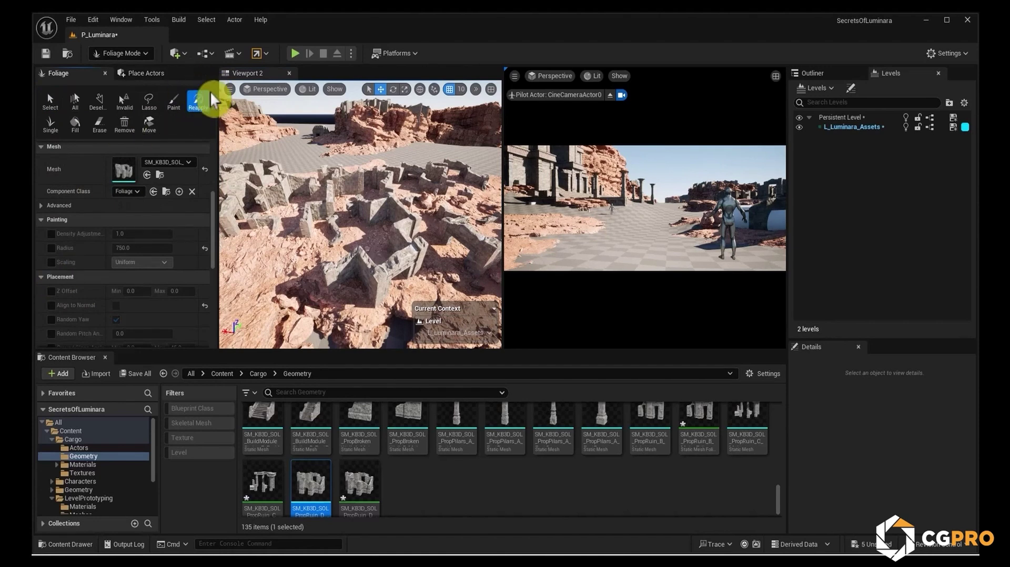
pyautogui.scroll(-1, 50, 269)
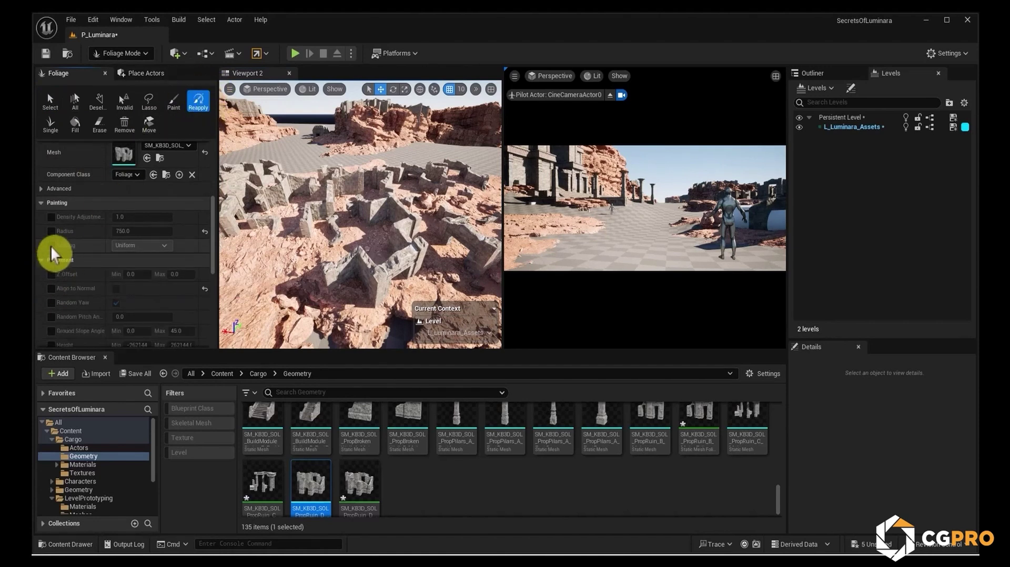
pyautogui.click(50, 245)
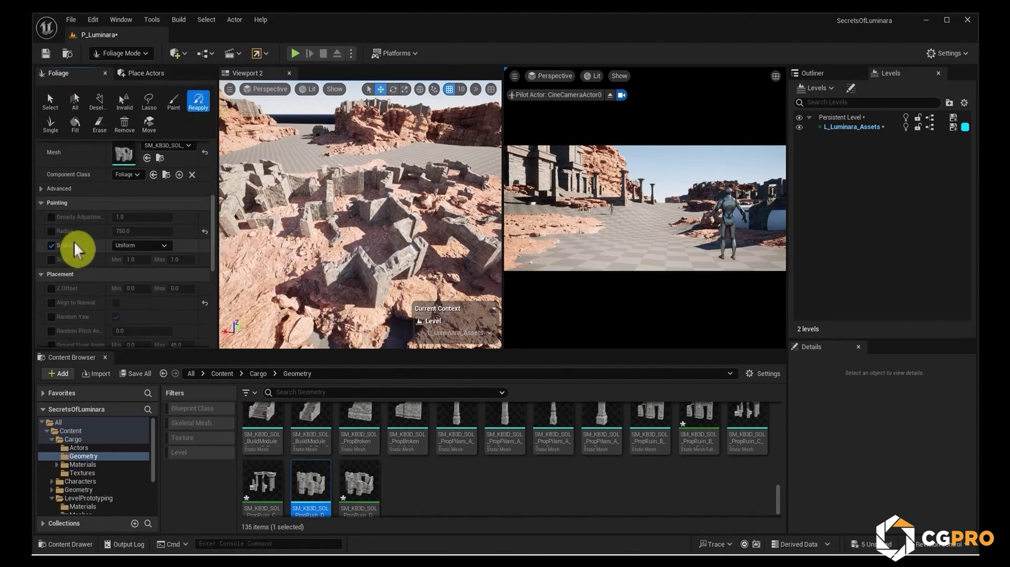
pyautogui.click(51, 259)
pyautogui.click(137, 260)
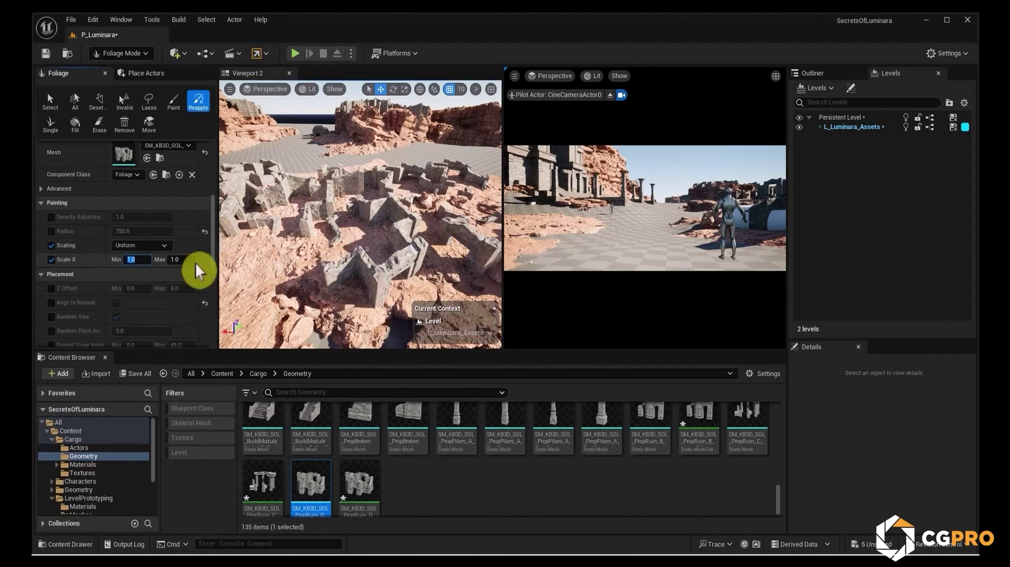
pyautogui.write('1.25')
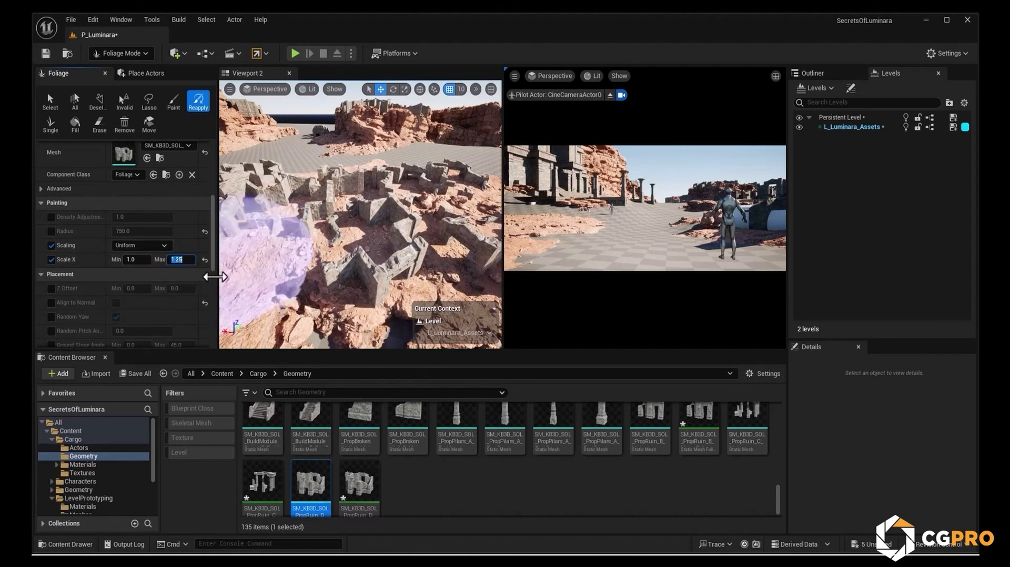
# Brush the Reapply tool over the painted ruins on the rocky mound and the cliff to vary their scale.
pyautogui.moveTo(251, 261); pyautogui.dragTo(293, 158, button='right')
pyautogui.moveTo(428, 240); pyautogui.dragTo(365, 164)
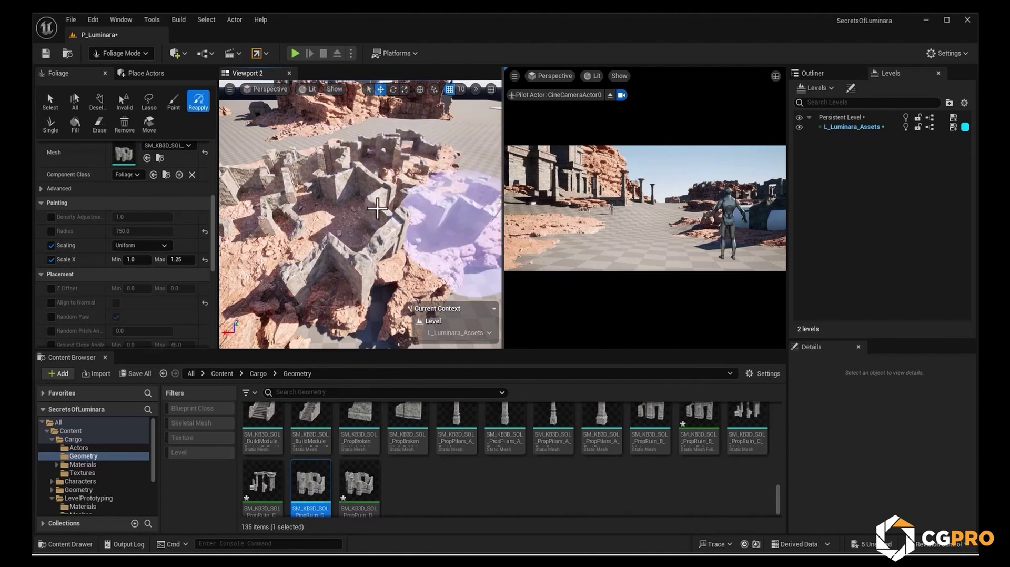
pyautogui.moveTo(395, 214); pyautogui.dragTo(355, 173, button='right')
pyautogui.moveTo(355, 173); pyautogui.dragTo(370, 258)
pyautogui.moveTo(369, 258)
pyautogui.mouseDown(button='right')
pyautogui.moveTo(363, 287)
pyautogui.moveTo(348, 220)
pyautogui.mouseUp(button='right')
pyautogui.moveTo(349, 220); pyautogui.dragTo(352, 225)
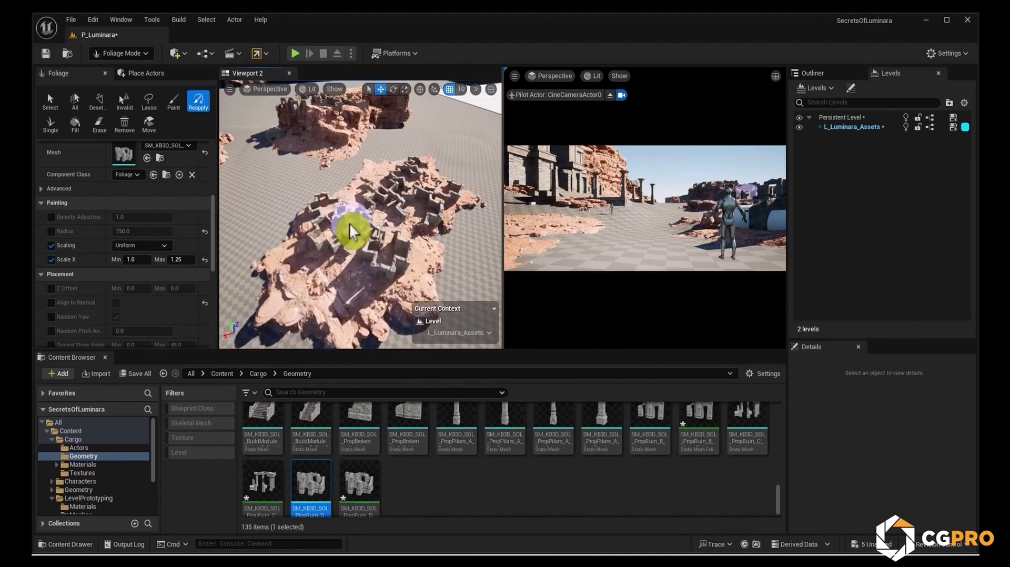
pyautogui.moveTo(270, 295); pyautogui.dragTo(401, 214)
pyautogui.moveTo(229, 226)
pyautogui.mouseDown(button='right')
pyautogui.moveTo(231, 200)
pyautogui.moveTo(237, 262)
pyautogui.mouseUp(button='right')
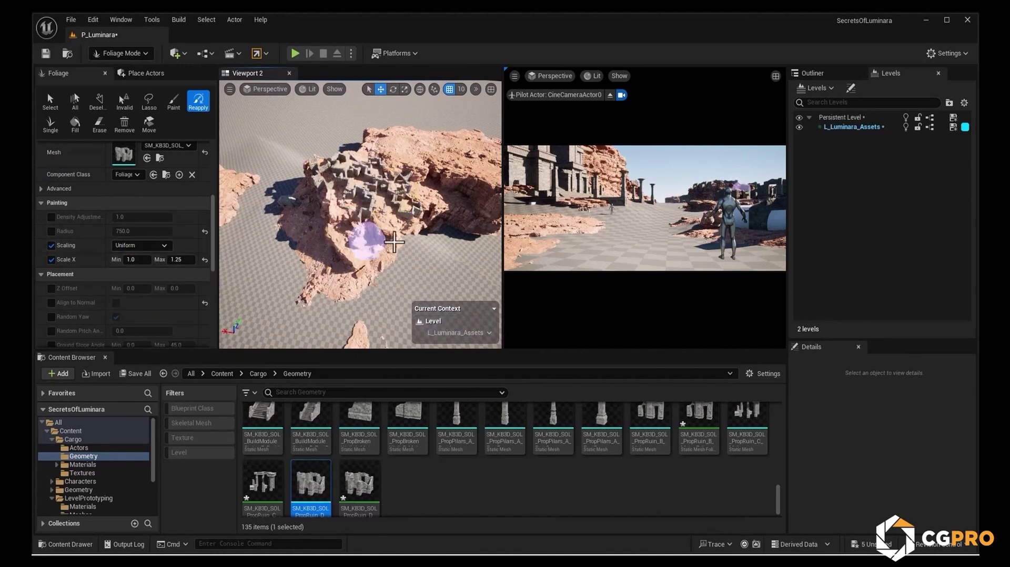
# Select and frame a ruin instance on the cliff edge, and check the painted ruins in a temporarily enlarged camera view.
pyautogui.moveTo(315, 166)
pyautogui.mouseDown(button='right')
pyautogui.moveTo(314, 137)
pyautogui.moveTo(314, 158)
pyautogui.mouseUp(button='right')
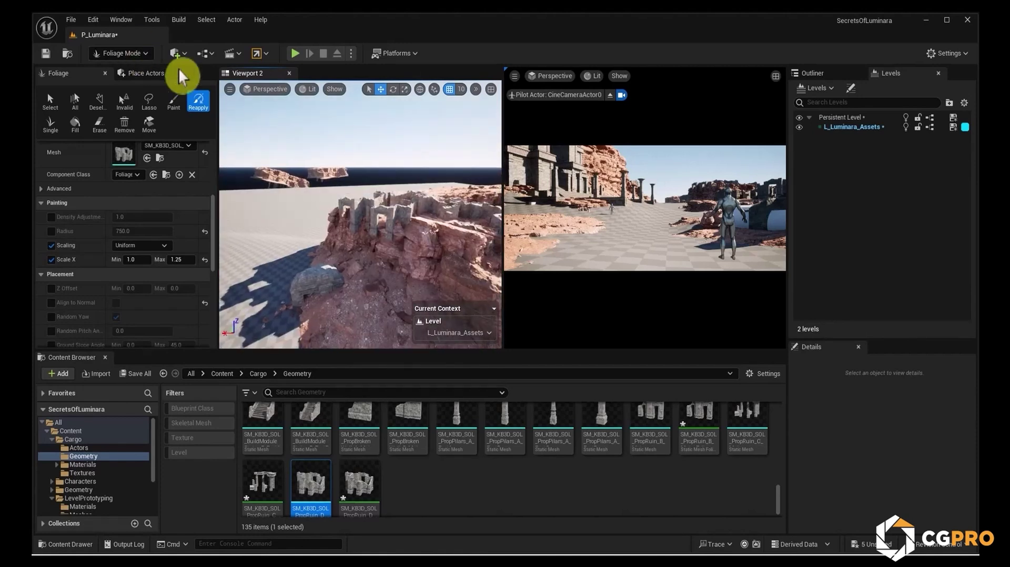
pyautogui.click(50, 101)
pyautogui.click(381, 211)
pyautogui.press('f')
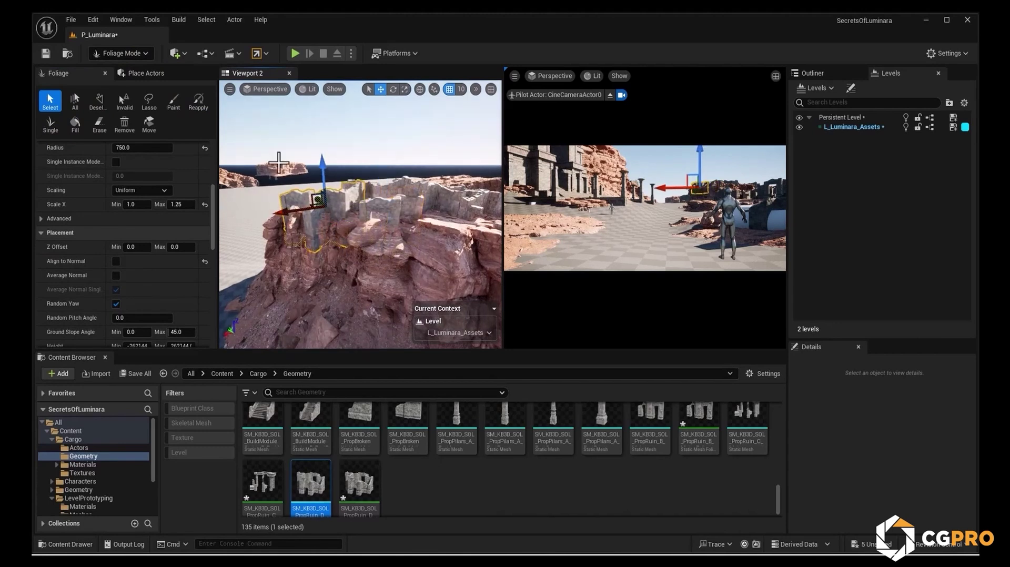
pyautogui.keyDown('alt'); pyautogui.moveTo(378, 153); pyautogui.dragTo(390, 182); pyautogui.keyUp('alt')
pyautogui.moveTo(501, 131); pyautogui.dragTo(281, 126)
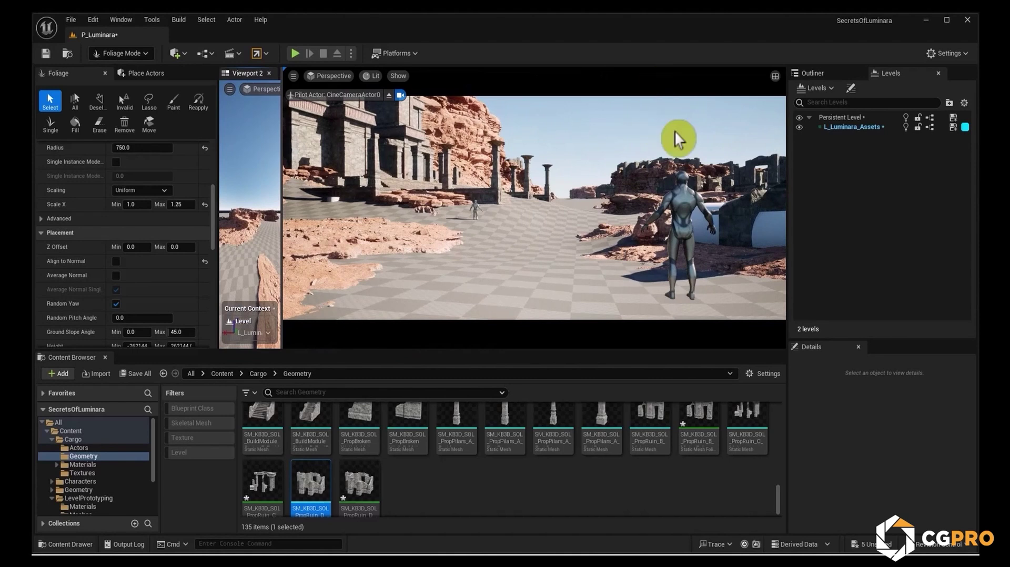
pyautogui.moveTo(281, 147); pyautogui.dragTo(511, 146)
# Activate the foliage Paint tool and reset Scale X so both minimum and maximum are 1.0.
pyautogui.scroll(1, 138, 280)
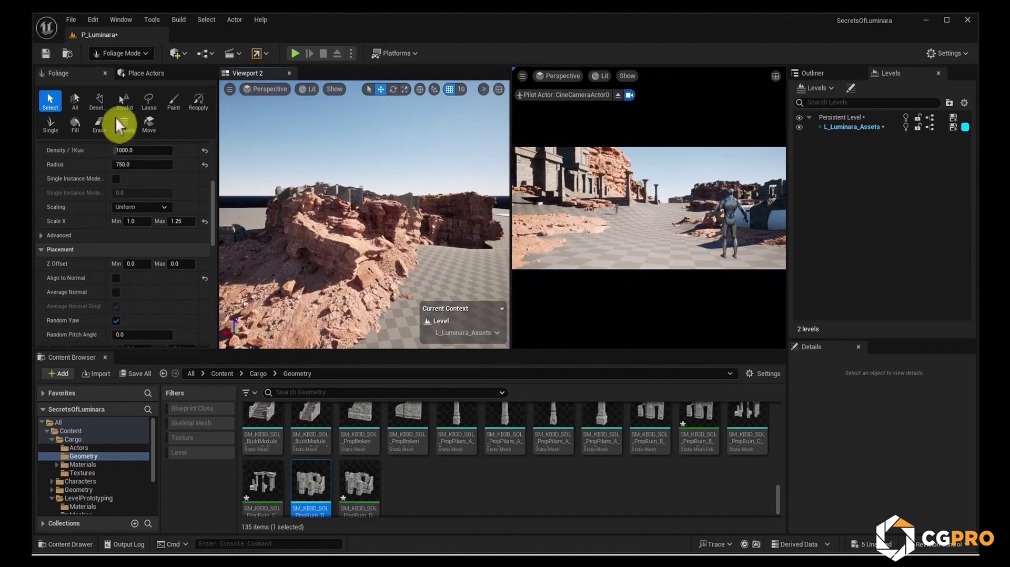
pyautogui.click(171, 100)
pyautogui.scroll(-5, 110, 276)
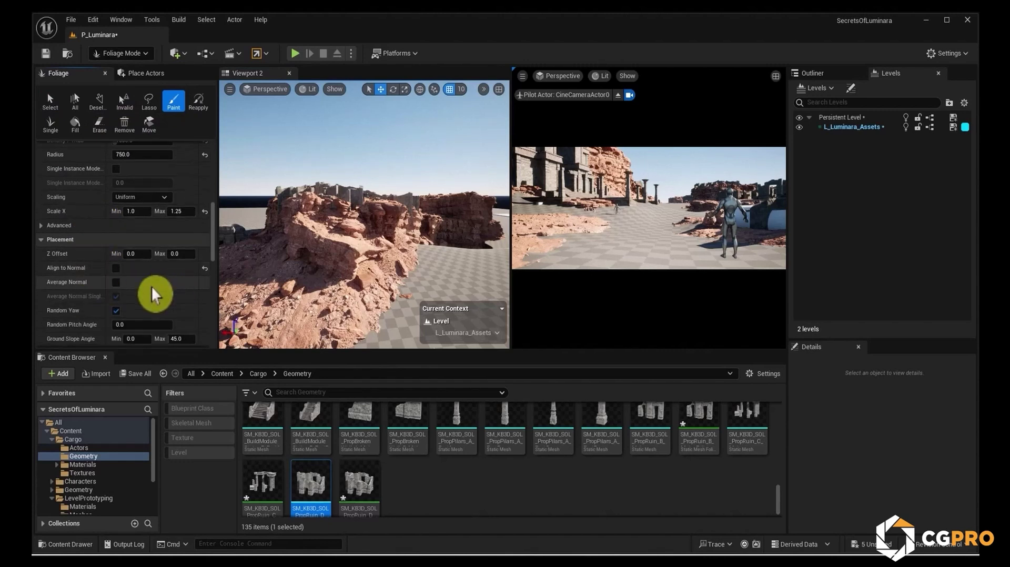
pyautogui.scroll(-4, 97, 306)
pyautogui.scroll(-4, 96, 298)
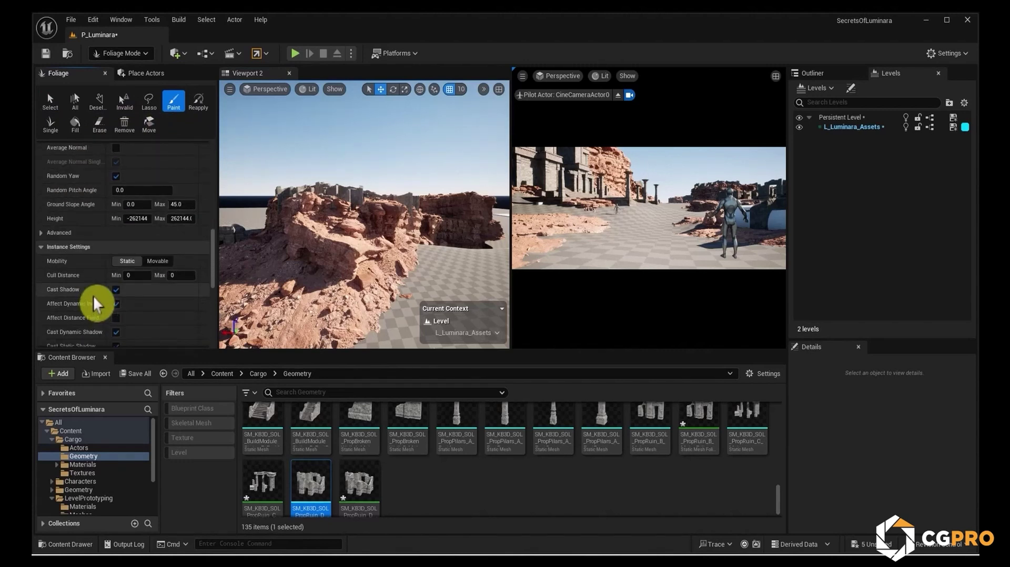
pyautogui.scroll(6, 77, 254)
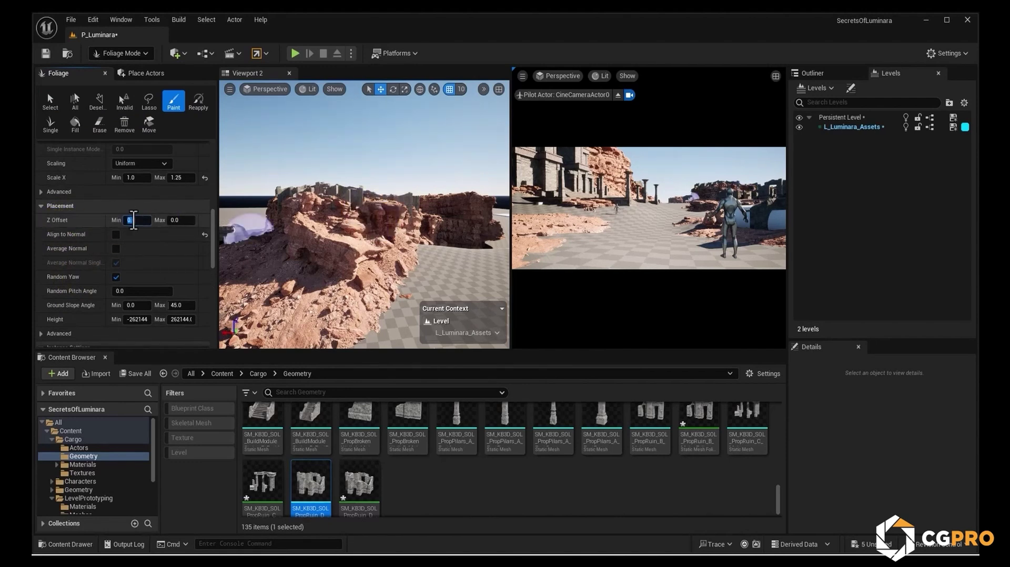
pyautogui.moveTo(234, 220)
pyautogui.mouseDown(button='right')
pyautogui.moveTo(410, 237)
pyautogui.moveTo(474, 211)
pyautogui.mouseUp(button='right')
pyautogui.click(205, 177)
# Try painting test ruins on the open flat ground and undo each one.
pyautogui.click(366, 241)
pyautogui.hotkey('ctrl', 'z')
pyautogui.click(462, 207)
pyautogui.hotkey('ctrl', 'z')
# Set the Z Offset minimum and maximum to 250, paint a test ruin on the flat ground, and undo it.
pyautogui.click(135, 220)
pyautogui.write('250')
pyautogui.click(182, 220)
pyautogui.write('250')
pyautogui.click(401, 253)
pyautogui.moveTo(436, 228)
pyautogui.mouseDown(button='right')
pyautogui.moveTo(447, 253)
pyautogui.moveTo(474, 244)
pyautogui.moveTo(477, 229)
pyautogui.moveTo(469, 245)
pyautogui.mouseUp(button='right')
pyautogui.hotkey('ctrl', 'z')
# Set the Z Offset minimum and maximum to 350, paint another test ruin on the ground, and undo it.
pyautogui.click(137, 220)
pyautogui.write('3')
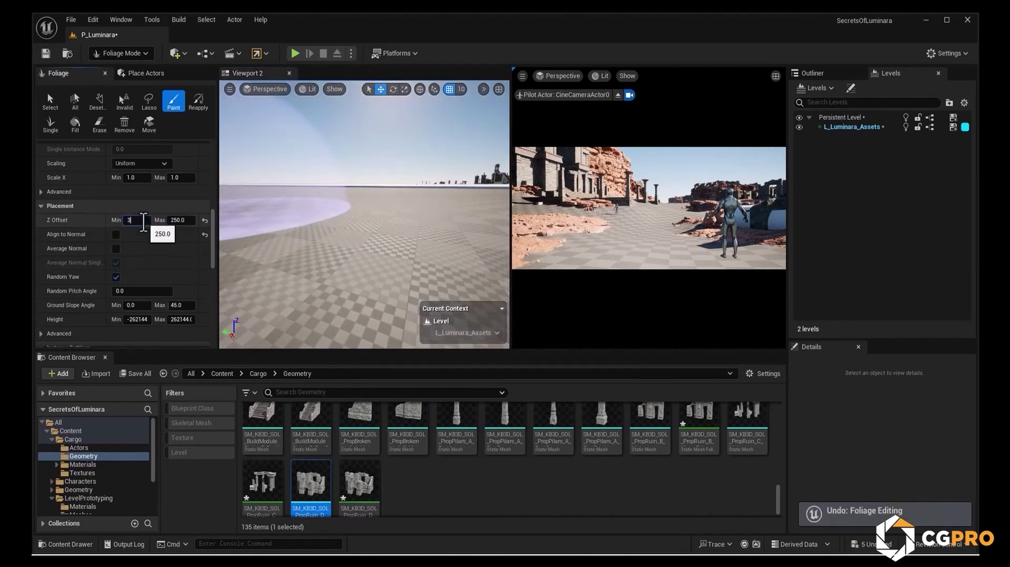
pyautogui.write('50')
pyautogui.click(376, 226)
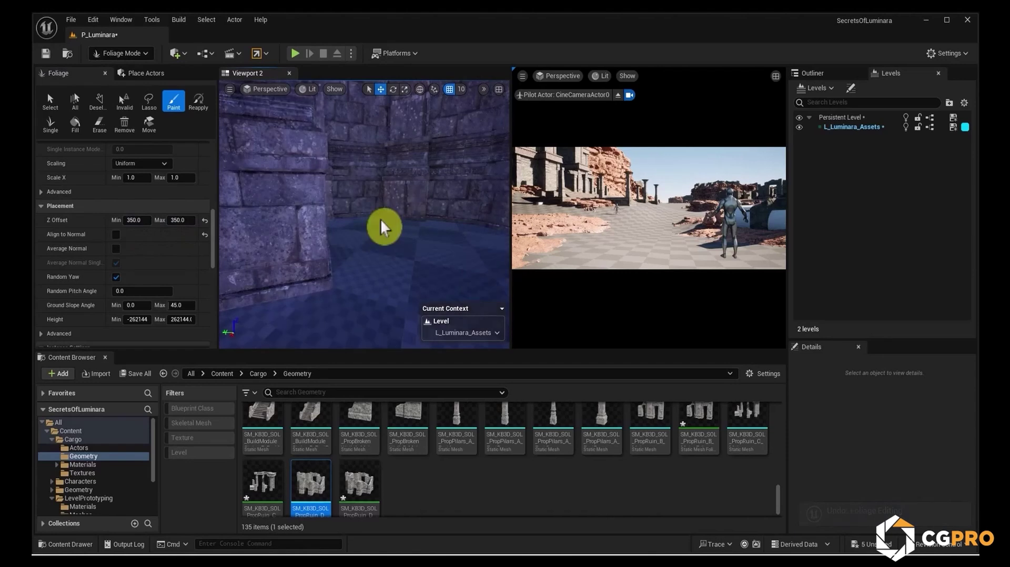
pyautogui.hotkey('ctrl', 'z')
# Set the Z Offset minimum and maximum to 300, paint test ruins on the flat ground, and erase them.
pyautogui.click(144, 220)
pyautogui.click(180, 220)
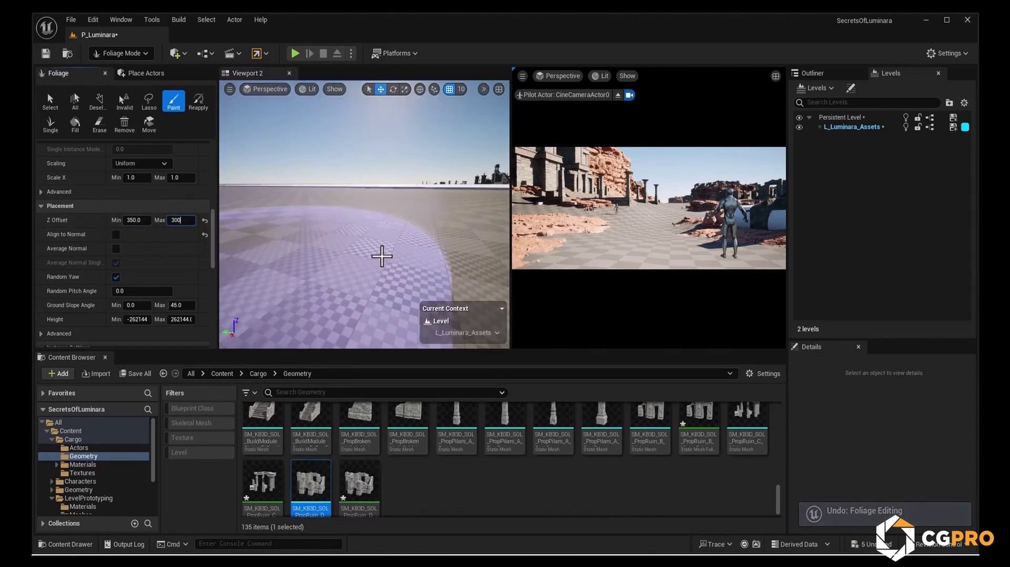
pyautogui.click(352, 203)
pyautogui.moveTo(352, 204)
pyautogui.mouseDown(button='right')
pyautogui.moveTo(448, 336)
pyautogui.moveTo(381, 318)
pyautogui.mouseUp(button='right')
pyautogui.scroll(-10, 410, 273)
pyautogui.scroll(5, 448, 336)
pyautogui.press('shift')
pyautogui.keyDown('shift'); pyautogui.click(382, 318); pyautogui.keyUp('shift')
pyautogui.moveTo(276, 248); pyautogui.dragTo(279, 242, button='right')
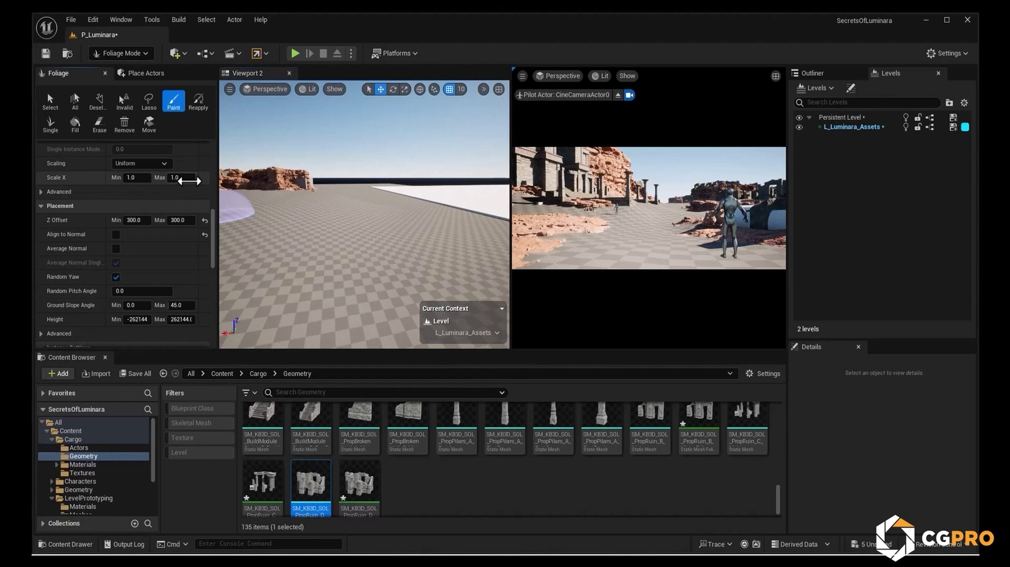
# Set the Scale X maximum to 1.25 and paint ruins over the rocky mound, removing unwanted ones.
pyautogui.moveTo(347, 241); pyautogui.dragTo(322, 242, button='right')
pyautogui.moveTo(328, 234)
pyautogui.mouseDown()
pyautogui.moveTo(368, 248)
pyautogui.moveTo(400, 237)
pyautogui.mouseUp()
pyautogui.moveTo(425, 265)
pyautogui.mouseDown(button='right')
pyautogui.moveTo(414, 252)
pyautogui.moveTo(358, 241)
pyautogui.mouseUp(button='right')
pyautogui.hotkey('ctrl', 'z')
pyautogui.keyDown('shift'); pyautogui.click(355, 238); pyautogui.keyUp('shift')
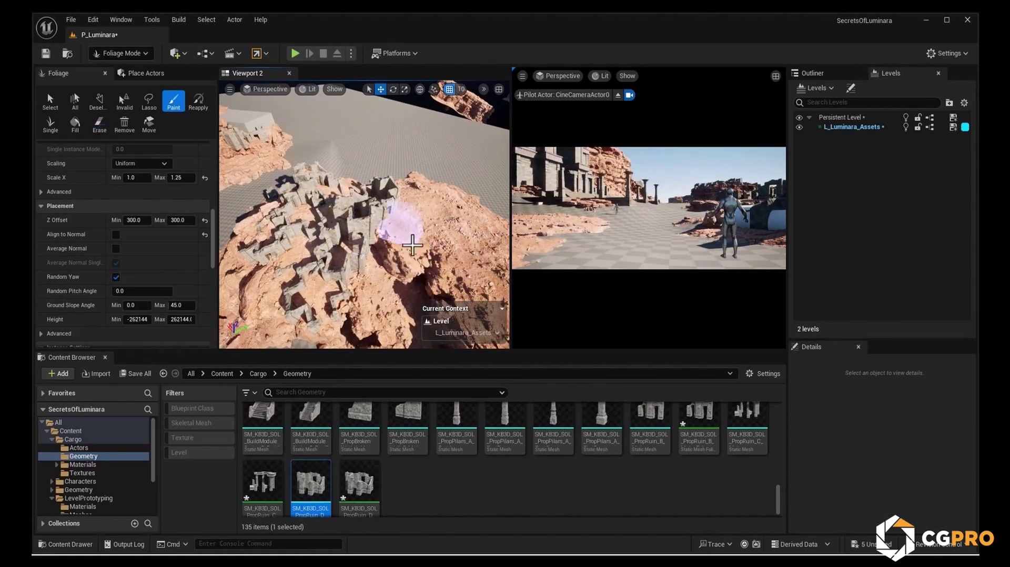
# Thin out the painted ruins on the mound with erase strokes, undo one stroke, and touch up the ruins.
pyautogui.moveTo(366, 205)
pyautogui.mouseDown(button='right')
pyautogui.moveTo(360, 193)
pyautogui.moveTo(382, 249)
pyautogui.mouseUp(button='right')
pyautogui.moveTo(382, 249)
pyautogui.keyDown('shift'); pyautogui.mouseDown()
pyautogui.moveTo(374, 255)
pyautogui.moveTo(477, 299)
pyautogui.mouseUp(); pyautogui.keyUp('shift')
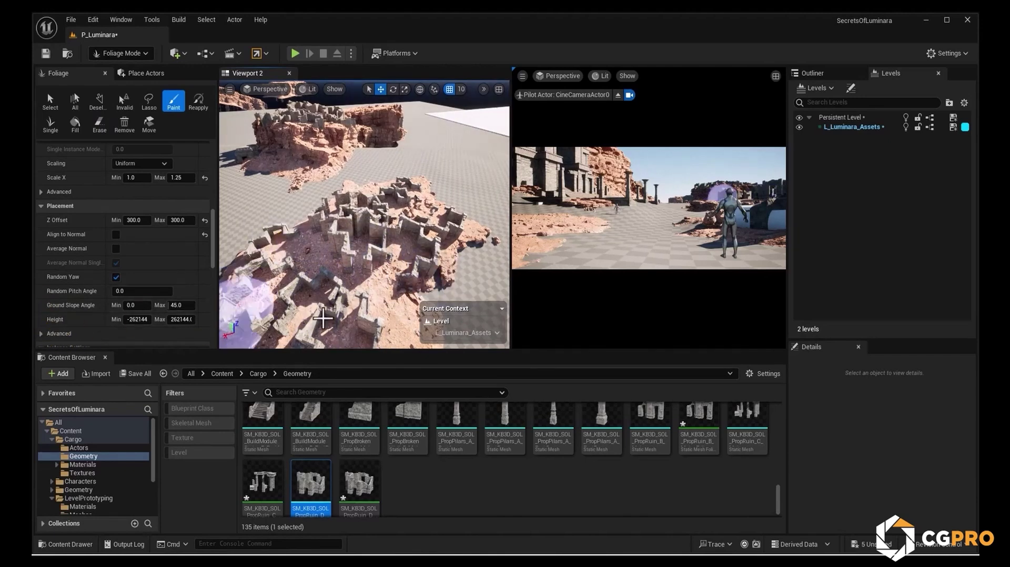
pyautogui.hotkey('ctrl', 'z')
pyautogui.click(335, 233)
pyautogui.moveTo(336, 233)
pyautogui.mouseDown(button='right')
pyautogui.moveTo(421, 279)
pyautogui.moveTo(406, 231)
pyautogui.moveTo(371, 241)
pyautogui.mouseUp(button='right')
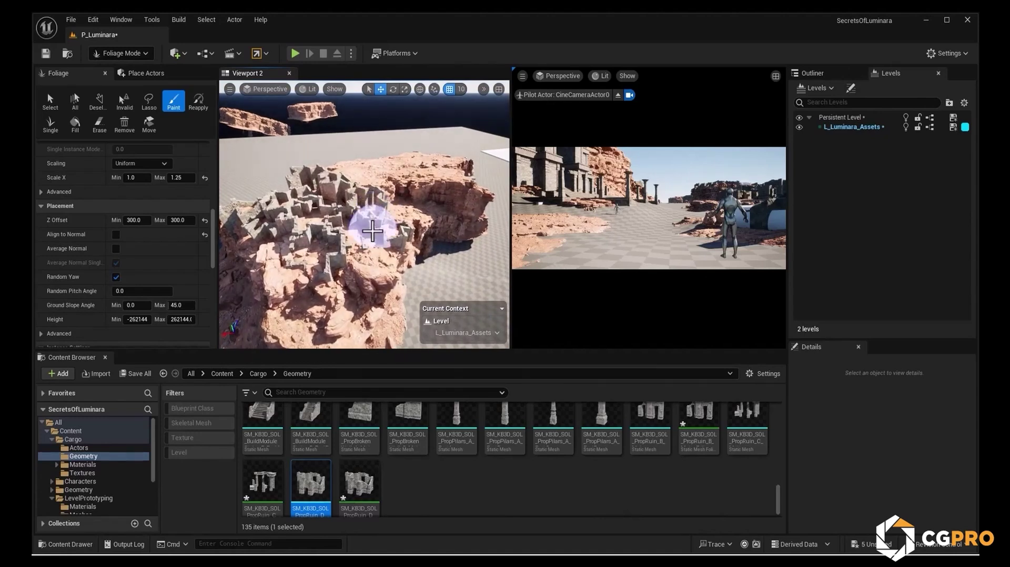
# Switch to Selection Mode, place the SM_KB3D_SOL_BldgTemple_D_BuildingB tower among the mound's ruins, and raise it above them.
pyautogui.scroll(-1, 319, 441)
pyautogui.click(121, 53)
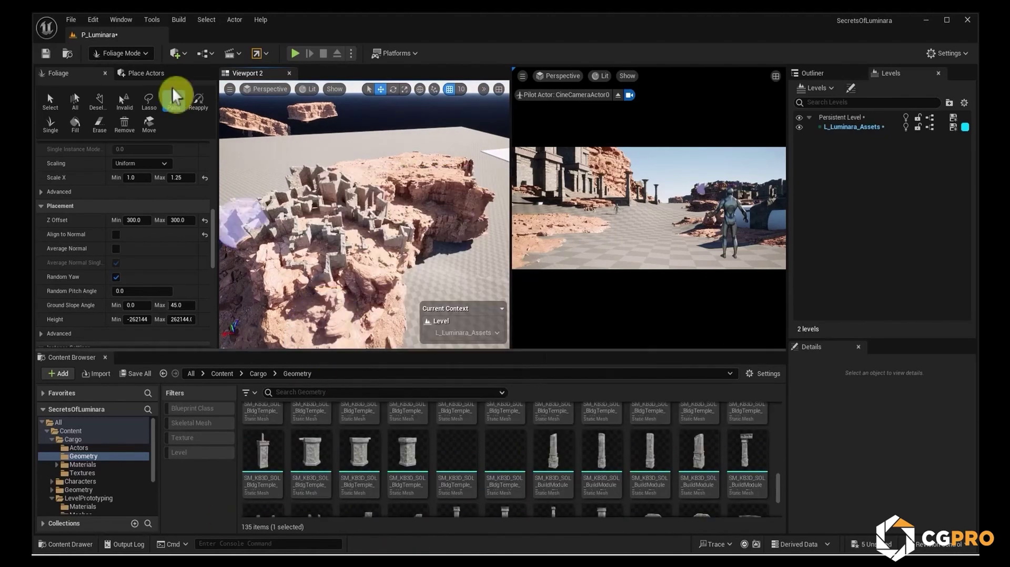
pyautogui.click(124, 86)
pyautogui.scroll(-4, 428, 457)
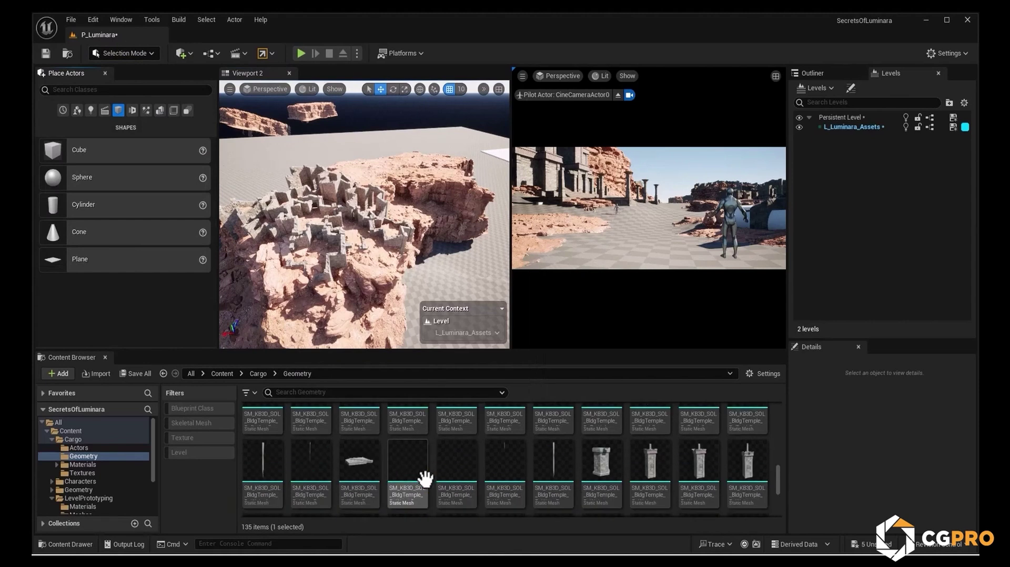
pyautogui.scroll(1, 326, 467)
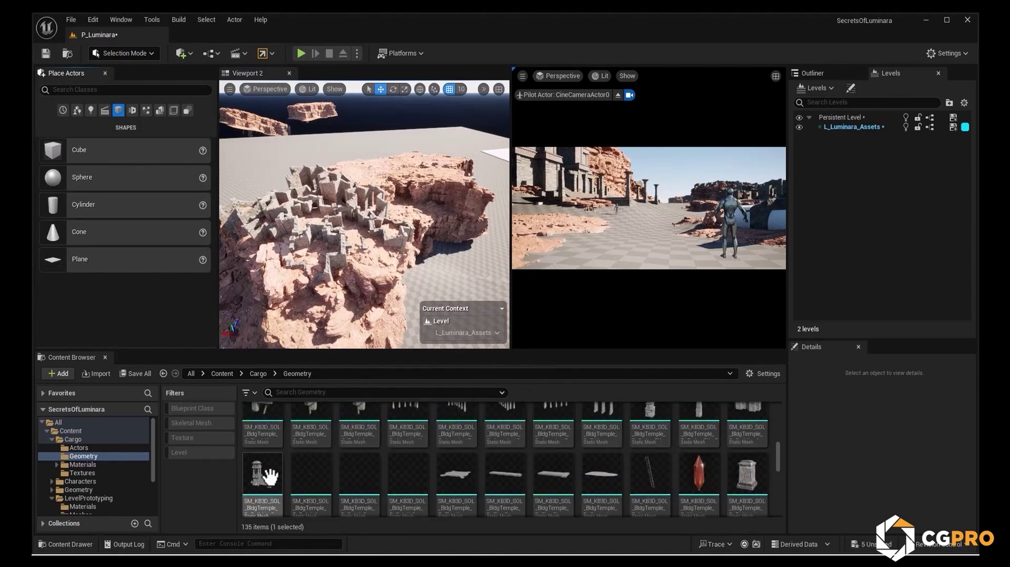
pyautogui.moveTo(265, 472); pyautogui.dragTo(360, 181)
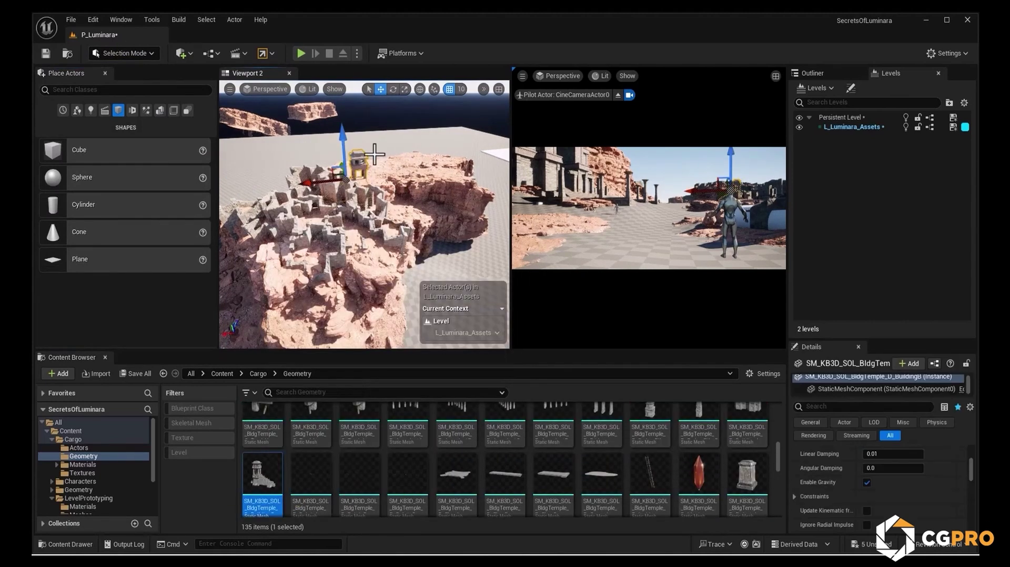
pyautogui.moveTo(340, 146); pyautogui.dragTo(341, 113)
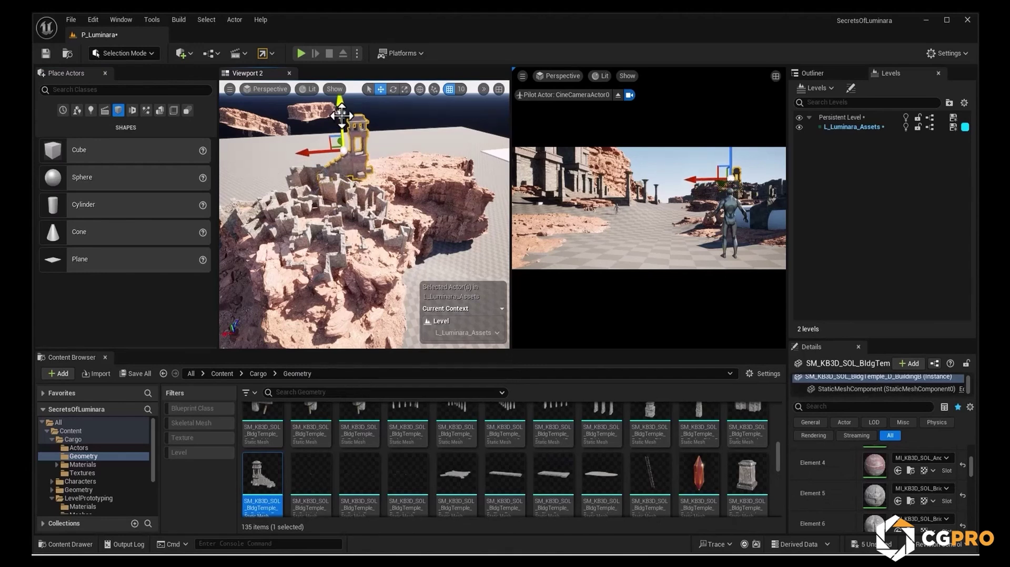
# Rotate the temple tower around its vertical axis, fit it onto the mound's edge, and check it in the camera view.
pyautogui.press('e')
pyautogui.moveTo(339, 174); pyautogui.dragTo(401, 174)
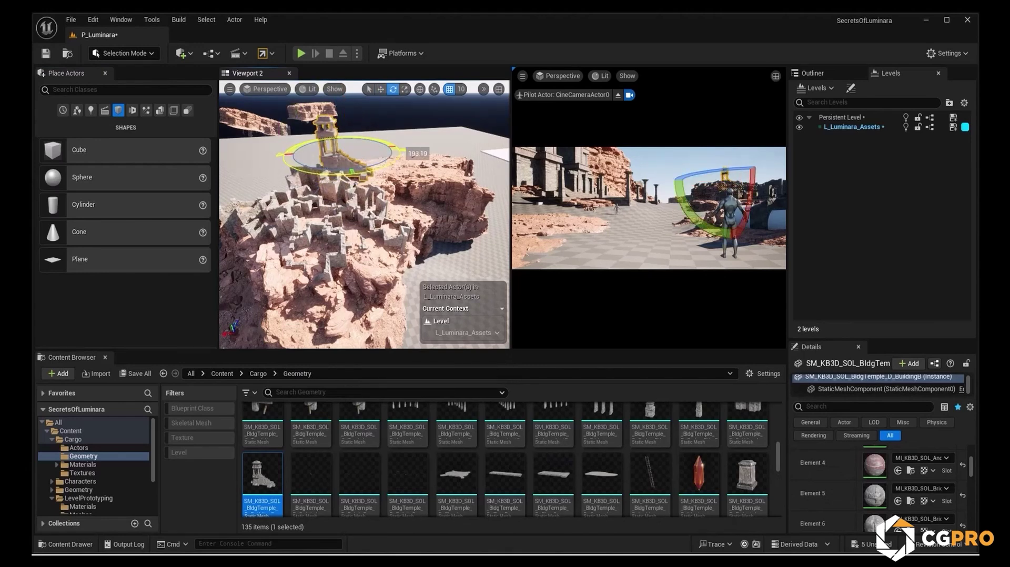
pyautogui.moveTo(363, 211); pyautogui.dragTo(273, 236, button='right')
pyautogui.press('w')
pyautogui.press('f')
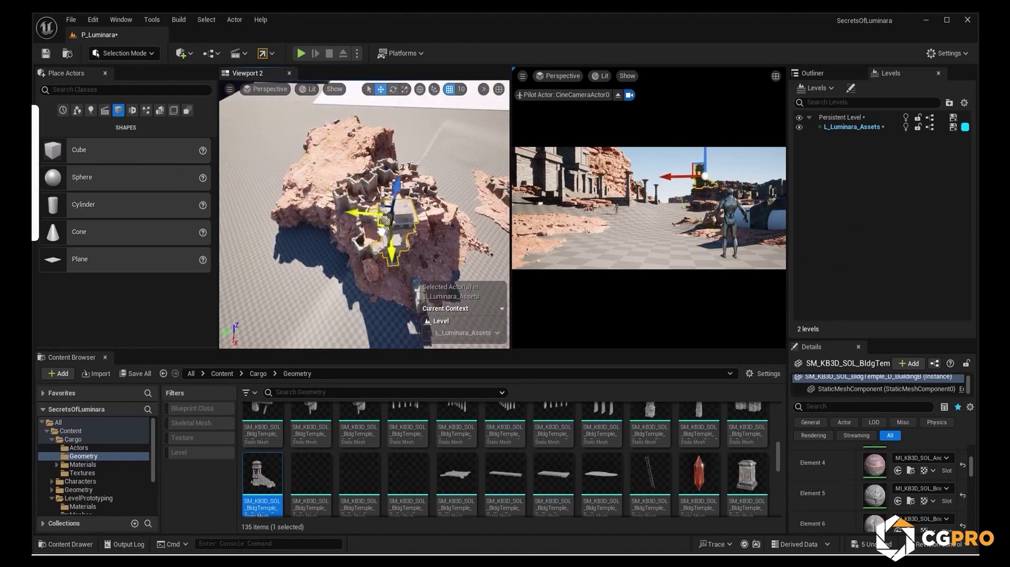
pyautogui.keyDown('alt'); pyautogui.moveTo(363, 211); pyautogui.dragTo(363, 263); pyautogui.keyUp('alt')
pyautogui.keyDown('alt'); pyautogui.moveTo(369, 221); pyautogui.dragTo(372, 159, button='right'); pyautogui.keyUp('alt')
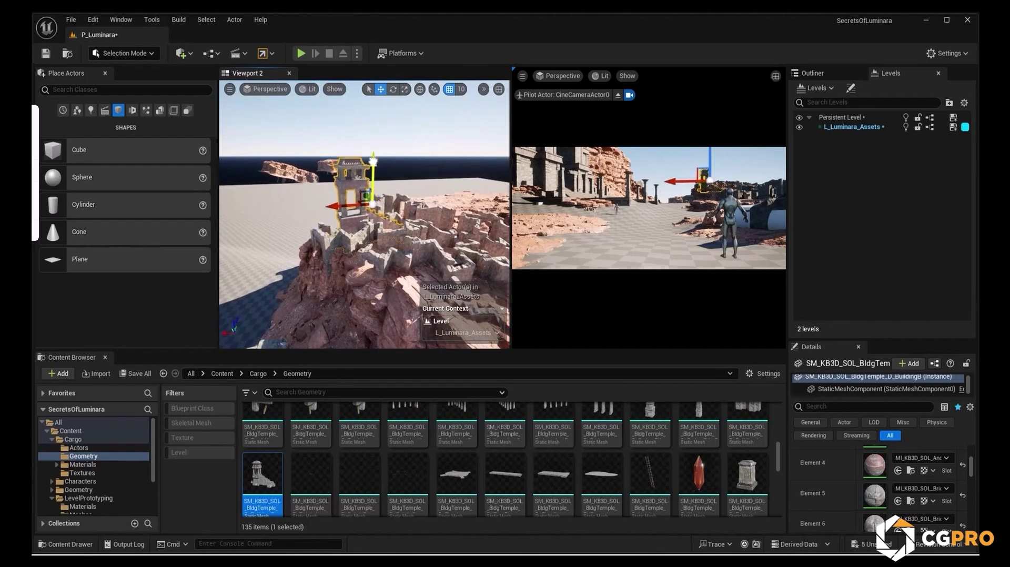
pyautogui.click(654, 164)
pyautogui.click(539, 318)
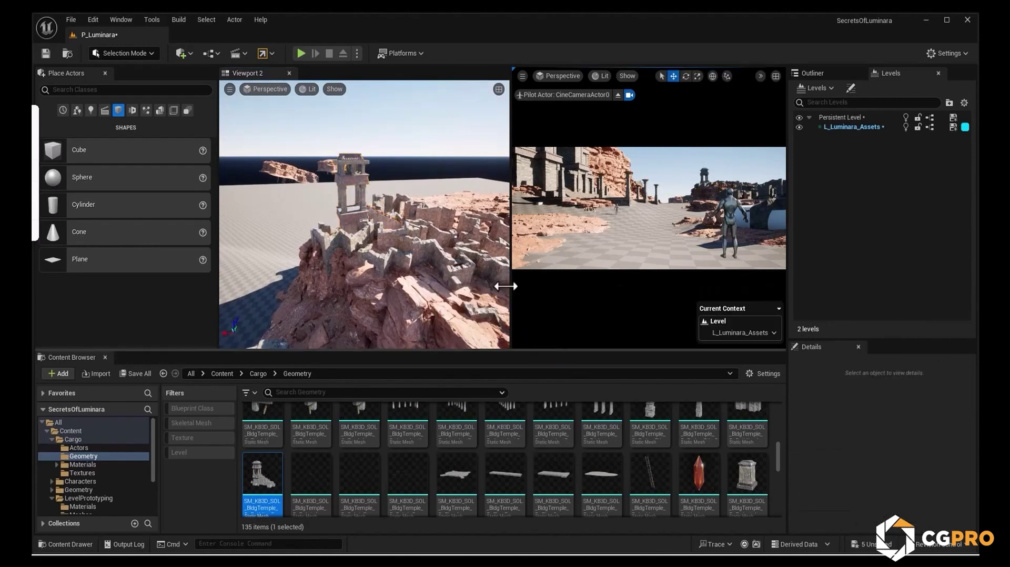
# Place the BldgTemple_C broken pillars mesh on the mound behind the ruins, raise it above them, and deselect it.
pyautogui.scroll(4, 462, 500)
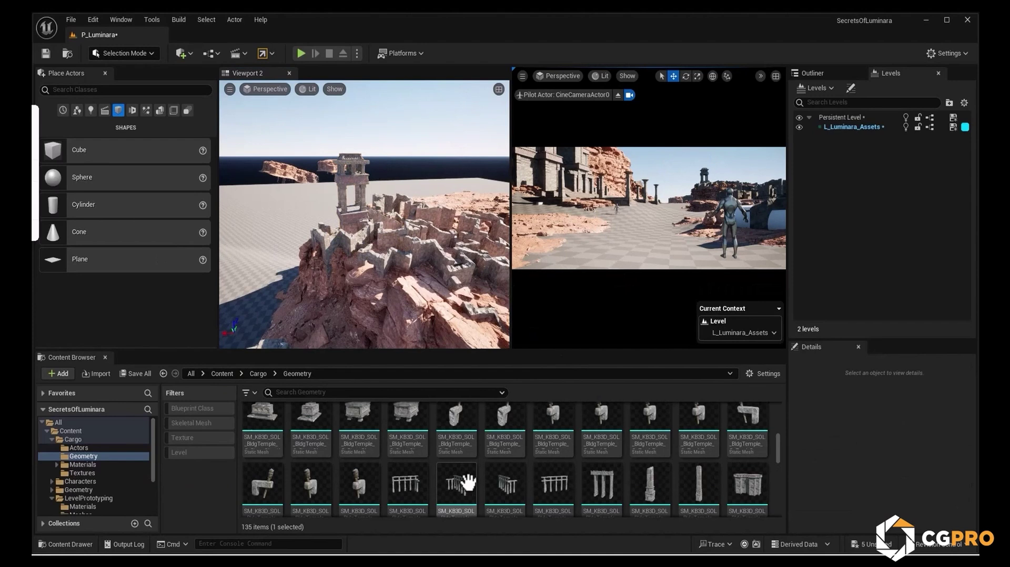
pyautogui.scroll(5, 571, 479)
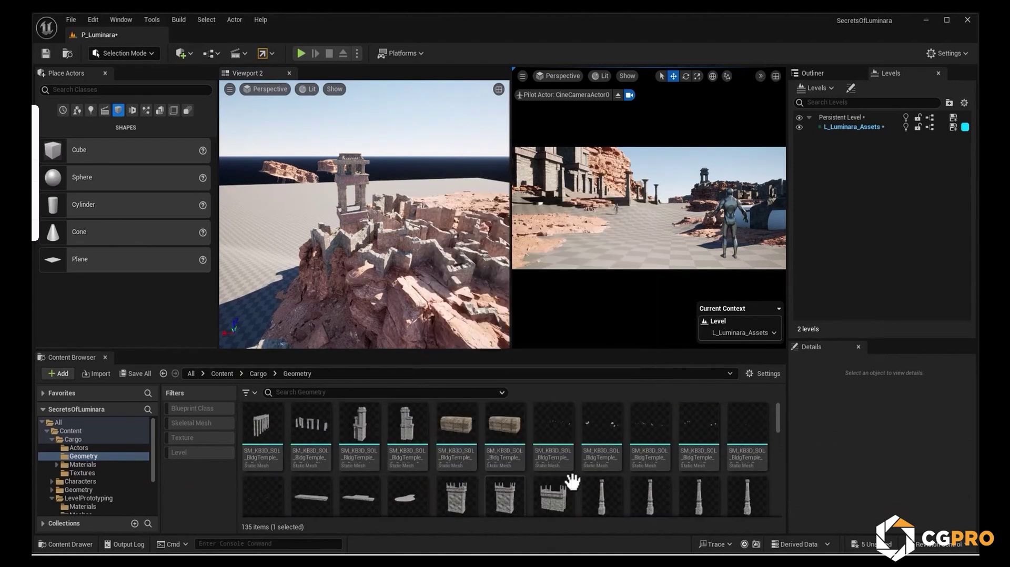
pyautogui.click(303, 436)
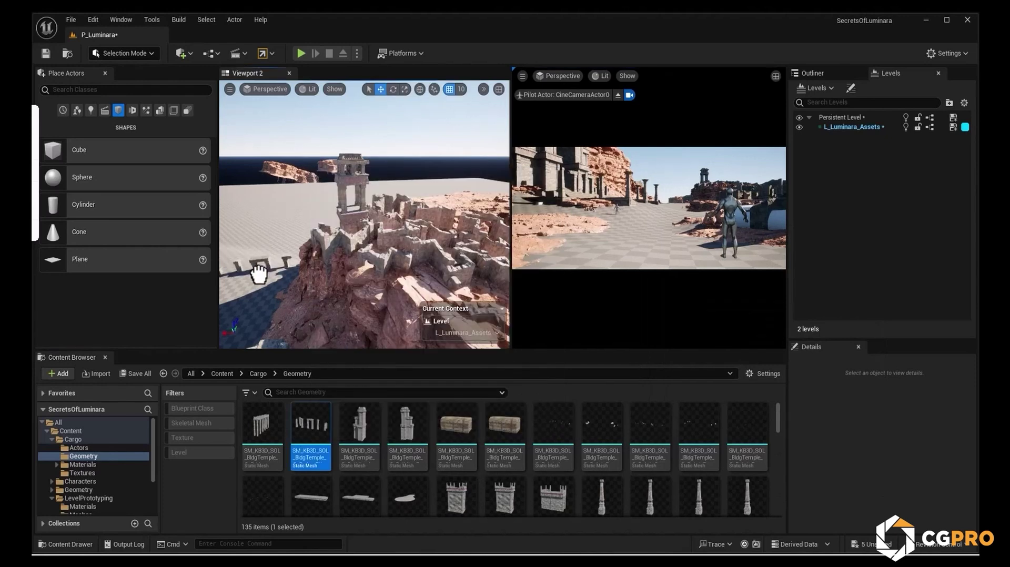
pyautogui.moveTo(453, 207); pyautogui.dragTo(454, 202)
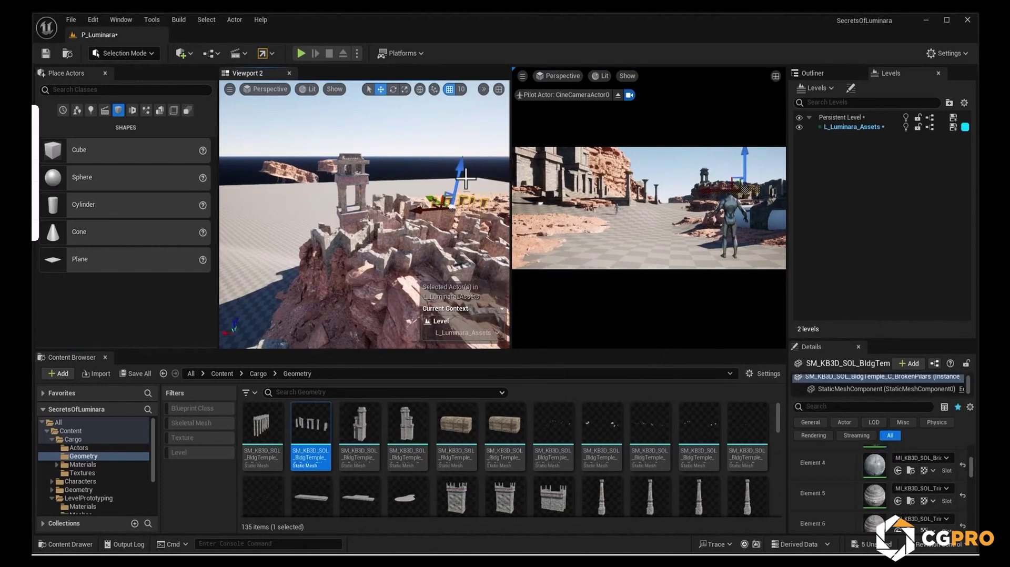
pyautogui.moveTo(462, 158); pyautogui.dragTo(458, 148)
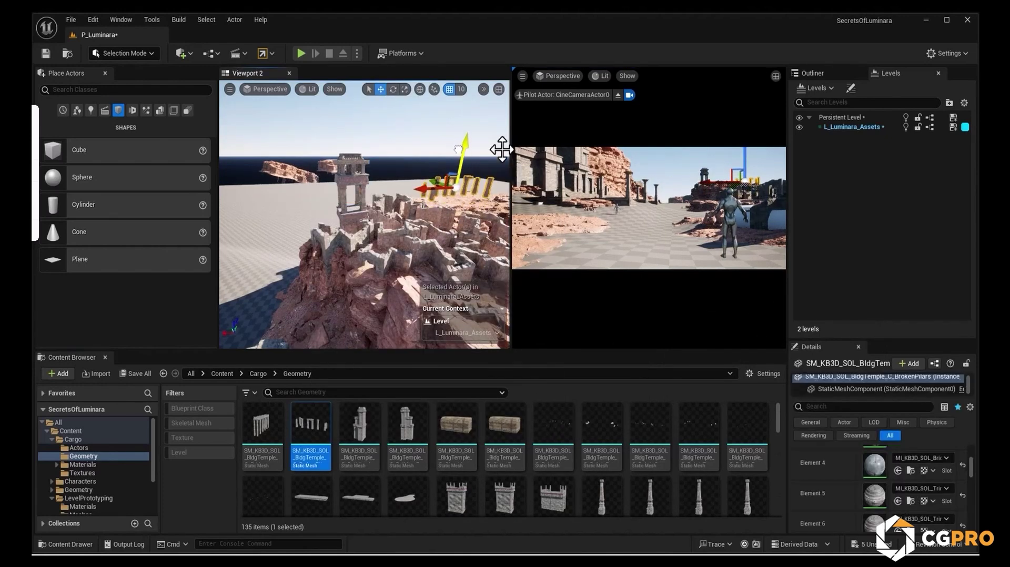
pyautogui.press('Escape')
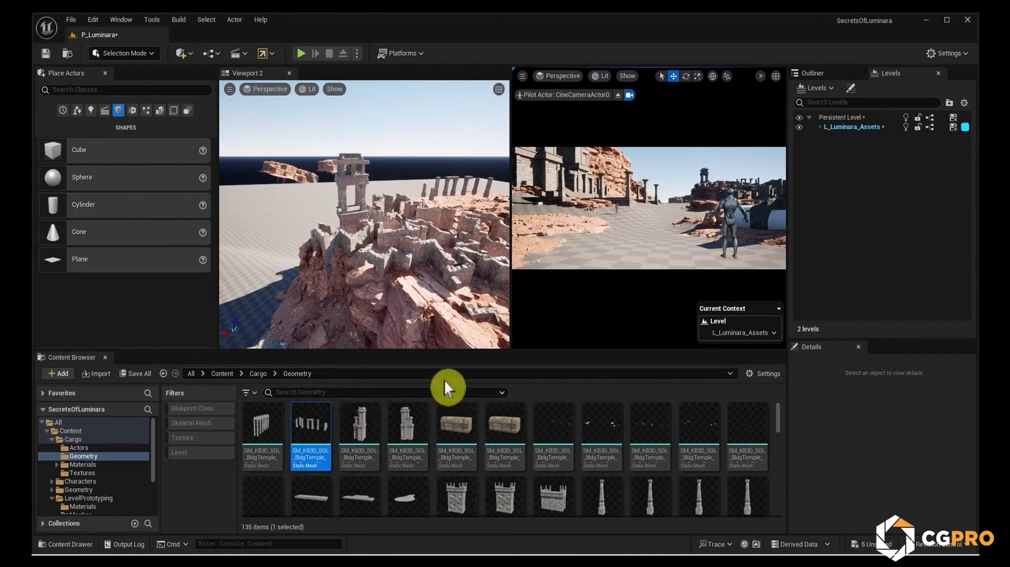
# Place temple pieces along the cliff, with a tower against the rock face and a row of pillars at its foot.
pyautogui.moveTo(417, 255); pyautogui.dragTo(322, 222, button='right')
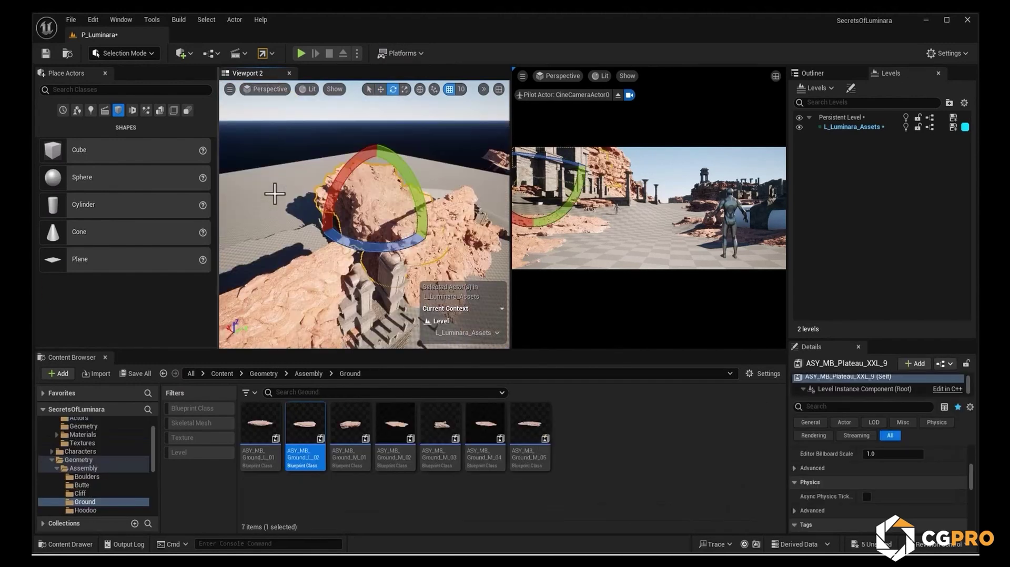
pyautogui.click(355, 164)
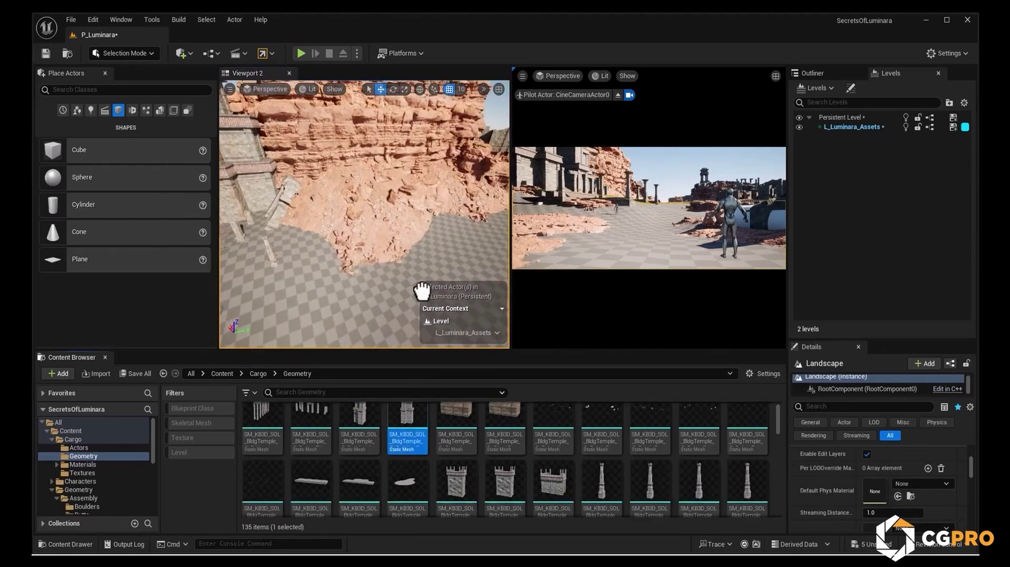
pyautogui.moveTo(418, 289); pyautogui.dragTo(434, 239)
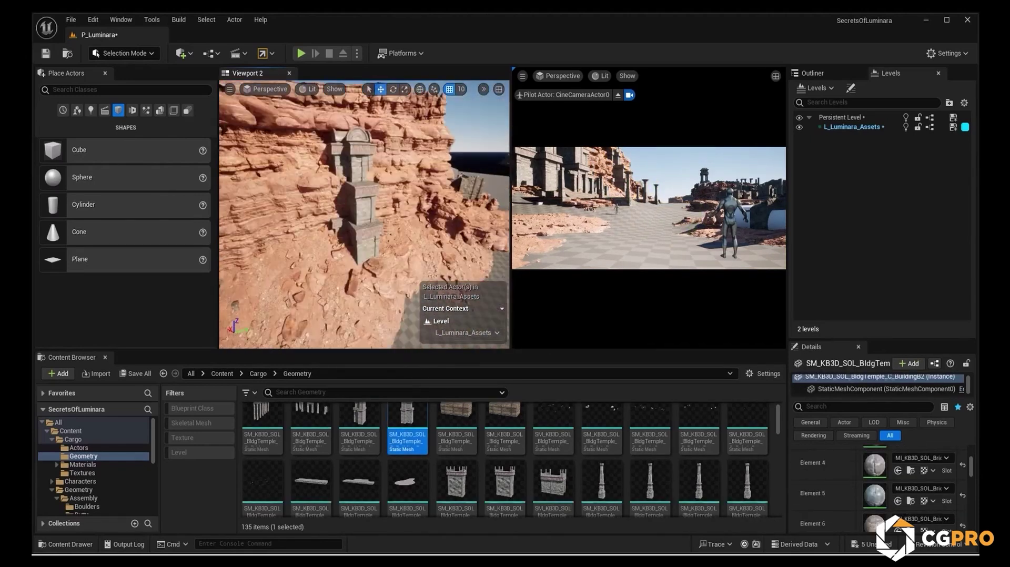
pyautogui.moveTo(553, 481); pyautogui.dragTo(339, 244)
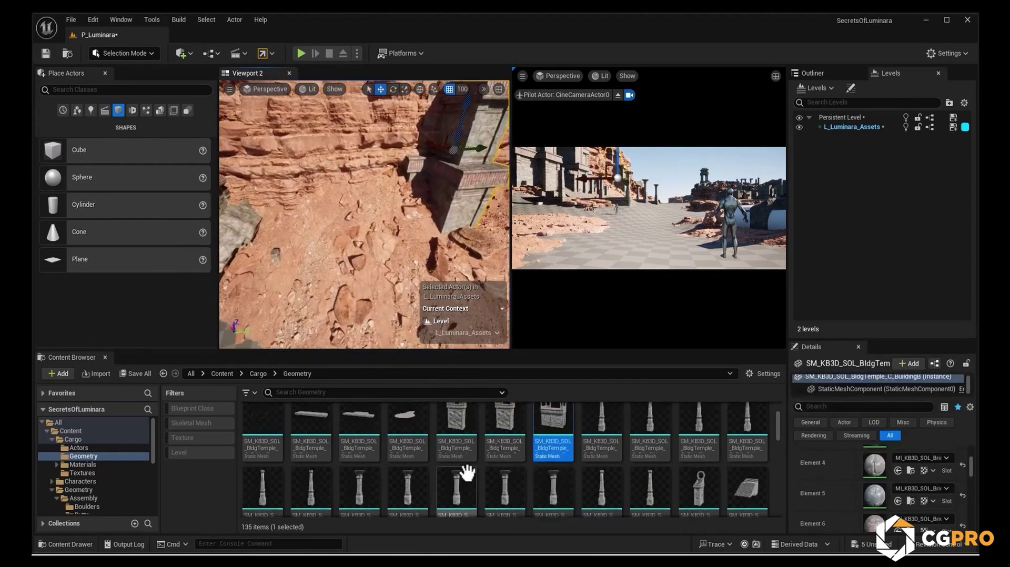
pyautogui.scroll(-5, 466, 473)
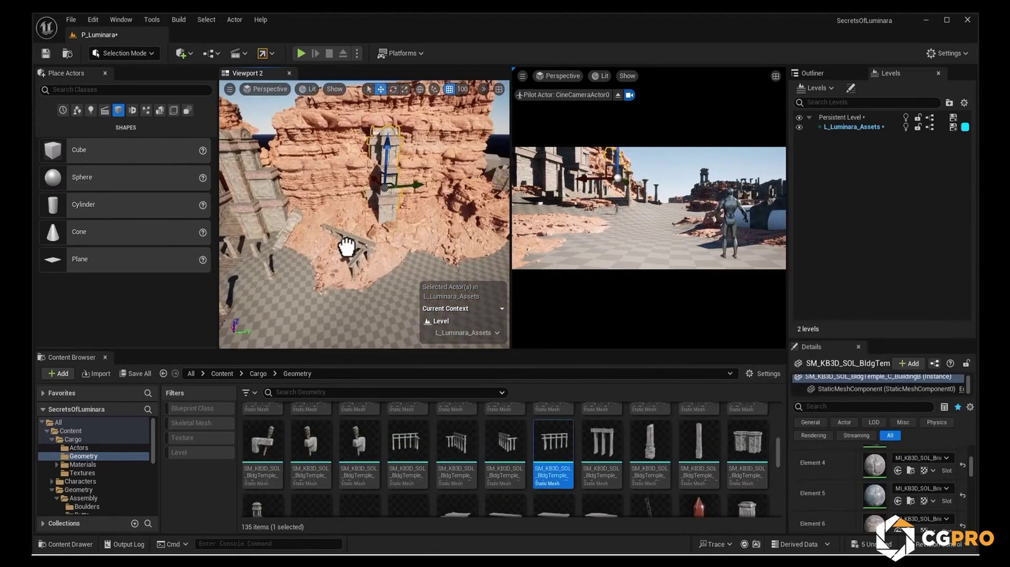
pyautogui.moveTo(343, 247); pyautogui.dragTo(337, 237)
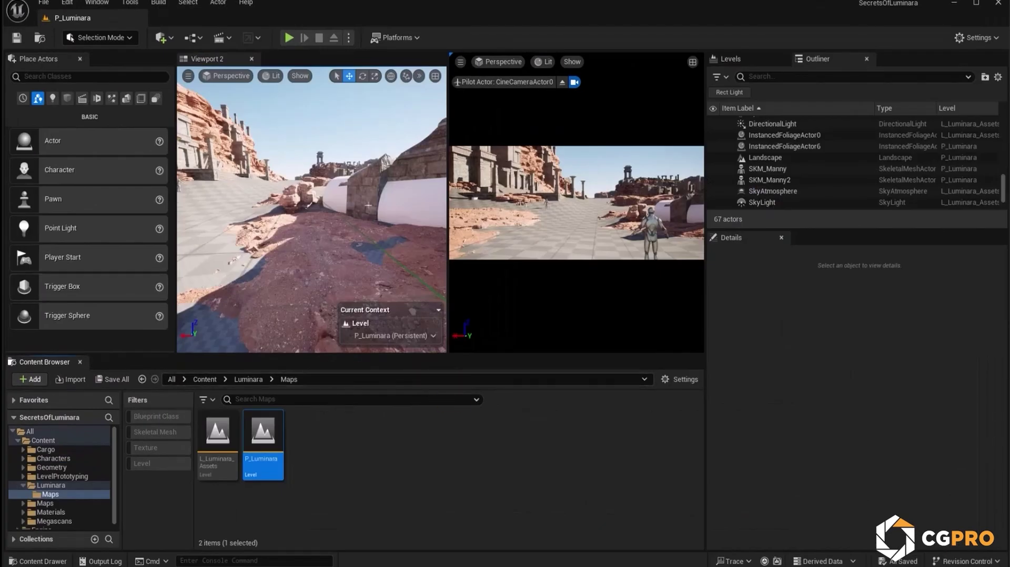
pyautogui.moveTo(312, 210); pyautogui.dragTo(289, 217, button='right')
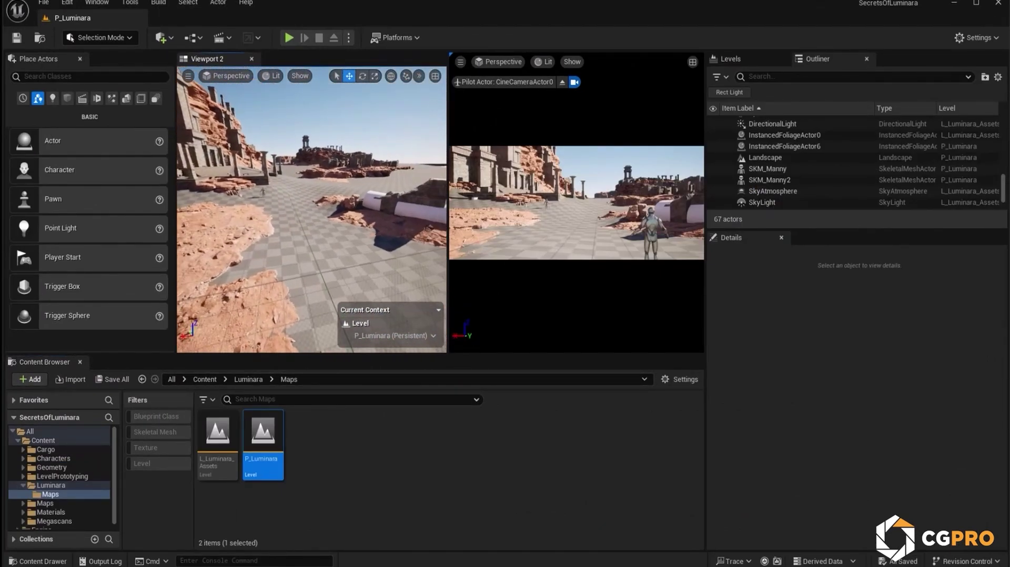
pyautogui.moveTo(311, 209); pyautogui.dragTo(287, 201, button='right')
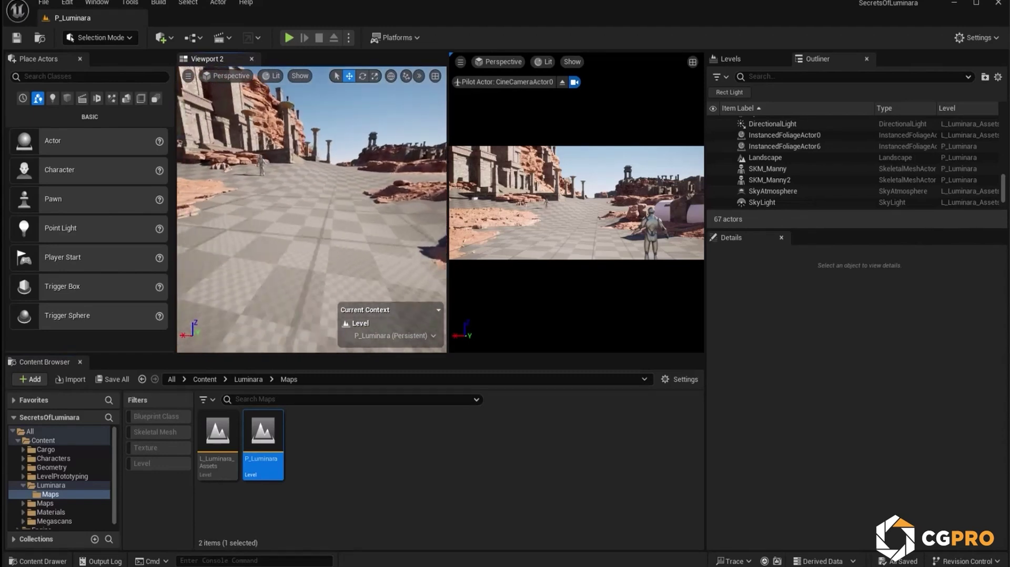
pyautogui.moveTo(301, 241); pyautogui.dragTo(392, 251, button='right')
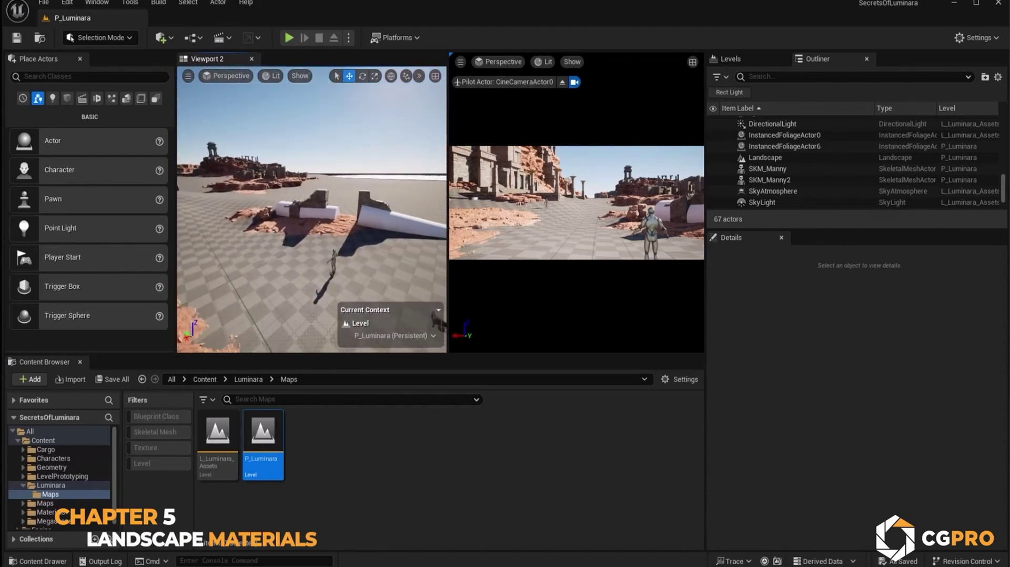
pyautogui.moveTo(312, 210)
pyautogui.mouseDown(button='right')
pyautogui.moveTo(241, 215)
pyautogui.moveTo(380, 204)
pyautogui.moveTo(279, 217)
pyautogui.moveTo(337, 210)
pyautogui.moveTo(316, 200)
pyautogui.moveTo(321, 212)
pyautogui.moveTo(294, 211)
pyautogui.mouseUp(button='right')
pyautogui.moveTo(343, 243); pyautogui.dragTo(281, 170, button='right')
pyautogui.moveTo(348, 232); pyautogui.dragTo(308, 223, button='right')
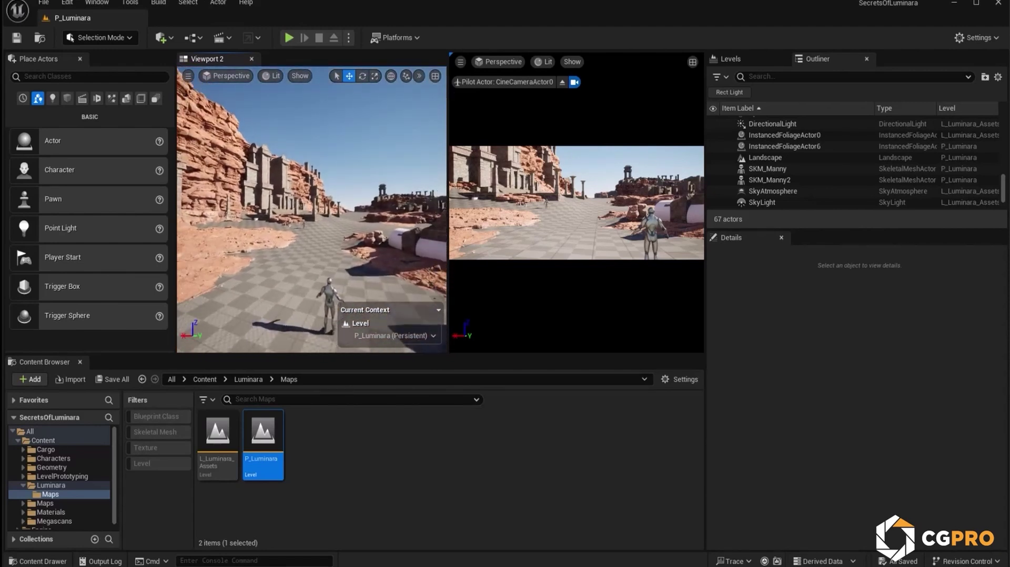
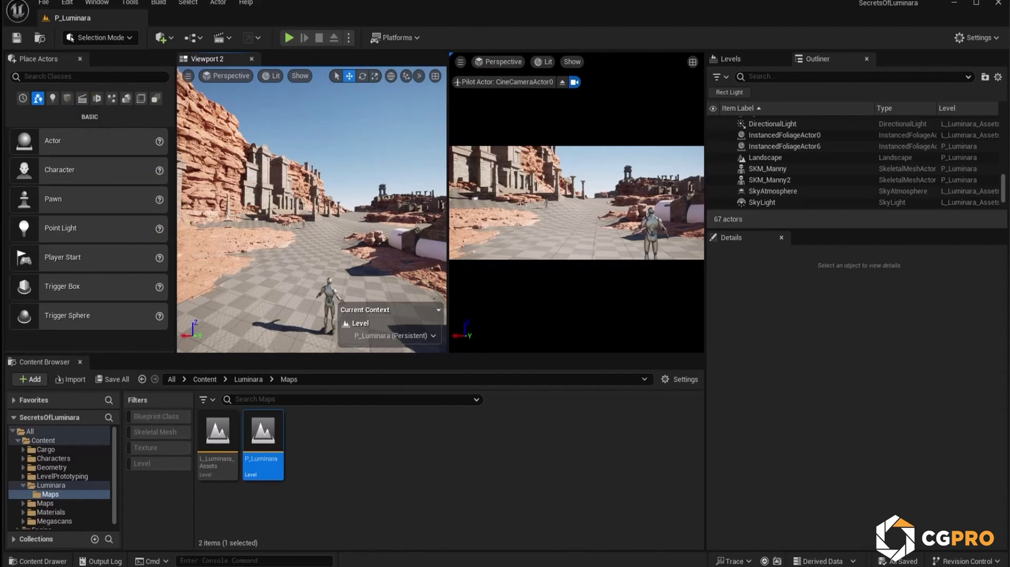
pyautogui.moveTo(327, 241); pyautogui.dragTo(239, 200)
pyautogui.moveTo(304, 217); pyautogui.dragTo(300, 207)
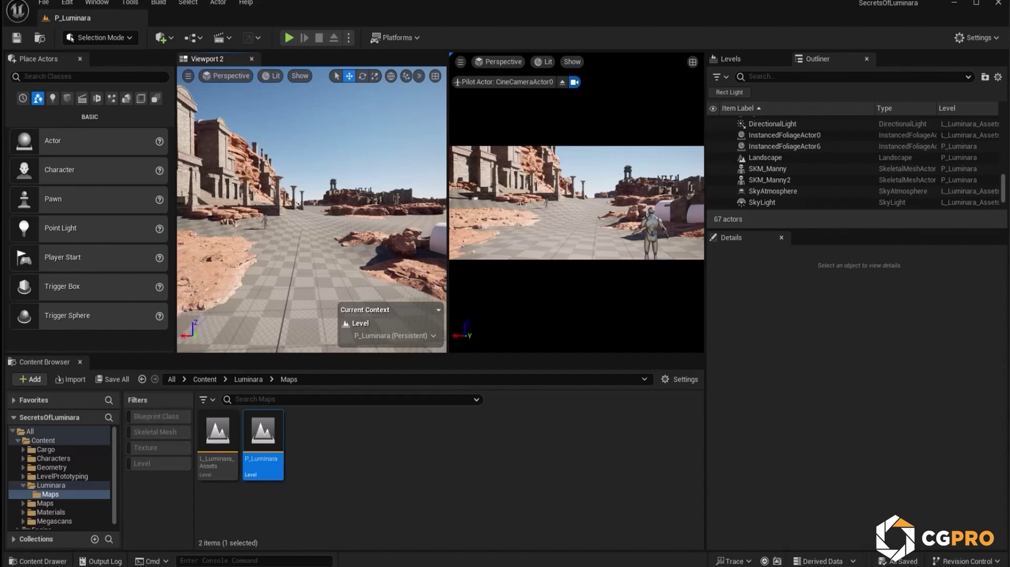
# Open Quixel Bridge and browse the surfaces library to the pure snow category.
pyautogui.click(162, 38)
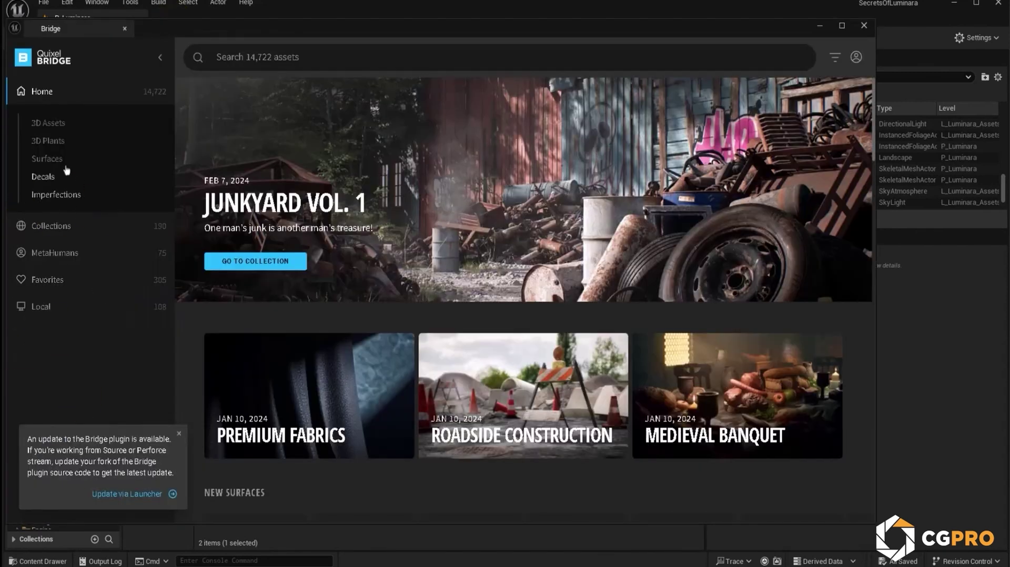
pyautogui.click(47, 159)
pyautogui.scroll(-5, 90, 316)
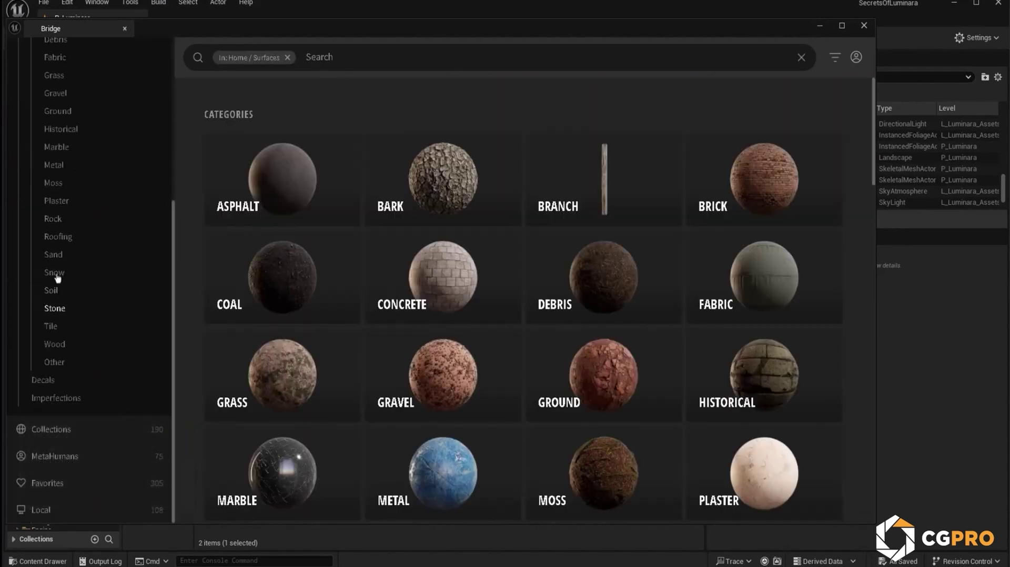
pyautogui.click(53, 274)
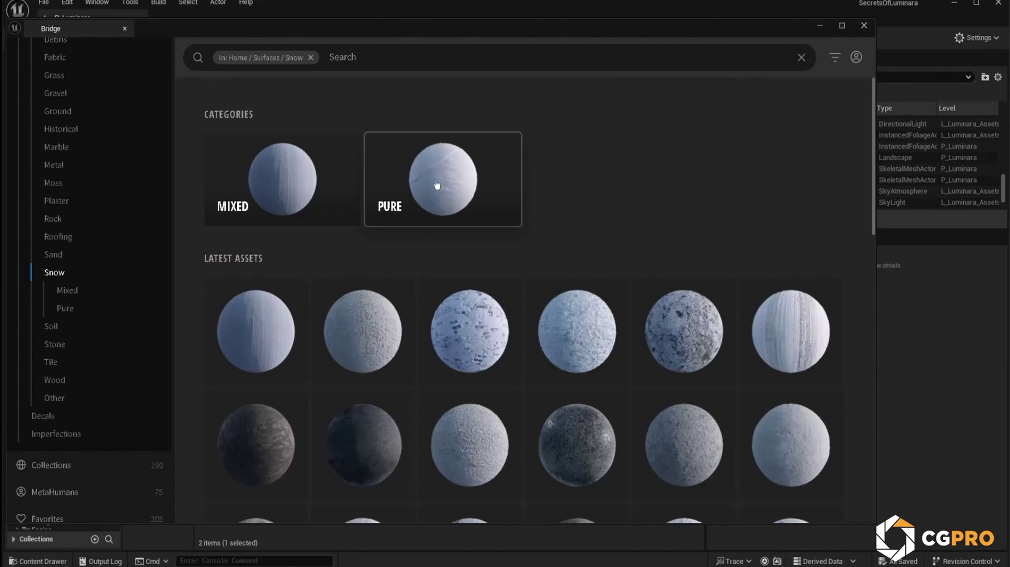
pyautogui.click(430, 175)
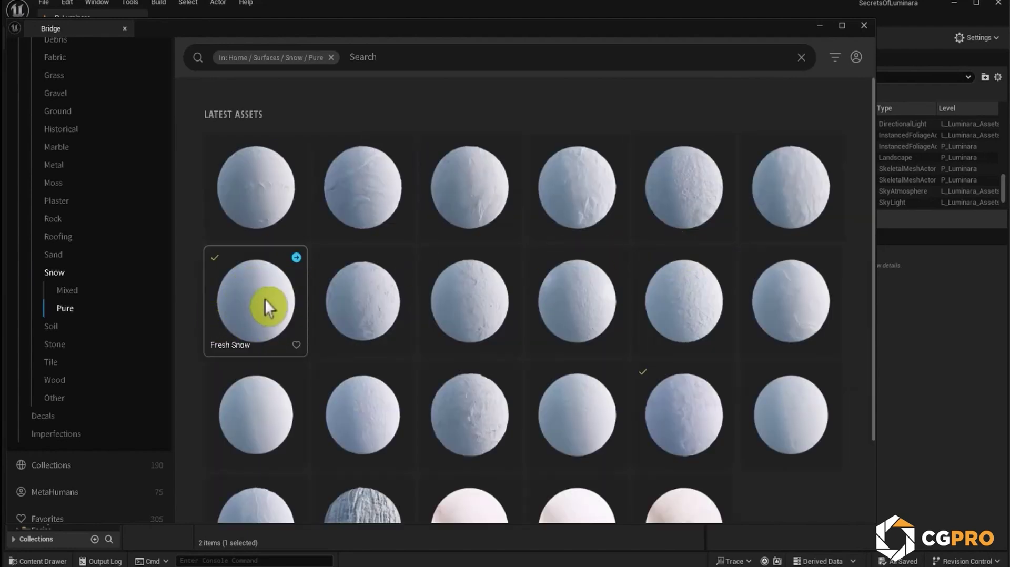
# Download the Fresh Windswept Snow surface in medium quality and add it to the project.
pyautogui.click(800, 180)
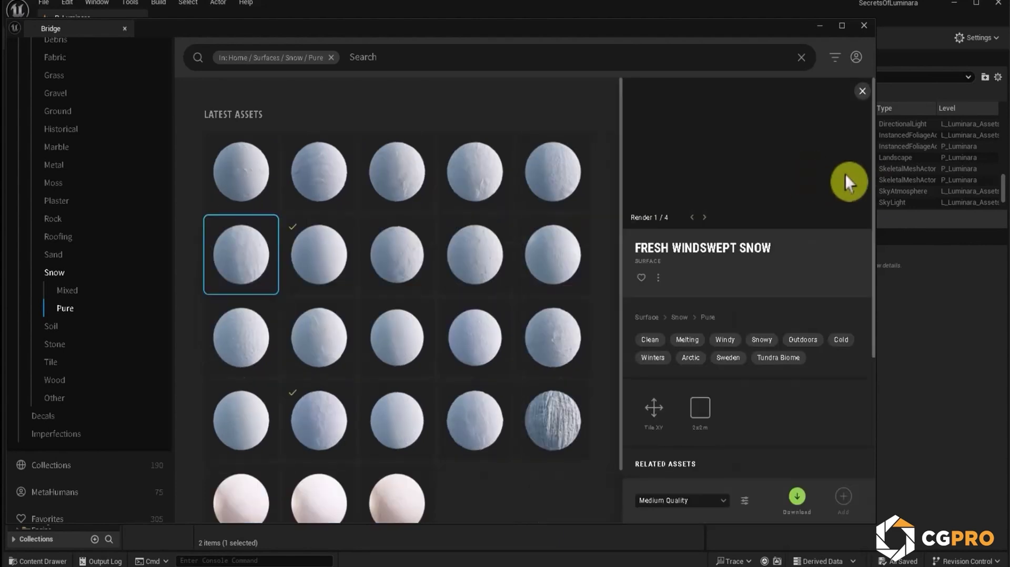
pyautogui.click(268, 227)
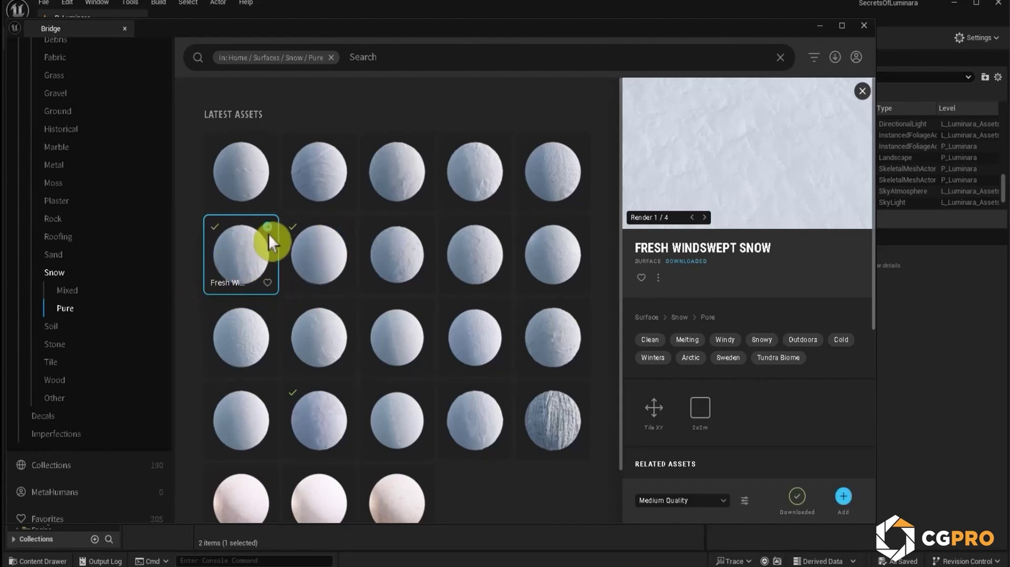
pyautogui.click(267, 228)
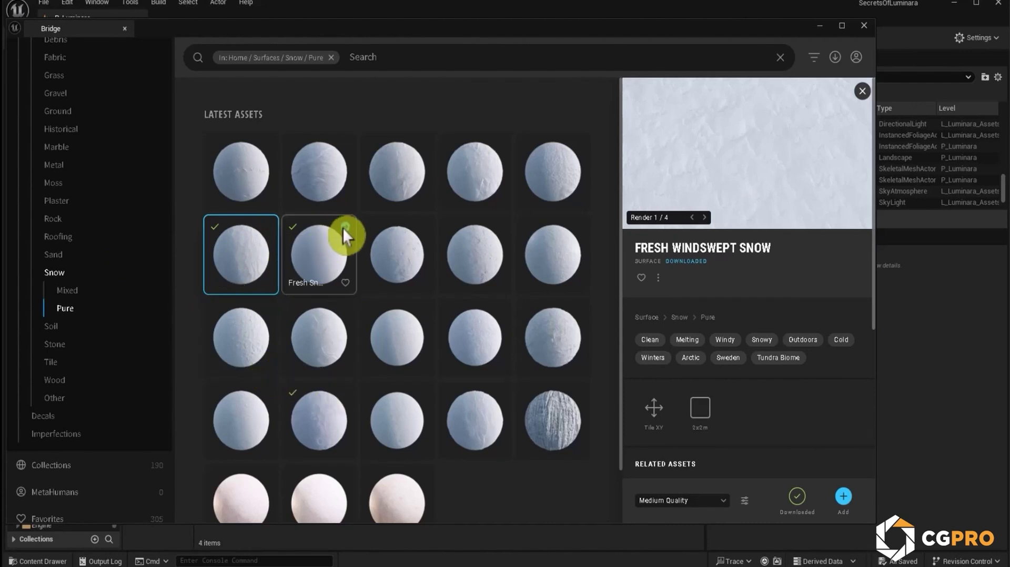
# Add the Fresh Snow surface to the project as well, and close Quixel Bridge.
pyautogui.click(310, 254)
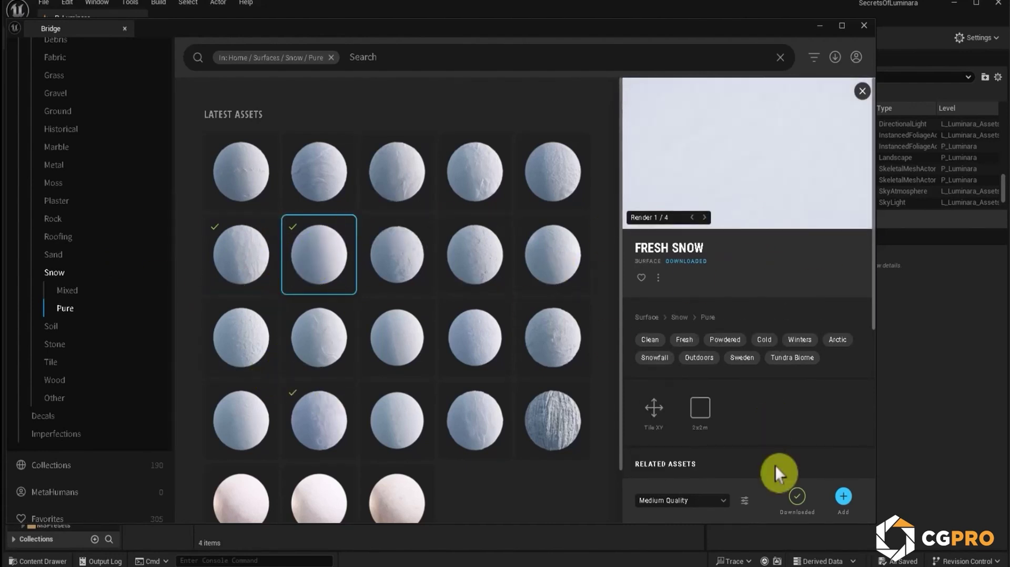
pyautogui.scroll(-2, 308, 432)
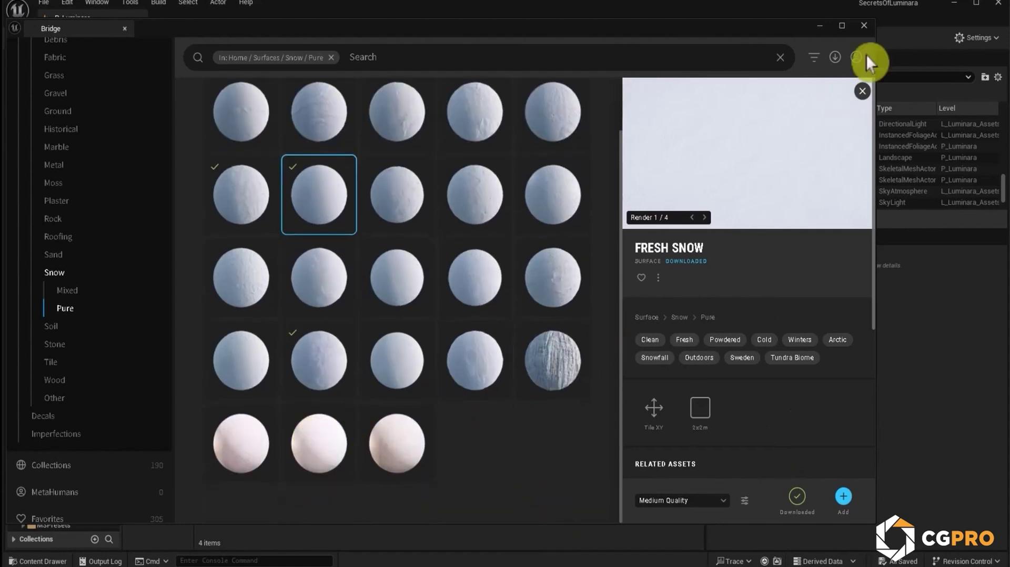
pyautogui.click(866, 28)
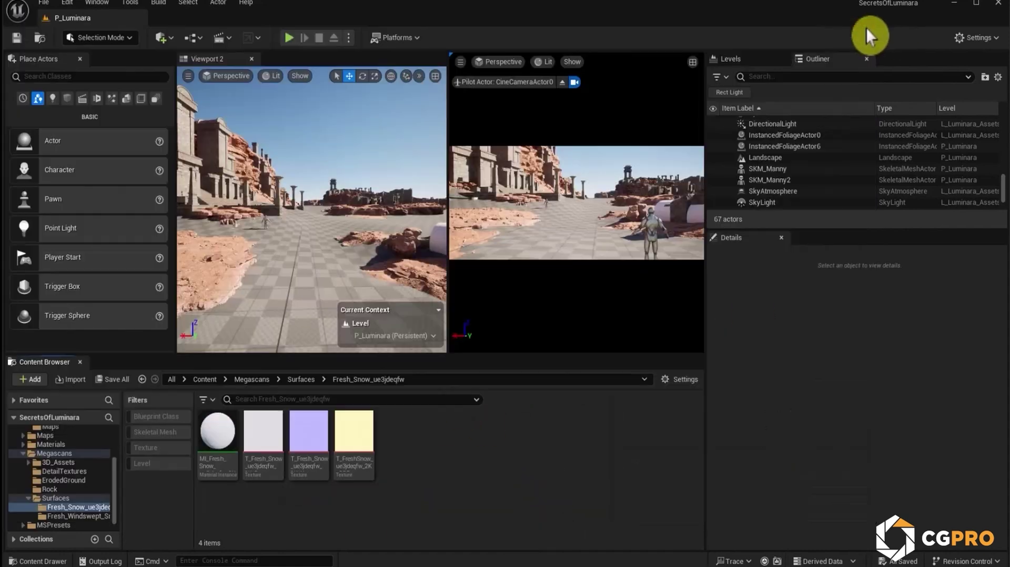
# Collapse the Megascans folder and create a new folder named Materials inside the Luminara folder.
pyautogui.click(37, 499)
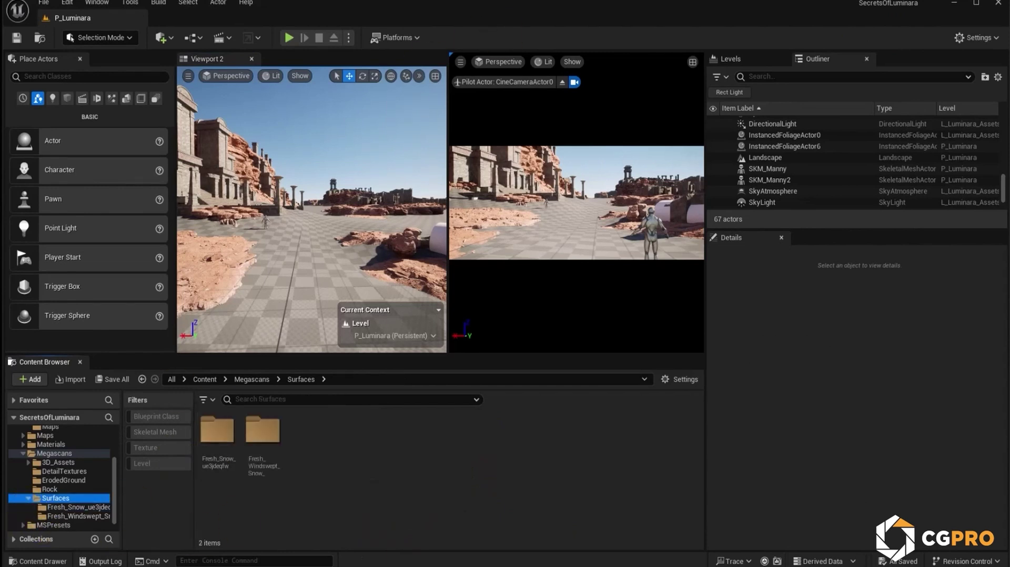
pyautogui.click(22, 455)
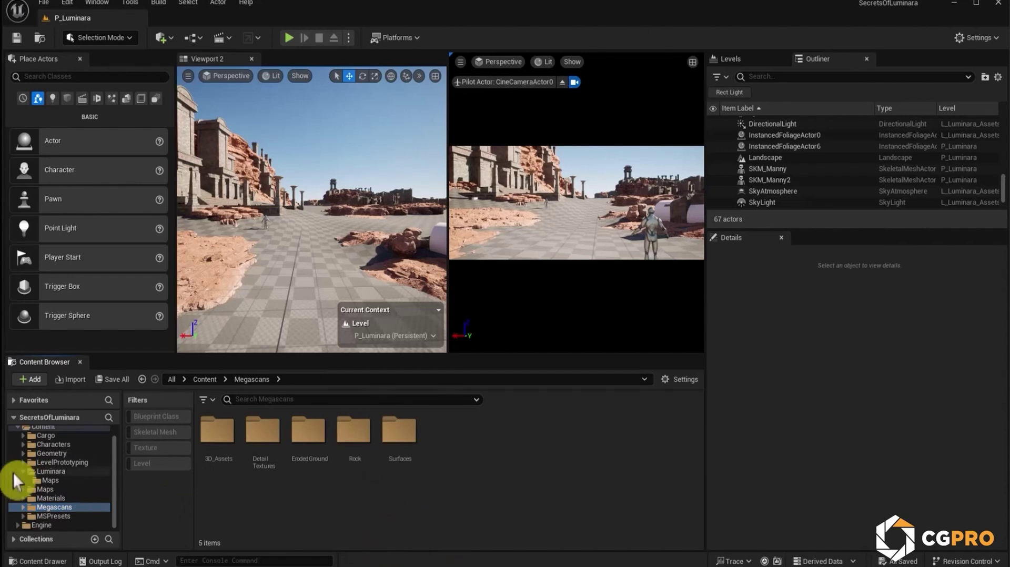
pyautogui.click(77, 472)
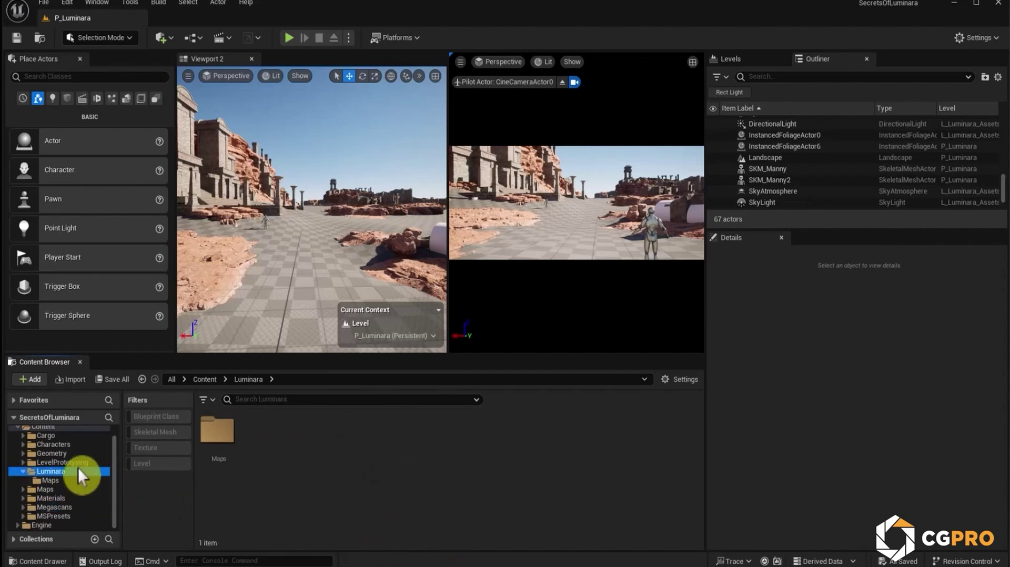
pyautogui.rightClick(284, 425)
pyautogui.click(337, 205)
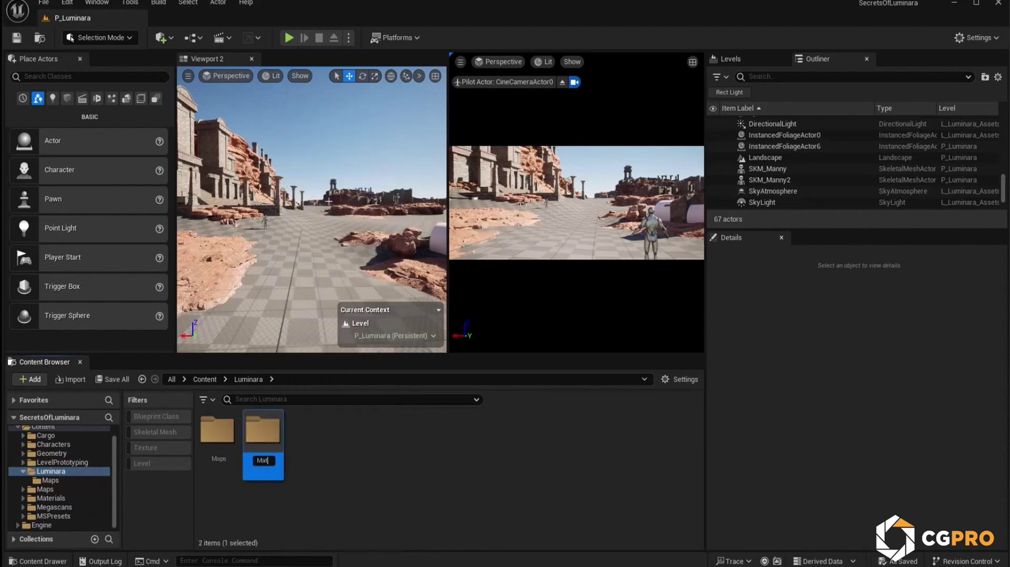
pyautogui.write('Materials')
pyautogui.press('Return')
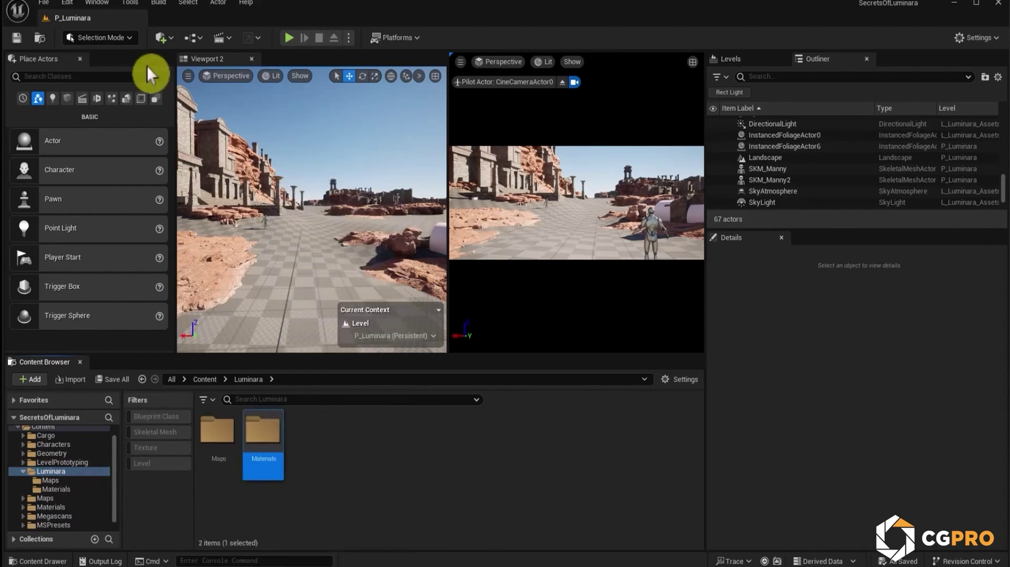
# Create a material named M_Landscape in the Luminara Materials folder and open its editor docked beside the P_Luminara level.
pyautogui.doubleClick(266, 434)
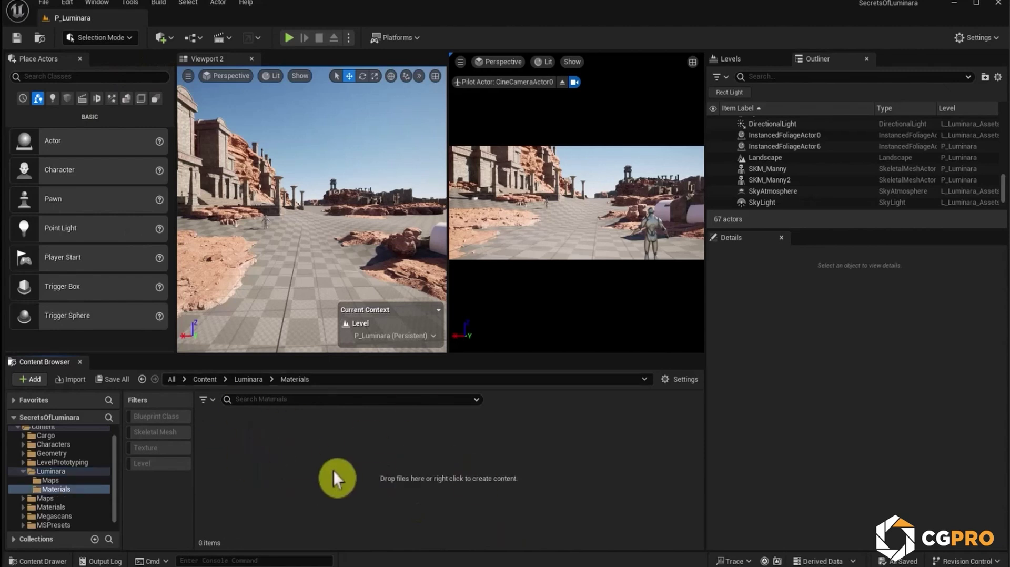
pyautogui.rightClick(300, 460)
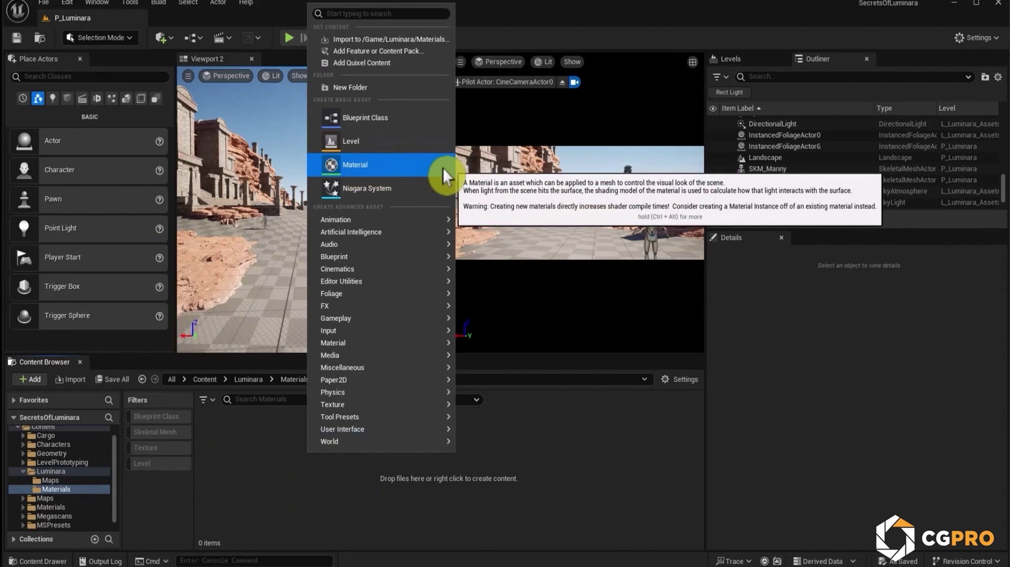
pyautogui.click(377, 163)
pyautogui.write('M_Landscape')
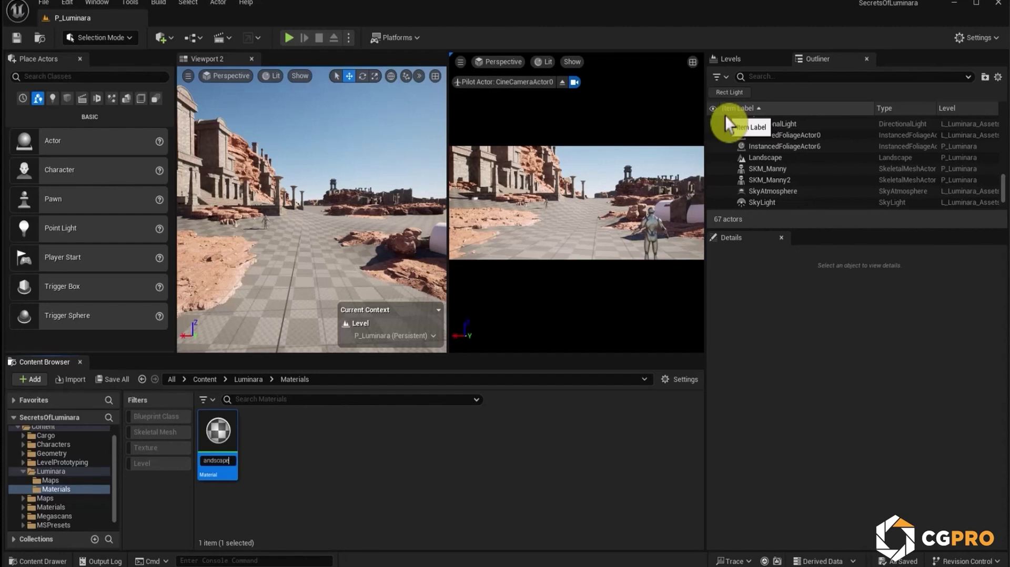
pyautogui.click(379, 439)
pyautogui.doubleClick(217, 432)
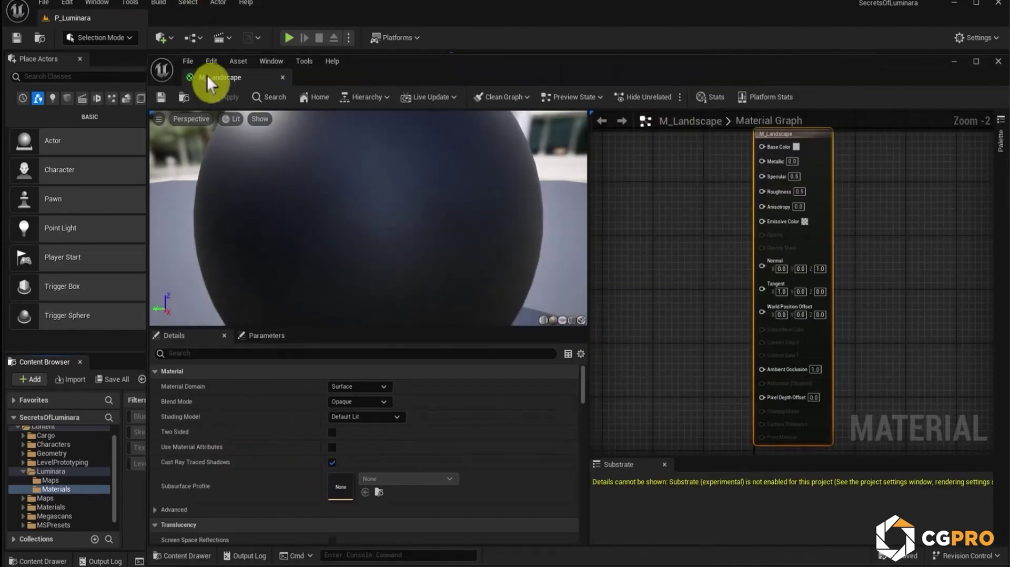
pyautogui.moveTo(207, 74); pyautogui.dragTo(254, 20)
# Narrow the preview to enlarge the material graph, and move the M_Landscape output node further right in the graph.
pyautogui.scroll(-5, 649, 248)
pyautogui.moveTo(649, 248); pyautogui.dragTo(768, 250, button='right')
pyautogui.scroll(3, 765, 252)
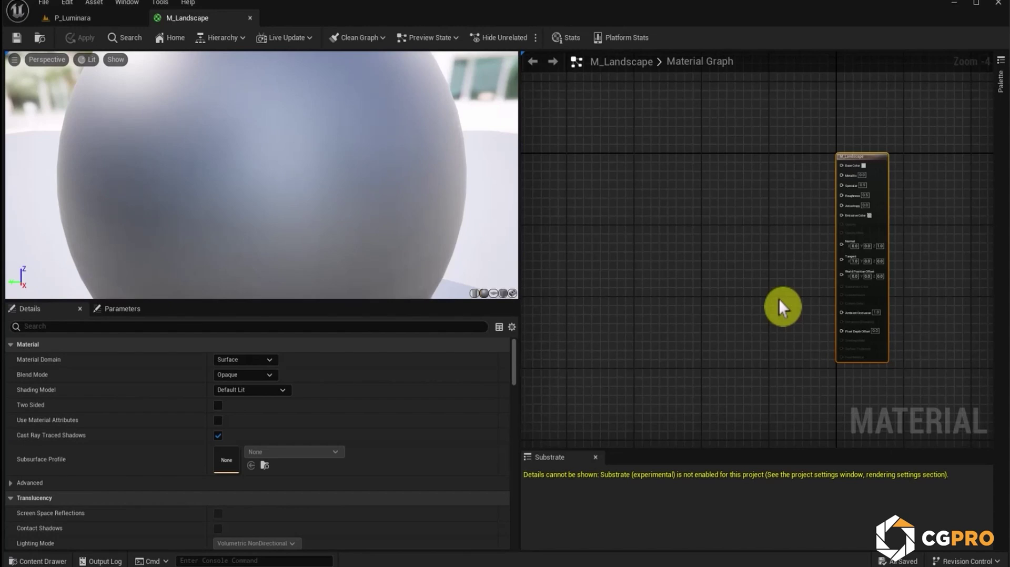
pyautogui.moveTo(811, 132); pyautogui.dragTo(844, 133, button='right')
pyautogui.scroll(3, 840, 158)
pyautogui.moveTo(803, 274); pyautogui.dragTo(711, 183, button='right')
pyautogui.scroll(-2, 717, 189)
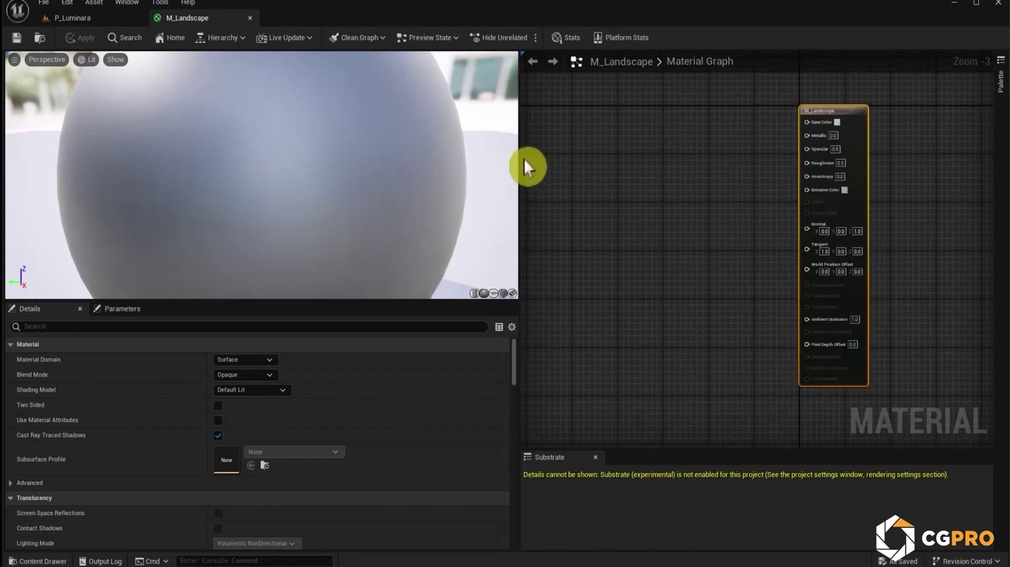
pyautogui.moveTo(516, 165); pyautogui.dragTo(290, 169)
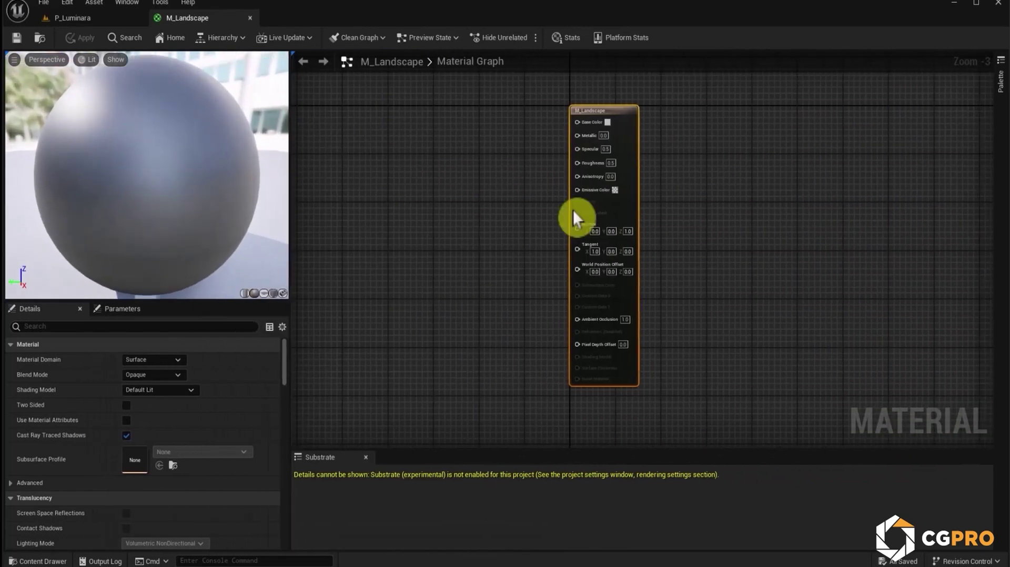
pyautogui.moveTo(589, 117); pyautogui.dragTo(654, 113)
pyautogui.moveTo(460, 191); pyautogui.dragTo(543, 179, button='right')
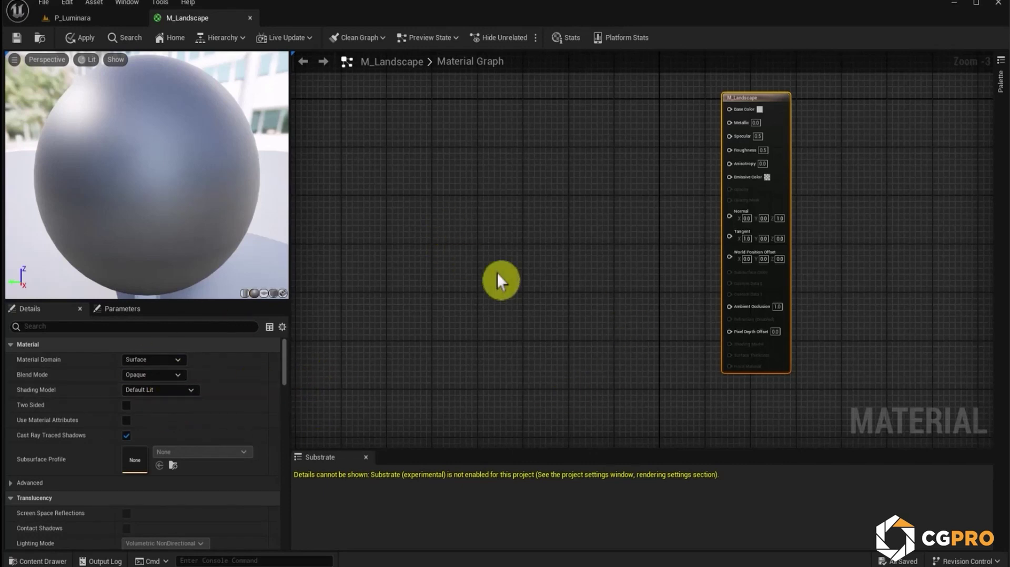
# Add a LandscapeLayerBlend node to the material graph, well to the left of the output node.
pyautogui.moveTo(478, 278); pyautogui.dragTo(696, 331, button='right')
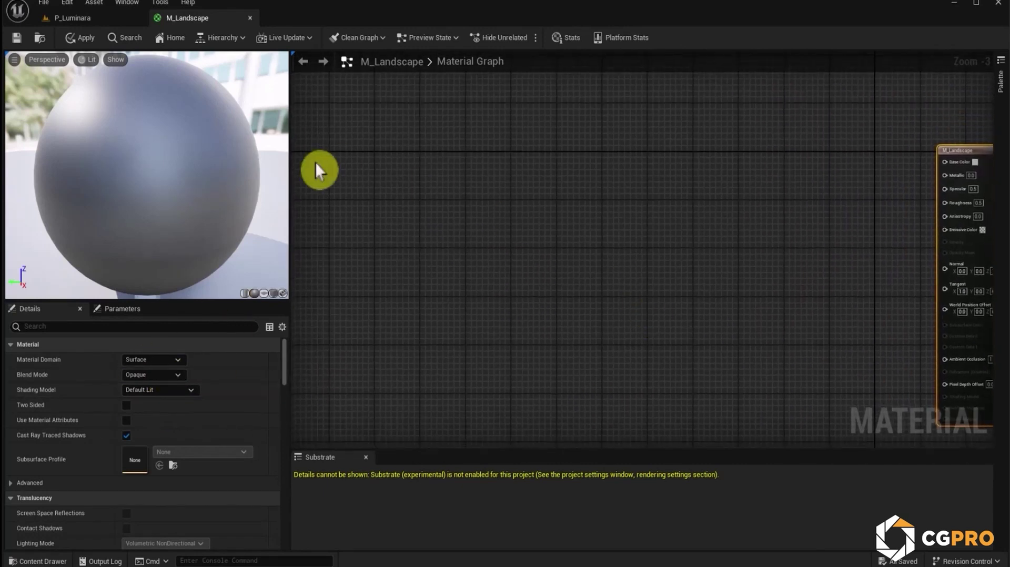
pyautogui.rightClick(494, 203)
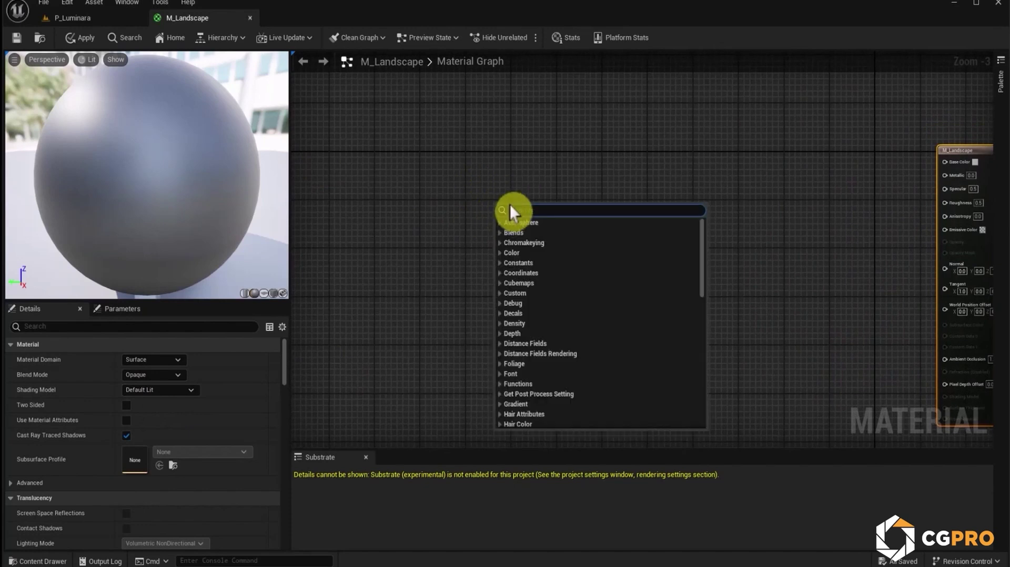
pyautogui.write('landscape')
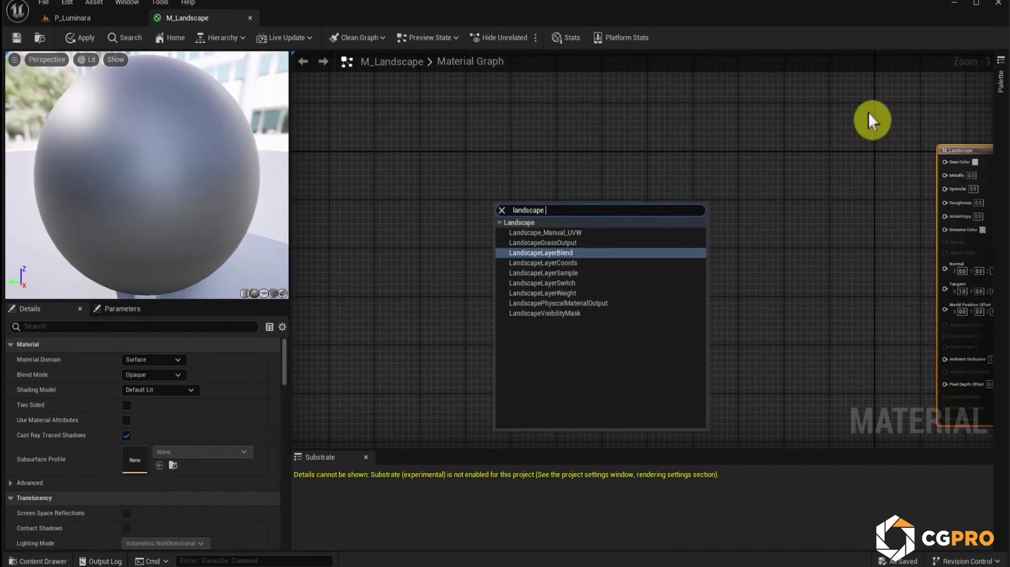
pyautogui.press('Return')
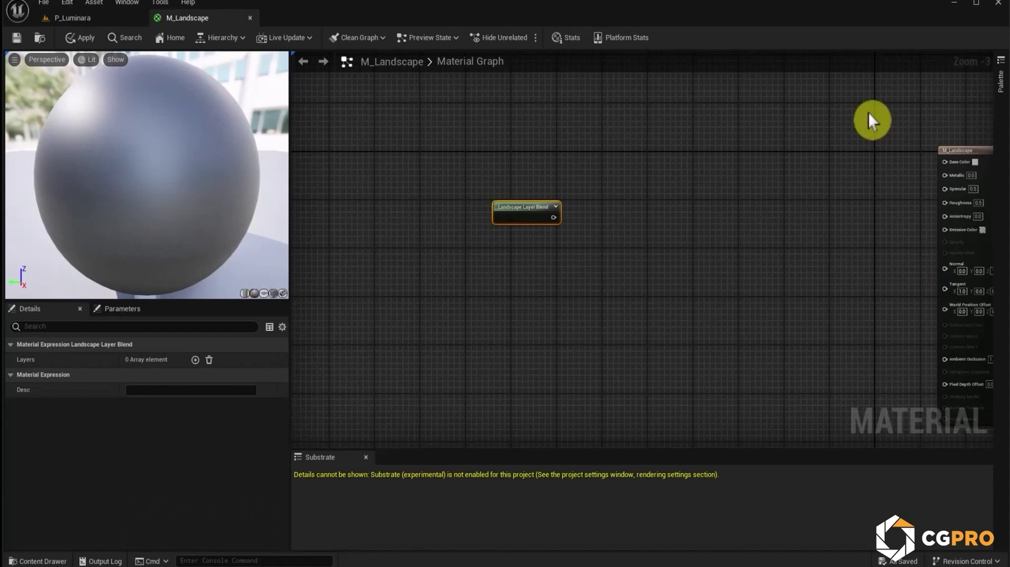
pyautogui.moveTo(513, 212); pyautogui.dragTo(533, 178)
pyautogui.click(577, 271)
# Add two layer elements to the Landscape Layer Blend node.
pyautogui.click(532, 177)
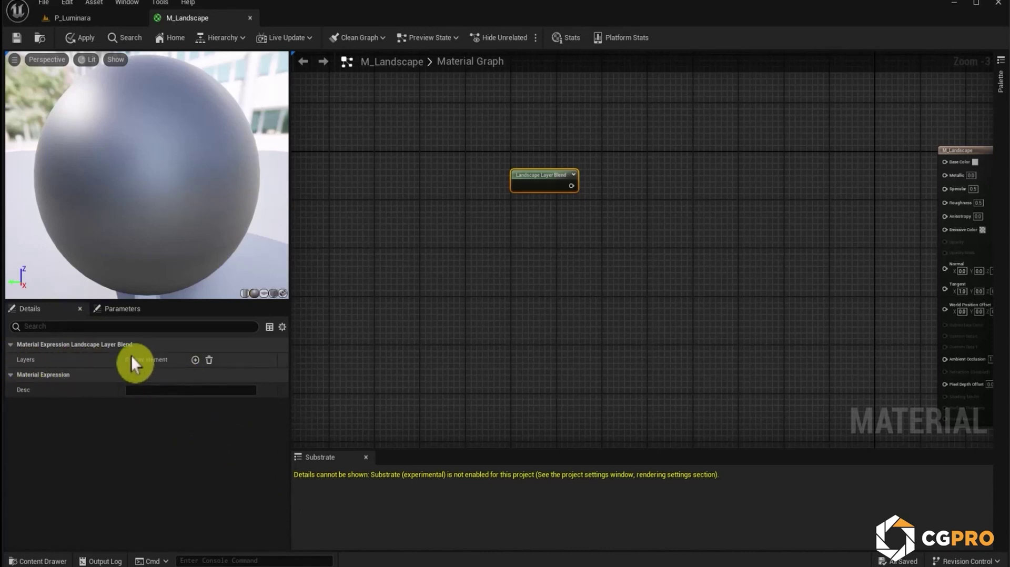
pyautogui.click(196, 360)
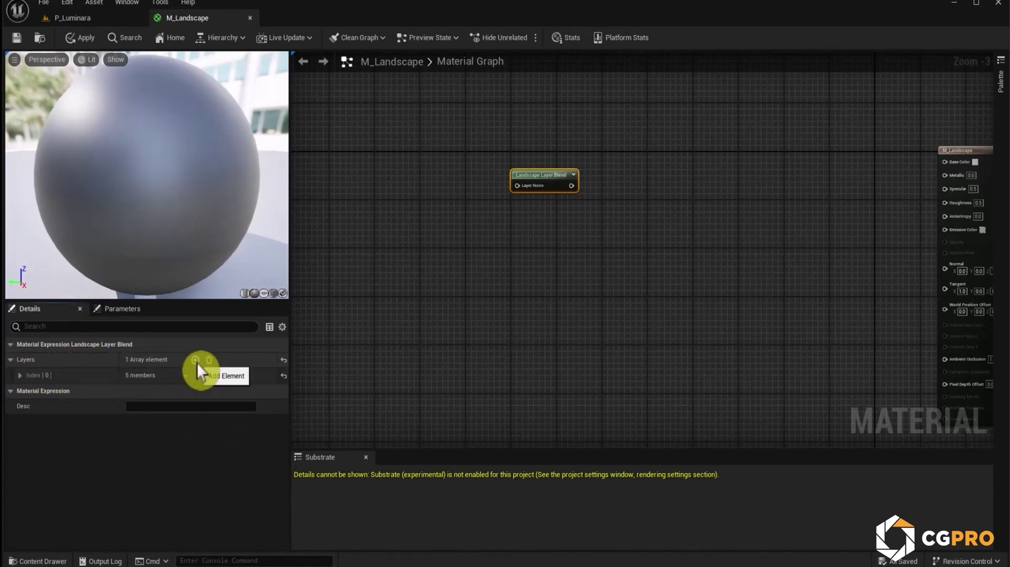
pyautogui.click(195, 360)
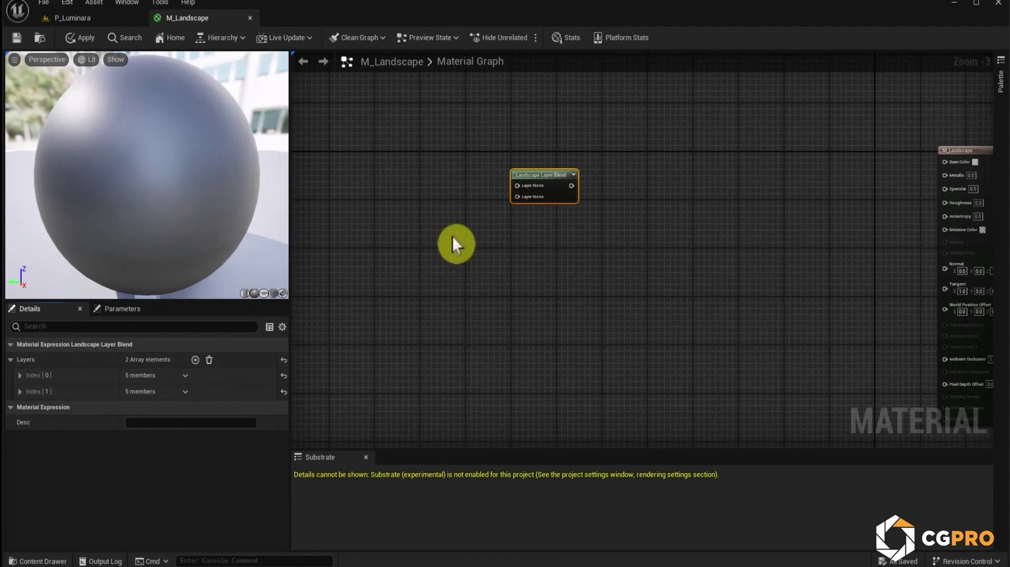
# Name the blend node's first layer Snow_01 and keep the node selected.
pyautogui.click(20, 376)
pyautogui.click(158, 390)
pyautogui.write('Snow_01')
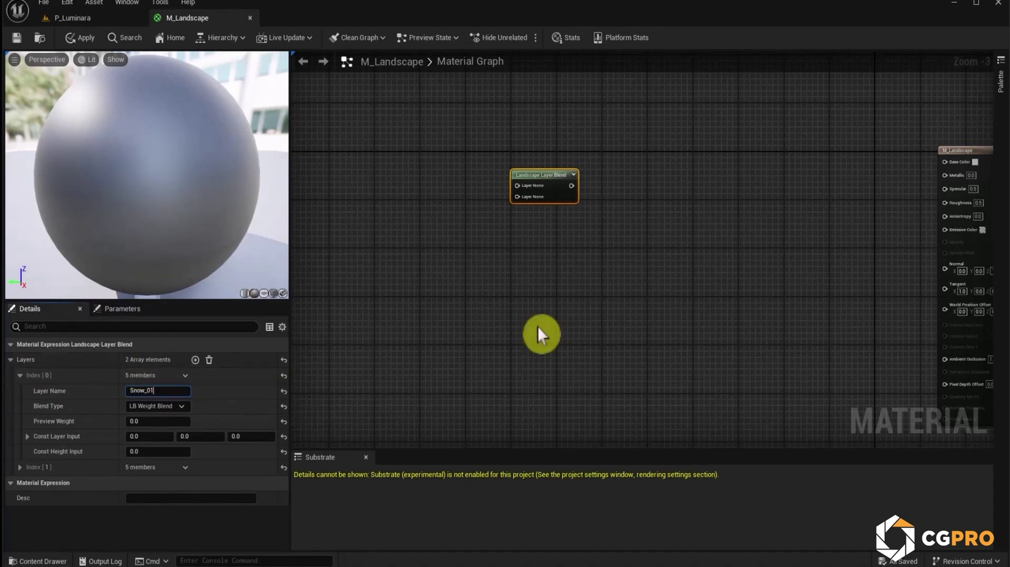
pyautogui.click(408, 339)
pyautogui.click(530, 175)
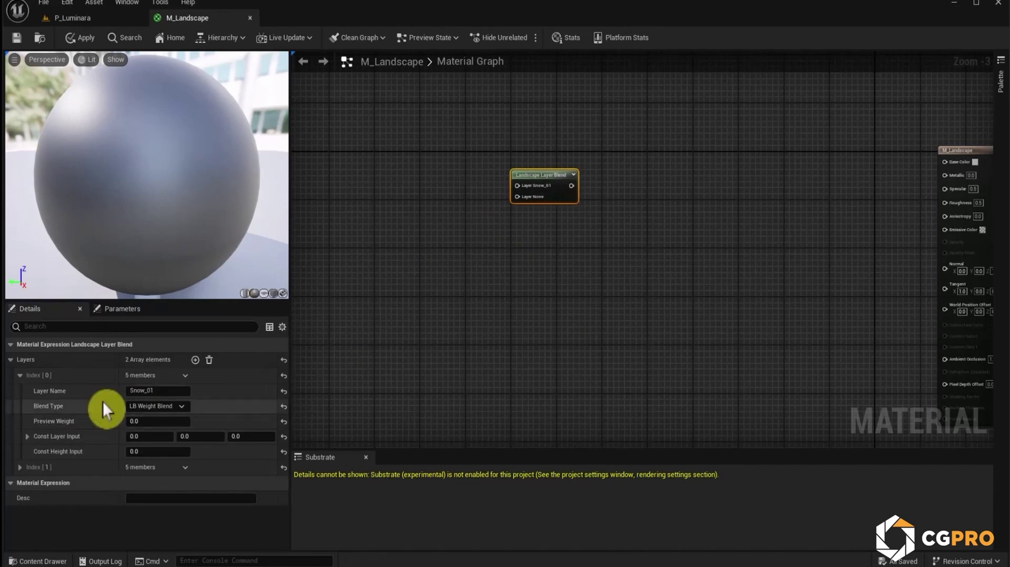
# Name the blend node's second layer Snow_02 and move the node further up and left in the graph.
pyautogui.click(20, 468)
pyautogui.click(151, 390)
pyautogui.hotkey('ctrl', 'c')
pyautogui.click(153, 483)
pyautogui.hotkey('ctrl', 'v')
pyautogui.press('BackSpace')
pyautogui.write('2')
pyautogui.press('Return')
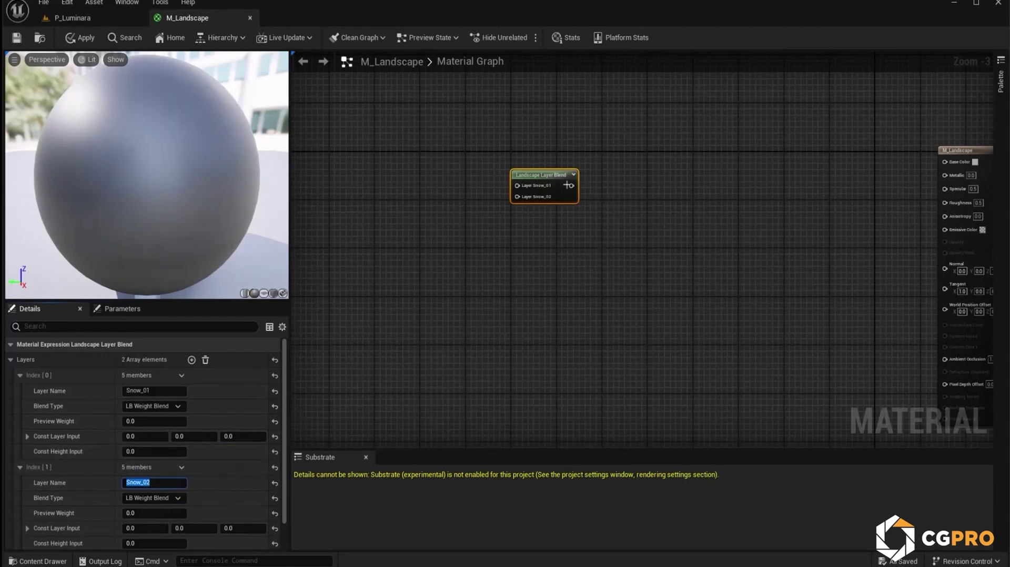
pyautogui.moveTo(547, 181); pyautogui.dragTo(438, 145)
pyautogui.click(528, 284)
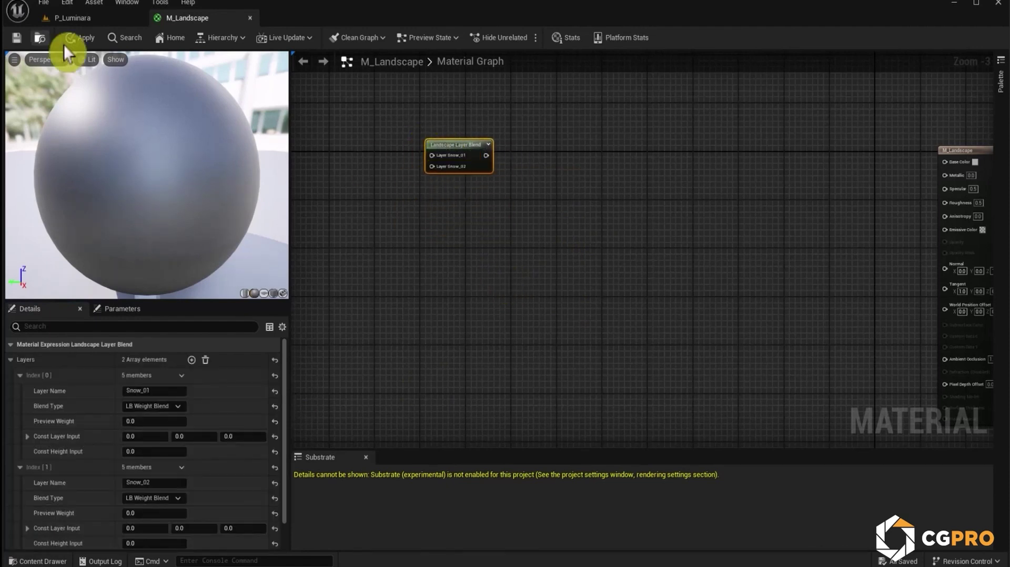
# Add the three textures from the Megascans Fresh_Snow surface folder to the M_Landscape graph as texture samples.
pyautogui.click(94, 20)
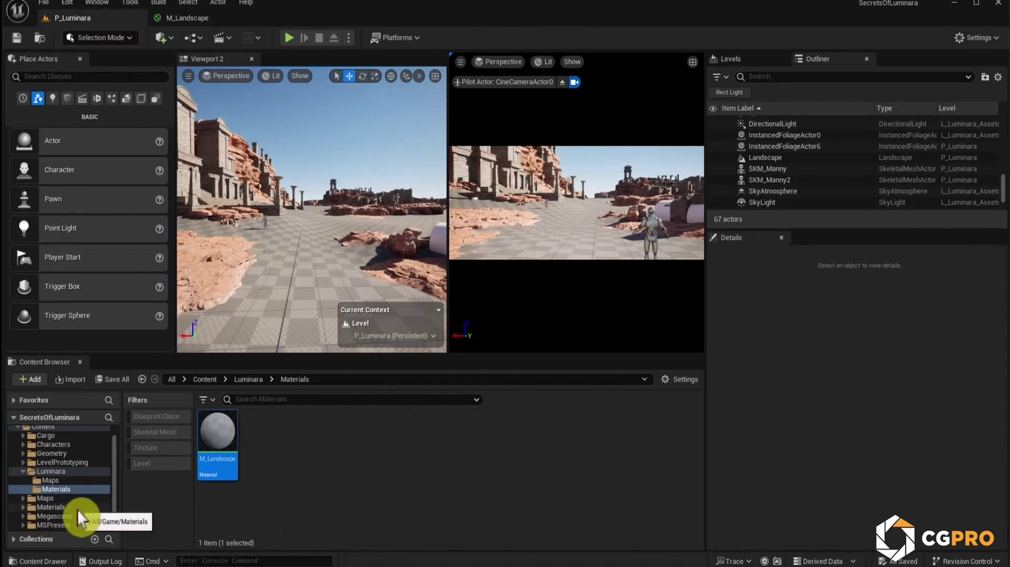
pyautogui.click(58, 516)
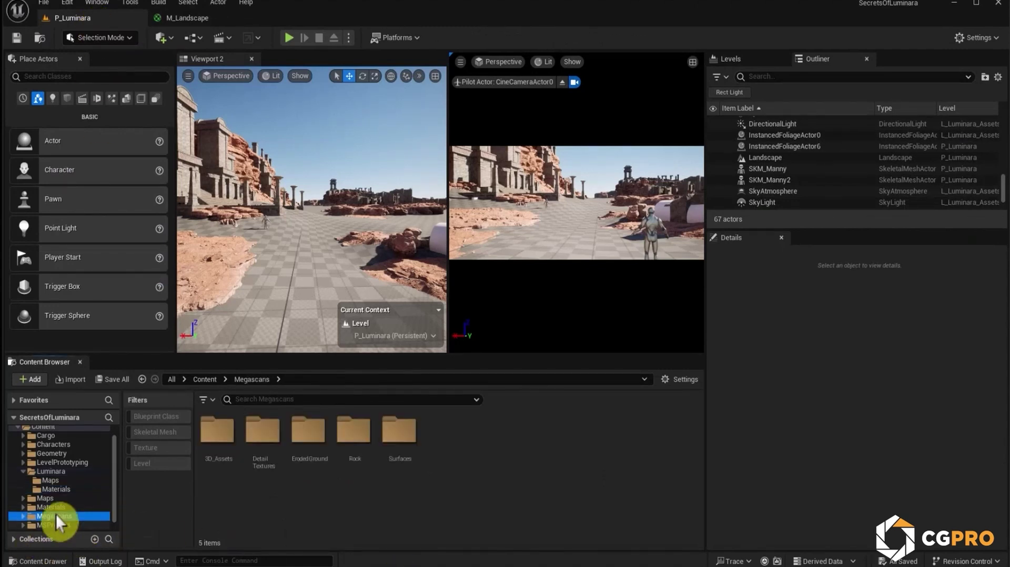
pyautogui.doubleClick(425, 437)
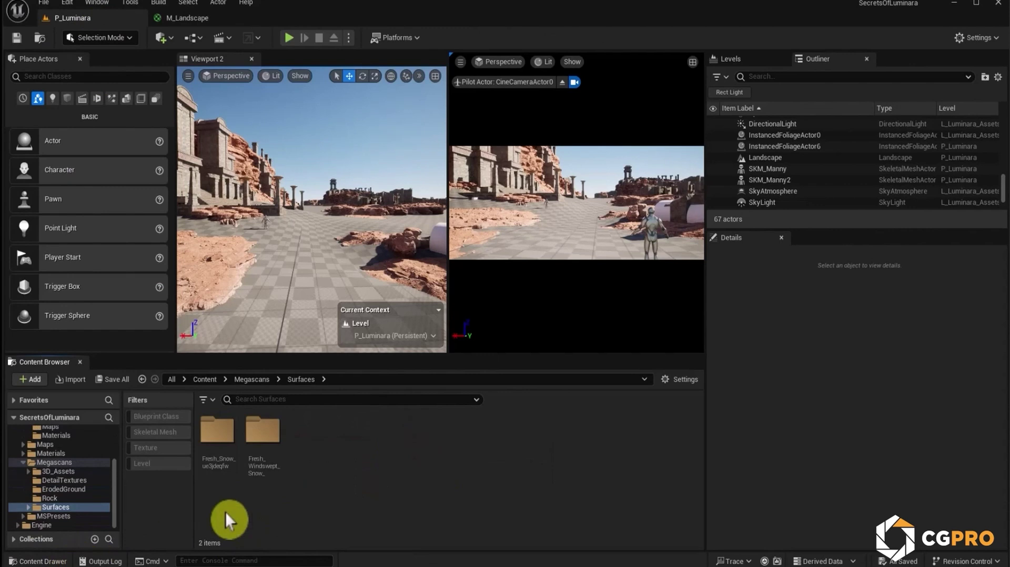
pyautogui.doubleClick(219, 431)
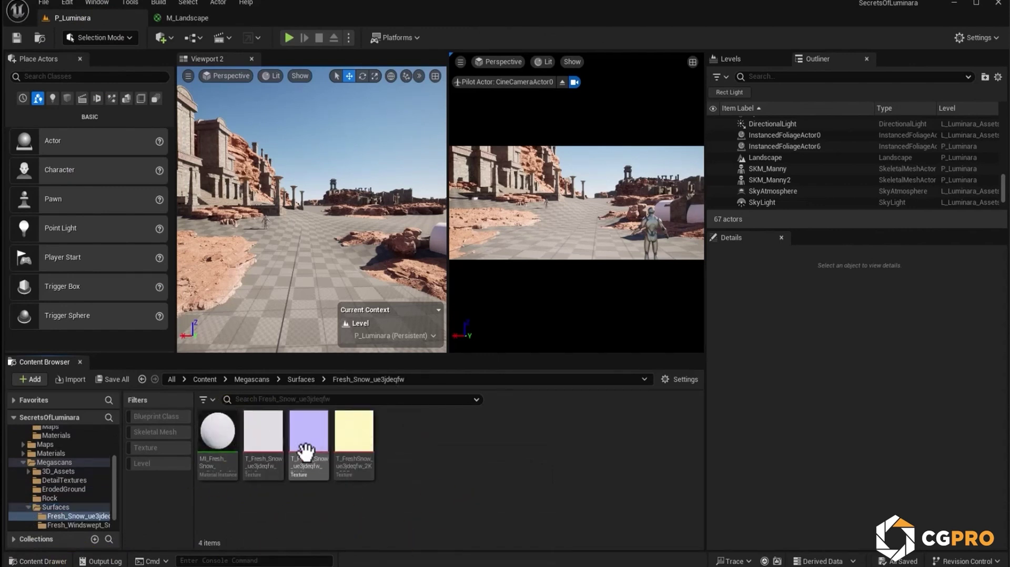
pyautogui.click(354, 440)
pyautogui.keyDown('shift'); pyautogui.click(269, 437); pyautogui.keyUp('shift')
pyautogui.moveTo(268, 450); pyautogui.dragTo(336, 264)
# Spread the three Fresh Snow texture samples into a vertical stack to the left of the blend node.
pyautogui.moveTo(463, 341); pyautogui.dragTo(658, 221, button='right')
pyautogui.moveTo(543, 158); pyautogui.dragTo(430, 208)
pyautogui.moveTo(571, 197); pyautogui.dragTo(458, 317)
pyautogui.scroll(-3, 564, 290)
pyautogui.moveTo(564, 291); pyautogui.dragTo(613, 353, button='right')
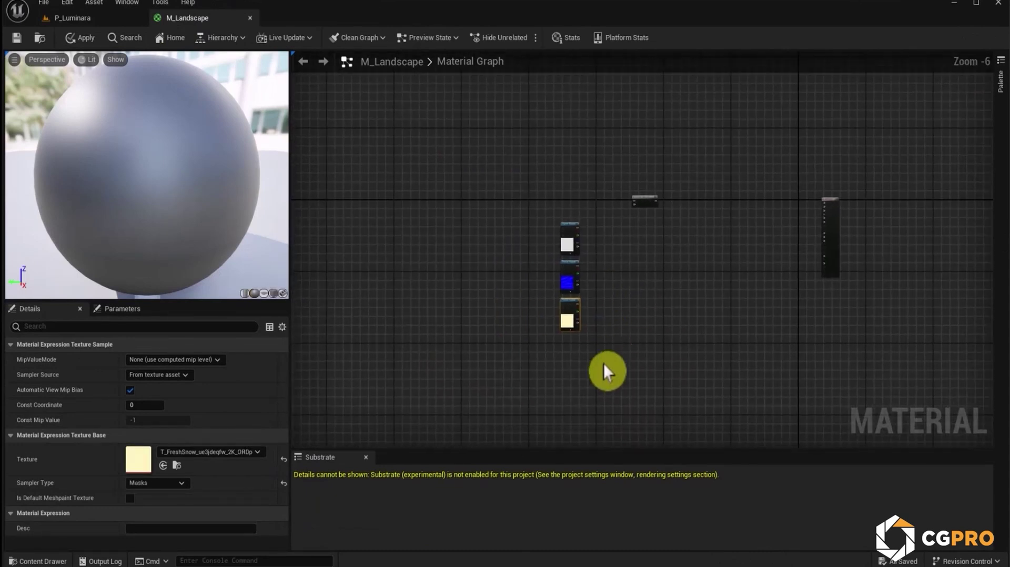
pyautogui.moveTo(550, 342); pyautogui.dragTo(595, 248)
# Add the three textures from the Fresh_Windswept_Snow surface folder to the M_Landscape graph, below the Fresh Snow samples.
pyautogui.click(58, 17)
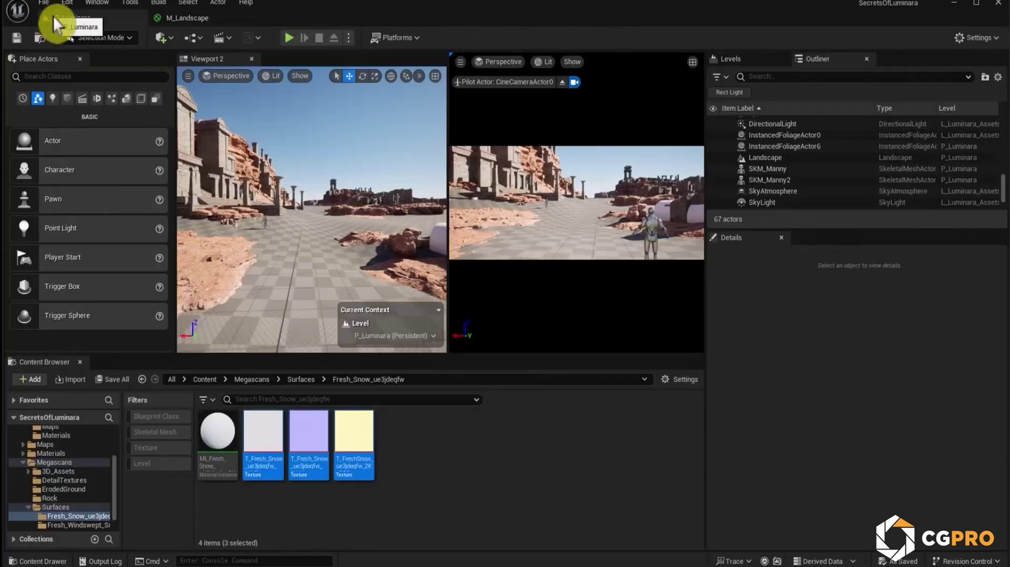
pyautogui.click(64, 526)
pyautogui.click(255, 433)
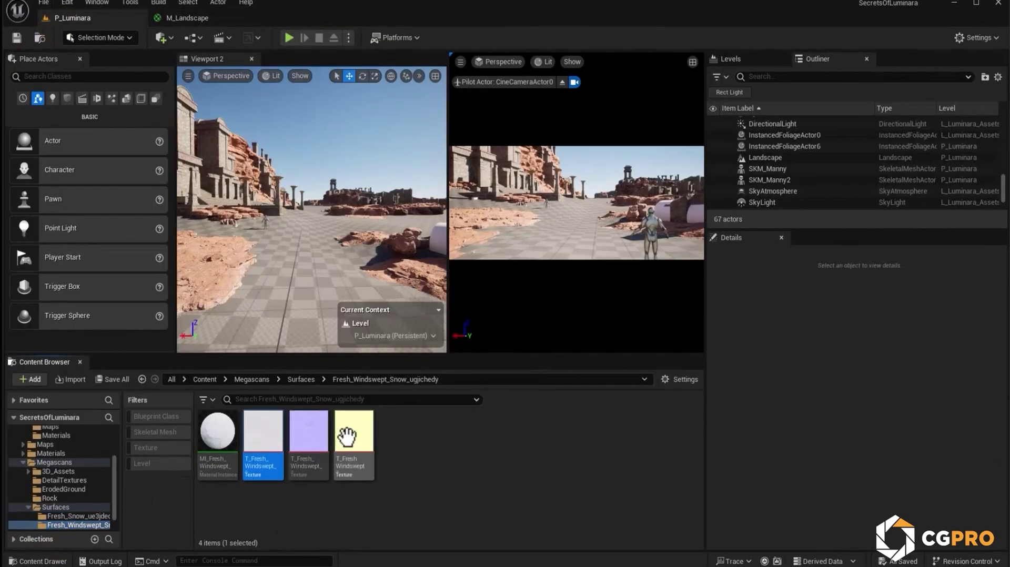
pyautogui.keyDown('shift'); pyautogui.click(349, 434); pyautogui.keyUp('shift')
pyautogui.moveTo(253, 449); pyautogui.dragTo(490, 366)
# Stack the three Windswept Snow samples below the others and align all six texture samples in one straight column.
pyautogui.scroll(2, 546, 408)
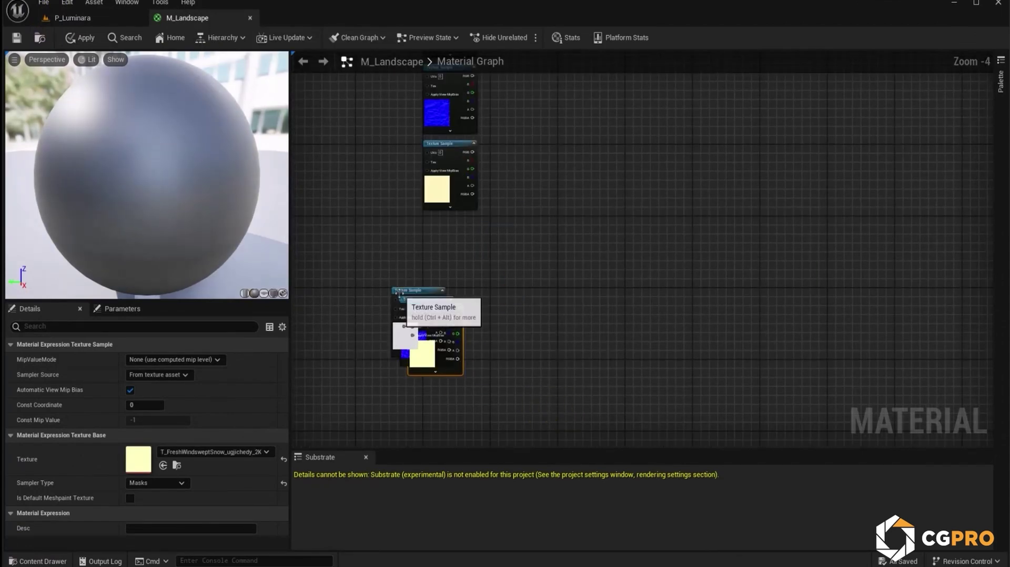
pyautogui.moveTo(434, 304); pyautogui.dragTo(440, 255)
pyautogui.moveTo(418, 297); pyautogui.dragTo(442, 403)
pyautogui.scroll(-3, 475, 402)
pyautogui.moveTo(513, 421); pyautogui.dragTo(426, 156)
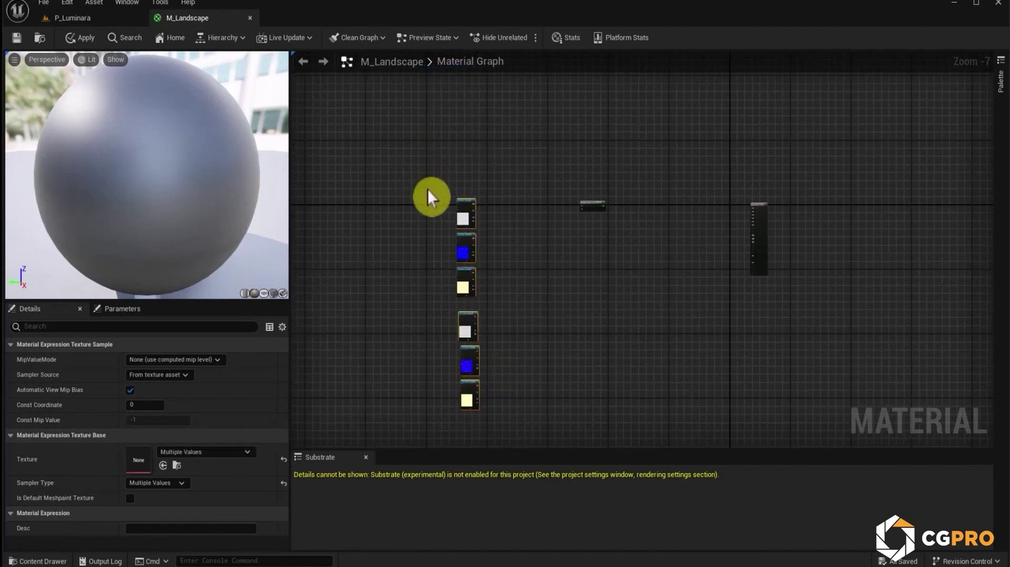
pyautogui.hotkey('alt', 'shift', 's')
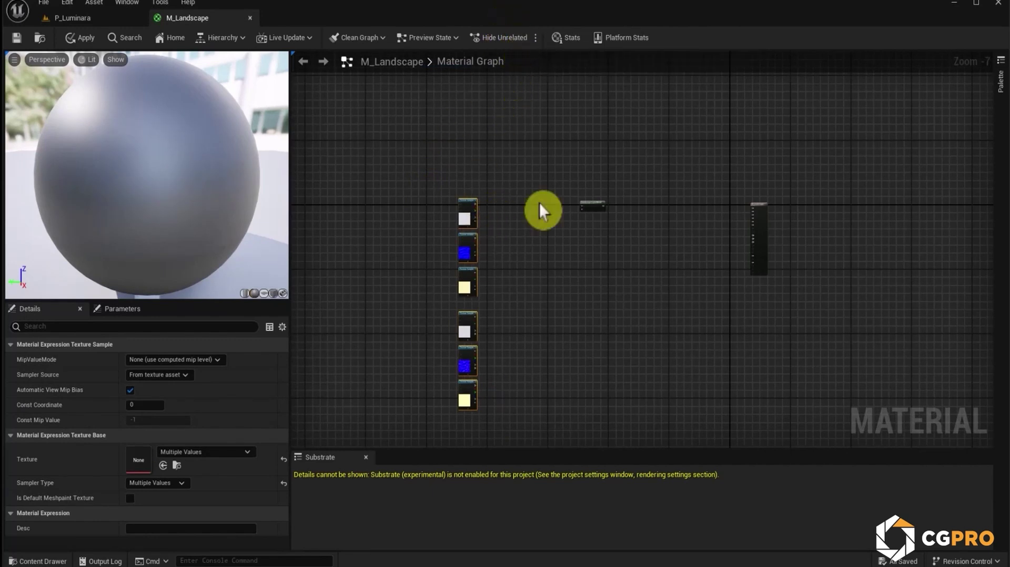
pyautogui.scroll(2, 463, 283)
pyautogui.moveTo(465, 336); pyautogui.dragTo(544, 233, button='right')
pyautogui.moveTo(607, 129); pyautogui.dragTo(654, 256, button='right')
pyautogui.click(435, 169)
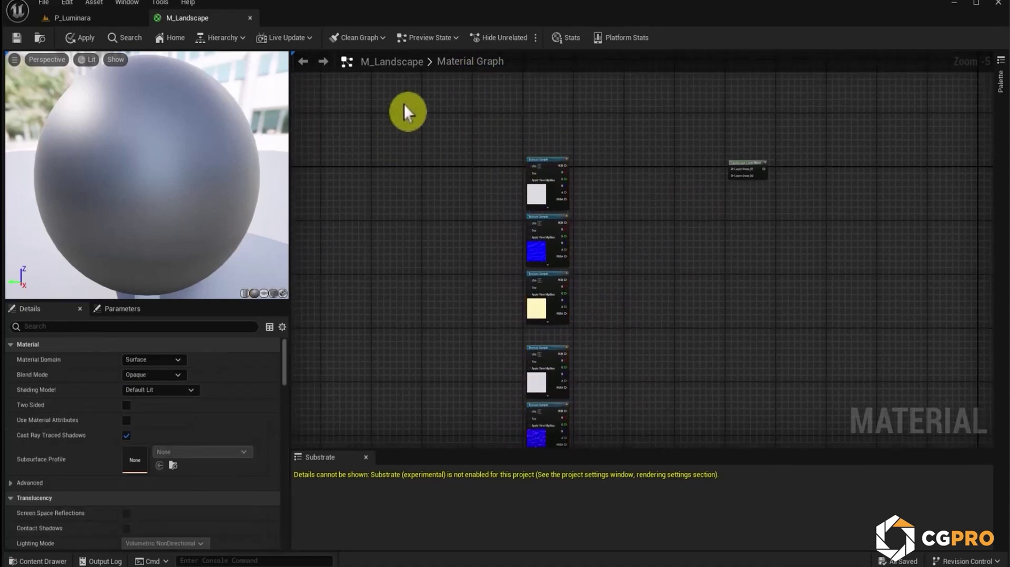
# Group the upper three texture samples in a comment box titled Snow_01.
pyautogui.moveTo(565, 323); pyautogui.dragTo(455, 197, button='right')
pyautogui.moveTo(488, 100); pyautogui.dragTo(454, 210, button='right')
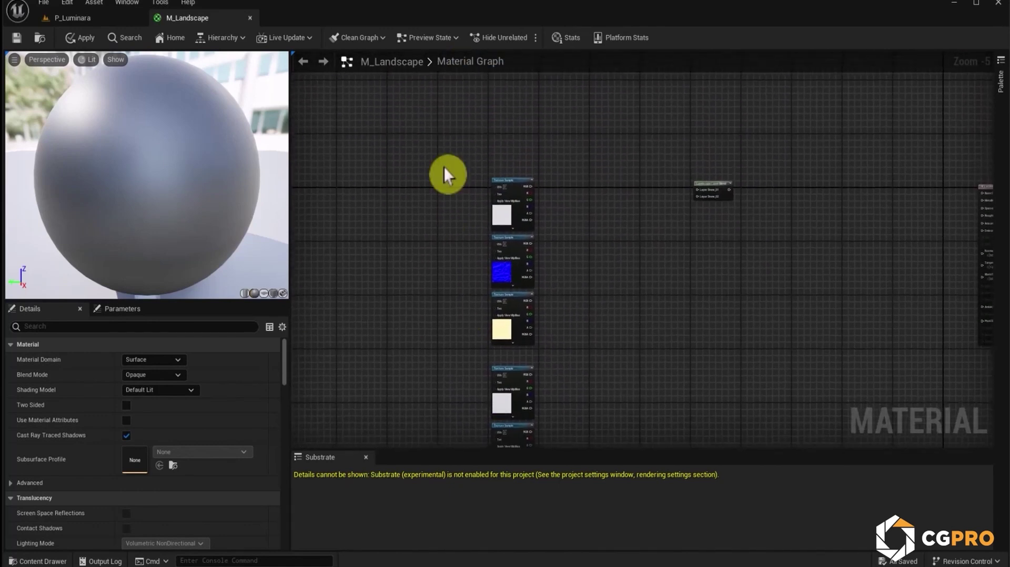
pyautogui.moveTo(430, 152); pyautogui.dragTo(585, 356)
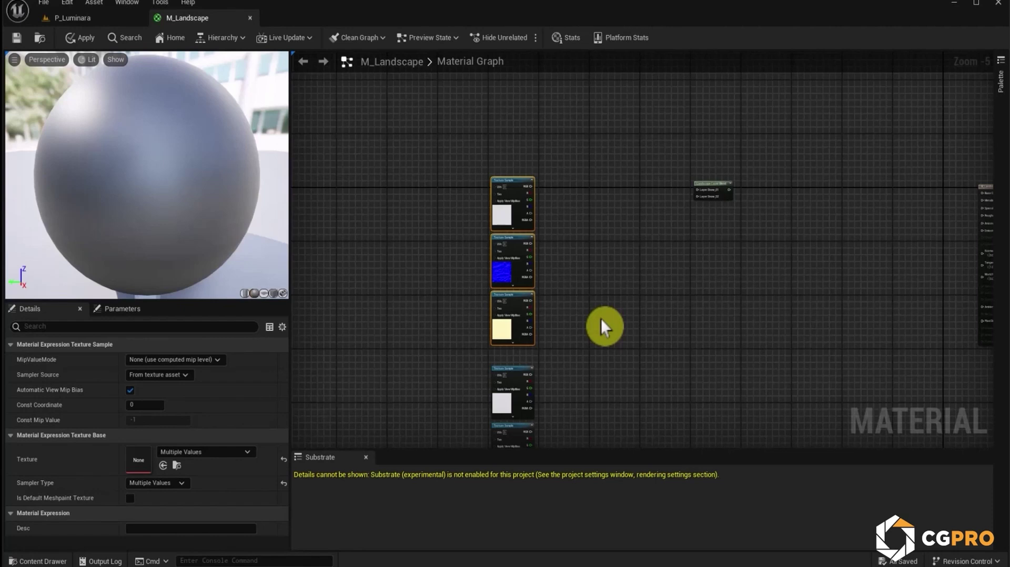
pyautogui.press('c')
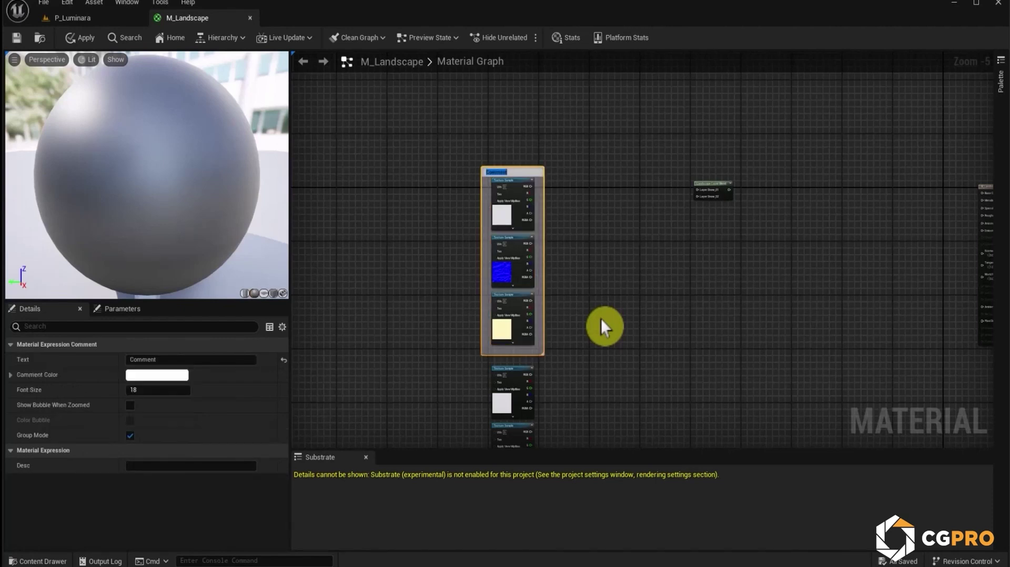
pyautogui.write('Snow_01')
pyautogui.press('Return')
# Group the lower three texture samples in a comment box titled Snow_02 and move it close beneath the Snow_01 group.
pyautogui.moveTo(528, 347); pyautogui.dragTo(587, 160, button='right')
pyautogui.moveTo(603, 396); pyautogui.dragTo(560, 220)
pyautogui.write('c')
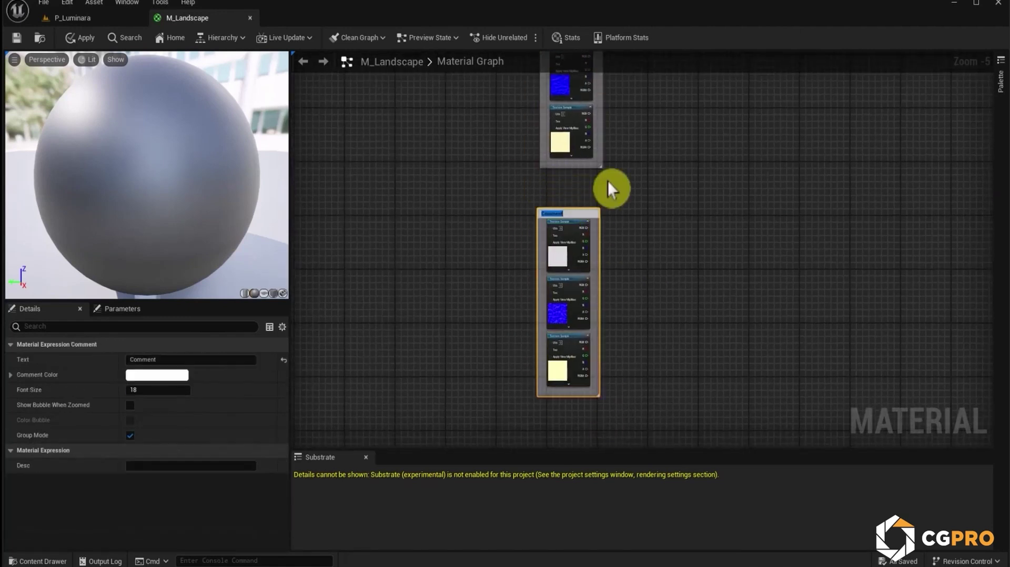
pyautogui.write('Snow_02')
pyautogui.press('Return')
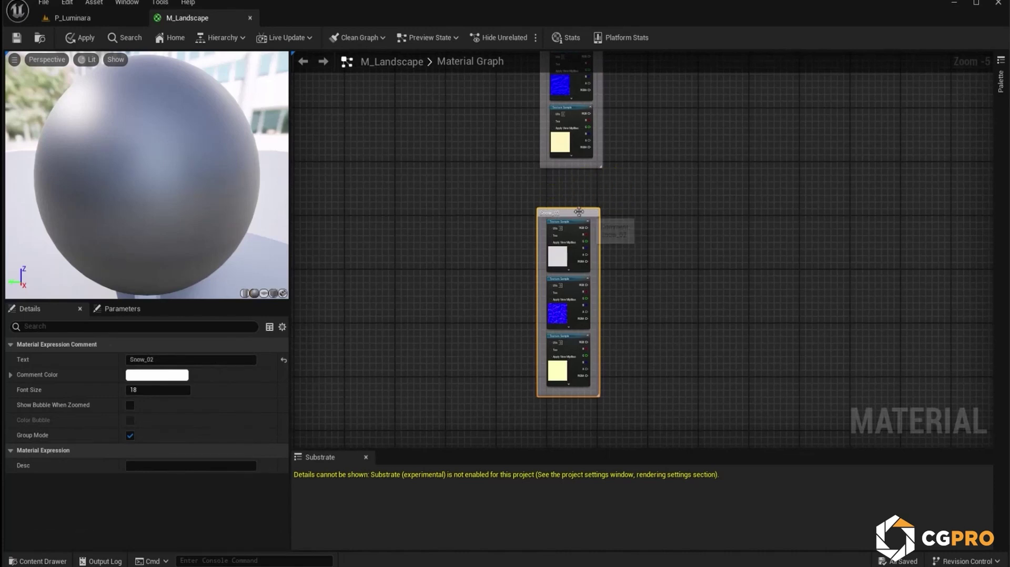
pyautogui.moveTo(579, 212); pyautogui.dragTo(584, 179)
pyautogui.moveTo(699, 150); pyautogui.dragTo(638, 232, button='right')
pyautogui.click(631, 204)
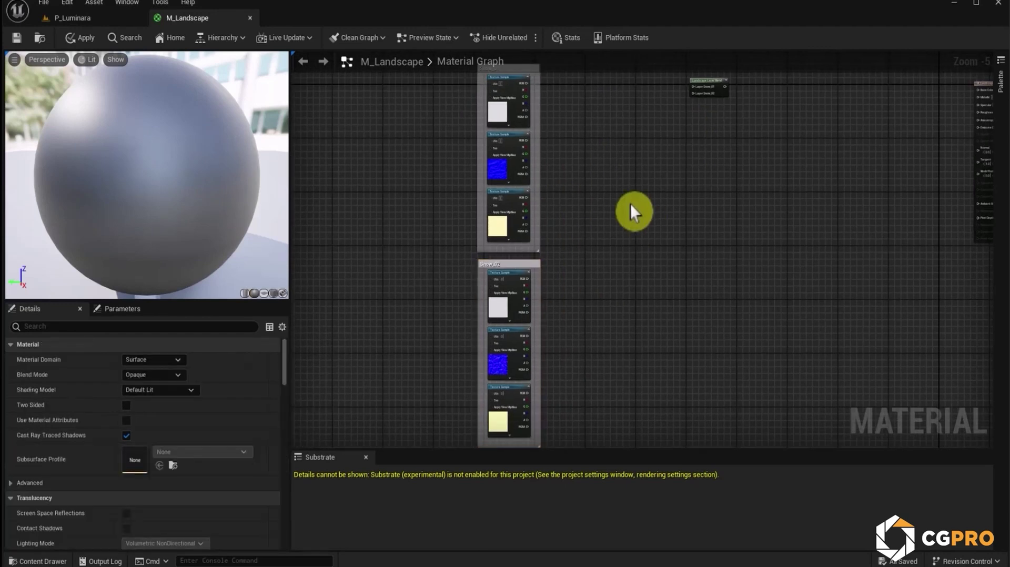
# Reposition the Landscape Layer Blend node level with the top of the Snow_01 group.
pyautogui.moveTo(517, 183); pyautogui.dragTo(500, 273, button='right')
pyautogui.scroll(1, 451, 388)
pyautogui.moveTo(451, 388); pyautogui.dragTo(366, 316, button='right')
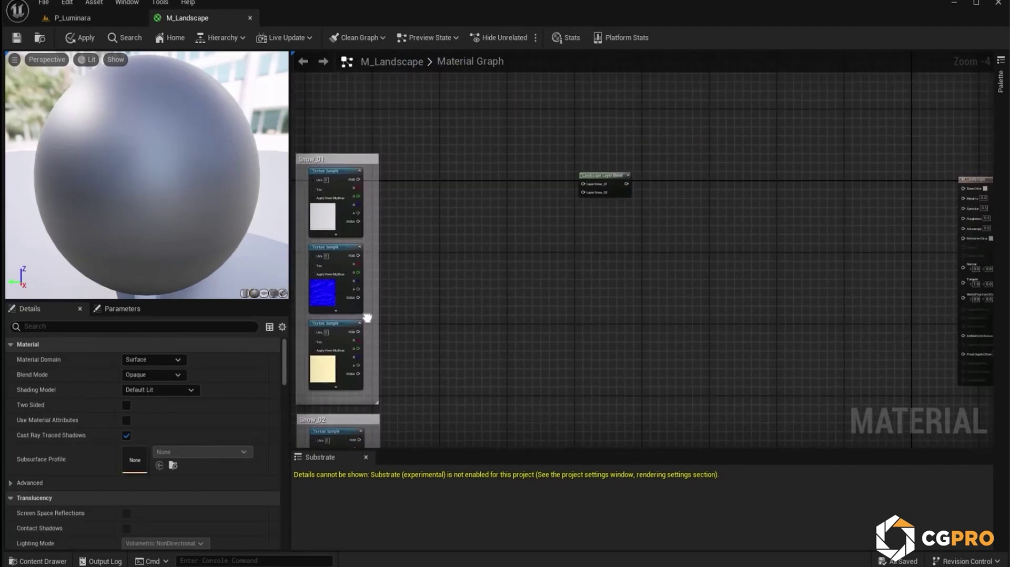
pyautogui.scroll(4, 638, 160)
pyautogui.scroll(-3, 541, 182)
pyautogui.moveTo(542, 194); pyautogui.dragTo(679, 170, button='right')
pyautogui.moveTo(700, 157); pyautogui.dragTo(678, 143)
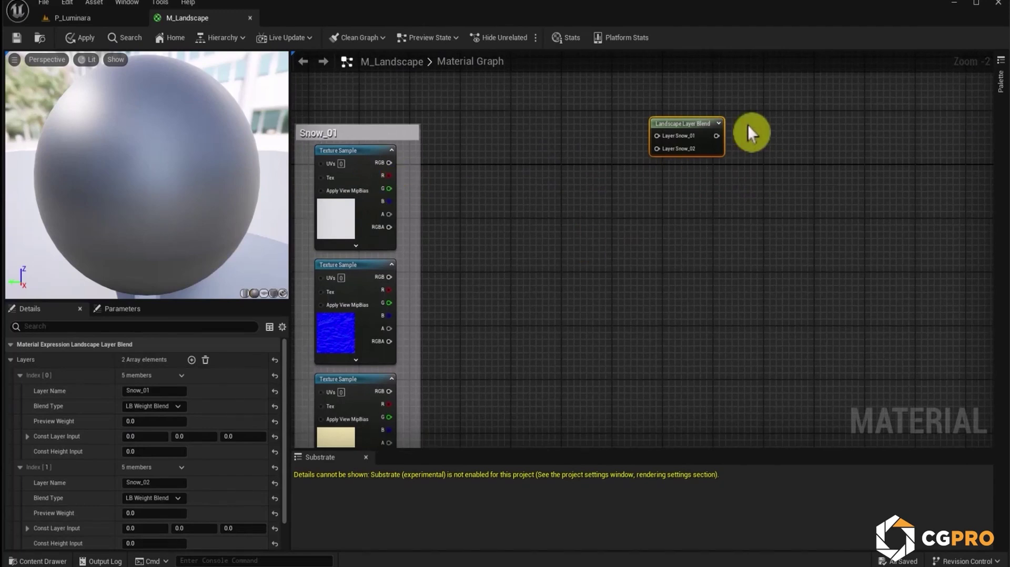
pyautogui.moveTo(685, 121); pyautogui.dragTo(697, 129)
# Try to connect the RGB outputs of all three Snow_01 texture samples to the blend node's Snow_01 layer input.
pyautogui.moveTo(389, 163); pyautogui.dragTo(675, 143)
pyautogui.moveTo(390, 277); pyautogui.dragTo(675, 142)
pyautogui.moveTo(388, 391); pyautogui.dragTo(675, 142)
pyautogui.click(668, 210)
pyautogui.keyDown('alt'); pyautogui.click(652, 143); pyautogui.keyUp('alt')
# Duplicate the Landscape Layer Blend node twice and stack the copies beneath the original.
pyautogui.scroll(-3, 685, 216)
pyautogui.moveTo(679, 214); pyautogui.dragTo(643, 156, button='right')
pyautogui.click(639, 170)
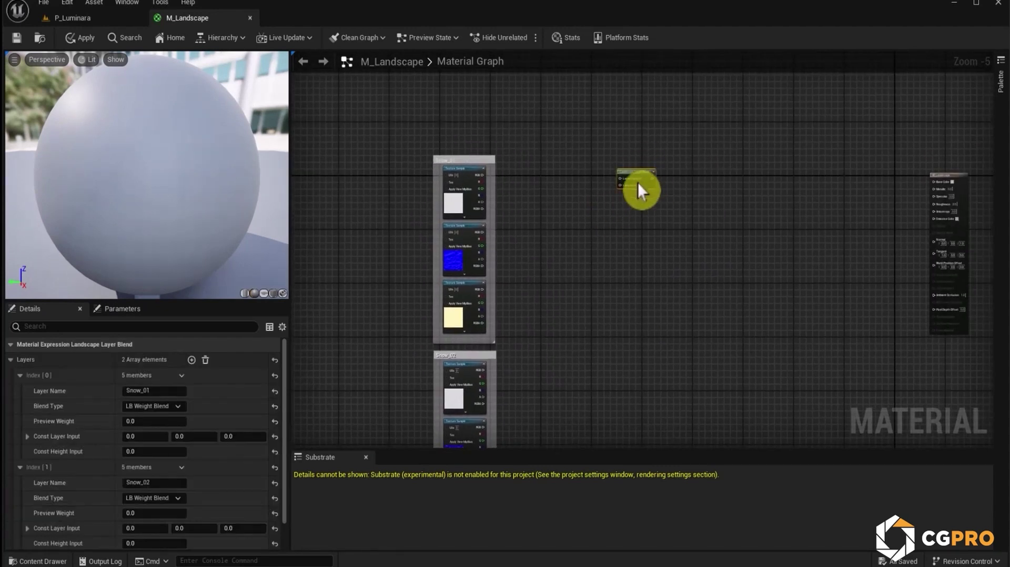
pyautogui.scroll(4, 639, 170)
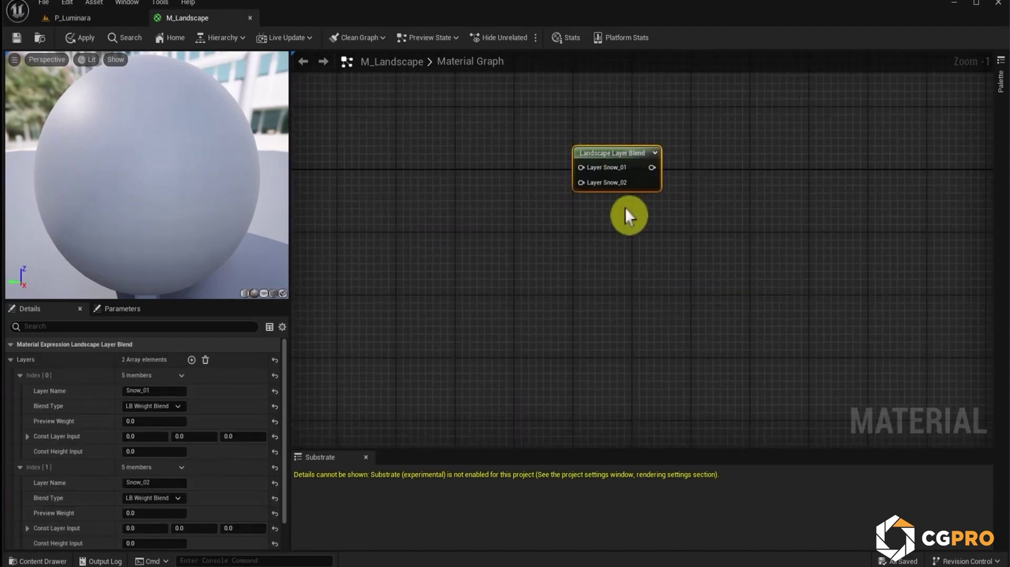
pyautogui.hotkey('ctrl', 'd')
pyautogui.moveTo(624, 241); pyautogui.dragTo(624, 214)
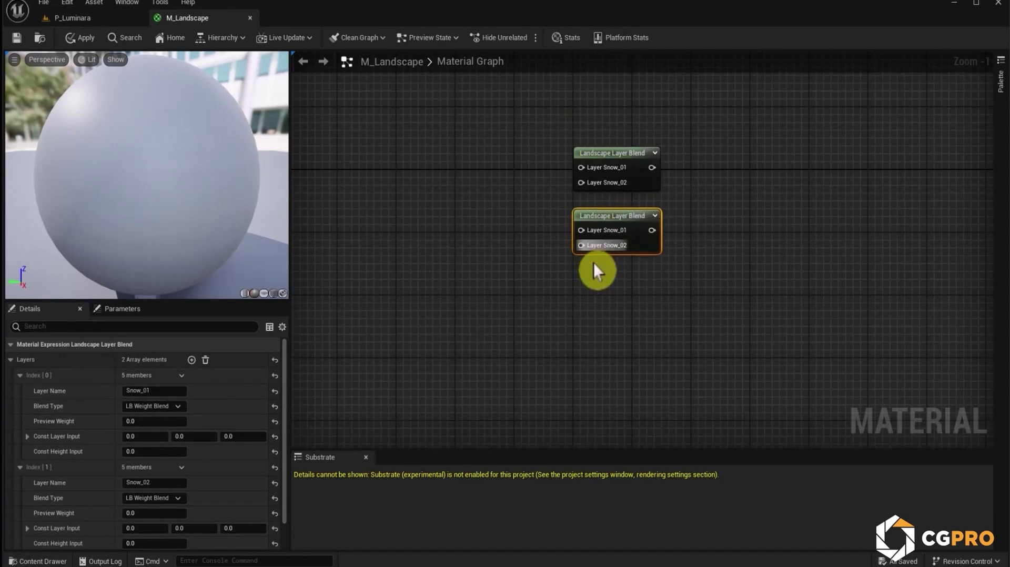
pyautogui.hotkey('ctrl', 'd')
pyautogui.moveTo(611, 310); pyautogui.dragTo(611, 289)
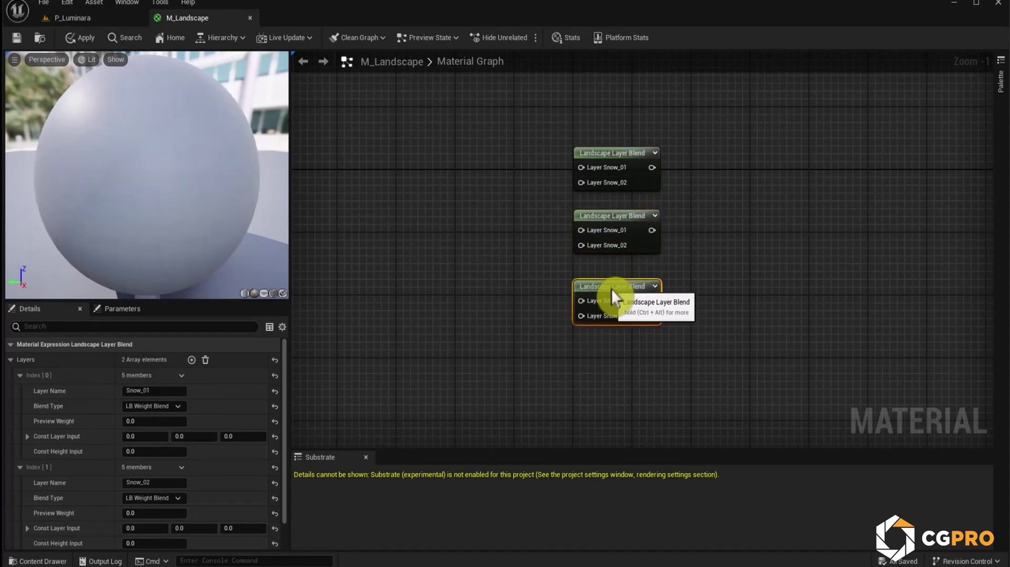
# Connect the RGB output of the Snow_01 group's colour texture to the first blend node's Snow_01 layer input.
pyautogui.scroll(-1, 612, 289)
pyautogui.moveTo(528, 289); pyautogui.dragTo(689, 307, button='right')
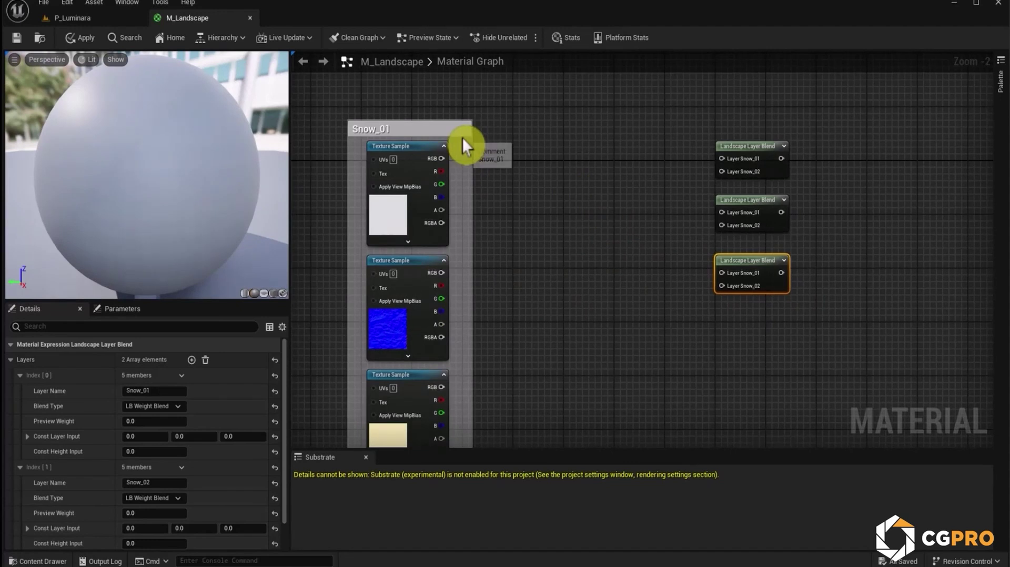
pyautogui.moveTo(737, 221); pyautogui.dragTo(585, 178, button='right')
pyautogui.moveTo(666, 267); pyautogui.dragTo(540, 88)
pyautogui.moveTo(466, 189); pyautogui.dragTo(569, 188, button='right')
pyautogui.scroll(-1, 526, 166)
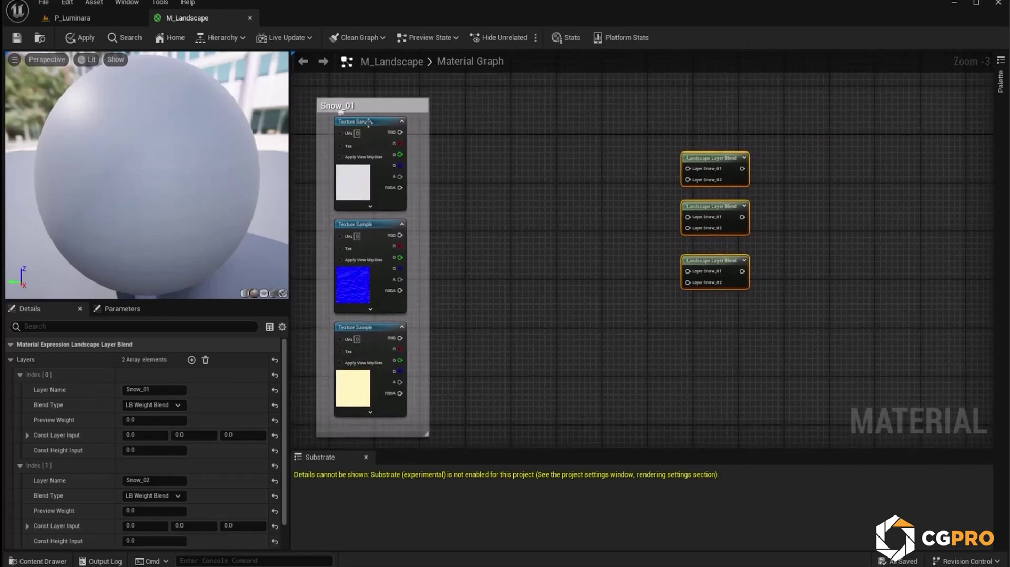
pyautogui.moveTo(402, 133); pyautogui.dragTo(688, 169)
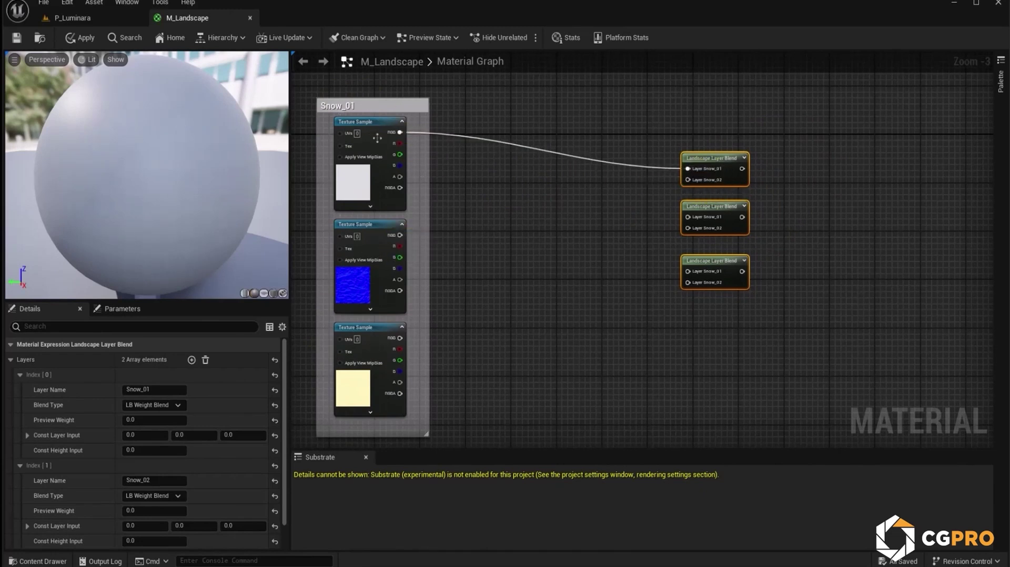
# Move the three blend nodes up level with the colour texture and even out their vertical spacing.
pyautogui.moveTo(707, 153); pyautogui.dragTo(706, 126)
pyautogui.click(771, 335)
pyautogui.moveTo(769, 336); pyautogui.dragTo(728, 181)
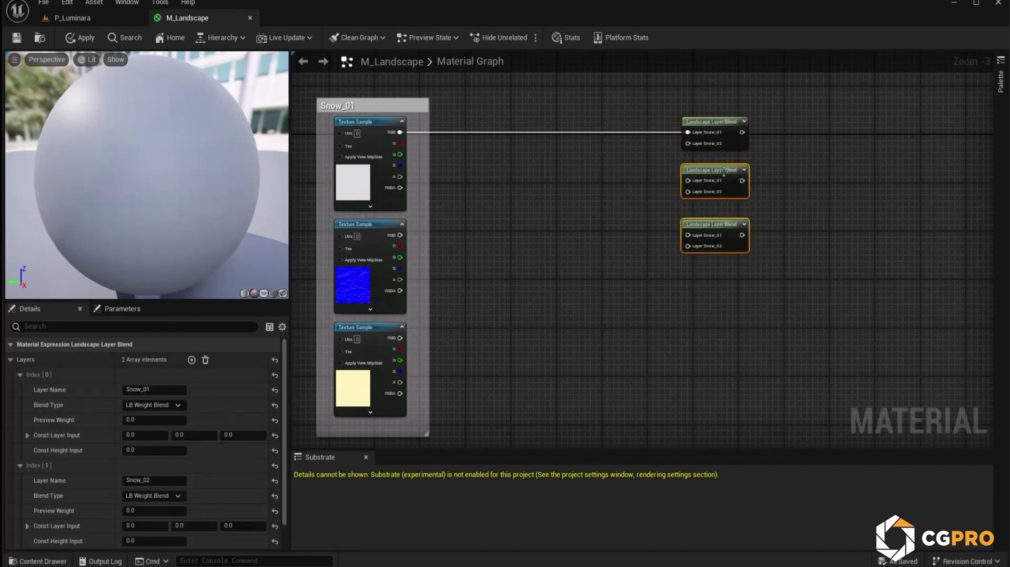
# Swap the normal and mask texture samples in the Snow_01 group so the mask sits second and the normal last.
pyautogui.moveTo(365, 271); pyautogui.dragTo(572, 255, button='right')
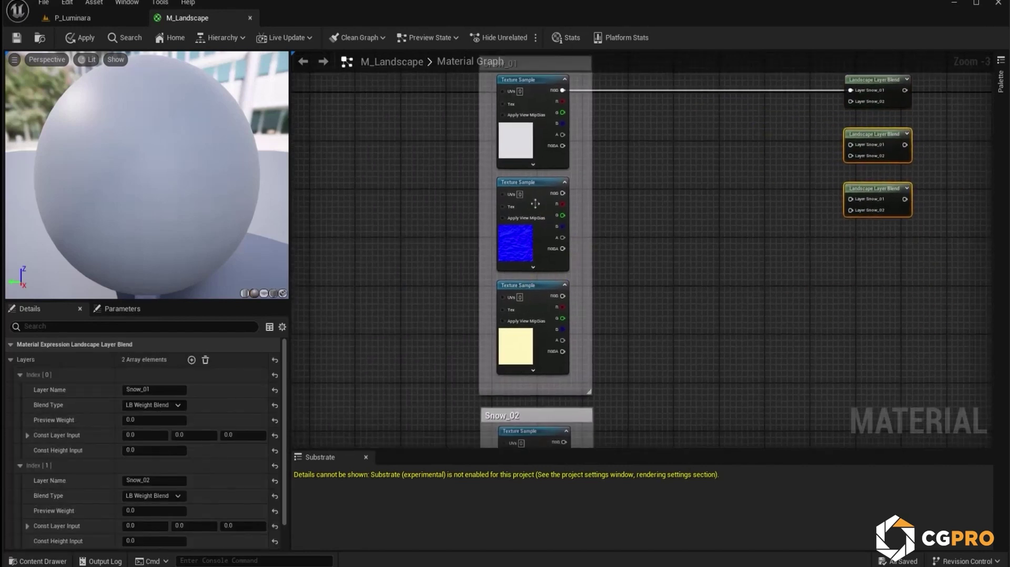
pyautogui.moveTo(535, 204); pyautogui.dragTo(440, 312)
pyautogui.moveTo(535, 288); pyautogui.dragTo(541, 188)
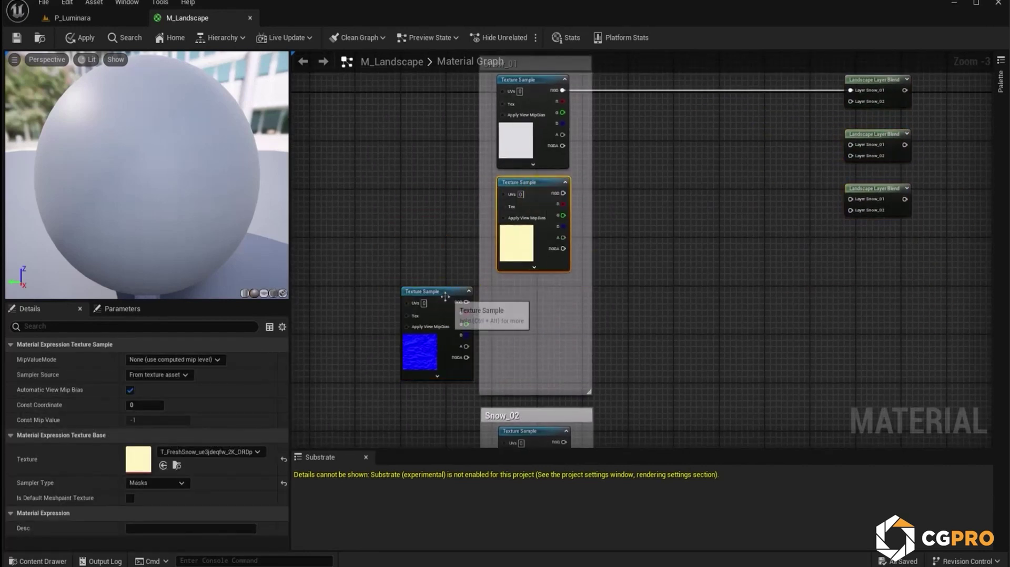
pyautogui.moveTo(446, 298); pyautogui.dragTo(547, 291)
pyautogui.moveTo(763, 250); pyautogui.dragTo(671, 261, button='right')
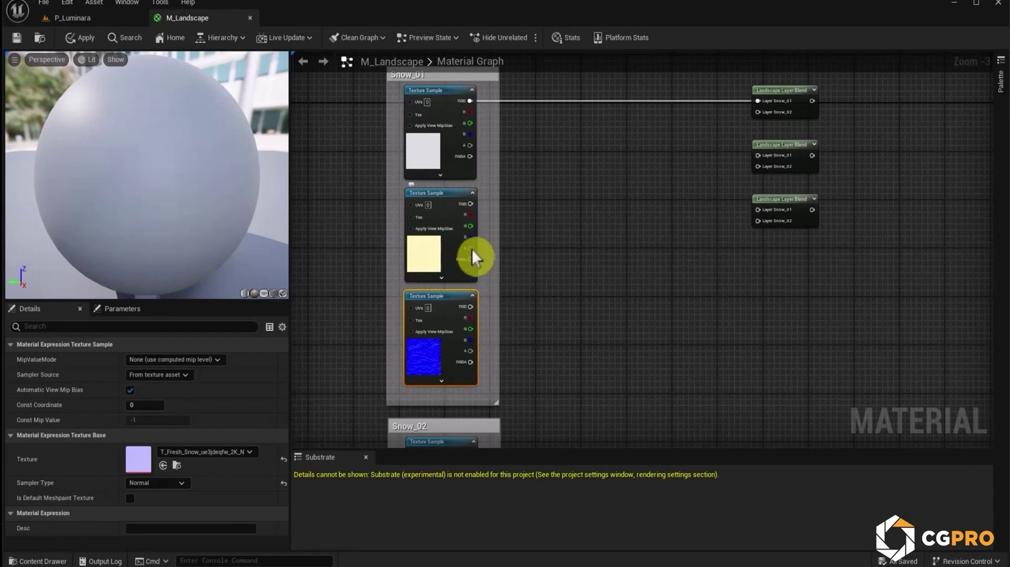
# Open the Fresh Snow ORDp mask texture and display only its red channel.
pyautogui.click(416, 254)
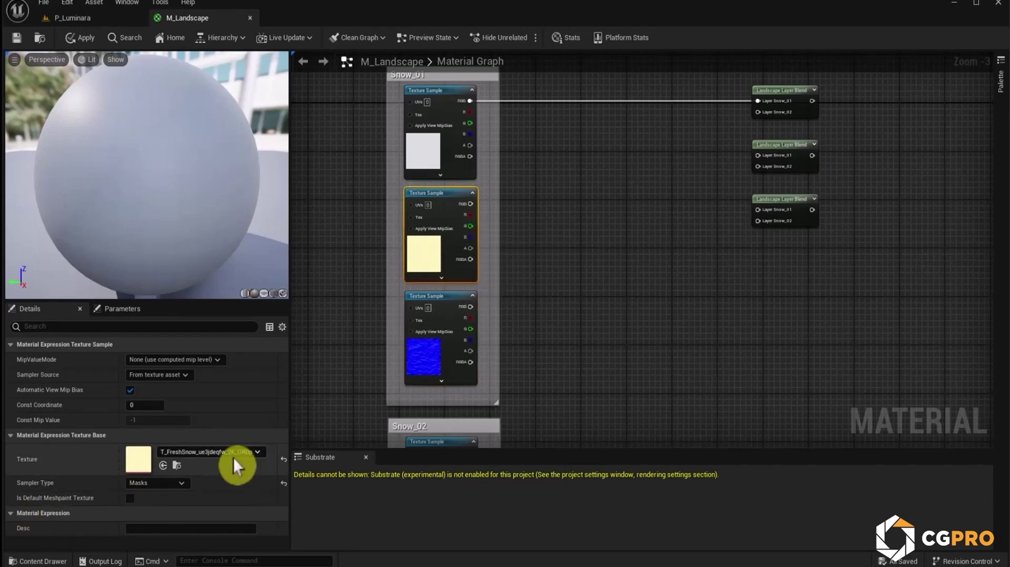
pyautogui.doubleClick(136, 463)
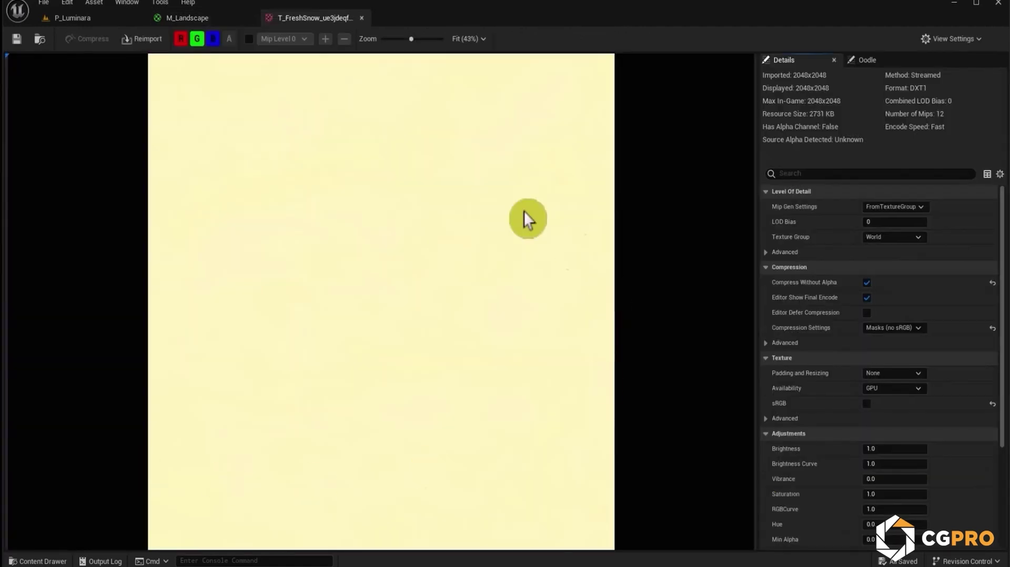
pyautogui.click(199, 40)
pyautogui.click(206, 40)
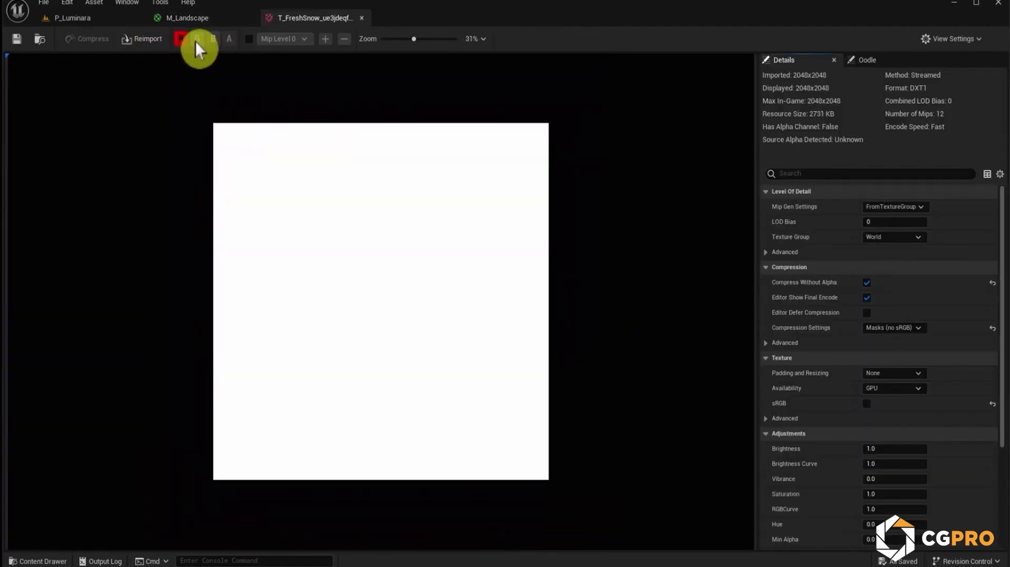
# Examine the Fresh Snow mask's green and blue channels separately, and restore the display of all three colour channels.
pyautogui.click(181, 38)
pyautogui.click(197, 39)
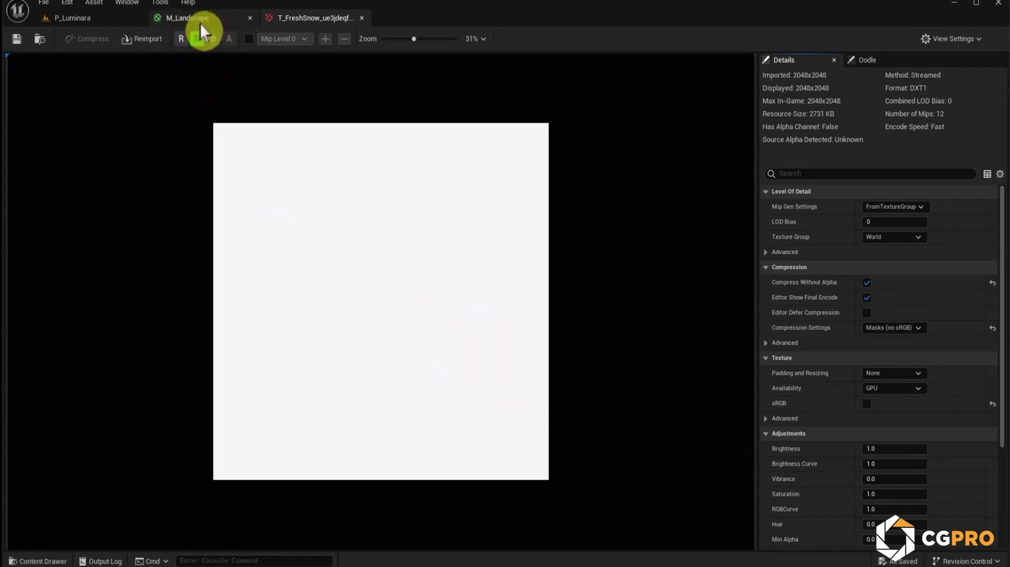
pyautogui.click(198, 39)
pyautogui.click(212, 39)
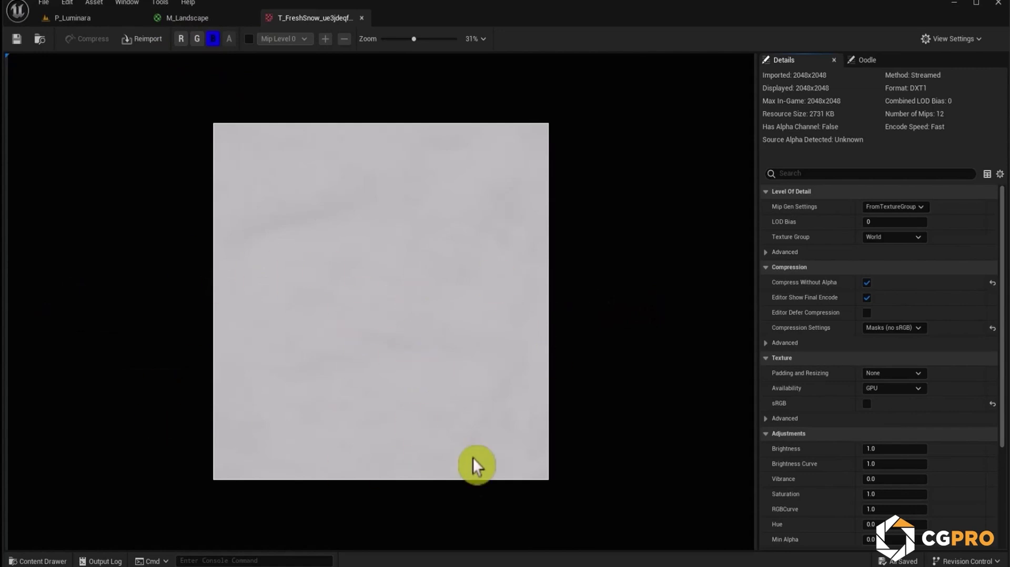
pyautogui.click(201, 41)
pyautogui.click(185, 42)
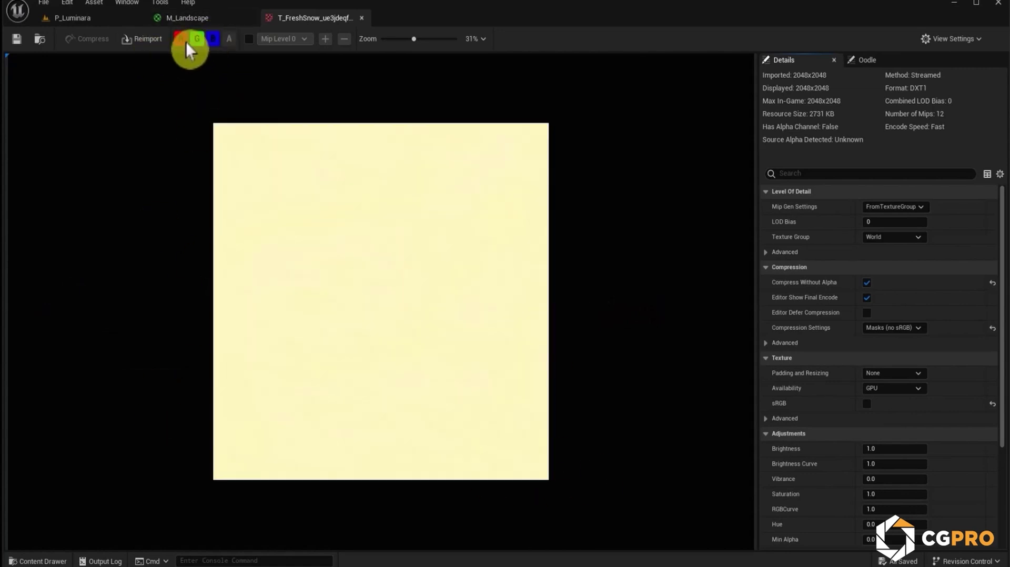
# Back in M_Landscape, connect the green output of the Snow_01 mask texture to the second blend node's Snow_01 layer input.
pyautogui.click(190, 19)
pyautogui.moveTo(597, 284); pyautogui.dragTo(503, 313, button='right')
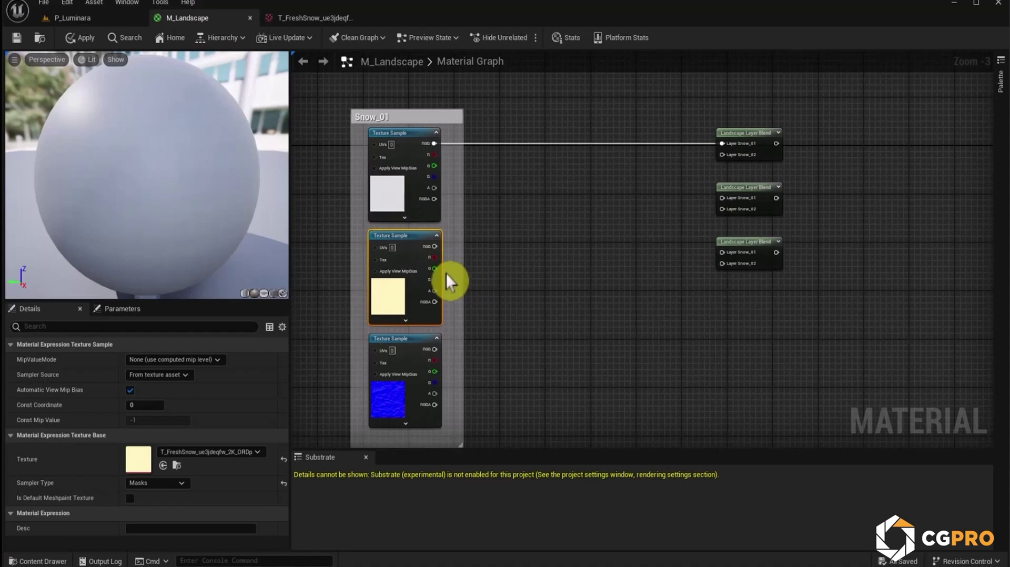
pyautogui.moveTo(775, 273); pyautogui.dragTo(707, 254, button='right')
pyautogui.moveTo(365, 251); pyautogui.dragTo(653, 179)
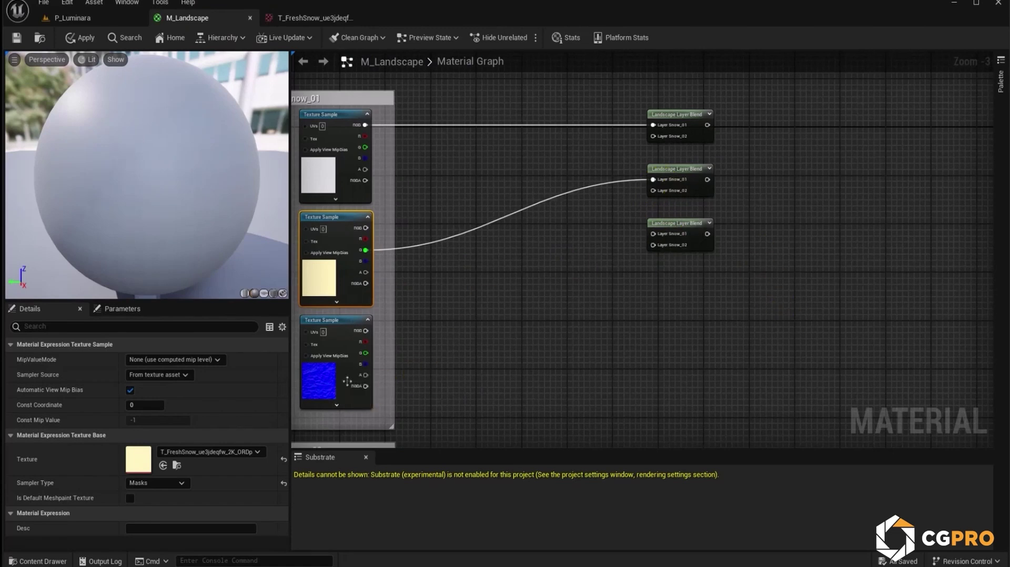
# Connect the RGB output of the Snow_01 normal texture to the third blend node's Snow_01 layer input.
pyautogui.moveTo(397, 361); pyautogui.dragTo(432, 317, button='right')
pyautogui.click(482, 246)
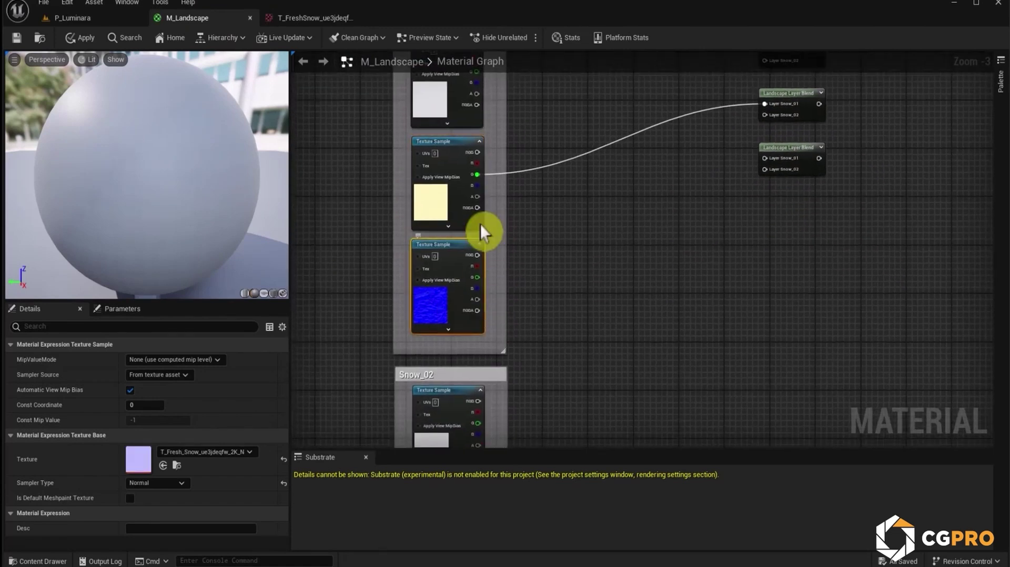
pyautogui.moveTo(478, 255); pyautogui.dragTo(766, 169)
pyautogui.moveTo(857, 224); pyautogui.dragTo(906, 129, button='right')
# Connect the RGB output of the Snow_02 group's colour texture to the first blend node's Snow_02 layer input.
pyautogui.scroll(-2, 682, 266)
pyautogui.scroll(3, 579, 263)
pyautogui.moveTo(521, 349); pyautogui.dragTo(852, 387)
pyautogui.scroll(-1, 853, 388)
# Rearrange the texture samples in the Snow_02 group so the mask sits second and the normal last.
pyautogui.moveTo(852, 388); pyautogui.dragTo(570, 192, button='right')
pyautogui.moveTo(497, 365); pyautogui.dragTo(568, 280, button='right')
pyautogui.scroll(-1, 568, 279)
pyautogui.scroll(1, 568, 280)
pyautogui.moveTo(521, 149); pyautogui.dragTo(535, 258)
pyautogui.keyDown('ctrl'); pyautogui.click(508, 252); pyautogui.keyUp('ctrl')
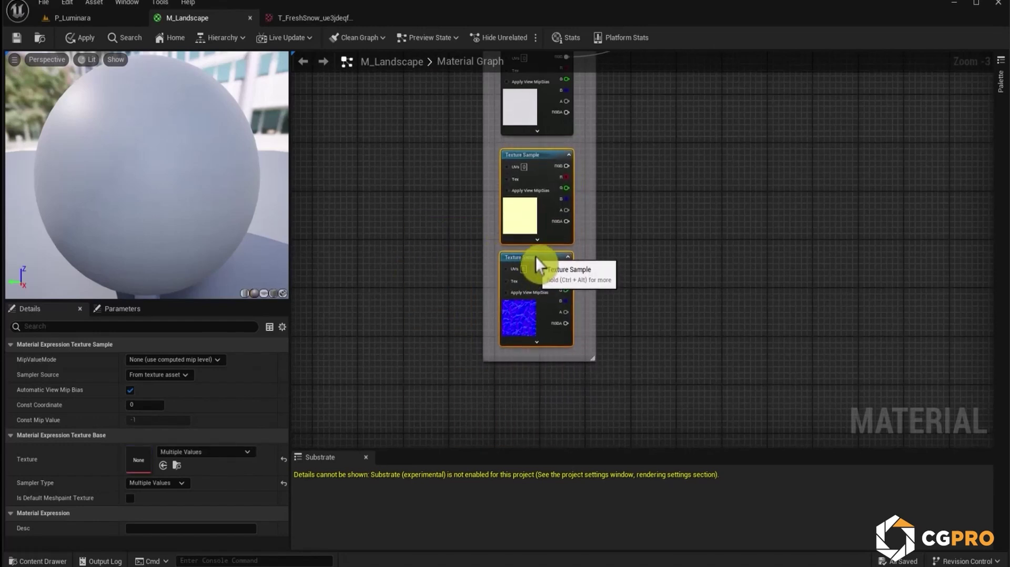
# Connect the green output of the Snow_02 mask texture to the second blend node's Snow_02 layer input.
pyautogui.scroll(-1, 598, 291)
pyautogui.scroll(1, 493, 358)
pyautogui.moveTo(447, 393); pyautogui.dragTo(747, 146)
pyautogui.scroll(-2, 579, 236)
pyautogui.scroll(2, 604, 259)
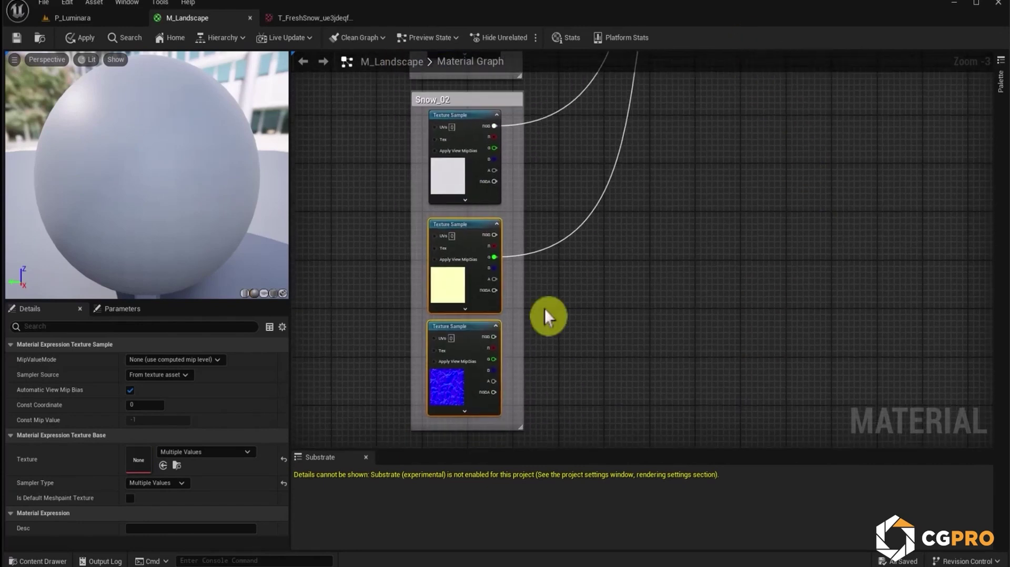
# Connect the RGB output of the Snow_02 normal texture to the third blend node's Snow_02 layer input.
pyautogui.moveTo(494, 338); pyautogui.dragTo(791, 184)
pyautogui.scroll(-2, 791, 185)
pyautogui.scroll(5, 474, 306)
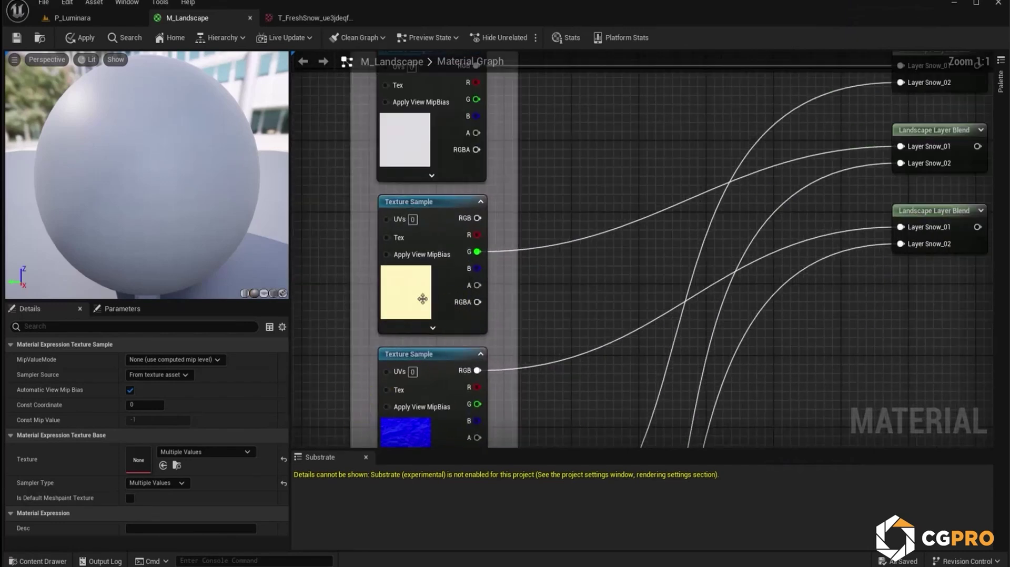
pyautogui.scroll(-4, 506, 353)
pyautogui.moveTo(750, 433); pyautogui.dragTo(393, 381, button='right')
pyautogui.moveTo(431, 296); pyautogui.dragTo(721, 325, button='right')
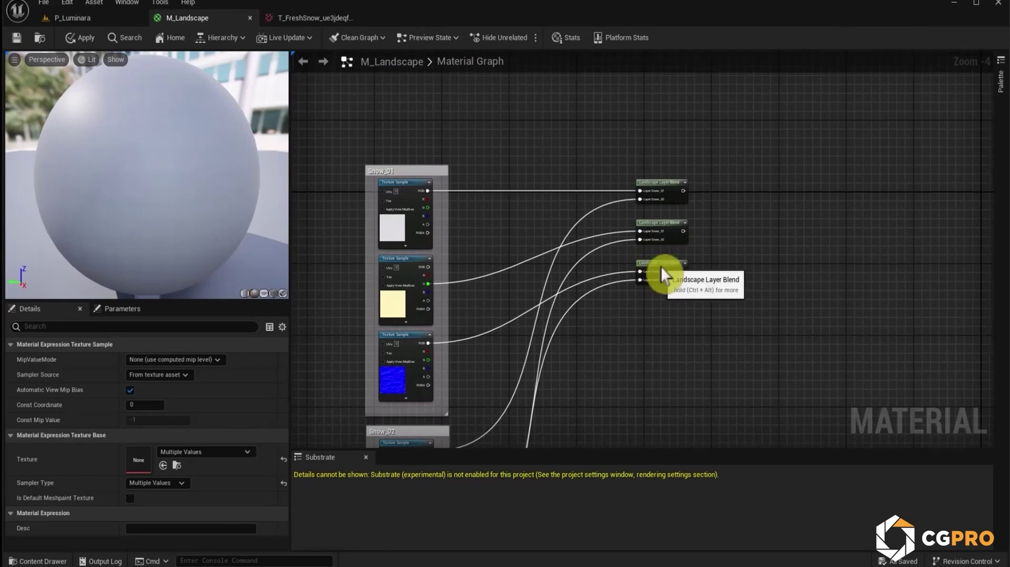
# Duplicate the third Landscape Layer Blend node and place the copy directly below it.
pyautogui.click(650, 279)
pyautogui.hotkey('ctrl', 'd')
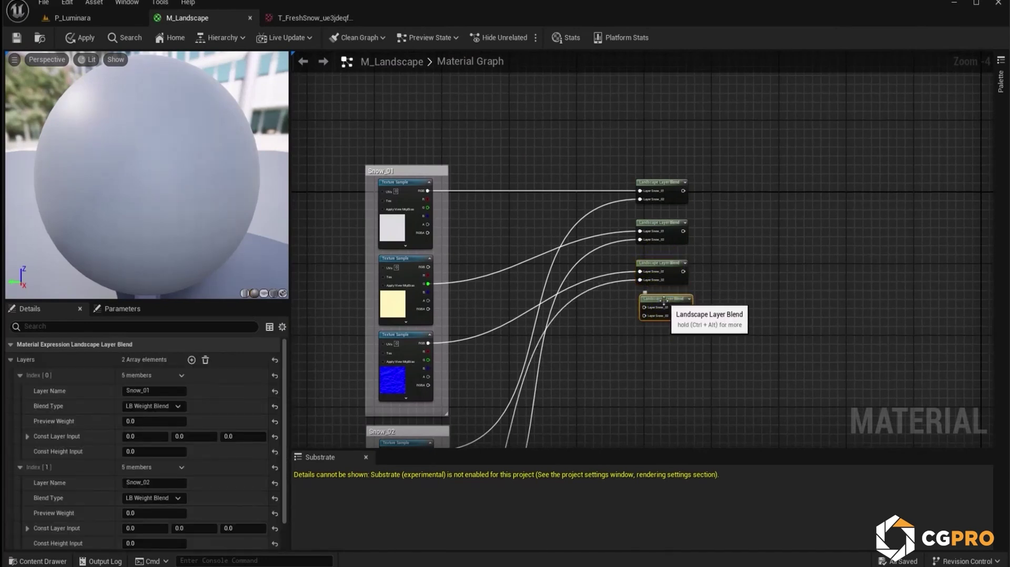
pyautogui.moveTo(800, 316); pyautogui.dragTo(620, 274, button='right')
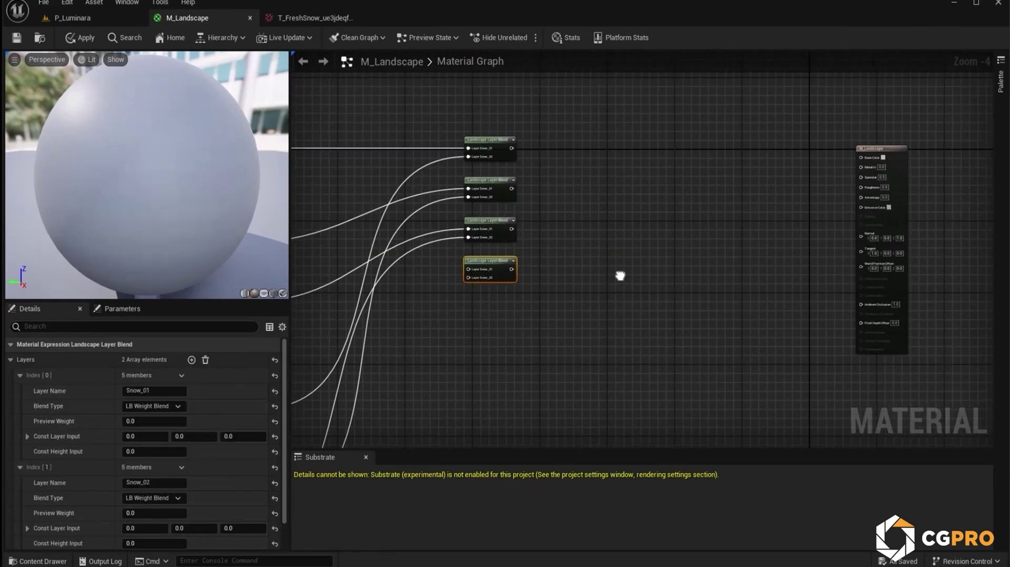
pyautogui.scroll(1, 627, 276)
pyautogui.moveTo(463, 284); pyautogui.dragTo(595, 237, button='right')
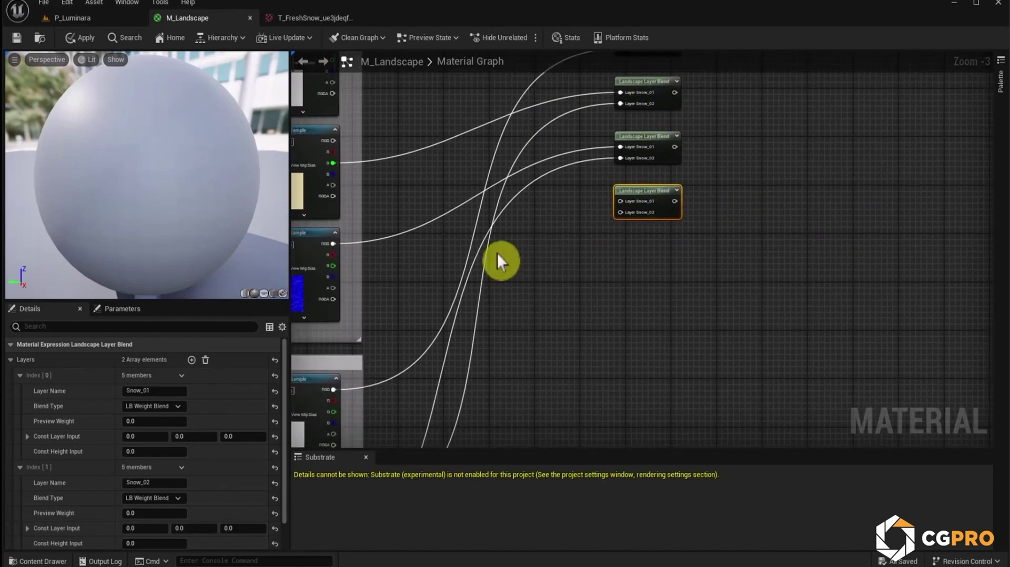
pyautogui.moveTo(702, 242); pyautogui.dragTo(448, 387, button='right')
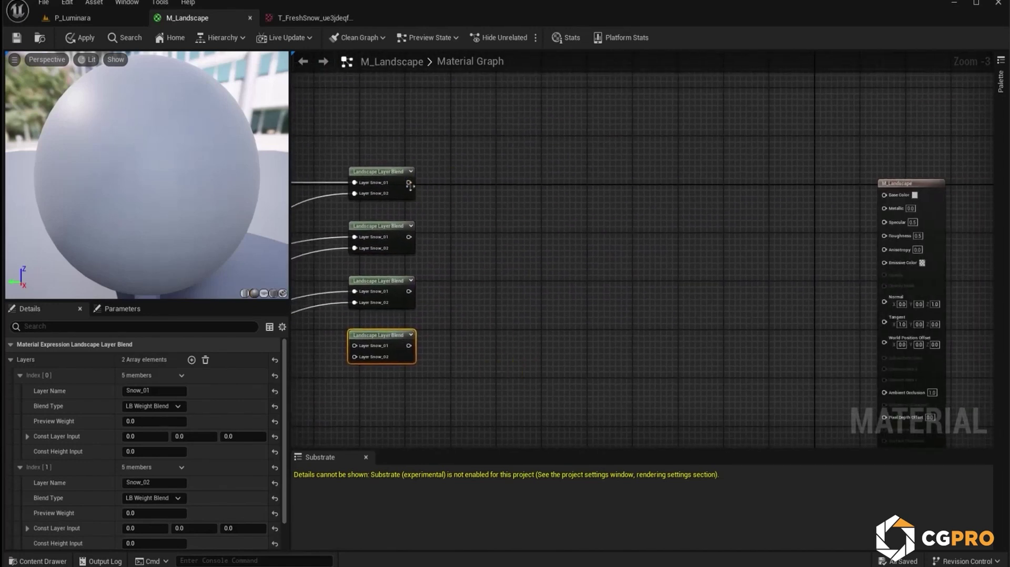
# Connect the first blend node's output to the material's Base Color and rotate the preview sphere to check the shading.
pyautogui.moveTo(409, 182); pyautogui.dragTo(451, 161)
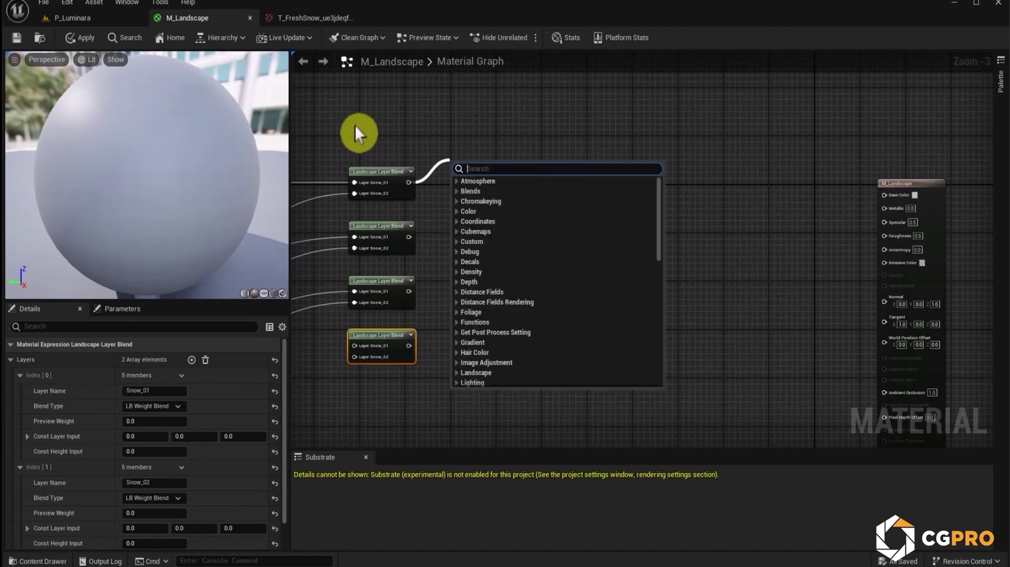
pyautogui.moveTo(378, 181); pyautogui.dragTo(885, 195)
pyautogui.click(373, 145)
pyautogui.hotkey('ctrl', 'z')
pyautogui.moveTo(552, 288); pyautogui.dragTo(604, 283, button='right')
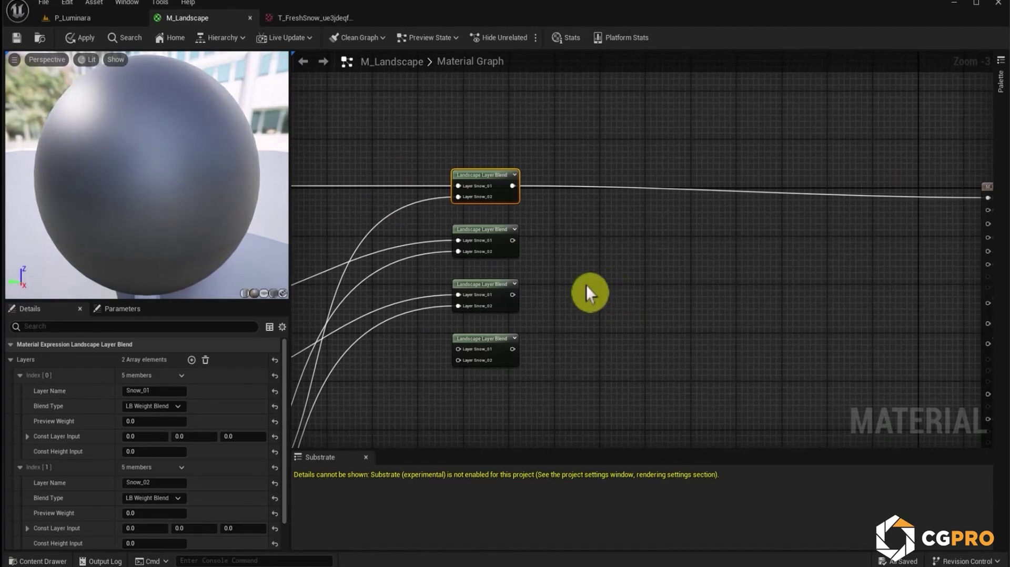
pyautogui.moveTo(205, 182); pyautogui.dragTo(155, 162)
pyautogui.moveTo(590, 236); pyautogui.dragTo(768, 229, button='right')
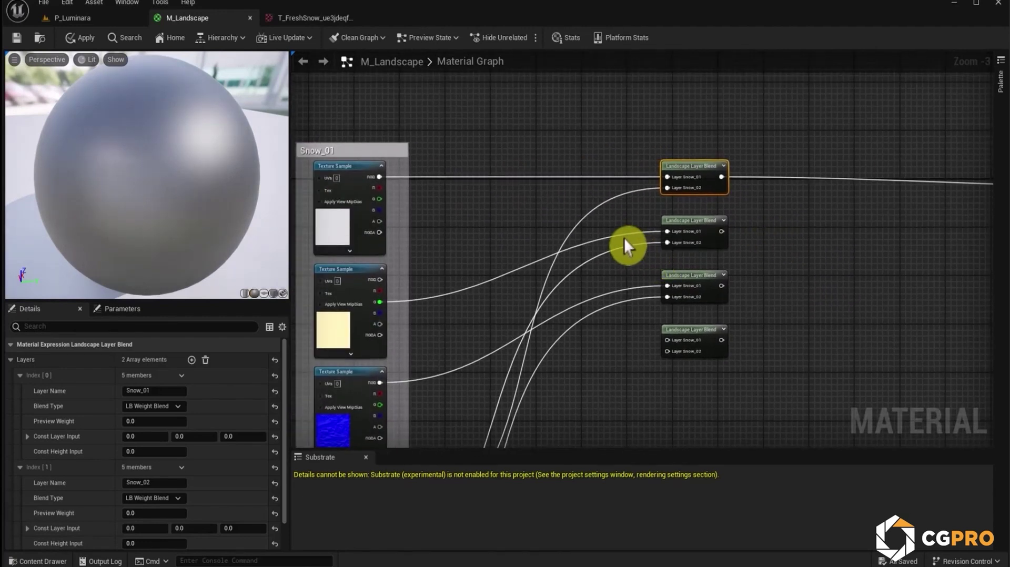
pyautogui.scroll(-3, 821, 300)
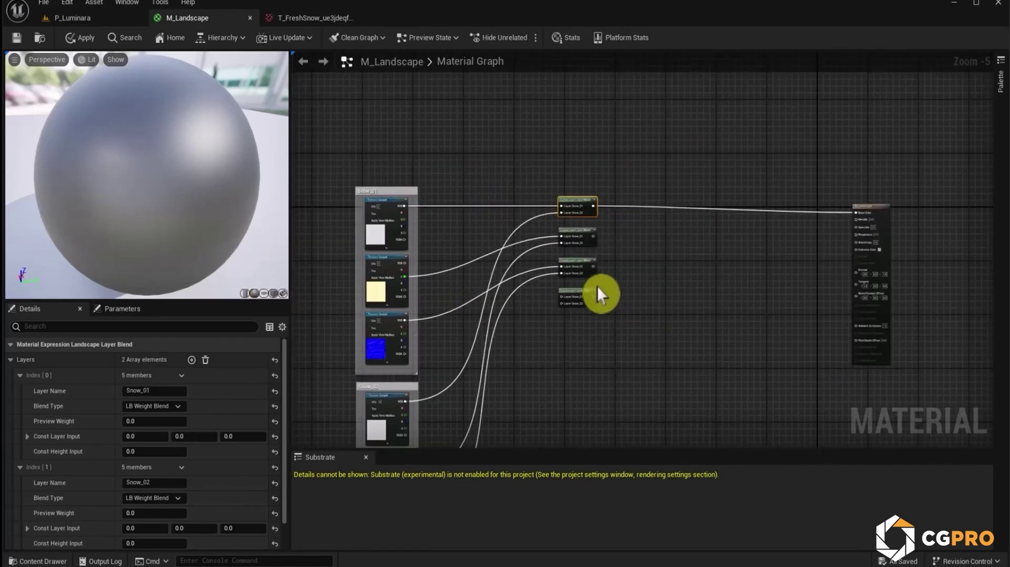
# Connect the second blend node's output to the material's Roughness and the third blend node's output to Normal.
pyautogui.scroll(4, 605, 288)
pyautogui.moveTo(482, 222); pyautogui.dragTo(863, 219)
pyautogui.scroll(-1, 537, 263)
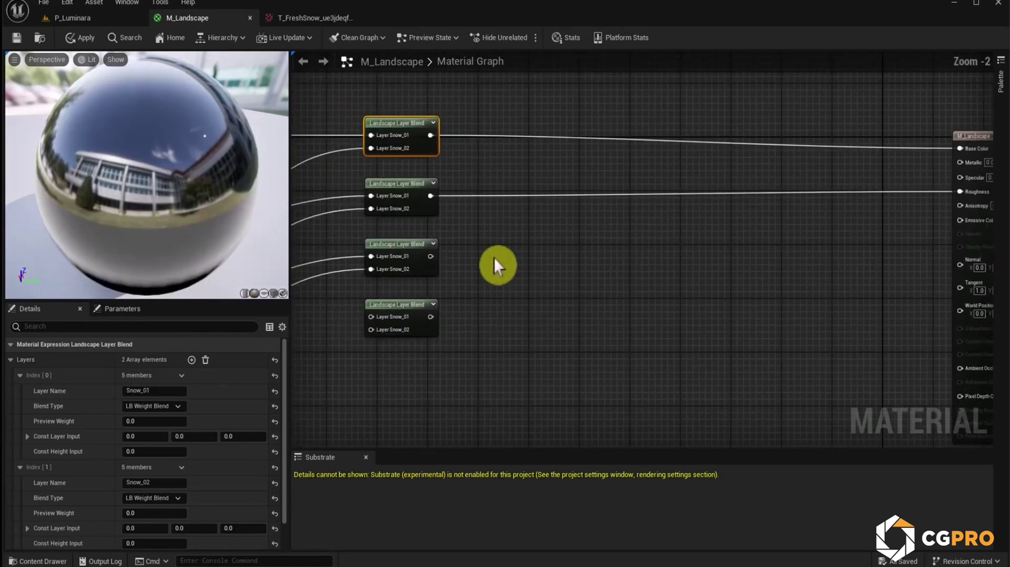
pyautogui.moveTo(431, 257); pyautogui.dragTo(958, 268)
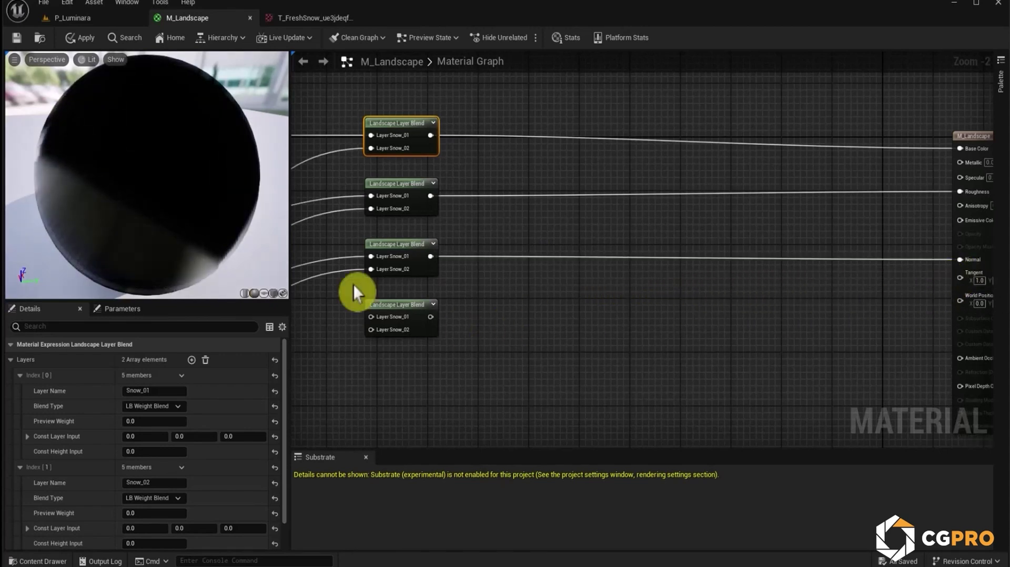
# Apply the changes to the M_Landscape material and save it.
pyautogui.scroll(-4, 524, 305)
pyautogui.scroll(2, 642, 309)
pyautogui.moveTo(643, 308); pyautogui.dragTo(591, 300, button='right')
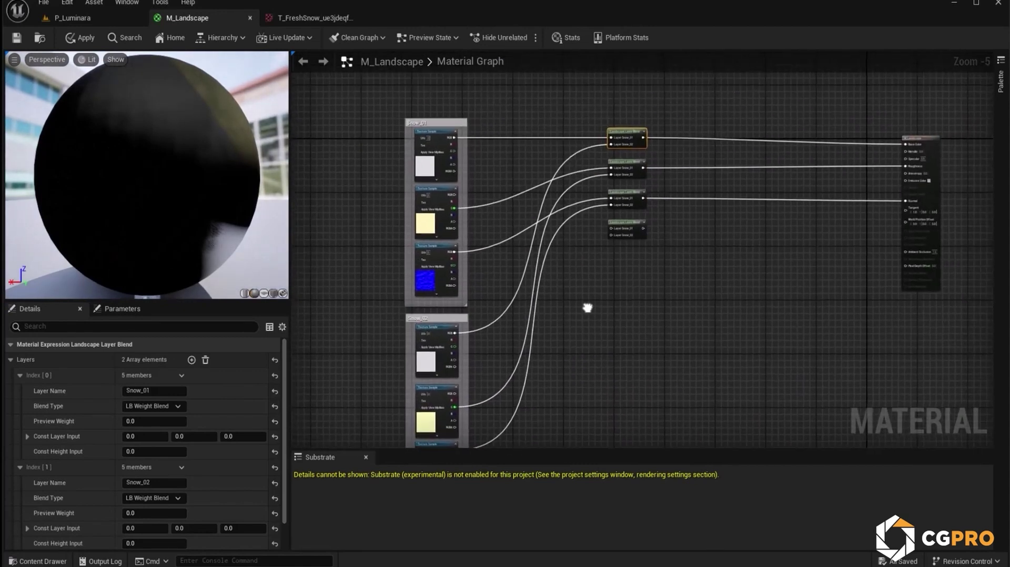
pyautogui.click(77, 41)
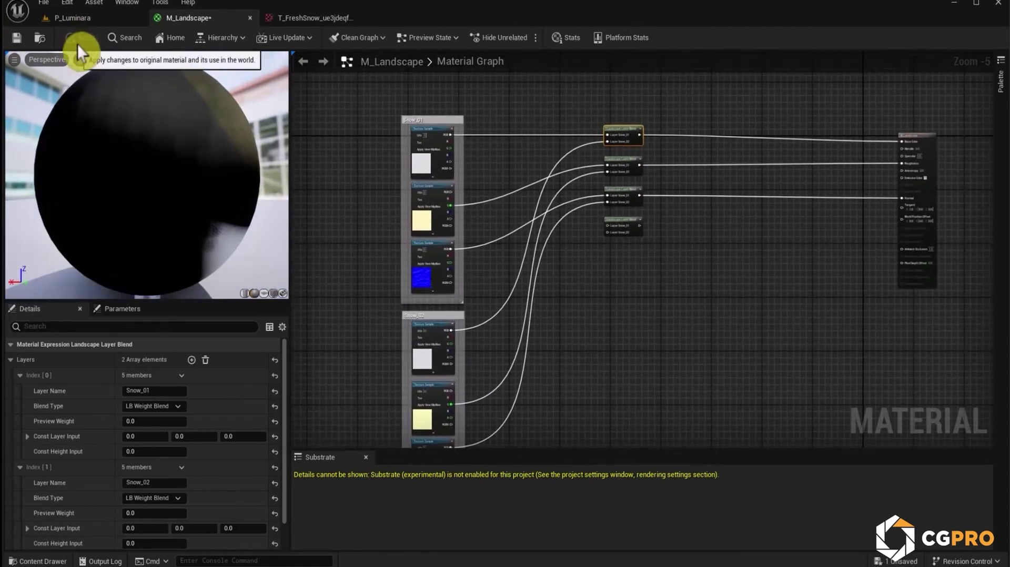
pyautogui.click(17, 38)
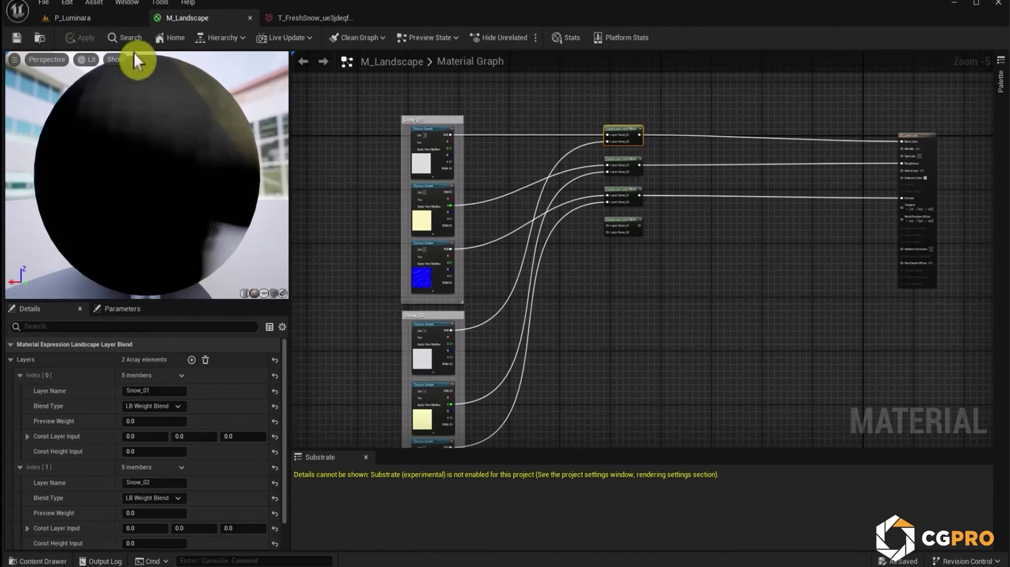
# In the P_Luminara level's Luminara Materials folder, create a material instance of M_Landscape, name it MI_Landscape and save it.
pyautogui.click(68, 17)
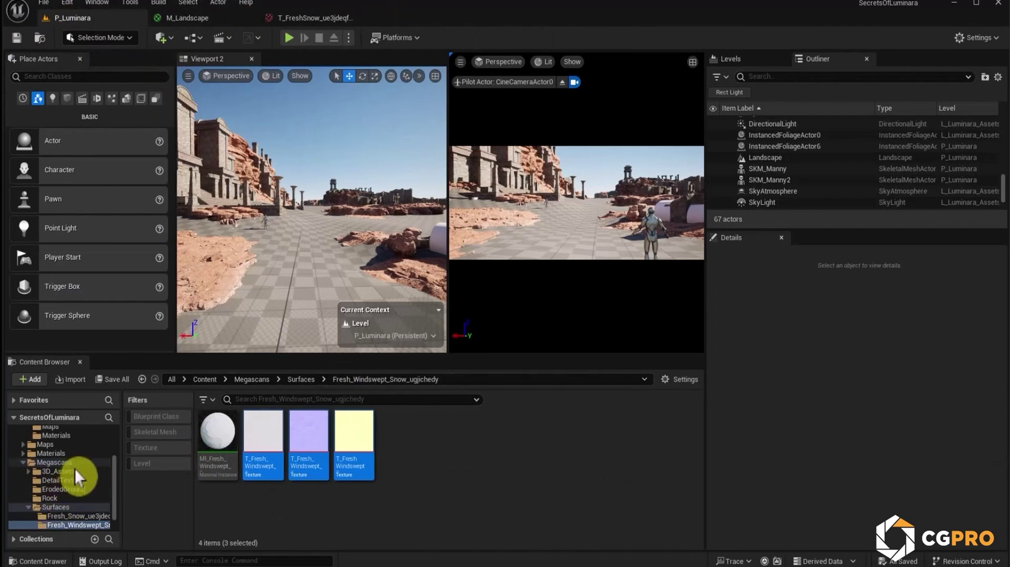
pyautogui.scroll(1, 74, 472)
pyautogui.click(61, 453)
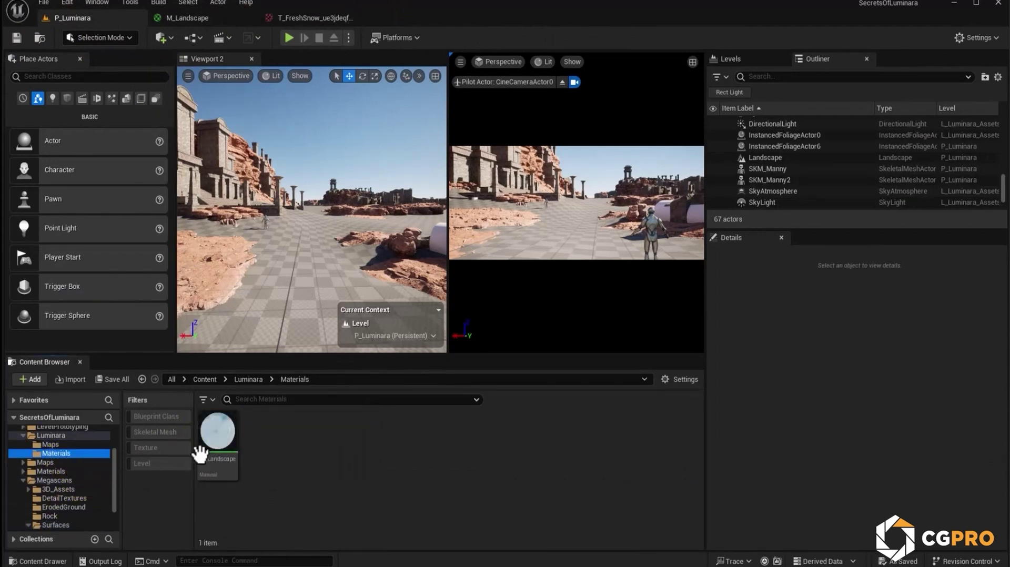
pyautogui.rightClick(208, 453)
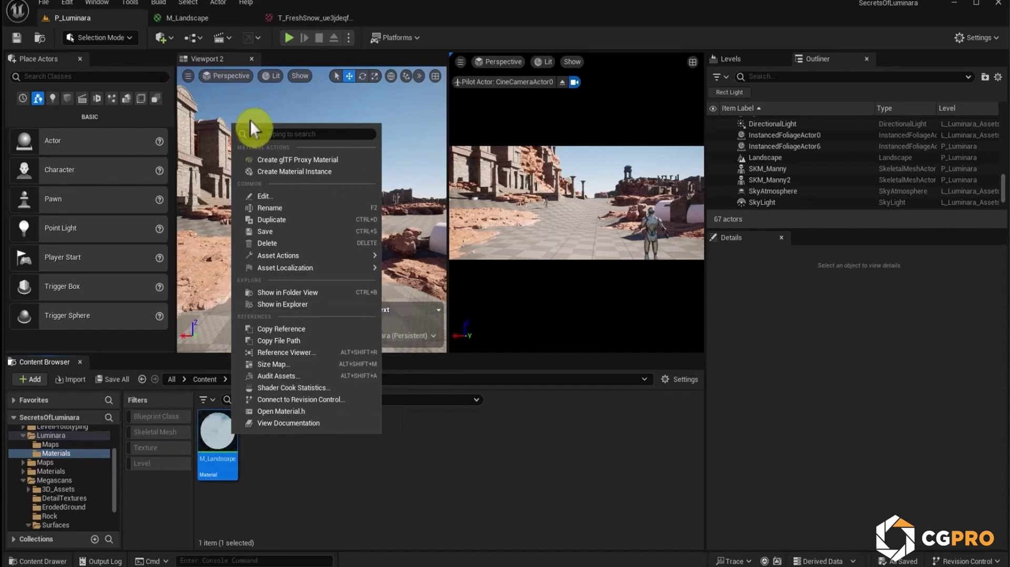
pyautogui.click(313, 174)
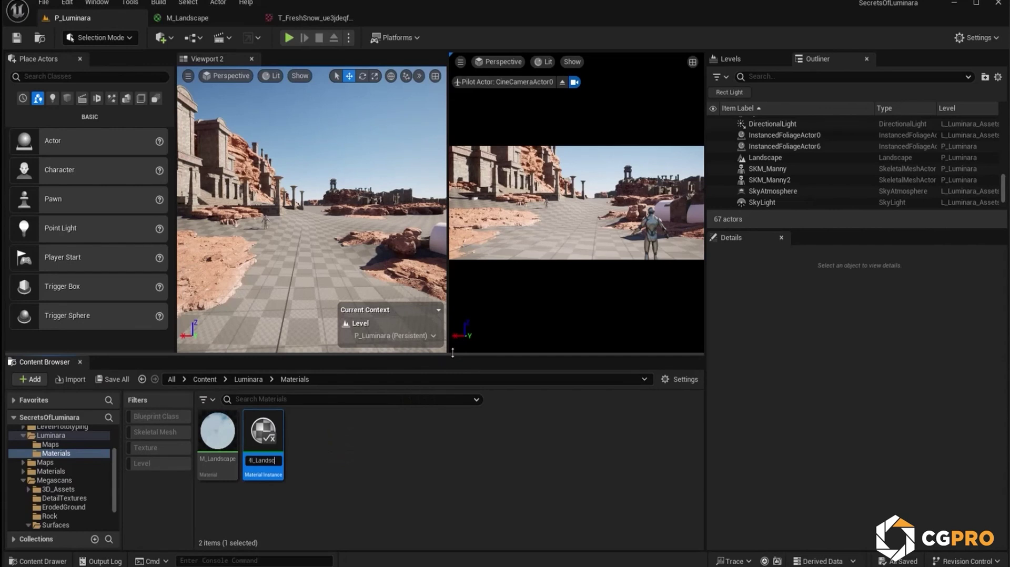
pyautogui.write('MI_Landscape')
pyautogui.press('Return')
pyautogui.hotkey('ctrl', 's')
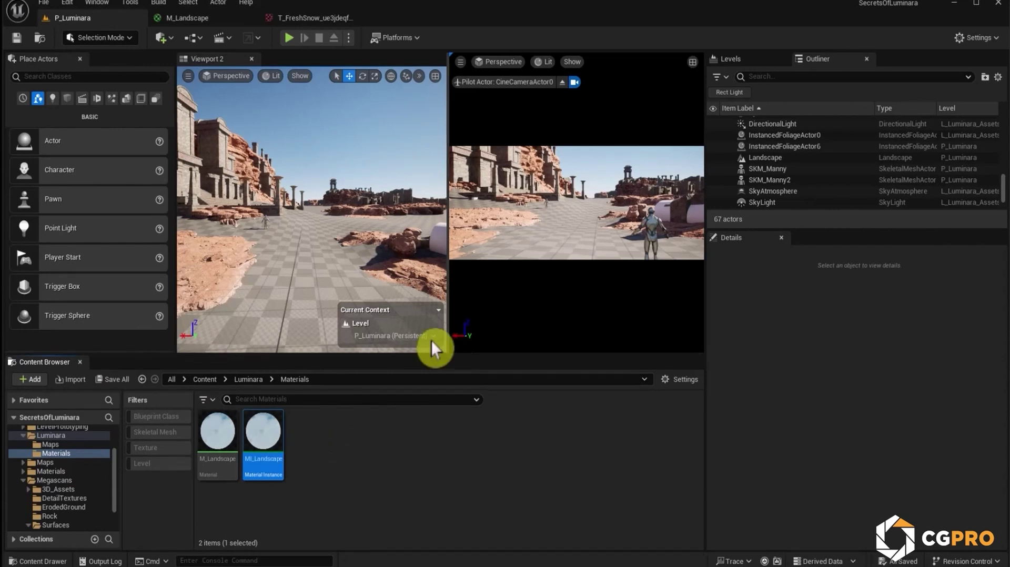
# Select the Landscape actor and assign MI_Landscape as its Landscape Material.
pyautogui.click(315, 266)
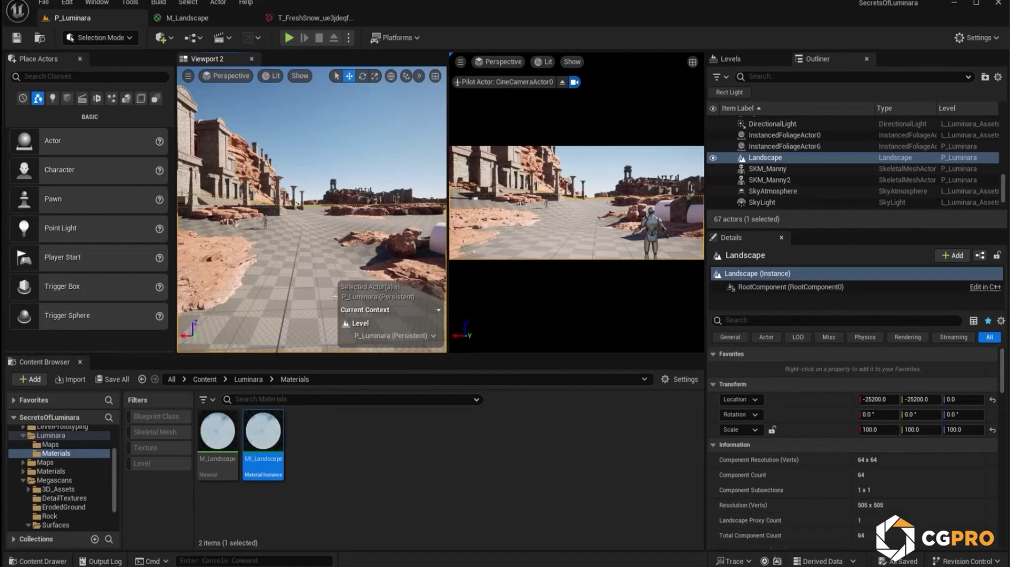
pyautogui.scroll(-1, 752, 440)
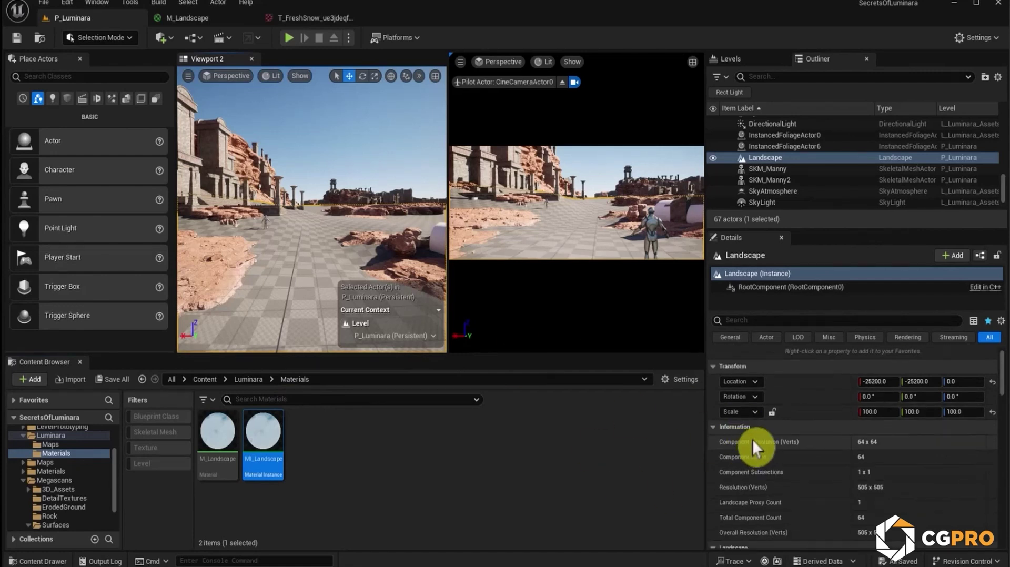
pyautogui.scroll(-10, 791, 449)
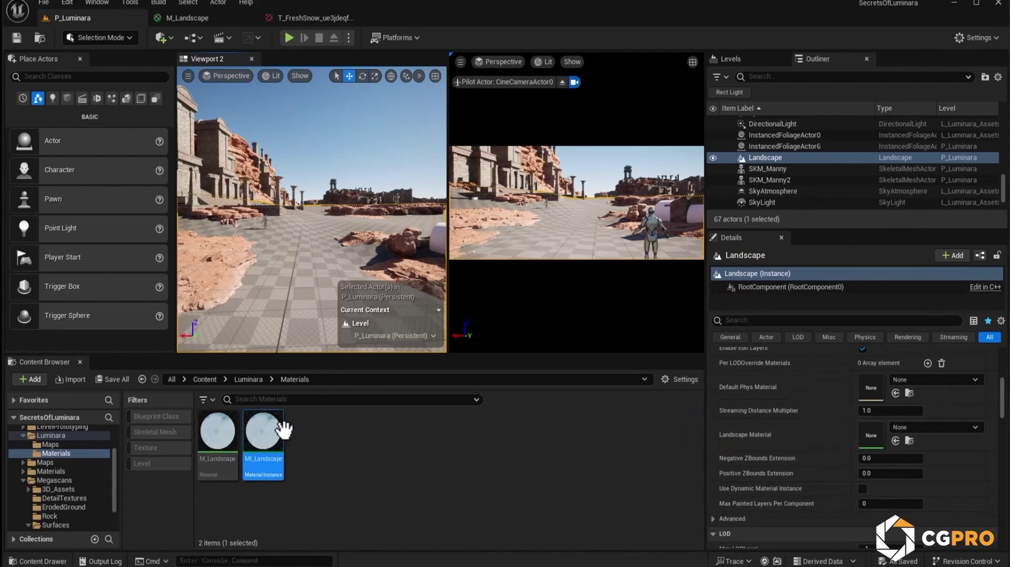
pyautogui.moveTo(263, 434); pyautogui.dragTo(875, 432)
pyautogui.click(360, 356)
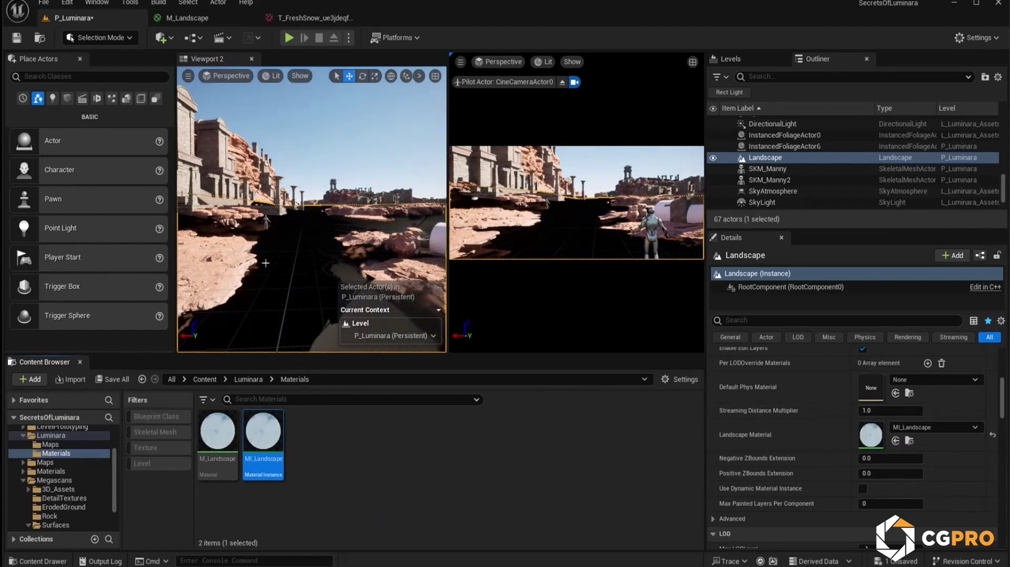
# Switch to Landscape mode's Paint tools and bring up the Snow_01 and Snow_02 target layers.
pyautogui.click(81, 39)
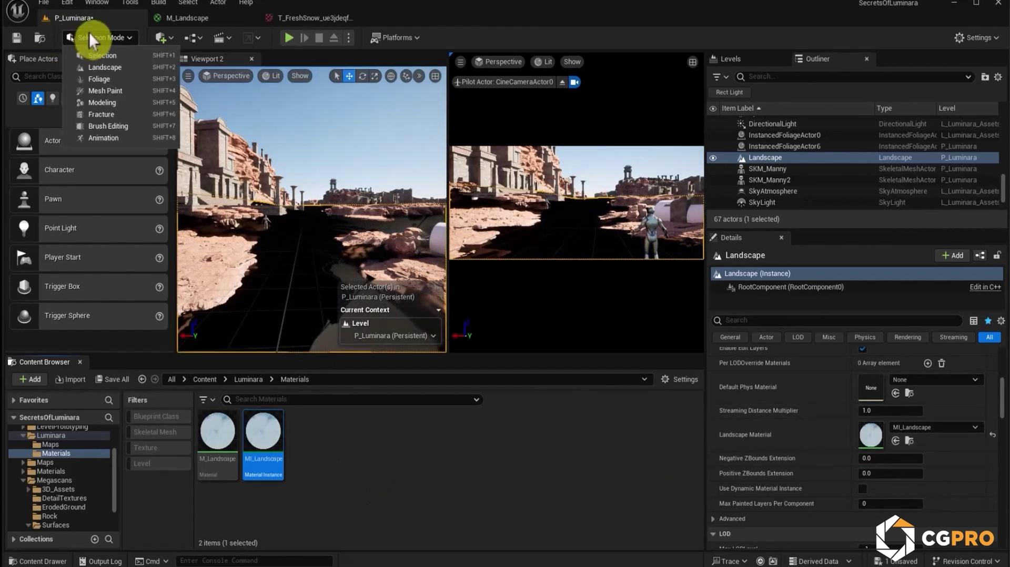
pyautogui.click(108, 66)
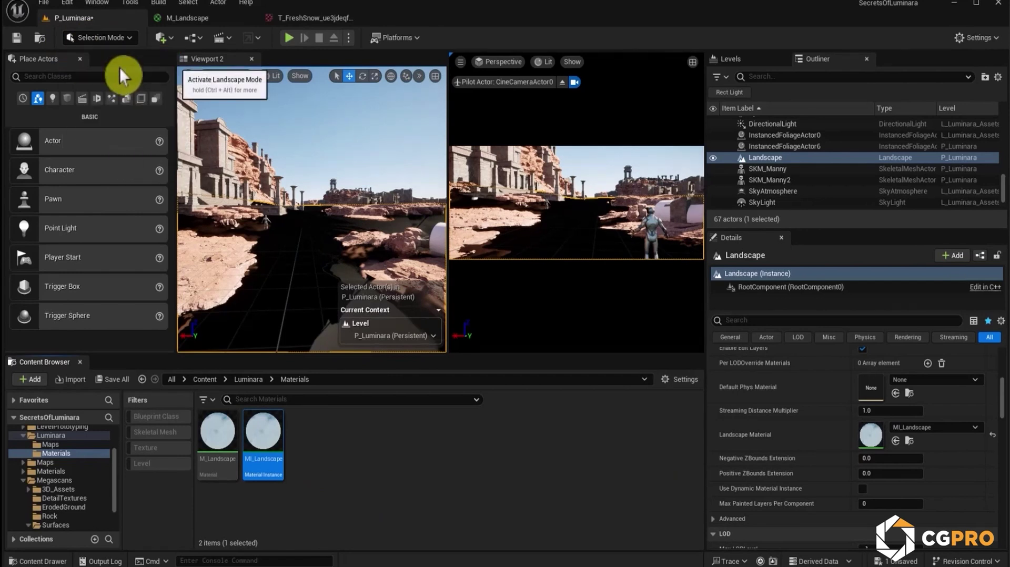
pyautogui.click(121, 84)
pyautogui.scroll(-5, 65, 197)
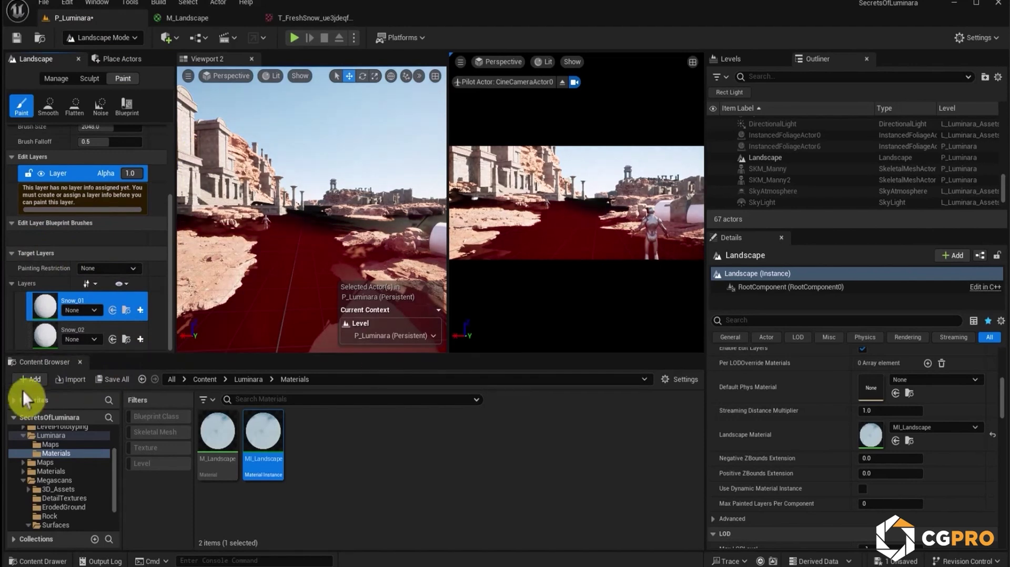
# Try to paint the Snow_01 layer onto the landscape in the P_Luminara level.
pyautogui.click(188, 17)
pyautogui.scroll(4, 626, 153)
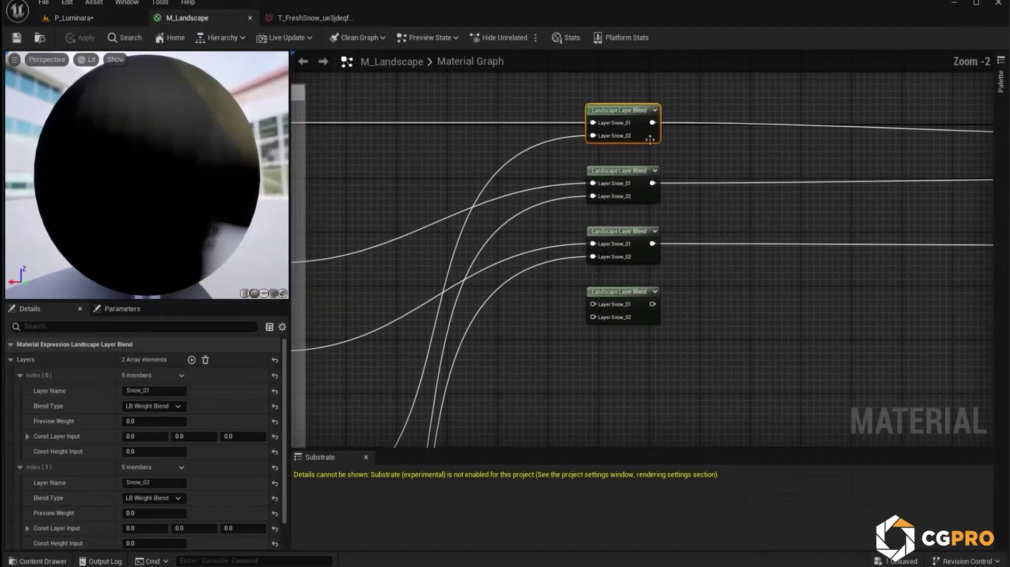
pyautogui.click(79, 19)
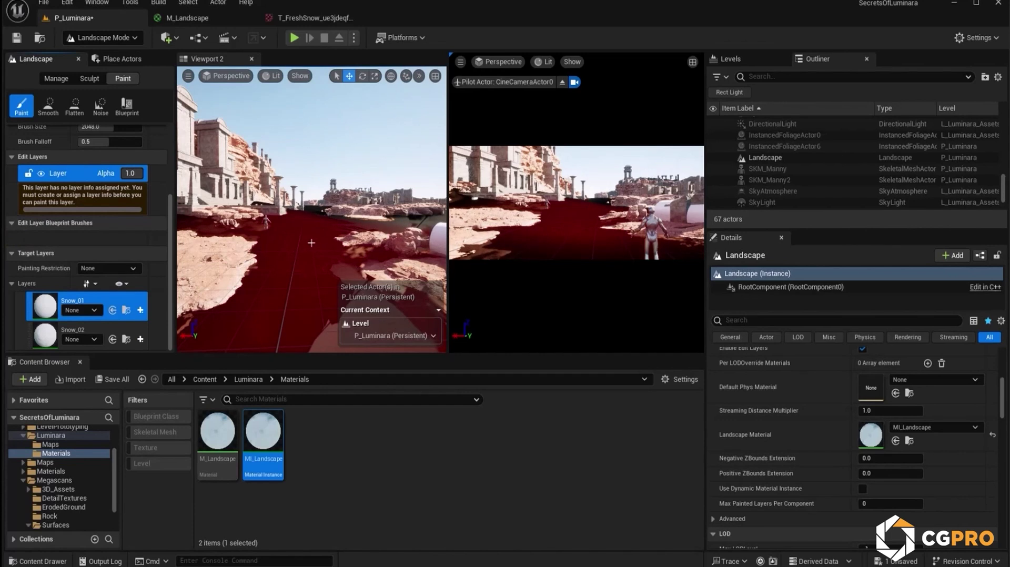
pyautogui.click(333, 248)
pyautogui.moveTo(60, 244); pyautogui.dragTo(433, 145)
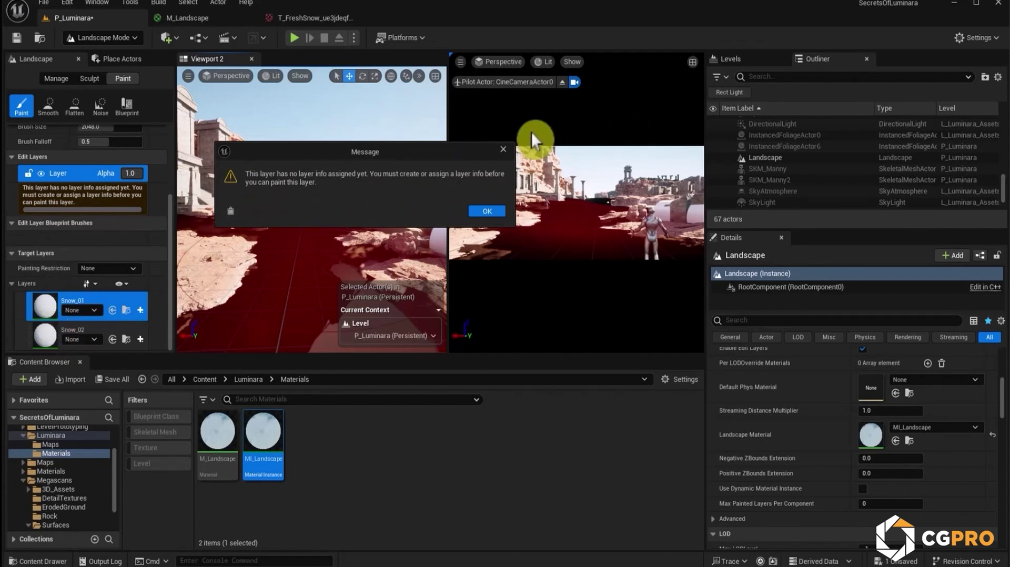
pyautogui.click(504, 149)
# Create a weight-blended layer info object Snow_01_LayerInfo for the Snow_01 target layer, saved in P_Luminara_sharedassets.
pyautogui.click(74, 326)
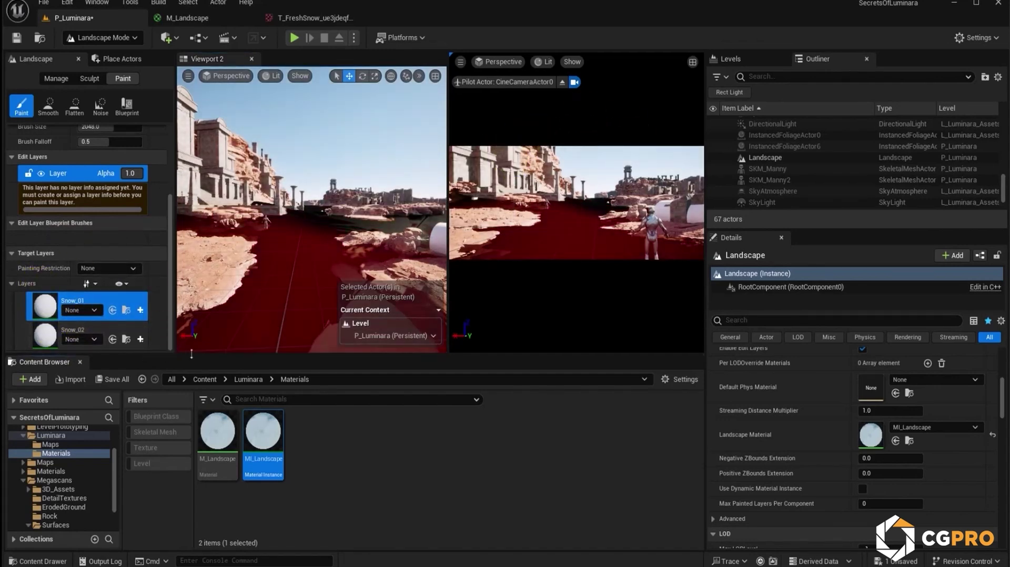
pyautogui.click(140, 311)
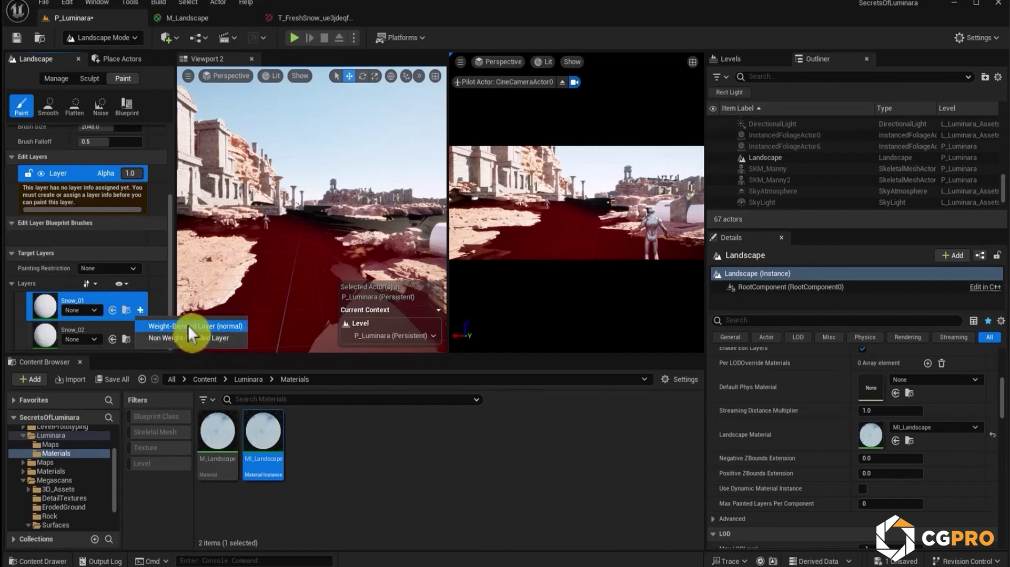
pyautogui.click(187, 327)
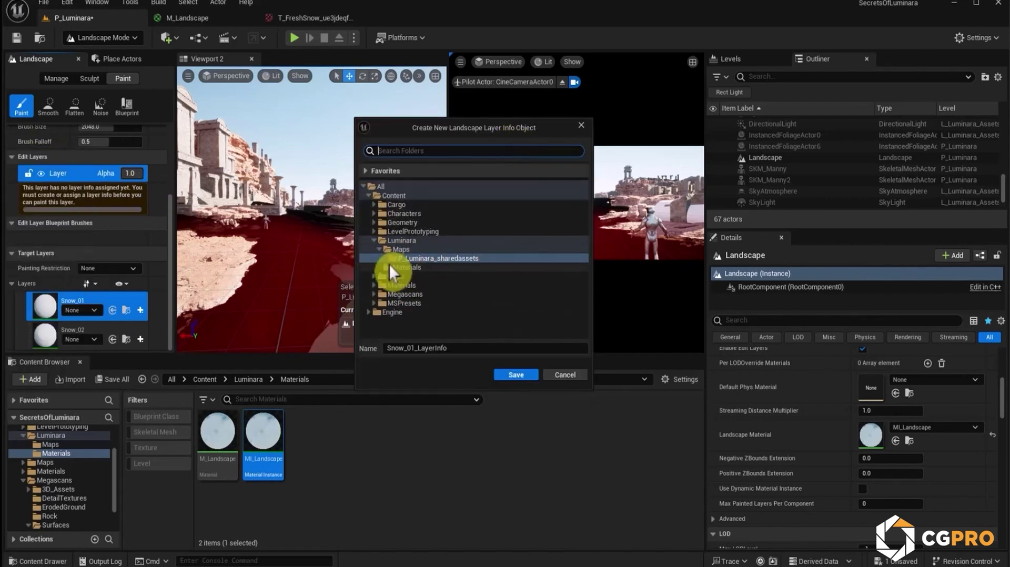
pyautogui.click(523, 379)
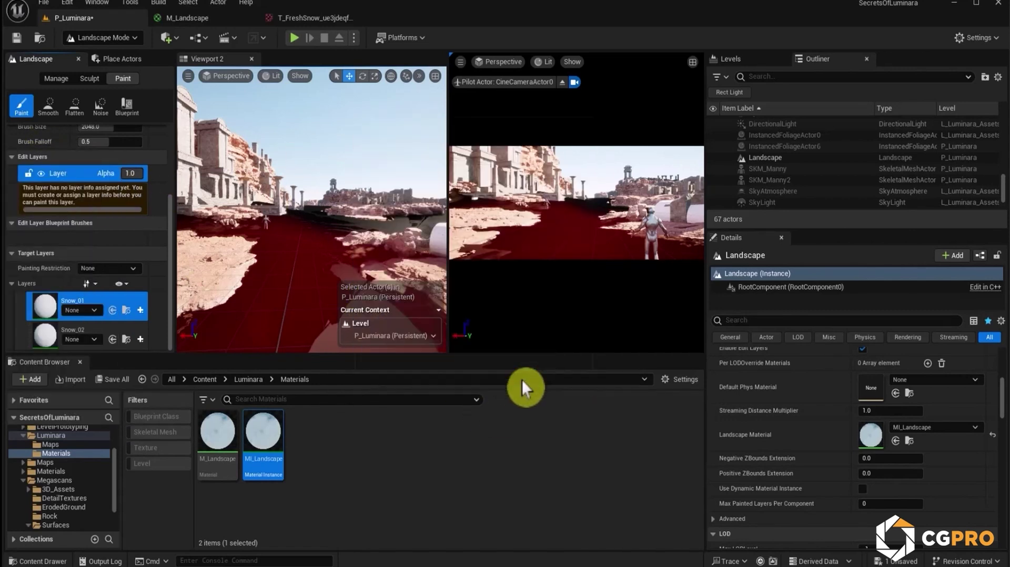
pyautogui.click(40, 314)
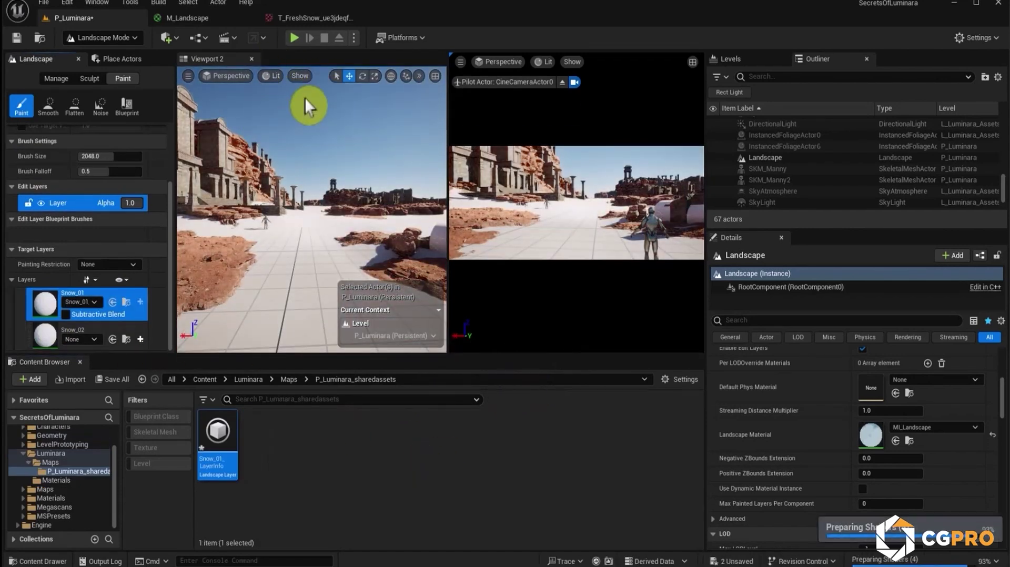
# Create a weight-blended layer info object for the Snow_02 target layer in P_Luminara_sharedassets and select that layer.
pyautogui.moveTo(278, 158); pyautogui.dragTo(263, 183, button='right')
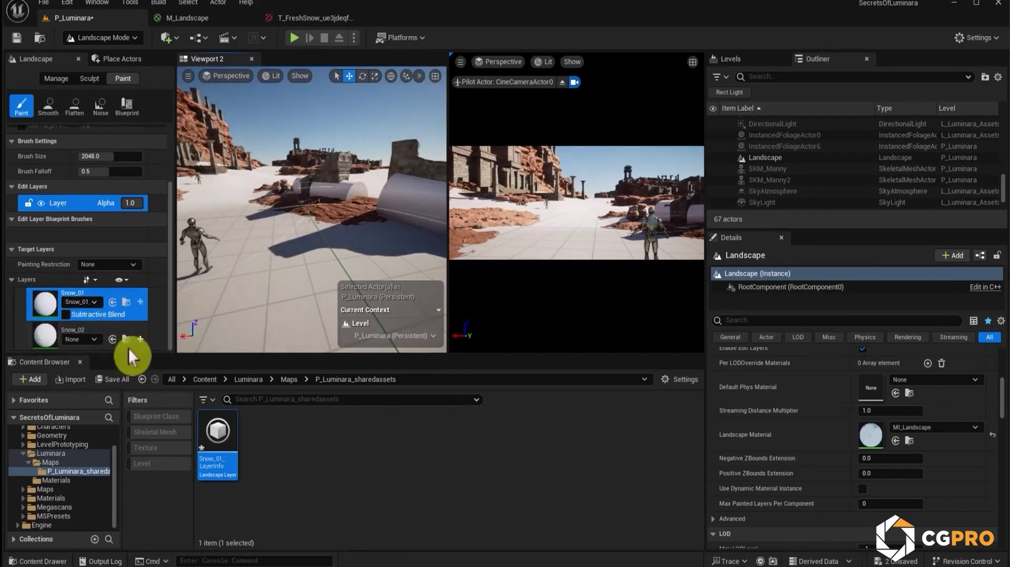
pyautogui.click(140, 339)
pyautogui.click(207, 361)
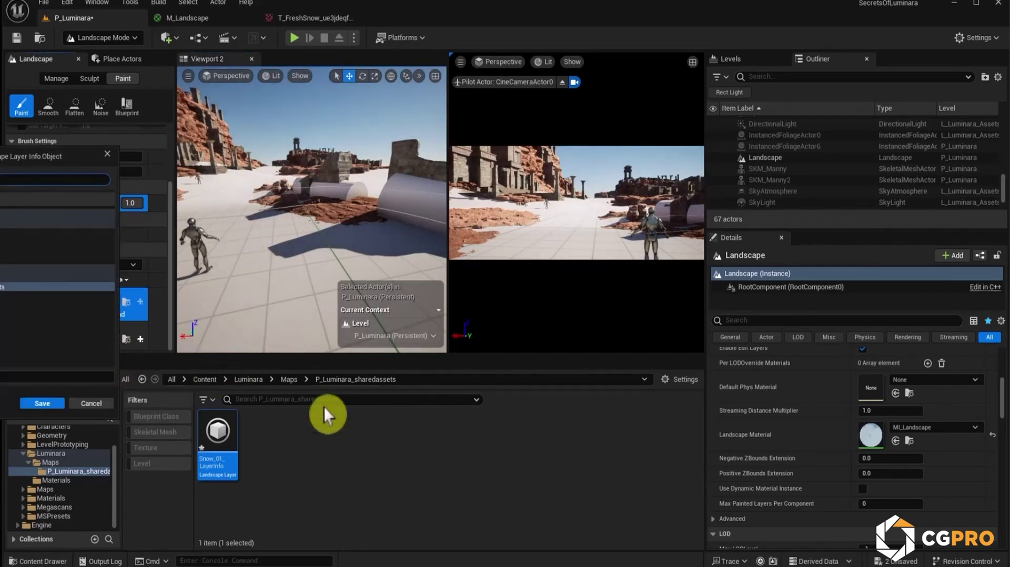
pyautogui.click(42, 403)
pyautogui.moveTo(312, 210); pyautogui.dragTo(287, 213, button='right')
pyautogui.press('s')
pyautogui.press('w')
pyautogui.click(46, 342)
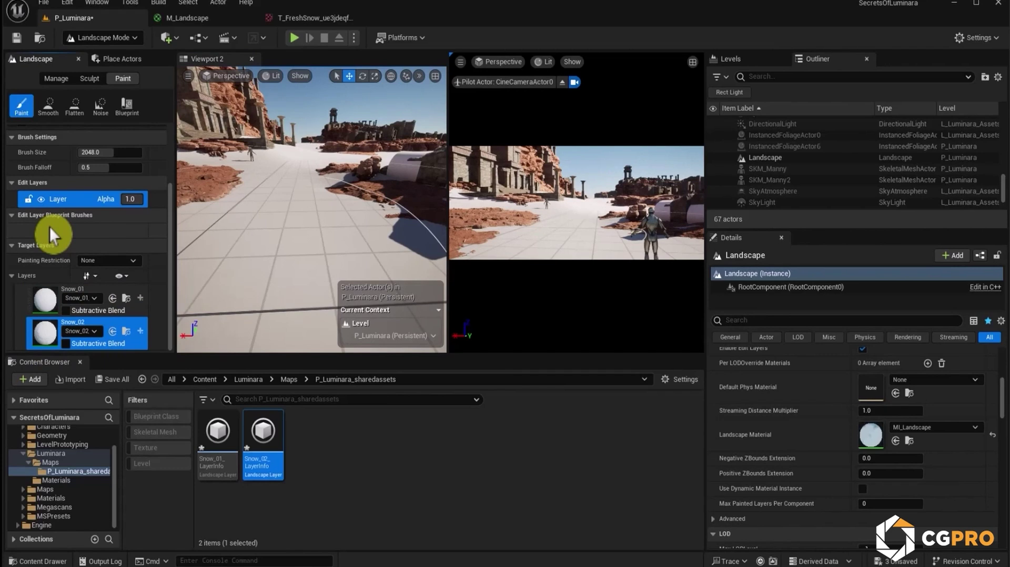
# In the M_Landscape material graph, add a TexCoord node and a Multiply node ahead of the Snow_01 texture samples.
pyautogui.click(178, 20)
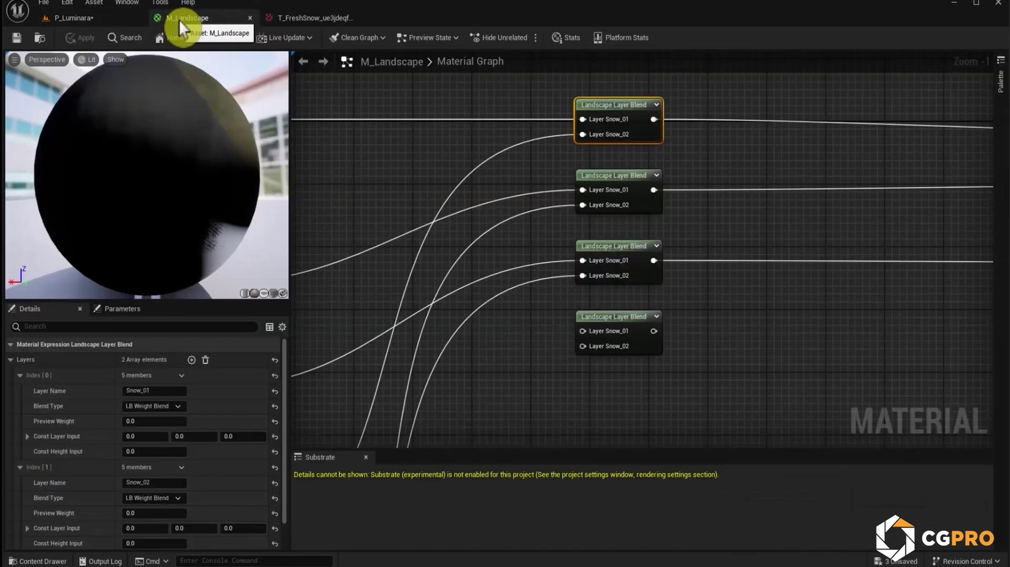
pyautogui.scroll(-4, 570, 383)
pyautogui.scroll(3, 568, 221)
pyautogui.moveTo(417, 255); pyautogui.dragTo(618, 432, button='right')
pyautogui.scroll(-2, 392, 241)
pyautogui.moveTo(389, 241); pyautogui.dragTo(618, 243, button='right')
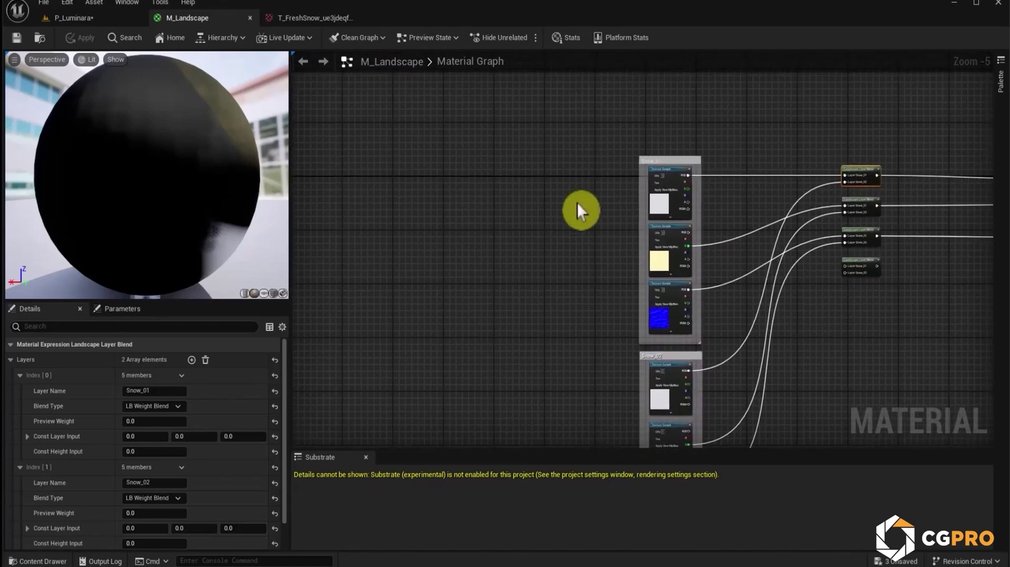
pyautogui.moveTo(559, 408); pyautogui.dragTo(528, 286, button='right')
pyautogui.moveTo(449, 104); pyautogui.dragTo(451, 185, button='right')
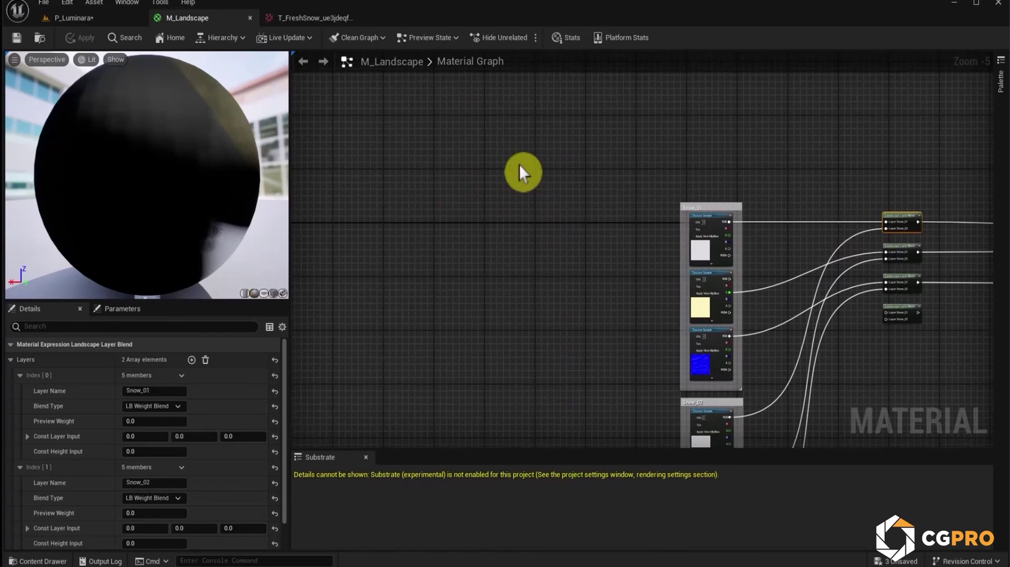
pyautogui.moveTo(634, 252); pyautogui.dragTo(486, 143, button='right')
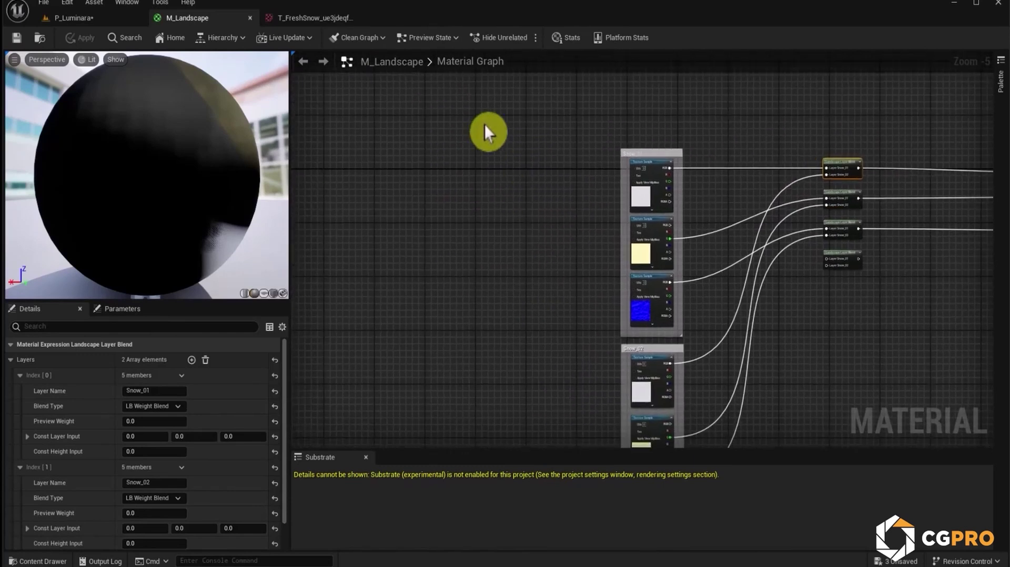
pyautogui.scroll(1, 405, 158)
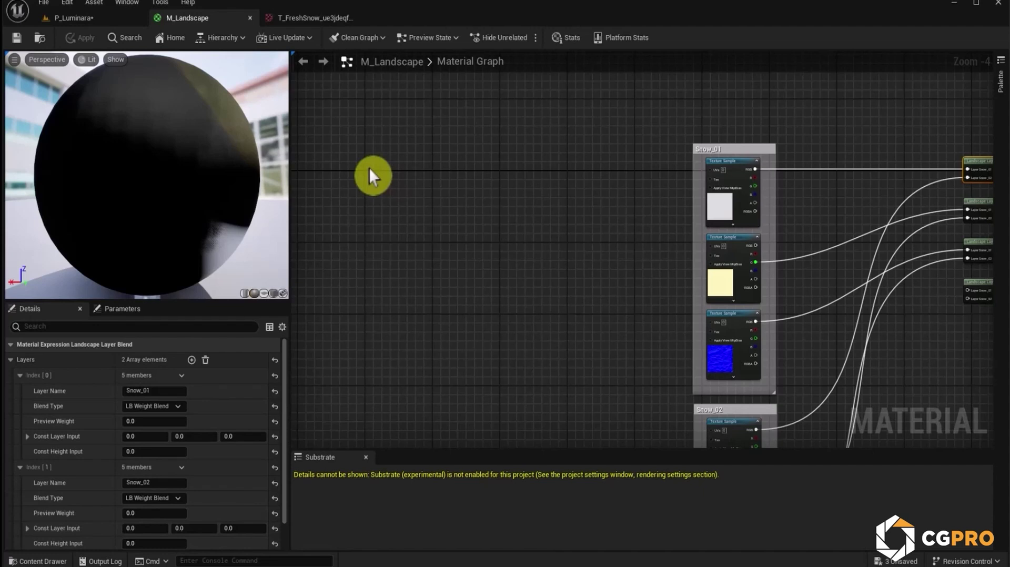
pyautogui.click(370, 170)
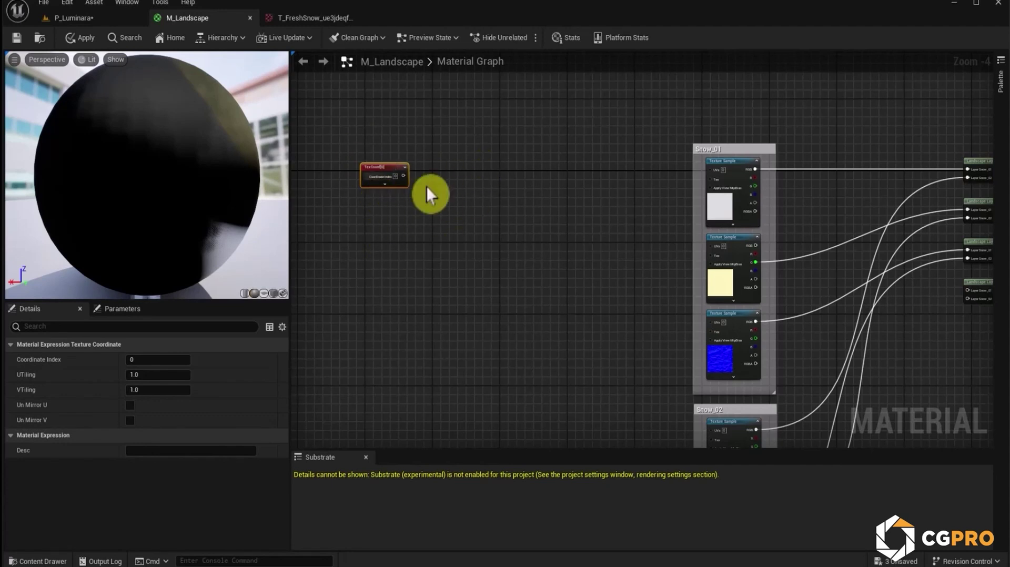
pyautogui.click(461, 173)
pyautogui.scroll(2, 442, 180)
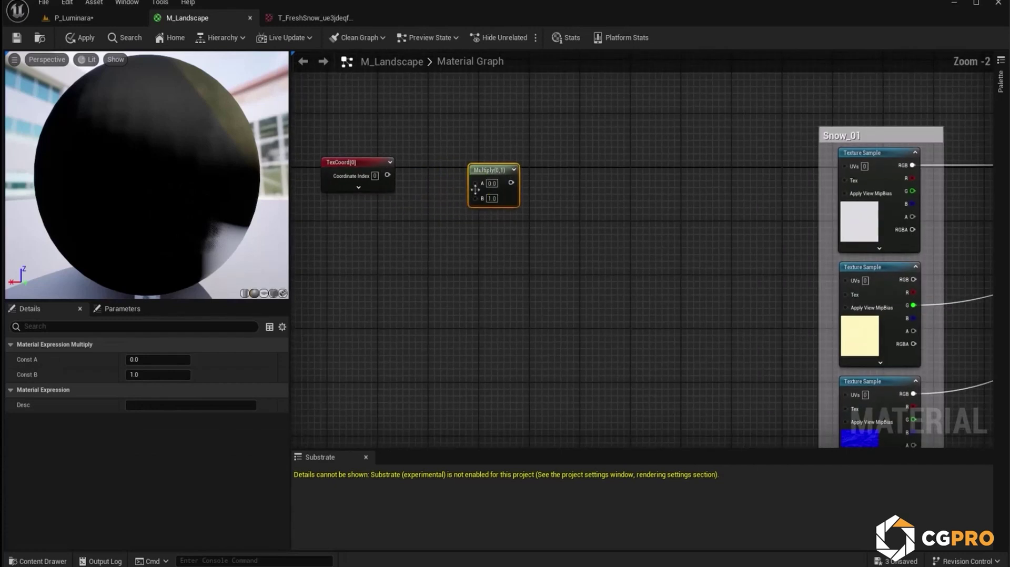
pyautogui.moveTo(494, 163); pyautogui.dragTo(494, 165)
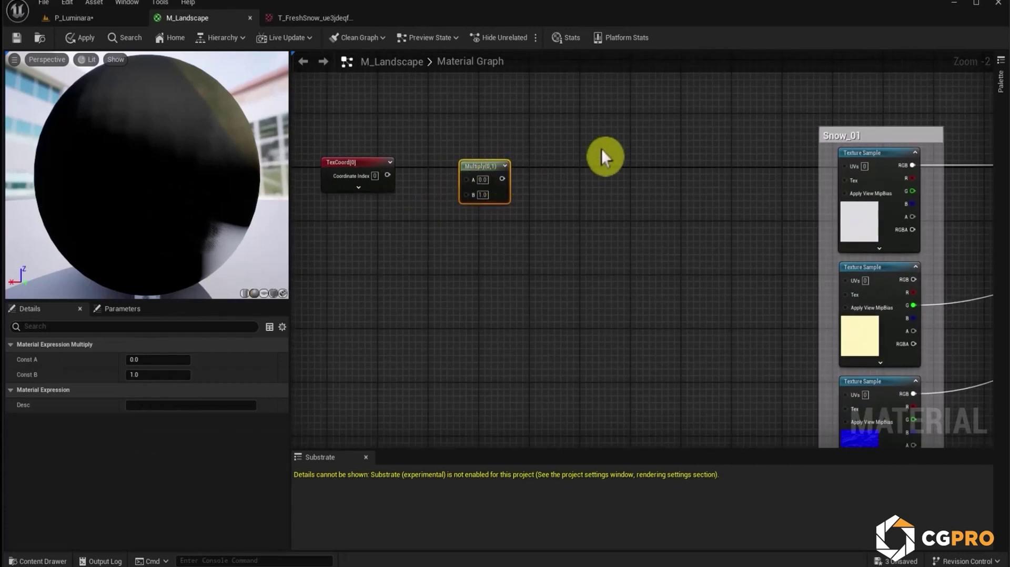
# Connect the TexCoord node to the Multiply node's A input and remove the spare second Multiply node.
pyautogui.click(555, 163)
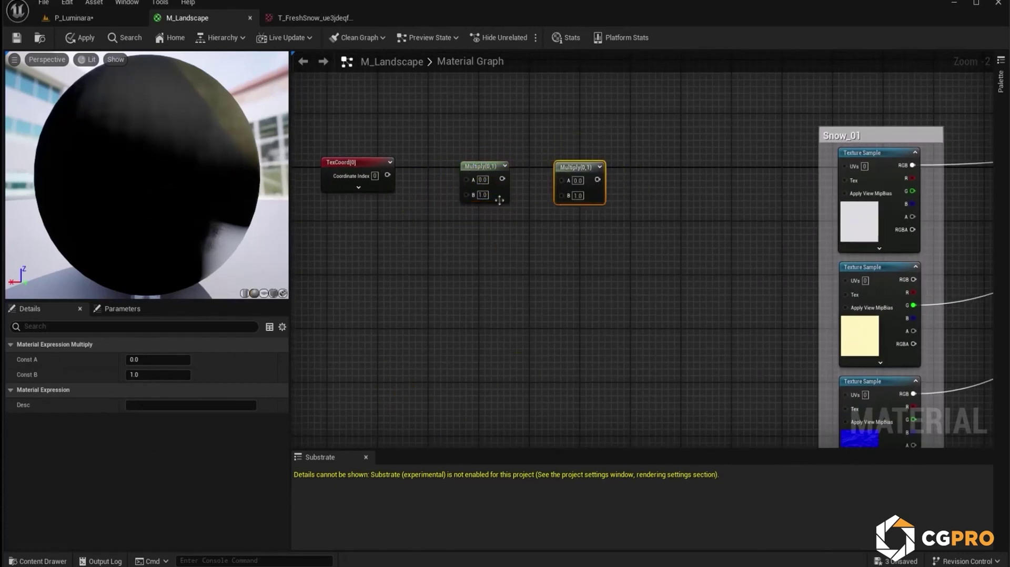
pyautogui.moveTo(389, 175); pyautogui.dragTo(467, 179)
pyautogui.moveTo(613, 226); pyautogui.dragTo(571, 136)
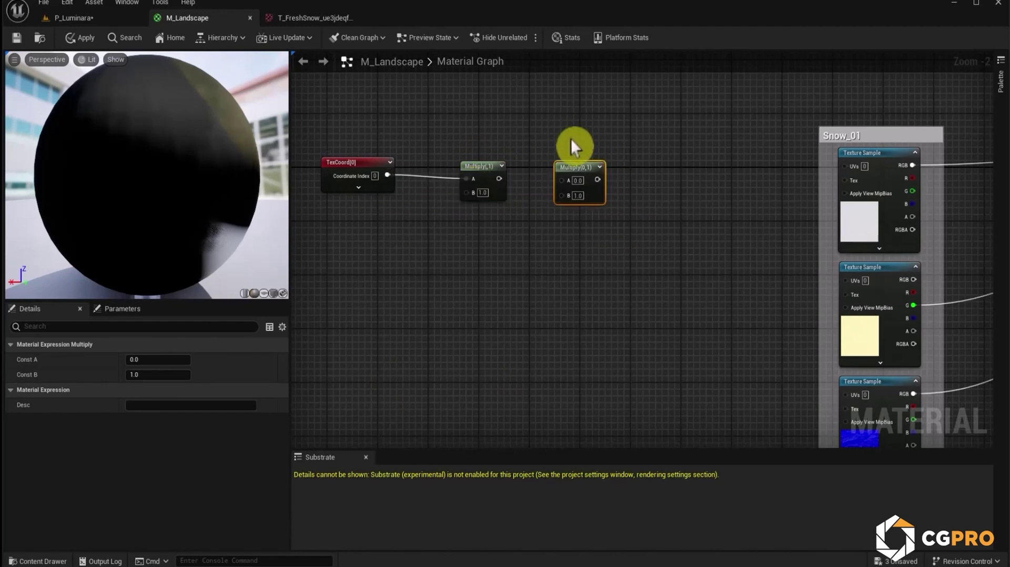
pyautogui.press('Delete')
pyautogui.moveTo(474, 181); pyautogui.dragTo(510, 169)
# Preview Snow_01's colour texture sample and connect the Multiply output to its UVs input.
pyautogui.moveTo(884, 169); pyautogui.dragTo(689, 179, button='right')
pyautogui.rightClick(692, 179)
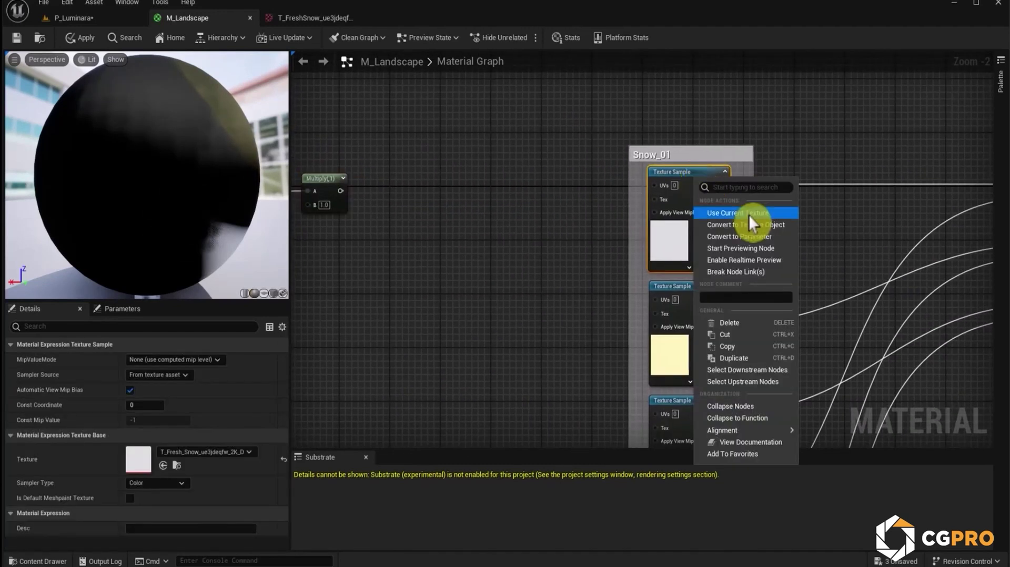
pyautogui.click(781, 253)
pyautogui.moveTo(340, 192); pyautogui.dragTo(567, 228, button='right')
pyautogui.moveTo(568, 227); pyautogui.dragTo(883, 235)
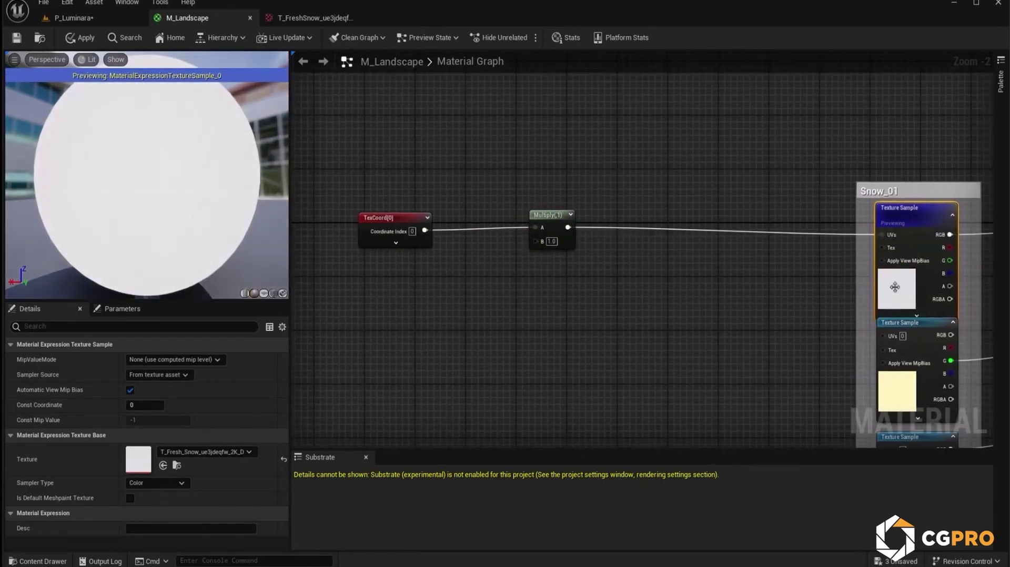
pyautogui.moveTo(153, 161); pyautogui.dragTo(258, 289)
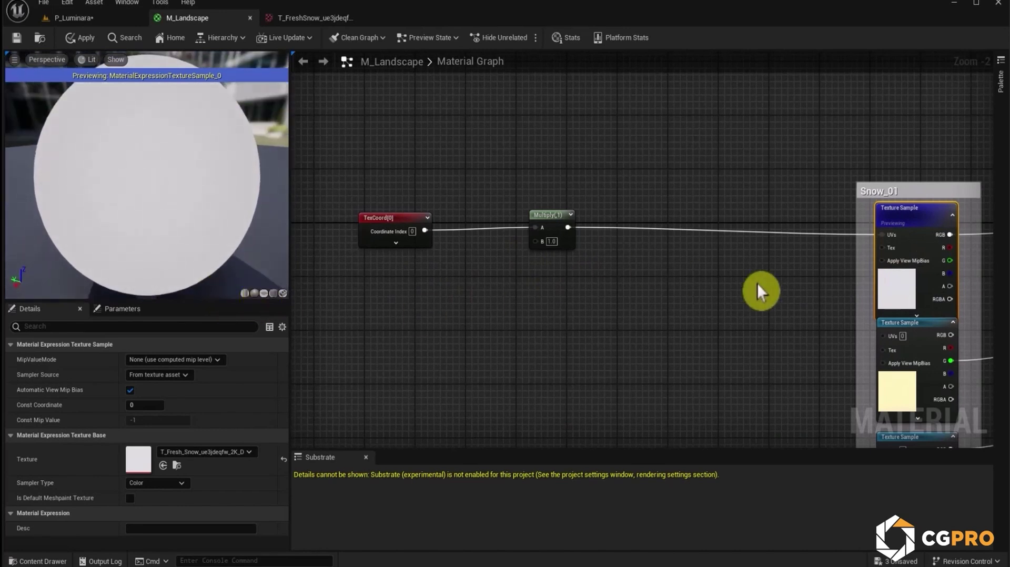
# Move the Multiply connection to the UVs input of Snow_01's normal texture sample and preview that node.
pyautogui.moveTo(703, 274); pyautogui.dragTo(515, 179, button='right')
pyautogui.keyDown('ctrl'); pyautogui.moveTo(696, 142); pyautogui.dragTo(699, 361); pyautogui.keyUp('ctrl')
pyautogui.rightClick(729, 343)
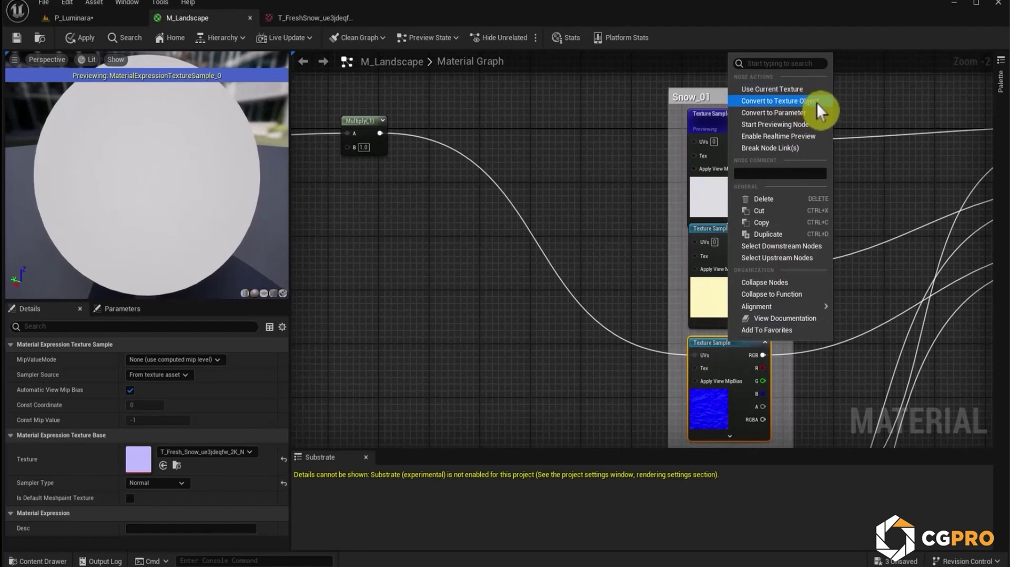
pyautogui.click(805, 125)
pyautogui.moveTo(231, 166); pyautogui.dragTo(282, 210)
# Show the material preview on a cube and set the Multiply node's B value to 2.
pyautogui.moveTo(326, 211); pyautogui.dragTo(524, 279, button='right')
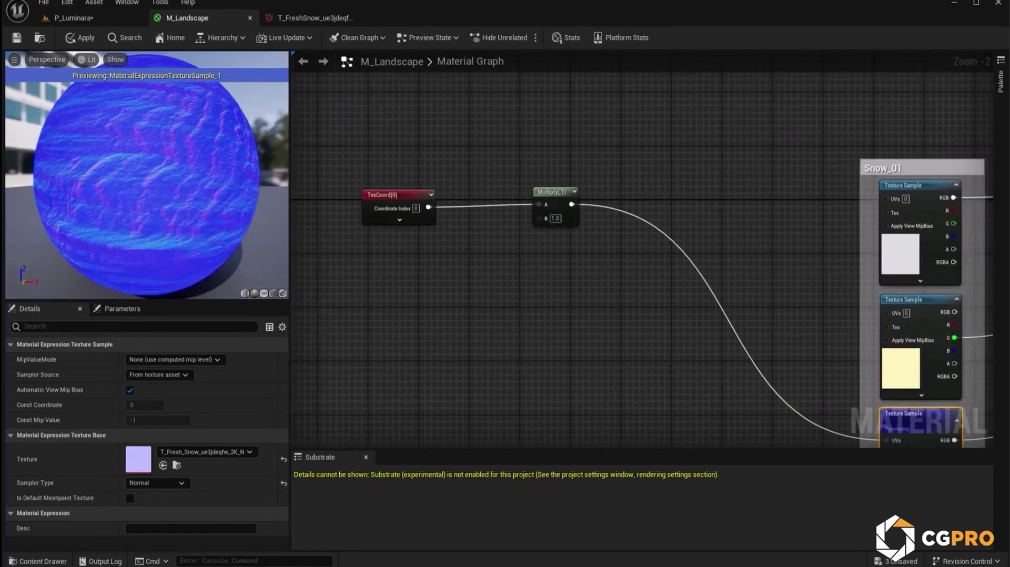
pyautogui.click(273, 293)
pyautogui.moveTo(510, 241); pyautogui.dragTo(460, 313, button='right')
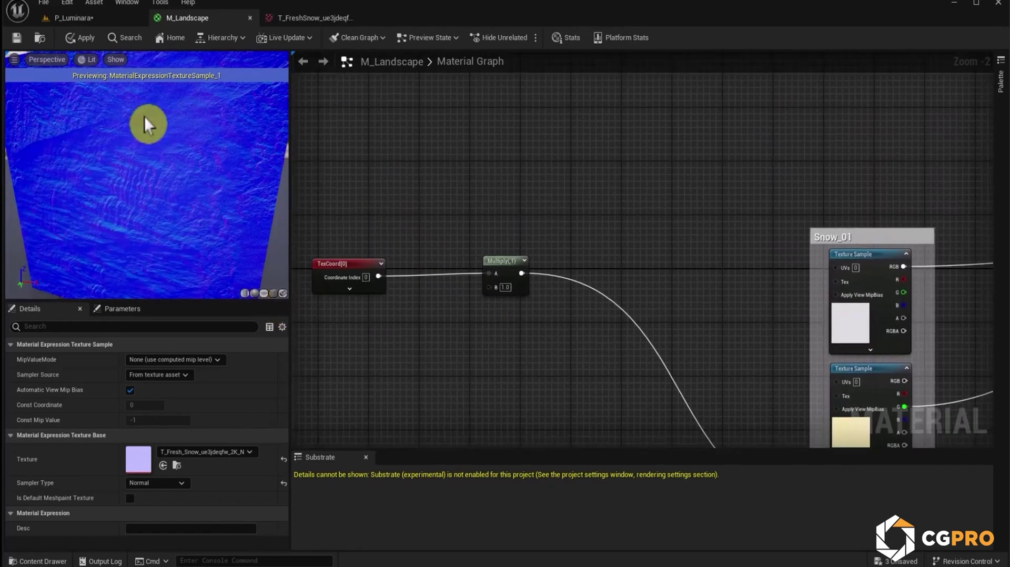
pyautogui.moveTo(148, 125); pyautogui.dragTo(103, 258)
pyautogui.click(505, 288)
pyautogui.write('2')
pyautogui.press('Return')
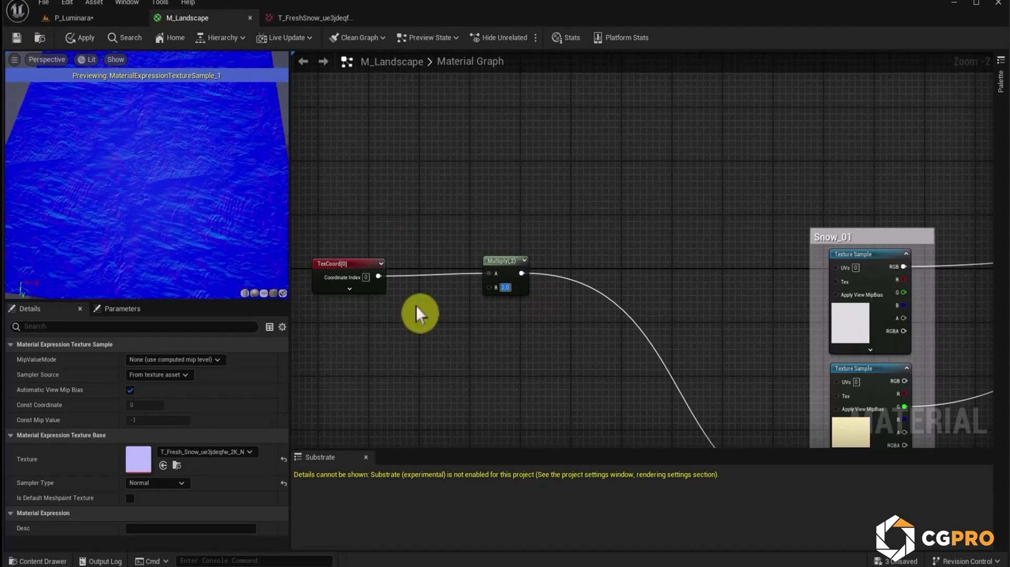
# Replace the TexCoord node with a LandscapeLayerCoords node connected to the Multiply node's A input, and inspect the preview.
pyautogui.moveTo(515, 339); pyautogui.dragTo(628, 285, button='right')
pyautogui.moveTo(520, 282); pyautogui.dragTo(333, 103)
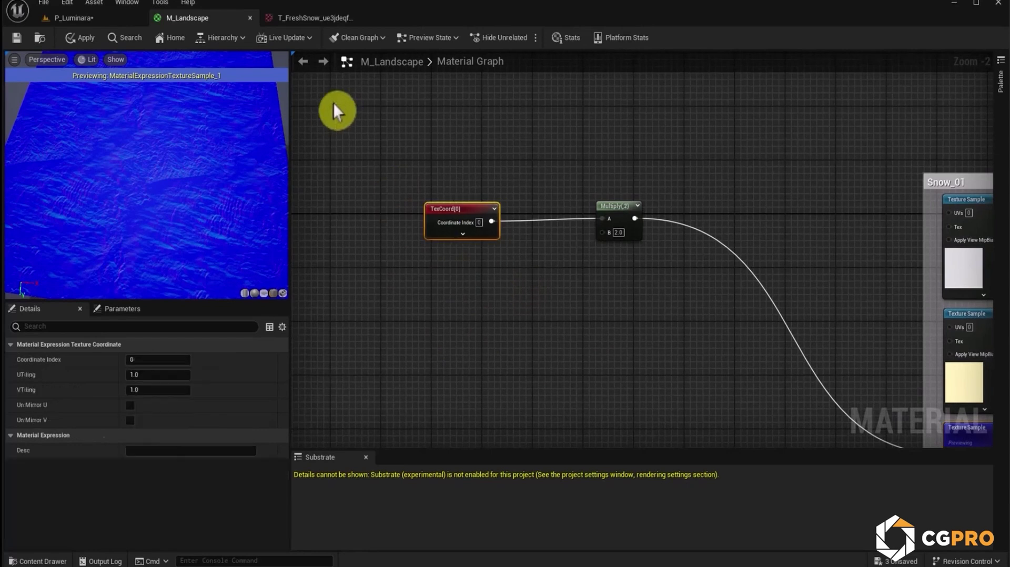
pyautogui.press('Delete')
pyautogui.rightClick(417, 199)
pyautogui.write('landscape')
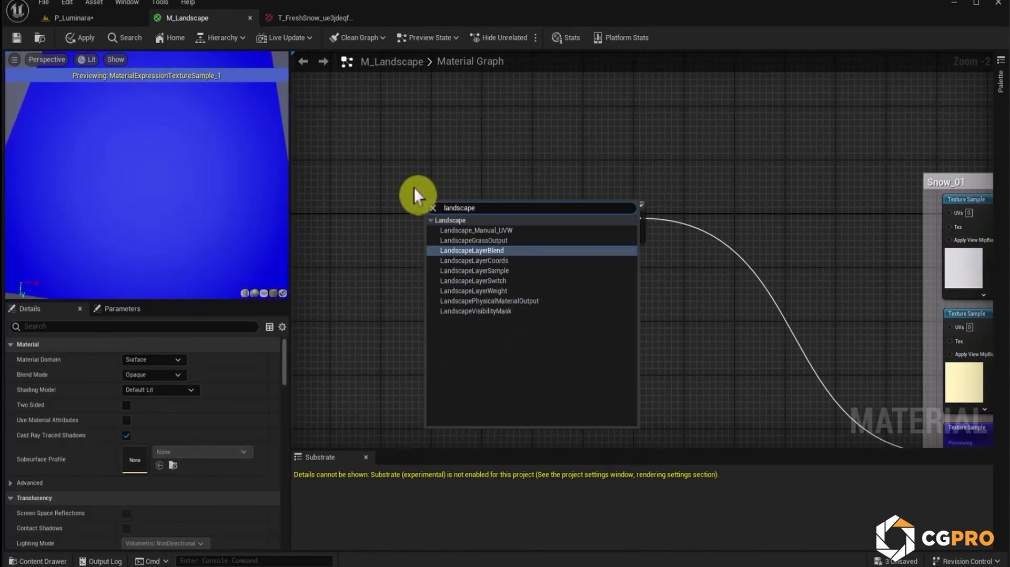
pyautogui.click(488, 264)
pyautogui.moveTo(449, 205)
pyautogui.mouseDown()
pyautogui.moveTo(474, 175)
pyautogui.moveTo(462, 192)
pyautogui.mouseUp()
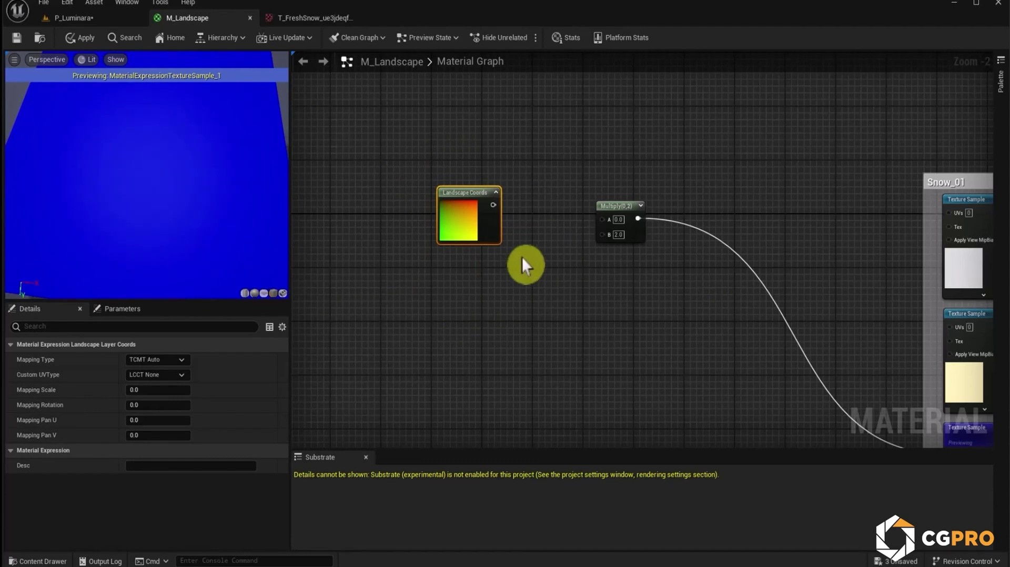
pyautogui.moveTo(455, 191); pyautogui.dragTo(609, 219)
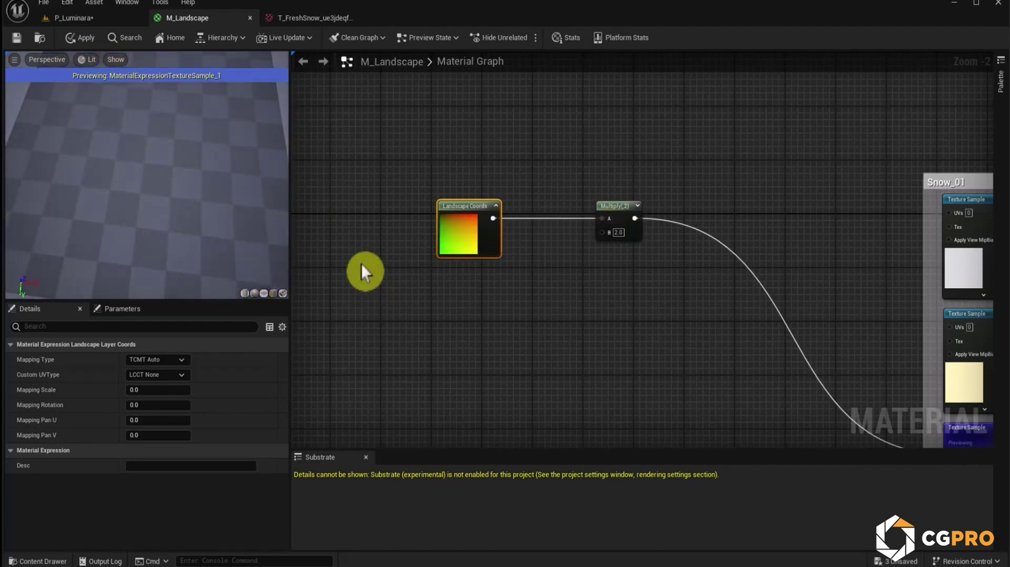
pyautogui.moveTo(122, 217); pyautogui.dragTo(141, 271)
pyautogui.moveTo(672, 313); pyautogui.dragTo(635, 291, button='right')
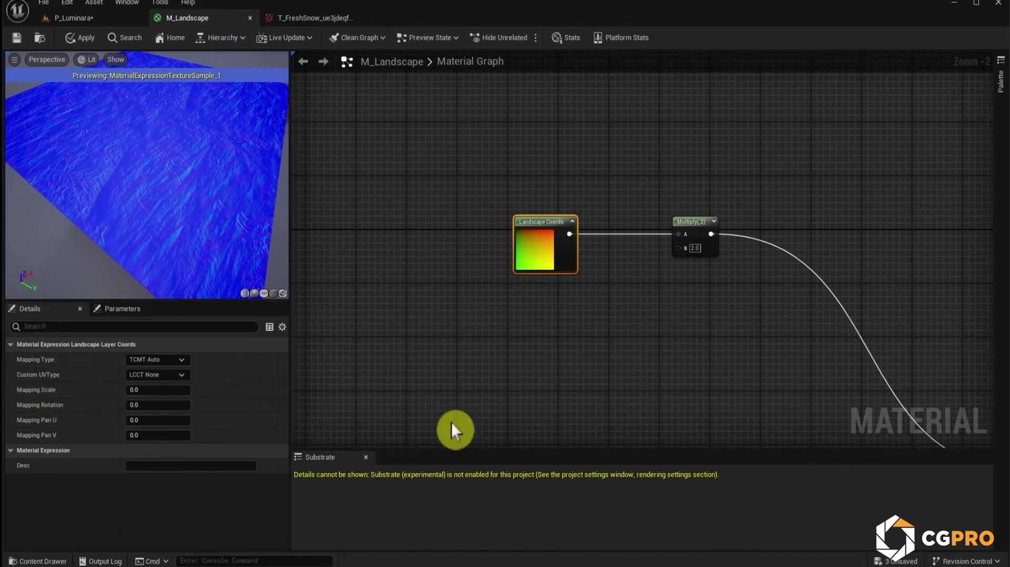
# Add a scalar parameter named Snow_01_UVs, connect it to the Multiply node's B input and set its default value to 1.
pyautogui.moveTo(556, 299); pyautogui.dragTo(390, 239, button='right')
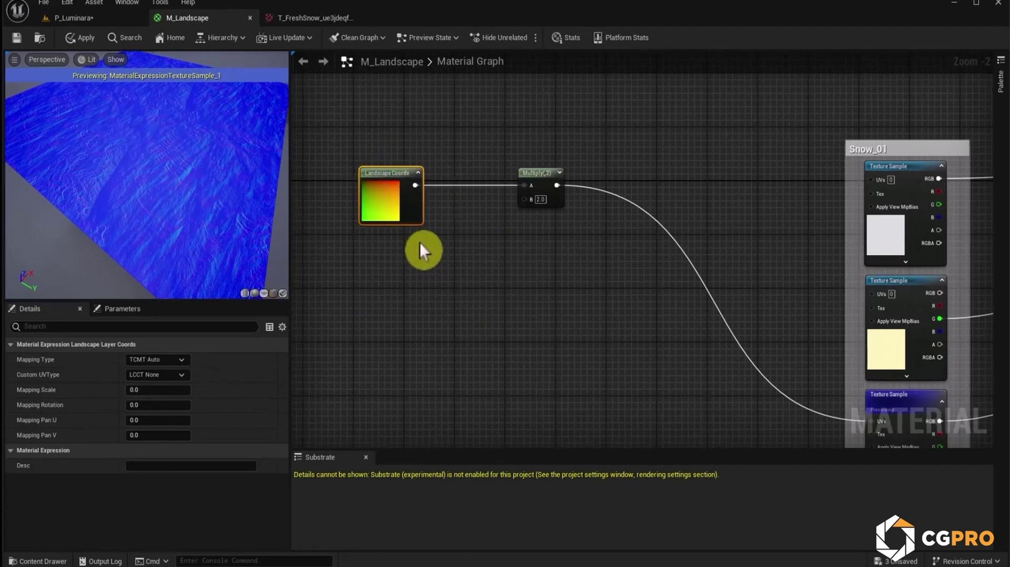
pyautogui.click(441, 239)
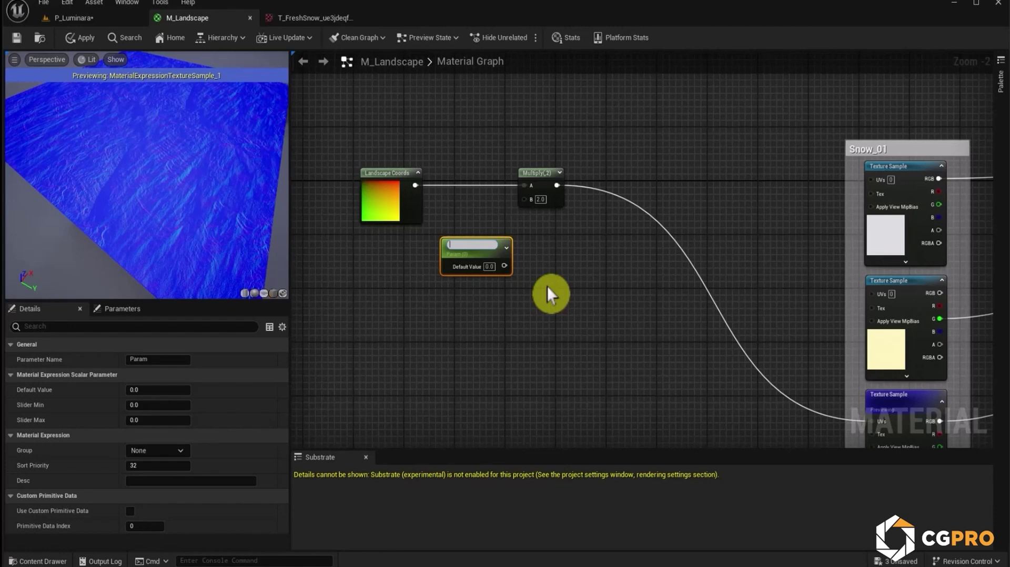
pyautogui.write('Snow_01_UVs')
pyautogui.press('Return')
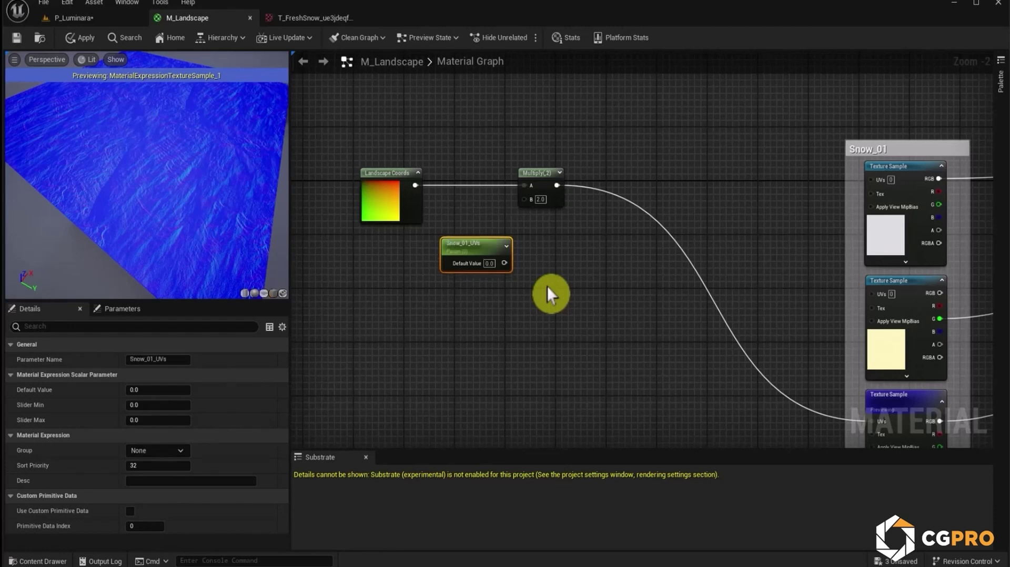
pyautogui.moveTo(481, 247); pyautogui.dragTo(528, 200)
pyautogui.click(158, 390)
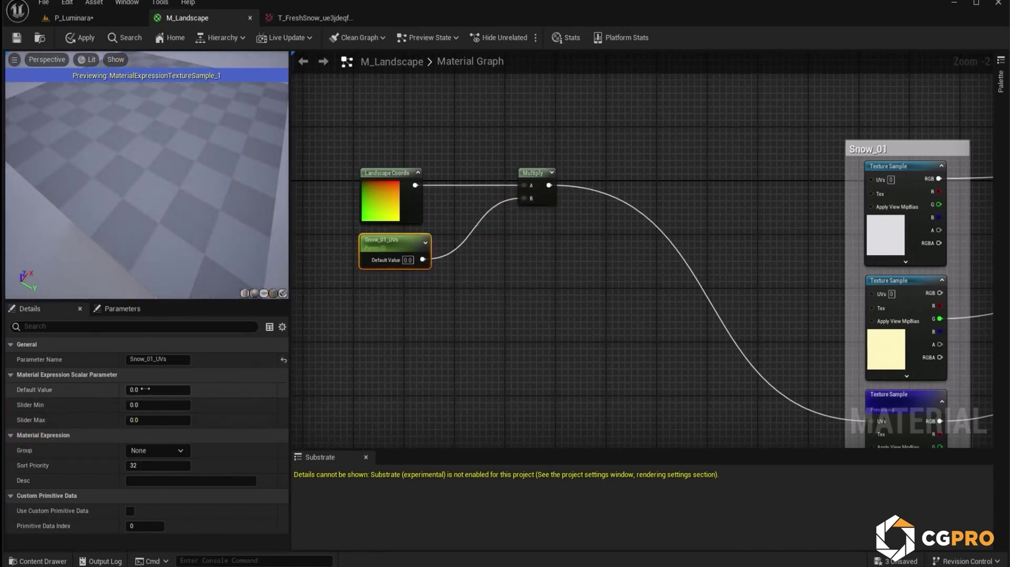
pyautogui.write('1')
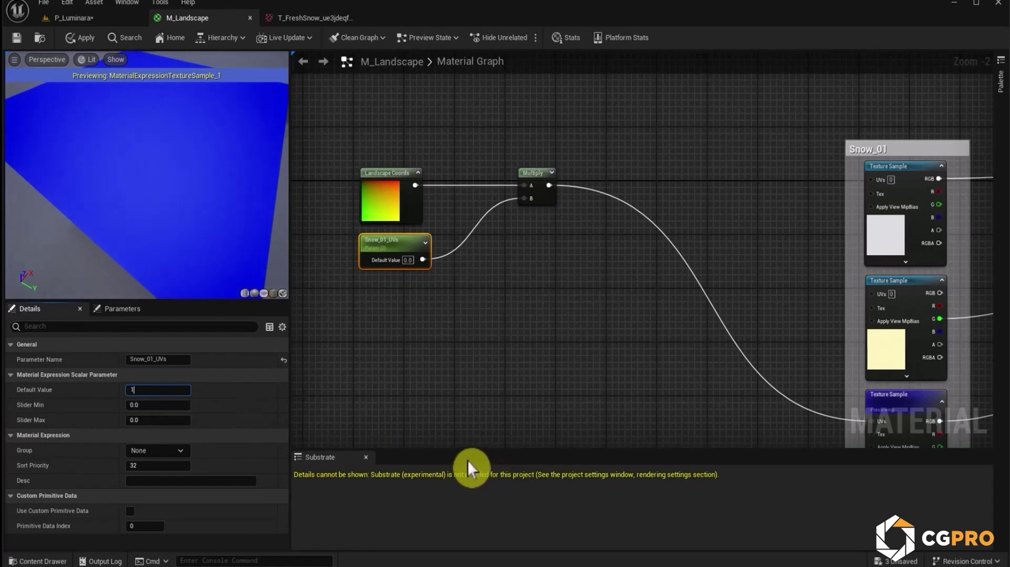
pyautogui.press('Return')
# Connect the Snow_01 Multiply output to the UVs inputs of the remaining Snow_01 texture samples.
pyautogui.scroll(-2, 623, 374)
pyautogui.moveTo(575, 266); pyautogui.dragTo(400, 79)
pyautogui.scroll(1, 488, 266)
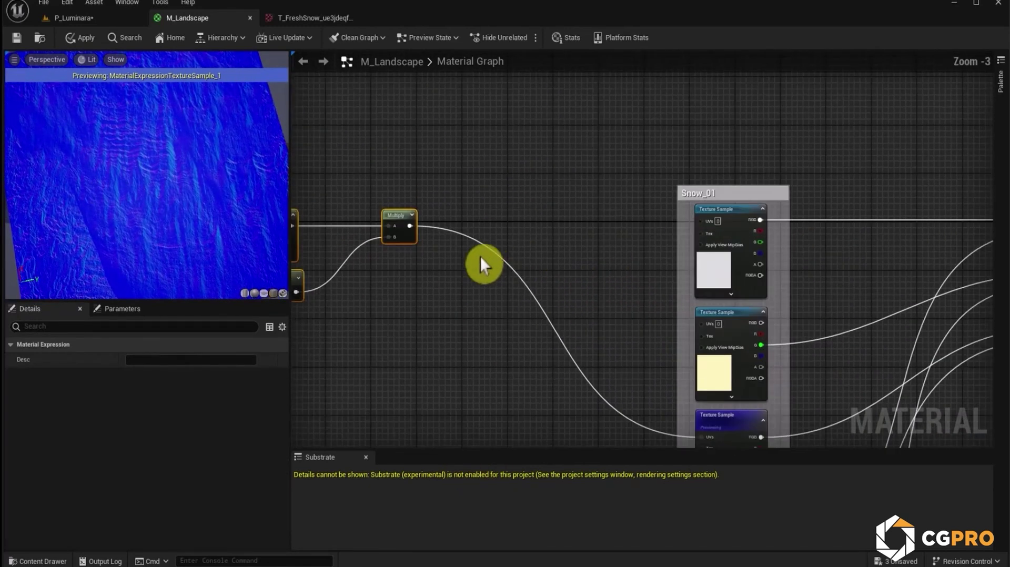
pyautogui.scroll(1, 488, 260)
pyautogui.moveTo(403, 223); pyautogui.dragTo(727, 332)
pyautogui.scroll(-3, 727, 332)
# Duplicate the Landscape Coords, parameter and Multiply nodes for the second layer and rename the copied parameter Snow_02_UVs.
pyautogui.moveTo(753, 296); pyautogui.dragTo(538, 129)
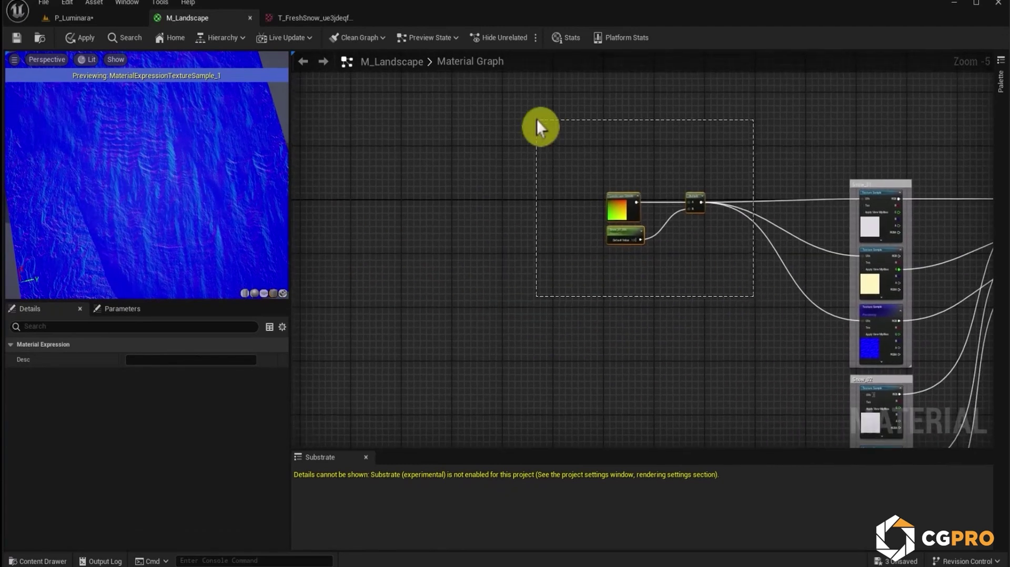
pyautogui.moveTo(734, 363); pyautogui.dragTo(675, 80, button='right')
pyautogui.hotkey('ctrl', 'x')
pyautogui.hotkey('ctrl', 'v')
pyautogui.scroll(5, 604, 167)
pyautogui.click(566, 158)
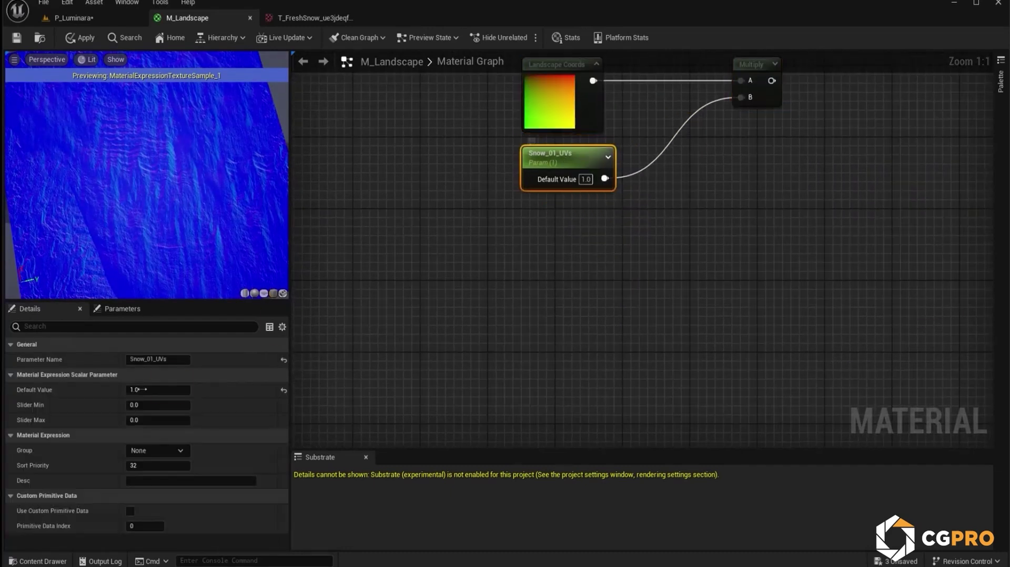
pyautogui.click(150, 363)
pyautogui.write('Snow_02_UVs')
pyautogui.press('Return')
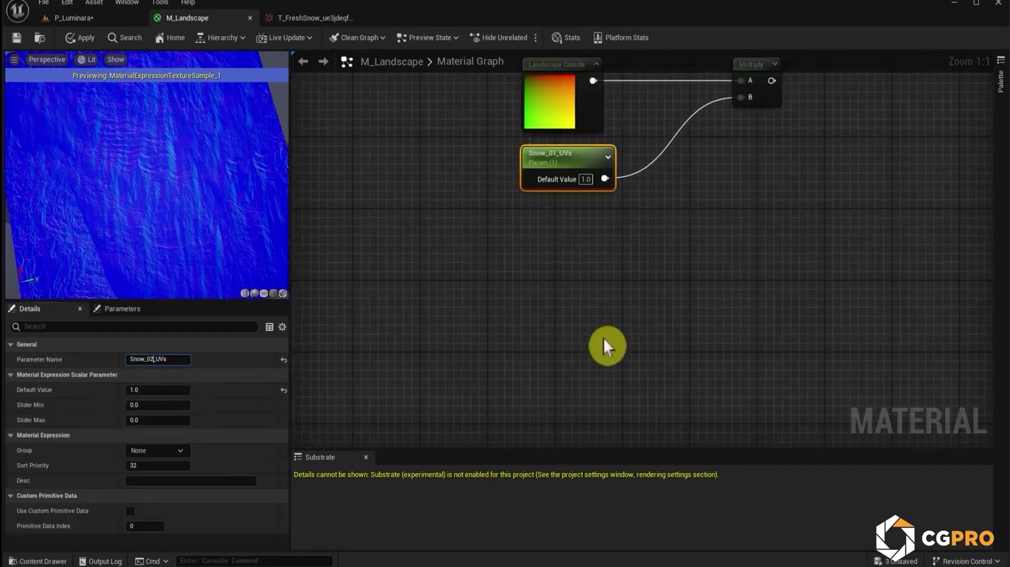
# Connect the duplicated Multiply output to the UVs inputs of all three Snow_02 texture samples and align the node group beside them.
pyautogui.click(740, 298)
pyautogui.scroll(-1, 740, 297)
pyautogui.scroll(-1, 740, 298)
pyautogui.moveTo(740, 298); pyautogui.dragTo(444, 371, button='right')
pyautogui.moveTo(464, 234); pyautogui.dragTo(773, 416)
pyautogui.scroll(-1, 440, 300)
pyautogui.moveTo(440, 300); pyautogui.dragTo(610, 340, button='right')
pyautogui.moveTo(611, 340); pyautogui.dragTo(504, 227)
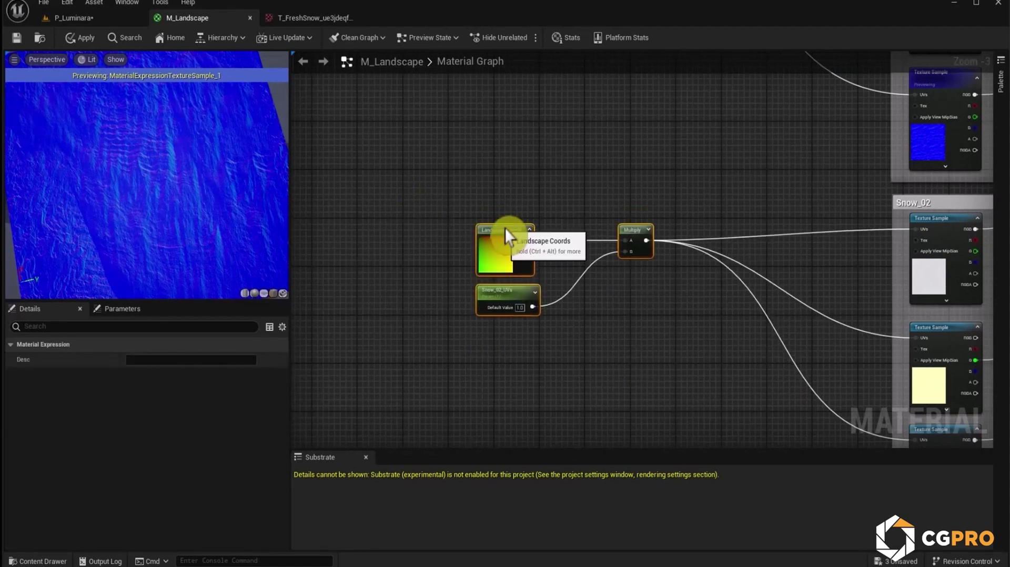
# Apply the M_Landscape changes and open the landscape's MI_Landscape material instance with its Global Scalar Parameter Values expanded.
pyautogui.click(74, 37)
pyautogui.click(75, 19)
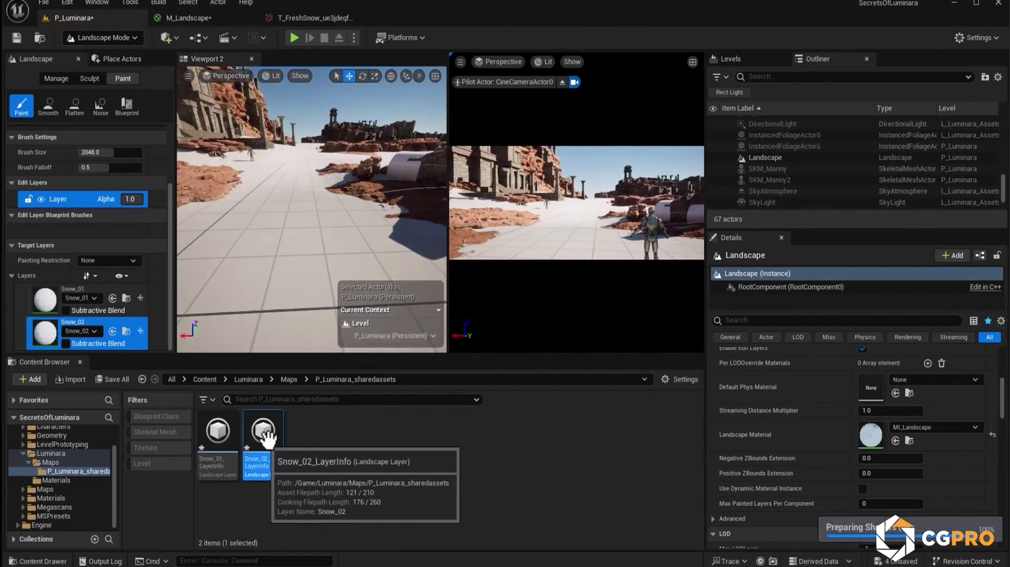
pyautogui.doubleClick(869, 440)
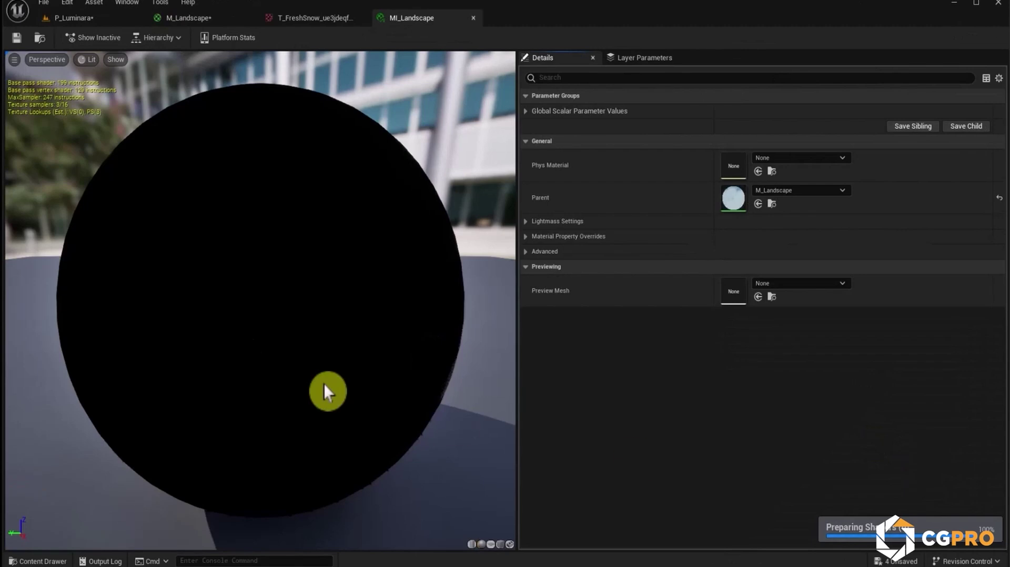
pyautogui.click(526, 112)
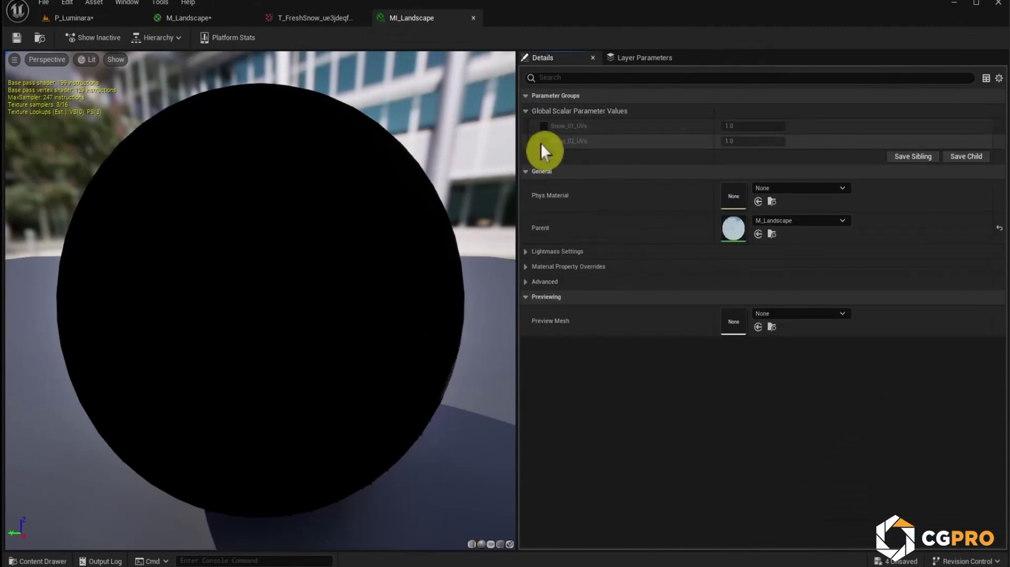
# Float MI_Landscape in its own window over the P_Luminara level so the viewports stay visible.
pyautogui.moveTo(424, 21); pyautogui.dragTo(393, 146)
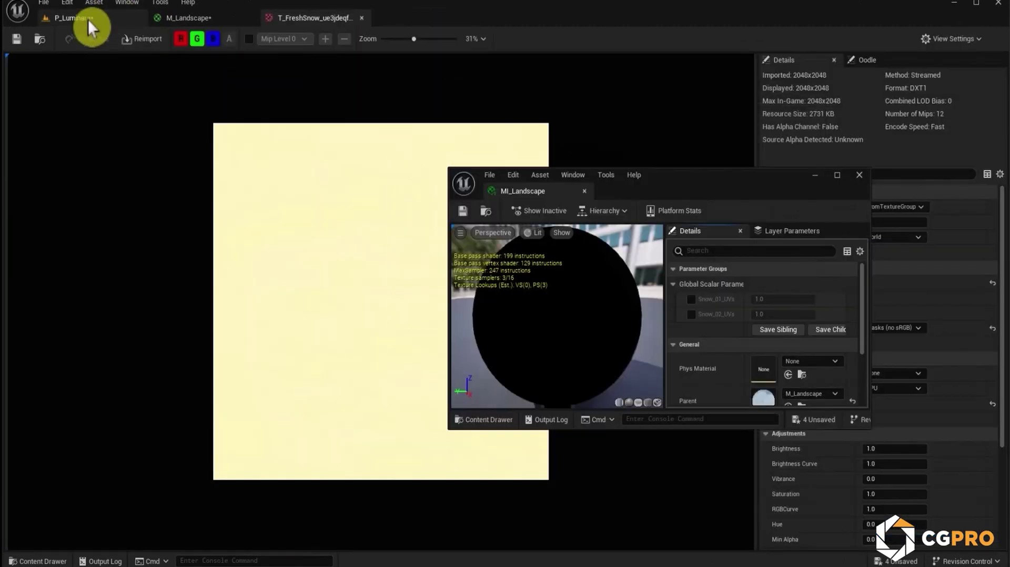
pyautogui.click(73, 18)
pyautogui.moveTo(748, 203); pyautogui.dragTo(926, 241)
# Override Snow_01_UVs in MI_Landscape, test different tiling values against the ground up close and set it to 0.5.
pyautogui.click(870, 337)
pyautogui.moveTo(963, 338); pyautogui.dragTo(929, 339)
pyautogui.moveTo(286, 165); pyautogui.dragTo(273, 219, button='right')
pyautogui.press('w')
pyautogui.moveTo(950, 338); pyautogui.dragTo(956, 338)
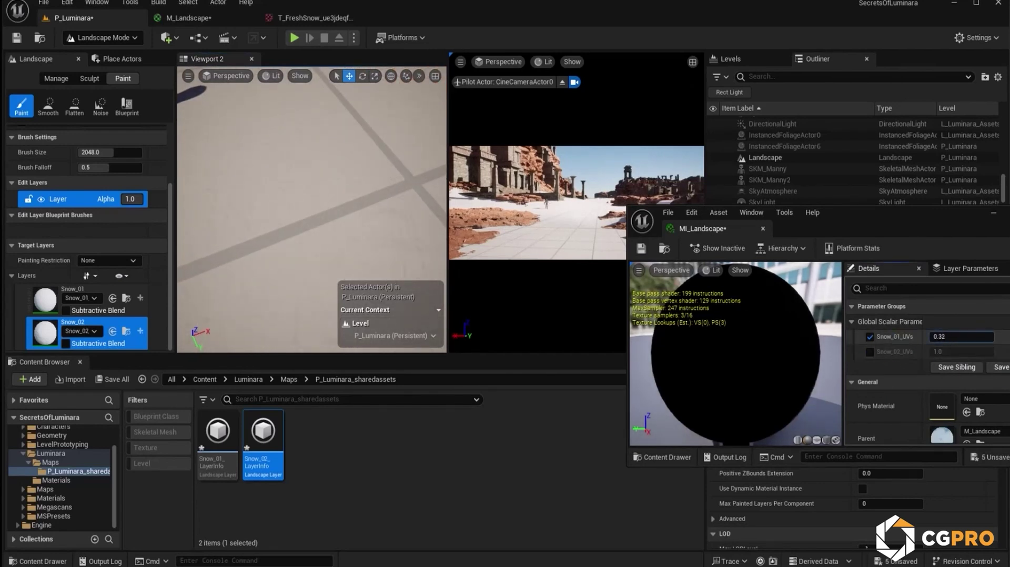
pyautogui.moveTo(959, 338); pyautogui.dragTo(964, 337)
pyautogui.click(964, 338)
pyautogui.write('0.5')
pyautogui.press('Return')
pyautogui.press('s')
pyautogui.moveTo(261, 209); pyautogui.dragTo(248, 153, button='right')
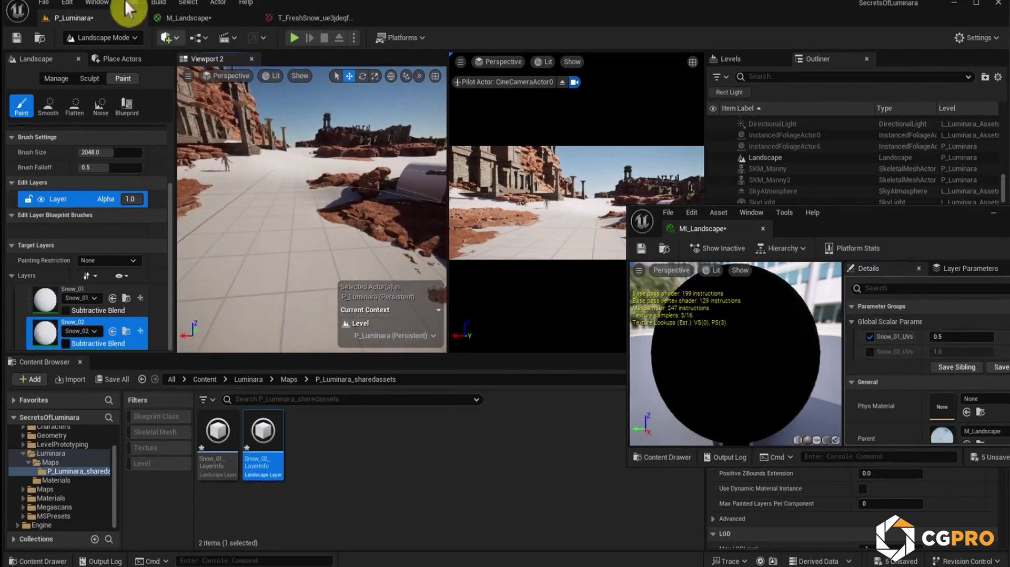
# Return to Selection Mode, save the P_Luminara level and close the MI_Landscape window.
pyautogui.click(90, 36)
pyautogui.click(95, 56)
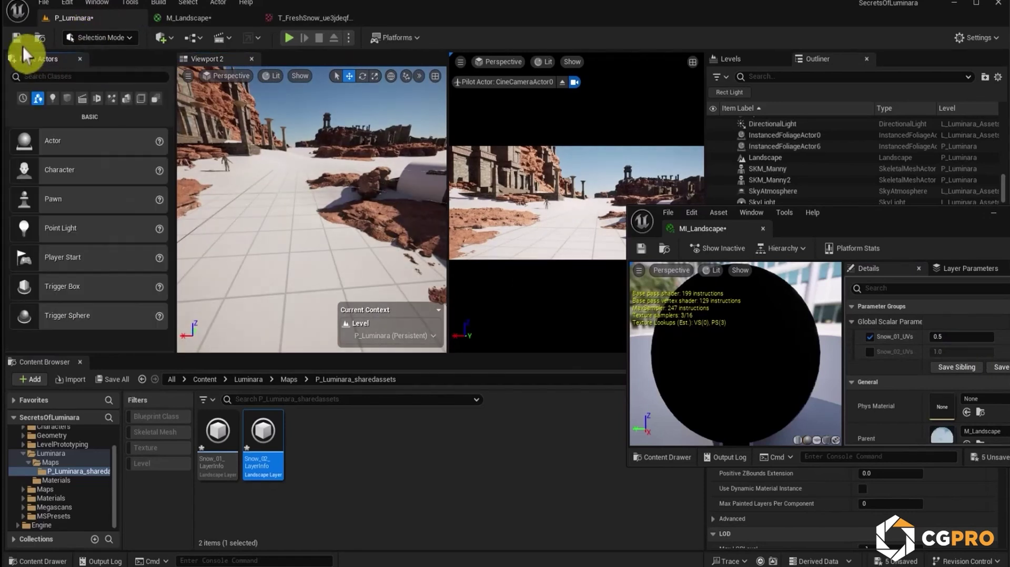
pyautogui.moveTo(696, 190); pyautogui.dragTo(365, 180)
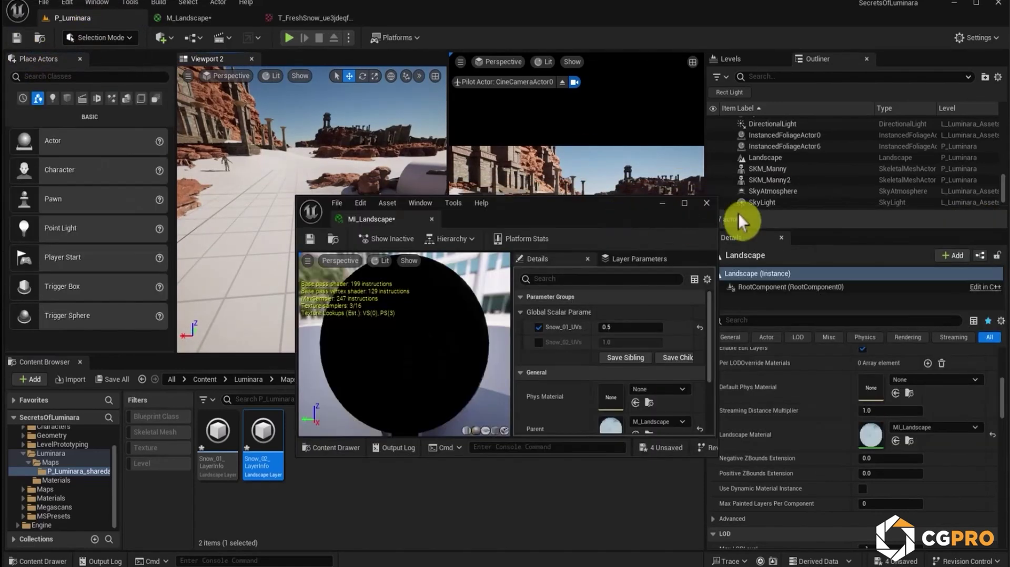
pyautogui.click(707, 203)
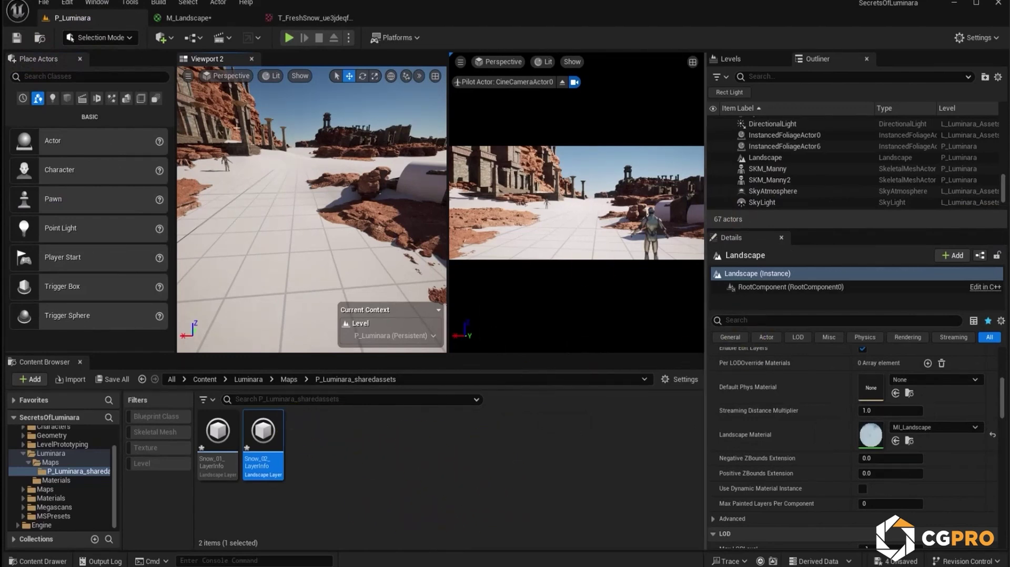
# Enable Nanite tessellation in the M_Landscape material and expand its Displacement settings.
pyautogui.click(212, 18)
pyautogui.moveTo(712, 347); pyautogui.dragTo(300, 210, button='right')
pyautogui.scroll(-3, 649, 198)
pyautogui.click(665, 293)
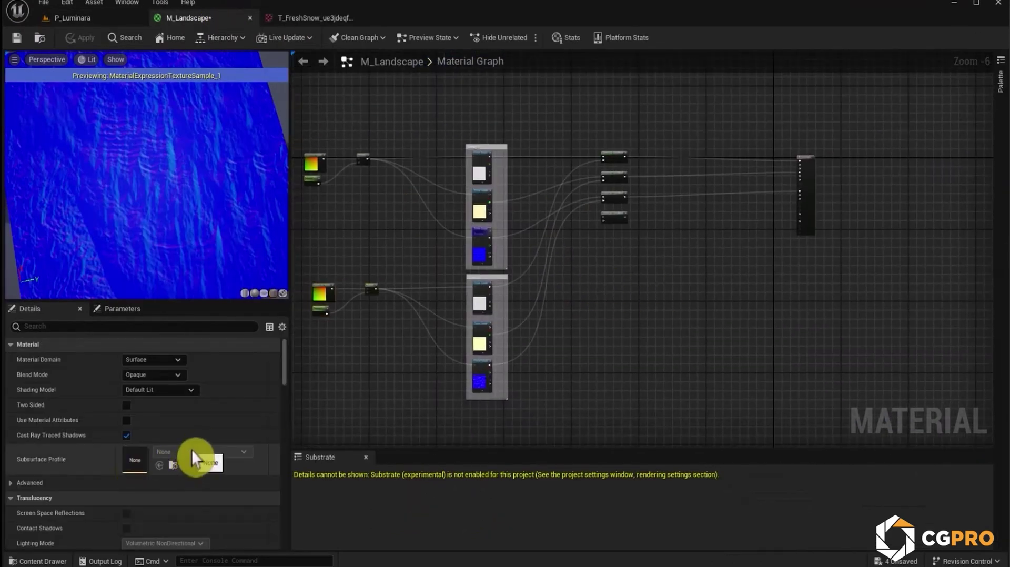
pyautogui.scroll(-10, 192, 451)
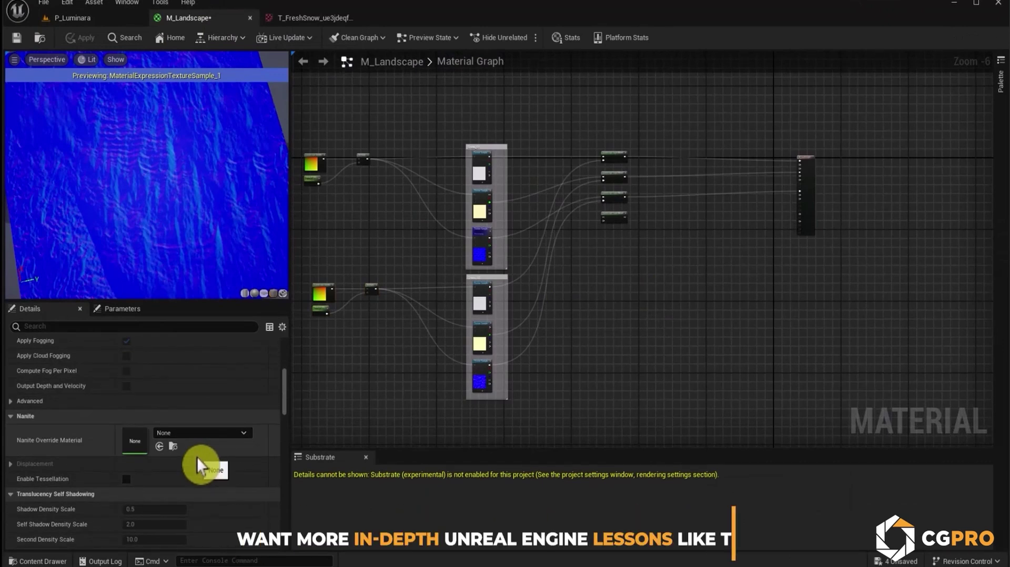
pyautogui.scroll(3, 643, 242)
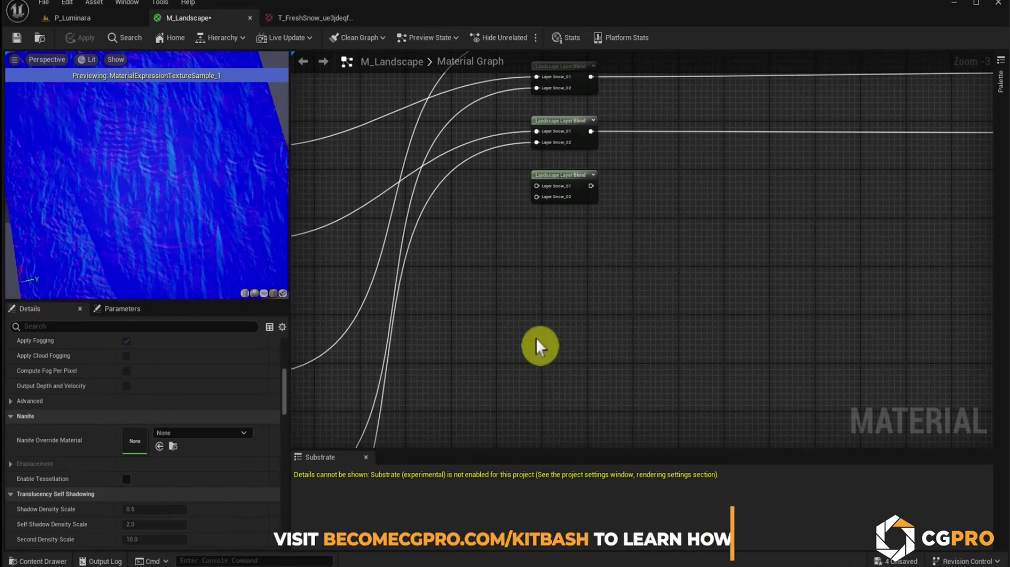
pyautogui.moveTo(695, 270); pyautogui.dragTo(471, 371, button='right')
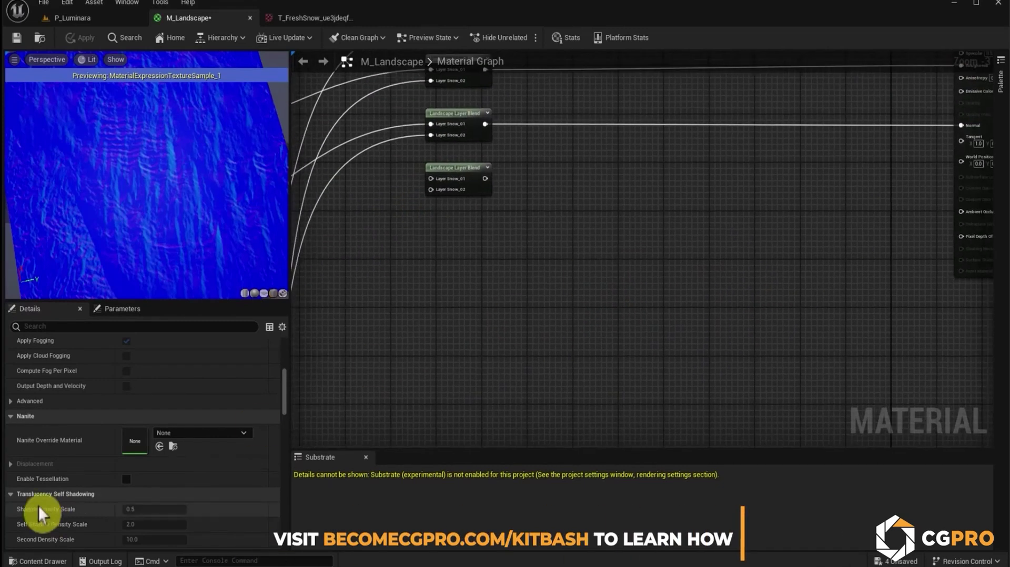
pyautogui.click(127, 479)
pyautogui.click(11, 466)
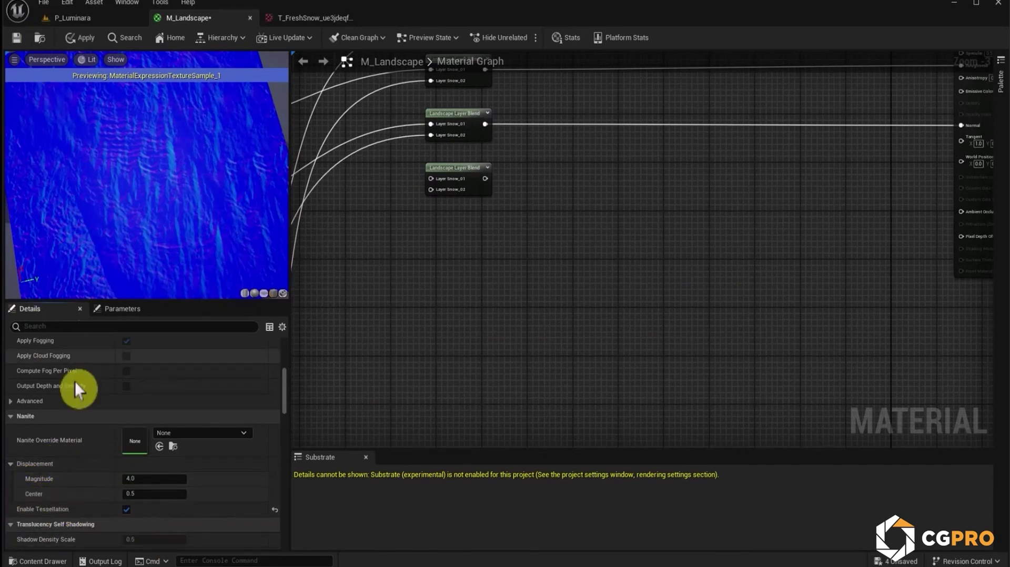
# Check the M_Landscape output node for a displacement input and save the material.
pyautogui.scroll(1, 511, 402)
pyautogui.scroll(-1, 503, 384)
pyautogui.moveTo(481, 338); pyautogui.dragTo(323, 367, button='right')
pyautogui.scroll(3, 478, 251)
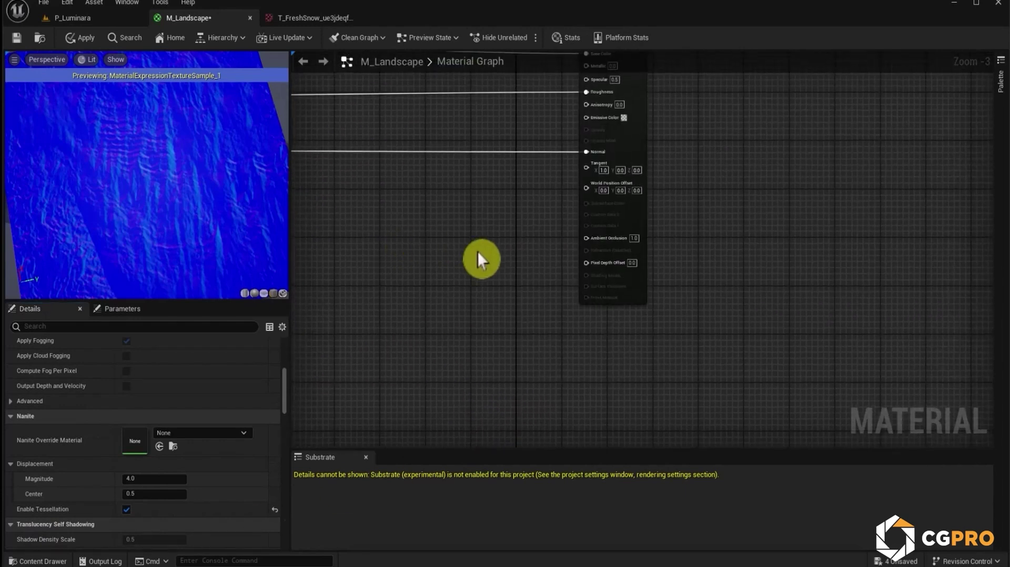
pyautogui.moveTo(467, 129); pyautogui.dragTo(461, 263, button='right')
pyautogui.click(521, 349)
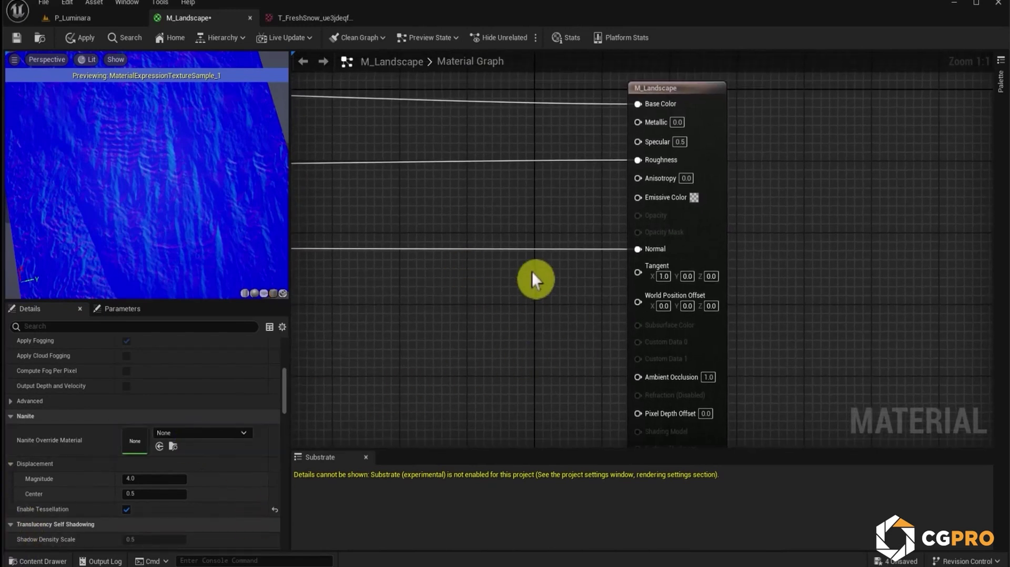
pyautogui.moveTo(510, 323); pyautogui.dragTo(473, 297, button='right')
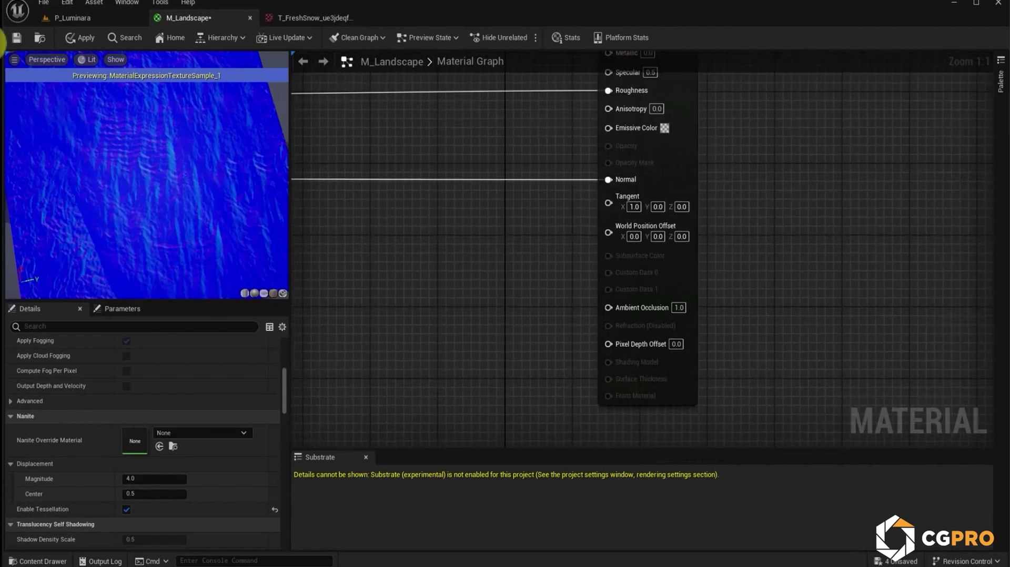
pyautogui.click(20, 38)
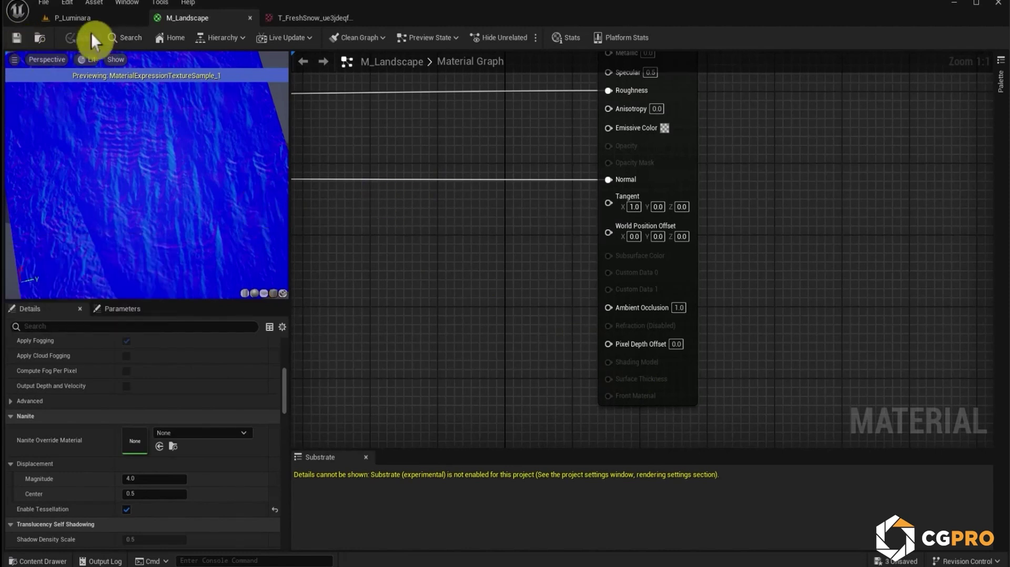
# Switch to the P_Luminara level and select both the Snow_01 and Snow_02 layer info assets.
pyautogui.click(85, 18)
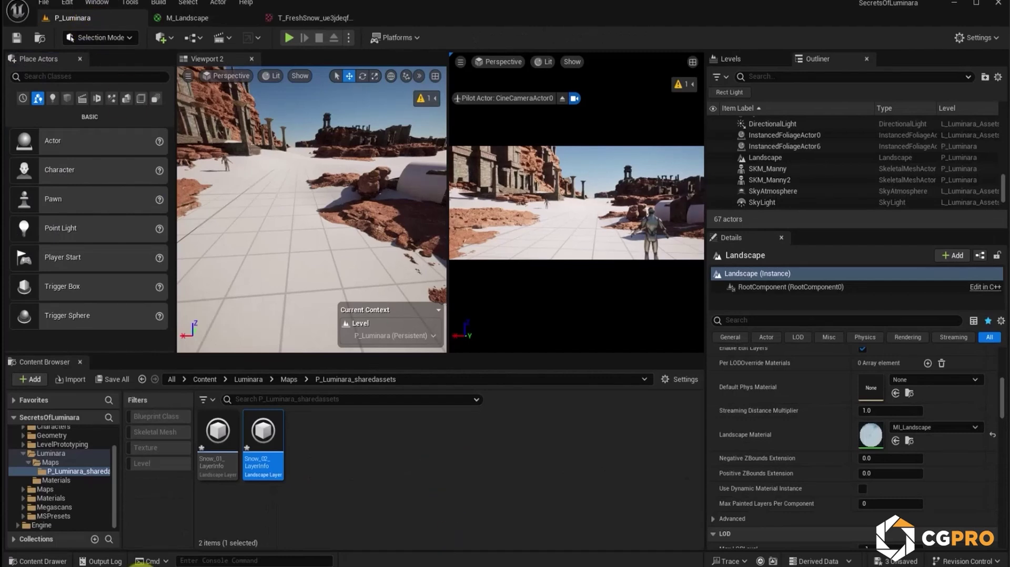
pyautogui.click(271, 559)
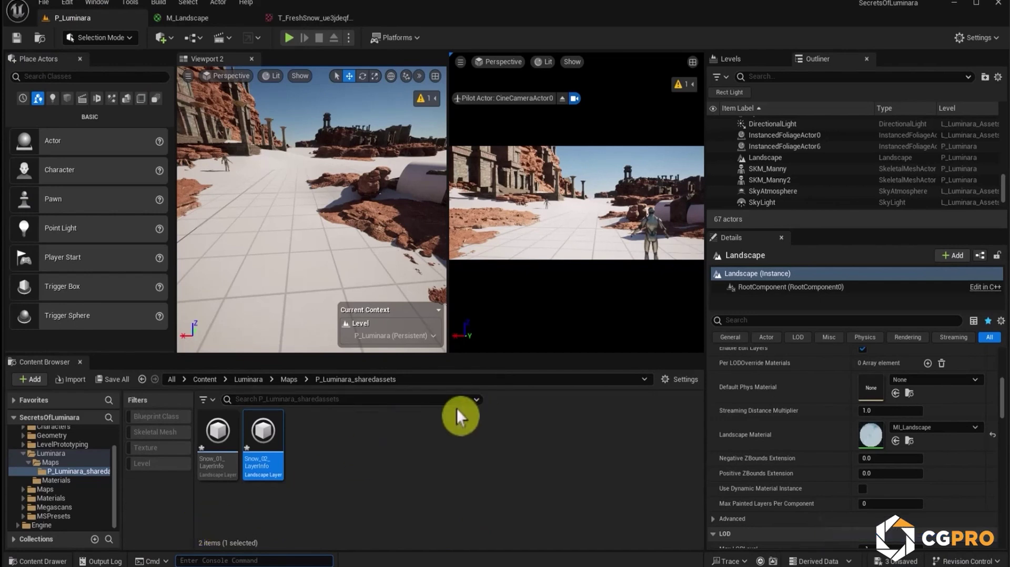
pyautogui.keyDown('ctrl'); pyautogui.click(218, 445); pyautogui.keyUp('ctrl')
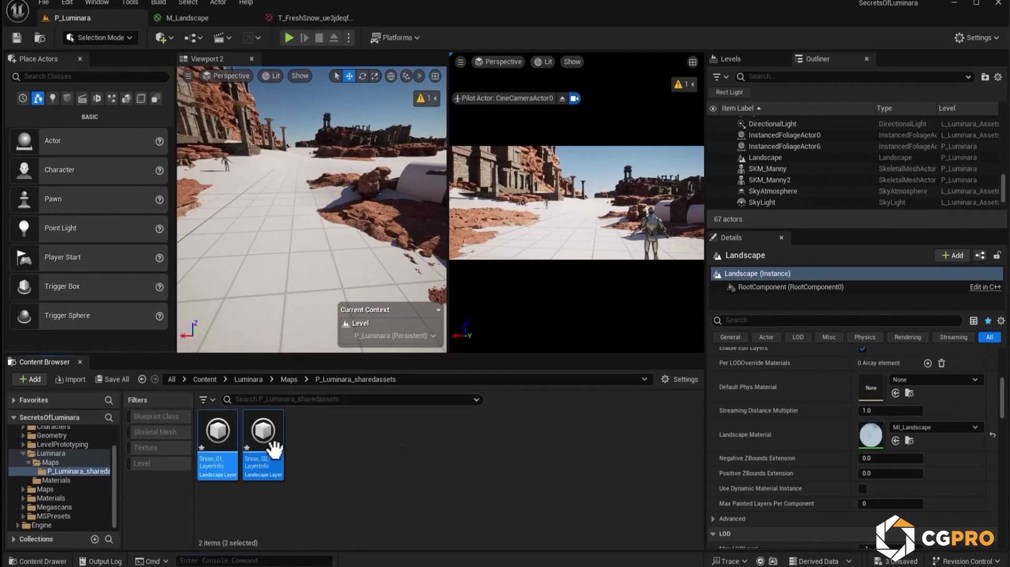
# Open the Cargo Geometry folder in the project content and reveal one of its static meshes in the system file explorer.
pyautogui.click(28, 463)
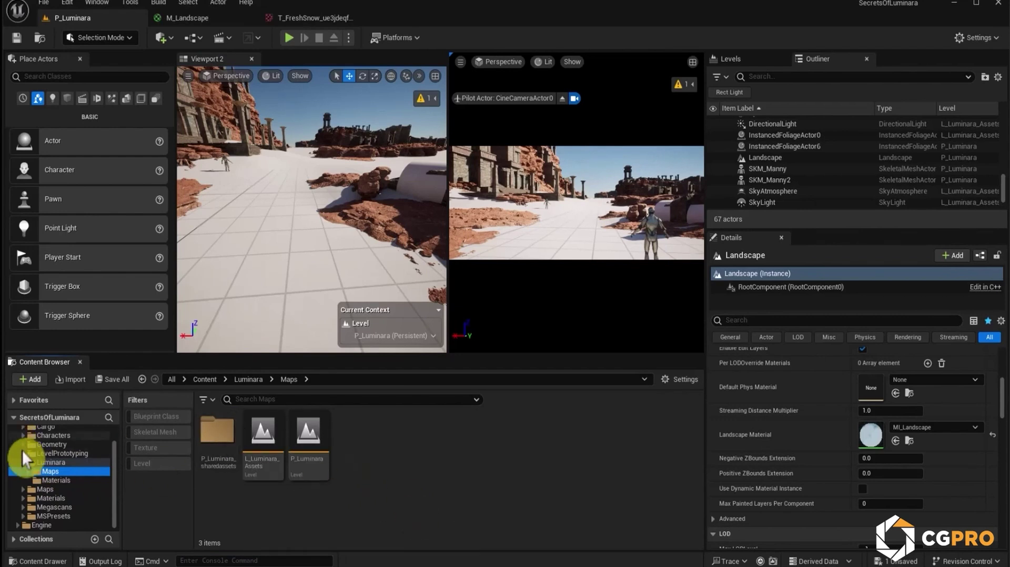
pyautogui.scroll(2, 43, 469)
pyautogui.doubleClick(45, 451)
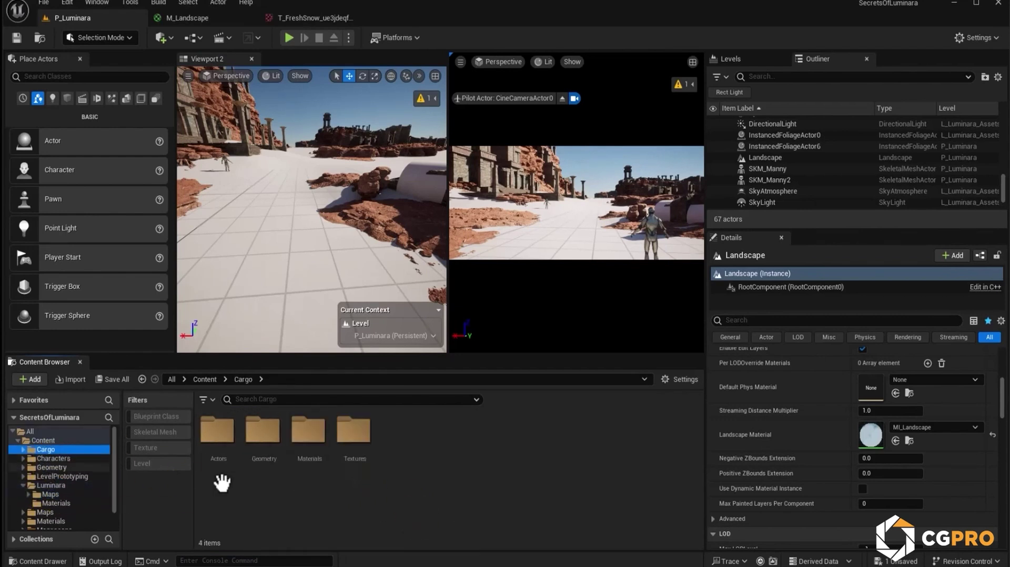
pyautogui.doubleClick(260, 438)
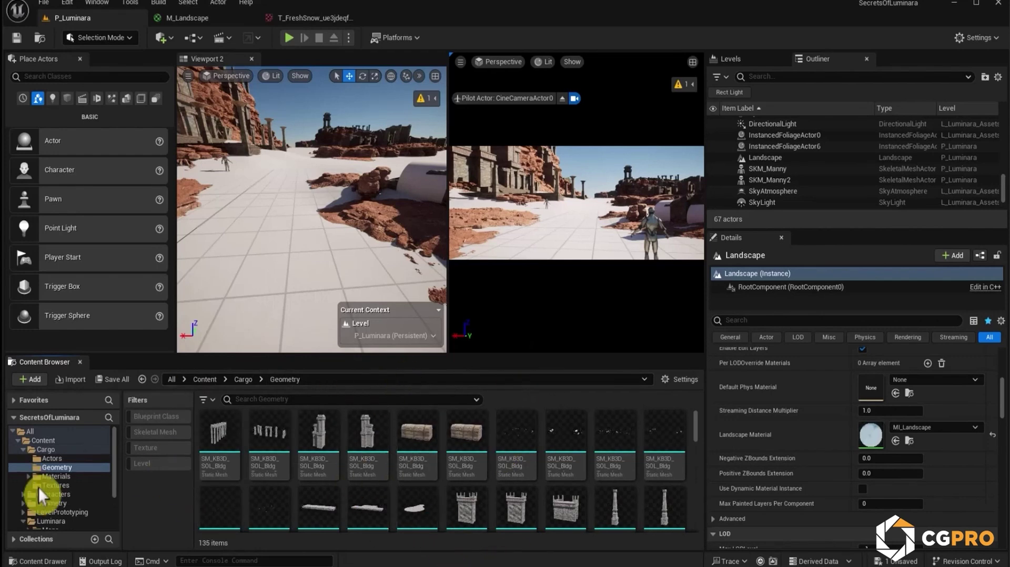
pyautogui.rightClick(363, 429)
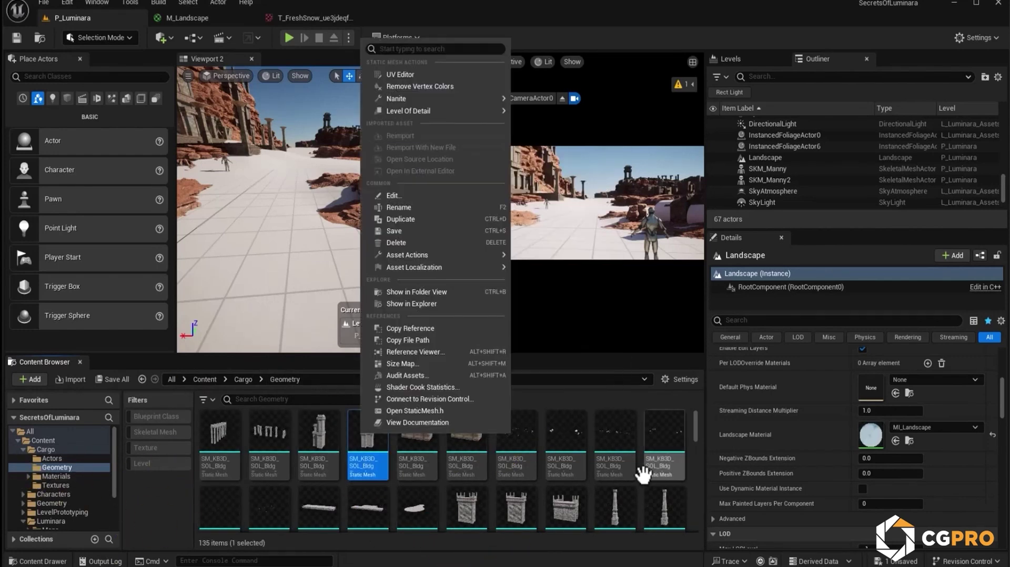
pyautogui.click(427, 308)
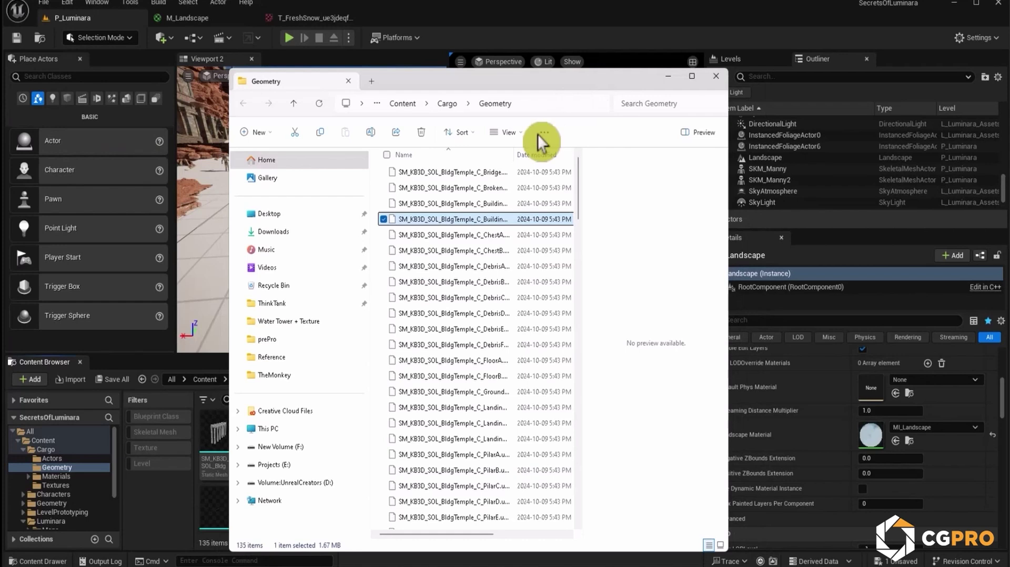
# Go up to the SecretsOfLuminara project folder and open DefaultEngine.ini from its Config folder in the text editor.
pyautogui.click(445, 104)
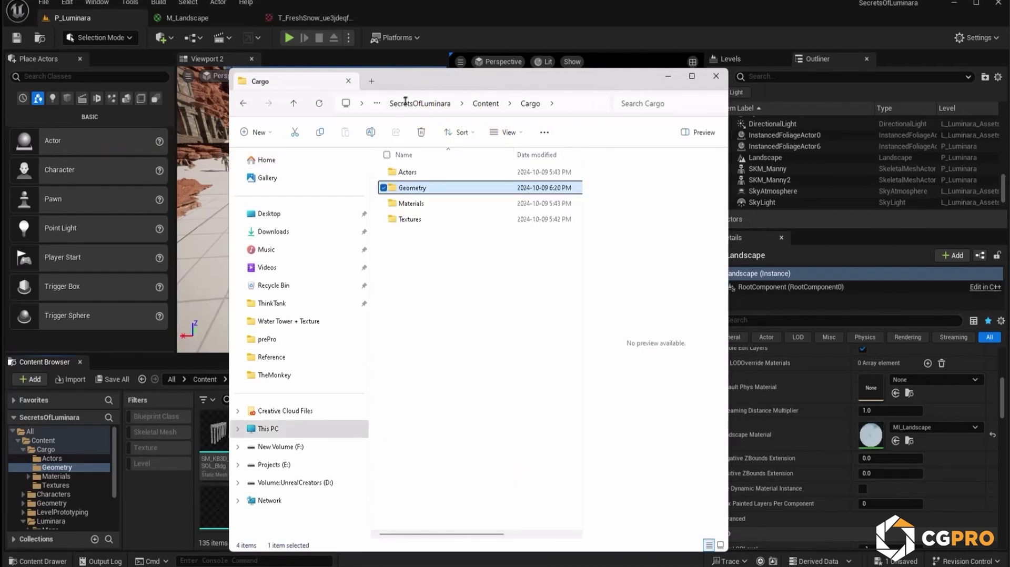
pyautogui.click(432, 103)
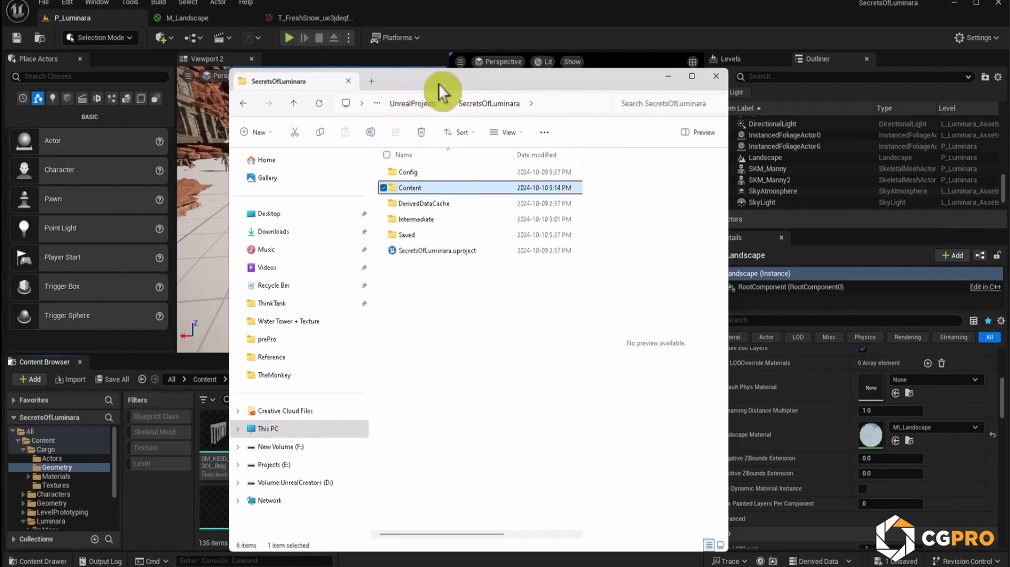
pyautogui.doubleClick(437, 174)
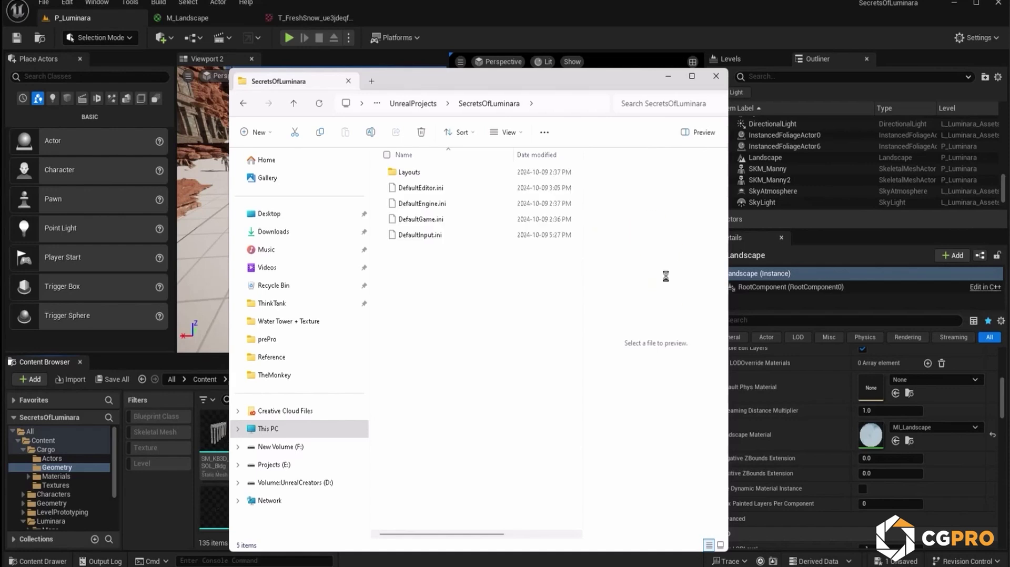
pyautogui.doubleClick(458, 204)
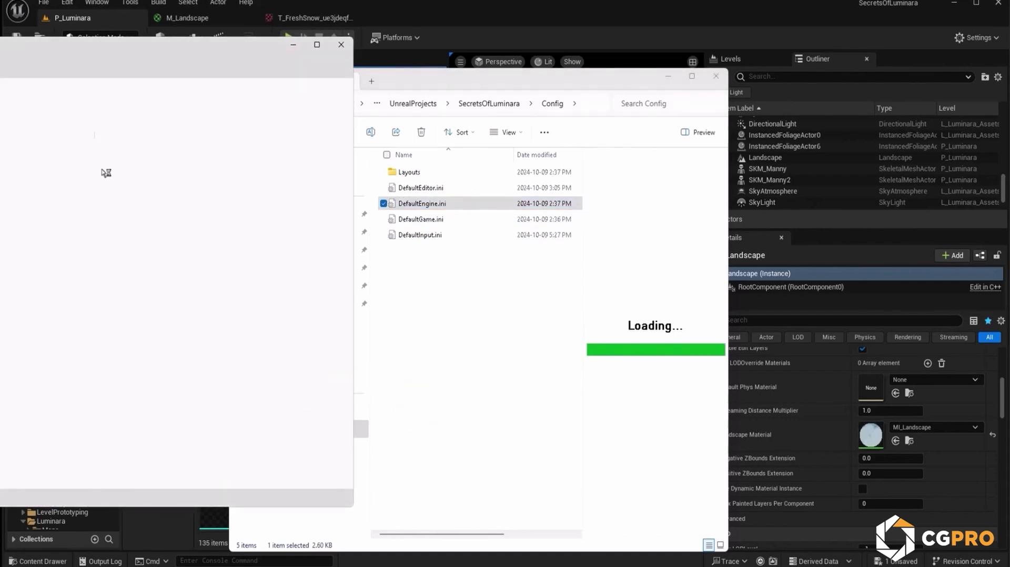
pyautogui.moveTo(271, 46); pyautogui.dragTo(626, 73)
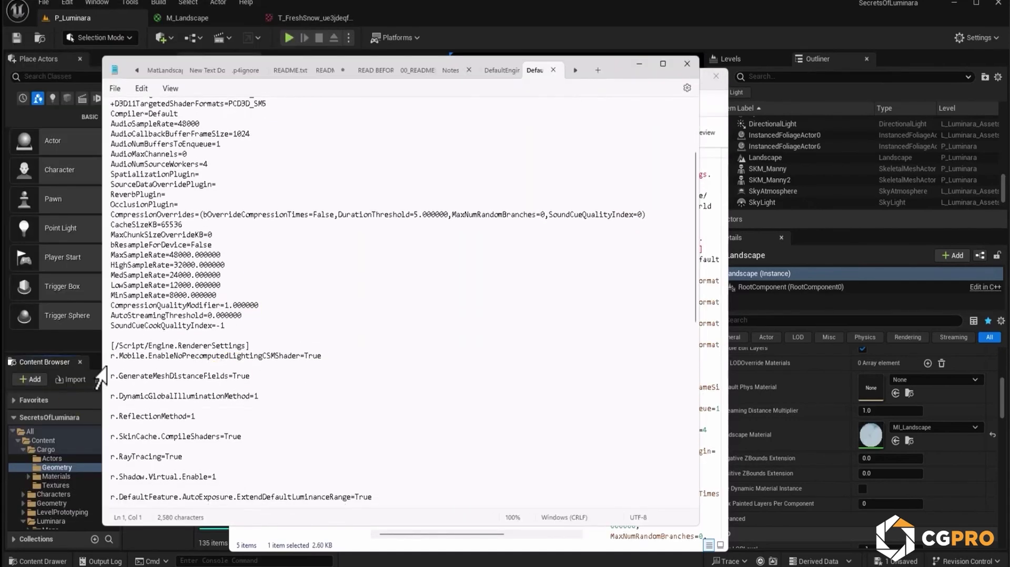
# Add the lines r.nanite.allowtesselation=1 and r.nanite.tesselation=1 at the end of the RendererSettings section.
pyautogui.click(352, 357)
pyautogui.scroll(-2, 347, 366)
pyautogui.scroll(-3, 345, 365)
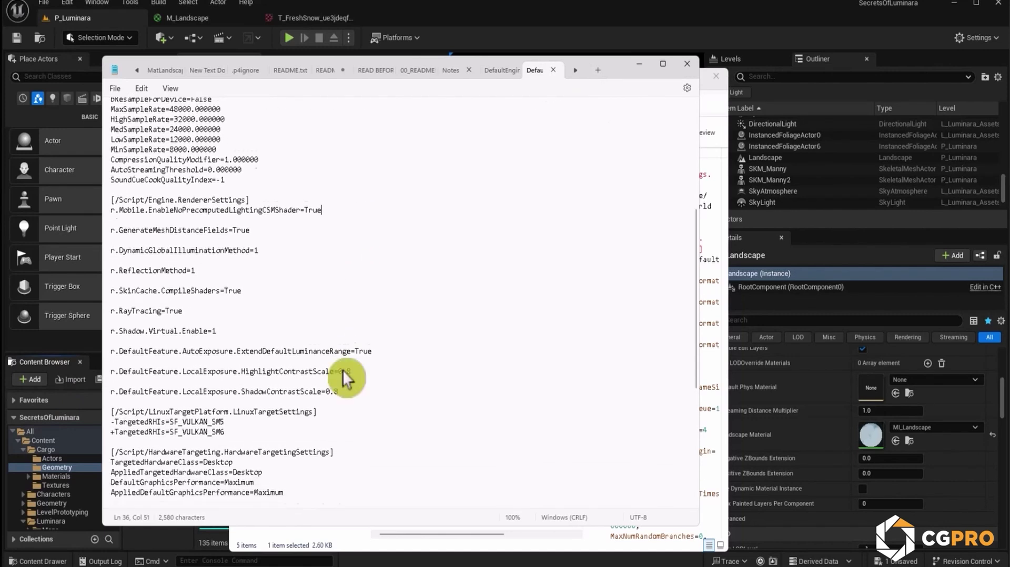
pyautogui.click(357, 386)
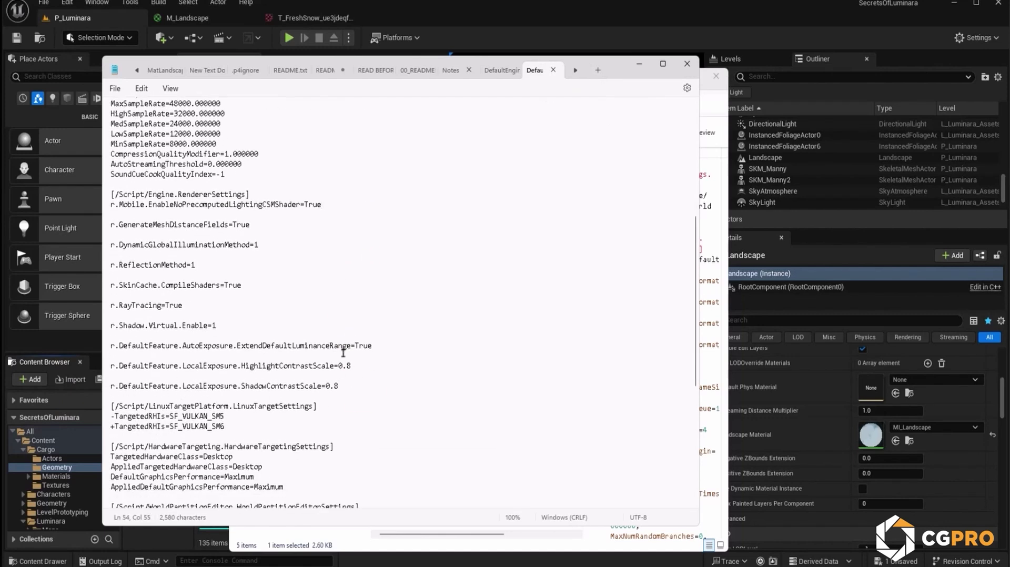
pyautogui.press('Return')
pyautogui.write('r.nanitle.allowte')
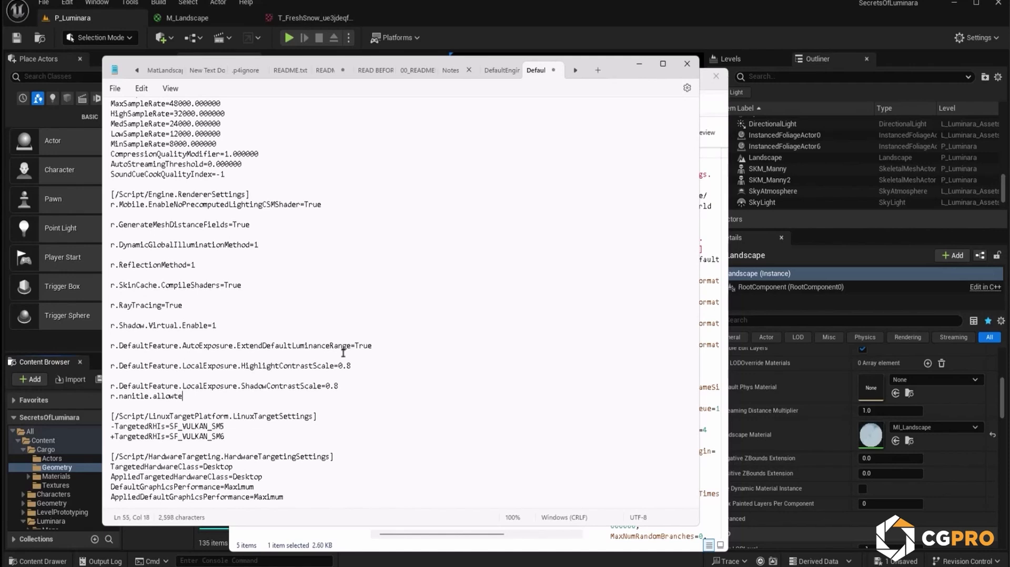
pyautogui.write('sselation=1')
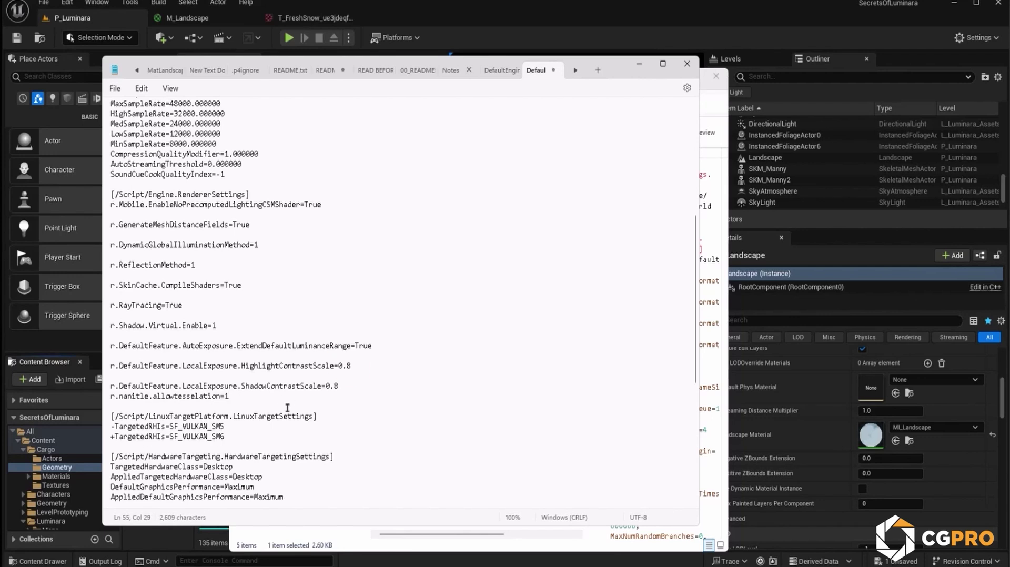
pyautogui.click(144, 397)
pyautogui.press('BackSpace')
pyautogui.click(261, 401)
pyautogui.press('Return')
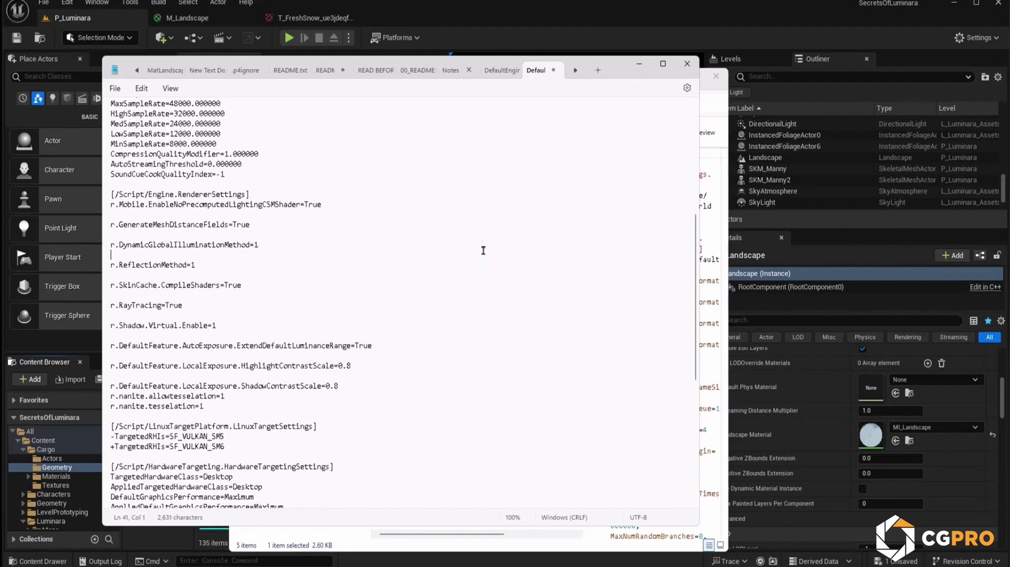
# Save DefaultEngine.ini, then close the text editor and the file explorer to return to Unreal Editor.
pyautogui.click(115, 90)
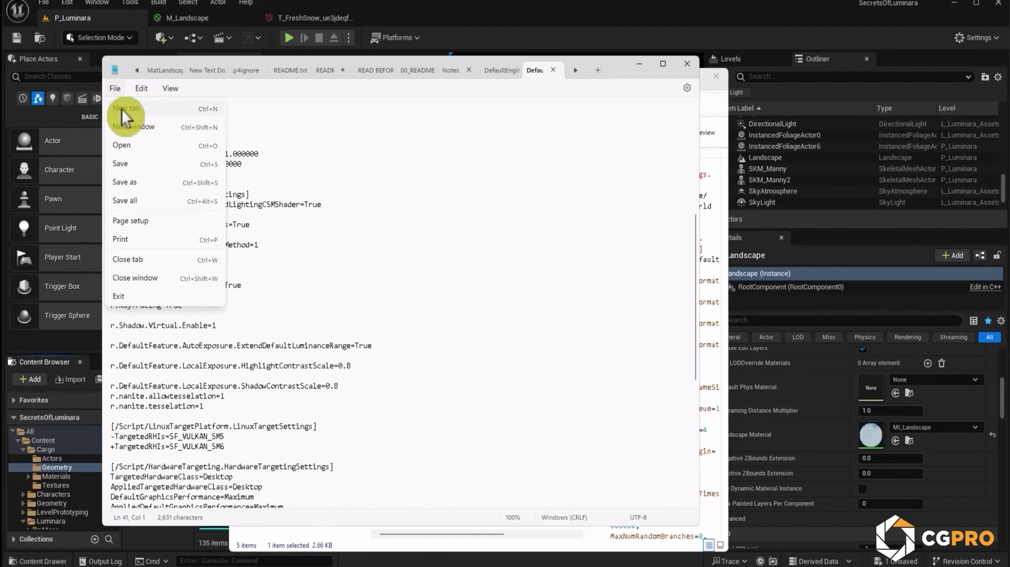
pyautogui.click(128, 181)
pyautogui.click(688, 63)
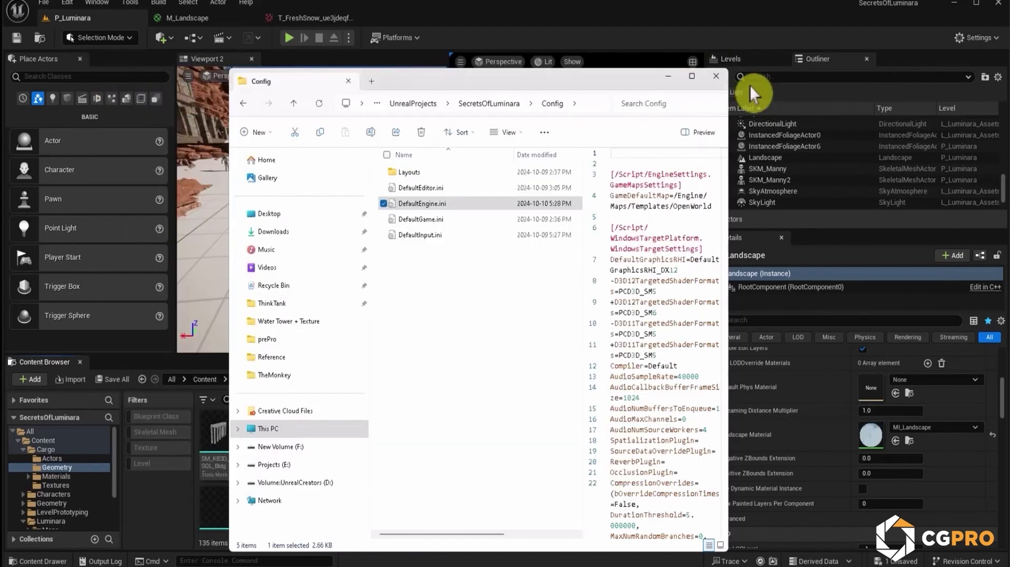
pyautogui.click(717, 78)
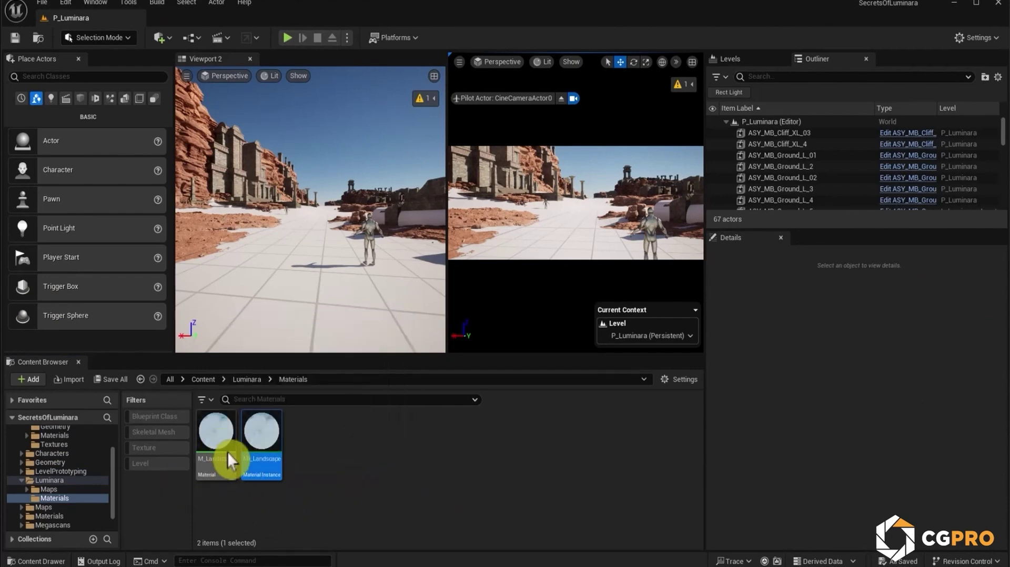
# Open the M_Landscape material from the Luminara Materials folder and enable Use Material Attributes.
pyautogui.click(213, 434)
pyautogui.doubleClick(213, 435)
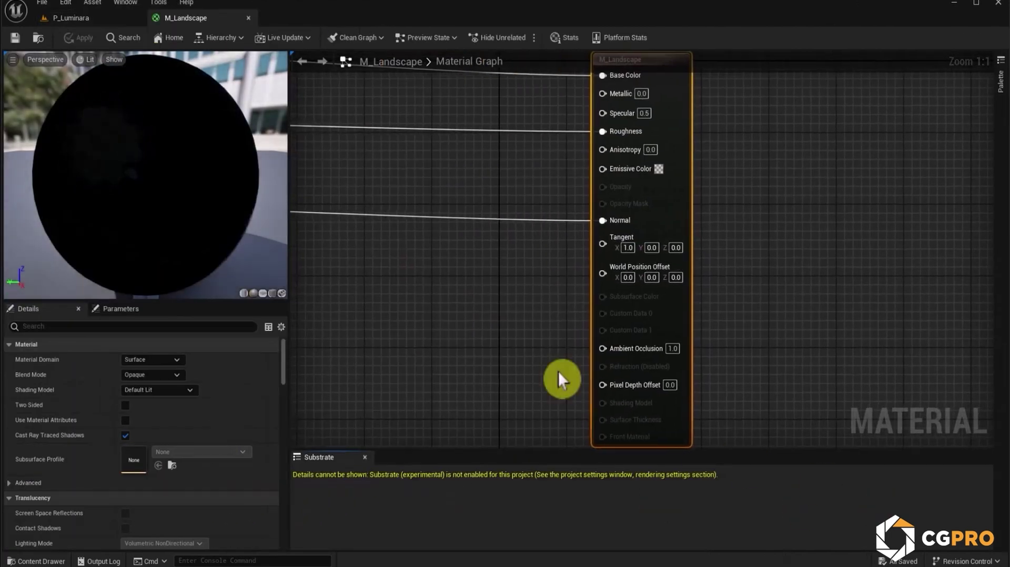
pyautogui.scroll(3, 645, 436)
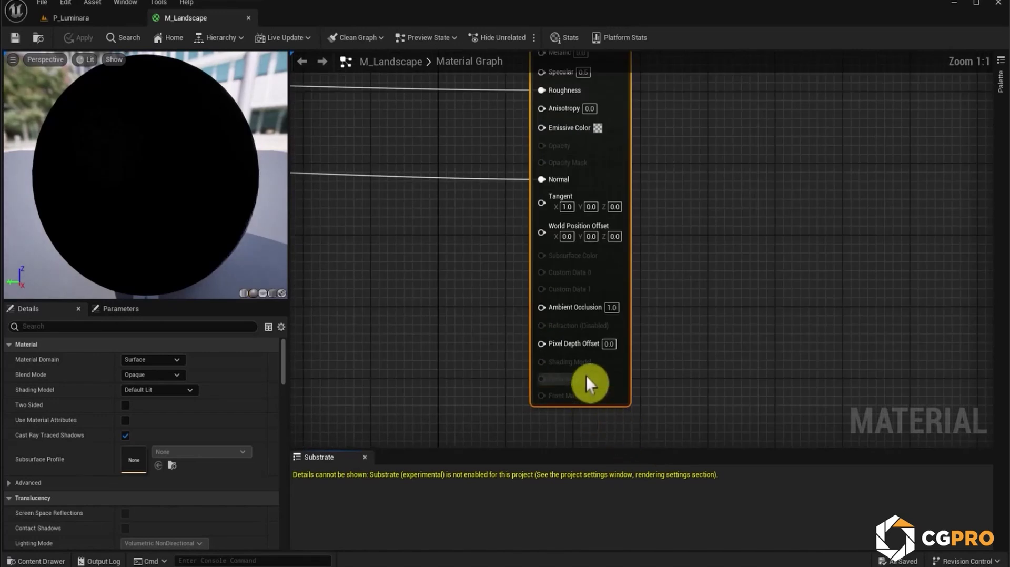
pyautogui.scroll(-3, 618, 373)
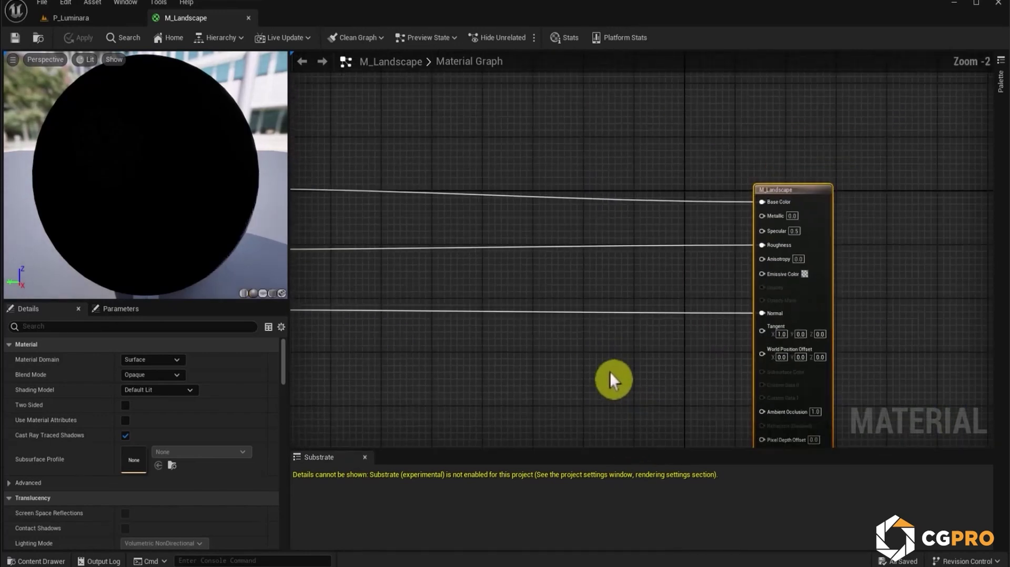
pyautogui.scroll(-6, 57, 428)
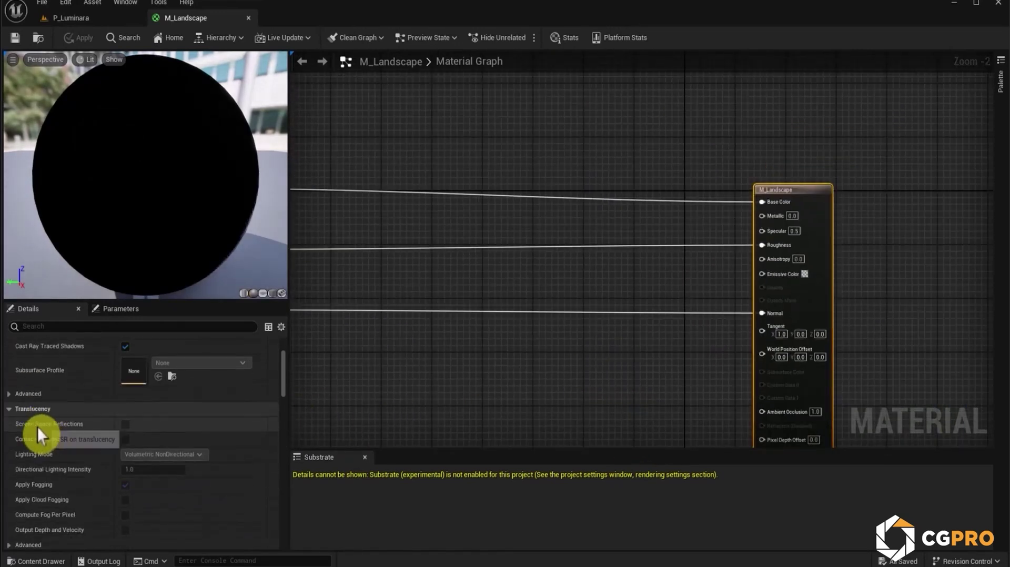
pyautogui.scroll(6, 90, 463)
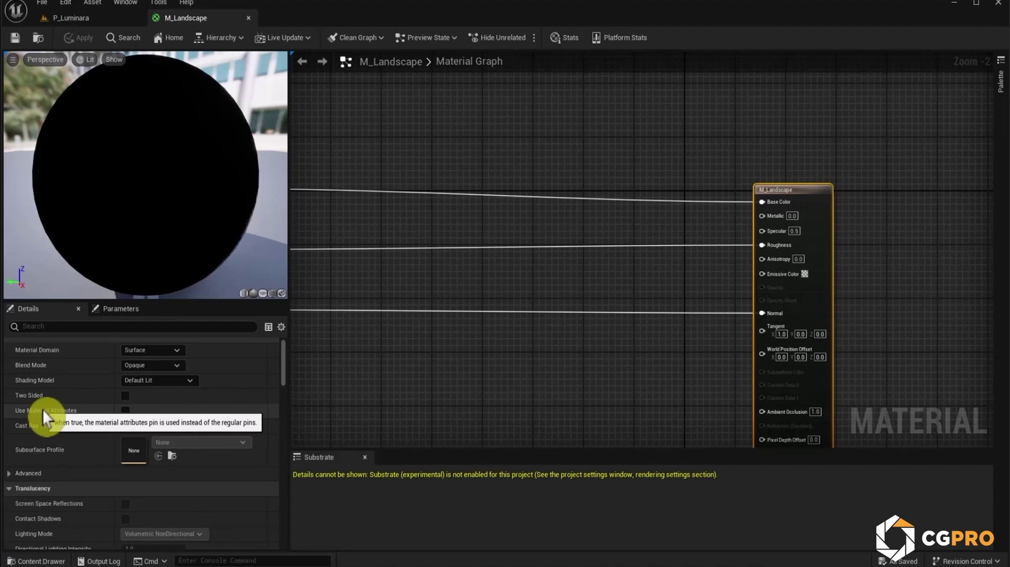
pyautogui.click(125, 411)
# Add a MakeMaterialAttributes node between the Landscape Layer Blend nodes and the M_Landscape output, level with the output node.
pyautogui.rightClick(657, 192)
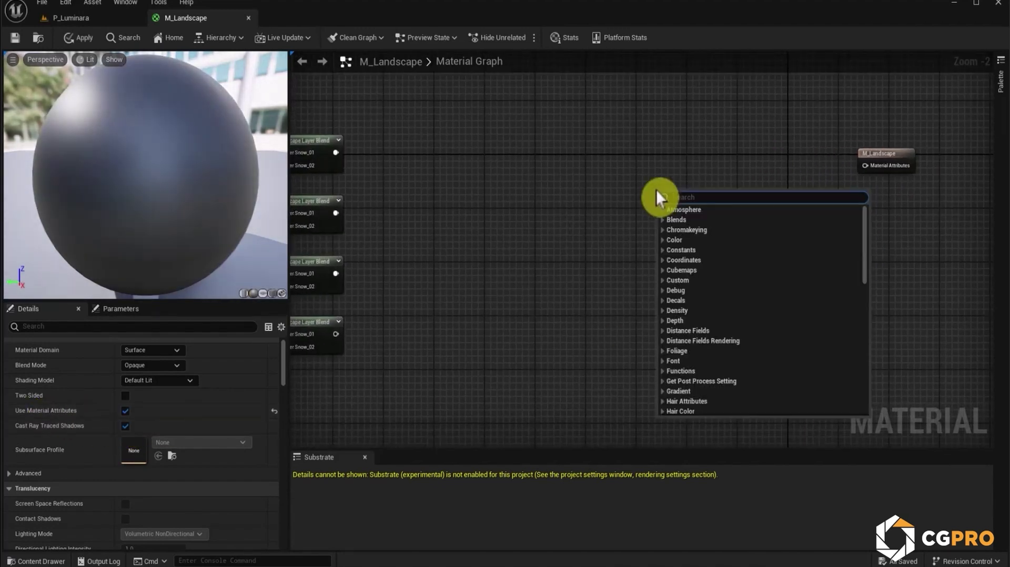
pyautogui.write('make materia')
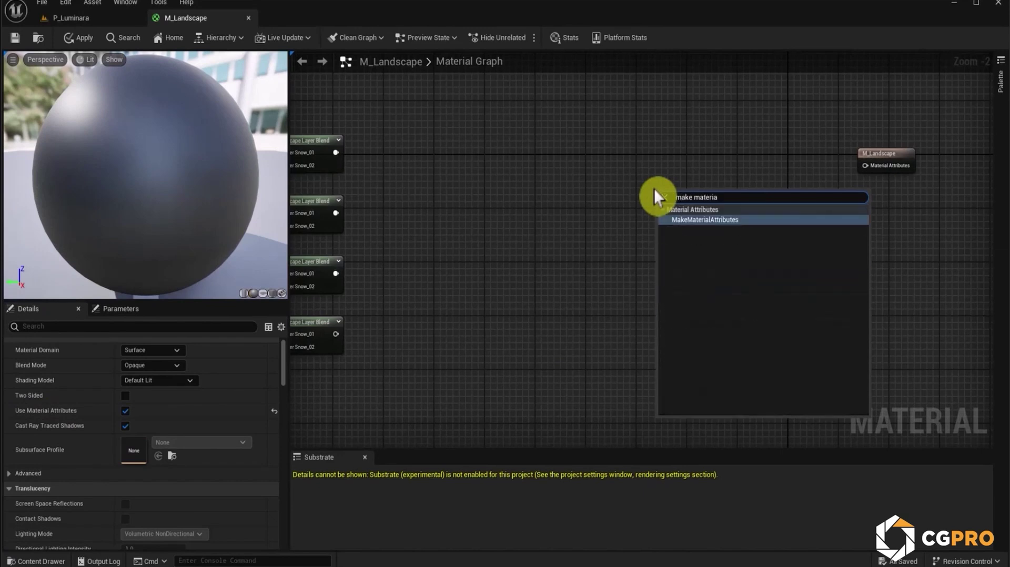
pyautogui.press('Return')
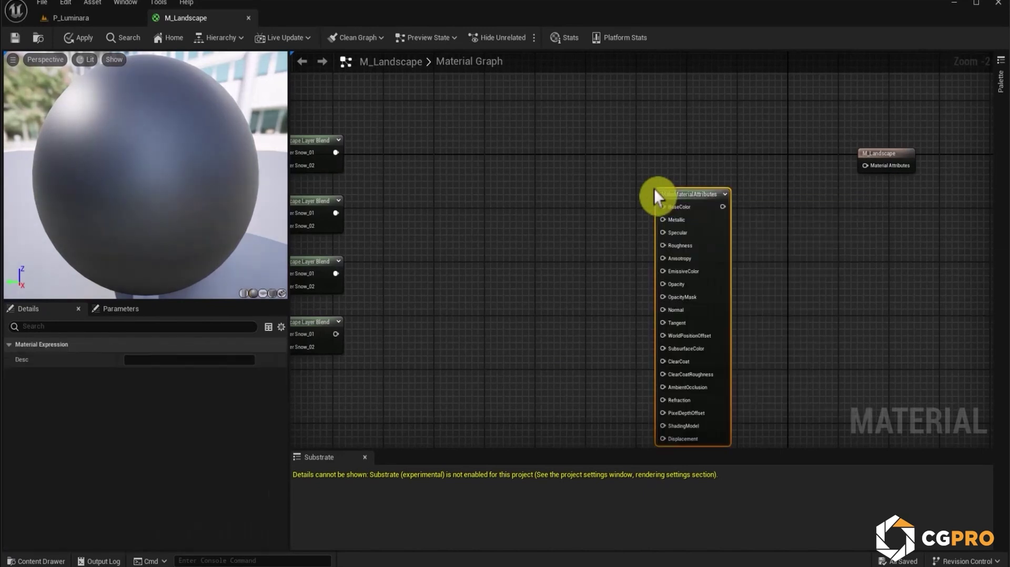
pyautogui.moveTo(680, 193); pyautogui.dragTo(679, 152)
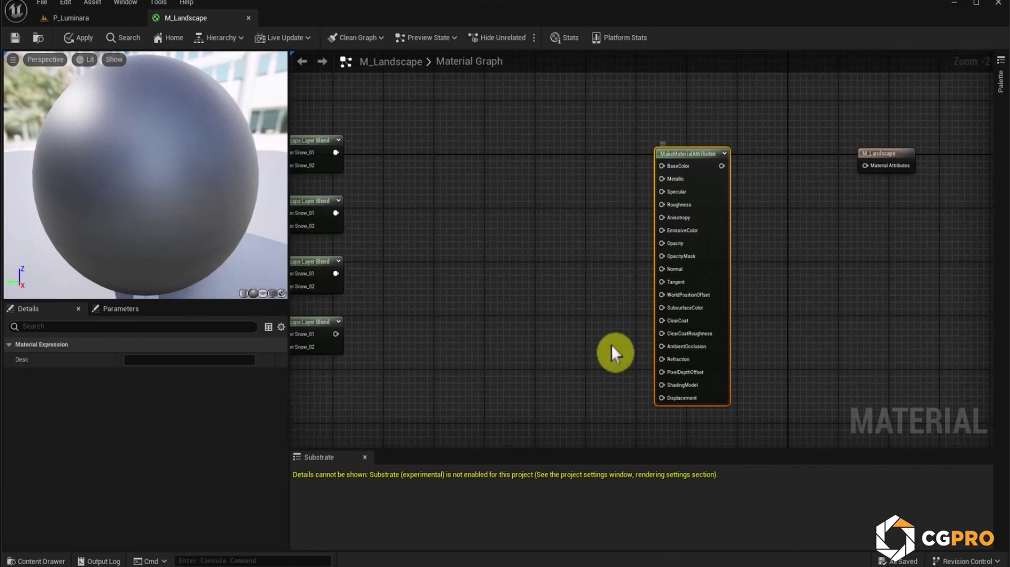
# Connect the MakeMaterialAttributes output to Material Attributes on the M_Landscape node and adjust the spacing of both nodes.
pyautogui.scroll(2, 602, 311)
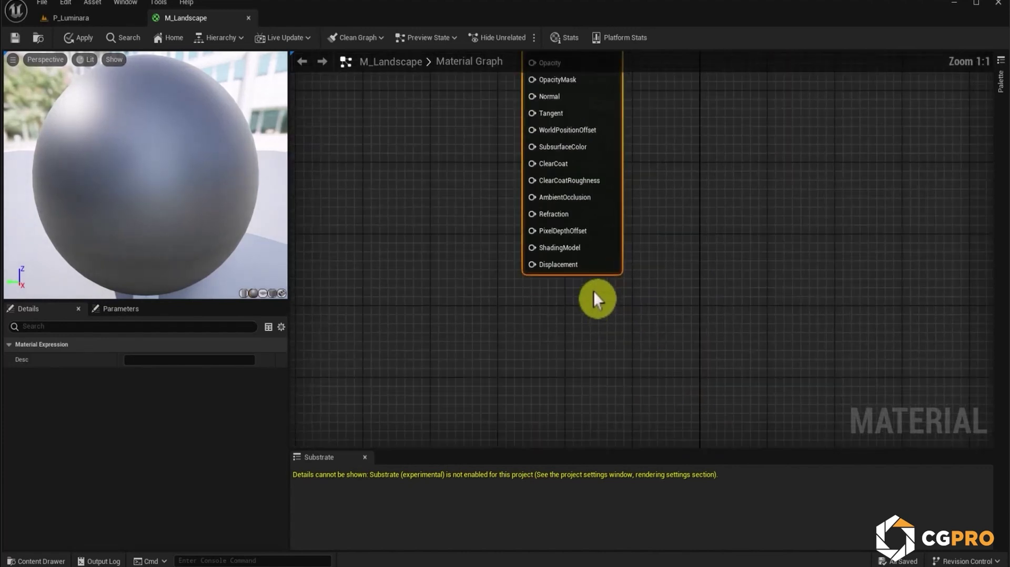
pyautogui.scroll(-6, 558, 263)
pyautogui.moveTo(600, 309); pyautogui.dragTo(519, 279, button='right')
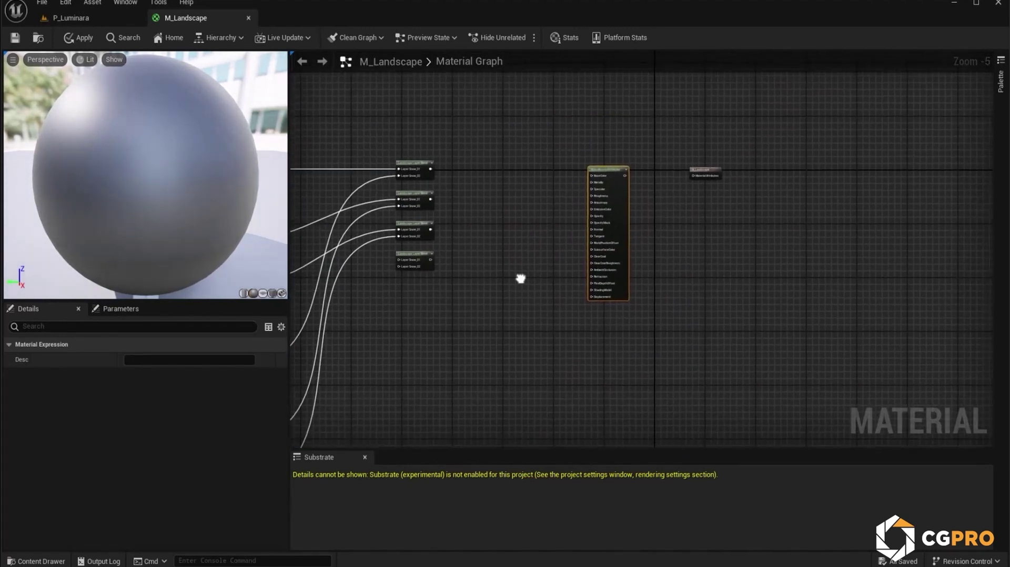
pyautogui.scroll(3, 613, 239)
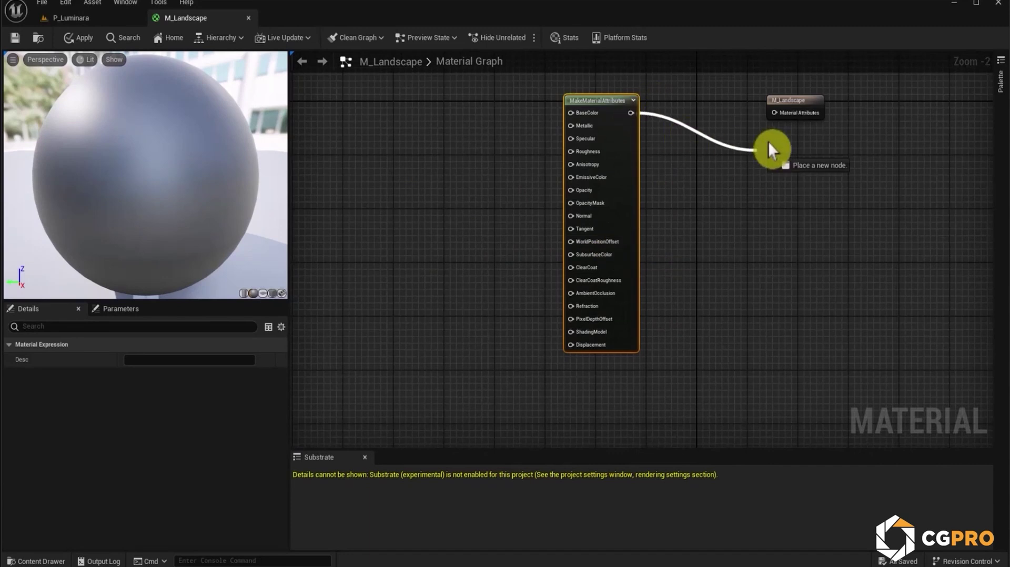
pyautogui.moveTo(756, 114); pyautogui.dragTo(776, 111)
pyautogui.moveTo(607, 97); pyautogui.dragTo(638, 100)
pyautogui.click(815, 149)
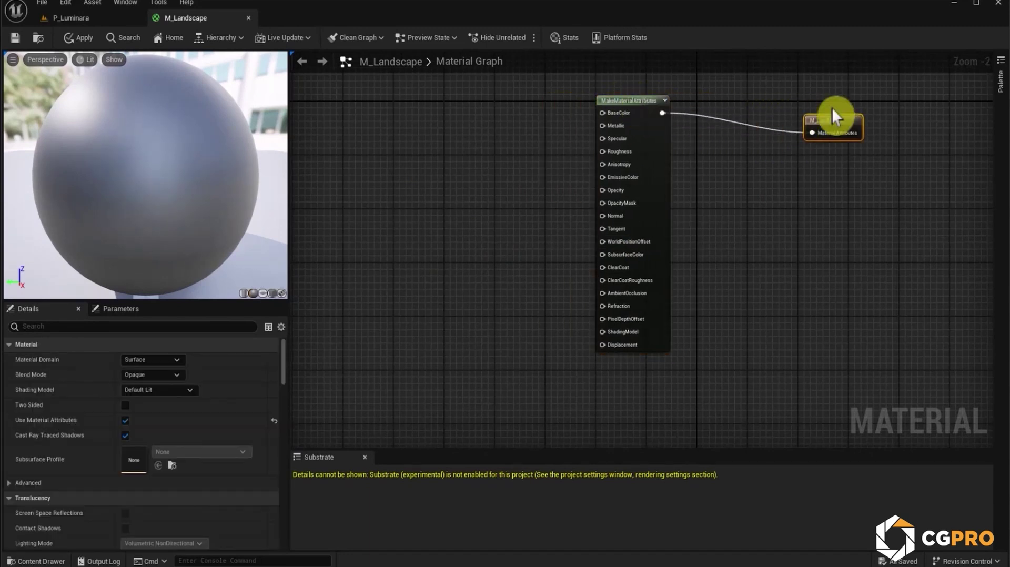
# Connect the first three Landscape Layer Blend nodes to BaseColor, Roughness and Normal on MakeMaterialAttributes, in that order.
pyautogui.moveTo(577, 142); pyautogui.dragTo(695, 208, button='right')
pyautogui.scroll(-2, 570, 169)
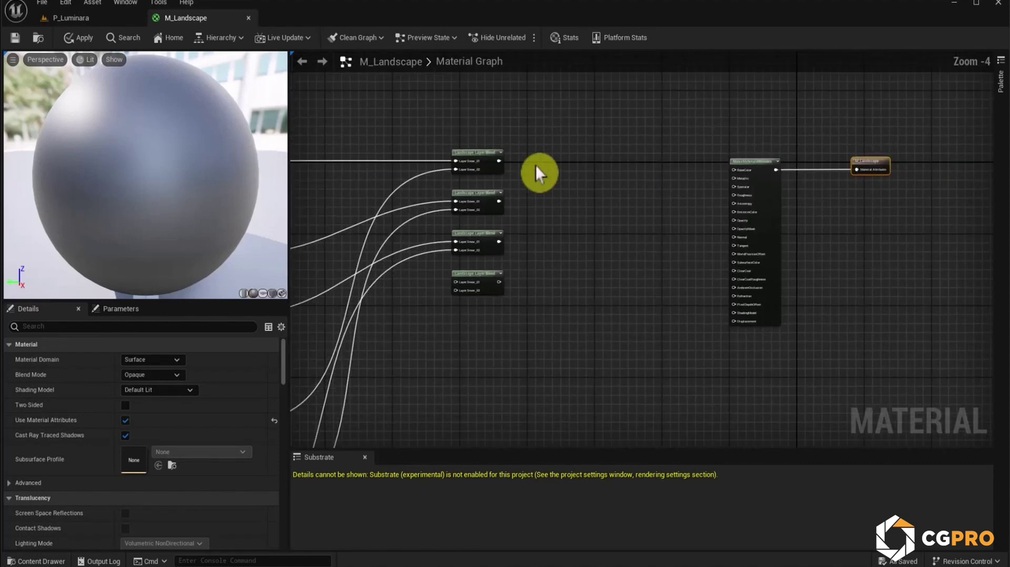
pyautogui.moveTo(498, 164); pyautogui.dragTo(734, 170)
pyautogui.moveTo(498, 201); pyautogui.dragTo(734, 195)
pyautogui.moveTo(527, 232); pyautogui.dragTo(429, 265, button='right')
pyautogui.scroll(2, 430, 266)
pyautogui.moveTo(432, 268); pyautogui.dragTo(797, 265)
# Connect the blue channels of the Snow_01 and Snow_02 mask textures to the matching layer inputs of the fourth Landscape Layer Blend.
pyautogui.scroll(-2, 576, 274)
pyautogui.moveTo(576, 274); pyautogui.dragTo(824, 209, button='right')
pyautogui.scroll(1, 497, 246)
pyautogui.moveTo(471, 222); pyautogui.dragTo(763, 250)
pyautogui.click(447, 247)
pyautogui.scroll(-1, 748, 333)
pyautogui.moveTo(749, 333); pyautogui.dragTo(728, 220, button='right')
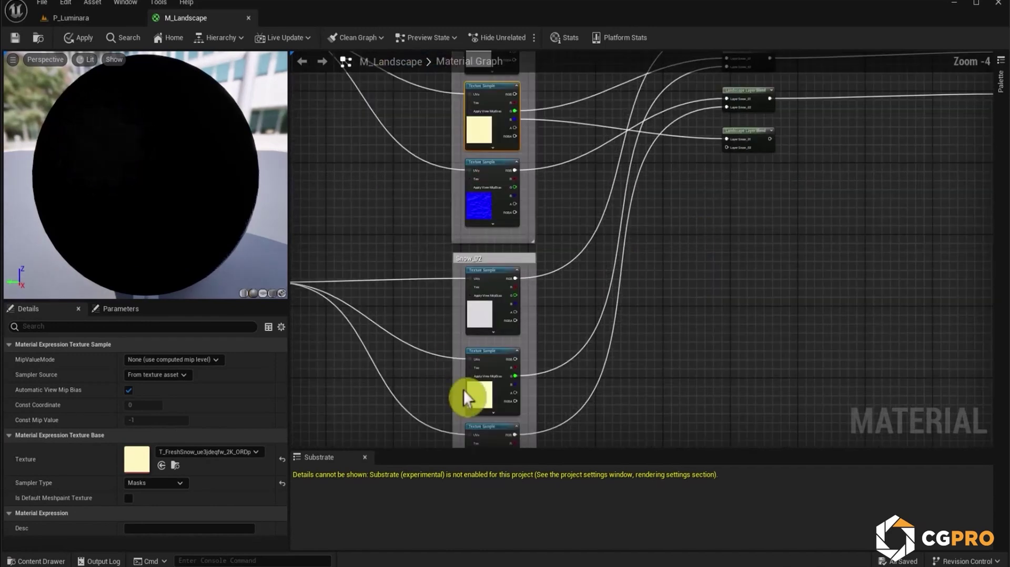
pyautogui.moveTo(515, 385); pyautogui.dragTo(727, 147)
# Connect the fourth Landscape Layer Blend to Displacement on MakeMaterialAttributes and apply the material changes.
pyautogui.moveTo(794, 144); pyautogui.dragTo(500, 245, button='right')
pyautogui.scroll(3, 442, 242)
pyautogui.click(460, 221)
pyautogui.scroll(1, 570, 270)
pyautogui.moveTo(570, 271); pyautogui.dragTo(337, 282, button='right')
pyautogui.moveTo(337, 282); pyautogui.dragTo(814, 348)
pyautogui.scroll(-2, 453, 282)
pyautogui.moveTo(453, 282); pyautogui.dragTo(541, 293, button='right')
pyautogui.scroll(-1, 682, 282)
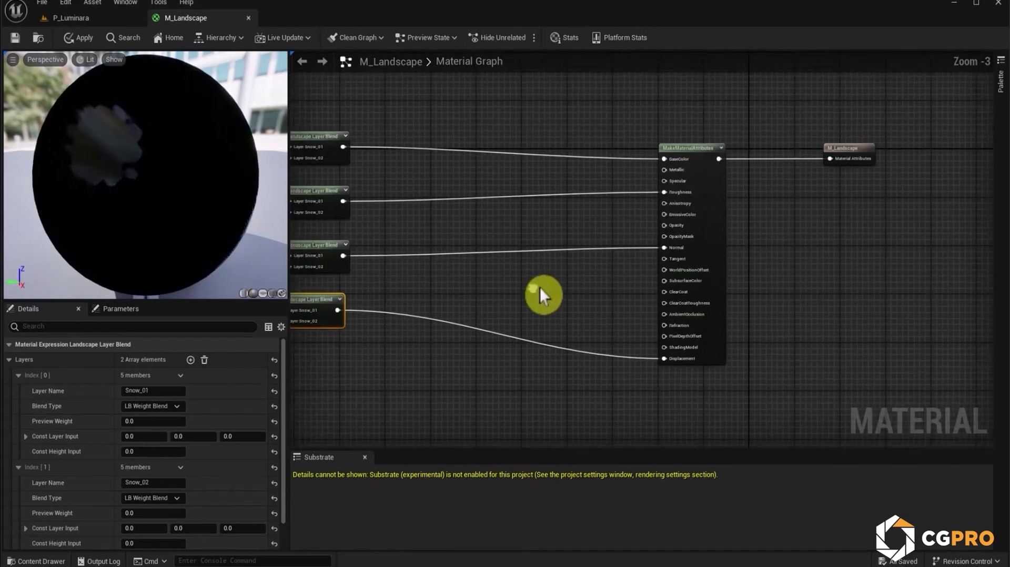
pyautogui.click(81, 38)
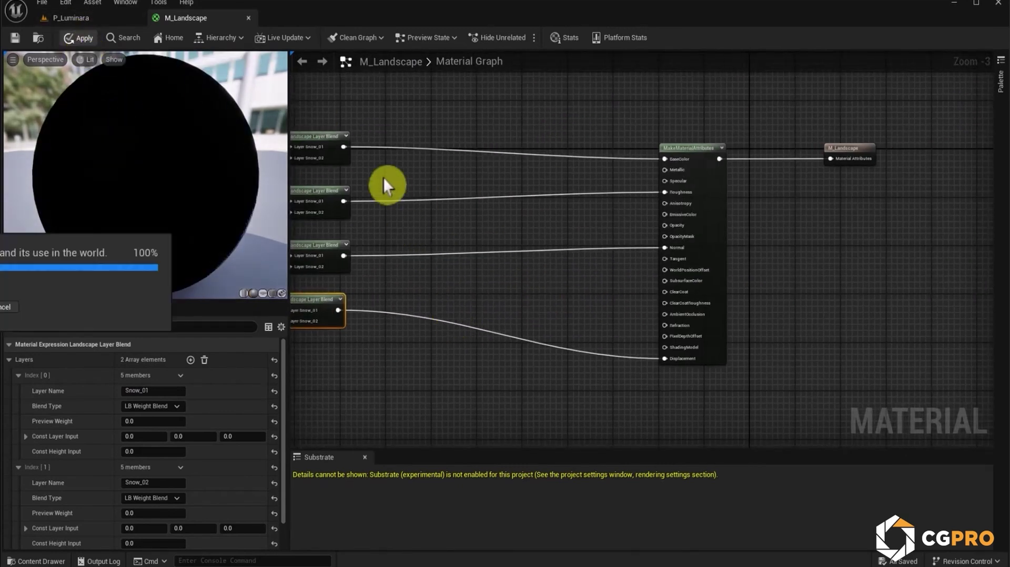
# In the P_Luminara level, enable Nanite on the Landscape actor and build its Nanite data.
pyautogui.click(84, 23)
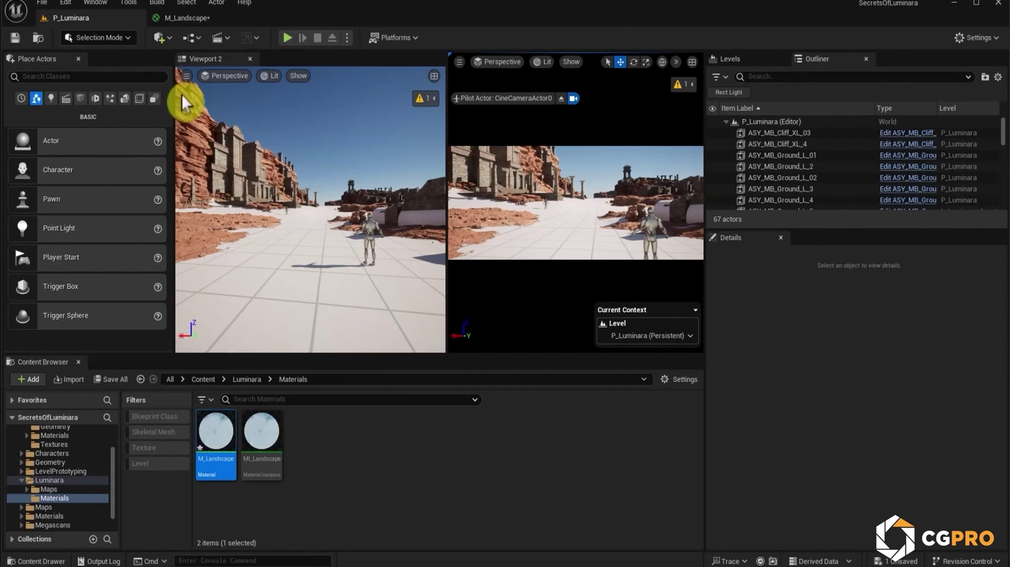
pyautogui.click(281, 310)
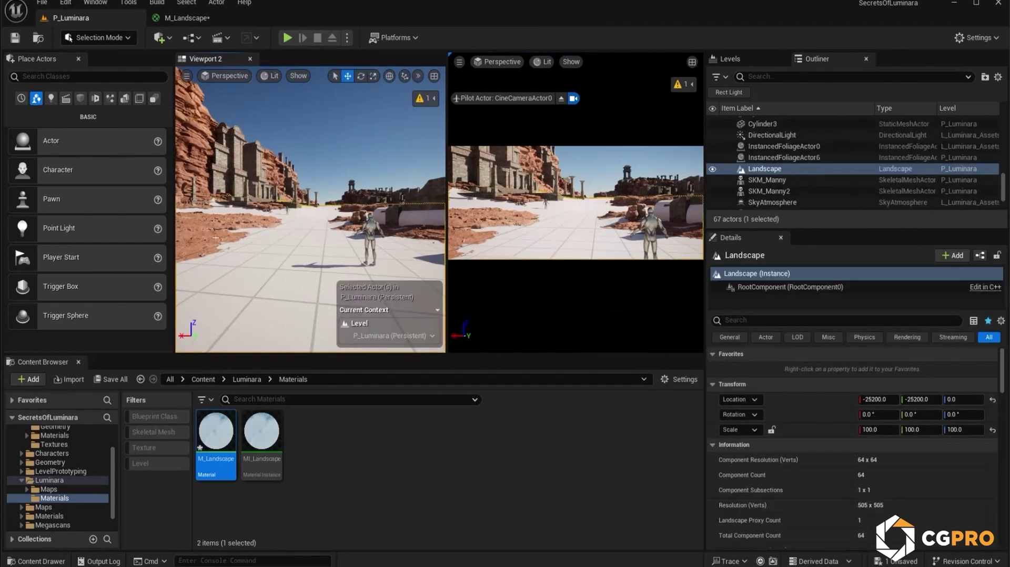
pyautogui.scroll(-6, 785, 479)
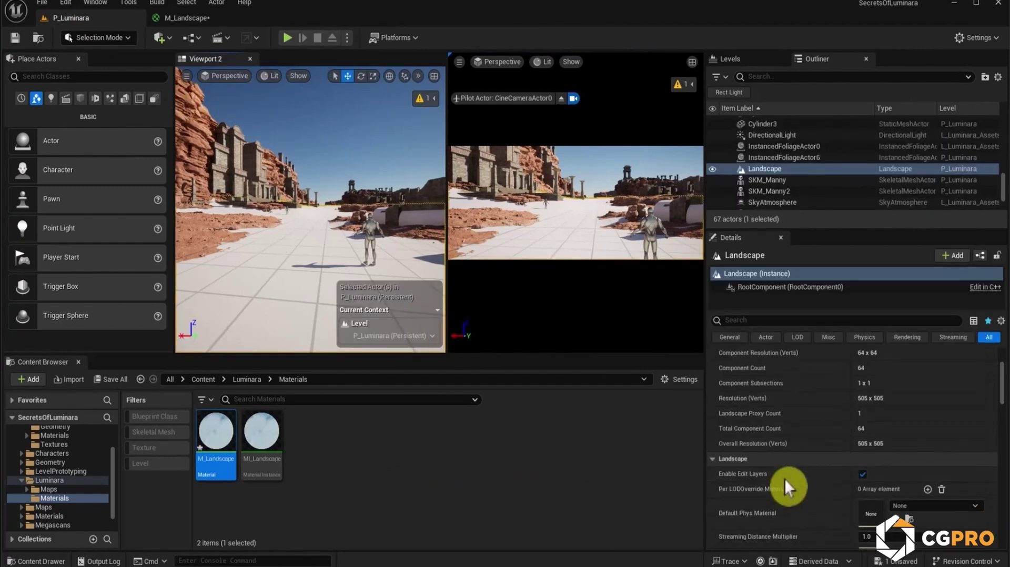
pyautogui.scroll(-8, 798, 478)
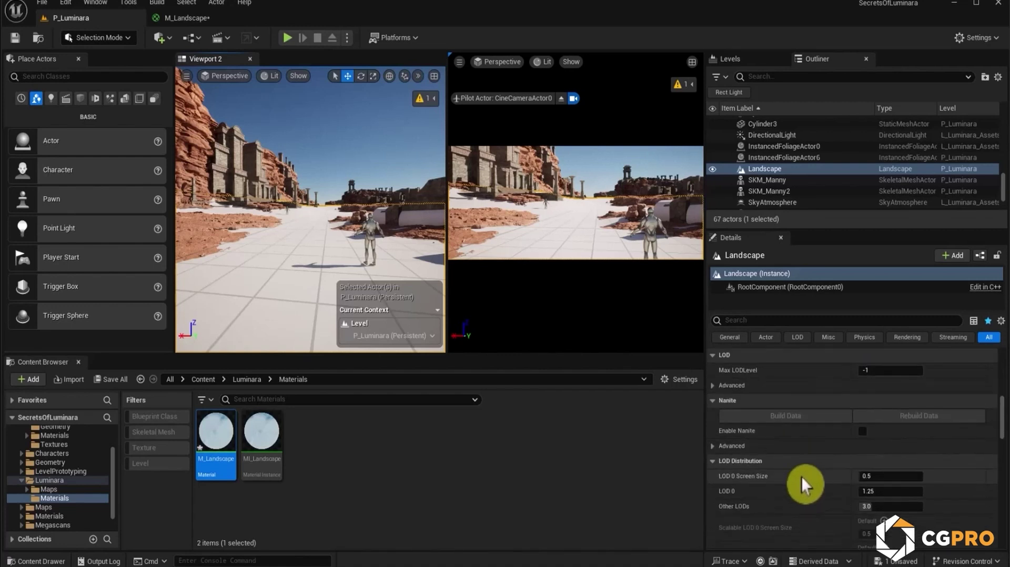
pyautogui.click(863, 432)
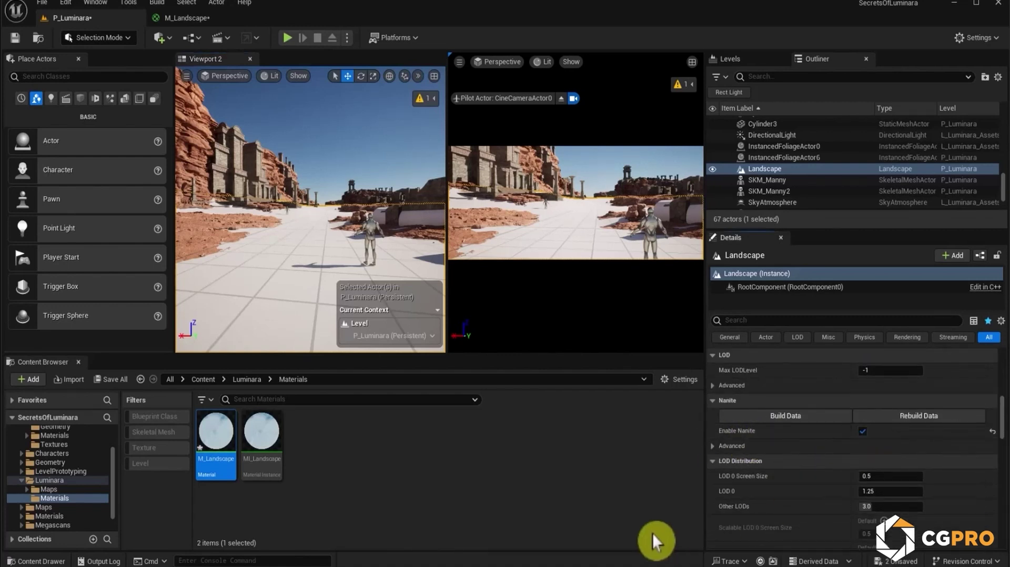
pyautogui.click(802, 420)
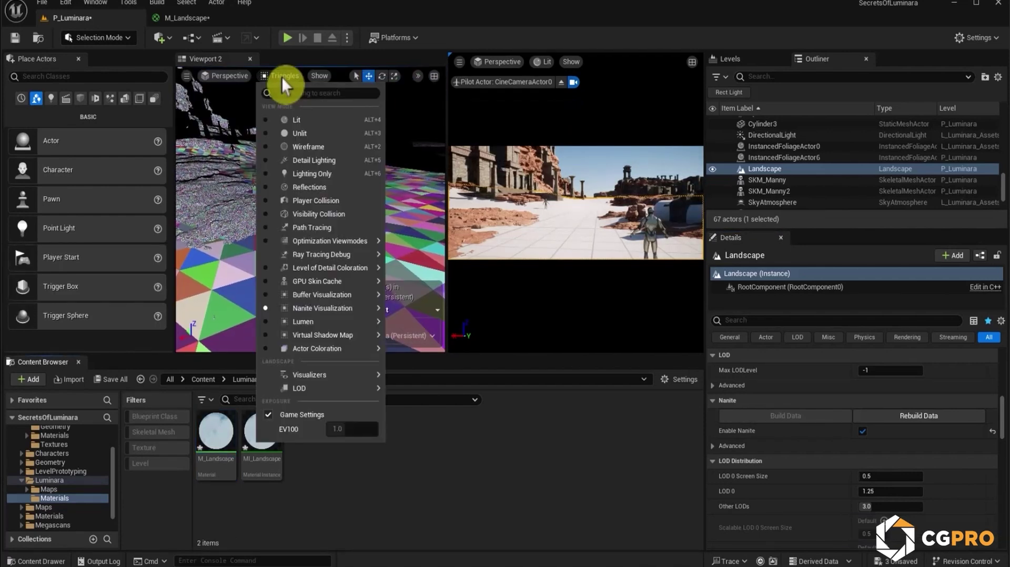
# Set the viewport's view mode back to Lit from the Nanite triangle visualization and look over the landscape surface.
pyautogui.click(284, 86)
pyautogui.click(315, 128)
pyautogui.moveTo(310, 184)
pyautogui.mouseDown(button='middle')
pyautogui.moveTo(312, 234)
pyautogui.moveTo(315, 197)
pyautogui.mouseUp(button='middle')
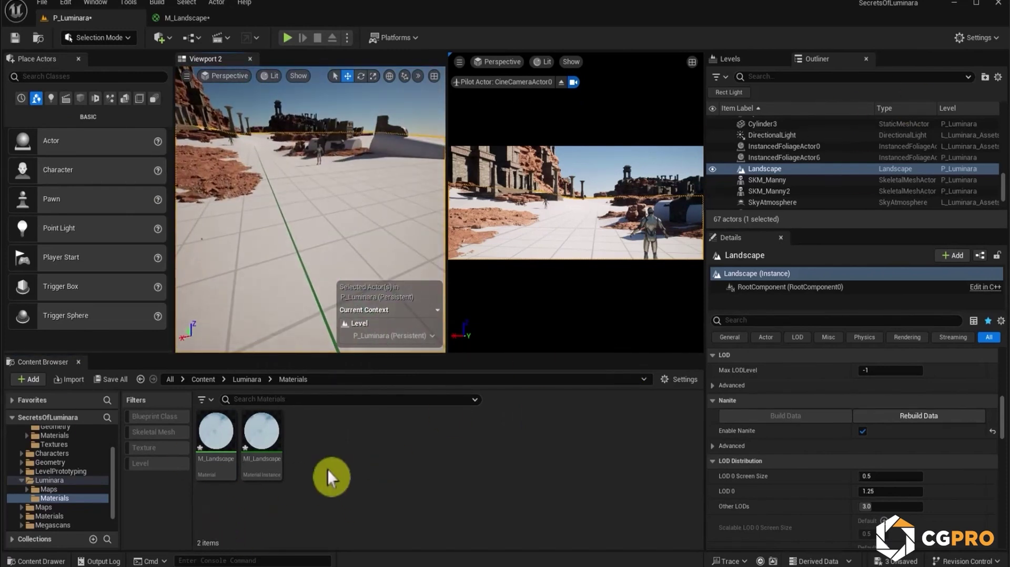
# Show MI_Landscape in File Explorer, go up to the SecretsOfLuminara project folder and open DefaultEngine.ini from its Config folder.
pyautogui.rightClick(263, 441)
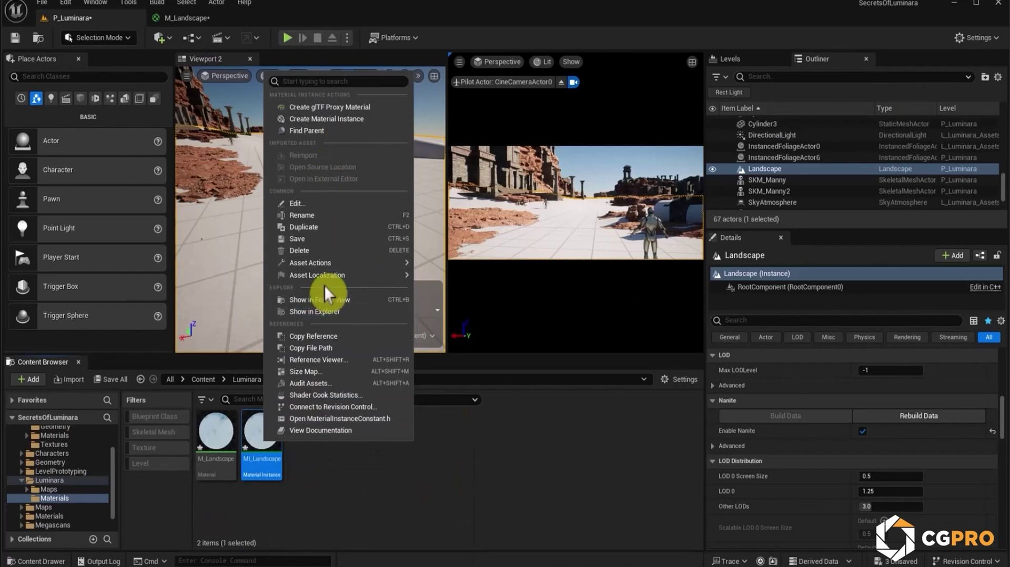
pyautogui.click(317, 314)
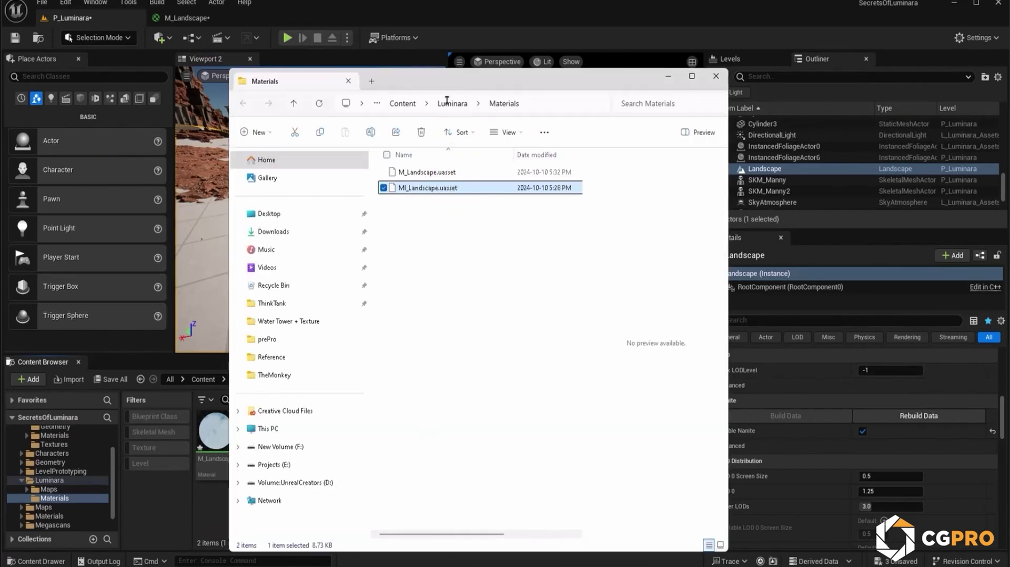
pyautogui.click(452, 103)
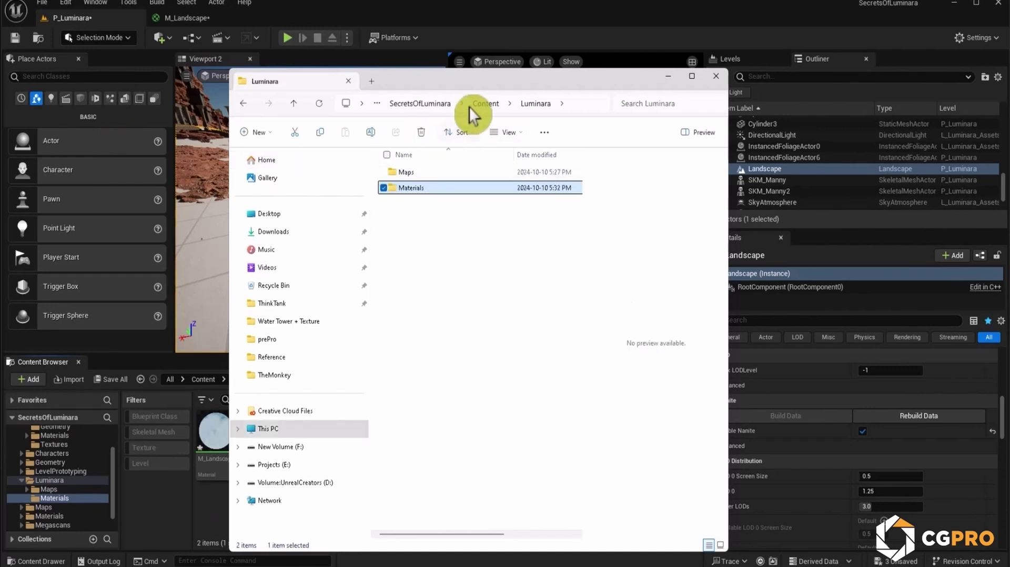
pyautogui.click(486, 103)
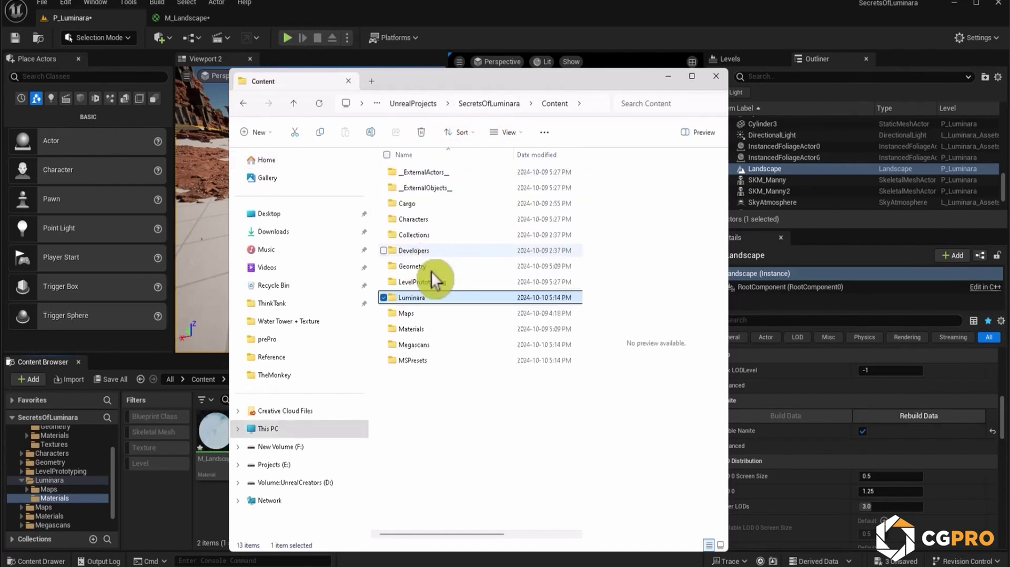
pyautogui.doubleClick(432, 298)
pyautogui.click(427, 102)
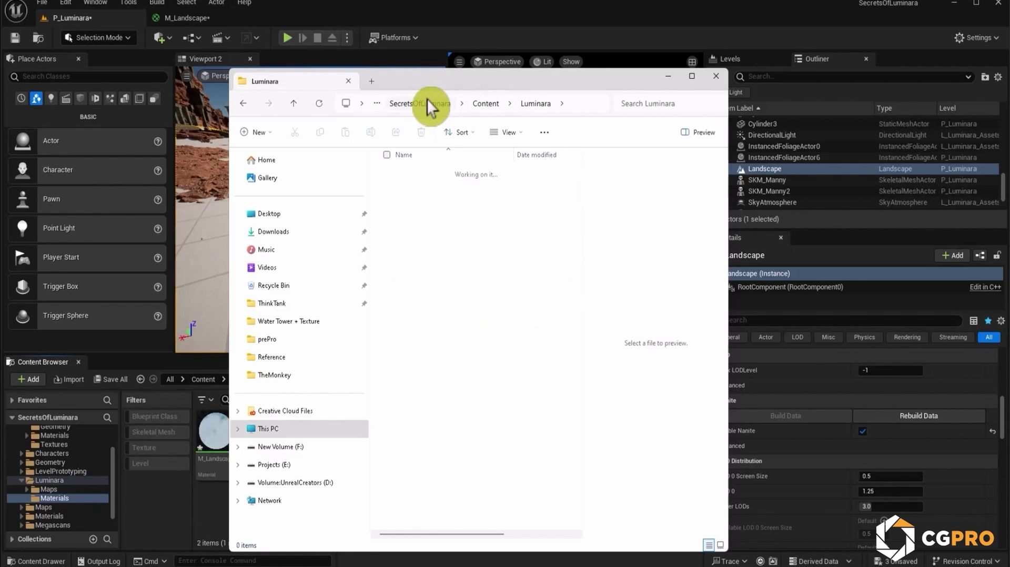
pyautogui.doubleClick(415, 171)
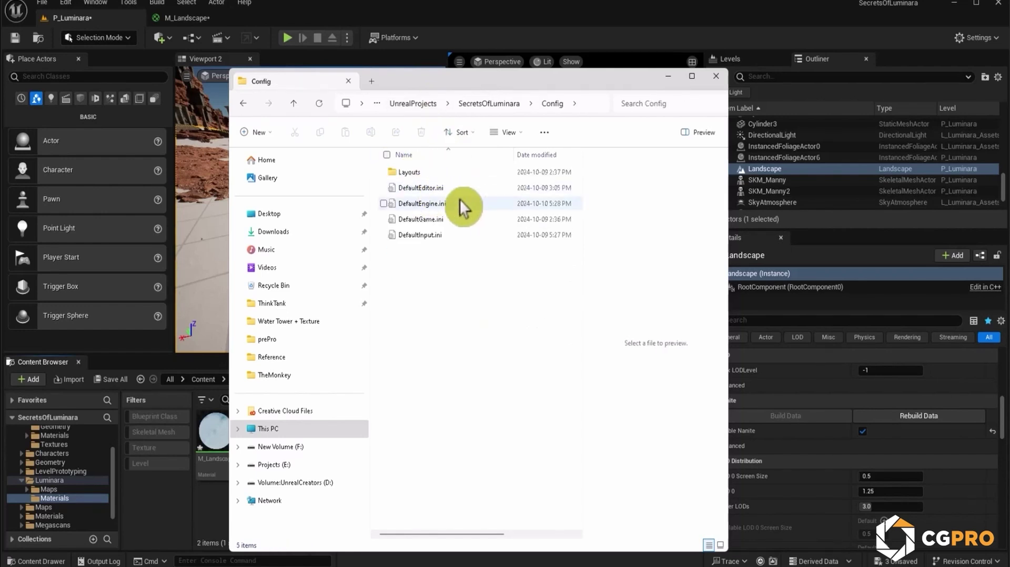
pyautogui.click(460, 203)
pyautogui.doubleClick(460, 203)
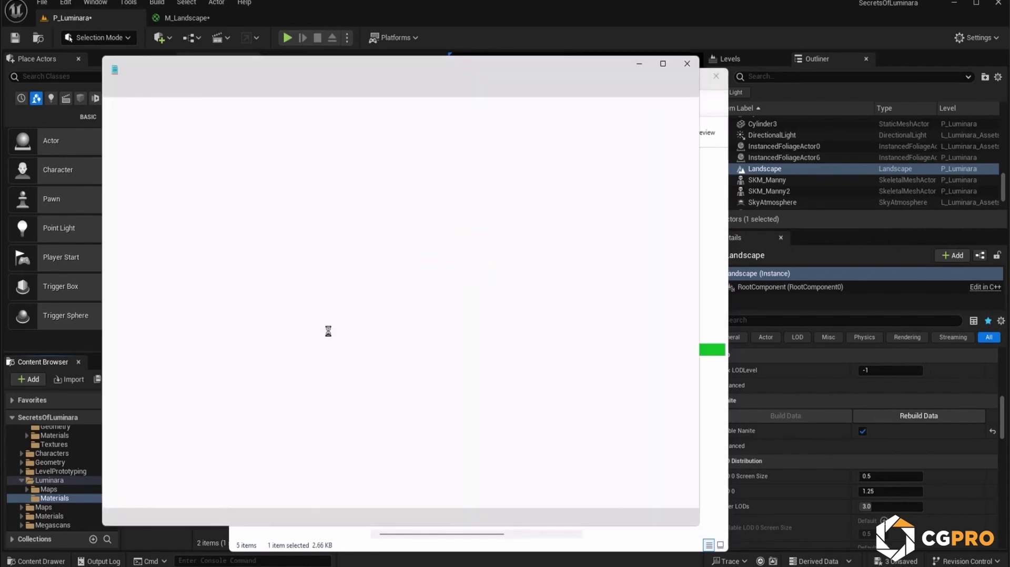
# Correct the renderer settings lines to r.nanite.allowtessellation=1 and r.nanite.tessellation=1, save the file, and close the text editor and Explorer.
pyautogui.scroll(-12, 323, 345)
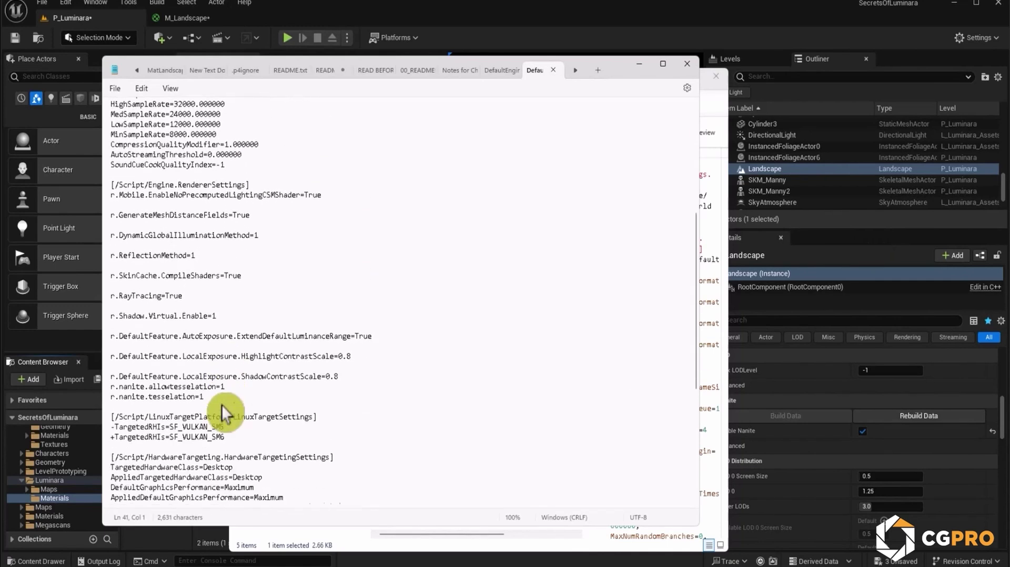
pyautogui.scroll(-5, 221, 406)
pyautogui.scroll(10, 232, 410)
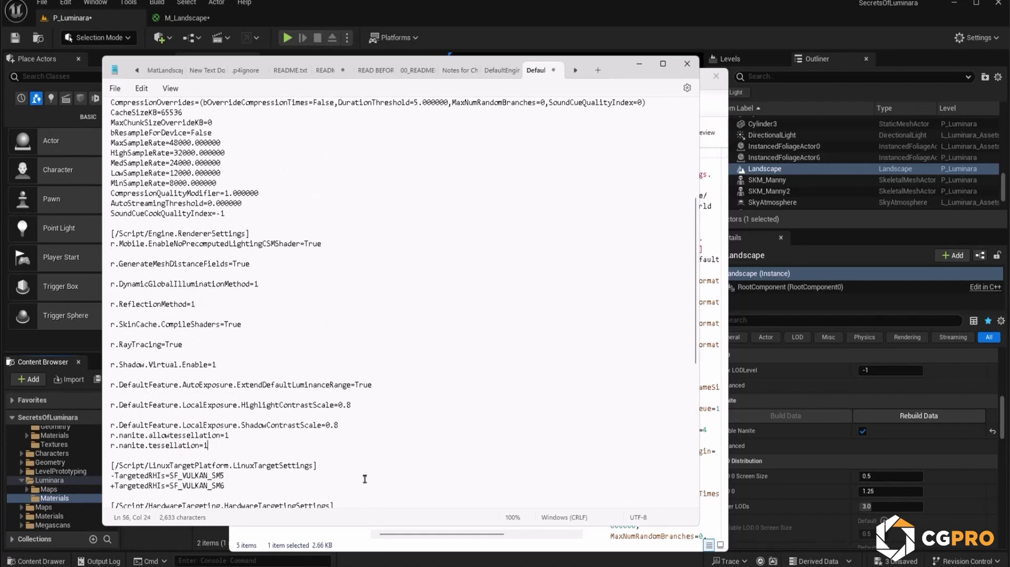
pyautogui.click(115, 89)
pyautogui.click(145, 164)
pyautogui.click(689, 65)
pyautogui.click(717, 77)
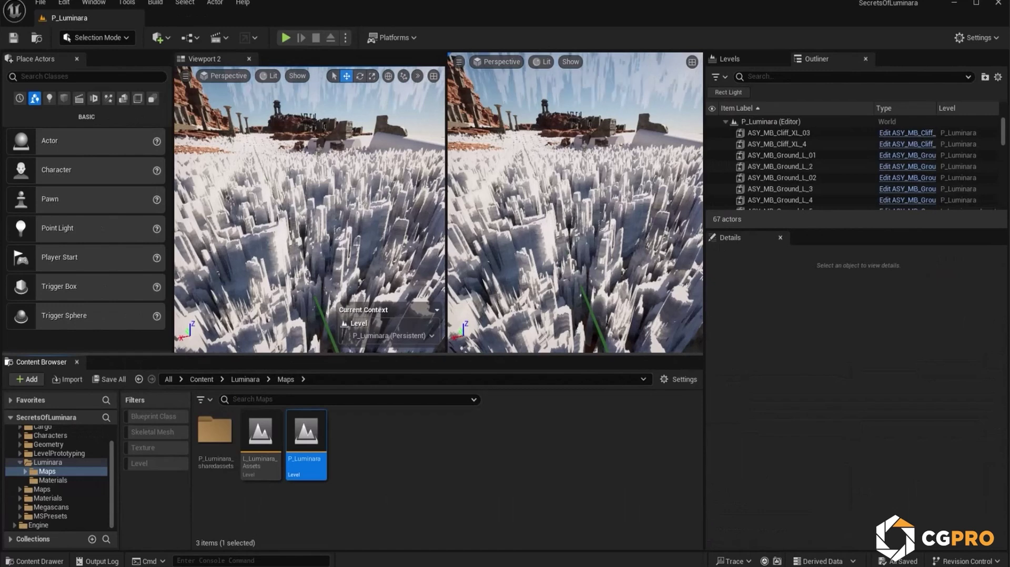
# Inspect the displaced landscape, open MI_Landscape from the Luminara Materials folder, and narrow and reposition its editor so the viewport stays visible.
pyautogui.moveTo(383, 271); pyautogui.dragTo(361, 240, button='right')
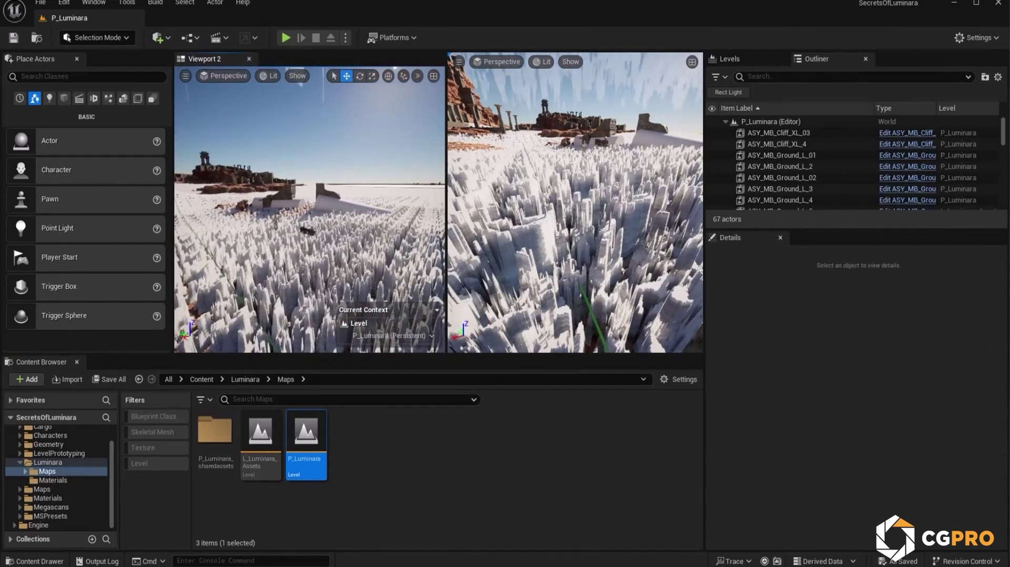
pyautogui.moveTo(326, 295); pyautogui.dragTo(306, 280, button='right')
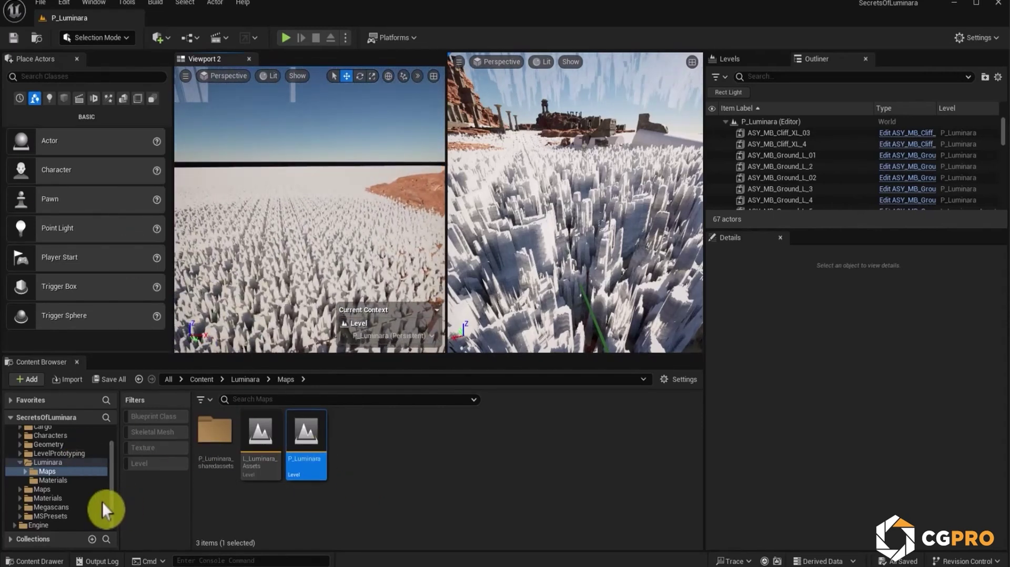
pyautogui.click(47, 480)
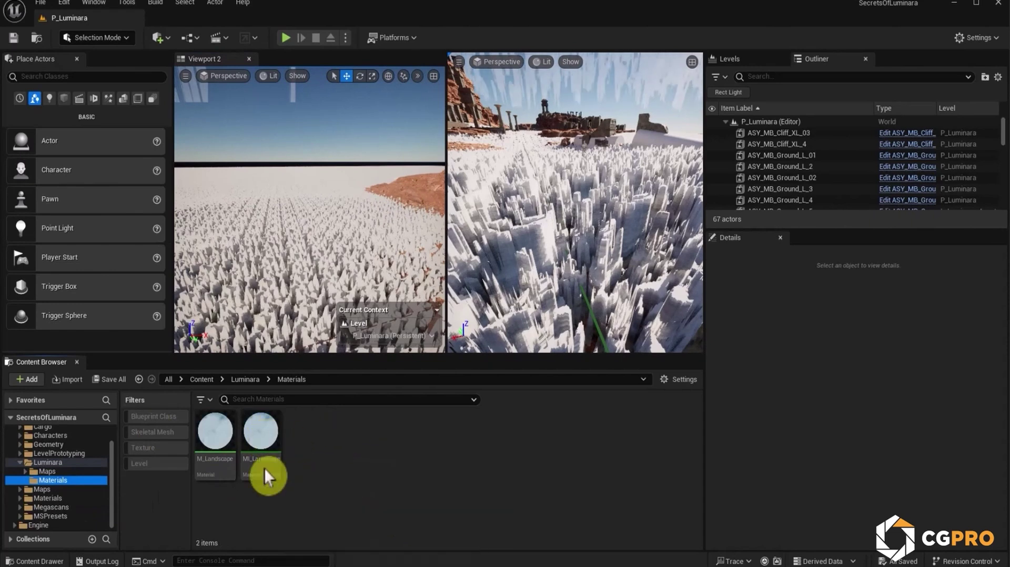
pyautogui.click(263, 432)
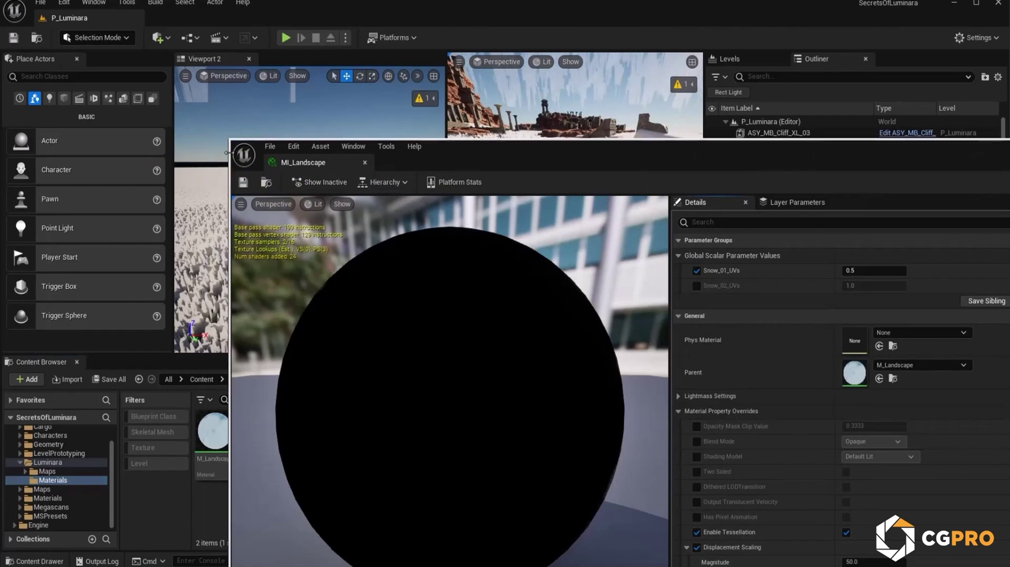
pyautogui.moveTo(228, 152); pyautogui.dragTo(706, 162)
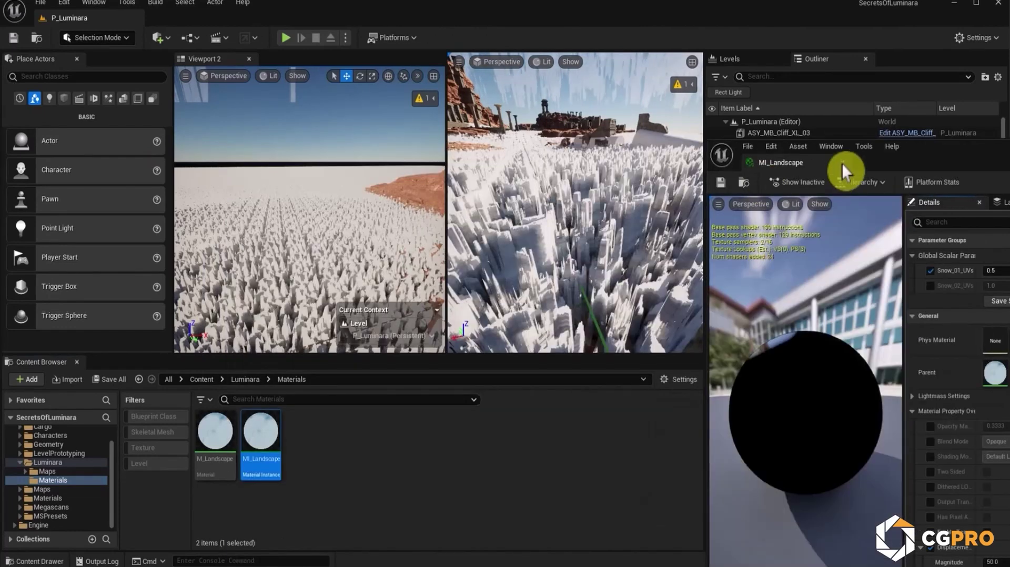
pyautogui.moveTo(908, 157); pyautogui.dragTo(700, 62)
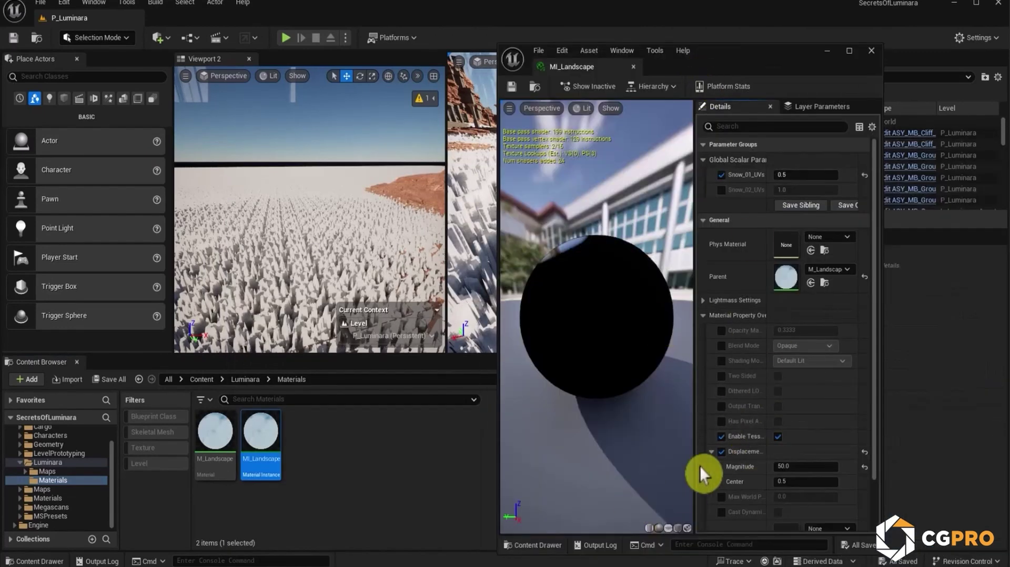
# Set the Displacement Scaling Magnitude of MI_Landscape to 4.0.
pyautogui.click(719, 453)
pyautogui.moveTo(761, 414); pyautogui.dragTo(752, 414)
pyautogui.click(711, 452)
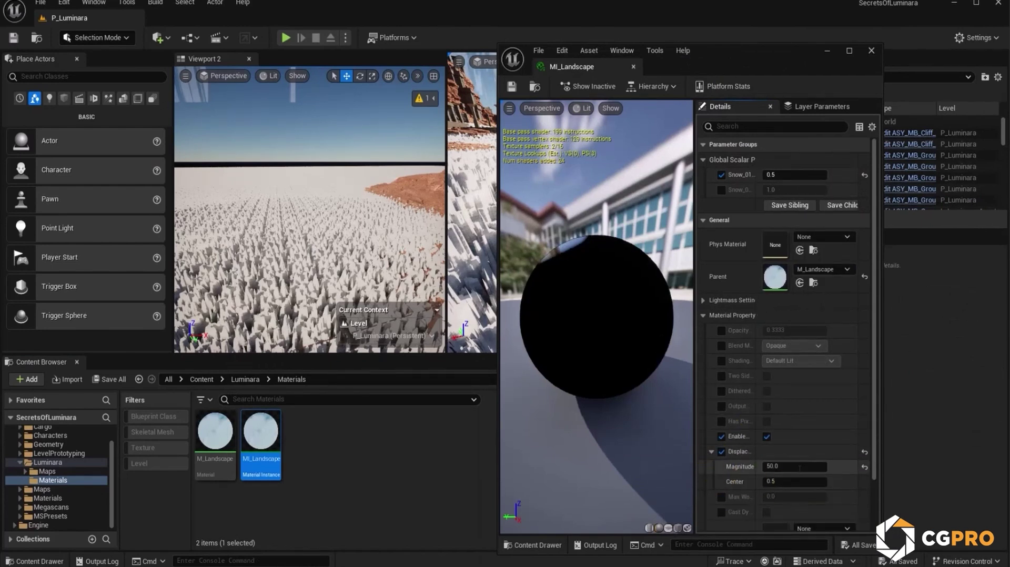
pyautogui.hotkey('ctrl', 'a')
pyautogui.write('4.0')
pyautogui.press('Return')
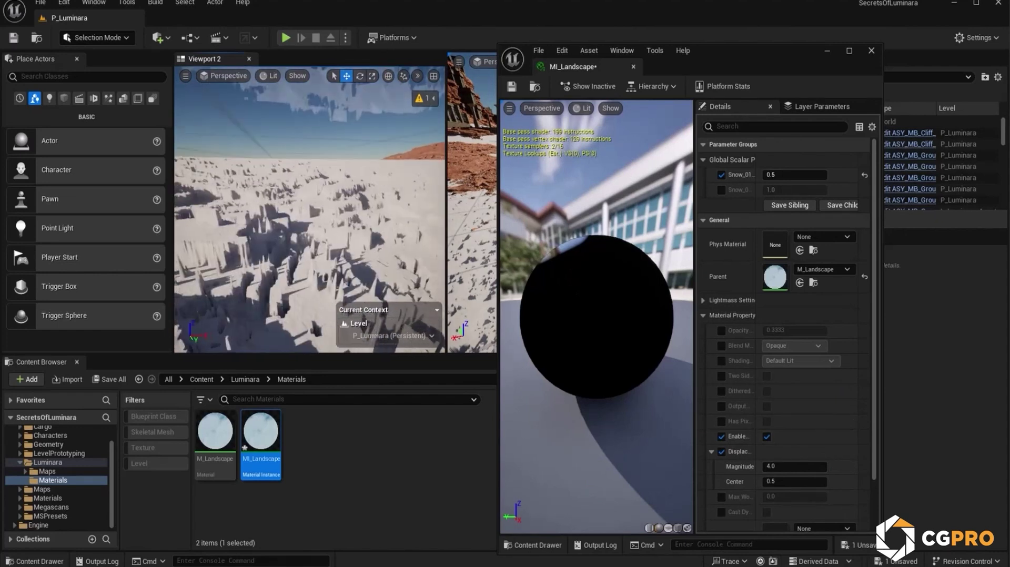
# Inspect the snow surface up close and lower the displacement Magnitude to 1.0.
pyautogui.moveTo(339, 150); pyautogui.dragTo(260, 166, button='right')
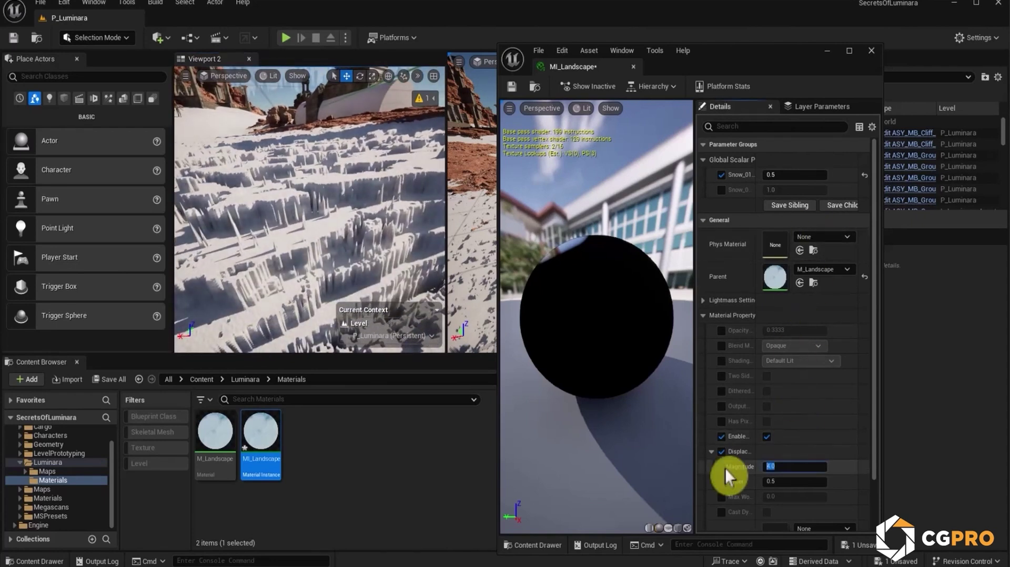
pyautogui.write('1')
pyautogui.press('Return')
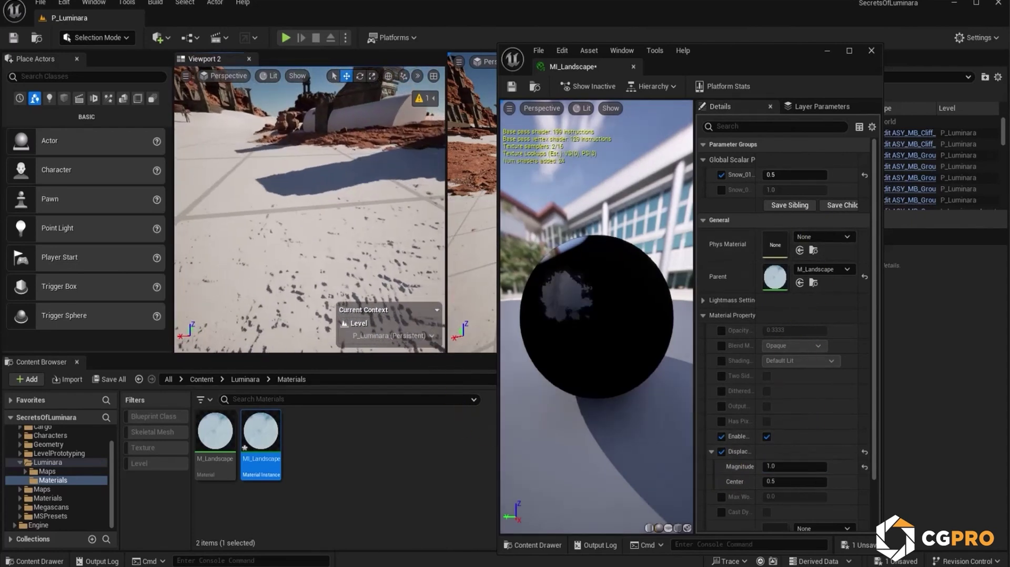
# Try displacement Magnitude values of 0.1 and 0.5 while viewing the snow ground from close up.
pyautogui.moveTo(242, 118); pyautogui.dragTo(242, 163, button='right')
pyautogui.click(792, 467)
pyautogui.write('0.1')
pyautogui.press('Return')
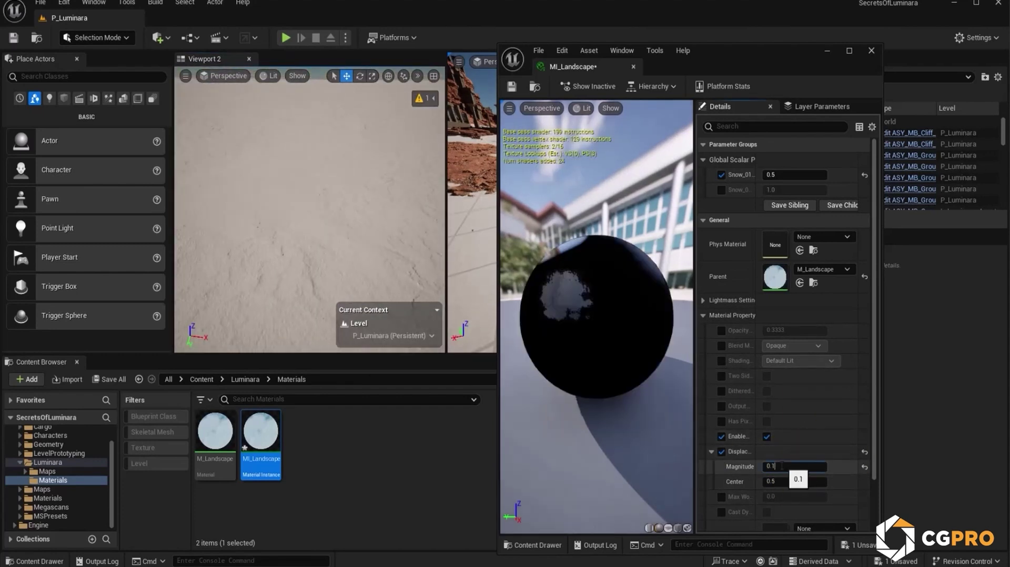
pyautogui.write('0.5')
pyautogui.press('Return')
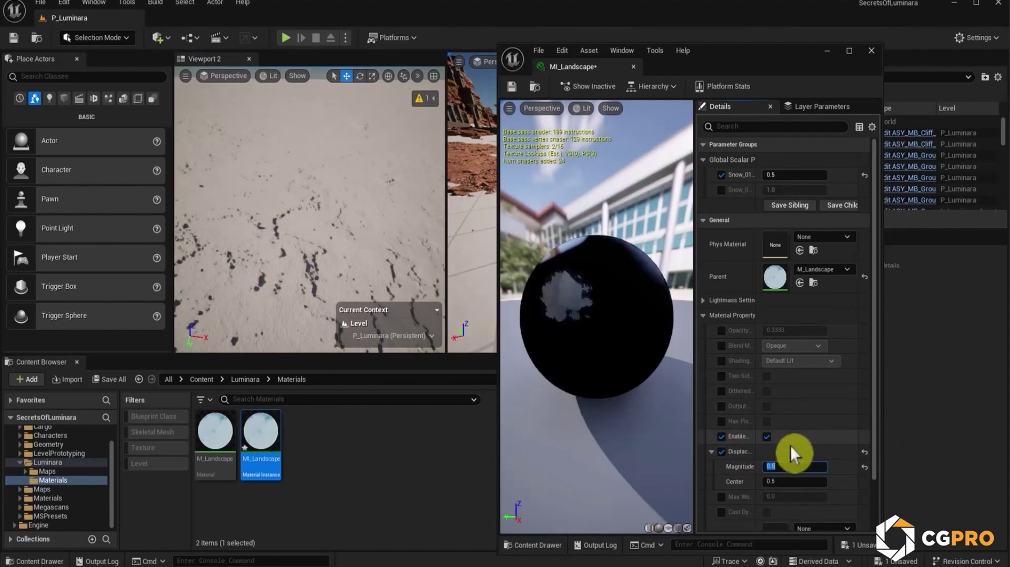
# Set the displacement Magnitude to 0.25 and check the snow surface from several angles.
pyautogui.write('.25')
pyautogui.press('Return')
pyautogui.moveTo(363, 243); pyautogui.dragTo(269, 193, button='right')
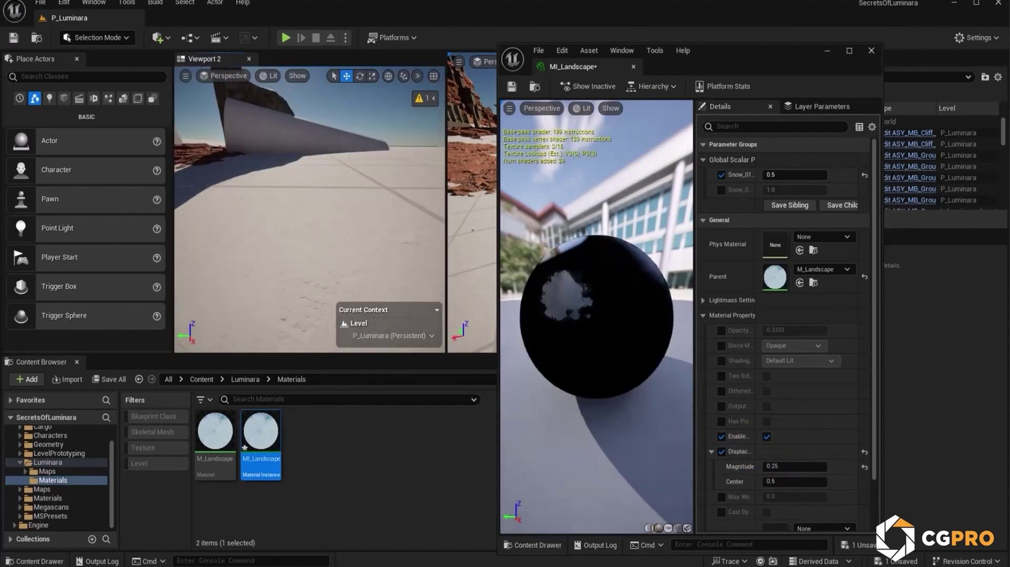
pyautogui.moveTo(338, 243); pyautogui.dragTo(388, 204, button='right')
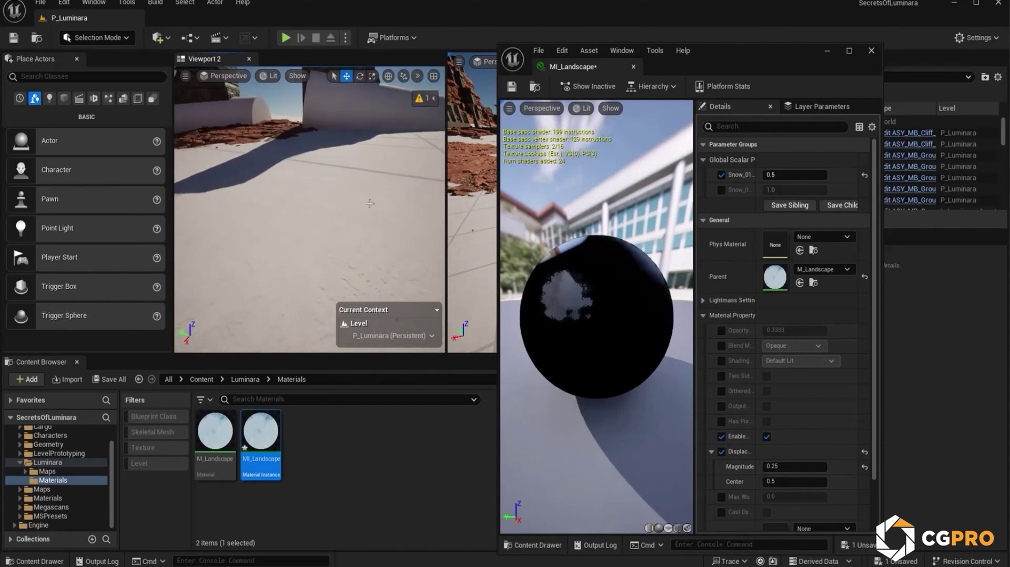
# Move the MI_Landscape editor window aside and browse to the Surfaces folder inside Megascans.
pyautogui.click(259, 409)
pyautogui.scroll(-1, 739, 221)
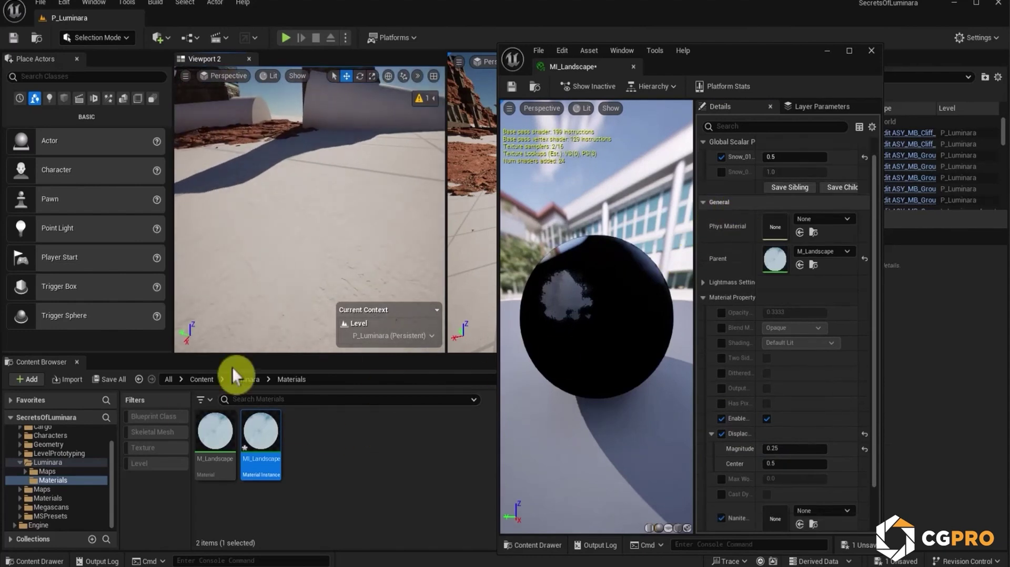
pyautogui.click(64, 501)
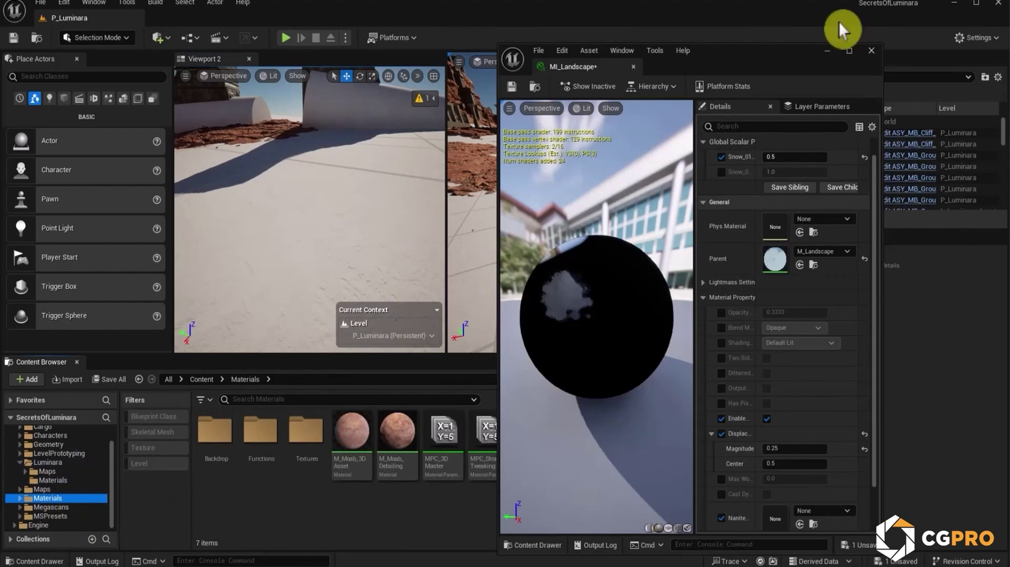
pyautogui.click(846, 58)
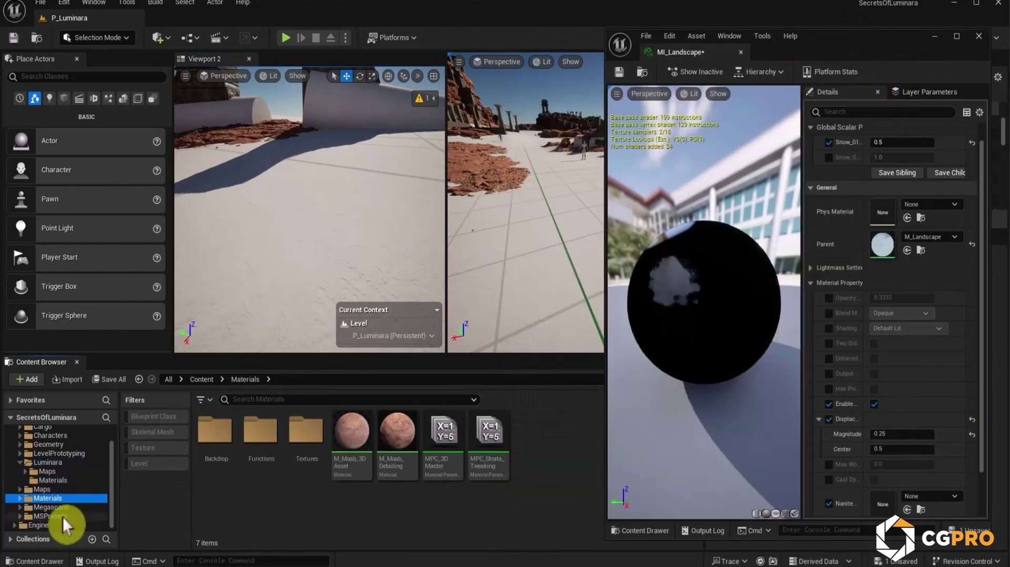
pyautogui.click(52, 507)
pyautogui.doubleClick(383, 433)
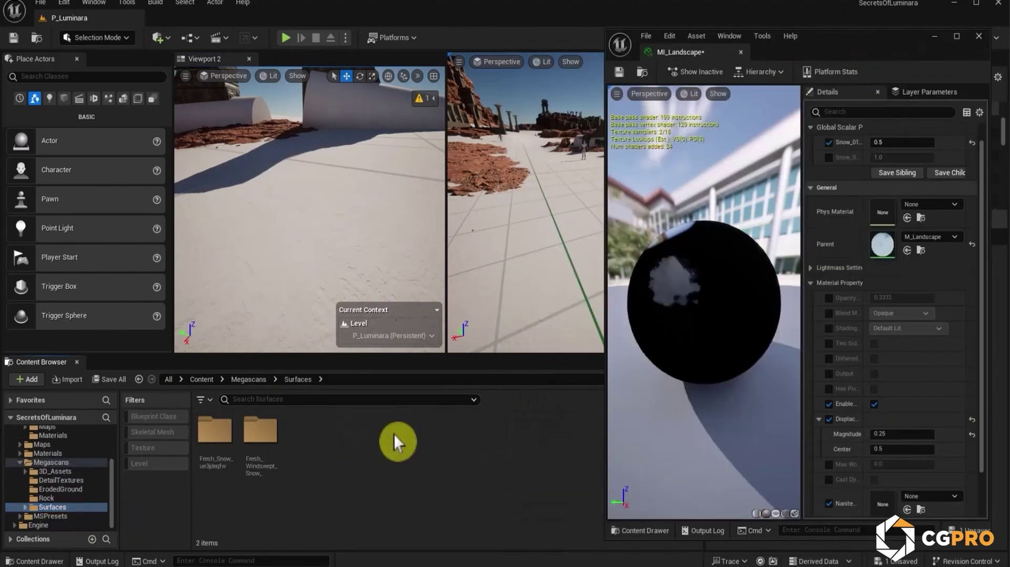
# Open the ORDp texture in the Fresh_Snow folder, inspect it, and return to the P_Luminara level.
pyautogui.doubleClick(217, 433)
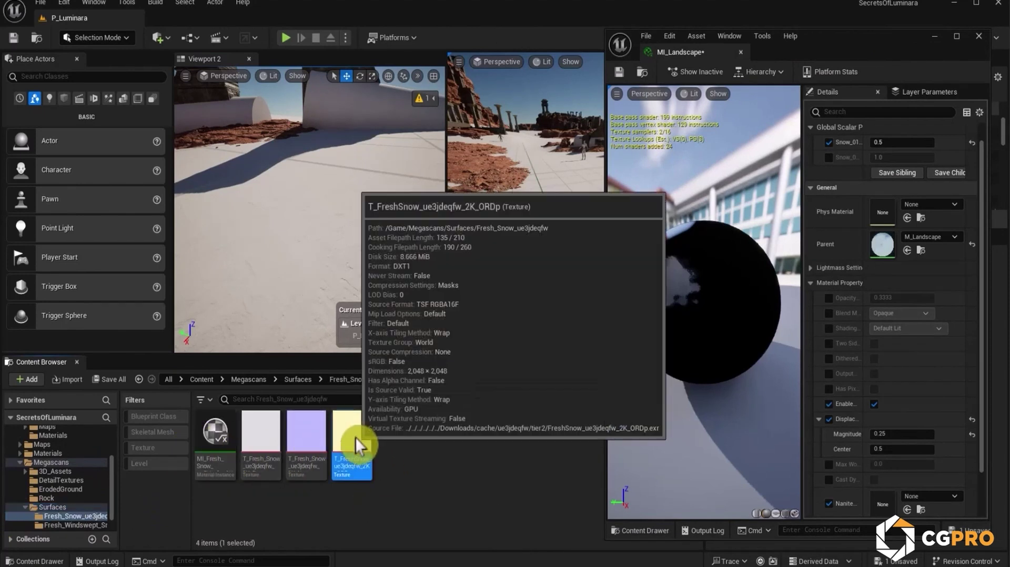
pyautogui.doubleClick(355, 437)
pyautogui.click(476, 266)
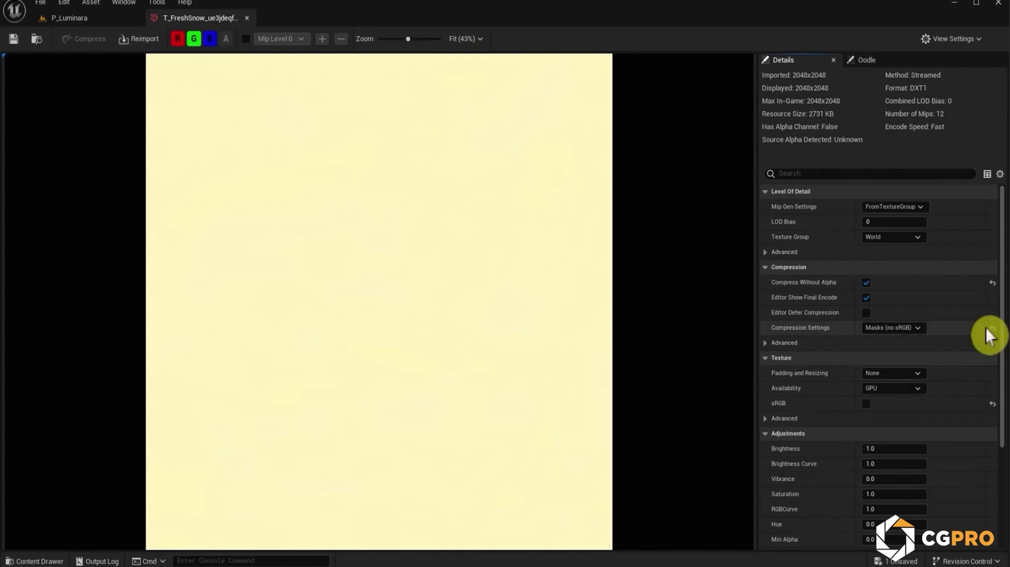
pyautogui.click(117, 20)
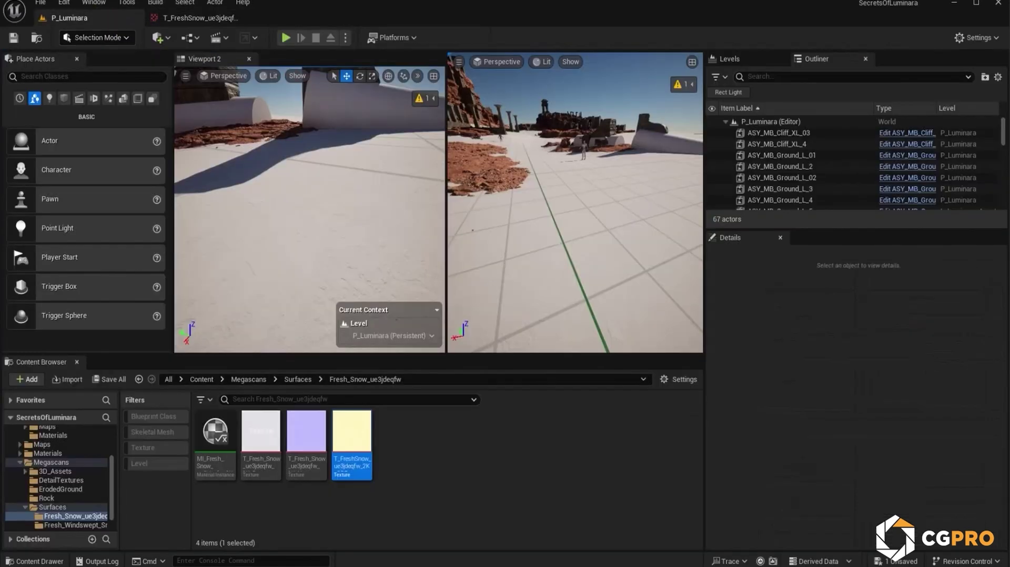
pyautogui.moveTo(737, 38); pyautogui.dragTo(740, 47)
pyautogui.moveTo(282, 122); pyautogui.dragTo(242, 287, button='right')
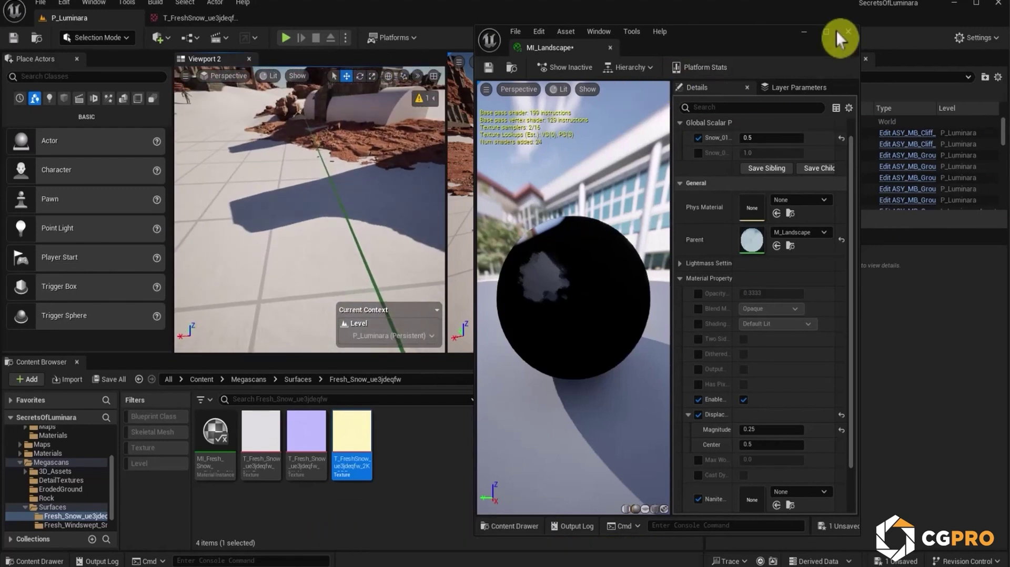
# Open the parent material M_Landscape and dock the MI_Landscape editor beside it as a tab.
pyautogui.doubleClick(750, 238)
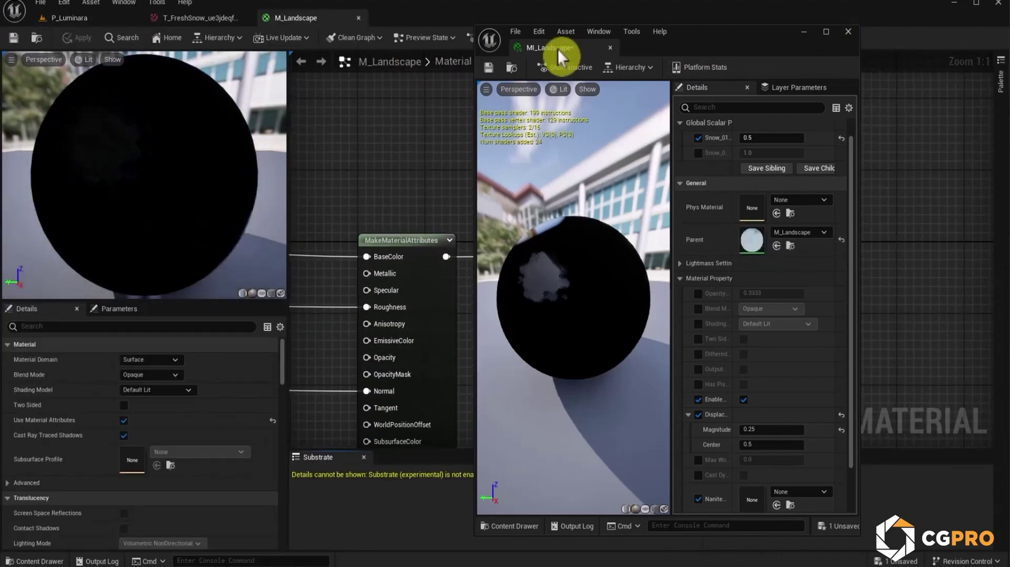
pyautogui.moveTo(558, 48); pyautogui.dragTo(506, 23)
pyautogui.click(299, 22)
# Move the MakeMaterialAttributes and M_Landscape output nodes farther from the Landscape Layer Blend nodes to make room.
pyautogui.scroll(-5, 596, 255)
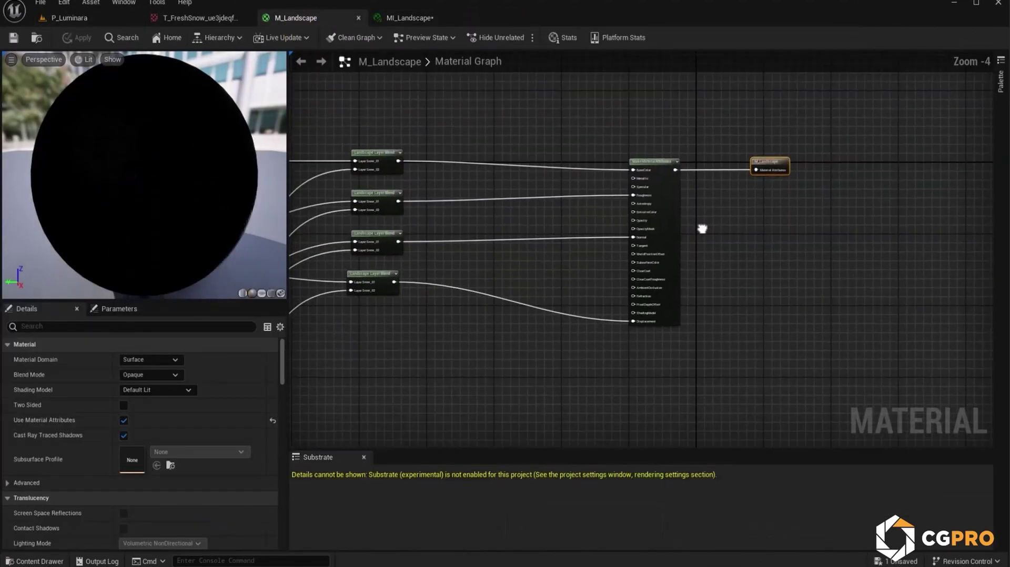
pyautogui.scroll(5, 634, 304)
pyautogui.moveTo(357, 300); pyautogui.dragTo(469, 300, button='right')
pyautogui.scroll(-4, 479, 302)
pyautogui.moveTo(601, 215); pyautogui.dragTo(656, 213)
pyautogui.scroll(2, 489, 262)
pyautogui.moveTo(490, 262); pyautogui.dragTo(670, 231, button='right')
# Add a Multiply node and feed its A input from the Landscape Layer Blend that drives BaseColor.
pyautogui.moveTo(467, 153); pyautogui.dragTo(579, 156)
pyautogui.click(606, 121)
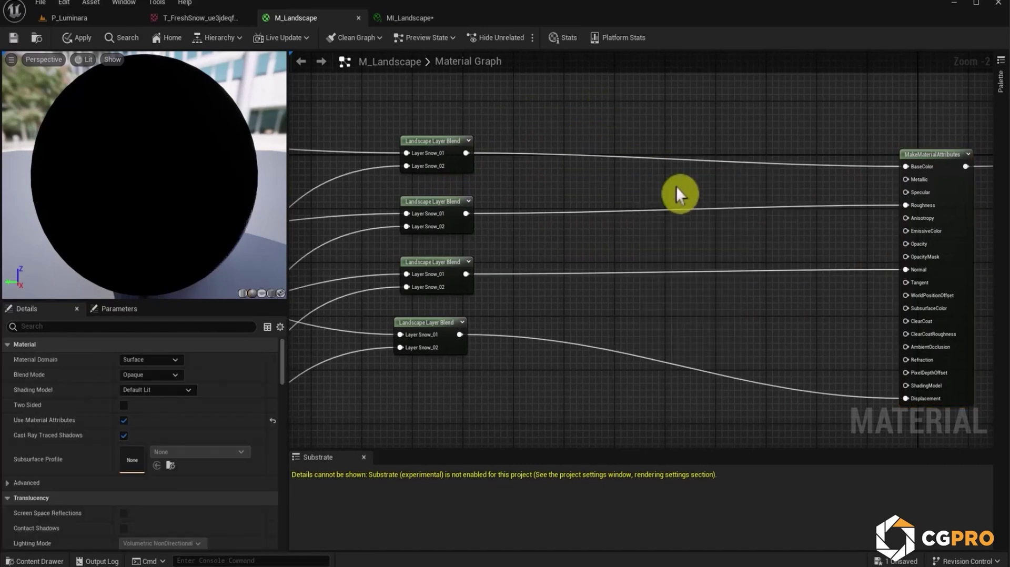
pyautogui.click(700, 229)
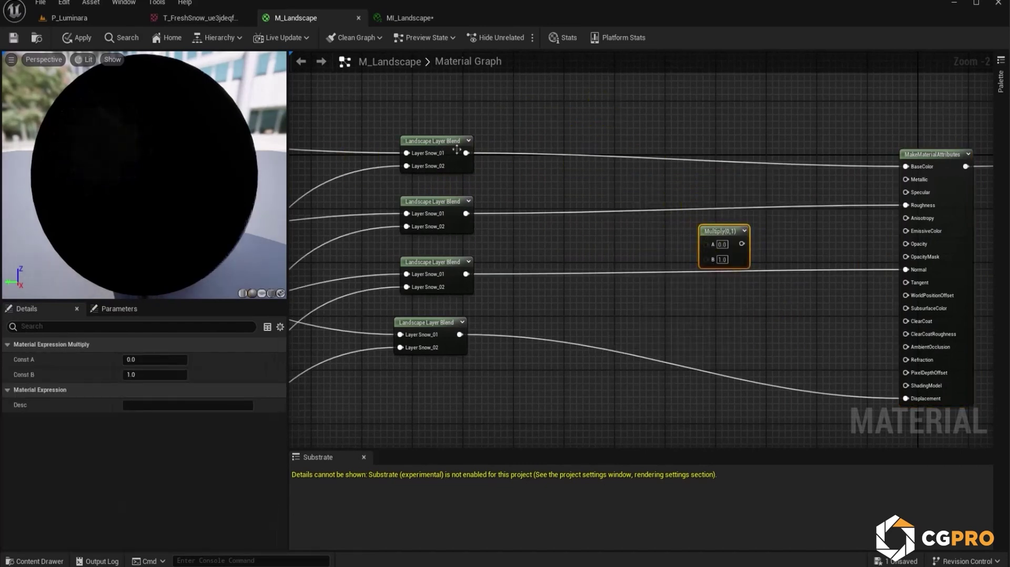
pyautogui.moveTo(466, 154); pyautogui.dragTo(706, 244)
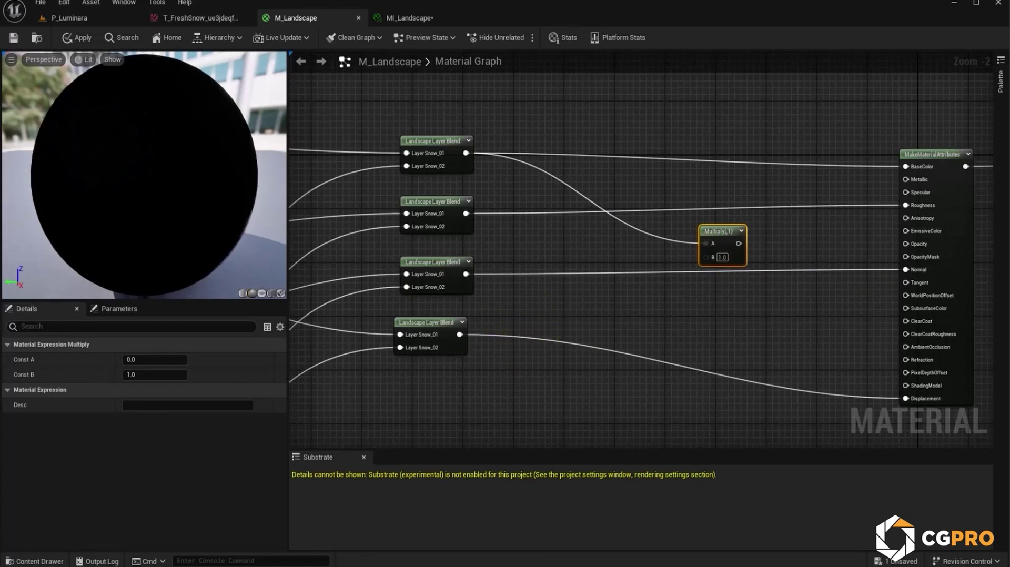
# Add a three-component constant below the Layer Blend wires and convert it to a parameter named SSS_Tint.
pyautogui.click(554, 299)
pyautogui.rightClick(584, 306)
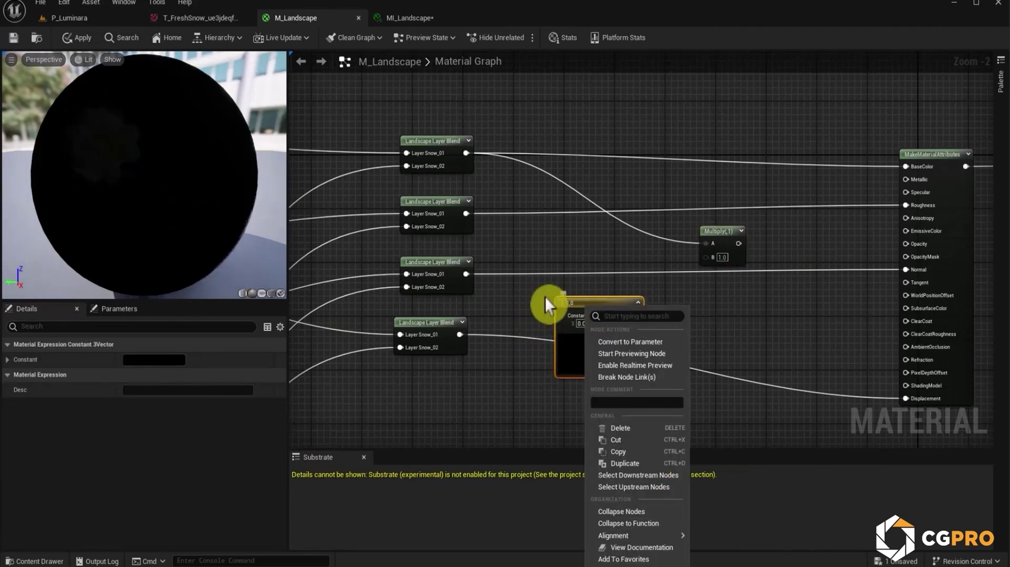
pyautogui.click(623, 343)
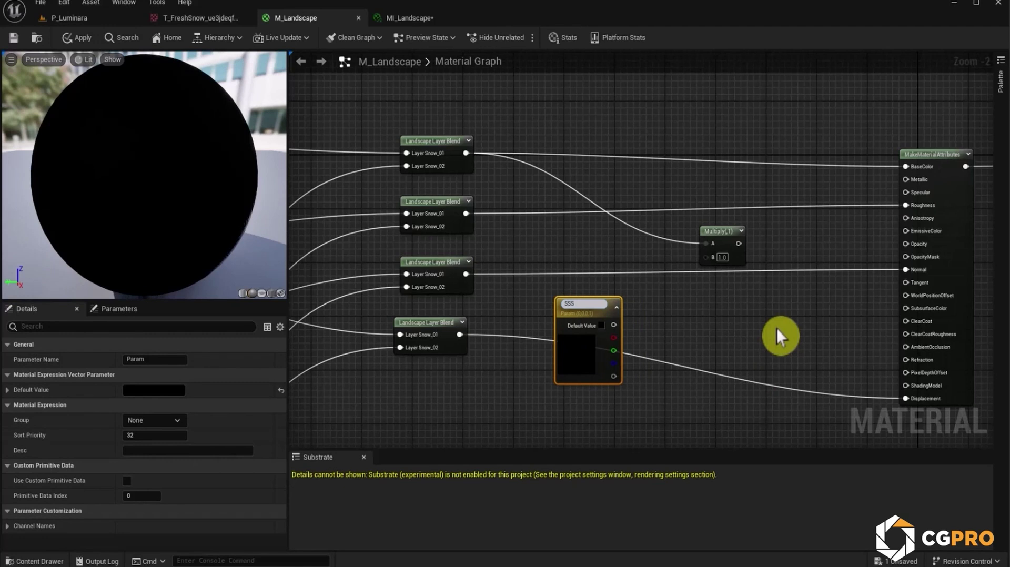
pyautogui.write('SSS_Tint')
pyautogui.press('Return')
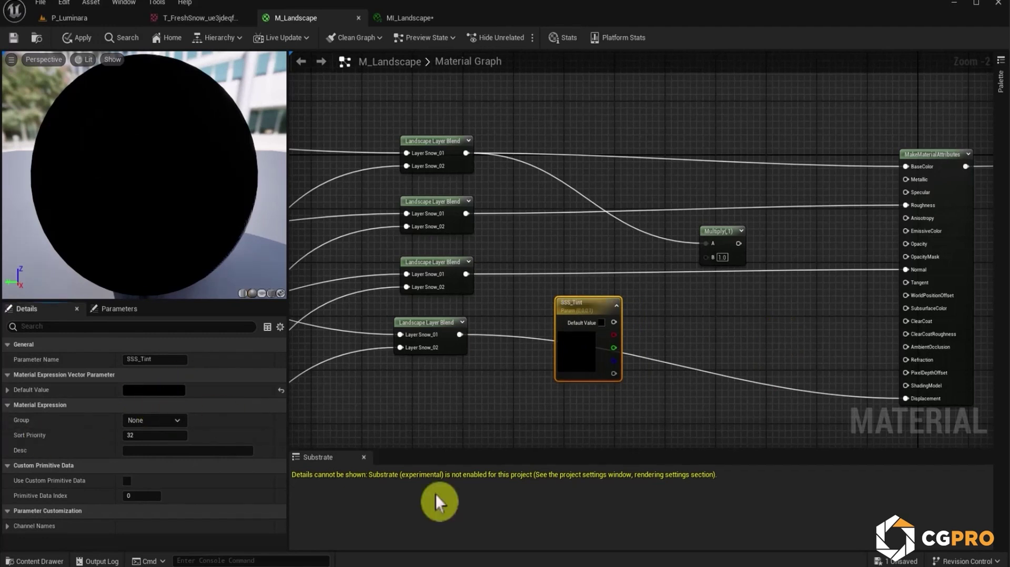
pyautogui.moveTo(780, 287); pyautogui.dragTo(803, 243, button='right')
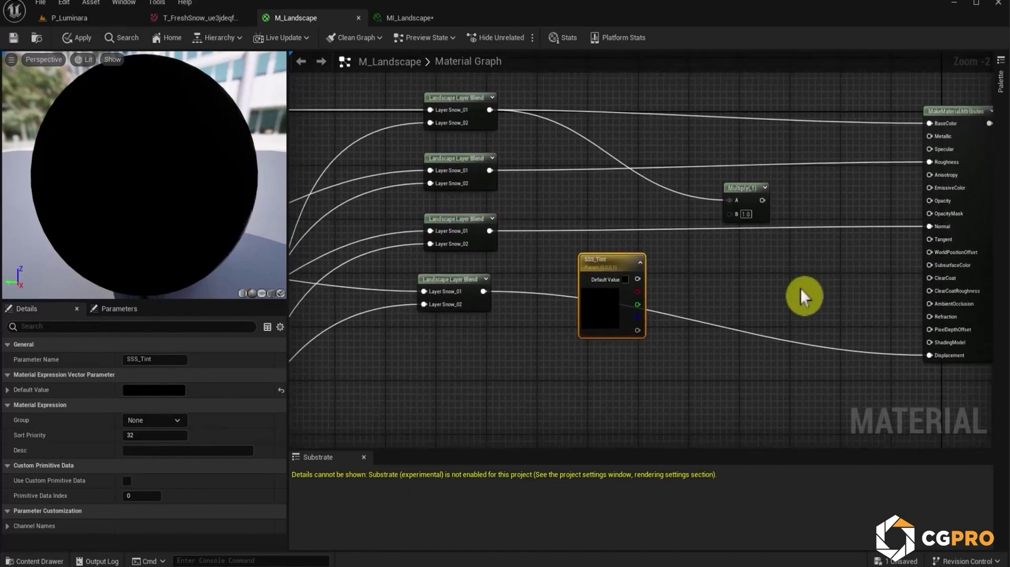
# Examine how the Snow_01 and Snow_02 texture samples feed the Landscape Layer Blend nodes and MakeMaterialAttributes.
pyautogui.scroll(-1, 800, 279)
pyautogui.moveTo(800, 279); pyautogui.dragTo(675, 283, button='right')
pyautogui.click(382, 296)
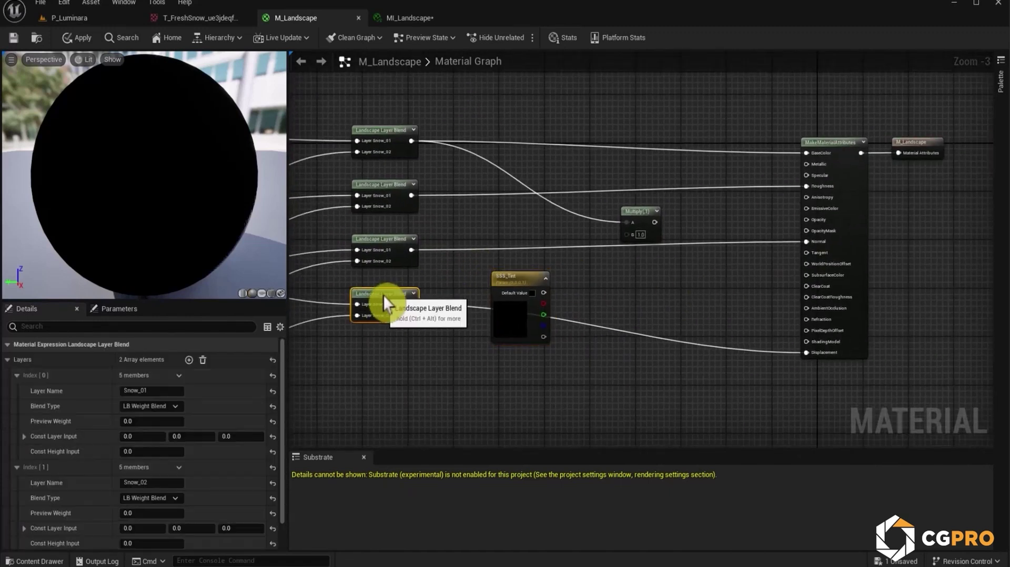
pyautogui.scroll(-2, 427, 309)
pyautogui.moveTo(422, 309); pyautogui.dragTo(692, 204, button='right')
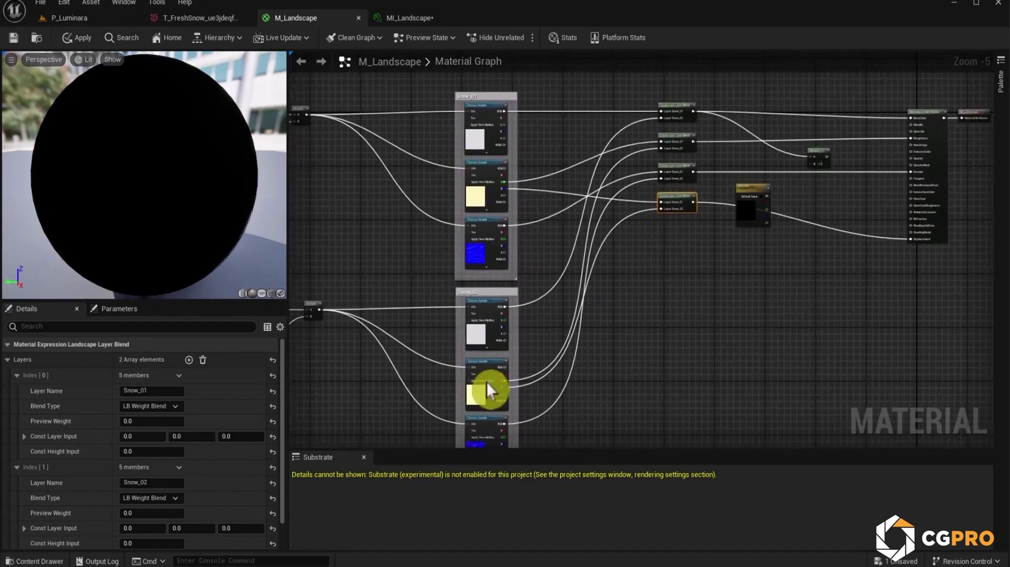
pyautogui.scroll(4, 758, 199)
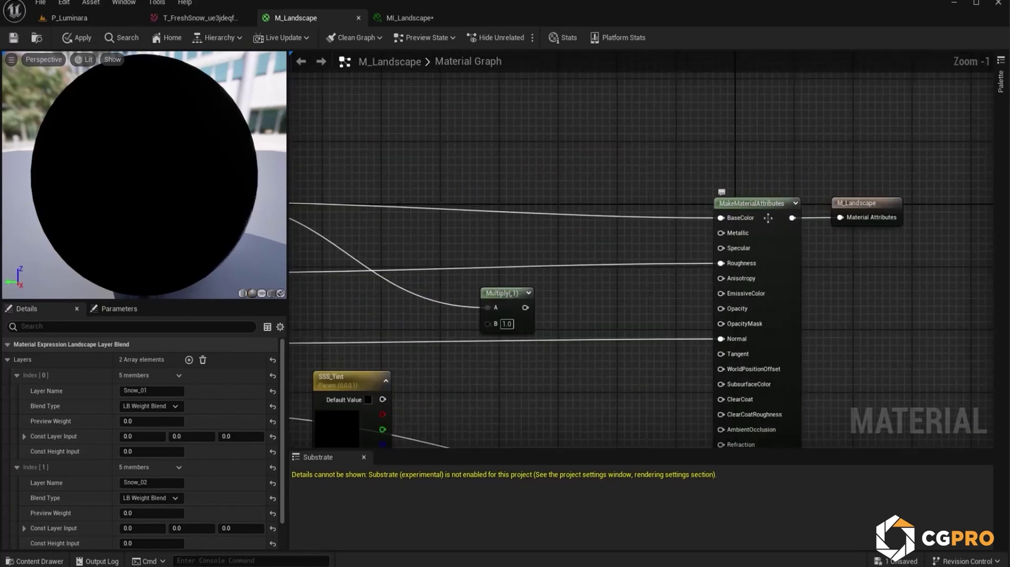
pyautogui.scroll(-2, 763, 224)
pyautogui.moveTo(692, 223); pyautogui.dragTo(858, 187, button='right')
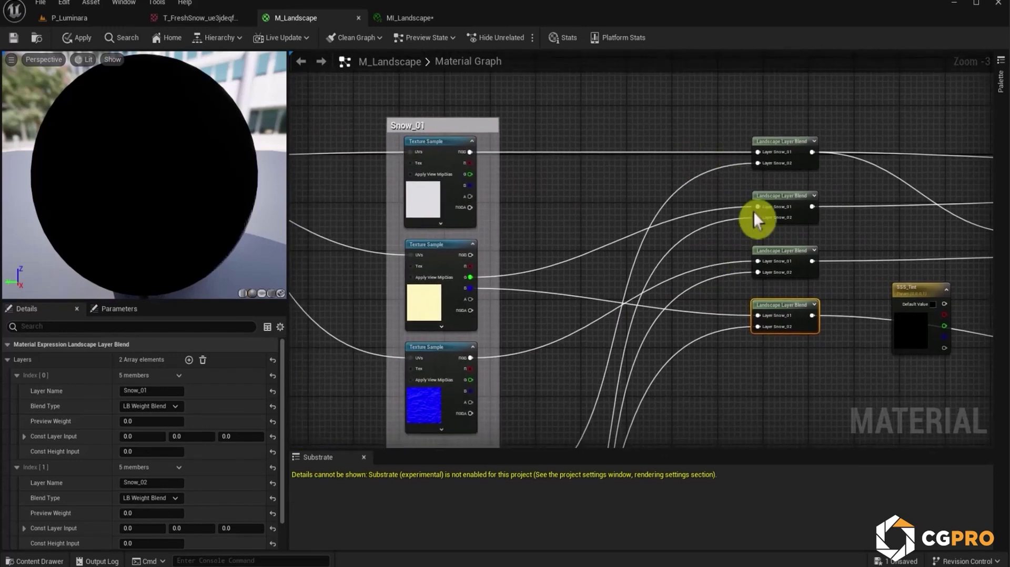
pyautogui.moveTo(853, 317); pyautogui.dragTo(448, 275, button='right')
pyautogui.scroll(2, 531, 244)
# Set SSS_Tint's default colour to pale cyan, Hex sRGB DFFFFEFF, and connect it to the Multiply's B input.
pyautogui.moveTo(498, 257); pyautogui.dragTo(481, 185)
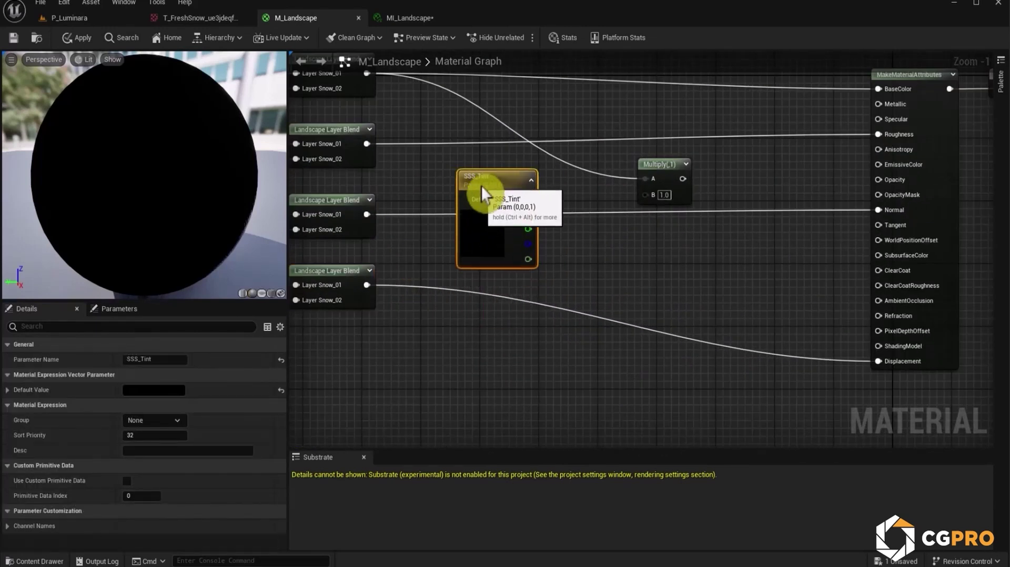
pyautogui.click(138, 390)
pyautogui.moveTo(209, 368); pyautogui.dragTo(178, 372)
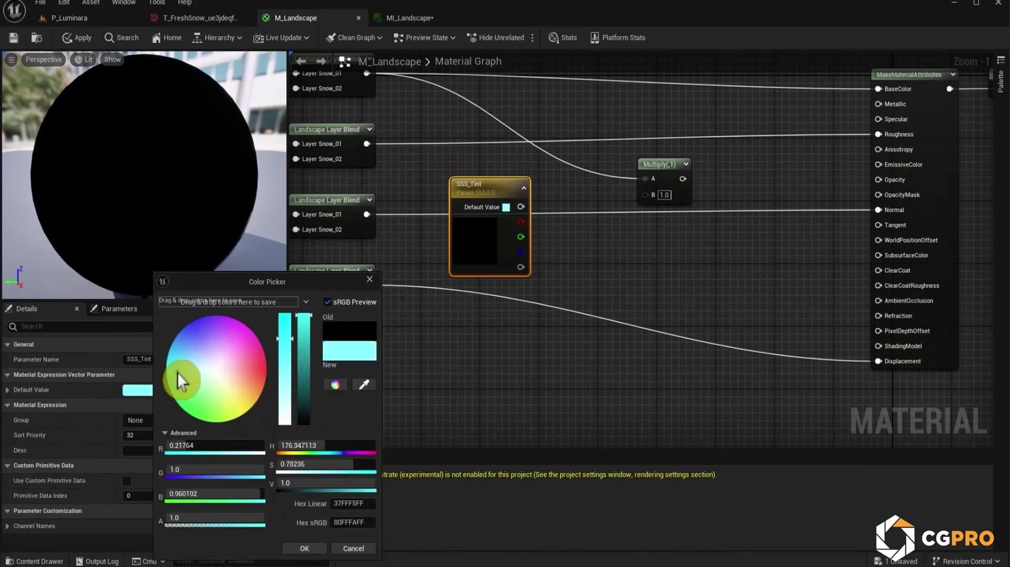
pyautogui.moveTo(285, 349); pyautogui.dragTo(285, 394)
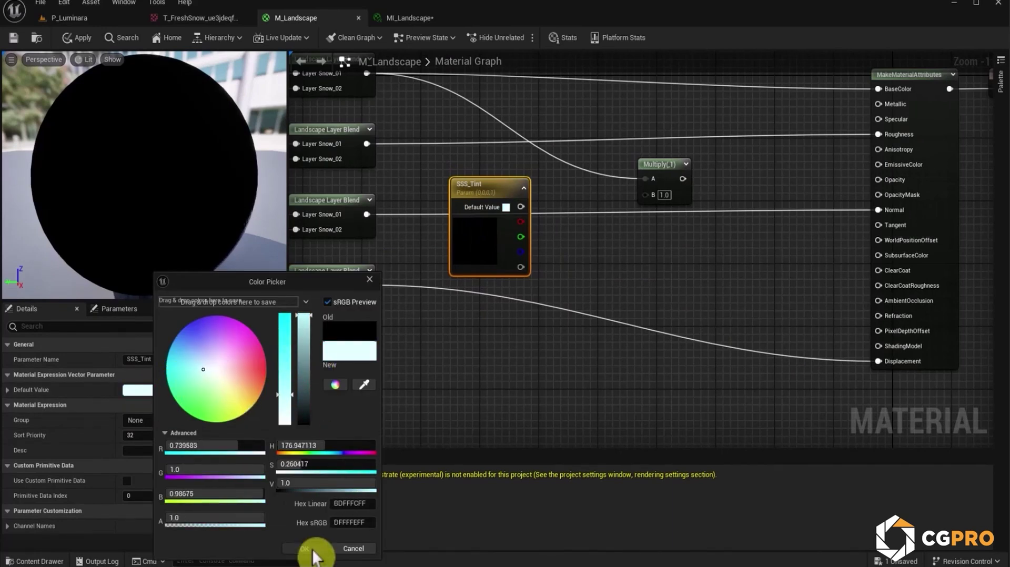
pyautogui.click(311, 550)
pyautogui.moveTo(521, 207); pyautogui.dragTo(652, 196)
pyautogui.moveTo(476, 192)
pyautogui.mouseDown()
pyautogui.moveTo(500, 174)
pyautogui.moveTo(469, 176)
pyautogui.mouseUp()
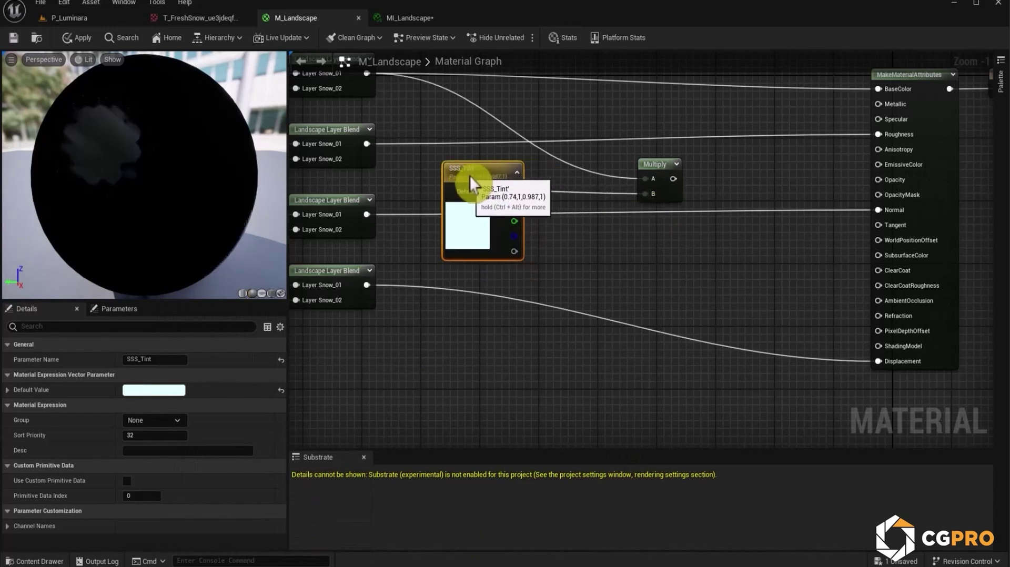
# Chain a second Multiply after the first, with a scalar parameter SSS_Strength defaulting to 1 on its B input.
pyautogui.click(769, 153)
pyautogui.moveTo(673, 179); pyautogui.dragTo(766, 168)
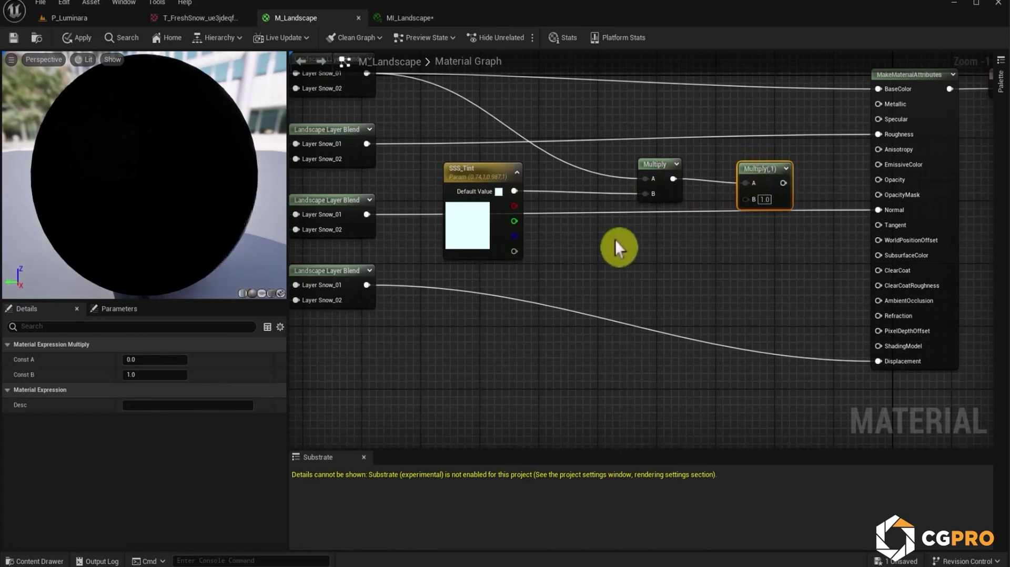
pyautogui.click(633, 226)
pyautogui.write('s')
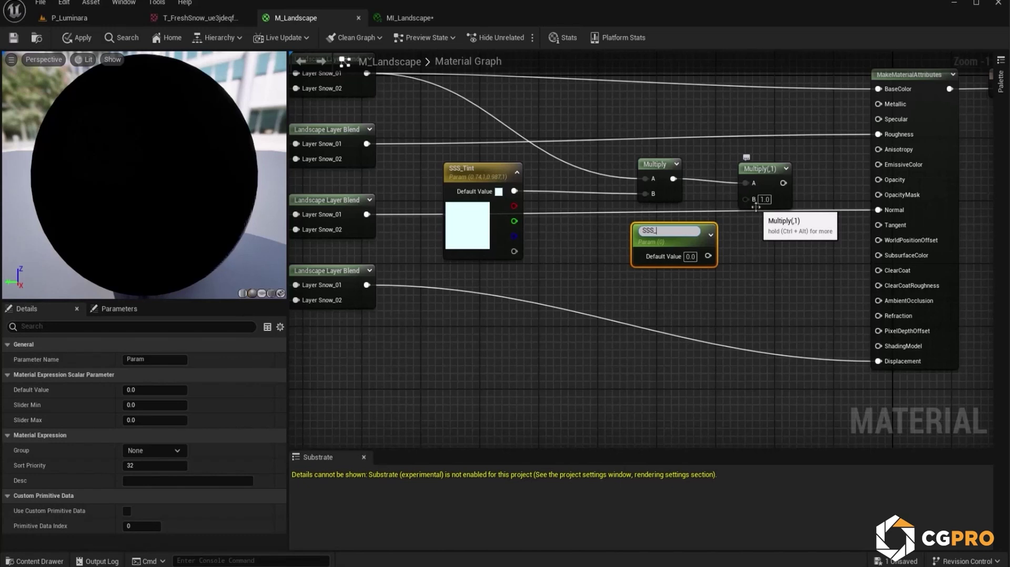
pyautogui.write('SS_Strength')
pyautogui.press('Return')
pyautogui.click(153, 390)
pyautogui.write('1')
pyautogui.click(766, 304)
pyautogui.moveTo(718, 253); pyautogui.dragTo(767, 199)
# Connect the second Multiply to the SubsurfaceColor input and move the SSS nodes below the other wires.
pyautogui.moveTo(766, 198); pyautogui.dragTo(672, 210, button='right')
pyautogui.moveTo(654, 191); pyautogui.dragTo(779, 263)
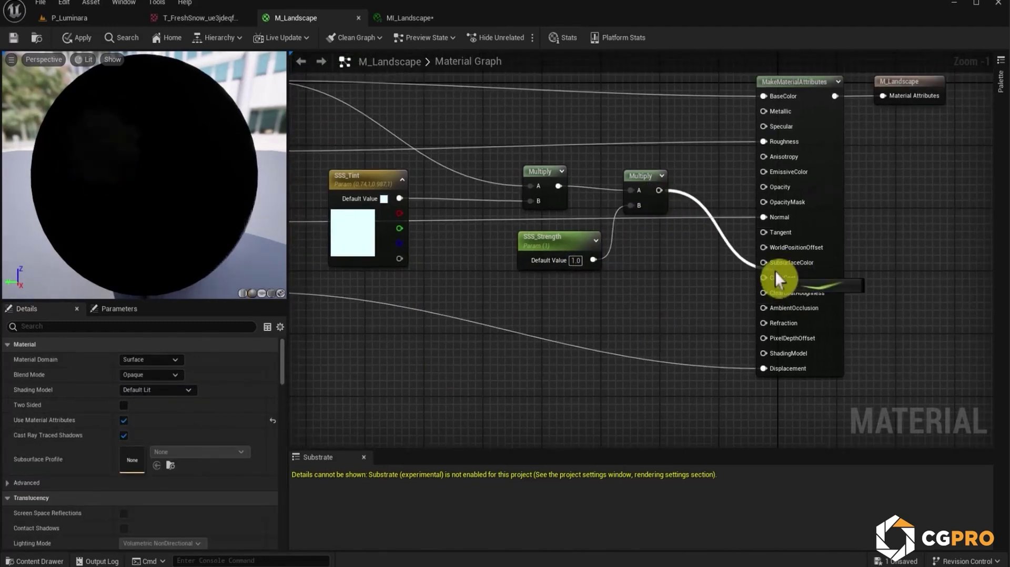
pyautogui.scroll(-2, 706, 287)
pyautogui.moveTo(715, 261); pyautogui.dragTo(520, 311)
# Add a scalar parameter named Transmission before MakeMaterialAttributes with a default value of 1.
pyautogui.scroll(4, 751, 188)
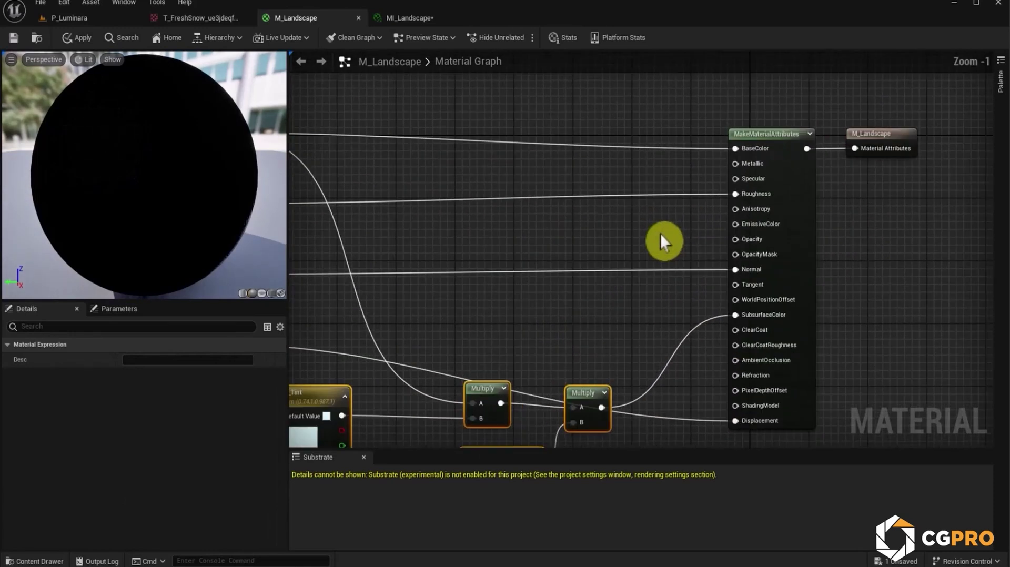
pyautogui.press('s')
pyautogui.click(562, 229)
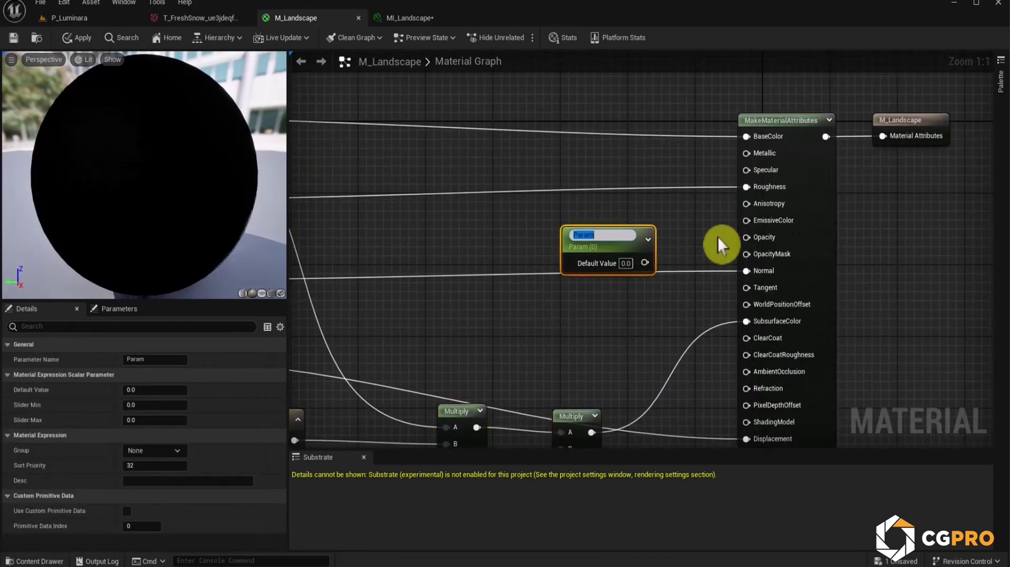
pyautogui.write('Transmission')
pyautogui.press('Return')
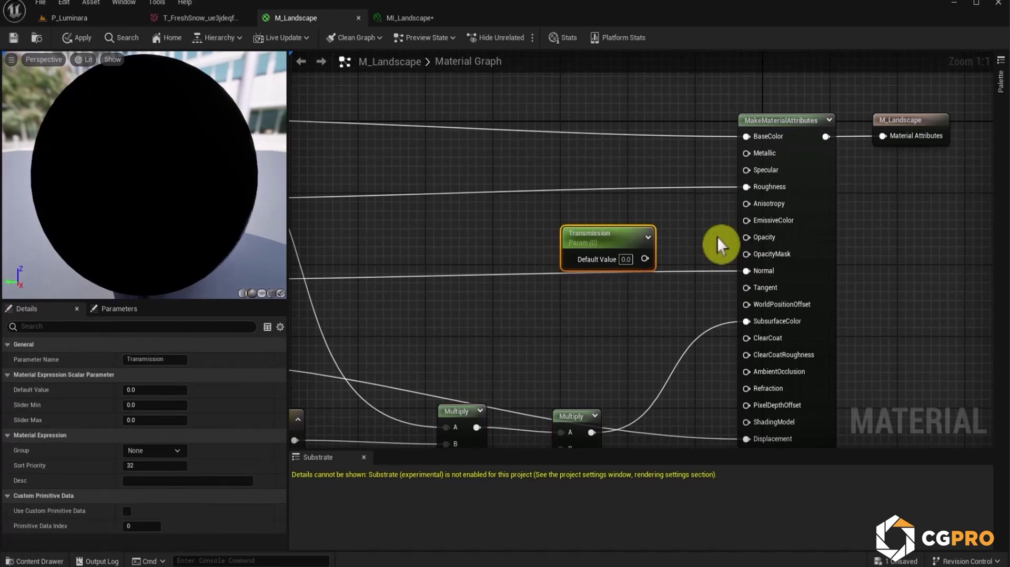
pyautogui.click(152, 390)
pyautogui.write('1')
pyautogui.press('Return')
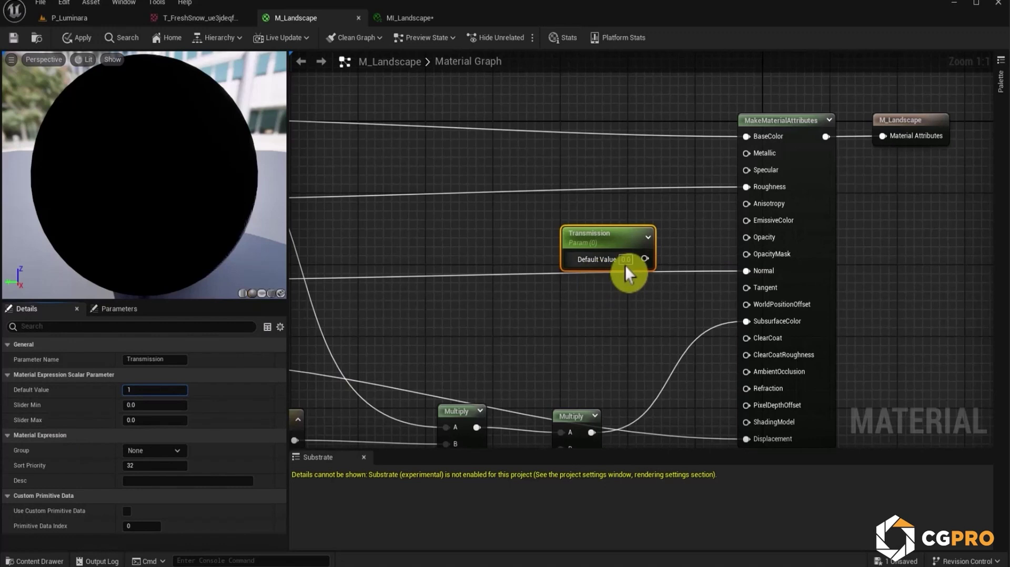
# Connect Transmission to the Opacity input of MakeMaterialAttributes and apply the M_Landscape changes.
pyautogui.moveTo(665, 271); pyautogui.dragTo(746, 237)
pyautogui.moveTo(595, 238); pyautogui.dragTo(484, 218)
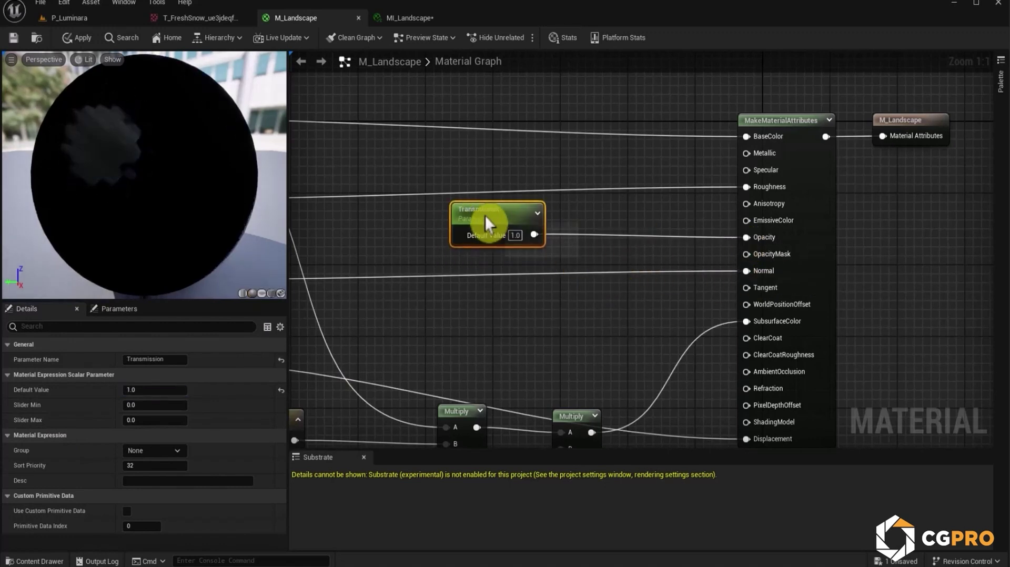
pyautogui.click(466, 308)
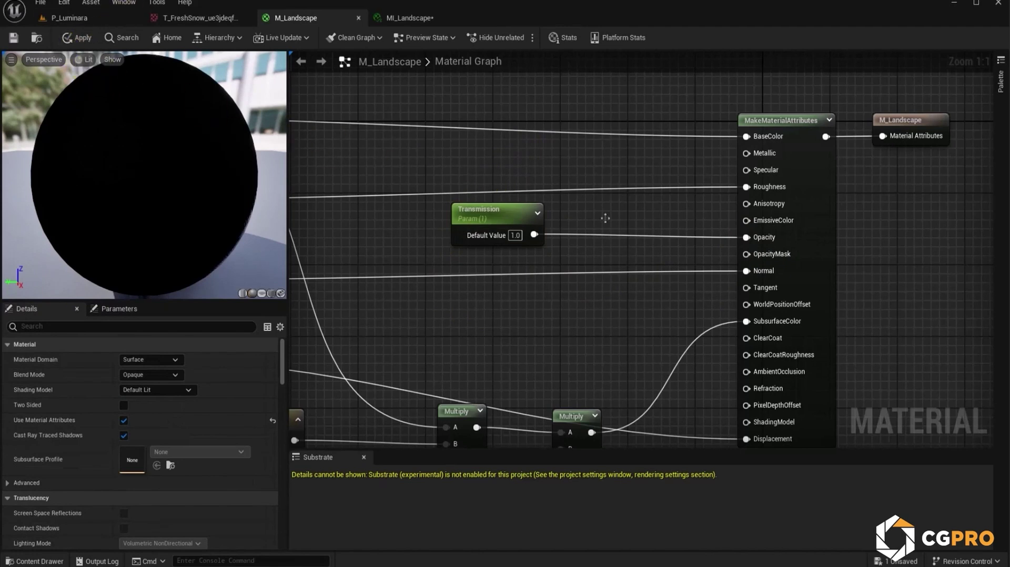
pyautogui.click(77, 38)
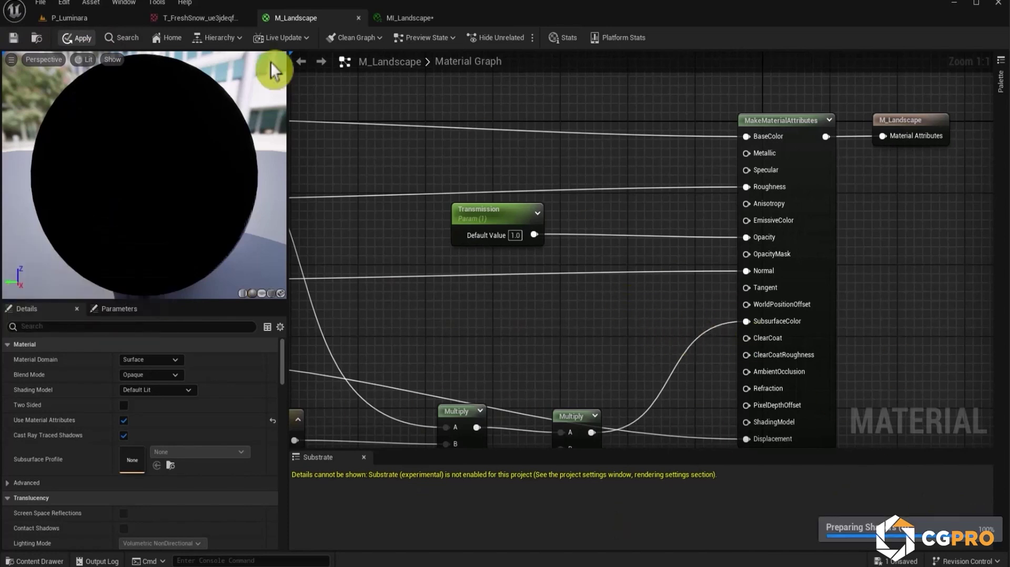
# Override the shading model of MI_Landscape to Subsurface and save the material instance.
pyautogui.click(409, 18)
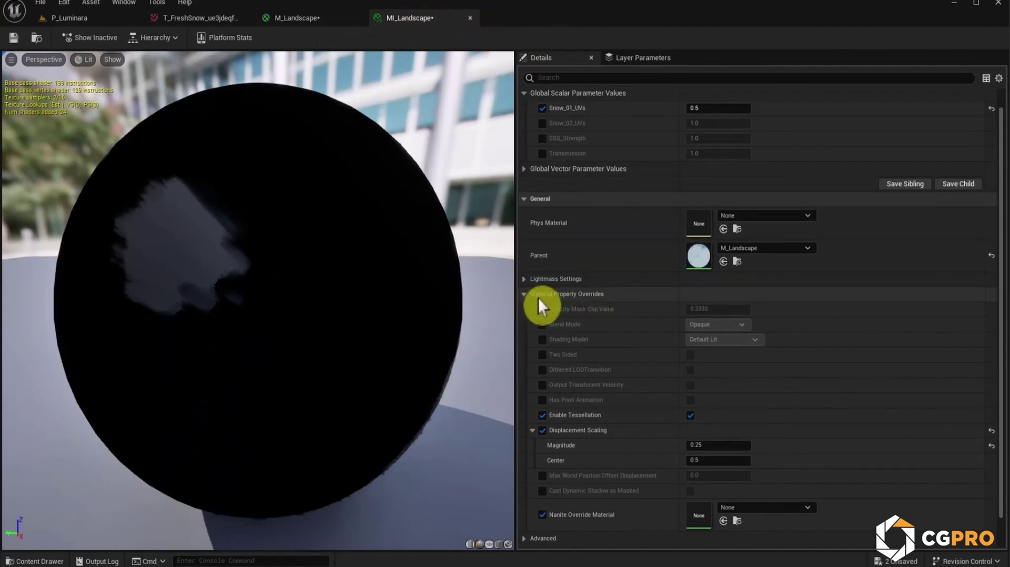
pyautogui.click(543, 340)
pyautogui.click(697, 339)
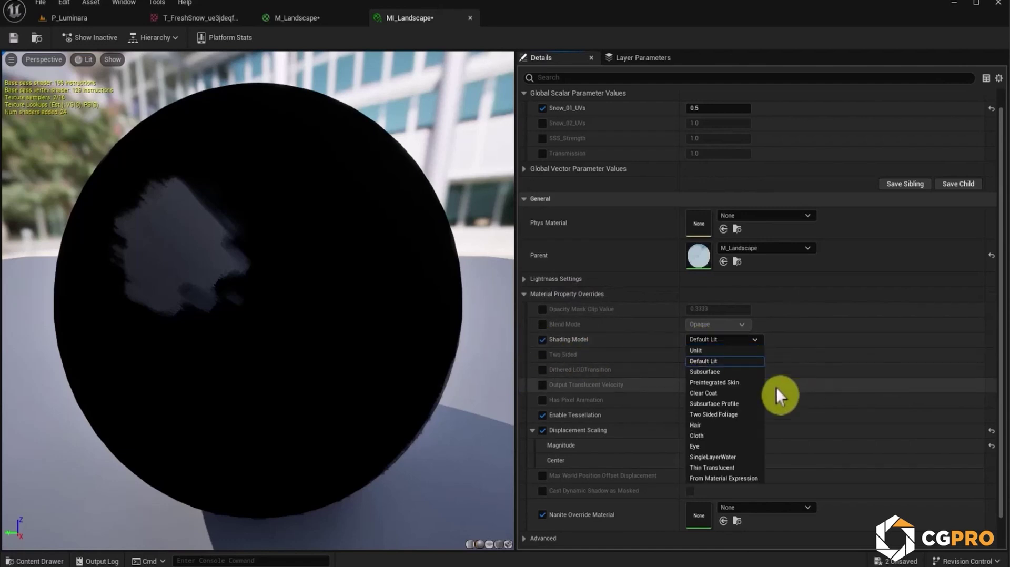
pyautogui.click(730, 372)
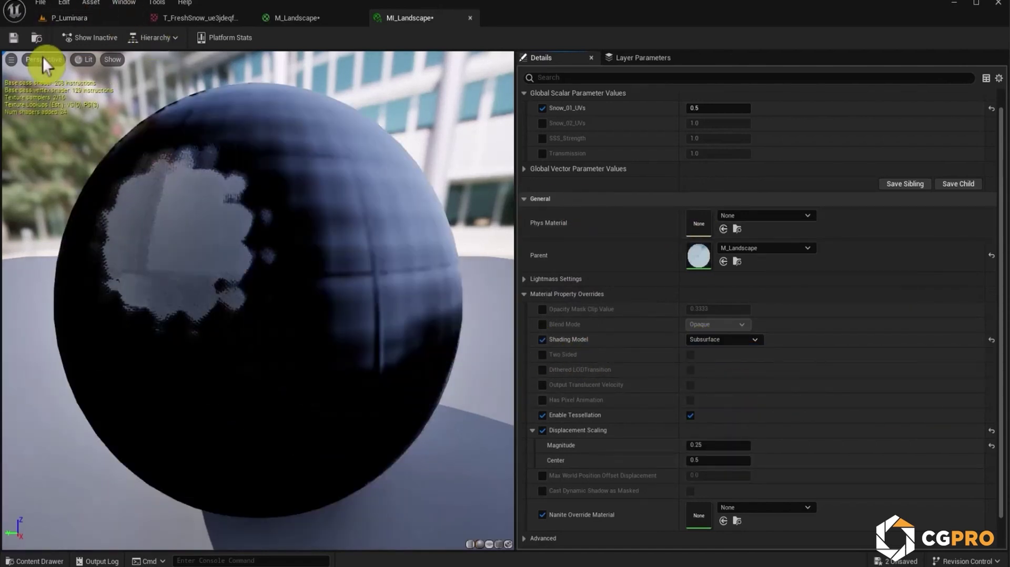
pyautogui.click(12, 39)
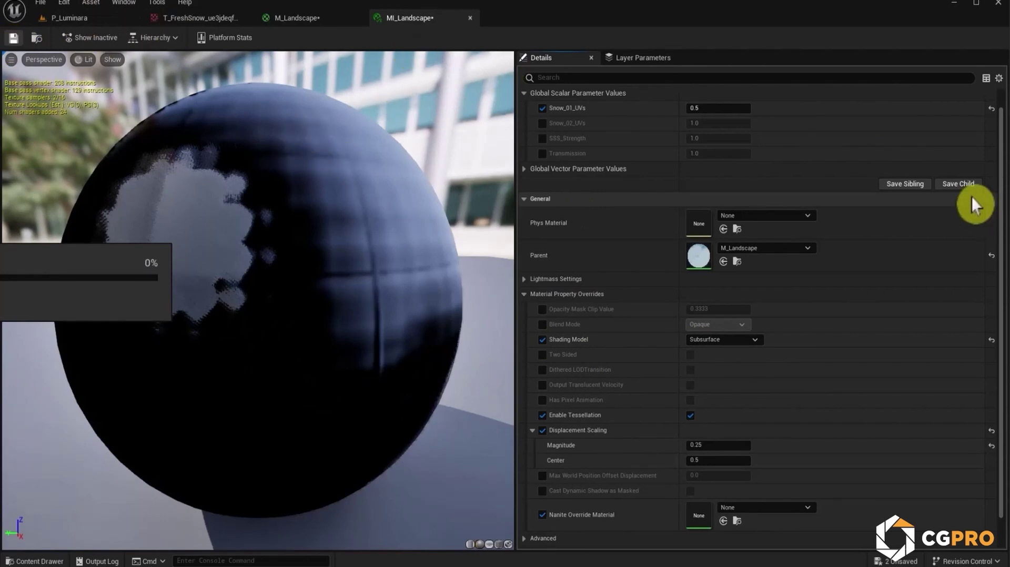
# Return to the P_Luminara level and show the CineCameraActor view in the second perspective viewport.
pyautogui.click(82, 17)
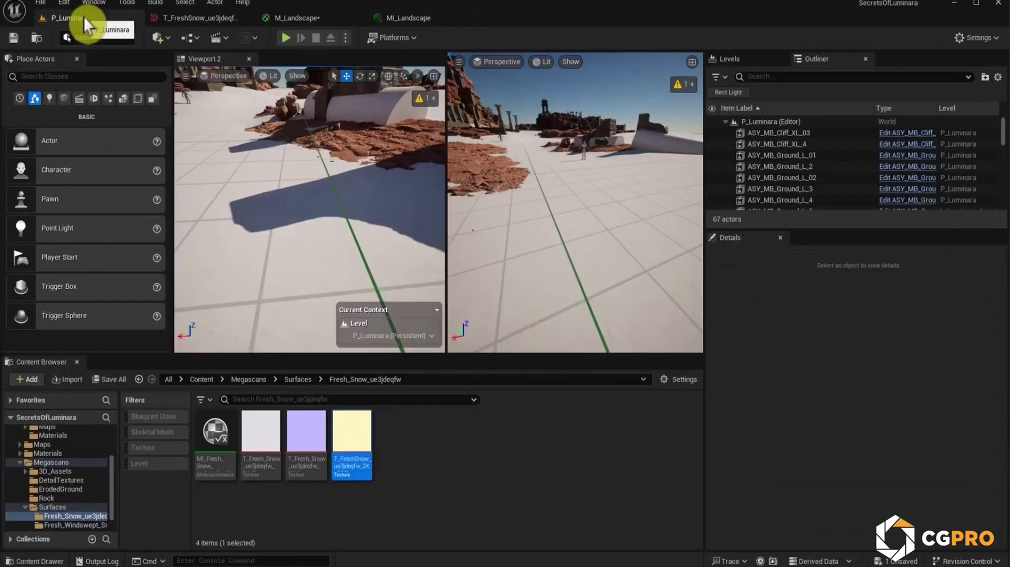
pyautogui.moveTo(557, 239); pyautogui.dragTo(515, 127, button='right')
pyautogui.click(490, 62)
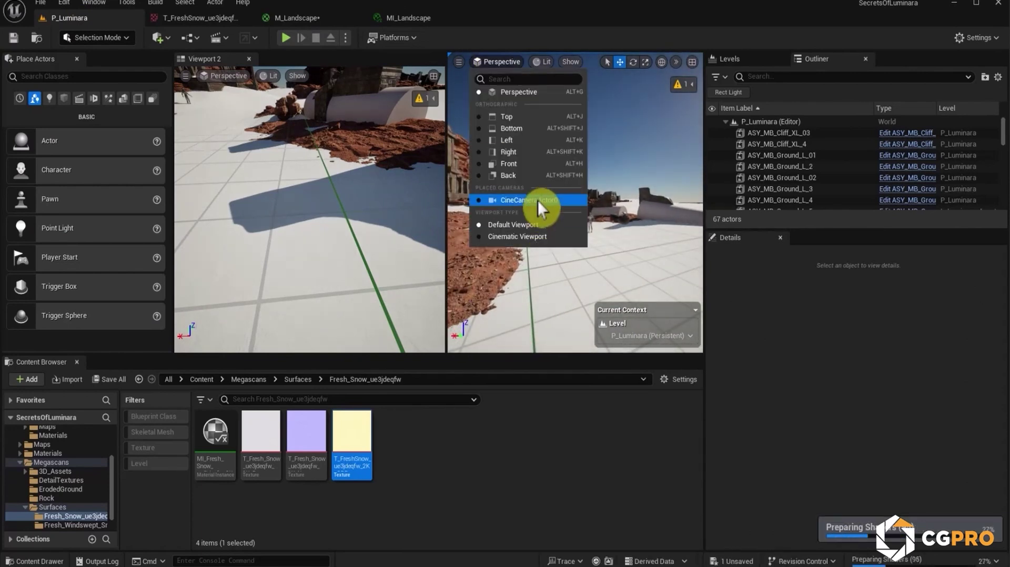
pyautogui.click(537, 208)
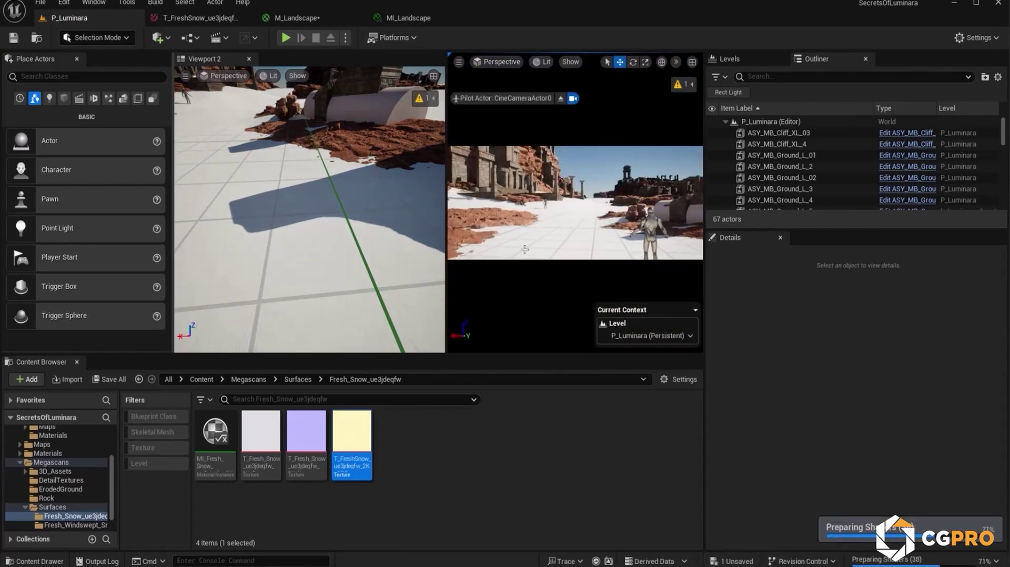
# Detach the MI_Landscape editor into a floating window over the P_Luminara level.
pyautogui.moveTo(217, 186)
pyautogui.mouseDown(button='right')
pyautogui.moveTo(218, 210)
pyautogui.moveTo(218, 179)
pyautogui.mouseUp(button='right')
pyautogui.moveTo(201, 447); pyautogui.dragTo(351, 206)
pyautogui.moveTo(408, 19); pyautogui.dragTo(526, 168)
pyautogui.click(78, 21)
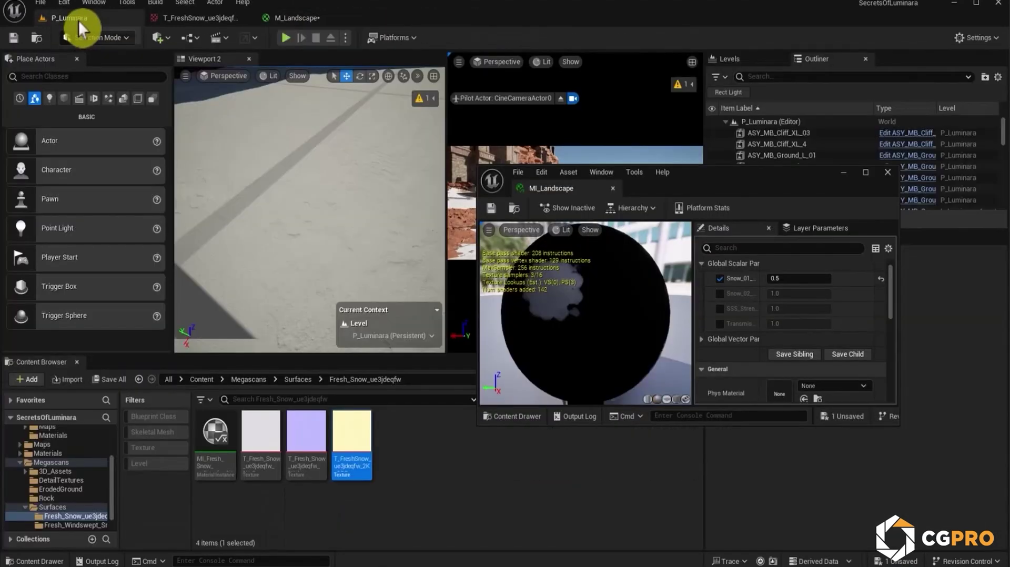
# Override SSS_Strength and Transmission in MI_Landscape, setting Transmission to 0.2 and SSS_Strength to 2.
pyautogui.click(720, 309)
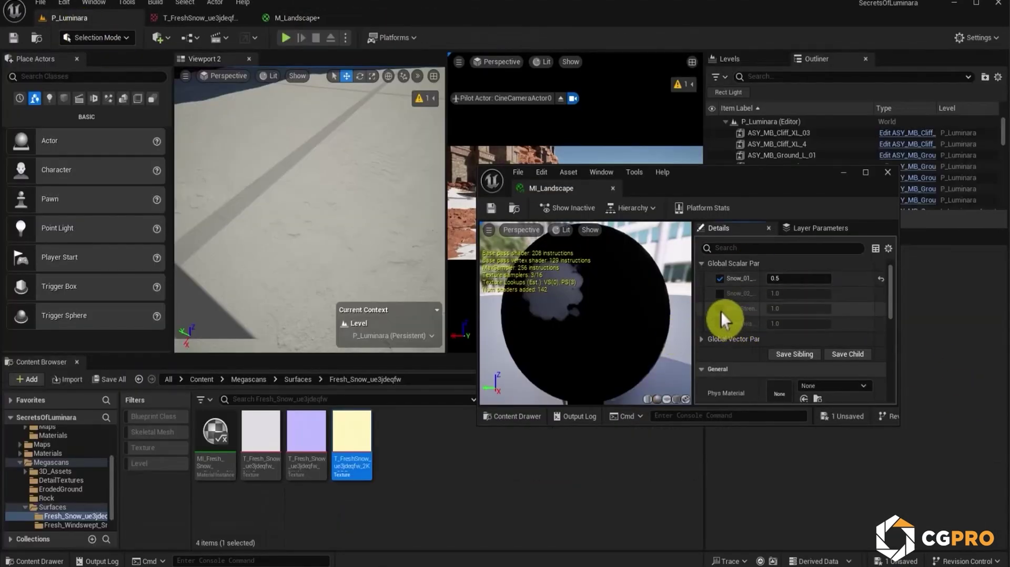
pyautogui.click(720, 324)
pyautogui.moveTo(823, 325); pyautogui.dragTo(789, 325)
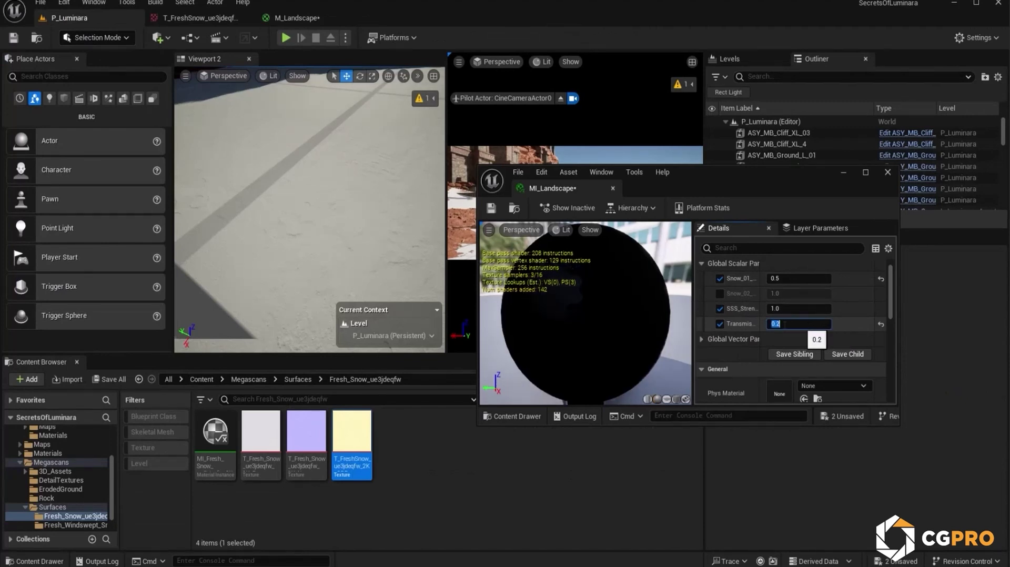
pyautogui.moveTo(430, 275); pyautogui.dragTo(363, 234, button='right')
pyautogui.moveTo(805, 308)
pyautogui.mouseDown()
pyautogui.moveTo(848, 309)
pyautogui.moveTo(790, 308)
pyautogui.mouseUp()
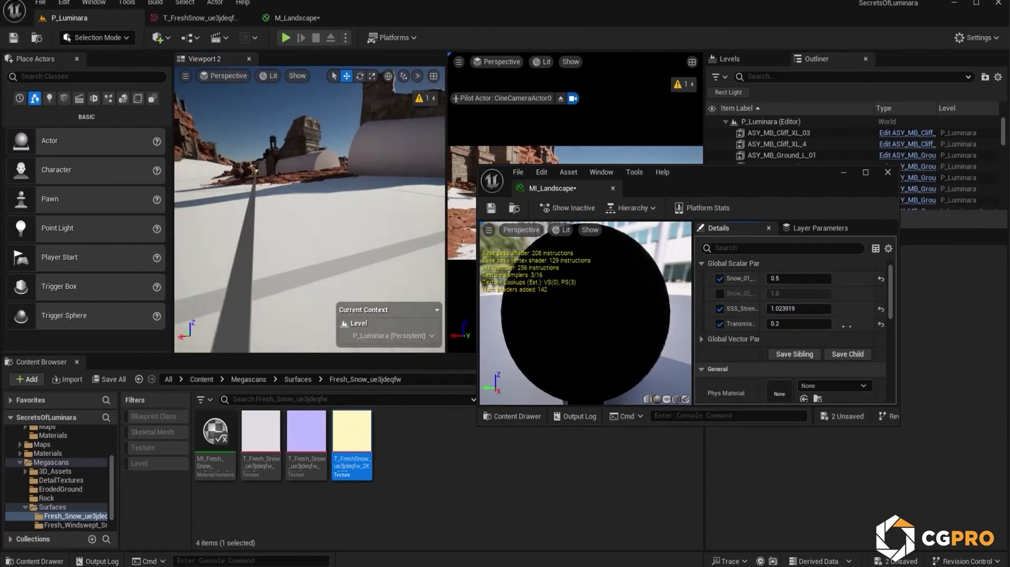
pyautogui.write('2')
pyautogui.press('Return')
# Set the displacement scaling magnitude of MI_Landscape to 1.
pyautogui.moveTo(310, 221); pyautogui.dragTo(389, 263, button='right')
pyautogui.moveTo(310, 210); pyautogui.dragTo(308, 316, button='right')
pyautogui.press('g')
pyautogui.scroll(-8, 742, 342)
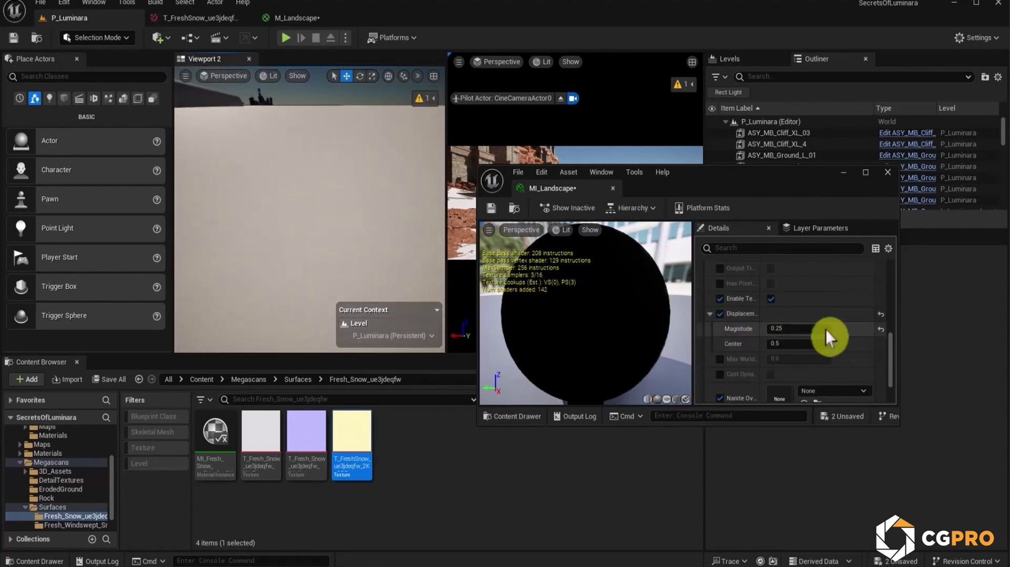
pyautogui.click(800, 329)
pyautogui.write('1')
pyautogui.press('Return')
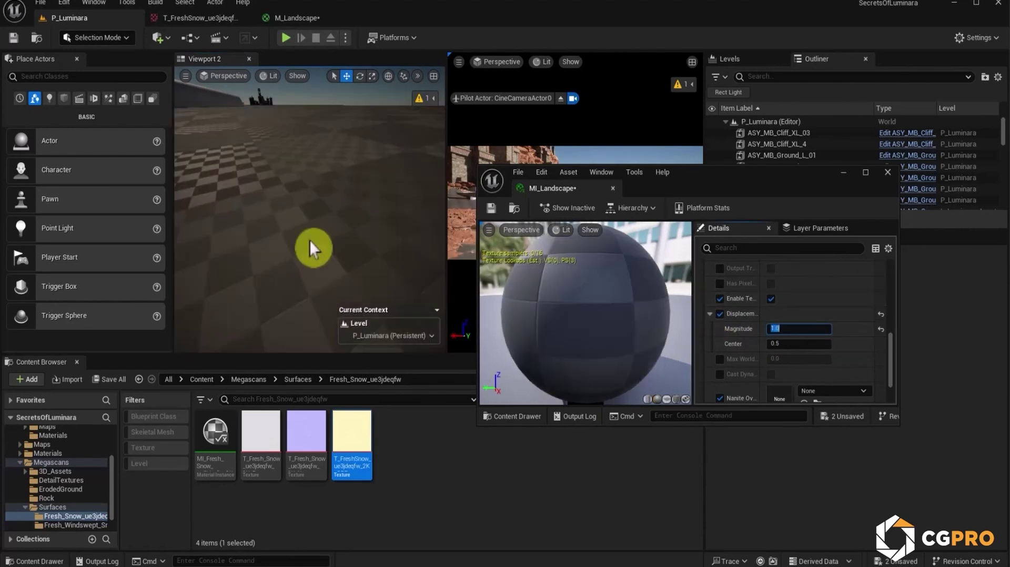
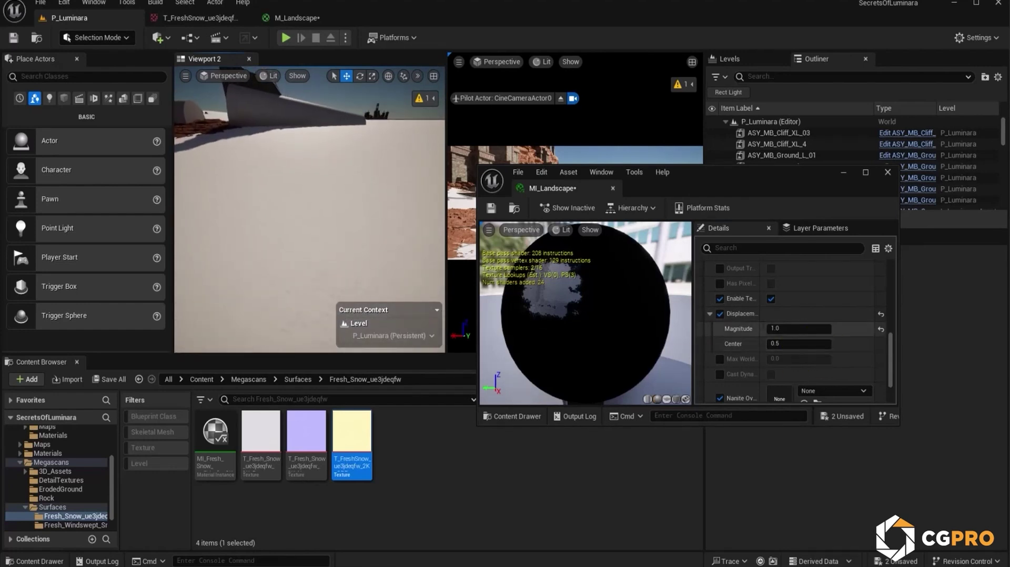
# Try a displacement scaling magnitude of 4 and inspect the snow surface in the level.
pyautogui.moveTo(310, 211)
pyautogui.mouseDown(button='right')
pyautogui.moveTo(279, 208)
pyautogui.moveTo(316, 184)
pyautogui.moveTo(305, 179)
pyautogui.moveTo(321, 187)
pyautogui.moveTo(294, 194)
pyautogui.moveTo(292, 208)
pyautogui.moveTo(310, 198)
pyautogui.mouseUp(button='right')
pyautogui.click(790, 329)
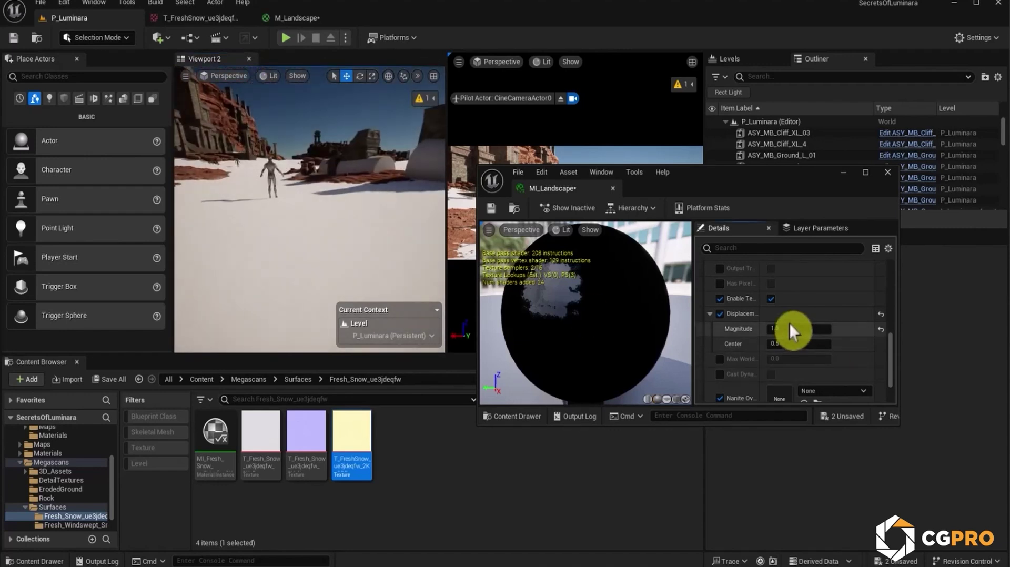
pyautogui.write('4')
pyautogui.press('Return')
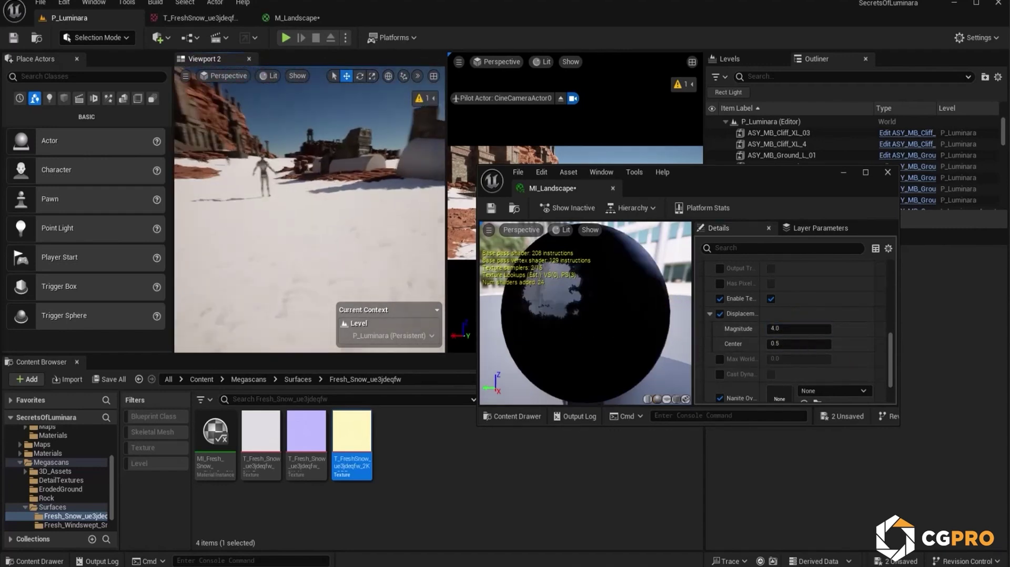
pyautogui.moveTo(370, 210); pyautogui.dragTo(370, 231, button='right')
pyautogui.moveTo(277, 181)
pyautogui.mouseDown(button='right')
pyautogui.moveTo(279, 195)
pyautogui.moveTo(277, 181)
pyautogui.mouseUp(button='right')
# Set the displacement magnitude back to 1, then save and close MI_Landscape.
pyautogui.click(823, 326)
pyautogui.press('Tab')
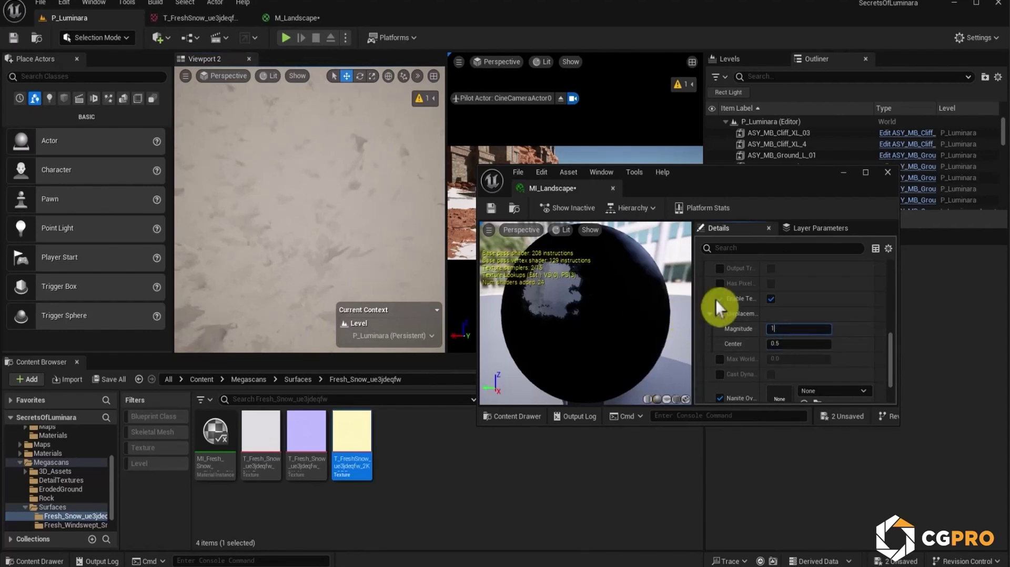
pyautogui.write('1')
pyautogui.press('Return')
pyautogui.click(498, 207)
pyautogui.click(888, 172)
# In the M_Landscape graph, move the displacement Landscape Layer Blend down and the SSS nodes up above its wire.
pyautogui.click(297, 18)
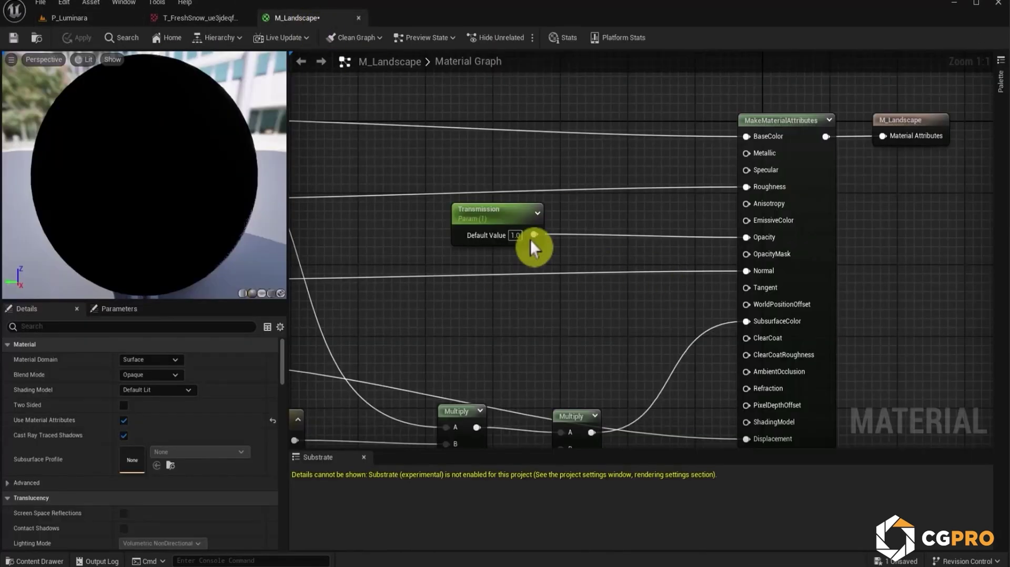
pyautogui.scroll(3, 500, 289)
pyautogui.moveTo(875, 228); pyautogui.dragTo(523, 198, button='right')
pyautogui.moveTo(495, 194); pyautogui.dragTo(465, 251)
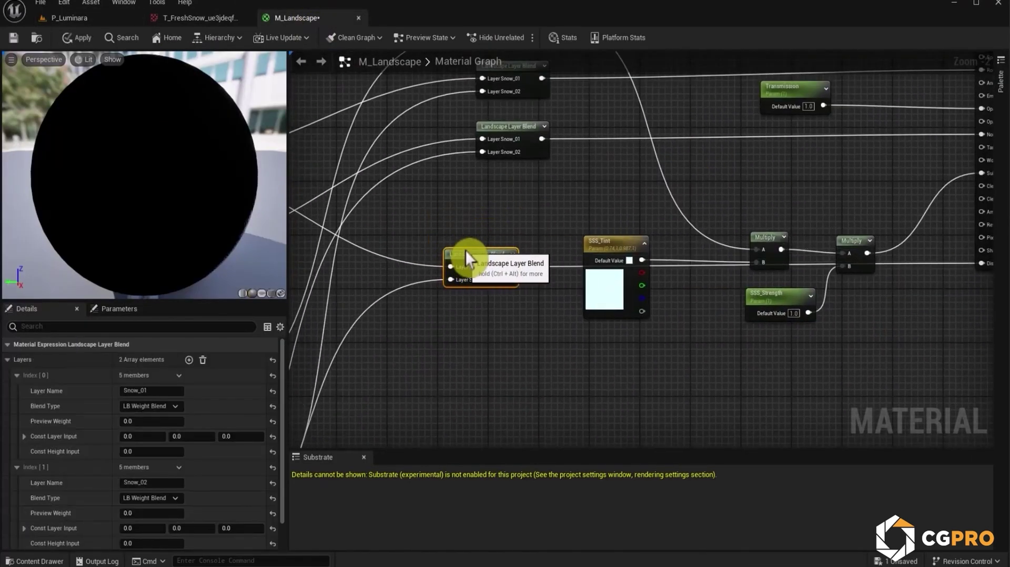
pyautogui.moveTo(808, 366); pyautogui.dragTo(690, 366, button='right')
pyautogui.moveTo(775, 371); pyautogui.dragTo(503, 173)
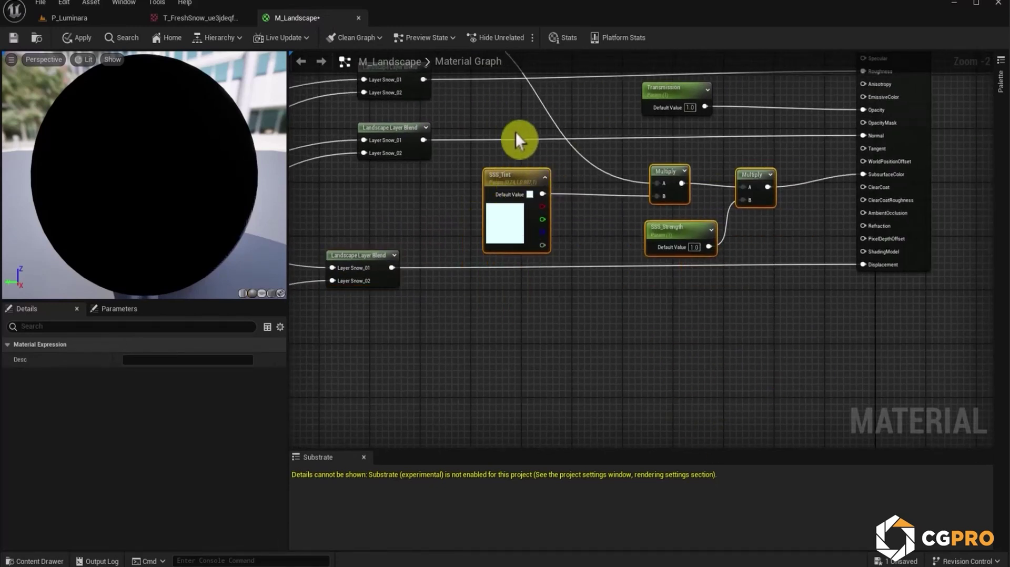
# Group the Transmission and subsurface scattering nodes in a comment box named SSS.
pyautogui.scroll(-4, 501, 106)
pyautogui.write('c')
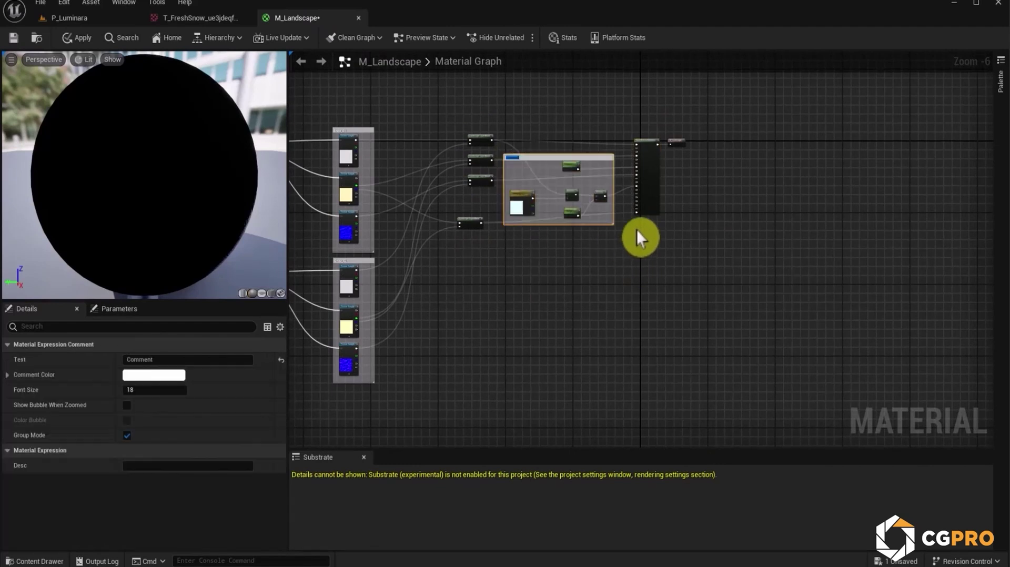
pyautogui.write('SSS')
pyautogui.press('Return')
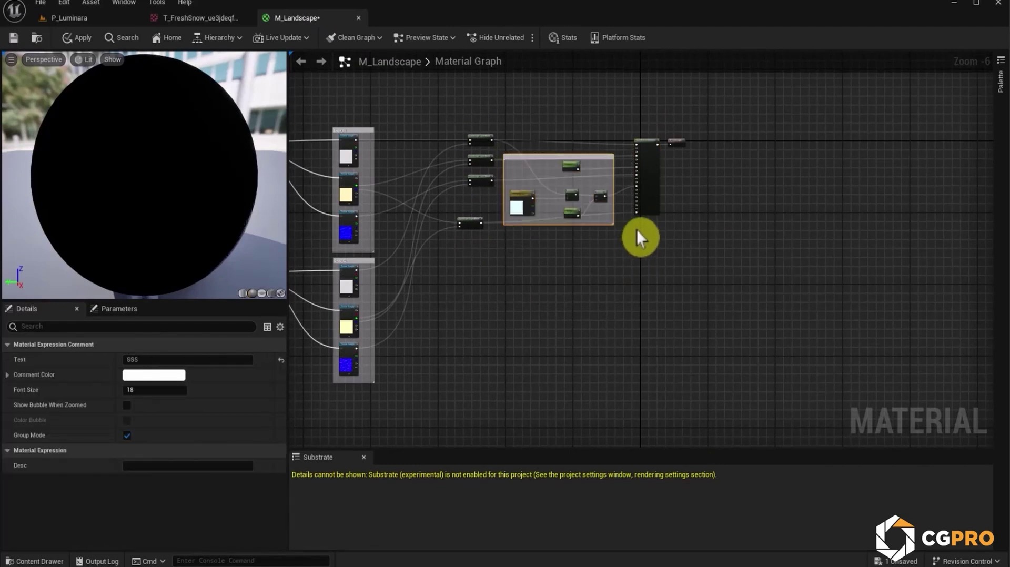
# Add a Multiply node below the SSS group and connect the displacement Landscape Layer Blend to its A input.
pyautogui.scroll(2, 524, 254)
pyautogui.scroll(2, 489, 274)
pyautogui.moveTo(389, 148); pyautogui.dragTo(616, 274)
pyautogui.click(593, 286)
pyautogui.click(608, 254)
pyautogui.moveTo(376, 264); pyautogui.dragTo(817, 133, button='right')
pyautogui.moveTo(802, 185); pyautogui.dragTo(460, 306, button='right')
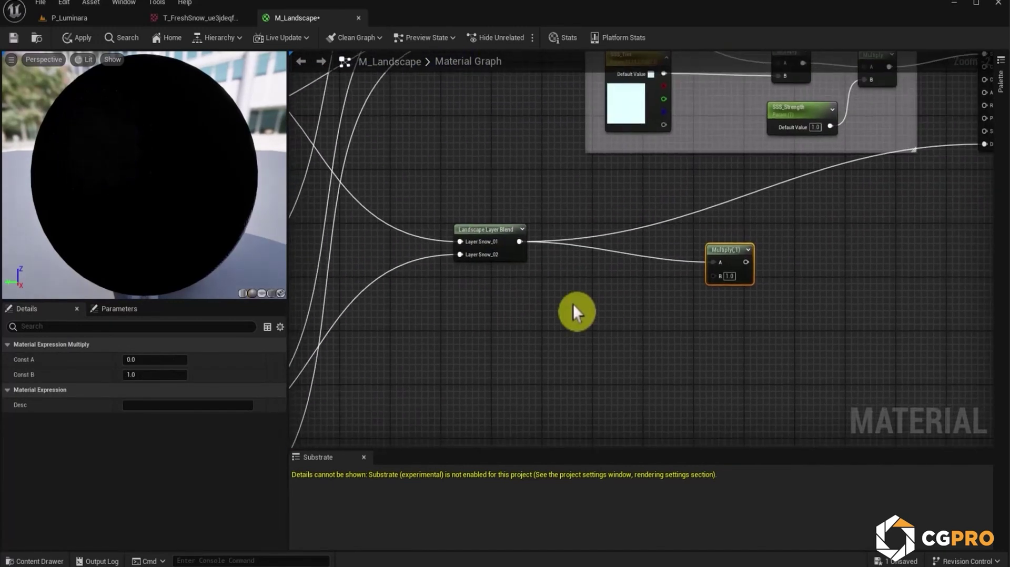
# Add a scalar parameter DisplacementStrength with a default value of 1 and connect it to the new Multiply's B input.
pyautogui.click(548, 276)
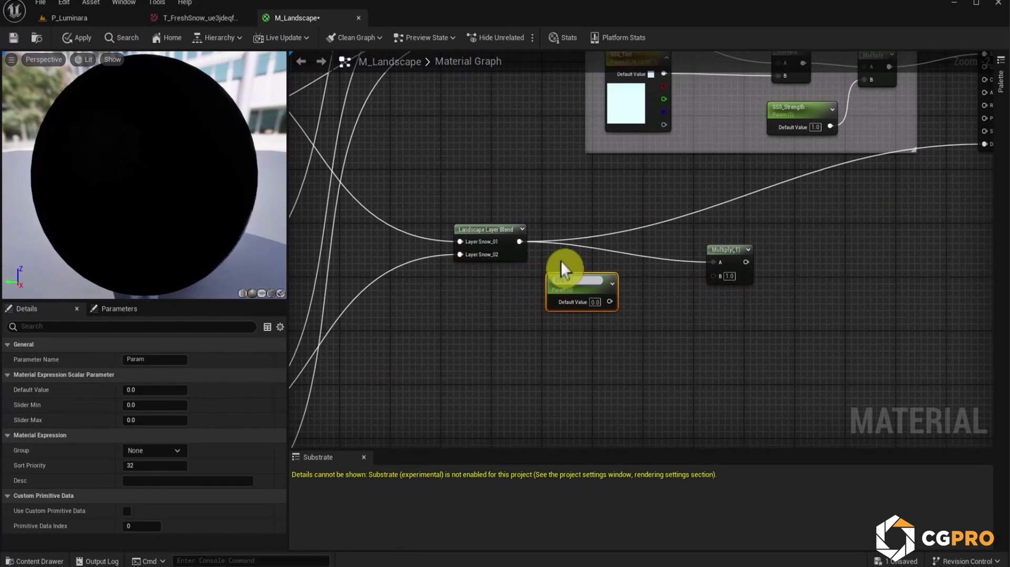
pyautogui.write('DisplacementStrength')
pyautogui.press('Return')
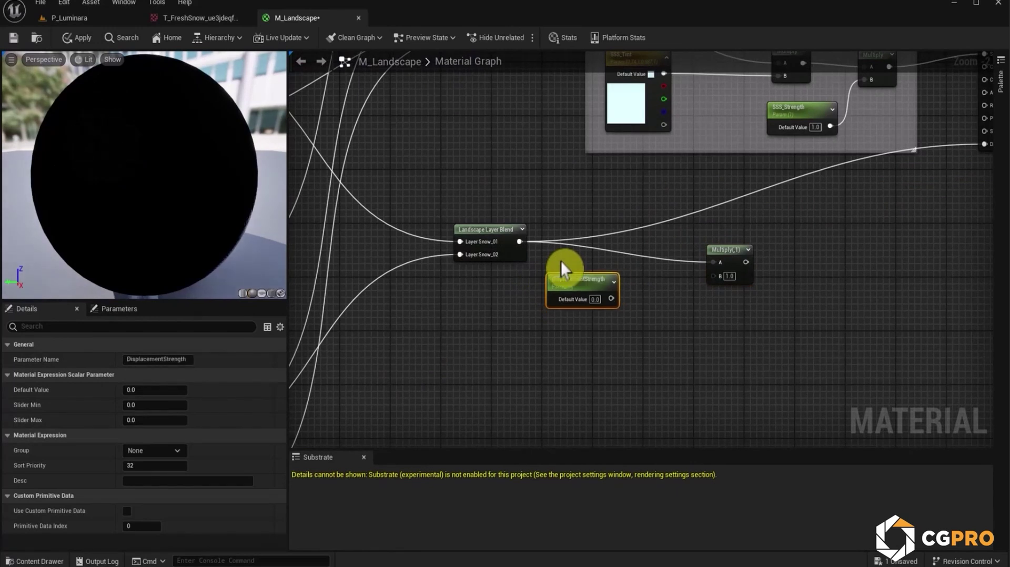
pyautogui.click(155, 390)
pyautogui.write('1')
pyautogui.click(673, 365)
pyautogui.moveTo(611, 299); pyautogui.dragTo(717, 279)
# Connect the new Multiply to the Displacement input of MakeMaterialAttributes and apply the M_Landscape changes.
pyautogui.moveTo(799, 270); pyautogui.dragTo(601, 359, button='right')
pyautogui.moveTo(541, 351); pyautogui.dragTo(790, 234)
pyautogui.click(84, 39)
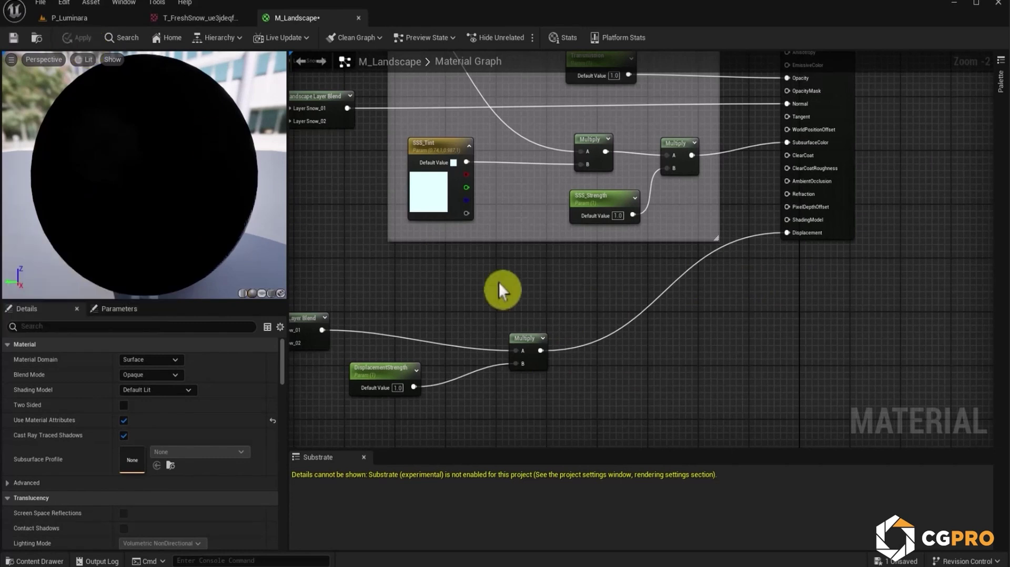
# Select the Landscape in the P_Luminara level and open its MI_Landscape material instance.
pyautogui.click(126, 21)
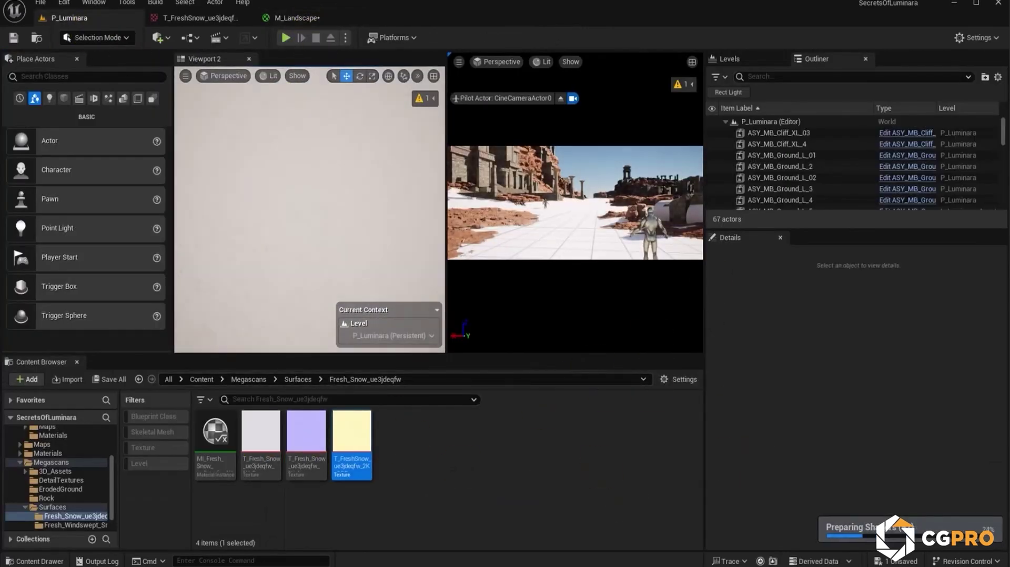
pyautogui.click(336, 234)
pyautogui.scroll(-10, 882, 476)
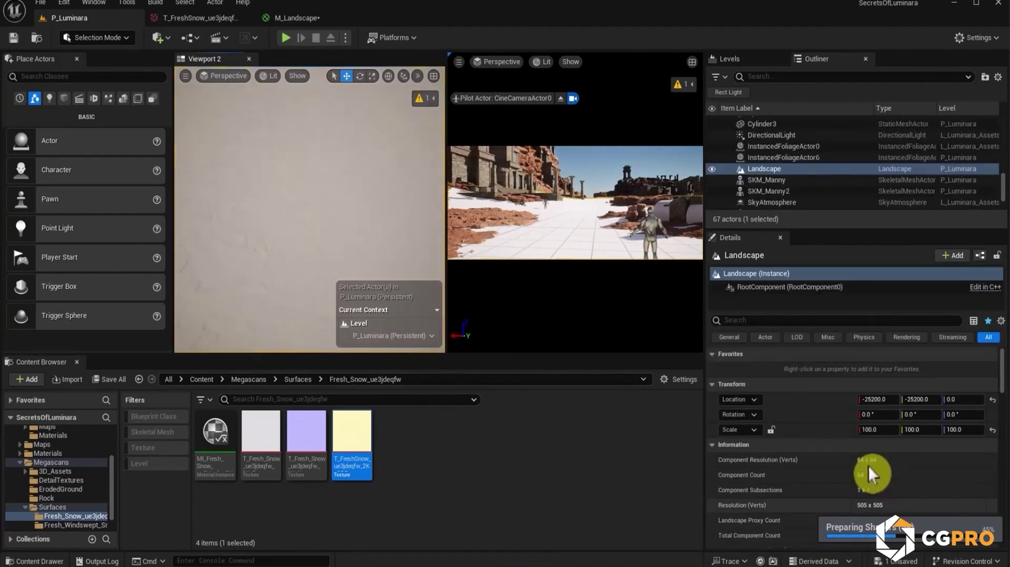
pyautogui.doubleClick(868, 399)
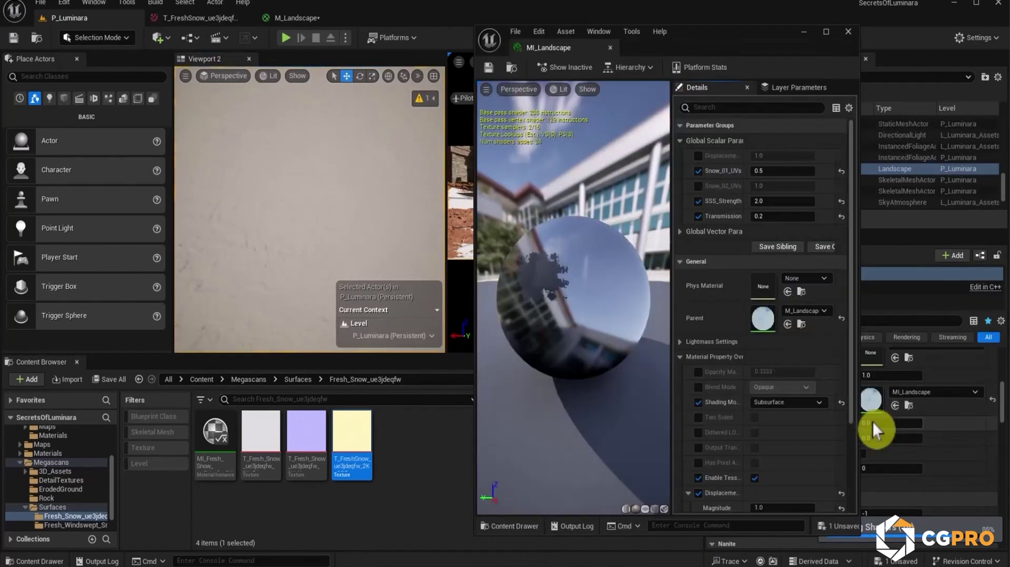
# Override DisplacementStrength in MI_Landscape with a value of 1.125517 and inspect the snow in the level.
pyautogui.moveTo(357, 194); pyautogui.dragTo(347, 169, button='right')
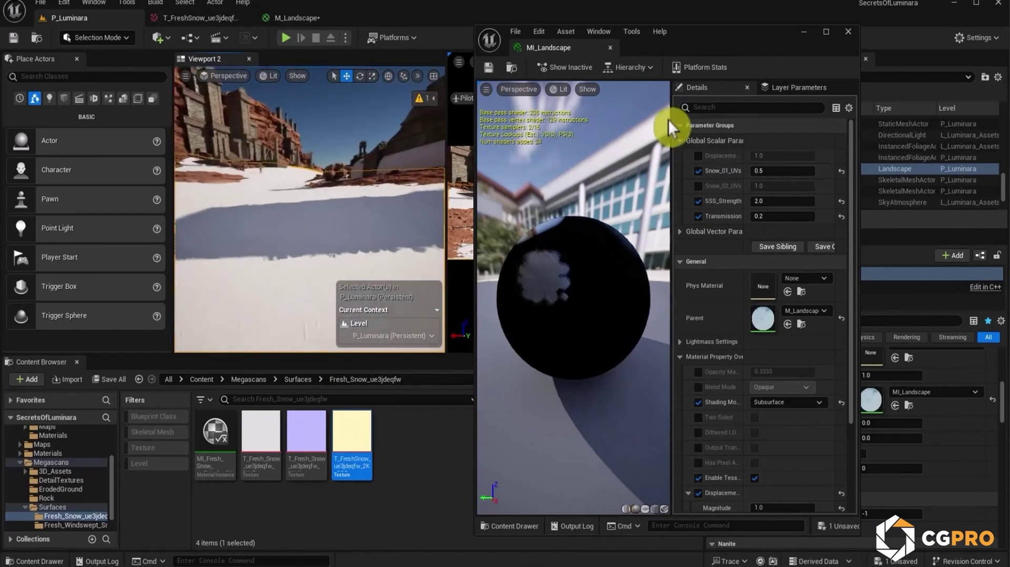
pyautogui.moveTo(606, 221); pyautogui.dragTo(581, 237, button='middle')
pyautogui.moveTo(327, 200); pyautogui.dragTo(326, 205, button='right')
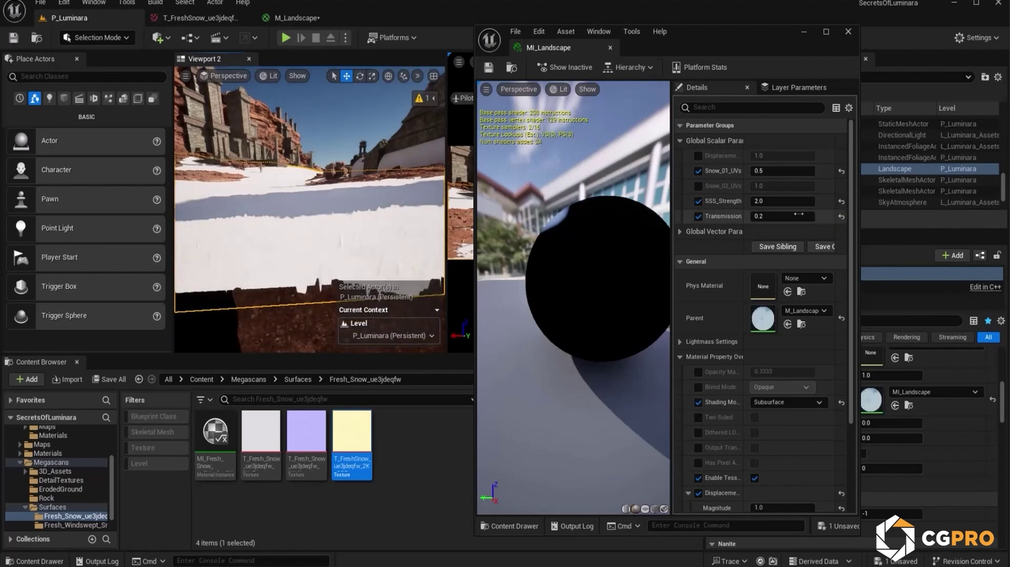
pyautogui.moveTo(784, 156); pyautogui.dragTo(794, 155)
pyautogui.moveTo(381, 168); pyautogui.dragTo(444, 182, button='right')
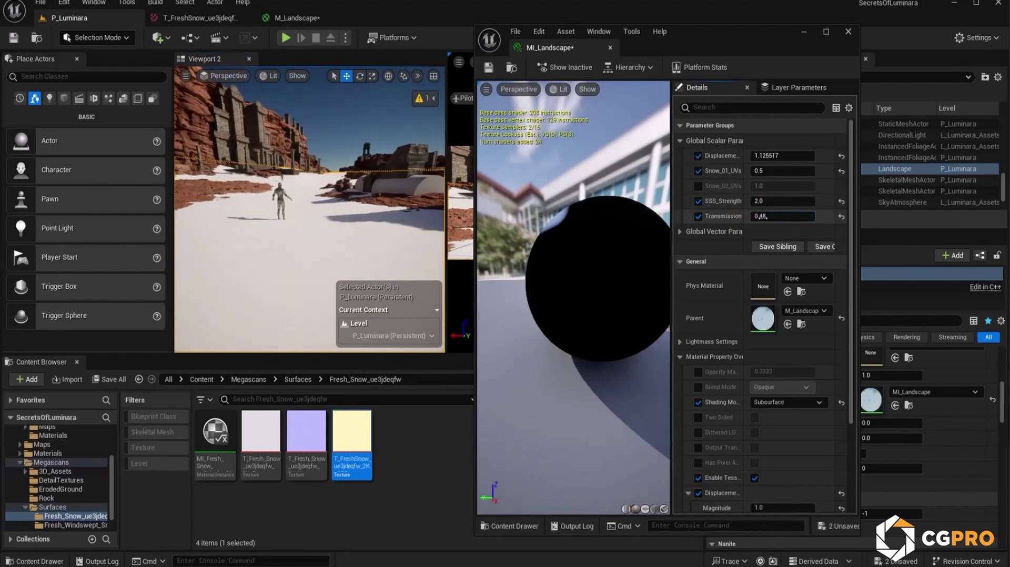
# Set Transmission to 0.5, try a higher SSS_Strength and restore it to 2.
pyautogui.moveTo(389, 210)
pyautogui.mouseDown(button='right')
pyautogui.moveTo(388, 235)
pyautogui.moveTo(389, 224)
pyautogui.mouseUp(button='right')
pyautogui.moveTo(785, 216); pyautogui.dragTo(786, 215)
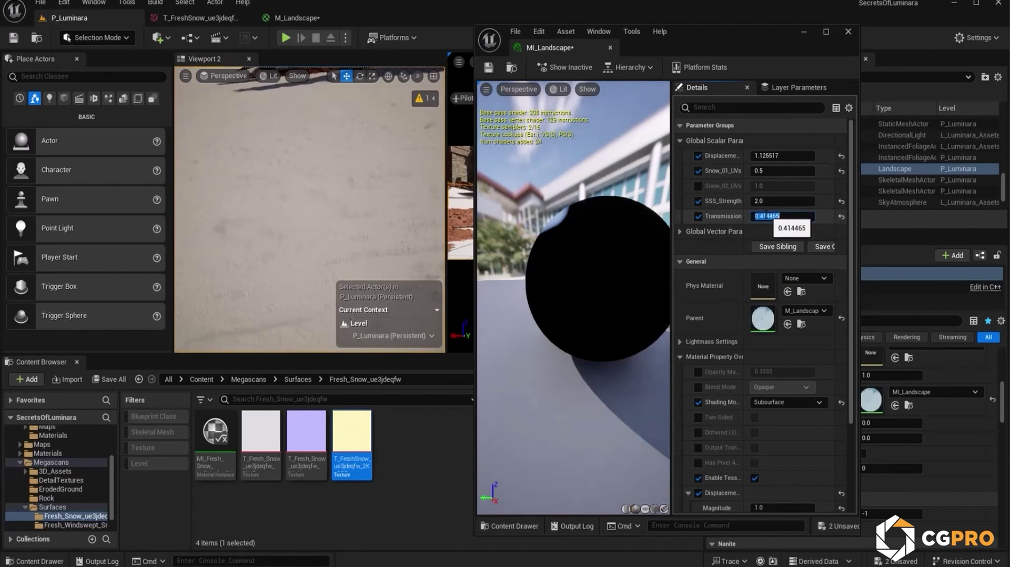
pyautogui.press('Return')
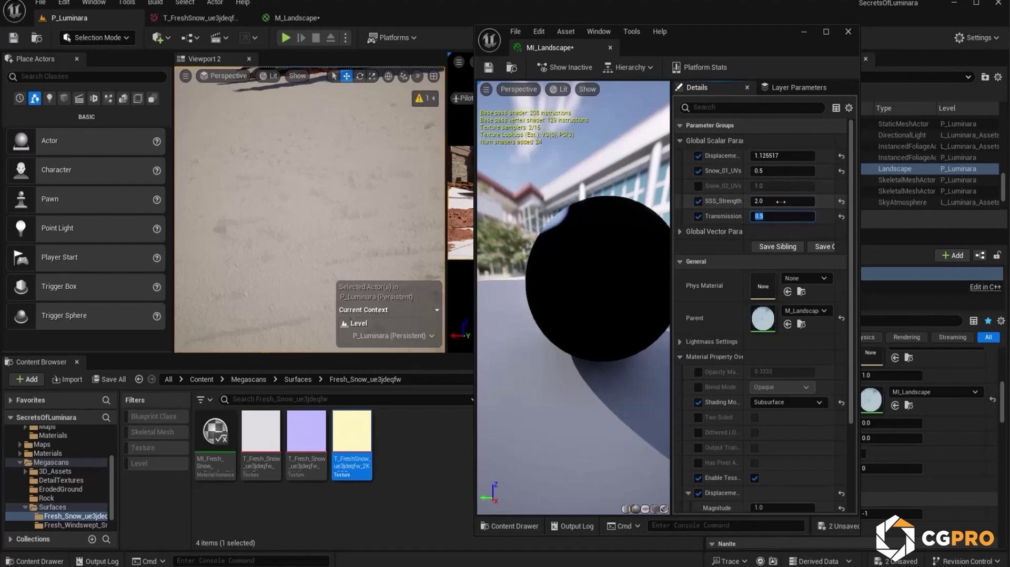
pyautogui.moveTo(781, 203); pyautogui.dragTo(783, 203)
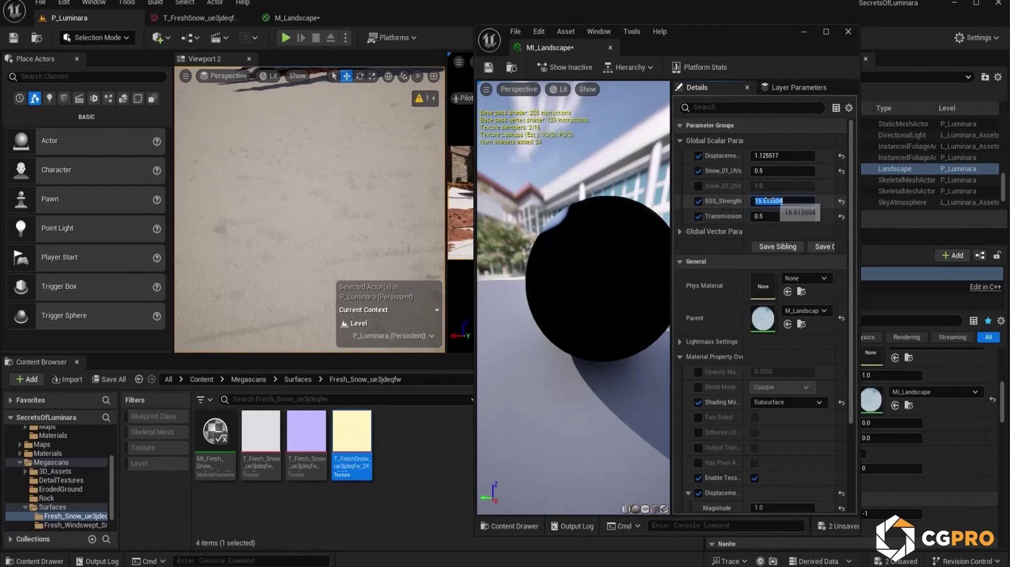
# Try other Snow_01_UVs tiling values, ending at 0.1.
pyautogui.moveTo(769, 171); pyautogui.dragTo(779, 171)
pyautogui.moveTo(252, 179)
pyautogui.mouseDown(button='right')
pyautogui.moveTo(251, 168)
pyautogui.moveTo(252, 179)
pyautogui.mouseUp(button='right')
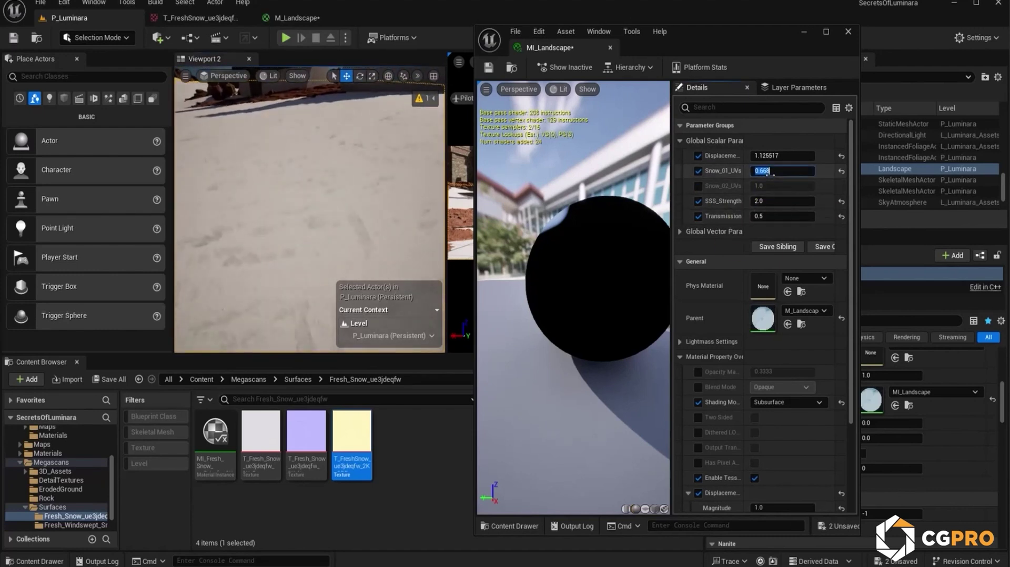
pyautogui.write('0.1')
pyautogui.press('Return')
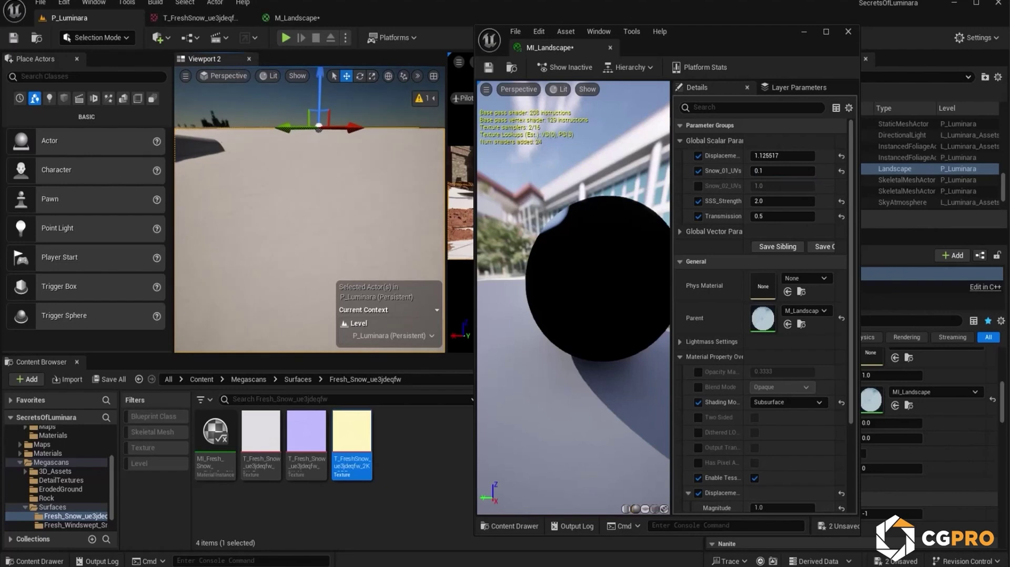
# Set Snow_01_UVs to 1 and inspect the snow tiling around the mannequin in the level.
pyautogui.moveTo(309, 211); pyautogui.dragTo(300, 236, button='right')
pyautogui.write('1')
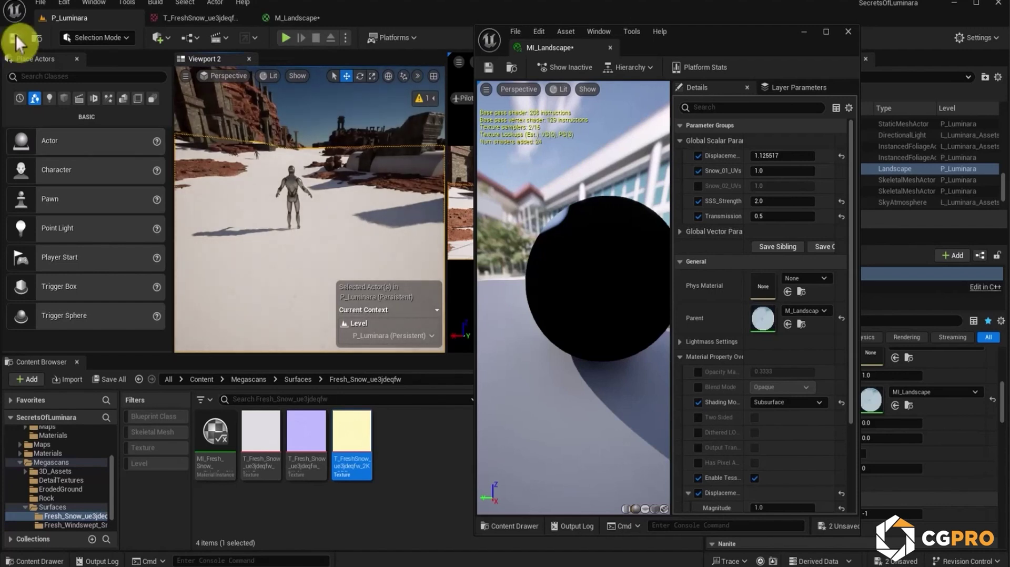
pyautogui.moveTo(351, 230); pyautogui.dragTo(325, 224, button='right')
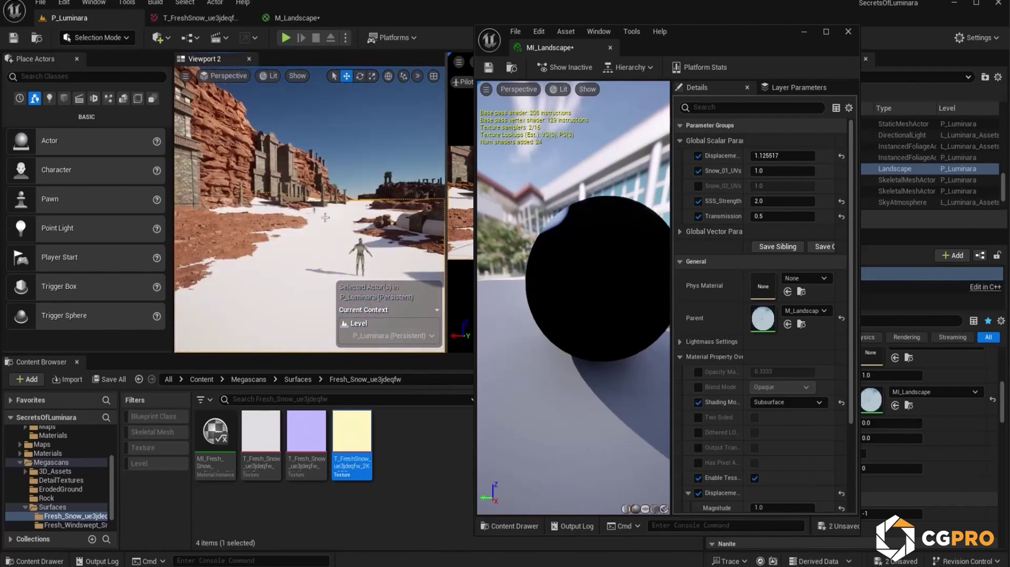
# Save MI_Landscape and M_Landscape, move the instance editor out of the way, and show the Luminara Materials folder.
pyautogui.click(490, 67)
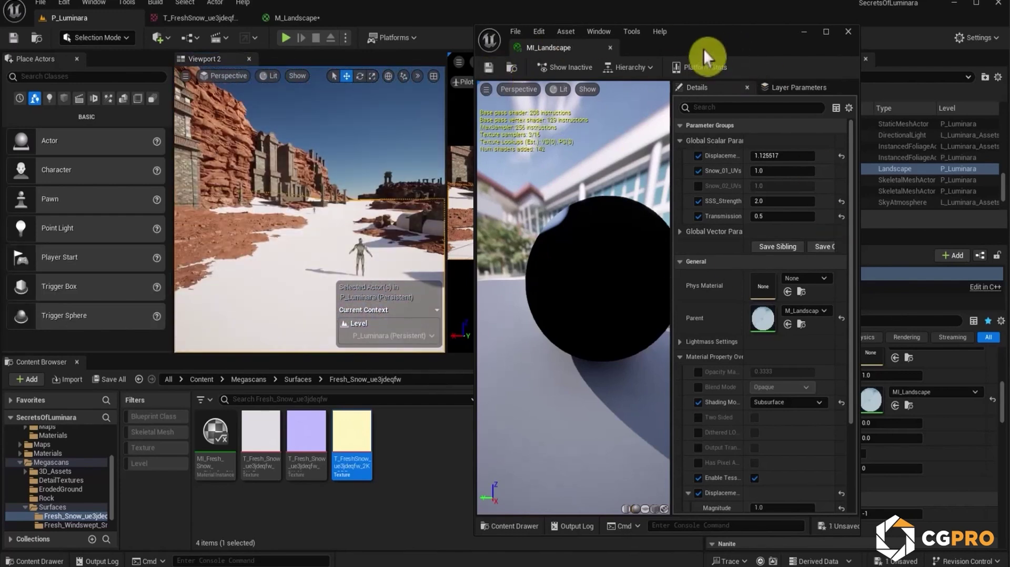
pyautogui.moveTo(713, 41); pyautogui.dragTo(0, 73)
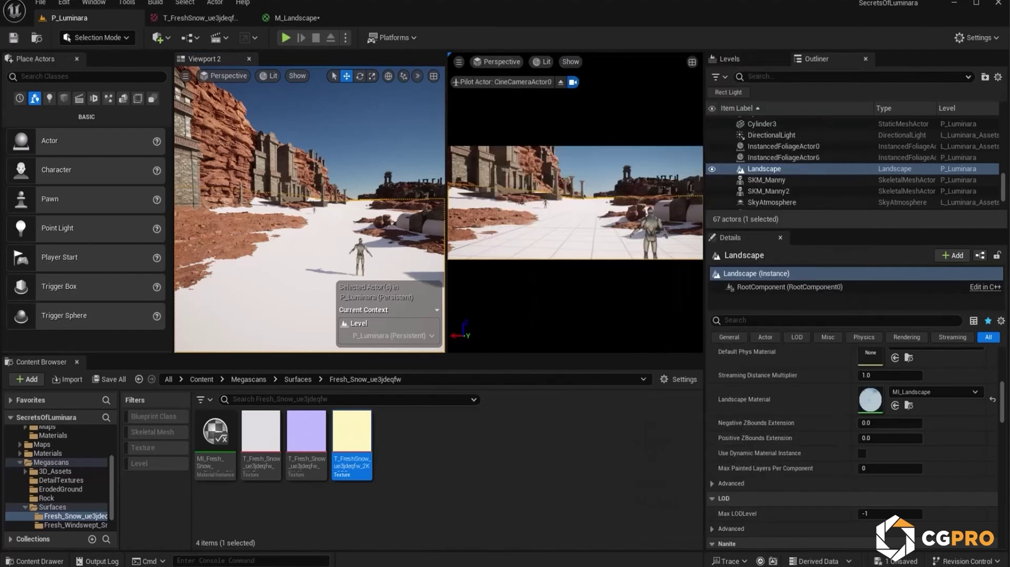
pyautogui.scroll(2, 61, 481)
pyautogui.click(68, 470)
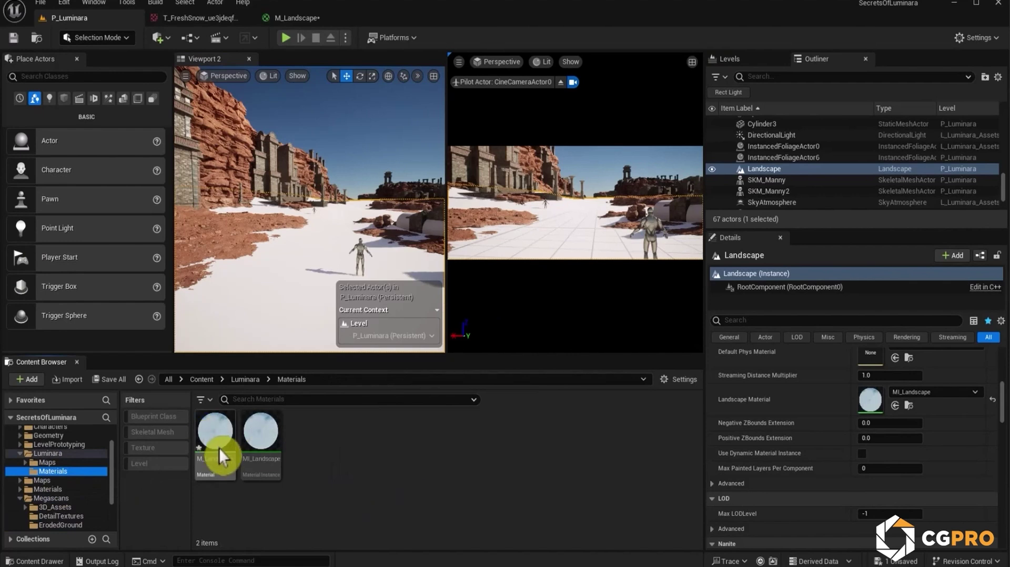
pyautogui.click(402, 446)
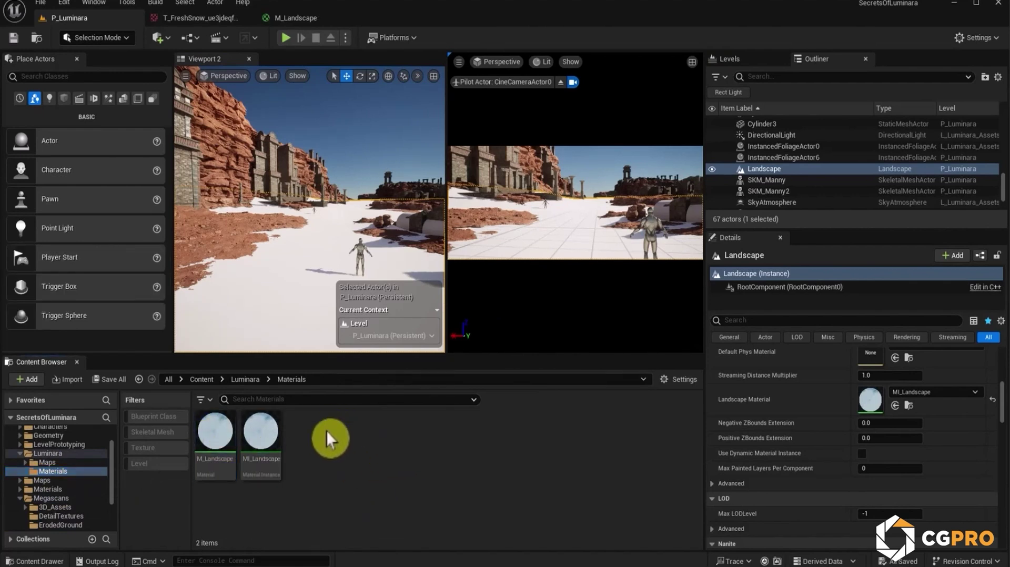
# Create a material function named MF_Snow in the Luminara Materials folder.
pyautogui.rightClick(367, 442)
pyautogui.moveTo(369, 436)
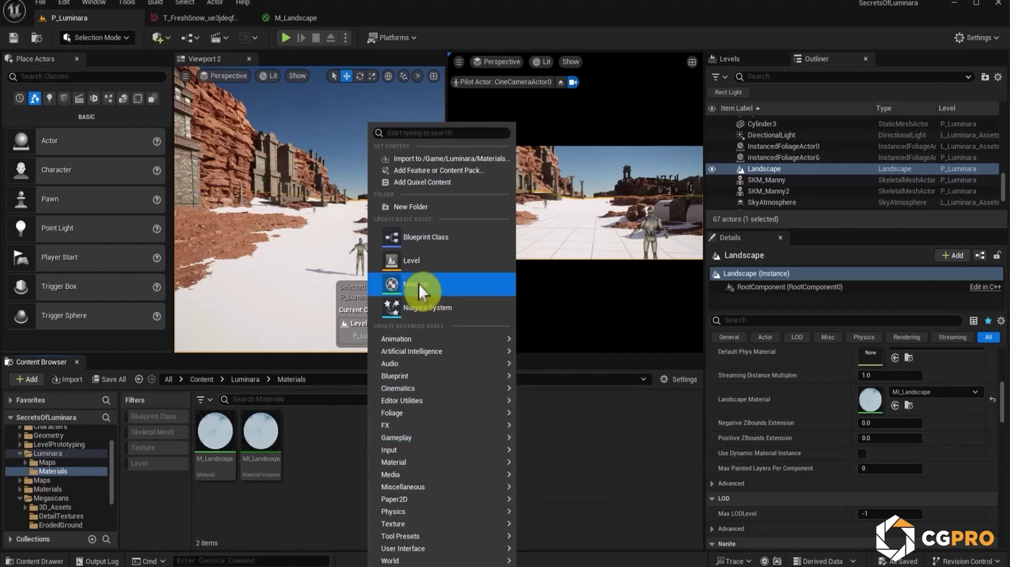
pyautogui.moveTo(405, 477)
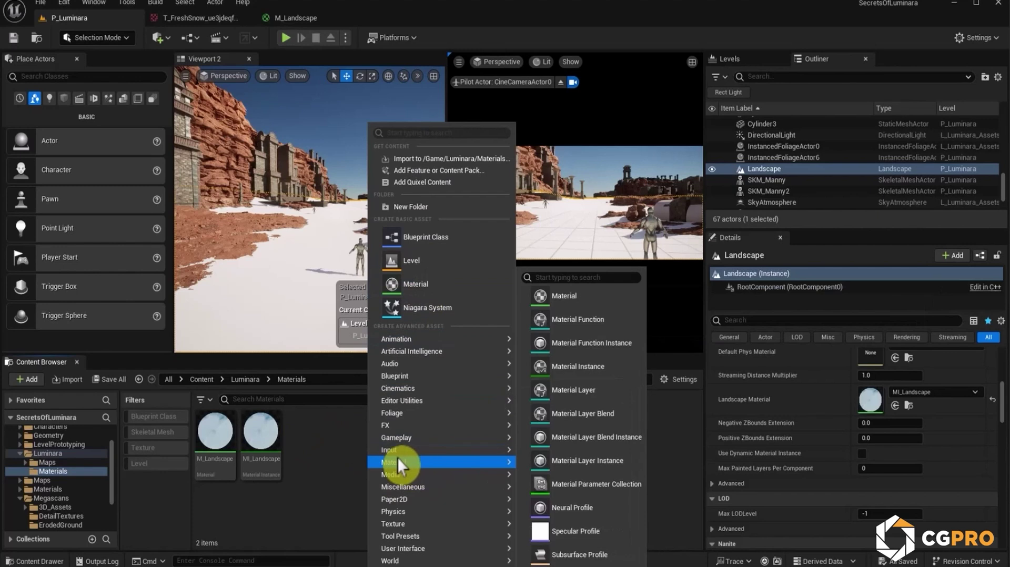
pyautogui.click(599, 323)
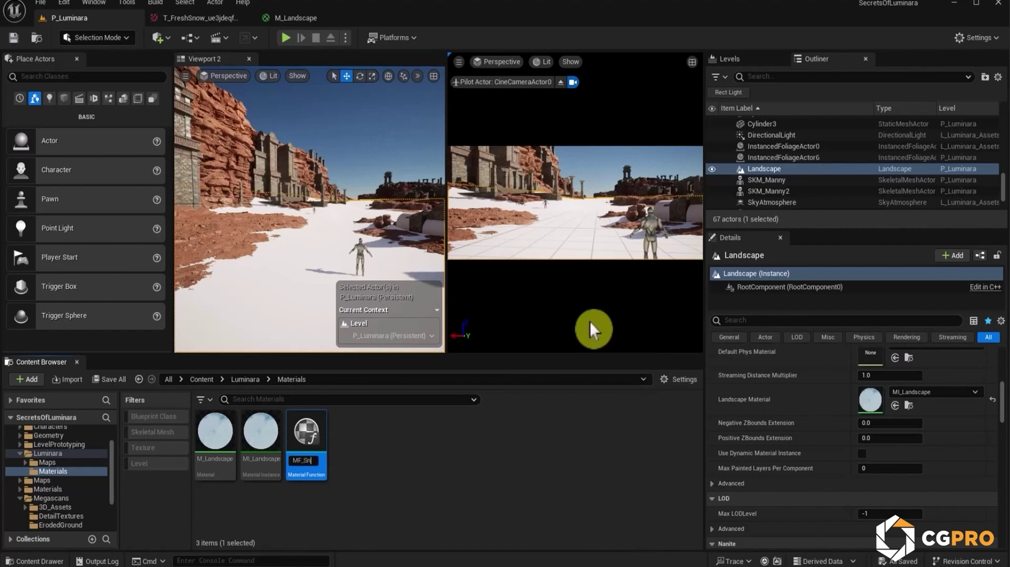
pyautogui.write('MF_Snow')
pyautogui.press('Return')
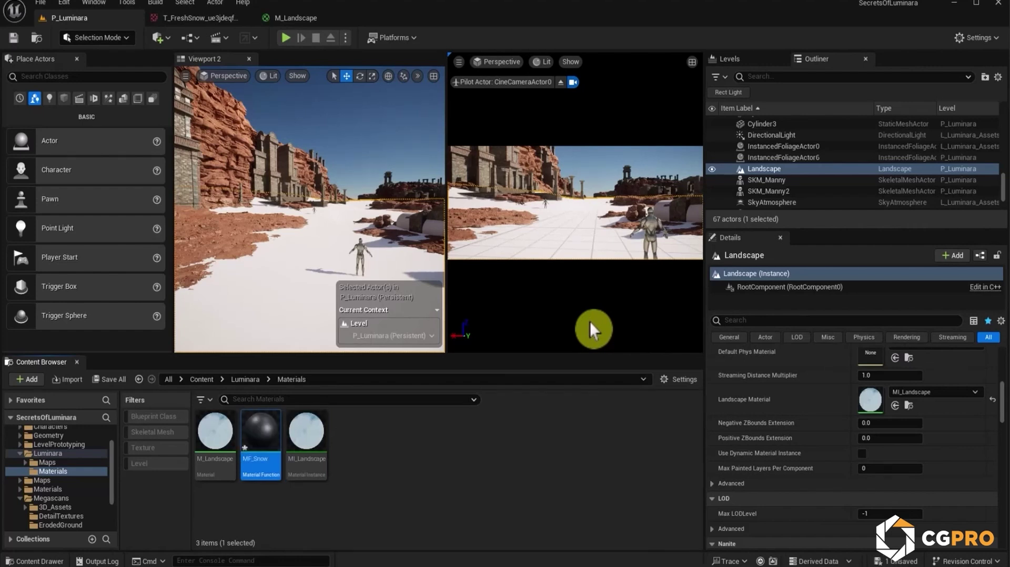
# Open MF_Snow for editing as a docked tab and frame its empty graph and preview sphere.
pyautogui.click(408, 462)
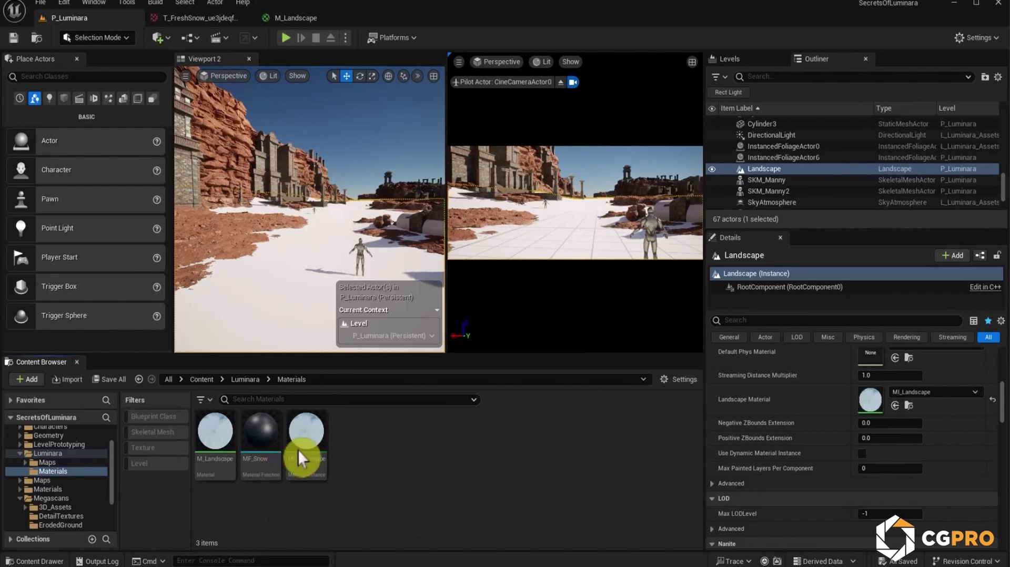
pyautogui.click(267, 429)
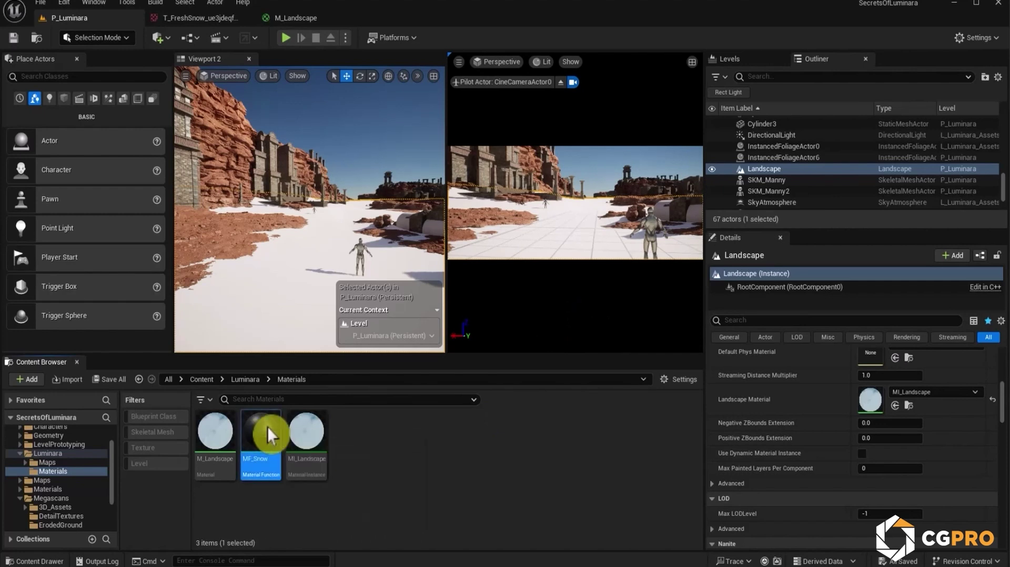
pyautogui.moveTo(421, 1); pyautogui.dragTo(382, 13)
pyautogui.scroll(-1, 613, 359)
pyautogui.moveTo(513, 313); pyautogui.dragTo(875, 247, button='right')
pyautogui.scroll(-3, 525, 282)
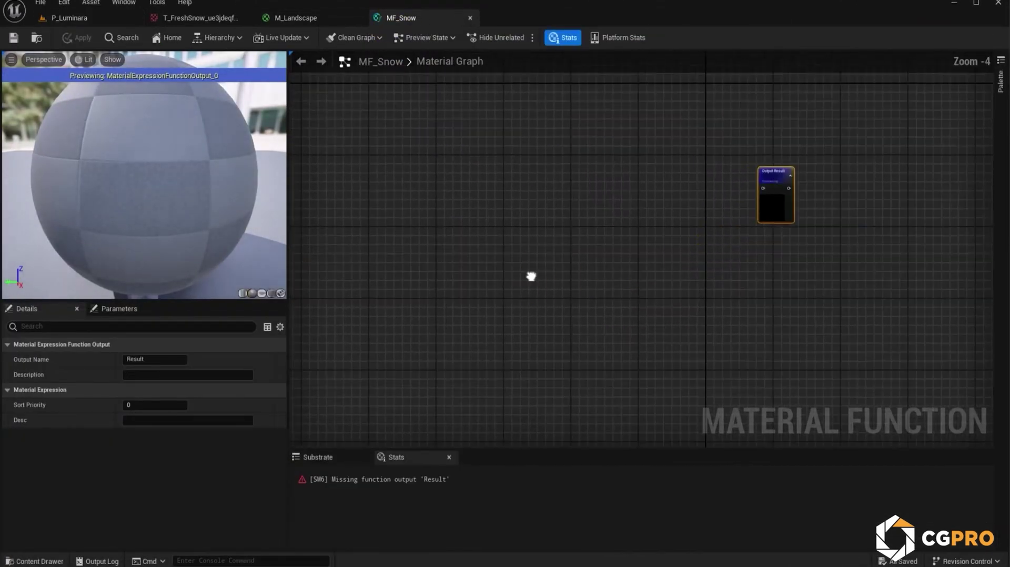
pyautogui.moveTo(525, 281); pyautogui.dragTo(670, 300, button='right')
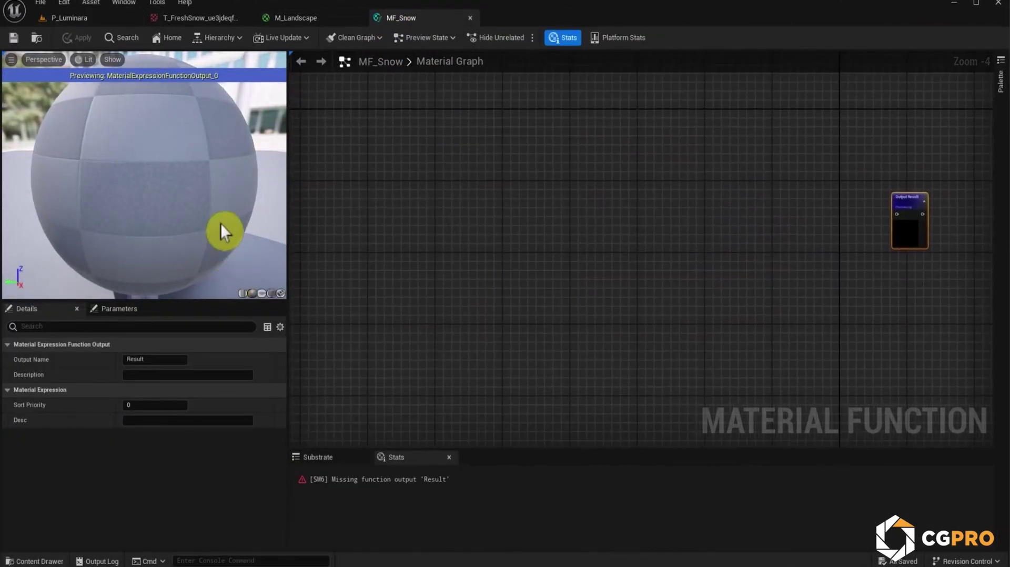
pyautogui.scroll(-5, 129, 189)
pyautogui.moveTo(128, 188); pyautogui.dragTo(167, 118)
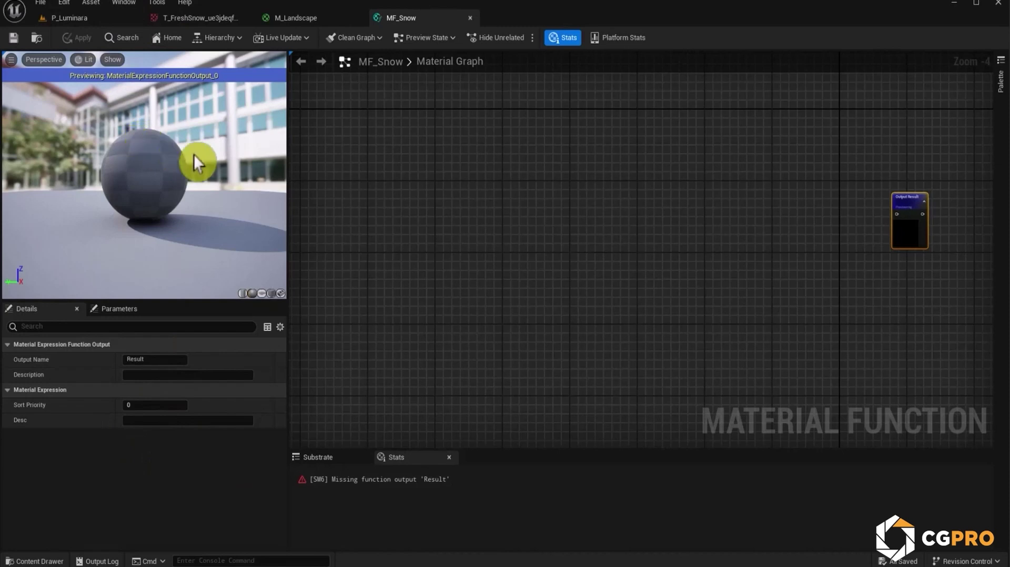
# Add a VertexNormalWS node to the MF_Snow graph, well before the output node.
pyautogui.rightClick(450, 260)
pyautogui.rightClick(399, 235)
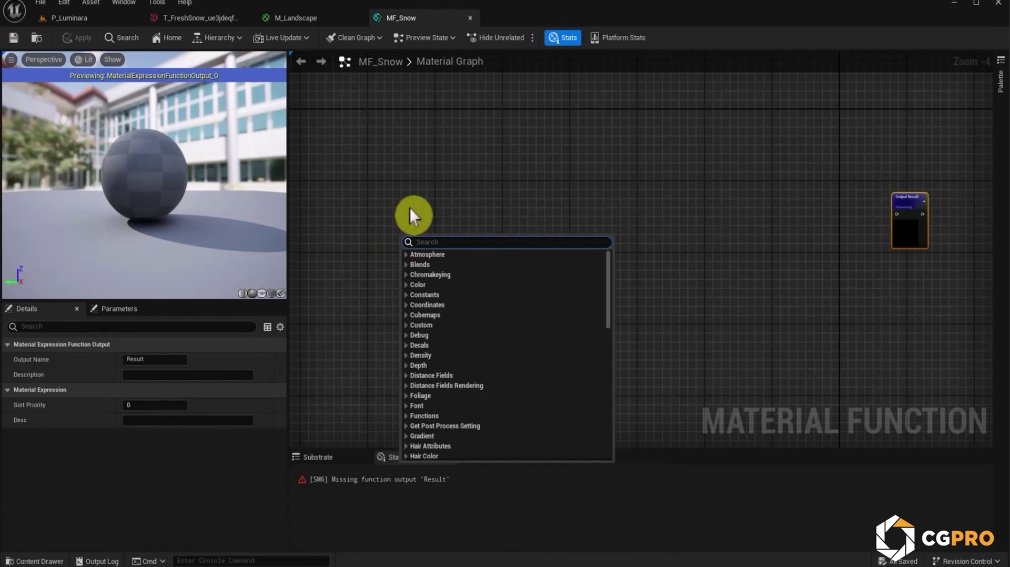
pyautogui.write('vert')
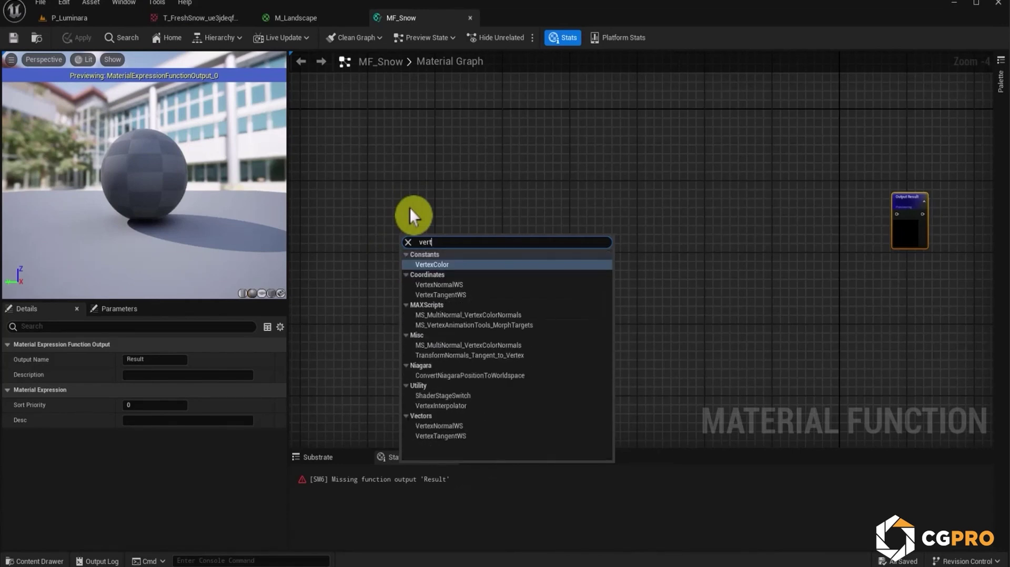
pyautogui.click(439, 285)
pyautogui.scroll(3, 417, 248)
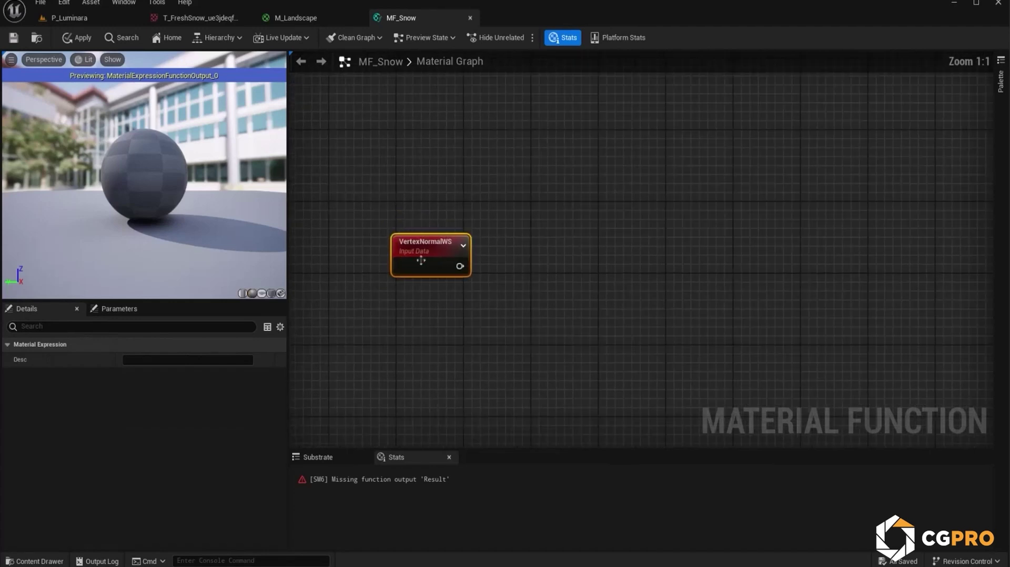
pyautogui.scroll(1, 421, 258)
pyautogui.rightClick(418, 263)
pyautogui.click(435, 286)
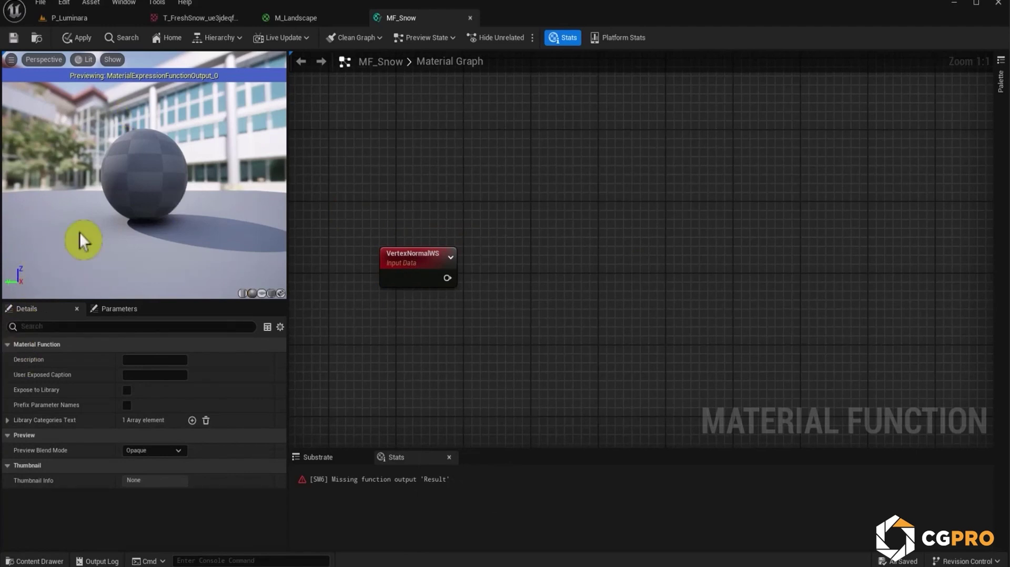
# Feed VertexNormalWS into a new ComponentMask node that keeps only the B channel.
pyautogui.moveTo(537, 255); pyautogui.dragTo(443, 253, button='right')
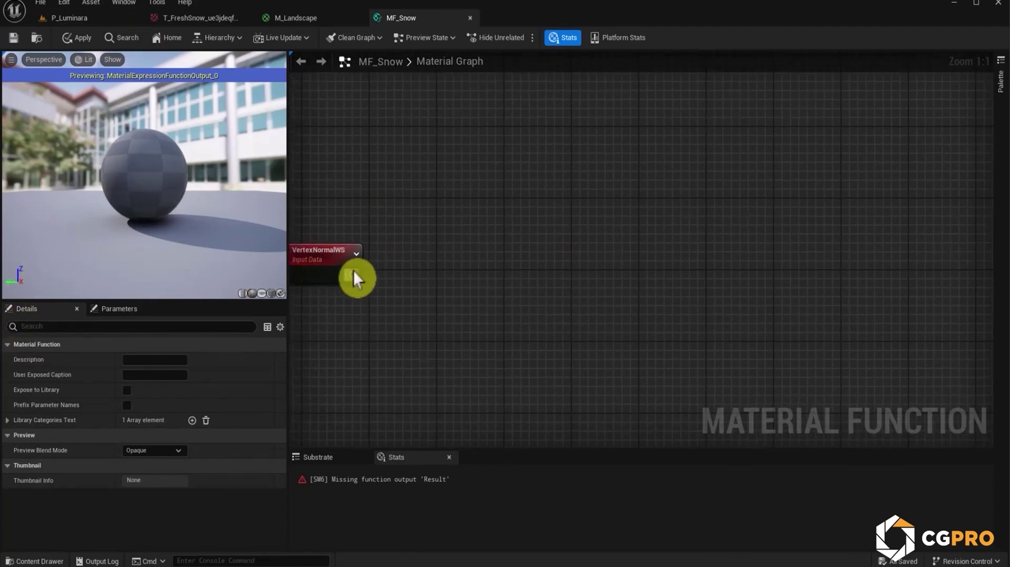
pyautogui.moveTo(355, 274); pyautogui.dragTo(486, 272)
pyautogui.write('mask')
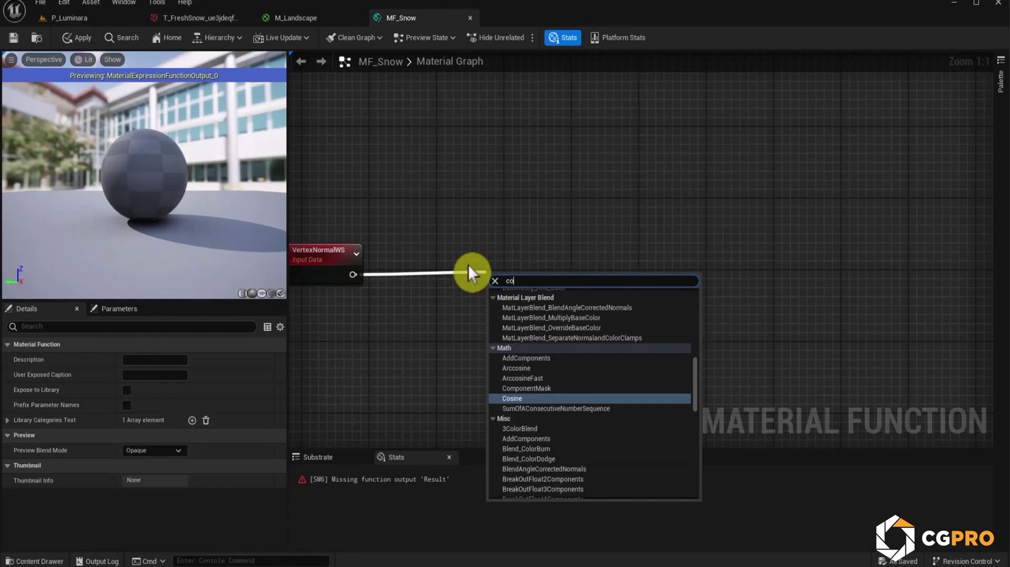
pyautogui.press('Return')
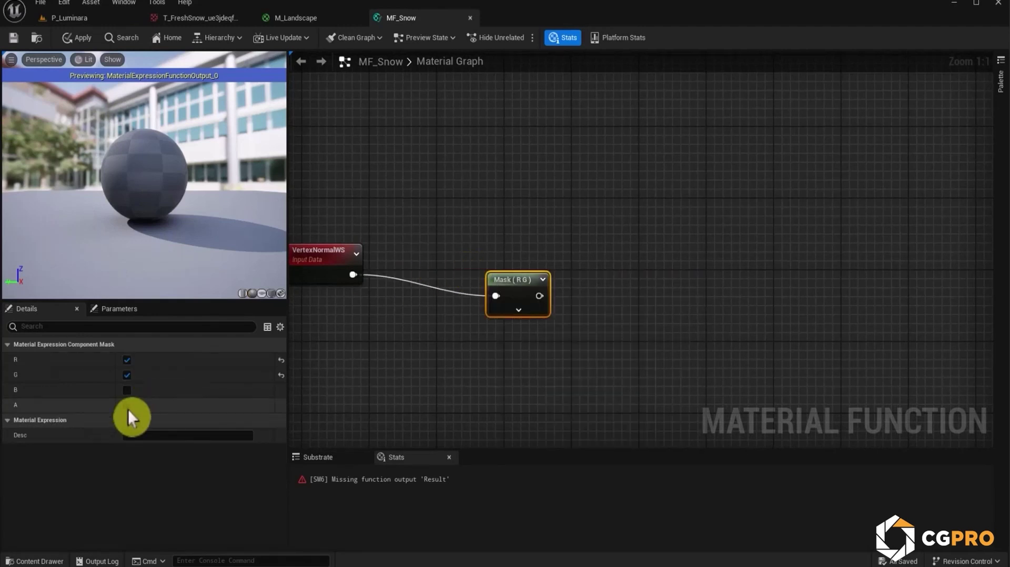
pyautogui.click(127, 390)
pyautogui.click(127, 374)
pyautogui.click(127, 361)
# Preview the B mask node on the sphere and align it with VertexNormalWS.
pyautogui.rightClick(504, 293)
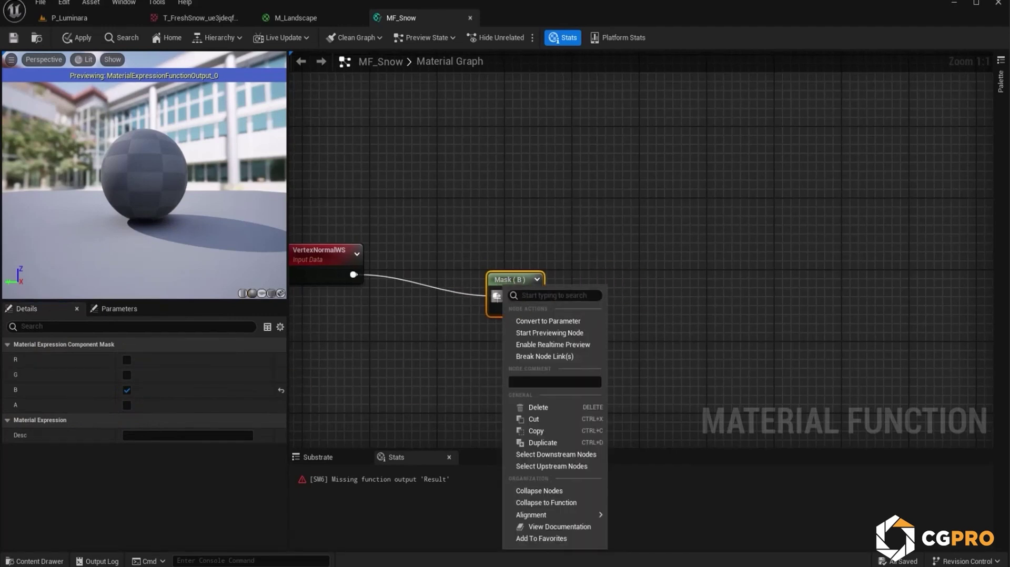
pyautogui.click(533, 334)
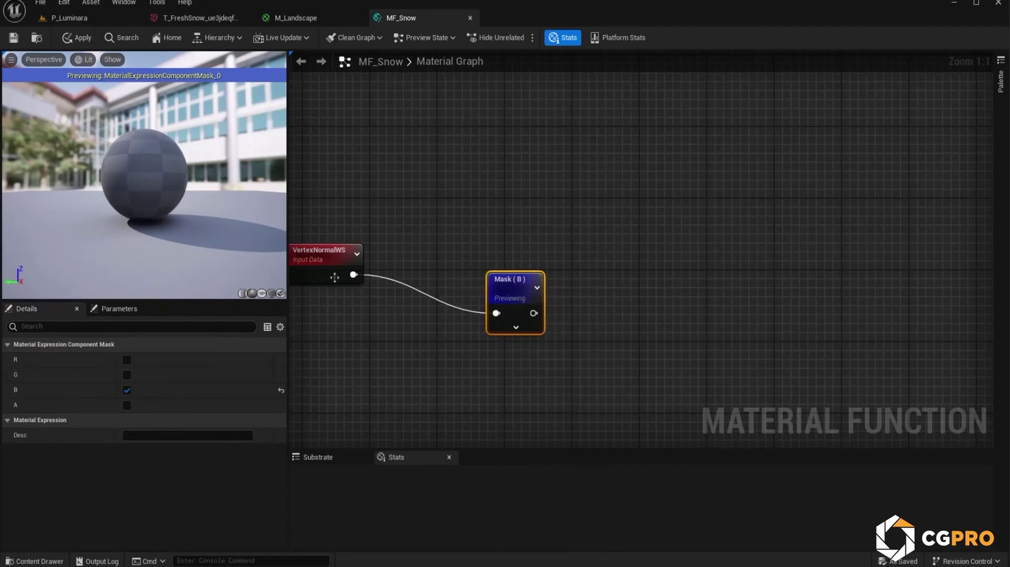
pyautogui.moveTo(115, 125)
pyautogui.mouseDown()
pyautogui.moveTo(168, 127)
pyautogui.moveTo(114, 125)
pyautogui.mouseUp()
pyautogui.moveTo(501, 284); pyautogui.dragTo(459, 246)
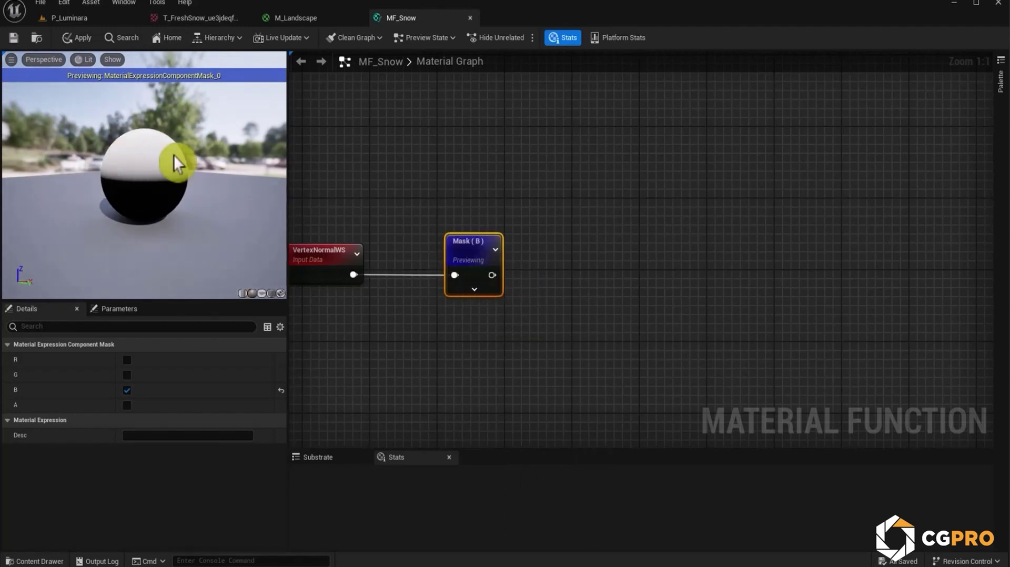
pyautogui.rightClick(464, 257)
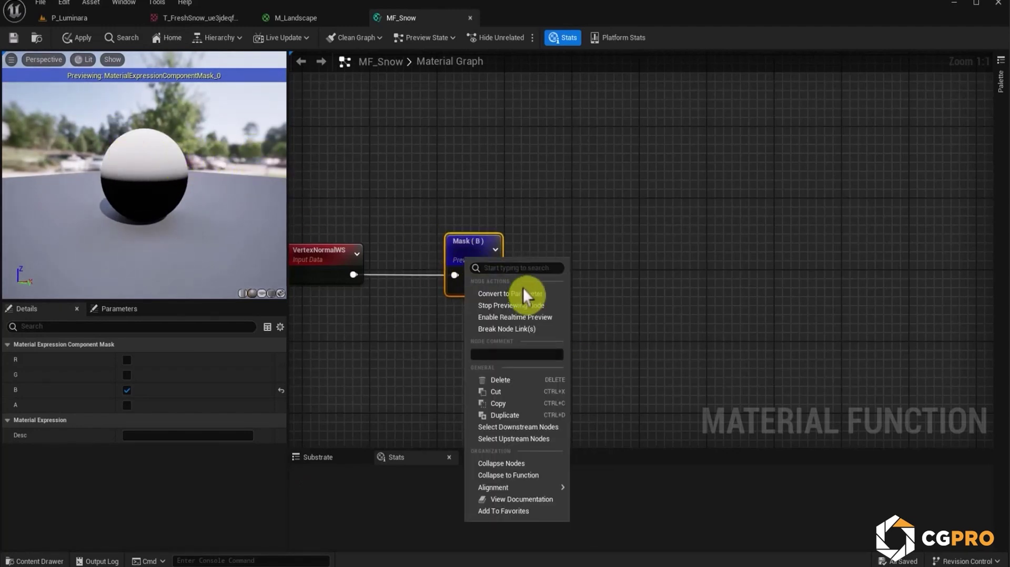
pyautogui.click(520, 293)
pyautogui.click(595, 287)
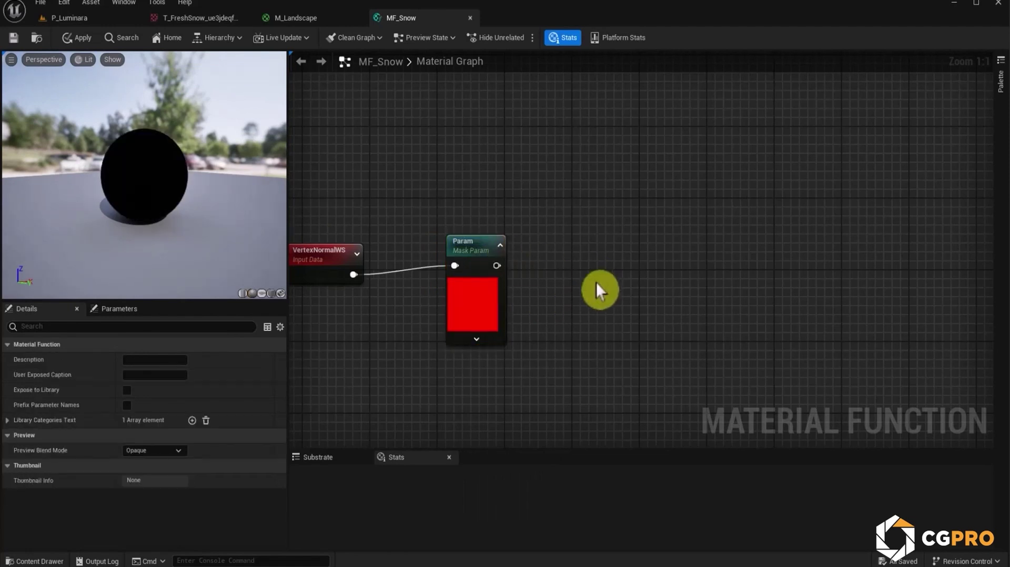
pyautogui.hotkey('ctrl', 'z')
# Add a Subtract node with the B mask feeding its A input, align it, and preview it on the sphere.
pyautogui.moveTo(476, 247); pyautogui.dragTo(579, 276)
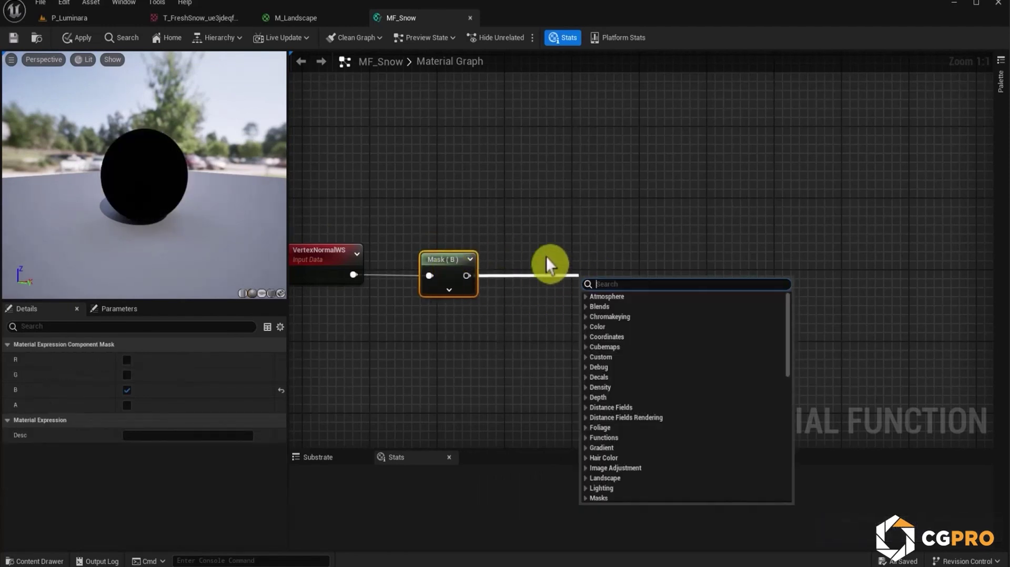
pyautogui.write('sub')
pyautogui.press('Return')
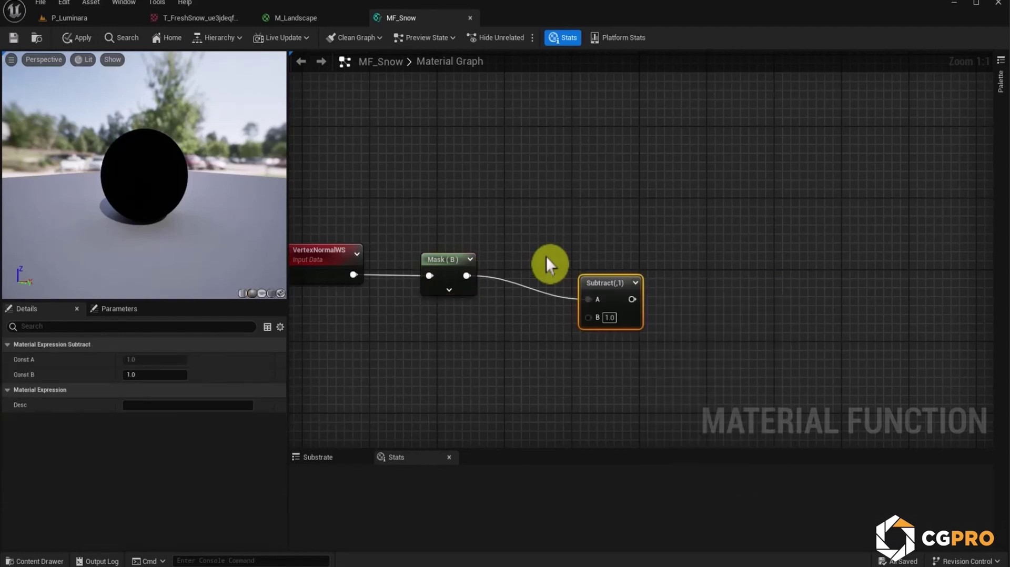
pyautogui.moveTo(611, 275); pyautogui.dragTo(581, 261)
pyautogui.rightClick(569, 265)
pyautogui.click(614, 297)
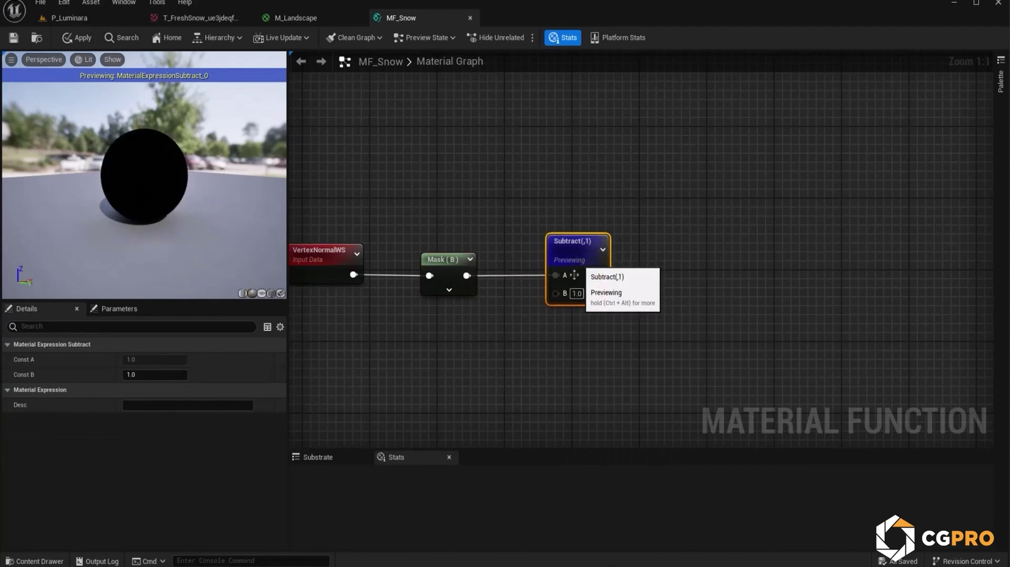
# Set the Subtract node's B value to 0.5 and inspect the snow mask on the preview sphere.
pyautogui.click(577, 293)
pyautogui.write('0.5')
pyautogui.press('Return')
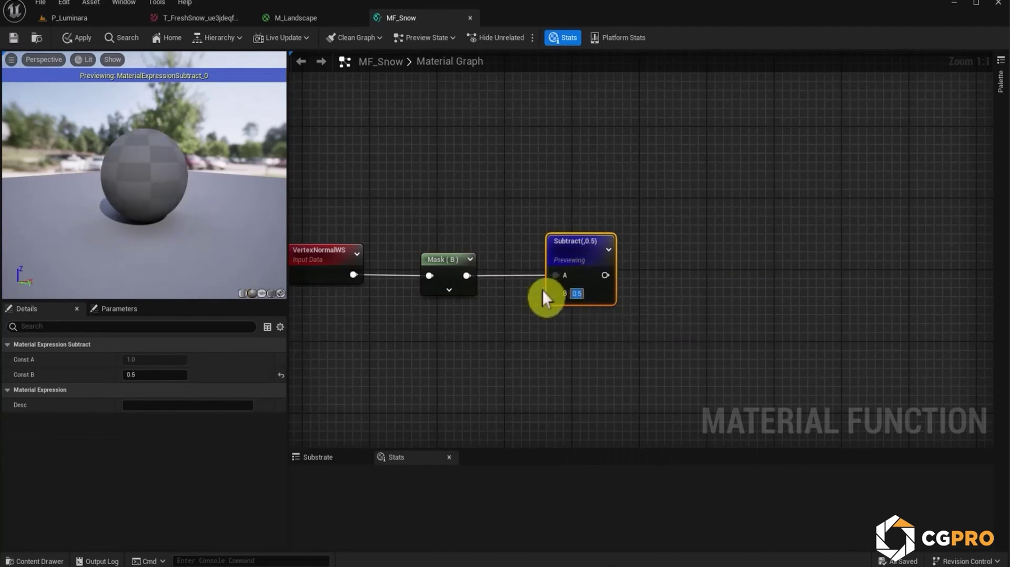
pyautogui.moveTo(209, 163); pyautogui.dragTo(210, 157)
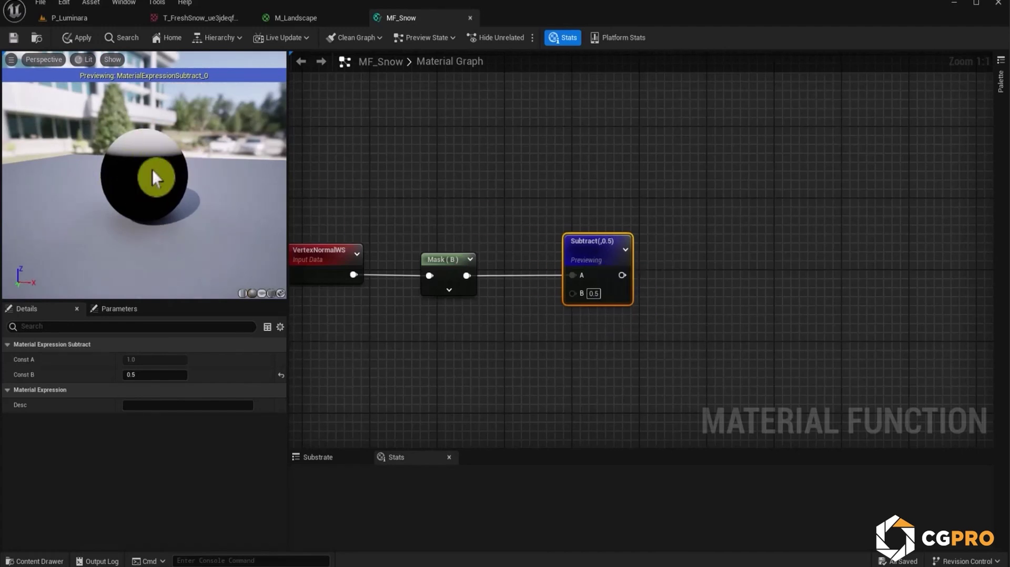
pyautogui.moveTo(145, 128); pyautogui.dragTo(147, 126)
pyautogui.moveTo(131, 227); pyautogui.dragTo(158, 227)
# Set the Subtract node's B value to 1 and inspect the mask on the preview sphere.
pyautogui.click(594, 293)
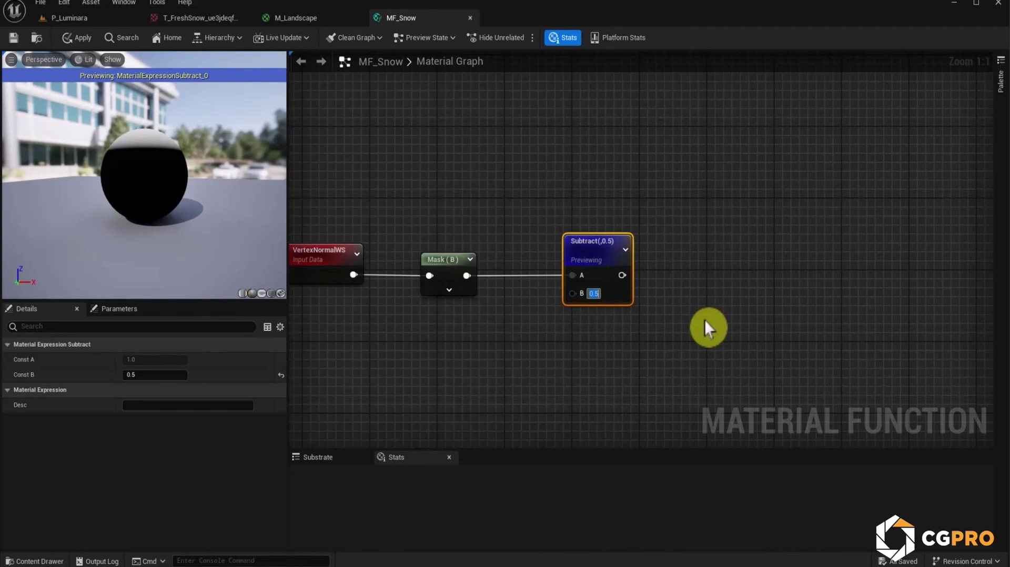
pyautogui.write('0')
pyautogui.write('1')
pyautogui.press('Return')
pyautogui.click(547, 362)
pyautogui.moveTo(520, 359); pyautogui.dragTo(674, 261, button='right')
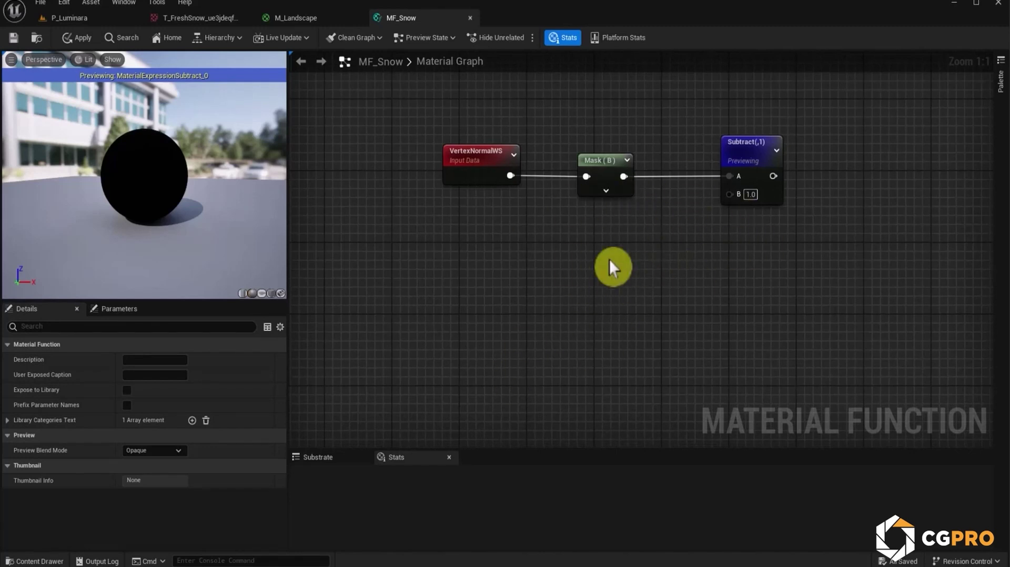
pyautogui.moveTo(138, 137); pyautogui.dragTo(163, 153)
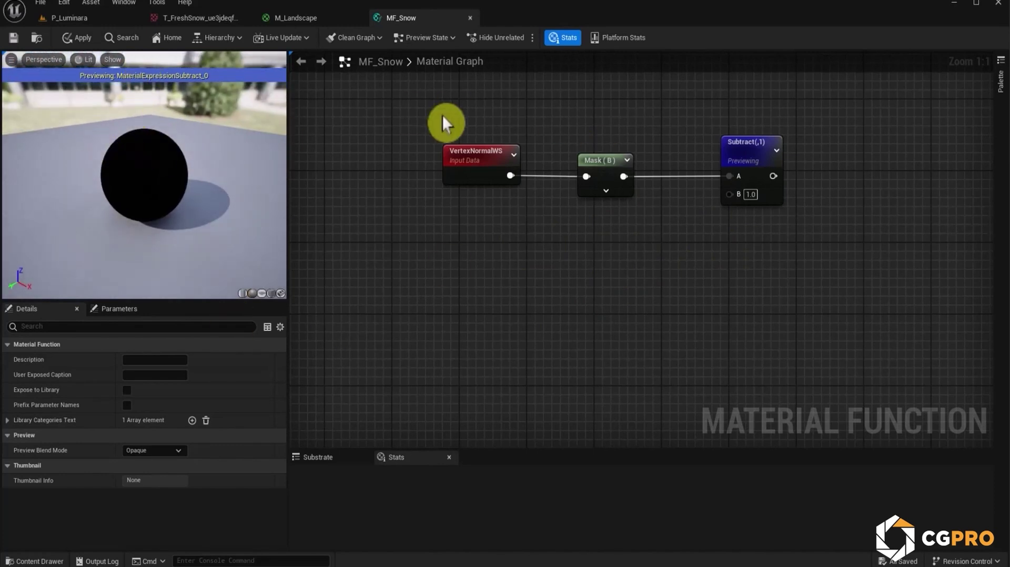
# Add a scalar parameter named SnowLevel with a default value of 1 and connect it to the Subtract node's B input.
pyautogui.click(562, 239)
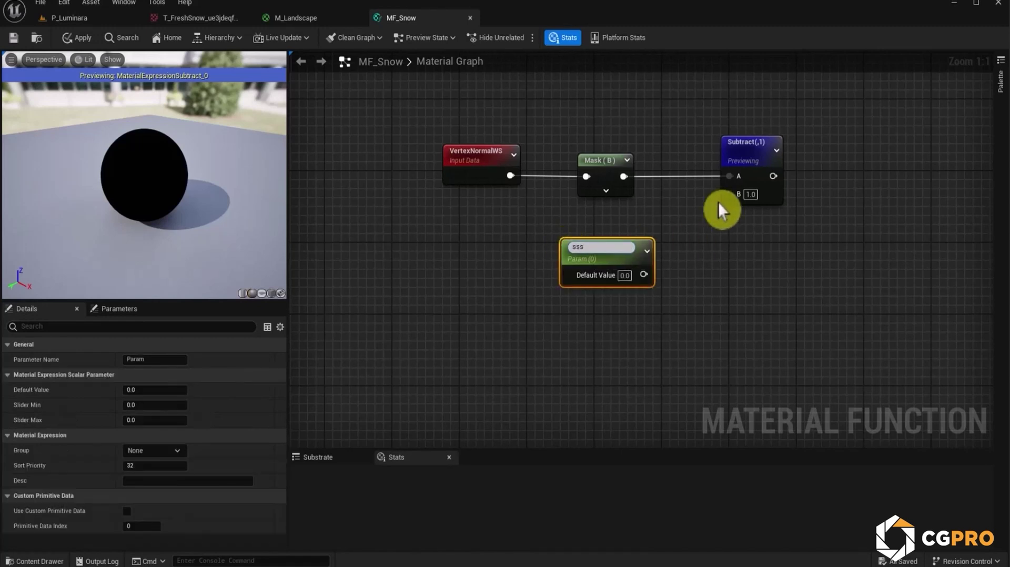
pyautogui.write('SnowLevel')
pyautogui.press('Return')
pyautogui.moveTo(644, 270); pyautogui.dragTo(500, 270)
pyautogui.click(158, 390)
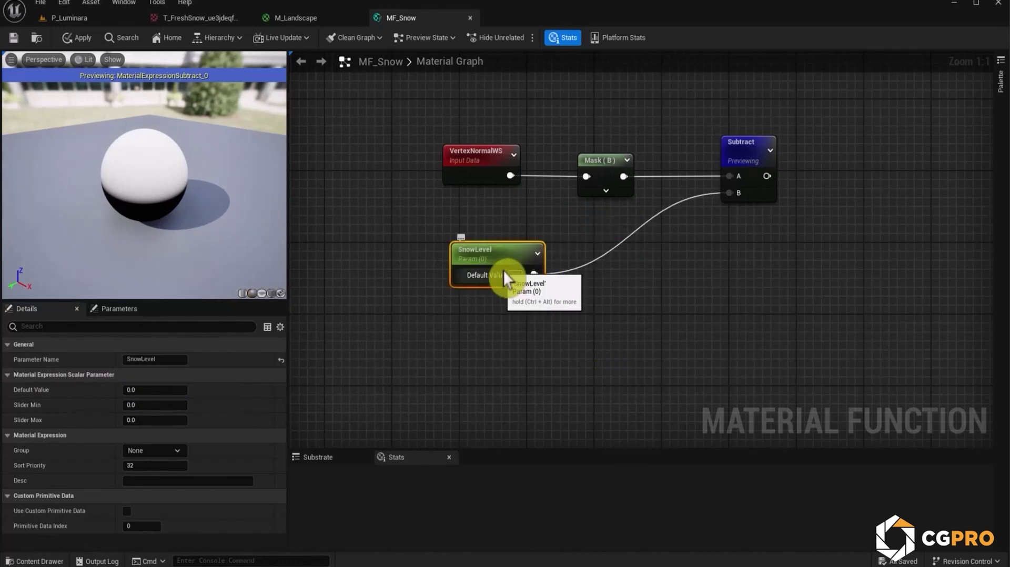
pyautogui.click(152, 390)
pyautogui.write('1')
pyautogui.press('Return')
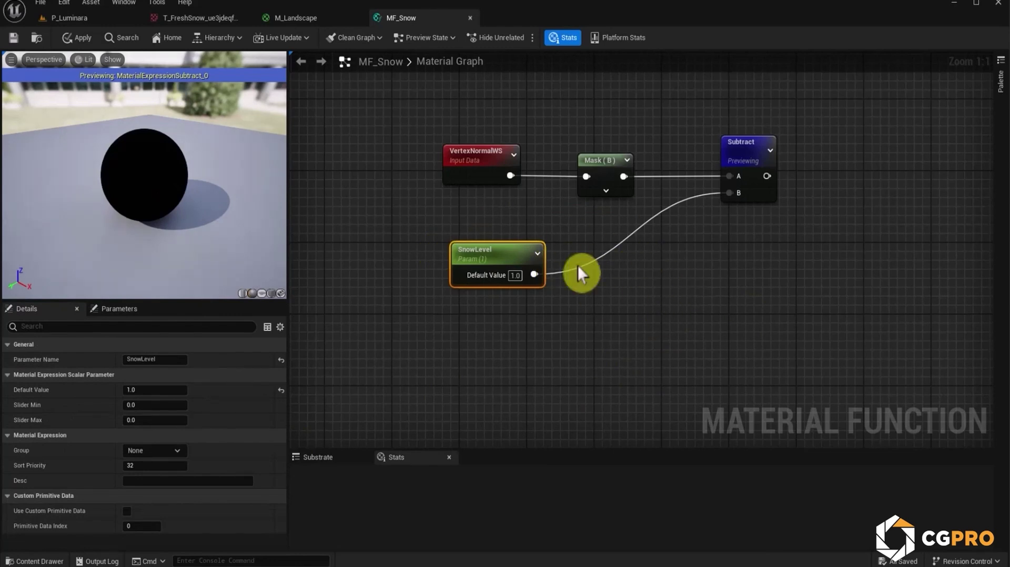
# Insert a One Minus (1-x) node between SnowLevel and the Subtract node's B input.
pyautogui.click(659, 234)
pyautogui.moveTo(534, 275); pyautogui.dragTo(671, 257)
pyautogui.moveTo(672, 239); pyautogui.dragTo(736, 193)
pyautogui.moveTo(631, 258); pyautogui.dragTo(638, 250)
# Test a lower SnowLevel default on the preview sphere, restore it to 1, and align the parameter beside the 1-x node.
pyautogui.click(495, 252)
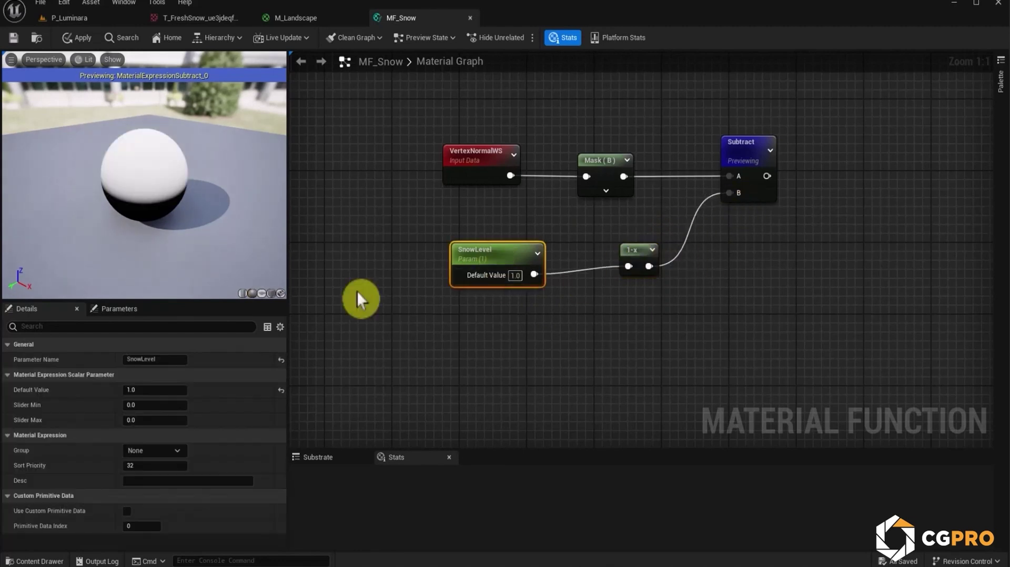
pyautogui.moveTo(138, 390)
pyautogui.mouseDown()
pyautogui.moveTo(114, 390)
pyautogui.moveTo(156, 384)
pyautogui.mouseUp()
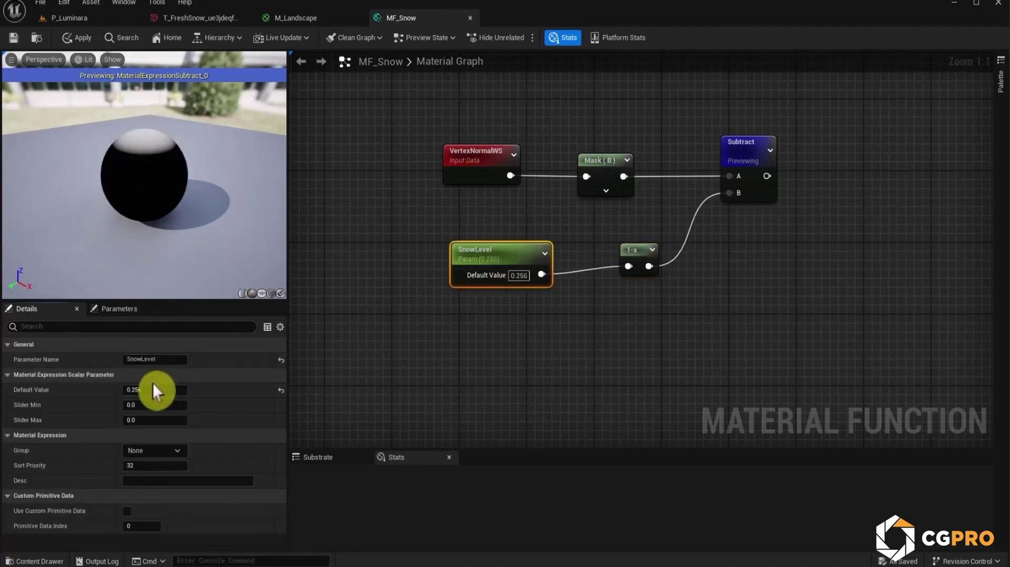
pyautogui.click(152, 375)
pyautogui.click(63, 375)
pyautogui.click(155, 390)
pyautogui.write('1')
pyautogui.click(469, 325)
pyautogui.click(533, 250)
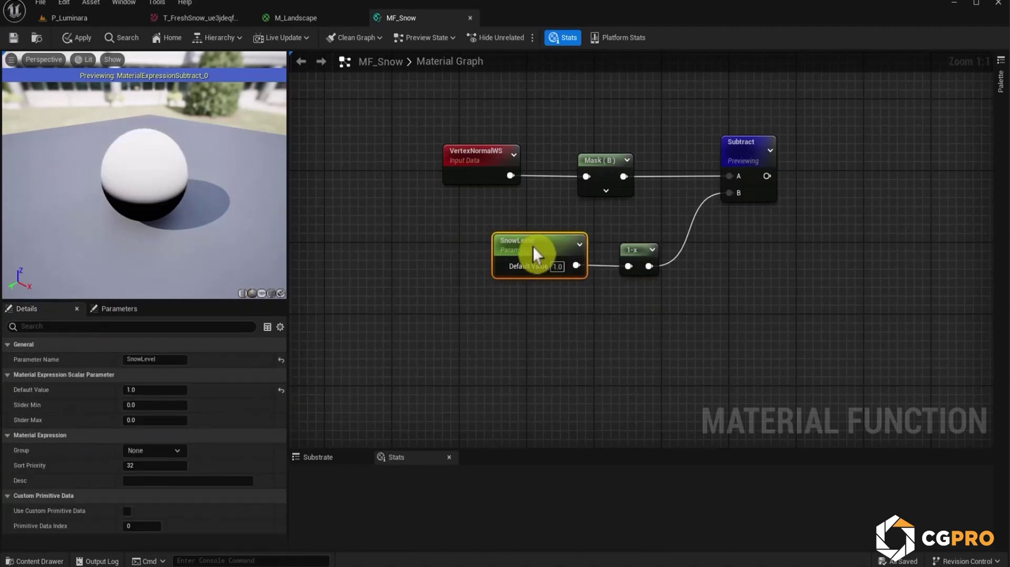
# Add a Divide node after Subtract and feed the Subtract output into its A input.
pyautogui.moveTo(820, 269); pyautogui.dragTo(523, 316, button='right')
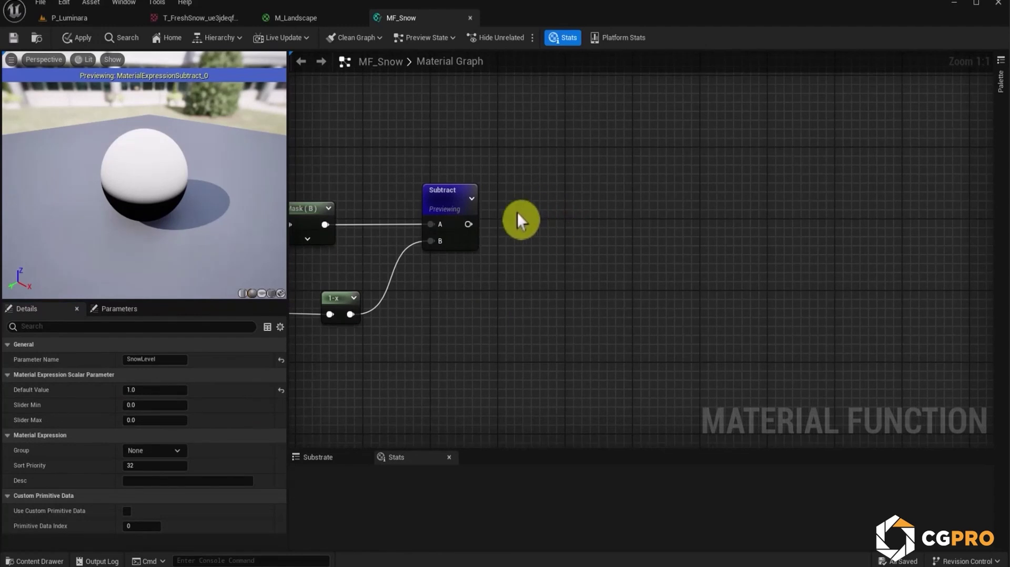
pyautogui.moveTo(353, 326); pyautogui.dragTo(389, 348, button='right')
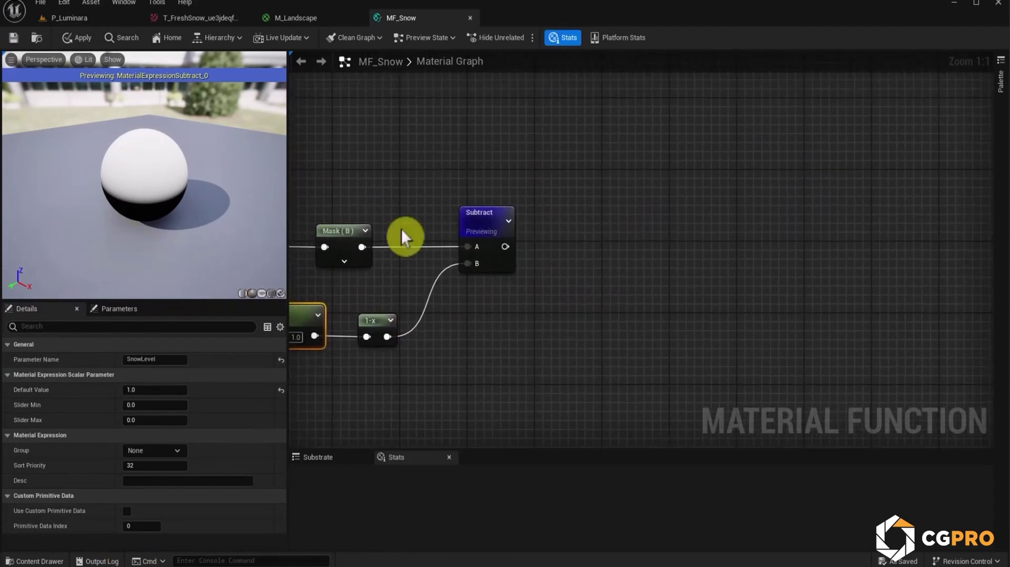
pyautogui.moveTo(163, 189); pyautogui.dragTo(112, 182)
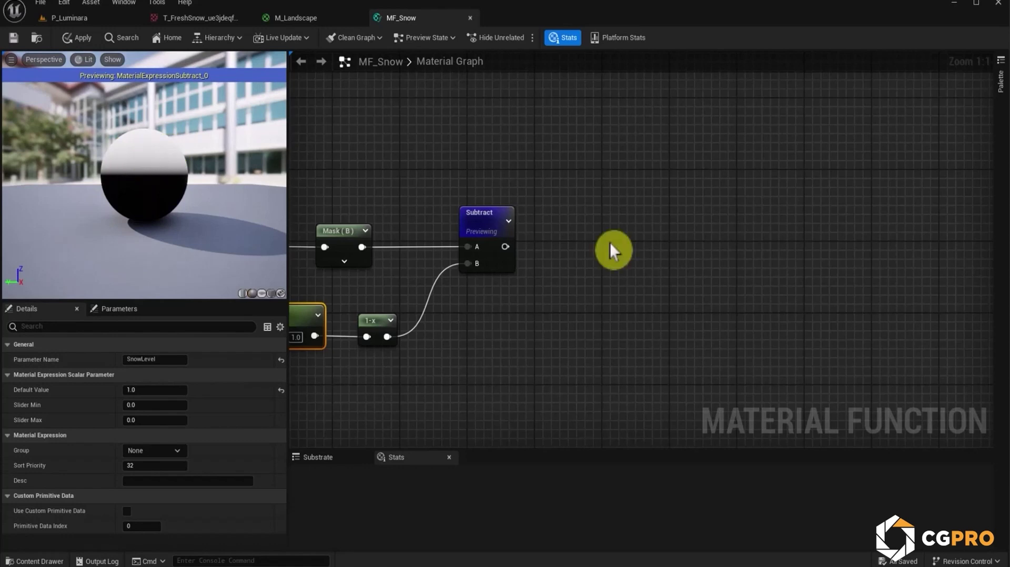
pyautogui.click(579, 244)
pyautogui.click(597, 221)
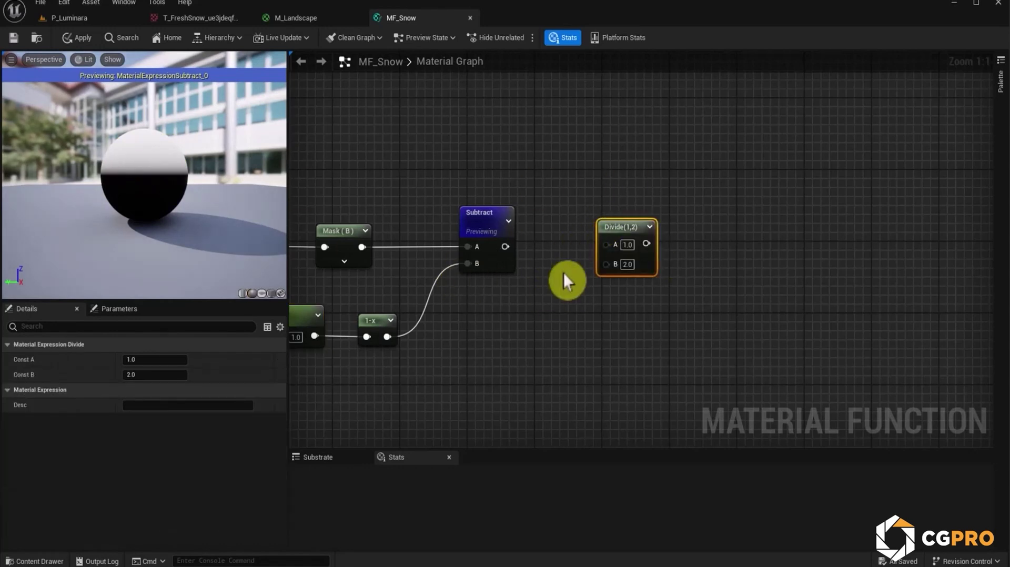
pyautogui.moveTo(505, 246); pyautogui.dragTo(607, 245)
# Add a scalar parameter named SnowFalloff below the connection between Subtract and Divide.
pyautogui.moveTo(551, 317)
pyautogui.mouseDown(button='right')
pyautogui.moveTo(669, 301)
pyautogui.moveTo(567, 314)
pyautogui.mouseUp(button='right')
pyautogui.click(615, 294)
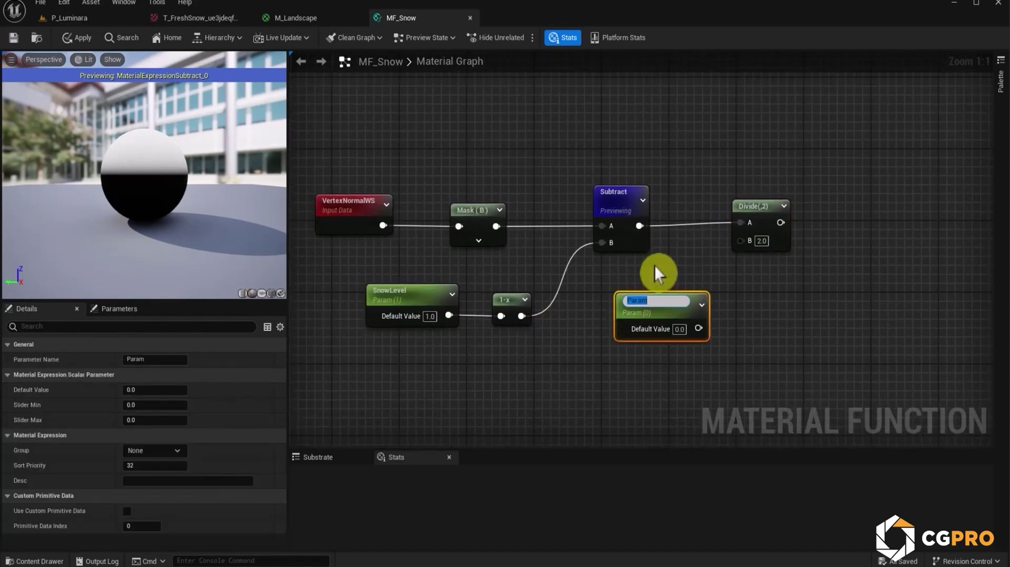
pyautogui.write('Snowe')
pyautogui.press('BackSpace')
pyautogui.write('Falloff')
pyautogui.press('Return')
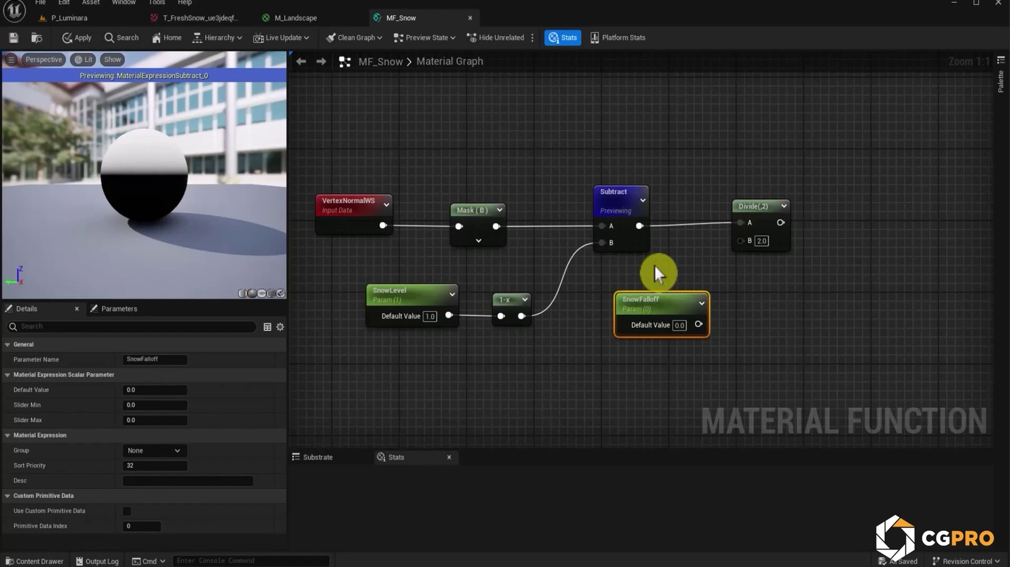
# Set SnowFalloff's default to 1, connect it to Divide's B input, and preview the Divide node on the sphere.
pyautogui.moveTo(660, 306); pyautogui.dragTo(641, 294)
pyautogui.click(134, 390)
pyautogui.write('1')
pyautogui.click(725, 349)
pyautogui.moveTo(703, 321); pyautogui.dragTo(740, 241)
pyautogui.rightClick(746, 210)
pyautogui.click(792, 245)
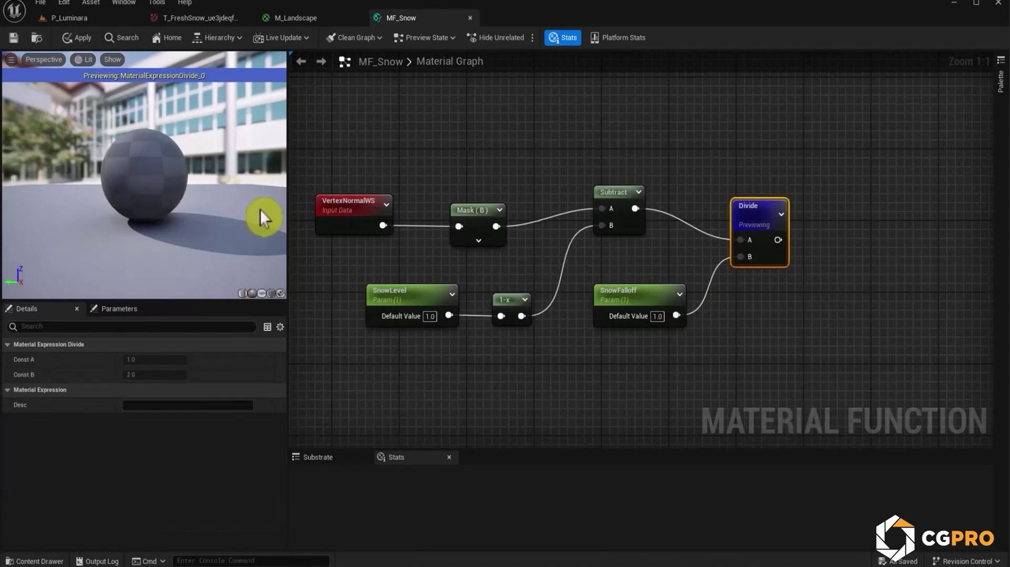
# Try a SnowFalloff default of about 5 on the preview sphere, and return the default to 1.
pyautogui.click(618, 289)
pyautogui.moveTo(155, 388); pyautogui.dragTo(167, 390)
pyautogui.moveTo(131, 186)
pyautogui.mouseDown()
pyautogui.moveTo(125, 210)
pyautogui.moveTo(118, 197)
pyautogui.mouseUp()
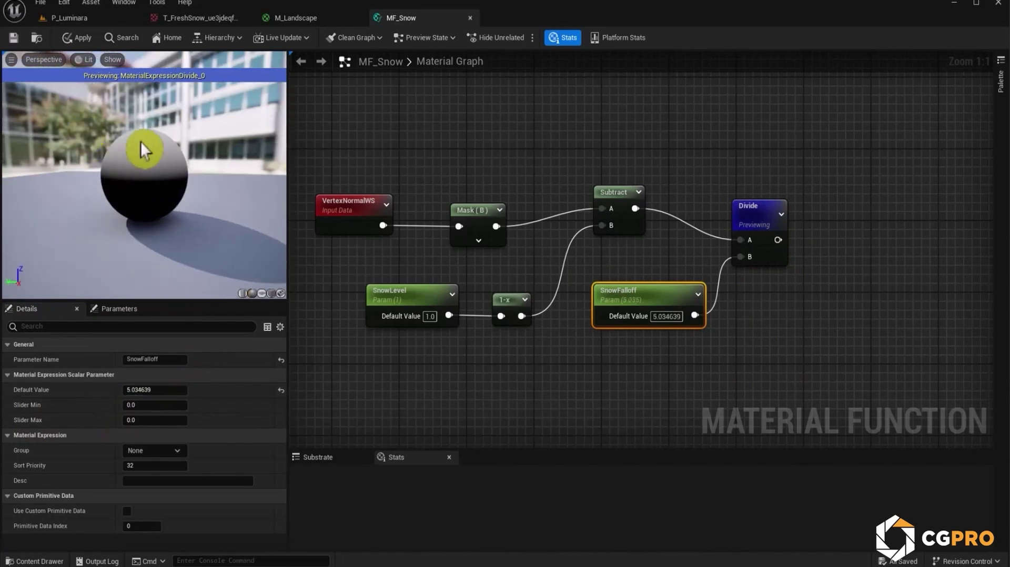
pyautogui.click(281, 390)
pyautogui.click(145, 376)
pyautogui.click(143, 375)
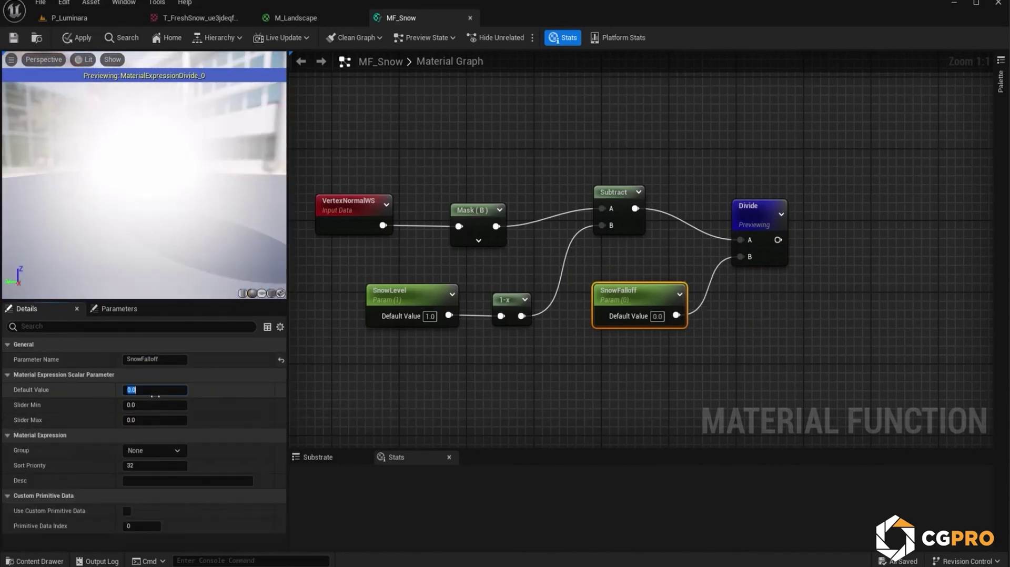
pyautogui.write('1')
pyautogui.press('Return')
# Reposition SnowFalloff and straighten the connections of the Subtract and Divide nodes.
pyautogui.moveTo(642, 290); pyautogui.dragTo(657, 278)
pyautogui.click(768, 201)
pyautogui.keyDown('shift'); pyautogui.click(602, 218); pyautogui.keyUp('shift')
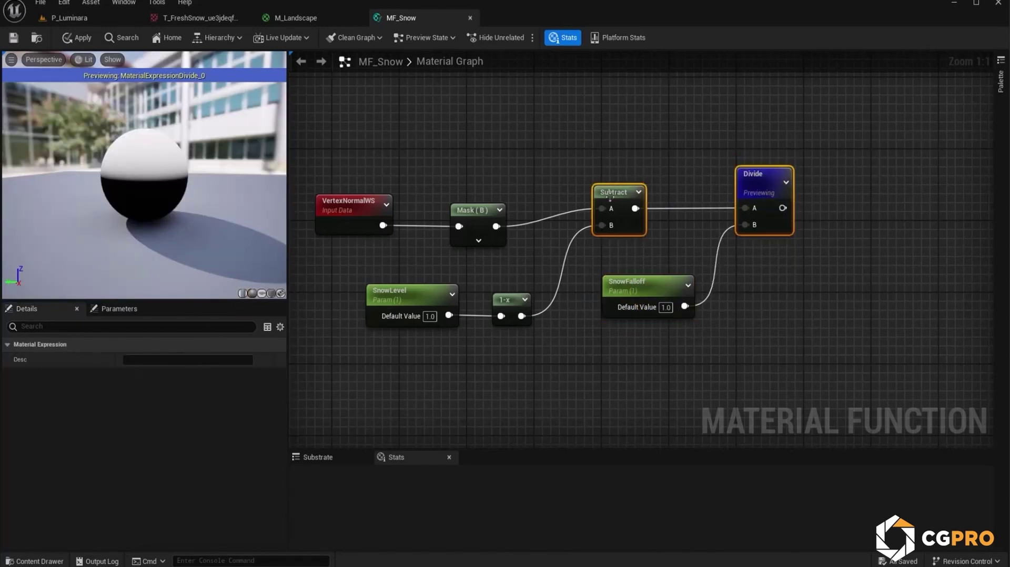
pyautogui.press('q')
# Add a Saturate node fed by Divide, preview it on the sphere, and realign Divide with Subtract.
pyautogui.moveTo(883, 253); pyautogui.dragTo(672, 269, button='right')
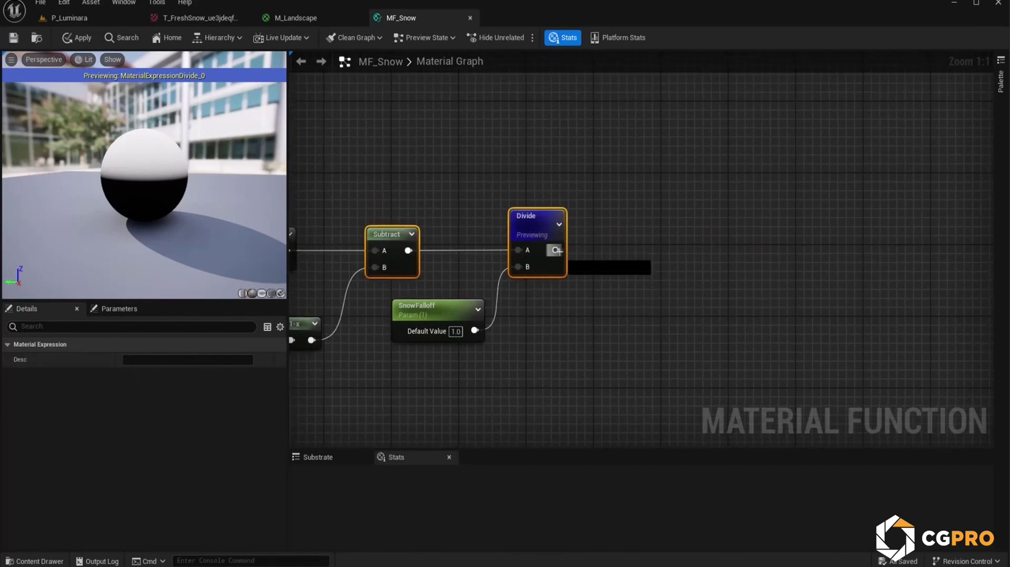
pyautogui.moveTo(556, 250); pyautogui.dragTo(649, 236)
pyautogui.write('satu')
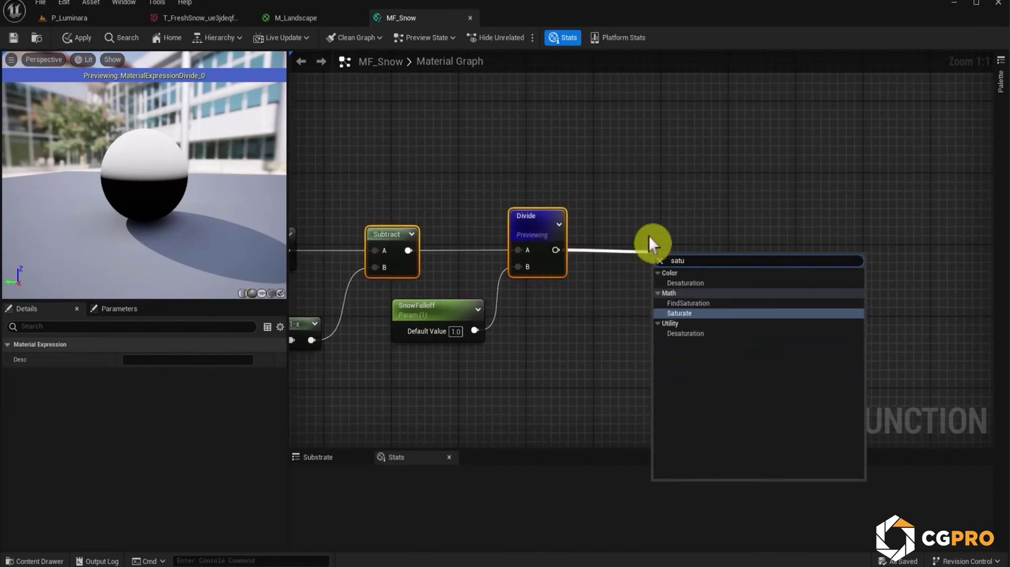
pyautogui.press('Return')
pyautogui.rightClick(674, 260)
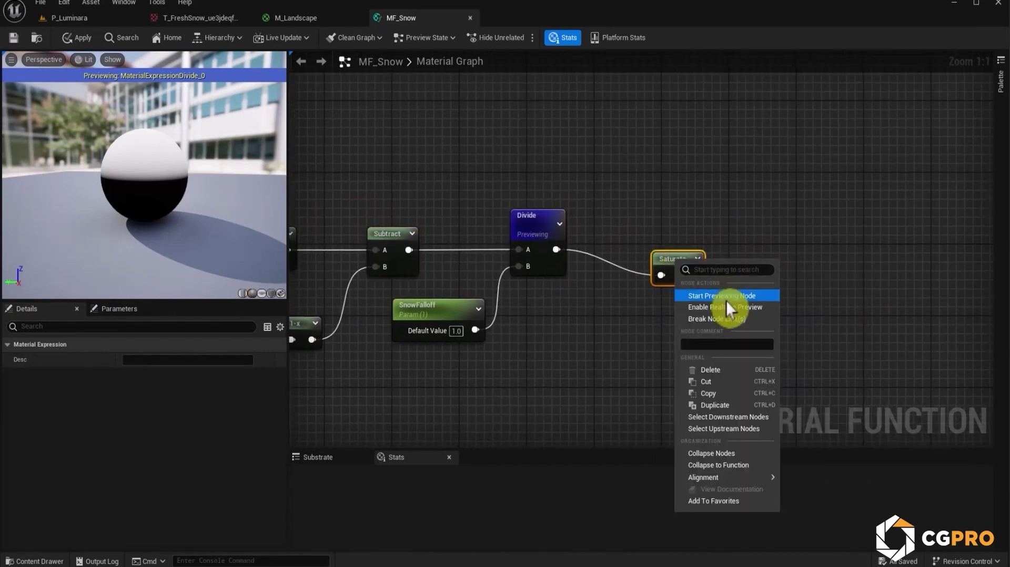
pyautogui.click(725, 301)
pyautogui.moveTo(535, 218); pyautogui.dragTo(526, 235)
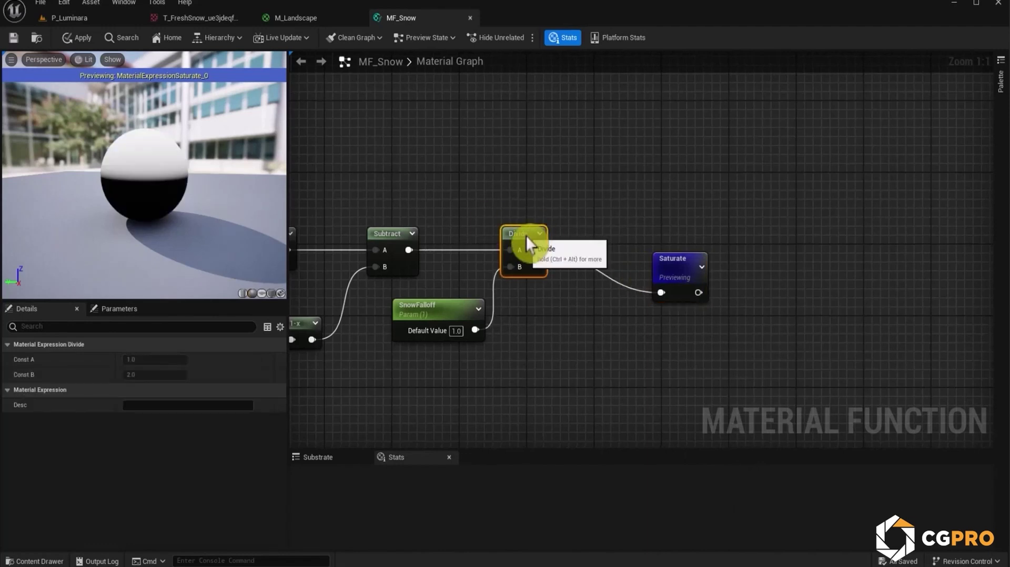
# Try a SnowFalloff default of about 38 on the saturated preview, and reset the default to 1.
pyautogui.click(421, 310)
pyautogui.moveTo(161, 390)
pyautogui.mouseDown()
pyautogui.moveTo(200, 389)
pyautogui.moveTo(171, 391)
pyautogui.mouseUp()
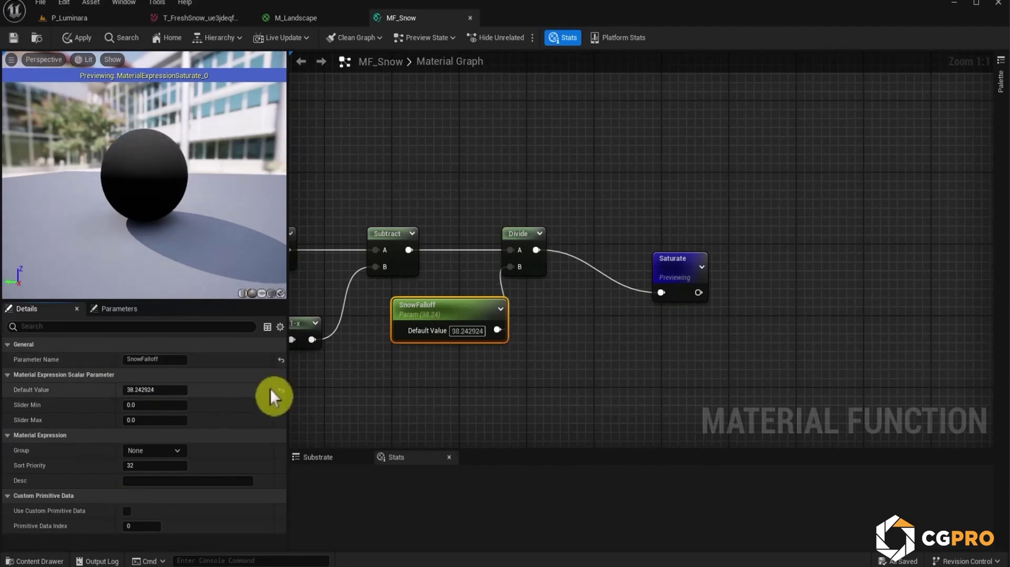
pyautogui.click(281, 389)
pyautogui.write('1')
pyautogui.press('Return')
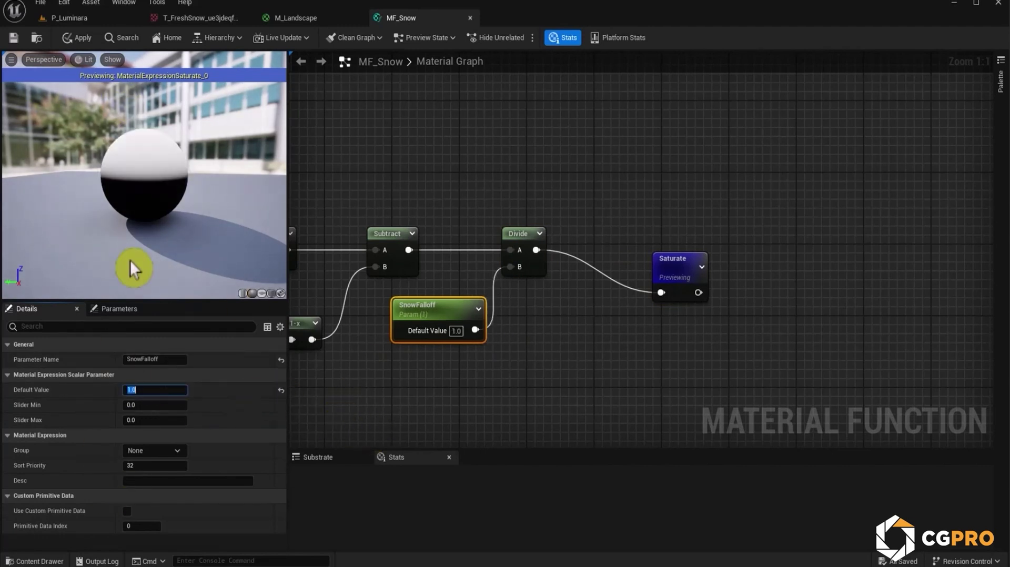
# Align Saturate with Divide, group all the mask nodes in a comment titled SnowSlopeFalloff, and move the group lower.
pyautogui.moveTo(681, 268); pyautogui.dragTo(620, 223)
pyautogui.scroll(-1, 571, 277)
pyautogui.scroll(-3, 724, 264)
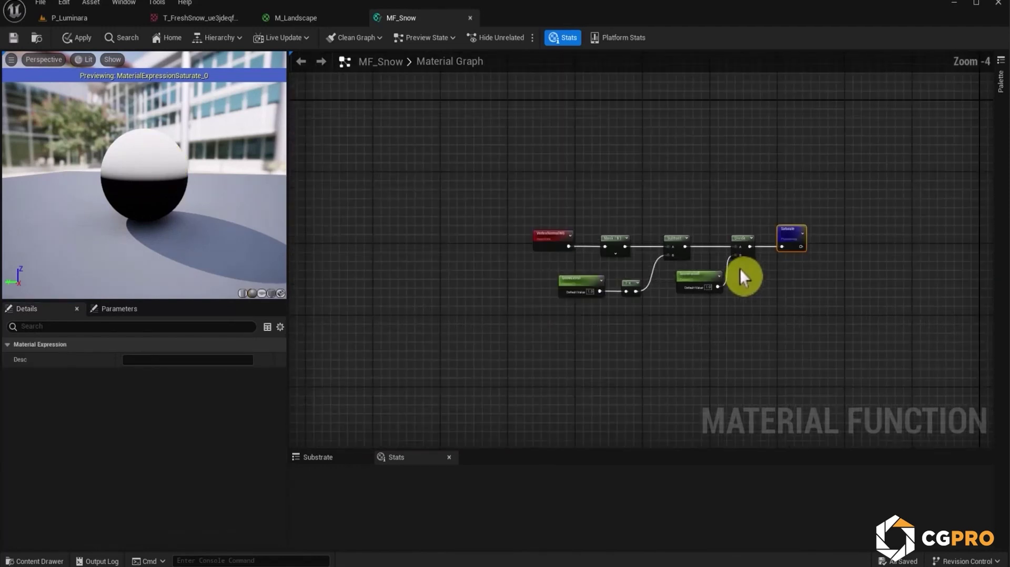
pyautogui.moveTo(741, 265); pyautogui.dragTo(654, 288, button='right')
pyautogui.moveTo(762, 370); pyautogui.dragTo(374, 185)
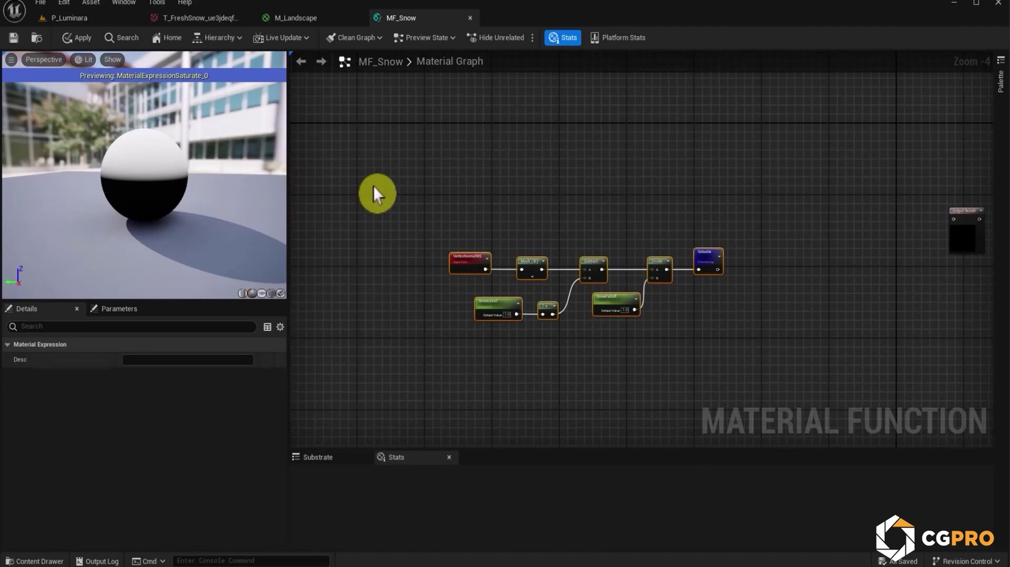
pyautogui.press('c')
pyautogui.write('SnowSlopeFalloff')
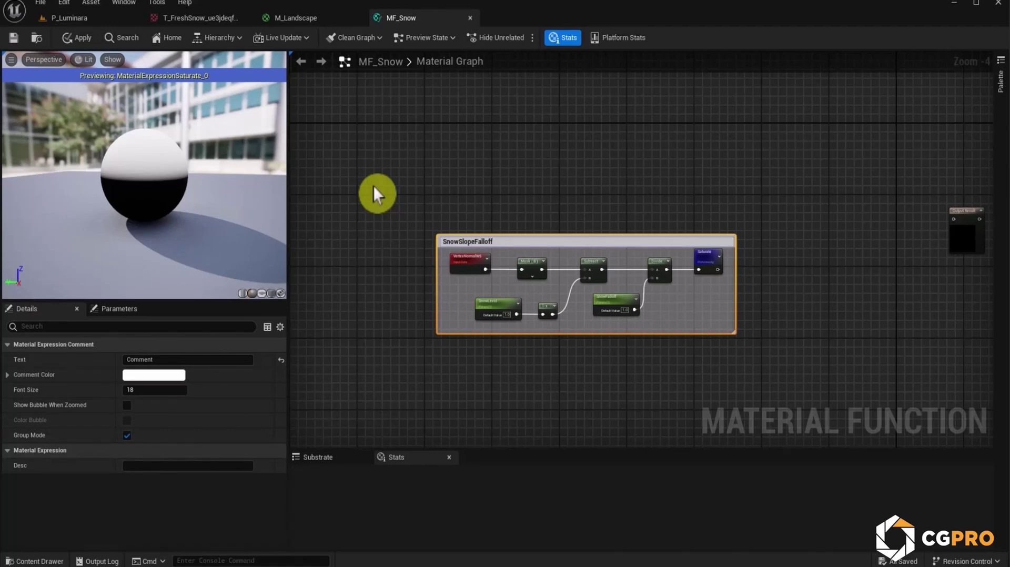
pyautogui.press('Return')
pyautogui.moveTo(638, 251); pyautogui.dragTo(628, 305)
# Add a MakeMaterialAttributes node in the empty graph area above the SnowSlopeFalloff group.
pyautogui.moveTo(773, 255); pyautogui.dragTo(479, 222, button='right')
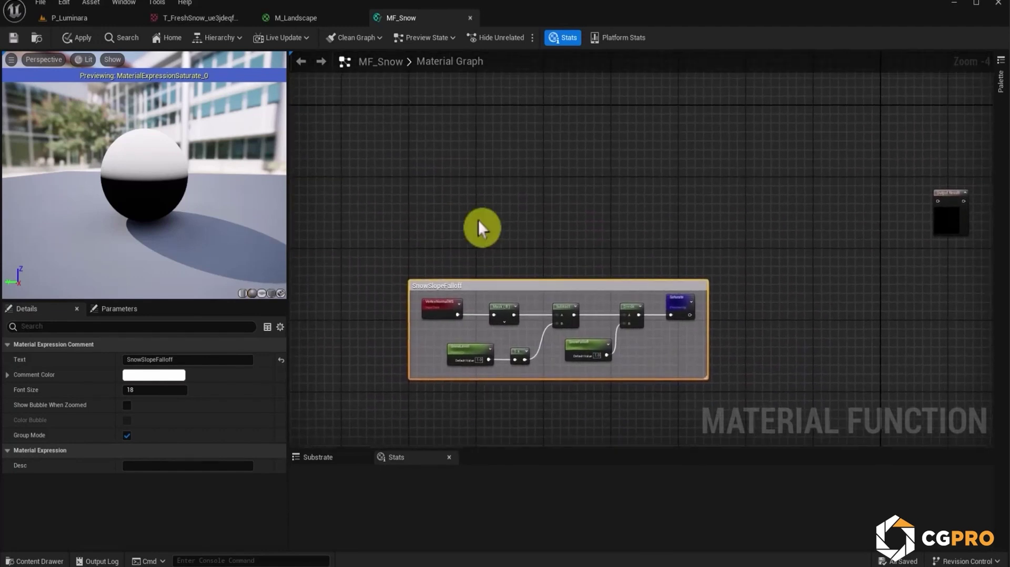
pyautogui.click(772, 256)
pyautogui.moveTo(586, 113); pyautogui.dragTo(676, 191, button='right')
pyautogui.rightClick(676, 191)
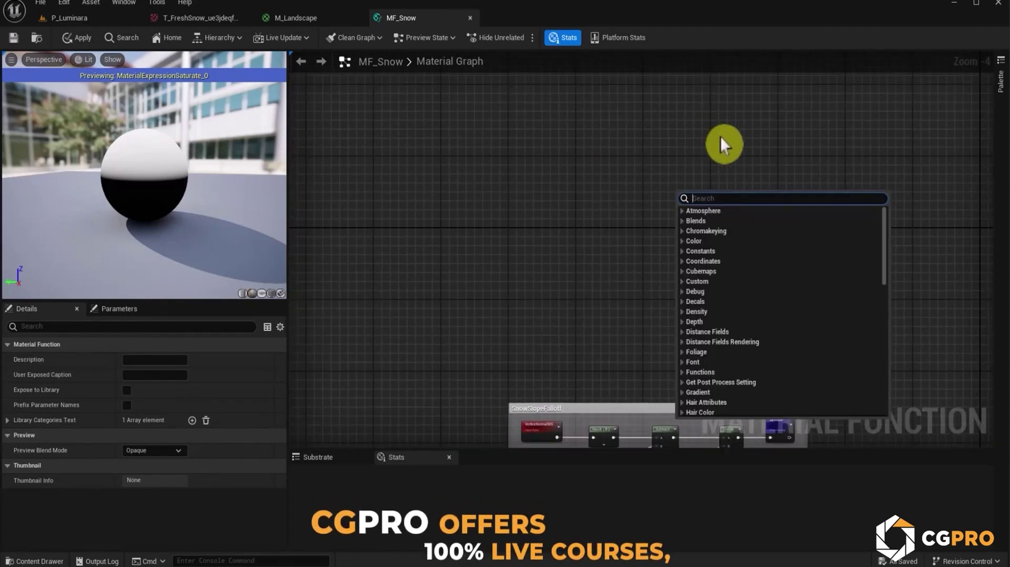
pyautogui.write('make ma')
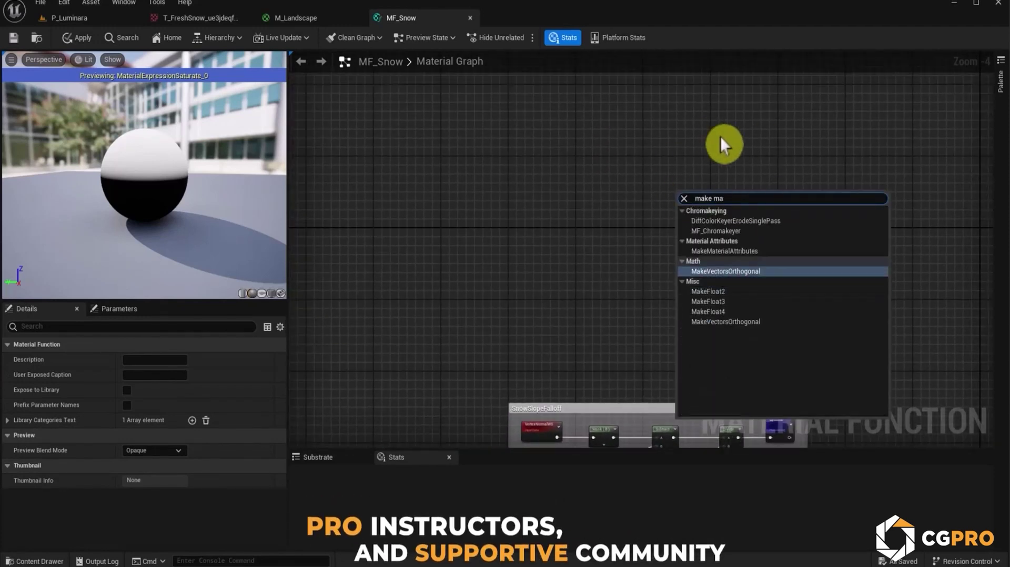
pyautogui.click(758, 251)
pyautogui.moveTo(708, 193); pyautogui.dragTo(793, 114)
pyautogui.moveTo(859, 142); pyautogui.dragTo(696, 193, button='right')
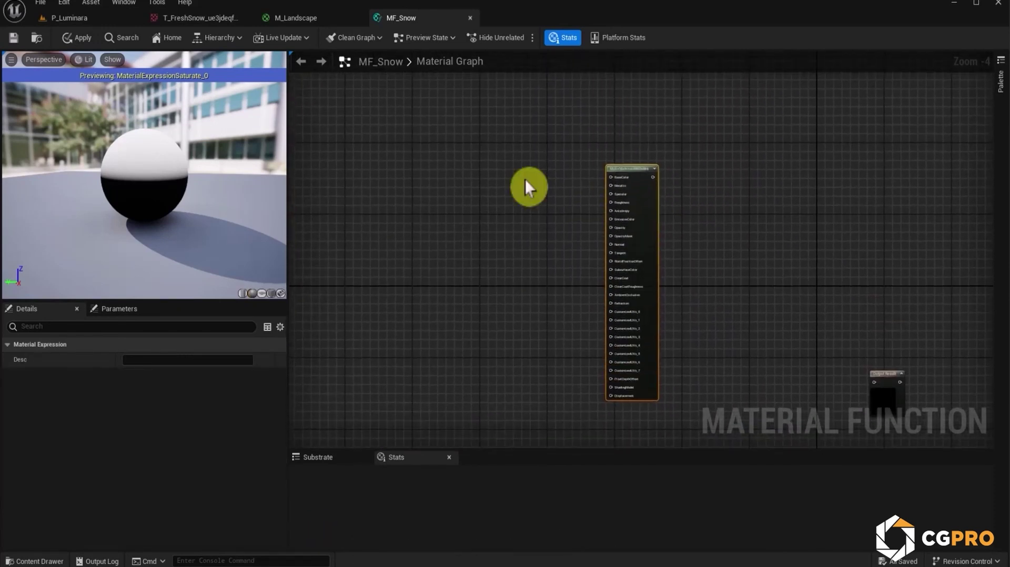
# Bring the three Fresh_Snow textures from the Megascans Surfaces folder in the P_Luminara content browser into the MF_Snow graph.
pyautogui.click(94, 21)
pyautogui.scroll(-3, 75, 481)
pyautogui.click(89, 499)
pyautogui.click(274, 460)
pyautogui.keyDown('ctrl'); pyautogui.click(317, 445); pyautogui.keyUp('ctrl')
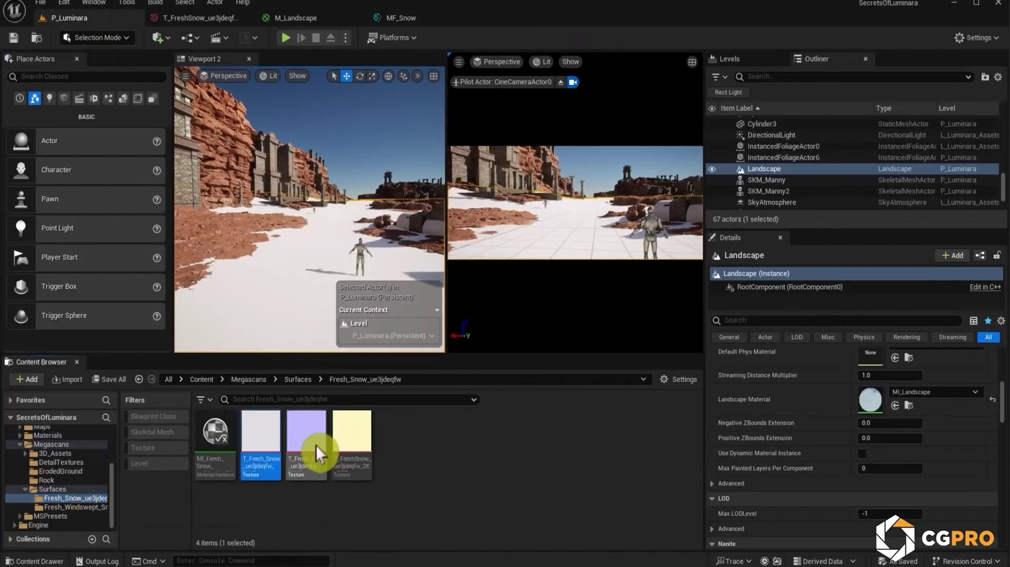
pyautogui.moveTo(237, 447); pyautogui.dragTo(410, 148)
pyautogui.scroll(1, 500, 192)
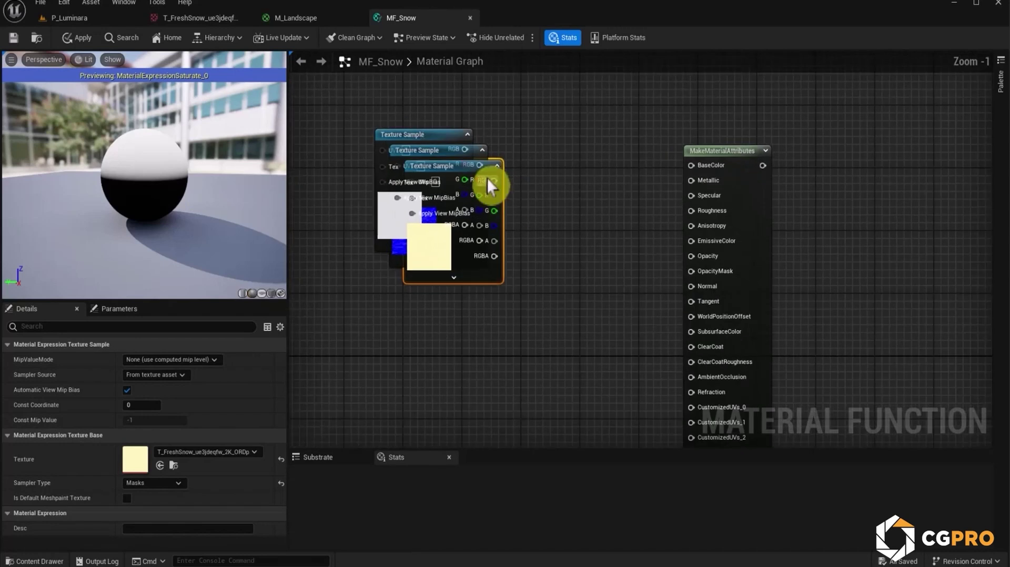
# Stack the texture samples and connect color RGB to BaseColor, ORDp green to Roughness, and normal RGB to Normal on MakeMaterialAttributes.
pyautogui.moveTo(478, 150); pyautogui.dragTo(456, 268)
pyautogui.click(429, 406)
pyautogui.moveTo(465, 149); pyautogui.dragTo(708, 169)
pyautogui.moveTo(464, 314); pyautogui.dragTo(702, 210)
pyautogui.moveTo(514, 357); pyautogui.dragTo(481, 259, button='right')
pyautogui.moveTo(431, 320); pyautogui.dragTo(669, 194)
pyautogui.scroll(-3, 548, 302)
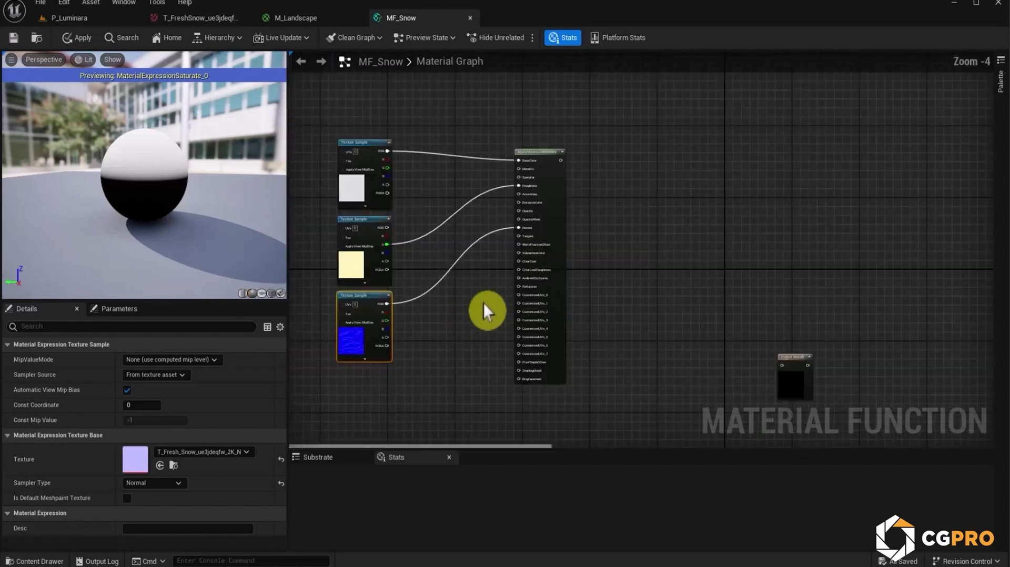
# Add a Multiply node and feed the ORDp texture's blue channel into its A input.
pyautogui.click(541, 151)
pyautogui.scroll(3, 419, 270)
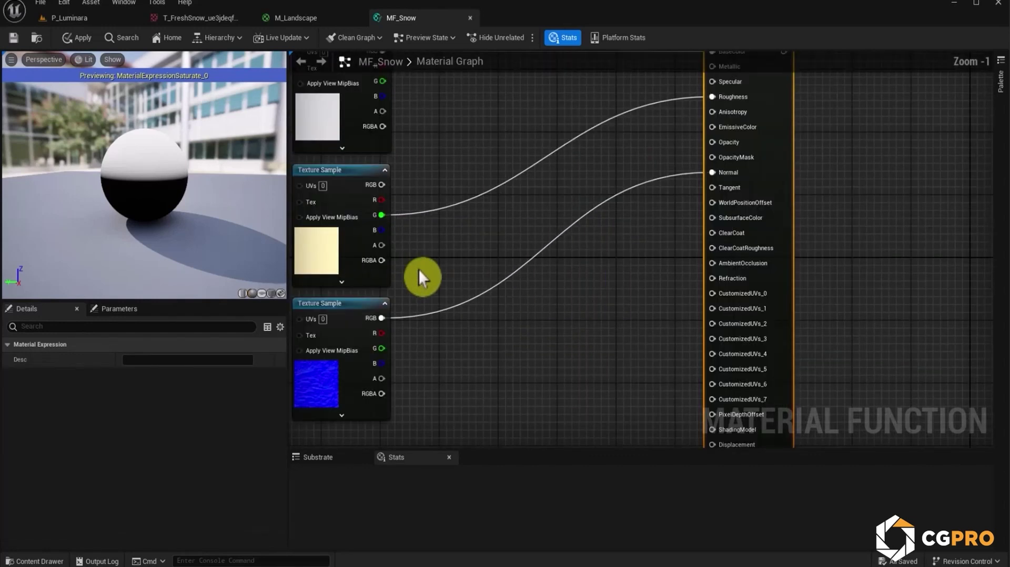
pyautogui.click(488, 240)
pyautogui.click(510, 233)
pyautogui.moveTo(382, 230); pyautogui.dragTo(622, 233)
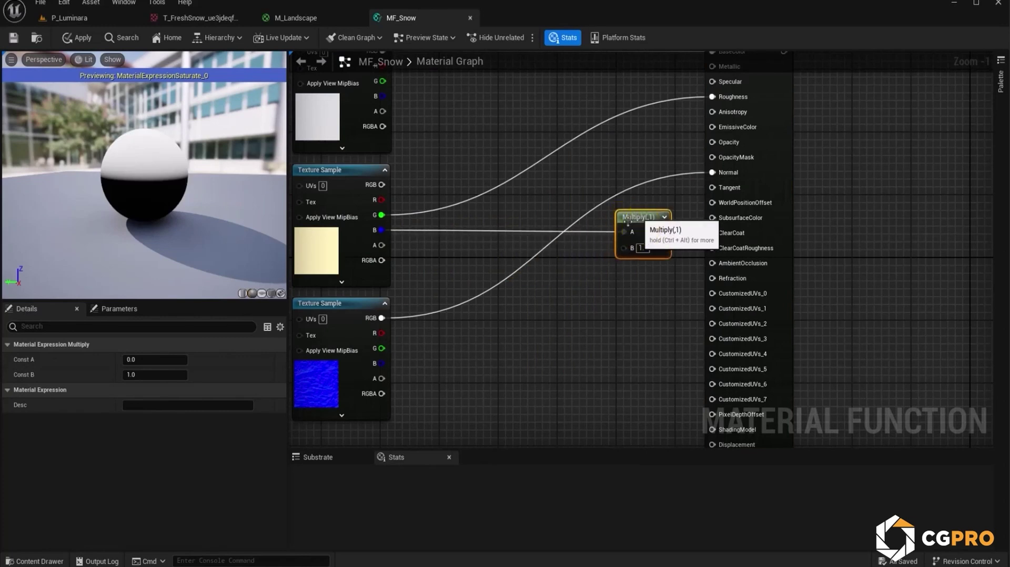
# Add a scalar parameter named heightStrength near the Multiply node.
pyautogui.click(464, 277)
pyautogui.write('heightStrength')
pyautogui.press('Return')
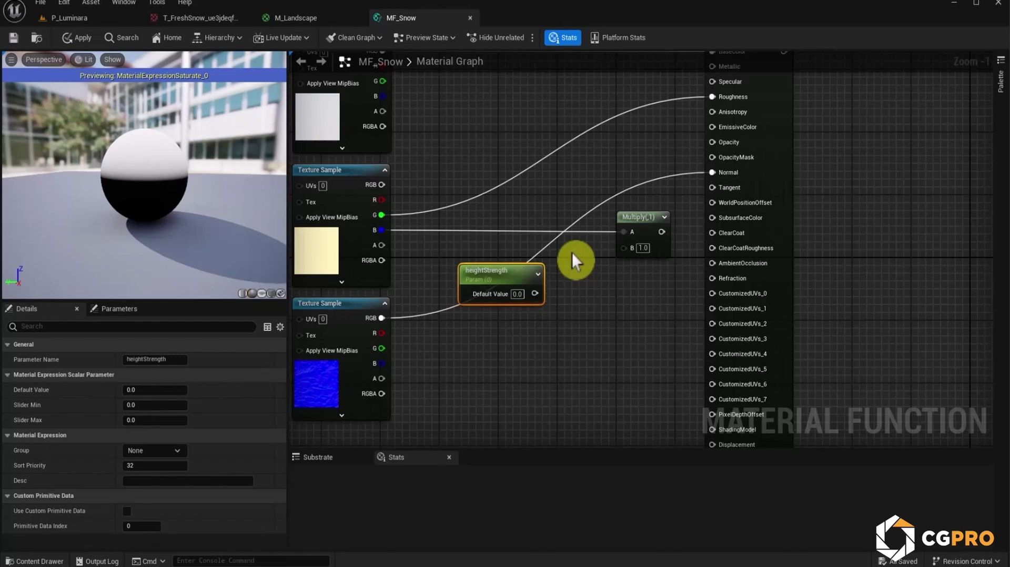
# Connect heightStrength to the Multiply node's B input and set its default value to 1.
pyautogui.moveTo(535, 297); pyautogui.dragTo(632, 249)
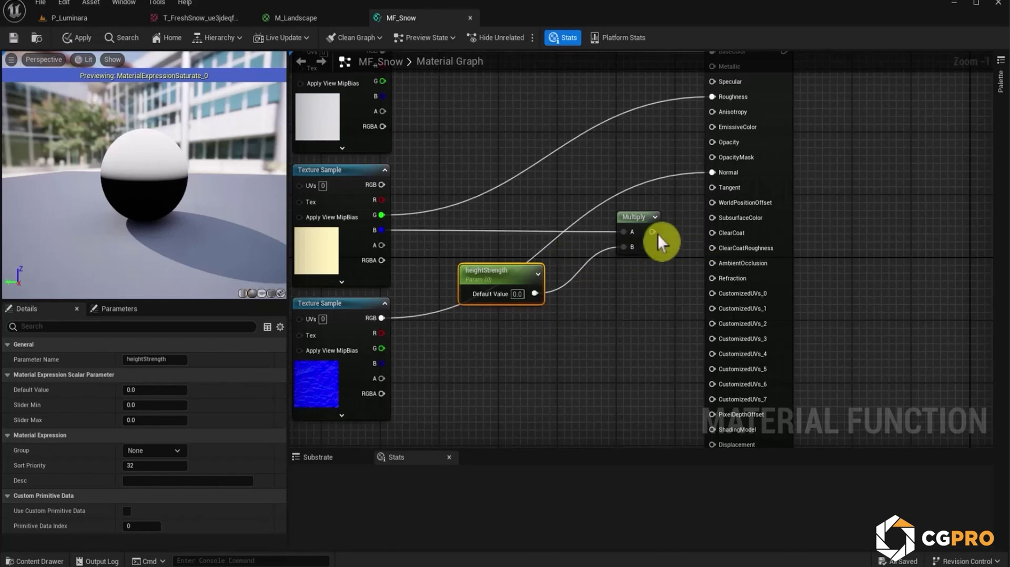
pyautogui.click(155, 390)
pyautogui.write('1')
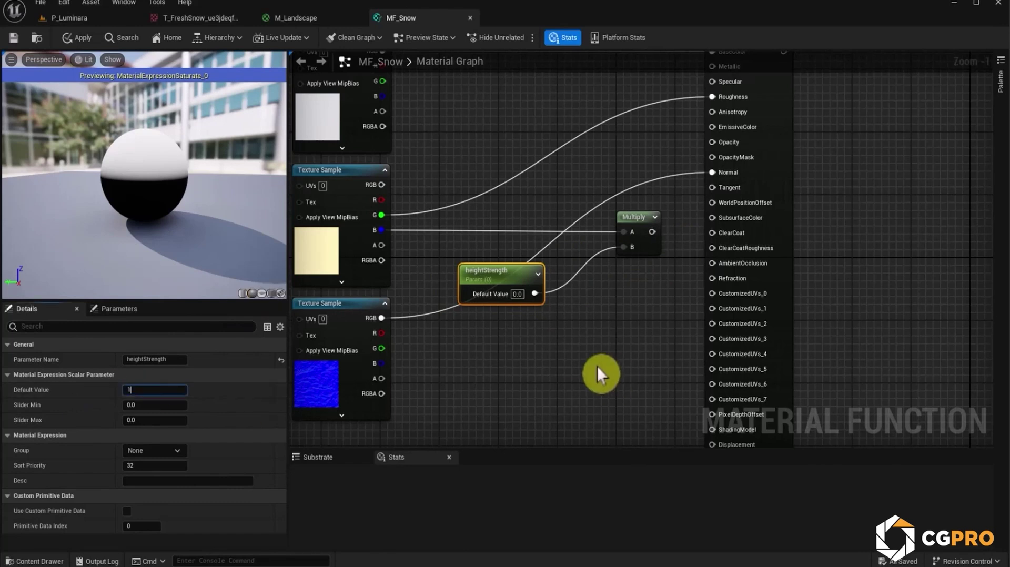
pyautogui.click(598, 366)
# Connect the height Multiply output to the Displacement input of MakeMaterialAttributes.
pyautogui.moveTo(634, 297); pyautogui.dragTo(522, 216, button='right')
pyautogui.moveTo(541, 155); pyautogui.dragTo(609, 366)
pyautogui.scroll(-4, 817, 373)
pyautogui.moveTo(817, 372); pyautogui.dragTo(609, 265, button='right')
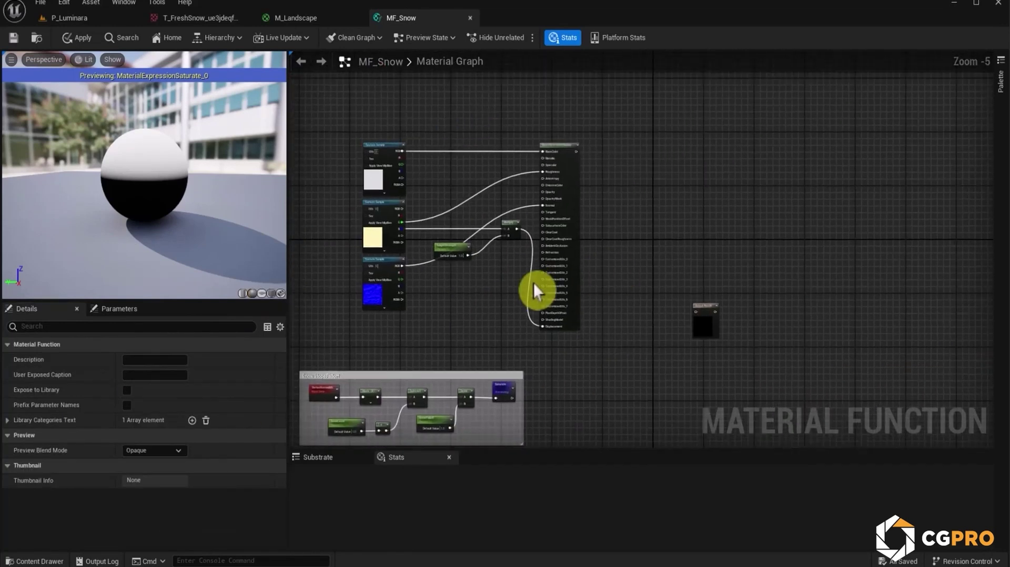
# Add a FunctionInput node in the empty area above the snow texture samples.
pyautogui.scroll(2, 554, 287)
pyautogui.moveTo(515, 350); pyautogui.dragTo(654, 350, button='right')
pyautogui.scroll(-2, 654, 350)
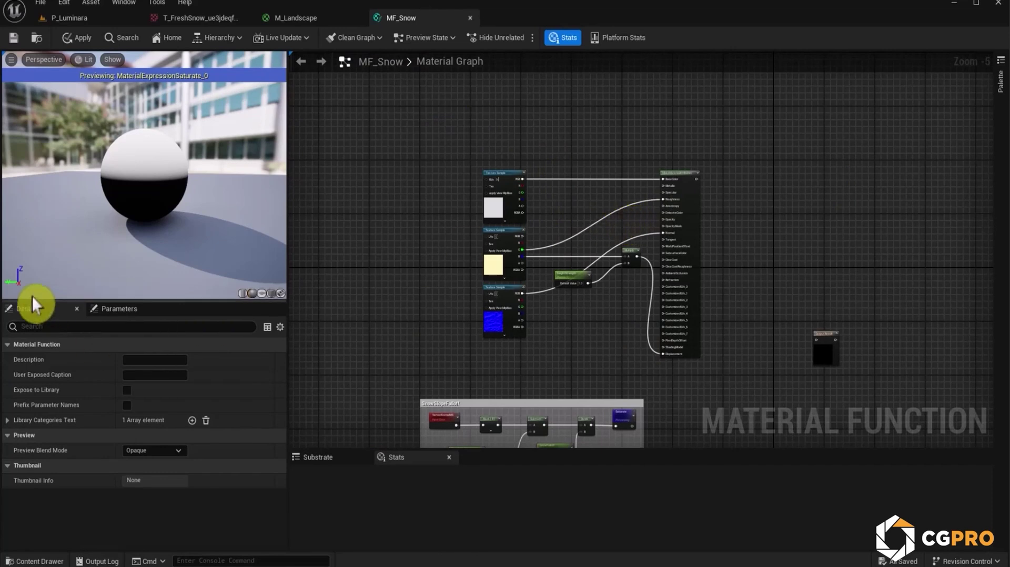
pyautogui.moveTo(739, 132); pyautogui.dragTo(421, 269, button='right')
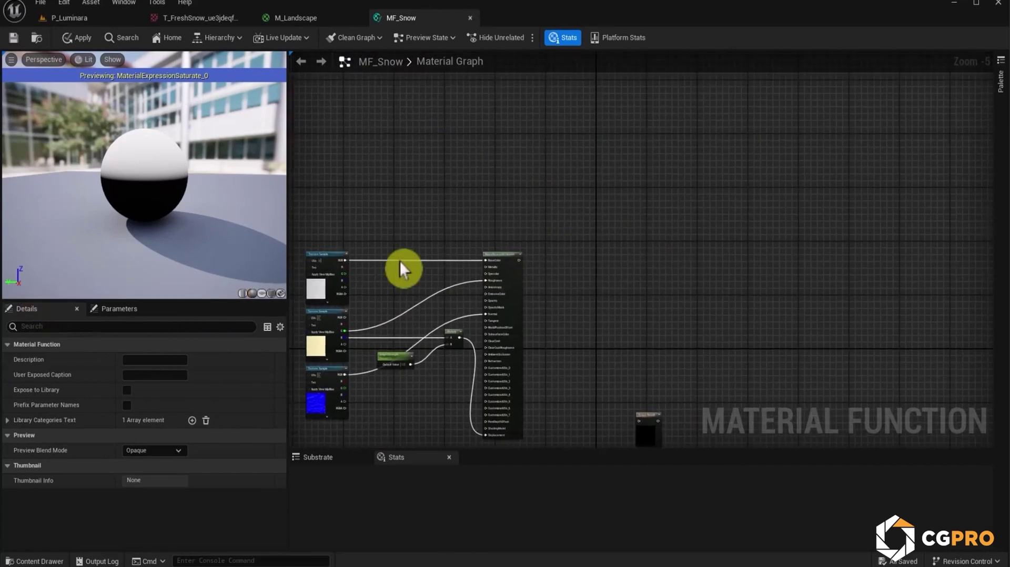
pyautogui.moveTo(542, 237); pyautogui.dragTo(731, 282, button='right')
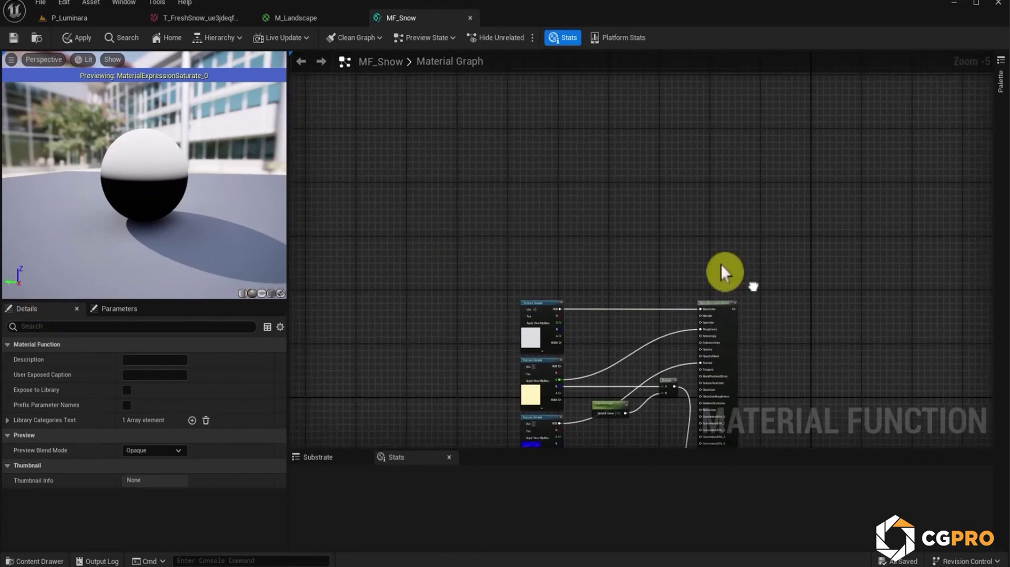
pyautogui.rightClick(519, 177)
pyautogui.write('function')
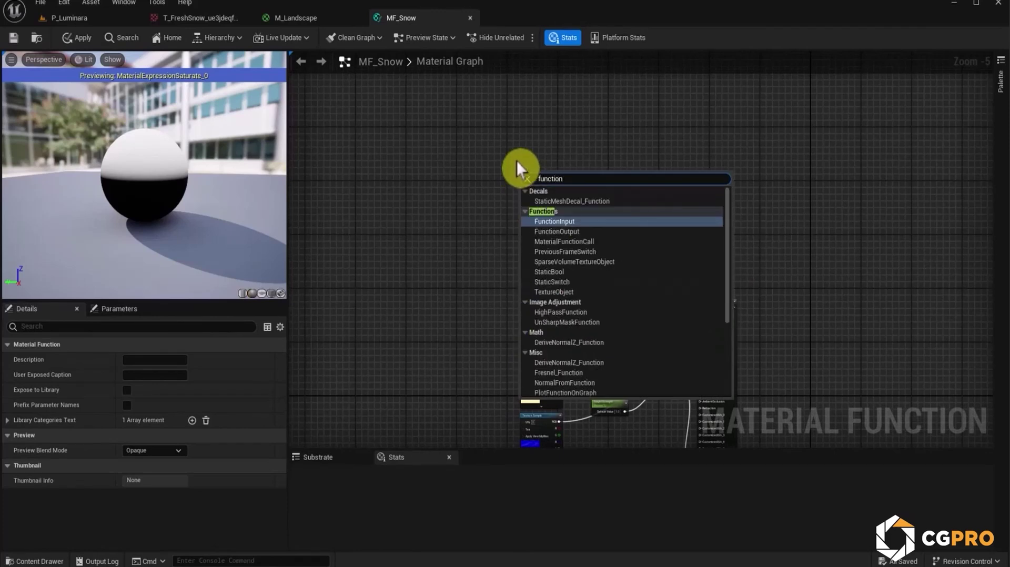
pyautogui.press('Return')
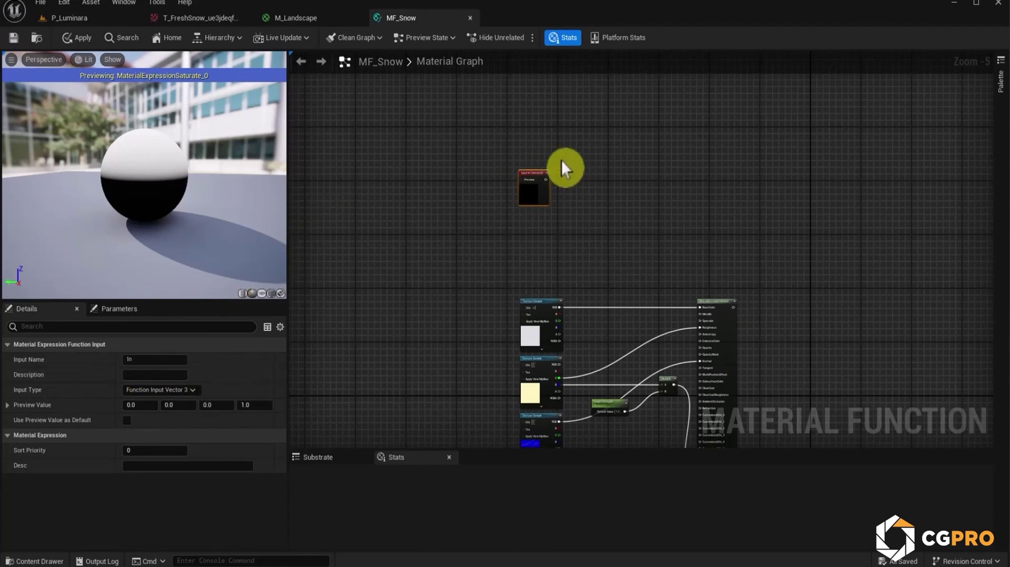
pyautogui.scroll(4, 551, 160)
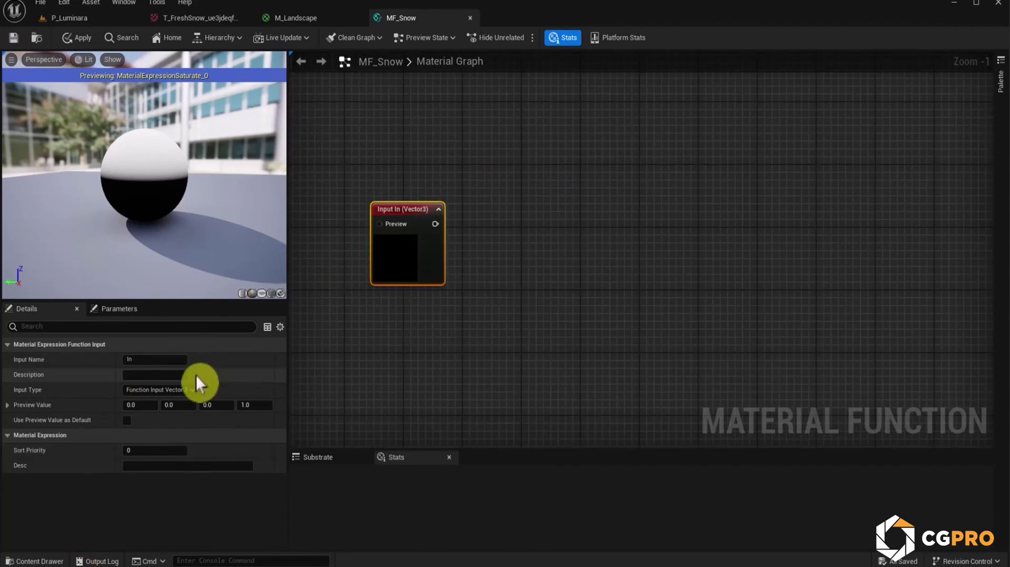
# Set the function input's type to Function Input Material Attributes and name it IN_MA.
pyautogui.click(188, 390)
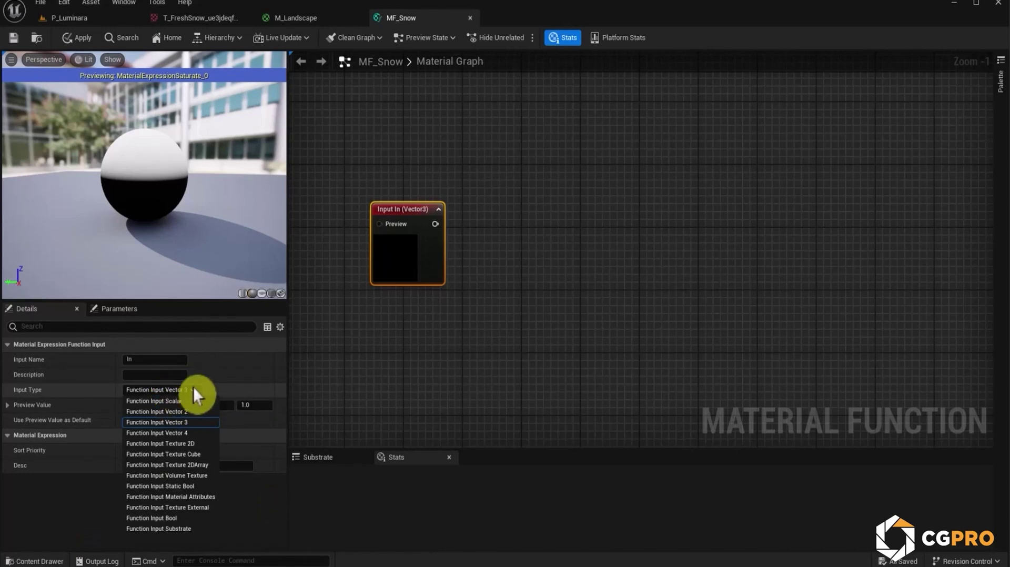
pyautogui.click(191, 392)
pyautogui.click(173, 390)
pyautogui.press('Escape')
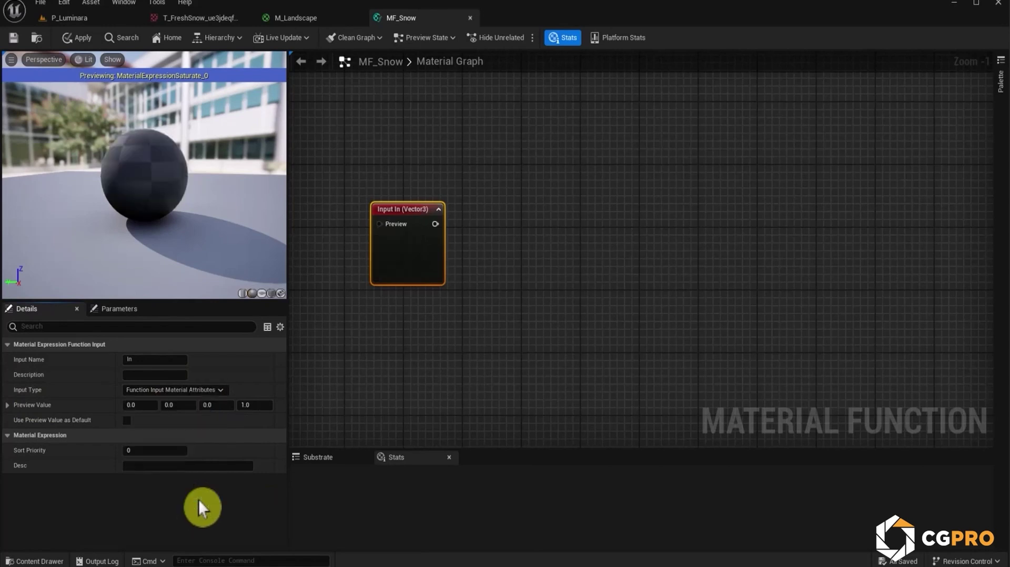
pyautogui.click(198, 500)
pyautogui.write('IN_MA')
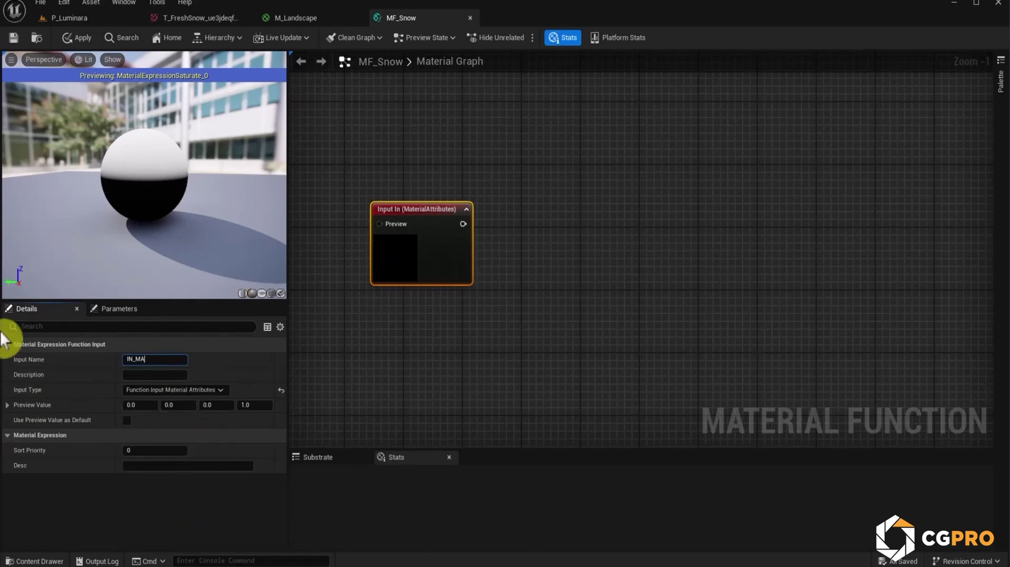
pyautogui.press('Return')
# Add a BlendMaterialAttributes node to the right of the IN_MA input.
pyautogui.scroll(-3, 637, 205)
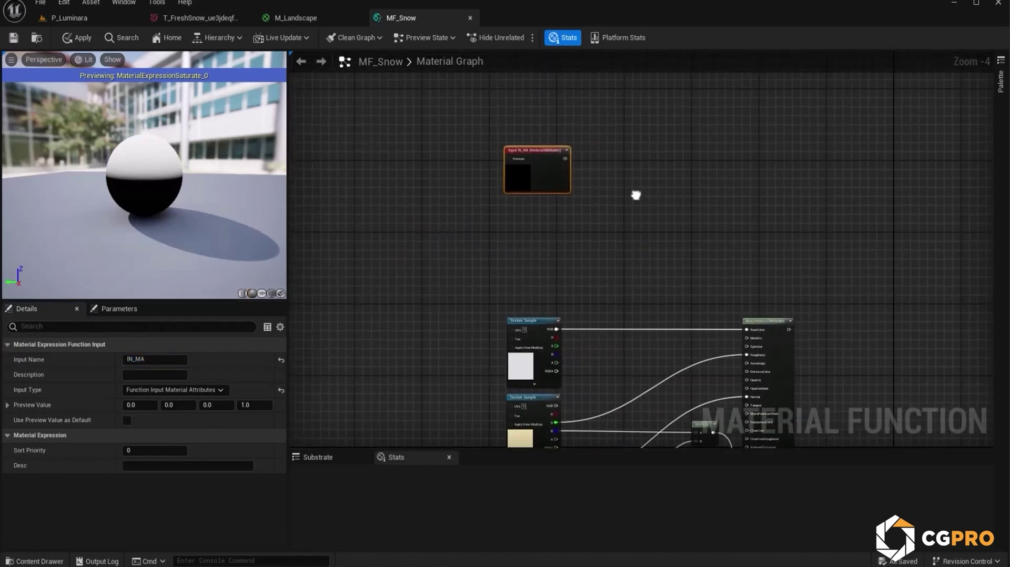
pyautogui.moveTo(649, 195); pyautogui.dragTo(528, 185, button='right')
pyautogui.rightClick(751, 188)
pyautogui.write('blend mater')
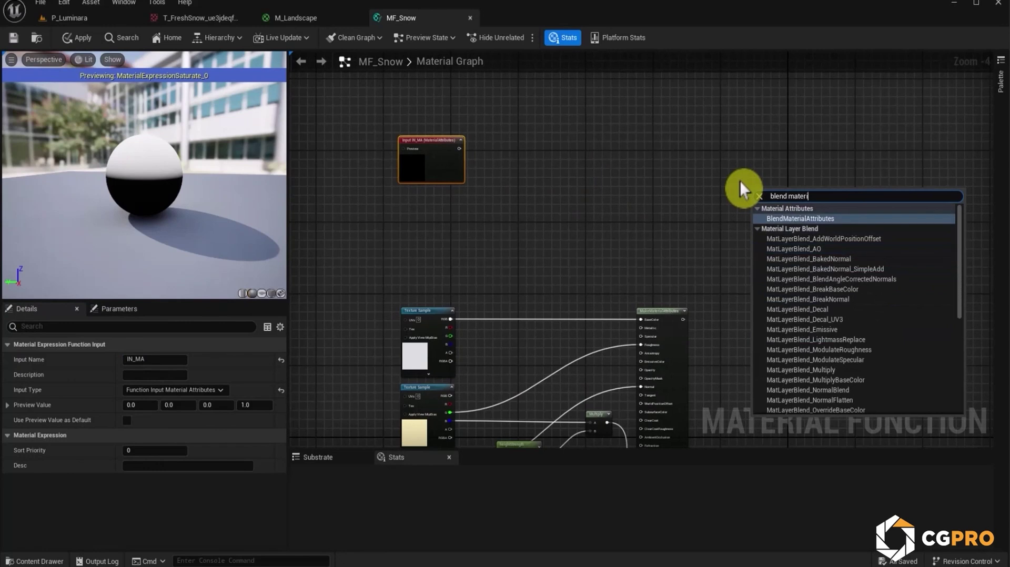
pyautogui.write('i')
pyautogui.press('Return')
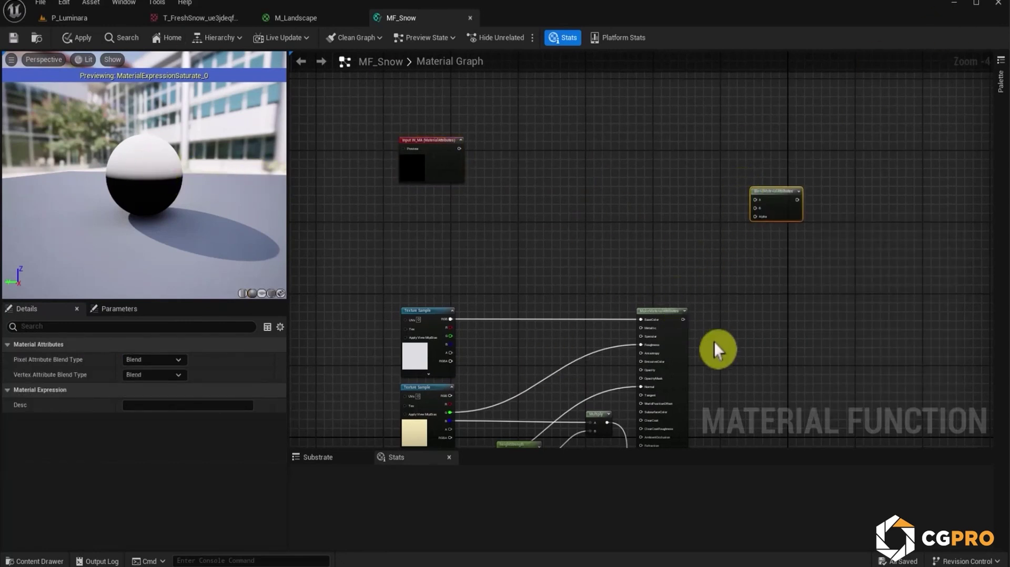
# Connect MakeMaterialAttributes to input B of BlendMaterialAttributes, and IN_MA, moved closer to the textures, to input A.
pyautogui.scroll(4, 720, 316)
pyautogui.scroll(-3, 720, 311)
pyautogui.moveTo(658, 290); pyautogui.dragTo(515, 342, button='right')
pyautogui.moveTo(567, 349); pyautogui.dragTo(670, 212)
pyautogui.scroll(-3, 653, 210)
pyautogui.scroll(5, 460, 182)
pyautogui.moveTo(617, 220); pyautogui.dragTo(541, 210, button='right')
pyautogui.moveTo(349, 117); pyautogui.dragTo(388, 280)
pyautogui.moveTo(446, 343); pyautogui.dragTo(481, 270, button='right')
pyautogui.moveTo(437, 165); pyautogui.dragTo(926, 160)
# Connect the Saturate output of the SnowSlopeFalloff mask to the Alpha input of BlendMaterialAttributes.
pyautogui.scroll(-3, 835, 296)
pyautogui.moveTo(836, 296); pyautogui.dragTo(586, 74, button='right')
pyautogui.moveTo(525, 419); pyautogui.dragTo(693, 220)
# Start previewing the BlendMaterialAttributes node and inspect the snow blend on the preview sphere.
pyautogui.moveTo(842, 271); pyautogui.dragTo(638, 255, button='right')
pyautogui.scroll(3, 605, 243)
pyautogui.rightClick(603, 242)
pyautogui.click(656, 271)
pyautogui.scroll(5, 153, 153)
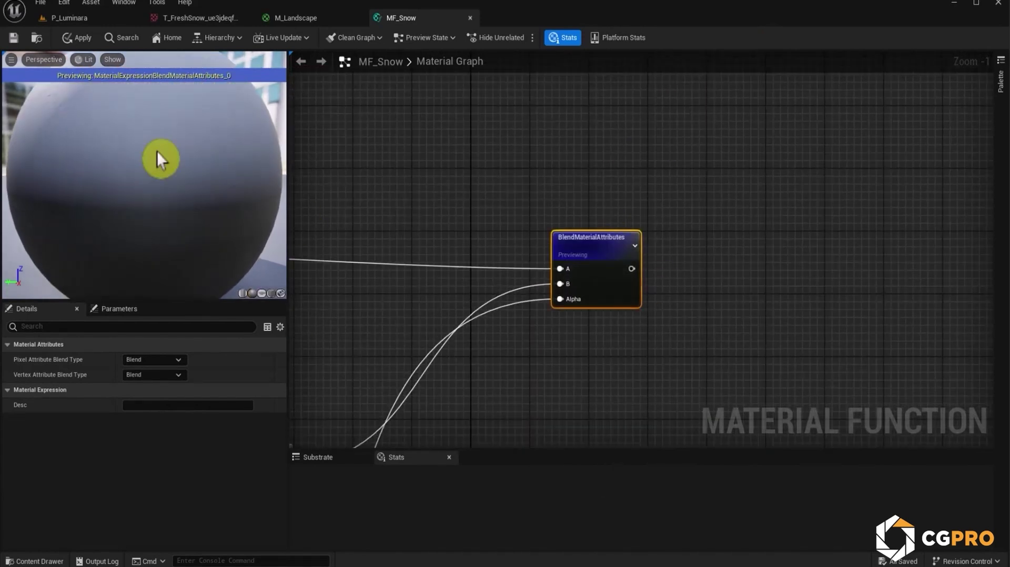
pyautogui.moveTo(159, 158); pyautogui.dragTo(264, 160)
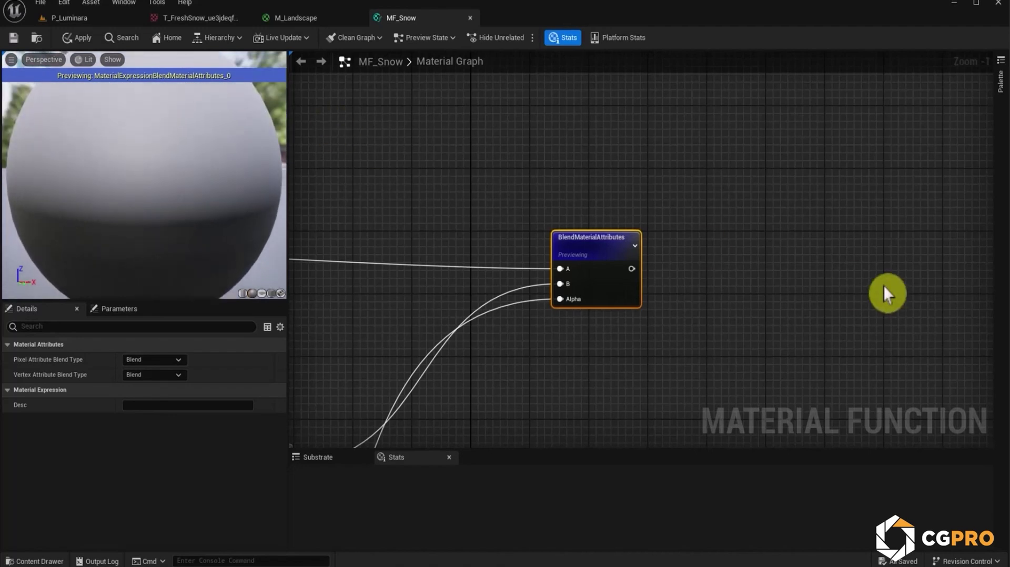
# Add TexCoord and Multiply nodes beside the texture samples, feeding TexCoord into the Multiply's A input.
pyautogui.scroll(-3, 851, 286)
pyautogui.moveTo(535, 338); pyautogui.dragTo(738, 158, button='right')
pyautogui.scroll(2, 587, 169)
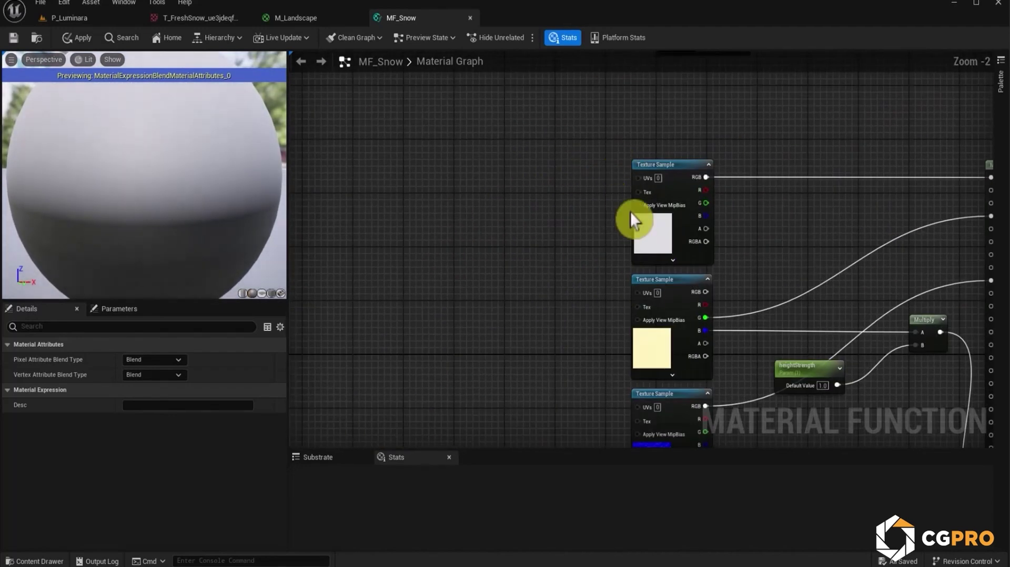
pyautogui.moveTo(620, 201); pyautogui.dragTo(553, 230, button='right')
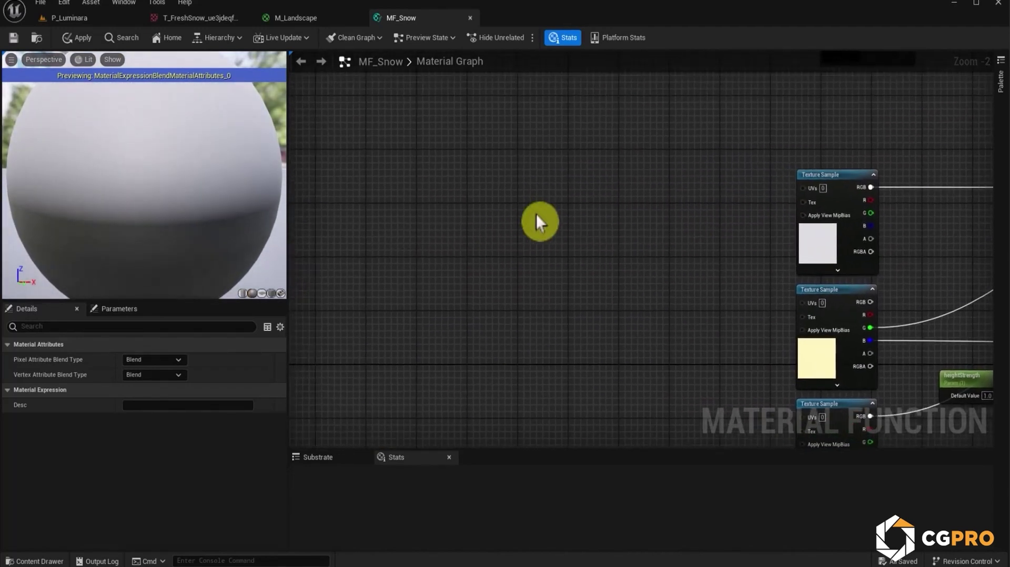
pyautogui.click(443, 191)
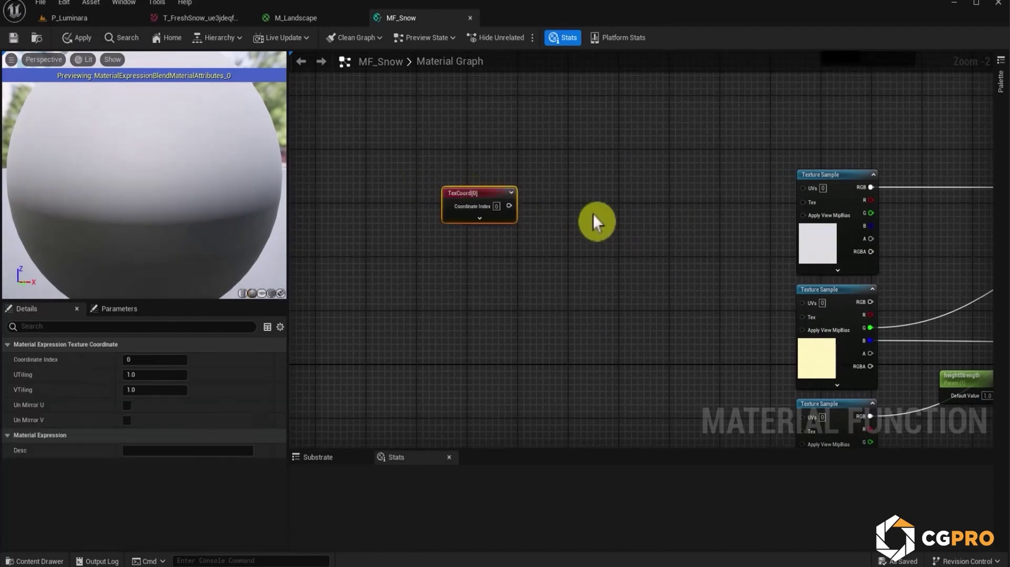
pyautogui.click(580, 193)
pyautogui.moveTo(509, 206); pyautogui.dragTo(589, 210)
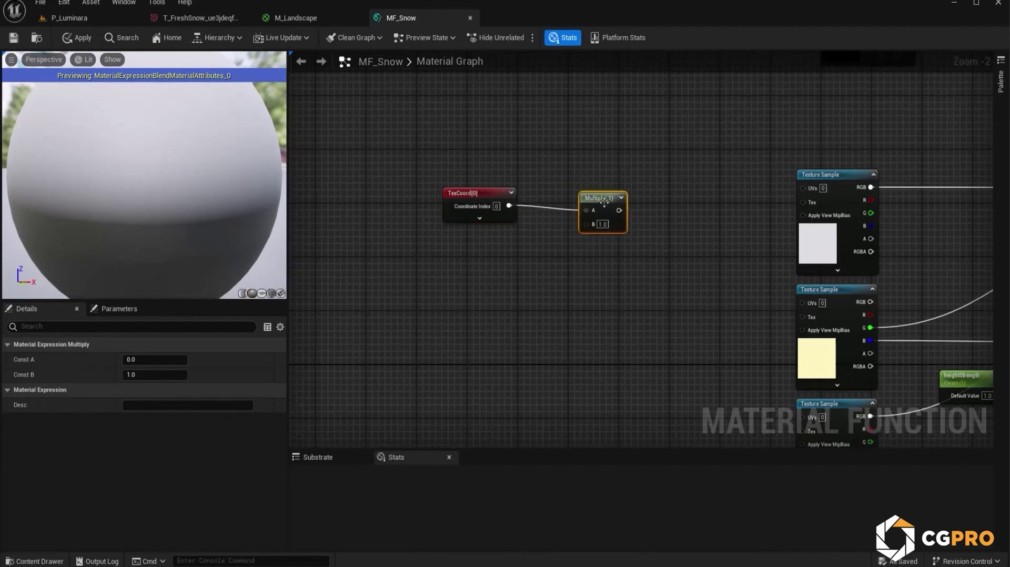
# Add a scalar parameter named Snow_UVs, connect it to the Multiply's B input and set its default value to 1.
pyautogui.click(479, 253)
pyautogui.write('Sno')
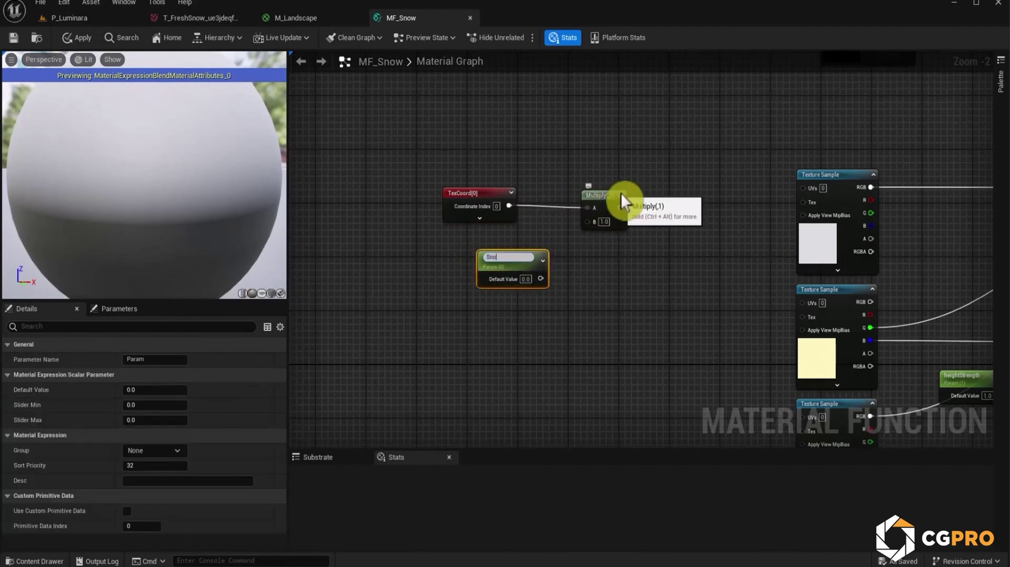
pyautogui.write('w_UVs')
pyautogui.press('Return')
pyautogui.moveTo(541, 276); pyautogui.dragTo(588, 221)
pyautogui.click(155, 390)
pyautogui.write('1')
pyautogui.press('Return')
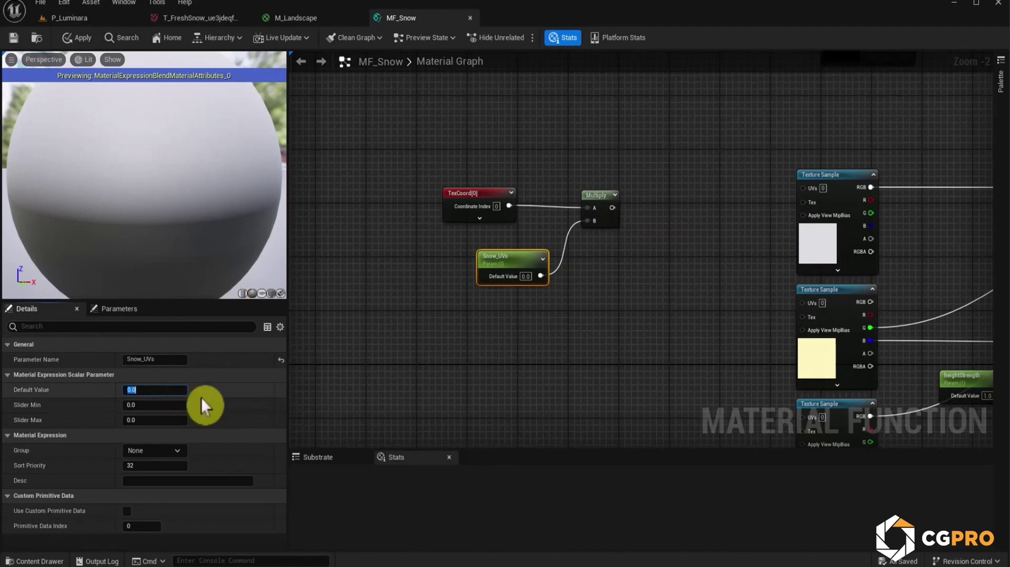
# Connect the tiling Multiply output to the UVs inputs of all three snow texture samples.
pyautogui.click(594, 369)
pyautogui.scroll(-1, 594, 369)
pyautogui.scroll(-1, 593, 367)
pyautogui.moveTo(593, 367); pyautogui.dragTo(481, 198, button='right')
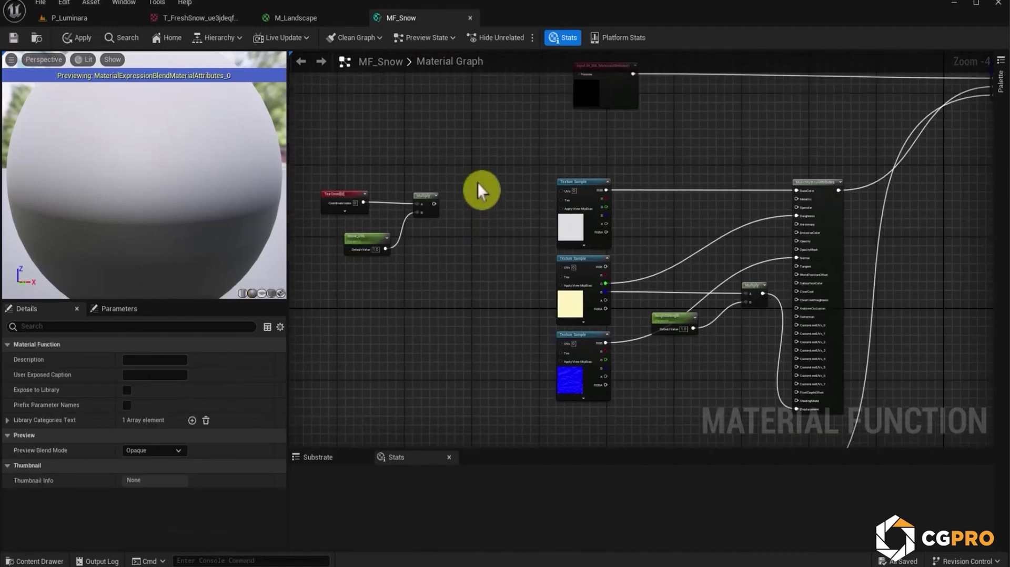
pyautogui.scroll(2, 481, 198)
pyautogui.moveTo(410, 213); pyautogui.dragTo(602, 424)
pyautogui.scroll(-1, 558, 363)
pyautogui.moveTo(555, 362); pyautogui.dragTo(684, 326, button='right')
pyautogui.moveTo(593, 292); pyautogui.dragTo(433, 174)
pyautogui.click(182, 204)
pyautogui.moveTo(182, 204); pyautogui.dragTo(100, 205)
pyautogui.scroll(-3, 540, 315)
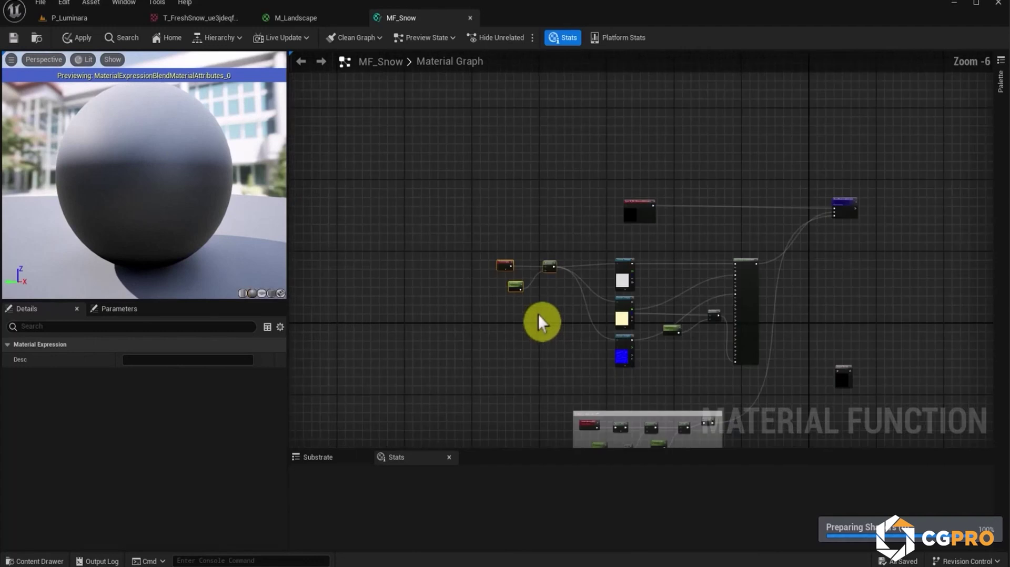
# Assign the SnowFalloff and SnowLevel parameters to a new parameter group named Snow.
pyautogui.scroll(3, 640, 384)
pyautogui.moveTo(640, 384); pyautogui.dragTo(593, 122, button='right')
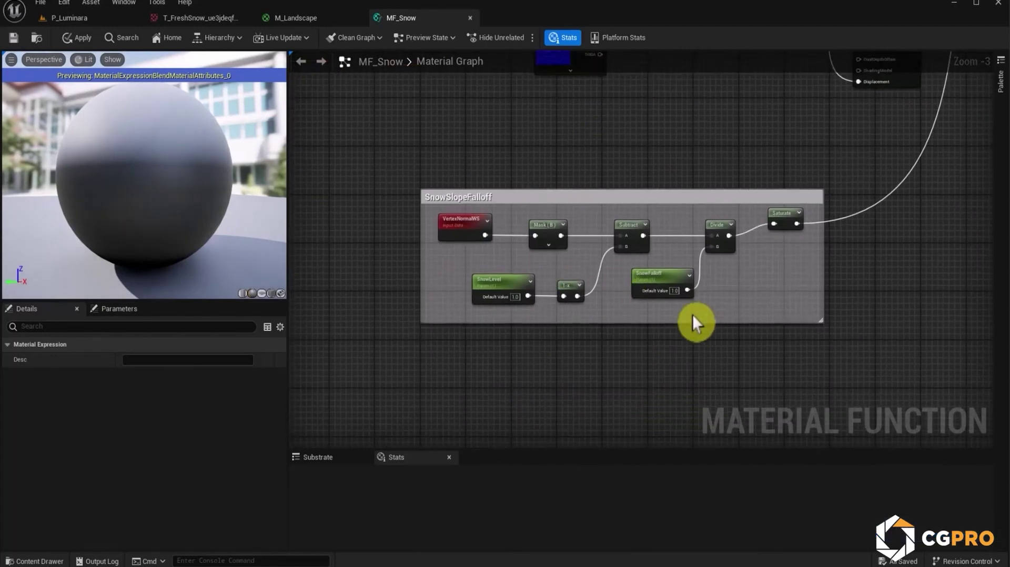
pyautogui.click(651, 284)
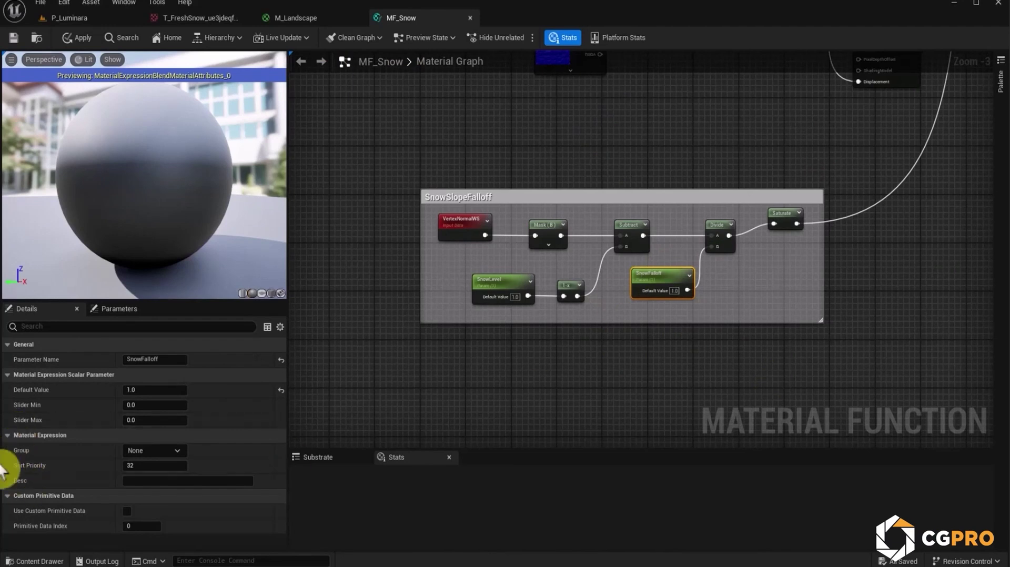
pyautogui.moveTo(151, 451); pyautogui.dragTo(63, 437)
pyautogui.write('Snow')
pyautogui.press('Return')
pyautogui.click(469, 294)
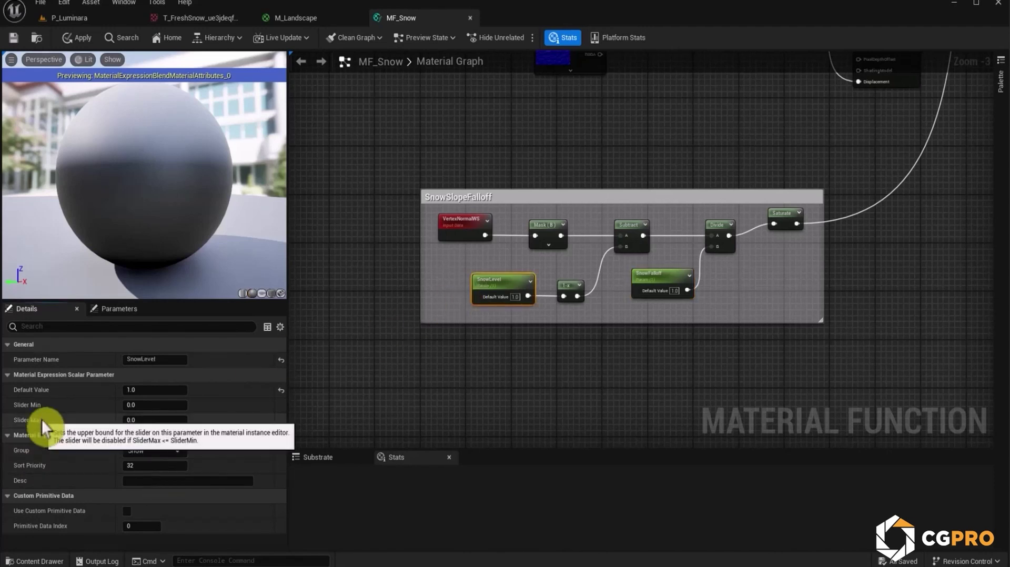
# Assign the Snow_UVs and heightStrength parameters to the Snow group.
pyautogui.moveTo(751, 207); pyautogui.dragTo(546, 399, button='right')
pyautogui.click(421, 280)
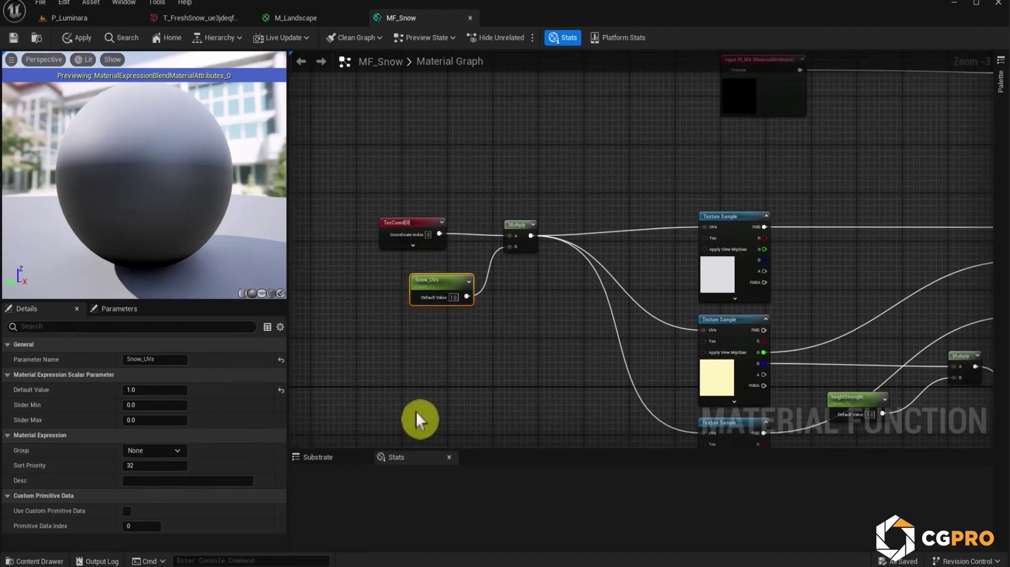
pyautogui.moveTo(643, 362); pyautogui.dragTo(662, 229, button='right')
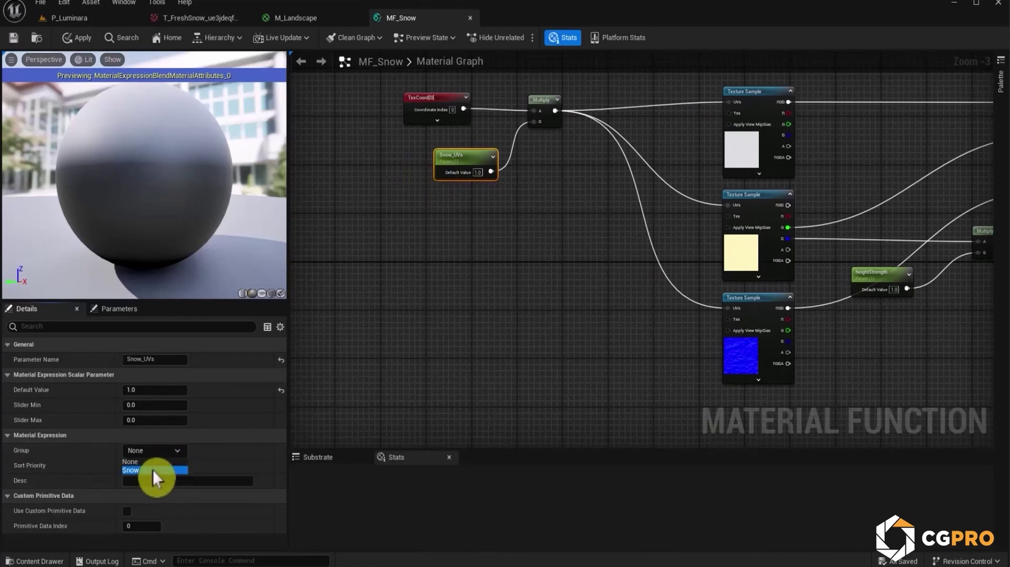
pyautogui.moveTo(723, 332); pyautogui.dragTo(415, 336, button='right')
pyautogui.click(566, 276)
pyautogui.click(189, 454)
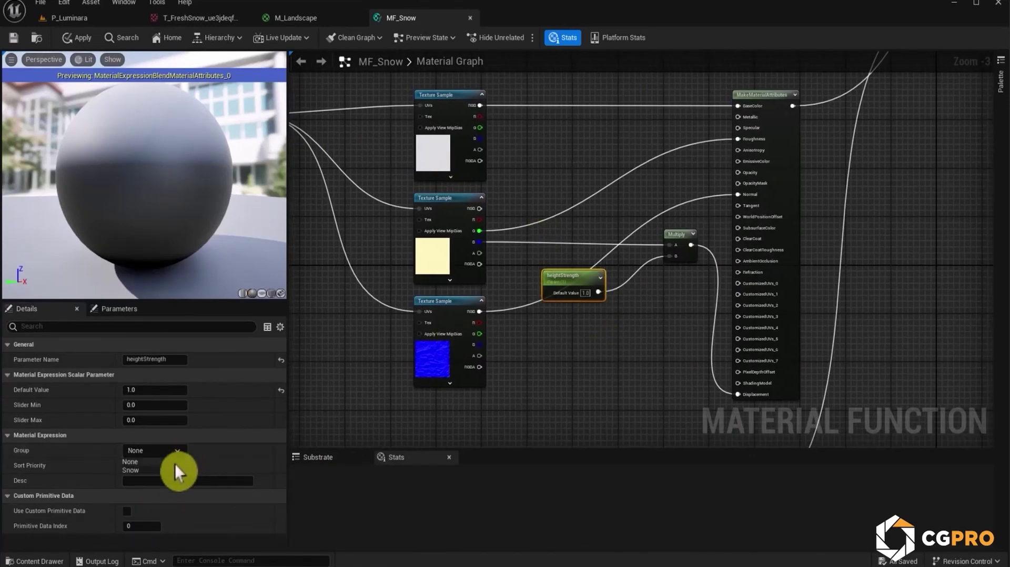
pyautogui.moveTo(605, 312); pyautogui.dragTo(651, 263, button='right')
pyautogui.moveTo(558, 235); pyautogui.dragTo(650, 343, button='right')
pyautogui.scroll(-2, 621, 211)
pyautogui.scroll(5, 750, 334)
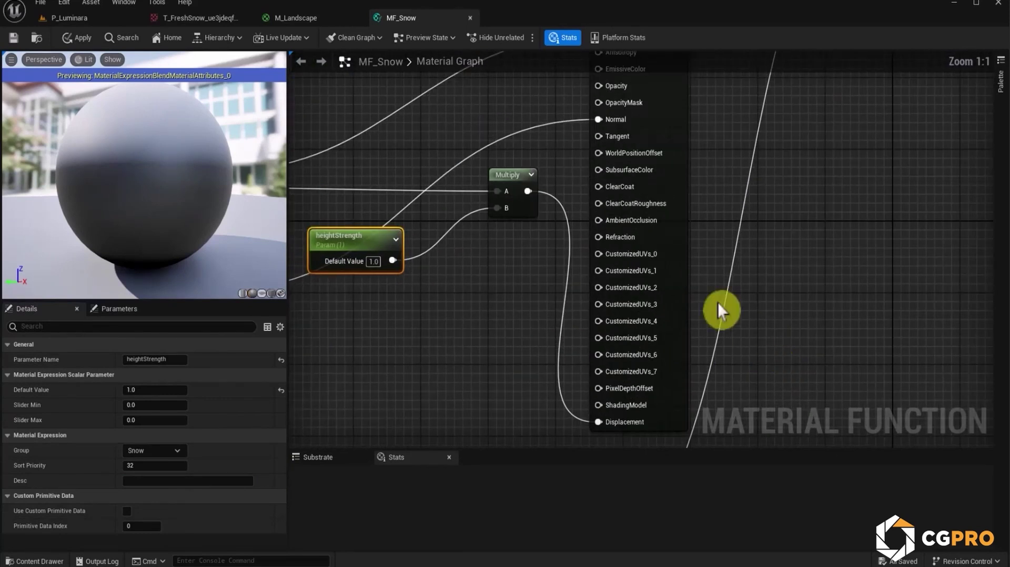
pyautogui.moveTo(525, 143); pyautogui.dragTo(775, 311, button='right')
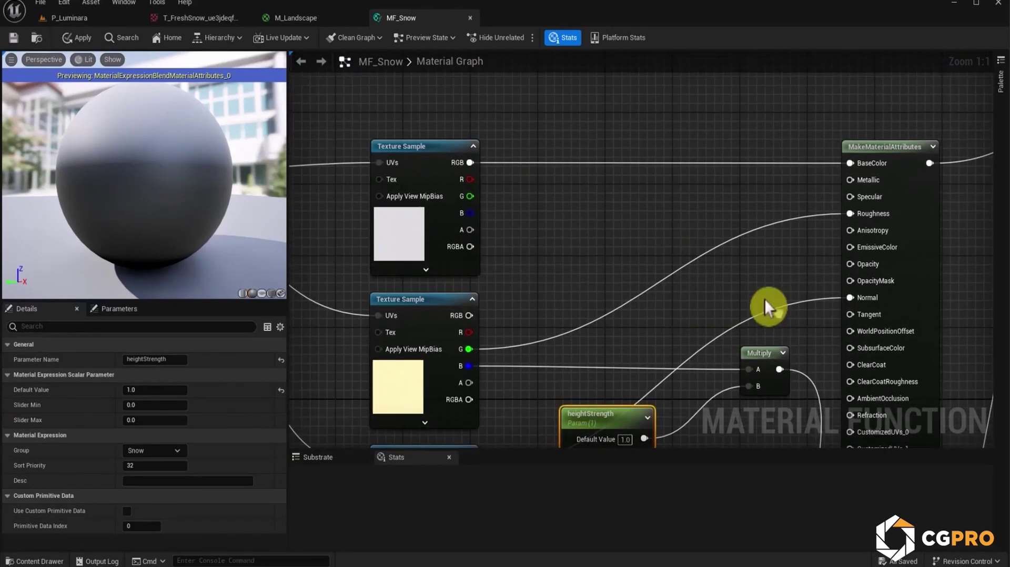
# Copy the SSS comment group with its Transmission, SSS_Tint, SSS_Strength and Multiply nodes from M_Landscape into MF_Snow.
pyautogui.click(305, 18)
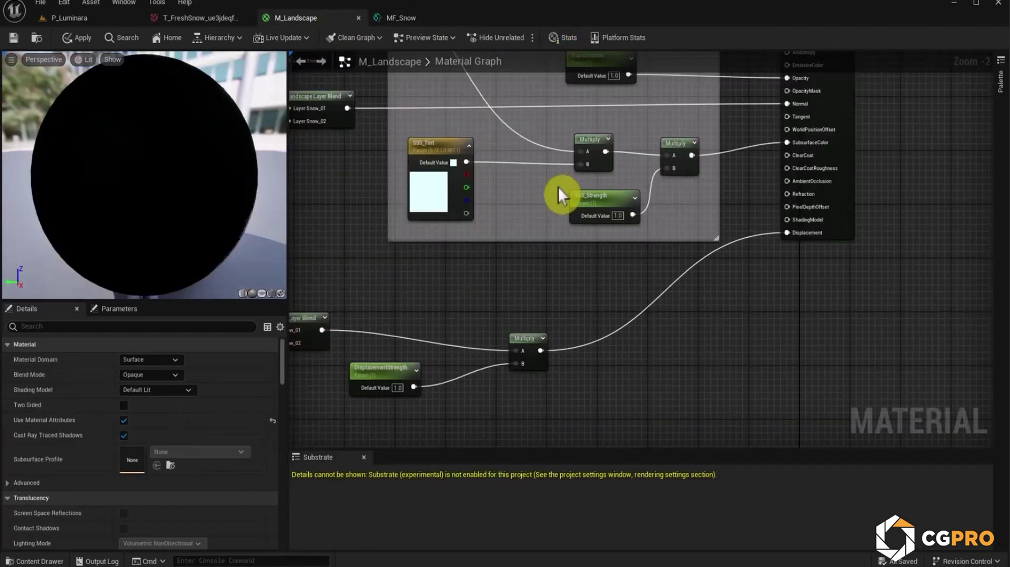
pyautogui.moveTo(559, 194); pyautogui.dragTo(593, 300, button='right')
pyautogui.click(433, 152)
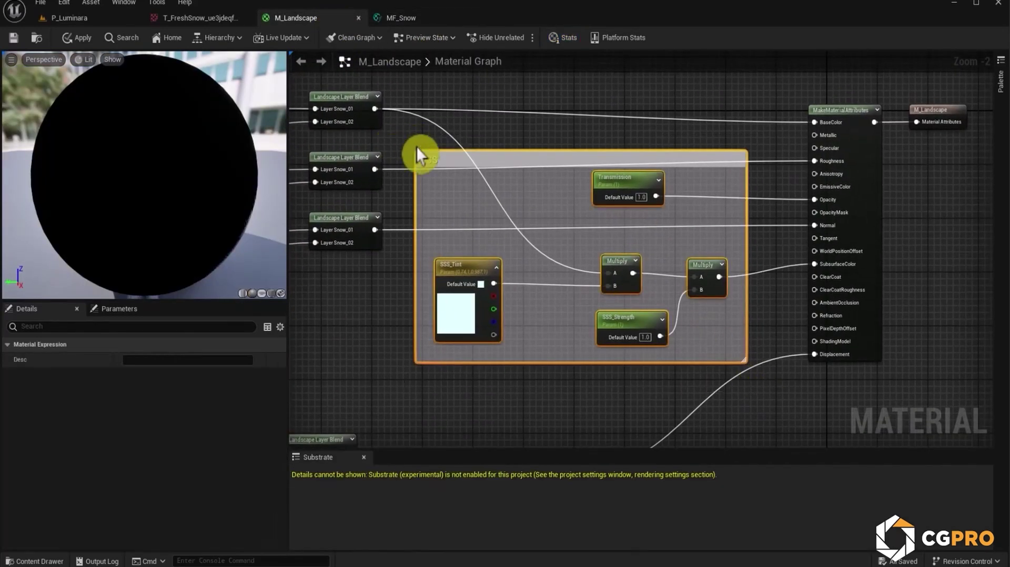
pyautogui.click(406, 18)
pyautogui.moveTo(604, 232); pyautogui.dragTo(508, 274, button='right')
pyautogui.hotkey('ctrl', 'v')
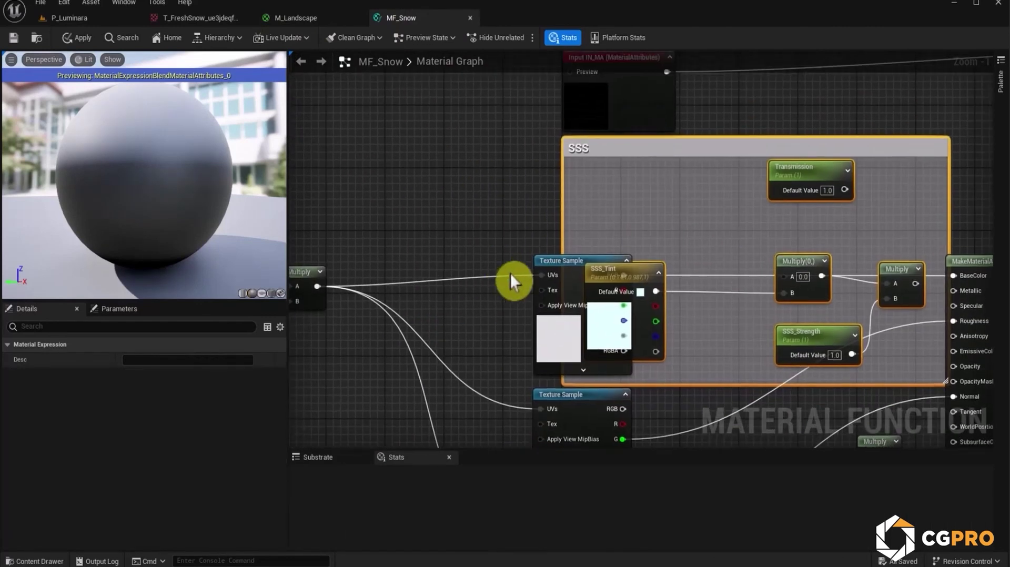
# Move the three snow texture samples away from MakeMaterialAttributes to make room for the SSS group.
pyautogui.moveTo(542, 265); pyautogui.dragTo(415, 265)
pyautogui.scroll(-2, 634, 380)
pyautogui.moveTo(634, 380); pyautogui.dragTo(630, 198, button='right')
pyautogui.moveTo(596, 301); pyautogui.dragTo(625, 299, button='right')
pyautogui.moveTo(652, 414); pyautogui.dragTo(596, 221)
pyautogui.moveTo(627, 221); pyautogui.dragTo(531, 223)
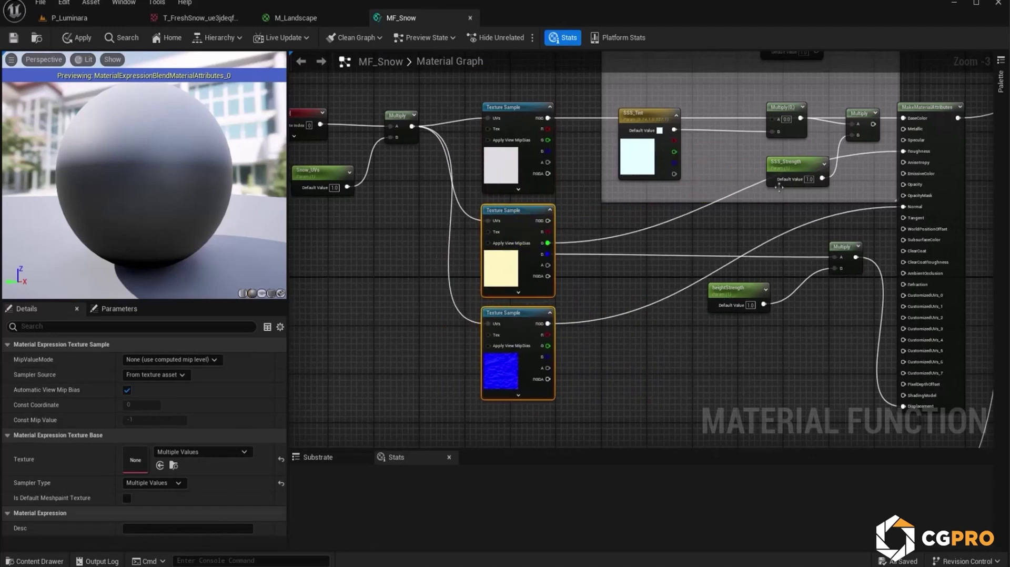
# Arrange the SSS group between the texture samples and MakeMaterialAttributes, with the heightStrength and height Multiply nodes below it.
pyautogui.moveTo(775, 195); pyautogui.dragTo(513, 149, button='right')
pyautogui.scroll(-4, 654, 244)
pyautogui.moveTo(656, 181); pyautogui.dragTo(792, 295)
pyautogui.scroll(5, 683, 182)
pyautogui.scroll(-1, 699, 263)
pyautogui.moveTo(621, 245); pyautogui.dragTo(683, 293, button='right')
pyautogui.scroll(-4, 684, 297)
pyautogui.scroll(3, 707, 374)
pyautogui.moveTo(703, 302); pyautogui.dragTo(638, 266)
pyautogui.press('Escape')
pyautogui.moveTo(698, 221); pyautogui.dragTo(690, 341)
pyautogui.moveTo(634, 64); pyautogui.dragTo(636, 156, button='right')
pyautogui.moveTo(636, 157); pyautogui.dragTo(641, 240)
# Wire the snow colour texture's RGB through the SSS Multiply nodes to SubsurfaceColor, and connect Transmission to Opacity on MakeMaterialAttributes.
pyautogui.scroll(3, 513, 259)
pyautogui.moveTo(446, 181); pyautogui.dragTo(785, 363)
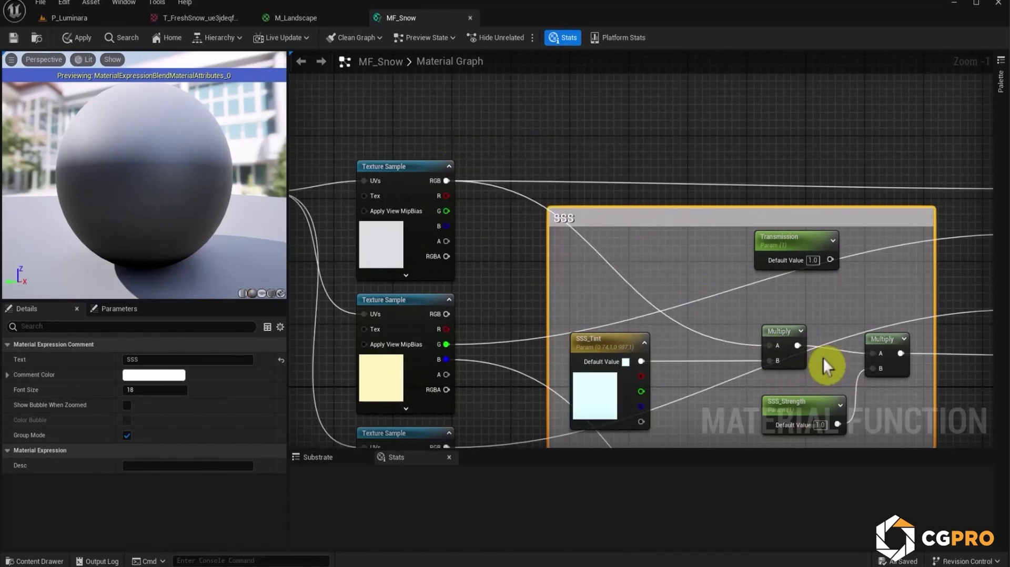
pyautogui.moveTo(813, 362); pyautogui.dragTo(619, 342, button='right')
pyautogui.moveTo(636, 240); pyautogui.dragTo(856, 266)
# Place the Output Result node beside BlendMaterialAttributes and connect the blend's output to it.
pyautogui.scroll(-6, 853, 276)
pyautogui.moveTo(854, 276); pyautogui.dragTo(611, 194, button='right')
pyautogui.scroll(3, 670, 254)
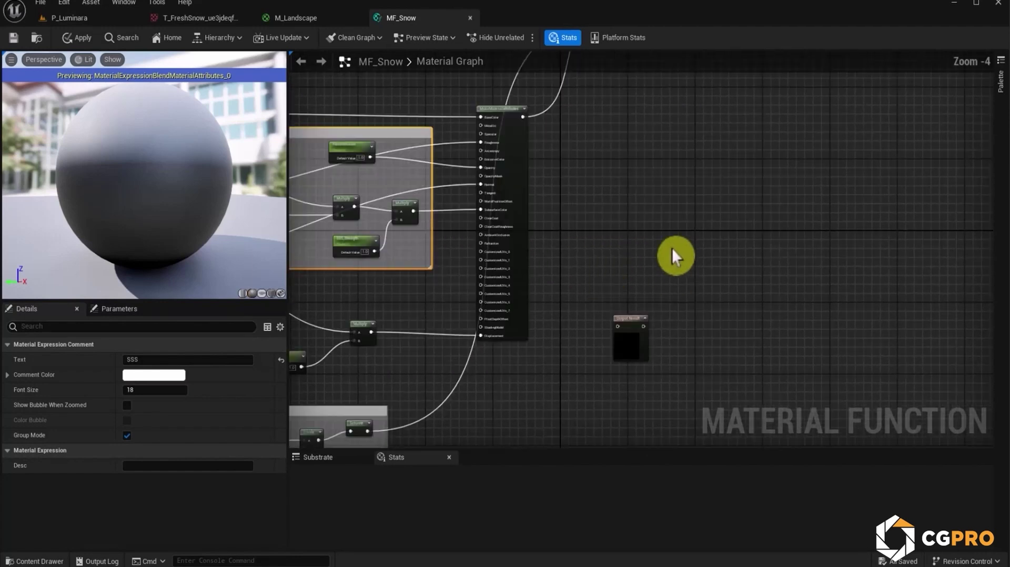
pyautogui.moveTo(670, 253); pyautogui.dragTo(562, 392, button='right')
pyautogui.moveTo(558, 406); pyautogui.dragTo(653, 245)
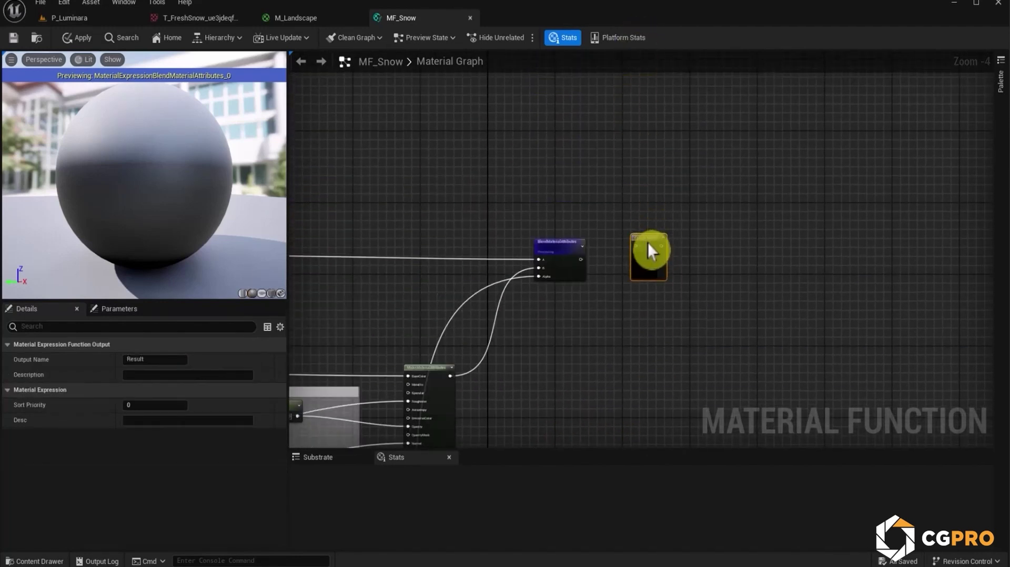
pyautogui.scroll(4, 653, 245)
pyautogui.moveTo(533, 261); pyautogui.dragTo(631, 261)
# Apply the changes to the MF_Snow function and save it.
pyautogui.click(74, 38)
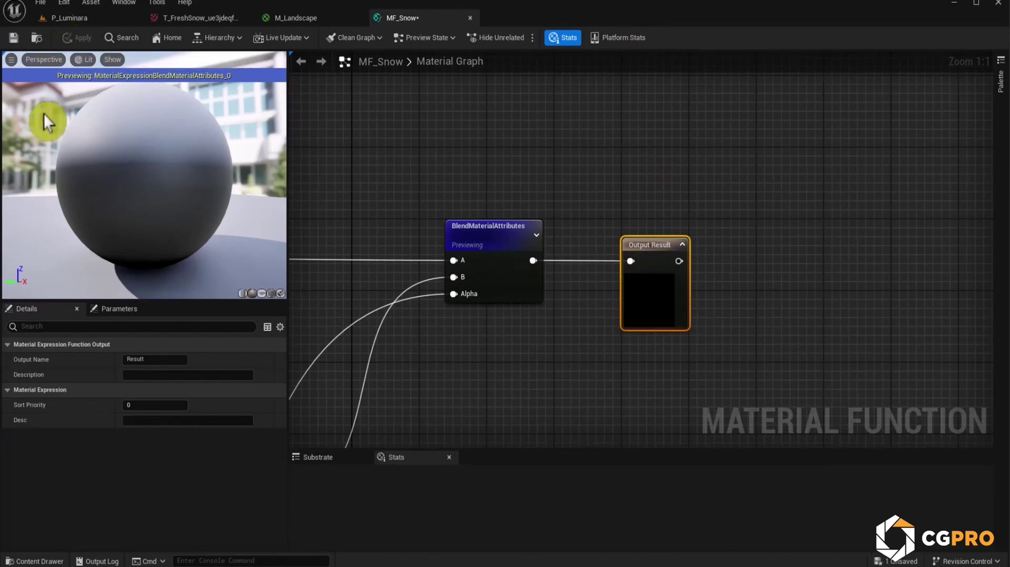
pyautogui.click(14, 38)
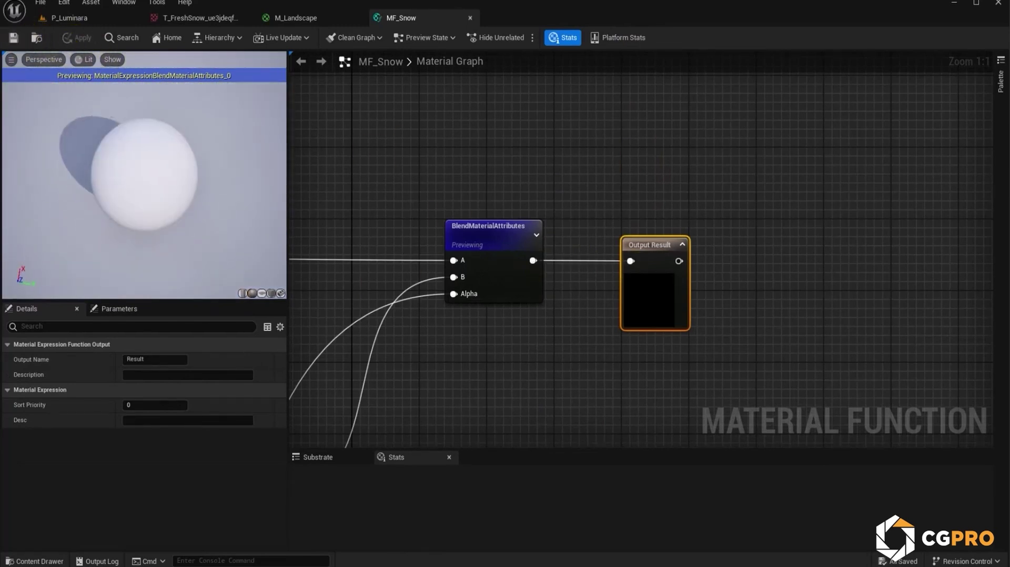
pyautogui.moveTo(401, 291); pyautogui.dragTo(386, 287, button='right')
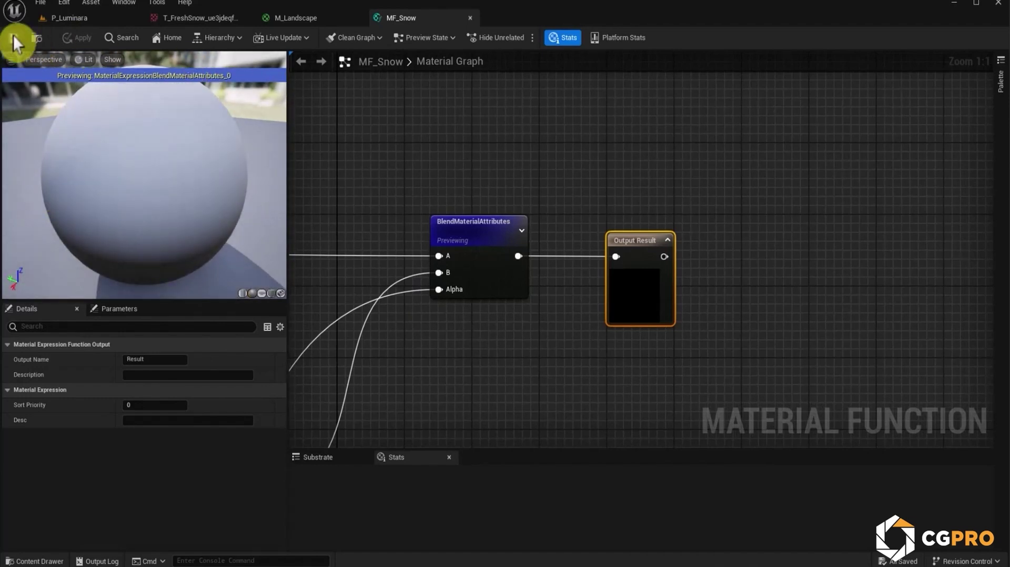
# Open the M_Moab_3DAsset material from the project's Content/Materials folder.
pyautogui.click(91, 18)
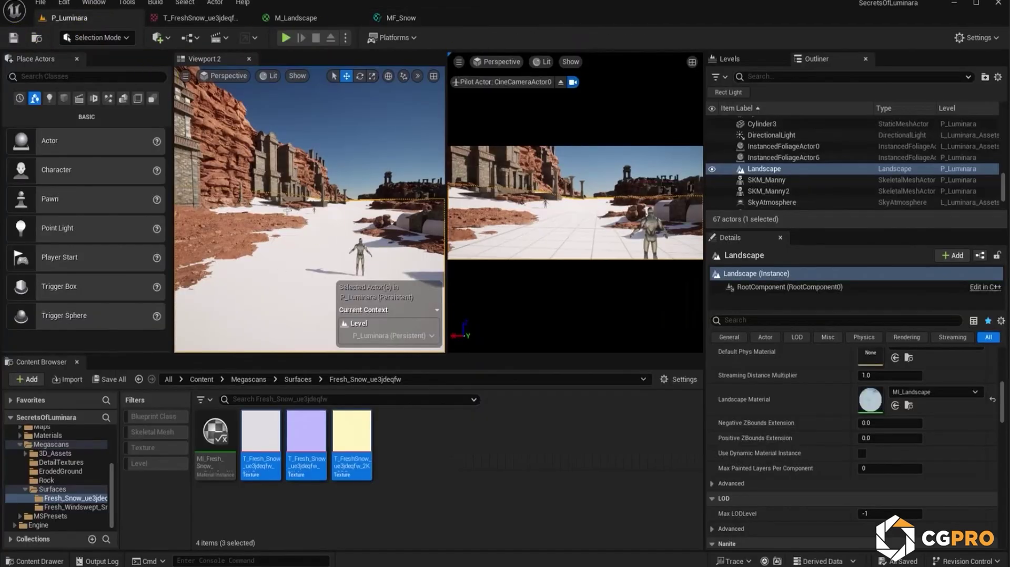
pyautogui.click(236, 237)
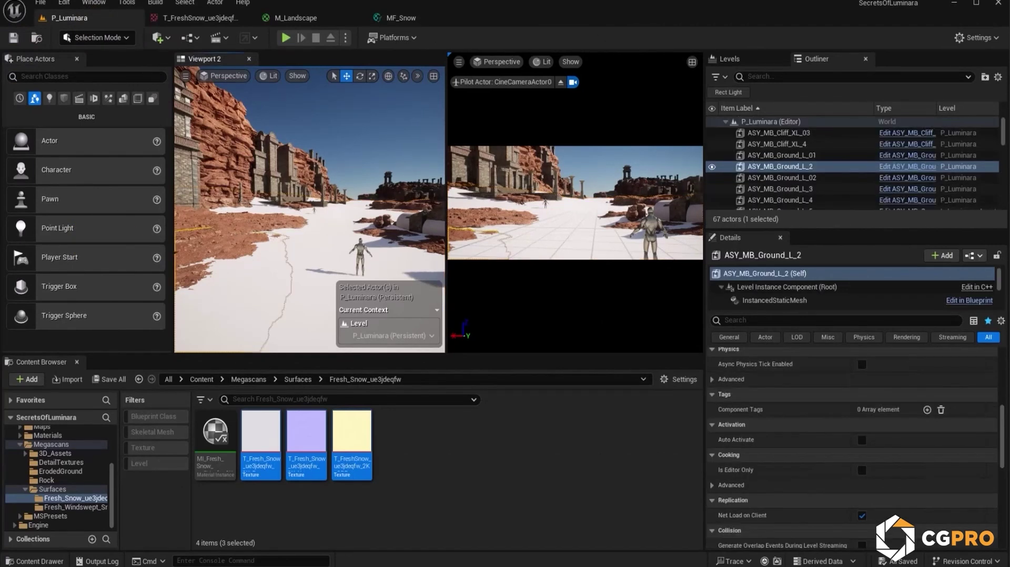
pyautogui.click(67, 445)
pyautogui.click(47, 435)
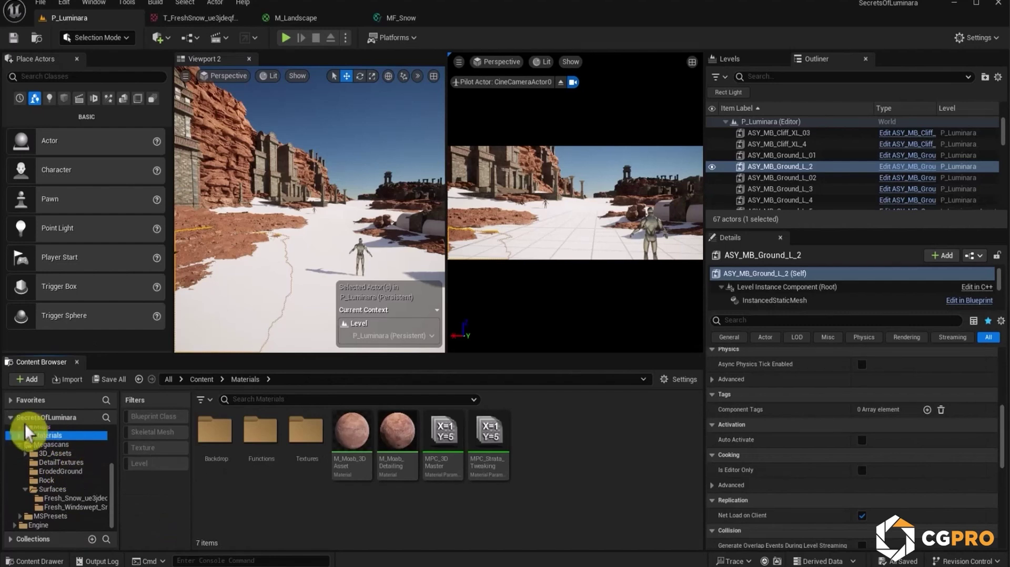
pyautogui.click(356, 432)
pyautogui.doubleClick(356, 432)
# Move the M_Moab_3DAsset result node farther from its incoming nodes to free space in the graph.
pyautogui.scroll(-4, 600, 294)
pyautogui.moveTo(440, 317); pyautogui.dragTo(514, 327, button='right')
pyautogui.scroll(4, 621, 261)
pyautogui.moveTo(684, 302); pyautogui.dragTo(919, 469, button='right')
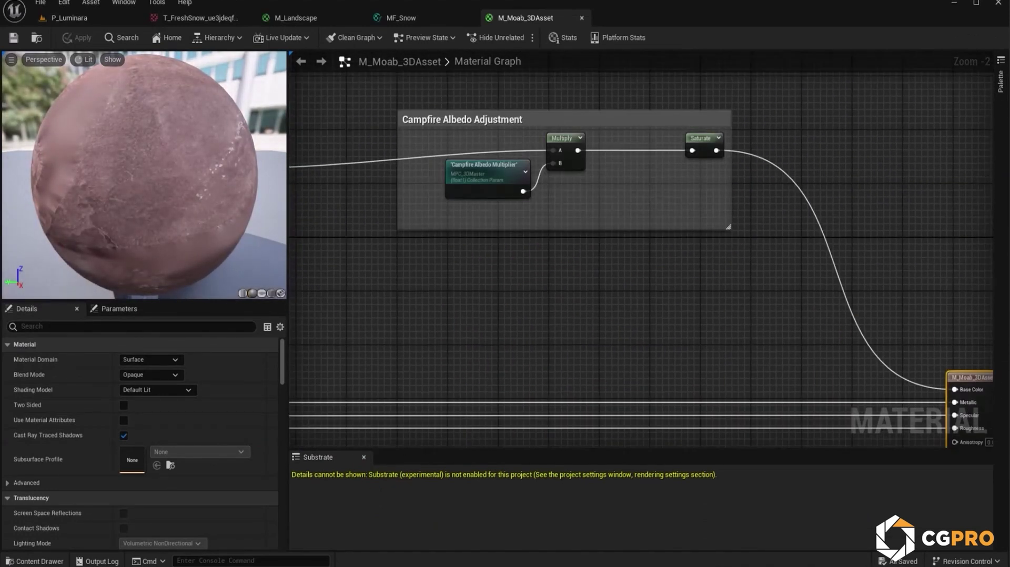
pyautogui.scroll(-5, 725, 349)
pyautogui.moveTo(613, 349); pyautogui.dragTo(1008, 246, button='right')
pyautogui.moveTo(579, 308); pyautogui.dragTo(296, 286, button='right')
pyautogui.scroll(3, 523, 266)
pyautogui.moveTo(801, 317); pyautogui.dragTo(463, 251, button='right')
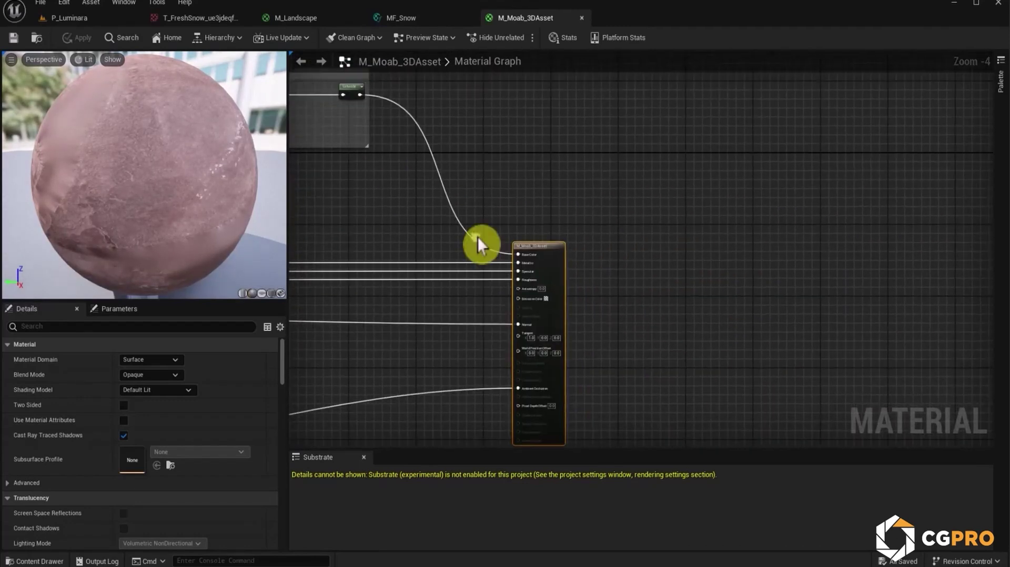
pyautogui.moveTo(525, 247); pyautogui.dragTo(779, 260)
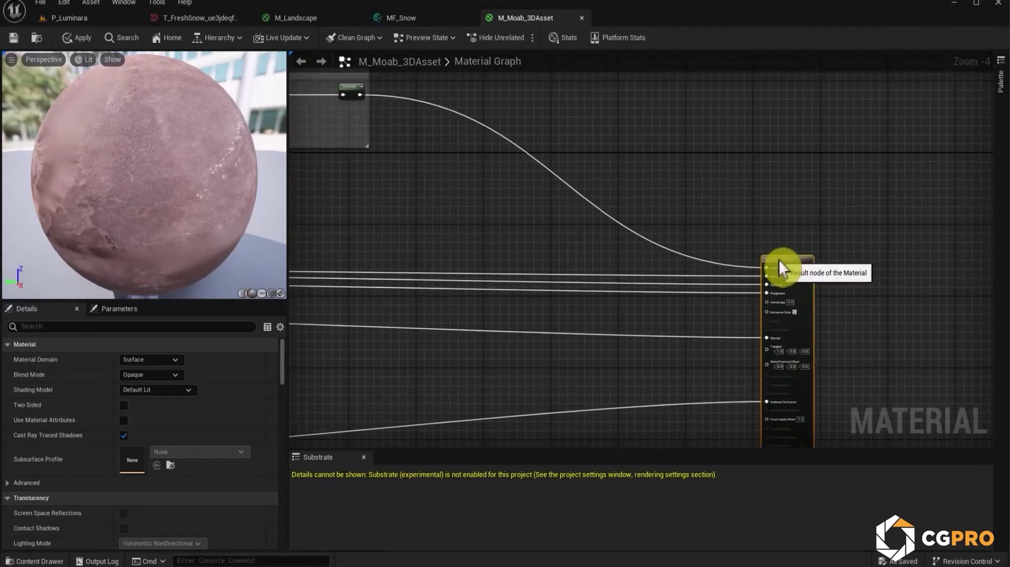
# Add a MakeMaterialAttributes node and place it just before the M_Moab_3DAsset result node.
pyautogui.rightClick(469, 195)
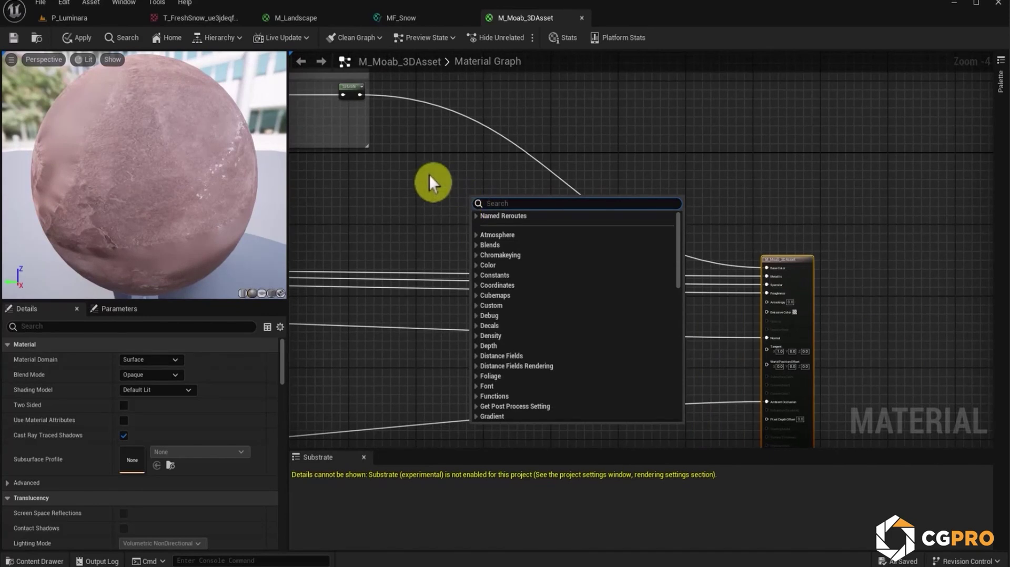
pyautogui.write('make ma')
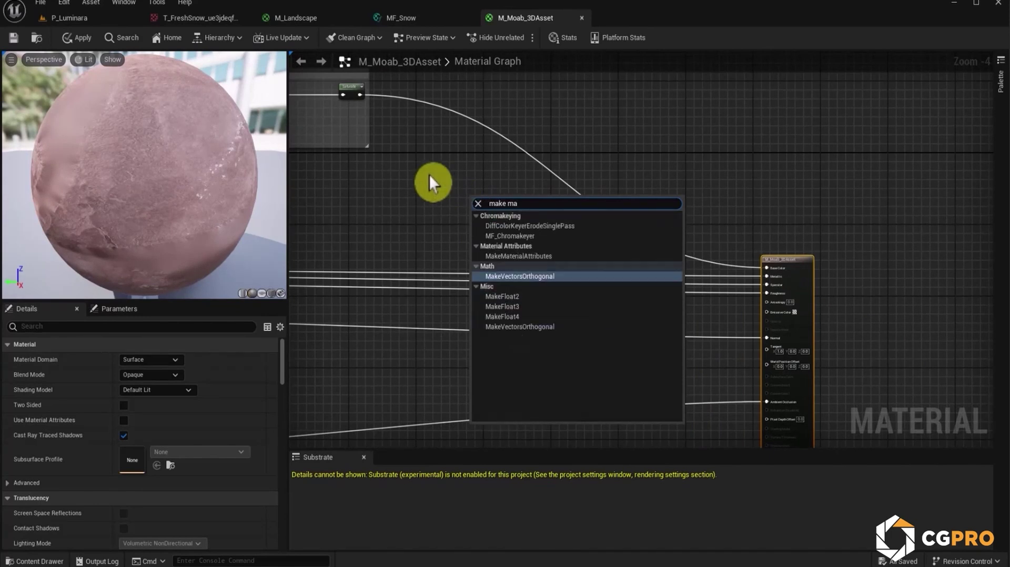
pyautogui.click(552, 258)
pyautogui.moveTo(499, 213); pyautogui.dragTo(677, 261)
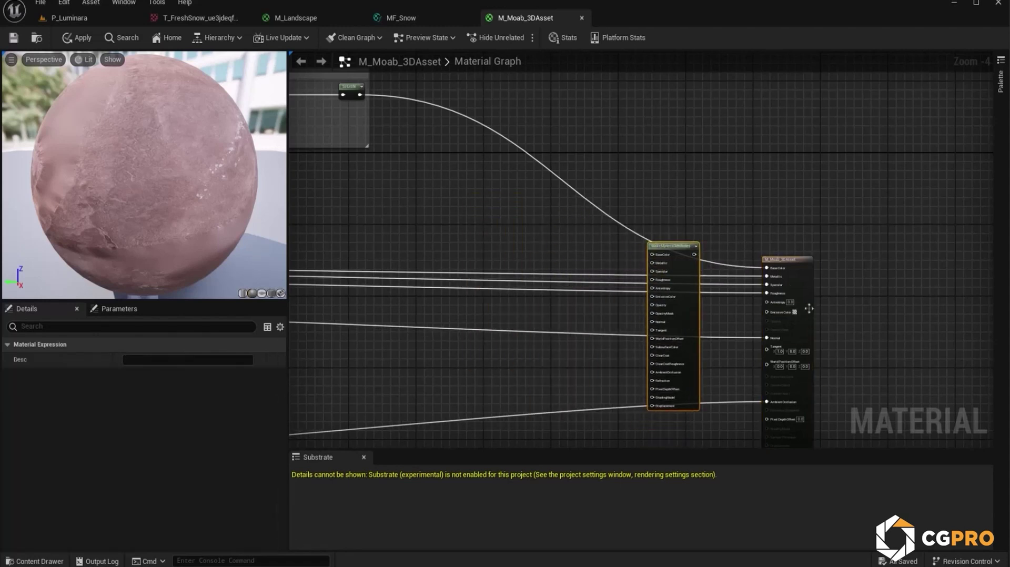
pyautogui.scroll(3, 778, 293)
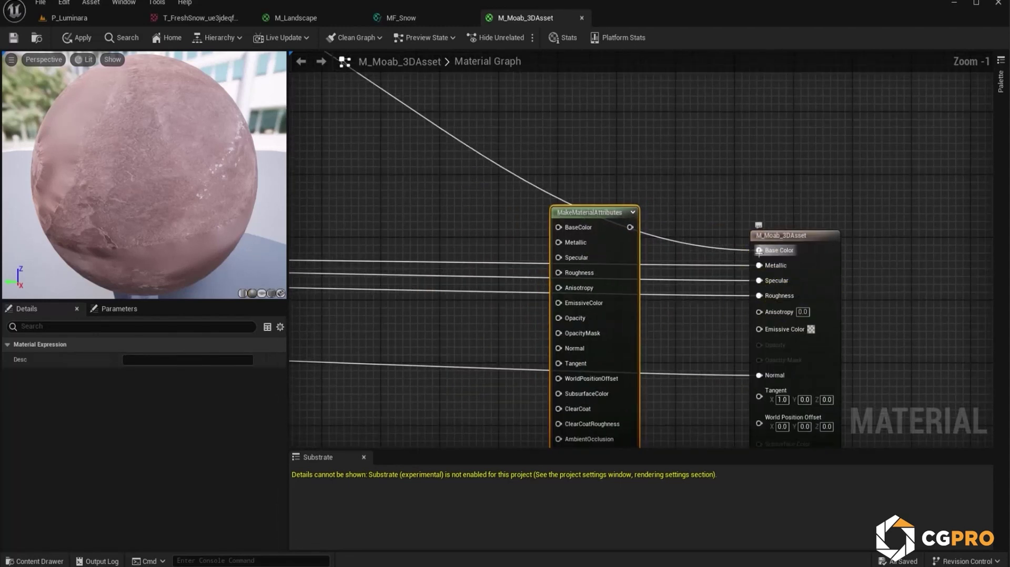
# Transfer the Base Color, Metallic, Specular, Roughness, Normal and Ambient Occlusion connections from the result node to MakeMaterialAttributes.
pyautogui.click(760, 253)
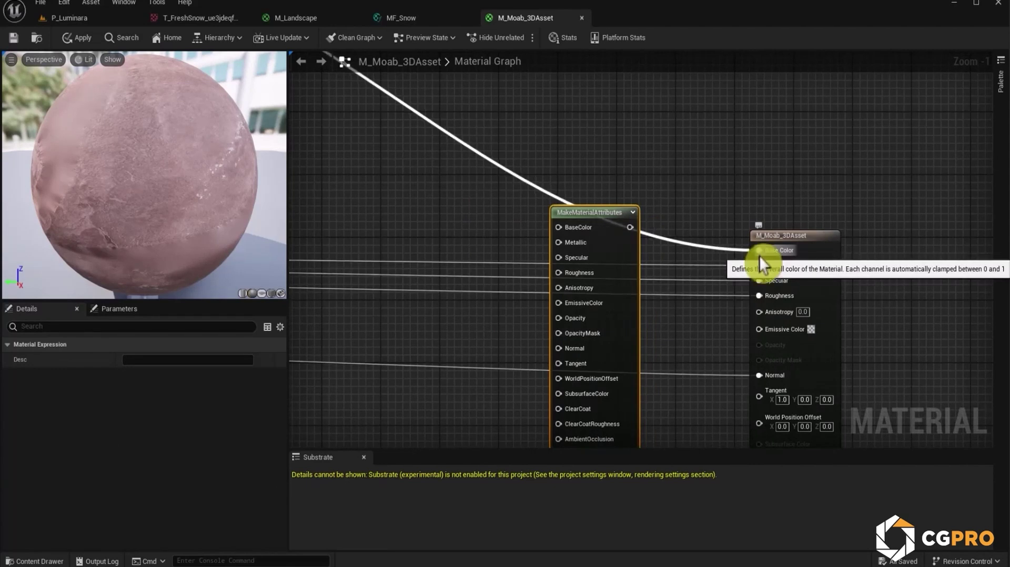
pyautogui.keyDown('ctrl'); pyautogui.moveTo(759, 251); pyautogui.dragTo(559, 227); pyautogui.keyUp('ctrl')
pyautogui.keyDown('ctrl'); pyautogui.moveTo(760, 267); pyautogui.dragTo(559, 243); pyautogui.keyUp('ctrl')
pyautogui.keyDown('ctrl'); pyautogui.moveTo(759, 299); pyautogui.dragTo(561, 258); pyautogui.keyUp('ctrl')
pyautogui.keyDown('ctrl'); pyautogui.moveTo(759, 304); pyautogui.dragTo(560, 273); pyautogui.keyUp('ctrl')
pyautogui.keyDown('ctrl'); pyautogui.moveTo(760, 390); pyautogui.dragTo(561, 349); pyautogui.keyUp('ctrl')
pyautogui.moveTo(561, 349); pyautogui.dragTo(762, 364, button='right')
pyautogui.keyDown('ctrl'); pyautogui.moveTo(756, 355); pyautogui.dragTo(586, 274); pyautogui.keyUp('ctrl')
pyautogui.moveTo(586, 273); pyautogui.dragTo(598, 293, button='right')
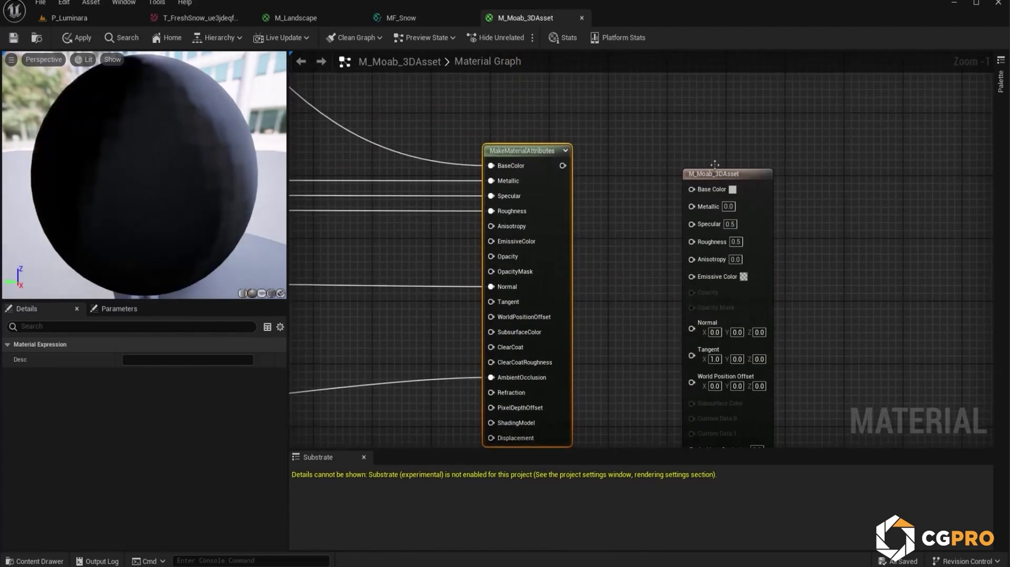
# Enable Use Material Attributes on M_Moab_3DAsset, connect MakeMaterialAttributes to the result node and apply the material.
pyautogui.click(738, 176)
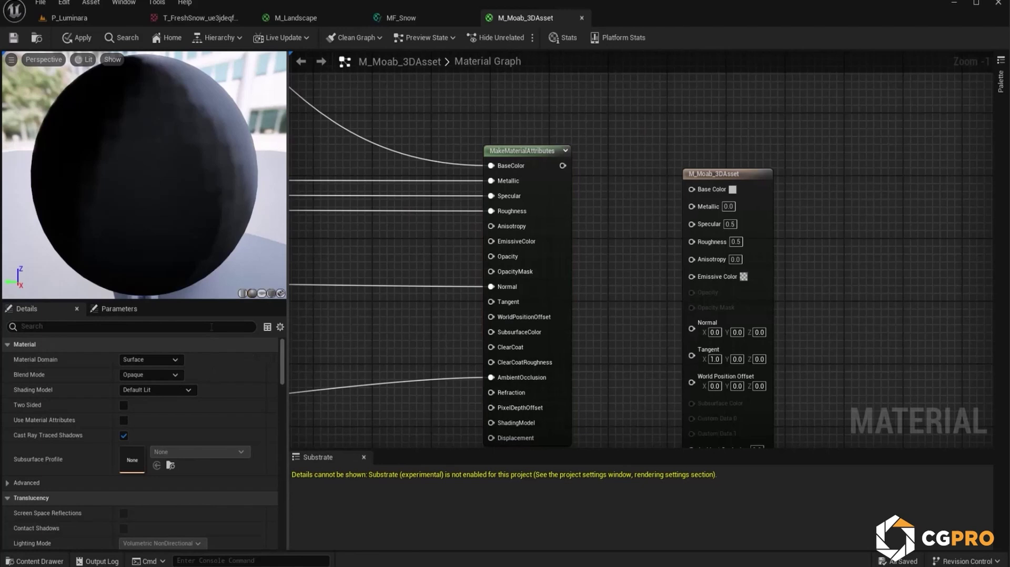
pyautogui.click(124, 421)
pyautogui.moveTo(562, 165); pyautogui.dragTo(980, 152)
pyautogui.scroll(-6, 113, 182)
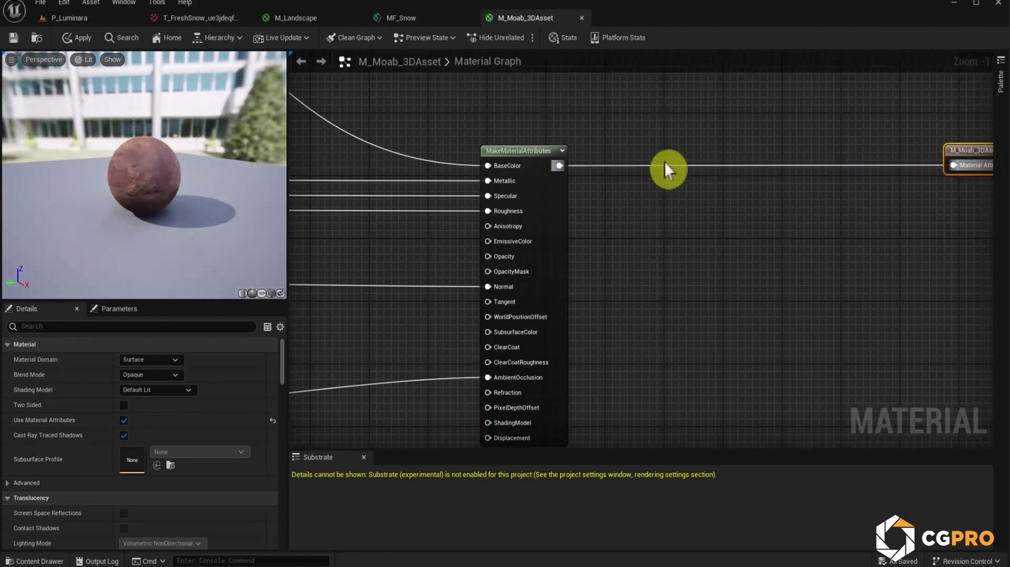
pyautogui.click(90, 39)
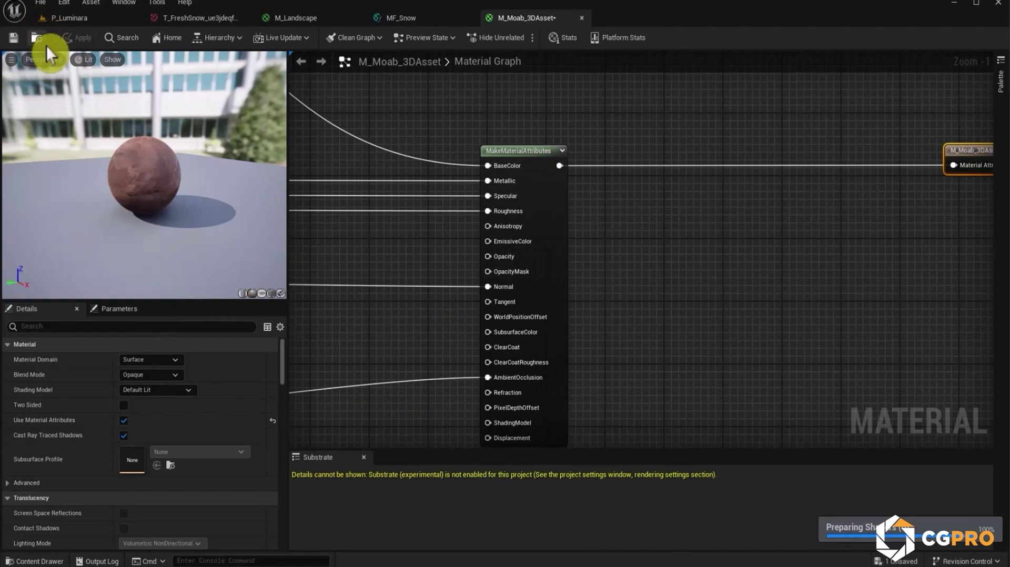
# Insert the MF_Snow function from the Luminara/Materials folder into the M_Moab_3DAsset graph.
pyautogui.click(405, 17)
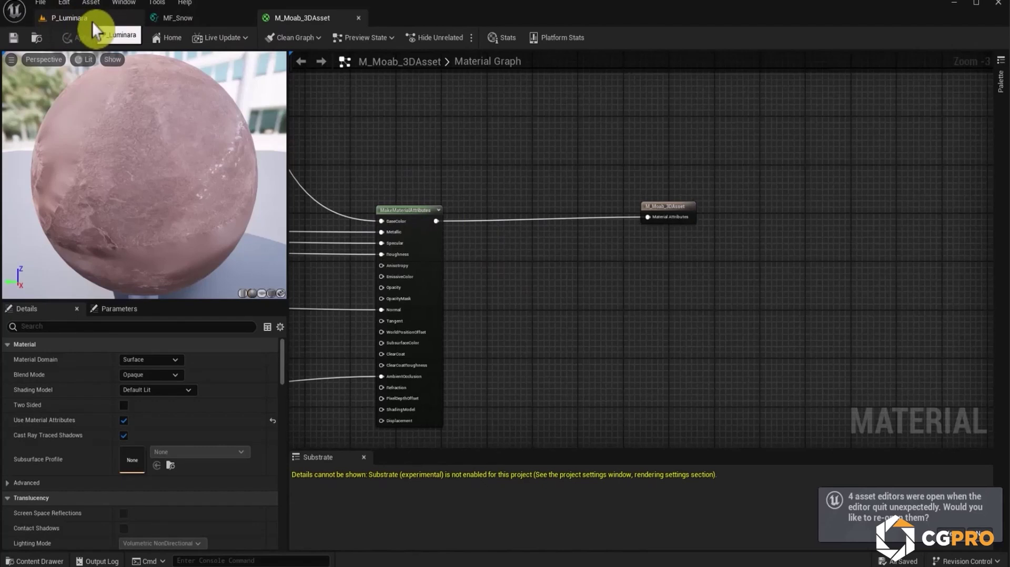
pyautogui.click(95, 21)
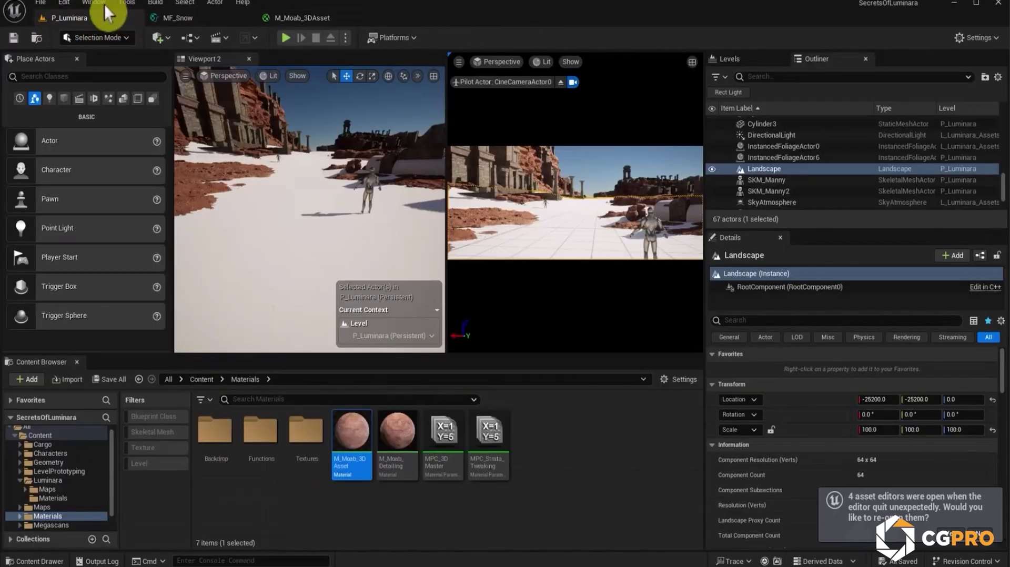
pyautogui.click(74, 499)
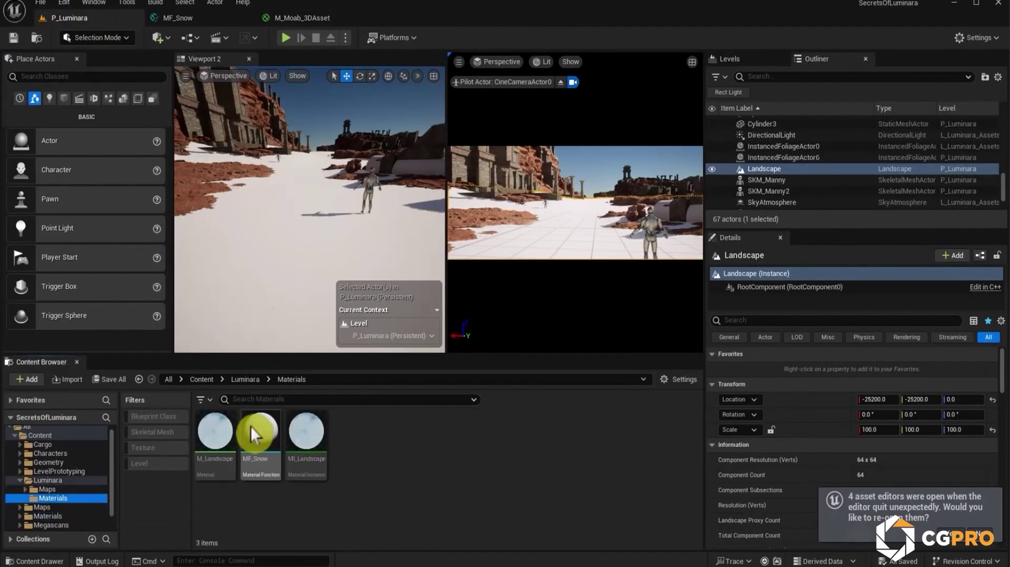
pyautogui.moveTo(270, 448); pyautogui.dragTo(515, 182)
pyautogui.scroll(3, 517, 181)
# Connect MakeMaterialAttributes to MF_Snow's IN_MA input and its Result to the material's Material Attributes, then apply the material.
pyautogui.moveTo(396, 240); pyautogui.dragTo(512, 202)
pyautogui.moveTo(581, 202); pyautogui.dragTo(716, 235)
pyautogui.moveTo(545, 196); pyautogui.dragTo(558, 228)
pyautogui.scroll(-5, 179, 178)
pyautogui.moveTo(201, 178); pyautogui.dragTo(48, 124)
pyautogui.scroll(5, 201, 178)
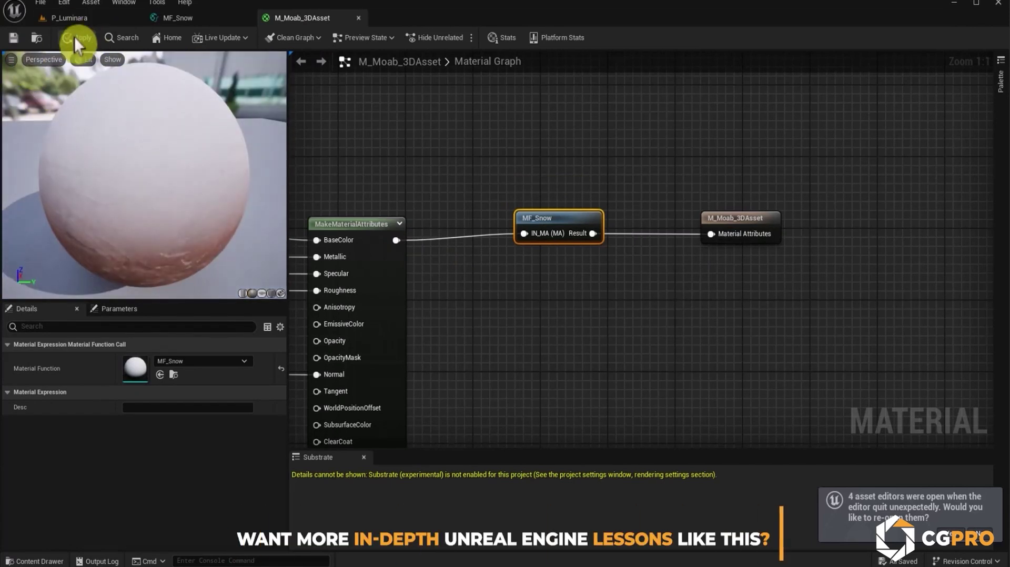
pyautogui.click(74, 37)
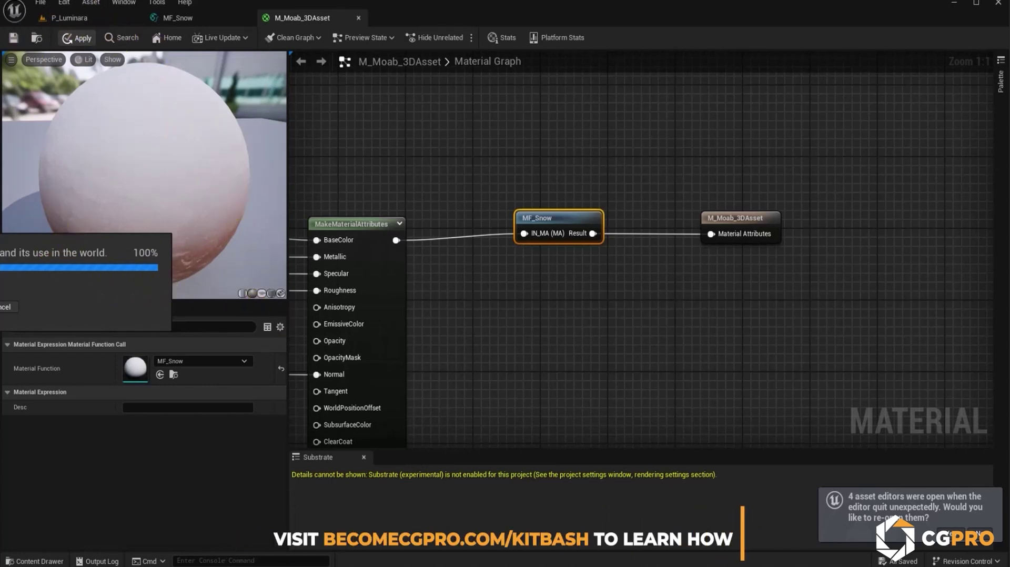
# Switch to the P_Luminara level and examine how the snow covers the rocks and ruins.
pyautogui.click(74, 19)
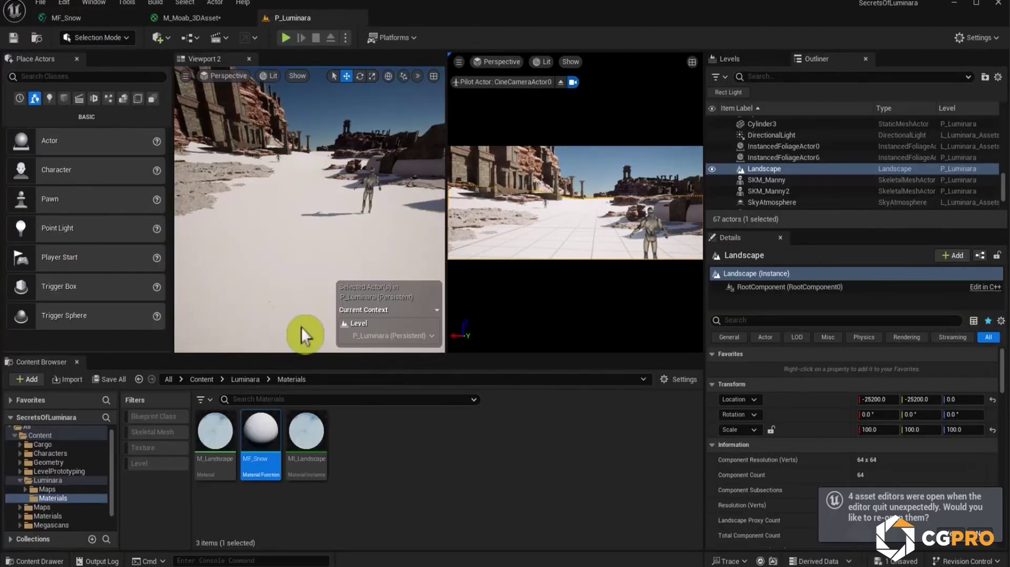
pyautogui.press('w')
pyautogui.moveTo(319, 222); pyautogui.dragTo(250, 218, button='right')
# Set the M_Moab_3DAsset material's Shading Model to Subsurface.
pyautogui.click(203, 17)
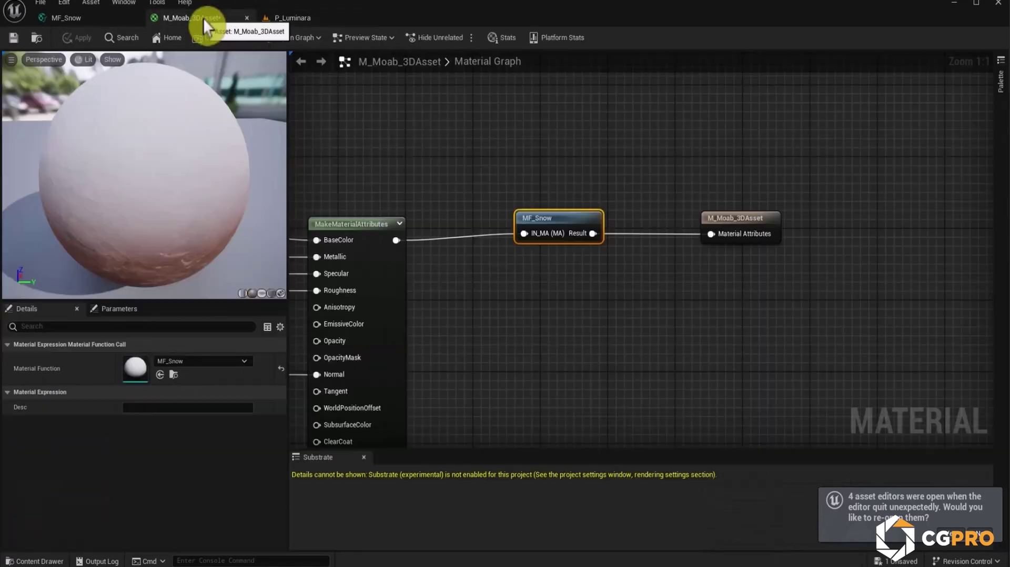
pyautogui.scroll(-2, 523, 252)
pyautogui.moveTo(516, 289); pyautogui.dragTo(567, 267, button='right')
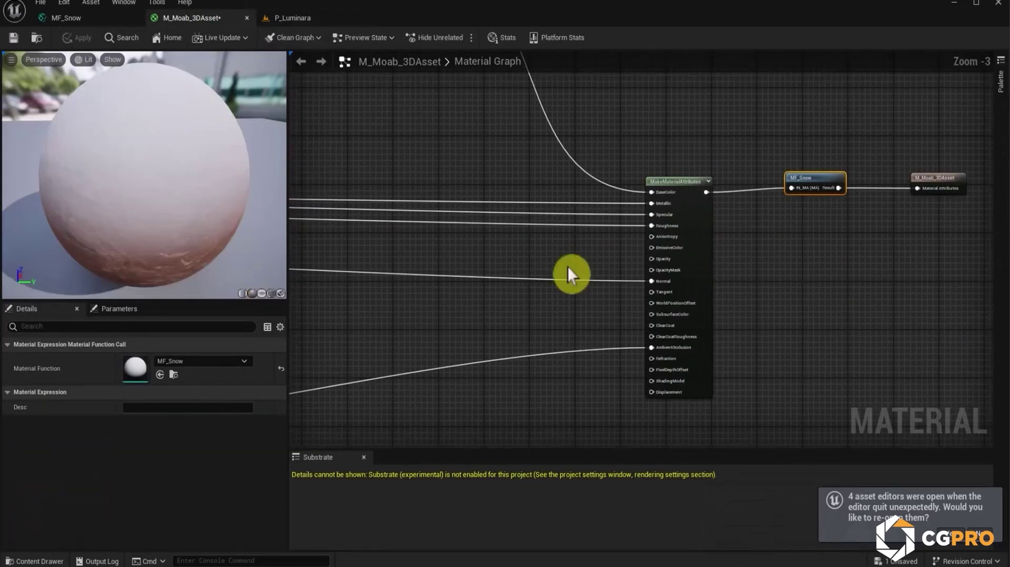
pyautogui.click(513, 253)
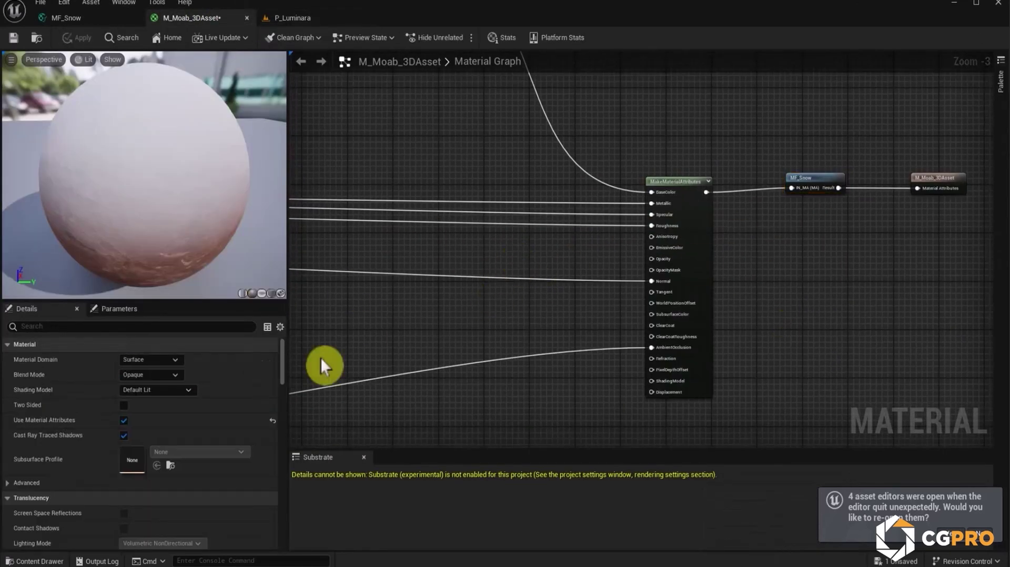
pyautogui.click(162, 391)
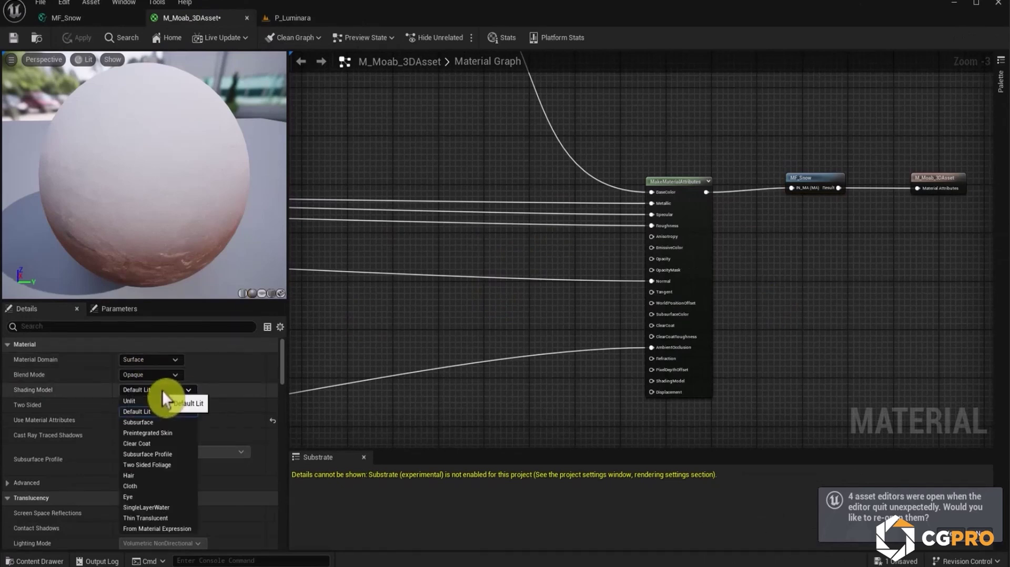
pyautogui.click(159, 422)
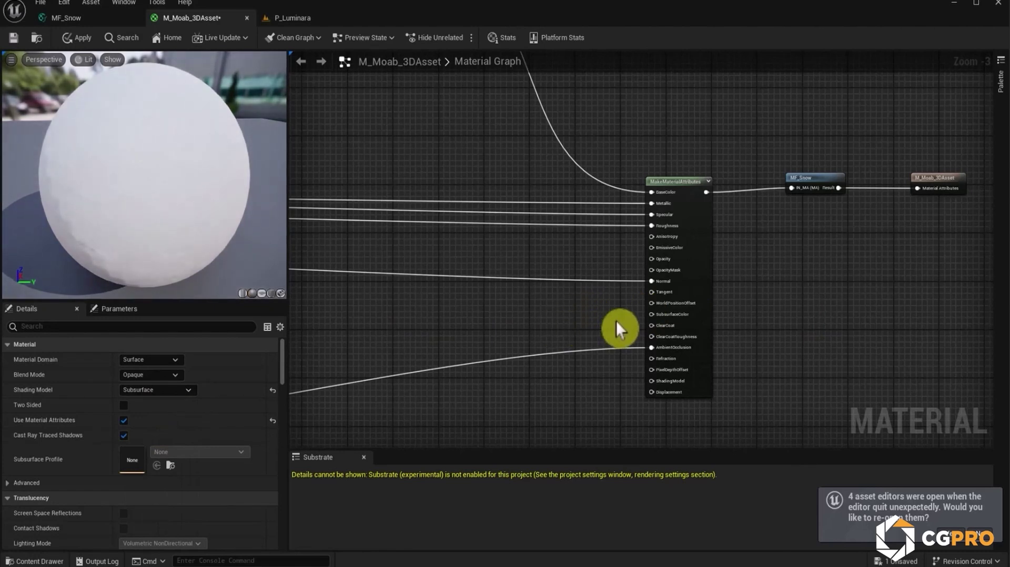
# Add a Constant node with value 0, connect it to MakeMaterialAttributes' SubsurfaceColor input and apply the material.
pyautogui.scroll(3, 617, 321)
pyautogui.click(545, 291)
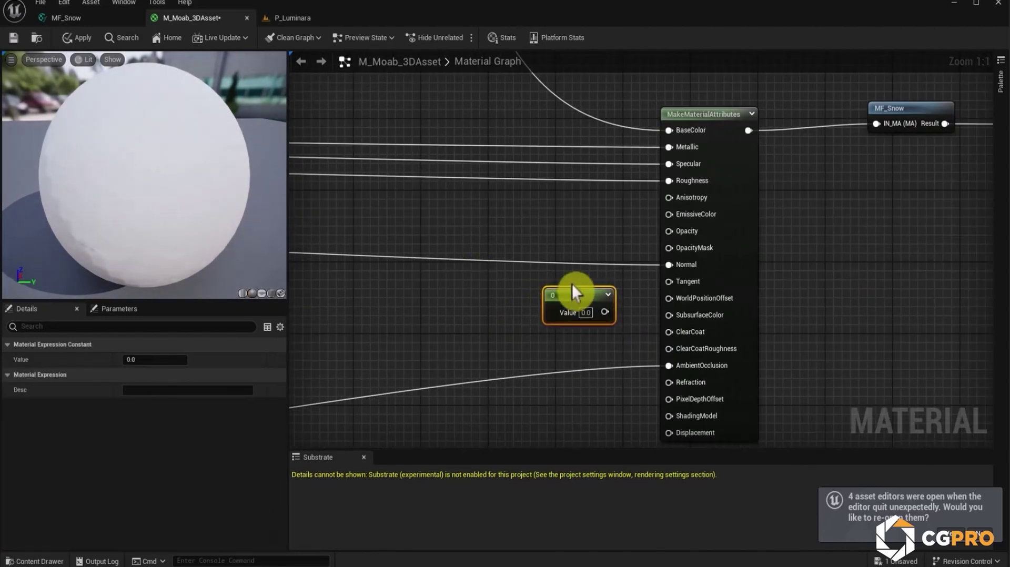
pyautogui.moveTo(603, 312); pyautogui.dragTo(669, 315)
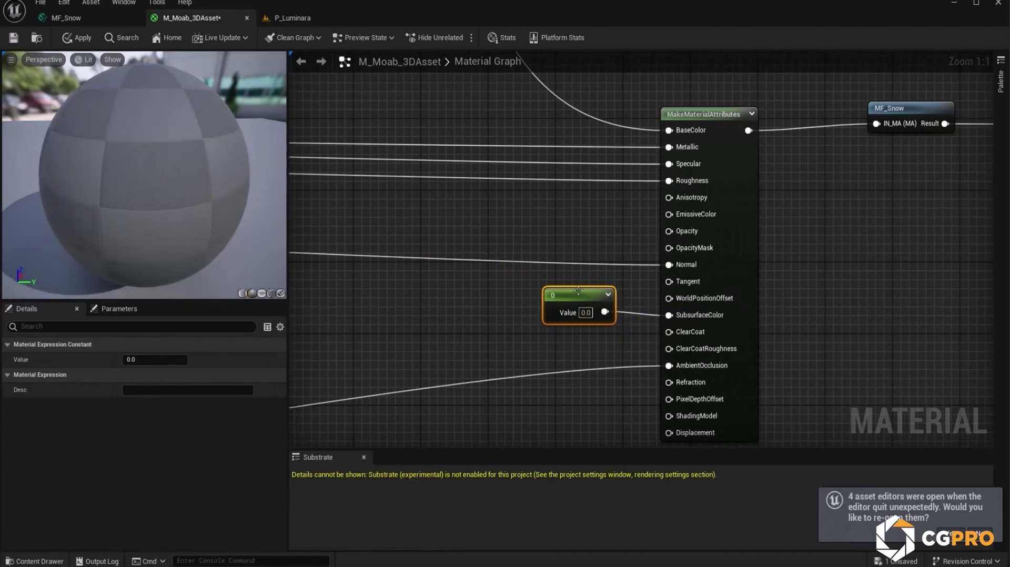
pyautogui.moveTo(570, 314); pyautogui.dragTo(514, 315)
pyautogui.moveTo(156, 227); pyautogui.dragTo(221, 219)
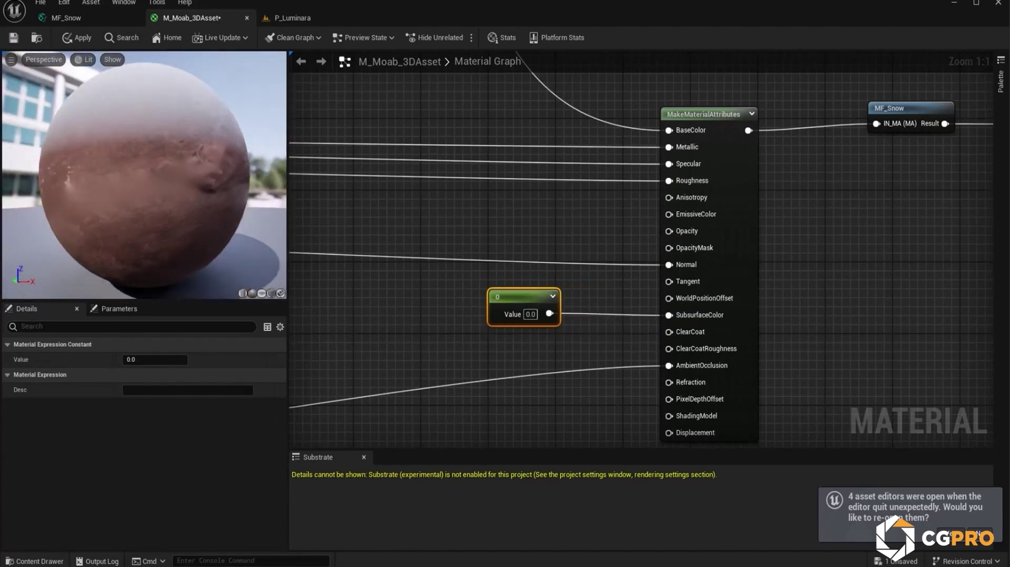
pyautogui.click(83, 38)
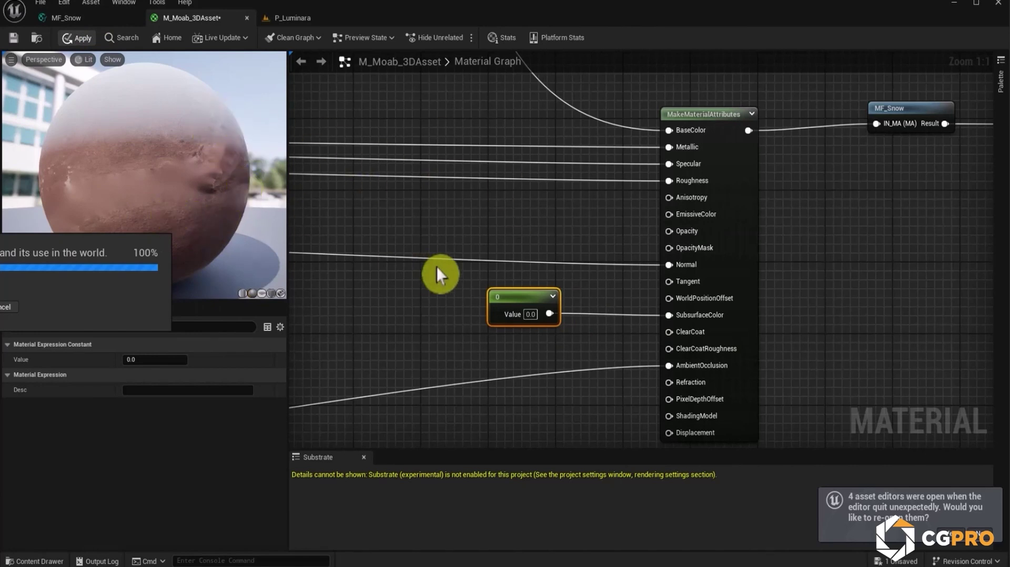
# Return to the P_Luminara level and examine the snow on the rocky ground up close.
pyautogui.click(50, 18)
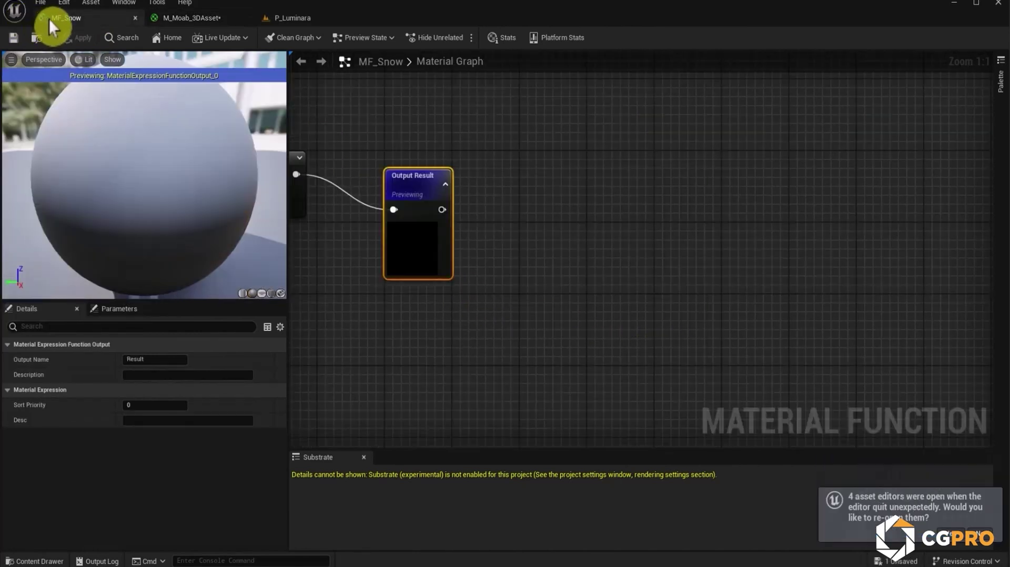
pyautogui.click(204, 18)
pyautogui.click(311, 20)
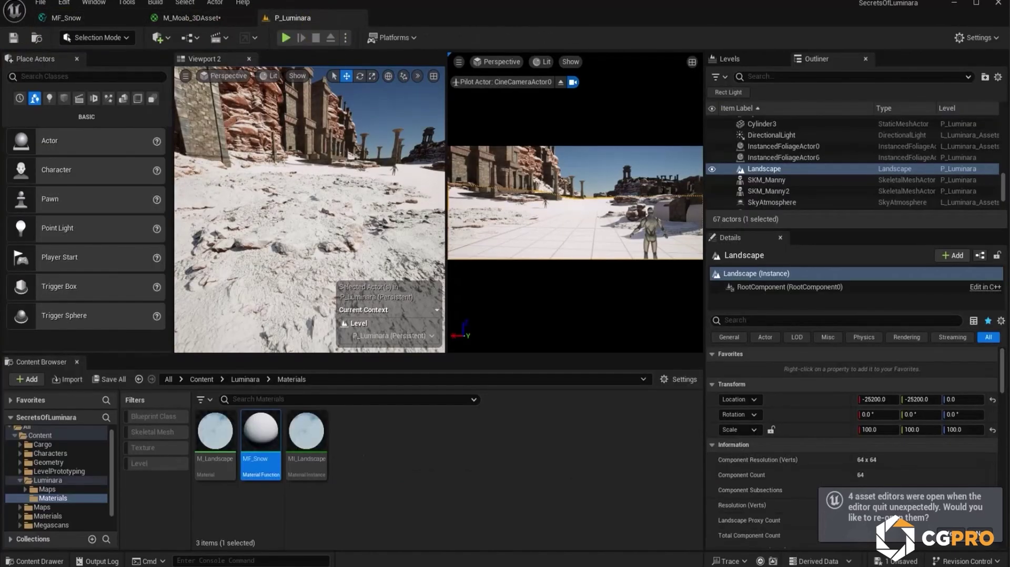
pyautogui.press('w')
pyautogui.moveTo(309, 211); pyautogui.dragTo(298, 241, button='right')
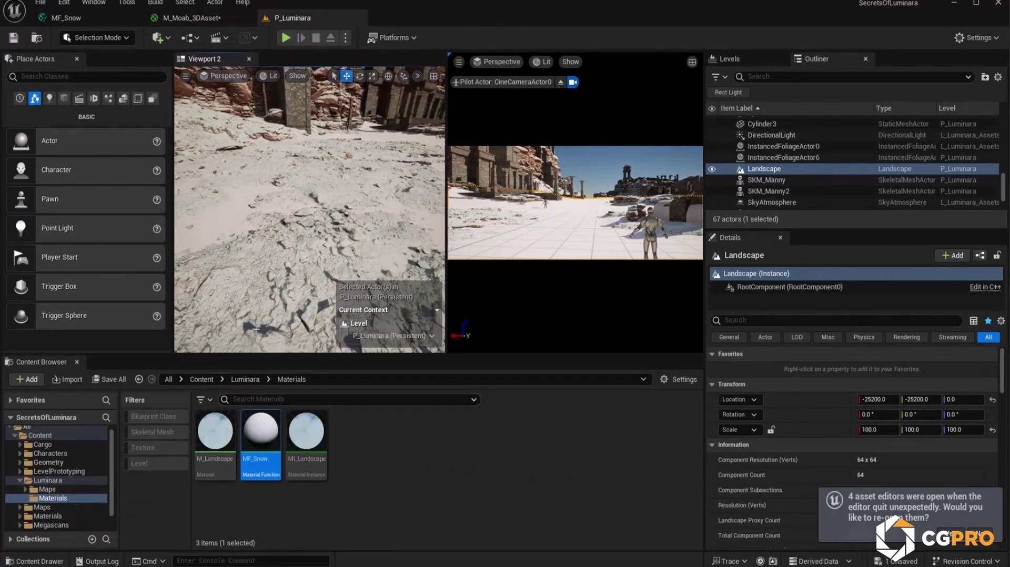
pyautogui.moveTo(236, 337)
pyautogui.mouseDown(button='right')
pyautogui.moveTo(242, 292)
pyautogui.moveTo(245, 332)
pyautogui.mouseUp(button='right')
pyautogui.moveTo(352, 174)
pyautogui.mouseDown(button='right')
pyautogui.moveTo(349, 161)
pyautogui.moveTo(347, 171)
pyautogui.mouseUp(button='right')
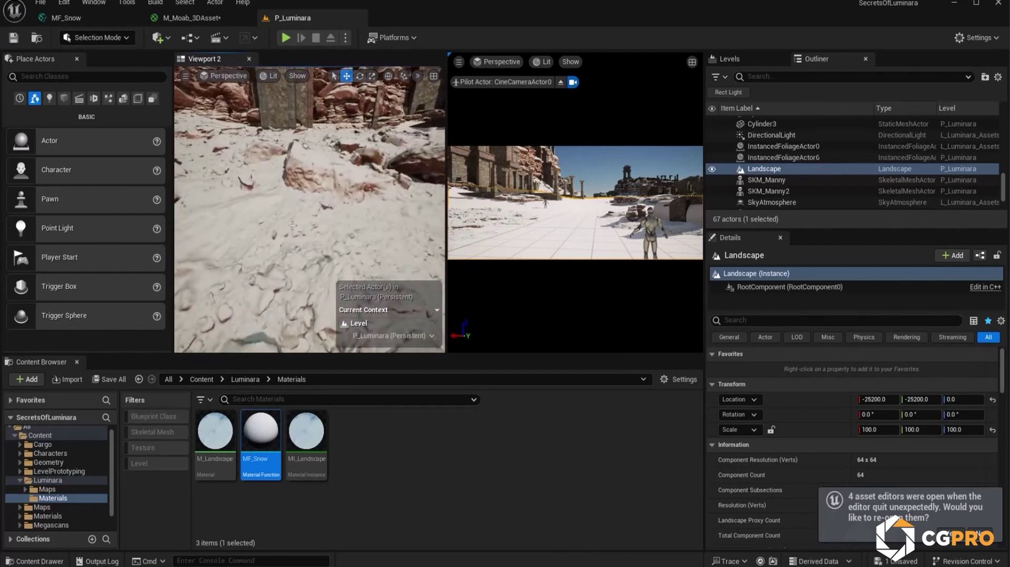
# Enable Tessellation on M_Moab_3DAsset, set the displacement Magnitude to 0.1 and apply the material.
pyautogui.click(179, 17)
pyautogui.scroll(-4, 496, 407)
pyautogui.moveTo(525, 350); pyautogui.dragTo(511, 250, button='right')
pyautogui.click(568, 367)
pyautogui.scroll(-5, 129, 438)
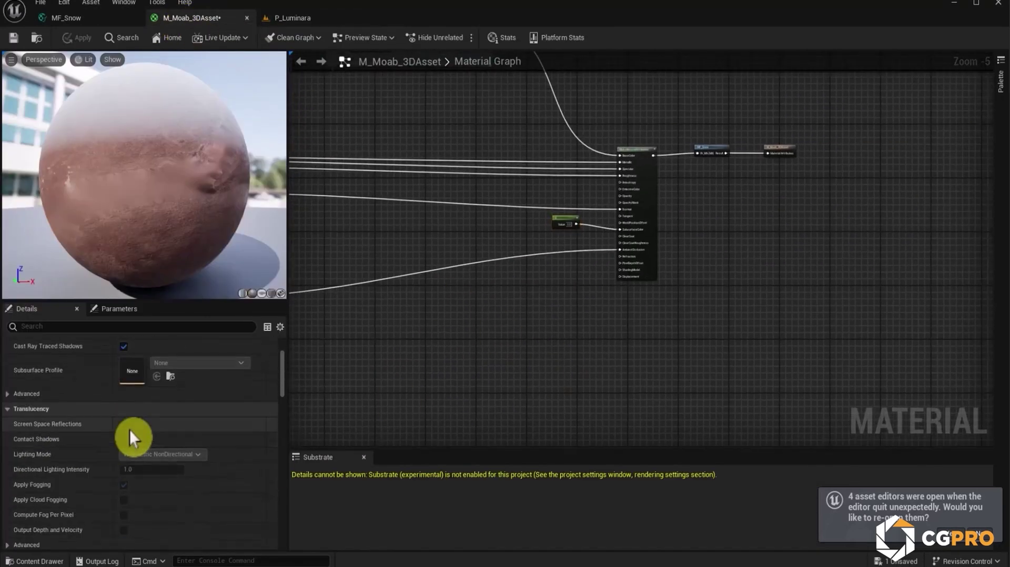
pyautogui.scroll(-8, 150, 413)
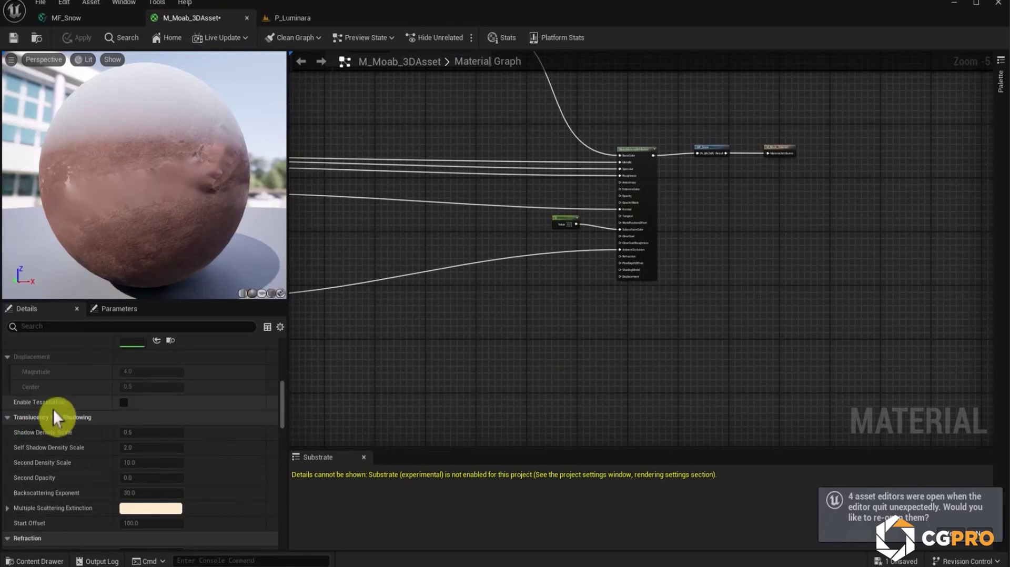
pyautogui.click(124, 402)
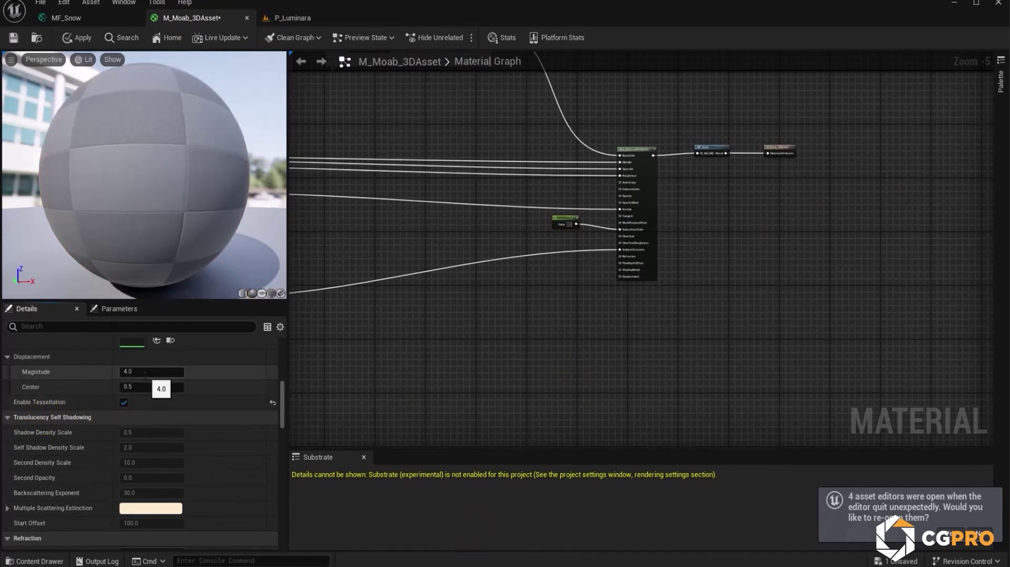
pyautogui.write('0.1')
pyautogui.press('Return')
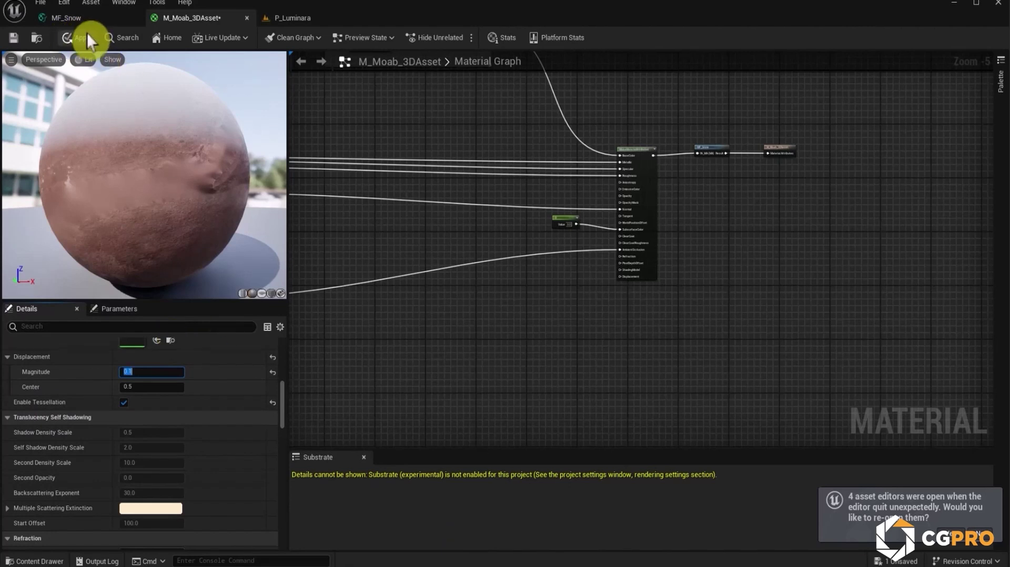
pyautogui.click(84, 36)
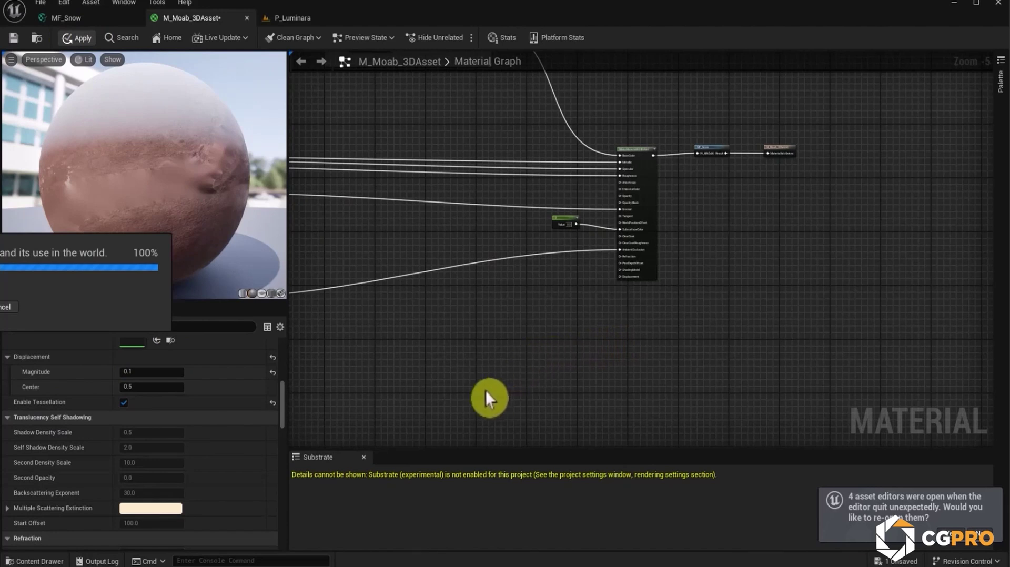
# Inspect the P_Luminara level's rocks in a Nanite visualization mode and return the viewport to Lit.
pyautogui.click(69, 20)
pyautogui.click(269, 18)
pyautogui.moveTo(322, 87); pyautogui.dragTo(322, 56)
pyautogui.moveTo(310, 210)
pyautogui.mouseDown(button='right')
pyautogui.moveTo(316, 221)
pyautogui.moveTo(309, 200)
pyautogui.moveTo(314, 210)
pyautogui.mouseUp(button='right')
pyautogui.click(263, 76)
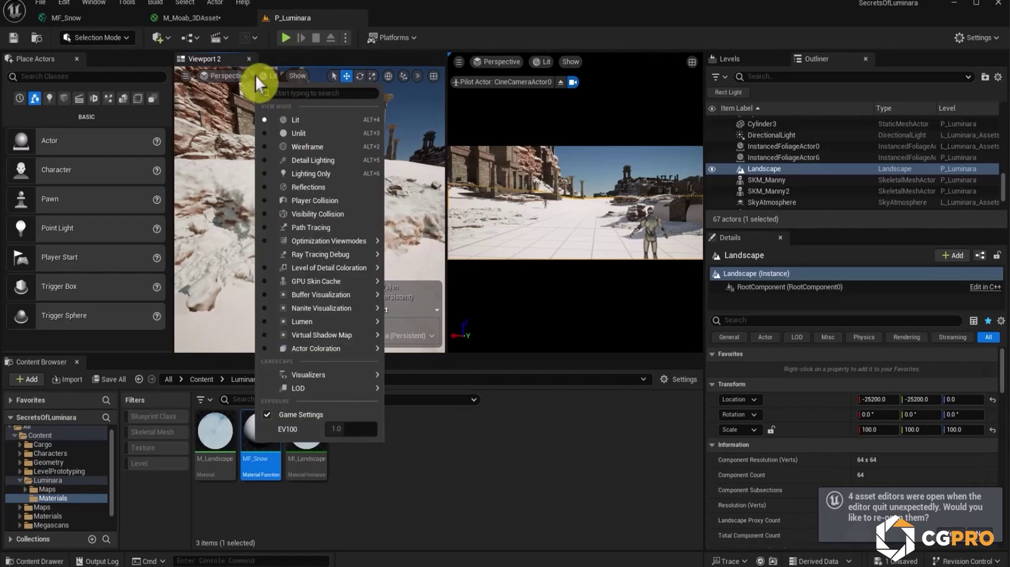
pyautogui.moveTo(336, 308)
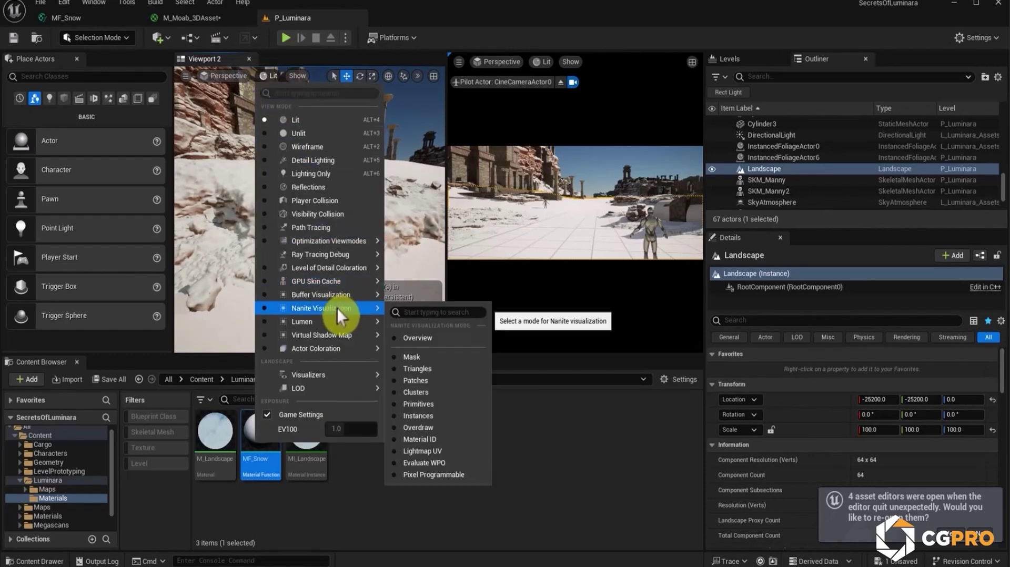
pyautogui.click(445, 375)
pyautogui.moveTo(315, 209); pyautogui.dragTo(314, 210, button='right')
pyautogui.click(284, 79)
pyautogui.click(295, 122)
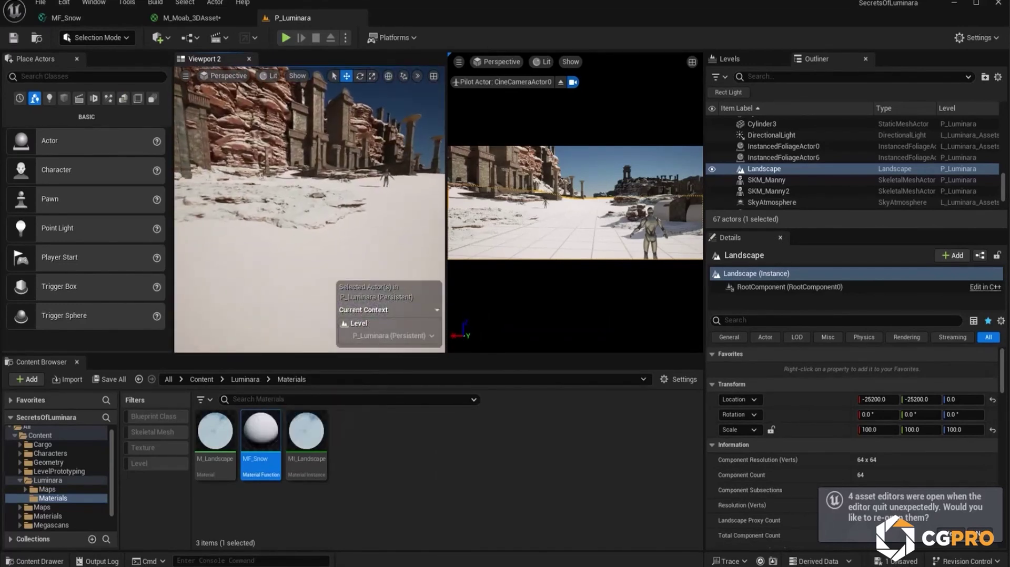
# Fly through the level to examine the snow coverage on the cliffs, ruins and ground rocks.
pyautogui.press('w')
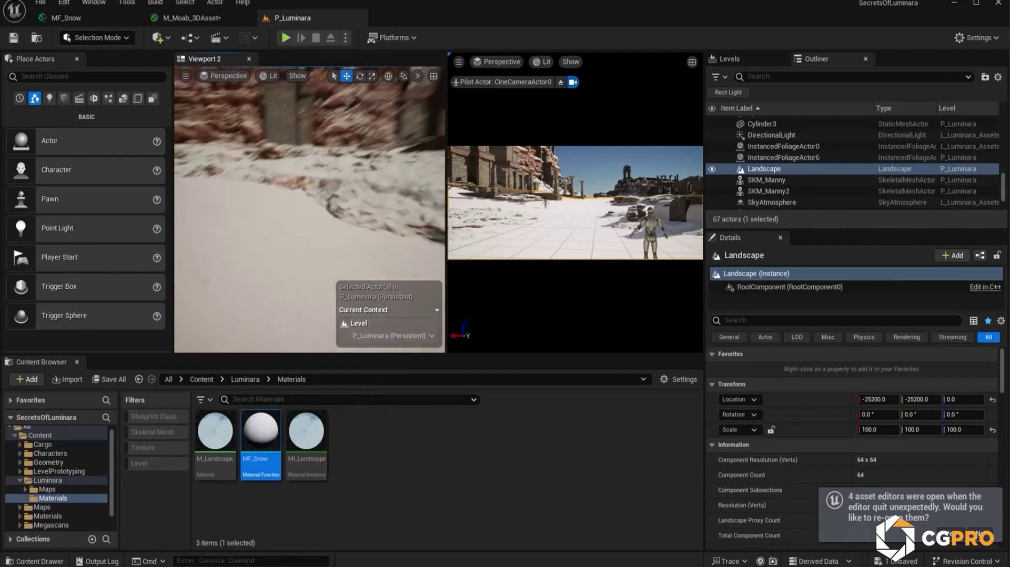
pyautogui.press('w')
pyautogui.press('w')
pyautogui.press('w')
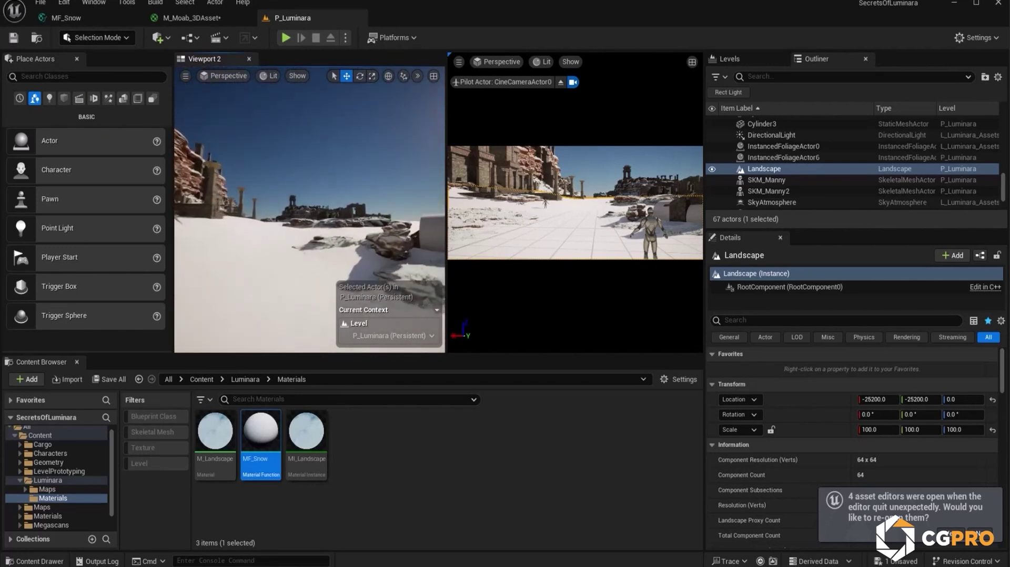
pyautogui.press('w')
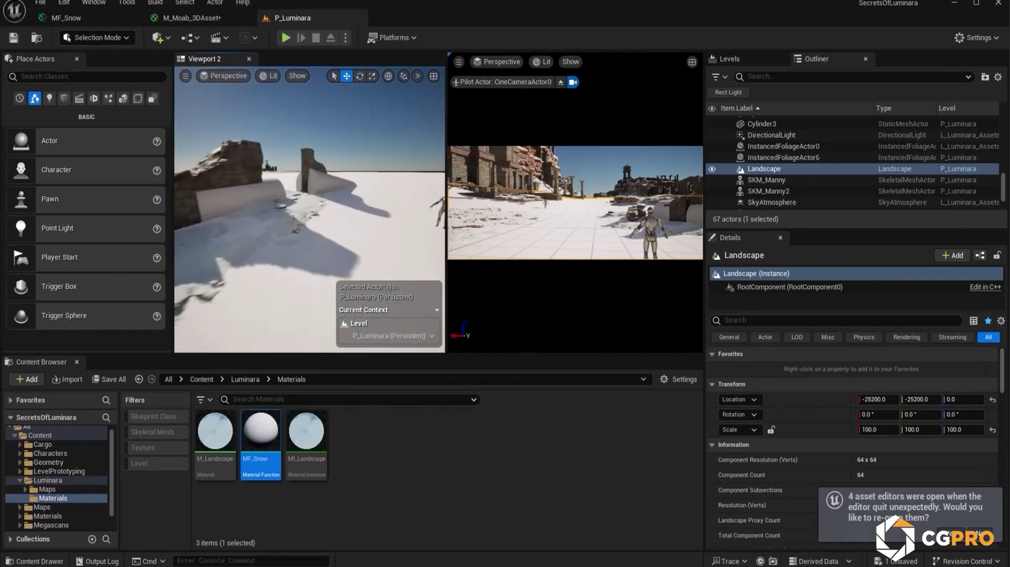
pyautogui.press('w')
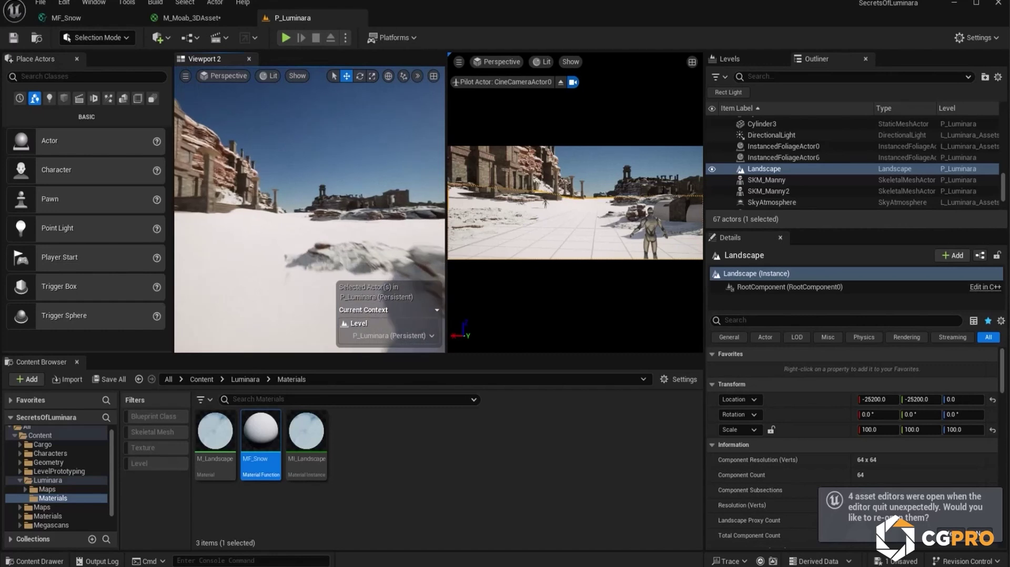
pyautogui.press('w')
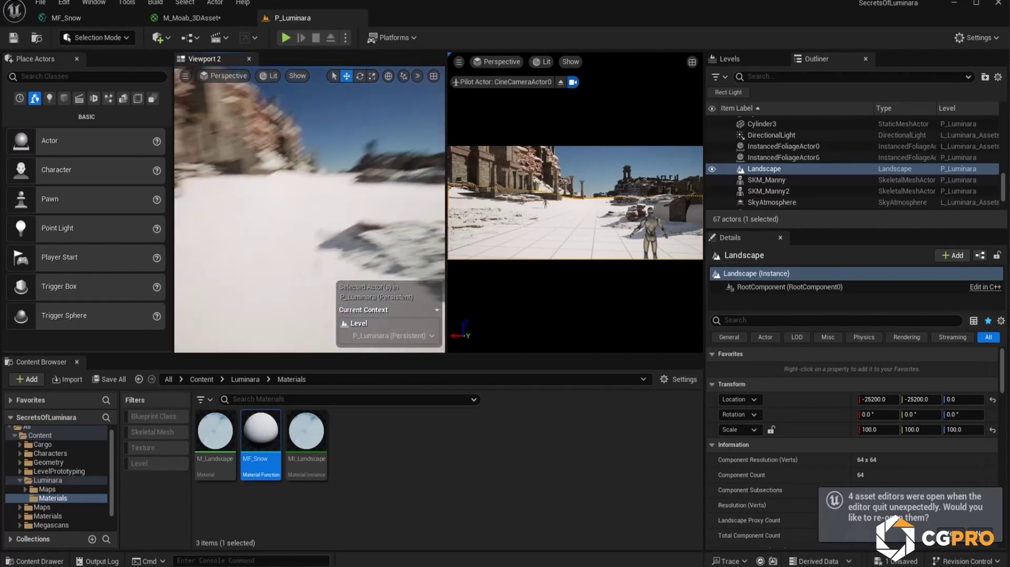
pyautogui.press('w')
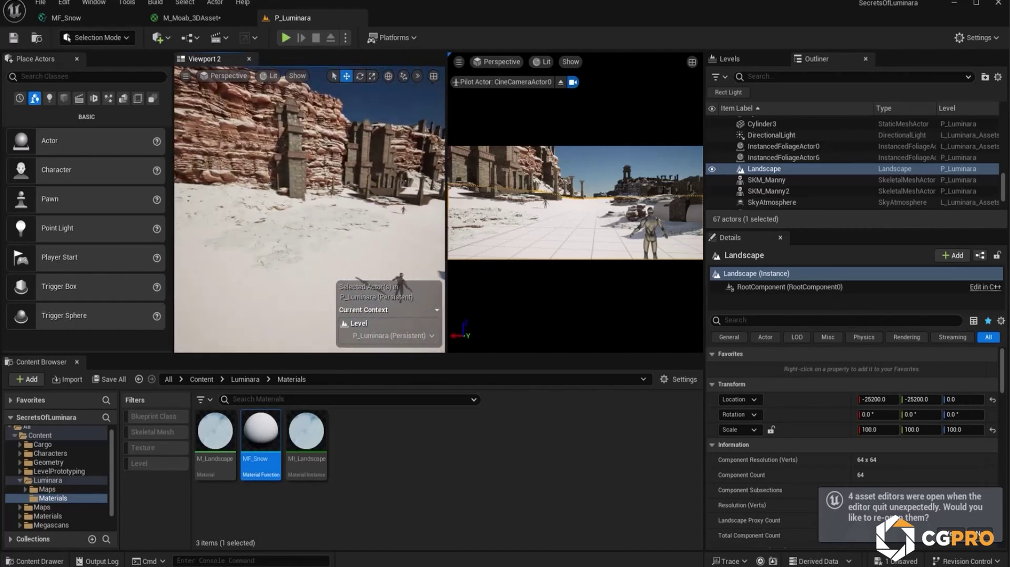
pyautogui.press('w')
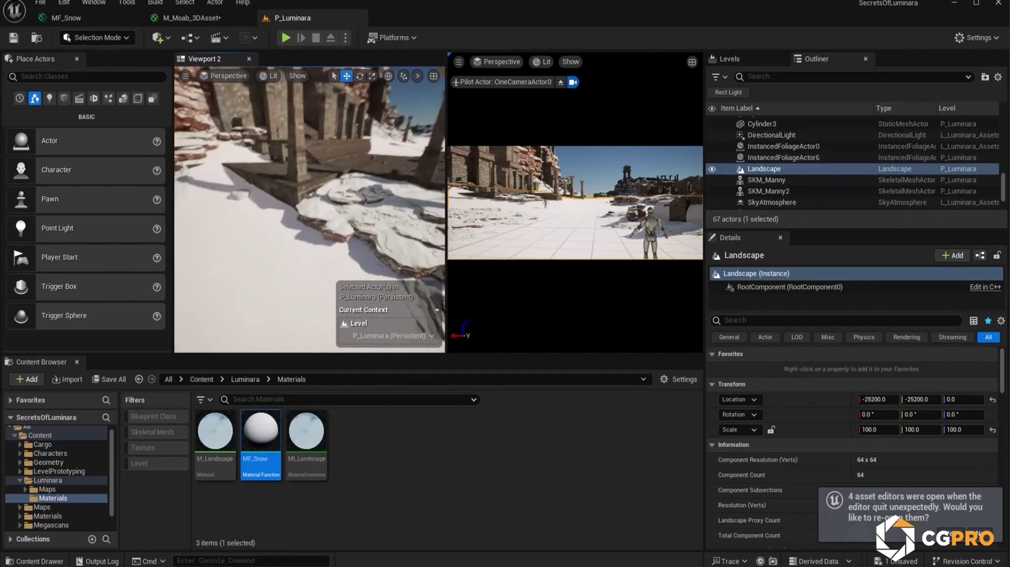
pyautogui.press('w')
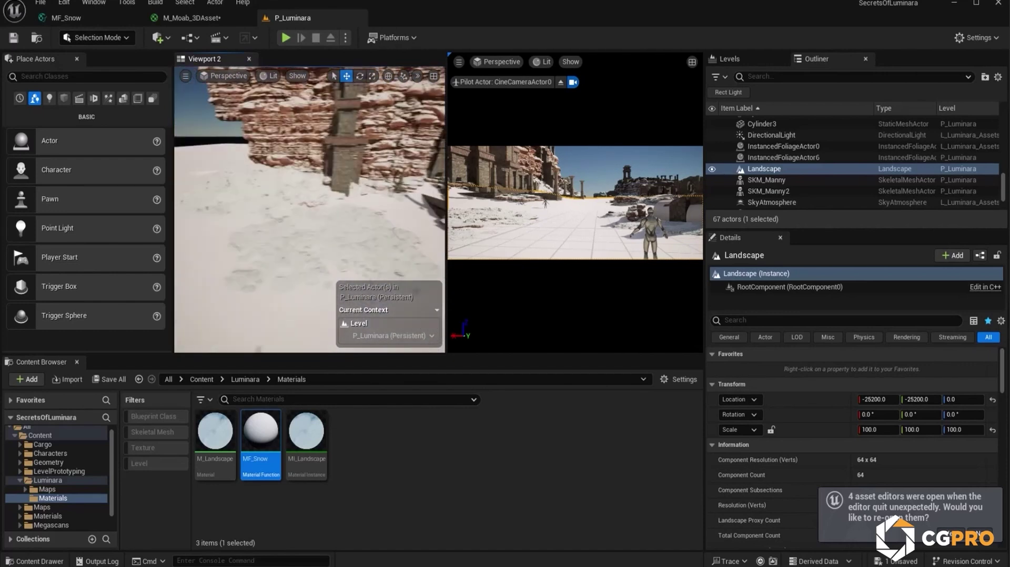
pyautogui.press('w')
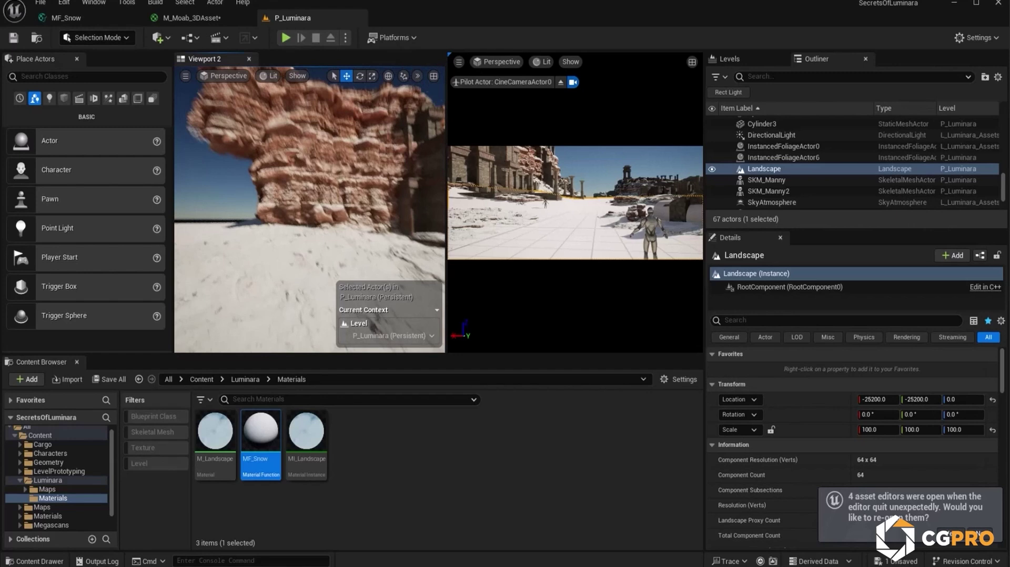
pyautogui.press('w')
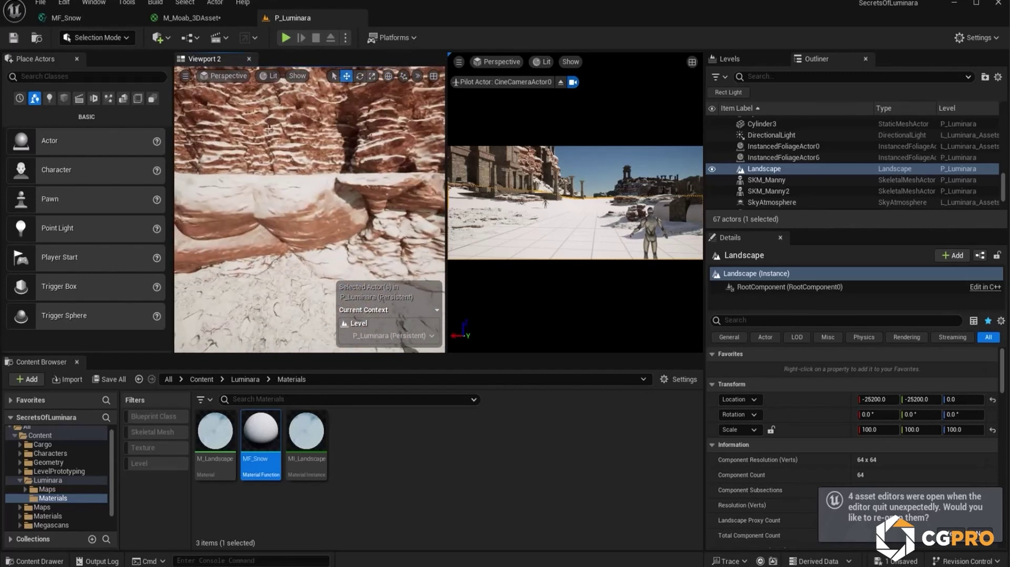
pyautogui.press('w')
pyautogui.press('w')
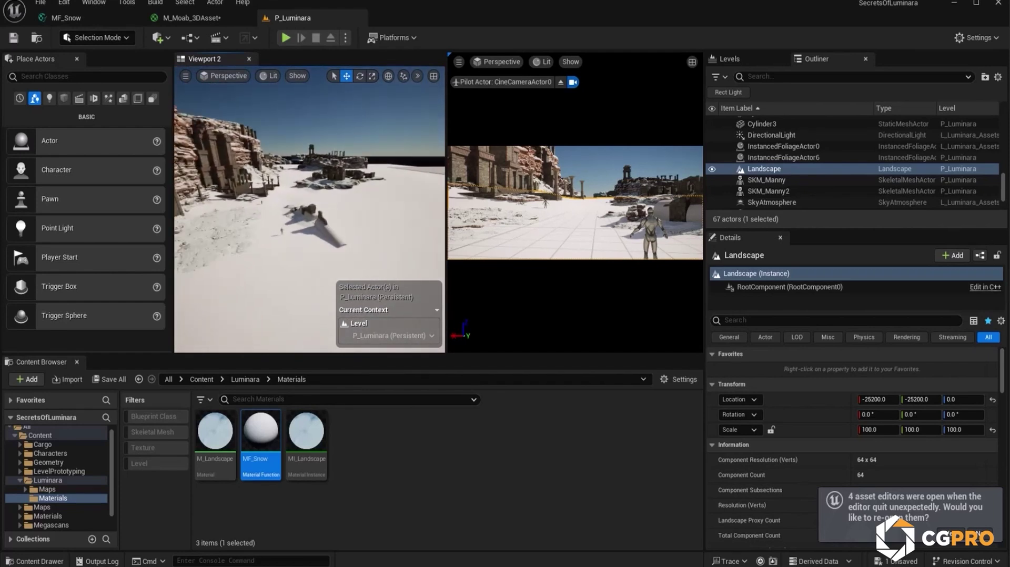
pyautogui.press('w')
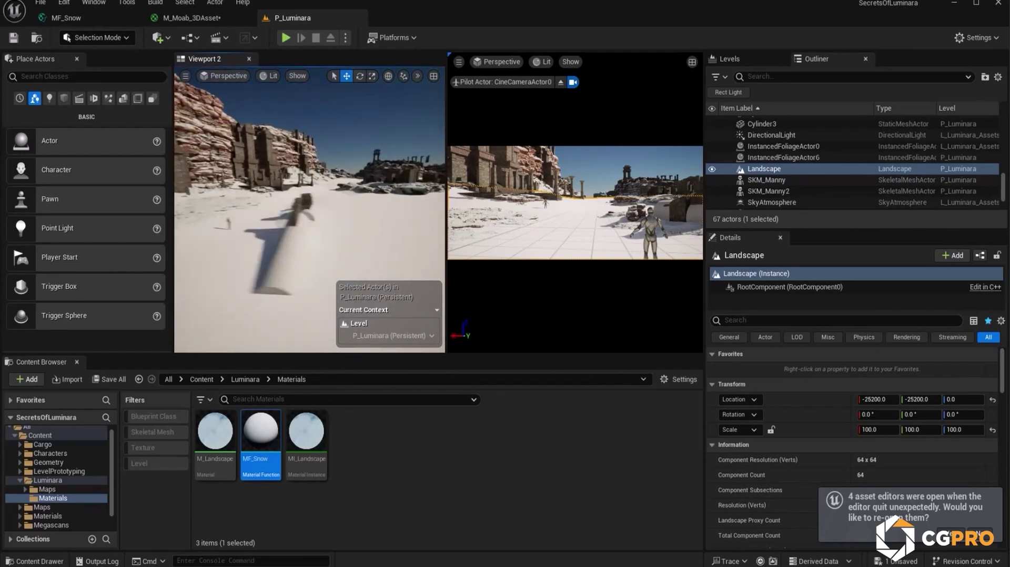
pyautogui.press('w')
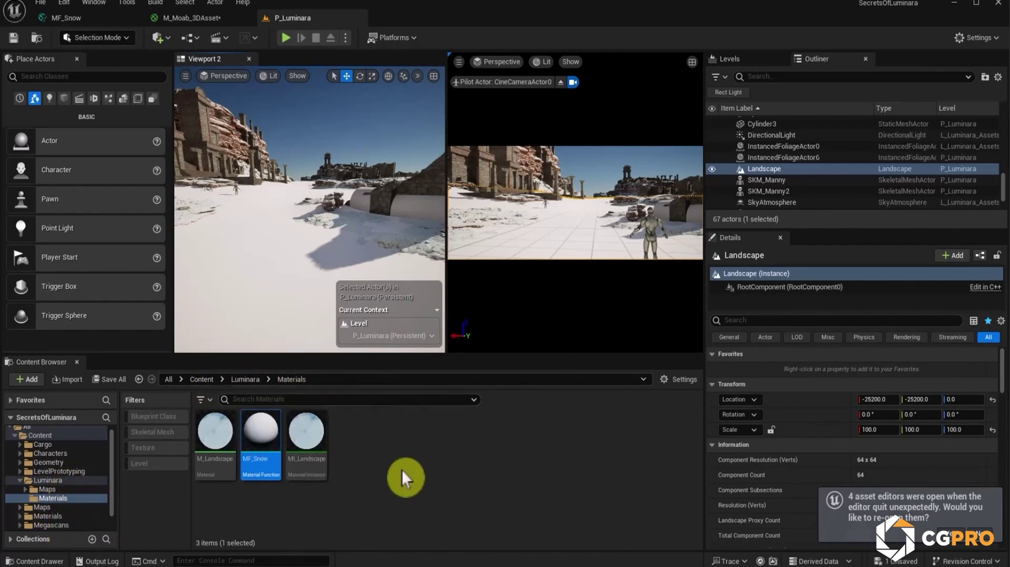
# Create a Material Parameter Collection named MPC_LuminaraGlobal in the Luminara Materials folder.
pyautogui.rightClick(418, 453)
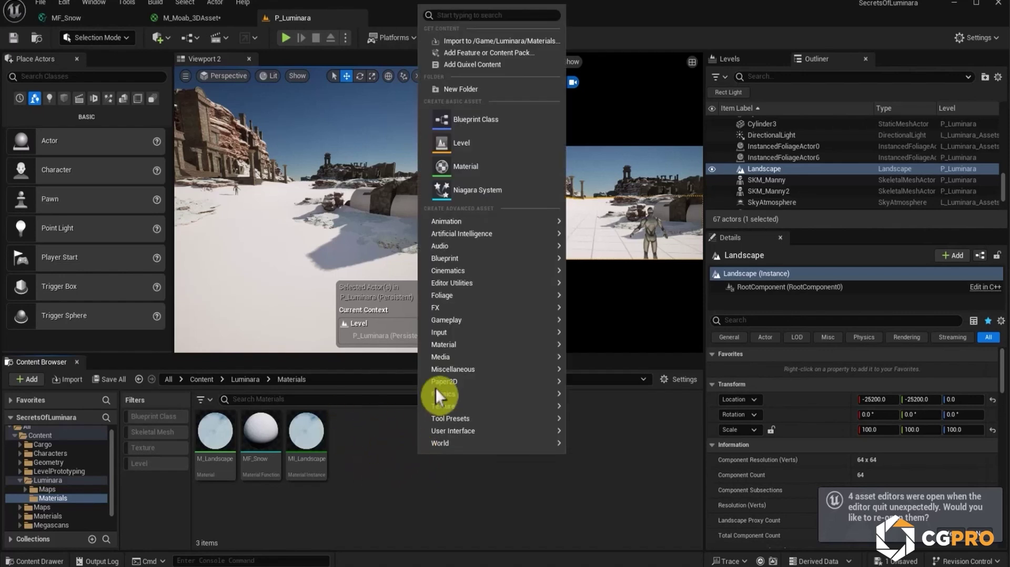
pyautogui.moveTo(440, 346)
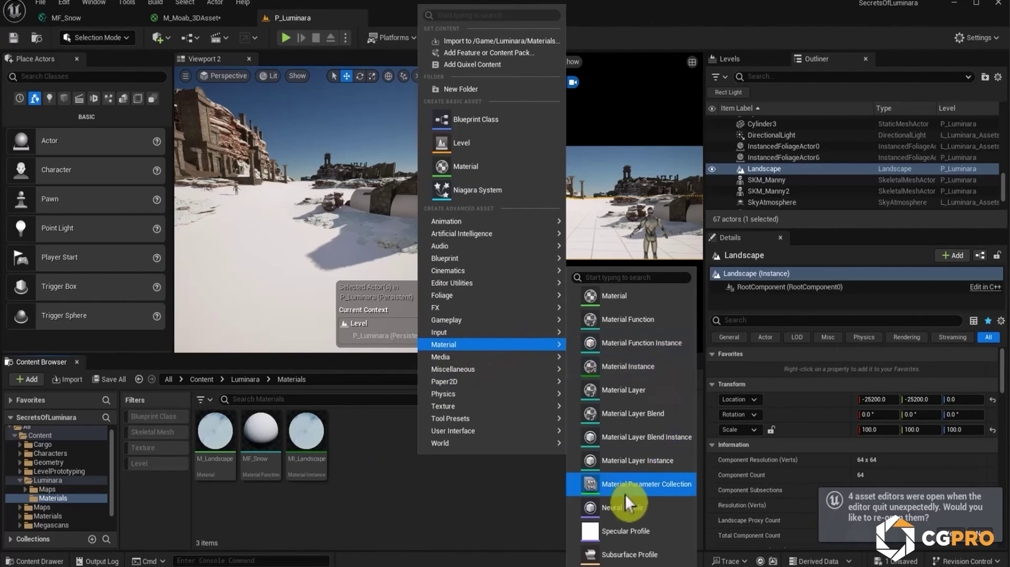
pyautogui.click(650, 491)
pyautogui.write('MPC_')
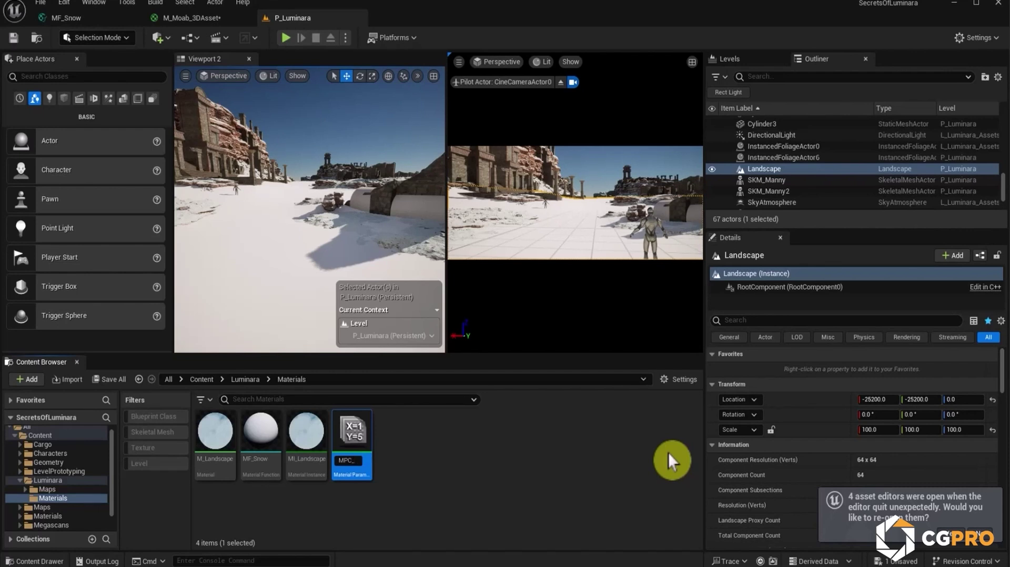
pyautogui.write('m')
pyautogui.write('inaraGloba')
pyautogui.press('Return')
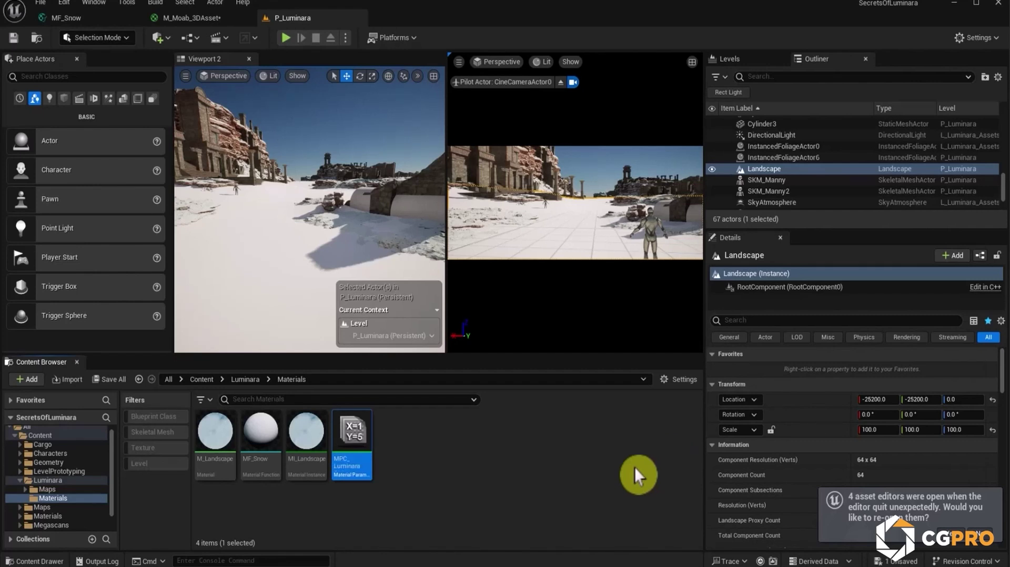
# Open MPC_LuminaraGlobal, add a first scalar parameter and detach the collection's editor into a floating window.
pyautogui.doubleClick(354, 441)
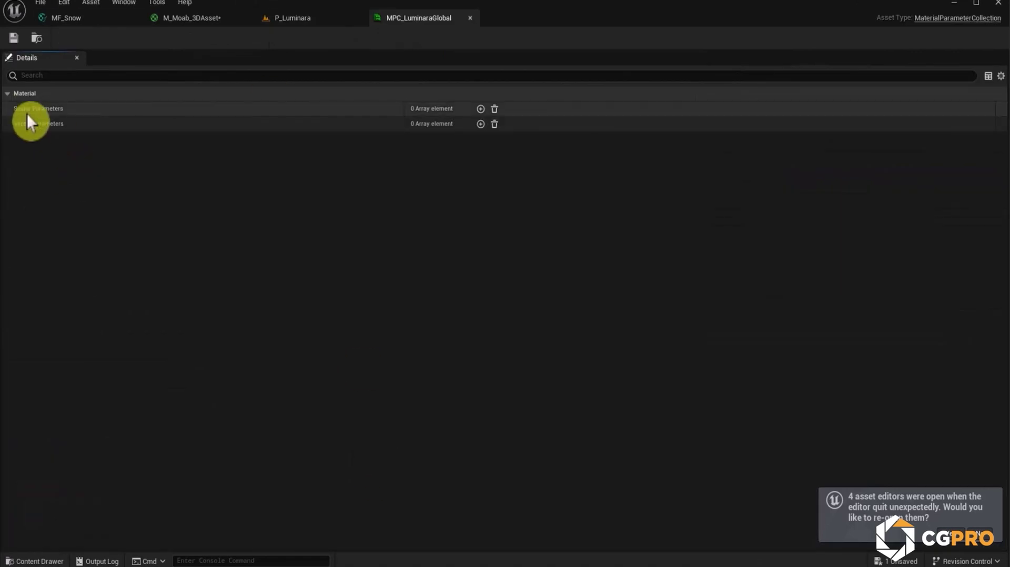
pyautogui.click(481, 108)
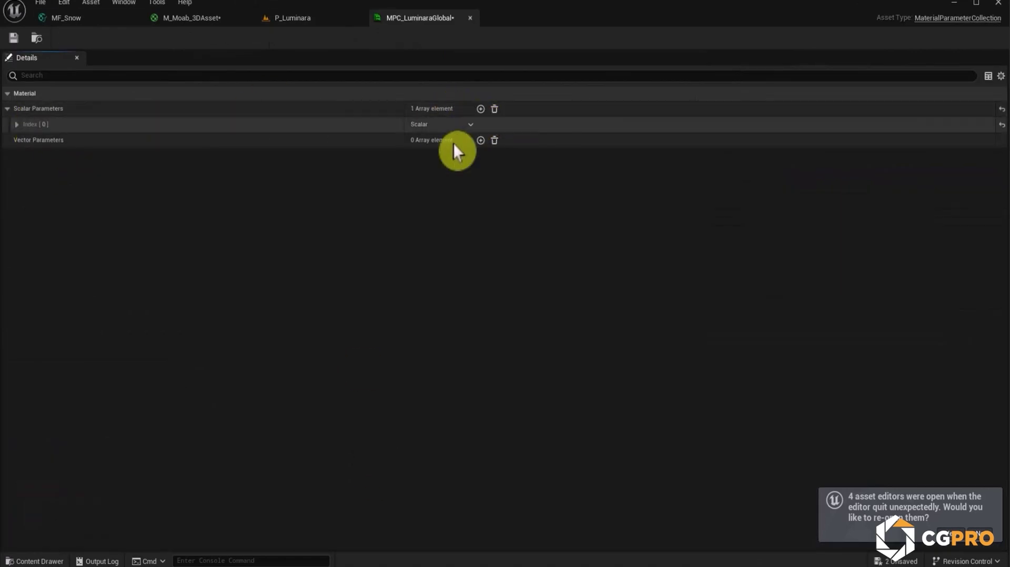
pyautogui.click(17, 125)
pyautogui.moveTo(420, 21); pyautogui.dragTo(558, 98)
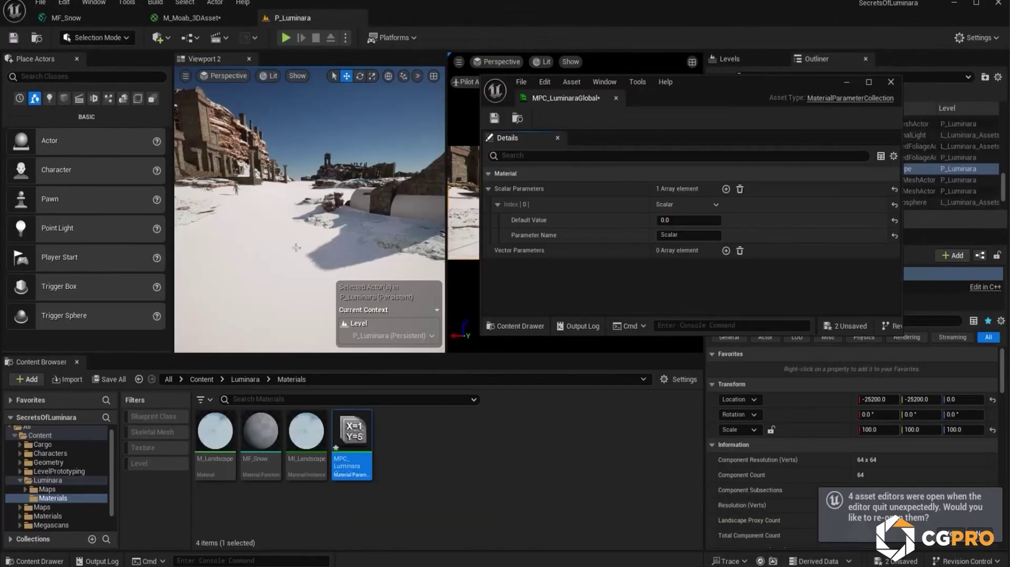
pyautogui.moveTo(299, 242); pyautogui.dragTo(342, 242, button='right')
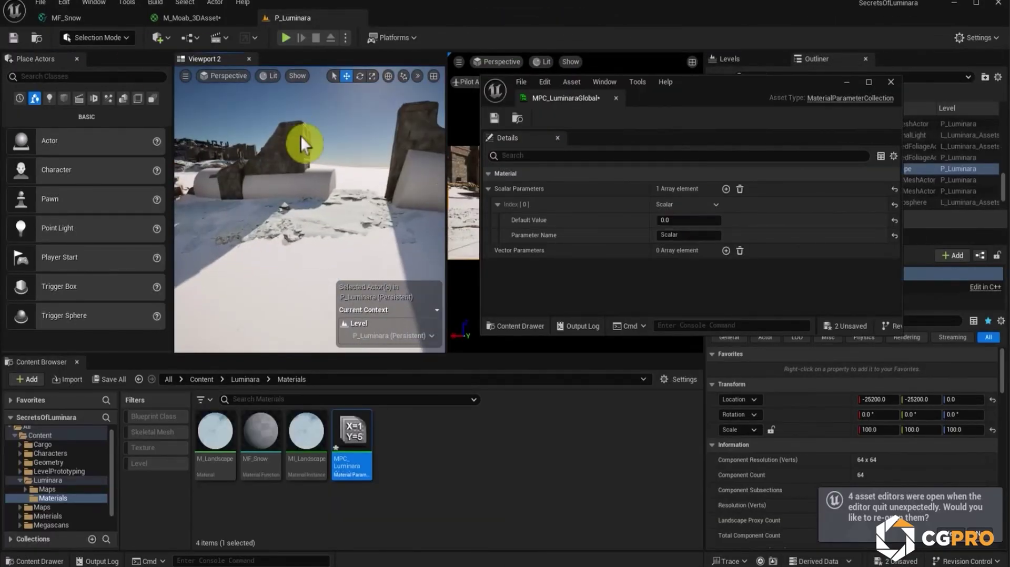
pyautogui.moveTo(334, 186); pyautogui.dragTo(334, 131, button='right')
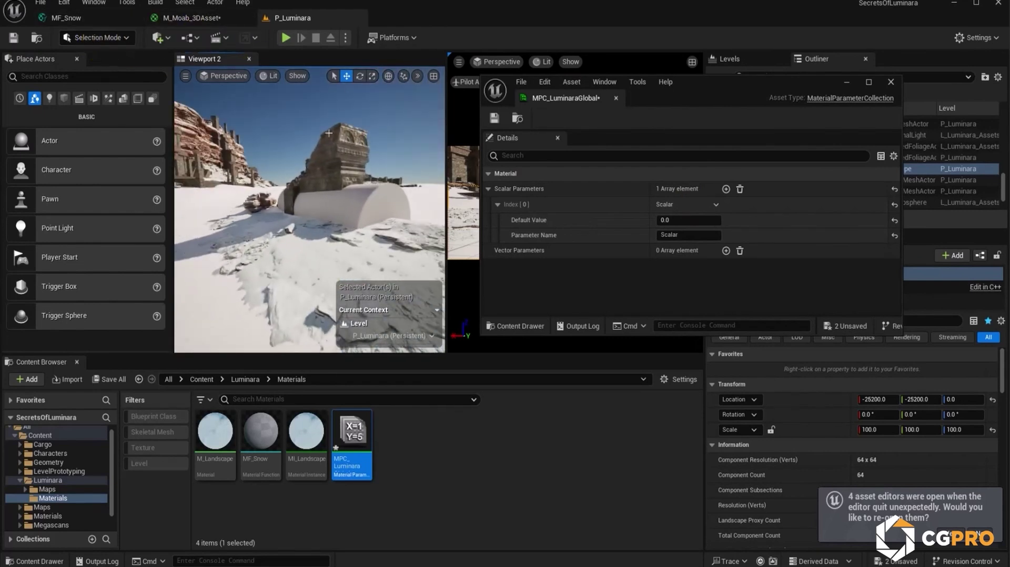
pyautogui.moveTo(272, 167); pyautogui.dragTo(205, 170, button='right')
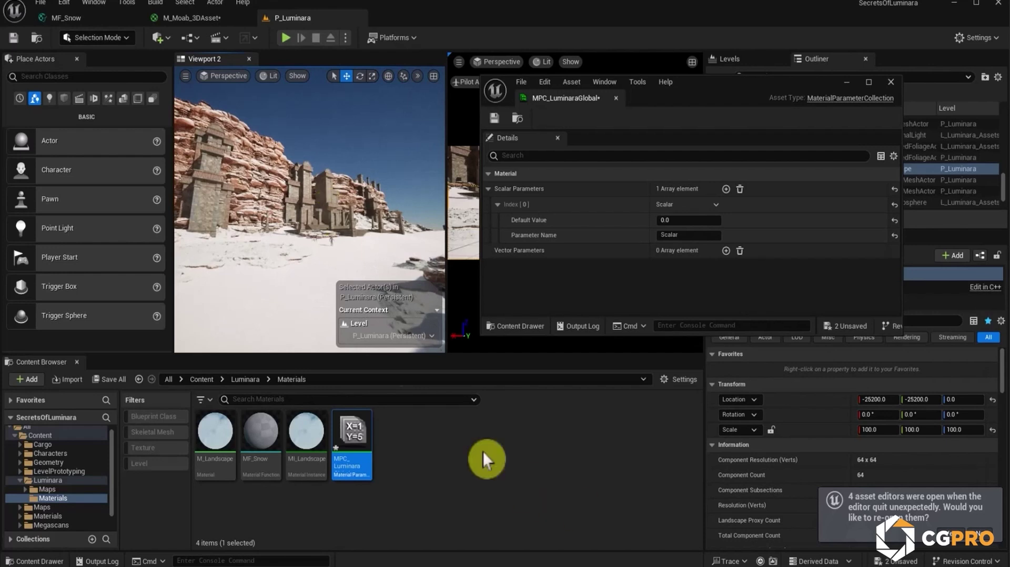
# Open the MF_Snow graph for reference and name the collection's first scalar parameter SnowUCVs.
pyautogui.doubleClick(260, 437)
pyautogui.moveTo(367, 317); pyautogui.dragTo(613, 446, button='right')
pyautogui.scroll(-5, 431, 363)
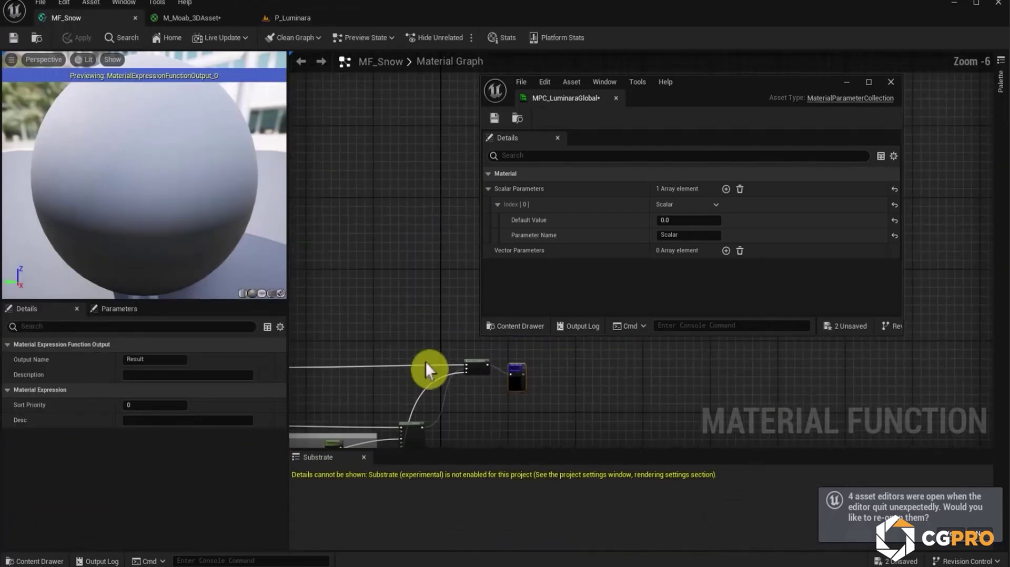
pyautogui.moveTo(431, 363); pyautogui.dragTo(528, 345, button='right')
pyautogui.moveTo(358, 314); pyautogui.dragTo(472, 320, button='right')
pyautogui.scroll(4, 472, 320)
pyautogui.scroll(2, 473, 317)
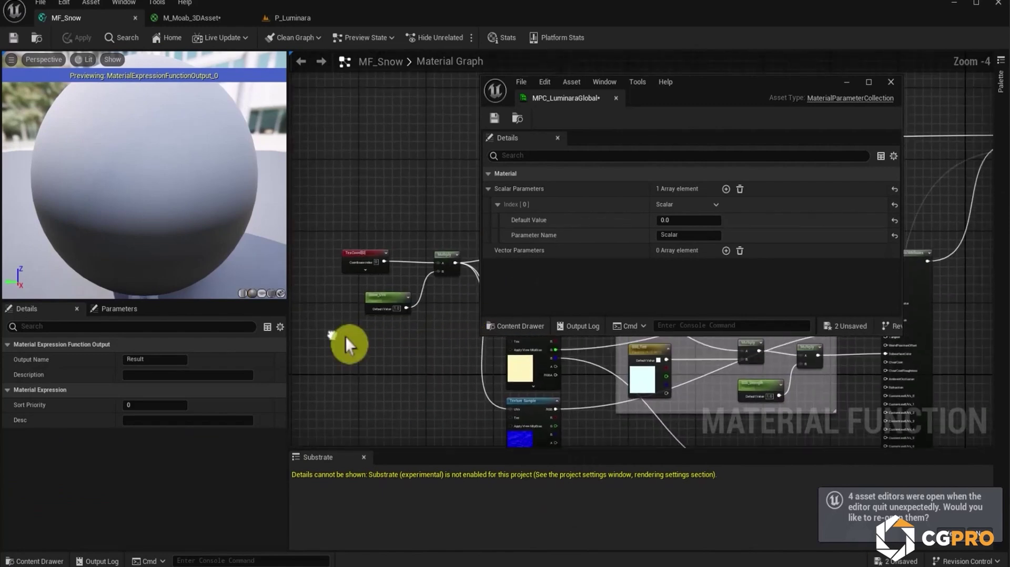
pyautogui.click(684, 233)
pyautogui.write('SnowUCVs')
pyautogui.press('Return')
# Add a second scalar parameter named Snow_SSS_Strength to MPC_LuminaraGlobal, matching the strength node in MF_Snow's SSS group.
pyautogui.moveTo(702, 379); pyautogui.dragTo(414, 283, button='right')
pyautogui.moveTo(689, 95); pyautogui.dragTo(246, 65)
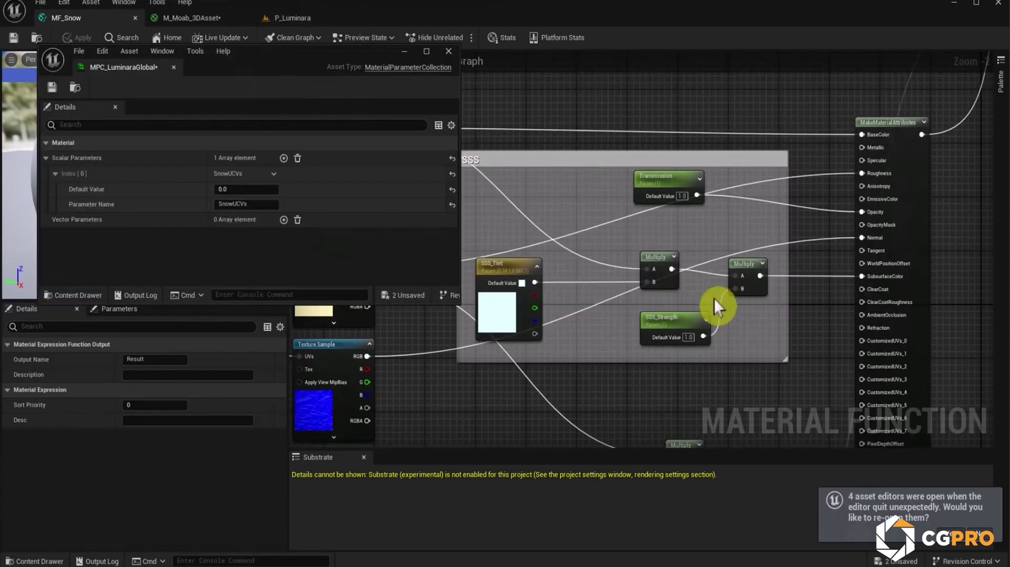
pyautogui.click(284, 158)
pyautogui.click(55, 220)
pyautogui.click(246, 251)
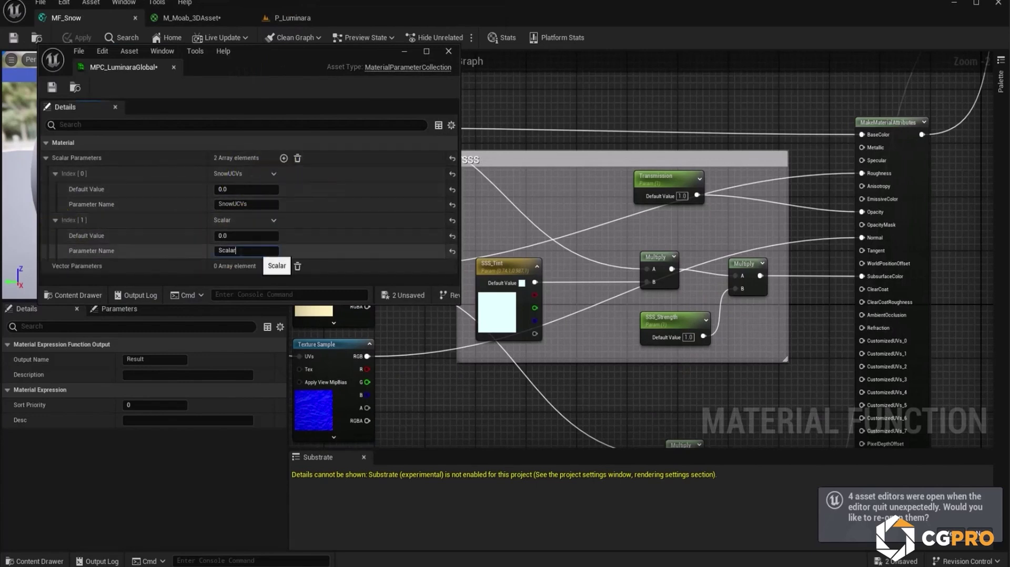
pyautogui.write('Sn')
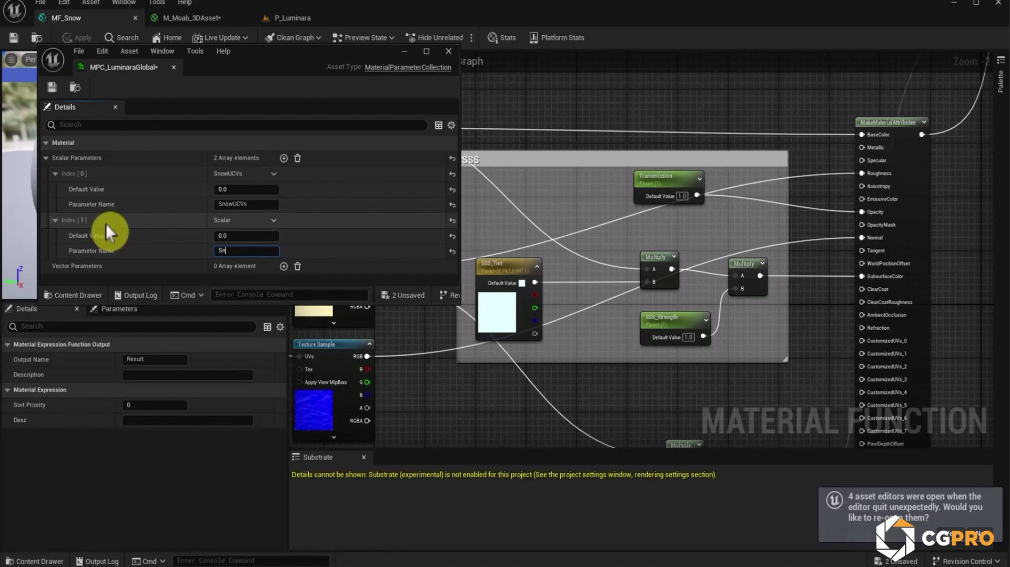
pyautogui.write('ow_SSS_Strength')
pyautogui.press('Return')
# Add a third scalar parameter named Snowtransmission to MPC_LuminaraGlobal.
pyautogui.click(284, 158)
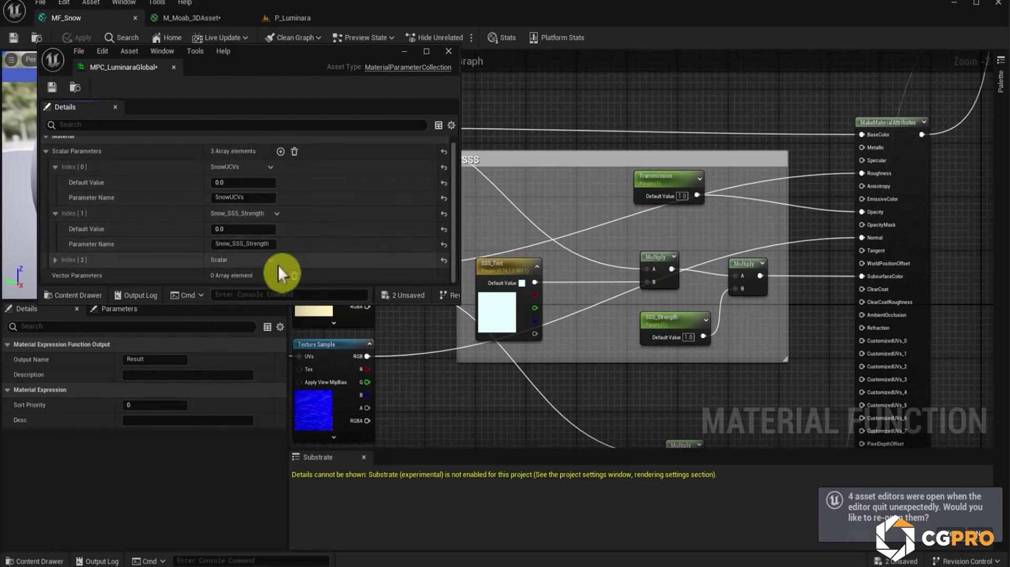
pyautogui.scroll(-1, 158, 281)
pyautogui.scroll(-1, 254, 276)
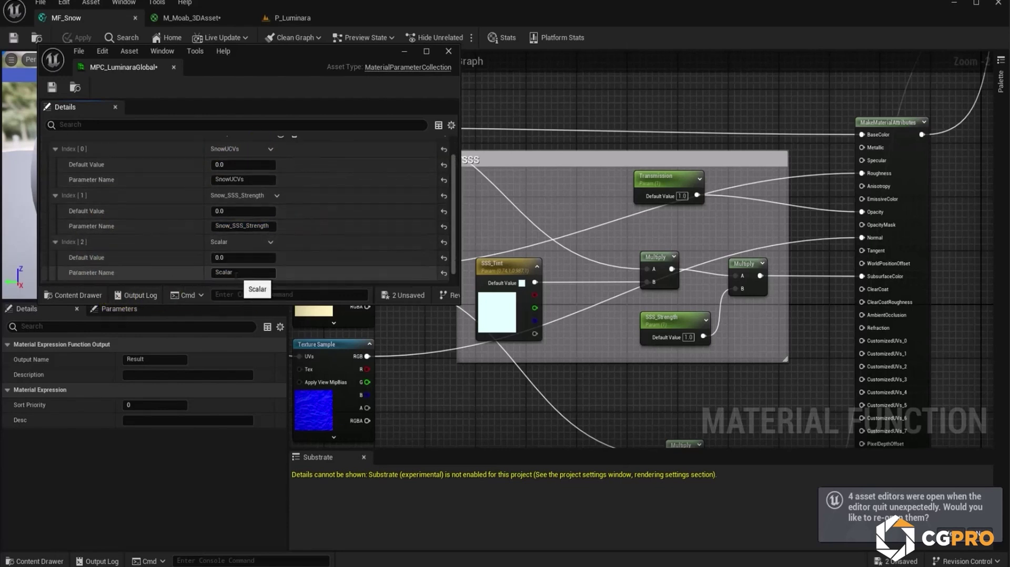
pyautogui.click(254, 274)
pyautogui.write('Snowtransmi')
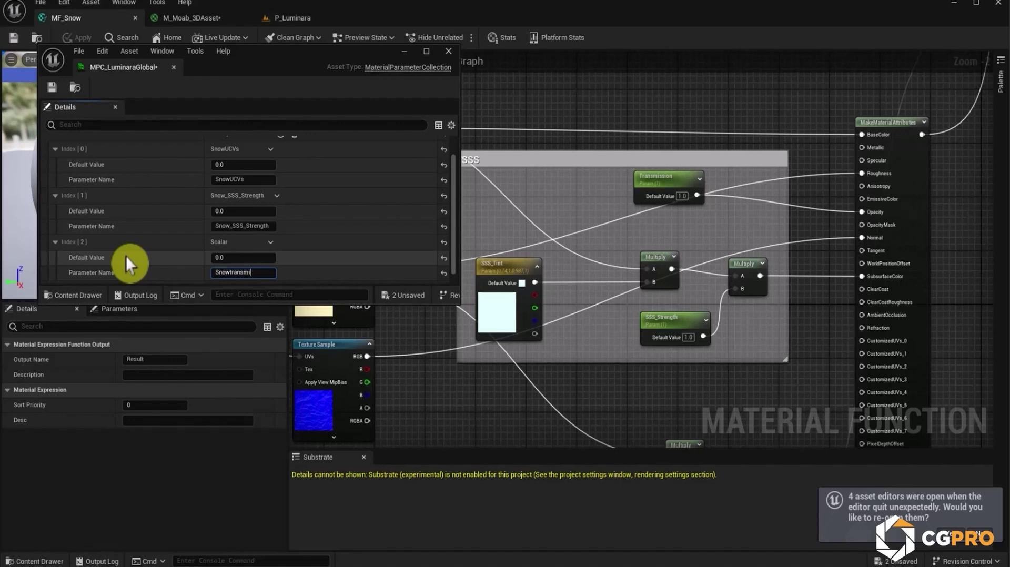
pyautogui.write('ssion')
pyautogui.press('Return')
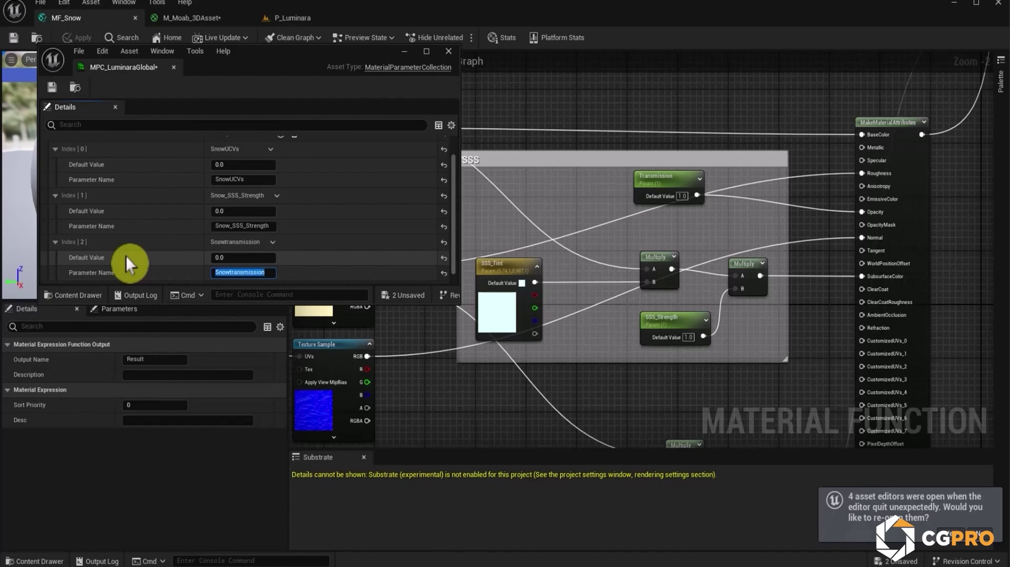
# Add a fourth scalar parameter named SnowHeight to MPC_LuminaraGlobal, corresponding to MF_Snow's heightStrength node.
pyautogui.scroll(-1, 366, 241)
pyautogui.scroll(-3, 652, 310)
pyautogui.moveTo(674, 332); pyautogui.dragTo(701, 254, button='right')
pyautogui.scroll(3, 659, 359)
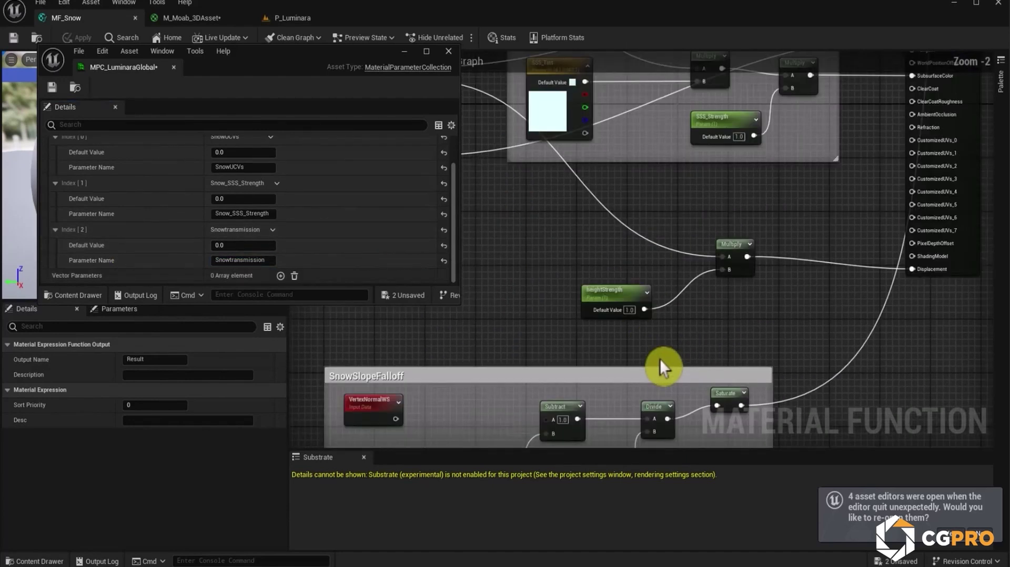
pyautogui.scroll(1, 658, 359)
pyautogui.scroll(2, 339, 175)
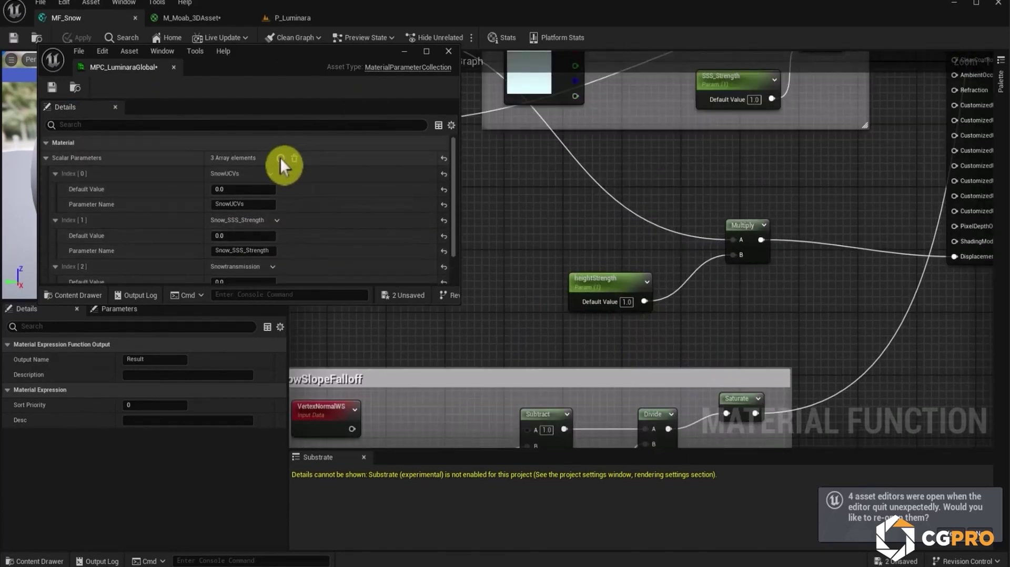
pyautogui.click(280, 158)
pyautogui.scroll(-1, 353, 239)
pyautogui.click(54, 261)
pyautogui.scroll(-1, 220, 251)
pyautogui.click(221, 259)
pyautogui.write('SnowHeight')
pyautogui.press('Return')
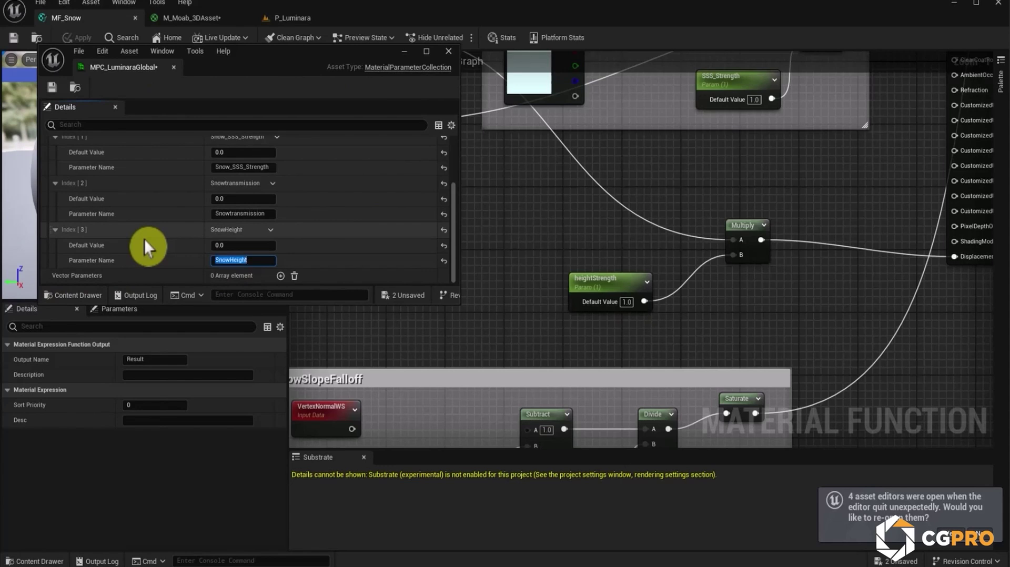
# Set the default values of SnowHeight, Snowtransmission, Snow_SSS_Strength and SnowUCVs to 1.0 and save the collection.
pyautogui.click(219, 244)
pyautogui.write('1')
pyautogui.hotkey('shift', 'Tab')
pyautogui.hotkey('shift', 'Tab')
pyautogui.hotkey('shift', 'Tab')
pyautogui.write('1')
pyautogui.hotkey('shift', 'Tab')
pyautogui.hotkey('shift', 'Tab')
pyautogui.hotkey('shift', 'Tab')
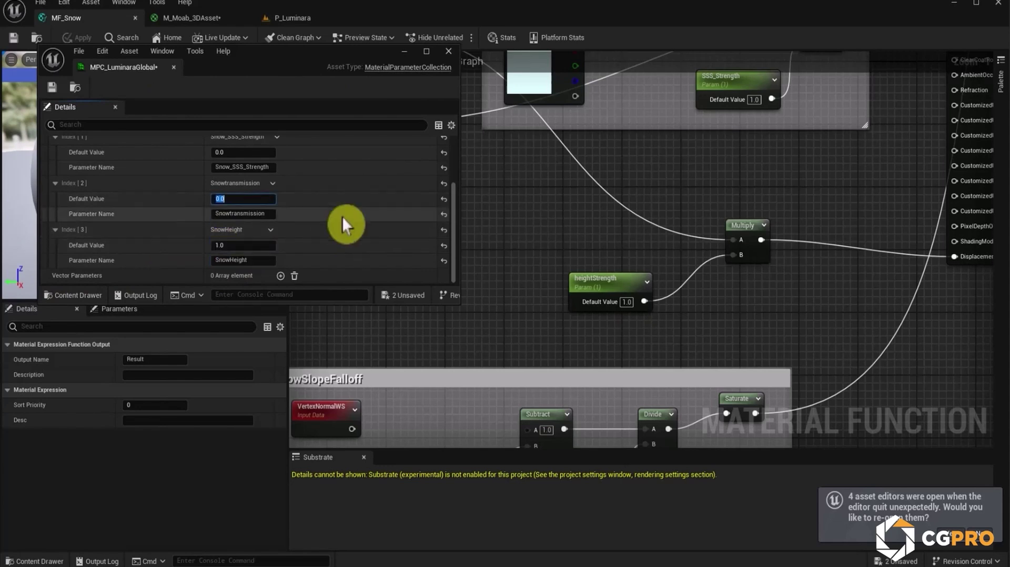
pyautogui.write('1')
pyautogui.hotkey('shift', 'Tab')
pyautogui.hotkey('shift', 'Tab')
pyautogui.hotkey('shift', 'Tab')
pyautogui.write('1')
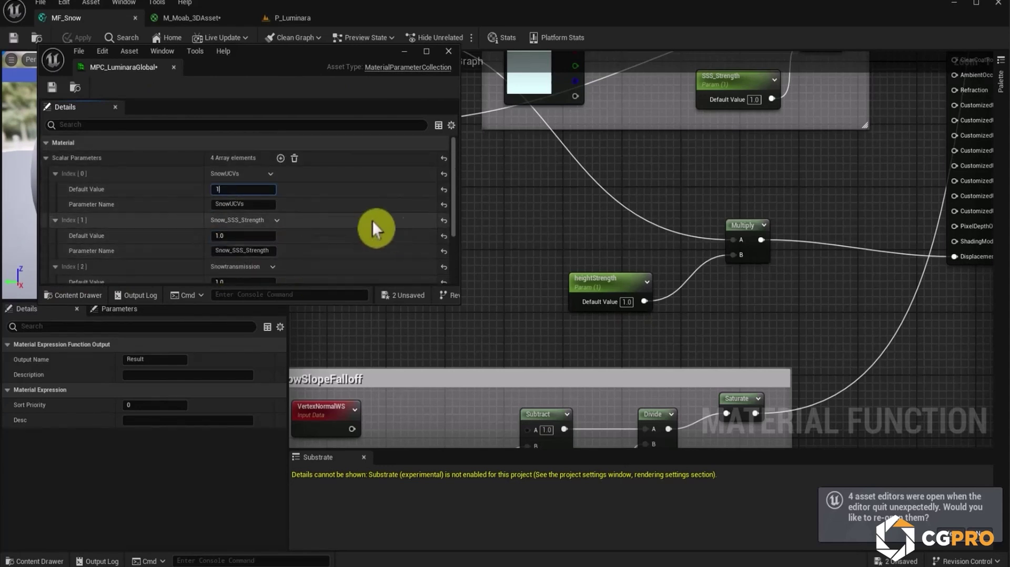
pyautogui.press('Return')
pyautogui.scroll(-1, 316, 205)
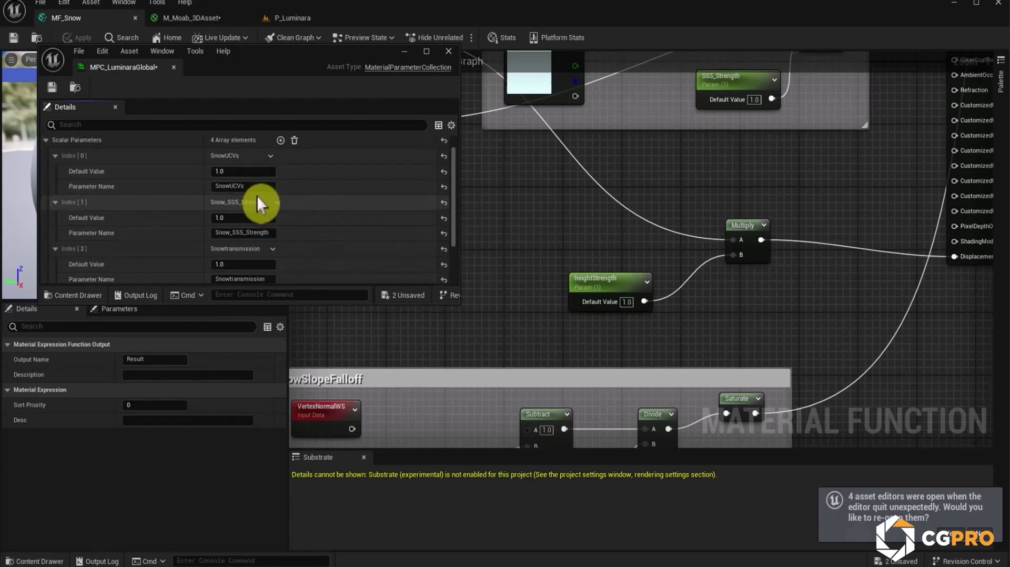
pyautogui.click(52, 87)
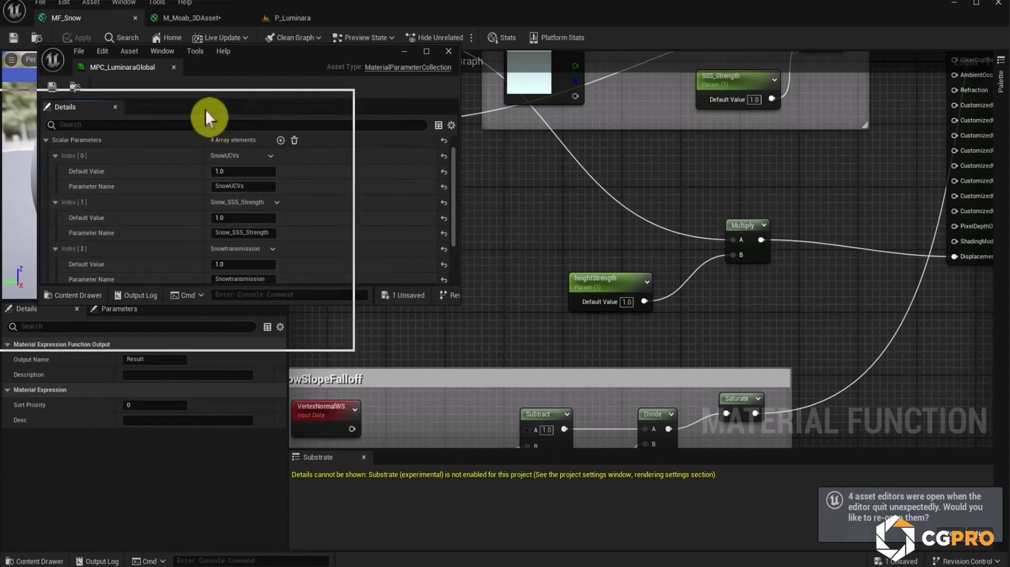
# Add a fifth scalar parameter named Snowlevel with a default value of 1.0 to MPC_LuminaraGlobal.
pyautogui.moveTo(328, 62); pyautogui.dragTo(351, 60)
pyautogui.scroll(-4, 468, 371)
pyautogui.scroll(2, 599, 313)
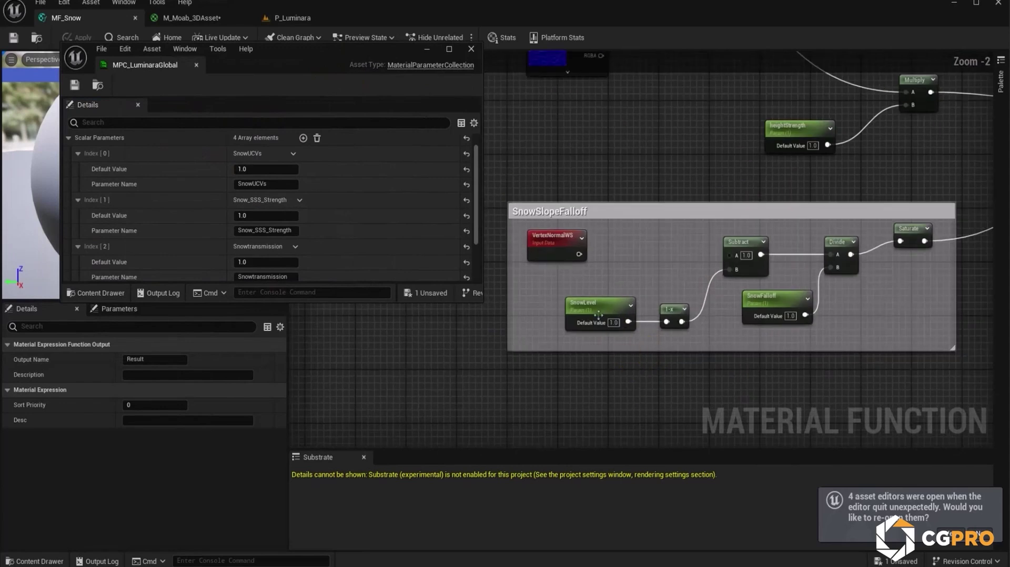
pyautogui.scroll(1, 333, 195)
pyautogui.click(301, 155)
pyautogui.scroll(-4, 326, 242)
pyautogui.scroll(-1, 294, 258)
pyautogui.click(77, 258)
pyautogui.scroll(-1, 314, 274)
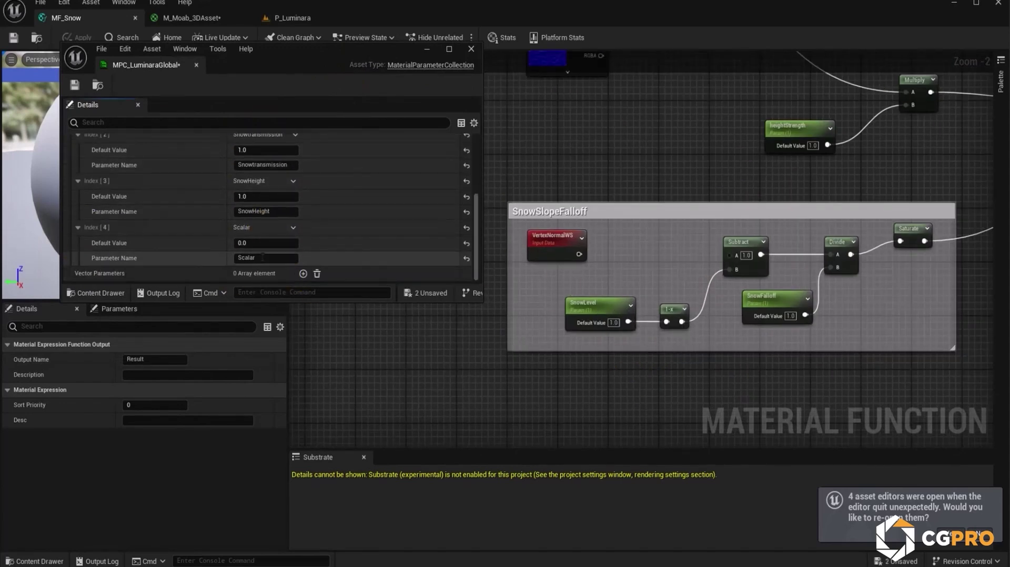
pyautogui.click(266, 258)
pyautogui.write('Snowlevel')
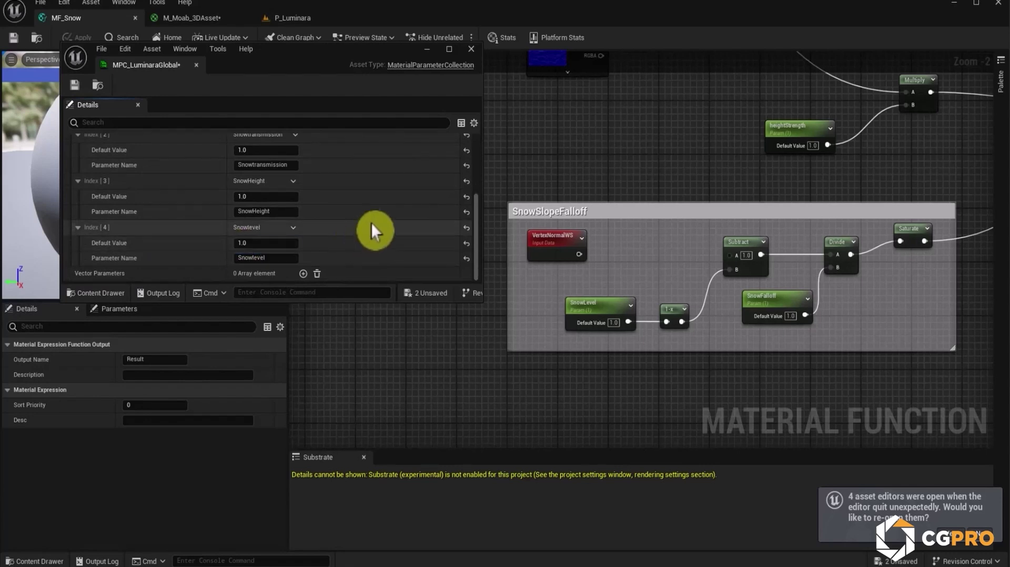
# Add a sixth scalar parameter to the collection and connect VertexNormalWS to the Subtract node's A input in SnowSlopeFalloff.
pyautogui.scroll(3, 376, 210)
pyautogui.scroll(-4, 380, 187)
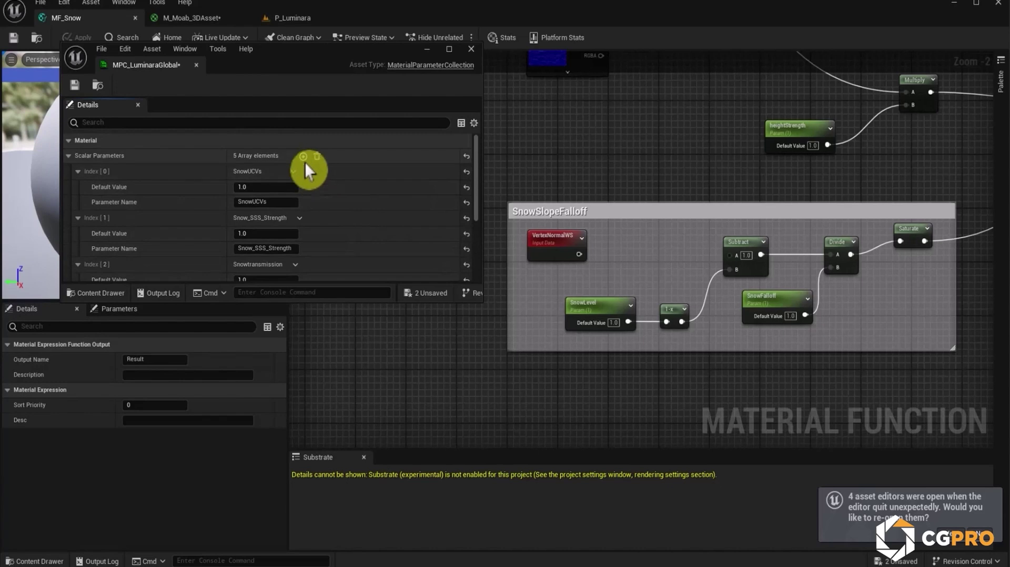
pyautogui.moveTo(579, 254); pyautogui.dragTo(729, 254)
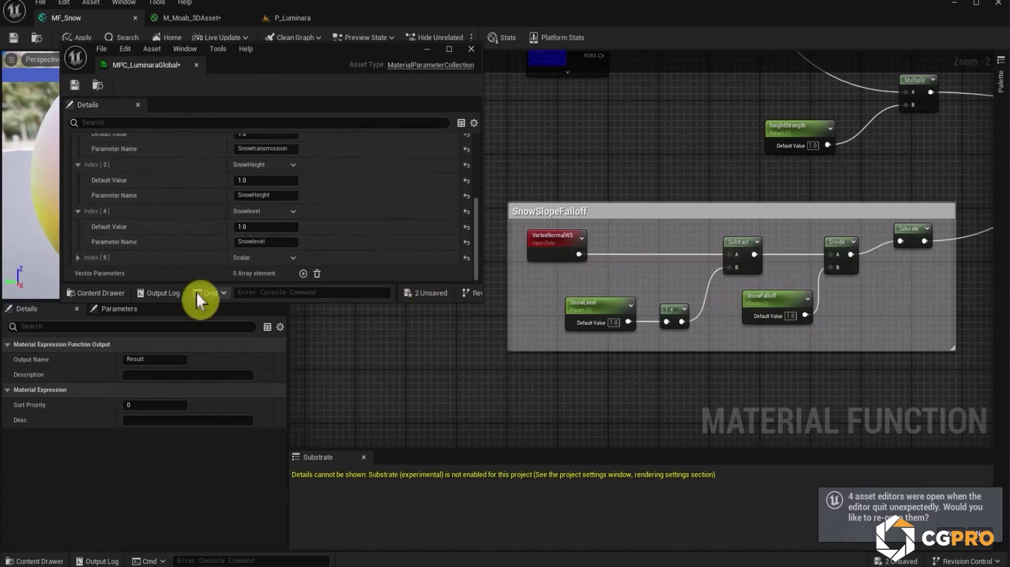
# Name the collection's sixth scalar parameter after the SnowFalloff node in MF_Snow.
pyautogui.click(78, 257)
pyautogui.scroll(-1, 271, 268)
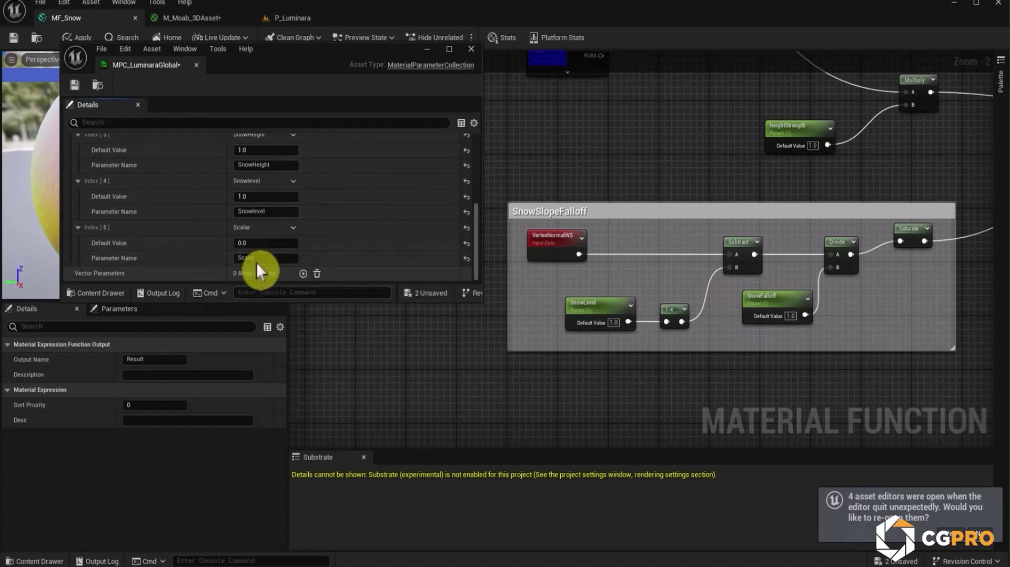
pyautogui.click(258, 258)
pyautogui.write('SnowFa')
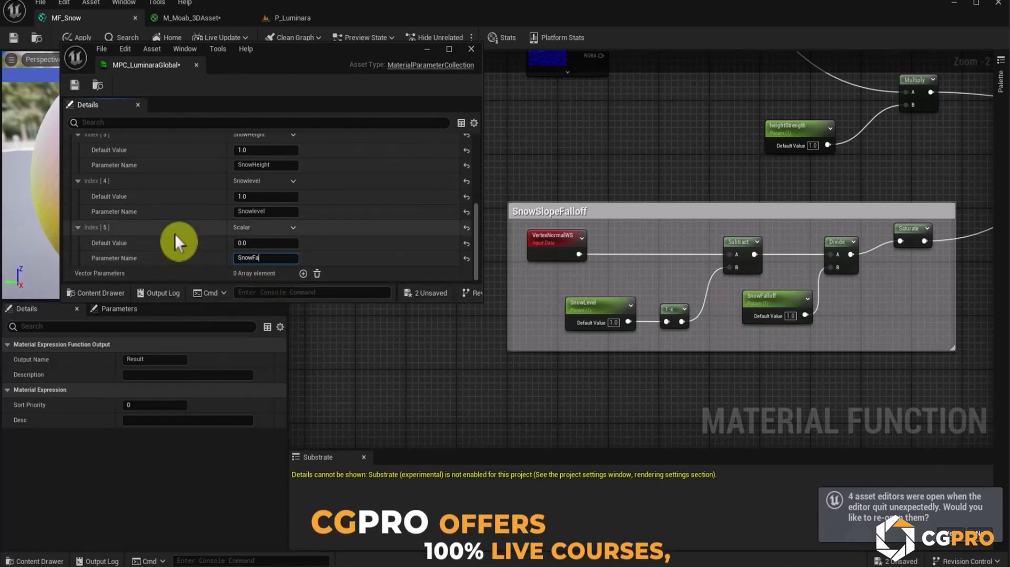
# Finish naming the last scalar parameter SnowFalloff, set its default value to 1, and save the MPC_LuminaraGlobal collection.
pyautogui.write('lloff')
pyautogui.press('Tab')
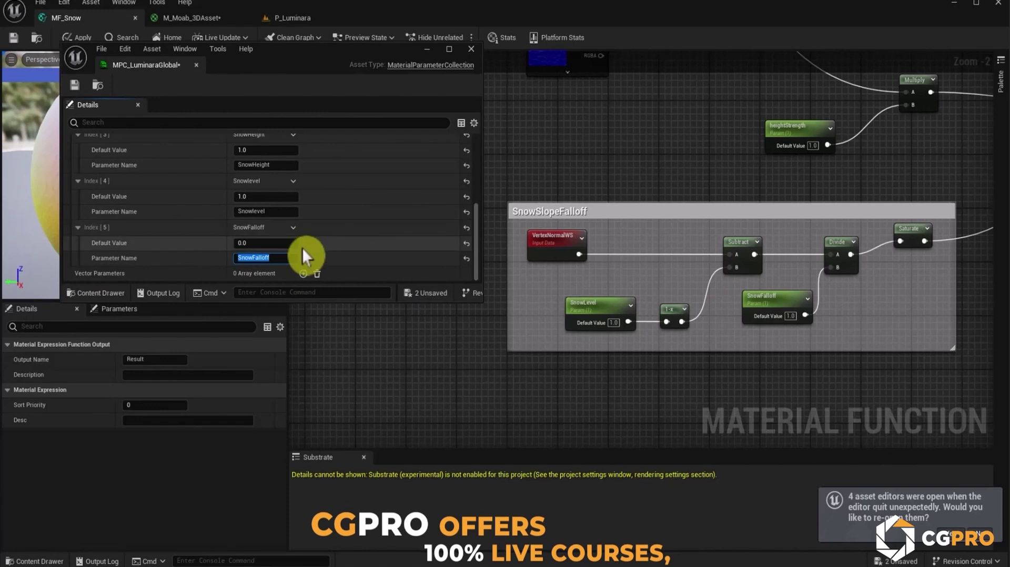
pyautogui.write('1')
pyautogui.click(75, 85)
# Add a CollectionParameter node to the MF_Snow graph in the empty space above the SnowSlopeFalloff group.
pyautogui.moveTo(625, 156); pyautogui.dragTo(665, 217, button='right')
pyautogui.scroll(-1, 647, 322)
pyautogui.rightClick(663, 219)
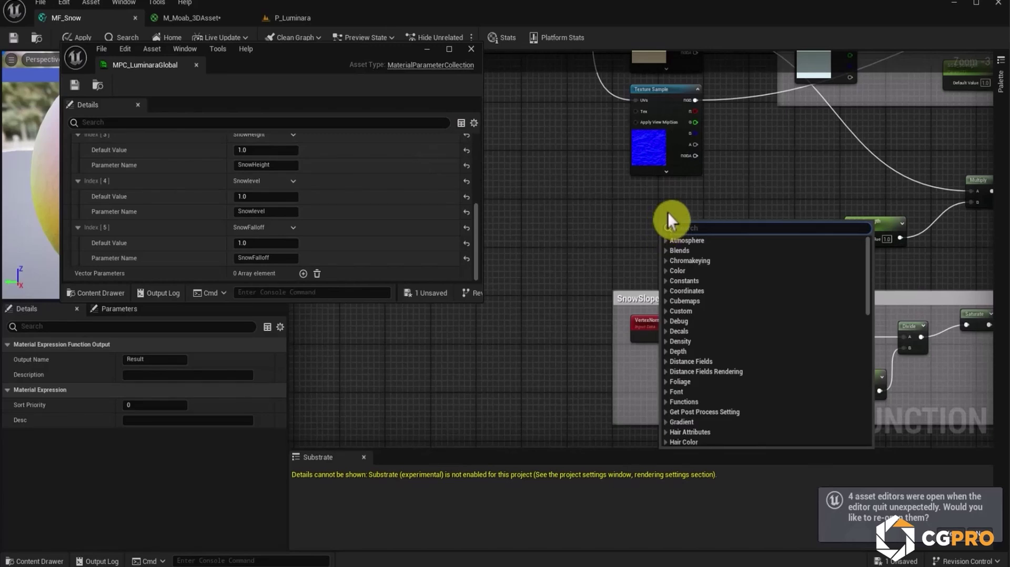
pyautogui.scroll(-20, 668, 213)
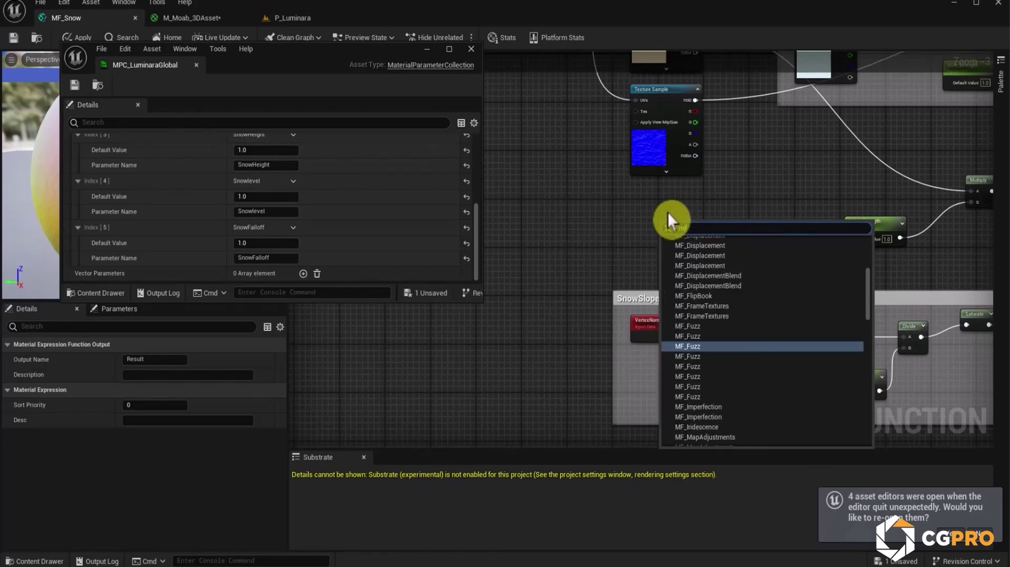
pyautogui.write('param col,')
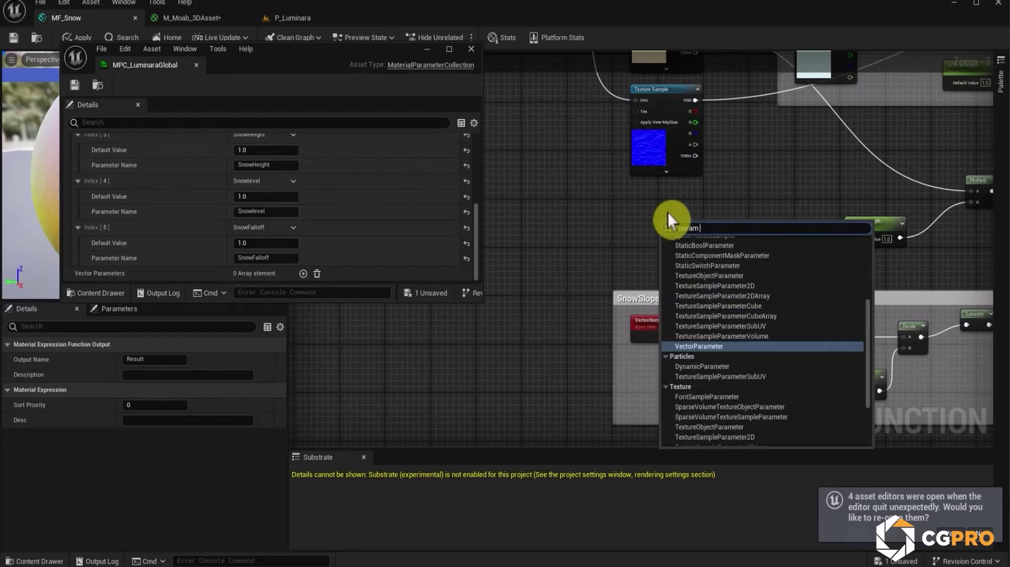
pyautogui.press('BackSpace')
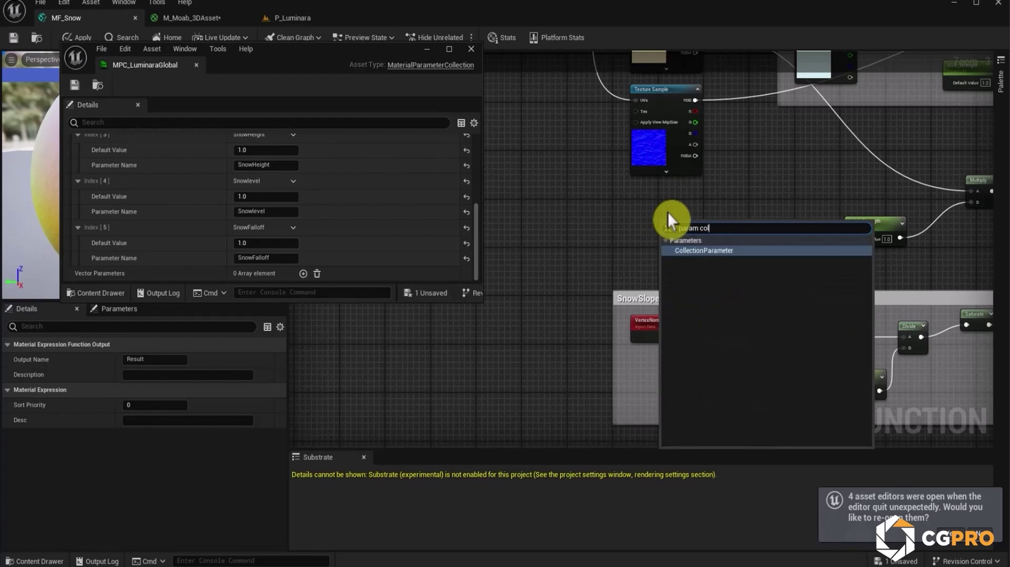
pyautogui.press('Return')
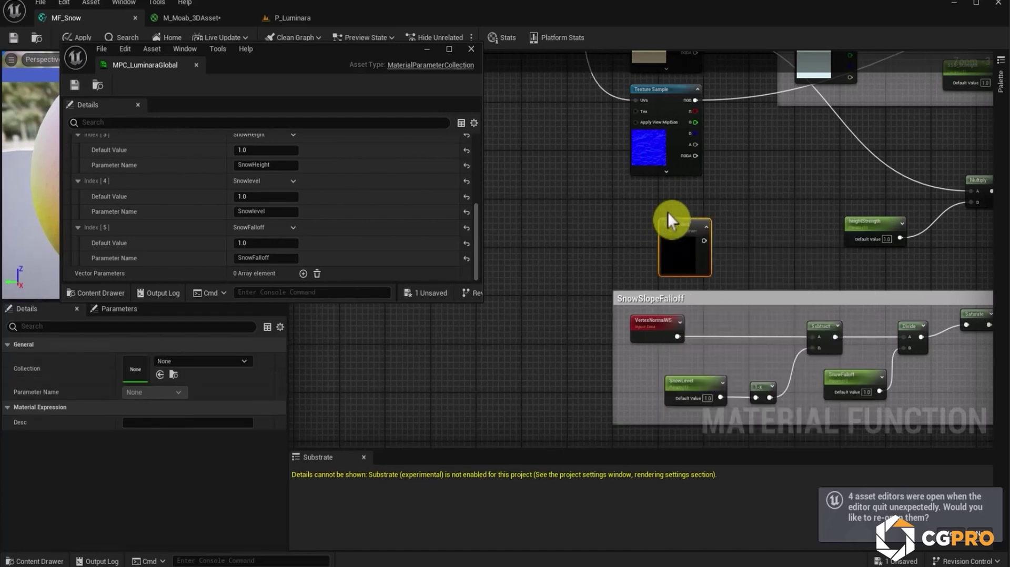
# Minimize the parameter collection window and set the new node's collection to MPC_LuminaraGlobal with parameter Snowlevel.
pyautogui.click(426, 50)
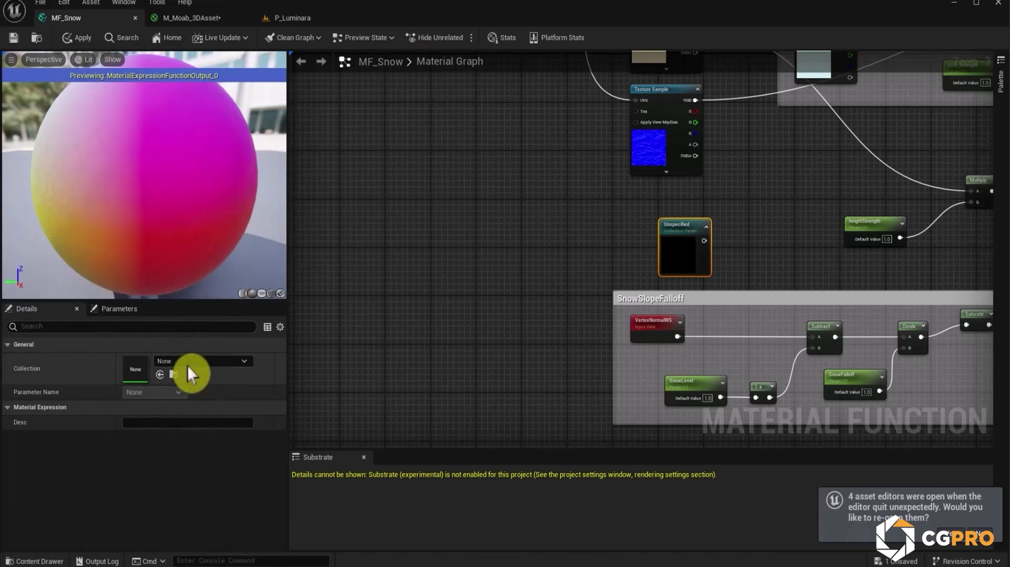
pyautogui.click(194, 363)
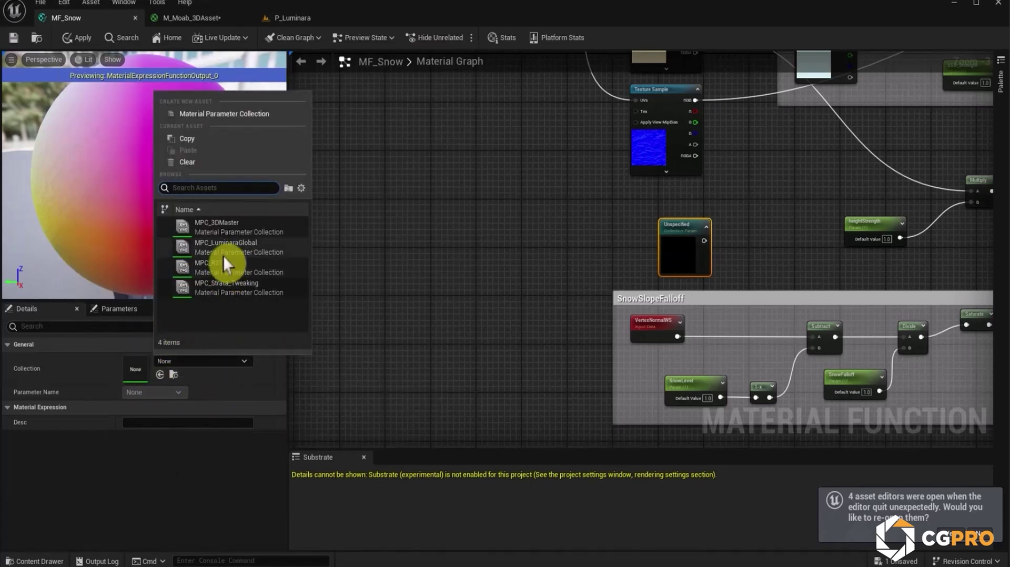
pyautogui.click(258, 248)
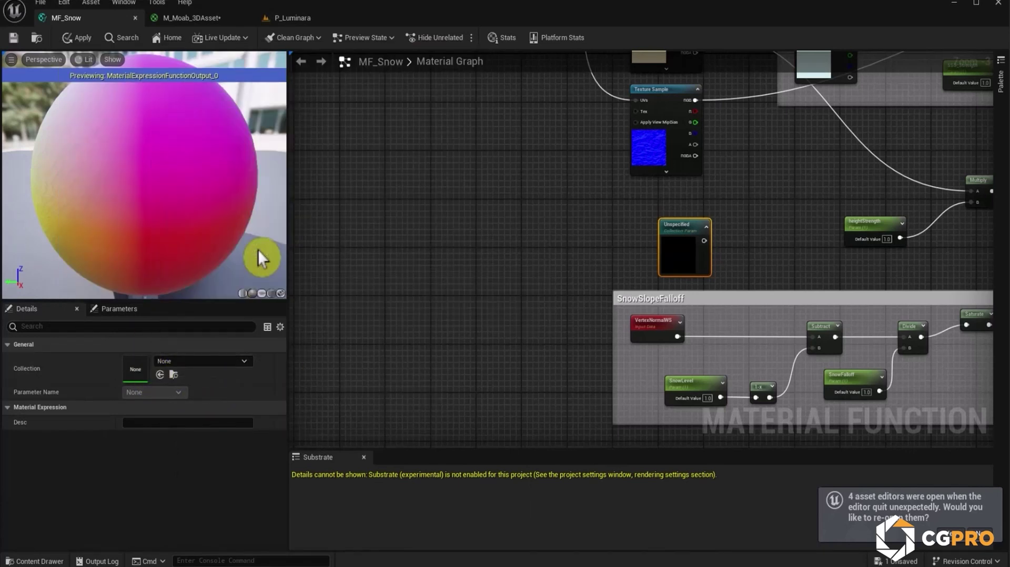
pyautogui.click(172, 391)
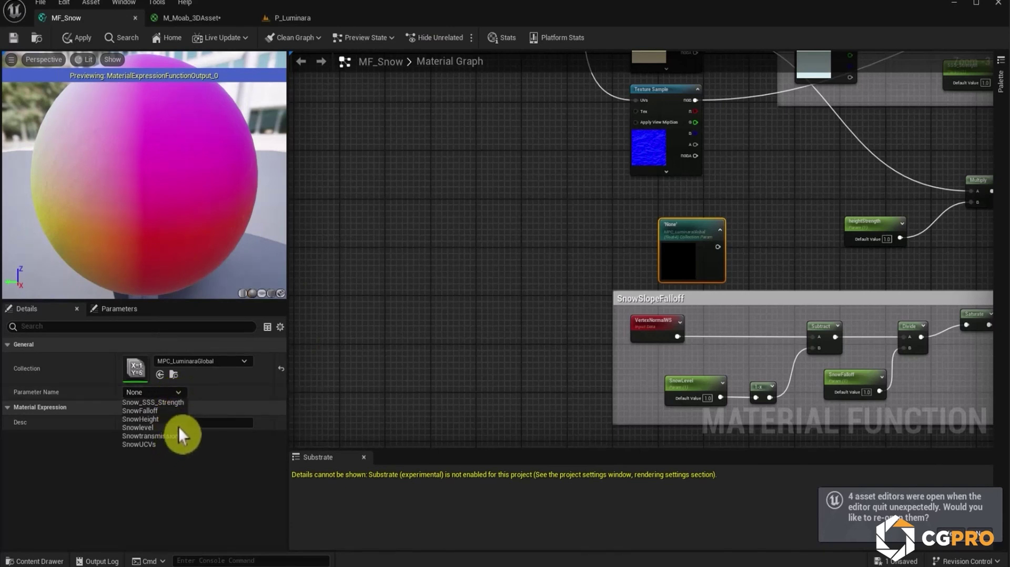
pyautogui.click(157, 426)
# Connect the Snowlevel collection node to the 1-x input in the SnowSlopeFalloff group, replacing the existing connection.
pyautogui.moveTo(593, 345); pyautogui.dragTo(411, 257, button='right')
pyautogui.moveTo(523, 168); pyautogui.dragTo(605, 286)
pyautogui.scroll(3, 488, 365)
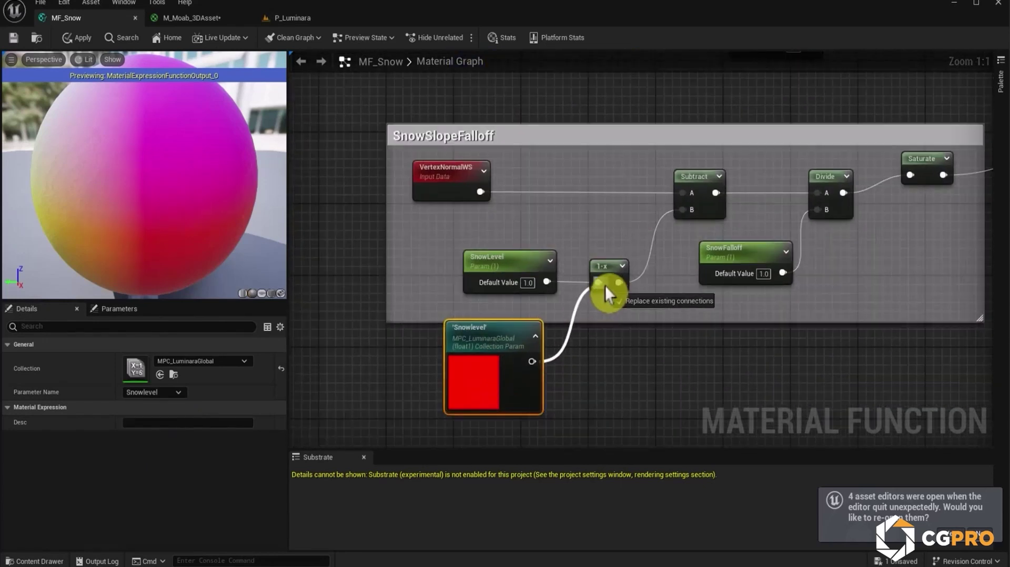
# Paste another collection parameter node, set its parameter to SnowFalloff, and connect it to the Divide node's B input.
pyautogui.click(648, 358)
pyautogui.hotkey('ctrl', 'v')
pyautogui.click(167, 394)
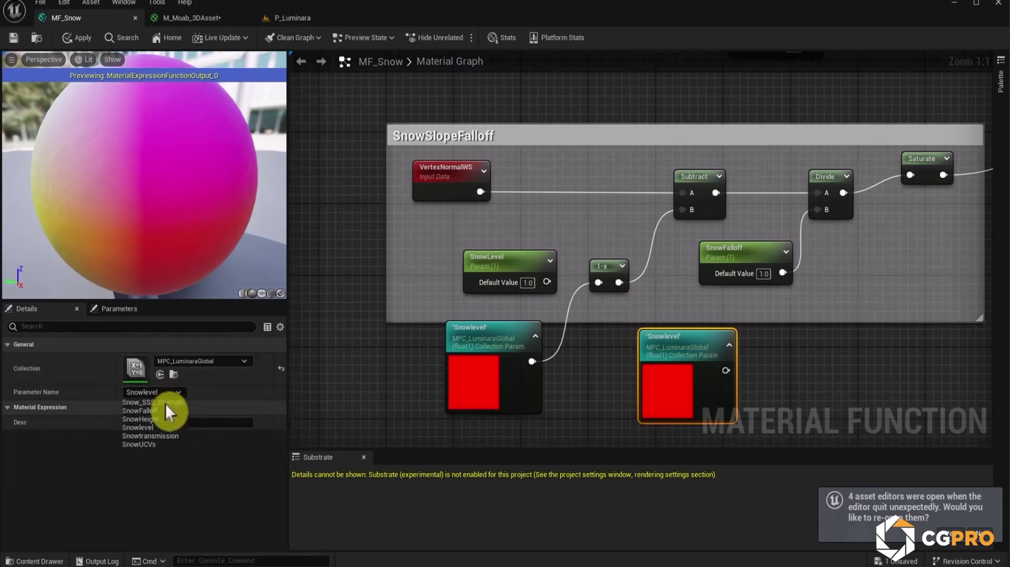
pyautogui.click(140, 411)
pyautogui.moveTo(726, 371); pyautogui.dragTo(817, 210)
# Delete the old SnowLevel and SnowFalloff parameter nodes and move the two collection nodes into their places in the group.
pyautogui.click(737, 248)
pyautogui.keyDown('ctrl'); pyautogui.click(521, 269); pyautogui.keyUp('ctrl')
pyautogui.press('Delete')
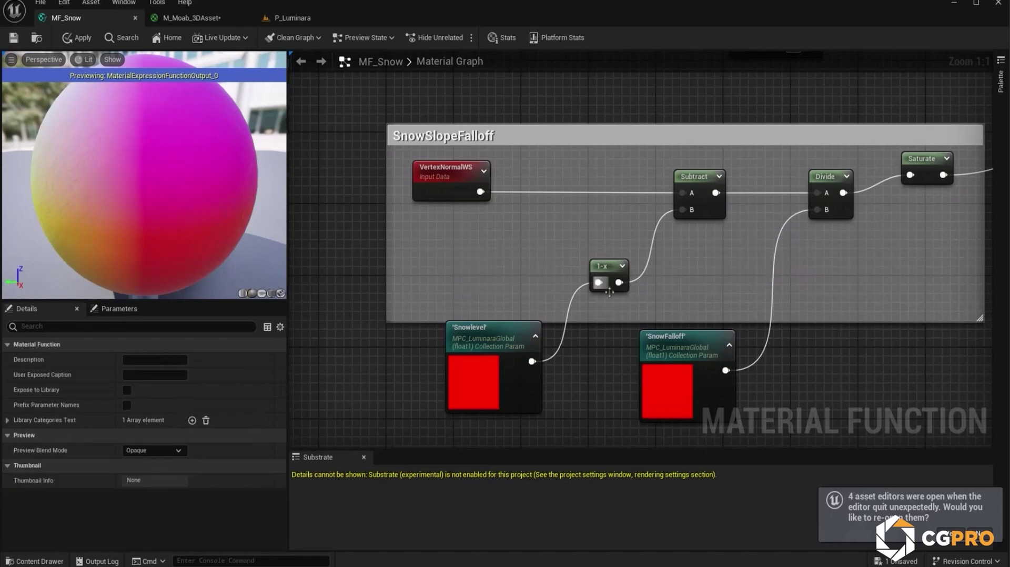
pyautogui.moveTo(468, 358); pyautogui.dragTo(435, 266)
pyautogui.moveTo(689, 361); pyautogui.dragTo(733, 291)
# Paste a collection parameter node beside heightStrength and set its parameter to SnowHeight.
pyautogui.moveTo(680, 181); pyautogui.dragTo(468, 269, button='right')
pyautogui.scroll(-1, 580, 384)
pyautogui.scroll(-1, 580, 383)
pyautogui.scroll(2, 468, 269)
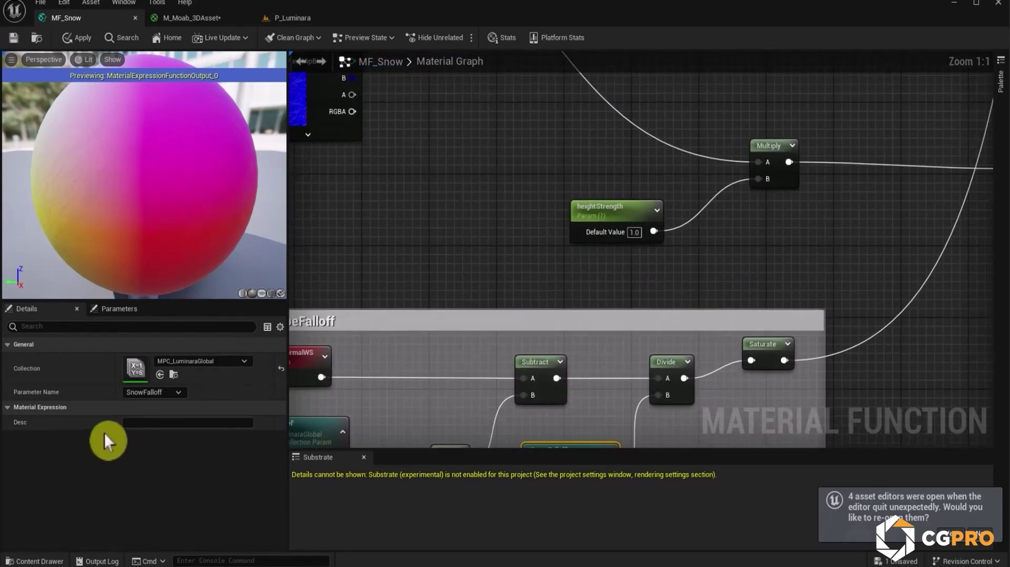
pyautogui.rightClick(477, 207)
pyautogui.click(359, 230)
pyautogui.moveTo(446, 267); pyautogui.dragTo(452, 383, button='right')
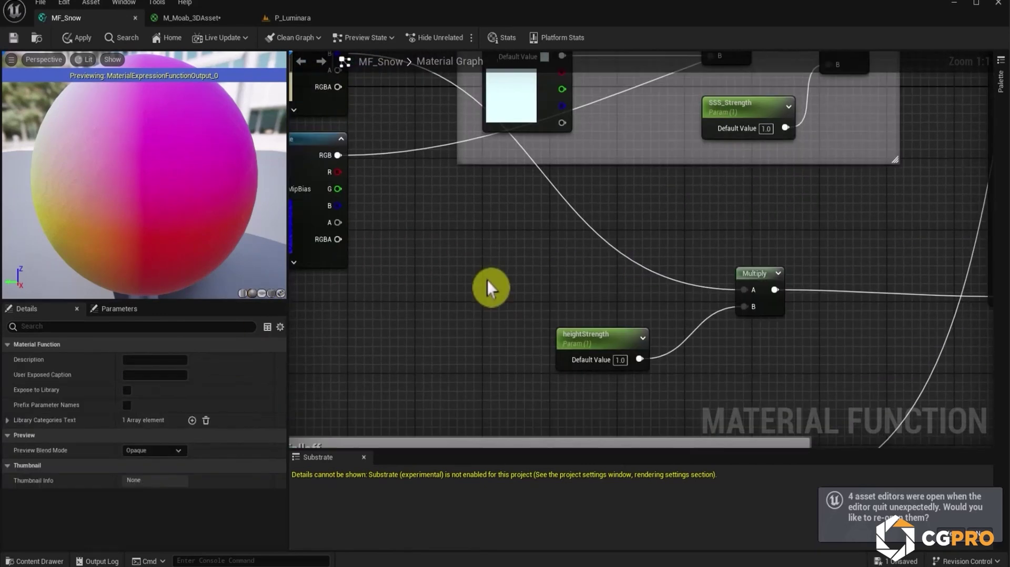
pyautogui.hotkey('ctrl', 'v')
pyautogui.click(153, 393)
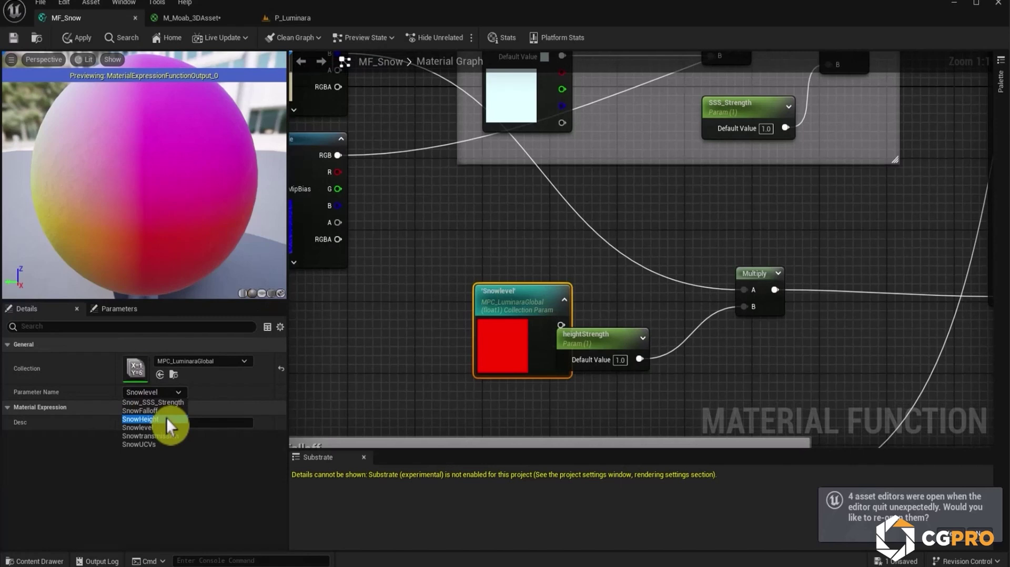
pyautogui.click(166, 419)
# Connect the SnowHeight node to the displacement Multiply's B input and delete the heightStrength parameter.
pyautogui.moveTo(561, 325); pyautogui.dragTo(744, 307)
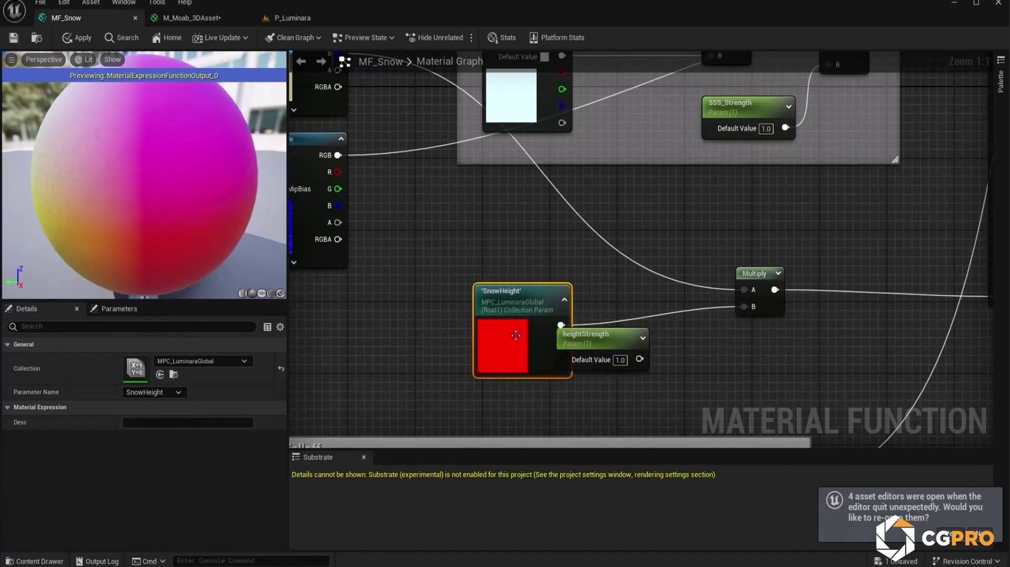
pyautogui.click(604, 345)
pyautogui.press('Delete')
# Paste two collection parameter nodes near the SSS group, set the upper one to Snowtransmission, and connect it to Opacity.
pyautogui.moveTo(696, 174); pyautogui.dragTo(592, 323, button='right')
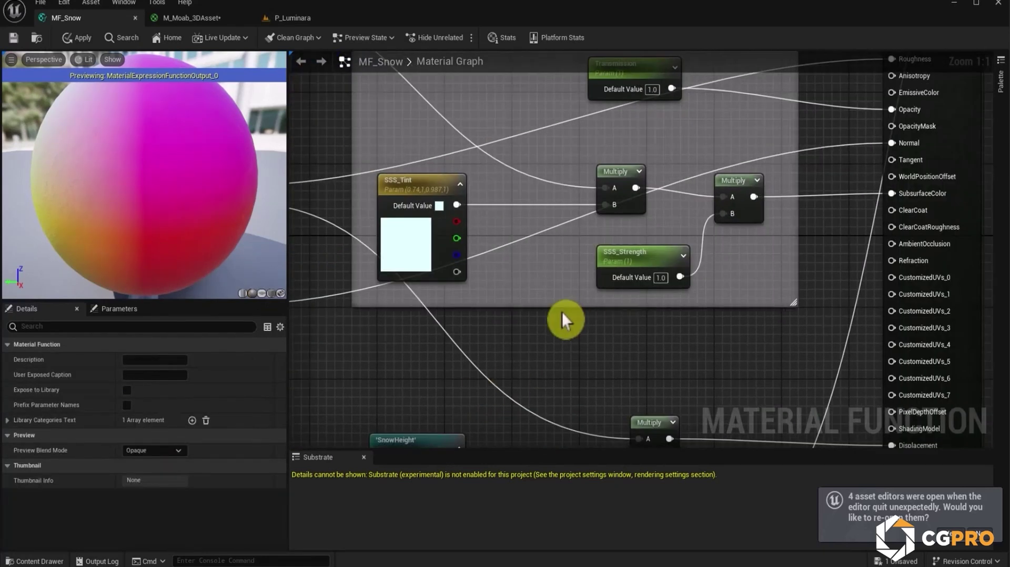
pyautogui.hotkey('ctrl', 'v')
pyautogui.hotkey('ctrl', 'v')
pyautogui.moveTo(470, 108); pyautogui.dragTo(490, 195, button='right')
pyautogui.moveTo(507, 243); pyautogui.dragTo(490, 215)
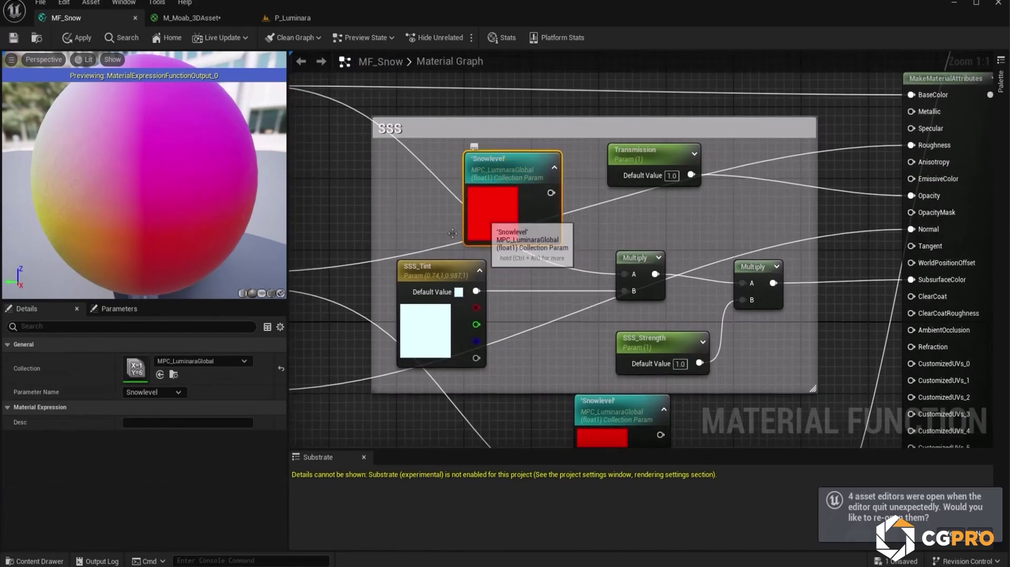
pyautogui.click(154, 394)
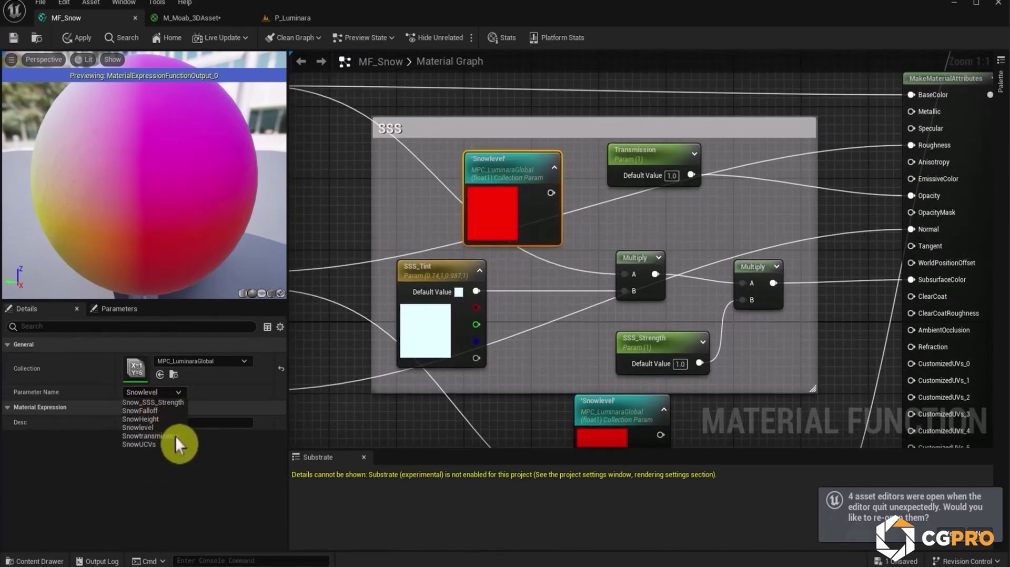
pyautogui.click(176, 436)
pyautogui.moveTo(651, 198); pyautogui.dragTo(912, 195)
# Set the other pasted node to Snow_SSS_Strength, connect it to the second Multiply's B input, and delete SSS_Strength.
pyautogui.moveTo(611, 426); pyautogui.dragTo(604, 303, button='right')
pyautogui.click(604, 303)
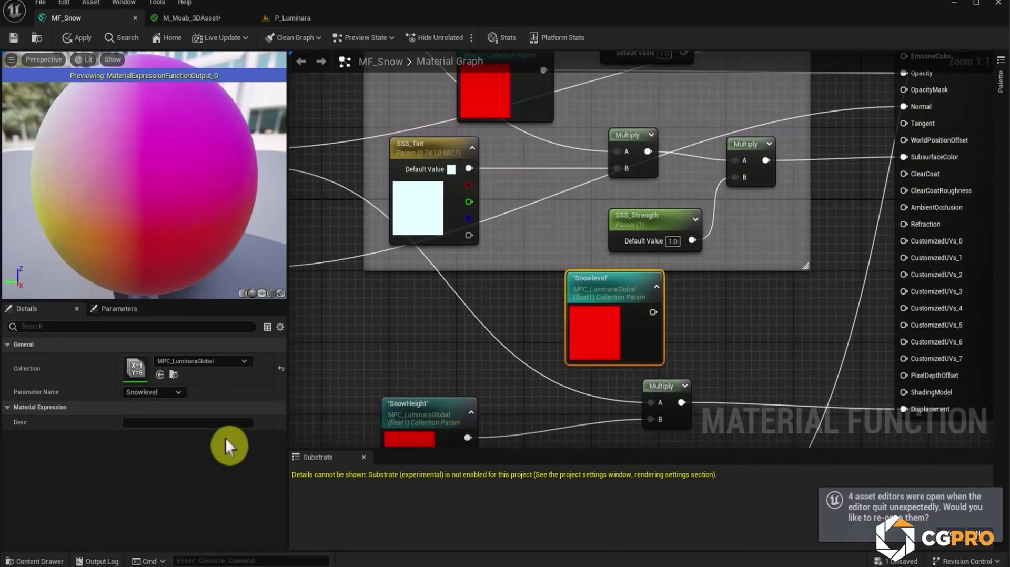
pyautogui.click(156, 395)
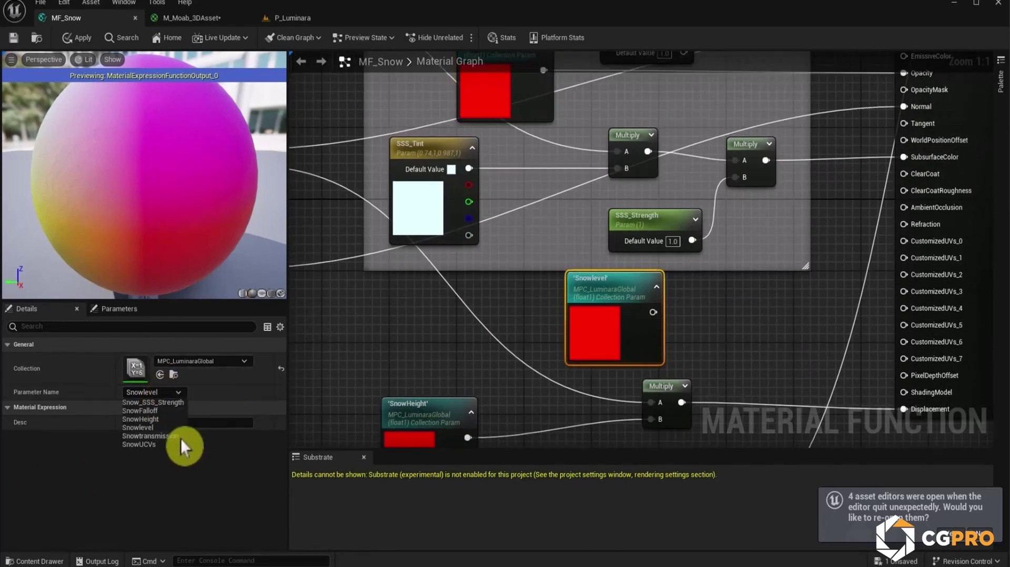
pyautogui.click(171, 403)
pyautogui.moveTo(653, 312); pyautogui.dragTo(737, 176)
pyautogui.click(652, 224)
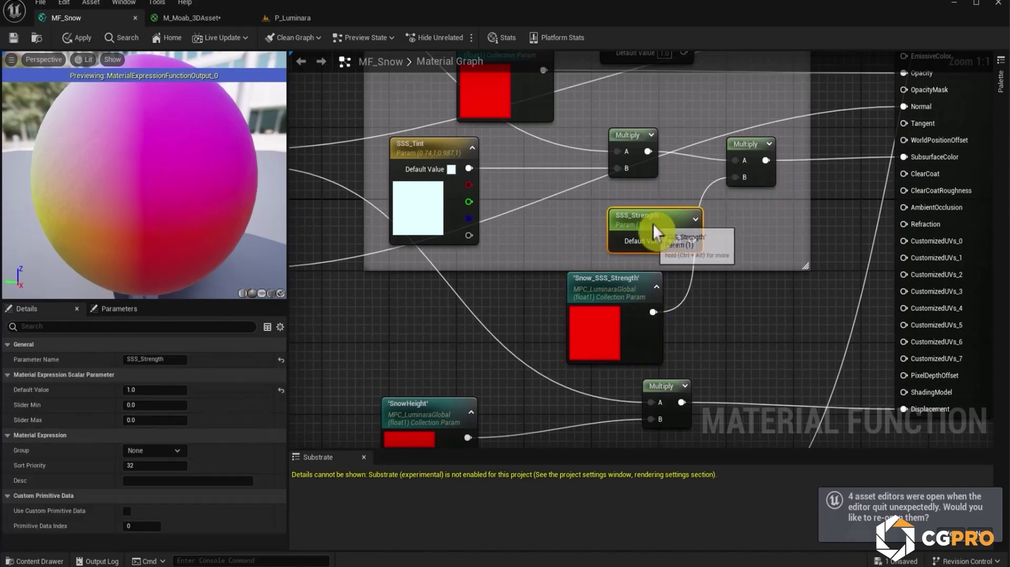
pyautogui.press('Delete')
# Paste a collection parameter node below Snow_UVs and set its parameter to SnowUCVs.
pyautogui.moveTo(634, 210); pyautogui.dragTo(633, 316, button='right')
pyautogui.click(605, 182)
pyautogui.moveTo(605, 182); pyautogui.dragTo(1000, 159, button='right')
pyautogui.moveTo(365, 268); pyautogui.dragTo(412, 273, button='right')
pyautogui.rightClick(414, 269)
pyautogui.click(348, 308)
pyautogui.click(152, 393)
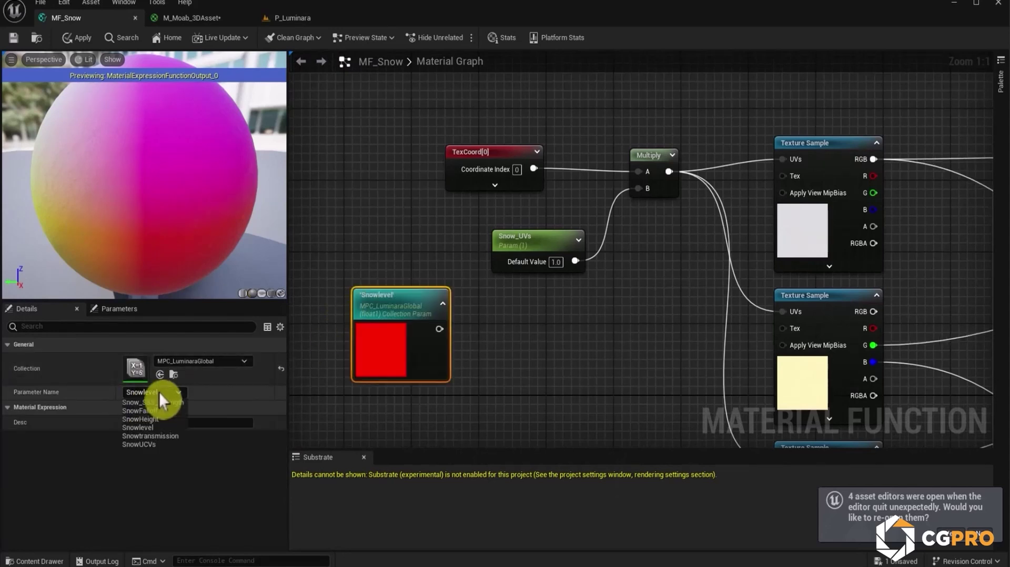
pyautogui.click(161, 445)
# Connect the SnowUCVs node to the B input of the texture coordinate Multiply and delete the Snow_UVs parameter.
pyautogui.click(324, 439)
pyautogui.moveTo(440, 329); pyautogui.dragTo(639, 189)
pyautogui.click(512, 237)
pyautogui.press('Delete')
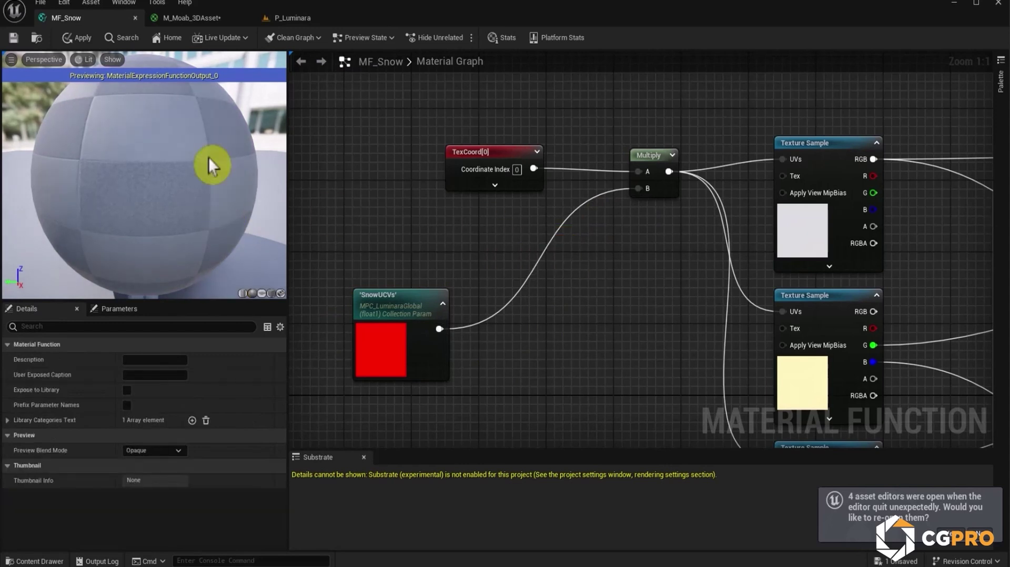
# Apply and save the MF_Snow changes and switch to the P_Luminara level.
pyautogui.click(78, 39)
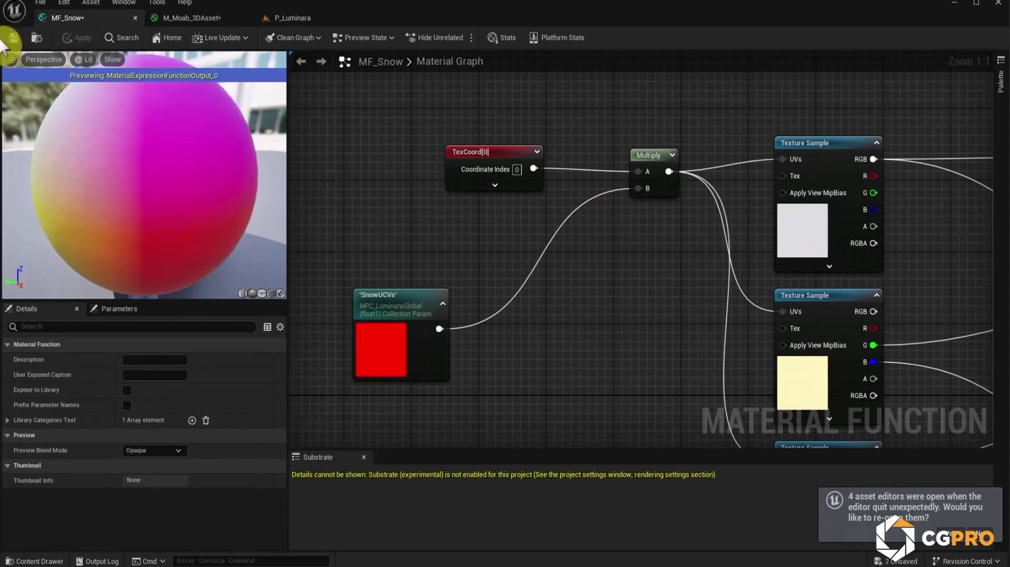
pyautogui.click(321, 18)
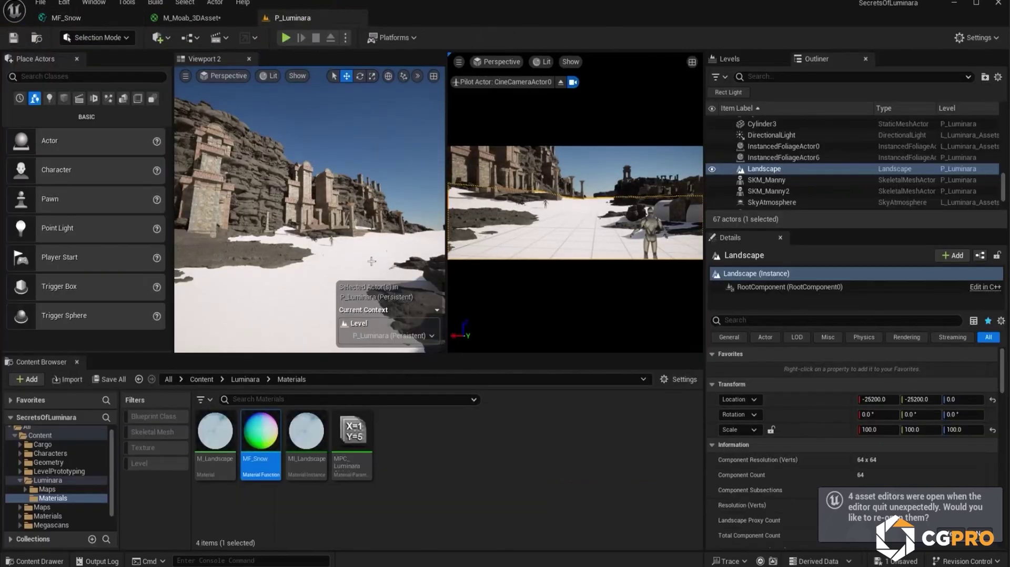
pyautogui.click(591, 302)
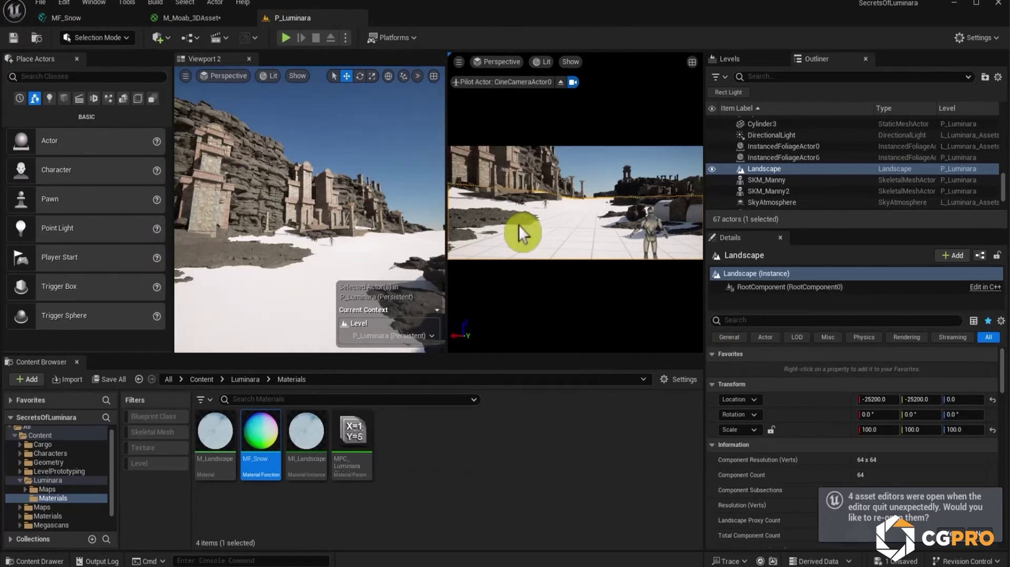
# Bring up the MPC_LuminaraGlobal window over the level, look over the snow in the viewport, and minimize the window.
pyautogui.moveTo(337, 566); pyautogui.dragTo(803, 150)
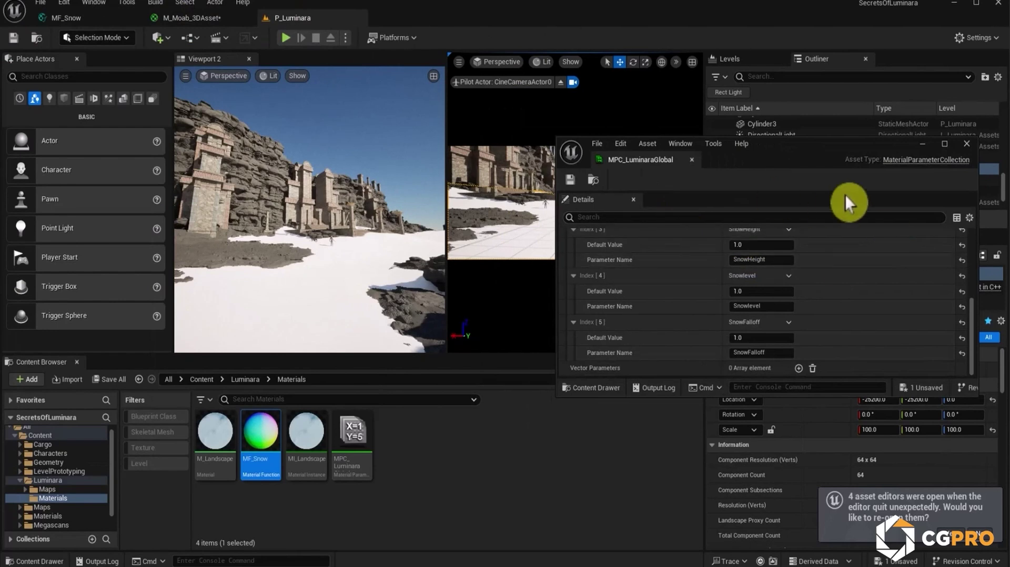
pyautogui.moveTo(346, 290); pyautogui.dragTo(329, 321, button='right')
pyautogui.click(920, 142)
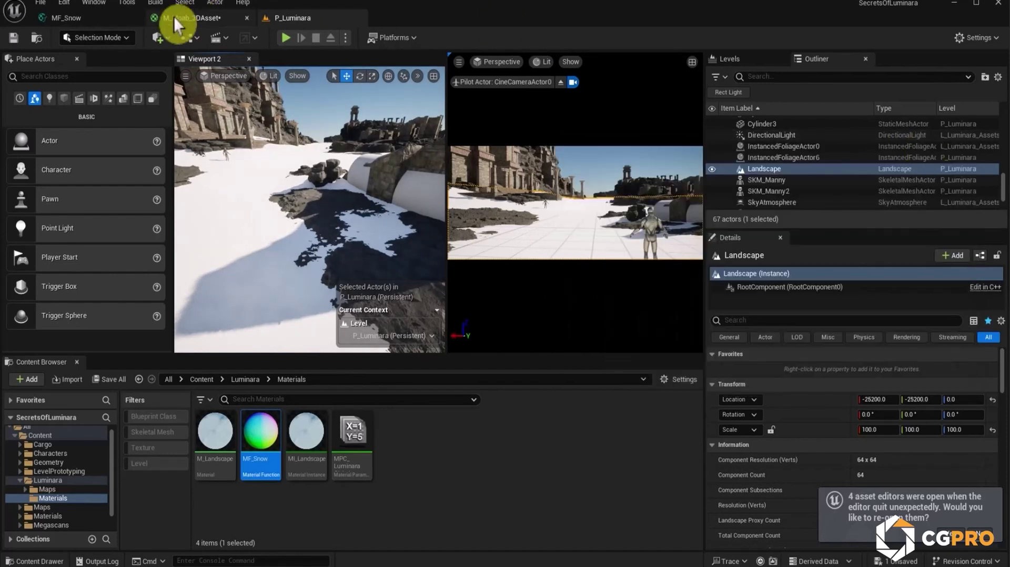
# In M_Moab_3DAsset, locate the collection parameter node causing the compile error and move its Campfire Albedo Adjustment group upward.
pyautogui.click(176, 17)
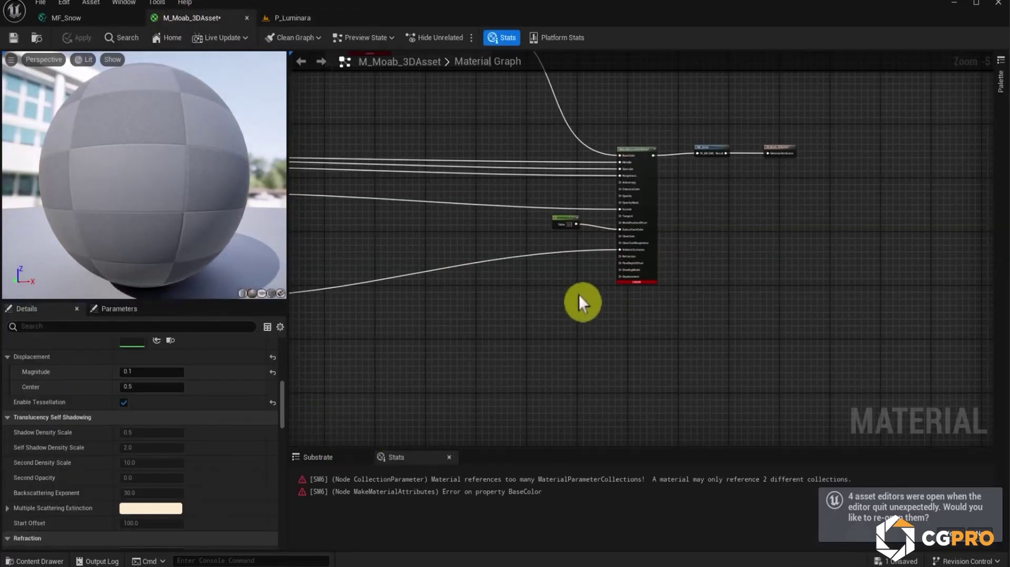
pyautogui.scroll(3, 687, 135)
pyautogui.click(660, 162)
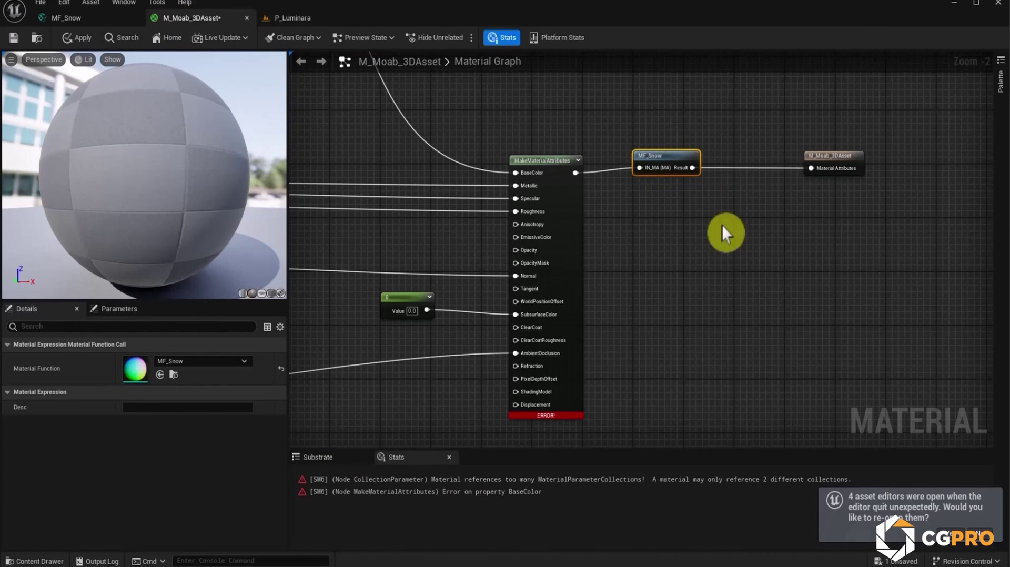
pyautogui.click(502, 479)
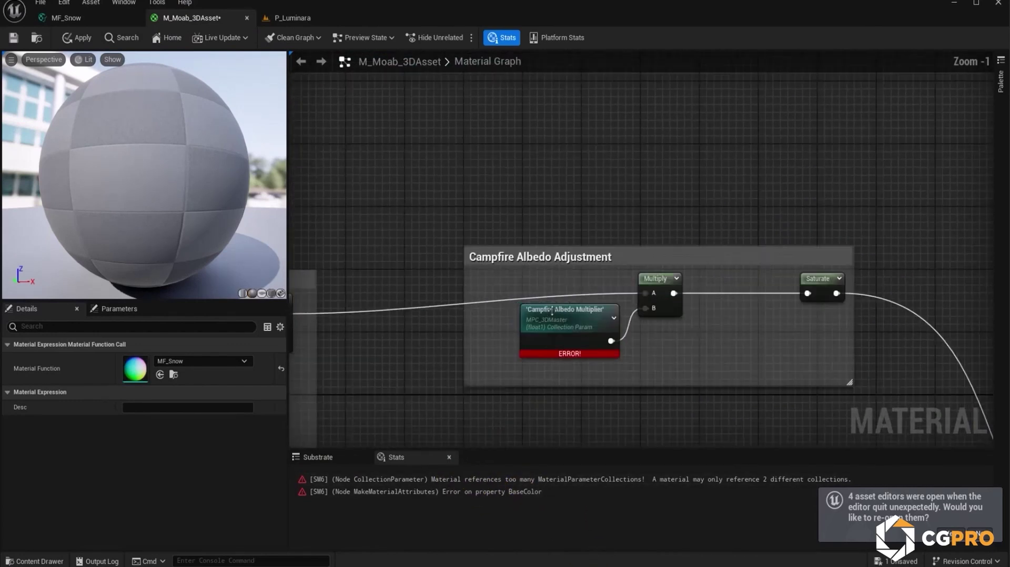
pyautogui.click(653, 256)
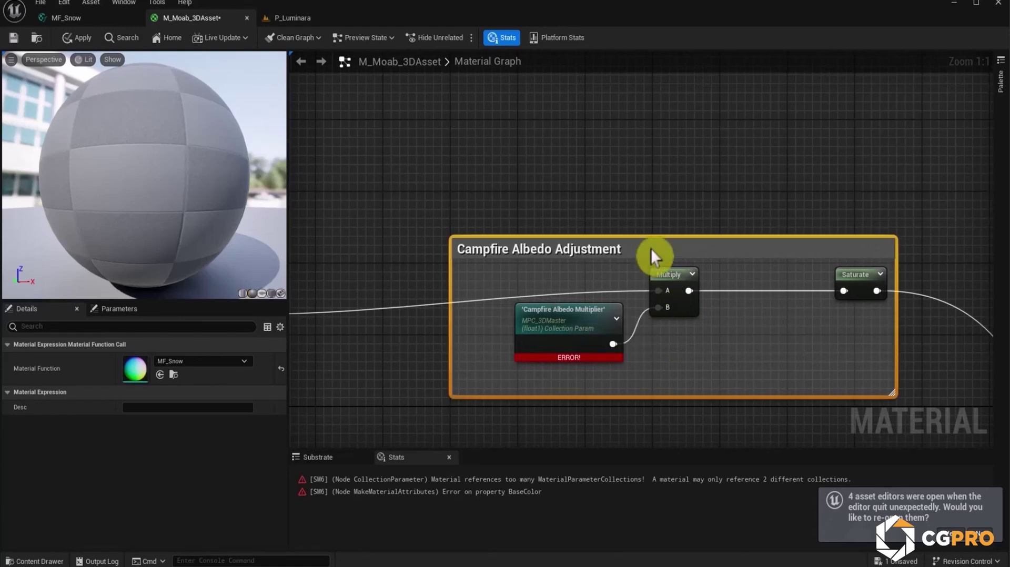
pyautogui.moveTo(639, 271); pyautogui.dragTo(616, 106, button='right')
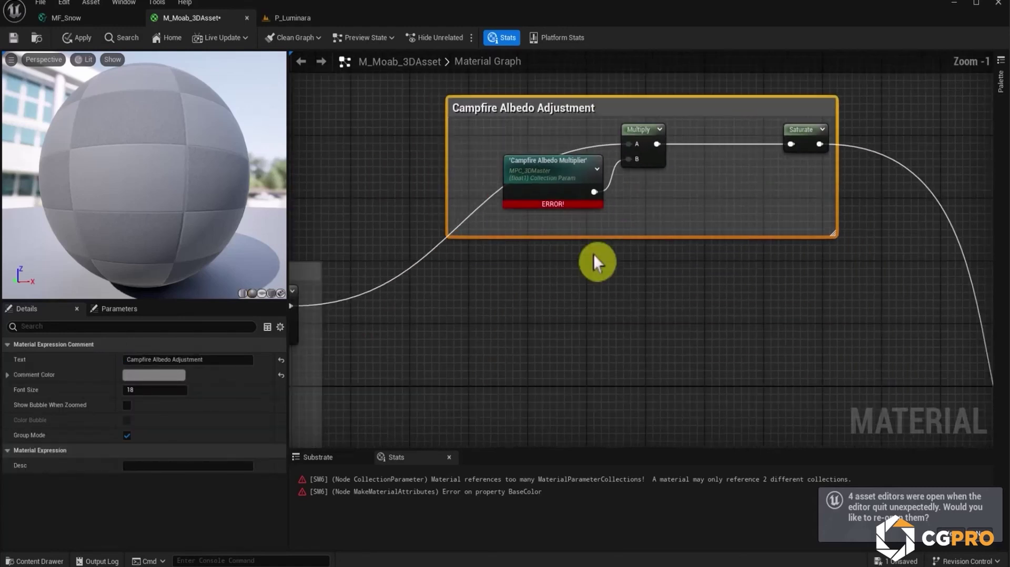
# Connect the Lerp output directly to the BaseColor input of MakeMaterialAttributes, bypassing the Campfire Albedo Adjustment group.
pyautogui.scroll(-6, 563, 279)
pyautogui.scroll(6, 563, 280)
pyautogui.moveTo(387, 171); pyautogui.dragTo(456, 202)
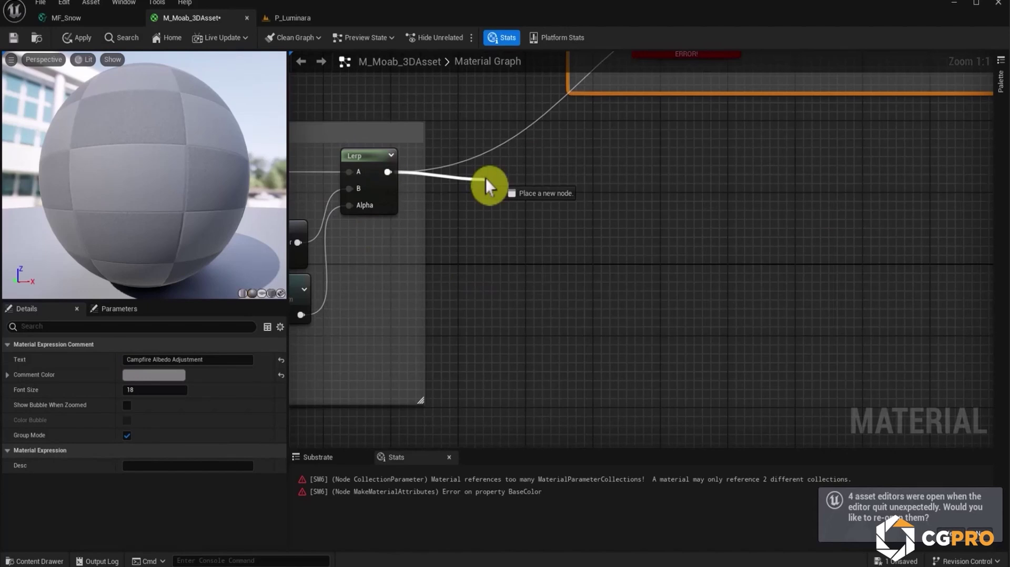
pyautogui.moveTo(495, 167); pyautogui.dragTo(914, 206)
pyautogui.scroll(-2, 857, 383)
pyautogui.scroll(-2, 686, 211)
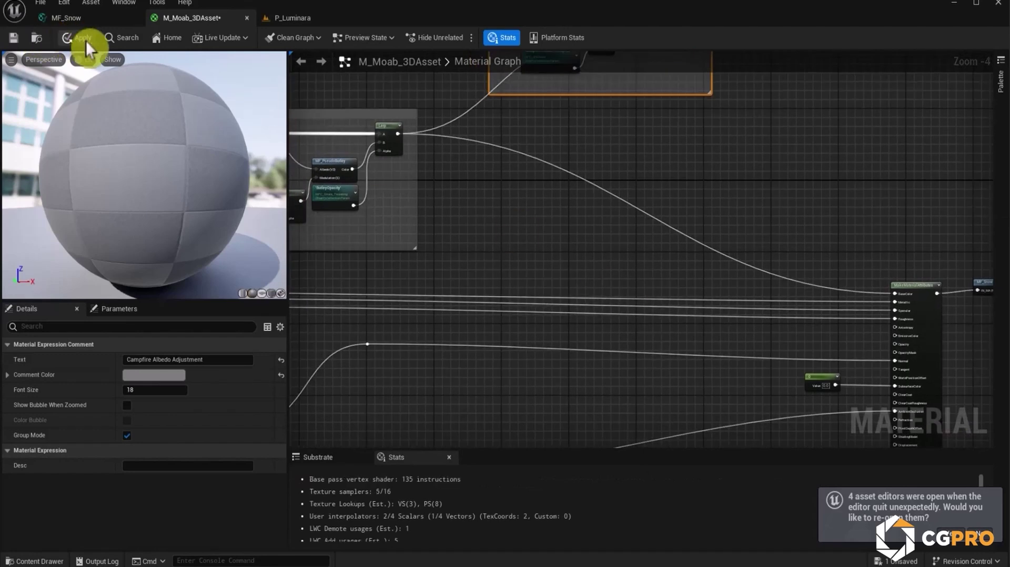
# Apply and save the M_Moab_3DAsset changes and check the material on the rocks in the P_Luminara level.
pyautogui.click(83, 38)
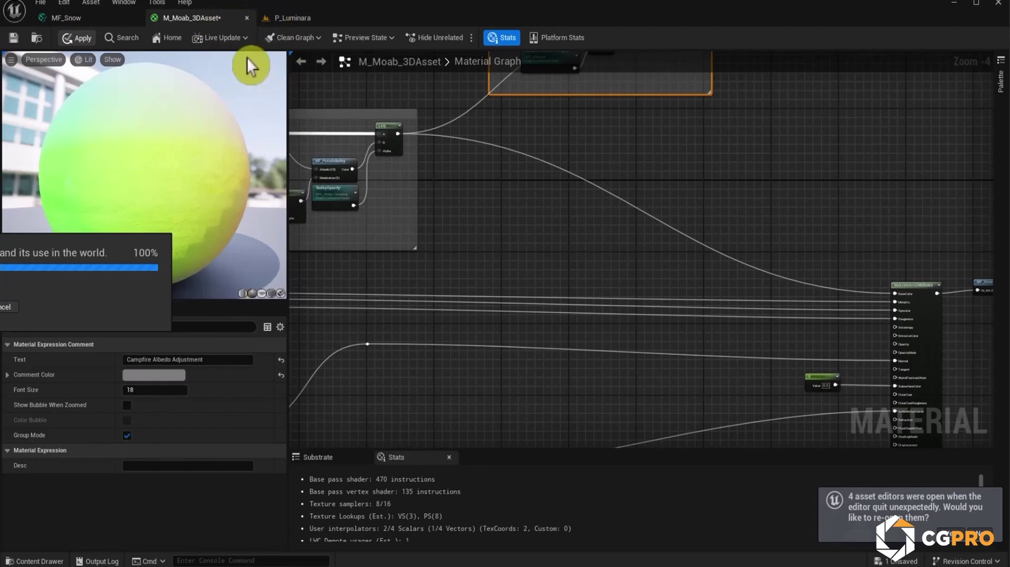
pyautogui.click(23, 33)
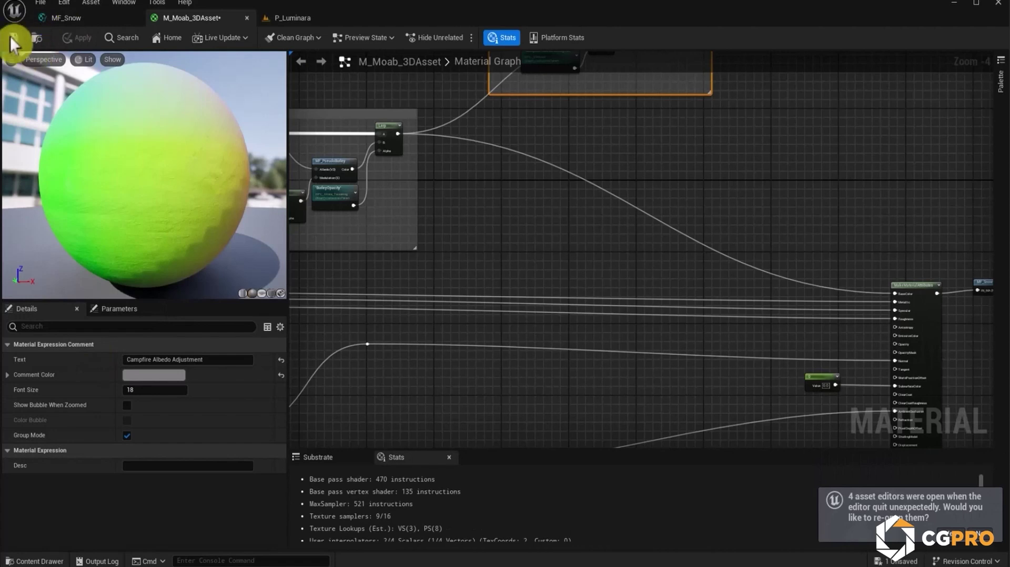
pyautogui.click(295, 21)
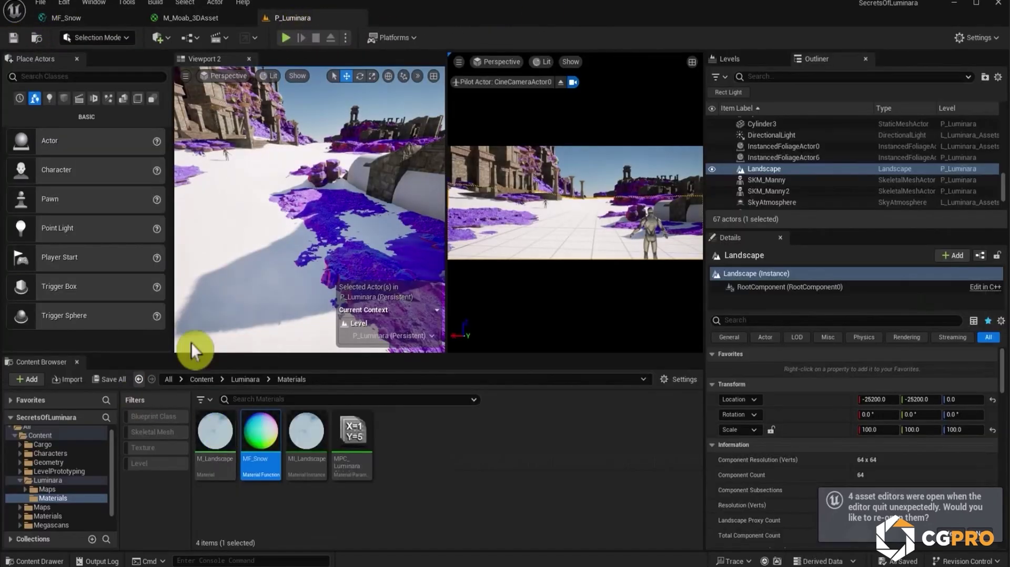
pyautogui.moveTo(248, 208); pyautogui.dragTo(272, 260, button='right')
pyautogui.moveTo(188, 234); pyautogui.dragTo(163, 237, button='right')
# In MF_Snow, add a ComponentMask node beside VertexNormalWS in the SnowSlopeFalloff group.
pyautogui.click(188, 16)
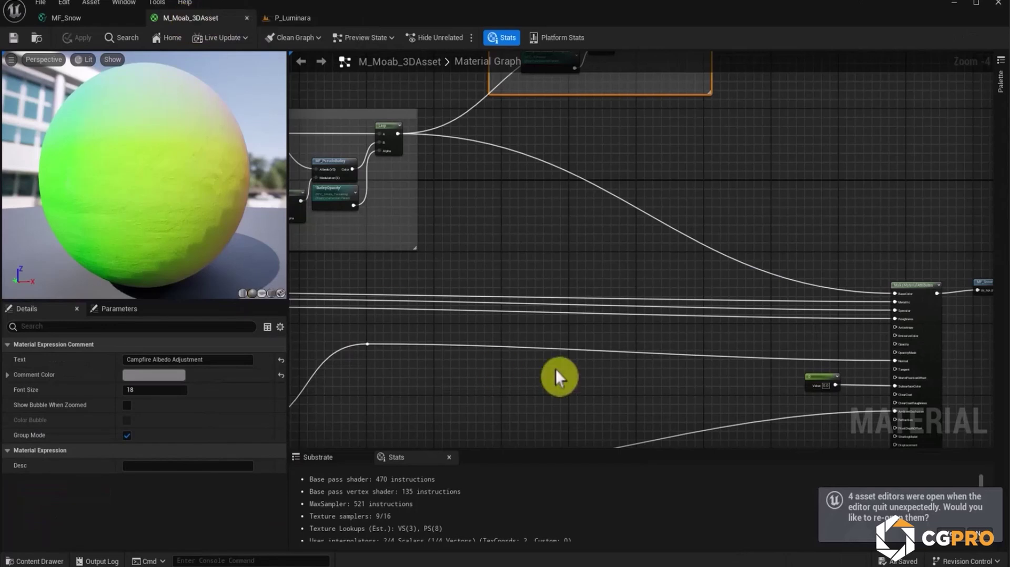
pyautogui.moveTo(585, 270); pyautogui.dragTo(524, 244, button='right')
pyautogui.click(66, 17)
pyautogui.scroll(1, 524, 244)
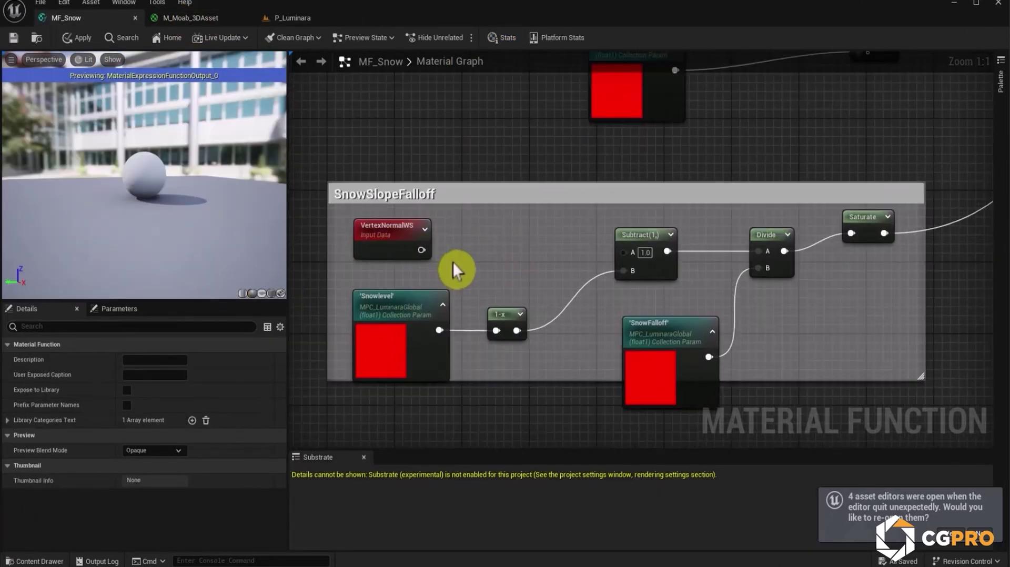
pyautogui.moveTo(454, 262); pyautogui.dragTo(455, 262, button='right')
pyautogui.write('compo')
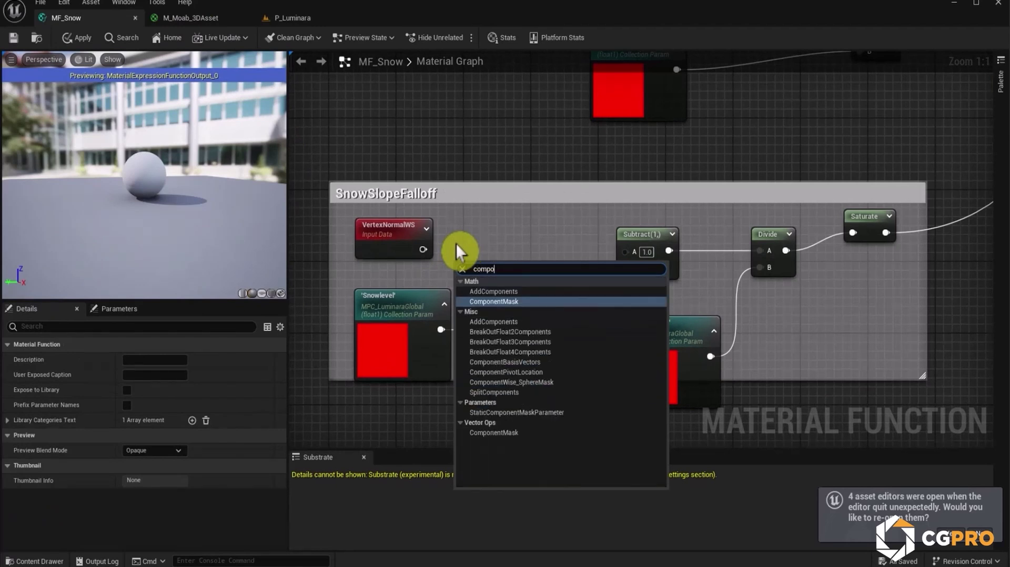
pyautogui.press('Return')
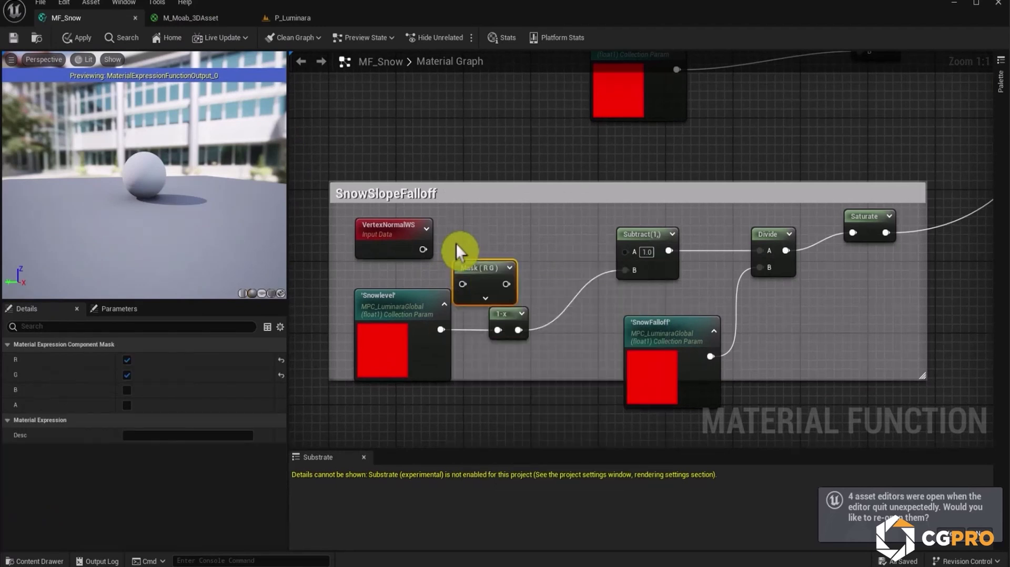
# Limit the mask to the B channel, wire it between VertexNormalWS and the A input of Subtract, and apply the function.
pyautogui.click(126, 376)
pyautogui.click(126, 360)
pyautogui.click(127, 390)
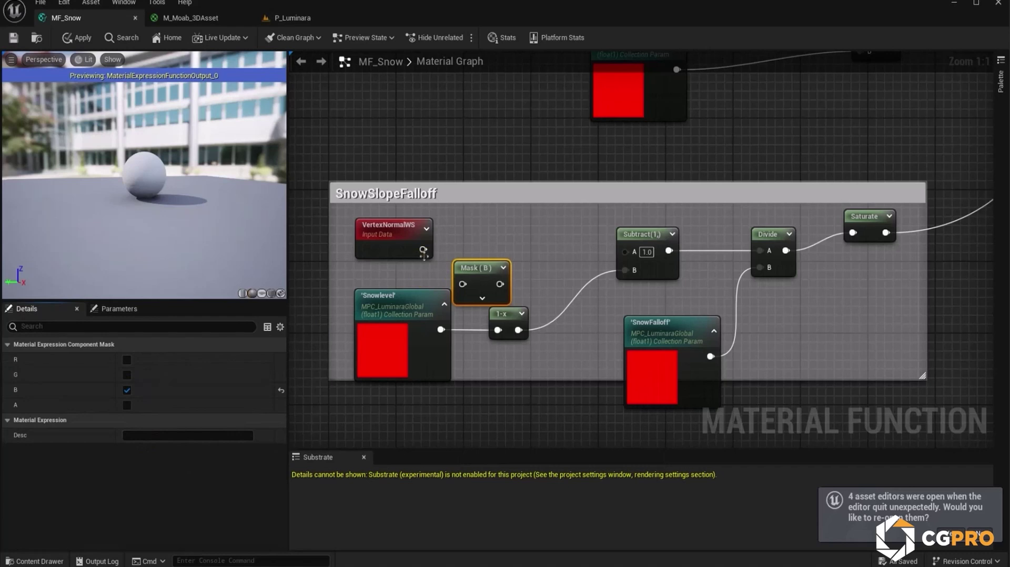
pyautogui.moveTo(499, 284); pyautogui.dragTo(519, 242)
pyautogui.click(80, 38)
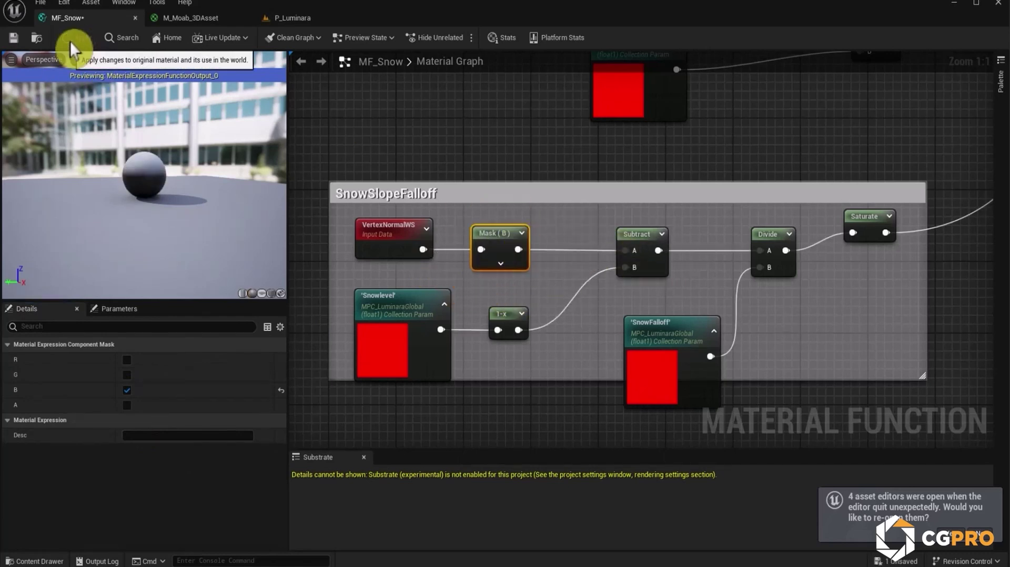
# Check the snow in P_Luminara, open MPC_LuminaraGlobal and lower the Snowlevel default value to about 0.85.
pyautogui.click(300, 19)
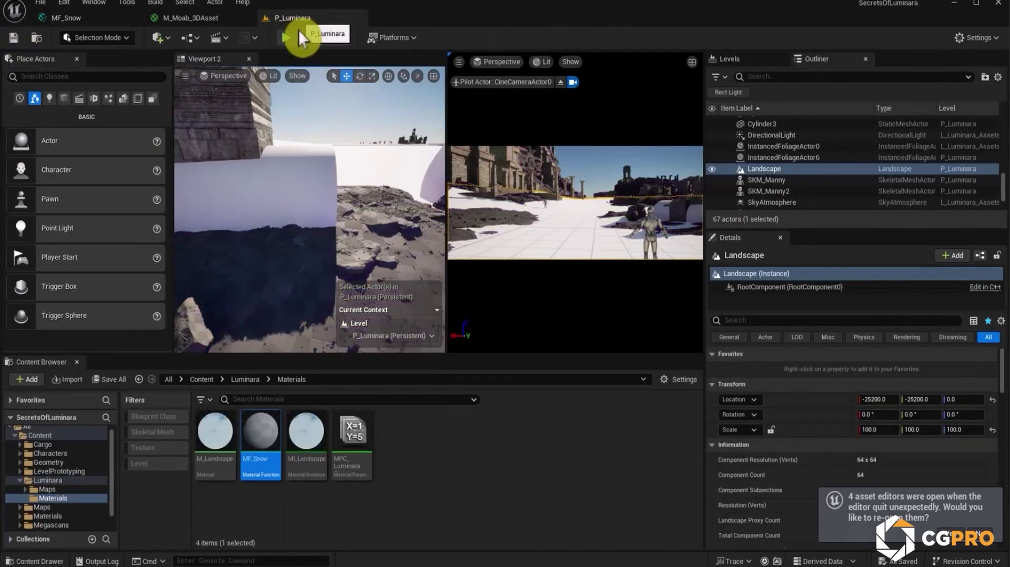
pyautogui.moveTo(327, 168)
pyautogui.mouseDown(button='right')
pyautogui.moveTo(336, 170)
pyautogui.moveTo(316, 173)
pyautogui.moveTo(301, 151)
pyautogui.moveTo(336, 169)
pyautogui.moveTo(334, 185)
pyautogui.mouseUp(button='right')
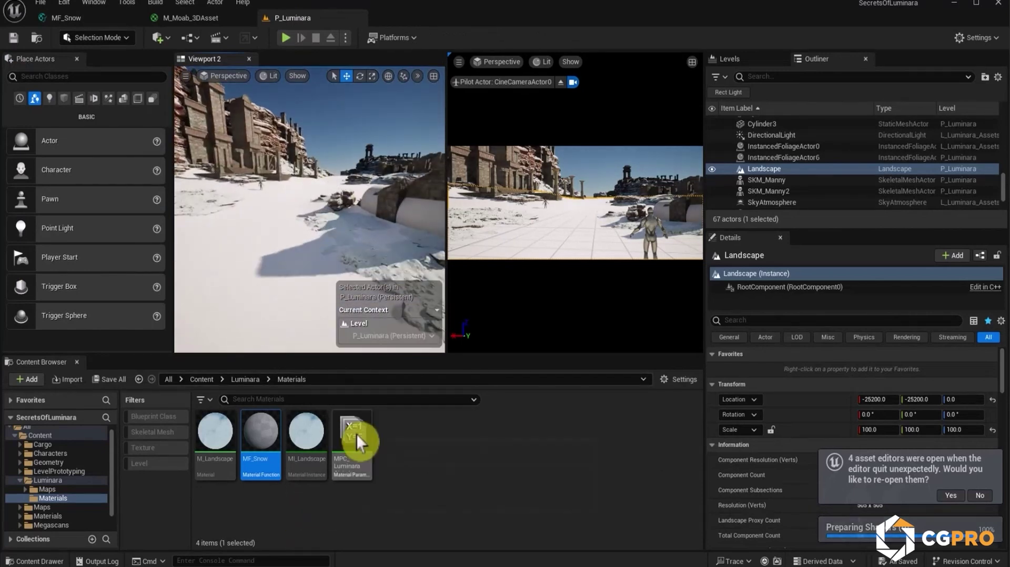
pyautogui.doubleClick(346, 448)
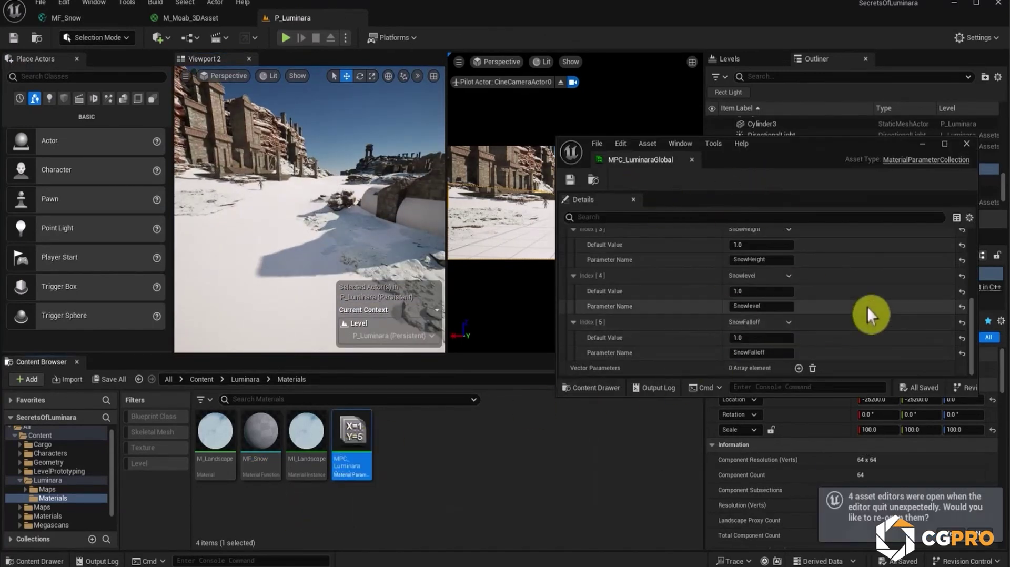
pyautogui.scroll(3, 787, 300)
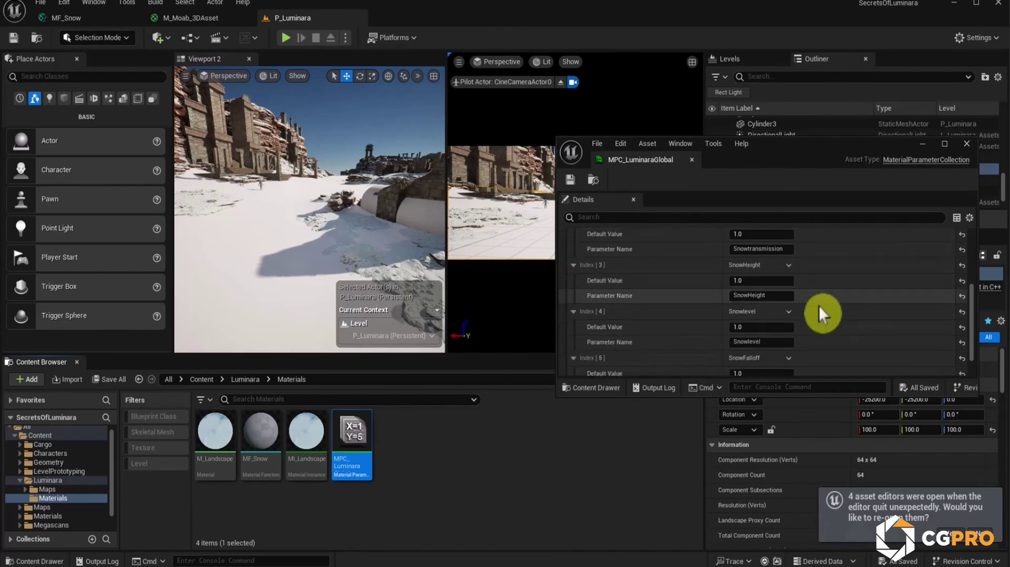
pyautogui.scroll(-3, 826, 311)
pyautogui.moveTo(763, 288)
pyautogui.mouseDown()
pyautogui.moveTo(708, 288)
pyautogui.moveTo(773, 289)
pyautogui.moveTo(753, 289)
pyautogui.mouseUp()
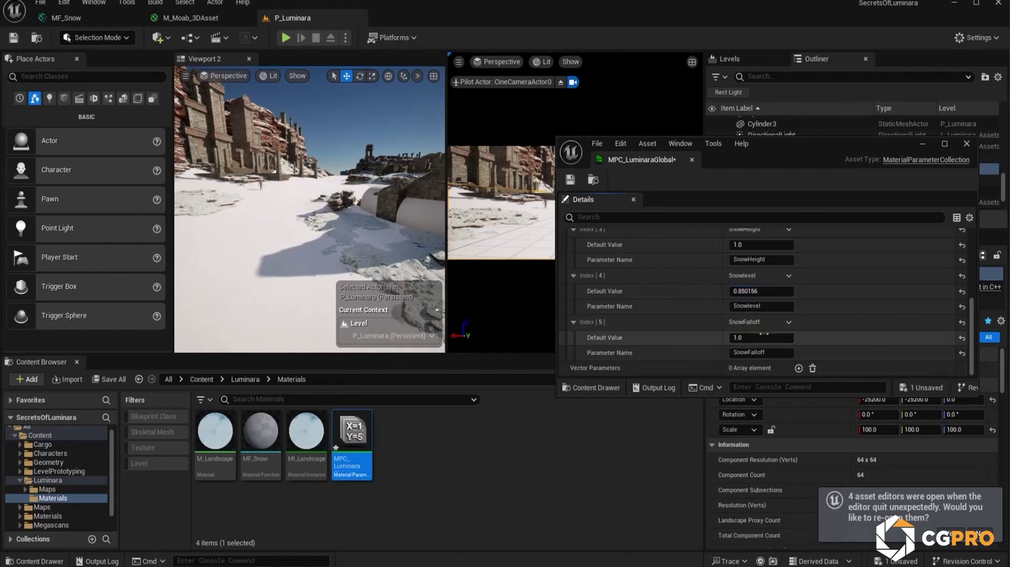
# Undo a trial SnowFalloff change, move in close to the rocks and set the SnowFalloff default value to 0.312.
pyautogui.moveTo(763, 338); pyautogui.dragTo(822, 322)
pyautogui.hotkey('ctrl', 'z')
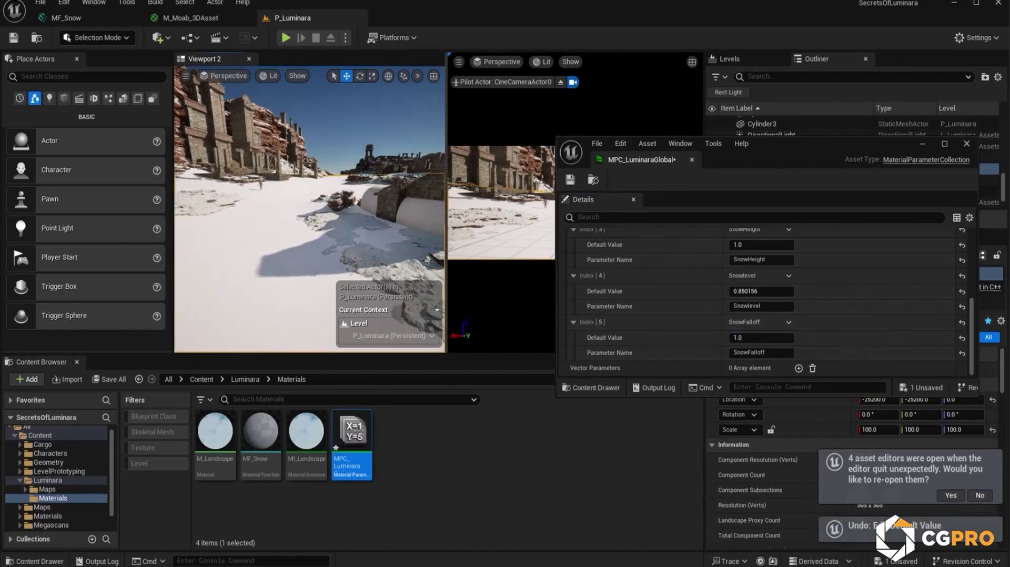
pyautogui.moveTo(309, 198); pyautogui.dragTo(396, 220, button='right')
pyautogui.press('w')
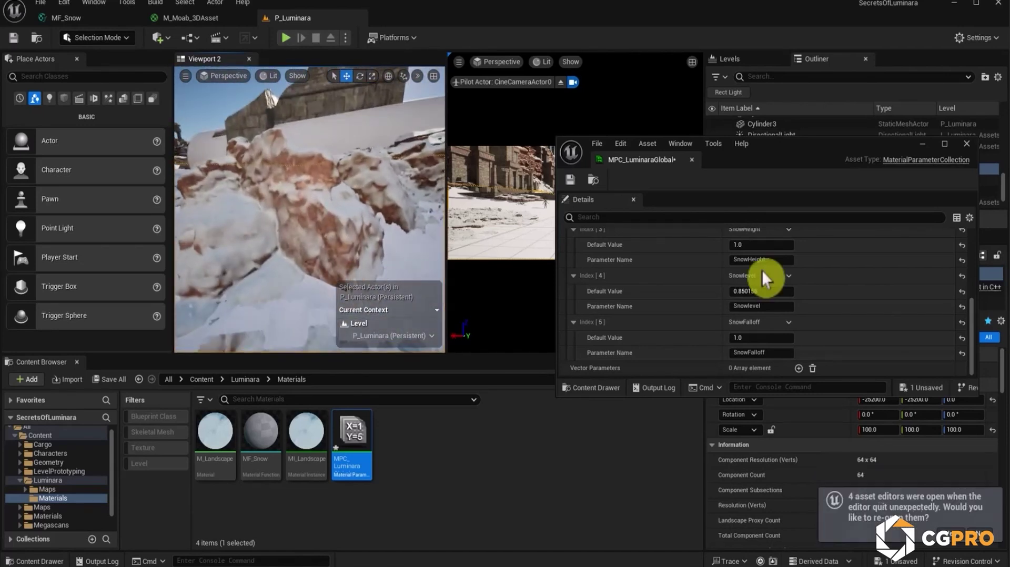
pyautogui.moveTo(760, 337); pyautogui.dragTo(740, 337)
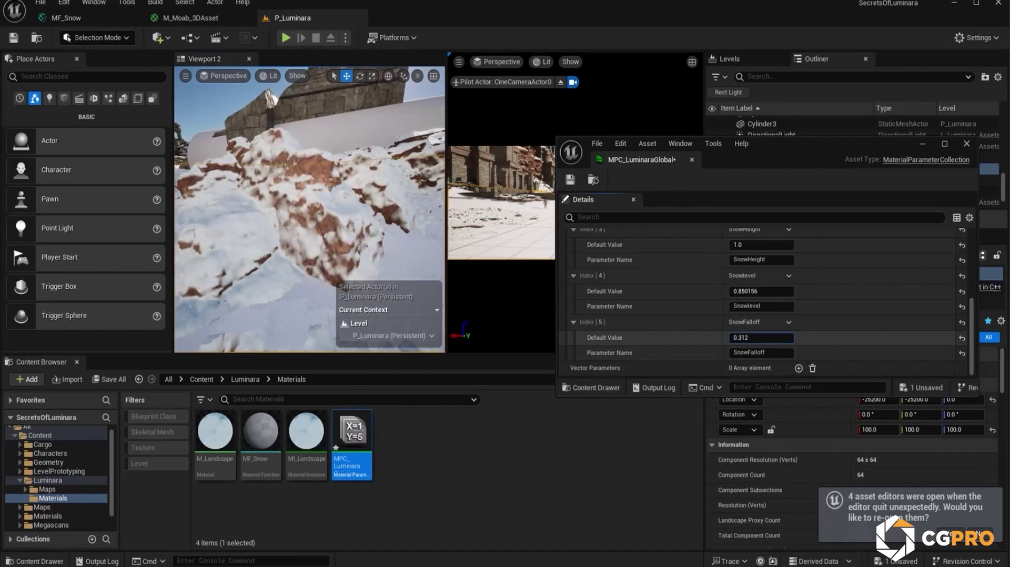
# Set the Snowlevel default value to about 0.39 and SnowHeight to about 2.0 while checking the rocks.
pyautogui.moveTo(311, 211)
pyautogui.mouseDown(button='right')
pyautogui.moveTo(321, 206)
pyautogui.moveTo(314, 213)
pyautogui.mouseUp(button='right')
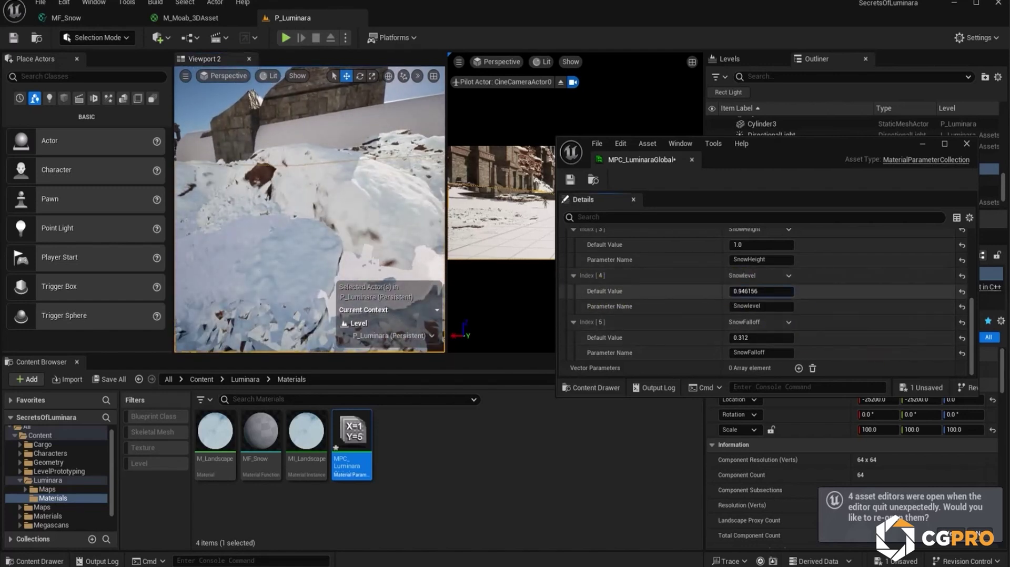
pyautogui.moveTo(761, 291); pyautogui.dragTo(748, 291)
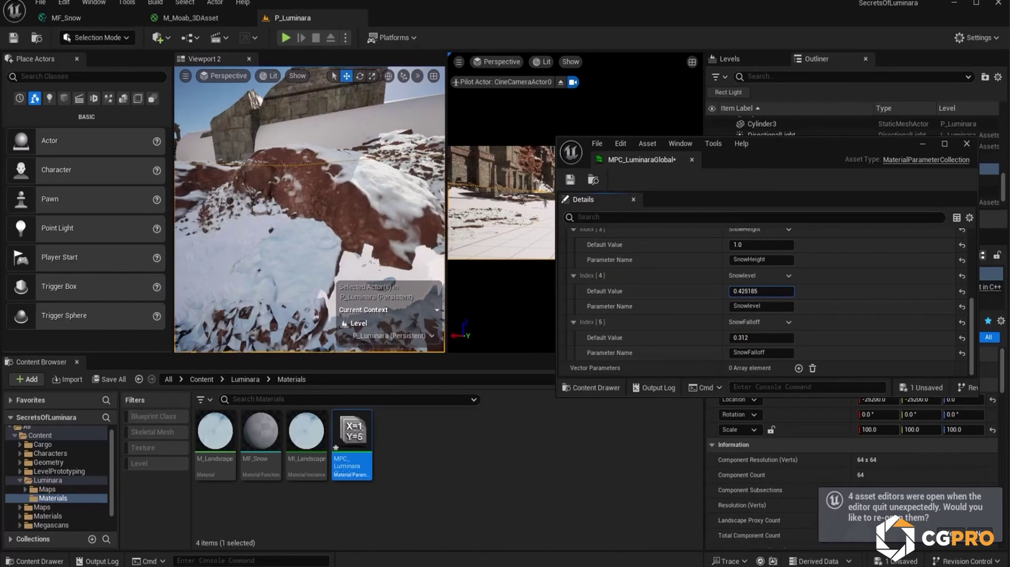
pyautogui.moveTo(310, 211); pyautogui.dragTo(326, 244, button='right')
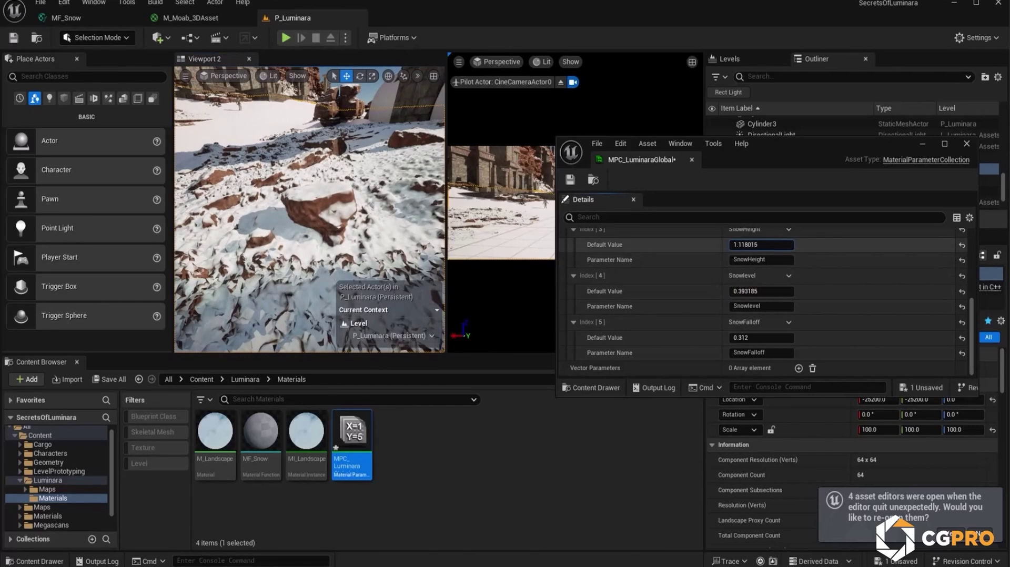
pyautogui.moveTo(762, 245); pyautogui.dragTo(778, 245)
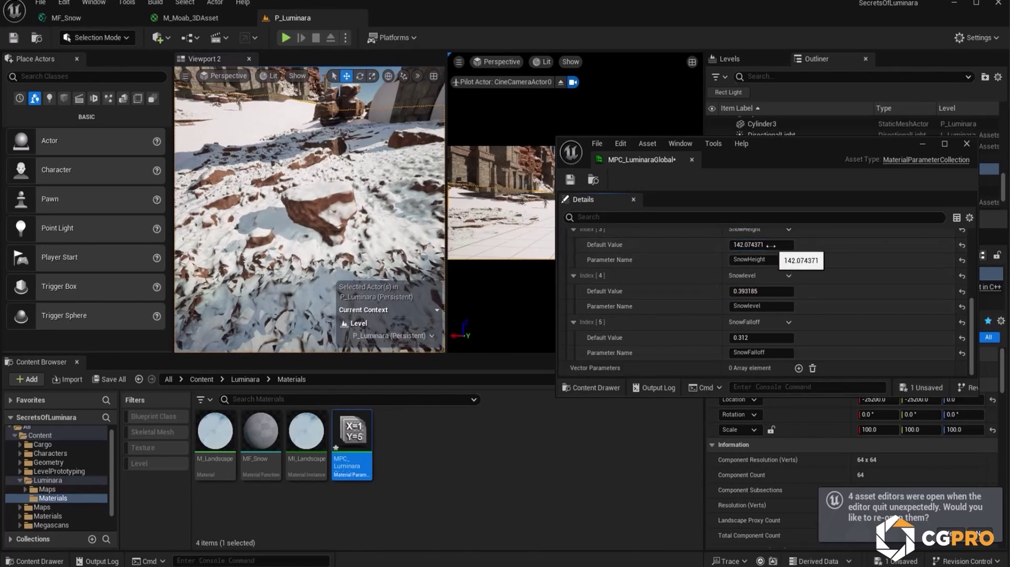
pyautogui.moveTo(762, 245); pyautogui.dragTo(770, 244)
pyautogui.moveTo(371, 226); pyautogui.dragTo(374, 224, button='right')
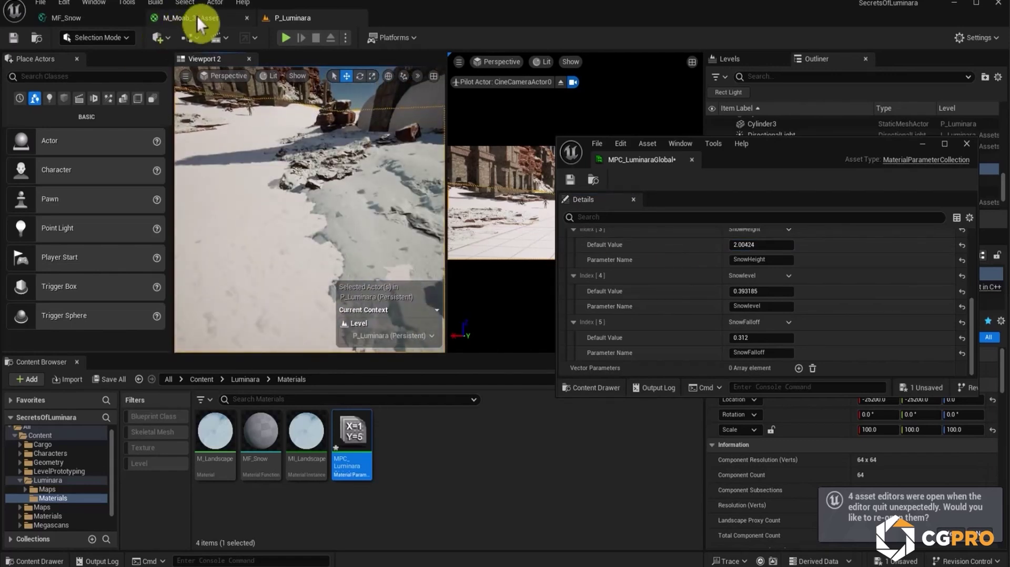
# In M_Moab_3DAsset, reset the Nanite displacement magnitude to its default of 4.0 and apply the material.
pyautogui.click(203, 14)
pyautogui.click(301, 16)
pyautogui.click(221, 18)
pyautogui.scroll(-10, 165, 435)
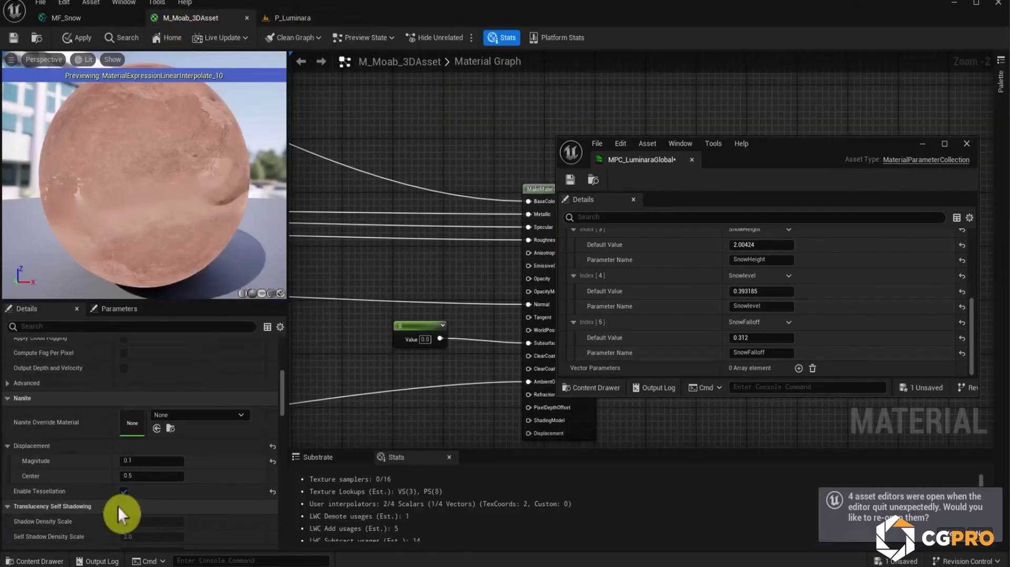
pyautogui.click(273, 461)
pyautogui.click(78, 37)
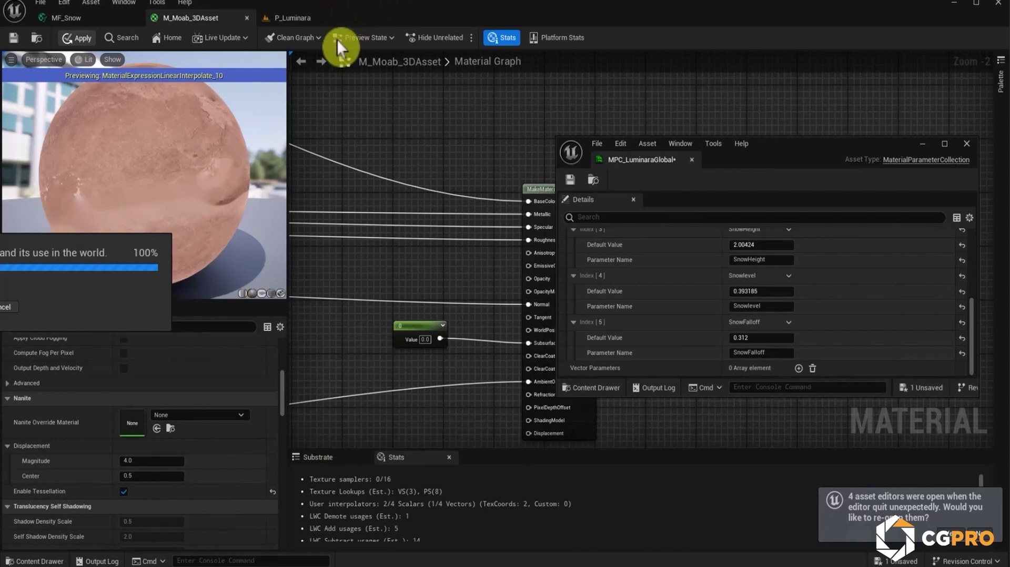
# Back in P_Luminara, adjust the SnowHeight default value to about 2.05, examine the snowy ground up close and clear the parameter window away.
pyautogui.click(282, 20)
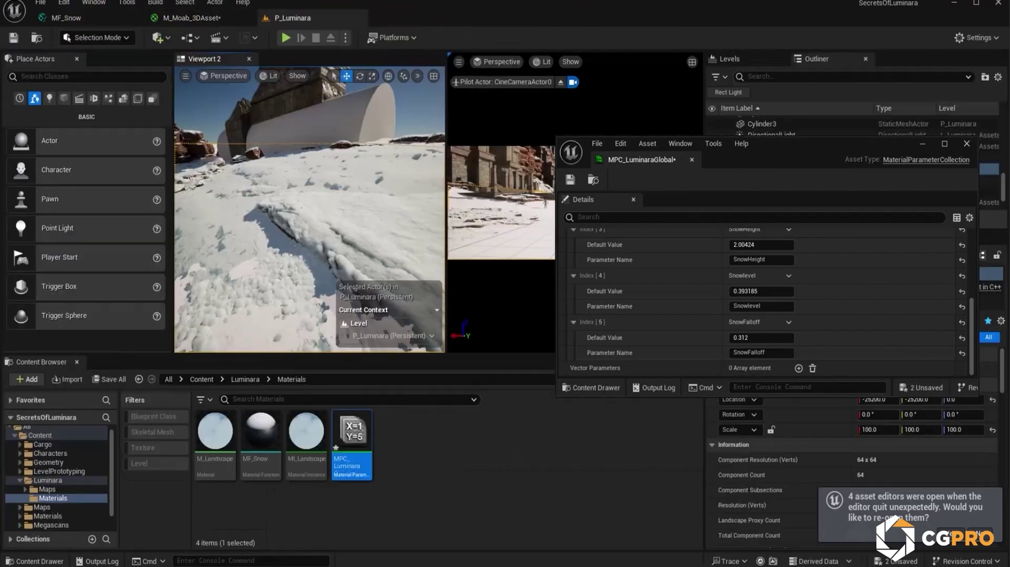
pyautogui.moveTo(762, 245)
pyautogui.mouseDown()
pyautogui.moveTo(740, 245)
pyautogui.moveTo(770, 246)
pyautogui.moveTo(756, 245)
pyautogui.mouseUp()
pyautogui.moveTo(310, 211); pyautogui.dragTo(210, 180, button='right')
pyautogui.press('w')
pyautogui.moveTo(309, 211)
pyautogui.mouseDown(button='right')
pyautogui.moveTo(268, 193)
pyautogui.moveTo(255, 223)
pyautogui.moveTo(312, 255)
pyautogui.moveTo(331, 245)
pyautogui.moveTo(328, 213)
pyautogui.moveTo(305, 206)
pyautogui.mouseUp(button='right')
pyautogui.press('w')
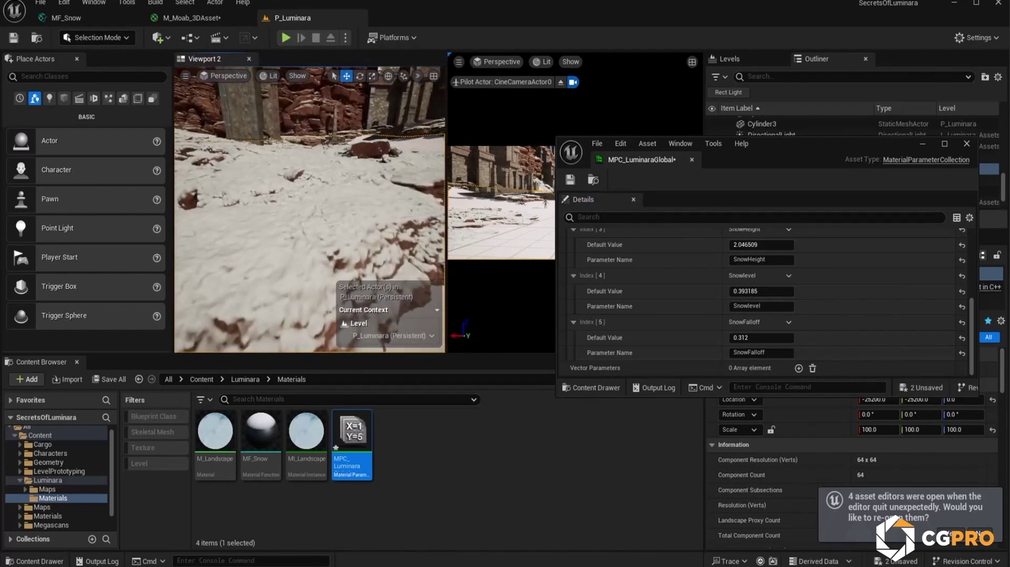
pyautogui.moveTo(782, 150); pyautogui.dragTo(0, 232)
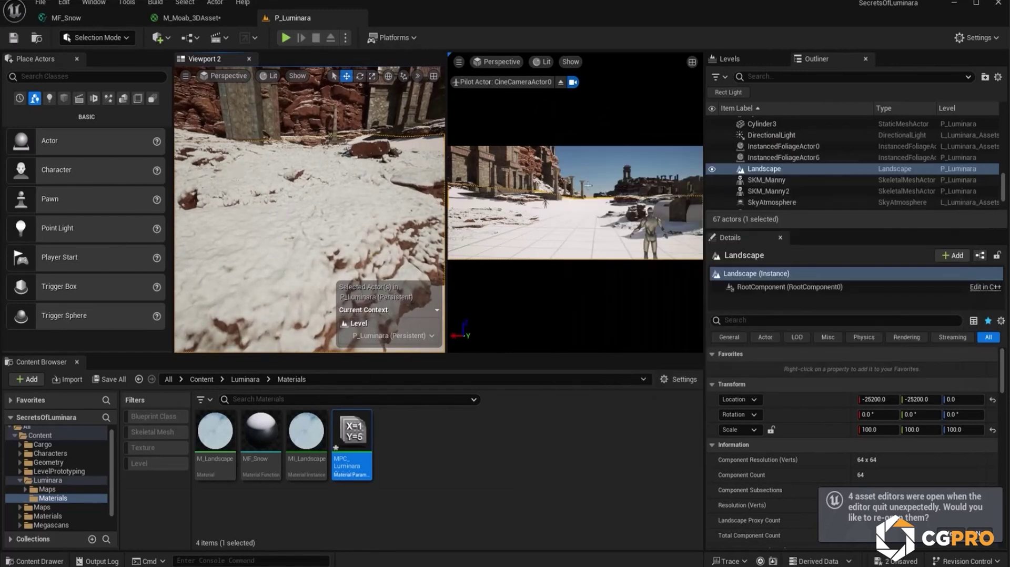
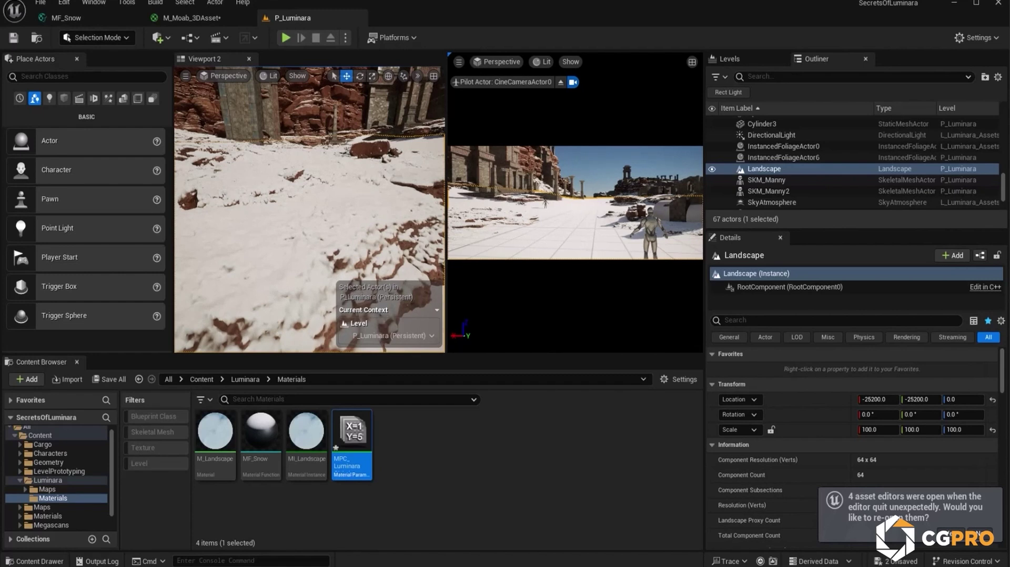
# Reopen MPC_LuminaraGlobal over the level and review its snow parameters against the snowy slope in the viewport.
pyautogui.moveTo(310, 221)
pyautogui.mouseDown(button='right')
pyautogui.moveTo(313, 195)
pyautogui.moveTo(322, 224)
pyautogui.moveTo(325, 202)
pyautogui.moveTo(315, 216)
pyautogui.mouseUp(button='right')
pyautogui.doubleClick(353, 445)
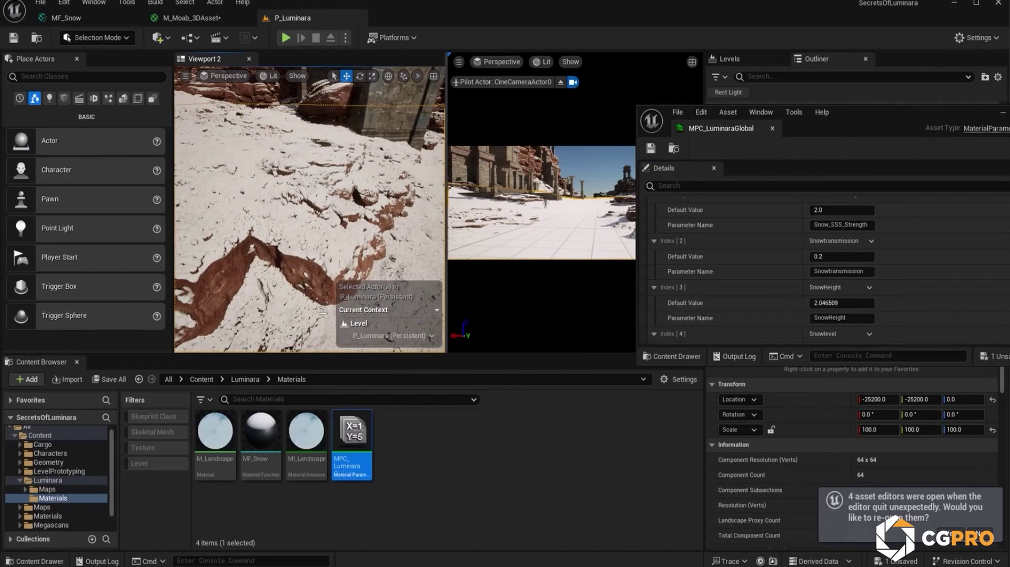
pyautogui.scroll(-3, 753, 285)
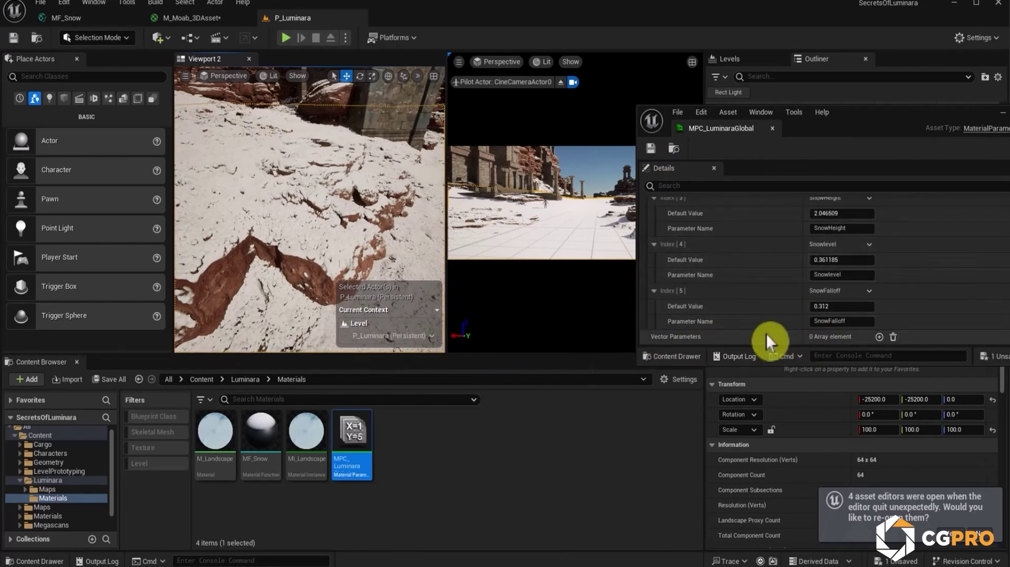
pyautogui.moveTo(238, 233); pyautogui.dragTo(288, 137, button='right')
pyautogui.scroll(4, 726, 270)
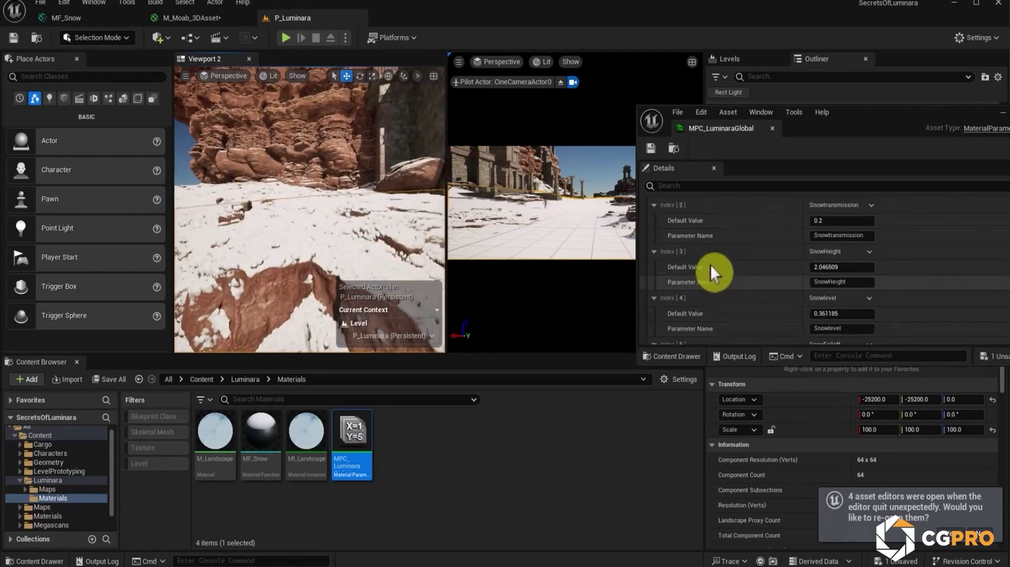
# Collapse the existing scalar parameter entries, index 0 through 5, in MPC_LuminaraGlobal.
pyautogui.click(656, 218)
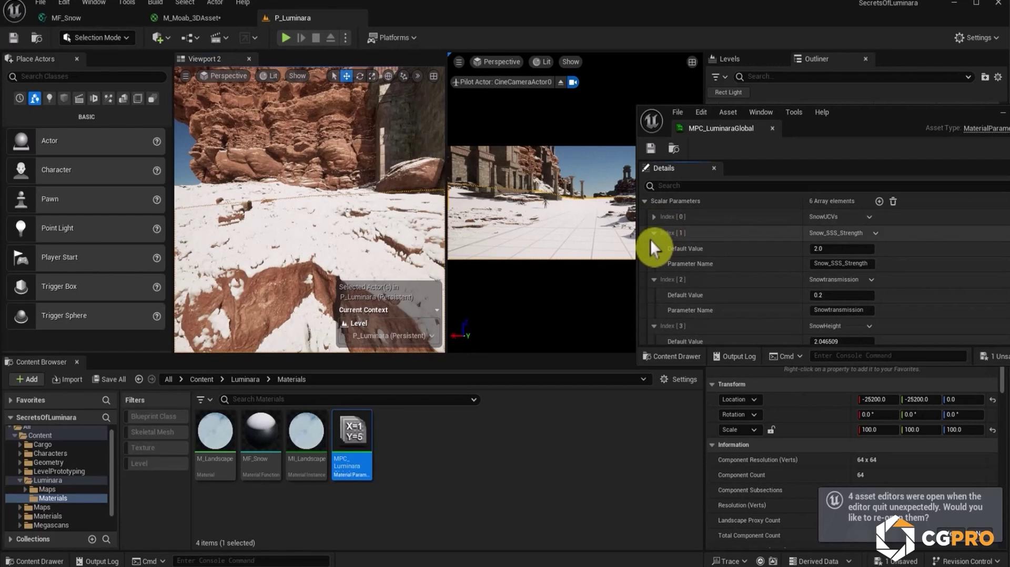
pyautogui.click(653, 233)
pyautogui.click(653, 249)
pyautogui.click(654, 266)
pyautogui.click(654, 282)
pyautogui.click(655, 299)
# Add a seventh scalar parameter to MPC_LuminaraGlobal and name it Rock_Hue.
pyautogui.click(882, 220)
pyautogui.scroll(-1, 790, 315)
pyautogui.click(655, 322)
pyautogui.scroll(-1, 857, 302)
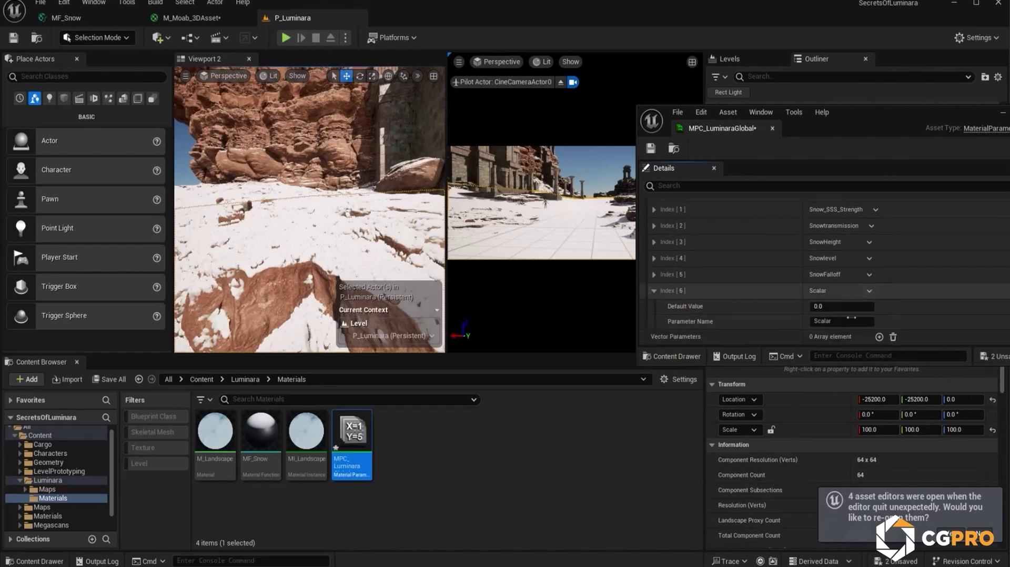
pyautogui.click(847, 321)
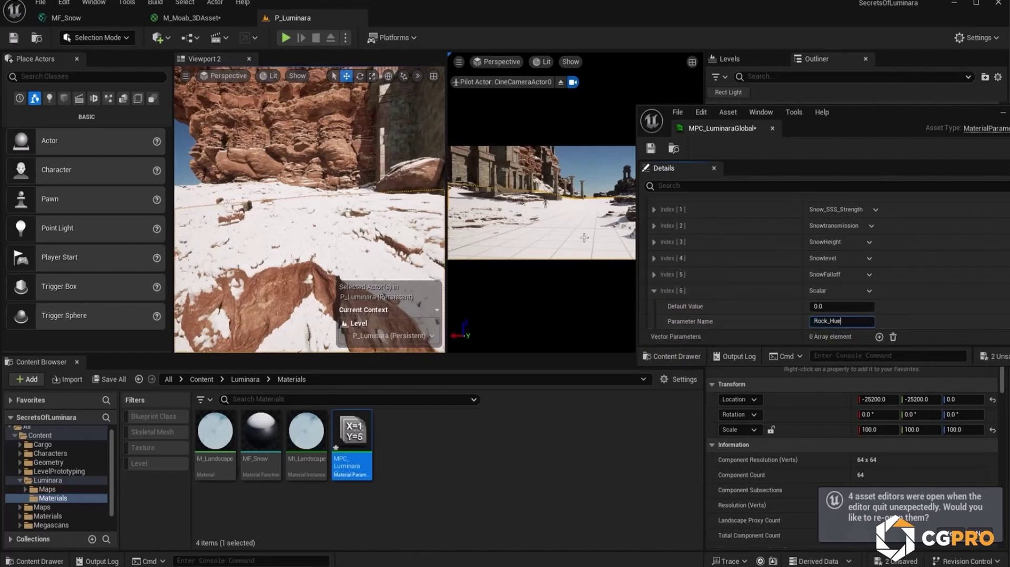
# Add another scalar parameter to the collection and name it Rock_Saturation.
pyautogui.scroll(1, 863, 235)
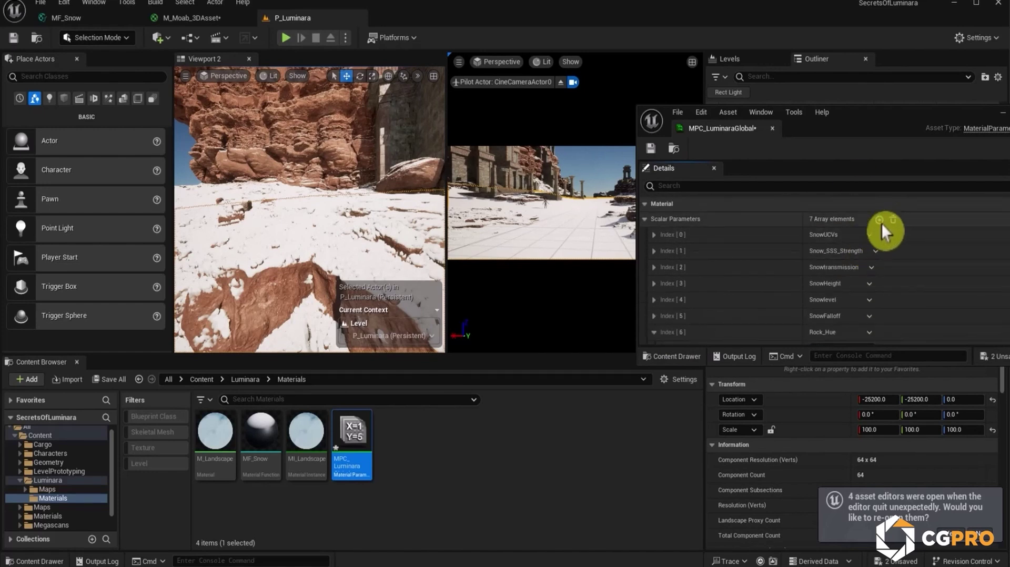
pyautogui.click(883, 222)
pyautogui.scroll(-2, 942, 295)
pyautogui.click(655, 322)
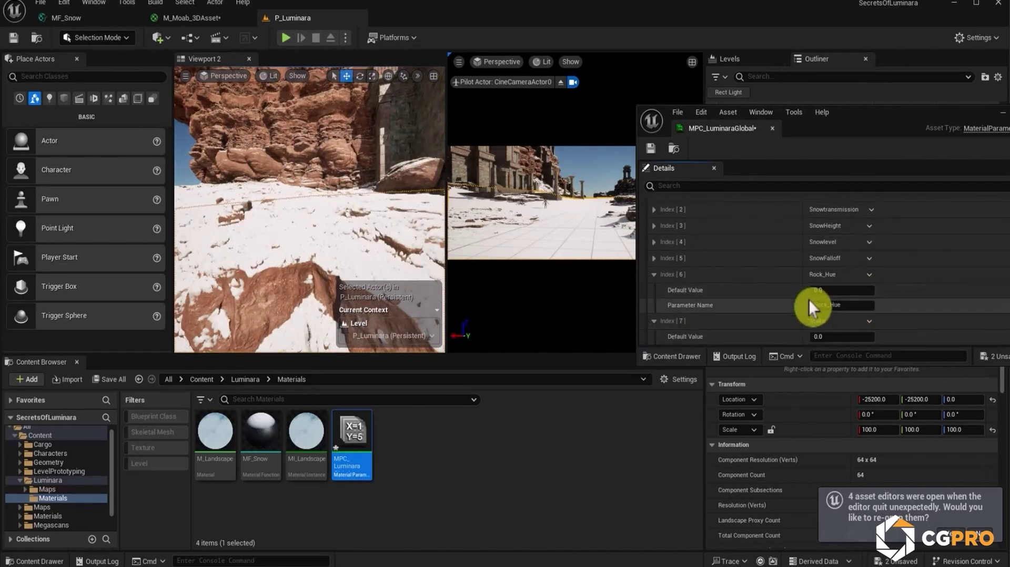
pyautogui.scroll(-2, 822, 308)
pyautogui.write('RockS')
pyautogui.press('BackSpace')
pyautogui.write('_')
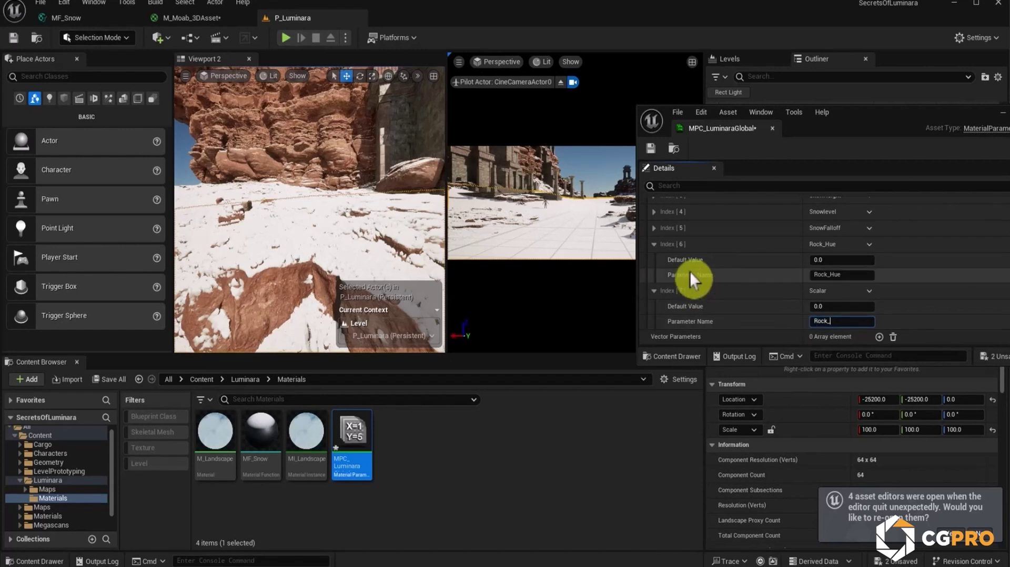
pyautogui.write('Saturation')
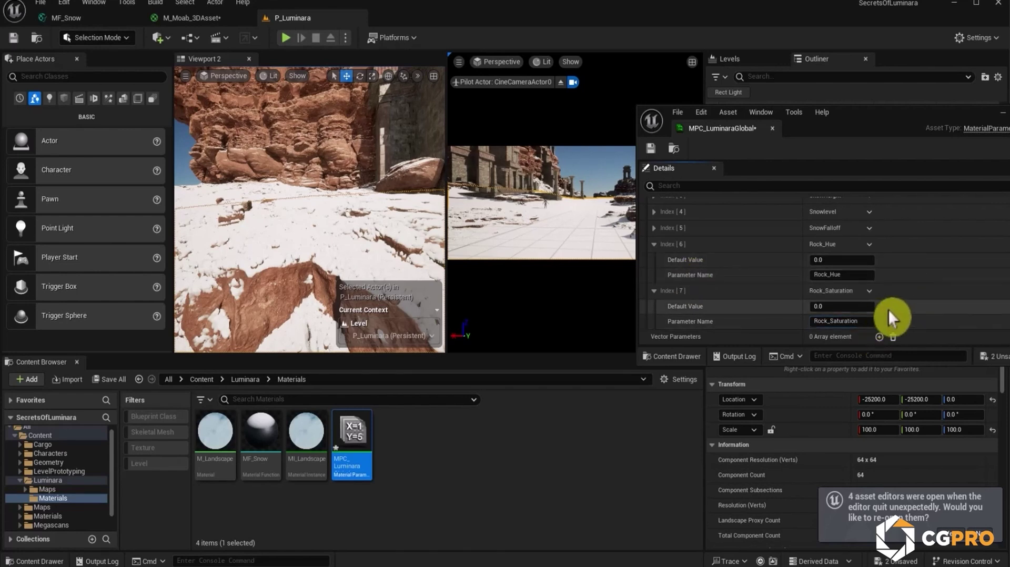
# Add a further scalar parameter at index 8 of the collection and name it Rock_Value.
pyautogui.scroll(3, 895, 269)
pyautogui.scroll(-3, 946, 306)
pyautogui.scroll(-1, 844, 320)
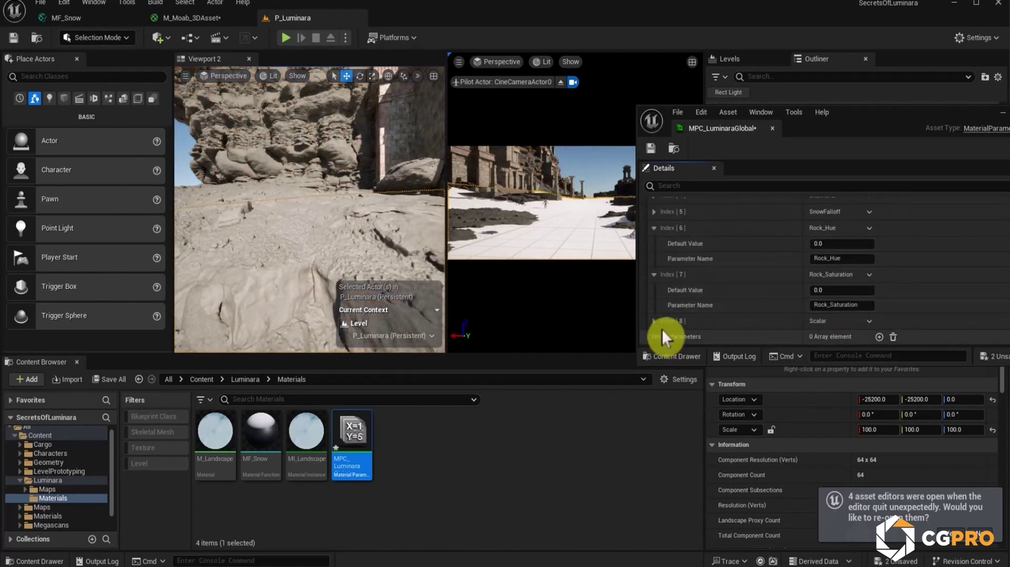
pyautogui.click(655, 322)
pyautogui.scroll(-2, 708, 308)
pyautogui.click(826, 321)
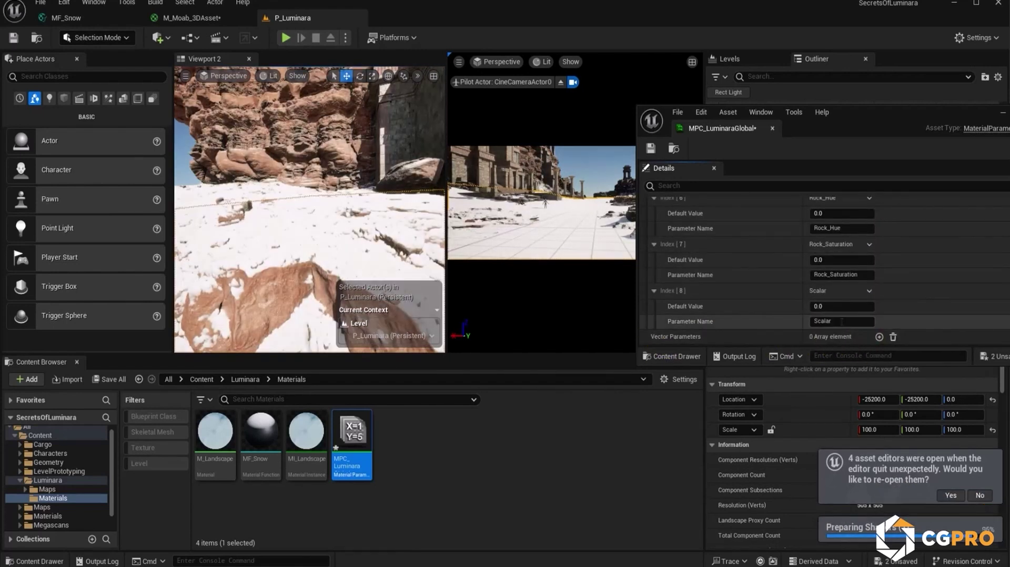
pyautogui.write('Rock')
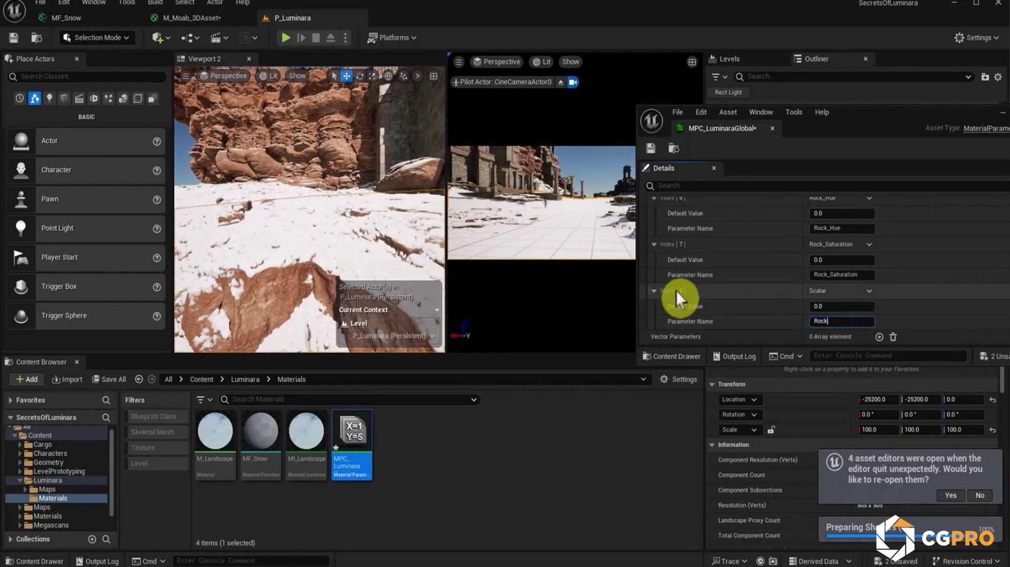
pyautogui.write('_Value')
pyautogui.press('Return')
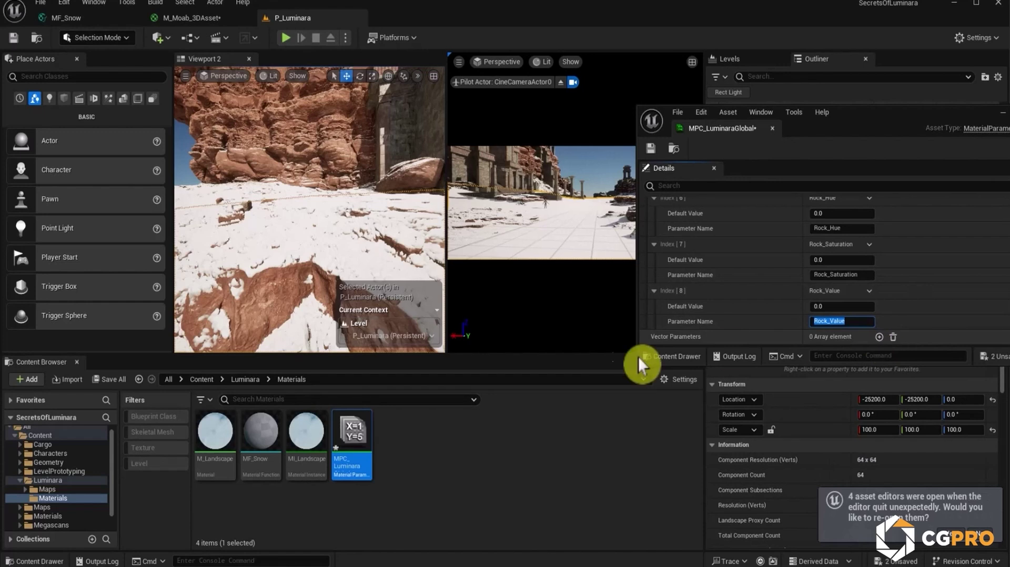
# Set the default values of Rock_Value and Rock_Saturation to 1.0 each.
pyautogui.click(843, 307)
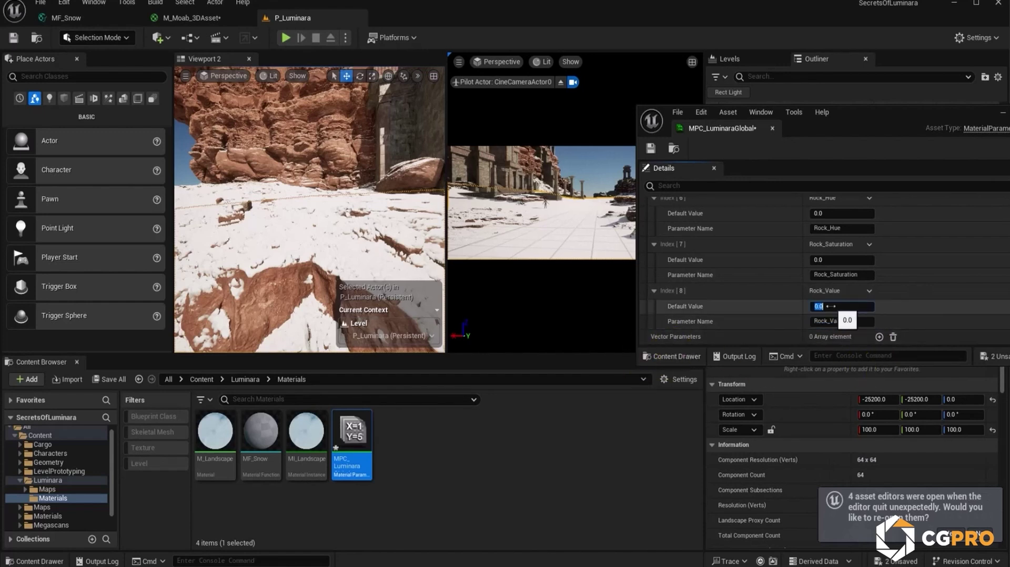
pyautogui.write('1')
pyautogui.click(836, 261)
pyautogui.write('1')
pyautogui.press('Return')
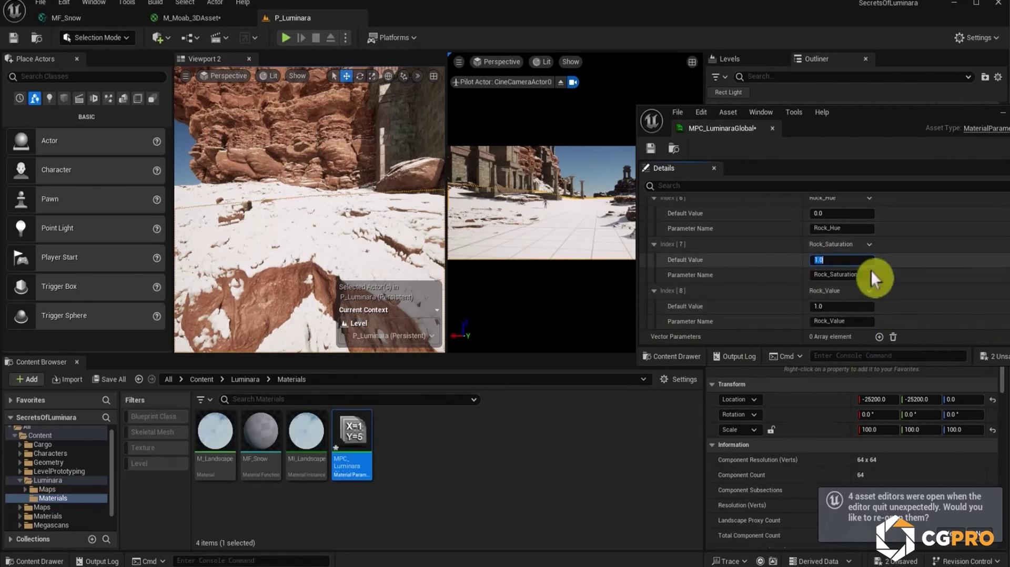
# Add a vector parameter to MPC_LuminaraGlobal and name it Snow_SSS_Tint.
pyautogui.click(879, 337)
pyautogui.scroll(-1, 723, 333)
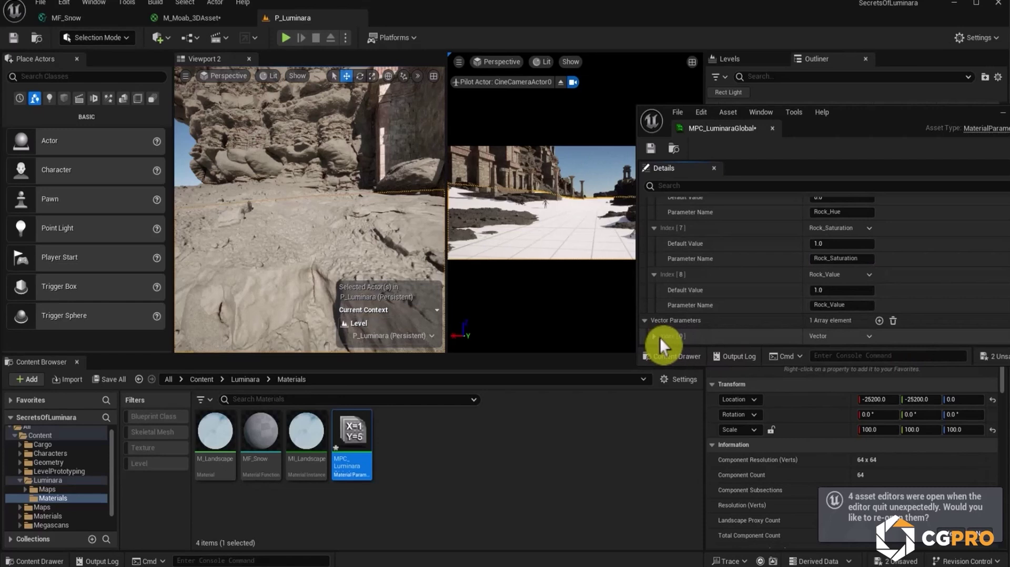
pyautogui.click(655, 337)
pyautogui.scroll(-2, 714, 264)
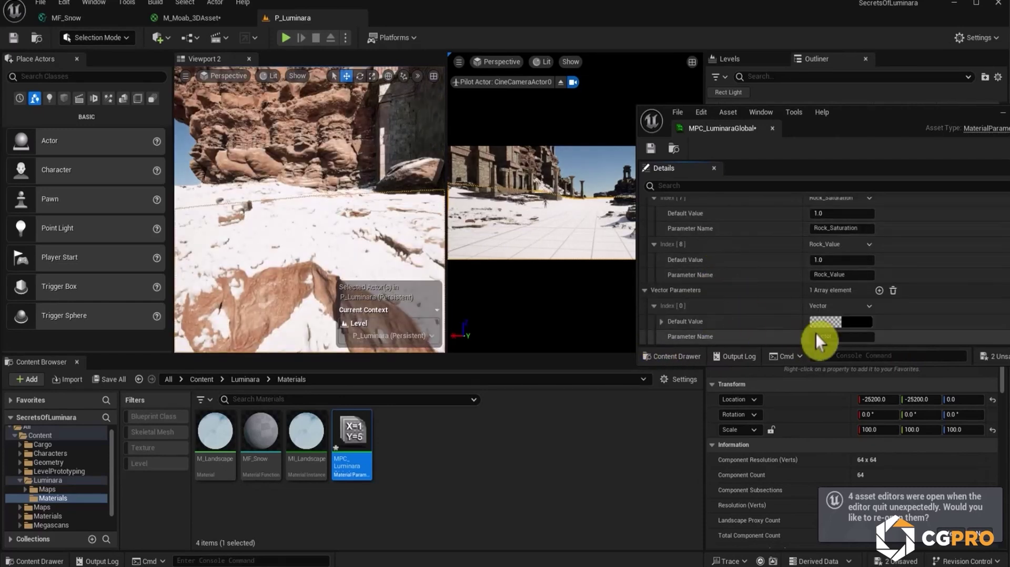
pyautogui.click(814, 337)
pyautogui.write('SSS')
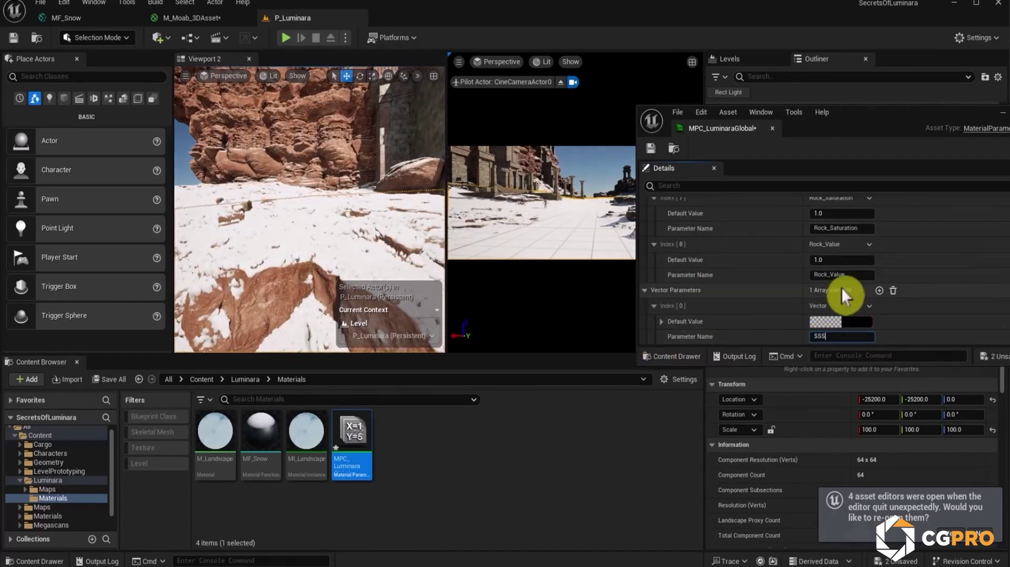
pyautogui.press('BackSpace')
pyautogui.press('BackSpace')
pyautogui.write('now_SSSS_TYint')
pyautogui.press('Left')
pyautogui.press('Left')
pyautogui.press('Left')
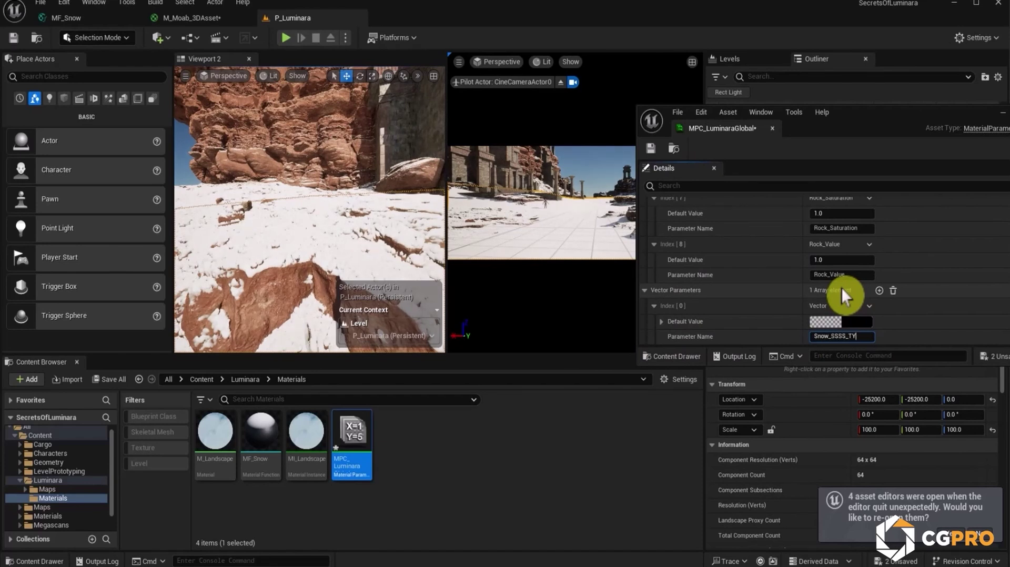
pyautogui.press('BackSpace')
pyautogui.press('Return')
pyautogui.click(843, 337)
# Give Snow_SSS_Tint a very pale cyan default colour and save the parameter collection.
pyautogui.click(864, 322)
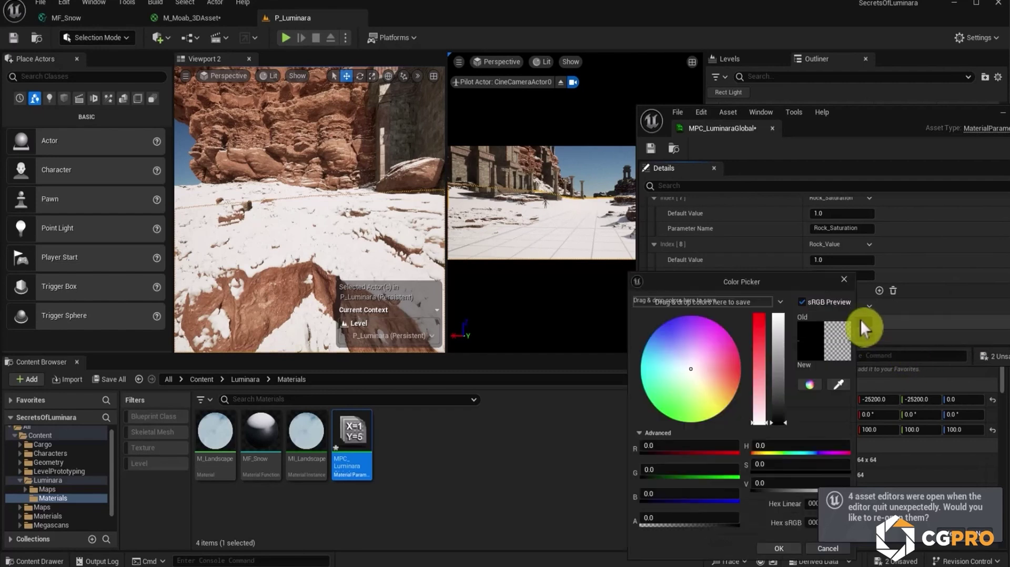
pyautogui.click(666, 365)
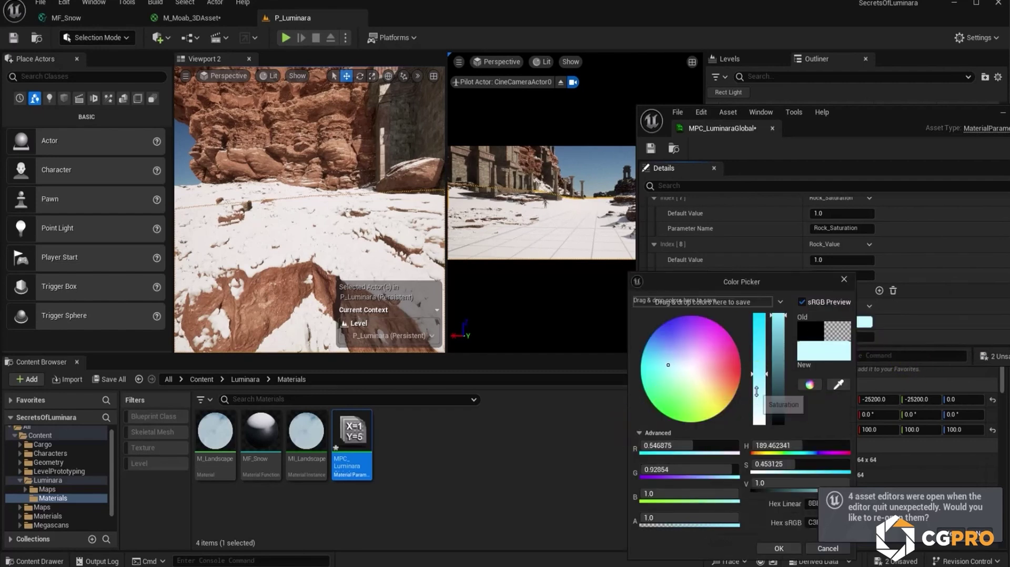
pyautogui.moveTo(756, 384); pyautogui.dragTo(757, 410)
pyautogui.click(780, 549)
pyautogui.click(956, 284)
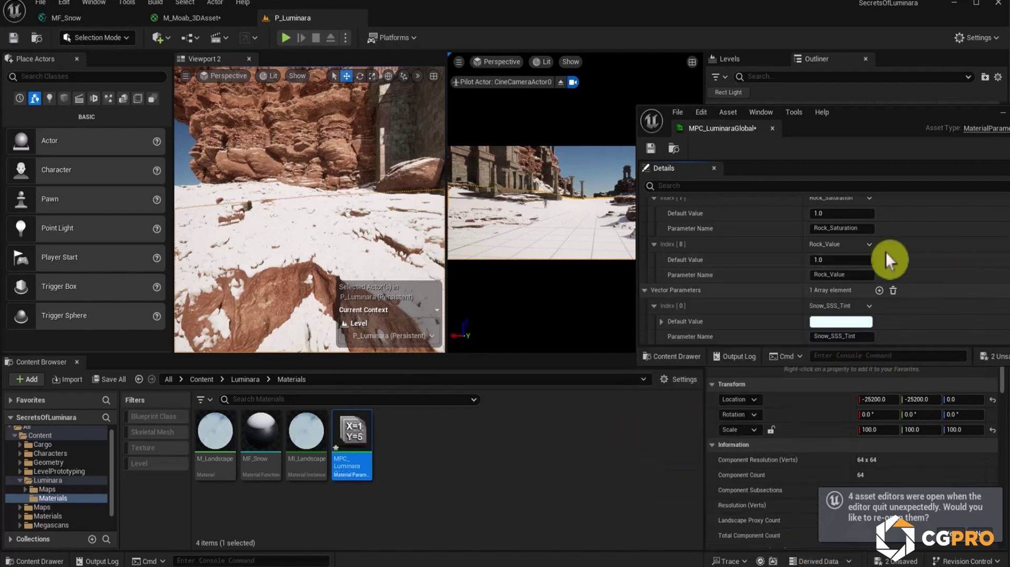
pyautogui.click(655, 151)
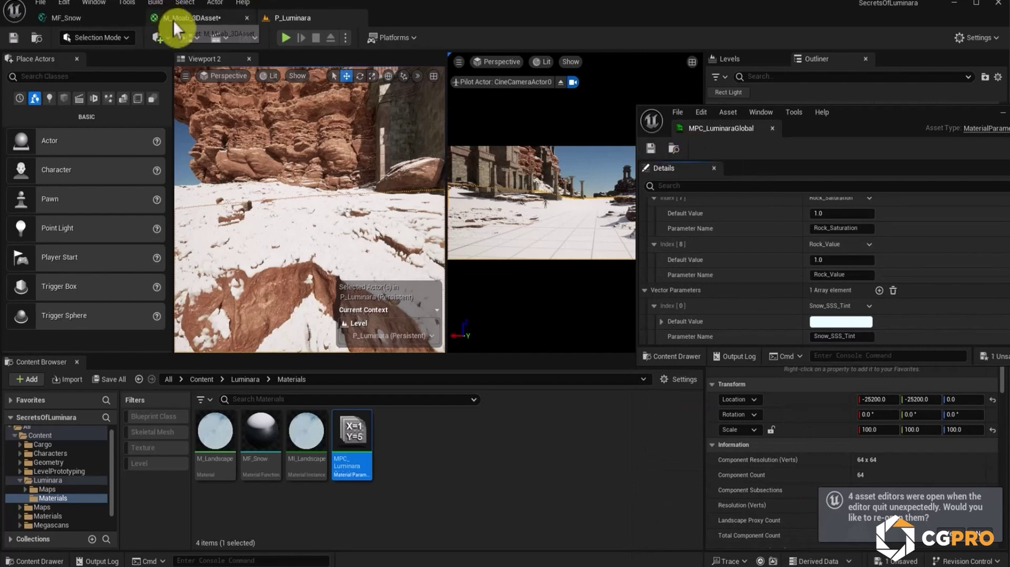
# In the M_Moab_3DAsset graph, add a CollectionParameter node using Rock_Hue from MPC_LuminaraGlobal.
pyautogui.click(177, 21)
pyautogui.click(85, 124)
pyautogui.moveTo(521, 173); pyautogui.dragTo(585, 189, button='right')
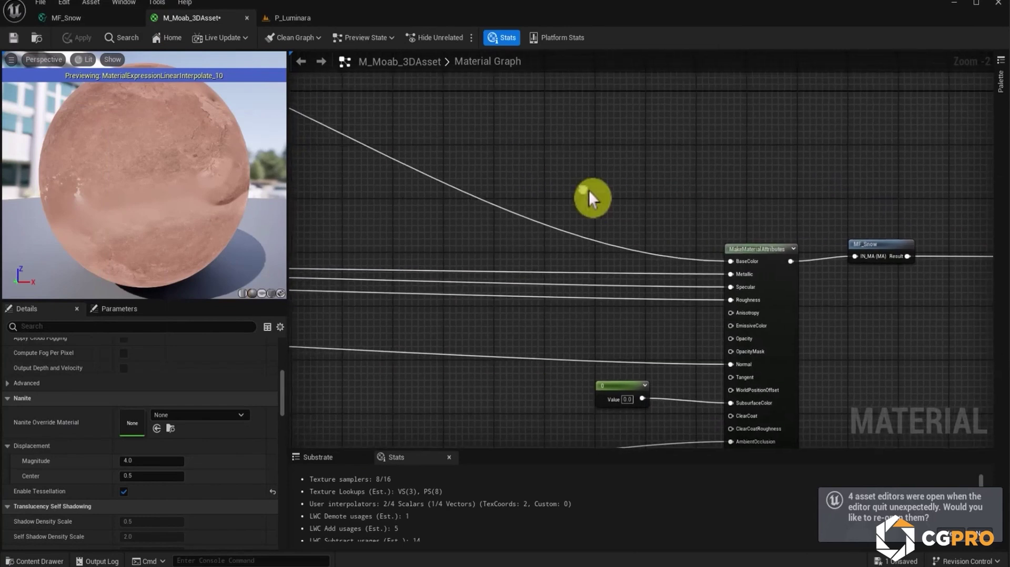
pyautogui.rightClick(585, 188)
pyautogui.write('para')
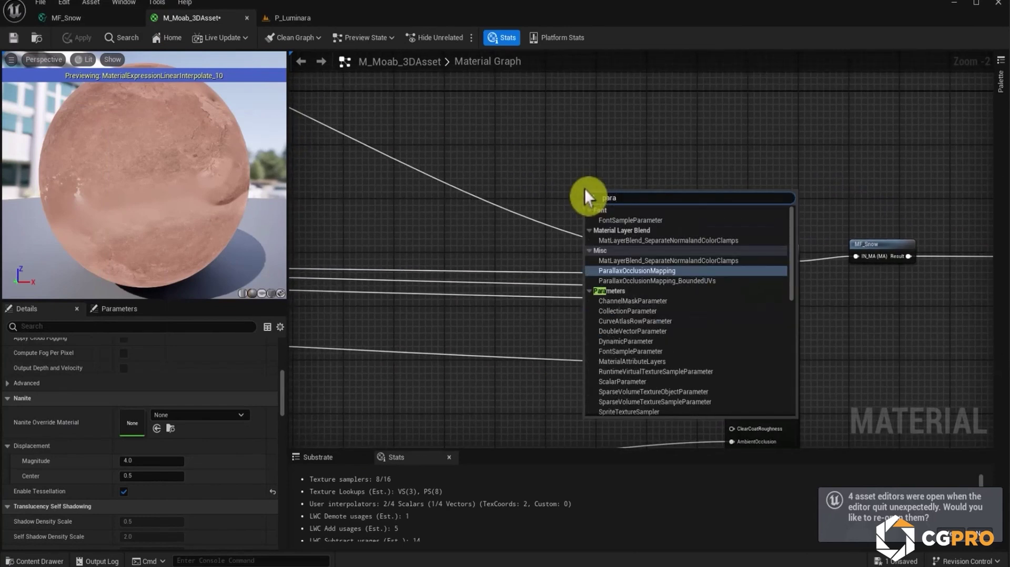
pyautogui.write(' col')
pyautogui.press('Return')
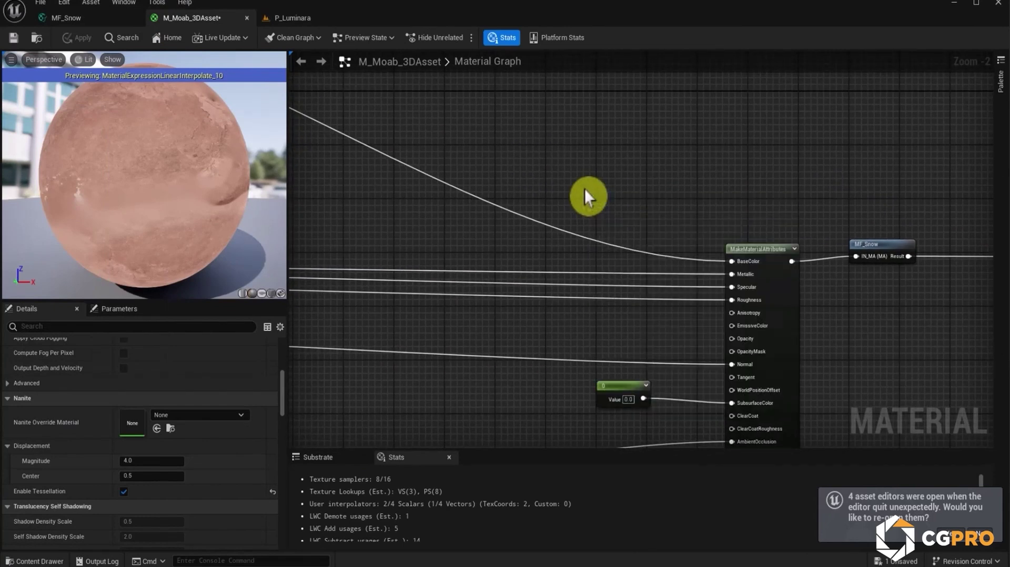
pyautogui.click(138, 393)
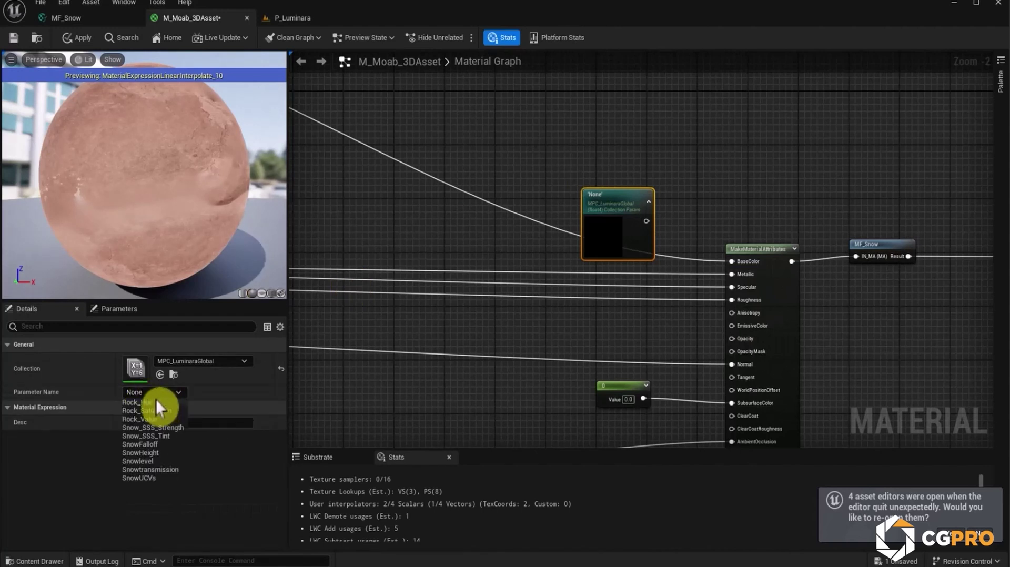
pyautogui.click(161, 404)
# Move the Rock_Hue node back along the base colour wire, next to the Lerp that feeds it.
pyautogui.moveTo(618, 196); pyautogui.dragTo(808, 268, button='right')
pyautogui.moveTo(808, 268); pyautogui.dragTo(429, 210)
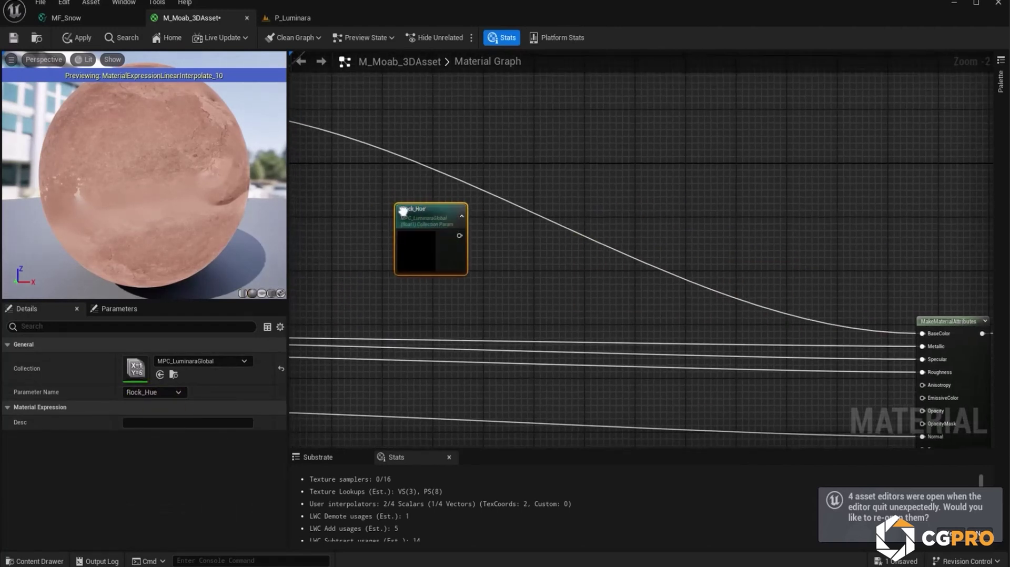
pyautogui.moveTo(430, 211); pyautogui.dragTo(743, 283, button='right')
pyautogui.moveTo(743, 283); pyautogui.dragTo(584, 209)
pyautogui.moveTo(587, 229); pyautogui.dragTo(705, 243, button='right')
pyautogui.moveTo(824, 289); pyautogui.dragTo(690, 281, button='right')
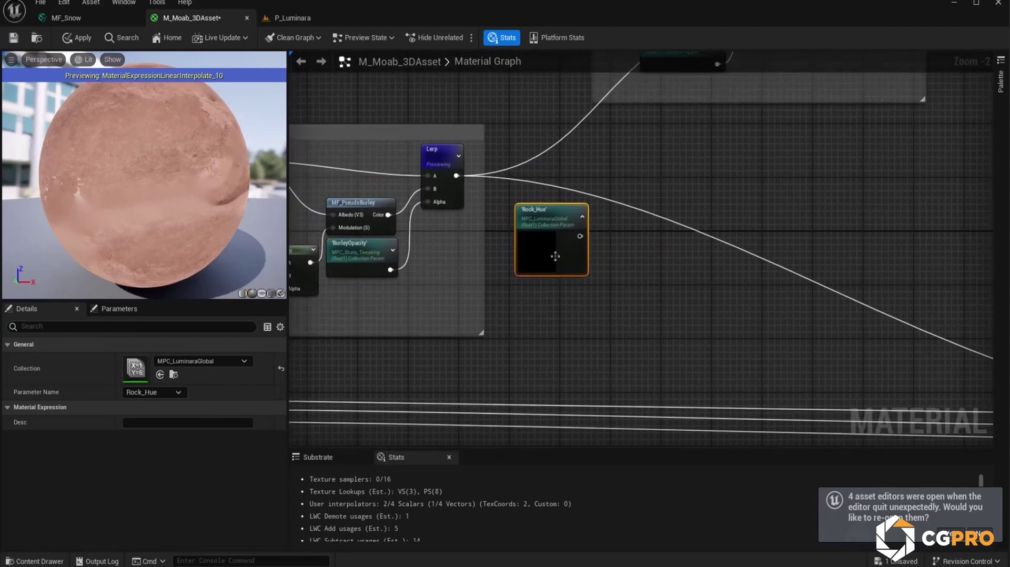
# Duplicate the Rock_Hue node for Rock_Saturation and Rock_Value, and place these two side by side below the base colour wire.
pyautogui.hotkey('ctrl', 'd')
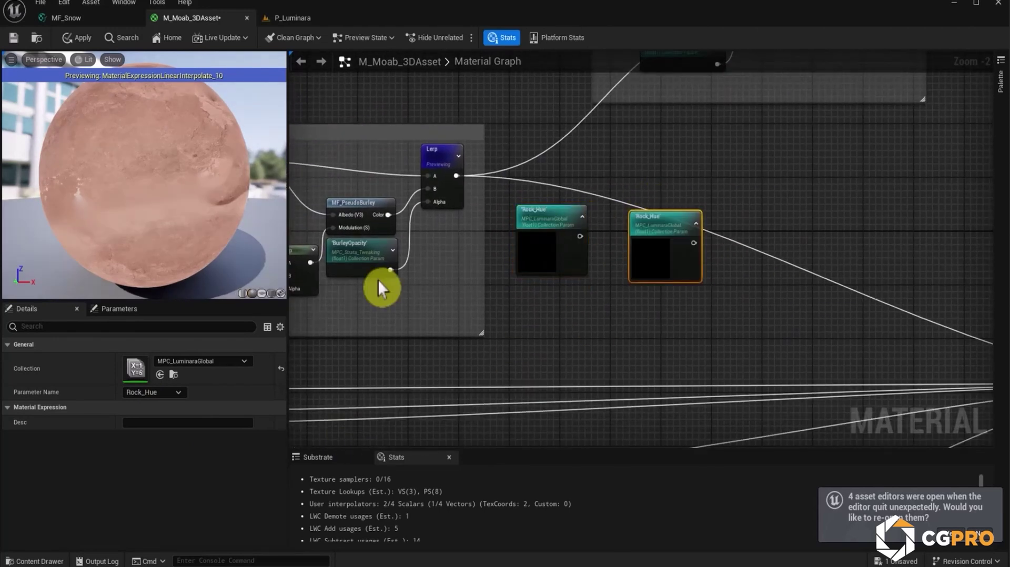
pyautogui.click(170, 394)
pyautogui.click(172, 410)
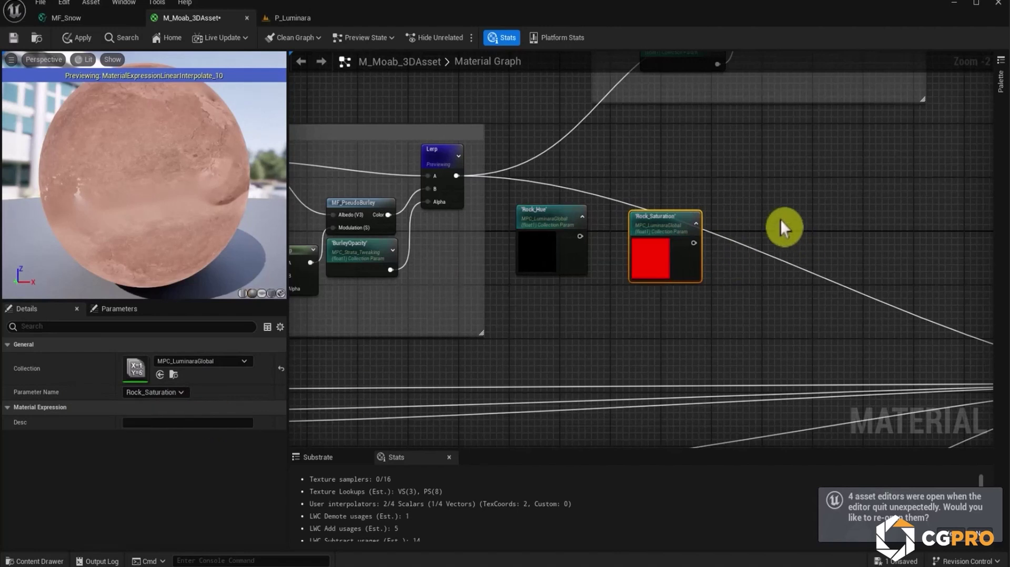
pyautogui.hotkey('ctrl', 'v')
pyautogui.click(158, 393)
pyautogui.click(166, 420)
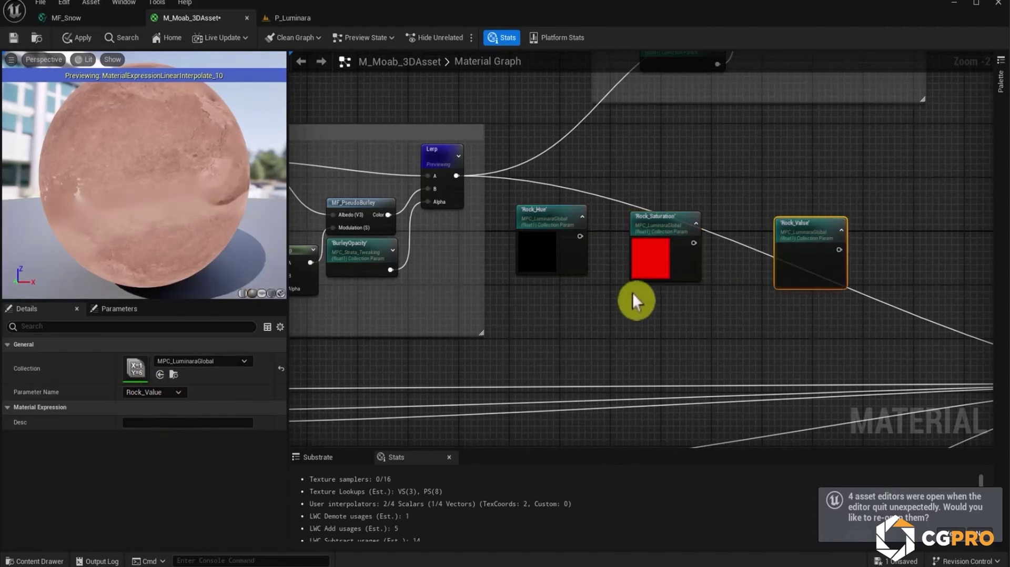
pyautogui.moveTo(661, 300); pyautogui.dragTo(575, 259, button='right')
pyautogui.moveTo(585, 181); pyautogui.dragTo(589, 269)
pyautogui.moveTo(715, 192); pyautogui.dragTo(665, 272)
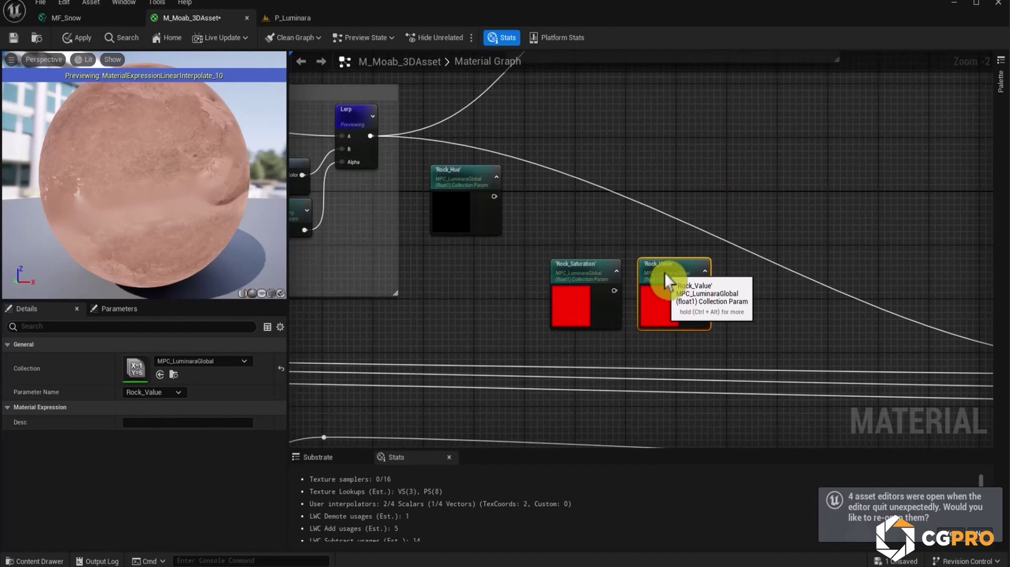
# Add a HueShift node, connecting the Lerp output to Texture and Rock_Hue to Hue Shift Percentage.
pyautogui.moveTo(503, 201); pyautogui.dragTo(529, 308, button='right')
pyautogui.rightClick(576, 234)
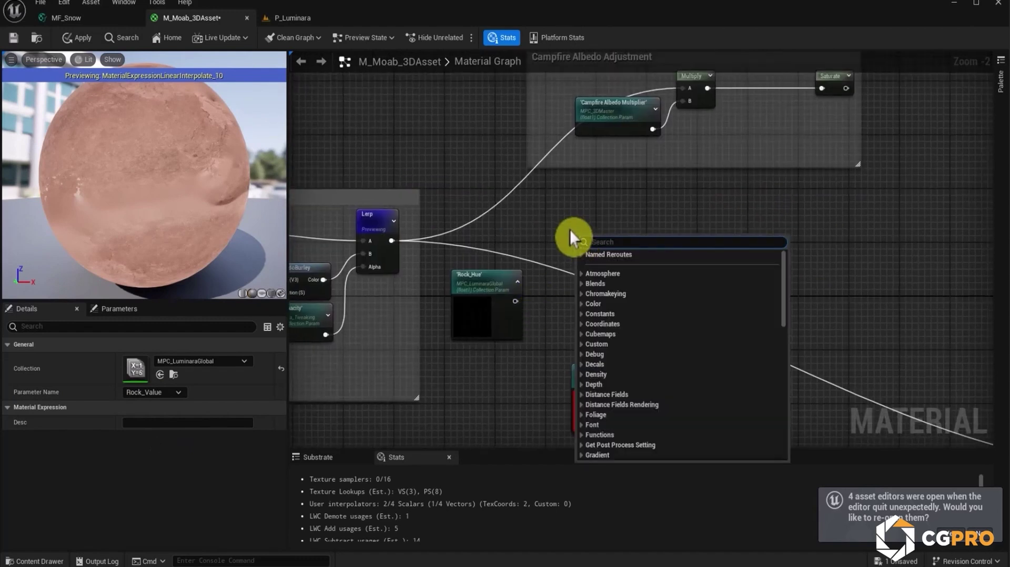
pyautogui.write('huesh')
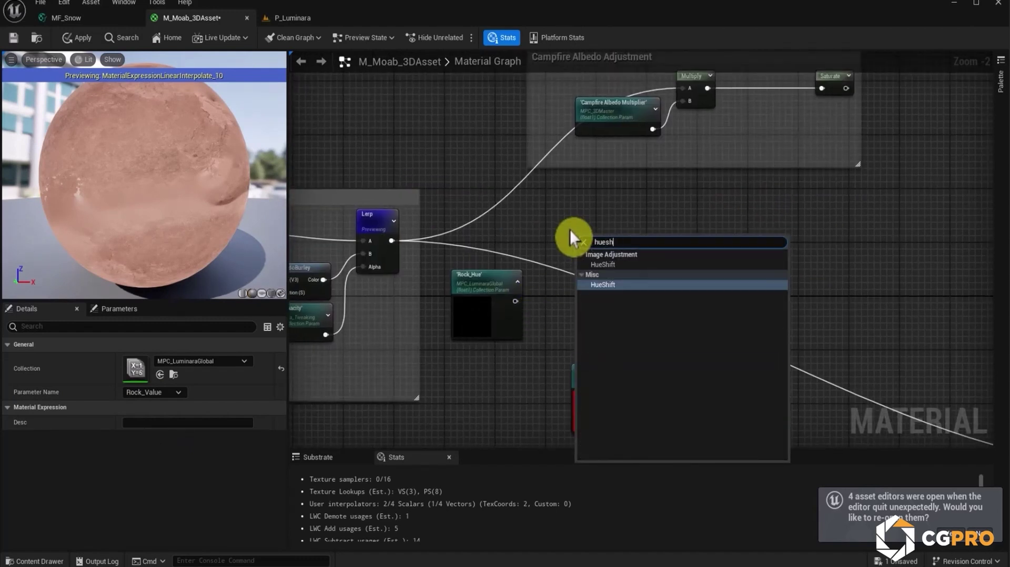
pyautogui.press('Return')
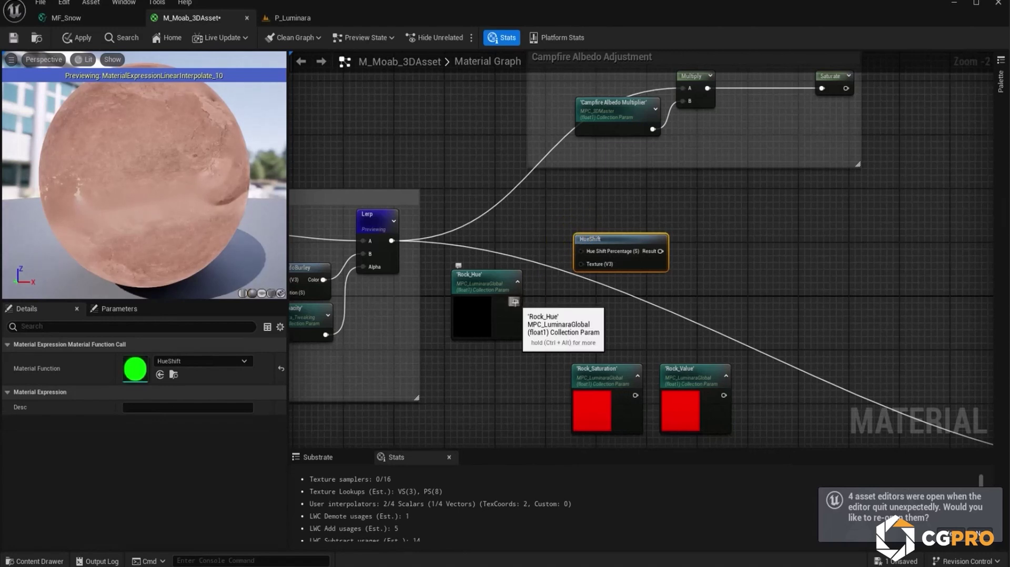
pyautogui.moveTo(391, 240); pyautogui.dragTo(581, 263)
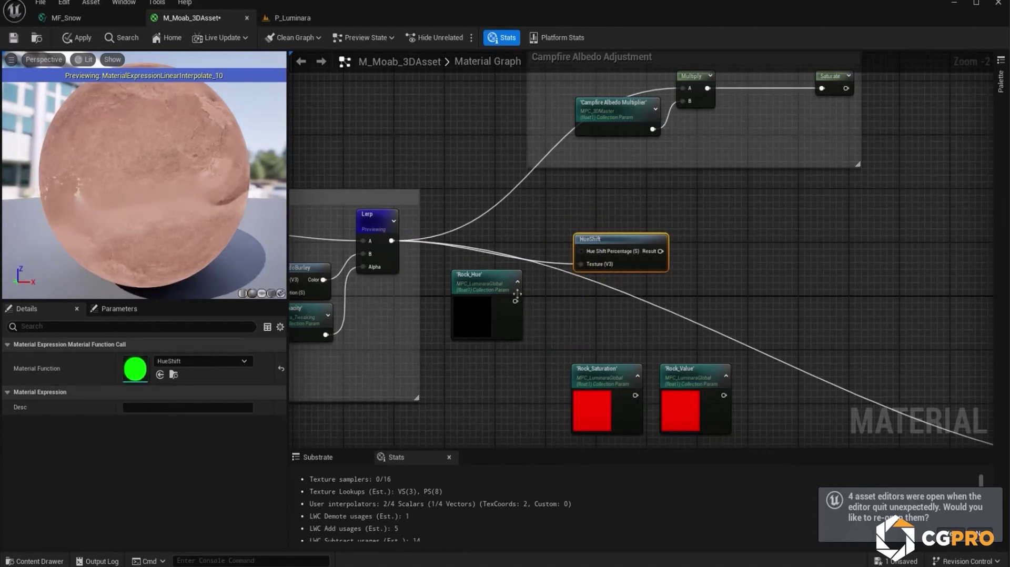
pyautogui.click(519, 316)
pyautogui.moveTo(519, 316); pyautogui.dragTo(582, 251)
# Add a Desaturation node fed by the HueShift Result, and place a OneMinus (1-x) node between it and Rock_Saturation.
pyautogui.moveTo(717, 291); pyautogui.dragTo(630, 275, button='right')
pyautogui.rightClick(640, 235)
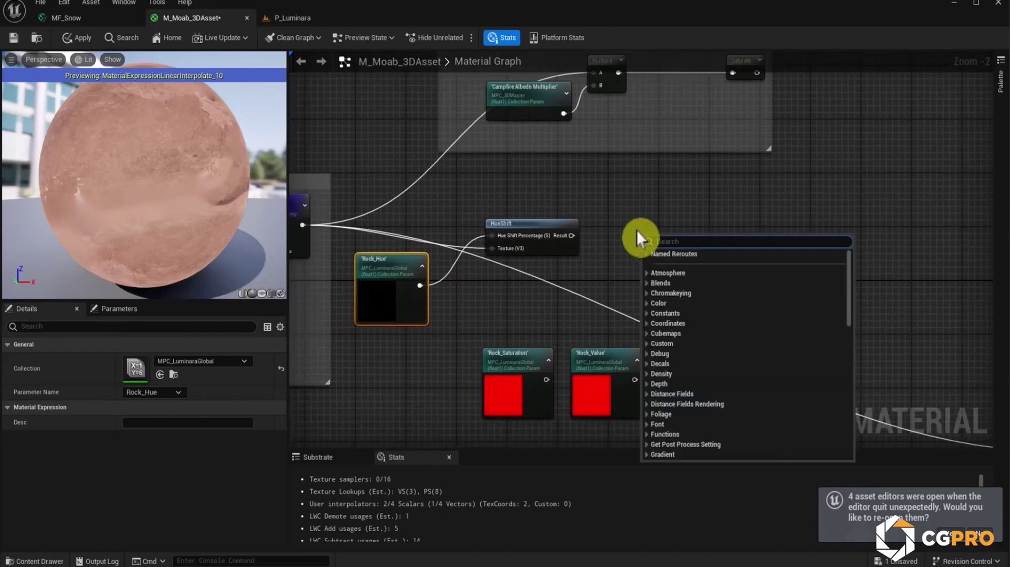
pyautogui.write('desat')
pyautogui.press('Return')
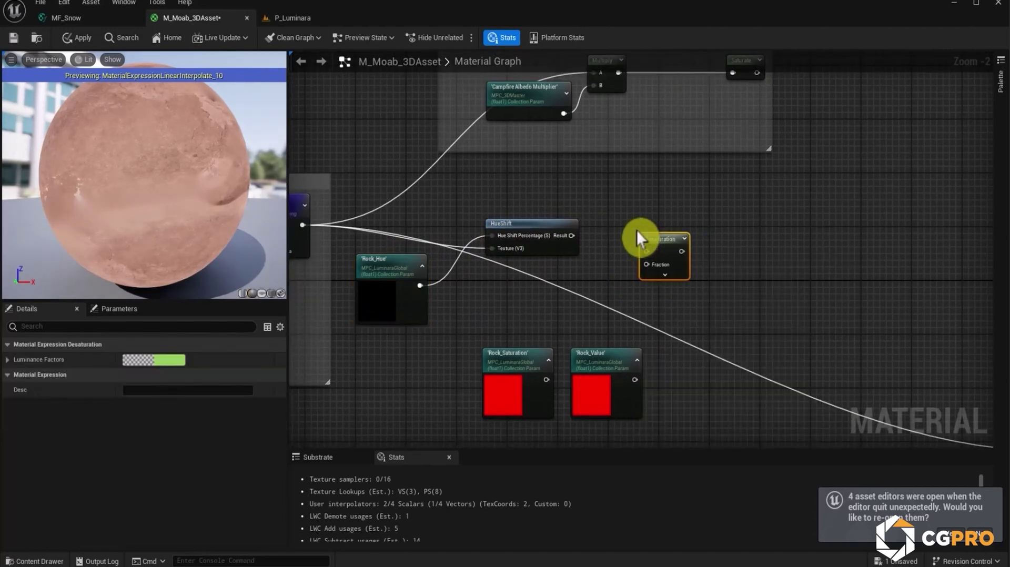
pyautogui.click(589, 274)
pyautogui.moveTo(670, 259); pyautogui.dragTo(677, 253)
pyautogui.moveTo(571, 235); pyautogui.dragTo(702, 220)
# Route Rock_Saturation through the 1-x node into the Desaturation Fraction, and move Rock_Saturation up beside the 1-x node.
pyautogui.moveTo(609, 288); pyautogui.dragTo(673, 251)
pyautogui.moveTo(546, 379); pyautogui.dragTo(593, 289)
pyautogui.moveTo(520, 363); pyautogui.dragTo(493, 296)
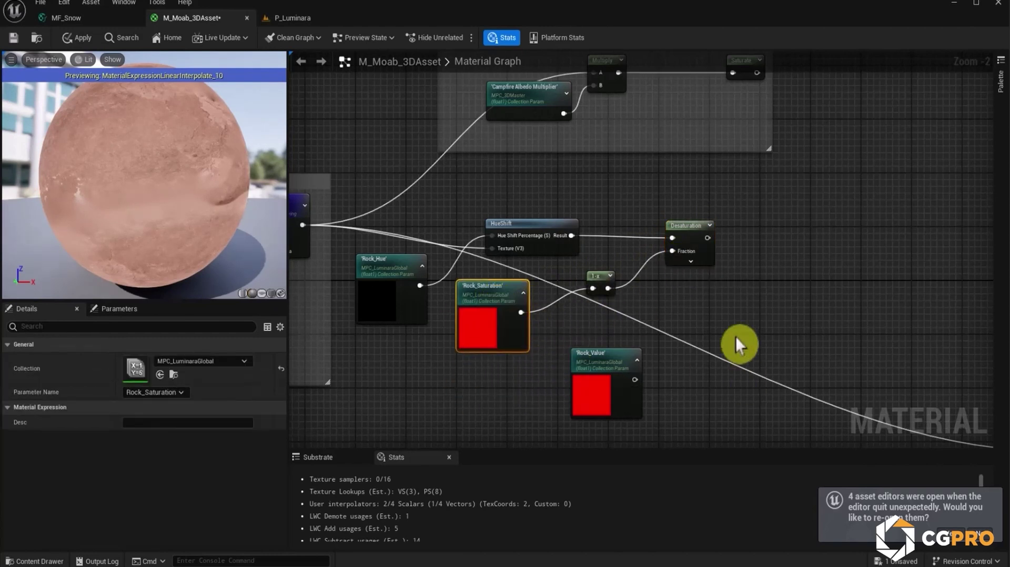
# Add a Multiply node combining the Desaturation output with Rock_Value, and connect it to BaseColor of MakeMaterialAttributes.
pyautogui.moveTo(750, 362); pyautogui.dragTo(663, 321, button='right')
pyautogui.click(712, 184)
pyautogui.moveTo(621, 197); pyautogui.dragTo(719, 201)
pyautogui.moveTo(547, 337); pyautogui.dragTo(718, 215)
pyautogui.moveTo(858, 252); pyautogui.dragTo(741, 225, button='right')
pyautogui.moveTo(624, 180); pyautogui.dragTo(842, 389)
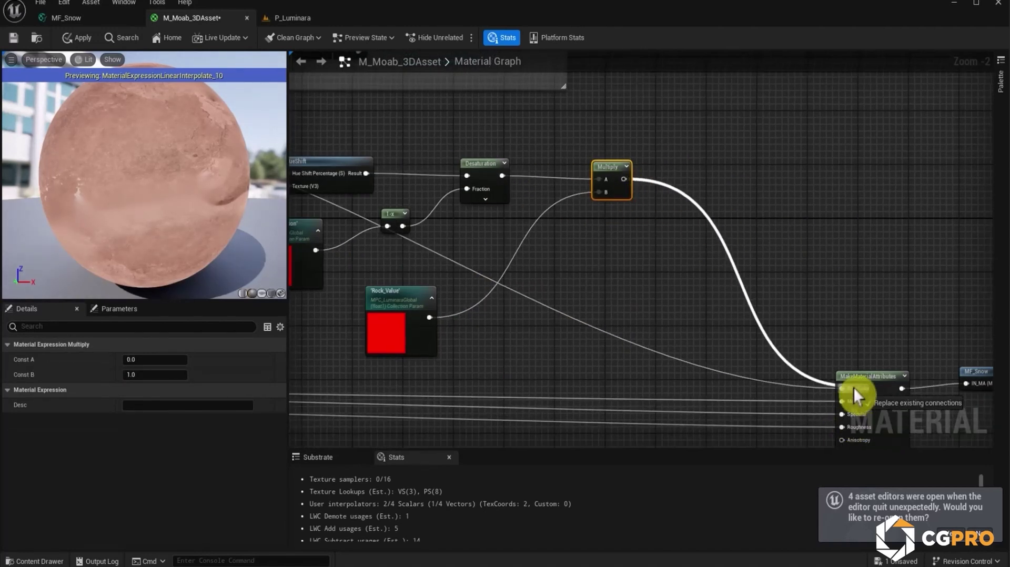
# Apply the M_Moab_3DAsset changes and open MPC_LuminaraGlobal in a floating window over the P_Luminara level.
pyautogui.click(89, 42)
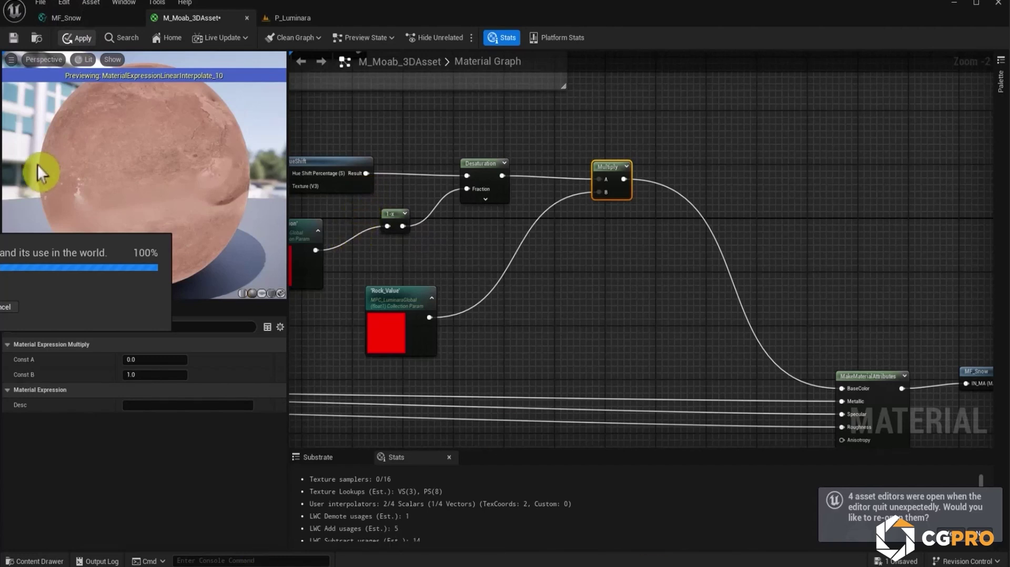
pyautogui.click(74, 18)
pyautogui.click(305, 14)
pyautogui.moveTo(305, 14); pyautogui.dragTo(92, 27)
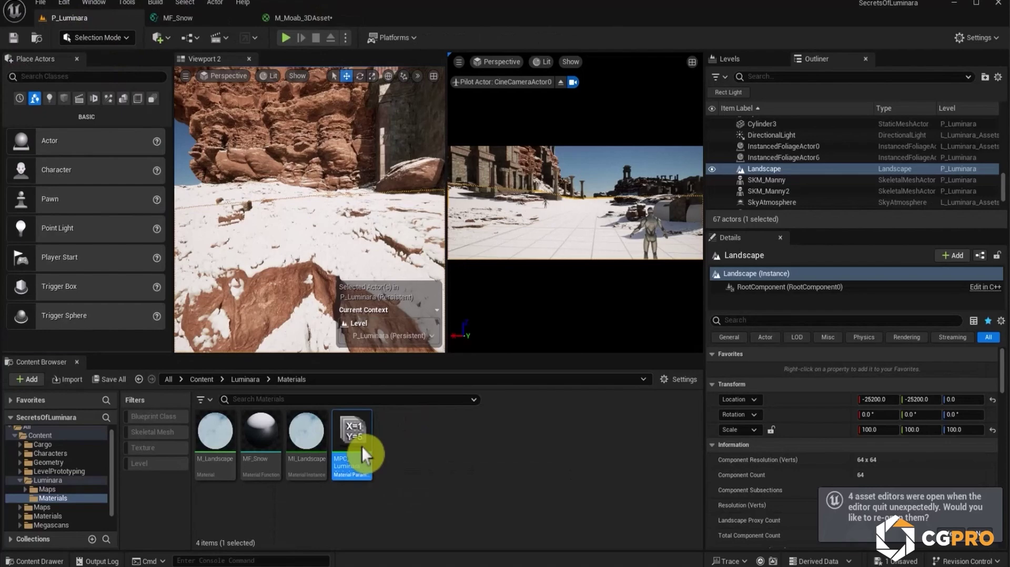
pyautogui.doubleClick(361, 446)
pyautogui.moveTo(424, 25); pyautogui.dragTo(535, 315)
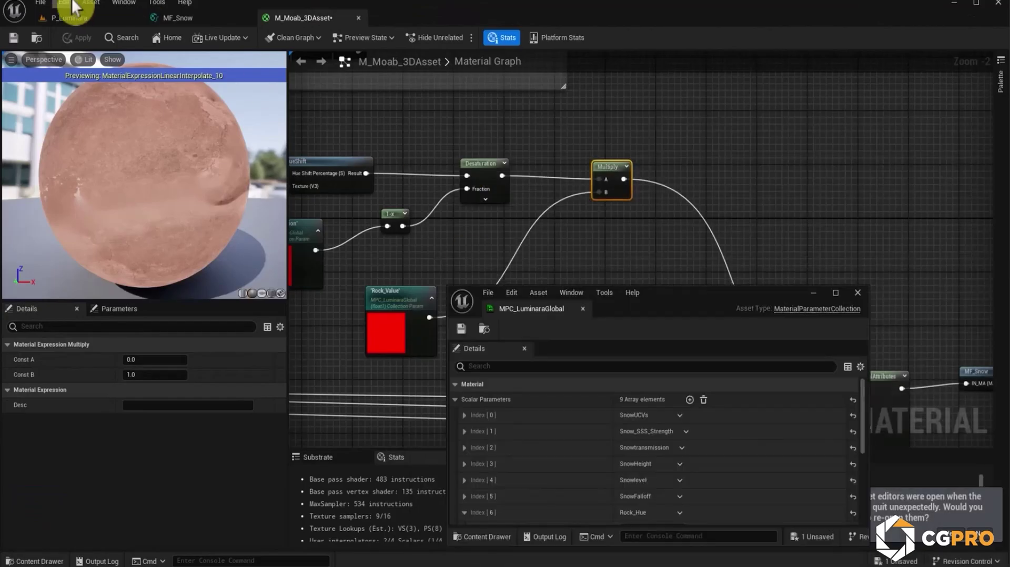
pyautogui.click(69, 18)
pyautogui.scroll(-5, 534, 437)
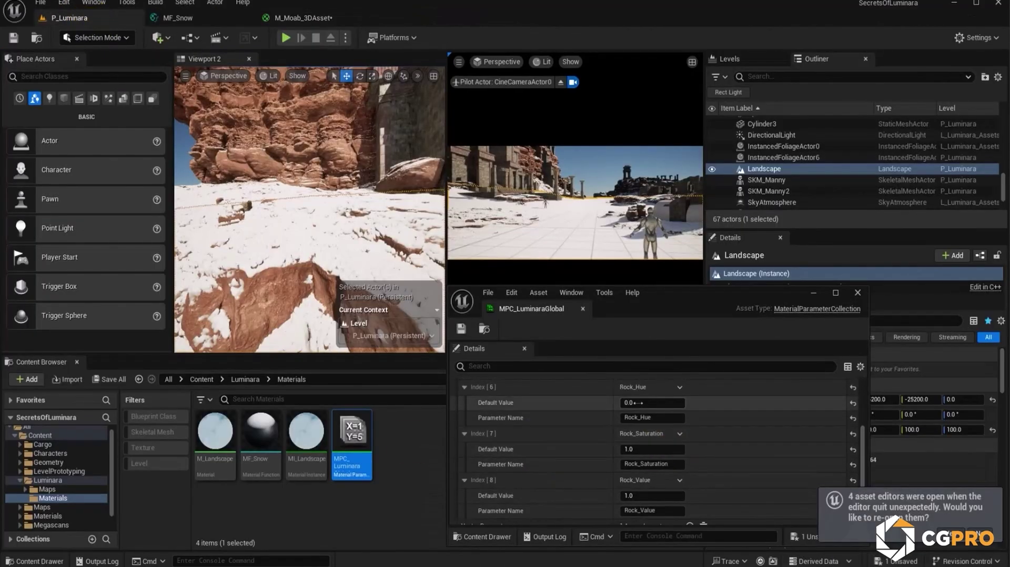
# Try out a different Rock_Hue value, undo it, and set the Rock_Saturation default value to 0.
pyautogui.moveTo(643, 404); pyautogui.dragTo(644, 403)
pyautogui.hotkey('ctrl', 'z')
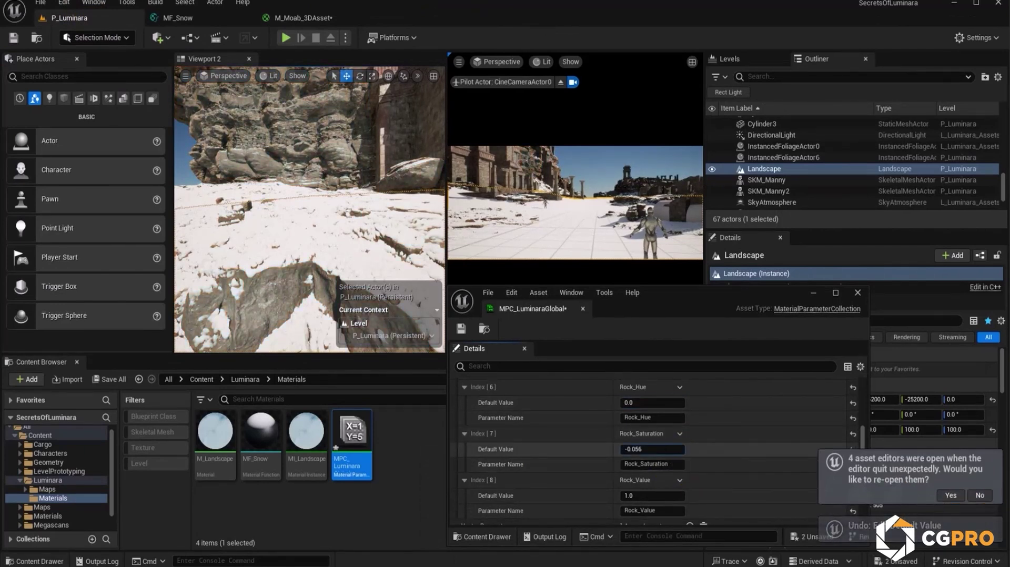
pyautogui.write('0')
pyautogui.press('Return')
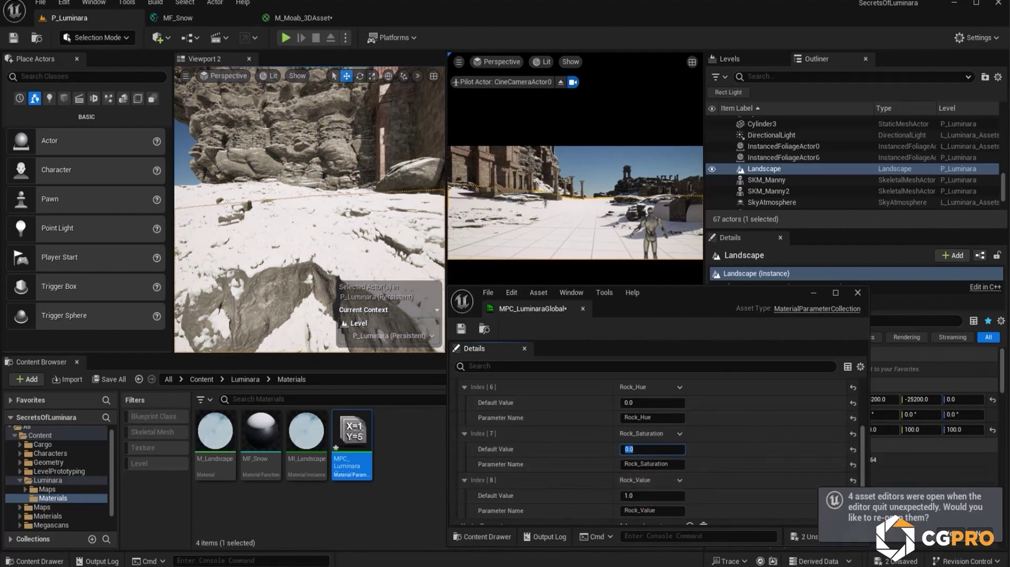
pyautogui.click(749, 480)
# Set the Rock_Value default value to 0.2 and check the darker rocks along the cliff in the level.
pyautogui.moveTo(649, 497); pyautogui.dragTo(591, 497)
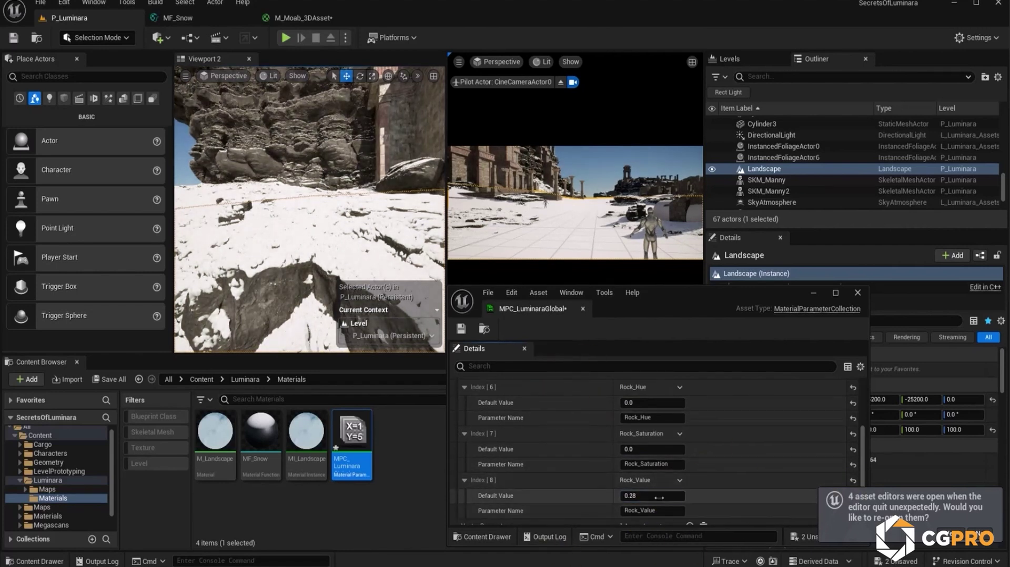
pyautogui.write('0.2')
pyautogui.press('Return')
pyautogui.moveTo(270, 274); pyautogui.dragTo(231, 241, button='right')
# Raise the Snowlevel default value to about 1.08 and adjust SnowFalloff to about 0.26.
pyautogui.scroll(5, 772, 460)
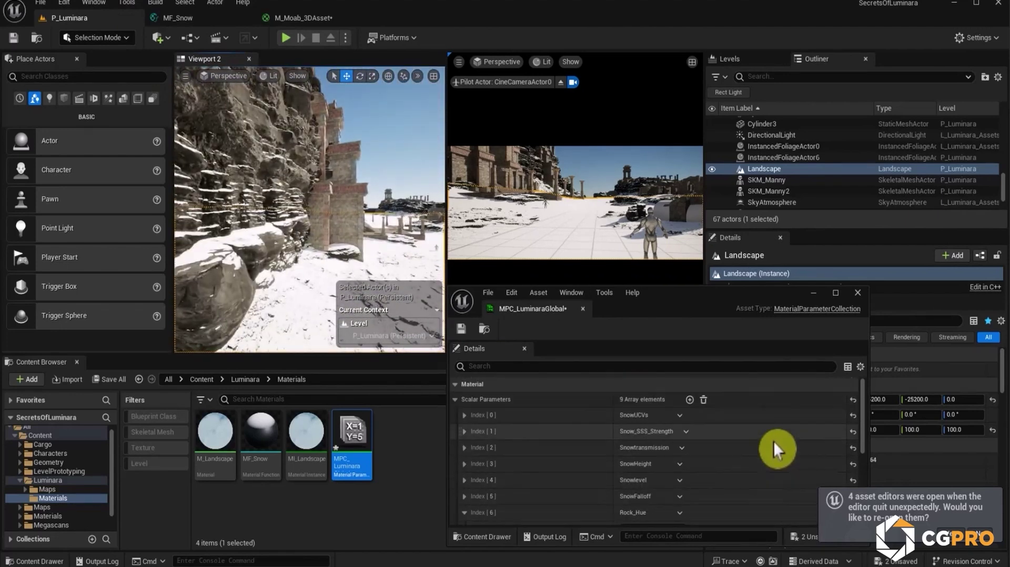
pyautogui.click(464, 480)
pyautogui.scroll(-2, 660, 481)
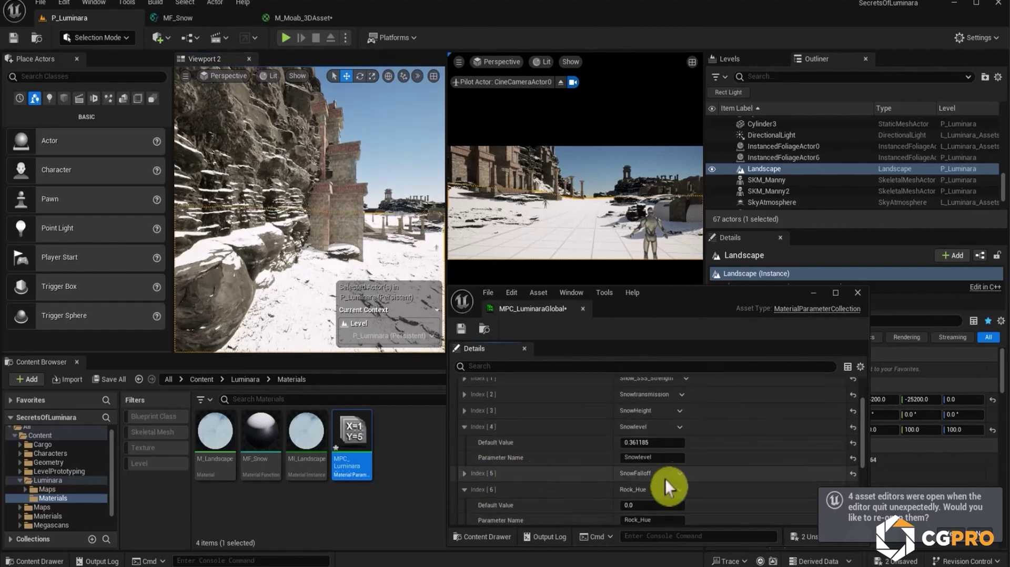
pyautogui.moveTo(653, 443); pyautogui.dragTo(664, 443)
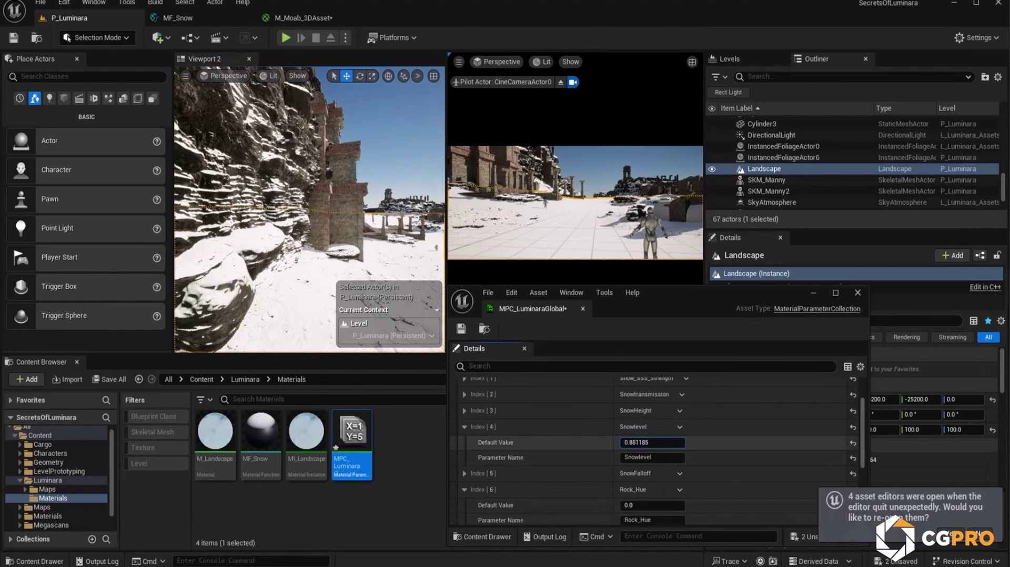
pyautogui.moveTo(652, 443); pyautogui.dragTo(684, 443)
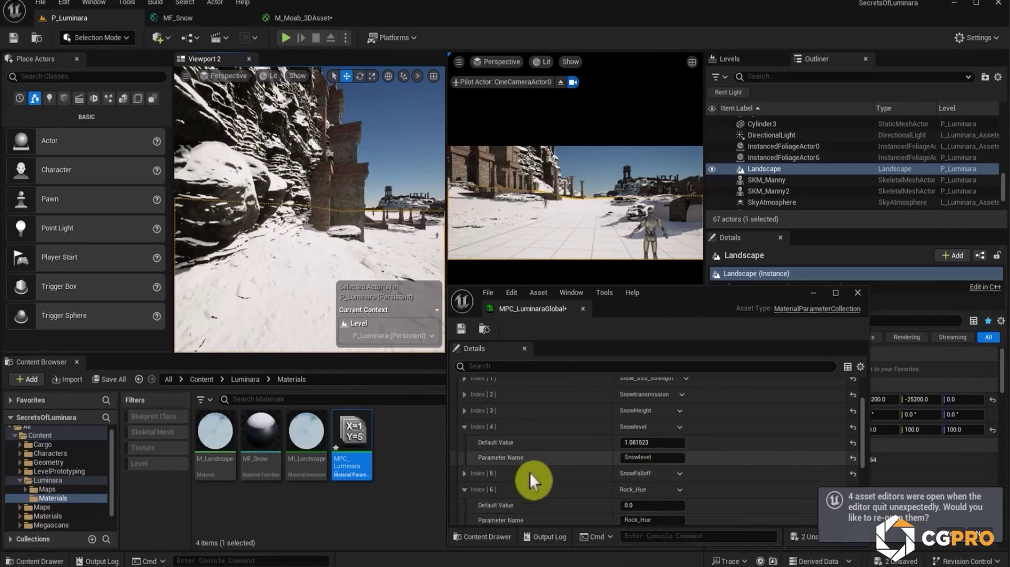
pyautogui.click(466, 474)
pyautogui.moveTo(652, 489)
pyautogui.mouseDown()
pyautogui.moveTo(637, 489)
pyautogui.moveTo(678, 489)
pyautogui.moveTo(652, 489)
pyautogui.mouseUp()
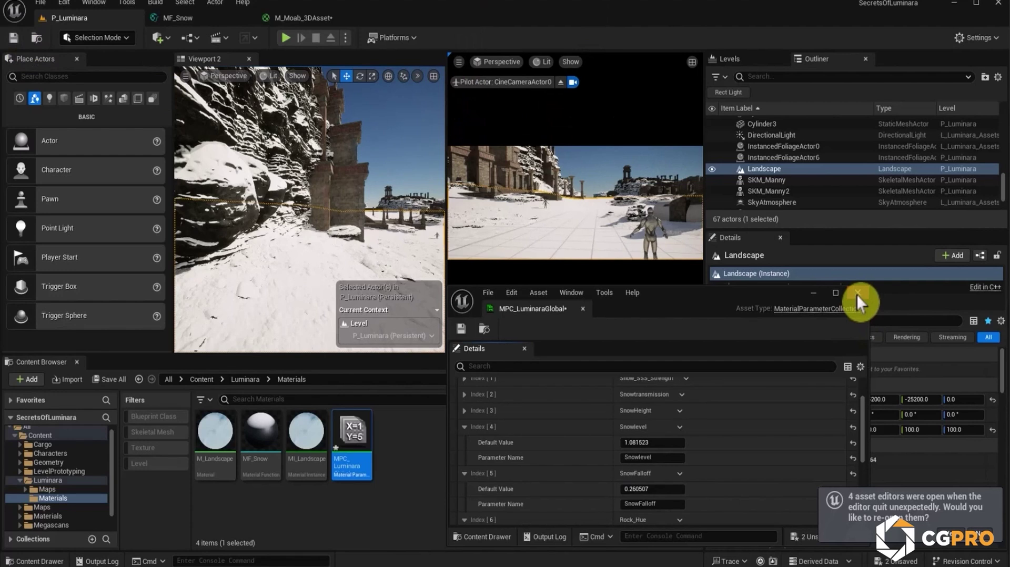
# Select the temple building SM_KB3D_SOL_BldgTemple_C_BuildingB2 in the level, close the MPC_LuminaraGlobal window, and frame the building.
pyautogui.moveTo(346, 183); pyautogui.dragTo(347, 183, button='right')
pyautogui.click(279, 188)
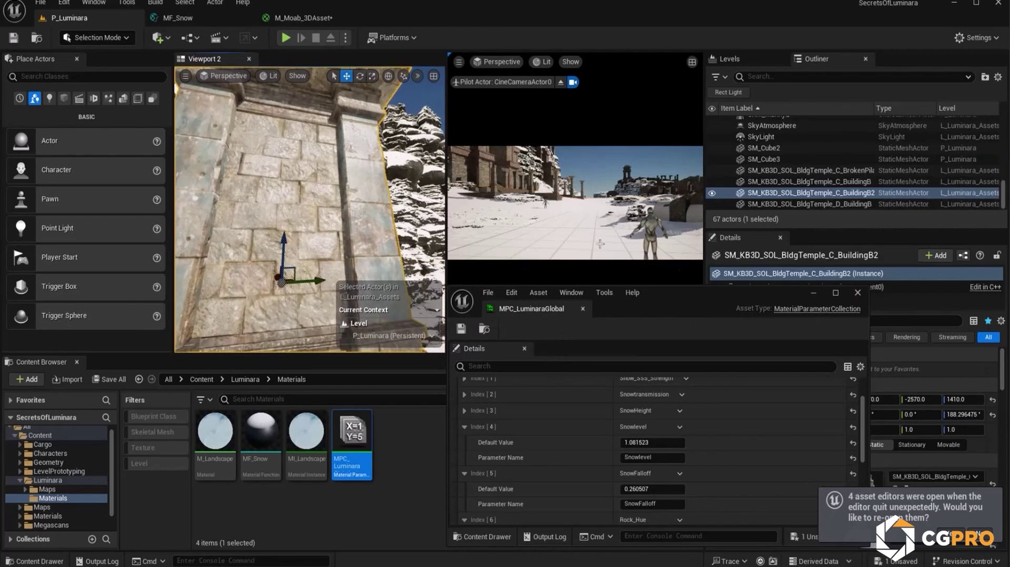
pyautogui.click(858, 293)
pyautogui.press('f')
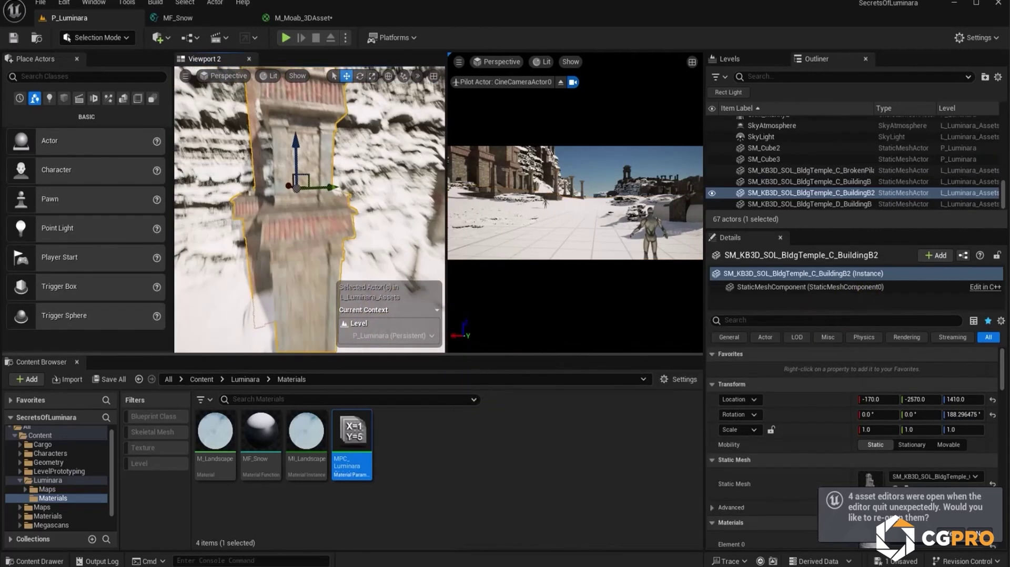
# Open the building's Element 0 material instance and its parent material M_KB3D_Master_Standard.
pyautogui.scroll(-3, 935, 438)
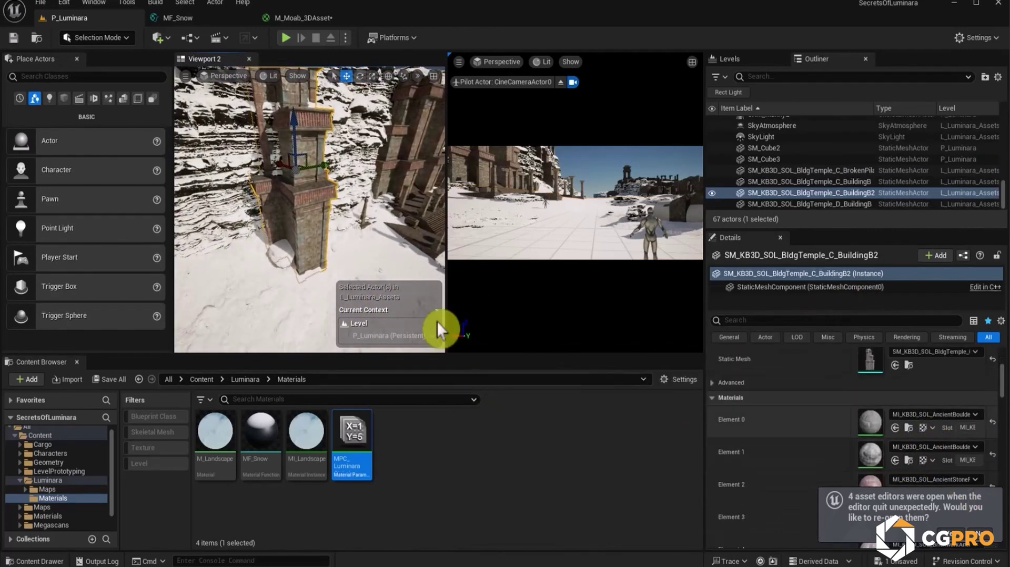
pyautogui.keyDown('alt'); pyautogui.moveTo(331, 216); pyautogui.dragTo(313, 236); pyautogui.keyUp('alt')
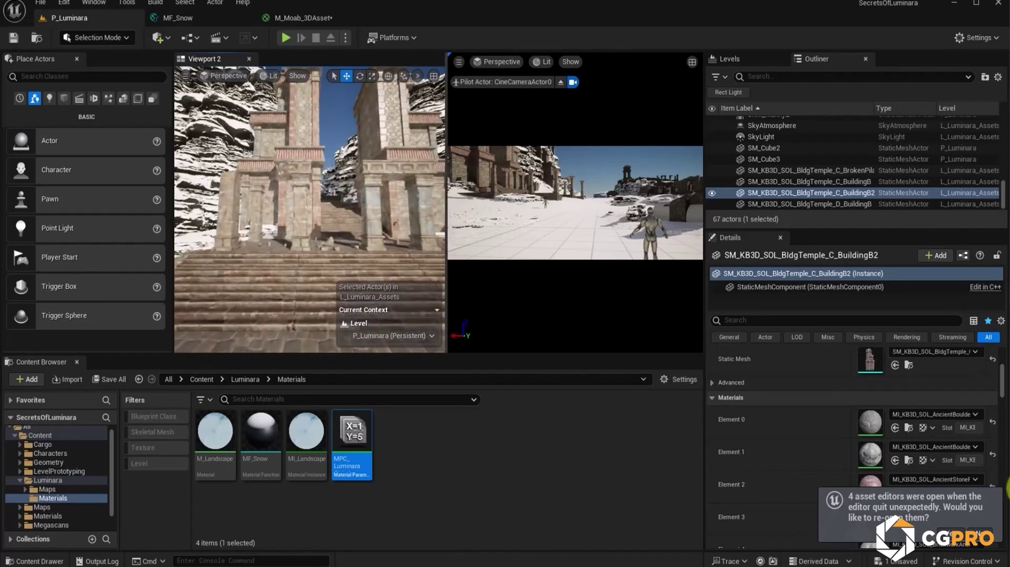
pyautogui.doubleClick(872, 417)
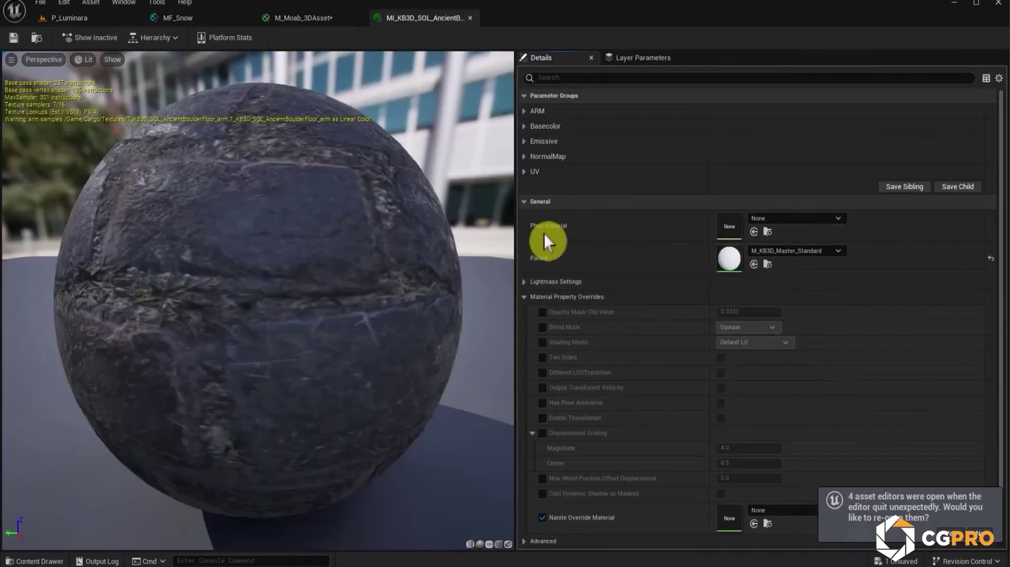
pyautogui.doubleClick(735, 264)
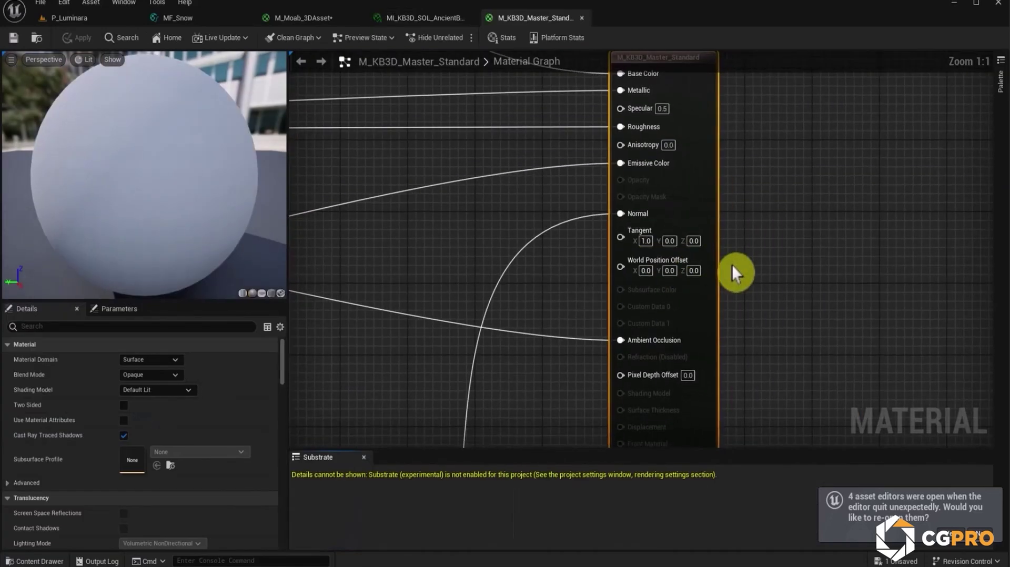
# Add a MakeMaterialAttributes node to the M_KB3D_Master_Standard graph, in front of the material result node.
pyautogui.scroll(-5, 567, 263)
pyautogui.rightClick(682, 209)
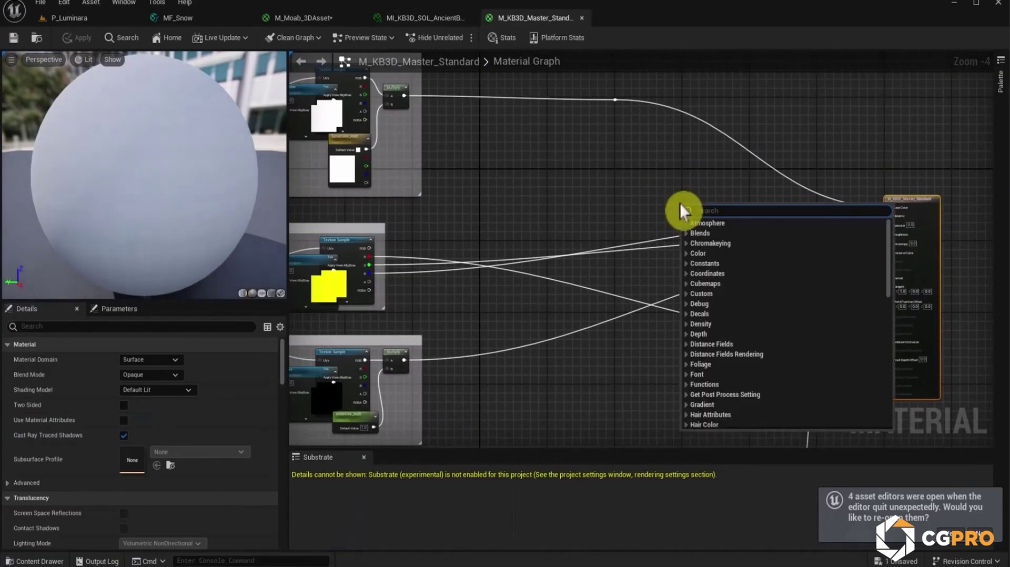
pyautogui.write('make')
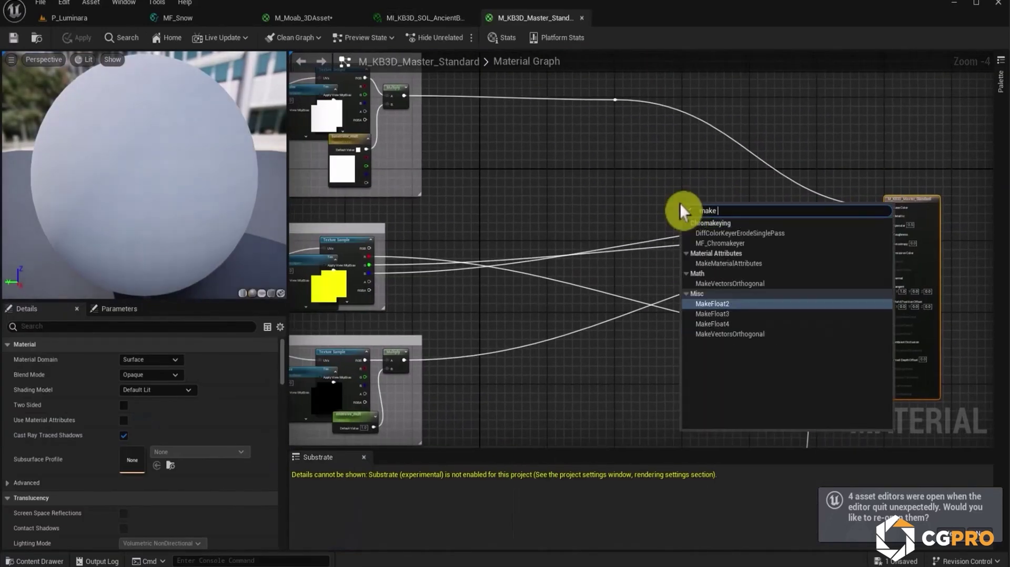
pyautogui.click(777, 264)
# Move the base color, metallic, roughness, emissive, normal and ambient occlusion connections from the result node to MakeMaterialAttributes.
pyautogui.scroll(3, 939, 235)
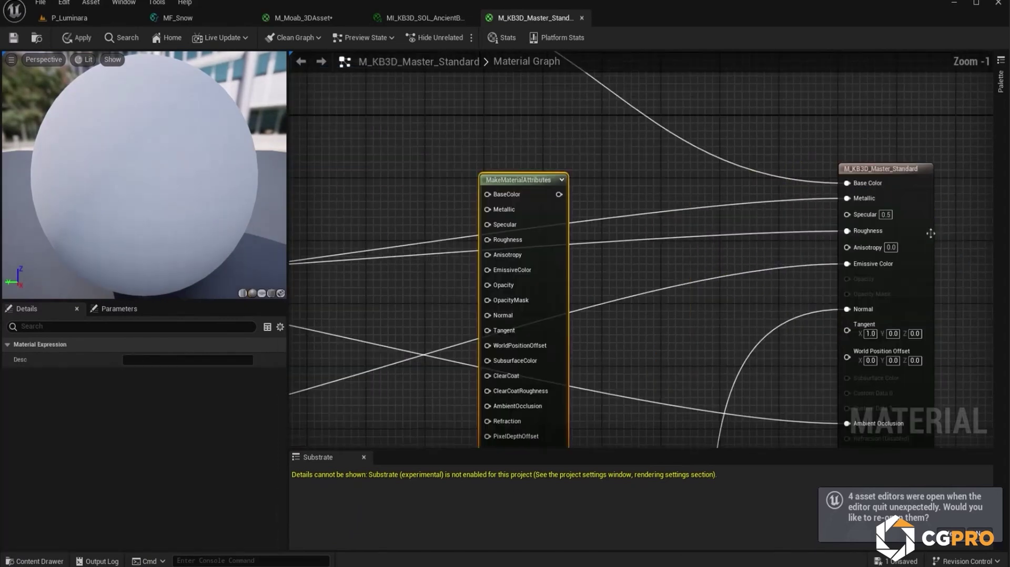
pyautogui.keyDown('ctrl'); pyautogui.moveTo(841, 184); pyautogui.dragTo(488, 195); pyautogui.keyUp('ctrl')
pyautogui.keyDown('ctrl'); pyautogui.moveTo(848, 201); pyautogui.dragTo(495, 211); pyautogui.keyUp('ctrl')
pyautogui.keyDown('ctrl'); pyautogui.moveTo(848, 236); pyautogui.dragTo(487, 240); pyautogui.keyUp('ctrl')
pyautogui.moveTo(664, 313); pyautogui.dragTo(752, 228, button='right')
pyautogui.keyDown('ctrl'); pyautogui.moveTo(933, 185); pyautogui.dragTo(576, 185); pyautogui.keyUp('ctrl')
pyautogui.moveTo(765, 301); pyautogui.dragTo(717, 267, button='right')
pyautogui.keyDown('ctrl'); pyautogui.moveTo(893, 316); pyautogui.dragTo(528, 272); pyautogui.keyUp('ctrl')
pyautogui.keyDown('ctrl'); pyautogui.moveTo(522, 360); pyautogui.dragTo(528, 287); pyautogui.keyUp('ctrl')
pyautogui.keyDown('ctrl'); pyautogui.moveTo(888, 199); pyautogui.dragTo(540, 196); pyautogui.keyUp('ctrl')
# Add a Constant node with value 0 and connect it to SubsurfaceColor of MakeMaterialAttributes.
pyautogui.scroll(-2, 733, 261)
pyautogui.scroll(3, 424, 311)
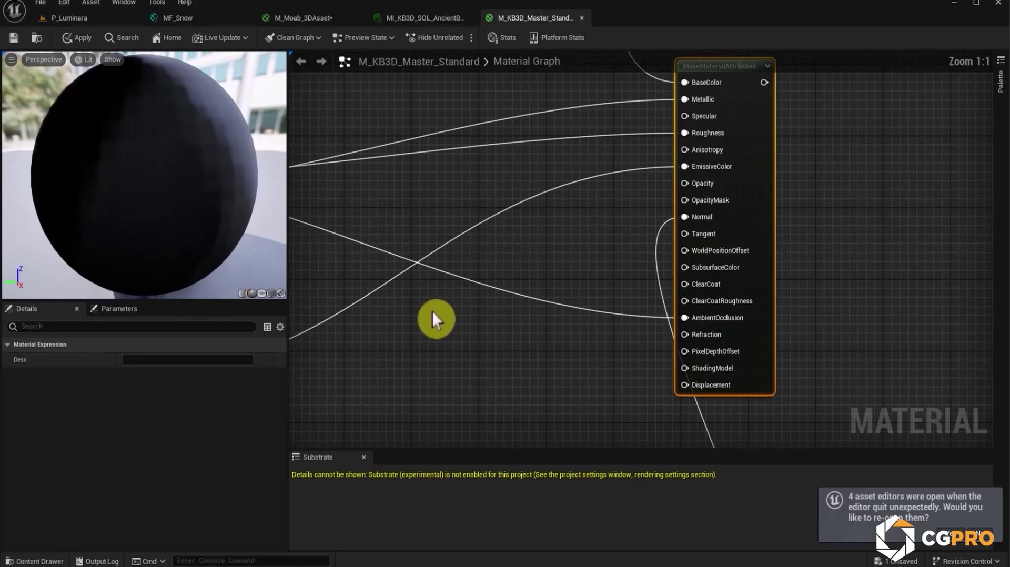
pyautogui.click(441, 309)
pyautogui.moveTo(702, 263); pyautogui.dragTo(703, 266)
# Set the M_KB3D_Master_Standard shading model to Subsurface.
pyautogui.click(517, 408)
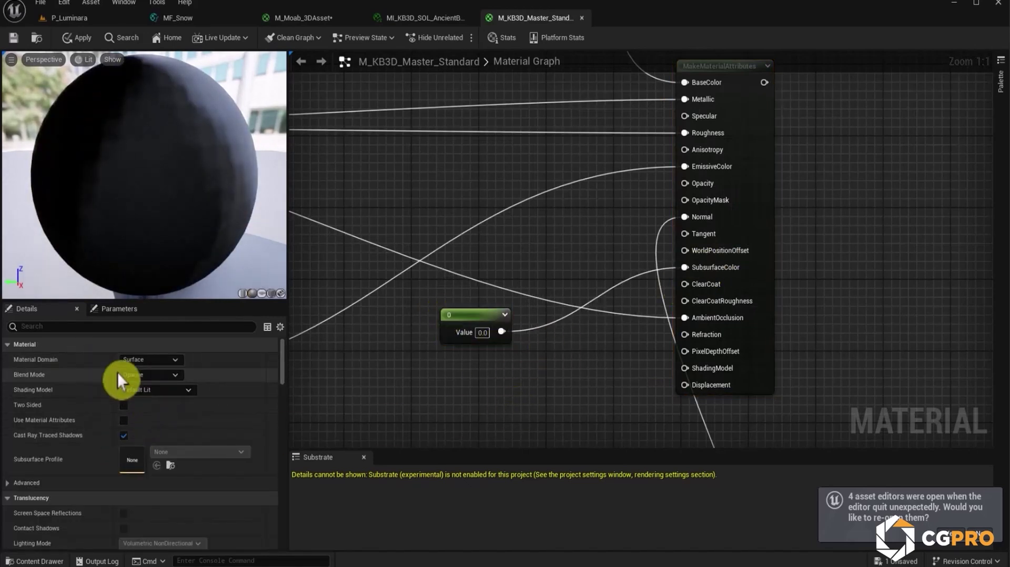
pyautogui.click(192, 392)
pyautogui.click(146, 429)
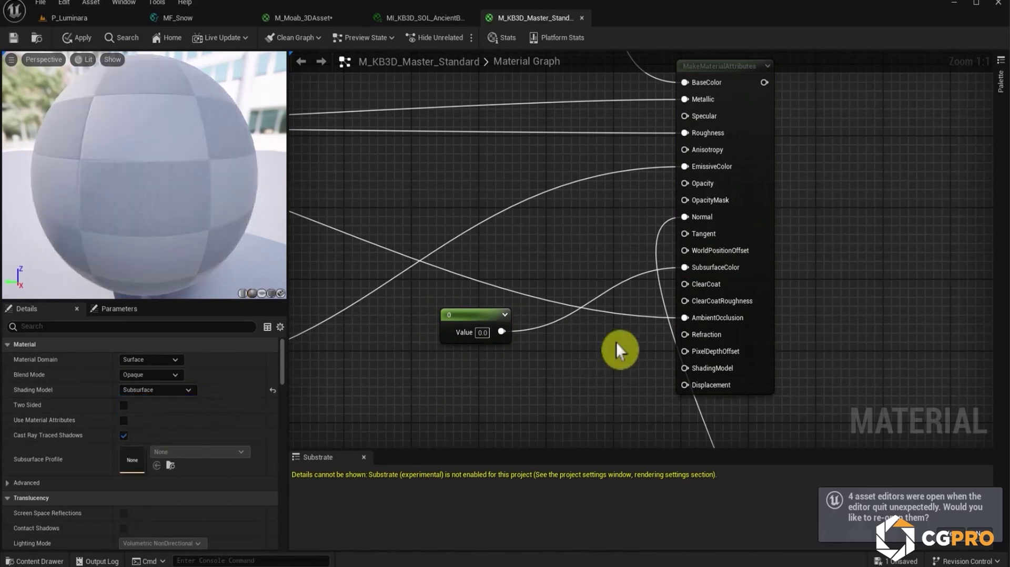
# Move the M_KB3D_Master_Standard result node farther from MakeMaterialAttributes to make room between them.
pyautogui.scroll(-5, 599, 355)
pyautogui.moveTo(574, 309); pyautogui.dragTo(503, 287, button='right')
pyautogui.moveTo(672, 203); pyautogui.dragTo(793, 224)
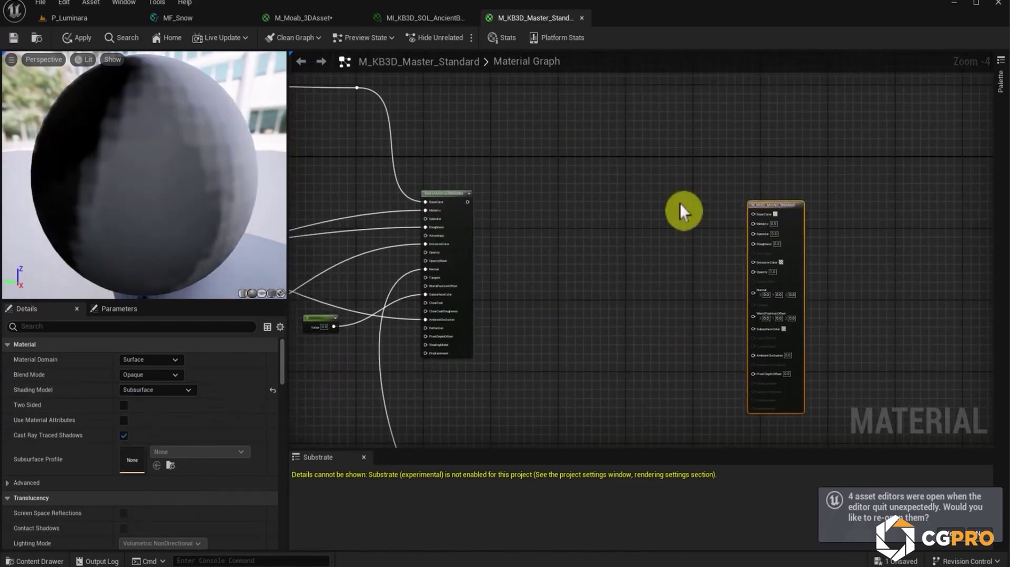
# Copy the MF_Snow node from M_Moab_3DAsset into M_KB3D_Master_Standard and connect the MakeMaterialAttributes output to its IN_MA input.
pyautogui.click(322, 19)
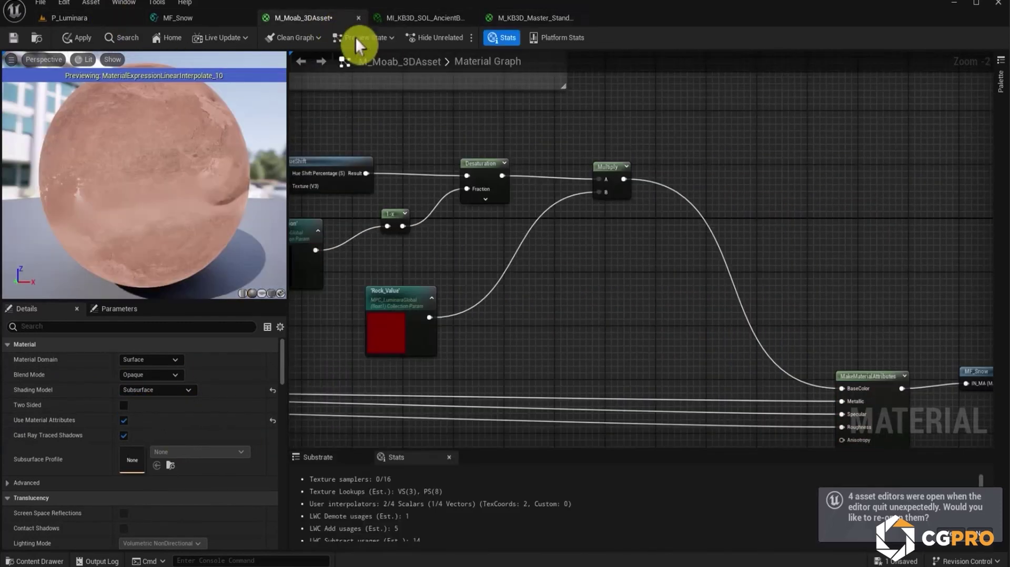
pyautogui.scroll(4, 578, 266)
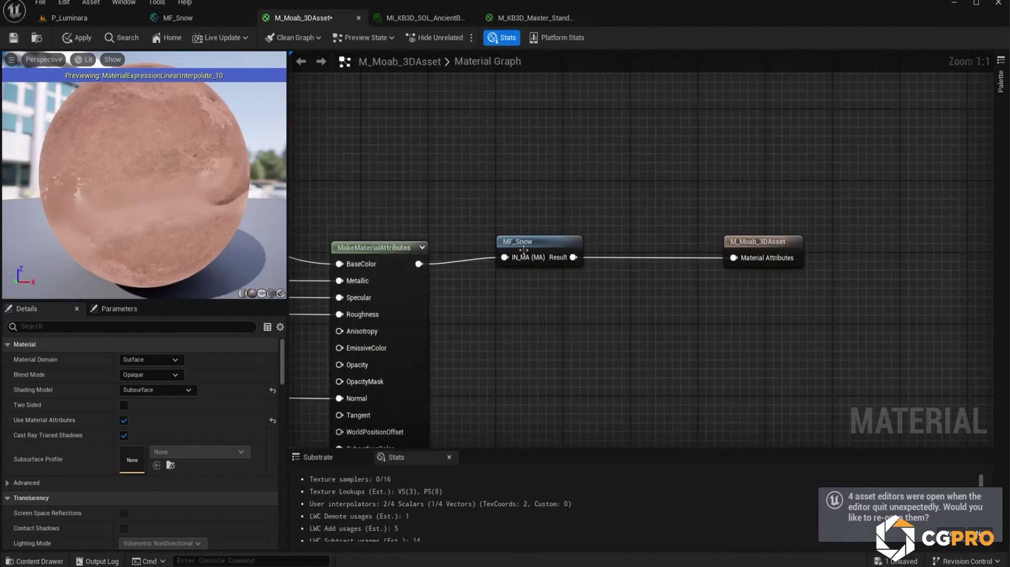
pyautogui.click(540, 243)
pyautogui.click(535, 17)
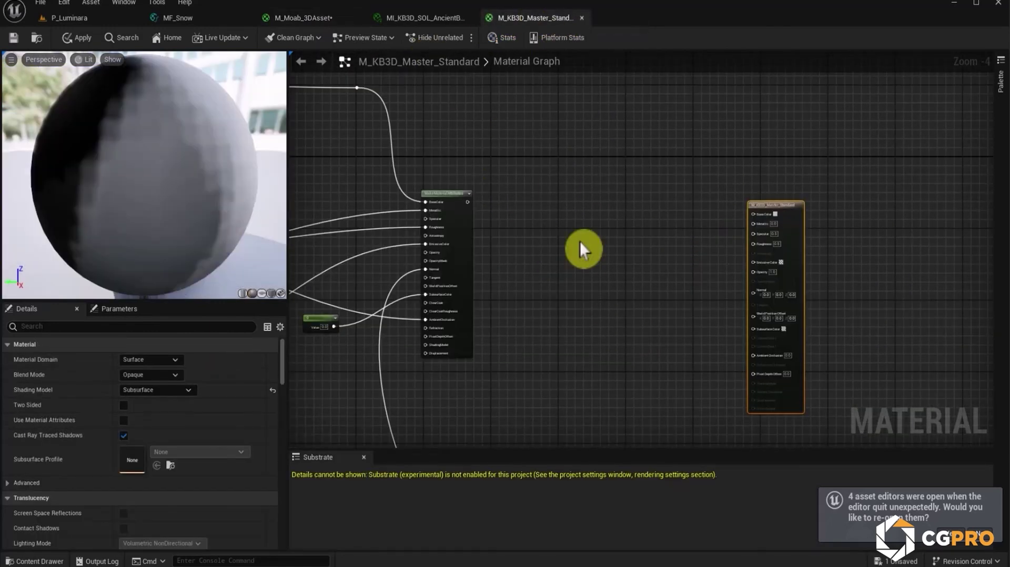
pyautogui.hotkey('ctrl', 'v')
pyautogui.scroll(3, 526, 221)
pyautogui.moveTo(419, 200); pyautogui.dragTo(567, 243)
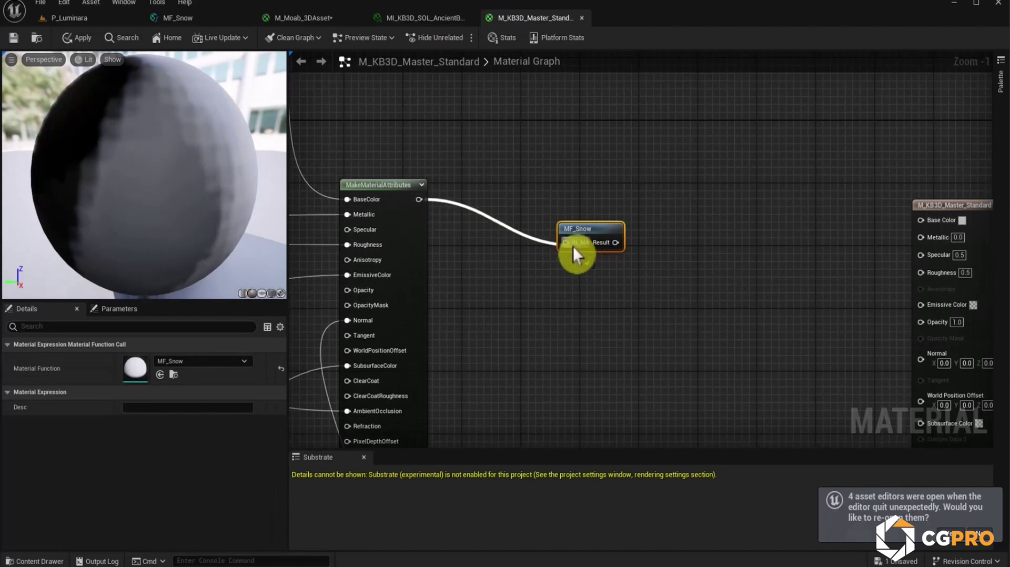
# Enable Use Material Attributes for the material and connect the MF_Snow Result to its Material Attributes input.
pyautogui.click(590, 359)
pyautogui.click(124, 422)
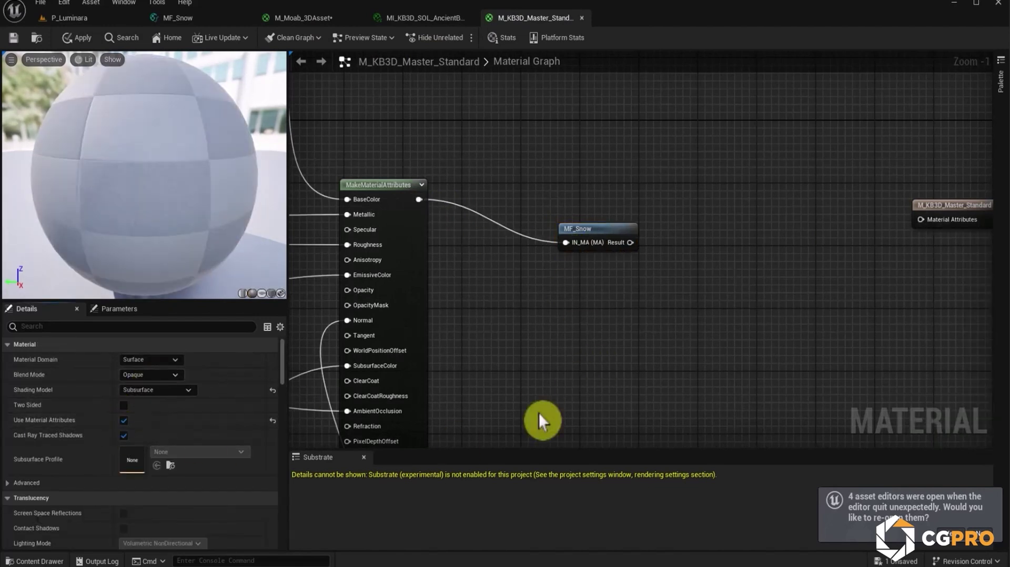
pyautogui.moveTo(630, 243); pyautogui.dragTo(870, 251)
pyautogui.moveTo(935, 221); pyautogui.dragTo(939, 220)
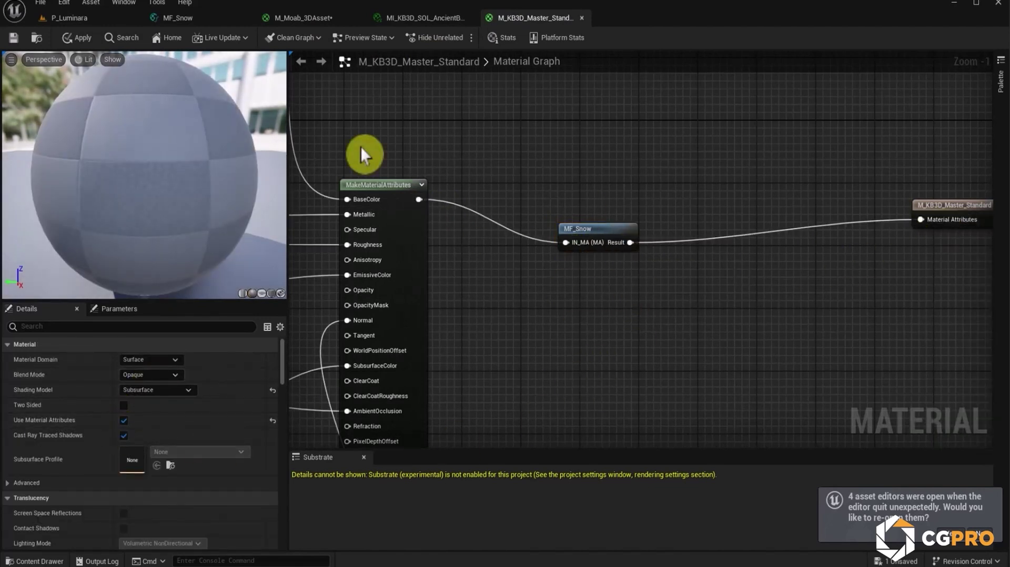
# Apply the M_KB3D_Master_Standard changes and inspect the snow on the temple buildings in the P_Luminara level.
pyautogui.click(80, 37)
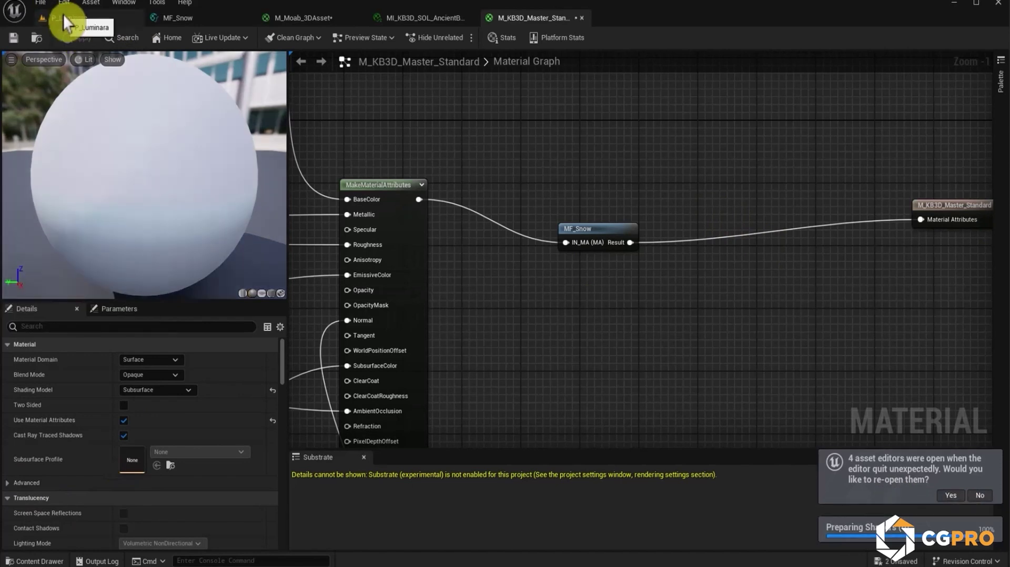
pyautogui.click(69, 20)
pyautogui.moveTo(298, 185); pyautogui.dragTo(280, 210, button='right')
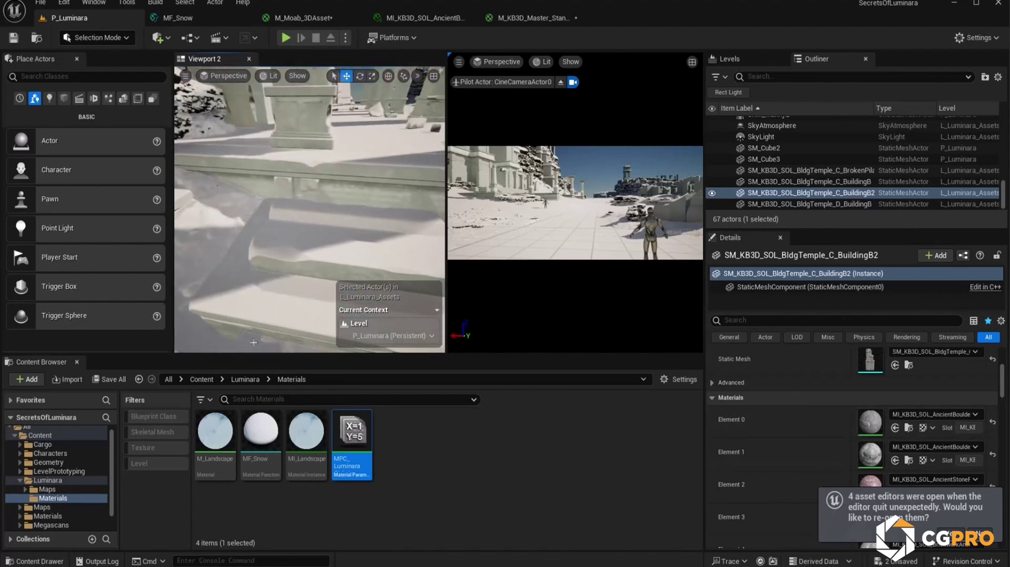
pyautogui.moveTo(294, 267); pyautogui.dragTo(288, 238, button='right')
# Open MPC_LuminaraGlobal in a floating window, set Snowlevel's default value to 0.95805, inspect the level, and minimize the window.
pyautogui.doubleClick(360, 438)
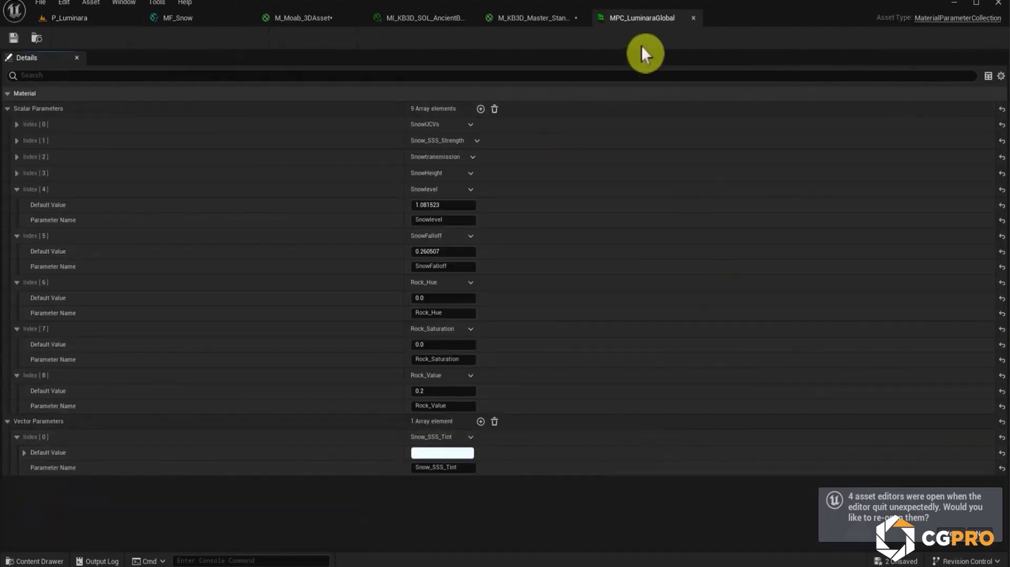
pyautogui.moveTo(648, 22); pyautogui.dragTo(637, 308)
pyautogui.click(74, 18)
pyautogui.scroll(-2, 773, 422)
pyautogui.moveTo(752, 433); pyautogui.dragTo(736, 432)
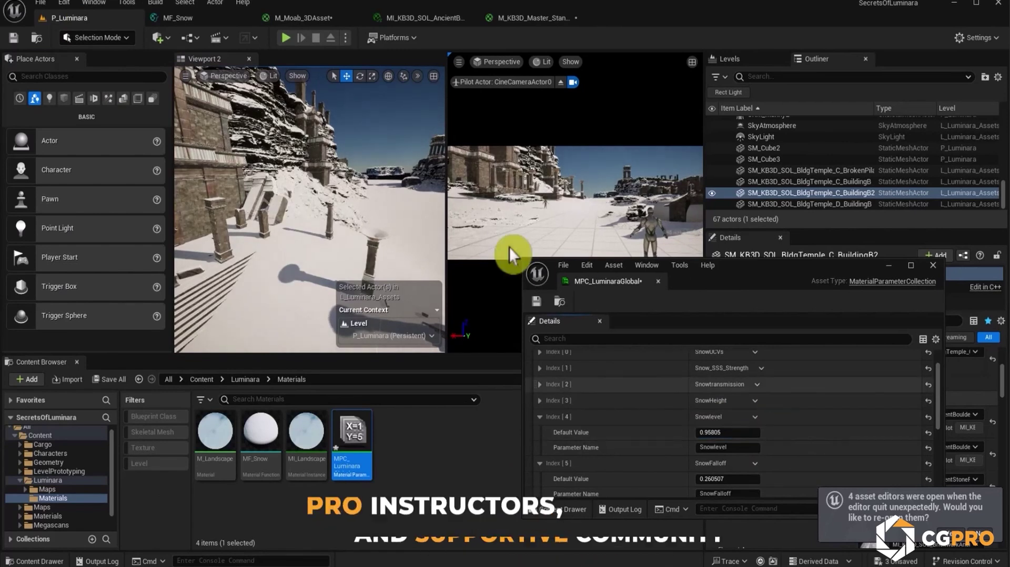
pyautogui.moveTo(326, 221); pyautogui.dragTo(258, 244, button='right')
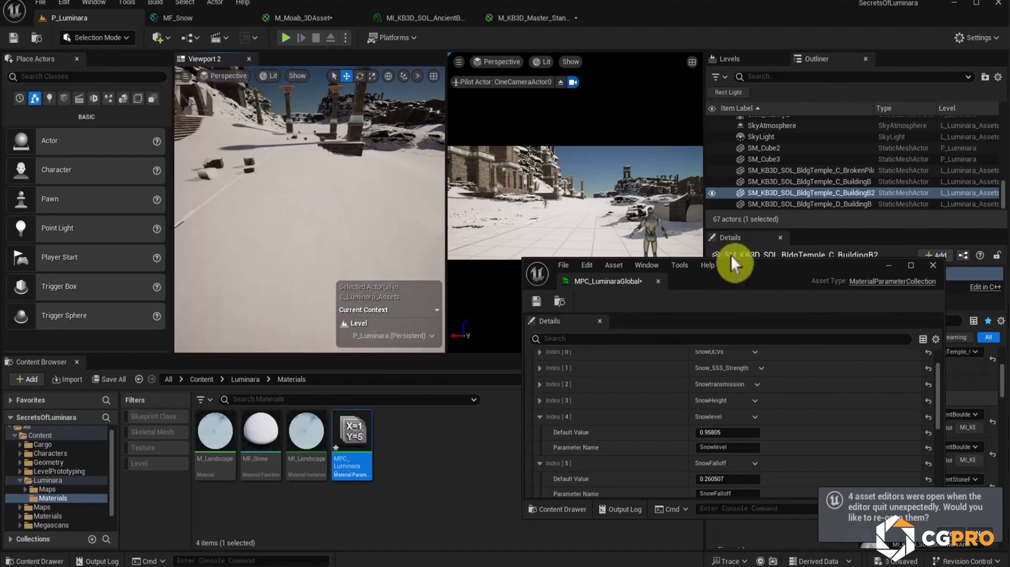
pyautogui.click(885, 266)
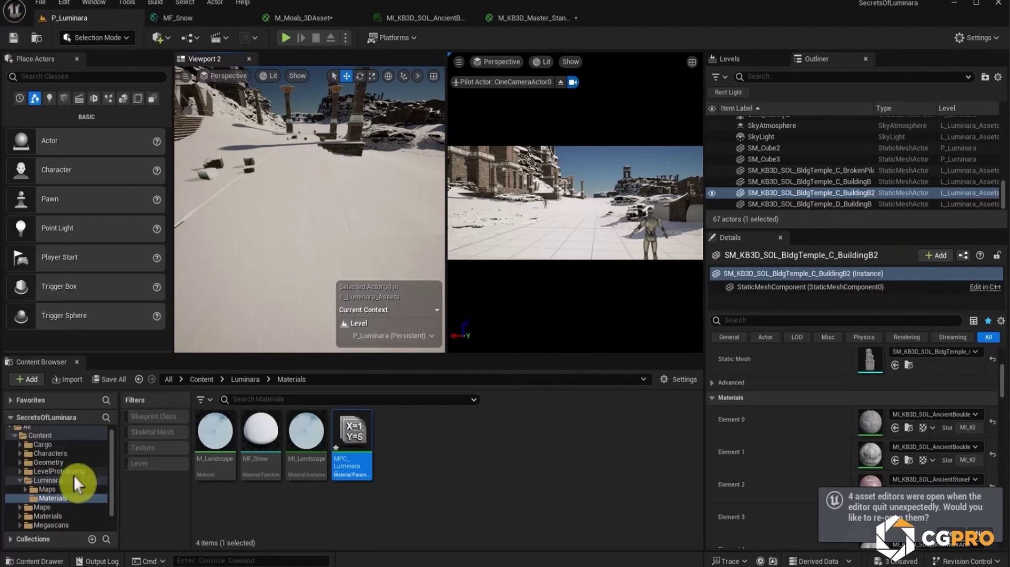
# Open the Cargo Geometry folder and browse its static meshes down to the prop ruins at the end.
pyautogui.click(55, 444)
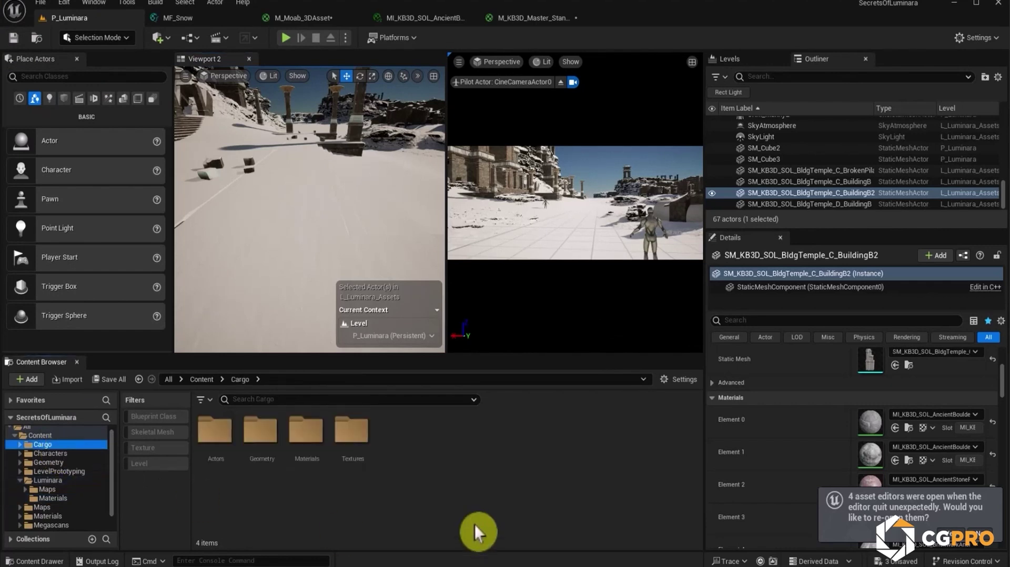
pyautogui.doubleClick(276, 450)
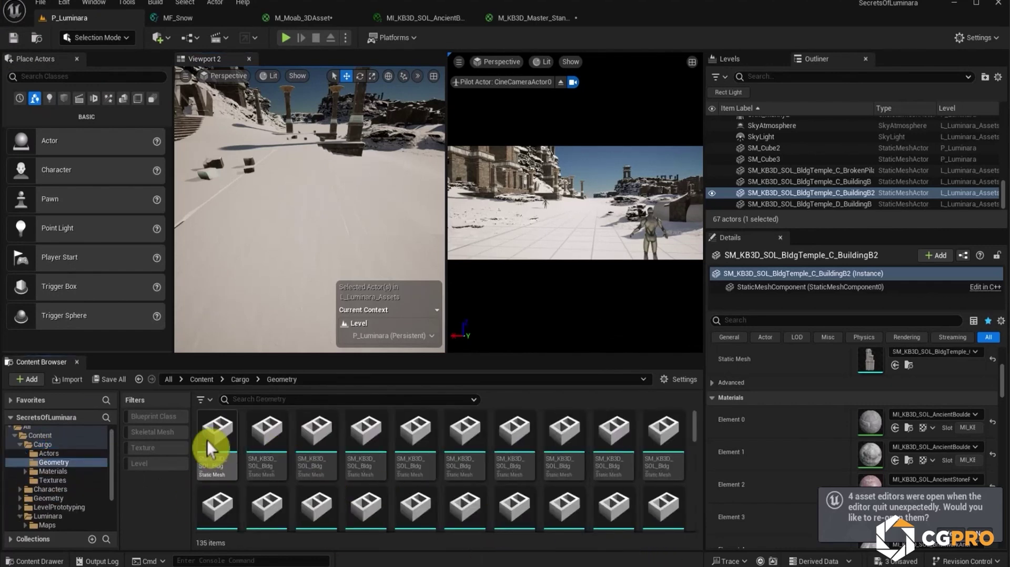
pyautogui.scroll(-1, 421, 467)
pyautogui.click(425, 459)
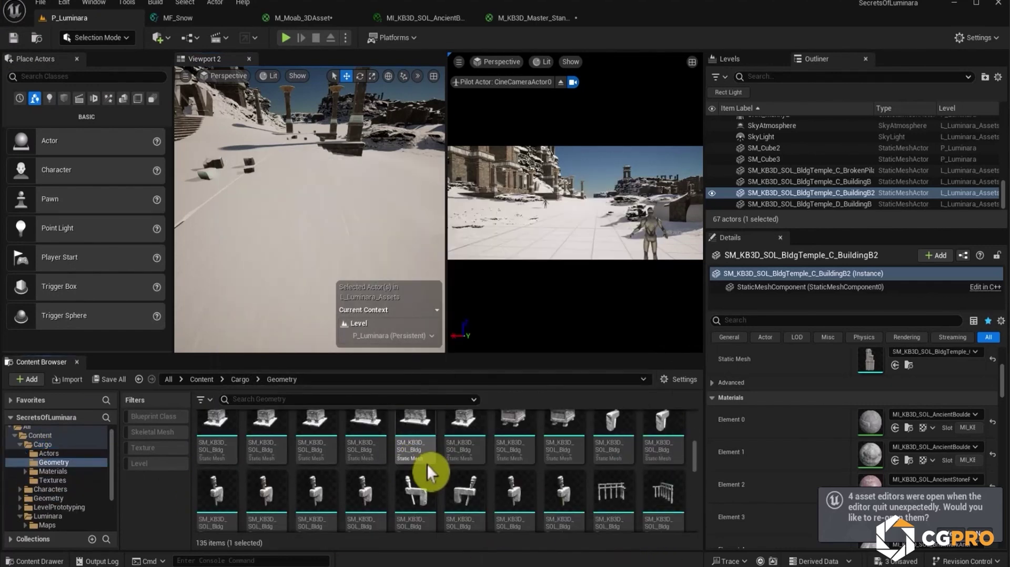
pyautogui.scroll(-5, 633, 494)
pyautogui.scroll(-5, 626, 493)
pyautogui.scroll(1, 553, 490)
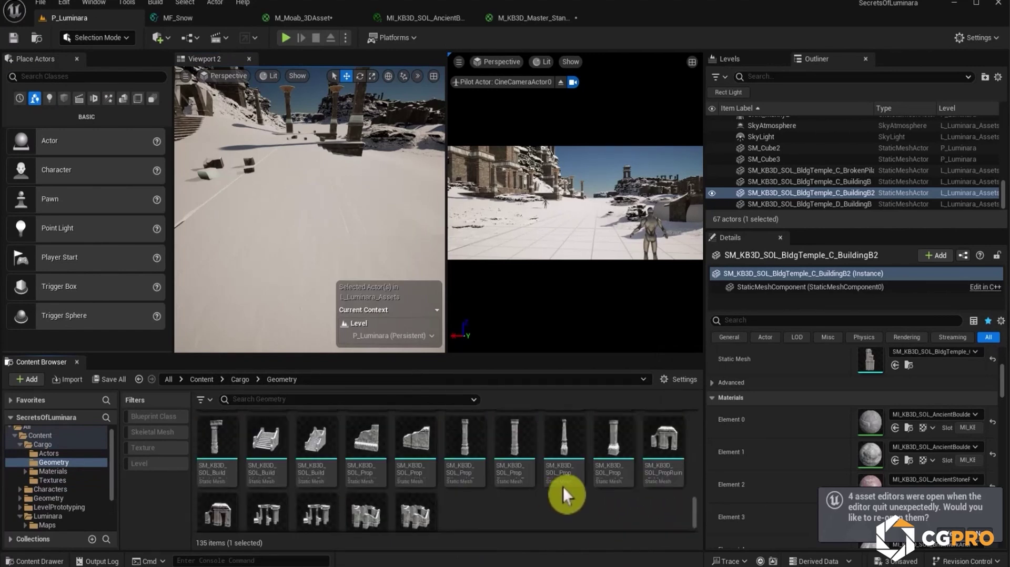
# Enable Nanite for all meshes from SM_KB3D_SOL_PropRuin_B_Main back to the first in the Geometry folder, and save the level.
pyautogui.click(665, 451)
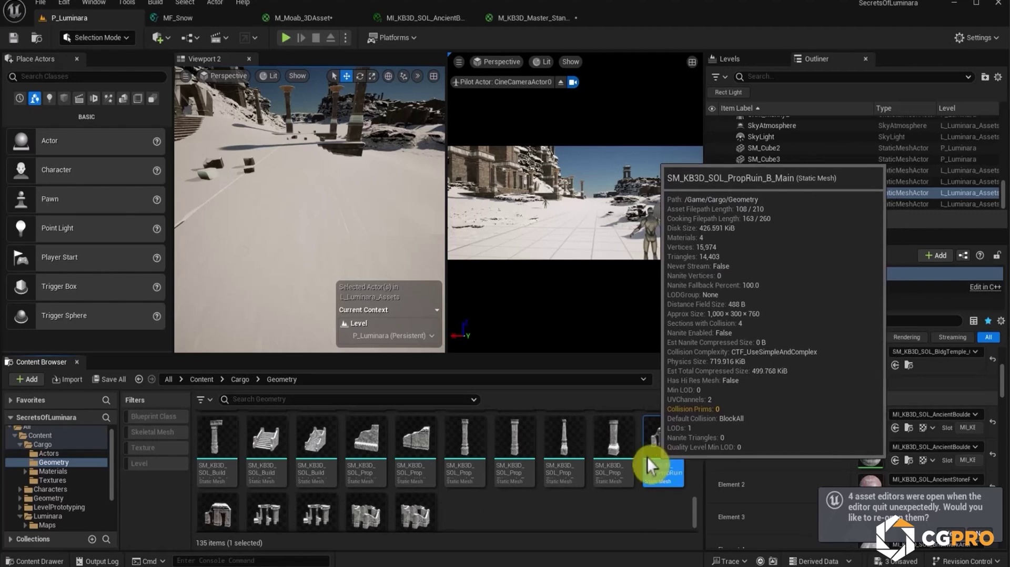
pyautogui.scroll(1, 684, 474)
pyautogui.moveTo(696, 513); pyautogui.dragTo(687, 389)
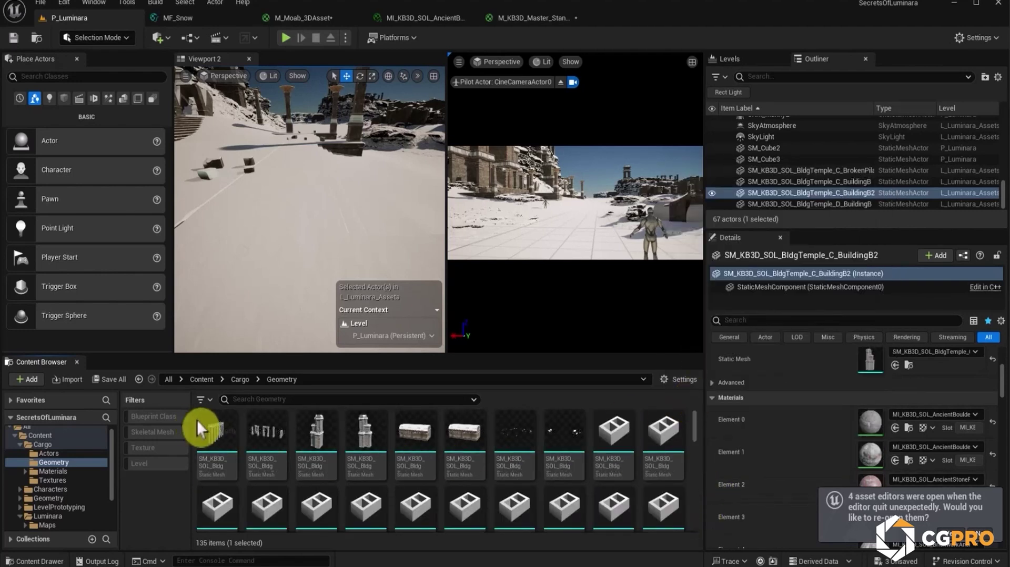
pyautogui.keyDown('shift'); pyautogui.click(215, 428); pyautogui.keyUp('shift')
pyautogui.rightClick(215, 428)
pyautogui.moveTo(286, 107)
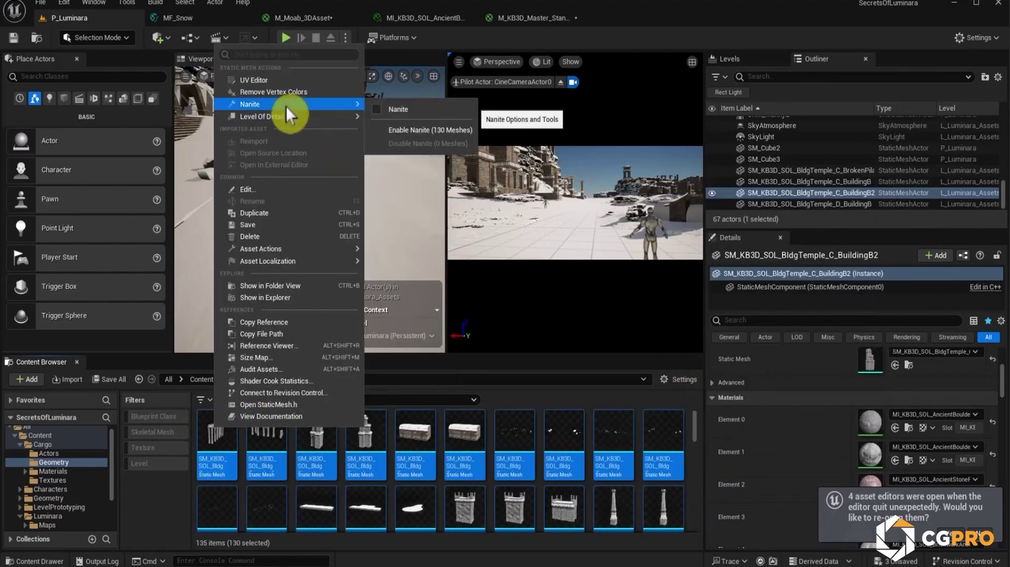
pyautogui.click(420, 132)
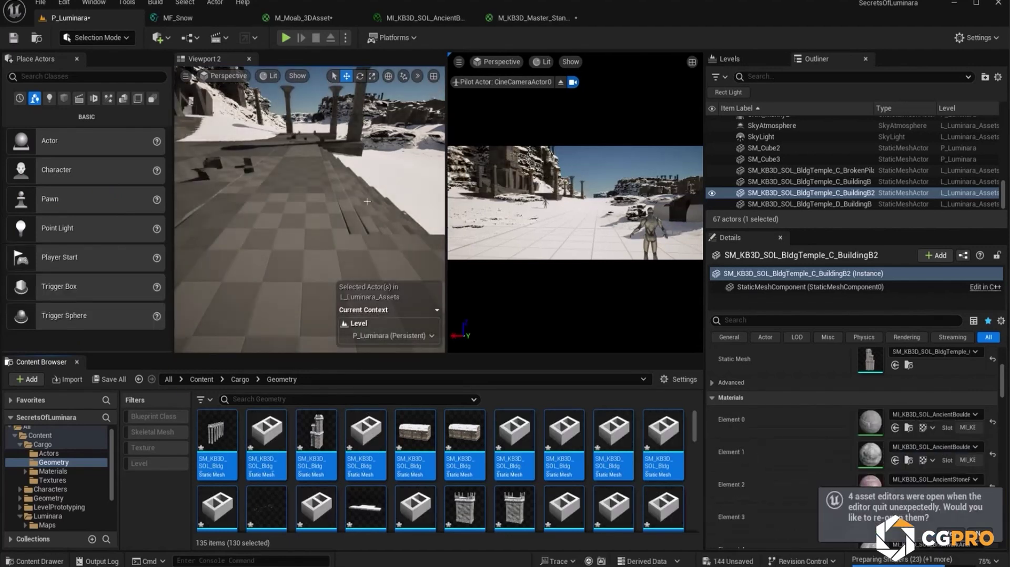
pyautogui.click(15, 36)
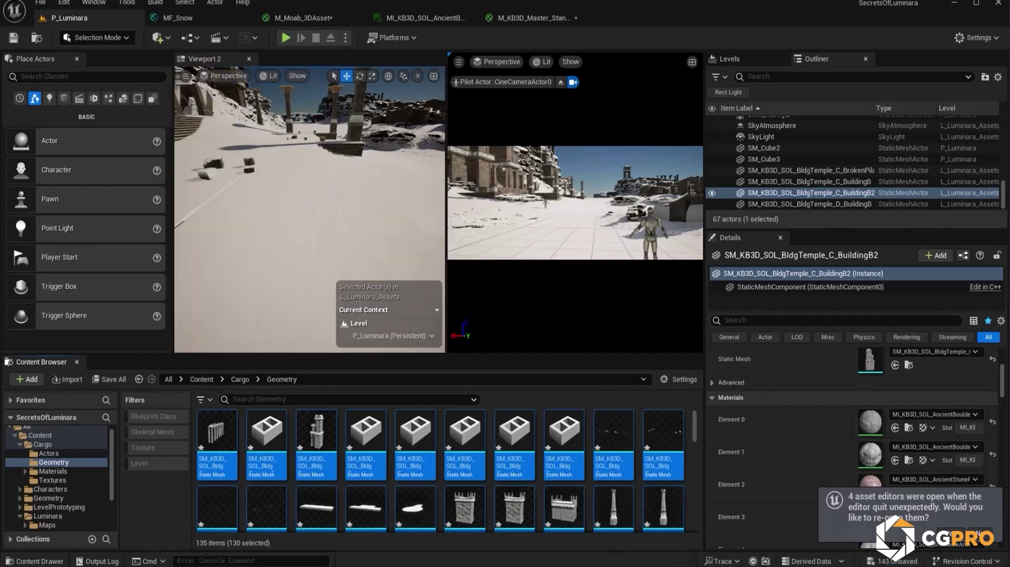
# Check the buildings and terrain in the Nanite Triangles visualization, and return the viewport to Lit mode.
pyautogui.moveTo(309, 210); pyautogui.dragTo(332, 228, button='right')
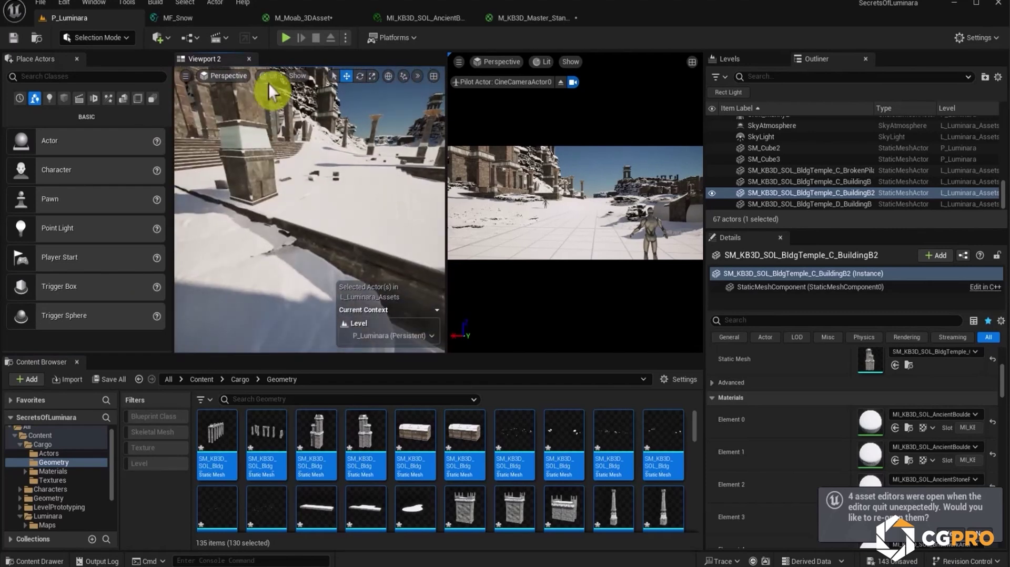
pyautogui.click(270, 76)
pyautogui.moveTo(317, 331)
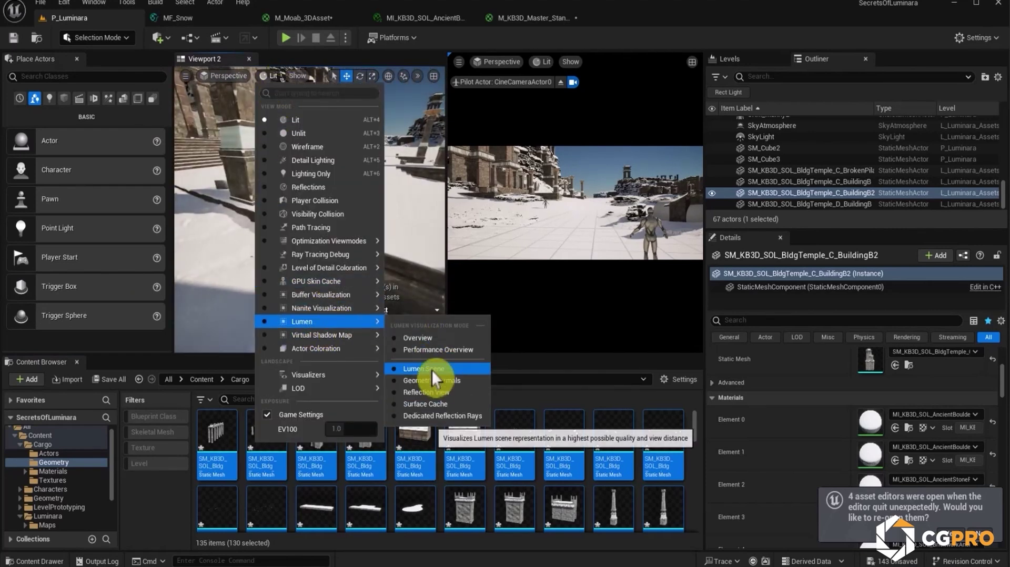
pyautogui.moveTo(338, 309)
pyautogui.click(418, 369)
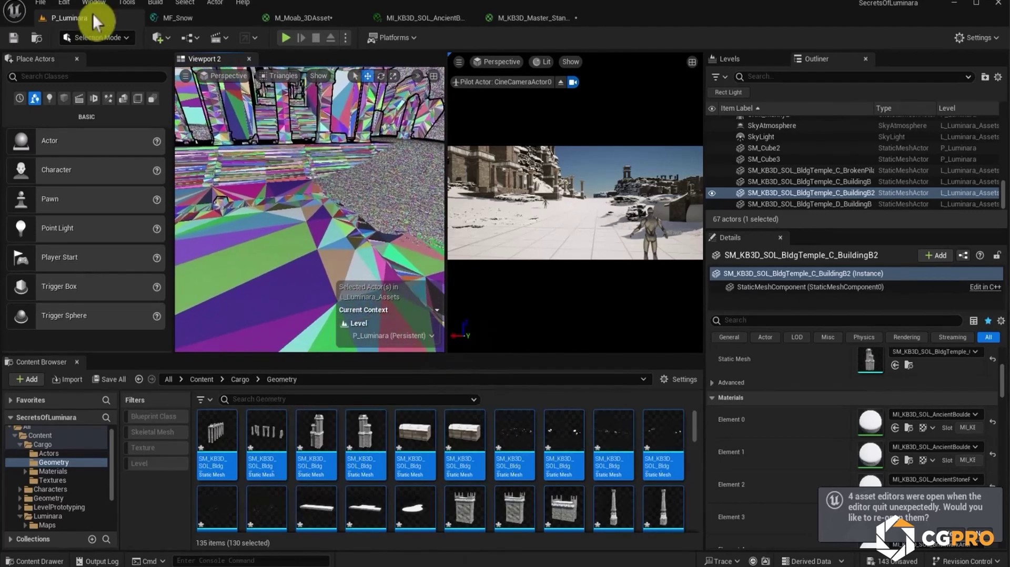
pyautogui.click(274, 75)
pyautogui.click(305, 122)
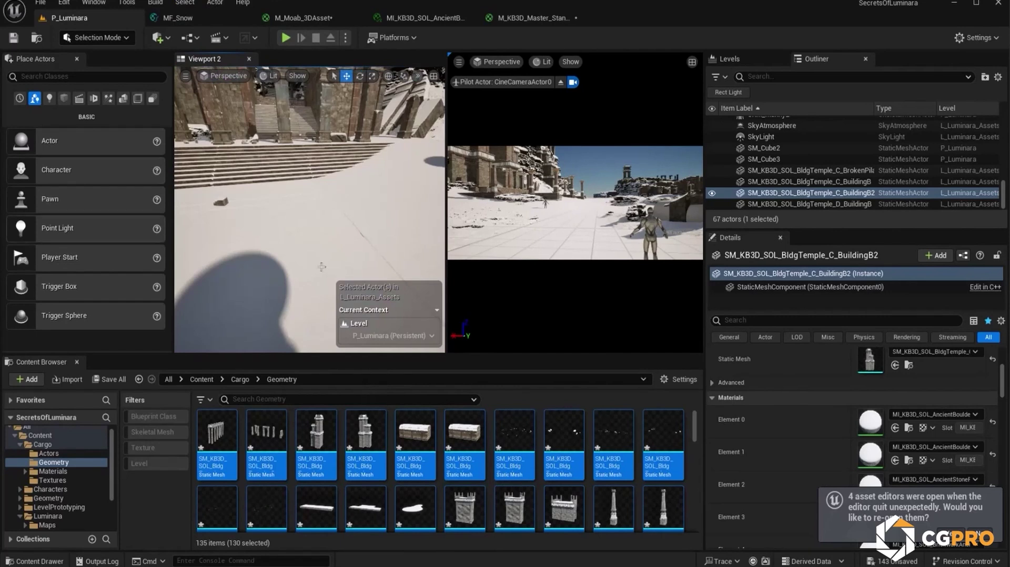
# Enable Tessellation in M_KB3D_Master_Standard, save the material, and inspect the snowy temple walls and surroundings in P_Luminara.
pyautogui.click(533, 18)
pyautogui.scroll(-5, 124, 474)
pyautogui.scroll(-5, 121, 467)
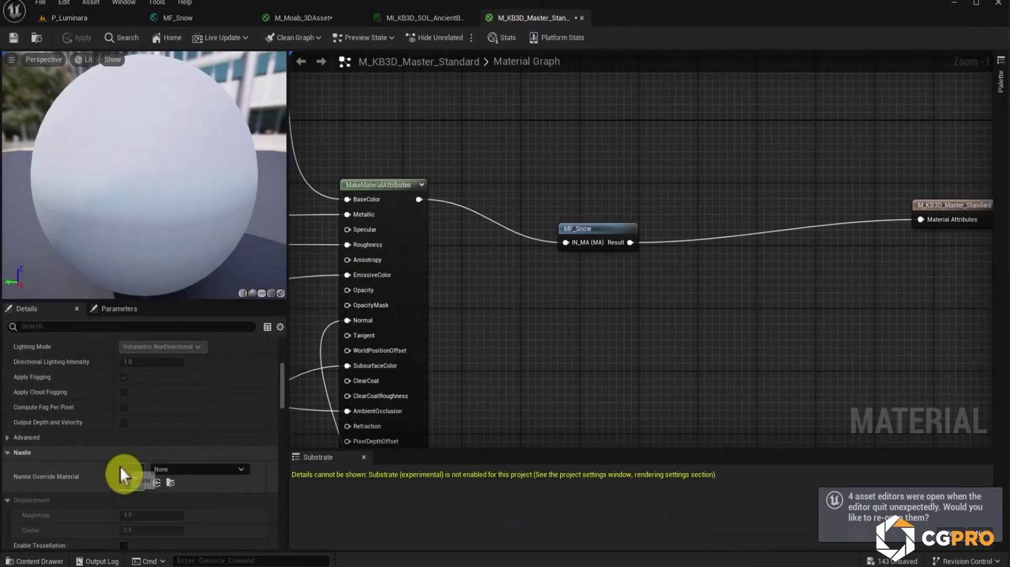
pyautogui.click(124, 457)
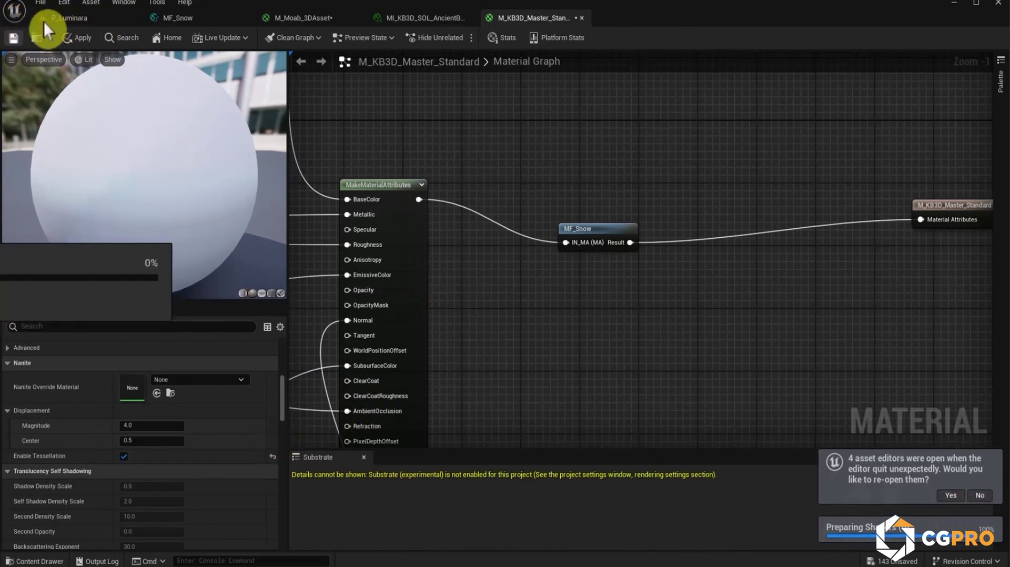
pyautogui.click(68, 19)
pyautogui.moveTo(244, 223); pyautogui.dragTo(258, 205, button='right')
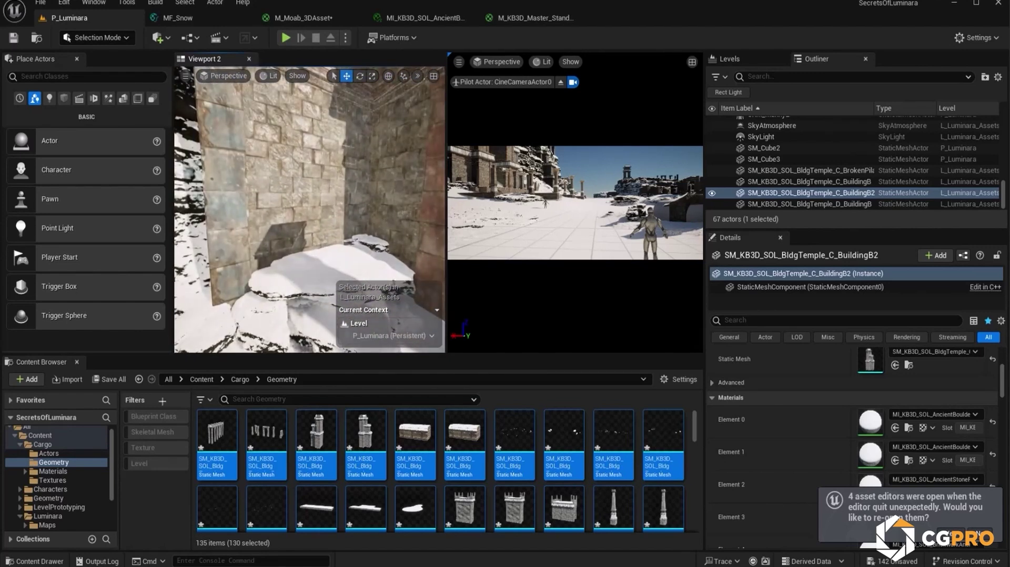
pyautogui.moveTo(240, 219); pyautogui.dragTo(390, 169, button='right')
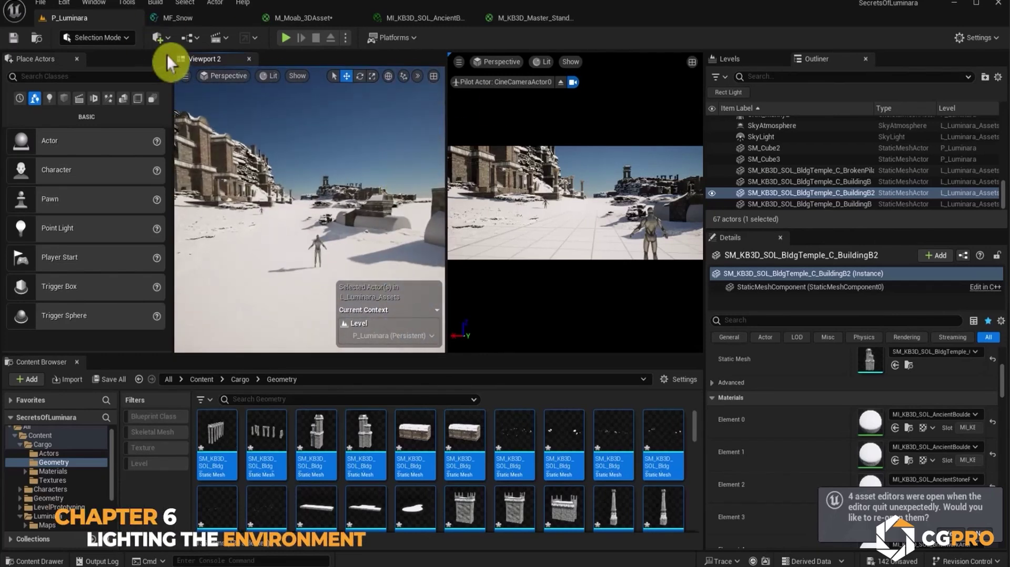
pyautogui.moveTo(253, 100); pyautogui.dragTo(247, 102, button='right')
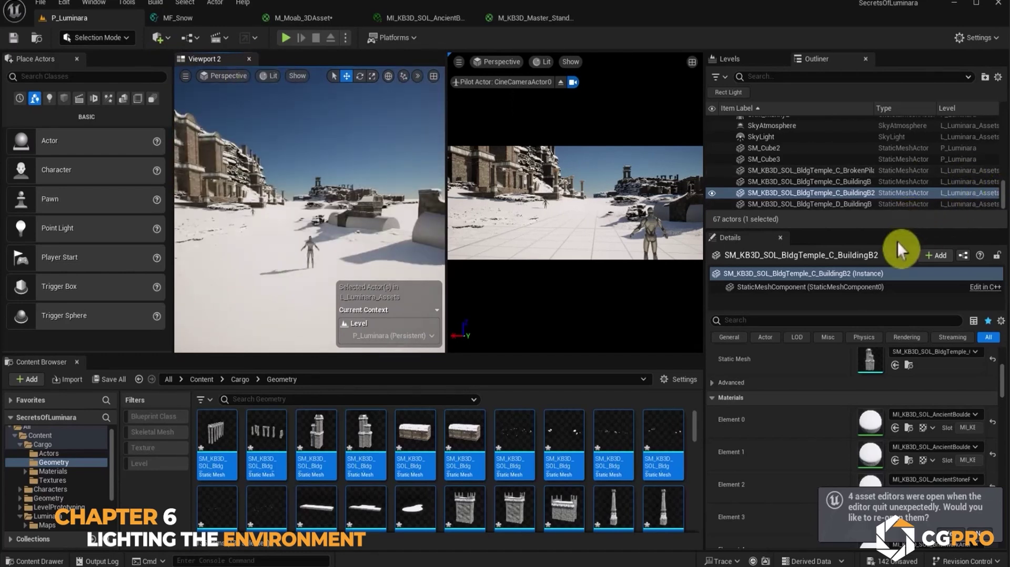
# Enlarge the Outliner by shrinking the Details area beneath it, and show the start of the actor list.
pyautogui.moveTo(896, 232); pyautogui.dragTo(895, 505)
pyautogui.scroll(5, 823, 232)
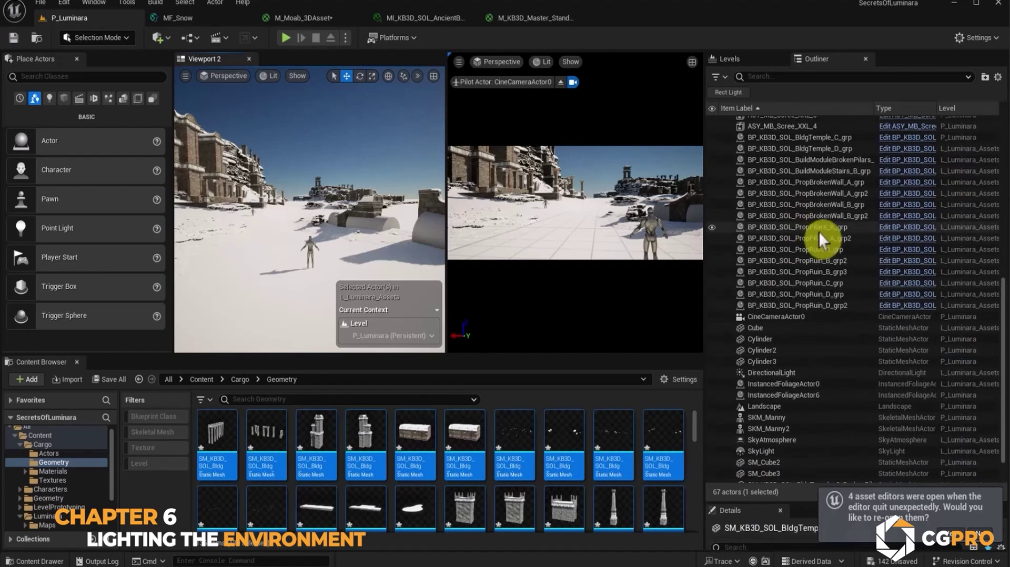
pyautogui.moveTo(1002, 227); pyautogui.dragTo(1003, 100)
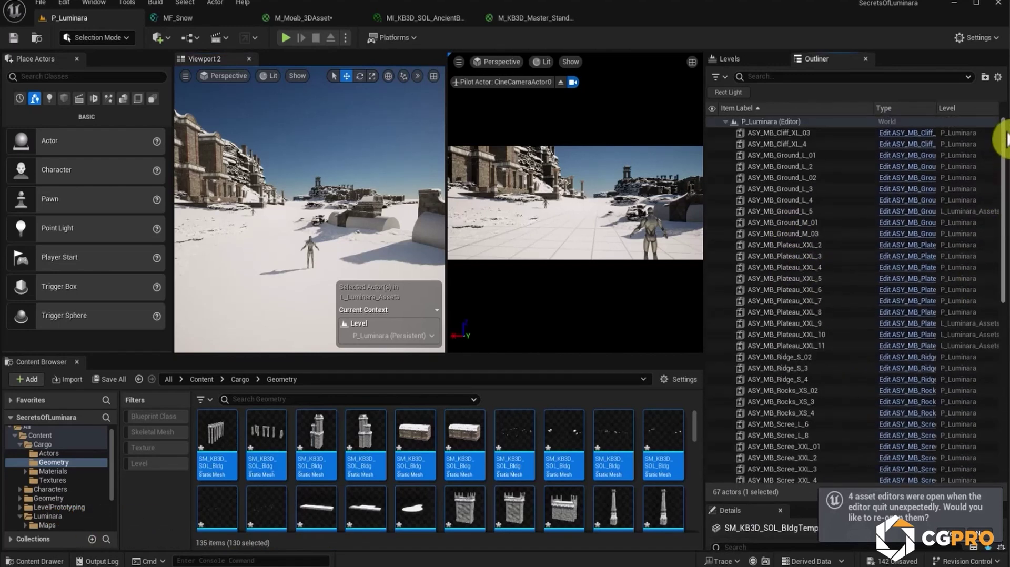
# Move all ASY_MB and BP_KB3D_SOL actors plus the four SM_KB3D_SOL_BldgTemple meshes into a new Outliner folder.
pyautogui.click(785, 133)
pyautogui.scroll(-8, 837, 339)
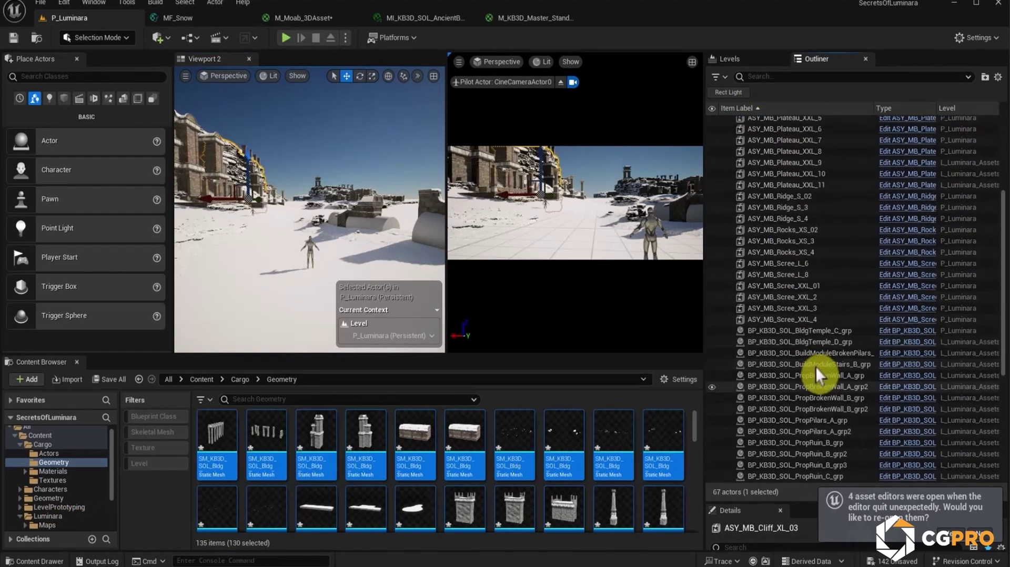
pyautogui.scroll(-3, 853, 355)
pyautogui.keyDown('shift'); pyautogui.click(795, 356); pyautogui.keyUp('shift')
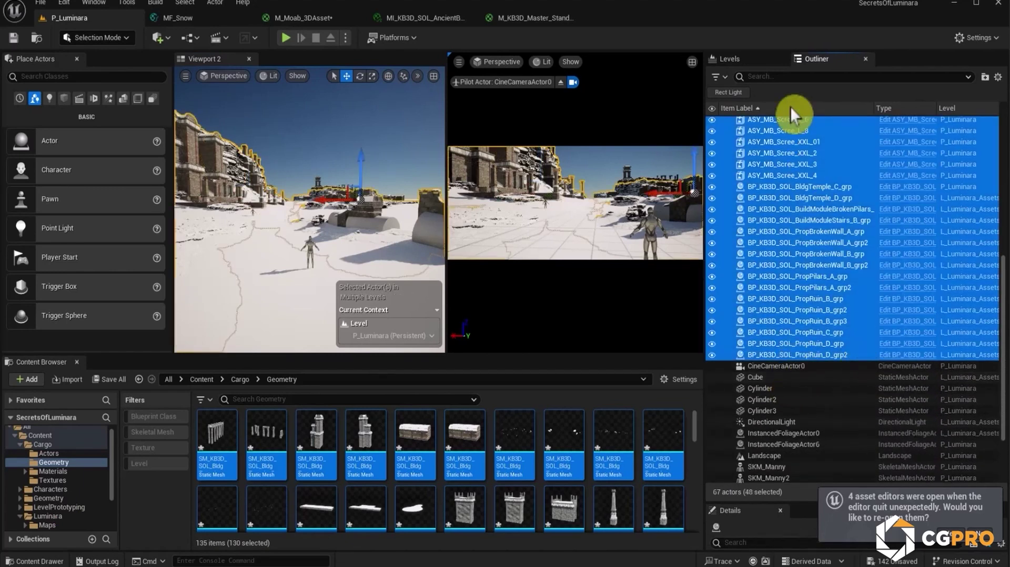
pyautogui.scroll(-3, 832, 359)
pyautogui.keyDown('ctrl'); pyautogui.click(822, 447); pyautogui.keyUp('ctrl')
pyautogui.keyDown('ctrl'); pyautogui.keyDown('shift'); pyautogui.click(823, 479); pyautogui.keyUp('shift'); pyautogui.keyUp('ctrl')
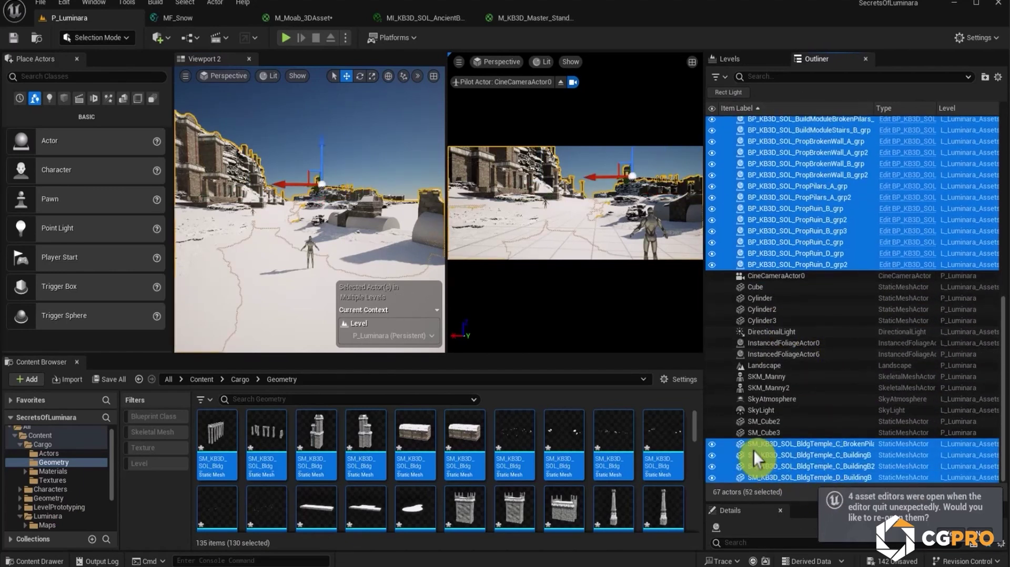
pyautogui.rightClick(802, 466)
pyautogui.moveTo(817, 416)
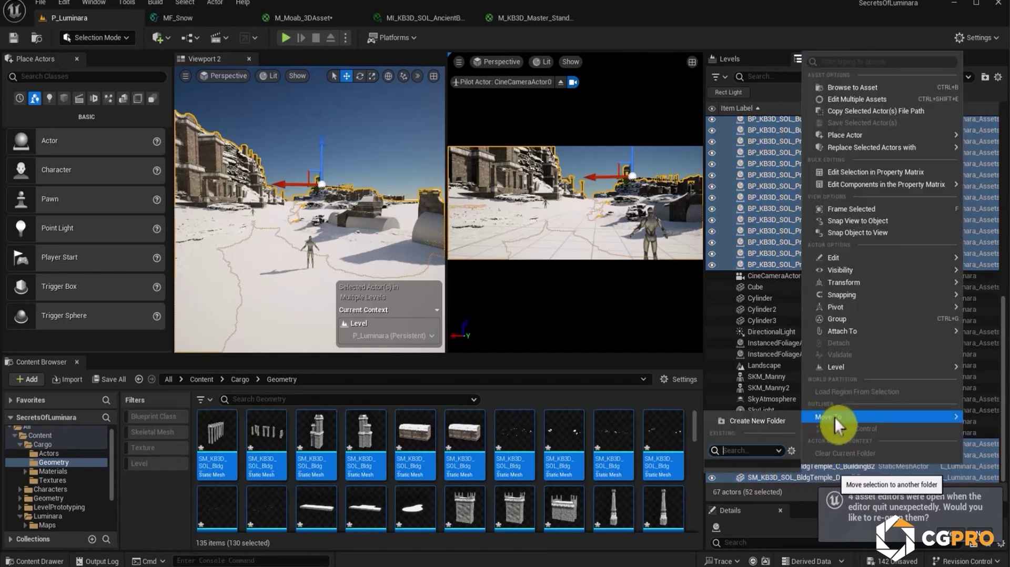
pyautogui.click(744, 420)
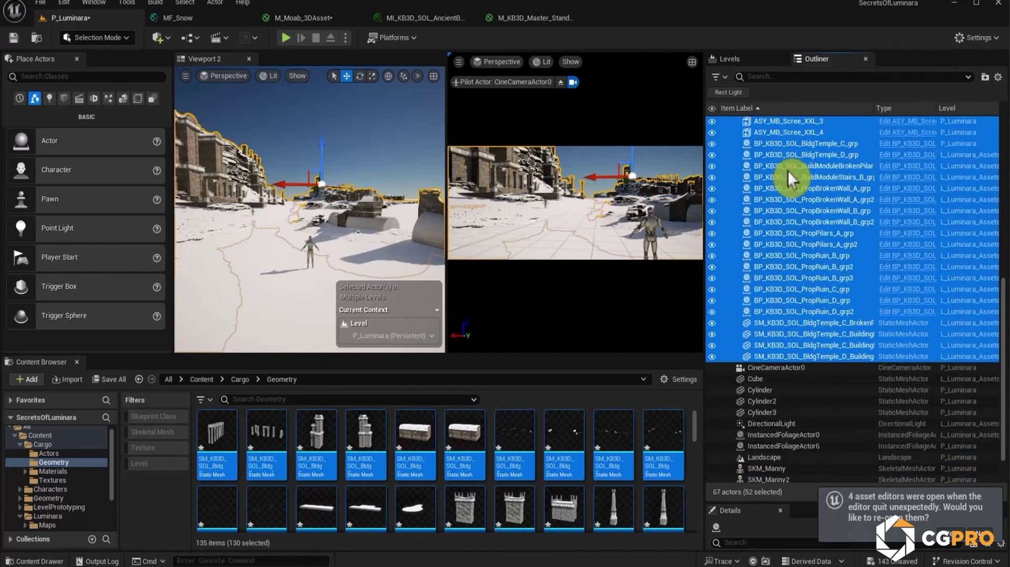
# Try to rename the new Outliner folder holding the environment actors to ENV.
pyautogui.moveTo(1005, 284); pyautogui.dragTo(1004, 155)
pyautogui.click(790, 131)
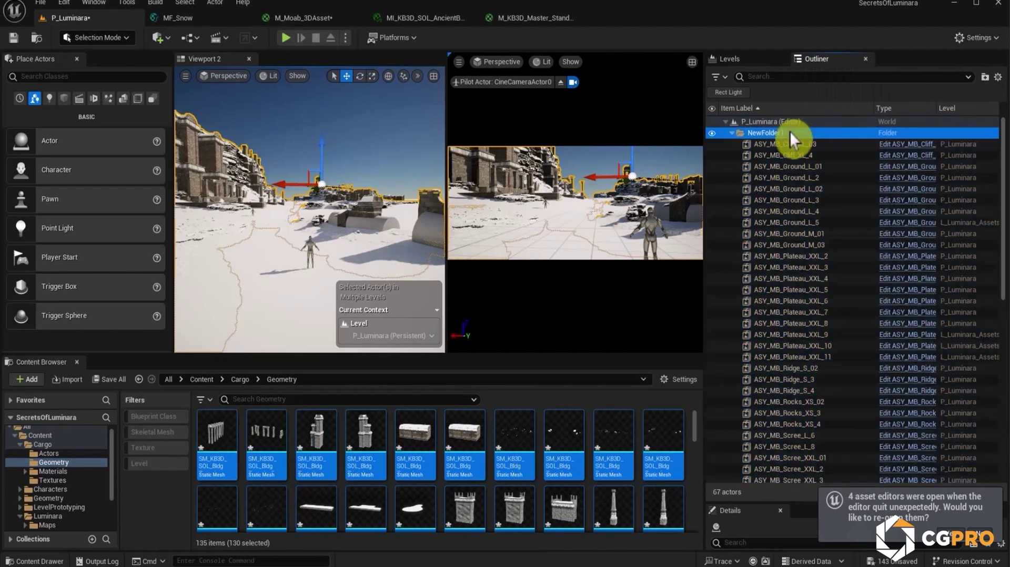
pyautogui.press('F2')
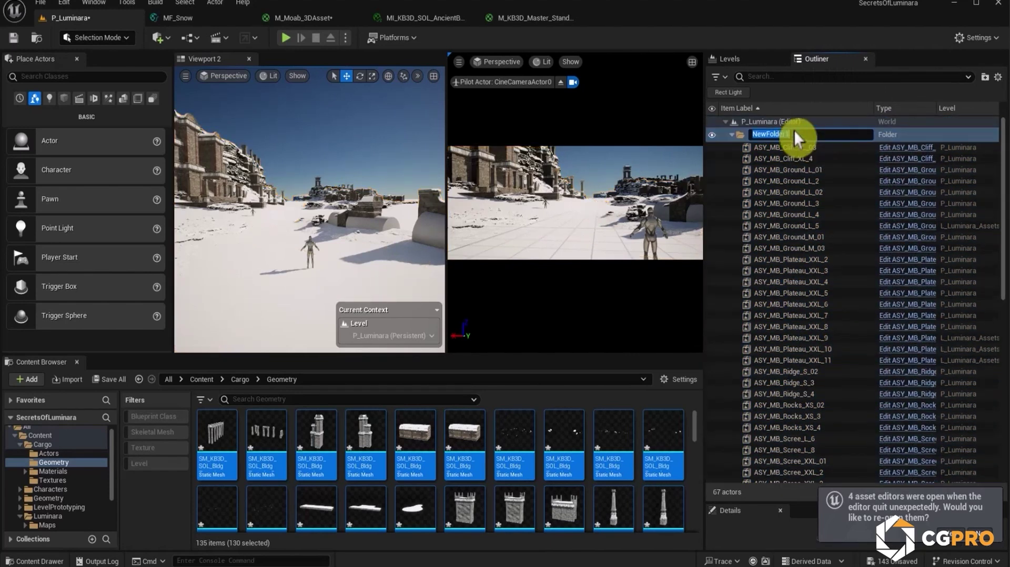
pyautogui.write('ENB')
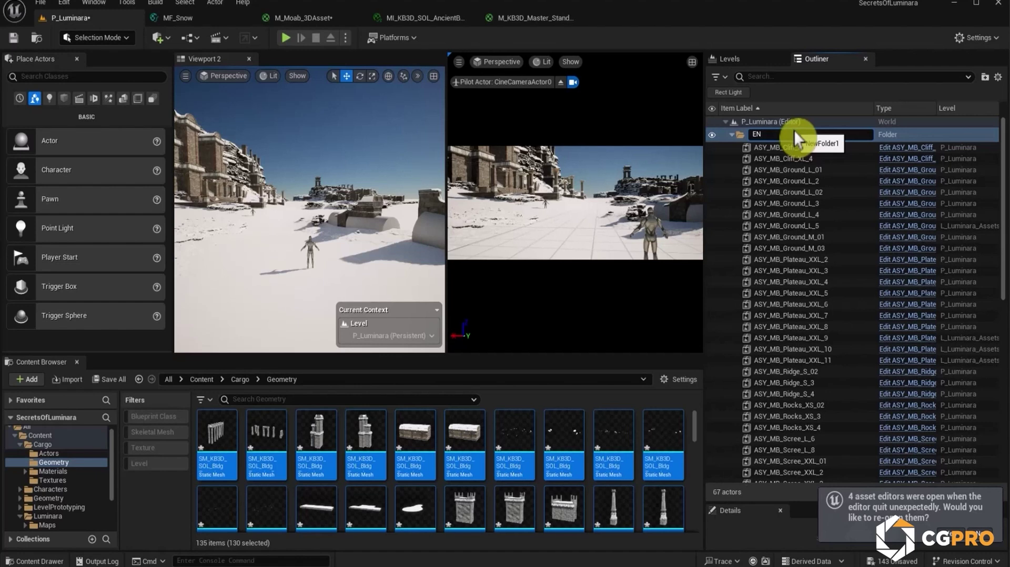
pyautogui.hotkey('ctrl', 'z')
pyautogui.write('ENV')
pyautogui.press('Return')
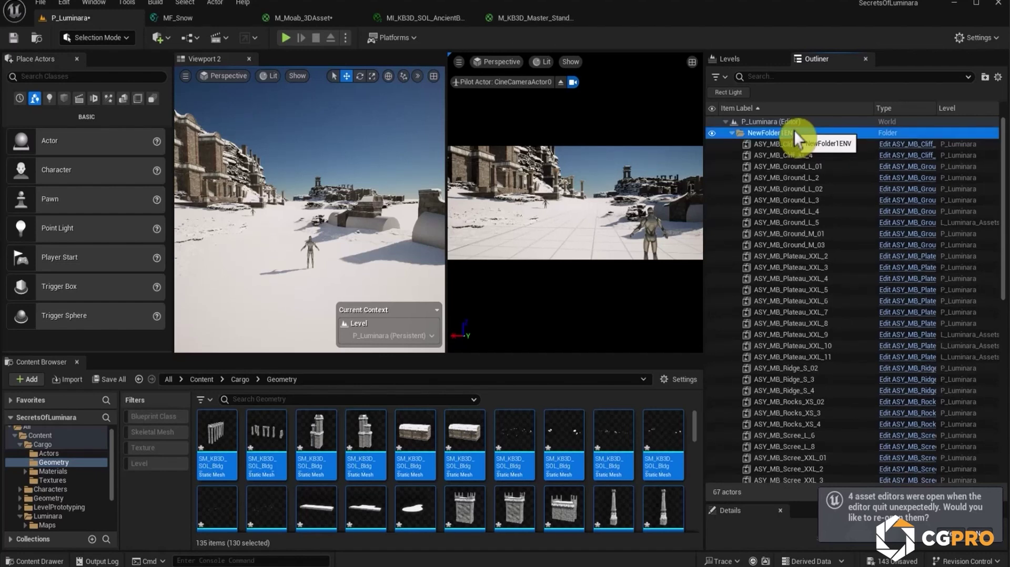
# Rename the new Outliner folder holding the environment actors to ENV.
pyautogui.press('F2')
pyautogui.write('ENV')
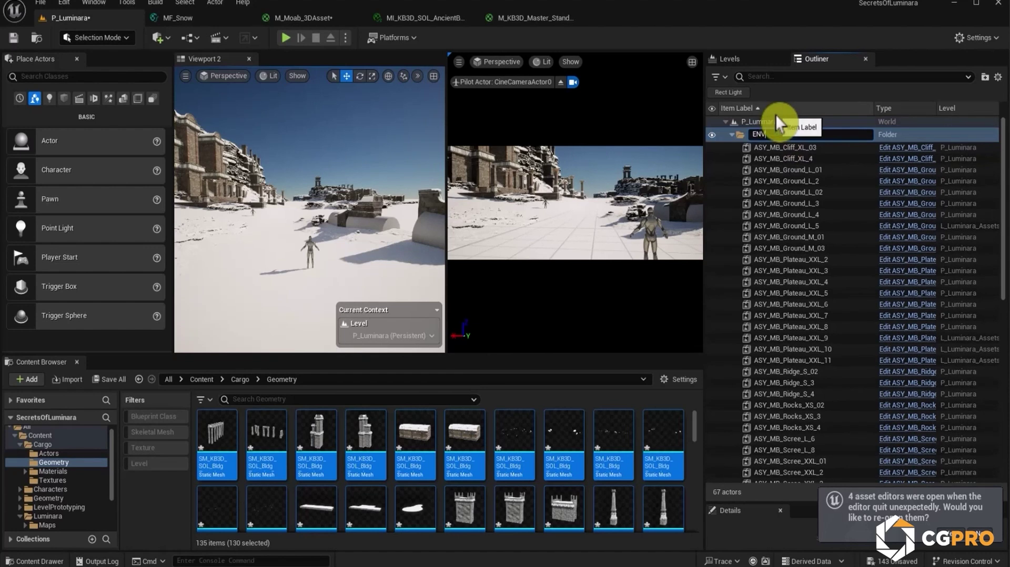
pyautogui.press('Return')
pyautogui.click(861, 145)
# Move the eight ASY_MB_Ground actors in ENV into a new subfolder named Ground.
pyautogui.click(835, 165)
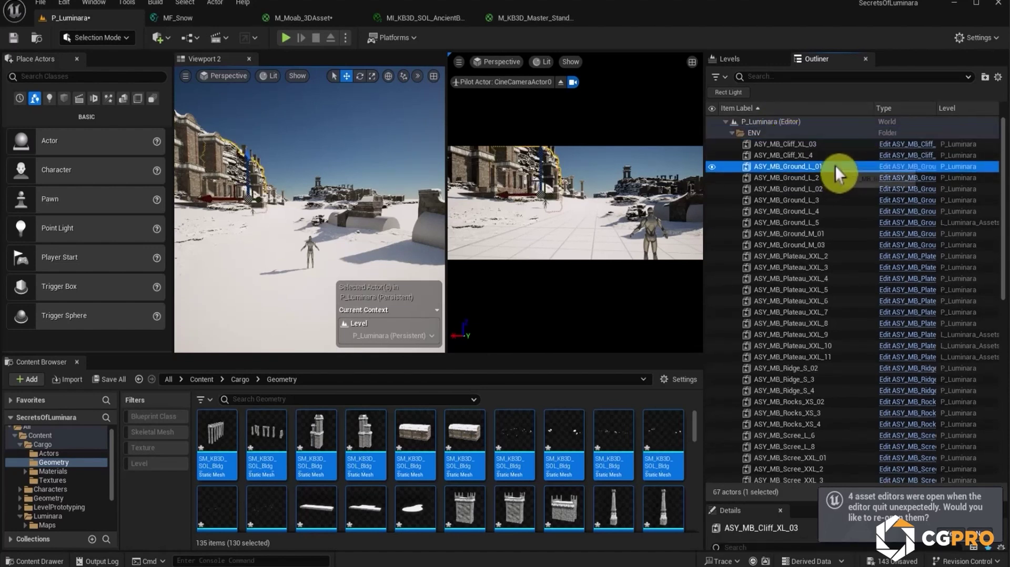
pyautogui.keyDown('shift'); pyautogui.click(821, 245); pyautogui.keyUp('shift')
pyautogui.rightClick(821, 244)
pyautogui.moveTo(832, 525)
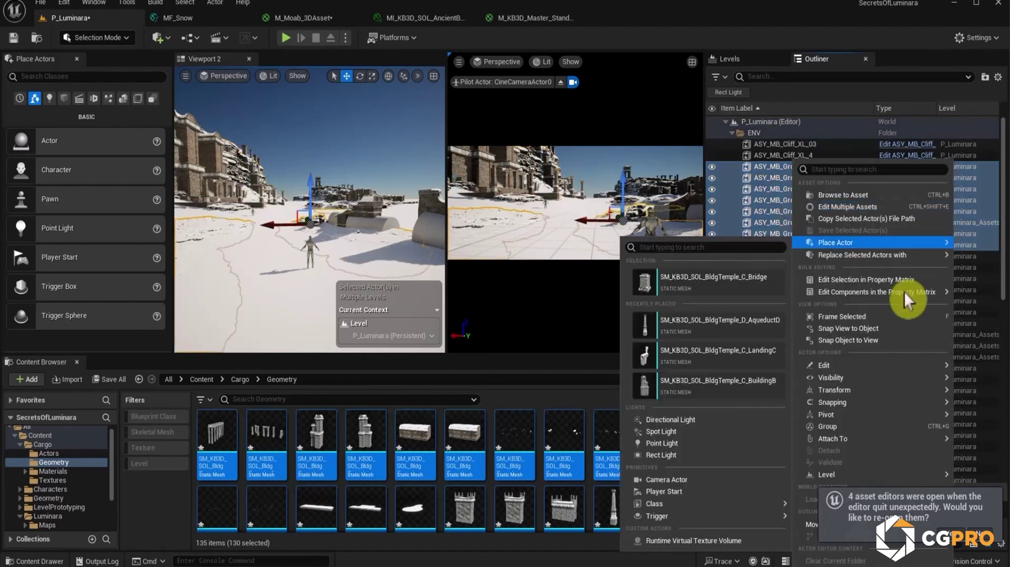
pyautogui.click(750, 522)
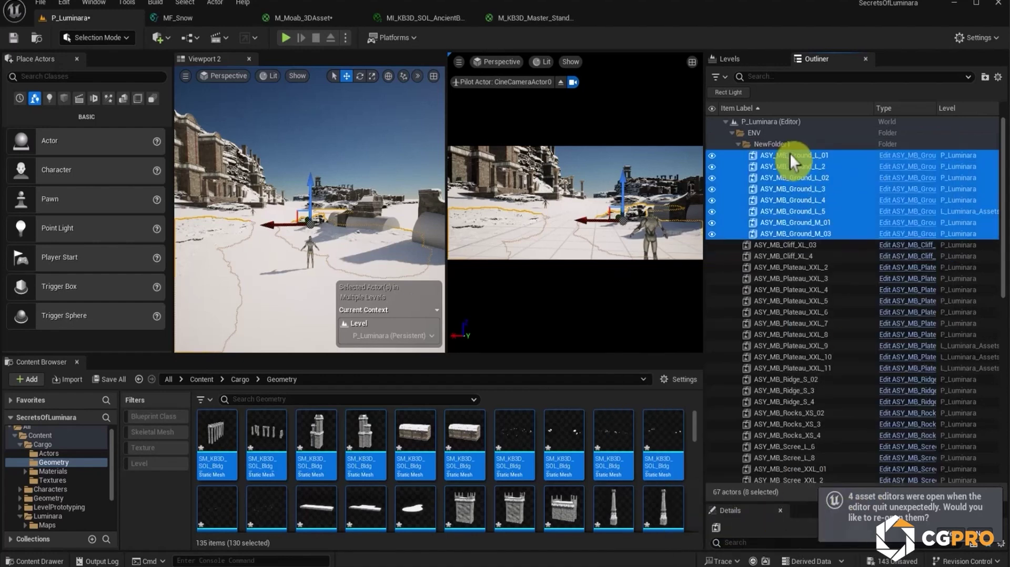
pyautogui.click(792, 141)
pyautogui.press('F2')
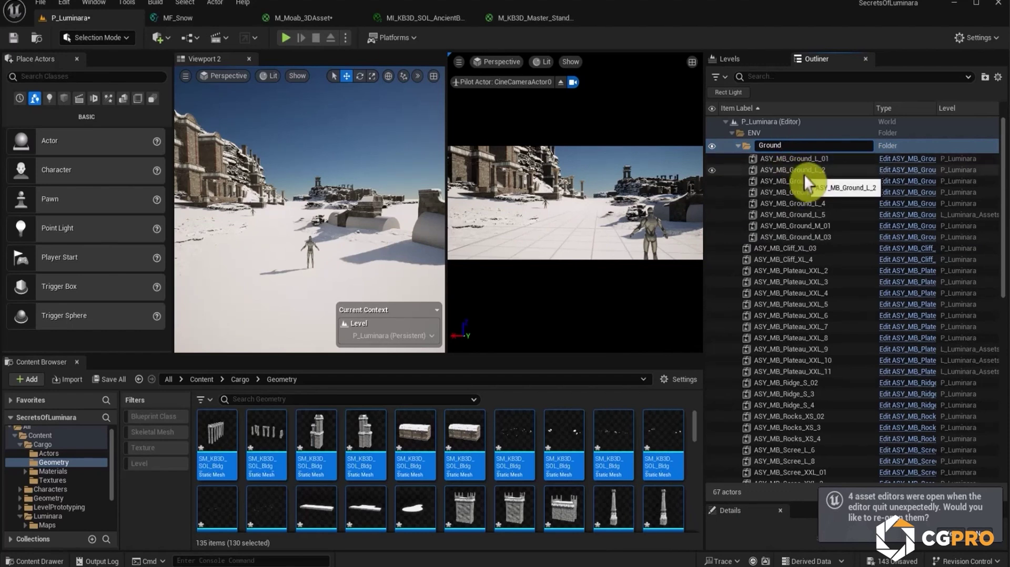
pyautogui.click(838, 257)
# Move all the ASY_MB_Plateau_XXL actors in ENV into a new subfolder.
pyautogui.click(814, 268)
pyautogui.keyDown('shift'); pyautogui.click(779, 368); pyautogui.keyUp('shift')
pyautogui.rightClick(792, 366)
pyautogui.moveTo(811, 524)
pyautogui.click(742, 493)
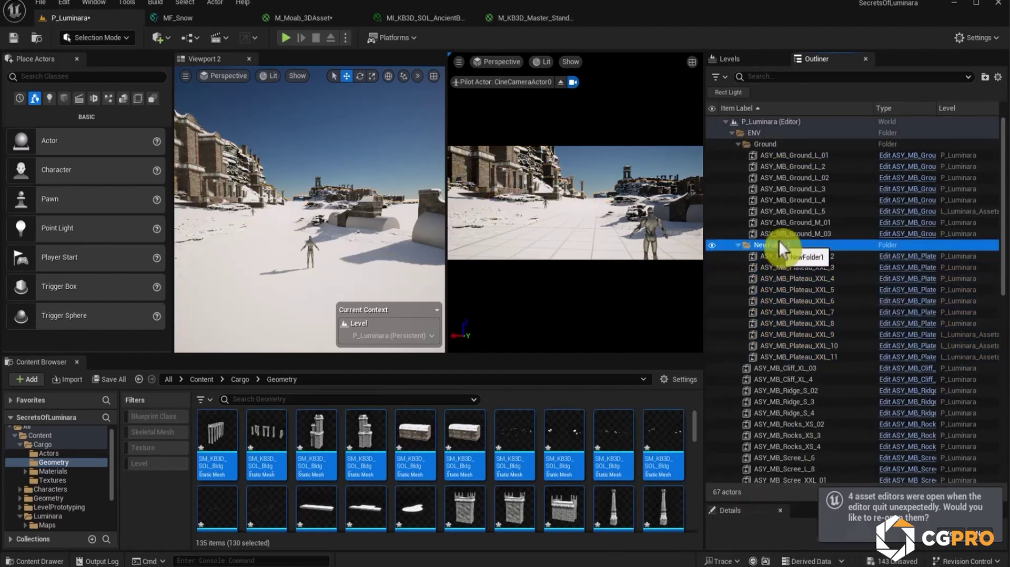
# Name the subfolder holding the plateau actors Plateau, and collapse the Ground and Plateau folders.
pyautogui.write('pLATE')
pyautogui.press('BackSpace')
pyautogui.press('BackSpace')
pyautogui.press('BackSpace')
pyautogui.press('BackSpace')
pyautogui.press('BackSpace')
pyautogui.write('Plat')
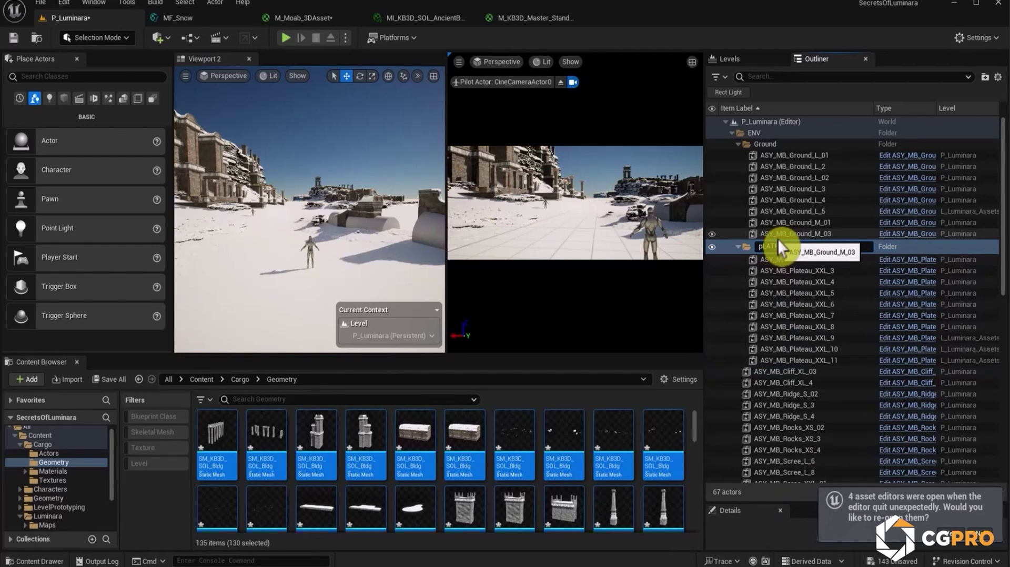
pyautogui.write('eau')
pyautogui.press('Return')
pyautogui.click(739, 144)
pyautogui.click(738, 155)
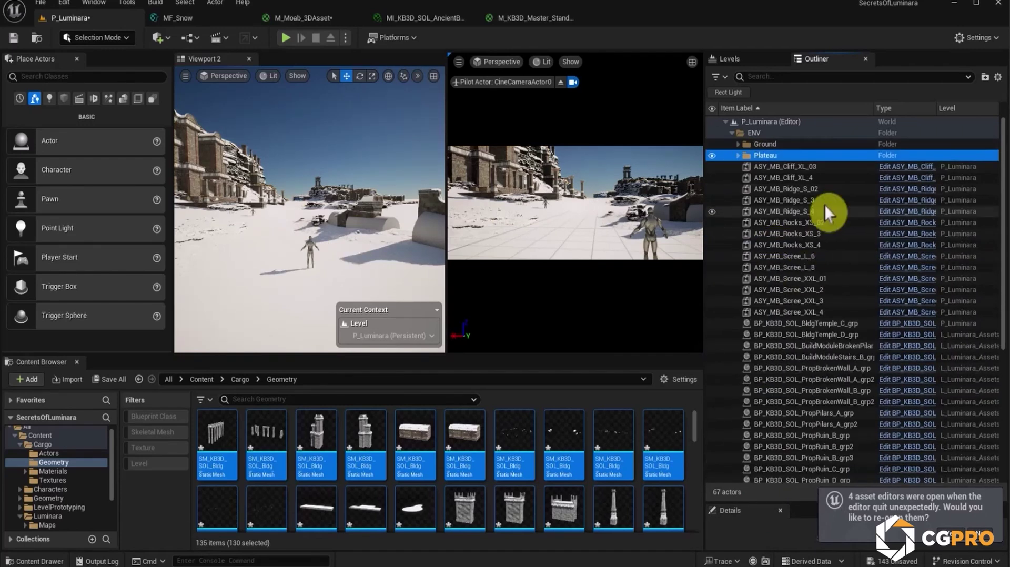
# Move the six ASY_MB_Scree actors in ENV into a new subfolder named Slopes.
pyautogui.click(822, 311)
pyautogui.keyDown('shift'); pyautogui.click(826, 258); pyautogui.keyUp('shift')
pyautogui.rightClick(825, 258)
pyautogui.click(784, 482)
pyautogui.write('Slopes')
pyautogui.press('Return')
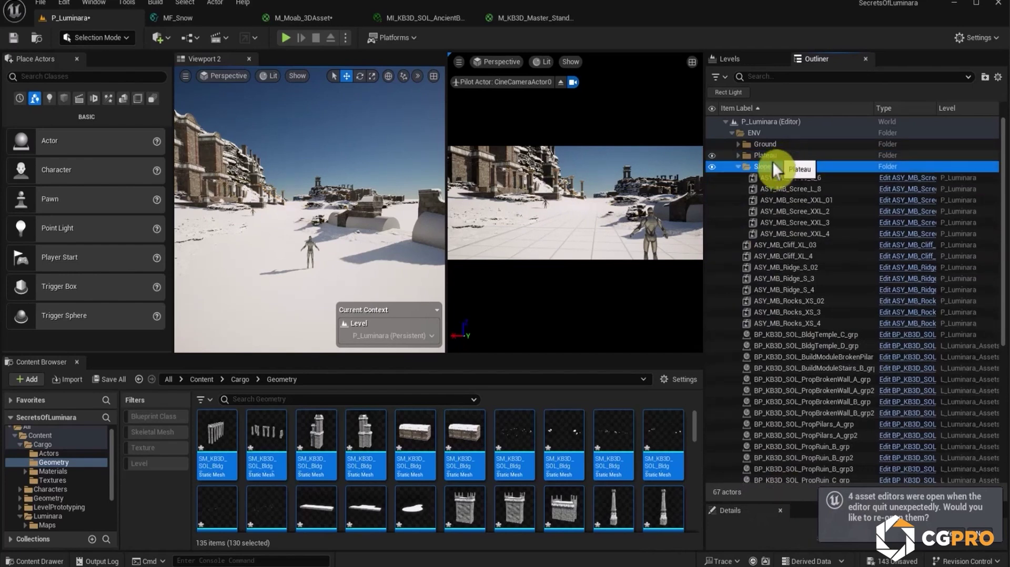
# Move the KB3D_SOL temple, wall, pillar and ruin actors in ENV into a new Temple subfolder, and collapse the open subfolders.
pyautogui.click(815, 323)
pyautogui.keyDown('shift'); pyautogui.click(806, 246); pyautogui.keyUp('shift')
pyautogui.click(821, 335)
pyautogui.scroll(-5, 839, 390)
pyautogui.keyDown('shift'); pyautogui.click(839, 388); pyautogui.keyUp('shift')
pyautogui.rightClick(840, 388)
pyautogui.click(798, 475)
pyautogui.write('Temple')
pyautogui.press('Return')
pyautogui.click(766, 166)
pyautogui.click(739, 245)
pyautogui.click(739, 166)
# Delete the unneeded loose actors listed beneath the ENV folder.
pyautogui.click(742, 323)
pyautogui.keyDown('shift'); pyautogui.click(737, 312); pyautogui.keyUp('shift')
pyautogui.press('Delete')
pyautogui.click(789, 189)
pyautogui.click(786, 201)
pyautogui.click(771, 290)
pyautogui.click(772, 300)
pyautogui.click(793, 325)
pyautogui.press('Delete')
# Move InstancedFoliageActor6 into the ENV folder, and delete SM_Cube2 and SM_Cube3.
pyautogui.click(789, 326)
pyautogui.moveTo(773, 325); pyautogui.dragTo(762, 134)
pyautogui.click(766, 401)
pyautogui.keyDown('shift'); pyautogui.click(766, 391); pyautogui.keyUp('shift')
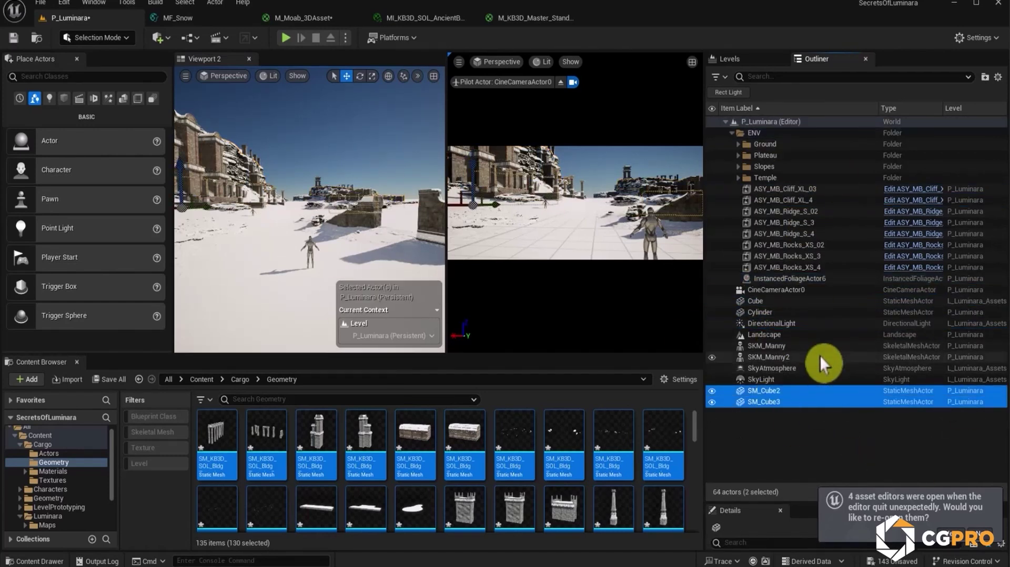
pyautogui.press('Delete')
# Collapse ENV and create a new folder named Lighting at the root of P_Luminara.
pyautogui.click(774, 379)
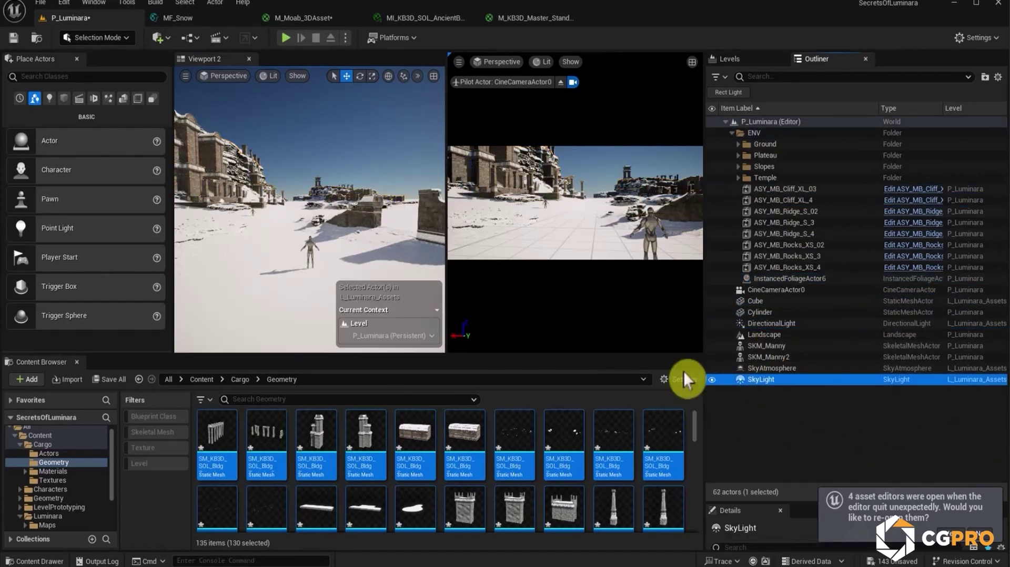
pyautogui.click(768, 324)
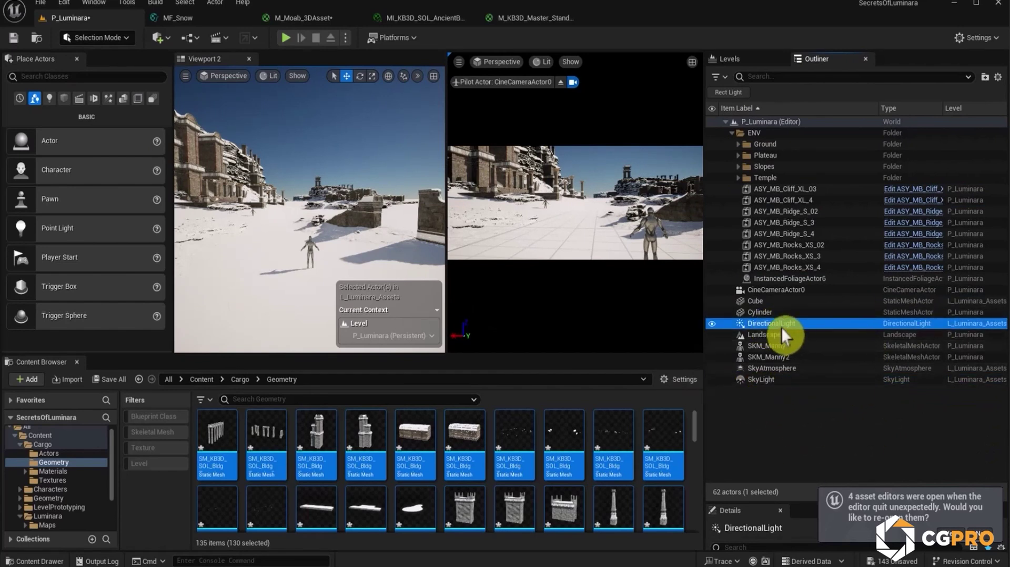
pyautogui.click(733, 133)
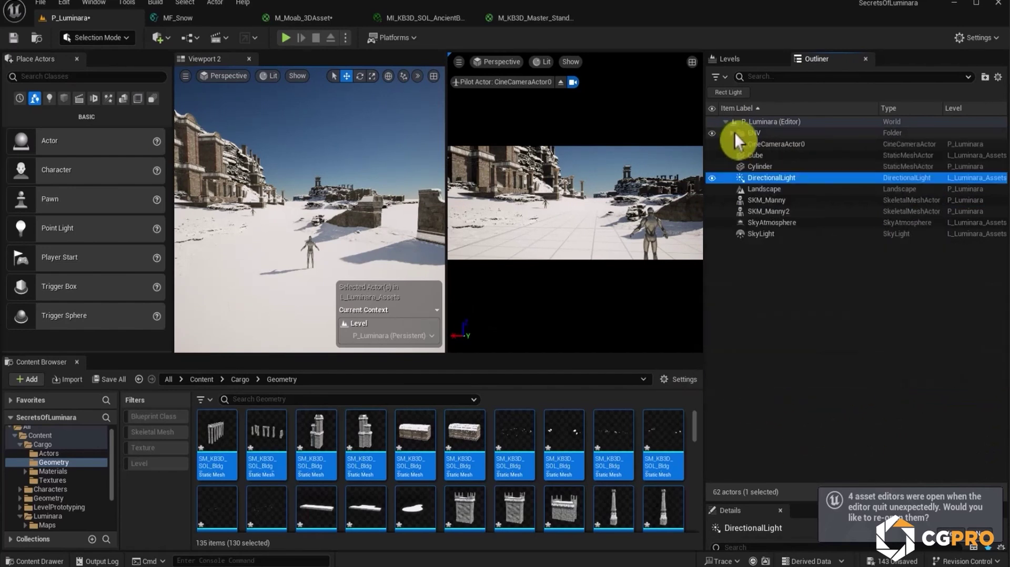
pyautogui.click(752, 235)
pyautogui.keyDown('ctrl'); pyautogui.click(790, 224); pyautogui.keyUp('ctrl')
pyautogui.keyDown('ctrl'); pyautogui.click(769, 177); pyautogui.keyUp('ctrl')
pyautogui.rightClick(817, 285)
pyautogui.moveTo(858, 323)
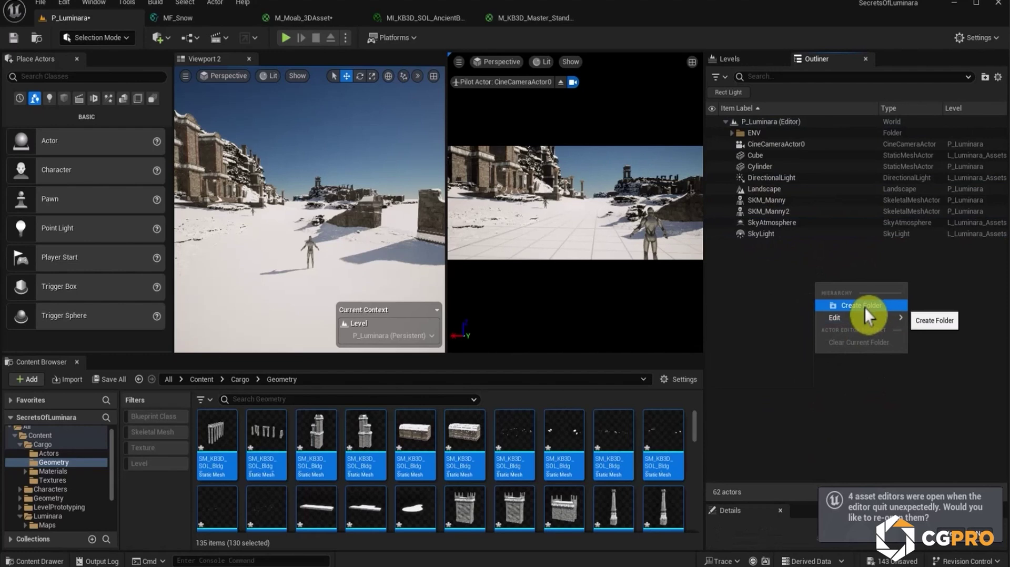
pyautogui.click(864, 307)
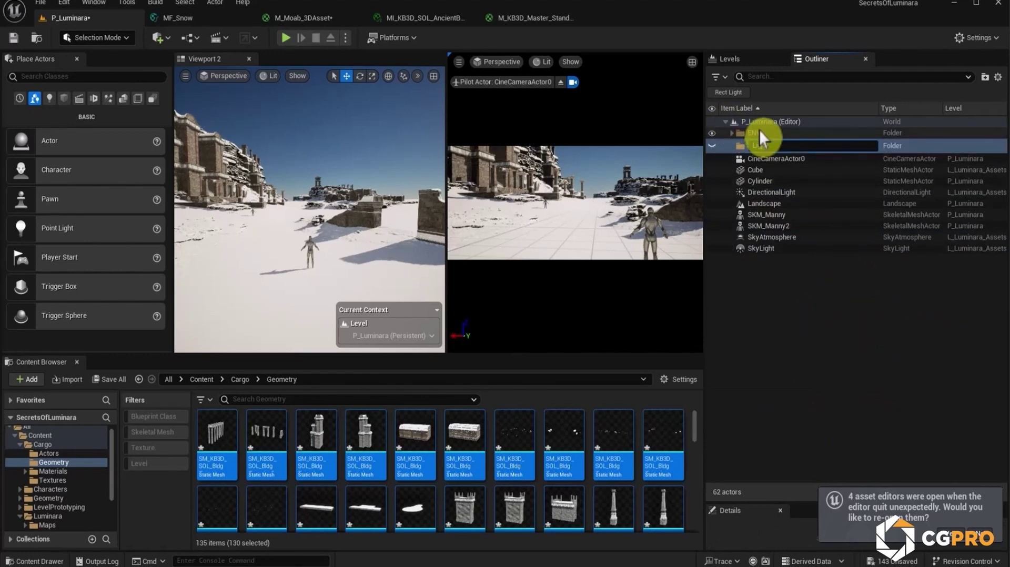
pyautogui.press('Return')
# Move the existing DirectionalLight, SkyAtmosphere and SkyLight into the Lighting folder.
pyautogui.click(773, 189)
pyautogui.moveTo(775, 188); pyautogui.dragTo(769, 145)
pyautogui.moveTo(768, 235); pyautogui.dragTo(768, 143)
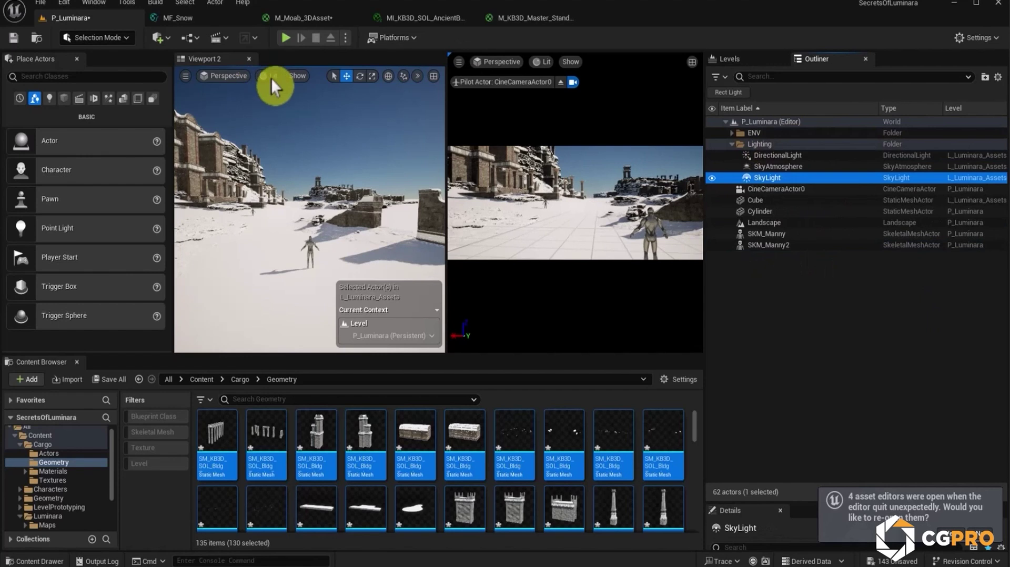
# Hide SkyAtmosphere and SkyLight to examine the scene lit only by the DirectionalLight.
pyautogui.click(710, 166)
pyautogui.click(712, 178)
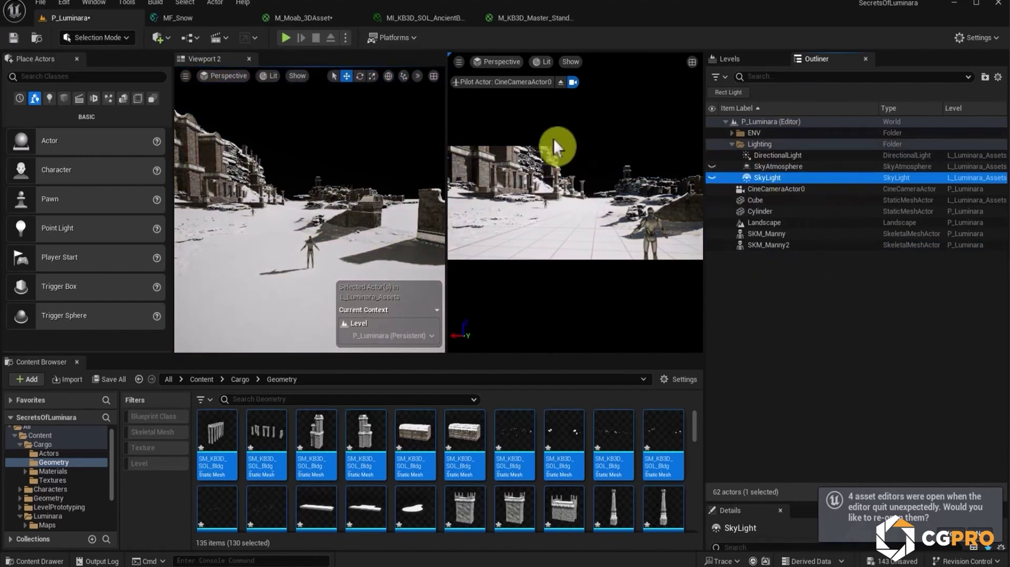
pyautogui.click(776, 156)
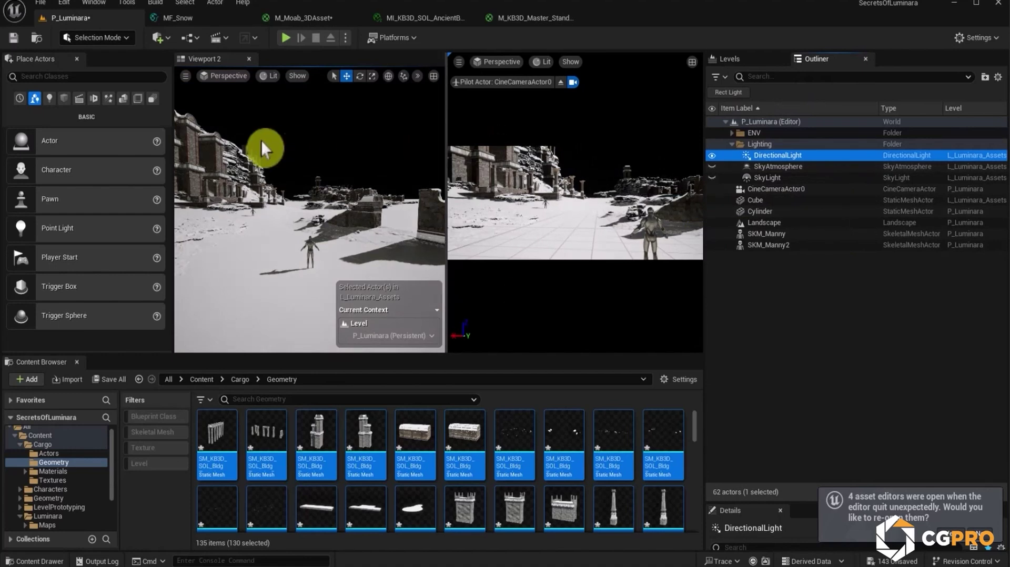
pyautogui.moveTo(320, 93)
pyautogui.mouseDown(button='right')
pyautogui.moveTo(308, 99)
pyautogui.moveTo(316, 127)
pyautogui.moveTo(337, 92)
pyautogui.mouseUp(button='right')
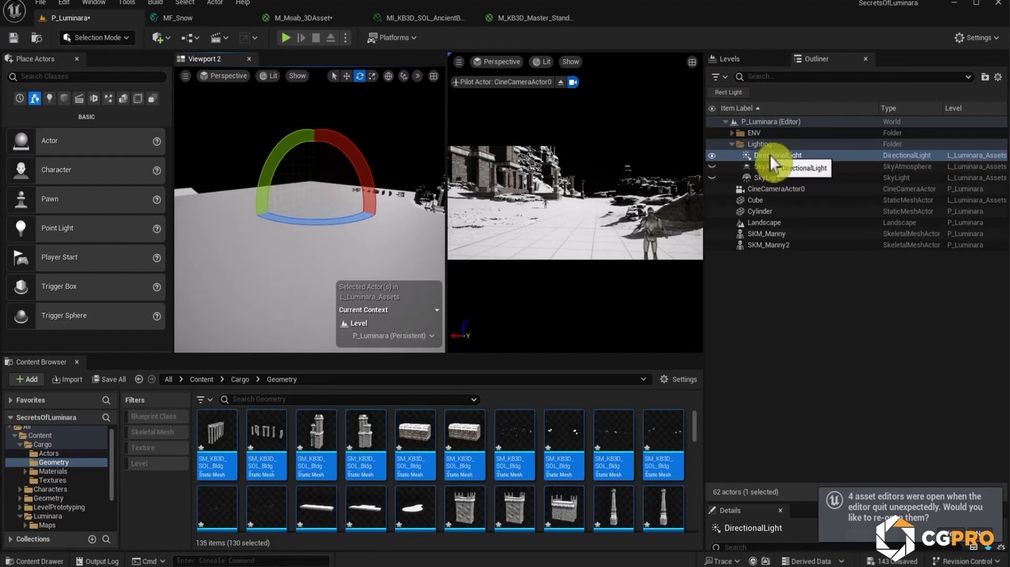
# Delete the DirectionalLight, SkyAtmosphere and SkyLight from the Lighting folder.
pyautogui.click(769, 174)
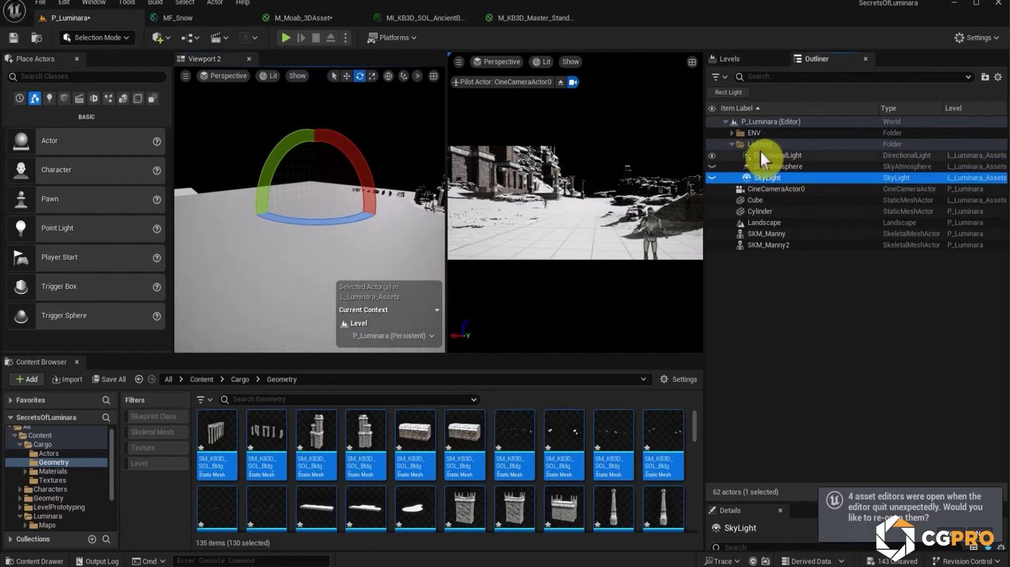
pyautogui.keyDown('shift'); pyautogui.click(769, 156); pyautogui.keyUp('shift')
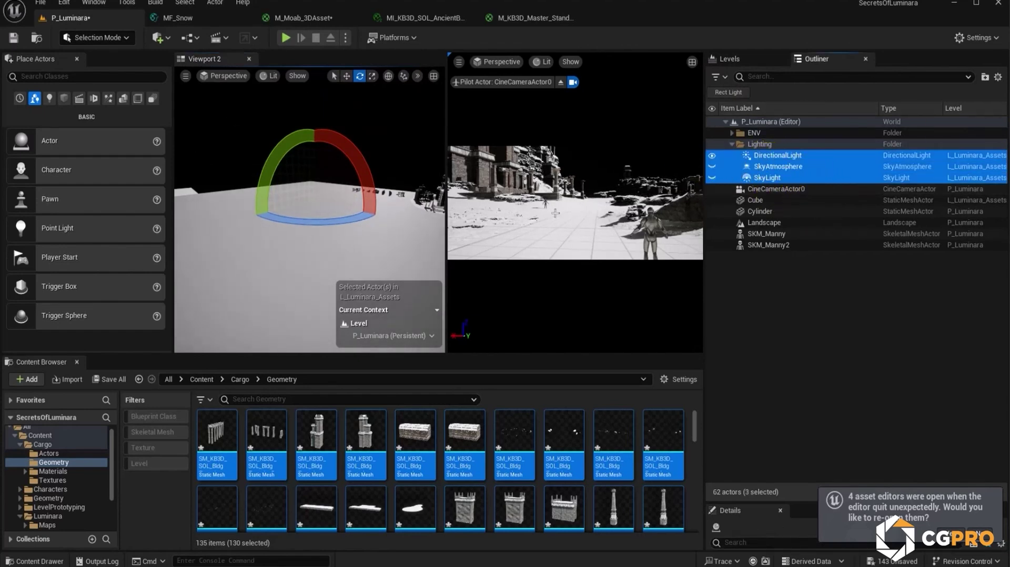
pyautogui.press('Delete')
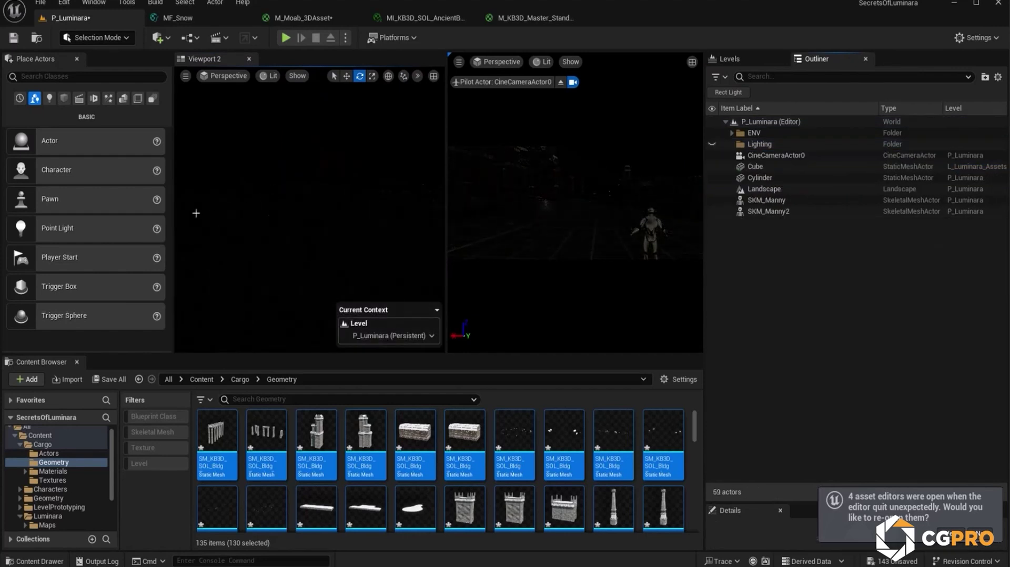
# Switch Viewport 2 to Unlit view mode and bring the snowy ruins into view.
pyautogui.click(270, 77)
pyautogui.click(266, 132)
pyautogui.press('w')
pyautogui.moveTo(309, 209); pyautogui.dragTo(266, 216, button='right')
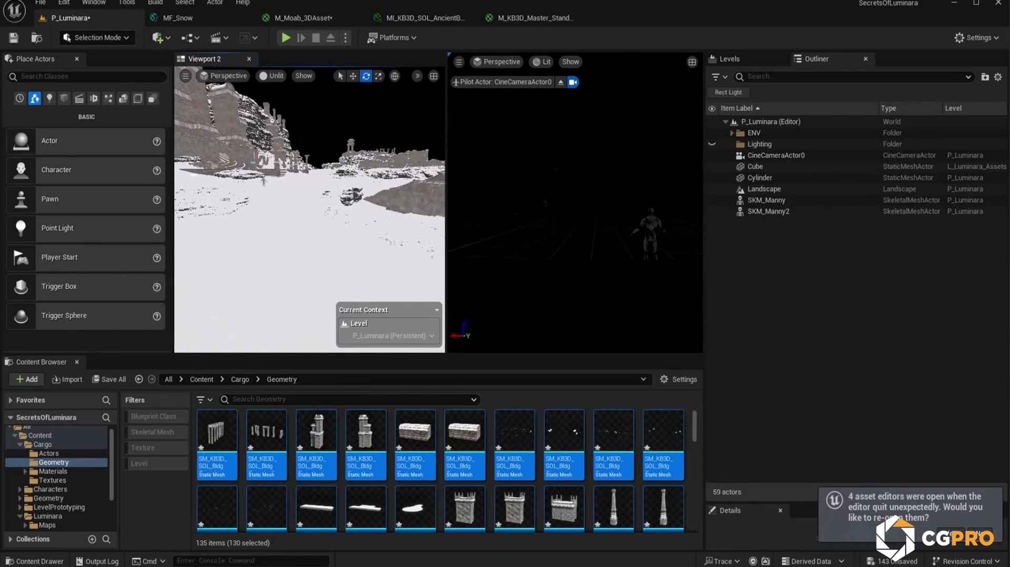
# Place a new Directional Light and a new Sky Light on the snowy ground.
pyautogui.click(52, 101)
pyautogui.moveTo(52, 140); pyautogui.dragTo(299, 275)
pyautogui.moveTo(55, 254); pyautogui.dragTo(303, 269)
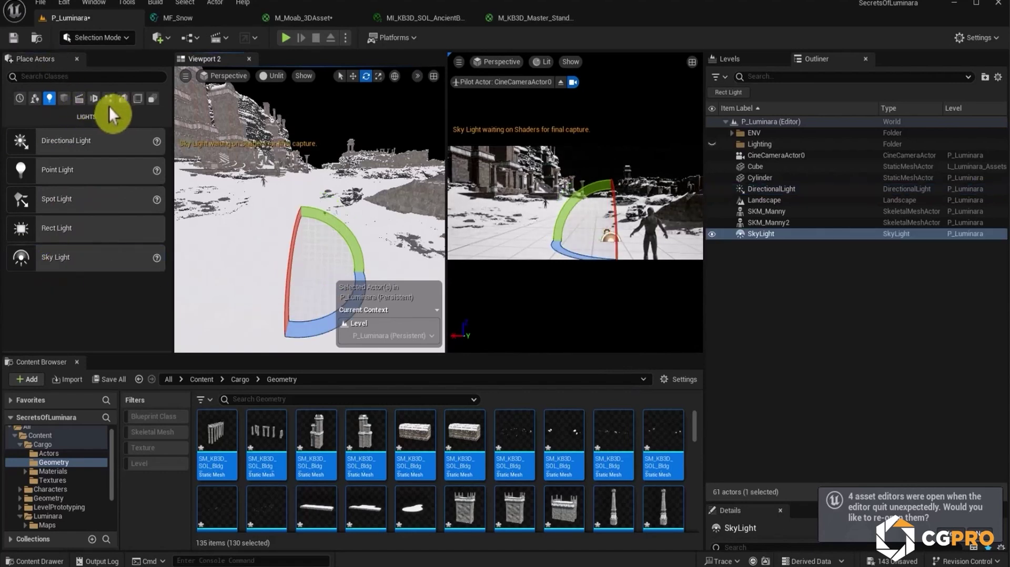
# Add a Post Process Volume, an Exponential Height Fog and a Sky Atmosphere to the level.
pyautogui.click(109, 100)
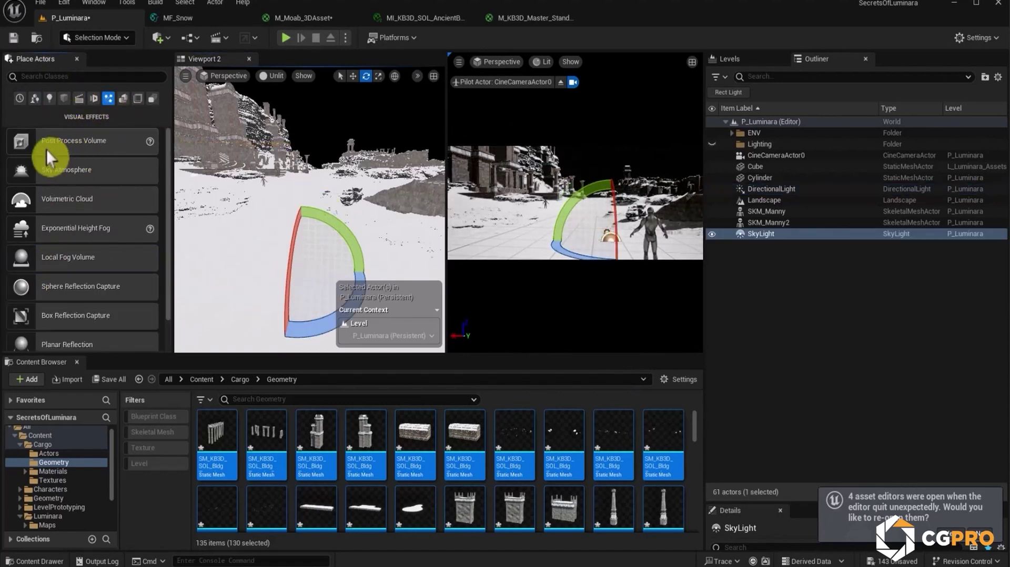
pyautogui.moveTo(53, 142); pyautogui.dragTo(320, 273)
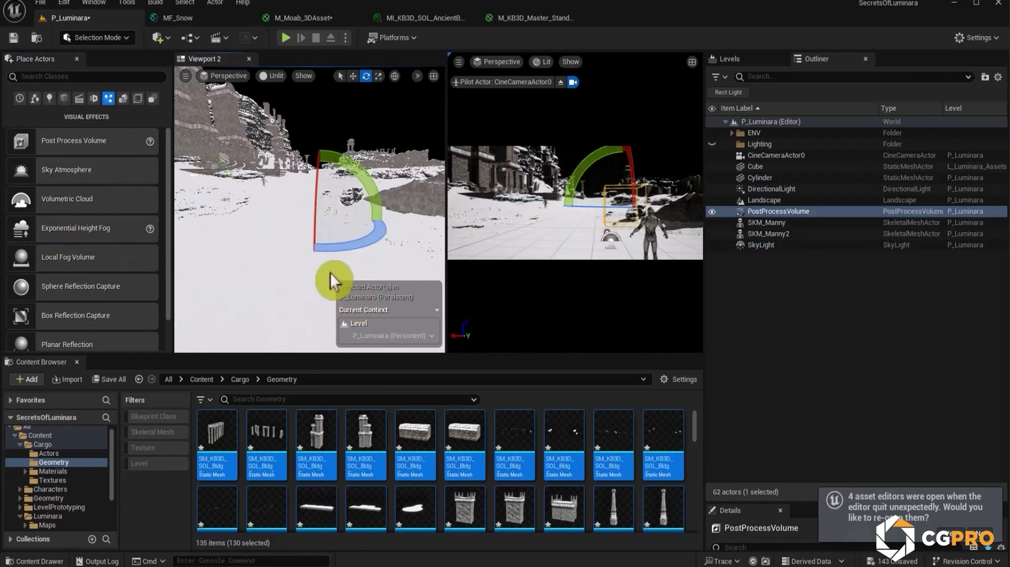
pyautogui.moveTo(53, 166); pyautogui.dragTo(325, 285)
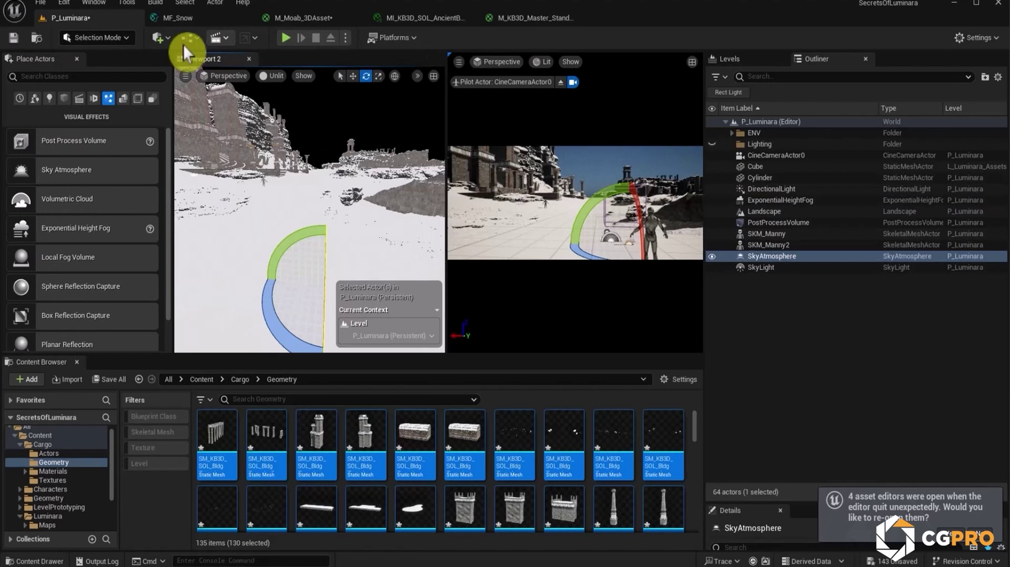
pyautogui.click(98, 39)
pyautogui.click(117, 56)
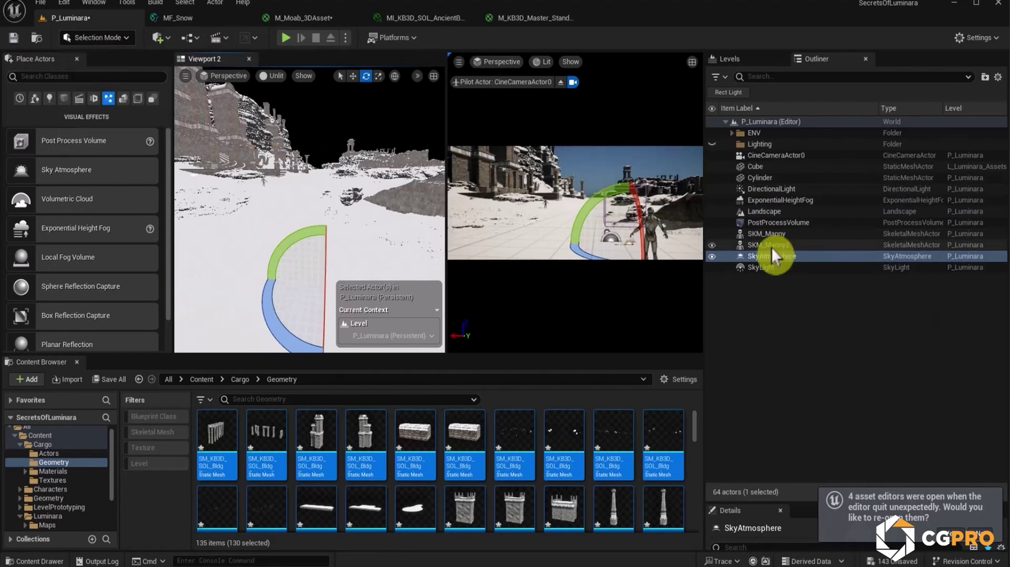
# Move the new DirectionalLight, ExponentialHeightFog, PostProcessVolume, SkyAtmosphere and SkyLight into the Lighting folder.
pyautogui.keyDown('ctrl'); pyautogui.click(776, 268); pyautogui.keyUp('ctrl')
pyautogui.keyDown('ctrl'); pyautogui.click(775, 222); pyautogui.keyUp('ctrl')
pyautogui.keyDown('ctrl'); pyautogui.click(779, 201); pyautogui.keyUp('ctrl')
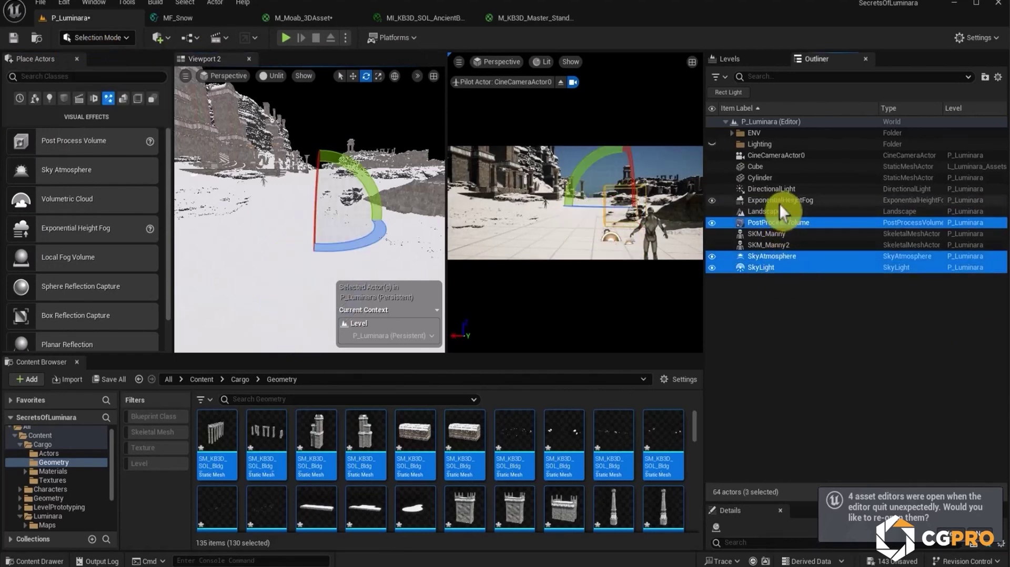
pyautogui.keyDown('ctrl'); pyautogui.click(771, 188); pyautogui.keyUp('ctrl')
pyautogui.moveTo(747, 189); pyautogui.dragTo(757, 145)
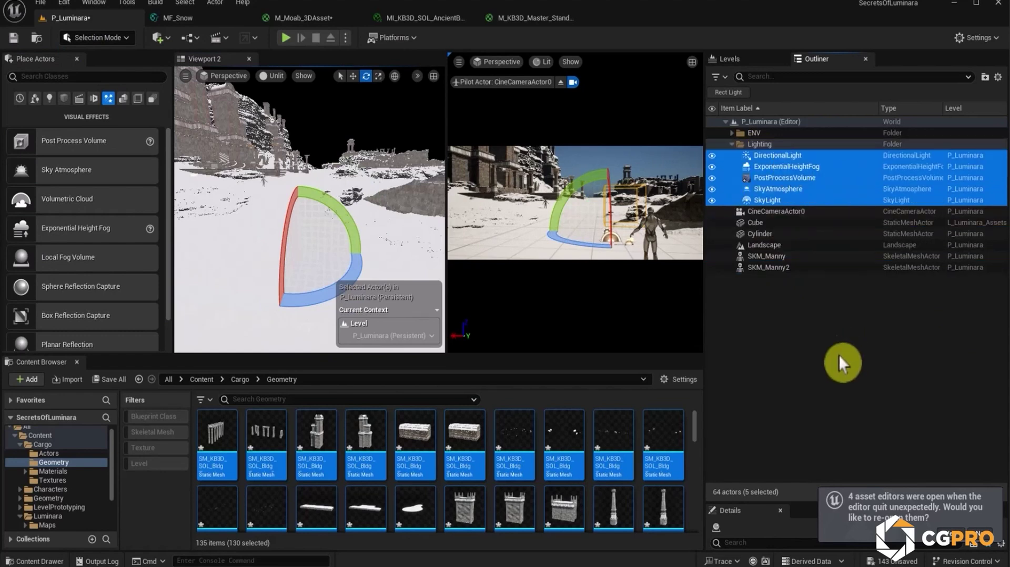
pyautogui.click(817, 351)
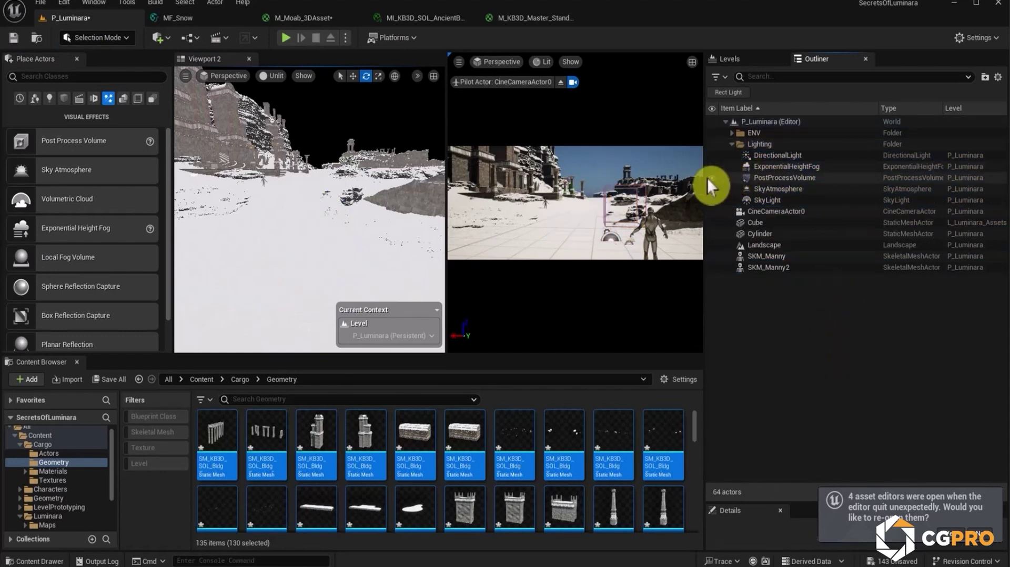
# Select the PostProcessVolume, enlarge the area showing its properties and enable Infinite Extent (Unbound).
pyautogui.click(789, 178)
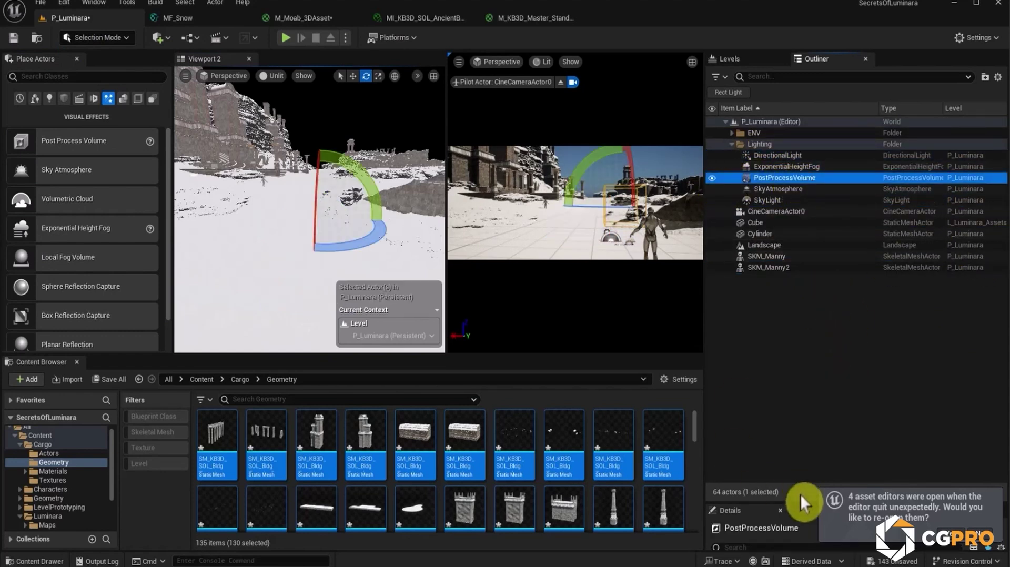
pyautogui.moveTo(803, 507); pyautogui.dragTo(792, 303)
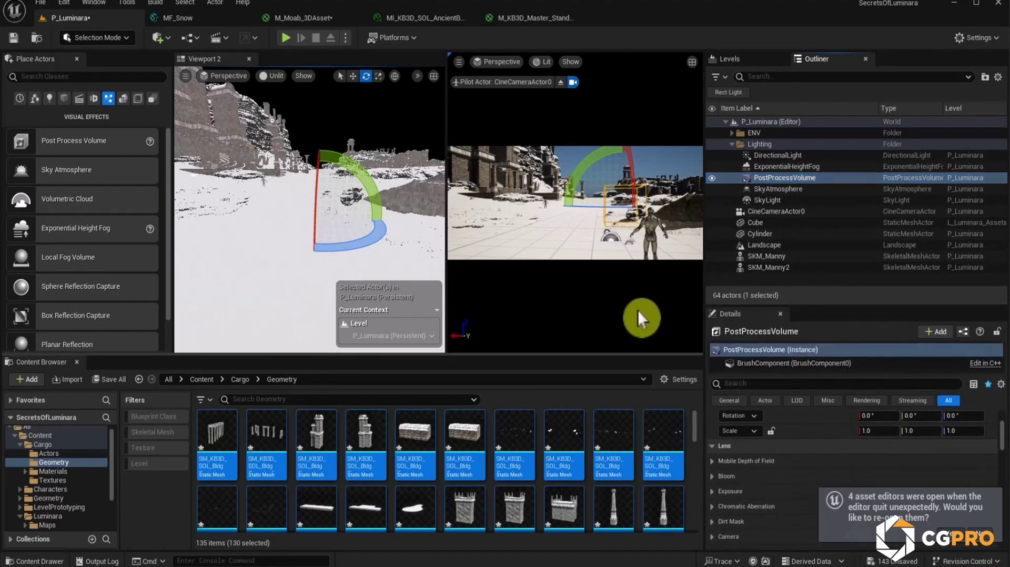
pyautogui.scroll(-5, 746, 496)
pyautogui.scroll(-10, 774, 484)
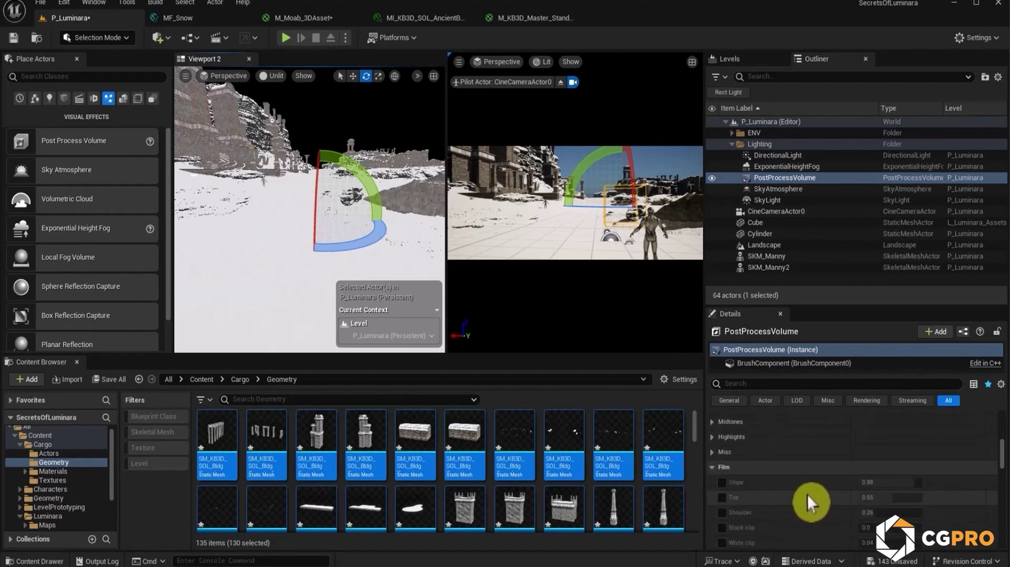
pyautogui.scroll(-10, 795, 473)
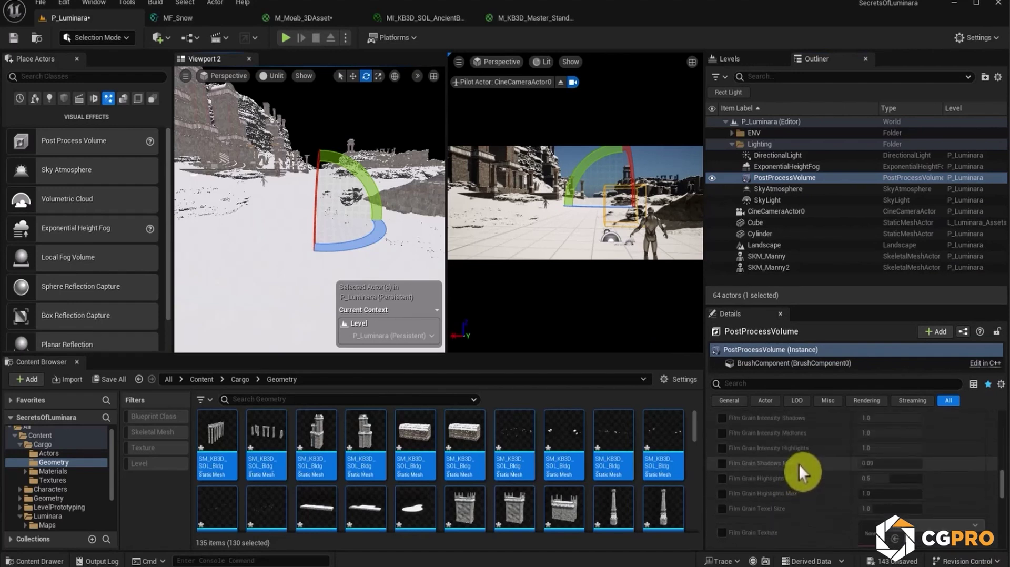
pyautogui.scroll(-2, 773, 427)
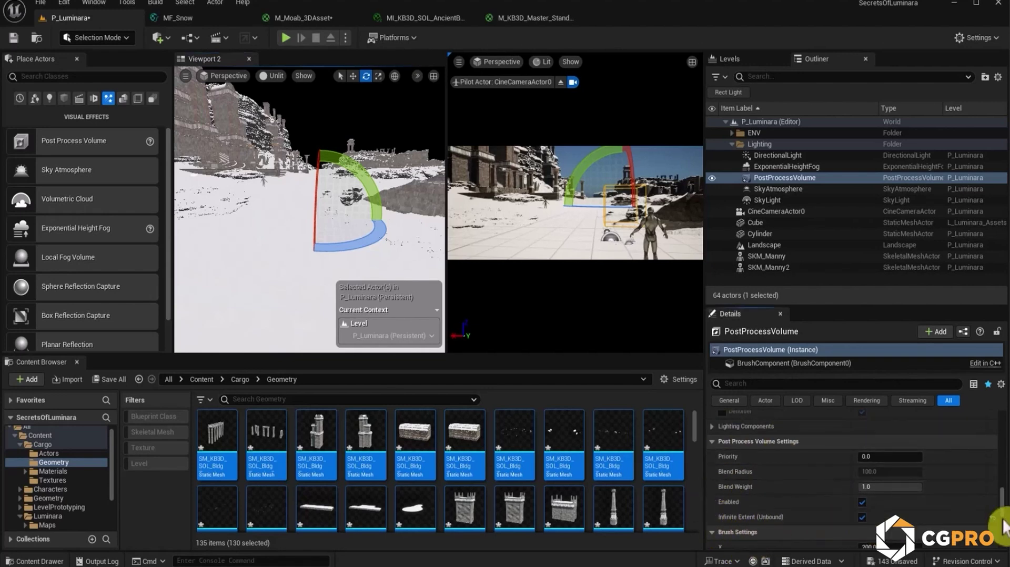
# Override the volume's exposure with Manual metering, Exposure Compensation 0.0 and Apply Physical Camera Exposure turned off.
pyautogui.moveTo(1002, 503); pyautogui.dragTo(1000, 444)
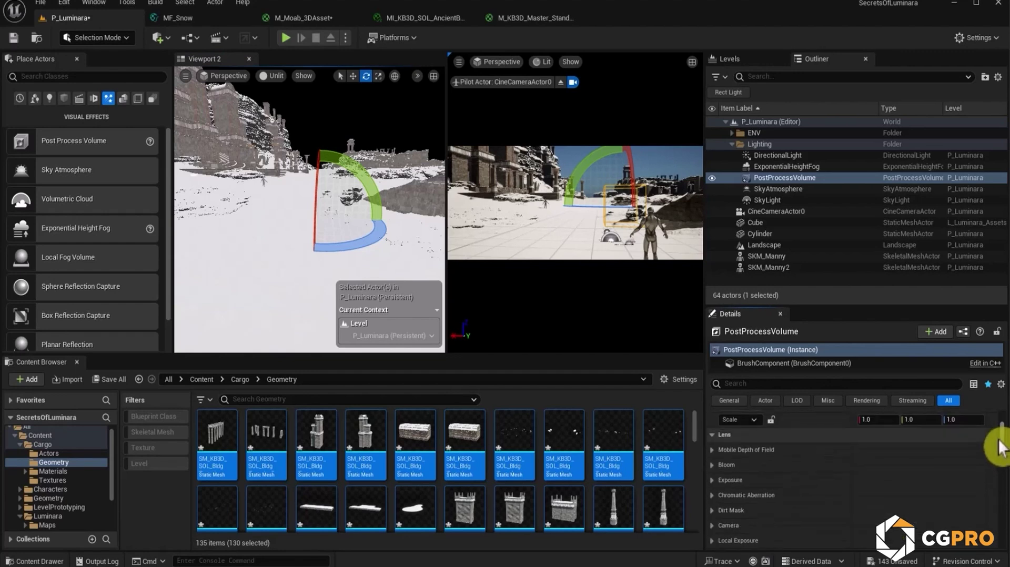
pyautogui.click(711, 480)
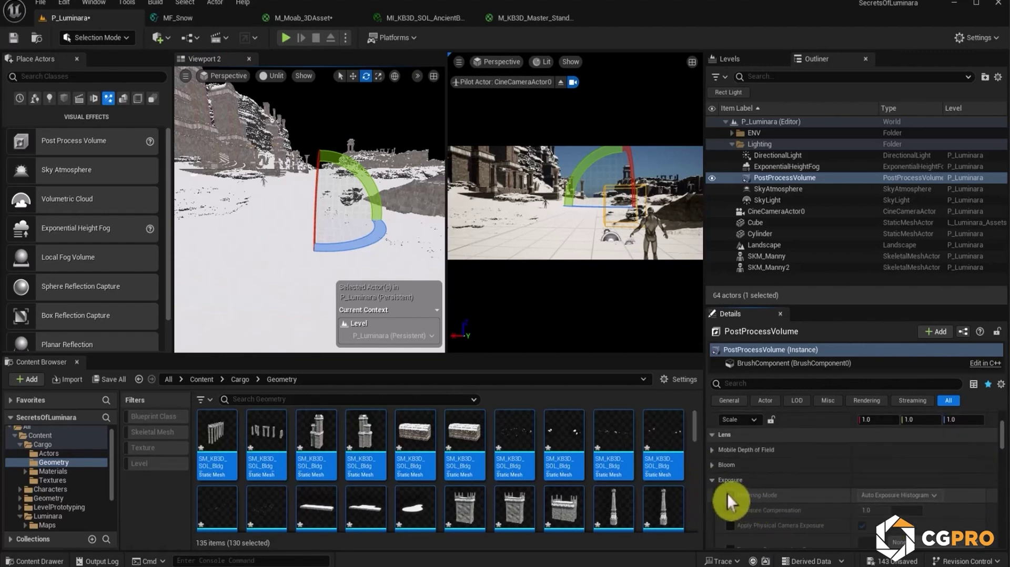
pyautogui.click(730, 496)
pyautogui.click(730, 511)
pyautogui.click(730, 526)
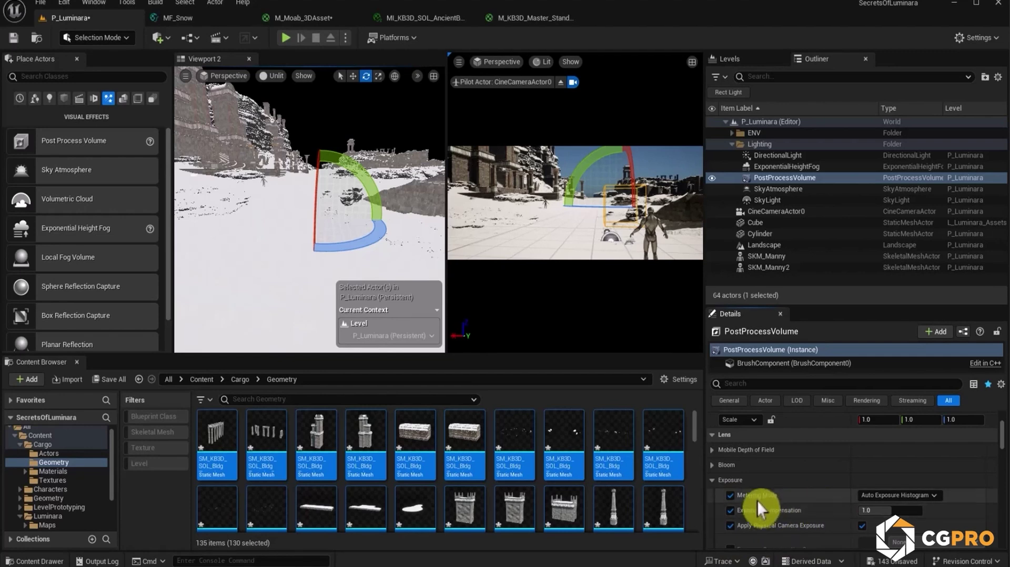
pyautogui.click(903, 494)
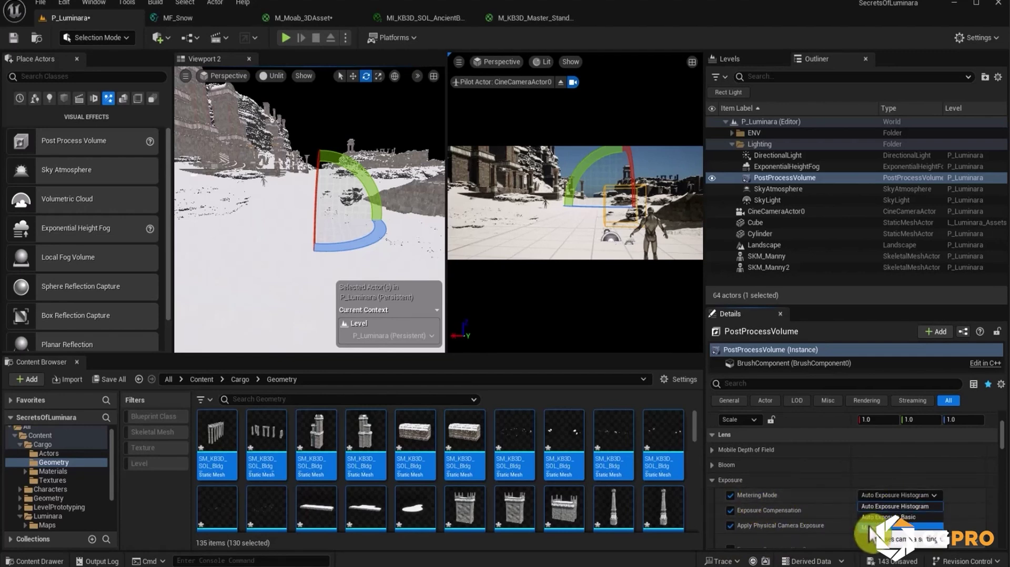
pyautogui.click(916, 539)
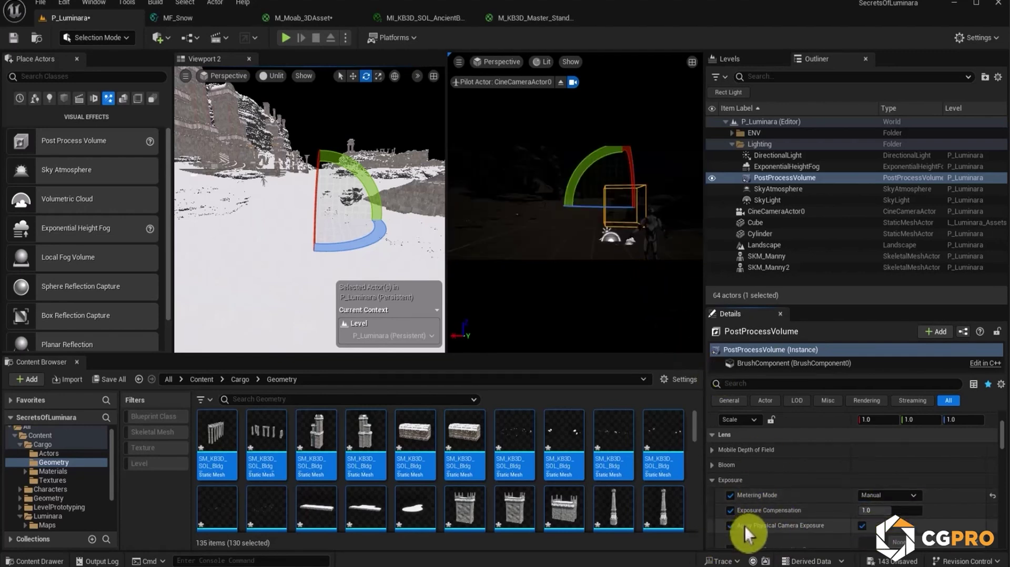
pyautogui.click(862, 526)
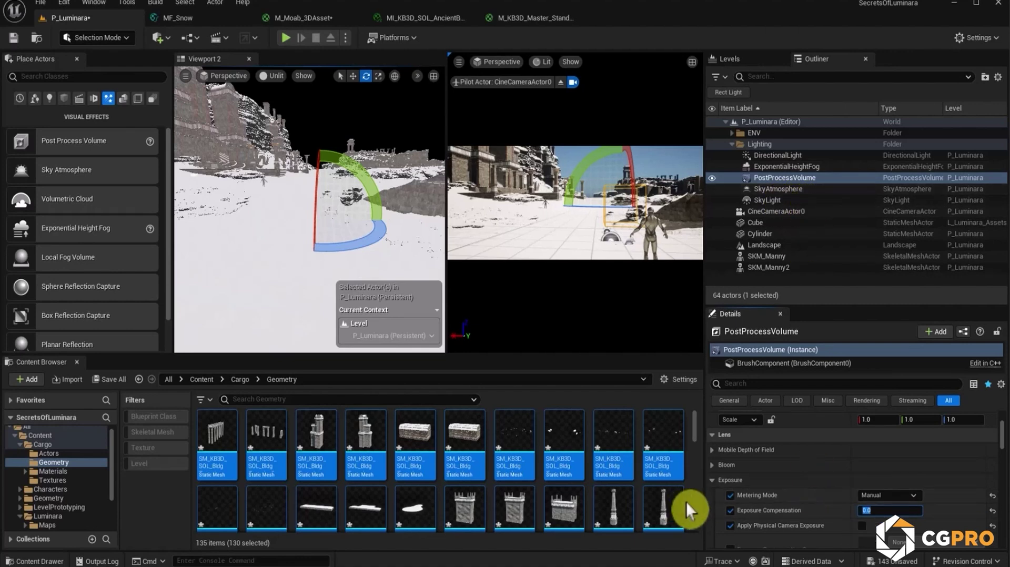
# Override the post process volume's Bloom Intensity and set it to 0.0.
pyautogui.click(712, 482)
pyautogui.click(709, 466)
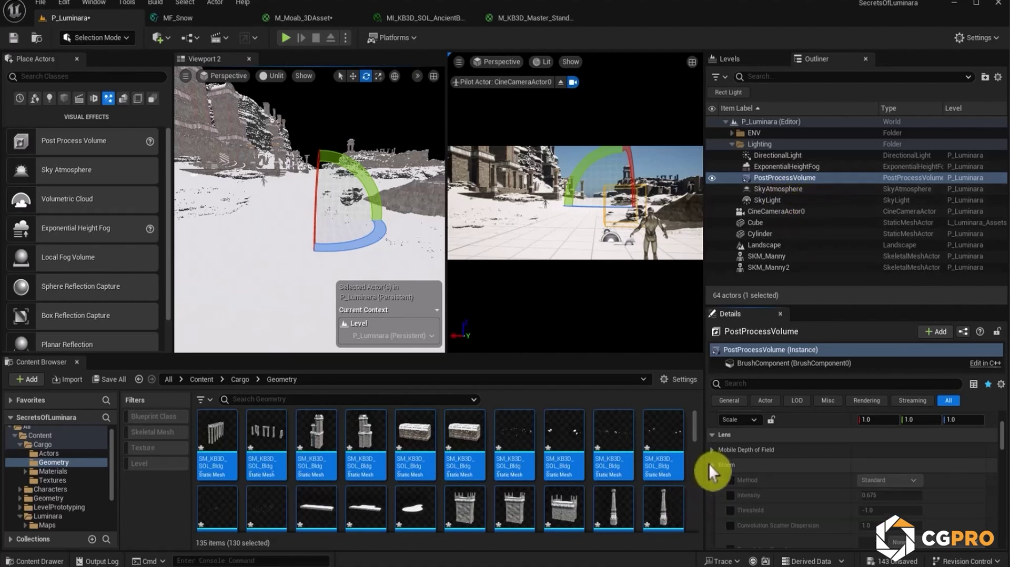
pyautogui.click(731, 495)
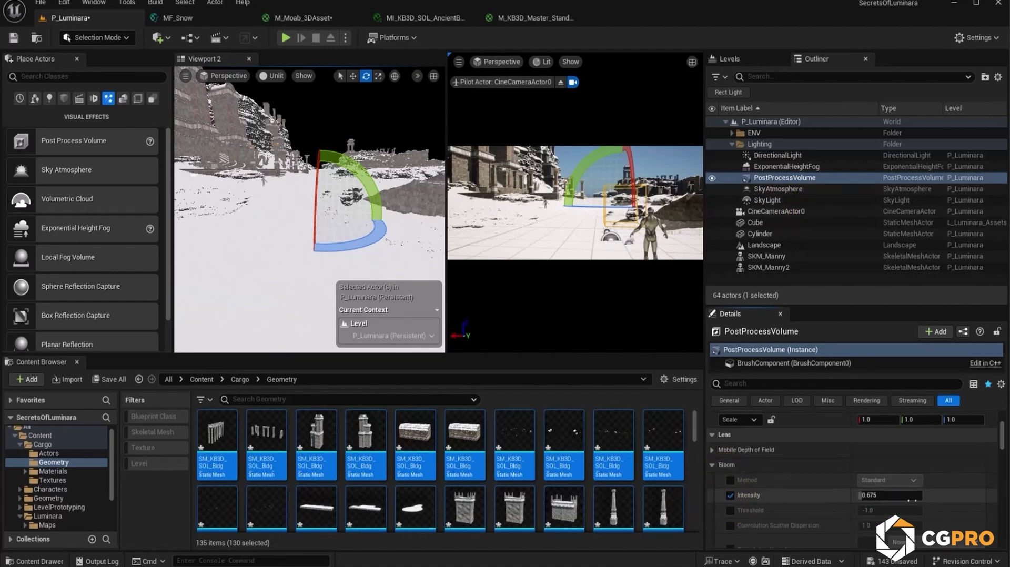
pyautogui.press('Return')
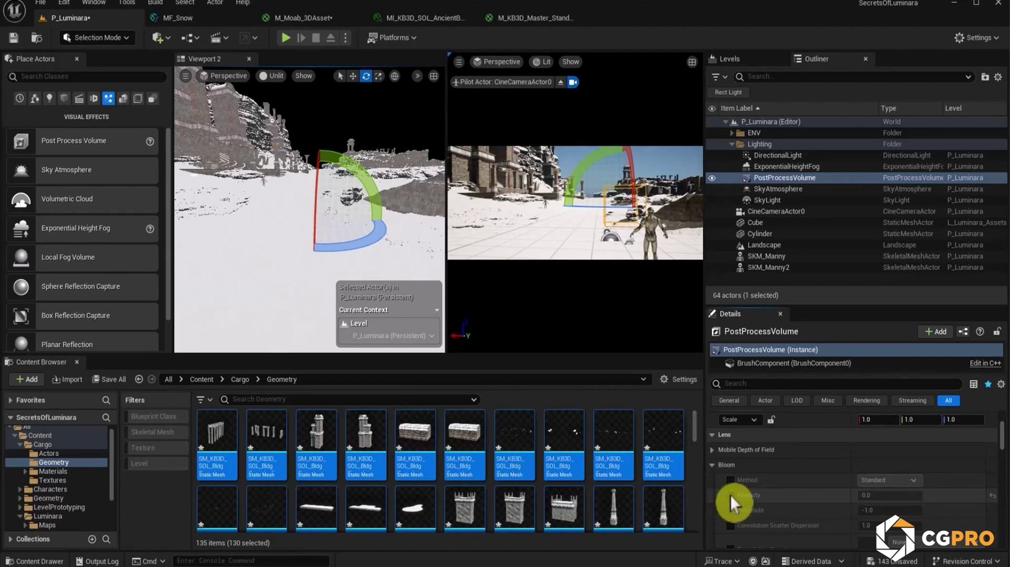
pyautogui.click(754, 510)
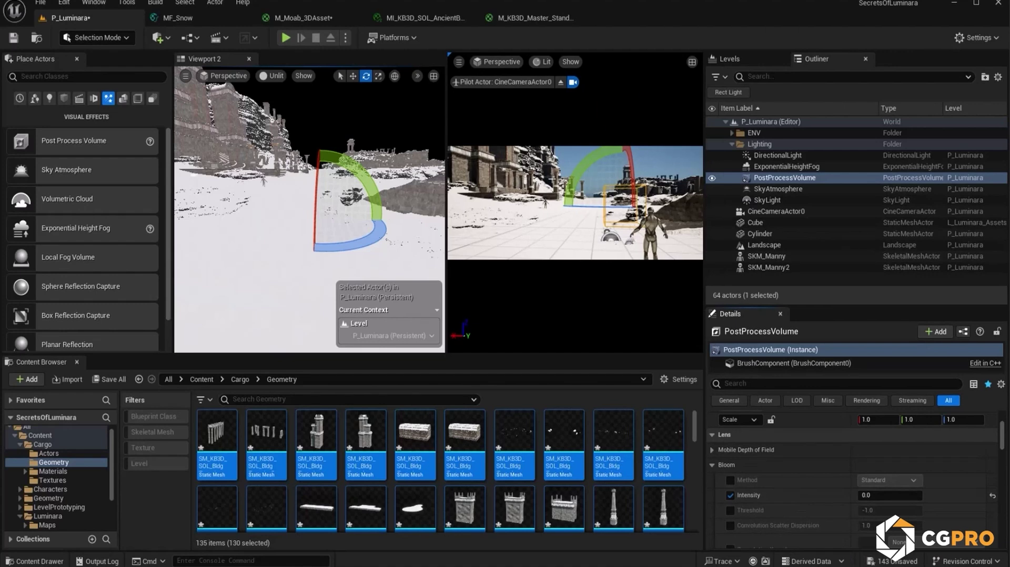
# Set the post process volume's Vignette Intensity to 0.0 and close Viewport 2 to enlarge the camera view.
pyautogui.scroll(-3, 813, 500)
pyautogui.scroll(-4, 812, 506)
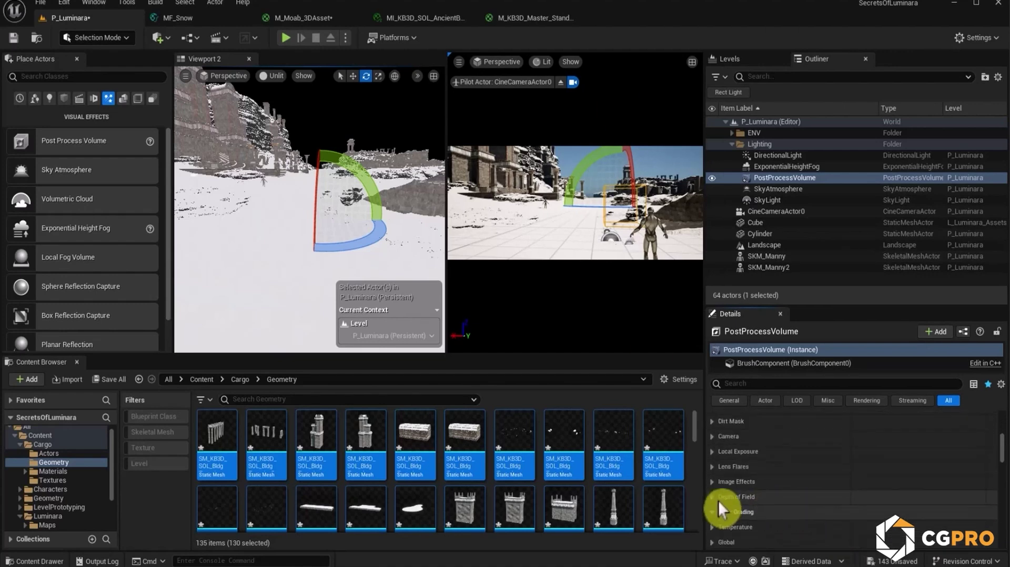
pyautogui.click(730, 497)
pyautogui.moveTo(890, 497); pyautogui.dragTo(866, 497)
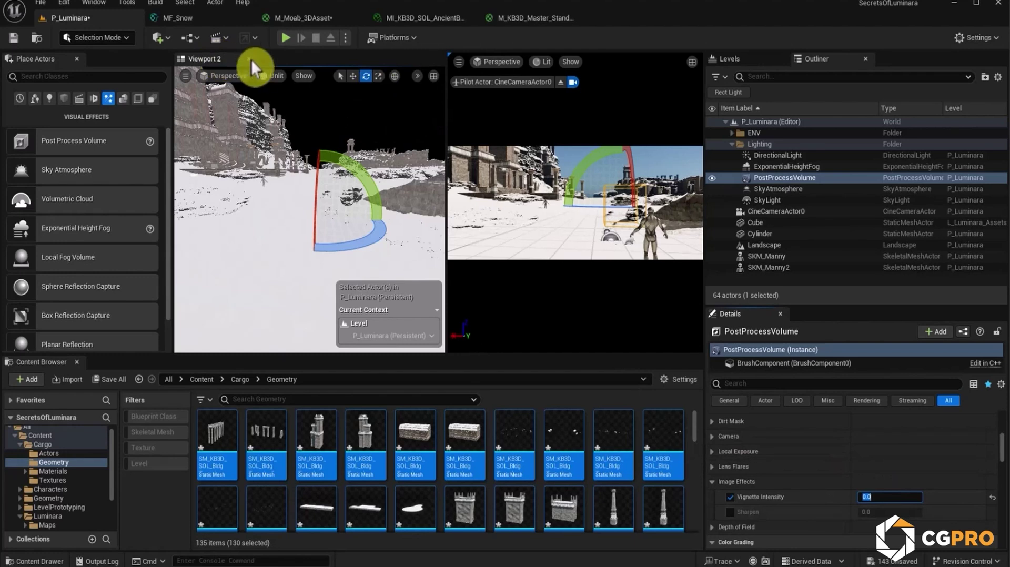
pyautogui.click(251, 59)
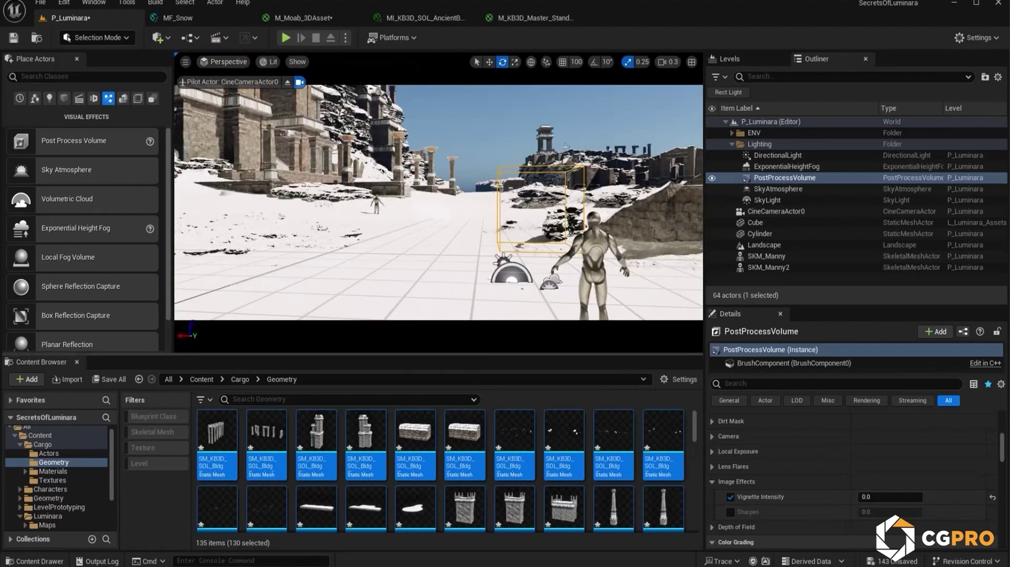
pyautogui.moveTo(884, 497); pyautogui.dragTo(859, 497)
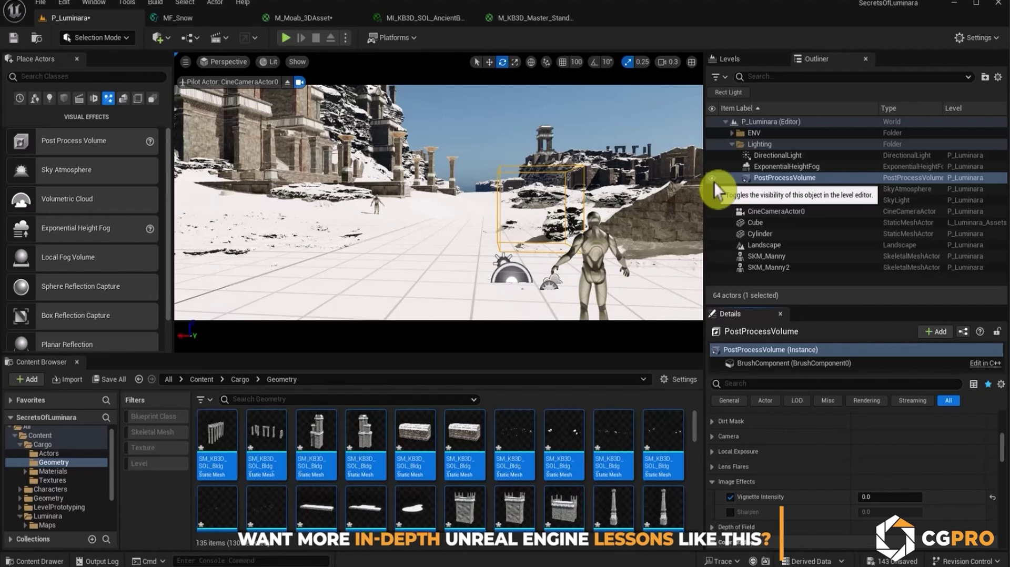
pyautogui.click(713, 481)
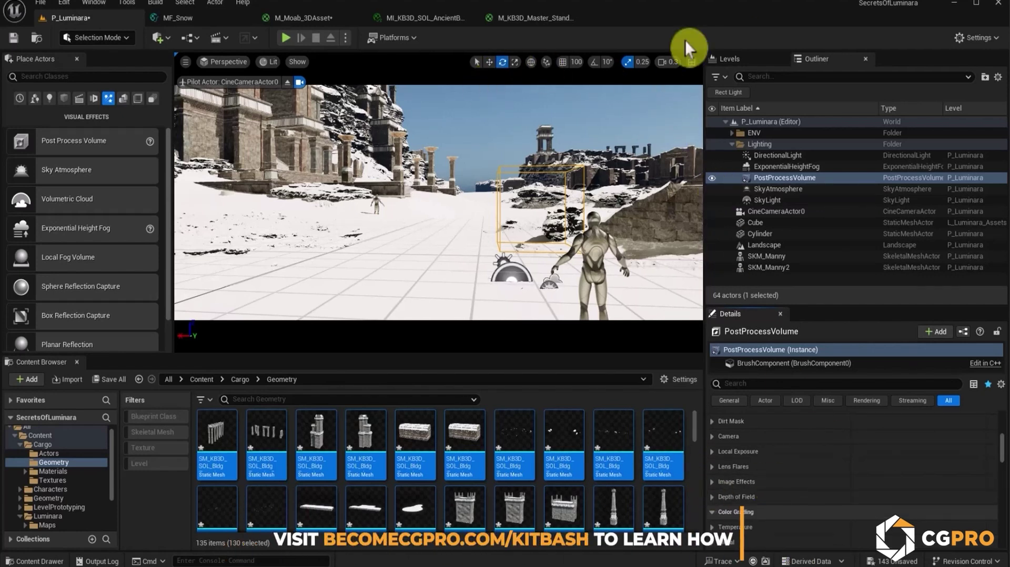
# Hide the ExponentialHeightFog, SkyAtmosphere and SkyLight, then move and rotate the DirectionalLight to cast shadows across the snowy ground.
pyautogui.click(712, 189)
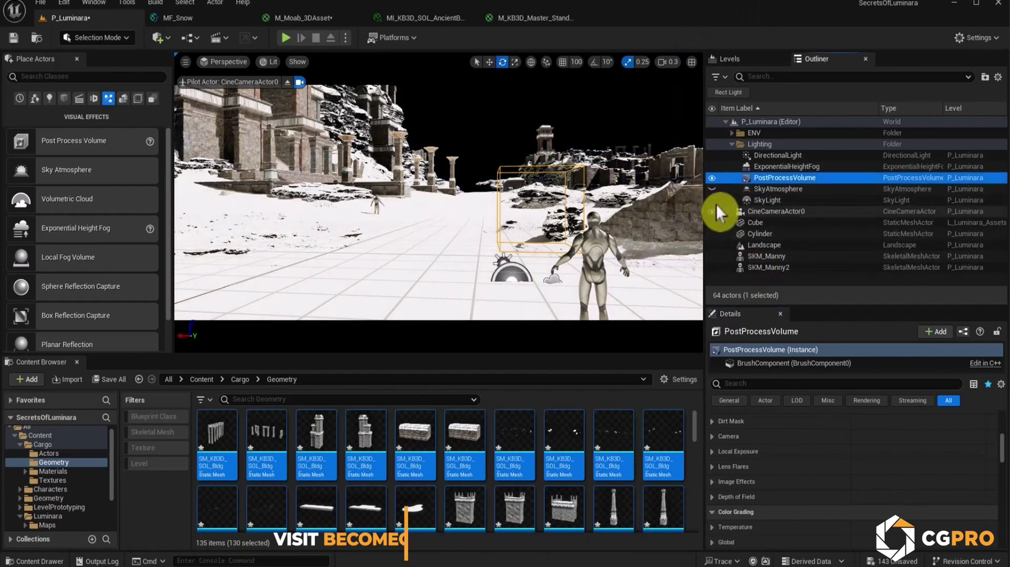
pyautogui.click(770, 156)
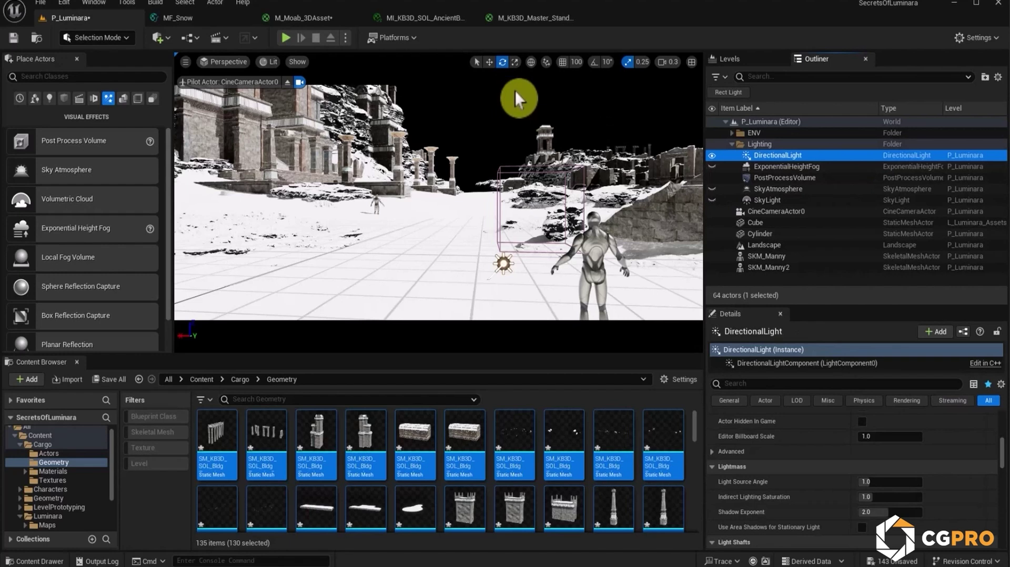
pyautogui.click(503, 263)
pyautogui.press('w')
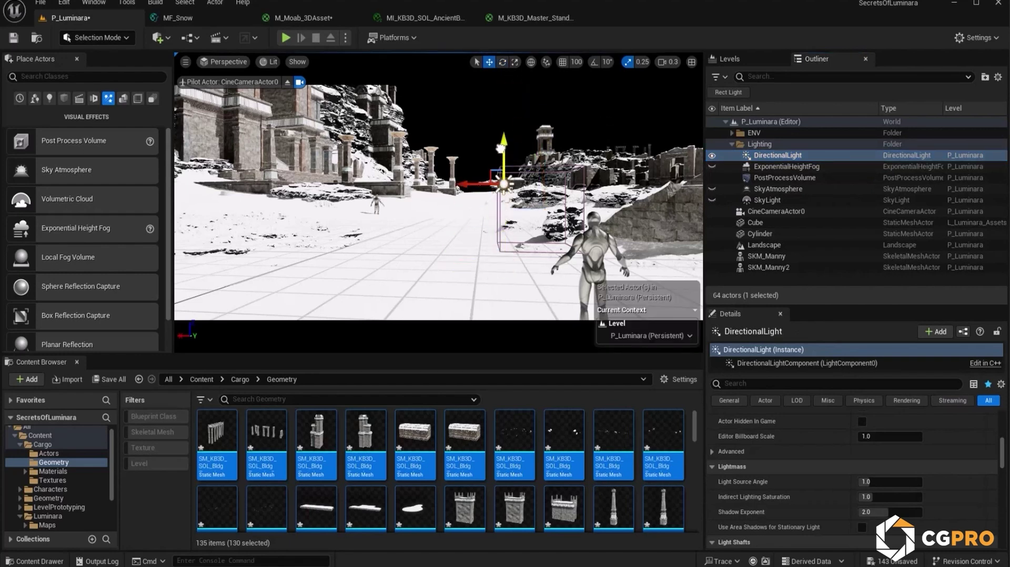
pyautogui.moveTo(464, 198); pyautogui.dragTo(386, 199)
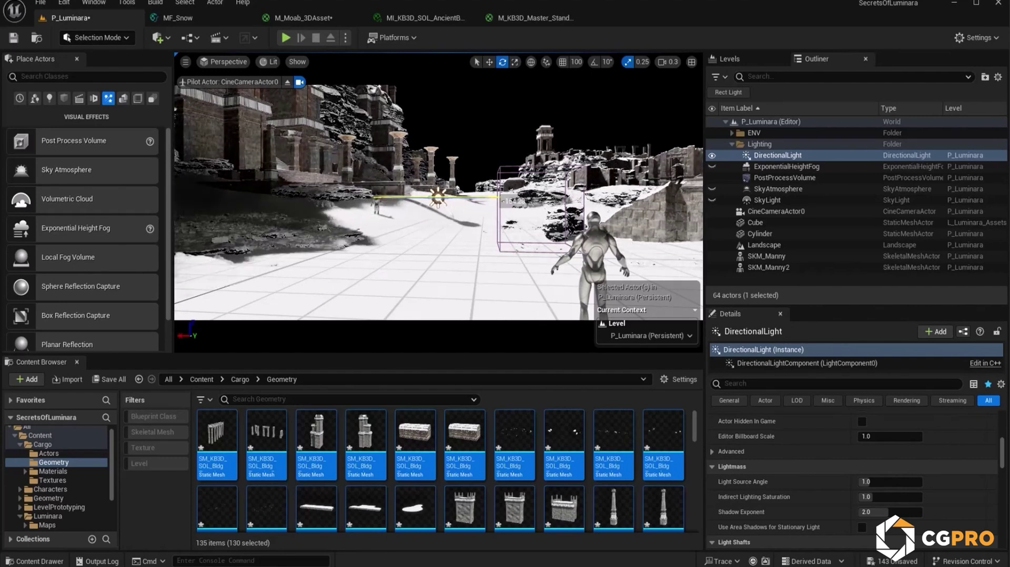
pyautogui.moveTo(441, 199); pyautogui.dragTo(446, 199)
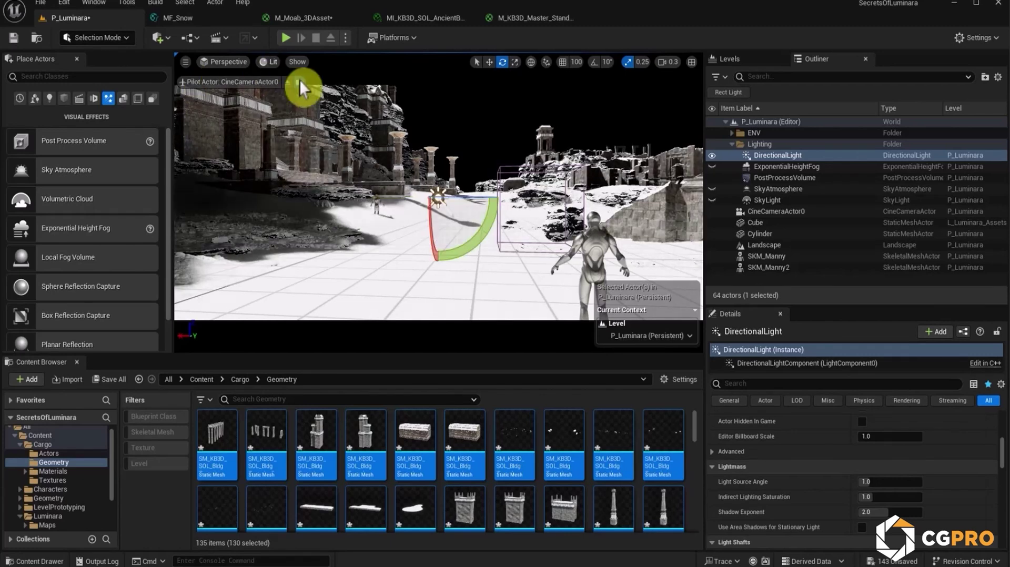
# Reopen Viewport 2 beside the camera view.
pyautogui.click(93, 3)
pyautogui.moveTo(169, 114)
pyautogui.click(273, 129)
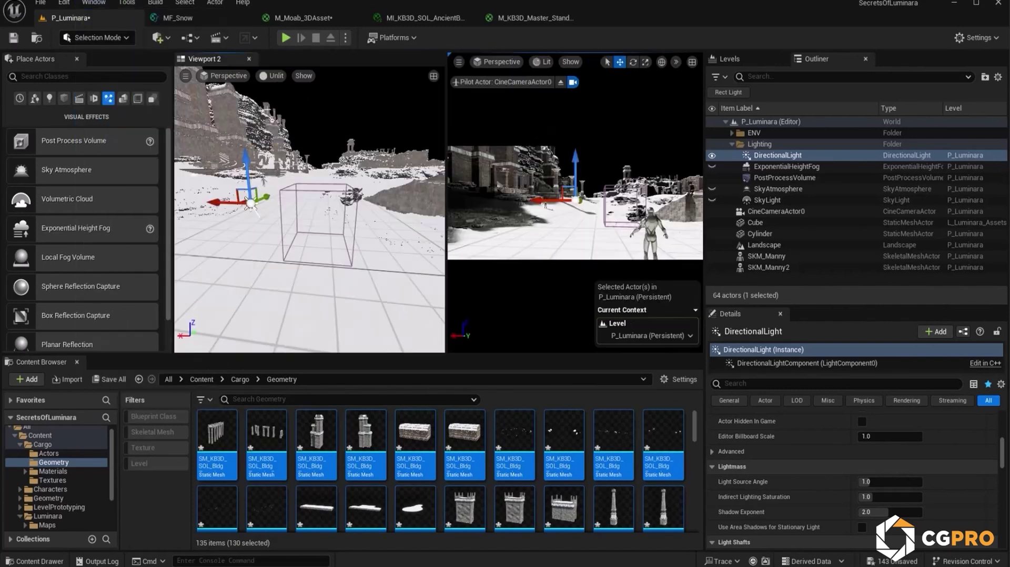
# Rotate the DirectionalLight from an overhead view of the ruins to change how sunlight falls on the camera shot.
pyautogui.moveTo(385, 192); pyautogui.dragTo(264, 226, button='right')
pyautogui.press('s')
pyautogui.press('s')
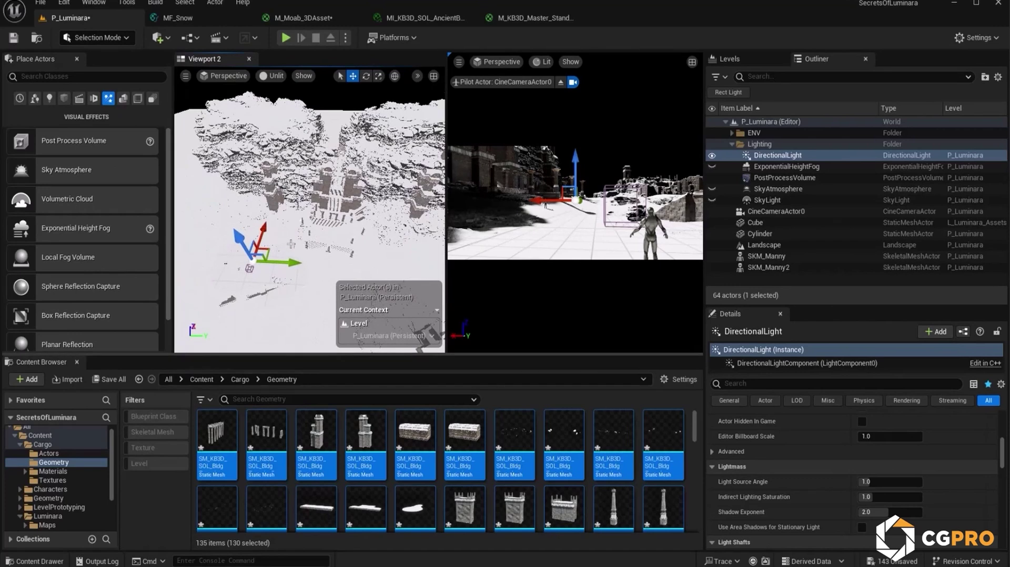
pyautogui.press('e')
pyautogui.moveTo(301, 296); pyautogui.dragTo(294, 309)
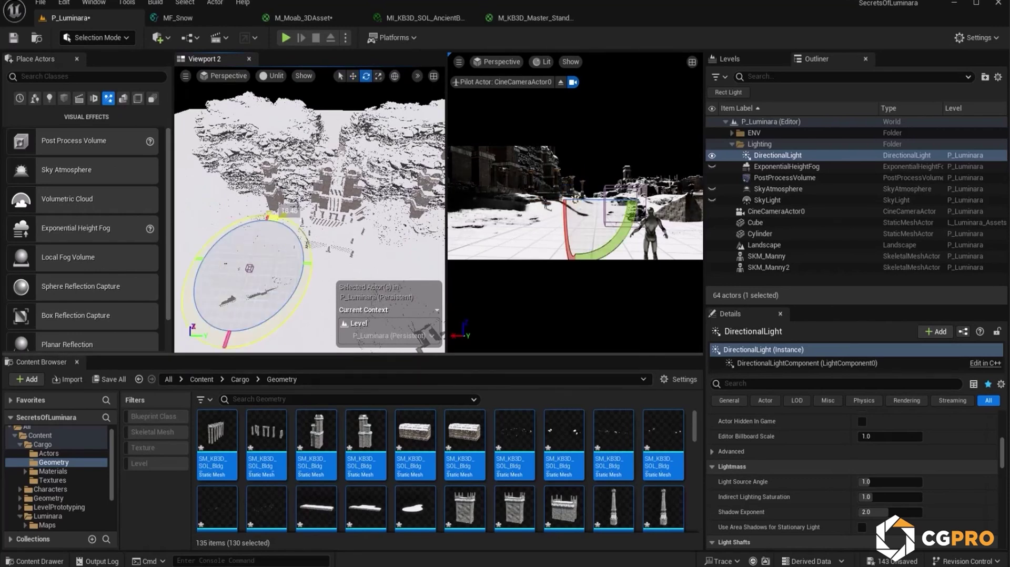
pyautogui.moveTo(316, 248)
pyautogui.mouseDown()
pyautogui.moveTo(305, 316)
pyautogui.moveTo(328, 248)
pyautogui.mouseUp()
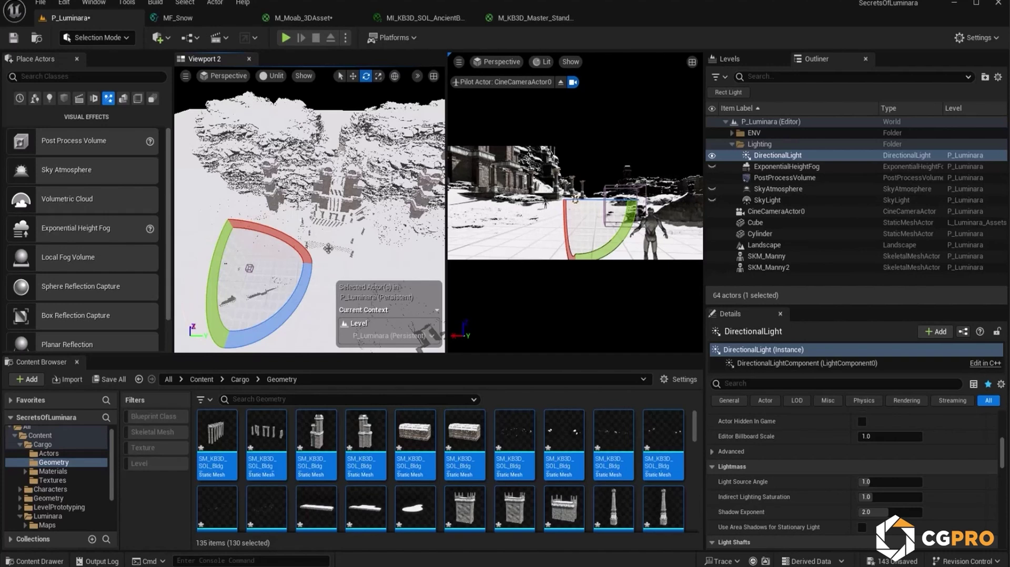
# Add a Plane shape over the ruins, scale it up and raise it above the terrain as a light blocker.
pyautogui.click(64, 98)
pyautogui.moveTo(295, 222)
pyautogui.mouseDown(button='right')
pyautogui.moveTo(315, 226)
pyautogui.moveTo(297, 221)
pyautogui.mouseUp(button='right')
pyautogui.moveTo(65, 256); pyautogui.dragTo(334, 241)
pyautogui.press('r')
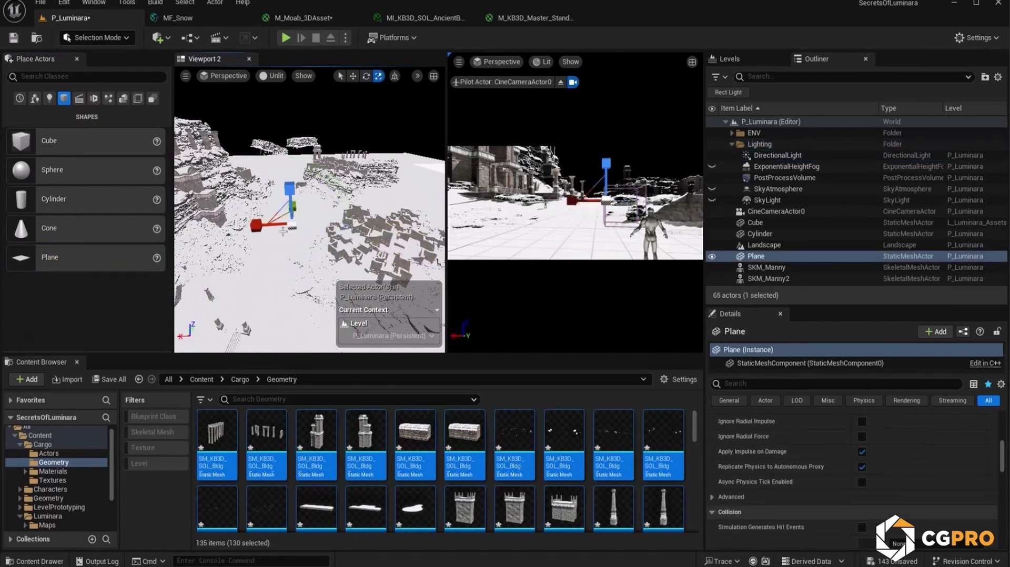
pyautogui.moveTo(275, 226); pyautogui.dragTo(264, 265)
pyautogui.moveTo(291, 192); pyautogui.dragTo(286, 79)
# Tilt the plane steeply and move it up and away to the far side of the terrain.
pyautogui.moveTo(286, 79); pyautogui.dragTo(282, 26, button='right')
pyautogui.moveTo(311, 211); pyautogui.dragTo(311, 174, button='right')
pyautogui.press('e')
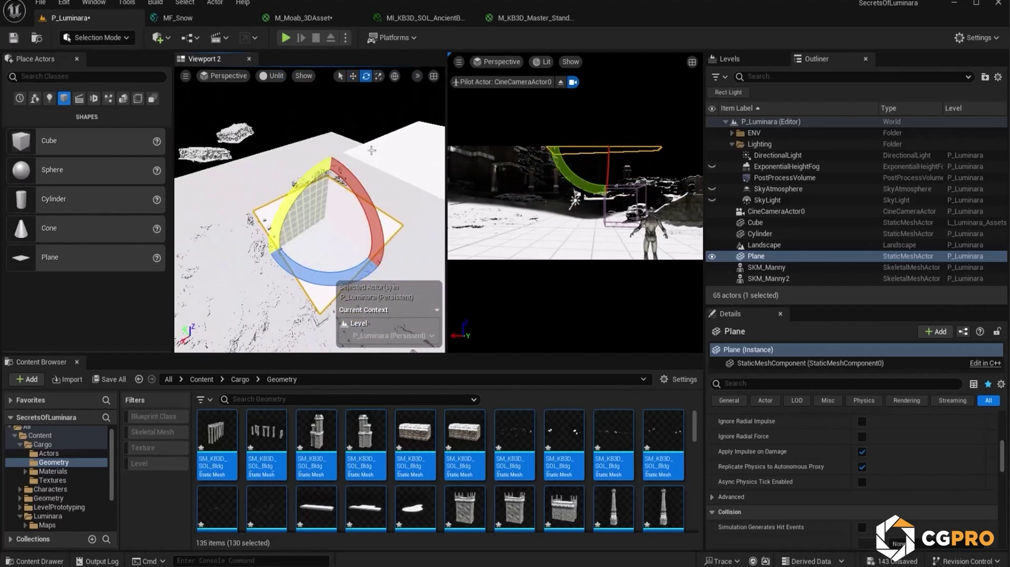
pyautogui.moveTo(286, 169); pyautogui.dragTo(392, 271)
pyautogui.press('w')
pyautogui.moveTo(304, 199); pyautogui.dragTo(321, 185)
pyautogui.moveTo(322, 186); pyautogui.dragTo(311, 145, button='right')
pyautogui.moveTo(339, 165); pyautogui.dragTo(338, 126)
pyautogui.moveTo(324, 179); pyautogui.dragTo(347, 171)
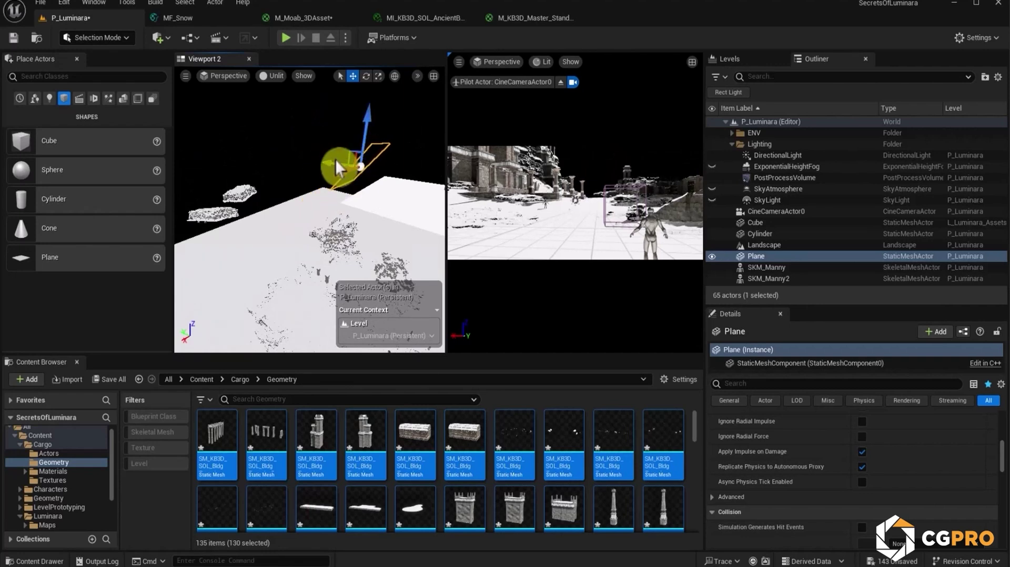
# Scale the tilted plane larger and shift it sideways to shadow the foreground of the camera shot.
pyautogui.press('r')
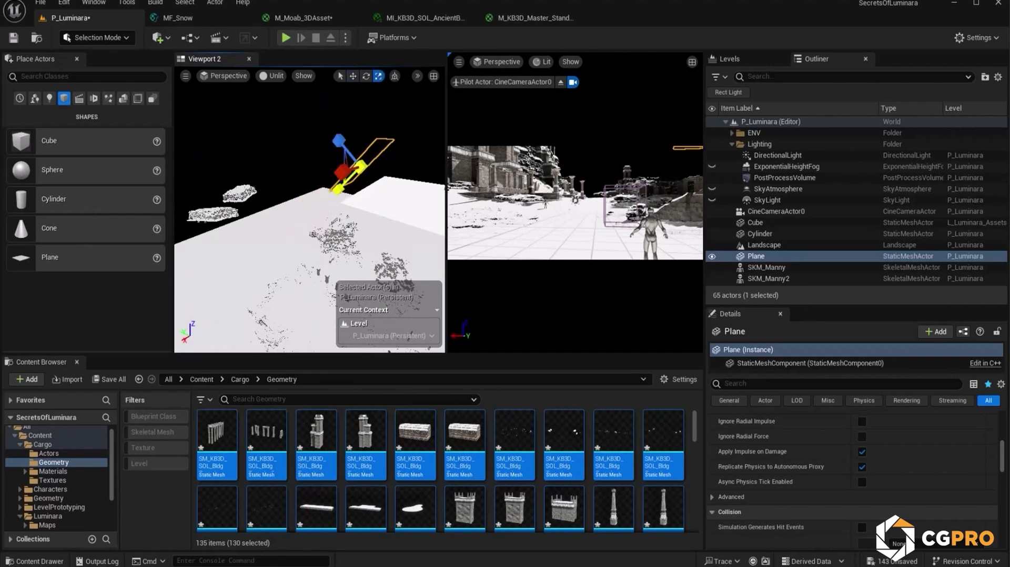
pyautogui.moveTo(338, 189); pyautogui.dragTo(324, 203)
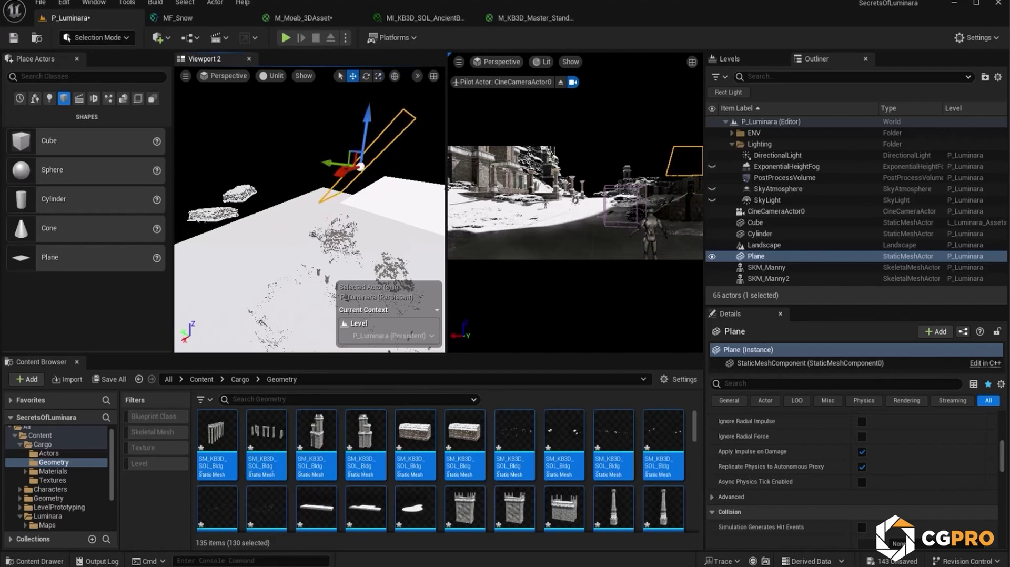
pyautogui.moveTo(310, 236); pyautogui.dragTo(234, 218, button='right')
pyautogui.moveTo(333, 208)
pyautogui.mouseDown()
pyautogui.moveTo(347, 209)
pyautogui.moveTo(316, 208)
pyautogui.moveTo(339, 208)
pyautogui.mouseUp()
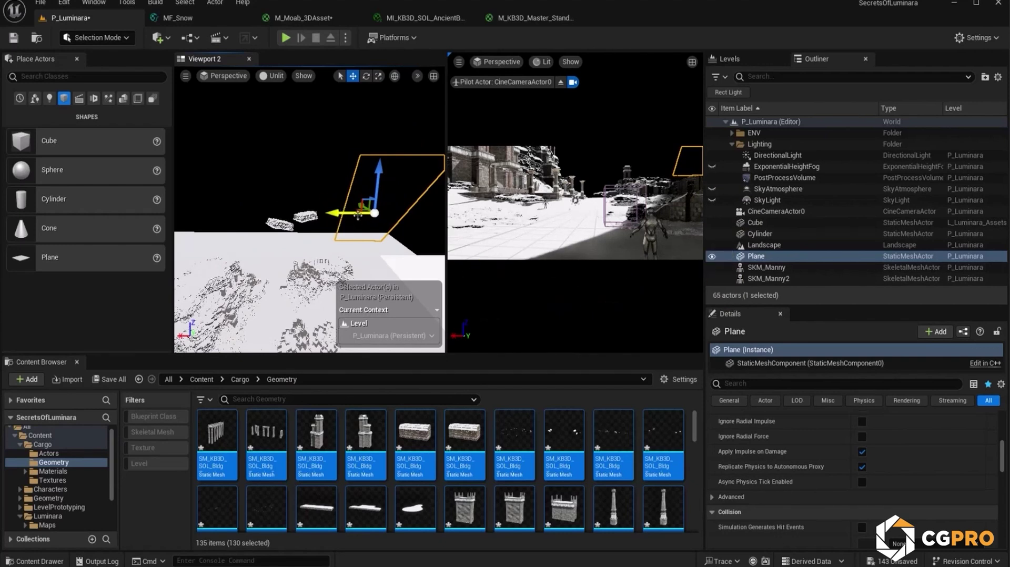
# Duplicate the tilted plane, shift the copy sideways behind the ruins, and close the second viewport to review the camera shot.
pyautogui.moveTo(367, 193); pyautogui.dragTo(334, 213, button='right')
pyautogui.press('s')
pyautogui.press('w')
pyautogui.keyDown('alt'); pyautogui.moveTo(392, 188); pyautogui.dragTo(312, 180); pyautogui.keyUp('alt')
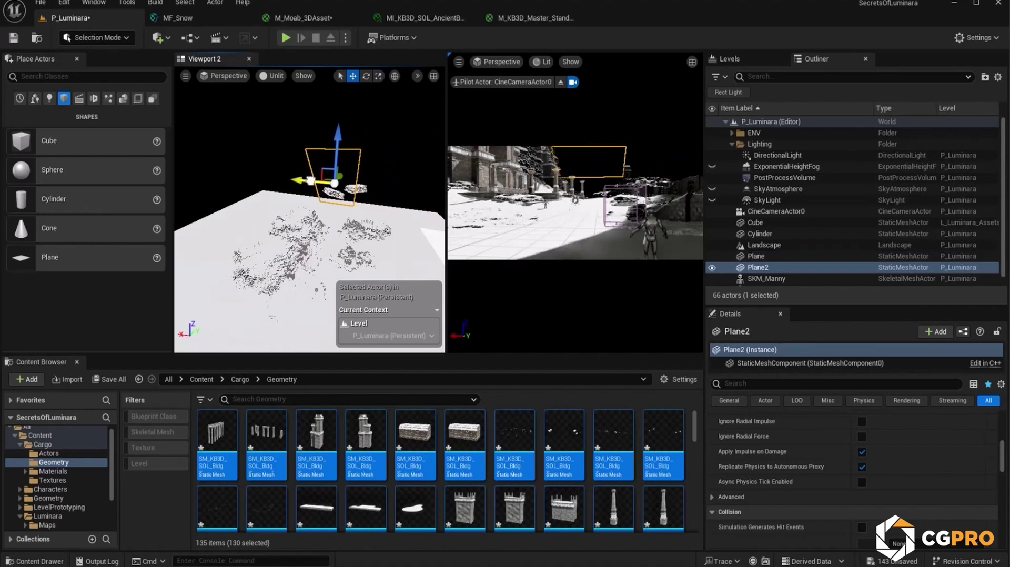
pyautogui.scroll(5, 310, 210)
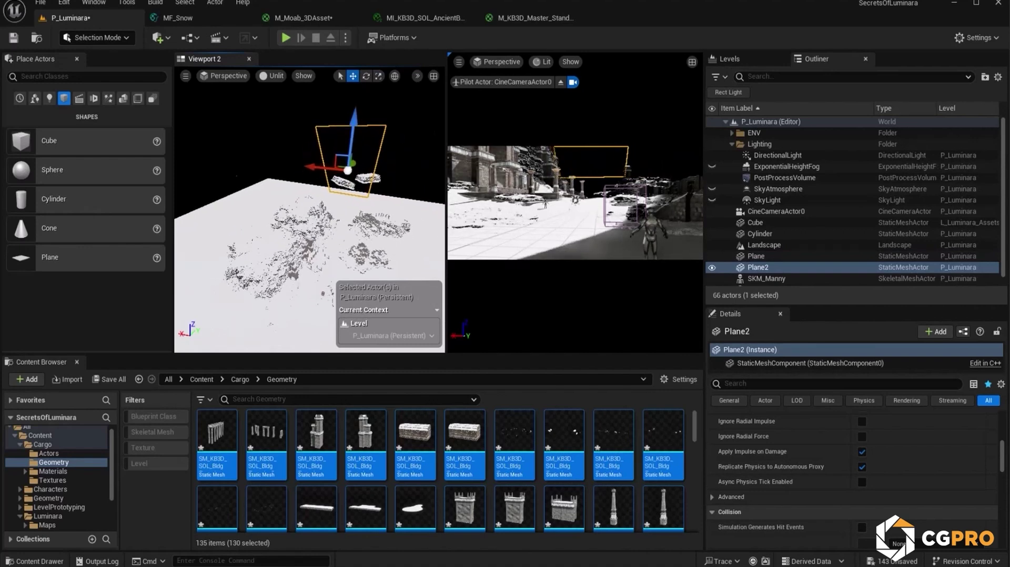
pyautogui.click(250, 59)
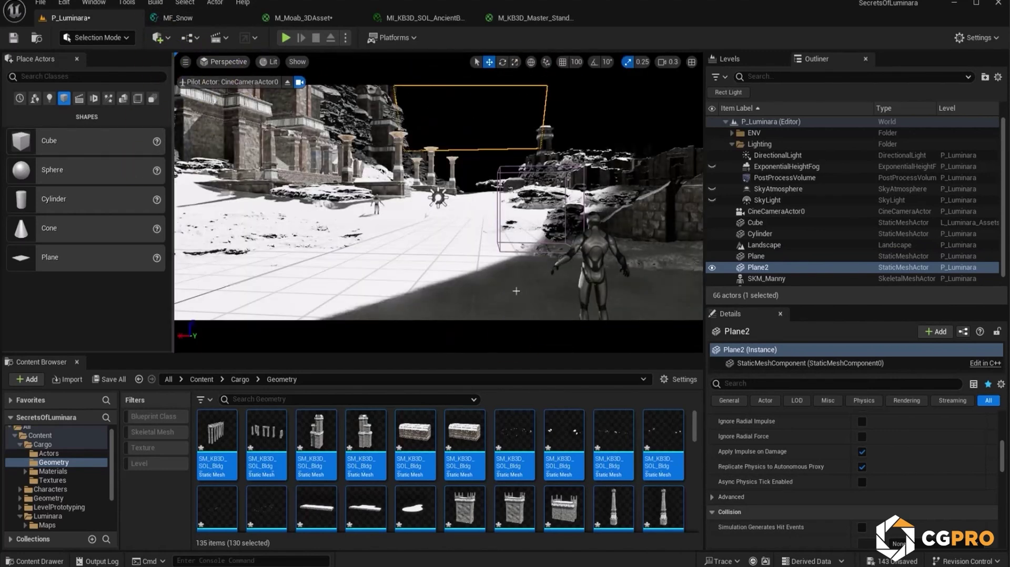
pyautogui.press('Escape')
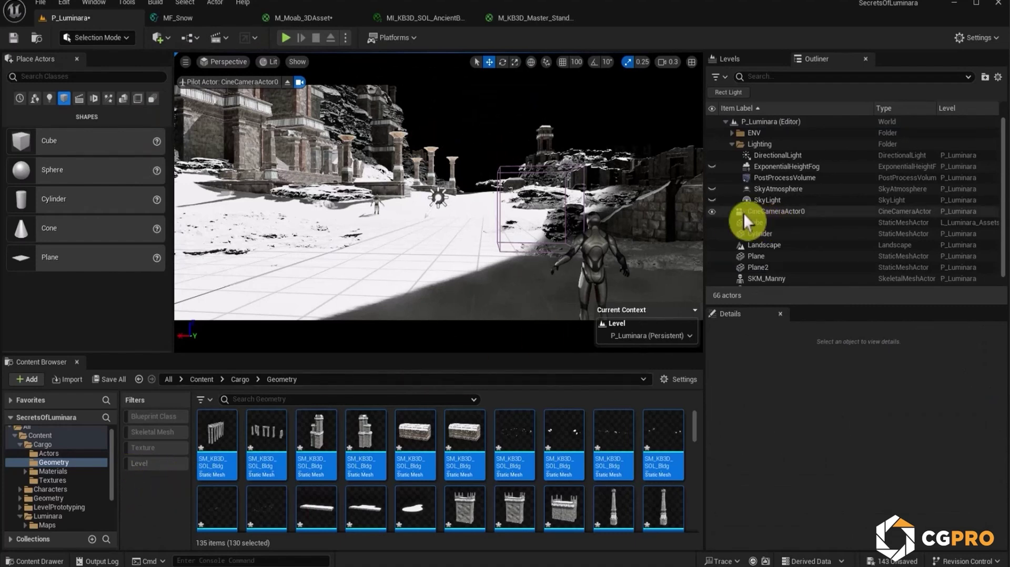
# Unhide the SkyAtmosphere and set its Mie Scattering Scale to 1.
pyautogui.click(714, 190)
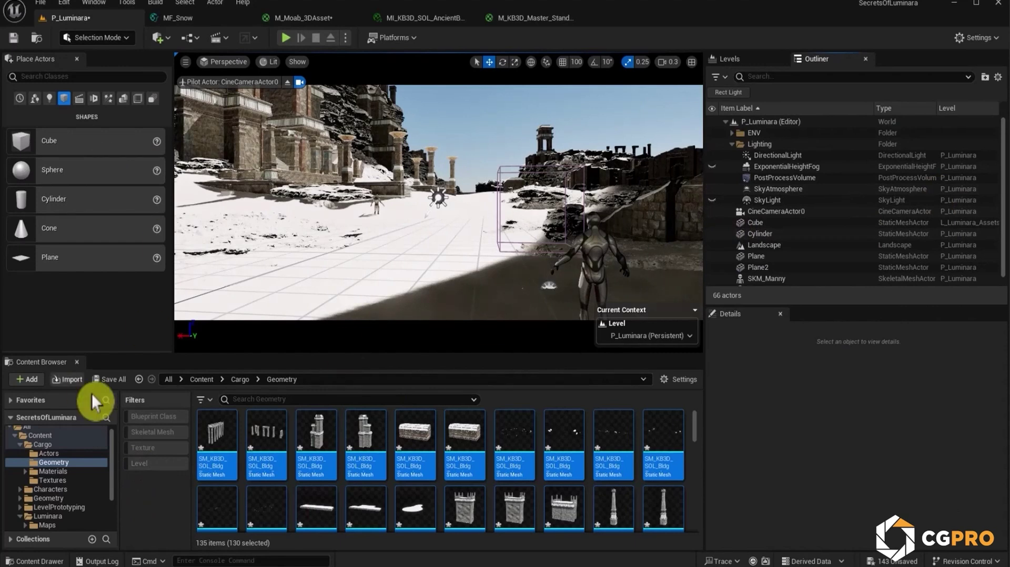
pyautogui.click(793, 189)
pyautogui.scroll(3, 785, 480)
pyautogui.scroll(3, 795, 432)
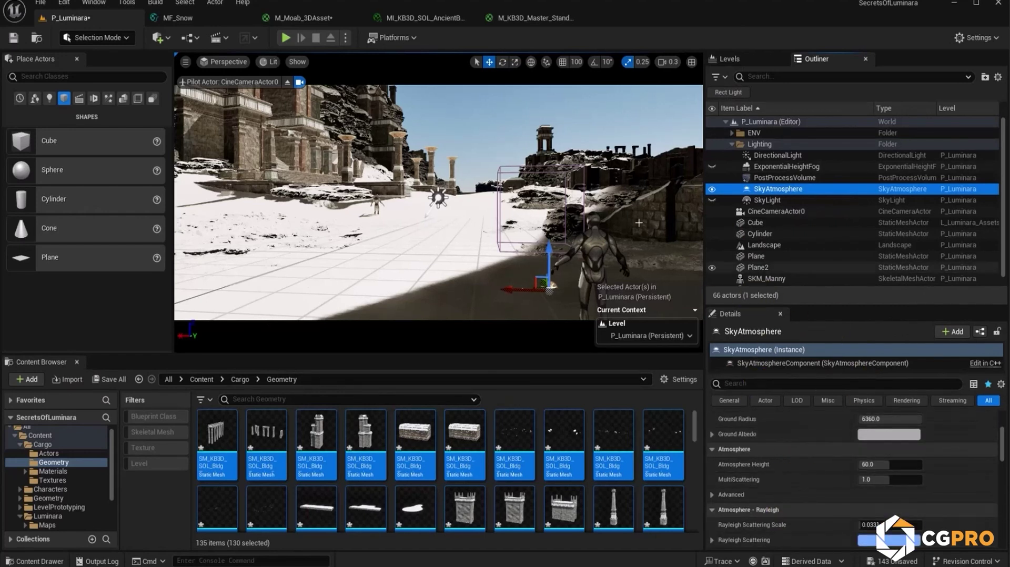
pyautogui.scroll(-5, 816, 495)
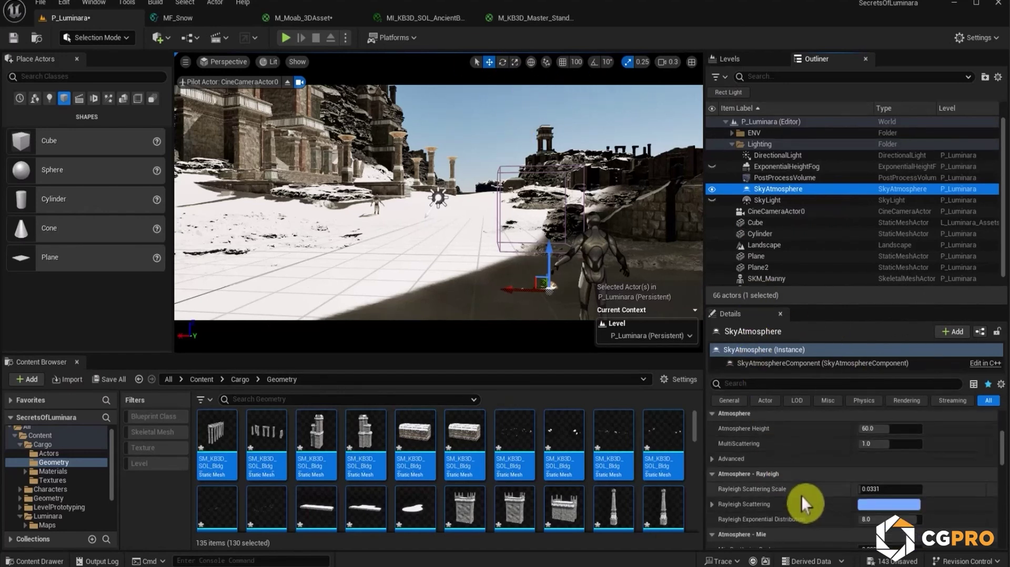
pyautogui.click(880, 442)
pyautogui.write('1')
pyautogui.press('Return')
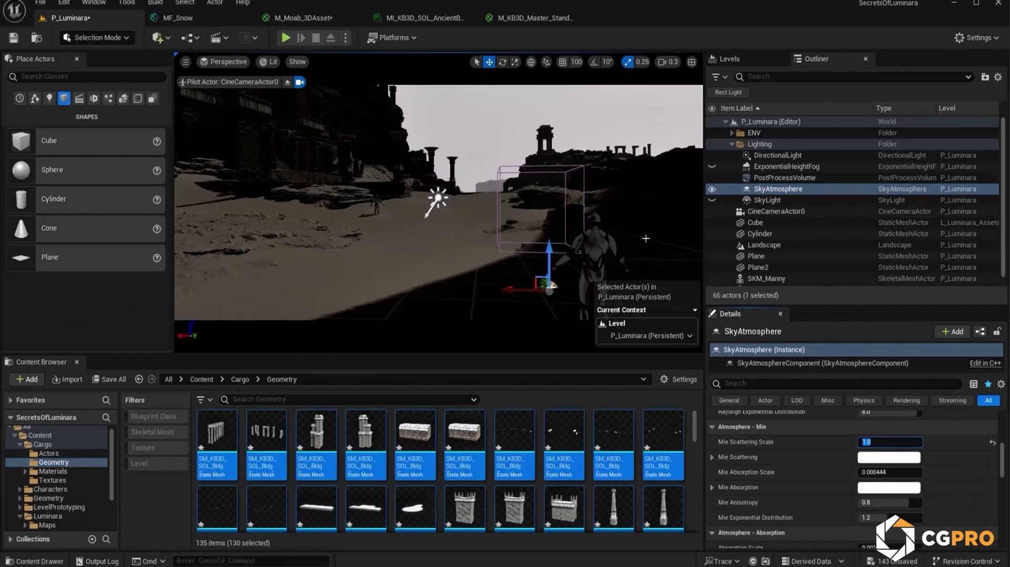
# Reset the SkyAtmosphere's Mie Scattering Scale to its default for comparison and set it back to 1.
pyautogui.click(994, 443)
pyautogui.click(886, 443)
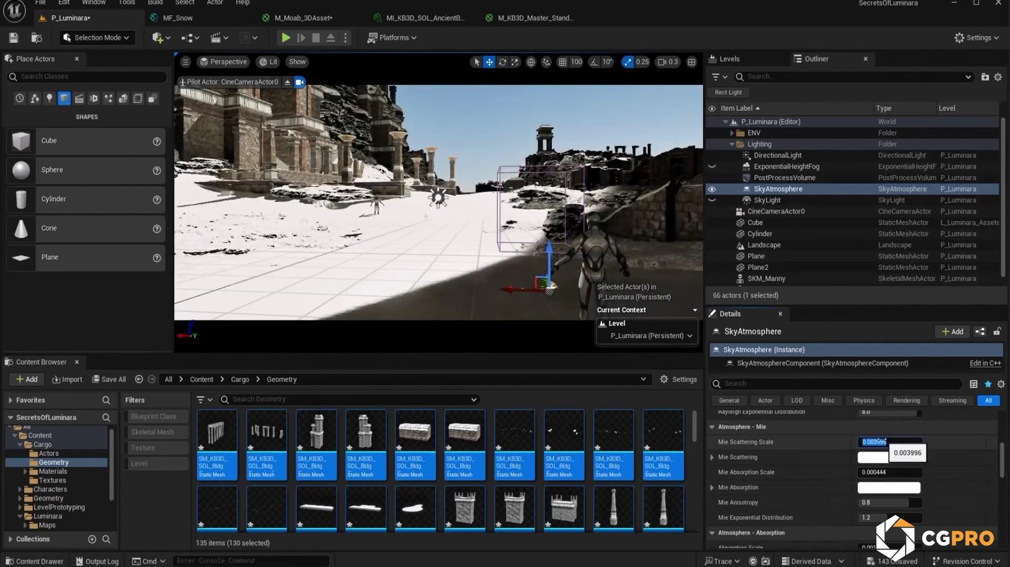
pyautogui.write('1')
pyautogui.press('Return')
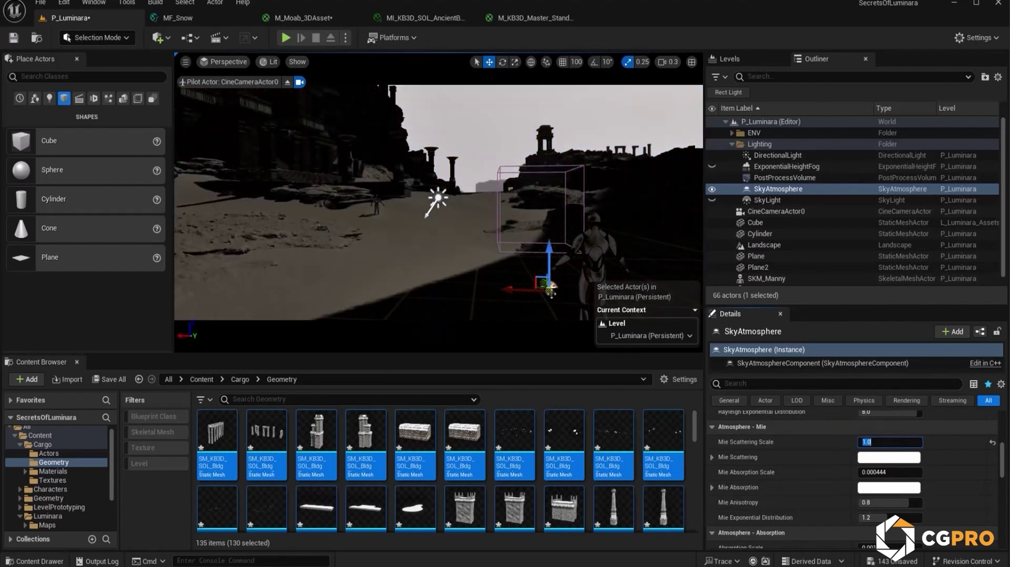
# Unhide the SkyLight, reposition it near the middle of the shot, and make it Movable with Real Time Capture enabled.
pyautogui.click(757, 201)
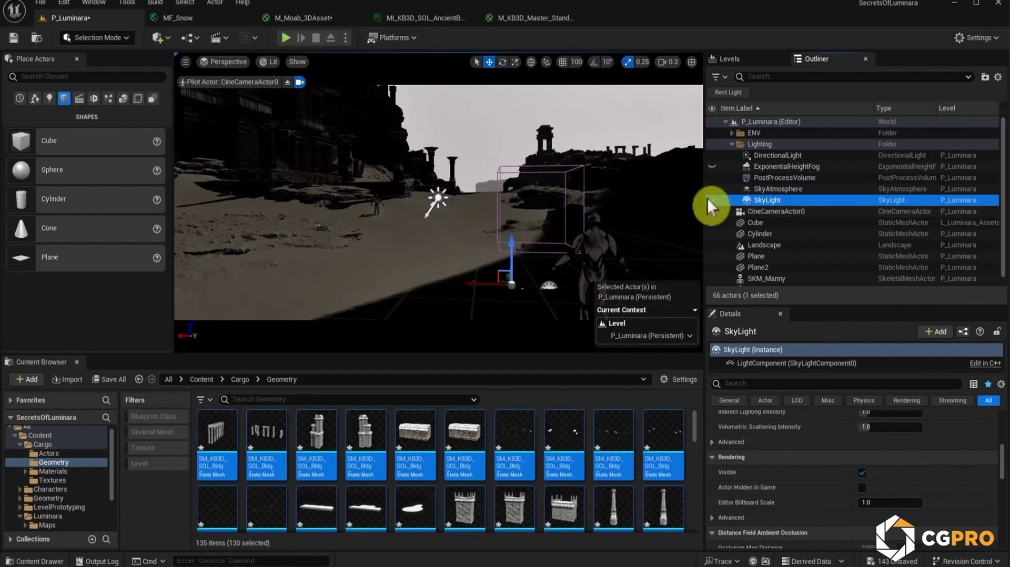
pyautogui.click(712, 201)
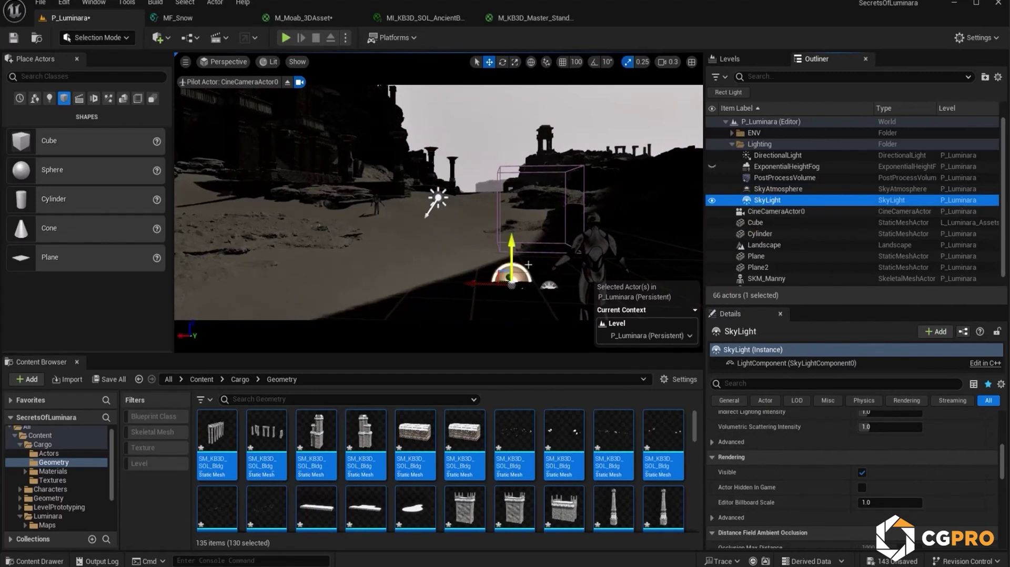
pyautogui.moveTo(513, 244); pyautogui.dragTo(368, 194)
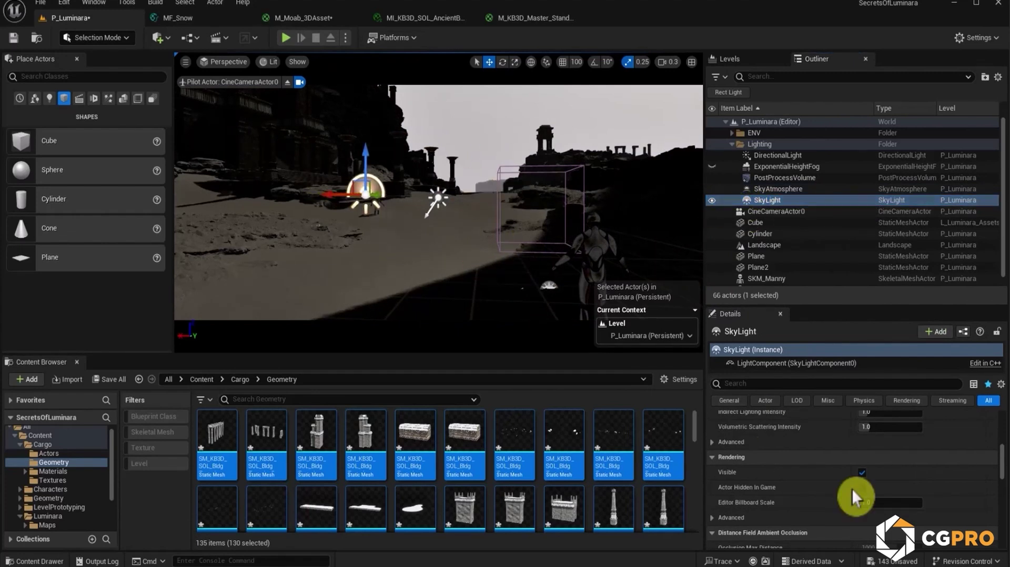
pyautogui.scroll(10, 1000, 400)
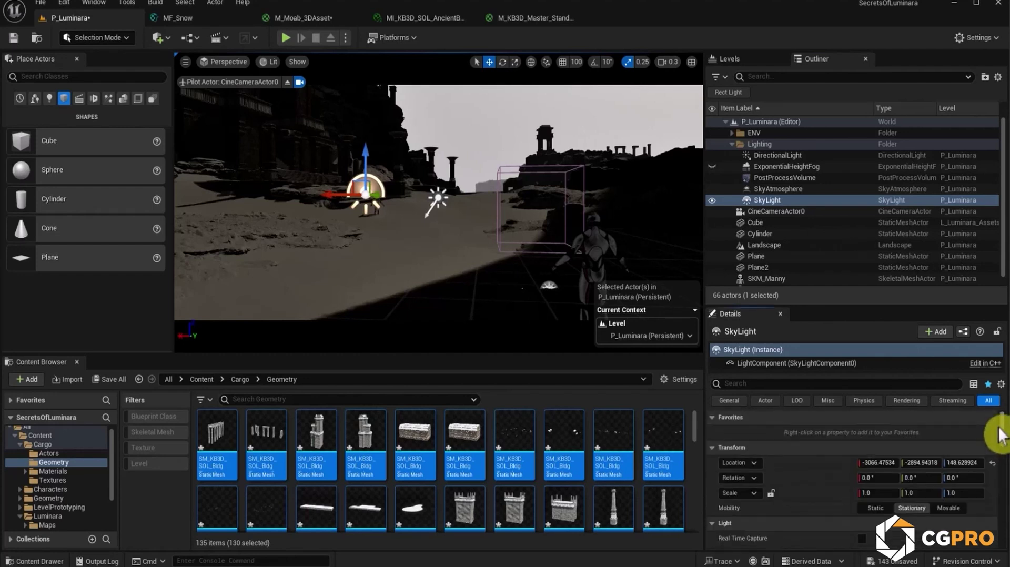
pyautogui.click(943, 508)
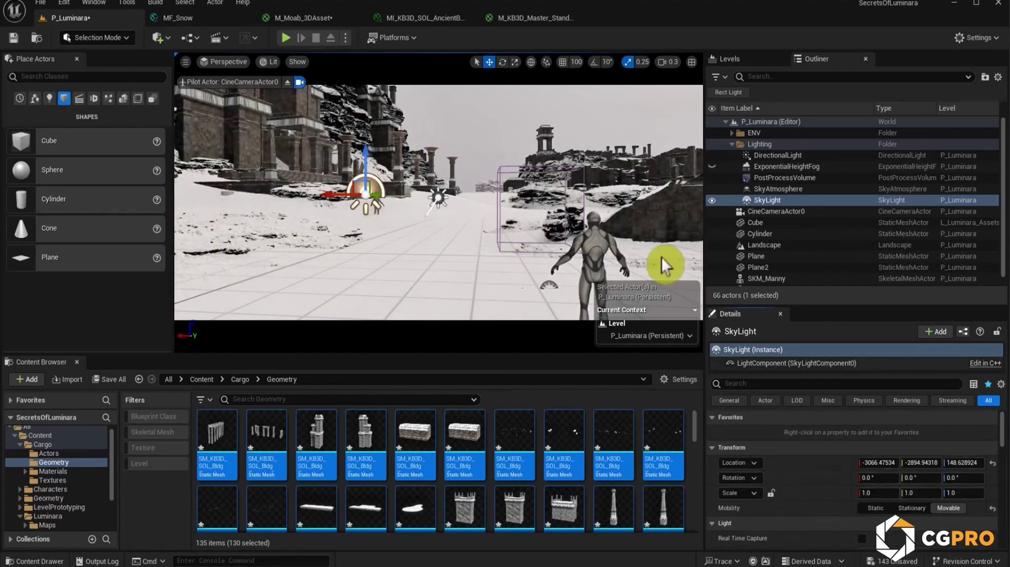
pyautogui.moveTo(342, 195); pyautogui.dragTo(438, 195)
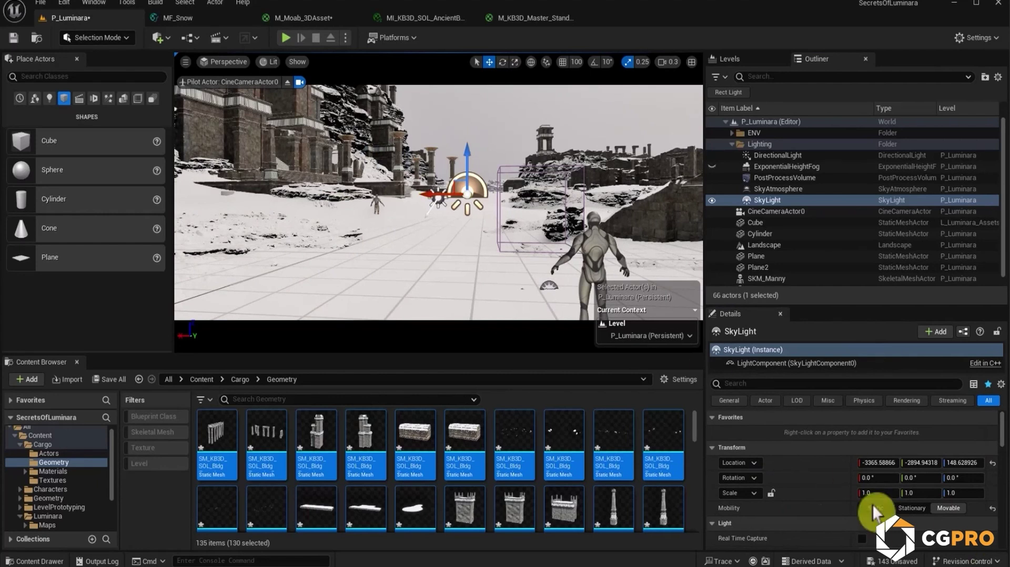
pyautogui.scroll(-3, 829, 498)
pyautogui.click(864, 468)
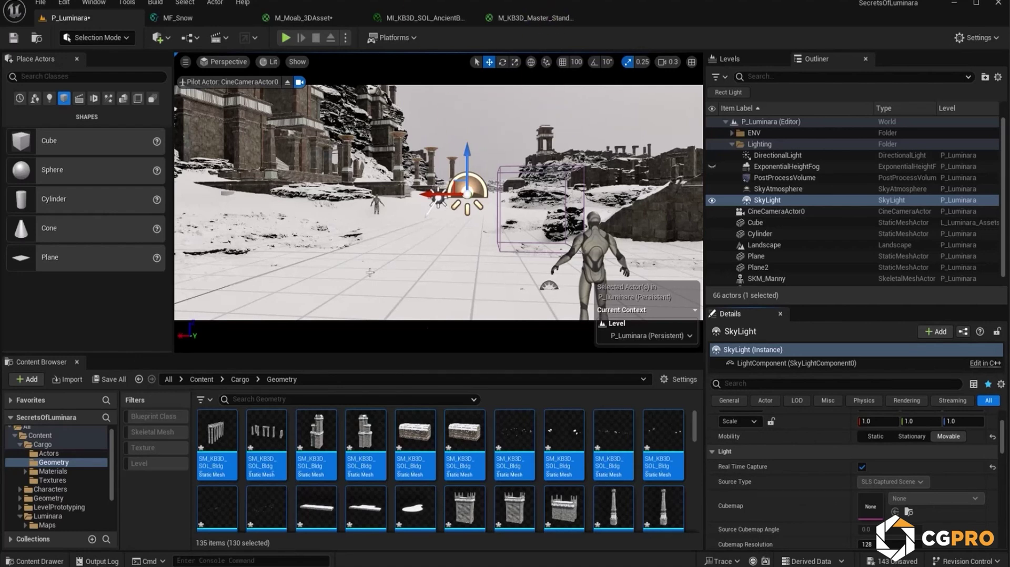
# Try an Intensity Scale of 0.2 on the SkyLight and return it to 1.
pyautogui.scroll(-2, 824, 526)
pyautogui.click(865, 521)
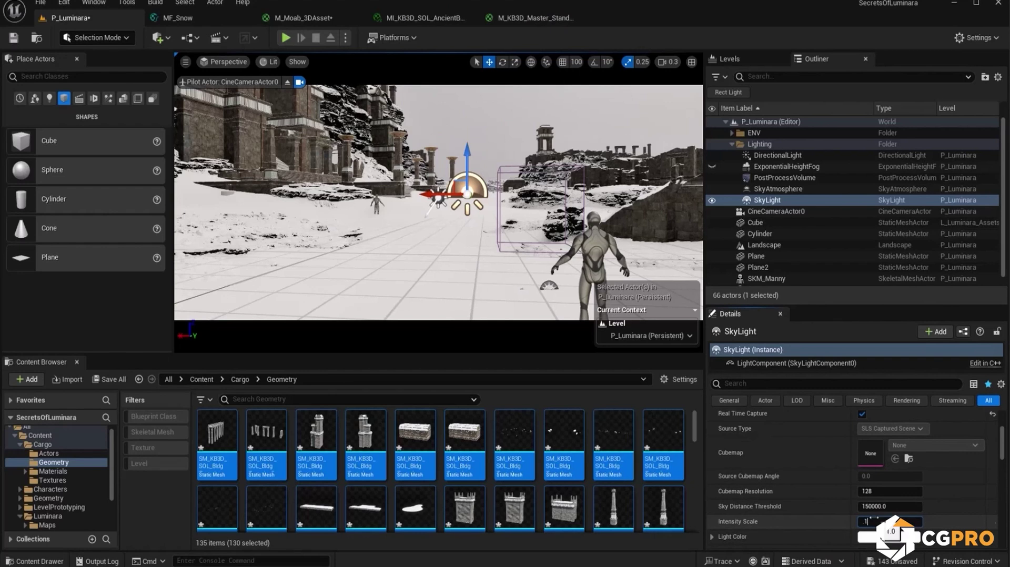
pyautogui.write('0.2')
pyautogui.press('Return')
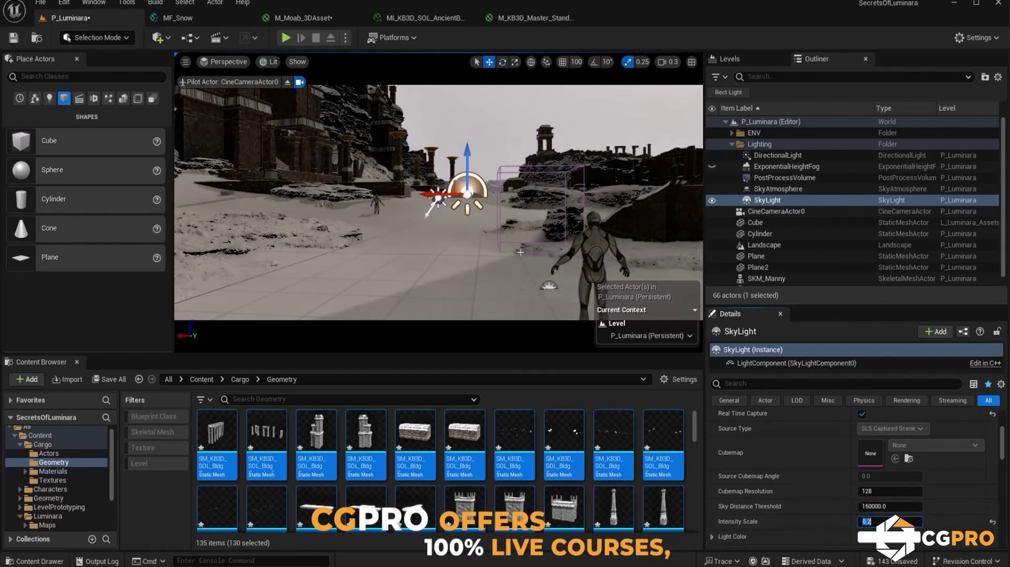
pyautogui.write('5')
pyautogui.press('Return')
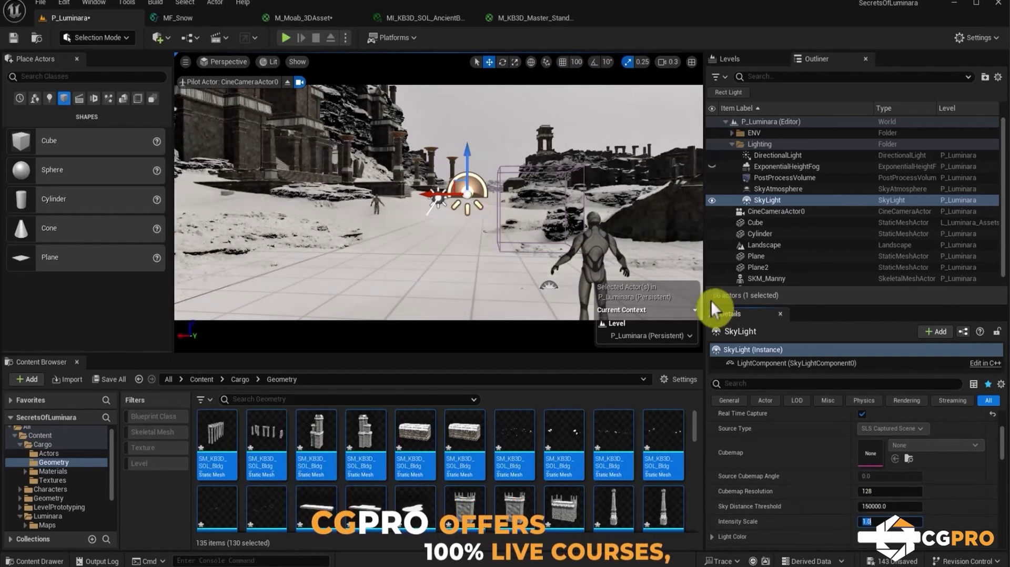
# Try a Mie Scattering Scale of 0.5 on the SkyAtmosphere and restore it to 1.
pyautogui.click(770, 190)
pyautogui.scroll(-10, 773, 500)
pyautogui.click(890, 469)
pyautogui.write('0.5')
pyautogui.press('Return')
pyautogui.write('1')
pyautogui.press('Return')
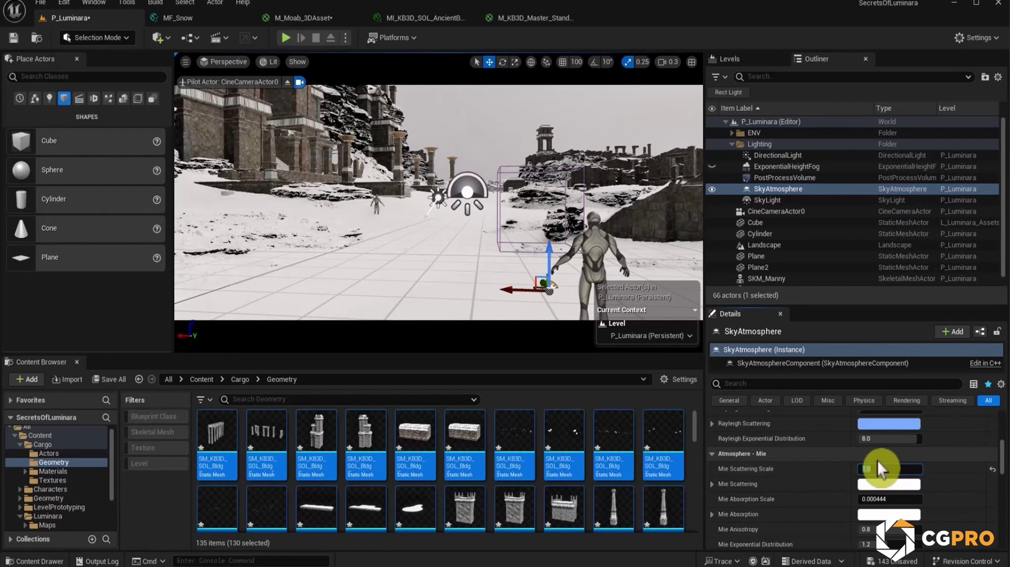
# Try Movable mobility on the DirectionalLight and switch it back to Stationary.
pyautogui.click(768, 200)
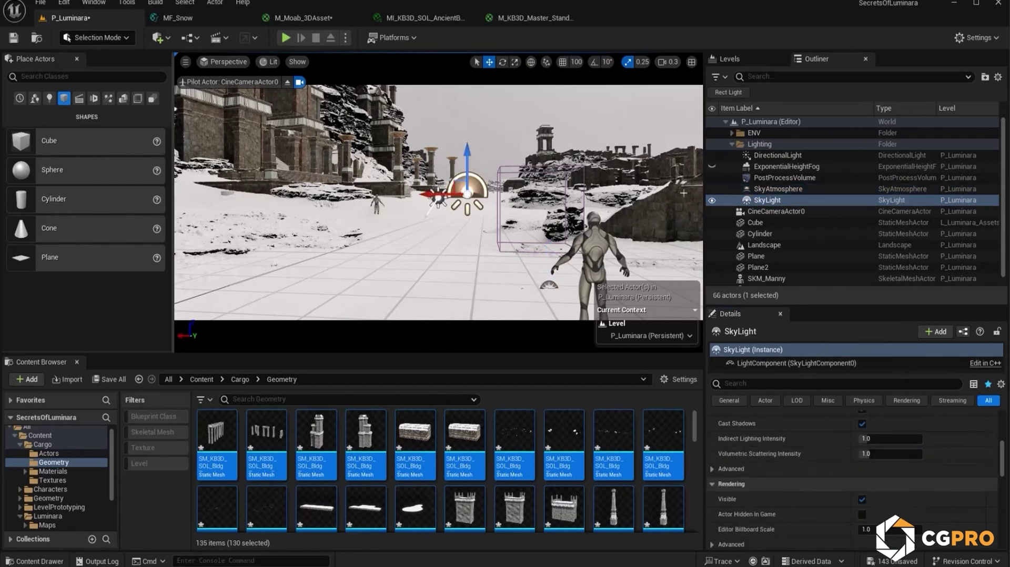
pyautogui.click(775, 157)
pyautogui.scroll(10, 862, 501)
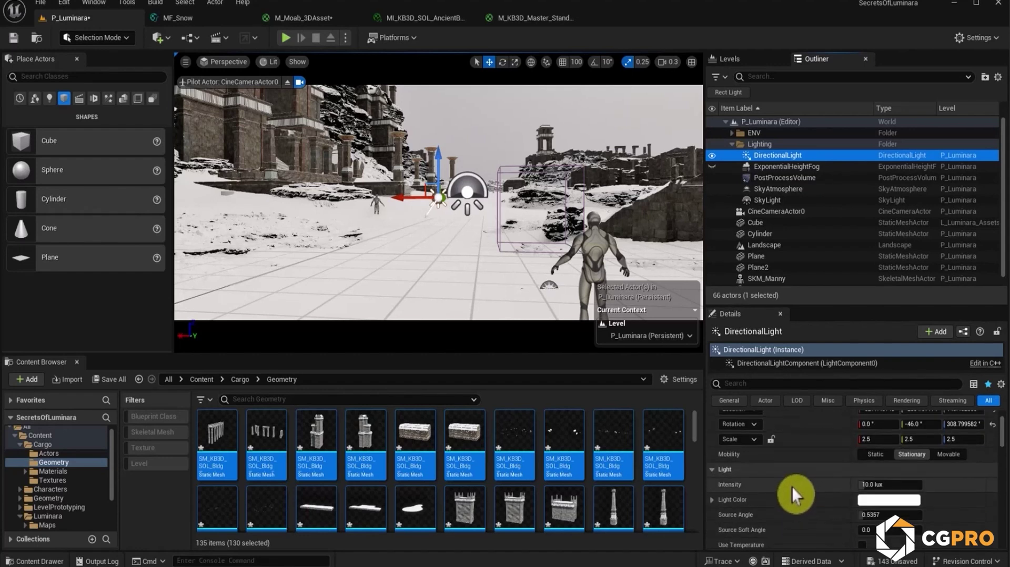
pyautogui.click(950, 454)
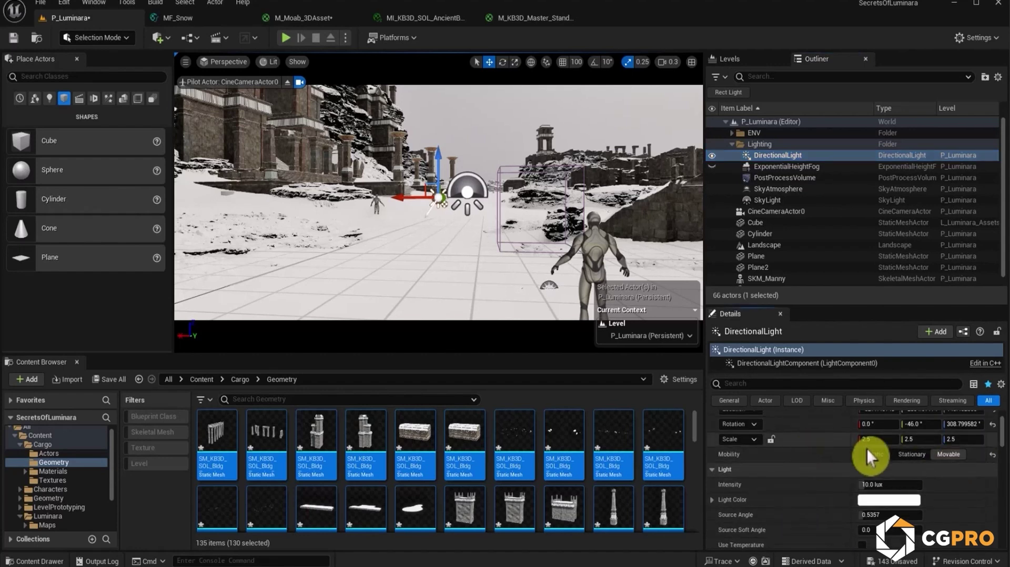
pyautogui.click(911, 454)
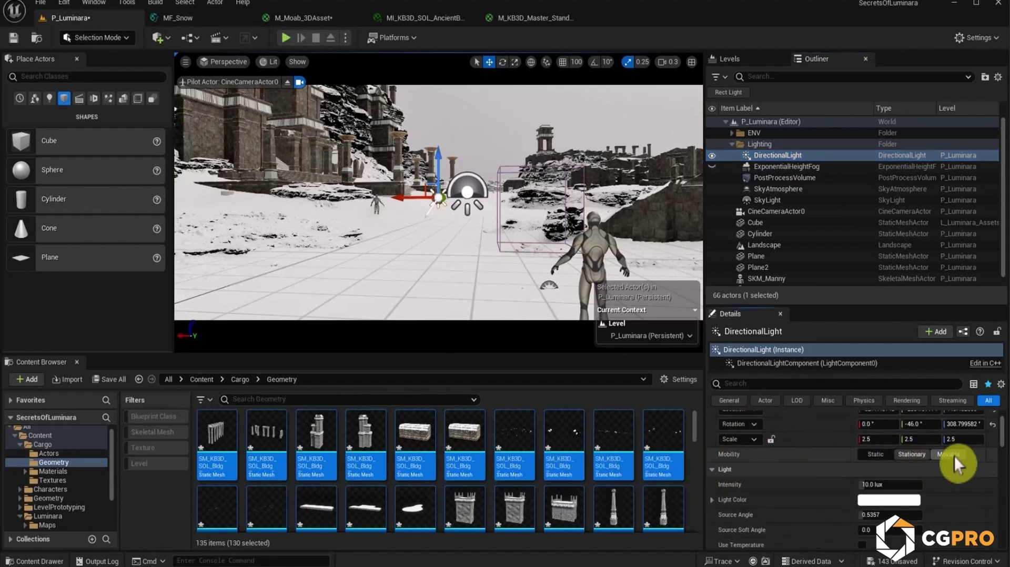
# Set the DirectionalLight's Intensity to 5 lux.
pyautogui.scroll(-2, 926, 473)
pyautogui.click(874, 432)
pyautogui.write('5')
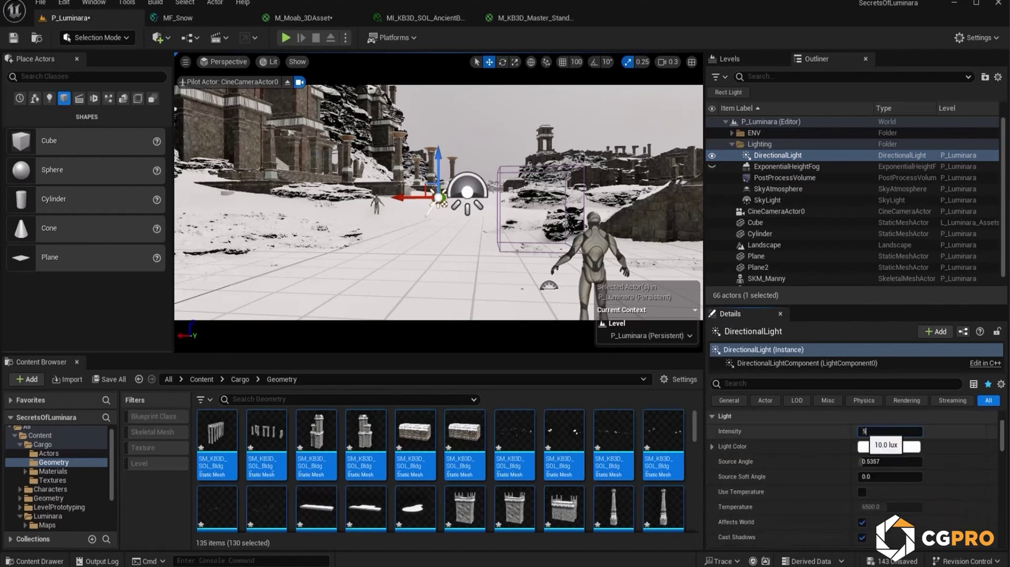
pyautogui.press('Return')
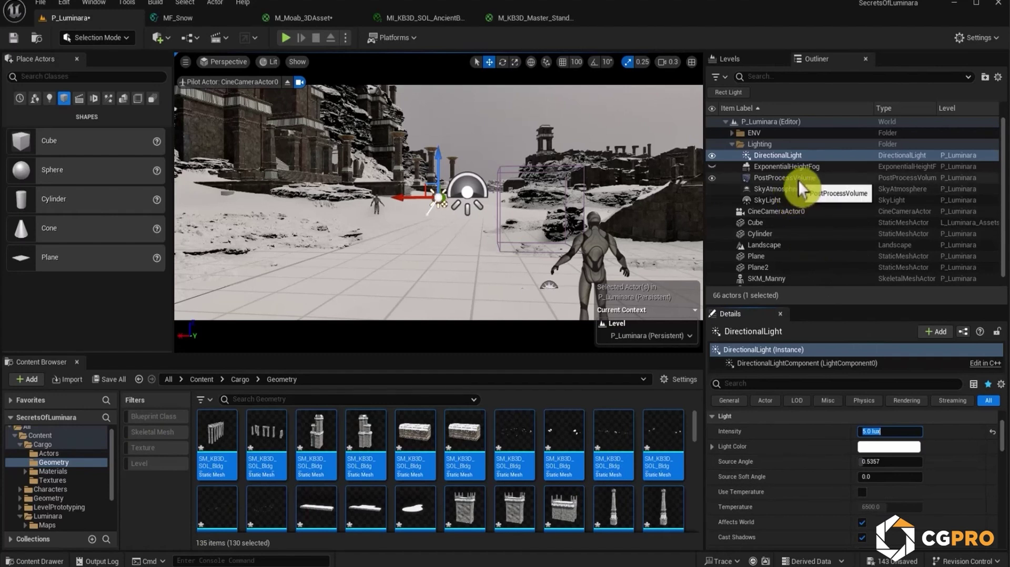
# Preview a pale blue Light Color on the DirectionalLight and discard the change.
pyautogui.click(876, 448)
pyautogui.moveTo(687, 365); pyautogui.dragTo(690, 358)
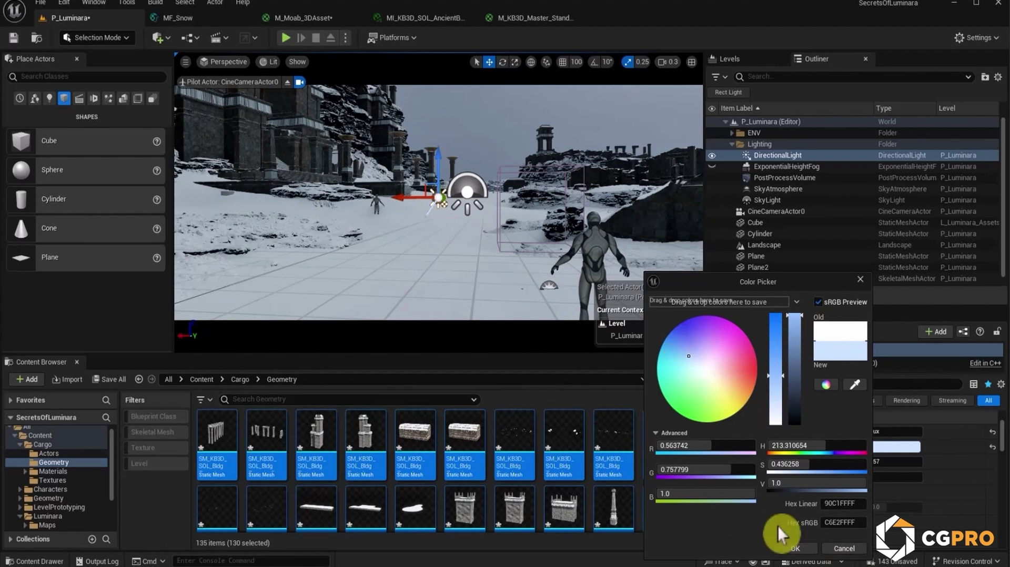
pyautogui.click(842, 549)
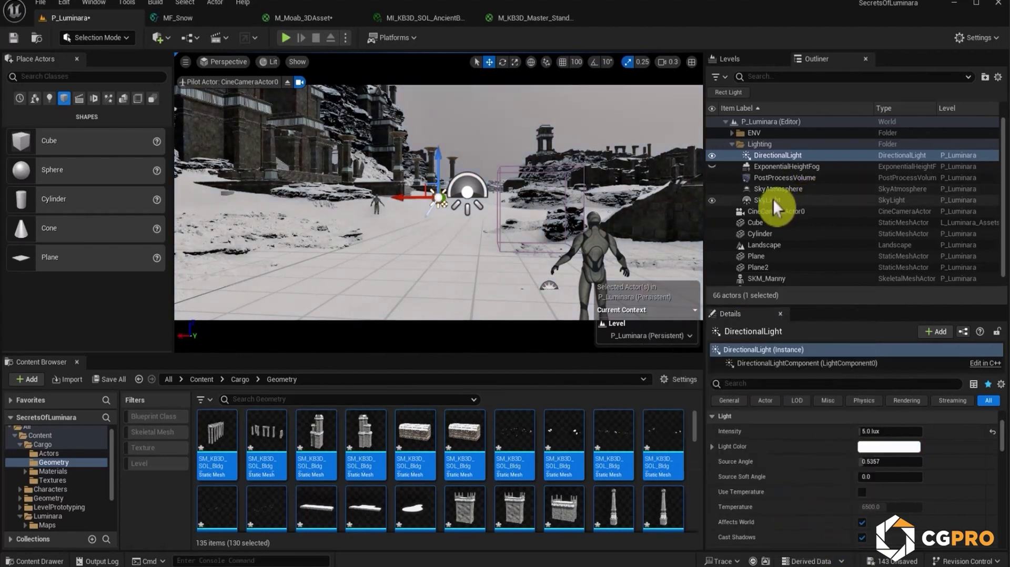
# Enable the Temp override in the PostProcessVolume's color grading and enter a cooler white balance temperature.
pyautogui.click(789, 178)
pyautogui.scroll(-10, 800, 516)
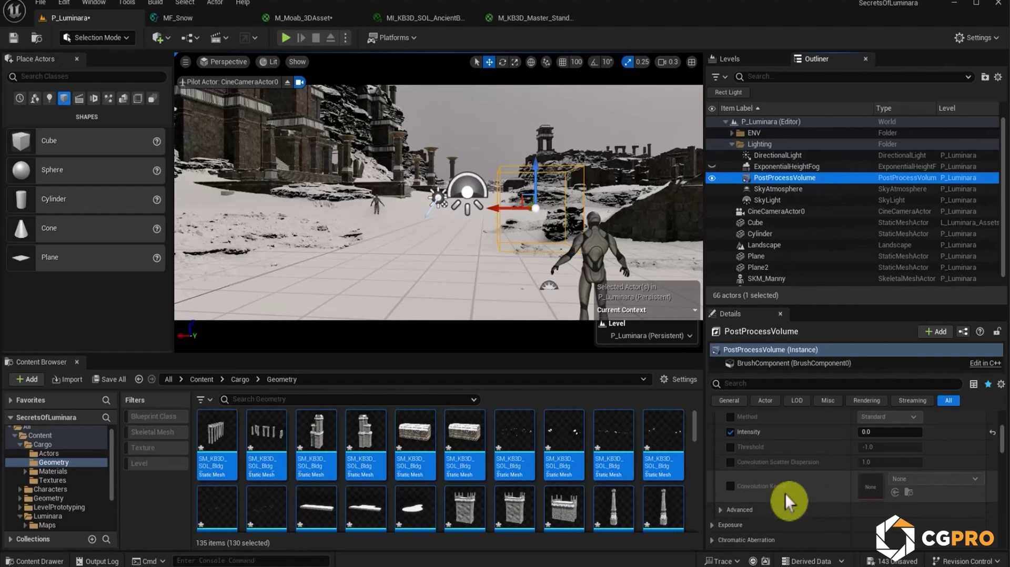
pyautogui.scroll(-1, 784, 494)
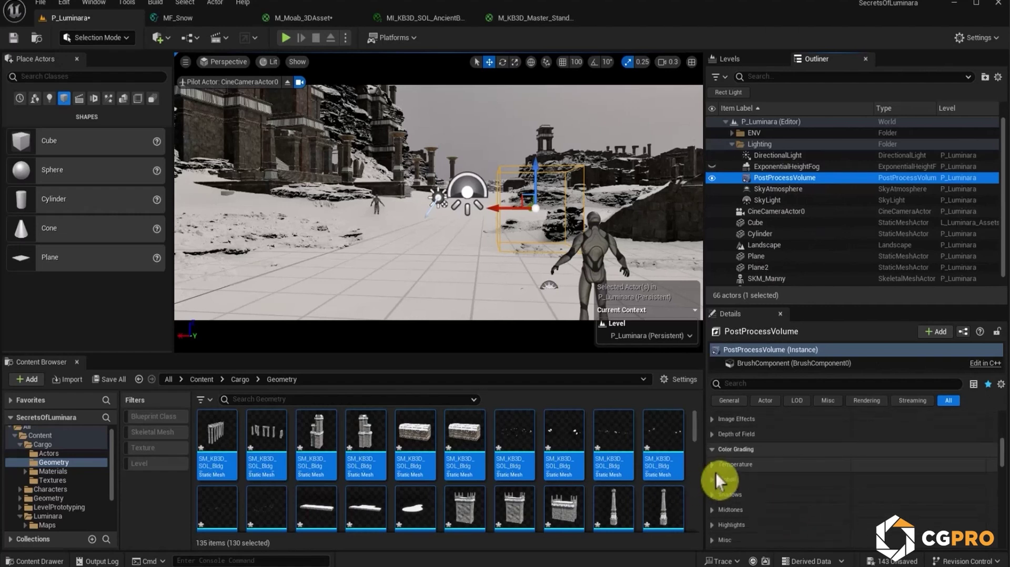
pyautogui.click(715, 465)
pyautogui.click(731, 495)
pyautogui.click(889, 495)
pyautogui.write('48')
pyautogui.press('BackSpace')
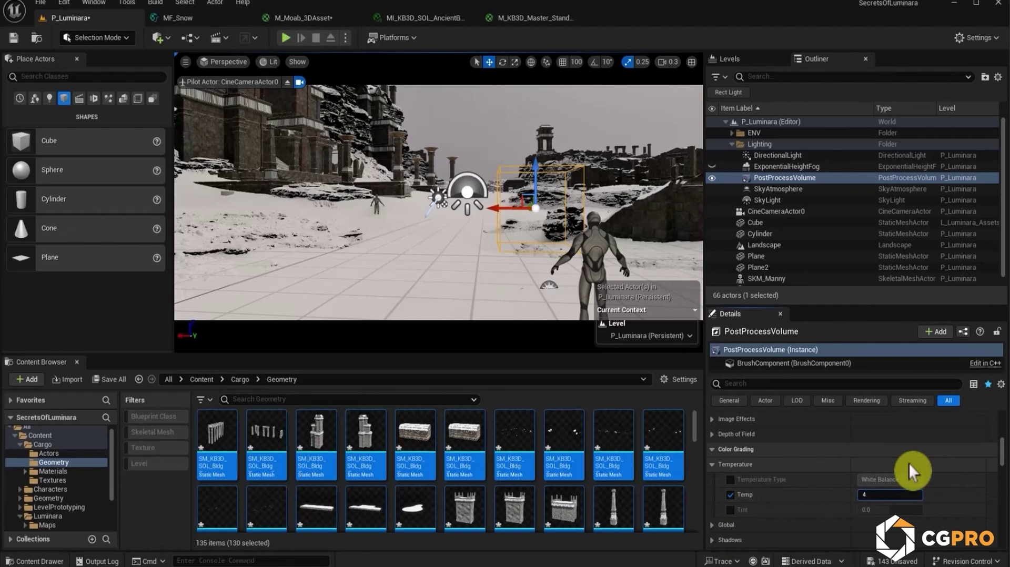
pyautogui.write('500')
pyautogui.press('Return')
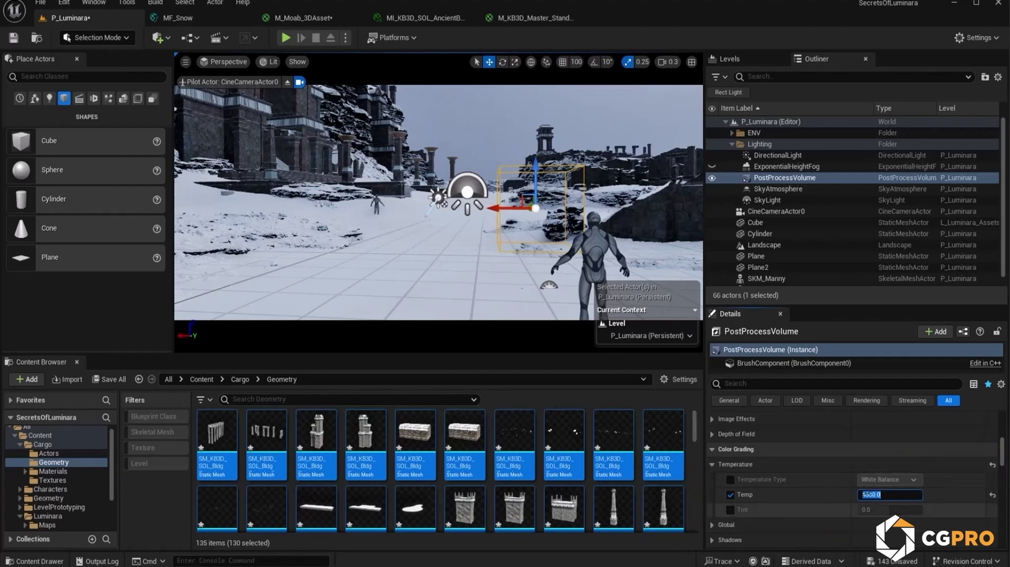
# Try a much warmer Temp on the PostProcessVolume and settle on a Temp of 5000.
pyautogui.write('55000')
pyautogui.press('Return')
pyautogui.write('85')
pyautogui.press('BackSpace')
pyautogui.press('BackSpace')
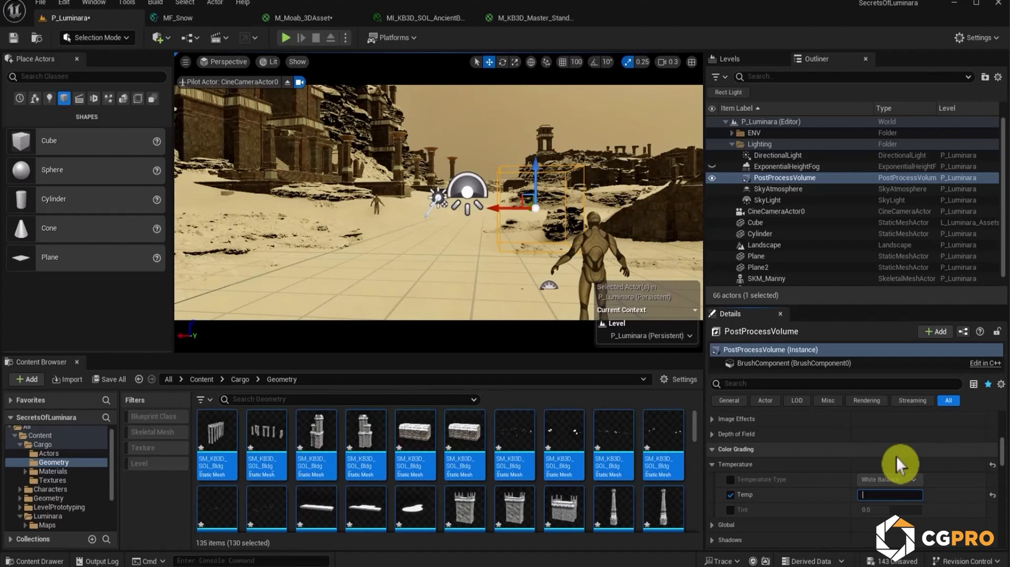
pyautogui.write('5000')
pyautogui.press('Return')
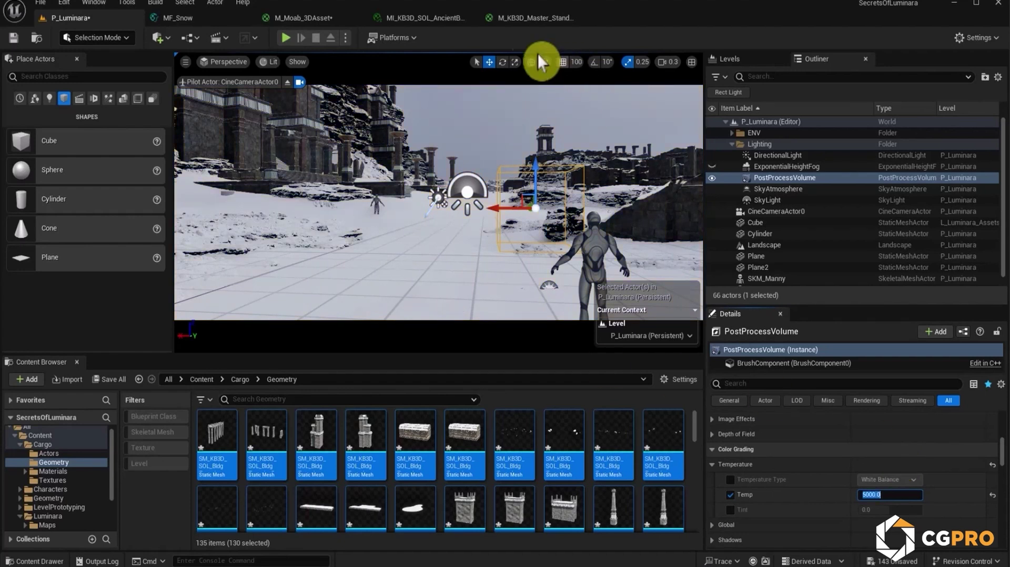
# Set the DirectionalLight's Light Color to a very pale blue, hex sRGB EEFAFF.
pyautogui.click(504, 91)
pyautogui.click(779, 156)
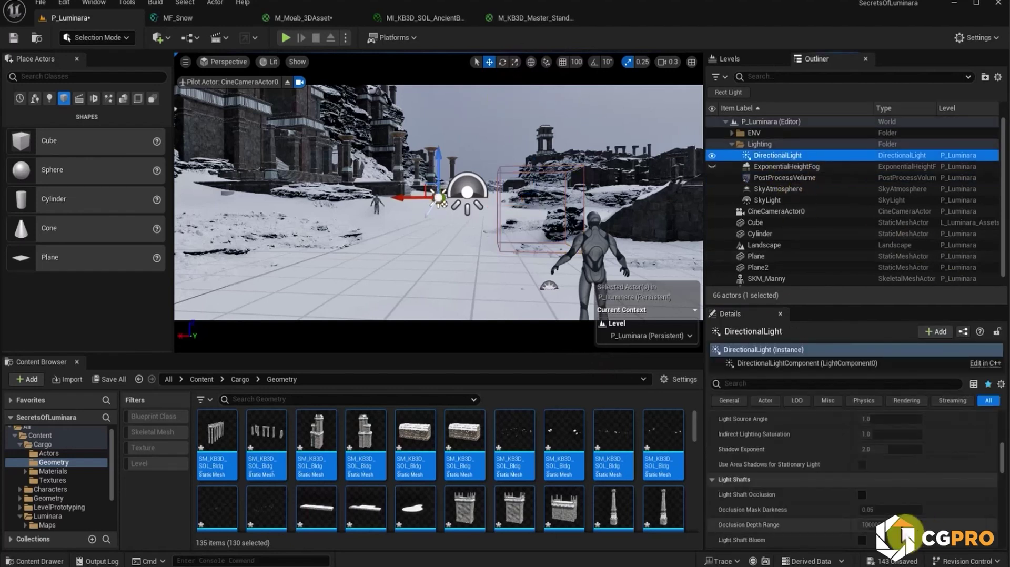
pyautogui.scroll(-10, 785, 488)
pyautogui.scroll(6, 800, 492)
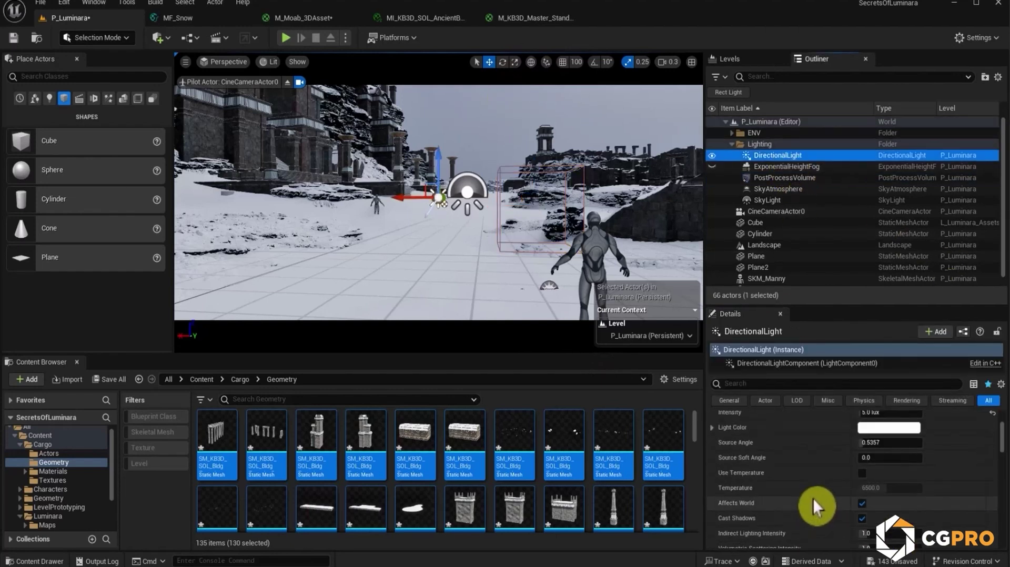
pyautogui.click(866, 429)
pyautogui.moveTo(696, 375); pyautogui.dragTo(689, 367)
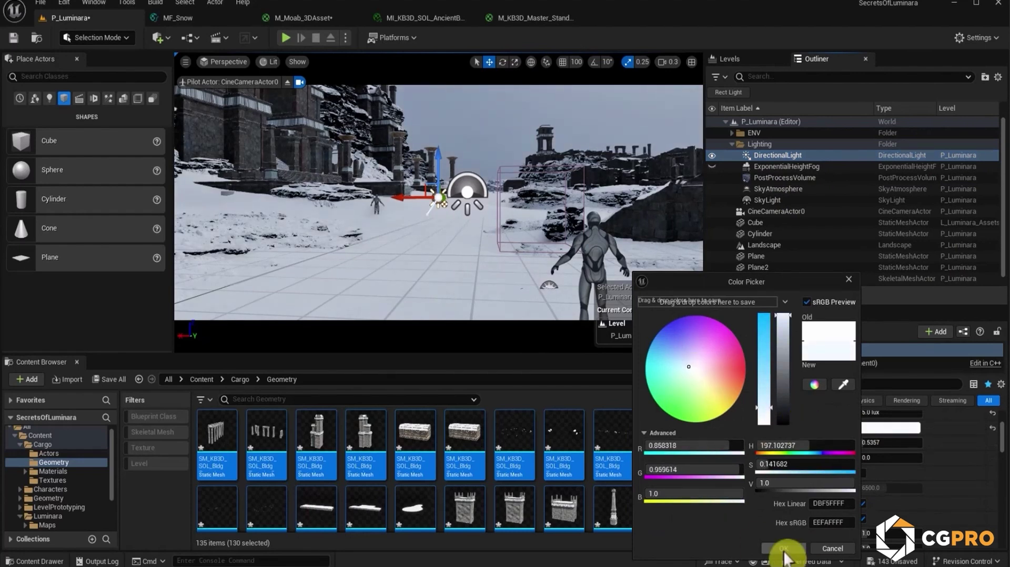
pyautogui.click(784, 548)
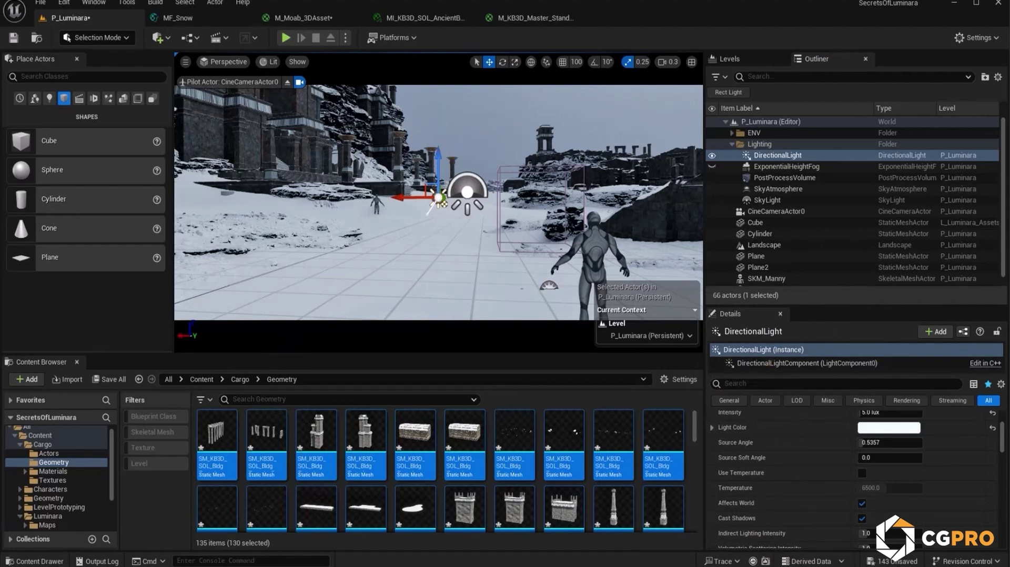
# Compare Intensity Scale values of 0.75, 0 and 0.5 on the SkyLight and settle on 1.
pyautogui.click(480, 195)
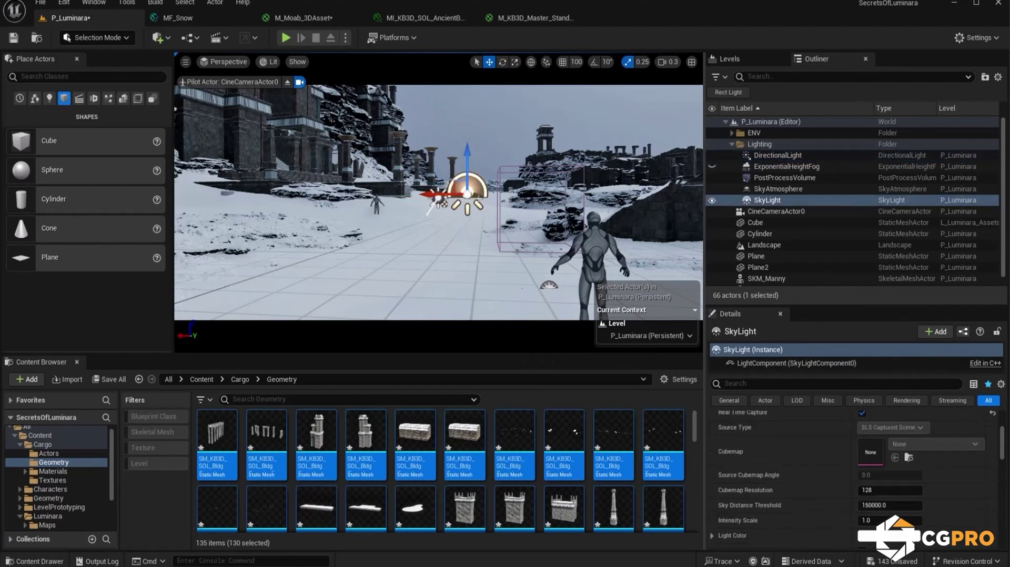
pyautogui.scroll(-3, 863, 476)
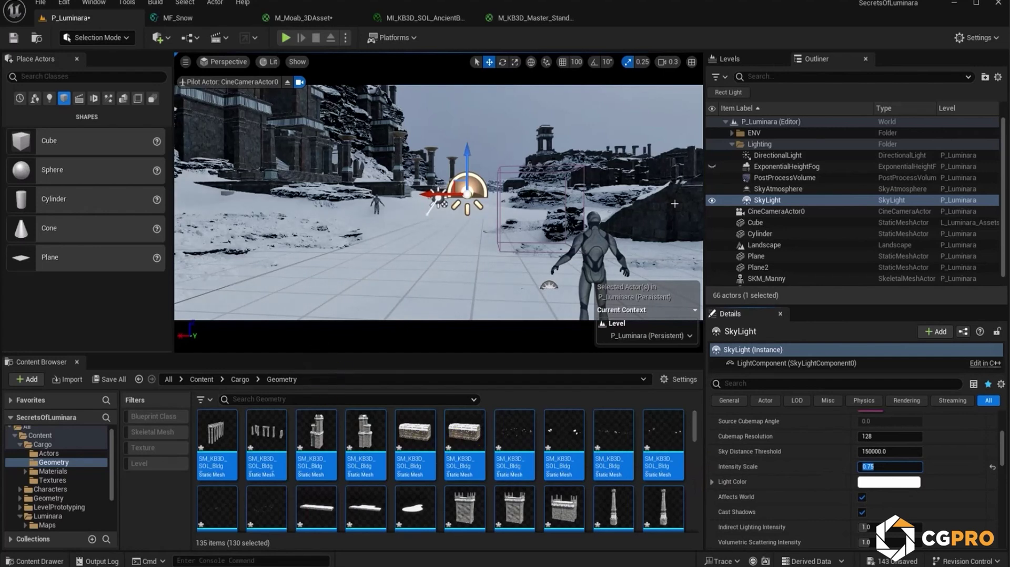
pyautogui.write('0')
pyautogui.press('Return')
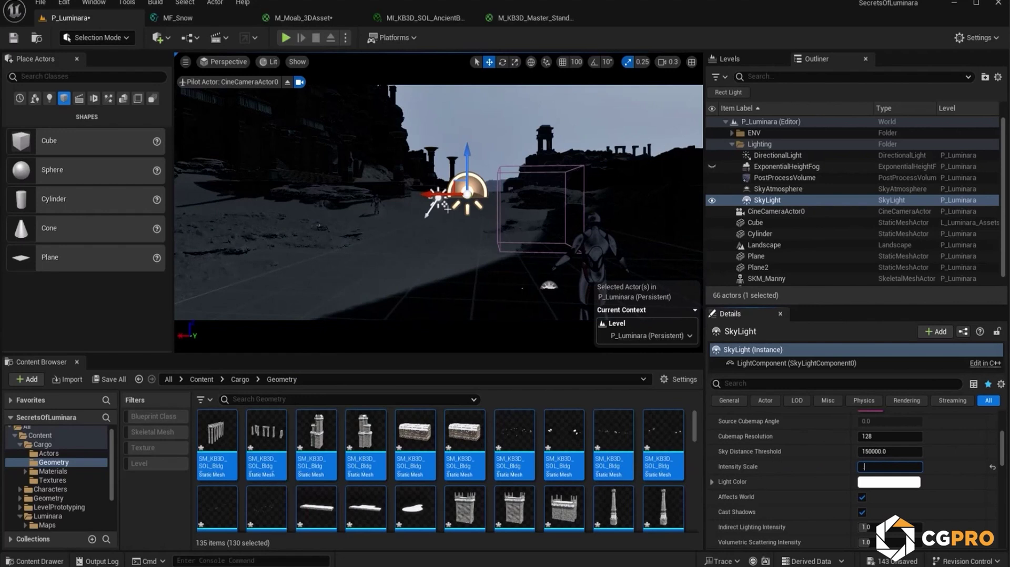
pyautogui.write('0.5')
pyautogui.press('Return')
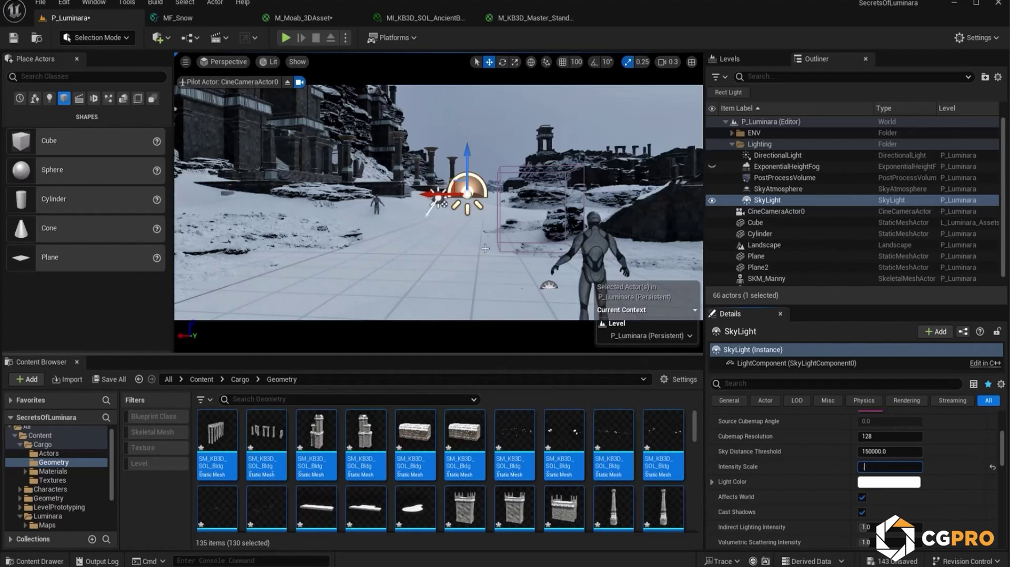
pyautogui.write('0.5')
pyautogui.press('Return')
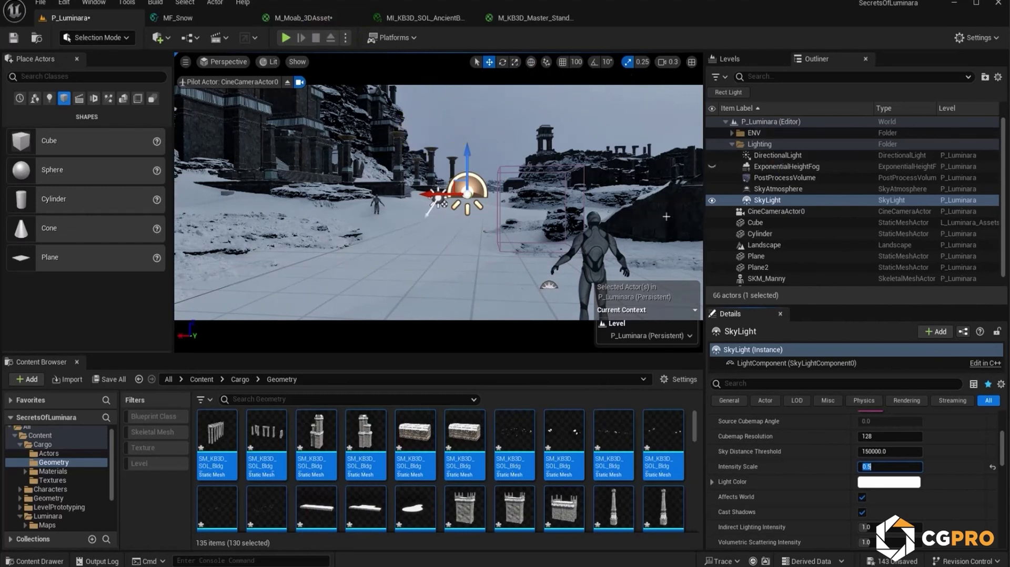
pyautogui.write('1')
pyautogui.press('Return')
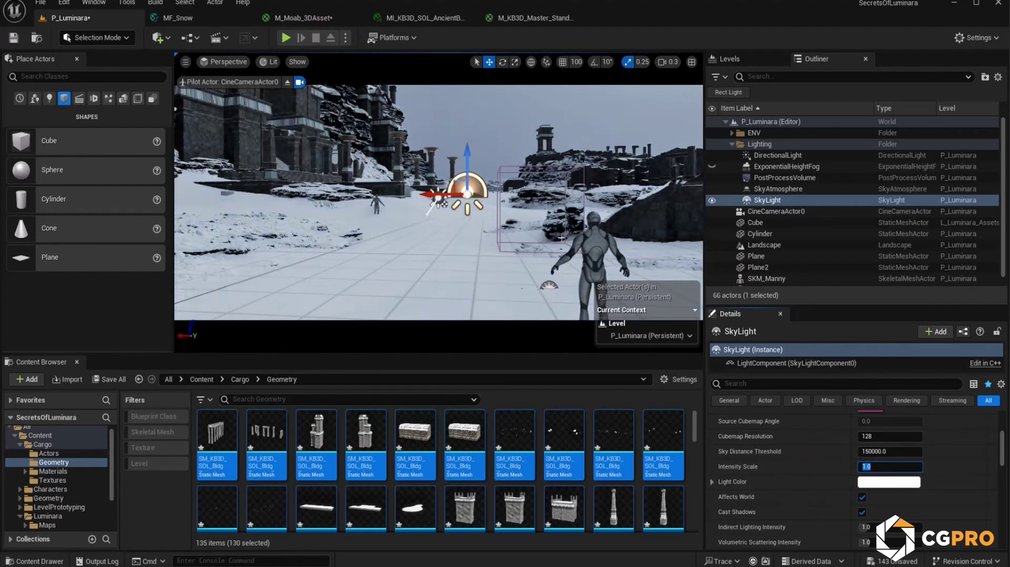
# Make the ExponentialHeightFog visible and set its Fog Density to 0.05.
pyautogui.click(787, 168)
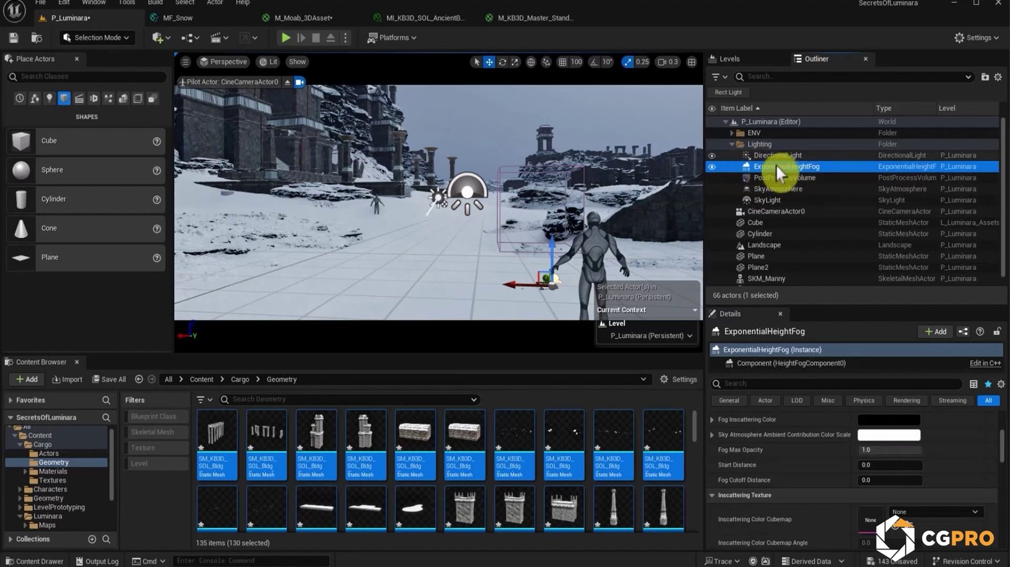
pyautogui.scroll(3, 951, 505)
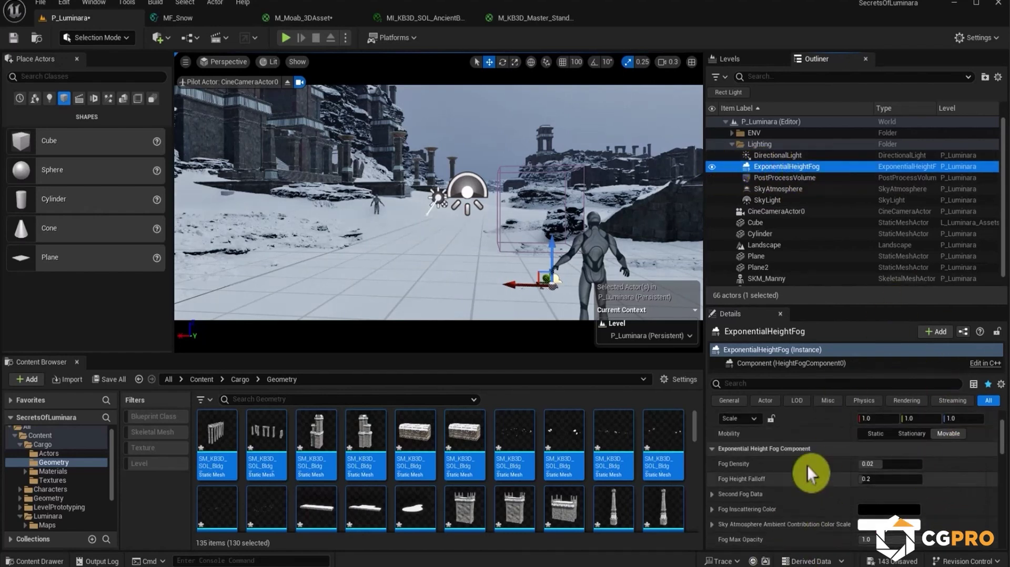
pyautogui.scroll(-2, 730, 500)
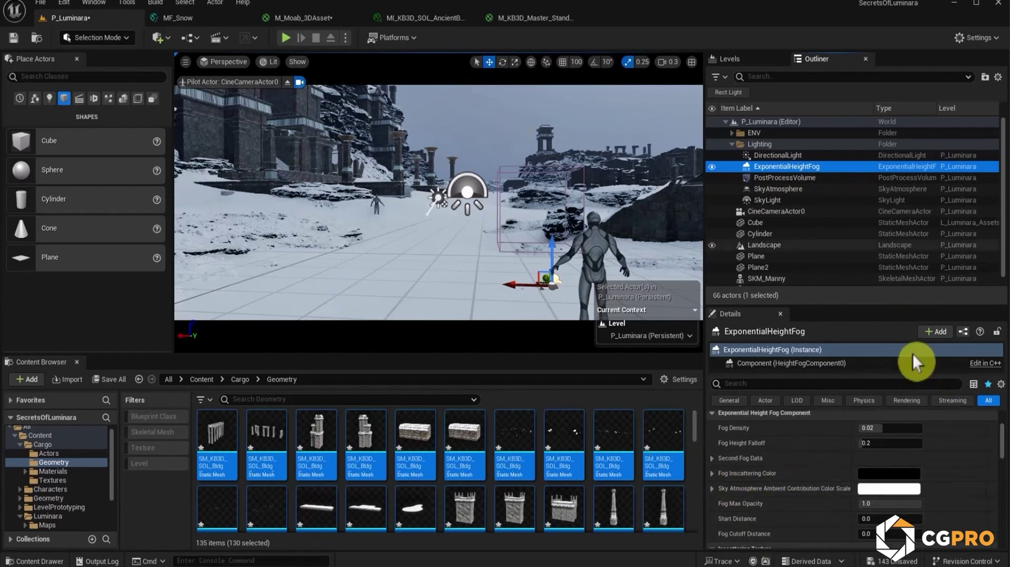
pyautogui.scroll(2, 822, 496)
pyautogui.click(870, 464)
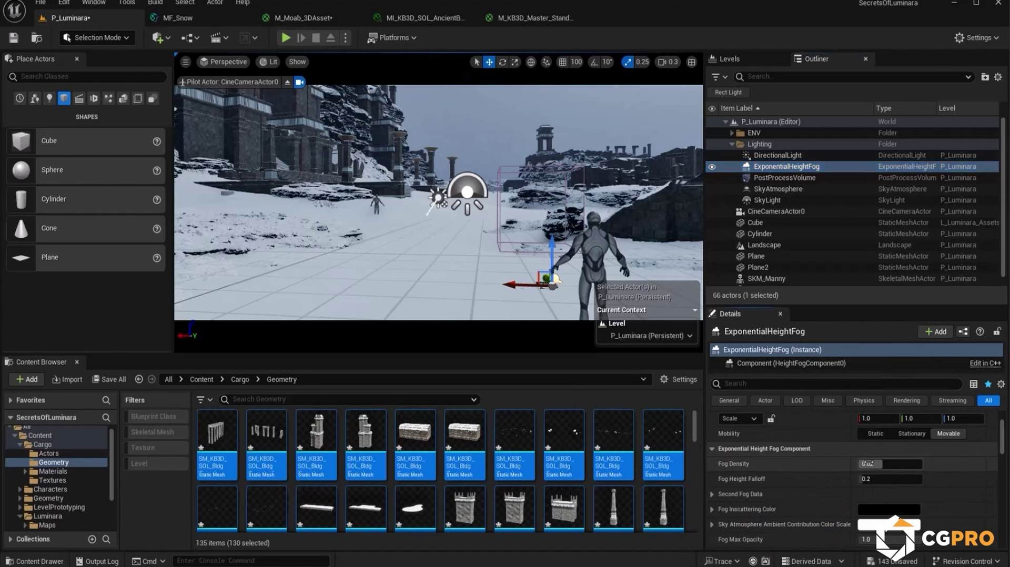
pyautogui.write('0.05')
pyautogui.press('Return')
# Try lower and higher Fog Density values on the ExponentialHeightFog, ending with a density of 1.
pyautogui.click(868, 464)
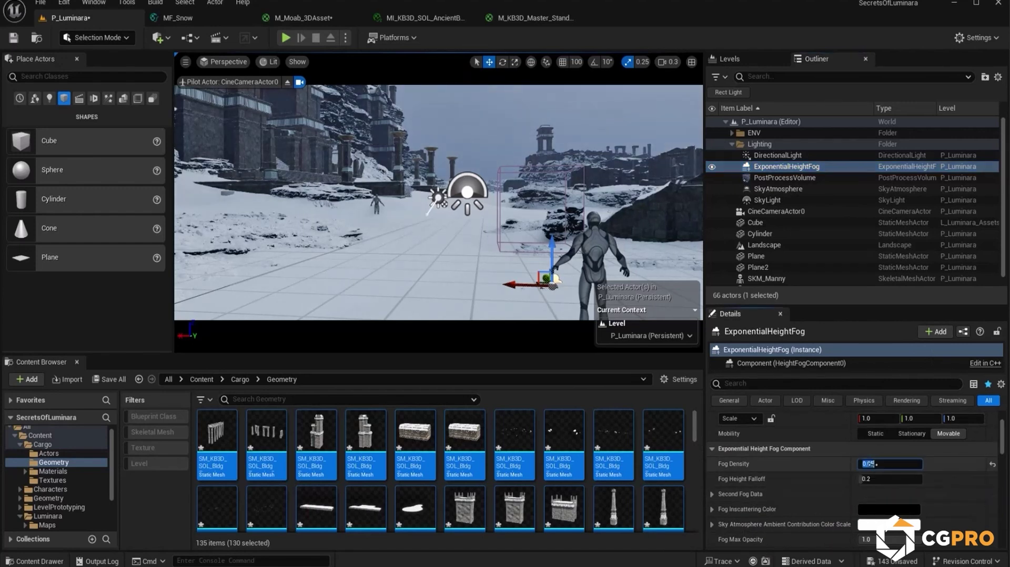
pyautogui.write('0.00048')
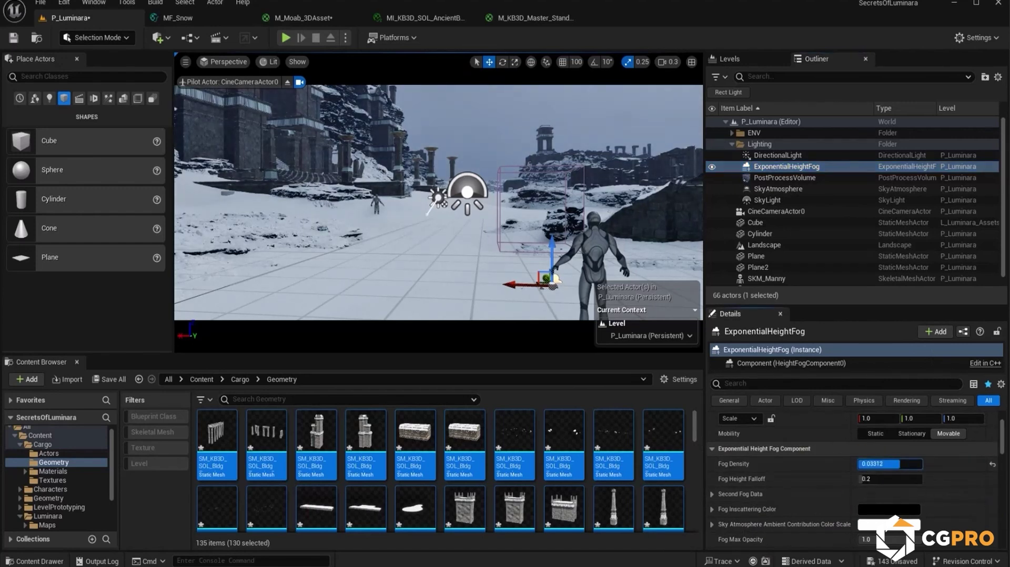
pyautogui.moveTo(860, 464); pyautogui.dragTo(922, 464)
pyautogui.click(894, 464)
pyautogui.write('1')
pyautogui.press('Return')
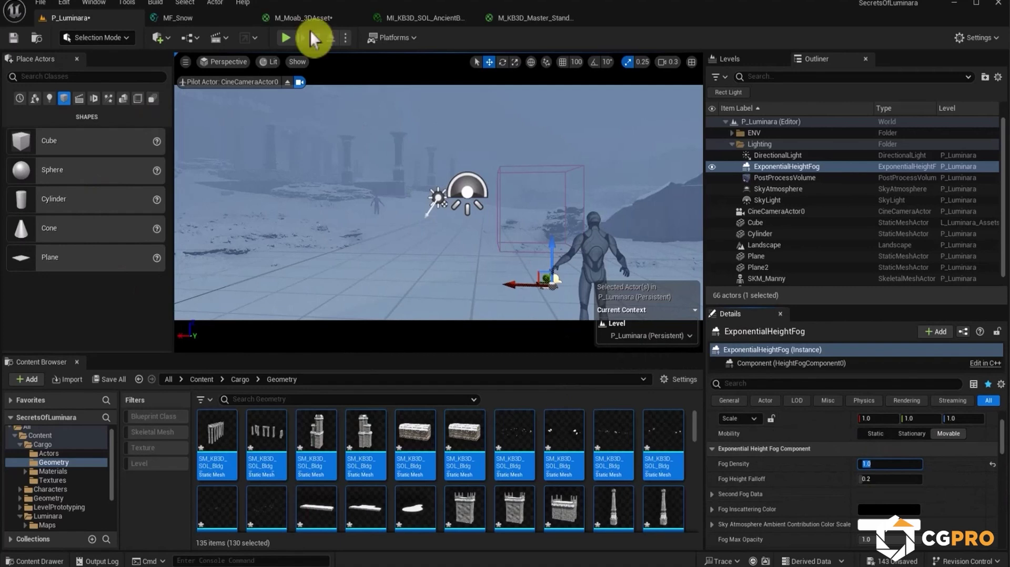
# Reduce the Fog Density through 0.5 and 0.2 and settle on 0.25.
pyautogui.write('.5')
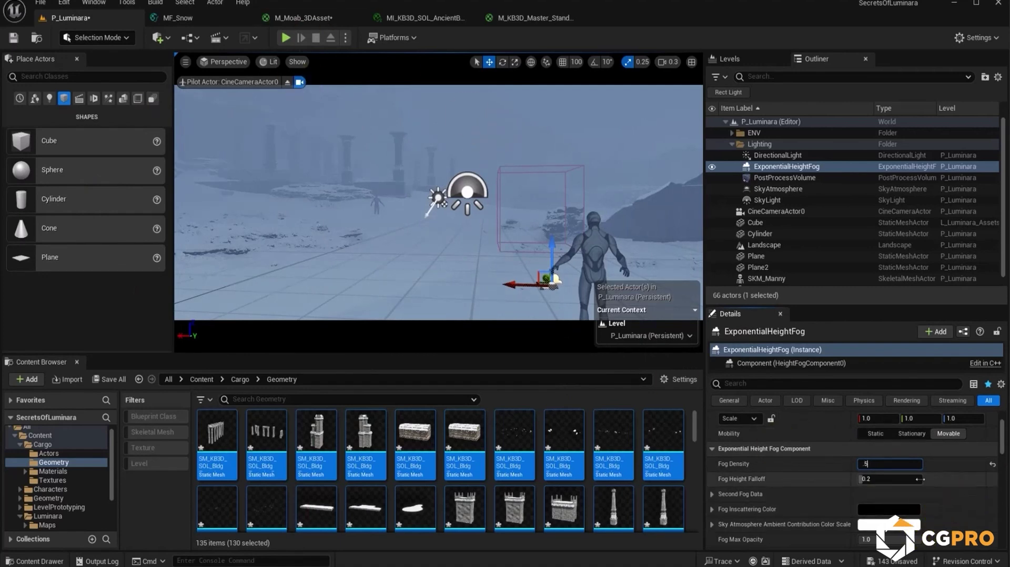
pyautogui.press('Return')
pyautogui.write('.2')
pyautogui.press('Return')
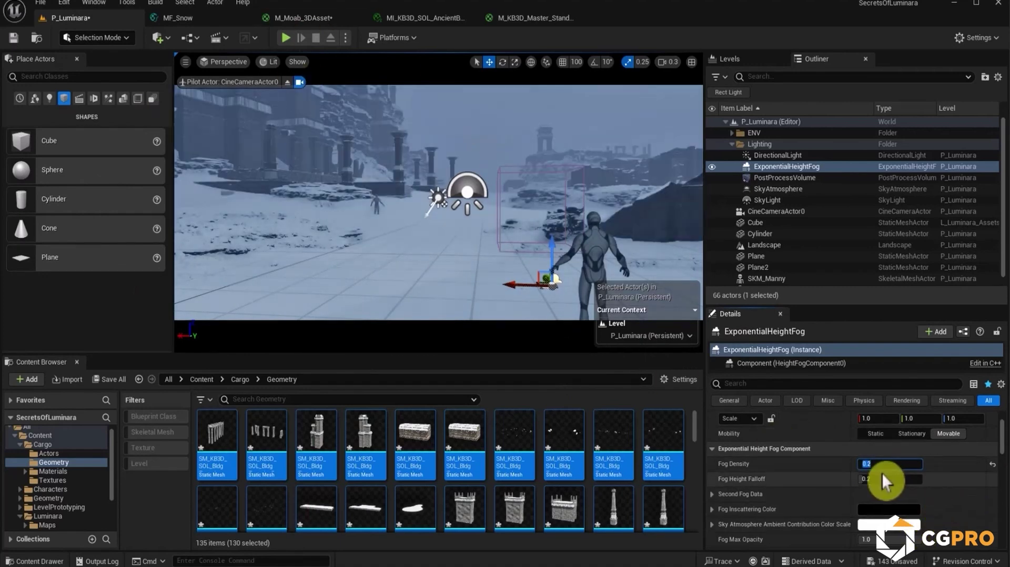
pyautogui.write('.25')
pyautogui.press('Return')
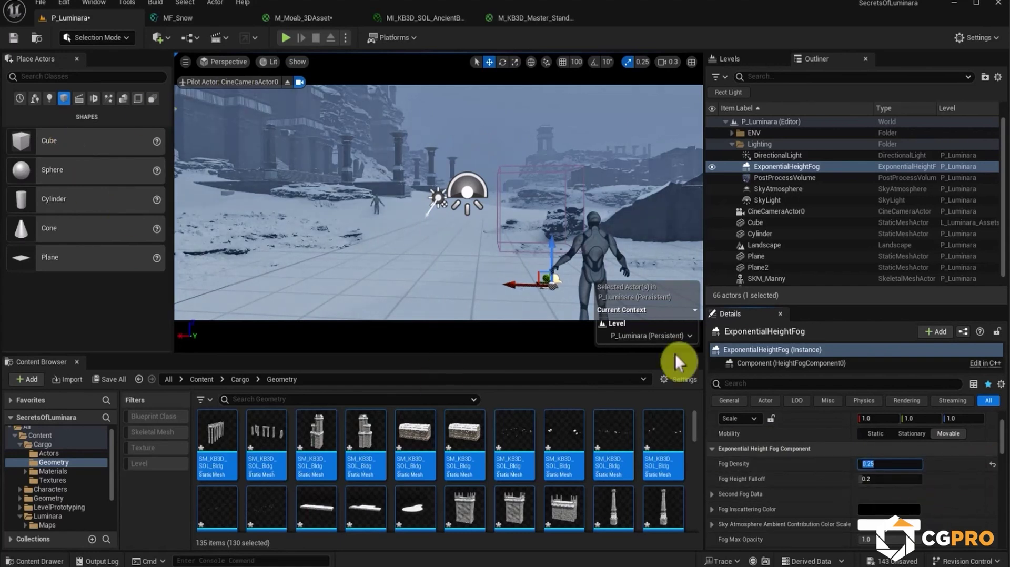
# Set the fog's Fog Inscattering Color to a dark neutral gray, hex sRGB 414141.
pyautogui.scroll(-2, 759, 467)
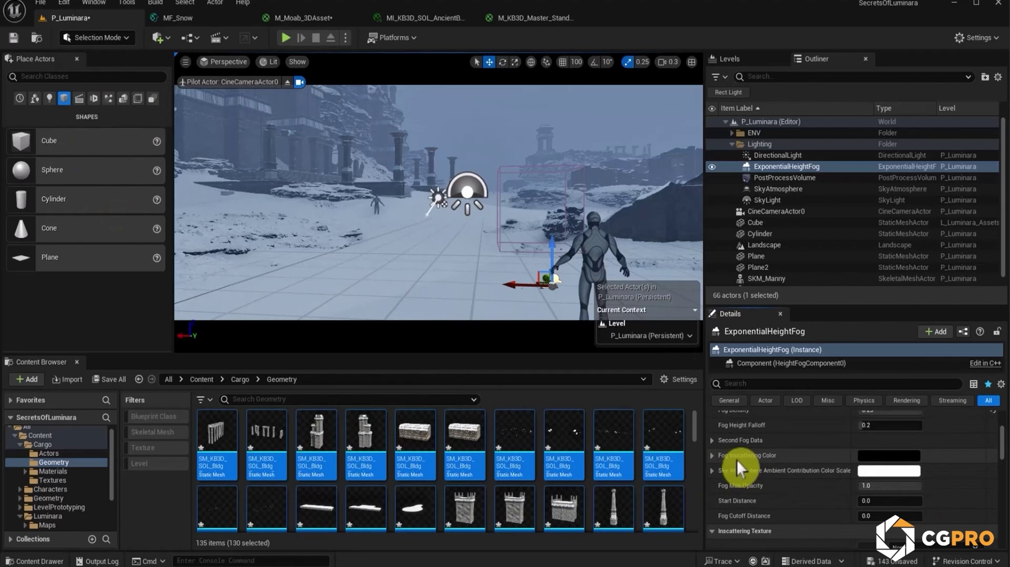
pyautogui.click(890, 455)
pyautogui.moveTo(801, 406)
pyautogui.mouseDown()
pyautogui.moveTo(811, 401)
pyautogui.moveTo(811, 329)
pyautogui.moveTo(811, 426)
pyautogui.moveTo(815, 414)
pyautogui.mouseUp()
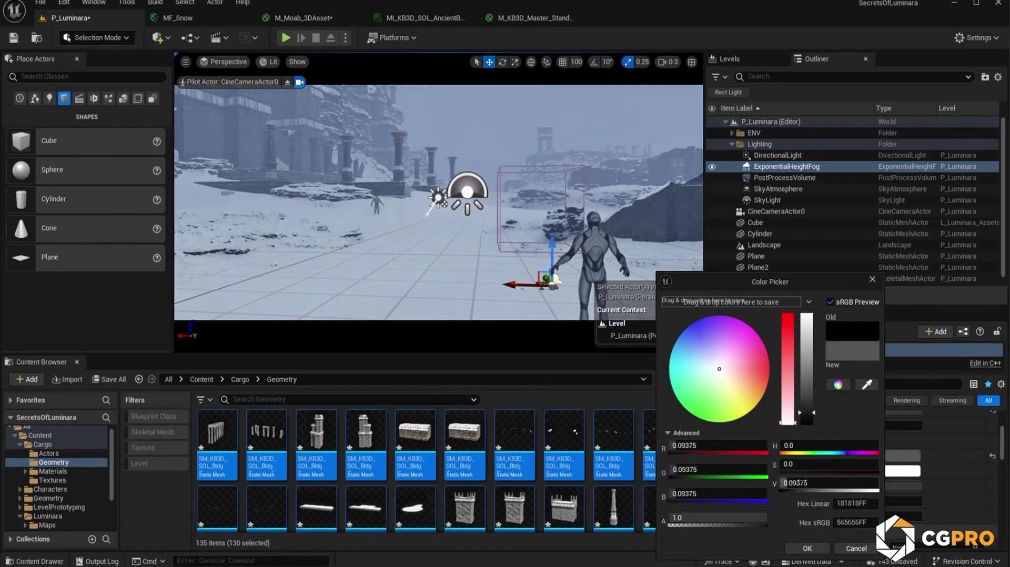
pyautogui.click(811, 421)
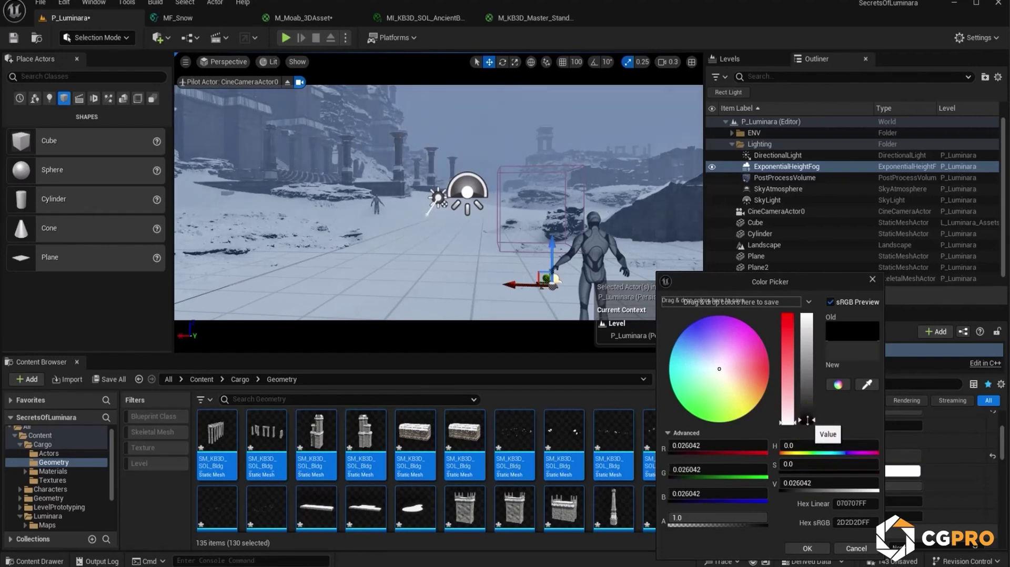
pyautogui.click(808, 419)
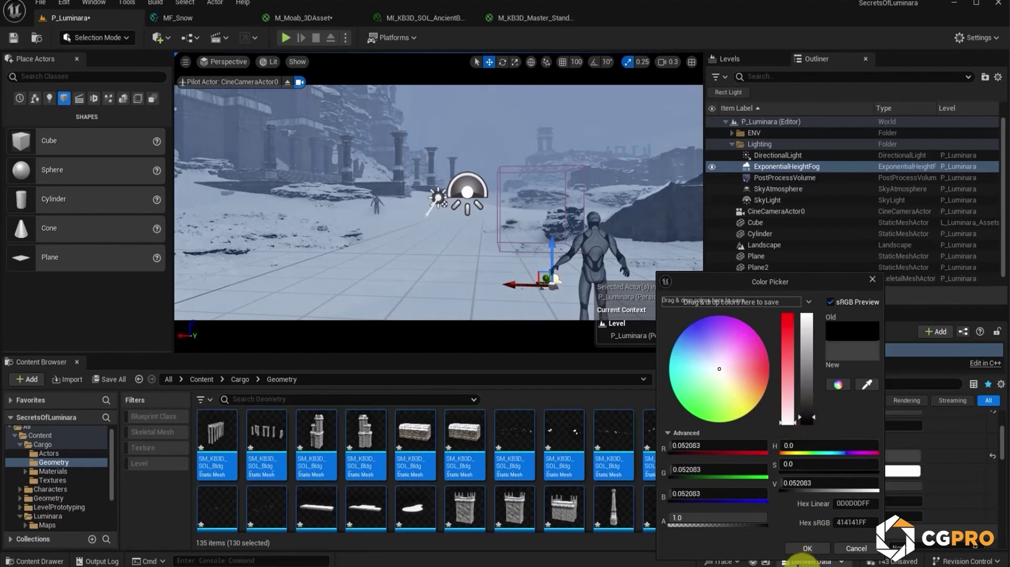
pyautogui.click(807, 548)
# Enable Volumetric Fog on the ExponentialHeightFog and set its Extinction Scale to 1.5.
pyautogui.scroll(-10, 929, 442)
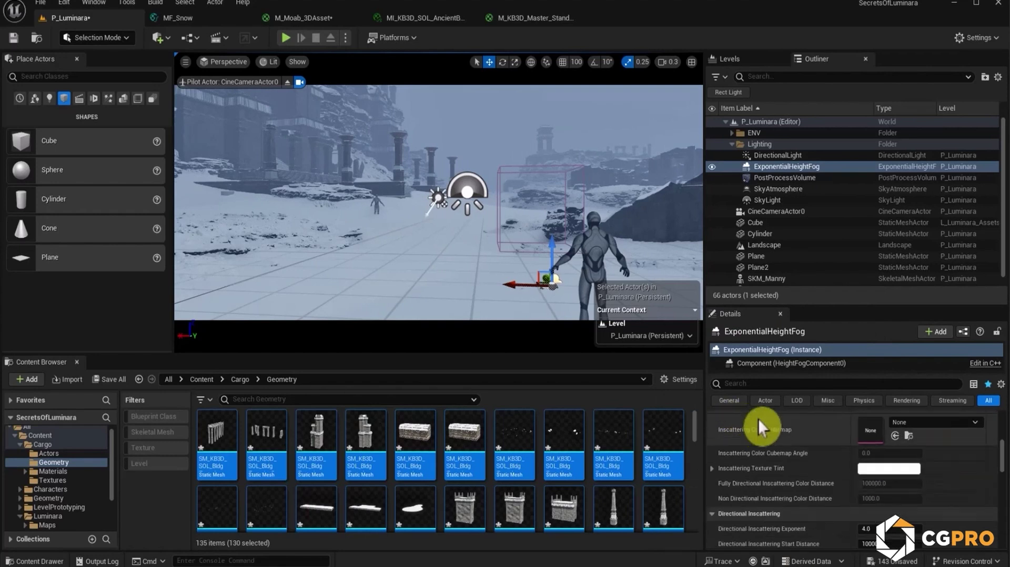
pyautogui.scroll(-1, 759, 435)
pyautogui.click(863, 501)
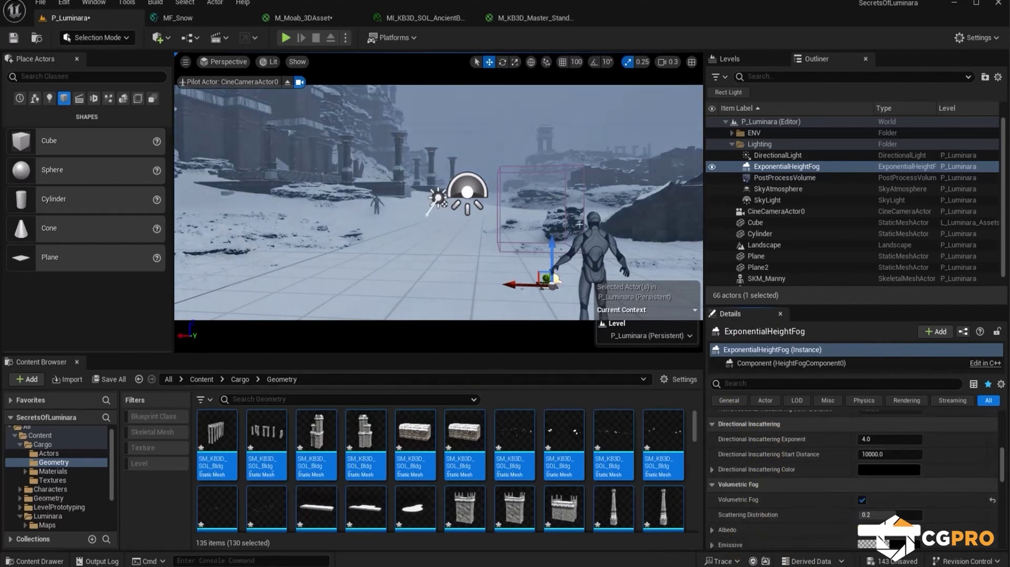
pyautogui.scroll(-1, 954, 530)
pyautogui.scroll(-1, 952, 532)
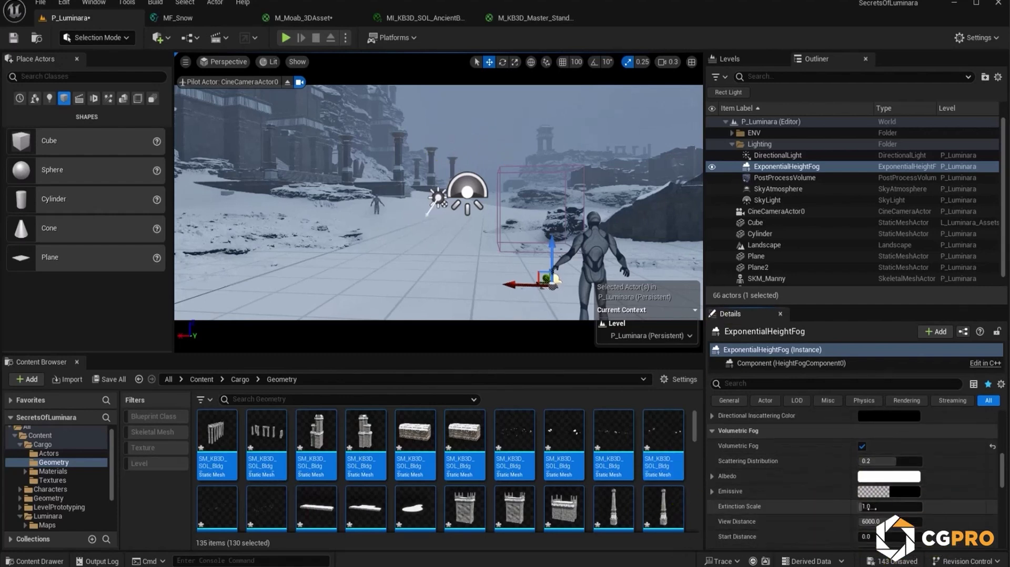
pyautogui.moveTo(889, 506); pyautogui.dragTo(918, 507)
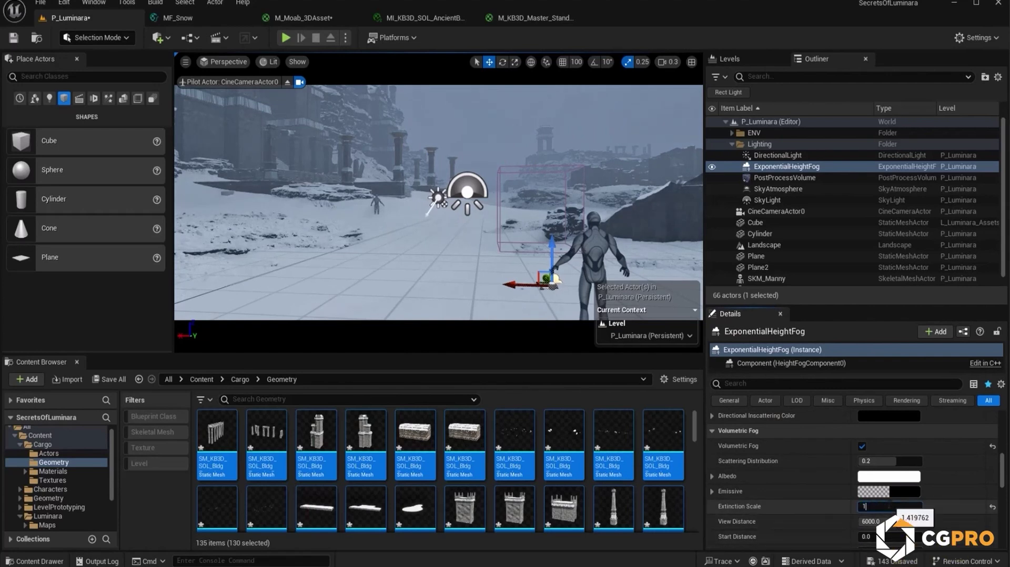
pyautogui.press('Return')
pyautogui.click(951, 499)
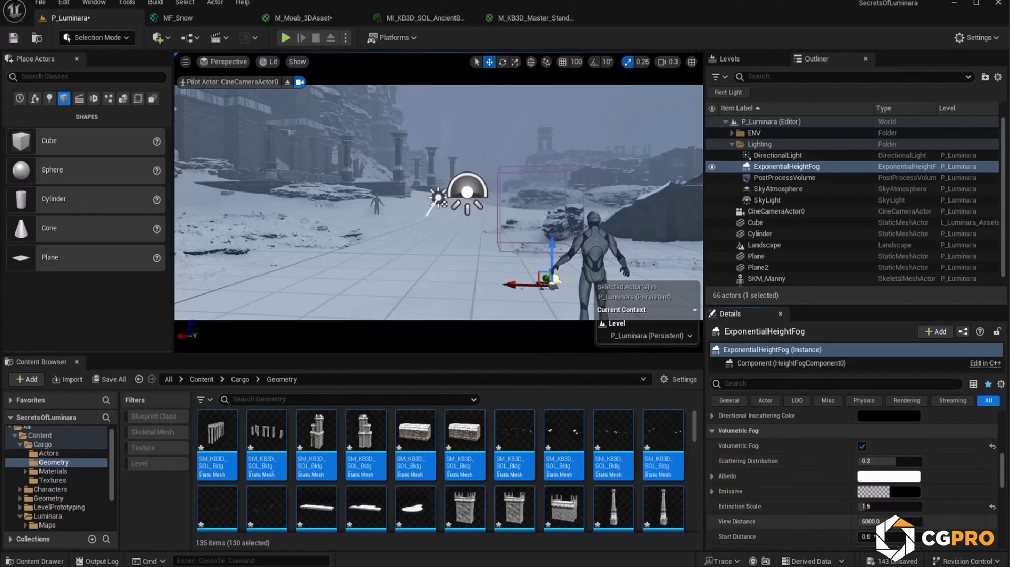
# Set the volumetric fog's View Distance to 10000 and its Extinction Scale to 1.
pyautogui.scroll(-1, 779, 458)
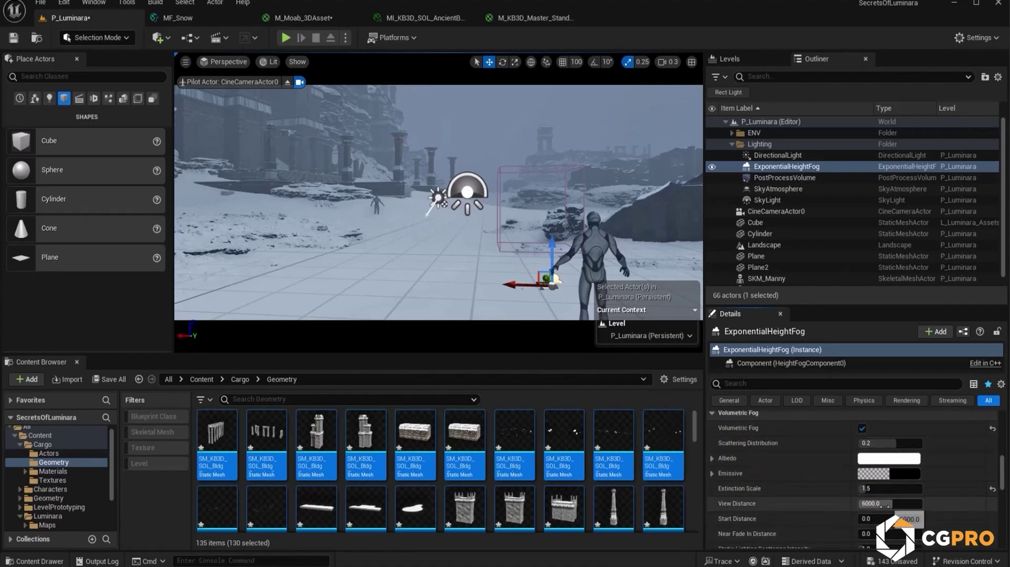
pyautogui.press('Return')
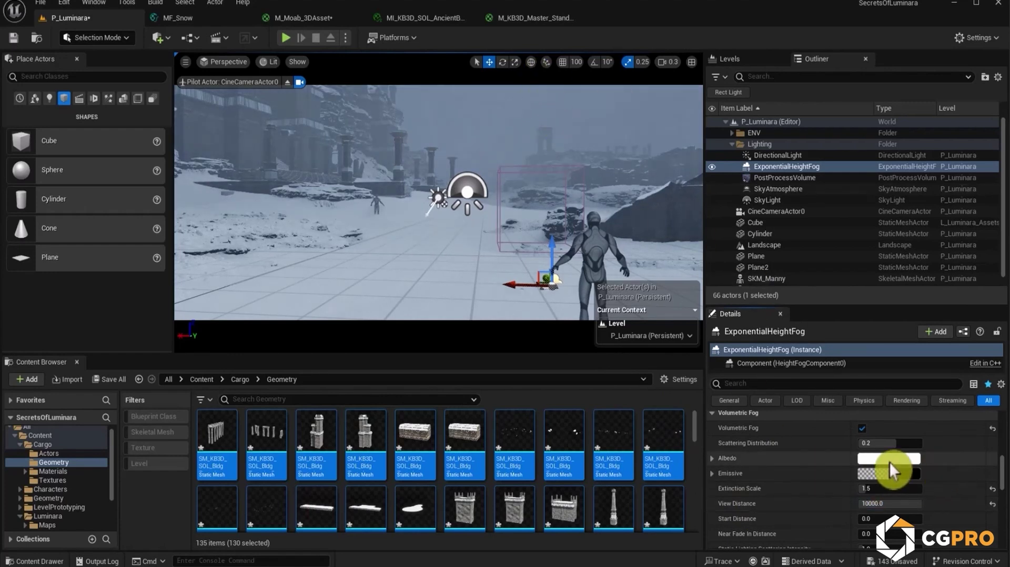
pyautogui.click(888, 489)
pyautogui.write('1')
pyautogui.press('Return')
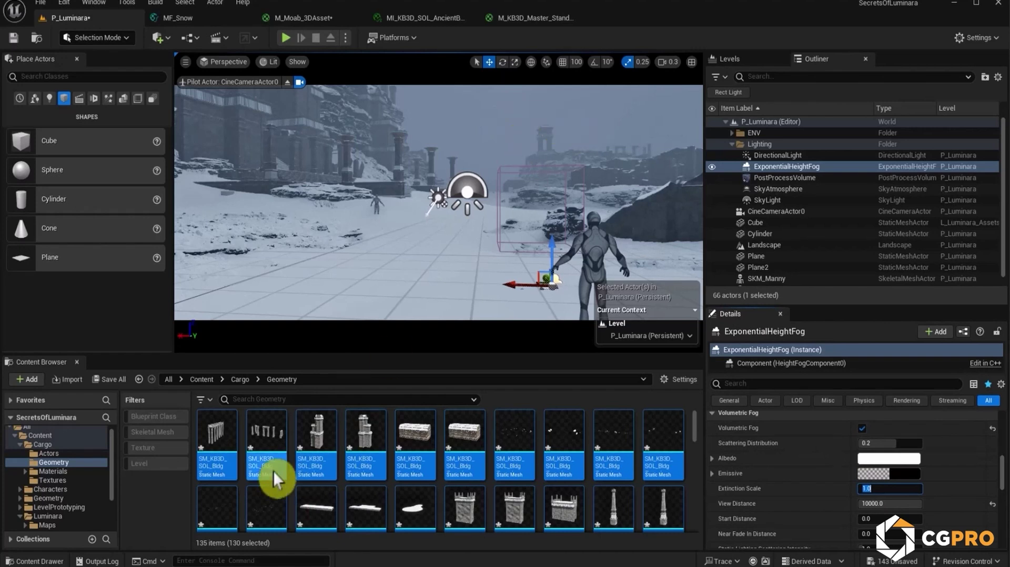
pyautogui.click(889, 459)
pyautogui.moveTo(717, 369)
pyautogui.mouseDown()
pyautogui.moveTo(710, 363)
pyautogui.moveTo(707, 380)
pyautogui.moveTo(703, 367)
pyautogui.moveTo(722, 364)
pyautogui.moveTo(709, 365)
pyautogui.mouseUp()
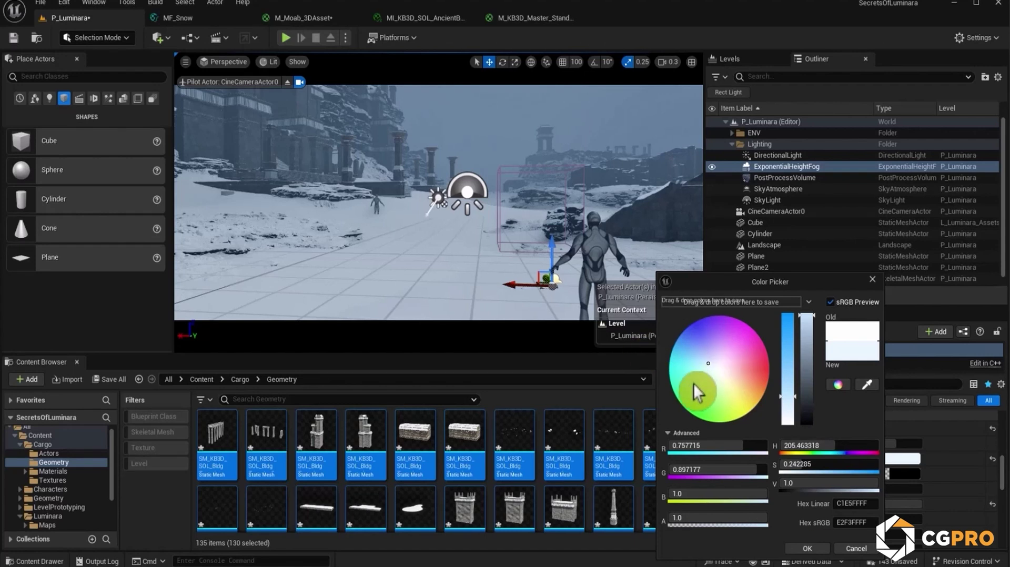
pyautogui.click(867, 384)
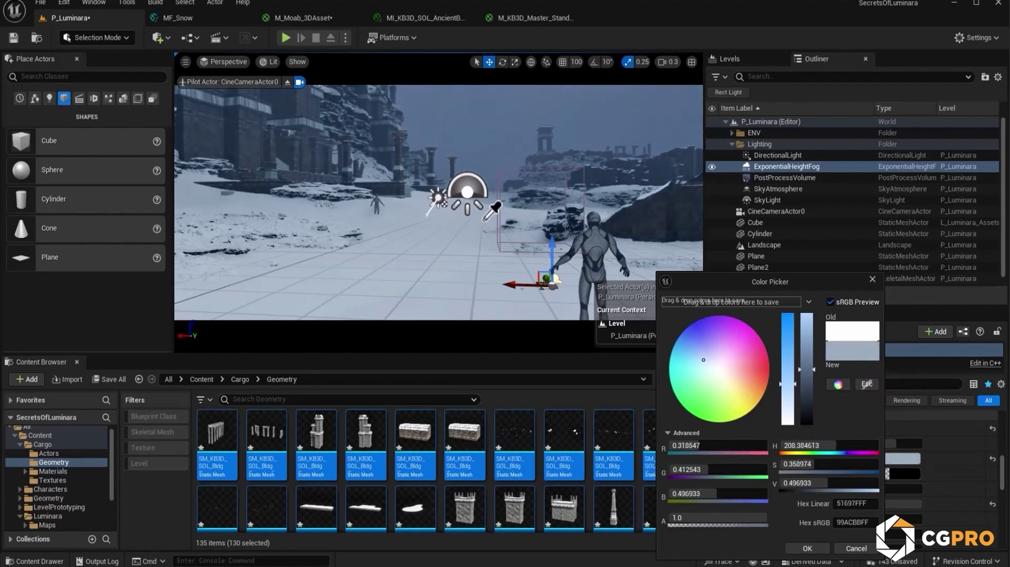
pyautogui.click(667, 428)
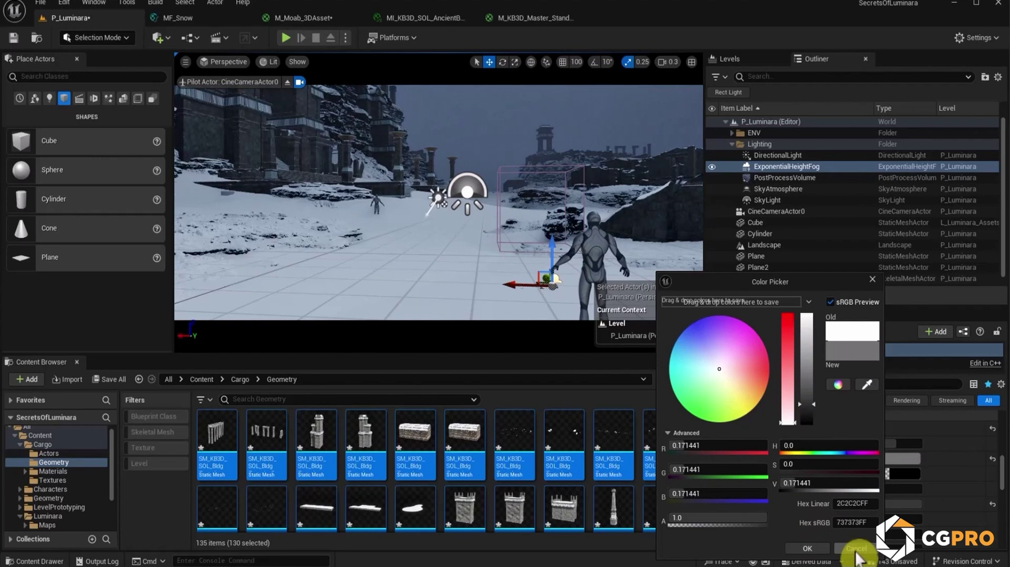
pyautogui.click(855, 556)
# Set the volumetric fog's Albedo to a very pale blue, hex sRGB E3F6FFFF.
pyautogui.click(892, 460)
pyautogui.moveTo(696, 359); pyautogui.dragTo(703, 364)
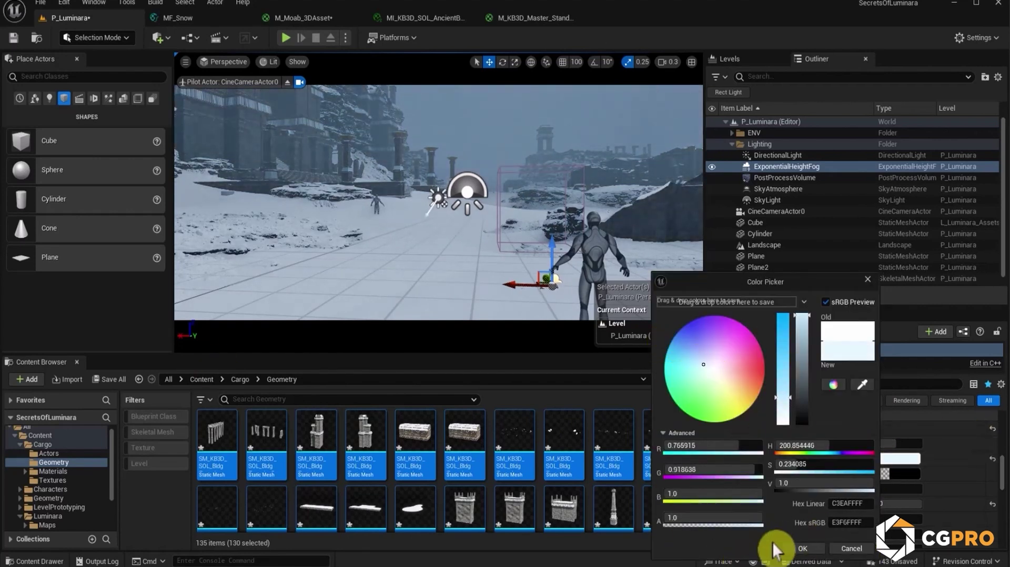
pyautogui.click(793, 551)
pyautogui.click(517, 140)
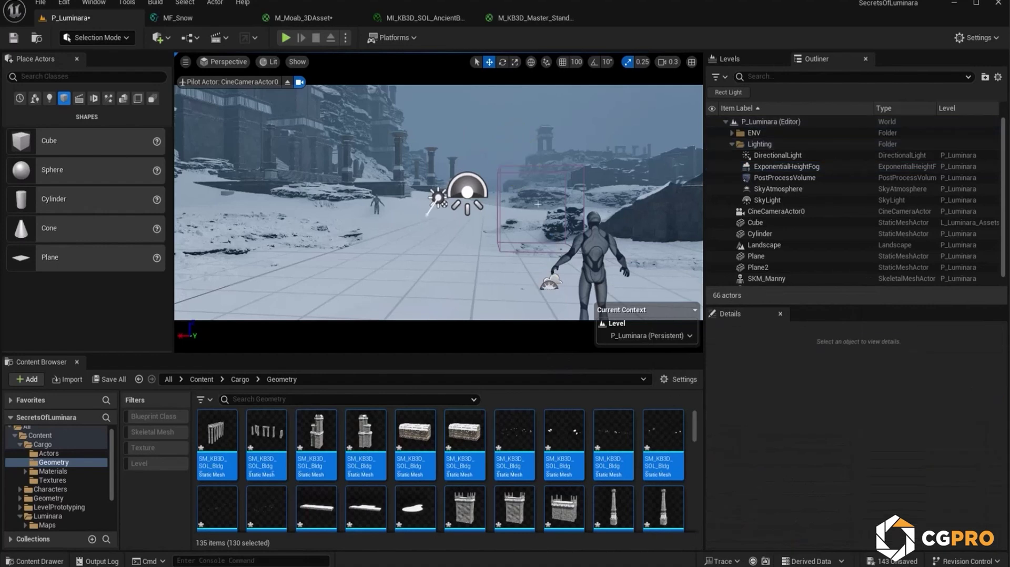
# Stop piloting CineCameraActor0 and save the level together with all unsaved assets.
pyautogui.click(287, 82)
pyautogui.press('s')
pyautogui.moveTo(327, 160); pyautogui.dragTo(474, 232, button='right')
pyautogui.scroll(2, 347, 163)
pyautogui.press('w')
pyautogui.scroll(2, 422, 208)
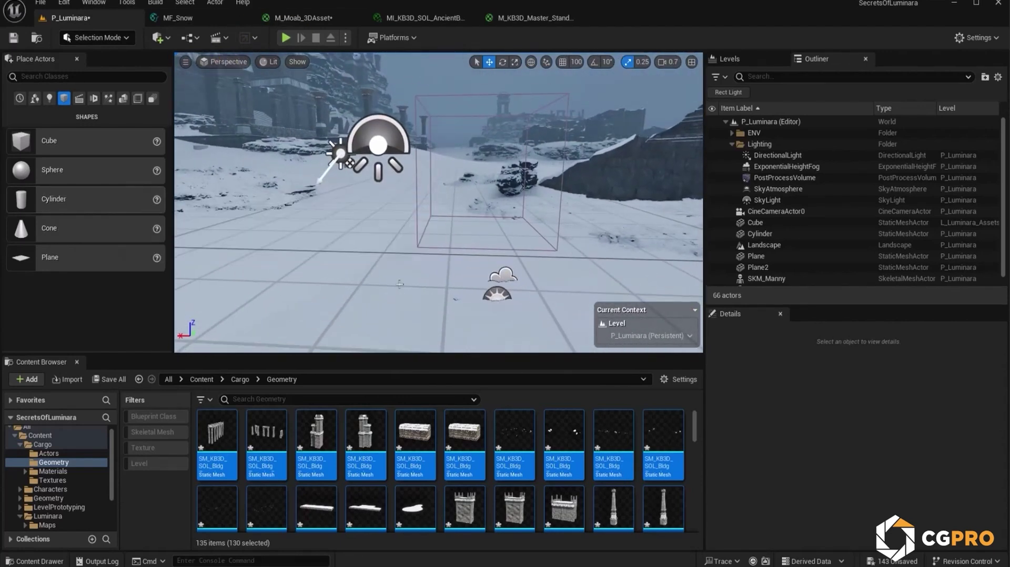
pyautogui.hotkey('ctrl', 's')
pyautogui.click(94, 425)
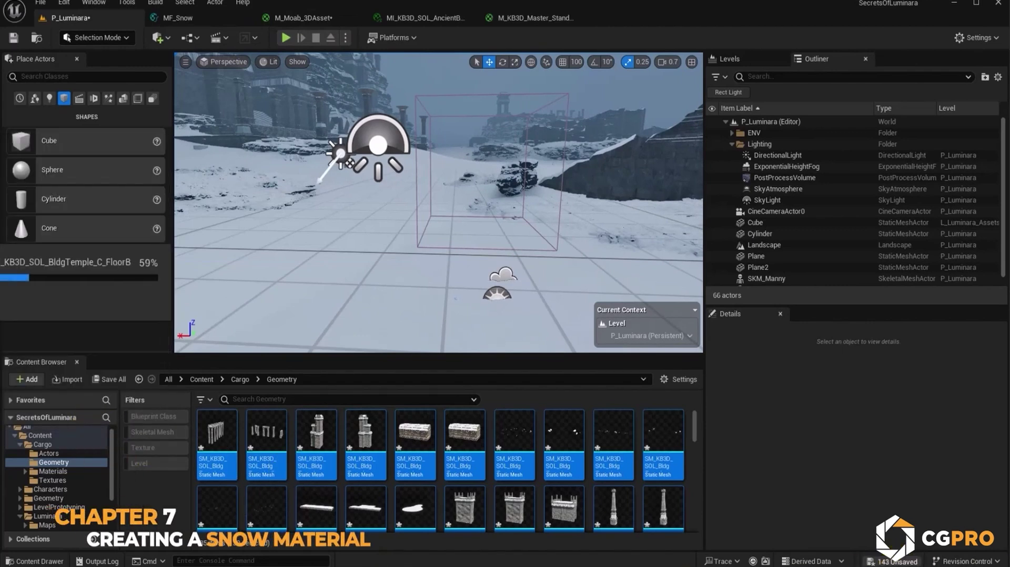
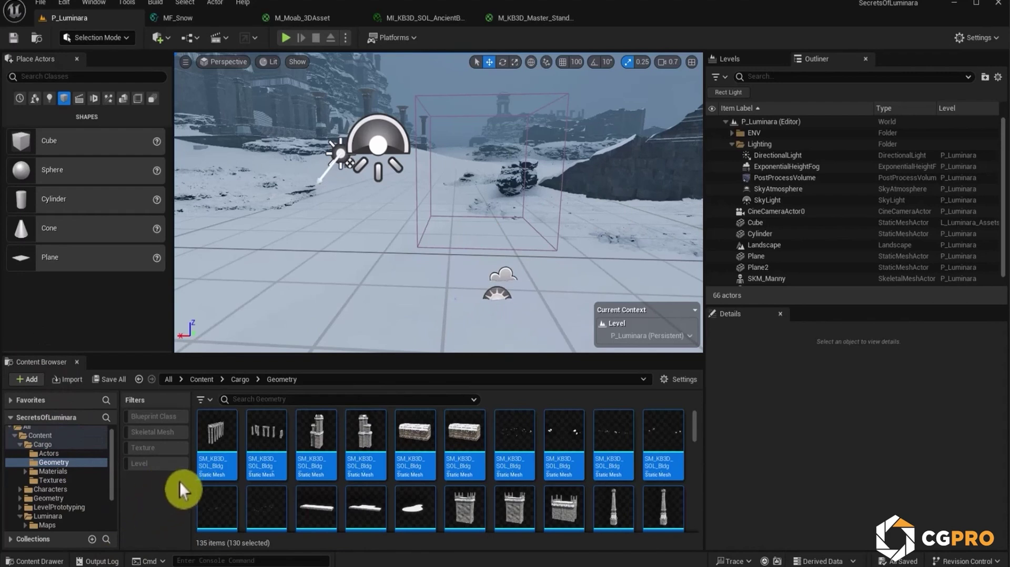
# Create a new material named M_Snow in the Luminara/Materials folder and open it for editing.
pyautogui.scroll(-2, 77, 519)
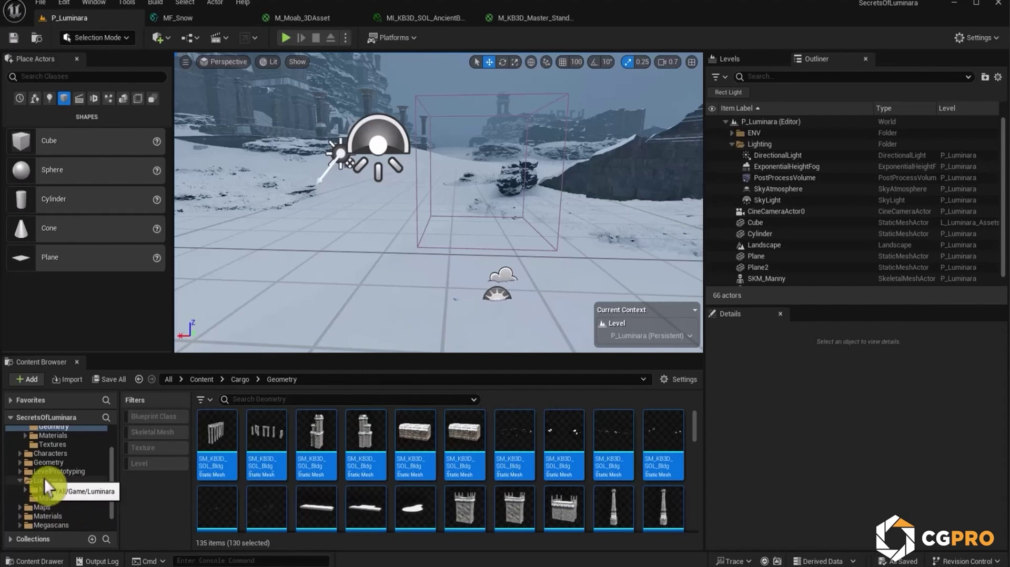
pyautogui.click(59, 437)
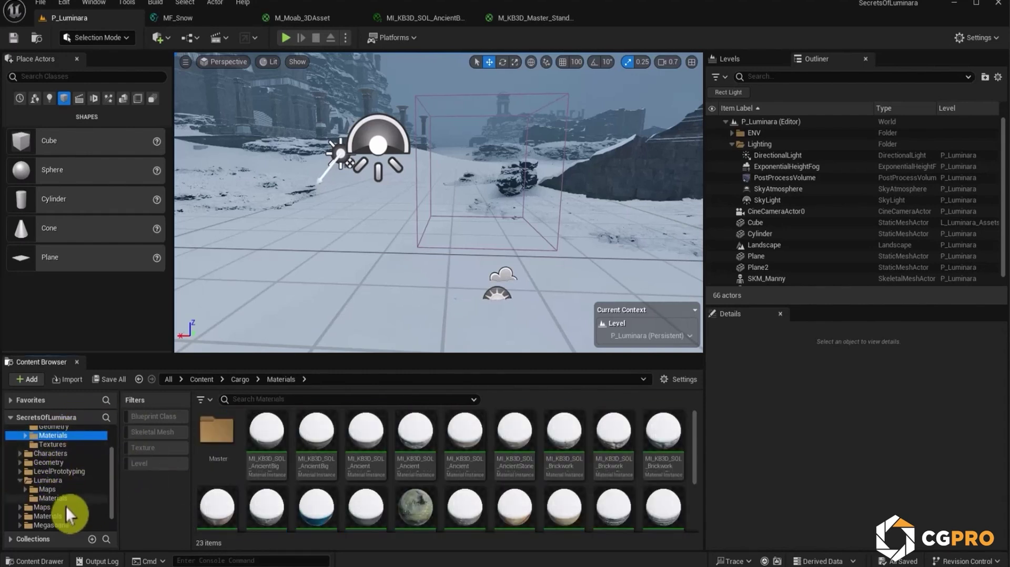
pyautogui.click(52, 498)
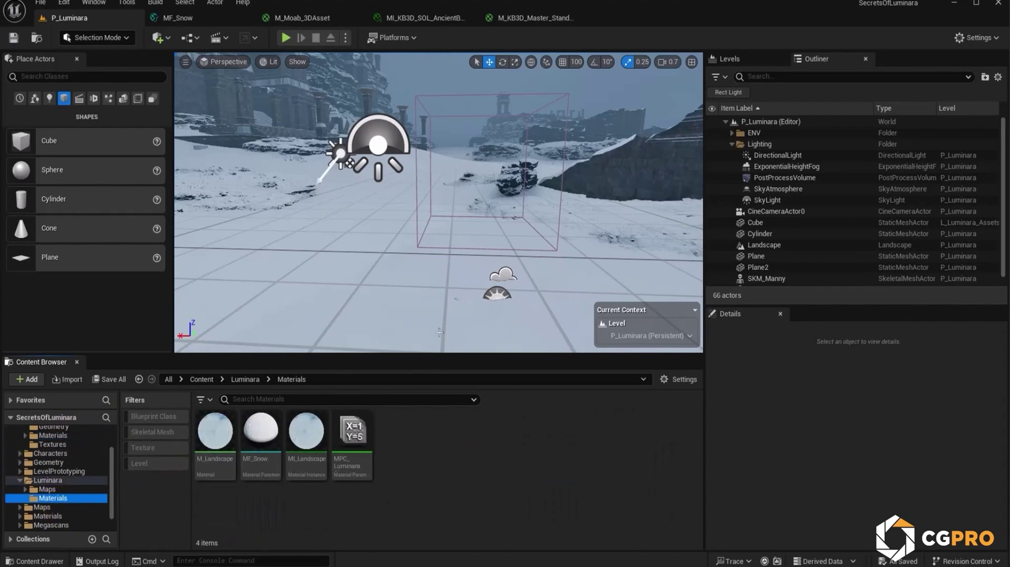
pyautogui.rightClick(410, 432)
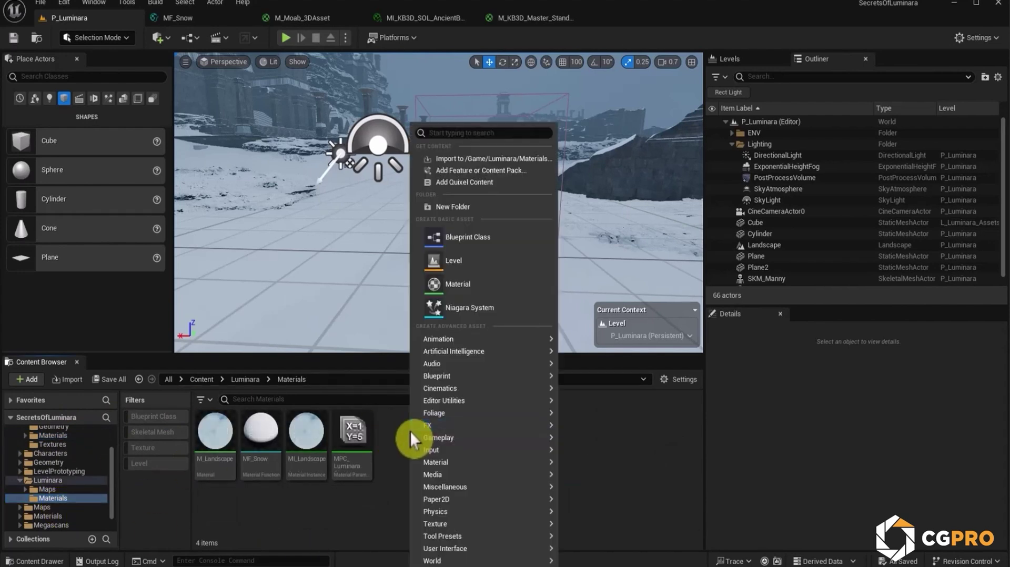
pyautogui.click(473, 279)
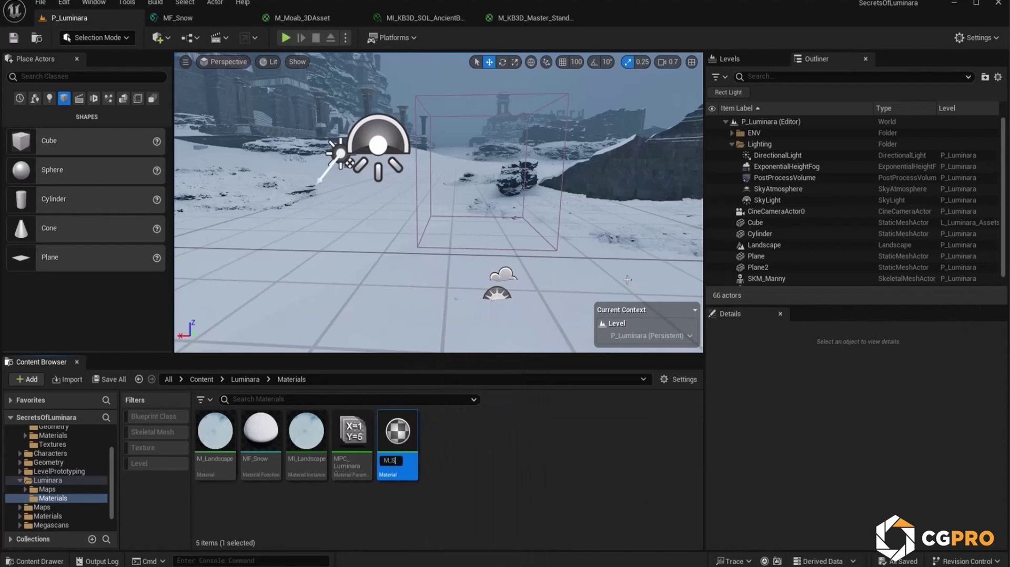
pyautogui.press('Return')
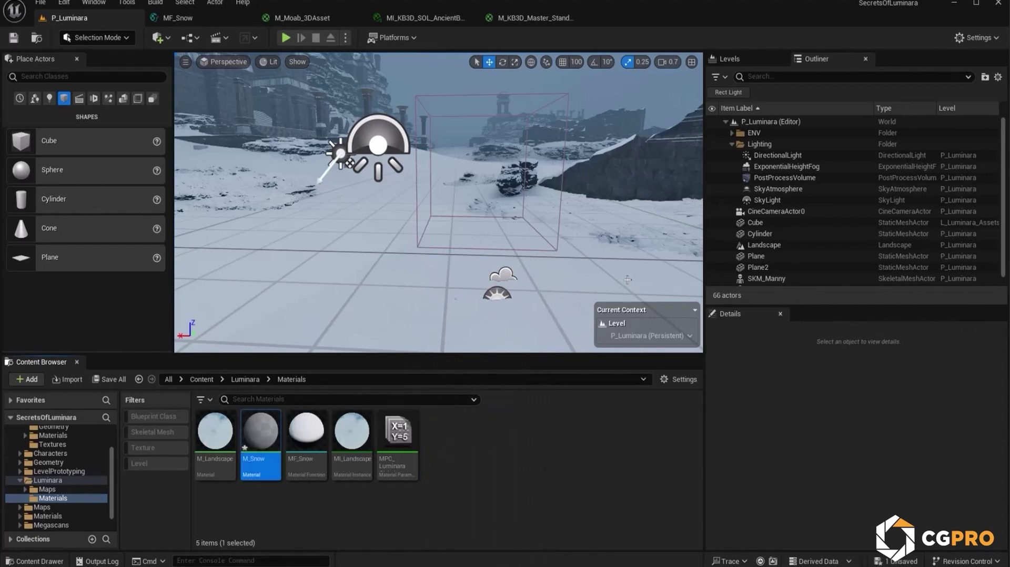
pyautogui.doubleClick(251, 440)
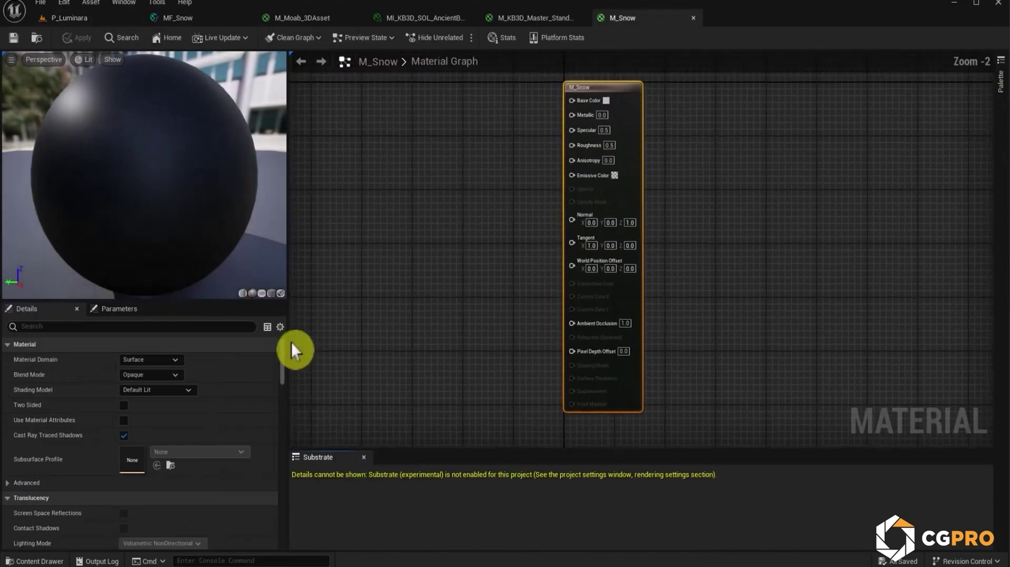
# Add a RadialGradientExponential node to the M_Snow graph and place it well to the left of the material output.
pyautogui.moveTo(487, 232); pyautogui.dragTo(733, 260, button='right')
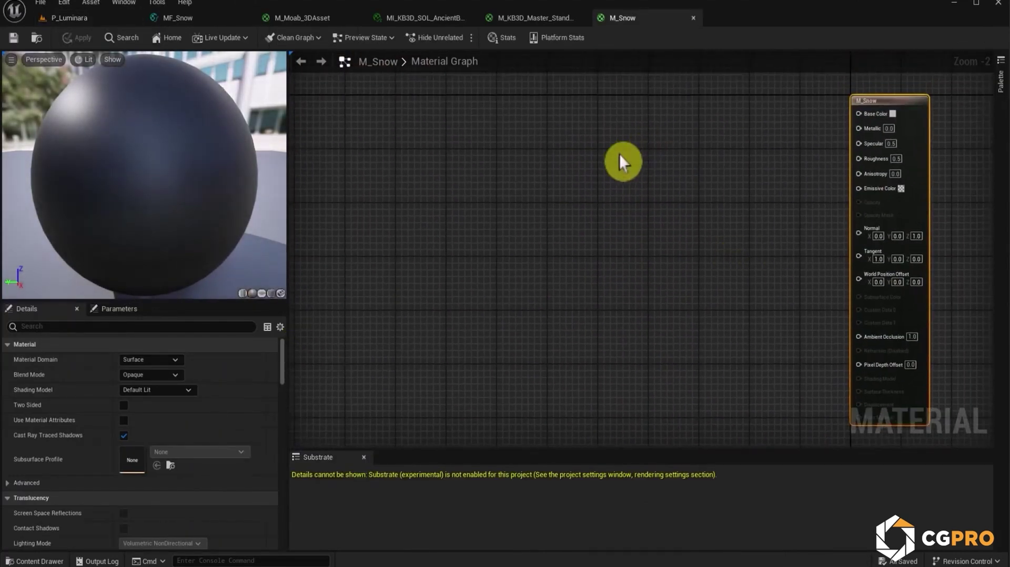
pyautogui.rightClick(461, 197)
pyautogui.write('radial')
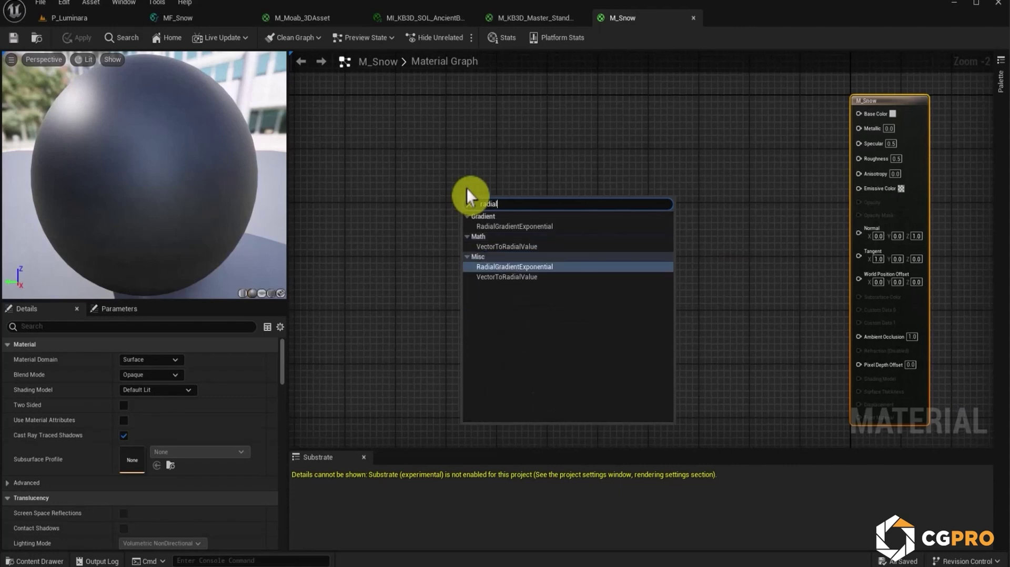
pyautogui.press('Return')
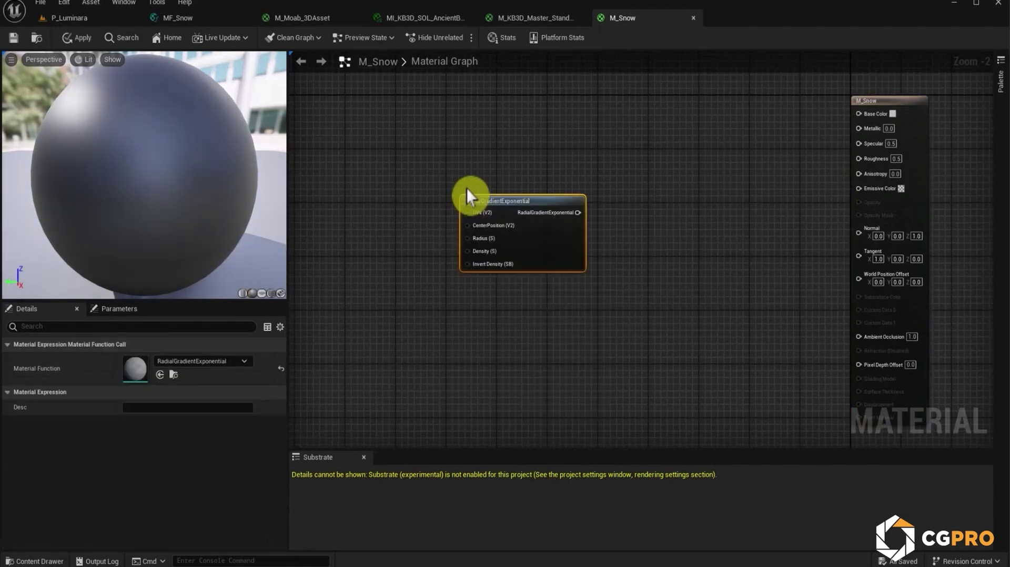
pyautogui.moveTo(520, 200); pyautogui.dragTo(494, 325)
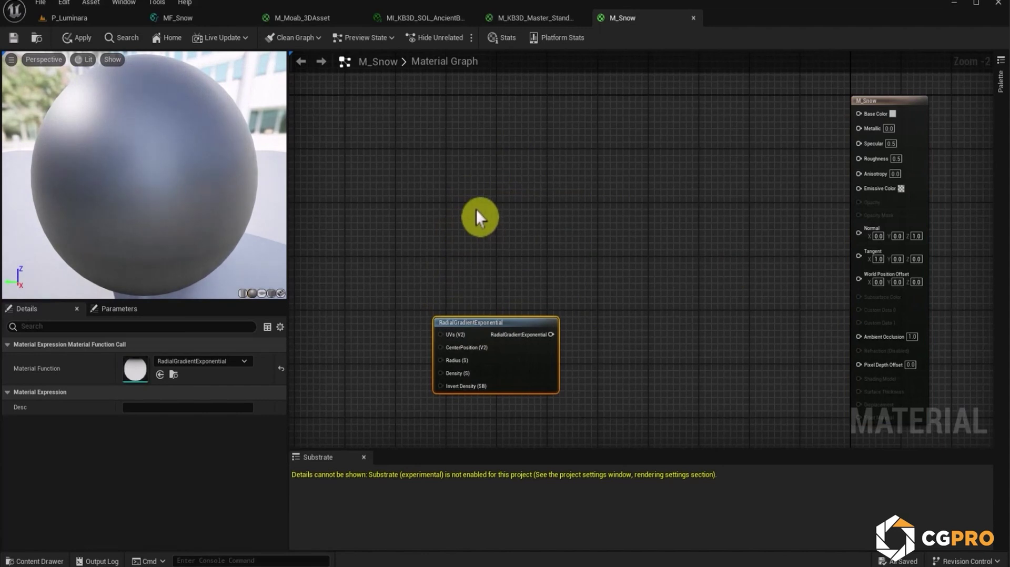
# Add a Texture Sample above the radial gradient node and assign the T_Noise01 texture to it.
pyautogui.press('t')
pyautogui.click(471, 195)
pyautogui.moveTo(499, 198); pyautogui.dragTo(464, 167)
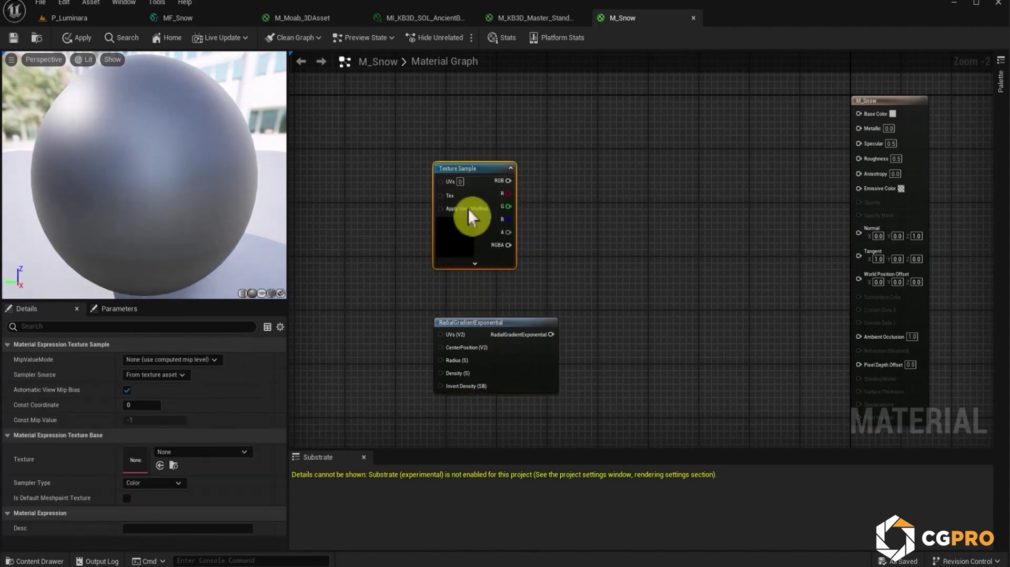
pyautogui.click(222, 452)
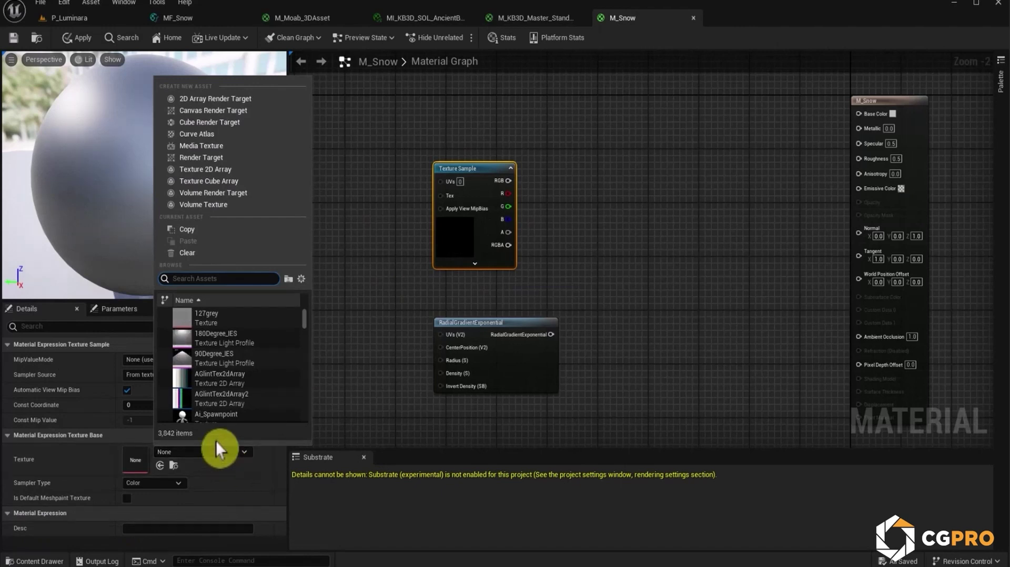
pyautogui.write('noise')
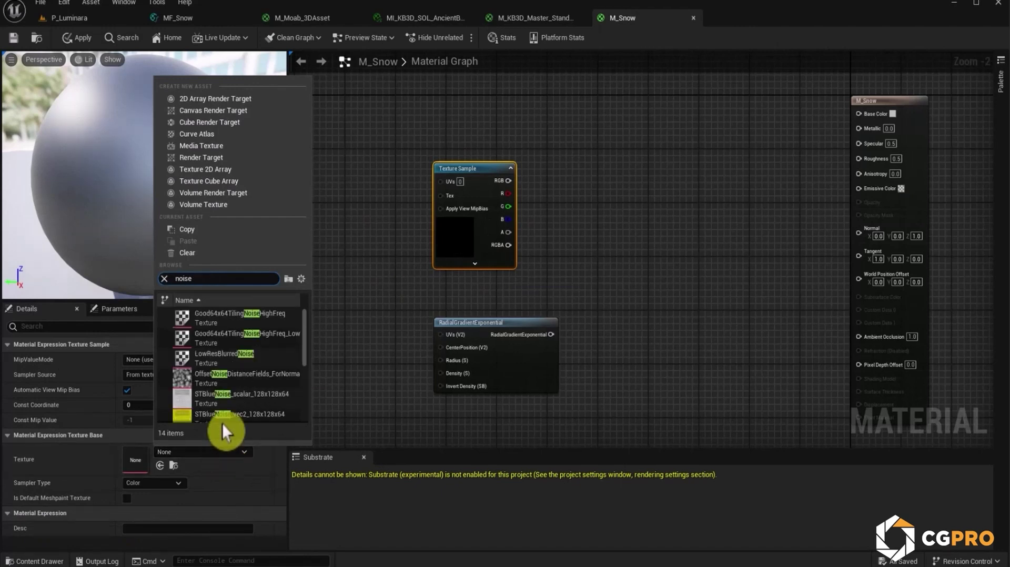
pyautogui.scroll(-3, 223, 390)
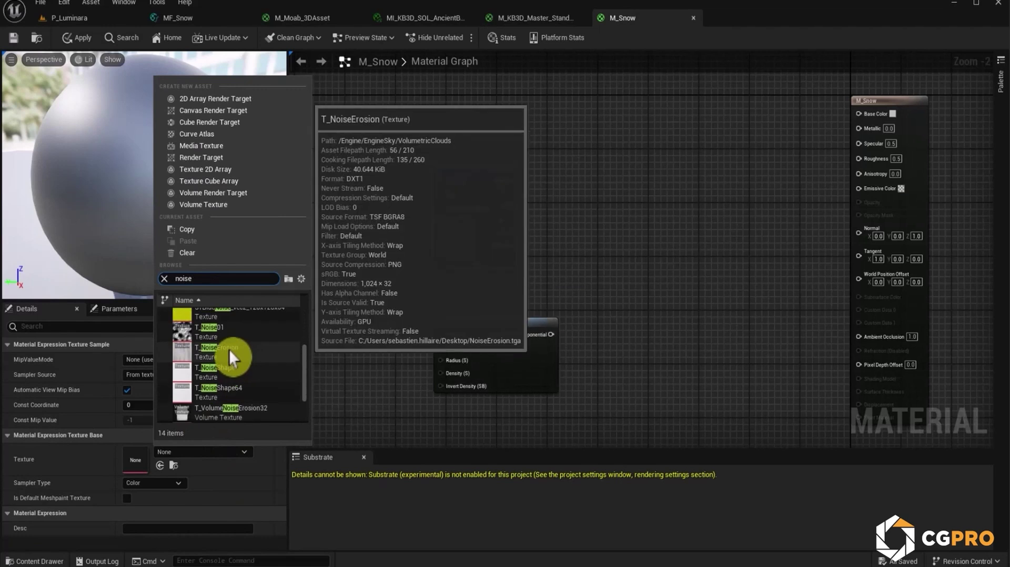
pyautogui.click(235, 333)
pyautogui.moveTo(460, 169); pyautogui.dragTo(504, 196)
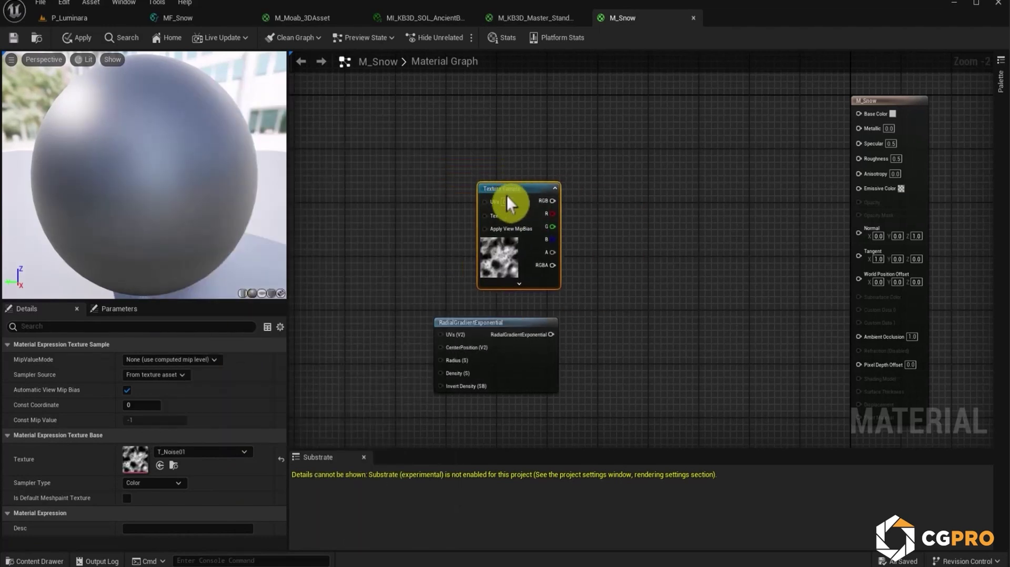
# Add a Multiply node with the noise texture's RGB as A and the RadialGradientExponential output as B.
pyautogui.click(659, 235)
pyautogui.moveTo(553, 207); pyautogui.dragTo(666, 251)
pyautogui.moveTo(551, 334); pyautogui.dragTo(671, 265)
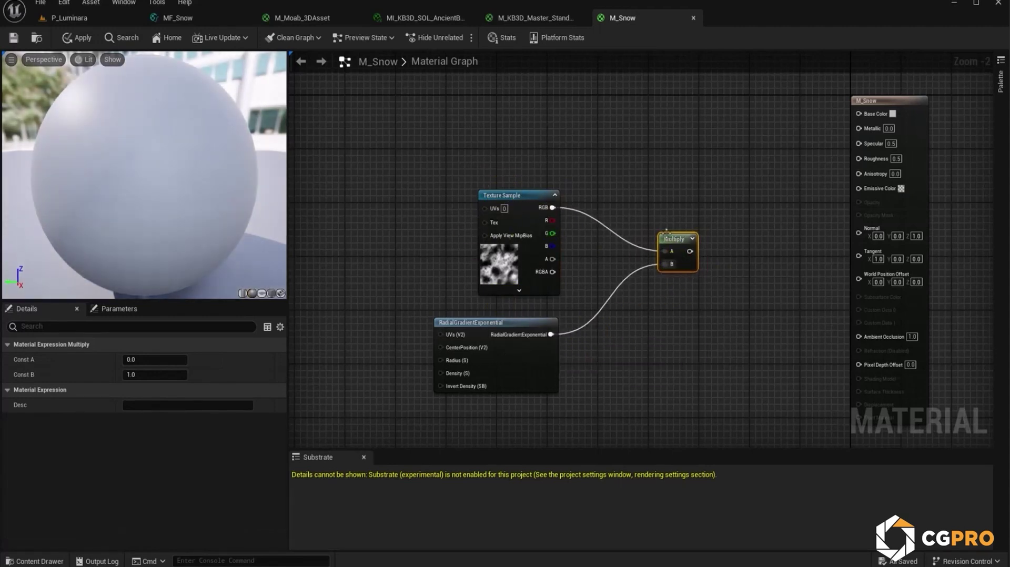
# Preview the Multiply node's result on a plane mesh and view the plane at a slight angle.
pyautogui.rightClick(660, 231)
pyautogui.click(654, 238)
pyautogui.rightClick(677, 242)
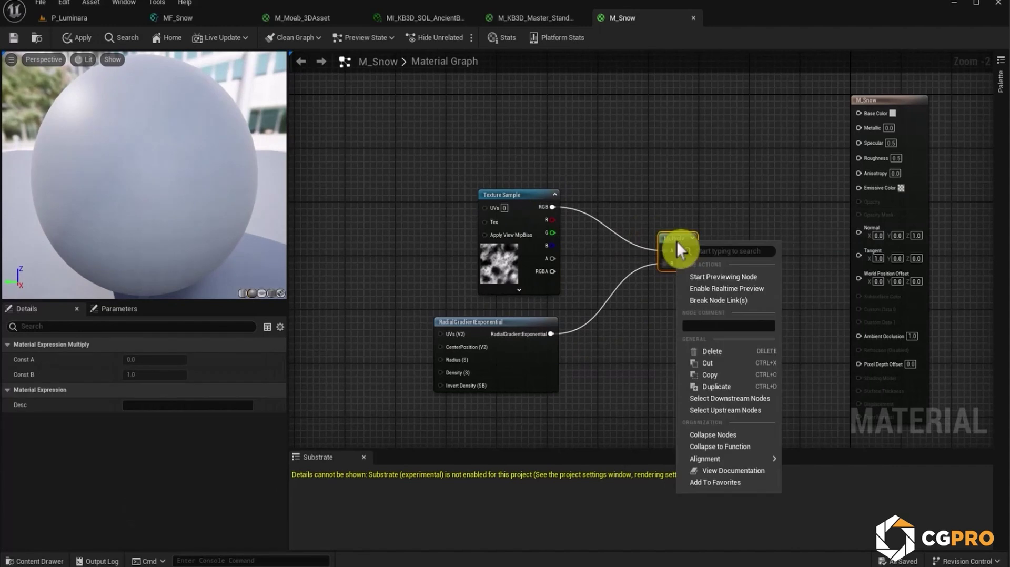
pyautogui.click(741, 275)
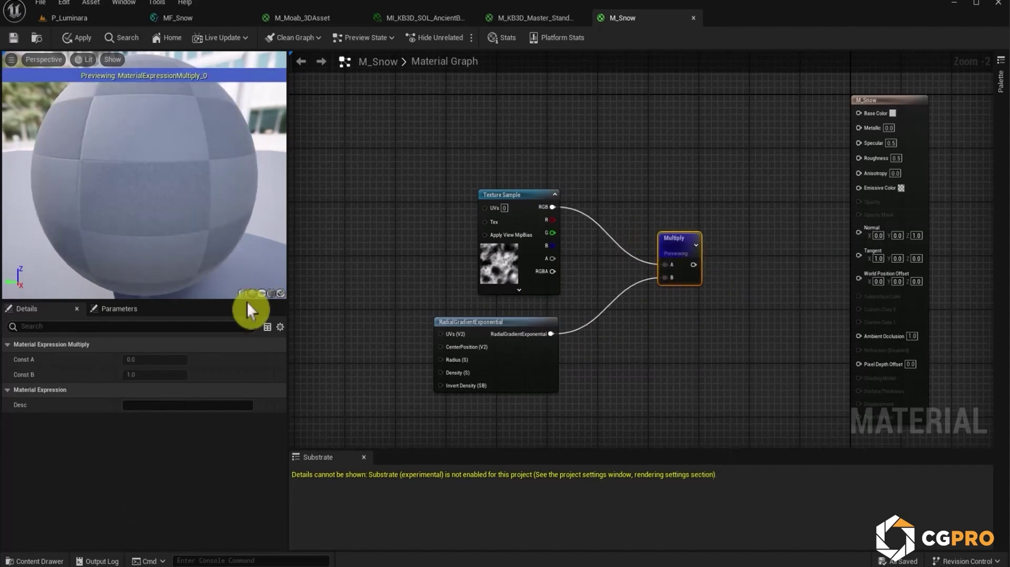
pyautogui.click(275, 294)
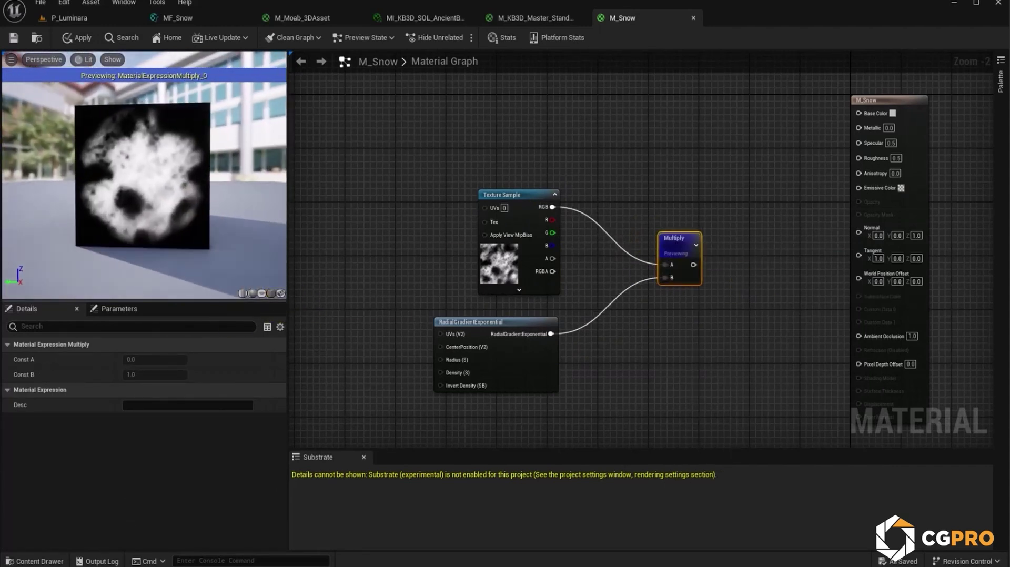
pyautogui.moveTo(140, 209); pyautogui.dragTo(117, 148)
# Add a Constant of 0.25 and connect it to the RadialGradientExponential node's Radius input.
pyautogui.scroll(2, 516, 345)
pyautogui.moveTo(504, 291); pyautogui.dragTo(463, 253, button='right')
pyautogui.click(600, 283)
pyautogui.moveTo(599, 279); pyautogui.dragTo(624, 288)
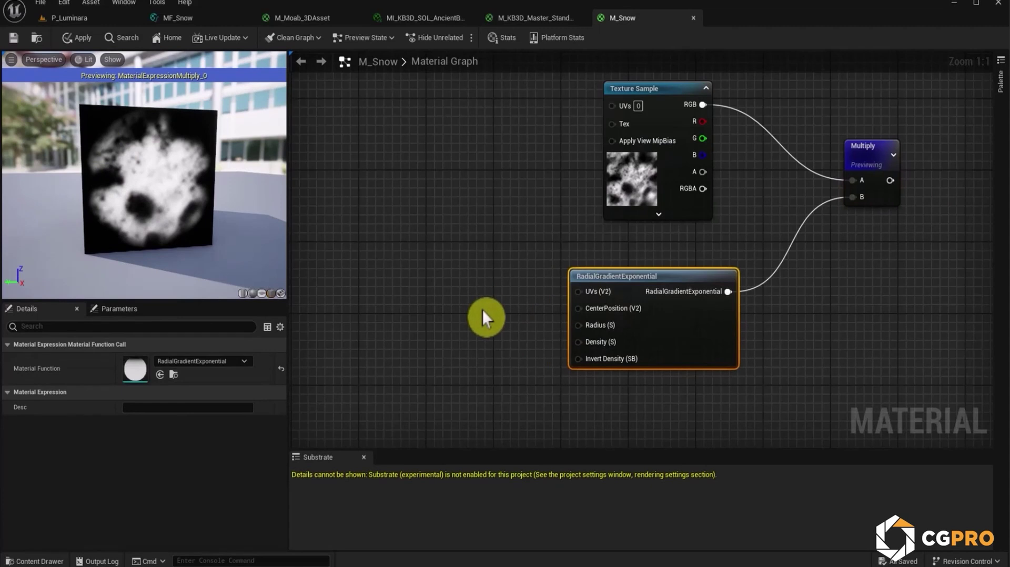
pyautogui.moveTo(485, 316); pyautogui.dragTo(507, 286, button='right')
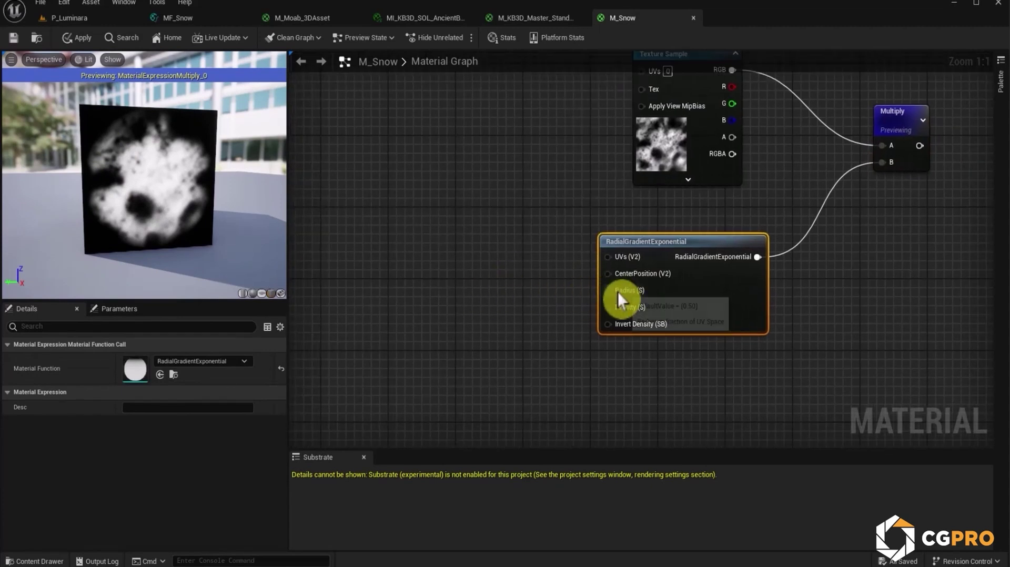
pyautogui.click(494, 273)
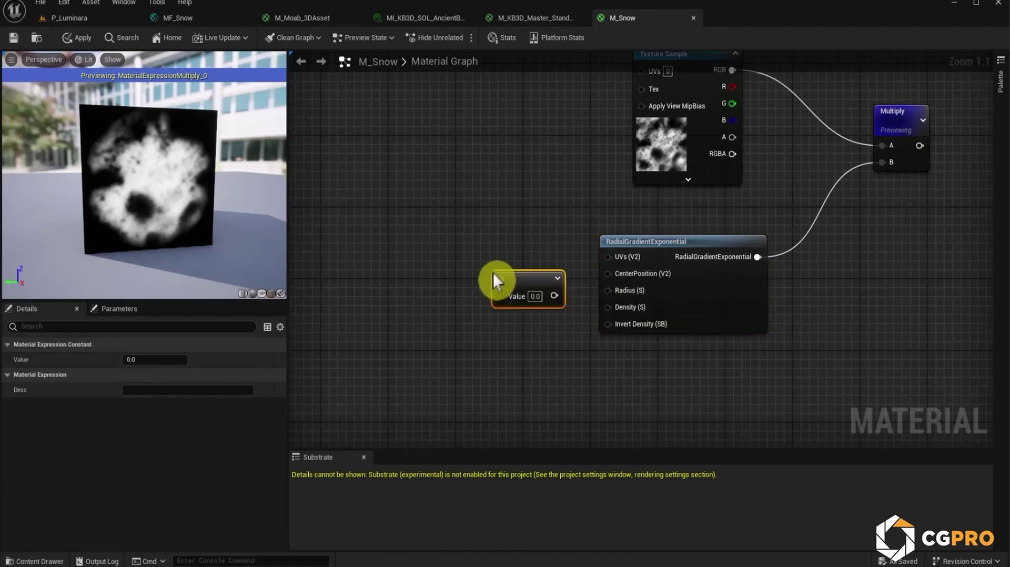
pyautogui.write('0.25')
pyautogui.press('Return')
pyautogui.moveTo(558, 296); pyautogui.dragTo(608, 291)
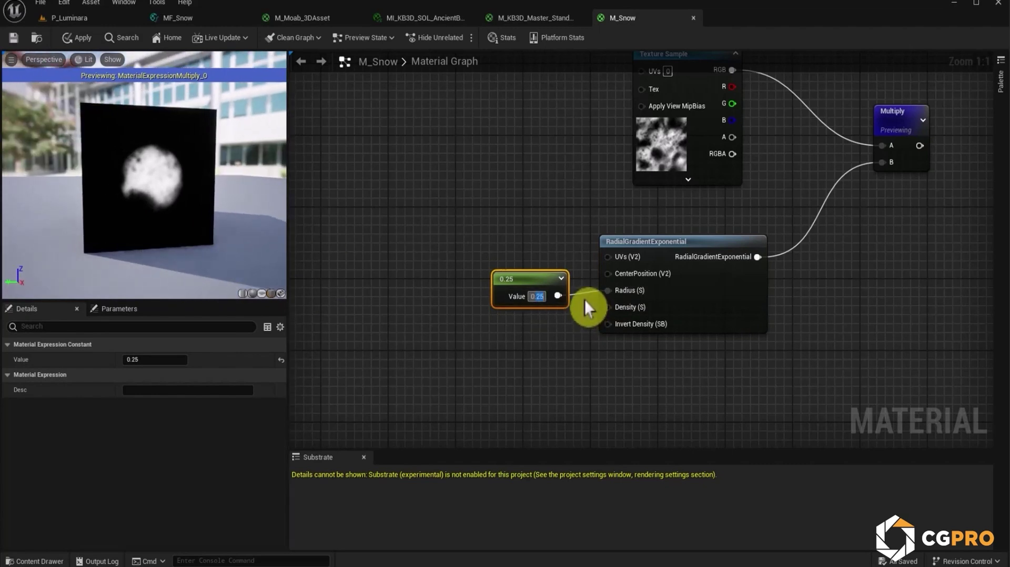
# Set the constant feeding the gradient's Radius to 0.35.
pyautogui.write('0.35')
pyautogui.press('Return')
pyautogui.moveTo(216, 215)
pyautogui.mouseDown()
pyautogui.moveTo(225, 213)
pyautogui.moveTo(217, 212)
pyautogui.mouseUp()
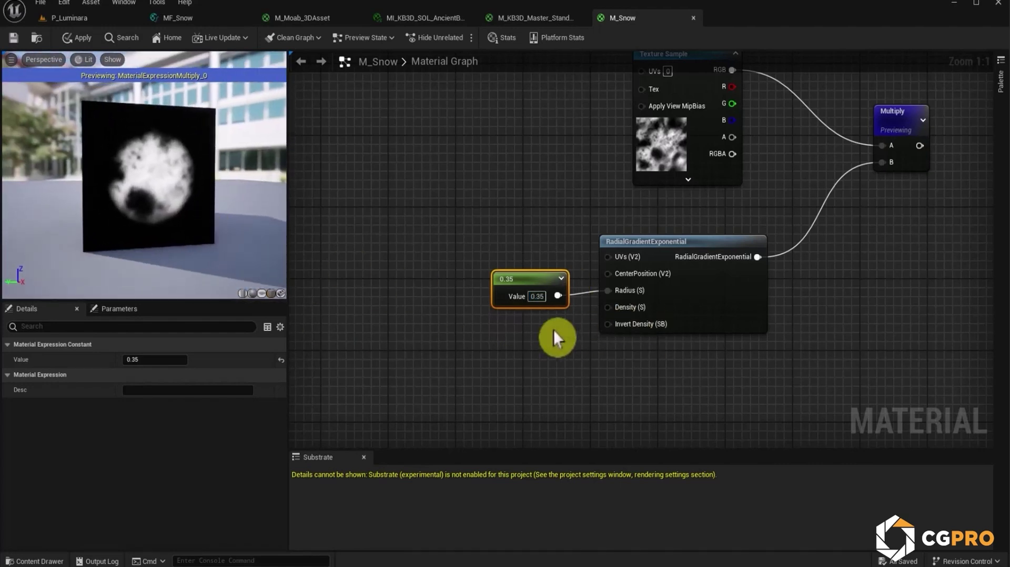
# Set the constant feeding the RadialGradientExponential radius to 0.5.
pyautogui.moveTo(537, 280); pyautogui.dragTo(525, 271)
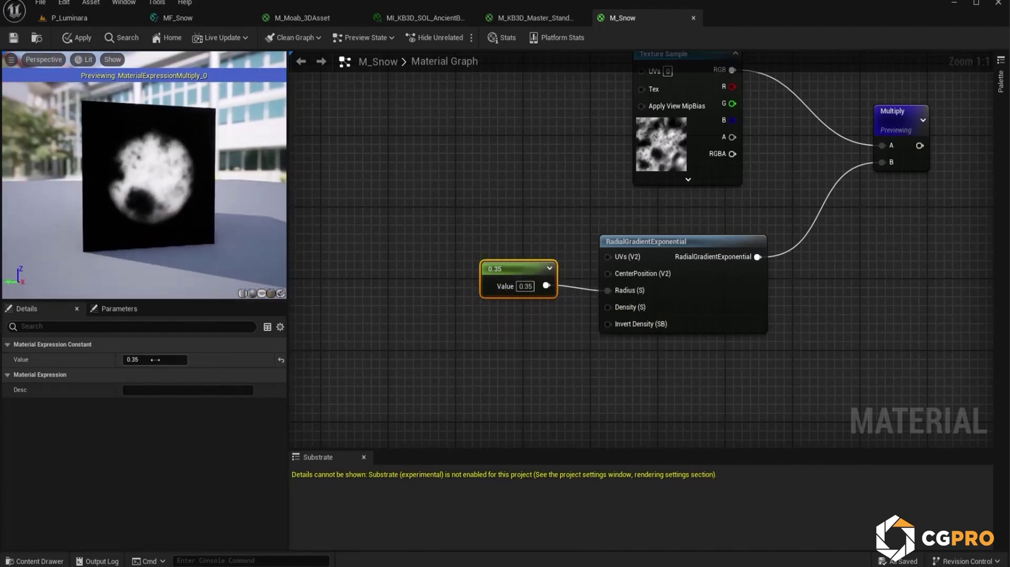
pyautogui.press('Return')
pyautogui.moveTo(260, 274); pyautogui.dragTo(224, 285)
pyautogui.write('0.5')
pyautogui.press('Return')
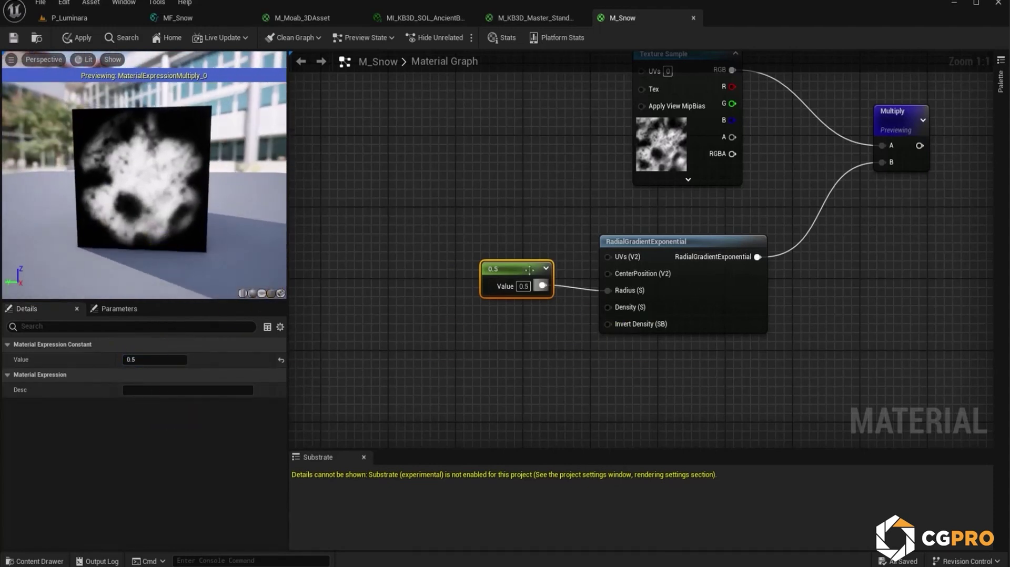
# Set the radius constant of the radial gradient to 0.4 and check the mask on the preview mesh.
pyautogui.moveTo(543, 286); pyautogui.dragTo(534, 295)
pyautogui.write('0.4')
pyautogui.press('Return')
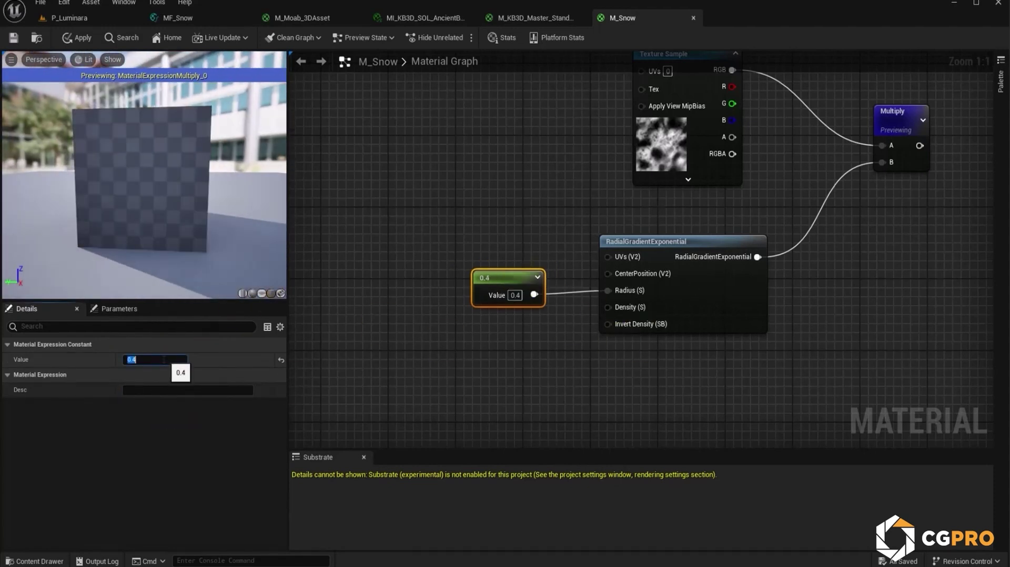
pyautogui.moveTo(137, 158); pyautogui.dragTo(121, 159)
pyautogui.moveTo(174, 200)
pyautogui.mouseDown()
pyautogui.moveTo(154, 200)
pyautogui.moveTo(182, 196)
pyautogui.mouseUp()
# Rearrange the Texture Sample and Multiply nodes so the snow mask graph is compact and aligned.
pyautogui.scroll(-5, 155, 200)
pyautogui.scroll(-2, 692, 251)
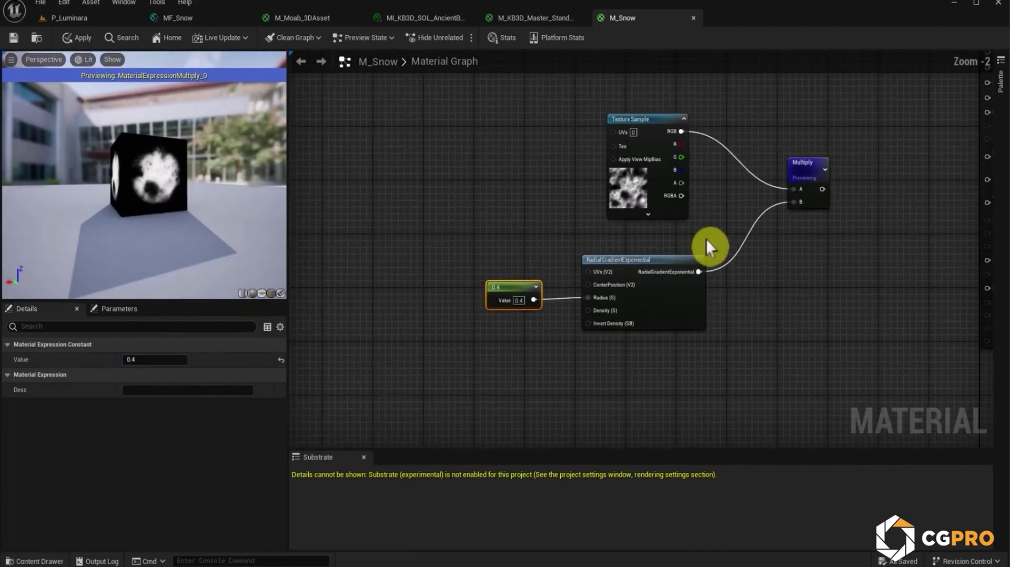
pyautogui.moveTo(691, 252); pyautogui.dragTo(494, 272, button='right')
pyautogui.moveTo(428, 164); pyautogui.dragTo(414, 184)
pyautogui.moveTo(589, 210); pyautogui.dragTo(545, 183)
pyautogui.moveTo(545, 340); pyautogui.dragTo(744, 278, button='right')
pyautogui.click(514, 277)
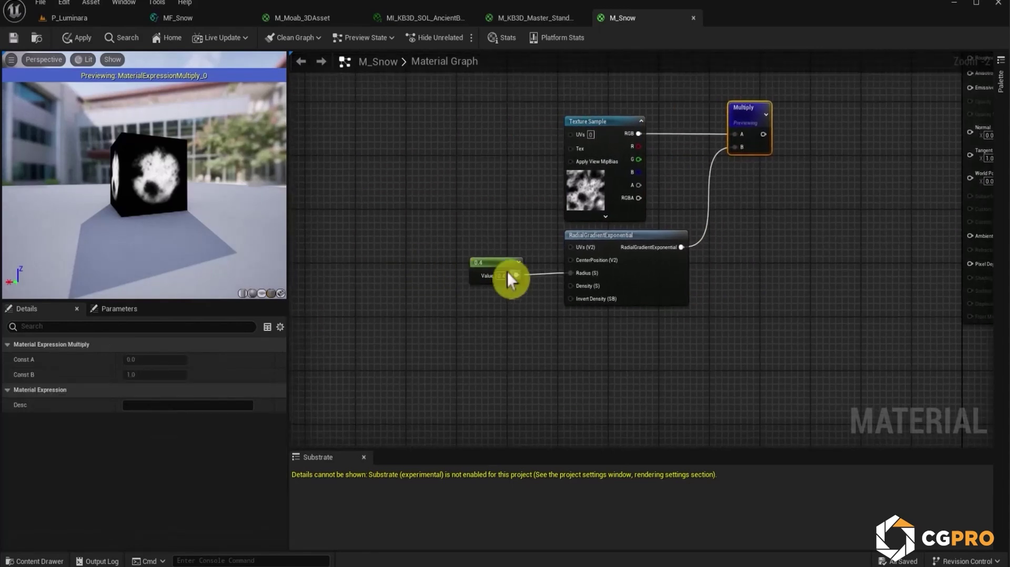
# Stop previewing the Multiply node and view the default material on the preview mesh.
pyautogui.rightClick(750, 136)
pyautogui.click(776, 149)
pyautogui.moveTo(764, 230); pyautogui.dragTo(578, 195, button='right')
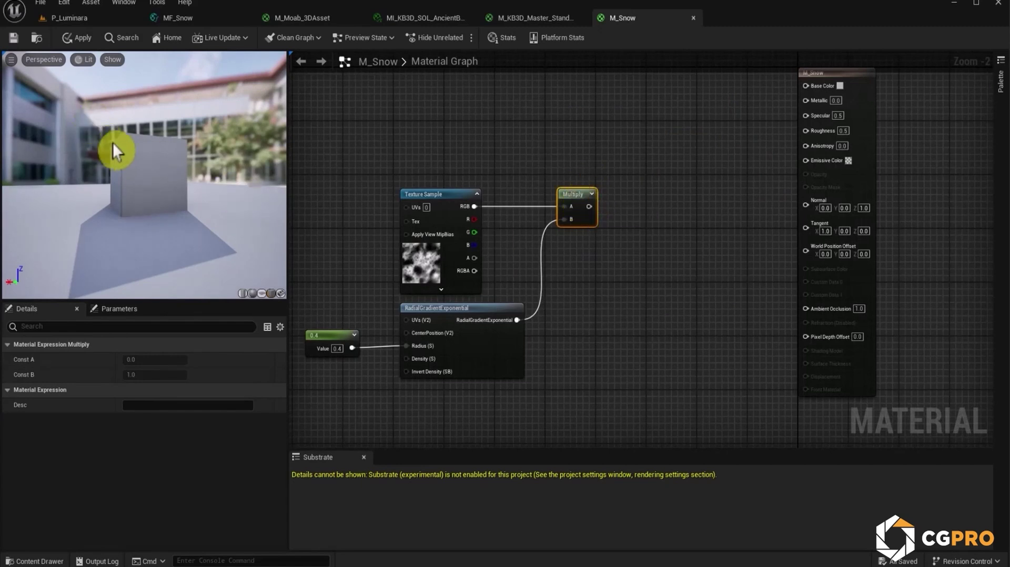
pyautogui.moveTo(108, 138); pyautogui.dragTo(153, 140)
# Set the material's Blend Mode to Translucent.
pyautogui.click(715, 226)
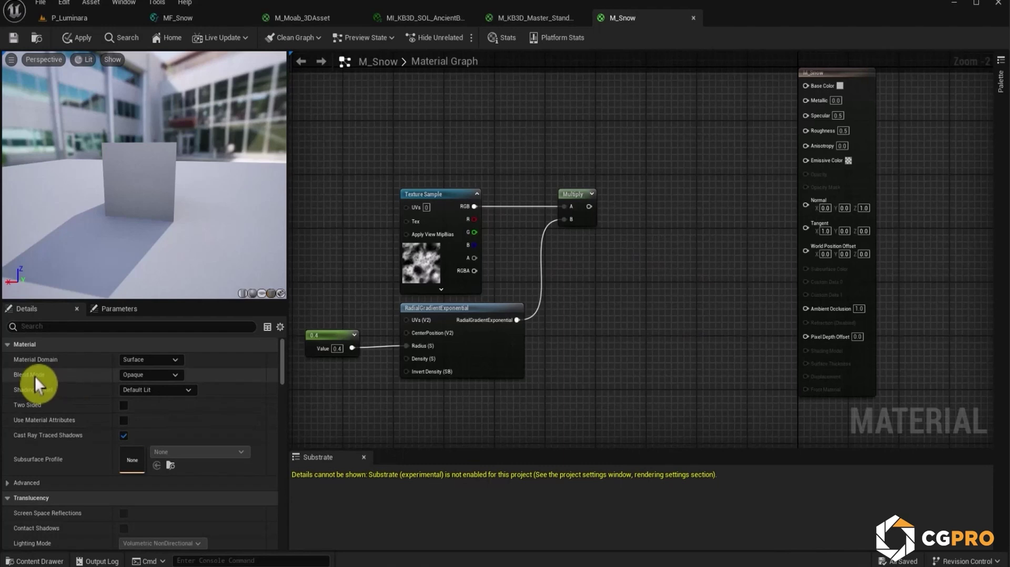
pyautogui.click(133, 375)
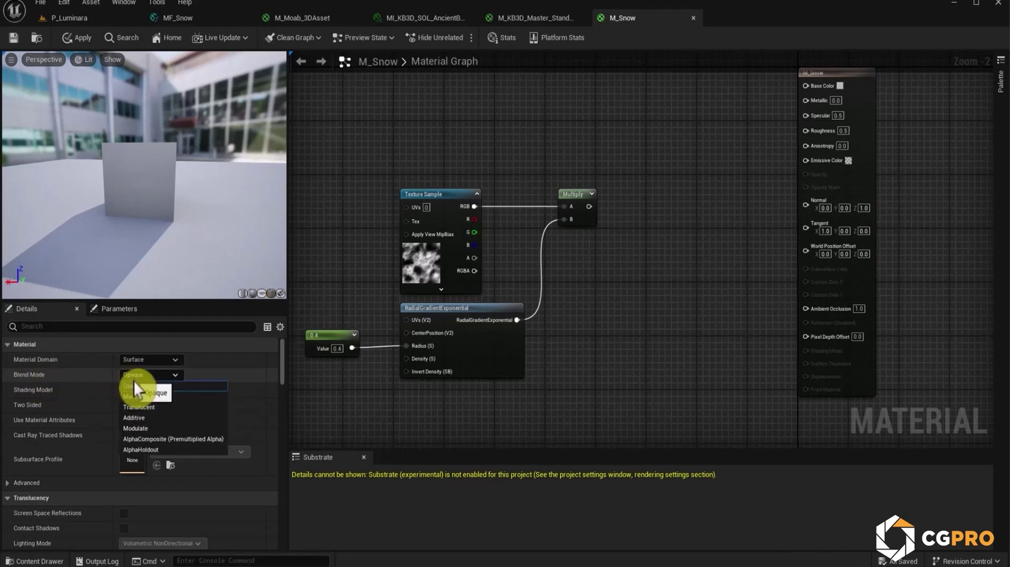
pyautogui.click(146, 408)
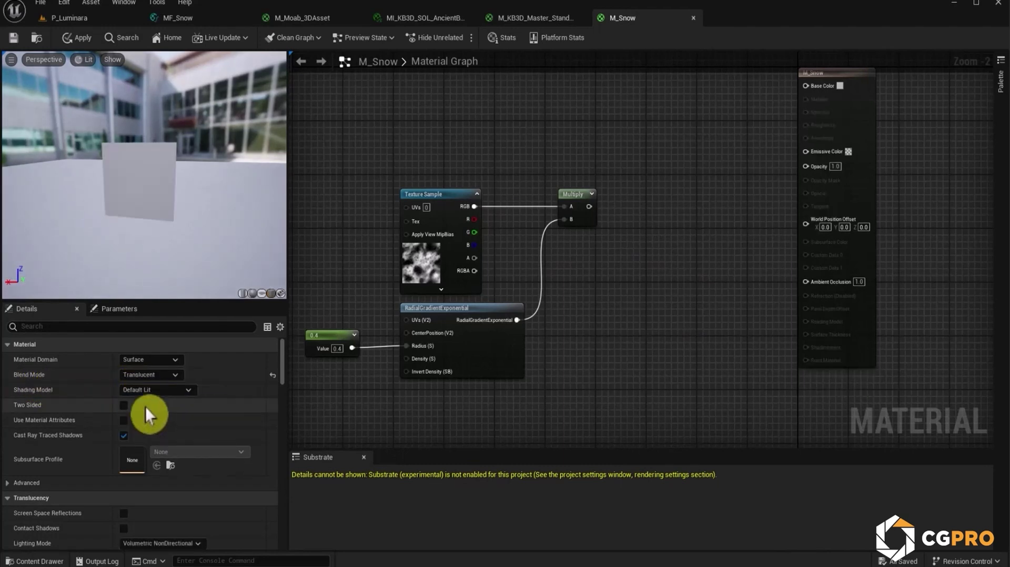
pyautogui.moveTo(135, 228); pyautogui.dragTo(153, 219)
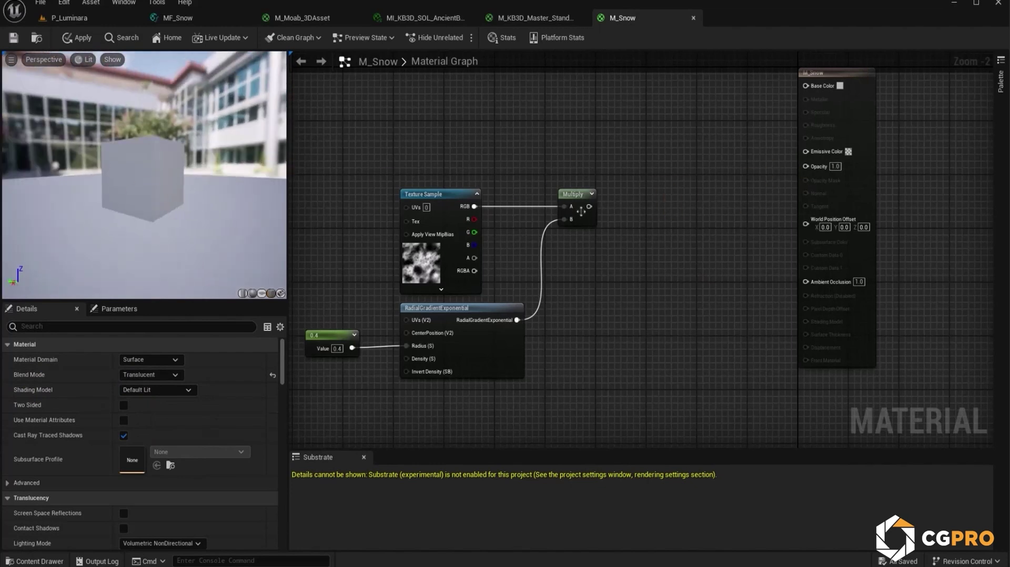
# Add a second Multiply node after the first and connect the first Multiply's output to its A input.
pyautogui.moveTo(589, 206); pyautogui.dragTo(645, 159)
pyautogui.click(672, 191)
pyautogui.click(677, 179)
pyautogui.moveTo(590, 207); pyautogui.dragTo(715, 197)
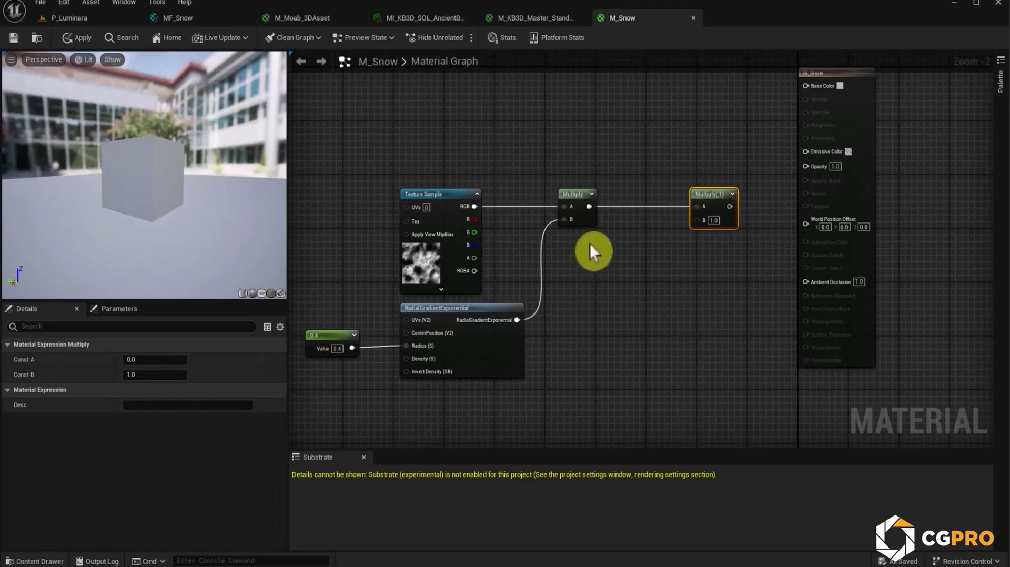
# Add a scalar parameter named GlobalOpacity with default value 0.5 and connect it to the second Multiply's B input.
pyautogui.click(589, 244)
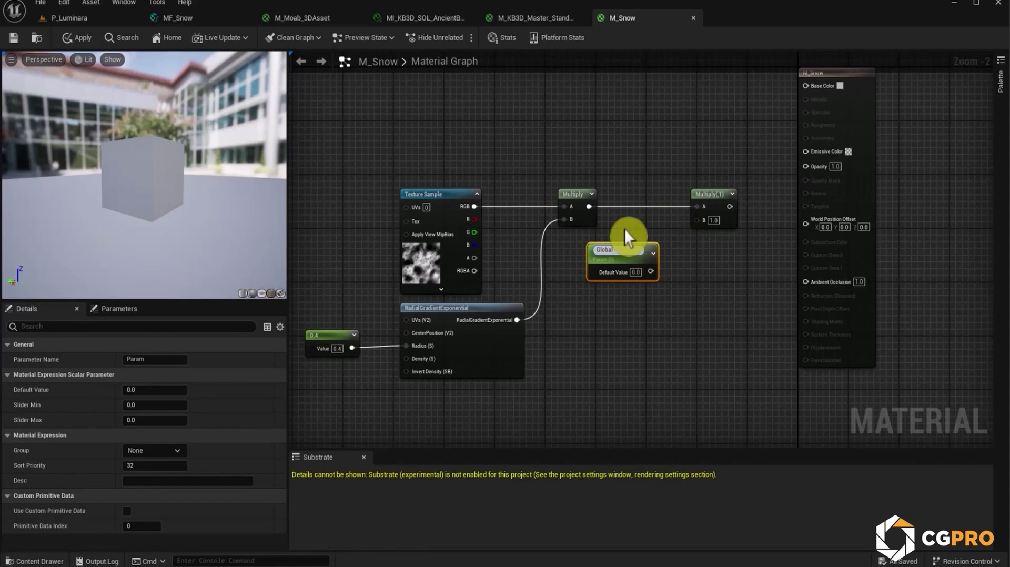
pyautogui.press('Return')
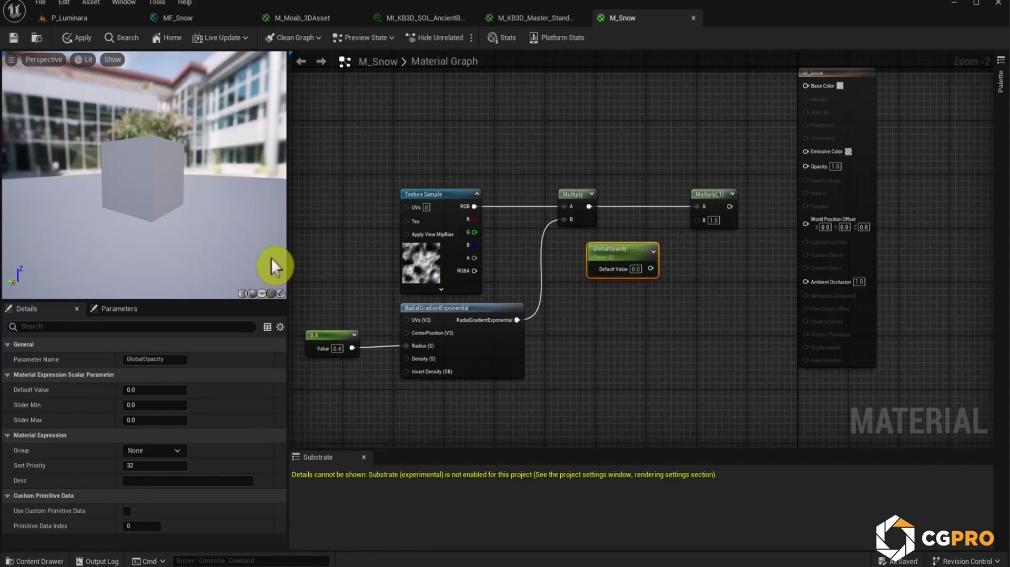
pyautogui.write('0.5')
pyautogui.press('Return')
pyautogui.moveTo(651, 268); pyautogui.dragTo(699, 220)
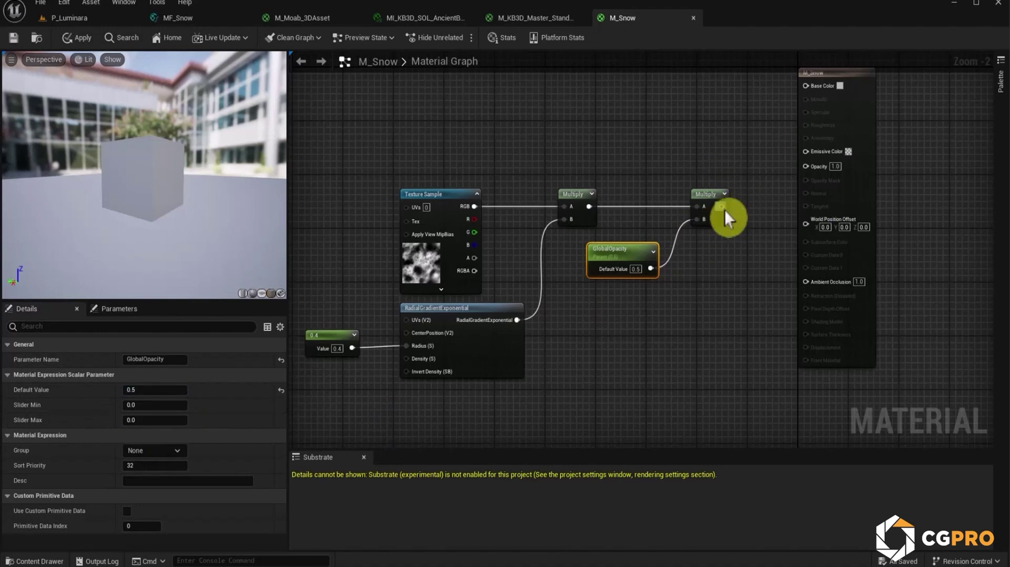
# Connect the second Multiply's output to the material's Opacity input and check the preview mesh.
pyautogui.moveTo(816, 167); pyautogui.dragTo(815, 167)
pyautogui.moveTo(226, 210); pyautogui.dragTo(173, 210)
pyautogui.moveTo(246, 255); pyautogui.dragTo(221, 255)
# Set the default value of GlobalOpacity to 1 and check the transparency on the preview mesh.
pyautogui.moveTo(146, 391)
pyautogui.mouseDown()
pyautogui.moveTo(158, 391)
pyautogui.moveTo(143, 392)
pyautogui.mouseUp()
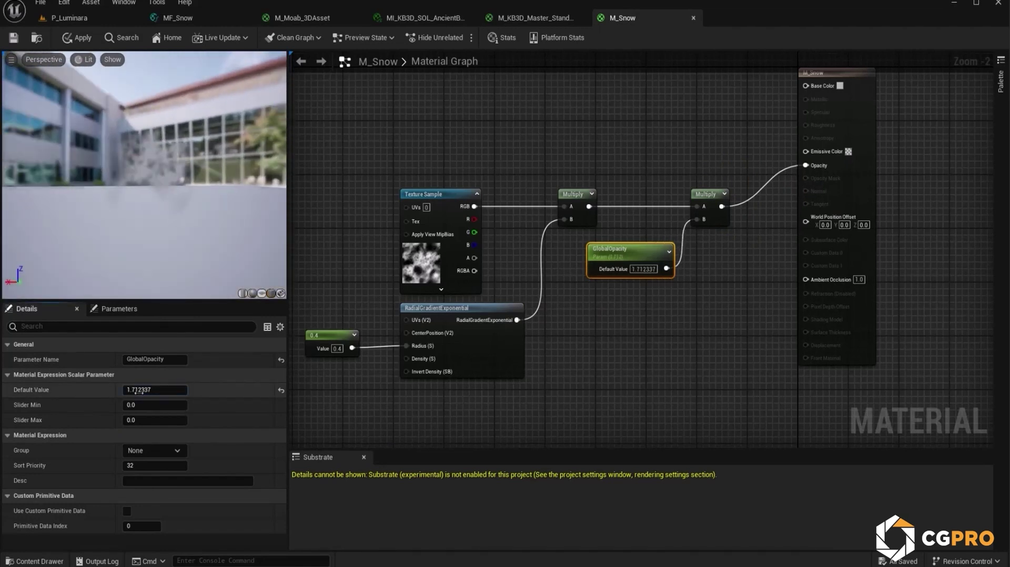
pyautogui.click(147, 390)
pyautogui.write('1')
pyautogui.press('Return')
pyautogui.moveTo(223, 252); pyautogui.dragTo(195, 269)
pyautogui.moveTo(247, 237); pyautogui.dragTo(254, 209)
# Add a Particle Color node above the texture and connect its RGB output to the material's Base Color.
pyautogui.moveTo(679, 272); pyautogui.dragTo(651, 354, button='right')
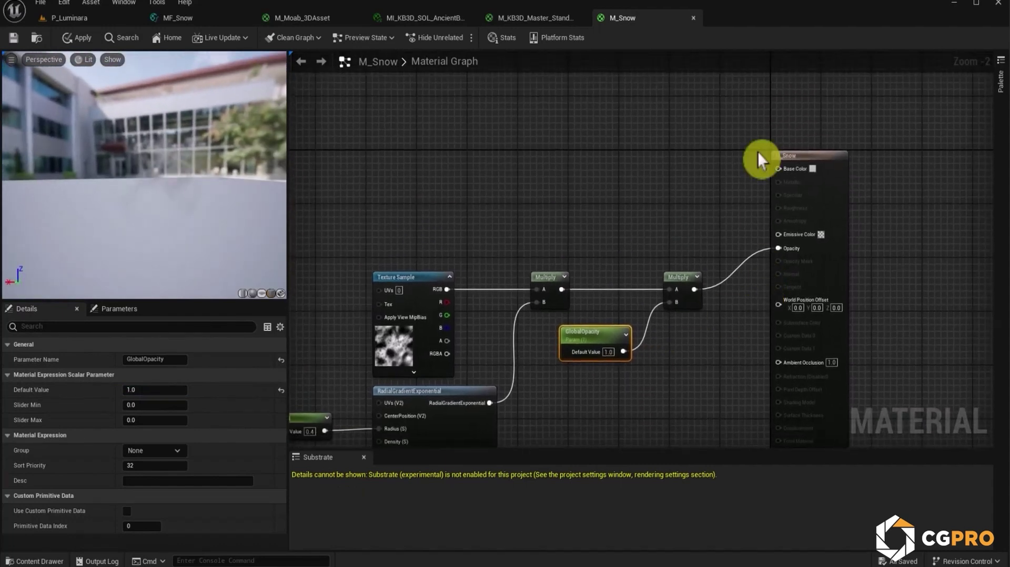
pyautogui.moveTo(536, 232); pyautogui.dragTo(676, 182, button='right')
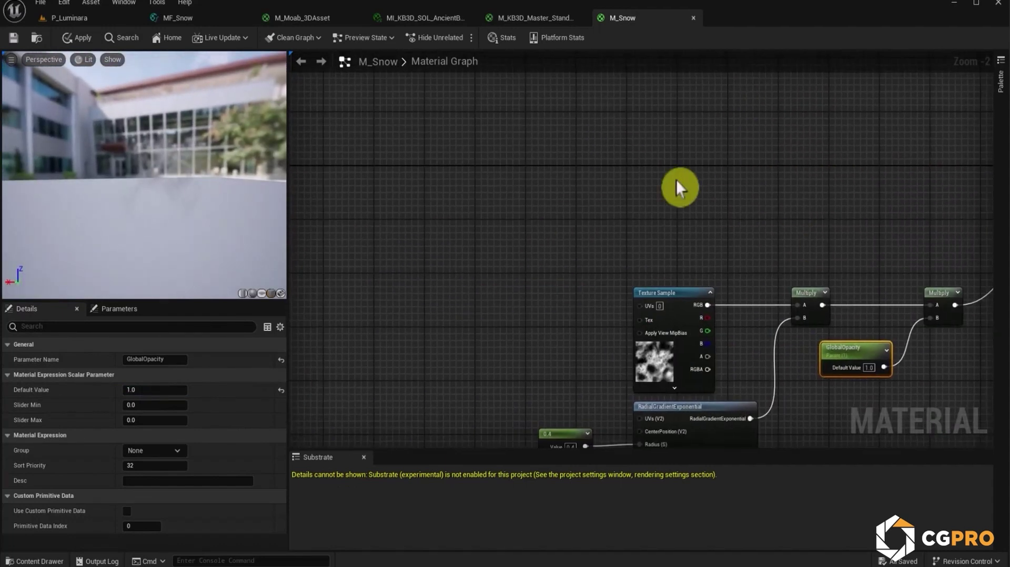
pyautogui.rightClick(626, 153)
pyautogui.write('particle')
pyautogui.press('Return')
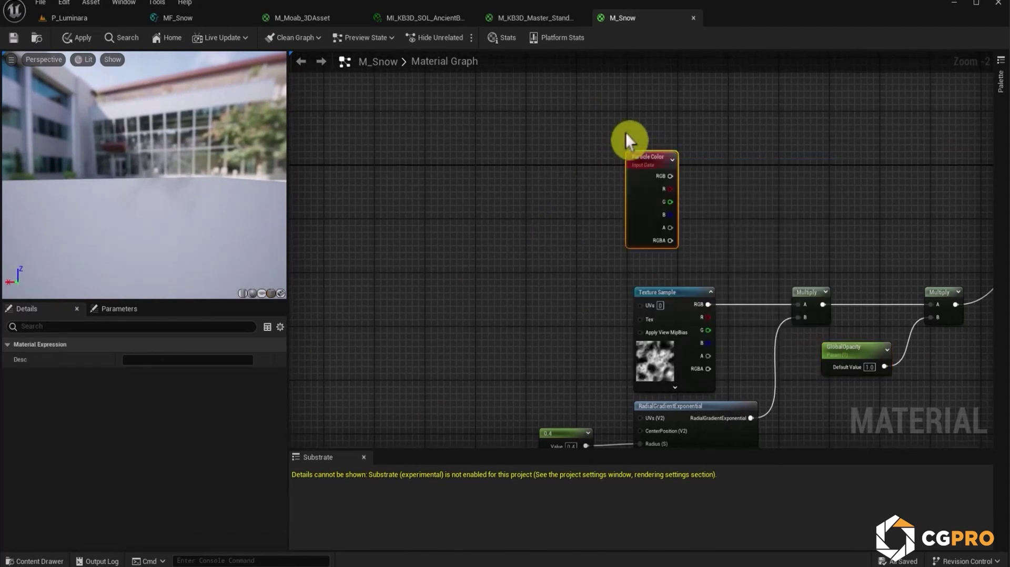
pyautogui.moveTo(673, 156); pyautogui.dragTo(544, 179, button='right')
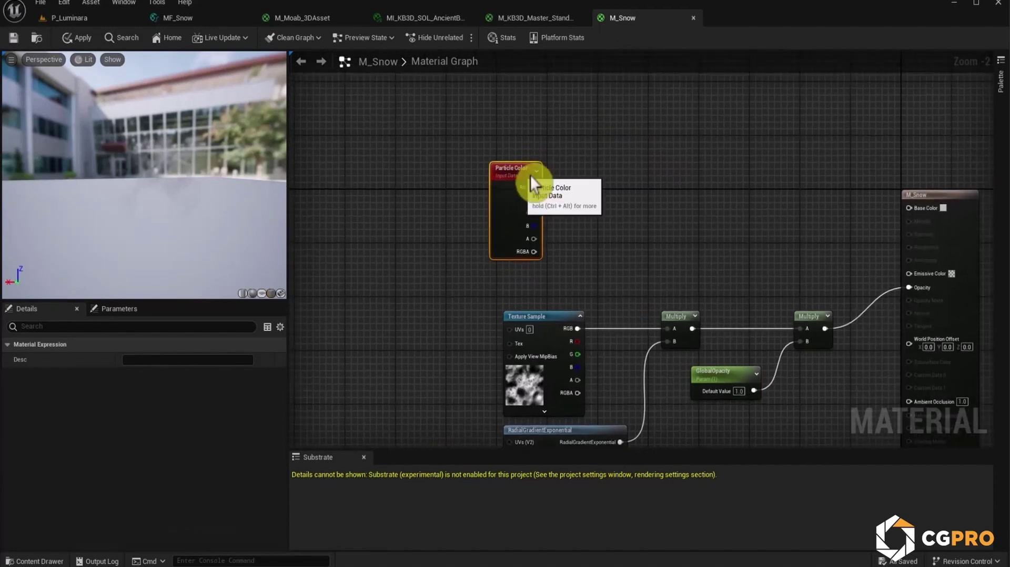
pyautogui.moveTo(545, 170); pyautogui.dragTo(911, 209)
pyautogui.moveTo(517, 159); pyautogui.dragTo(510, 106)
pyautogui.moveTo(200, 180); pyautogui.dragTo(57, 179)
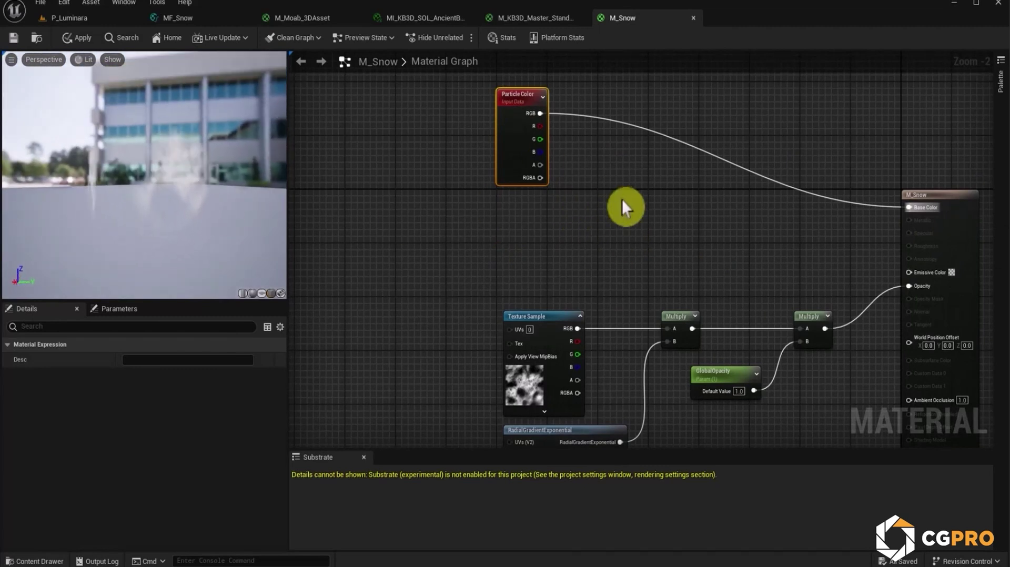
# Add another Multiply node beside the material output and connect the Particle Color RGB to its A input.
pyautogui.click(785, 210)
pyautogui.click(766, 220)
pyautogui.moveTo(540, 113); pyautogui.dragTo(773, 236)
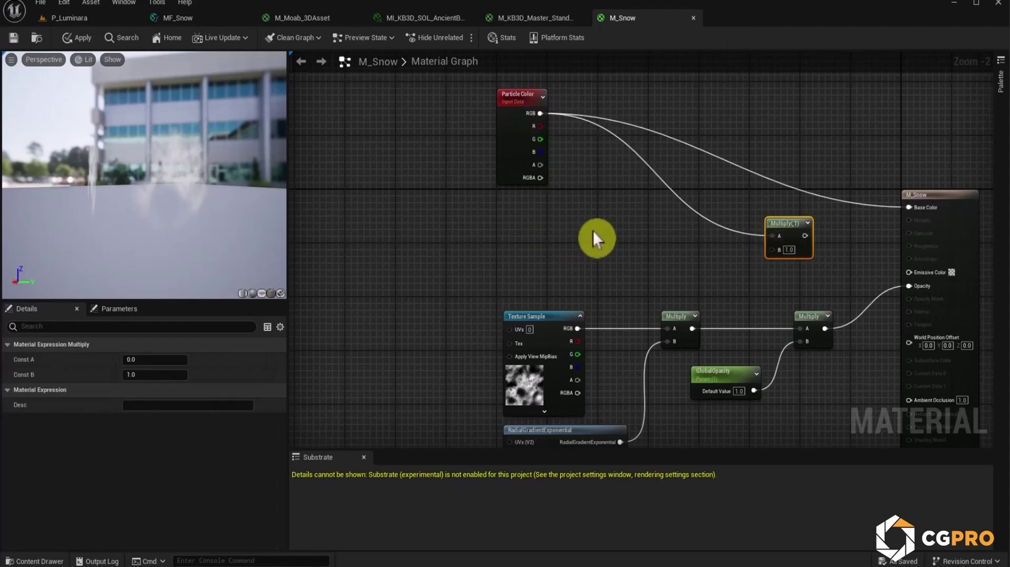
# Add a scalar parameter named Emissive between the Particle Color node and the new Multiply.
pyautogui.click(594, 231)
pyautogui.write('Emissive')
pyautogui.press('Return')
pyautogui.moveTo(611, 212); pyautogui.dragTo(590, 192, button='right')
# Connect Emissive to the new Multiply's B input, feed the result into Emissive Color, and tidy both nodes.
pyautogui.moveTo(636, 233); pyautogui.dragTo(684, 258)
pyautogui.moveTo(759, 230); pyautogui.dragTo(759, 228)
pyautogui.moveTo(891, 252); pyautogui.dragTo(889, 252)
pyautogui.moveTo(768, 216); pyautogui.dragTo(789, 242)
pyautogui.moveTo(610, 221); pyautogui.dragTo(652, 247)
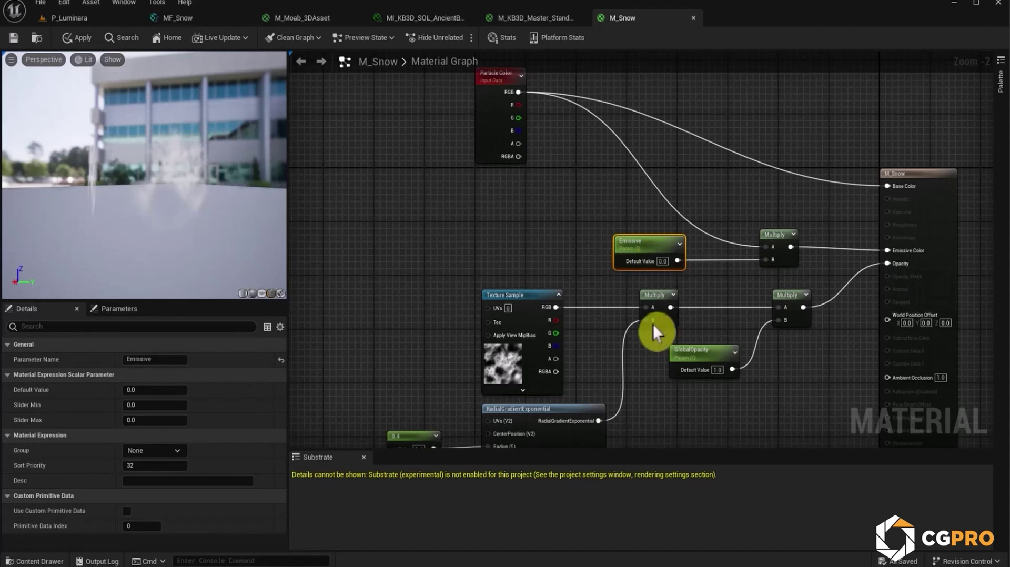
# Make the M_Snow material Two Sided and apply the changes.
pyautogui.click(77, 38)
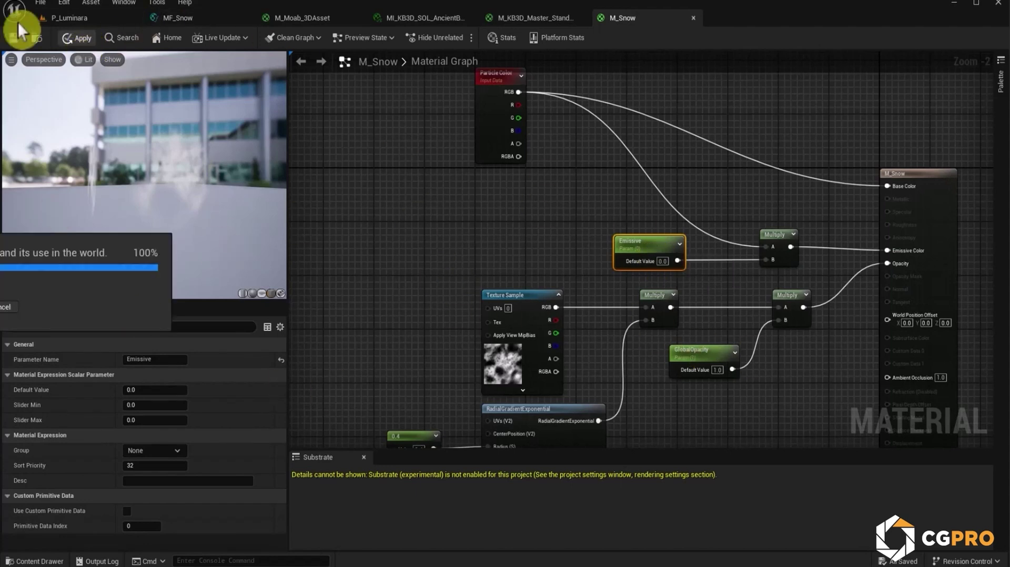
pyautogui.click(367, 398)
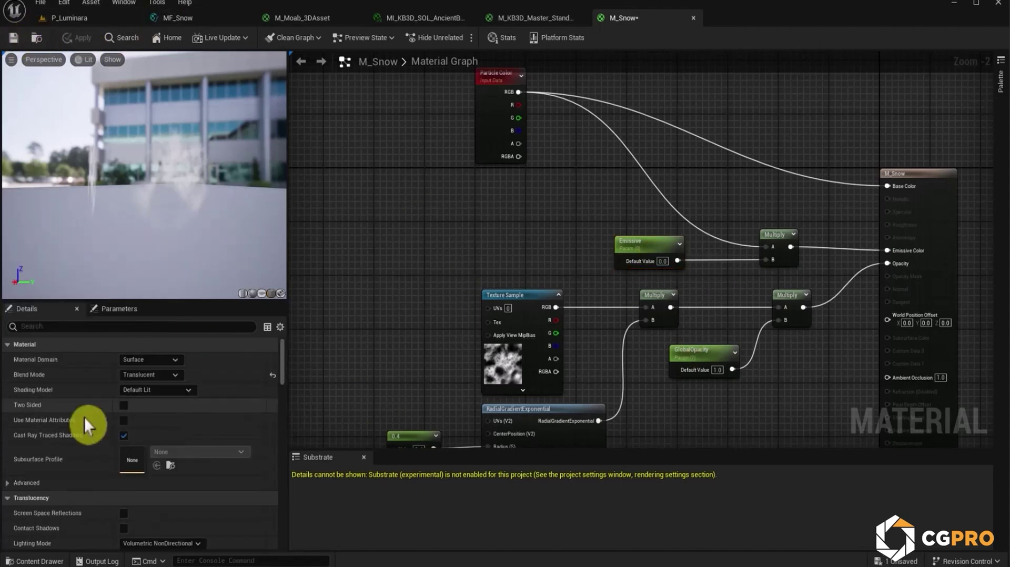
pyautogui.click(124, 406)
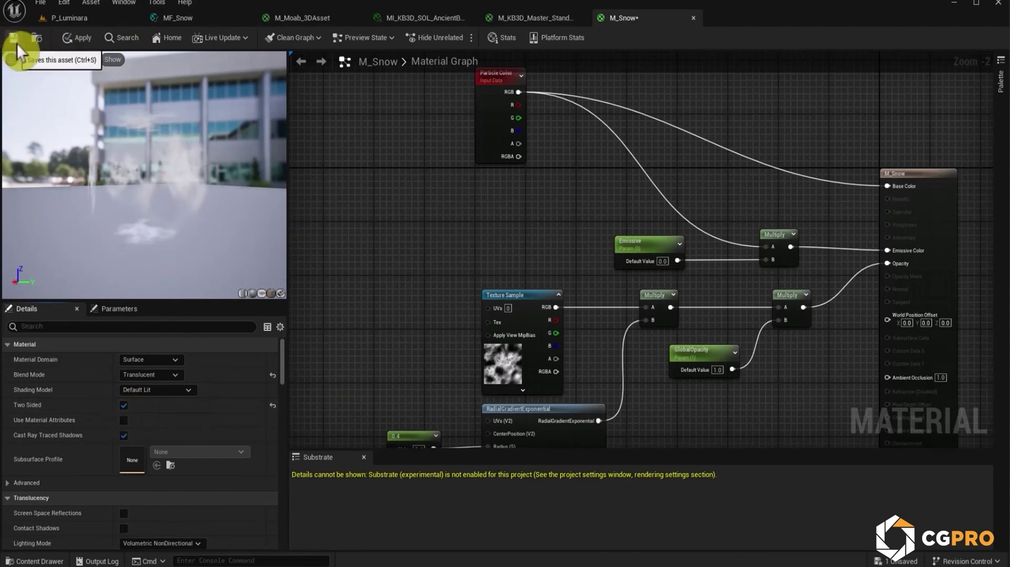
pyautogui.click(67, 41)
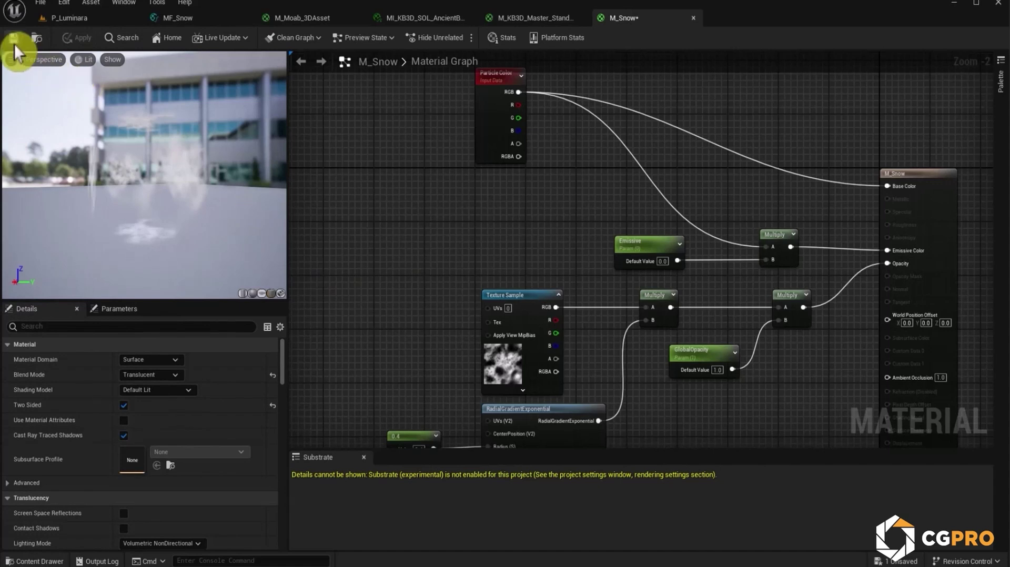
# In the P_Luminara level's Materials folder, create a Niagara system from the Empty emitter, name it NS_Snow and open it.
pyautogui.click(77, 18)
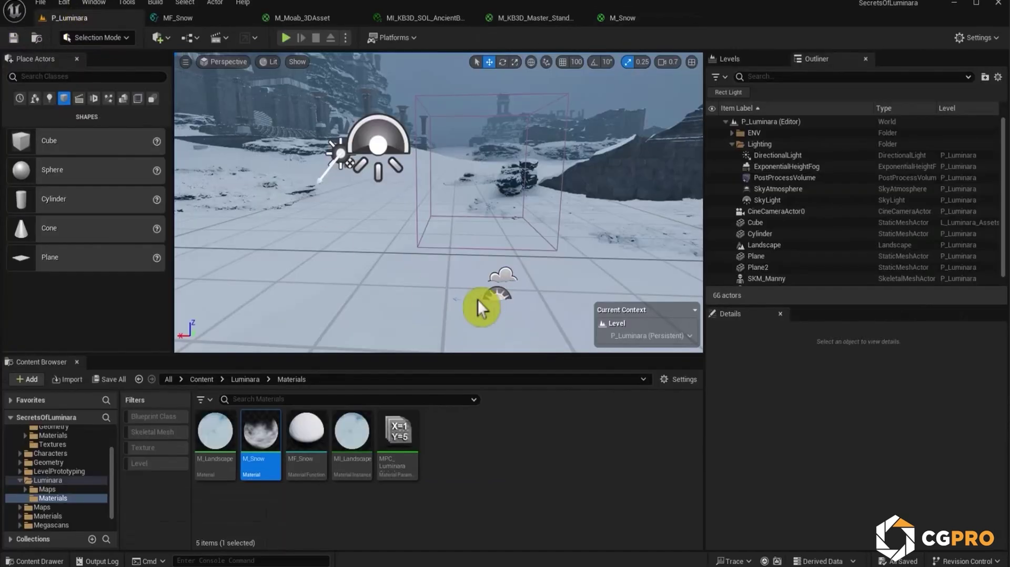
pyautogui.click(473, 441)
pyautogui.rightClick(460, 431)
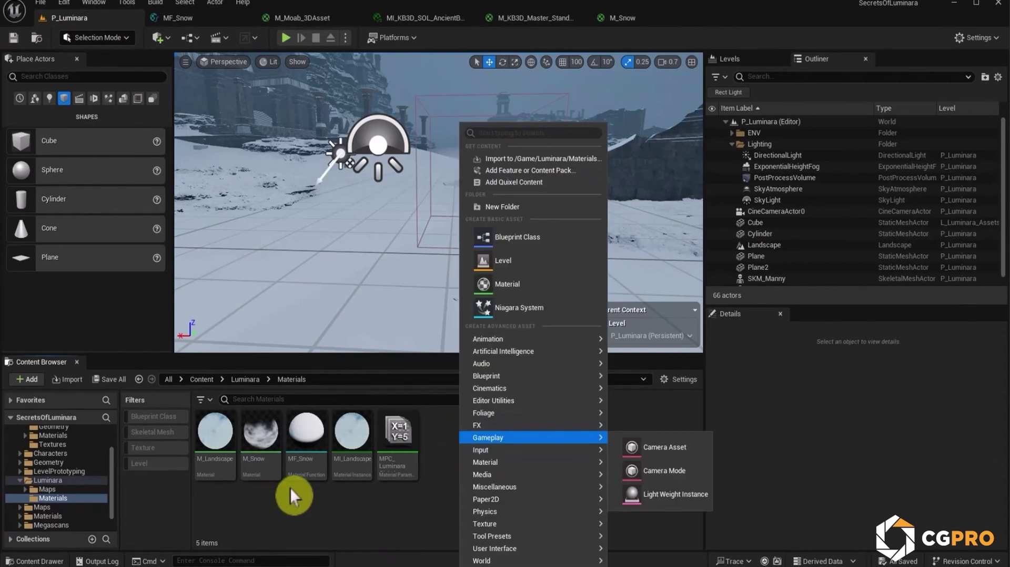
pyautogui.rightClick(433, 439)
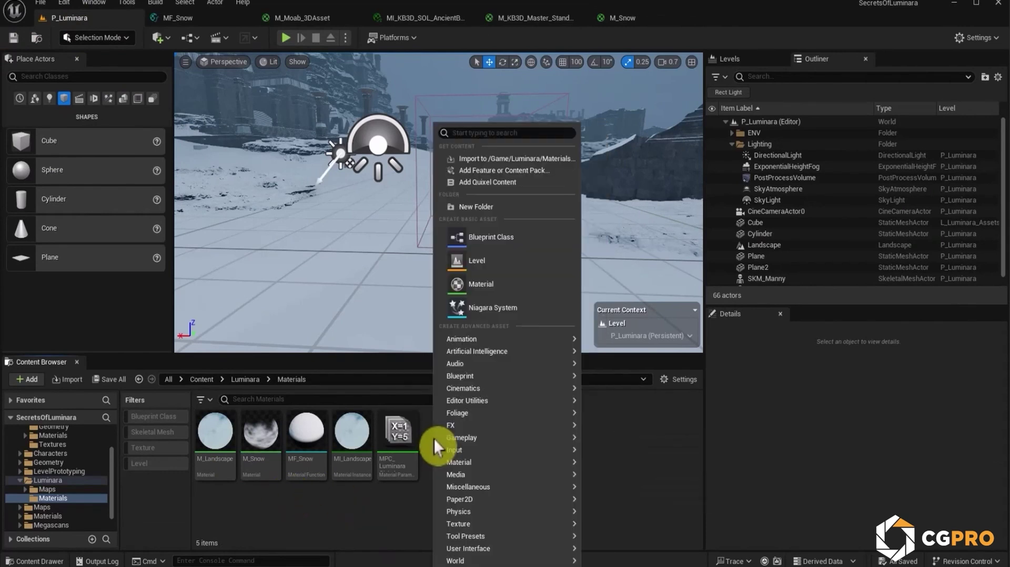
pyautogui.click(504, 307)
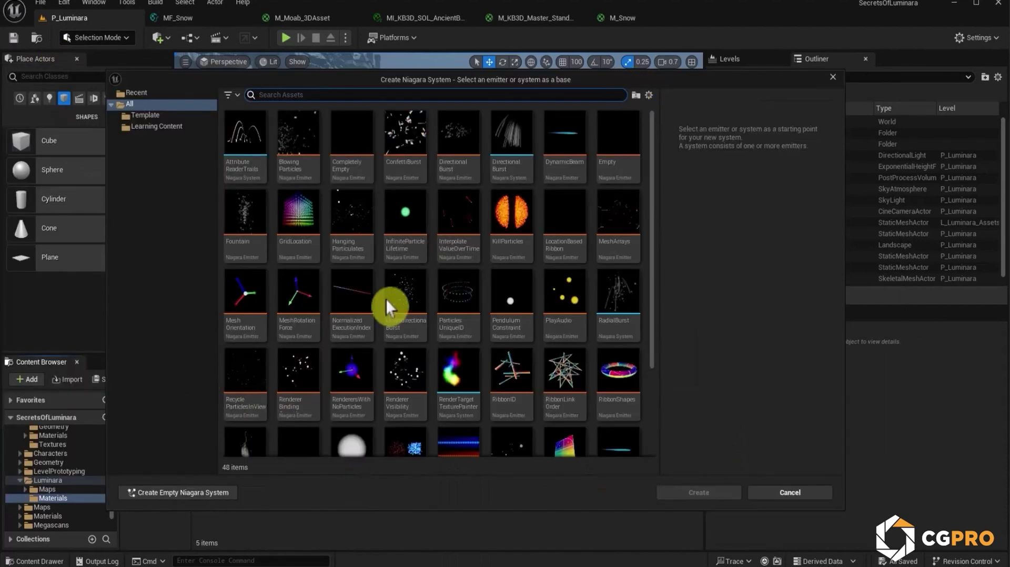
pyautogui.click(618, 146)
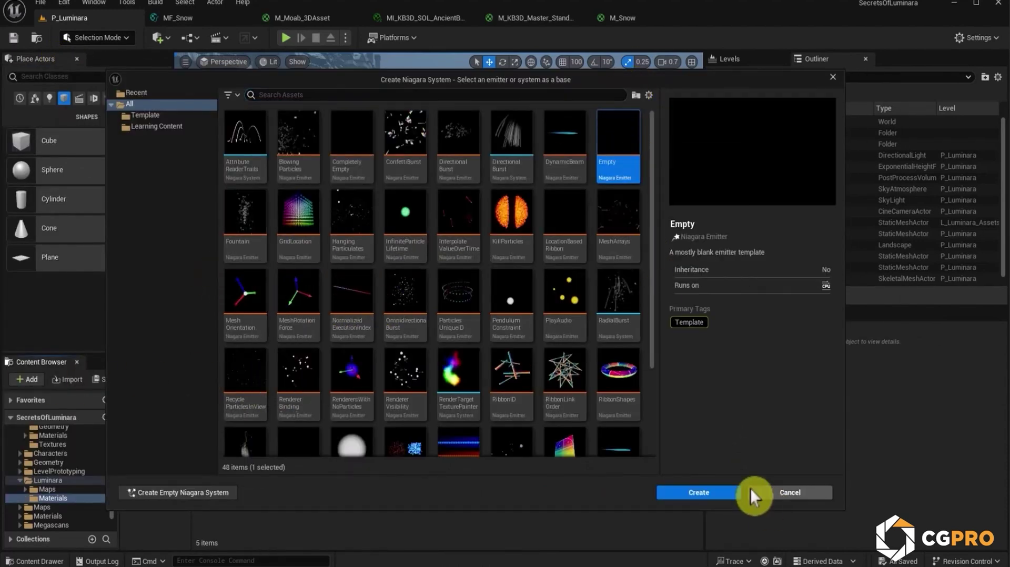
pyautogui.click(689, 493)
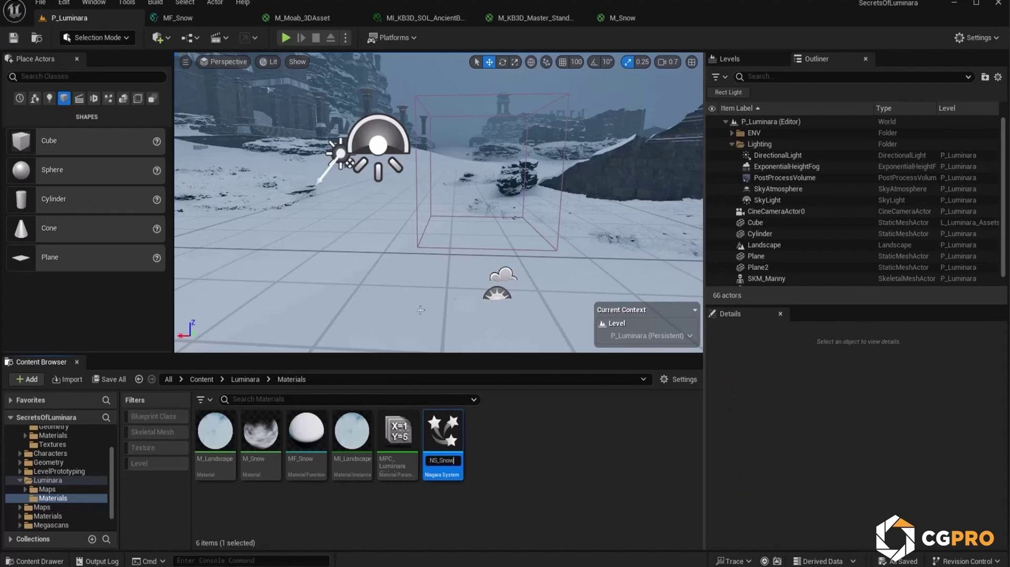
pyautogui.doubleClick(455, 432)
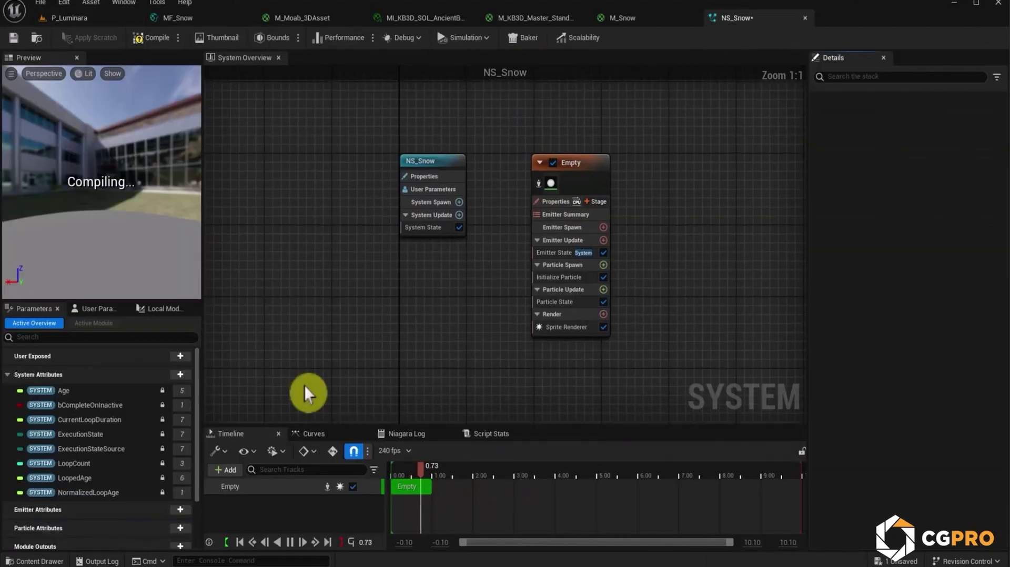
# Add a Spawn Rate module to the Emitter Spawn group of the Empty emitter.
pyautogui.moveTo(395, 267); pyautogui.dragTo(267, 286, button='right')
pyautogui.moveTo(447, 196); pyautogui.dragTo(475, 194)
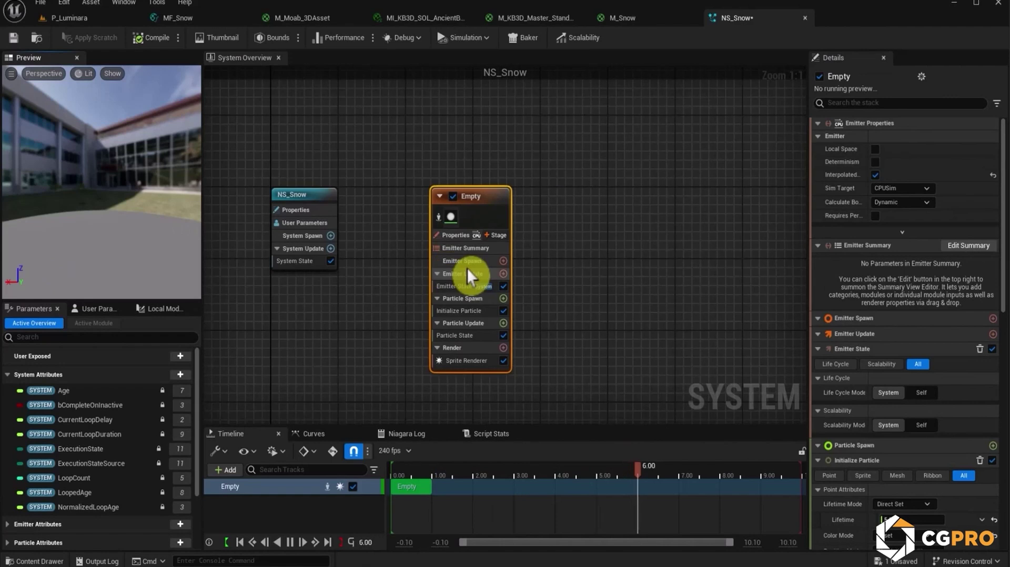
pyautogui.click(507, 261)
pyautogui.write('Spawn')
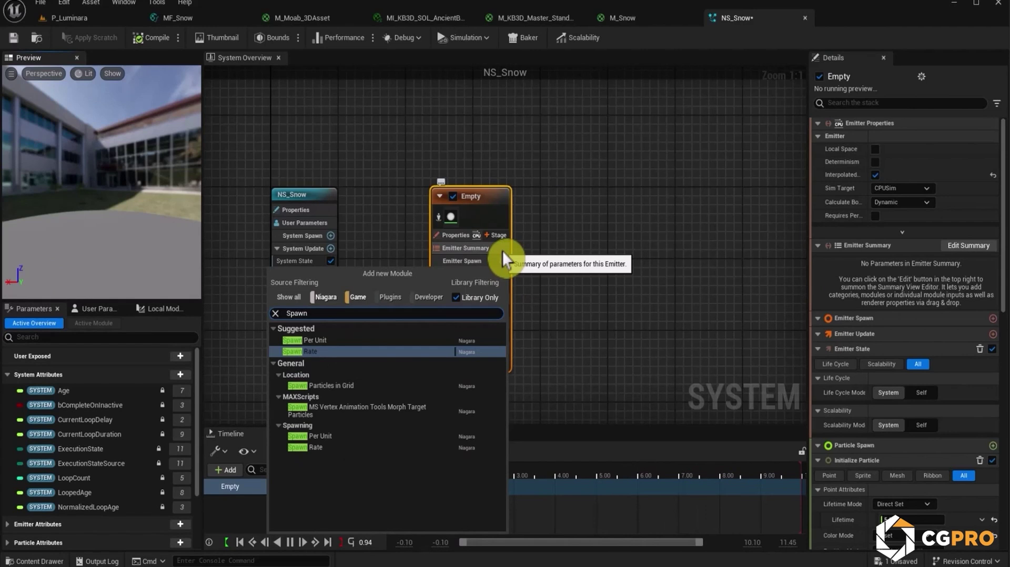
pyautogui.click(310, 352)
pyautogui.moveTo(92, 226); pyautogui.dragTo(125, 232)
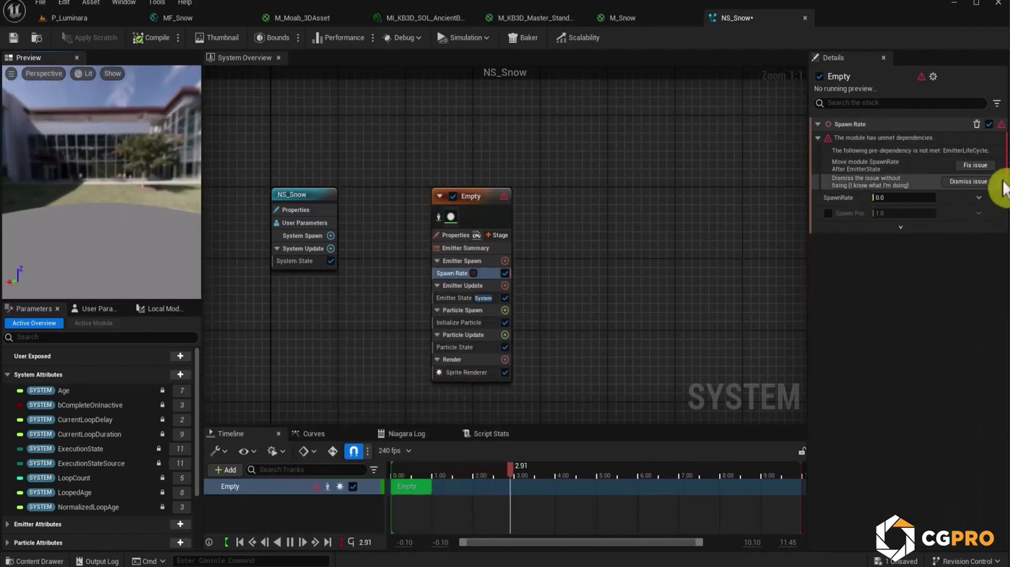
# Fix the Spawn Rate module's dependency issue and set its SpawnRate to 50.
pyautogui.click(976, 165)
pyautogui.click(889, 139)
pyautogui.write('50')
pyautogui.press('Return')
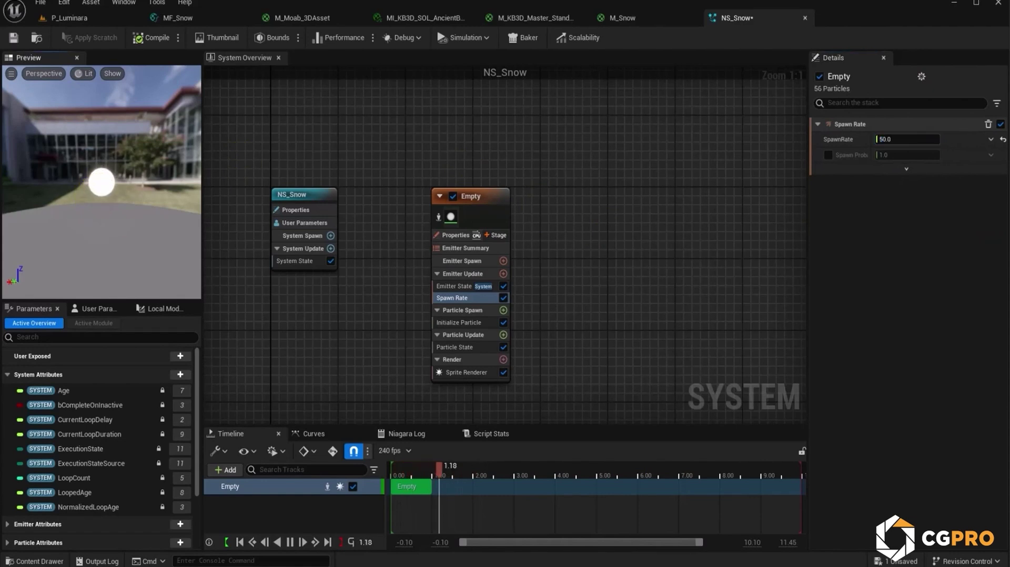
pyautogui.moveTo(131, 191); pyautogui.dragTo(79, 214)
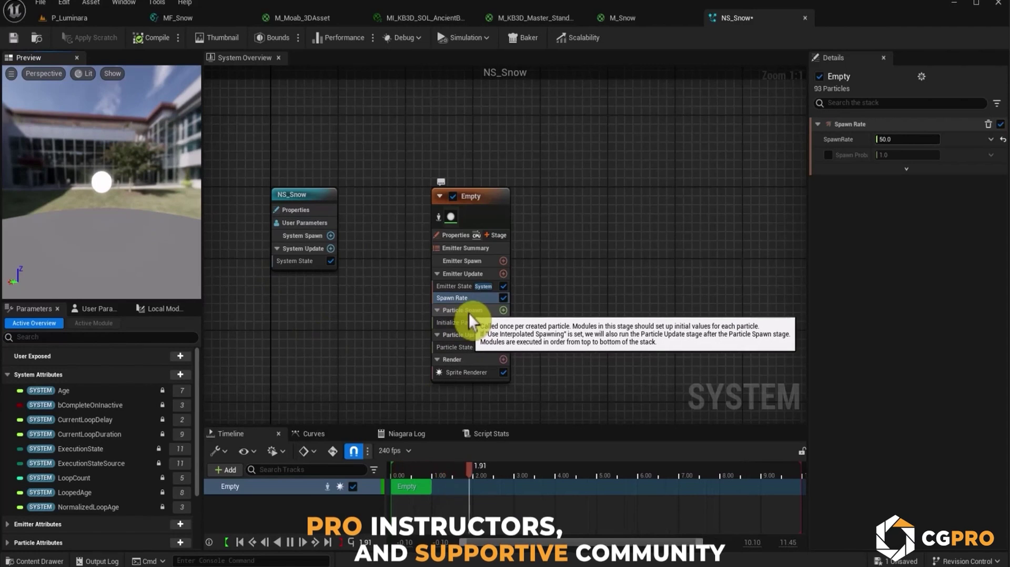
# Add a Shape Location module to the emitter's Particle Spawn group.
pyautogui.click(504, 311)
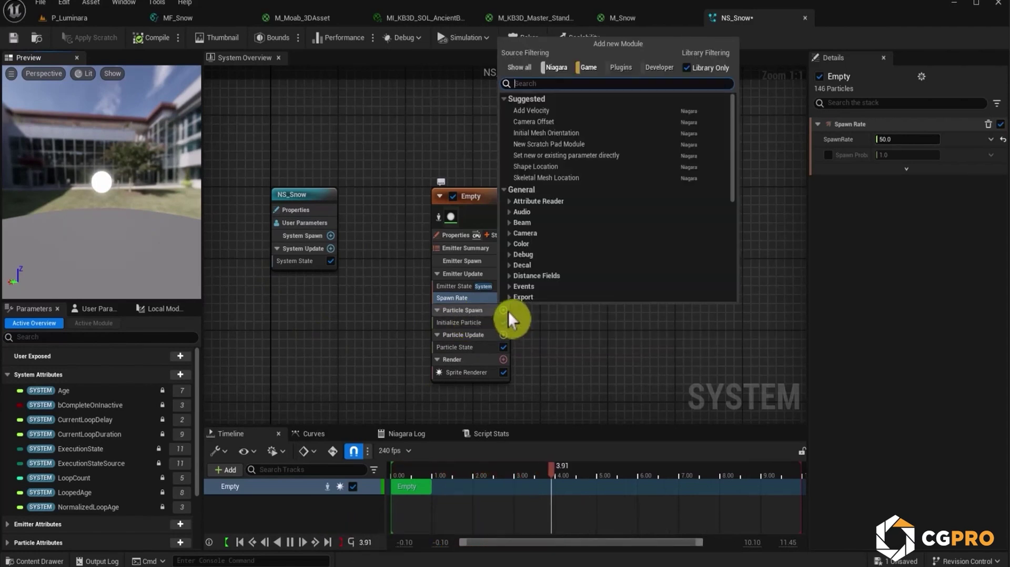
pyautogui.write('loca')
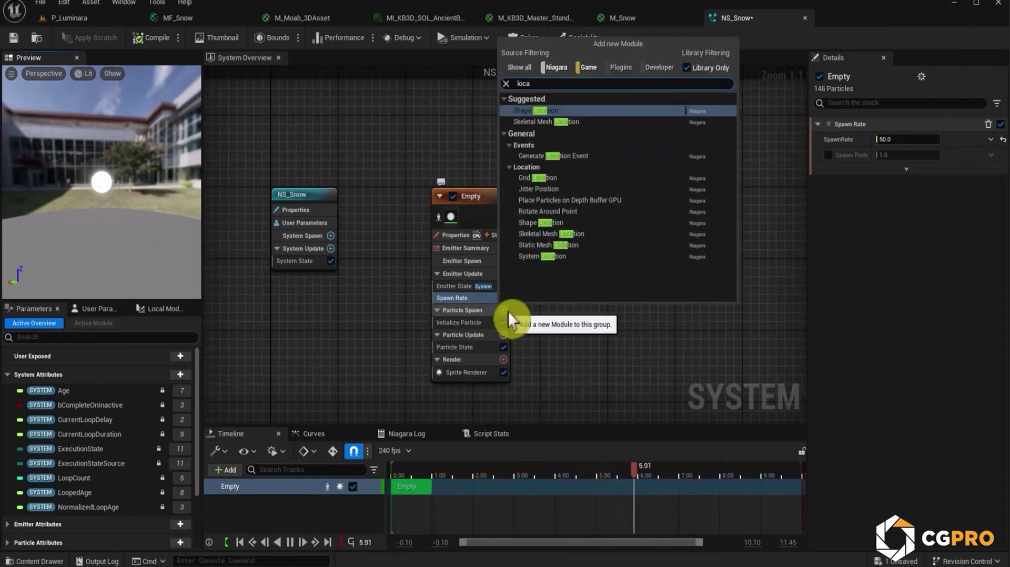
pyautogui.click(555, 111)
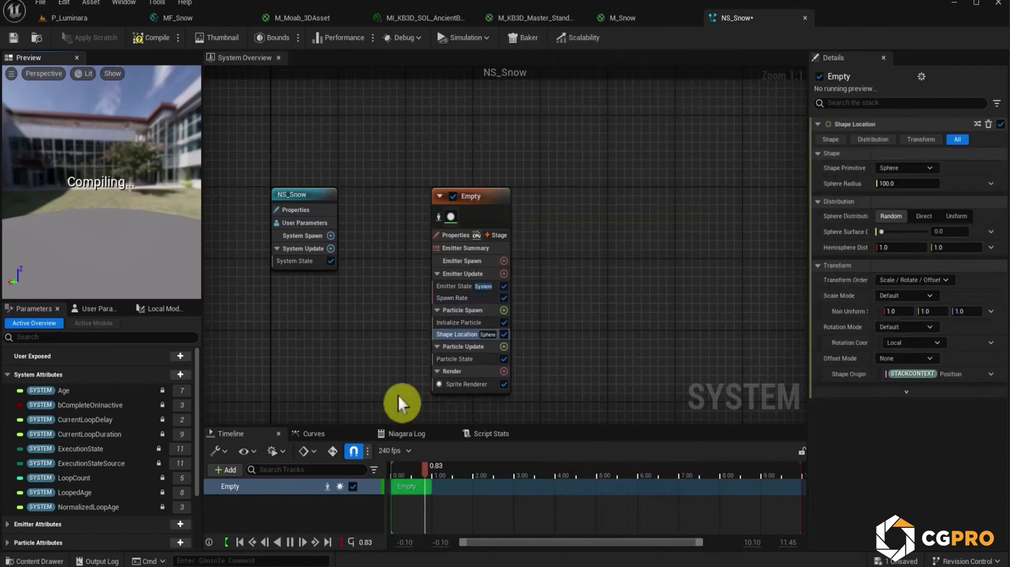
# Set the Shape Location primitive to Box / Plane with a Box Size of 1500 in X and 1500 in Y.
pyautogui.click(907, 167)
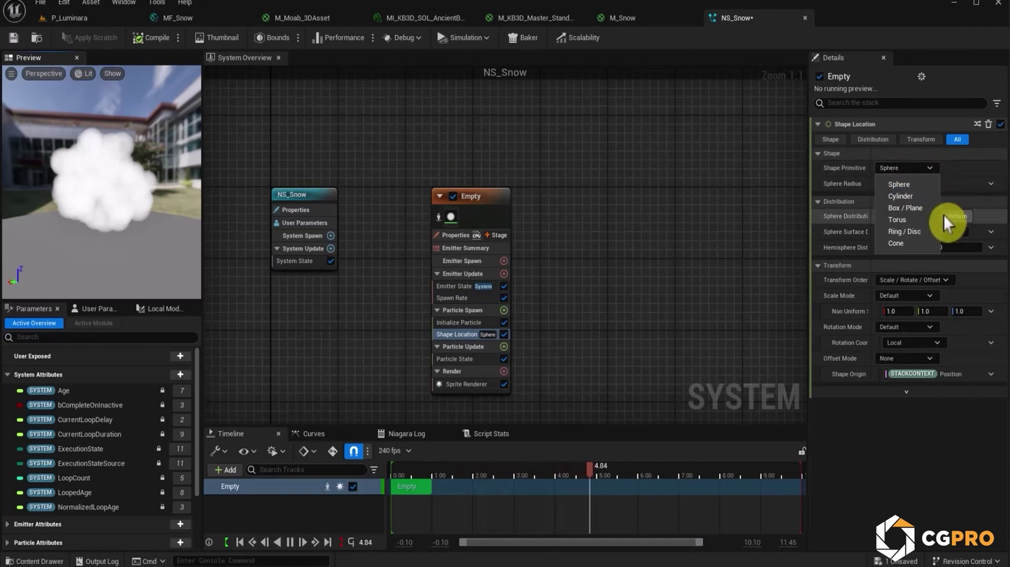
pyautogui.click(914, 209)
pyautogui.click(893, 199)
pyautogui.write('1500')
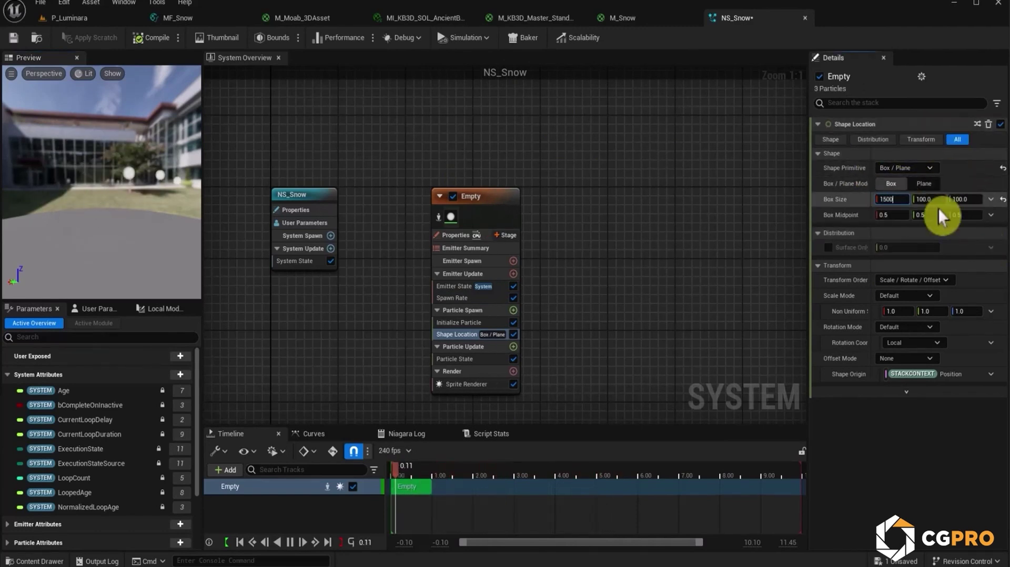
pyautogui.press('Tab')
pyautogui.write('1500')
pyautogui.press('Return')
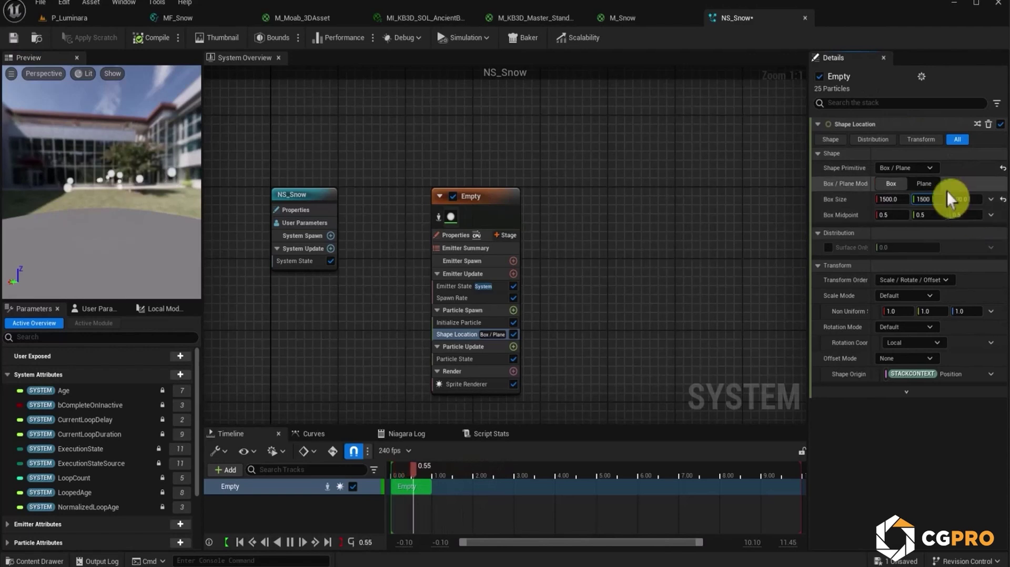
pyautogui.moveTo(160, 185); pyautogui.dragTo(41, 270)
pyautogui.moveTo(41, 270); pyautogui.dragTo(41, 292, button='right')
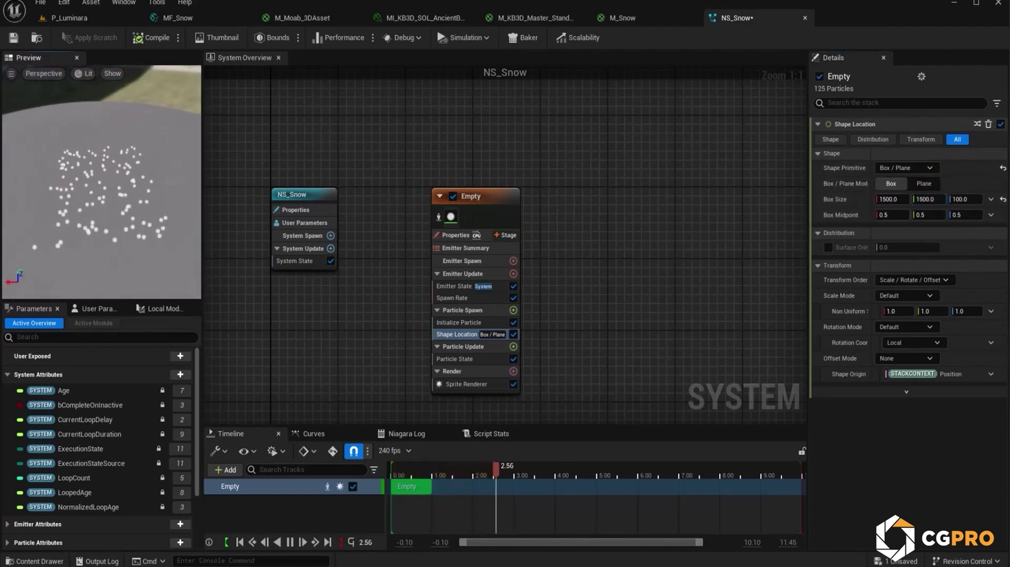
pyautogui.moveTo(83, 270); pyautogui.dragTo(74, 221)
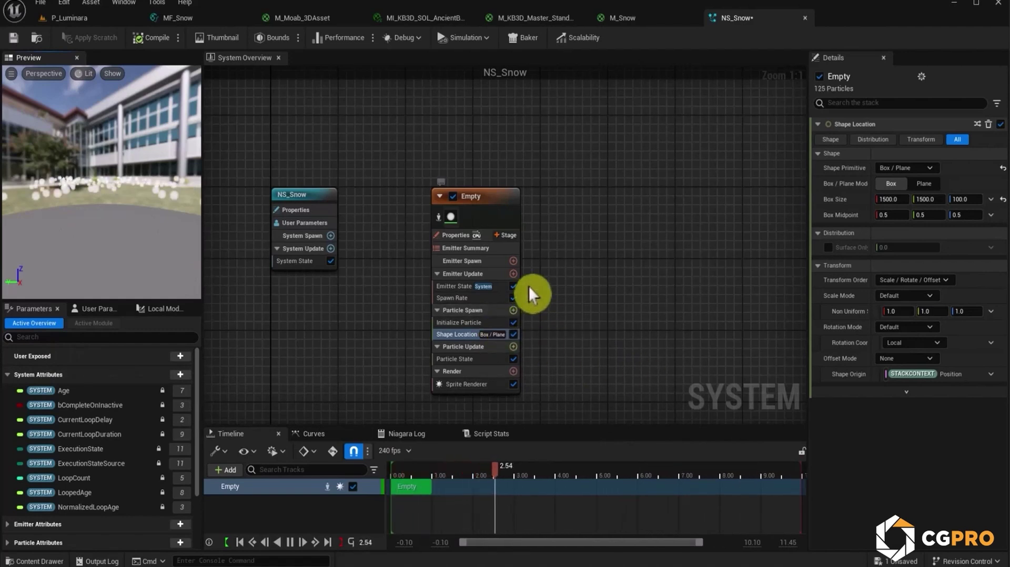
# Add a Gravity Force module to Particle Spawn and fix its dependency issue with an Apply Initial Forces module.
pyautogui.click(514, 311)
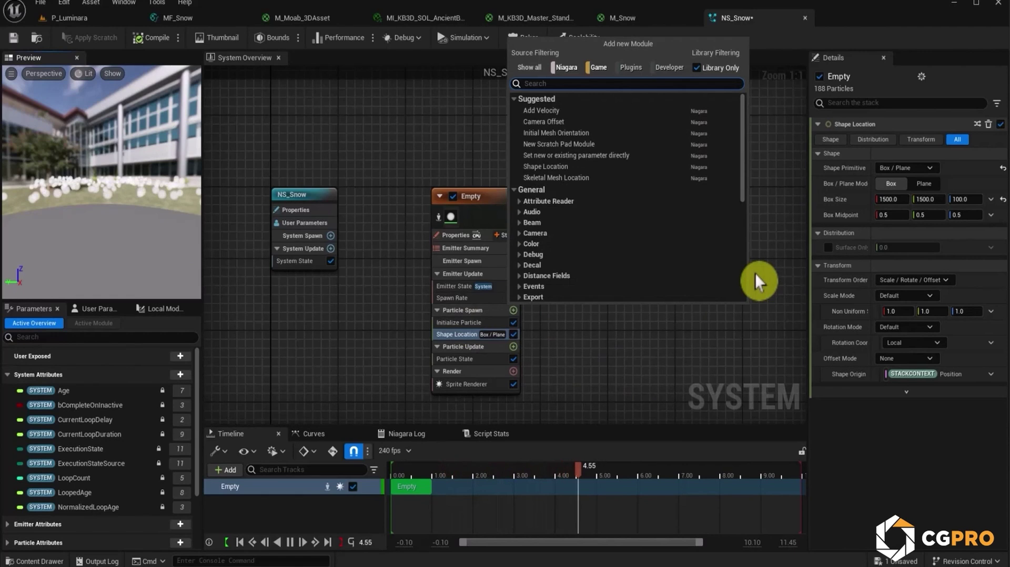
pyautogui.write('gravity')
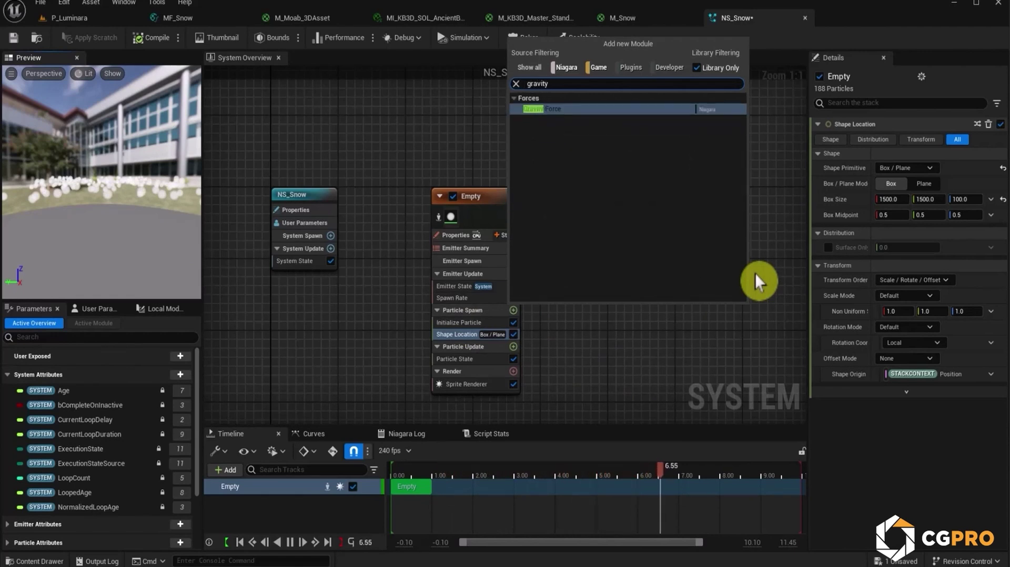
pyautogui.press('Return')
pyautogui.click(976, 206)
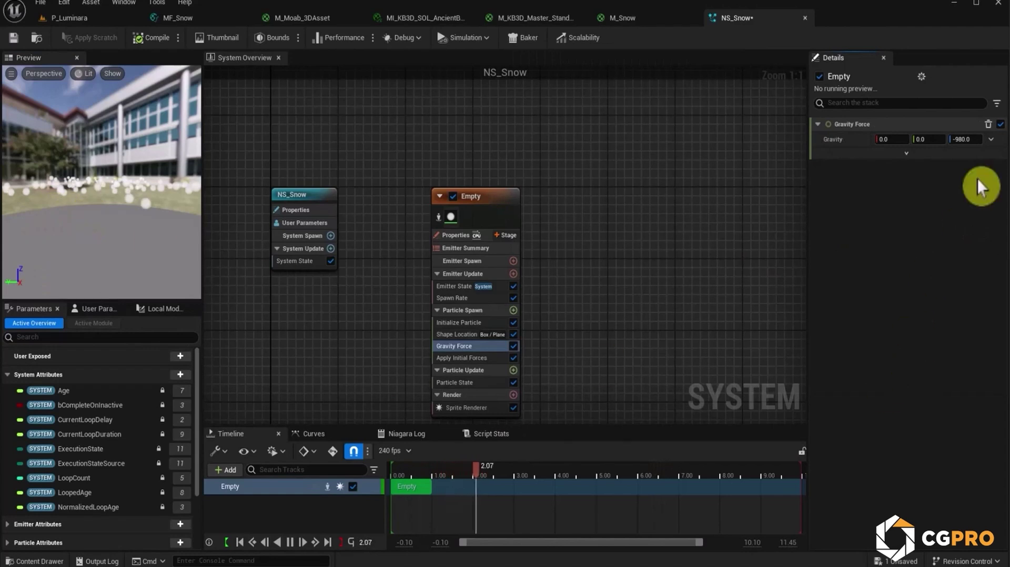
# Add an Add Velocity module to Particle Spawn and fix its order relative to Apply Initial Forces.
pyautogui.click(514, 311)
pyautogui.write('vel')
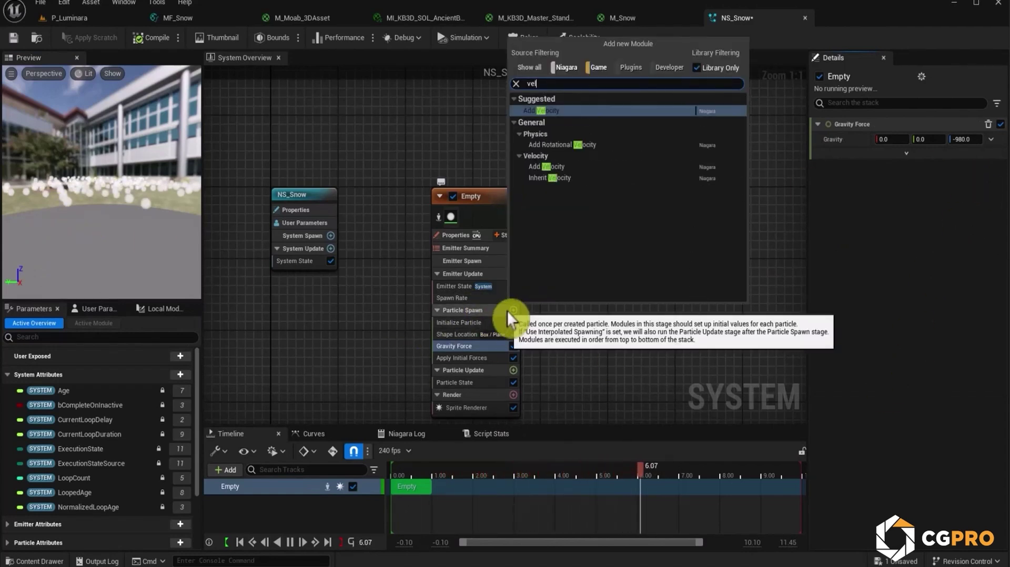
pyautogui.press('Return')
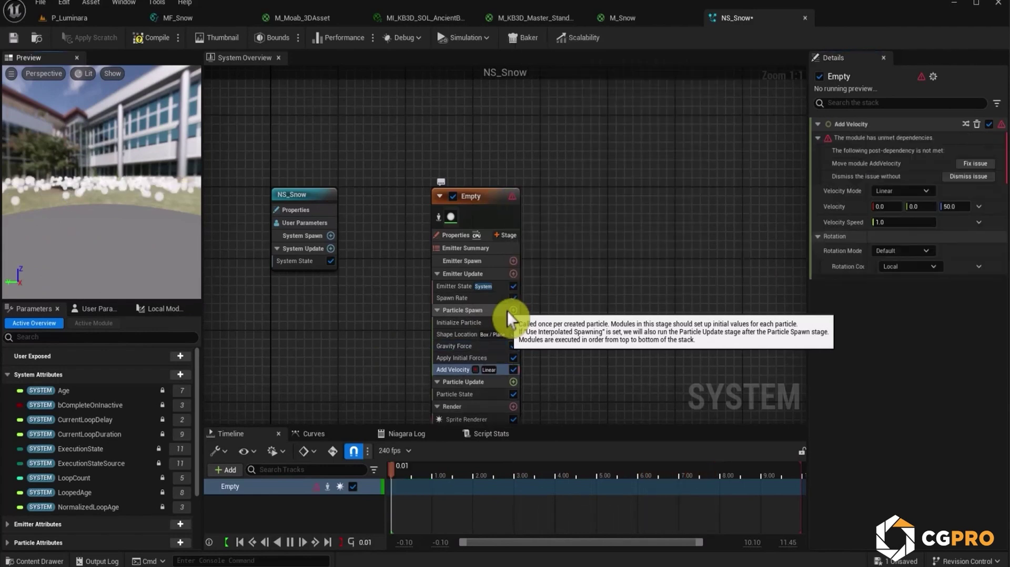
pyautogui.click(984, 169)
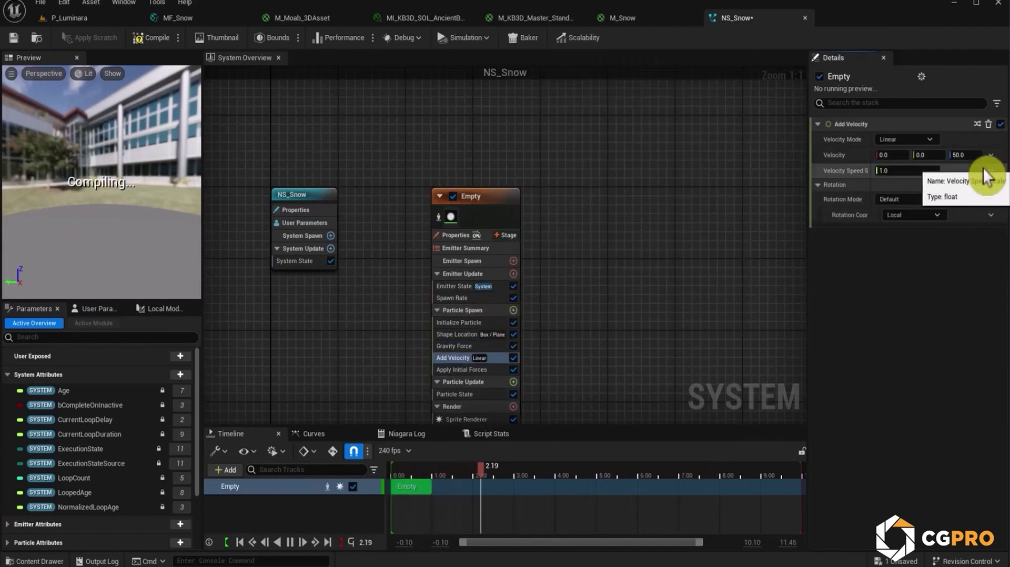
pyautogui.click(445, 358)
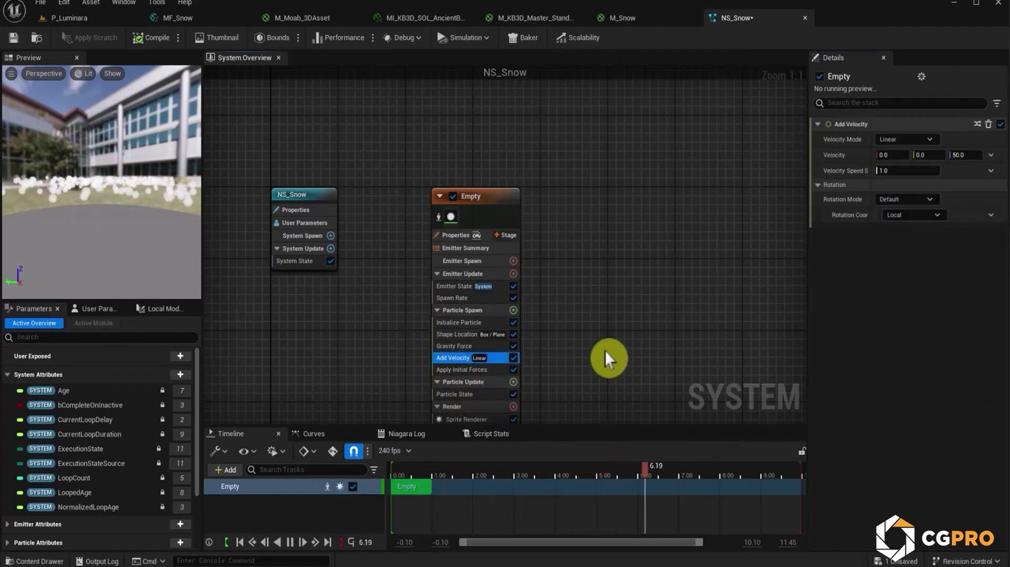
pyautogui.moveTo(601, 346); pyautogui.dragTo(583, 238, button='right')
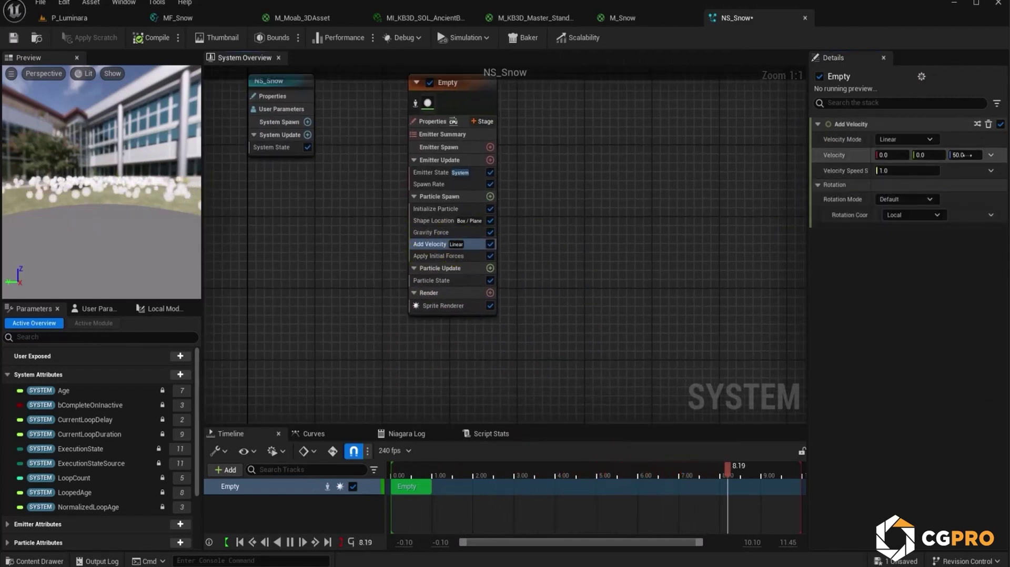
# Delete the Add Velocity module from Particle Spawn.
pyautogui.click(428, 232)
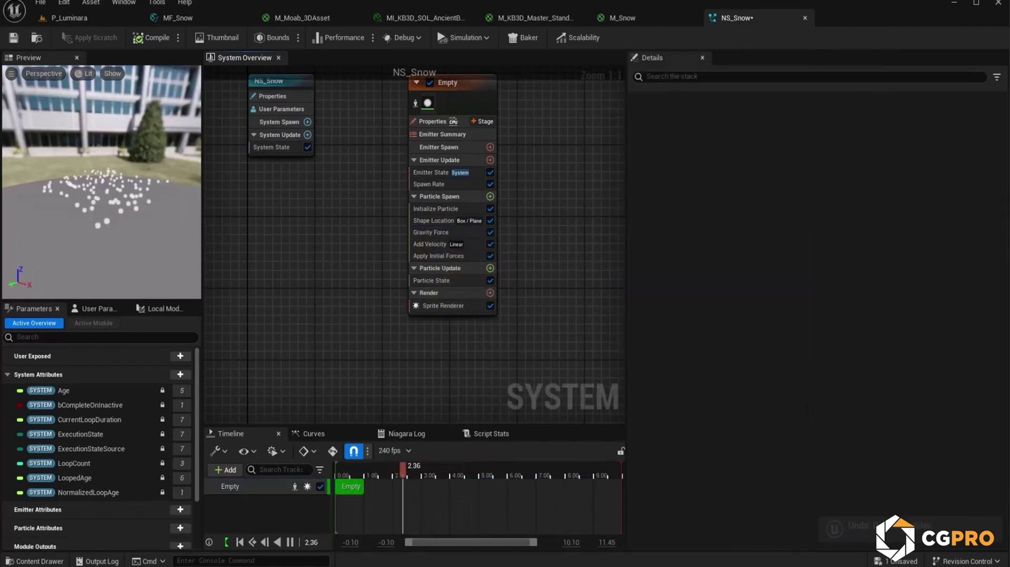
pyautogui.click(439, 245)
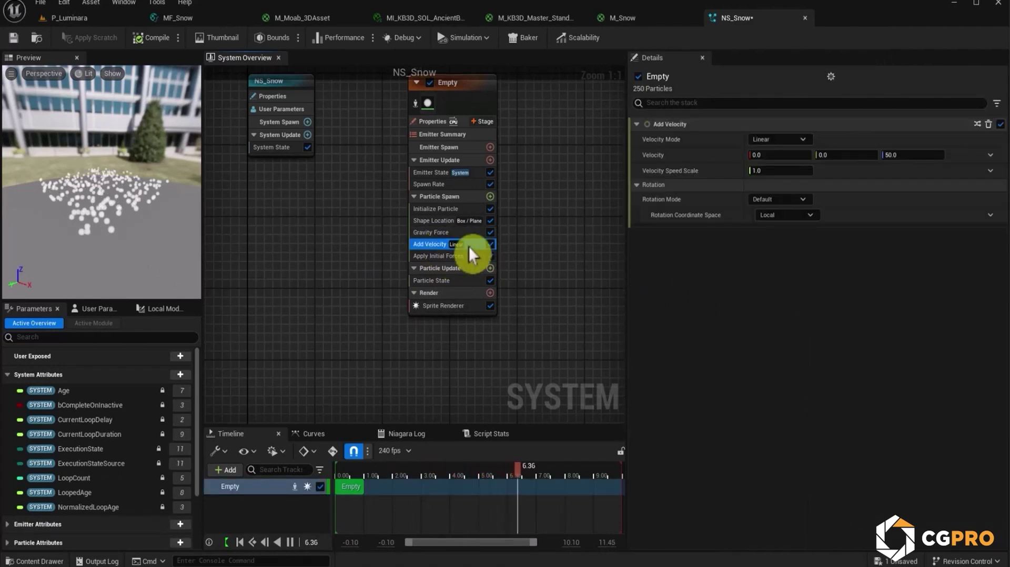
pyautogui.press('Delete')
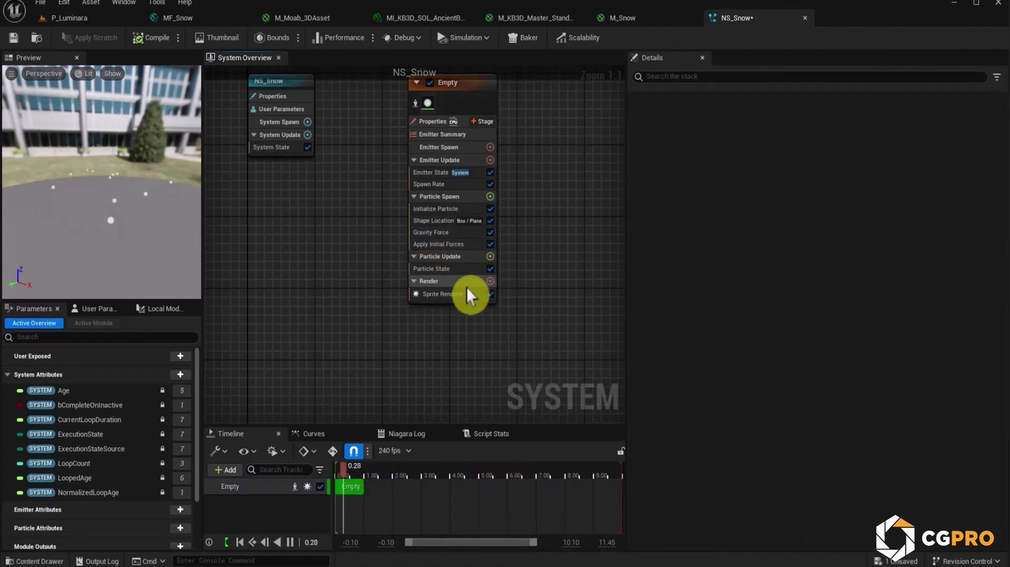
# Add a Solve Forces and Velocity module to Particle Update and save the NS_Snow system.
pyautogui.click(493, 257)
pyautogui.write('velo')
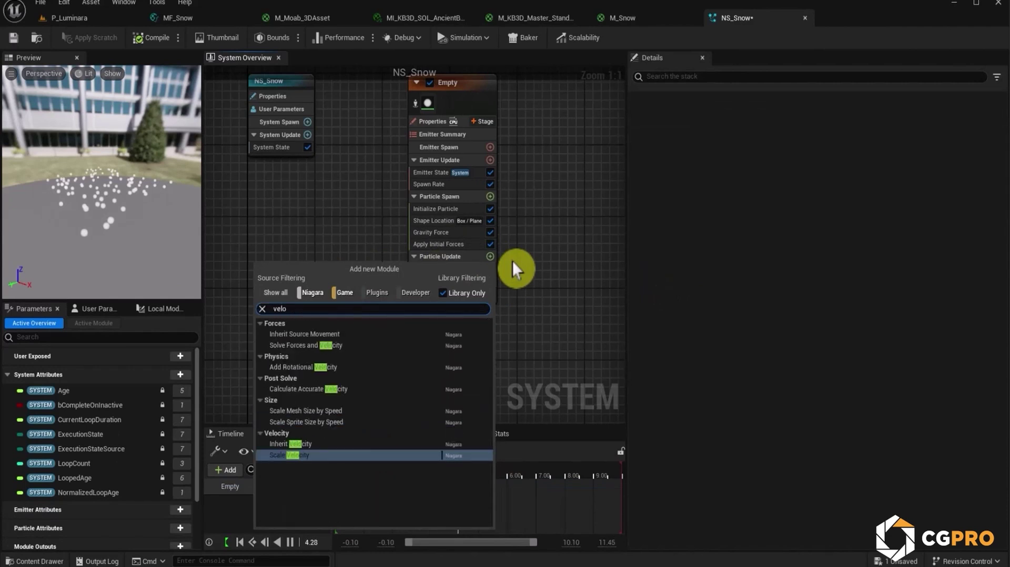
pyautogui.click(303, 346)
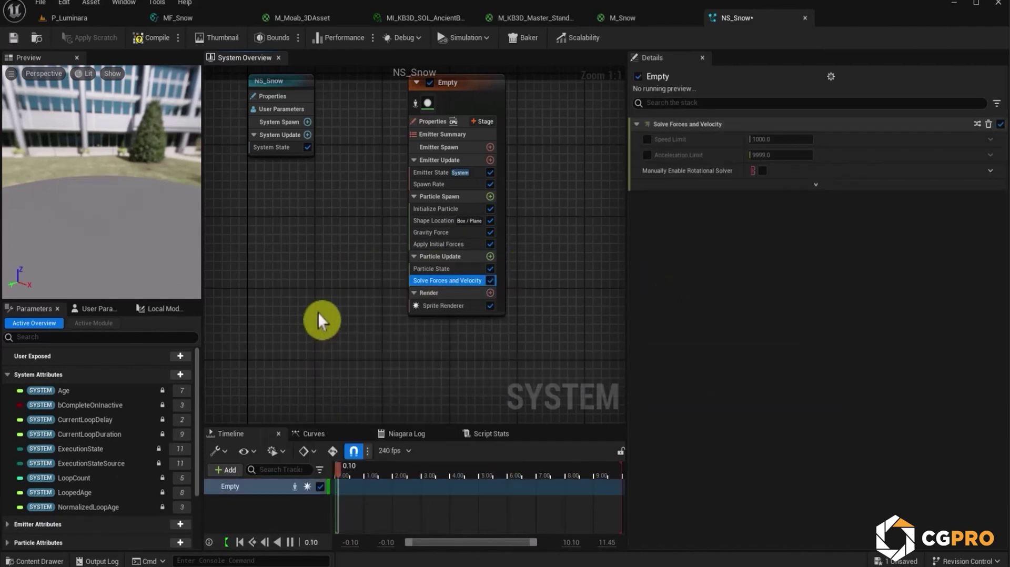
pyautogui.moveTo(142, 225)
pyautogui.mouseDown()
pyautogui.moveTo(139, 210)
pyautogui.moveTo(136, 225)
pyautogui.mouseUp()
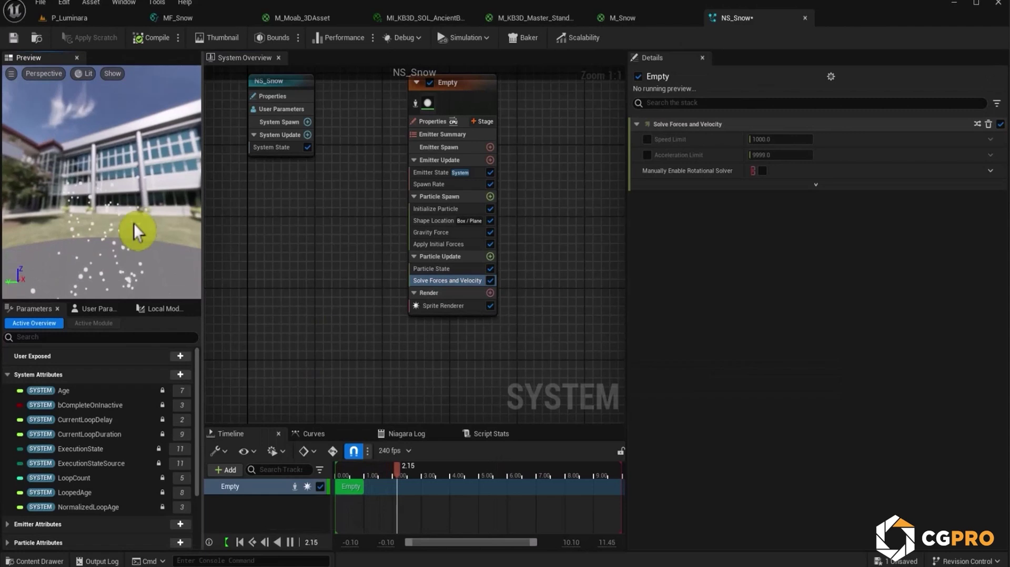
pyautogui.click(18, 40)
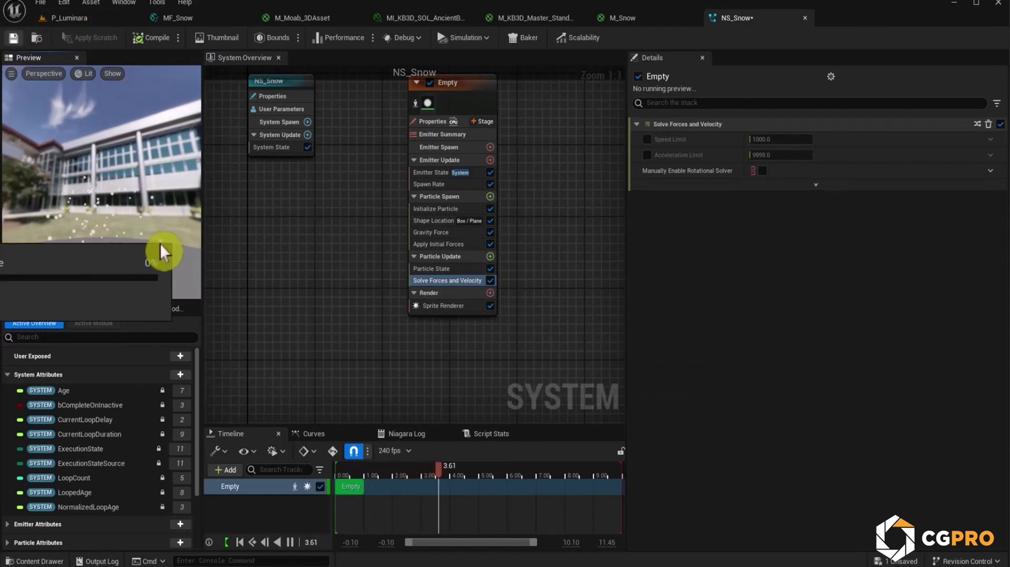
# Place the NS_Snow system in the P_Luminara level and raise it high above the snowy ground.
pyautogui.click(86, 15)
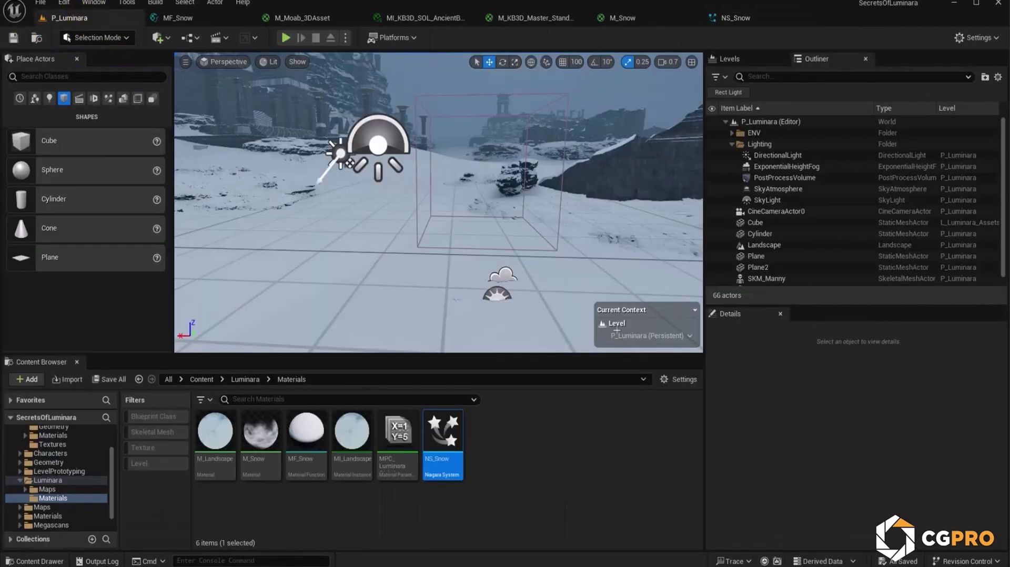
pyautogui.moveTo(370, 195); pyautogui.dragTo(370, 195)
pyautogui.moveTo(369, 194); pyautogui.dragTo(370, 194, button='right')
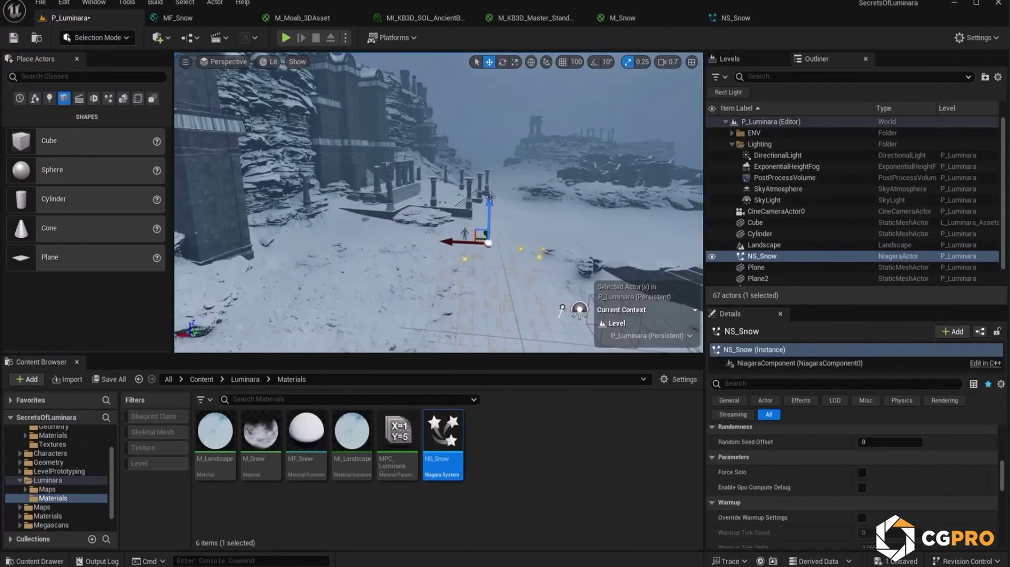
pyautogui.moveTo(494, 73); pyautogui.dragTo(551, 85)
pyautogui.click(489, 108)
pyautogui.moveTo(489, 108); pyautogui.dragTo(489, 132, button='right')
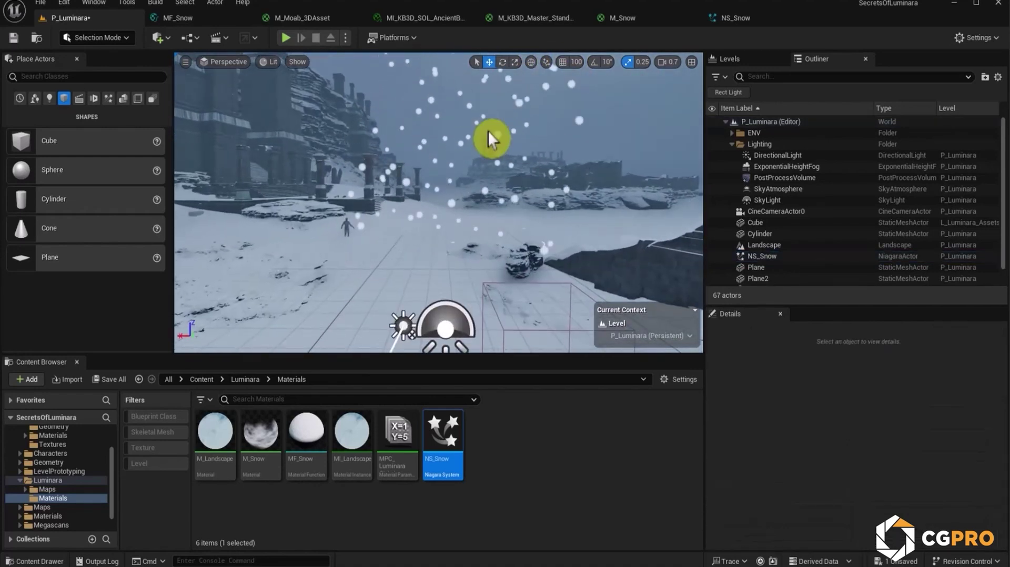
# In NS_Snow's Initialize Particle module, set Sprite Size Mode to Random Uniform and open Uniform Sprite Size Min for editing.
pyautogui.click(753, 20)
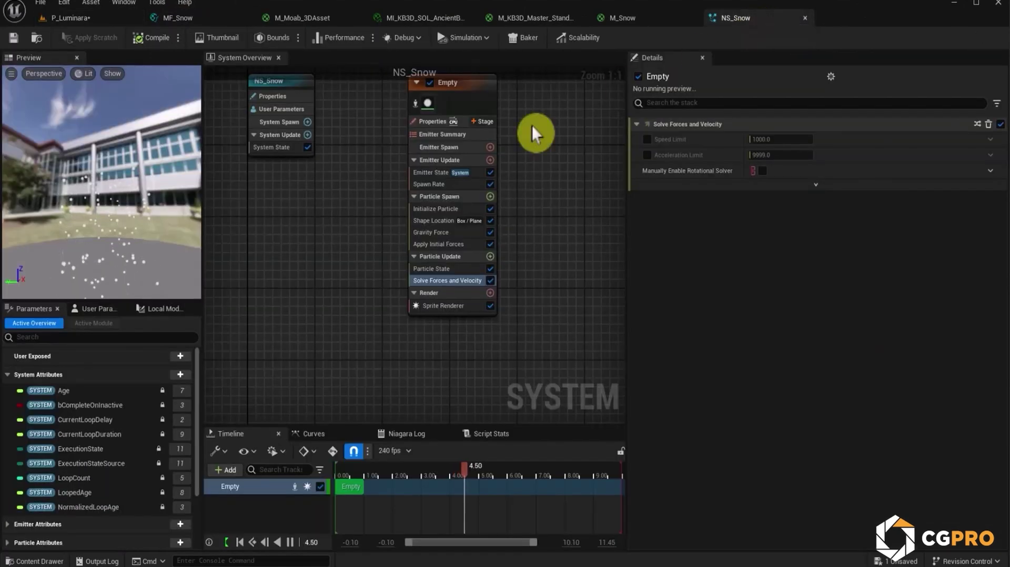
pyautogui.click(444, 209)
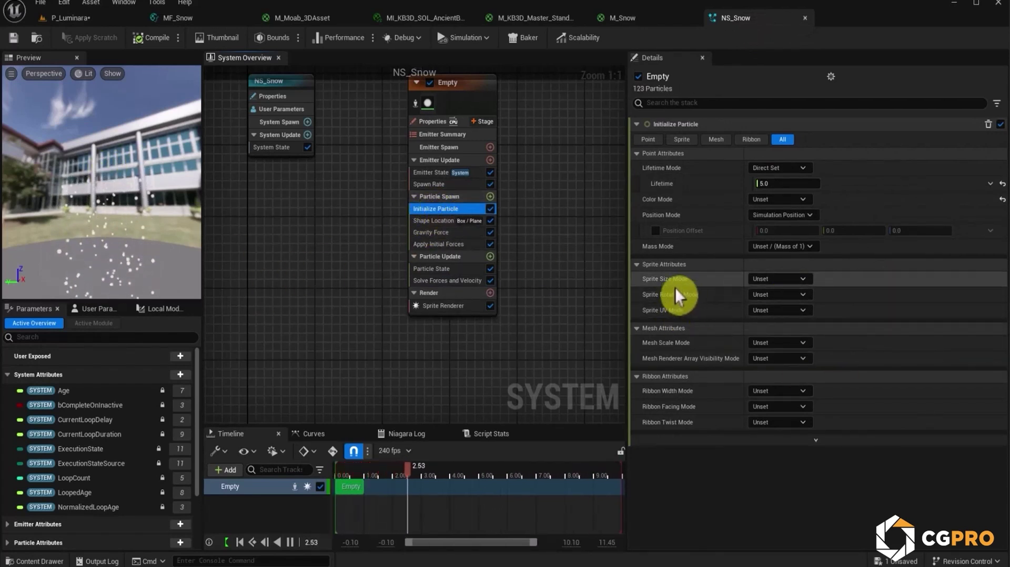
pyautogui.click(792, 285)
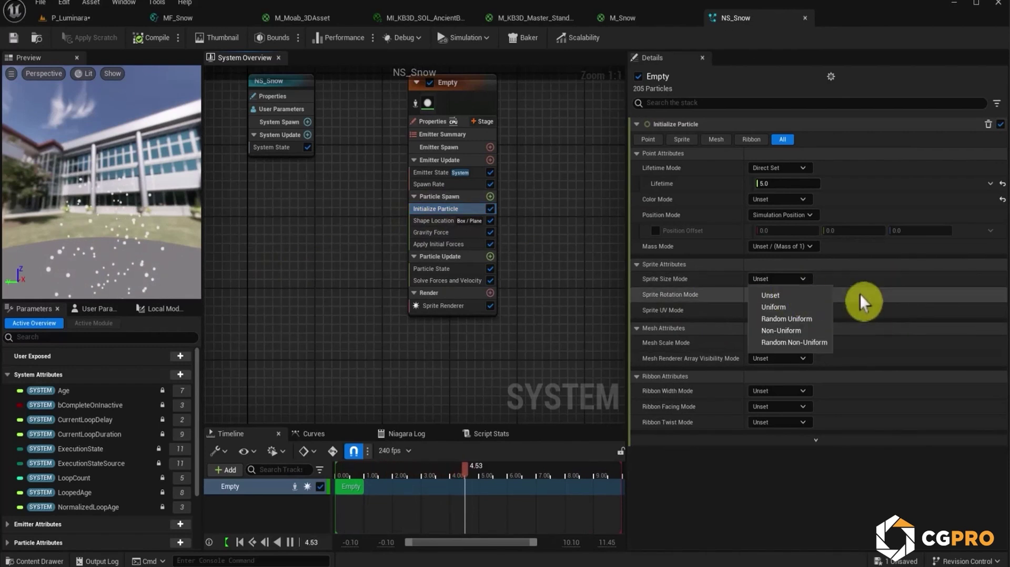
pyautogui.click(811, 320)
pyautogui.click(789, 296)
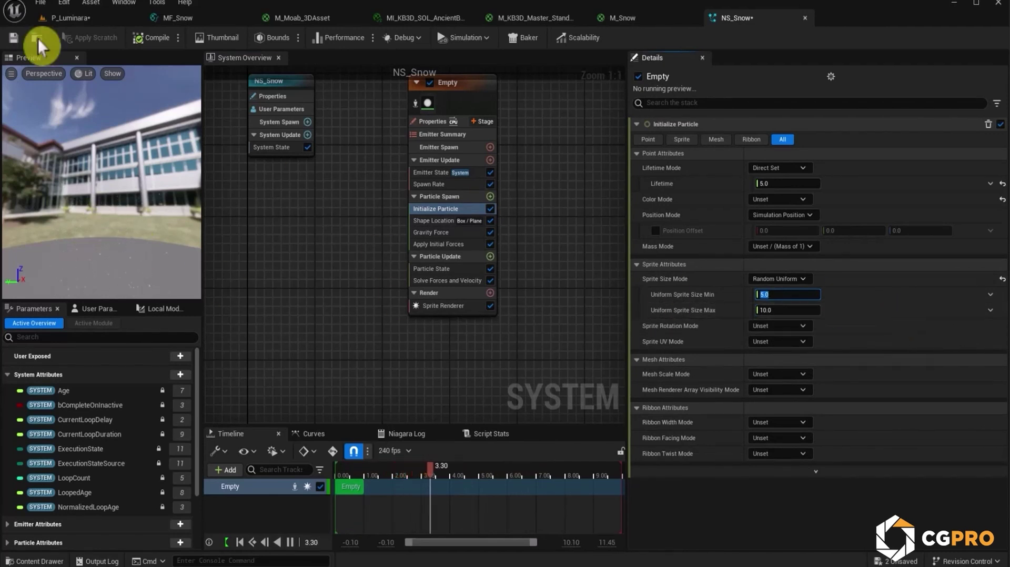
# Check the snowfall in P_Luminara, set the Z value of NS_Snow's Gravity Force to -490, and save the system.
pyautogui.click(71, 19)
pyautogui.moveTo(416, 168)
pyautogui.mouseDown(button='right')
pyautogui.moveTo(402, 116)
pyautogui.moveTo(405, 158)
pyautogui.mouseUp(button='right')
pyautogui.moveTo(293, 83); pyautogui.dragTo(293, 84, button='right')
pyautogui.press('d')
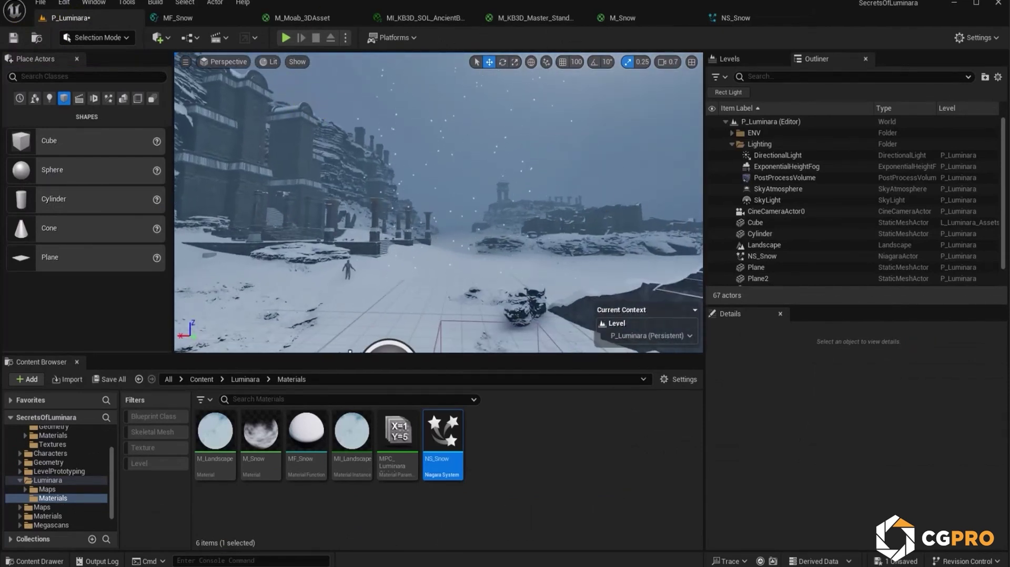
pyautogui.click(745, 22)
pyautogui.click(432, 233)
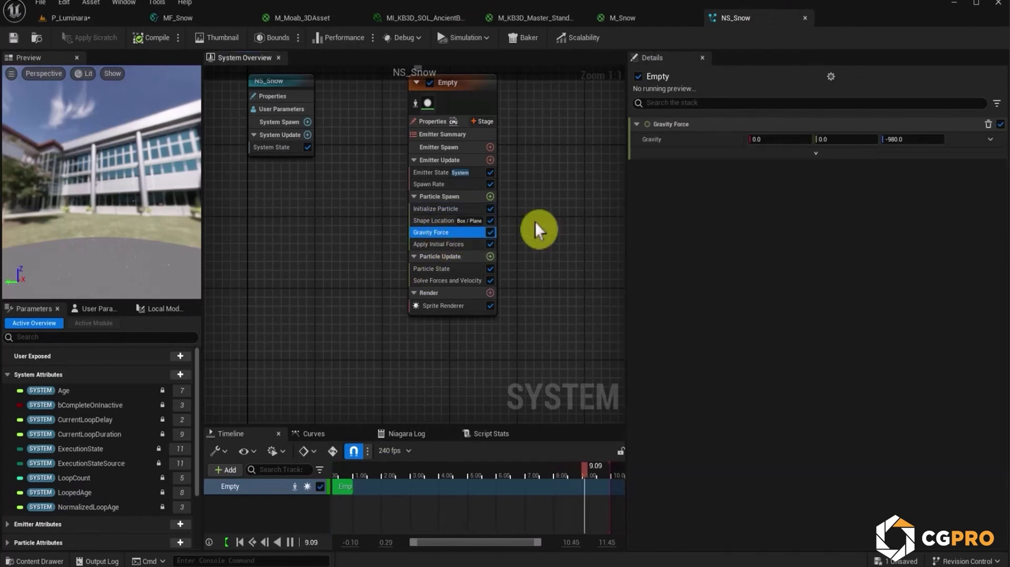
pyautogui.click(915, 139)
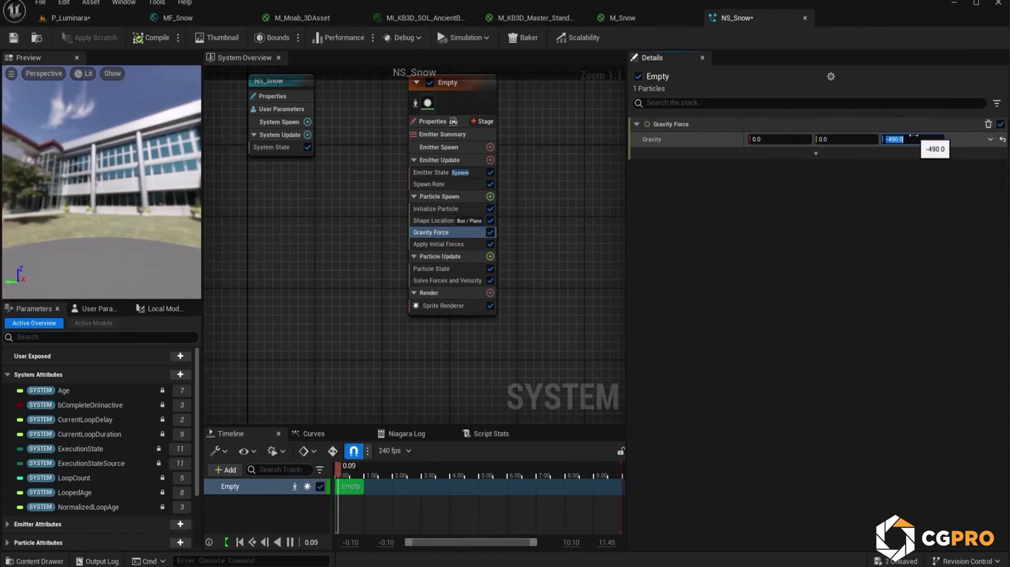
pyautogui.click(16, 42)
pyautogui.click(85, 20)
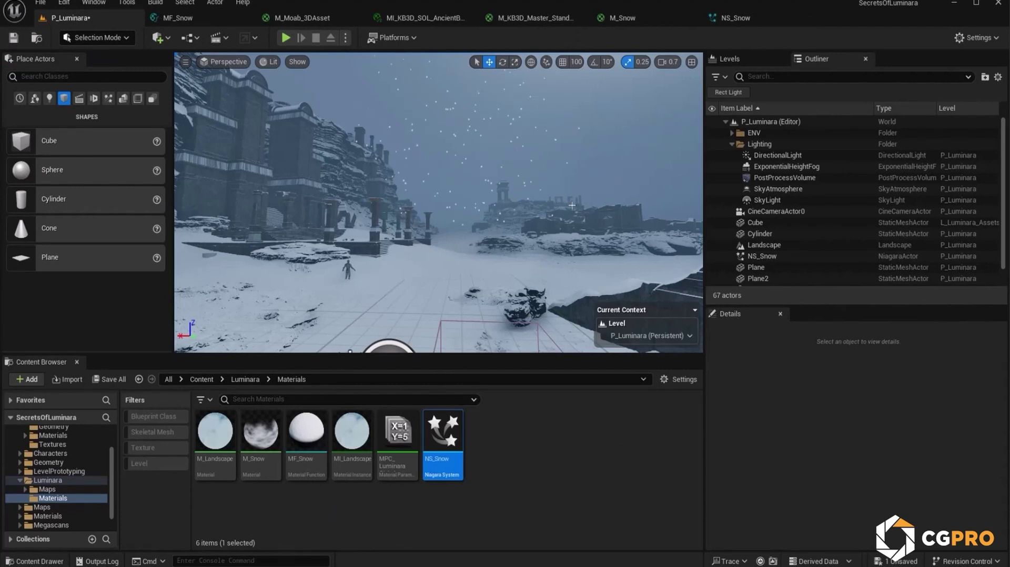
# Add a Curl Noise Force module to NS_Snow's Particle Spawn and fix its dependency issue by moving it before Apply Initial Forces.
pyautogui.click(735, 18)
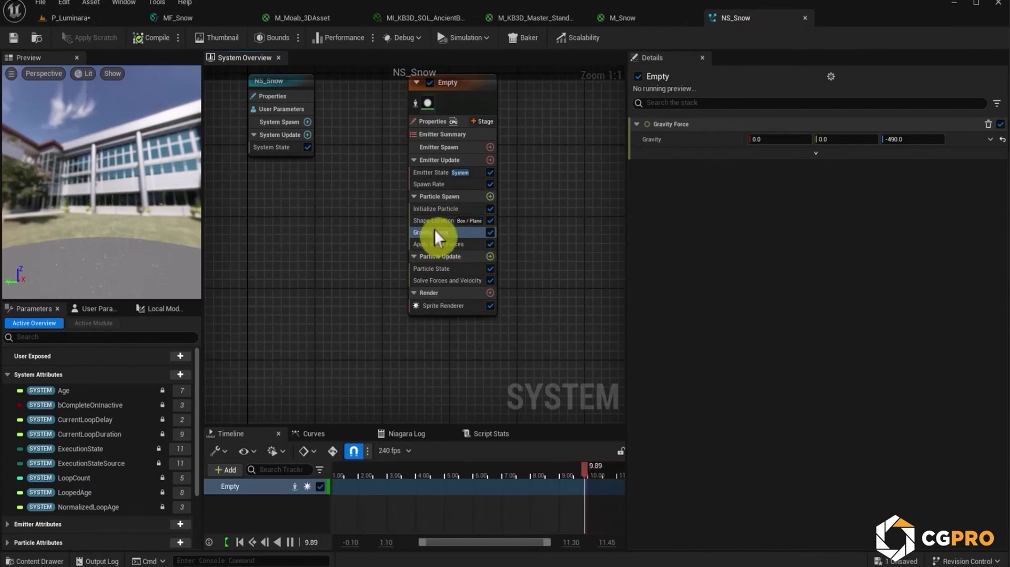
pyautogui.click(490, 197)
pyautogui.write('curl')
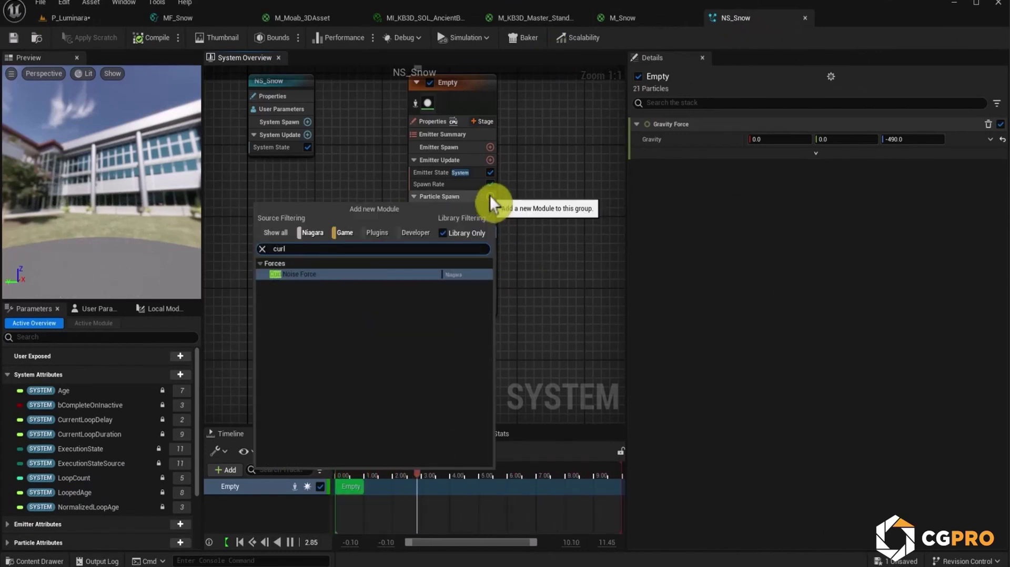
pyautogui.press('Return')
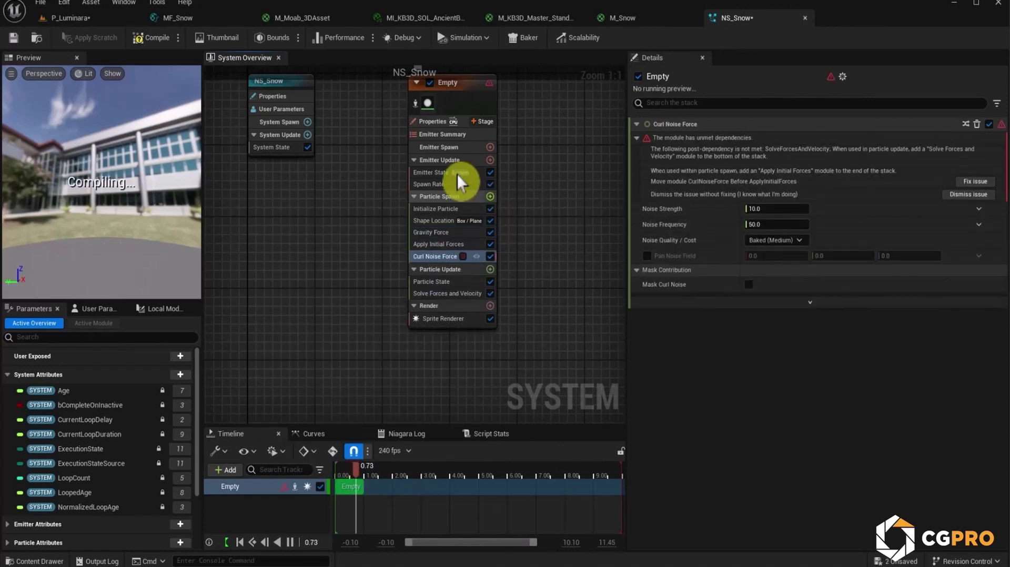
pyautogui.moveTo(105, 173); pyautogui.dragTo(124, 215)
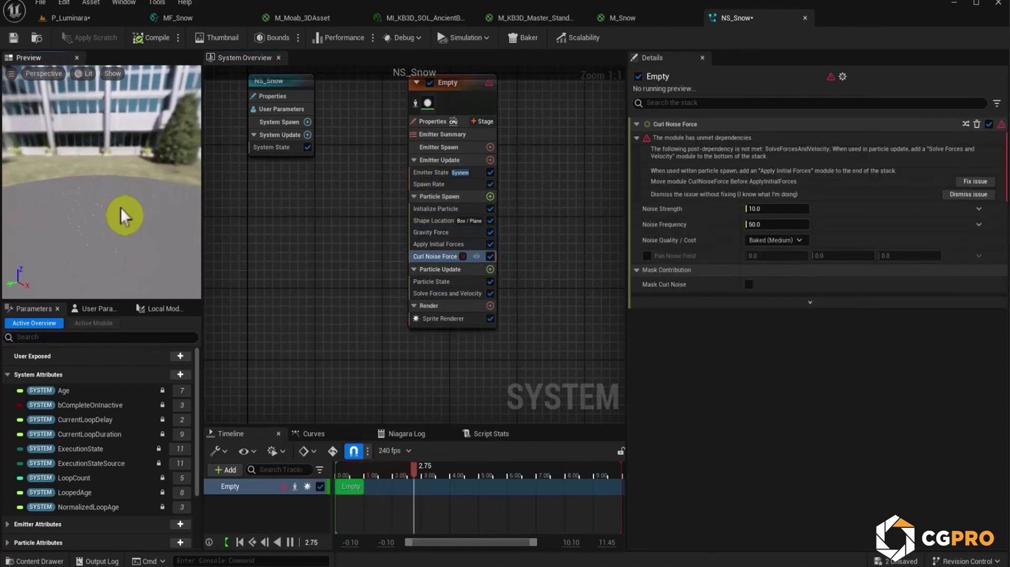
pyautogui.click(975, 181)
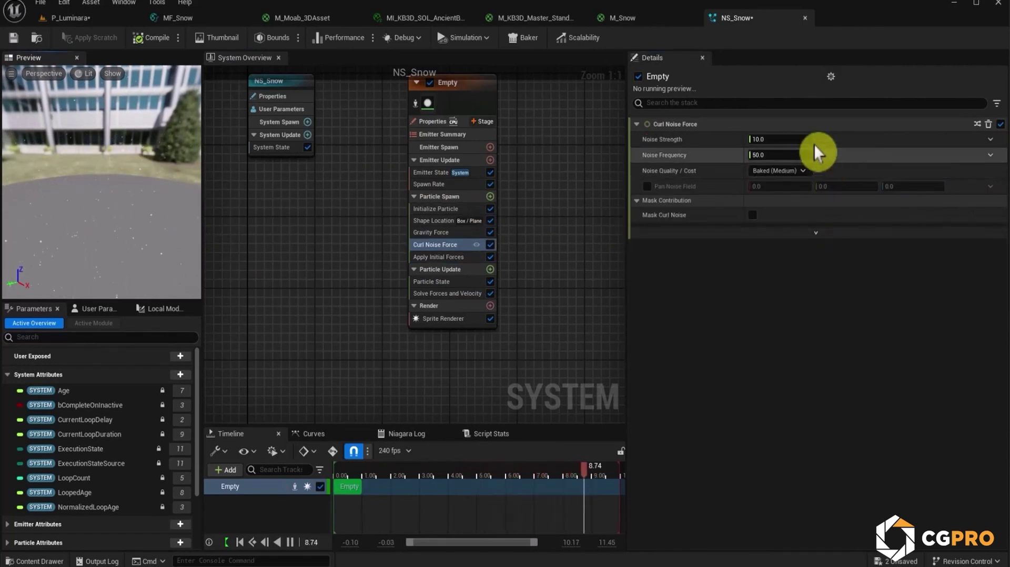
# Try a Curl Noise Force Noise Strength of about 1209 and check the snow's drift in the P_Luminara level.
pyautogui.moveTo(784, 139); pyautogui.dragTo(821, 139)
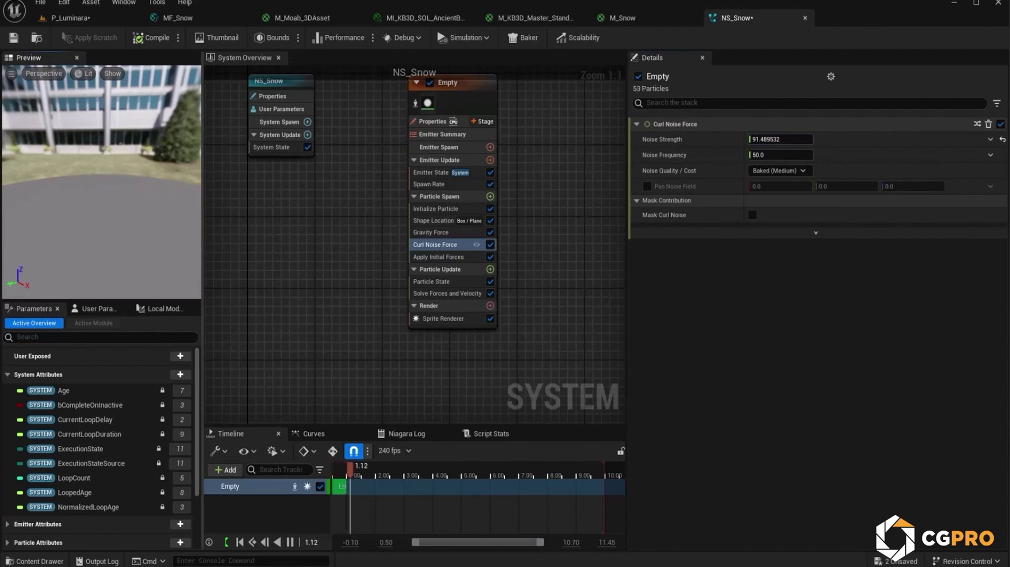
pyautogui.moveTo(118, 197); pyautogui.dragTo(89, 211)
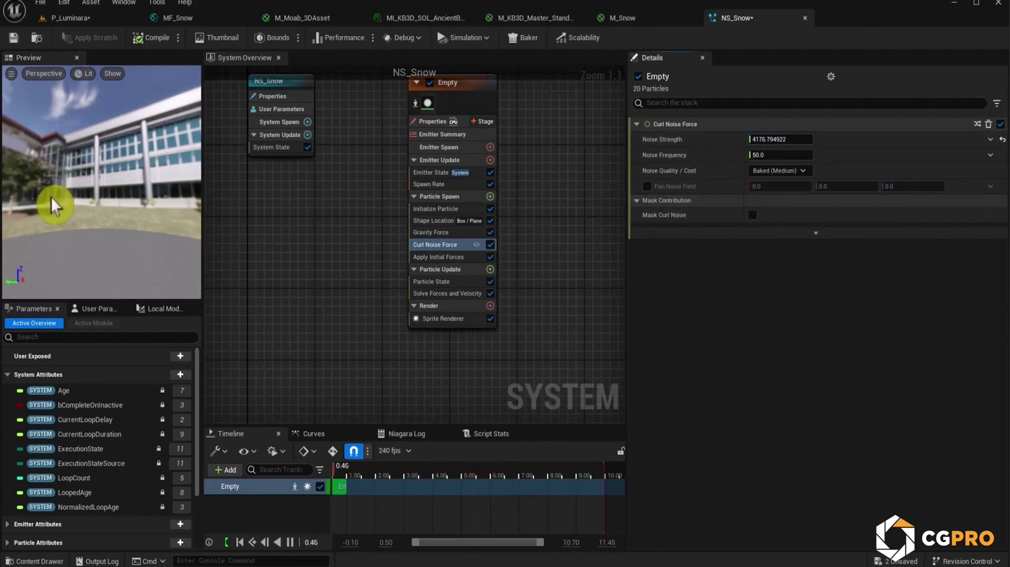
pyautogui.moveTo(70, 127); pyautogui.dragTo(163, 184)
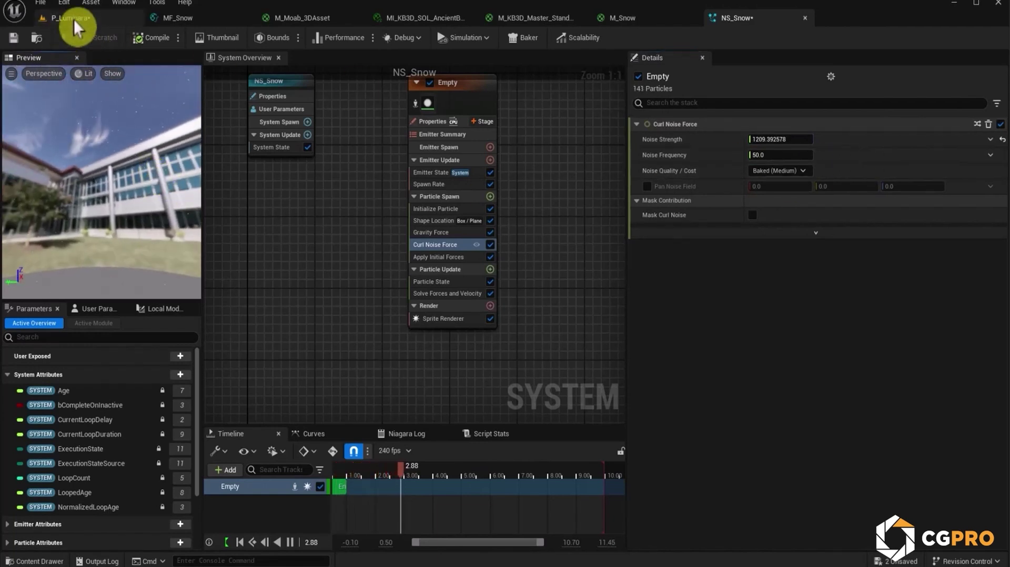
pyautogui.click(70, 18)
pyautogui.moveTo(476, 204); pyautogui.dragTo(501, 127, button='right')
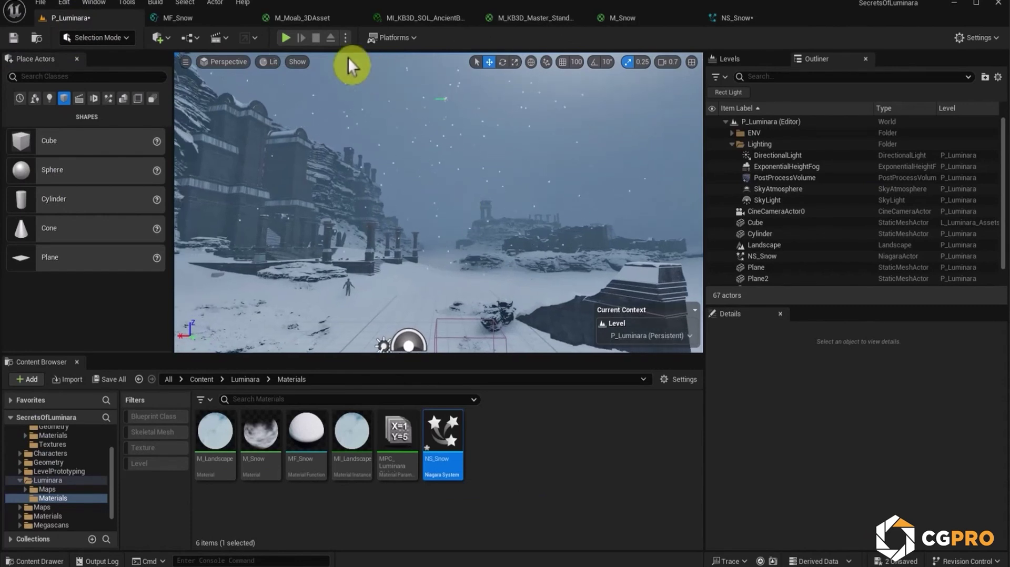
# Set the Curl Noise Force's Noise Strength to 350, save NS_Snow, and check the snowfall close up in P_Luminara.
pyautogui.click(743, 17)
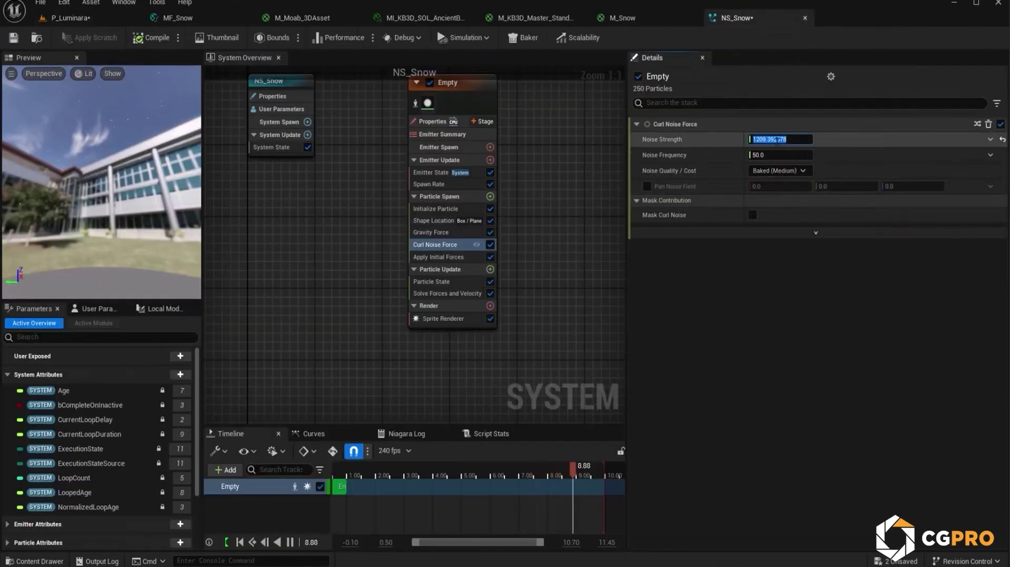
pyautogui.write('350')
pyautogui.press('Return')
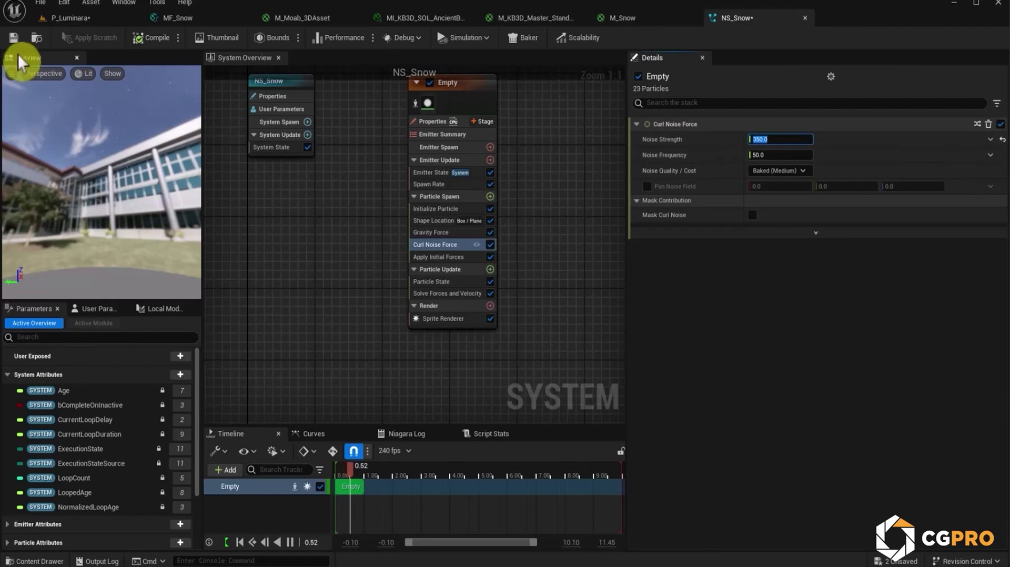
pyautogui.click(14, 39)
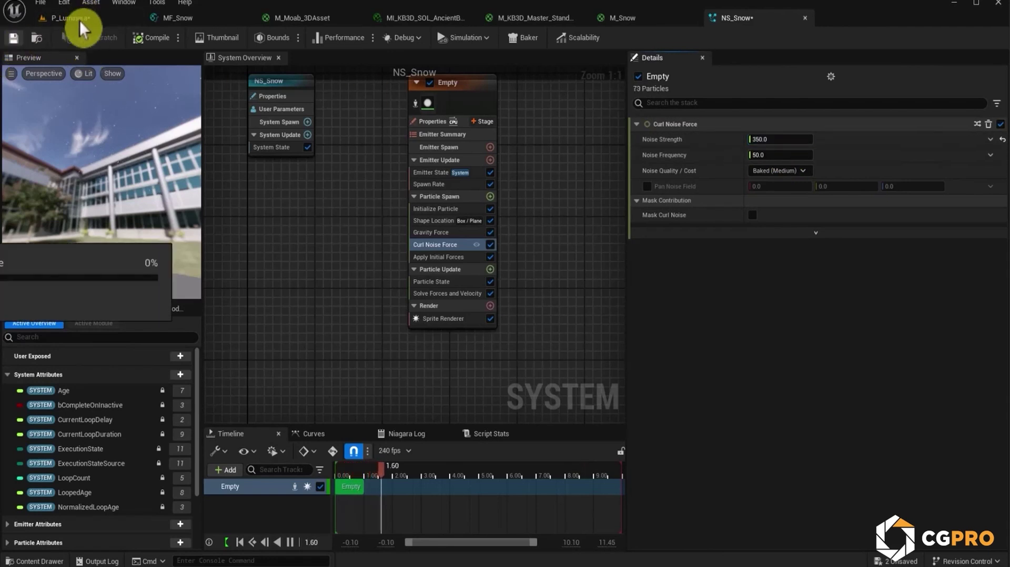
pyautogui.click(83, 20)
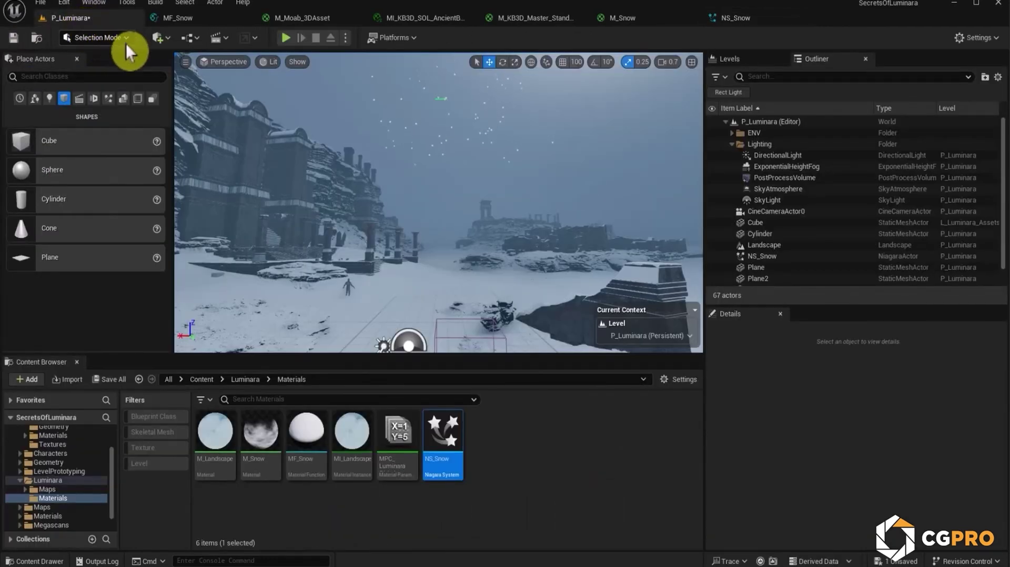
pyautogui.moveTo(470, 140)
pyautogui.mouseDown(button='right')
pyautogui.moveTo(463, 184)
pyautogui.moveTo(476, 221)
pyautogui.moveTo(468, 146)
pyautogui.mouseUp(button='right')
pyautogui.press('w')
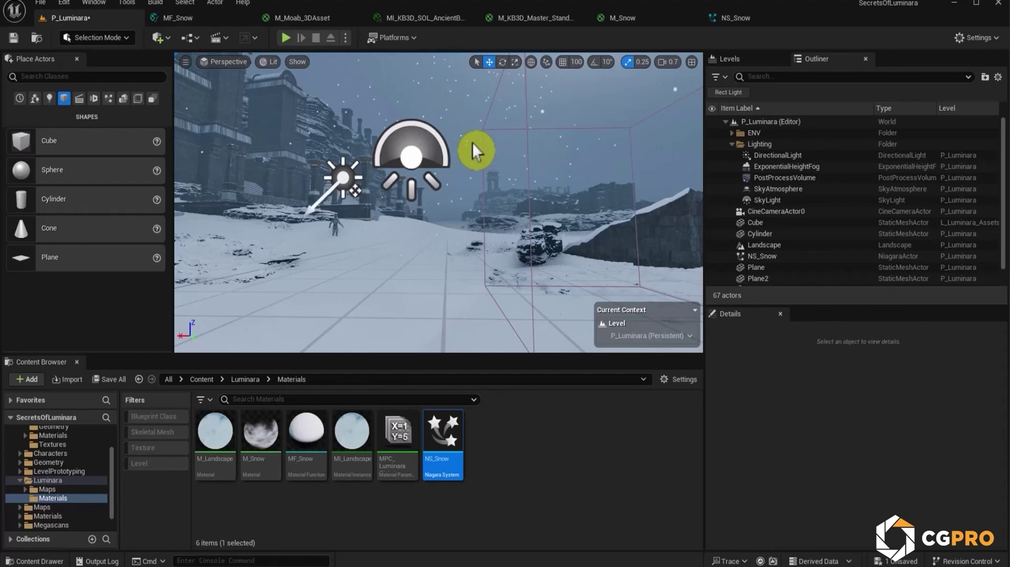
pyautogui.moveTo(476, 122); pyautogui.dragTo(467, 139, button='right')
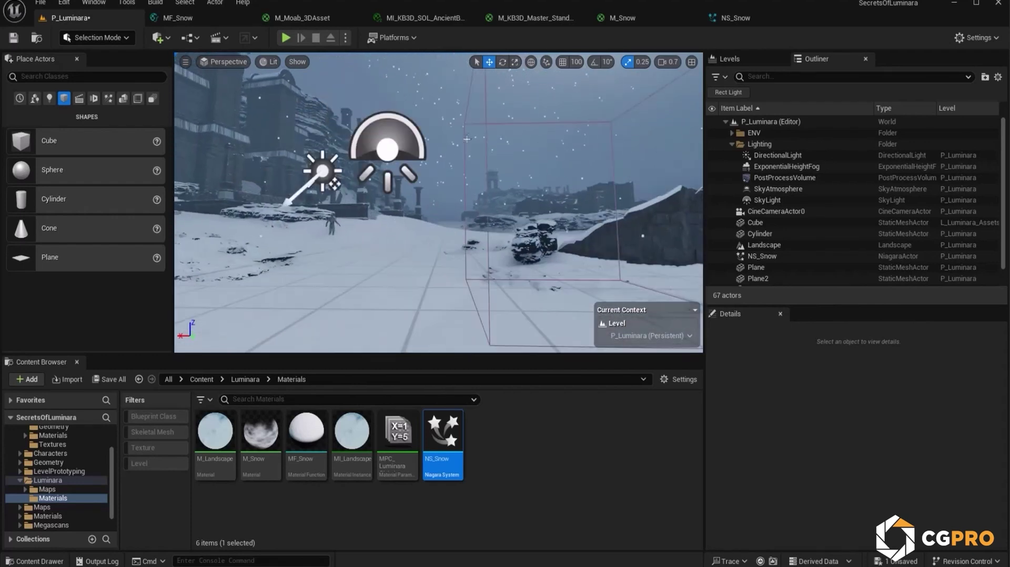
# Assign the M_Snow material to NS_Snow's Sprite Renderer, save the system, and check the flakes in P_Luminara.
pyautogui.click(733, 17)
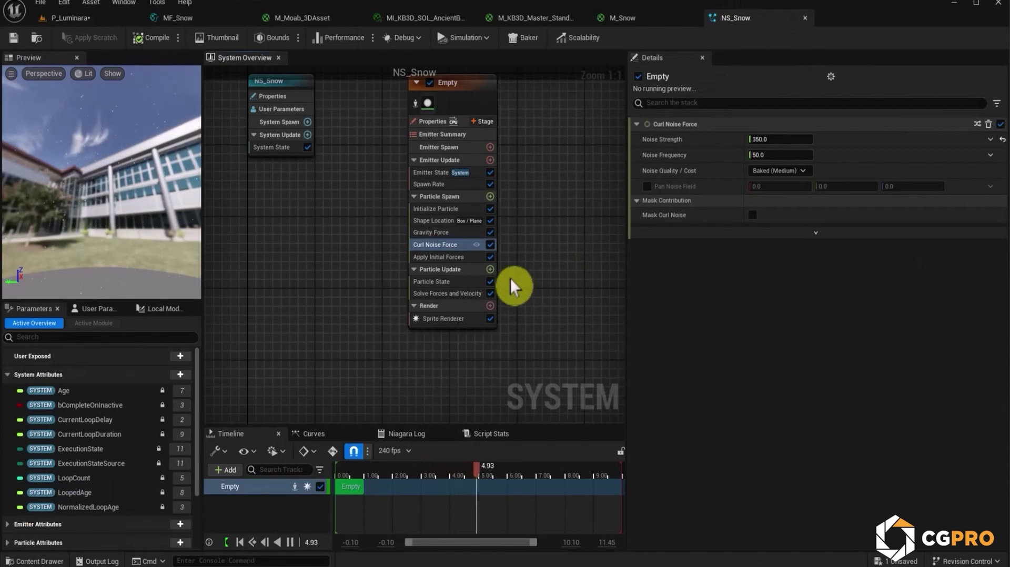
pyautogui.click(446, 319)
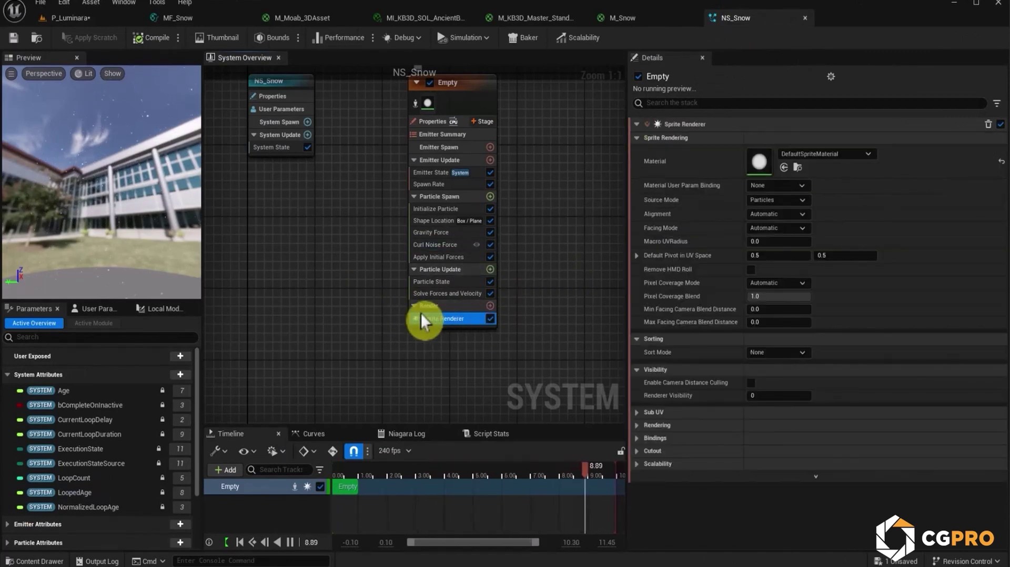
pyautogui.click(68, 20)
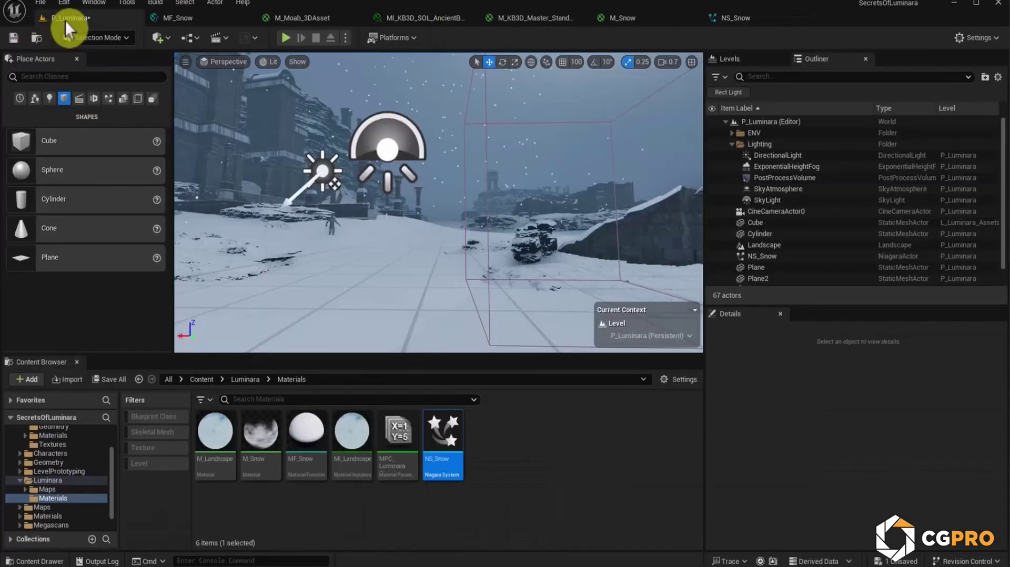
pyautogui.click(266, 442)
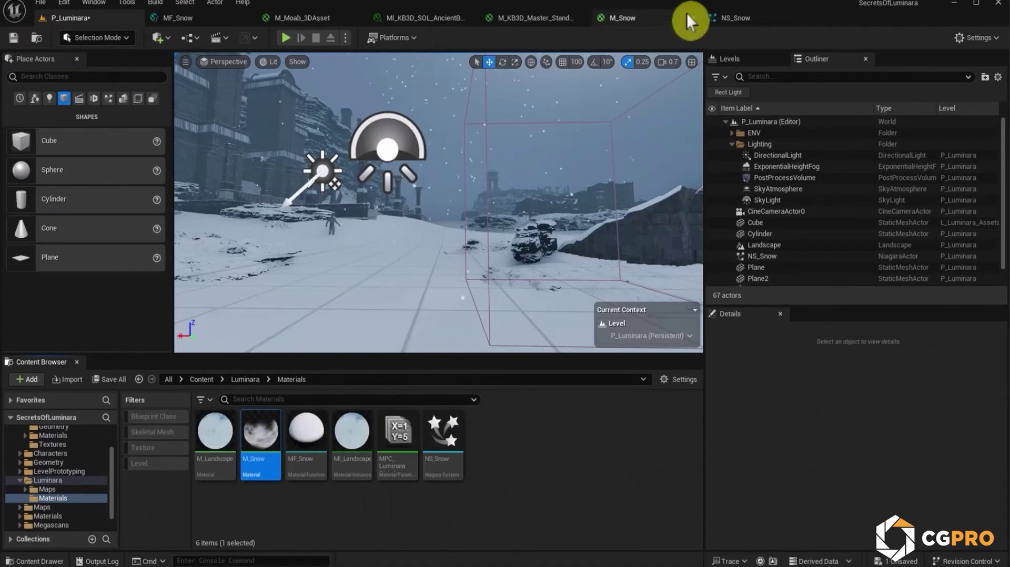
pyautogui.click(729, 18)
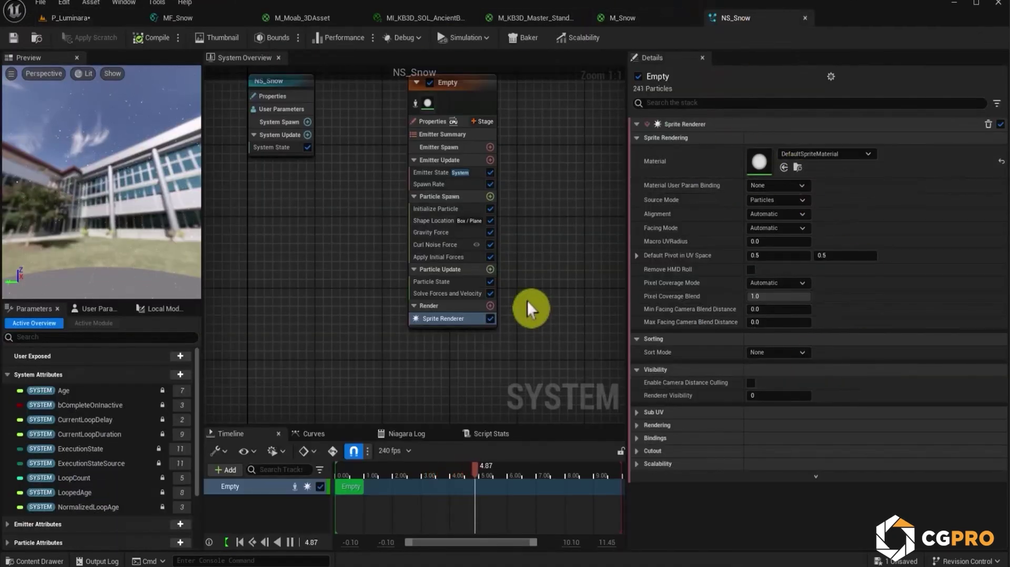
pyautogui.click(784, 168)
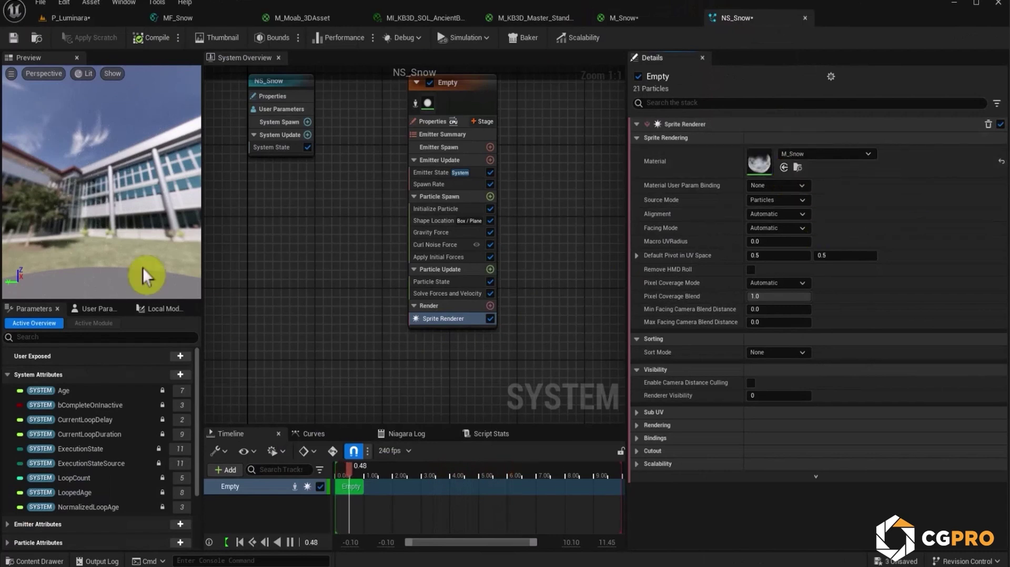
pyautogui.click(13, 38)
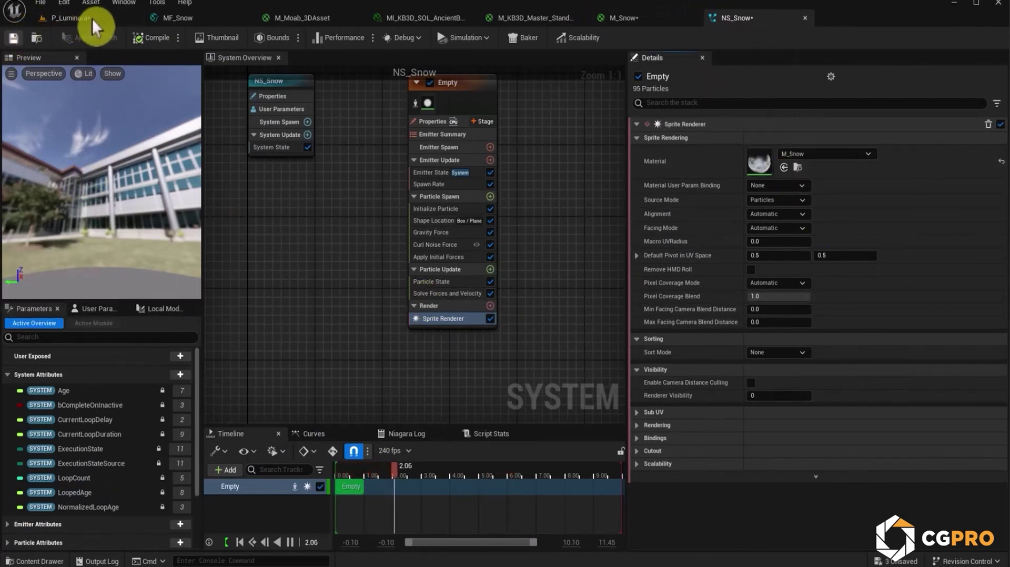
pyautogui.click(92, 19)
pyautogui.moveTo(475, 240); pyautogui.dragTo(488, 203, button='right')
pyautogui.press('w')
# Set the GlobalOpacity default value in M_Snow to 5, save the material, and check the snow in P_Luminara.
pyautogui.doubleClick(256, 441)
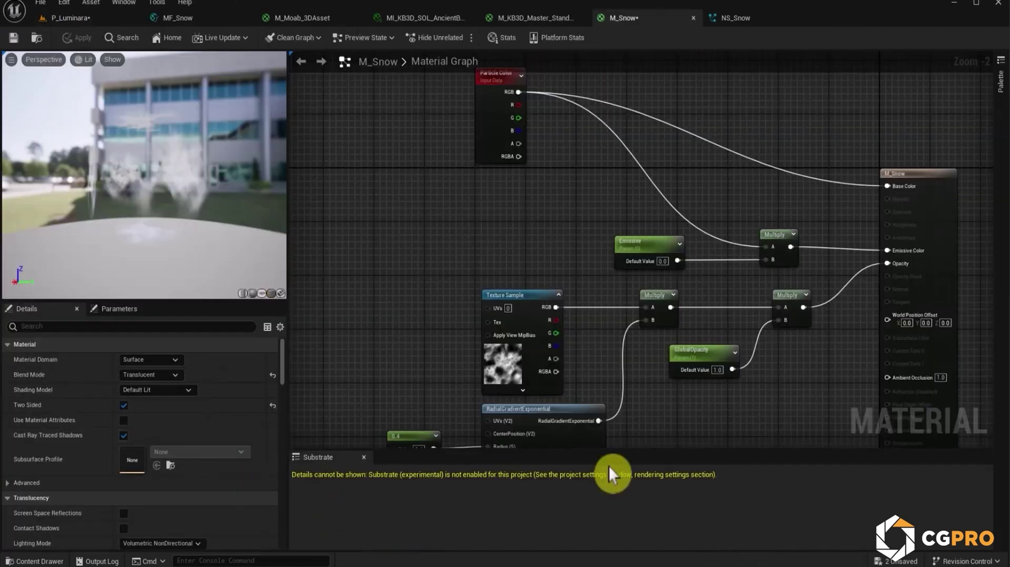
pyautogui.click(708, 350)
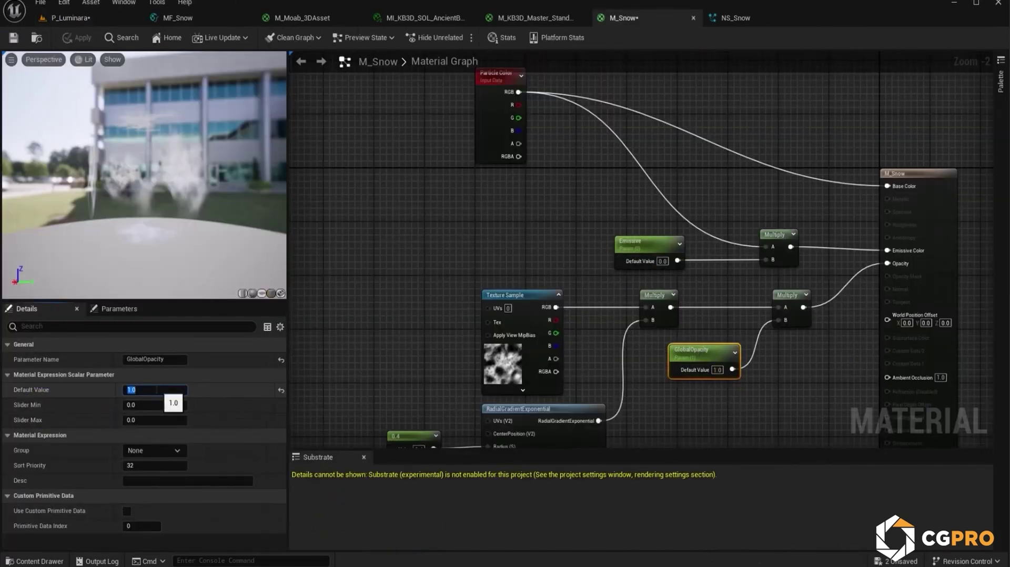
pyautogui.write('5')
pyautogui.press('Return')
pyautogui.click(13, 37)
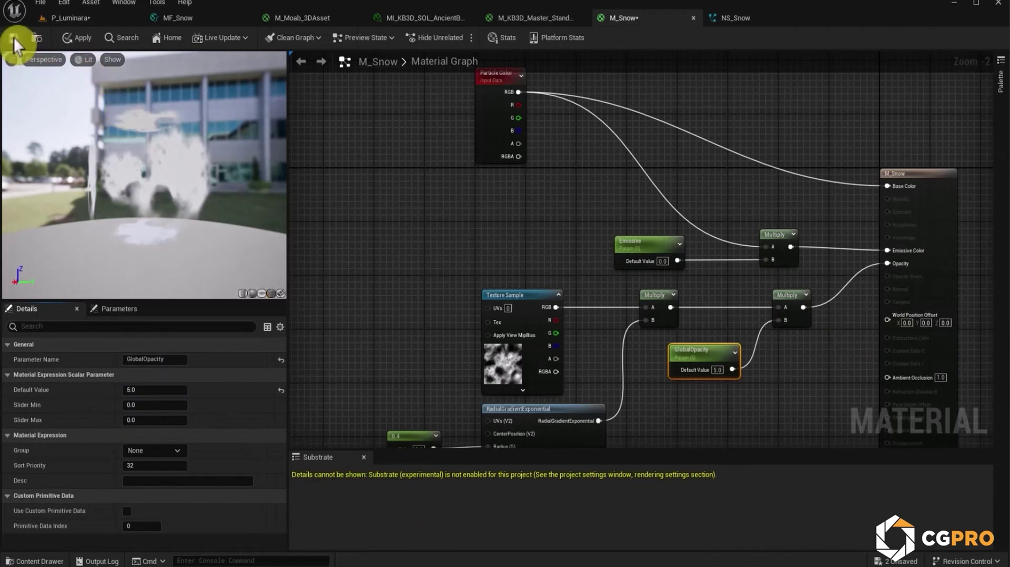
pyautogui.click(93, 20)
pyautogui.moveTo(477, 316); pyautogui.dragTo(483, 349, button='middle')
pyautogui.moveTo(514, 204); pyautogui.dragTo(515, 204, button='right')
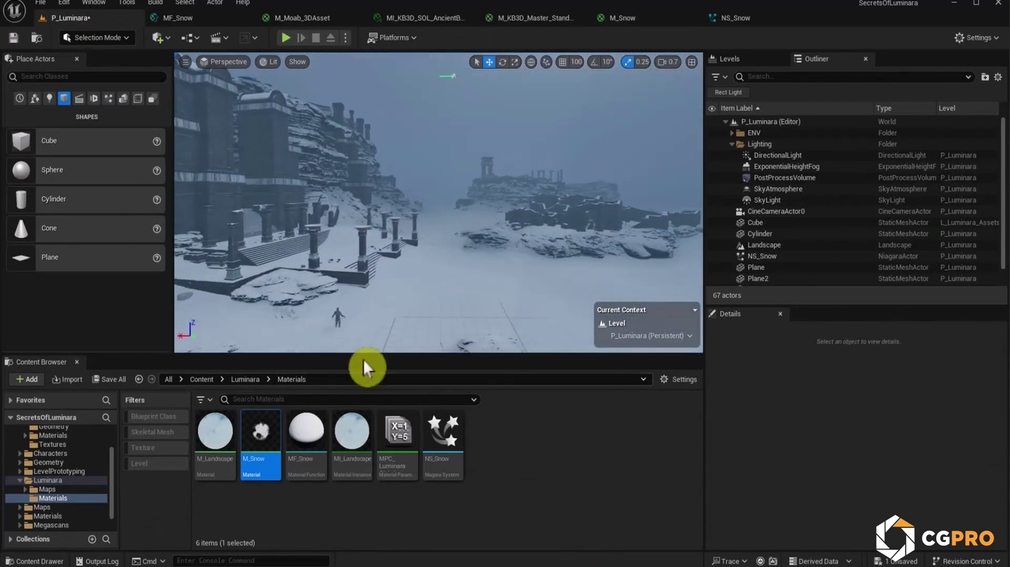
# In the M_Snow material, set the default values of both the Emissive and GlobalOpacity parameters to 1.
pyautogui.doubleClick(264, 427)
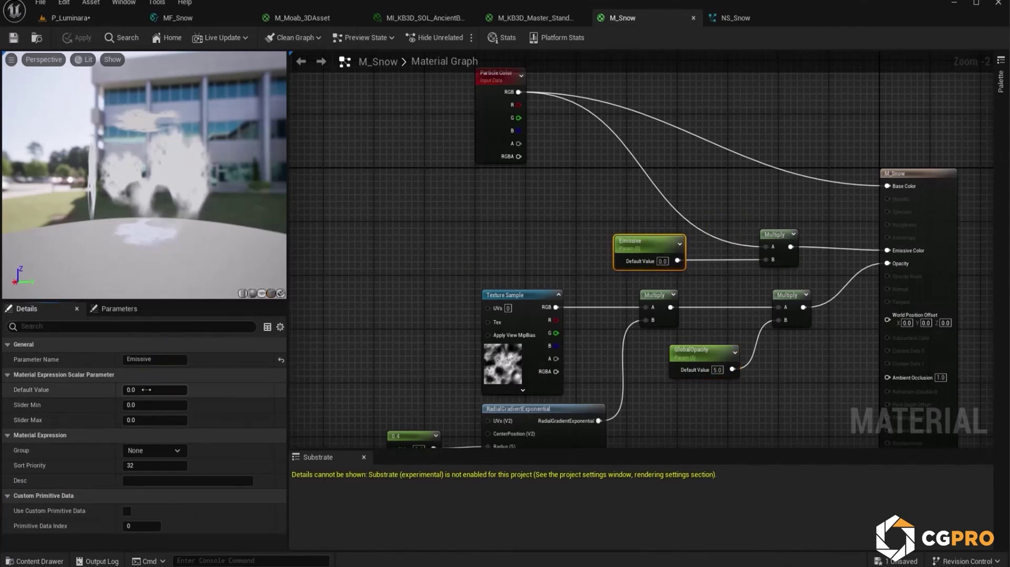
pyautogui.write('1')
pyautogui.press('Return')
pyautogui.moveTo(742, 380); pyautogui.dragTo(692, 310, button='right')
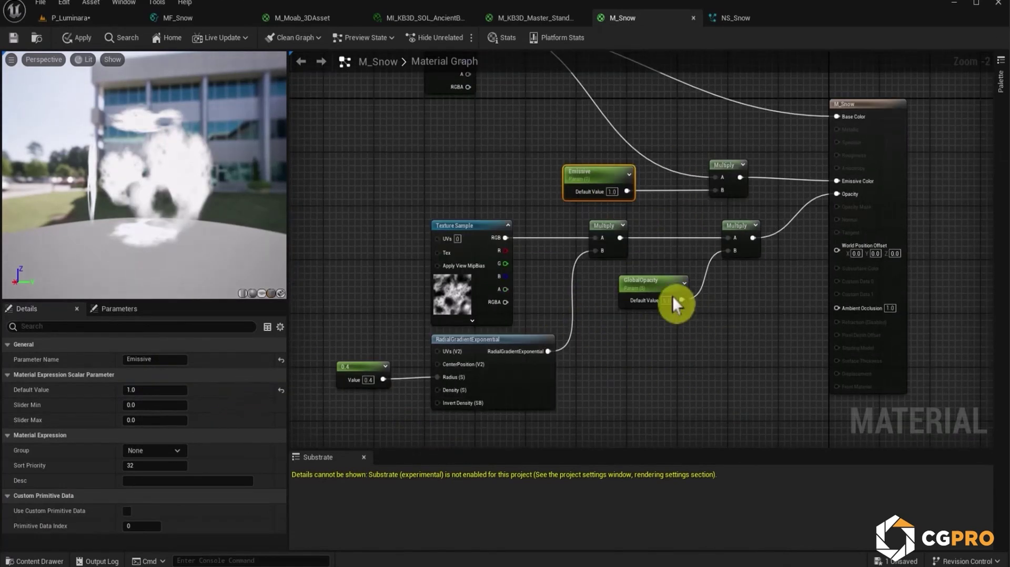
pyautogui.write('1')
pyautogui.press('Return')
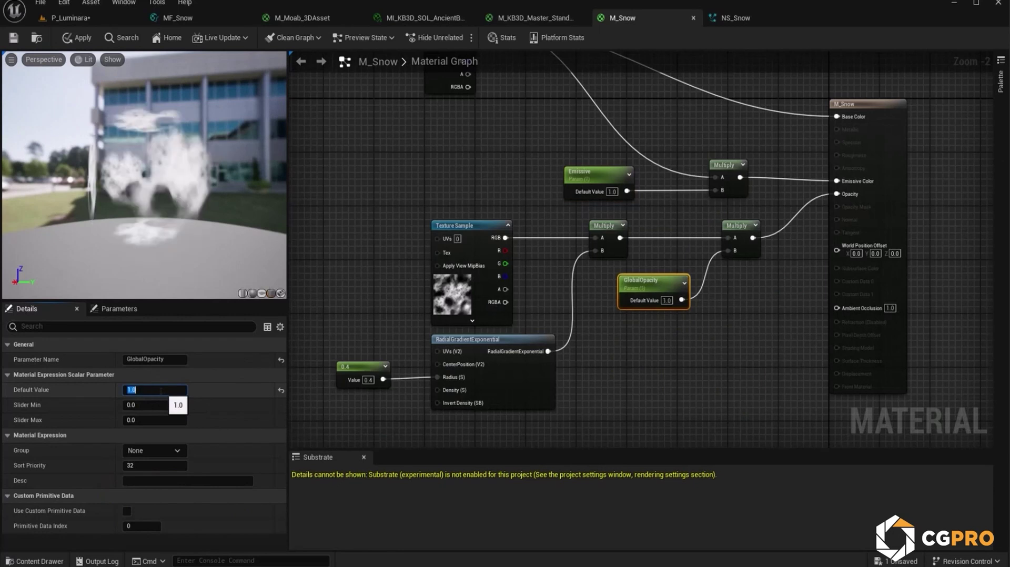
# Inspect the snowfall around the emitter in the P_Luminara level, and return to the NS_Snow system.
pyautogui.click(78, 19)
pyautogui.moveTo(519, 125); pyautogui.dragTo(490, 113, button='right')
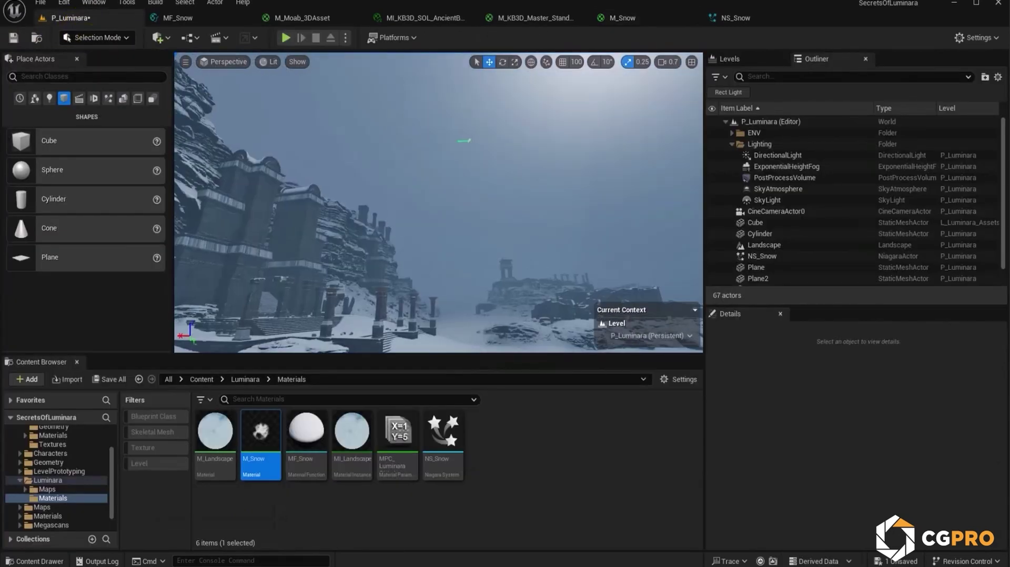
pyautogui.press('w')
pyautogui.moveTo(526, 151); pyautogui.dragTo(548, 189, button='right')
pyautogui.click(776, 16)
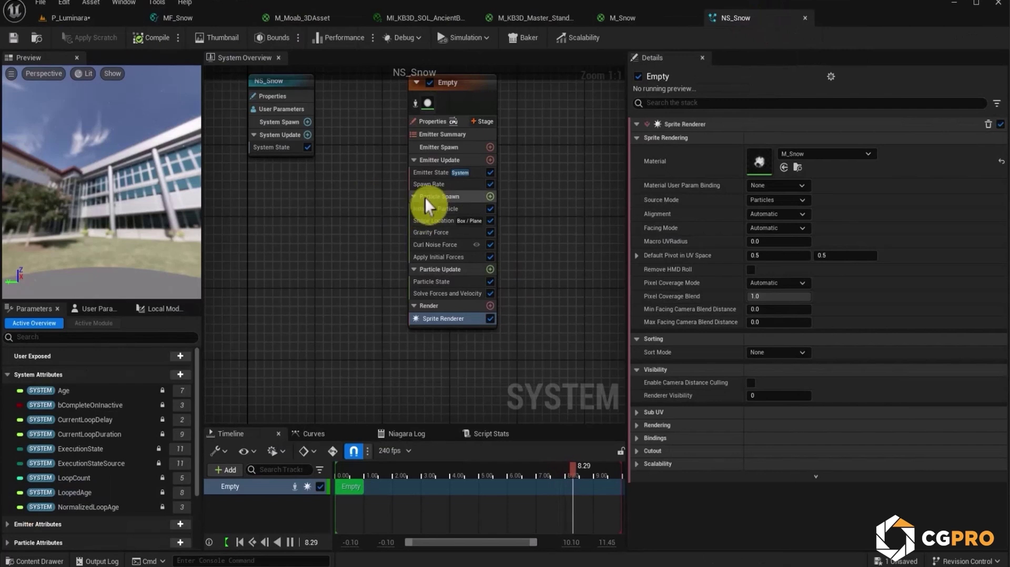
# Set NS_Snow's SpawnRate to 250, save the system, and check the snowfall in the P_Luminara level.
pyautogui.click(428, 184)
pyautogui.click(778, 139)
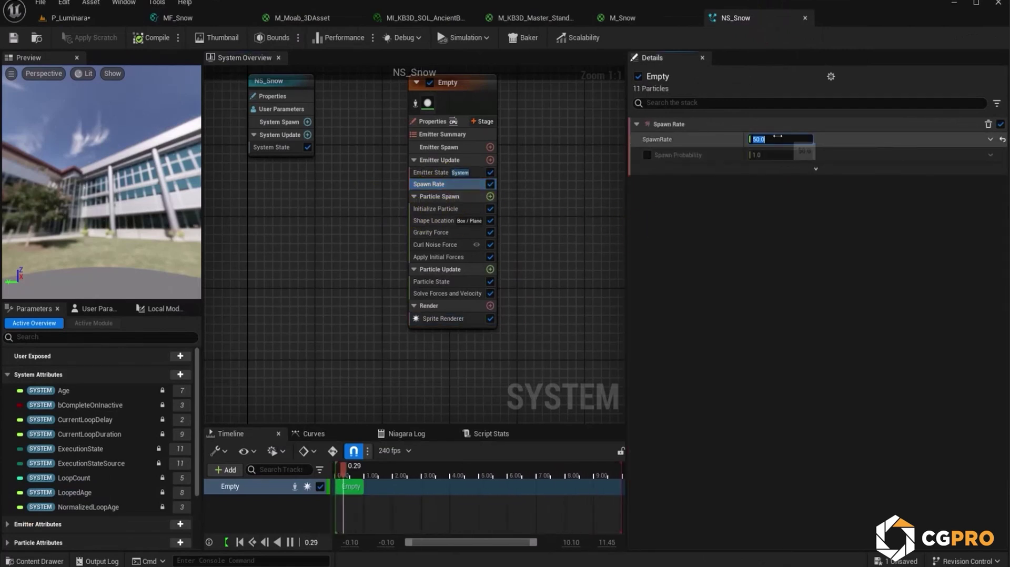
pyautogui.write('250')
pyautogui.press('Return')
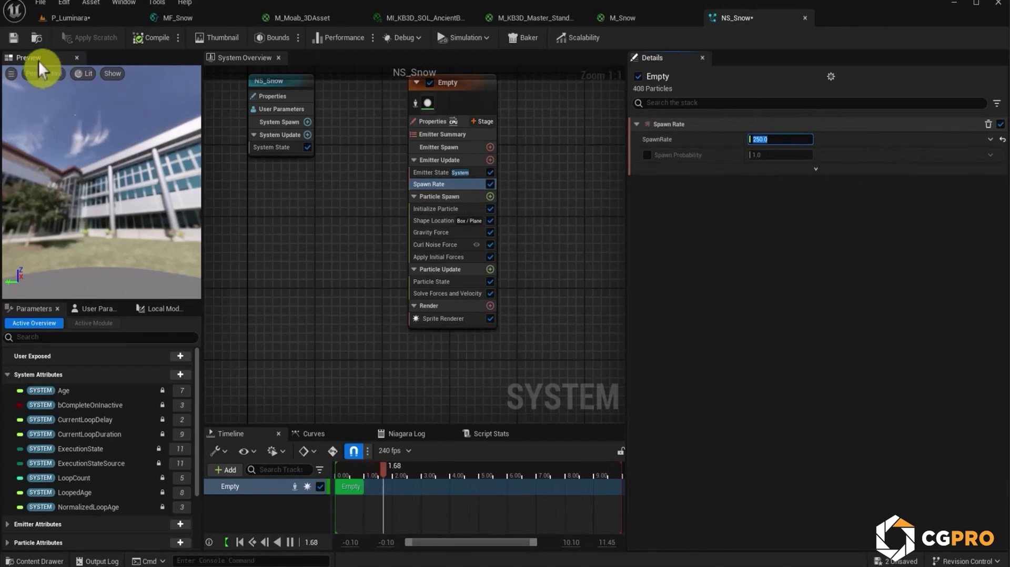
pyautogui.hotkey('ctrl', 's')
pyautogui.click(84, 19)
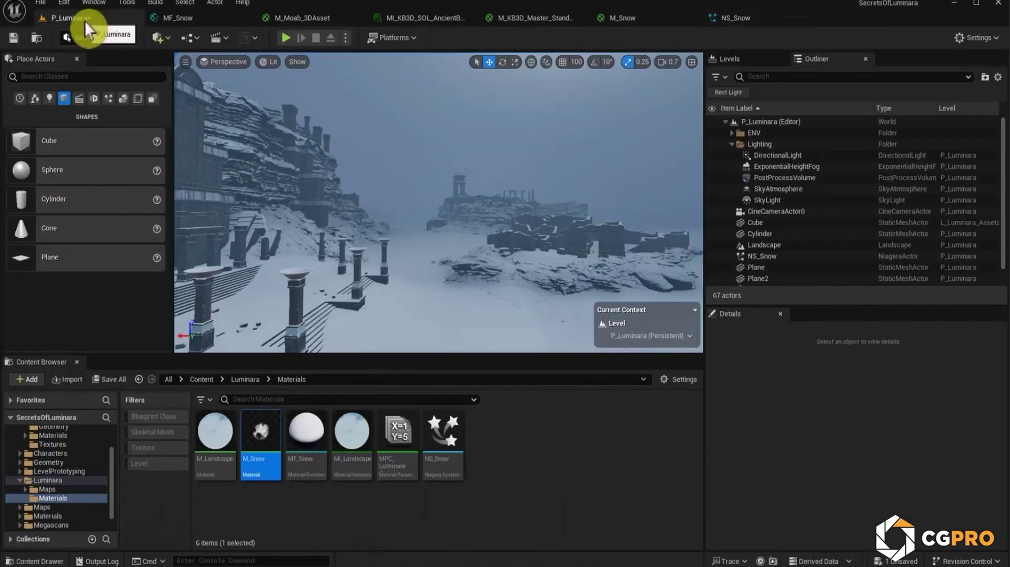
pyautogui.moveTo(534, 161); pyautogui.dragTo(540, 117, button='right')
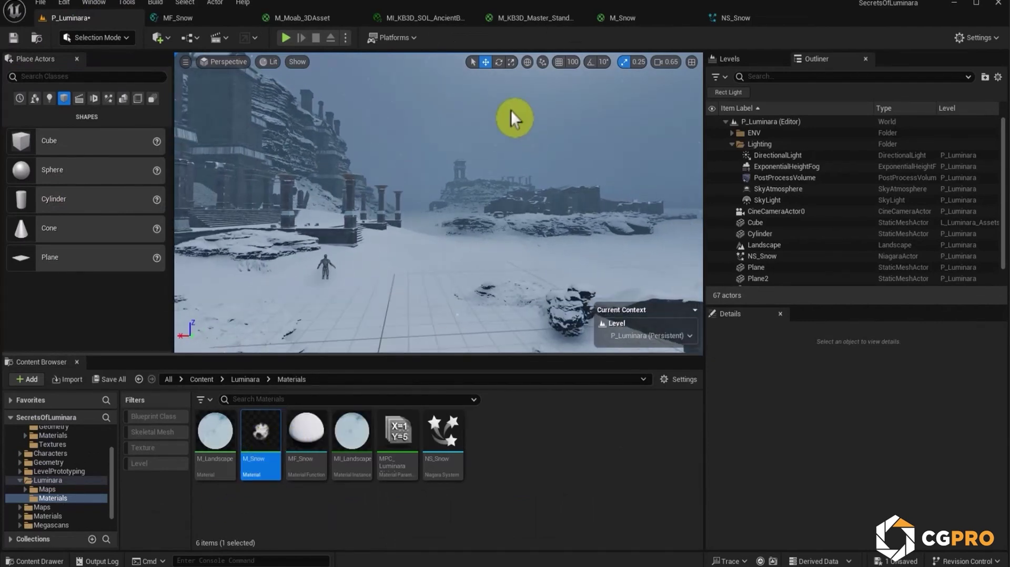
# Set the Emissive parameter's default value in M_Snow to 2 and check the flakes' brightness in P_Luminara.
pyautogui.doubleClick(261, 441)
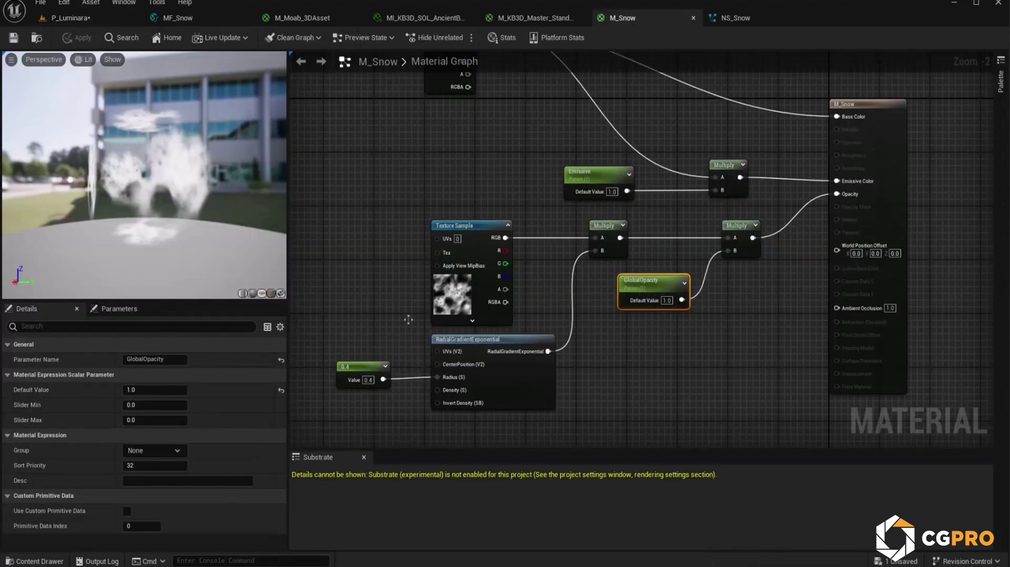
pyautogui.click(153, 390)
pyautogui.write('2')
pyautogui.press('Return')
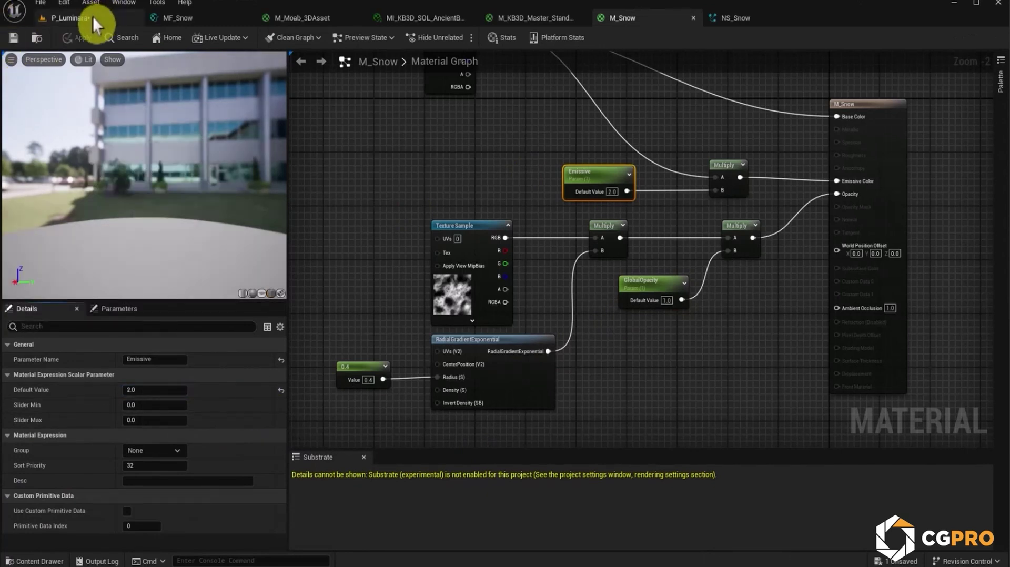
pyautogui.click(93, 18)
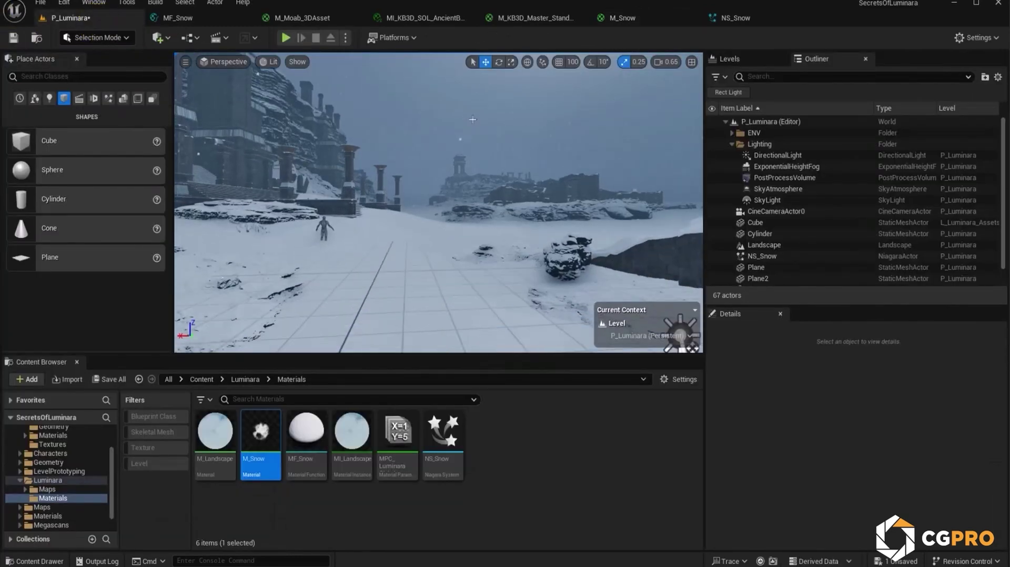
pyautogui.press('s')
pyautogui.moveTo(496, 171)
pyautogui.mouseDown(button='right')
pyautogui.moveTo(468, 176)
pyautogui.moveTo(479, 172)
pyautogui.mouseUp(button='right')
pyautogui.press('w')
pyautogui.press('s')
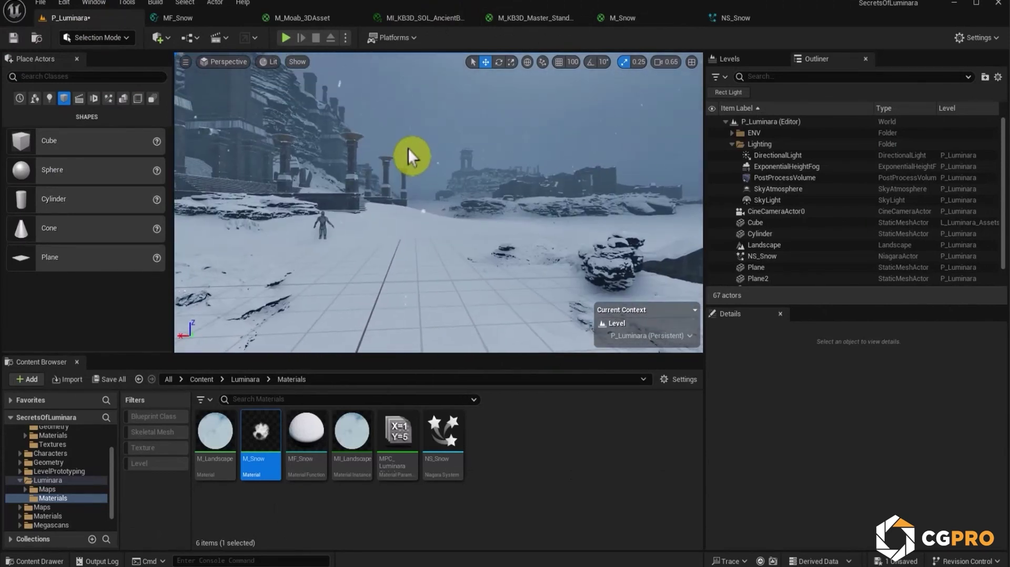
# Set NS_Snow's SpawnRate to 500, save the system, and inspect the emitter in the P_Luminara level.
pyautogui.click(733, 18)
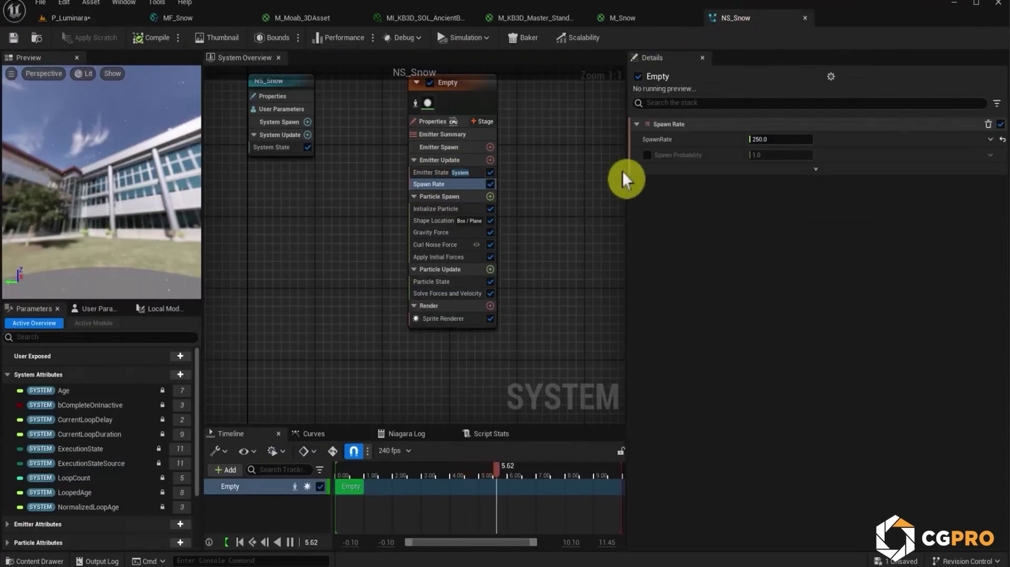
pyautogui.write('500')
pyautogui.press('Return')
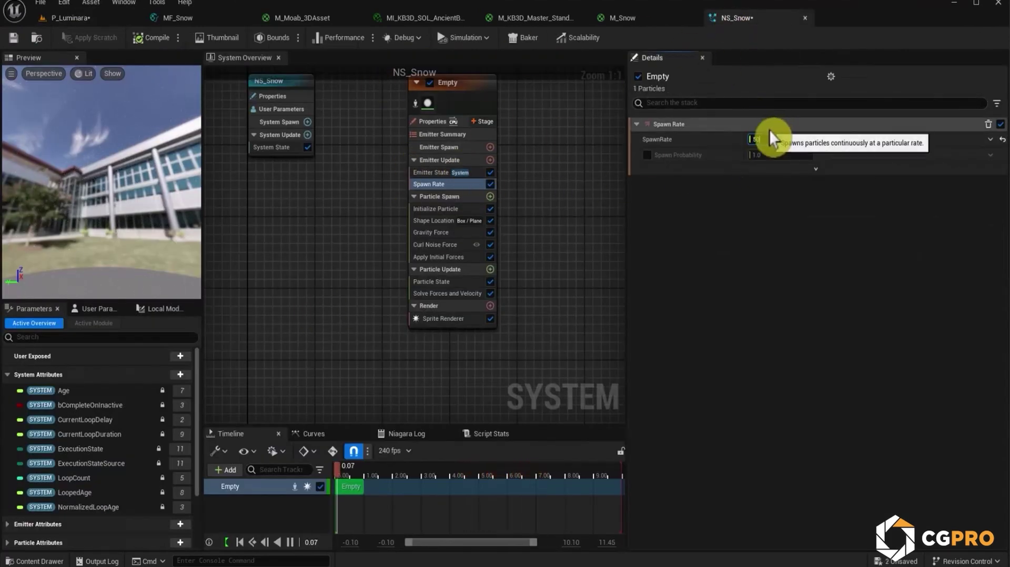
pyautogui.click(14, 39)
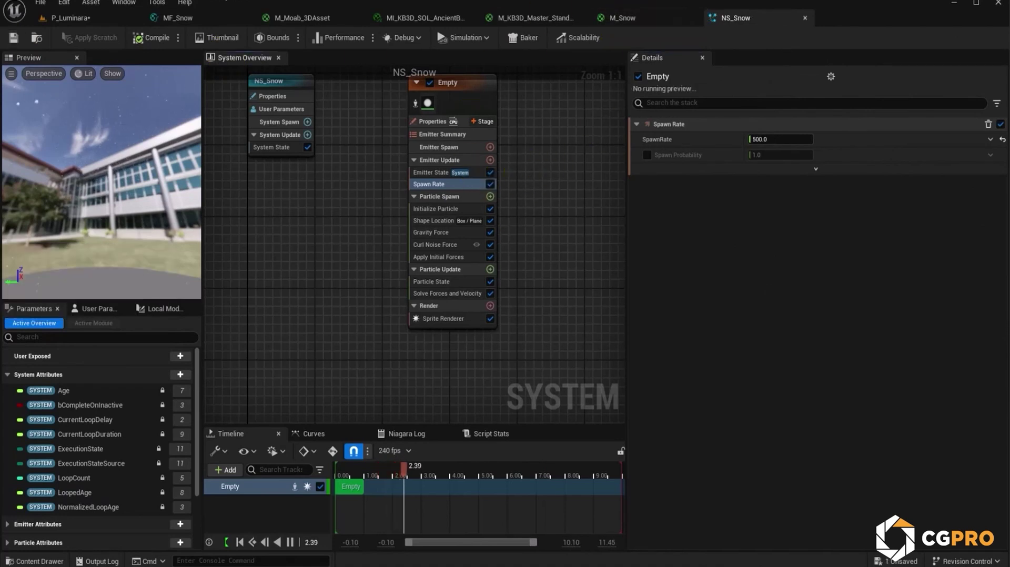
pyautogui.click(62, 21)
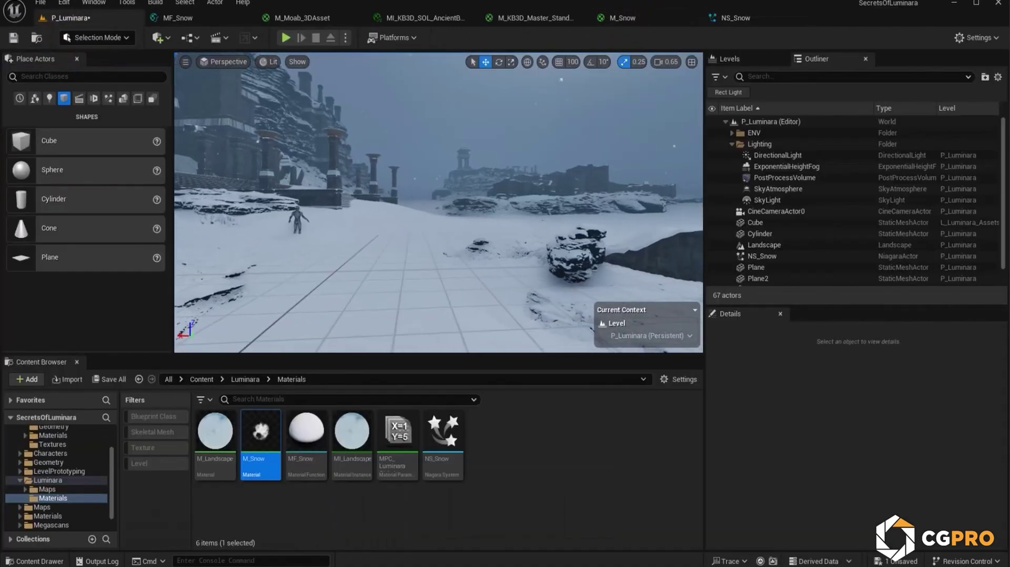
pyautogui.moveTo(469, 221); pyautogui.dragTo(558, 113, button='right')
pyautogui.click(461, 177)
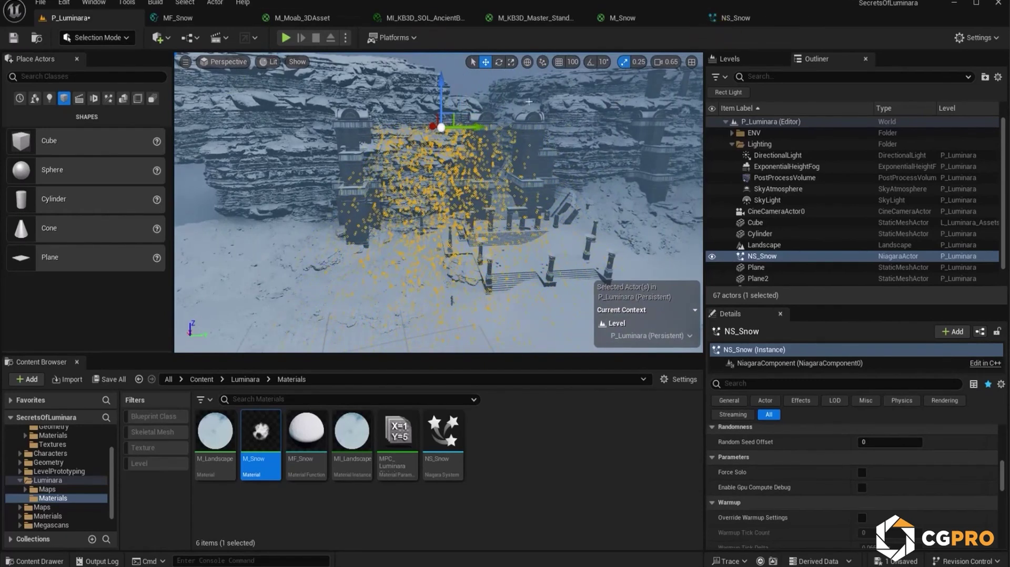
# Link the Shape Location module's Box Size in NS_Snow to a new user parameter and show the user parameter list.
pyautogui.click(744, 18)
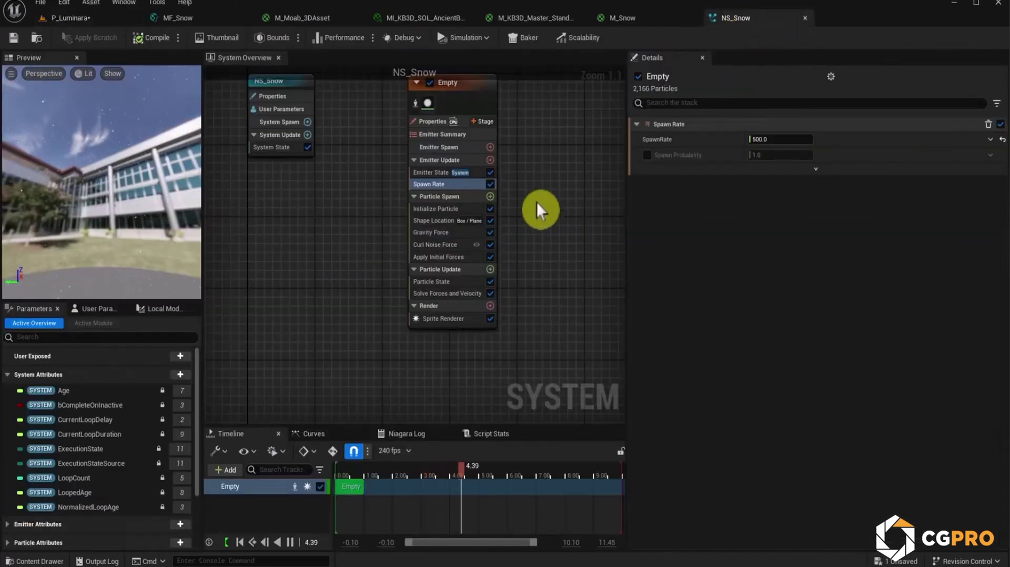
pyautogui.moveTo(571, 184); pyautogui.dragTo(484, 221, button='right')
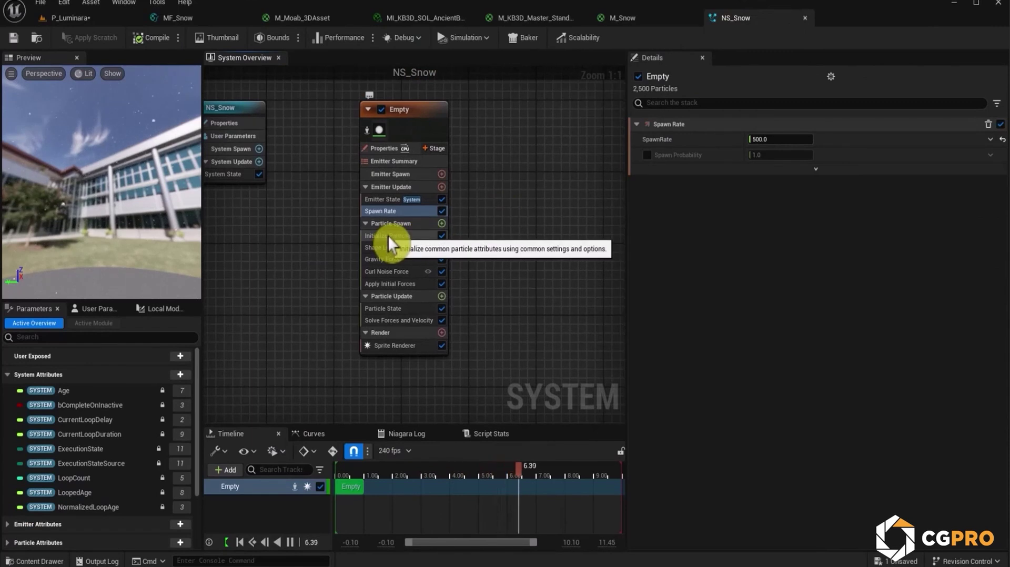
pyautogui.click(388, 235)
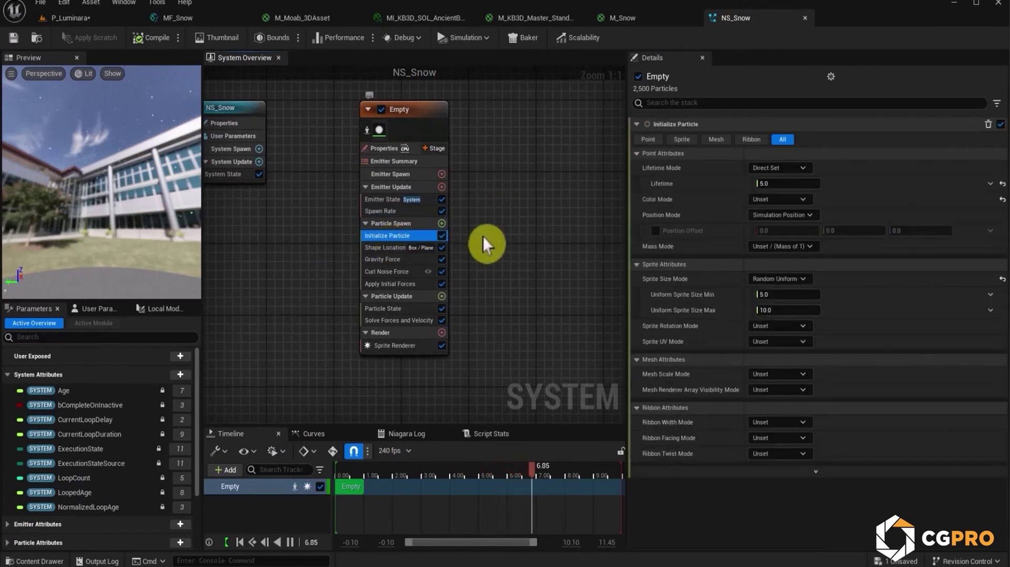
pyautogui.click(387, 248)
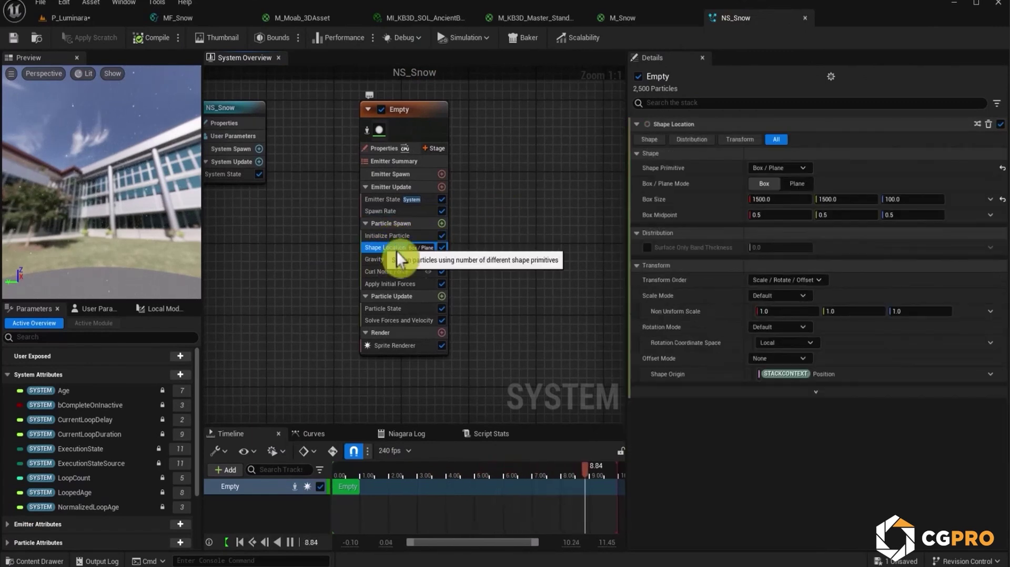
pyautogui.click(989, 203)
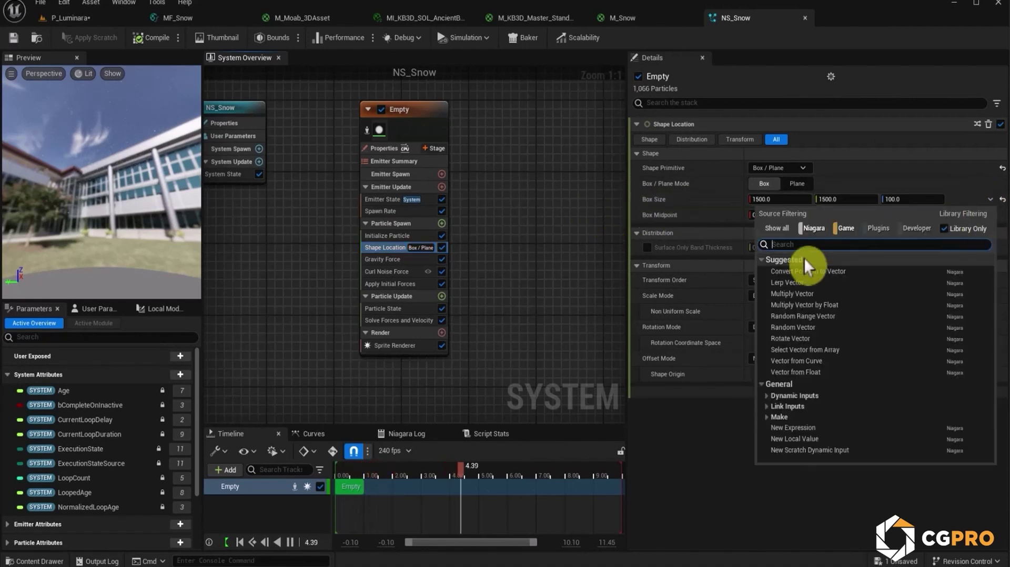
pyautogui.write('user')
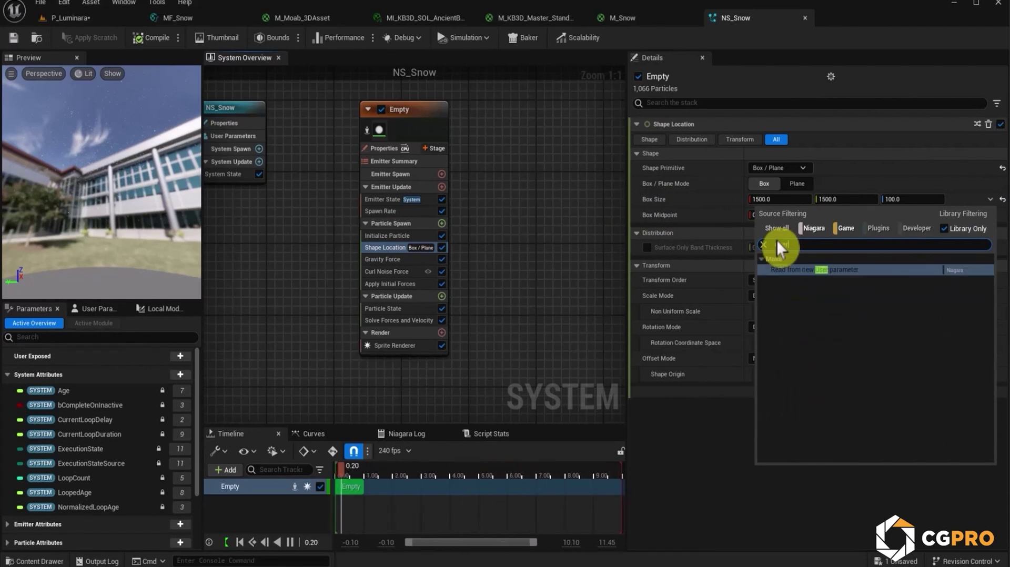
pyautogui.press('Return')
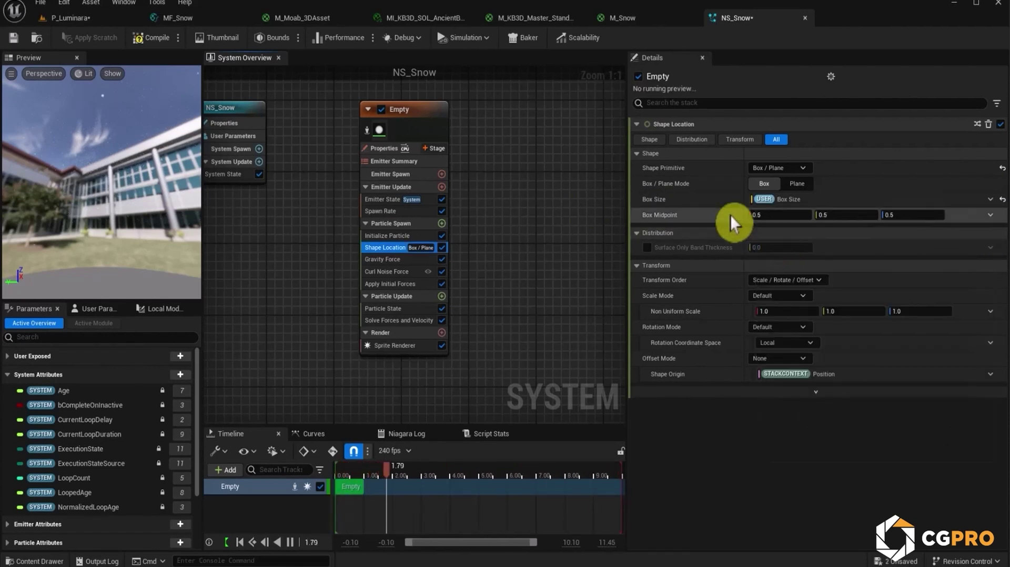
pyautogui.click(99, 310)
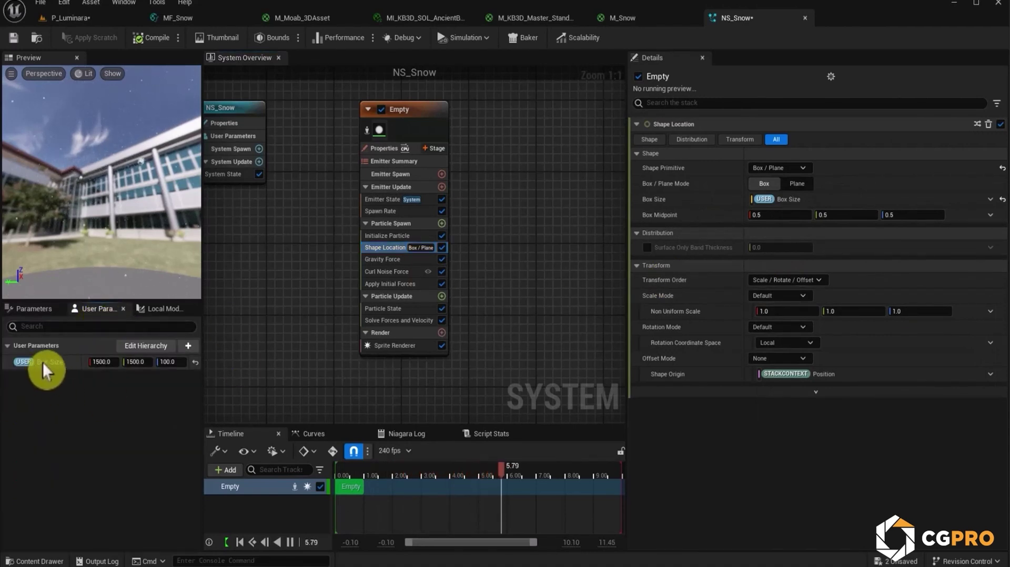
# Link the Gravity Force module's Gravity value to a new user parameter.
pyautogui.moveTo(281, 348); pyautogui.dragTo(422, 305, button='right')
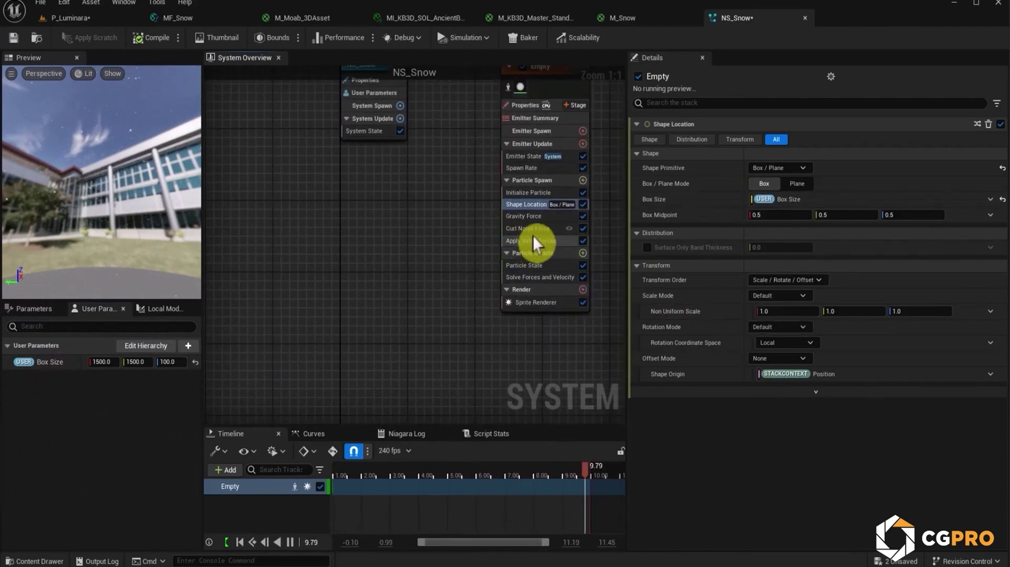
pyautogui.click(523, 216)
pyautogui.click(991, 140)
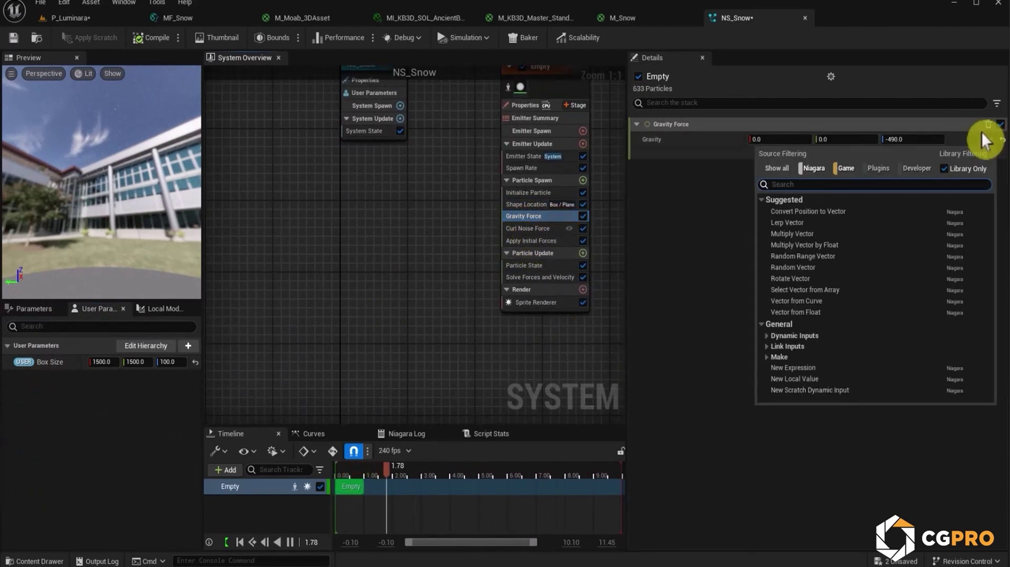
pyautogui.write('user')
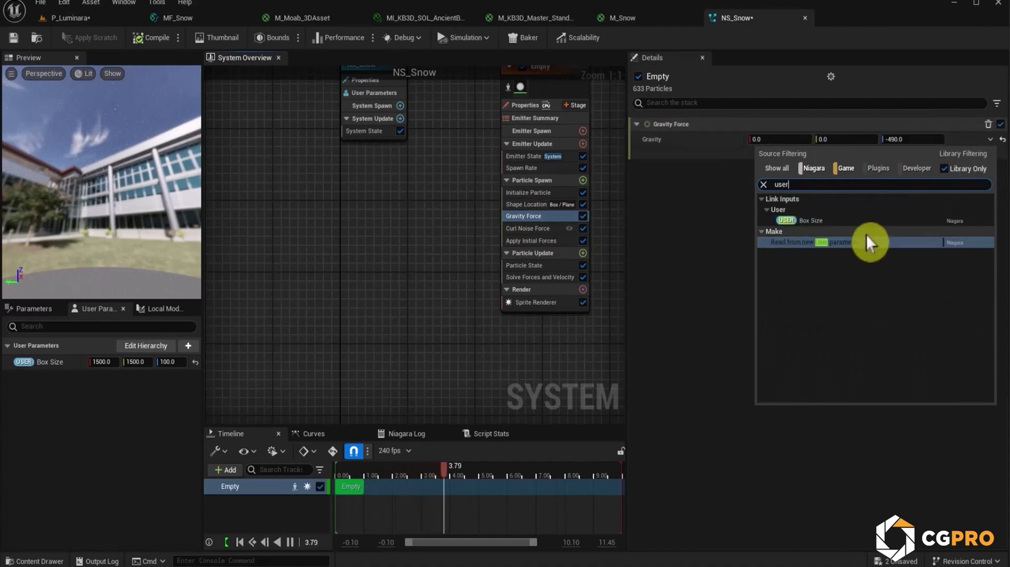
pyautogui.click(864, 242)
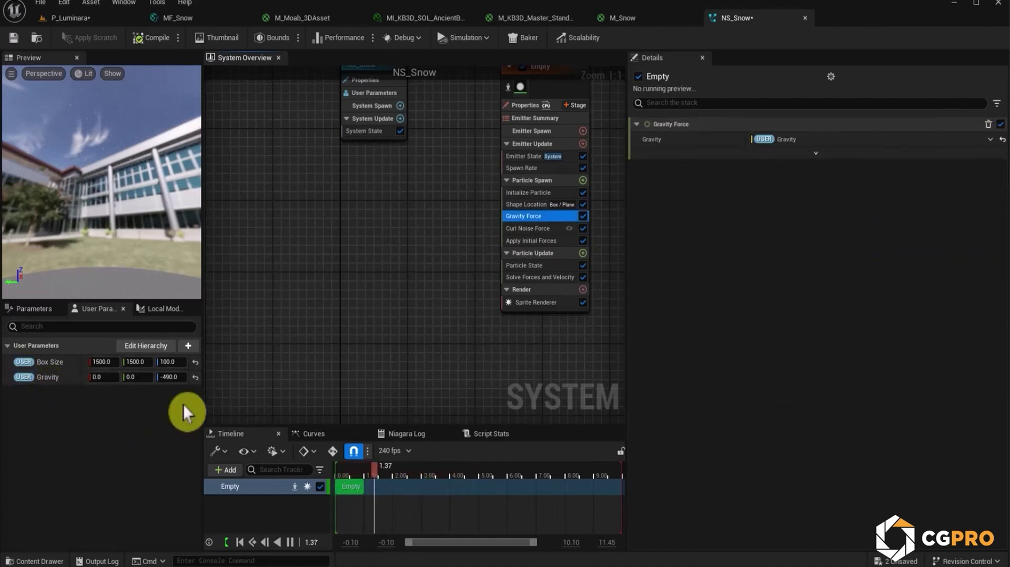
# Link the Curl Noise Force module's Noise Strength to a new user parameter.
pyautogui.moveTo(463, 241); pyautogui.dragTo(421, 277, button='right')
pyautogui.click(437, 263)
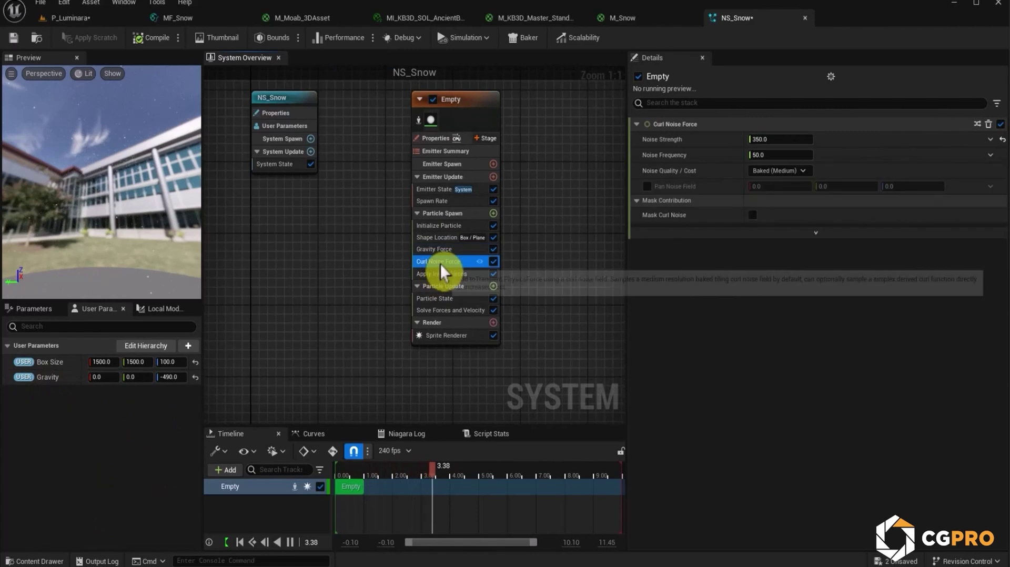
pyautogui.click(990, 155)
pyautogui.write('cur')
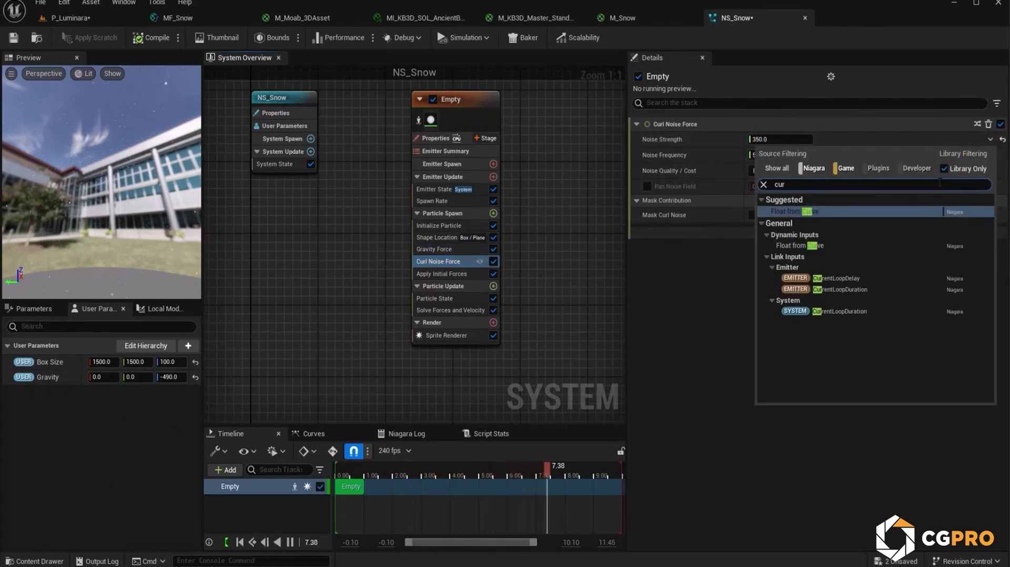
pyautogui.press('BackSpace')
pyautogui.press('BackSpace')
pyautogui.press('BackSpace')
pyautogui.write('user')
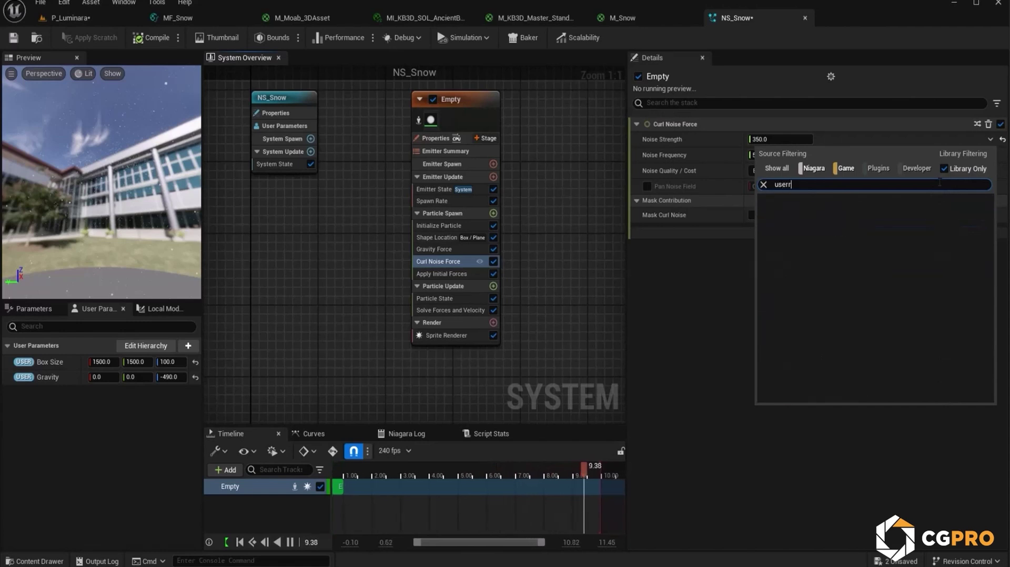
pyautogui.click(823, 210)
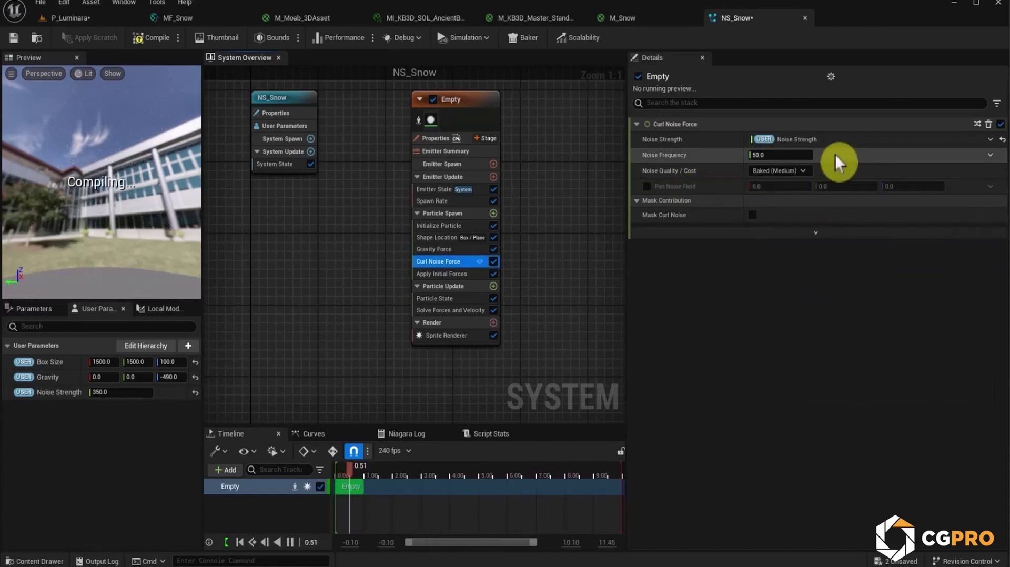
# Try linking the Curl Noise Force module's Noise Frequency to a new user parameter.
pyautogui.click(990, 155)
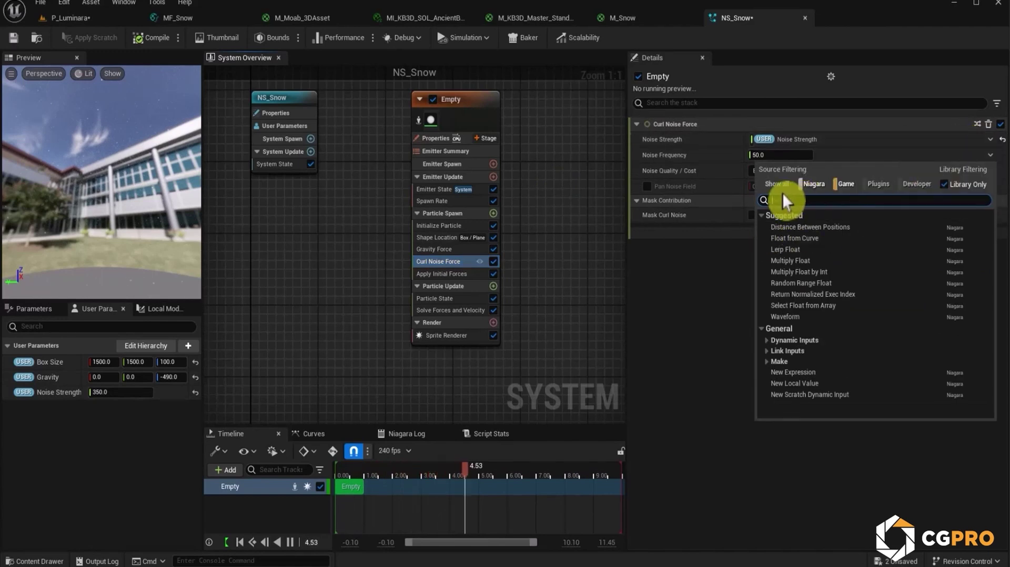
pyautogui.write('user')
pyautogui.press('Return')
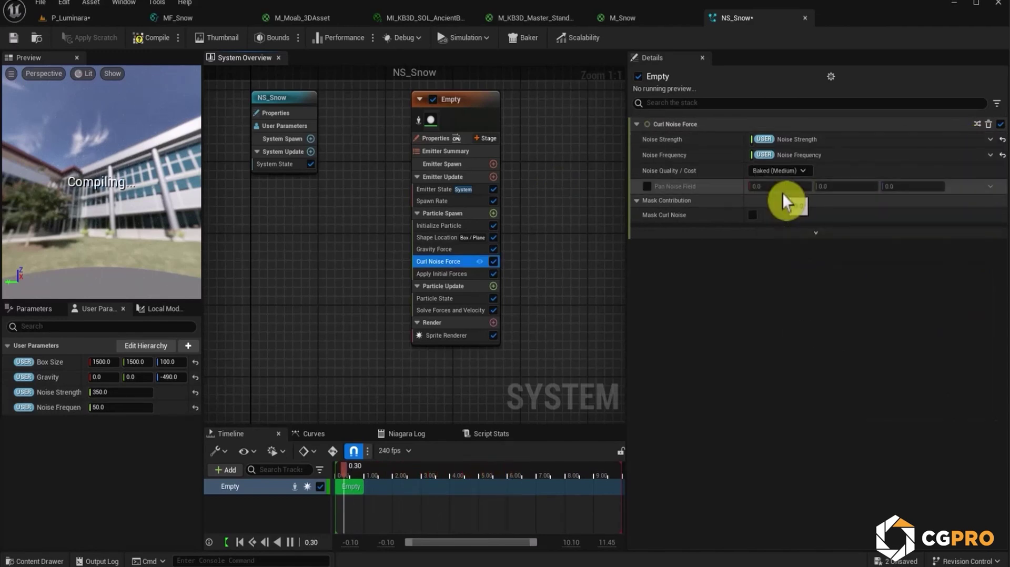
# Delete the Noise Frequency user parameter and reset the module's Noise Frequency to its default.
pyautogui.rightClick(42, 410)
pyautogui.click(79, 500)
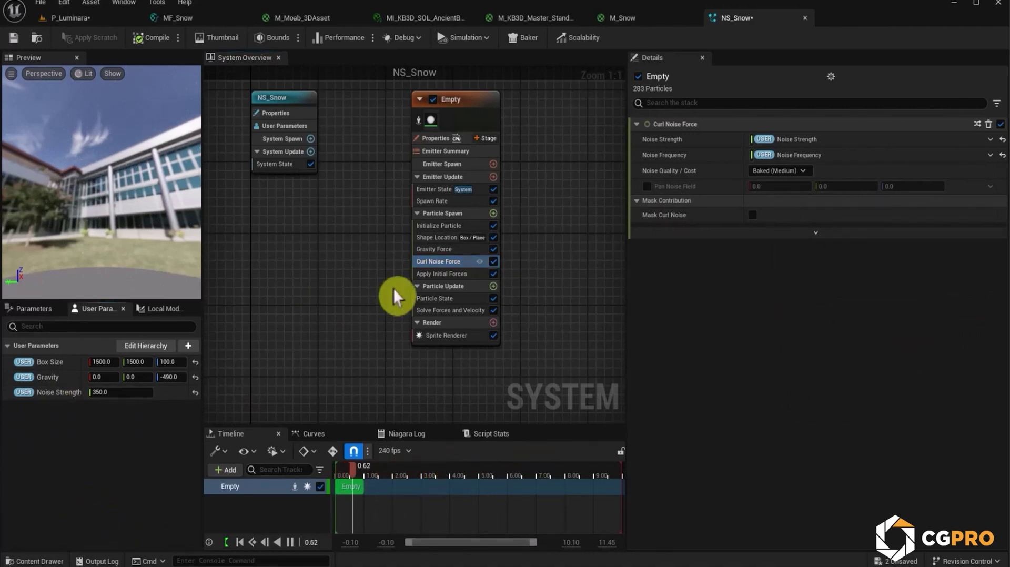
pyautogui.click(1002, 155)
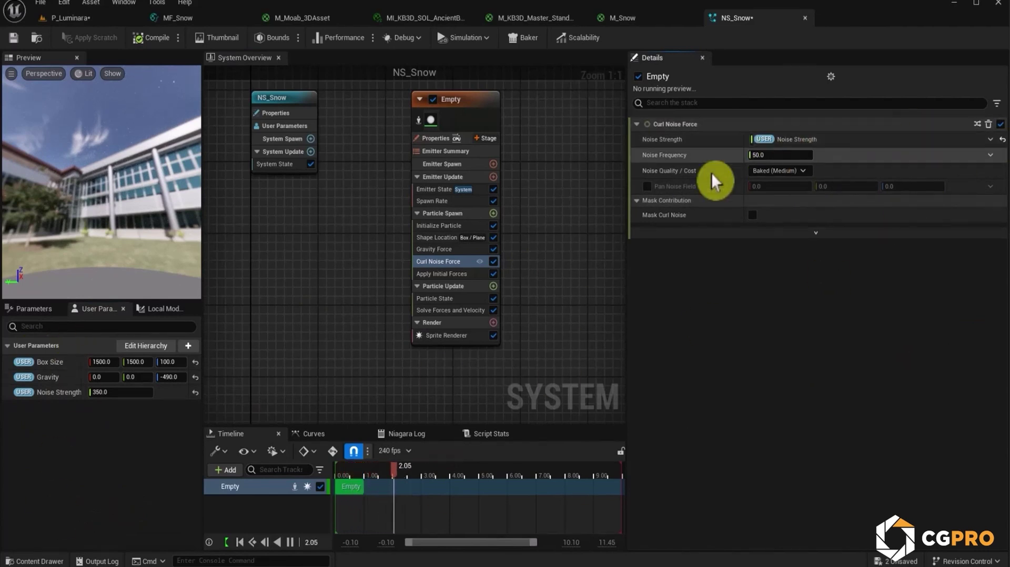
# Add a Vector user parameter to NS_Snow for the curl noise frequency.
pyautogui.click(189, 346)
pyautogui.write('vect')
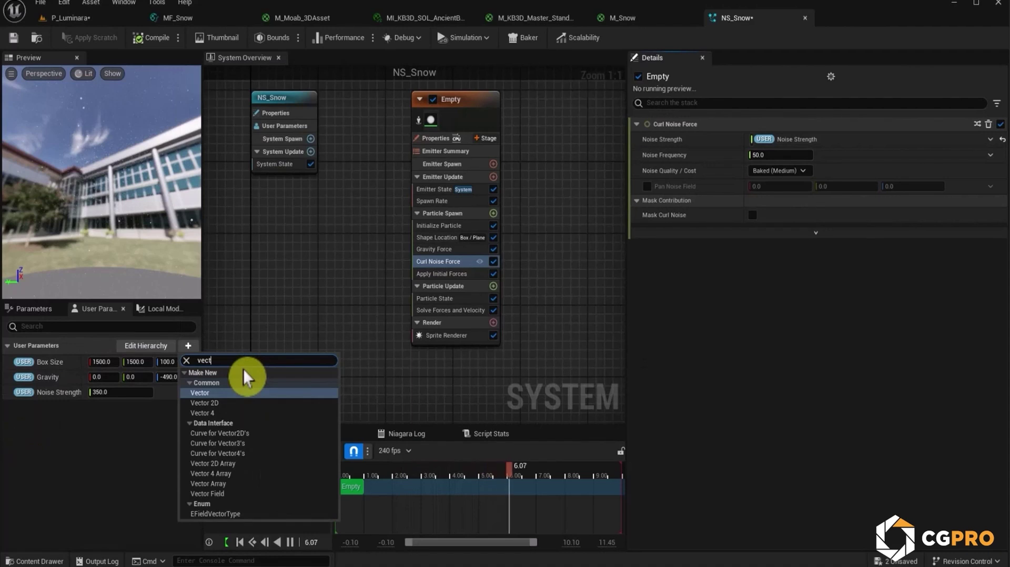
pyautogui.press('Return')
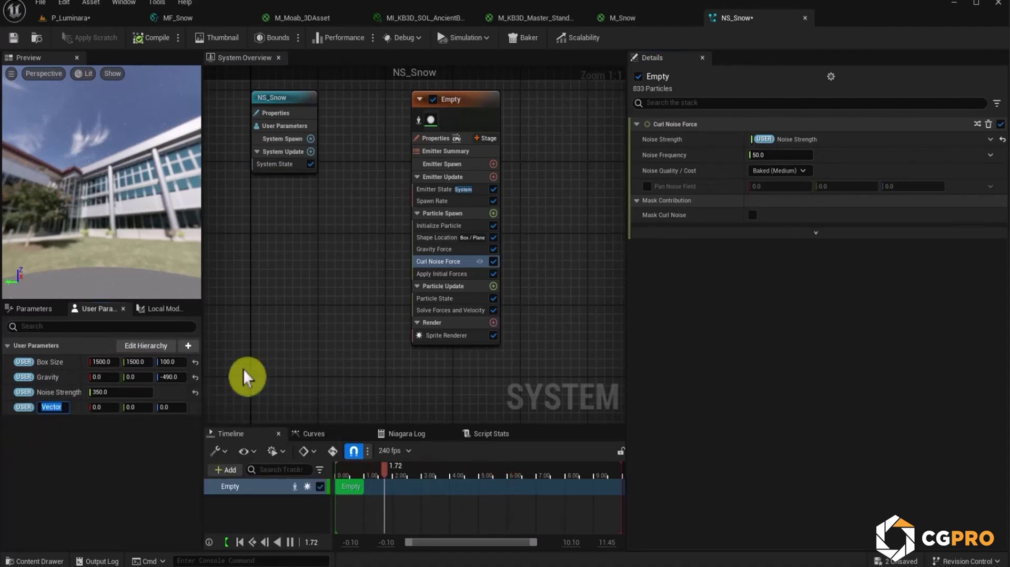
pyautogui.write('Cu')
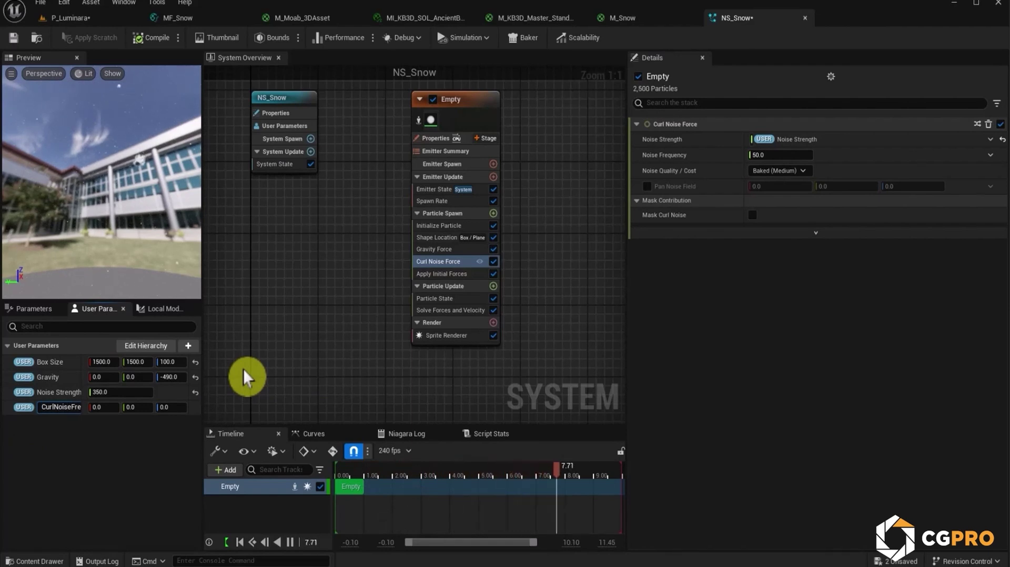
pyautogui.write('rlNoiseFre')
pyautogui.press('Return')
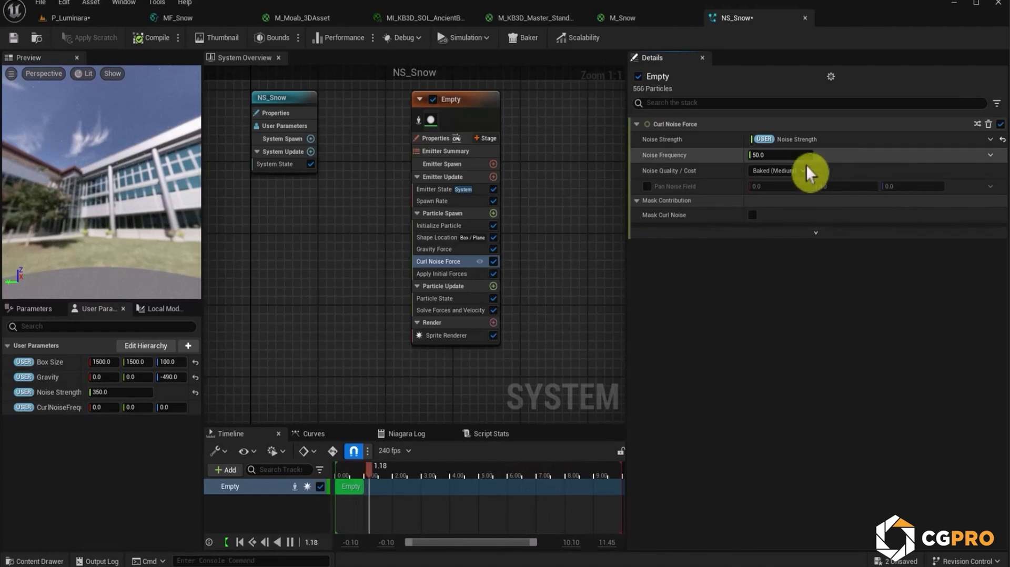
# Try to link the Curl Noise Force's Noise Frequency to the vector parameter, and delete that parameter from the user parameters.
pyautogui.click(991, 154)
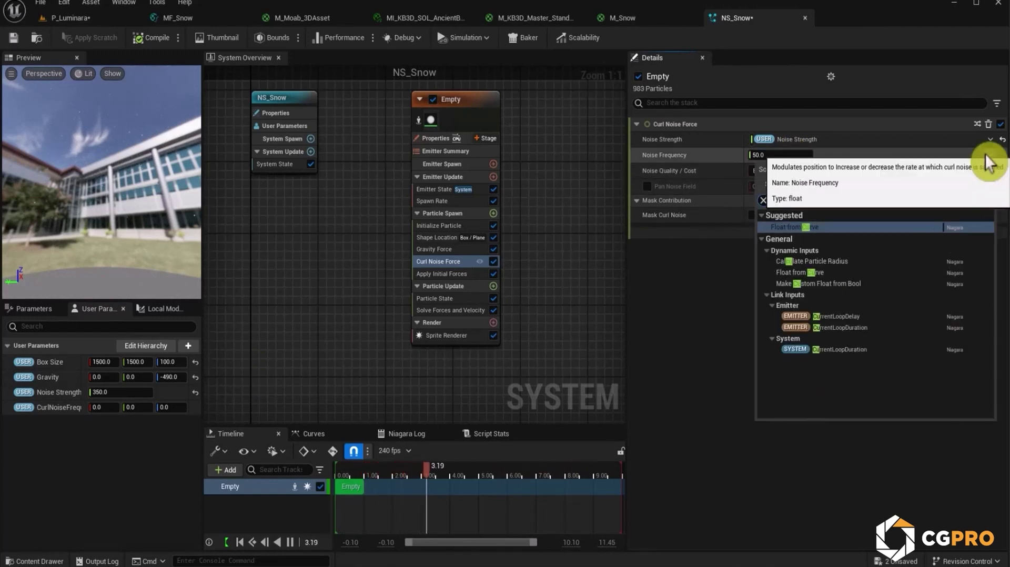
pyautogui.write('curl n')
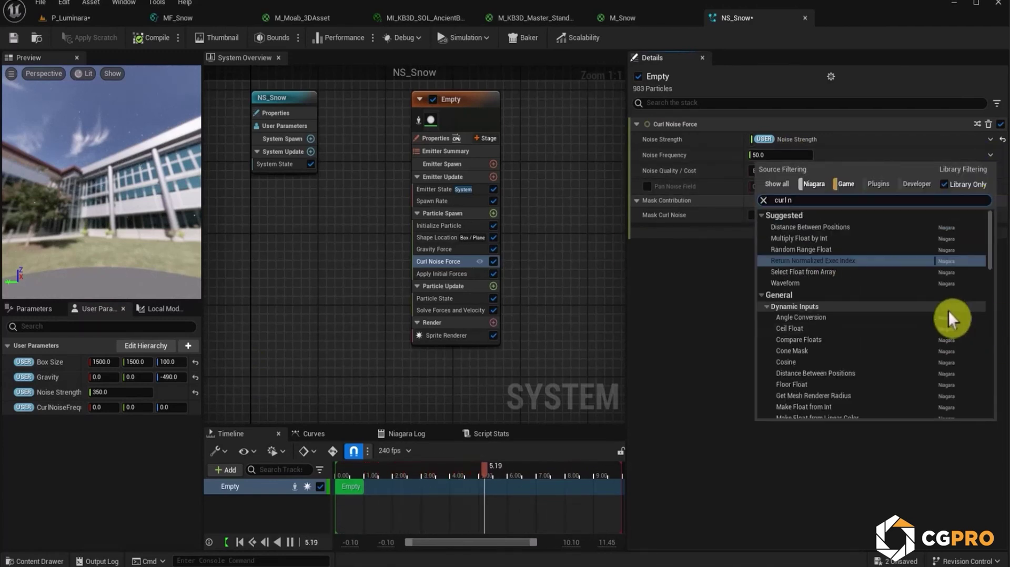
pyautogui.write('o')
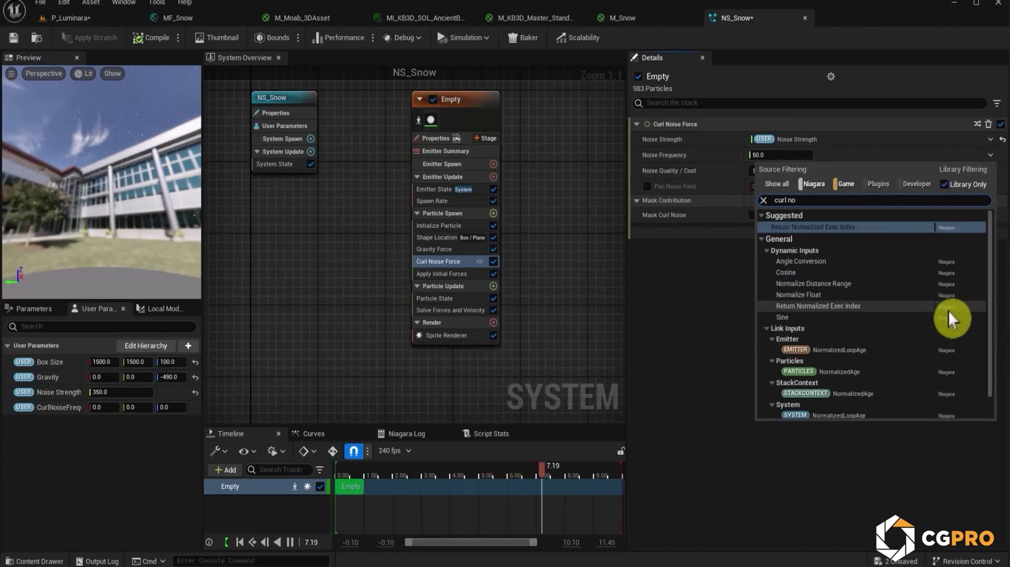
pyautogui.scroll(-1, 922, 339)
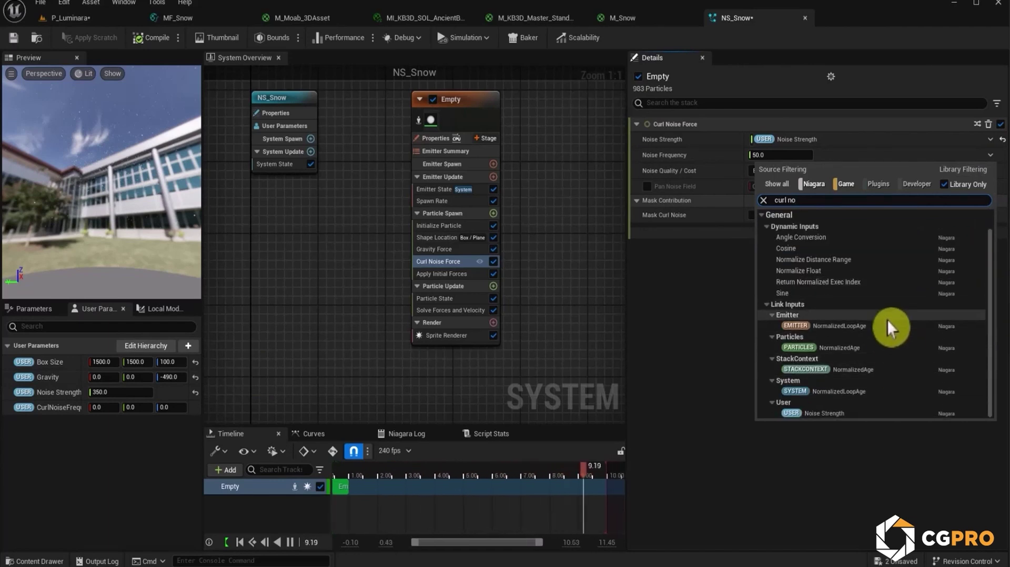
pyautogui.scroll(1, 889, 324)
pyautogui.click(509, 388)
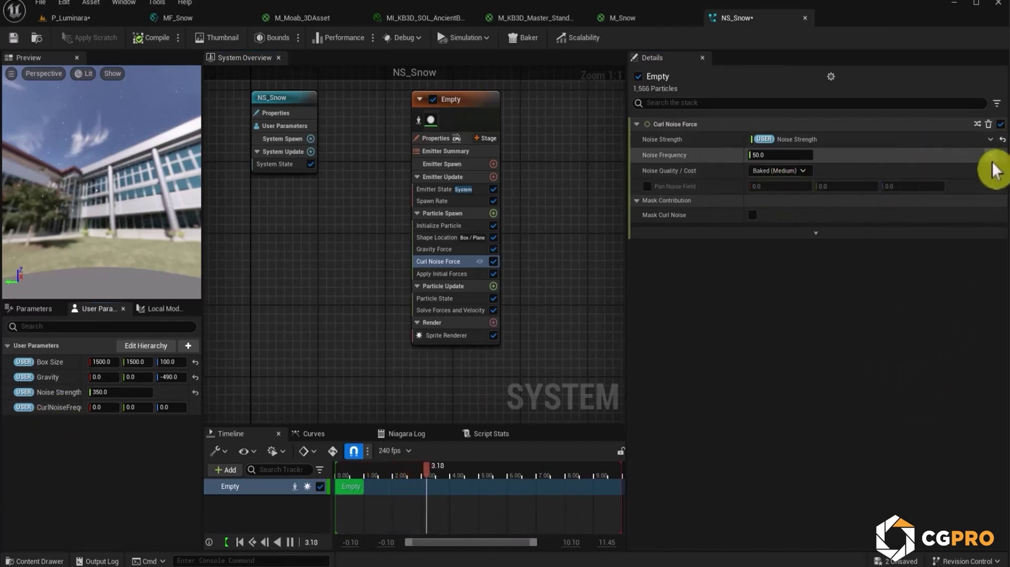
pyautogui.rightClick(63, 409)
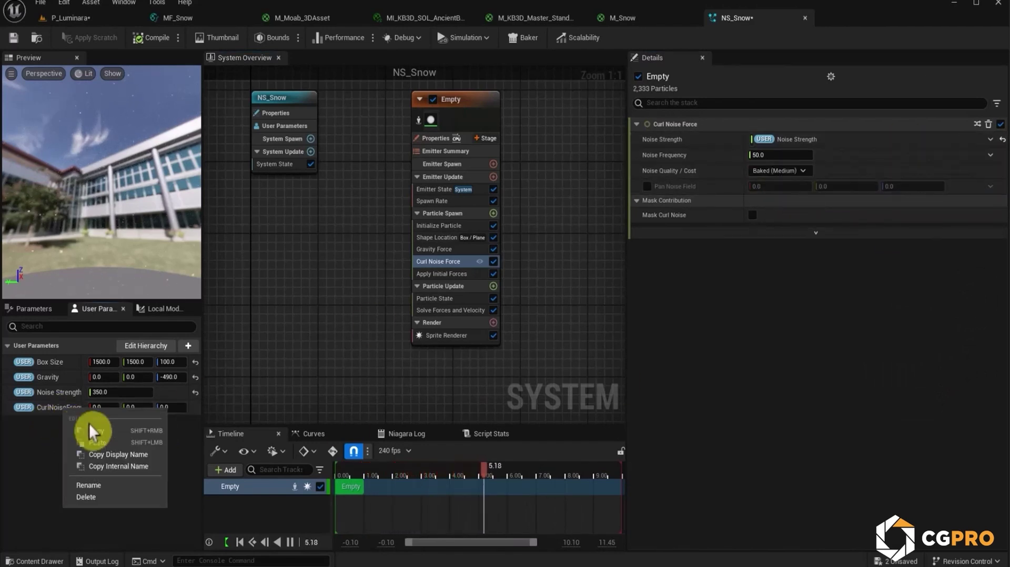
pyautogui.click(102, 500)
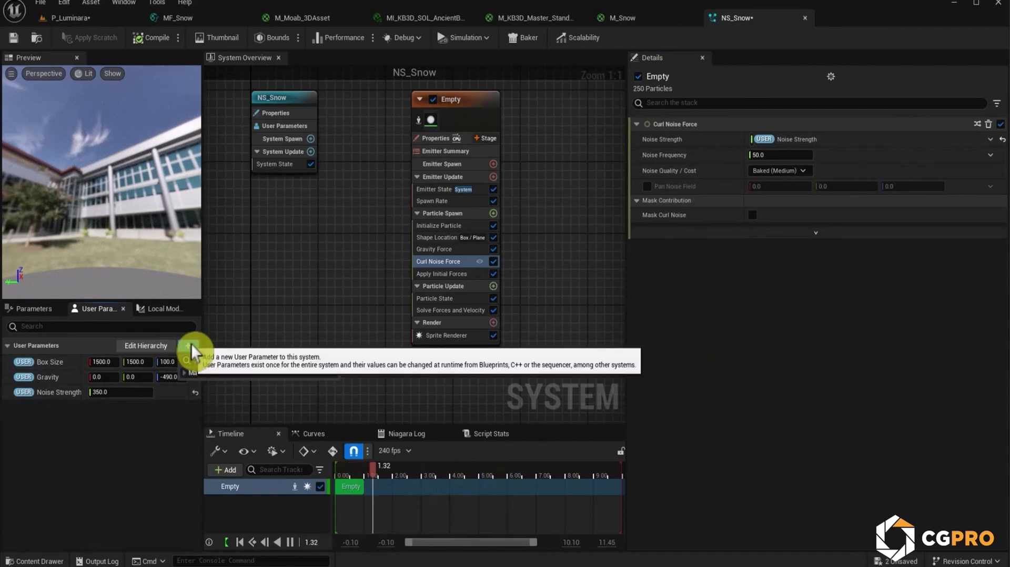
# Add a float user parameter named CurlFrequency to NS_Snow.
pyautogui.click(199, 394)
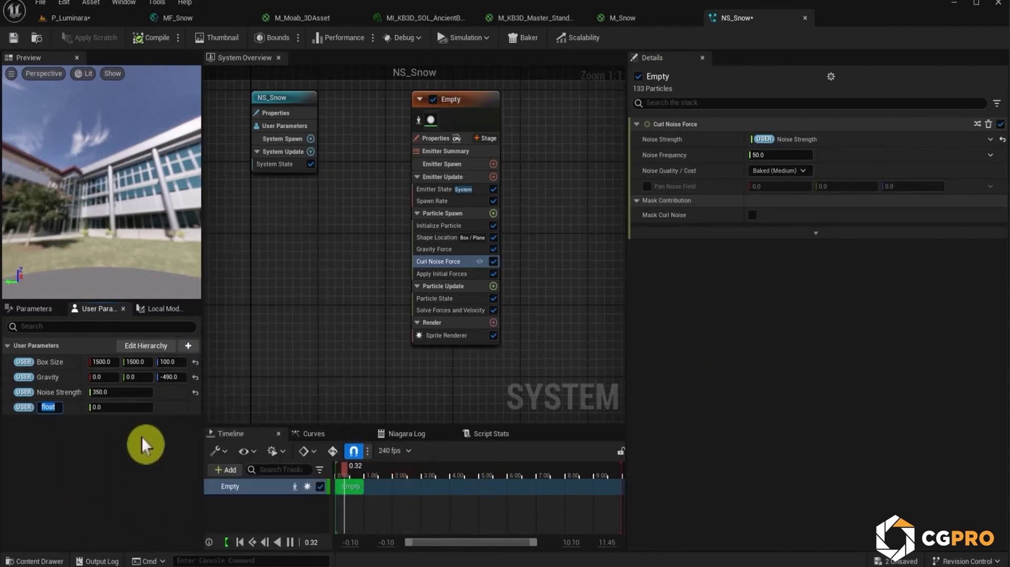
pyautogui.write('Curl')
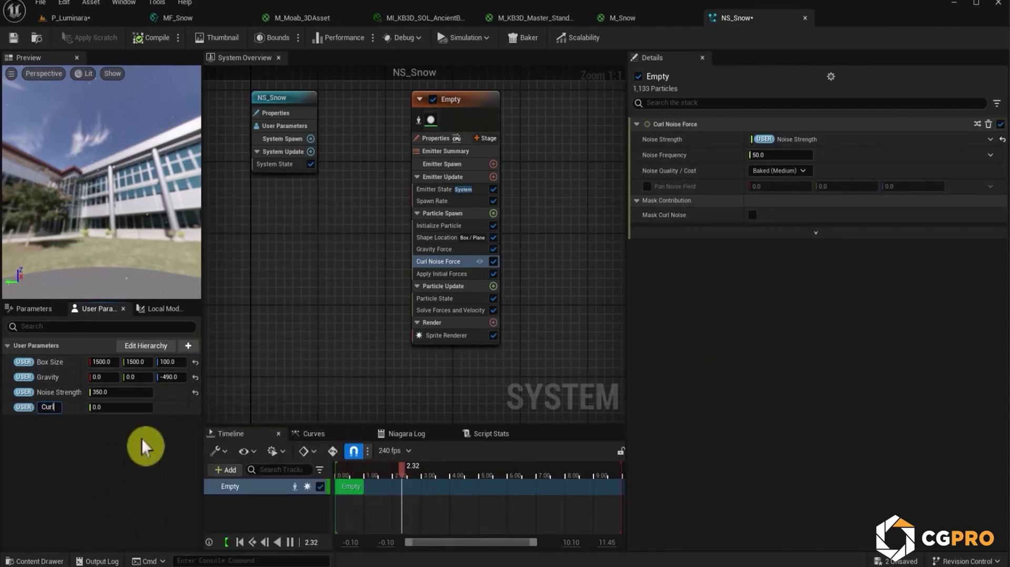
pyautogui.write('Frequency')
pyautogui.press('Return')
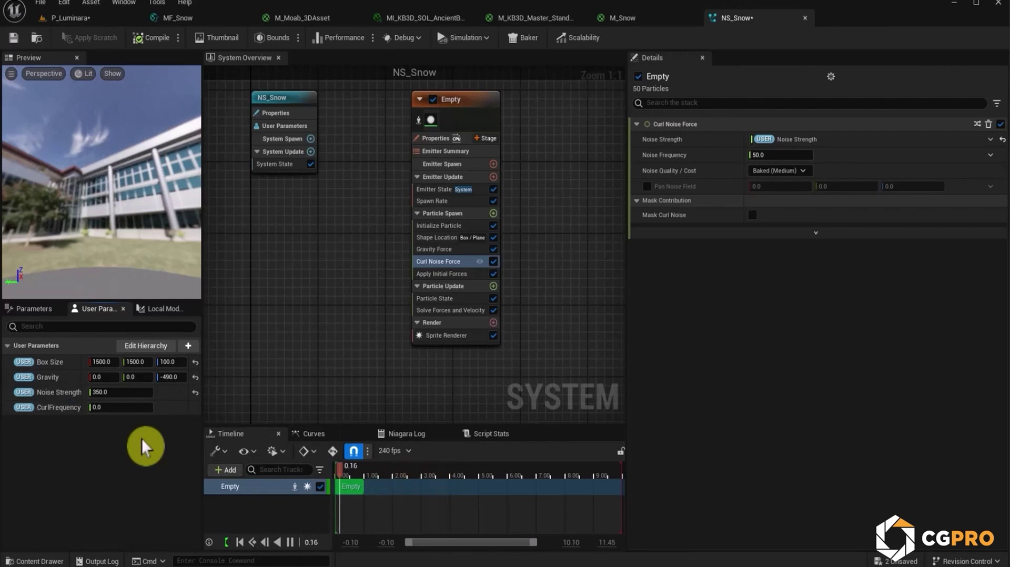
# Link the Curl Noise Force module's Noise Frequency to the CurlFrequency user parameter and save NS_Snow.
pyautogui.click(991, 155)
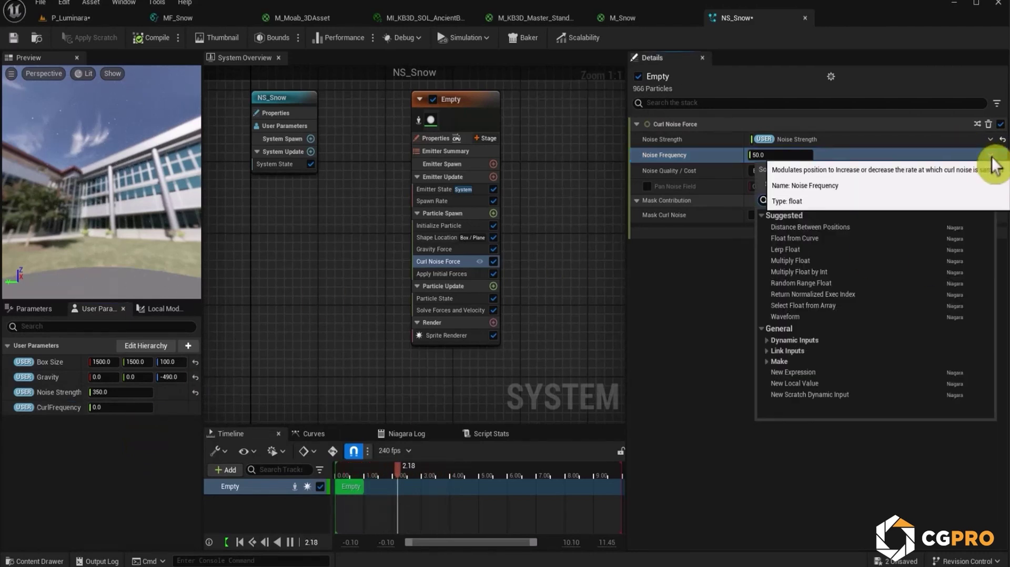
pyautogui.write('curl')
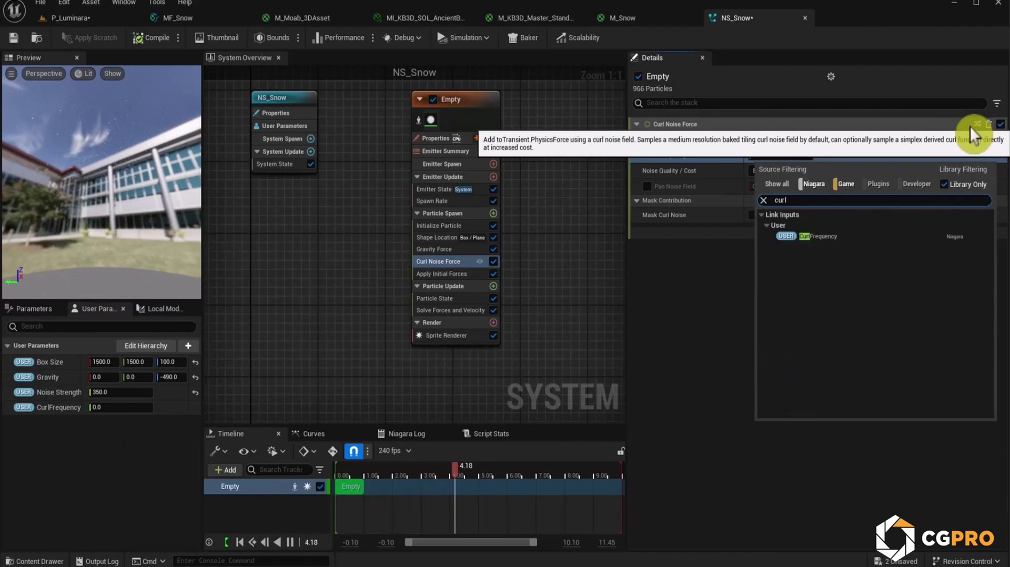
pyautogui.click(839, 236)
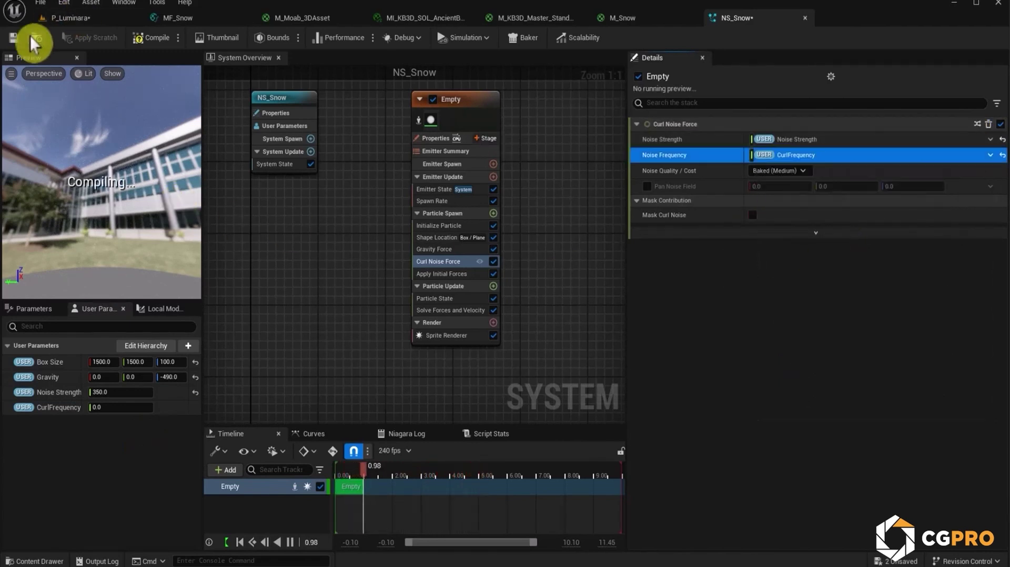
pyautogui.click(13, 38)
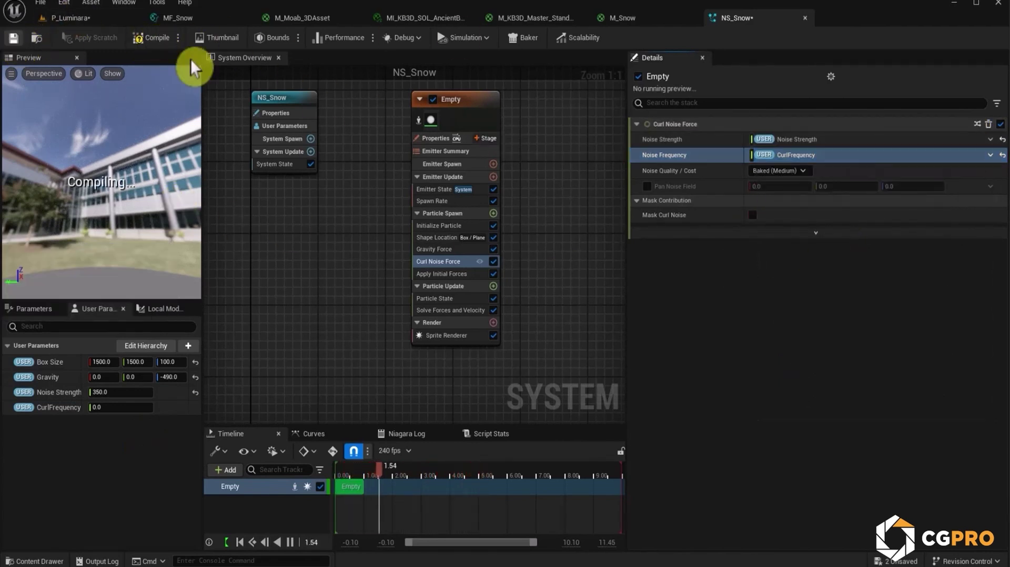
# In the P_Luminara level, set the NS_Snow actor's Box Size to 3500 in both X and Y.
pyautogui.click(79, 18)
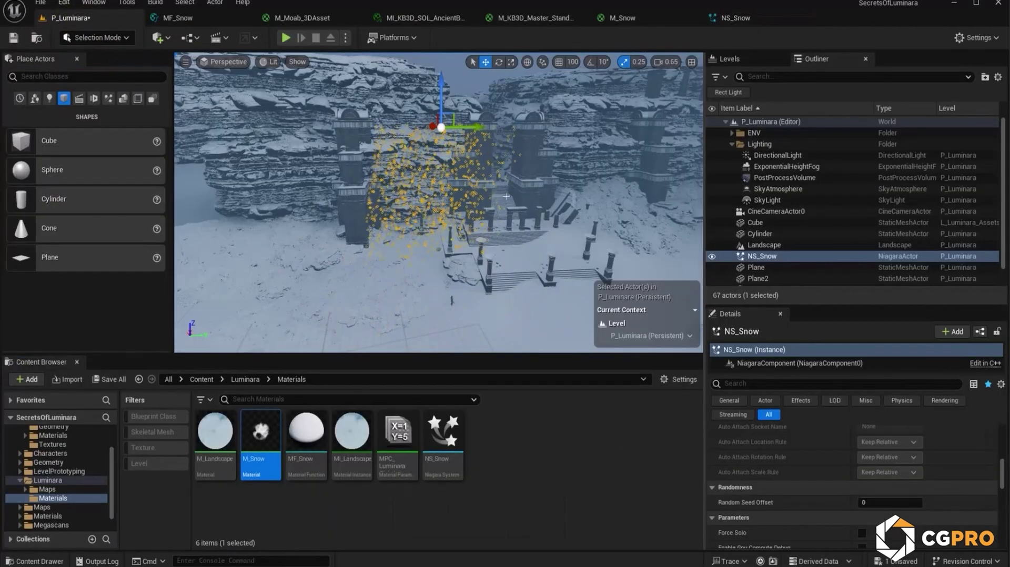
pyautogui.scroll(-6, 937, 497)
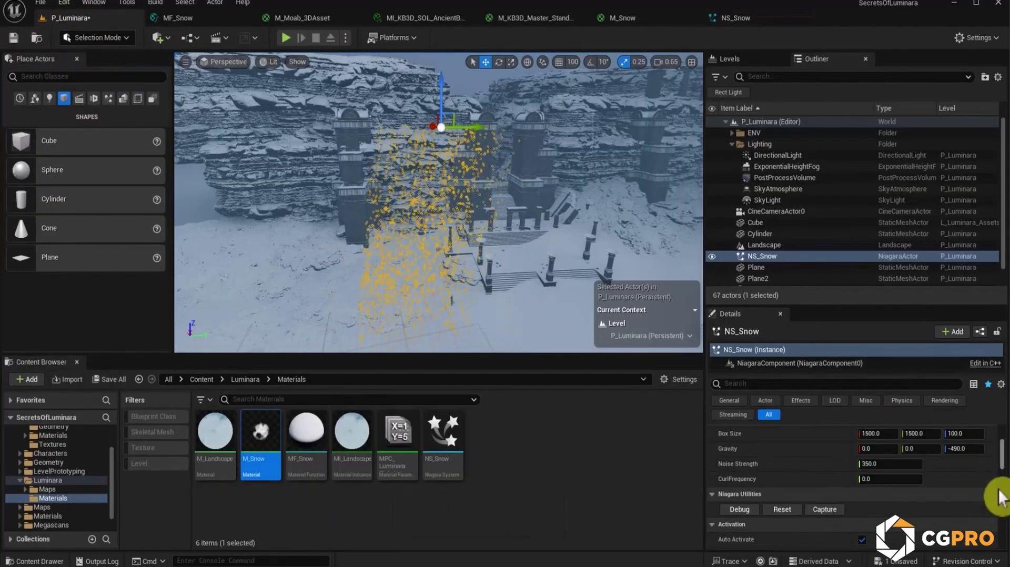
pyautogui.scroll(-1, 898, 518)
pyautogui.click(893, 469)
pyautogui.write('3500')
pyautogui.click(918, 470)
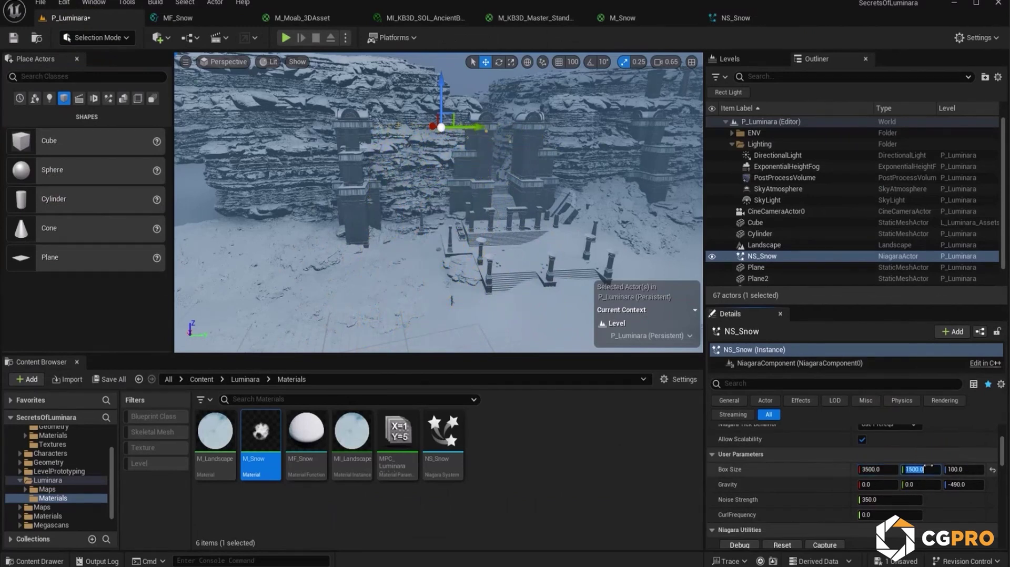
pyautogui.write('3500')
pyautogui.press('Return')
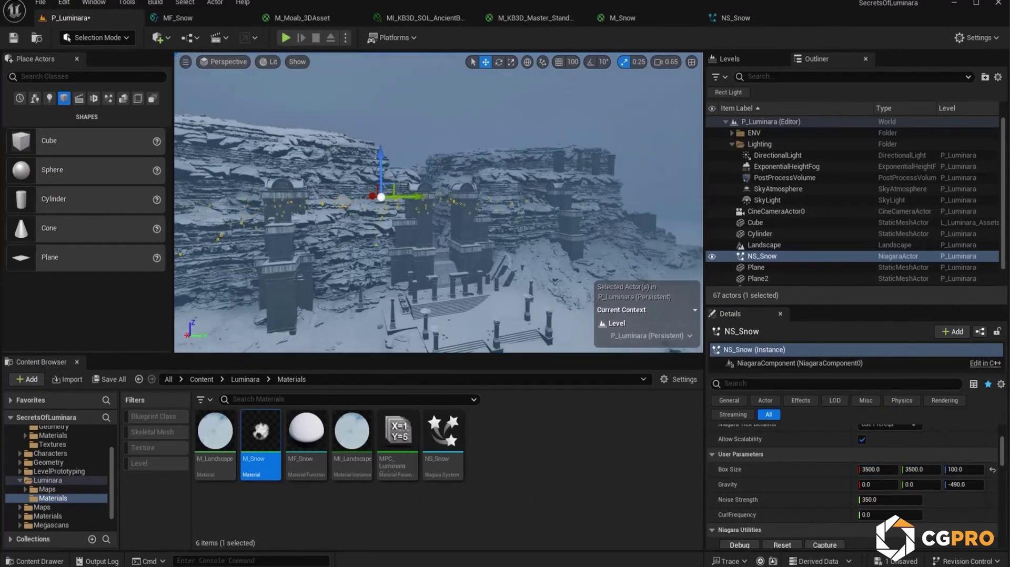
# Inspect the snowfall from ground level in the scene and switch the viewport to the CineCameraActor0 view.
pyautogui.moveTo(519, 220); pyautogui.dragTo(505, 285, button='right')
pyautogui.moveTo(414, 221); pyautogui.dragTo(413, 168, button='right')
pyautogui.click(476, 155)
pyautogui.moveTo(476, 155)
pyautogui.mouseDown(button='right')
pyautogui.moveTo(476, 127)
pyautogui.moveTo(475, 158)
pyautogui.moveTo(442, 158)
pyautogui.moveTo(474, 157)
pyautogui.mouseUp(button='right')
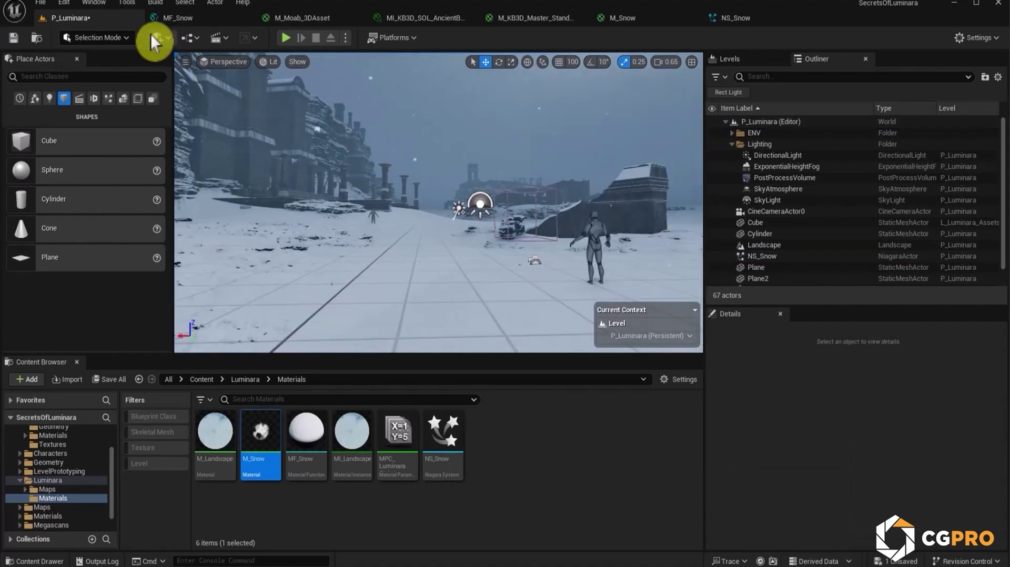
pyautogui.click(211, 59)
pyautogui.click(281, 205)
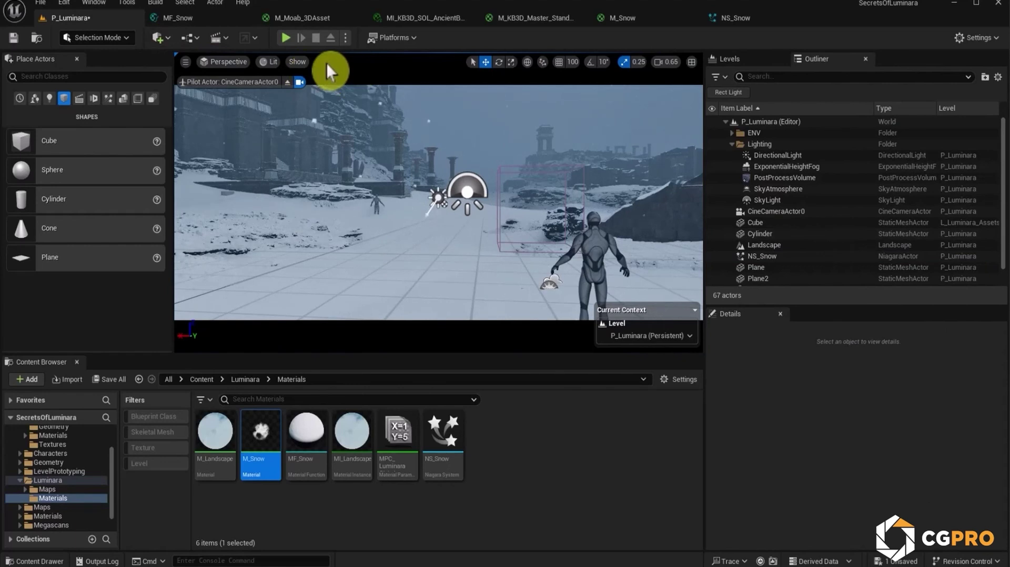
# Set the NS_Snow actor's Gravity Z to -245 and its CurlFrequency to 50, and deselect the actor.
pyautogui.scroll(-1, 789, 247)
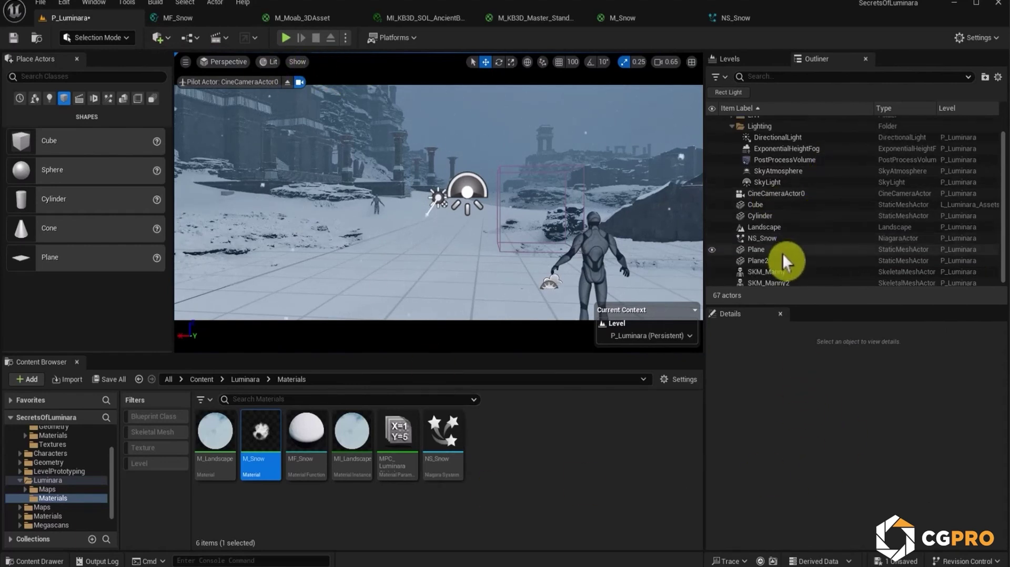
pyautogui.click(779, 238)
pyautogui.click(961, 485)
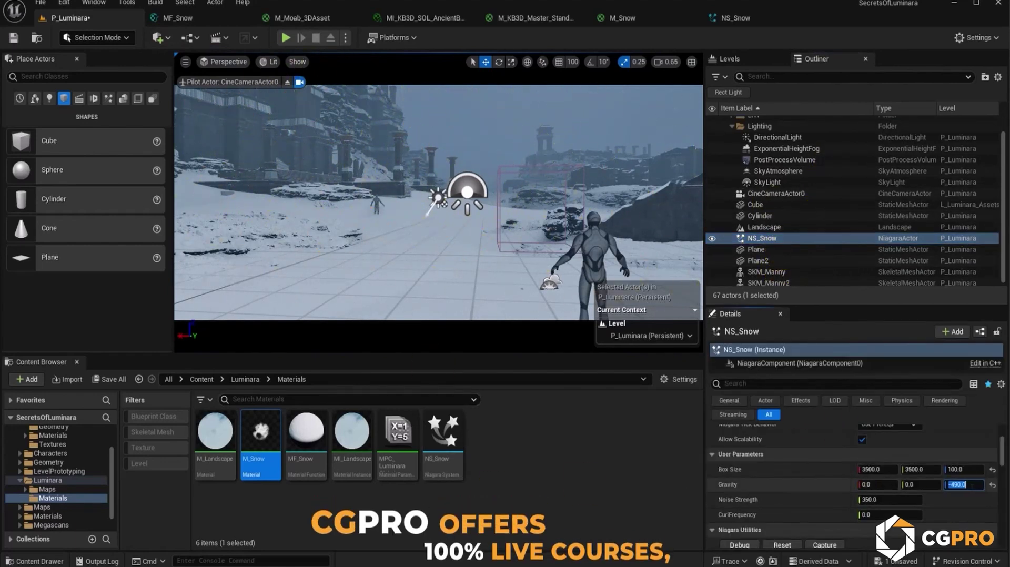
pyautogui.write('-245')
pyautogui.press('Return')
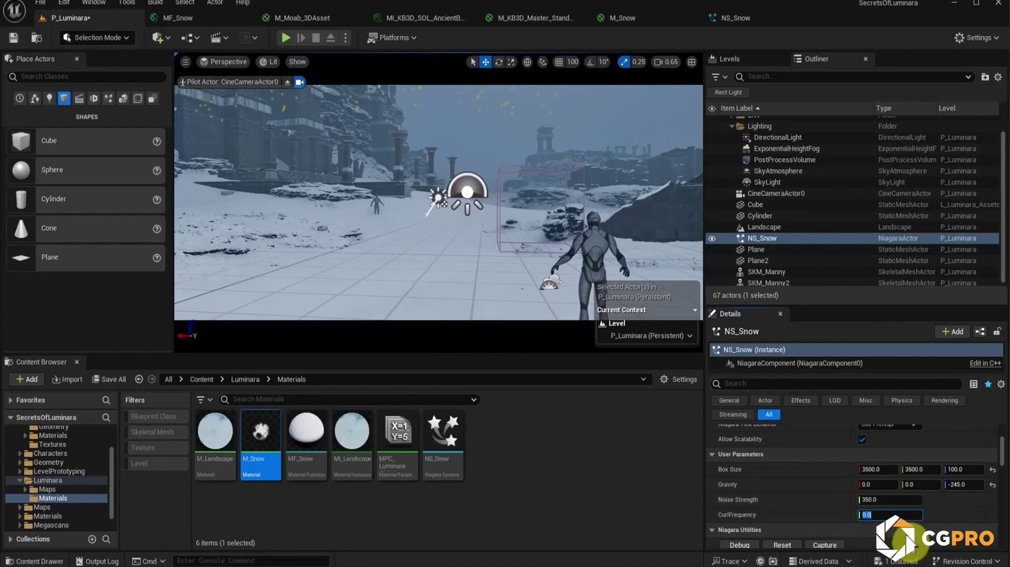
pyautogui.press('Return')
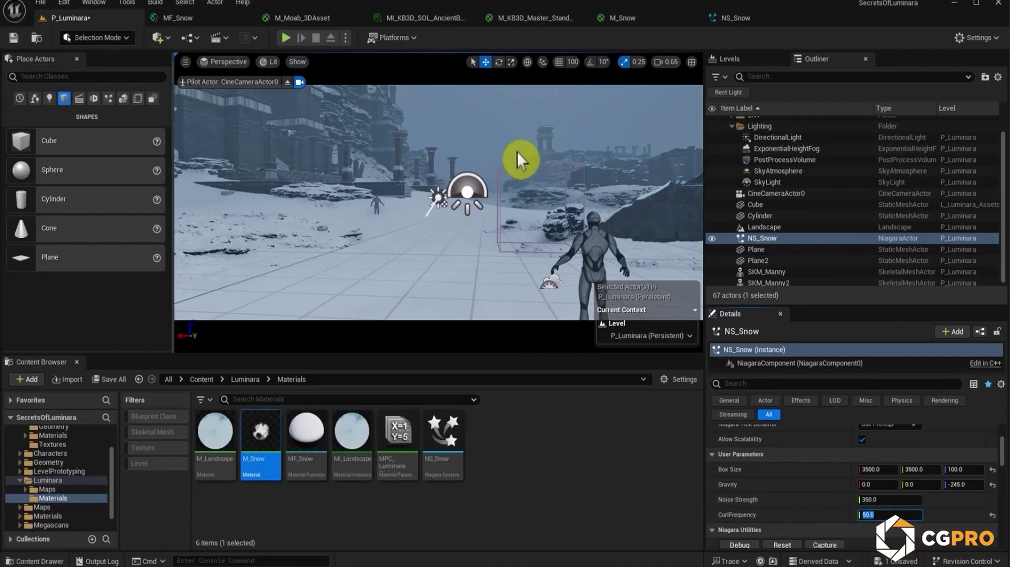
pyautogui.click(532, 108)
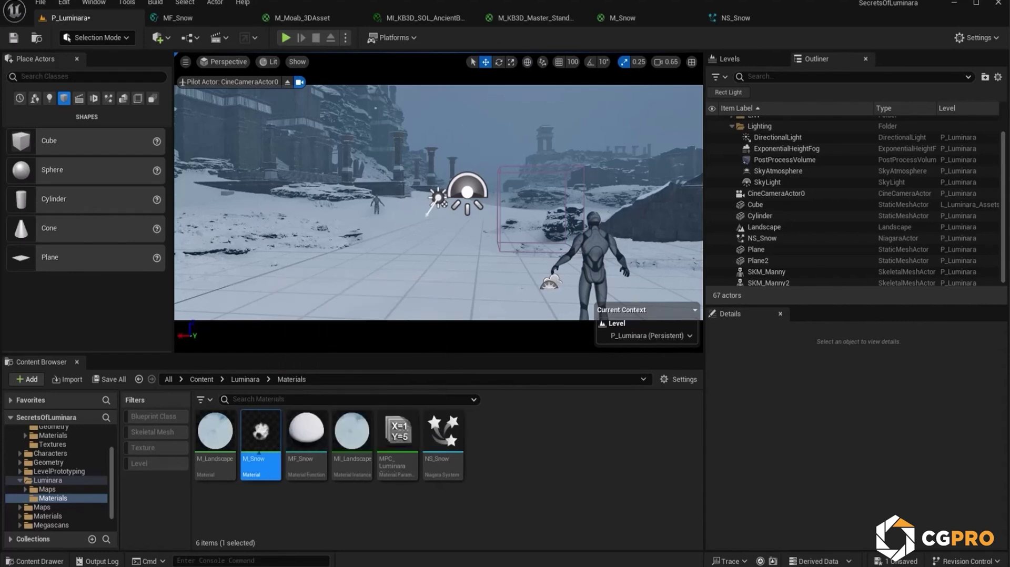
# Create a material instance from M_Snow and assign it as the Sprite Renderer's material in NS_Snow.
pyautogui.rightClick(258, 437)
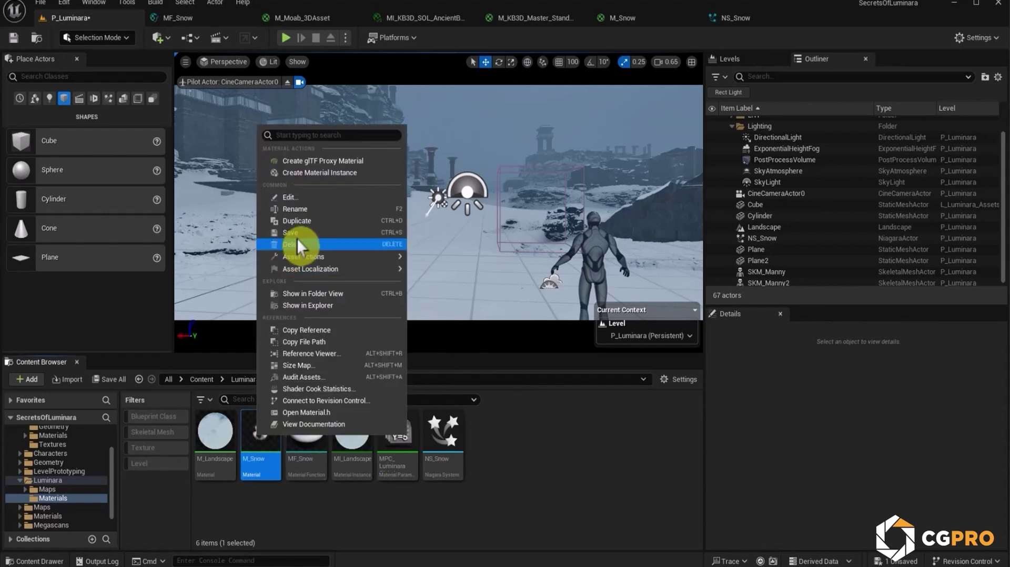
pyautogui.click(325, 174)
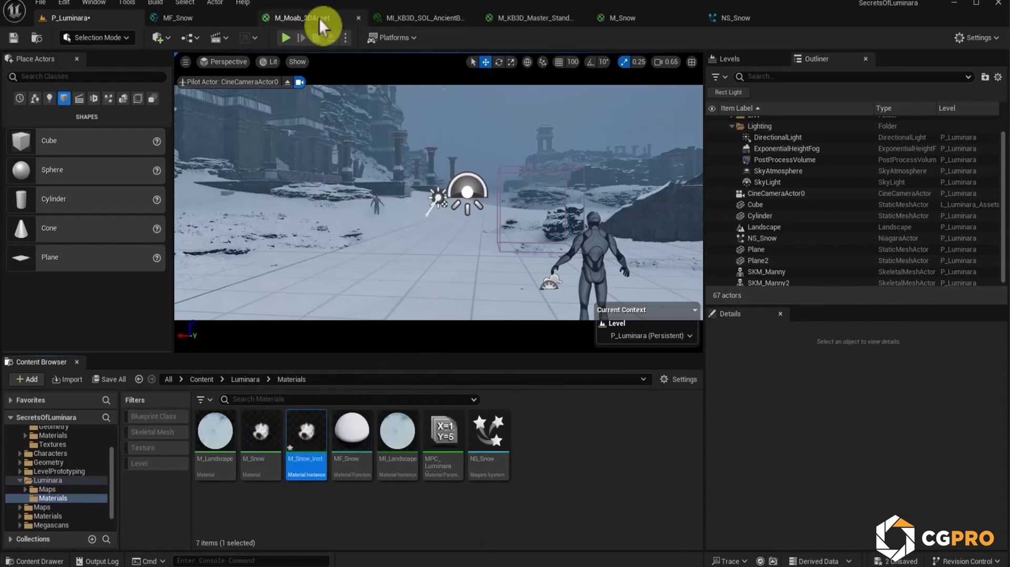
pyautogui.click(734, 17)
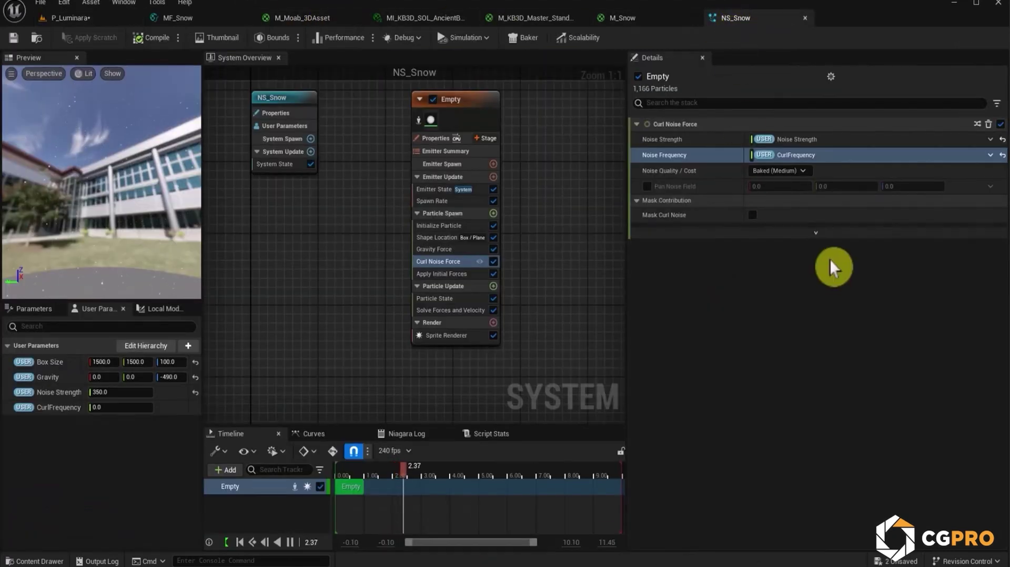
pyautogui.click(446, 335)
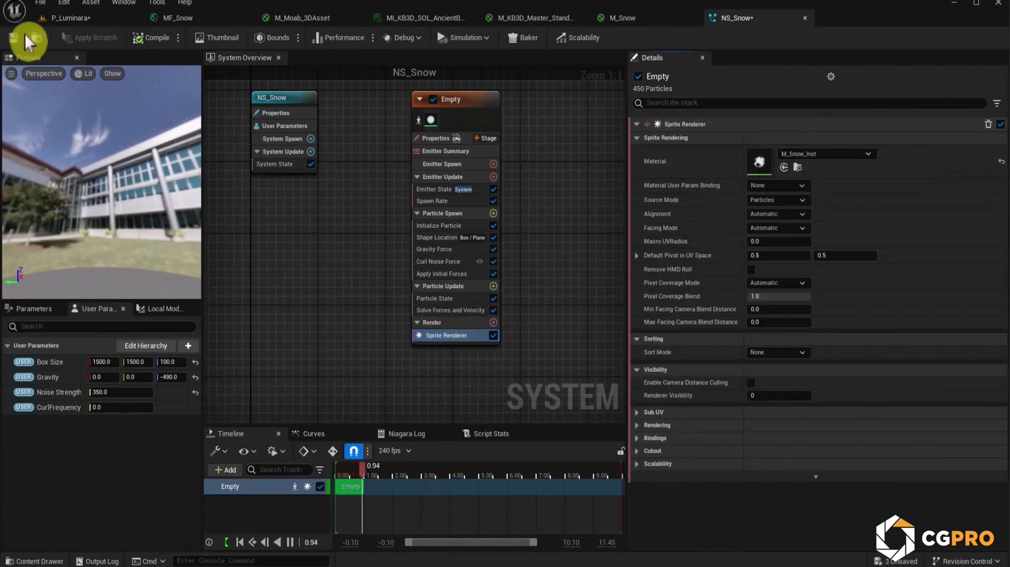
# Open the M_Snow_Inst material instance in a small floating window over the P_Luminara level, leaving the viewport visible.
pyautogui.click(69, 18)
pyautogui.doubleClick(305, 456)
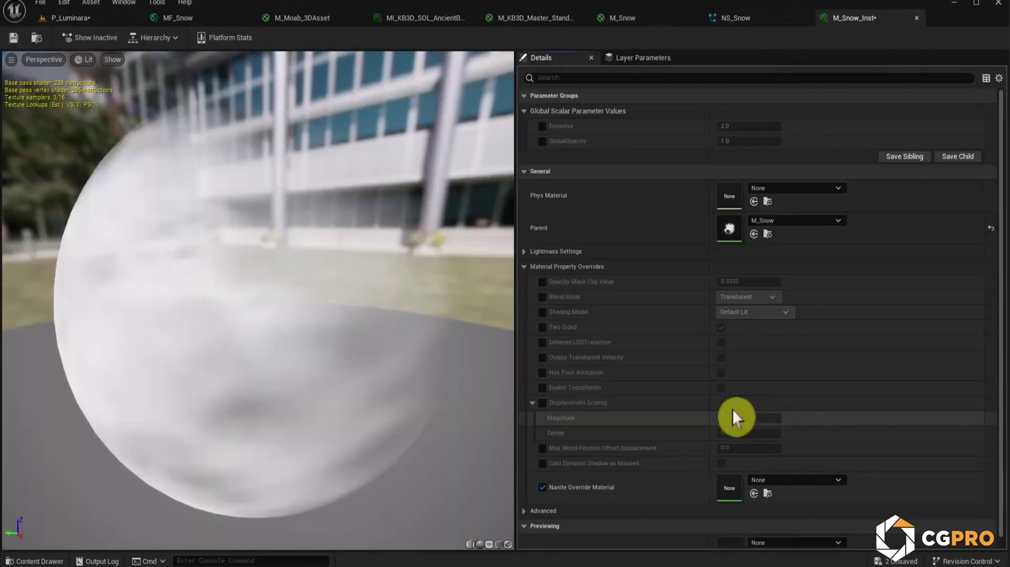
pyautogui.moveTo(850, 20); pyautogui.dragTo(782, 183)
pyautogui.click(57, 18)
pyautogui.moveTo(995, 199); pyautogui.dragTo(708, 316)
# Enable the Emissive override in M_Snow_Inst and set it to 2.5.
pyautogui.click(732, 425)
pyautogui.moveTo(800, 424); pyautogui.dragTo(809, 424)
pyautogui.click(840, 424)
pyautogui.write('2.5')
pyautogui.press('Return')
# Enable the GlobalOpacity override in M_Snow_Inst and set it to 2.
pyautogui.click(733, 440)
pyautogui.moveTo(821, 440); pyautogui.dragTo(827, 439)
pyautogui.click(820, 440)
pyautogui.write('2')
pyautogui.press('Return')
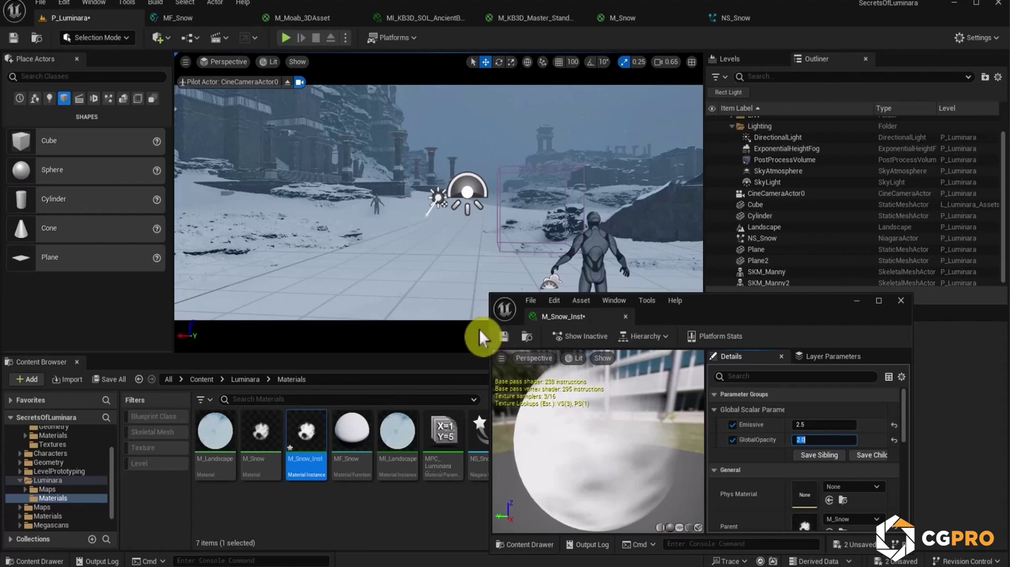
# Save and close M_Snow_Inst, and show the P_Luminara camera shot without editor icons and overlays.
pyautogui.click(507, 337)
pyautogui.click(901, 300)
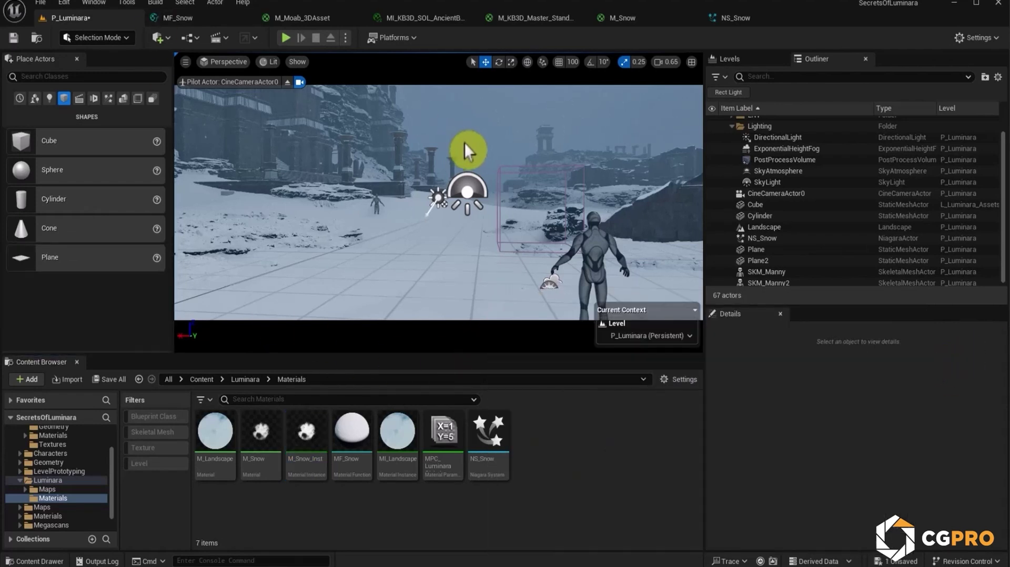
pyautogui.press('g')
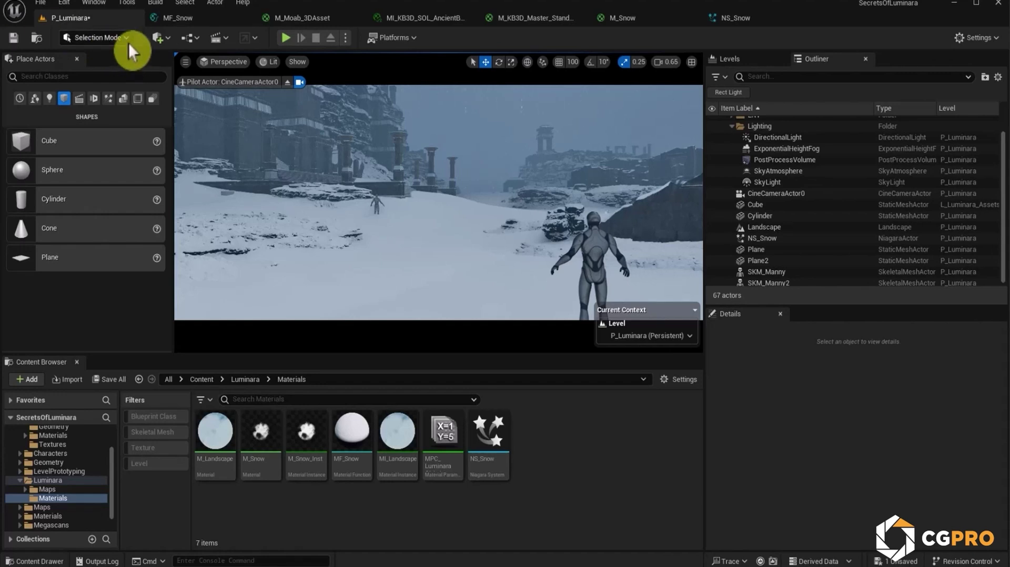
# Leave the piloted camera, duplicate the NS_Snow actor and place the copy beside the original, farther out over the landscape.
pyautogui.click(284, 83)
pyautogui.moveTo(289, 85); pyautogui.dragTo(271, 48, button='right')
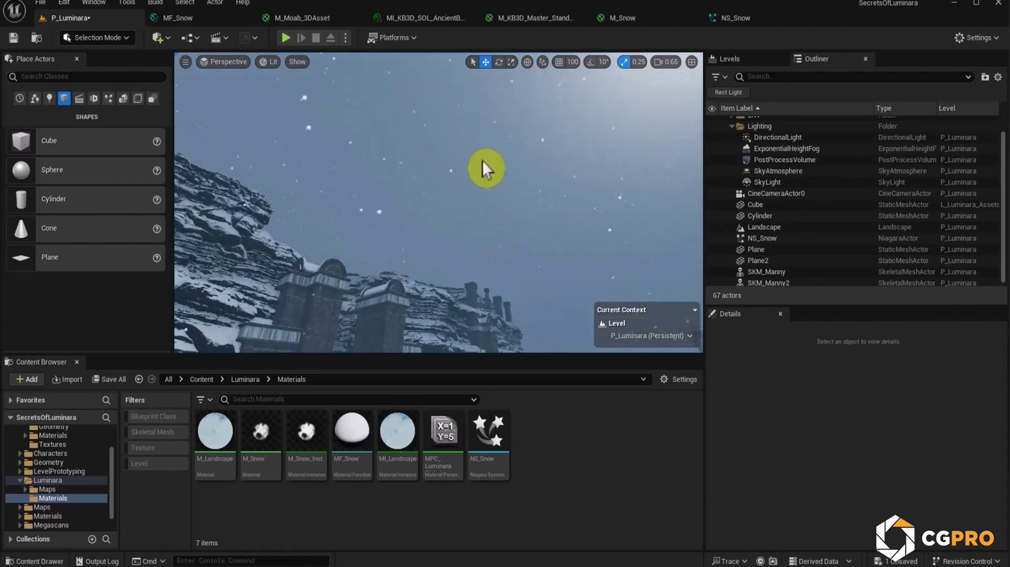
pyautogui.moveTo(474, 172); pyautogui.dragTo(490, 235, button='right')
pyautogui.click(468, 187)
pyautogui.keyDown('alt'); pyautogui.moveTo(399, 147); pyautogui.dragTo(551, 152); pyautogui.keyUp('alt')
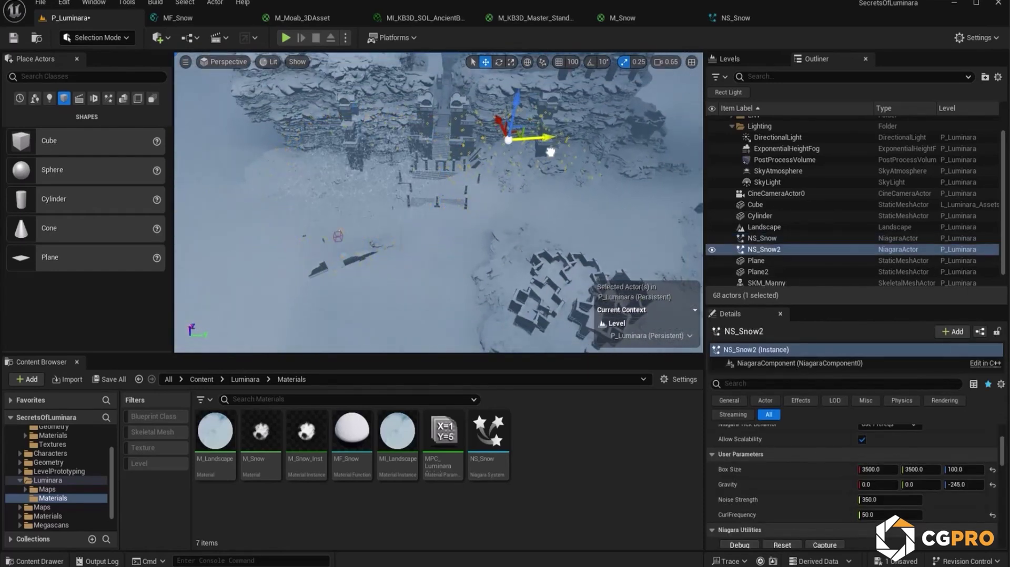
pyautogui.moveTo(573, 163); pyautogui.dragTo(661, 102, button='right')
pyautogui.moveTo(391, 142); pyautogui.dragTo(451, 141)
pyautogui.moveTo(444, 171); pyautogui.dragTo(467, 112, button='right')
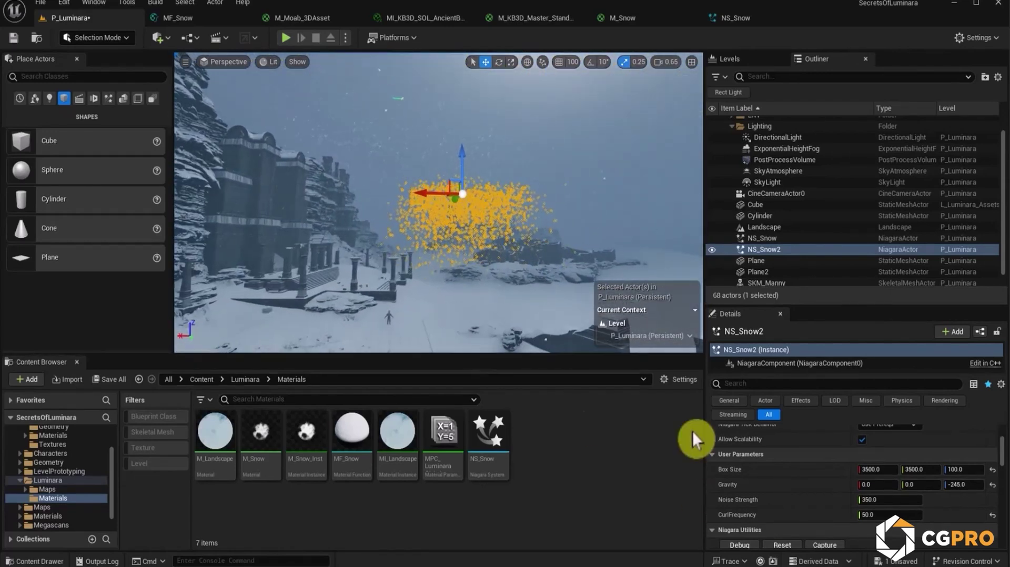
# Set the Z component of NS_Snow2's Gravity user parameter to -490.
pyautogui.click(963, 484)
pyautogui.write('-490')
pyautogui.press('Return')
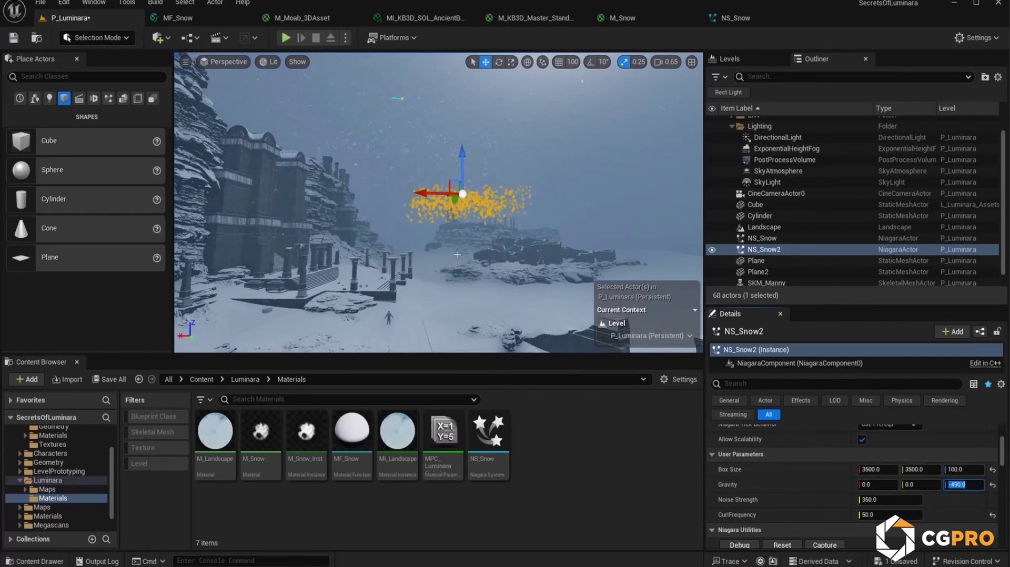
# Set the Z component of the original NS_Snow actor's Gravity user parameter to -490.
pyautogui.click(395, 94)
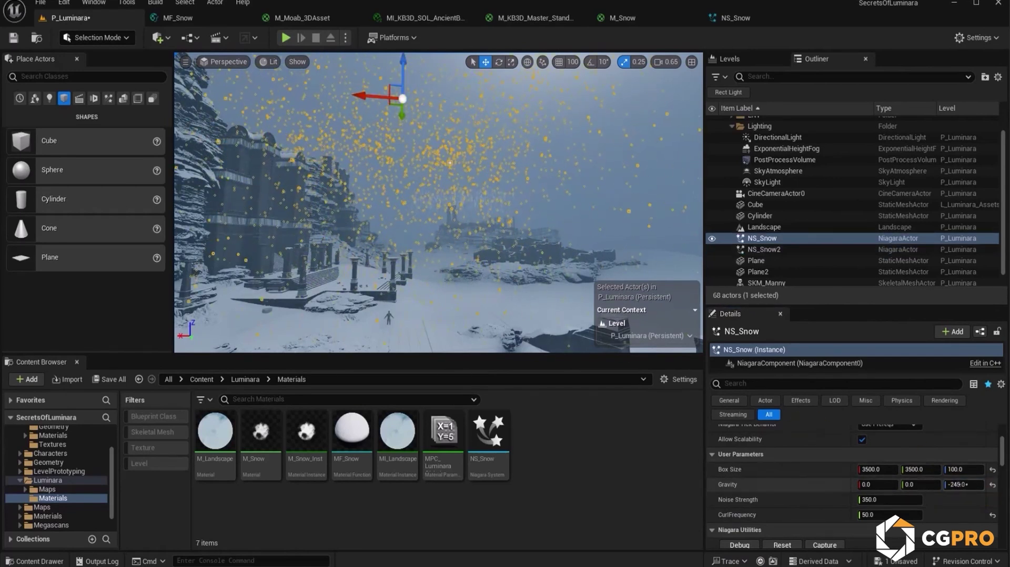
pyautogui.click(973, 481)
pyautogui.write('-490')
pyautogui.press('Return')
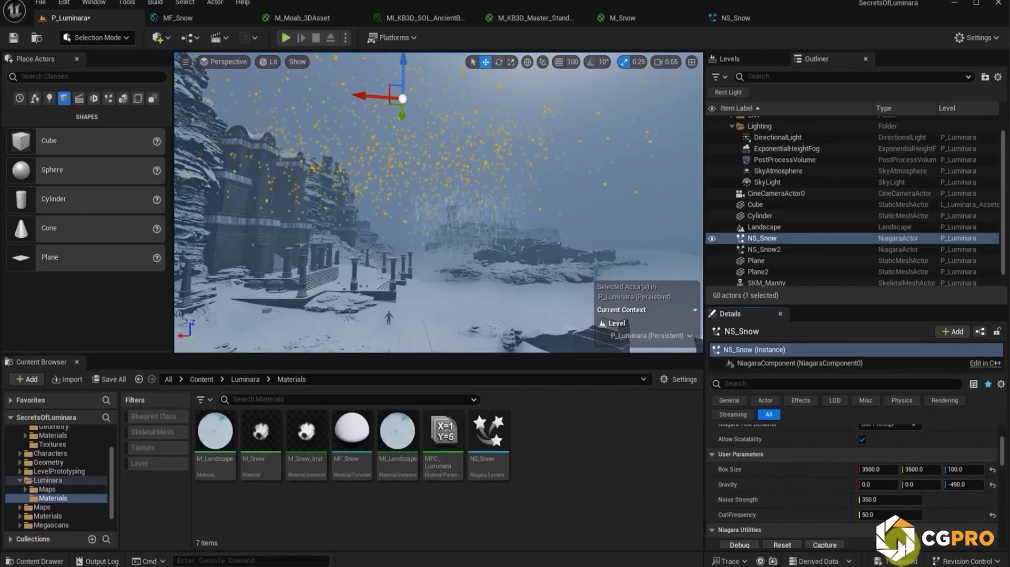
# Try 100 and 900 for the X component of NS_Snow's Gravity and settle on 450.
pyautogui.click(887, 487)
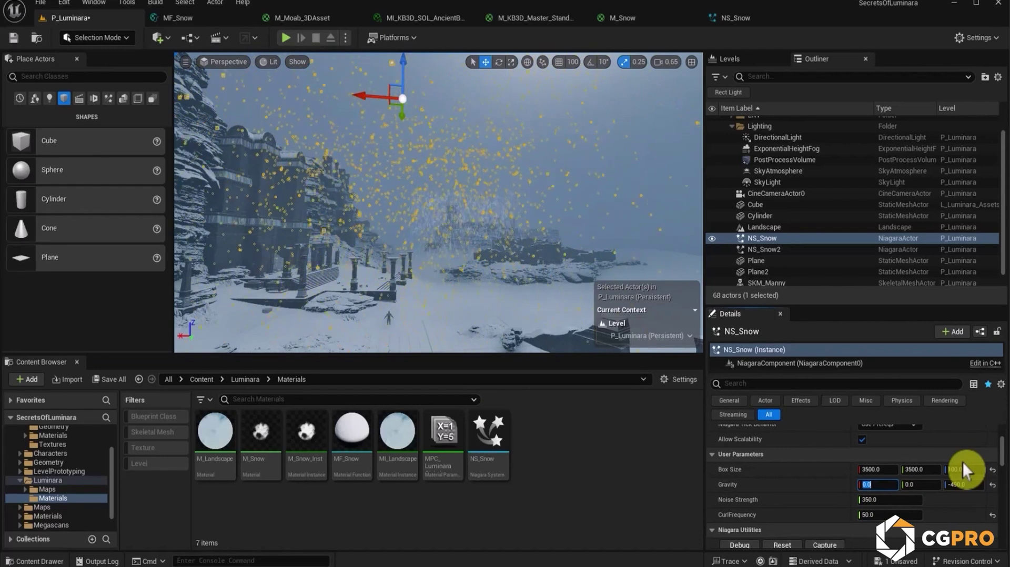
pyautogui.write('100')
pyautogui.press('Return')
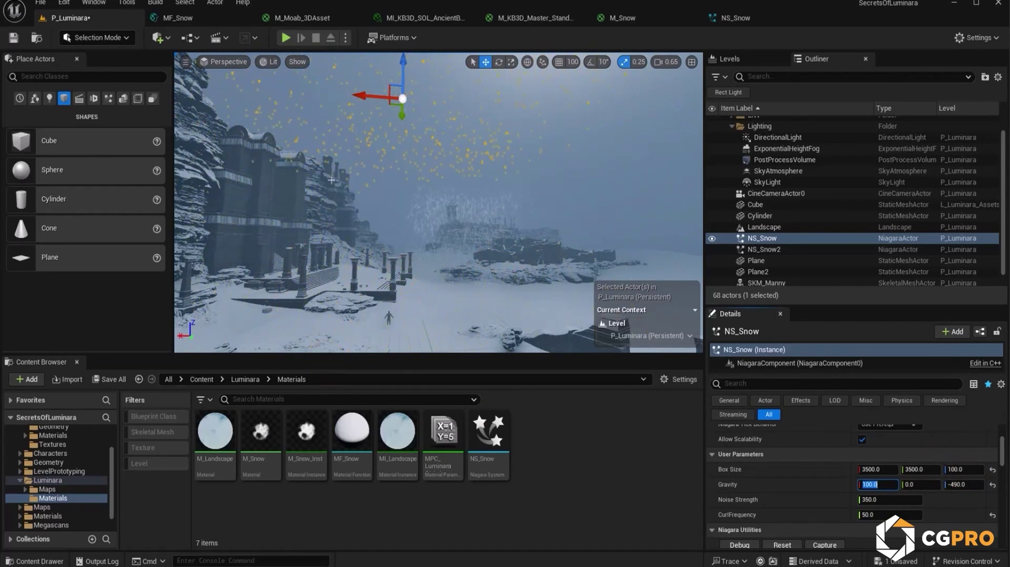
pyautogui.write('900')
pyautogui.press('Return')
pyautogui.moveTo(474, 193); pyautogui.dragTo(374, 166, button='right')
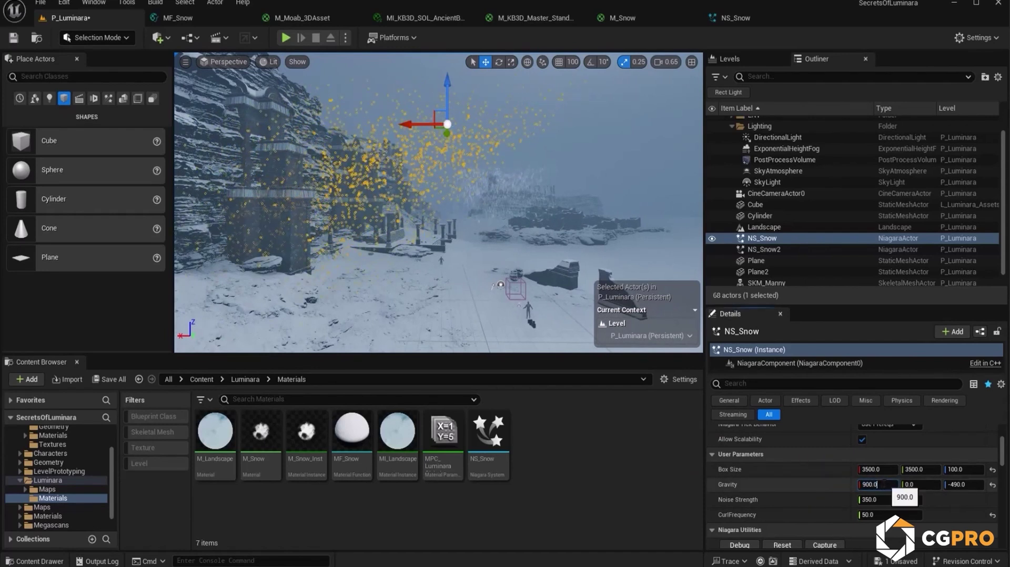
pyautogui.write('450')
pyautogui.press('Return')
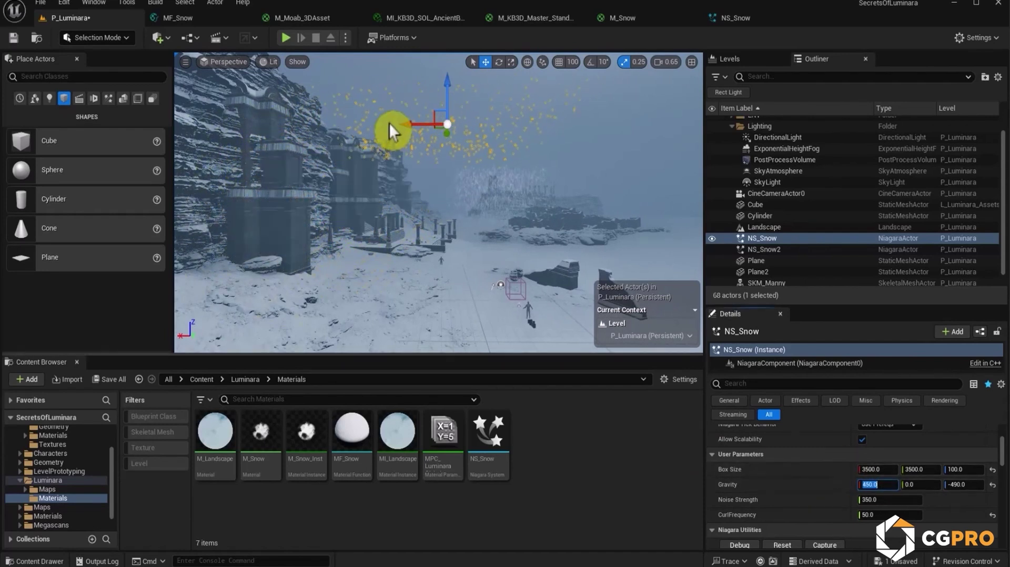
# Move NS_Snow sideways, away from the cliff buildings, and view the shot through CineCameraActor0.
pyautogui.moveTo(399, 124); pyautogui.dragTo(495, 135)
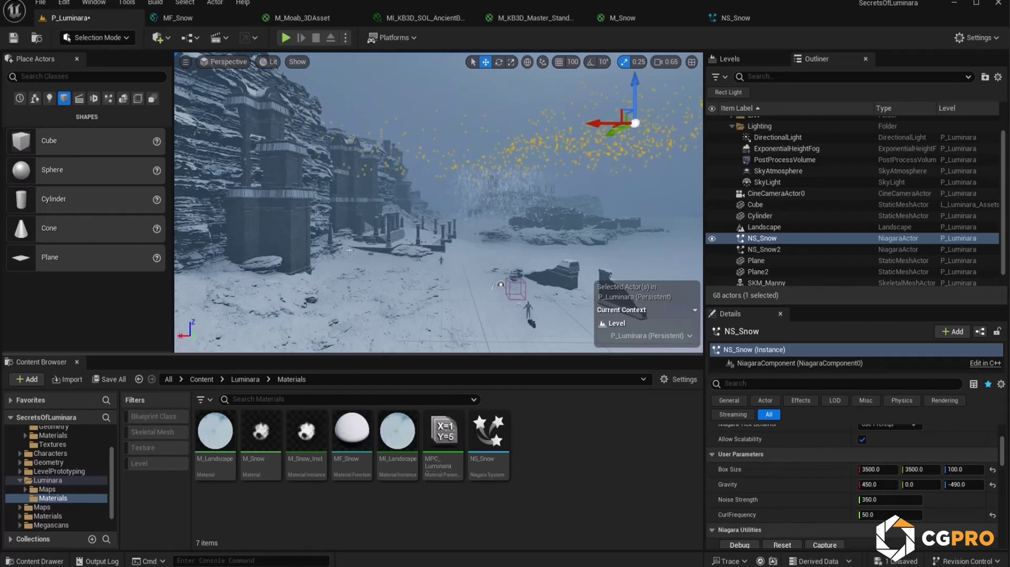
pyautogui.moveTo(635, 124); pyautogui.dragTo(572, 124)
pyautogui.click(238, 62)
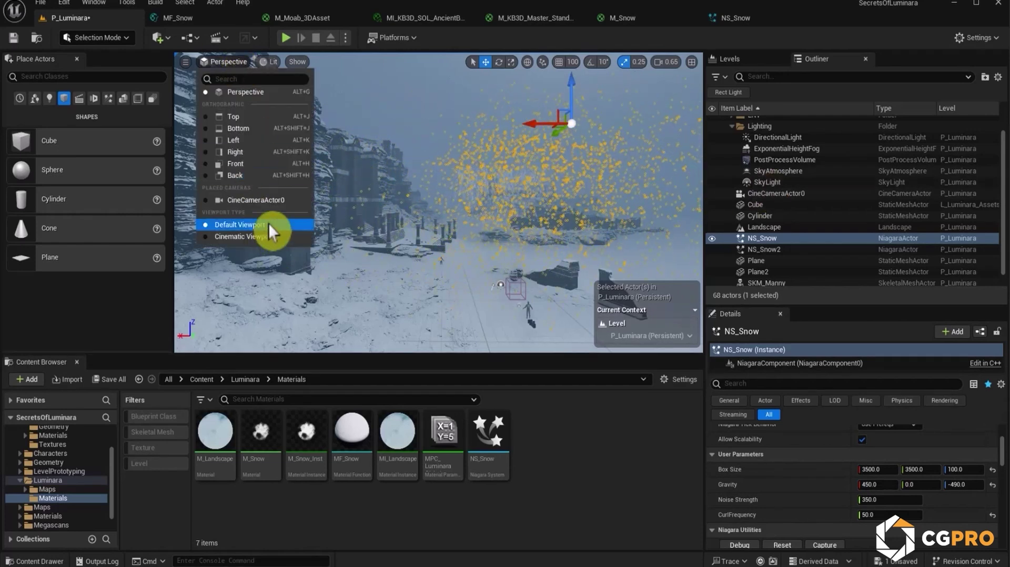
pyautogui.click(266, 229)
# Select NS_Snow2 in the camera view and review its Box Size, Gravity, Noise Strength and CurlFrequency parameters.
pyautogui.click(433, 168)
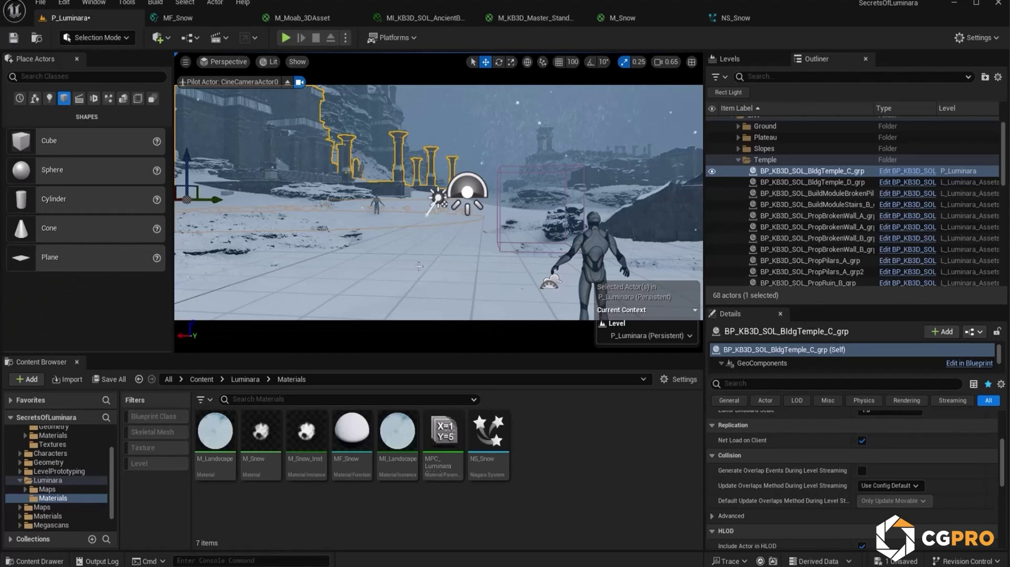
pyautogui.click(553, 93)
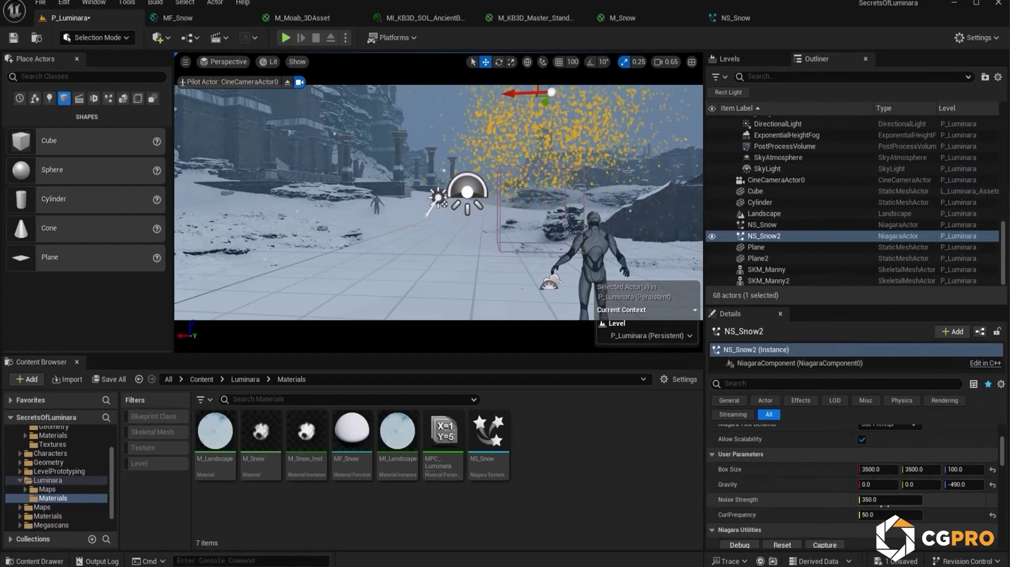
pyautogui.click(889, 515)
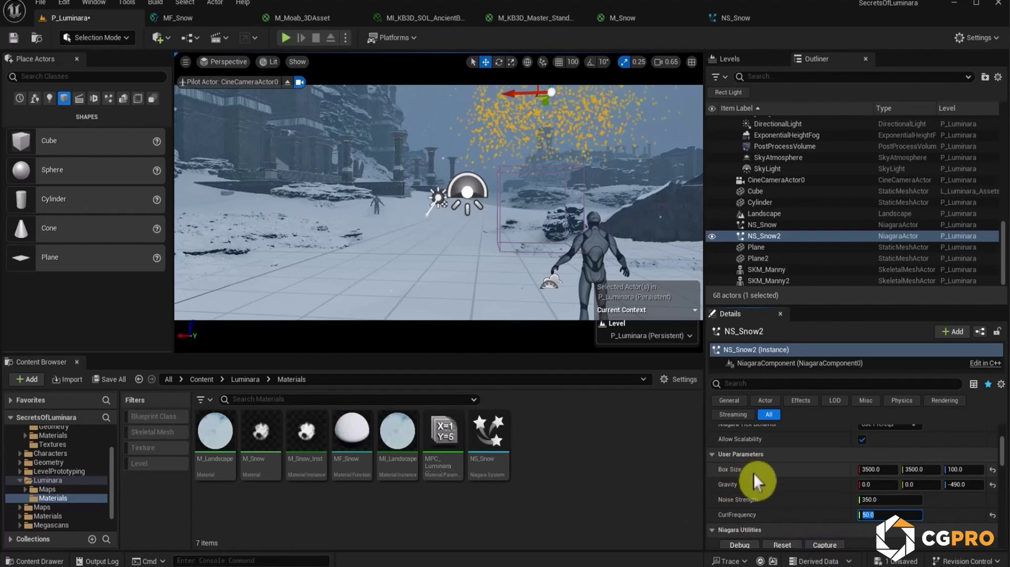
pyautogui.scroll(2, 756, 476)
pyautogui.scroll(-3, 758, 447)
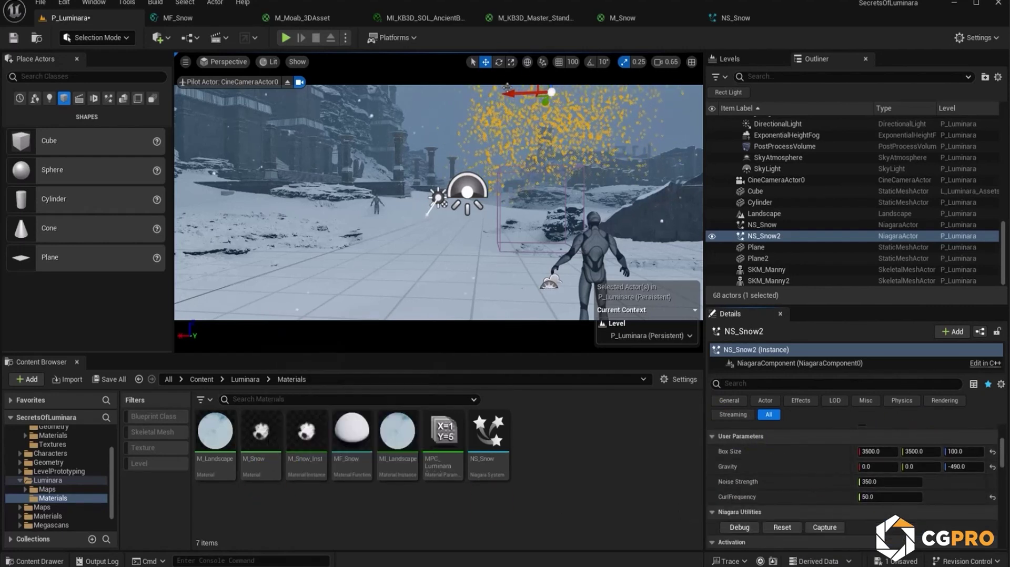
# Leave the piloted camera, reposition NS_Snow2 over the temple area and check the shot through CineCameraActor0.
pyautogui.click(290, 83)
pyautogui.press('f')
pyautogui.moveTo(626, 156); pyautogui.dragTo(584, 101)
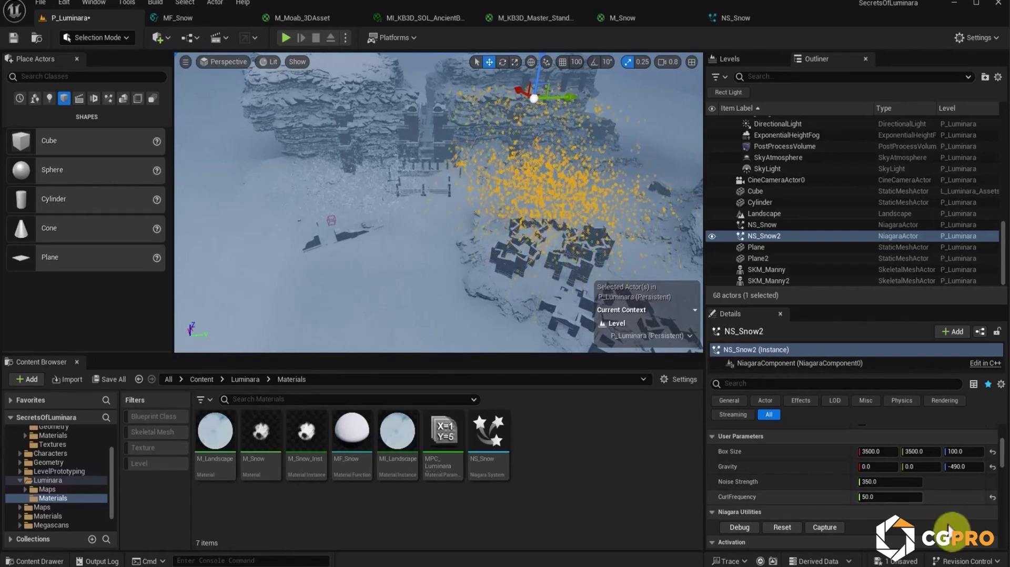
pyautogui.click(878, 452)
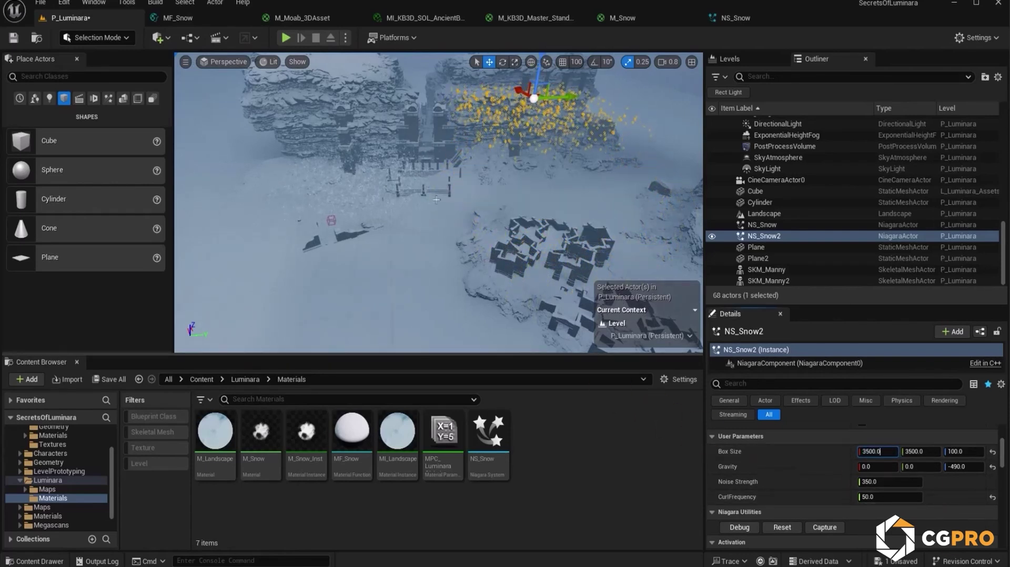
pyautogui.press('Return')
pyautogui.click(232, 62)
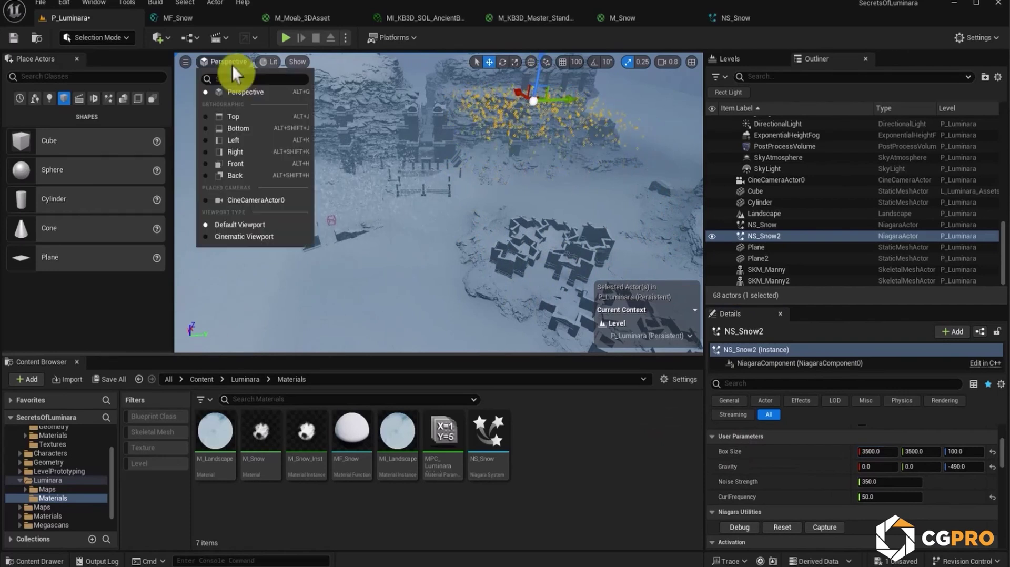
pyautogui.click(262, 207)
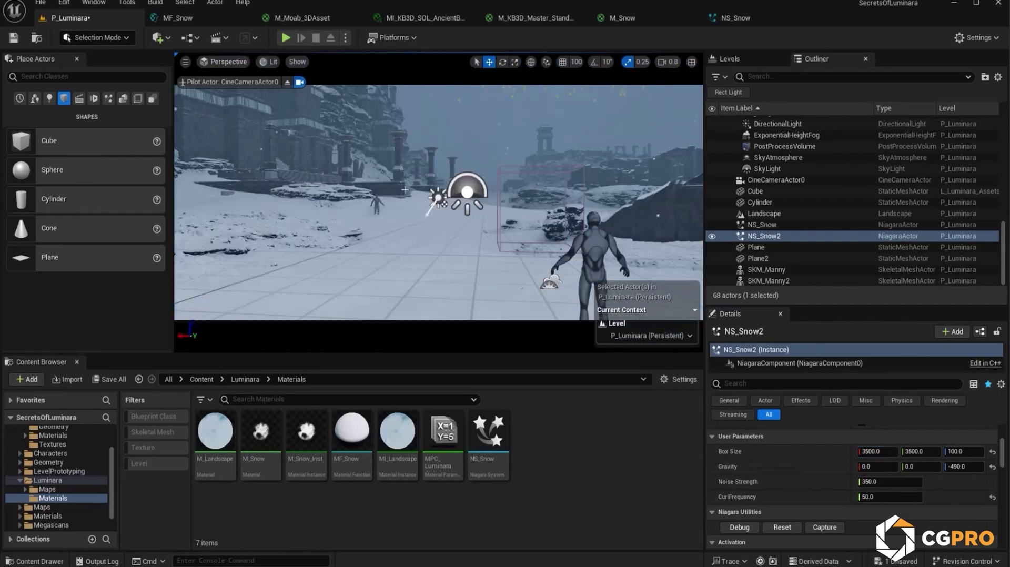
# Delete the duplicate NS_Snow2 actor from the level.
pyautogui.click(488, 140)
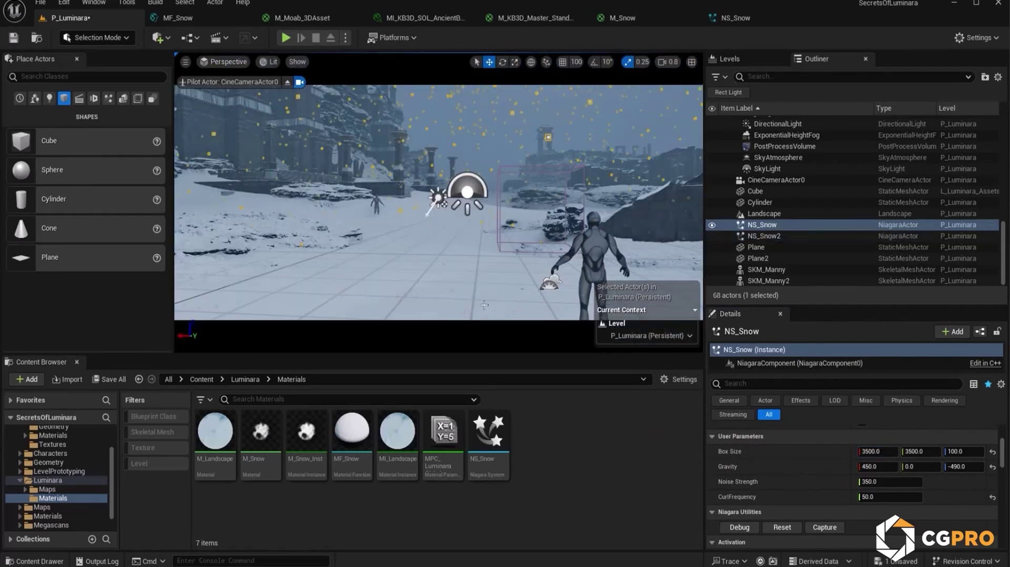
pyautogui.click(508, 288)
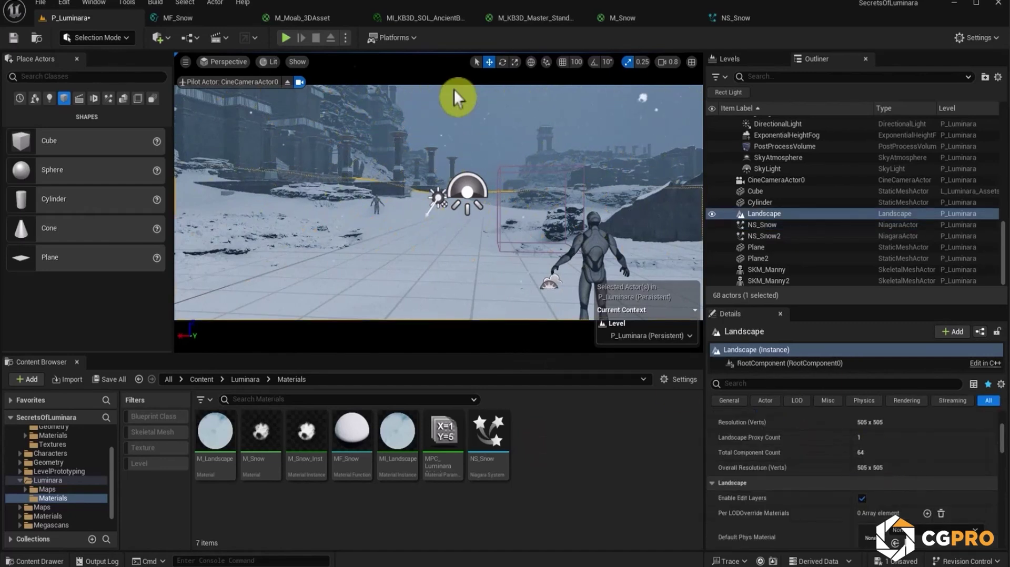
pyautogui.click(787, 235)
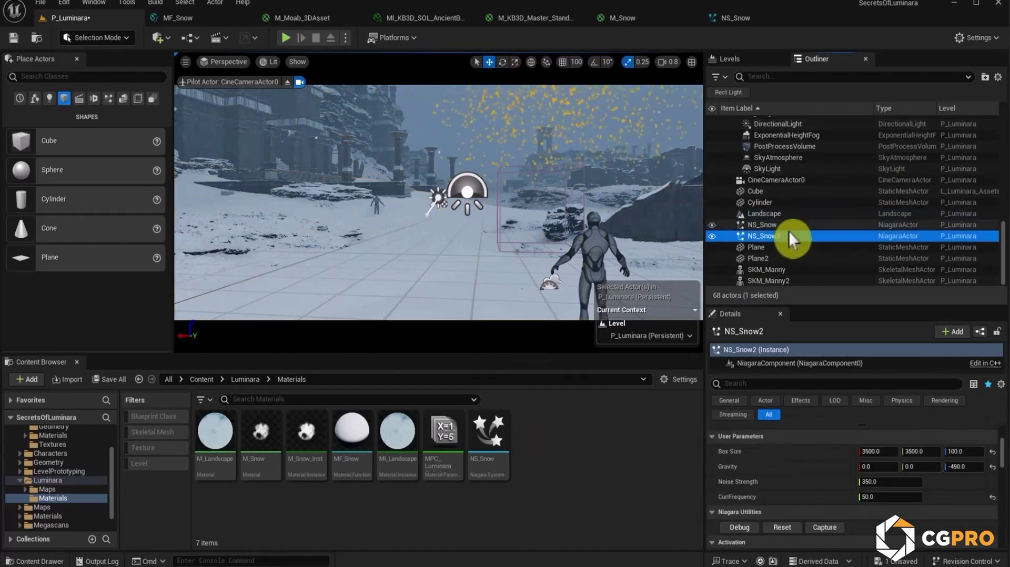
pyautogui.press('Delete')
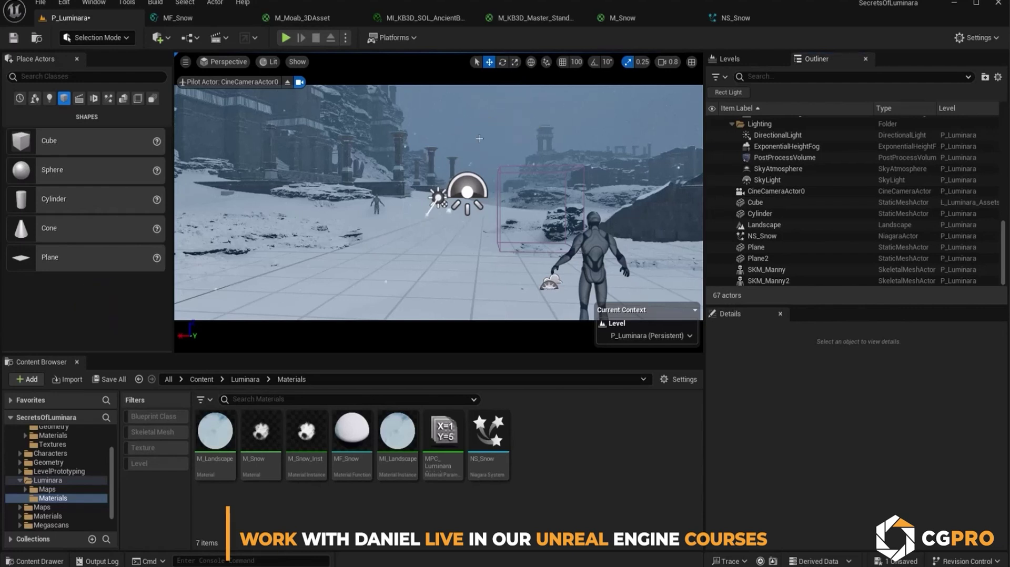
# Try Intensity Scale values of 2, 0.5 and 0.75 on the SkyLight and finish with 1.0.
pyautogui.click(777, 179)
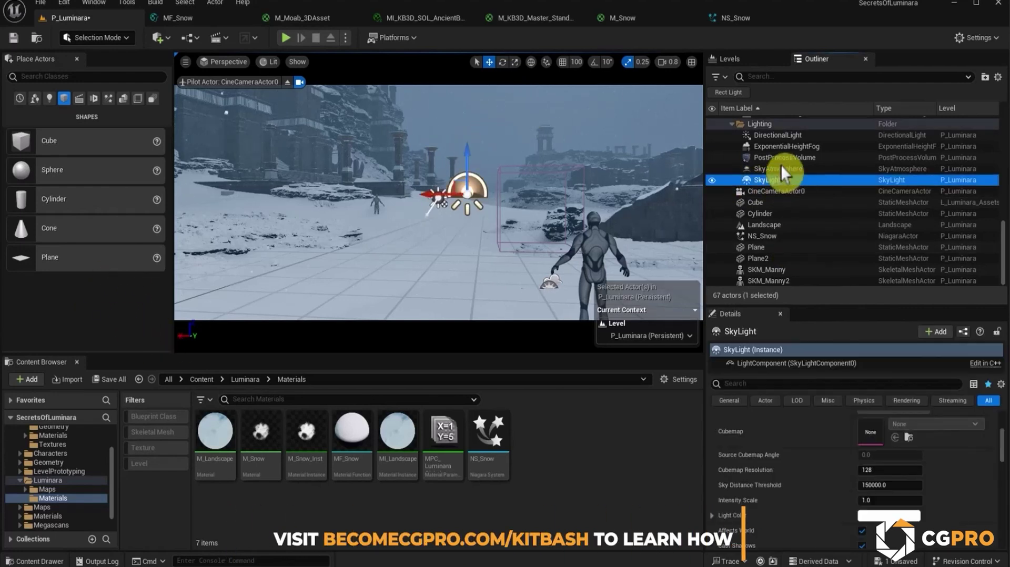
pyautogui.click(885, 500)
pyautogui.write('2')
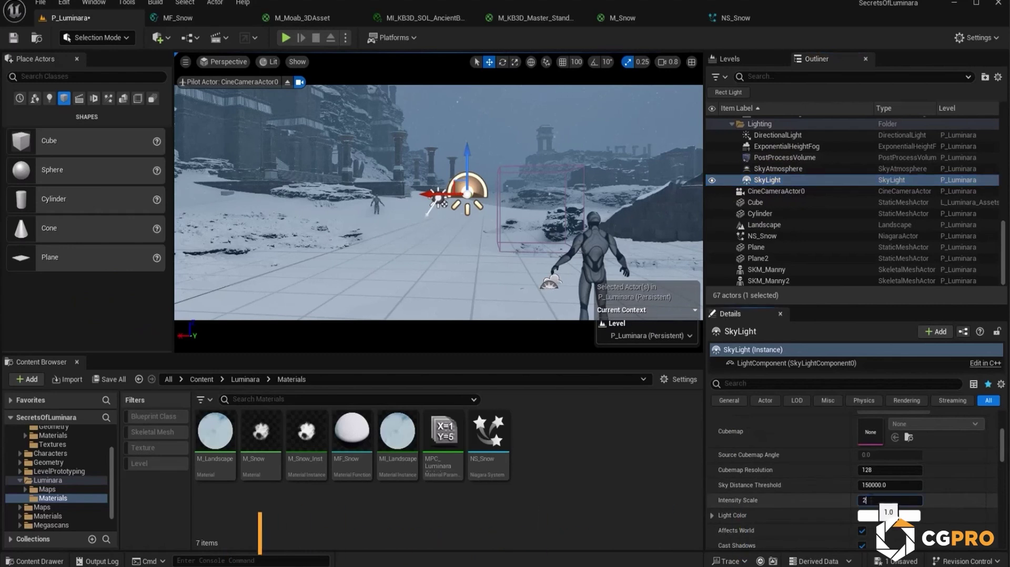
pyautogui.press('Return')
pyautogui.write('0.5')
pyautogui.press('Return')
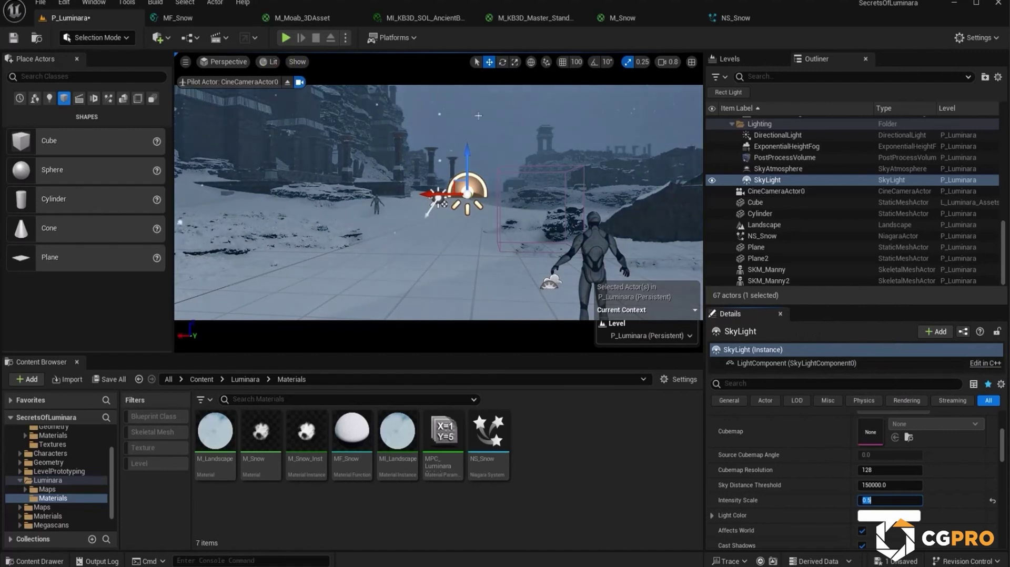
pyautogui.write('7')
pyautogui.press('BackSpace')
pyautogui.write('.75')
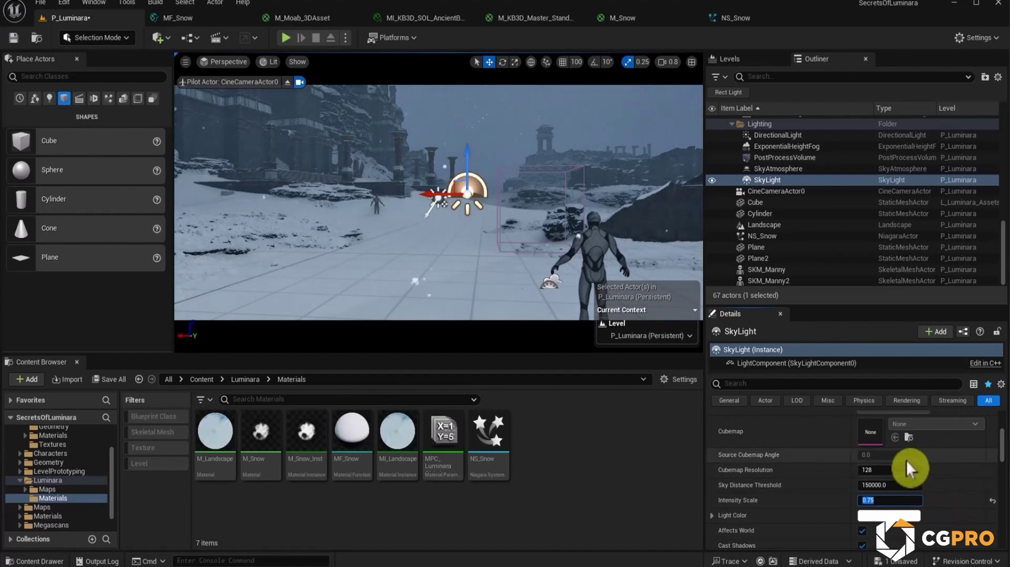
pyautogui.press('Return')
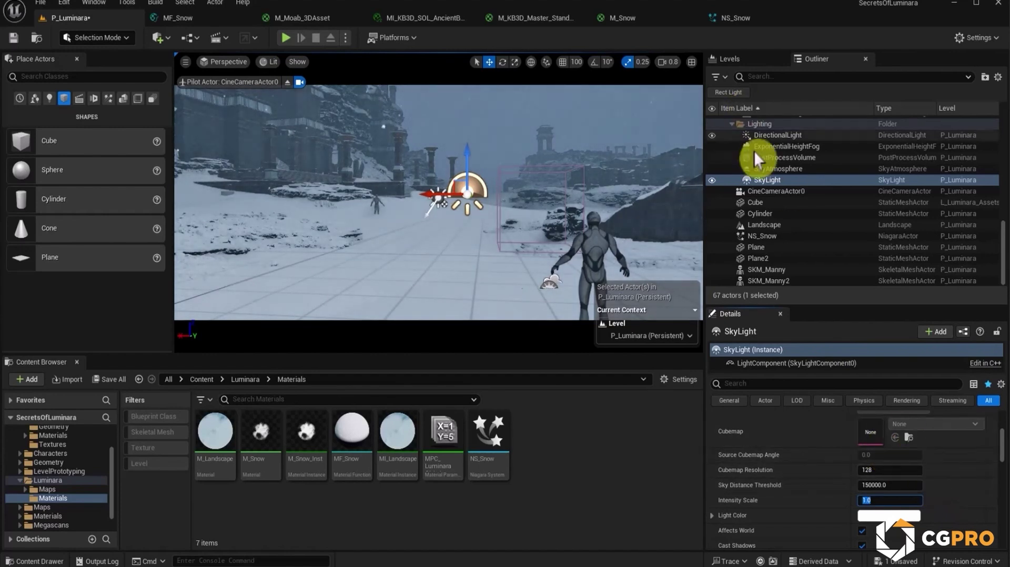
# Try an intensity of 10 lux on the DirectionalLight and settle on 5 lux.
pyautogui.click(789, 137)
pyautogui.scroll(5, 821, 461)
pyautogui.click(890, 430)
pyautogui.write('10')
pyautogui.press('Return')
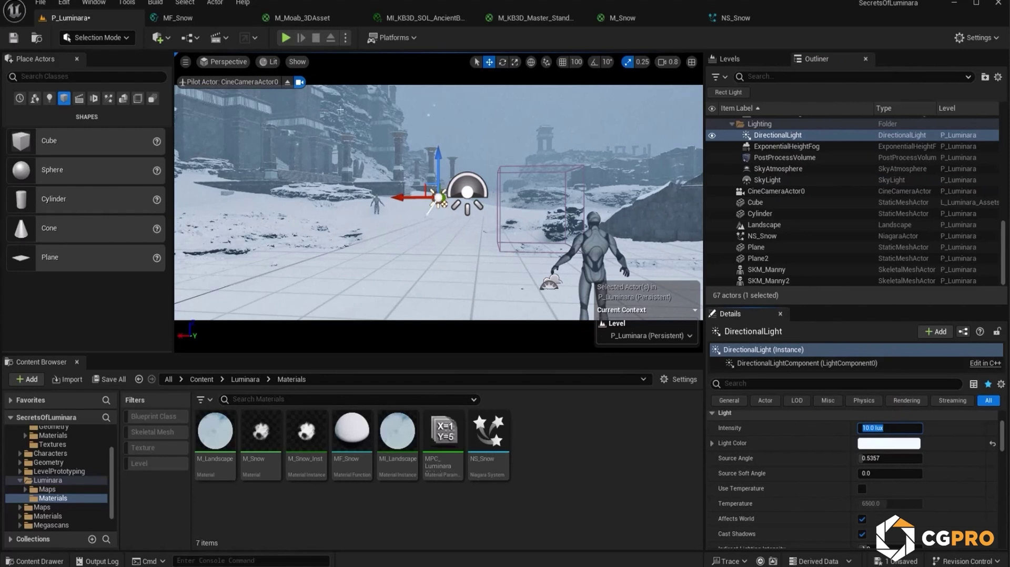
pyautogui.write('5')
pyautogui.press('Return')
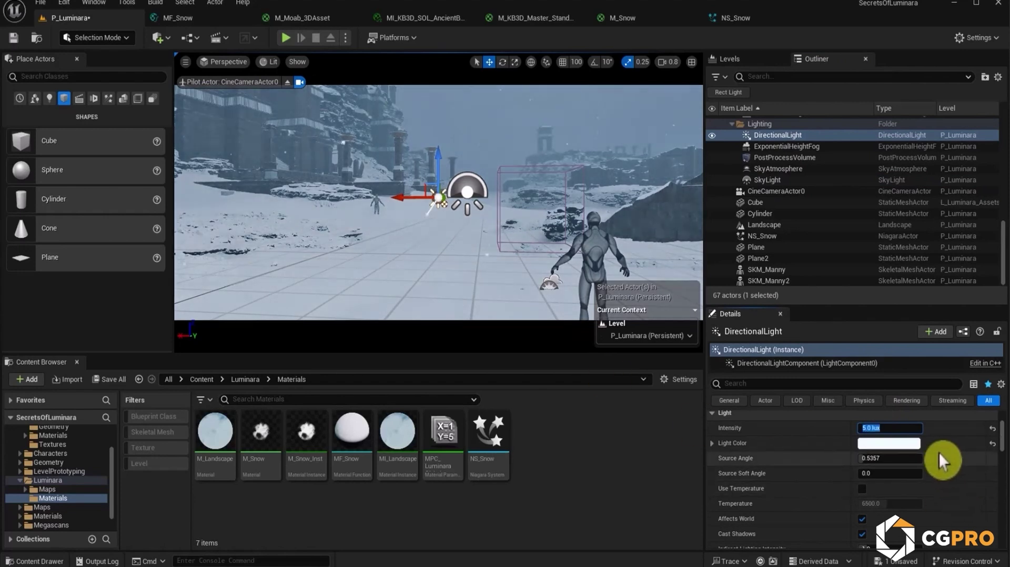
# Tint the DirectionalLight's Light Color a pale blue with hue about 198 and saturation about 0.26.
pyautogui.click(890, 443)
pyautogui.moveTo(708, 366); pyautogui.dragTo(706, 366)
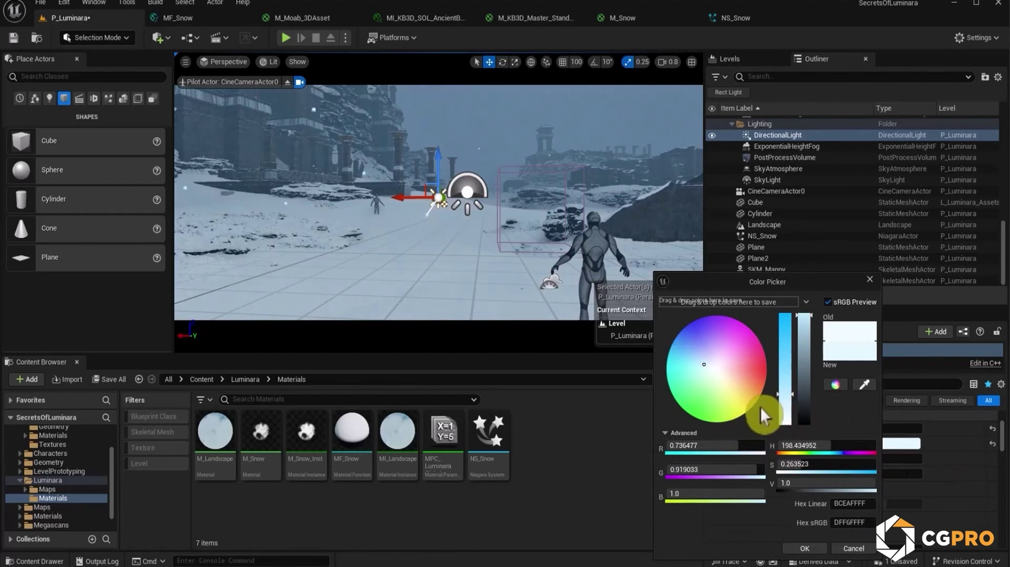
pyautogui.click(801, 549)
pyautogui.scroll(-3, 979, 472)
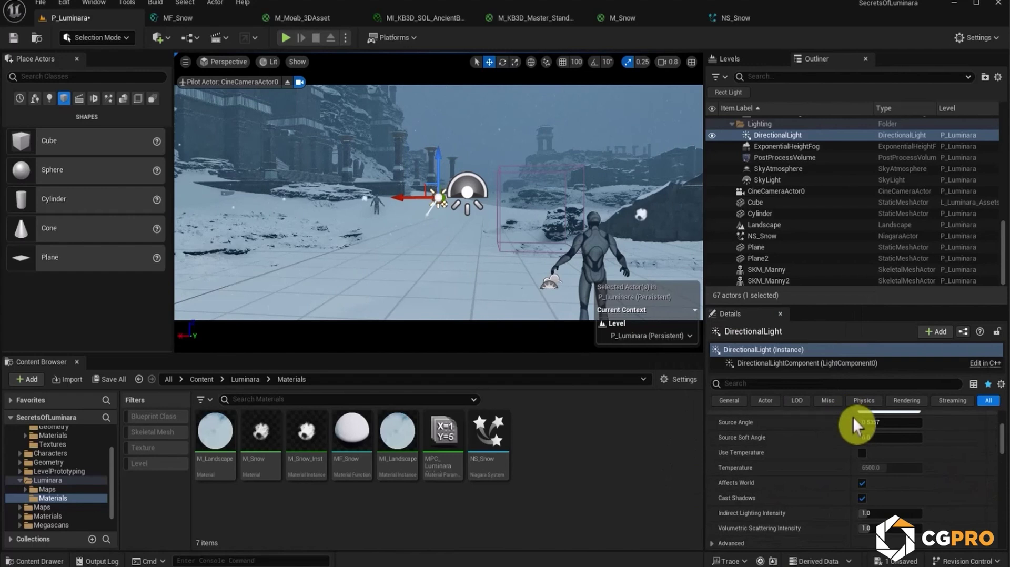
pyautogui.scroll(-10, 938, 472)
pyautogui.scroll(-3, 926, 459)
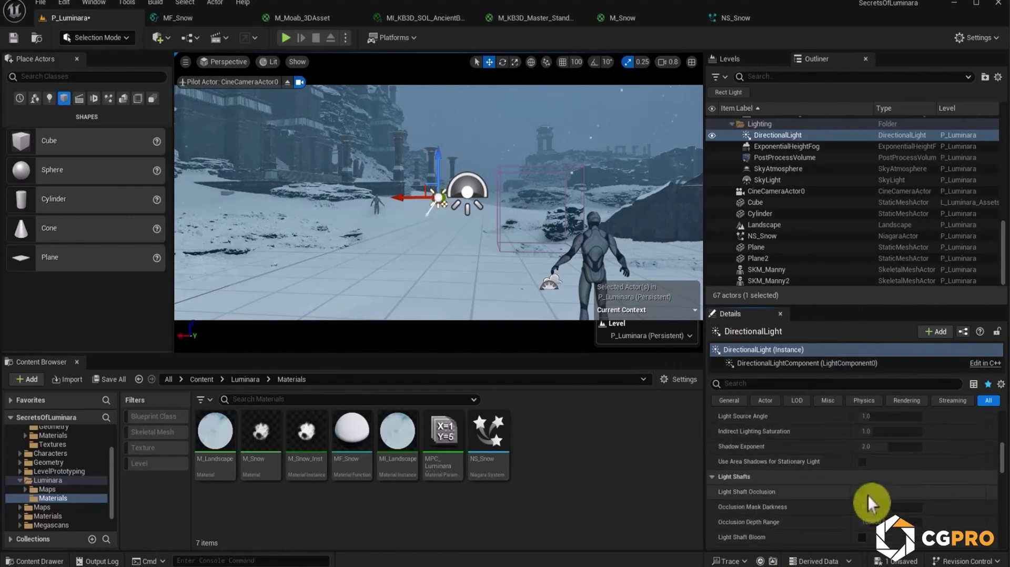
pyautogui.scroll(4, 924, 506)
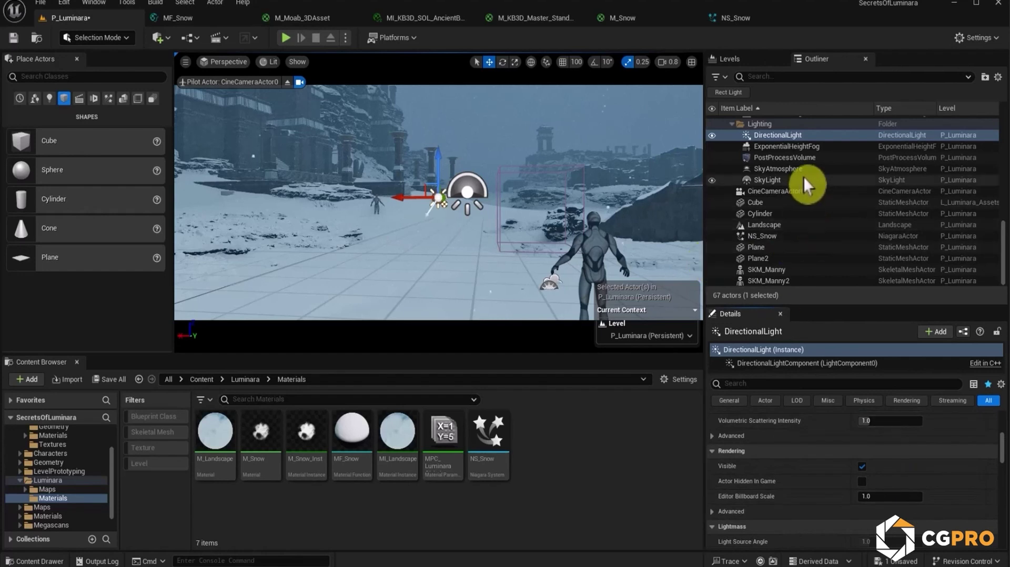
# Select the PostProcessVolume and set its Bloom Intensity to 1.0.
pyautogui.click(797, 156)
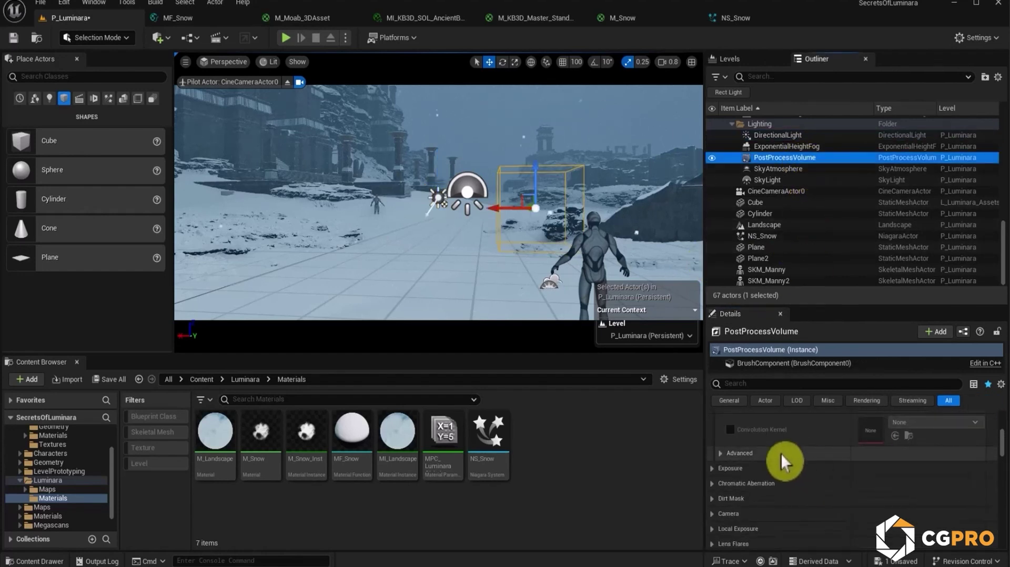
pyautogui.scroll(6, 759, 483)
pyautogui.click(873, 501)
pyautogui.moveTo(874, 501); pyautogui.dragTo(534, 335)
pyautogui.click(990, 502)
pyautogui.click(891, 500)
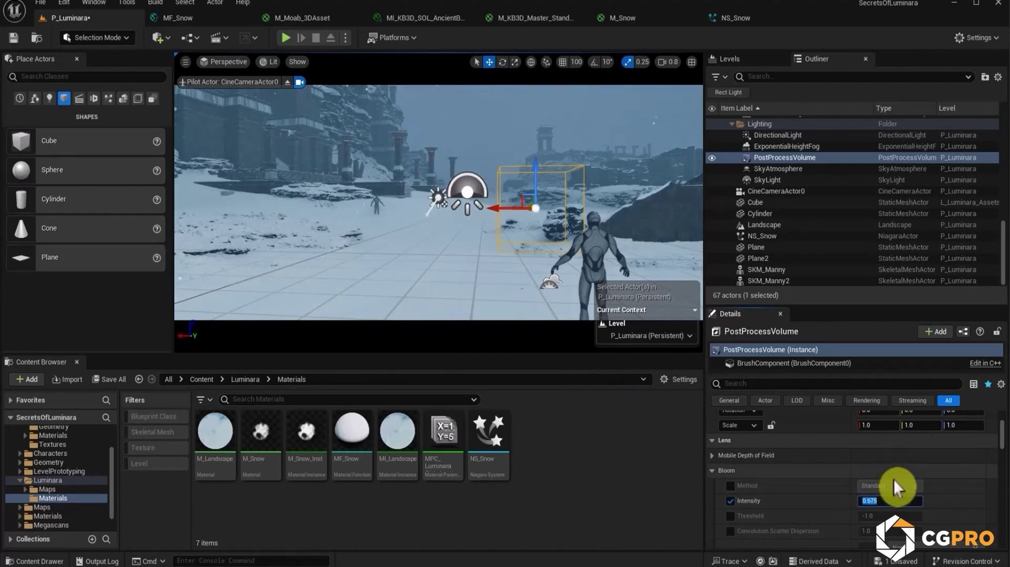
pyautogui.write('1')
pyautogui.press('Return')
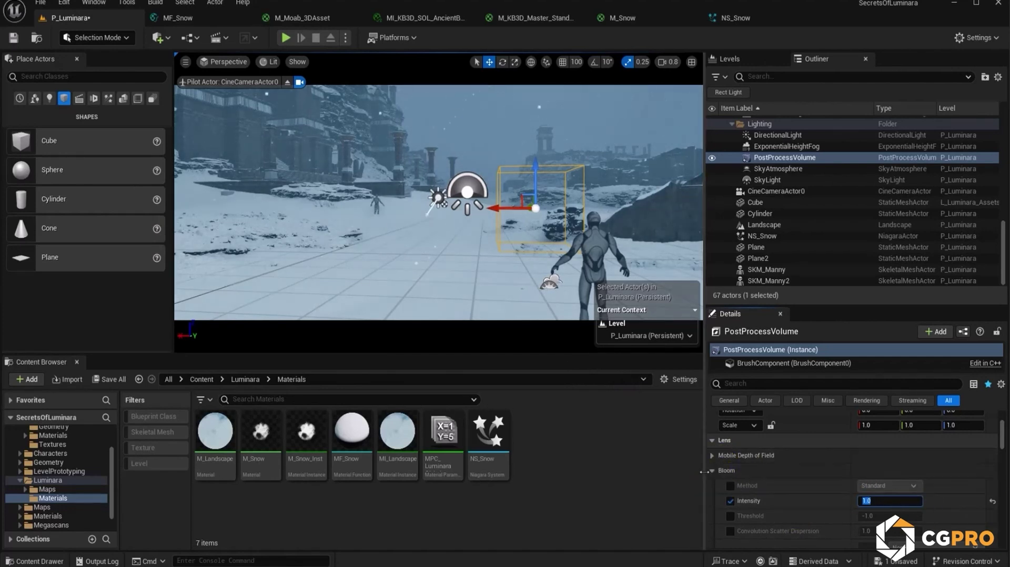
pyautogui.click(723, 470)
# Try stronger Vignette Intensity values in the PostProcessVolume's Image Effects and settle on 0.65.
pyautogui.scroll(-2, 763, 467)
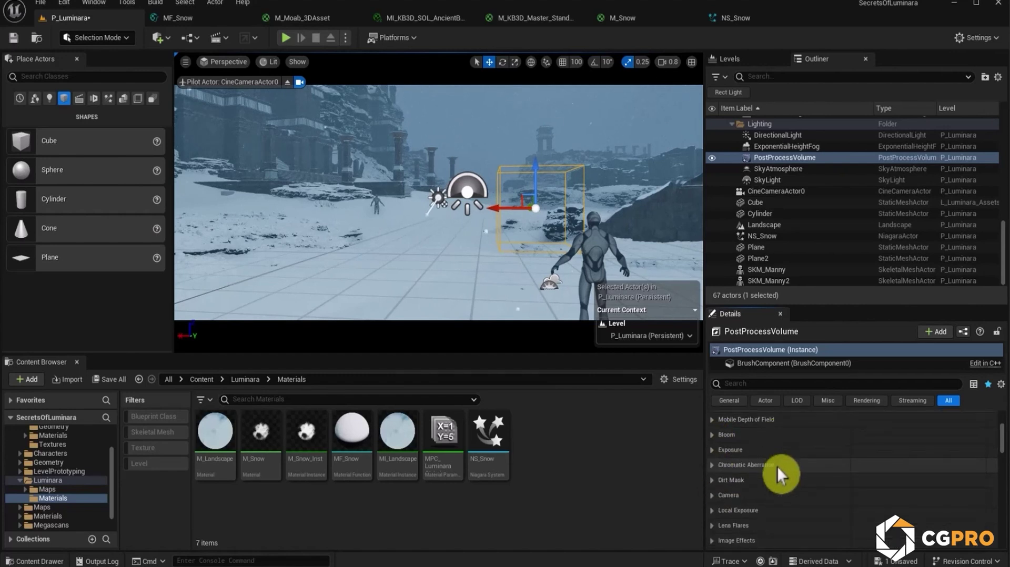
pyautogui.scroll(-2, 796, 467)
pyautogui.click(713, 505)
pyautogui.click(874, 520)
pyautogui.moveTo(874, 520); pyautogui.dragTo(910, 520)
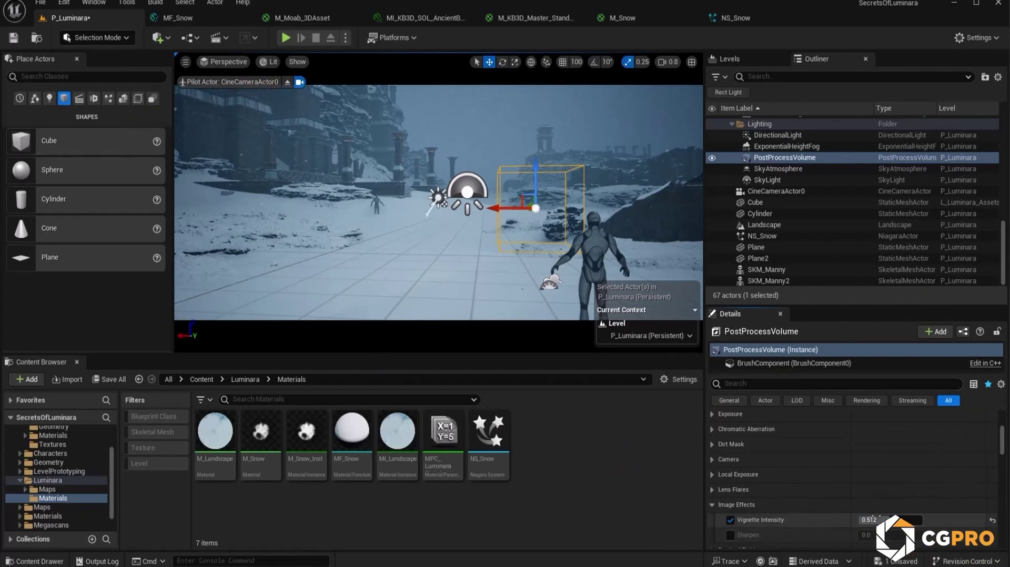
pyautogui.moveTo(890, 520); pyautogui.dragTo(916, 520)
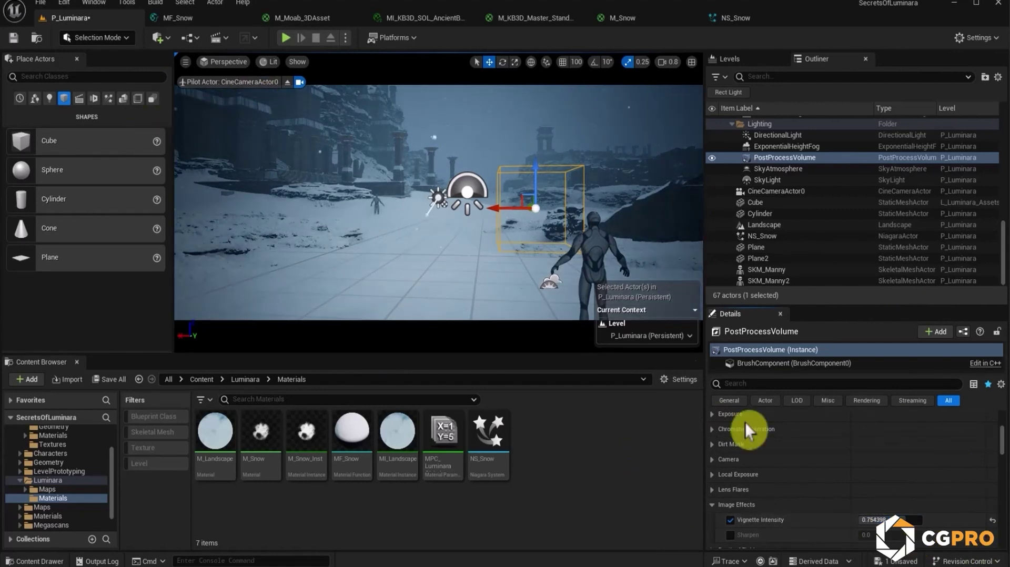
pyautogui.moveTo(889, 520); pyautogui.dragTo(884, 520)
pyautogui.write('0.65')
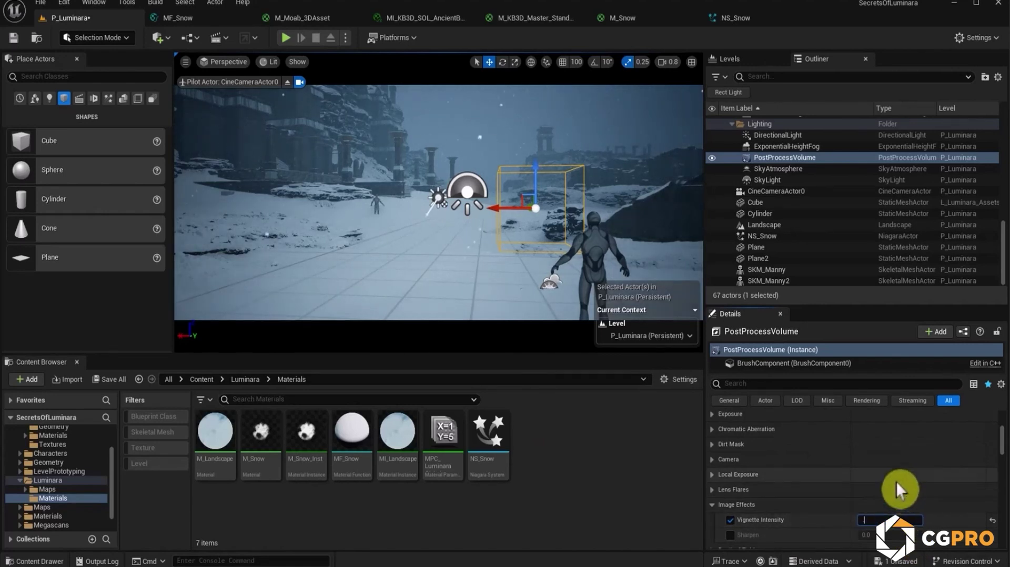
pyautogui.press('Return')
pyautogui.scroll(-2, 846, 483)
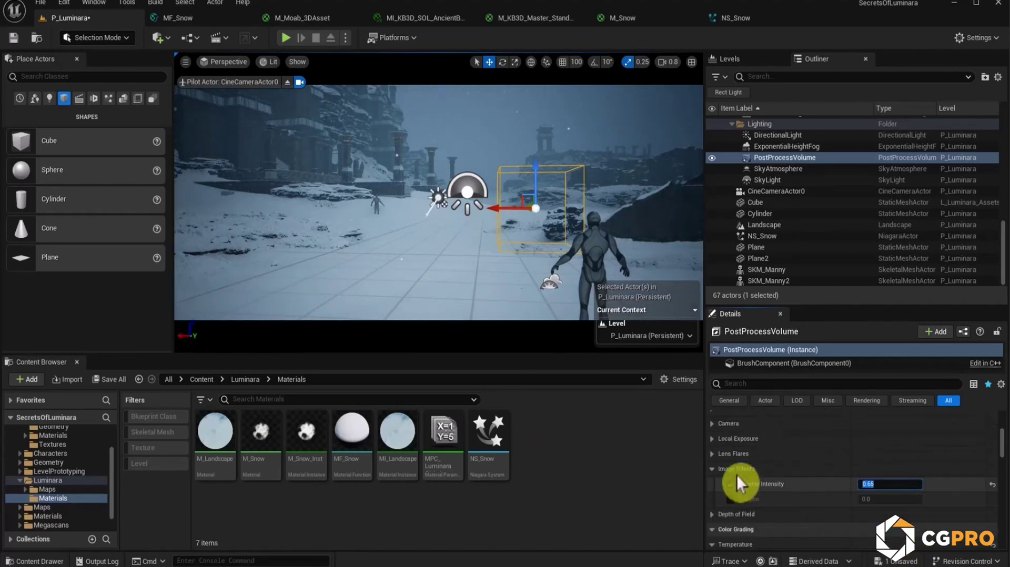
pyautogui.click(713, 470)
# Enable the Tint override under Color Grading Temperature and set it to about -0.035, keeping Temp enabled.
pyautogui.scroll(-2, 789, 458)
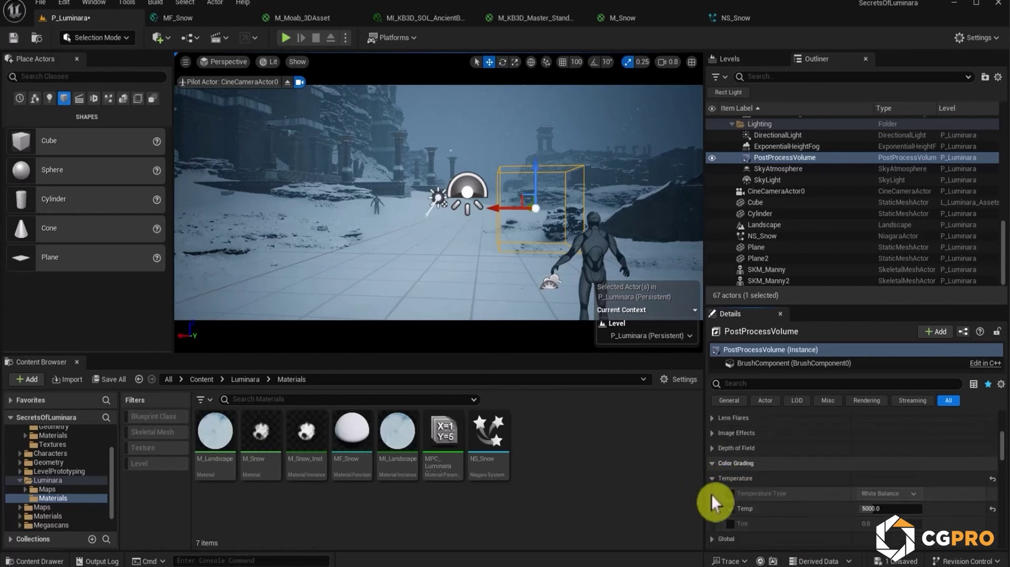
pyautogui.click(731, 509)
pyautogui.click(731, 524)
pyautogui.moveTo(892, 525); pyautogui.dragTo(900, 524)
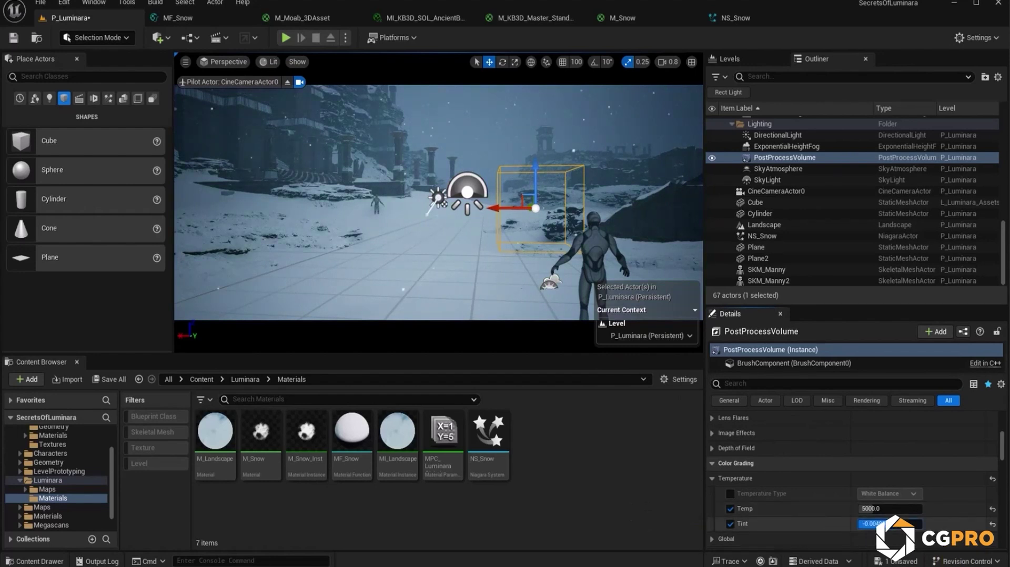
pyautogui.moveTo(890, 525); pyautogui.dragTo(890, 525)
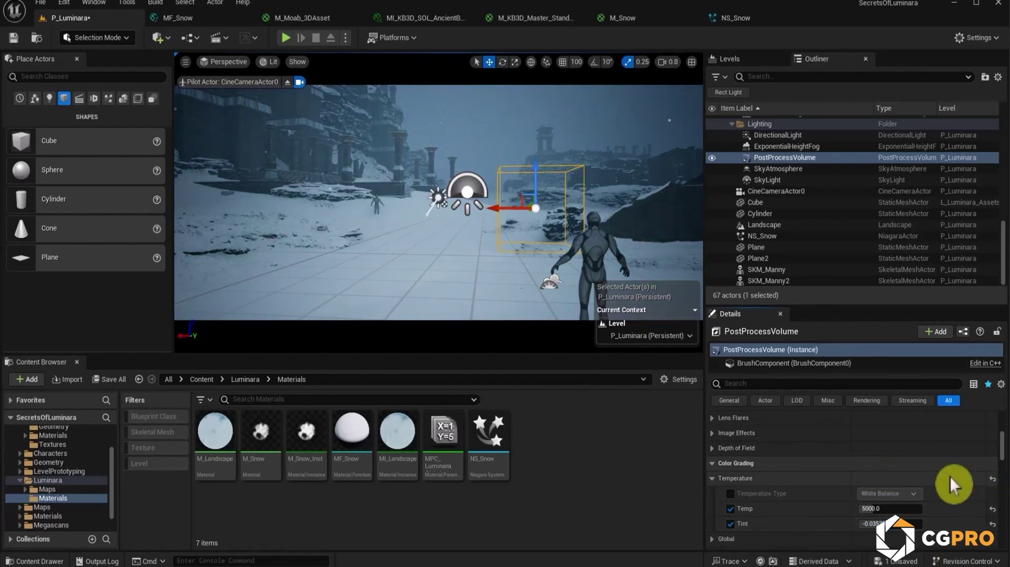
pyautogui.click(712, 478)
# Enable the Color Grading Shadows Offset override and set its Y value to 0.01.
pyautogui.scroll(-1, 810, 454)
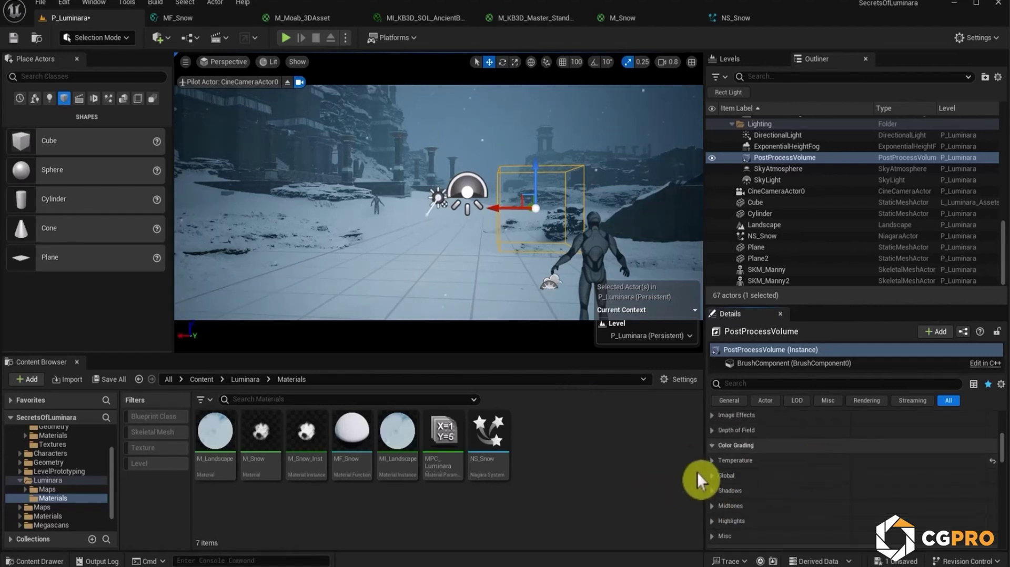
pyautogui.scroll(-2, 731, 490)
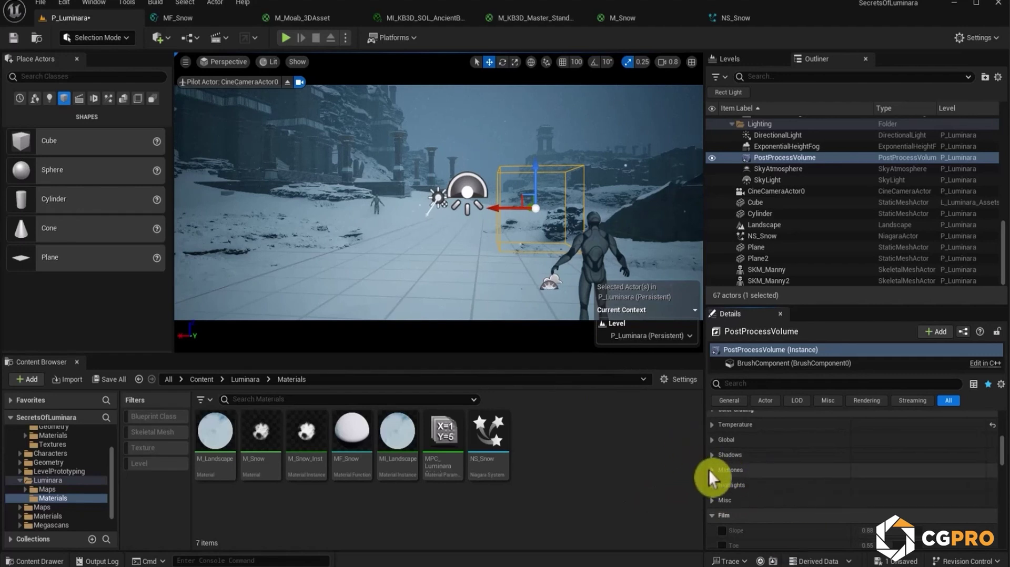
pyautogui.click(714, 455)
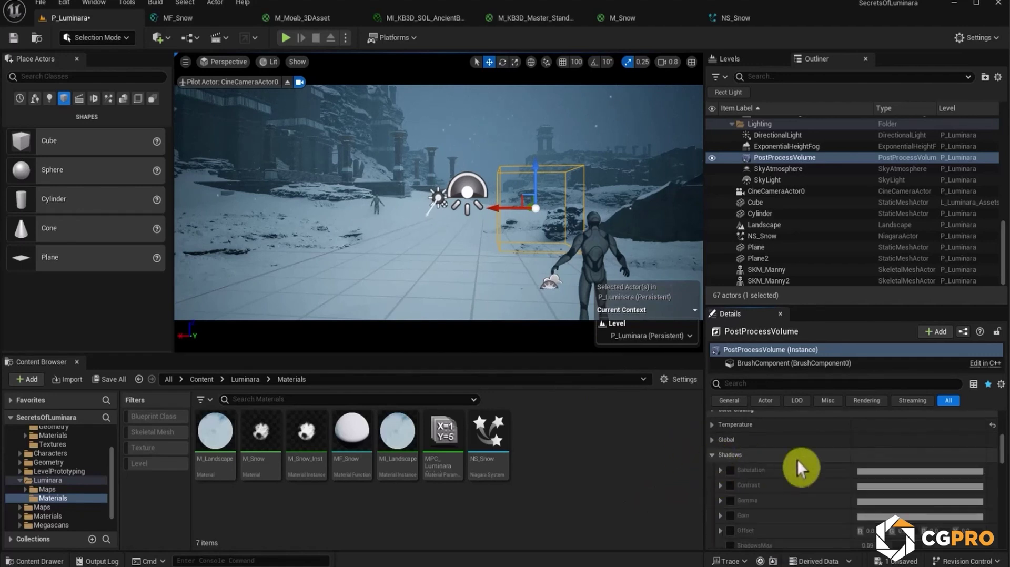
pyautogui.scroll(-1, 748, 436)
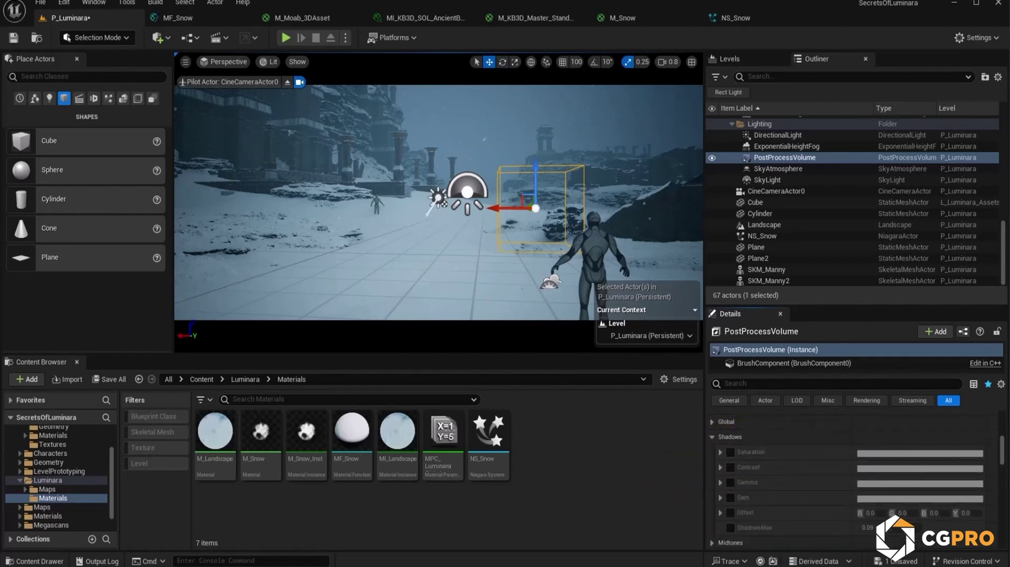
pyautogui.click(731, 513)
pyautogui.click(967, 513)
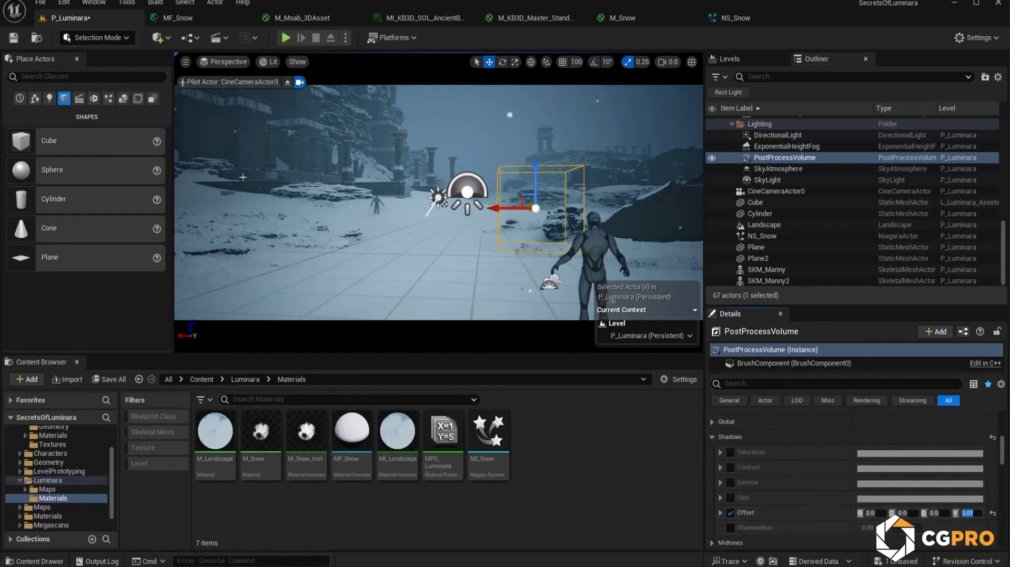
pyautogui.click(711, 439)
# Enable the Global Contrast override in Color Grading and set it to 1.1.
pyautogui.click(711, 422)
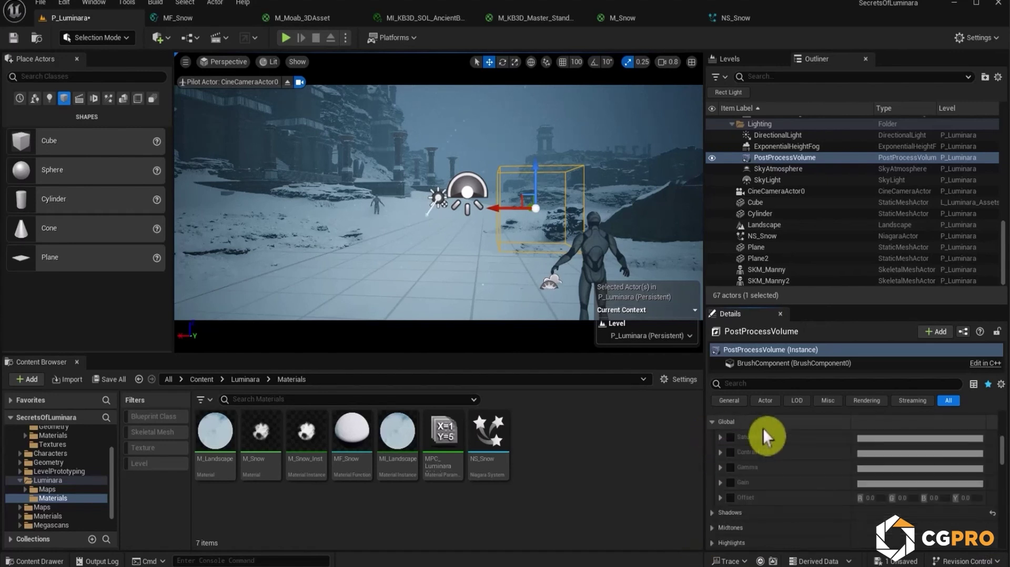
pyautogui.click(730, 452)
pyautogui.click(787, 537)
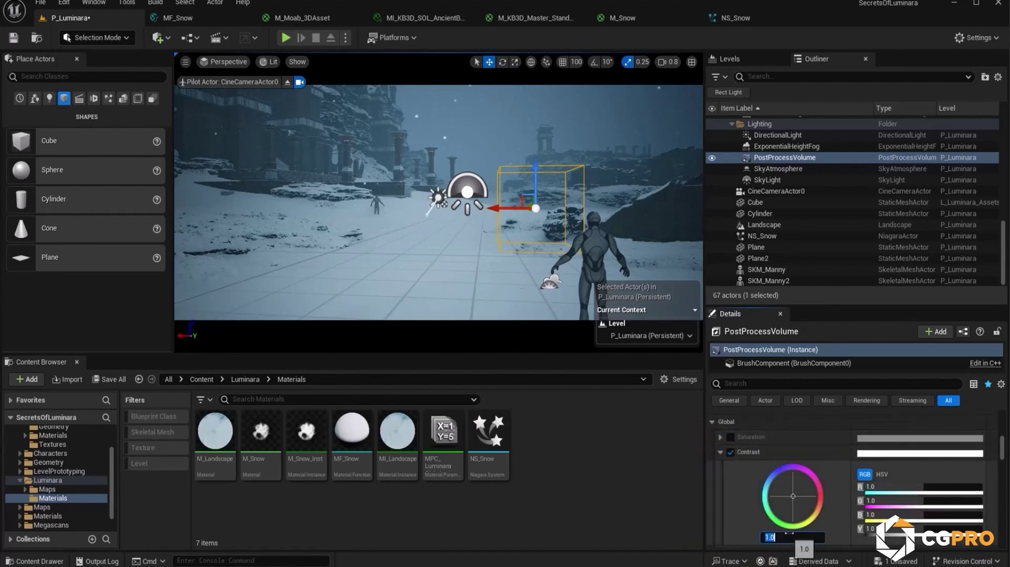
pyautogui.write('1')
pyautogui.press('Return')
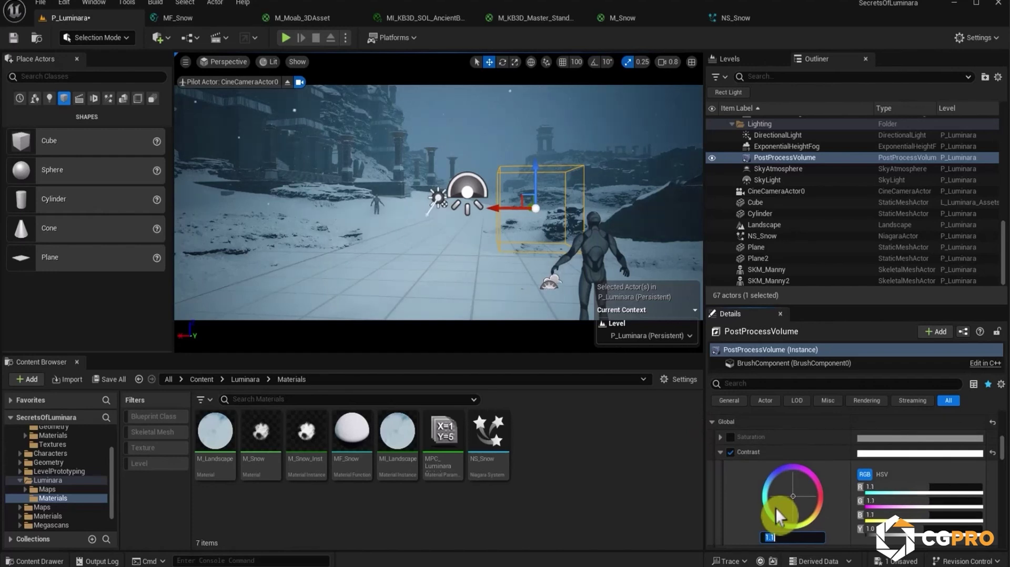
# Examine the PostProcessVolume's remaining settings from Film and Global Illumination down to Film Grain.
pyautogui.click(449, 112)
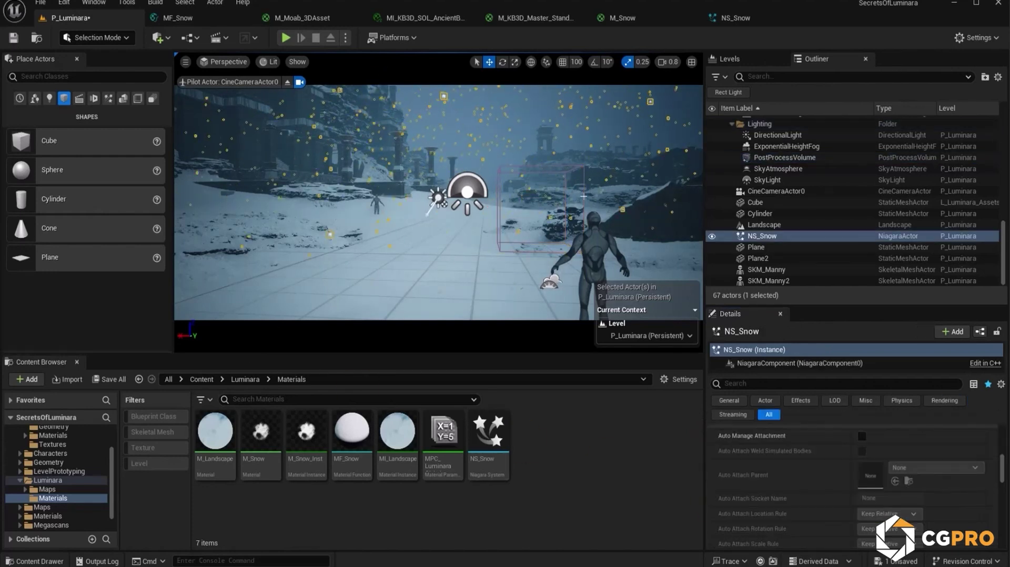
pyautogui.press('Escape')
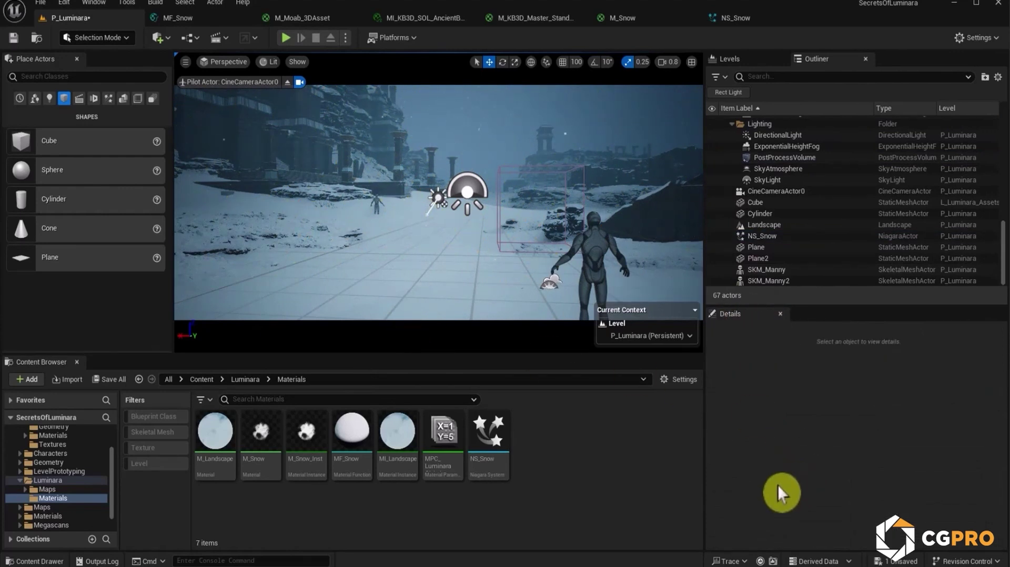
pyautogui.click(776, 236)
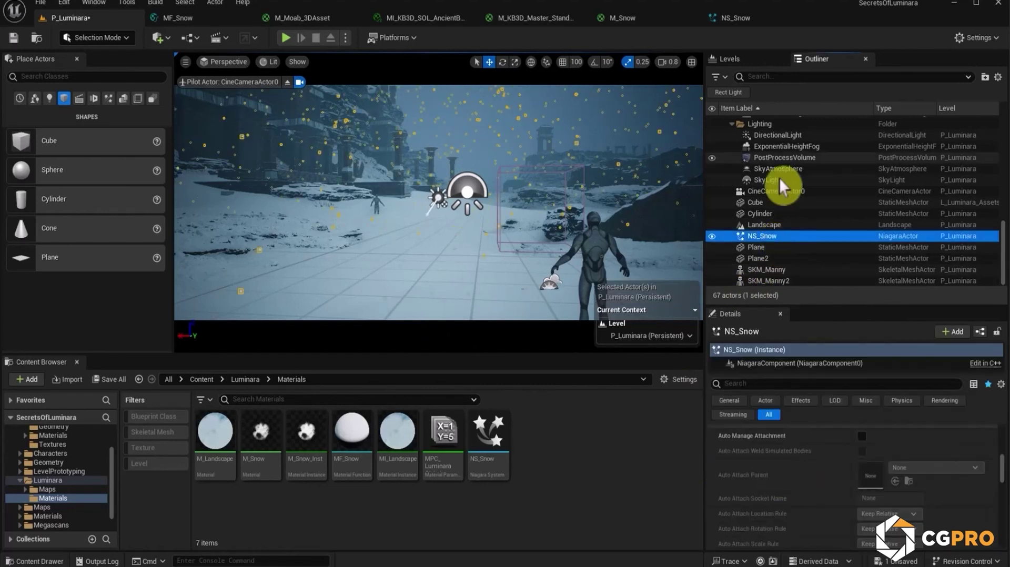
pyautogui.click(779, 158)
pyautogui.scroll(-3, 750, 500)
pyautogui.scroll(-10, 746, 496)
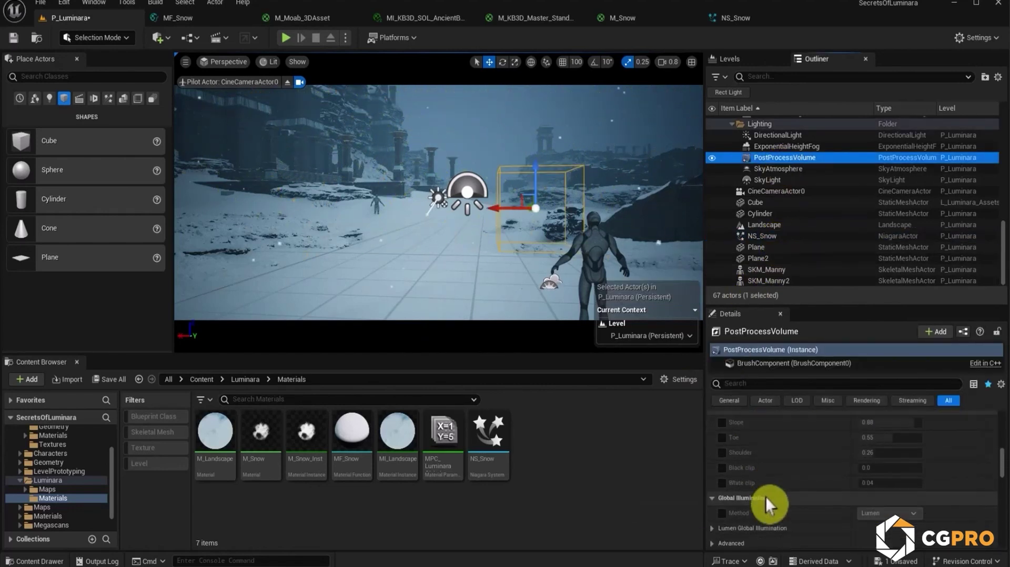
pyautogui.scroll(-10, 761, 507)
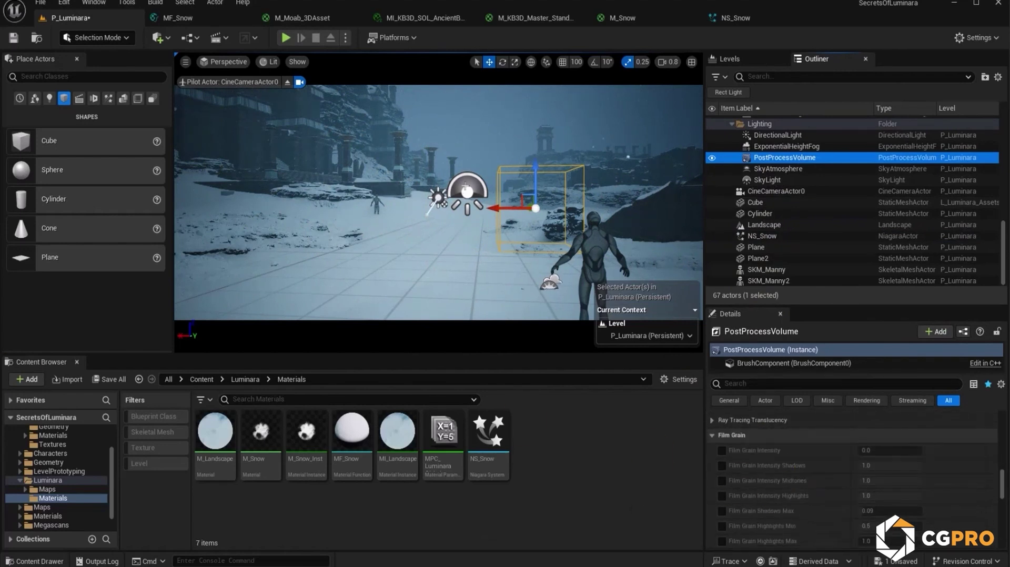
# Switch the viewport to game view to hide the editor icons and stop piloting CineCameraActor0.
pyautogui.click(567, 218)
pyautogui.press('g')
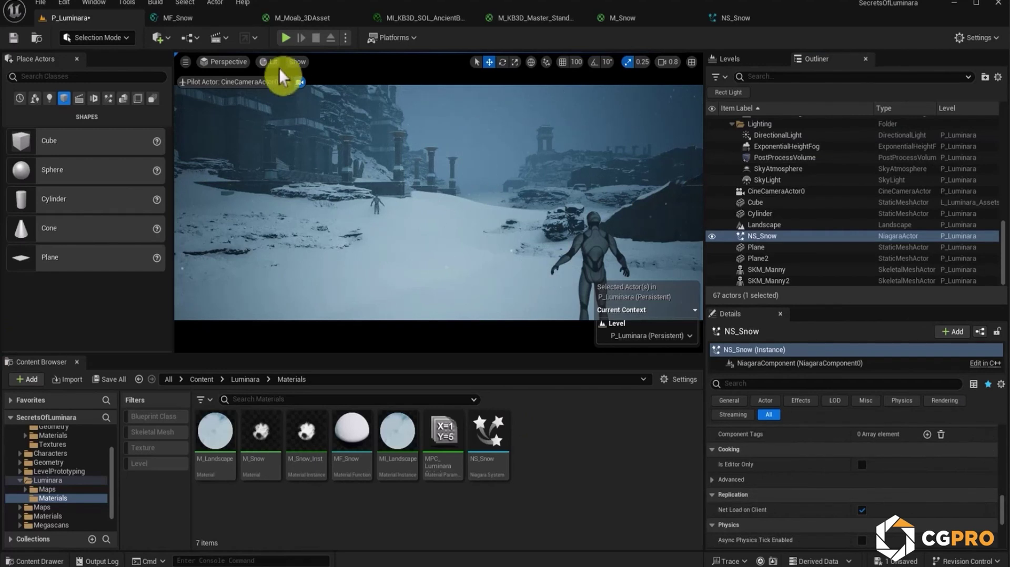
pyautogui.click(289, 85)
# Duplicate the ASY_MB_Plateau_XXL_10 plateau and move the copy into the camera shot's background.
pyautogui.moveTo(316, 158); pyautogui.dragTo(389, 169, button='right')
pyautogui.click(394, 127)
pyautogui.moveTo(395, 126); pyautogui.dragTo(389, 126, button='right')
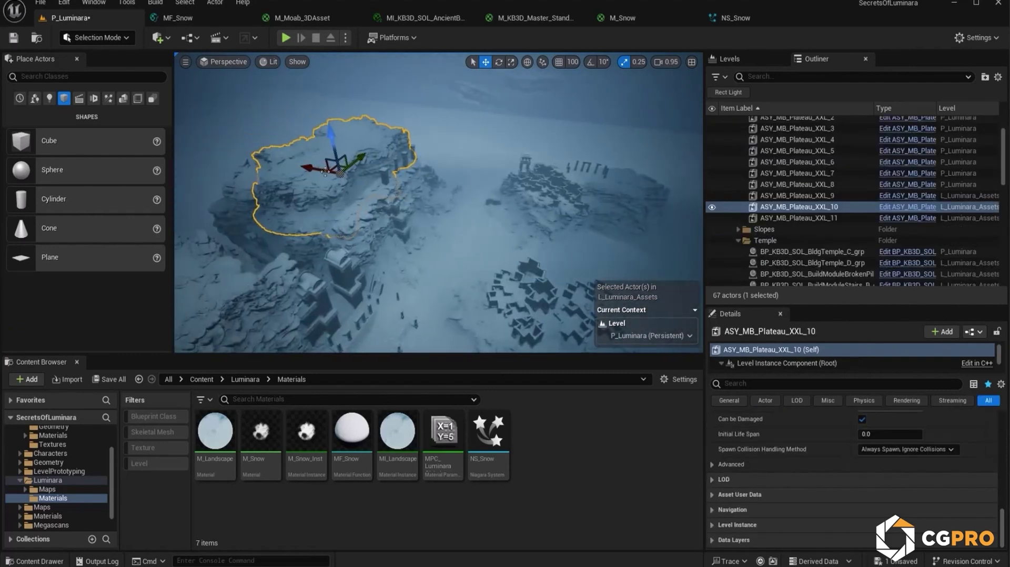
pyautogui.keyDown('alt'); pyautogui.moveTo(347, 202); pyautogui.dragTo(315, 210); pyautogui.keyUp('alt')
pyautogui.press('w')
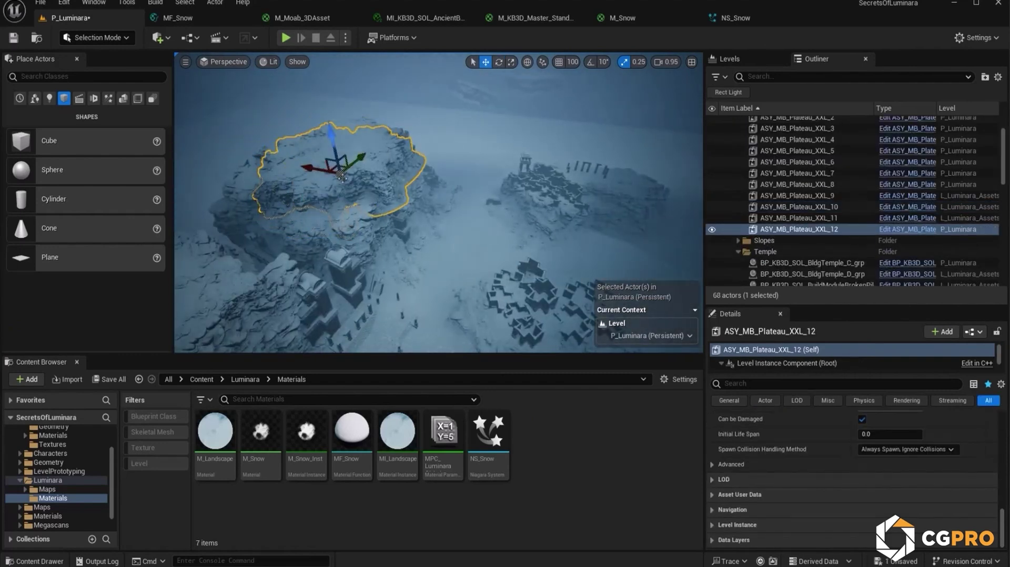
pyautogui.moveTo(341, 170); pyautogui.dragTo(255, 83)
# View the scene through CineCameraActor0 and adjust the duplicated plateau so it sits lower behind the distant rocks, leaving it deselected.
pyautogui.click(226, 62)
pyautogui.click(252, 203)
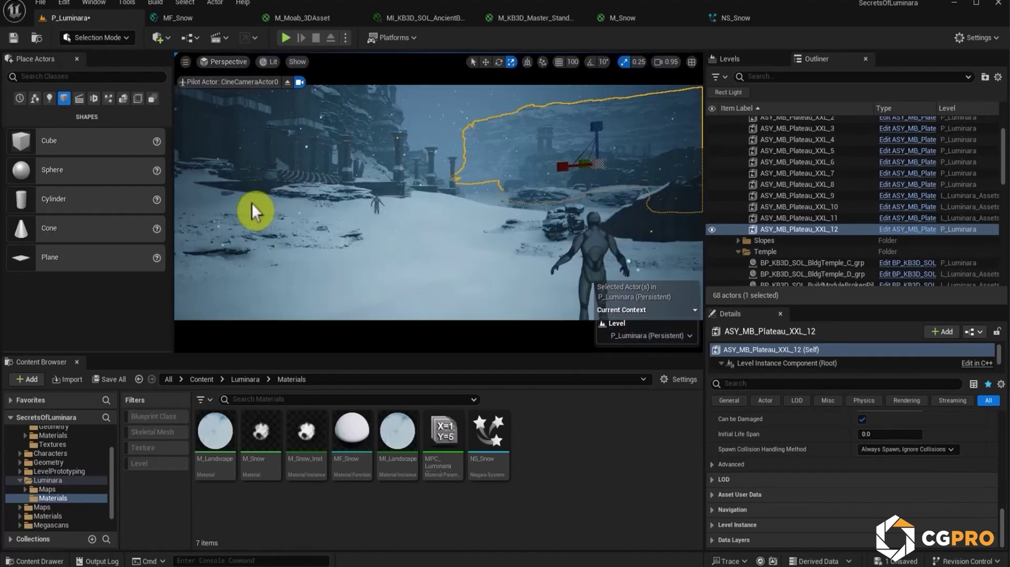
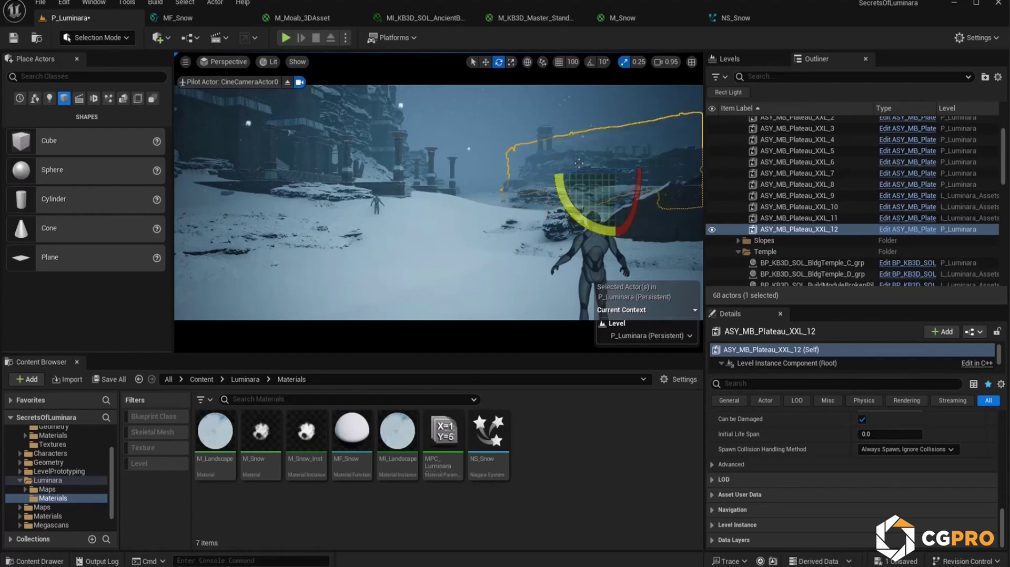
pyautogui.click(554, 122)
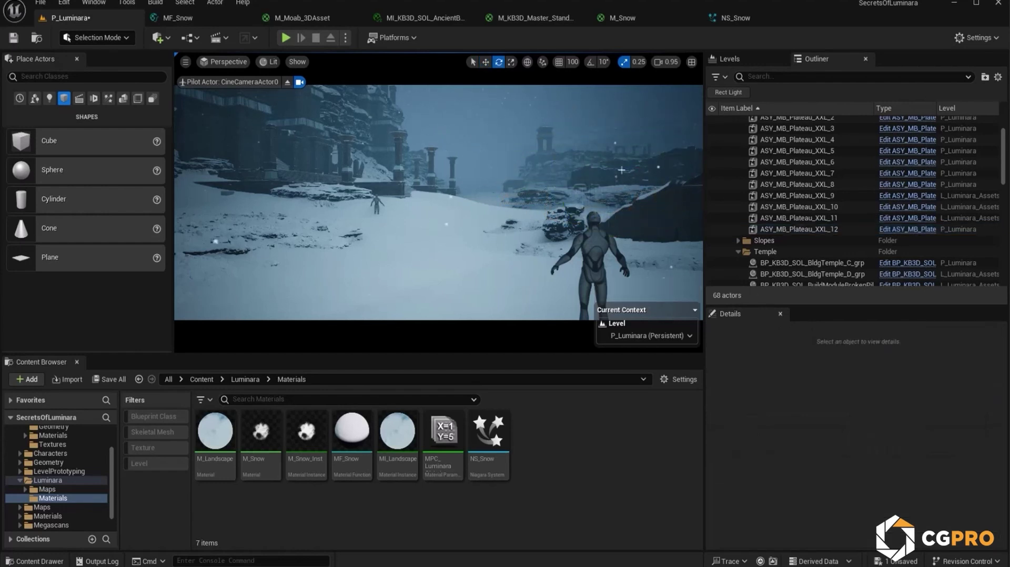
# Duplicate the ASY_MB_Plateau_XXL_12 plateau, then move, rotate and lower the copy behind the temple columns, leaving it deselected.
pyautogui.click(610, 143)
pyautogui.click(662, 200)
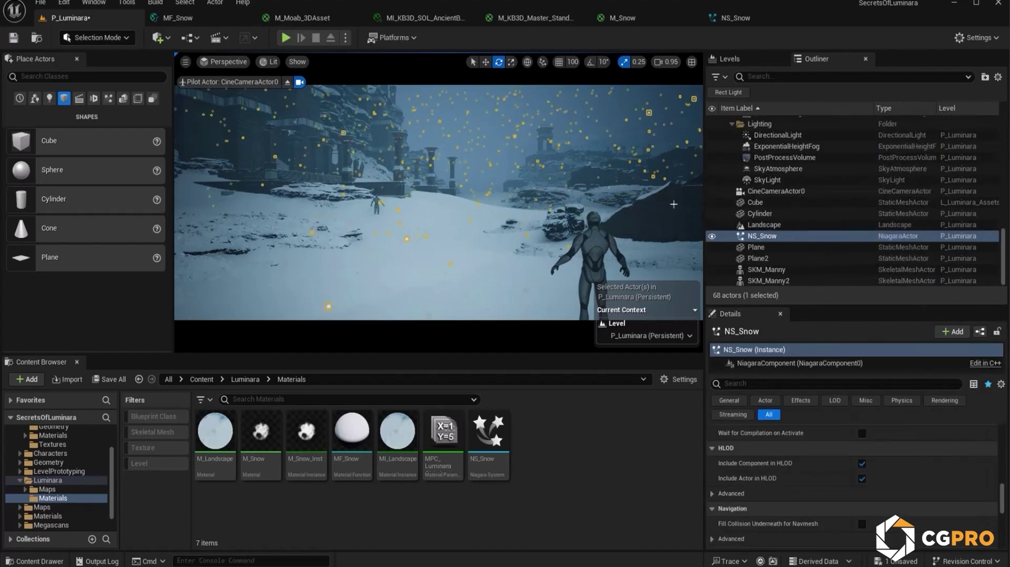
pyautogui.click(603, 143)
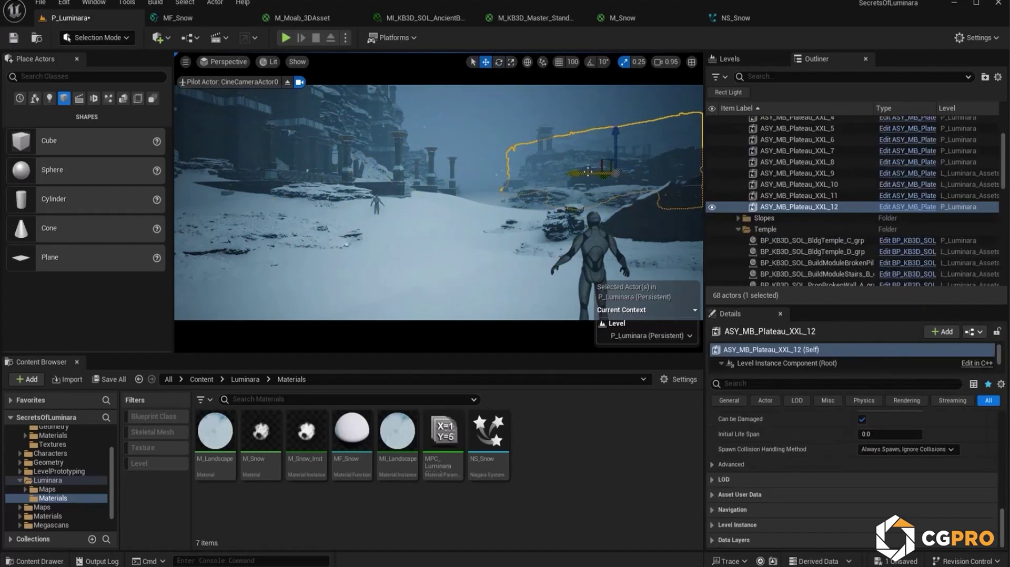
pyautogui.keyDown('alt'); pyautogui.moveTo(589, 171); pyautogui.dragTo(341, 148); pyautogui.keyUp('alt')
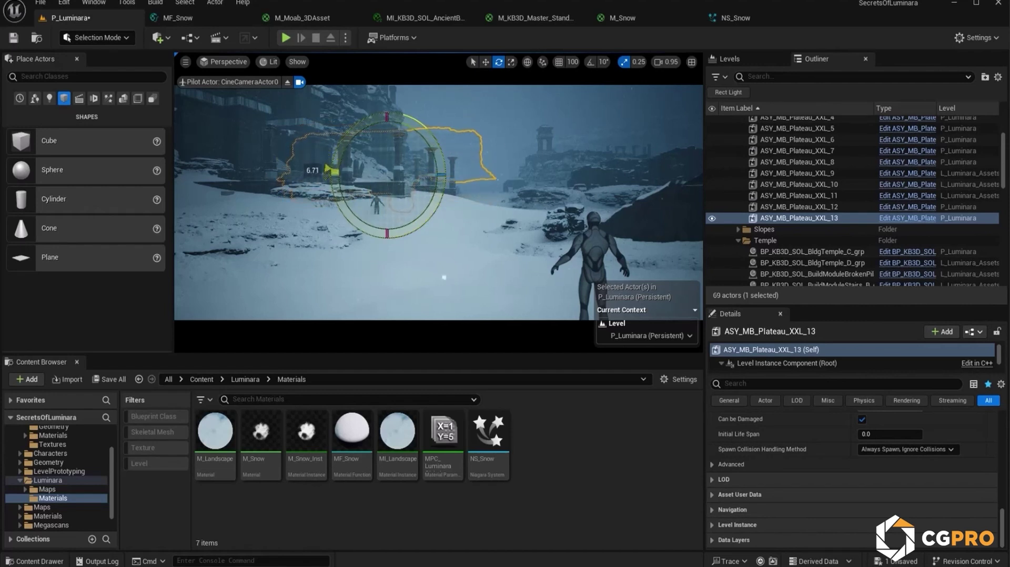
pyautogui.click(503, 182)
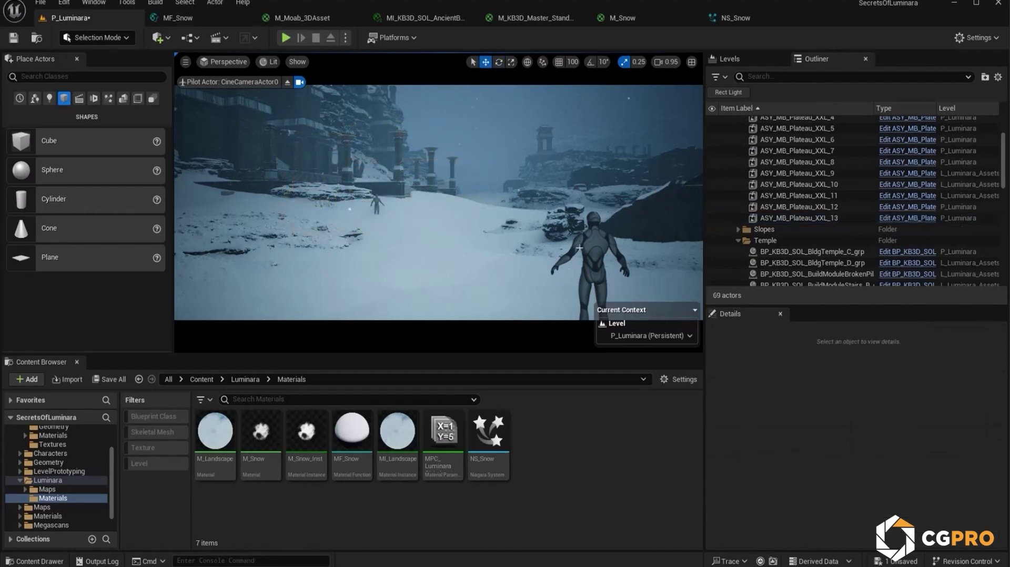
pyautogui.click(482, 206)
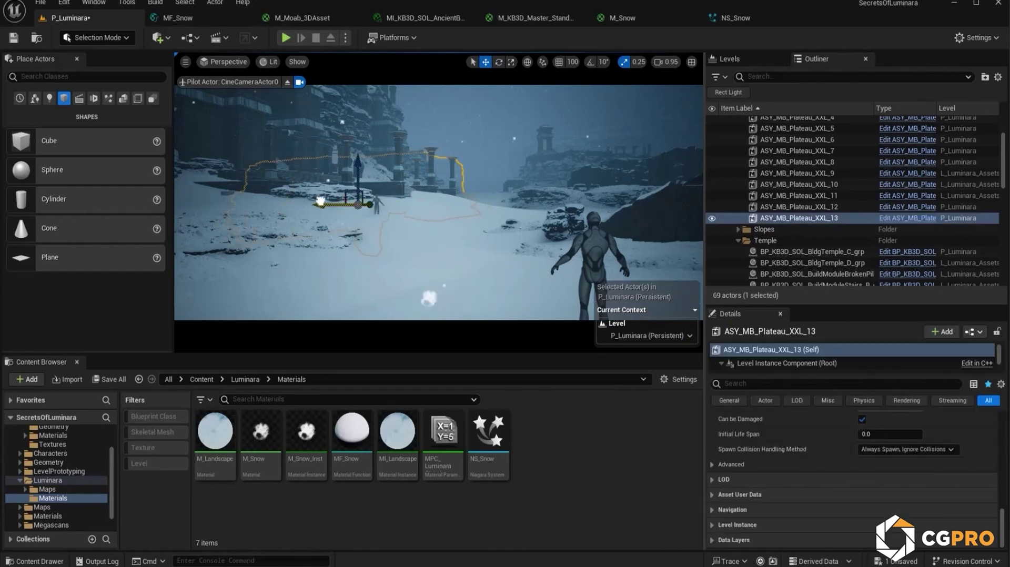
pyautogui.click(478, 96)
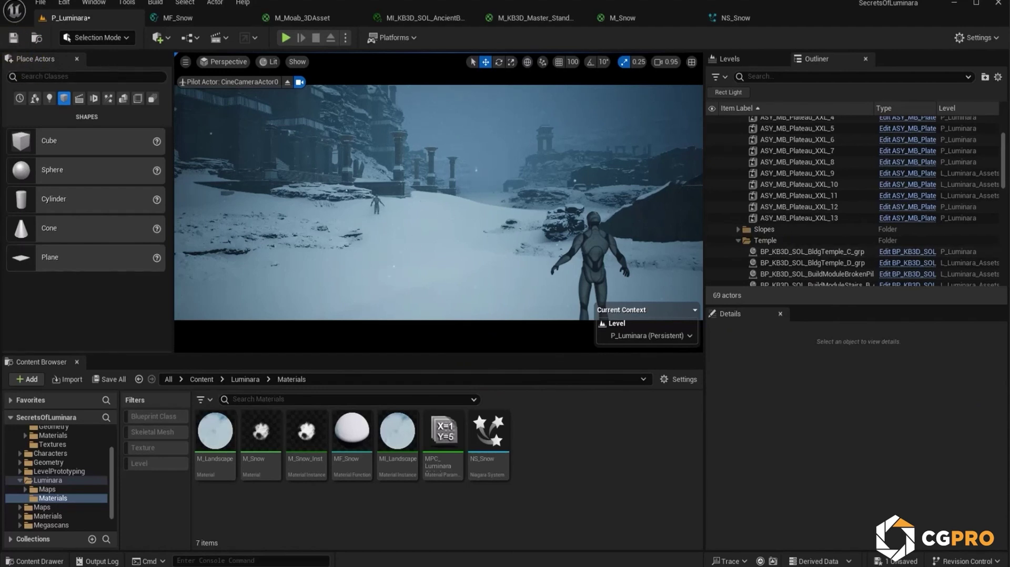
# Open Viewport 2 beside the piloted camera view for placing assets freely.
pyautogui.click(94, 2)
pyautogui.moveTo(142, 124)
pyautogui.click(269, 128)
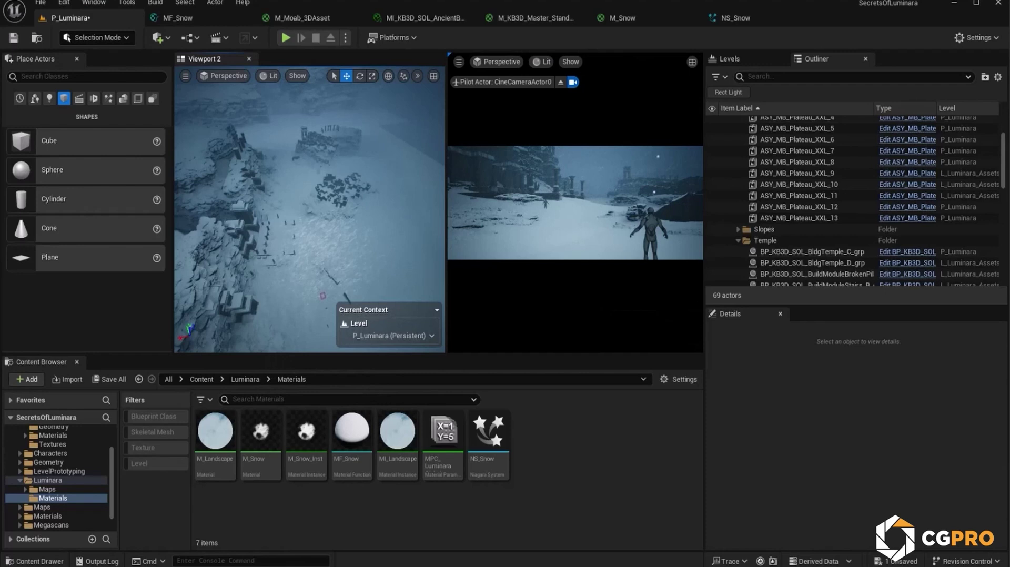
# Duplicate an ASY_MB_Ground_L ground piece and rotate and position the copies on the snow near the mannequin.
pyautogui.click(294, 201)
pyautogui.keyDown('alt'); pyautogui.moveTo(289, 212); pyautogui.dragTo(311, 258); pyautogui.keyUp('alt')
pyautogui.moveTo(311, 258); pyautogui.dragTo(295, 210, button='right')
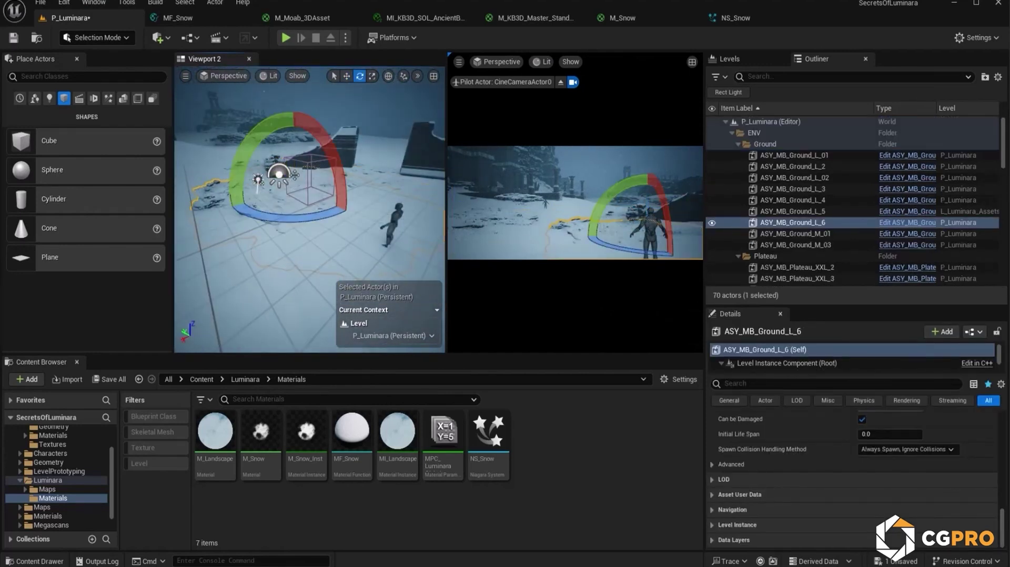
pyautogui.keyDown('alt'); pyautogui.moveTo(256, 200); pyautogui.dragTo(226, 210); pyautogui.keyUp('alt')
pyautogui.moveTo(294, 211); pyautogui.dragTo(316, 232, button='right')
pyautogui.press('e')
pyautogui.press('w')
pyautogui.moveTo(292, 171)
pyautogui.mouseDown()
pyautogui.moveTo(275, 169)
pyautogui.moveTo(295, 184)
pyautogui.mouseUp()
pyautogui.moveTo(305, 200); pyautogui.dragTo(326, 195, button='right')
pyautogui.press('e')
pyautogui.click(598, 164)
# Place ASY_MB_Boulders_M_04 from the Geometry/Assembly/Boulders folder on the snow before the temple ruins and adjust its position.
pyautogui.click(293, 287)
pyautogui.click(75, 497)
pyautogui.click(140, 451)
pyautogui.doubleClick(214, 432)
pyautogui.moveTo(534, 437); pyautogui.dragTo(300, 231)
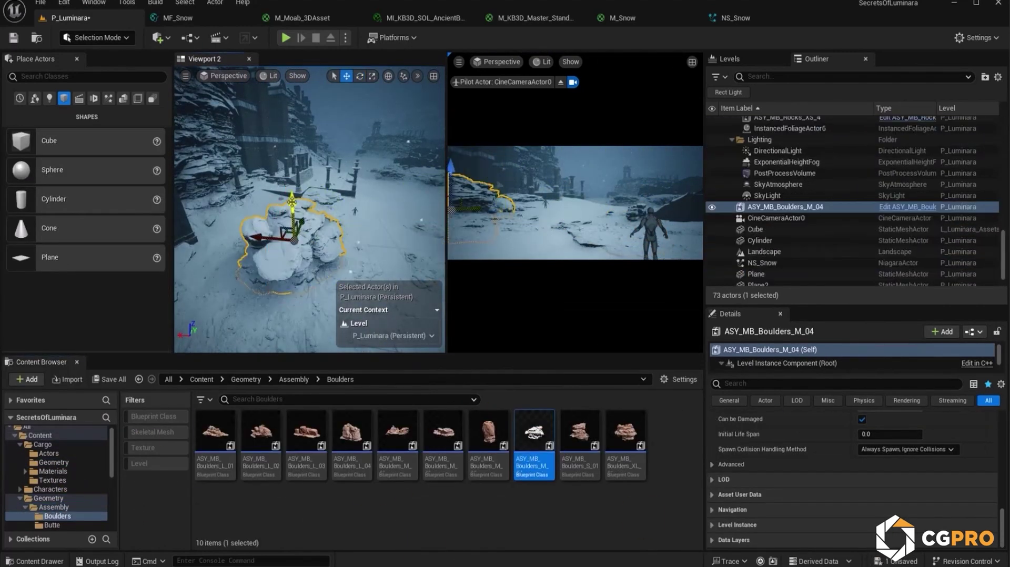
pyautogui.press('w')
pyautogui.moveTo(316, 210); pyautogui.dragTo(331, 219, button='right')
pyautogui.moveTo(331, 219); pyautogui.dragTo(352, 216)
pyautogui.moveTo(350, 184); pyautogui.dragTo(349, 176)
pyautogui.moveTo(347, 184); pyautogui.dragTo(316, 211, button='right')
# Duplicate the boulder cluster, move the copy across the open snow and scale down its height.
pyautogui.keyDown('alt'); pyautogui.moveTo(258, 210); pyautogui.dragTo(387, 202); pyautogui.keyUp('alt')
pyautogui.moveTo(368, 211); pyautogui.dragTo(316, 252, button='right')
pyautogui.moveTo(287, 176); pyautogui.dragTo(205, 158)
pyautogui.moveTo(342, 206); pyautogui.dragTo(326, 231, button='right')
pyautogui.moveTo(326, 232); pyautogui.dragTo(211, 240)
pyautogui.moveTo(210, 239); pyautogui.dragTo(294, 200, button='right')
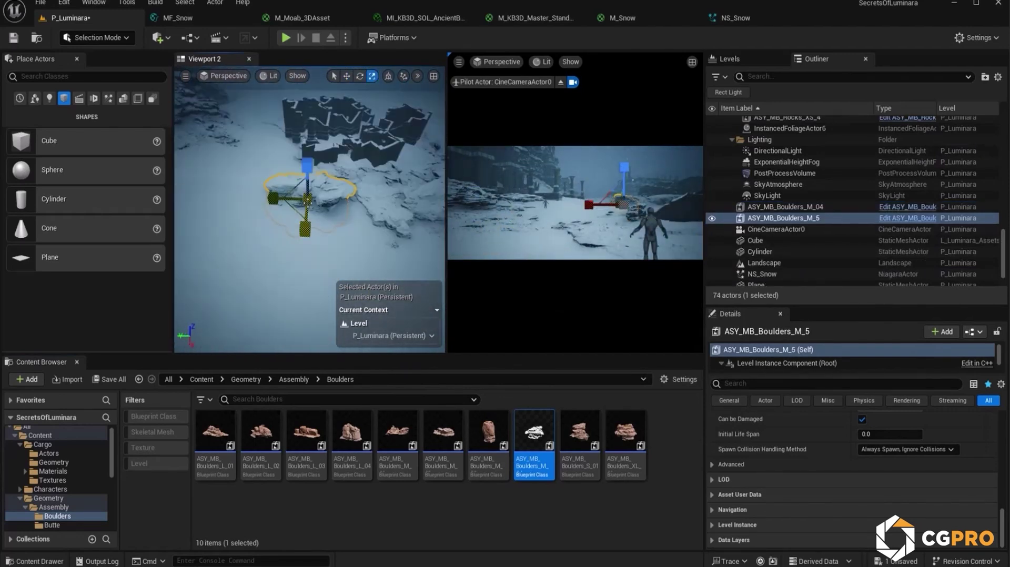
pyautogui.moveTo(306, 163); pyautogui.dragTo(306, 177)
pyautogui.moveTo(300, 202); pyautogui.dragTo(297, 210)
pyautogui.moveTo(298, 210); pyautogui.dragTo(304, 200, button='right')
pyautogui.moveTo(304, 162); pyautogui.dragTo(303, 172)
pyautogui.moveTo(304, 173); pyautogui.dragTo(267, 210, button='right')
pyautogui.keyDown('alt'); pyautogui.moveTo(266, 211); pyautogui.dragTo(333, 216); pyautogui.keyUp('alt')
pyautogui.press('e')
pyautogui.moveTo(334, 216); pyautogui.dragTo(299, 250, button='right')
pyautogui.press('w')
pyautogui.moveTo(299, 250); pyautogui.dragTo(309, 169)
pyautogui.press('Delete')
# Place another ASY_MB_Boulders_M_04 cluster on the snow and rotate it.
pyautogui.moveTo(309, 169); pyautogui.dragTo(264, 211, button='right')
pyautogui.moveTo(535, 445); pyautogui.dragTo(271, 234)
pyautogui.press('e')
pyautogui.moveTo(241, 202); pyautogui.dragTo(243, 211)
pyautogui.moveTo(295, 221); pyautogui.dragTo(337, 232, button='right')
pyautogui.press('w')
# Place ASY_MB_Boulders_M_02 on the snow and shift it into position.
pyautogui.moveTo(443, 436); pyautogui.dragTo(342, 263)
pyautogui.moveTo(342, 264); pyautogui.dragTo(316, 247, button='right')
pyautogui.moveTo(275, 237); pyautogui.dragTo(267, 219)
pyautogui.moveTo(294, 211); pyautogui.dragTo(316, 226, button='right')
# Place ASY_MB_Ground_M_05 from the Ground folder in the scene, then rotate and reposition it.
pyautogui.scroll(-3, 74, 506)
pyautogui.click(56, 472)
pyautogui.moveTo(489, 439); pyautogui.dragTo(295, 221)
pyautogui.press('e')
pyautogui.moveTo(337, 237); pyautogui.dragTo(338, 244)
pyautogui.press('w')
pyautogui.moveTo(279, 230); pyautogui.dragTo(253, 172)
pyautogui.moveTo(295, 210); pyautogui.dragTo(337, 226, button='right')
# Duplicate the ASY_MB_Ground_M_05 piece, then rotate and nudge the copy into the snow.
pyautogui.keyDown('alt'); pyautogui.moveTo(327, 227); pyautogui.dragTo(196, 205); pyautogui.keyUp('alt')
pyautogui.moveTo(263, 210); pyautogui.dragTo(289, 184, button='right')
pyautogui.press('e')
pyautogui.moveTo(292, 138); pyautogui.dragTo(288, 132)
pyautogui.press('w')
pyautogui.moveTo(294, 203); pyautogui.dragTo(282, 207)
# Make two more copies of the medium ground piece, turning and spreading them over the snow.
pyautogui.moveTo(295, 210); pyautogui.dragTo(347, 189, button='right')
pyautogui.press('e')
pyautogui.press('w')
pyautogui.keyDown('alt'); pyautogui.moveTo(310, 194); pyautogui.dragTo(240, 170); pyautogui.keyUp('alt')
pyautogui.press('e')
pyautogui.moveTo(240, 170); pyautogui.dragTo(274, 211, button='right')
pyautogui.press('w')
pyautogui.moveTo(295, 200)
pyautogui.keyDown('alt'); pyautogui.mouseDown()
pyautogui.moveTo(286, 188)
pyautogui.moveTo(279, 212)
pyautogui.mouseUp(); pyautogui.keyUp('alt')
# Select a large ASY_MB_Ground_L piece, duplicate it and rotate and position the copy beside the rocks.
pyautogui.click(369, 142)
pyautogui.moveTo(337, 210); pyautogui.dragTo(326, 174, button='right')
pyautogui.keyDown('alt'); pyautogui.moveTo(384, 202); pyautogui.dragTo(412, 203); pyautogui.keyUp('alt')
pyautogui.moveTo(337, 200); pyautogui.dragTo(306, 184, button='right')
pyautogui.click(310, 211)
pyautogui.press('e')
pyautogui.moveTo(317, 184); pyautogui.dragTo(311, 205)
pyautogui.press('w')
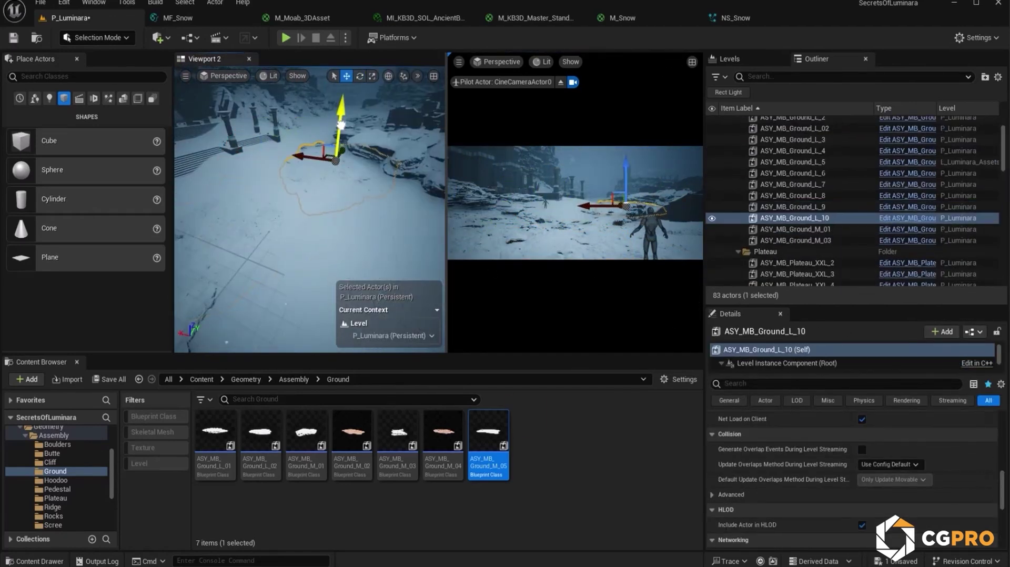
pyautogui.press('e')
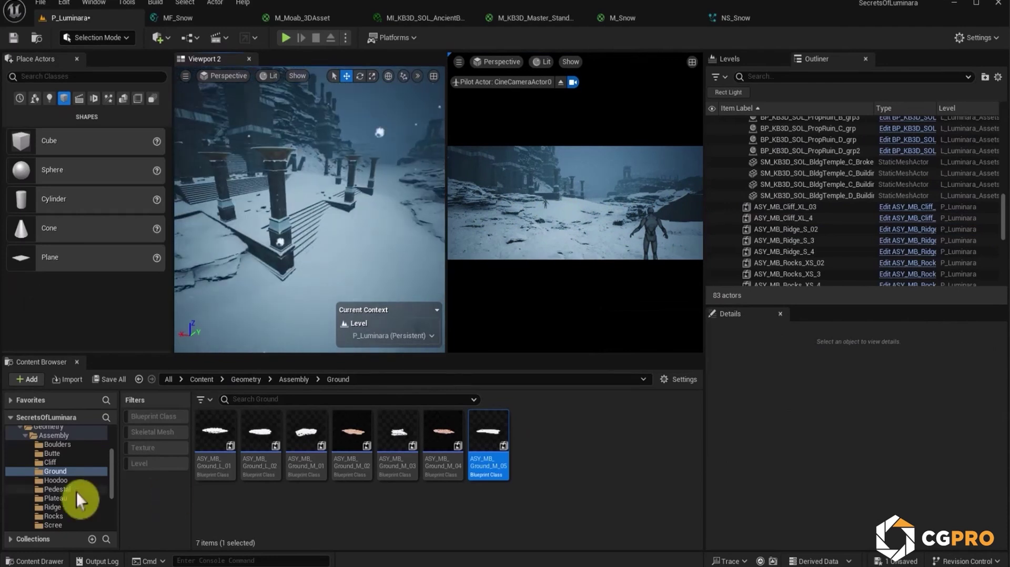
# Try an assembly from the Scree folder on the snowy ground.
pyautogui.click(53, 525)
pyautogui.moveTo(290, 443); pyautogui.dragTo(293, 180)
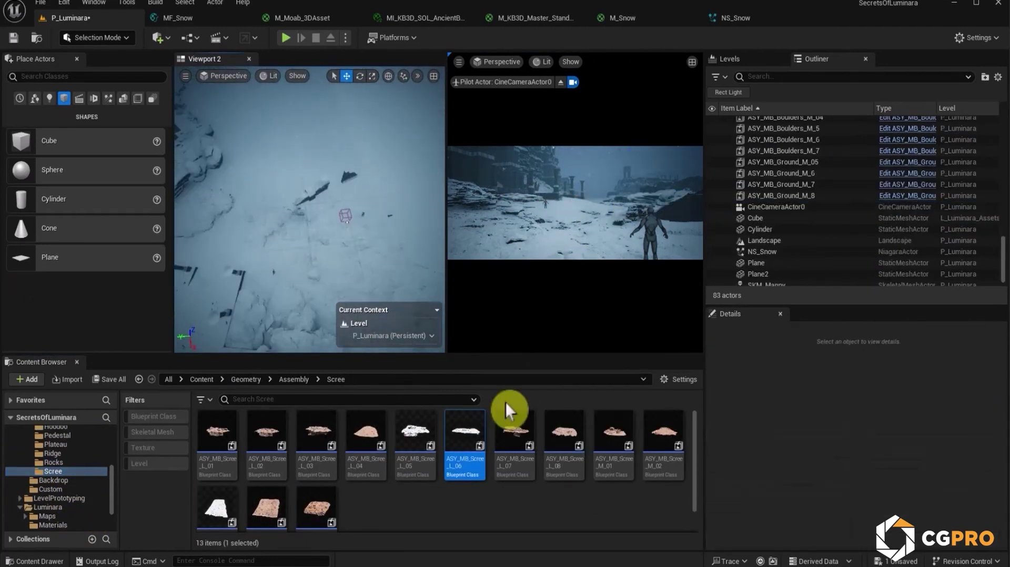
# Browse the Megascans 3D_Assets folders, including NatureRock and RockSandstone, for usable rock meshes.
pyautogui.click(53, 481)
pyautogui.doubleClick(51, 507)
pyautogui.scroll(-3, 68, 516)
pyautogui.click(62, 482)
pyautogui.click(53, 472)
pyautogui.scroll(-5, 517, 506)
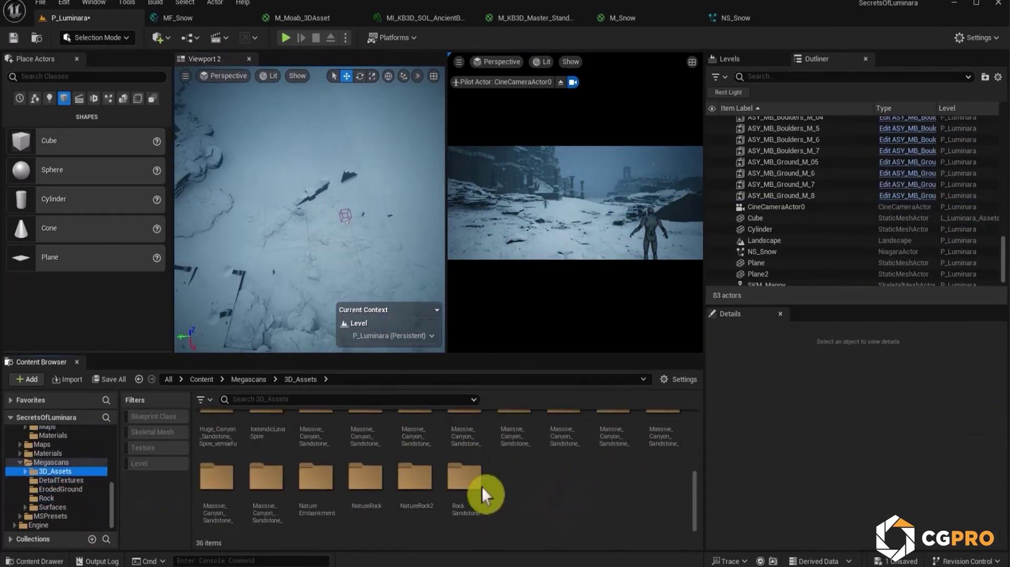
pyautogui.doubleClick(366, 482)
pyautogui.click(65, 492)
pyautogui.scroll(-3, 286, 428)
pyautogui.scroll(-8, 286, 428)
pyautogui.scroll(-1, 98, 495)
pyautogui.click(79, 483)
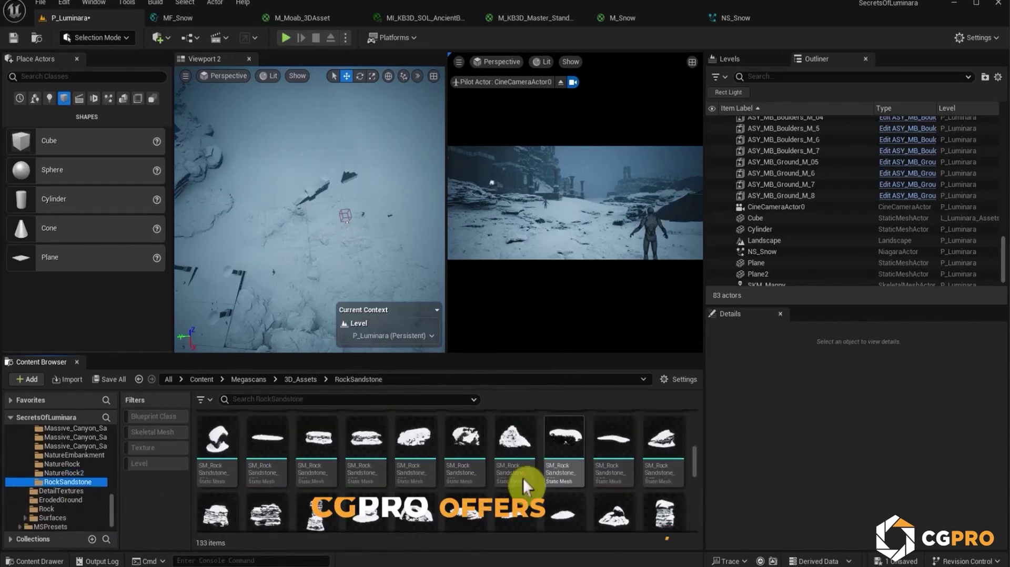
pyautogui.scroll(-4, 535, 489)
pyautogui.scroll(7, 82, 514)
# Try the S_Canyon_Eroded_Rocky_Ground_vepoadh_high_Var1 mesh beside the temple steps, rotating and scaling it.
pyautogui.click(74, 474)
pyautogui.click(304, 248)
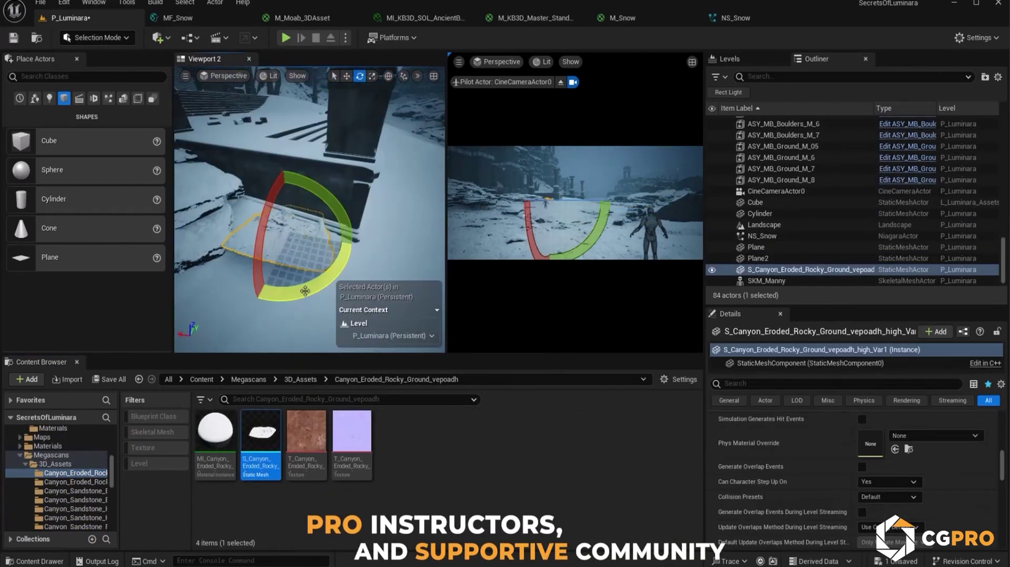
pyautogui.press('r')
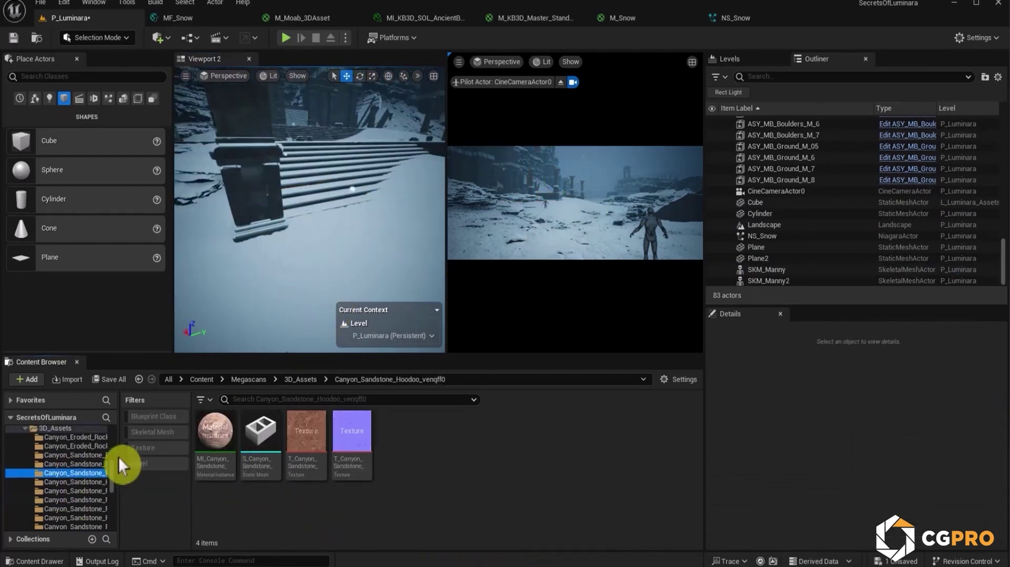
# Widen the folder tree, place SM_RockSandstone_035 from the RockSandstone folder on the snow and move it into position.
pyautogui.moveTo(117, 458); pyautogui.dragTo(216, 458)
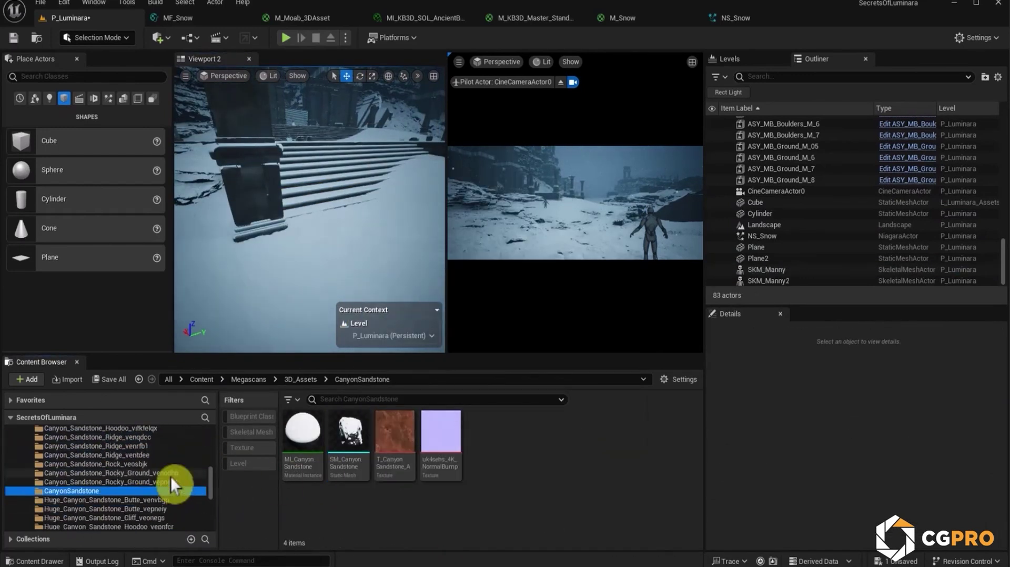
pyautogui.scroll(-5, 101, 501)
pyautogui.click(95, 490)
pyautogui.scroll(-5, 528, 433)
pyautogui.moveTo(458, 437); pyautogui.dragTo(307, 238)
pyautogui.moveTo(308, 239); pyautogui.dragTo(316, 211, button='right')
pyautogui.click(315, 210)
pyautogui.moveTo(316, 209); pyautogui.dragTo(271, 204)
pyautogui.moveTo(271, 205); pyautogui.dragTo(263, 231, button='right')
pyautogui.moveTo(263, 231); pyautogui.dragTo(284, 224)
pyautogui.click(387, 92)
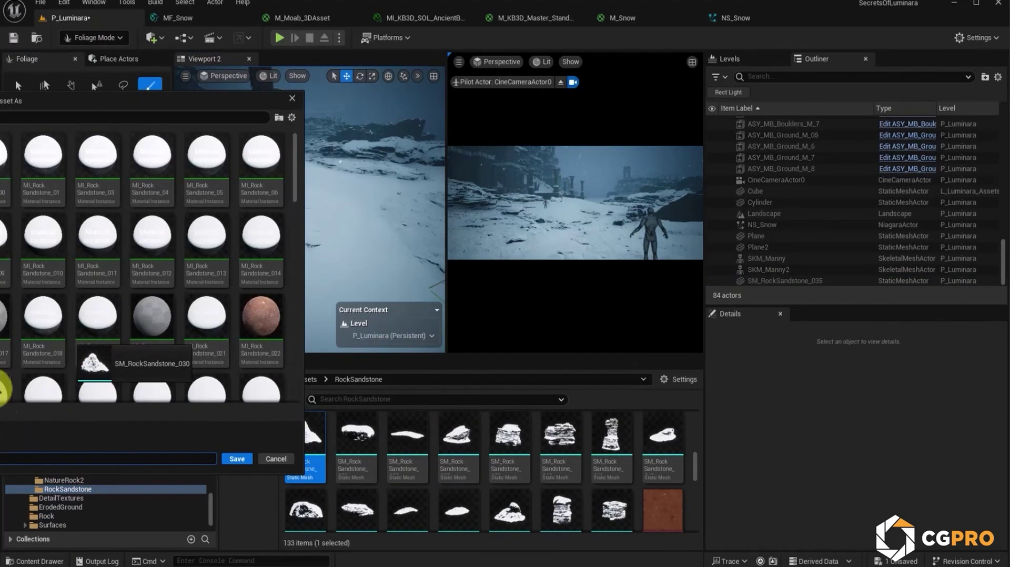
# Paint two RockSandstone foliage types over the snow with density 1000, radius 25 and scale 0.75 to 1.5, ending in Selection Mode.
pyautogui.scroll(-5, 47, 331)
pyautogui.scroll(4, 55, 327)
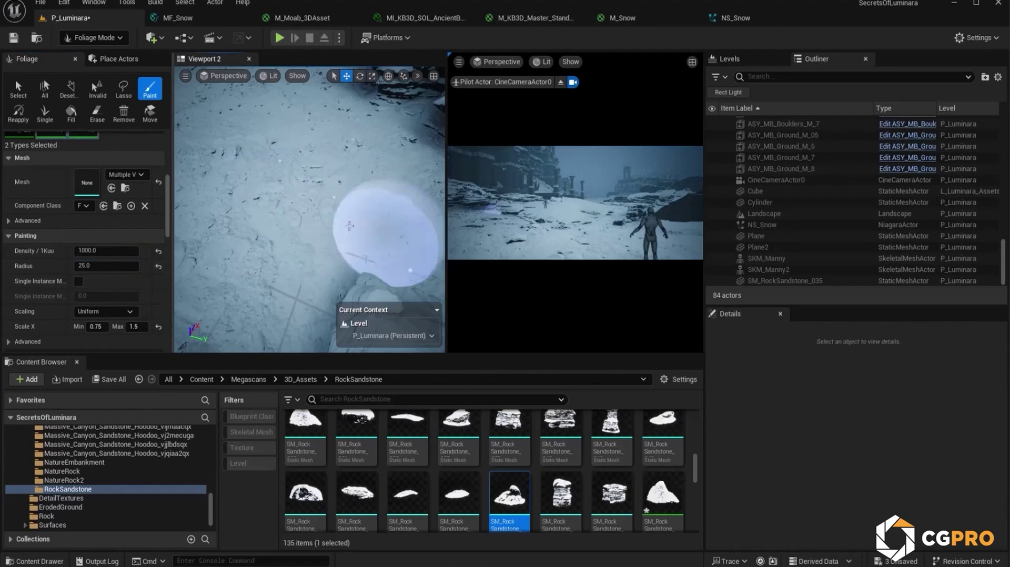
pyautogui.moveTo(349, 226)
pyautogui.mouseDown(button='right')
pyautogui.moveTo(295, 174)
pyautogui.moveTo(316, 226)
pyautogui.moveTo(310, 195)
pyautogui.moveTo(237, 209)
pyautogui.mouseUp(button='right')
pyautogui.moveTo(237, 210); pyautogui.dragTo(300, 162)
pyautogui.moveTo(300, 162)
pyautogui.mouseDown(button='right')
pyautogui.moveTo(326, 179)
pyautogui.moveTo(284, 195)
pyautogui.moveTo(350, 122)
pyautogui.moveTo(258, 259)
pyautogui.moveTo(256, 166)
pyautogui.mouseUp(button='right')
pyautogui.hotkey('shift', '1')
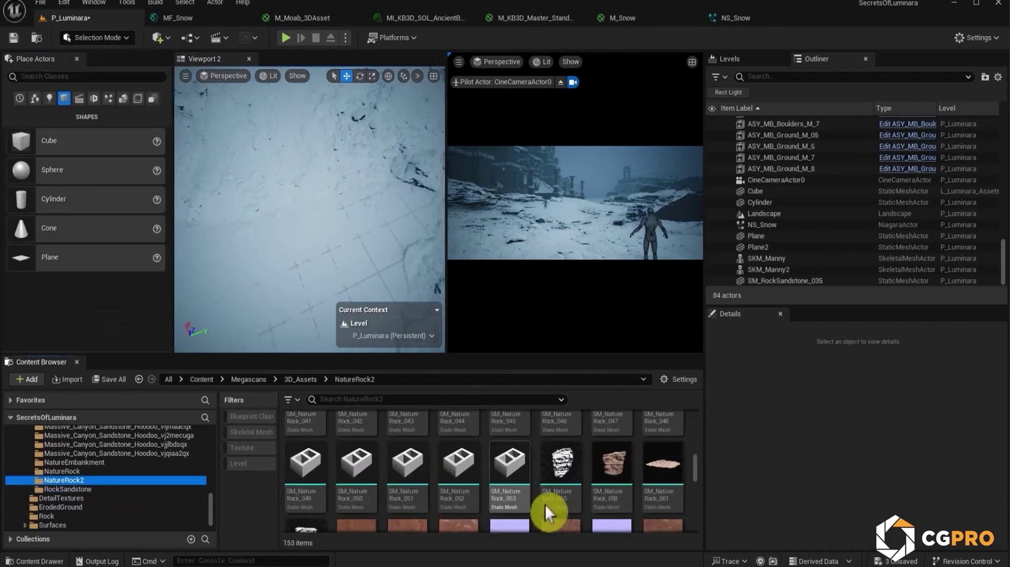
# Check the NatureEmbankment meshes, then place ASY_MB_Ground_L_01 from the Geometry/Assembly/Ground folder on the snow.
pyautogui.click(115, 465)
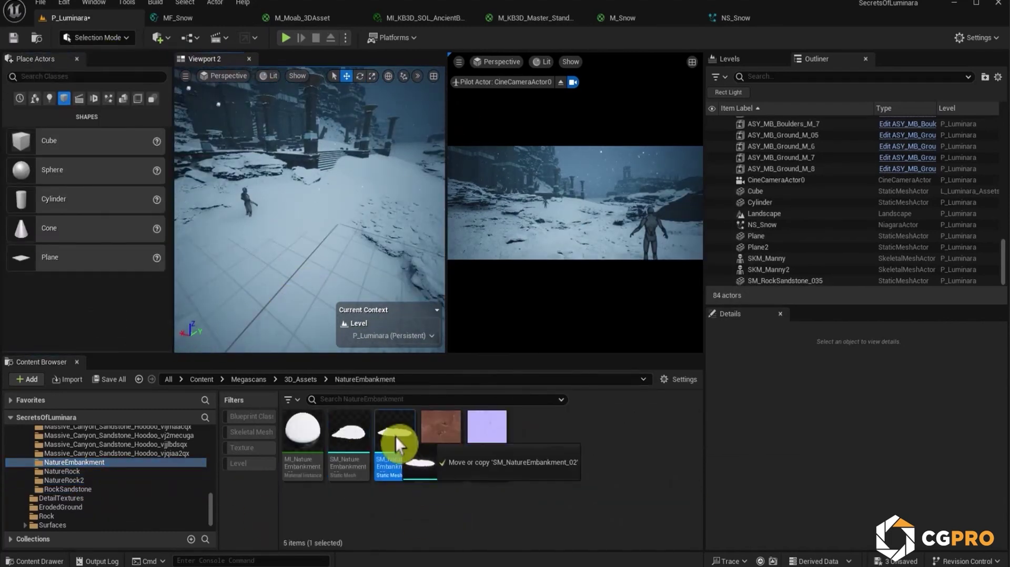
pyautogui.click(115, 445)
pyautogui.scroll(3, 129, 477)
pyautogui.scroll(5, 60, 471)
pyautogui.click(77, 482)
pyautogui.click(56, 453)
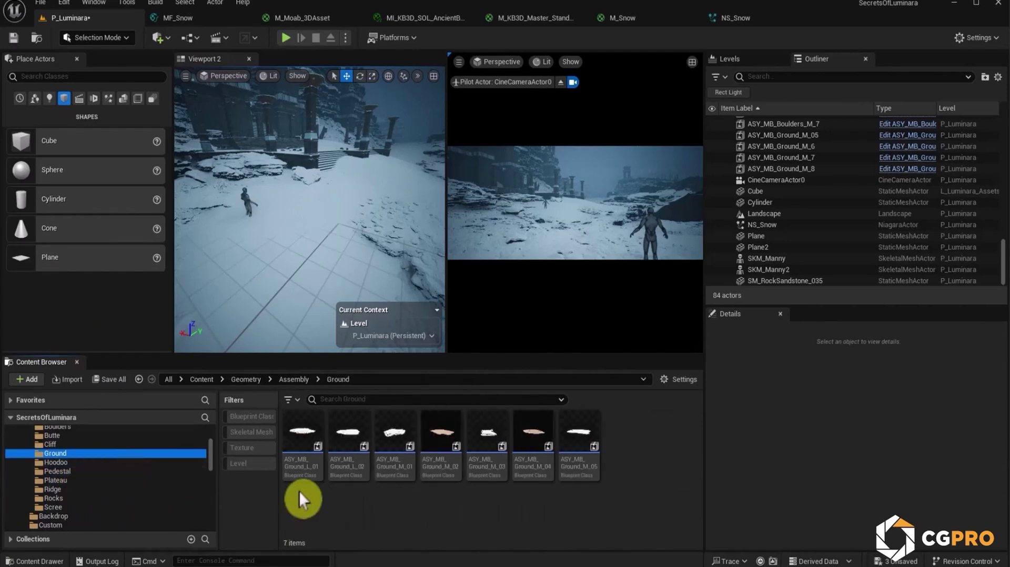
pyautogui.moveTo(302, 431); pyautogui.dragTo(349, 162)
pyautogui.click(614, 164)
pyautogui.click(294, 232)
# Rotate and reposition the newly placed large ground piece, checking it against the camera view.
pyautogui.press('e')
pyautogui.moveTo(237, 211); pyautogui.dragTo(354, 176)
pyautogui.press('w')
pyautogui.press('e')
pyautogui.press('w')
pyautogui.click(631, 175)
pyautogui.click(348, 211)
pyautogui.click(57, 428)
pyautogui.moveTo(663, 433); pyautogui.dragTo(340, 250)
pyautogui.moveTo(347, 231); pyautogui.dragTo(389, 232, button='right')
pyautogui.moveTo(337, 232); pyautogui.dragTo(311, 218)
pyautogui.press('e')
pyautogui.press('Delete')
# Place an ASY_MB_Rocks_XS assembly from the Rocks folder on the open snow.
pyautogui.scroll(2, 99, 457)
pyautogui.scroll(-2, 99, 457)
pyautogui.click(53, 498)
pyautogui.moveTo(533, 433); pyautogui.dragTo(293, 228)
pyautogui.moveTo(310, 210); pyautogui.dragTo(316, 232, button='right')
# Try another rock assembly on the snow, delete it and check the Ridge and Plateau folders.
pyautogui.moveTo(348, 433); pyautogui.dragTo(331, 213)
pyautogui.press('Delete')
pyautogui.click(58, 489)
pyautogui.moveTo(329, 211); pyautogui.dragTo(347, 194, button='right')
pyautogui.click(83, 482)
# Paint the Snow_02 layer onto the landscape's open snow with a brush size of about 750, and return to Selection Mode.
pyautogui.click(98, 38)
pyautogui.click(121, 68)
pyautogui.scroll(-5, 59, 257)
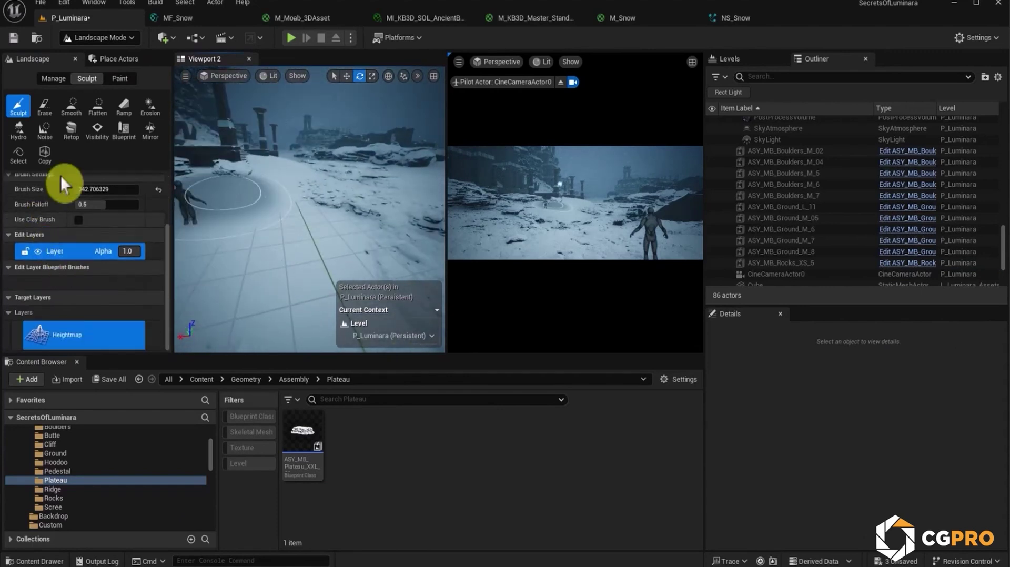
pyautogui.click(119, 78)
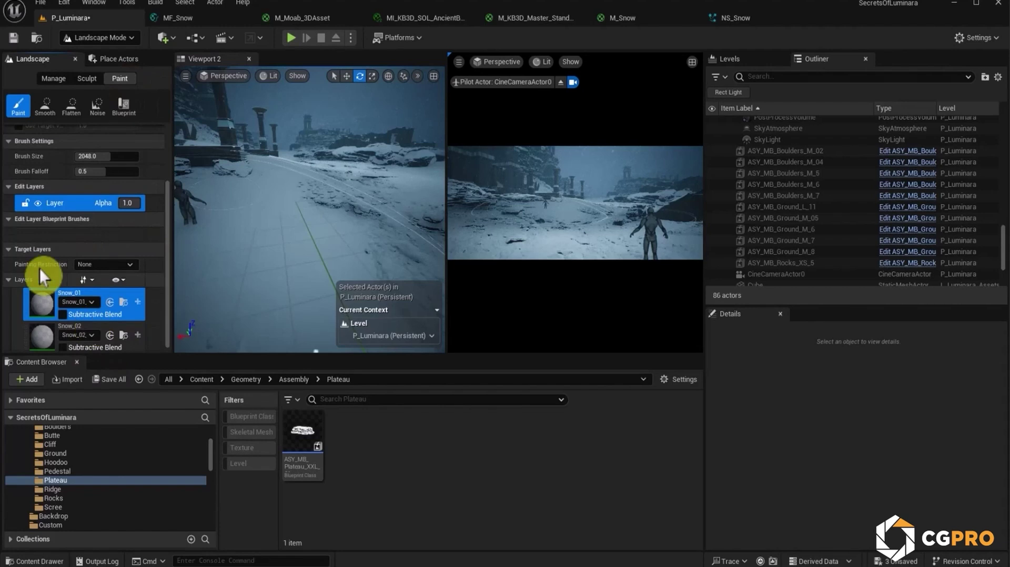
pyautogui.click(40, 339)
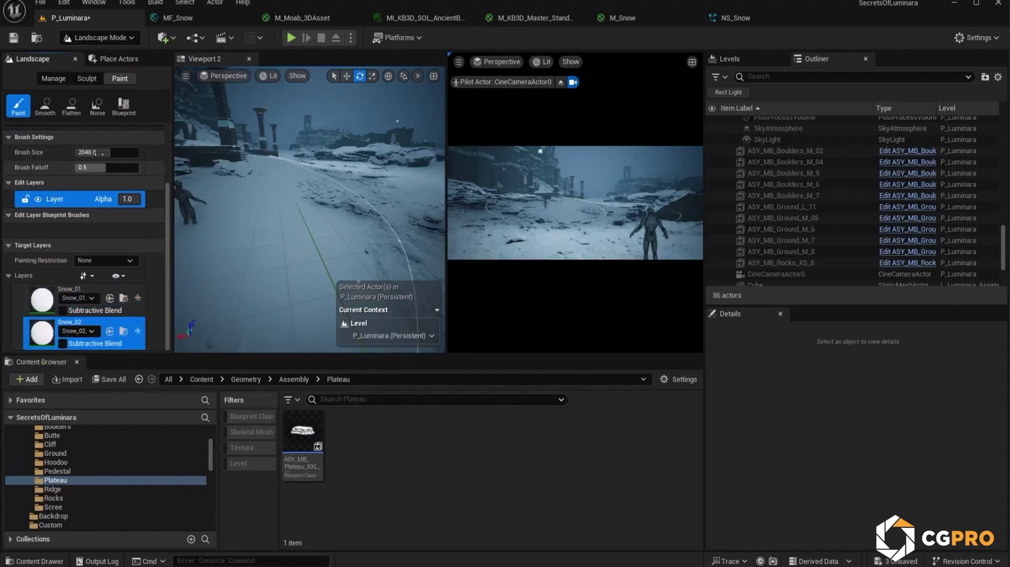
pyautogui.moveTo(108, 152); pyautogui.dragTo(88, 153)
pyautogui.moveTo(316, 241); pyautogui.dragTo(267, 254)
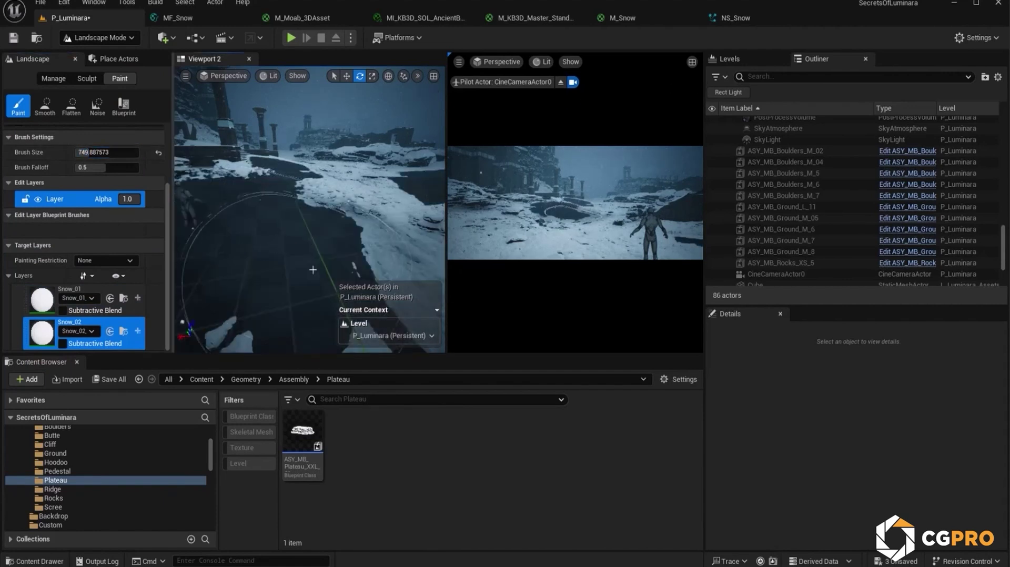
pyautogui.moveTo(347, 154); pyautogui.dragTo(339, 174, button='right')
pyautogui.moveTo(281, 114)
pyautogui.mouseDown(button='right')
pyautogui.moveTo(293, 136)
pyautogui.moveTo(358, 157)
pyautogui.moveTo(347, 139)
pyautogui.moveTo(405, 209)
pyautogui.moveTo(389, 158)
pyautogui.moveTo(450, 200)
pyautogui.mouseUp(button='right')
pyautogui.moveTo(316, 231); pyautogui.dragTo(286, 195)
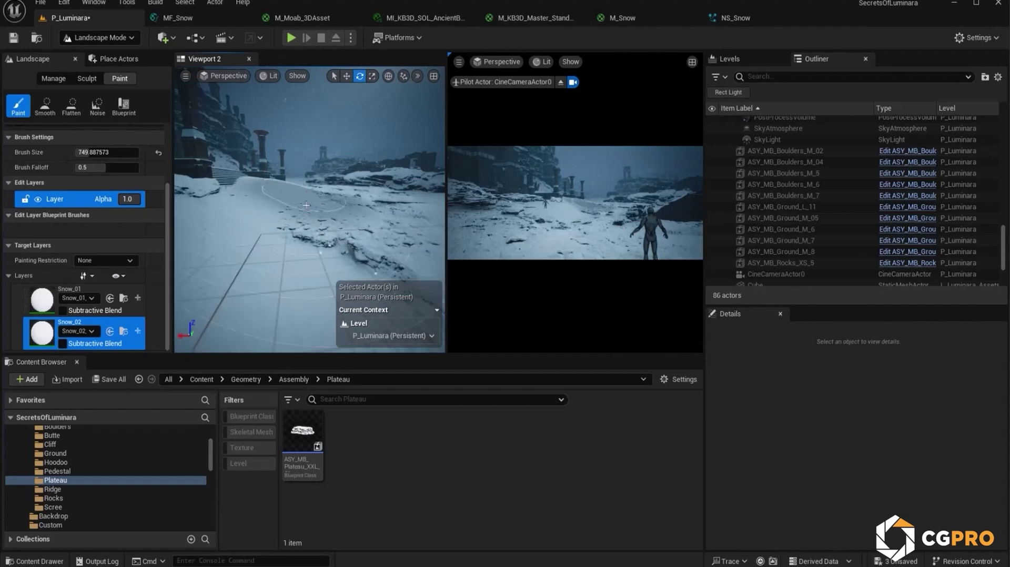
pyautogui.click(90, 38)
pyautogui.click(96, 57)
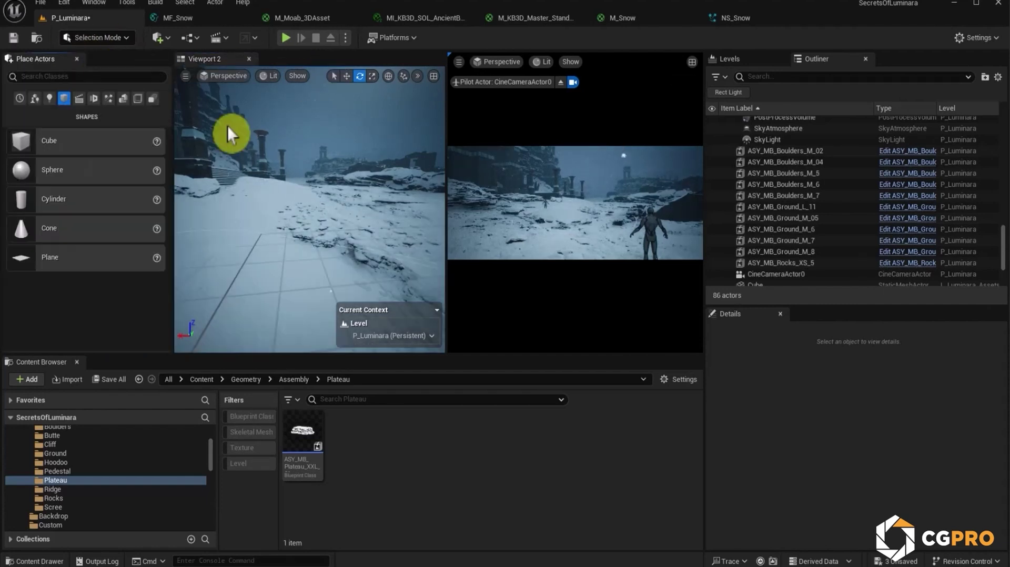
# Select the landscape and open its MI_Landscape material instance in a floating window, keeping the snowy ground in view.
pyautogui.press('w')
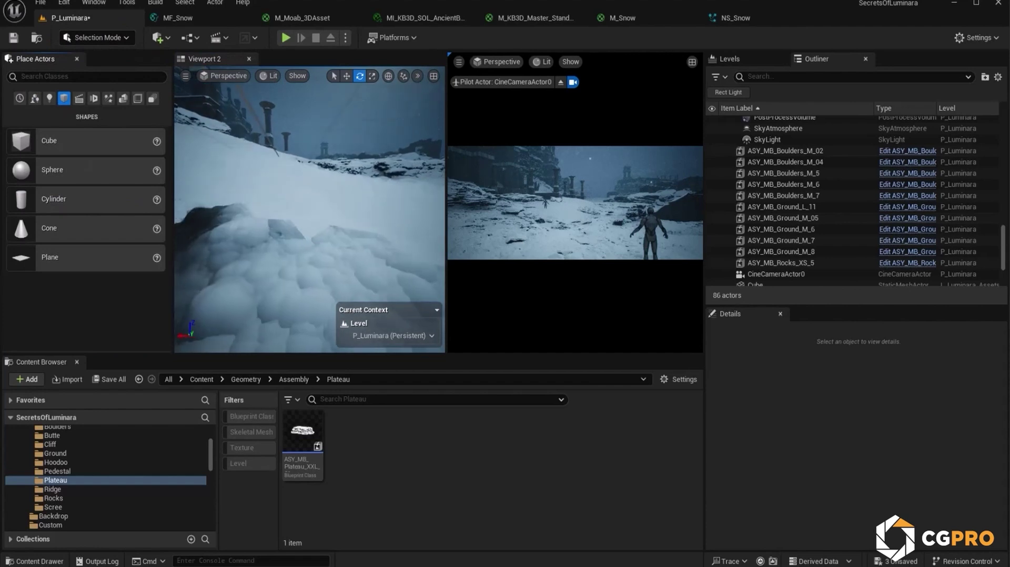
pyautogui.moveTo(303, 289); pyautogui.dragTo(274, 294, button='right')
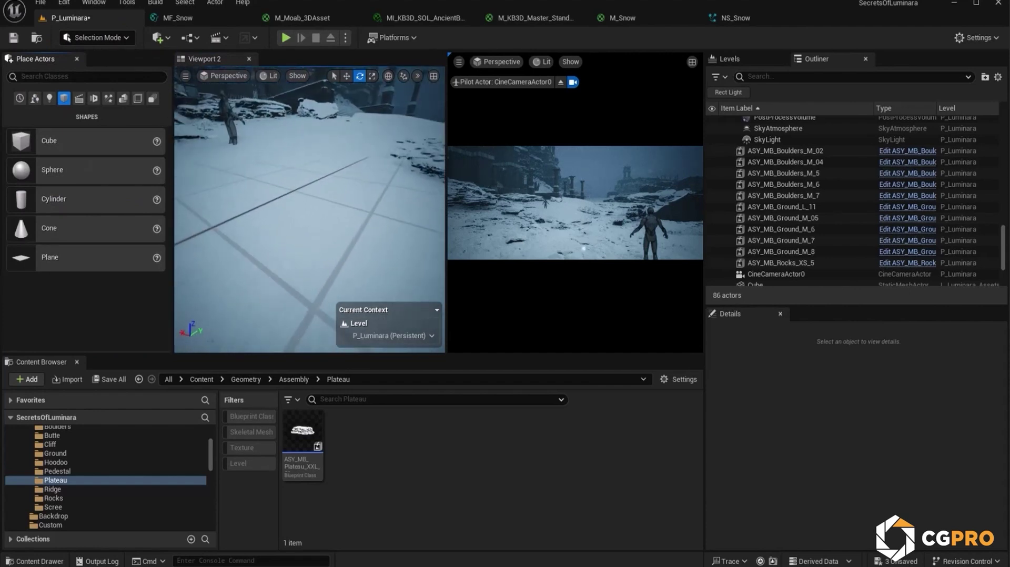
pyautogui.click(300, 226)
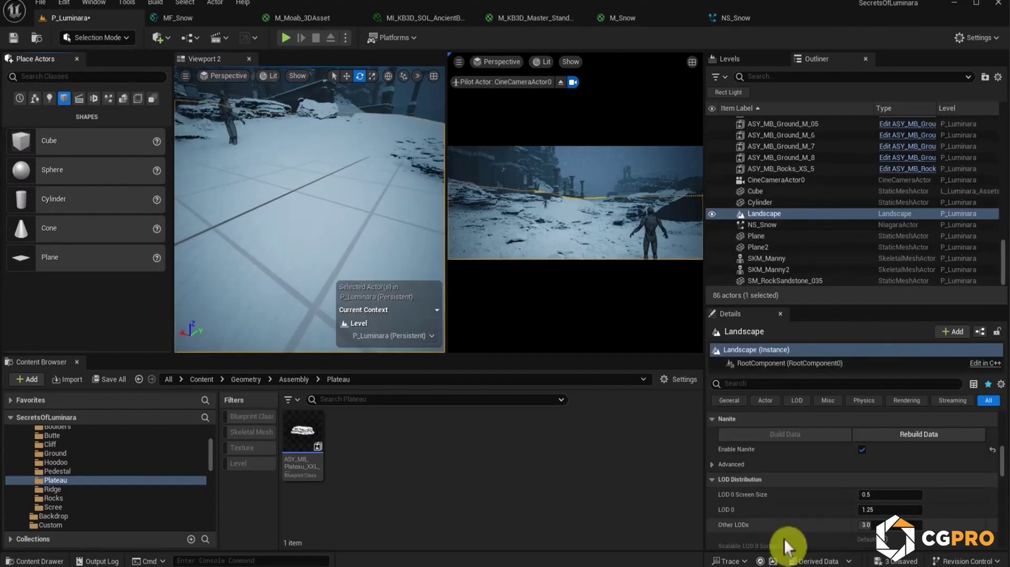
pyautogui.scroll(-10, 787, 447)
pyautogui.moveTo(1002, 483); pyautogui.dragTo(1002, 453)
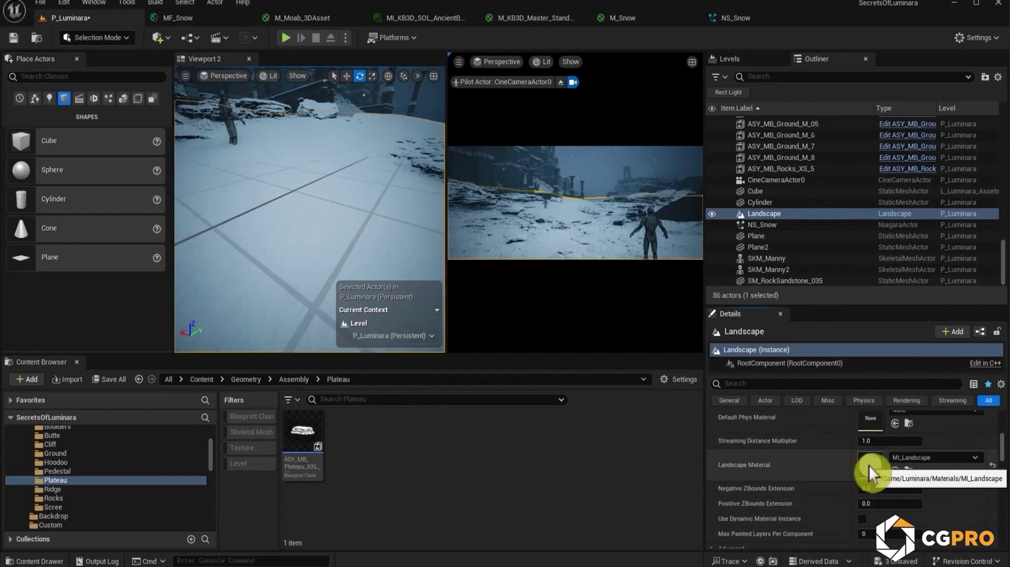
pyautogui.doubleClick(868, 466)
pyautogui.moveTo(837, 20); pyautogui.dragTo(293, 140)
pyautogui.click(98, 22)
pyautogui.moveTo(588, 147); pyautogui.dragTo(827, 261)
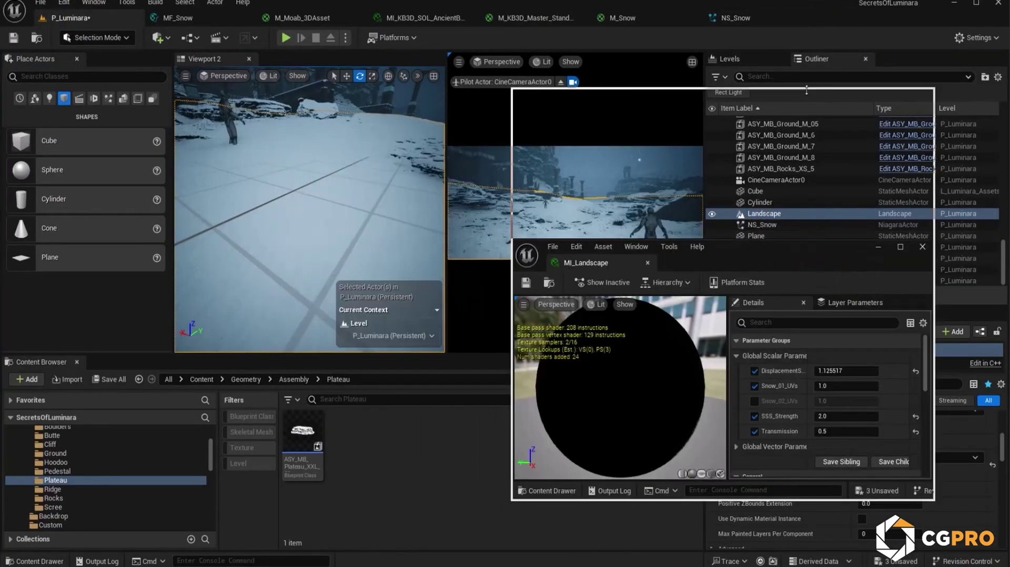
pyautogui.moveTo(811, 163); pyautogui.dragTo(816, 100)
# Enable the Snow_02_UVs override in MI_Landscape and compare 0.5 with 0.2, settling on 0.5.
pyautogui.click(754, 247)
pyautogui.click(837, 249)
pyautogui.write('0.5')
pyautogui.press('Return')
pyautogui.moveTo(310, 227)
pyautogui.mouseDown(button='right')
pyautogui.moveTo(304, 257)
pyautogui.moveTo(298, 232)
pyautogui.mouseUp(button='right')
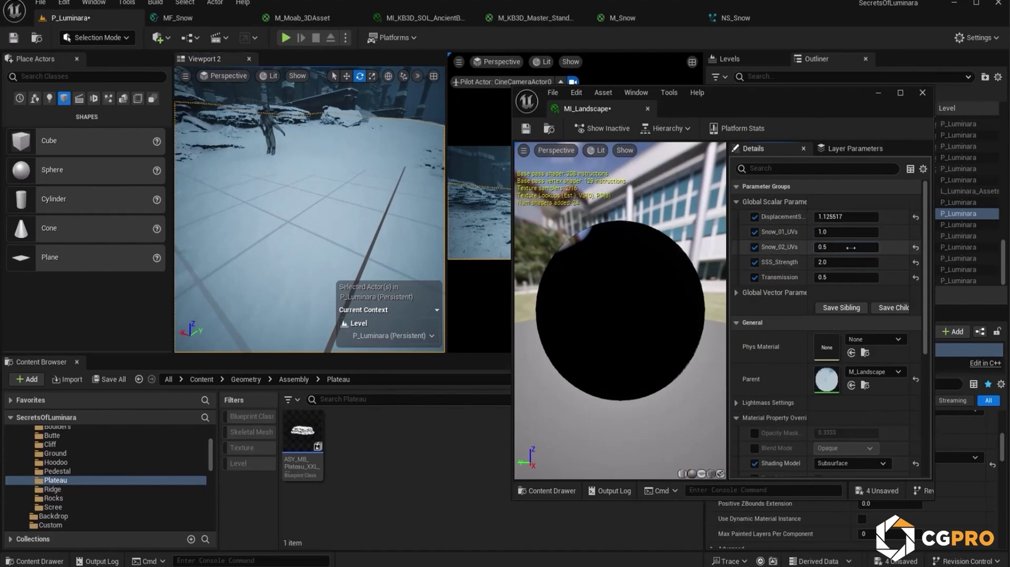
pyautogui.moveTo(291, 214)
pyautogui.mouseDown(button='right')
pyautogui.moveTo(291, 228)
pyautogui.moveTo(288, 205)
pyautogui.moveTo(294, 228)
pyautogui.mouseUp(button='right')
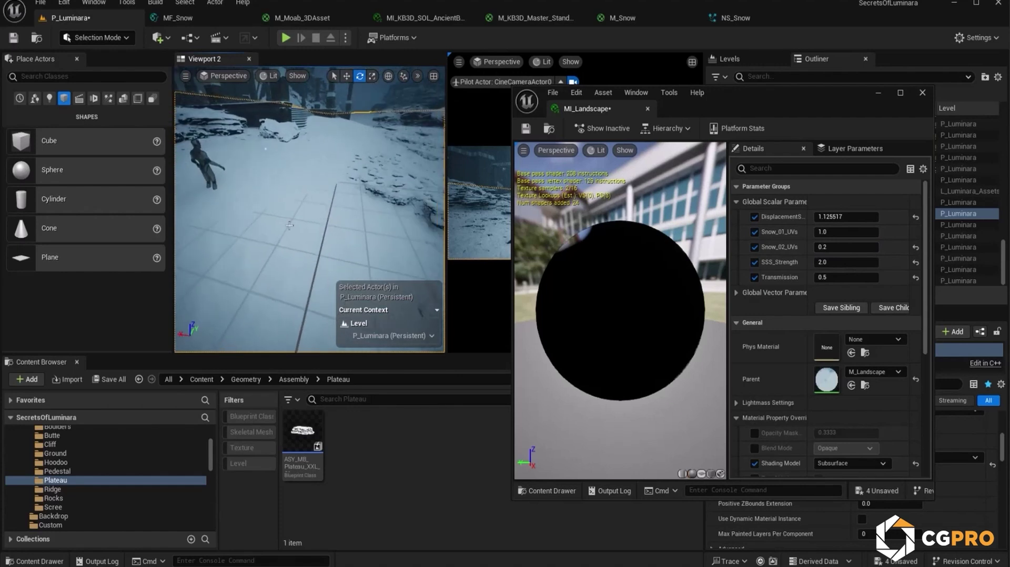
pyautogui.write('0.5')
pyautogui.press('Return')
# Try 2, 1 and 1.5 for the displacement parameter, reduce it to about 0.8 and close the material instance.
pyautogui.moveTo(846, 216)
pyautogui.mouseDown()
pyautogui.moveTo(863, 217)
pyautogui.moveTo(821, 217)
pyautogui.moveTo(870, 216)
pyautogui.moveTo(843, 216)
pyautogui.mouseUp()
pyautogui.write('2')
pyautogui.press('Return')
pyautogui.write('1')
pyautogui.press('Return')
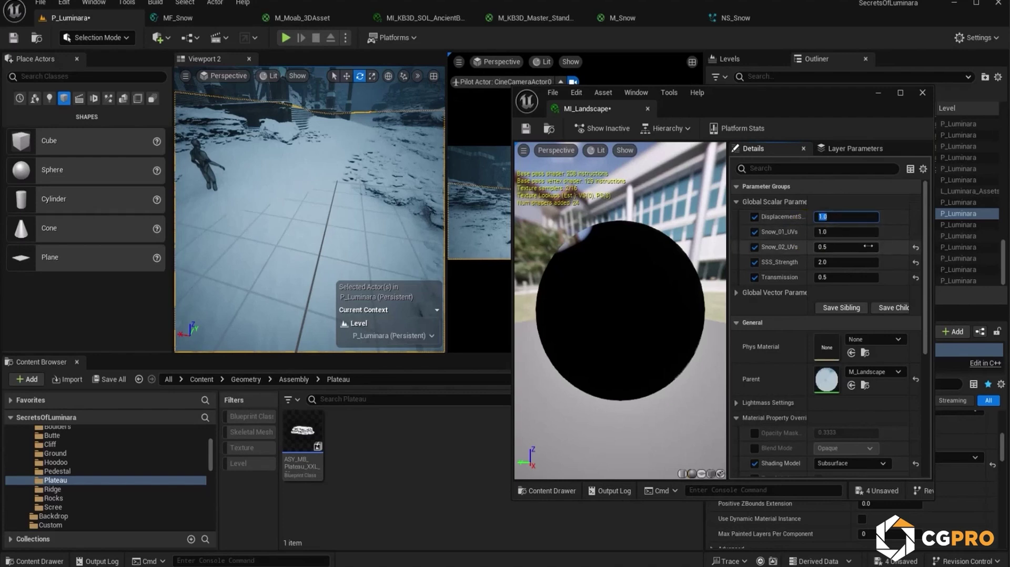
pyautogui.write('.5')
pyautogui.press('Return')
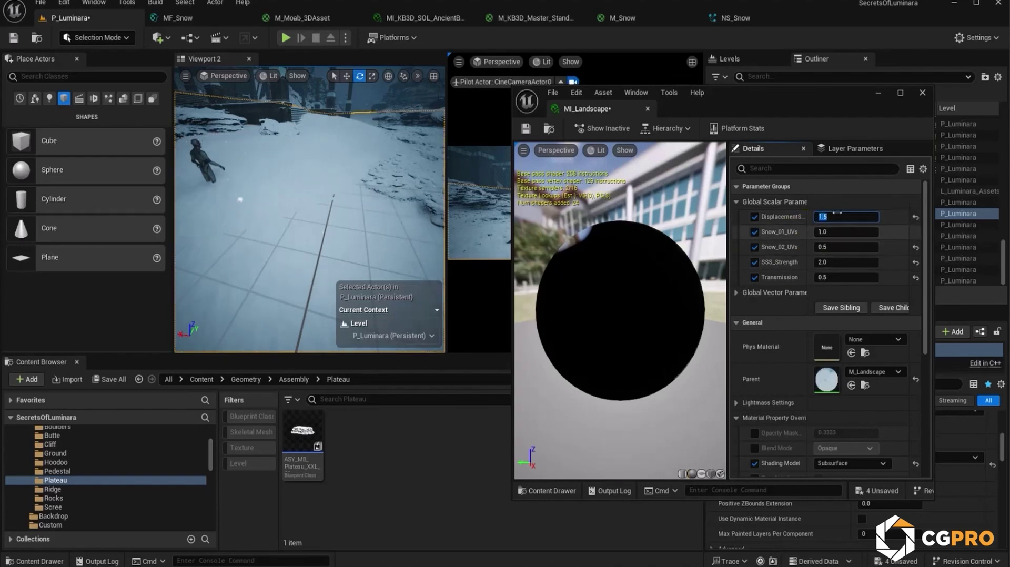
pyautogui.moveTo(846, 217); pyautogui.dragTo(832, 217)
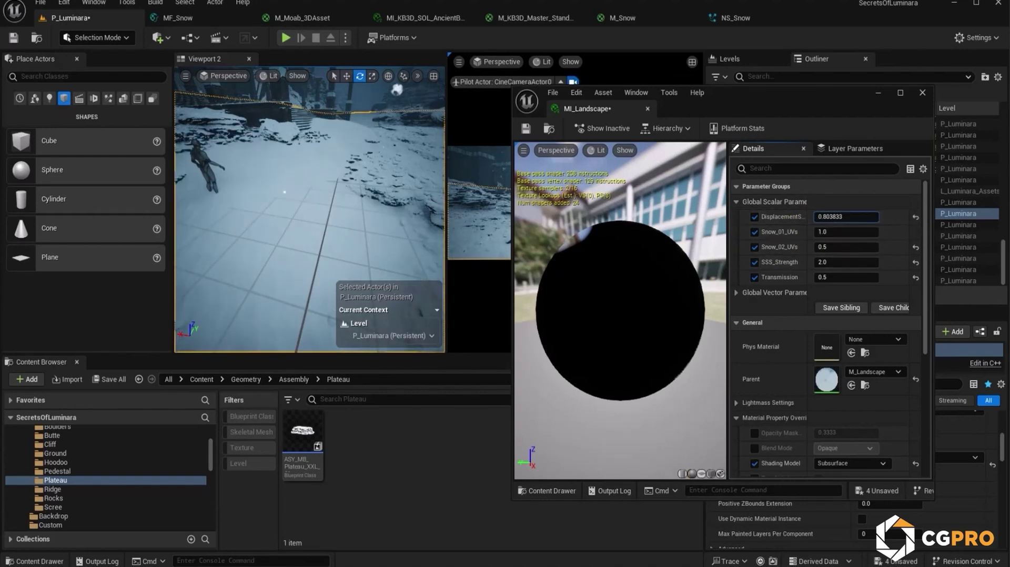
pyautogui.moveTo(411, 222); pyautogui.dragTo(392, 177, button='right')
pyautogui.click(922, 93)
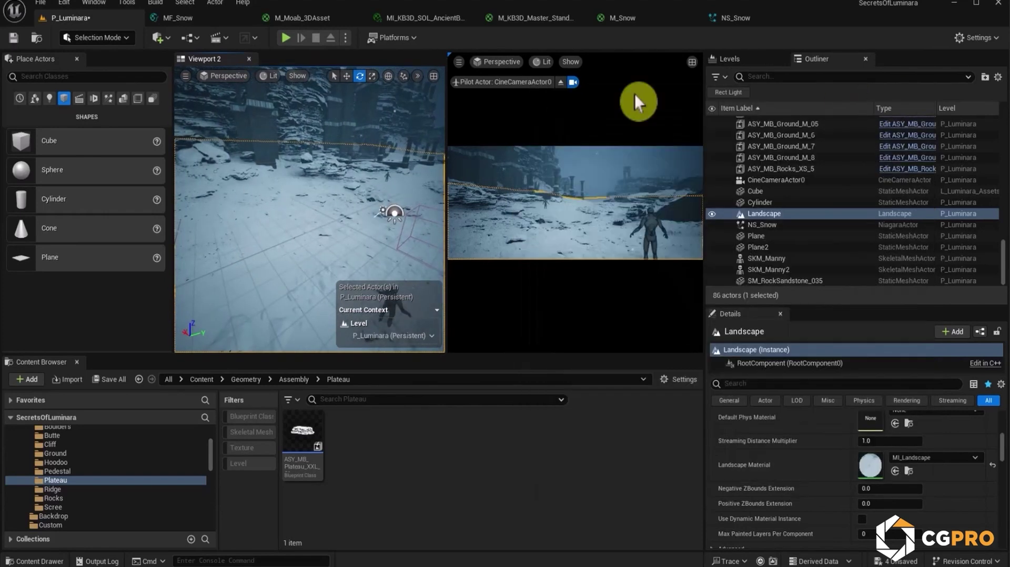
# Close the second viewport, deselect the landscape and save the P_Luminara level.
pyautogui.click(250, 58)
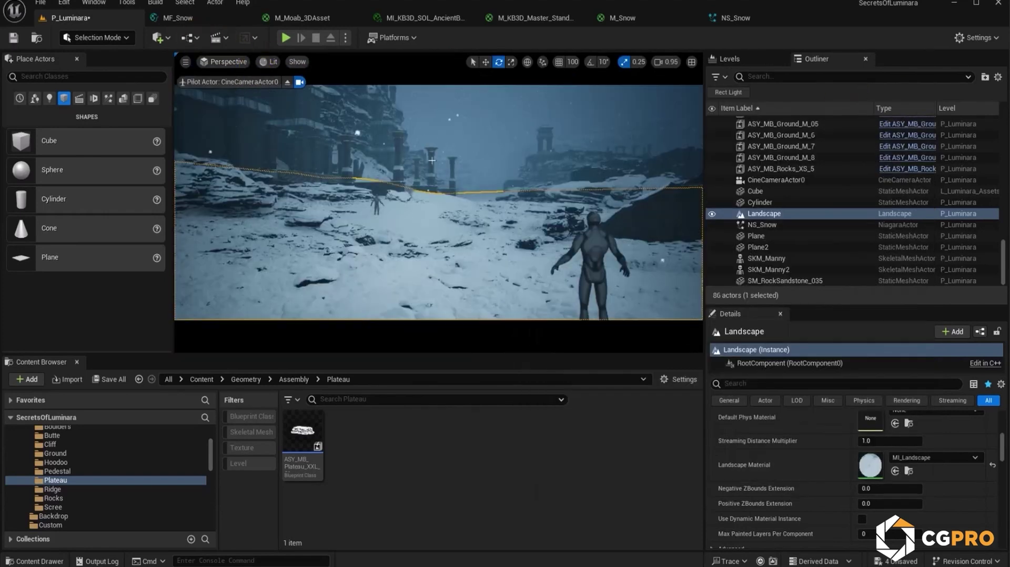
pyautogui.click(485, 131)
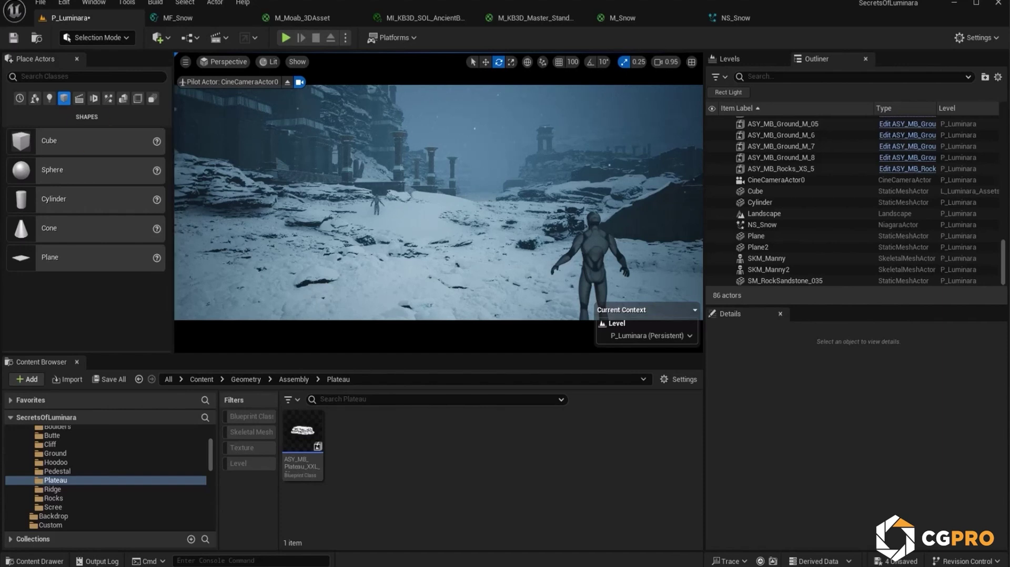
pyautogui.scroll(-3, 105, 474)
pyautogui.hotkey('ctrl', 's')
# Switch to the MF_Snow material function and move the IN_MA input node away from the rest of the graph.
pyautogui.click(165, 19)
pyautogui.scroll(-1, 563, 293)
pyautogui.moveTo(500, 242); pyautogui.dragTo(574, 253, button='right')
pyautogui.click(612, 185)
pyautogui.scroll(-2, 611, 185)
pyautogui.moveTo(612, 186); pyautogui.dragTo(460, 190, button='right')
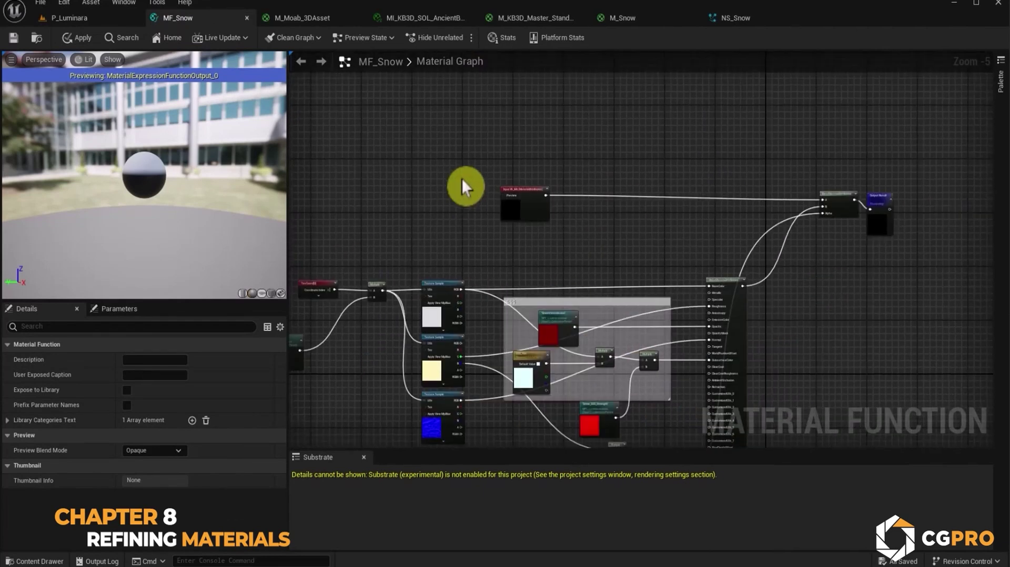
pyautogui.scroll(3, 461, 191)
pyautogui.moveTo(358, 274); pyautogui.dragTo(602, 222, button='right')
pyautogui.moveTo(809, 191); pyautogui.dragTo(350, 211)
pyautogui.click(350, 165)
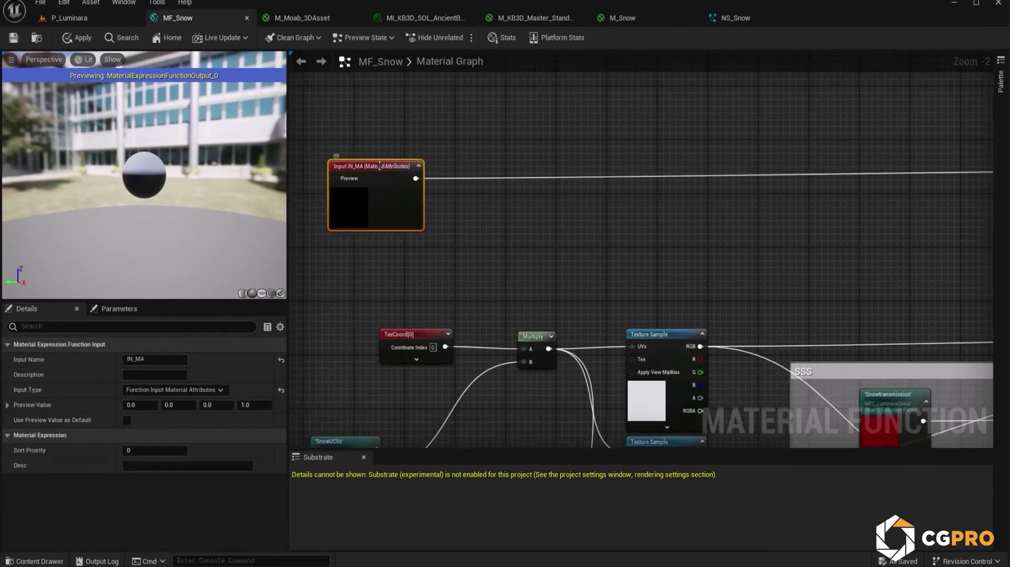
pyautogui.moveTo(444, 257); pyautogui.dragTo(798, 301, button='right')
pyautogui.moveTo(733, 238); pyautogui.dragTo(530, 237)
# Add a GetMaterialAttributes node fed by IN_MA and give it one attribute output set to Normal.
pyautogui.moveTo(572, 199); pyautogui.dragTo(627, 243)
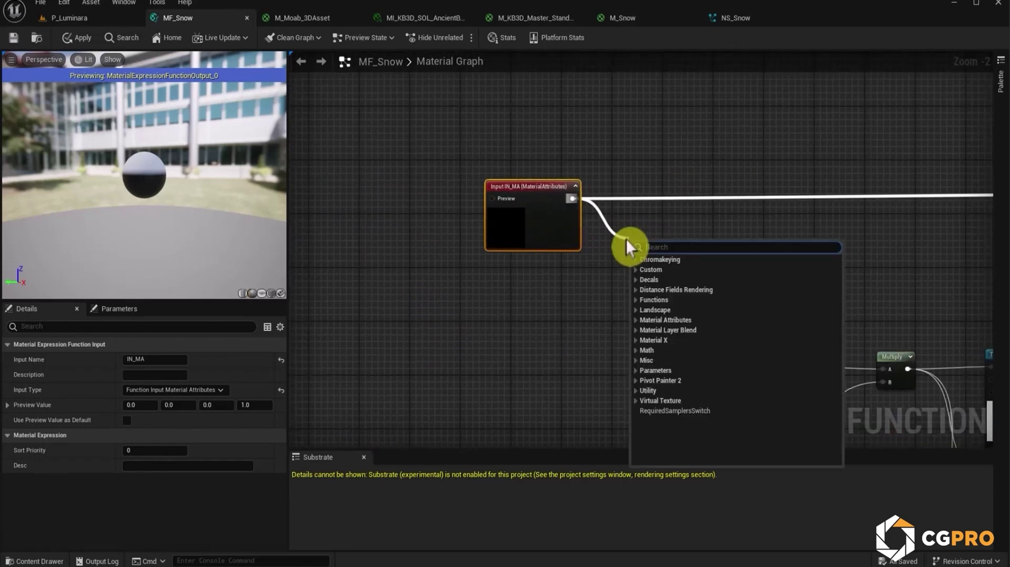
pyautogui.write('get')
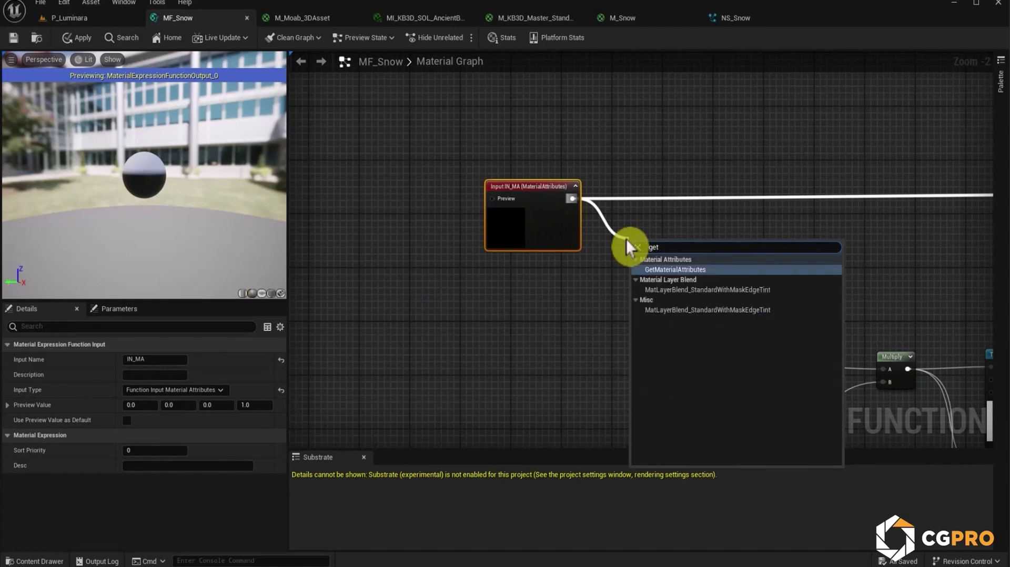
pyautogui.press('Return')
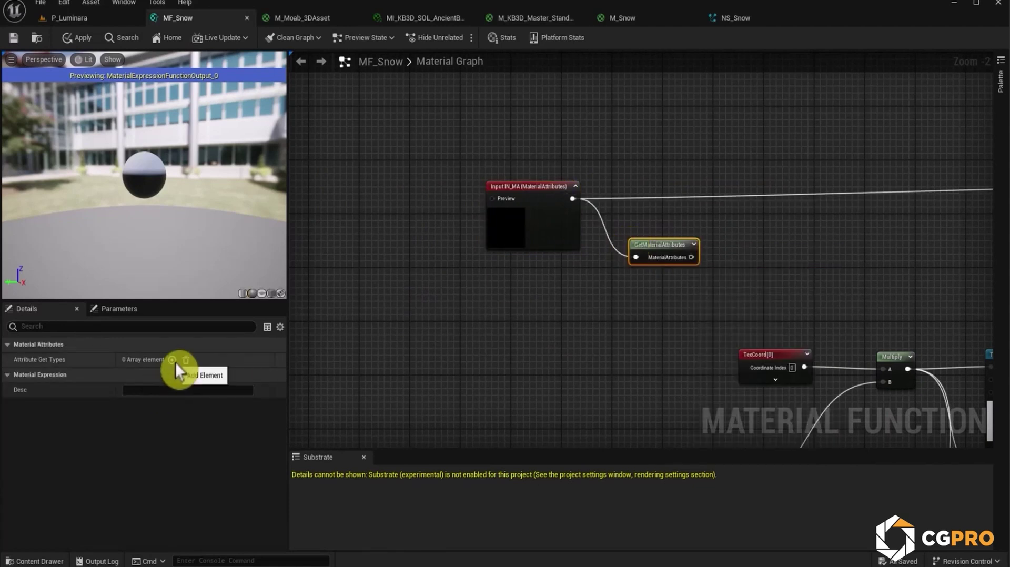
pyautogui.click(175, 362)
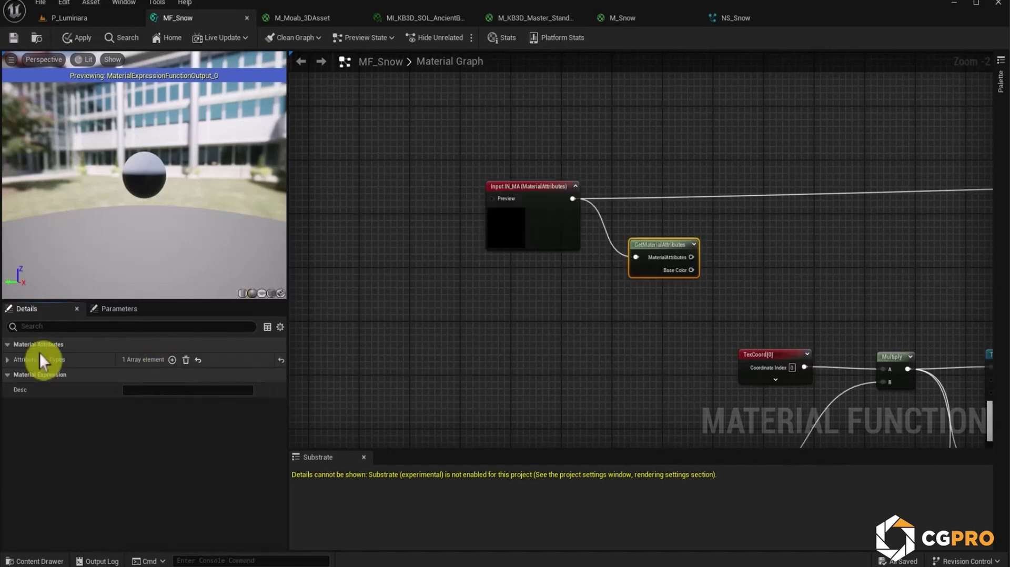
pyautogui.click(7, 360)
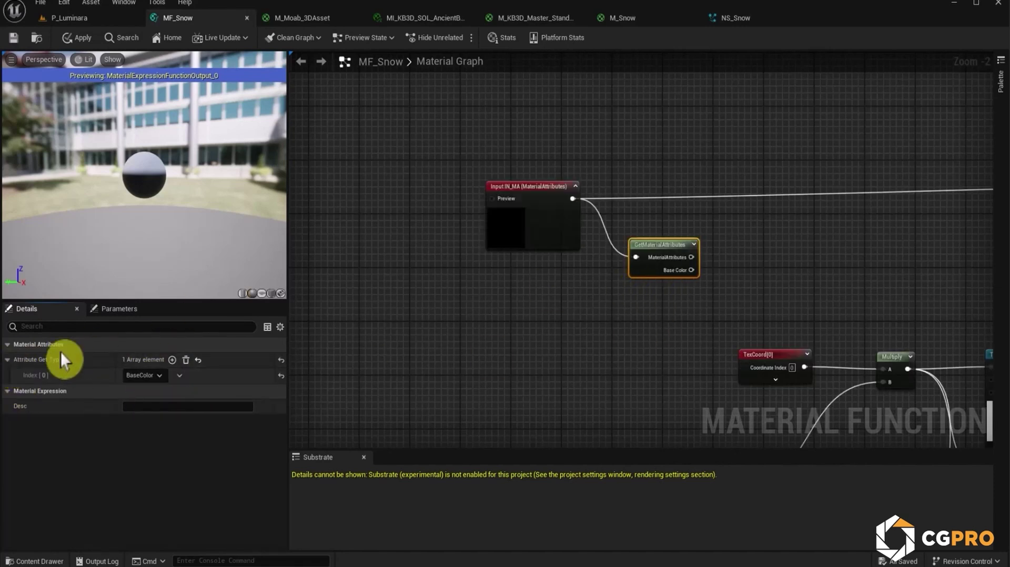
pyautogui.click(138, 375)
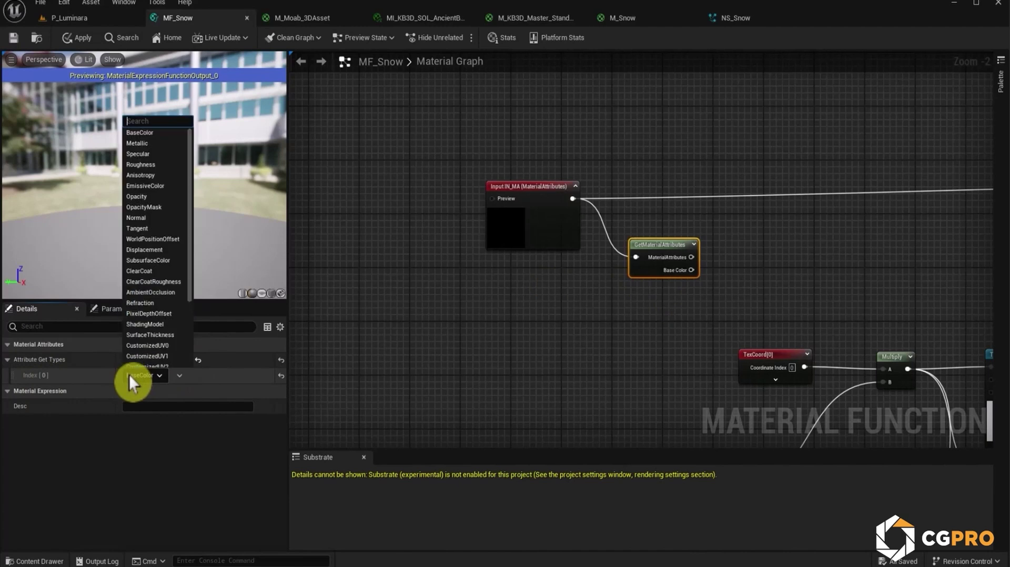
pyautogui.click(162, 232)
pyautogui.scroll(-3, 650, 308)
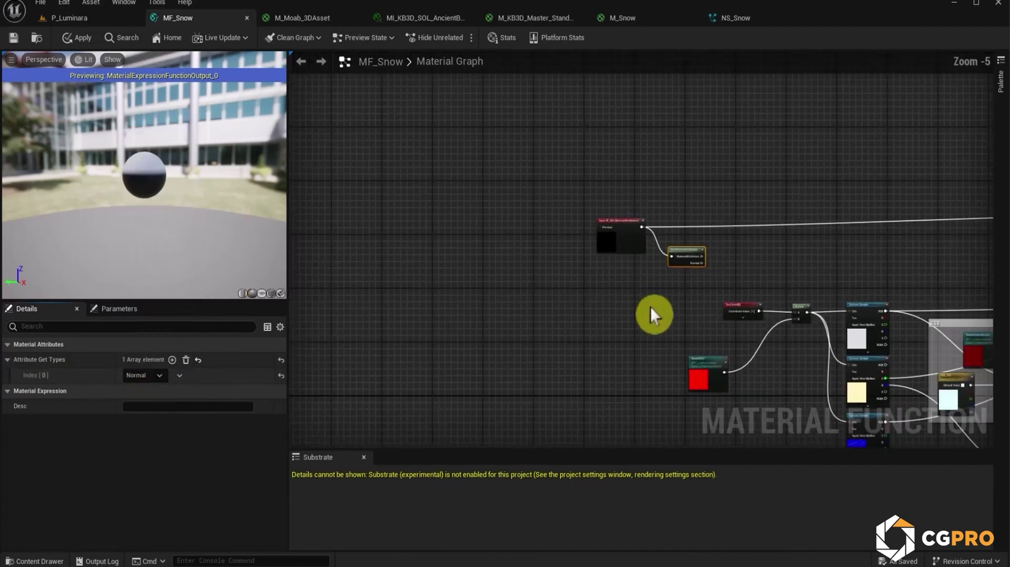
# Select the IN_MA and GetMaterialAttributes nodes together and move them farther away from the texture nodes.
pyautogui.click(730, 195)
pyautogui.moveTo(730, 196); pyautogui.dragTo(453, 168)
pyautogui.scroll(-1, 645, 293)
pyautogui.scroll(5, 578, 250)
pyautogui.click(579, 262)
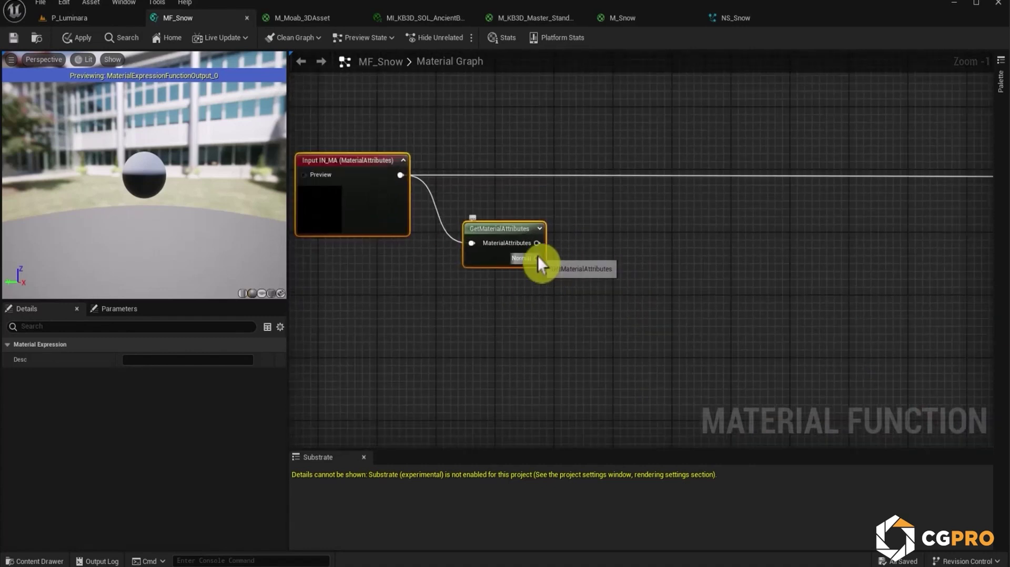
# Move the VertexNormalWS node away from the Mask (B) node to make room between them.
pyautogui.scroll(-5, 595, 269)
pyautogui.moveTo(784, 368); pyautogui.dragTo(571, 142, button='right')
pyautogui.scroll(4, 683, 295)
pyautogui.moveTo(684, 204); pyautogui.dragTo(671, 201, button='right')
pyautogui.scroll(-1, 671, 200)
pyautogui.moveTo(532, 228); pyautogui.dragTo(632, 276, button='right')
pyautogui.scroll(1, 631, 275)
pyautogui.click(585, 250)
pyautogui.moveTo(583, 242); pyautogui.dragTo(425, 243)
pyautogui.moveTo(707, 244); pyautogui.dragTo(839, 237)
# Place an Add node before Mask (B), wiring VertexNormalWS into B and the Normal output of GetMaterialAttributes into A.
pyautogui.click(602, 220)
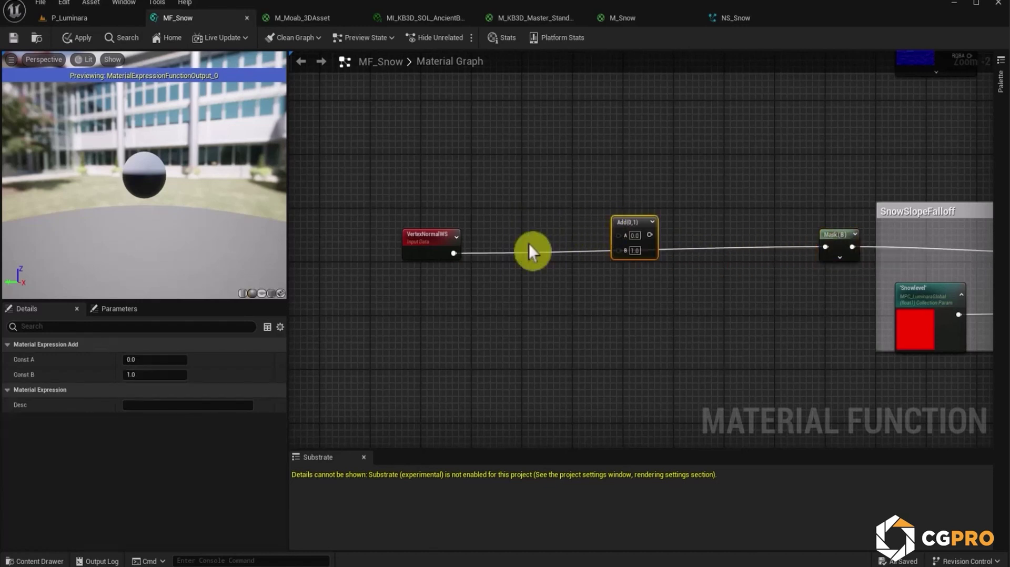
pyautogui.scroll(2, 485, 266)
pyautogui.moveTo(443, 248); pyautogui.dragTo(667, 252)
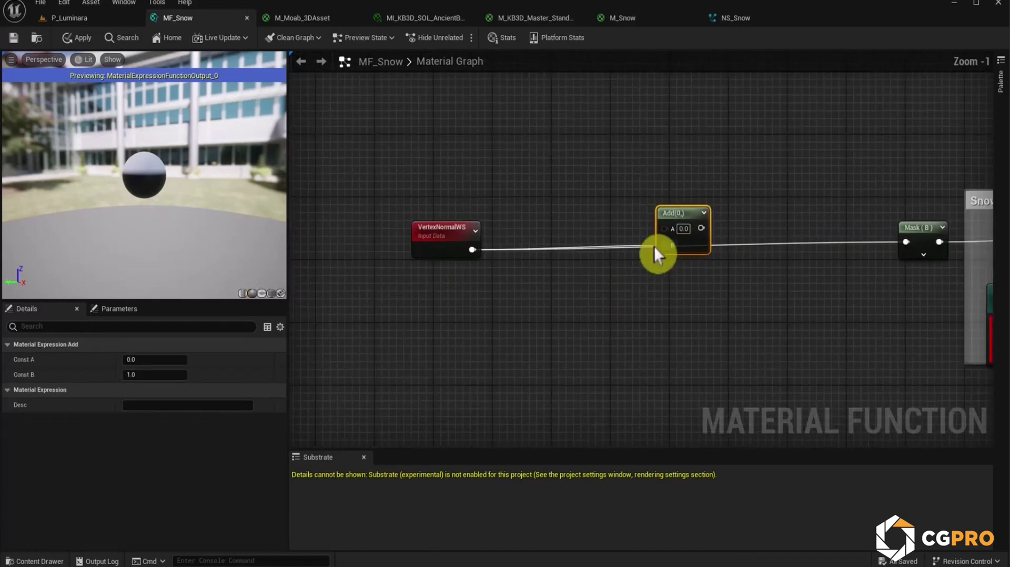
pyautogui.scroll(-7, 548, 187)
pyautogui.scroll(3, 548, 232)
pyautogui.moveTo(523, 280); pyautogui.dragTo(719, 111)
# Connect the Add output to the Mask (B) input, apply the MF_Snow changes and return to the P_Luminara level.
pyautogui.moveTo(813, 112); pyautogui.dragTo(558, 290, button='right')
pyautogui.scroll(3, 463, 311)
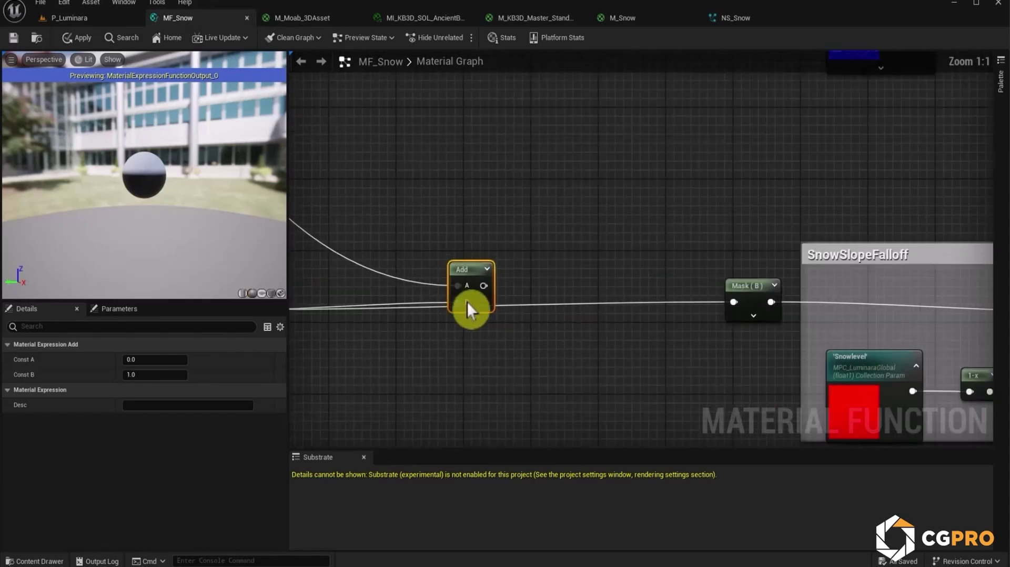
pyautogui.moveTo(480, 286); pyautogui.dragTo(735, 302)
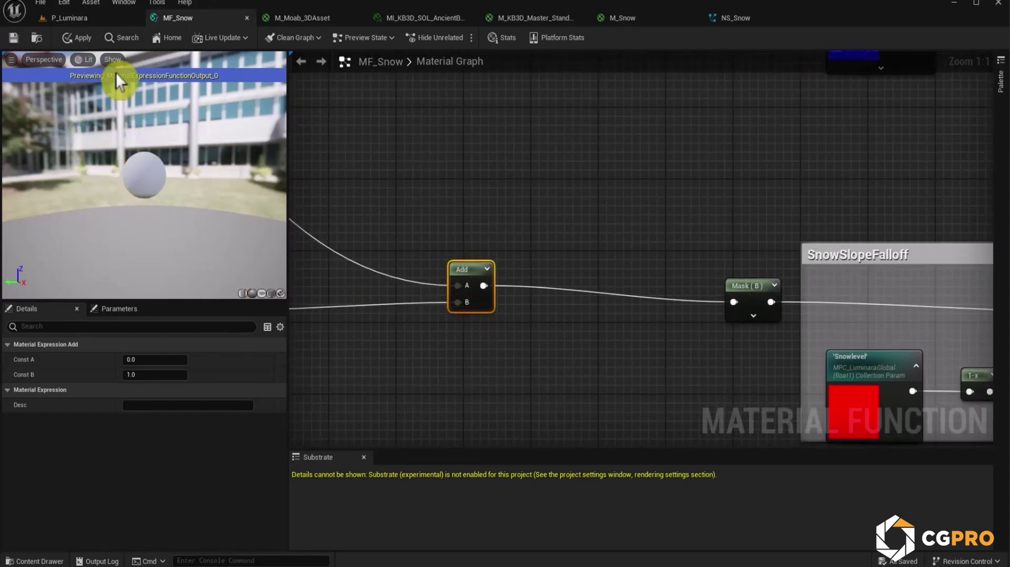
pyautogui.click(80, 41)
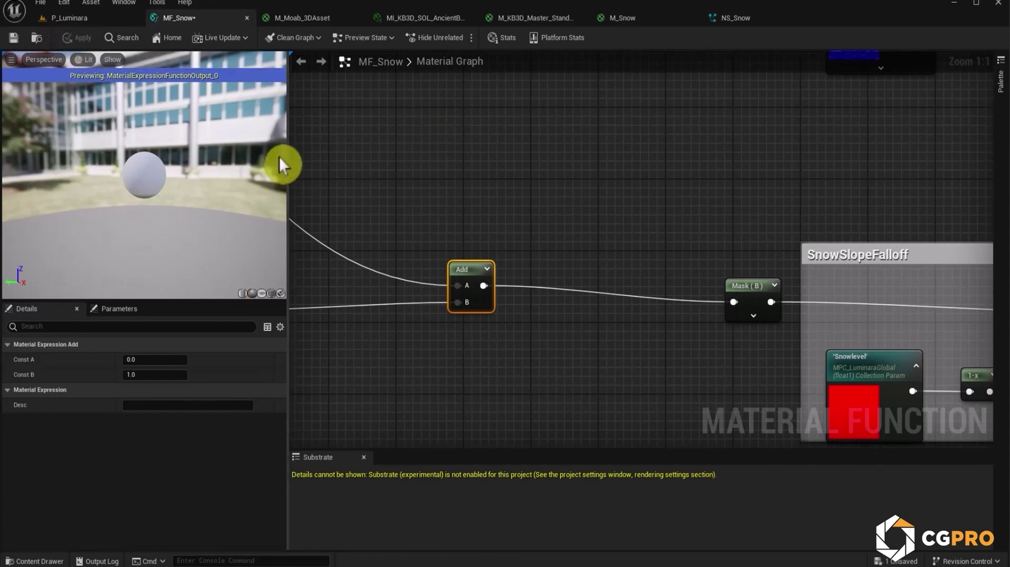
pyautogui.click(82, 21)
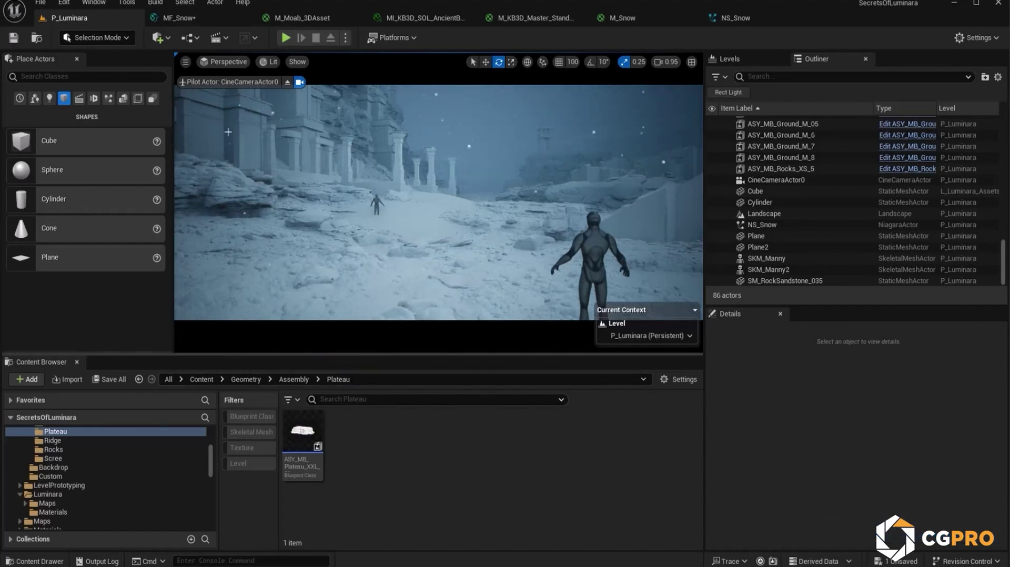
# Return to the MF_Snow graph and move the Mask (B) node ahead of the Add node.
pyautogui.click(740, 18)
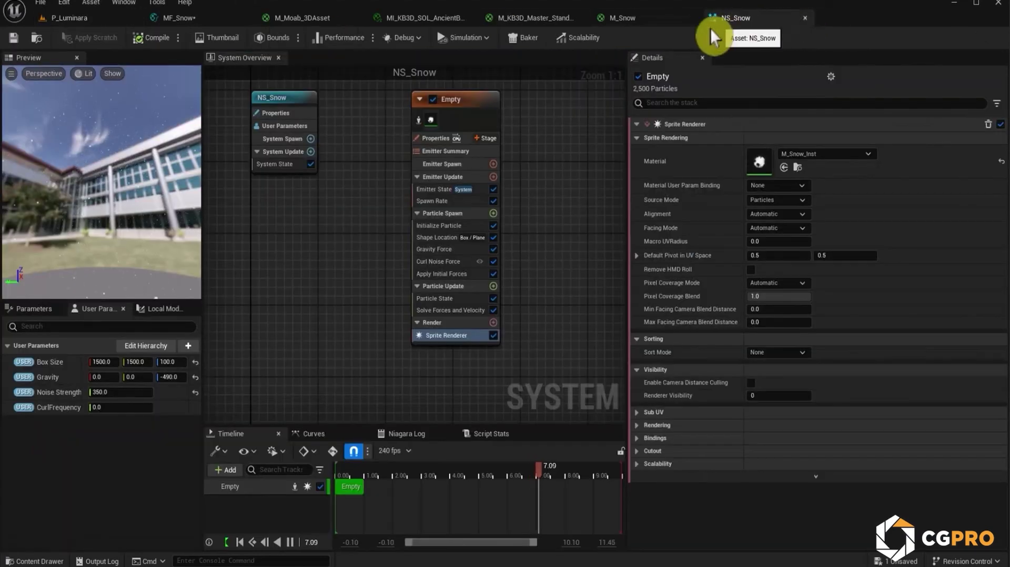
pyautogui.click(649, 20)
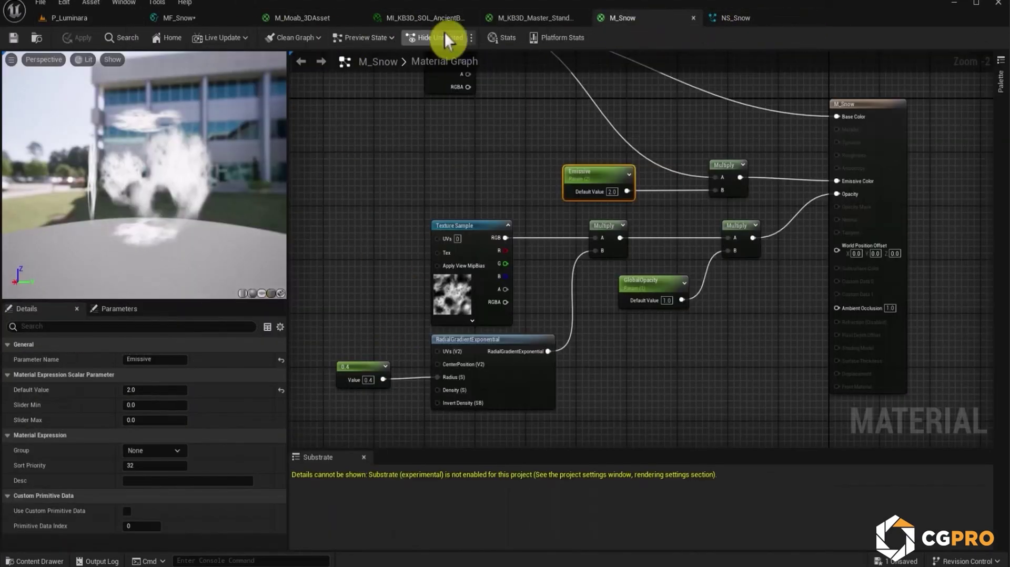
pyautogui.click(542, 19)
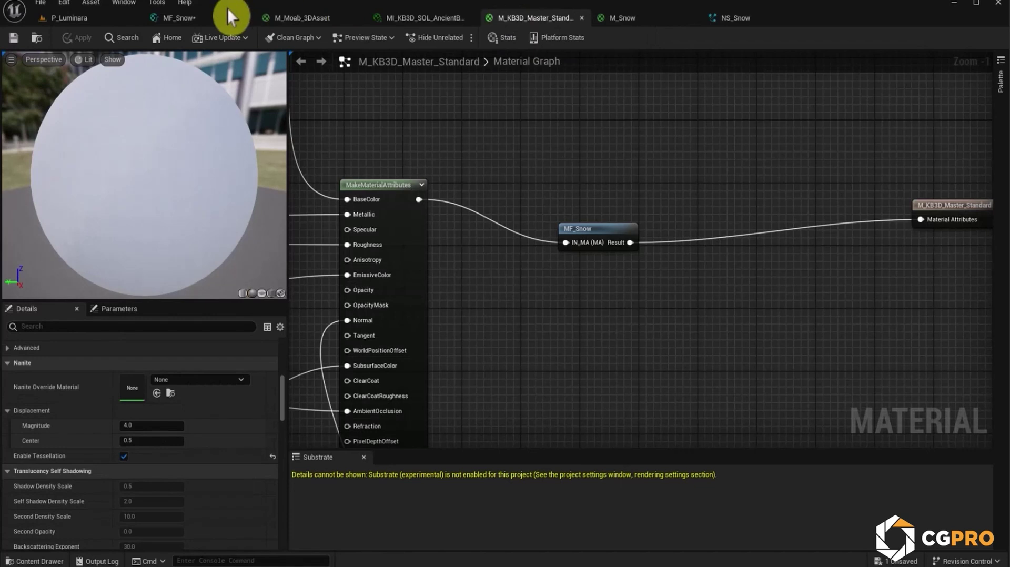
pyautogui.click(221, 18)
pyautogui.scroll(-1, 390, 284)
pyautogui.moveTo(429, 295); pyautogui.dragTo(821, 442, button='right')
pyautogui.scroll(-1, 579, 210)
pyautogui.moveTo(532, 173); pyautogui.dragTo(643, 429, button='right')
pyautogui.scroll(2, 379, 191)
pyautogui.moveTo(379, 191); pyautogui.dragTo(481, 159, button='right')
pyautogui.scroll(-3, 700, 402)
pyautogui.moveTo(700, 403); pyautogui.dragTo(355, 1, button='right')
pyautogui.scroll(3, 722, 361)
pyautogui.moveTo(695, 309); pyautogui.dragTo(582, 289, button='right')
pyautogui.moveTo(550, 251); pyautogui.dragTo(588, 259)
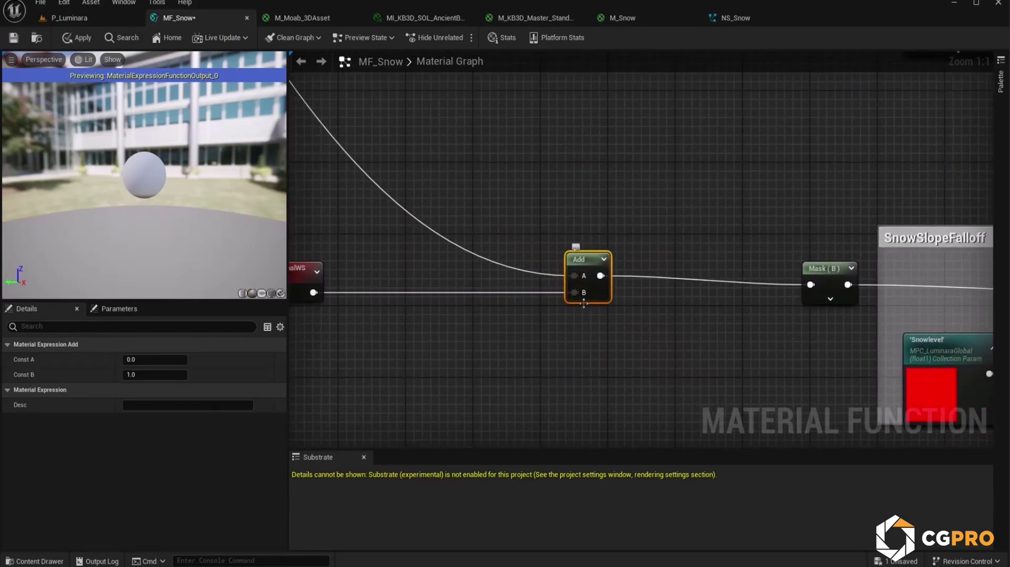
pyautogui.moveTo(829, 279); pyautogui.dragTo(535, 212)
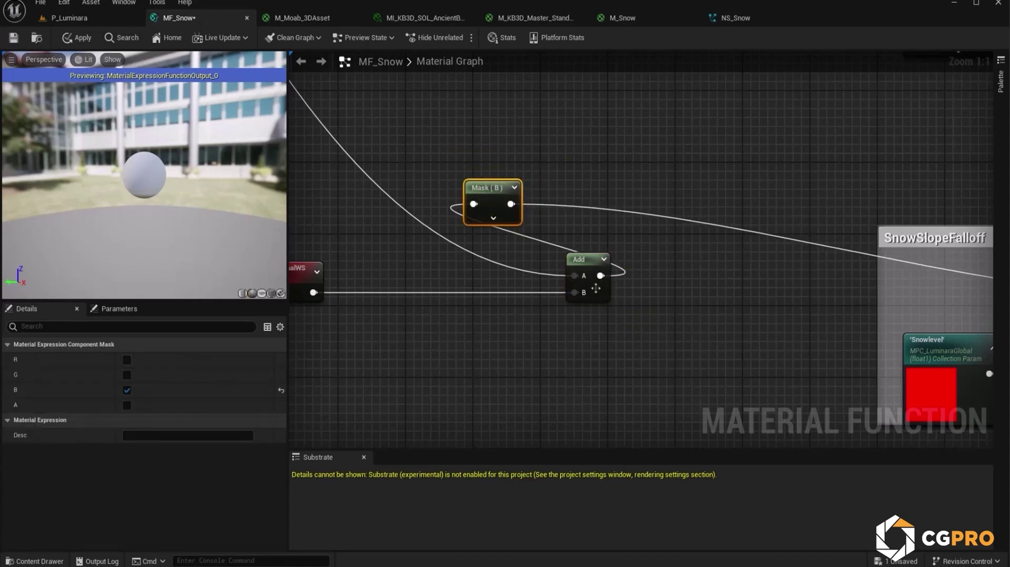
# Route VertexNormalWS through Mask (B) into the B input of Add, and feed the Add output into the SnowSlopeFalloff group.
pyautogui.moveTo(578, 278)
pyautogui.keyDown('ctrl'); pyautogui.mouseDown()
pyautogui.moveTo(479, 205)
pyautogui.moveTo(403, 185)
pyautogui.moveTo(575, 276)
pyautogui.mouseUp(); pyautogui.keyUp('ctrl')
pyautogui.hotkey('ctrl', 'z')
pyautogui.moveTo(733, 311); pyautogui.dragTo(641, 322, button='right')
pyautogui.moveTo(395, 208); pyautogui.dragTo(659, 293)
pyautogui.scroll(-1, 696, 288)
pyautogui.click(528, 304)
pyautogui.moveTo(528, 305); pyautogui.dragTo(535, 374)
pyautogui.moveTo(450, 336); pyautogui.dragTo(595, 300, button='right')
pyautogui.moveTo(423, 270); pyautogui.dragTo(554, 264)
pyautogui.moveTo(676, 338); pyautogui.dragTo(702, 222)
pyautogui.moveTo(562, 276); pyautogui.dragTo(611, 270)
pyautogui.moveTo(687, 232); pyautogui.dragTo(387, 252)
pyautogui.moveTo(175, 194); pyautogui.dragTo(216, 196)
# Add a ComponentMask with R and G from the Normal output of GetMaterialAttributes and wire it into the A input of Add.
pyautogui.scroll(-3, 406, 281)
pyautogui.moveTo(405, 281); pyautogui.dragTo(471, 170, button='right')
pyautogui.moveTo(409, 115); pyautogui.dragTo(459, 193)
pyautogui.write('compo')
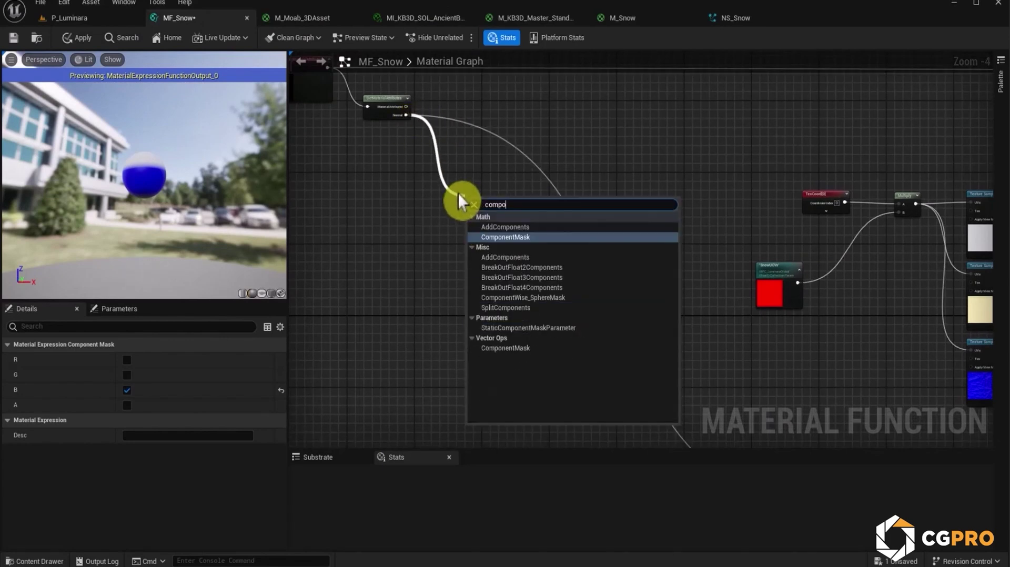
pyautogui.press('Return')
pyautogui.moveTo(495, 208); pyautogui.dragTo(820, 346)
pyautogui.moveTo(827, 299); pyautogui.dragTo(825, 295)
# Apply the masked-normal changes in MF_Snow and go back to the P_Luminara level.
pyautogui.moveTo(155, 162); pyautogui.dragTo(232, 213, button='right')
pyautogui.moveTo(232, 212); pyautogui.dragTo(68, 179)
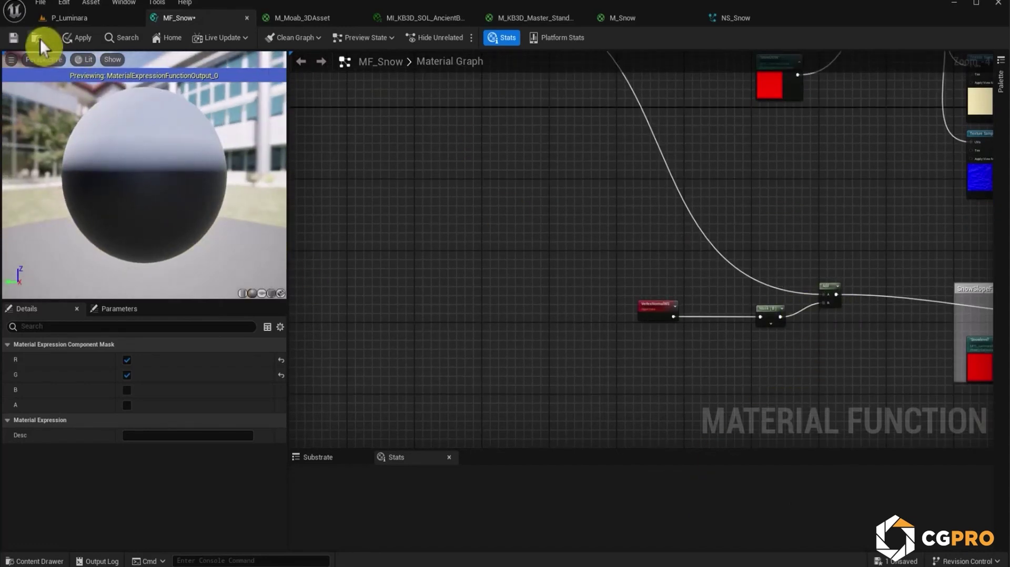
pyautogui.click(77, 19)
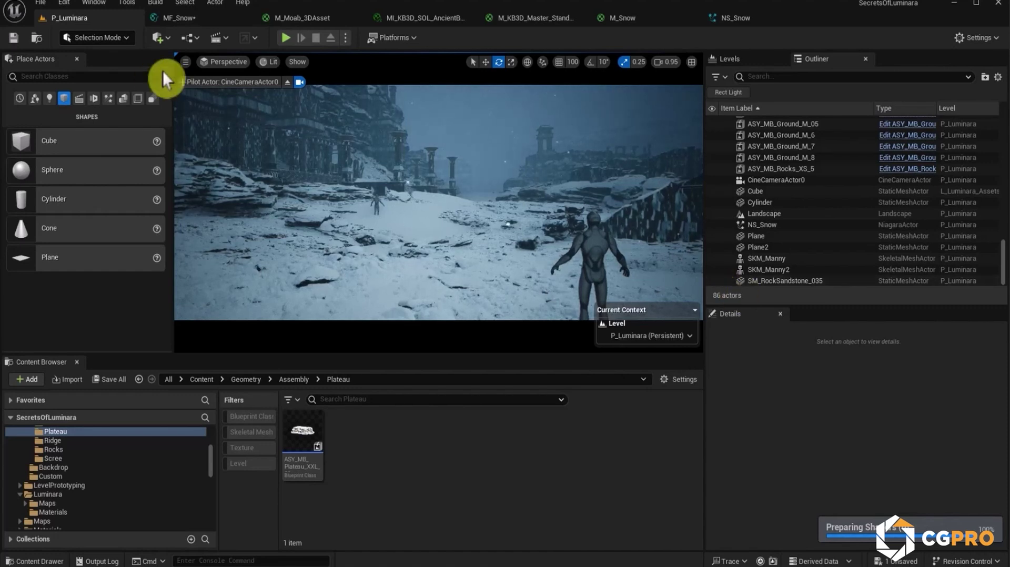
# Stop piloting CineCameraActor0 and examine the snow coverage on the building wall up close.
pyautogui.click(290, 83)
pyautogui.press('w')
pyautogui.moveTo(358, 174); pyautogui.dragTo(437, 195, button='right')
pyautogui.scroll(-1, 463, 178)
pyautogui.press('s')
pyautogui.press('w')
pyautogui.press('w')
pyautogui.press('s')
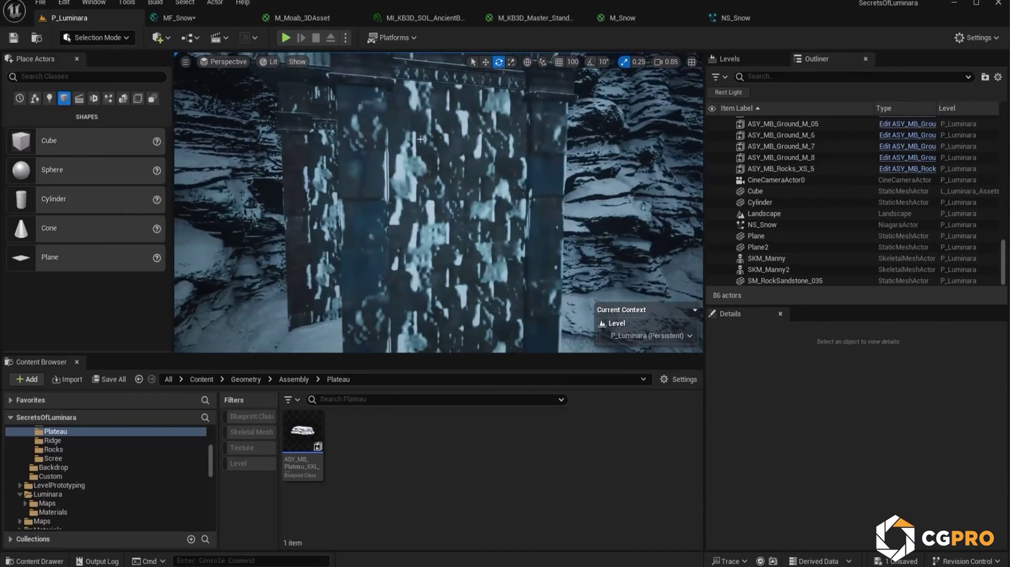
# Return to the MF_Snow graph and move the Mask (R G) node down closer to the VertexNormalWS node.
pyautogui.click(726, 18)
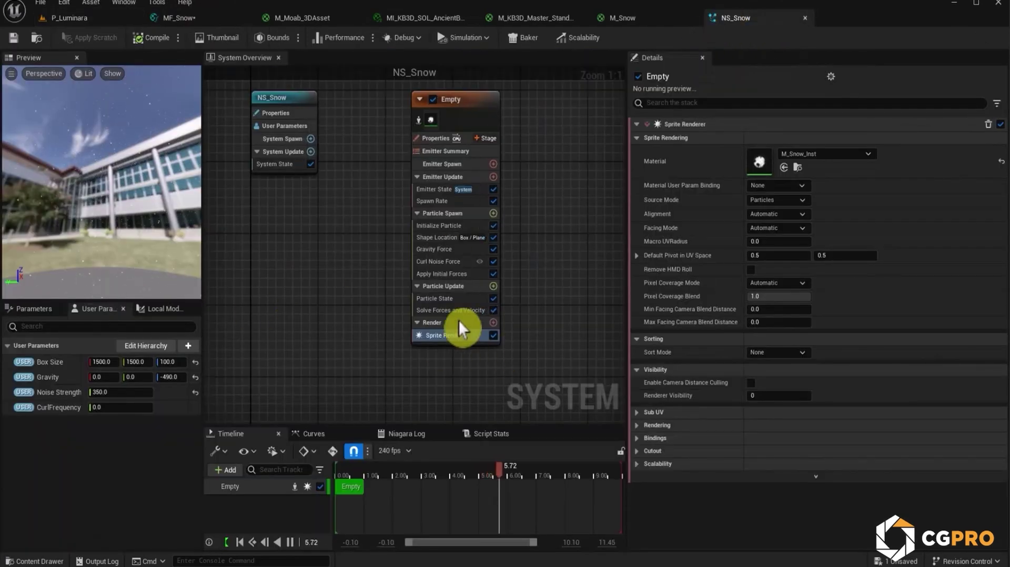
pyautogui.click(643, 17)
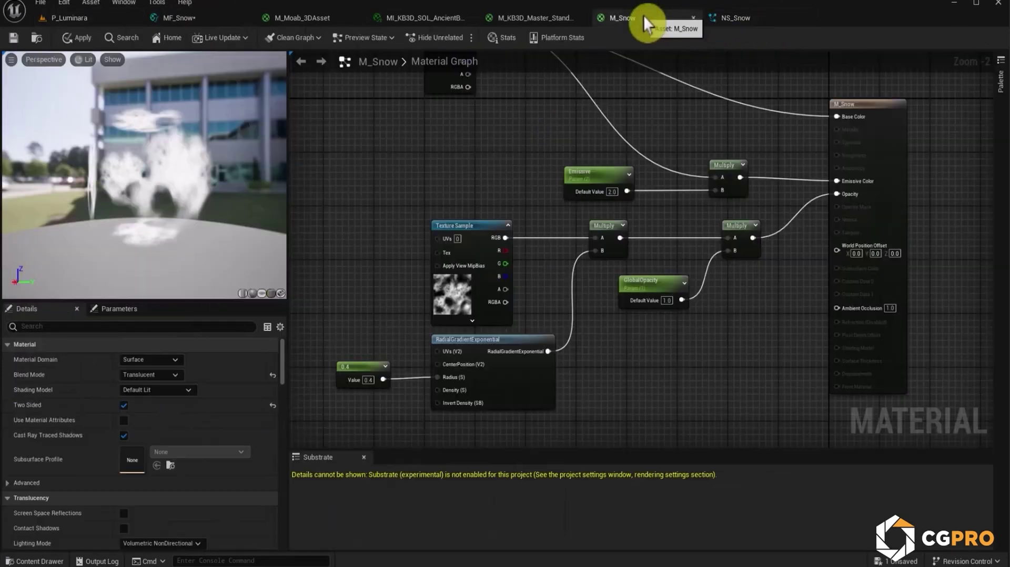
pyautogui.click(184, 17)
pyautogui.moveTo(758, 272); pyautogui.dragTo(483, 283, button='right')
pyautogui.scroll(-1, 484, 284)
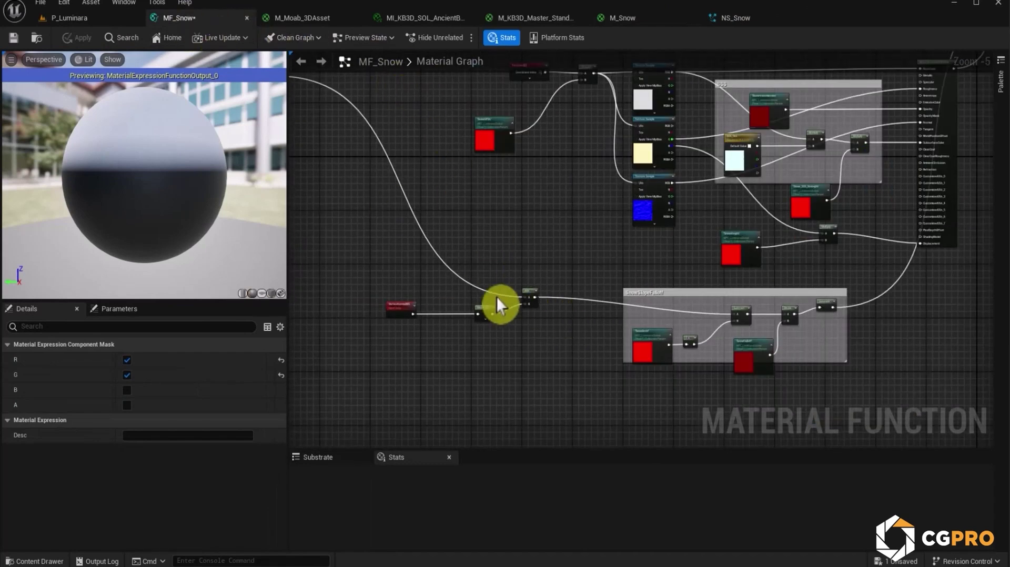
pyautogui.scroll(-2, 538, 297)
pyautogui.moveTo(564, 377); pyautogui.dragTo(438, 318, button='right')
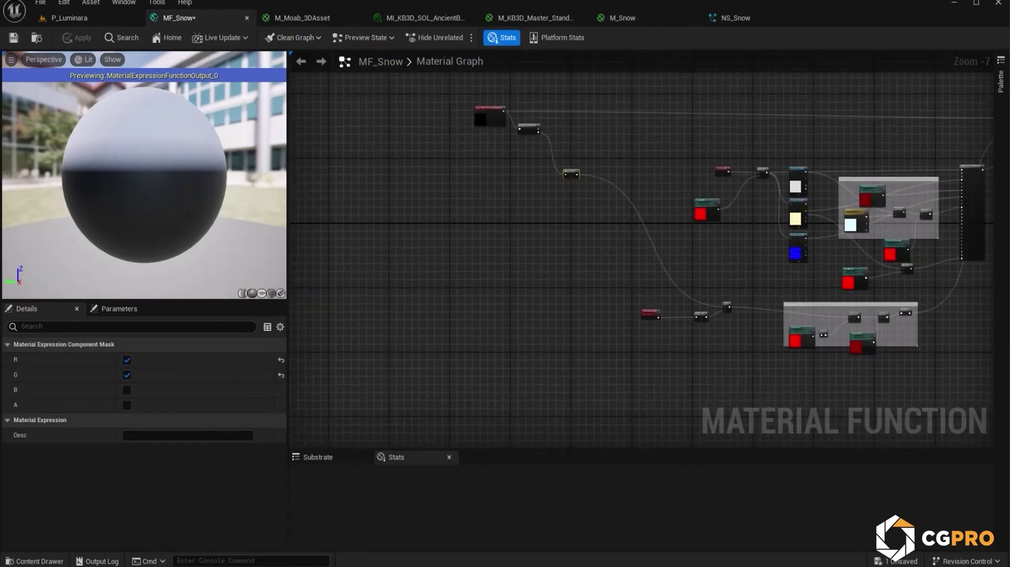
pyautogui.click(746, 311)
pyautogui.moveTo(747, 311); pyautogui.dragTo(666, 261, button='right')
pyautogui.scroll(3, 525, 225)
pyautogui.moveTo(584, 124); pyautogui.dragTo(643, 368)
pyautogui.moveTo(794, 363); pyautogui.dragTo(581, 246, button='right')
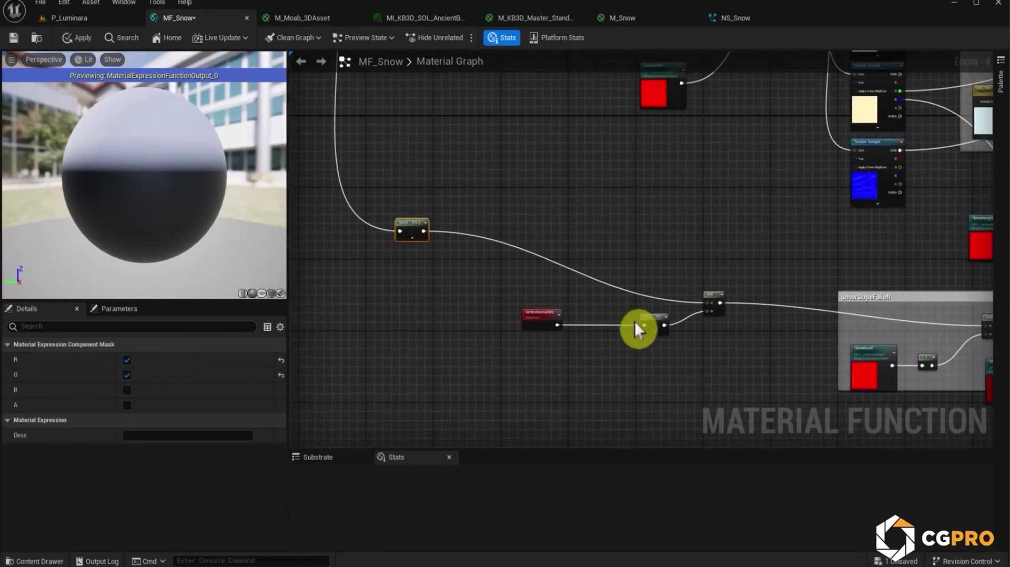
# Add a Transform node, from tangent space to world space, on the Normal output of GetMaterialAttributes.
pyautogui.moveTo(423, 234); pyautogui.dragTo(625, 485, button='right')
pyautogui.moveTo(492, 166); pyautogui.dragTo(613, 268)
pyautogui.write('tr')
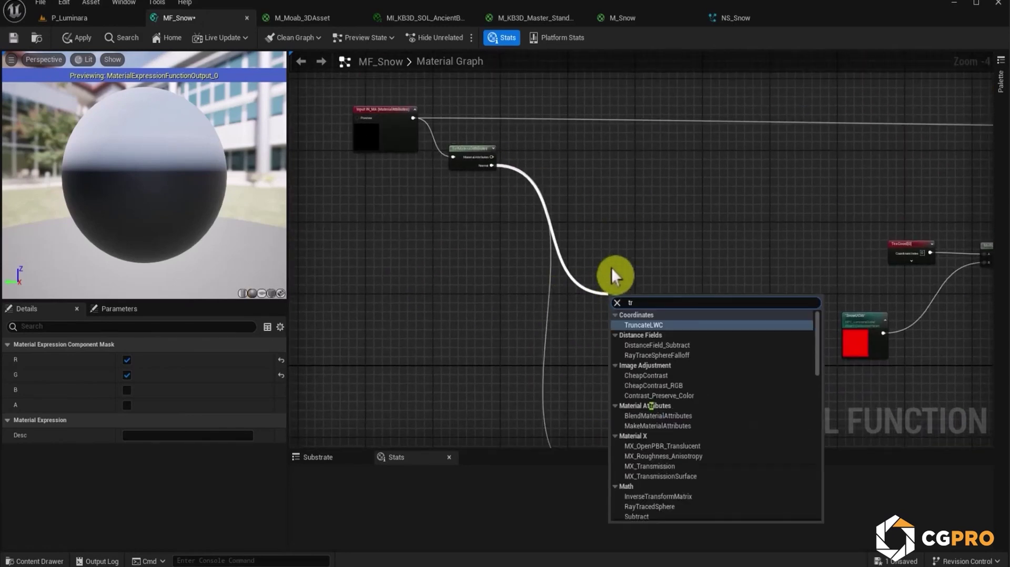
pyautogui.write('ansform')
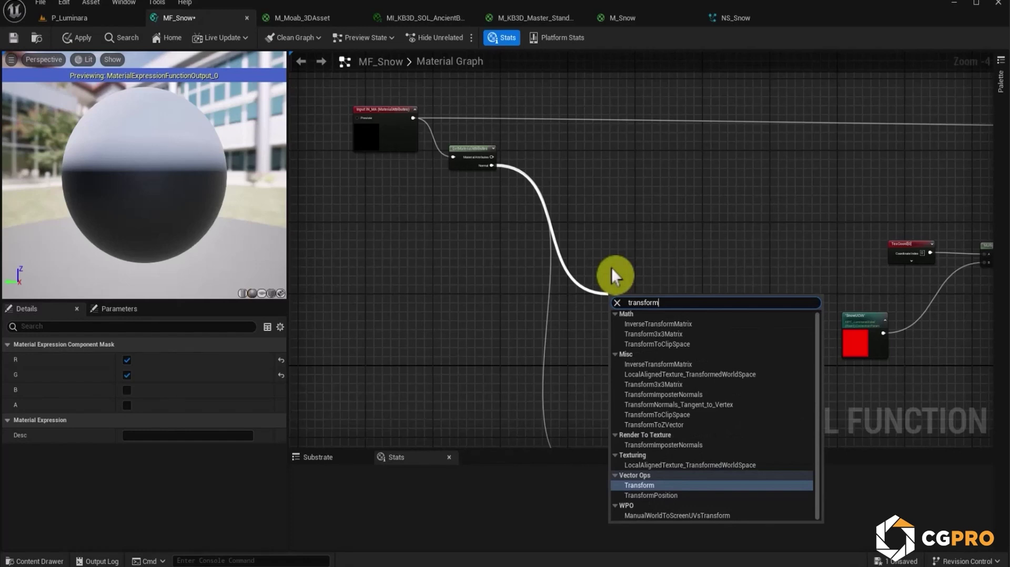
pyautogui.press('Return')
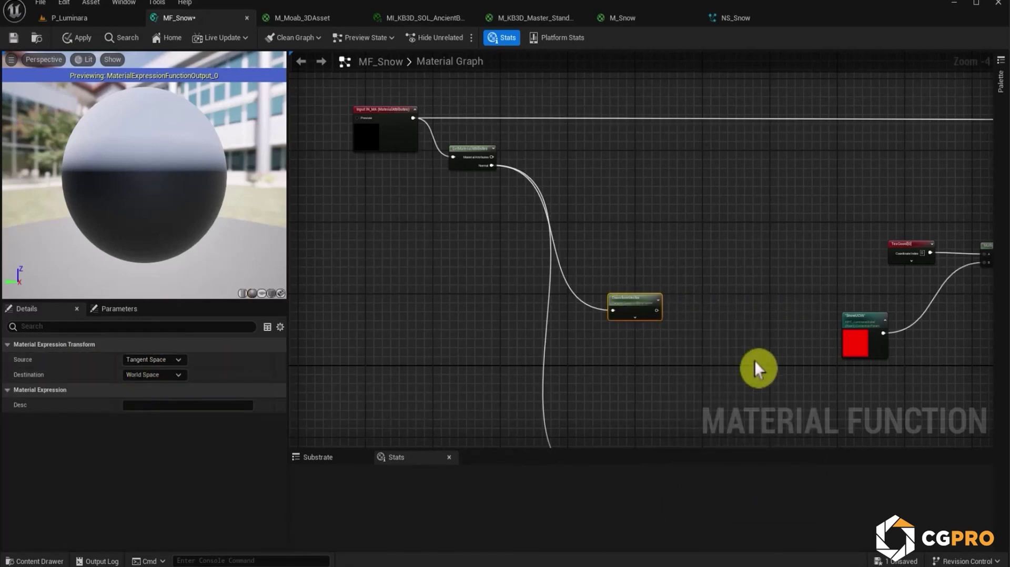
pyautogui.moveTo(790, 349); pyautogui.dragTo(668, 196, button='right')
# Rewire Add with TransformVector in A and VertexNormalWS in B, and feed its output into Mask (B).
pyautogui.moveTo(559, 153); pyautogui.dragTo(630, 267)
pyautogui.moveTo(631, 267); pyautogui.dragTo(526, 185, button='right')
pyautogui.scroll(2, 598, 260)
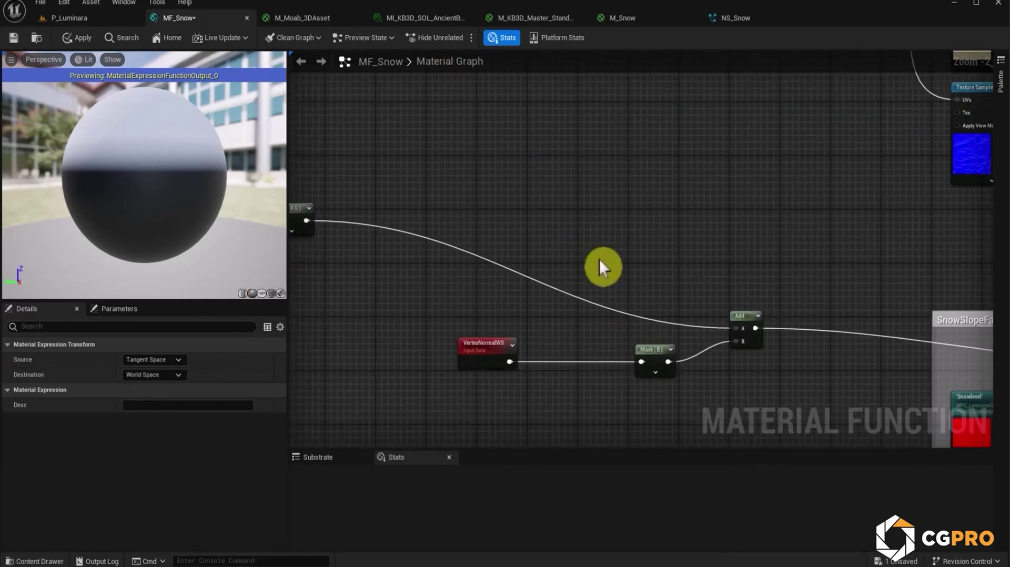
pyautogui.keyDown('ctrl'); pyautogui.moveTo(756, 329); pyautogui.dragTo(643, 363); pyautogui.keyUp('ctrl')
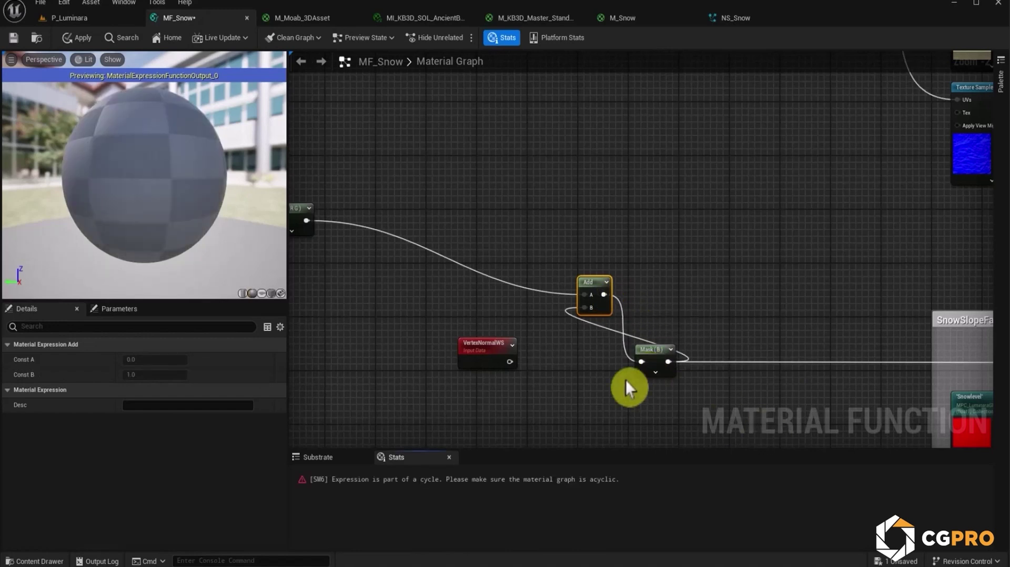
pyautogui.keyDown('alt'); pyautogui.click(600, 329); pyautogui.keyUp('alt')
pyautogui.moveTo(510, 362); pyautogui.dragTo(590, 309)
pyautogui.scroll(-2, 592, 310)
pyautogui.moveTo(556, 235); pyautogui.dragTo(709, 390)
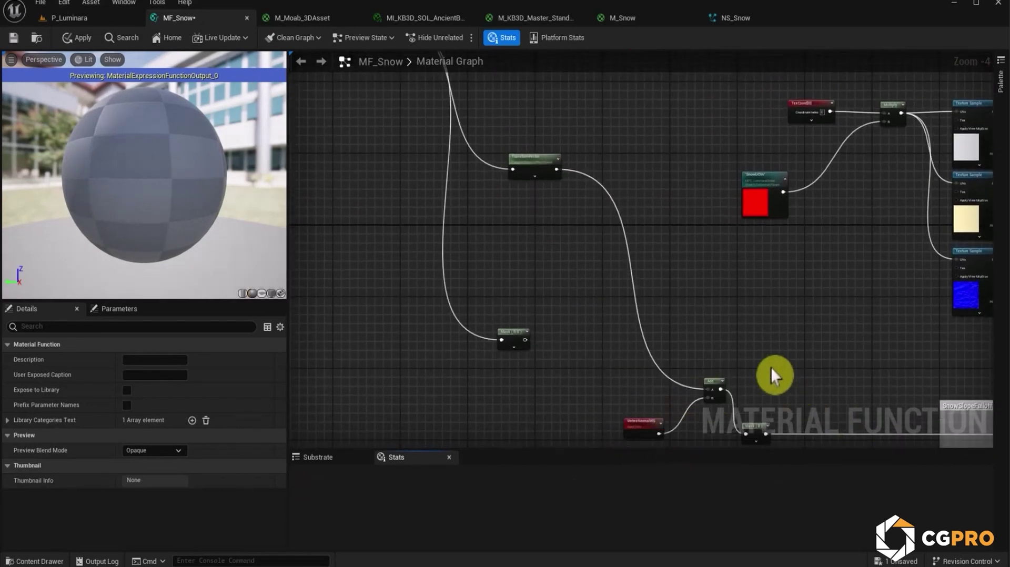
# Apply the MF_Snow changes and view the P_Luminara level through CineCameraActor0.
pyautogui.moveTo(791, 383); pyautogui.dragTo(646, 266, button='right')
pyautogui.click(74, 36)
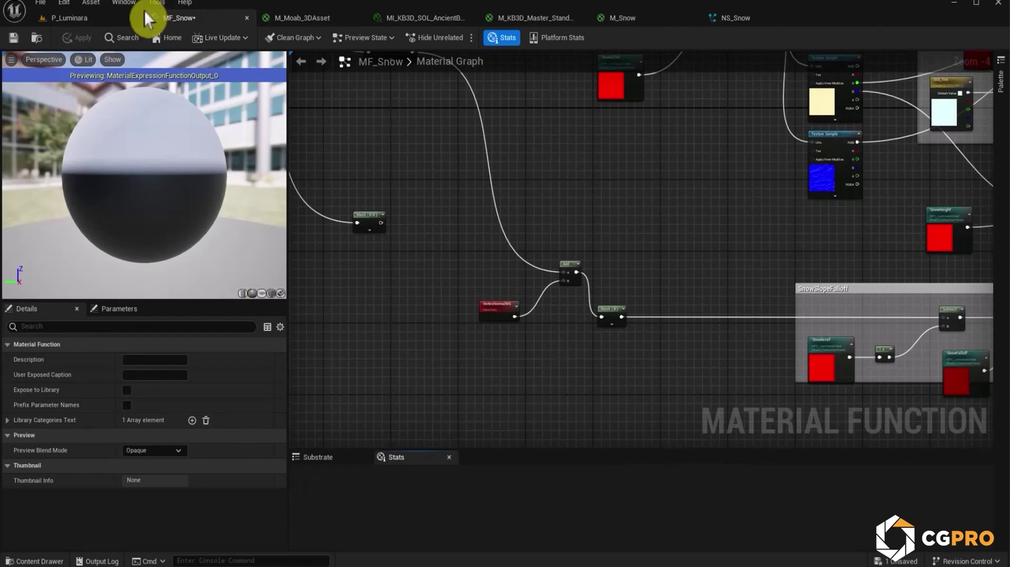
pyautogui.click(74, 19)
pyautogui.click(385, 228)
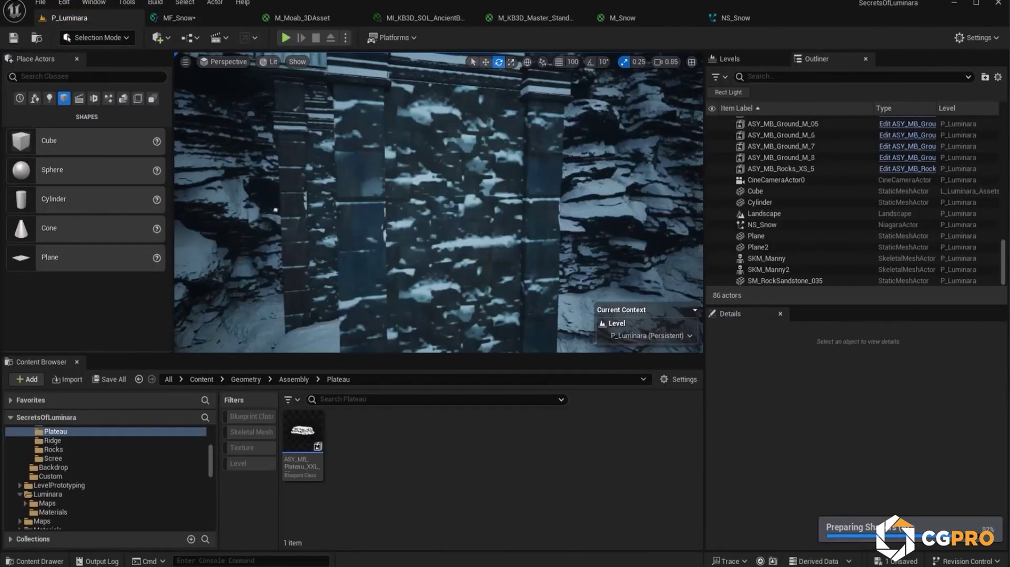
pyautogui.moveTo(461, 229); pyautogui.dragTo(457, 230, button='right')
pyautogui.click(229, 62)
pyautogui.click(260, 210)
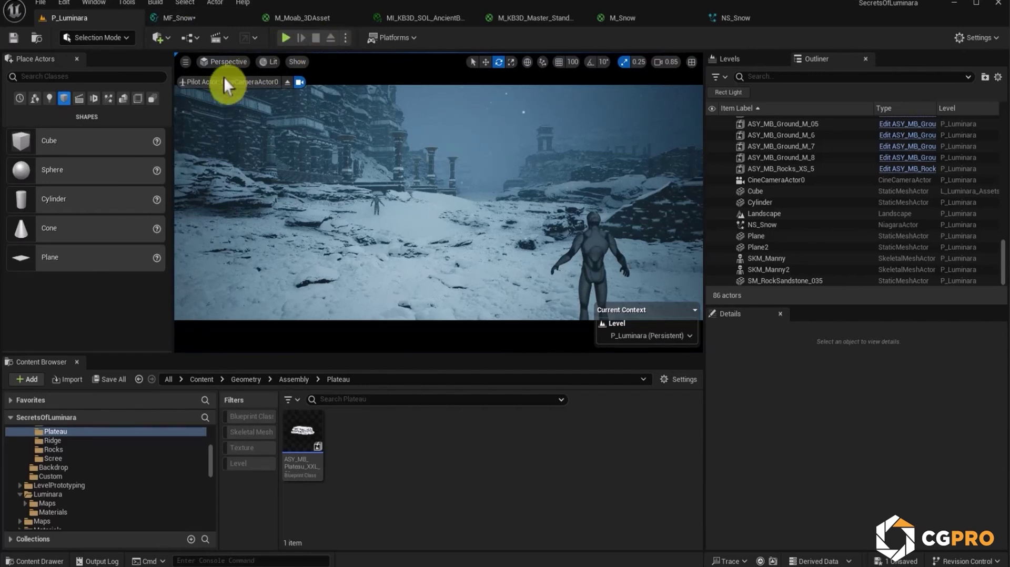
# Delete the unused Mask (R G) node from the MF_Snow graph.
pyautogui.click(735, 17)
pyautogui.click(178, 18)
pyautogui.moveTo(444, 341); pyautogui.dragTo(512, 293, button='right')
pyautogui.click(473, 228)
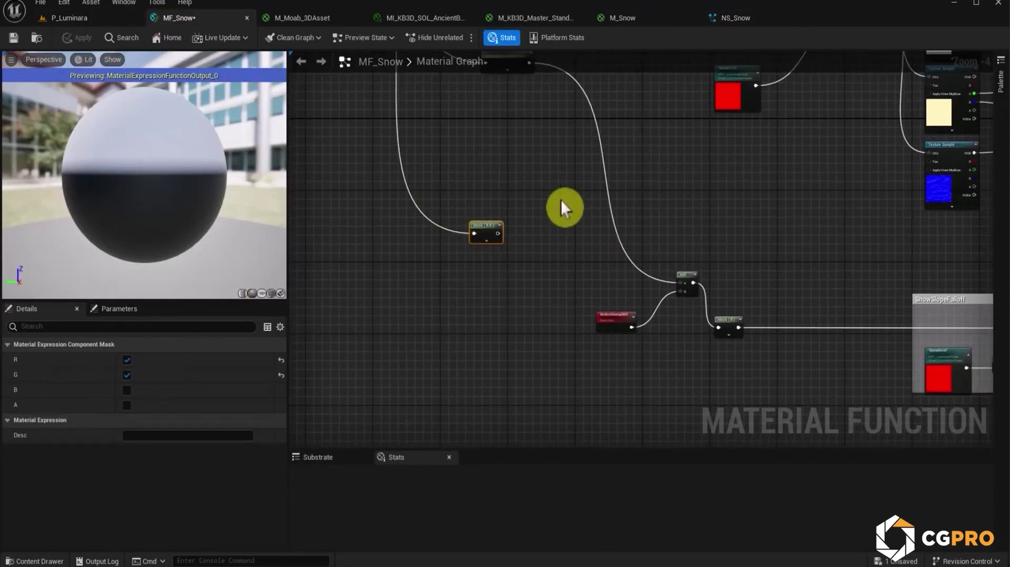
pyautogui.press('Delete')
# Move the TransformVector node down beside the VertexNormalWS node.
pyautogui.moveTo(540, 195); pyautogui.dragTo(574, 285, button='right')
pyautogui.moveTo(537, 151); pyautogui.dragTo(631, 370)
pyautogui.scroll(1, 595, 321)
pyautogui.scroll(3, 596, 322)
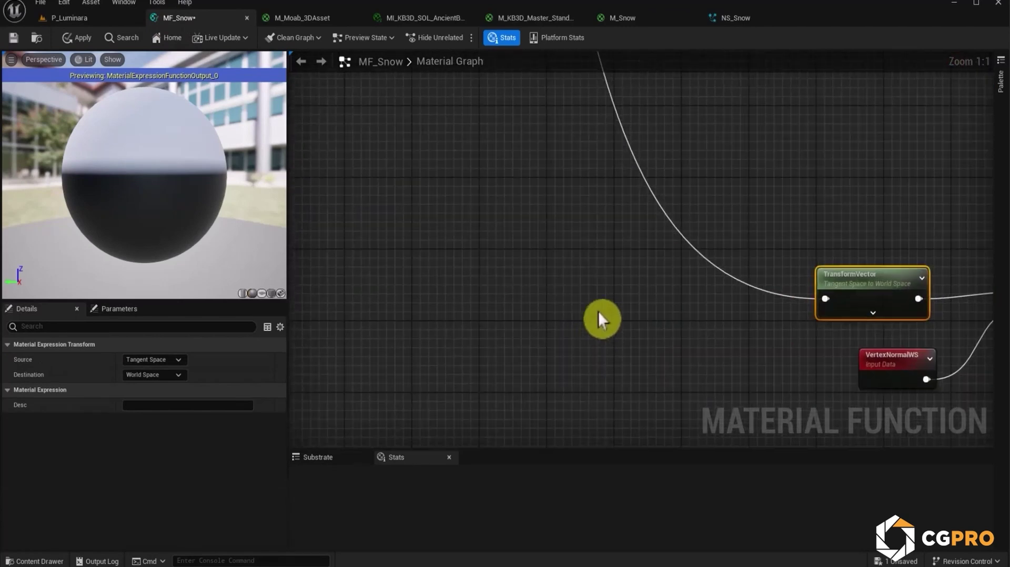
# Add a FlattenNormal node and insert it between the Normal output of GetMaterialAttributes and TransformVector.
pyautogui.rightClick(593, 311)
pyautogui.write('flat')
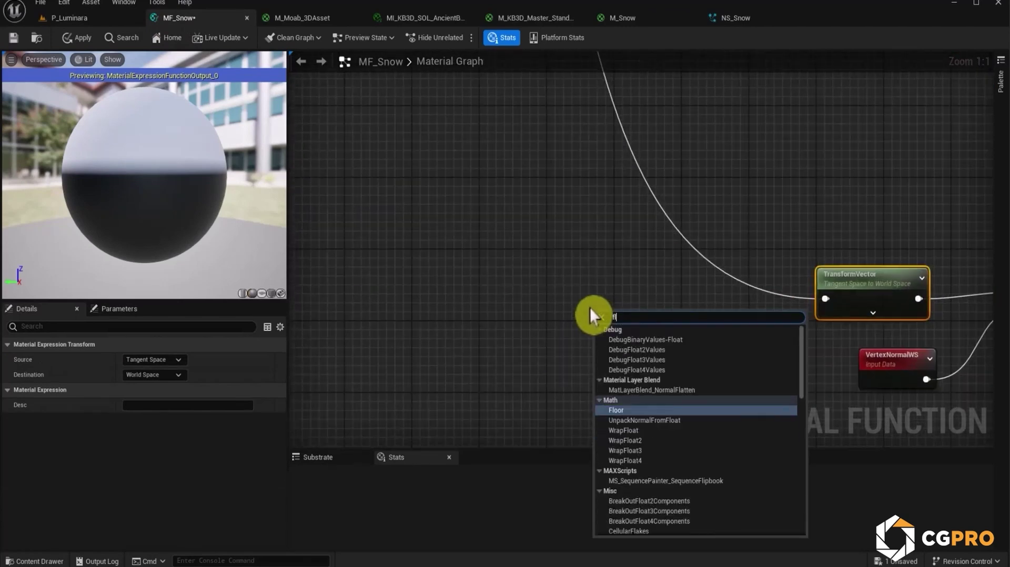
pyautogui.write('te')
pyautogui.press('Return')
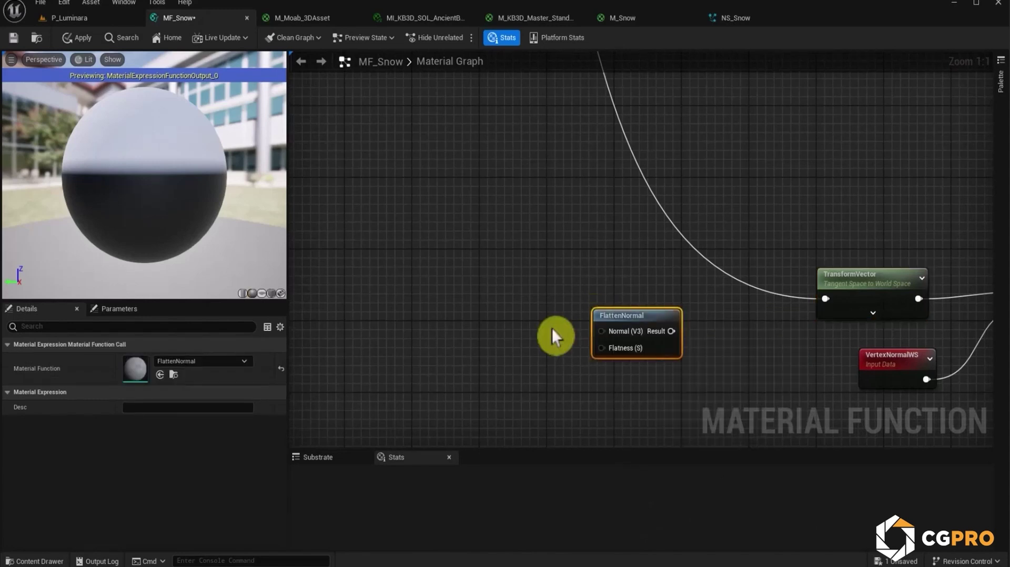
pyautogui.moveTo(825, 299)
pyautogui.keyDown('ctrl'); pyautogui.mouseDown()
pyautogui.moveTo(829, 308)
pyautogui.moveTo(609, 341)
pyautogui.moveTo(601, 331)
pyautogui.moveTo(694, 289)
pyautogui.moveTo(726, 308)
pyautogui.moveTo(825, 298)
pyautogui.mouseUp(); pyautogui.keyUp('ctrl')
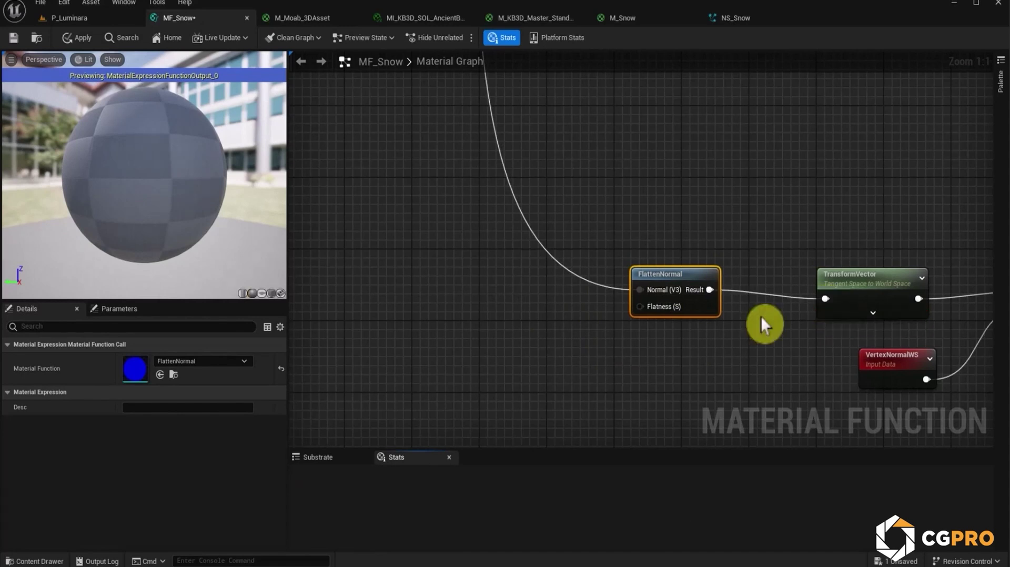
# Add a 1-x node and connect it to the Flatness input of FlattenNormal.
pyautogui.moveTo(611, 337); pyautogui.dragTo(695, 293, button='right')
pyautogui.click(691, 265)
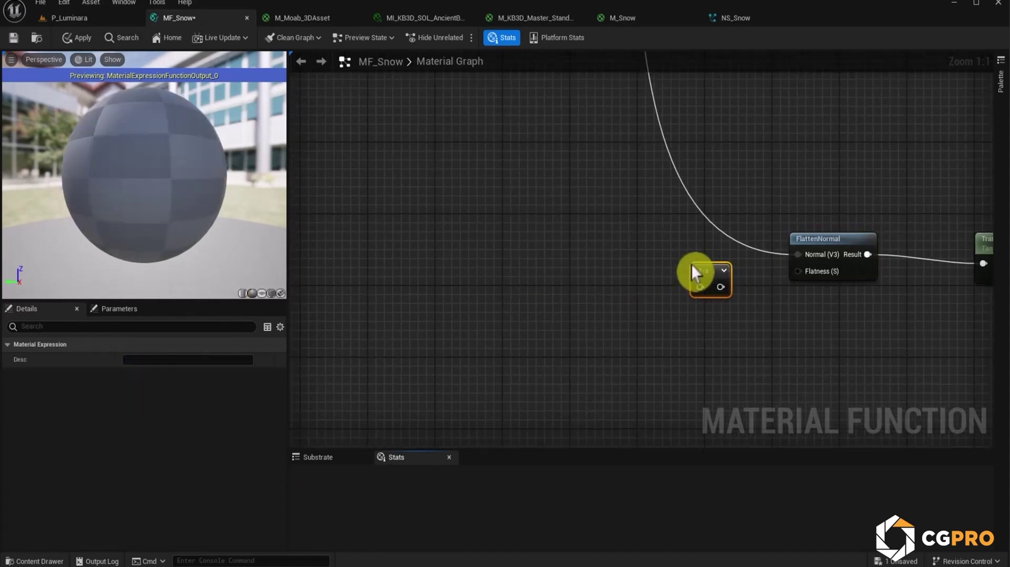
pyautogui.moveTo(721, 287); pyautogui.dragTo(798, 271)
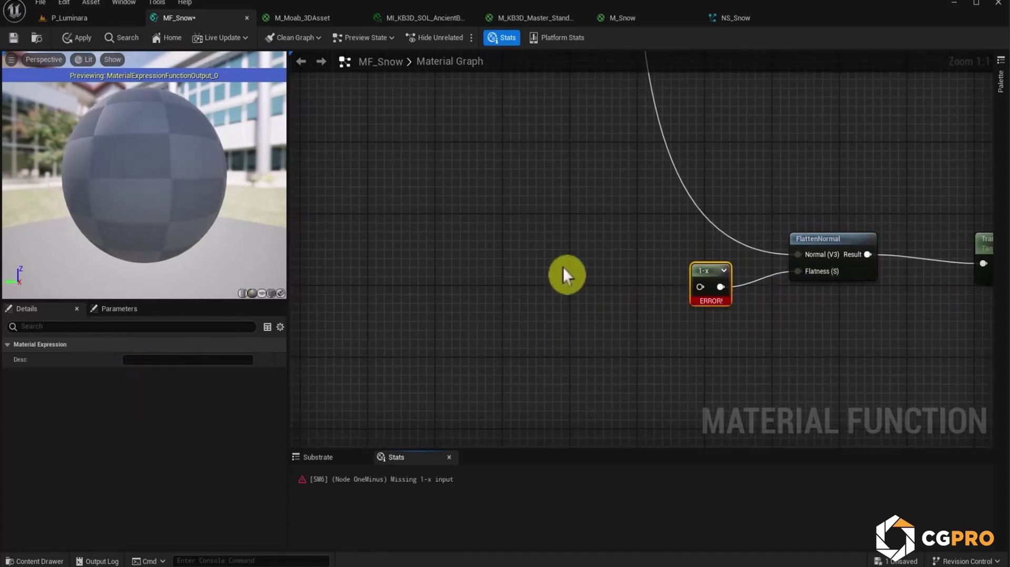
# Move the FlattenNormal and 1-x nodes closer to the TransformVector node.
pyautogui.moveTo(563, 269); pyautogui.dragTo(158, 203, button='right')
pyautogui.scroll(-4, 581, 302)
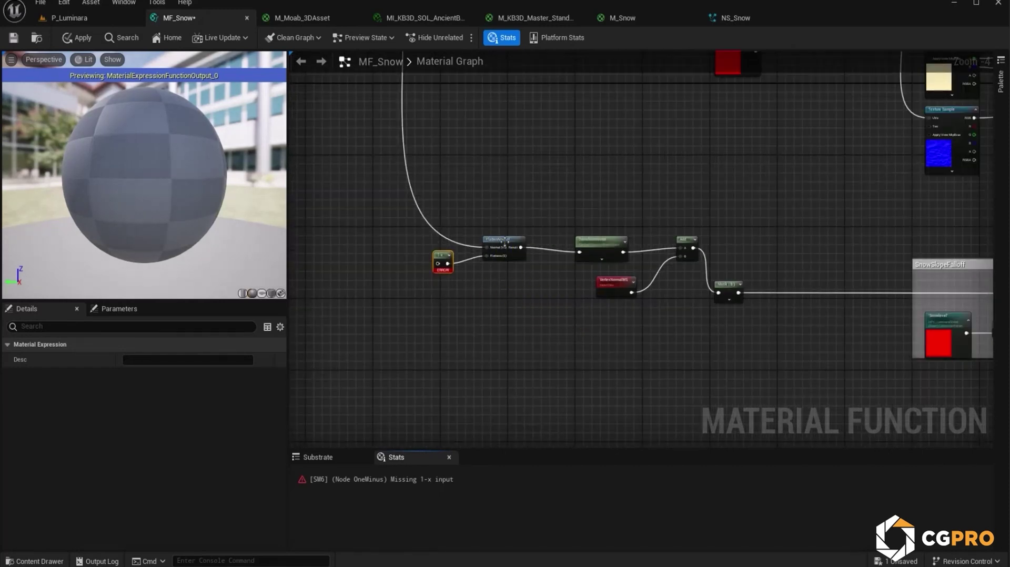
pyautogui.moveTo(504, 243); pyautogui.dragTo(528, 251)
pyautogui.moveTo(448, 263); pyautogui.dragTo(489, 273)
pyautogui.moveTo(741, 295); pyautogui.dragTo(922, 280, button='right')
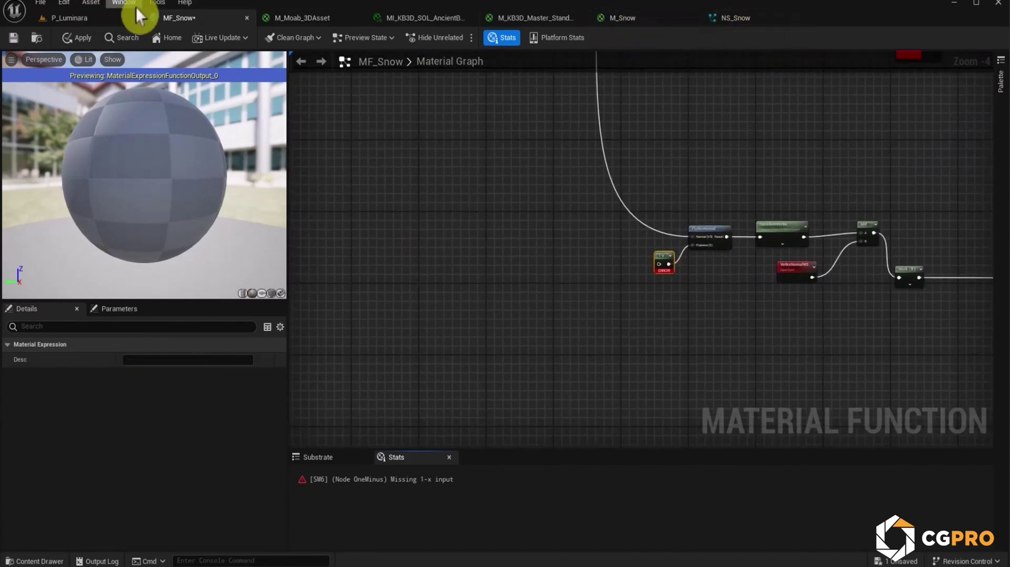
# Return to P_Luminara and open the MPC_LuminaraGlobal parameter collection from the Luminara Materials folder.
pyautogui.click(71, 19)
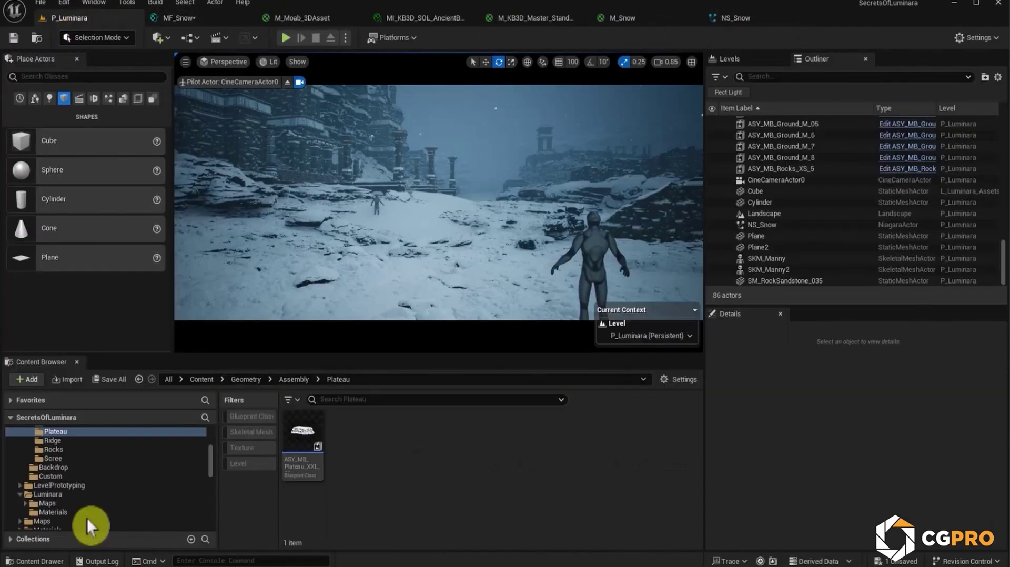
pyautogui.scroll(3, 111, 500)
pyautogui.scroll(-4, 84, 516)
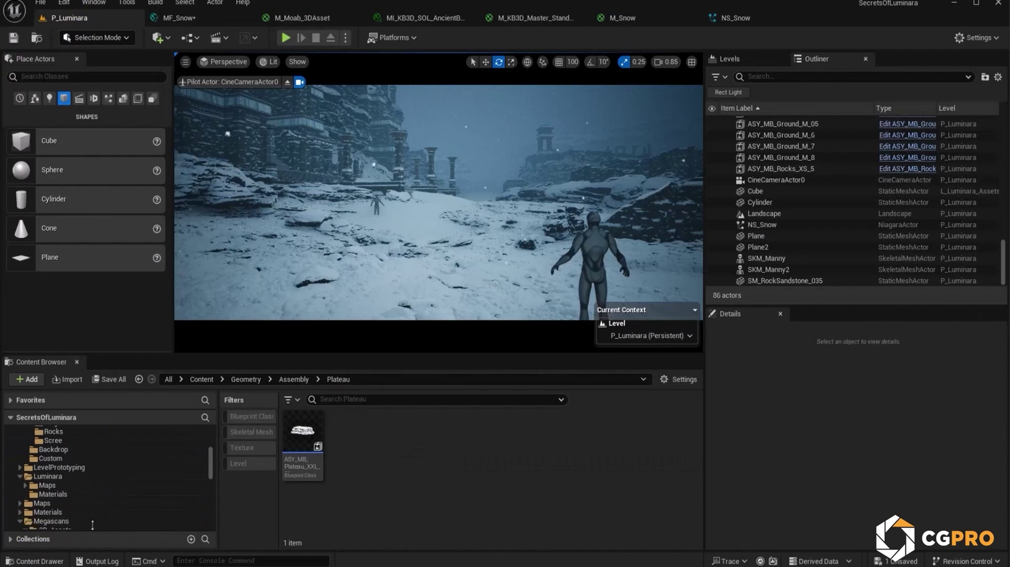
pyautogui.click(78, 493)
pyautogui.doubleClick(536, 437)
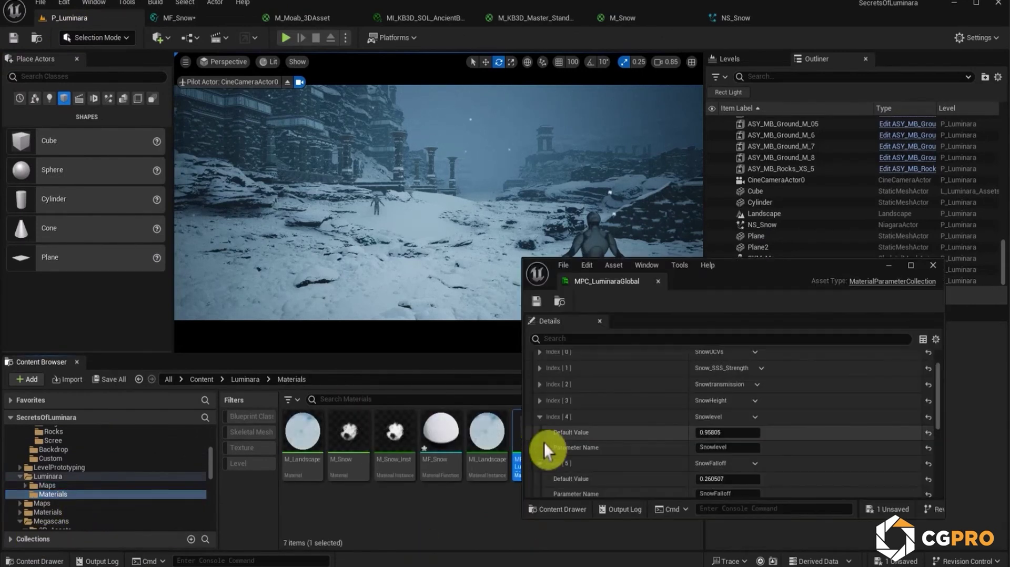
# Add a scalar parameter named SnowNormalInfluence to the MPC_LuminaraGlobal collection and save the collection.
pyautogui.click(708, 265)
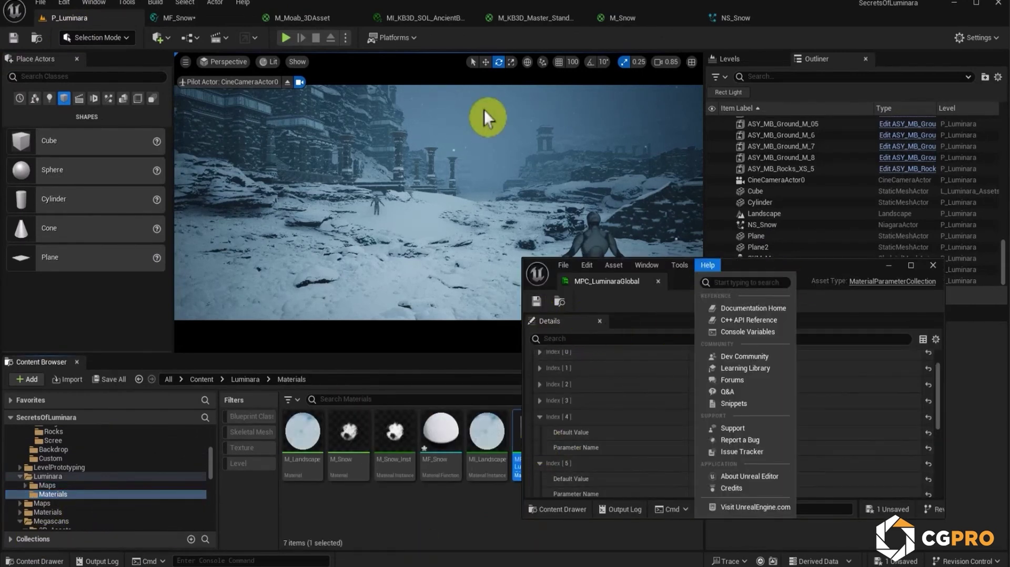
pyautogui.click(823, 273)
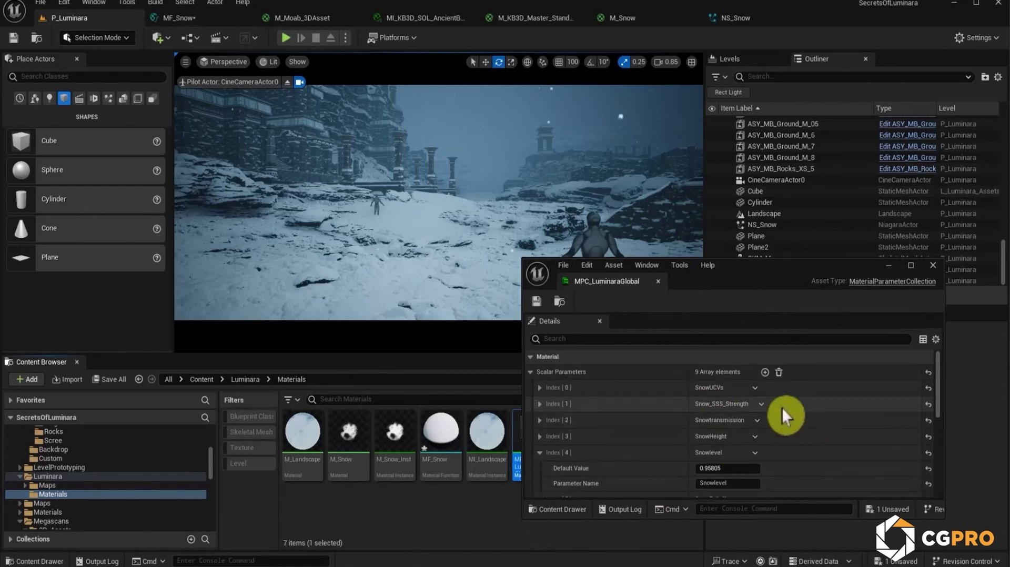
pyautogui.scroll(-5, 789, 421)
pyautogui.scroll(-3, 768, 451)
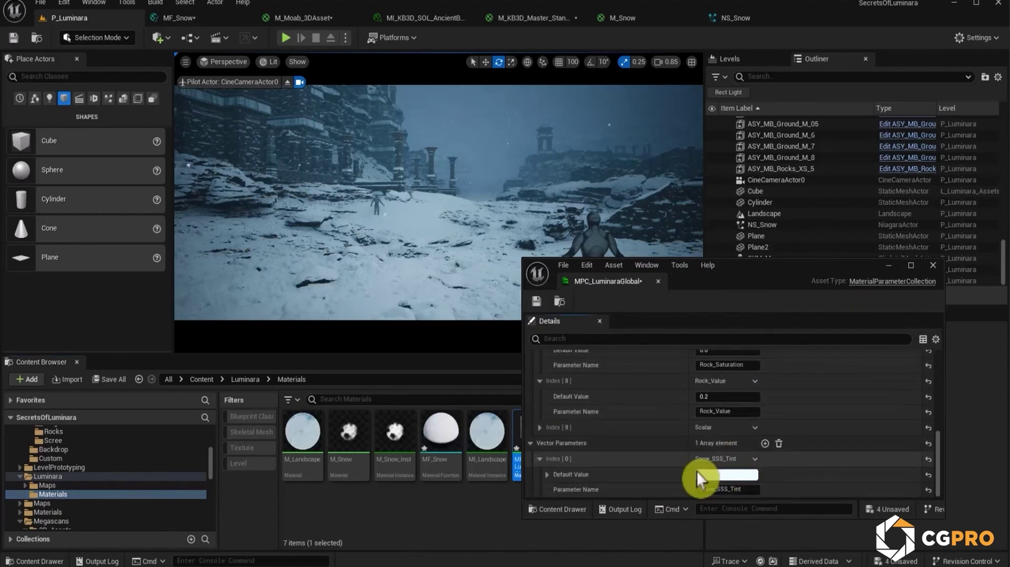
pyautogui.click(539, 428)
pyautogui.click(728, 458)
pyautogui.write('SnowNormal')
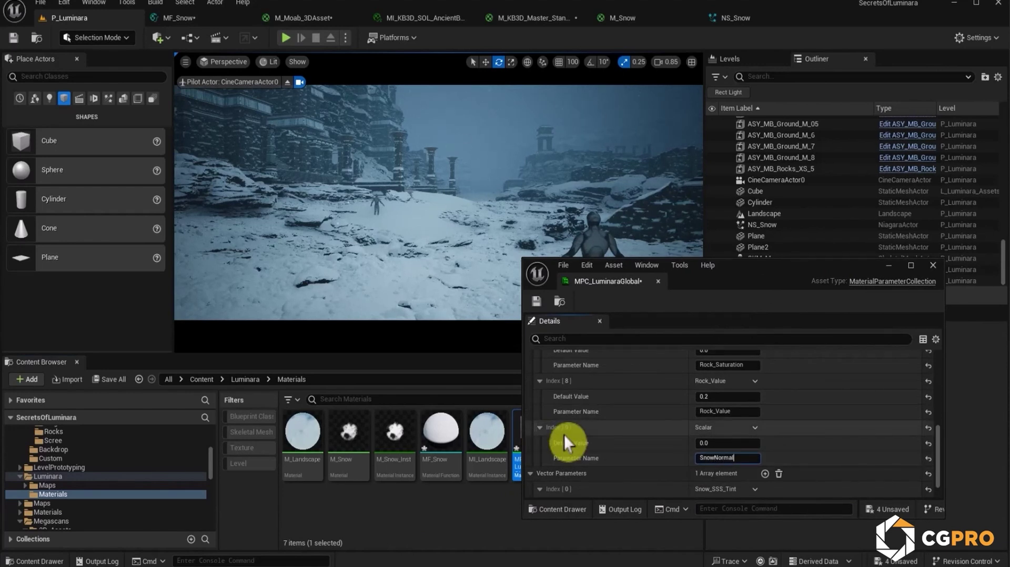
pyautogui.write('Influence')
pyautogui.press('Return')
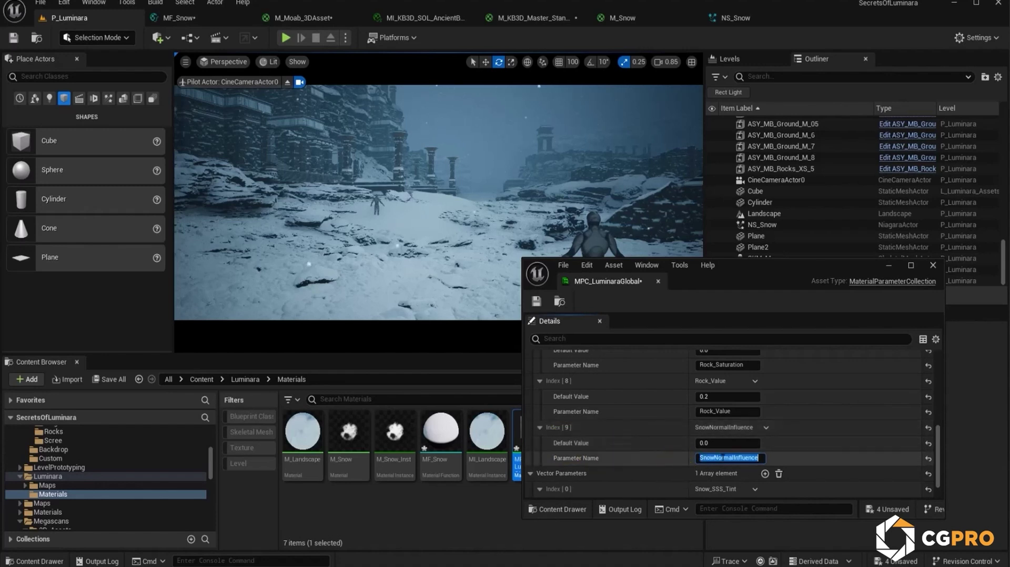
pyautogui.click(537, 301)
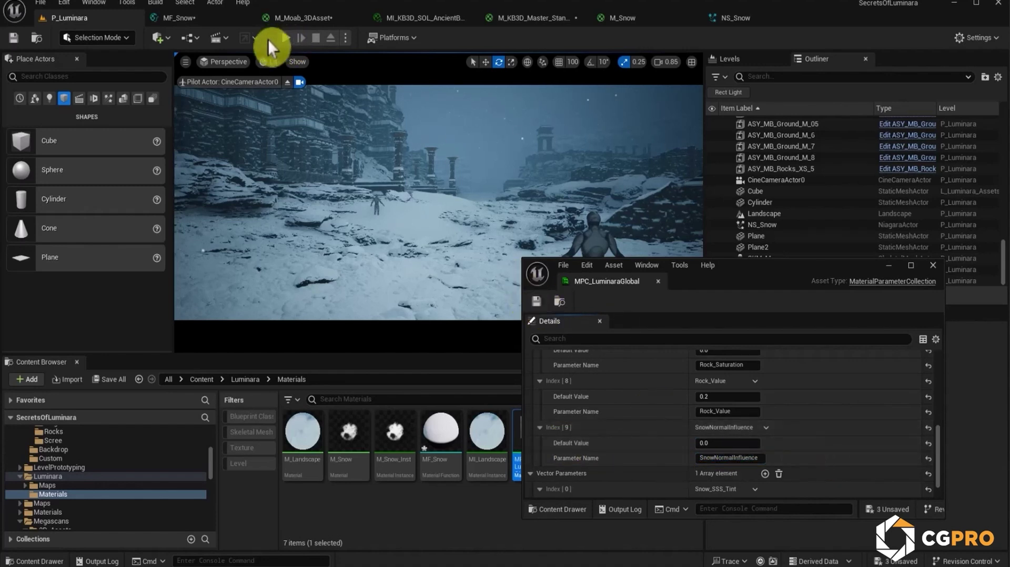
# In MF_Snow, paste a copy of the Snowlevel collection parameter node beside the 1-x node and open its Parameter Name choices.
pyautogui.click(178, 19)
pyautogui.scroll(-5, 435, 205)
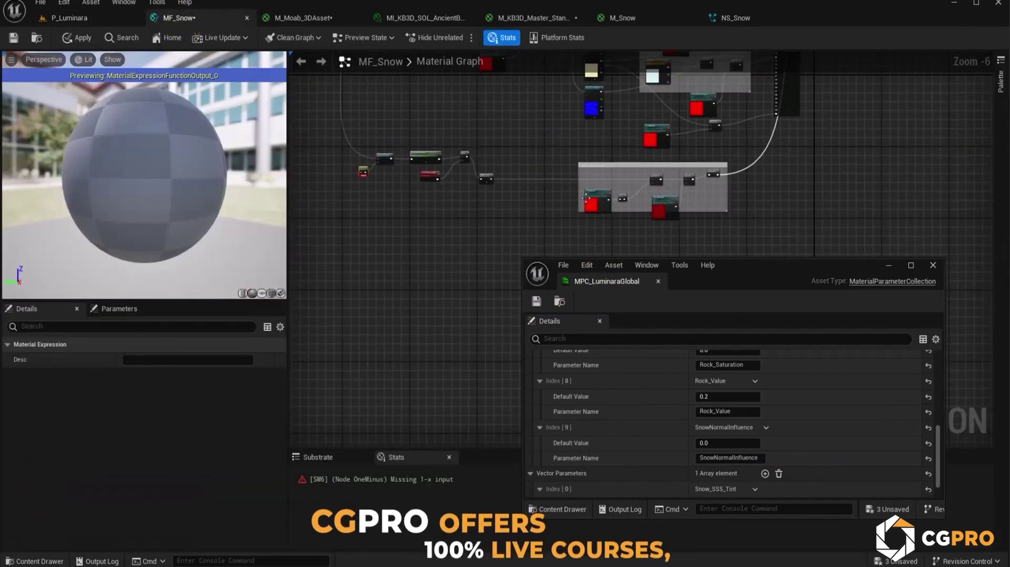
pyautogui.click(598, 200)
pyautogui.moveTo(424, 230); pyautogui.dragTo(646, 317, button='right')
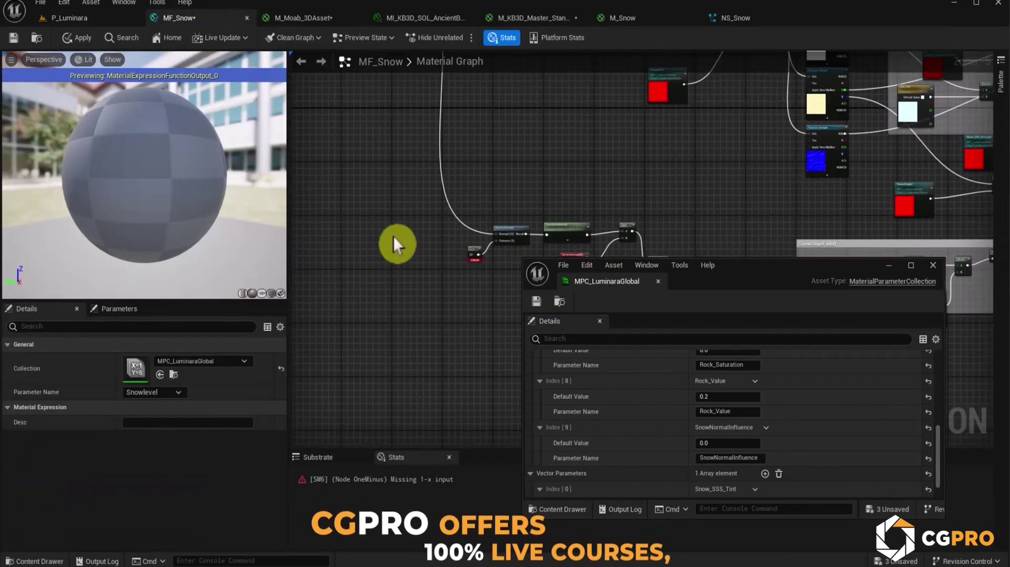
pyautogui.click(392, 235)
pyautogui.moveTo(392, 235); pyautogui.dragTo(399, 251, button='right')
pyautogui.hotkey('ctrl', 'v')
pyautogui.click(164, 398)
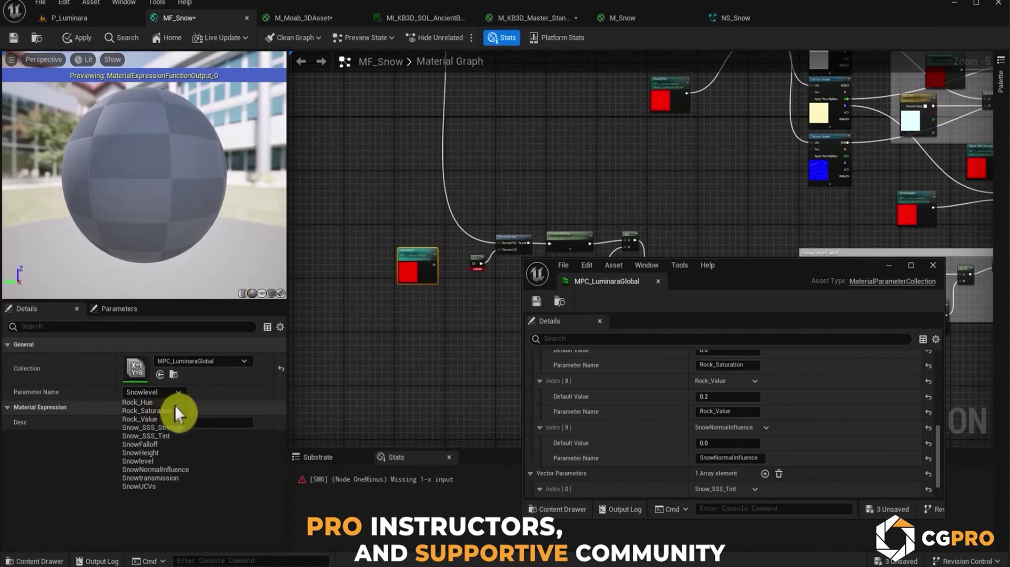
# Set the selected collection parameter node to SnowNormalInfluence, connect it to the OneMinus input, and apply the function changes.
pyautogui.click(174, 470)
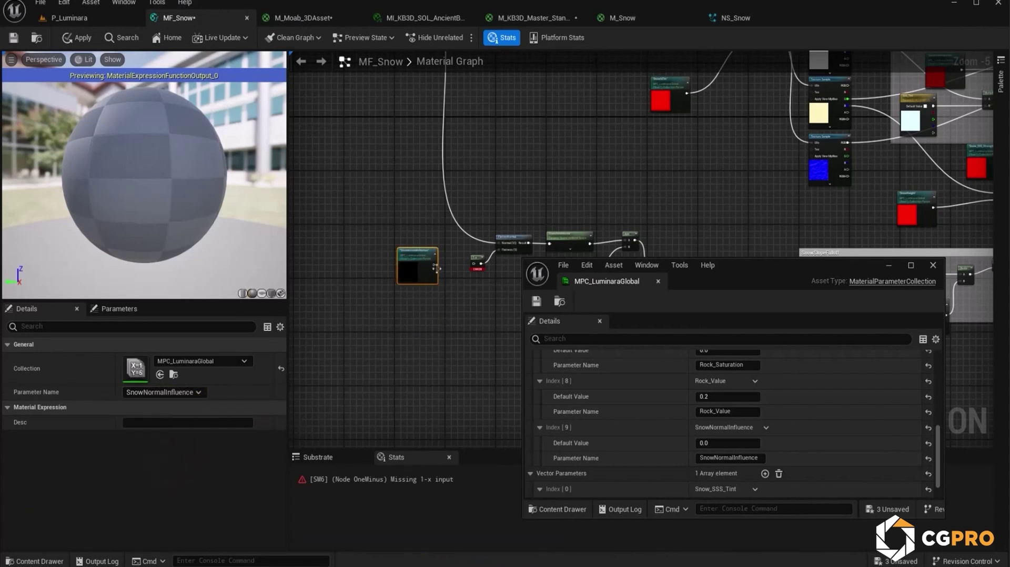
pyautogui.moveTo(450, 268); pyautogui.dragTo(476, 264)
pyautogui.click(78, 40)
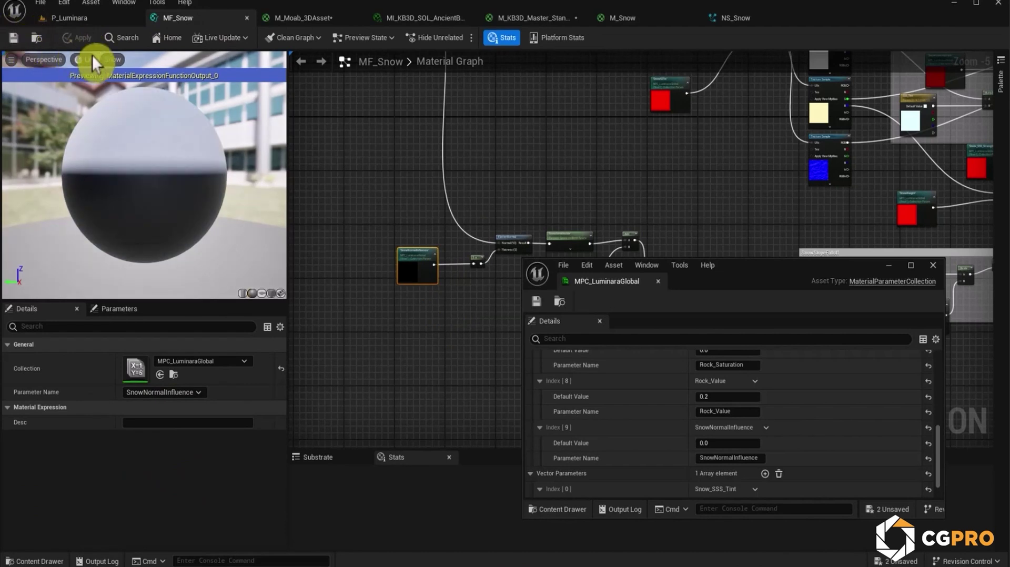
# With the P_Luminara level in view, set SnowNormalInfluence's default value to about 0.735, then save and close the parameter collection.
pyautogui.click(71, 17)
pyautogui.moveTo(728, 443)
pyautogui.mouseDown()
pyautogui.moveTo(763, 443)
pyautogui.moveTo(742, 443)
pyautogui.mouseUp()
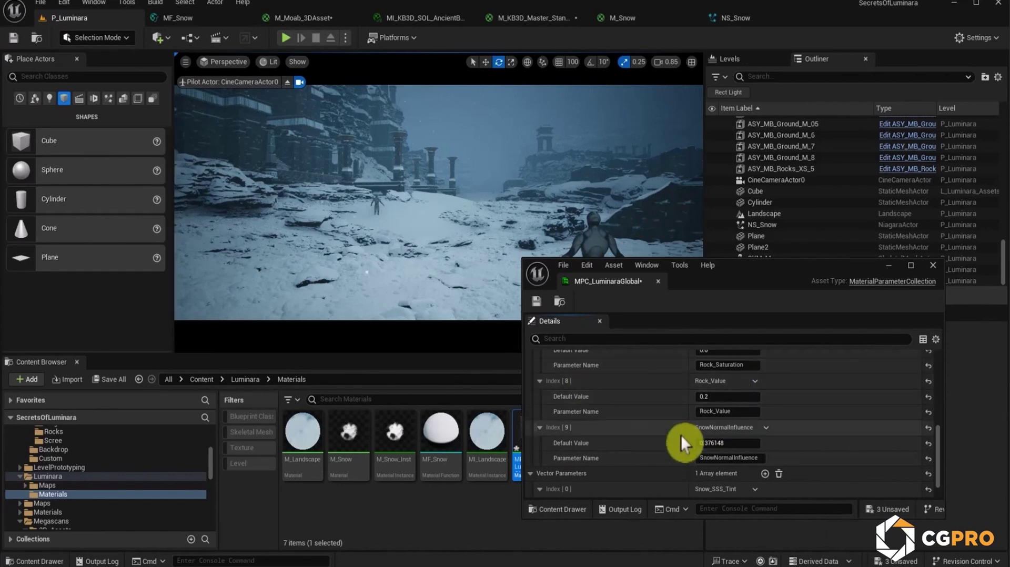
pyautogui.moveTo(728, 443); pyautogui.dragTo(738, 443)
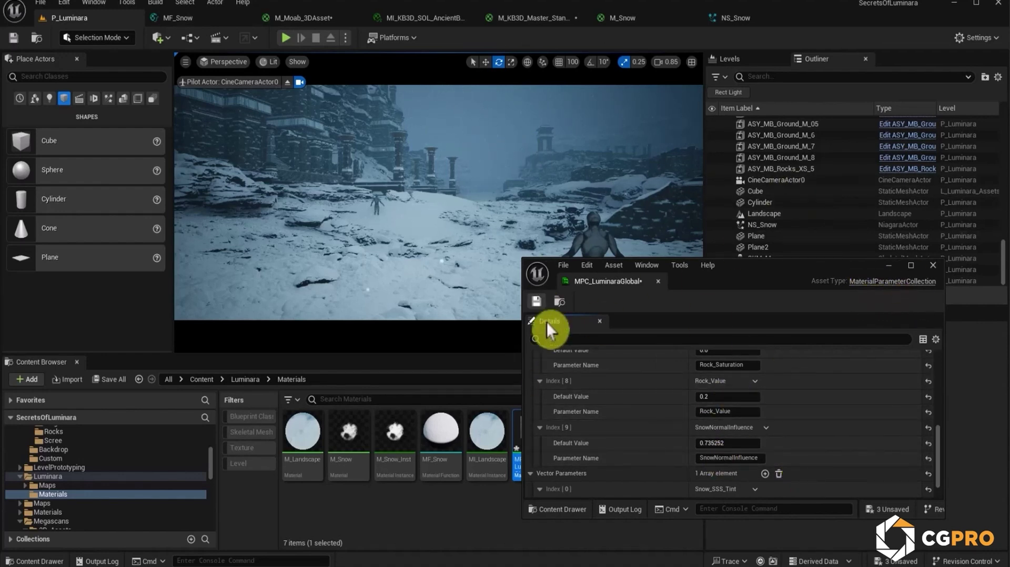
pyautogui.click(538, 303)
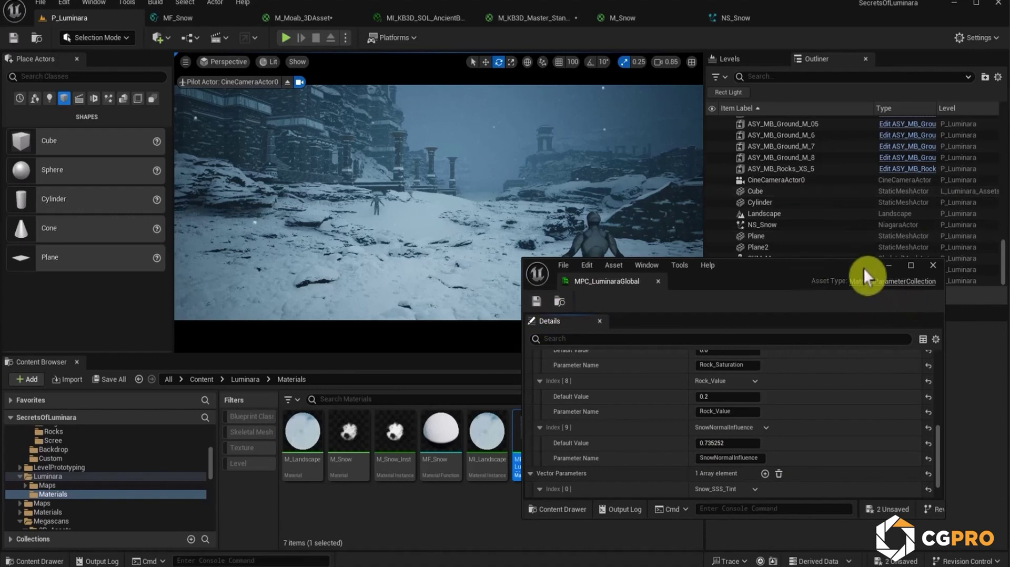
pyautogui.click(933, 264)
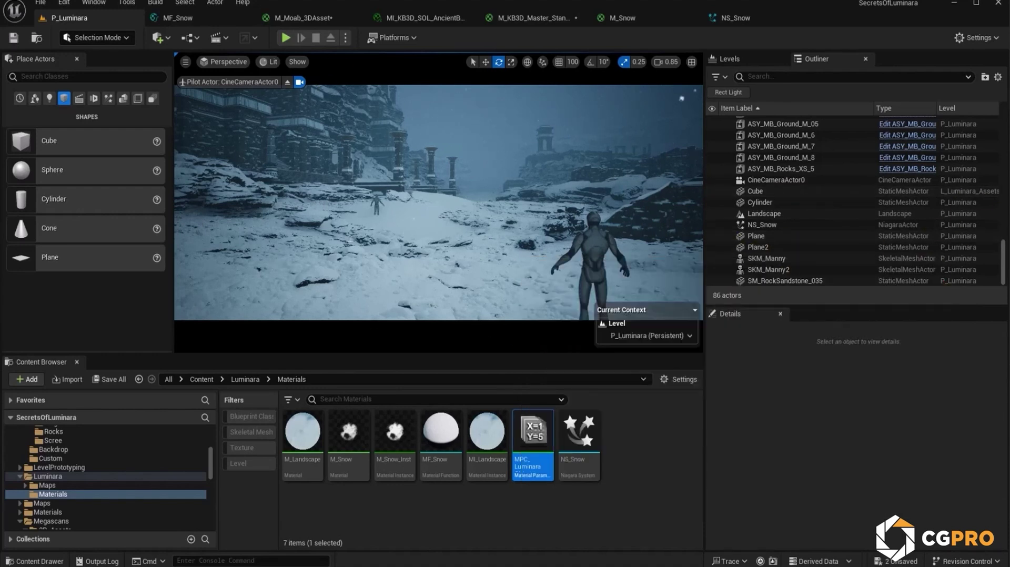
# Delete both mannequin actors, SKM_Manny and SKM_Manny2, from the level.
pyautogui.click(620, 433)
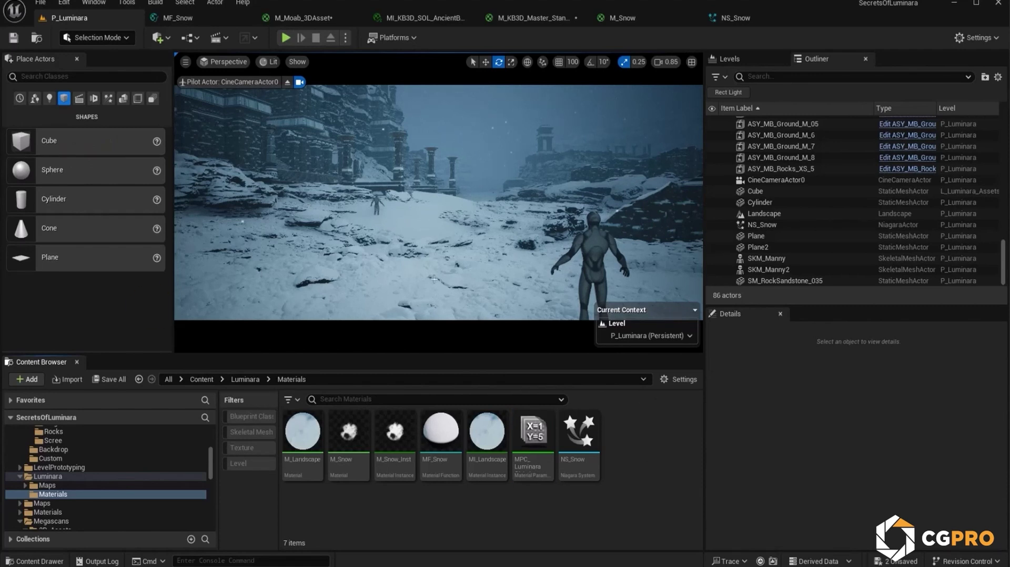
pyautogui.click(590, 245)
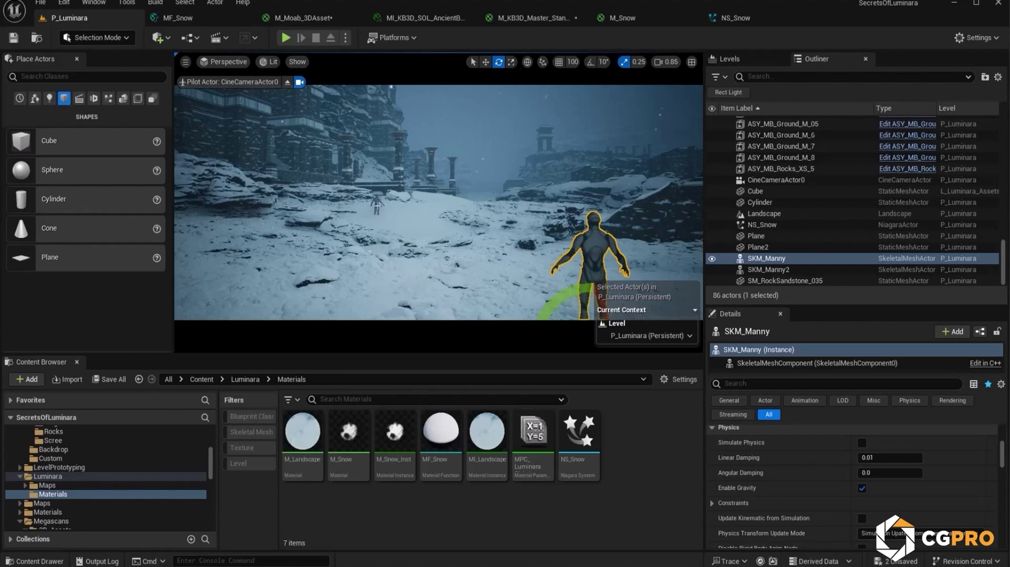
pyautogui.press('Delete')
pyautogui.click(376, 205)
pyautogui.press('Delete')
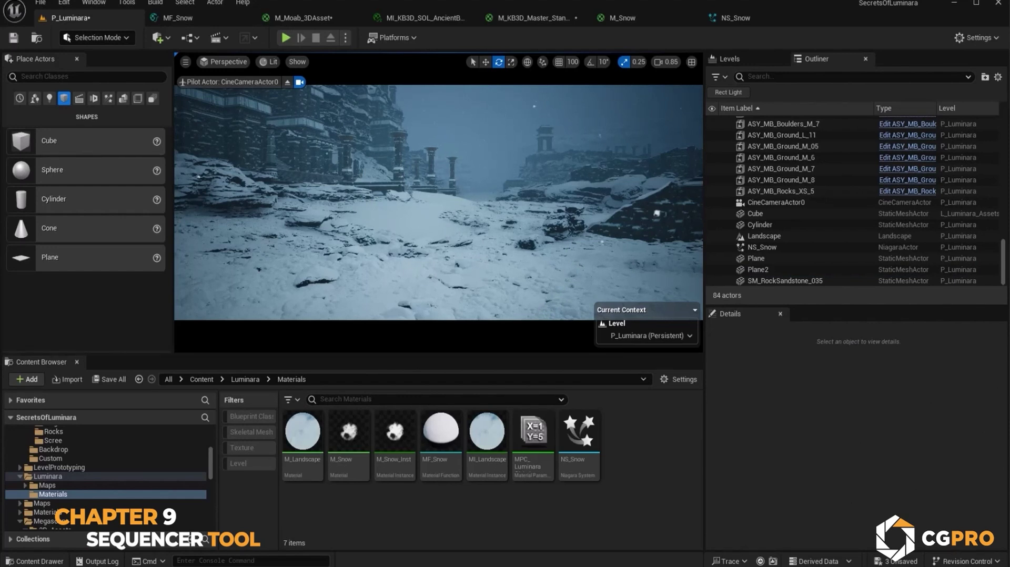
# Create a folder named Cinematics inside the Luminara folder and open it.
pyautogui.click(66, 478)
pyautogui.rightClick(415, 460)
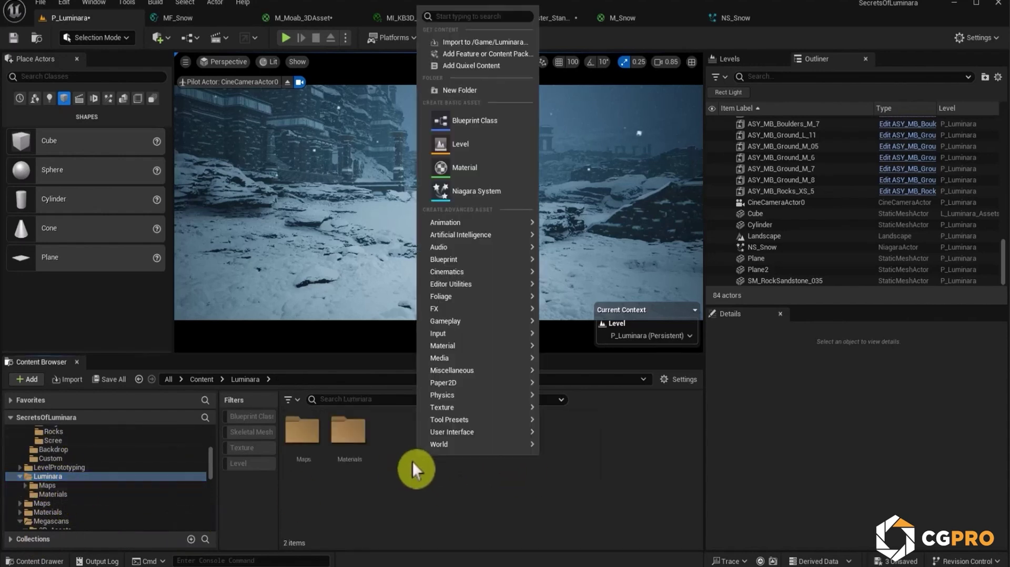
pyautogui.click(474, 92)
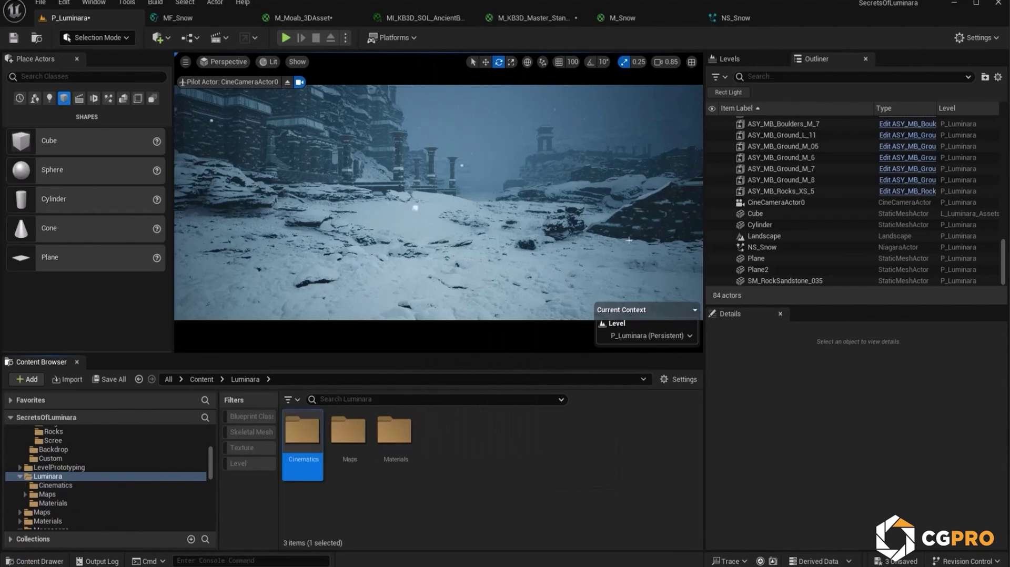
pyautogui.doubleClick(298, 427)
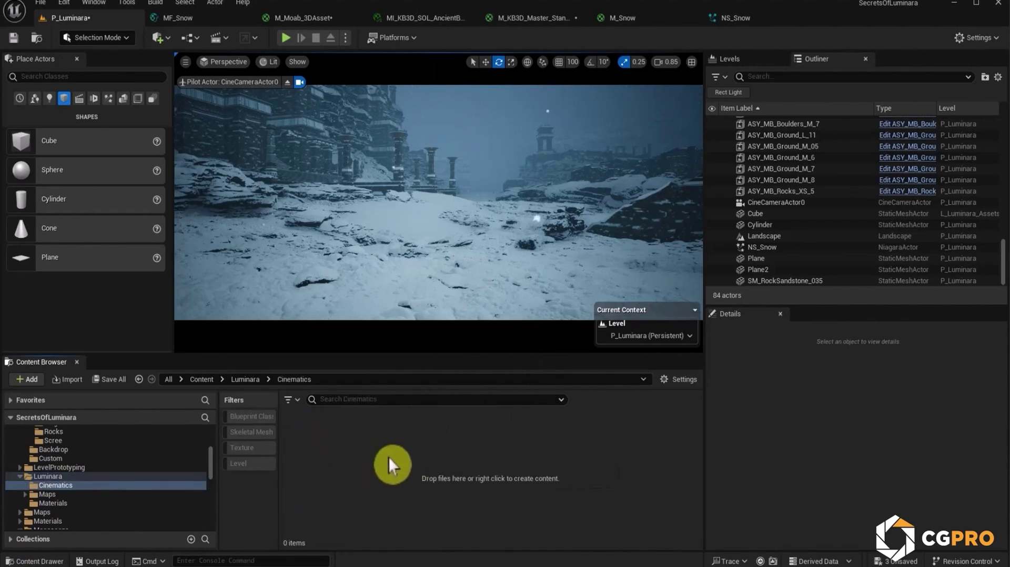
# Create a level sequence named Master_SecretsOfLuminara in the Cinematics folder, open it, and dock the Sequencer beside the Content Browser.
pyautogui.rightClick(322, 477)
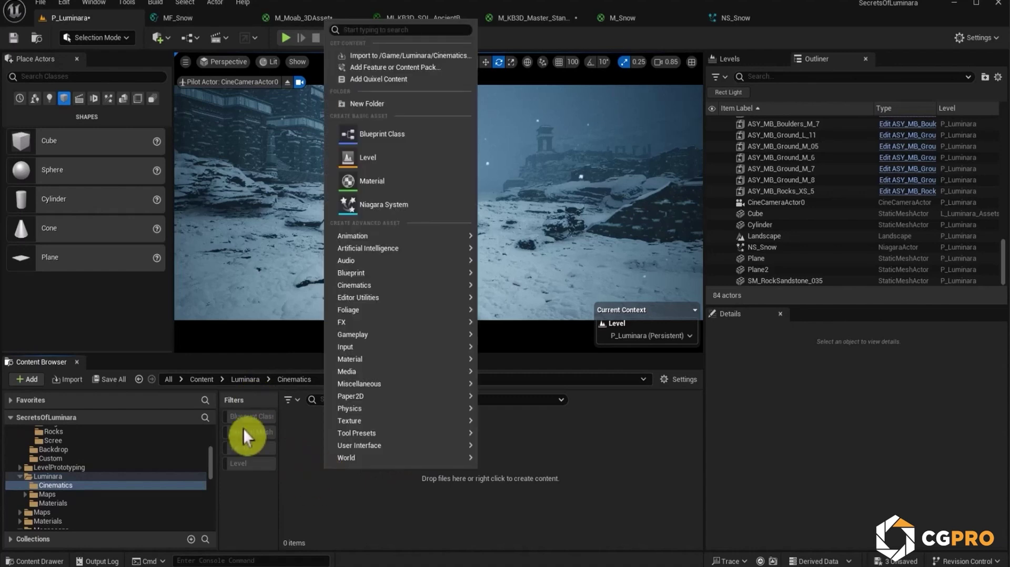
pyautogui.moveTo(364, 286)
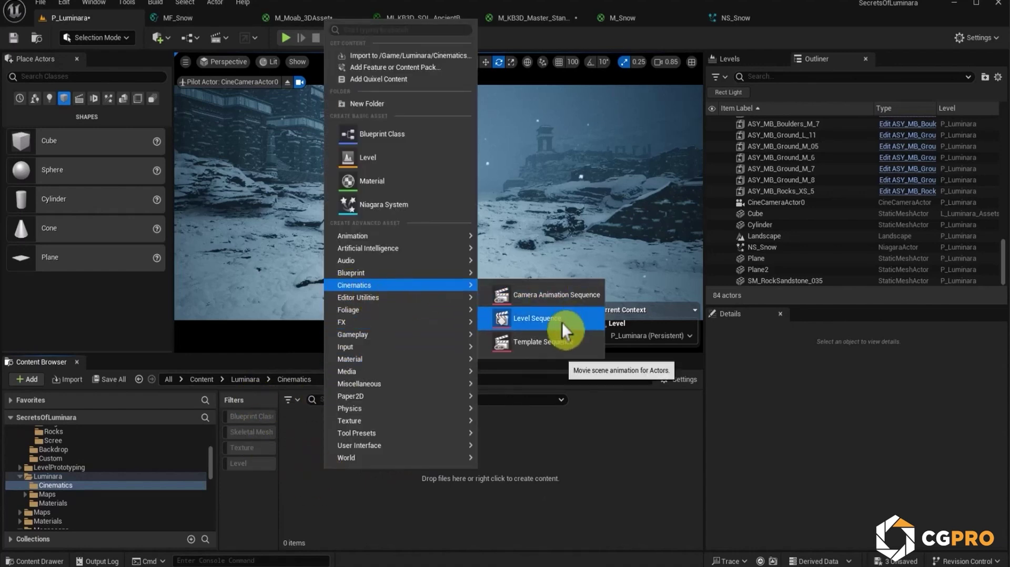
pyautogui.click(500, 321)
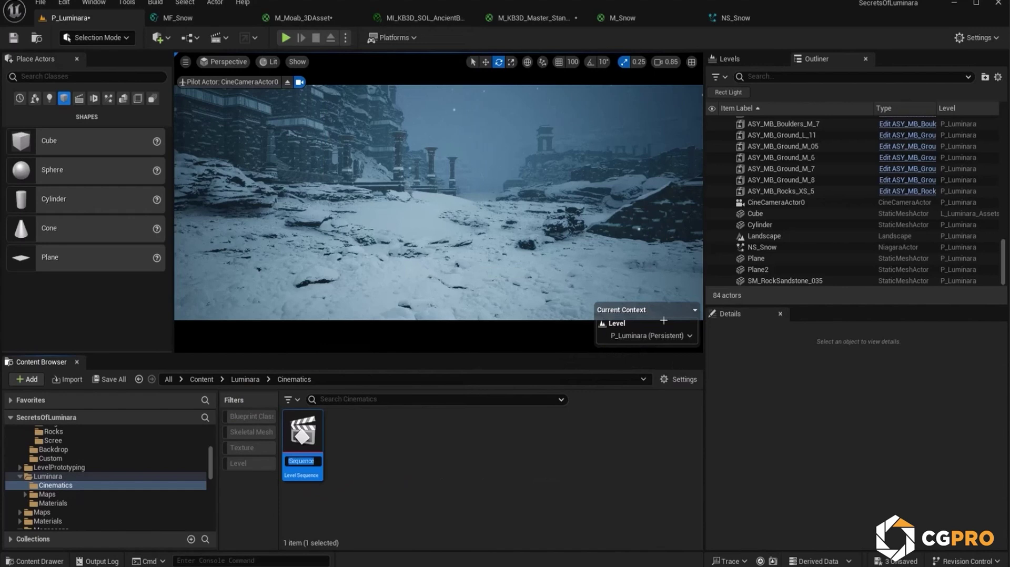
pyautogui.write('Master_Secret')
pyautogui.press('Return')
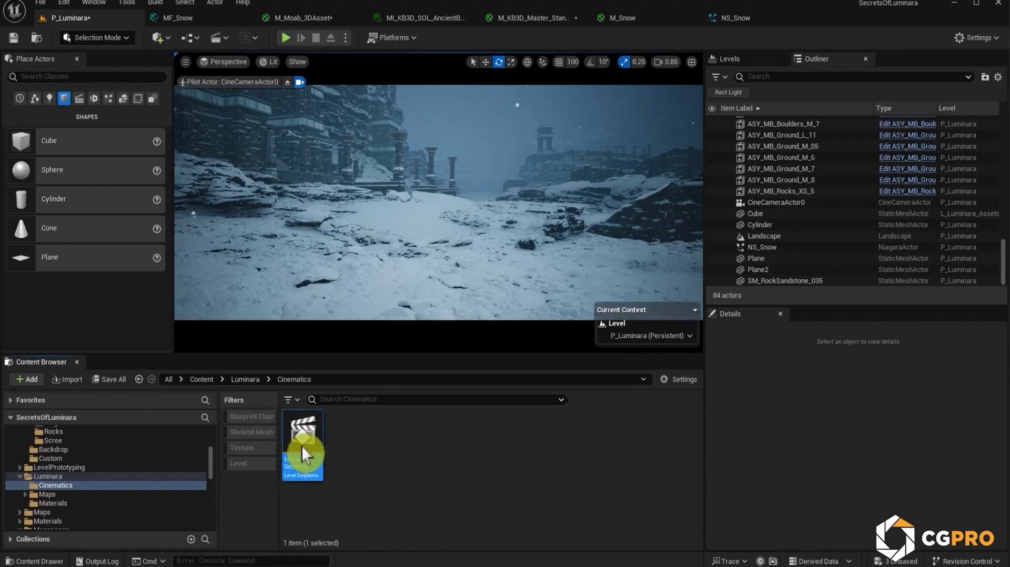
pyautogui.doubleClick(302, 445)
pyautogui.moveTo(0, 121); pyautogui.dragTo(250, 365)
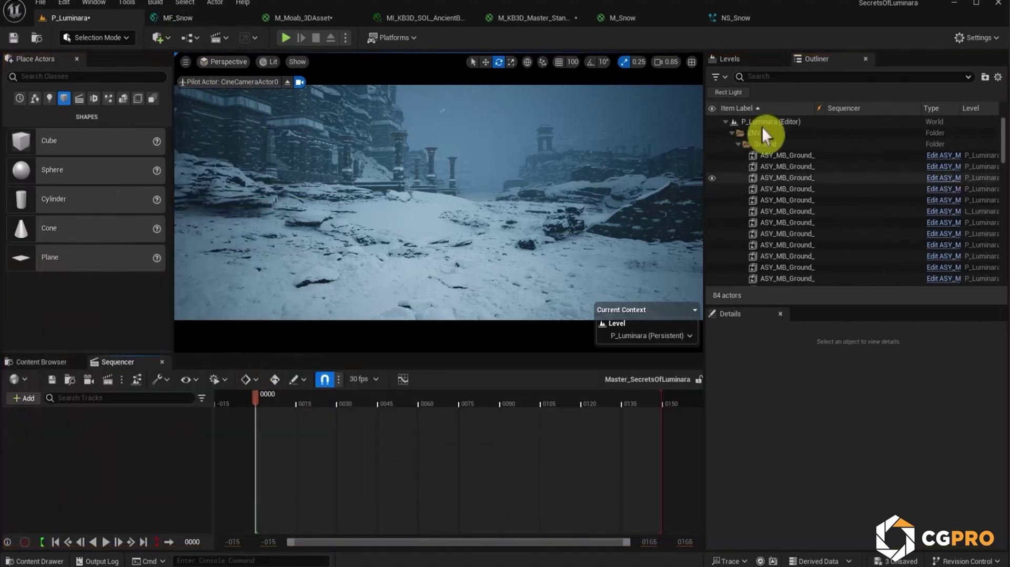
# Add CineCameraActor0 from the level to the sequence and collapse its track.
pyautogui.click(731, 133)
pyautogui.click(732, 144)
pyautogui.scroll(-3, 804, 208)
pyautogui.moveTo(818, 204); pyautogui.dragTo(124, 449)
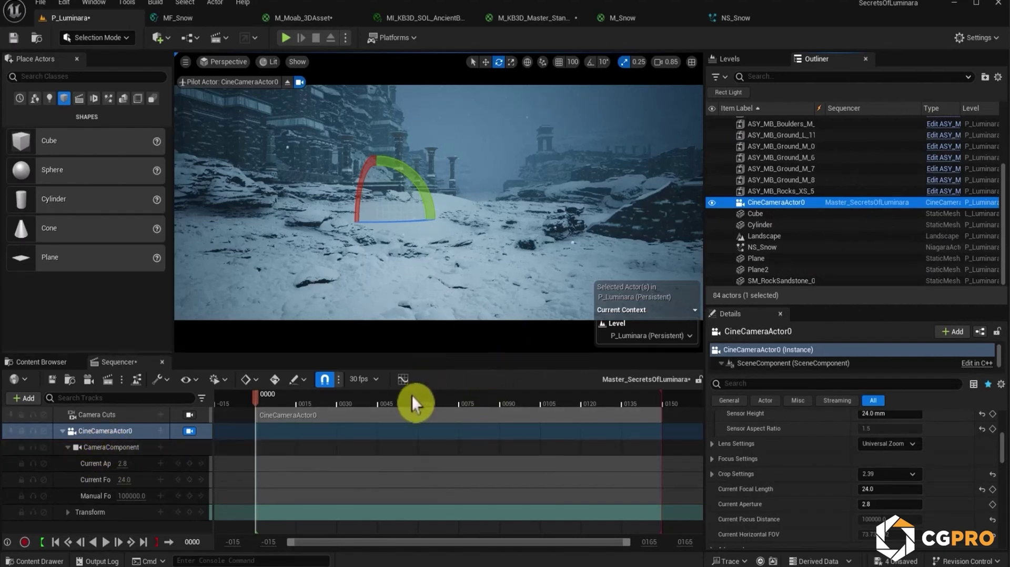
pyautogui.click(62, 432)
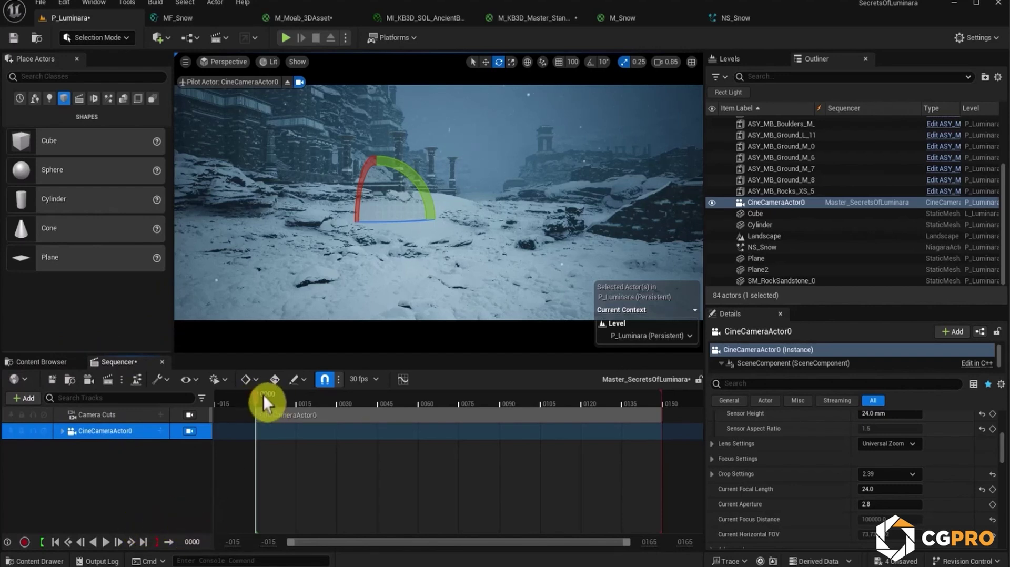
# Place a cube on the snow in the shot's foreground and return the playhead to frame 0.
pyautogui.moveTo(261, 400); pyautogui.dragTo(436, 438)
pyautogui.moveTo(61, 138); pyautogui.dragTo(544, 283)
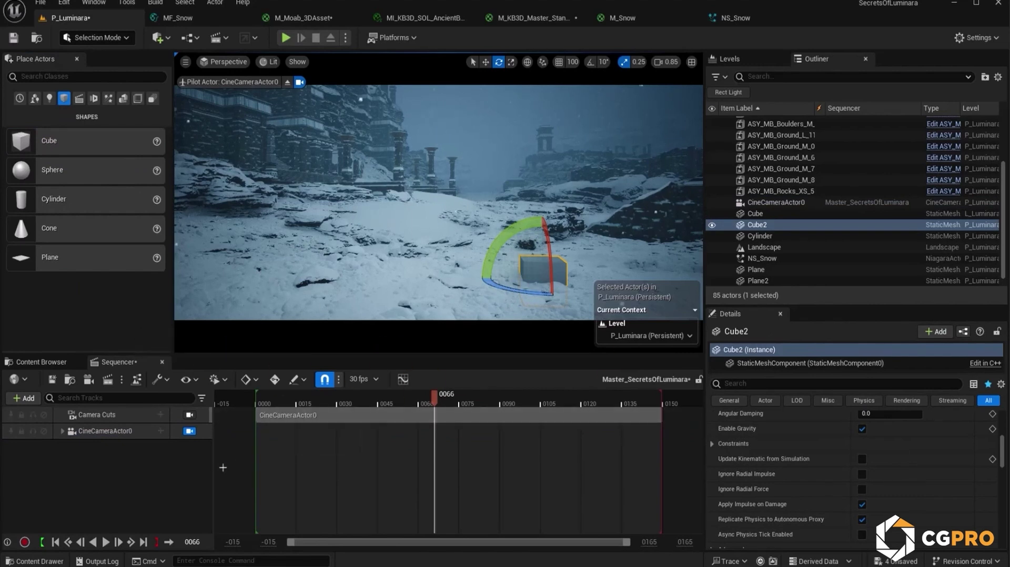
pyautogui.click(265, 411)
pyautogui.moveTo(265, 403); pyautogui.dragTo(254, 410)
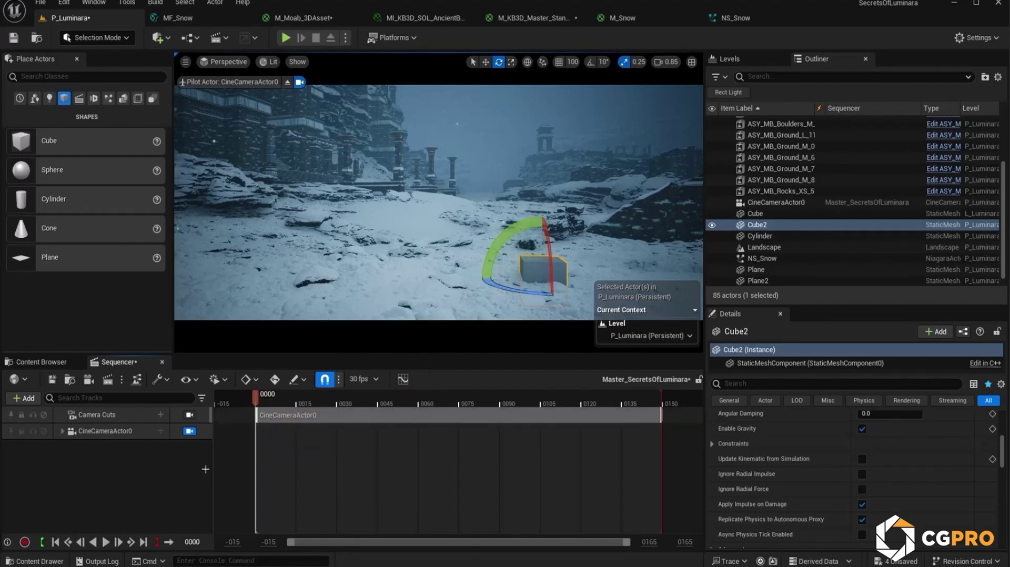
# Add Cube2 to the sequence and key its transform at frame 0.
pyautogui.rightClick(130, 468)
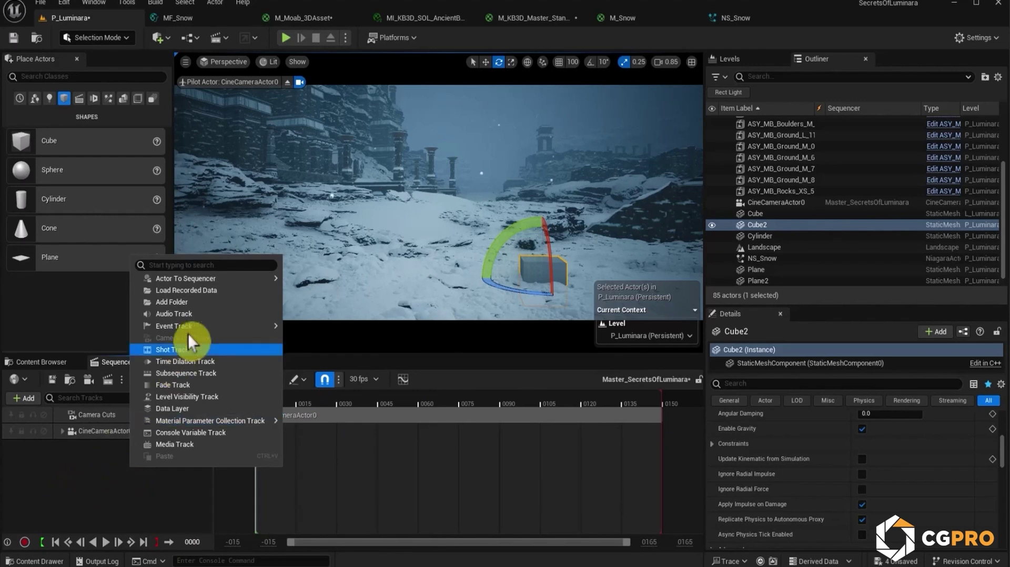
pyautogui.moveTo(184, 277)
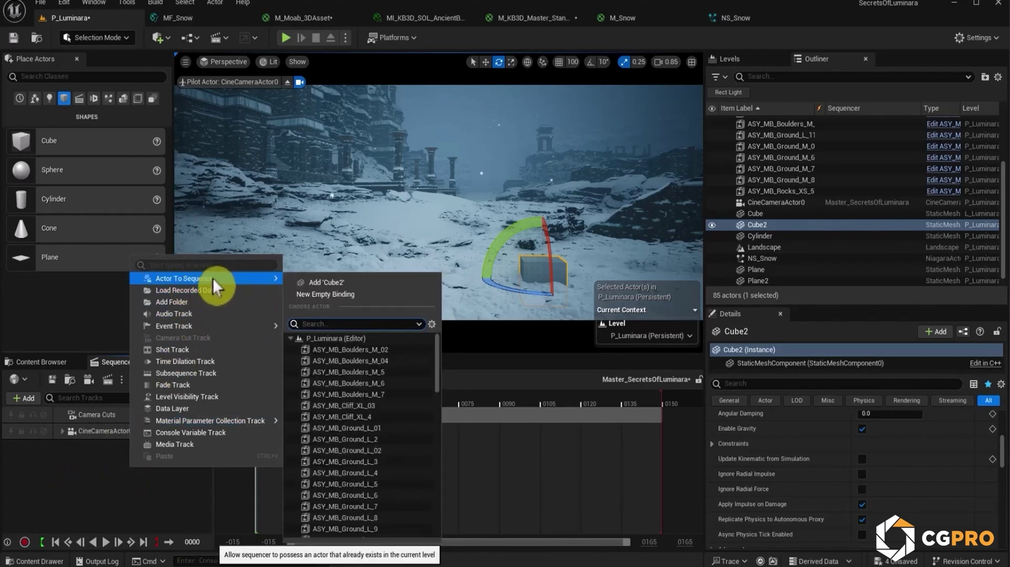
pyautogui.click(336, 283)
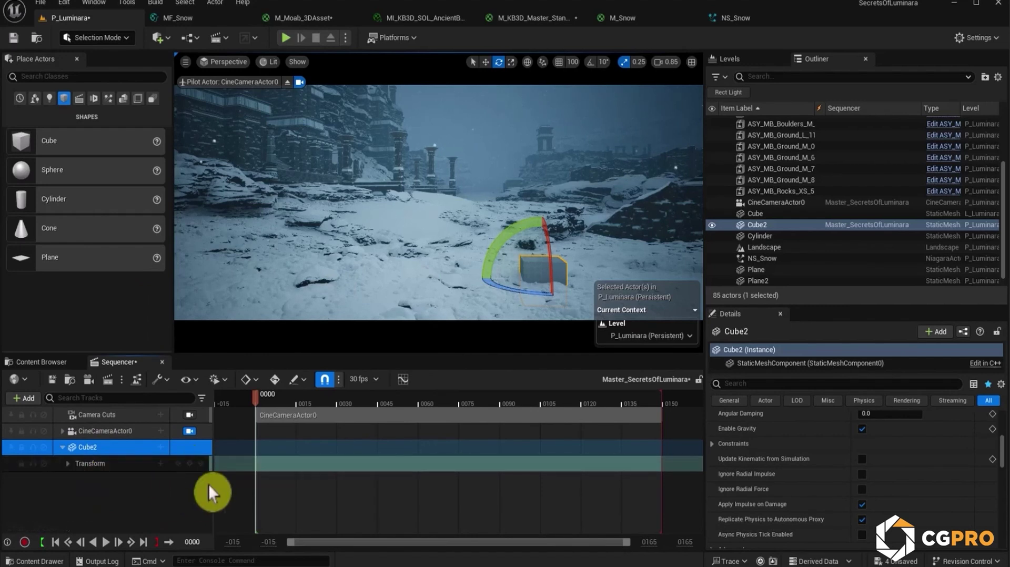
pyautogui.click(190, 463)
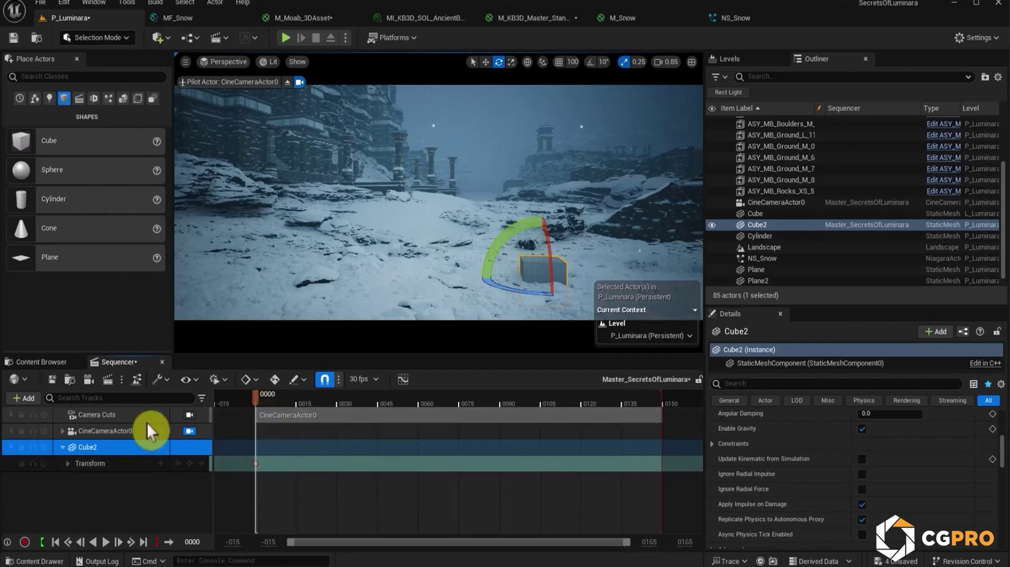
# Expand Cube2's location channels, move the cube across the snow to the shot's left side at frame 135, and key its transform.
pyautogui.click(68, 464)
pyautogui.click(72, 481)
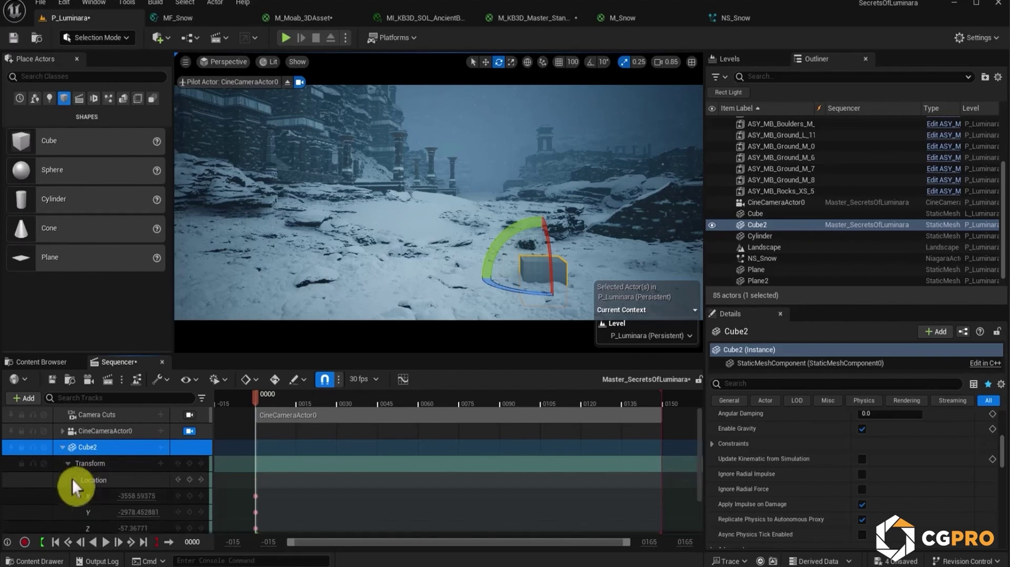
pyautogui.scroll(-2, 100, 500)
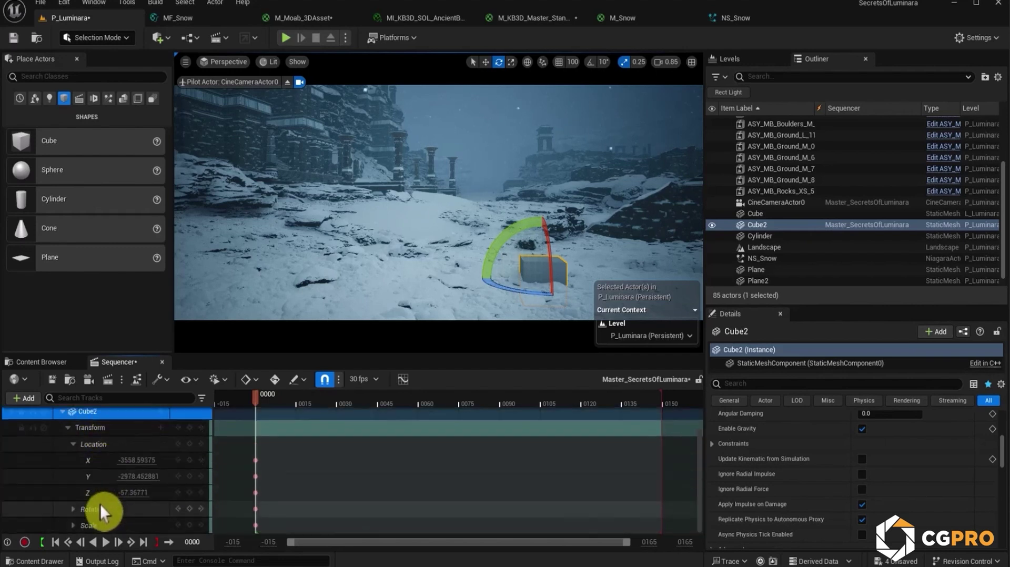
pyautogui.moveTo(274, 402); pyautogui.dragTo(622, 429)
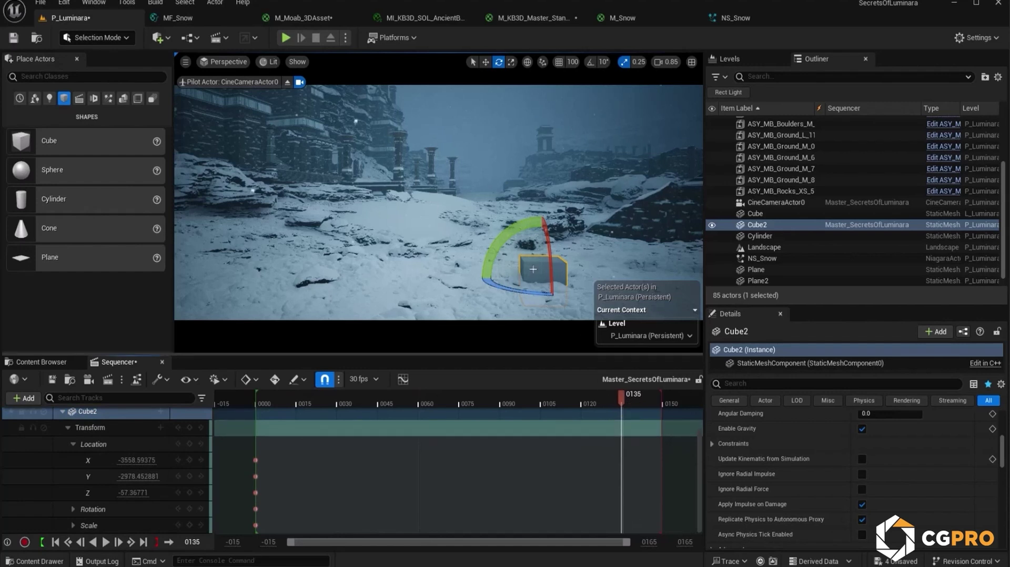
pyautogui.press('w')
pyautogui.moveTo(508, 284); pyautogui.dragTo(237, 282)
pyautogui.click(189, 463)
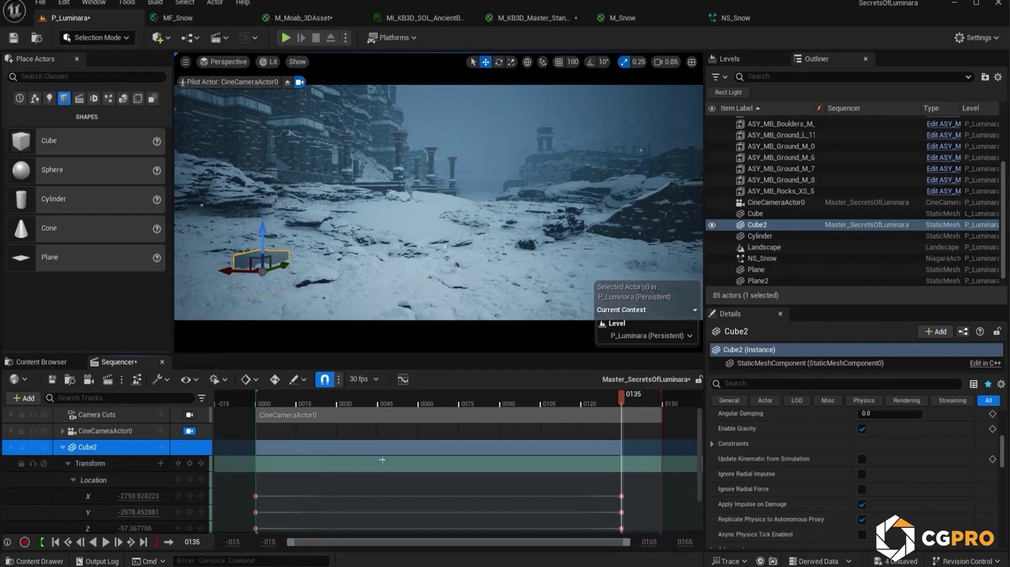
# Play back the cube's animation from the start, stop it, and scrub back to frame 20.
pyautogui.scroll(-2, 303, 477)
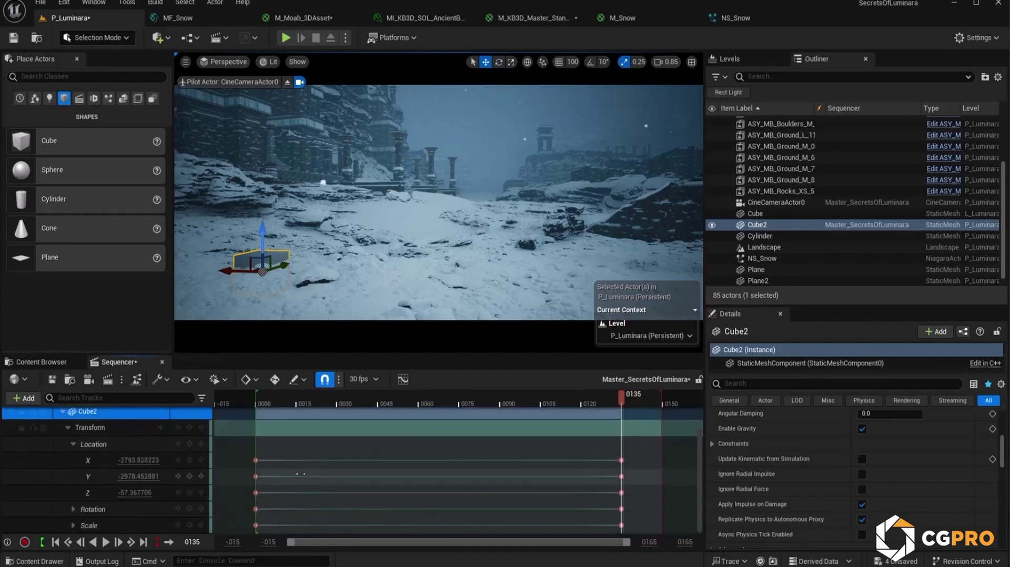
pyautogui.moveTo(621, 394); pyautogui.dragTo(260, 439)
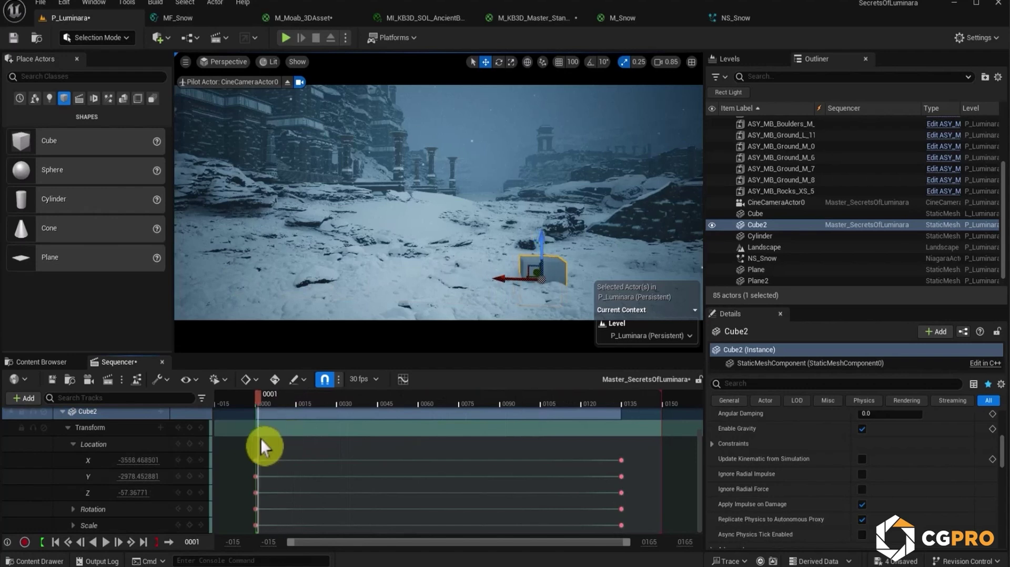
pyautogui.press('space')
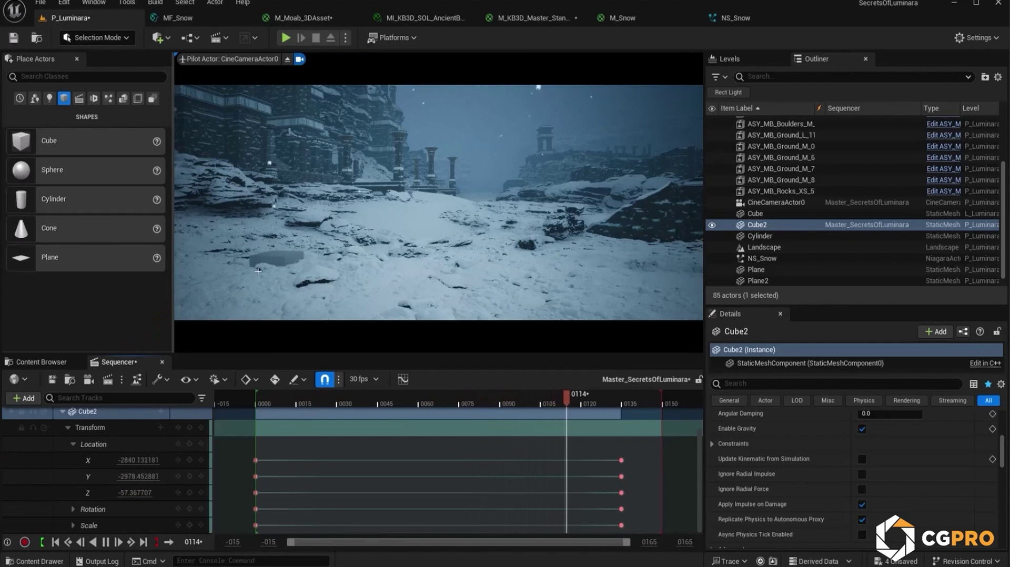
pyautogui.press('space')
pyautogui.moveTo(635, 402); pyautogui.dragTo(309, 402)
# Delete the Cube2 track from the sequence.
pyautogui.click(528, 263)
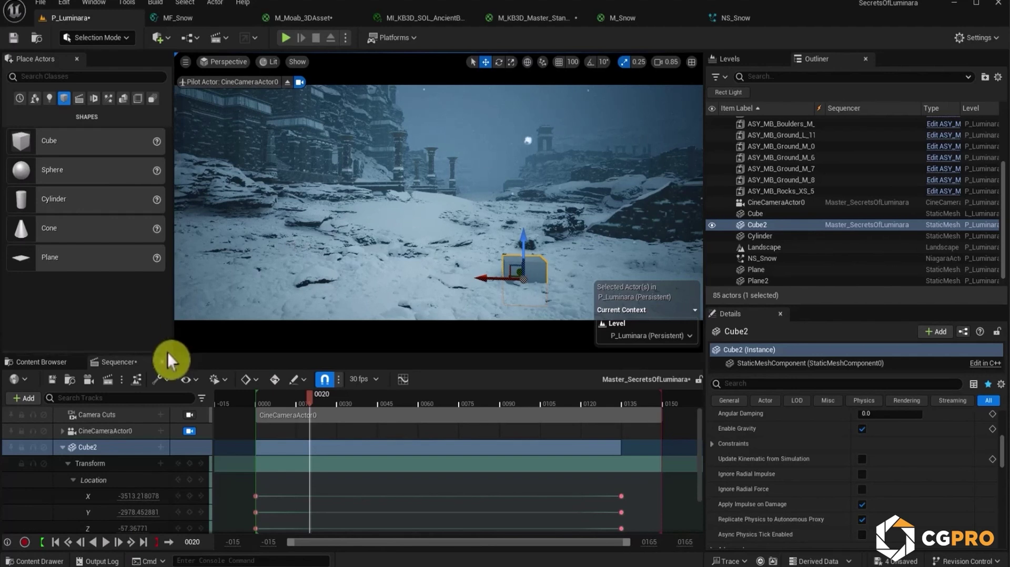
pyautogui.click(117, 444)
pyautogui.press('Delete')
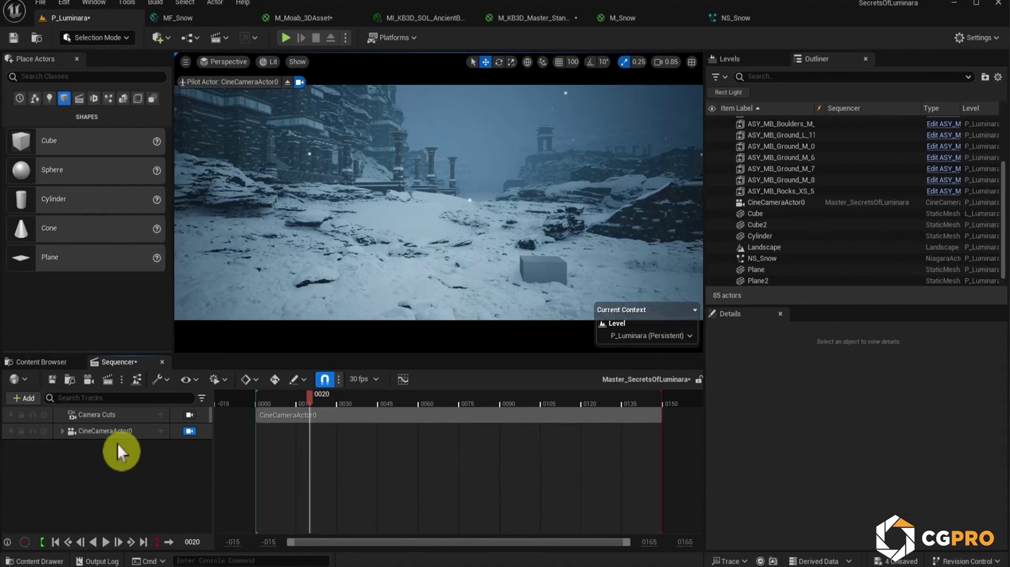
# Delete Cube2 from the level and expand the CineCameraActor0 track in the sequence.
pyautogui.click(542, 271)
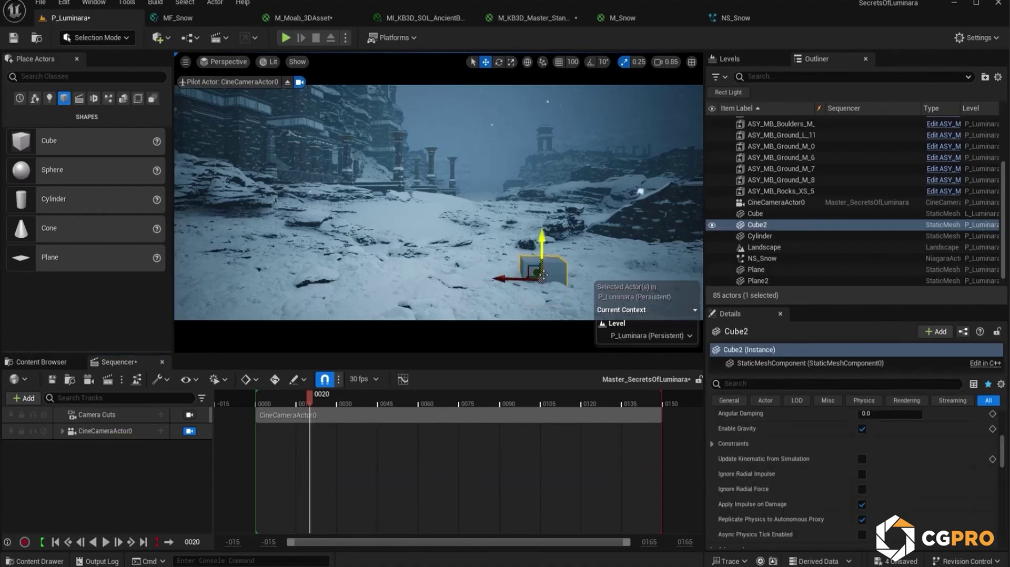
pyautogui.press('Delete')
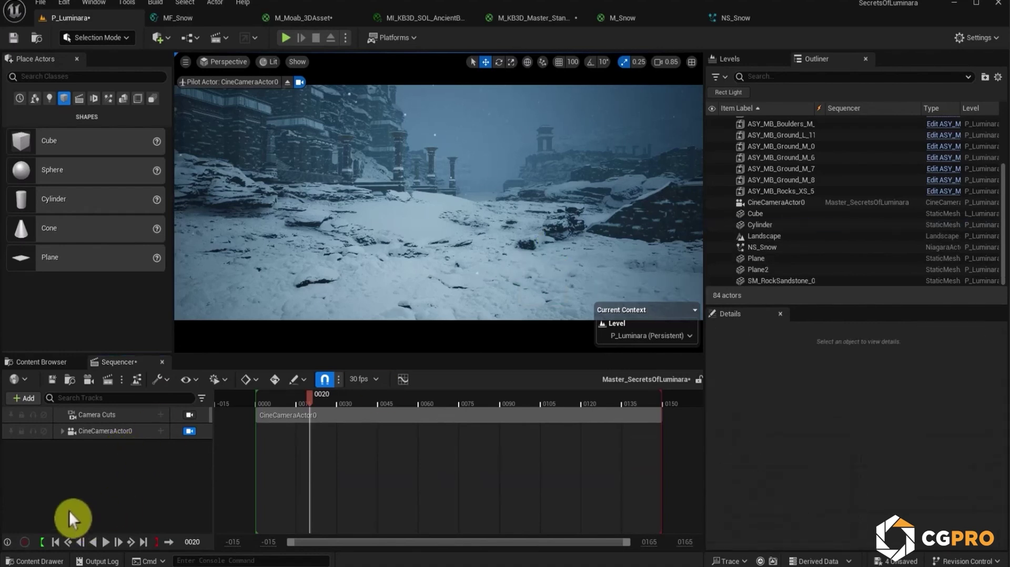
pyautogui.click(63, 434)
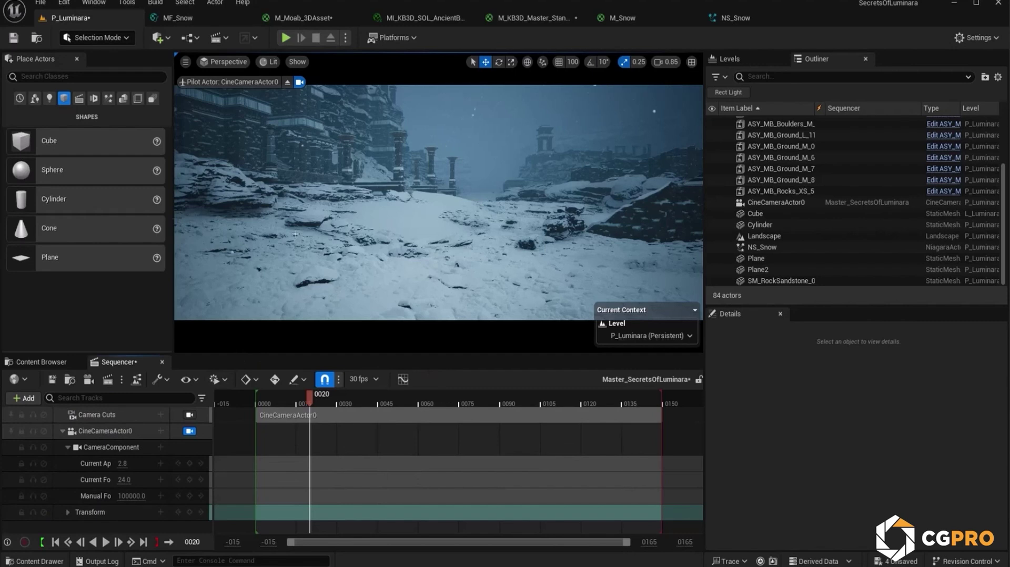
# Reframe CineCameraActor0 on the snowy path, key its transform, and place that key at frame 0.
pyautogui.rightClick(791, 205)
pyautogui.moveTo(834, 256)
pyautogui.moveTo(842, 377)
pyautogui.click(740, 445)
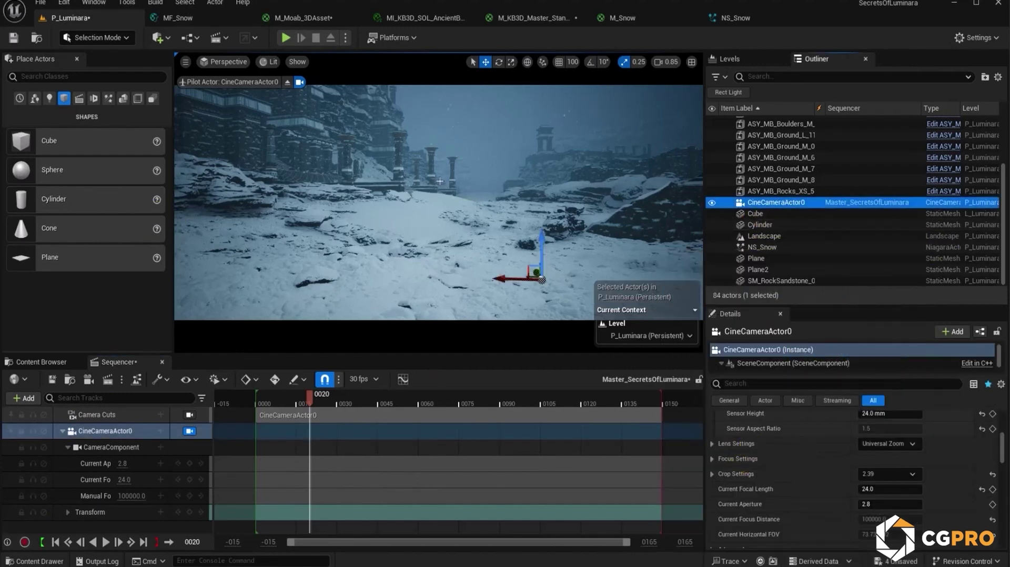
pyautogui.scroll(-3, 440, 181)
pyautogui.scroll(1, 443, 182)
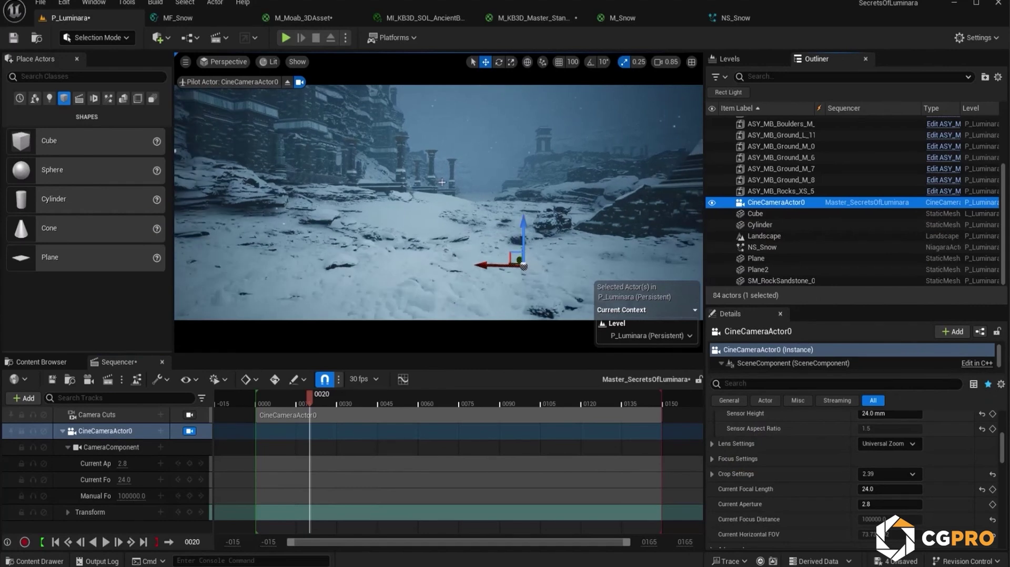
pyautogui.scroll(1, 440, 187)
pyautogui.moveTo(439, 211)
pyautogui.mouseDown(button='right')
pyautogui.moveTo(488, 190)
pyautogui.moveTo(518, 195)
pyautogui.moveTo(410, 203)
pyautogui.moveTo(427, 206)
pyautogui.mouseUp(button='right')
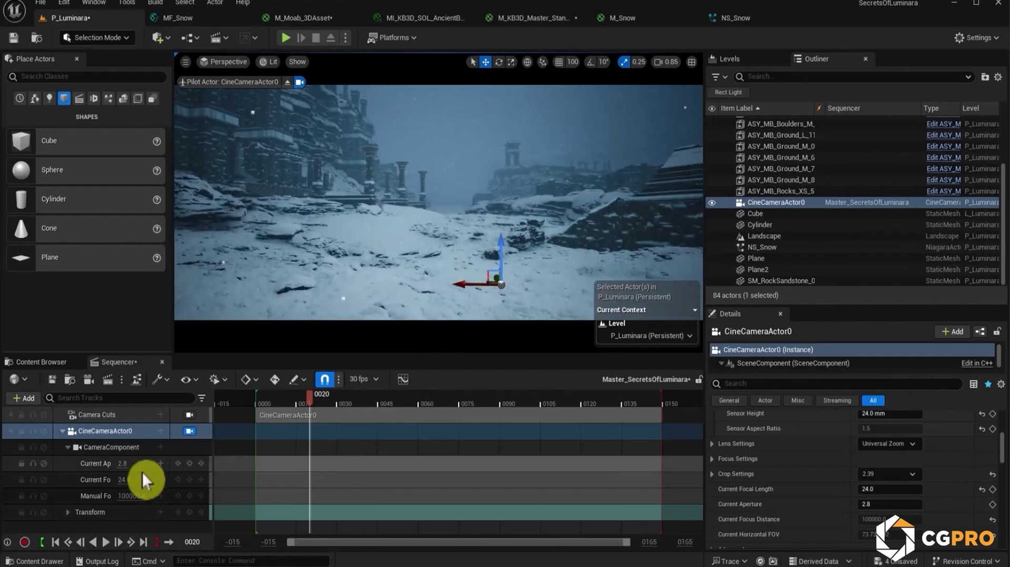
pyautogui.click(189, 514)
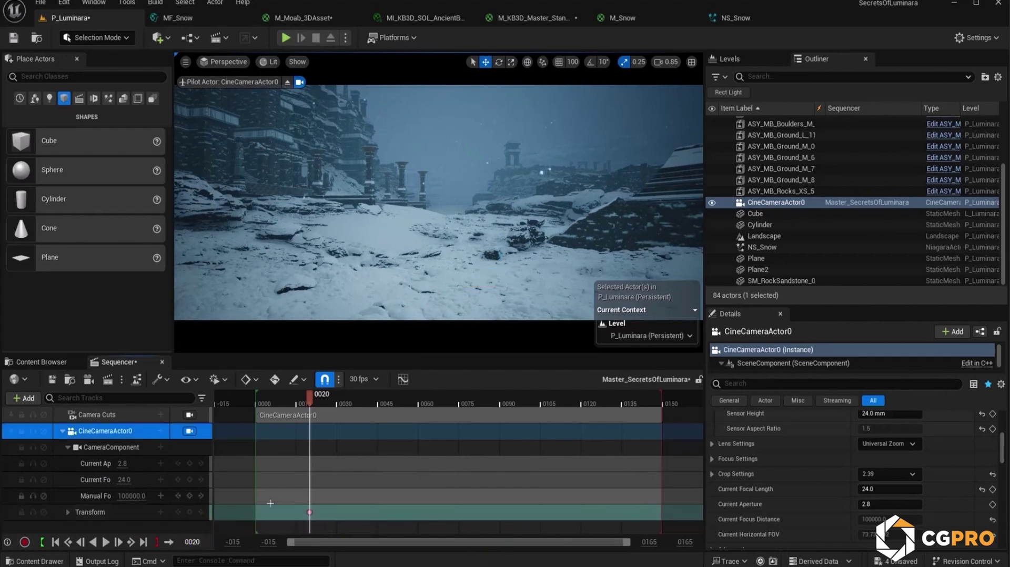
pyautogui.moveTo(309, 512); pyautogui.dragTo(260, 513)
# Move CineCameraActor0 forward over the snow at frame 90 and key its transform there.
pyautogui.moveTo(294, 399); pyautogui.dragTo(502, 418)
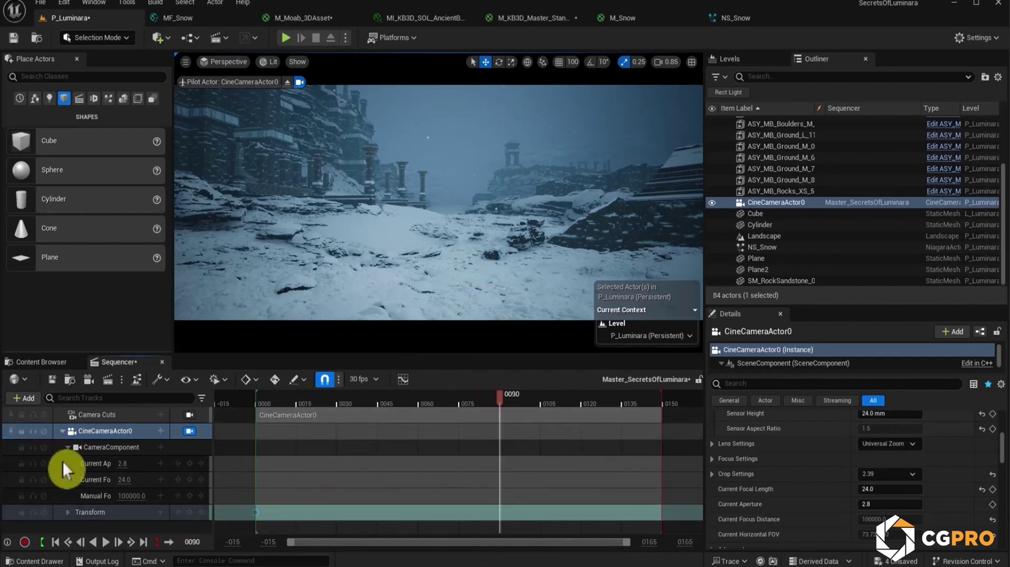
pyautogui.press('w')
pyautogui.scroll(-1, 378, 268)
pyautogui.moveTo(378, 268); pyautogui.dragTo(379, 268, button='right')
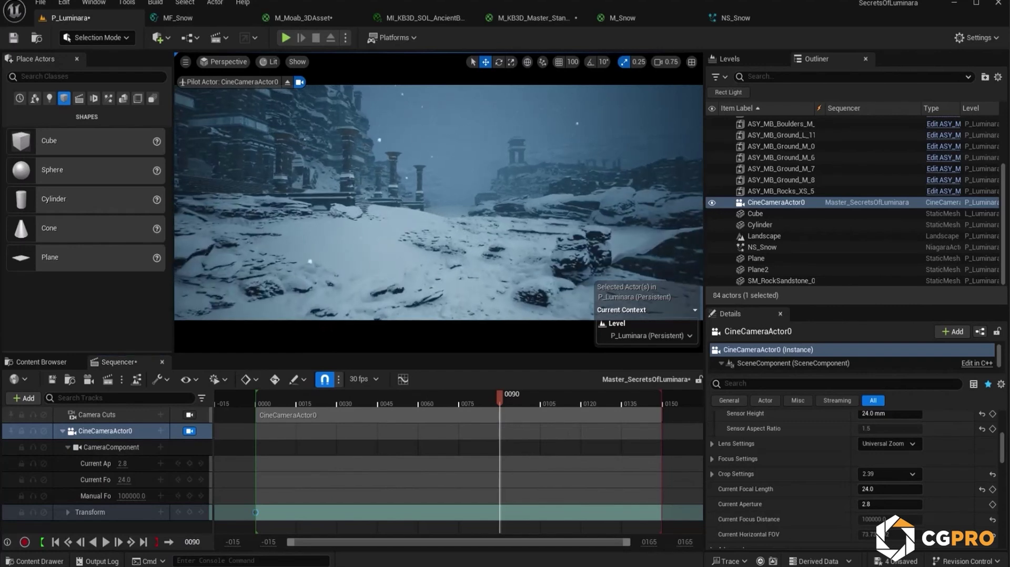
pyautogui.click(191, 514)
# Extend the sequence's playback end to frame 225 and stretch the camera cut section slightly past it.
pyautogui.hscroll(1, 534, 457)
pyautogui.hscroll(3, 534, 458)
pyautogui.moveTo(444, 431)
pyautogui.mouseDown()
pyautogui.moveTo(513, 431)
pyautogui.moveTo(442, 427)
pyautogui.moveTo(513, 399)
pyautogui.moveTo(646, 399)
pyautogui.mouseUp()
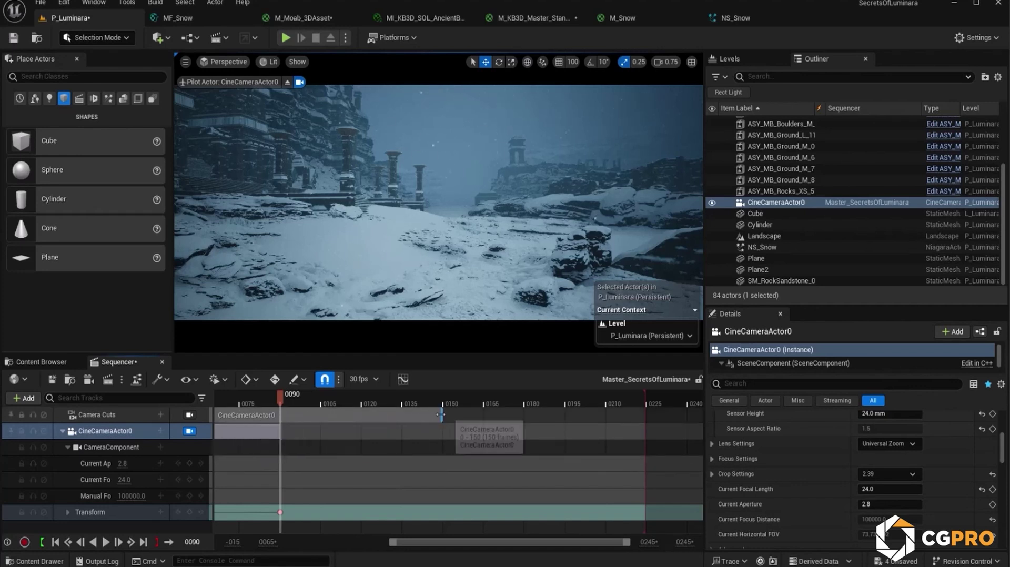
pyautogui.moveTo(441, 415); pyautogui.dragTo(673, 415)
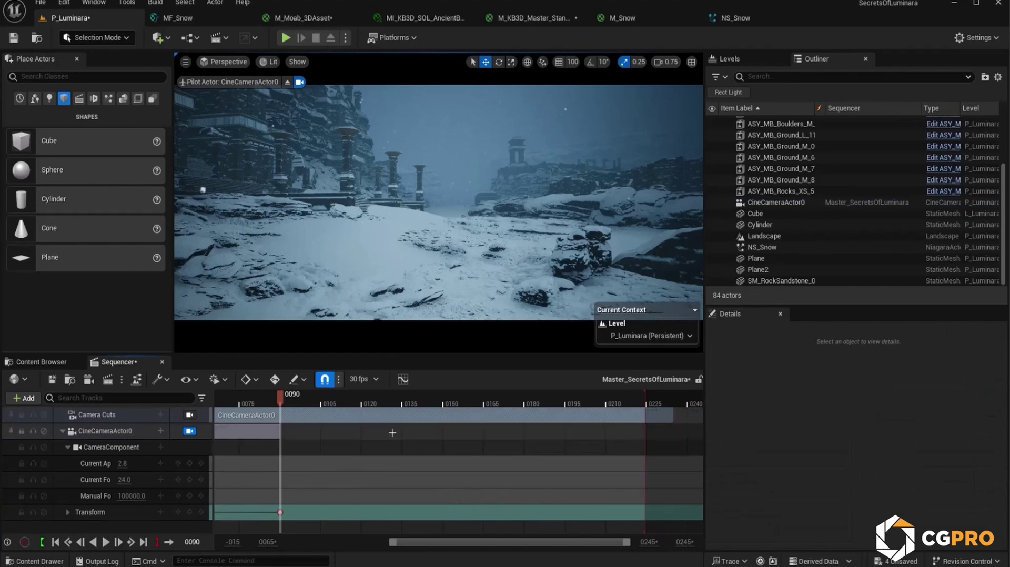
pyautogui.moveTo(379, 465); pyautogui.dragTo(510, 482, button='right')
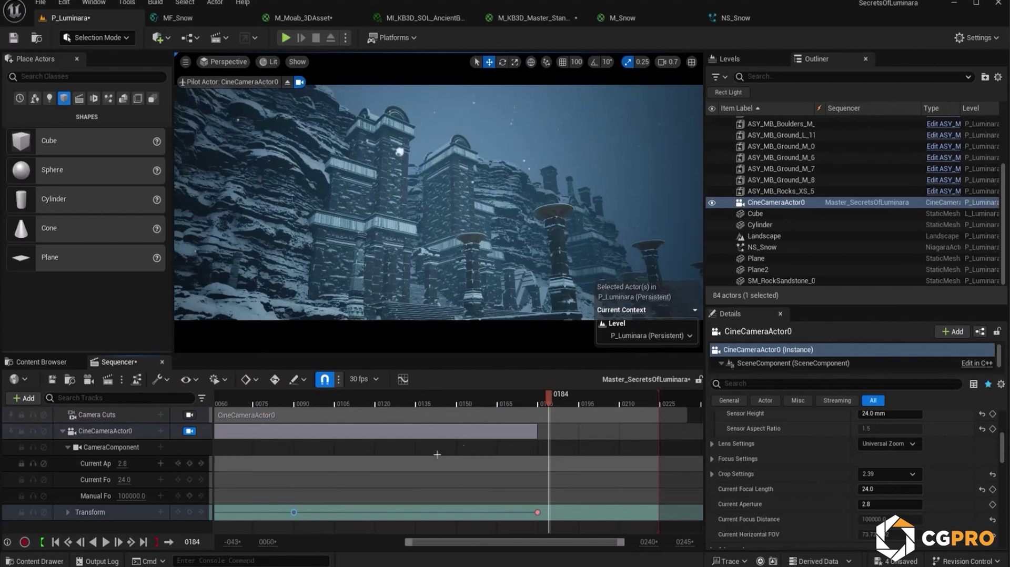
# Rewind the sequence to its start and play back the camera move.
pyautogui.moveTo(551, 396); pyautogui.dragTo(243, 437)
pyautogui.press('space')
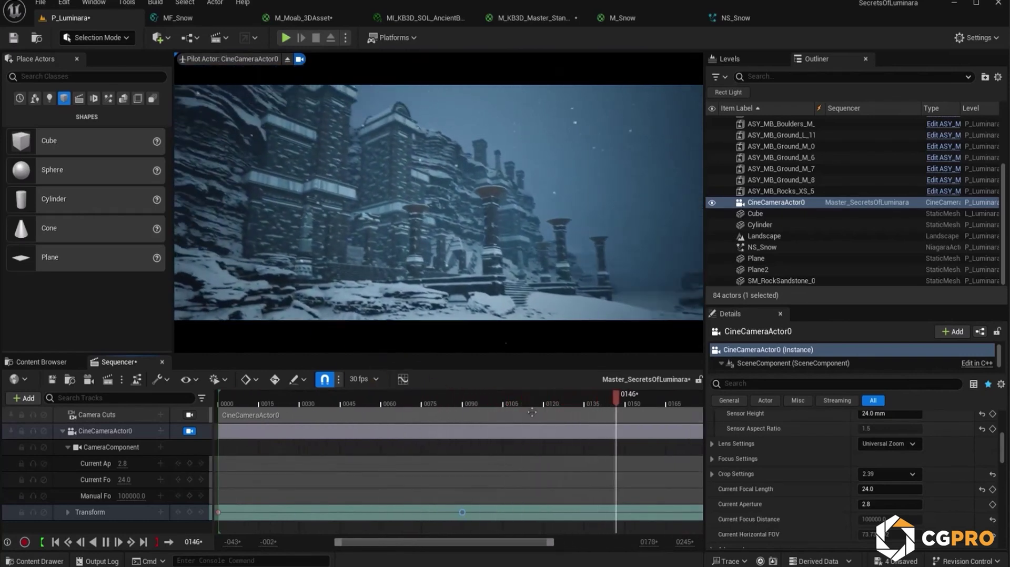
pyautogui.press('space')
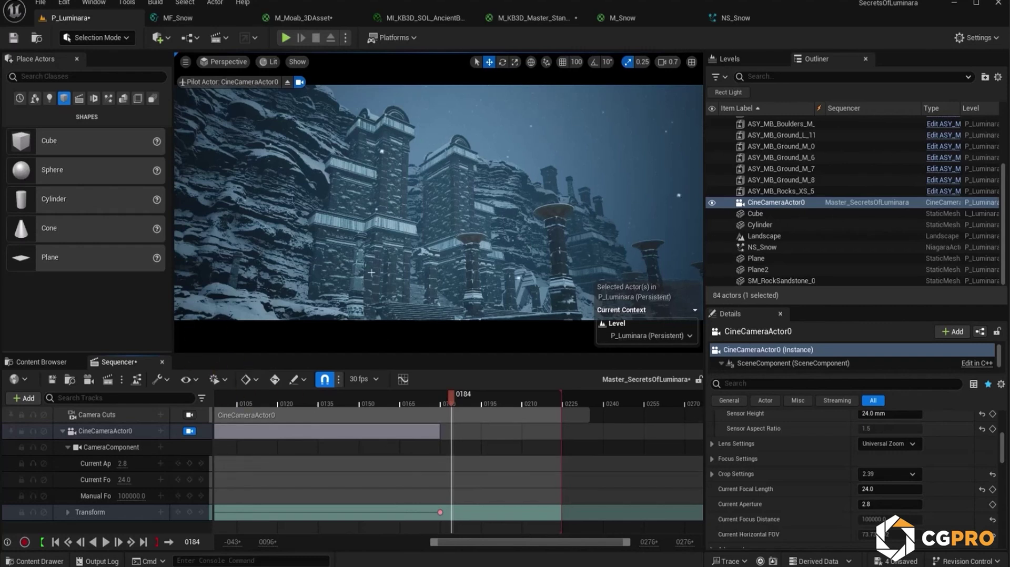
# Extend the sequence's playback end to about frame 280.
pyautogui.moveTo(585, 482); pyautogui.dragTo(333, 477, button='right')
pyautogui.keyDown('ctrl'); pyautogui.scroll(-4, 333, 477); pyautogui.keyUp('ctrl')
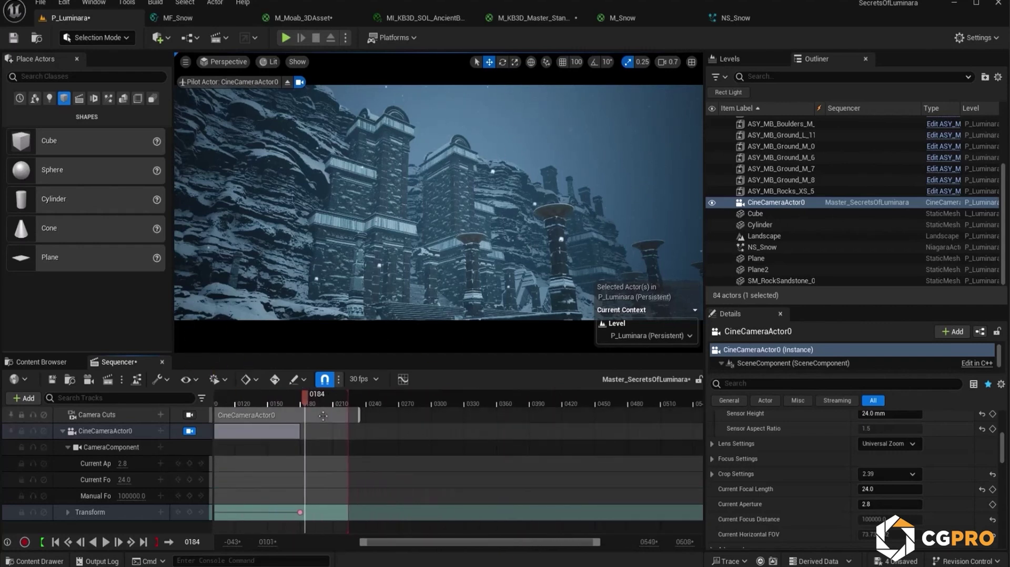
pyautogui.moveTo(349, 395); pyautogui.dragTo(411, 395)
pyautogui.click(395, 439)
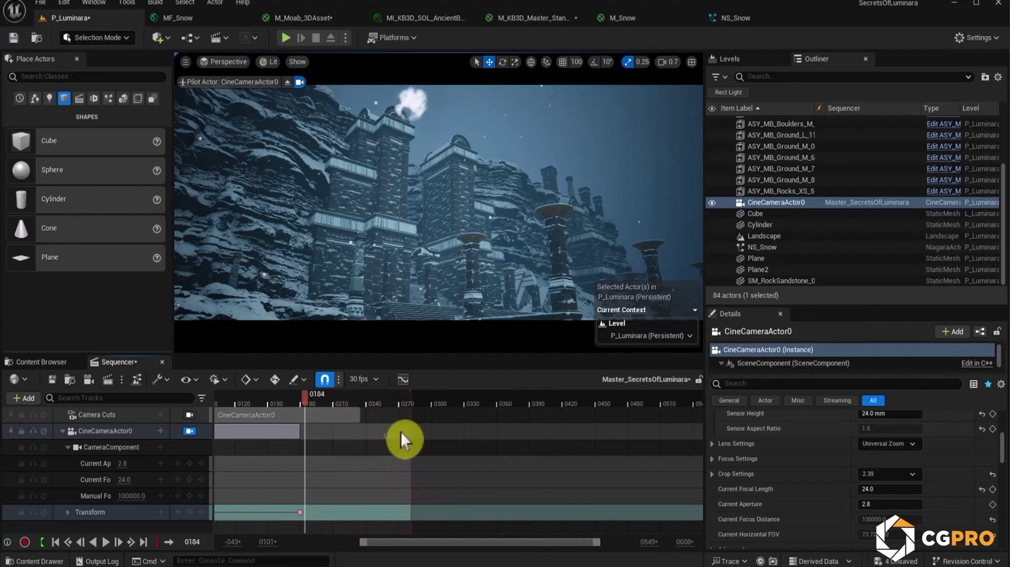
pyautogui.moveTo(513, 458)
pyautogui.mouseDown(button='right')
pyautogui.moveTo(611, 467)
pyautogui.moveTo(614, 456)
pyautogui.moveTo(511, 448)
pyautogui.mouseUp(button='right')
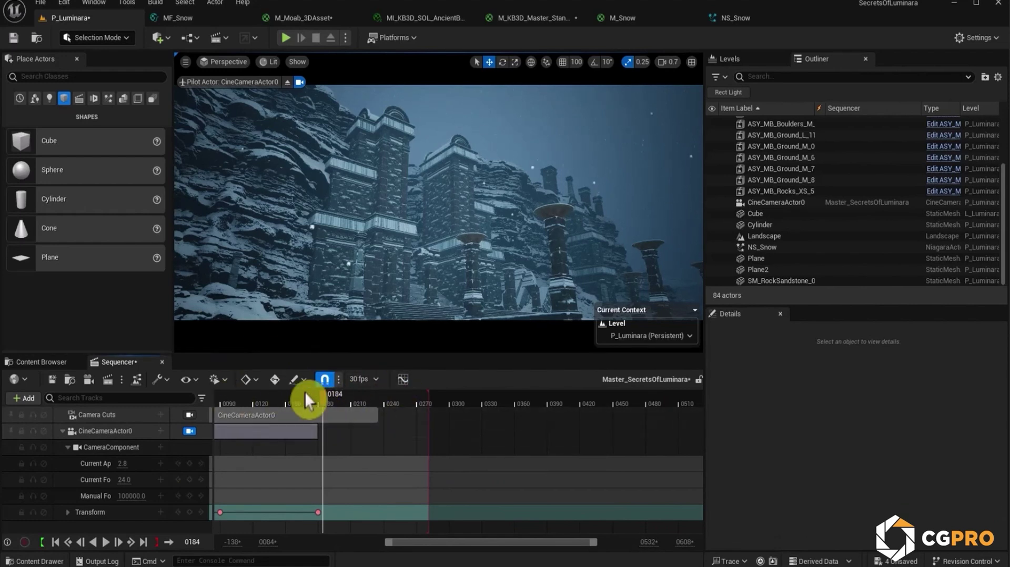
# Set the sequence display rate to 24 fps (film) and show time as seconds.
pyautogui.click(368, 380)
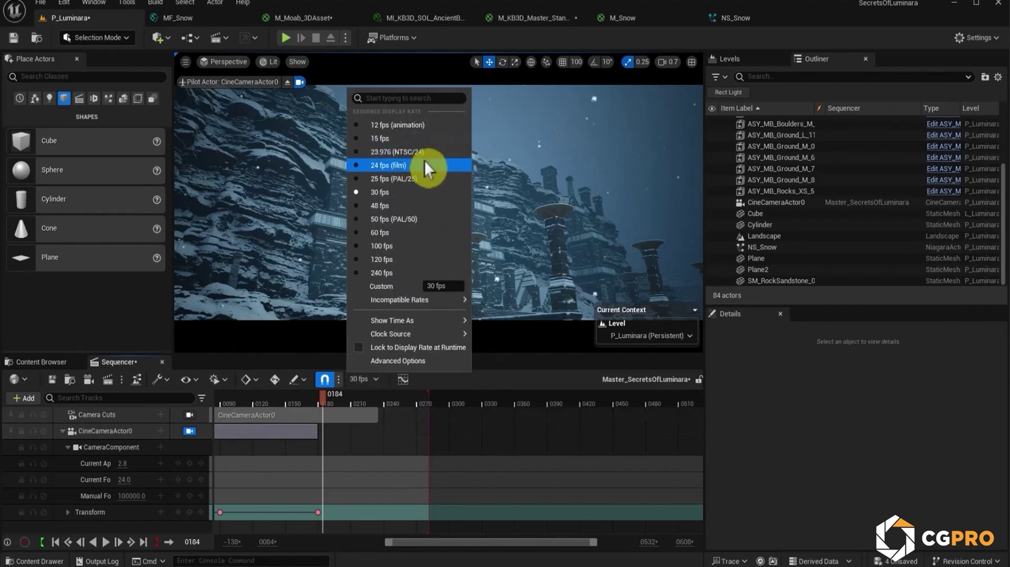
pyautogui.click(395, 164)
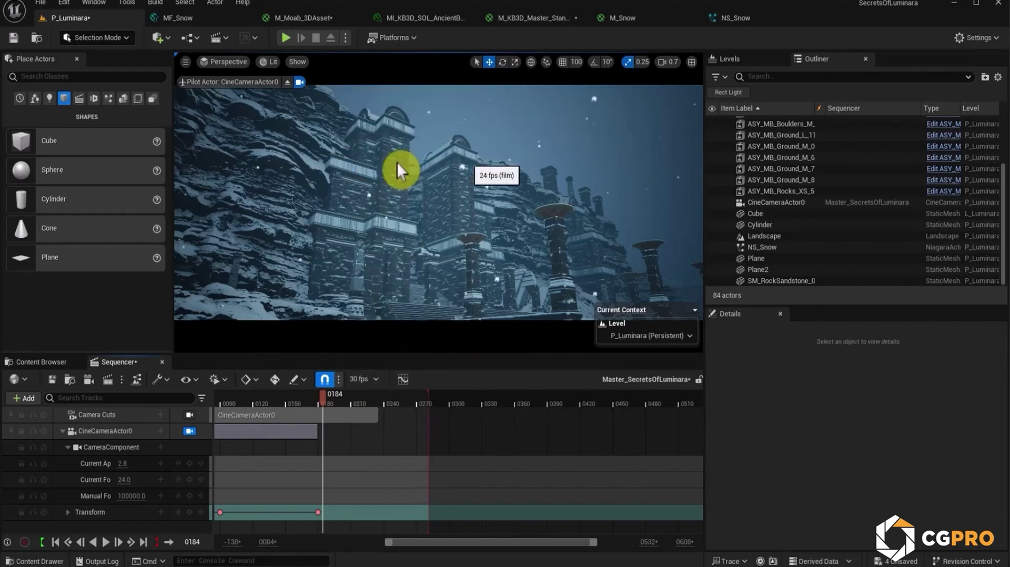
pyautogui.click(364, 383)
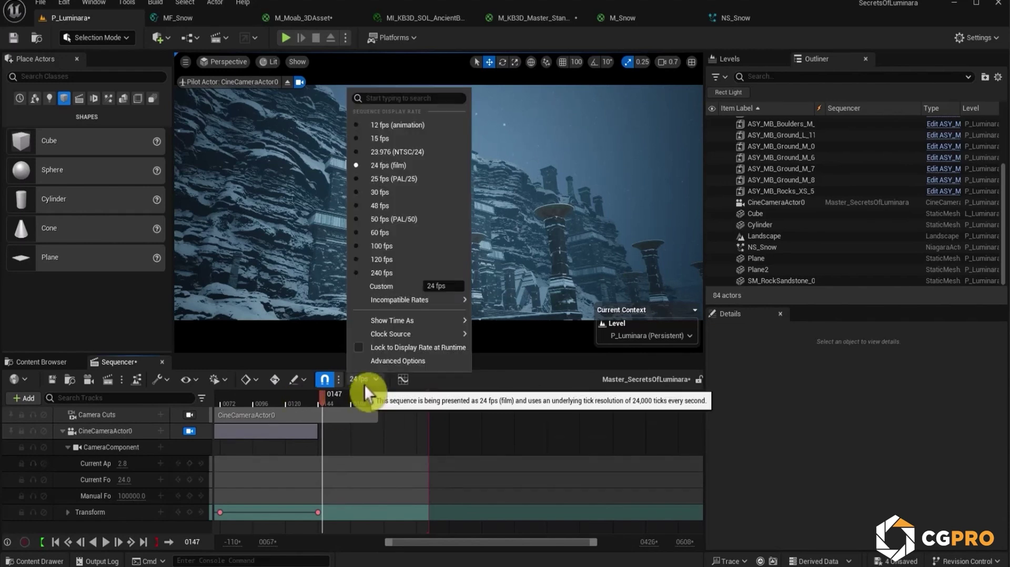
pyautogui.moveTo(392, 326)
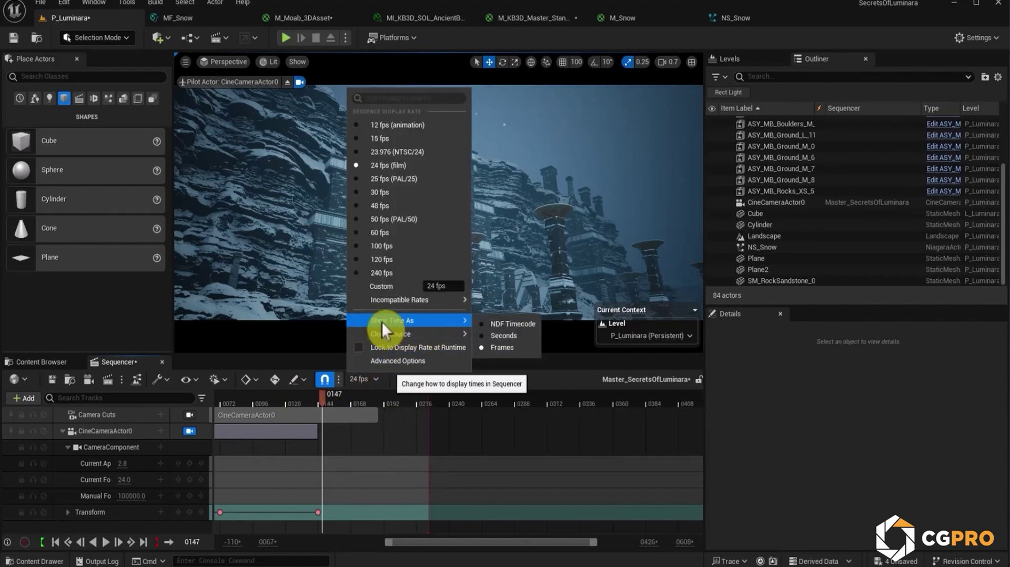
pyautogui.click(523, 339)
# Extend the sequence and its camera cut section to about 12 seconds, and move the camera's last transform key to 10 seconds.
pyautogui.moveTo(321, 400); pyautogui.dragTo(318, 407)
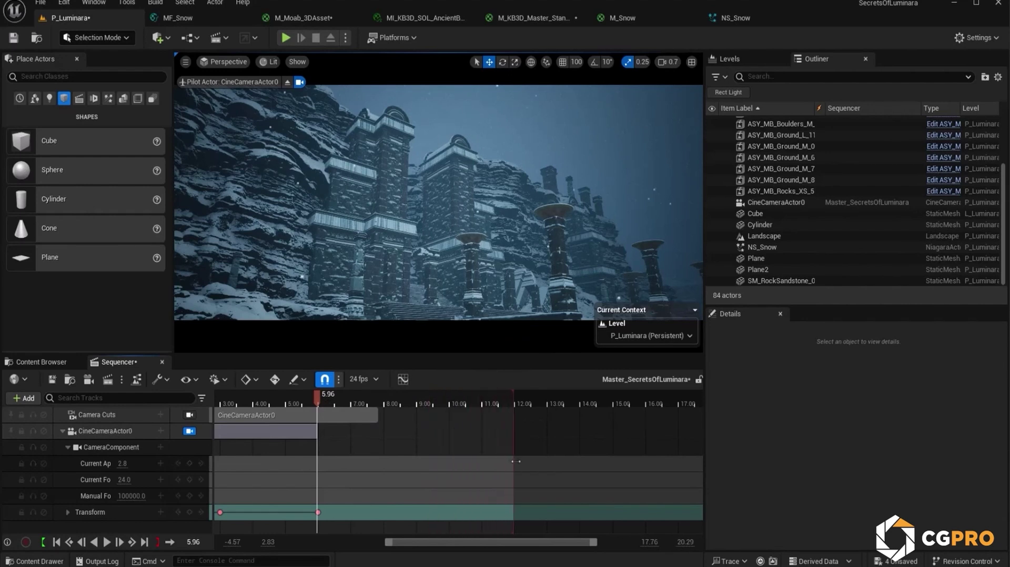
pyautogui.moveTo(378, 416); pyautogui.dragTo(526, 443)
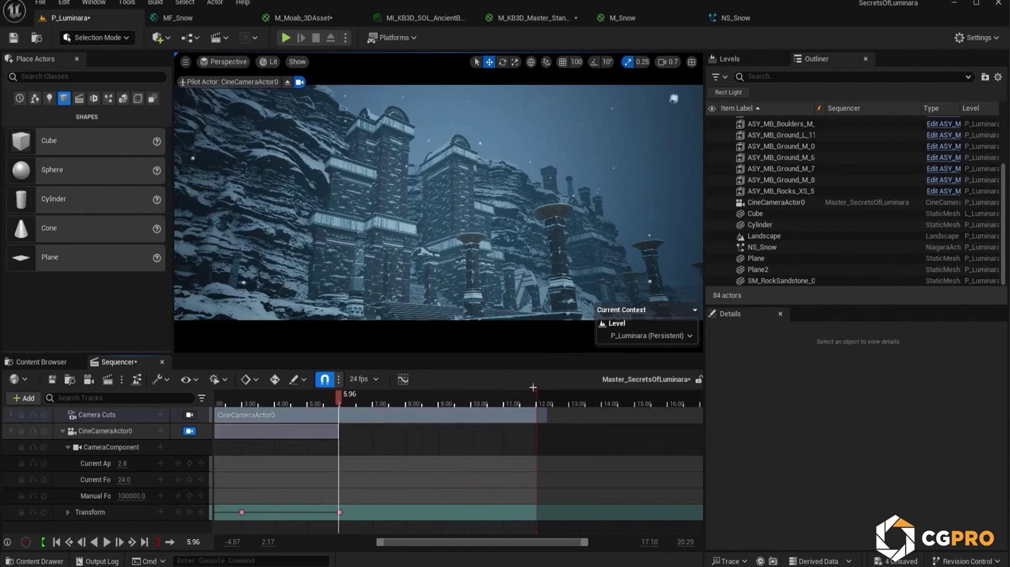
pyautogui.moveTo(340, 513); pyautogui.dragTo(473, 548)
# Scrub back from the camera's last key and play the sequence to check the slower camera move.
pyautogui.moveTo(472, 542); pyautogui.dragTo(432, 543)
pyautogui.moveTo(570, 399); pyautogui.dragTo(472, 411)
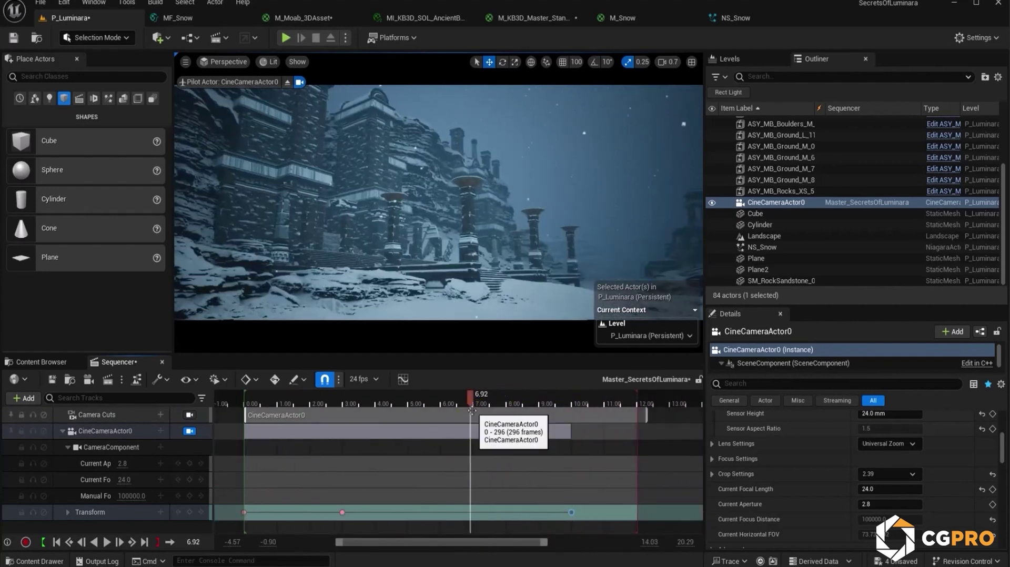
pyautogui.press('space')
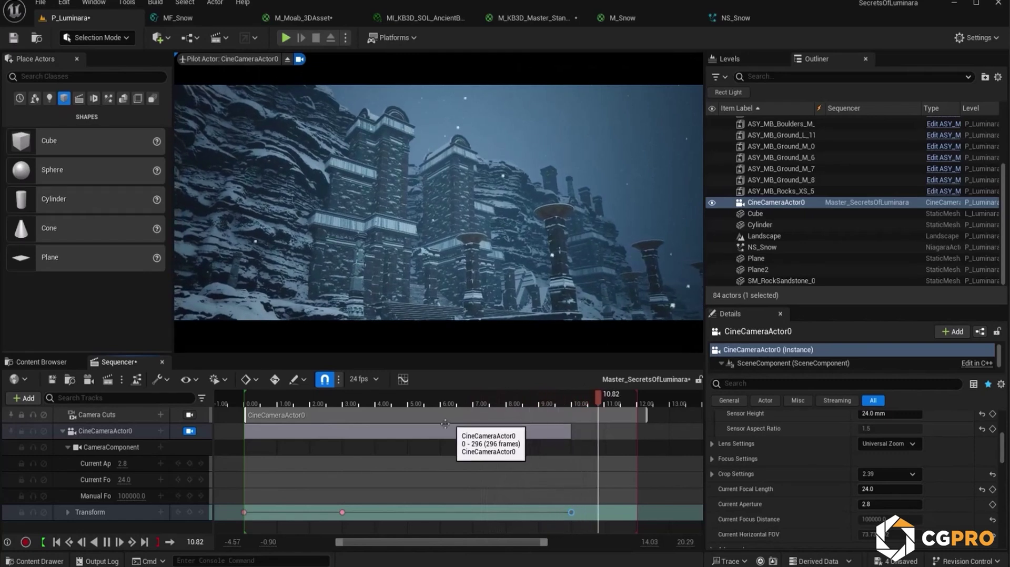
pyautogui.press('space')
# Move the camera's middle transform key to 5 seconds and play the sequence from the start.
pyautogui.moveTo(343, 513); pyautogui.dragTo(409, 515)
pyautogui.moveTo(406, 401); pyautogui.dragTo(245, 427)
pyautogui.press('space')
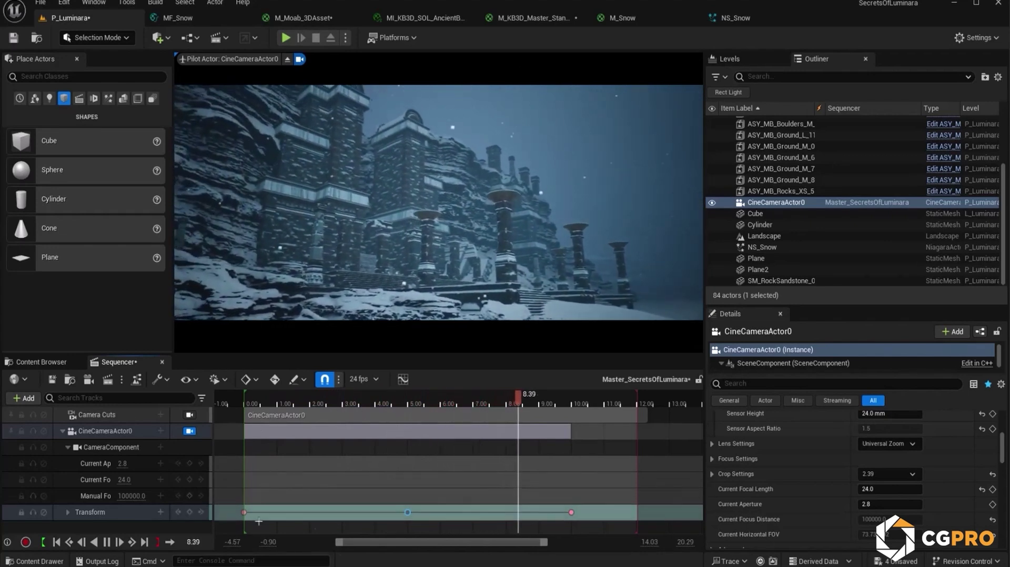
# Expand the camera's location channels and delete the middle X, Y and Z location keys at 5 seconds.
pyautogui.moveTo(395, 498); pyautogui.dragTo(415, 517)
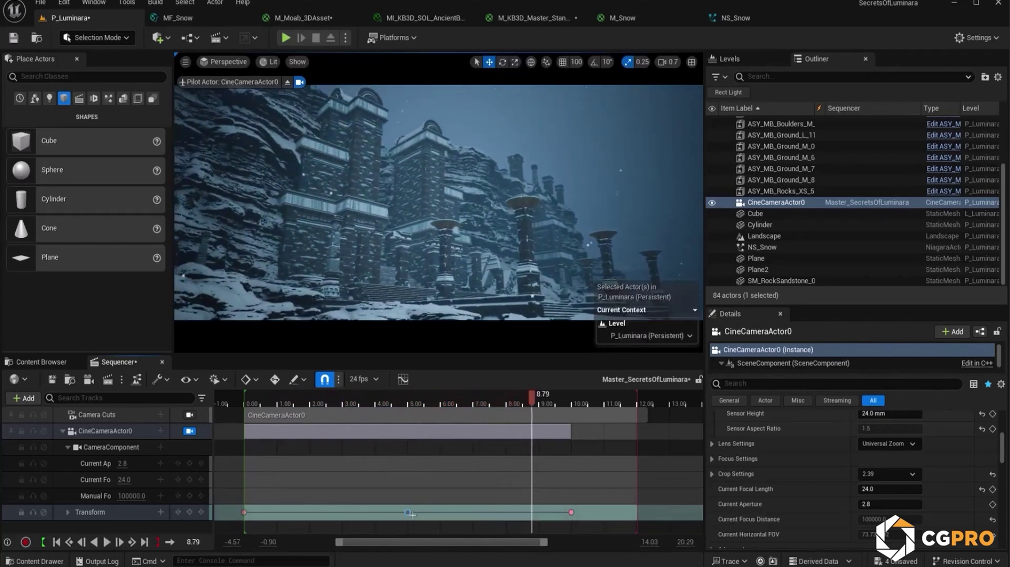
pyautogui.click(69, 512)
pyautogui.click(73, 495)
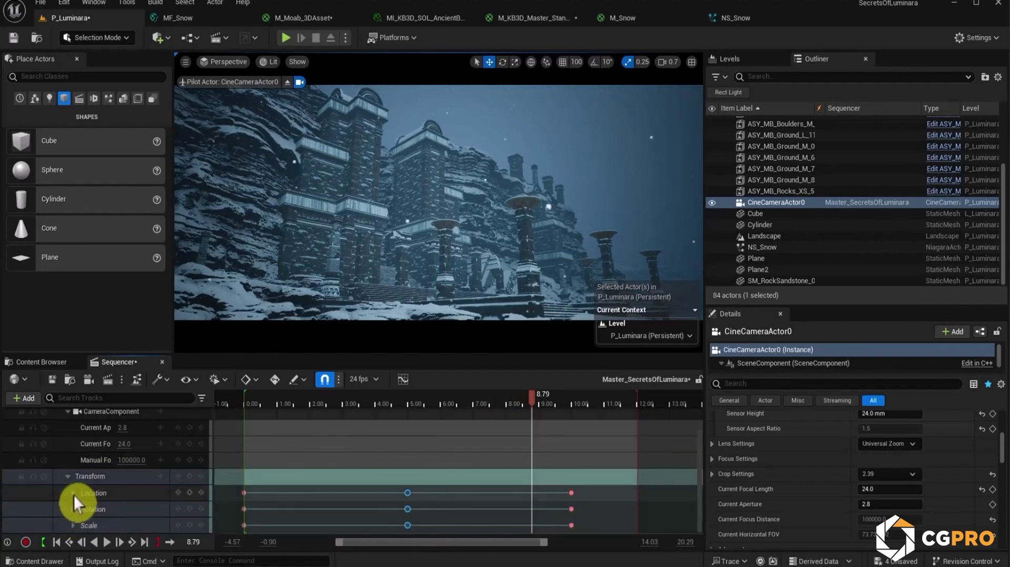
pyautogui.scroll(-3, 74, 494)
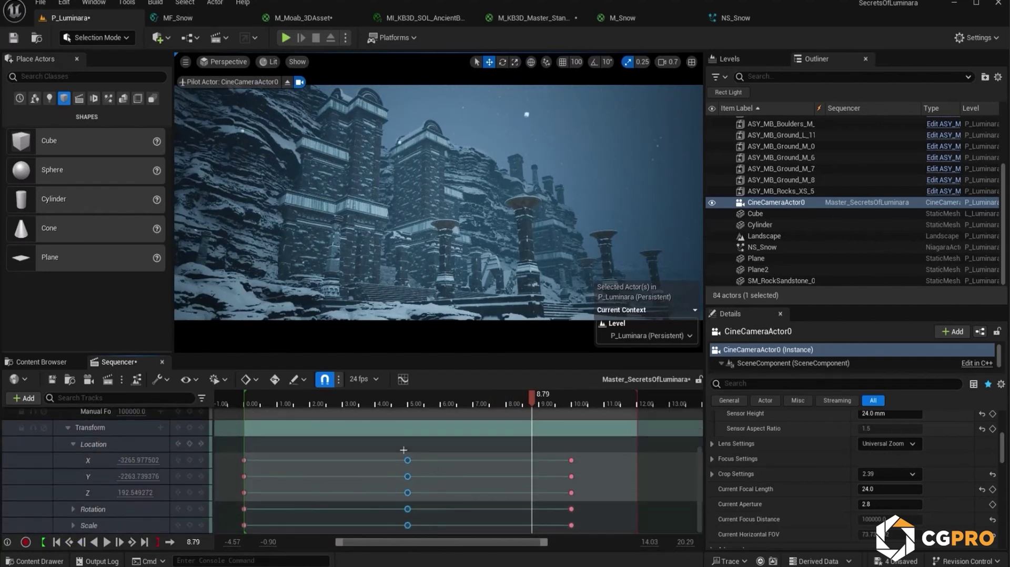
pyautogui.moveTo(395, 453); pyautogui.dragTo(428, 500)
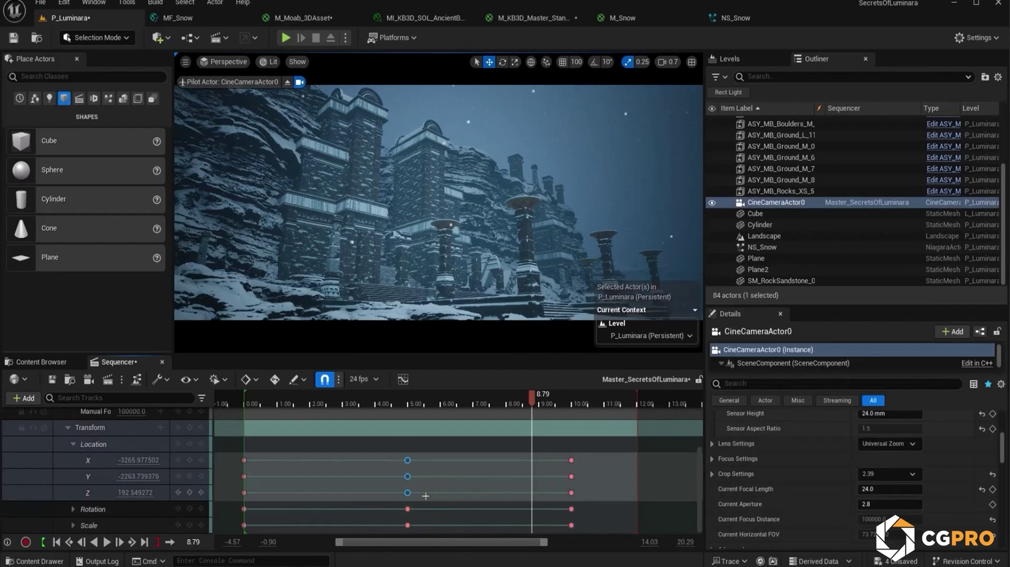
pyautogui.press('Delete')
# Replay the camera animation from the early part of the sequence to review the motion between the remaining location keys.
pyautogui.moveTo(541, 406); pyautogui.dragTo(354, 428)
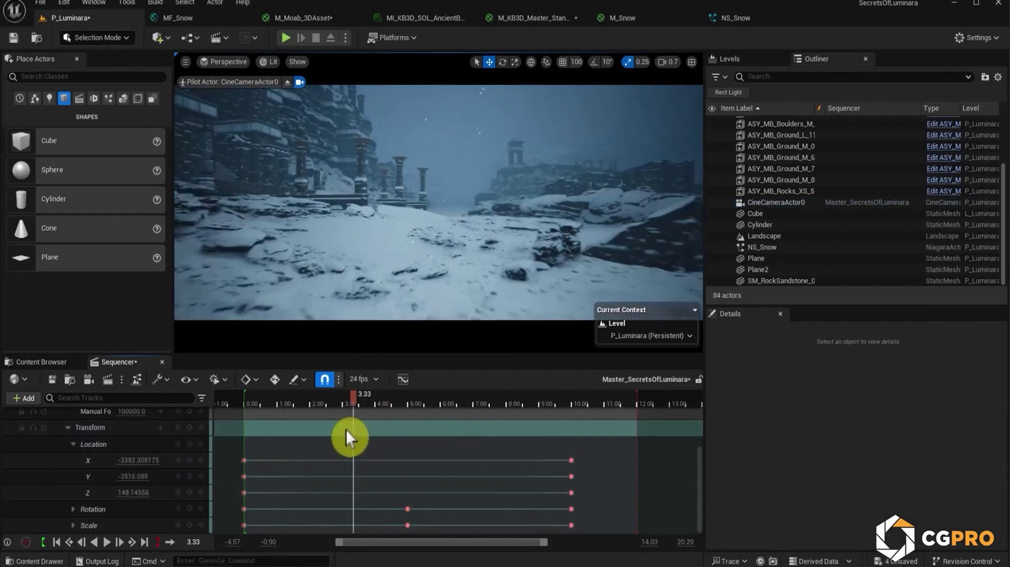
pyautogui.press('space')
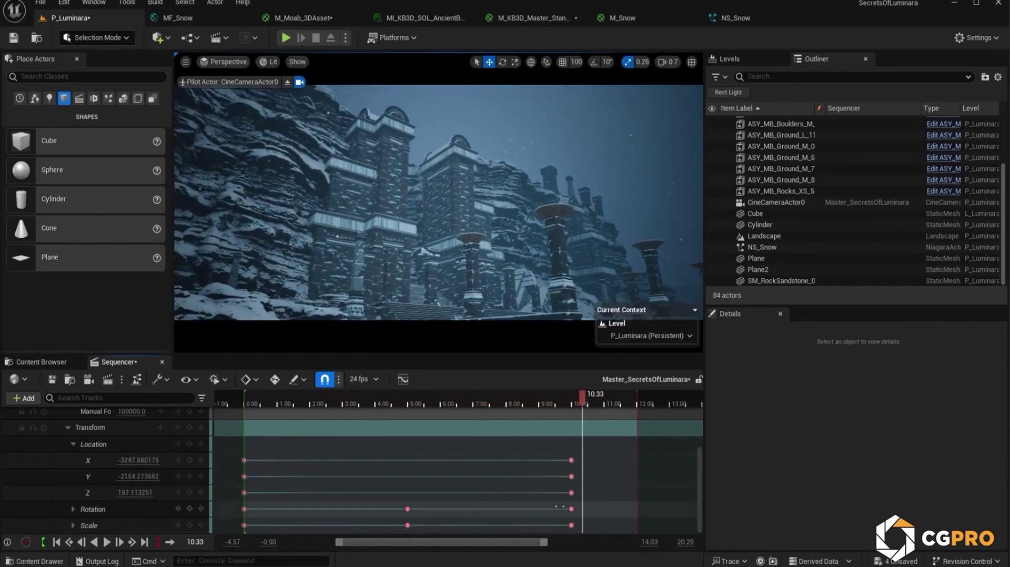
pyautogui.click(531, 409)
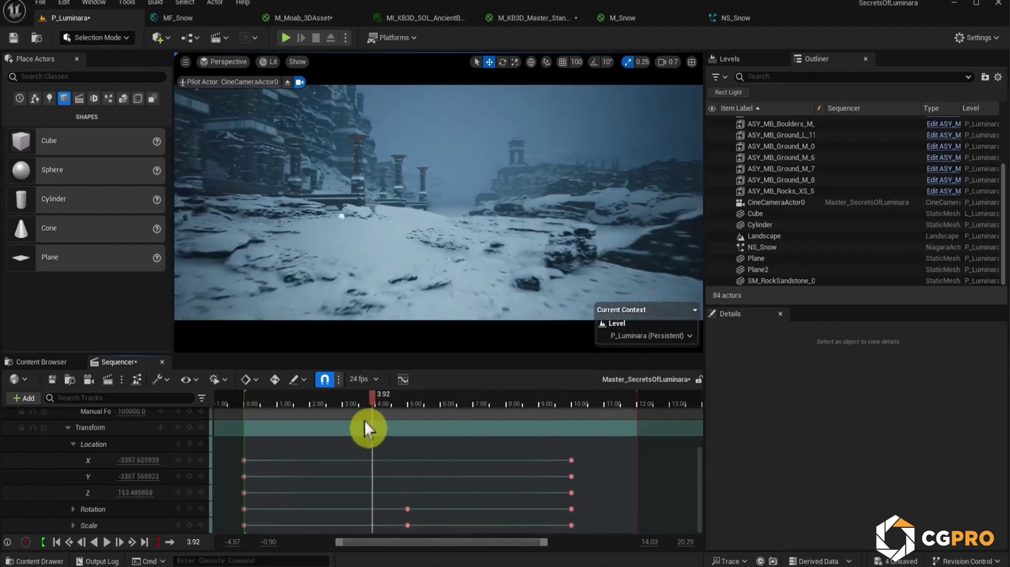
pyautogui.moveTo(370, 420); pyautogui.dragTo(348, 420)
pyautogui.press('space')
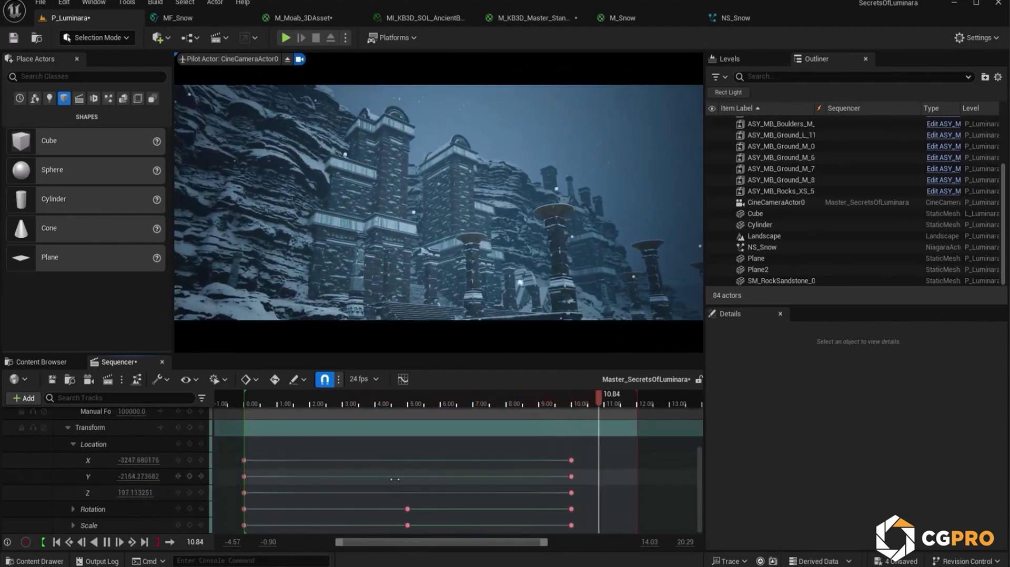
pyautogui.press('space')
pyautogui.moveTo(621, 476); pyautogui.dragTo(670, 390, button='right')
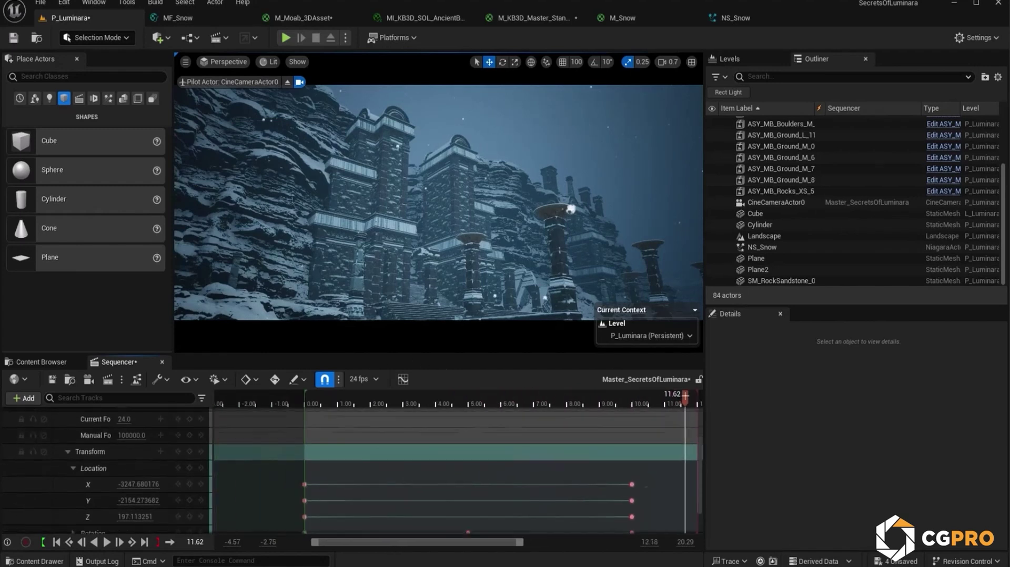
# Collapse the CineCameraActor0 track and save the master sequence.
pyautogui.scroll(3, 87, 467)
pyautogui.click(62, 431)
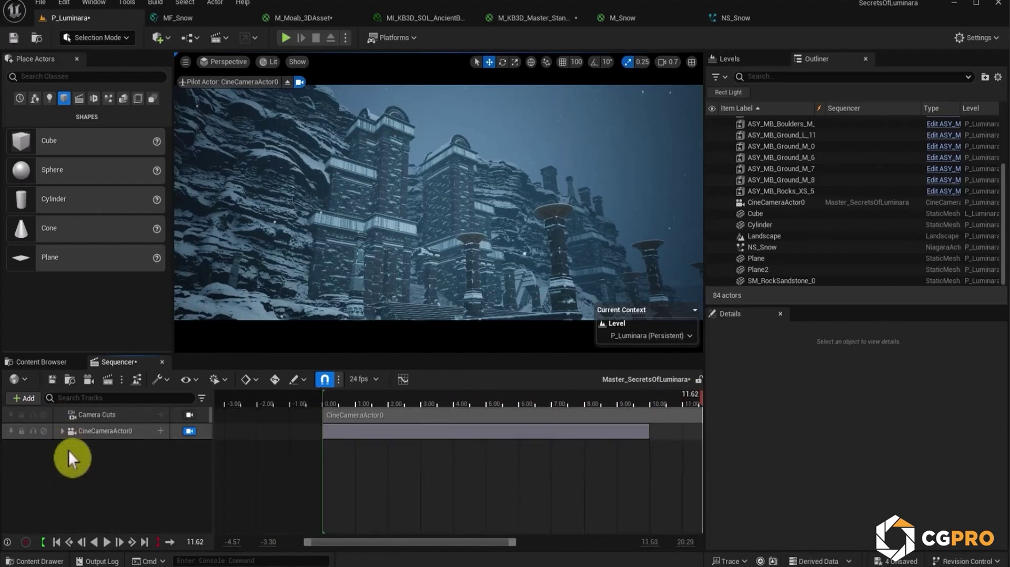
pyautogui.click(51, 379)
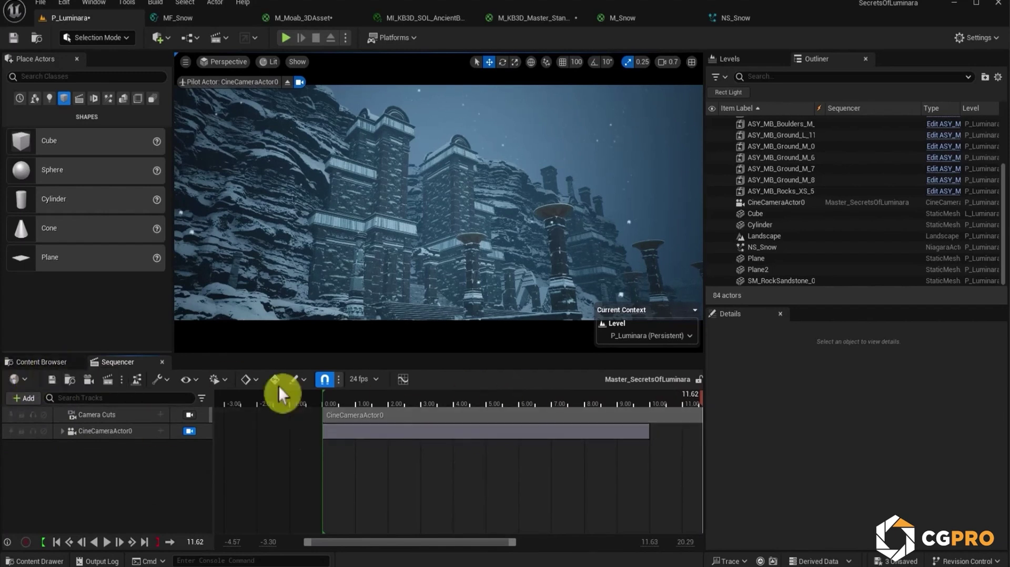
# Create a Blueprint Class in the Cinematics folder with CameraShakeBase as its parent class and name it Shake.
pyautogui.click(56, 363)
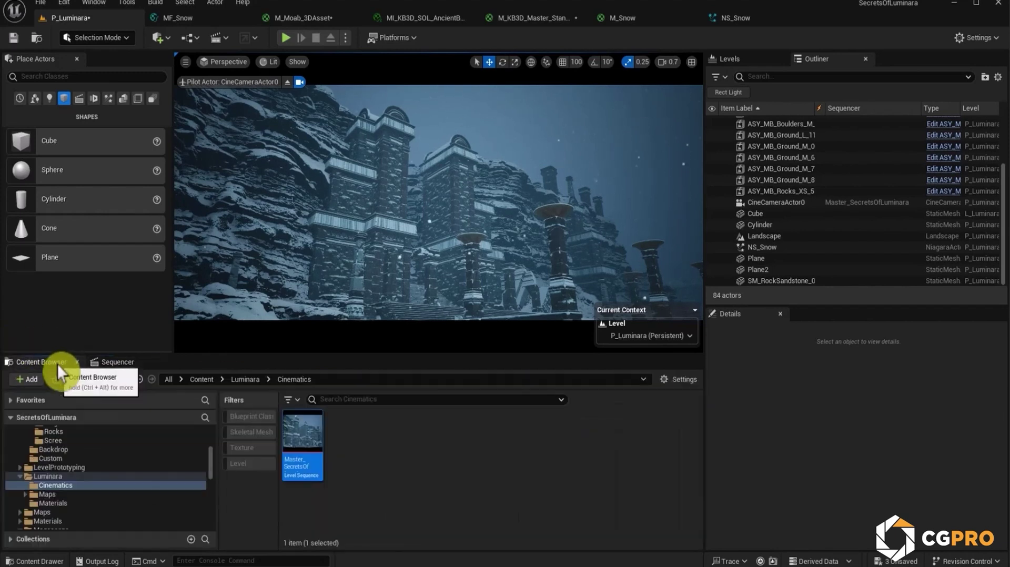
pyautogui.rightClick(382, 434)
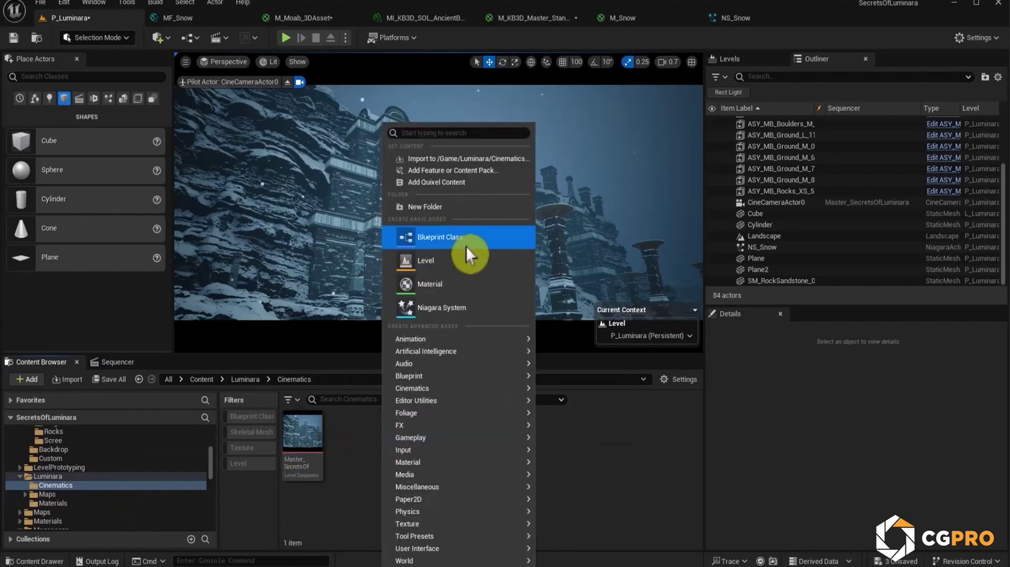
pyautogui.click(483, 238)
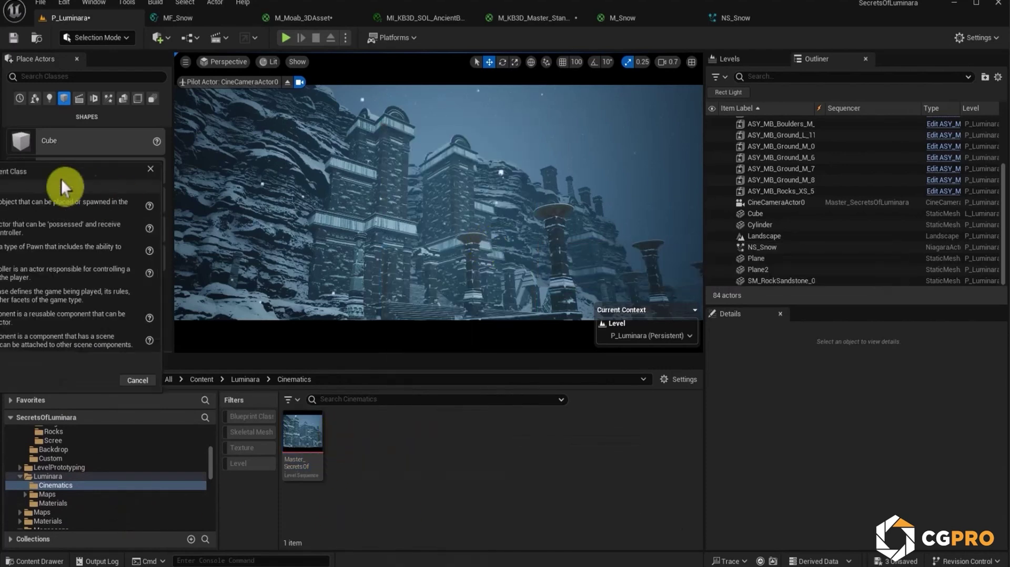
pyautogui.moveTo(77, 192); pyautogui.dragTo(600, 172)
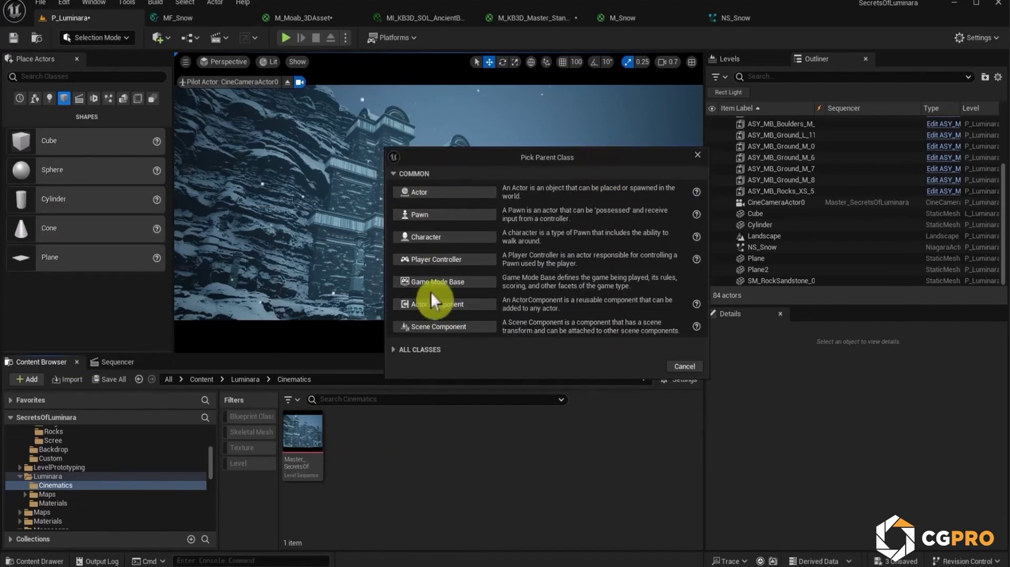
pyautogui.click(396, 350)
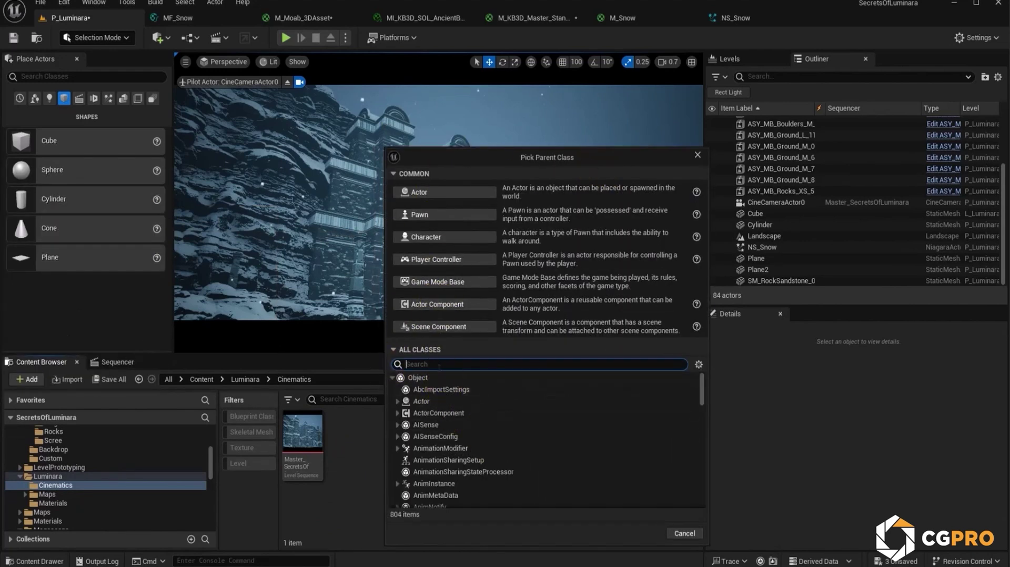
pyautogui.write('cinematic')
pyautogui.press('BackSpace')
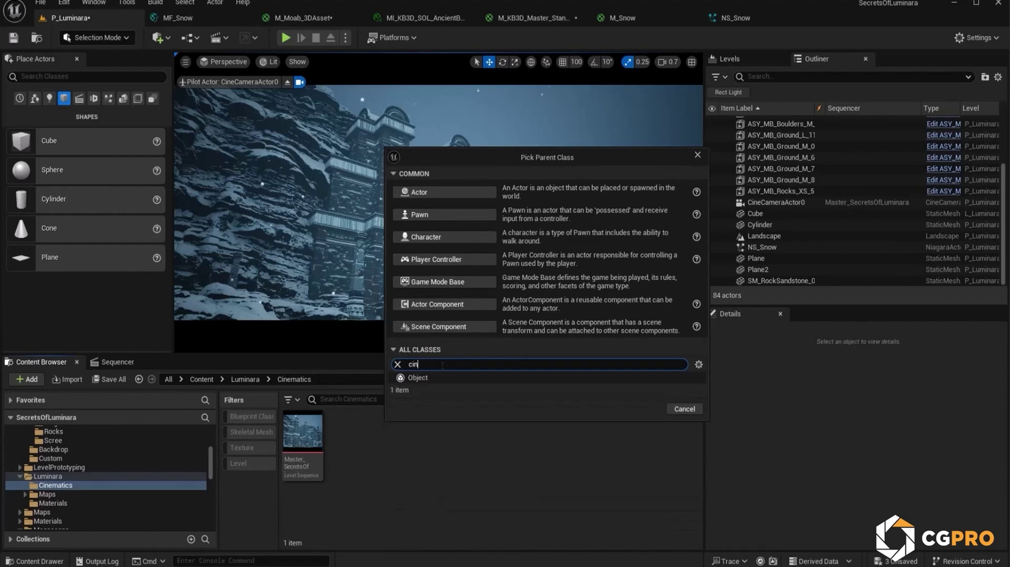
pyautogui.write('amera')
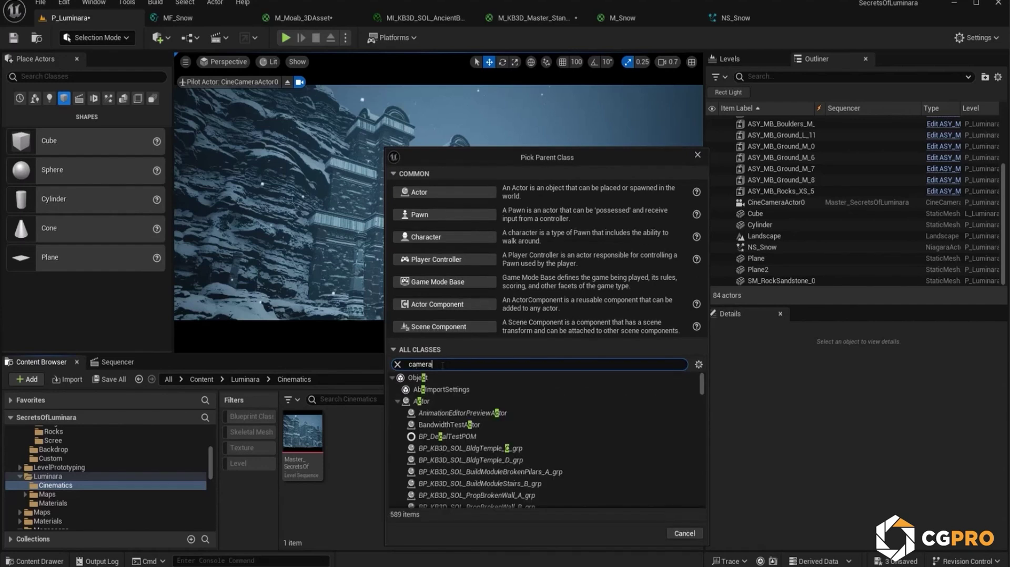
pyautogui.write('shake')
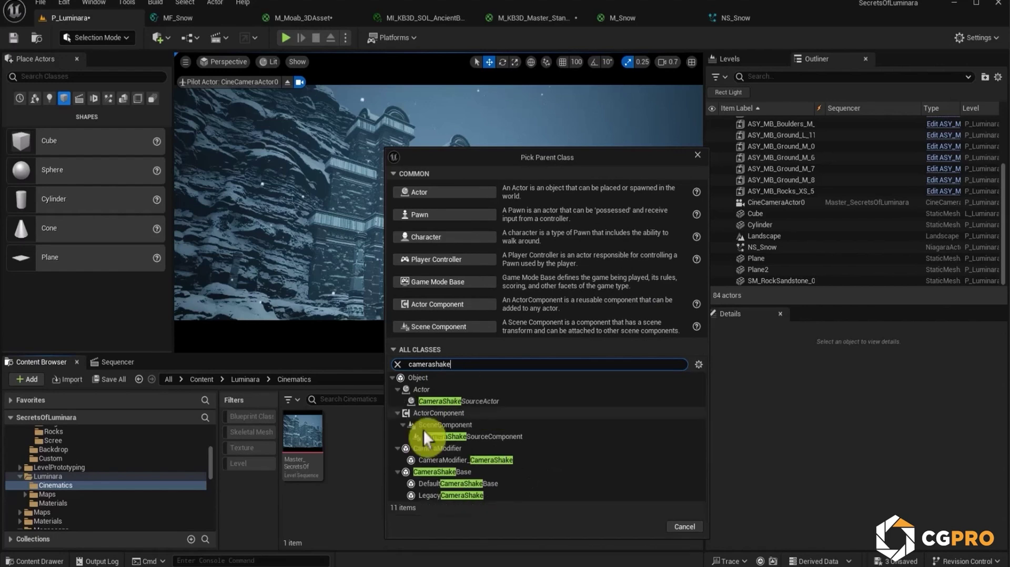
pyautogui.click(449, 472)
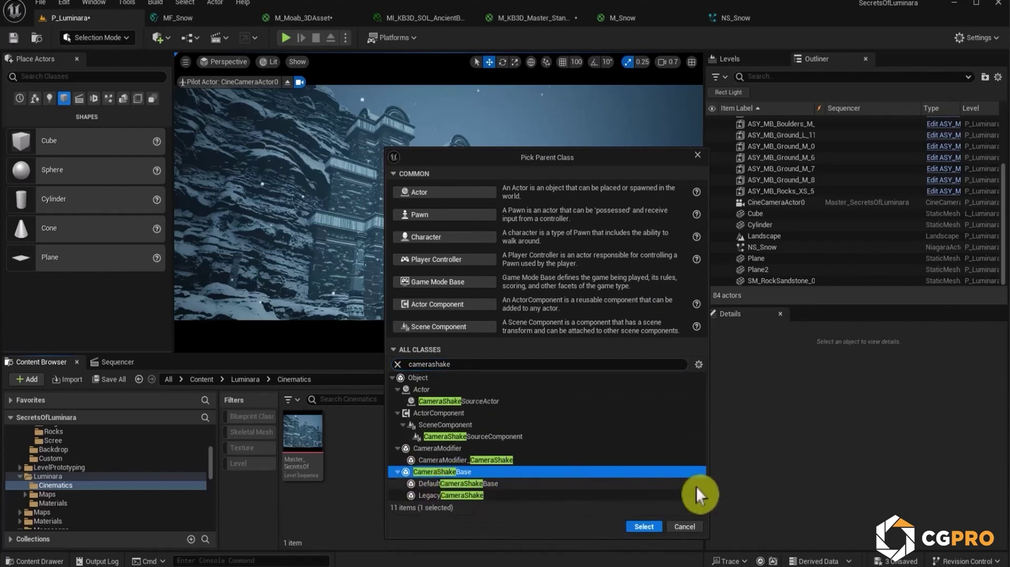
pyautogui.click(654, 522)
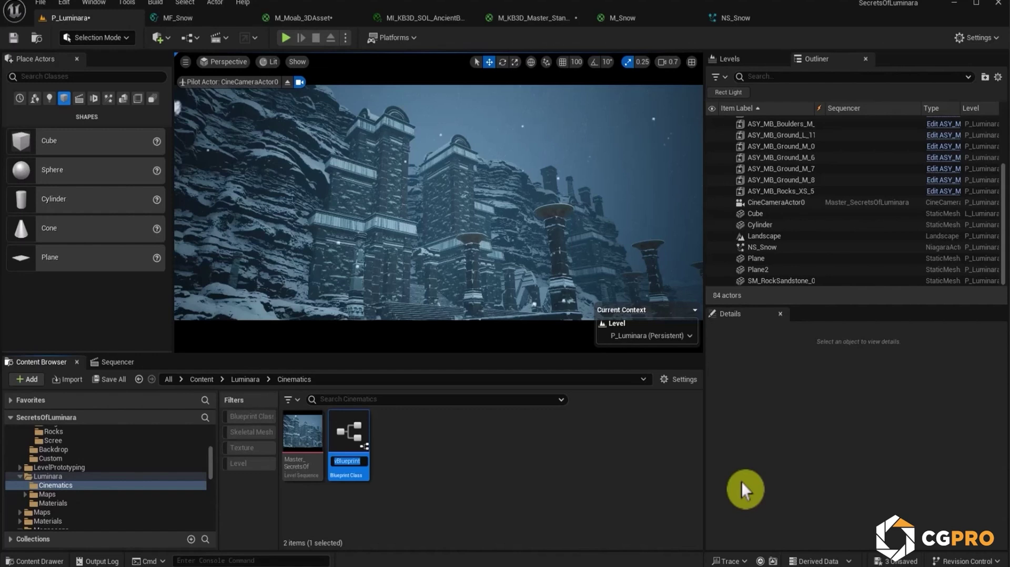
pyautogui.press('Return')
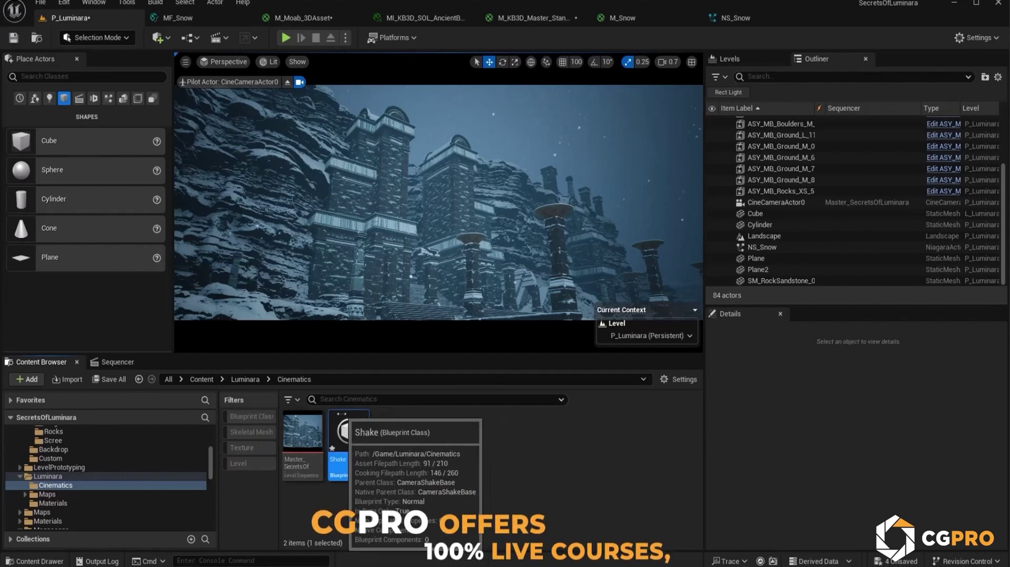
# Rename the new camera shake blueprint to Shake_Walk and open it for editing.
pyautogui.press('F2')
pyautogui.press('End')
pyautogui.write('_')
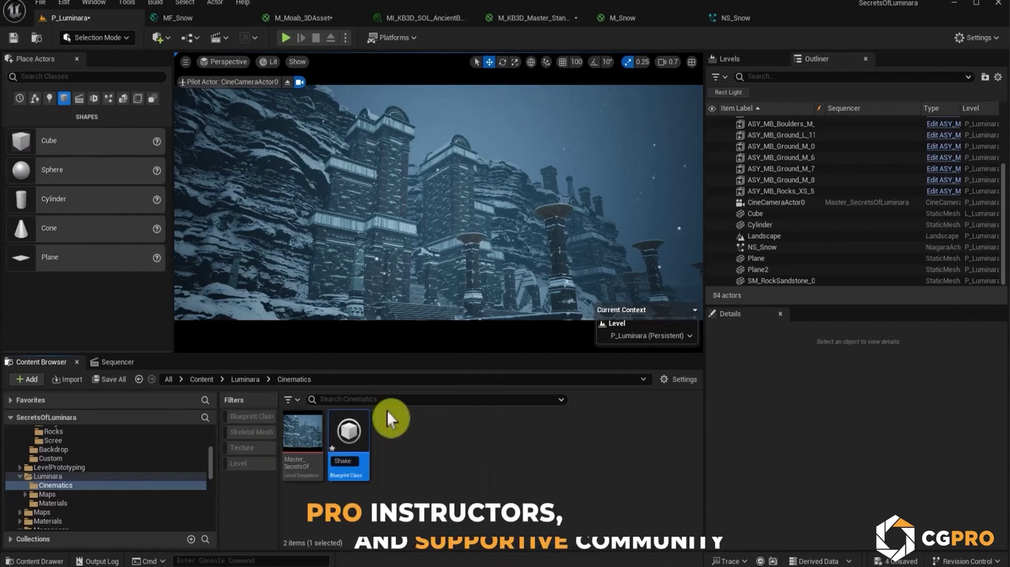
pyautogui.write('Walk')
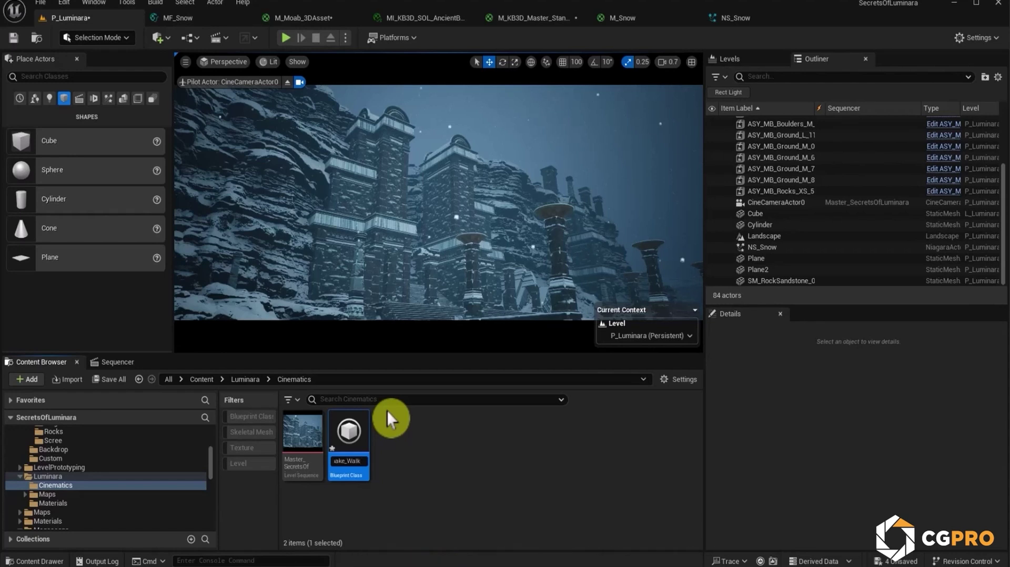
pyautogui.press('Return')
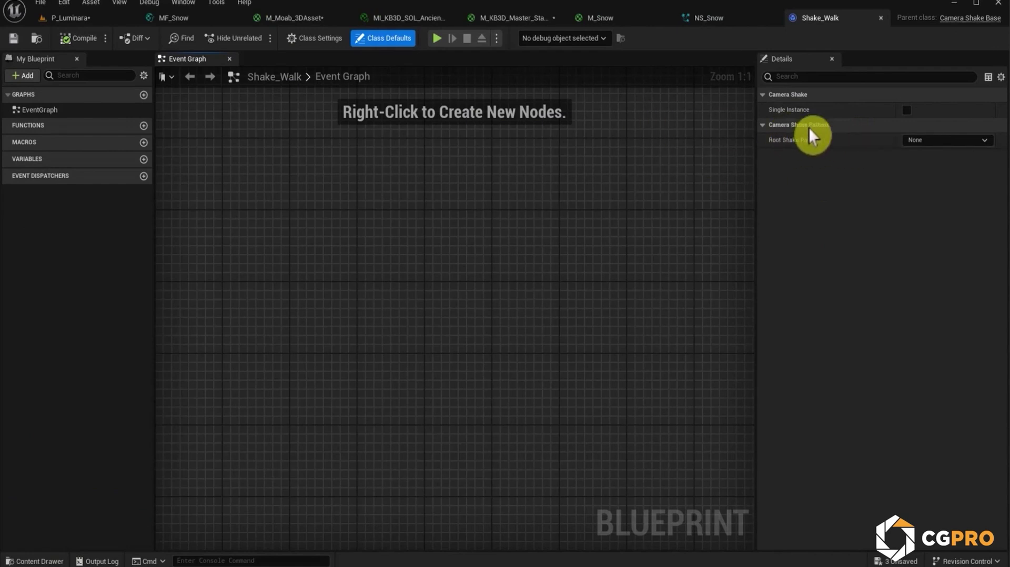
# Set the Root Shake Pattern to Perlin Noise Camera Shake Pattern and expand its settings.
pyautogui.click(939, 140)
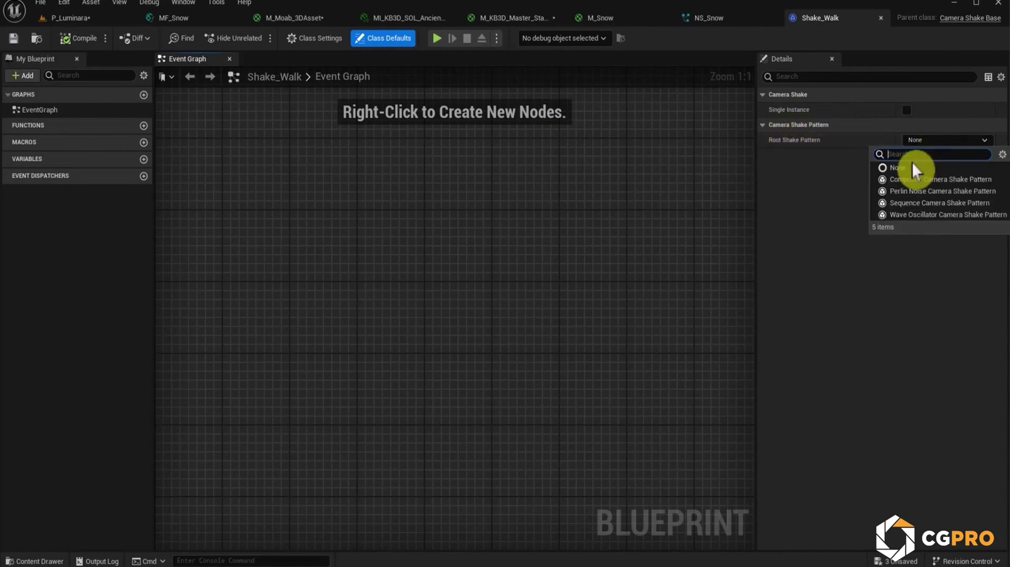
pyautogui.click(908, 215)
pyautogui.click(946, 140)
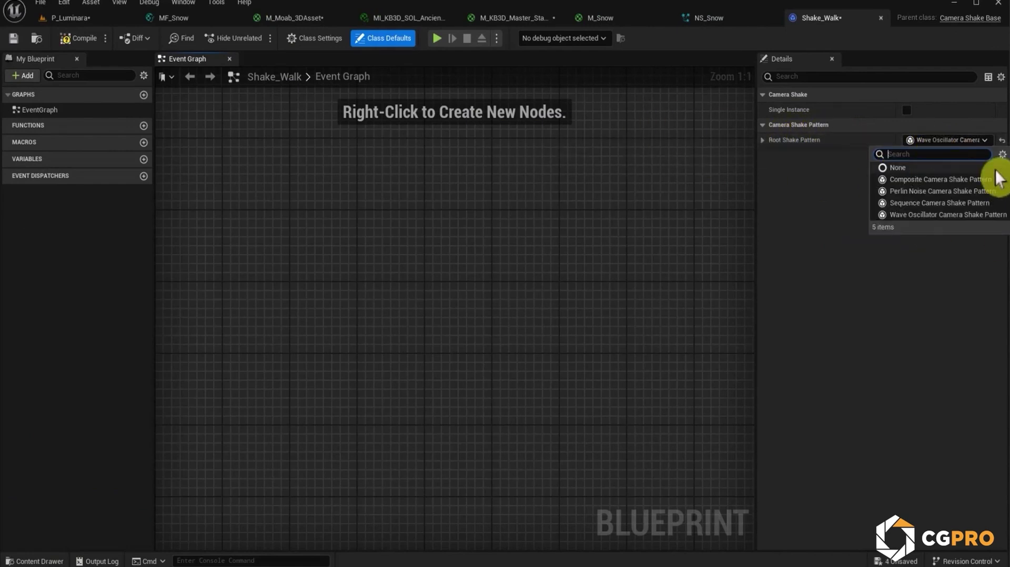
pyautogui.click(961, 192)
pyautogui.click(775, 142)
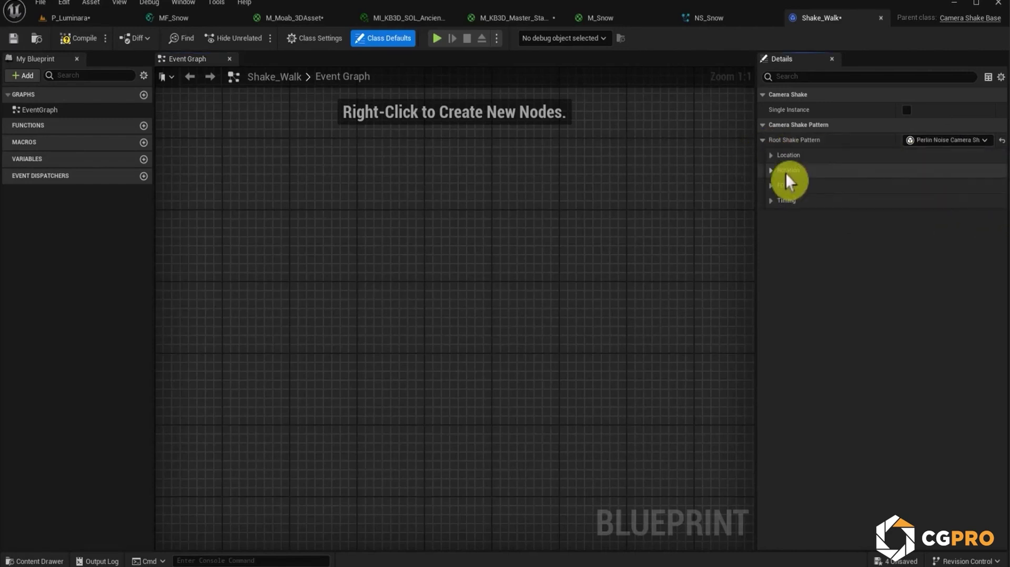
# Undock the Shake_Walk editor into a floating window over the P_Luminara level and widen its property area.
pyautogui.moveTo(817, 19); pyautogui.dragTo(824, 182)
pyautogui.click(73, 19)
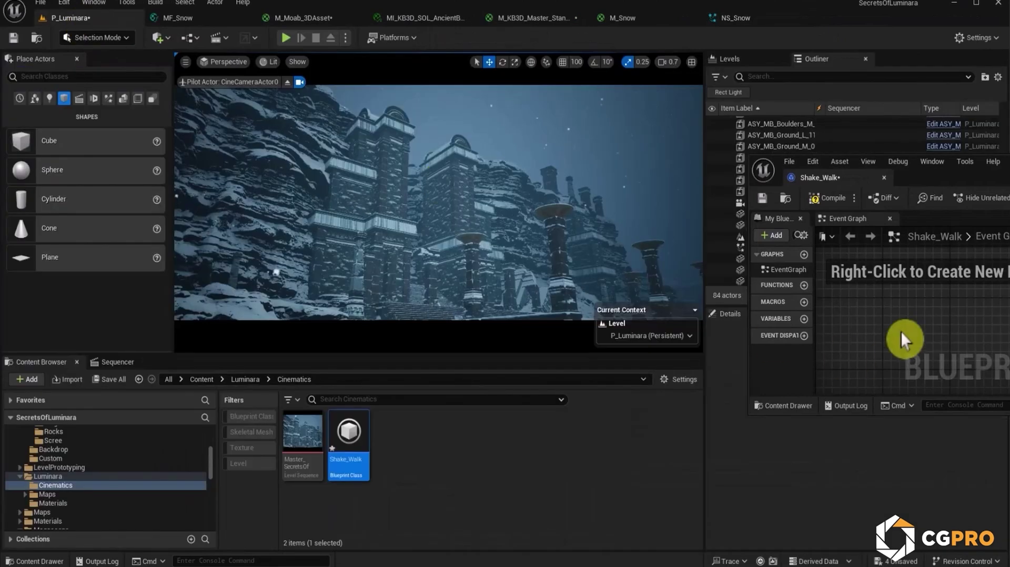
pyautogui.moveTo(965, 179); pyautogui.dragTo(761, 269)
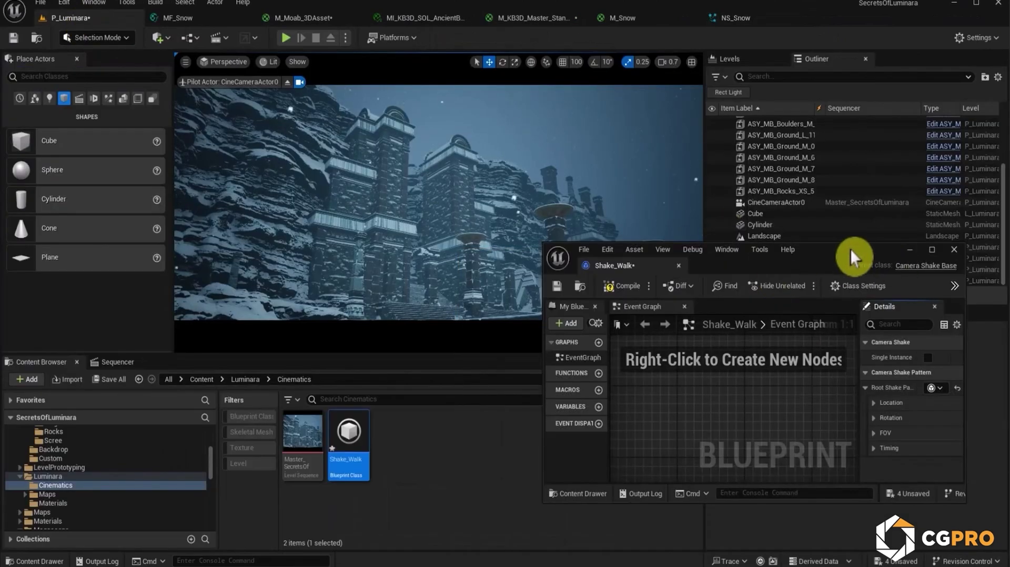
pyautogui.moveTo(853, 243); pyautogui.dragTo(864, 94)
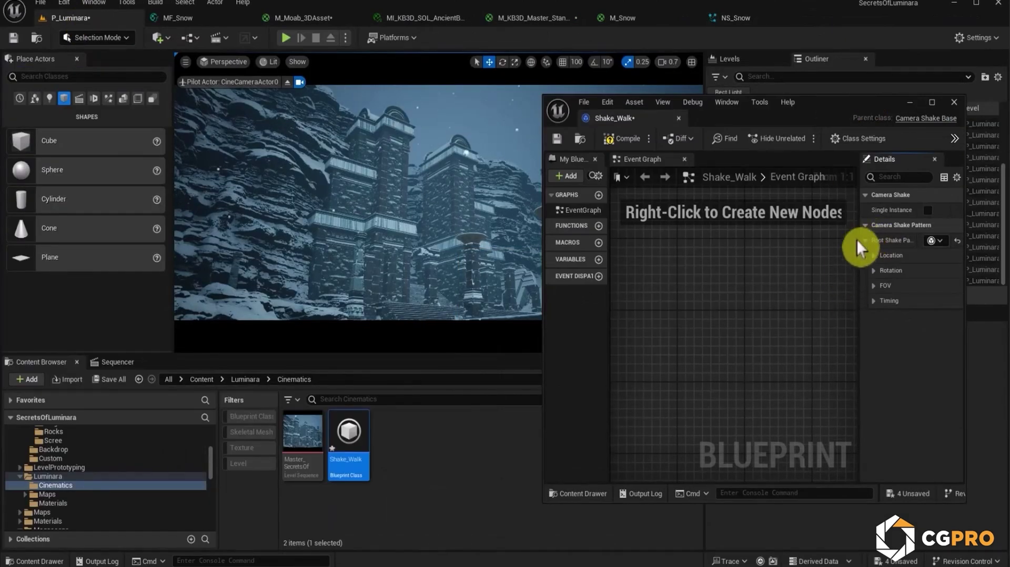
pyautogui.moveTo(860, 236); pyautogui.dragTo(771, 237)
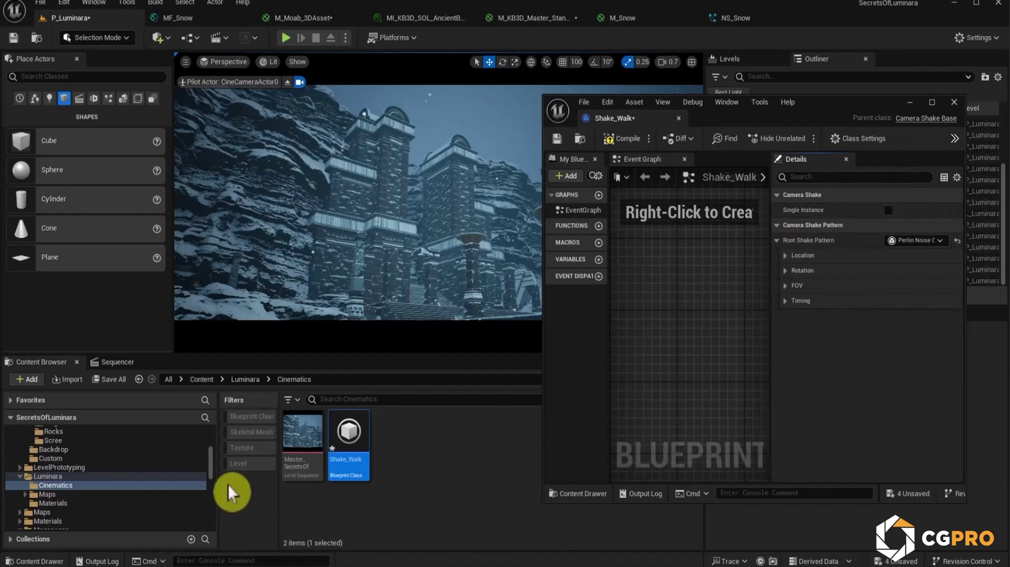
# Add a Camera Shake track using Shake_Walk to CineCameraActor0 in the sequence.
pyautogui.click(108, 365)
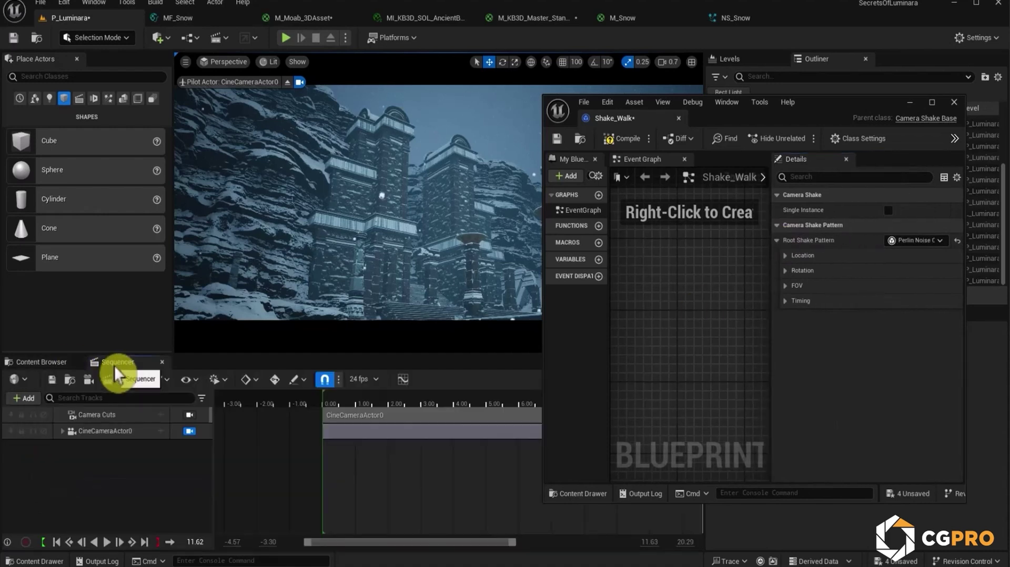
pyautogui.click(63, 432)
pyautogui.click(159, 431)
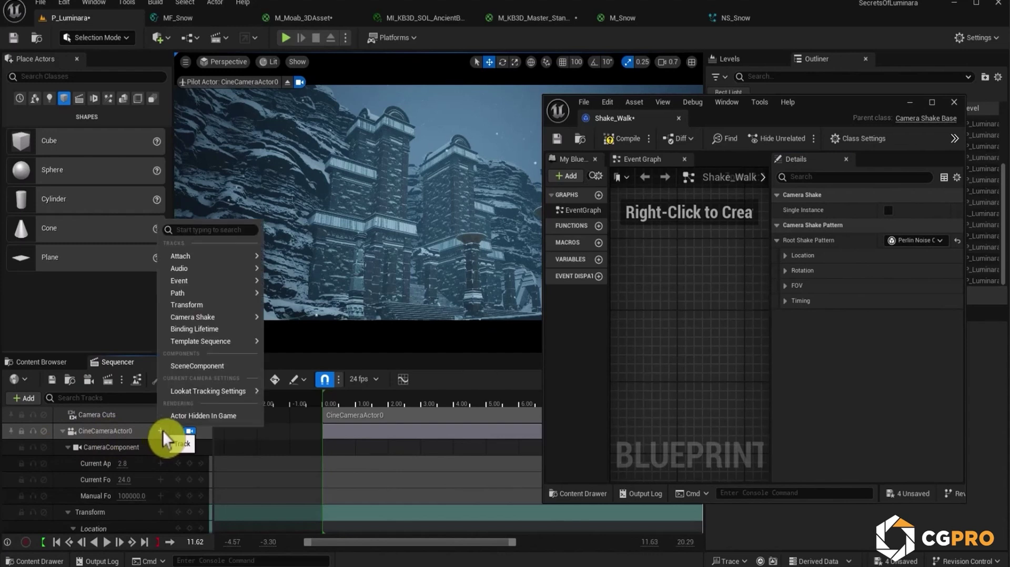
pyautogui.moveTo(194, 319)
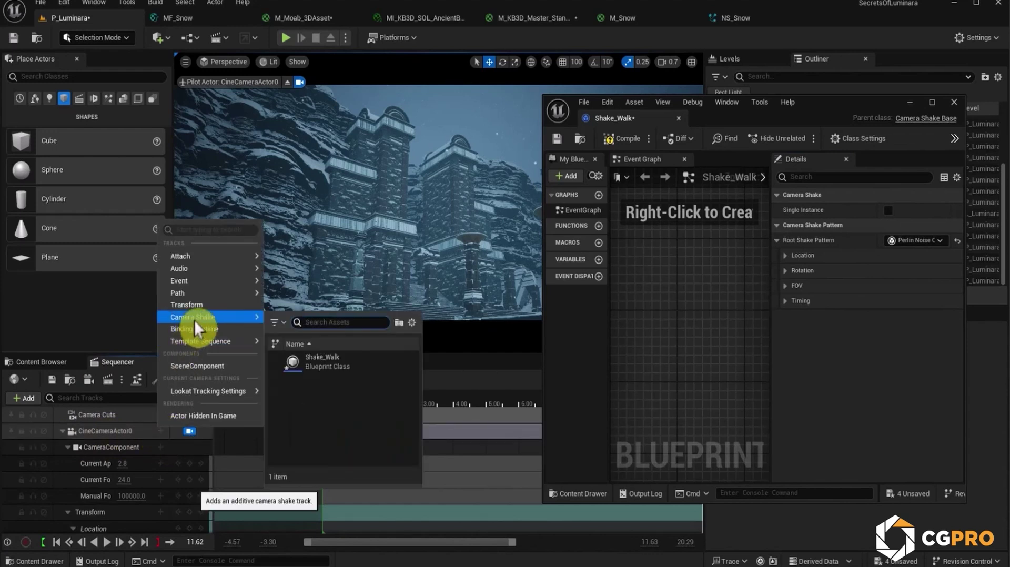
pyautogui.click(343, 367)
# Move and stretch the Shake_Walk section so it spans from about 1 second before the sequence start to just past its end.
pyautogui.scroll(-2, 210, 447)
pyautogui.scroll(-2, 210, 448)
pyautogui.moveTo(500, 463); pyautogui.dragTo(262, 509, button='right')
pyautogui.keyDown('ctrl'); pyautogui.scroll(-3, 333, 494); pyautogui.keyUp('ctrl')
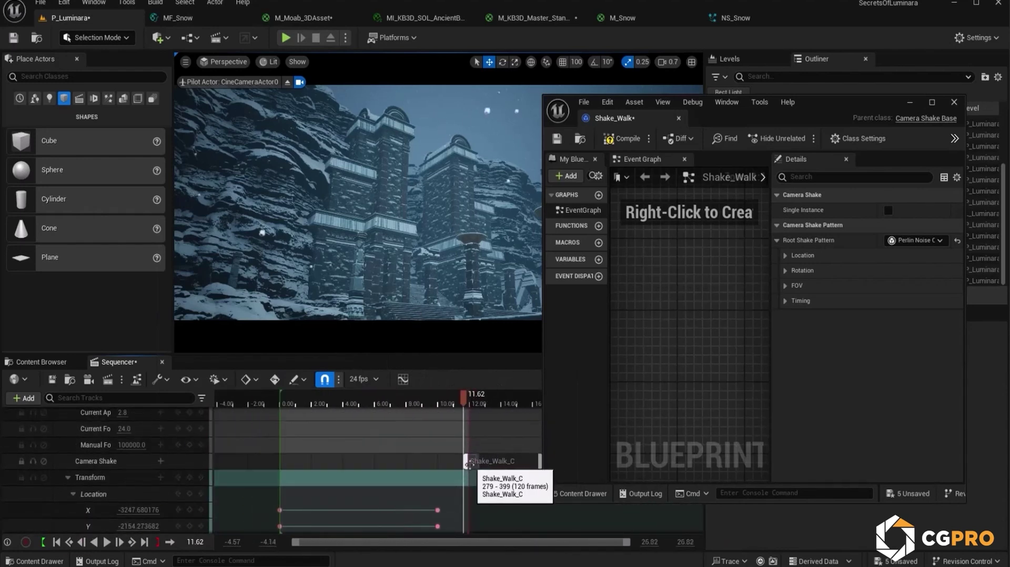
pyautogui.moveTo(470, 462); pyautogui.dragTo(289, 470)
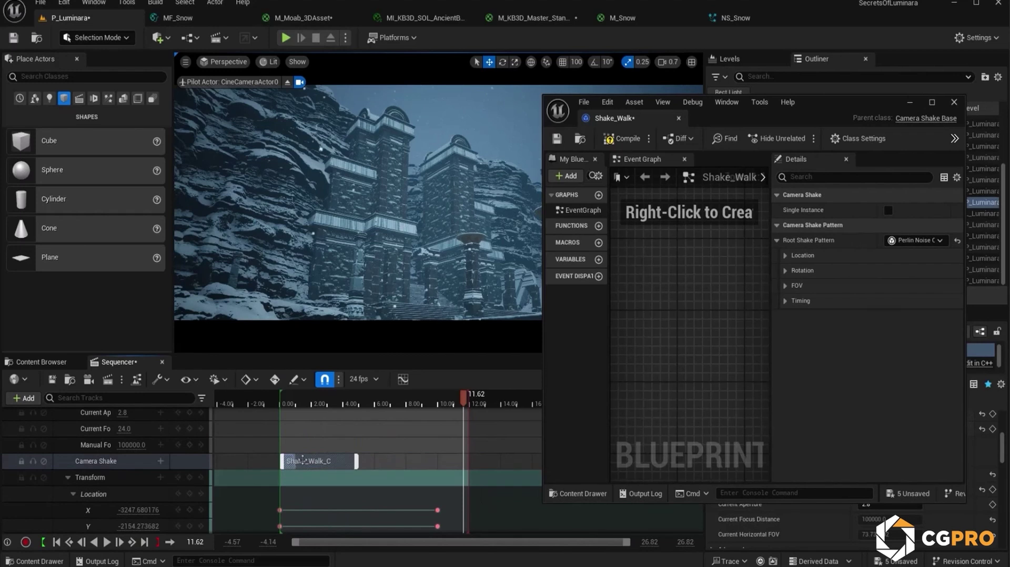
pyautogui.moveTo(358, 462); pyautogui.dragTo(480, 471)
pyautogui.moveTo(263, 460); pyautogui.dragTo(264, 460)
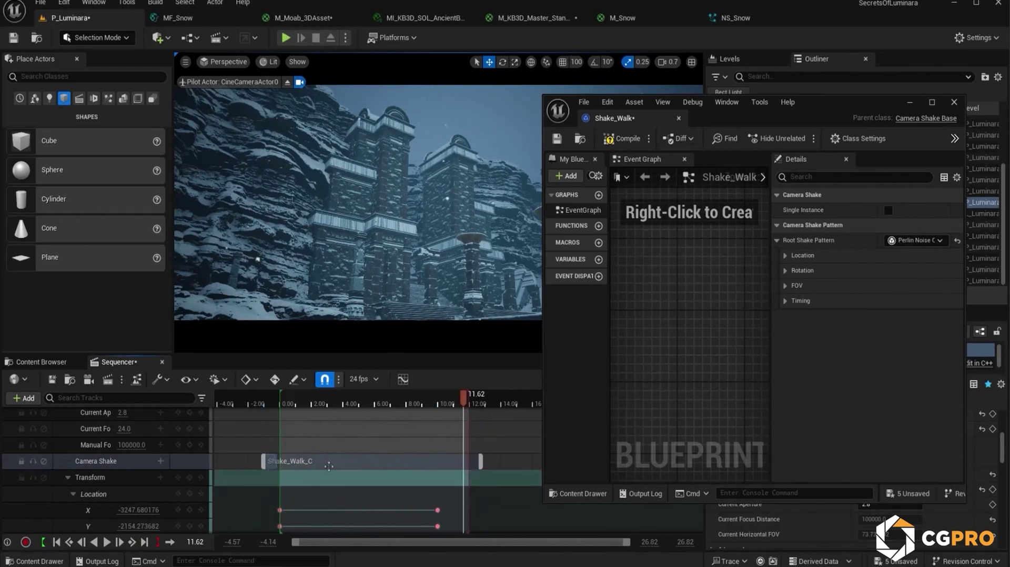
# Expand the shake pattern's Timing settings and set the Duration to 14.0.
pyautogui.click(785, 300)
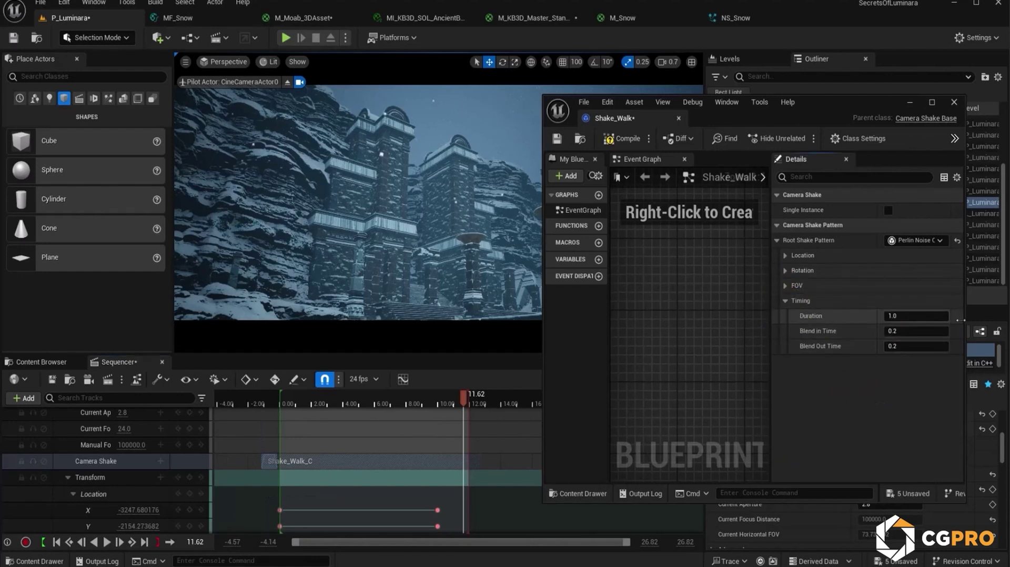
pyautogui.moveTo(947, 320); pyautogui.dragTo(946, 324)
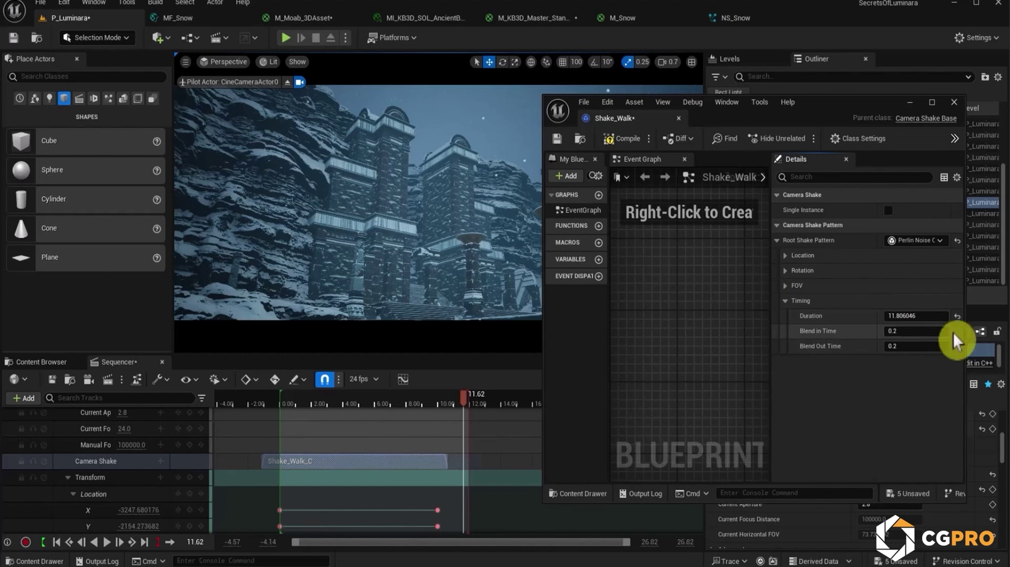
pyautogui.click(946, 323)
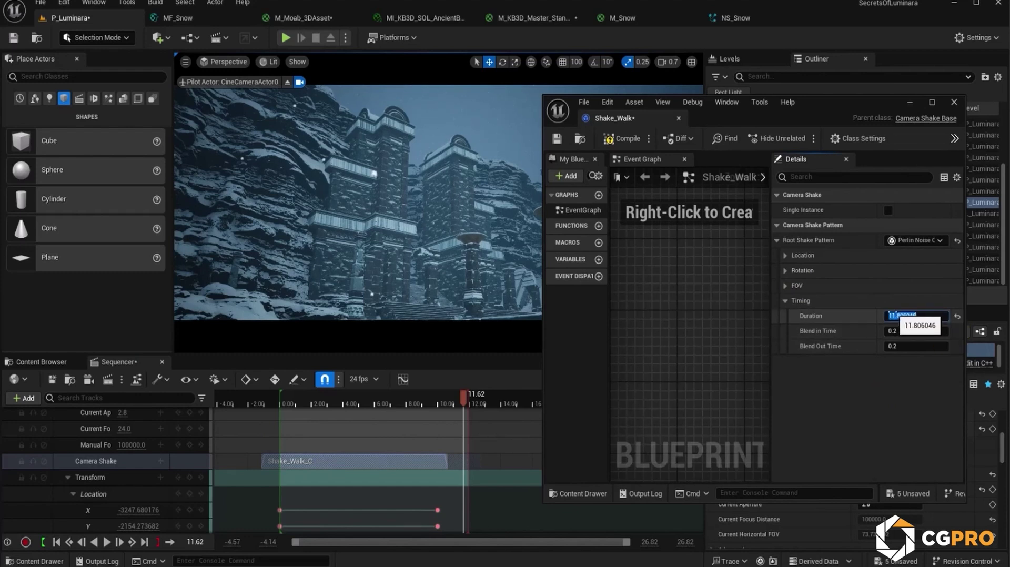
pyautogui.press('Return')
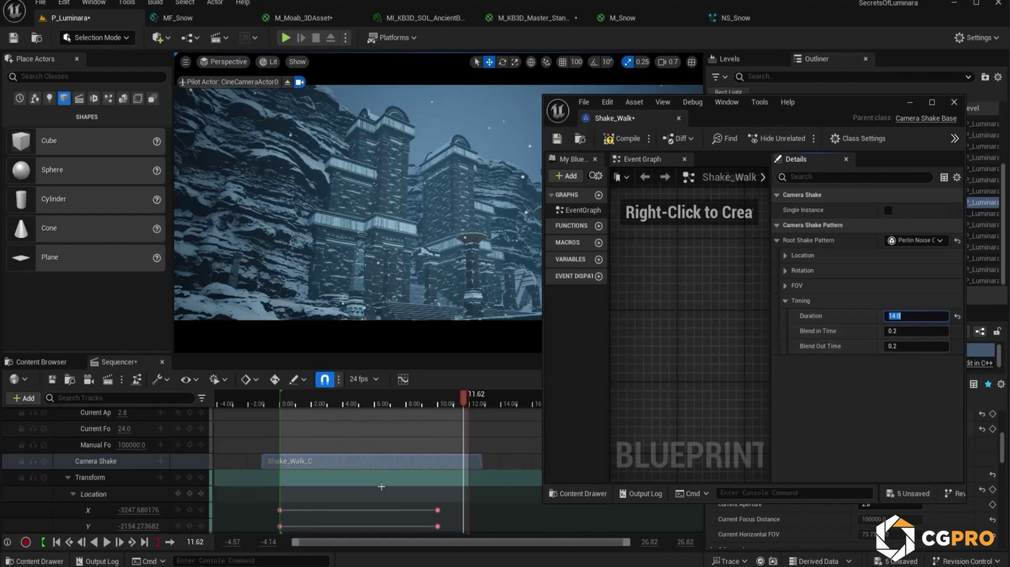
# Expand Shake_Walk's Rotation settings, set the Rotation Amplitude Multiplier to 1.0 and preview the start of the shot.
pyautogui.moveTo(462, 396); pyautogui.dragTo(317, 419)
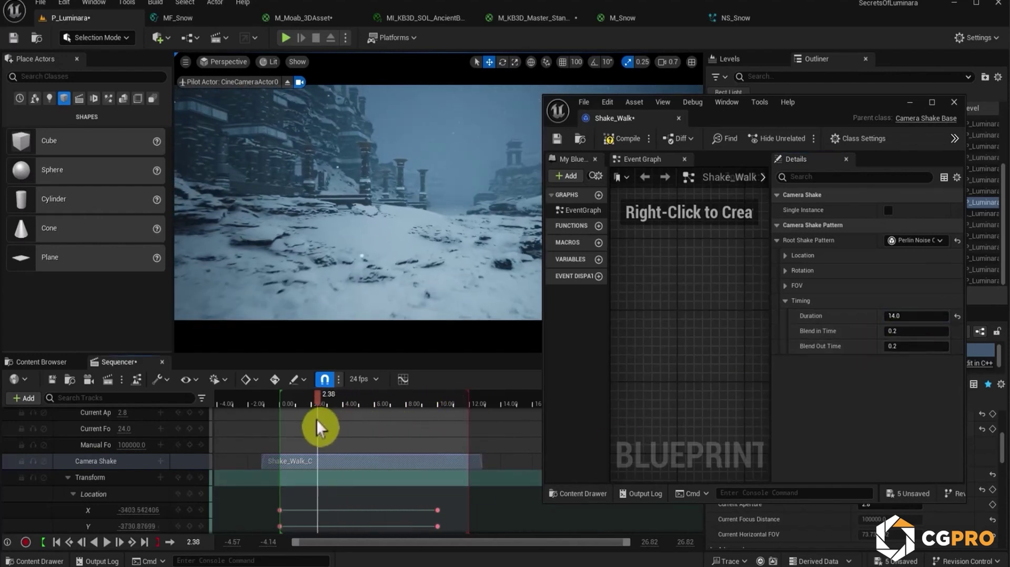
pyautogui.click(785, 270)
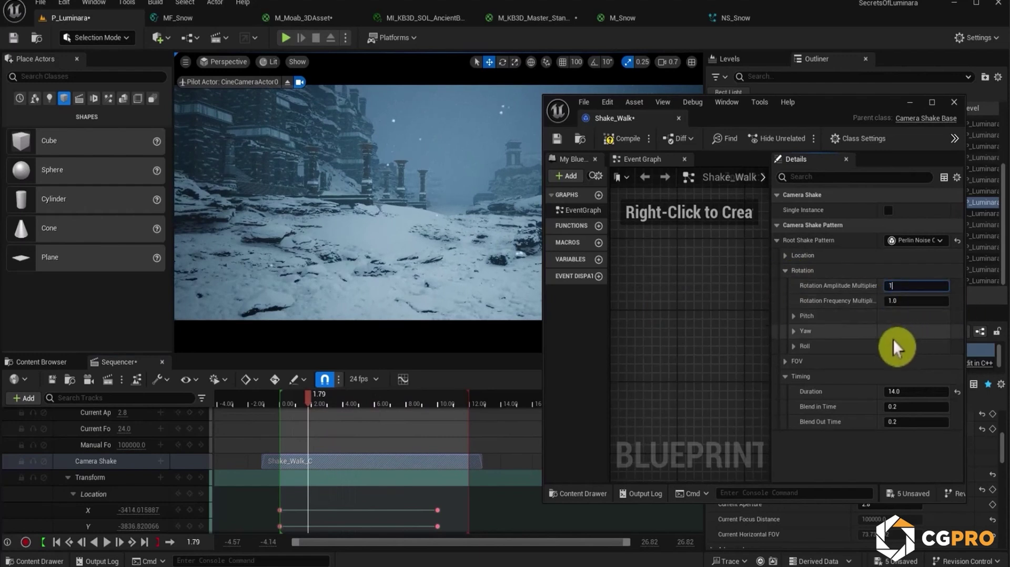
pyautogui.moveTo(310, 398); pyautogui.dragTo(289, 428)
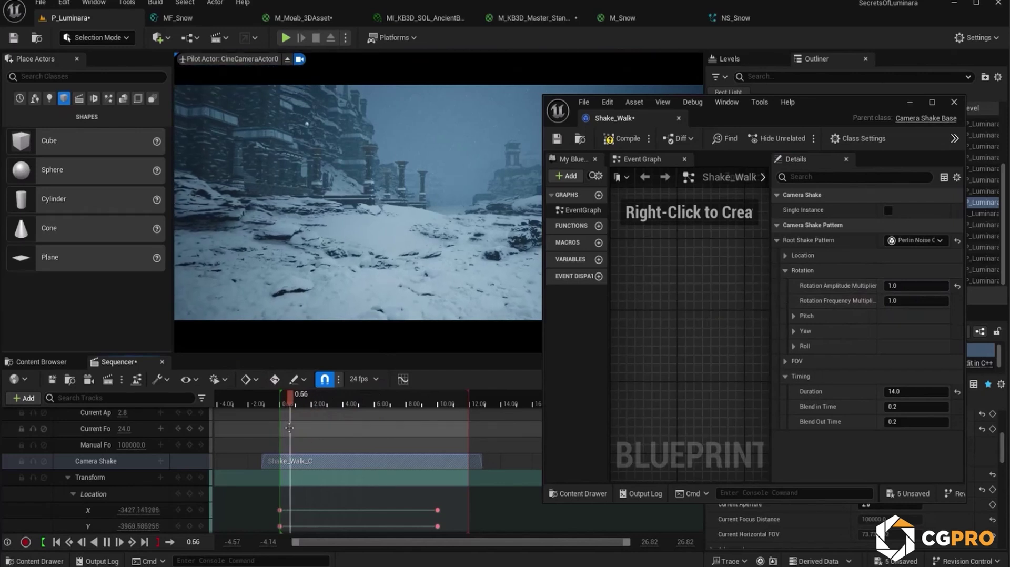
pyautogui.press('space')
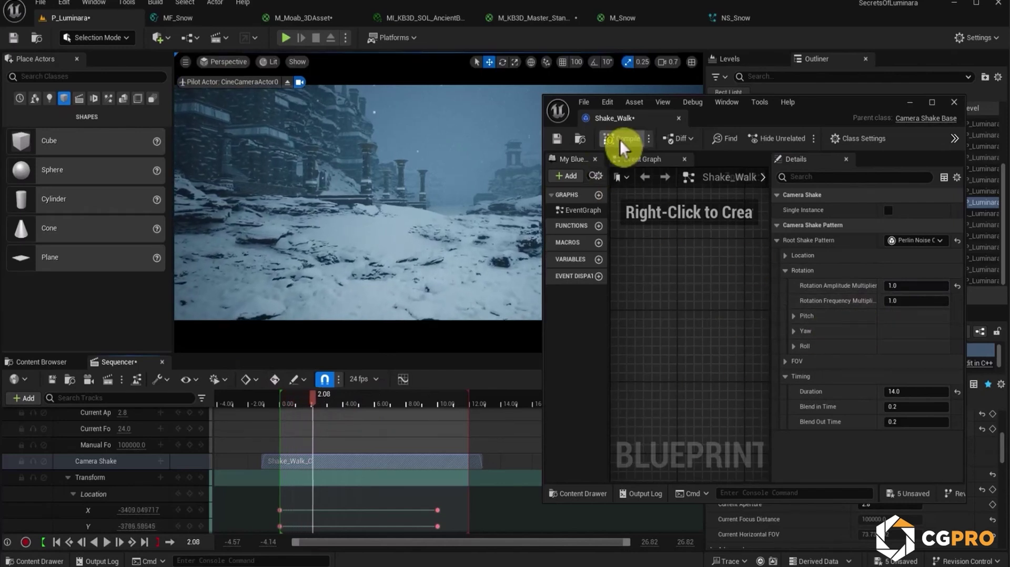
# Compile and save Shake_Walk, replay the shot from near the start and move the editor window clear of the viewport.
pyautogui.moveTo(315, 400); pyautogui.dragTo(285, 415)
pyautogui.press('space')
pyautogui.moveTo(791, 122); pyautogui.dragTo(898, 205)
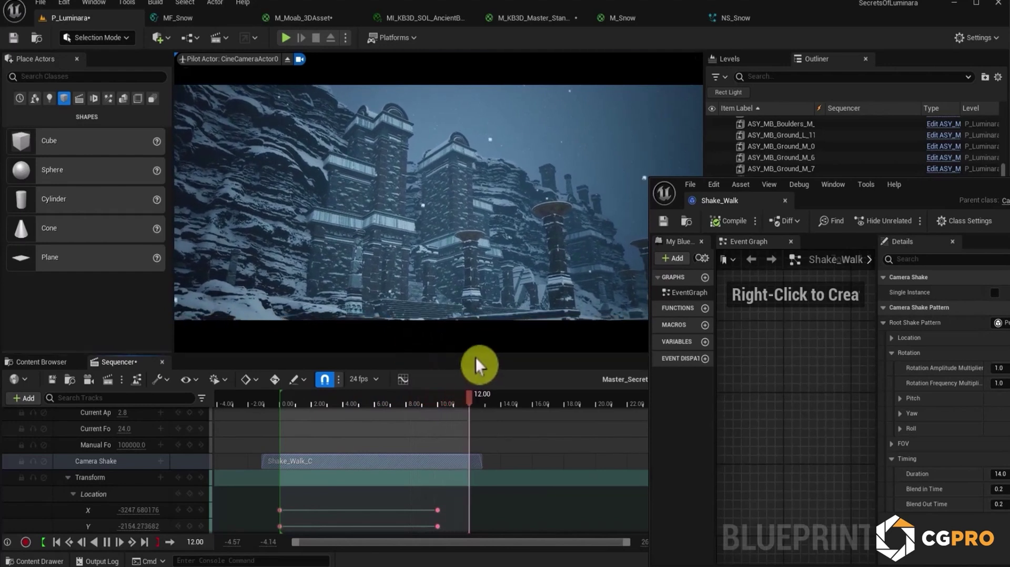
pyautogui.moveTo(466, 396); pyautogui.dragTo(287, 428)
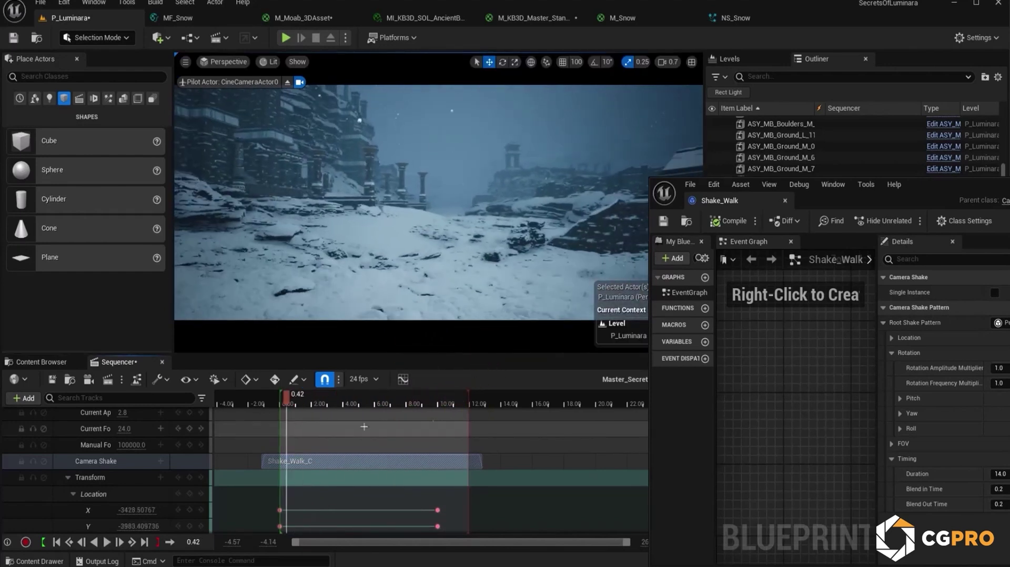
# Set the Pitch amplitude of Shake_Walk's rotation shake to 5.0 and play the shot from near the start.
pyautogui.click(23, 364)
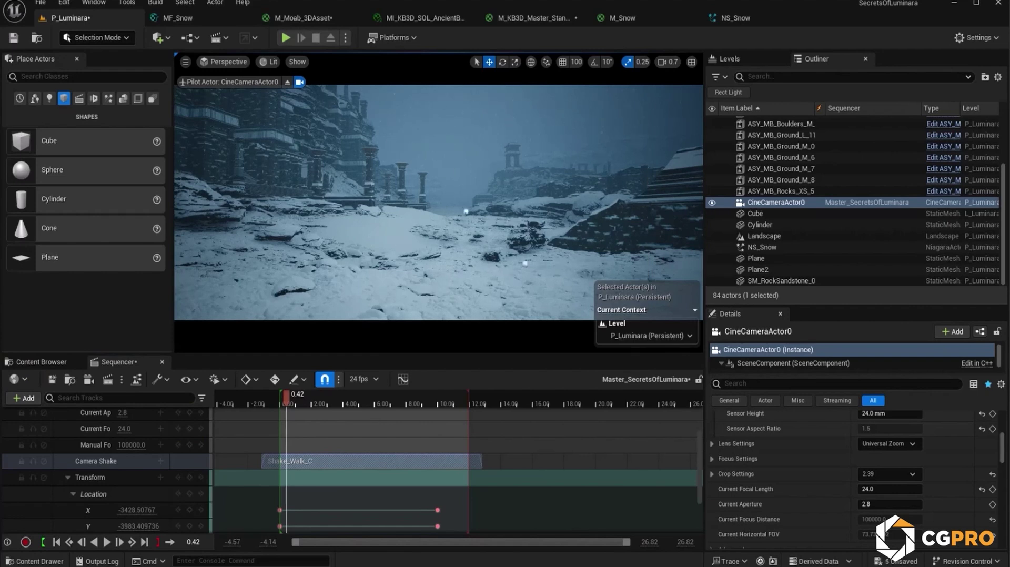
pyautogui.click(198, 432)
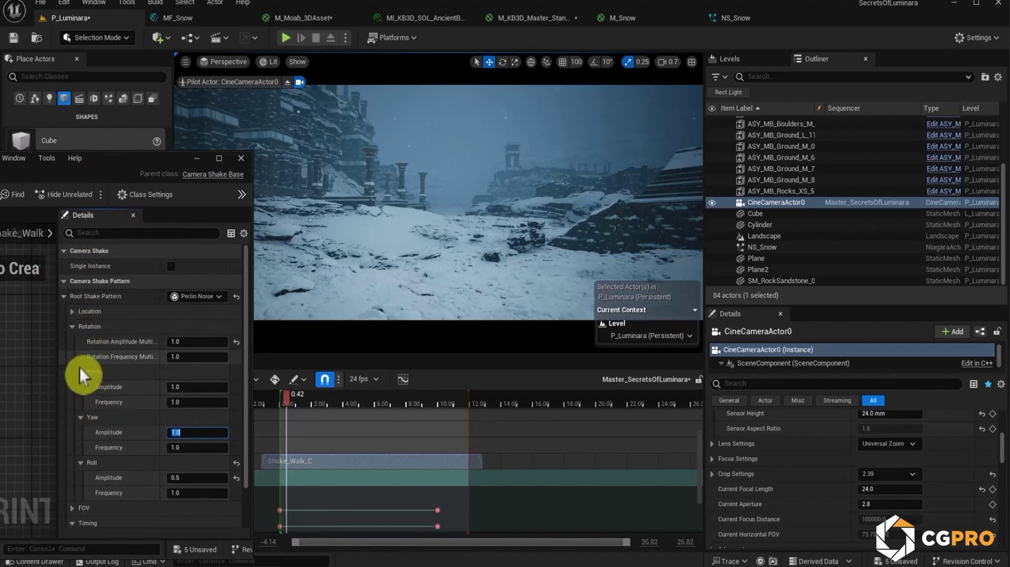
pyautogui.click(197, 387)
pyautogui.write('5')
pyautogui.press('Return')
pyautogui.click(287, 398)
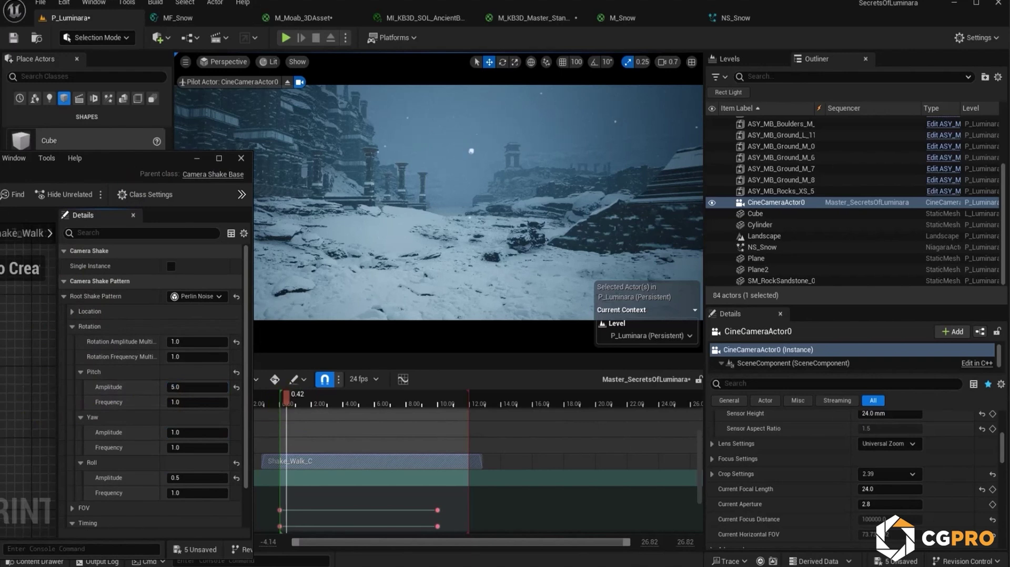
pyautogui.moveTo(290, 408)
pyautogui.mouseDown()
pyautogui.moveTo(350, 416)
pyautogui.moveTo(304, 415)
pyautogui.mouseUp()
pyautogui.press('space')
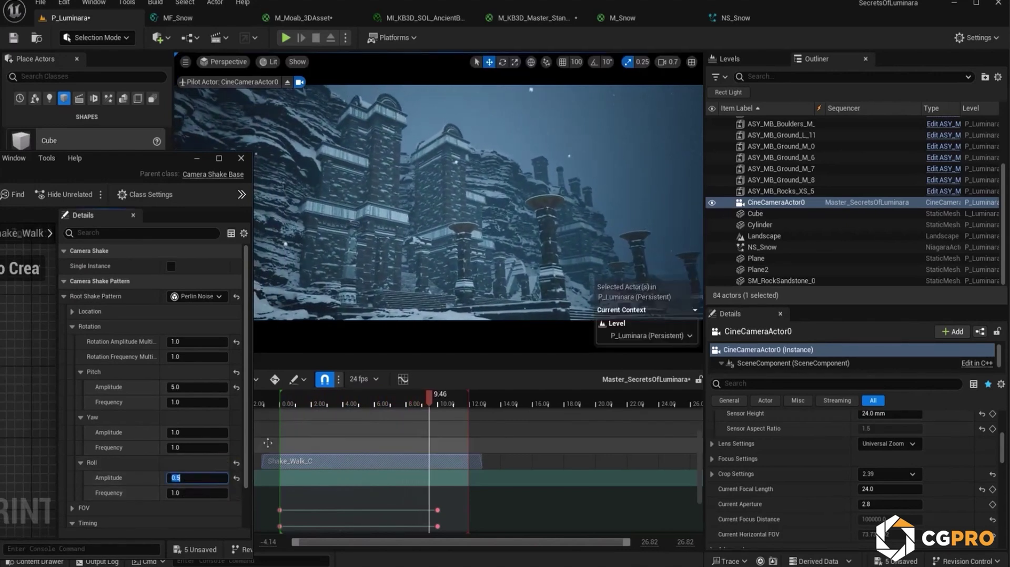
# Set the Roll amplitude of Shake_Walk to 5.0, preview the shot again and close the floating editor.
pyautogui.write('5')
pyautogui.press('Return')
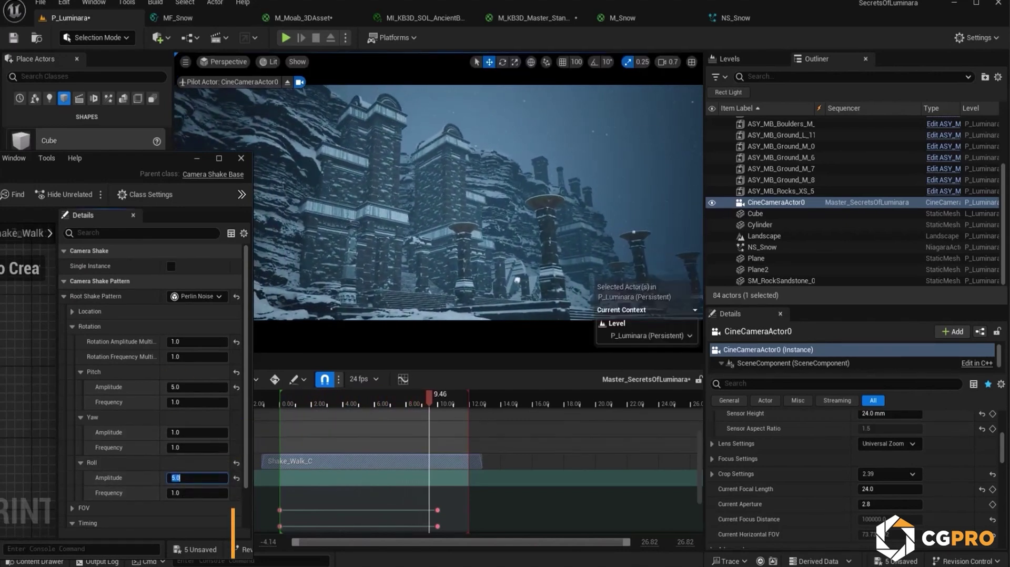
pyautogui.moveTo(427, 407); pyautogui.dragTo(345, 420)
pyautogui.press('space')
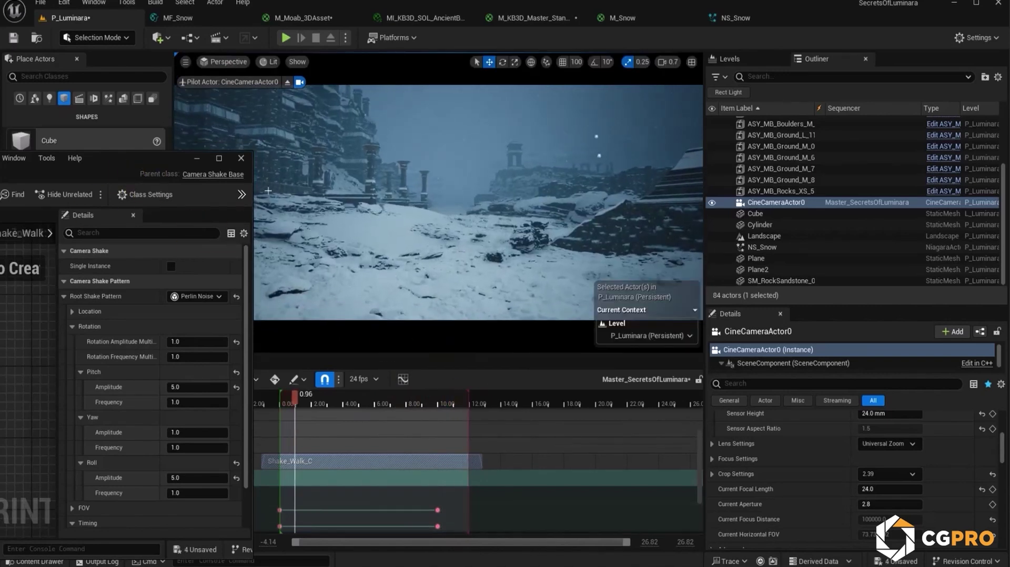
pyautogui.click(237, 159)
# Shorten the Shake_Walk section to end at about 10 seconds and reopen Shake_Walk in a floating window over the P_Luminara level.
pyautogui.moveTo(480, 462); pyautogui.dragTo(435, 461)
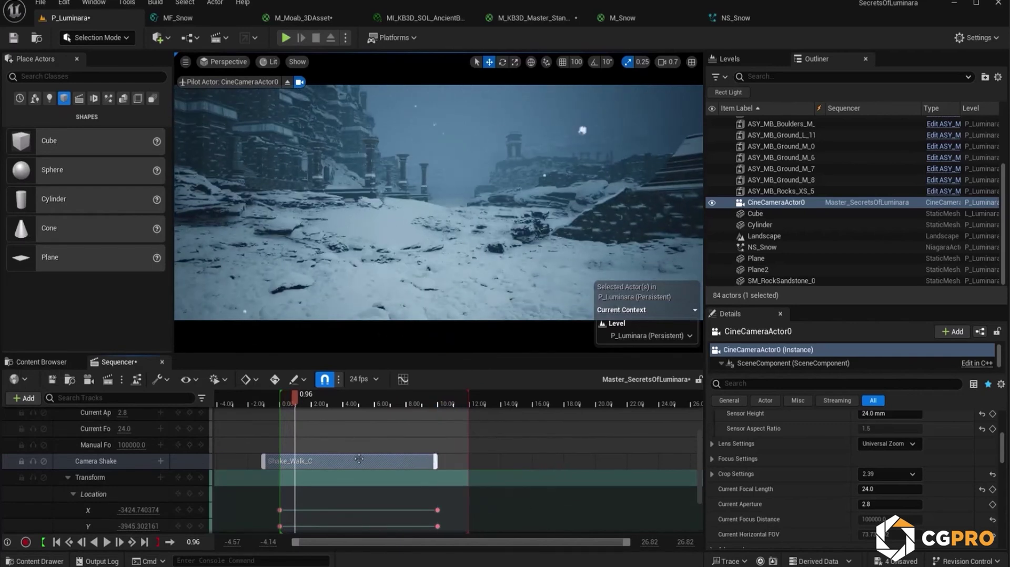
pyautogui.click(50, 363)
pyautogui.doubleClick(362, 447)
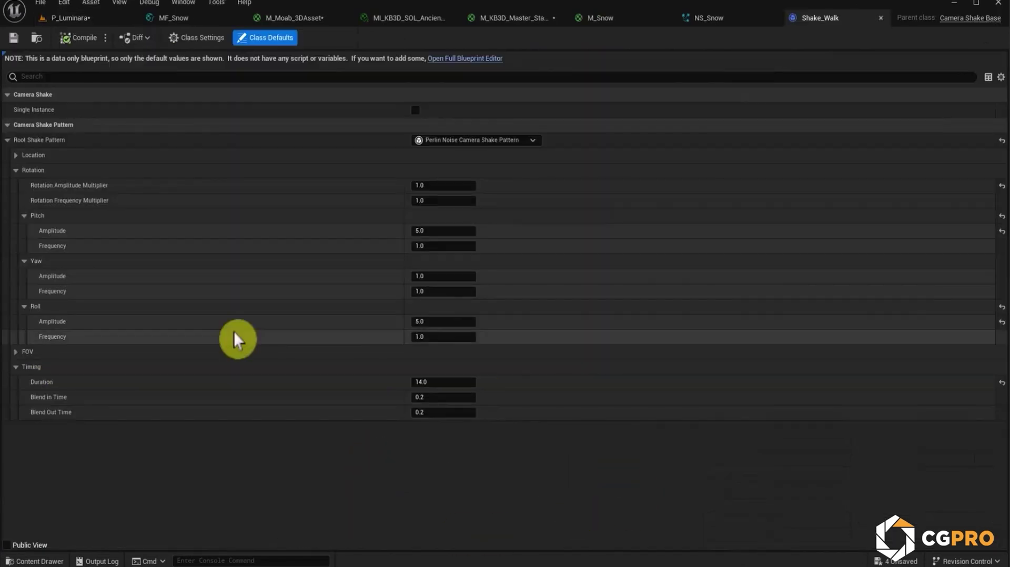
pyautogui.click(258, 37)
pyautogui.moveTo(824, 21); pyautogui.dragTo(583, 263)
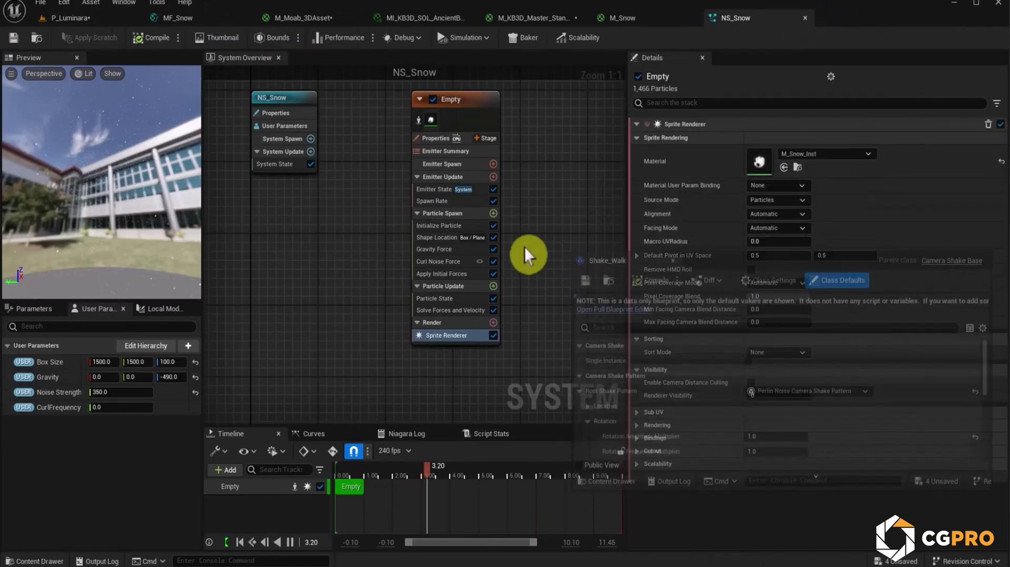
pyautogui.click(67, 18)
# Increase Shake_Walk's Blend Out Time to 3.026818 in the Timing settings, checking the fade on its sequence section.
pyautogui.scroll(-2, 679, 436)
pyautogui.scroll(-6, 682, 439)
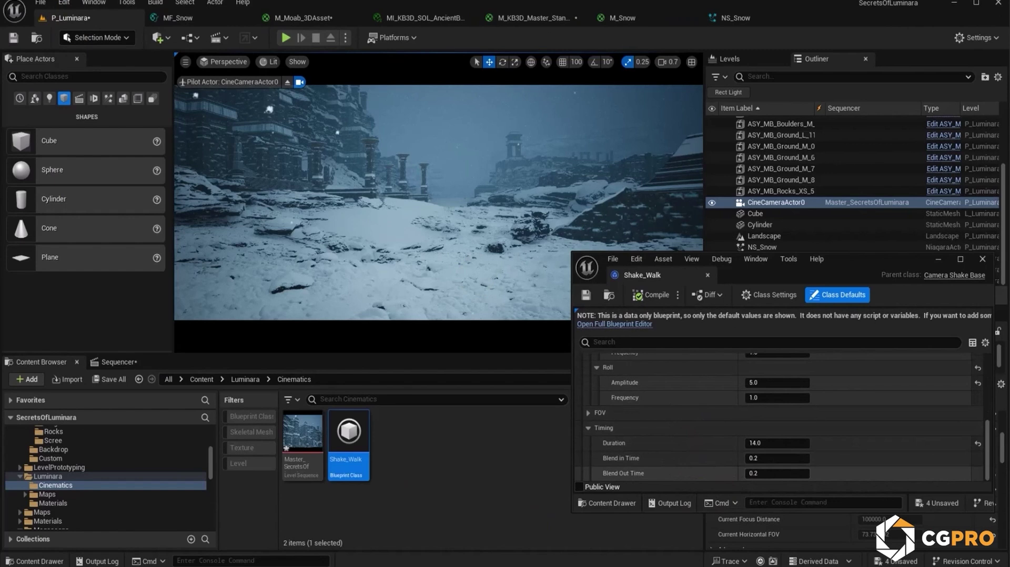
pyautogui.moveTo(778, 474); pyautogui.dragTo(799, 474)
pyautogui.click(126, 366)
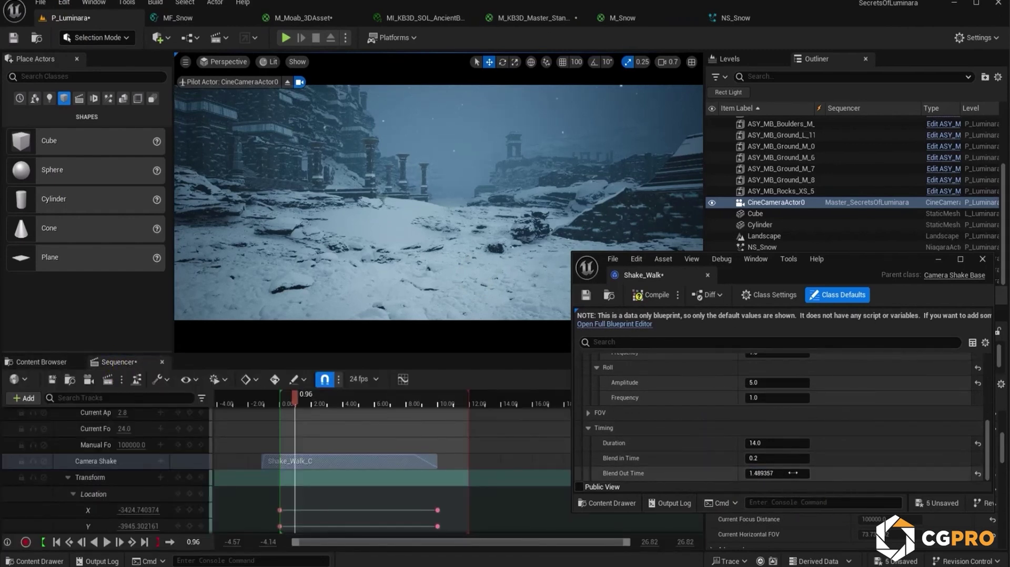
pyautogui.moveTo(777, 473); pyautogui.dragTo(805, 474)
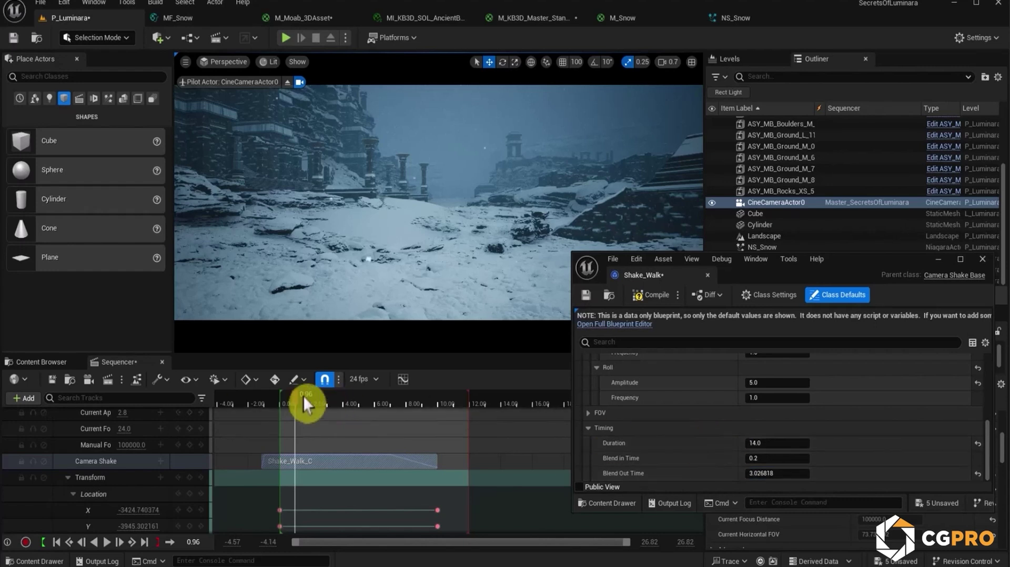
# Extend the Shake_Walk section to end at about 11 seconds and play the ending from about 8 seconds.
pyautogui.moveTo(435, 462); pyautogui.dragTo(455, 463)
pyautogui.click(409, 406)
pyautogui.press('space')
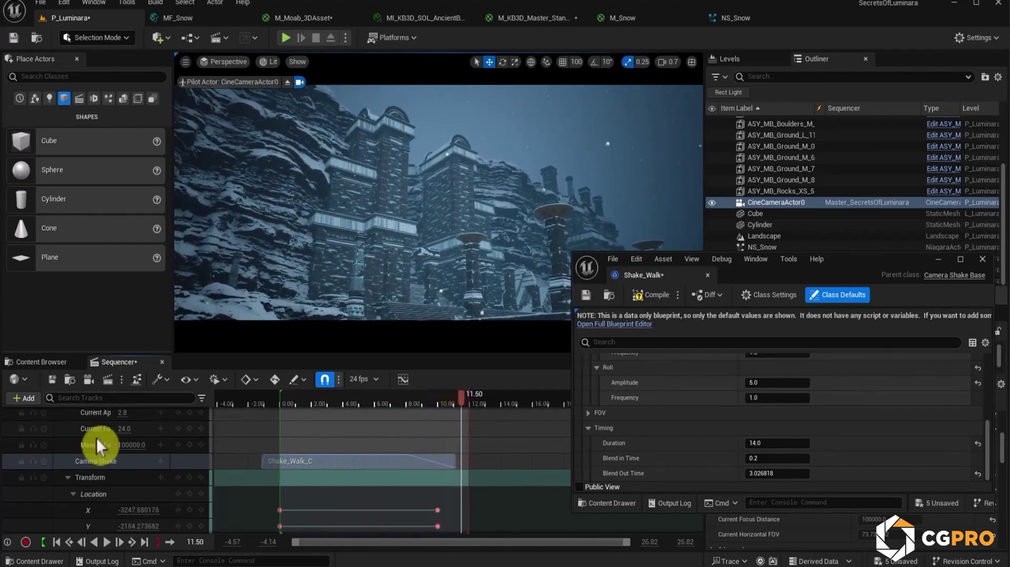
# Try adding a second Shake_Walk section at 11.50 on the existing Camera Shake track.
pyautogui.click(161, 462)
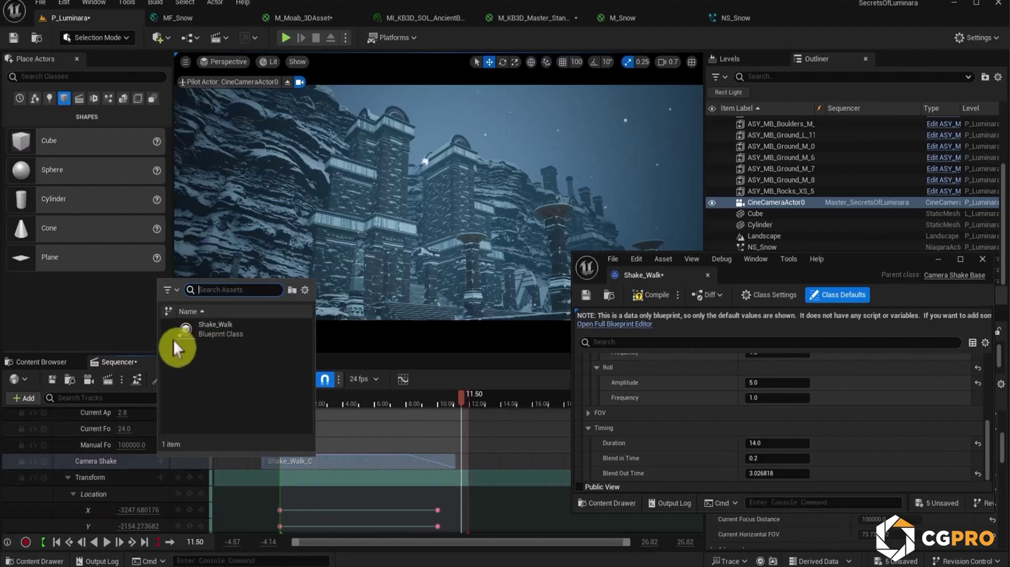
pyautogui.click(205, 334)
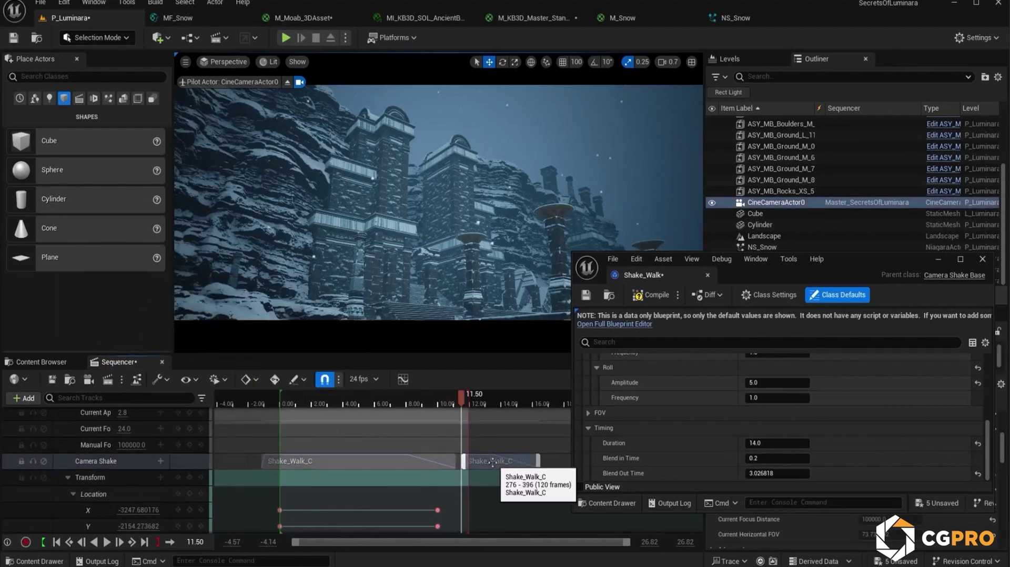
# Save the Shake_Walk asset in the Cinematics folder and duplicate it as Shake_Idel.
pyautogui.click(42, 363)
pyautogui.hotkey('ctrl', 's')
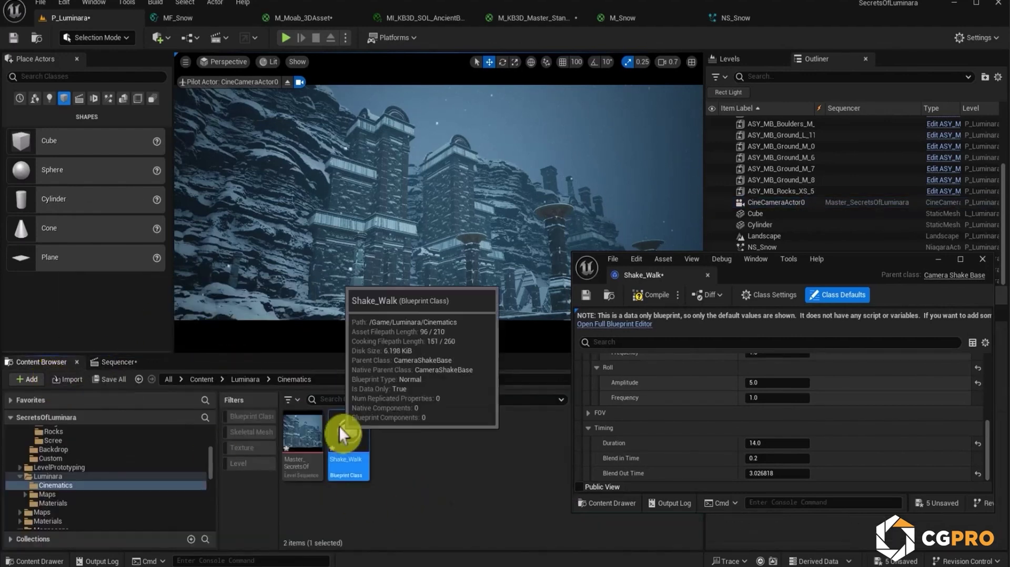
pyautogui.rightClick(367, 437)
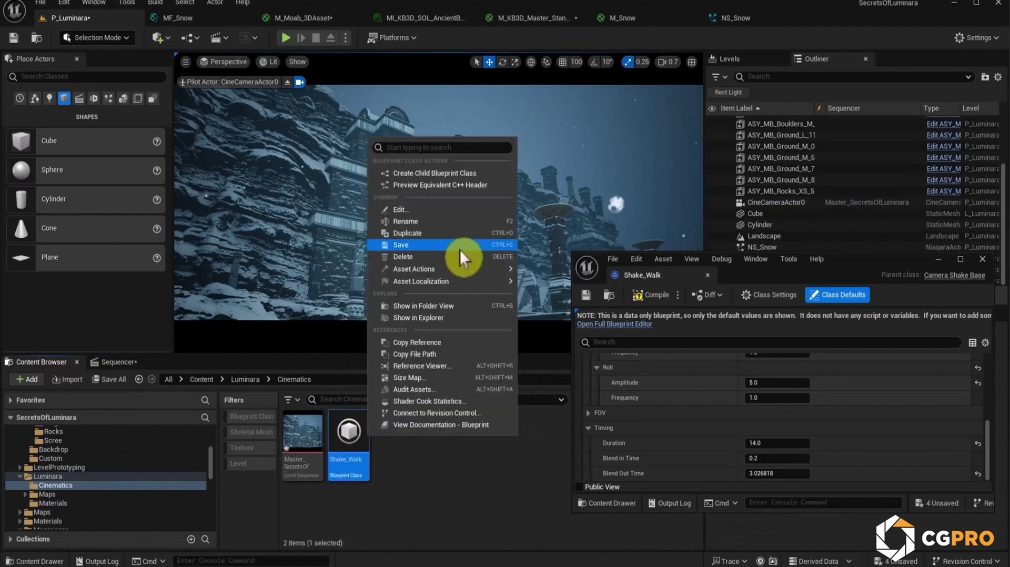
pyautogui.click(432, 232)
pyautogui.write('Idel')
pyautogui.press('Return')
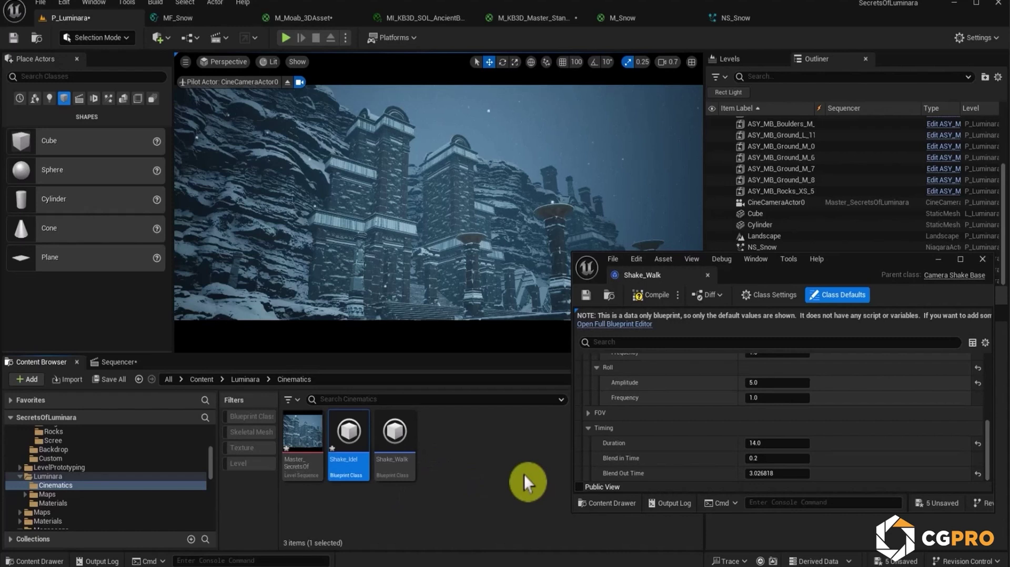
# Open Shake_Idel alongside Shake_Walk in the floating window, set its Pitch, Yaw and Roll amplitudes to 0.5, and save it.
pyautogui.doubleClick(343, 448)
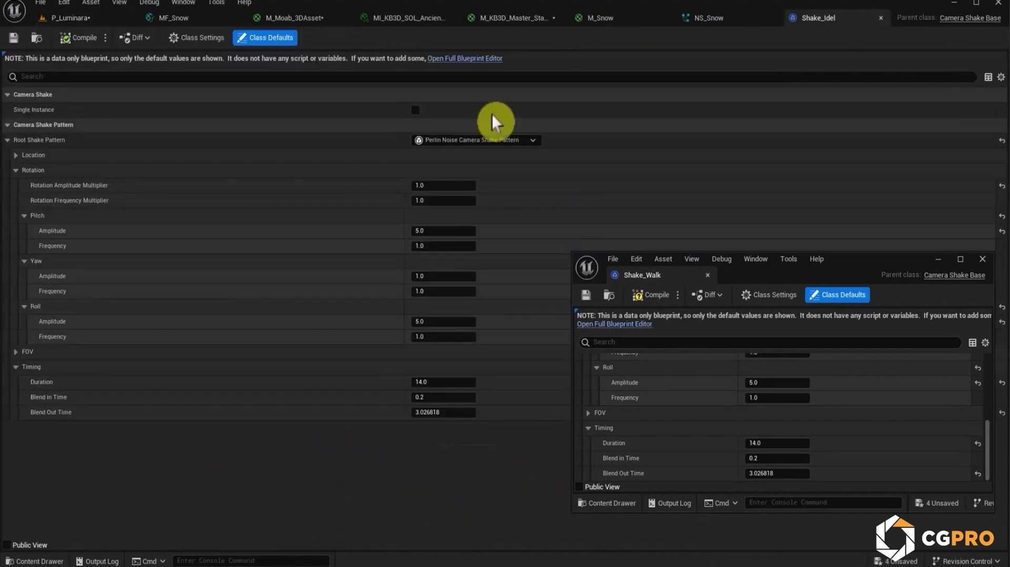
pyautogui.moveTo(823, 22); pyautogui.dragTo(848, 288)
pyautogui.scroll(-3, 783, 404)
pyautogui.click(782, 390)
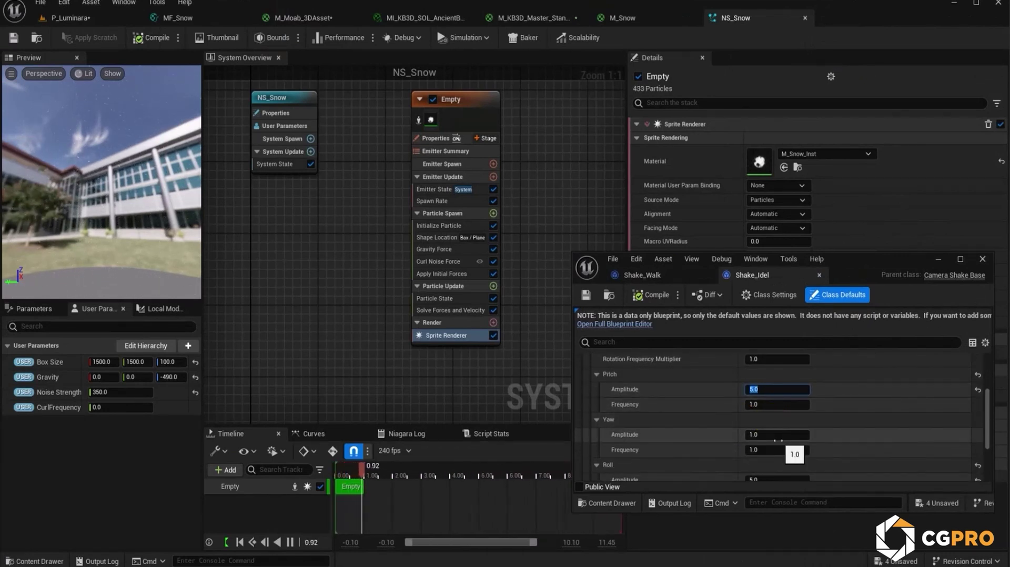
pyautogui.write('0.5')
pyautogui.press('Return')
pyautogui.press('Return')
pyautogui.scroll(-3, 858, 441)
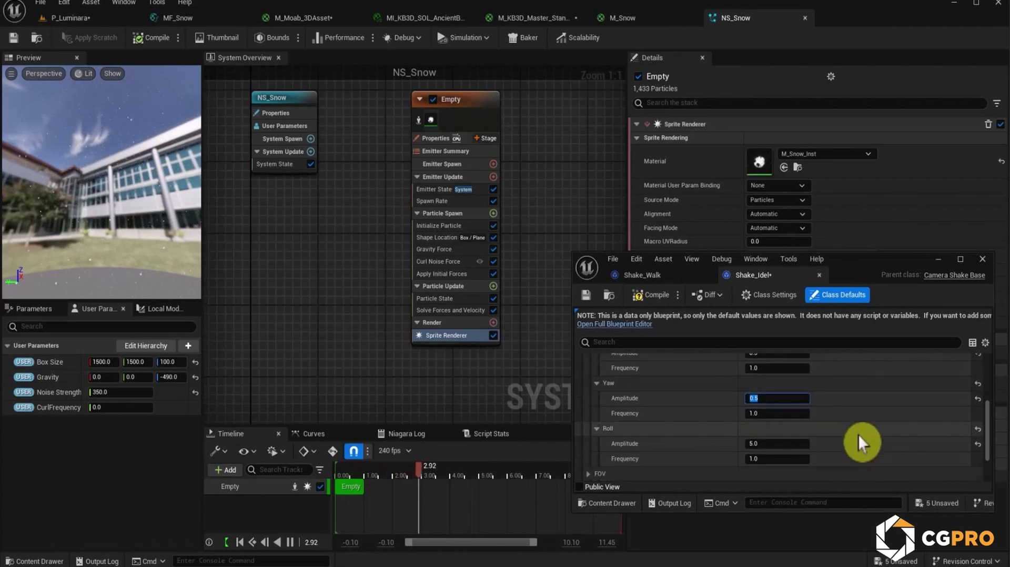
pyautogui.write('0.5')
pyautogui.press('Return')
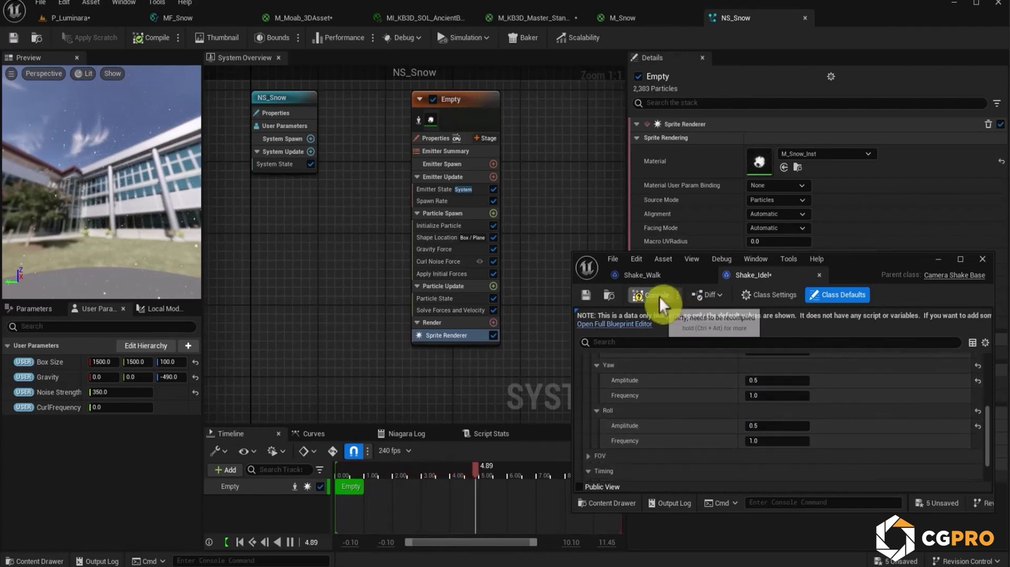
pyautogui.click(583, 296)
# Set Shake_Idel's Blend in Time to 0.944 and its Blend Out Time to 0.0.
pyautogui.scroll(-3, 830, 418)
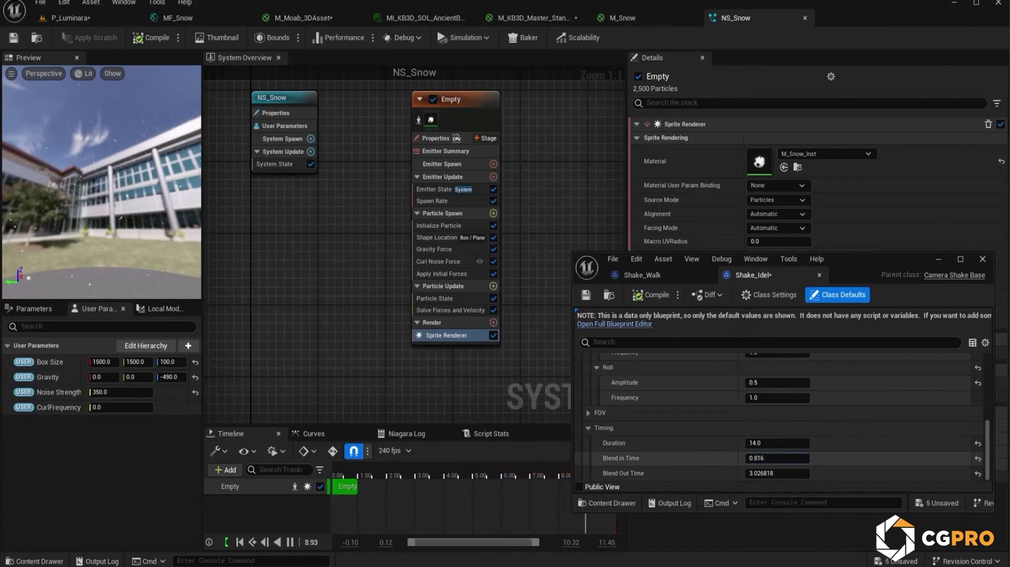
pyautogui.moveTo(777, 459); pyautogui.dragTo(771, 477)
pyautogui.click(772, 475)
pyautogui.write('0')
pyautogui.press('Return')
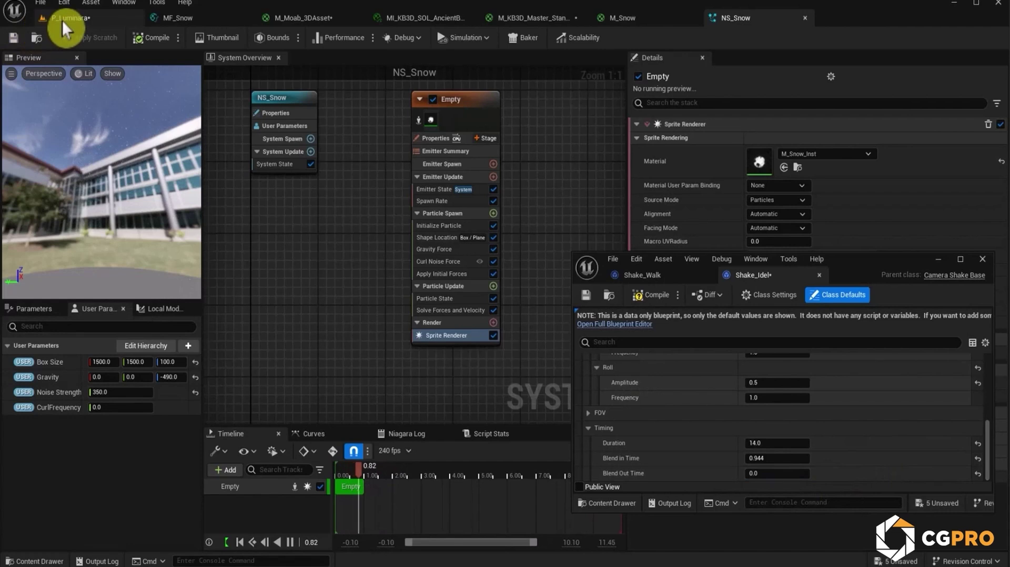
# Add a Camera Shake track using Shake_Idel to the CameraComponent and move its section to start where the Shake_Walk section ends.
pyautogui.click(62, 18)
pyautogui.click(115, 362)
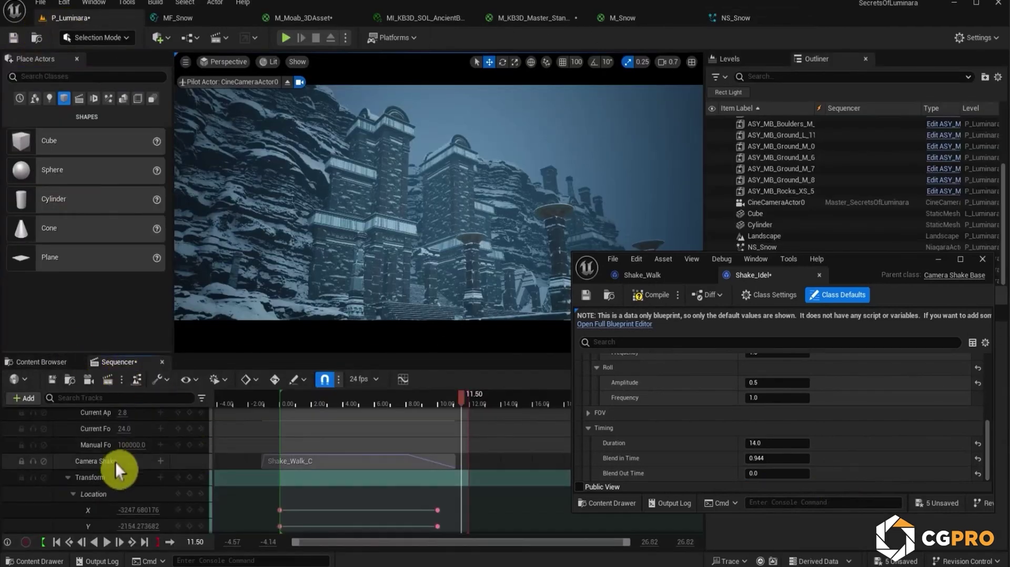
pyautogui.scroll(2, 138, 476)
pyautogui.scroll(1, 138, 474)
pyautogui.click(161, 448)
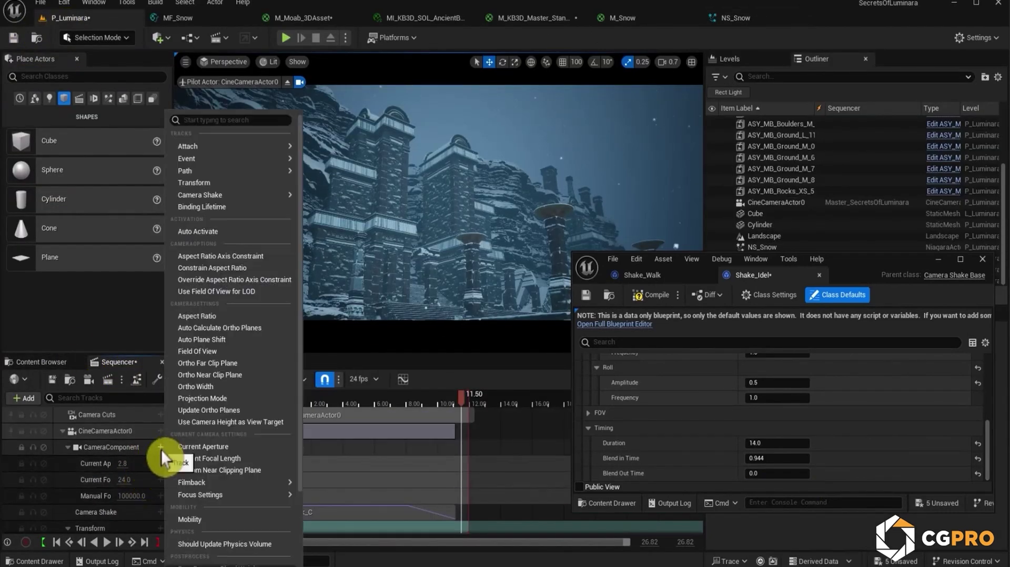
pyautogui.moveTo(305, 200)
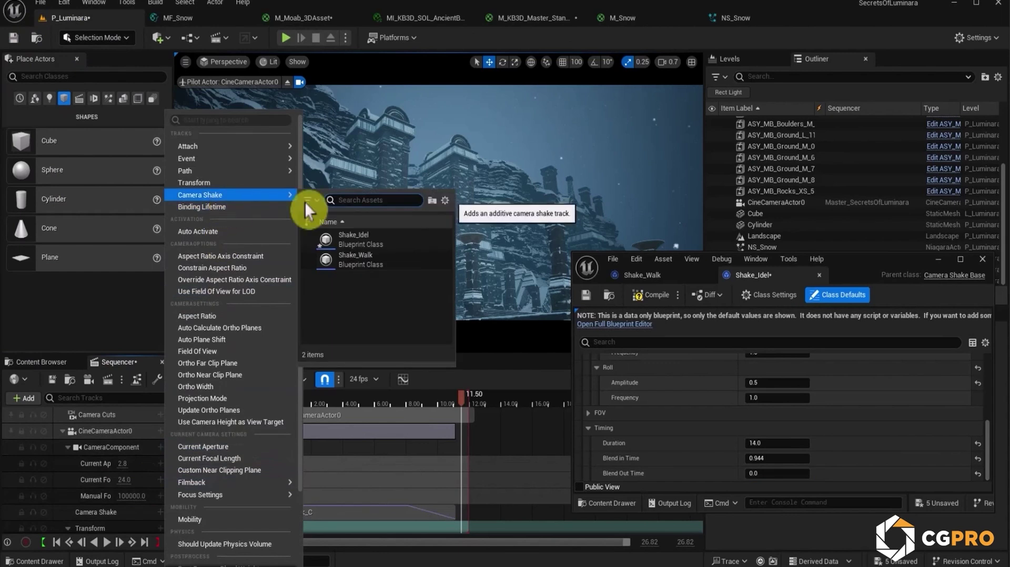
pyautogui.click(397, 247)
pyautogui.scroll(2, 487, 471)
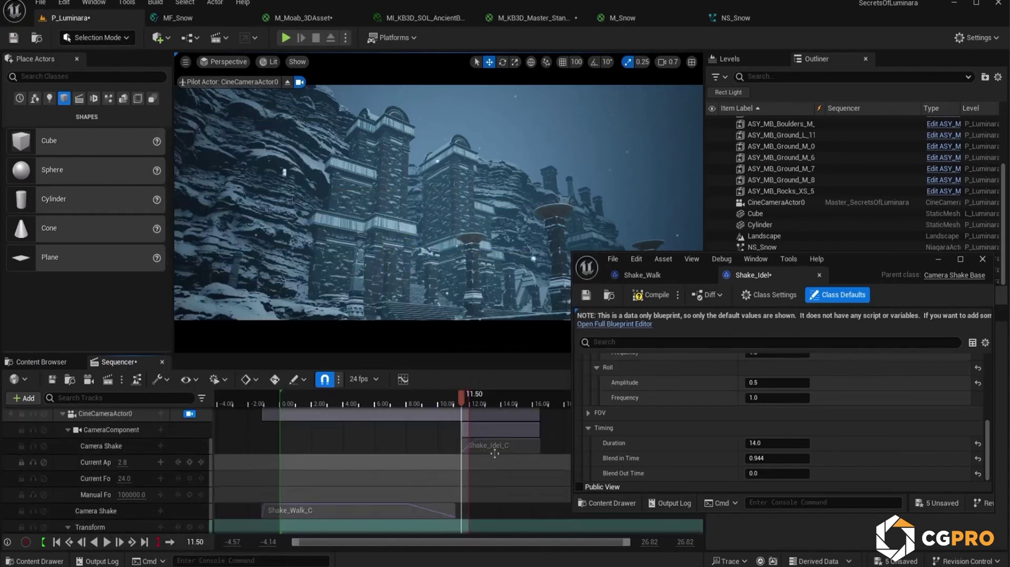
pyautogui.moveTo(485, 522); pyautogui.dragTo(487, 480)
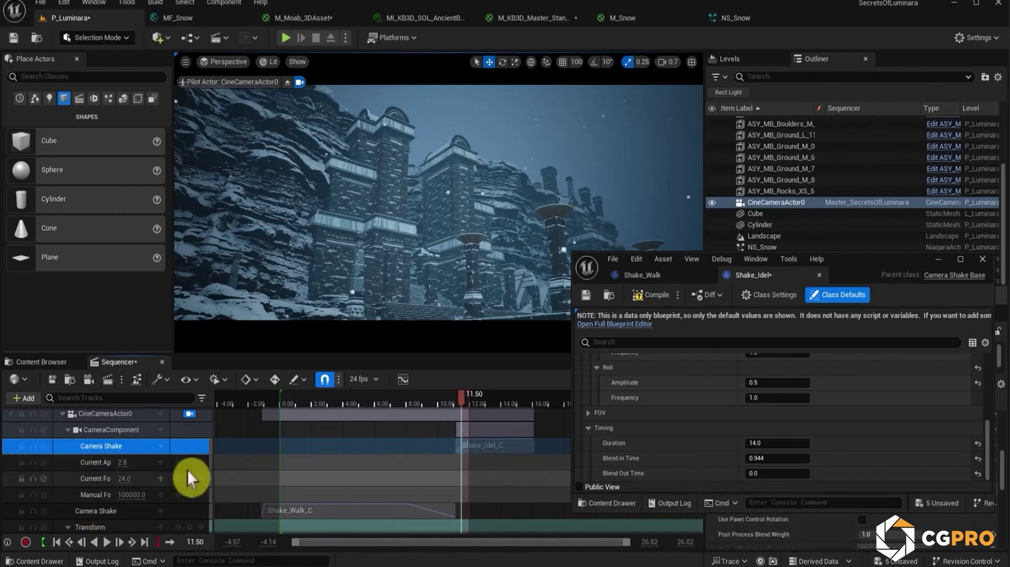
# Move the Shake_Idel section earlier to start at about 8 s, overlapping Shake_Walk, and set its Blend in Time to about 3.0.
pyautogui.moveTo(494, 446); pyautogui.dragTo(482, 445)
pyautogui.moveTo(464, 393); pyautogui.dragTo(407, 412)
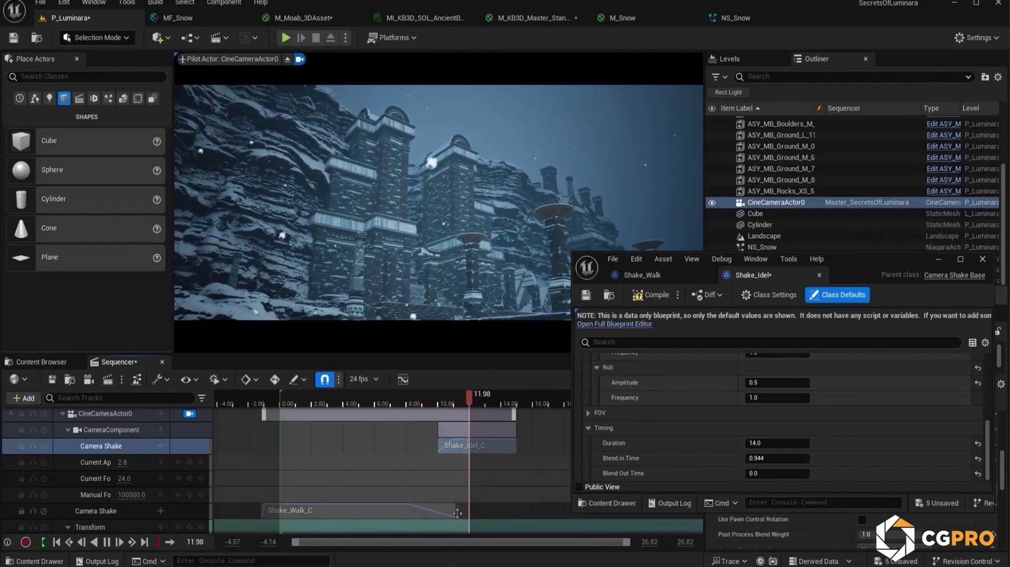
pyautogui.press('space')
pyautogui.press('space')
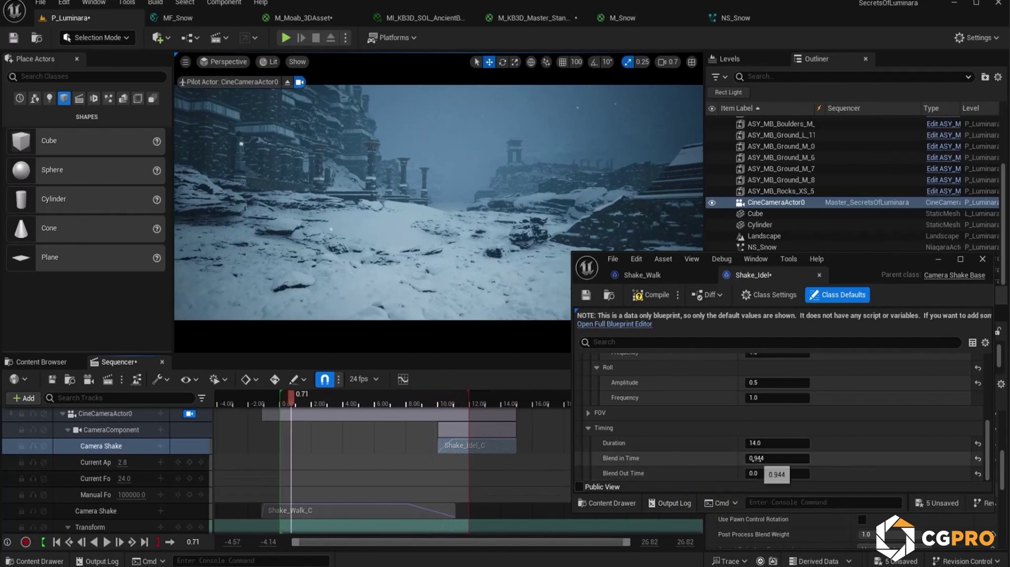
pyautogui.moveTo(489, 446); pyautogui.dragTo(459, 447)
pyautogui.moveTo(401, 397); pyautogui.dragTo(390, 410)
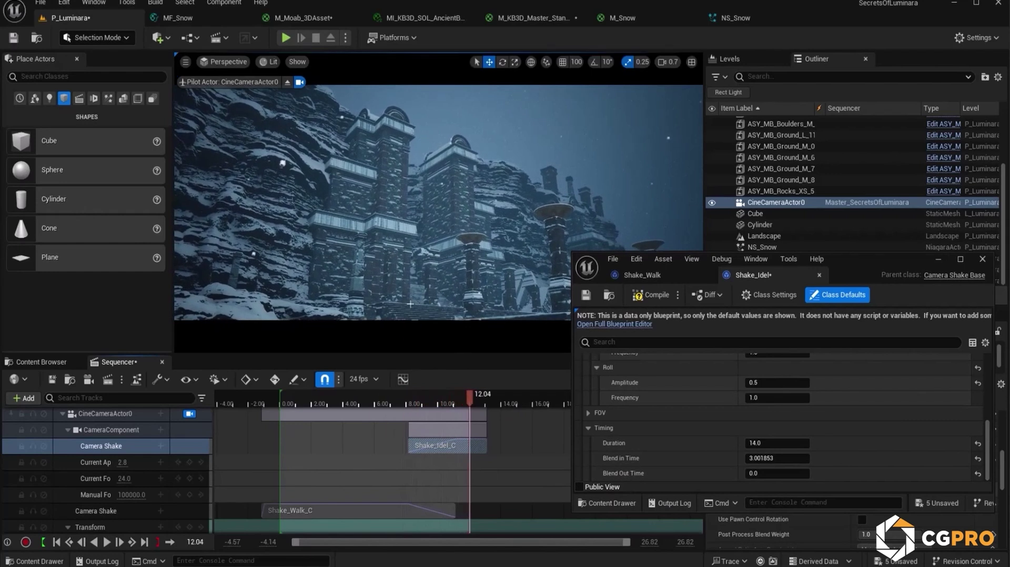
# Save the master sequence, close the floating camera shake editor and play back the shot.
pyautogui.click(52, 379)
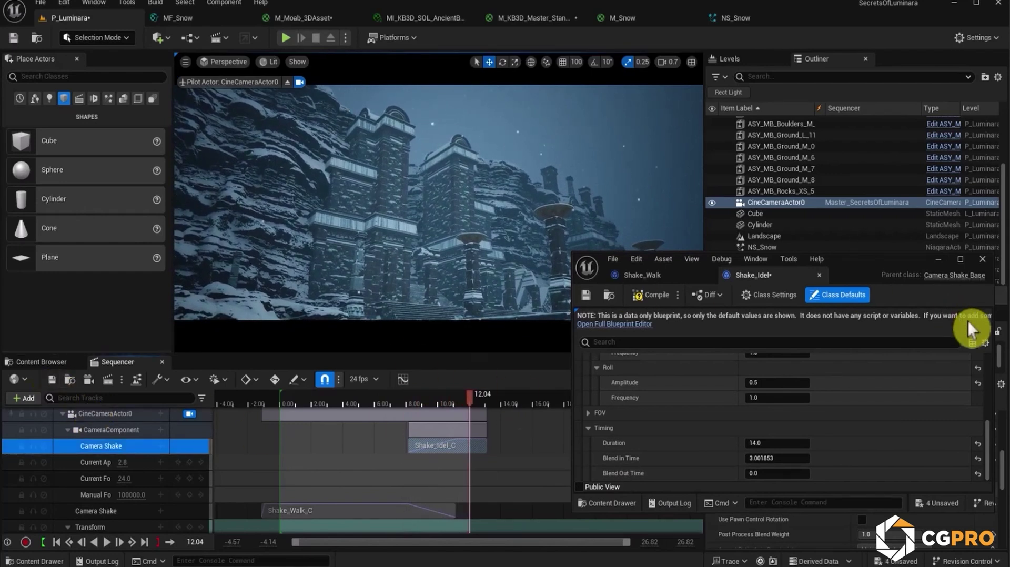
pyautogui.click(980, 261)
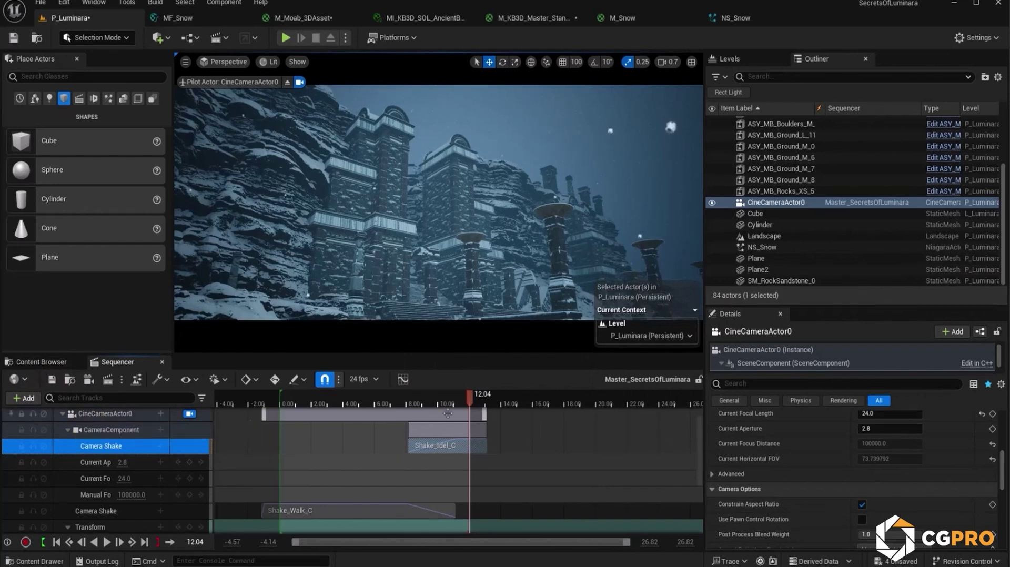
pyautogui.click(395, 413)
pyautogui.press('space')
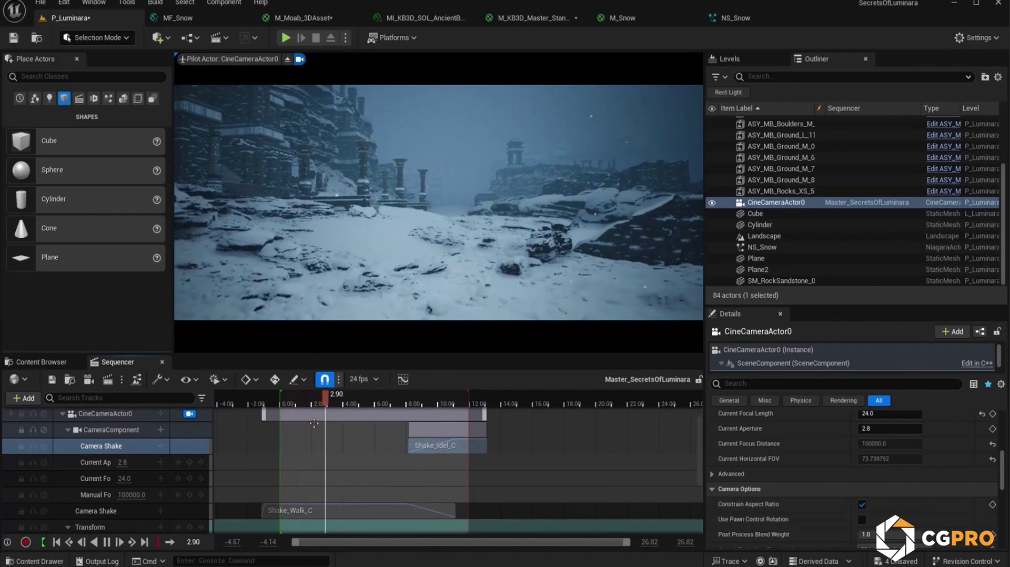
pyautogui.press('space')
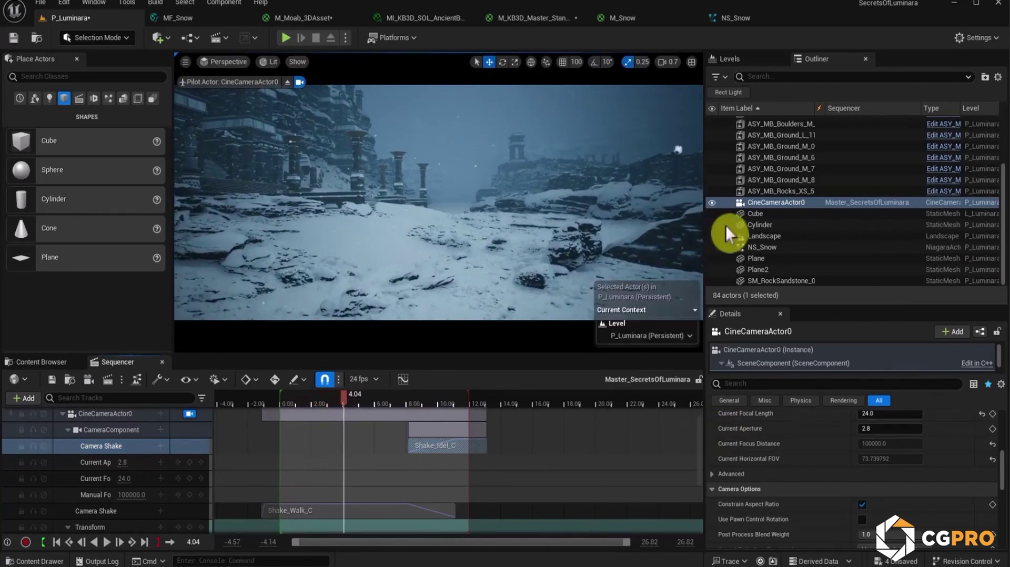
# Set the DirectionalLight in the Lighting folder to 2.0 lux and open a second viewport beside the camera view.
pyautogui.moveTo(1002, 233); pyautogui.dragTo(997, 163)
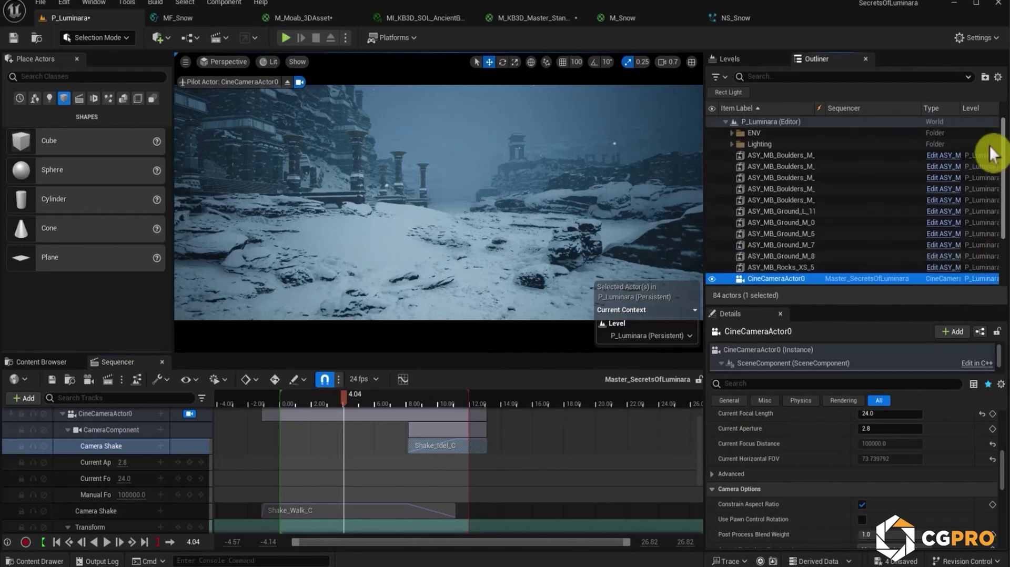
pyautogui.click(732, 144)
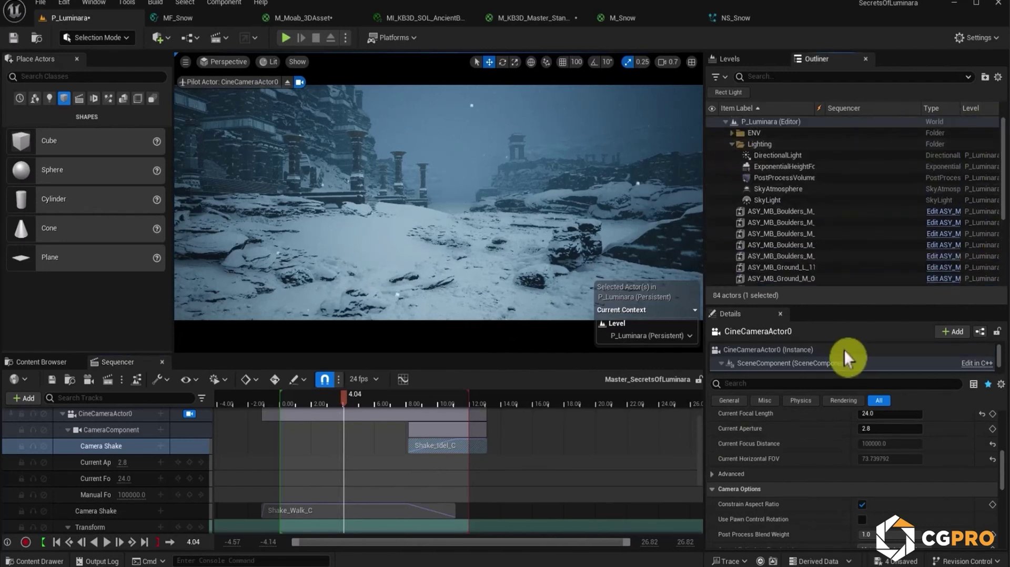
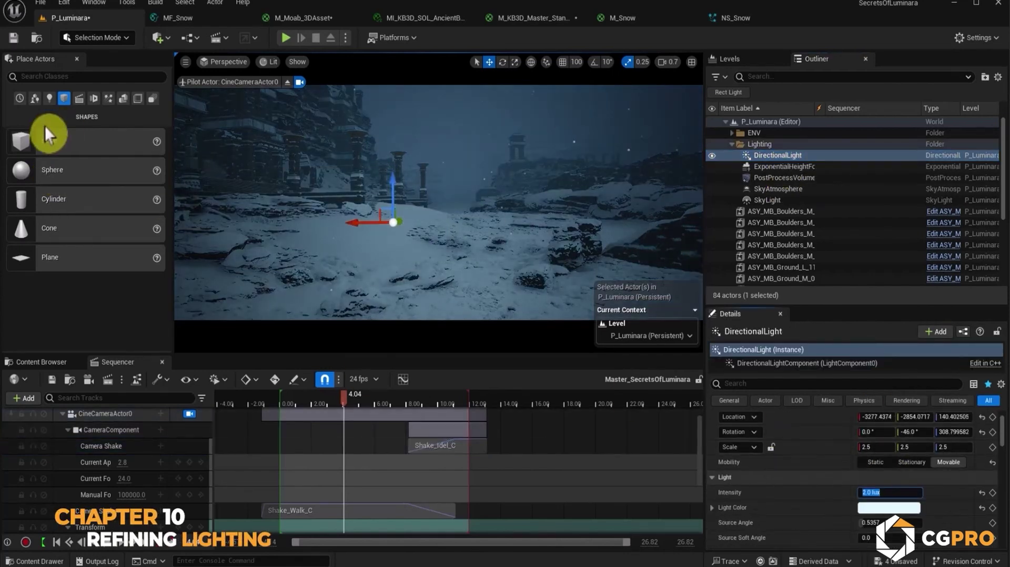
pyautogui.click(93, 2)
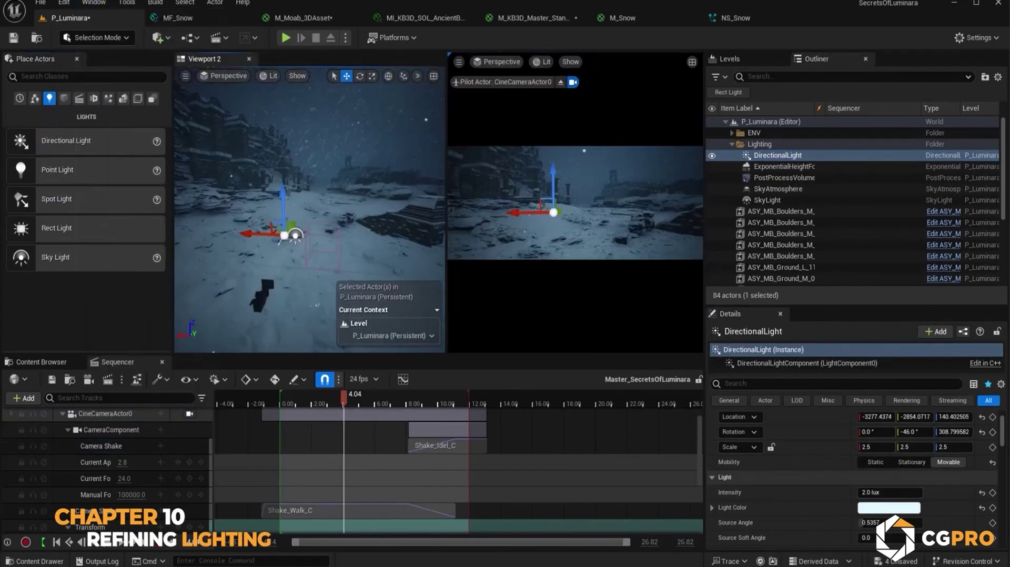
# Add a spot light with an intensity of 40 cd and position it above the snowy foreground.
pyautogui.moveTo(57, 199); pyautogui.dragTo(354, 202)
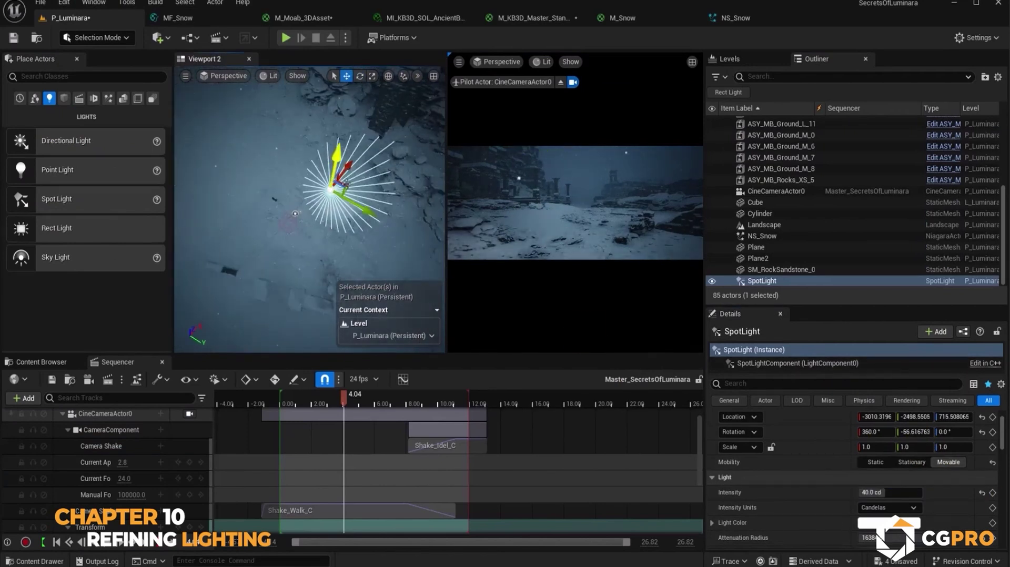
pyautogui.moveTo(284, 205); pyautogui.dragTo(311, 198, button='right')
pyautogui.moveTo(310, 198); pyautogui.dragTo(220, 156)
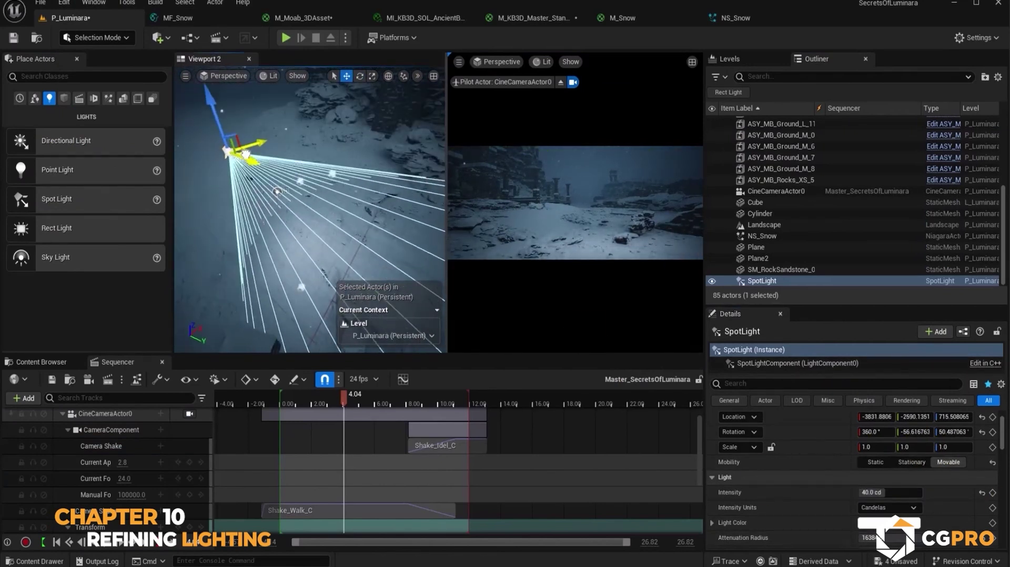
# Duplicate the spot light and raise the copy high above the temple entrance.
pyautogui.keyDown('alt'); pyautogui.moveTo(260, 224); pyautogui.dragTo(358, 210); pyautogui.keyUp('alt')
pyautogui.moveTo(337, 211); pyautogui.dragTo(300, 210, button='right')
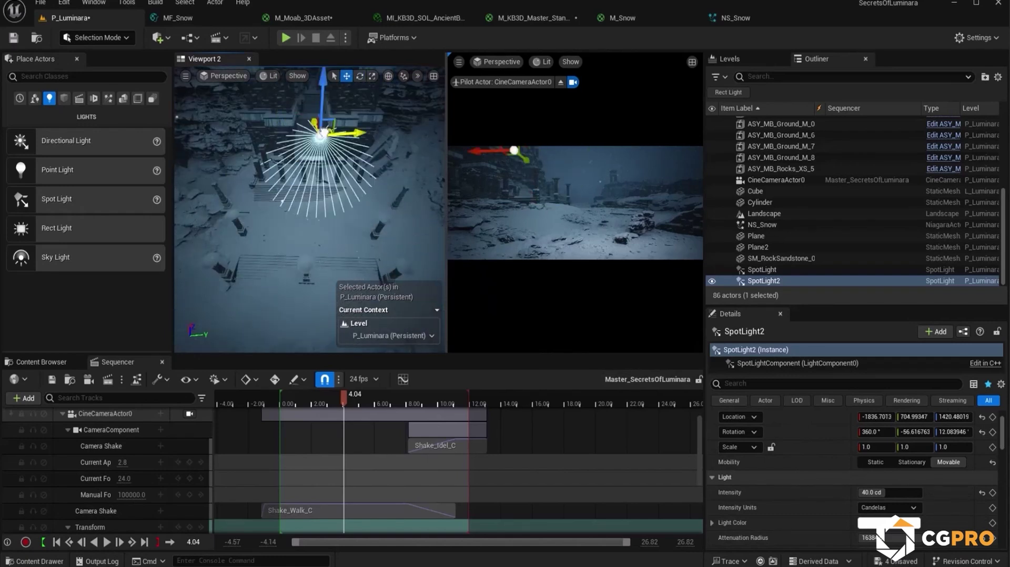
pyautogui.moveTo(295, 171); pyautogui.dragTo(295, 133)
# Set the temple spot light's intensity to 320 cd after trying 160 and 640 cd, and raise the light further.
pyautogui.click(899, 494)
pyautogui.write('160')
pyautogui.press('Return')
pyautogui.moveTo(344, 401); pyautogui.dragTo(398, 419)
pyautogui.click(905, 495)
pyautogui.write('640')
pyautogui.press('Return')
pyautogui.click(905, 495)
pyautogui.write('320')
pyautogui.press('Return')
pyautogui.moveTo(337, 206); pyautogui.dragTo(345, 164, button='right')
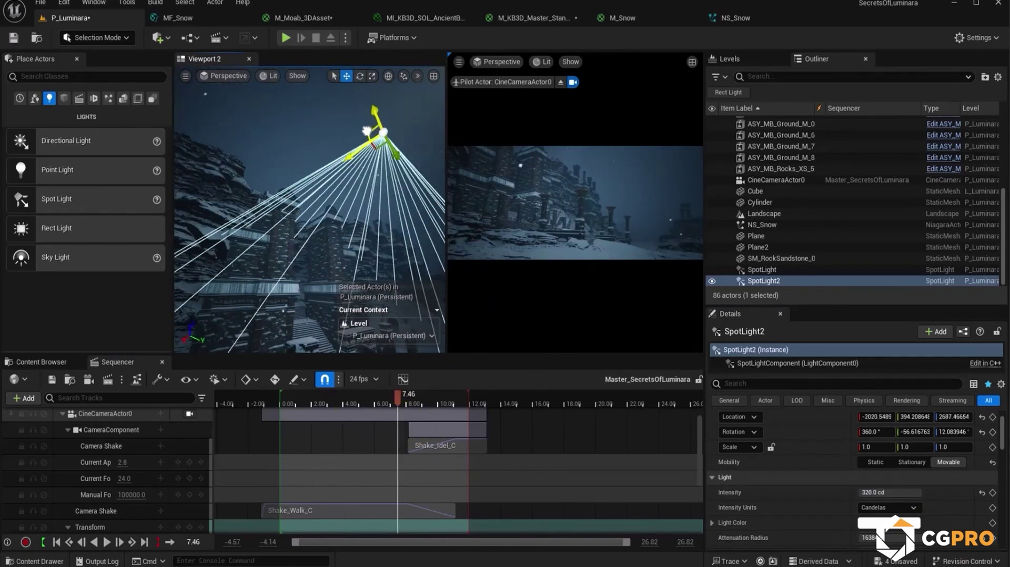
pyautogui.moveTo(362, 130); pyautogui.dragTo(361, 113)
# Duplicate the temple spot light down between the two towers and adjust the copy's rotation and position.
pyautogui.scroll(-4, 951, 518)
pyautogui.moveTo(337, 184); pyautogui.dragTo(336, 231, button='right')
pyautogui.keyDown('alt'); pyautogui.moveTo(413, 267); pyautogui.dragTo(318, 158); pyautogui.keyUp('alt')
pyautogui.press('e')
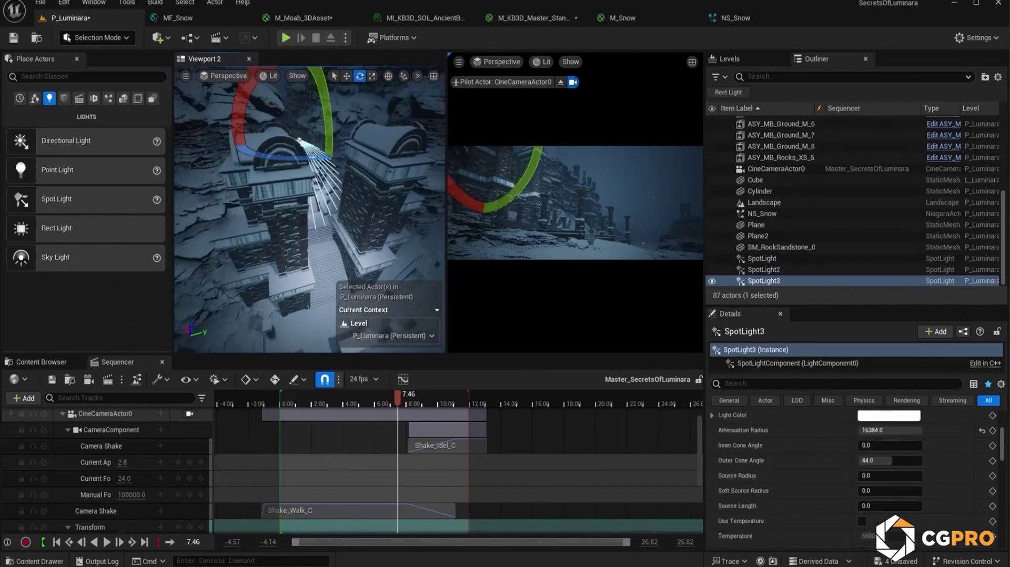
pyautogui.moveTo(299, 93); pyautogui.dragTo(301, 153)
pyautogui.moveTo(350, 204); pyautogui.dragTo(349, 158, button='right')
pyautogui.press('e')
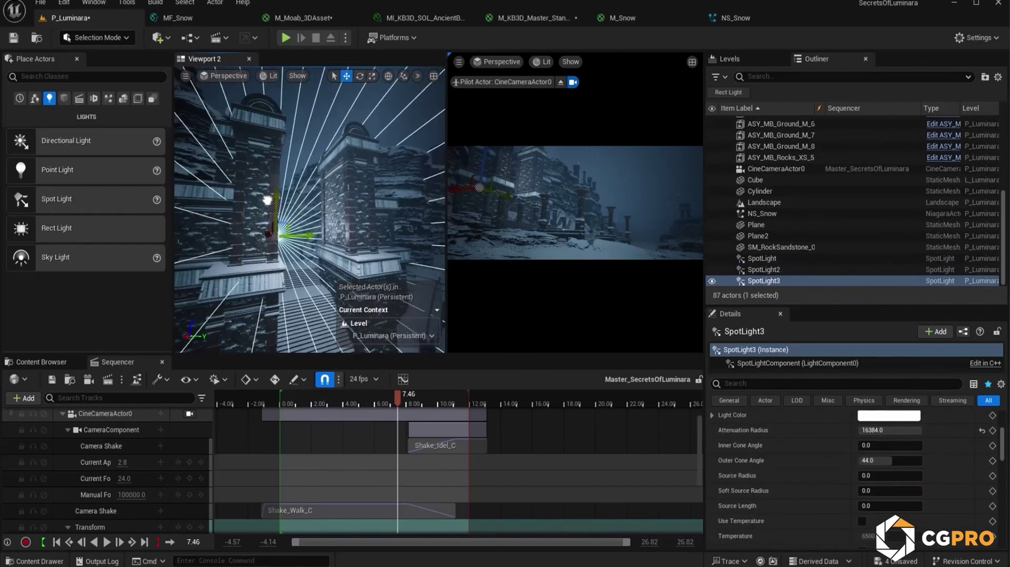
pyautogui.moveTo(271, 193); pyautogui.dragTo(271, 198)
# Enable Use Temperature on the spot light between the towers, with Temperature 2800 and Volumetric Scattering Intensity 0.
pyautogui.scroll(-2, 863, 505)
pyautogui.click(862, 486)
pyautogui.click(884, 500)
pyautogui.write('2800')
pyautogui.press('Return')
pyautogui.click(621, 306)
pyautogui.click(268, 242)
pyautogui.scroll(-3, 890, 489)
pyautogui.click(889, 489)
pyautogui.write('0')
pyautogui.press('Return')
# Duplicate the warm spot light, rotate the copy and raise it above the temple stairs.
pyautogui.keyDown('alt'); pyautogui.moveTo(311, 234); pyautogui.dragTo(366, 228); pyautogui.keyUp('alt')
pyautogui.press('e')
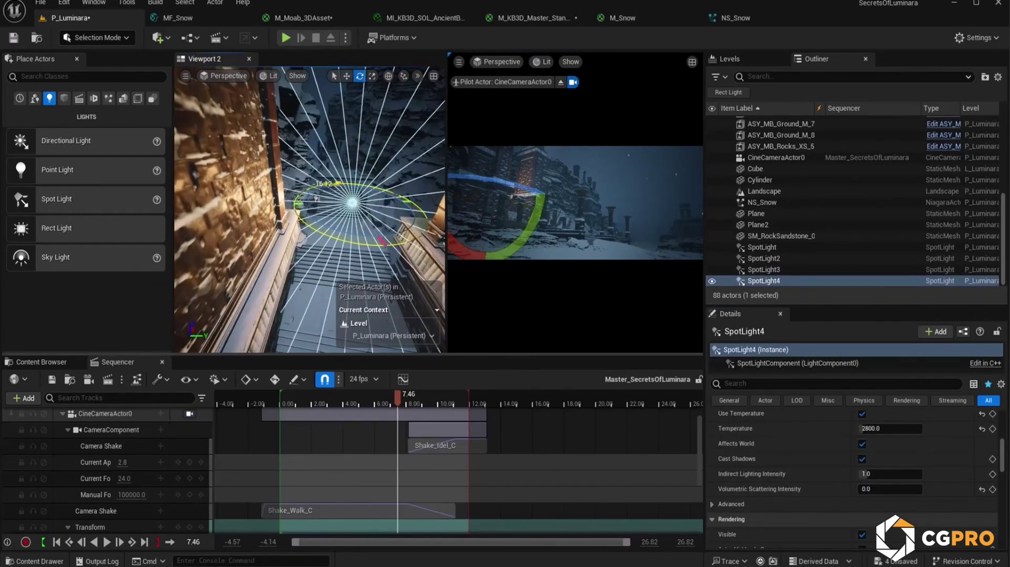
pyautogui.moveTo(371, 244); pyautogui.dragTo(363, 263, button='right')
pyautogui.press('s')
pyautogui.scroll(5, 845, 447)
pyautogui.click(388, 76)
pyautogui.moveTo(305, 206); pyautogui.dragTo(305, 145)
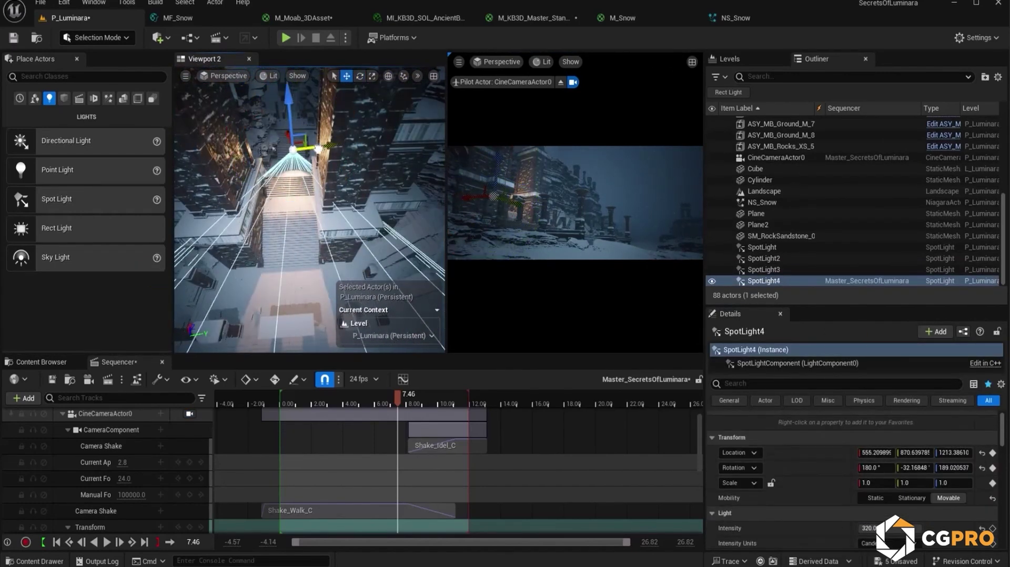
pyautogui.moveTo(261, 103); pyautogui.dragTo(203, 144)
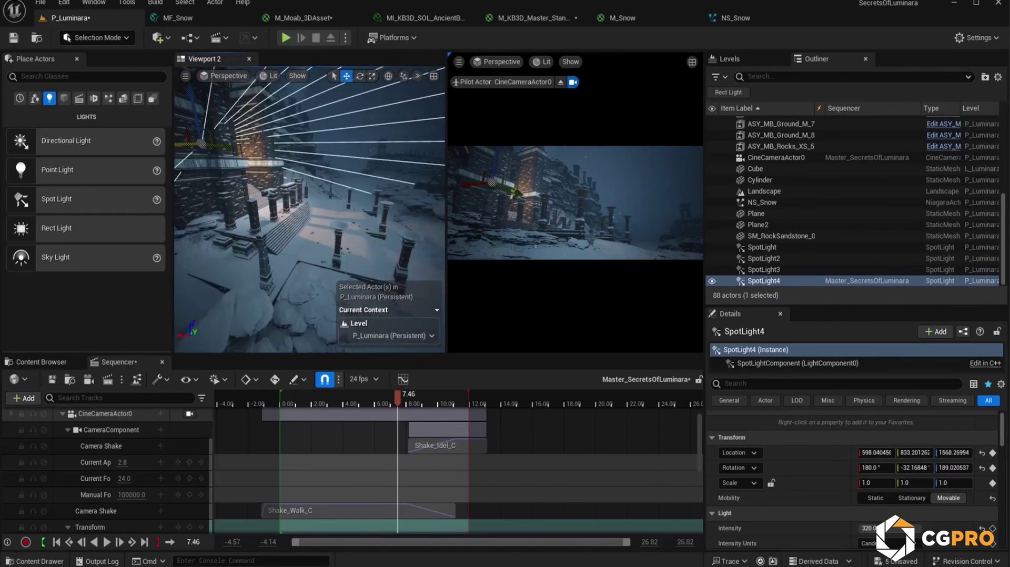
# Reduce the stairs spot light's Attenuation Radius to about 3689 and its Outer Cone Angle to about 26.9.
pyautogui.scroll(-5, 852, 473)
pyautogui.moveTo(874, 448); pyautogui.dragTo(903, 448)
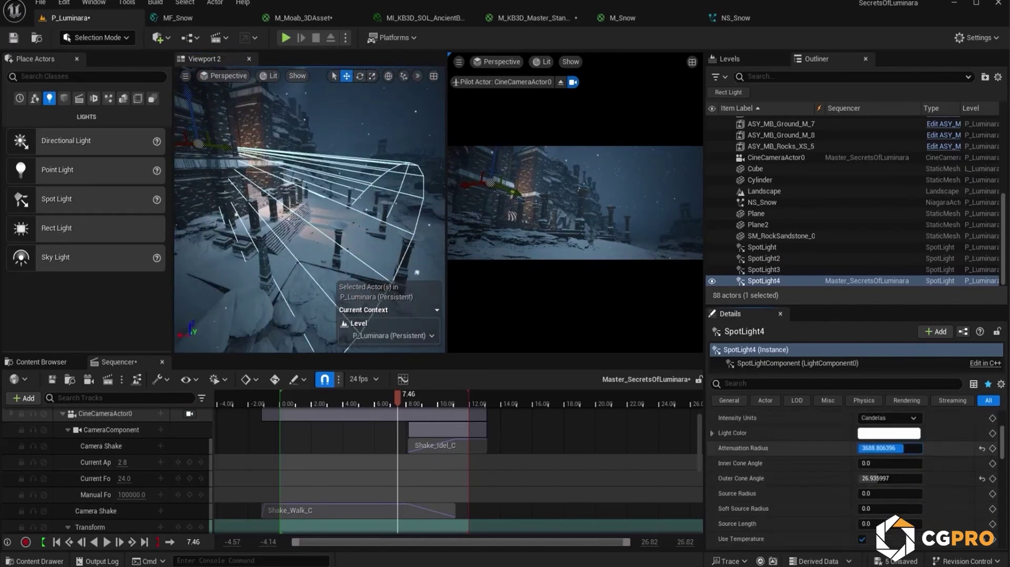
pyautogui.click(614, 204)
# Add another cool spot light above the temple and widen SpotLight2's Outer Cone Angle to about 56.6.
pyautogui.click(90, 533)
pyautogui.press('e')
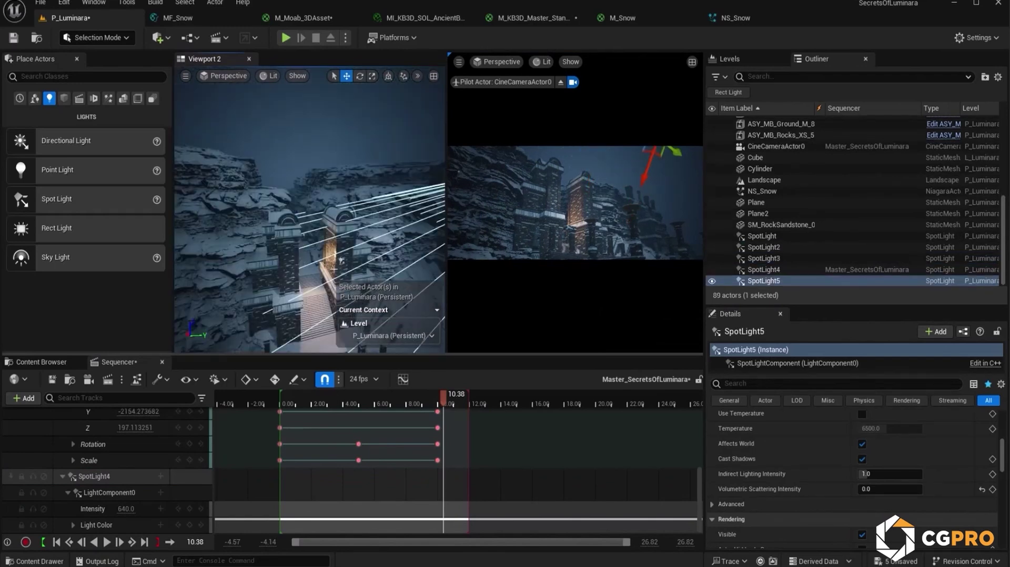
pyautogui.click(416, 175)
pyautogui.press('f')
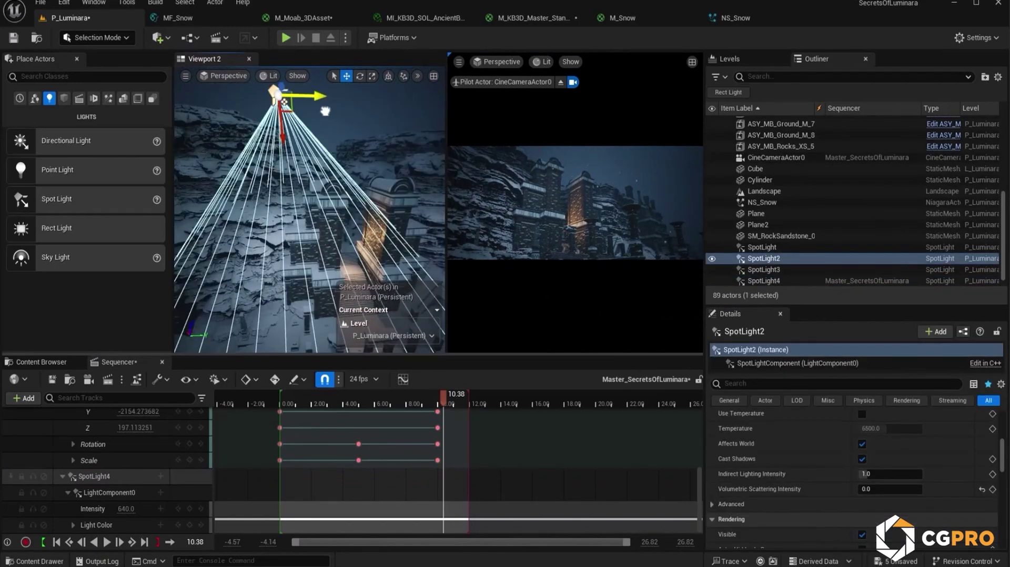
pyautogui.keyDown('alt'); pyautogui.moveTo(281, 108); pyautogui.dragTo(302, 222); pyautogui.keyUp('alt')
pyautogui.write('5')
pyautogui.press('Return')
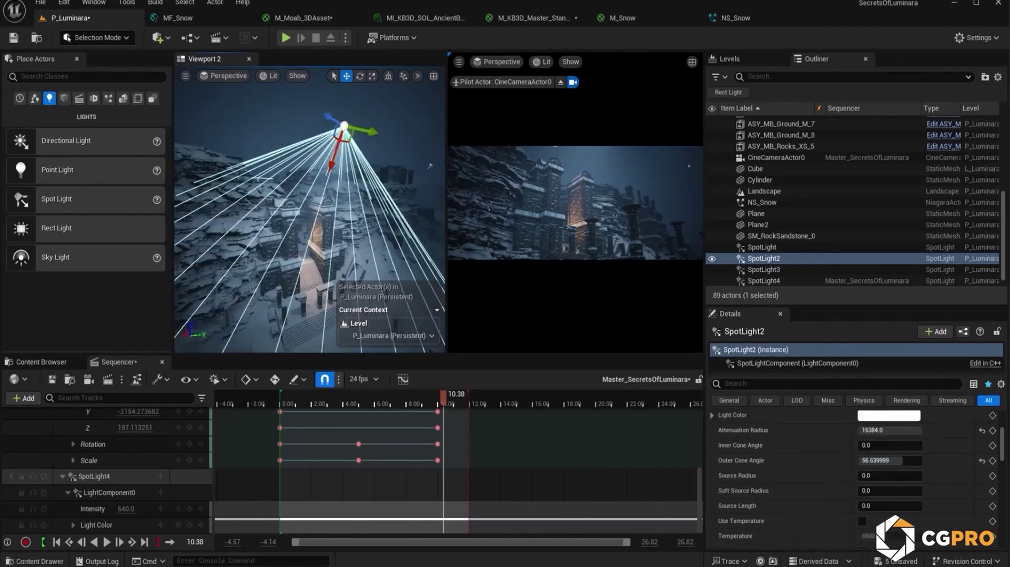
# Set SpotLight4's Volumetric Scattering Intensity to 0.0 and remove its track from the master sequence.
pyautogui.hotkey('ctrl', 'z')
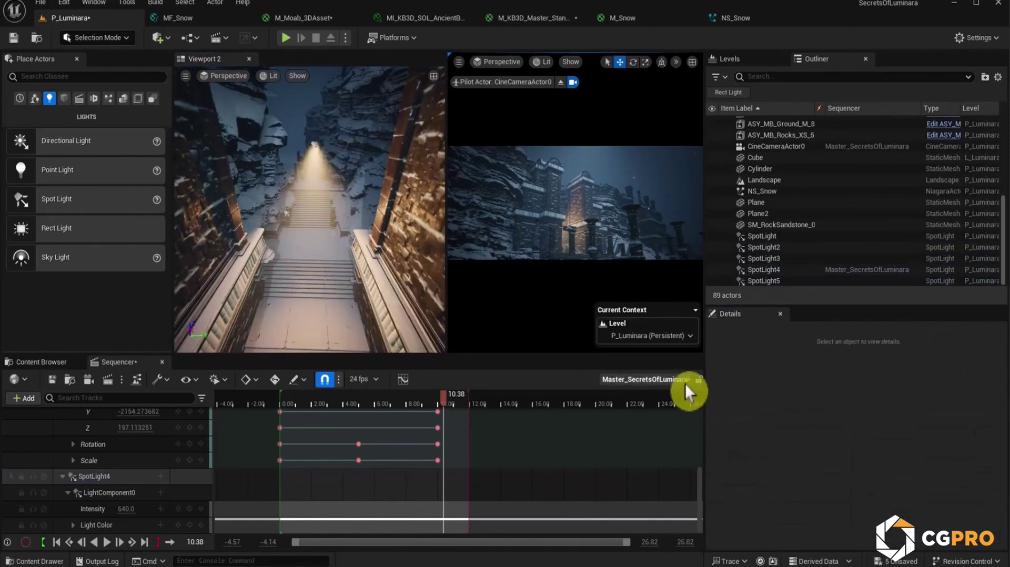
pyautogui.hotkey('ctrl', 'z')
pyautogui.hotkey('ctrl', 'z')
pyautogui.hotkey('ctrl', 'z')
pyautogui.hotkey('ctrl', 'z')
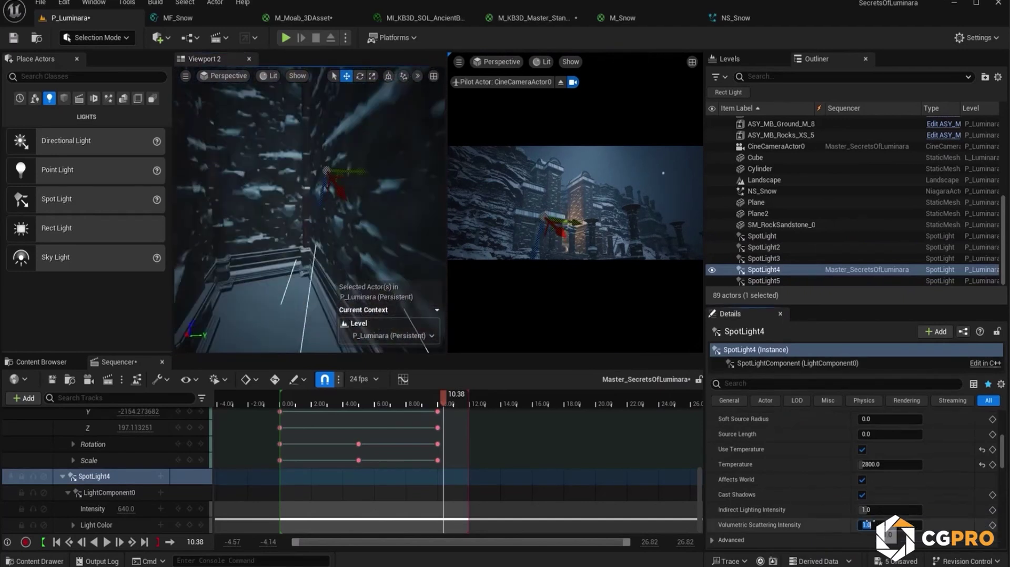
pyautogui.hotkey('ctrl', 'z')
pyautogui.hotkey('ctrl', 'z')
pyautogui.hotkey('ctrl', 'z')
pyautogui.hotkey('ctrl', 'z')
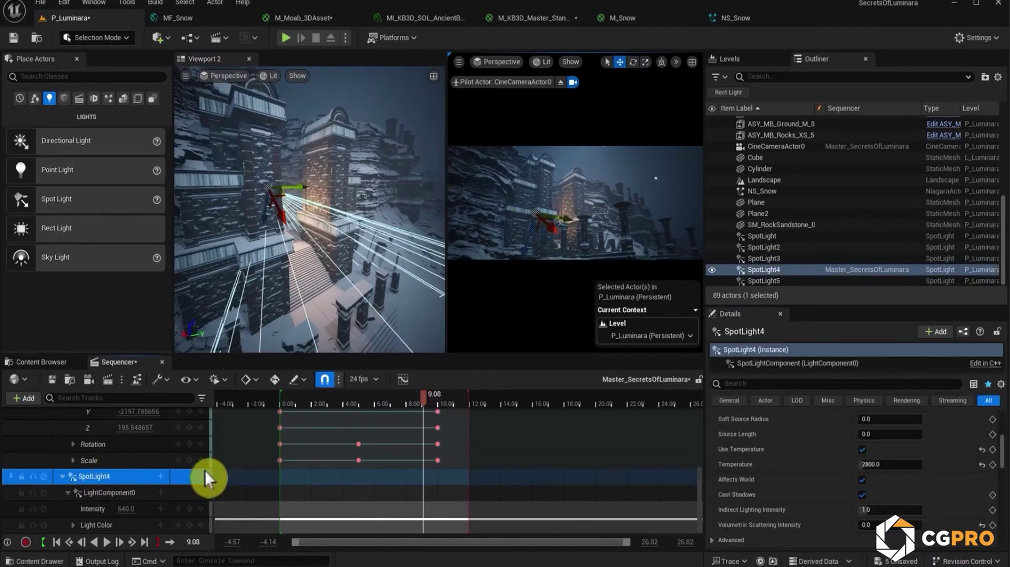
pyautogui.hotkey('ctrl', 'z')
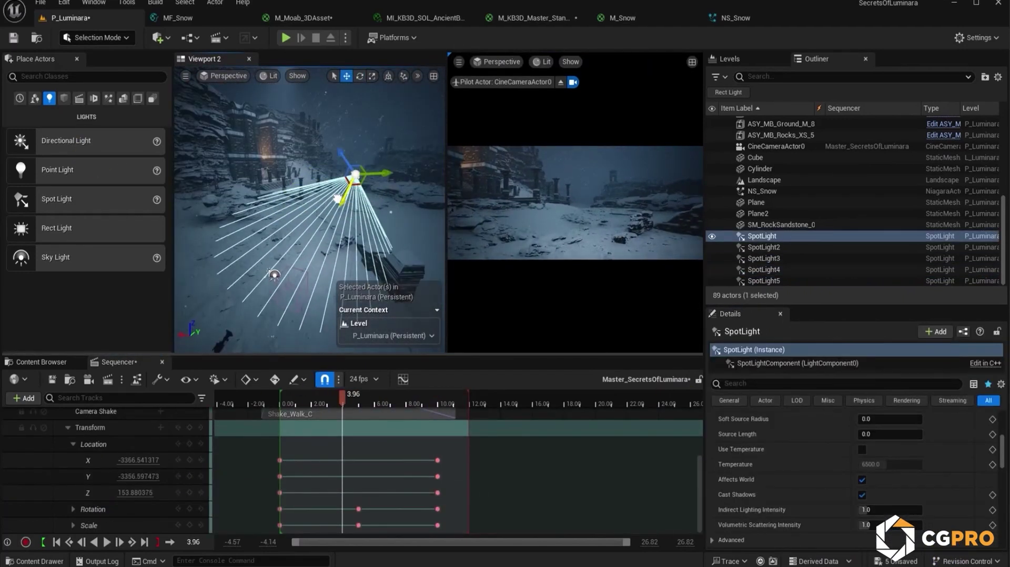
# Duplicate the foreground spot light, rotate and reposition the copy near the rocks, and set its intensity to about 34 cd.
pyautogui.hotkey('ctrl', 'z')
pyautogui.hotkey('ctrl', 'z')
pyautogui.hotkey('ctrl', 'z')
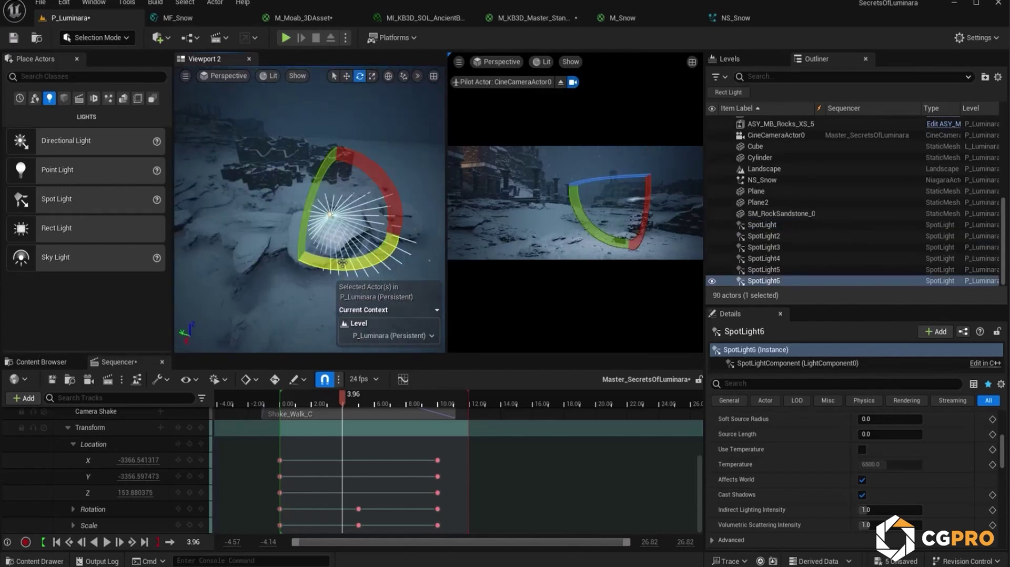
pyautogui.press('w')
pyautogui.moveTo(322, 261); pyautogui.dragTo(364, 311, button='right')
pyautogui.moveTo(402, 200); pyautogui.dragTo(423, 238)
pyautogui.scroll(-1, 823, 462)
pyautogui.scroll(7, 822, 462)
pyautogui.moveTo(311, 210); pyautogui.dragTo(311, 168, button='right')
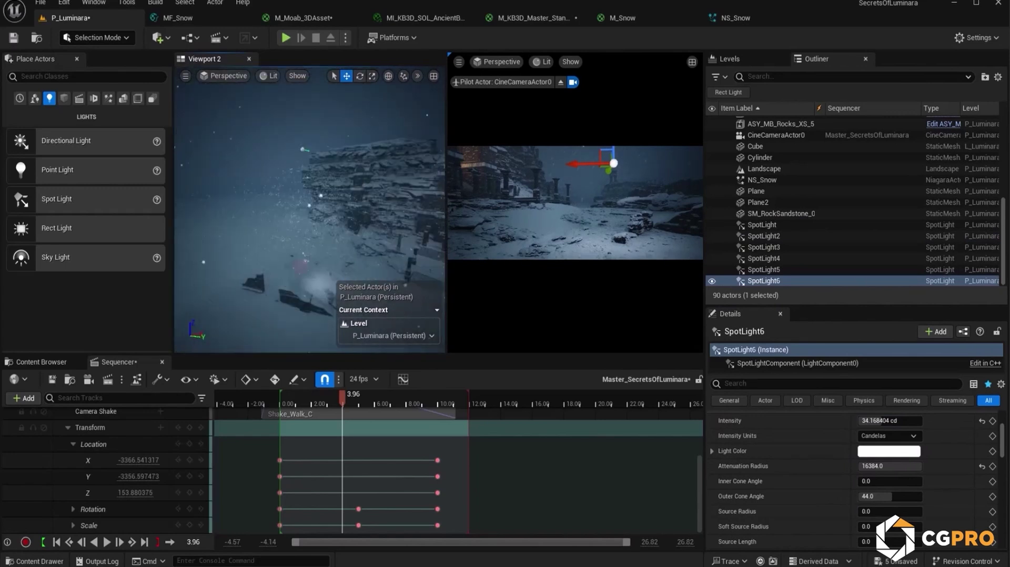
# Rotate the NS_Snow emitter slightly and set its Box Size Z to 1000.
pyautogui.doubleClick(762, 180)
pyautogui.press('e')
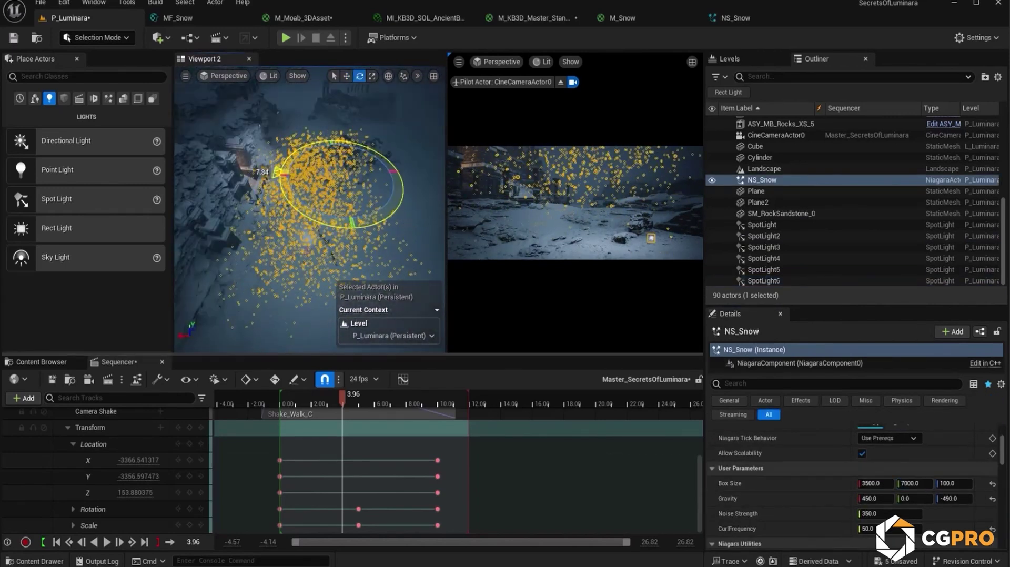
pyautogui.keyDown('alt'); pyautogui.moveTo(334, 216); pyautogui.dragTo(337, 158); pyautogui.keyUp('alt')
pyautogui.click(953, 484)
pyautogui.write('1000')
pyautogui.press('Return')
# Reposition the NS_Snow emitter vertically so the snowfall covers the temple approach in the camera view.
pyautogui.press('w')
pyautogui.moveTo(378, 129); pyautogui.dragTo(378, 115)
pyautogui.click(470, 337)
pyautogui.moveTo(315, 211); pyautogui.dragTo(337, 200, button='right')
pyautogui.click(762, 180)
pyautogui.moveTo(320, 89); pyautogui.dragTo(323, 107)
pyautogui.moveTo(316, 210); pyautogui.dragTo(368, 200, button='right')
pyautogui.click(474, 174)
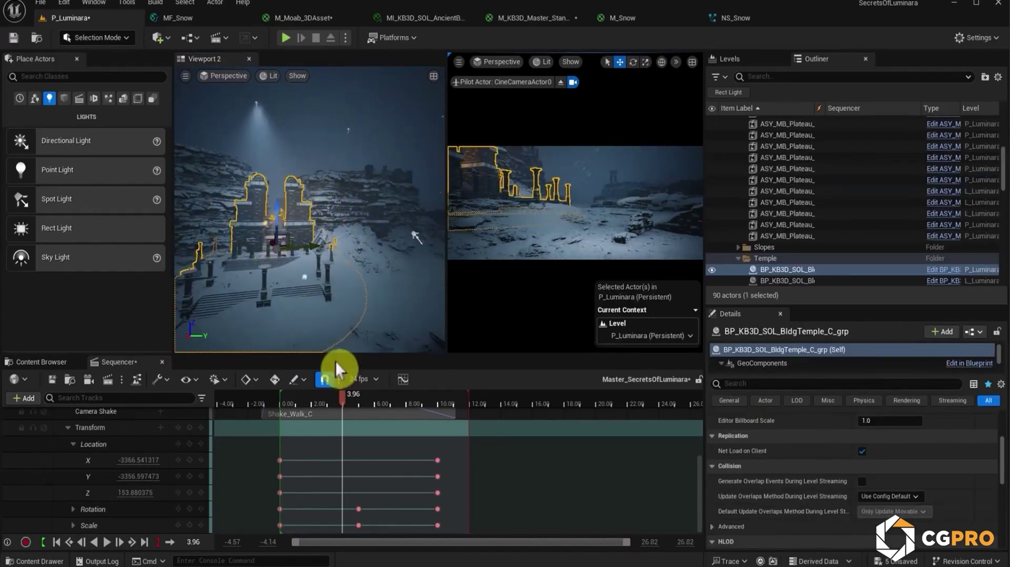
# Close the second viewport, clear the selection and play back the shot from about 3 s.
pyautogui.click(249, 59)
pyautogui.press('Escape')
pyautogui.click(323, 400)
pyautogui.press('space')
pyautogui.press('space')
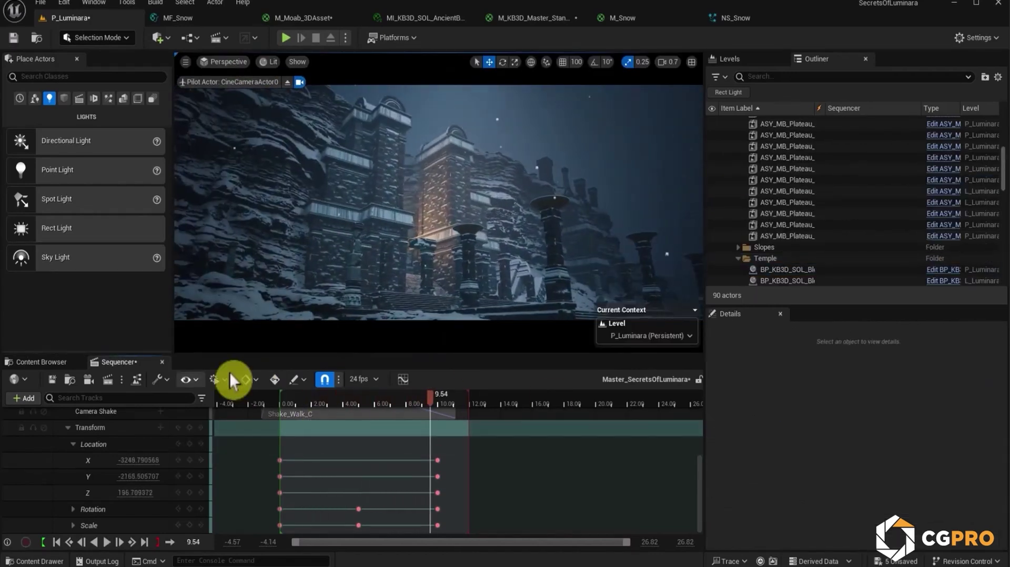
# Go to about 3.8 s, reopen the second viewport and move the NS_Snow emitter over the foreground.
pyautogui.click(339, 400)
pyautogui.click(93, 3)
pyautogui.moveTo(142, 113)
pyautogui.click(275, 128)
pyautogui.moveTo(316, 211); pyautogui.dragTo(337, 200, button='right')
pyautogui.click(389, 153)
pyautogui.moveTo(399, 142); pyautogui.dragTo(348, 128)
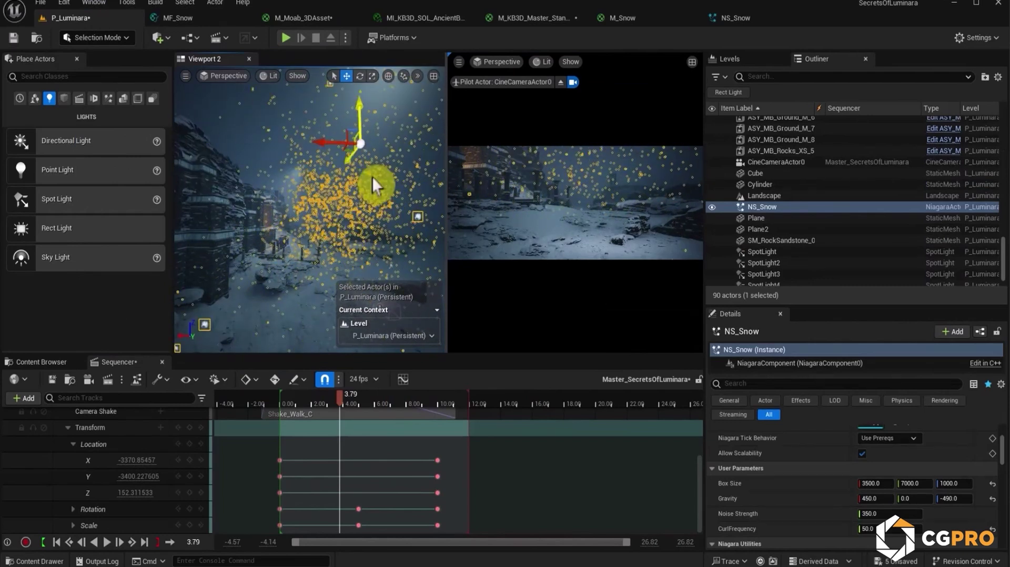
pyautogui.moveTo(316, 211); pyautogui.dragTo(337, 226, button='right')
pyautogui.moveTo(314, 135); pyautogui.dragTo(342, 153)
# Set NS_Snow's Box Size X to 7000 and its Gravity X to 250.
pyautogui.click(874, 483)
pyautogui.write('7000')
pyautogui.press('Return')
pyautogui.moveTo(333, 240)
pyautogui.mouseDown(button='right')
pyautogui.moveTo(316, 226)
pyautogui.moveTo(347, 253)
pyautogui.mouseUp(button='right')
pyautogui.click(873, 499)
pyautogui.write('250')
pyautogui.press('Return')
pyautogui.click(327, 127)
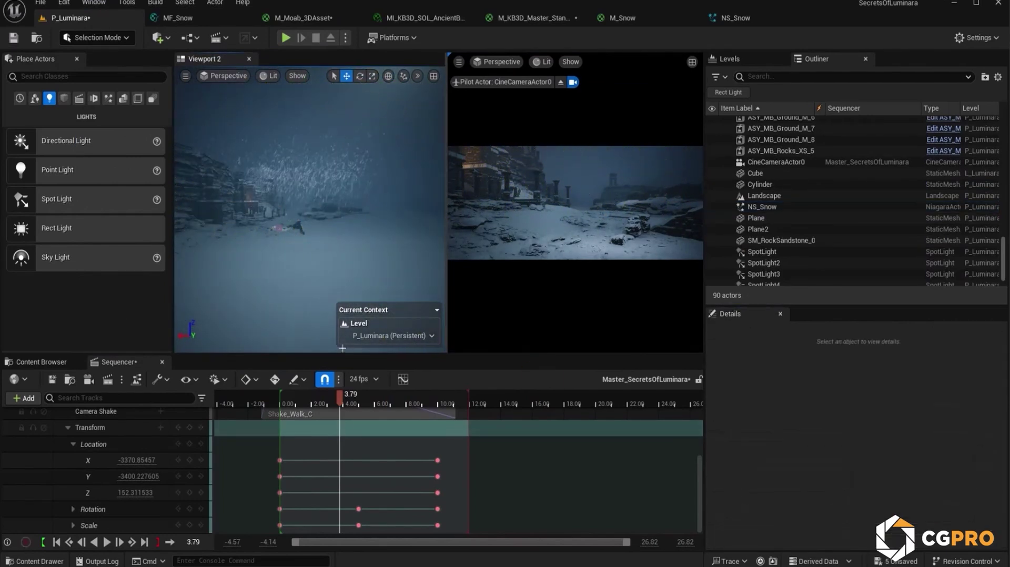
# Look through CineCameraActor0 in the second viewport and play back the shot from about 3.4 s.
pyautogui.scroll(1, 400, 447)
pyautogui.click(225, 76)
pyautogui.click(239, 217)
pyautogui.moveTo(340, 401)
pyautogui.mouseDown()
pyautogui.moveTo(308, 404)
pyautogui.moveTo(333, 405)
pyautogui.mouseUp()
pyautogui.press('space')
pyautogui.press('space')
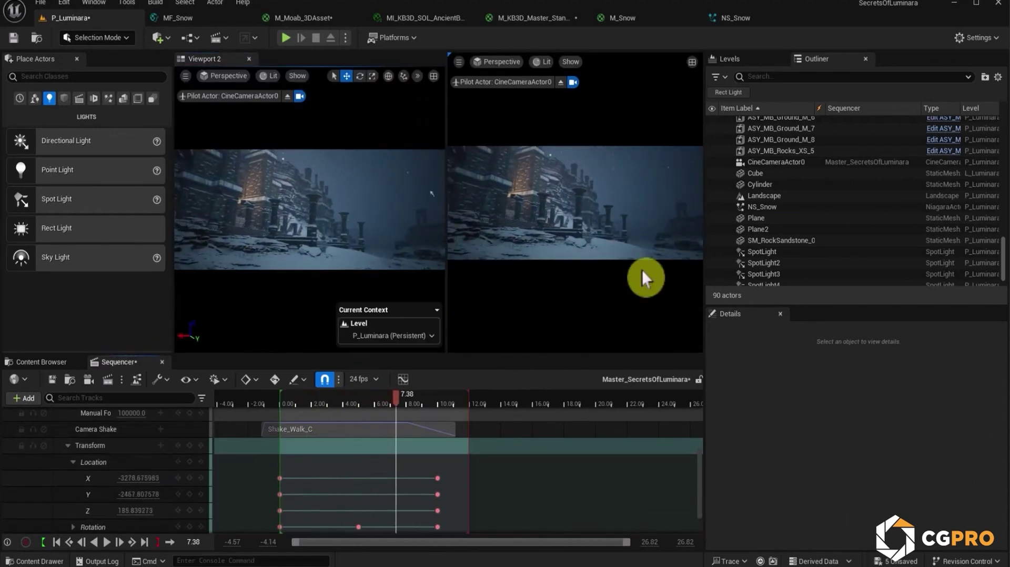
# Set NS_Snow's SpawnRate to 750 and clear the selection.
pyautogui.click(763, 207)
pyautogui.click(894, 513)
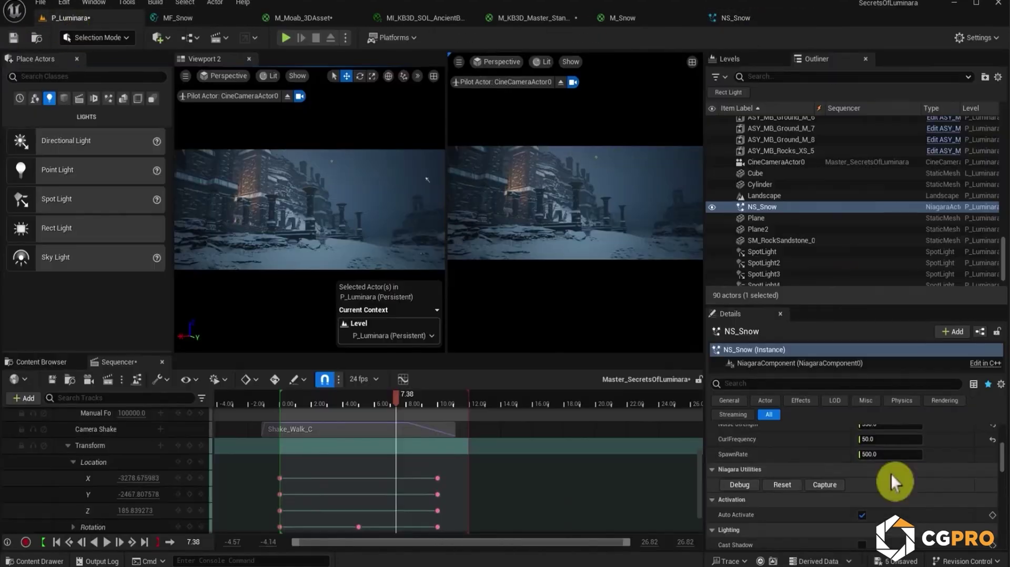
pyautogui.click(652, 305)
# Play back the shot from near its start to check the snowfall, and save the level sequence.
pyautogui.moveTo(323, 401); pyautogui.dragTo(292, 408)
pyautogui.press('space')
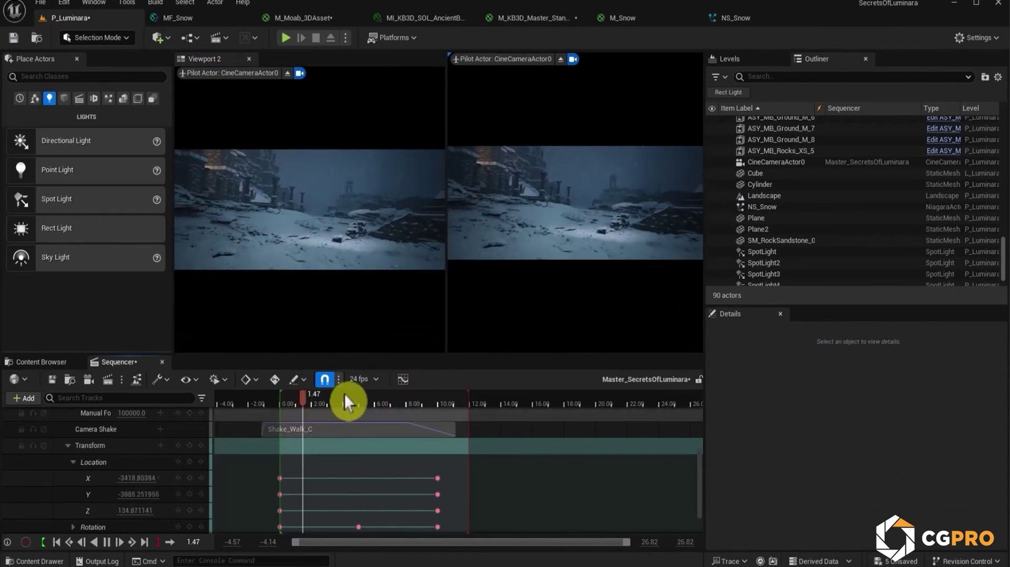
pyautogui.press('space')
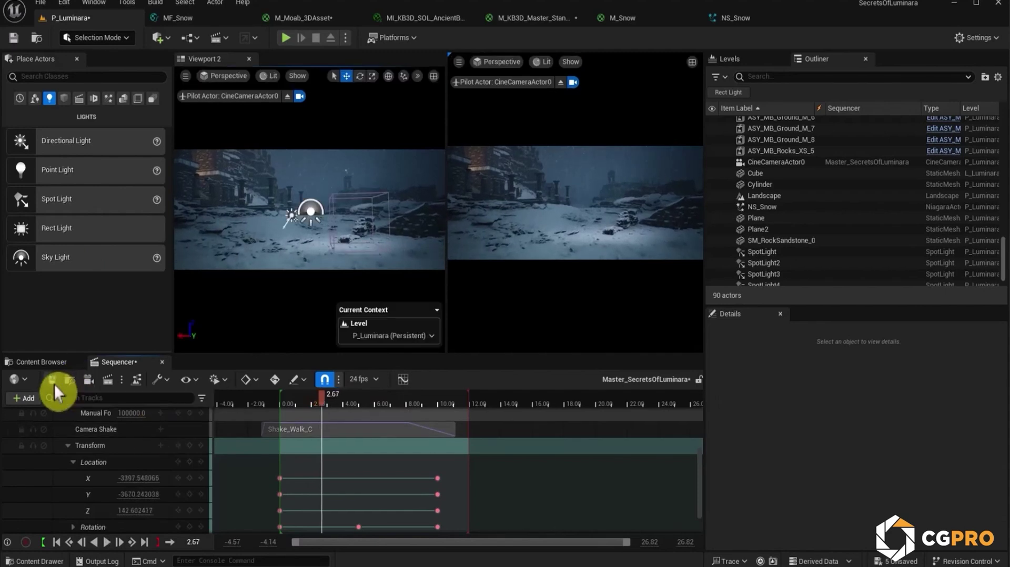
pyautogui.click(53, 380)
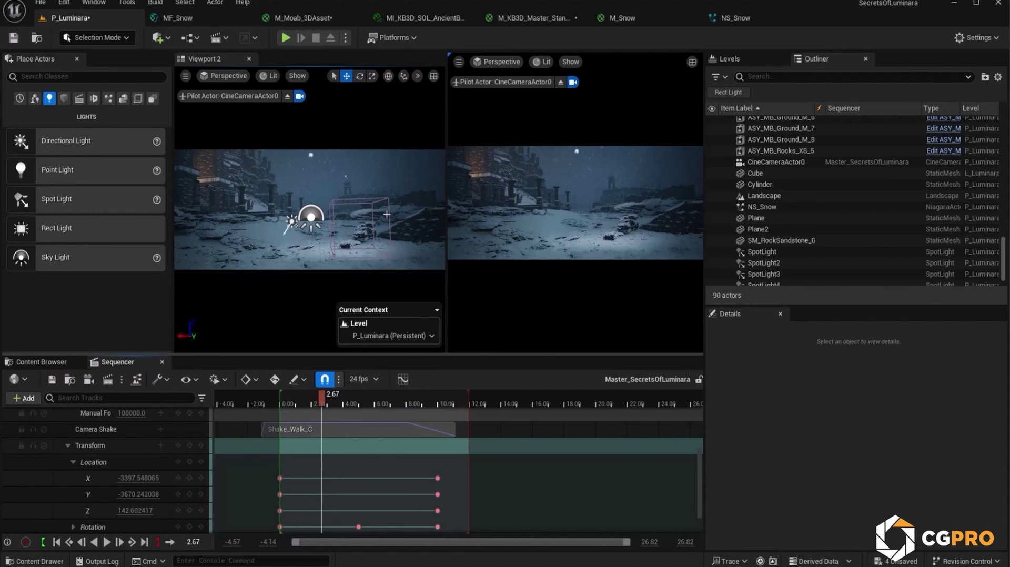
# Stop piloting the camera in the second viewport and rename SpotLight as LGT_Spot_Throw_01, copying the new name for reuse.
pyautogui.scroll(-2, 785, 234)
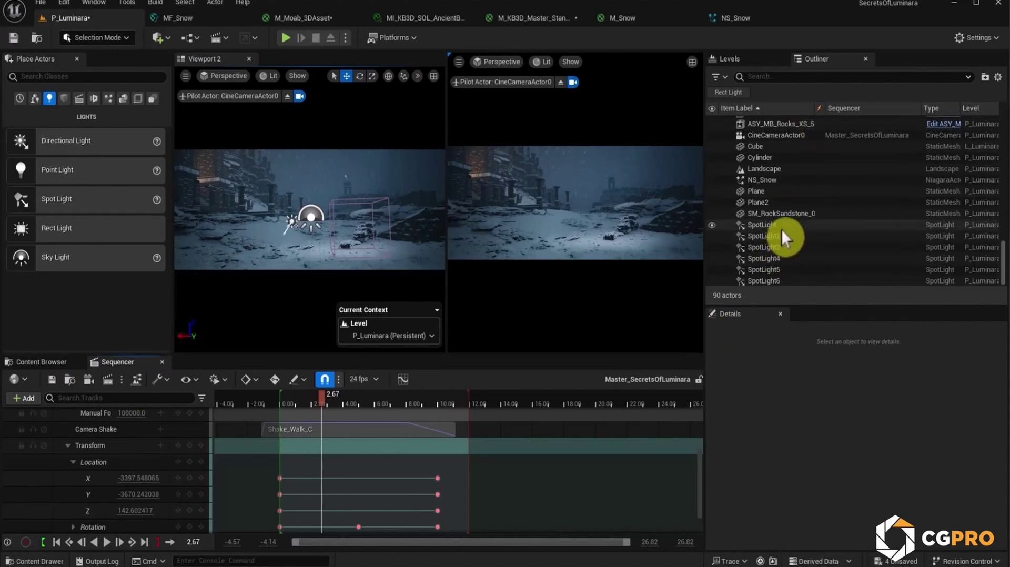
pyautogui.click(781, 226)
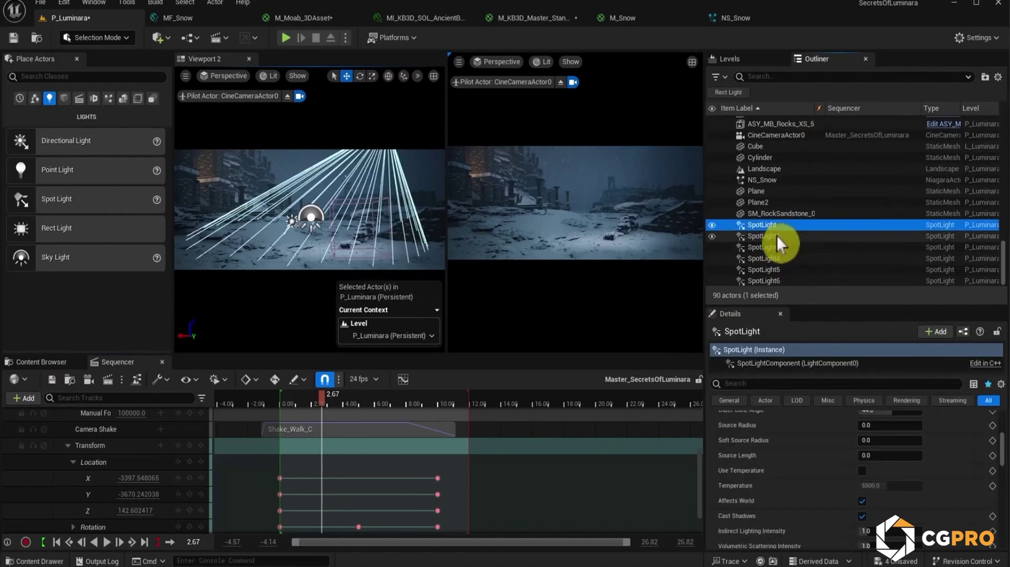
pyautogui.click(288, 97)
pyautogui.moveTo(311, 211)
pyautogui.mouseDown(button='right')
pyautogui.moveTo(374, 195)
pyautogui.moveTo(352, 215)
pyautogui.moveTo(295, 201)
pyautogui.moveTo(309, 213)
pyautogui.mouseUp(button='right')
pyautogui.moveTo(361, 150)
pyautogui.mouseDown()
pyautogui.moveTo(371, 157)
pyautogui.moveTo(361, 150)
pyautogui.mouseUp()
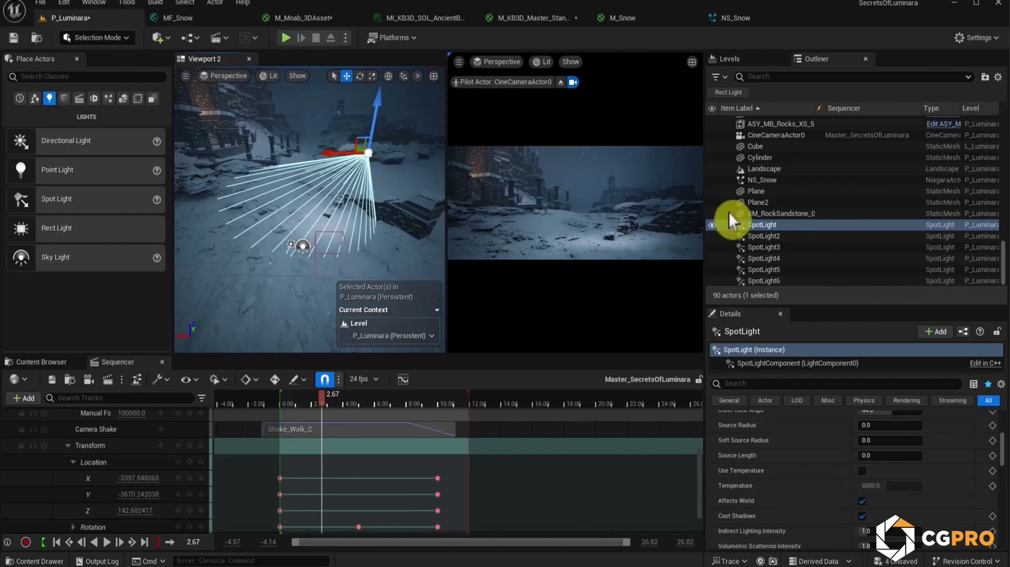
pyautogui.click(764, 226)
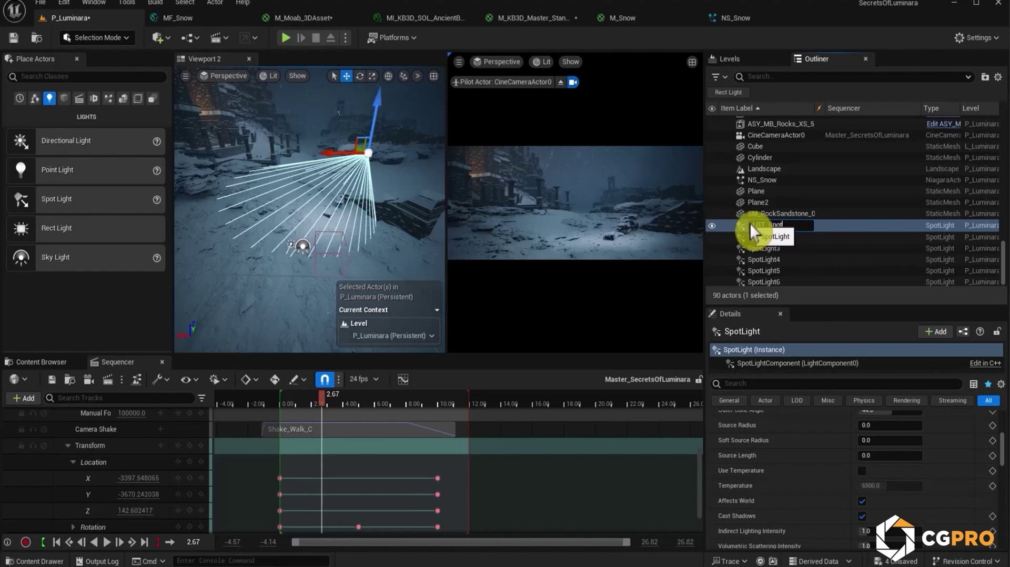
pyautogui.write('LGT_Spot_')
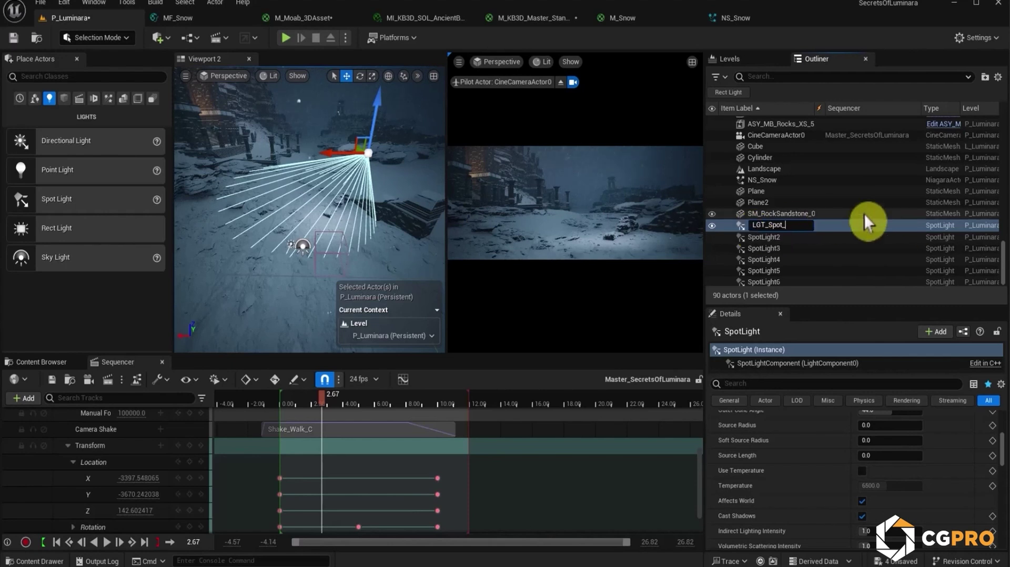
pyautogui.write('Throw_01')
pyautogui.press('Return')
pyautogui.press('F2')
pyautogui.hotkey('ctrl', 'c')
pyautogui.press('Escape')
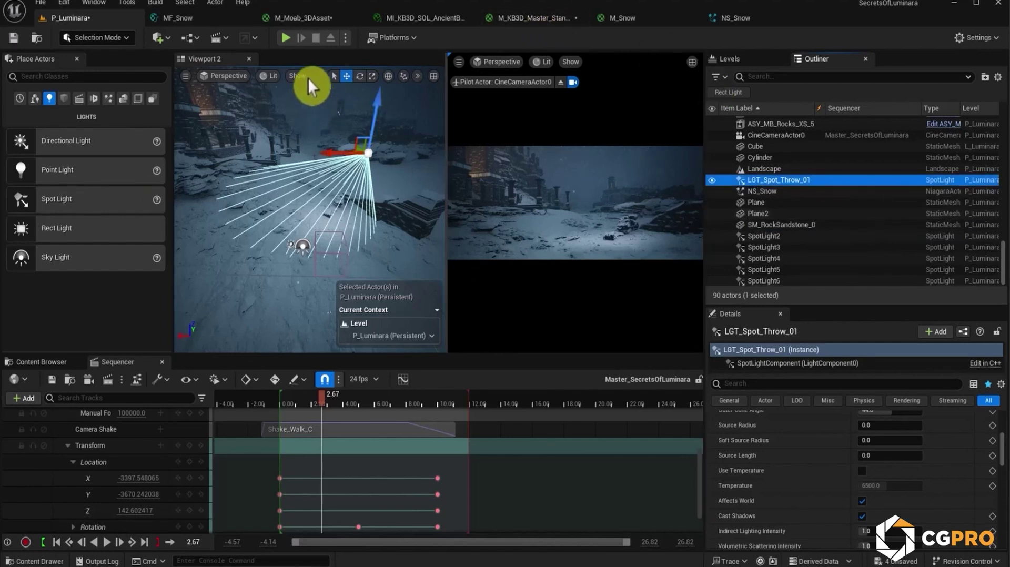
# Rename SpotLight6, the light farther along the snowy approach, as LGT_Spot_Throw_02.
pyautogui.press('w')
pyautogui.moveTo(333, 211); pyautogui.dragTo(363, 166, button='right')
pyautogui.click(333, 210)
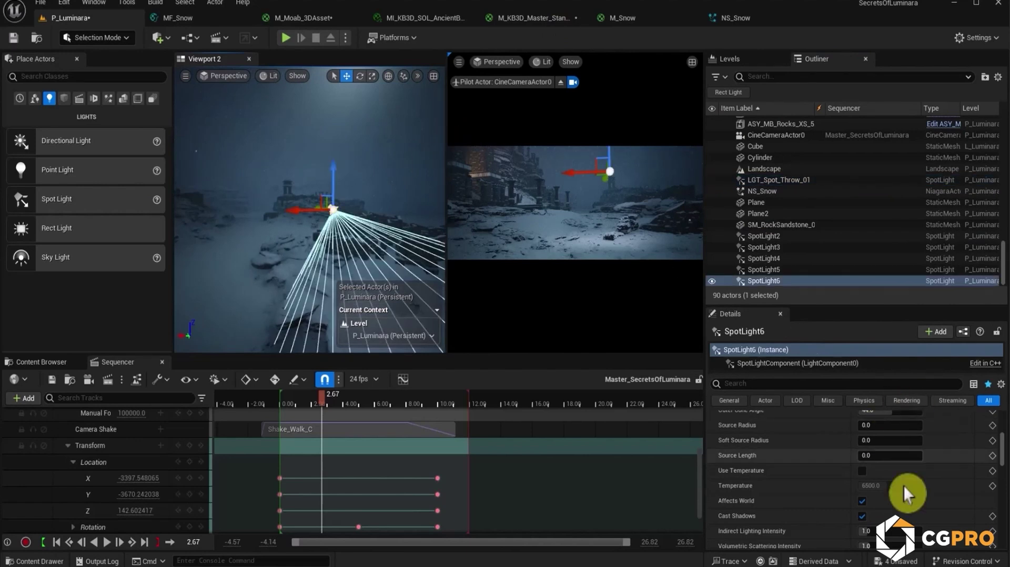
pyautogui.scroll(3, 780, 453)
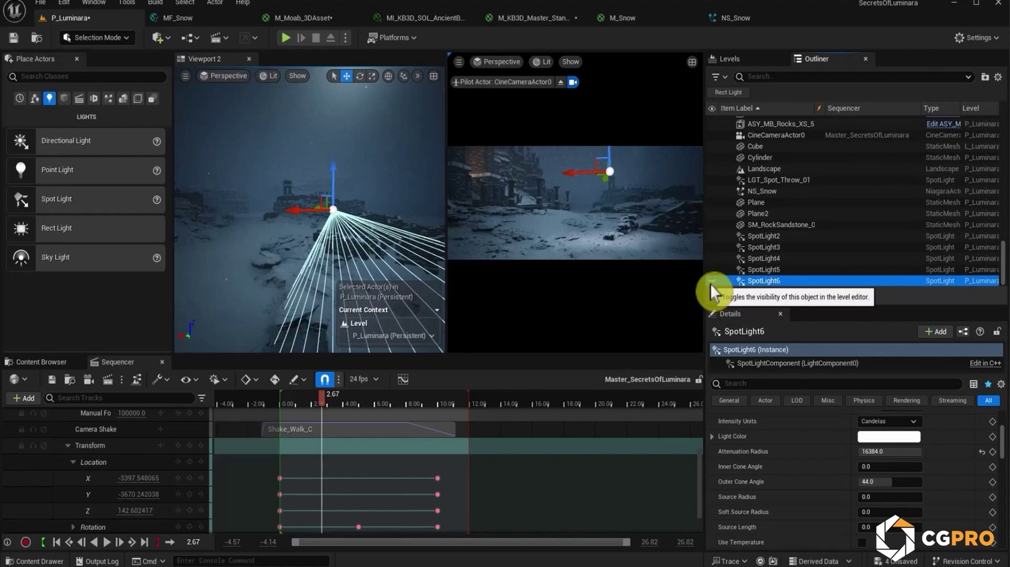
pyautogui.click(765, 282)
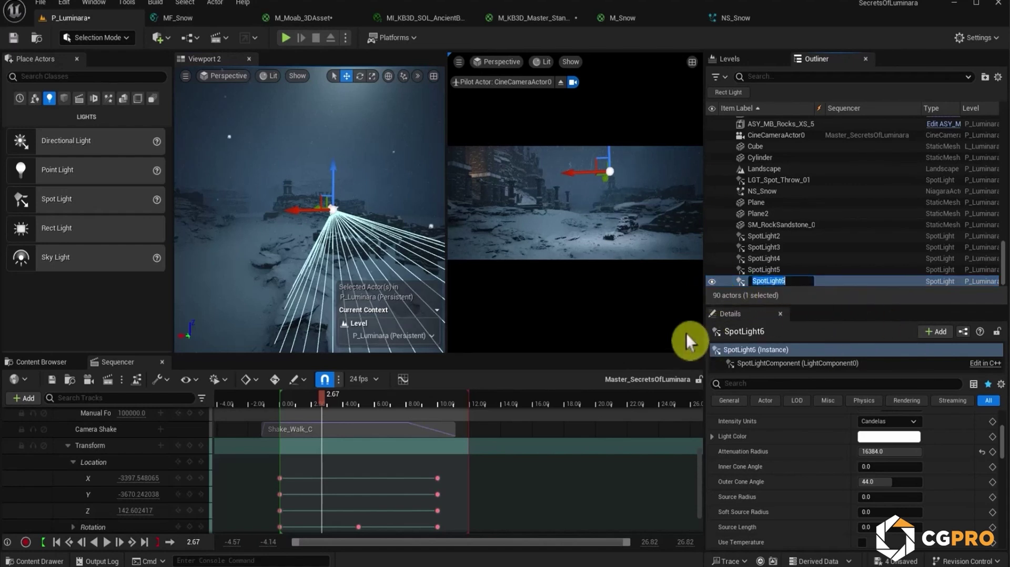
pyautogui.hotkey('ctrl', 'v')
pyautogui.press('BackSpace')
pyautogui.write('2')
pyautogui.press('Return')
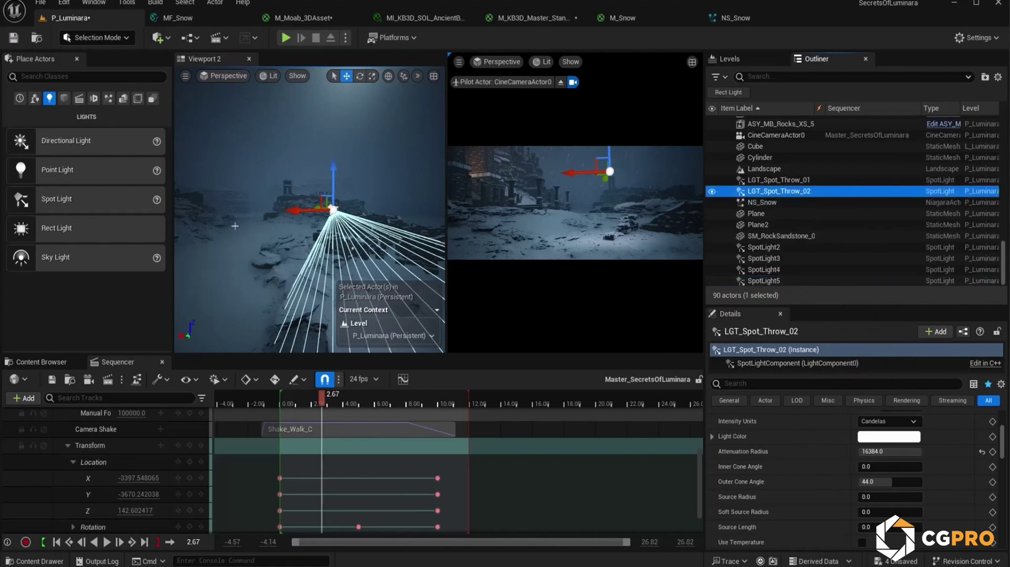
# Rename SpotLight2, the light high above the temple entrance, as LGT_Spot_Throw_03.
pyautogui.moveTo(332, 181); pyautogui.dragTo(331, 182, button='right')
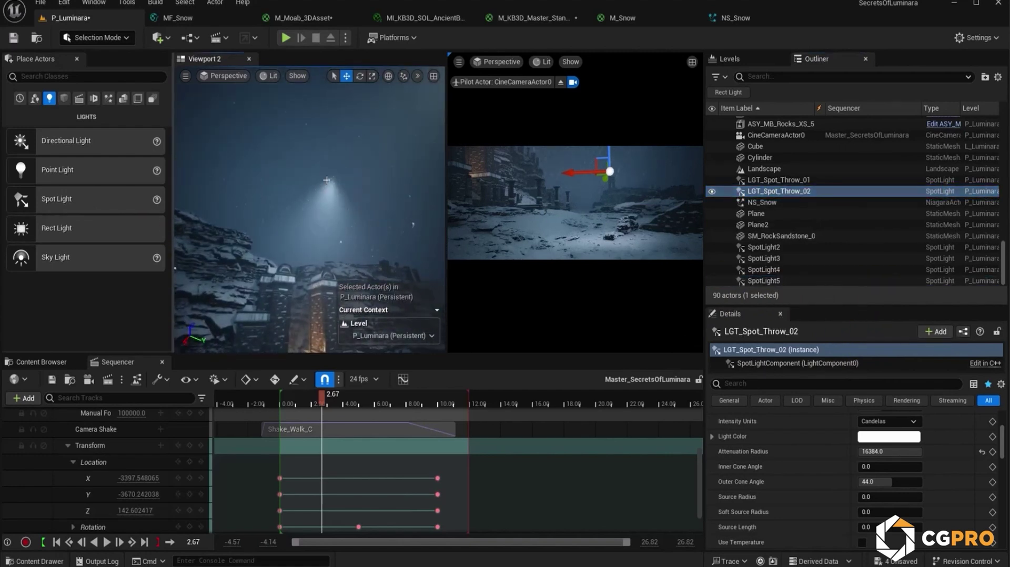
pyautogui.click(329, 181)
pyautogui.moveTo(367, 248); pyautogui.dragTo(368, 248, button='right')
pyautogui.press('F2')
pyautogui.write('LGT_Spot_Throw_01')
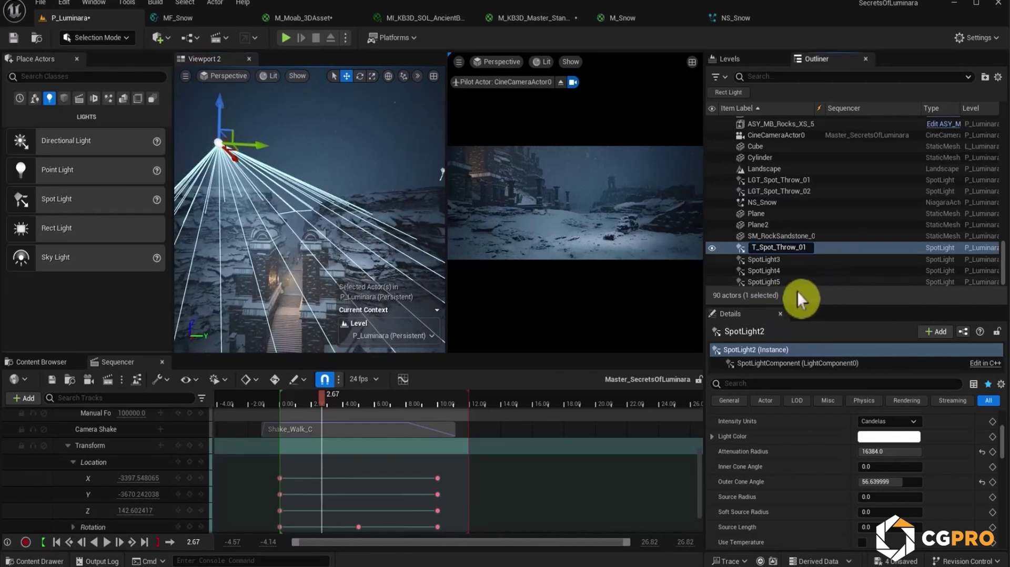
pyautogui.press('BackSpace')
pyautogui.write('3')
pyautogui.press('Return')
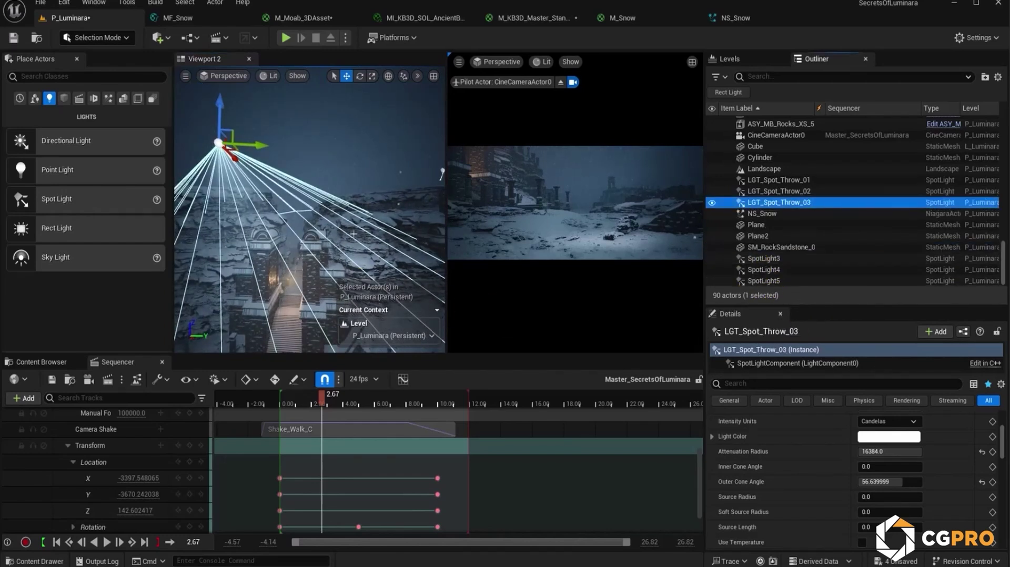
# Rename SpotLight5 as LGT_Spot_Throw_04.
pyautogui.moveTo(336, 173); pyautogui.dragTo(315, 171)
pyautogui.doubleClick(789, 281)
pyautogui.click(789, 282)
pyautogui.write('LGT_Spot_Throw_01')
pyautogui.press('BackSpace')
pyautogui.write('4')
pyautogui.press('Return')
# Rename SpotLight3, the warm light above the temple stairs, as LGT_Spot_FireThrow_01 and copy the new name.
pyautogui.moveTo(369, 158); pyautogui.dragTo(322, 199, button='right')
pyautogui.press('w')
pyautogui.click(297, 214)
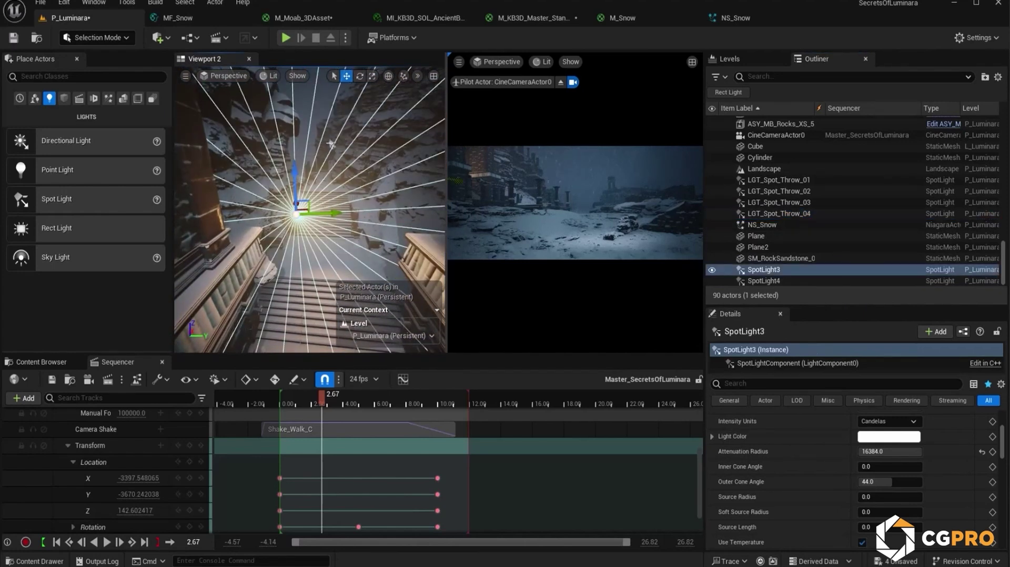
pyautogui.click(763, 273)
pyautogui.write('LGT_Spot_Throw_01')
pyautogui.write('Fire')
pyautogui.press('Return')
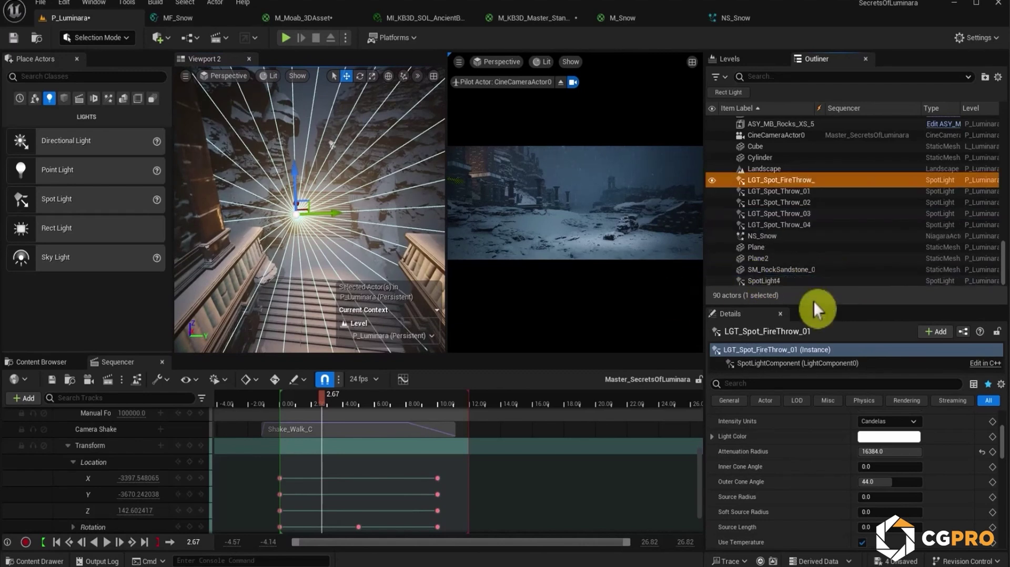
pyautogui.press('F2')
pyautogui.hotkey('ctrl', 'c')
pyautogui.press('Return')
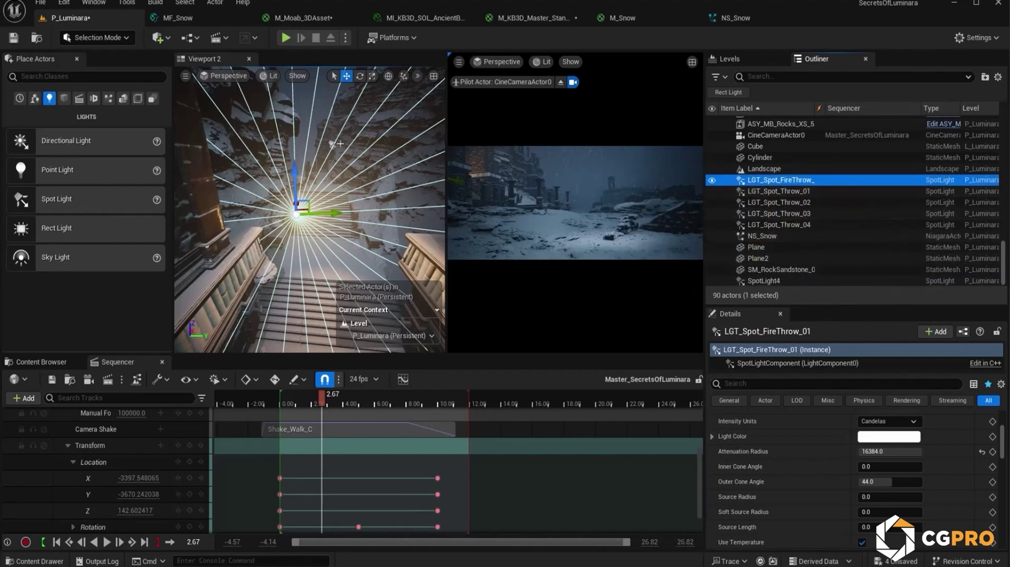
# Rename SpotLight4, the second light at the stairs, as LGT_Spot_FireThrow_02.
pyautogui.click(330, 143)
pyautogui.click(787, 282)
pyautogui.hotkey('ctrl', 'v')
pyautogui.press('BackSpace')
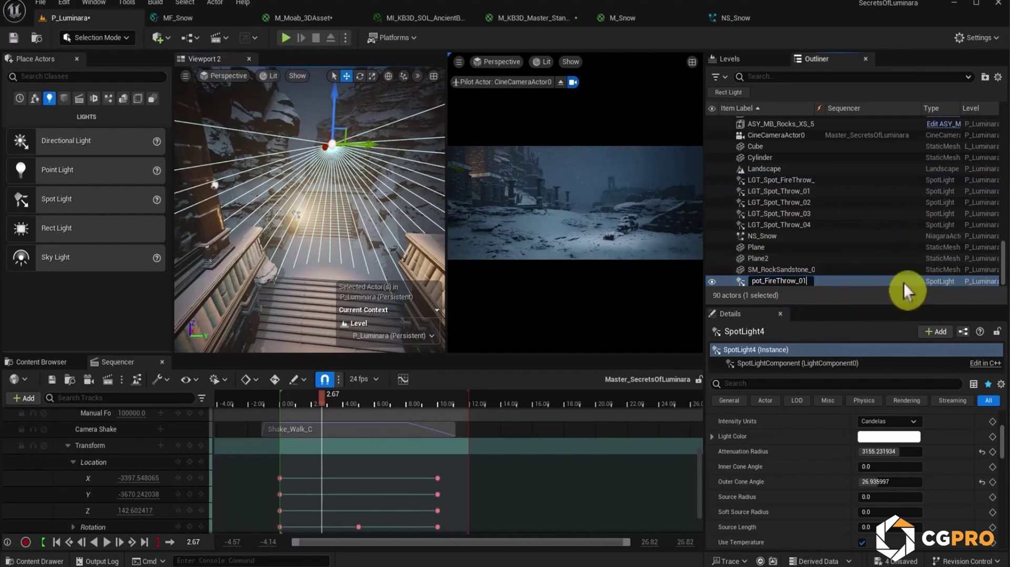
pyautogui.write('2')
pyautogui.press('Return')
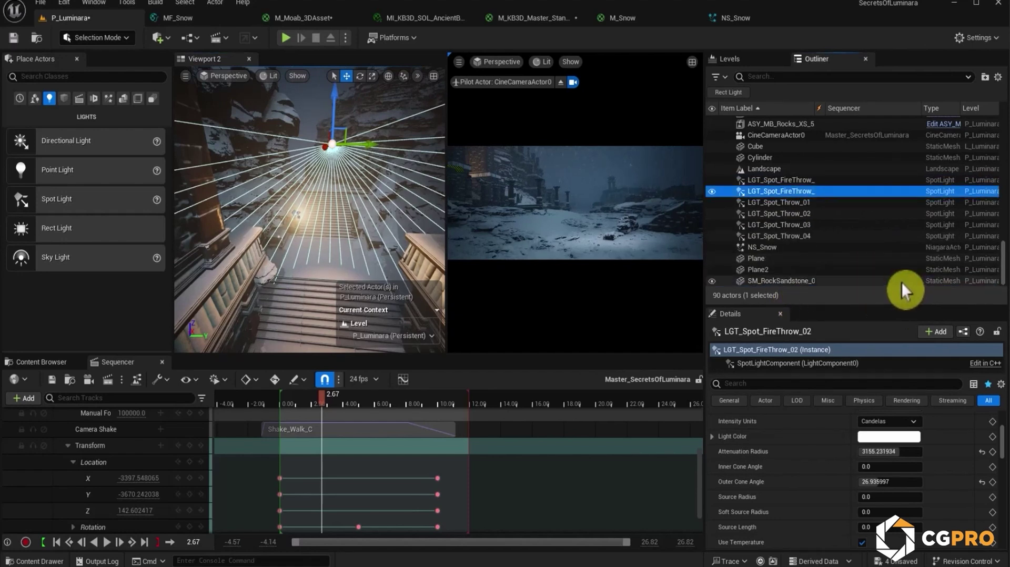
# Move all six renamed LGT_Spot lights into the Lighting folder and collapse that folder.
pyautogui.click(789, 183)
pyautogui.keyDown('shift'); pyautogui.click(794, 238); pyautogui.keyUp('shift')
pyautogui.scroll(1, 774, 251)
pyautogui.scroll(2, 774, 251)
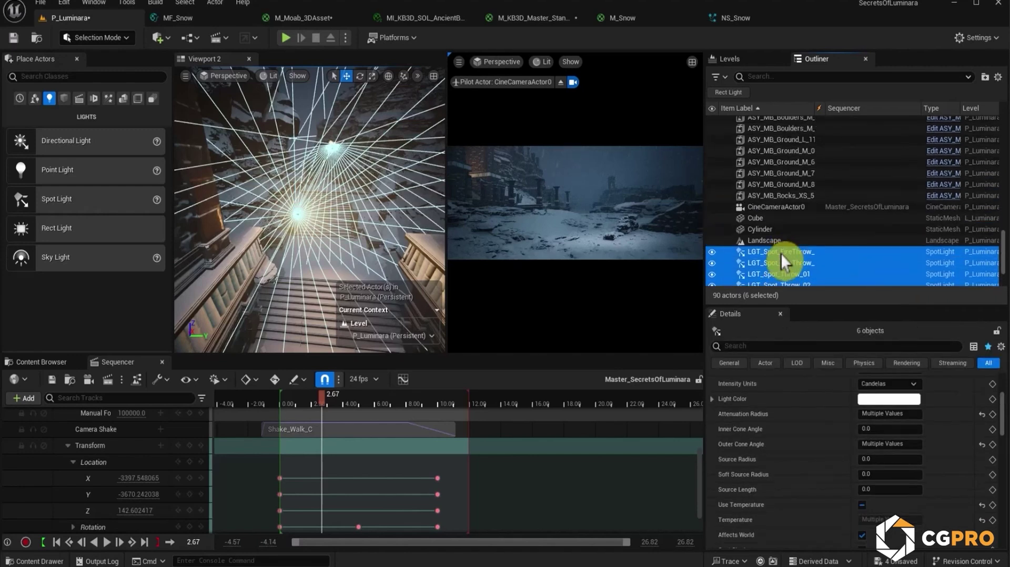
pyautogui.rightClick(776, 263)
pyautogui.moveTo(799, 527)
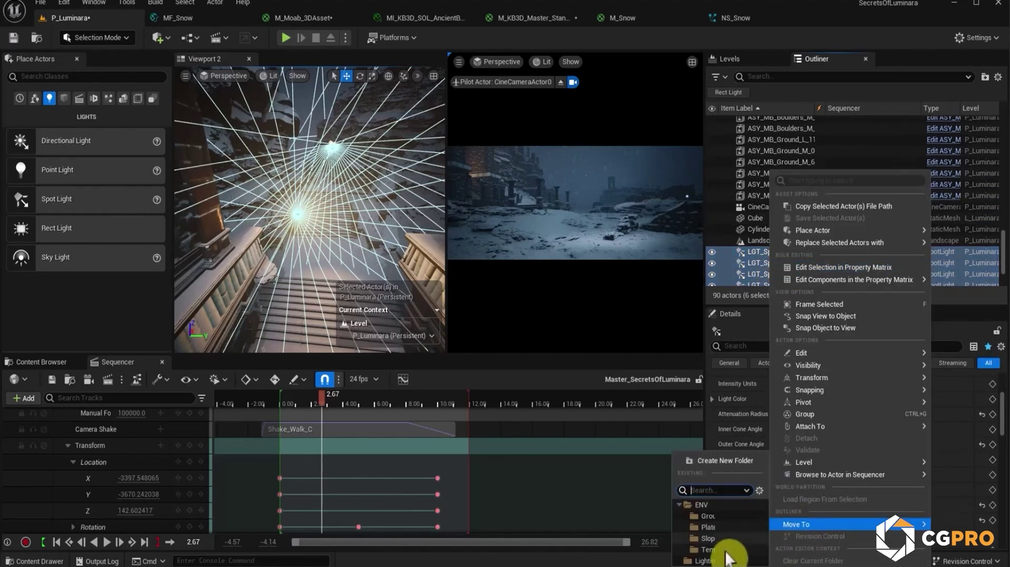
pyautogui.click(708, 561)
pyautogui.scroll(3, 779, 195)
pyautogui.scroll(2, 764, 198)
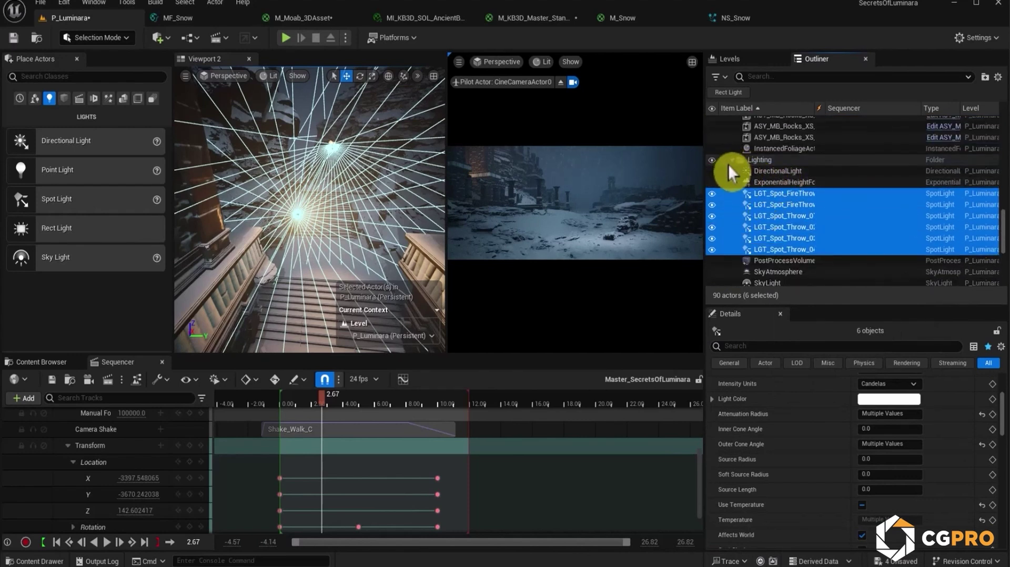
pyautogui.click(730, 161)
# Move the loose ASY_MB boulder, ground and rock actors, from the first Boulders_M to Rocks_XS_5, into the ENV folder.
pyautogui.click(789, 155)
pyautogui.keyDown('shift'); pyautogui.click(806, 265); pyautogui.keyUp('shift')
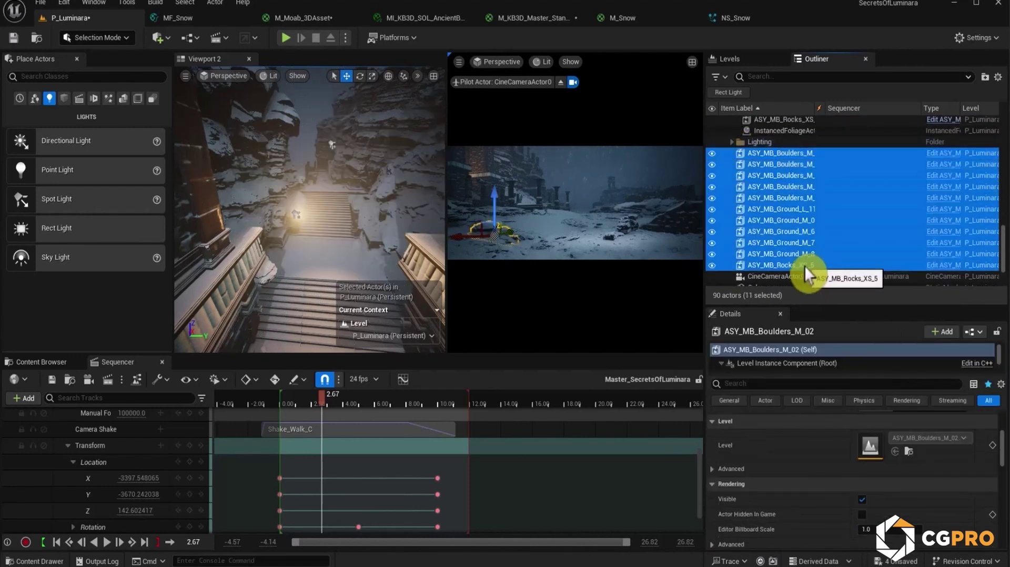
pyautogui.scroll(4, 805, 262)
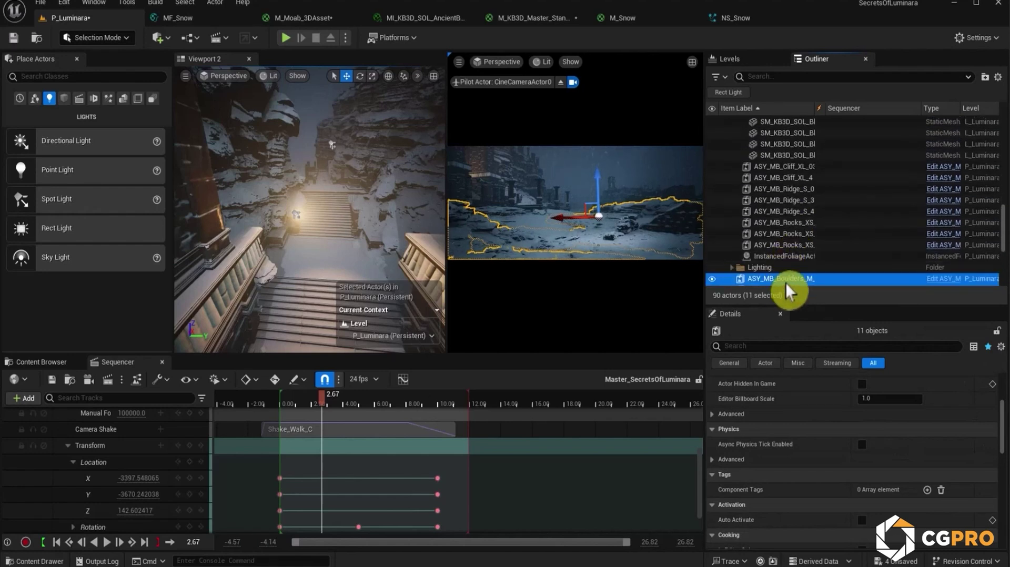
pyautogui.rightClick(786, 284)
pyautogui.moveTo(812, 525)
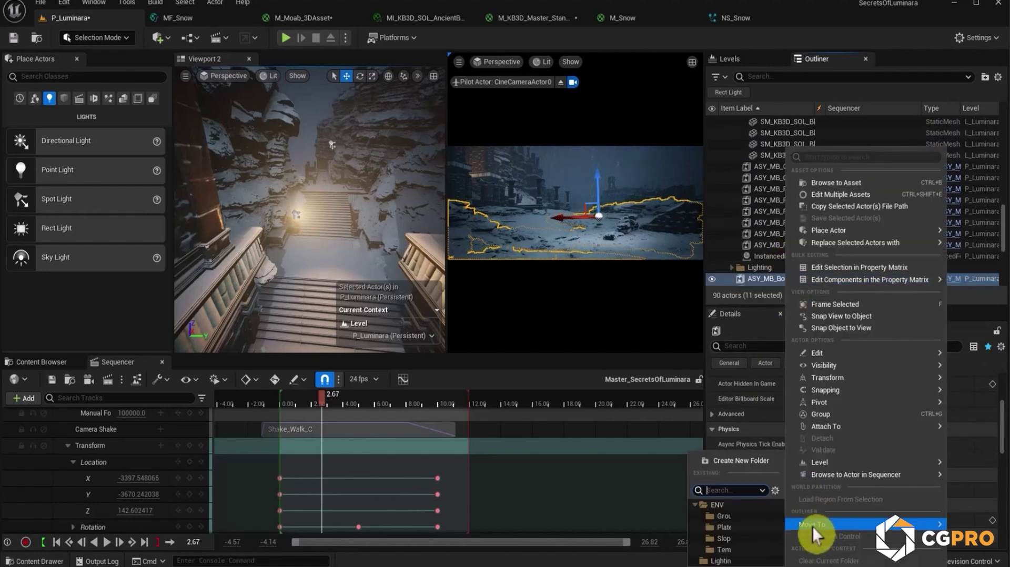
pyautogui.click(728, 507)
pyautogui.scroll(4, 793, 191)
pyautogui.scroll(-1, 830, 255)
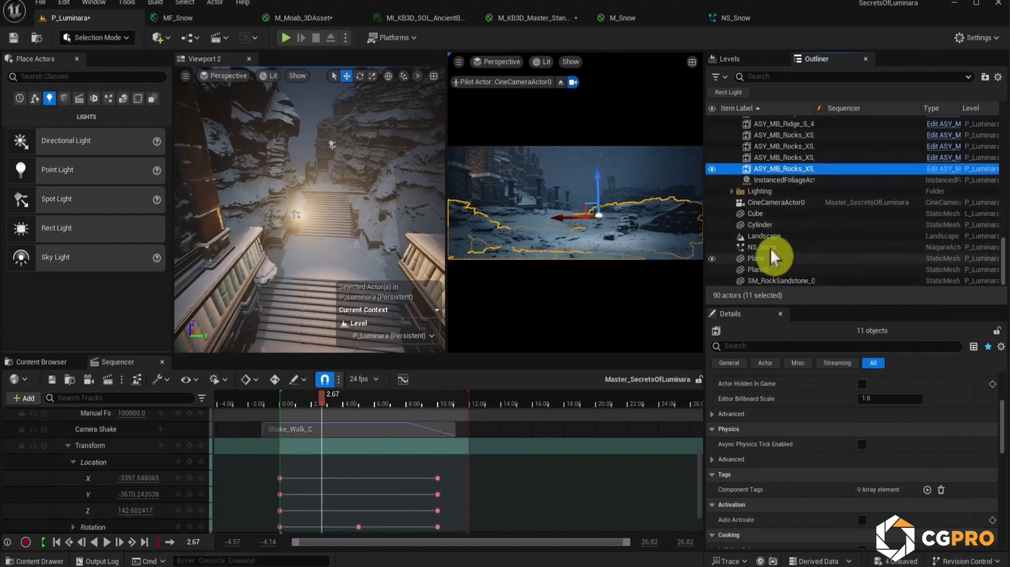
# Locate the leftover Cylinder mesh in the scene and delete it.
pyautogui.click(758, 202)
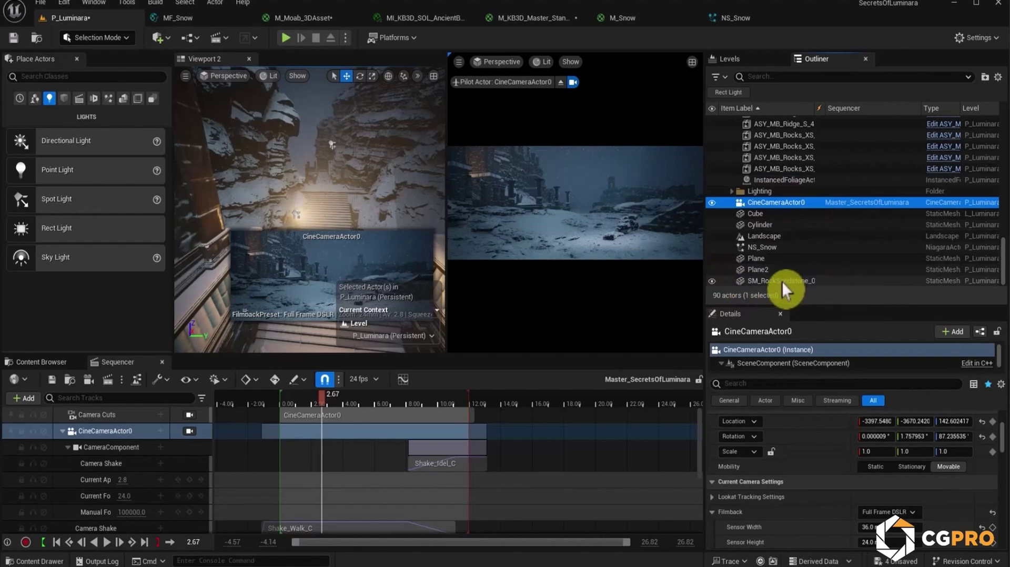
pyautogui.click(765, 223)
pyautogui.moveTo(763, 217); pyautogui.dragTo(364, 198)
pyautogui.press('f')
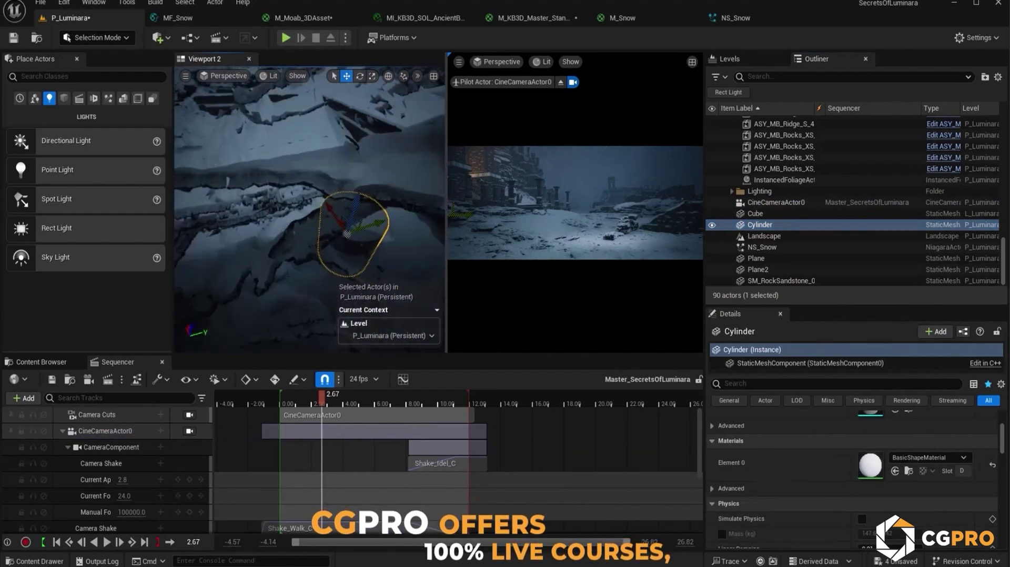
pyautogui.press('Delete')
# Add the NS_Snow particle actor to the Master_SecretsOfLuminara sequence, with the camera actor's tracks collapsed.
pyautogui.press('s')
pyautogui.moveTo(340, 180); pyautogui.dragTo(339, 171, button='right')
pyautogui.moveTo(309, 211); pyautogui.dragTo(354, 205, button='right')
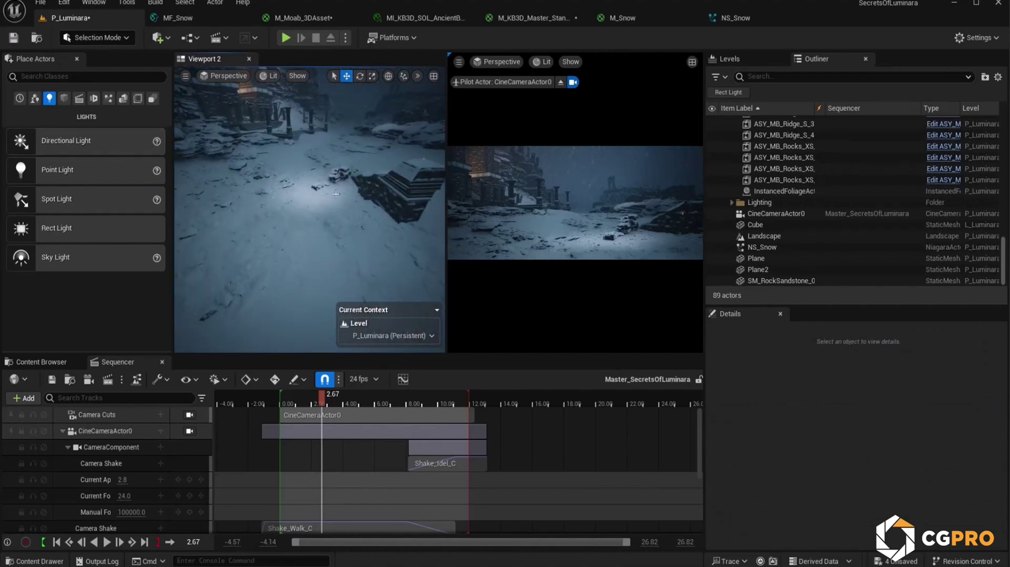
pyautogui.moveTo(348, 158); pyautogui.dragTo(408, 190, button='right')
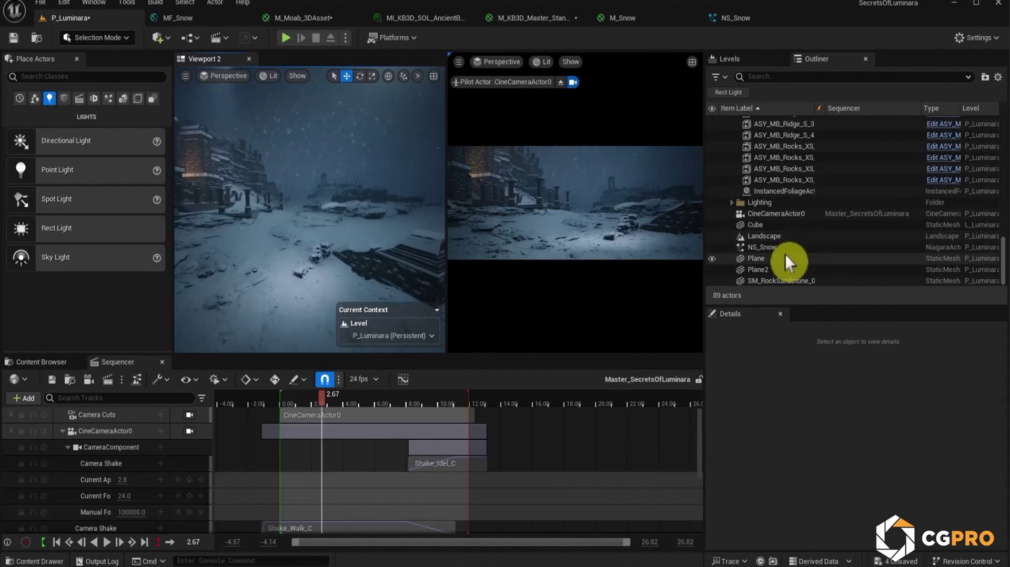
pyautogui.click(766, 247)
pyautogui.click(63, 431)
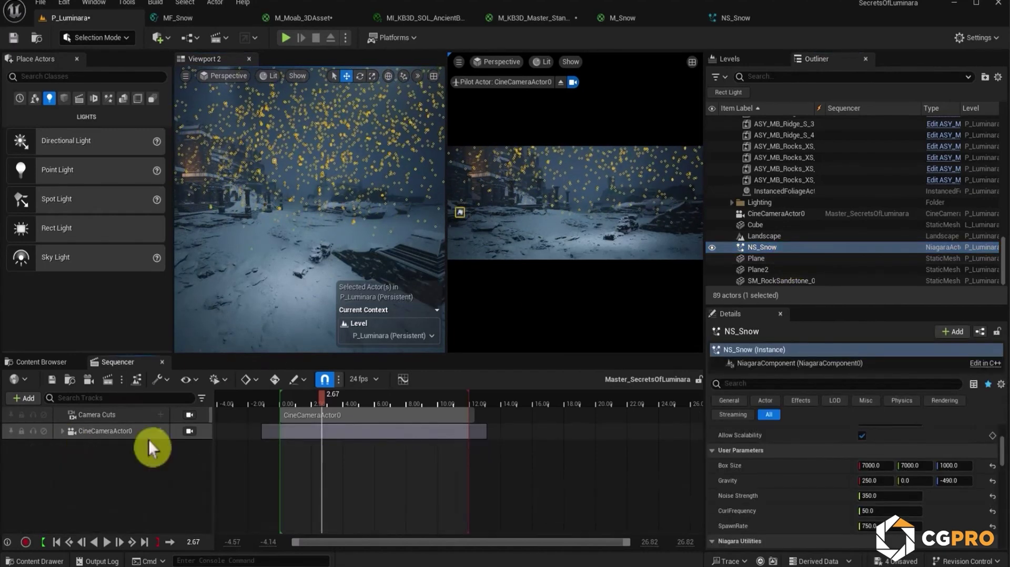
pyautogui.rightClick(105, 491)
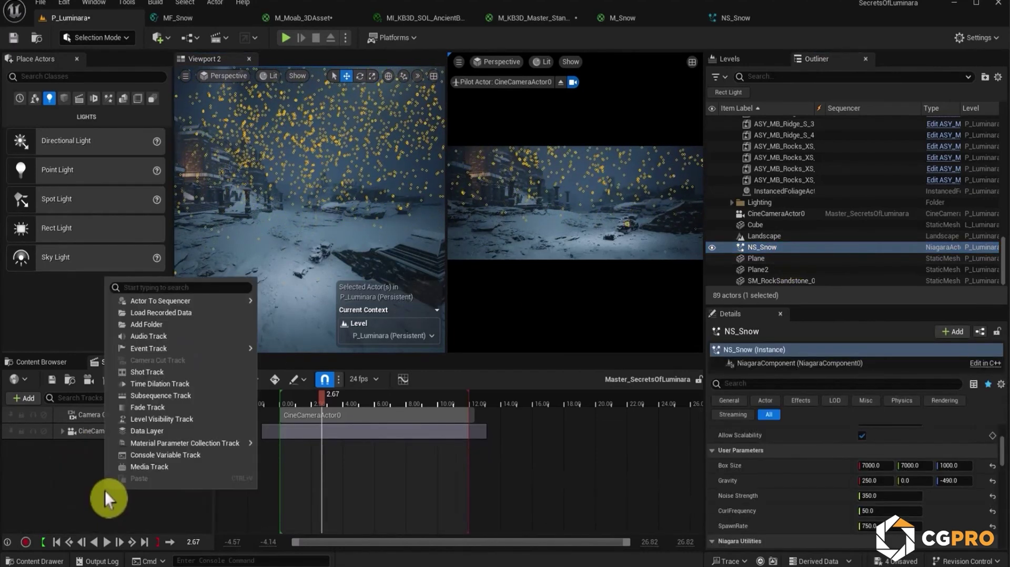
pyautogui.moveTo(198, 299)
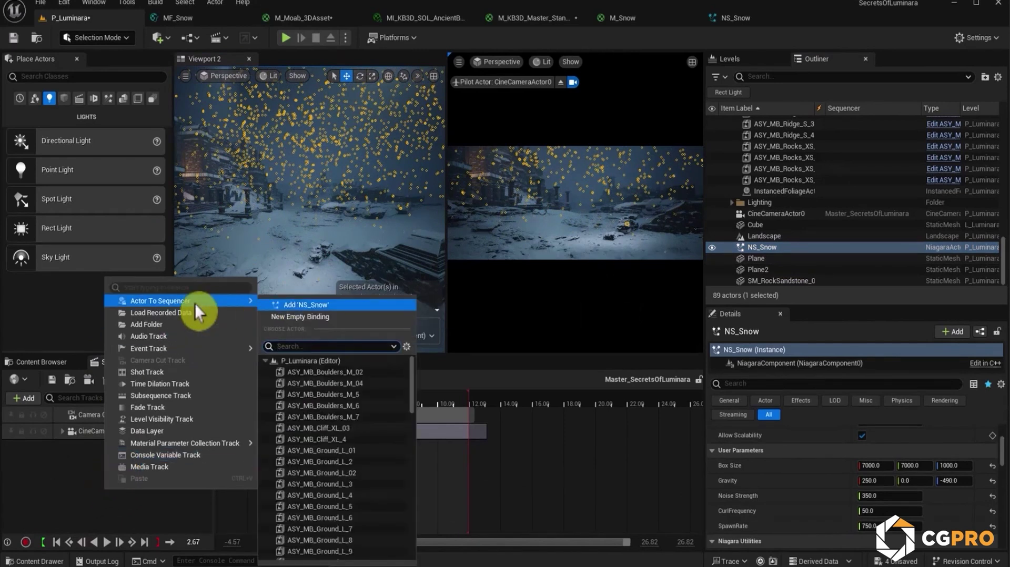
pyautogui.click(305, 308)
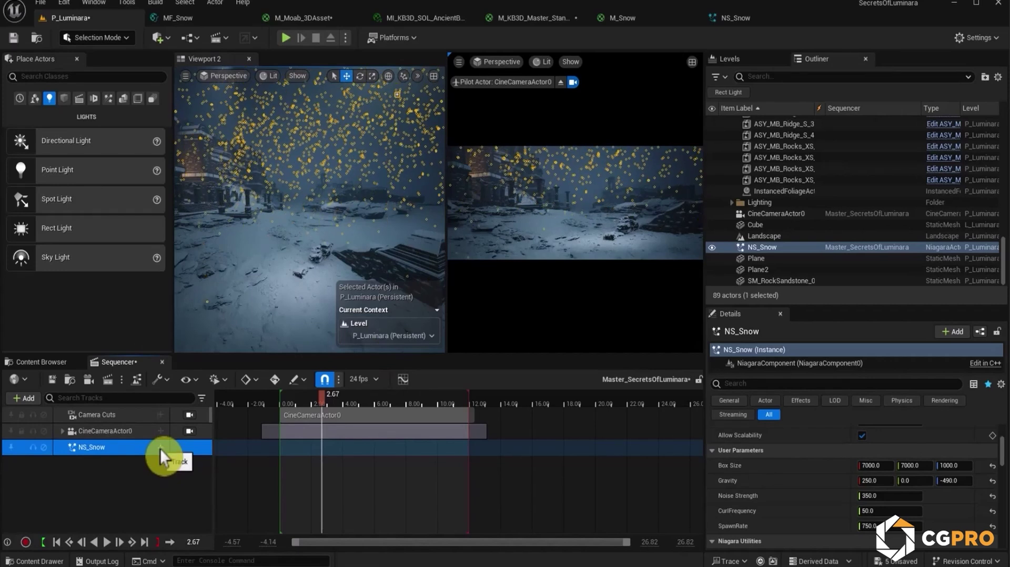
# Add NS_Snow's Niagara component to the sequence and give it a Niagara System Life Cycle Track.
pyautogui.click(161, 448)
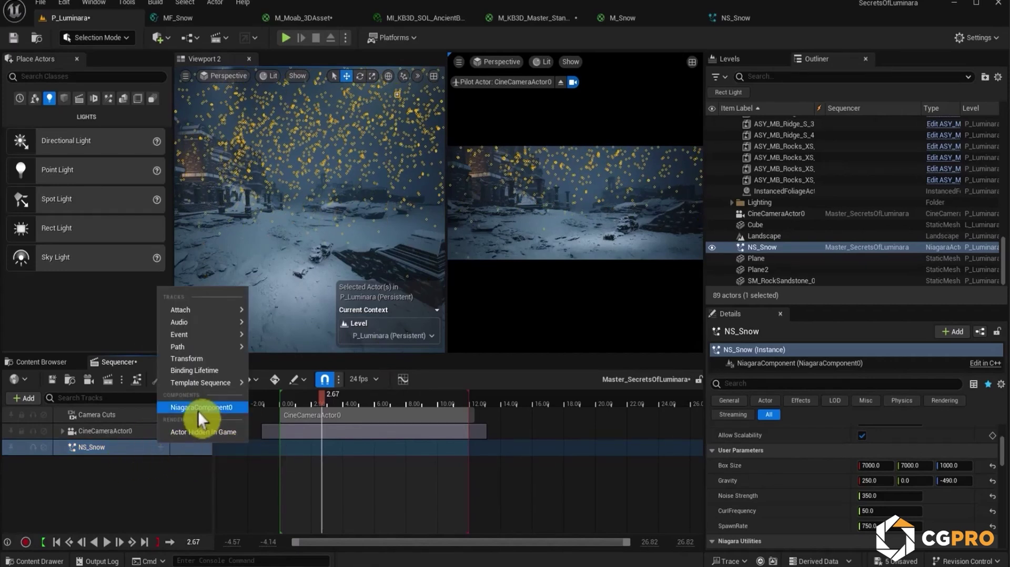
pyautogui.click(198, 411)
pyautogui.click(161, 464)
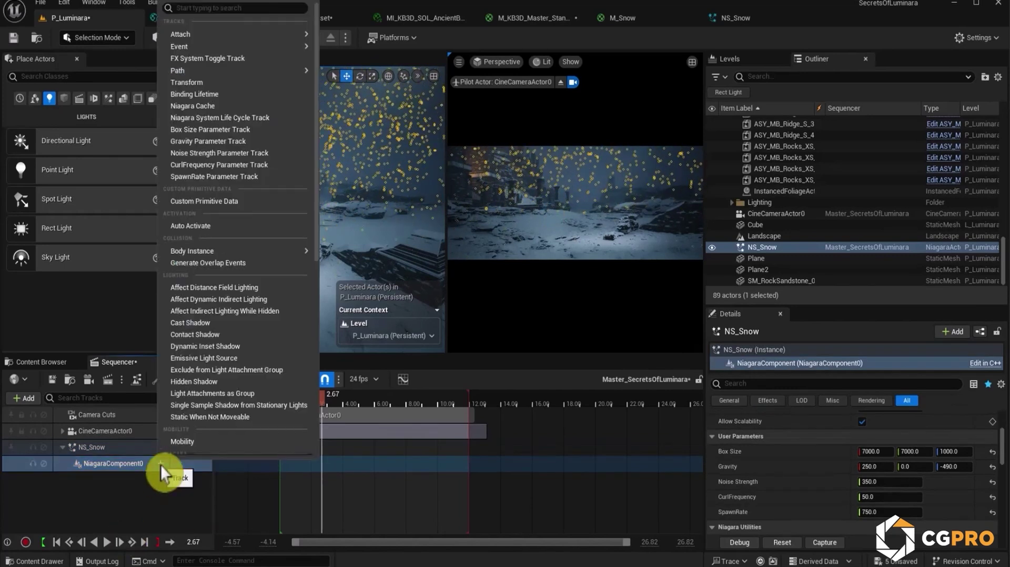
pyautogui.click(153, 486)
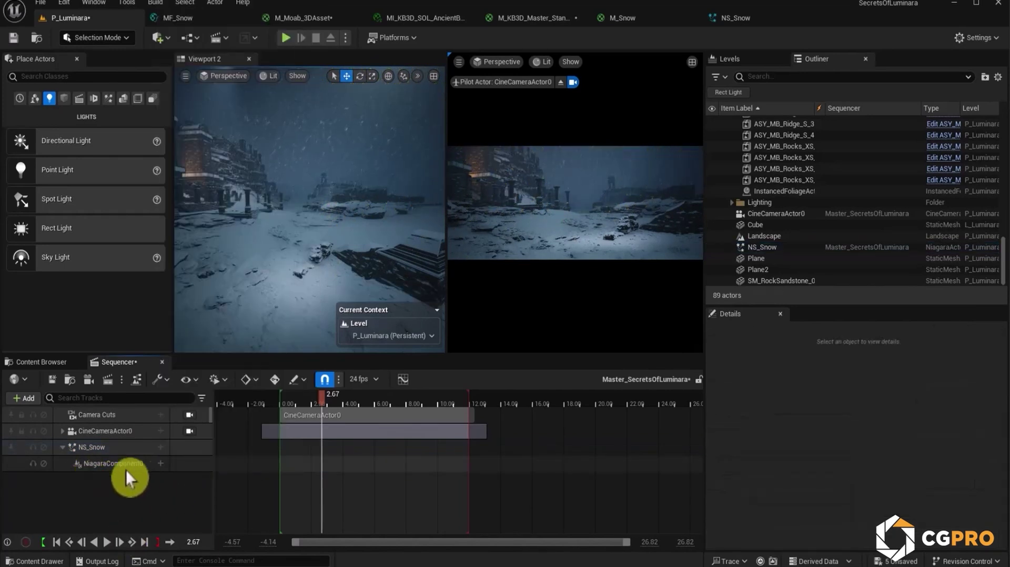
pyautogui.click(160, 464)
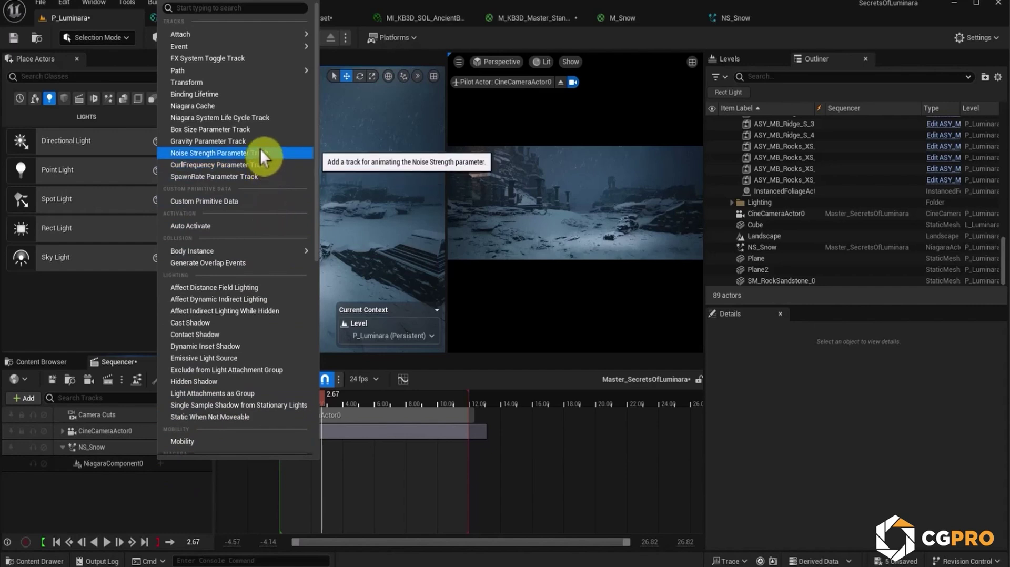
pyautogui.scroll(-3, 242, 216)
pyautogui.scroll(3, 240, 218)
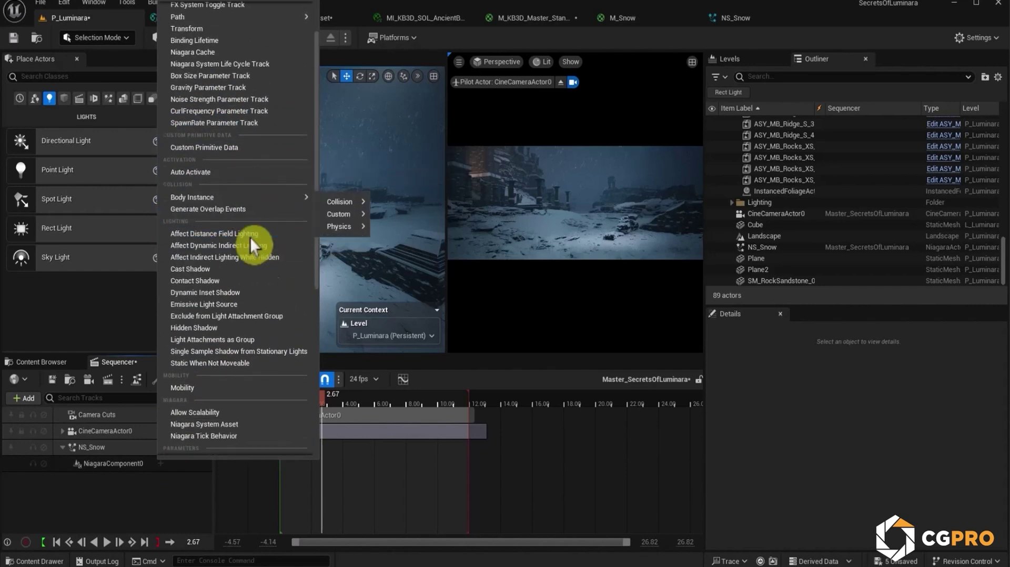
pyautogui.scroll(1, 248, 315)
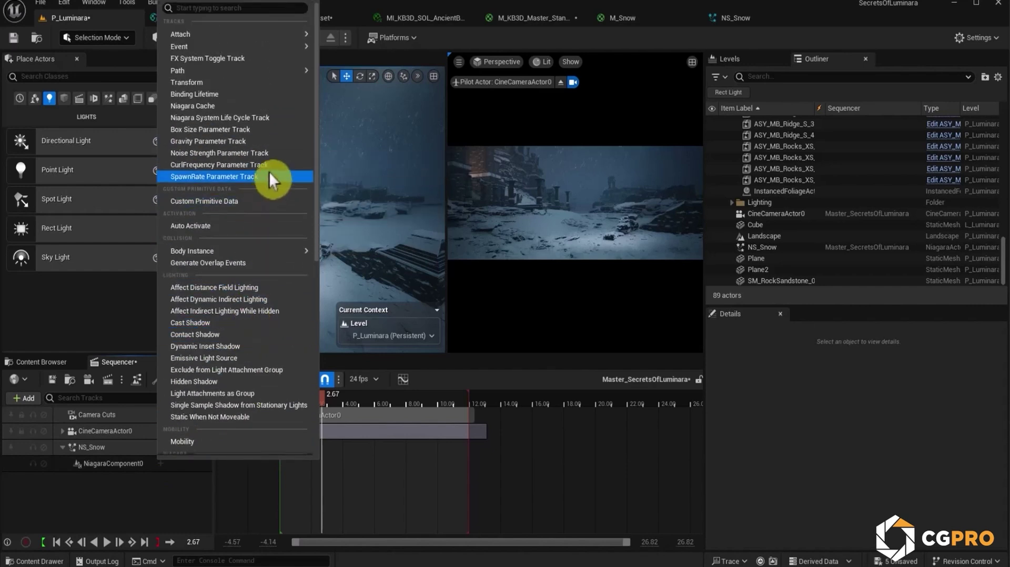
pyautogui.click(207, 122)
# Stretch the snow's Life Cycle section so it runs from about -2 to about 15.5 seconds.
pyautogui.click(321, 481)
pyautogui.moveTo(321, 480); pyautogui.dragTo(278, 480)
pyautogui.moveTo(393, 479); pyautogui.dragTo(528, 479)
pyautogui.moveTo(238, 480); pyautogui.dragTo(251, 479)
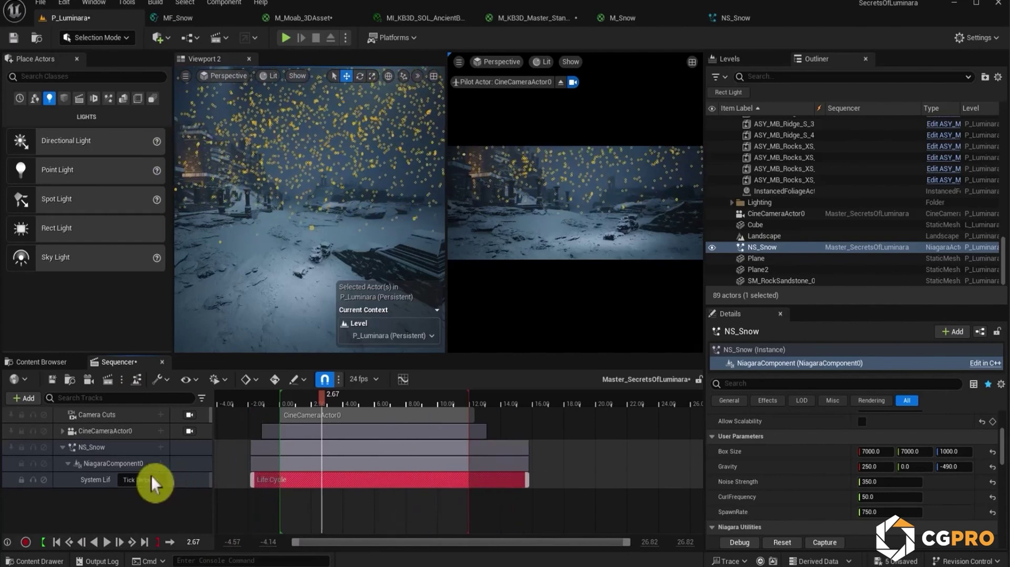
# Set the snow's system life cycle mode to Desired Age and extend its section from before -4 to about 17.5 seconds.
pyautogui.click(152, 480)
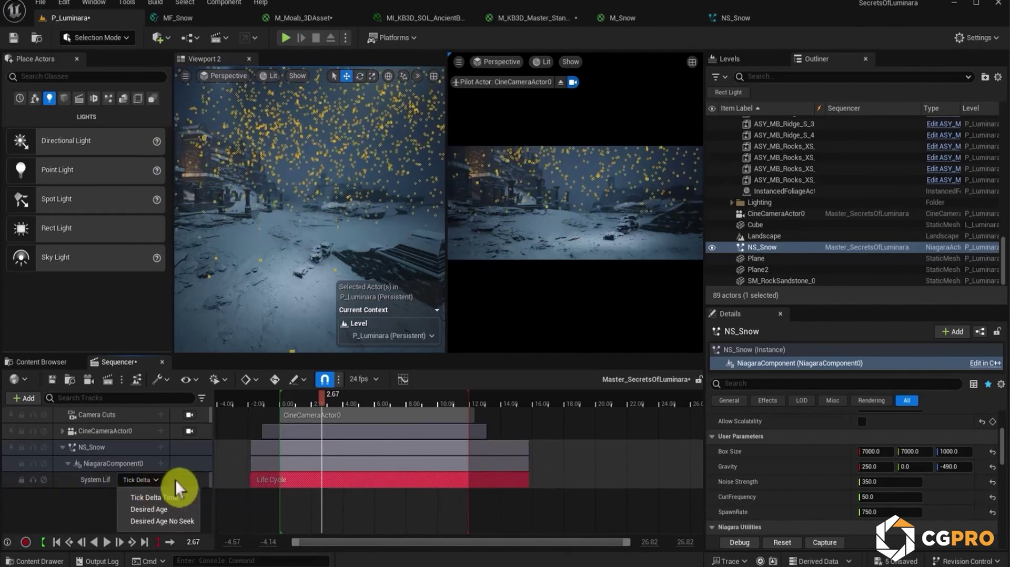
pyautogui.click(162, 508)
pyautogui.moveTo(321, 398); pyautogui.dragTo(359, 437)
pyautogui.moveTo(416, 480); pyautogui.dragTo(344, 480)
pyautogui.moveTo(454, 480); pyautogui.dragTo(559, 480)
# Shift the snow's Life Cycle section earlier so it ends at about 15 seconds, and play back the shot.
pyautogui.moveTo(347, 407); pyautogui.dragTo(250, 405)
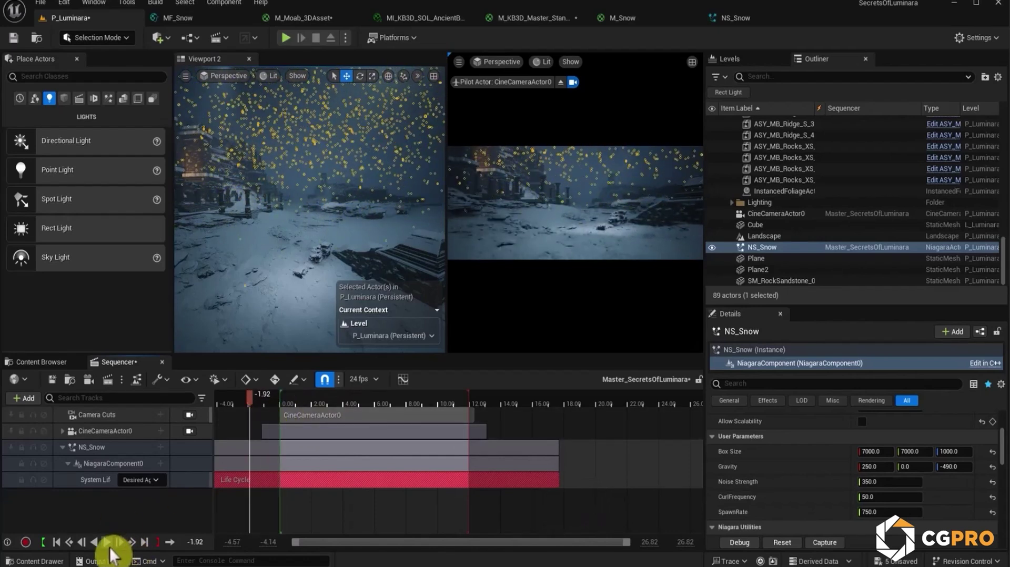
pyautogui.click(108, 544)
pyautogui.click(108, 544)
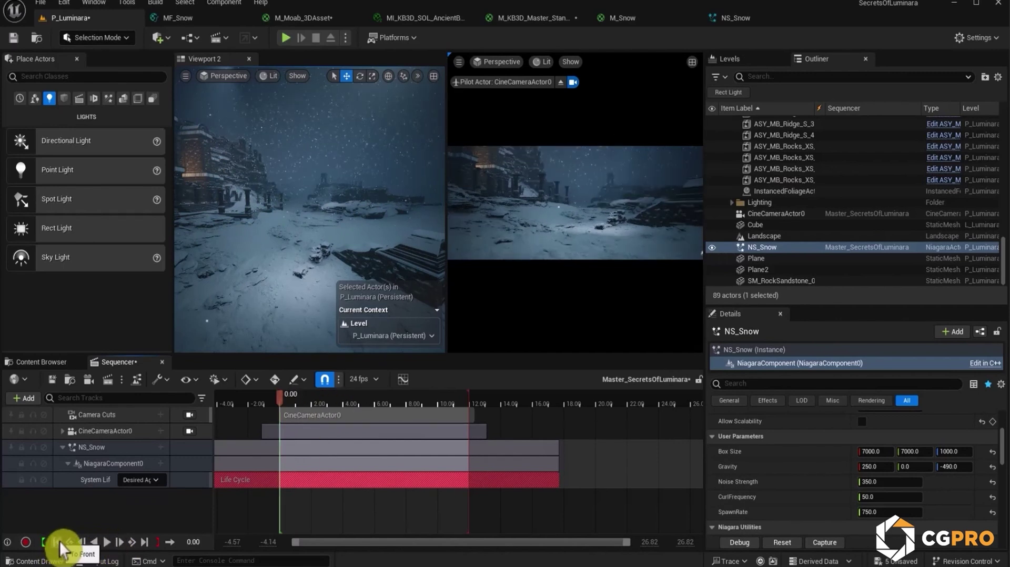
pyautogui.moveTo(352, 481); pyautogui.dragTo(316, 481)
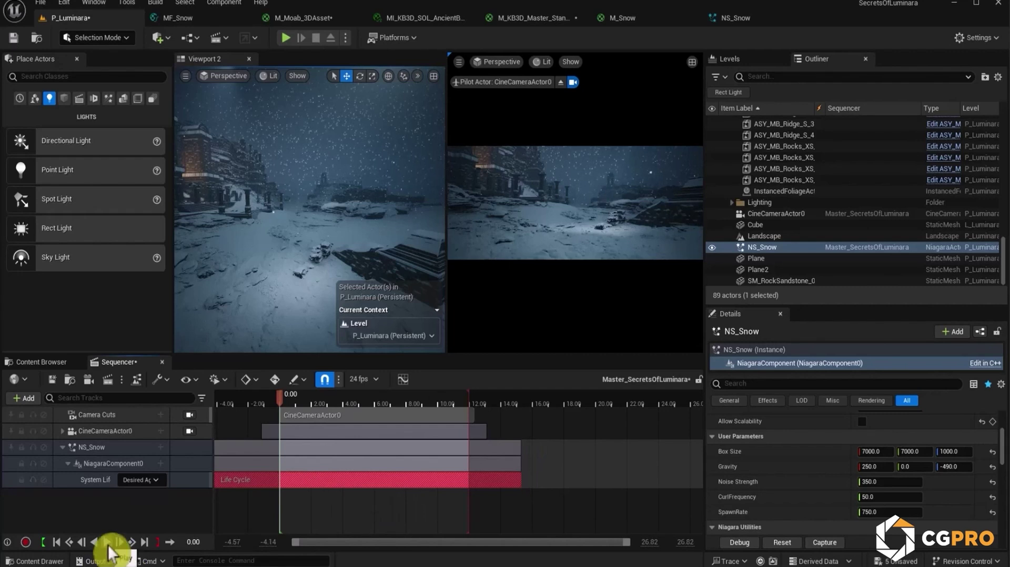
pyautogui.click(107, 543)
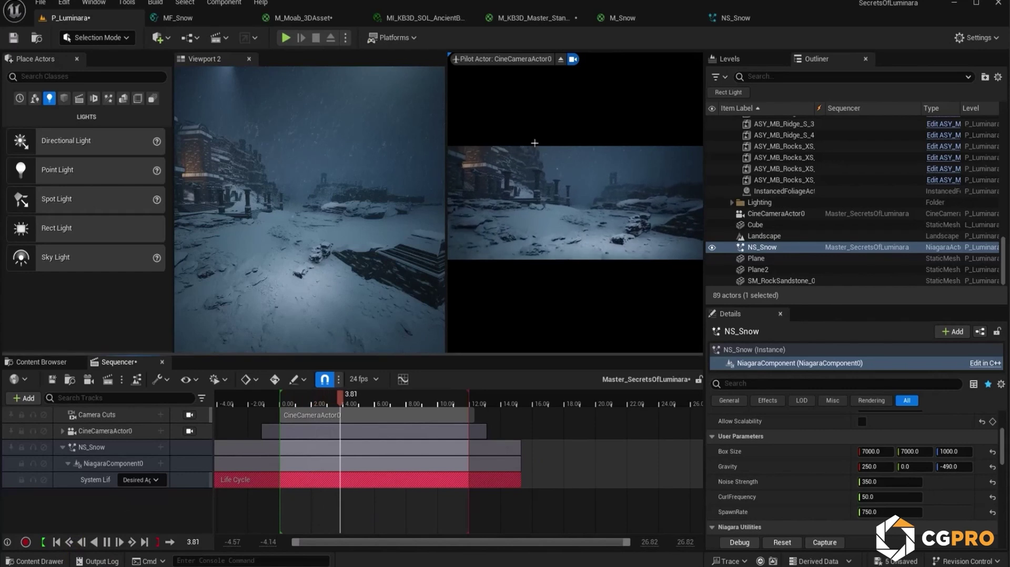
pyautogui.click(108, 543)
pyautogui.moveTo(390, 405); pyautogui.dragTo(337, 404)
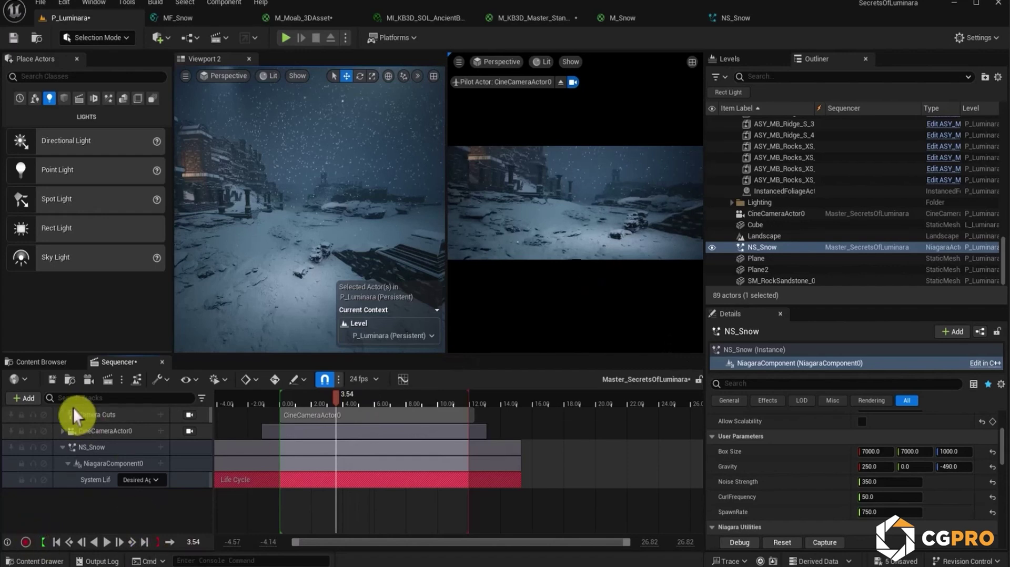
# Save the Master_SecretsOfLuminara level sequence from the Cinematics folder.
pyautogui.click(42, 362)
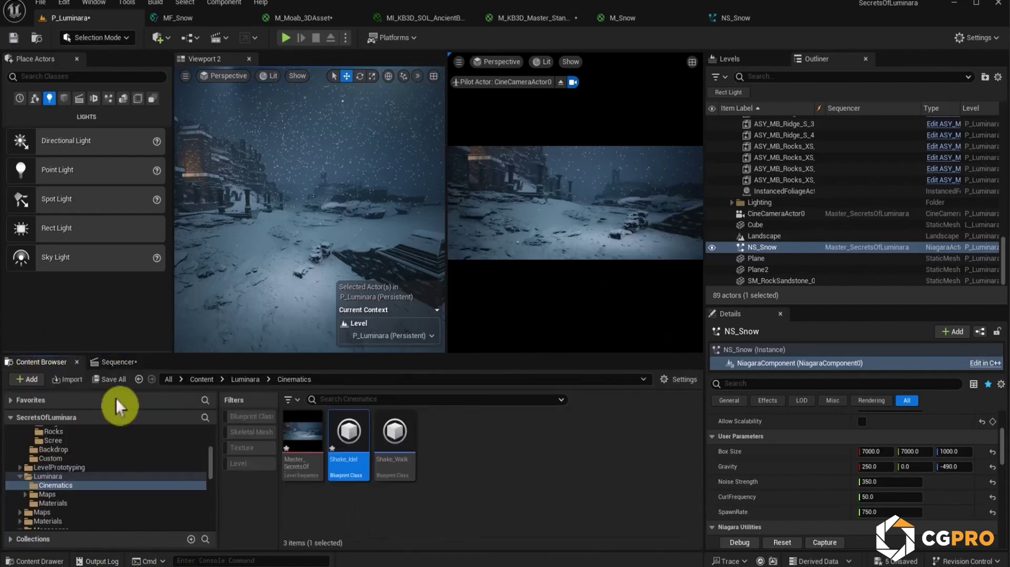
pyautogui.click(308, 421)
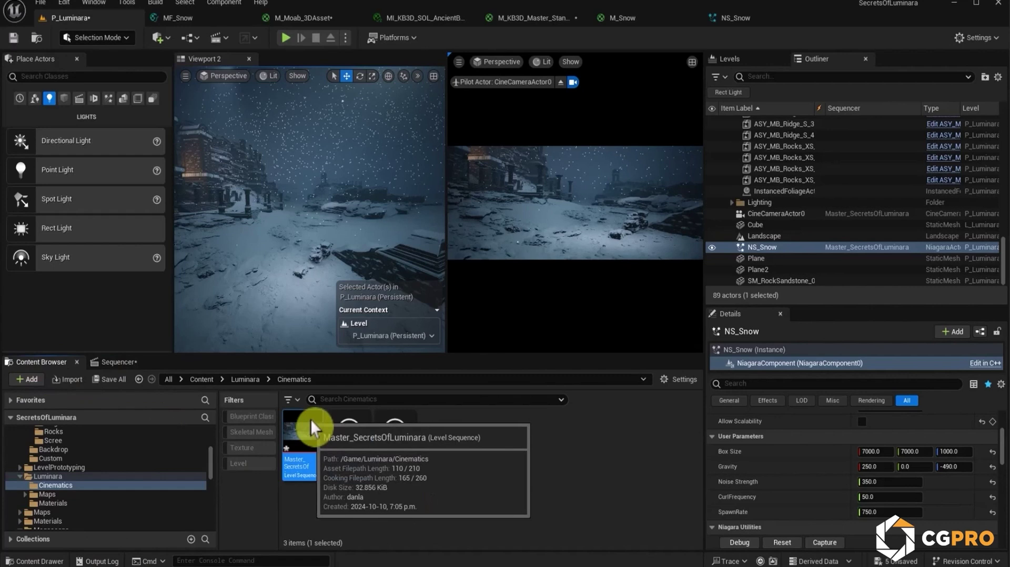
pyautogui.hotkey('ctrl', 's')
pyautogui.click(345, 449)
# Open the M_Snow_Inst material instance in a floating window over the level and close Viewport 2 to enlarge the camera view.
pyautogui.click(72, 505)
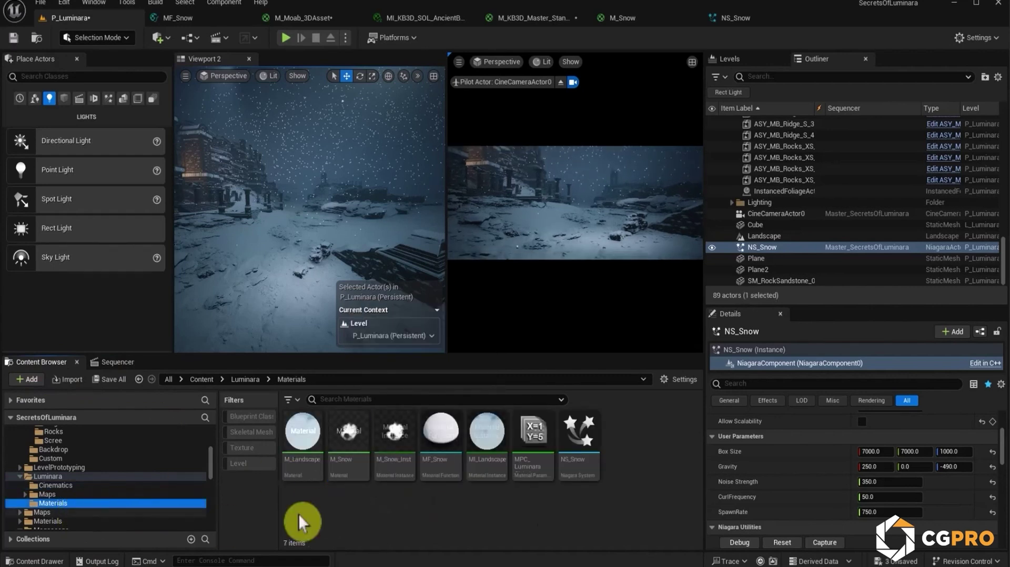
pyautogui.doubleClick(393, 435)
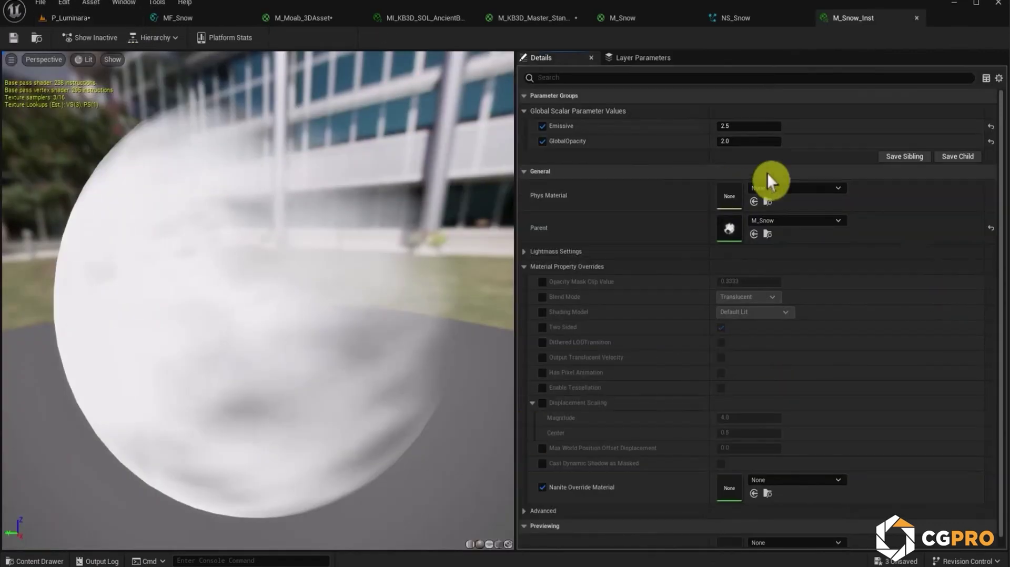
pyautogui.moveTo(854, 25); pyautogui.dragTo(722, 221)
pyautogui.click(70, 18)
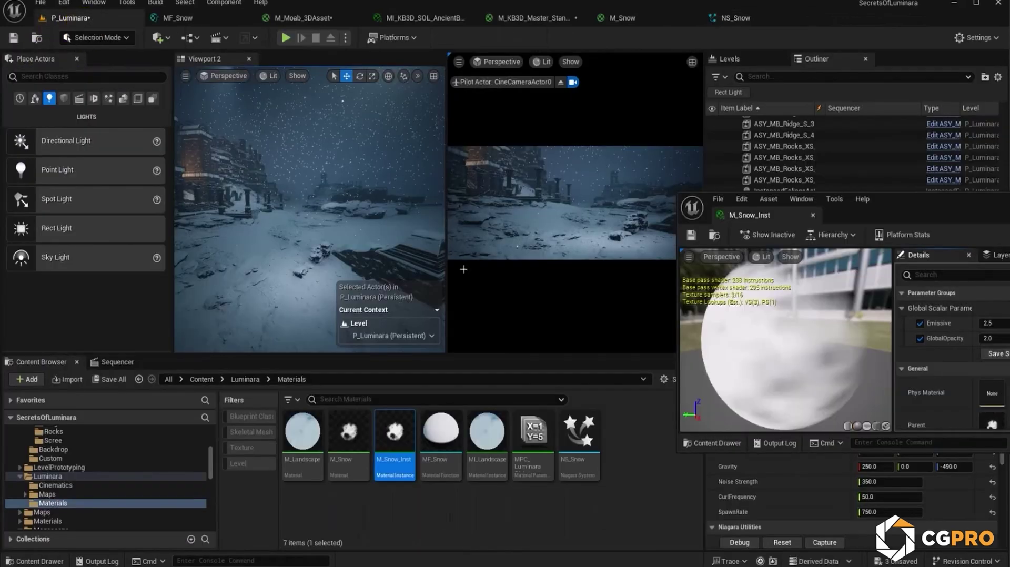
pyautogui.click(249, 59)
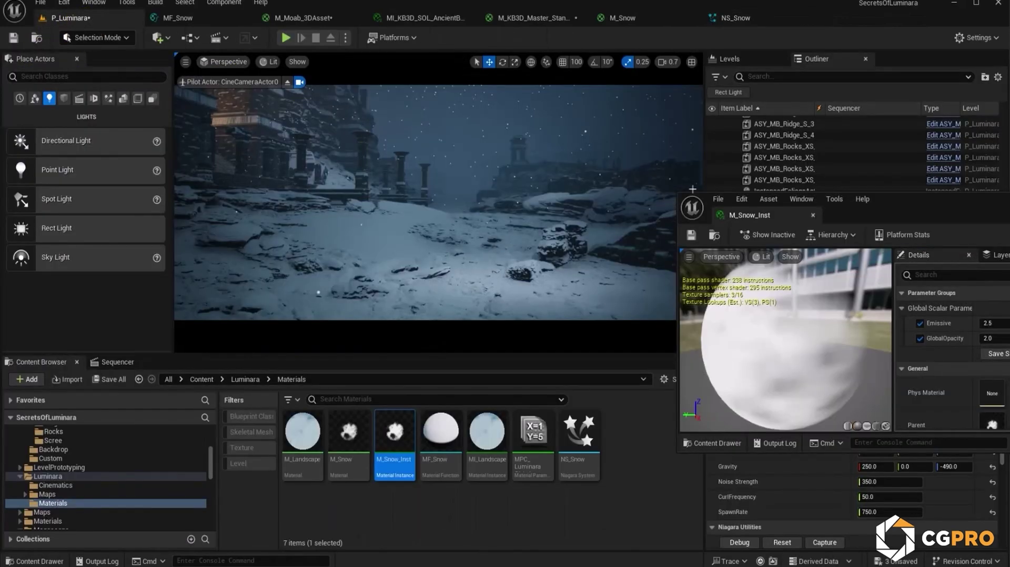
pyautogui.moveTo(932, 209); pyautogui.dragTo(620, 296)
# Set the Emissive parameter of M_Snow_Inst to 0.25.
pyautogui.moveTo(719, 410); pyautogui.dragTo(695, 409)
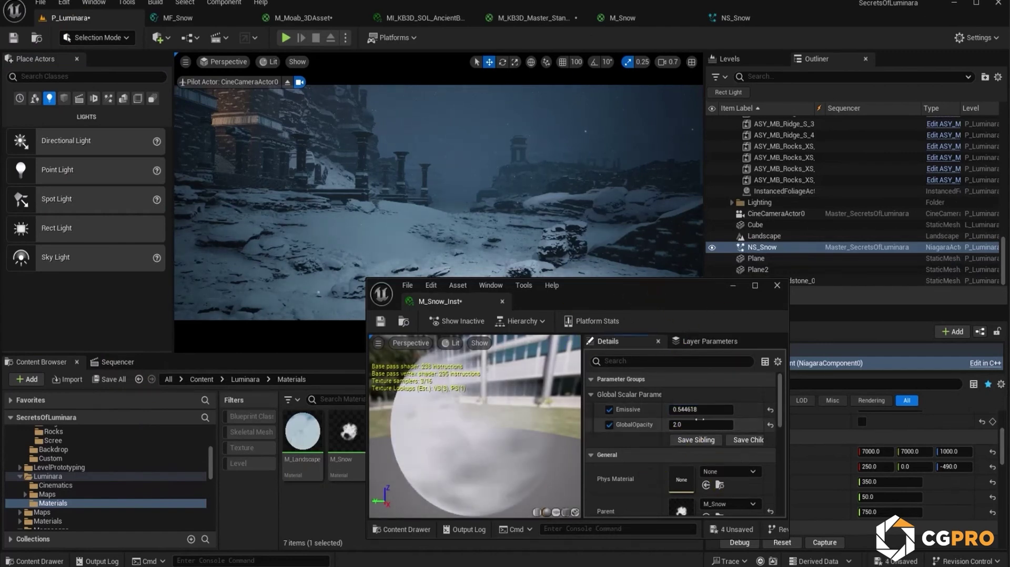
pyautogui.write('0.25')
pyautogui.click(683, 424)
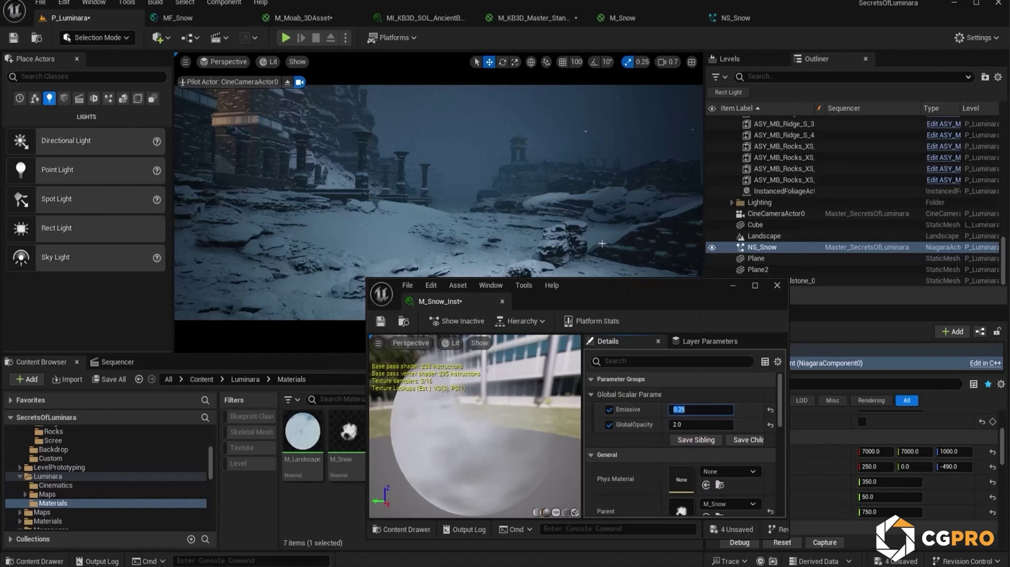
# Move the material window off the camera view and play the sequence to judge the snow's brightness.
pyautogui.moveTo(611, 306); pyautogui.dragTo(751, 253)
pyautogui.click(117, 362)
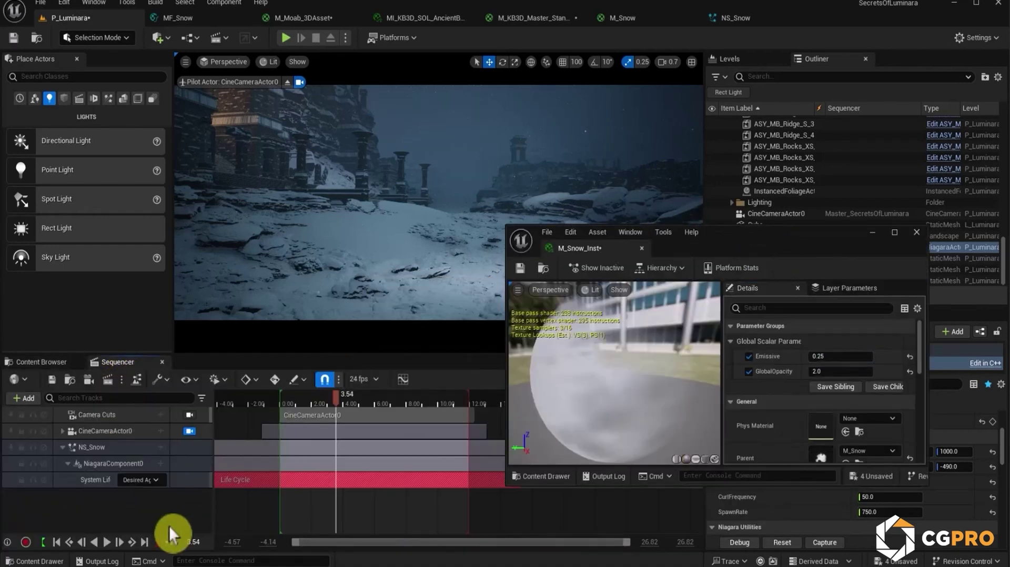
pyautogui.click(106, 542)
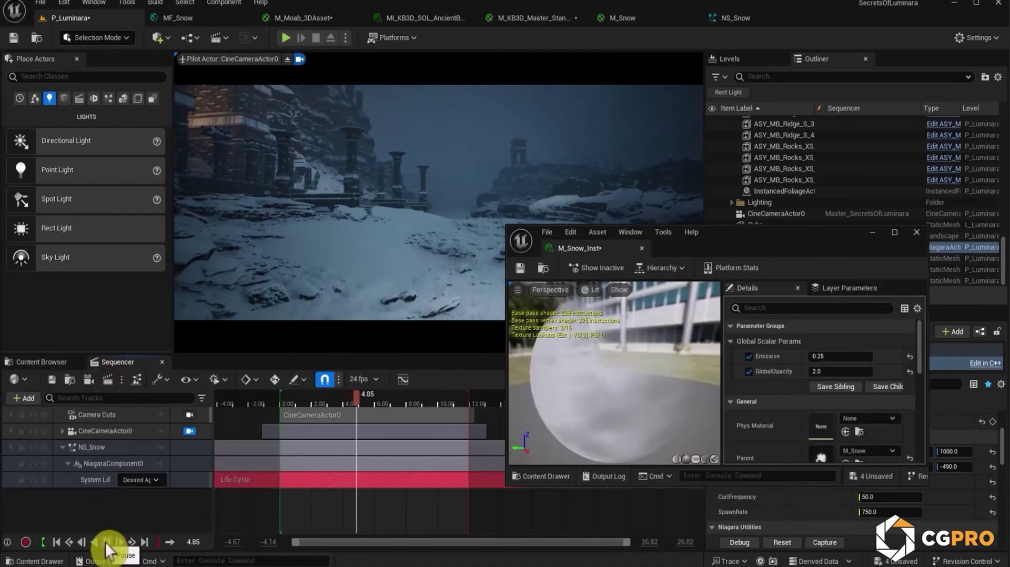
pyautogui.click(105, 542)
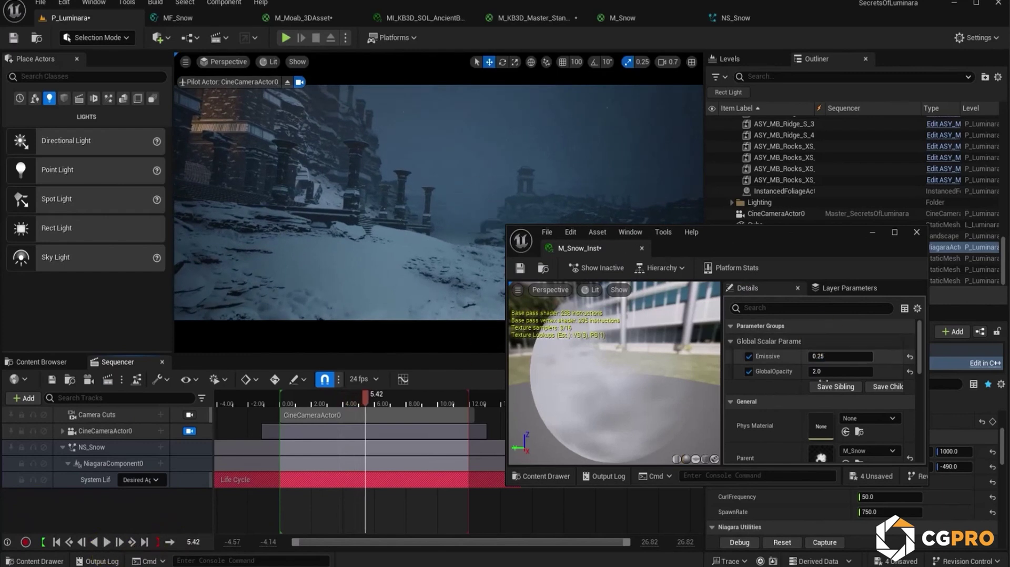
# Set the GlobalOpacity of M_Snow_Inst to 10 and play the shot from 2 seconds to check the flakes.
pyautogui.click(840, 372)
pyautogui.write('10')
pyautogui.press('Return')
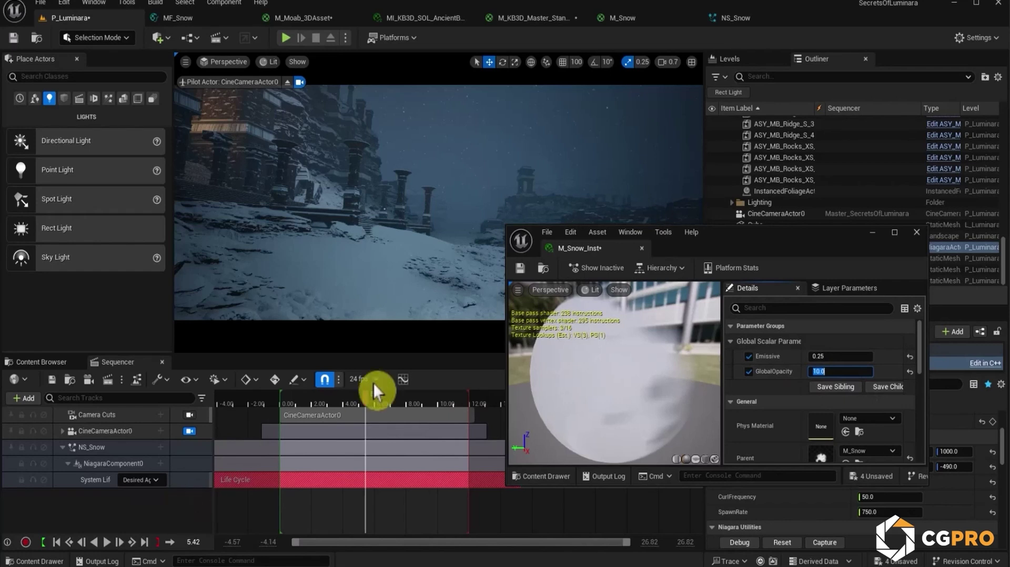
pyautogui.moveTo(362, 399); pyautogui.dragTo(310, 405)
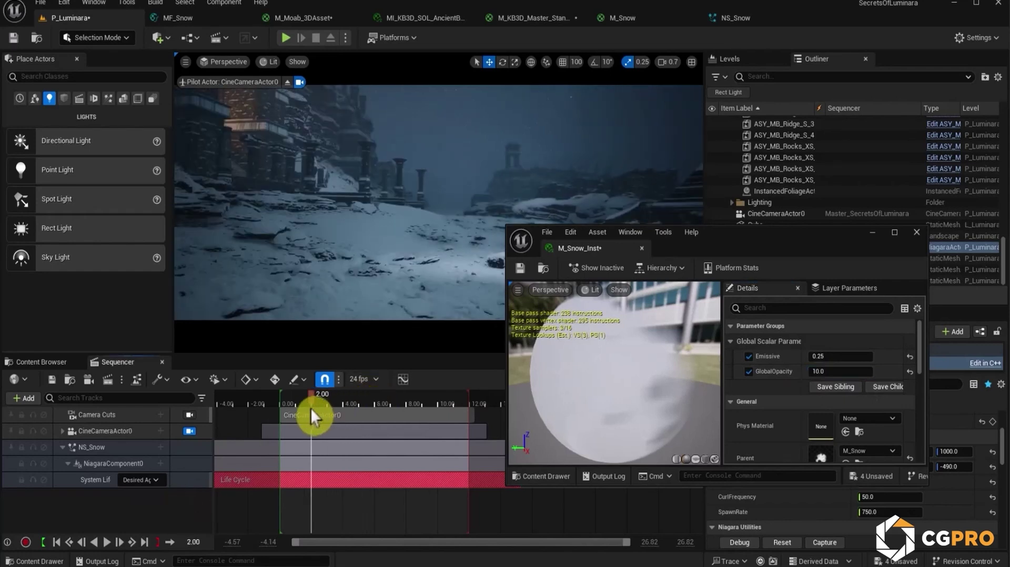
pyautogui.click(106, 541)
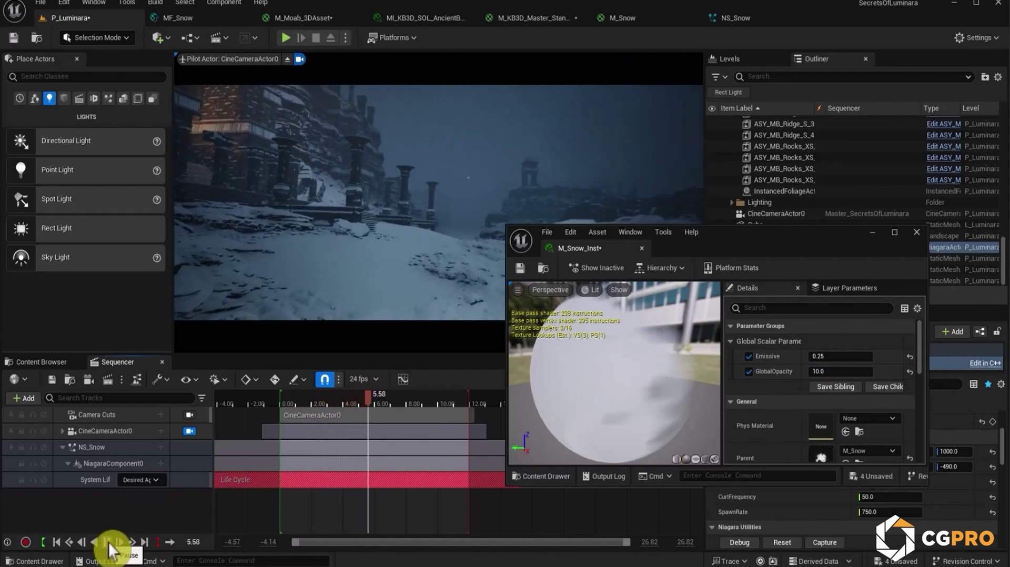
pyautogui.click(108, 542)
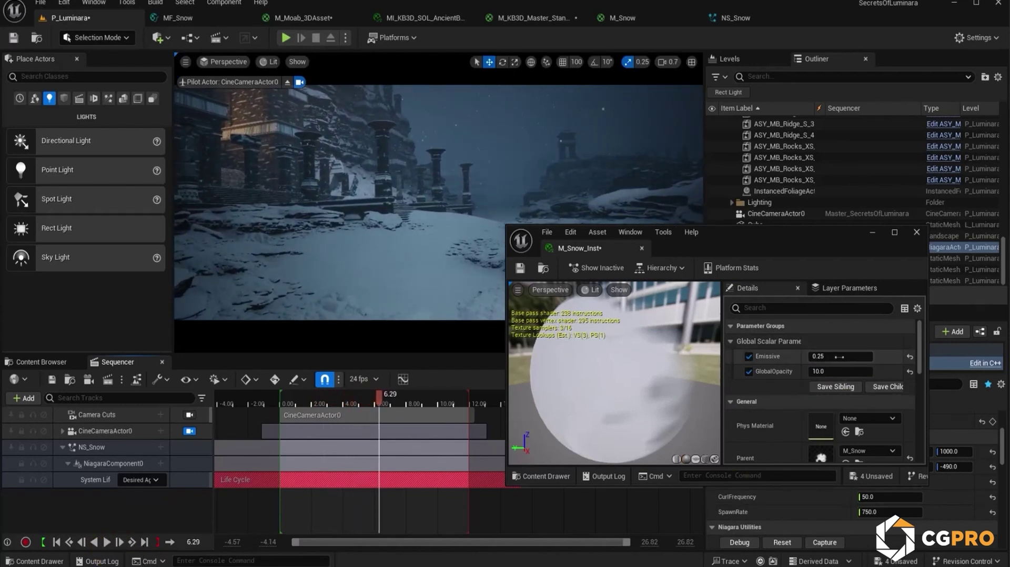
# Set the Emissive parameter of M_Snow_Inst to 0.5 and rewind the playhead to near the shot's start.
pyautogui.write('0.5')
pyautogui.press('Return')
pyautogui.moveTo(326, 407); pyautogui.dragTo(283, 407)
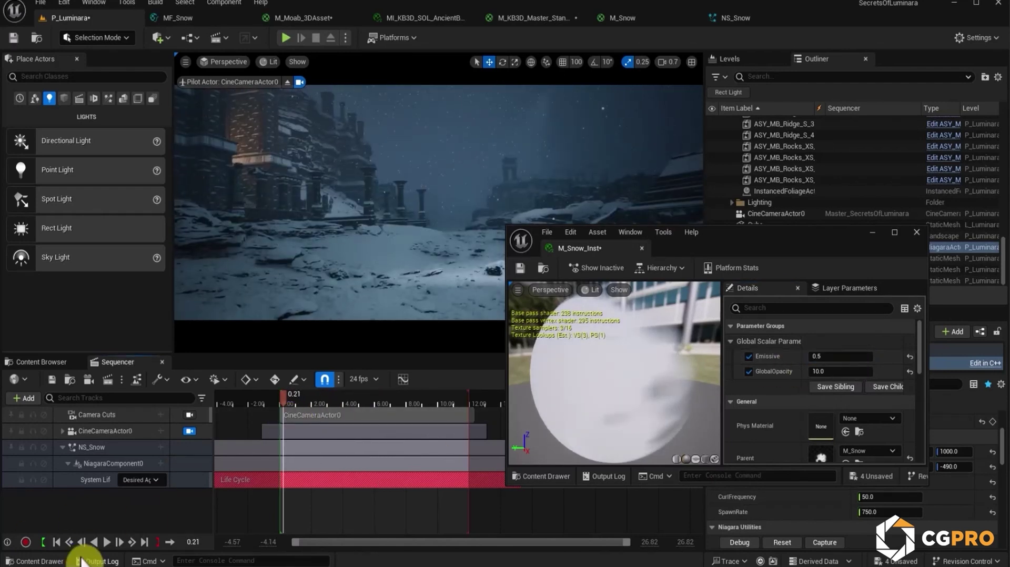
# Play the shot to judge the snow and set the GlobalOpacity of M_Snow_Inst to 2.
pyautogui.click(108, 543)
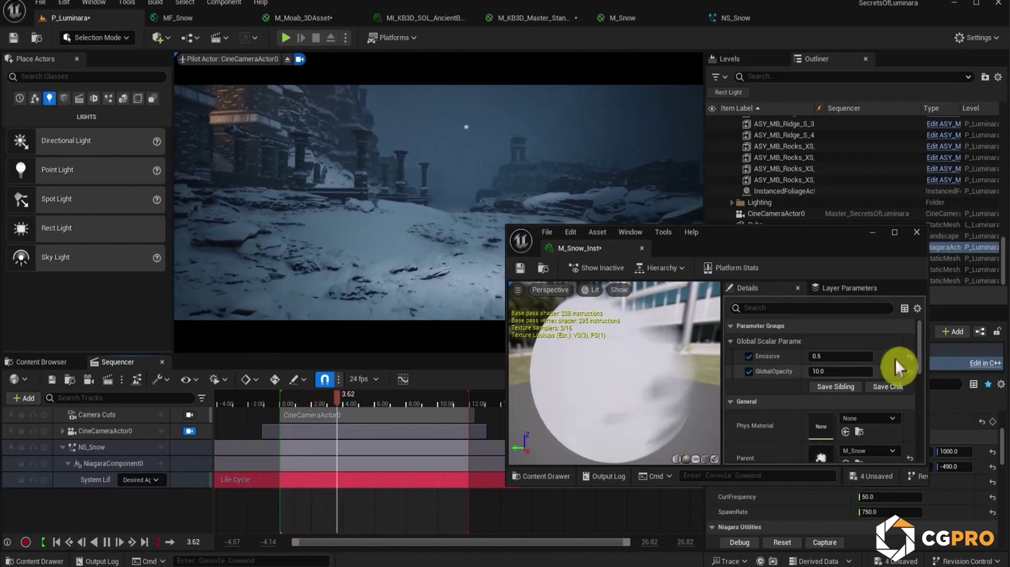
pyautogui.click(869, 373)
pyautogui.write('2')
pyautogui.press('Return')
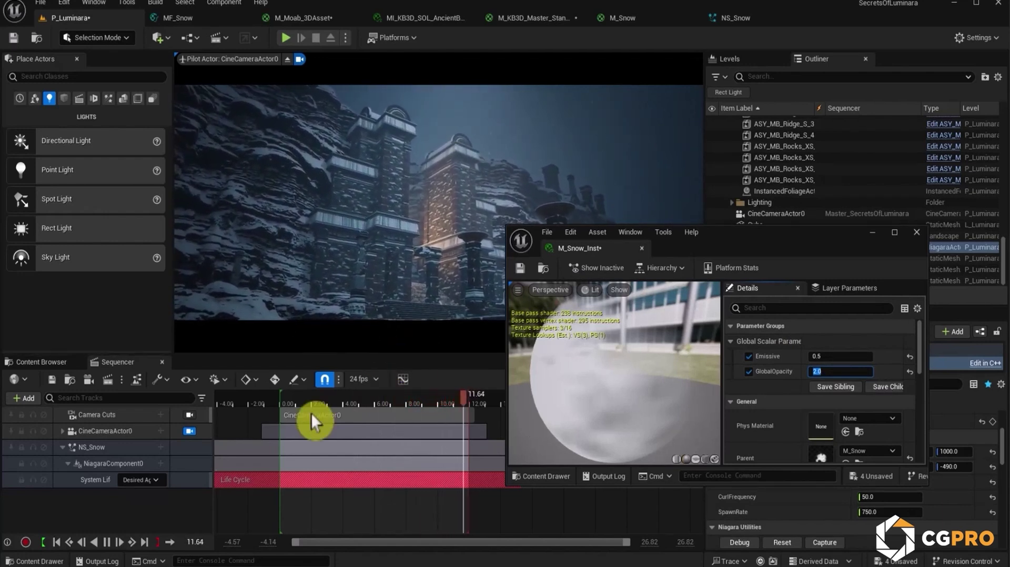
# Stop the playback, then save and close the M_Snow_Inst material instance.
pyautogui.click(80, 543)
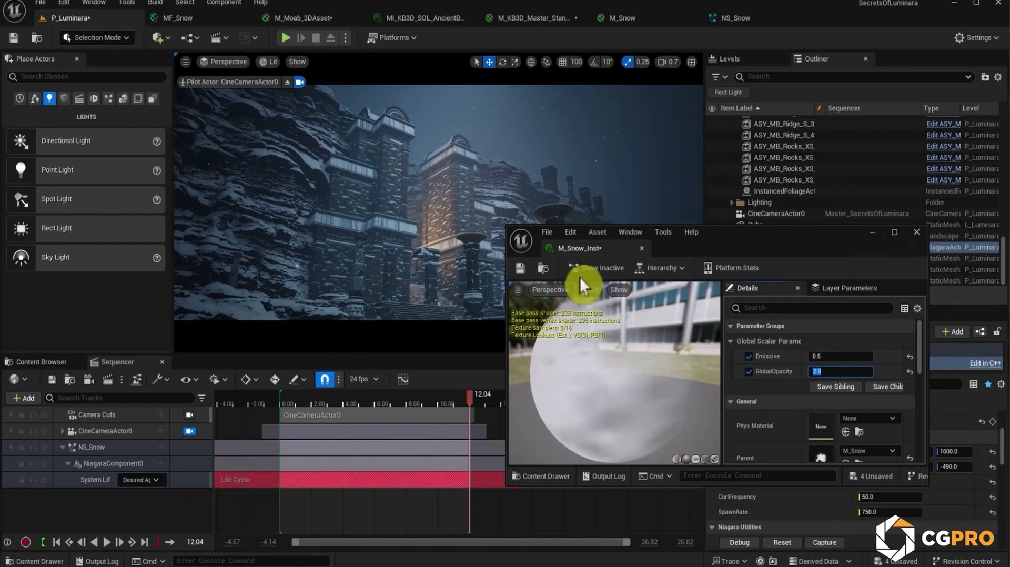
pyautogui.click(520, 269)
pyautogui.click(915, 233)
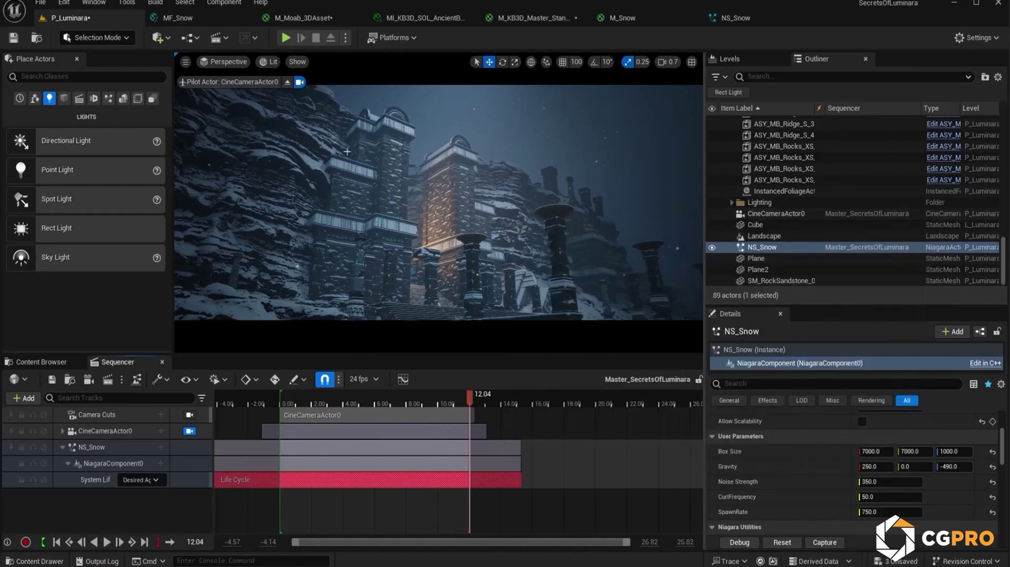
# Play the sequence from near its start to review the snowfall across the shot.
pyautogui.moveTo(466, 400); pyautogui.dragTo(288, 432)
pyautogui.click(109, 548)
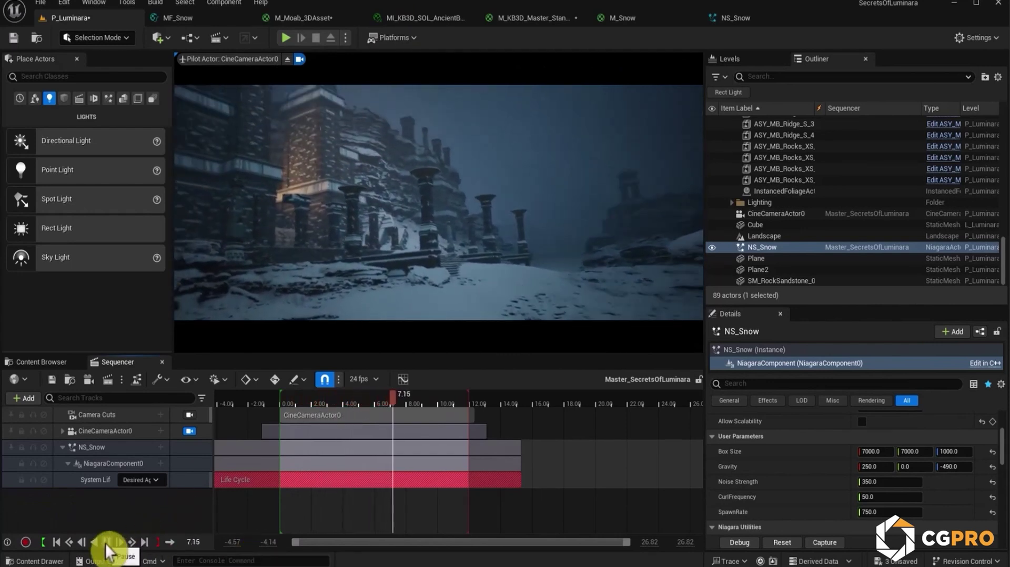
pyautogui.click(106, 545)
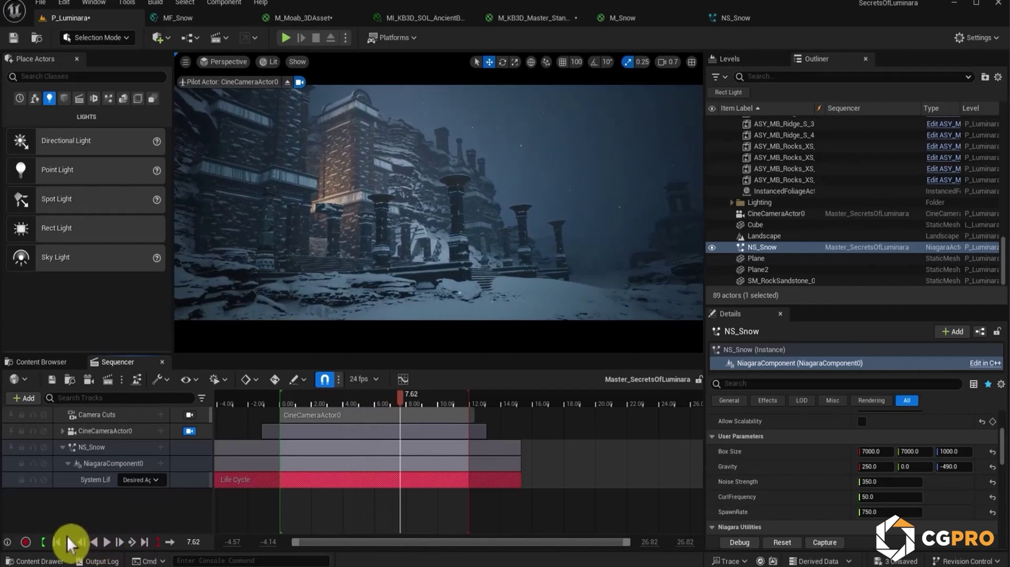
# Check which cinematics tools are available in the editor for rendering the sequence.
pyautogui.click(87, 5)
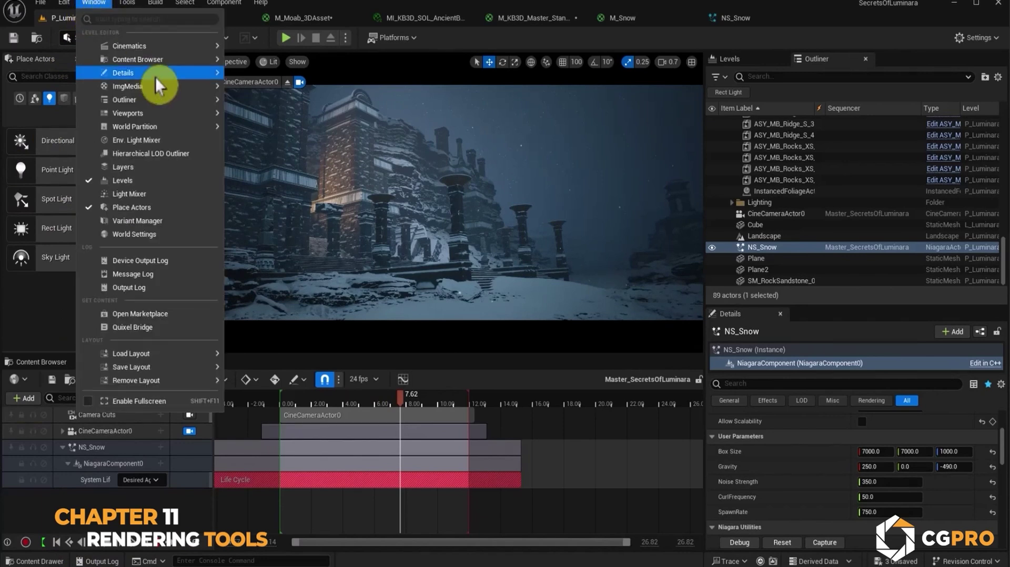
pyautogui.moveTo(152, 58)
pyautogui.moveTo(130, 44)
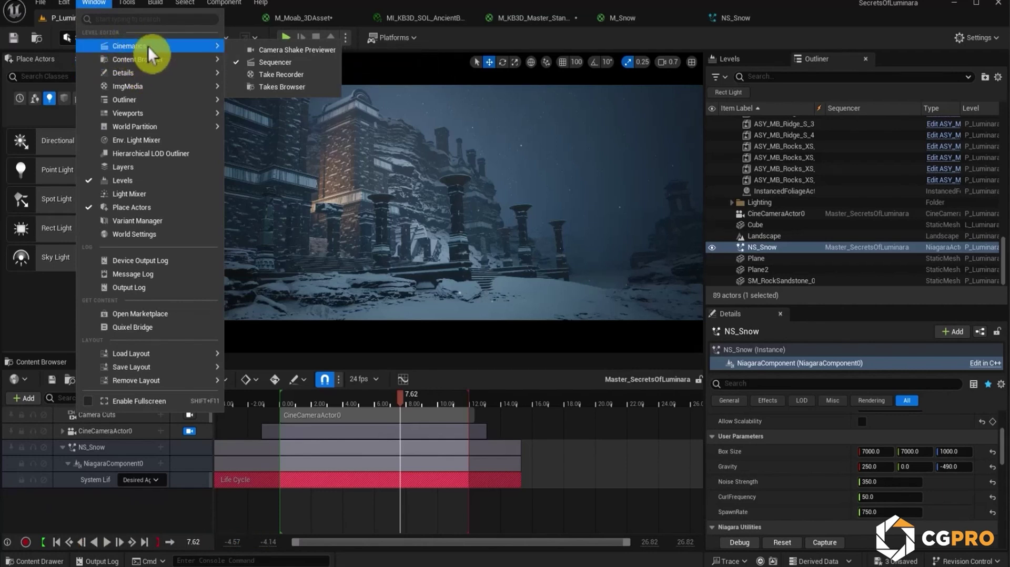
pyautogui.click(52, 2)
pyautogui.click(66, 2)
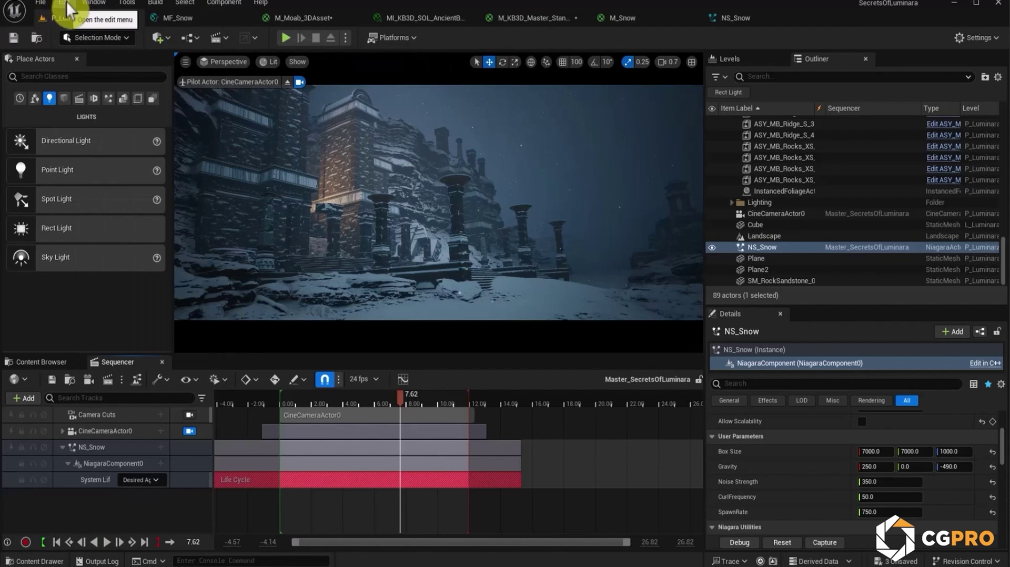
# Enable the Movie Render Queue and Movie Render Queue Additional Render Passes plugins and restart the editor.
pyautogui.click(66, 2)
pyautogui.click(92, 187)
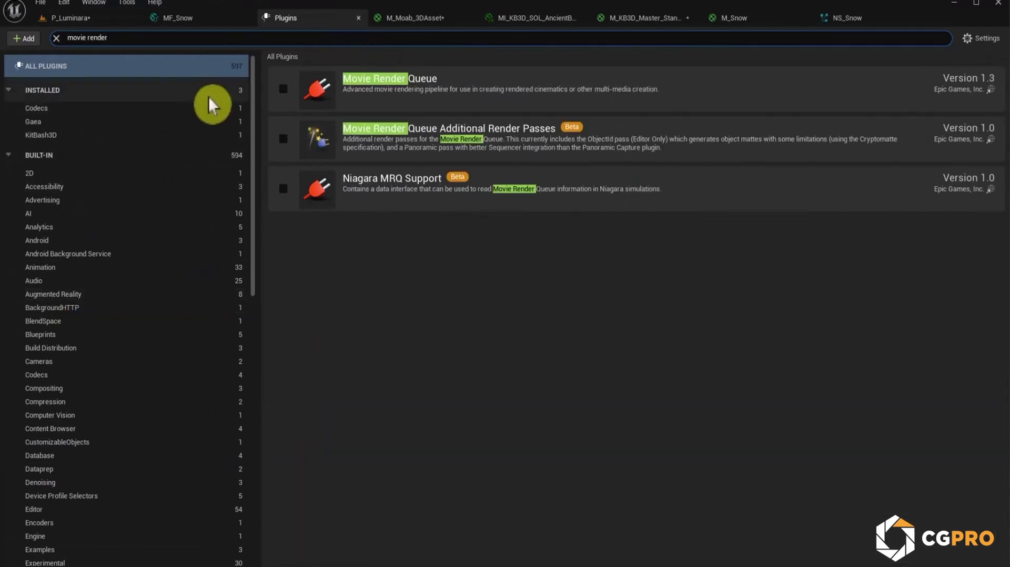
pyautogui.click(283, 89)
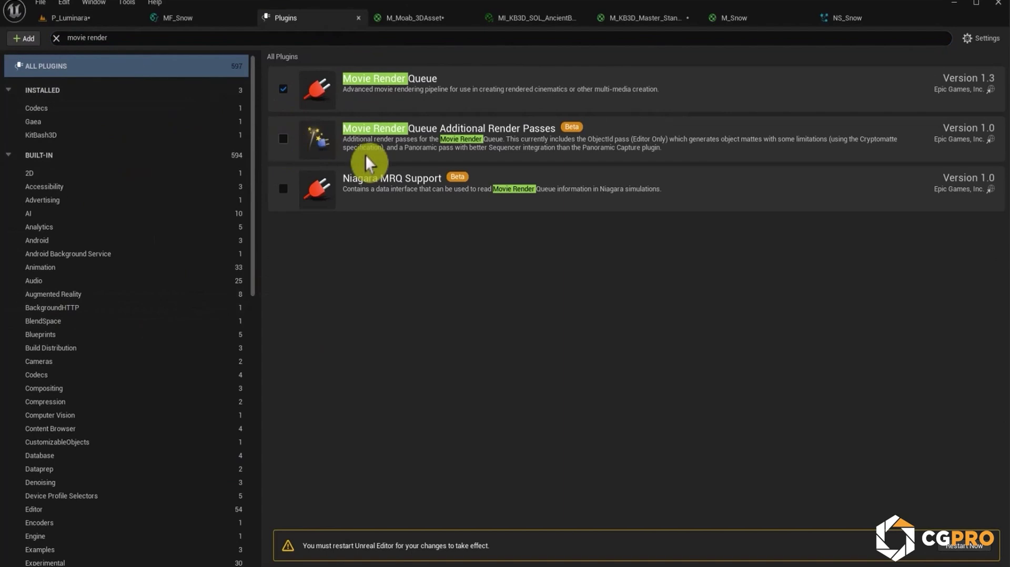
pyautogui.click(84, 317)
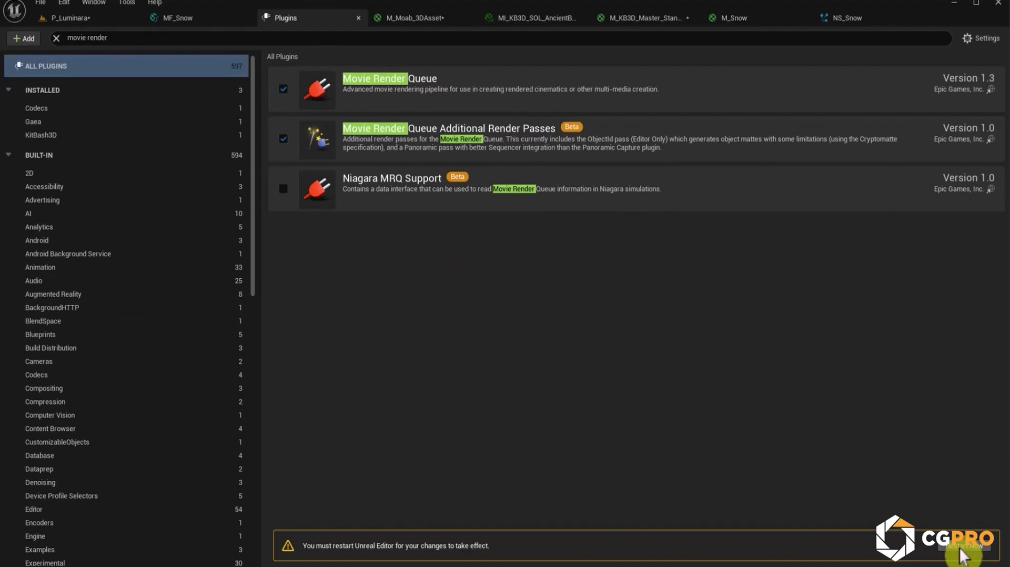
pyautogui.click(962, 549)
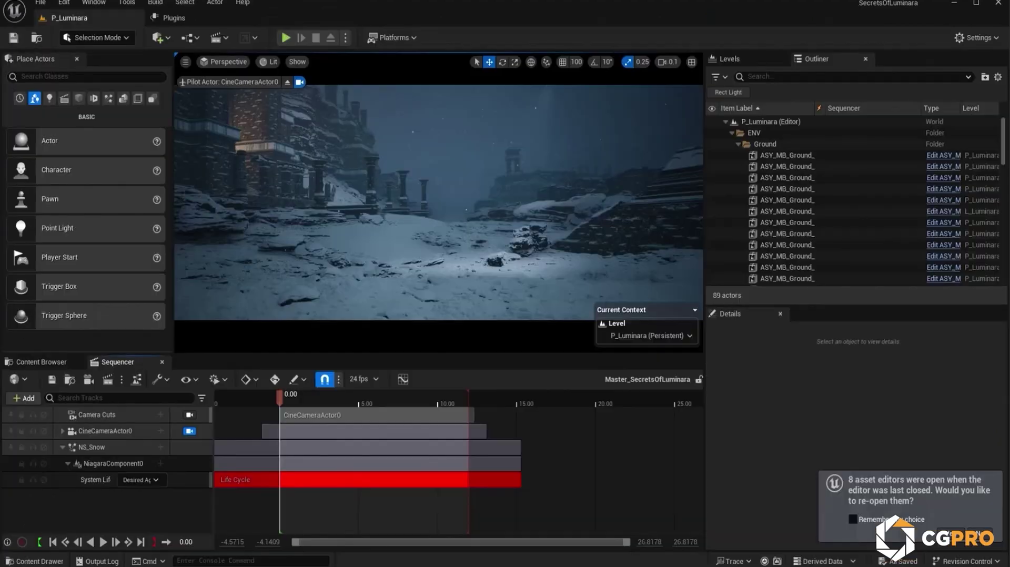
# Play the first couple of seconds of the reopened sequence to check the snow.
pyautogui.moveTo(284, 399); pyautogui.dragTo(291, 421)
pyautogui.press('space')
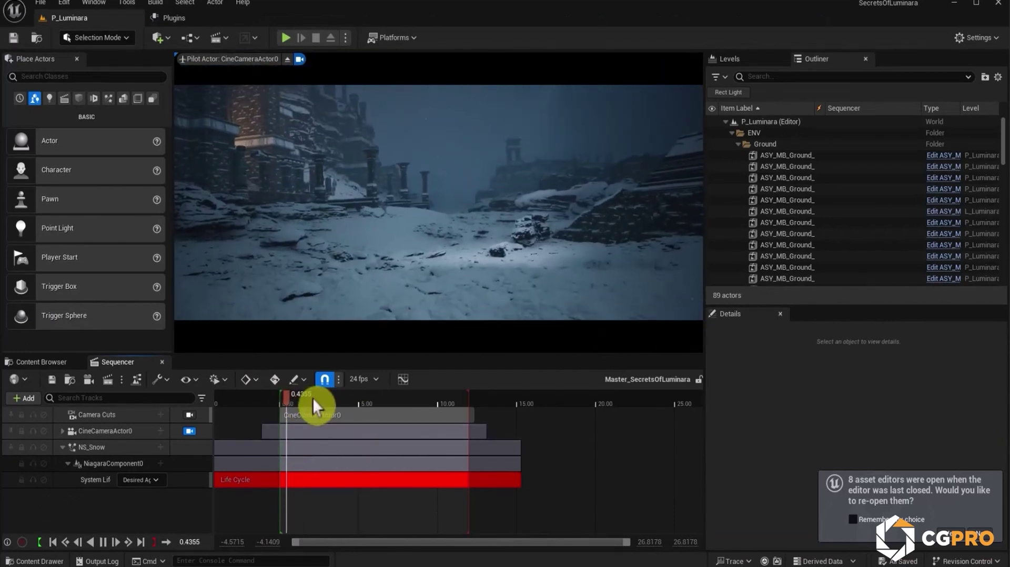
pyautogui.press('space')
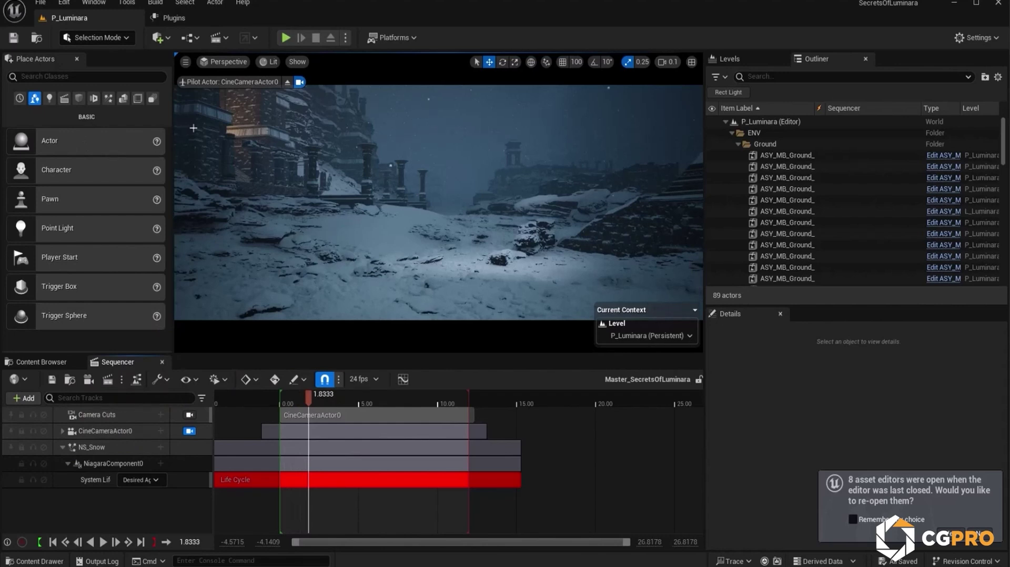
# Open the Movie Render Queue with the Master_SecretsOfLuminara job and widen the Job column to show its full name.
pyautogui.click(107, 383)
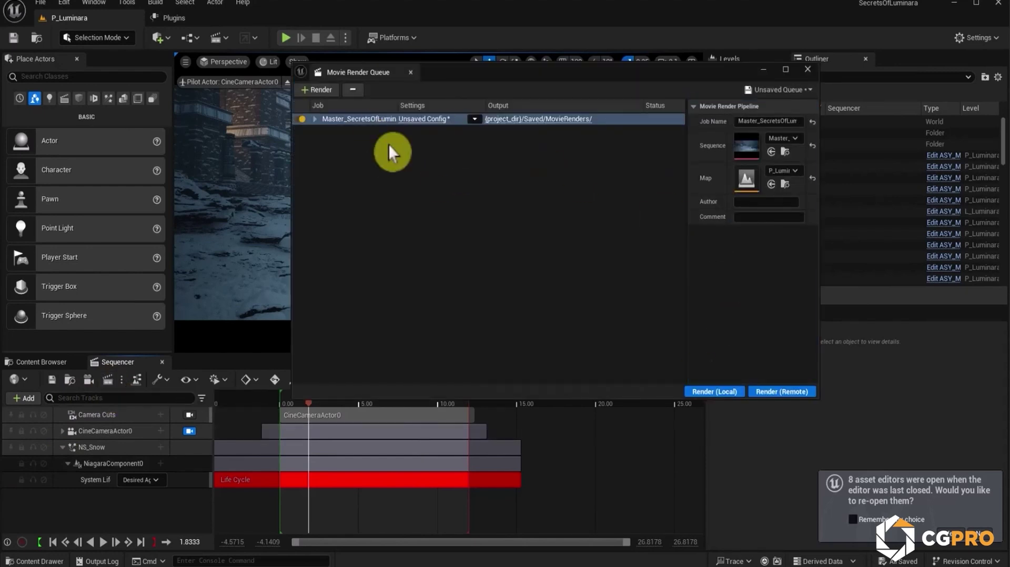
pyautogui.click(808, 69)
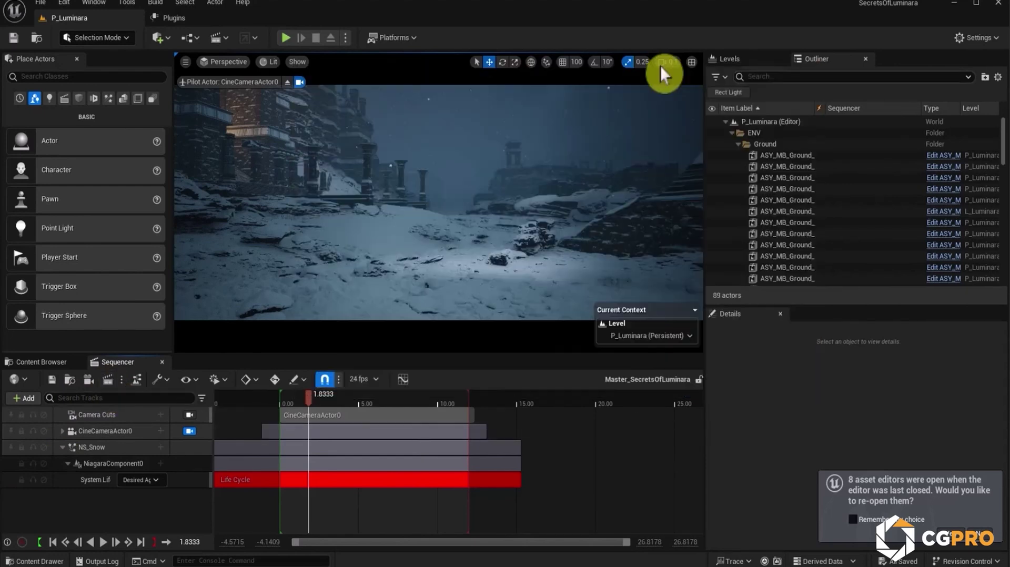
pyautogui.click(94, 3)
pyautogui.moveTo(155, 47)
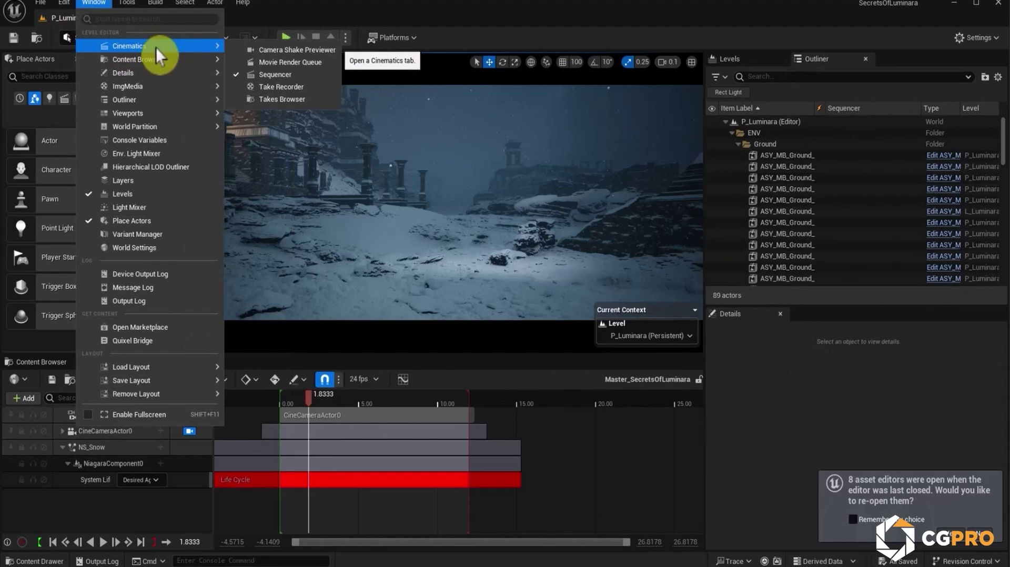
pyautogui.click(309, 65)
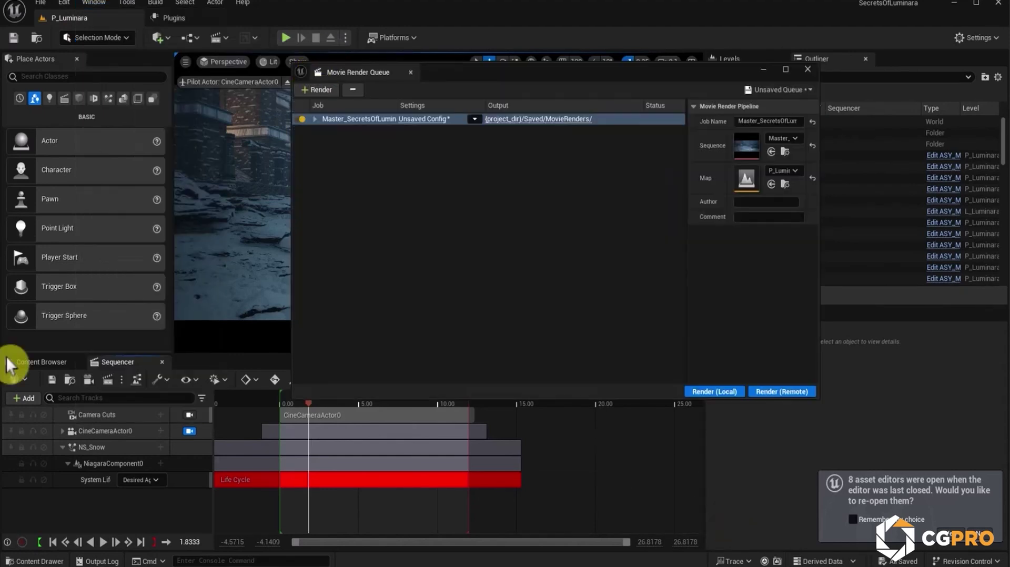
pyautogui.moveTo(561, 78); pyautogui.dragTo(439, 109)
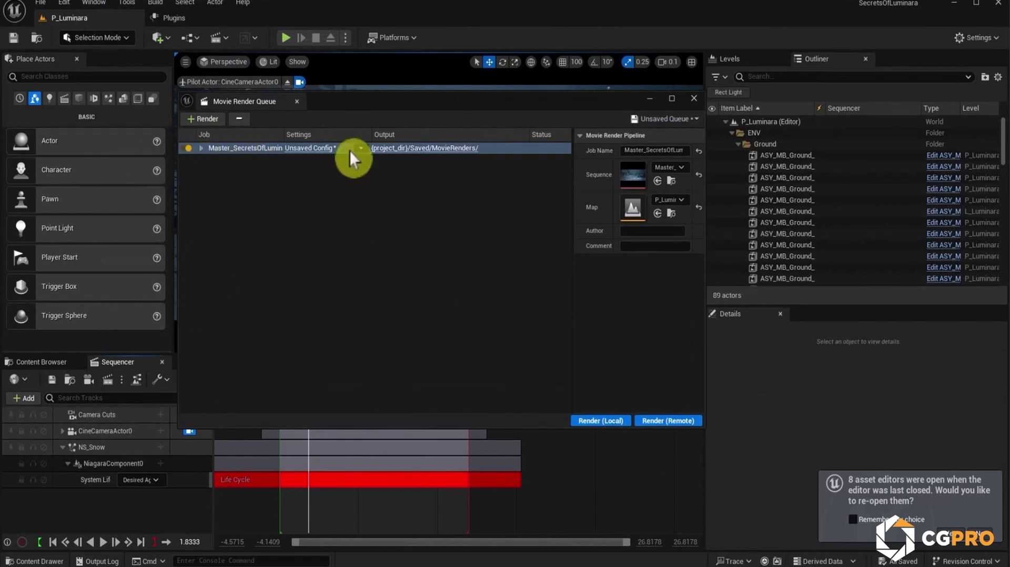
pyautogui.moveTo(283, 135); pyautogui.dragTo(307, 146)
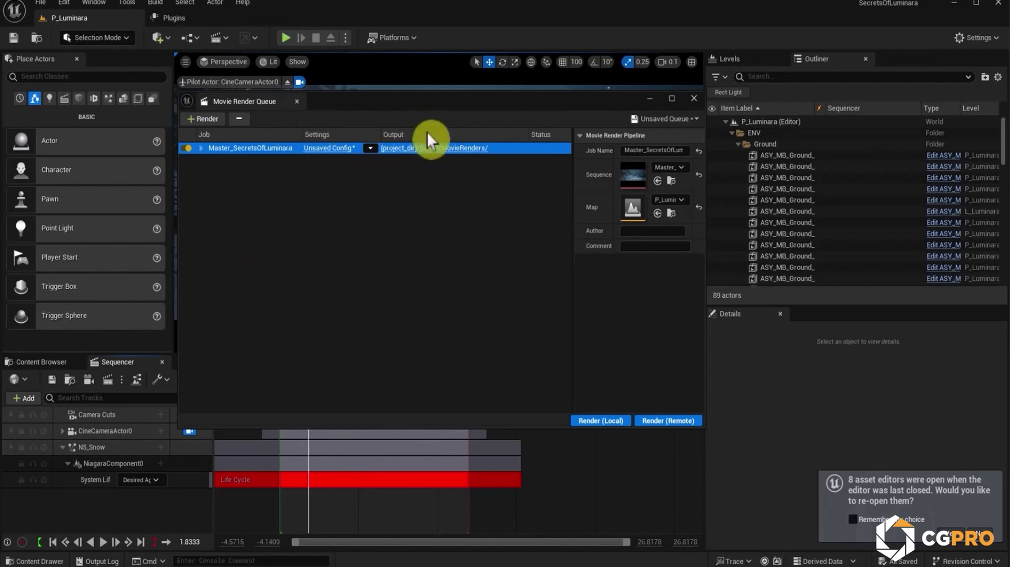
# Look at the options for adding another render job and reselect the Master_SecretsOfLuminara job.
pyautogui.click(204, 121)
pyautogui.click(248, 191)
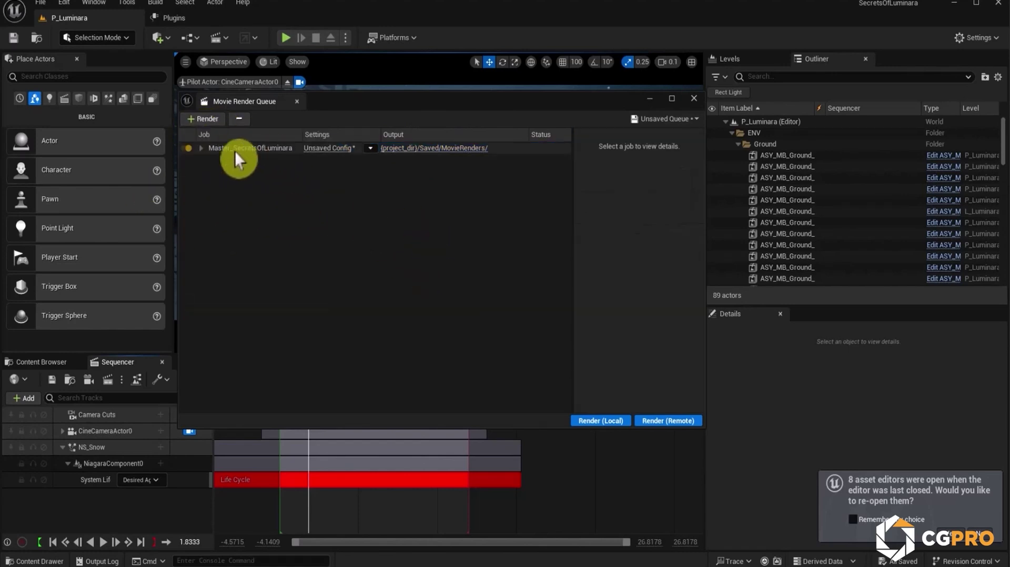
pyautogui.click(235, 149)
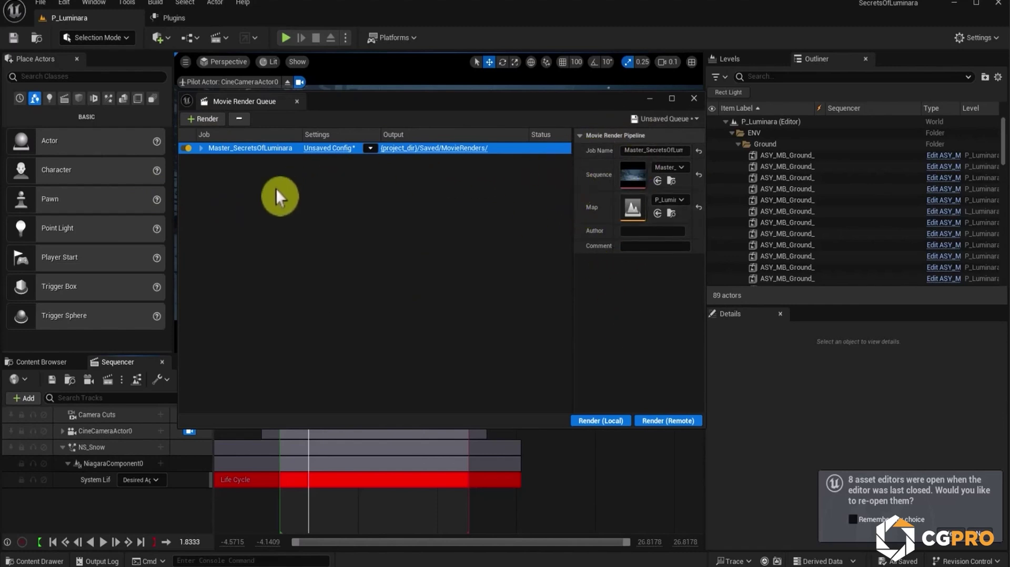
# Open the Unsaved Config settings of the Master_SecretsOfLuminara job and review its output, frame and versioning options.
pyautogui.click(335, 154)
pyautogui.click(343, 156)
pyautogui.moveTo(83, 135); pyautogui.dragTo(555, 108)
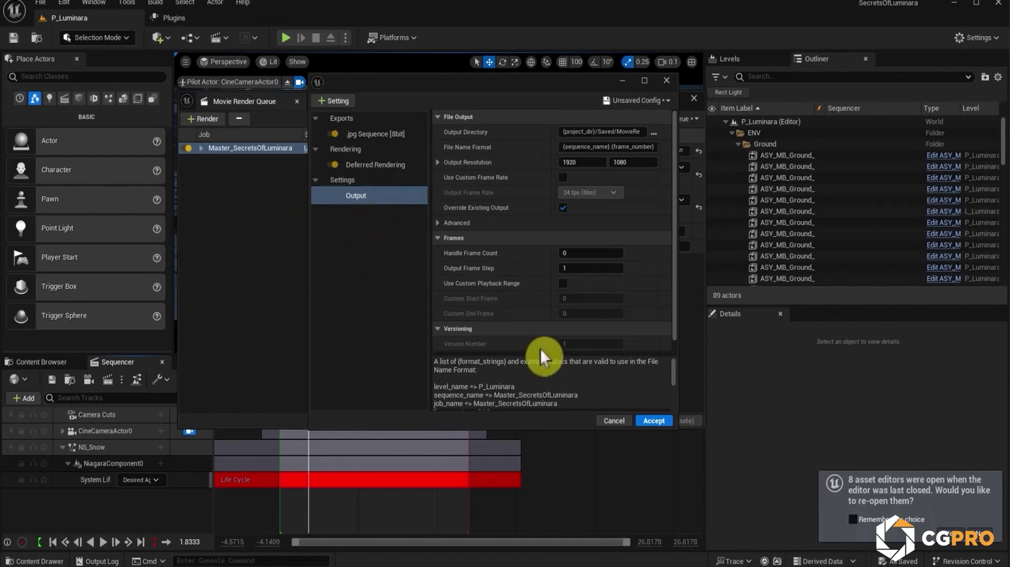
pyautogui.scroll(-1, 497, 263)
pyautogui.click(559, 262)
pyautogui.click(546, 264)
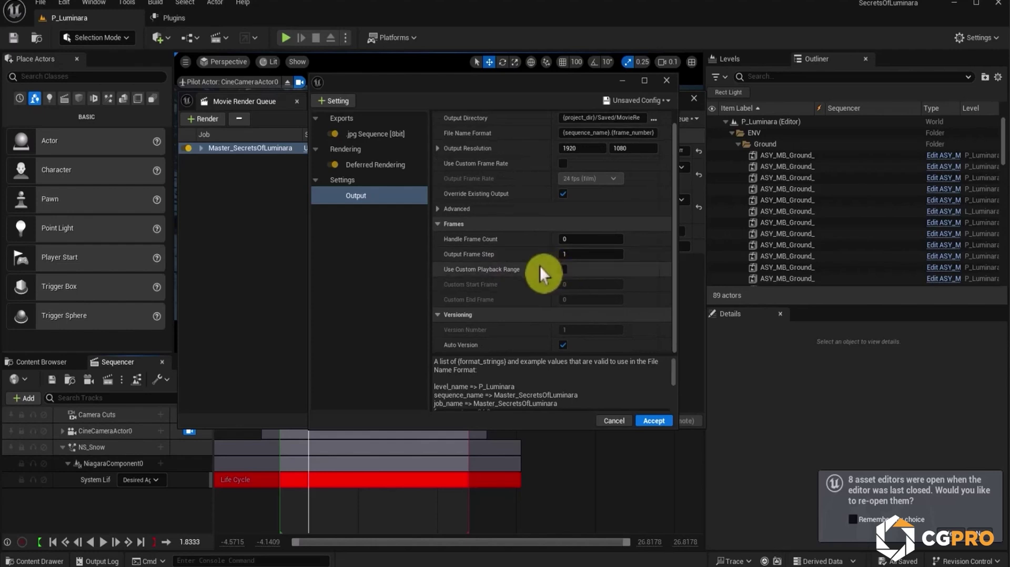
pyautogui.scroll(1, 521, 240)
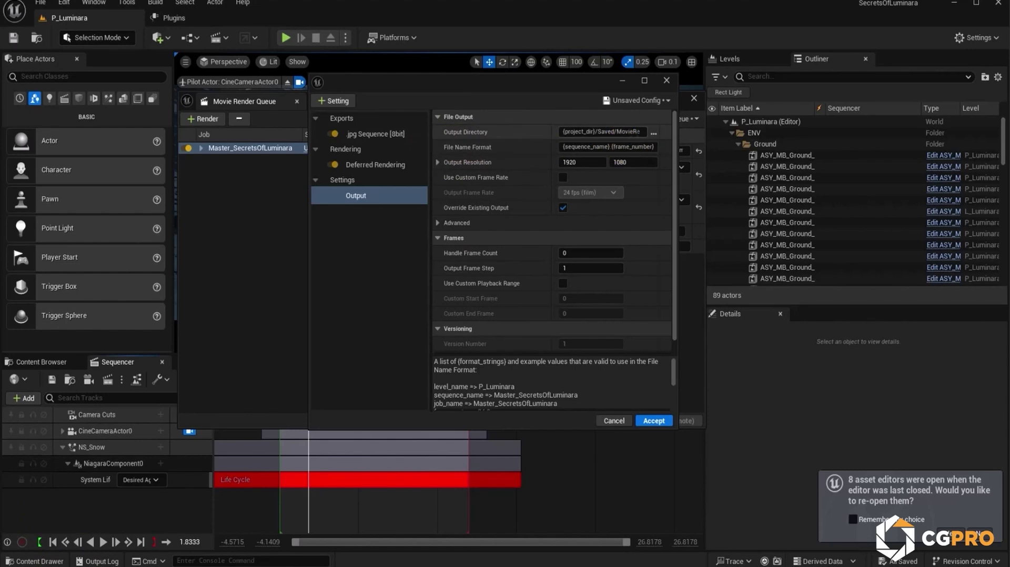
# Browse for the render's output directory and go to the UnrealProjects folder in Documents.
pyautogui.click(655, 132)
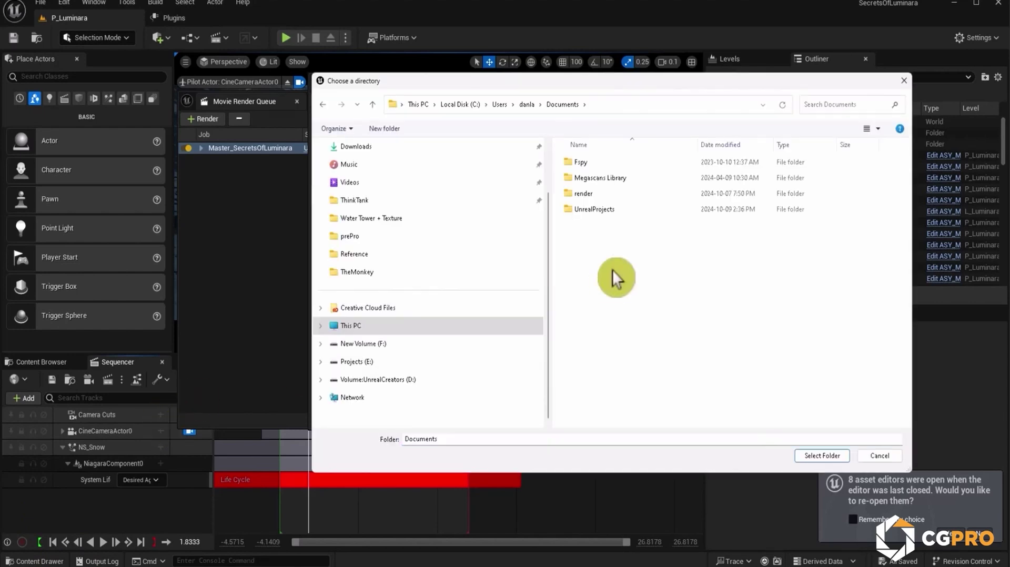
pyautogui.doubleClick(595, 210)
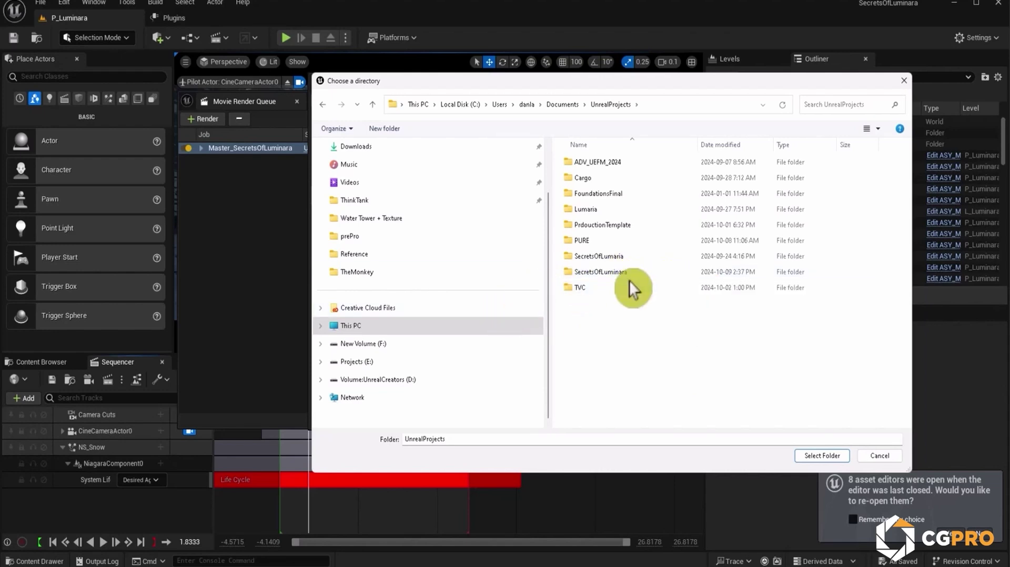
pyautogui.click(599, 273)
pyautogui.doubleClick(598, 274)
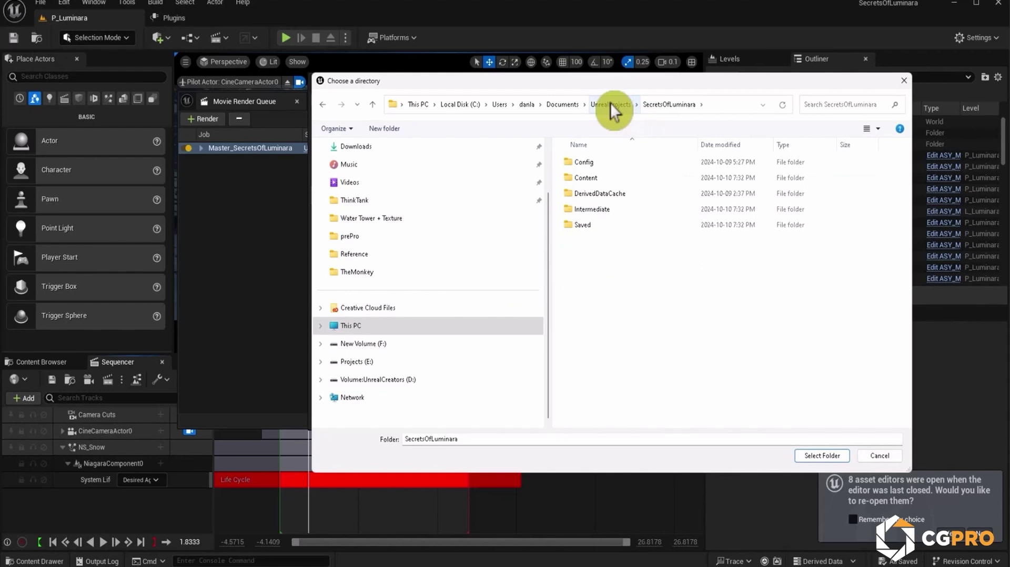
pyautogui.click(625, 104)
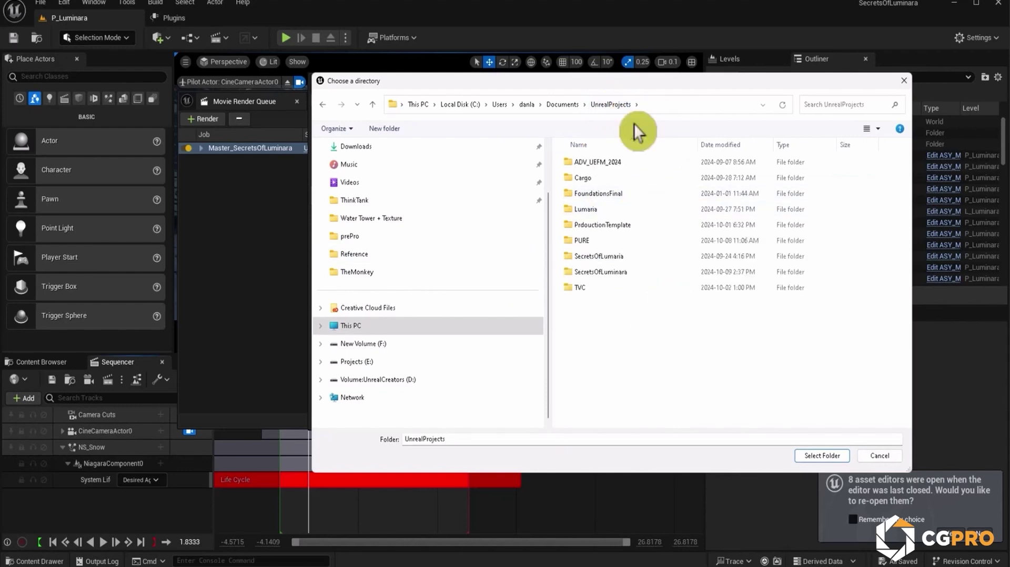
# Create a folder named LuminaraRenders in UnrealProjects and choose it as the render's output directory.
pyautogui.rightClick(629, 364)
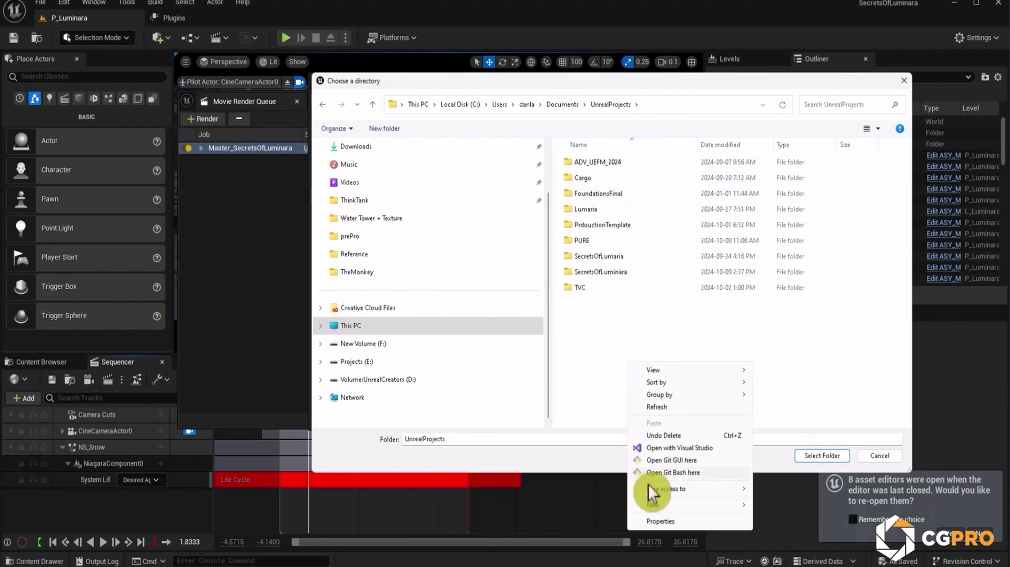
pyautogui.moveTo(737, 505)
pyautogui.click(786, 507)
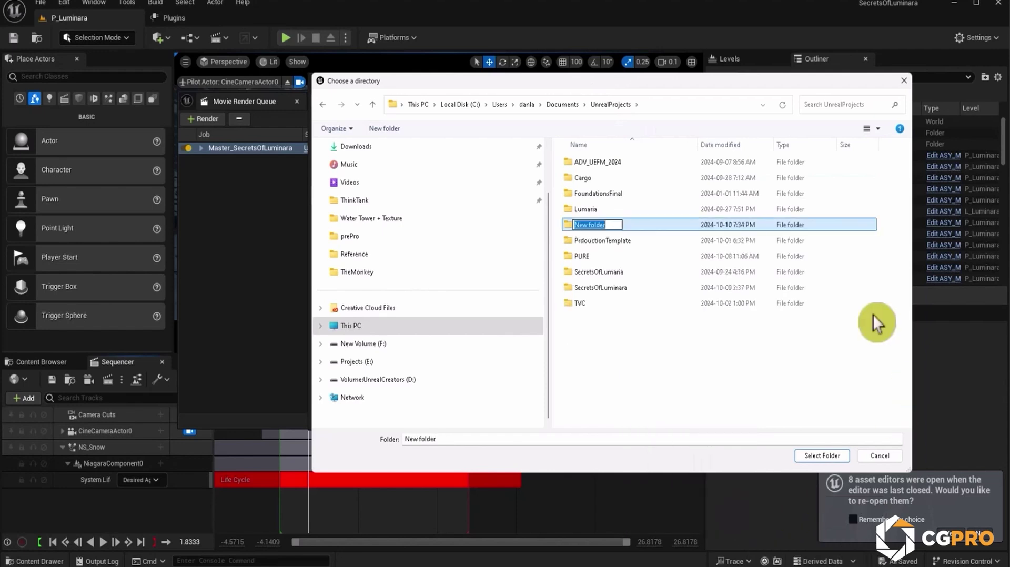
pyautogui.write('LuminaraRenders')
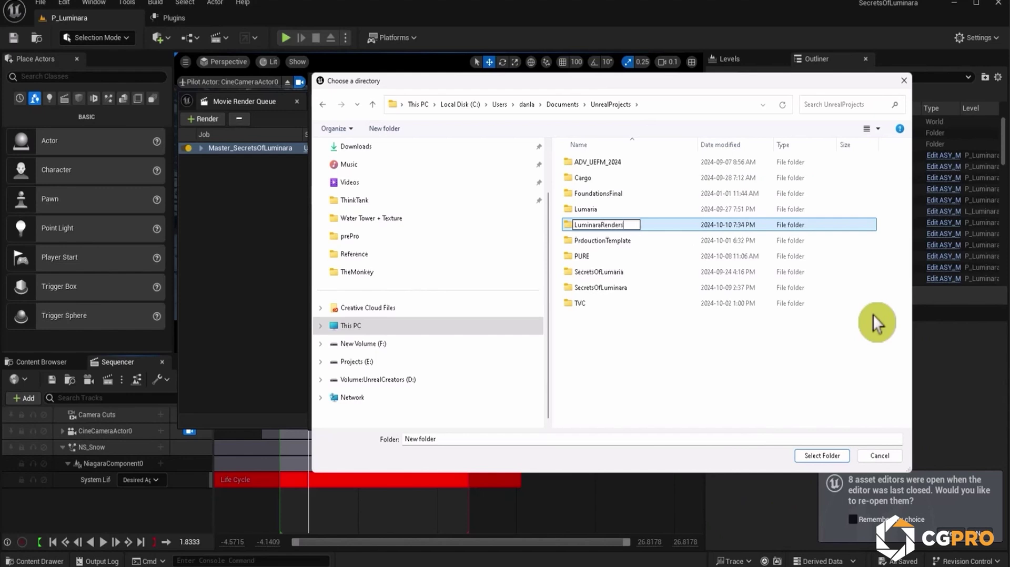
pyautogui.press('Return')
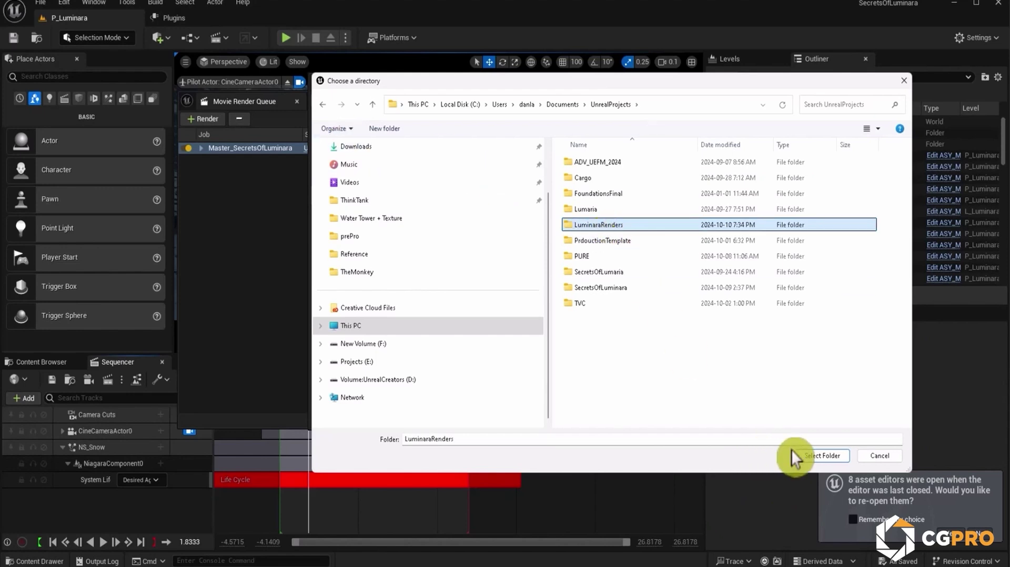
pyautogui.click(810, 456)
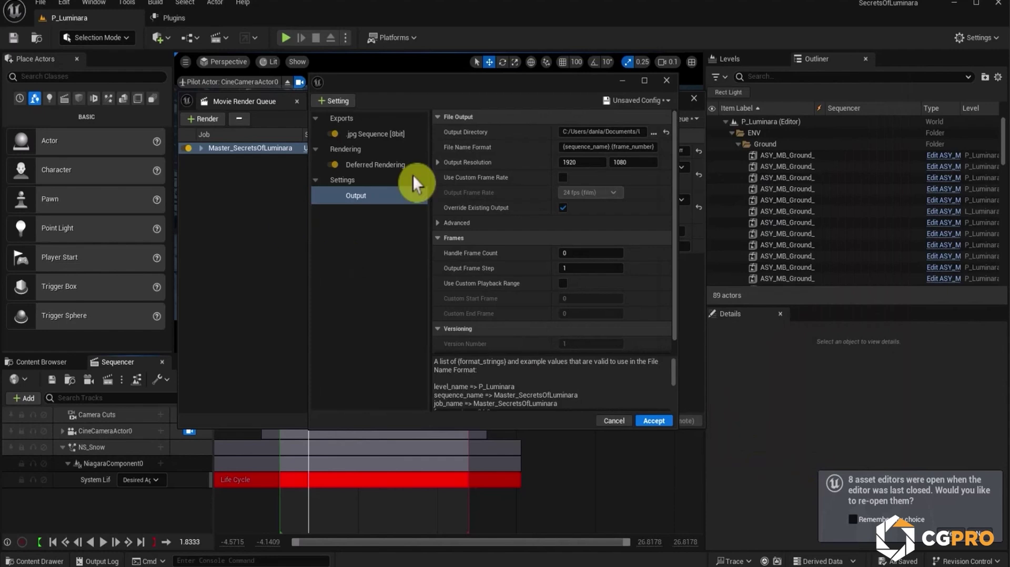
# Append /{sequence_name}/{version} to the LuminaraRenders output directory path.
pyautogui.click(602, 133)
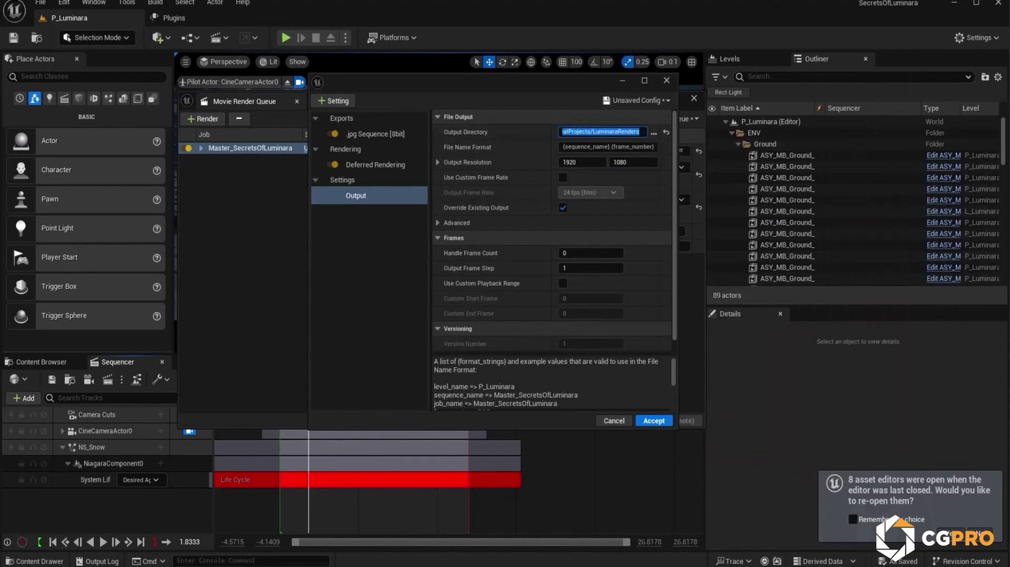
pyautogui.click(642, 132)
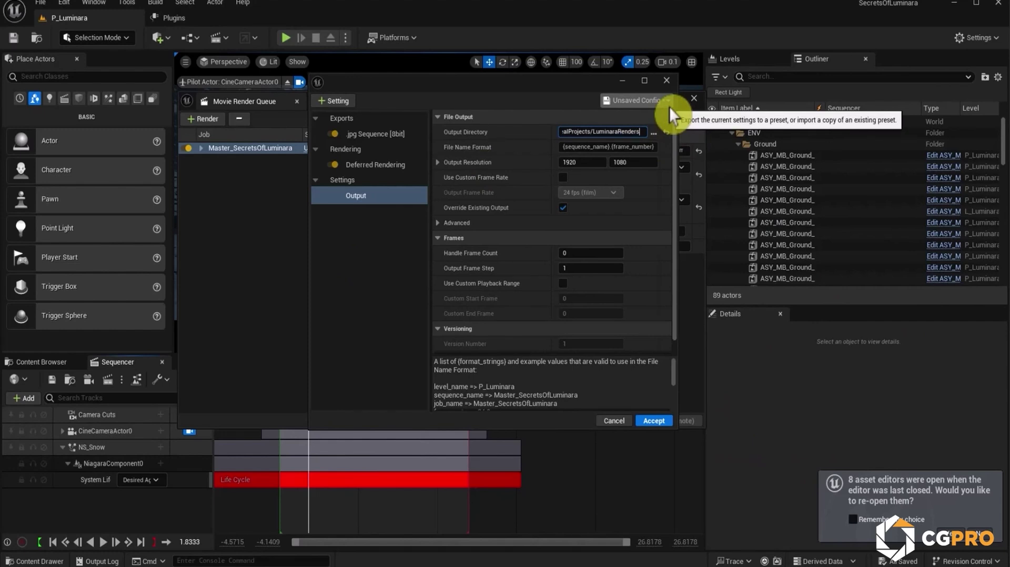
pyautogui.write('/{')
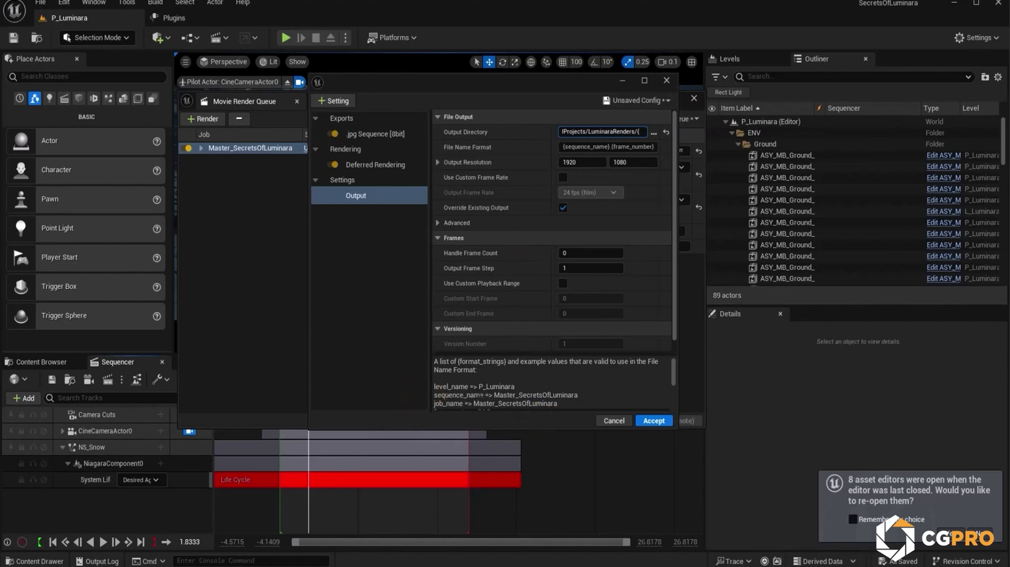
pyautogui.scroll(-5, 550, 383)
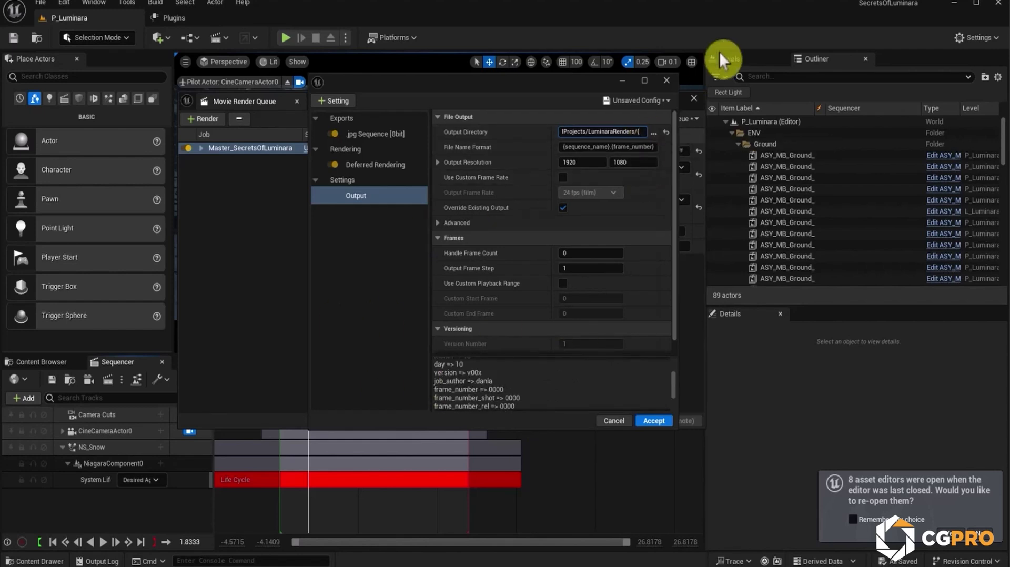
pyautogui.write('sequence_name}/{version}')
pyautogui.press('Return')
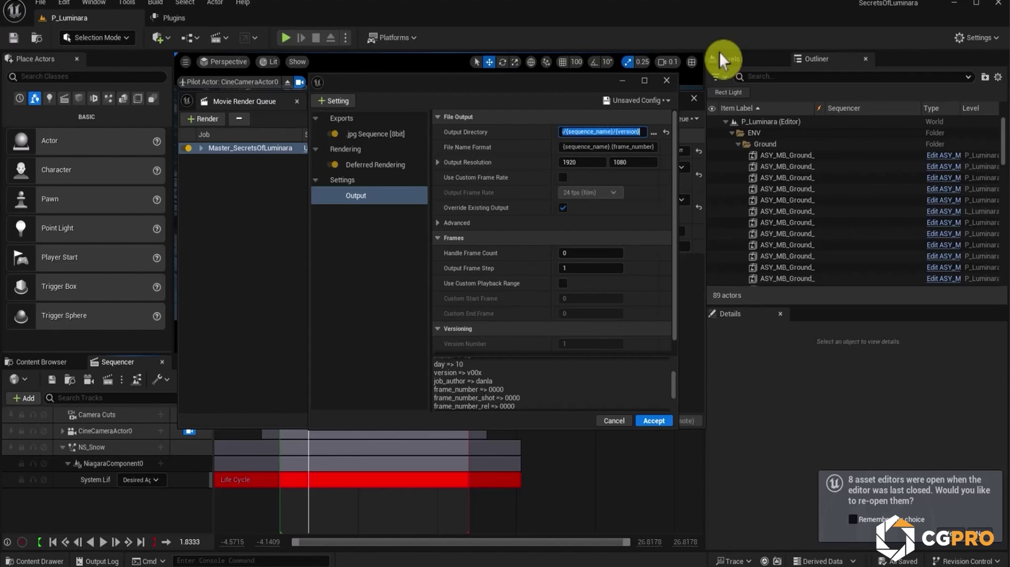
# Save the render configuration as a preset named MRQ_Luminara in the Luminara/Cinematics folder.
pyautogui.click(634, 106)
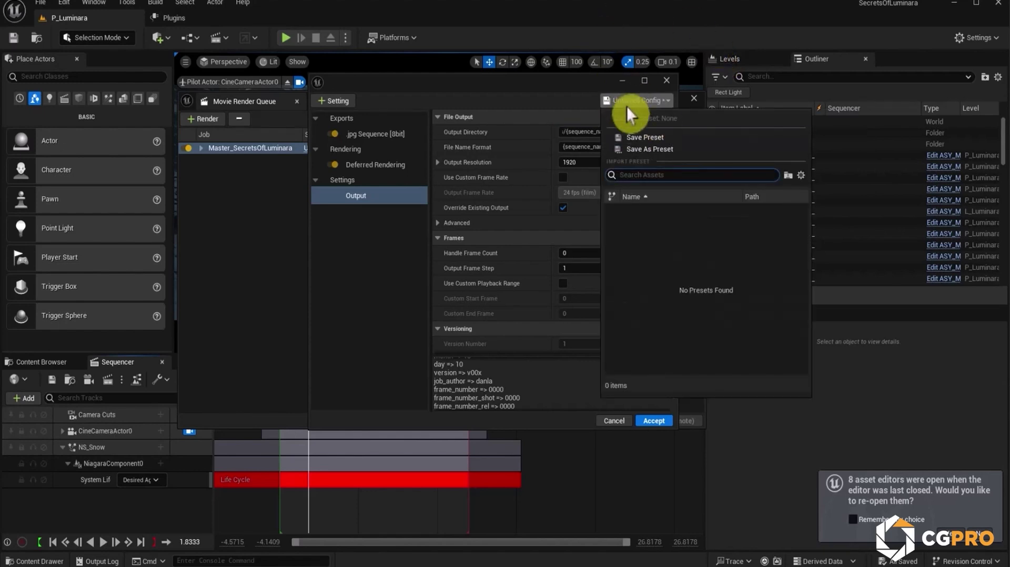
pyautogui.click(652, 137)
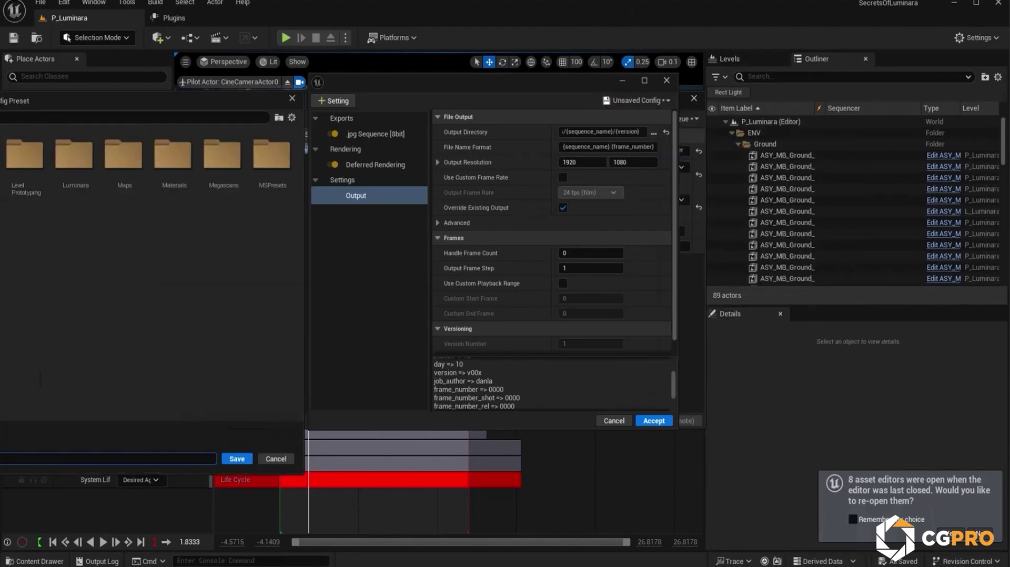
pyautogui.doubleClick(92, 166)
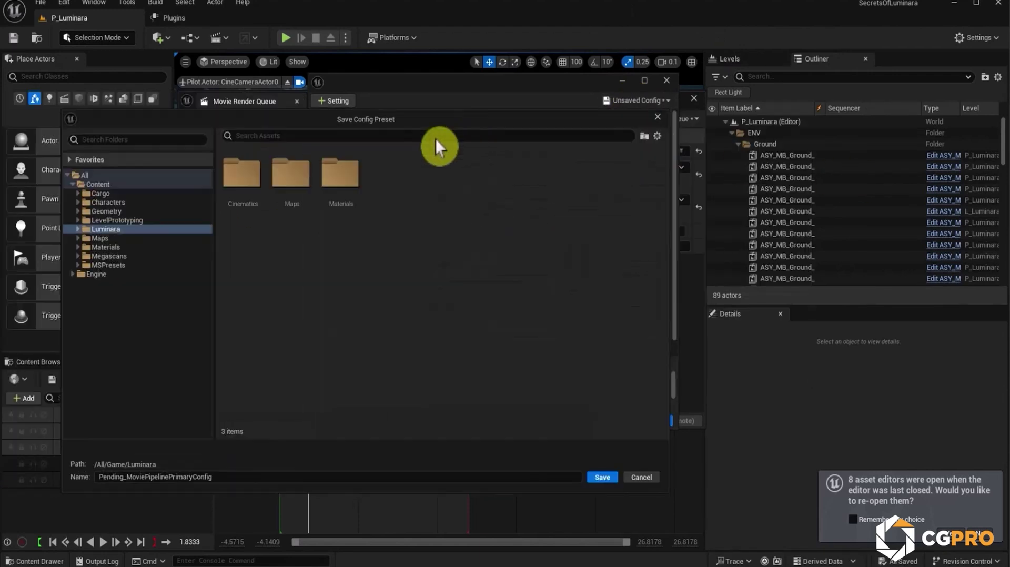
pyautogui.doubleClick(237, 191)
pyautogui.click(231, 479)
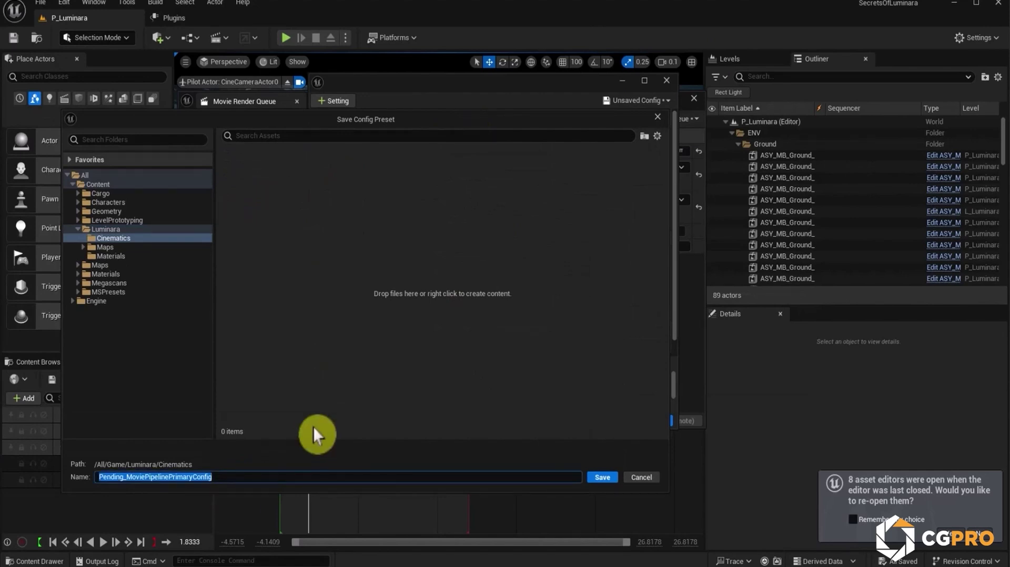
pyautogui.write('MRQ_')
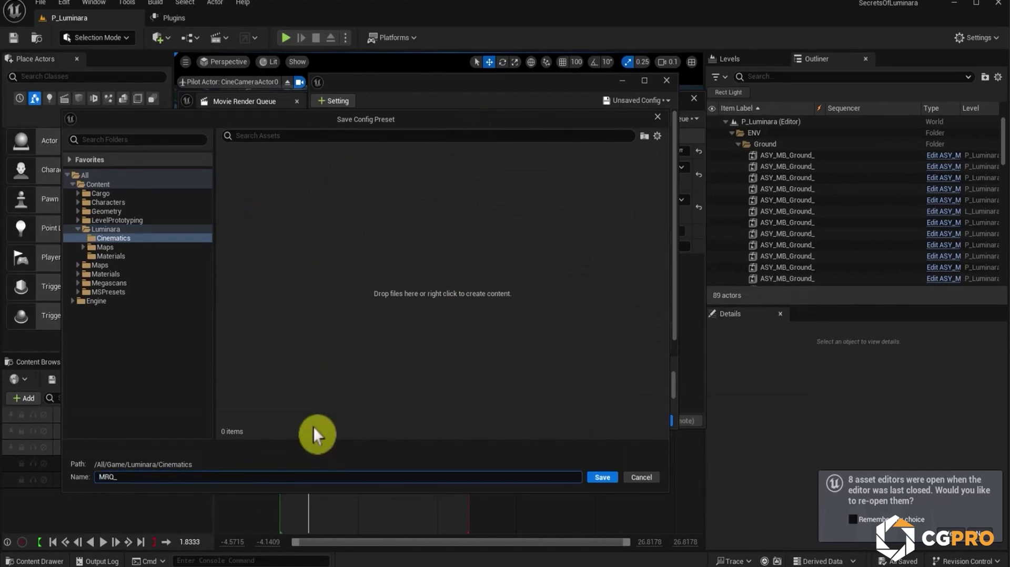
pyautogui.write('Luminara')
pyautogui.press('Return')
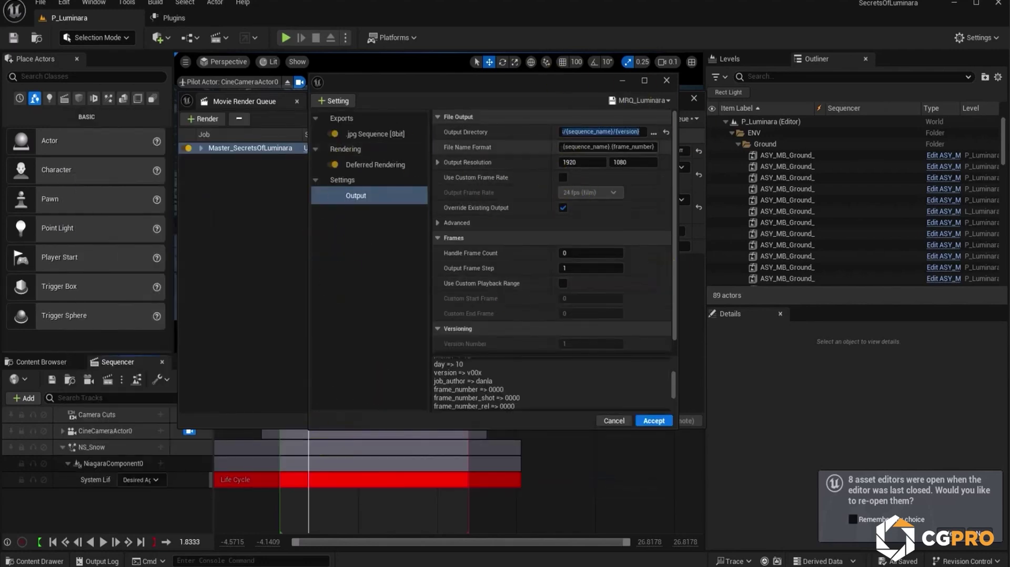
pyautogui.moveTo(614, 132); pyautogui.dragTo(642, 132)
pyautogui.press('BackSpace')
pyautogui.press('BackSpace')
pyautogui.press('BackSpace')
pyautogui.press('BackSpace')
pyautogui.press('BackSpace')
pyautogui.press('BackSpace')
pyautogui.press('BackSpace')
pyautogui.press('BackSpace')
pyautogui.hotkey('ctrl', 'z')
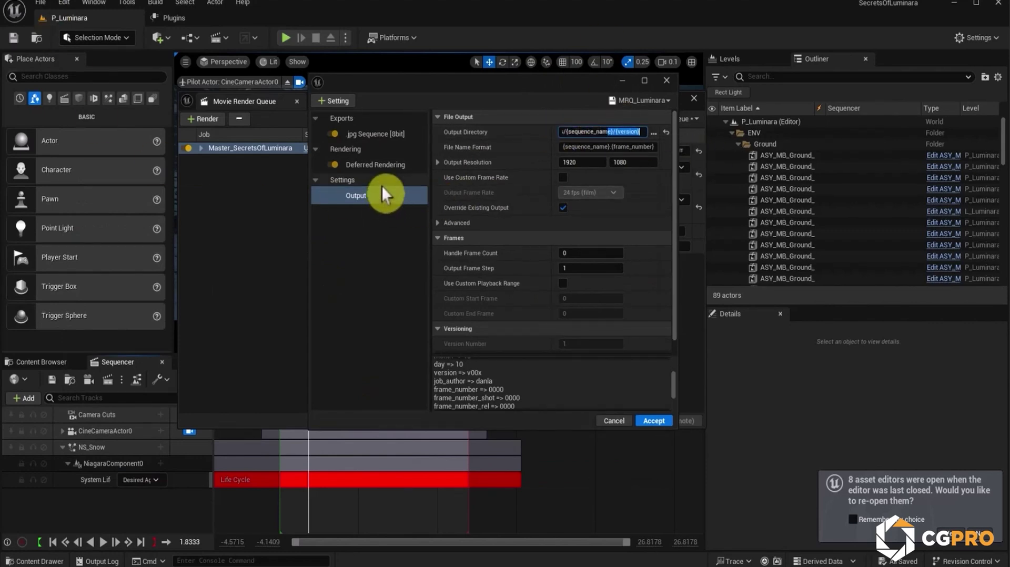
# Move the Movie Render Queue and its settings window aside to uncover the viewport, and review the Output settings.
pyautogui.click(361, 196)
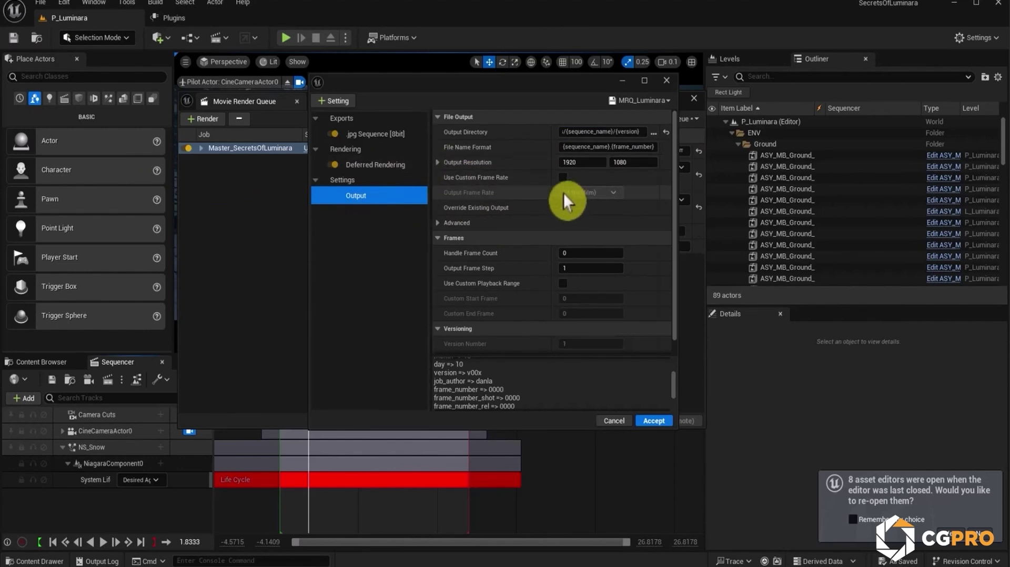
pyautogui.click(563, 208)
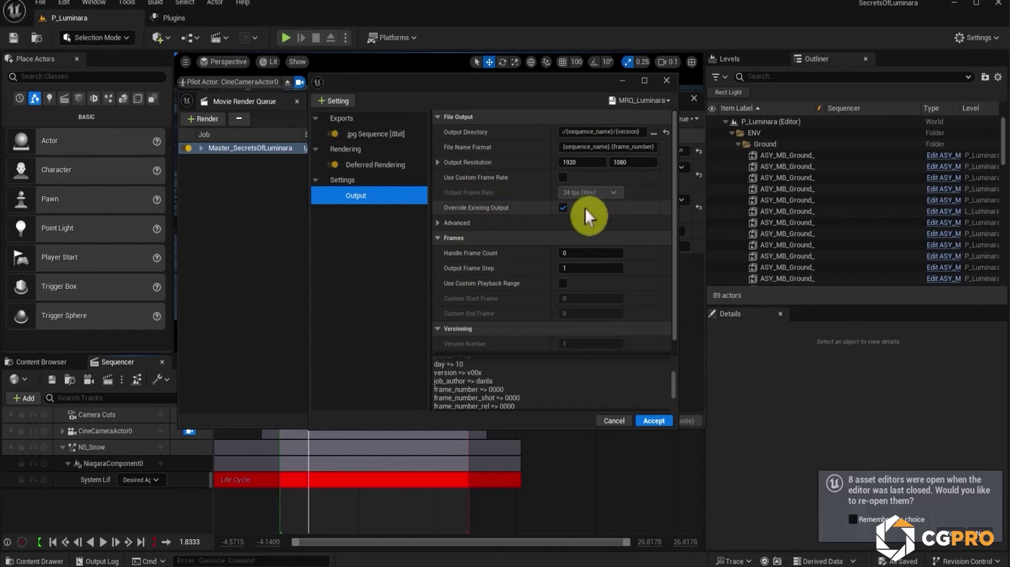
pyautogui.moveTo(450, 80); pyautogui.dragTo(664, 73)
pyautogui.moveTo(360, 108); pyautogui.dragTo(573, 108)
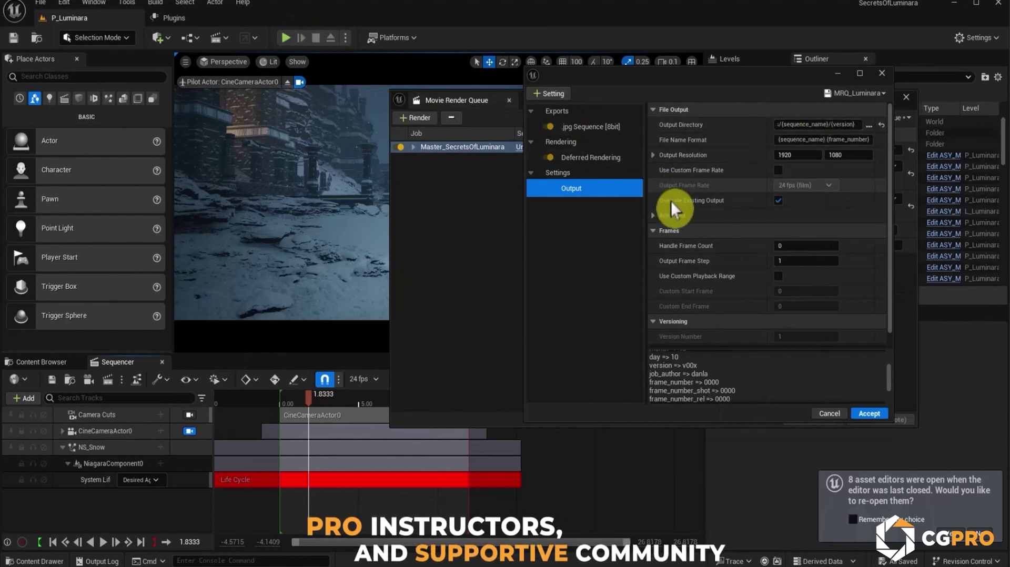
pyautogui.scroll(-1, 670, 223)
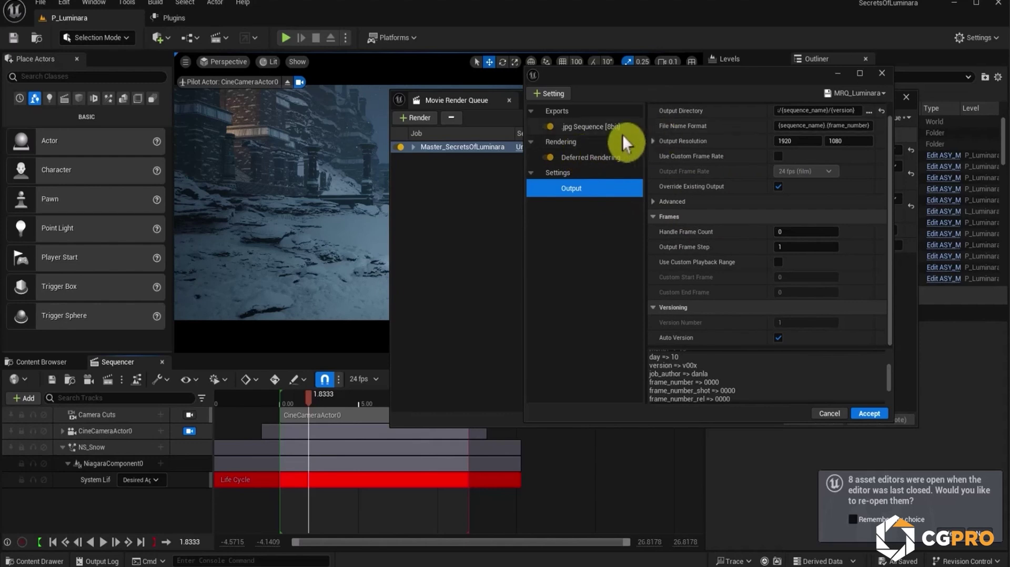
pyautogui.click(594, 124)
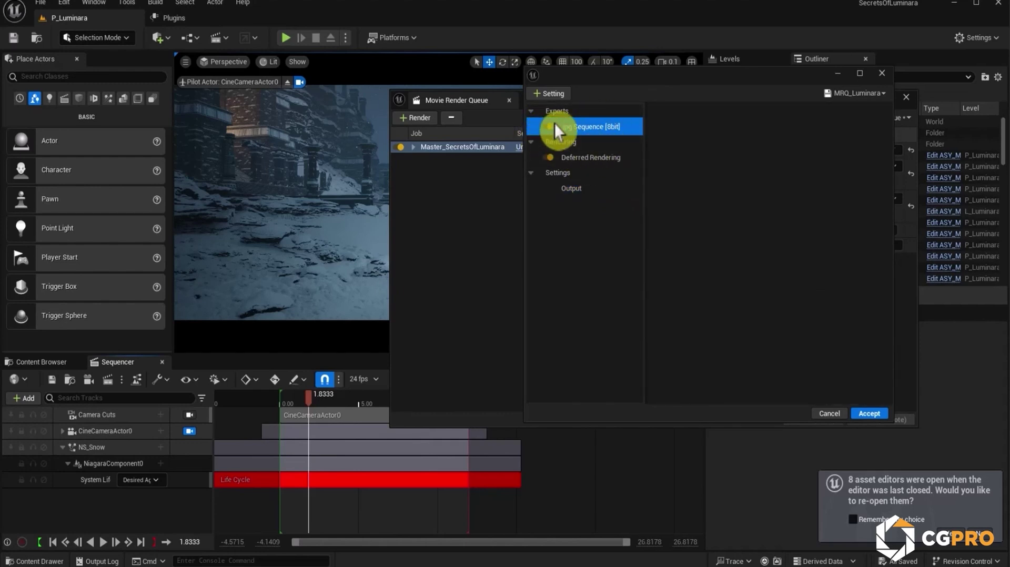
pyautogui.click(543, 95)
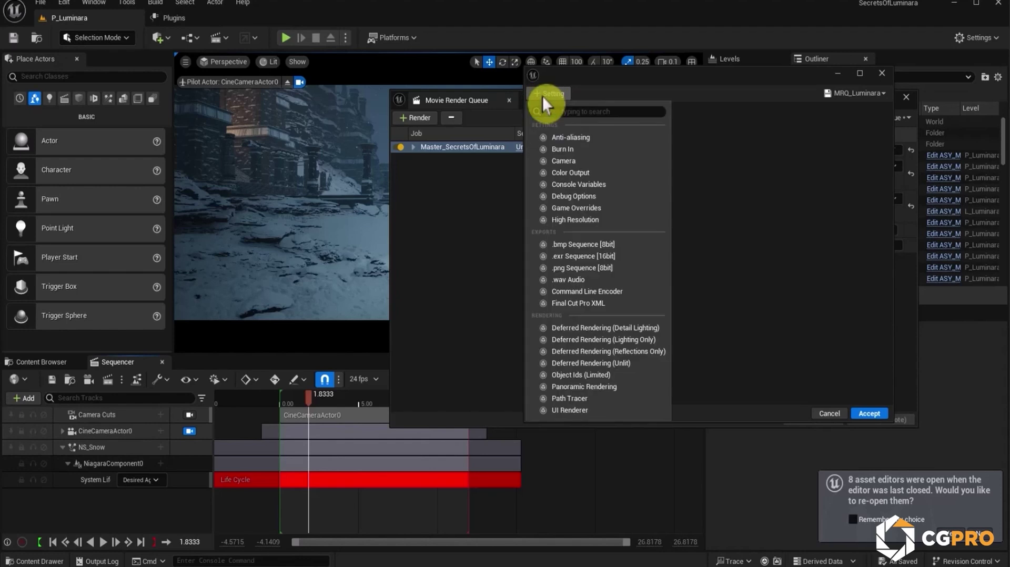
pyautogui.click(605, 269)
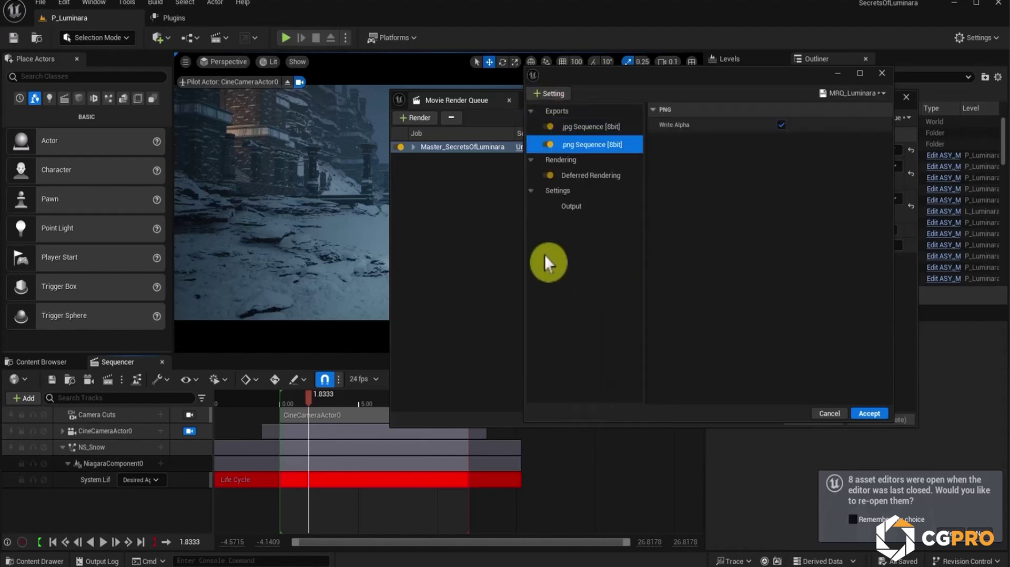
pyautogui.click(609, 132)
pyautogui.click(588, 143)
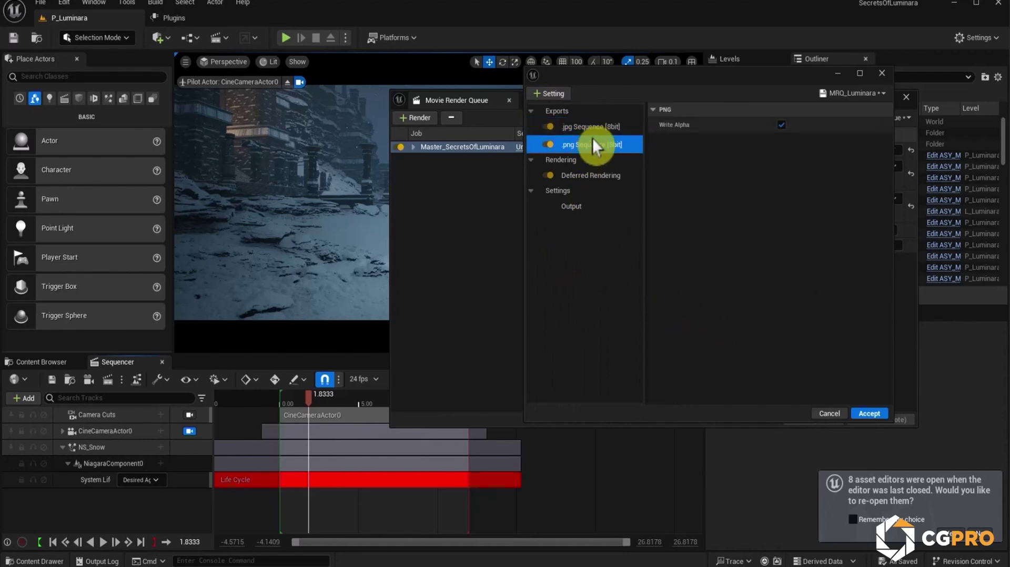
pyautogui.press('Delete')
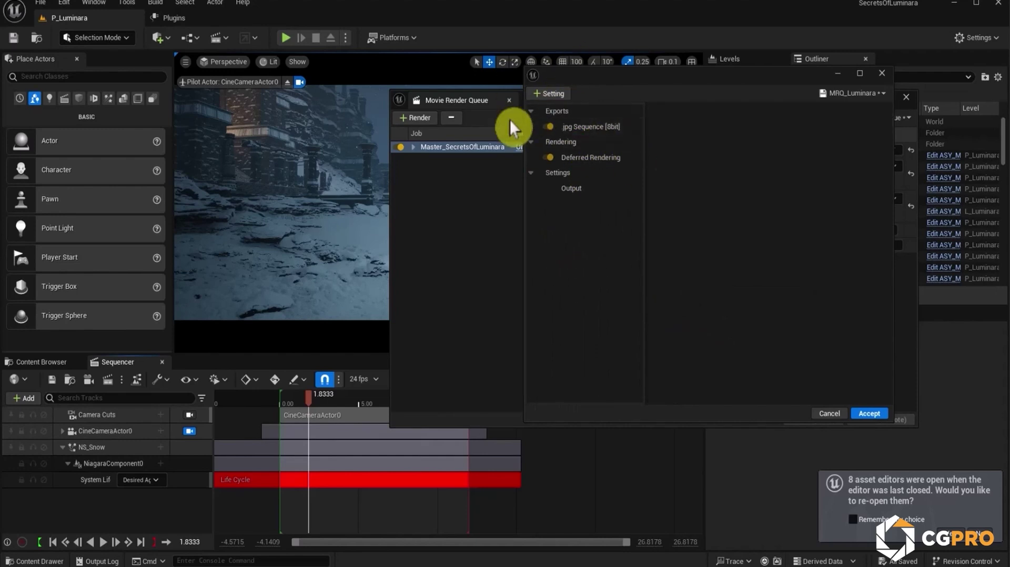
# Replace the .jpg Sequence export with a .png Sequence [8bit] export and view its options.
pyautogui.click(549, 94)
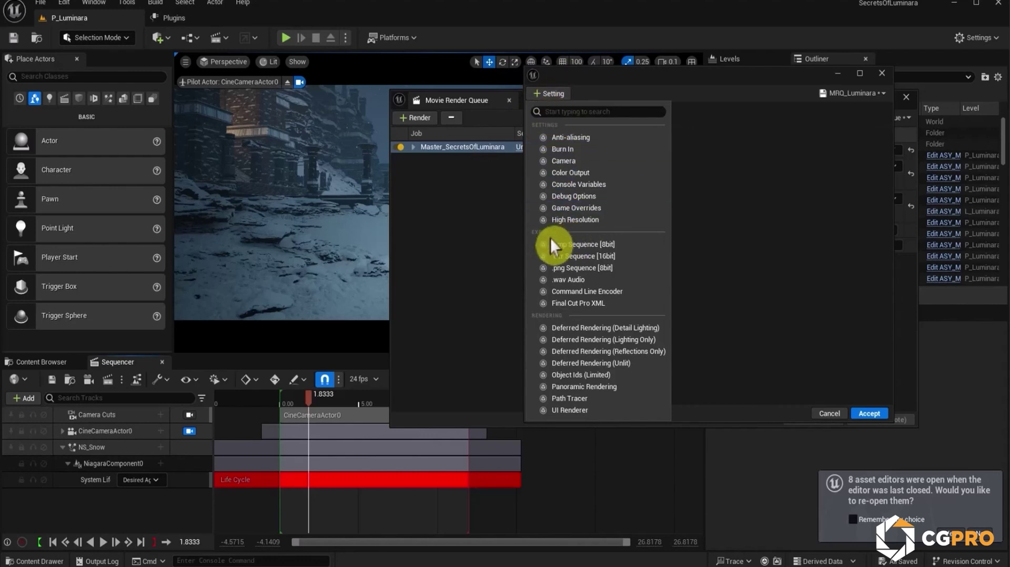
pyautogui.click(580, 270)
pyautogui.click(573, 129)
pyautogui.press('Delete')
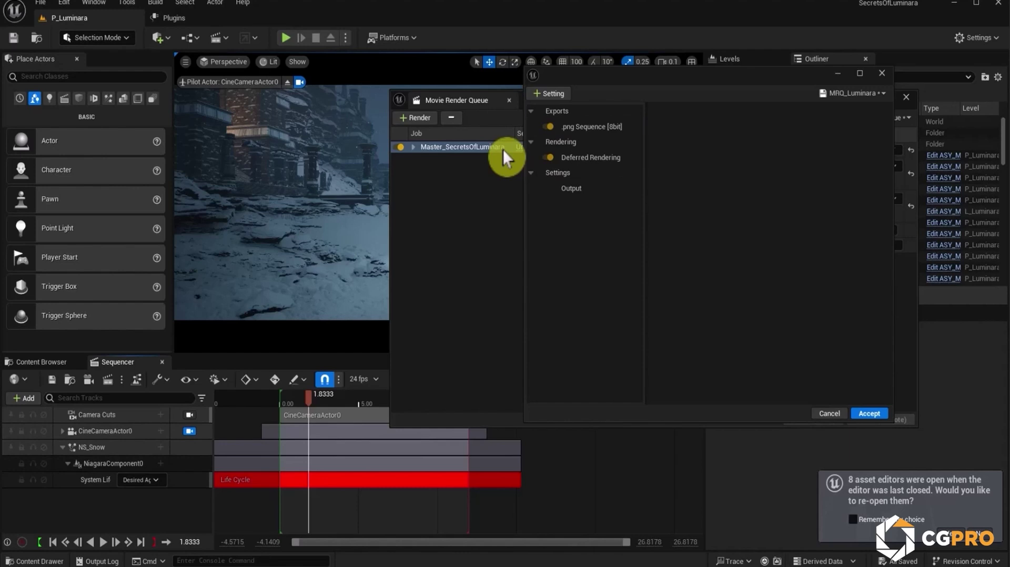
pyautogui.click(602, 130)
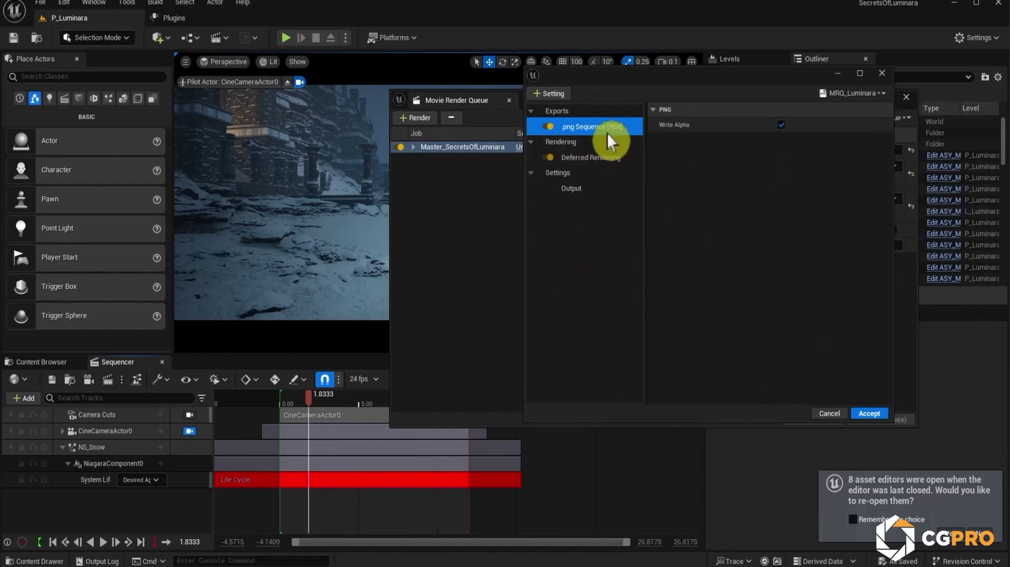
# Add the Anti-aliasing and Game Overrides settings to the render configuration.
pyautogui.click(549, 95)
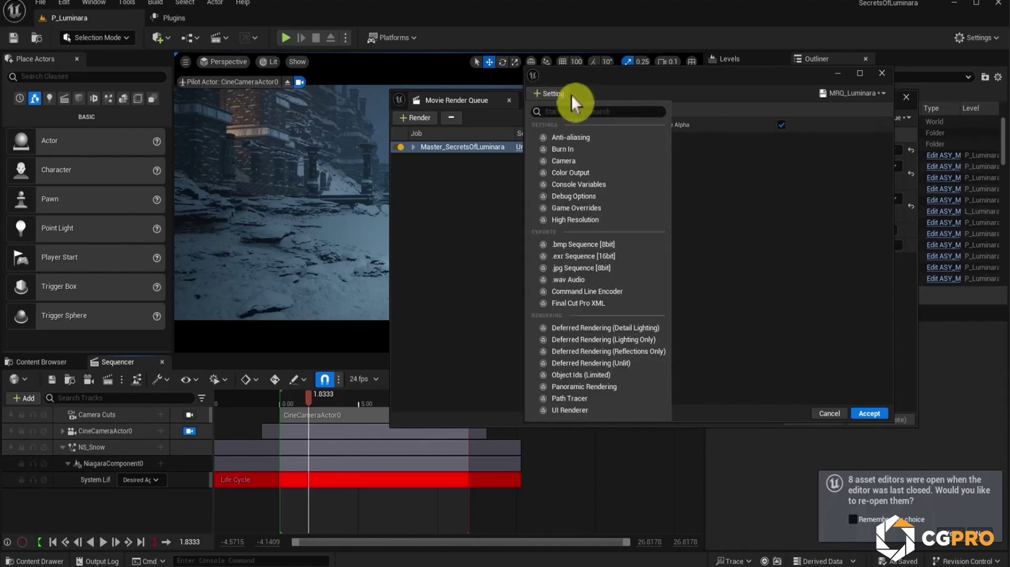
pyautogui.click(614, 137)
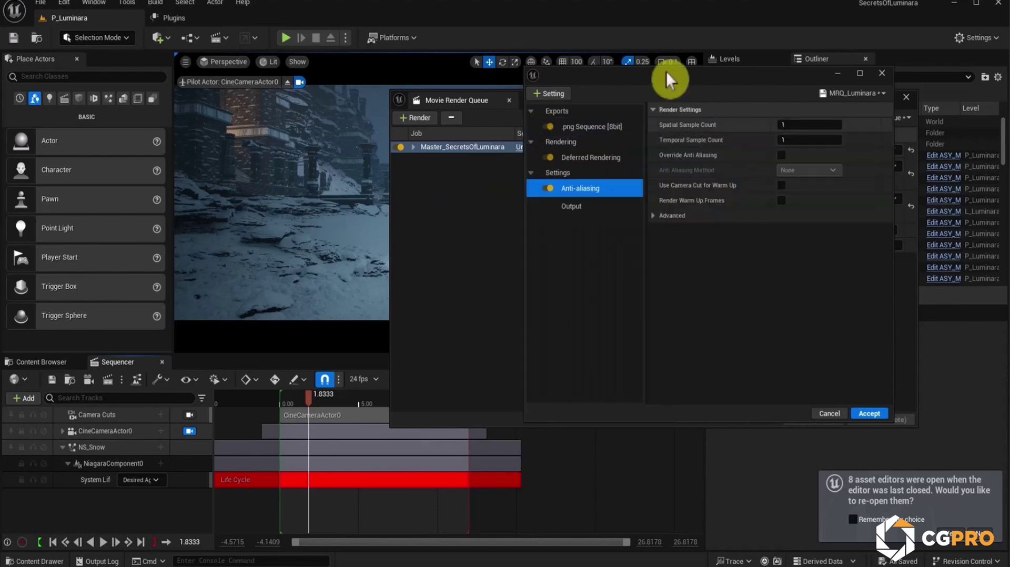
pyautogui.click(550, 94)
pyautogui.press('Escape')
pyautogui.click(593, 199)
pyautogui.click(542, 95)
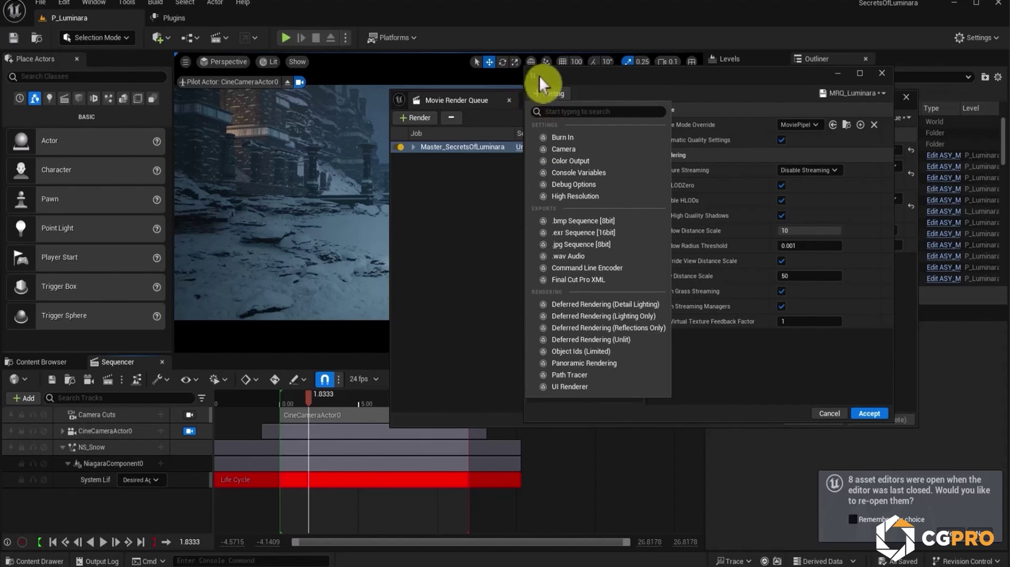
pyautogui.click(674, 88)
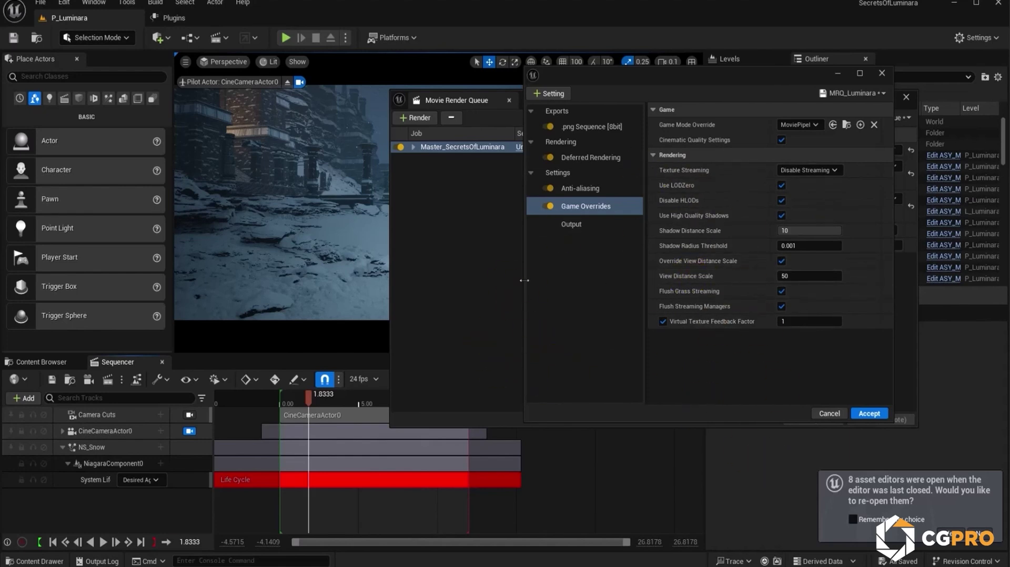
# Widen the settings window and set the Anti-aliasing Temporal Sample Count to 5.
pyautogui.click(577, 190)
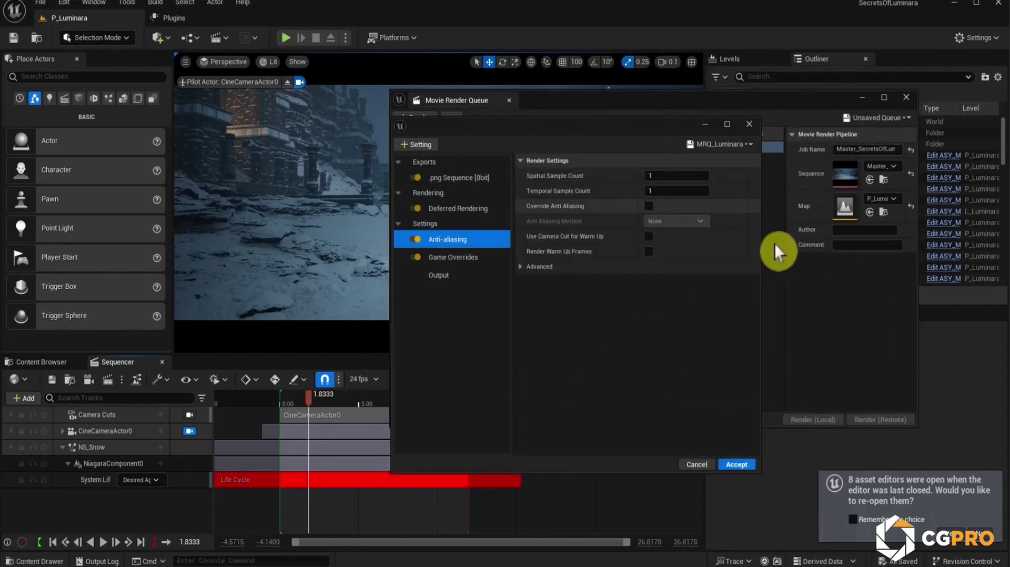
pyautogui.moveTo(760, 182); pyautogui.dragTo(898, 184)
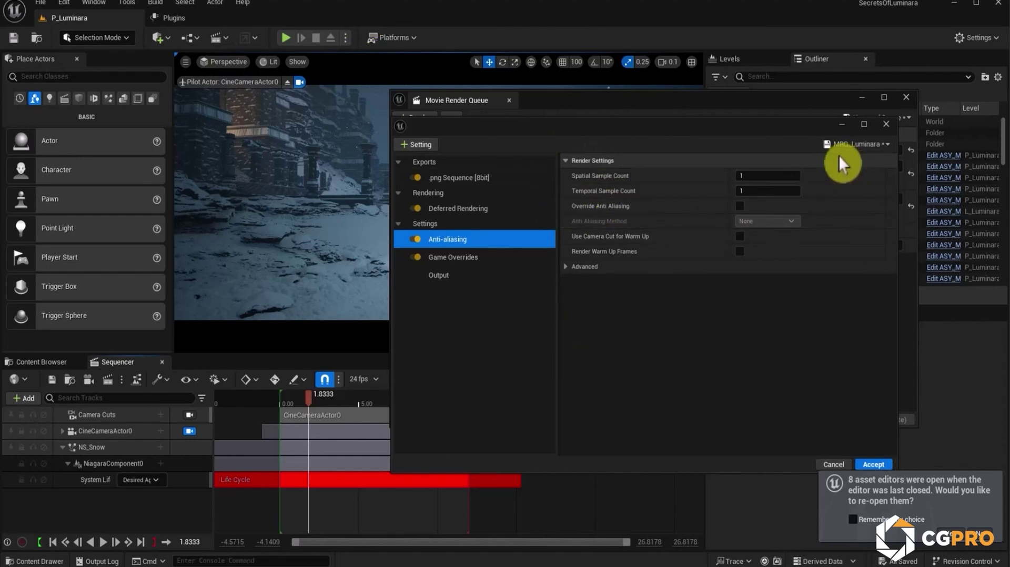
pyautogui.click(768, 191)
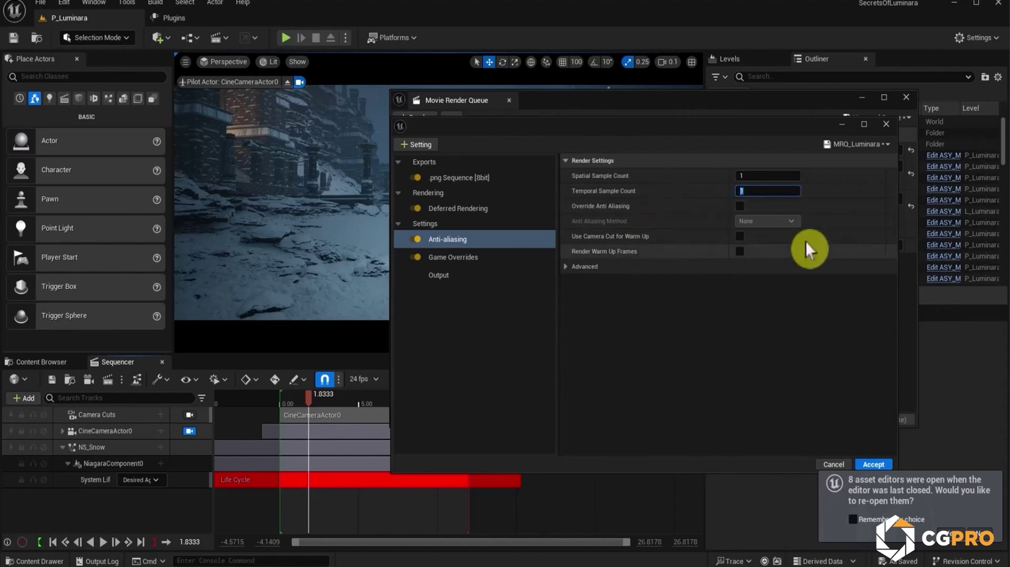
pyautogui.moveTo(599, 196)
pyautogui.write('8')
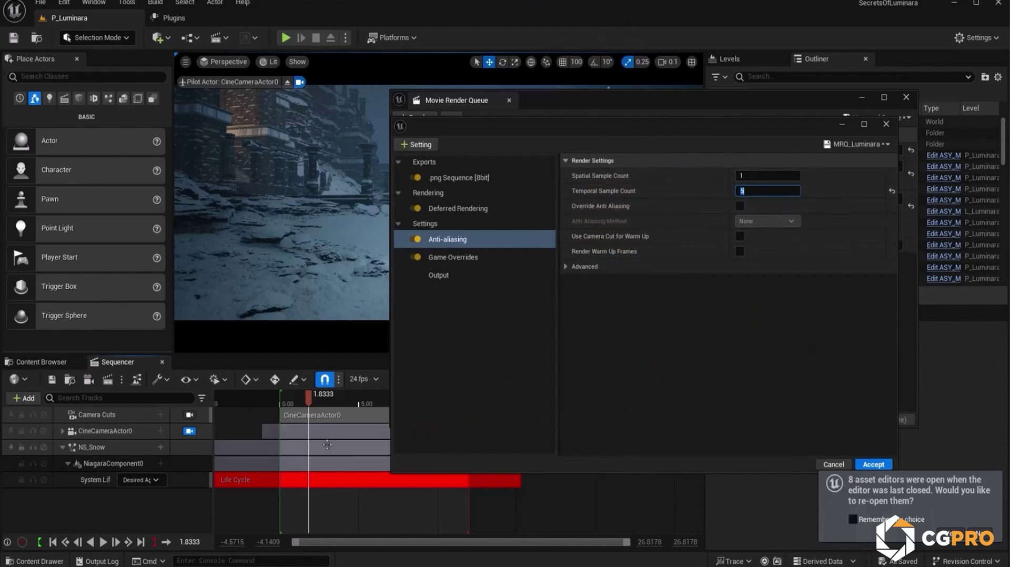
pyautogui.click(737, 315)
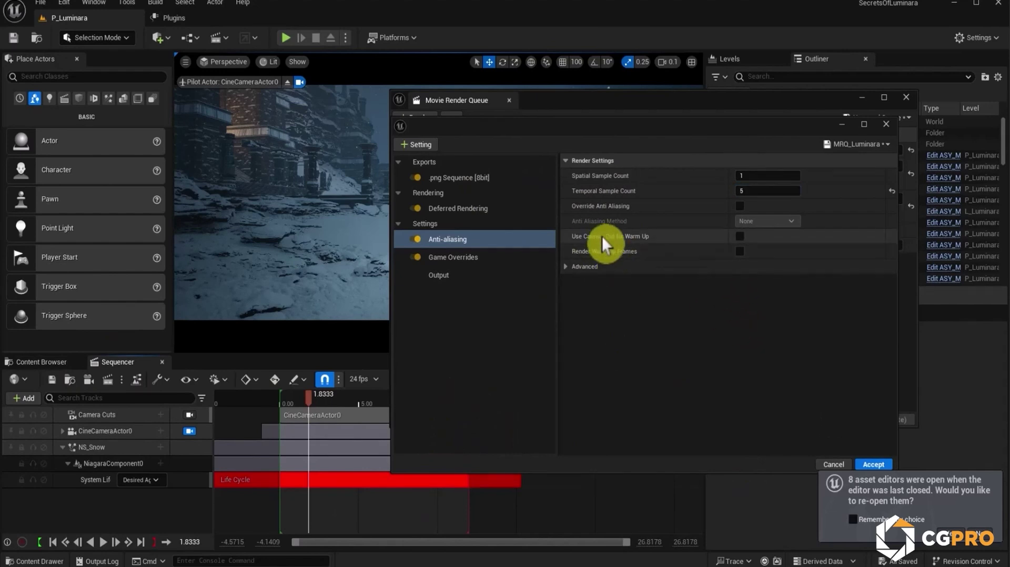
# Enable Use Camera Cut for Warm Up and Render Warm Up Frames in the Anti-aliasing settings.
pyautogui.click(741, 236)
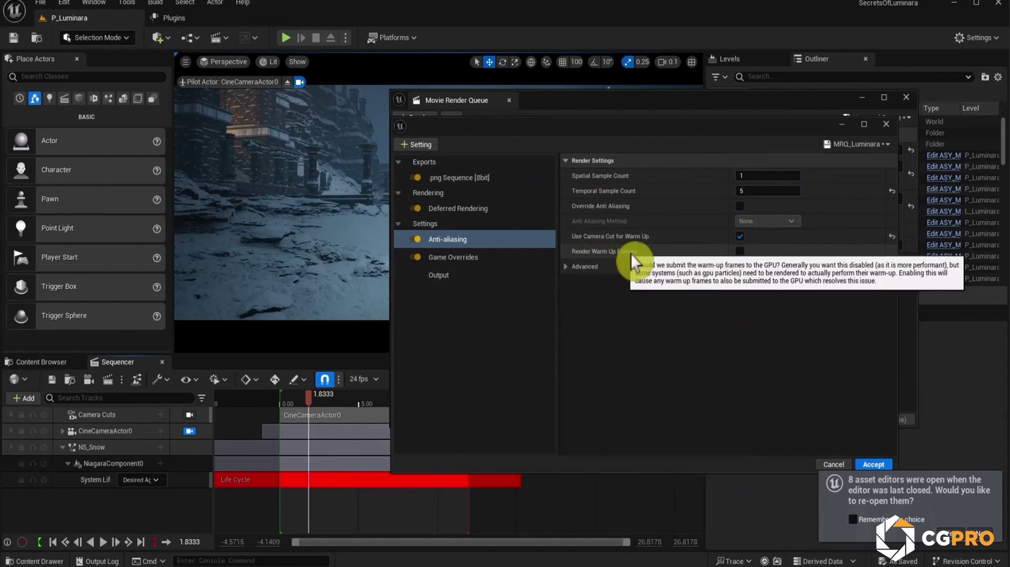
pyautogui.click(740, 251)
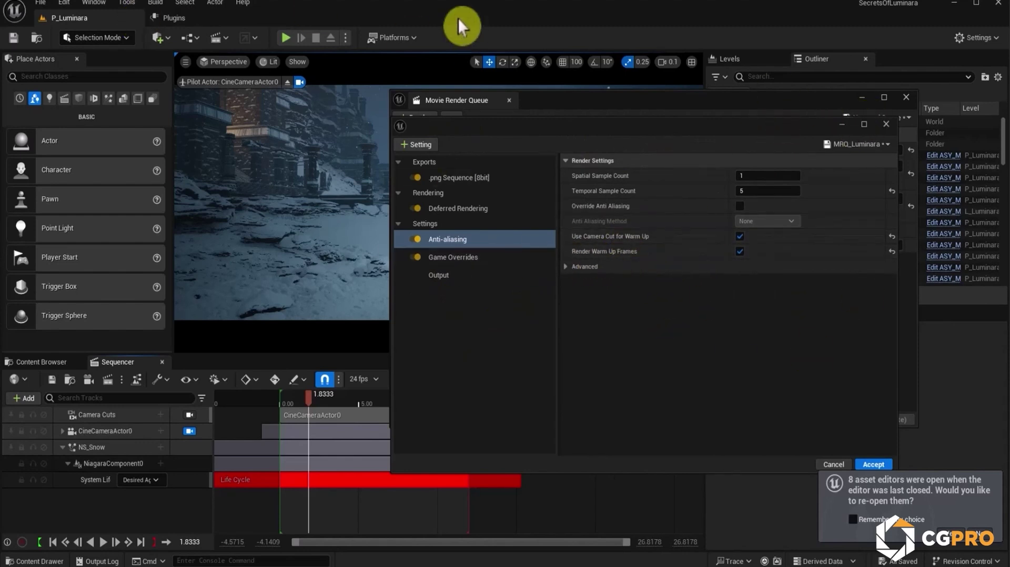
# Extend the start of the Camera Cuts clip to about 4 seconds before the sequence's zero mark.
pyautogui.moveTo(796, 130); pyautogui.dragTo(885, 173)
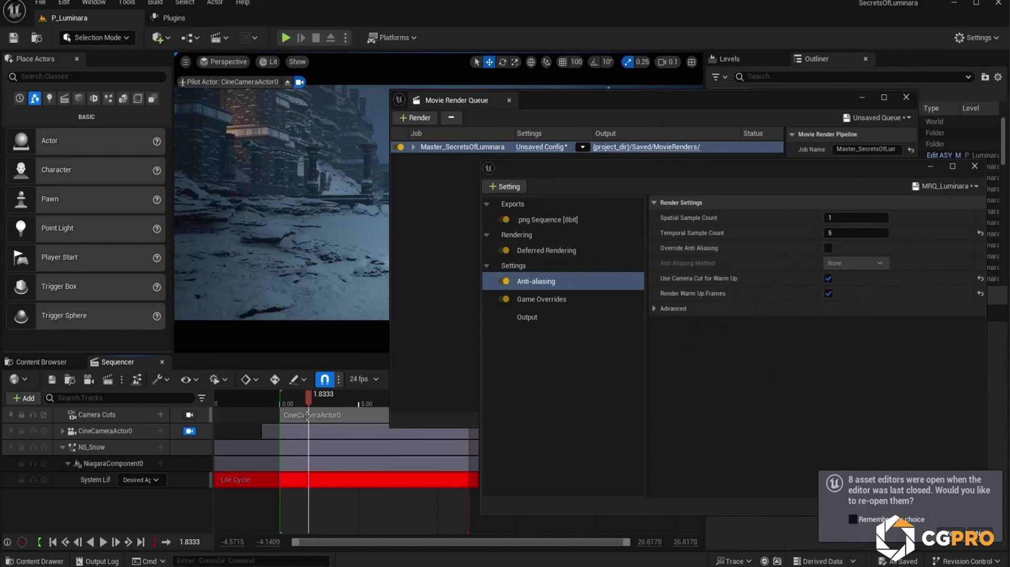
pyautogui.moveTo(323, 510); pyautogui.dragTo(385, 526, button='right')
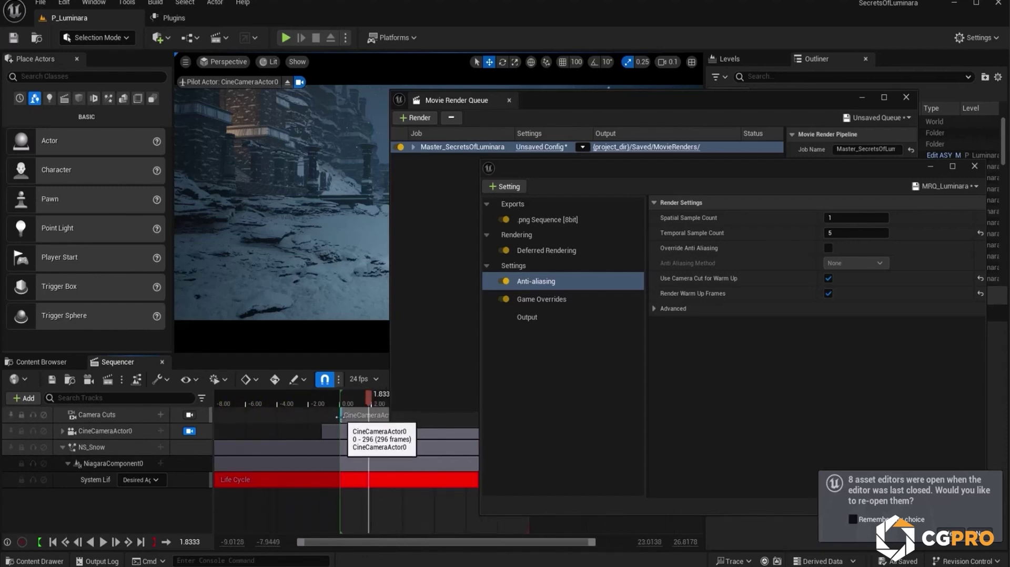
pyautogui.moveTo(339, 416); pyautogui.dragTo(277, 413)
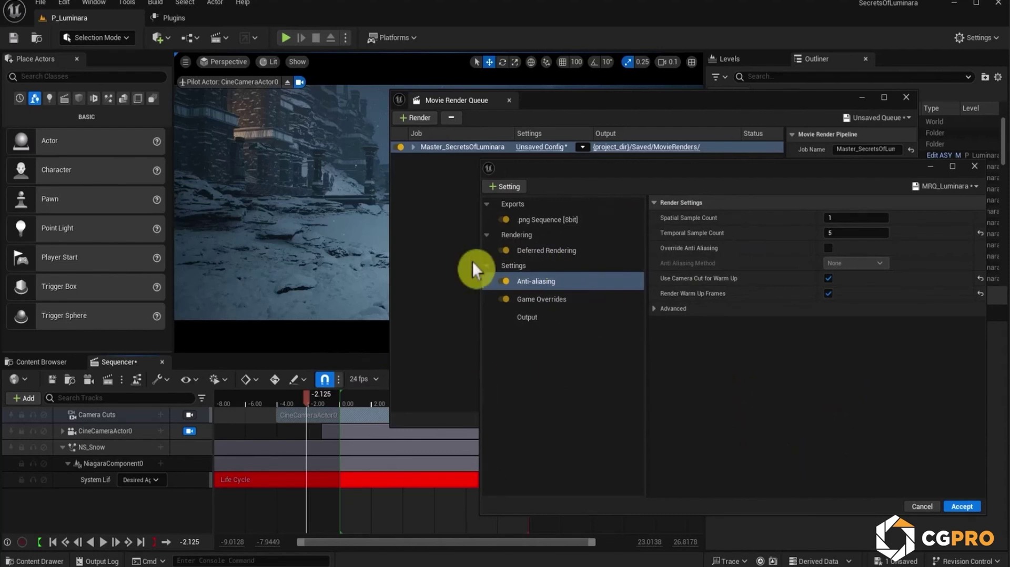
# Save the MRQ_Luminara preset, accept the render settings and render the queue locally.
pyautogui.click(937, 186)
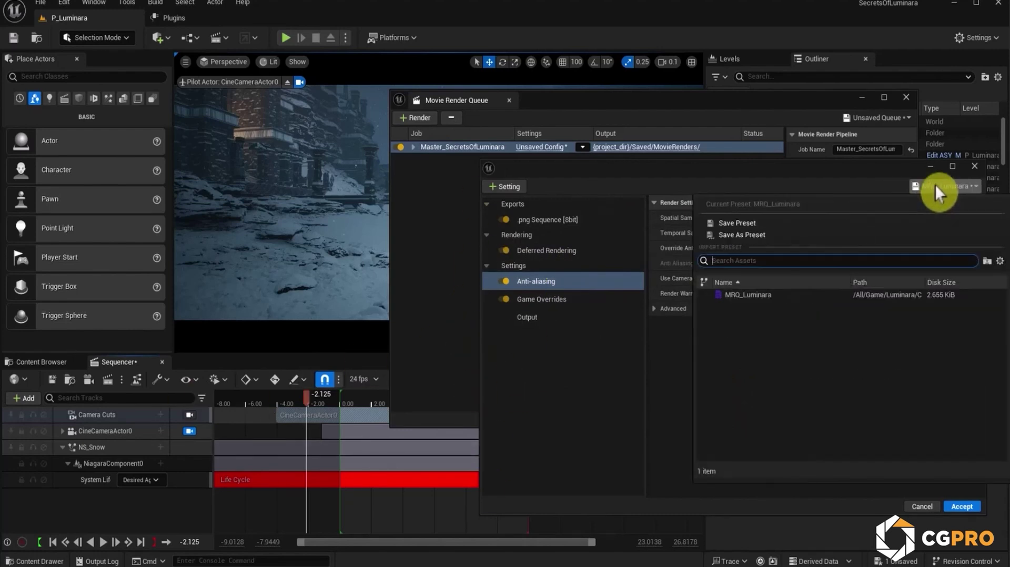
pyautogui.click(713, 222)
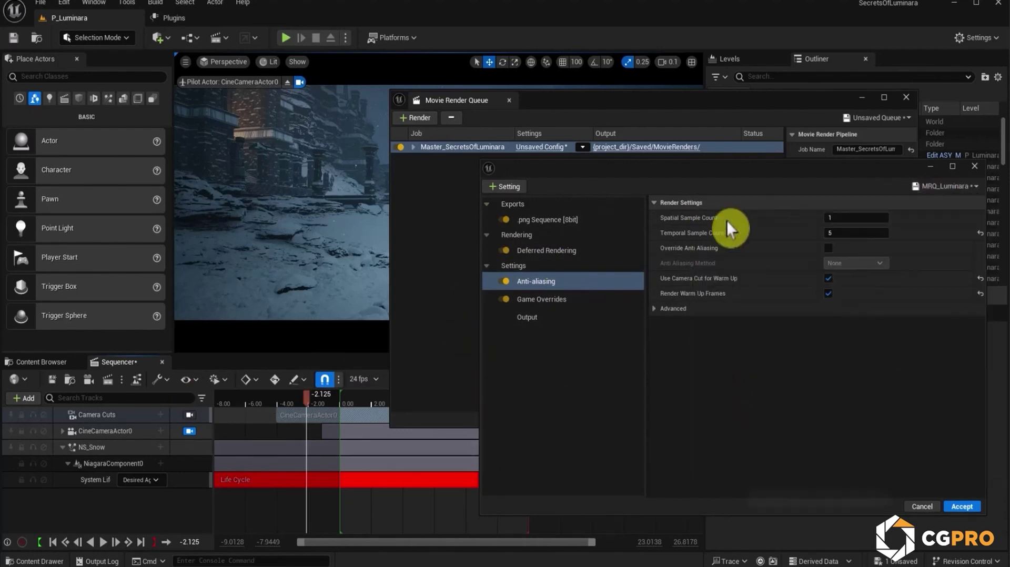
pyautogui.click(961, 507)
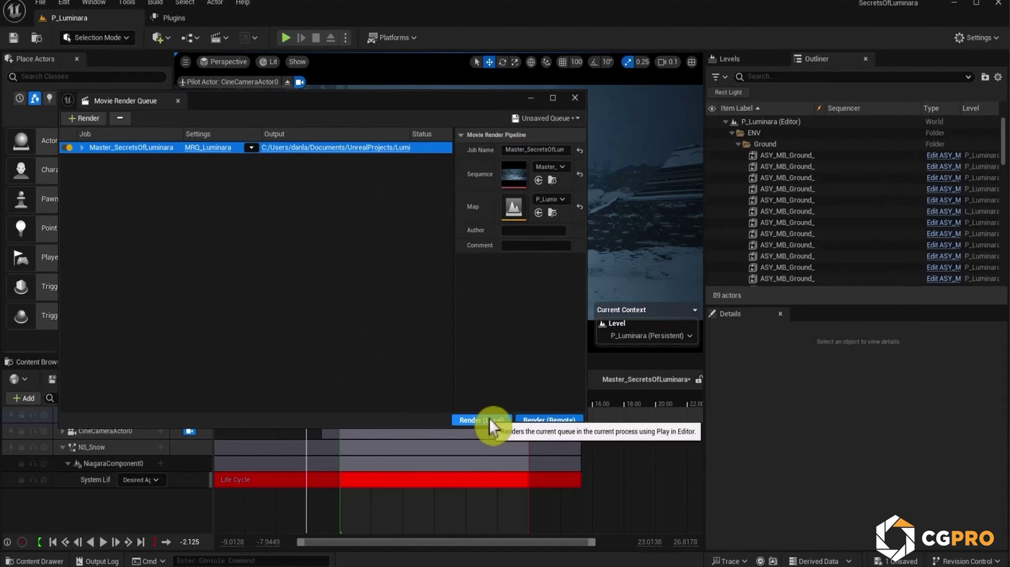
pyautogui.click(488, 419)
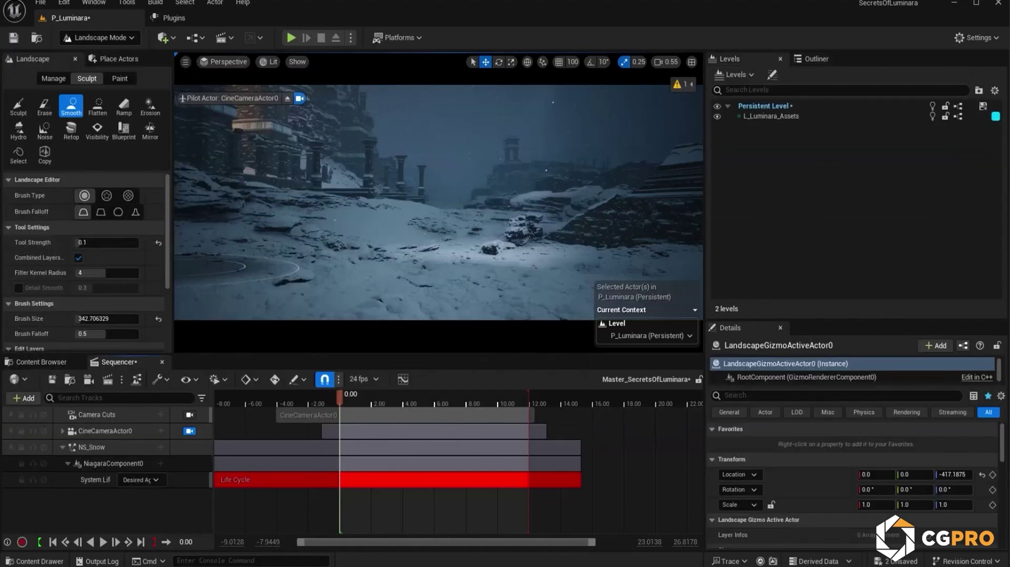
# Set the Unreal editor to Selection Mode and scrub the sequence to about 1.42 seconds.
pyautogui.click(98, 38)
pyautogui.click(93, 62)
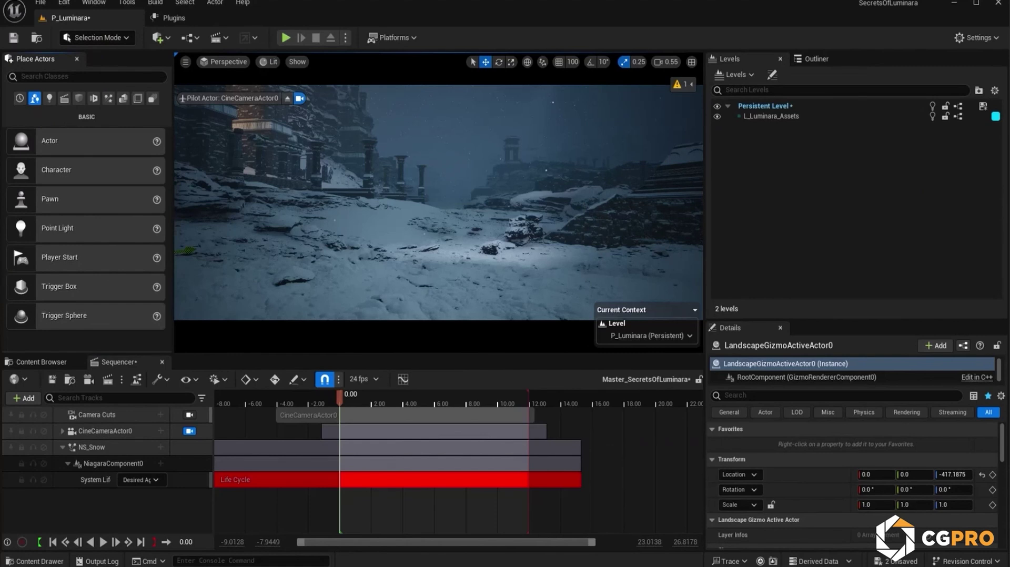
pyautogui.moveTo(369, 397)
pyautogui.mouseDown()
pyautogui.moveTo(457, 398)
pyautogui.moveTo(362, 399)
pyautogui.mouseUp()
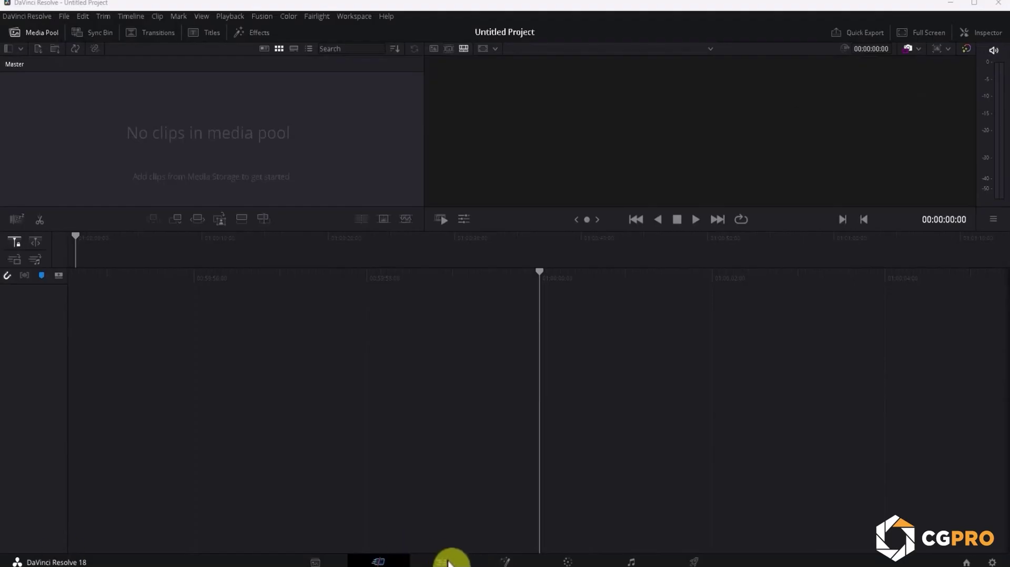
# Switch to the Edit page in DaVinci Resolve and open the Master_SecretsOfLuminara output folder from Unreal's Movie Render Queue.
pyautogui.click(444, 562)
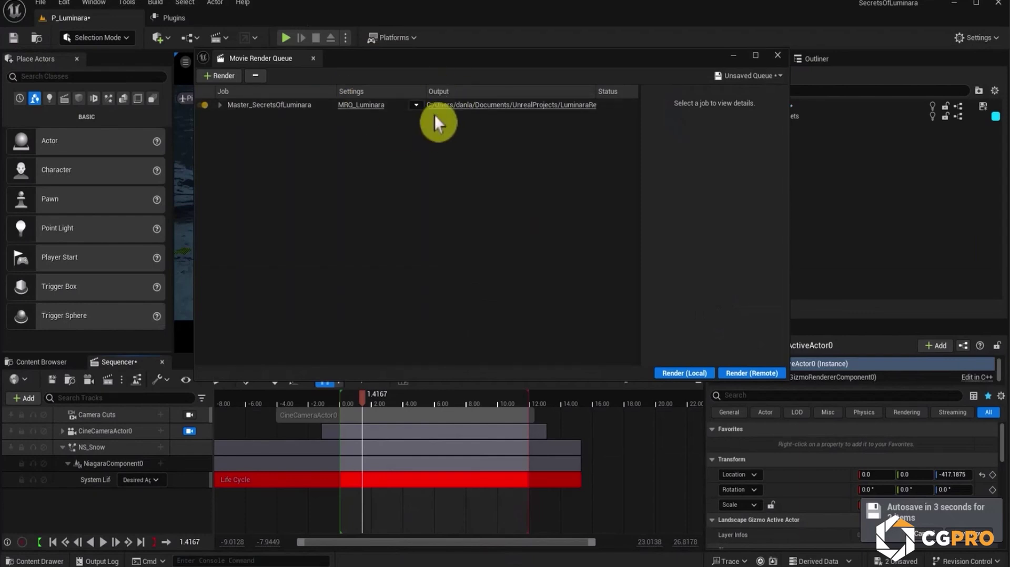
pyautogui.click(453, 105)
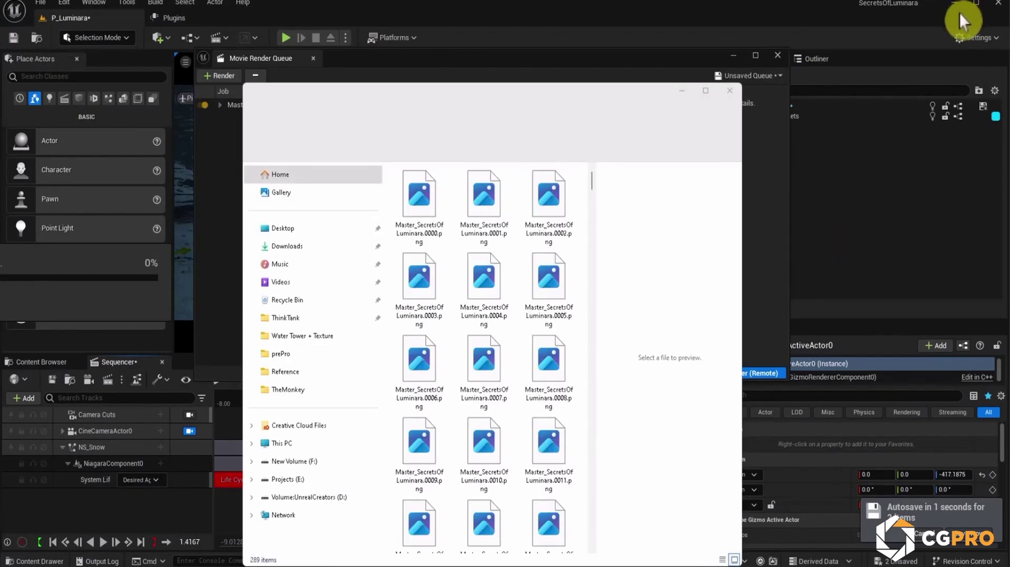
pyautogui.moveTo(615, 100); pyautogui.dragTo(744, 78)
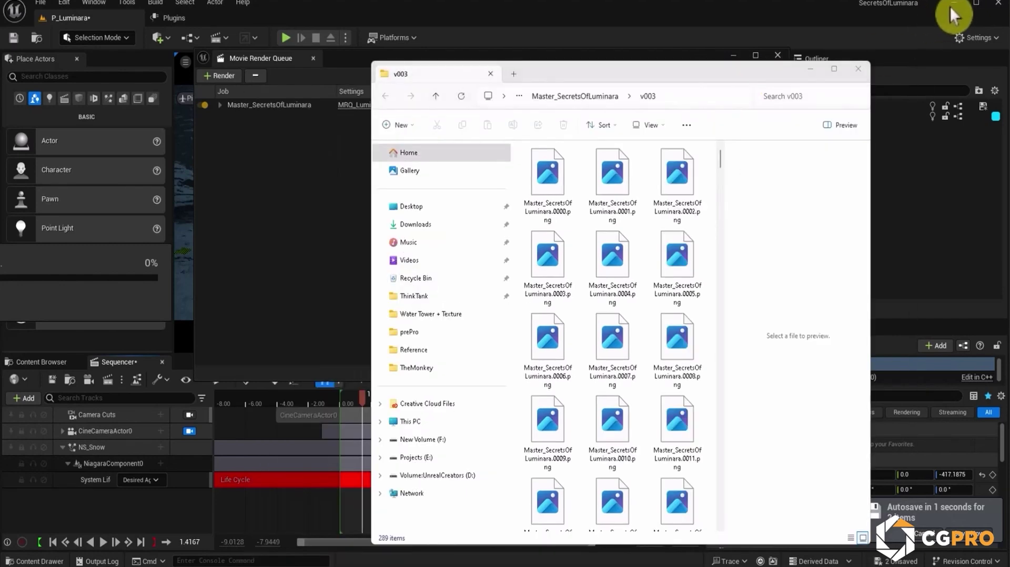
# Place all PNG frames from the v003 folder at the start of the DaVinci Resolve timeline and play them back.
pyautogui.moveTo(465, 566)
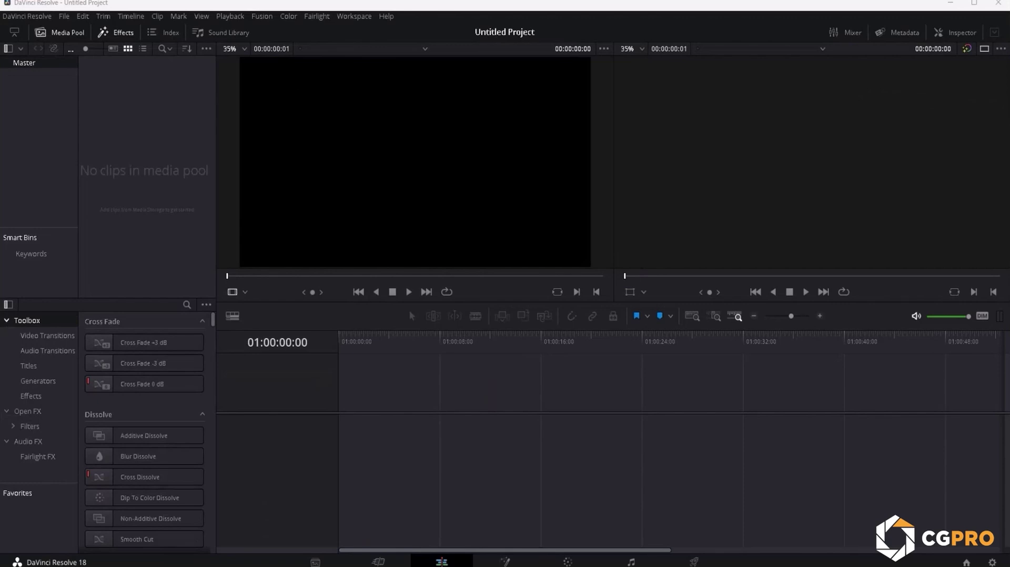
pyautogui.hotkey('alt', 'Tab')
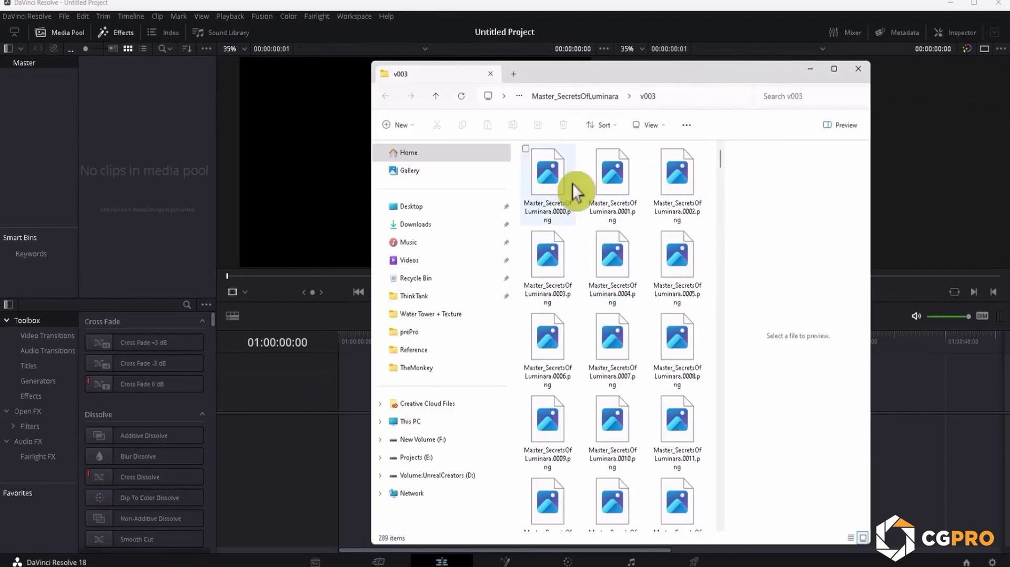
pyautogui.click(559, 184)
pyautogui.hotkey('ctrl', 'a')
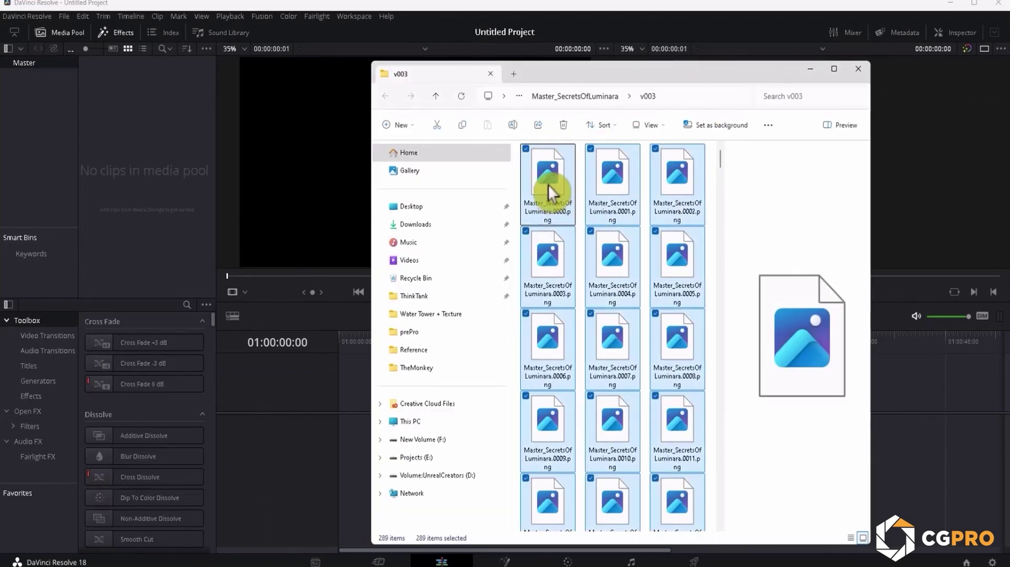
pyautogui.moveTo(553, 173); pyautogui.dragTo(367, 429)
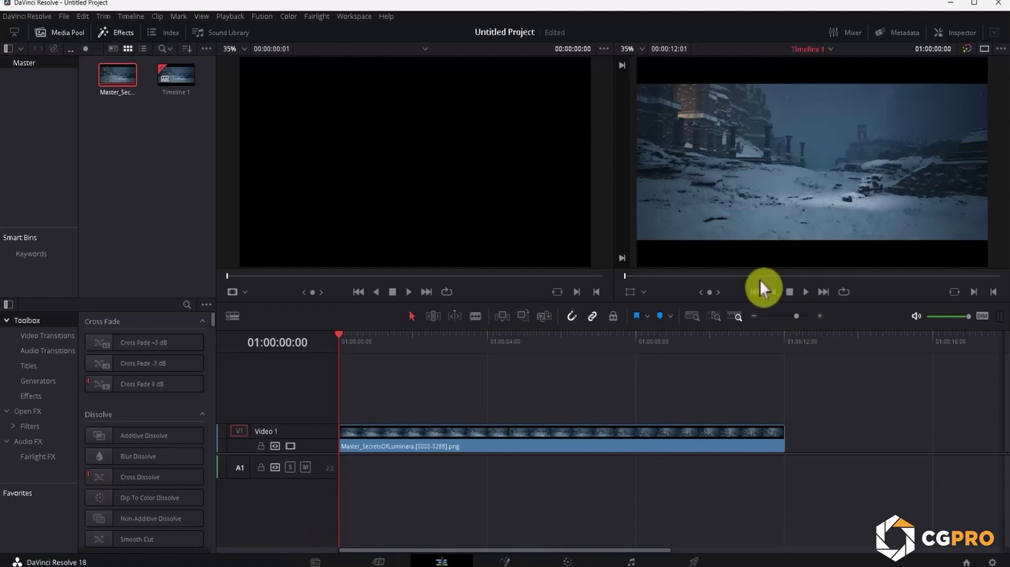
pyautogui.click(809, 294)
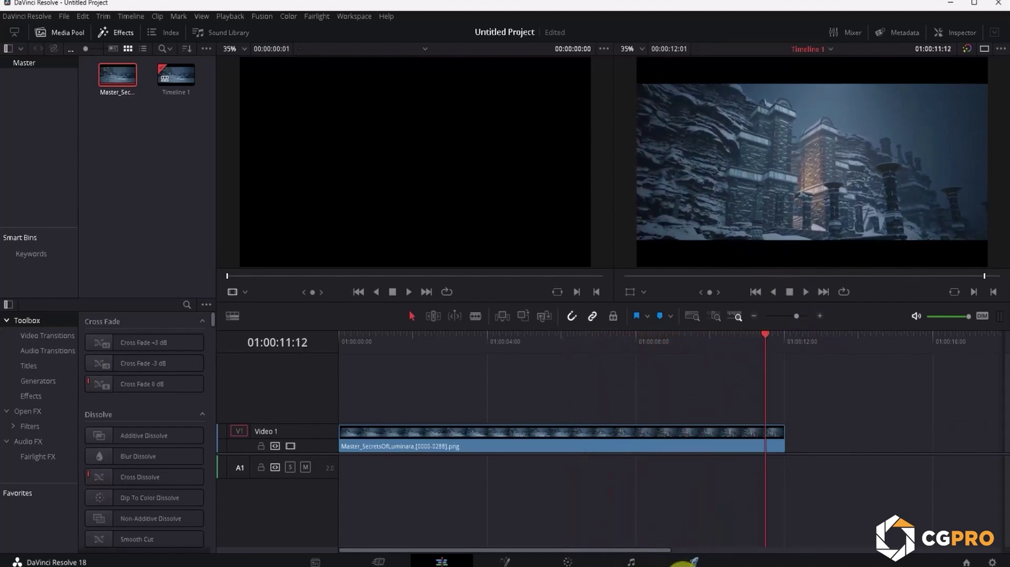
# On the Deliver page, name the export SecretsOfLuminara and set its location to the Desktop.
pyautogui.click(695, 562)
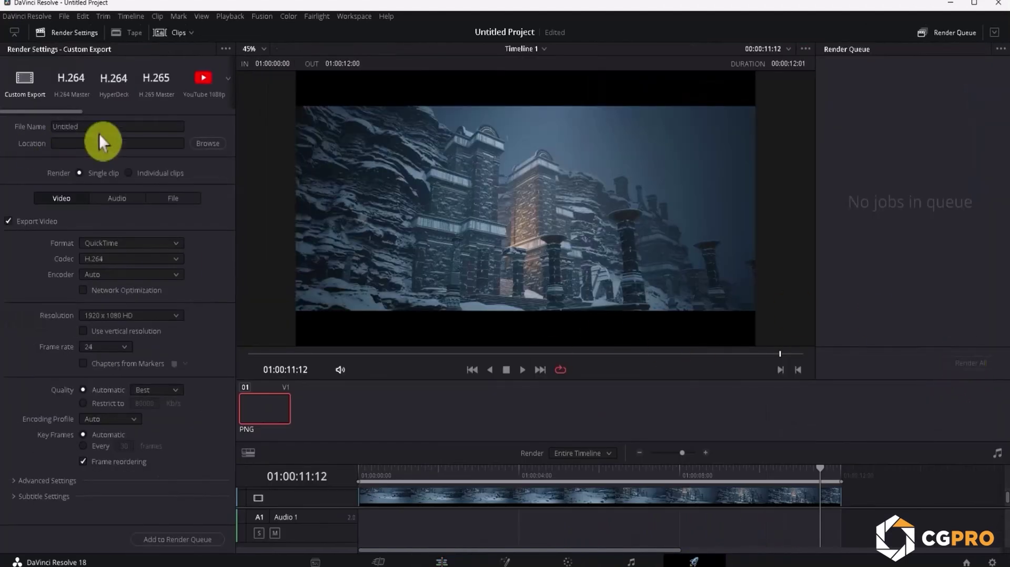
pyautogui.click(26, 125)
pyautogui.write('Secrets')
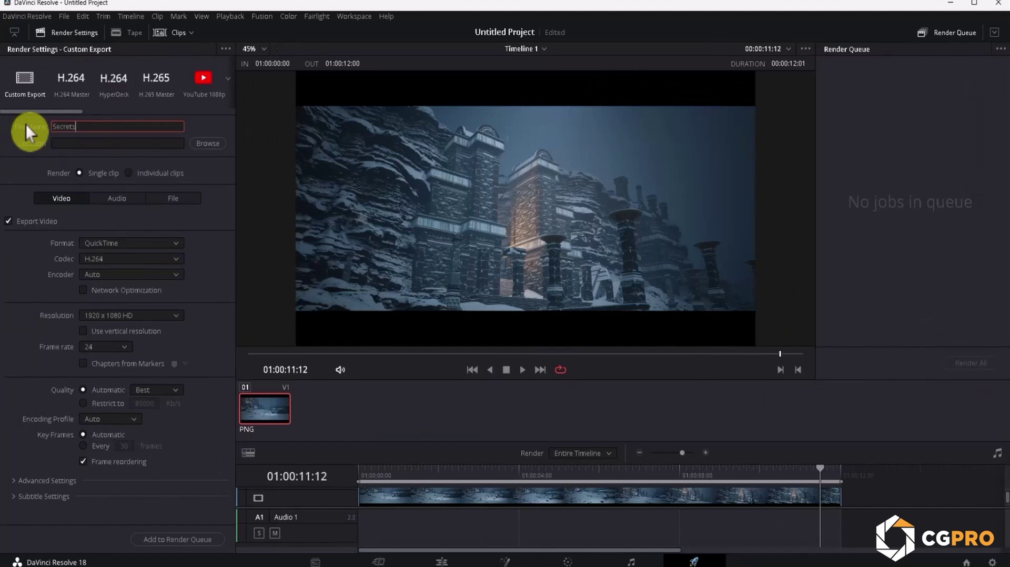
pyautogui.write('OfLuminara')
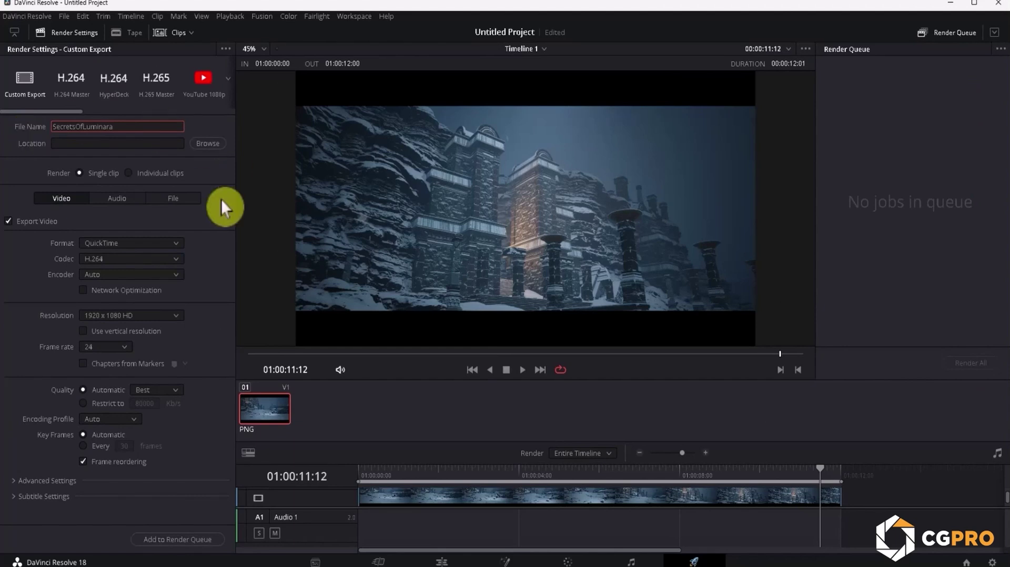
pyautogui.click(213, 144)
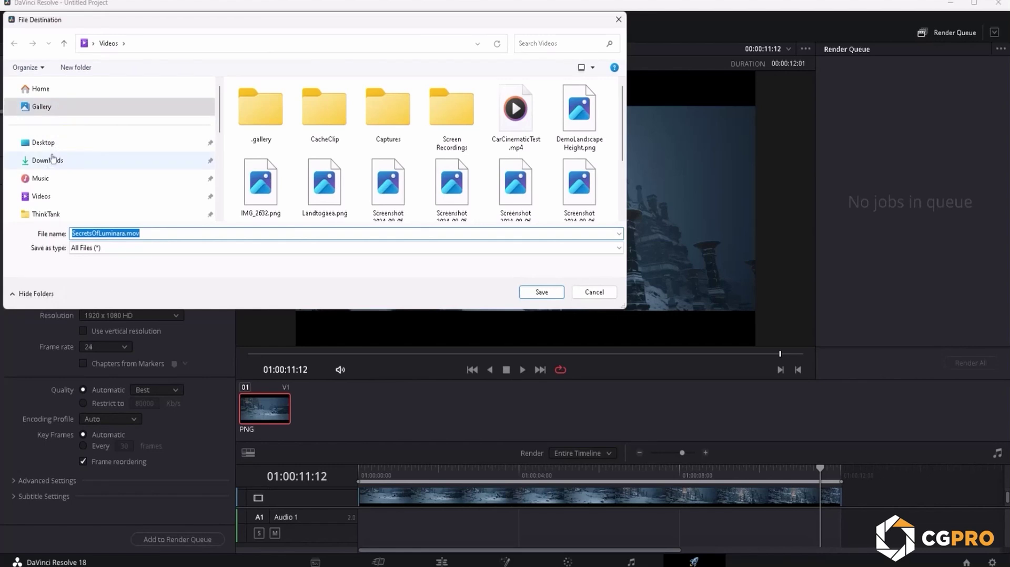
pyautogui.click(55, 141)
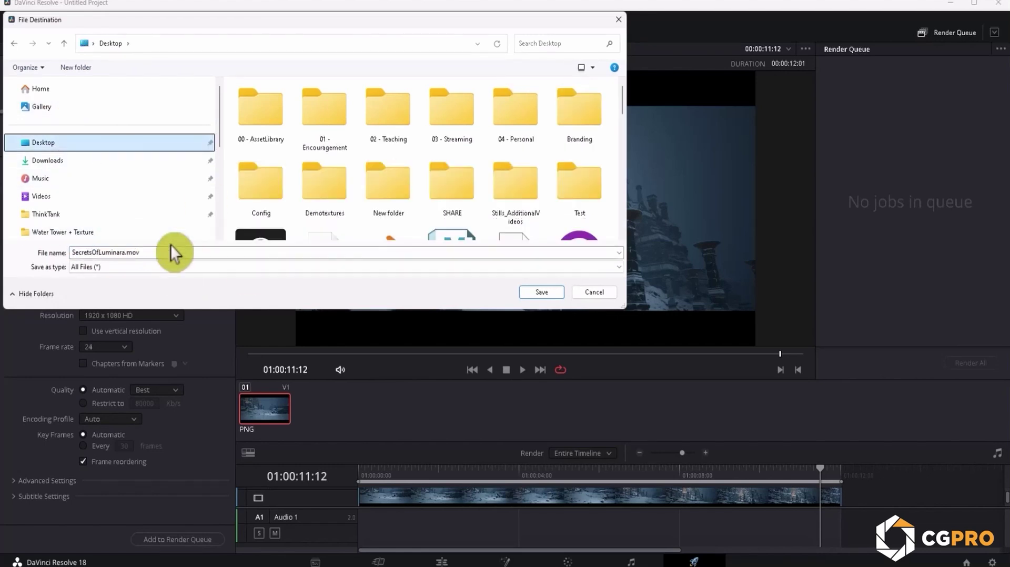
pyautogui.click(547, 293)
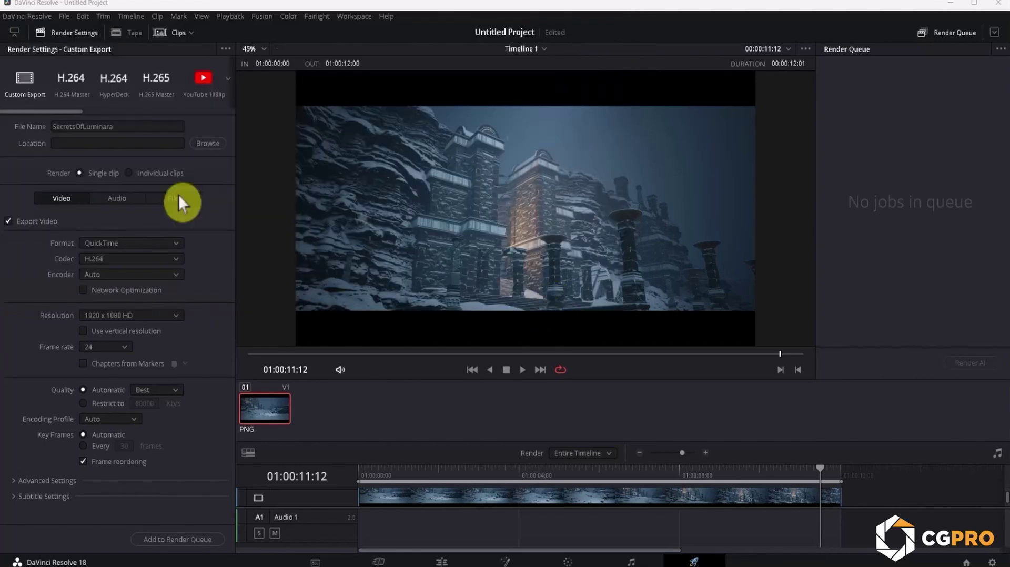
# Set the export format to MP4, add the job to the render queue and render it.
pyautogui.click(128, 243)
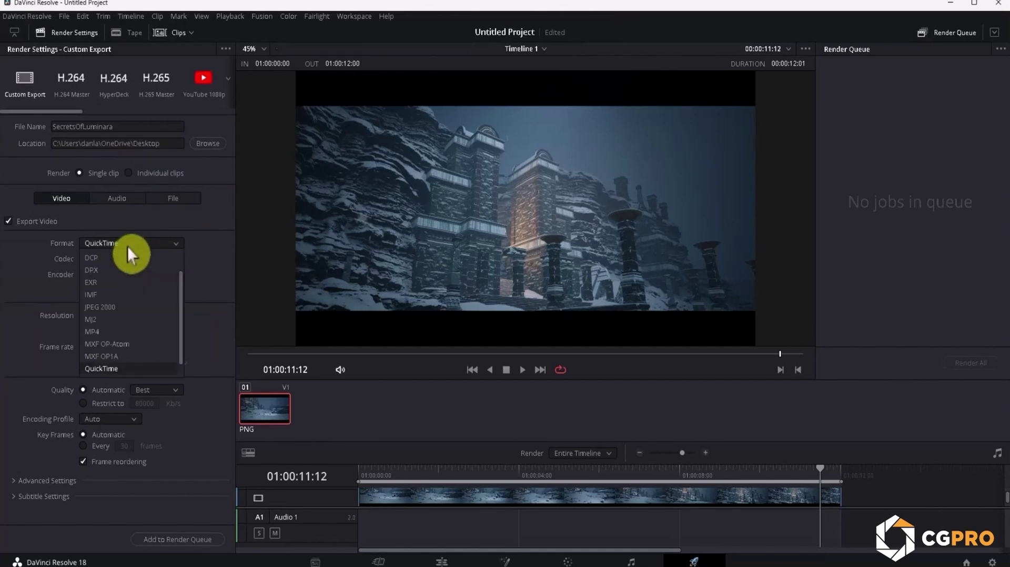
pyautogui.click(123, 334)
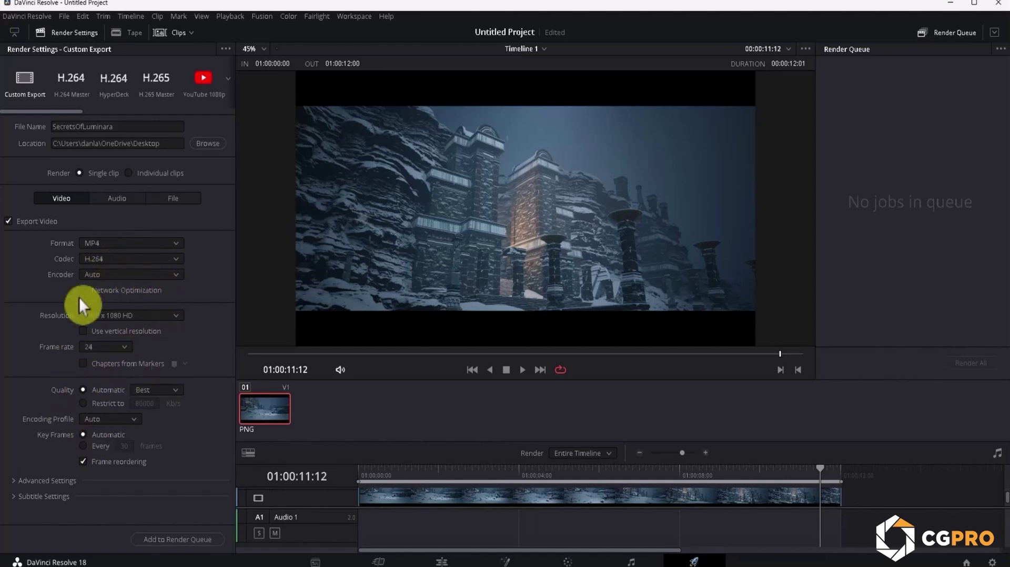
pyautogui.click(157, 540)
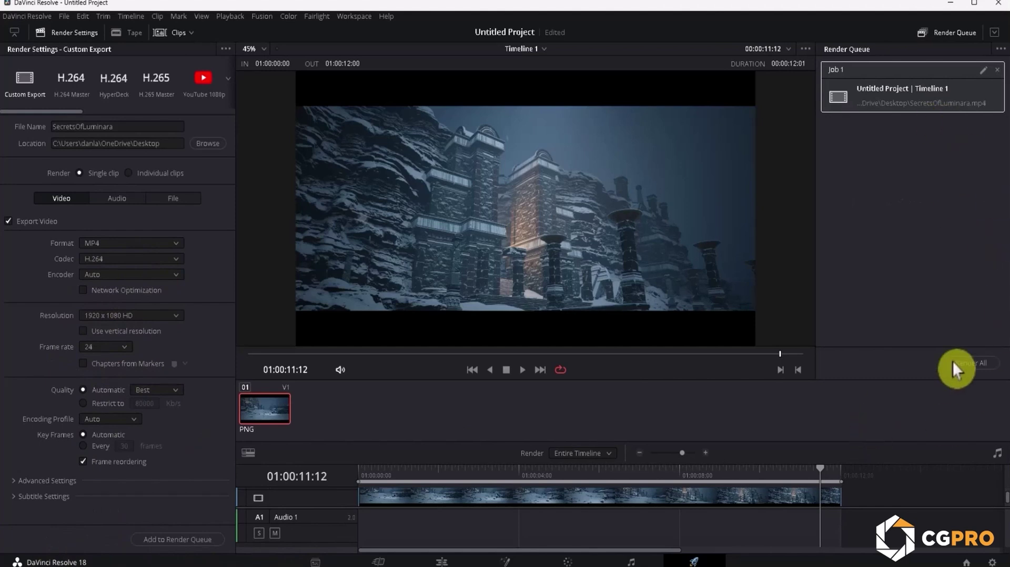
pyautogui.click(968, 362)
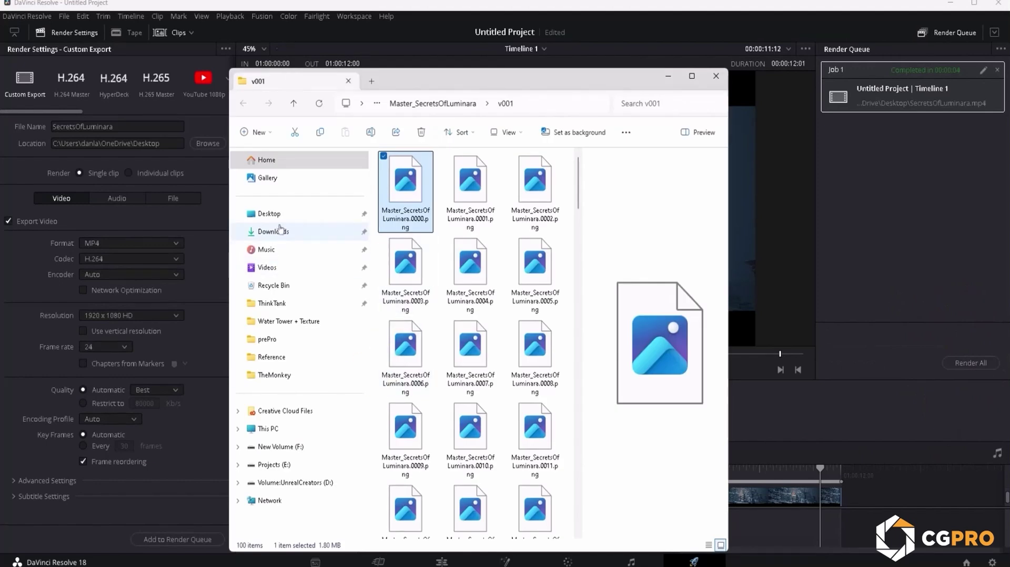
# Find SecretsOfLuminara.mp4 in the Desktop folder and open it for playback.
pyautogui.click(273, 215)
pyautogui.scroll(-5, 525, 343)
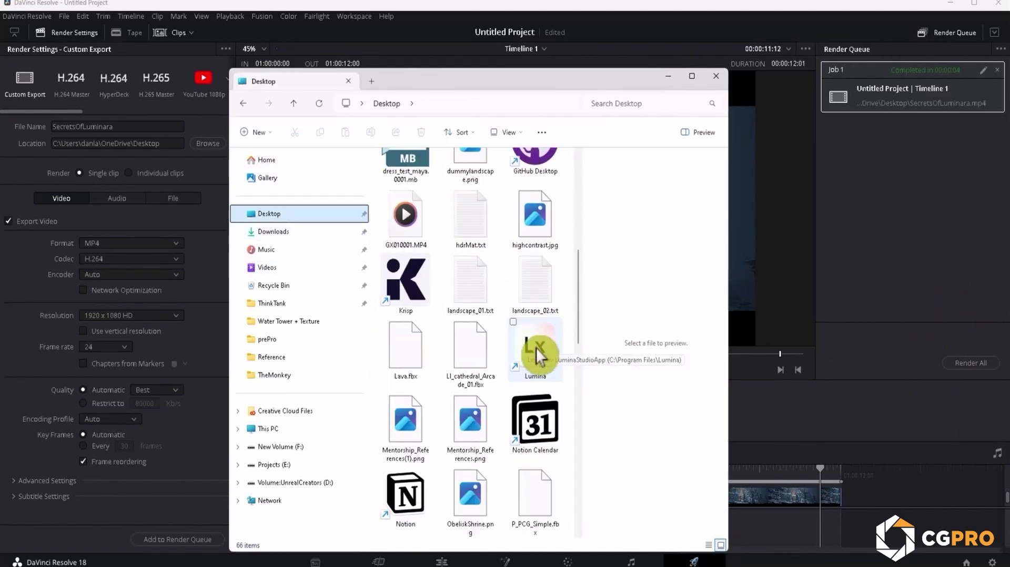
pyautogui.scroll(3, 503, 342)
pyautogui.scroll(-10, 503, 342)
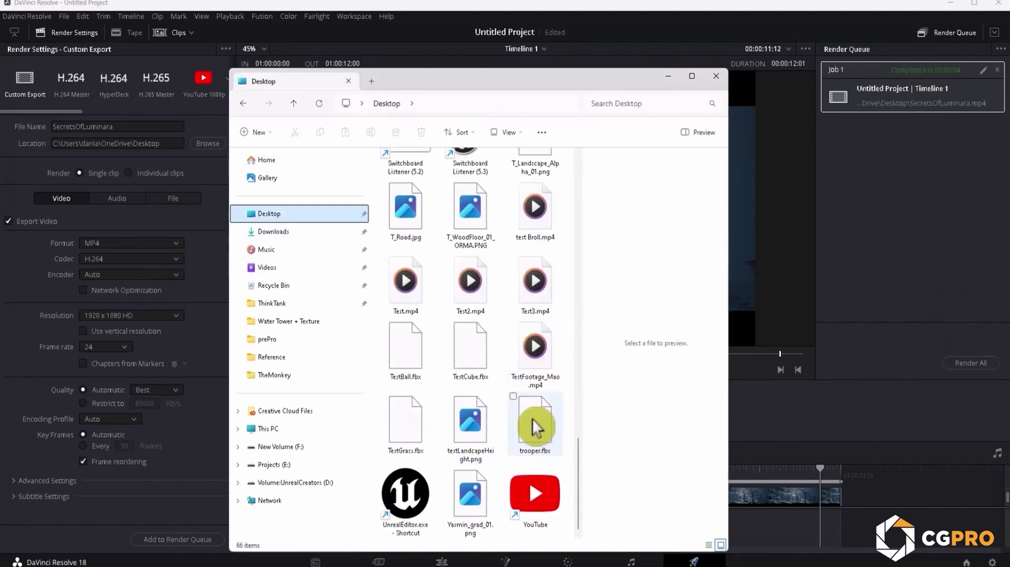
pyautogui.moveTo(575, 467); pyautogui.dragTo(541, 334)
pyautogui.doubleClick(536, 325)
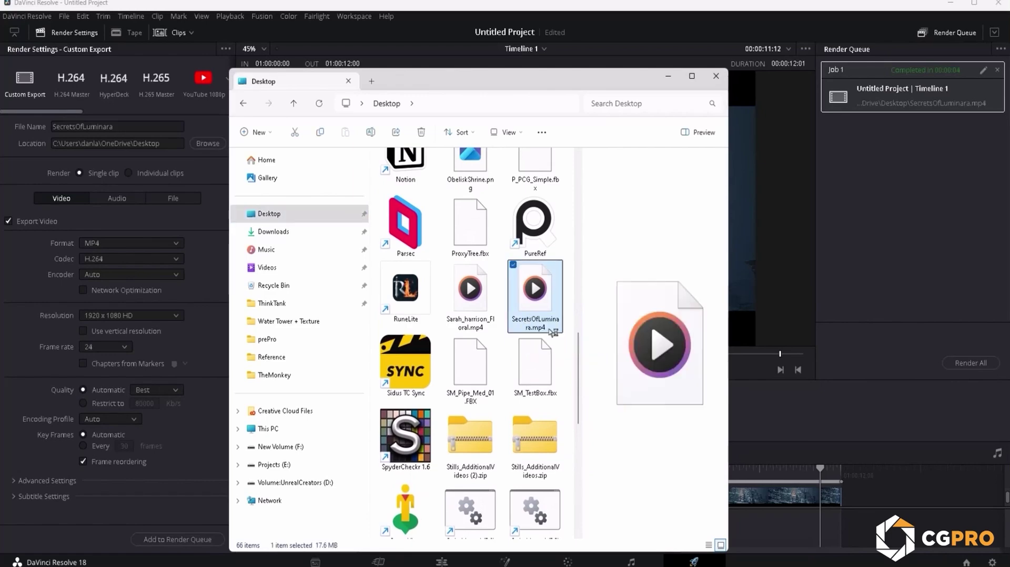